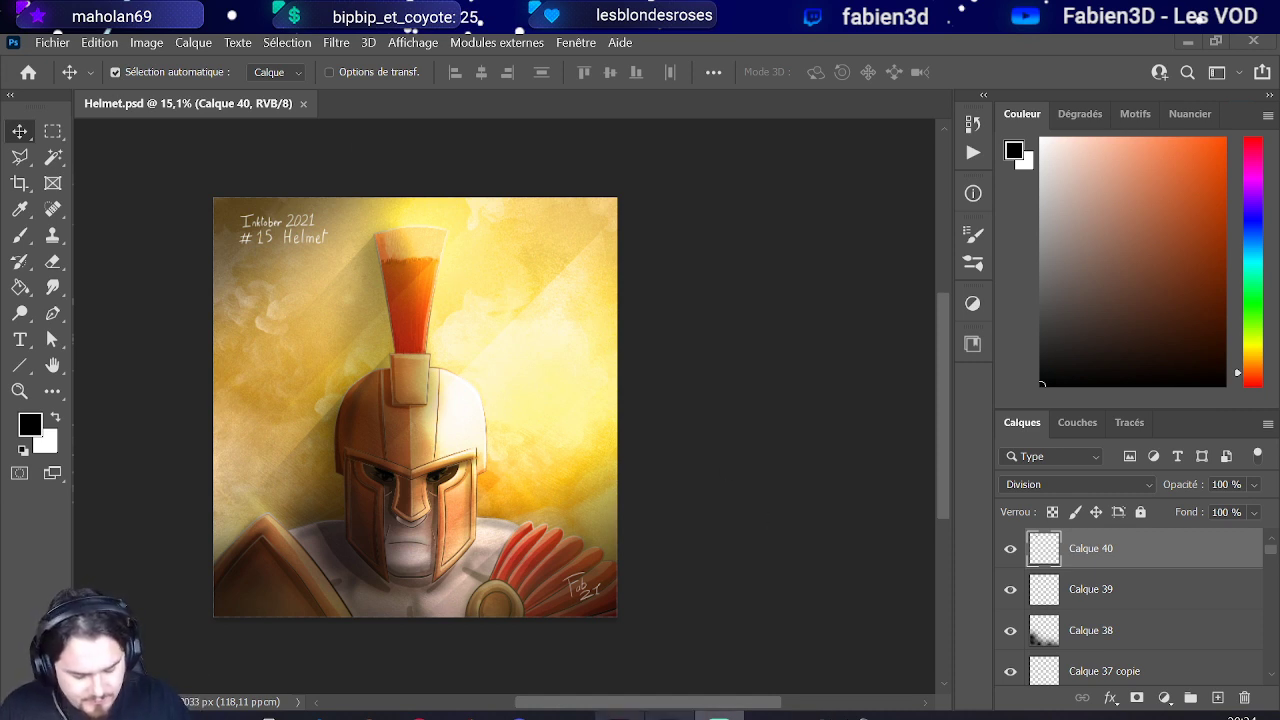
Step: Switch to Illustrator and save the helmet line drawing as Helmet.ai in Illustrator 2020 format with PDF compatibility
{"action": "key", "text": "alt+Tab"}
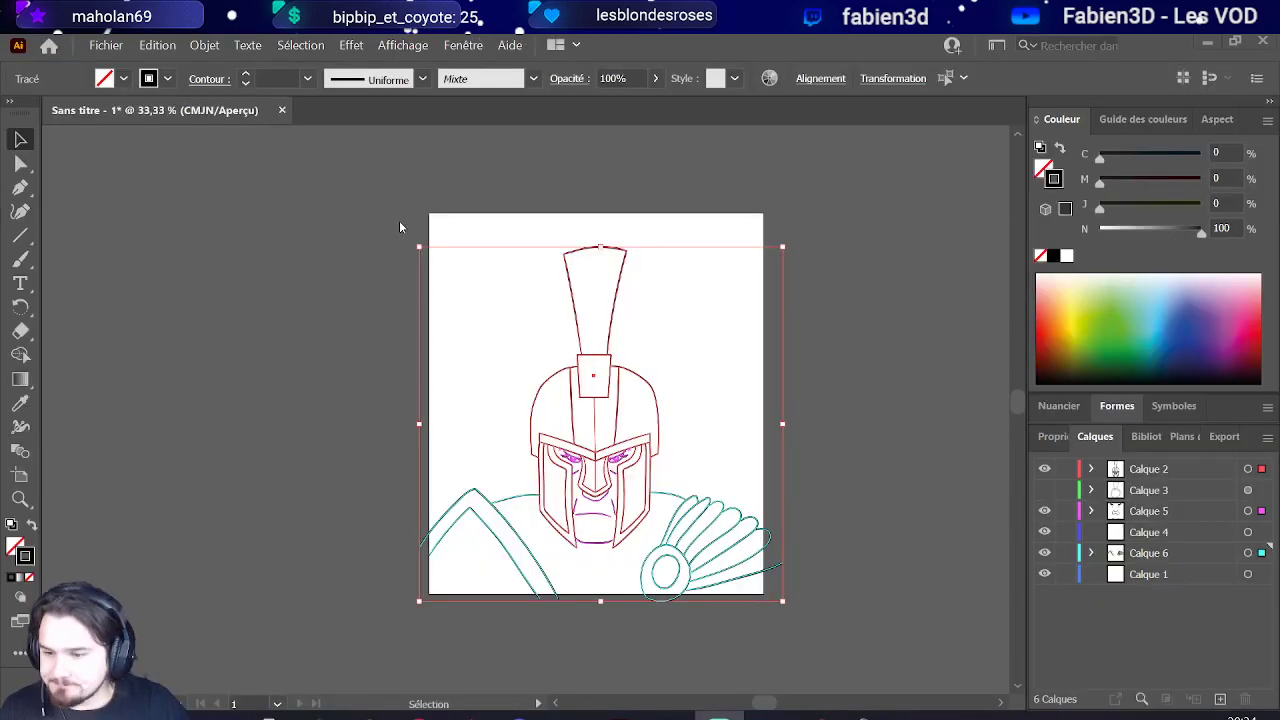
{"action": "left_click", "coordinate": [118, 47]}
{"action": "left_click", "coordinate": [187, 245]}
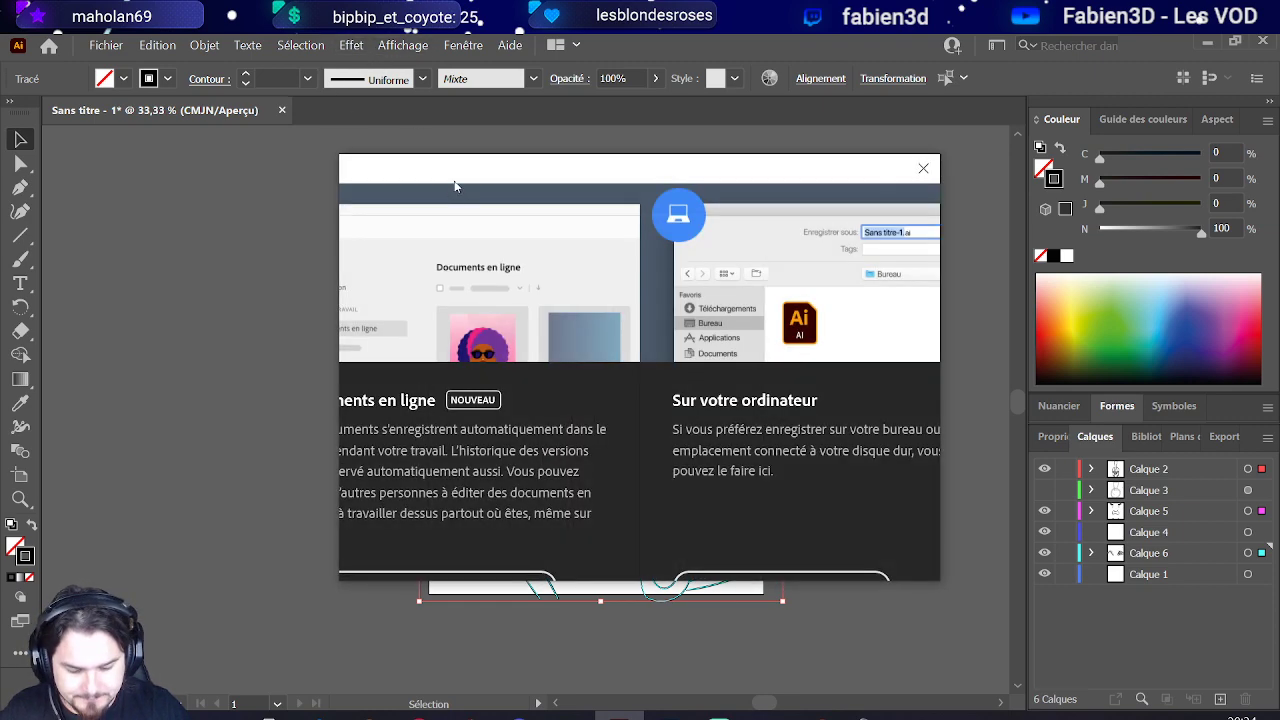
{"action": "key", "text": "Escape"}
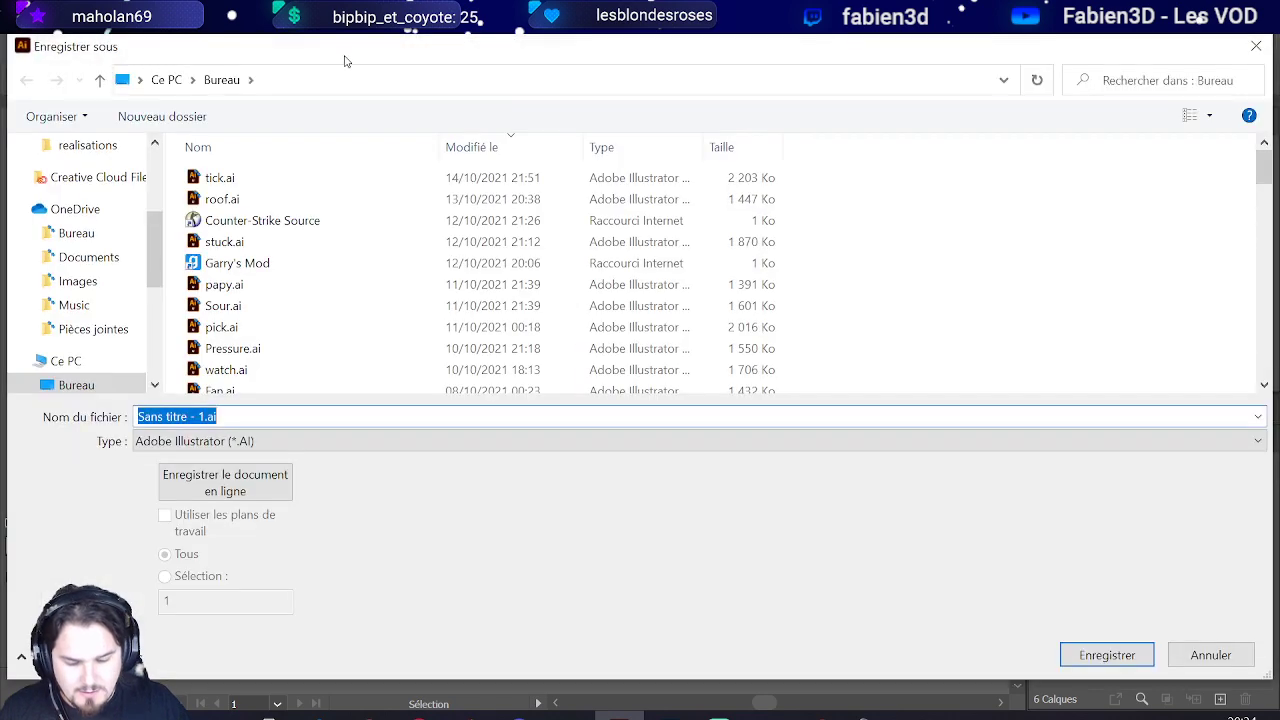
{"action": "key", "text": "Escape"}
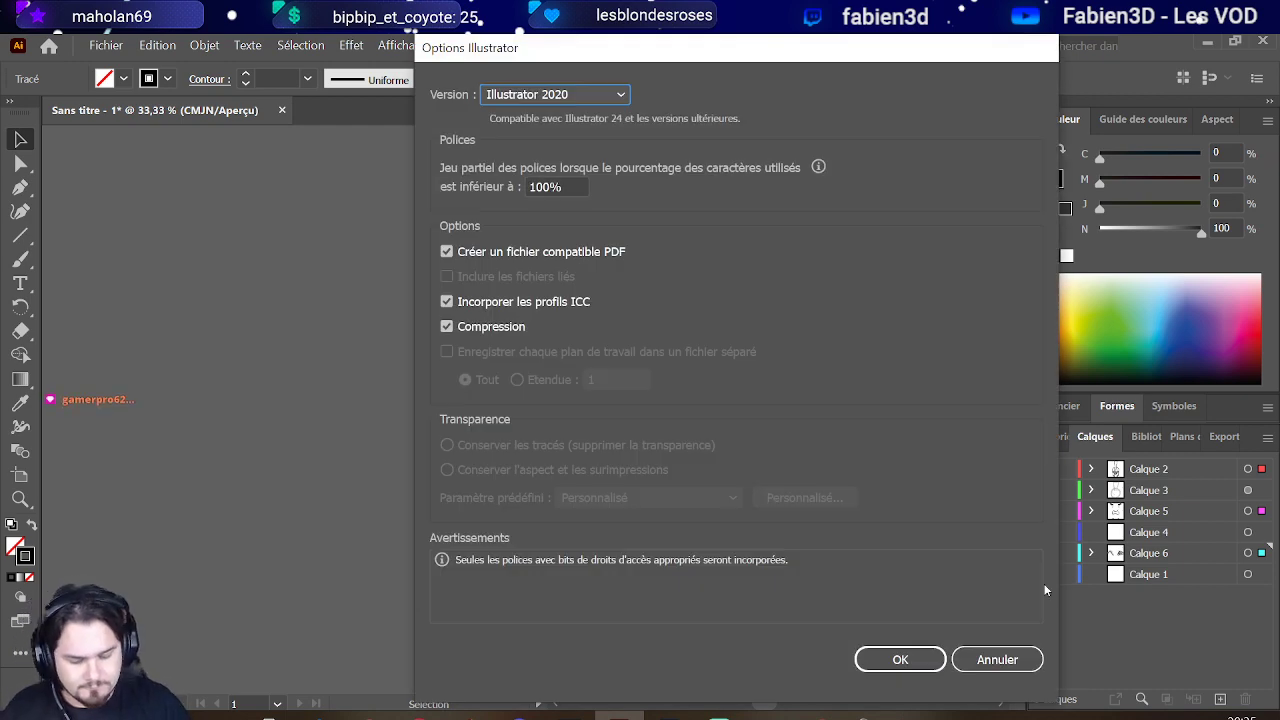
{"action": "left_click", "coordinate": [866, 658]}
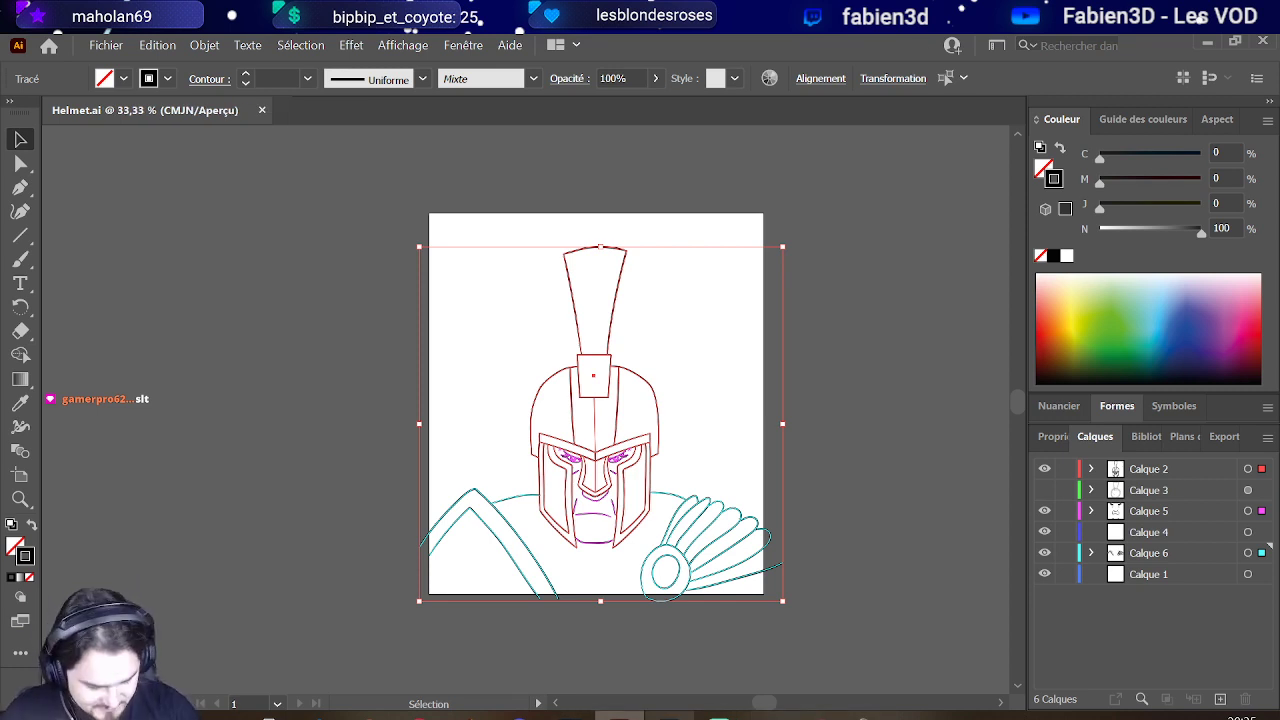
Step: Switch to Photoshop and examine the finished helmet painting up close and as a whole
{"action": "left_click", "coordinate": [669, 716]}
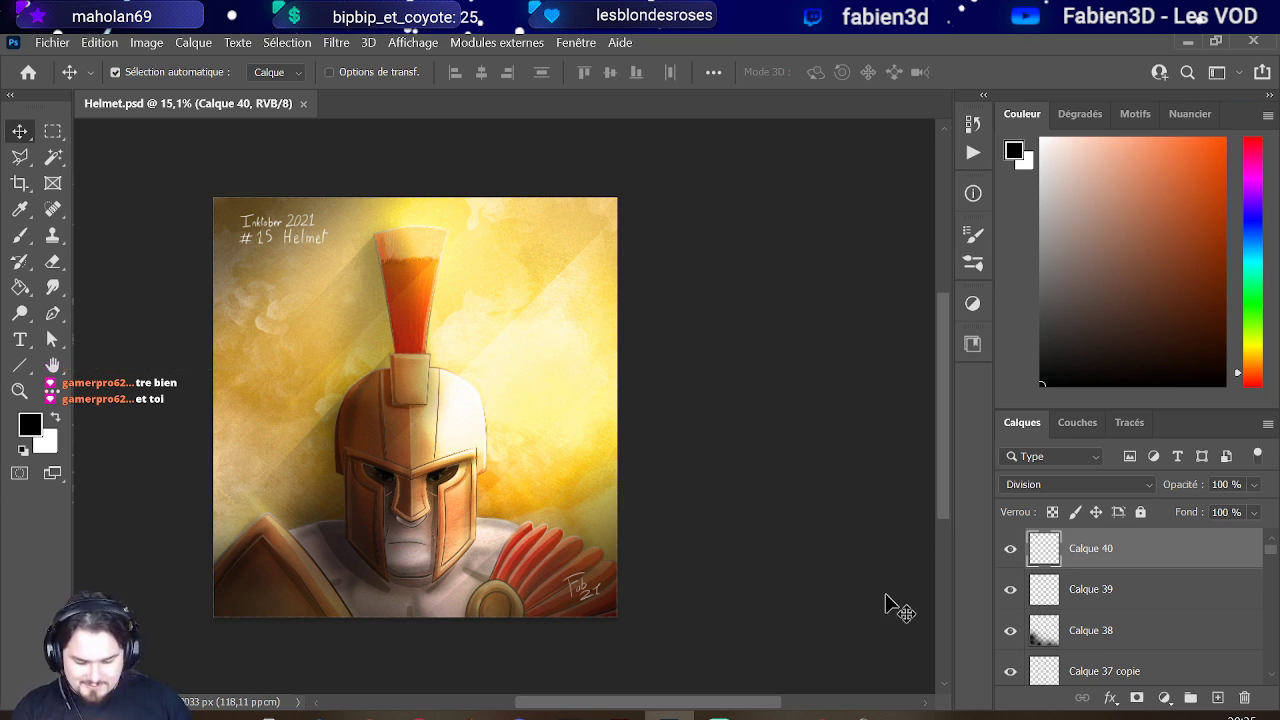
{"action": "left_click_drag", "start_coordinate": [349, 551], "coordinate": [389, 517]}
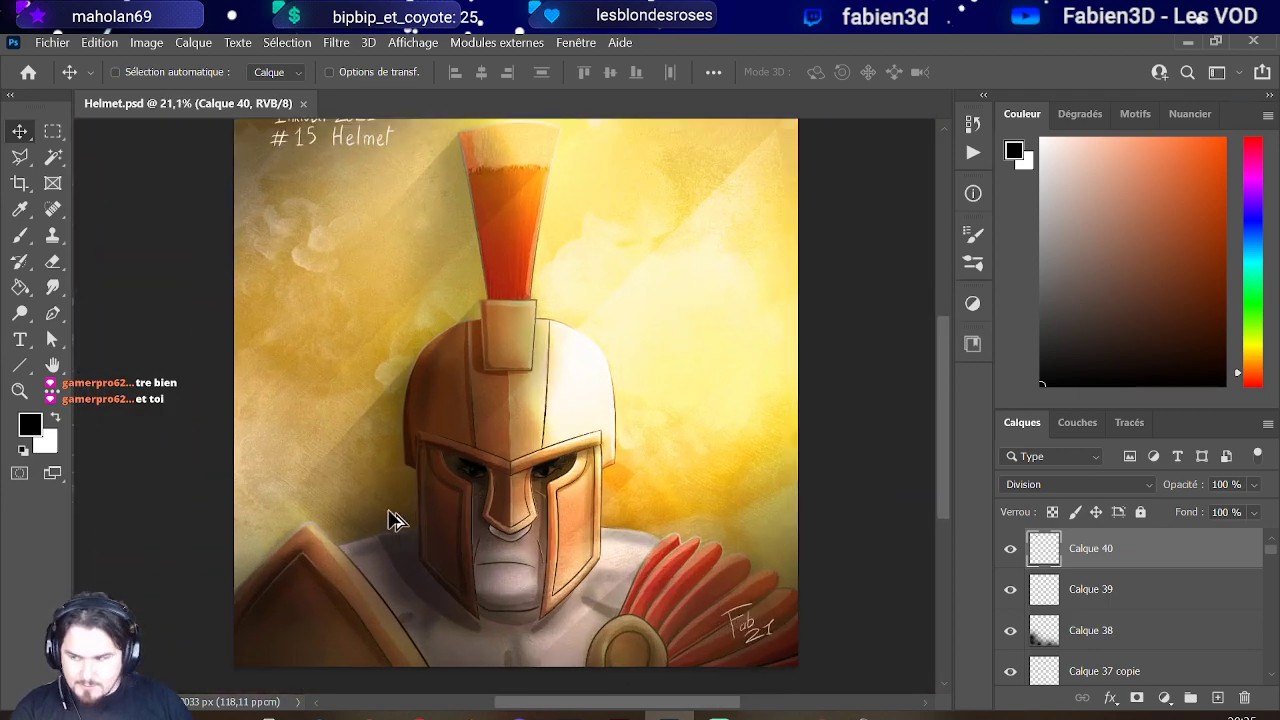
{"action": "scroll", "coordinate": [456, 521], "scroll_direction": "up", "scroll_amount": 1}
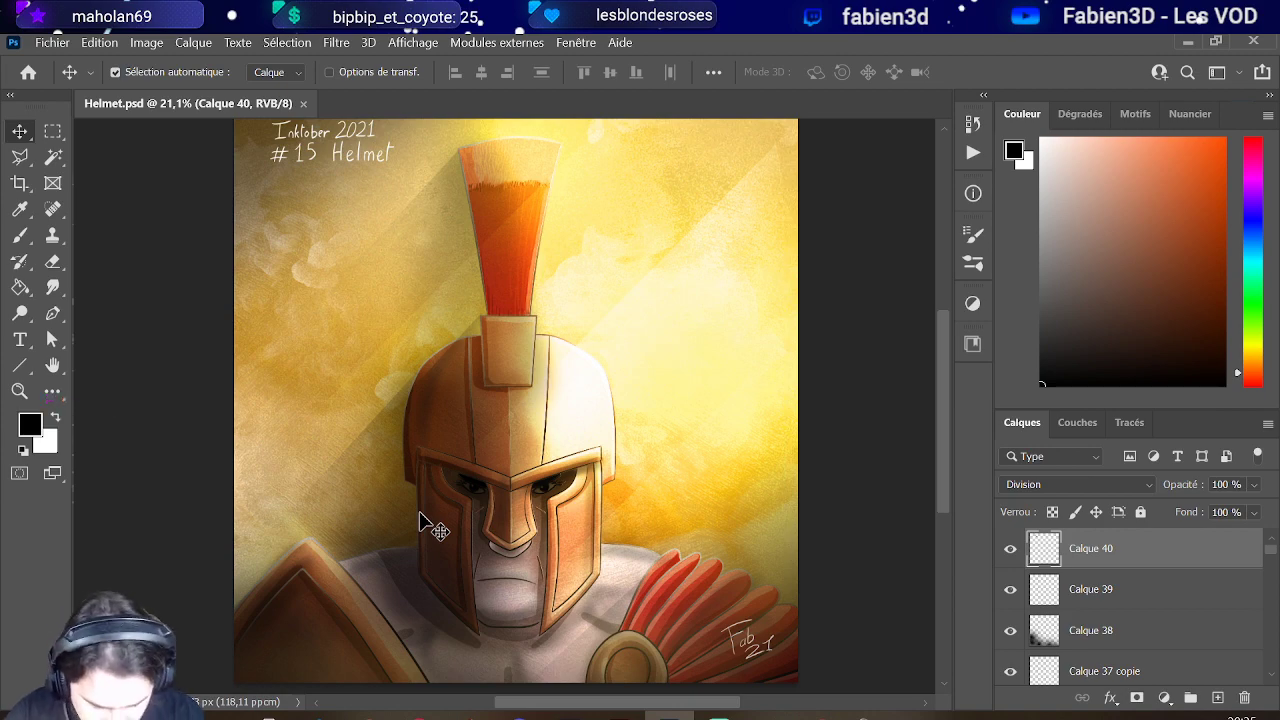
{"action": "scroll", "coordinate": [423, 520], "scroll_direction": "up", "scroll_amount": 6}
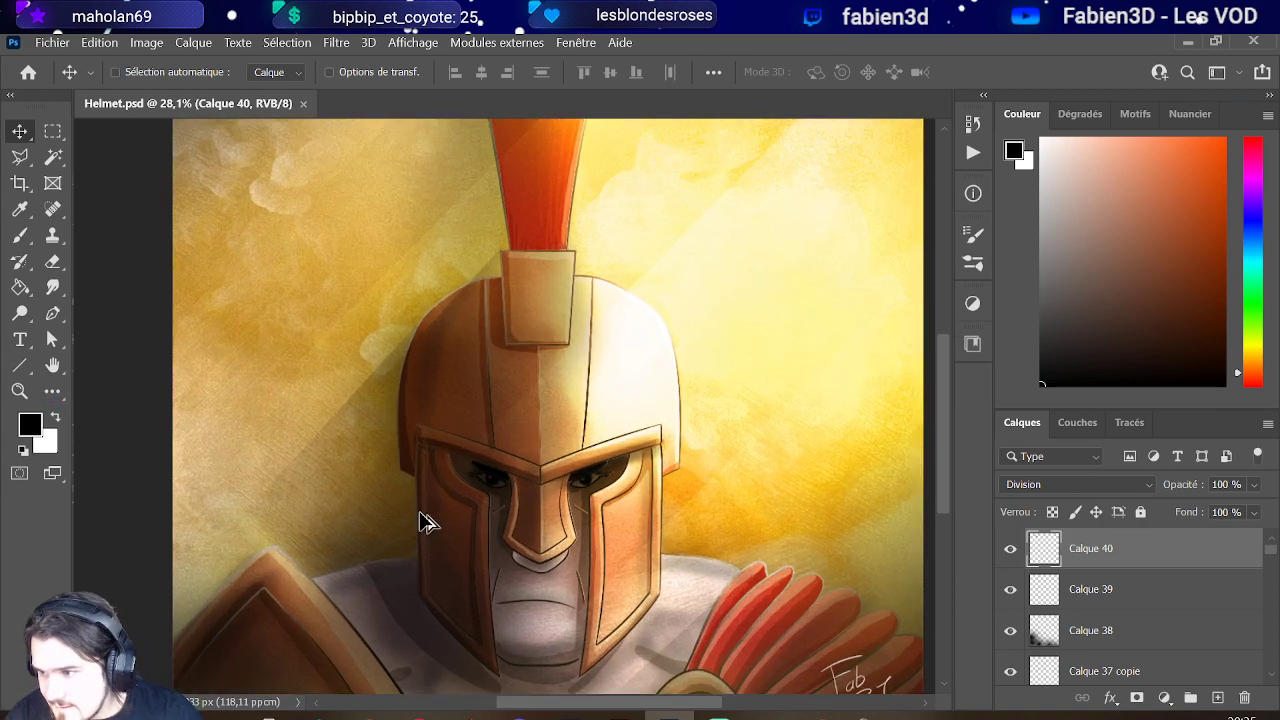
{"action": "scroll", "coordinate": [510, 578], "scroll_direction": "down", "scroll_amount": 6}
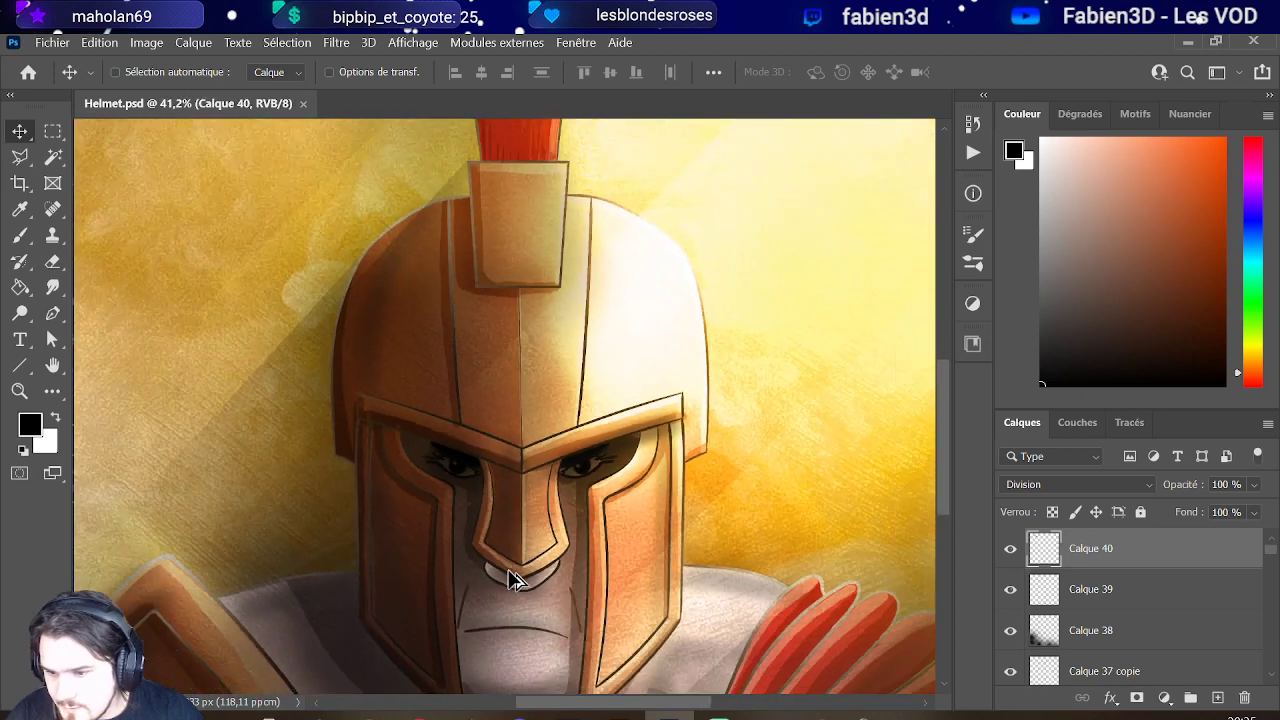
{"action": "scroll", "coordinate": [510, 572], "scroll_direction": "down", "scroll_amount": 2}
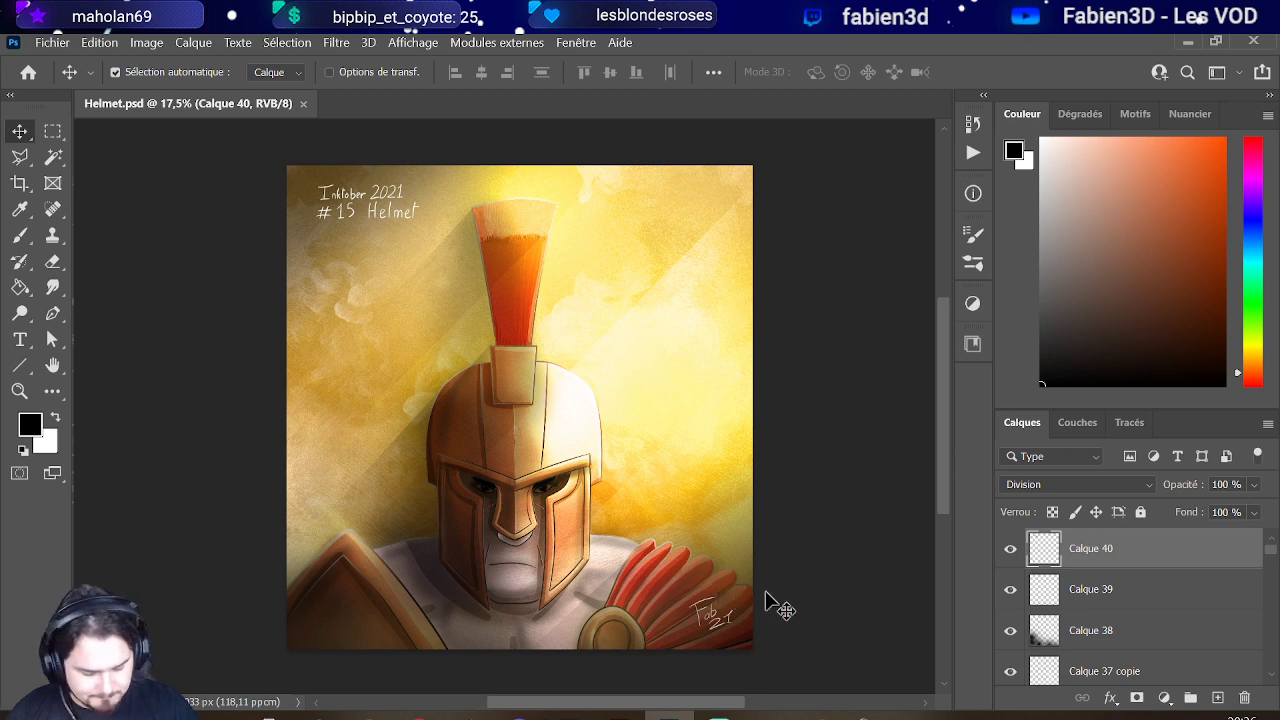
{"action": "key", "text": "super+r"}
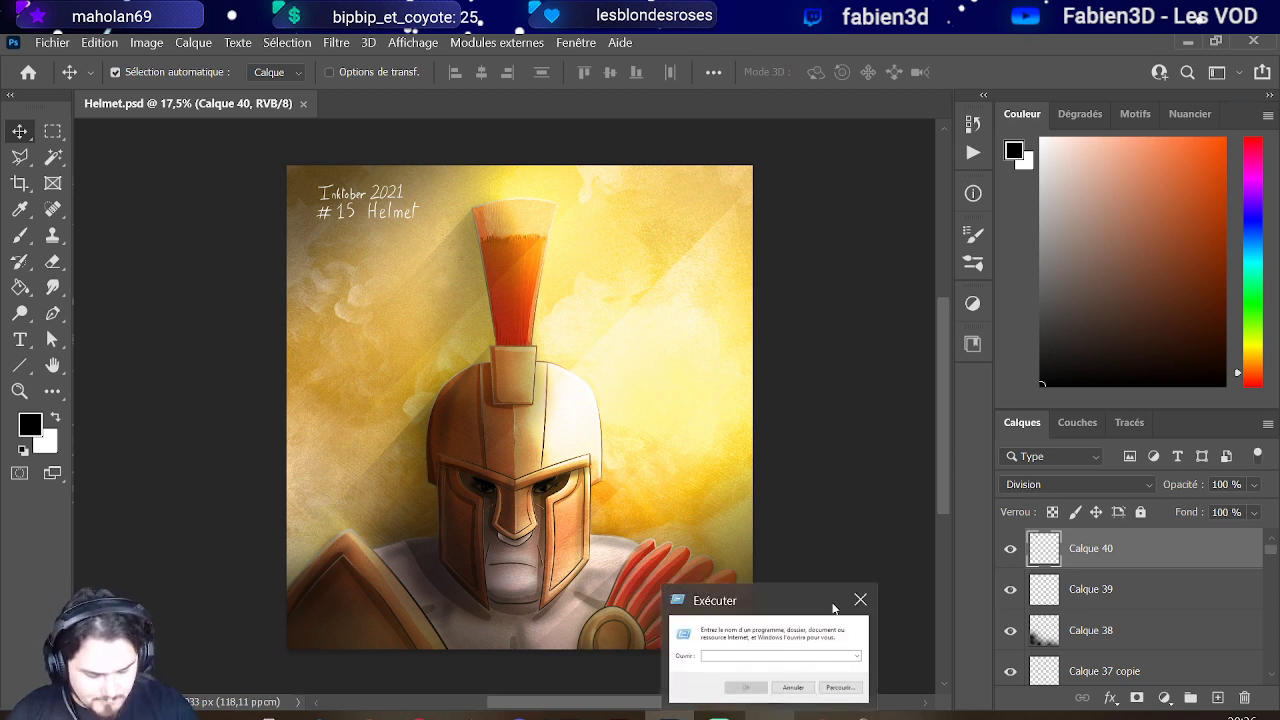
{"action": "key", "text": "Escape"}
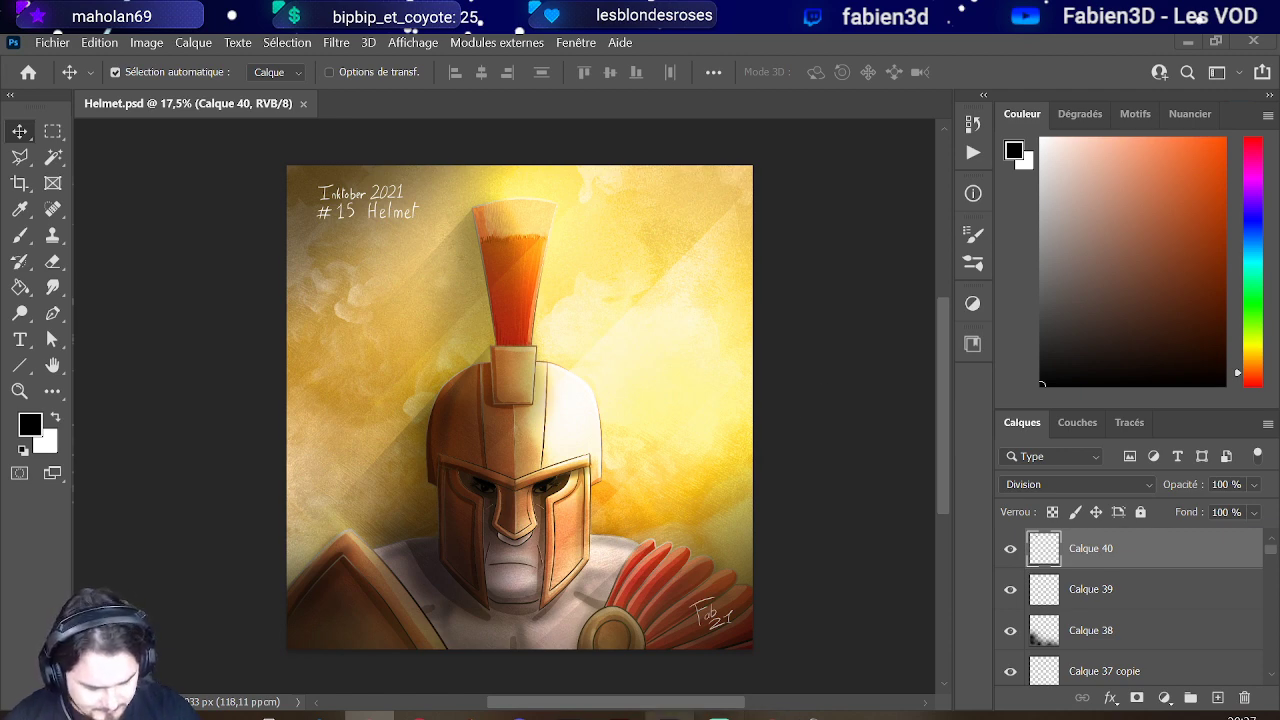
Step: Return to Illustrator and create a new document from the A4 preset, 210 x 297 mm
{"action": "mouse_move", "coordinate": [622, 716]}
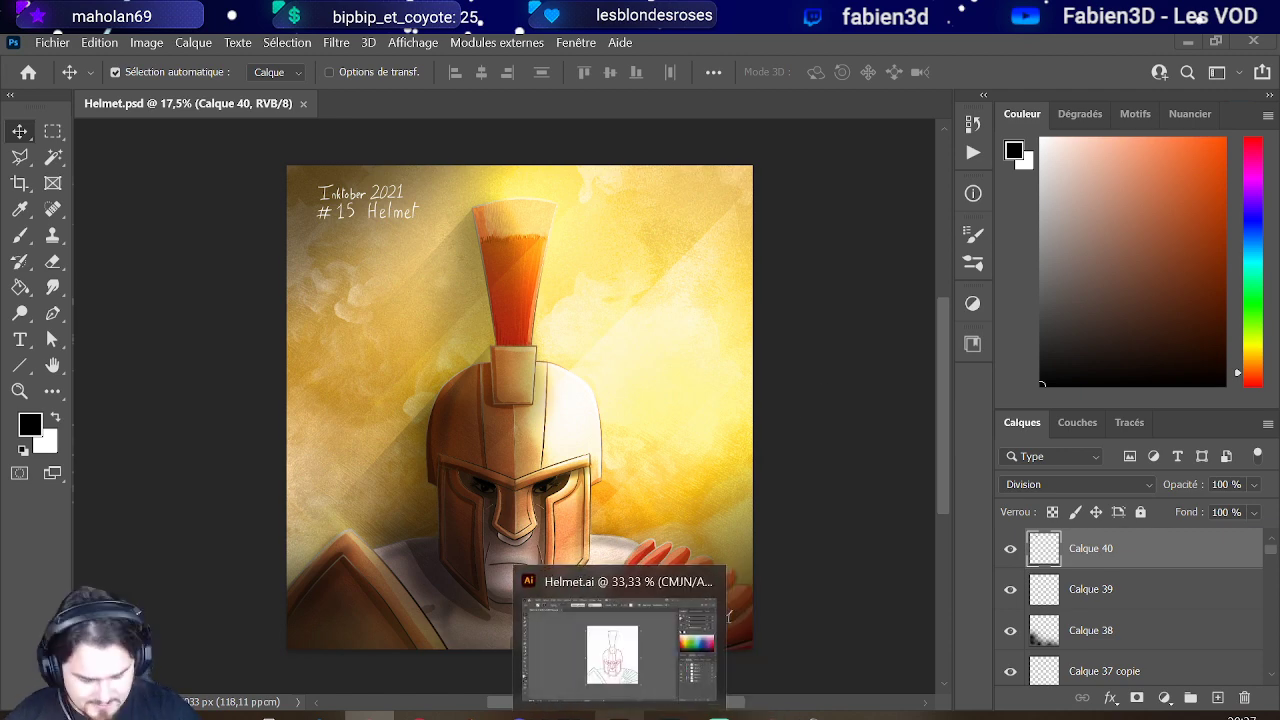
{"action": "left_click", "coordinate": [612, 650]}
{"action": "left_click", "coordinate": [105, 45]}
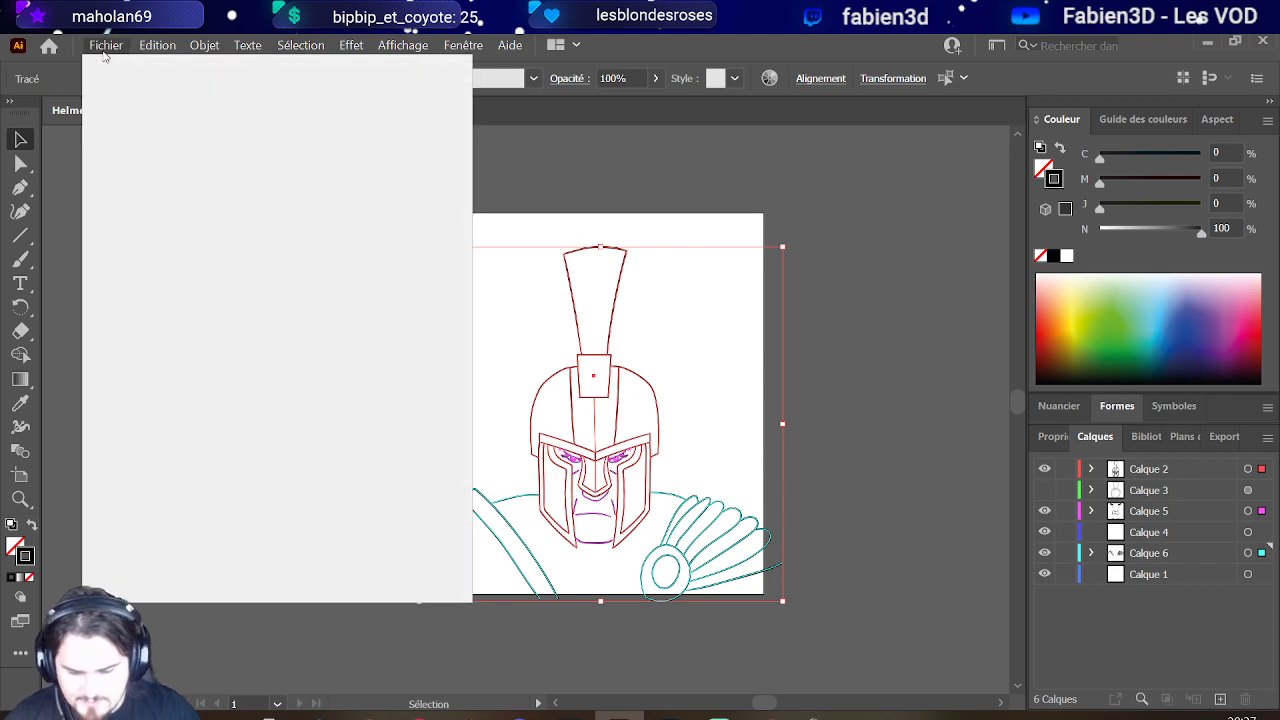
{"action": "left_click", "coordinate": [115, 70]}
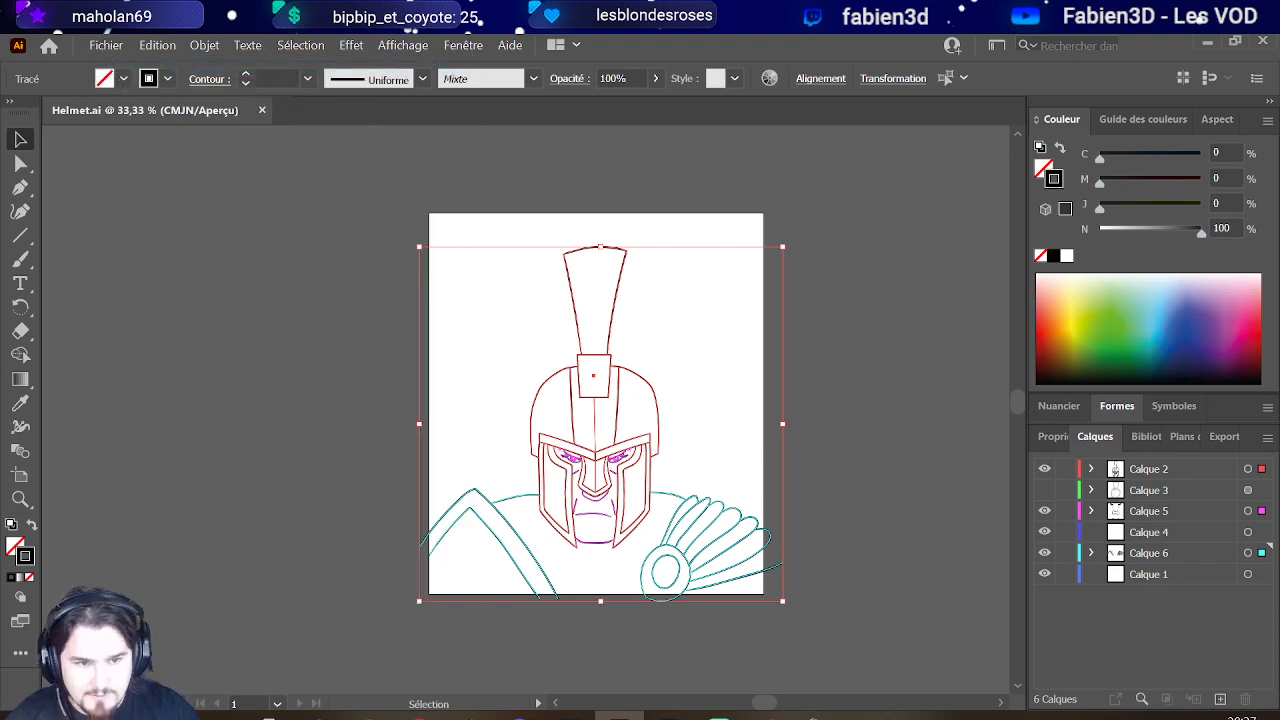
{"action": "key", "text": "ctrl+n"}
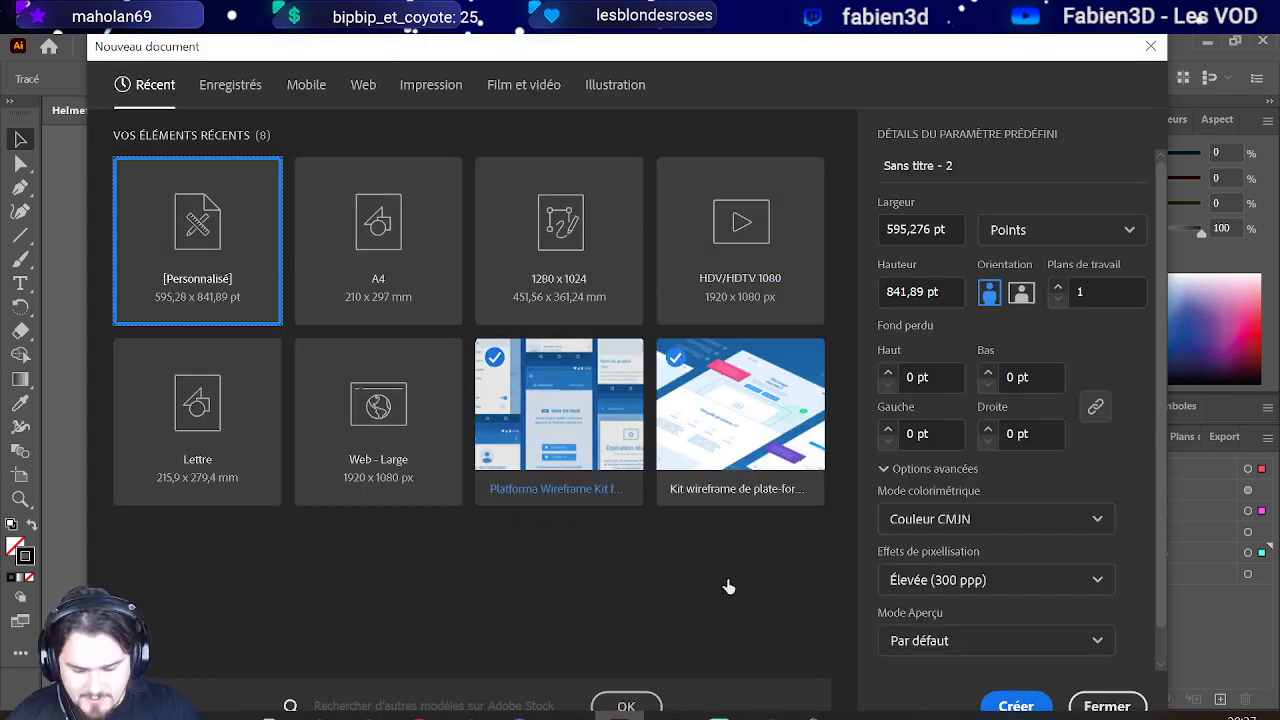
{"action": "left_click", "coordinate": [449, 318]}
{"action": "left_click", "coordinate": [1030, 706]}
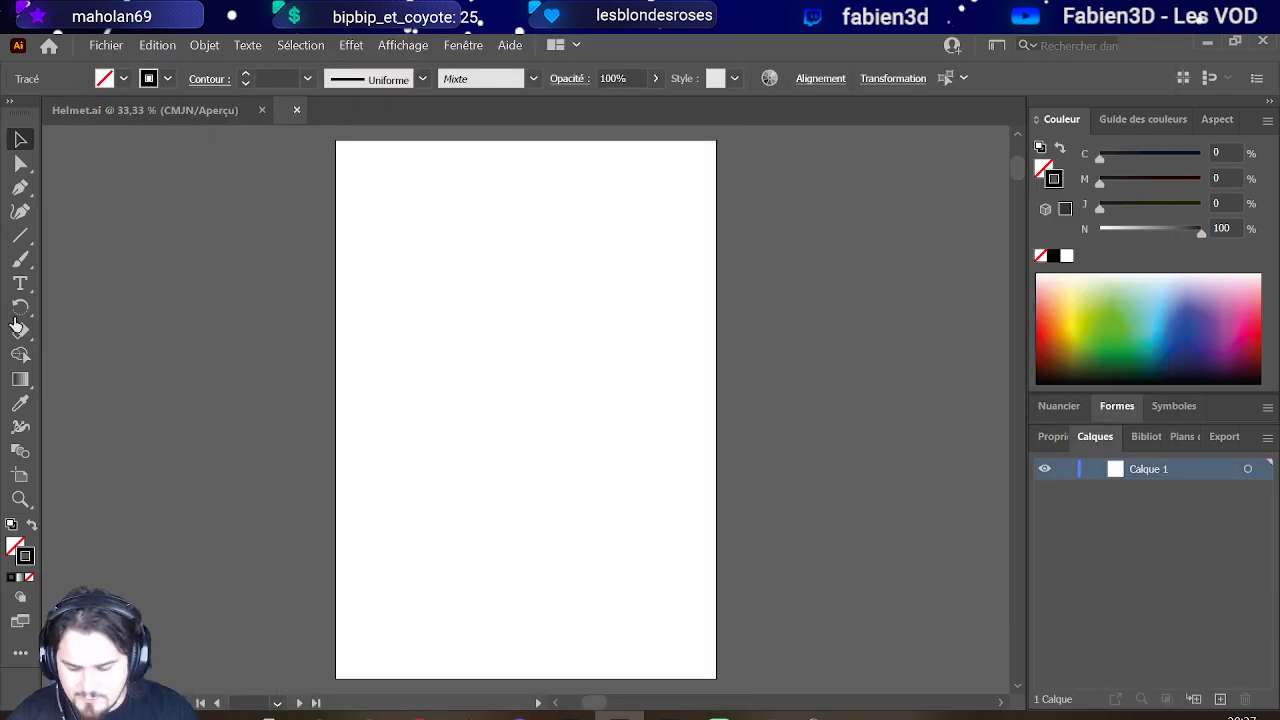
Step: Widen the artboard by extending its left edge outward until it is about 359 mm wide
{"action": "left_click", "coordinate": [20, 477]}
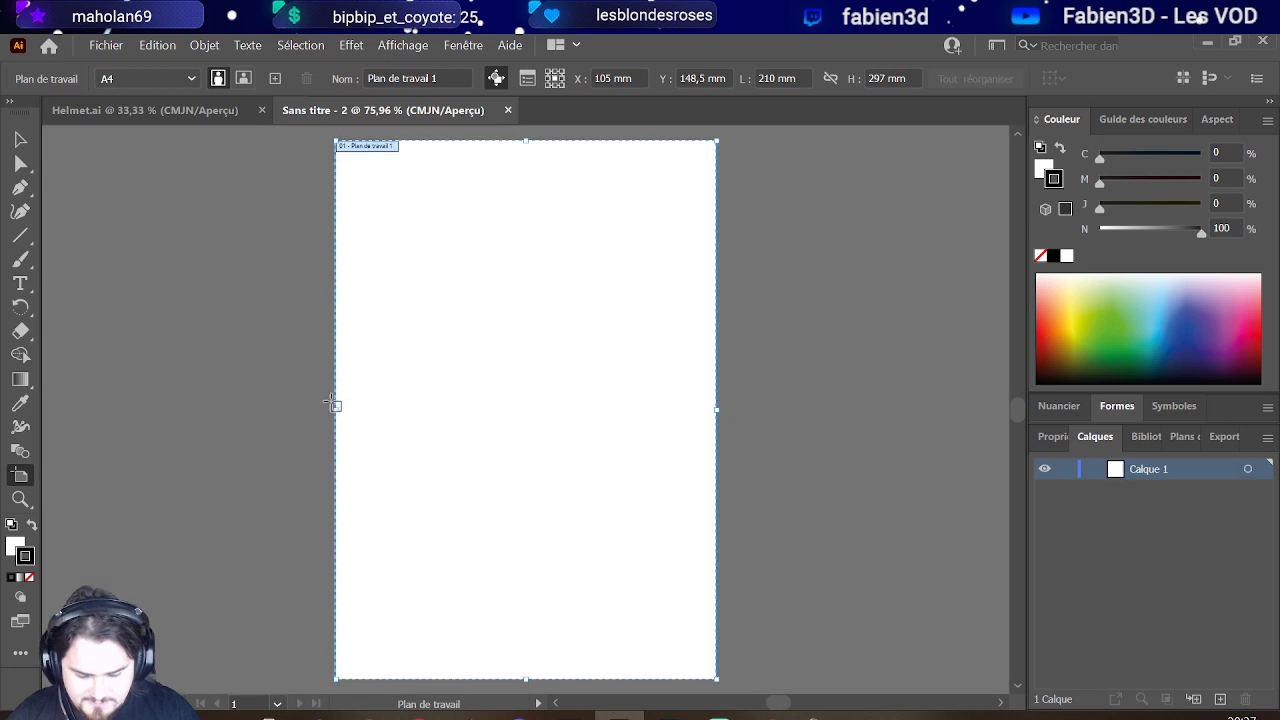
{"action": "left_click_drag", "start_coordinate": [336, 409], "coordinate": [65, 410]}
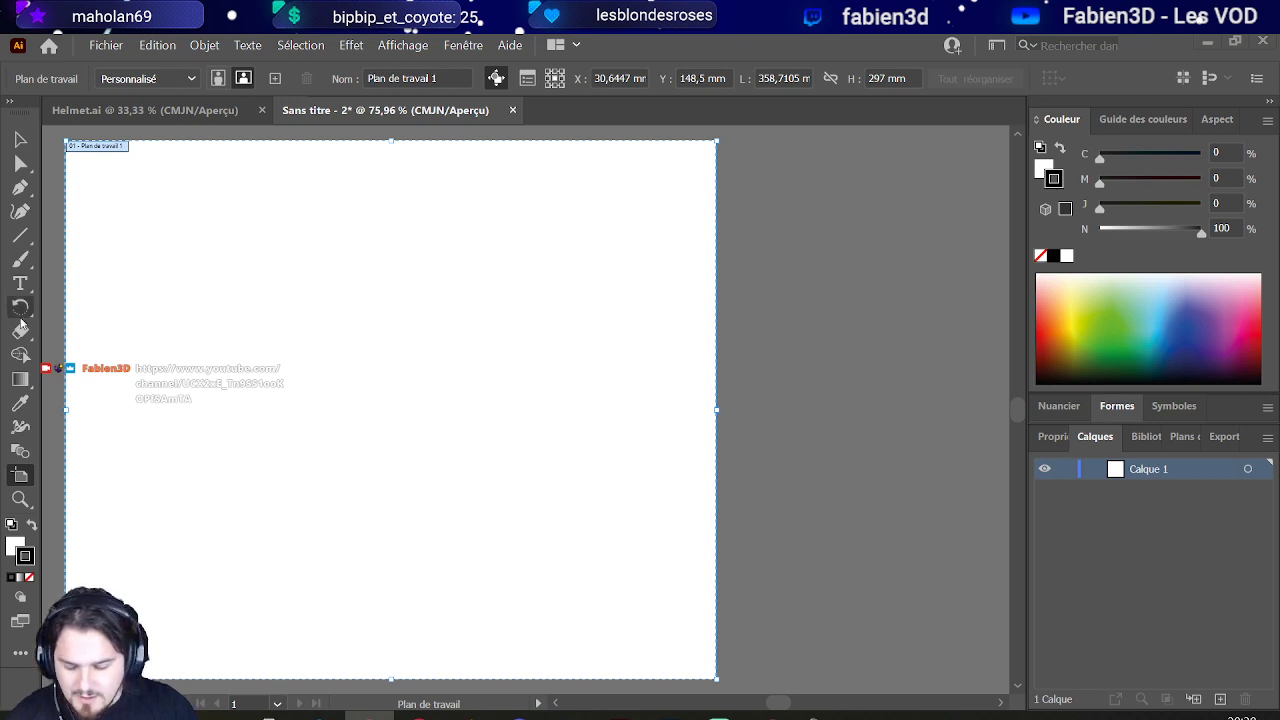
{"action": "key", "text": "b"}
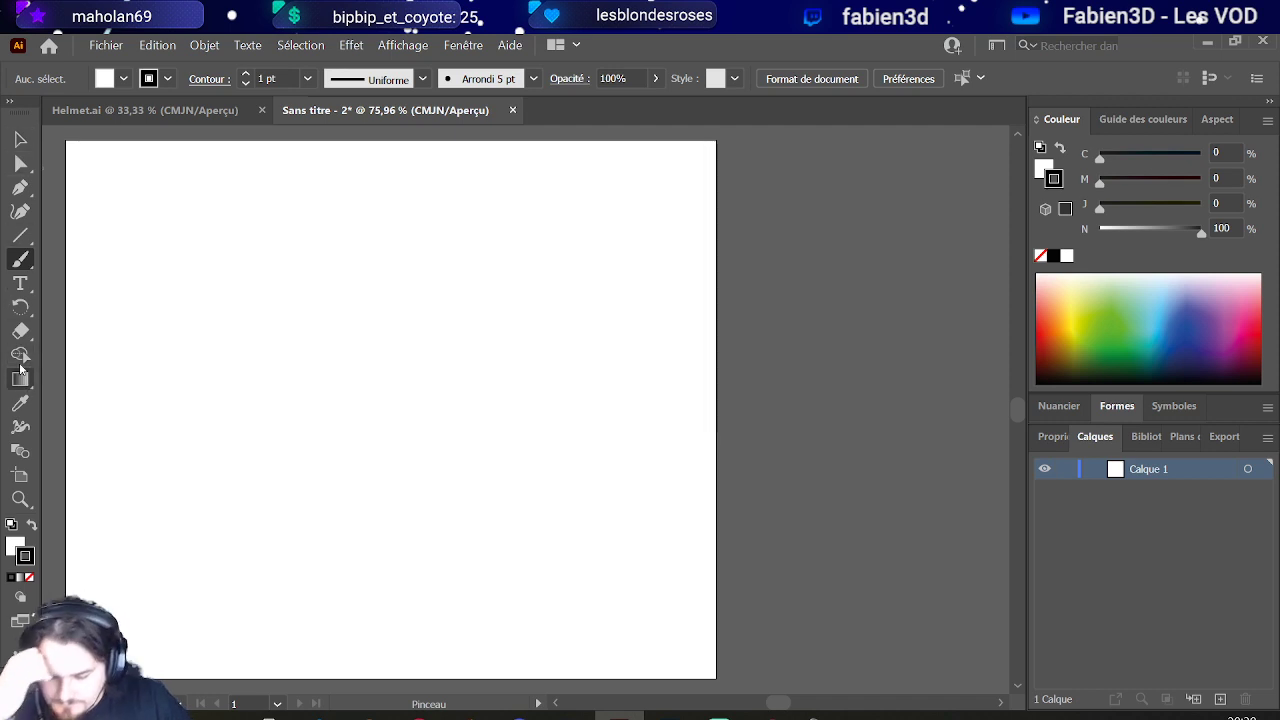
Step: Draw a straight vertical line with a 1 pt black stroke near the middle of the artboard
{"action": "left_click", "coordinate": [20, 235]}
{"action": "left_click_drag", "start_coordinate": [373, 290], "coordinate": [374, 428]}
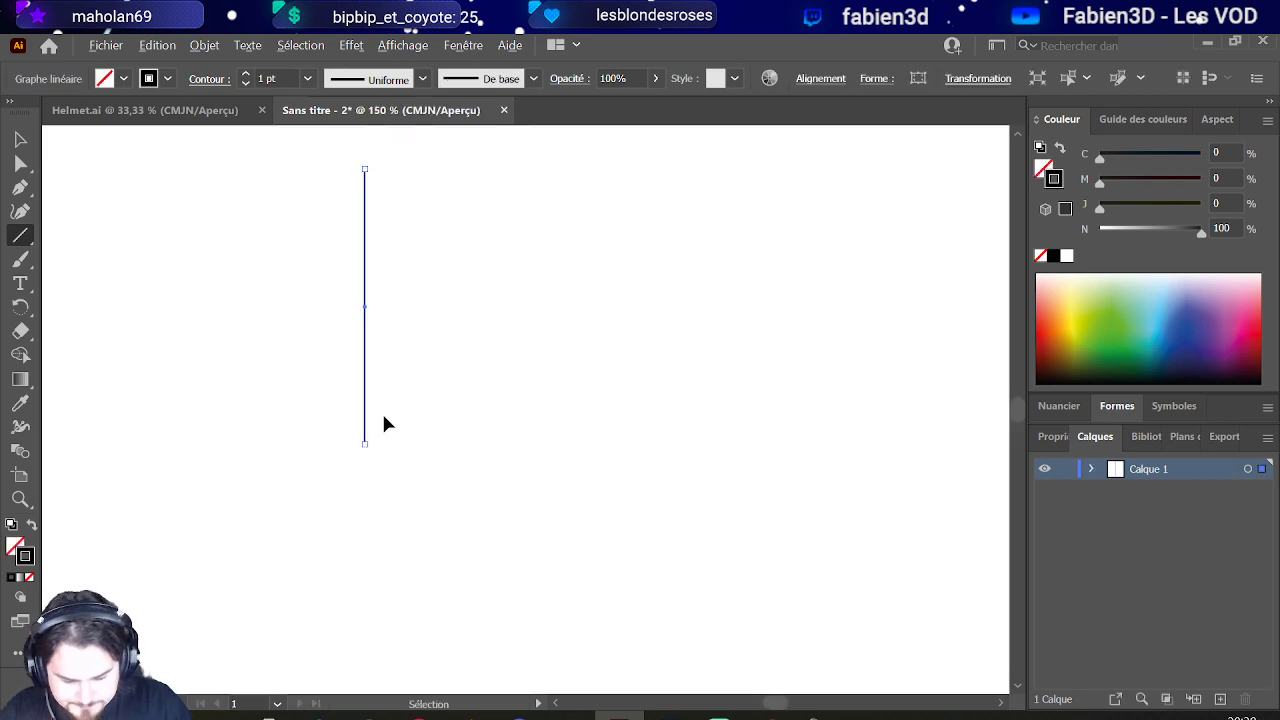
{"action": "key", "text": "ctrl+1"}
{"action": "scroll", "coordinate": [387, 393], "scroll_direction": "up", "scroll_amount": 2, "text": "alt"}
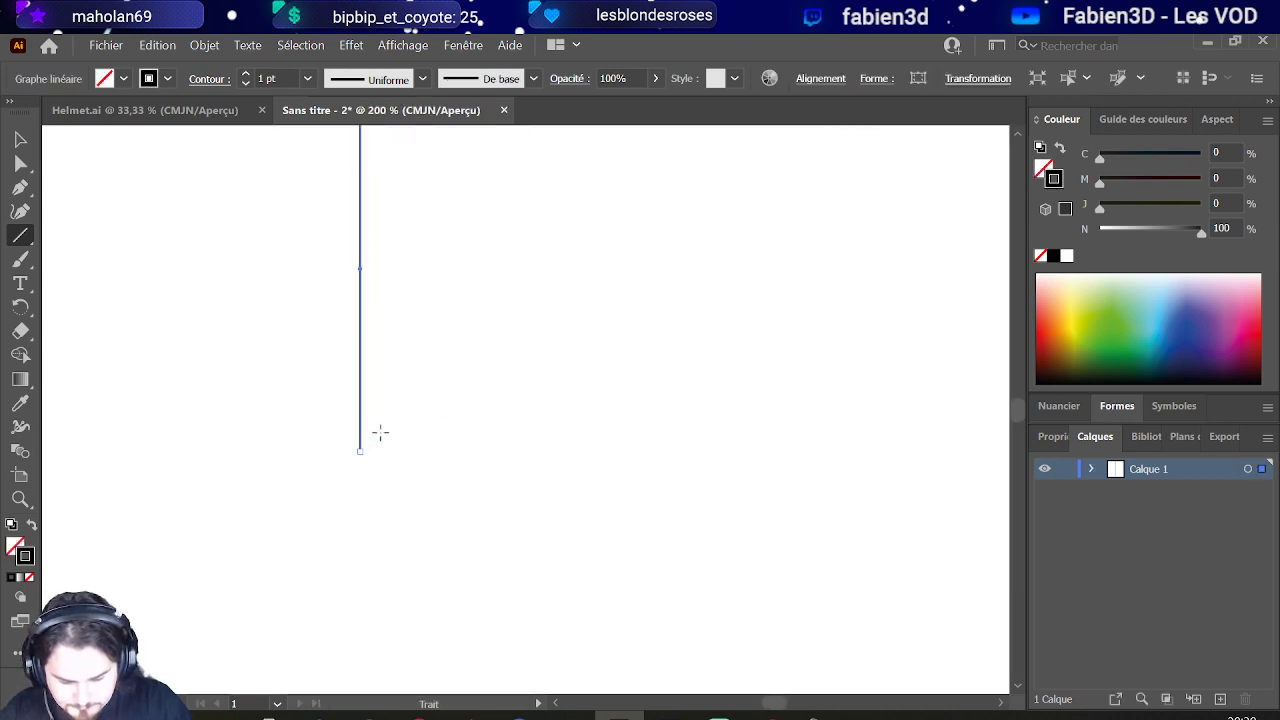
{"action": "scroll", "coordinate": [442, 246], "scroll_direction": "up", "scroll_amount": 1, "text": "alt"}
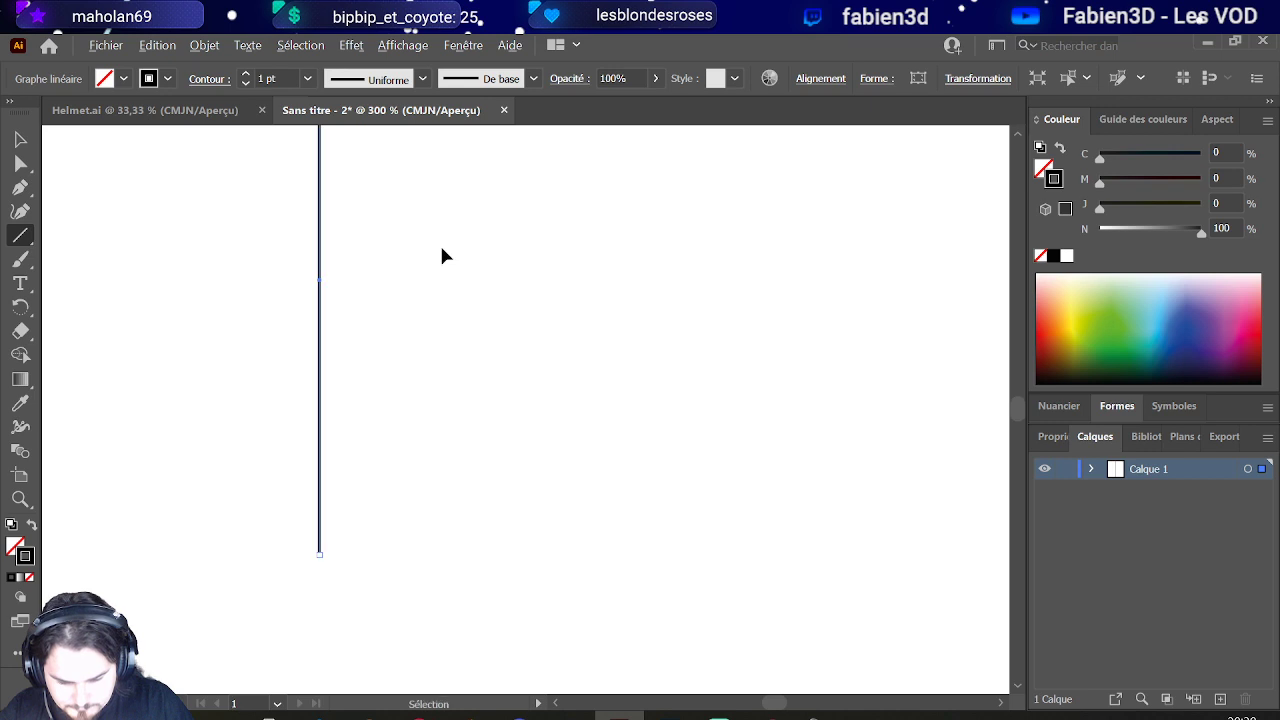
{"action": "scroll", "coordinate": [440, 265], "scroll_direction": "down", "scroll_amount": 2, "text": "alt"}
{"action": "scroll", "coordinate": [420, 245], "scroll_direction": "up", "scroll_amount": 1}
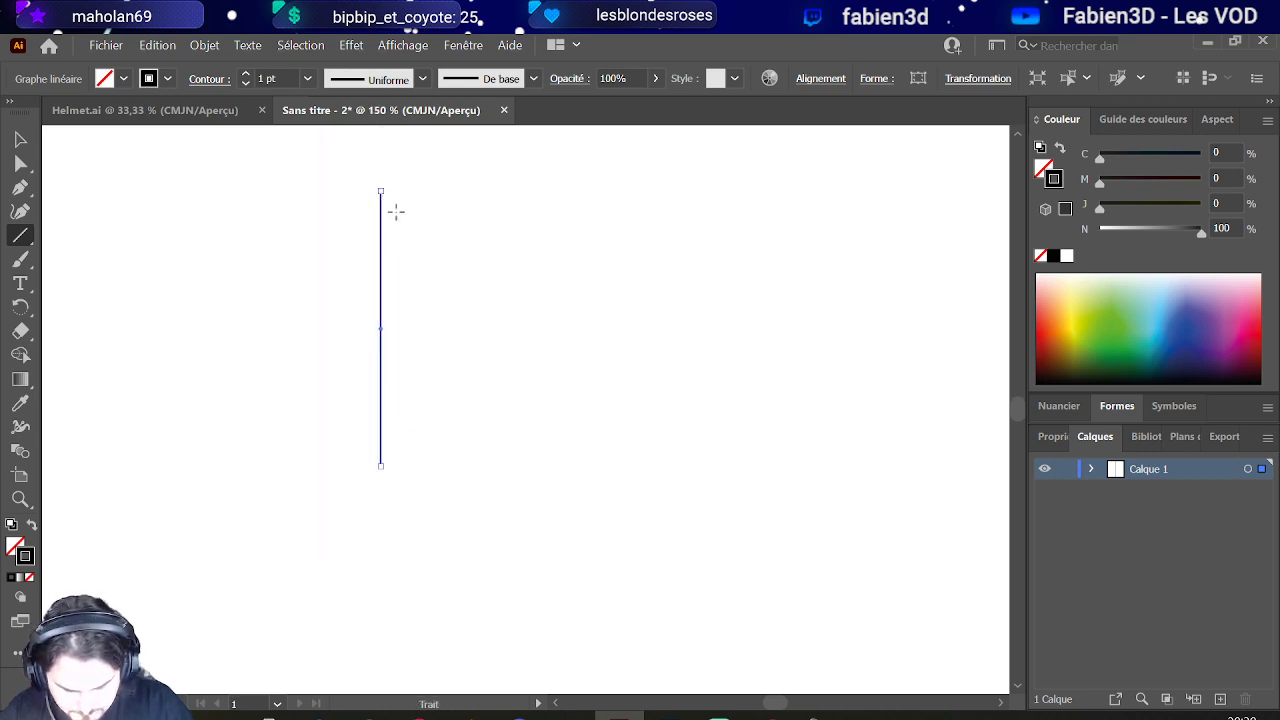
Step: Draw a shorter slanted line beside the vertical one and move its upper endpoint onto the vertical line's top
{"action": "left_click_drag", "start_coordinate": [397, 214], "coordinate": [441, 425]}
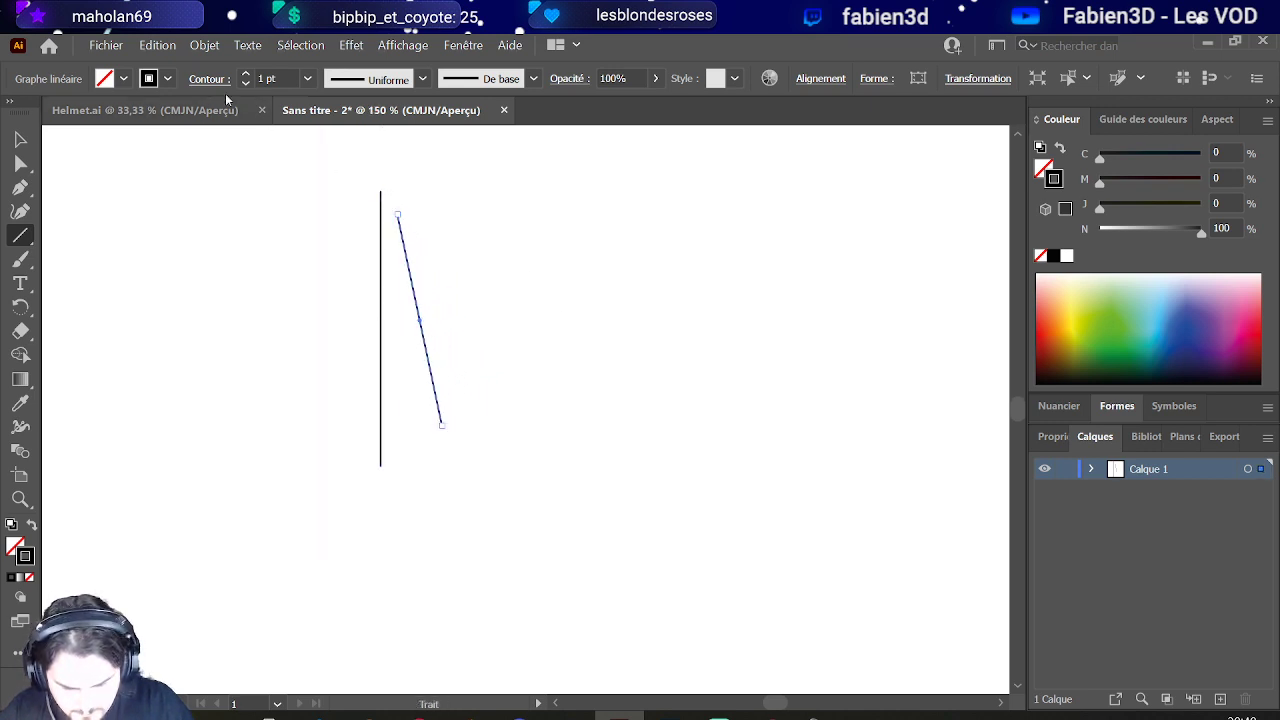
{"action": "left_click", "coordinate": [20, 163]}
{"action": "left_click", "coordinate": [396, 216]}
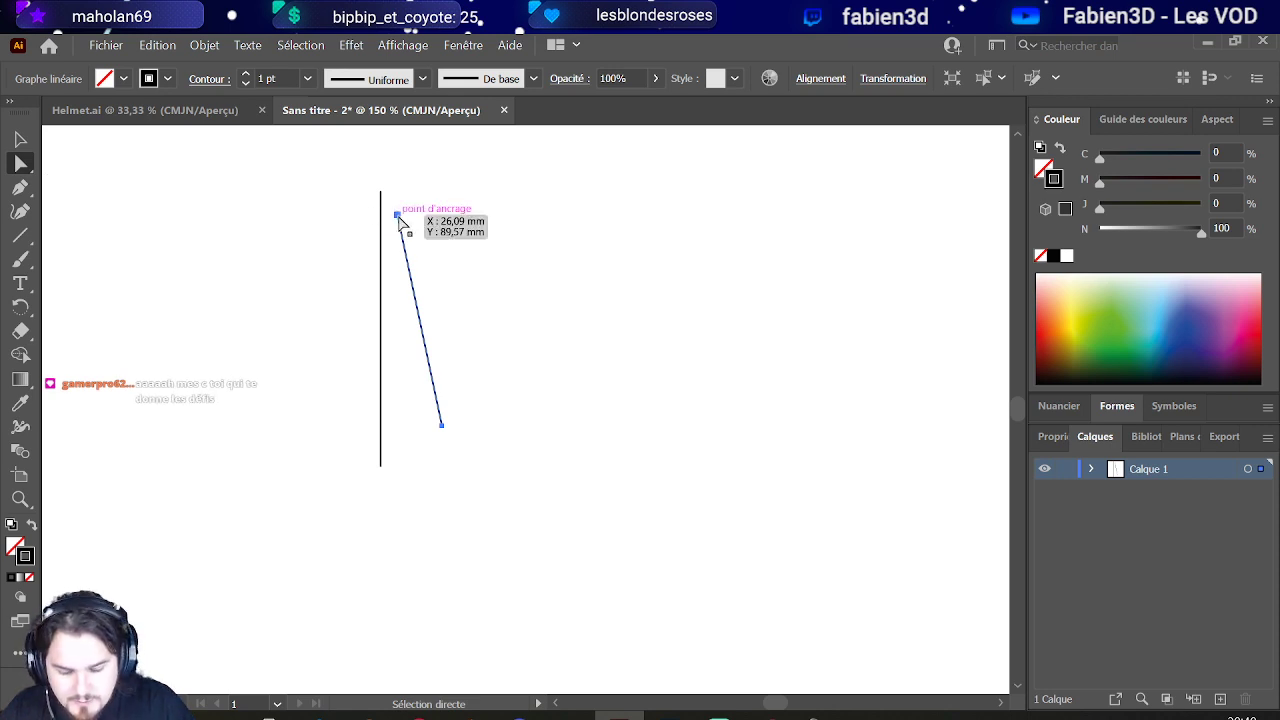
{"action": "left_click_drag", "start_coordinate": [399, 219], "coordinate": [385, 198]}
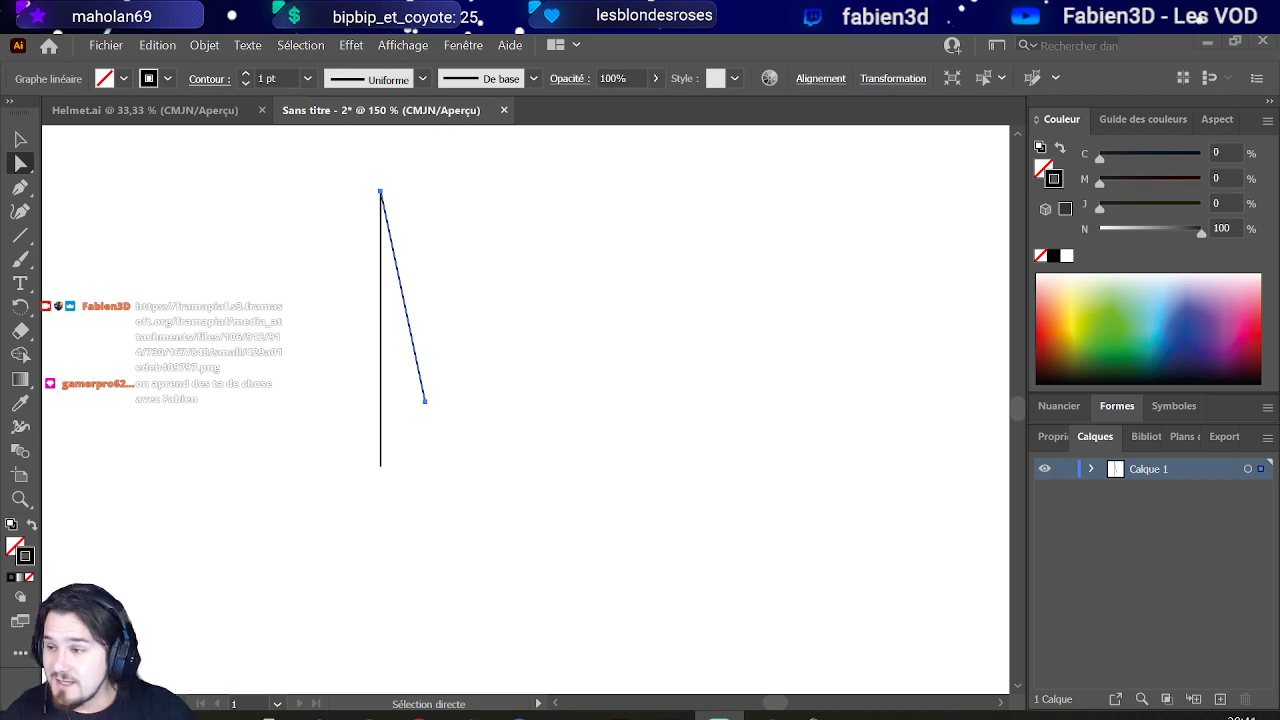
Step: Close the triangle with a third line from the slanted line's lower end to the vertical line's bottom endpoint
{"action": "key", "text": "v"}
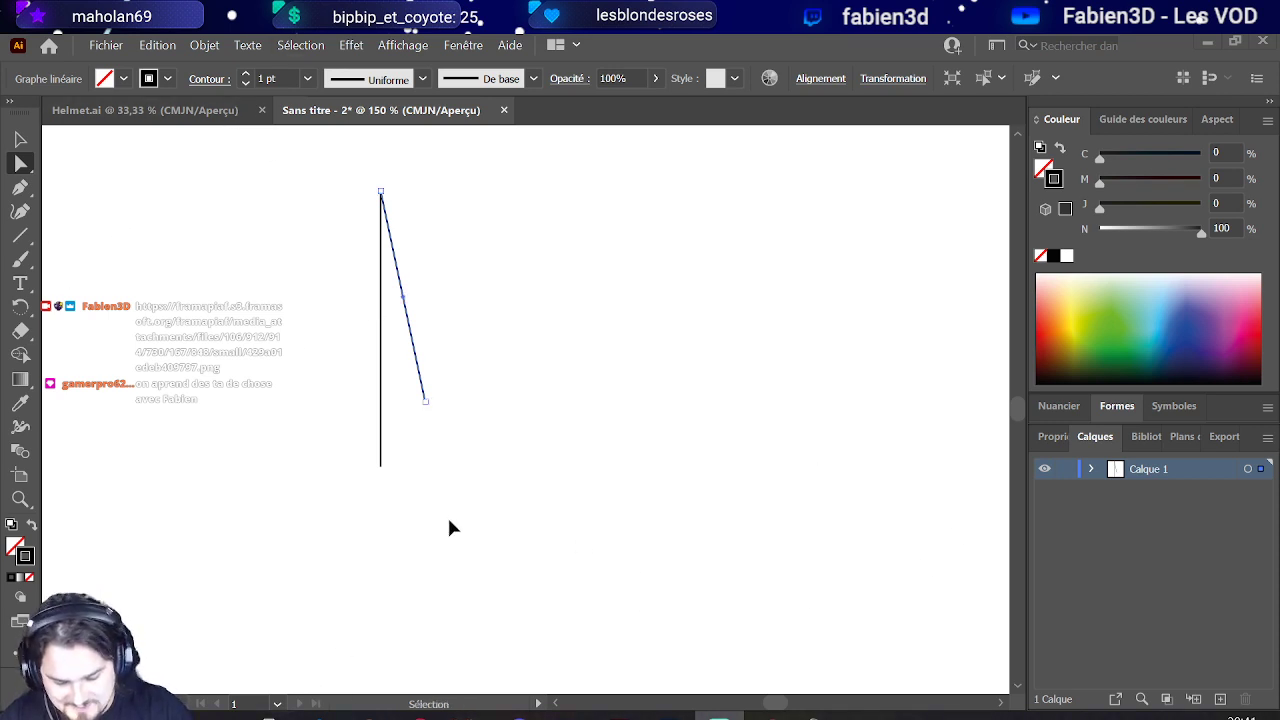
{"action": "scroll", "coordinate": [441, 460], "scroll_direction": "up", "scroll_amount": 2, "text": "alt"}
{"action": "key", "text": "a"}
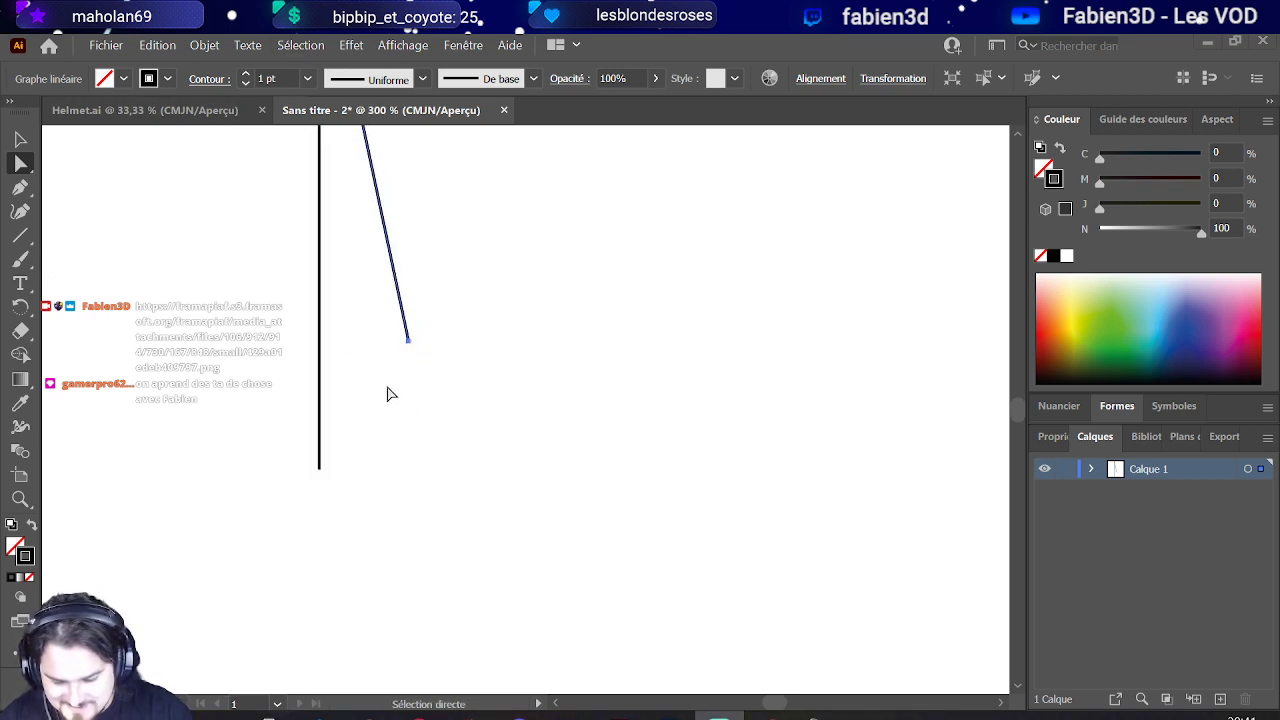
{"action": "left_click", "coordinate": [391, 394]}
{"action": "key", "text": "backslash"}
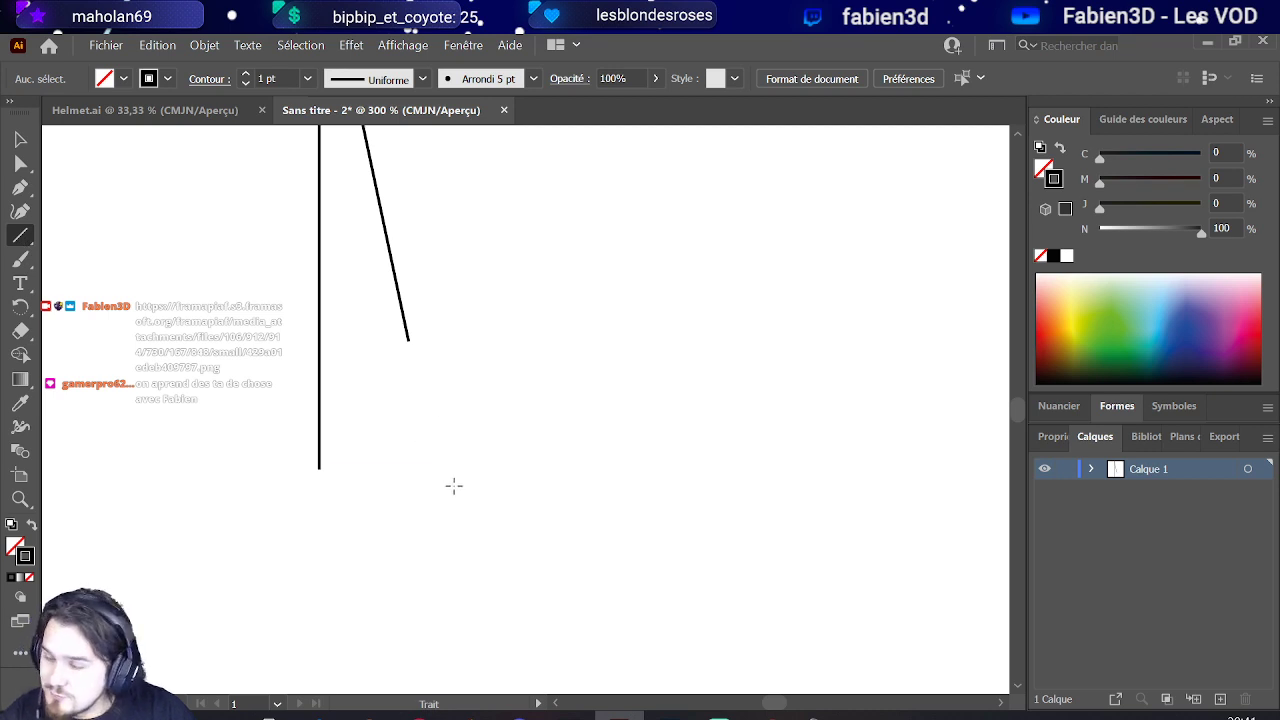
{"action": "left_click_drag", "start_coordinate": [335, 481], "coordinate": [408, 340]}
{"action": "key", "text": "a"}
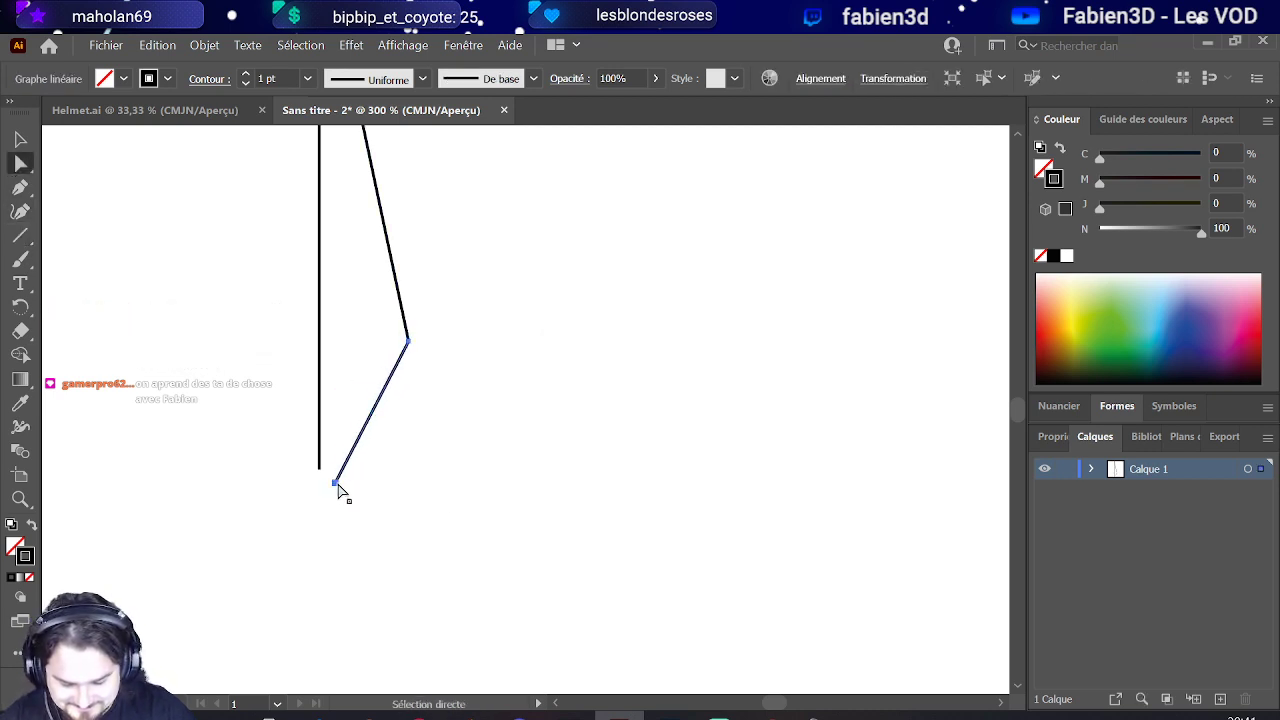
{"action": "left_click_drag", "start_coordinate": [336, 483], "coordinate": [320, 468]}
{"action": "mouse_move", "coordinate": [408, 341]}
{"action": "left_mouse_down"}
{"action": "mouse_move", "coordinate": [386, 343]}
{"action": "mouse_move", "coordinate": [408, 343]}
{"action": "left_mouse_up"}
{"action": "left_click", "coordinate": [450, 315]}
Step: Select the triangle's two slanted lines, leaving the vertical line out of the selection
{"action": "scroll", "coordinate": [423, 320], "scroll_direction": "down", "scroll_amount": 4}
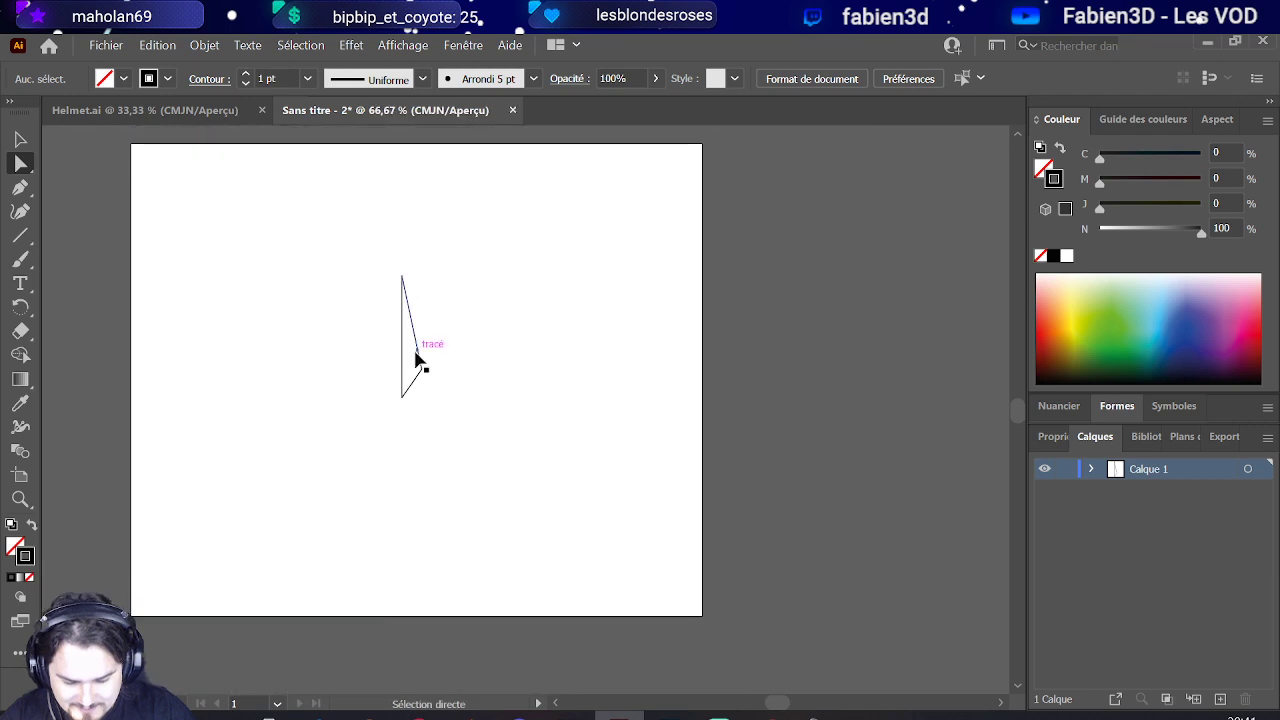
{"action": "scroll", "coordinate": [423, 360], "scroll_direction": "up", "scroll_amount": 3}
{"action": "scroll", "coordinate": [447, 420], "scroll_direction": "down", "scroll_amount": 1}
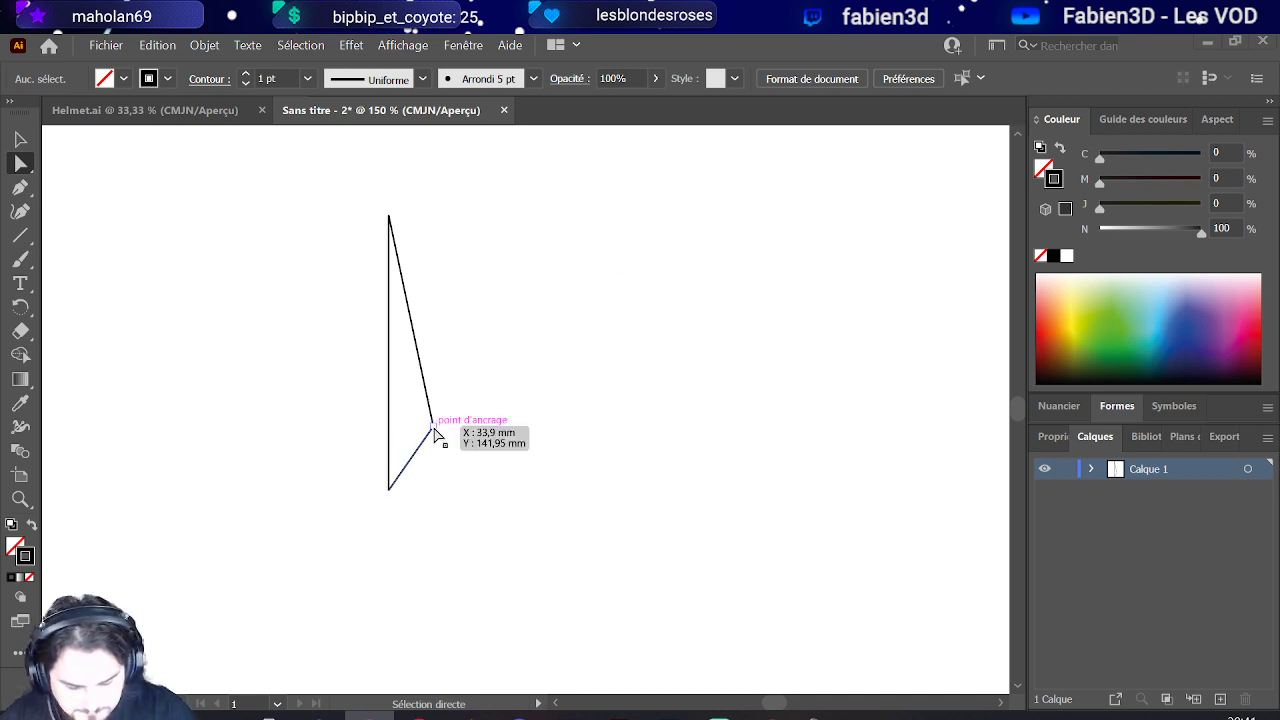
{"action": "left_click_drag", "start_coordinate": [460, 462], "coordinate": [412, 374]}
{"action": "left_click", "coordinate": [19, 140]}
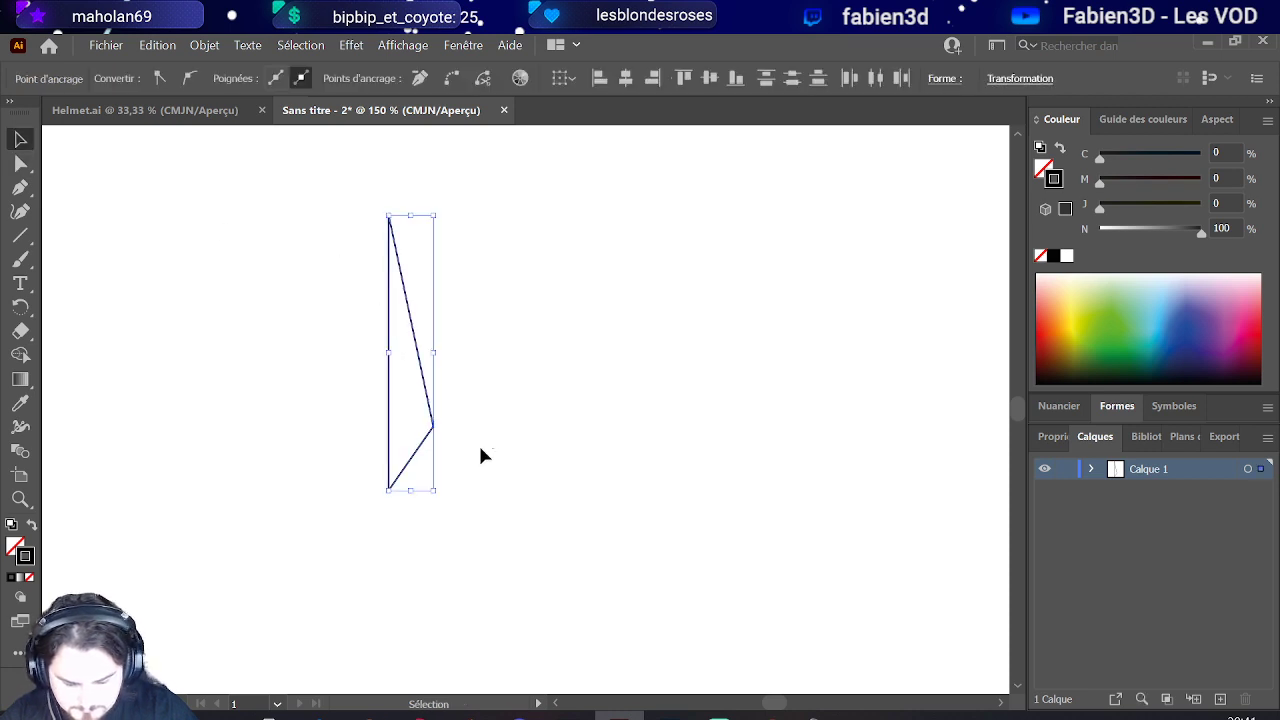
{"action": "left_click", "coordinate": [478, 443]}
{"action": "left_click", "coordinate": [422, 392]}
{"action": "left_click", "coordinate": [425, 385], "text": "shift"}
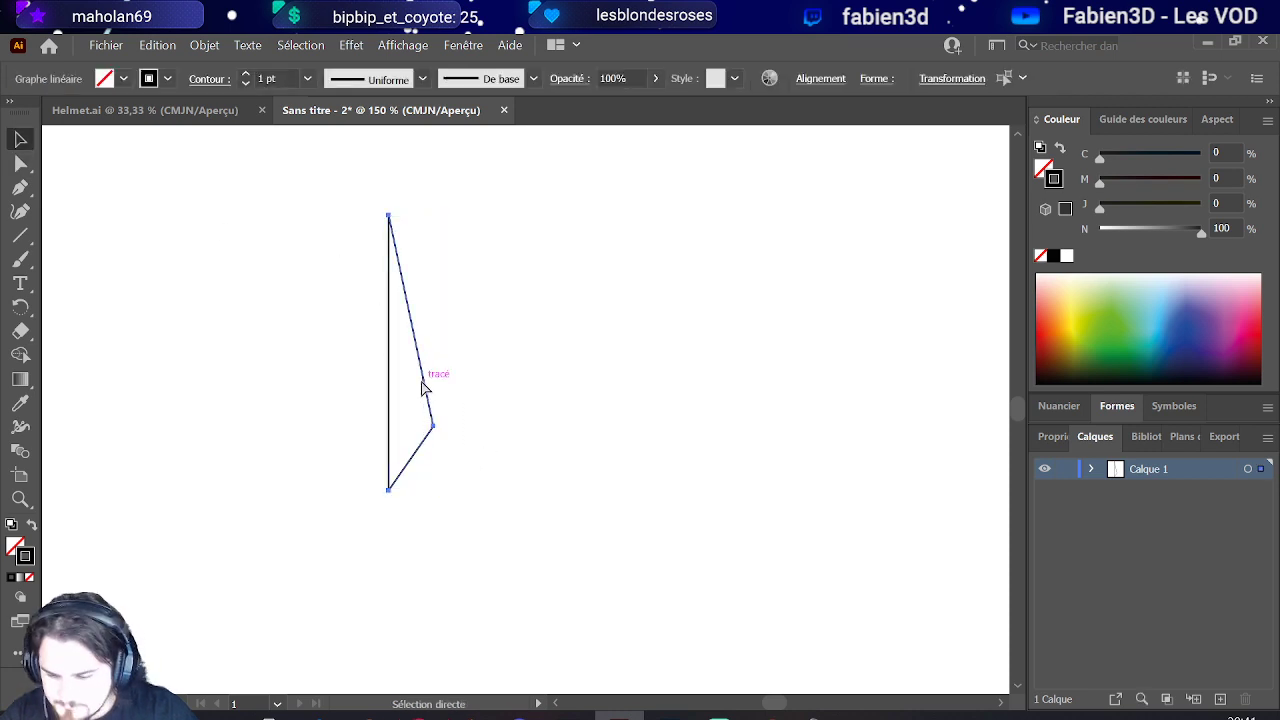
{"action": "left_click", "coordinate": [427, 371]}
Step: Try to mirror the triangle's two slanted lines horizontally
{"action": "left_click_drag", "start_coordinate": [389, 353], "coordinate": [472, 355]}
{"action": "key", "text": "a"}
{"action": "key", "text": "ctrl+z"}
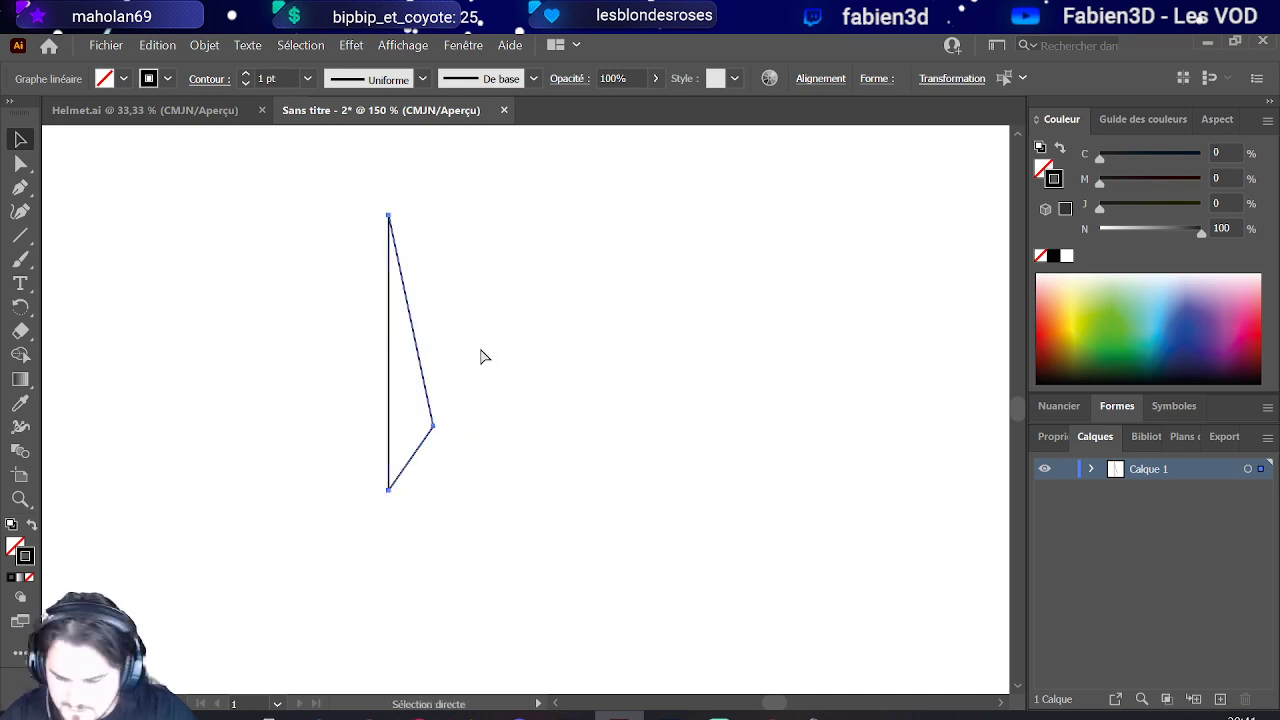
Step: Duplicate the two slanted lines, flip the copy horizontally and place it on the other side of the vertical line
{"action": "key", "text": "v"}
{"action": "key", "text": "ctrl+c"}
{"action": "key", "text": "ctrl+v"}
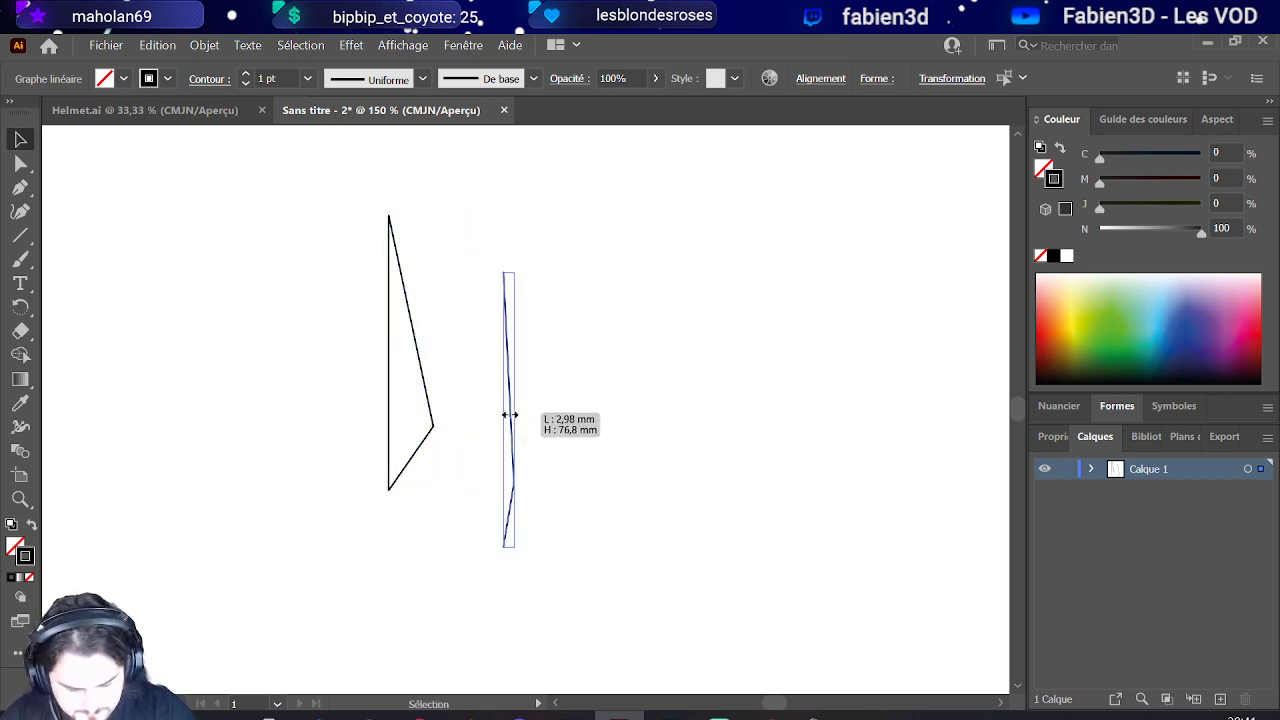
{"action": "left_click_drag", "start_coordinate": [551, 414], "coordinate": [434, 354]}
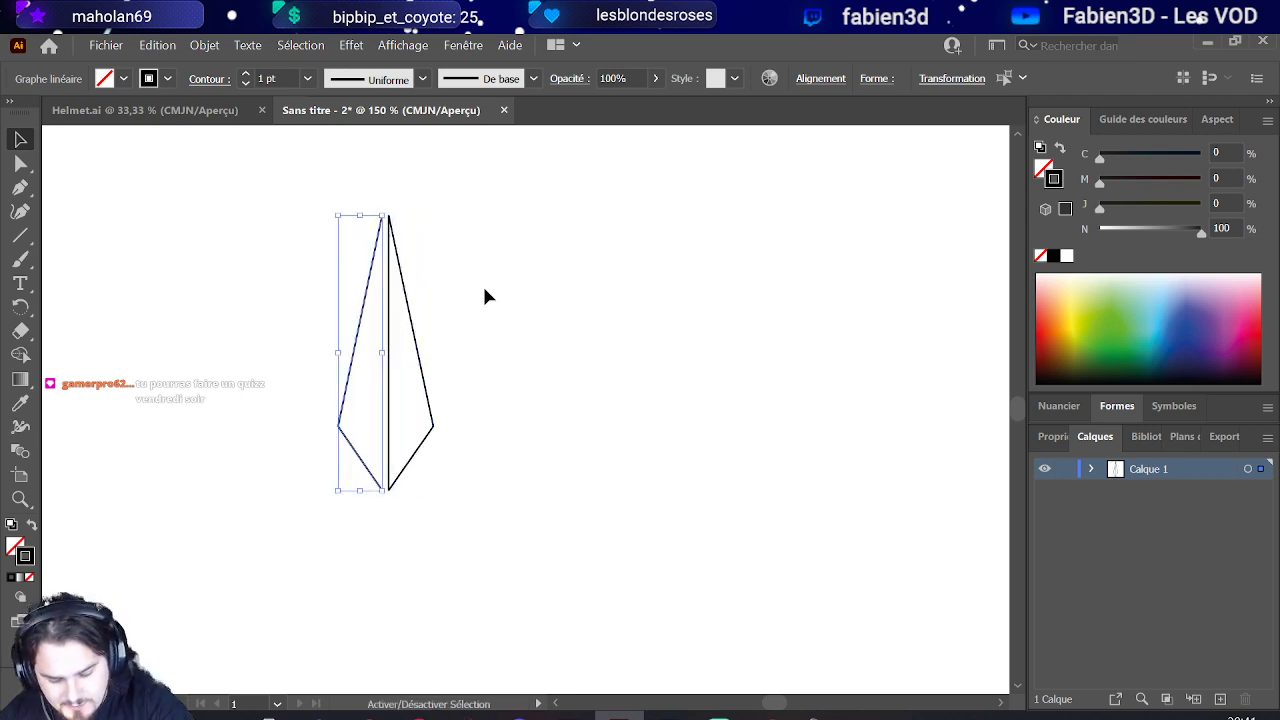
Step: Nudge the mirrored lines sideways until their endpoints meet the vertical line's ends, completing a symmetrical kite shape
{"action": "key", "text": "Right"}
{"action": "key", "text": "Right"}
{"action": "key", "text": "Right"}
{"action": "key", "text": "Right"}
{"action": "key", "text": "Right"}
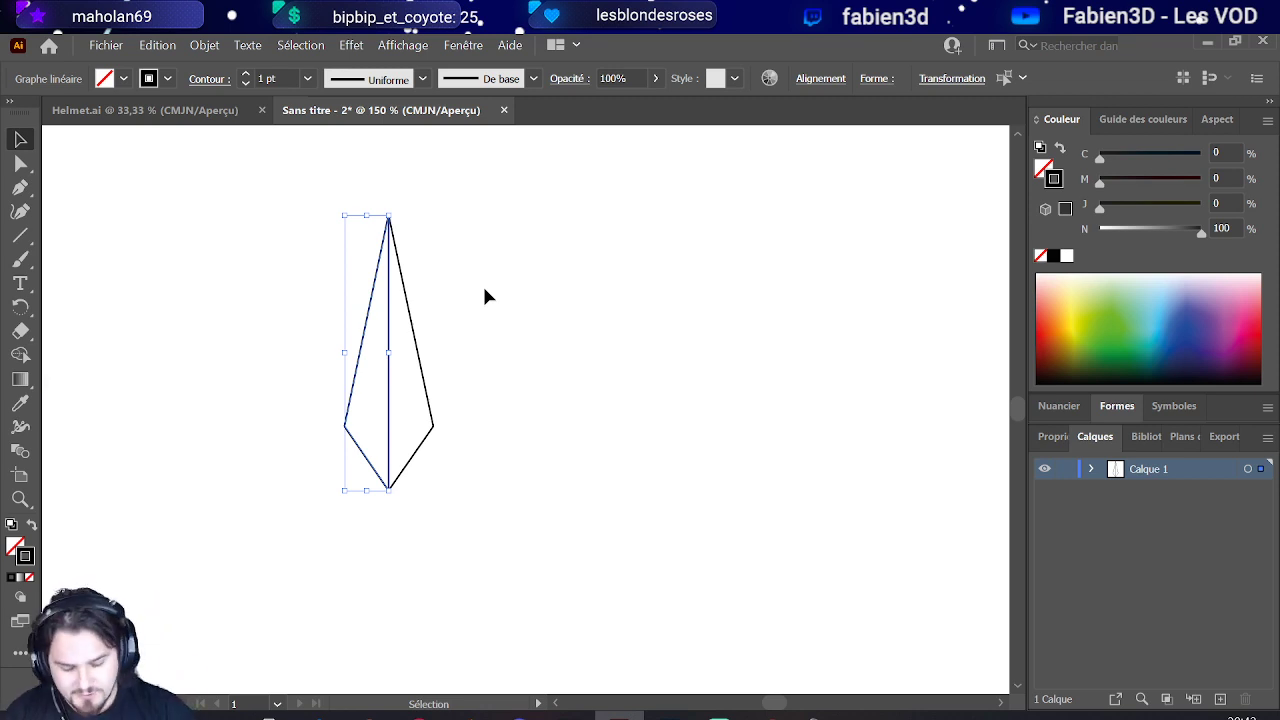
{"action": "key", "text": "a"}
{"action": "scroll", "coordinate": [457, 420], "scroll_direction": "up", "scroll_amount": 4}
{"action": "key", "text": "v"}
{"action": "scroll", "coordinate": [380, 560], "scroll_direction": "up", "scroll_amount": 2}
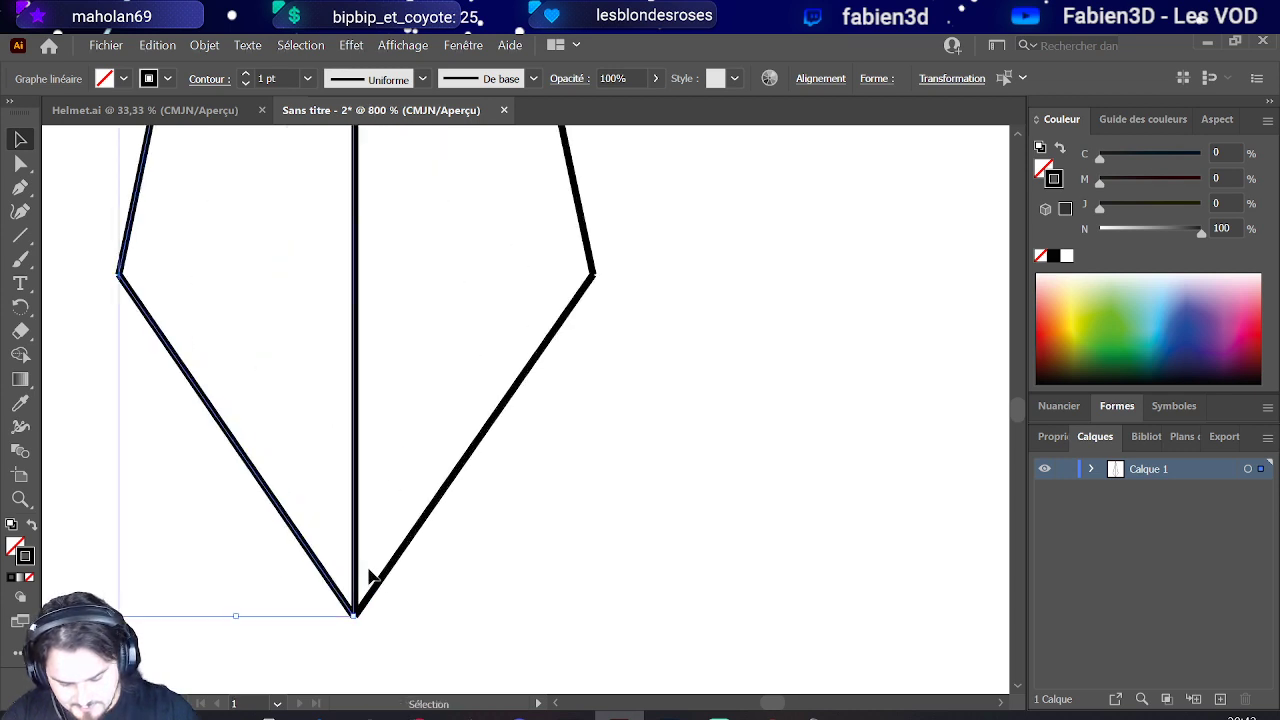
Step: Set the stroke's corner join to round for the whole kite shape
{"action": "scroll", "coordinate": [375, 540], "scroll_direction": "down", "scroll_amount": 6}
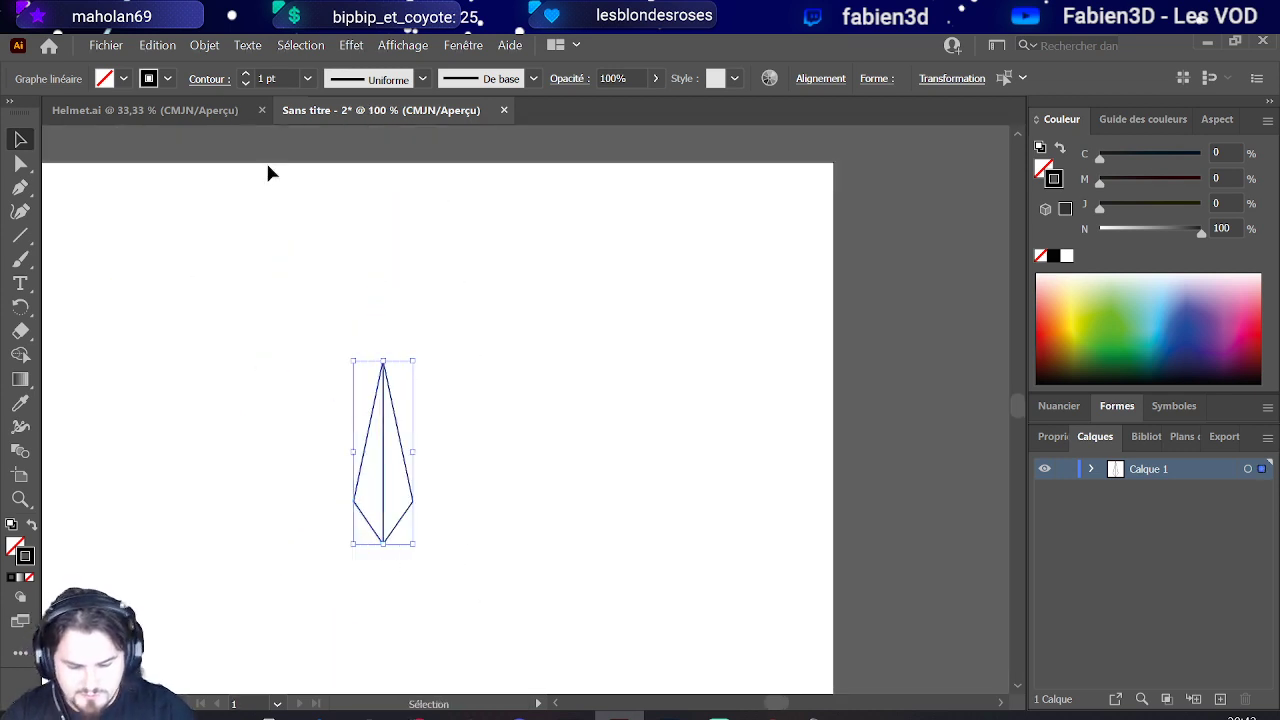
{"action": "left_click", "coordinate": [208, 80]}
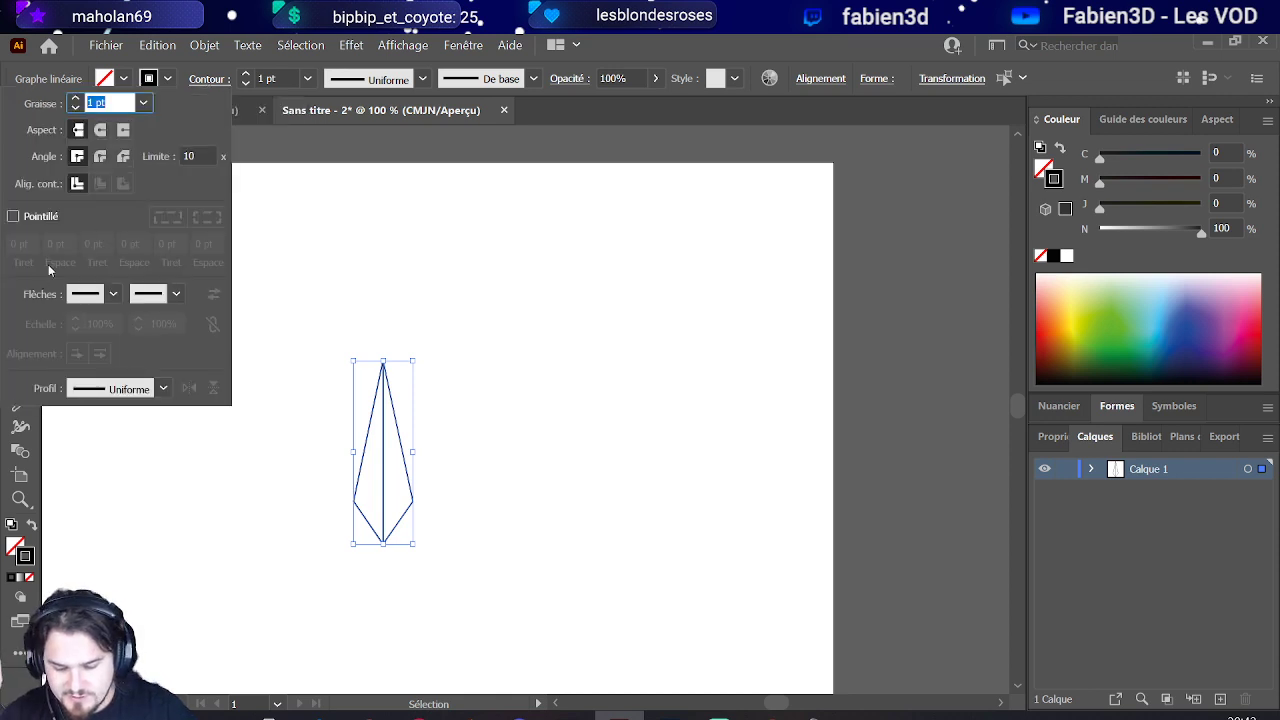
{"action": "left_click", "coordinate": [99, 158]}
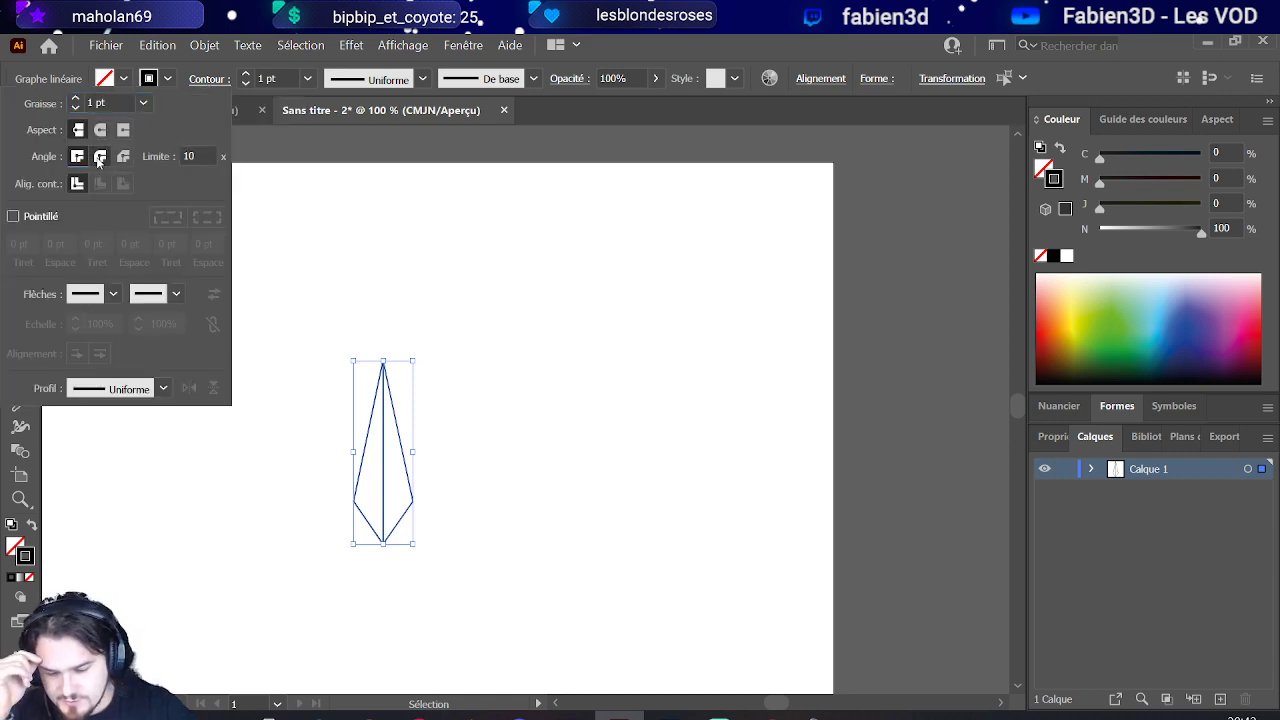
{"action": "left_click", "coordinate": [414, 294]}
{"action": "left_click", "coordinate": [438, 487]}
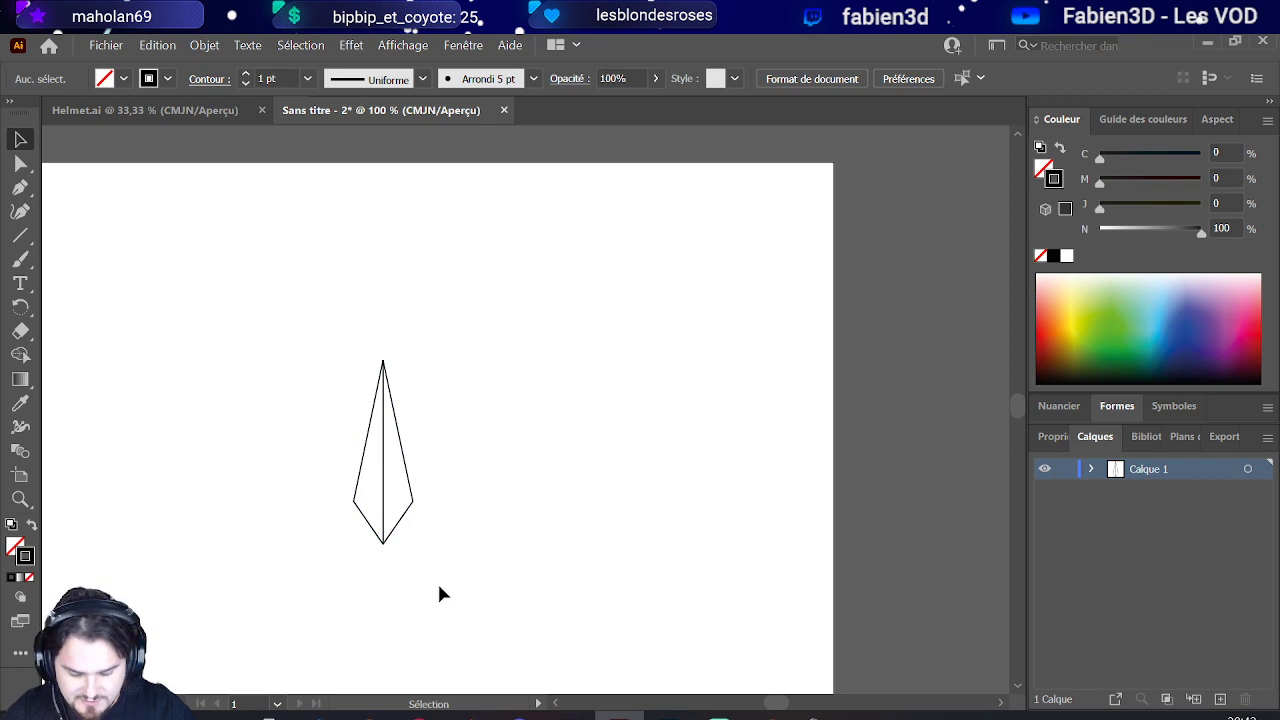
Step: Duplicate the whole kite, rotate the copy 90° clockwise and place its blunt end on the original's bottom point
{"action": "left_click_drag", "start_coordinate": [440, 594], "coordinate": [287, 316]}
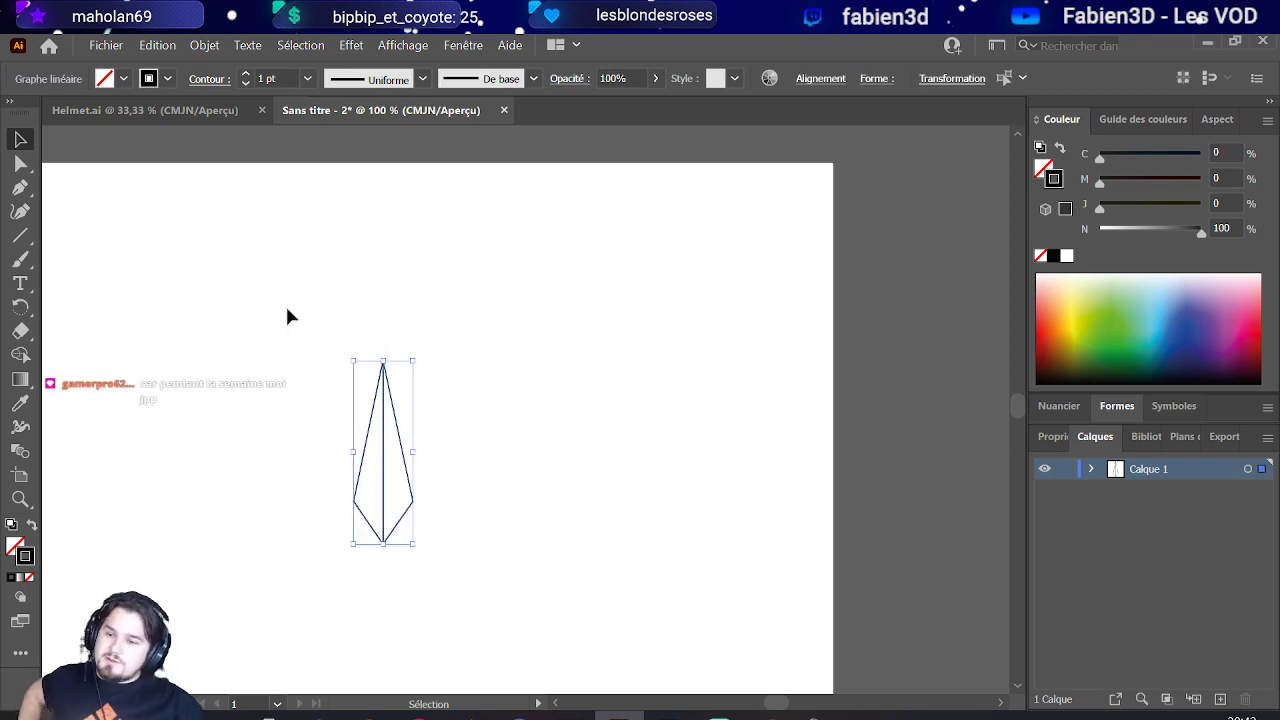
{"action": "left_click", "coordinate": [383, 276]}
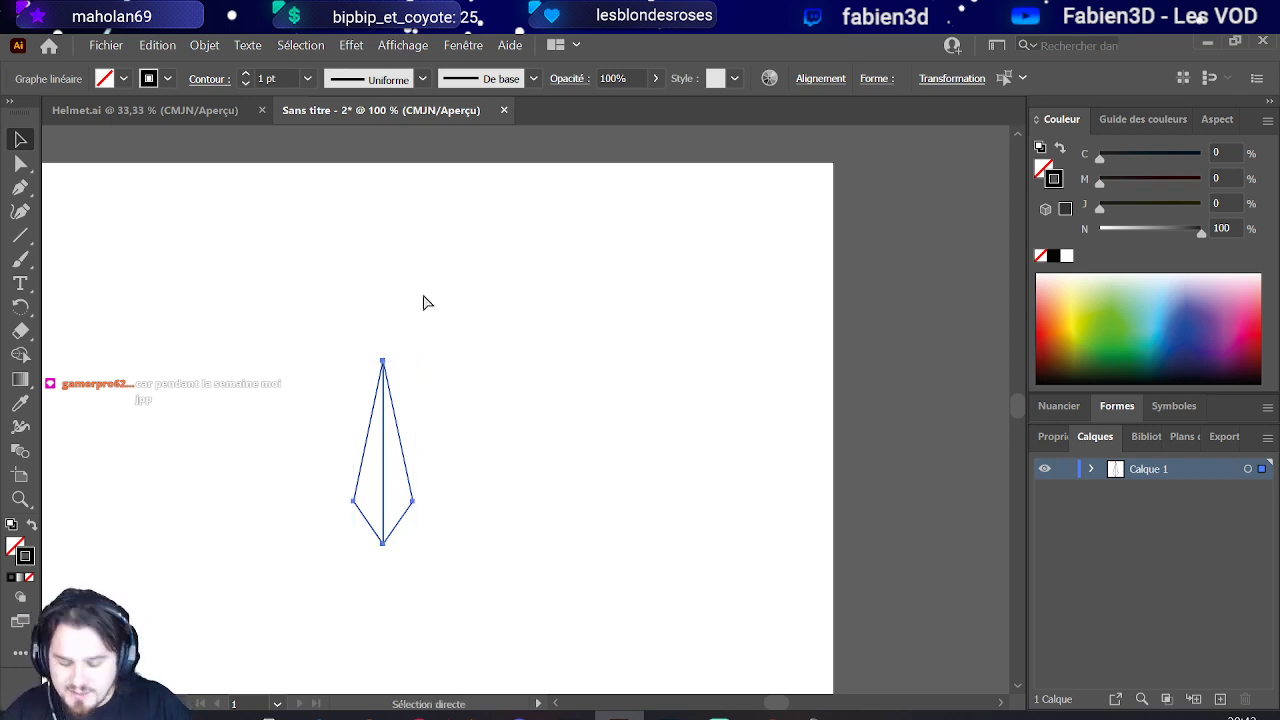
{"action": "key", "text": "ctrl+v"}
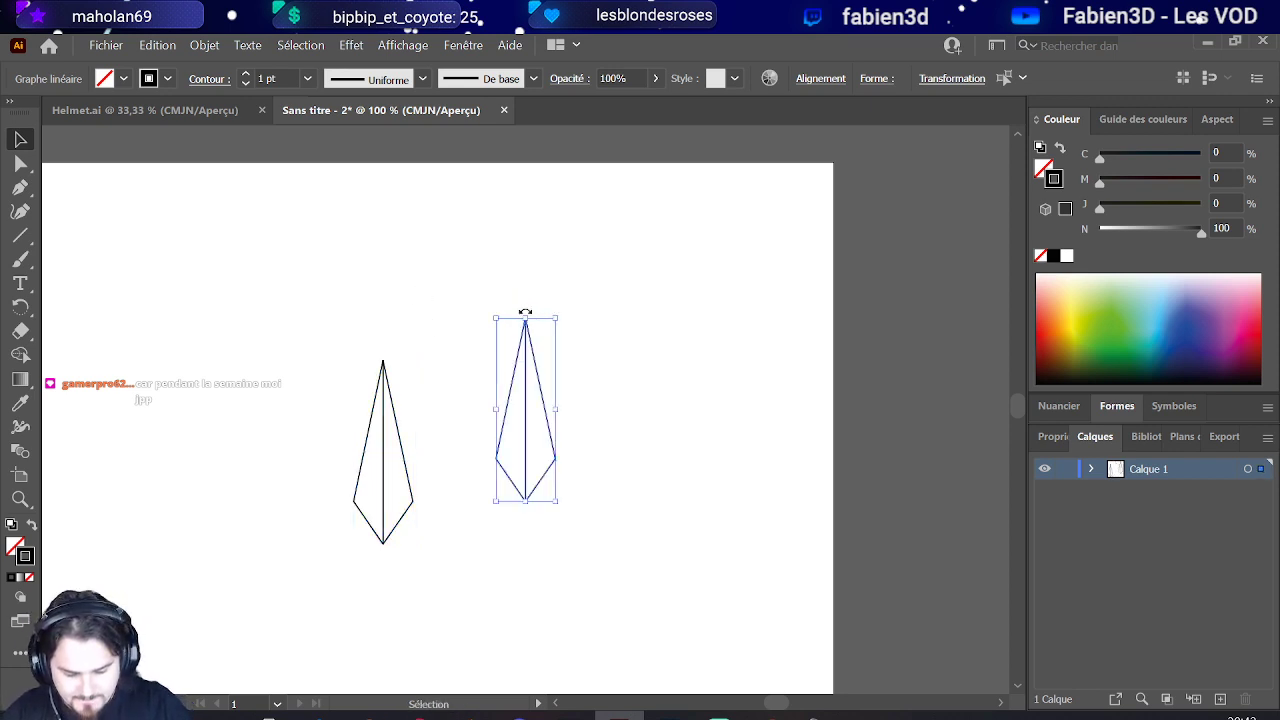
{"action": "left_click_drag", "start_coordinate": [527, 311], "coordinate": [646, 414]}
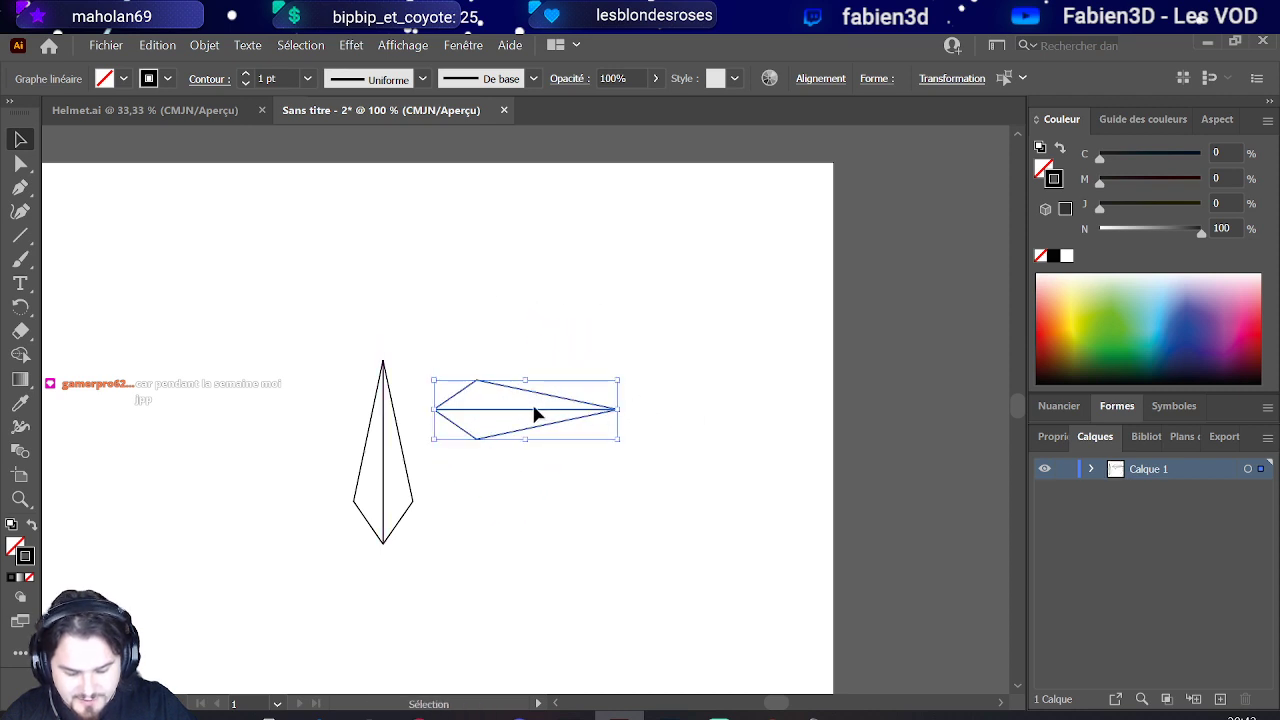
{"action": "left_click_drag", "start_coordinate": [535, 414], "coordinate": [487, 552]}
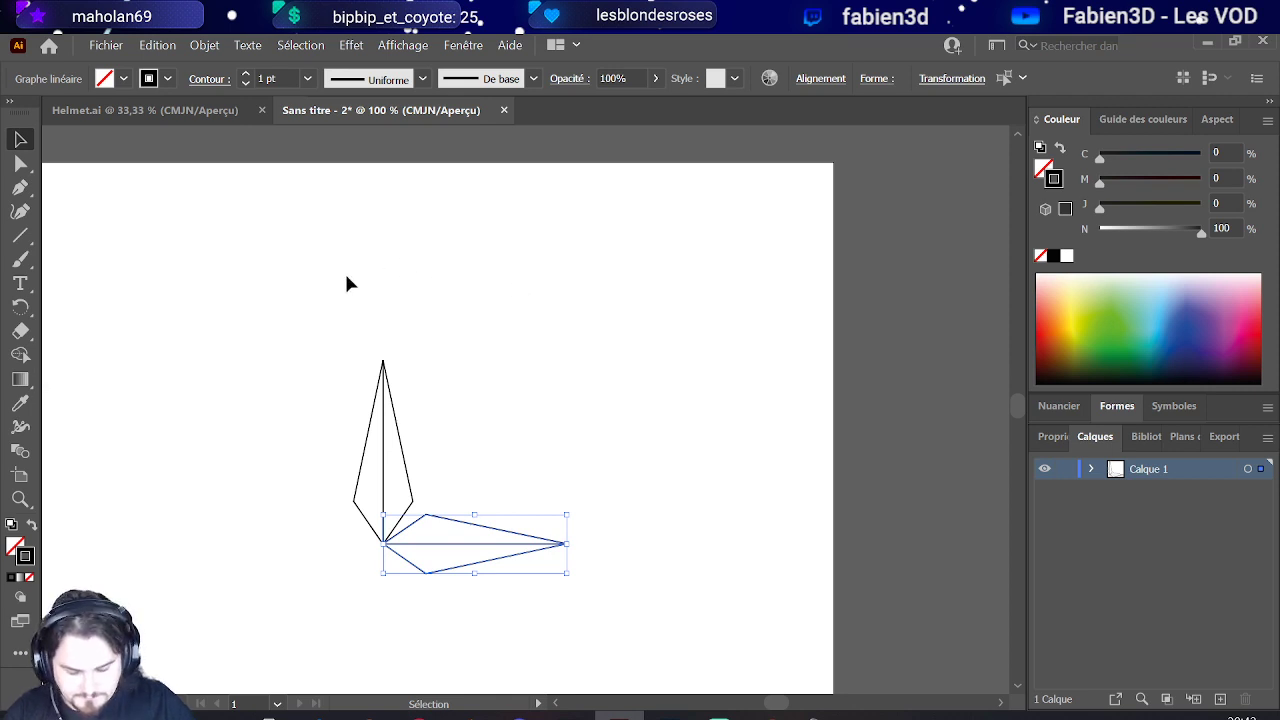
Step: Duplicate both kites together, rotate the copy 180° and move it diagonally opposite the originals
{"action": "left_click_drag", "start_coordinate": [344, 287], "coordinate": [578, 575]}
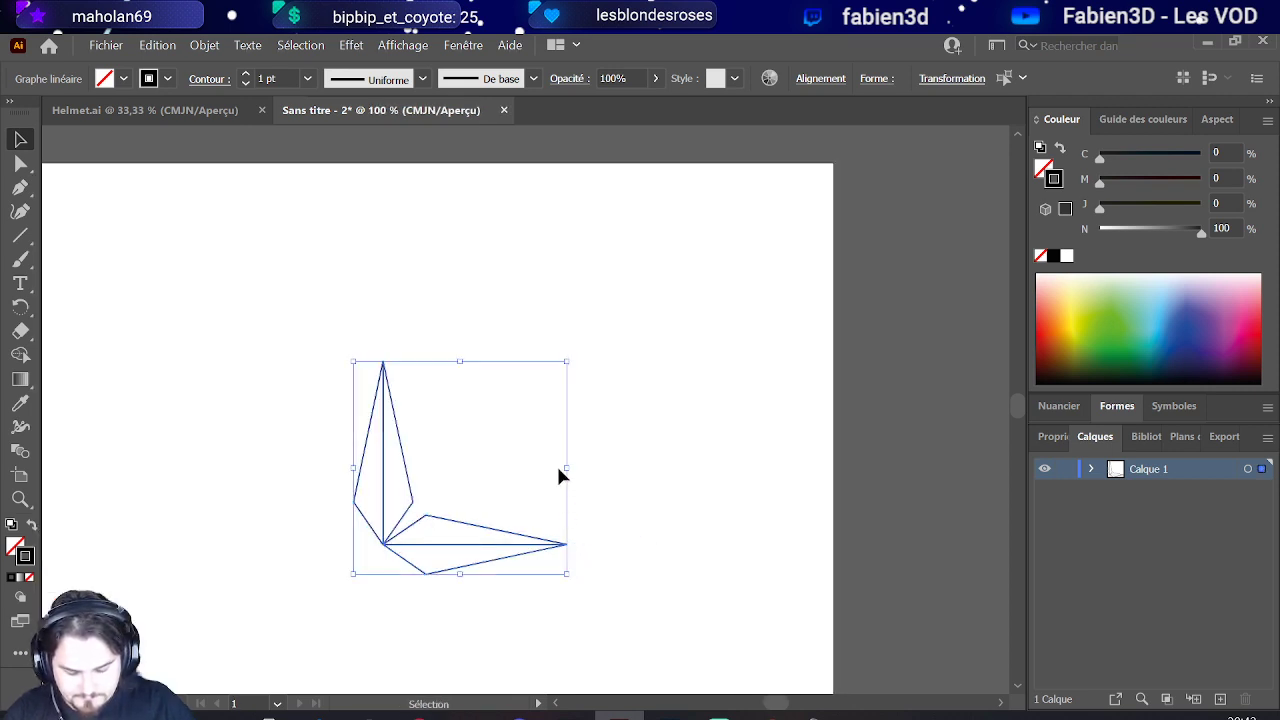
{"action": "scroll", "coordinate": [558, 431], "scroll_direction": "down", "scroll_amount": 1}
{"action": "key", "text": "a"}
{"action": "key", "text": "ctrl+c"}
{"action": "key", "text": "ctrl+v"}
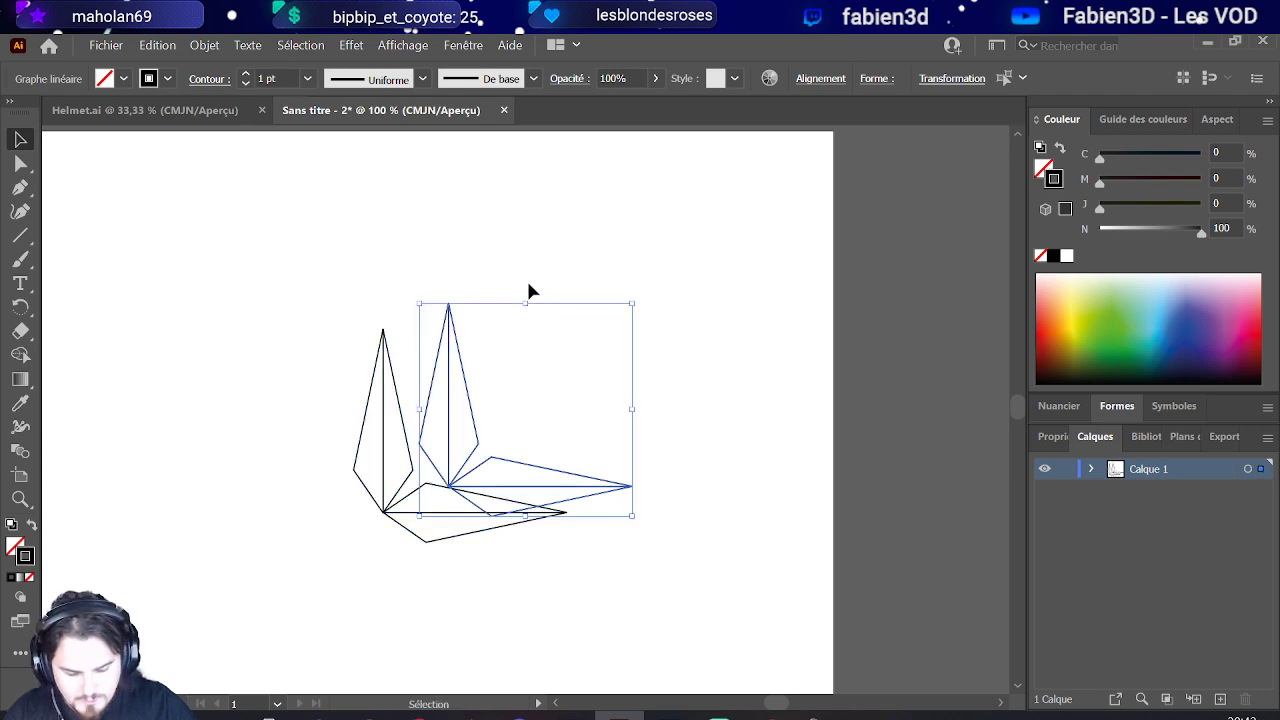
{"action": "left_click_drag", "start_coordinate": [525, 295], "coordinate": [520, 527]}
{"action": "left_click_drag", "start_coordinate": [606, 429], "coordinate": [383, 601]}
Step: Align the rotated pair's inner corner exactly on the originals' shared point to complete the four-armed star
{"action": "scroll", "coordinate": [388, 567], "scroll_direction": "up", "scroll_amount": 2}
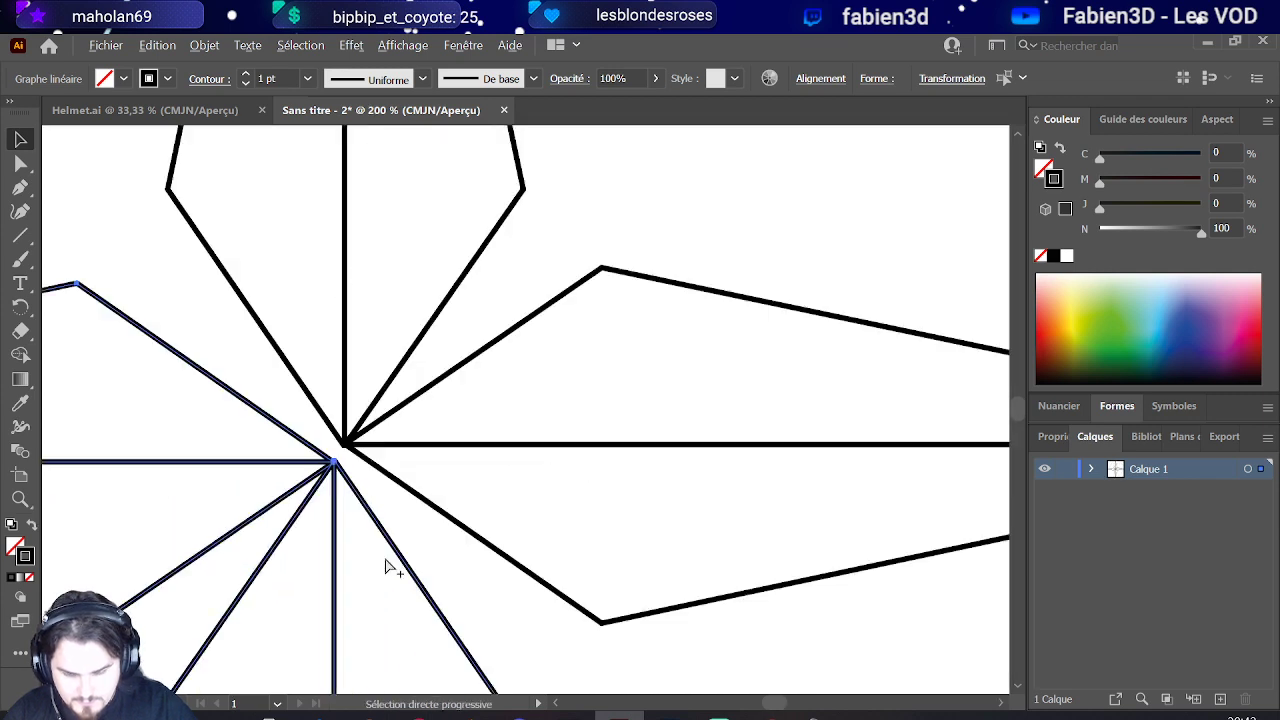
{"action": "scroll", "coordinate": [350, 470], "scroll_direction": "up", "scroll_amount": 4}
{"action": "left_click_drag", "start_coordinate": [349, 491], "coordinate": [367, 462]}
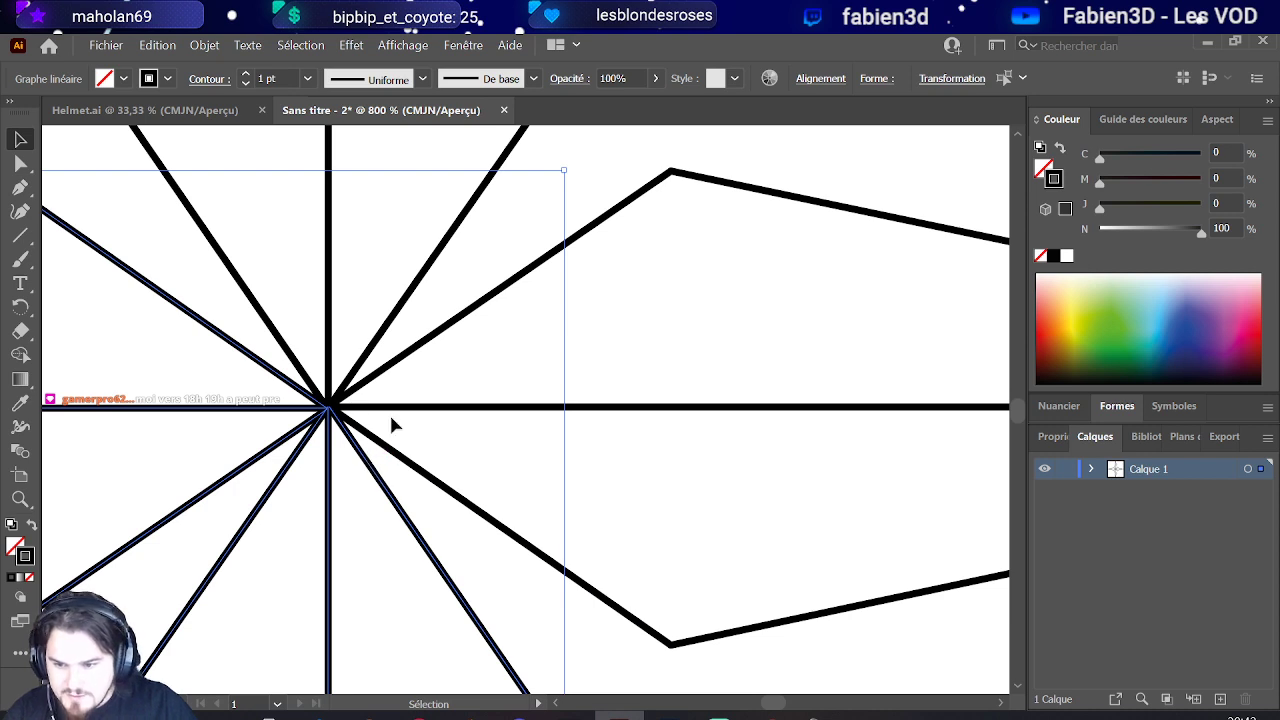
{"action": "scroll", "coordinate": [440, 414], "scroll_direction": "down", "scroll_amount": 7}
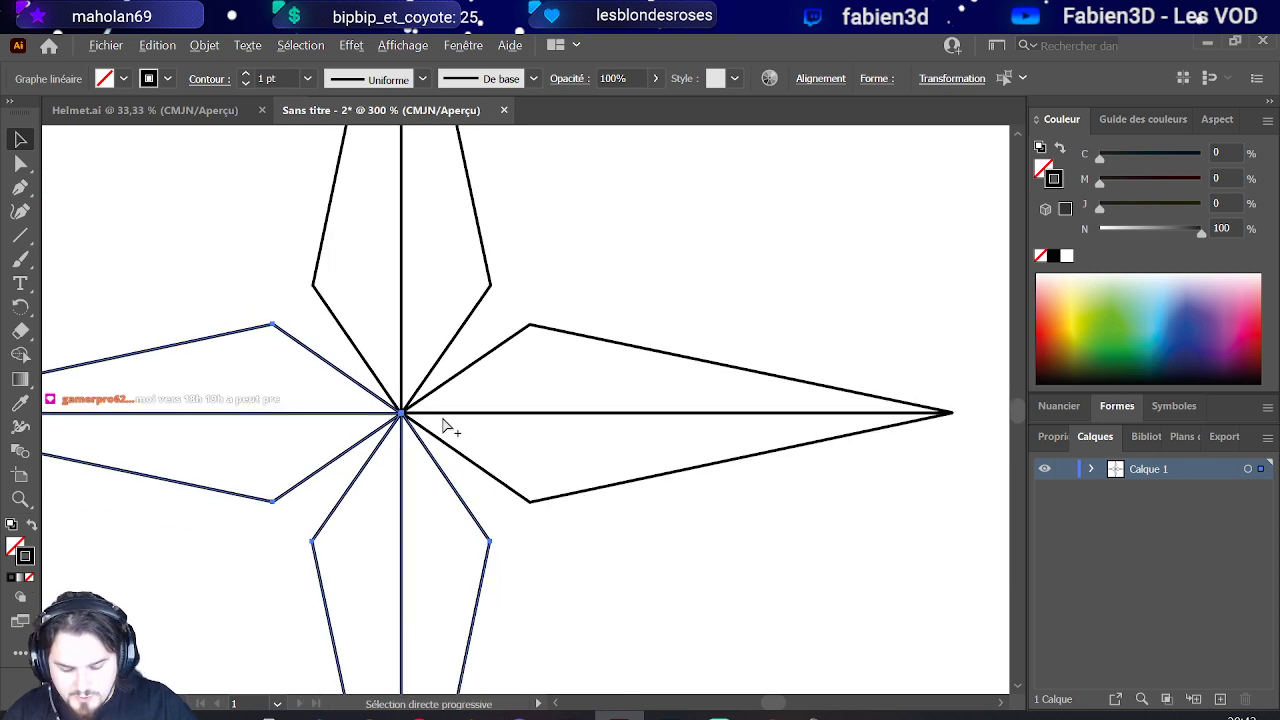
{"action": "left_click", "coordinate": [555, 330]}
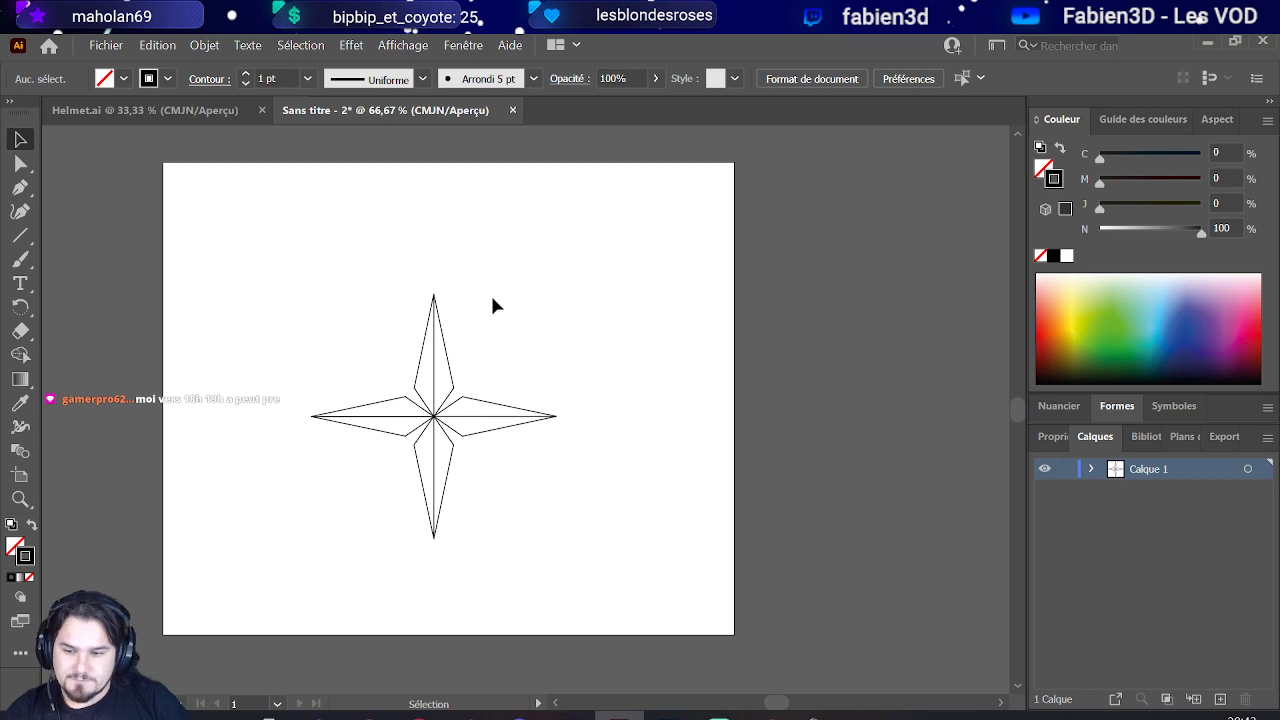
{"action": "scroll", "coordinate": [445, 357], "scroll_direction": "up", "scroll_amount": 2}
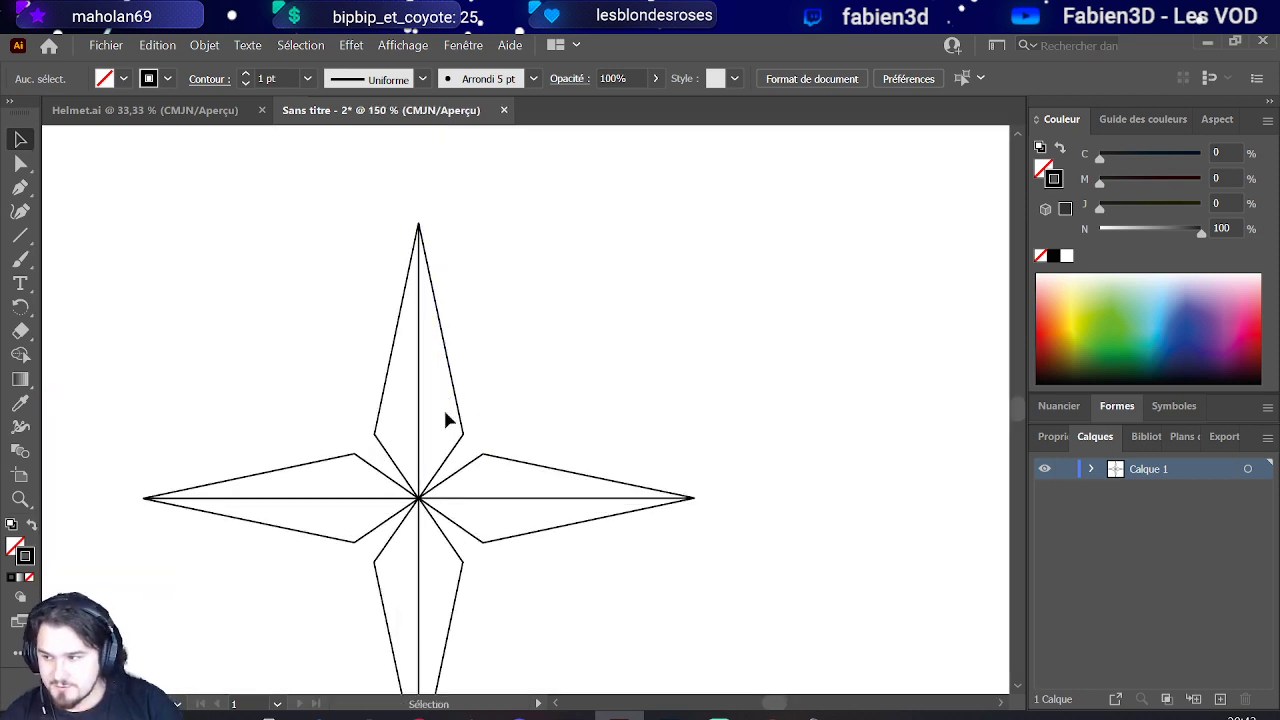
{"action": "scroll", "coordinate": [497, 520], "scroll_direction": "up", "scroll_amount": 2}
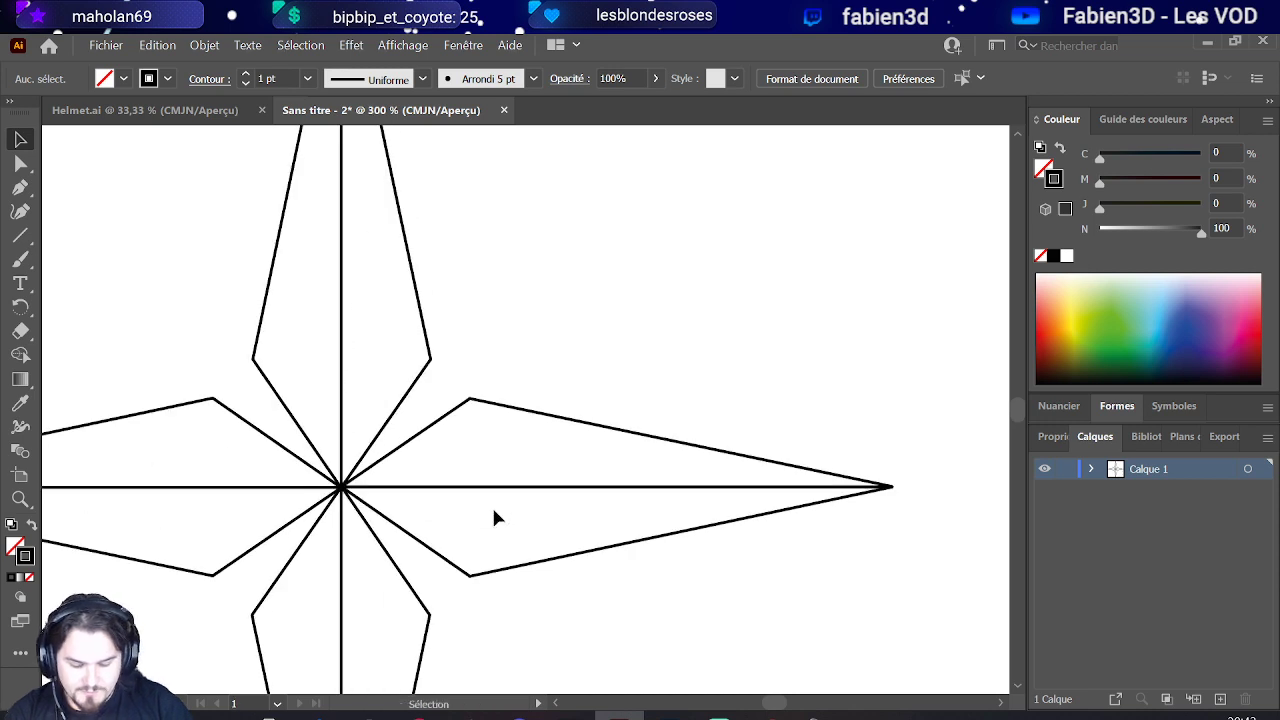
{"action": "left_click", "coordinate": [18, 236]}
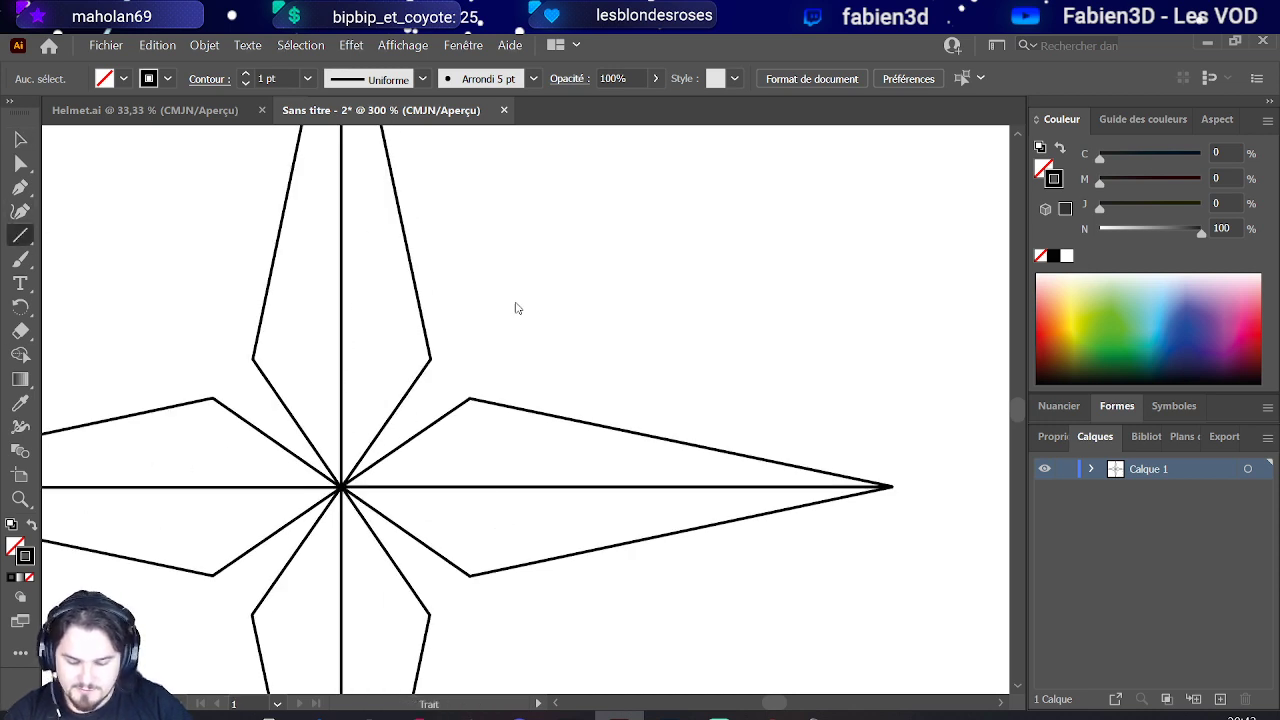
{"action": "scroll", "coordinate": [509, 340], "scroll_direction": "up", "scroll_amount": 1}
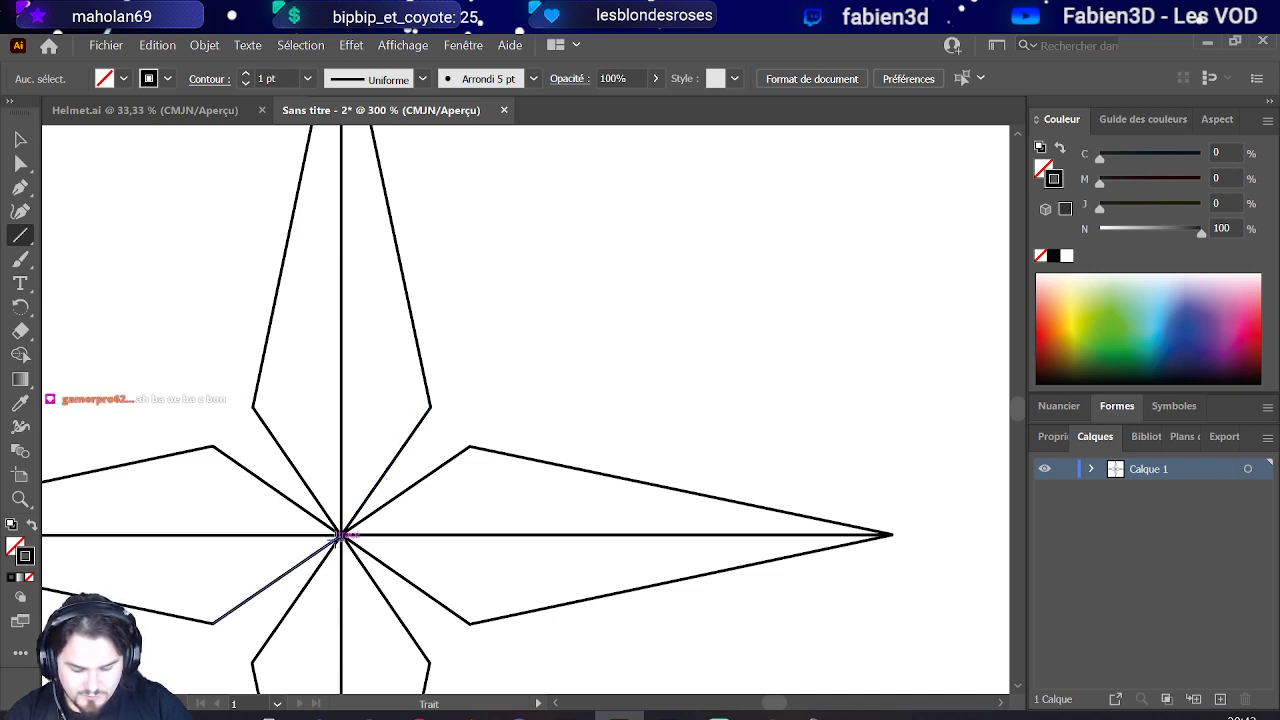
{"action": "left_click", "coordinate": [22, 140]}
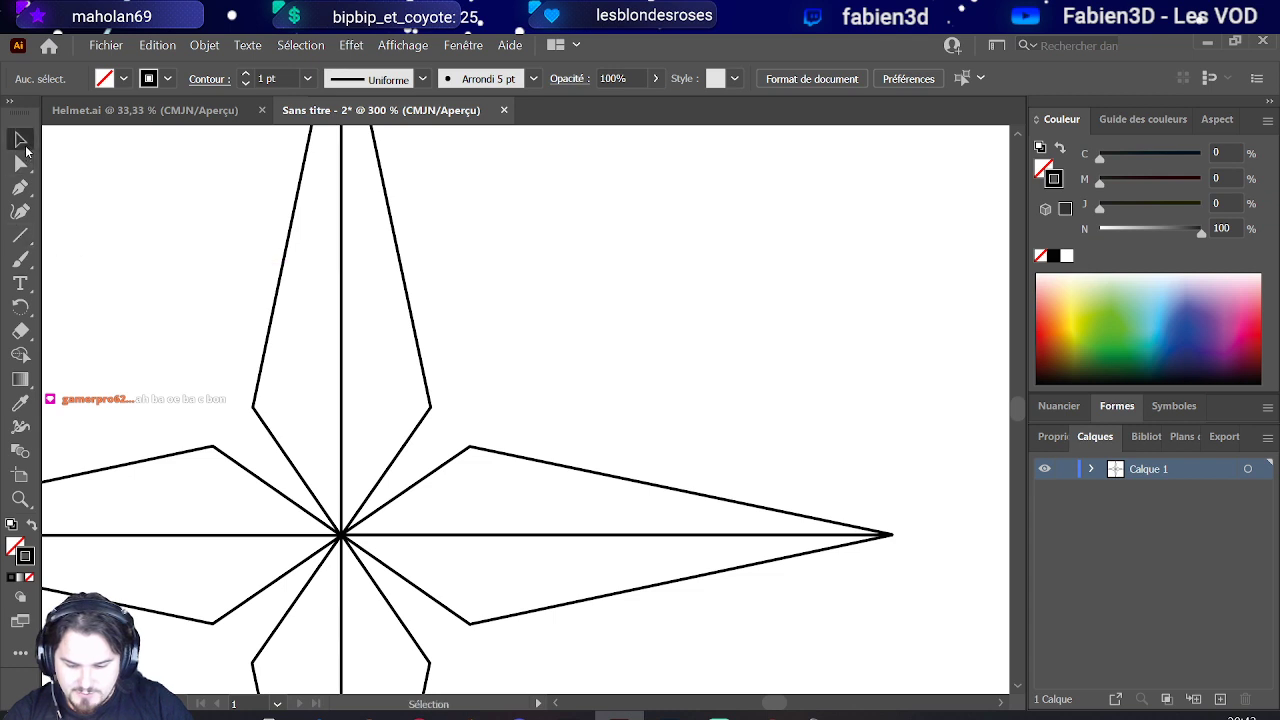
Step: Paste a copy of the star's horizontal right arm
{"action": "left_click_drag", "start_coordinate": [900, 630], "coordinate": [446, 440]}
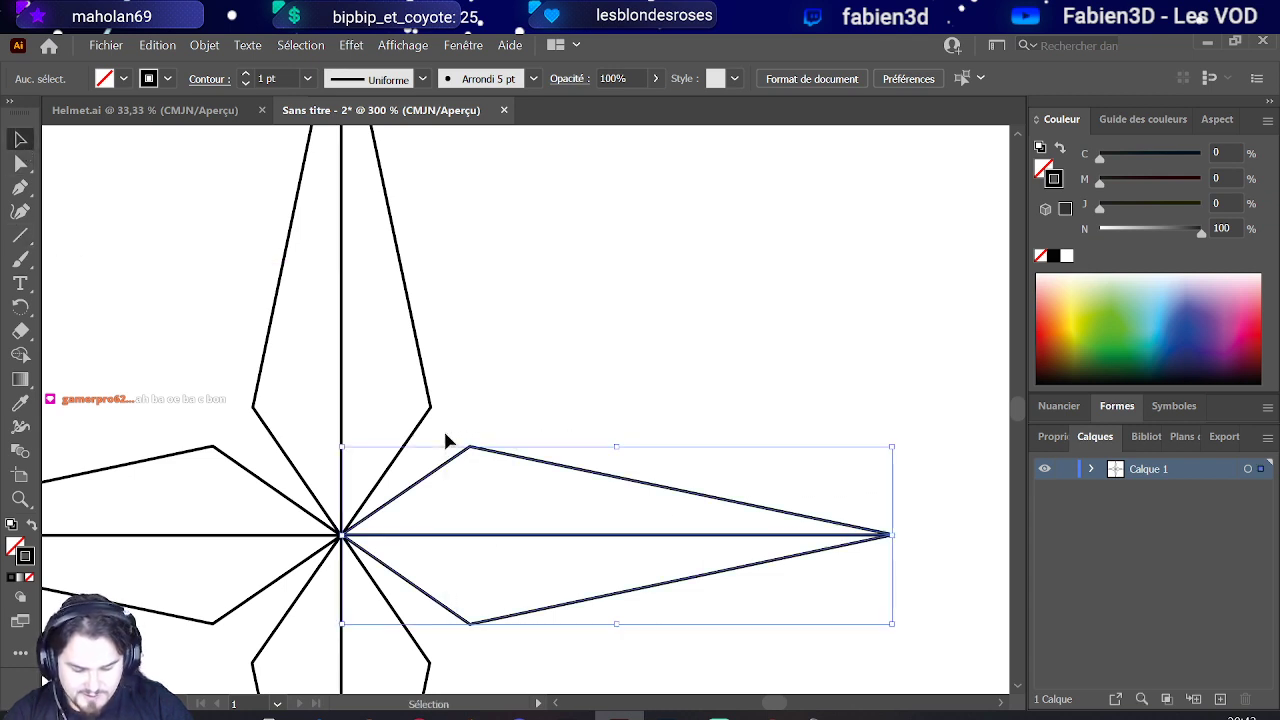
{"action": "key", "text": "a"}
{"action": "key", "text": "ctrl+c"}
{"action": "key", "text": "ctrl+v"}
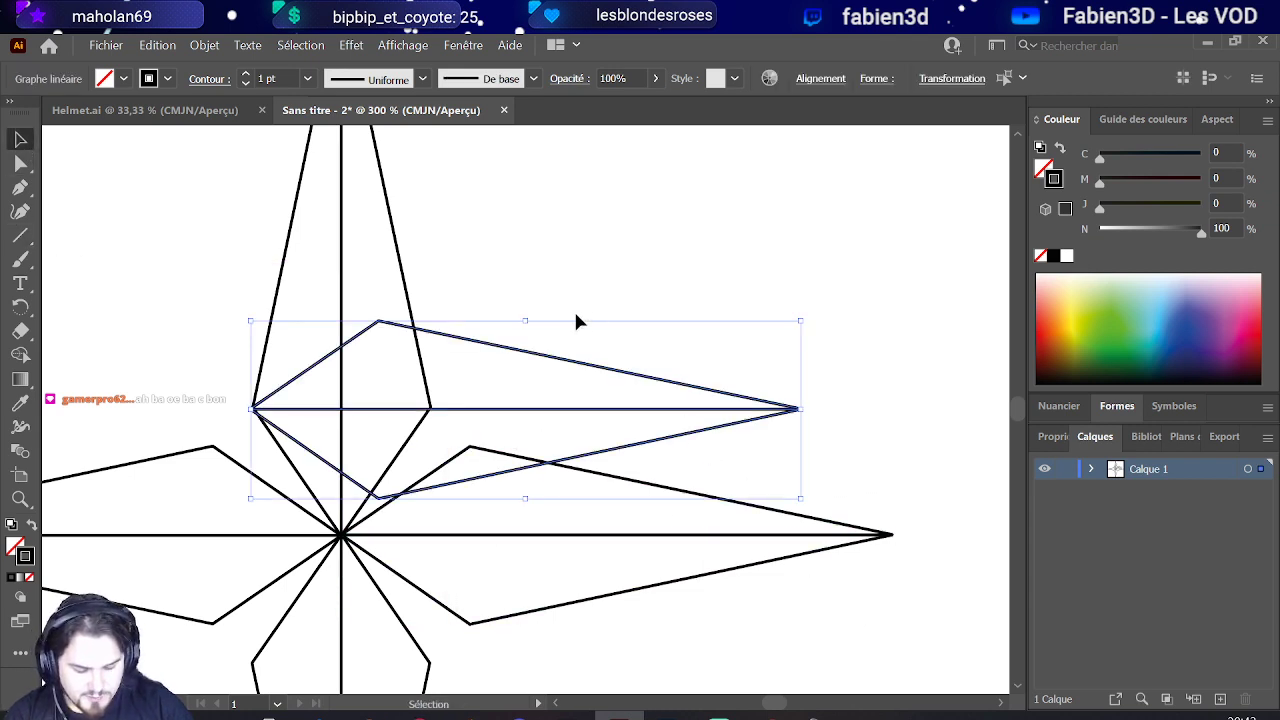
Step: Try to rotate the copied arm 45° counter-clockwise and place its blunt end on the star's centre
{"action": "left_click_drag", "start_coordinate": [523, 315], "coordinate": [440, 331]}
{"action": "left_click_drag", "start_coordinate": [527, 419], "coordinate": [530, 355]}
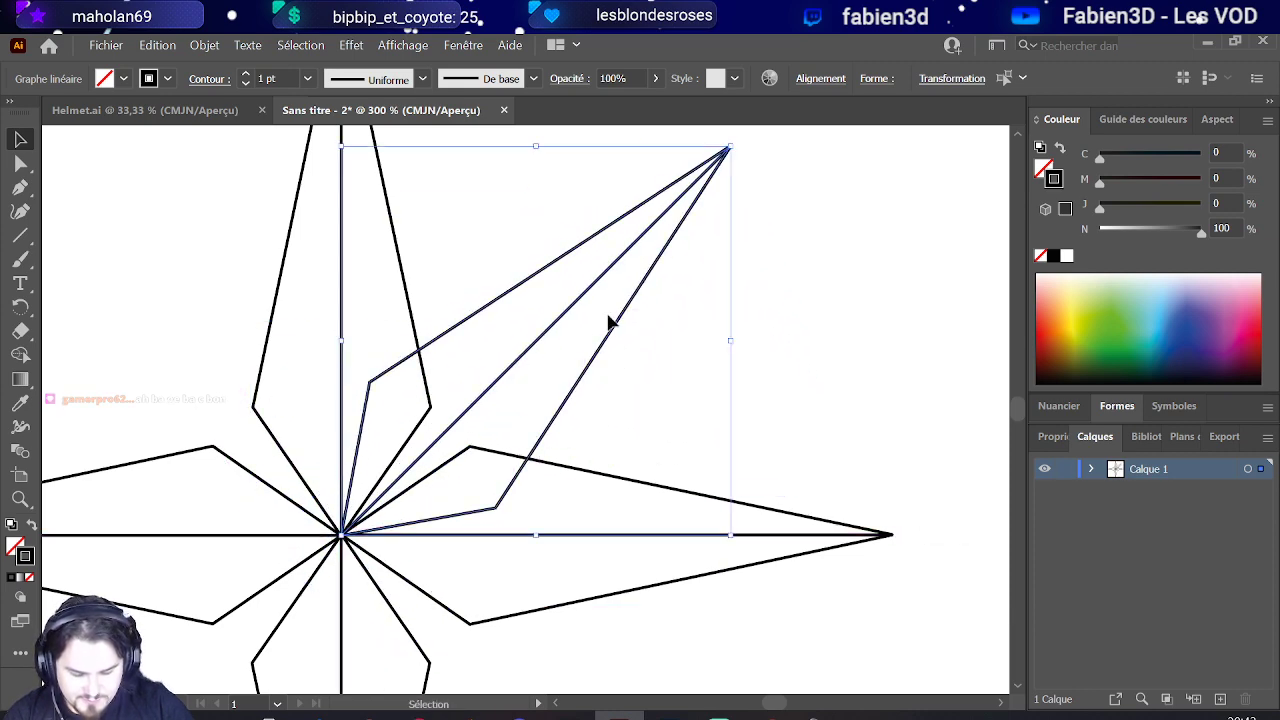
{"action": "scroll", "coordinate": [593, 355], "scroll_direction": "down", "scroll_amount": 1}
{"action": "scroll", "coordinate": [593, 355], "scroll_direction": "up", "scroll_amount": 1}
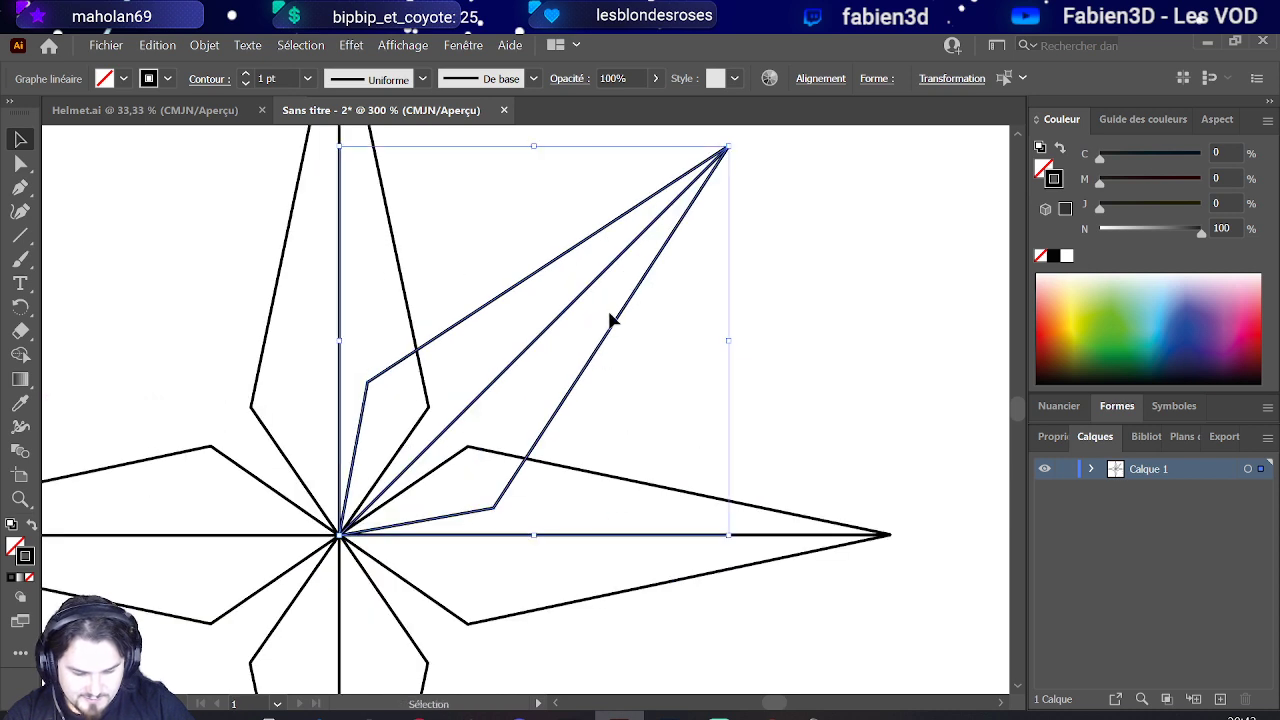
{"action": "key", "text": "ctrl+z"}
{"action": "key", "text": "ctrl+z"}
Step: Squash the copied arm vertically into a much slimmer spike, keeping its length
{"action": "key", "text": "v"}
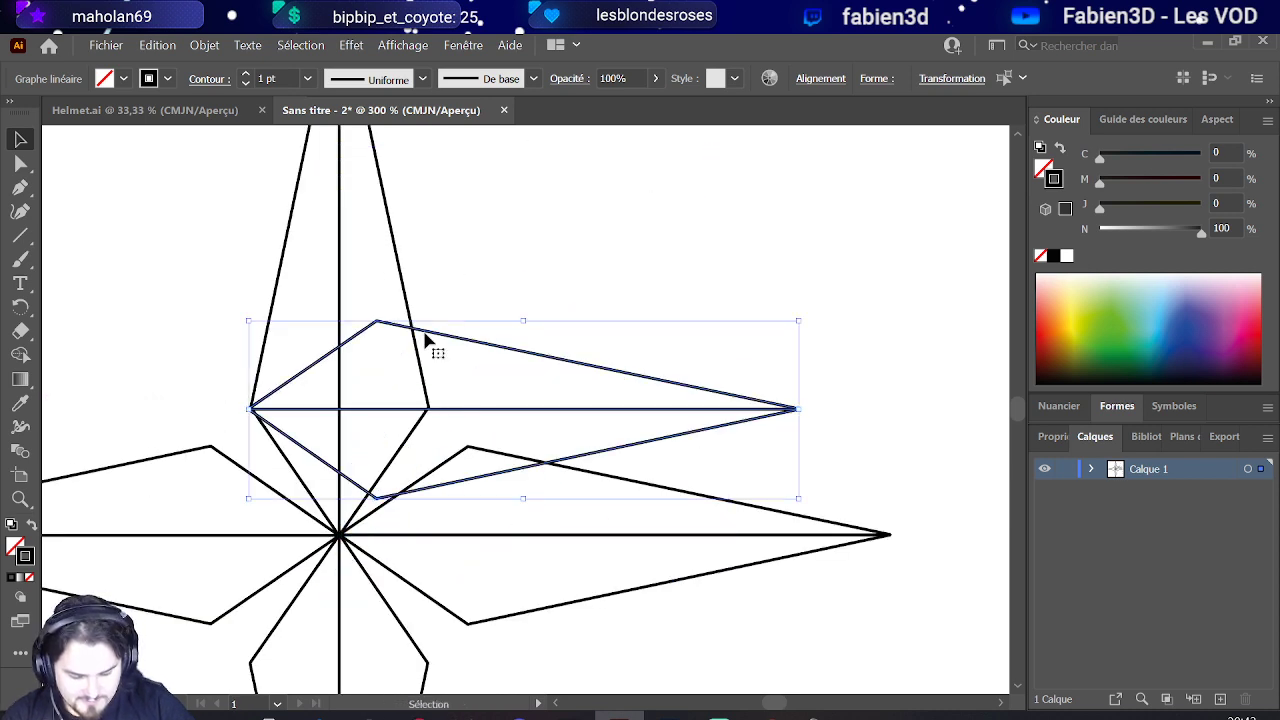
{"action": "left_click_drag", "start_coordinate": [525, 316], "coordinate": [543, 456]}
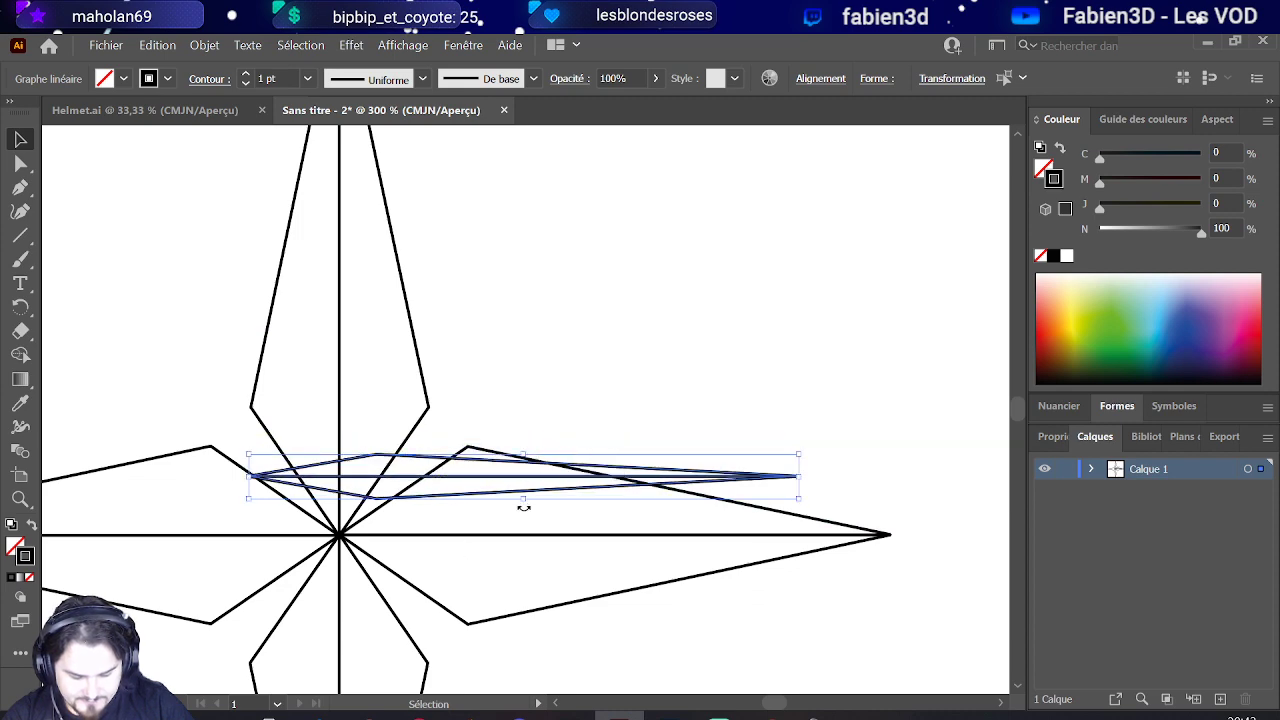
Step: Shorten the slim spike to about half its length and move it to the empty area above the star's right arm
{"action": "left_click_drag", "start_coordinate": [523, 506], "coordinate": [554, 497]}
{"action": "key", "text": "ctrl+z"}
{"action": "left_click_drag", "start_coordinate": [804, 477], "coordinate": [503, 476]}
{"action": "left_click_drag", "start_coordinate": [536, 472], "coordinate": [535, 474]}
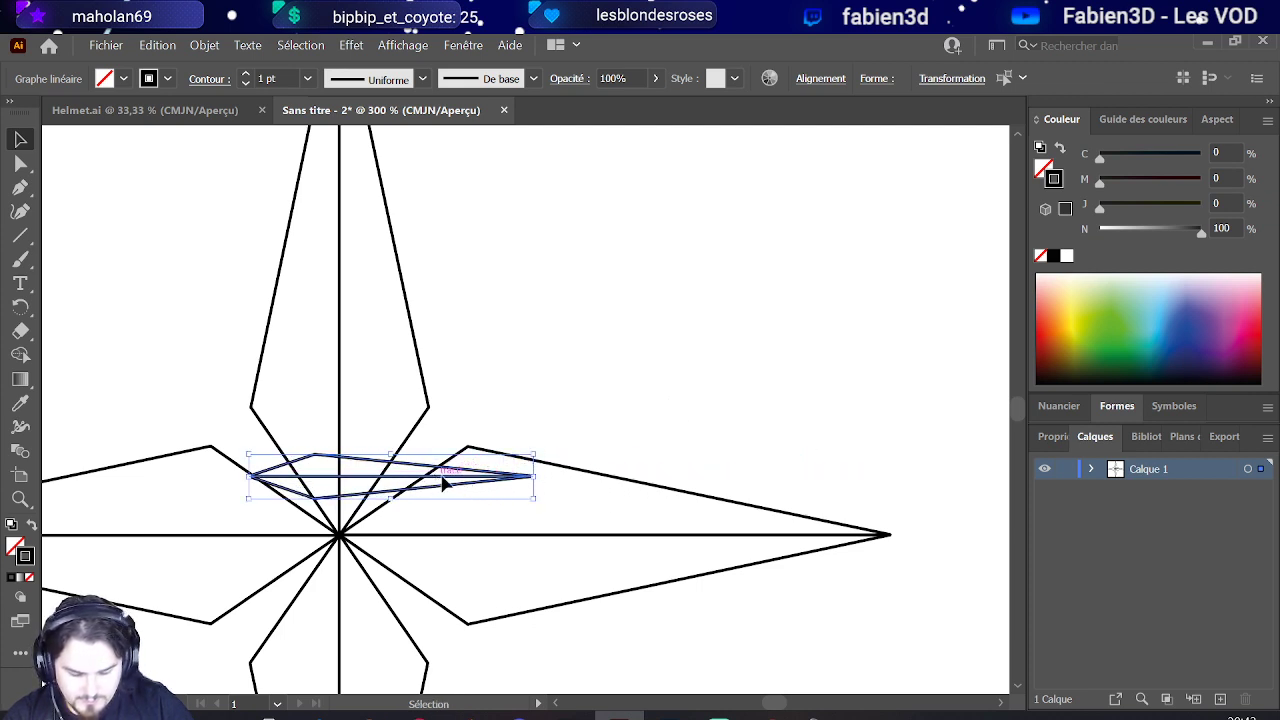
{"action": "left_click_drag", "start_coordinate": [443, 486], "coordinate": [698, 363]}
Step: Shift the spike's two wide corners to the middle of its length to form a symmetrical diamond
{"action": "left_click", "coordinate": [20, 164]}
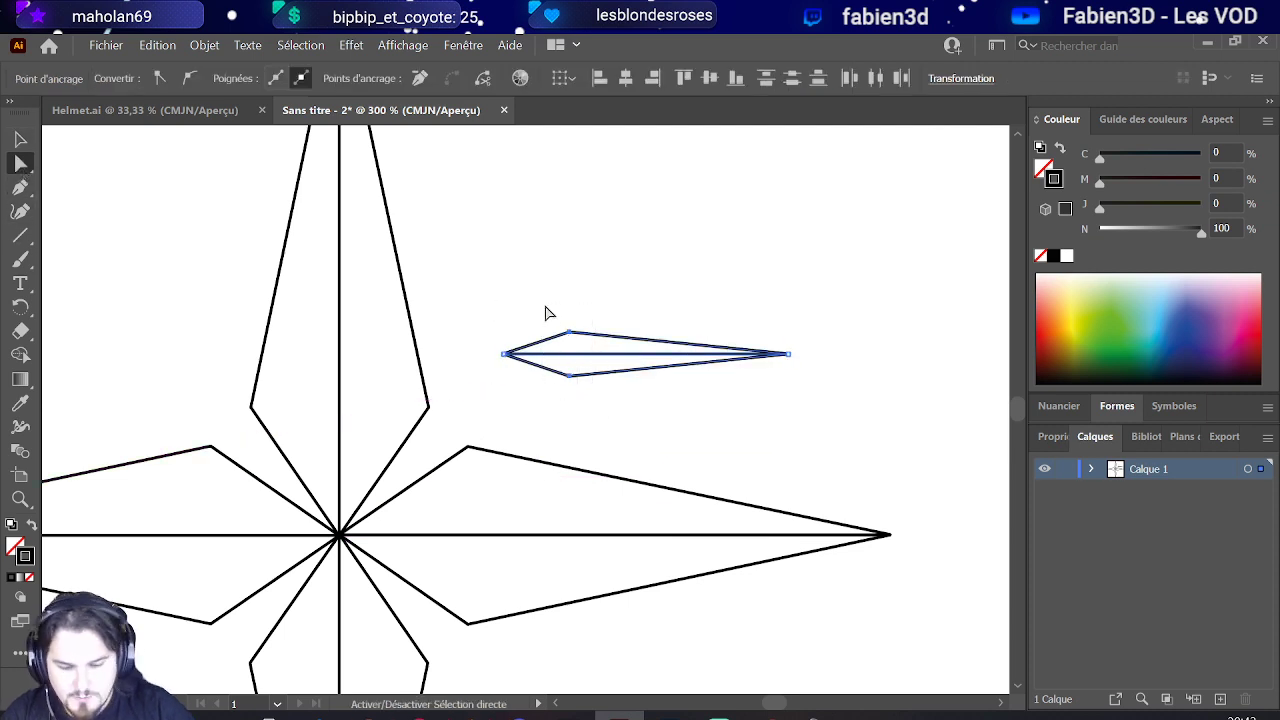
{"action": "key", "text": "shift+Right"}
{"action": "key", "text": "shift+Right"}
{"action": "key", "text": "shift+Right"}
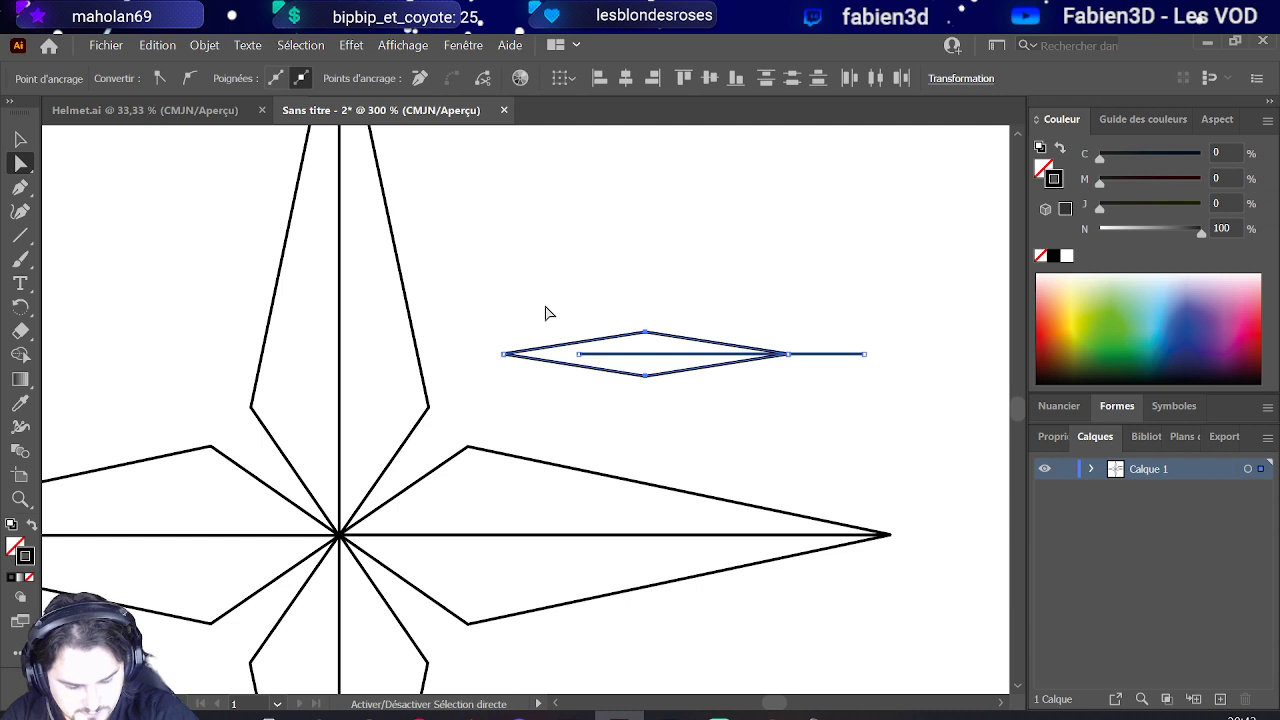
Step: Move the diamond's centre line back so that it spans exactly between the two tips
{"action": "left_click", "coordinate": [818, 402]}
{"action": "left_click", "coordinate": [820, 356]}
{"action": "key", "text": "shift+Left"}
{"action": "key", "text": "shift+Left"}
{"action": "key", "text": "shift+Left"}
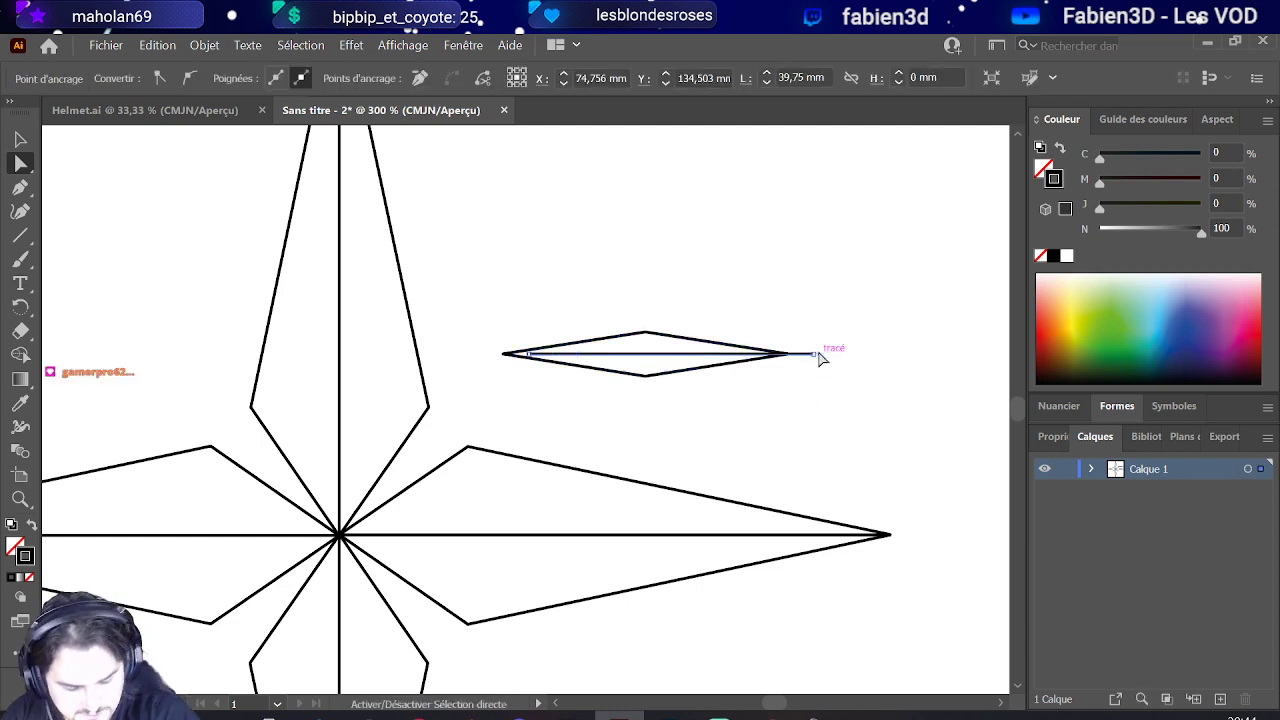
Step: Rotate the whole diamond 45° counter-clockwise and place its inner end at the star's centre, between the upper and right arms
{"action": "left_click_drag", "start_coordinate": [500, 278], "coordinate": [820, 412]}
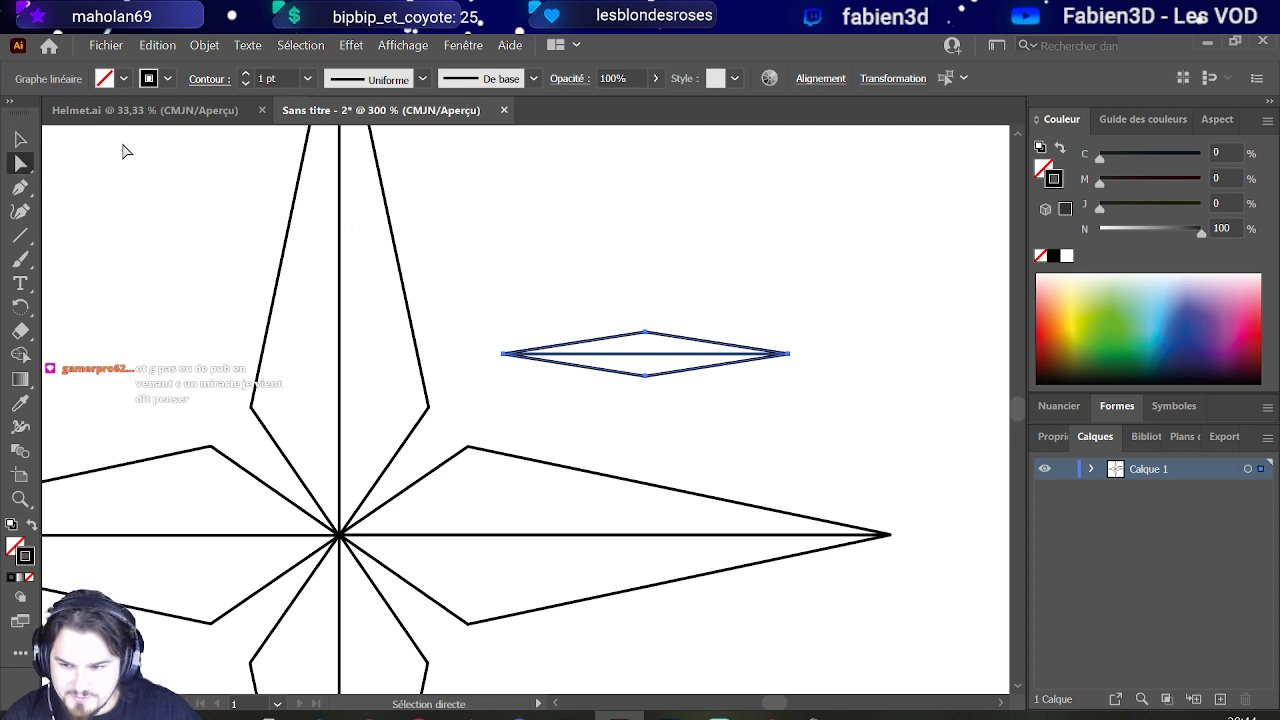
{"action": "key", "text": "v"}
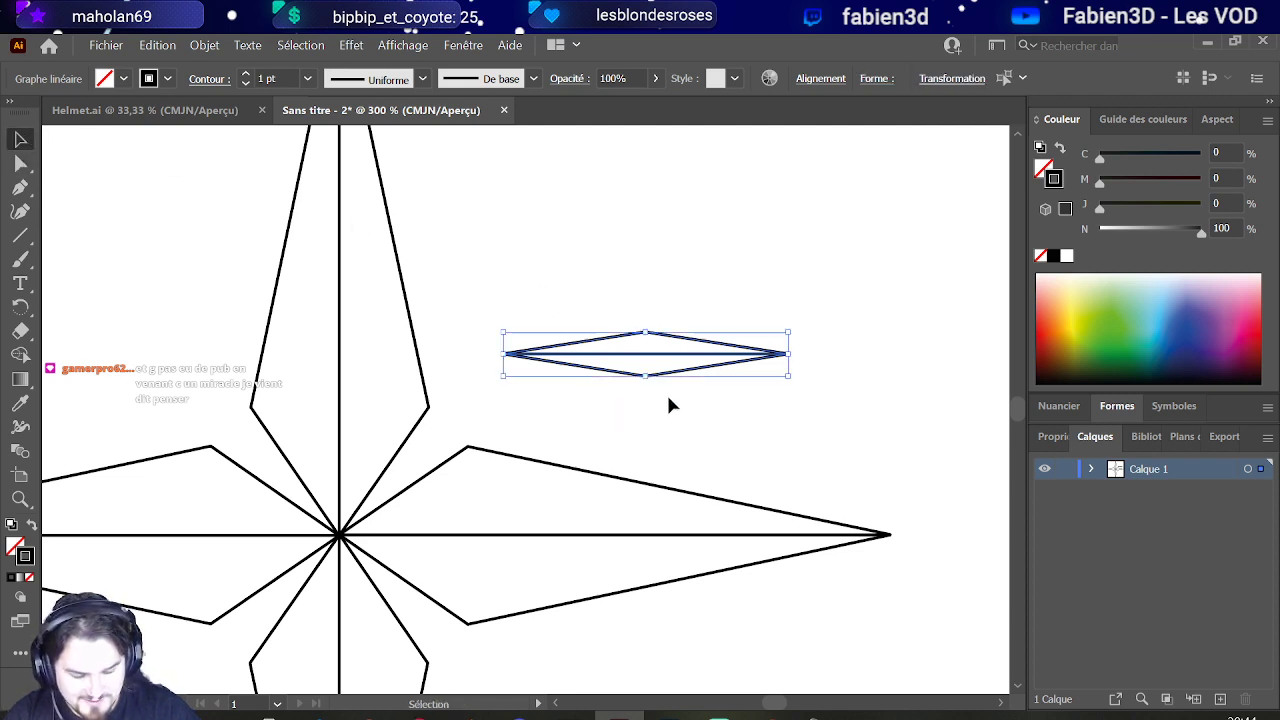
{"action": "left_click", "coordinate": [643, 382]}
{"action": "left_click_drag", "start_coordinate": [814, 420], "coordinate": [432, 294]}
{"action": "left_click", "coordinate": [646, 391]}
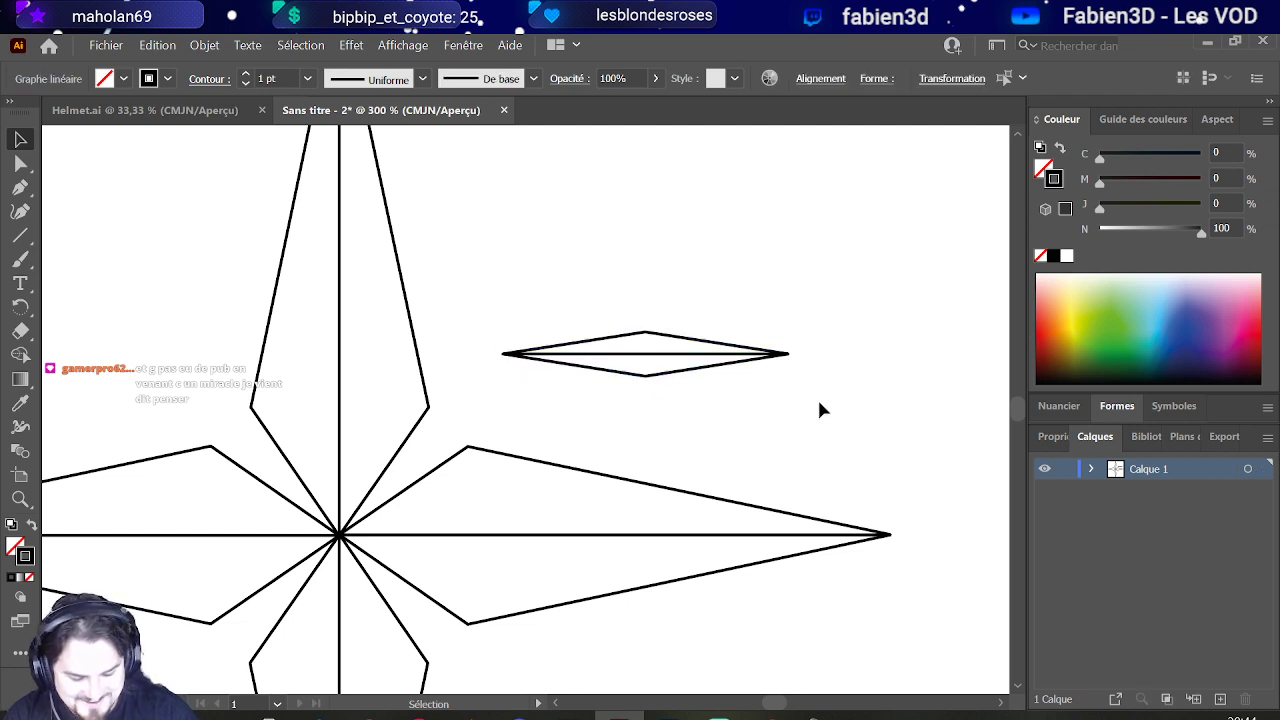
{"action": "left_click_drag", "start_coordinate": [819, 410], "coordinate": [460, 280]}
{"action": "left_click_drag", "start_coordinate": [645, 380], "coordinate": [451, 429]}
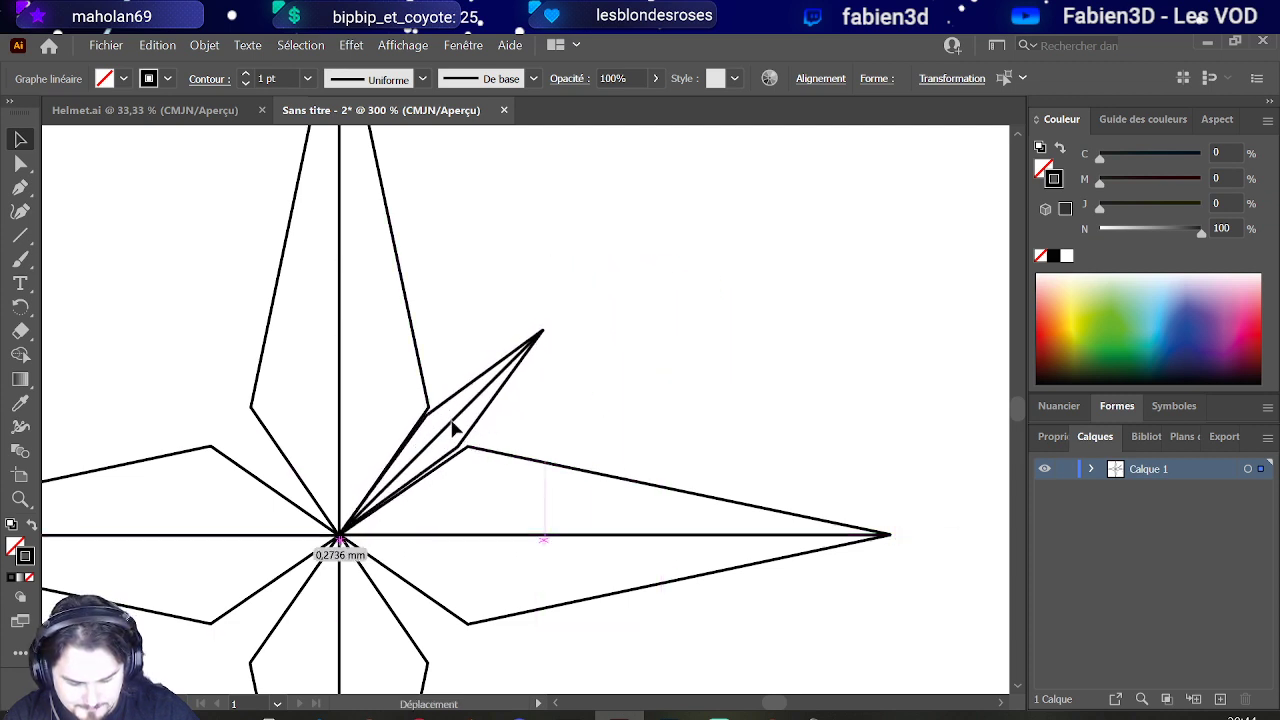
Step: Transfer the diagonal diamond to a new layer, nudge it slightly outward, and lock Calque 1
{"action": "scroll", "coordinate": [451, 429], "scroll_direction": "up", "scroll_amount": 2}
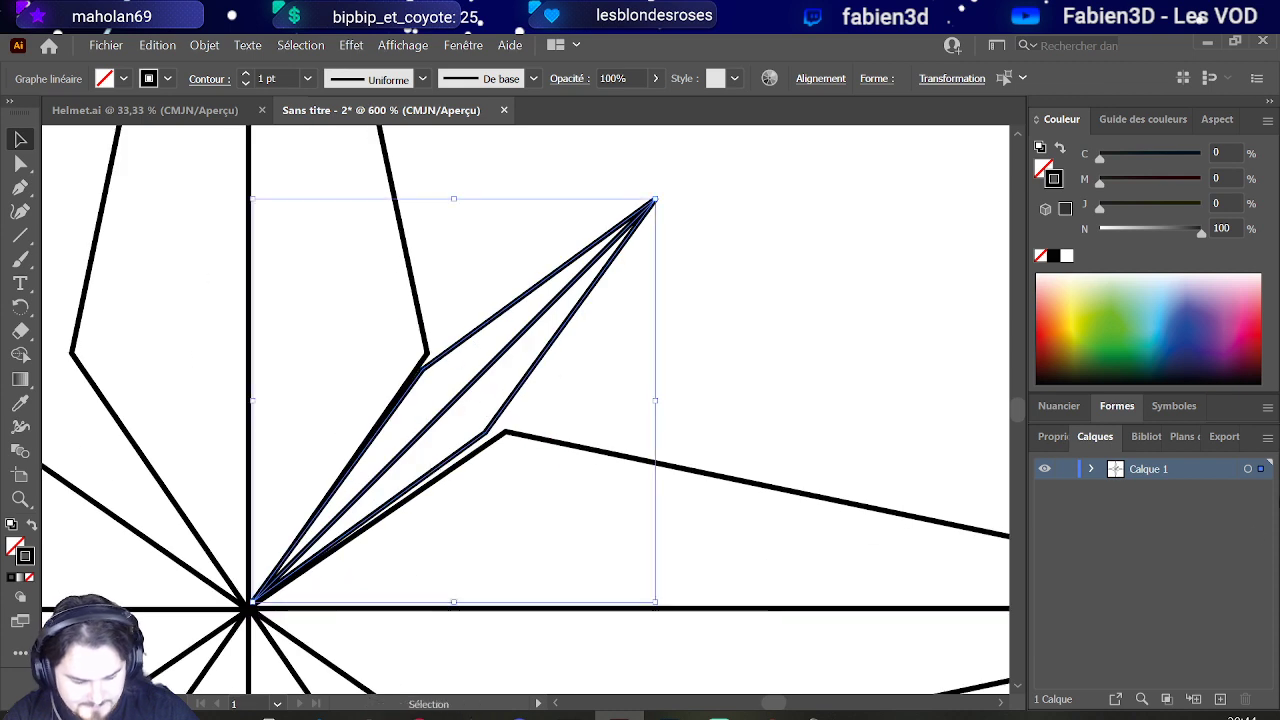
{"action": "left_click", "coordinate": [1220, 698]}
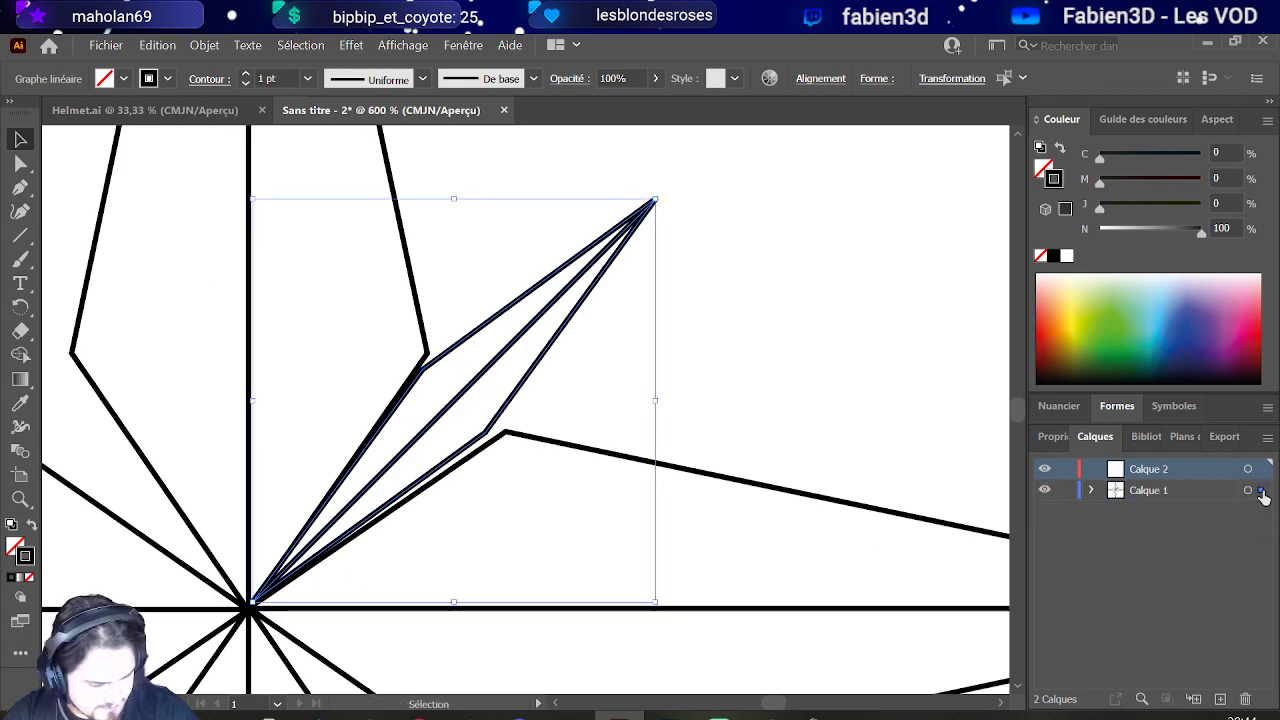
{"action": "left_click_drag", "start_coordinate": [1263, 492], "coordinate": [1262, 469]}
{"action": "left_click_drag", "start_coordinate": [497, 426], "coordinate": [508, 410]}
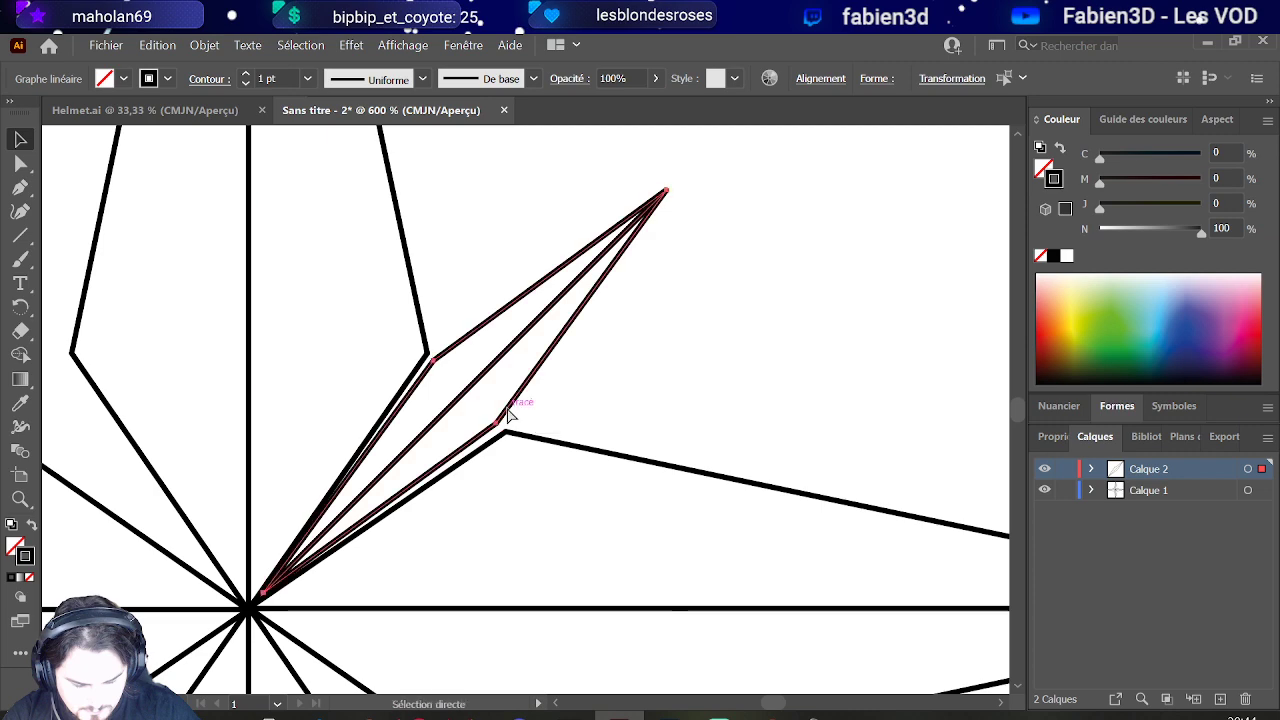
{"action": "left_click", "coordinate": [1066, 490]}
Step: Move the diamond's two side corners onto the adjacent inner corners of the star's upper and right arms
{"action": "key", "text": "a"}
{"action": "scroll", "coordinate": [435, 318], "scroll_direction": "up", "scroll_amount": 3}
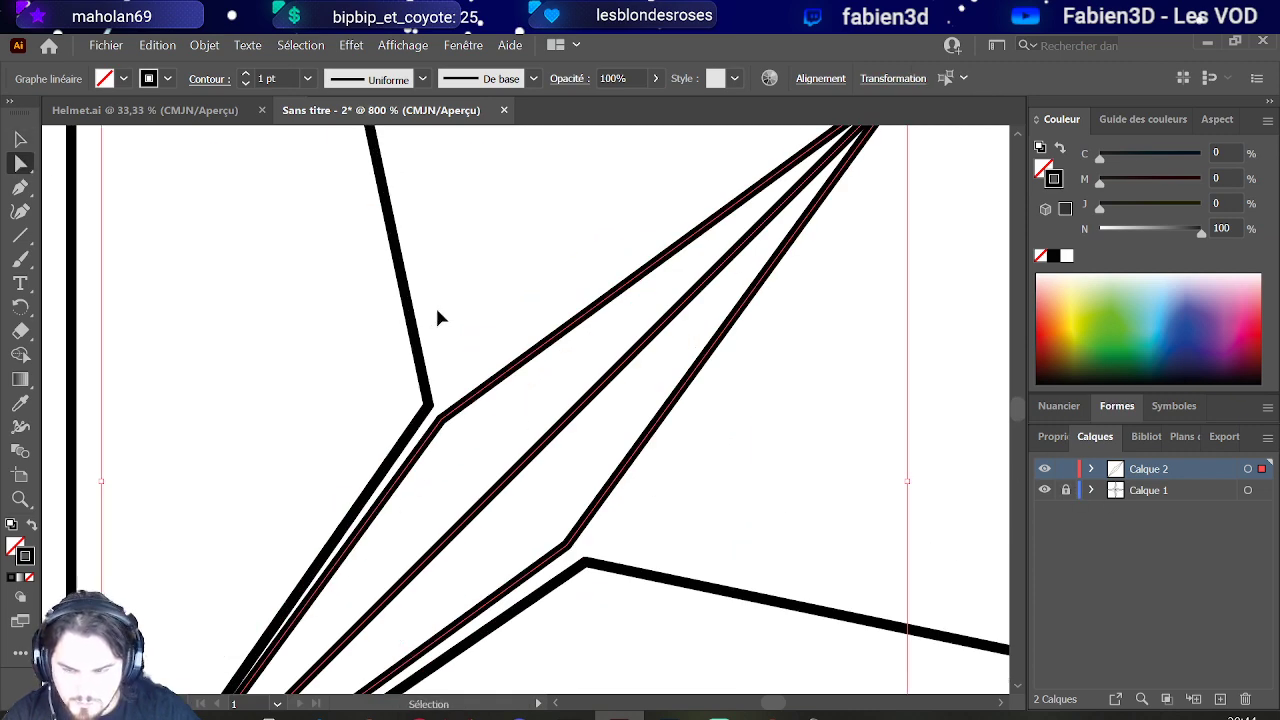
{"action": "left_click_drag", "start_coordinate": [435, 431], "coordinate": [422, 422]}
{"action": "scroll", "coordinate": [423, 423], "scroll_direction": "down", "scroll_amount": 3}
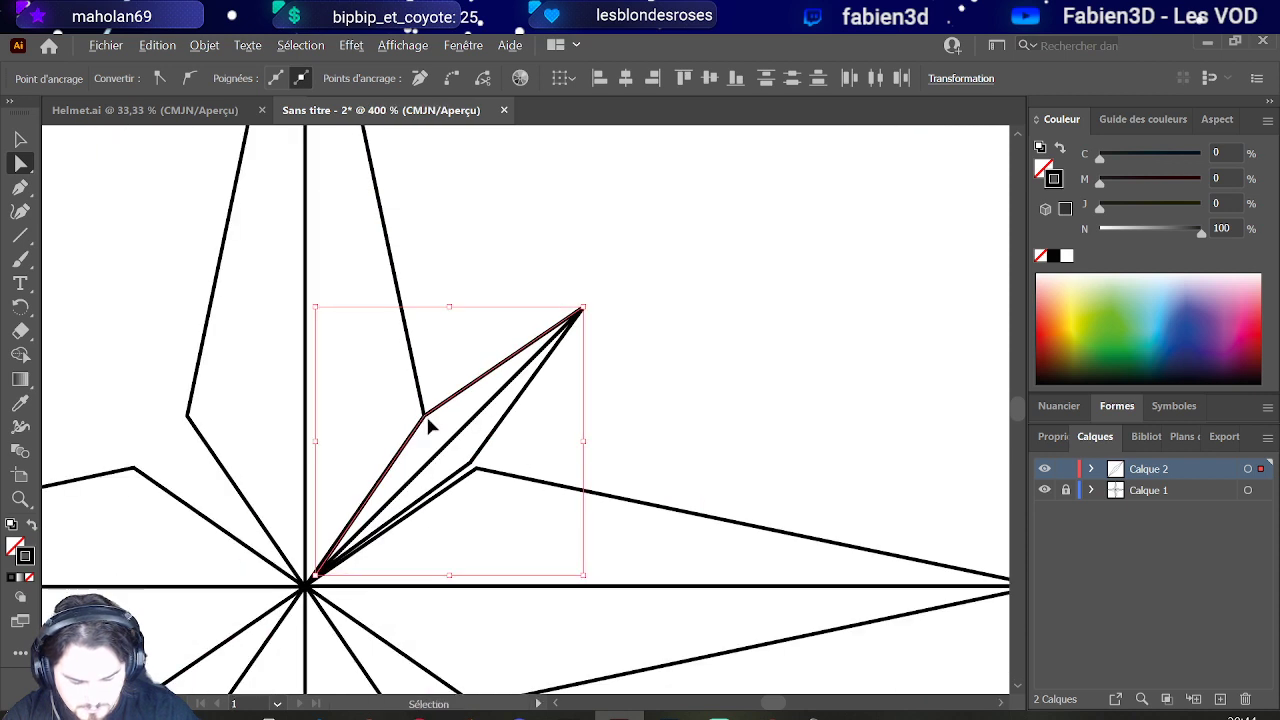
{"action": "scroll", "coordinate": [425, 423], "scroll_direction": "up", "scroll_amount": 2}
{"action": "scroll", "coordinate": [400, 428], "scroll_direction": "up", "scroll_amount": 1}
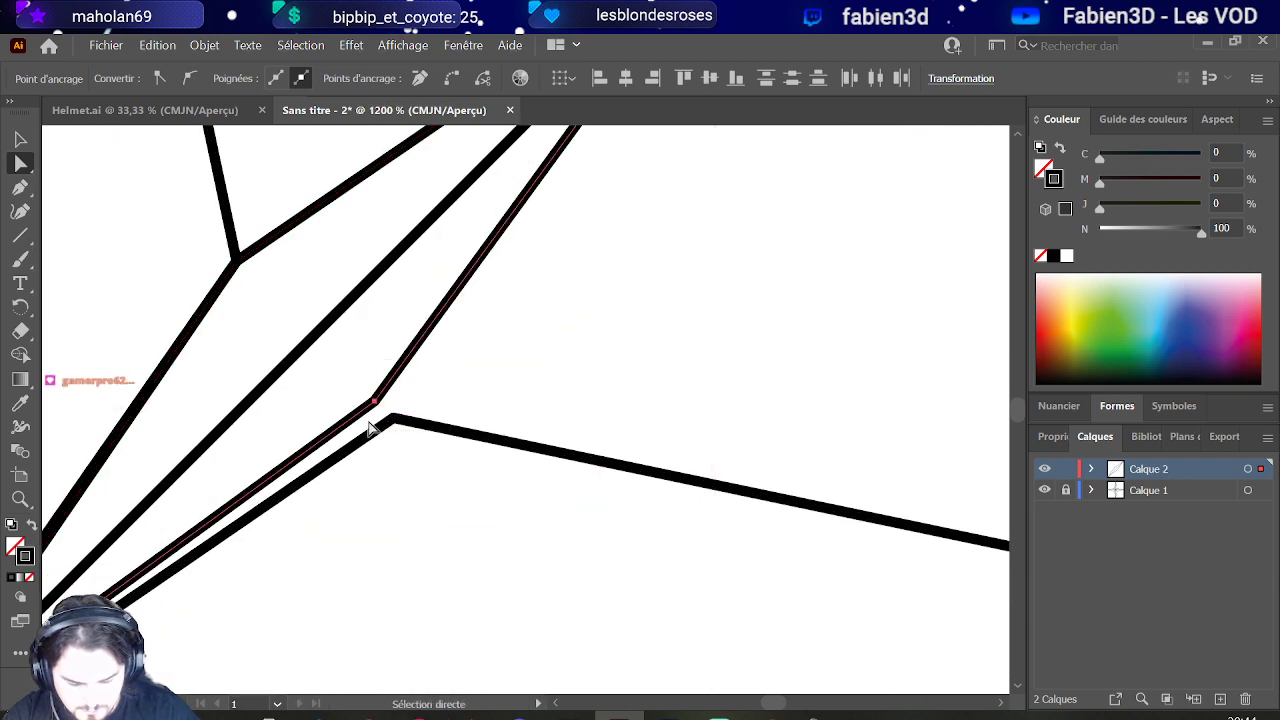
{"action": "left_click_drag", "start_coordinate": [376, 403], "coordinate": [400, 423]}
{"action": "scroll", "coordinate": [400, 423], "scroll_direction": "down", "scroll_amount": 4}
Step: Place the diamond's inner end points exactly on the star's centre point
{"action": "scroll", "coordinate": [277, 541], "scroll_direction": "up", "scroll_amount": 2}
{"action": "scroll", "coordinate": [277, 538], "scroll_direction": "up", "scroll_amount": 1}
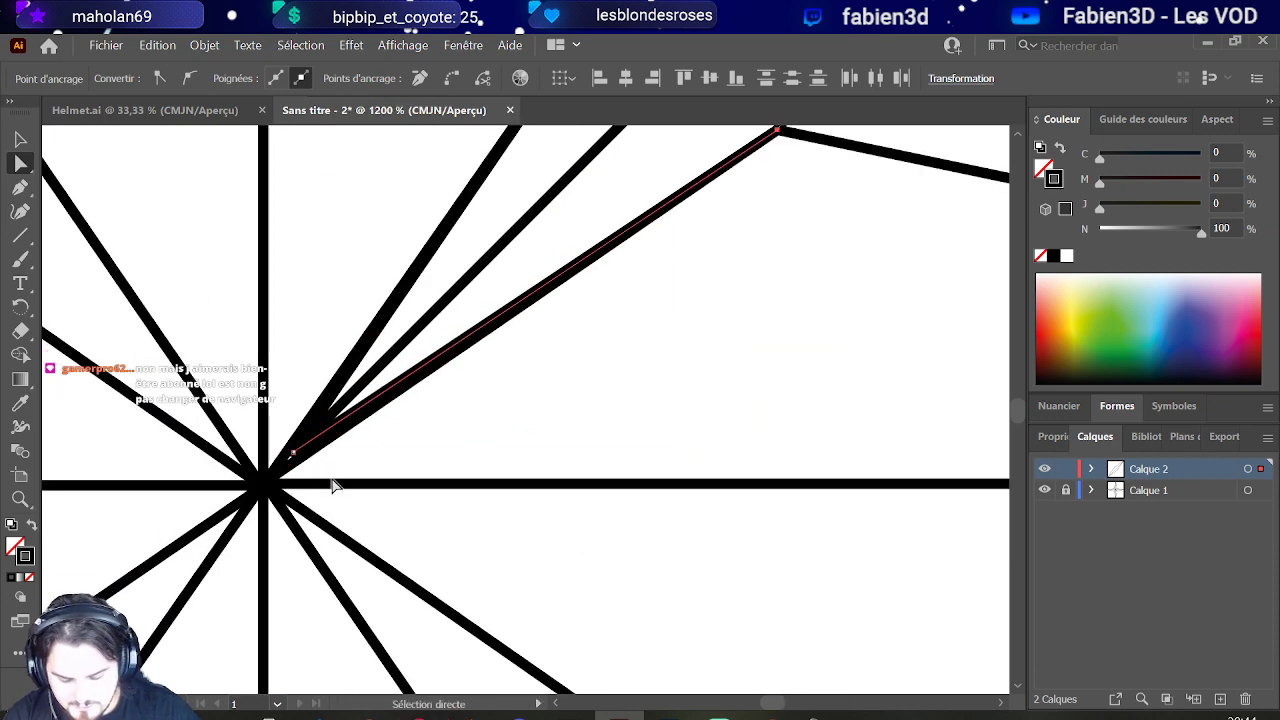
{"action": "left_click_drag", "start_coordinate": [278, 409], "coordinate": [264, 488]}
{"action": "scroll", "coordinate": [366, 437], "scroll_direction": "down", "scroll_amount": 5}
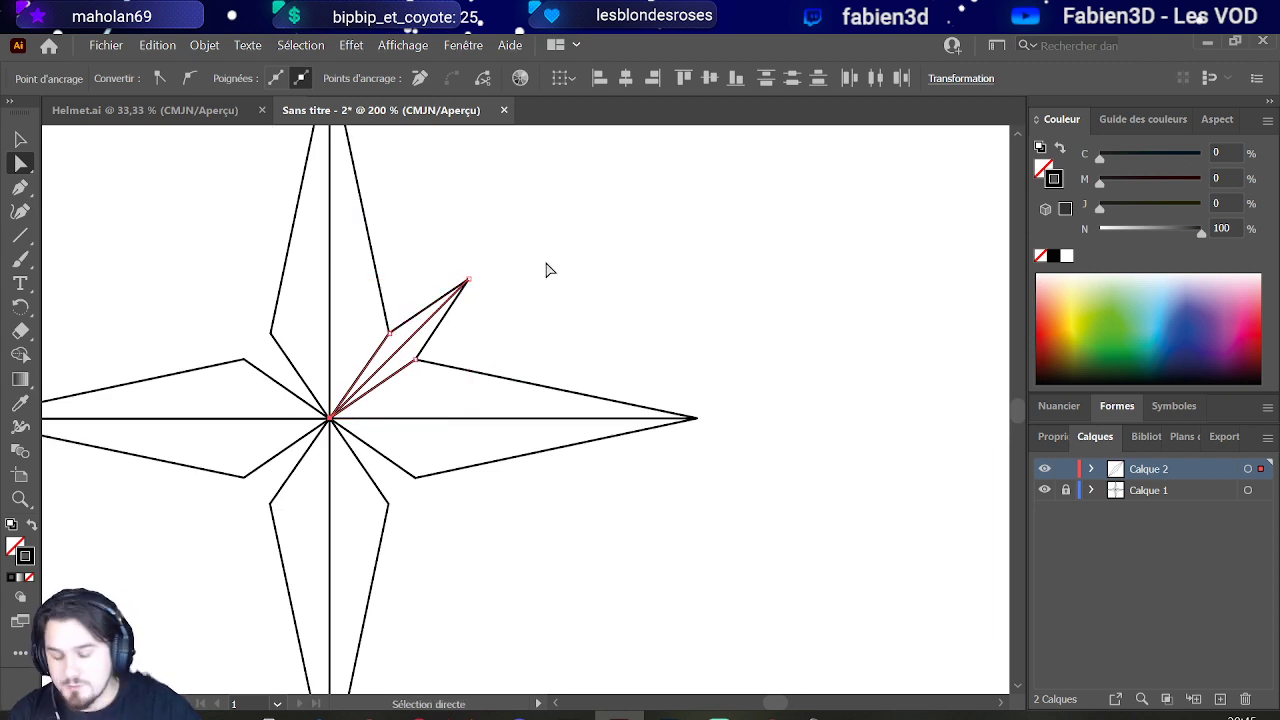
Step: Extend the diagonal diamond by pulling its outer tip farther out along the 45° direction
{"action": "scroll", "coordinate": [462, 266], "scroll_direction": "up", "scroll_amount": 2}
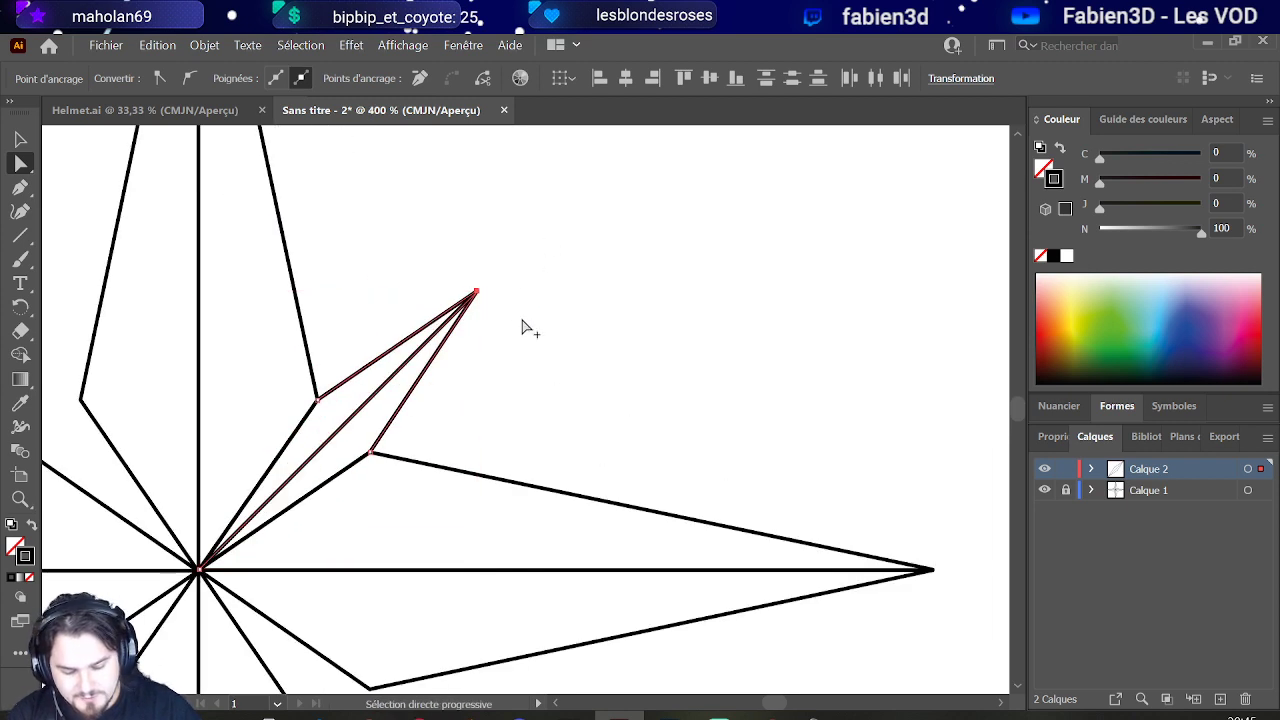
{"action": "left_click_drag", "start_coordinate": [476, 292], "coordinate": [531, 241]}
{"action": "scroll", "coordinate": [452, 312], "scroll_direction": "down", "scroll_amount": 3}
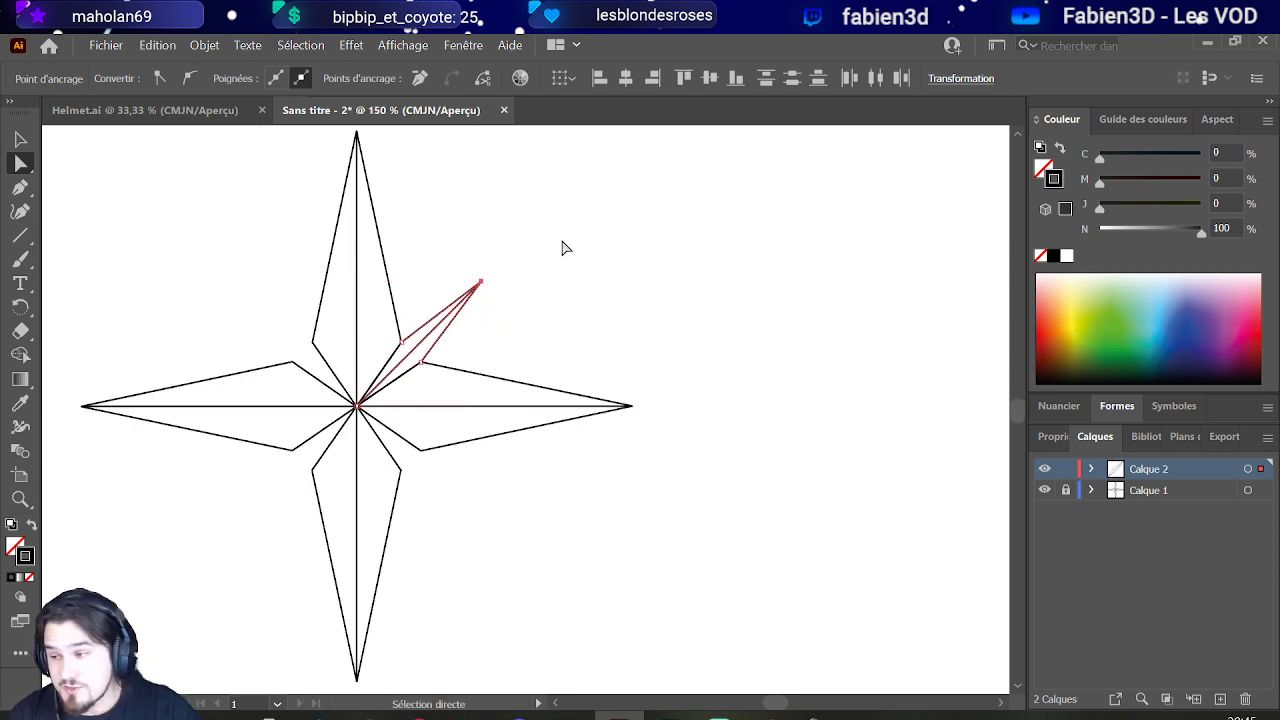
Step: Paste a copy of the diagonal diamond, mirror it vertically and fit it between the star's right and lower arms
{"action": "left_click", "coordinate": [20, 139]}
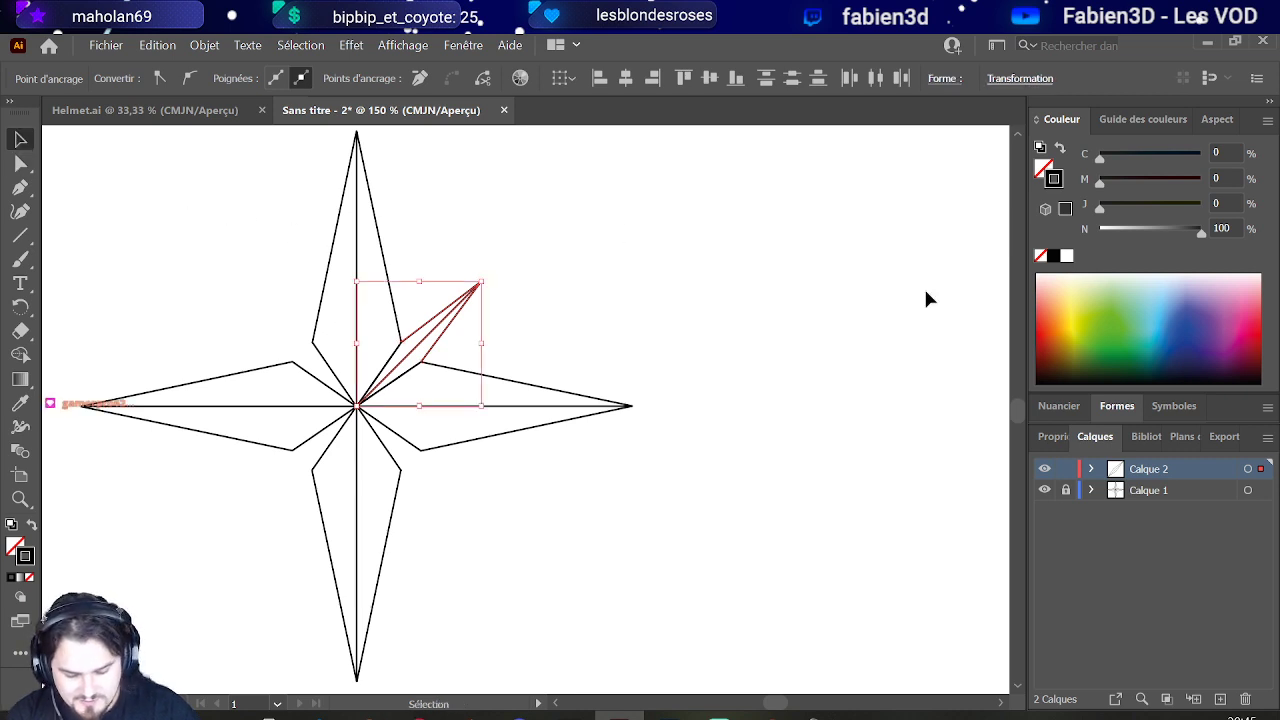
{"action": "key", "text": "ctrl+v"}
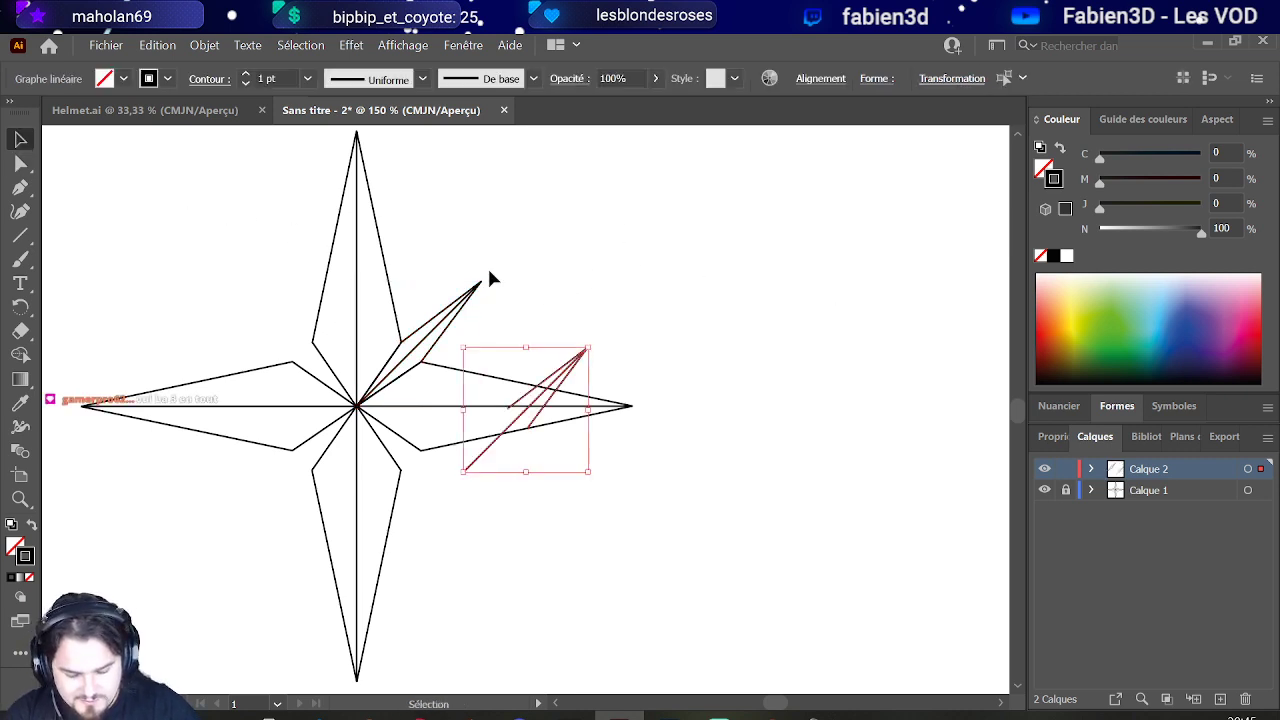
{"action": "key", "text": "ctrl+v"}
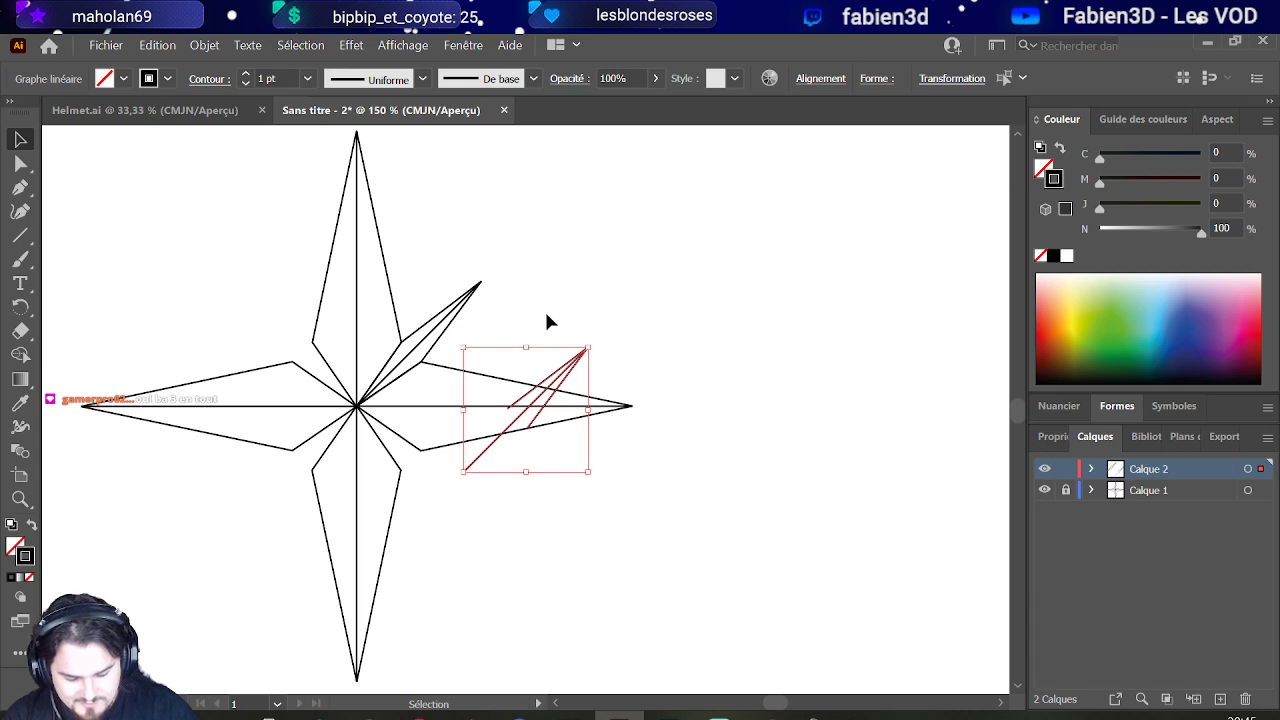
{"action": "left_click_drag", "start_coordinate": [527, 344], "coordinate": [474, 520]}
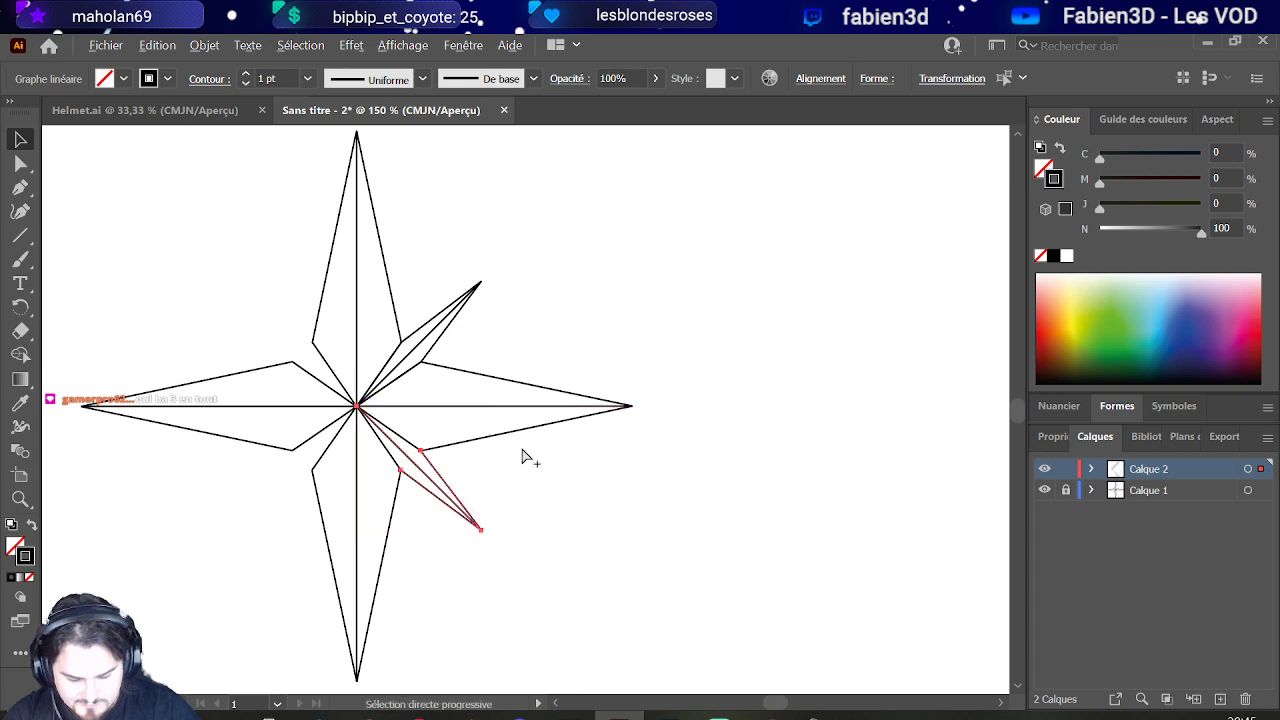
{"action": "scroll", "coordinate": [337, 457], "scroll_direction": "down", "scroll_amount": 1}
{"action": "scroll", "coordinate": [380, 403], "scroll_direction": "up", "scroll_amount": 1}
Step: Duplicate the lower-right diamond, mirror the copy horizontally and fit it between the star's lower and left arms
{"action": "key", "text": "a"}
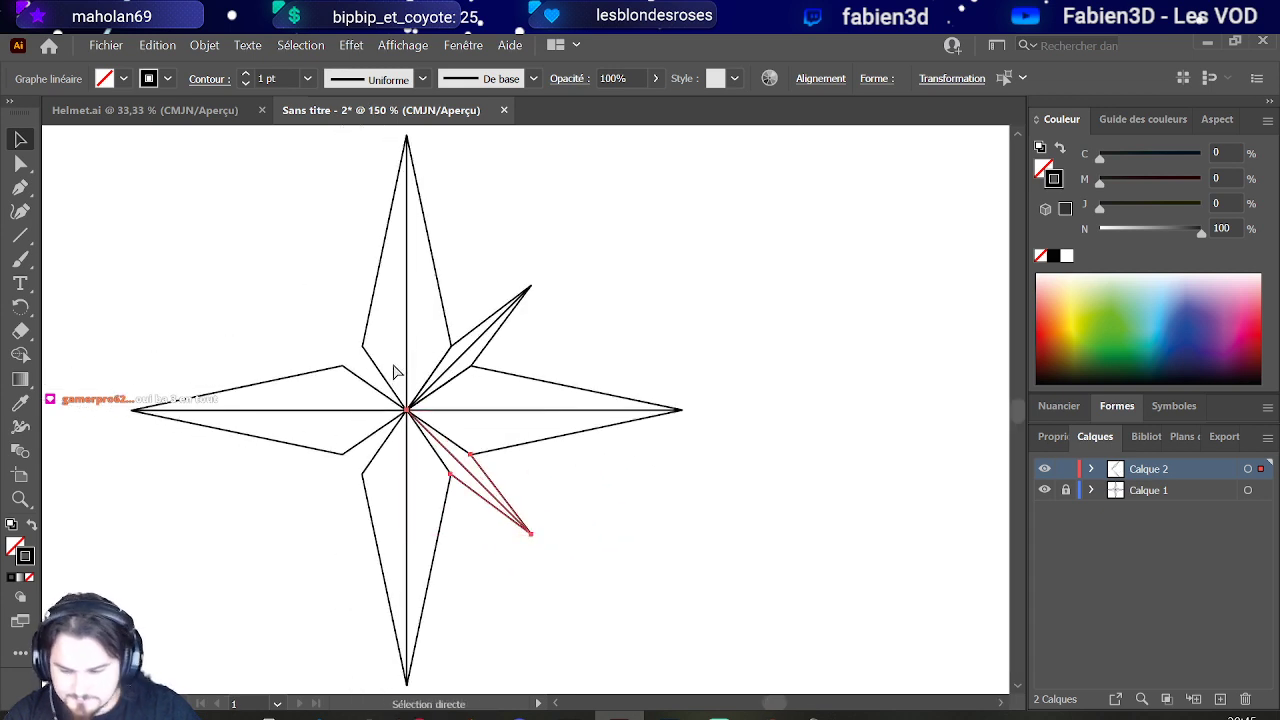
{"action": "key", "text": "v"}
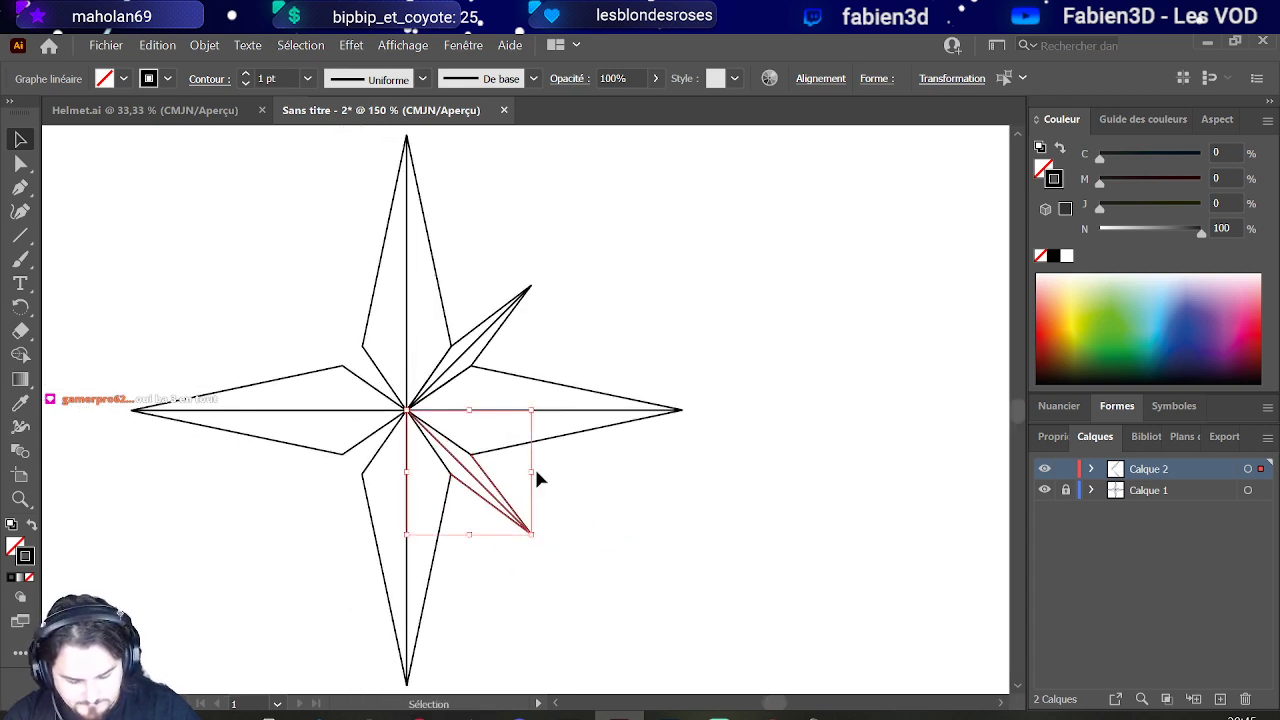
{"action": "left_click_drag", "start_coordinate": [538, 468], "coordinate": [457, 523]}
{"action": "key", "text": "a"}
{"action": "key", "text": "v"}
{"action": "key", "text": "ctrl+c"}
{"action": "key", "text": "ctrl+v"}
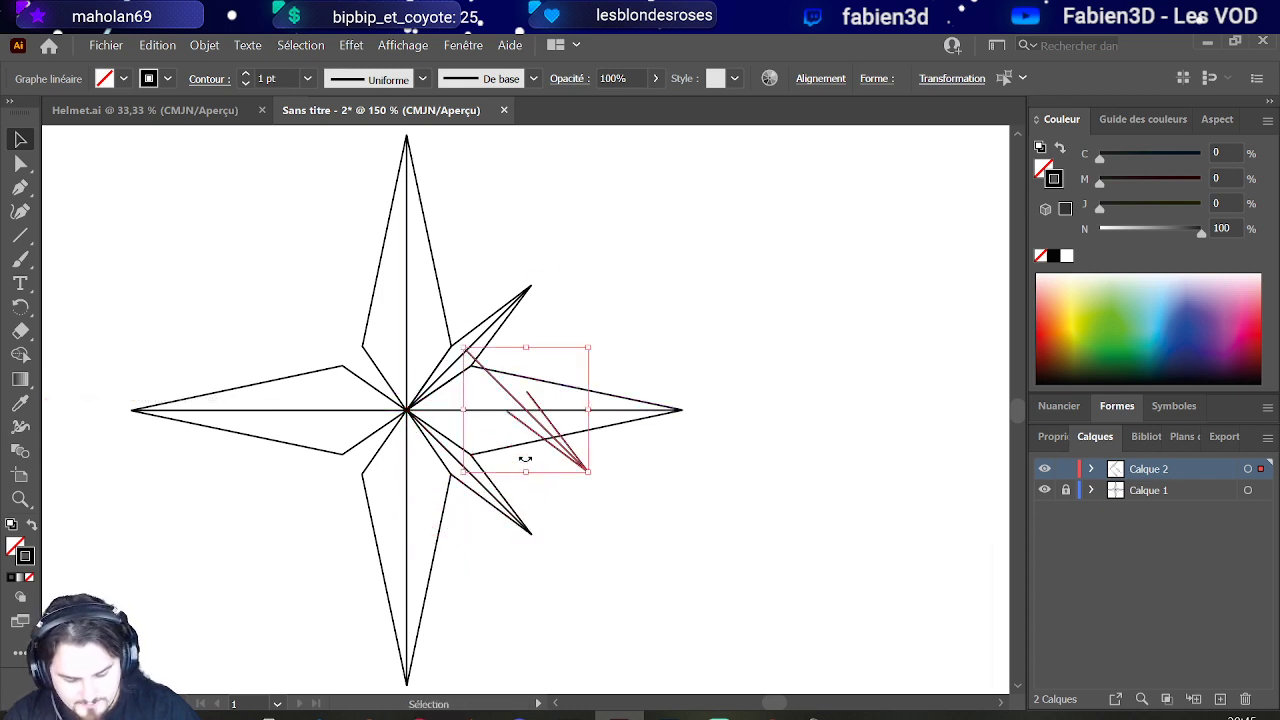
{"action": "left_click_drag", "start_coordinate": [595, 410], "coordinate": [514, 451]}
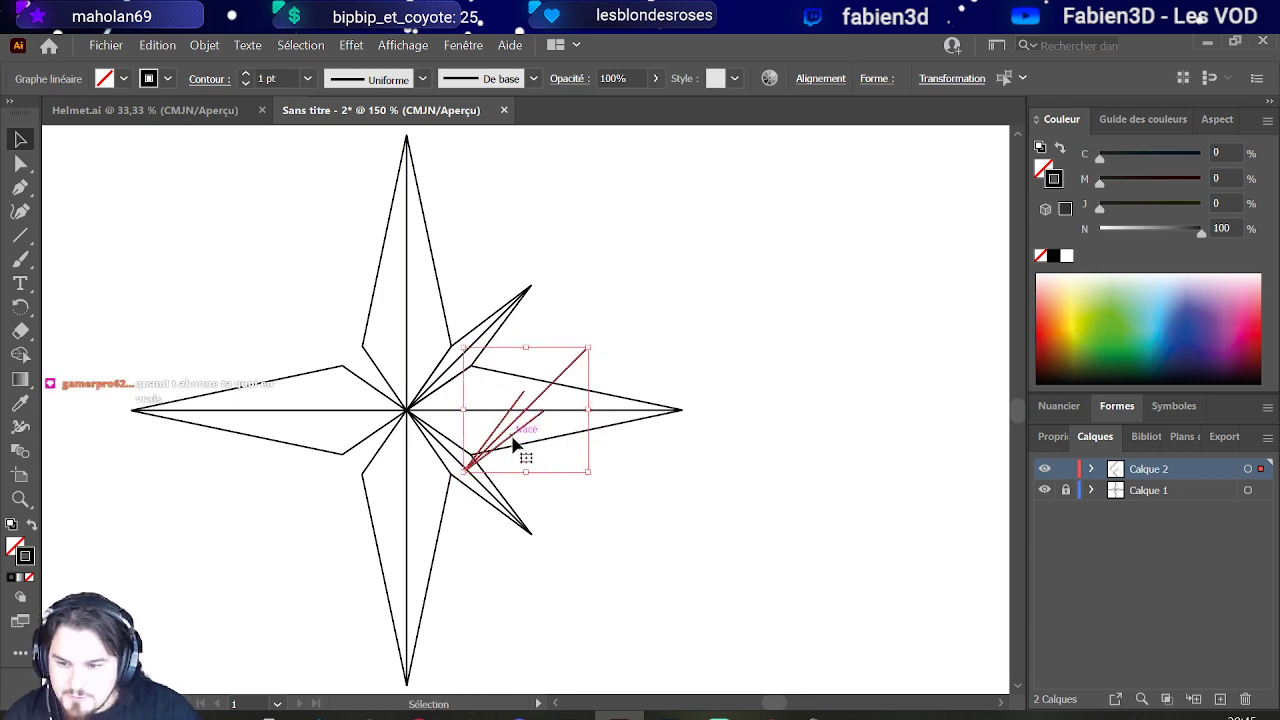
{"action": "left_click_drag", "start_coordinate": [514, 443], "coordinate": [333, 506]}
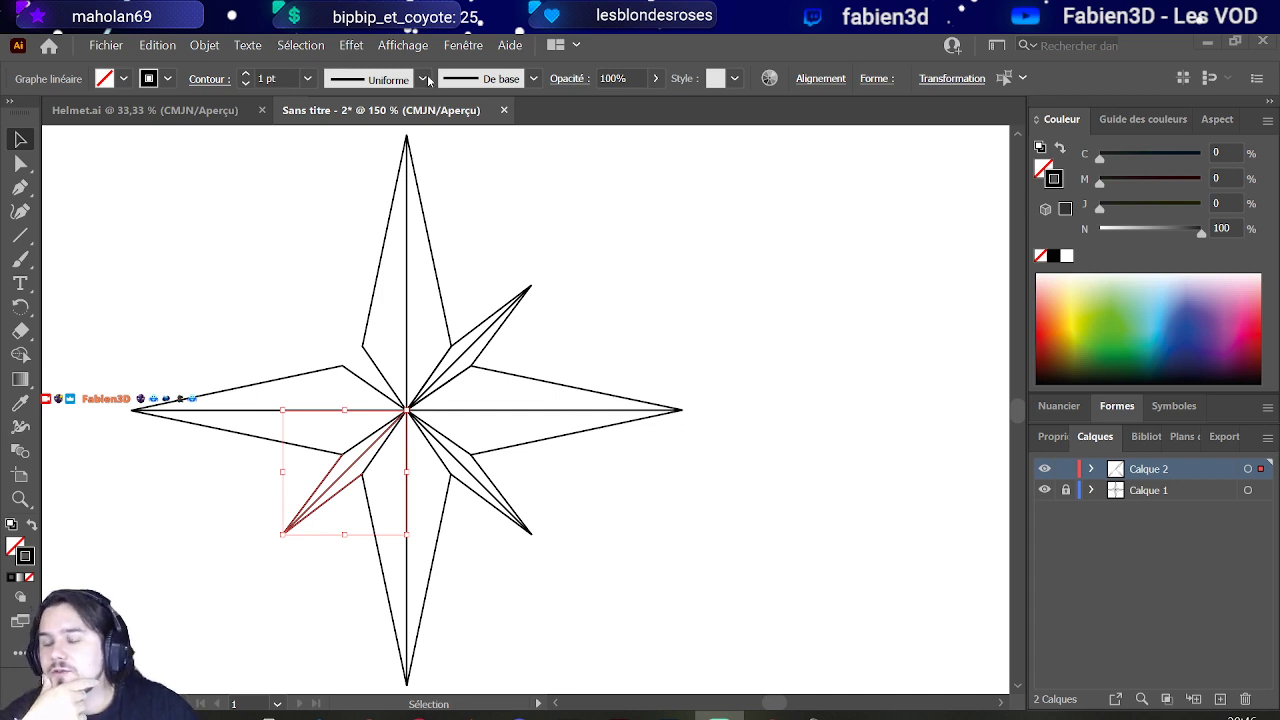
Step: Duplicate the lower-left diamond, mirror the copy vertically and fit it between the star's left and upper arms
{"action": "key", "text": "a"}
{"action": "scroll", "coordinate": [348, 438], "scroll_direction": "up", "scroll_amount": 1}
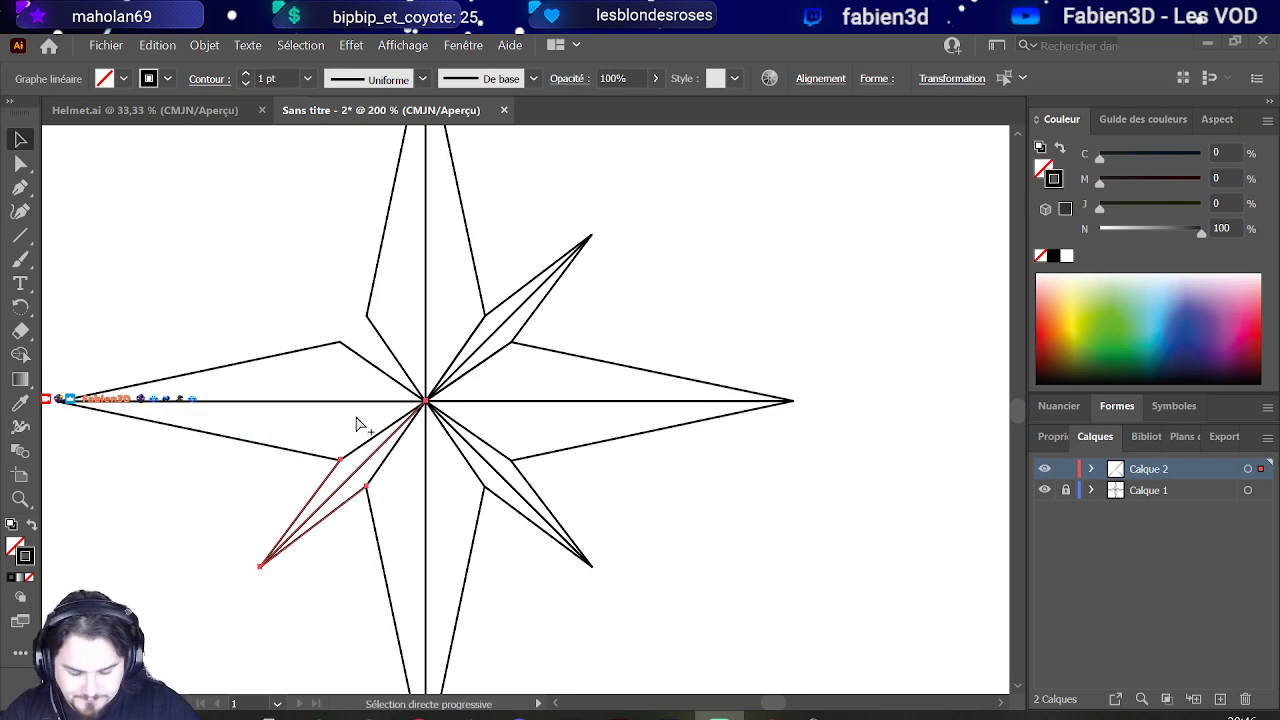
{"action": "scroll", "coordinate": [354, 423], "scroll_direction": "up", "scroll_amount": 1}
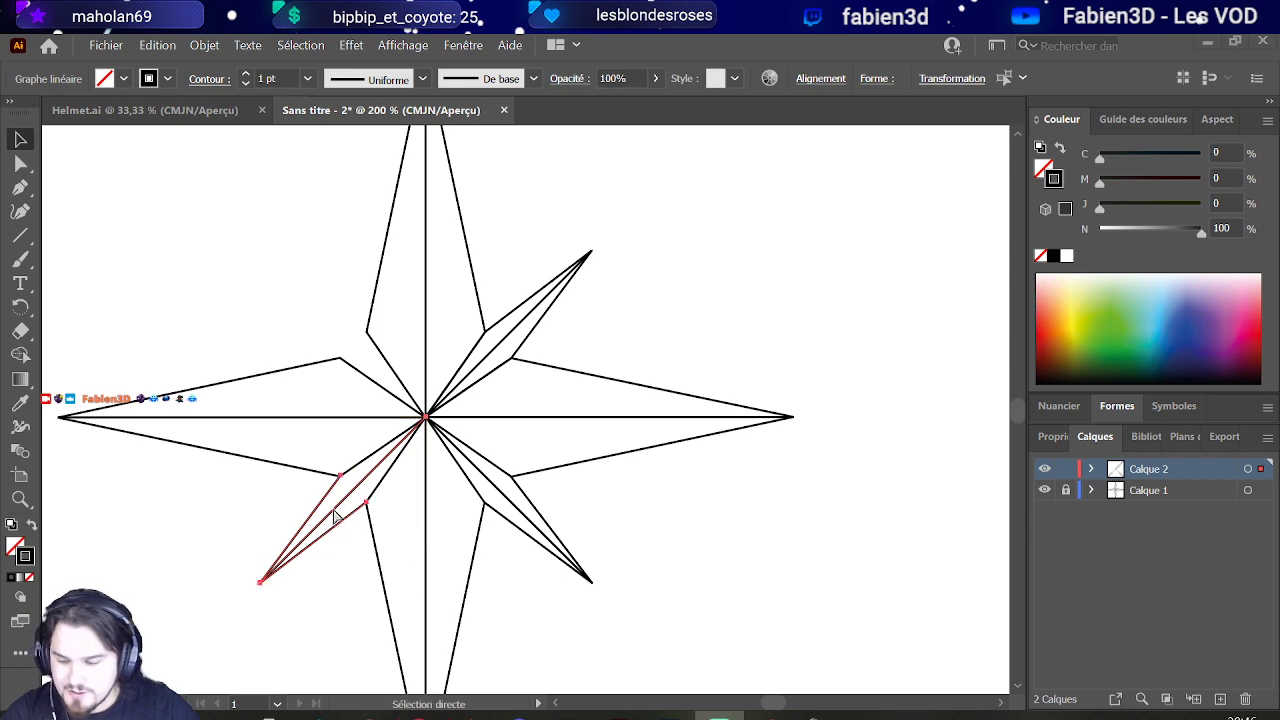
{"action": "key", "text": "v"}
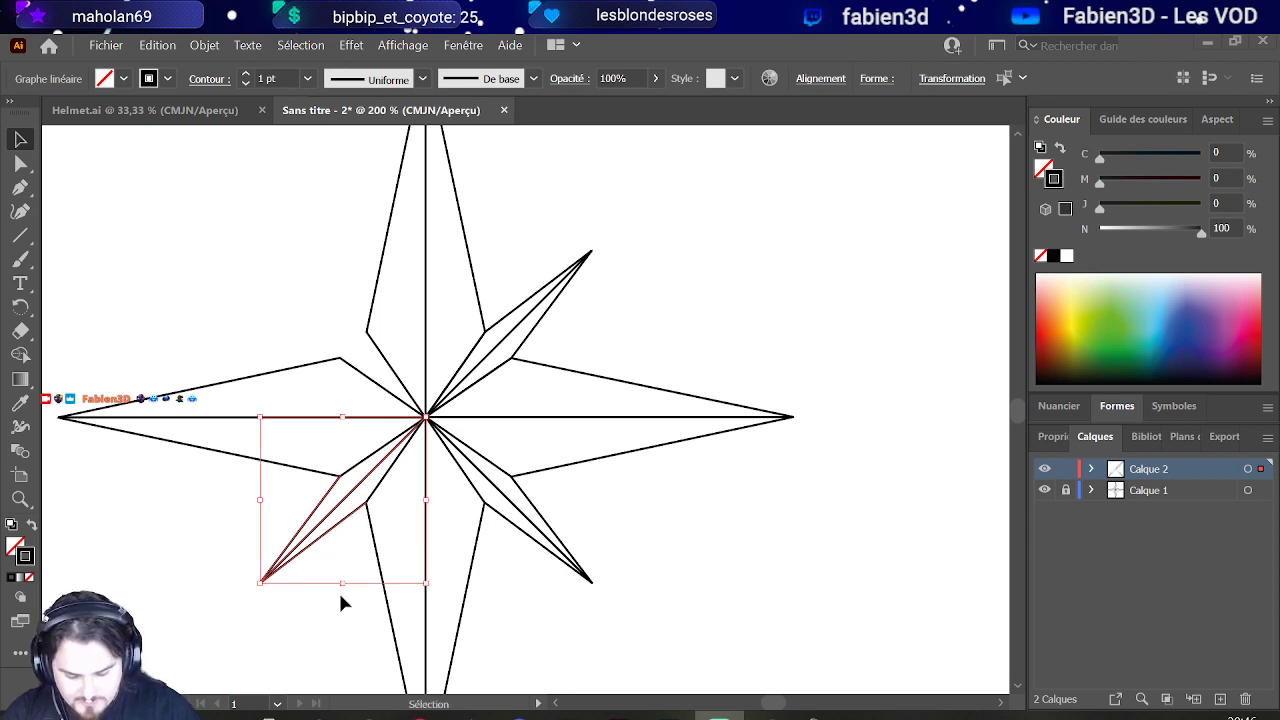
{"action": "left_click", "coordinate": [333, 643]}
{"action": "key", "text": "ctrl+z"}
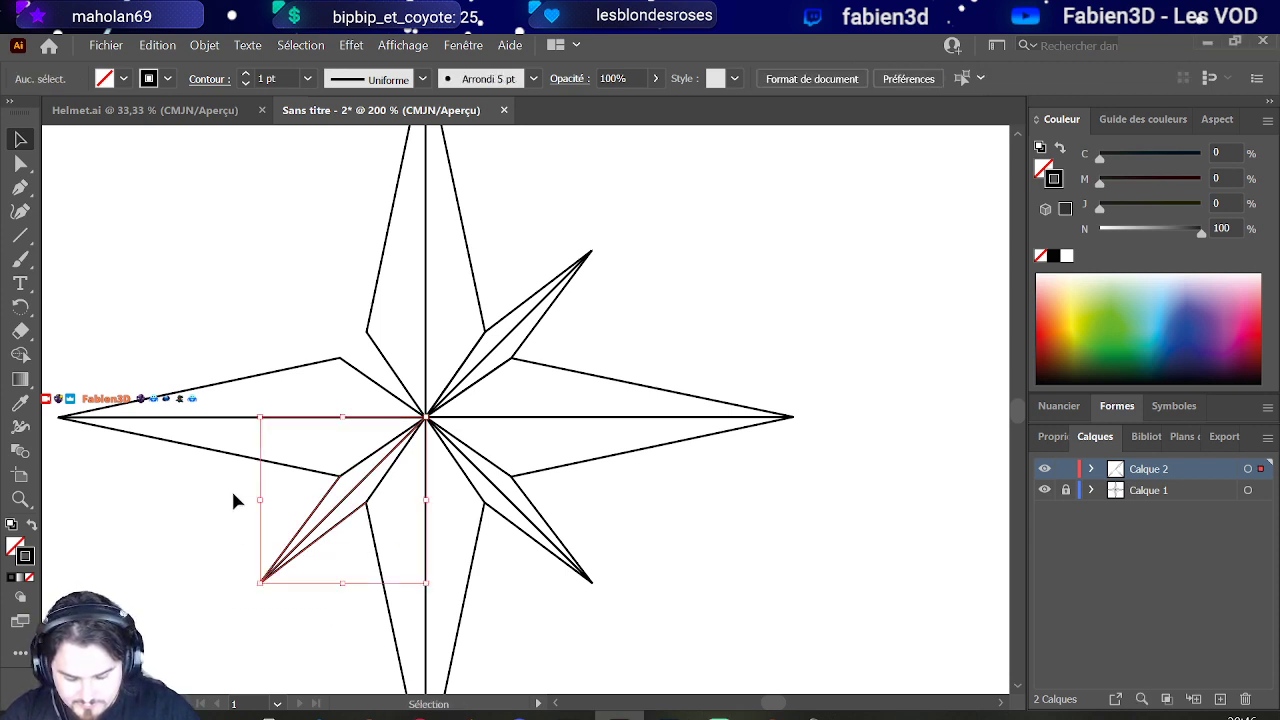
{"action": "key", "text": "a"}
{"action": "key", "text": "ctrl+v"}
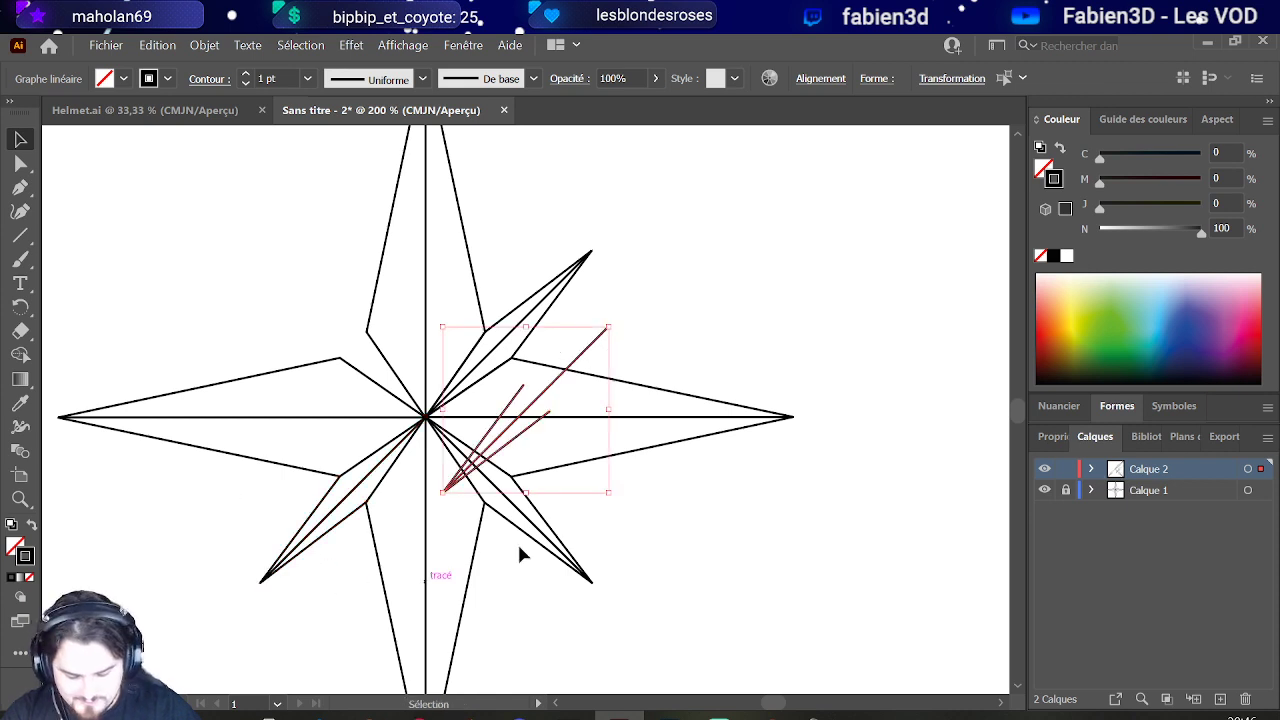
{"action": "left_click_drag", "start_coordinate": [526, 492], "coordinate": [526, 327]}
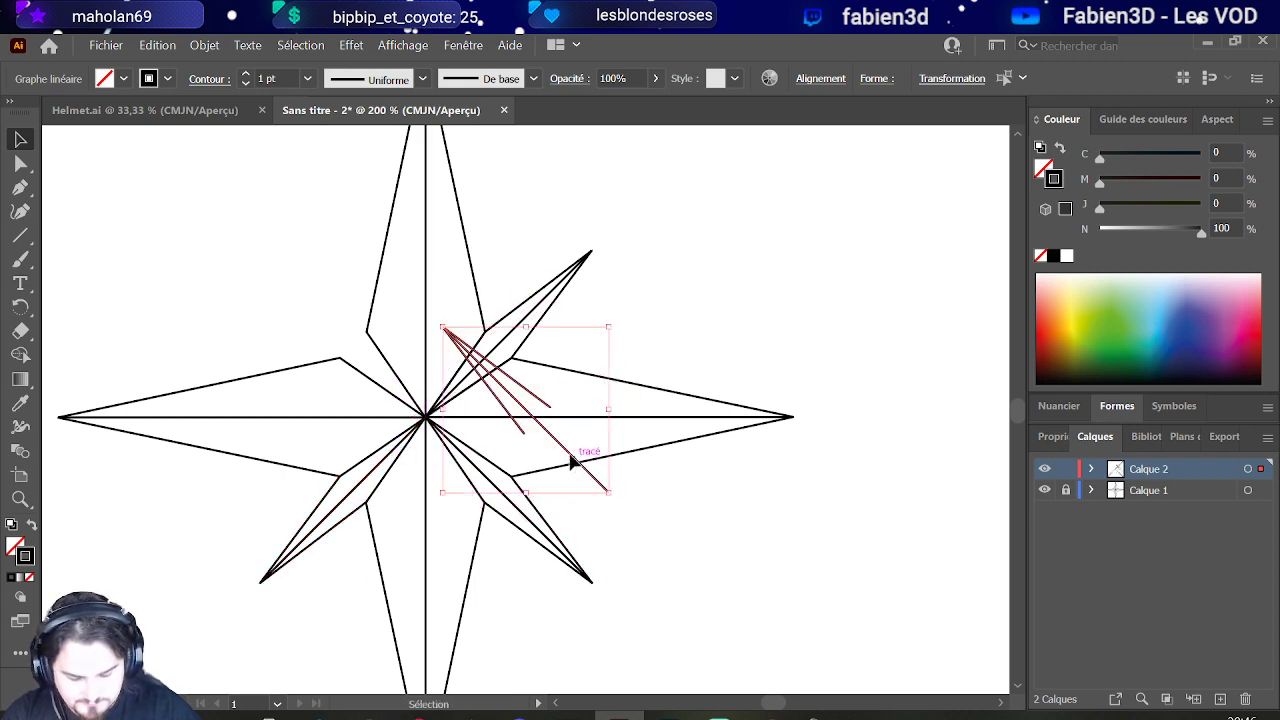
{"action": "left_click_drag", "start_coordinate": [523, 420], "coordinate": [338, 332]}
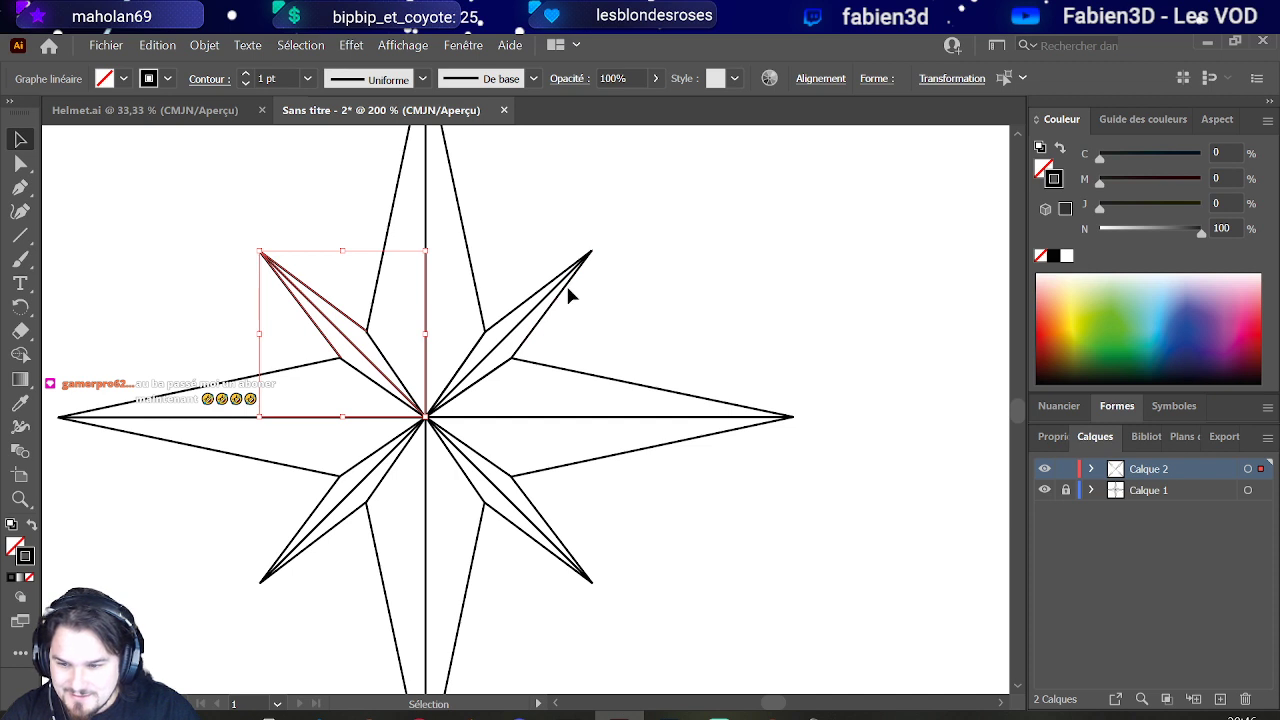
{"action": "scroll", "coordinate": [517, 279], "scroll_direction": "down", "scroll_amount": 3}
{"action": "scroll", "coordinate": [414, 277], "scroll_direction": "up", "scroll_amount": 1}
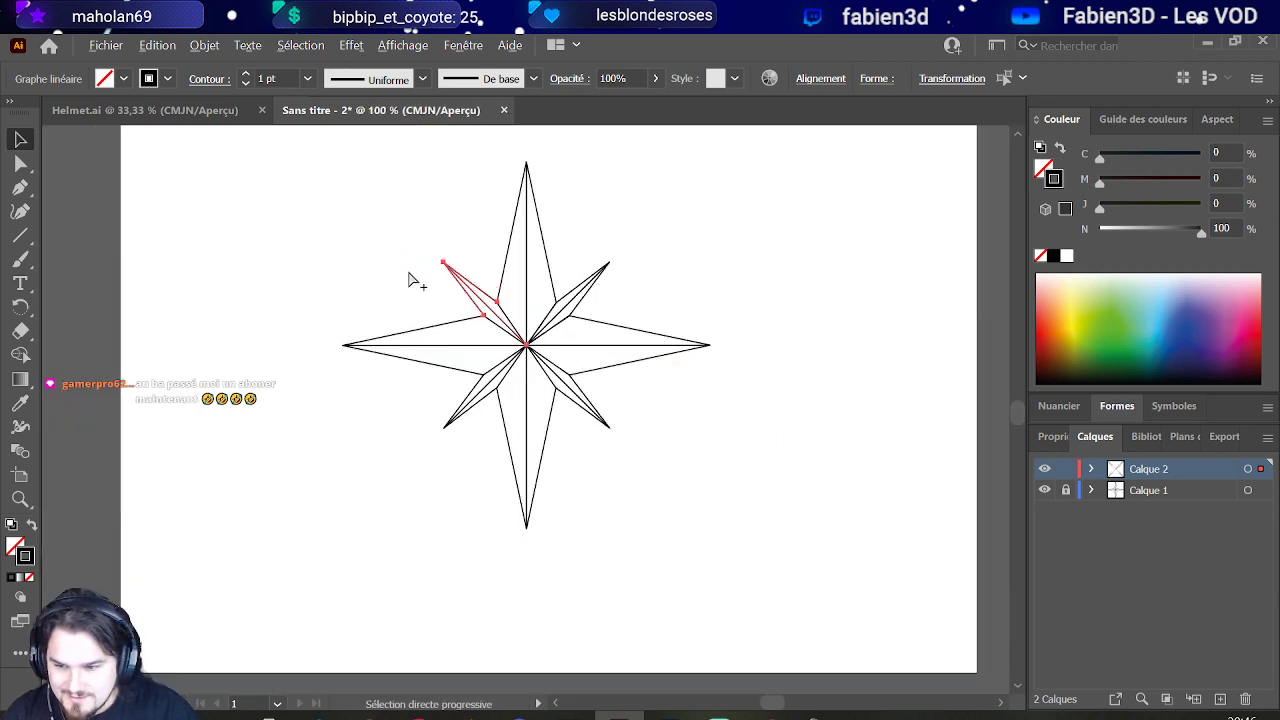
Step: Deselect the upper-left diamond and inspect the eight-pointed star both as a whole and close up around its centre
{"action": "scroll", "coordinate": [578, 317], "scroll_direction": "up", "scroll_amount": 1}
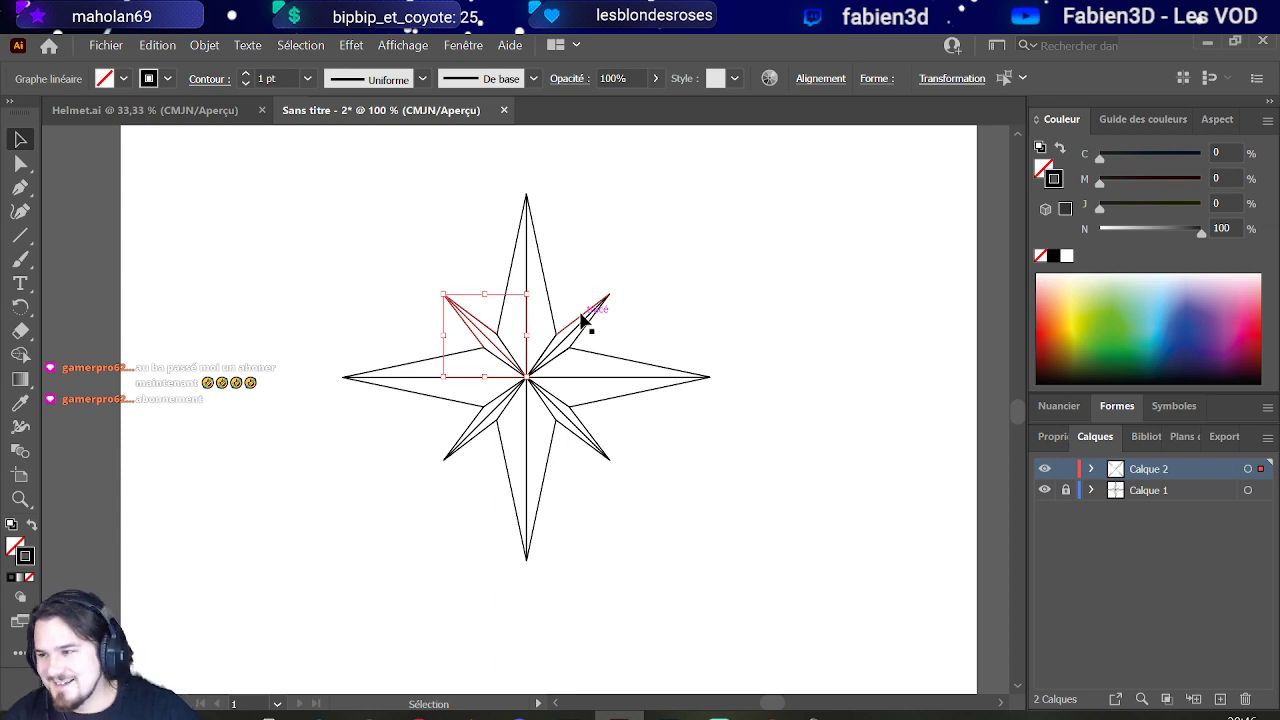
{"action": "scroll", "coordinate": [620, 398], "scroll_direction": "up", "scroll_amount": 1}
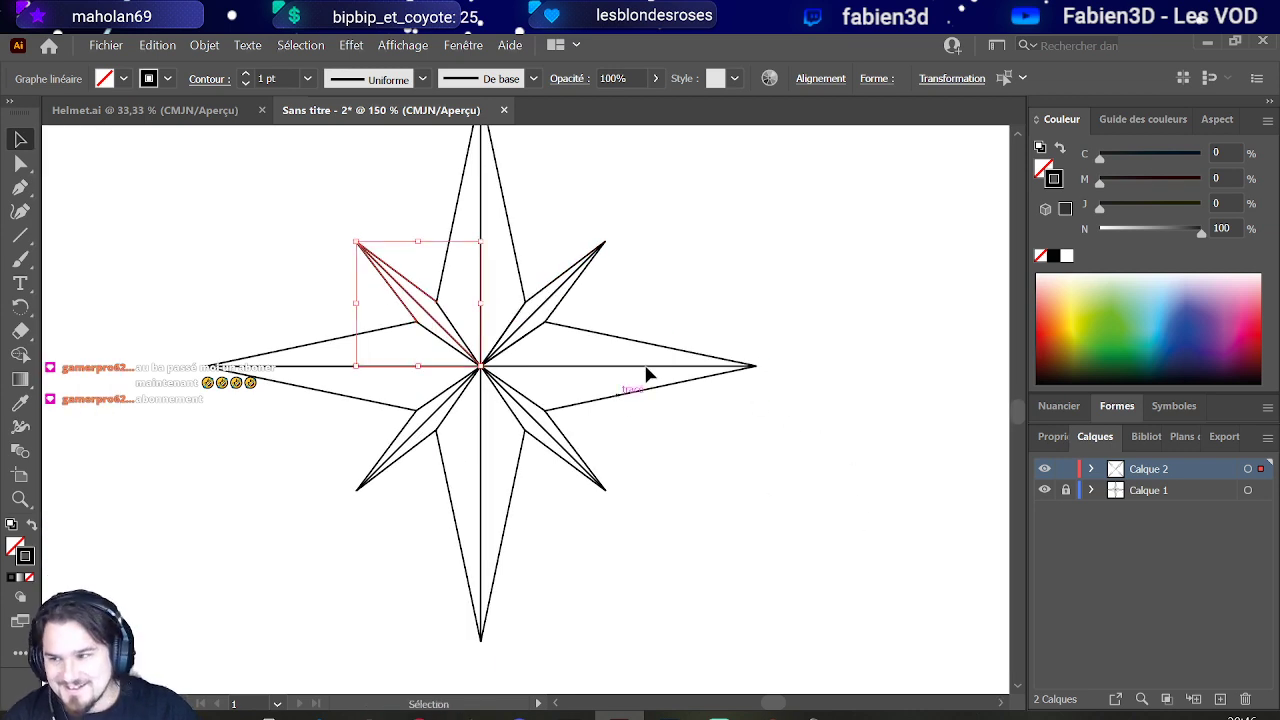
{"action": "left_click", "coordinate": [780, 256]}
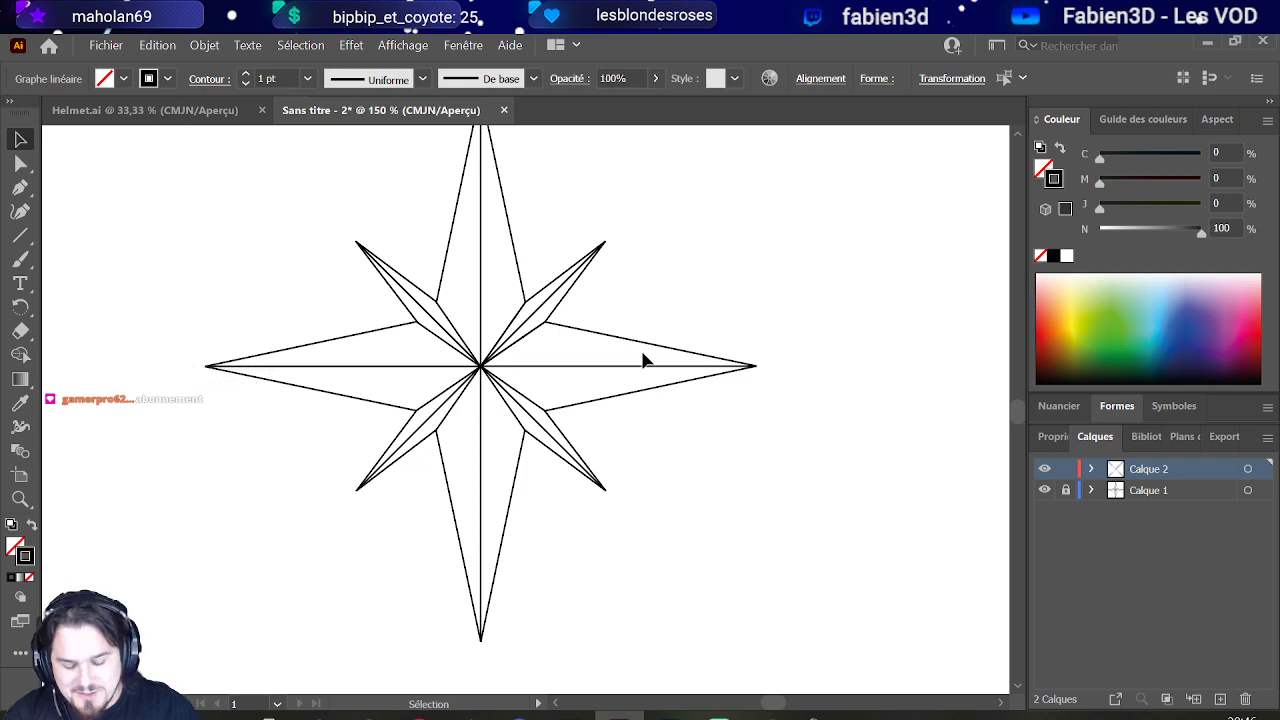
{"action": "scroll", "coordinate": [640, 358], "scroll_direction": "up", "scroll_amount": 1}
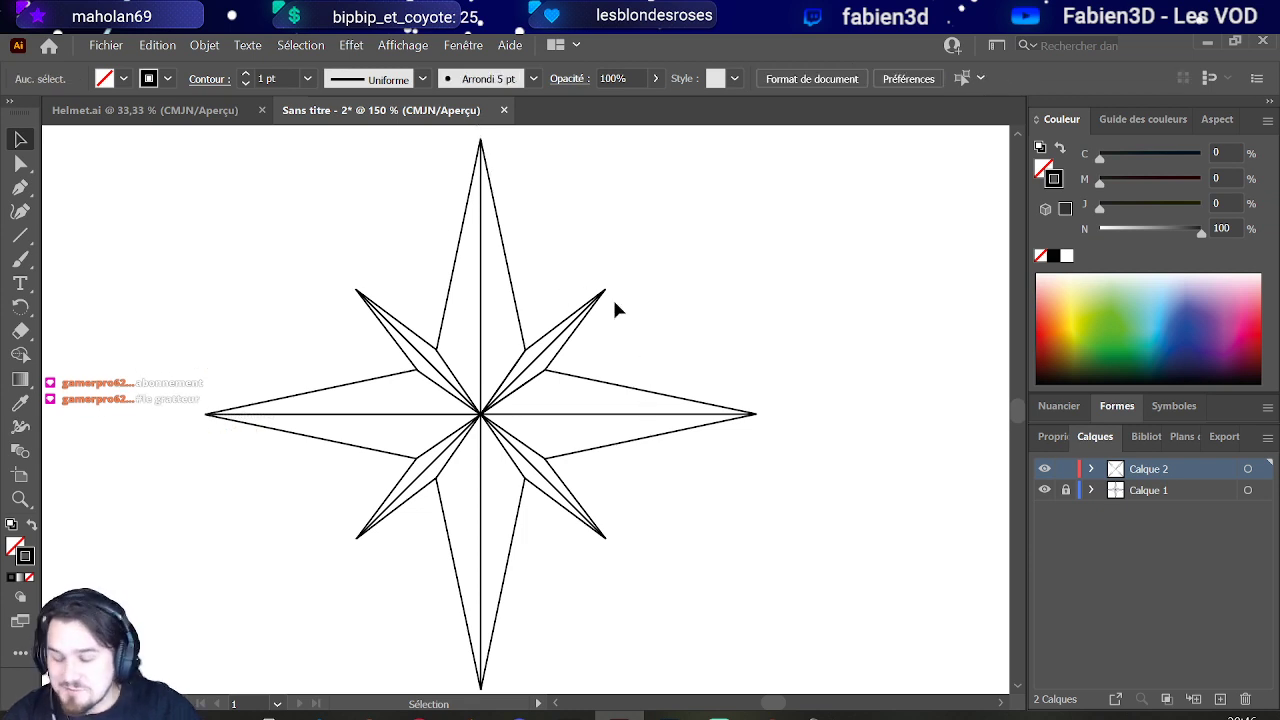
{"action": "scroll", "coordinate": [717, 569], "scroll_direction": "down", "scroll_amount": 1}
{"action": "scroll", "coordinate": [586, 528], "scroll_direction": "down", "scroll_amount": 1}
{"action": "scroll", "coordinate": [586, 523], "scroll_direction": "up", "scroll_amount": 1}
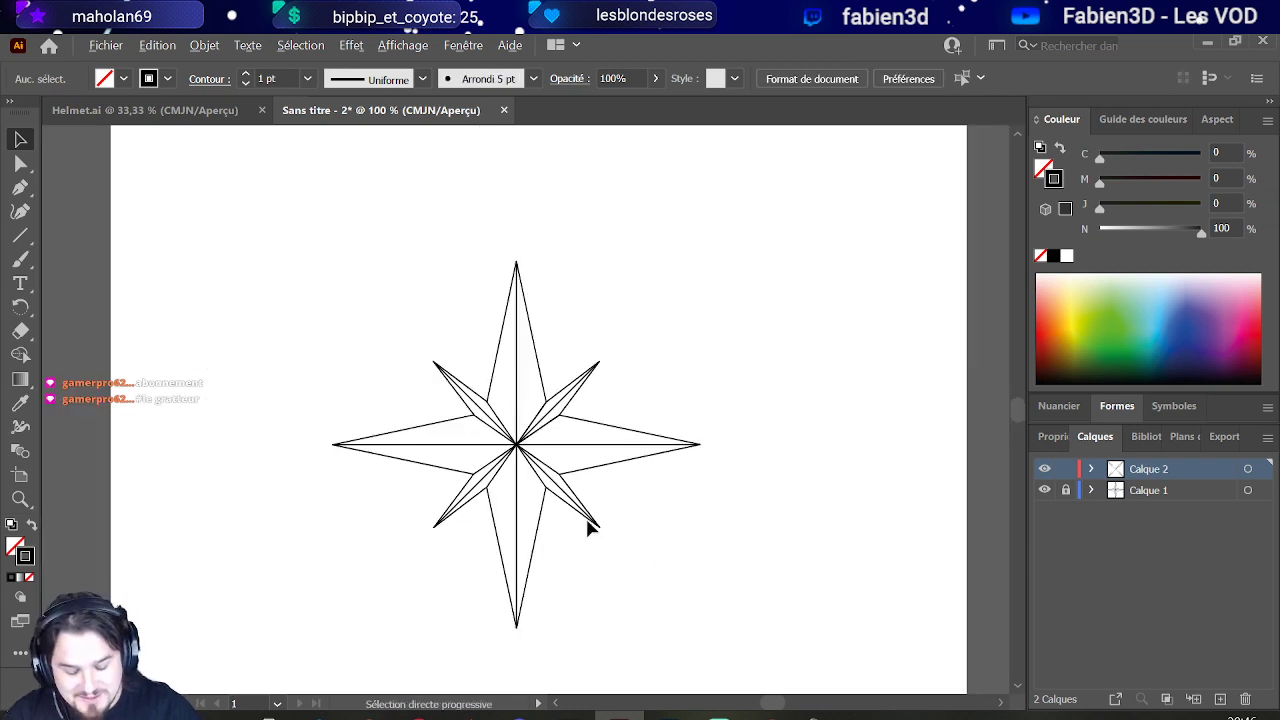
{"action": "scroll", "coordinate": [480, 484], "scroll_direction": "up", "scroll_amount": 1}
{"action": "scroll", "coordinate": [515, 479], "scroll_direction": "up", "scroll_amount": 2}
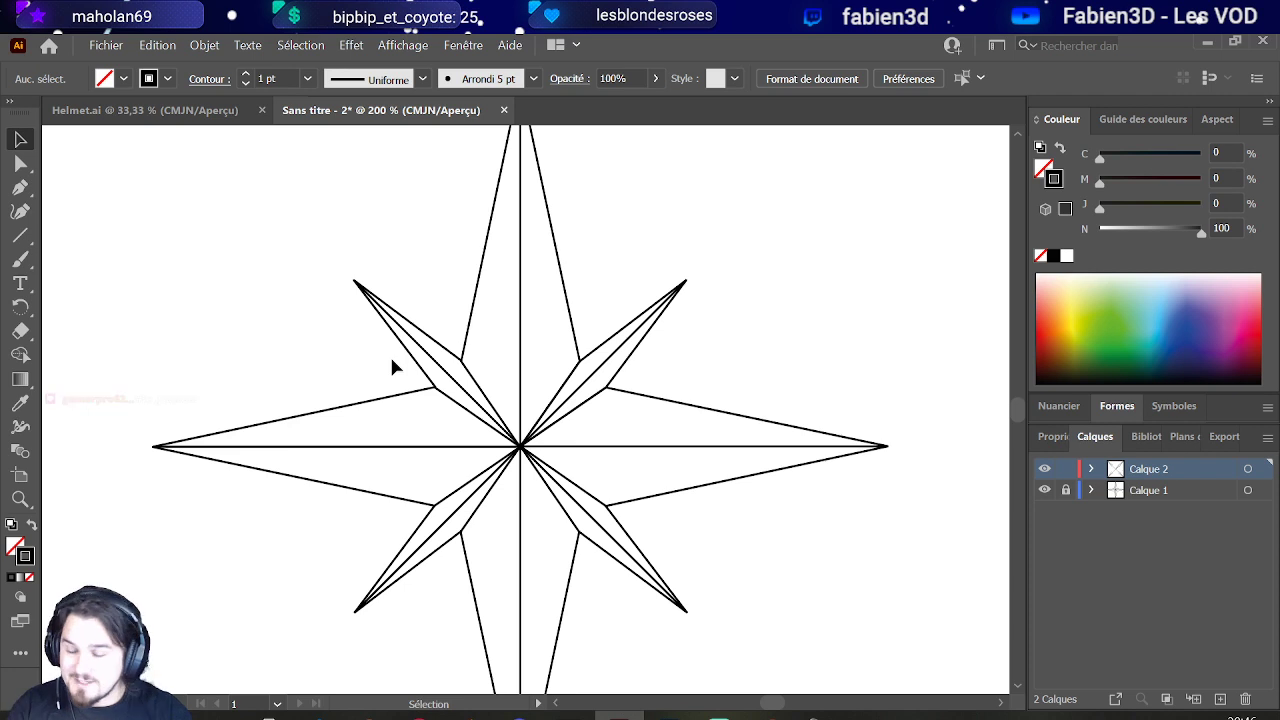
{"action": "scroll", "coordinate": [486, 392], "scroll_direction": "down", "scroll_amount": 2}
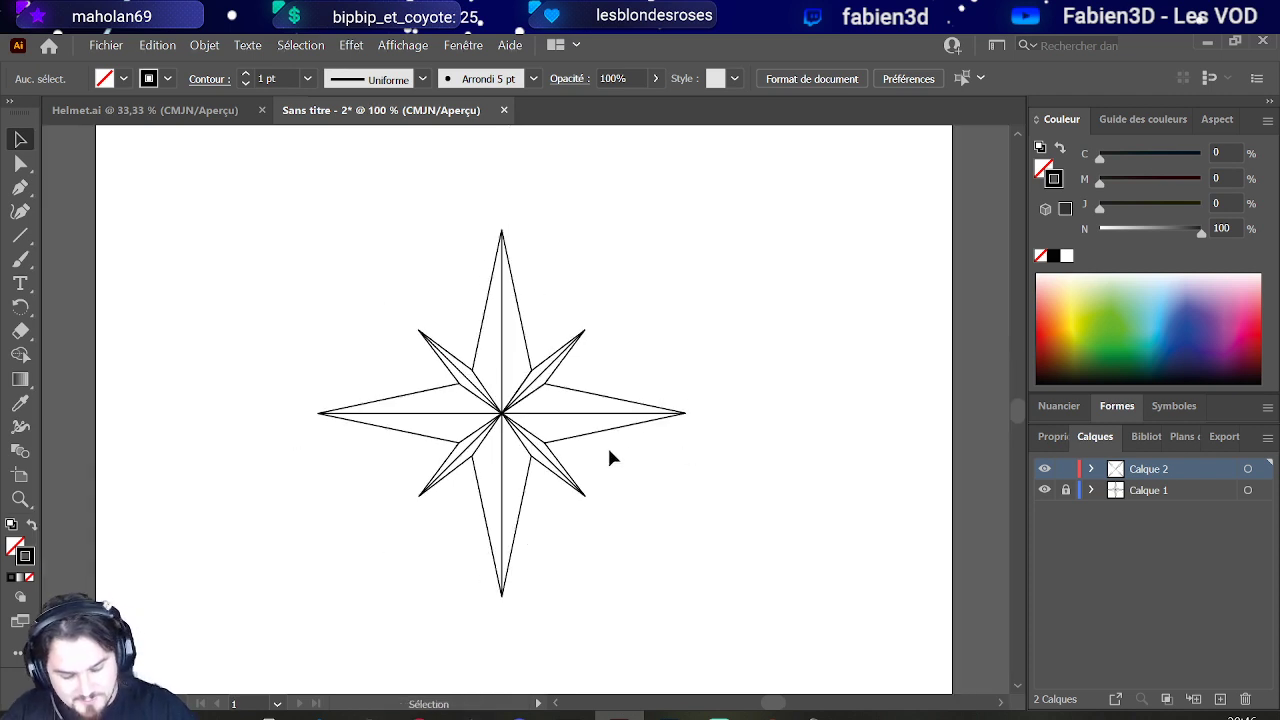
{"action": "scroll", "coordinate": [596, 458], "scroll_direction": "up", "scroll_amount": 1}
{"action": "scroll", "coordinate": [591, 463], "scroll_direction": "down", "scroll_amount": 1}
{"action": "scroll", "coordinate": [462, 390], "scroll_direction": "up", "scroll_amount": 2}
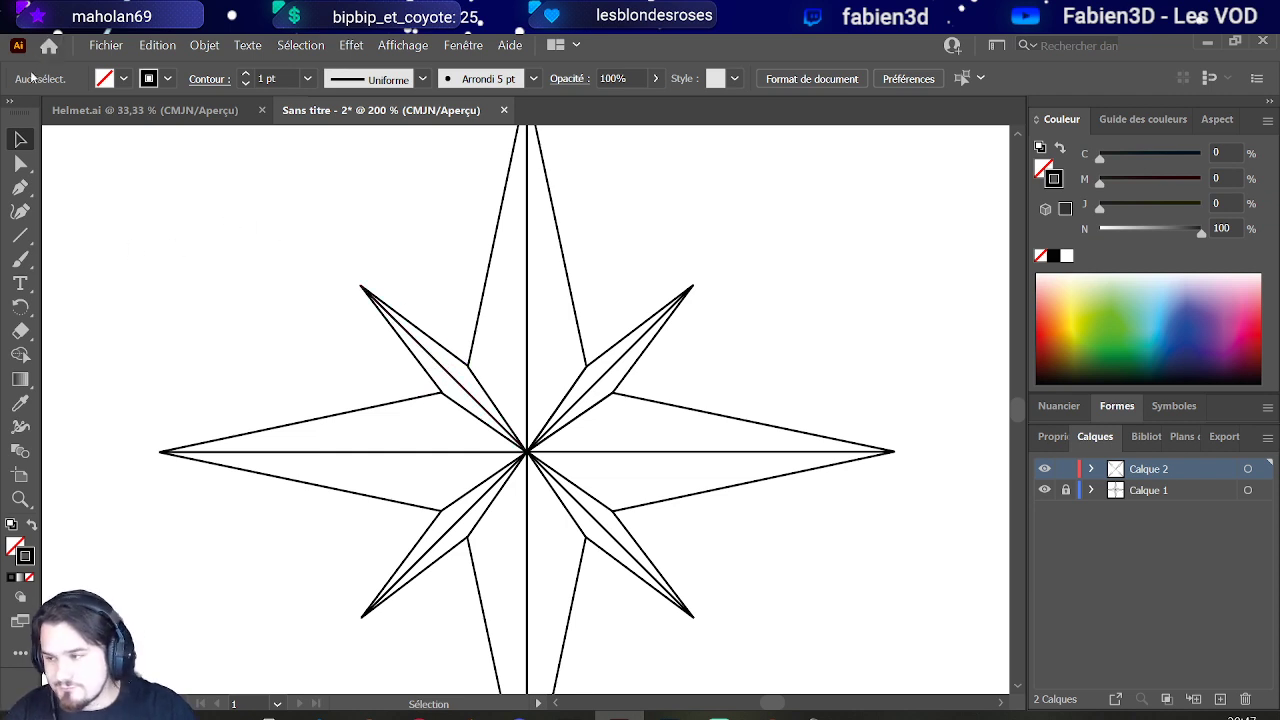
{"action": "left_click", "coordinate": [469, 365]}
{"action": "key", "text": "p"}
{"action": "key", "text": "backslash"}
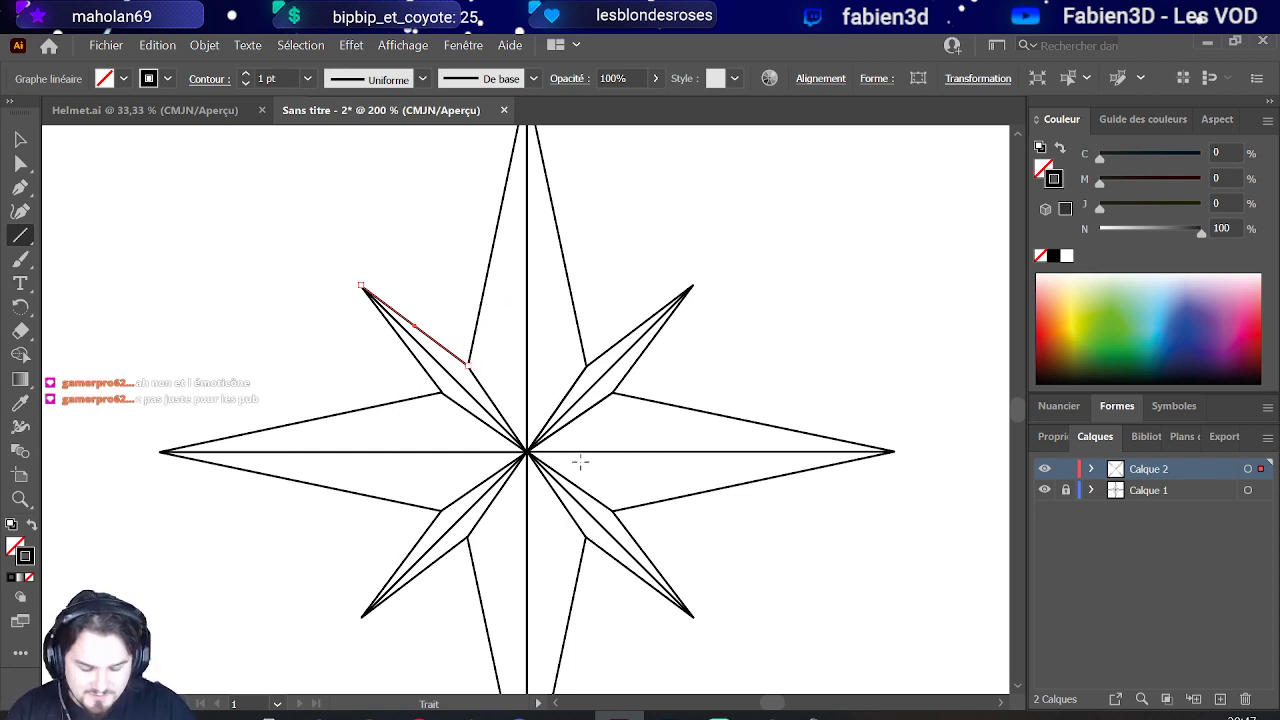
{"action": "scroll", "coordinate": [578, 457], "scroll_direction": "up", "scroll_amount": 2}
{"action": "scroll", "coordinate": [483, 450], "scroll_direction": "down", "scroll_amount": 1}
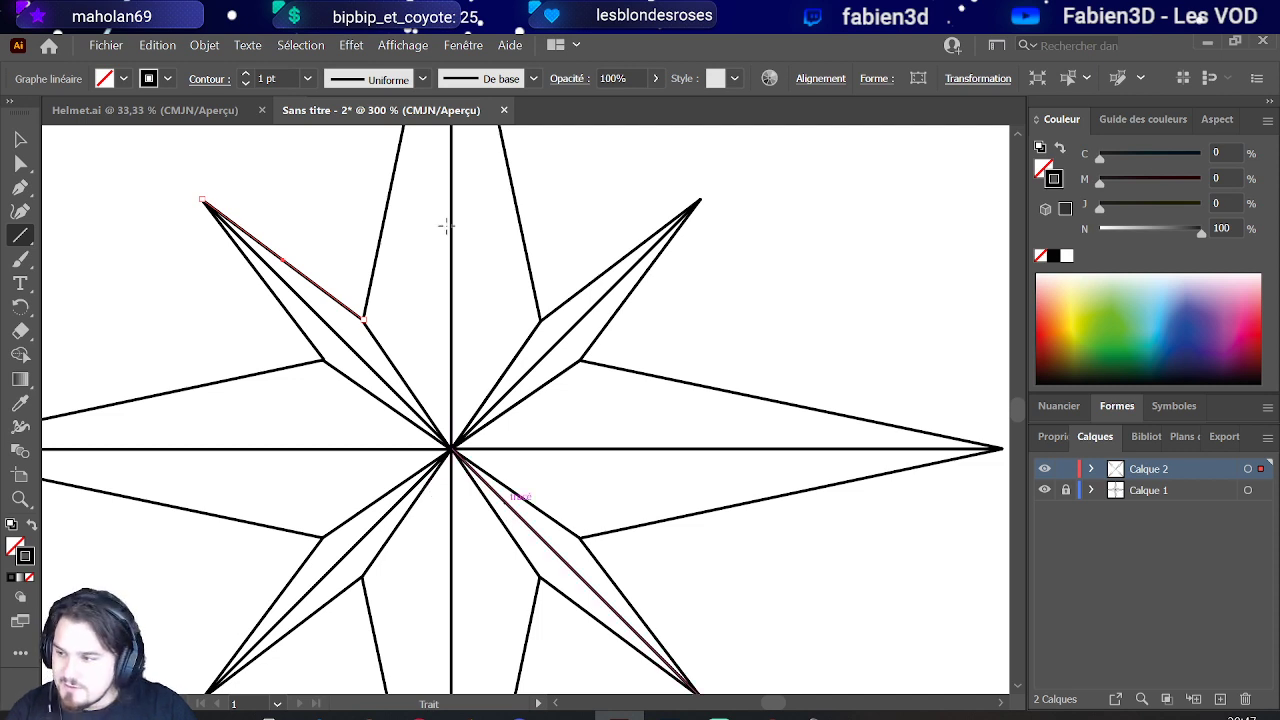
{"action": "left_click", "coordinate": [20, 140]}
{"action": "left_click_drag", "start_coordinate": [275, 193], "coordinate": [191, 229]}
{"action": "scroll", "coordinate": [191, 223], "scroll_direction": "down", "scroll_amount": 3}
{"action": "scroll", "coordinate": [90, 310], "scroll_direction": "up", "scroll_amount": 2}
{"action": "scroll", "coordinate": [90, 310], "scroll_direction": "down", "scroll_amount": 2}
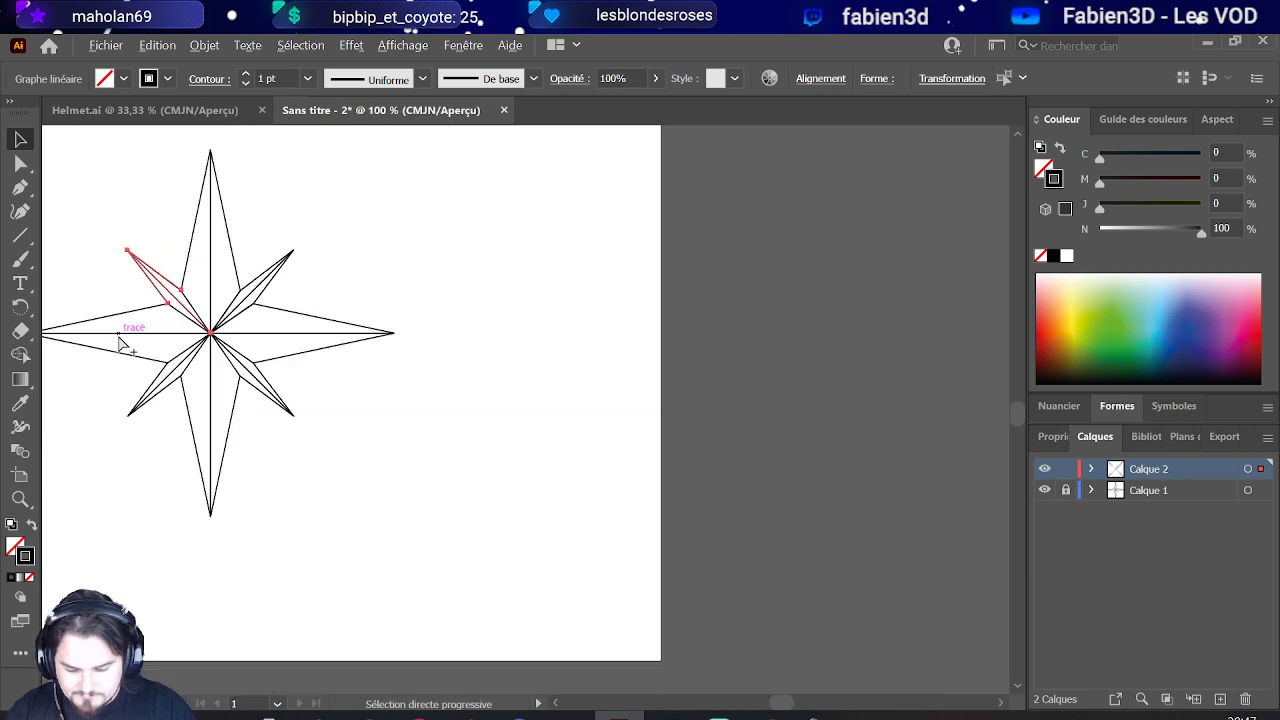
{"action": "scroll", "coordinate": [57, 371], "scroll_direction": "up", "scroll_amount": 3}
{"action": "scroll", "coordinate": [408, 454], "scroll_direction": "down", "scroll_amount": 3}
{"action": "scroll", "coordinate": [380, 438], "scroll_direction": "up", "scroll_amount": 2}
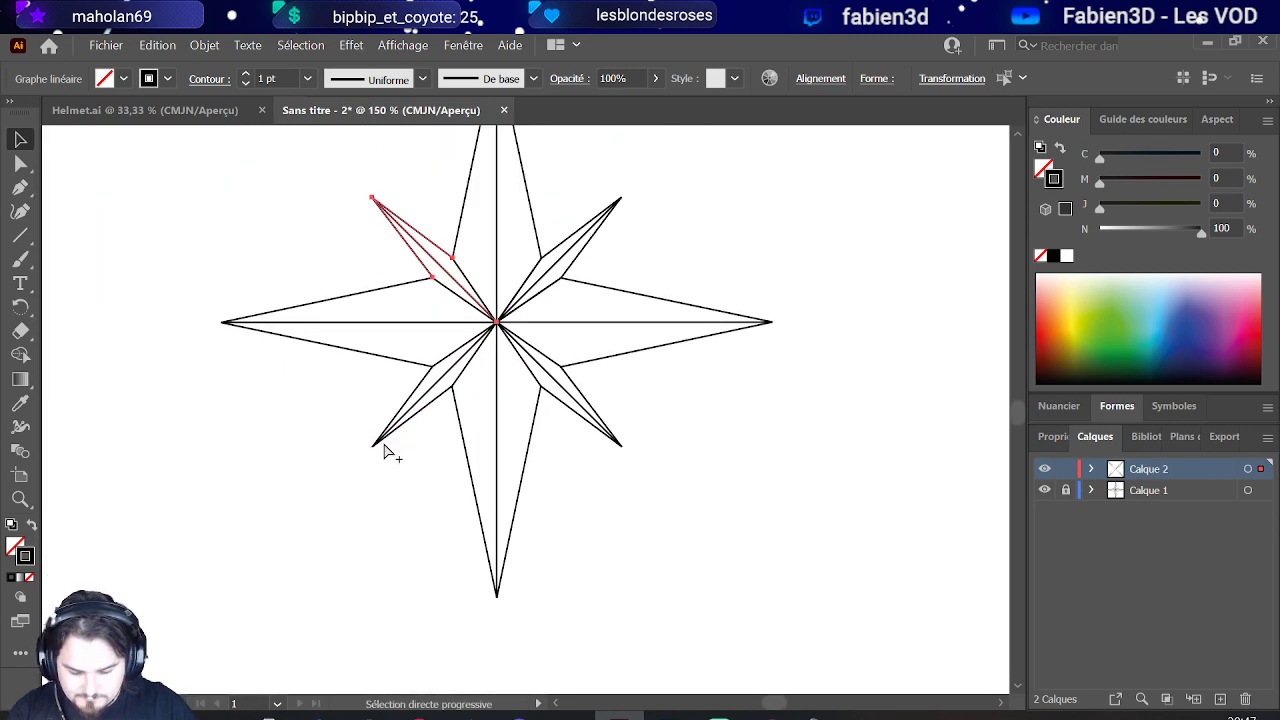
Step: Select the star's four short diagonal points and place a pasted copy of them below and to the right of the star
{"action": "left_click_drag", "start_coordinate": [343, 415], "coordinate": [424, 474]}
{"action": "key", "text": "v"}
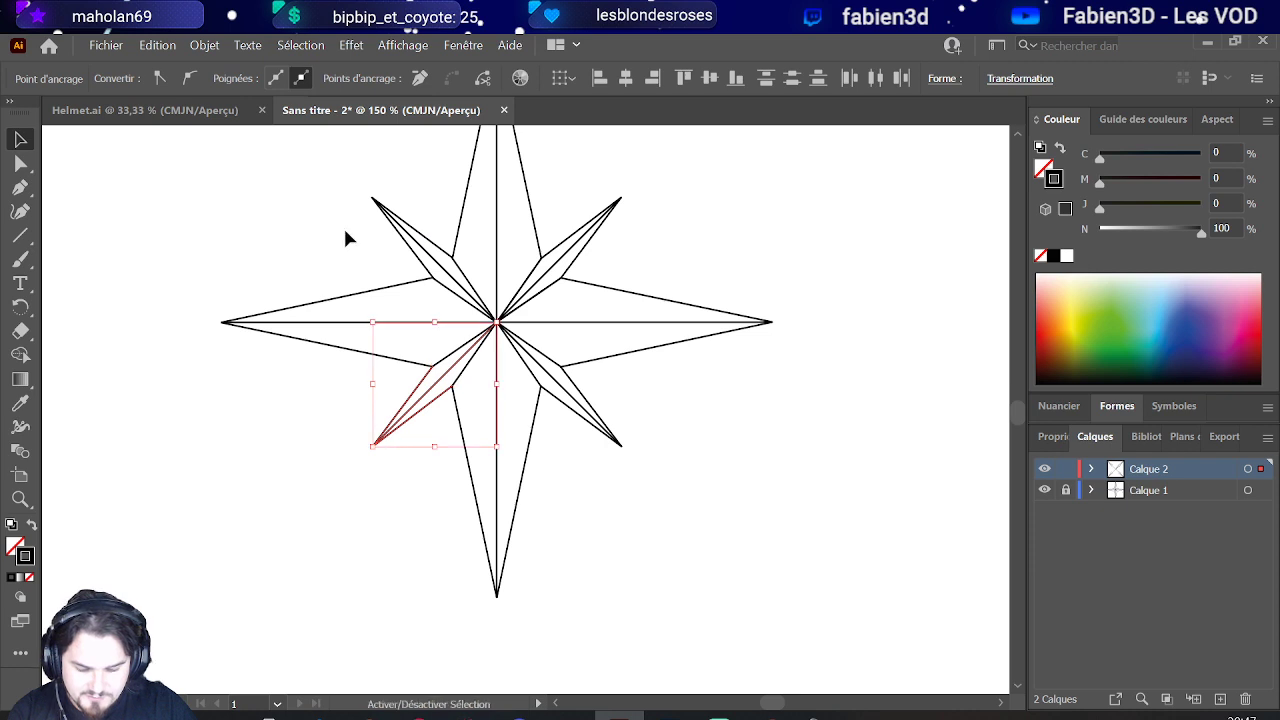
{"action": "left_click_drag", "start_coordinate": [343, 237], "coordinate": [412, 180], "text": "shift"}
{"action": "left_click_drag", "start_coordinate": [597, 178], "coordinate": [643, 242], "text": "shift"}
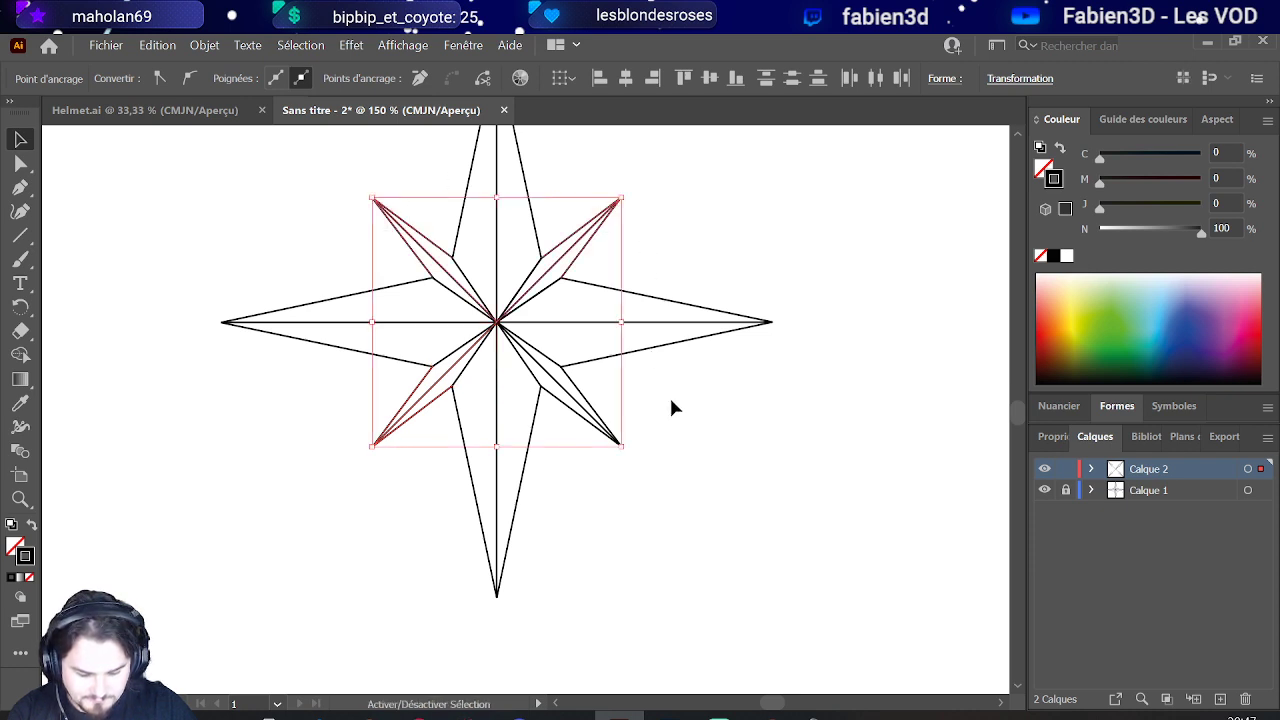
{"action": "left_click_drag", "start_coordinate": [596, 484], "coordinate": [600, 480], "text": "shift"}
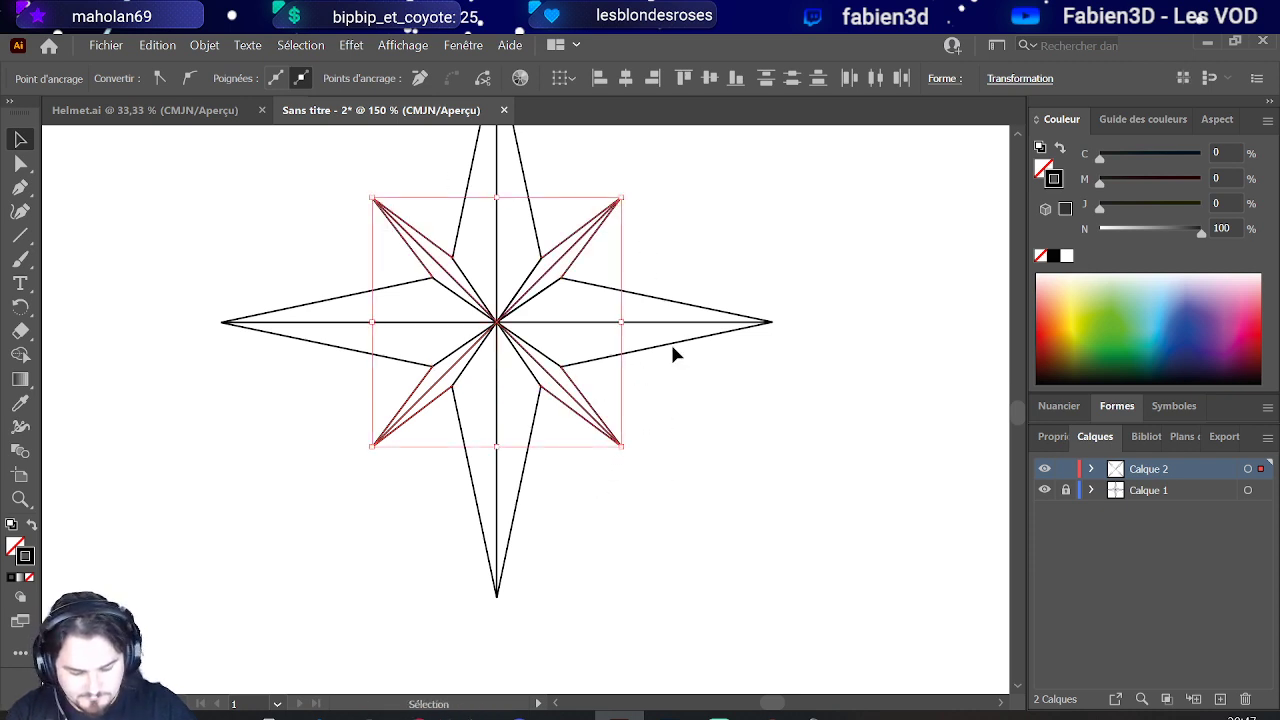
{"action": "key", "text": "a"}
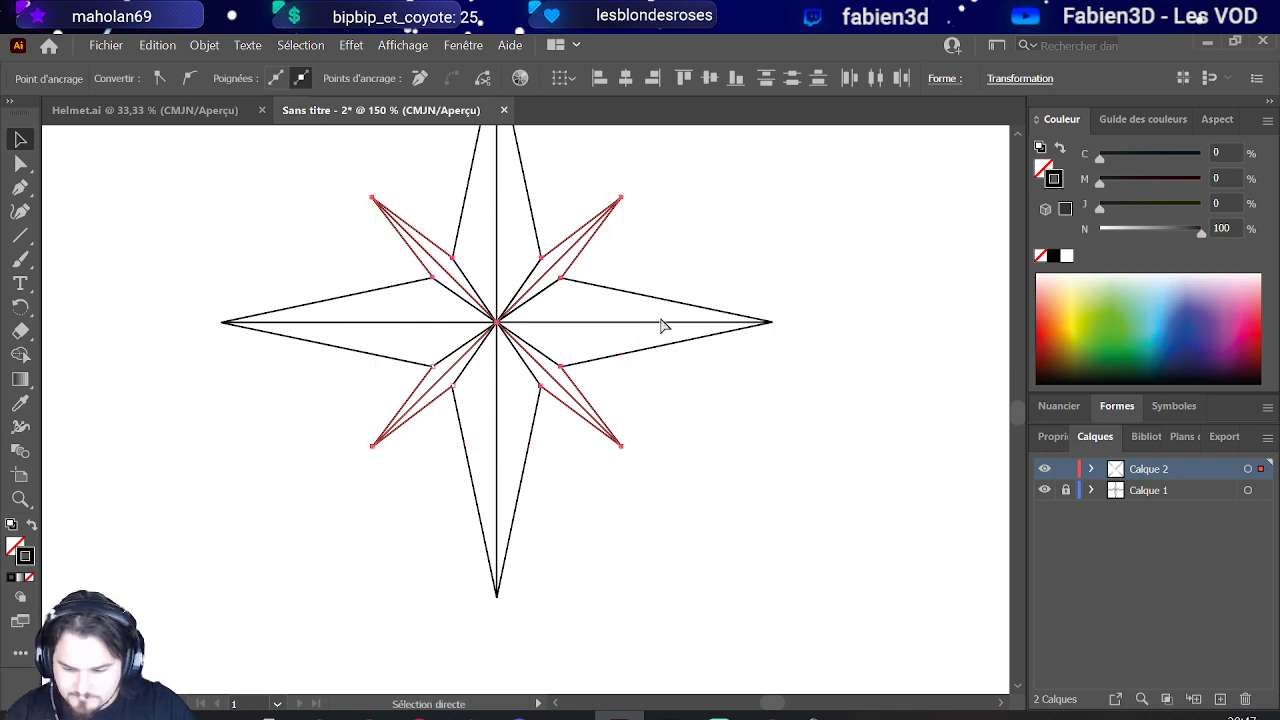
{"action": "key", "text": "v"}
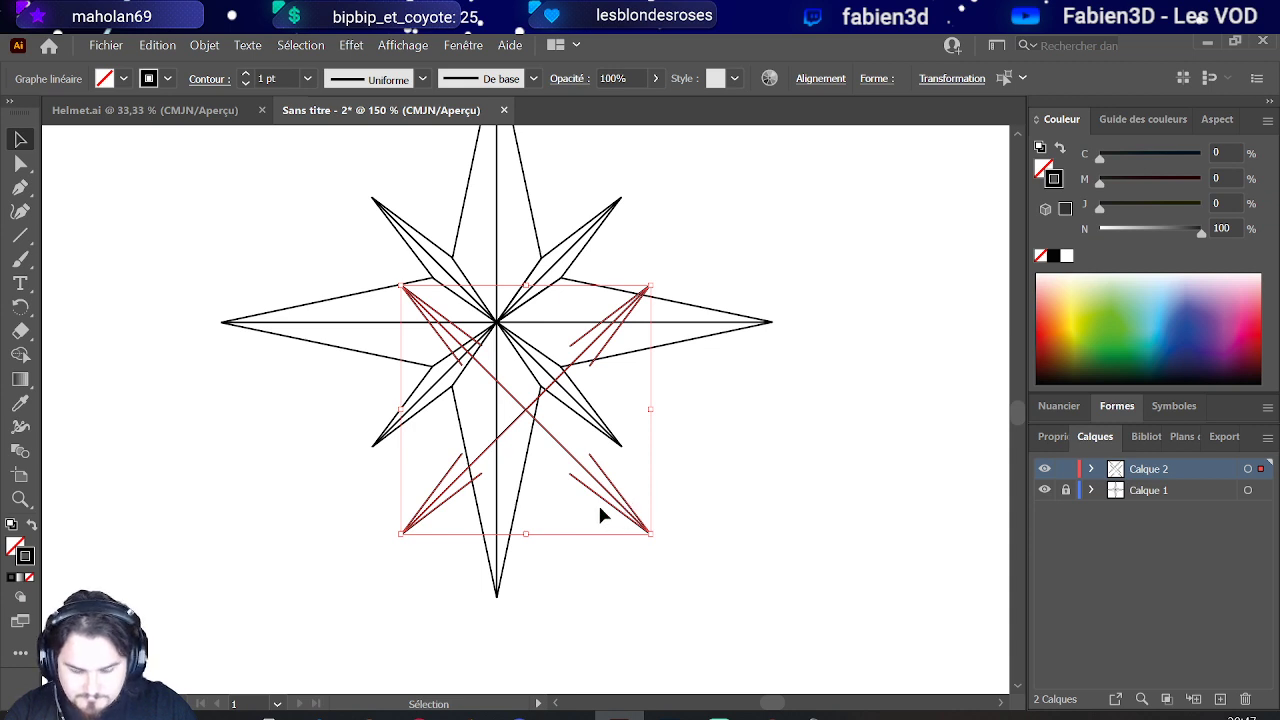
{"action": "left_click_drag", "start_coordinate": [617, 511], "coordinate": [901, 606]}
{"action": "left_click", "coordinate": [951, 531]}
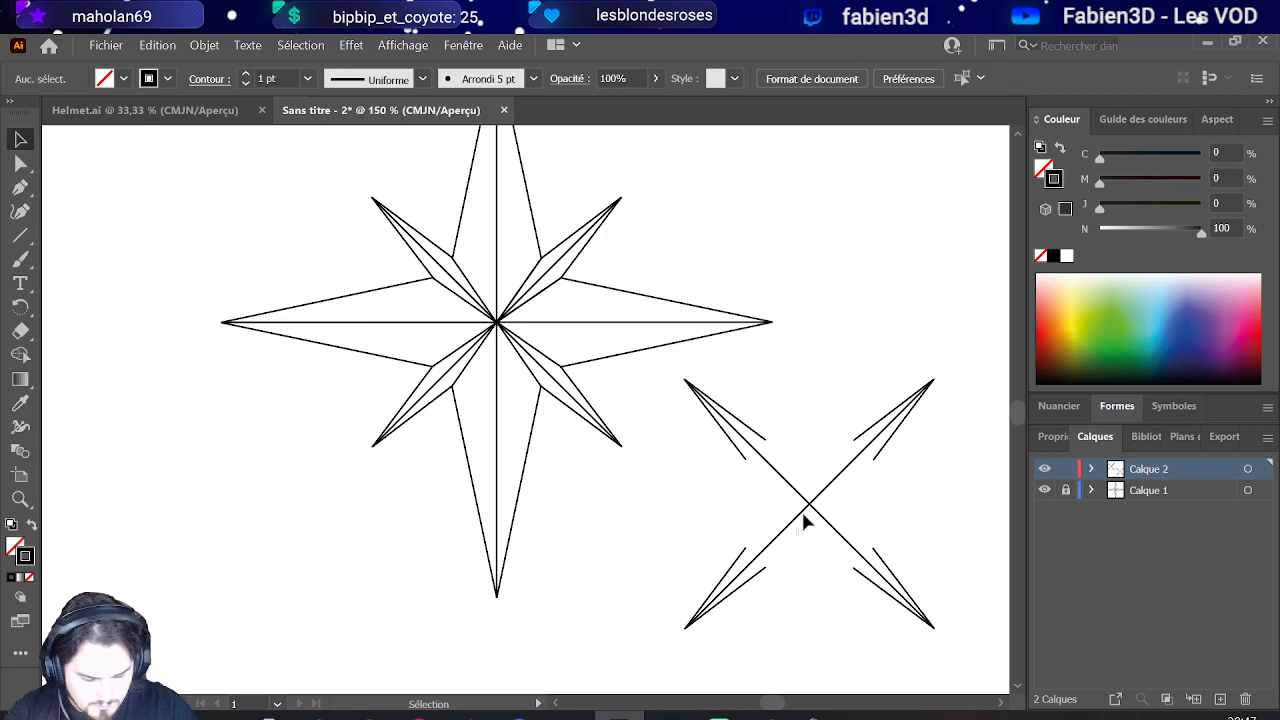
Step: Delete the crossing centre lines from the pasted copy and move its upper-left tip outline near the star's upper arm
{"action": "left_click", "coordinate": [816, 486]}
{"action": "key", "text": "Delete"}
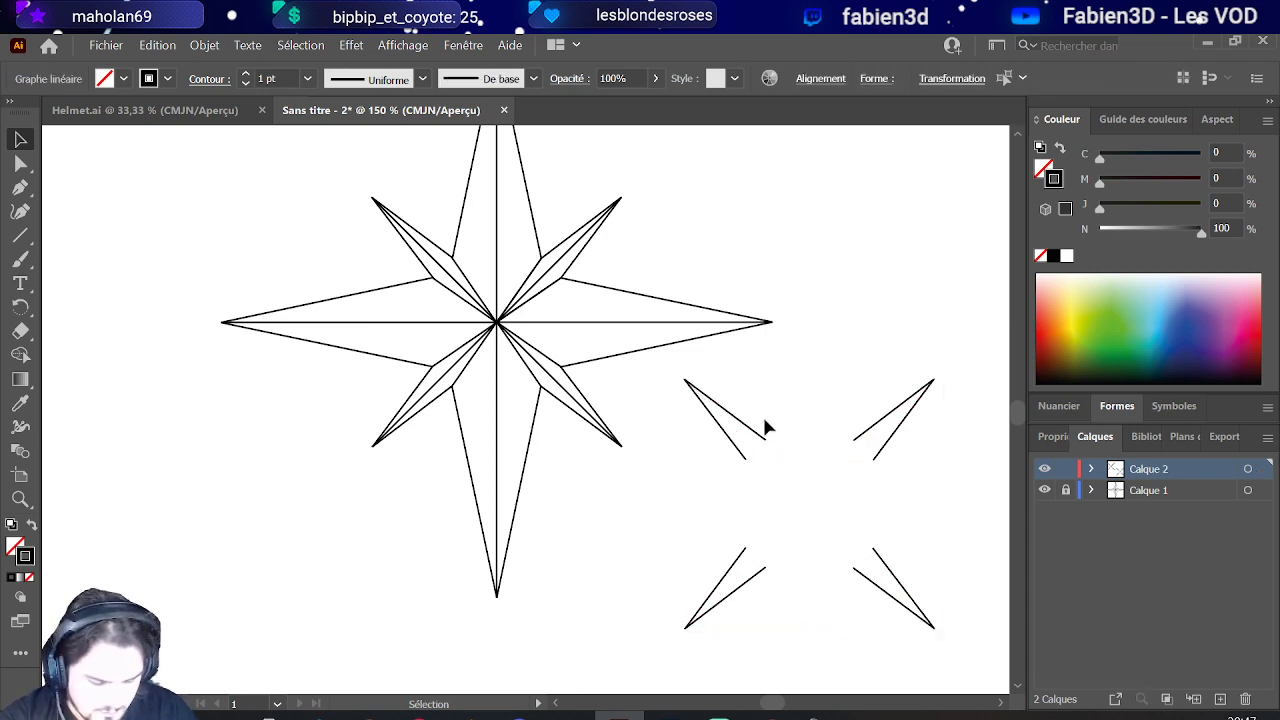
{"action": "left_click", "coordinate": [705, 418]}
{"action": "left_click_drag", "start_coordinate": [720, 430], "coordinate": [445, 223]}
{"action": "scroll", "coordinate": [375, 305], "scroll_direction": "up", "scroll_amount": 2}
{"action": "scroll", "coordinate": [375, 305], "scroll_direction": "up", "scroll_amount": 2}
{"action": "key", "text": "v"}
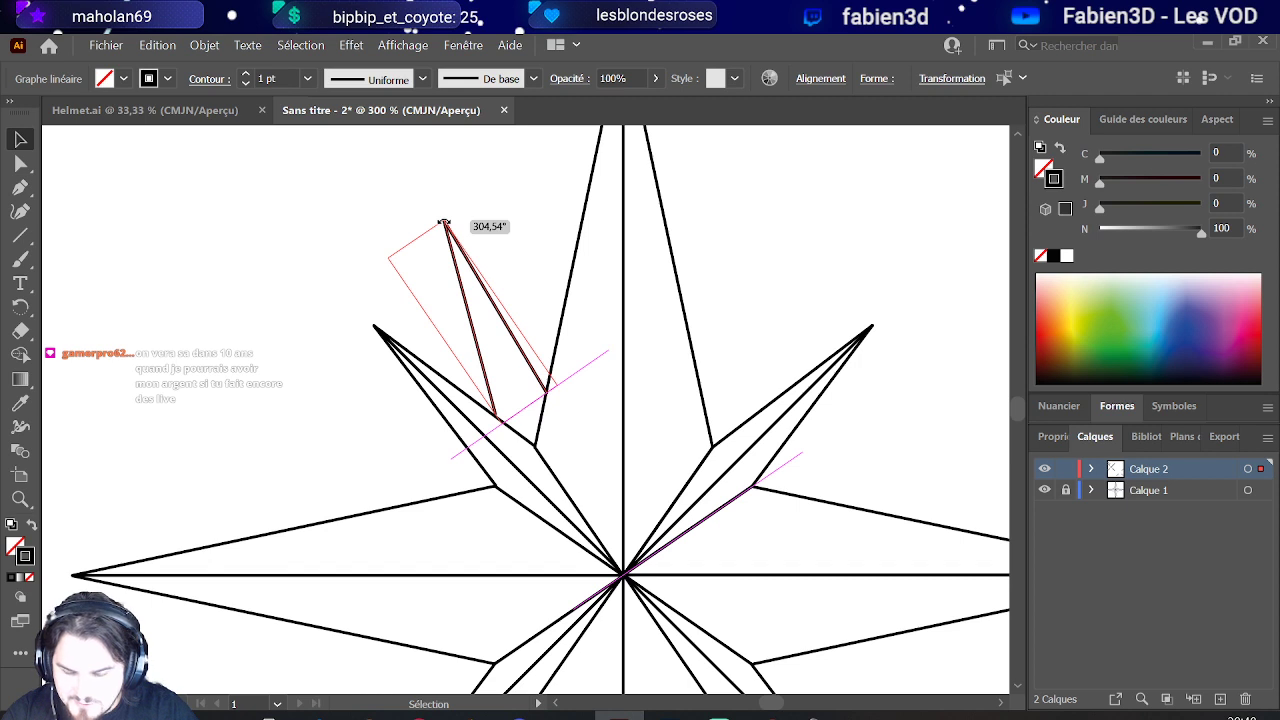
Step: Rotate the moved tip outline to a steeper angle and try to fit it between the star's upper and upper-left points
{"action": "left_click_drag", "start_coordinate": [445, 223], "coordinate": [453, 219]}
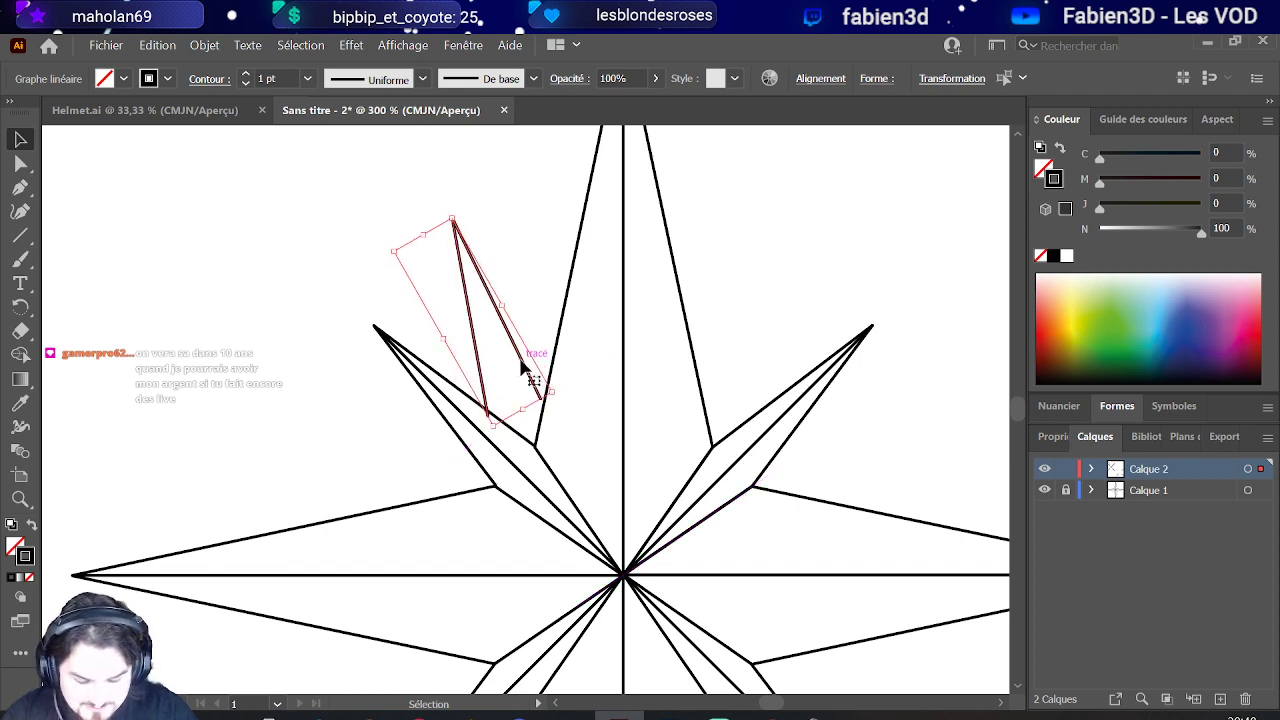
{"action": "left_click_drag", "start_coordinate": [523, 371], "coordinate": [546, 303]}
{"action": "key", "text": "ctrl+1"}
{"action": "scroll", "coordinate": [546, 316], "scroll_direction": "up", "scroll_amount": 2}
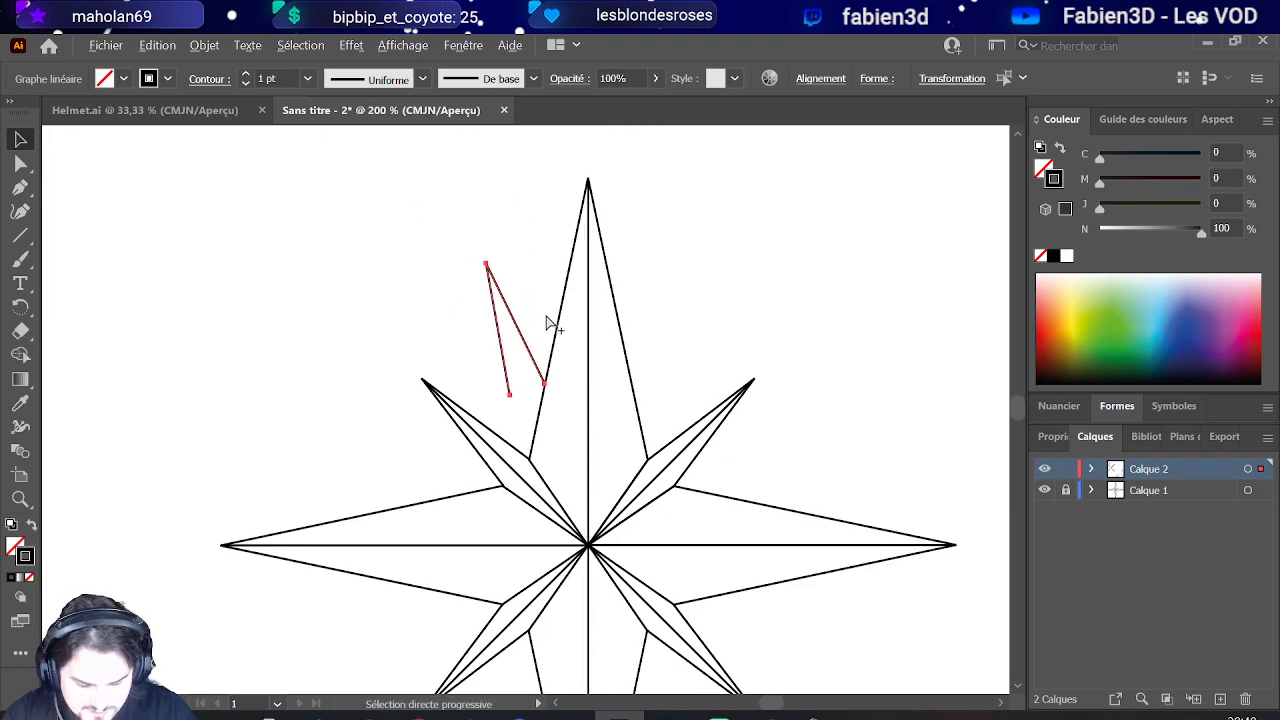
{"action": "key", "text": "v"}
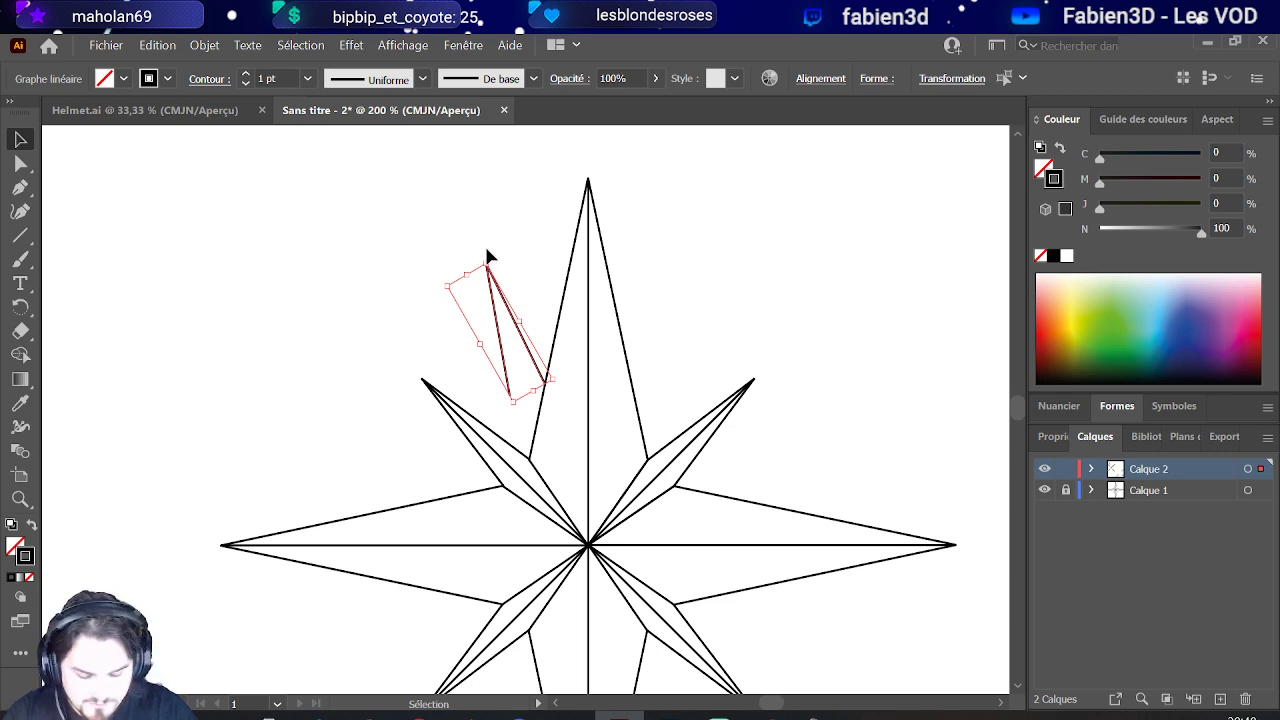
{"action": "key", "text": "a"}
{"action": "left_click_drag", "start_coordinate": [490, 257], "coordinate": [483, 261]}
{"action": "scroll", "coordinate": [550, 395], "scroll_direction": "down", "scroll_amount": 1}
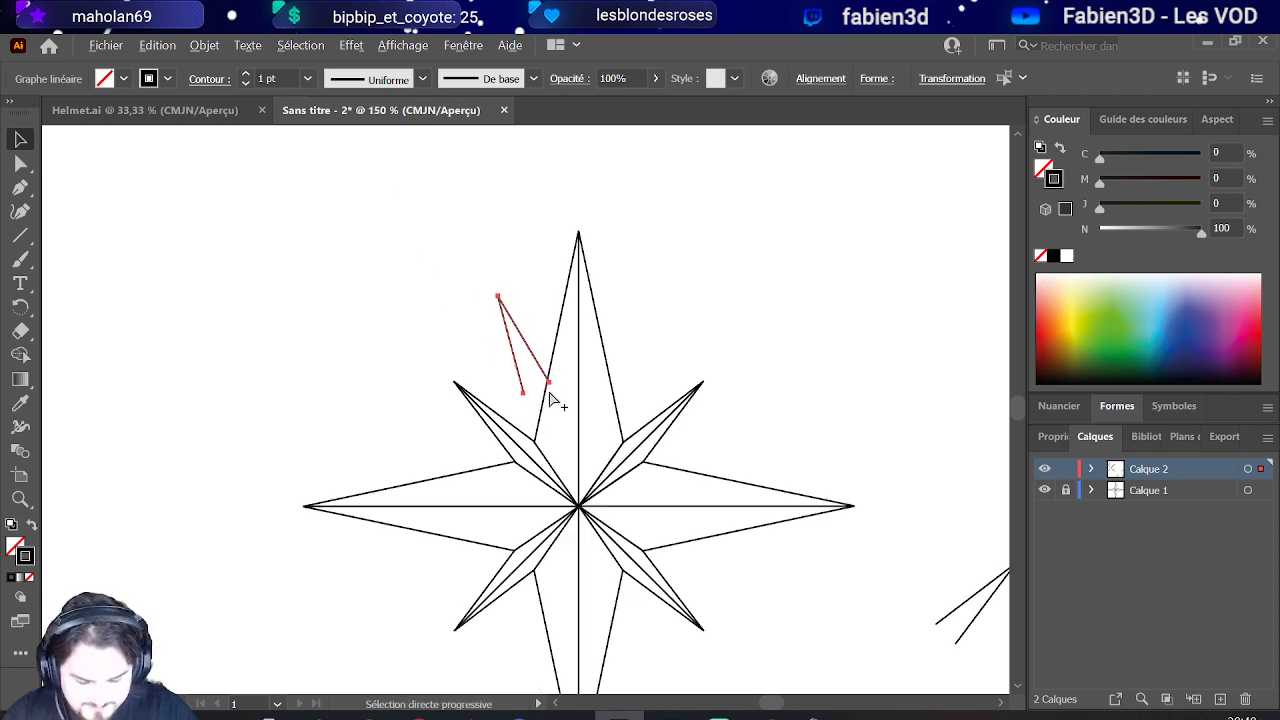
{"action": "scroll", "coordinate": [553, 398], "scroll_direction": "up", "scroll_amount": 1}
{"action": "key", "text": "v"}
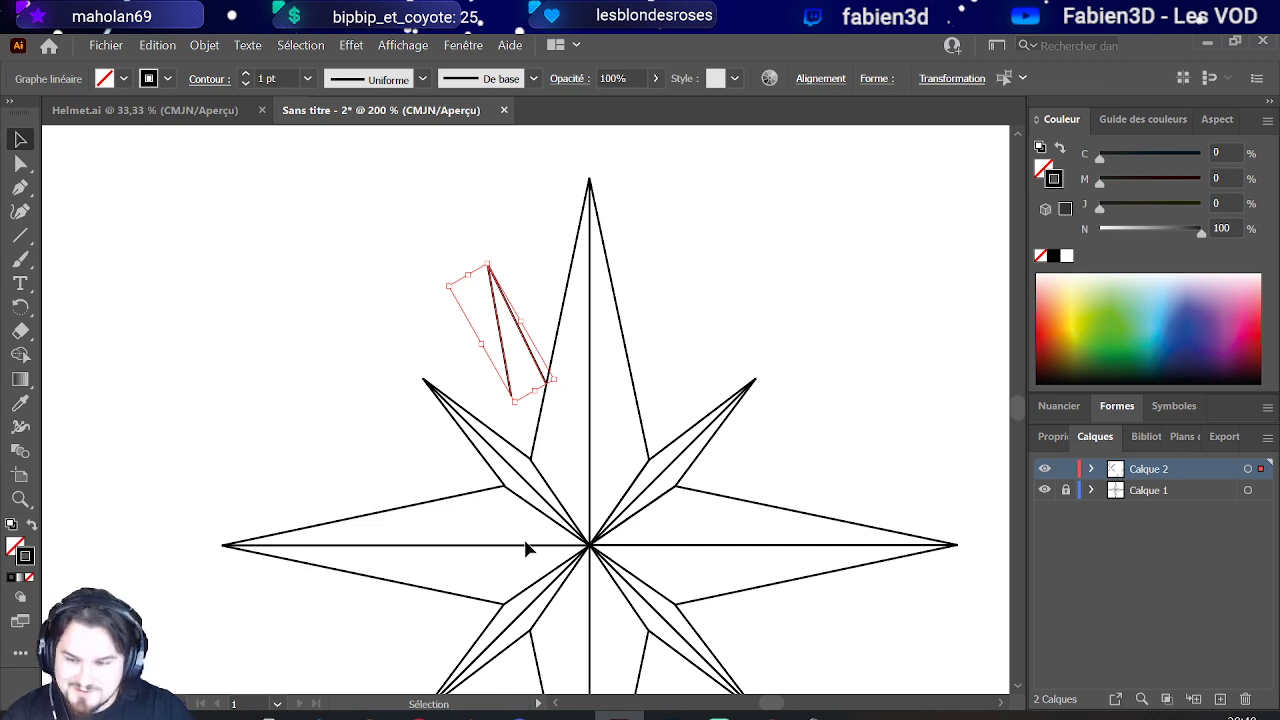
Step: Undo the edits to the copied tips and delete the whole copy beside the star
{"action": "left_click_drag", "start_coordinate": [519, 470], "coordinate": [622, 421]}
{"action": "scroll", "coordinate": [625, 420], "scroll_direction": "down", "scroll_amount": 4}
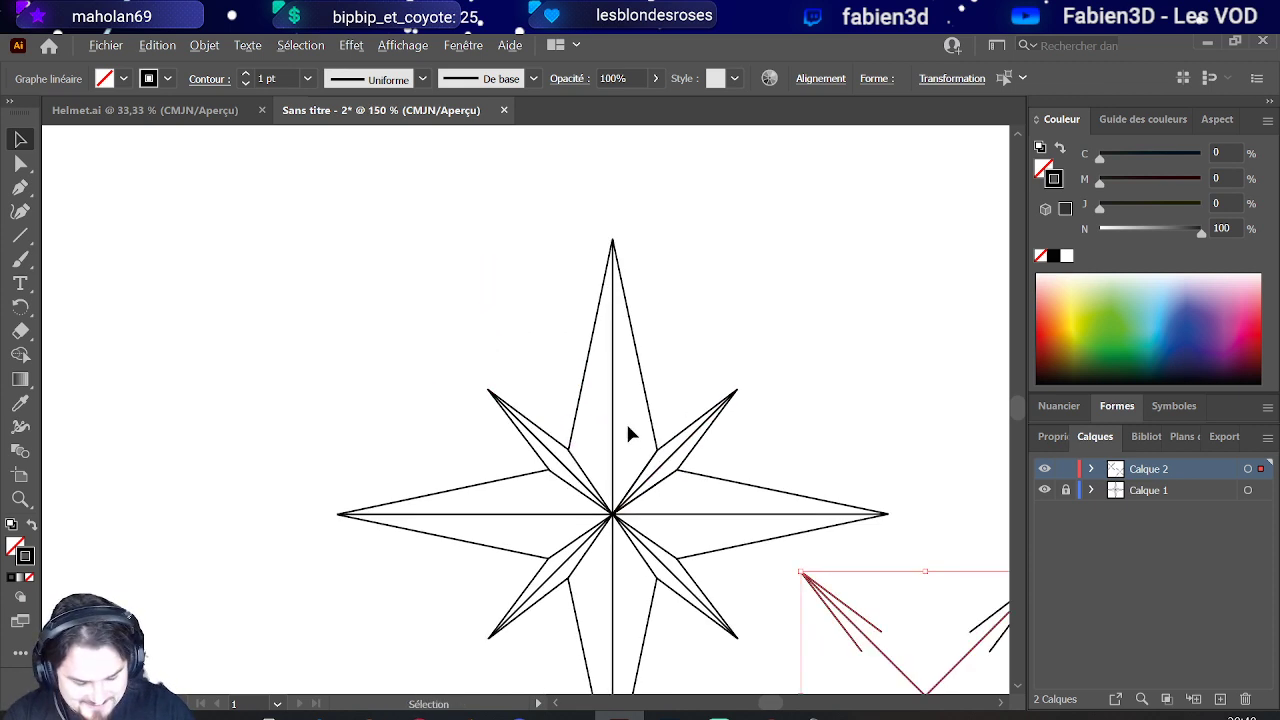
{"action": "scroll", "coordinate": [760, 560], "scroll_direction": "up", "scroll_amount": 1}
{"action": "scroll", "coordinate": [780, 562], "scroll_direction": "up", "scroll_amount": 1}
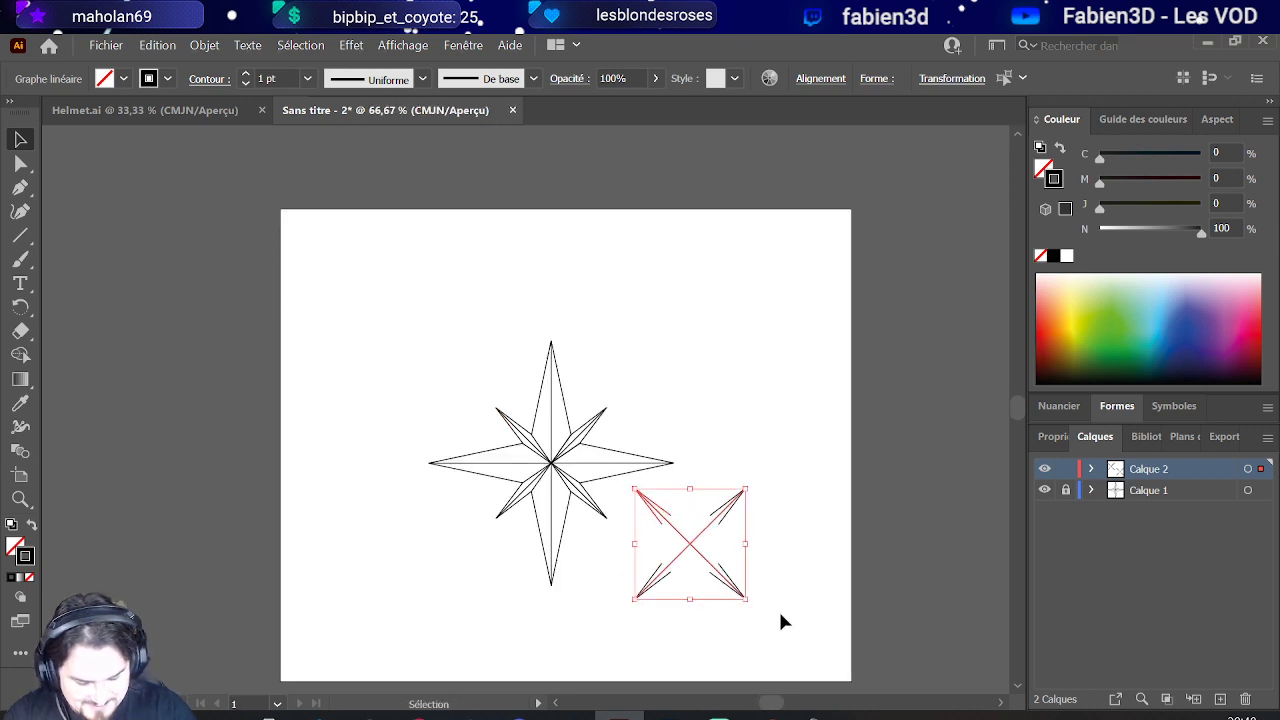
{"action": "left_click_drag", "start_coordinate": [777, 613], "coordinate": [626, 489]}
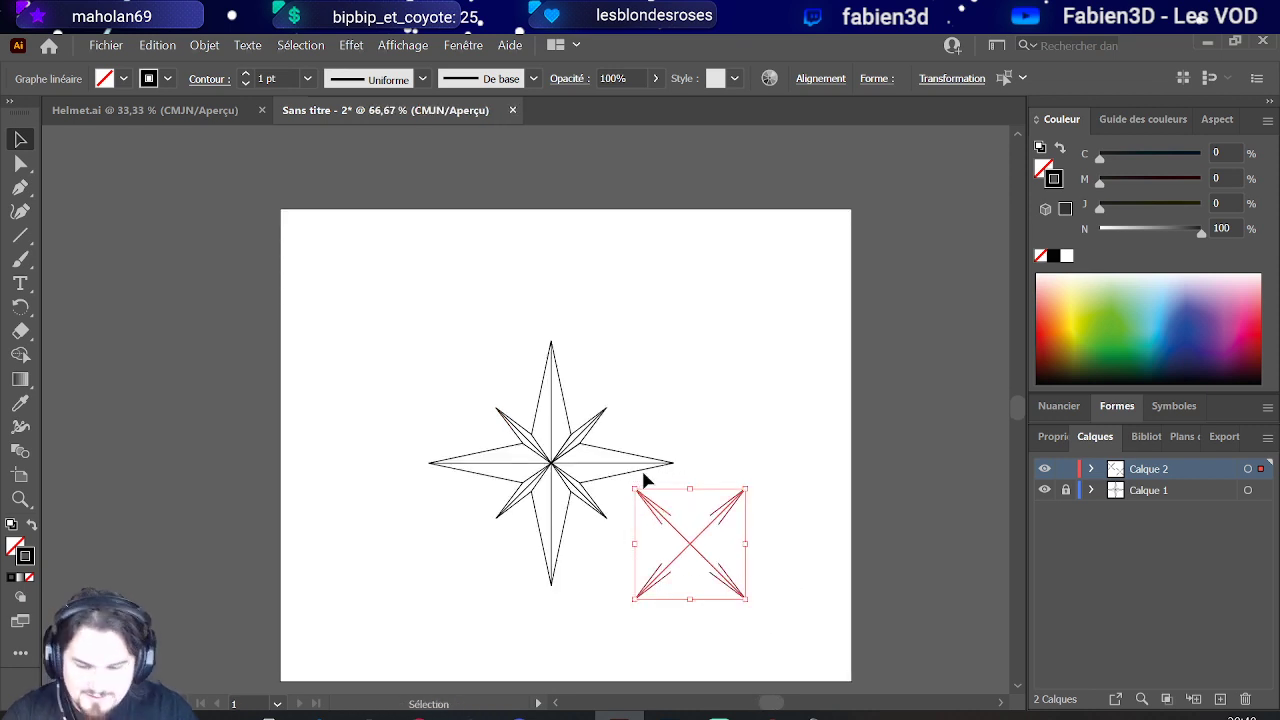
{"action": "key", "text": "Delete"}
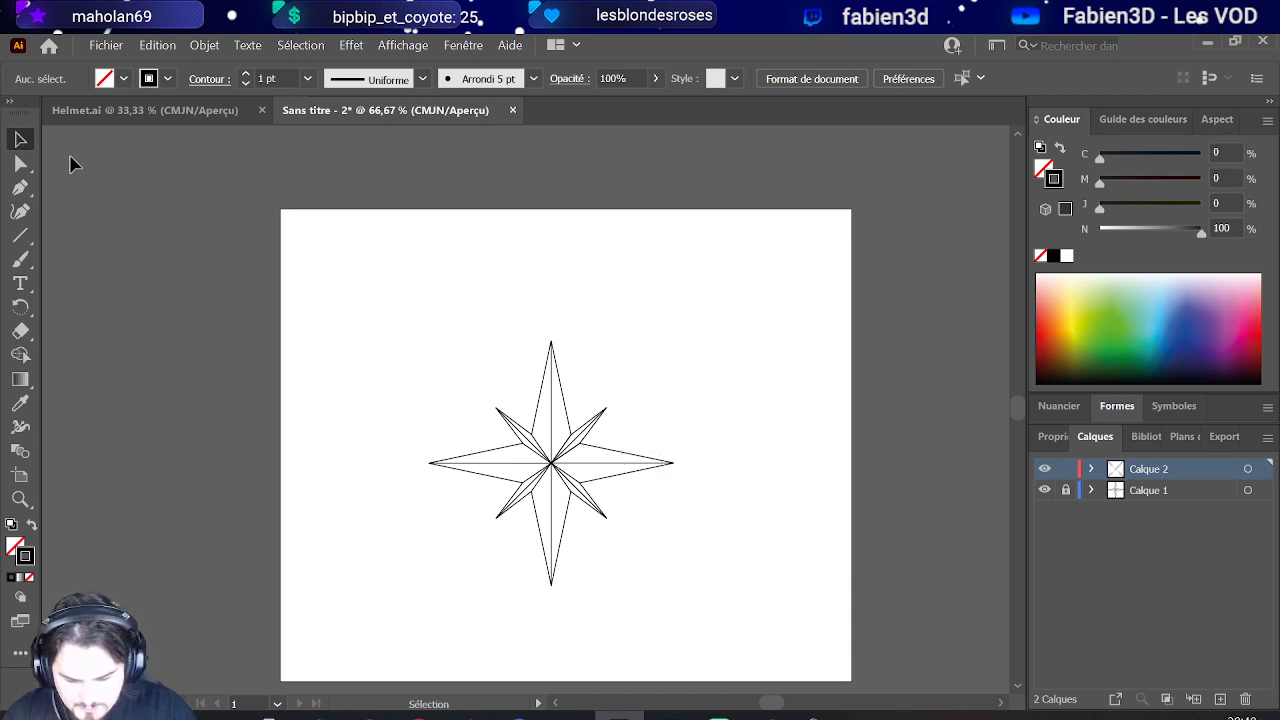
Step: Unlock Calque 1 and paste a copy of its complete four-armed main star
{"action": "left_click", "coordinate": [20, 164]}
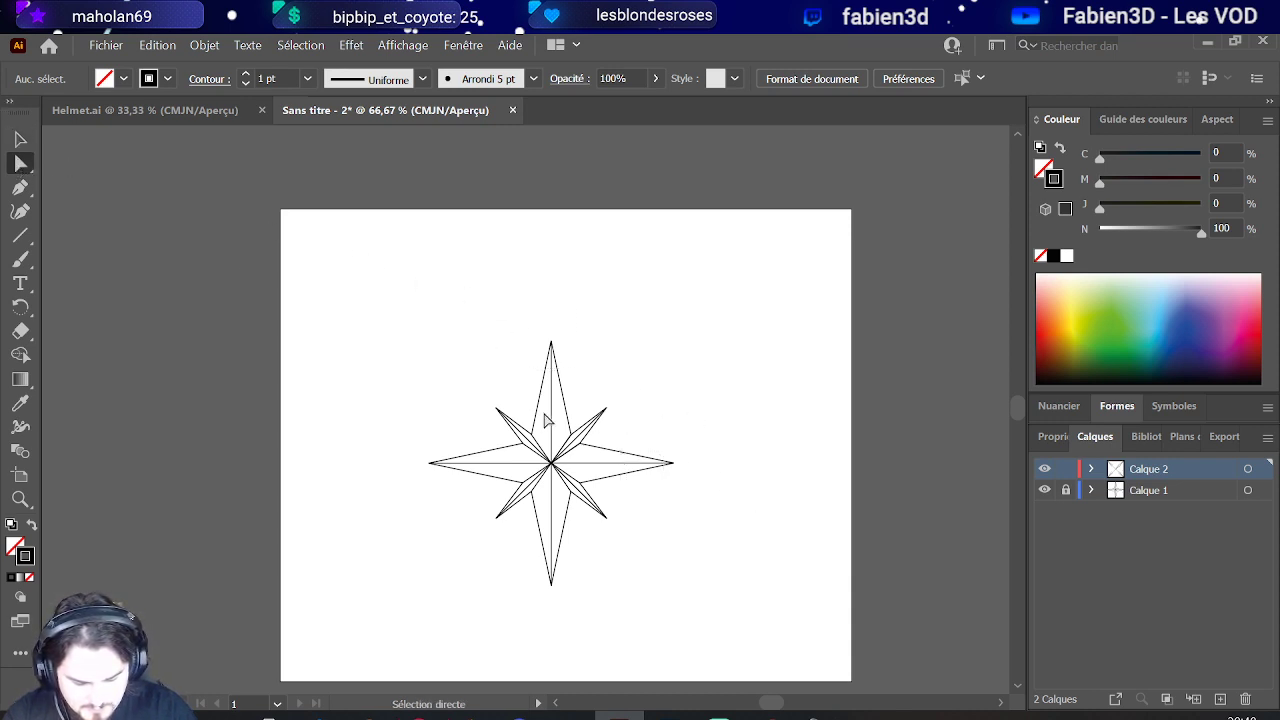
{"action": "left_click_drag", "start_coordinate": [365, 279], "coordinate": [623, 405]}
{"action": "left_click", "coordinate": [1249, 490]}
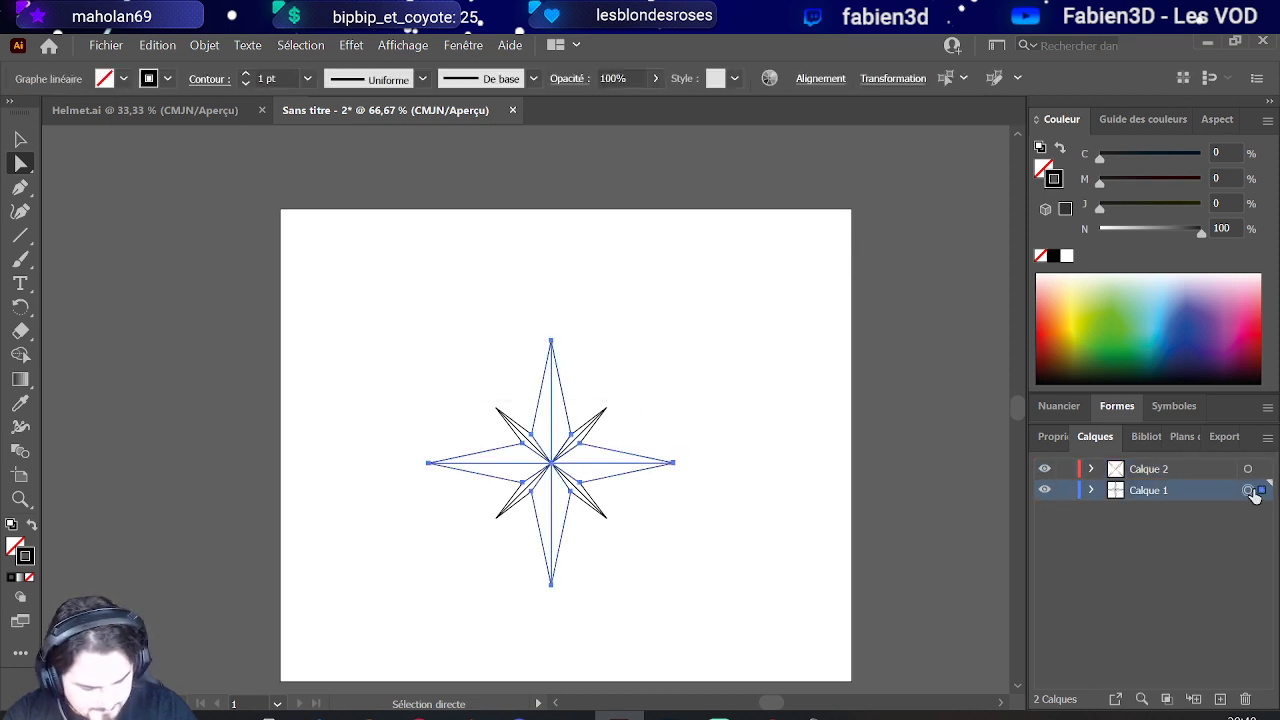
{"action": "key", "text": "ctrl+c"}
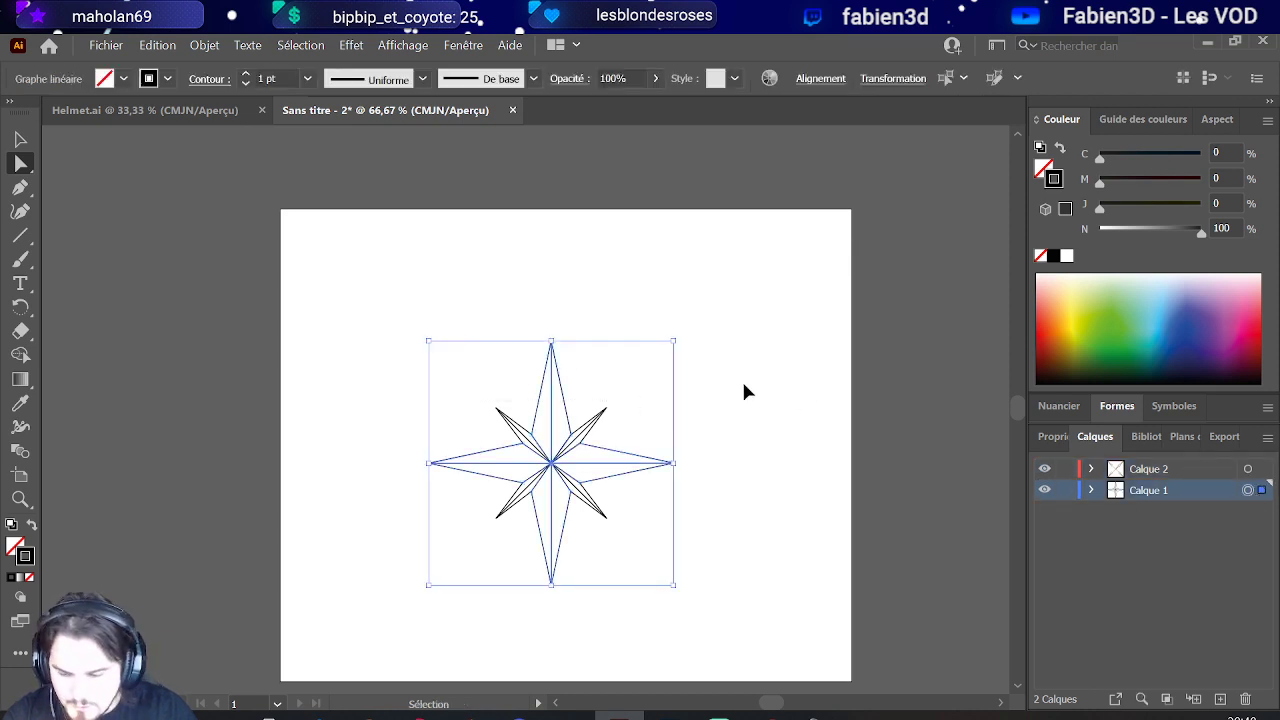
{"action": "key", "text": "ctrl+v"}
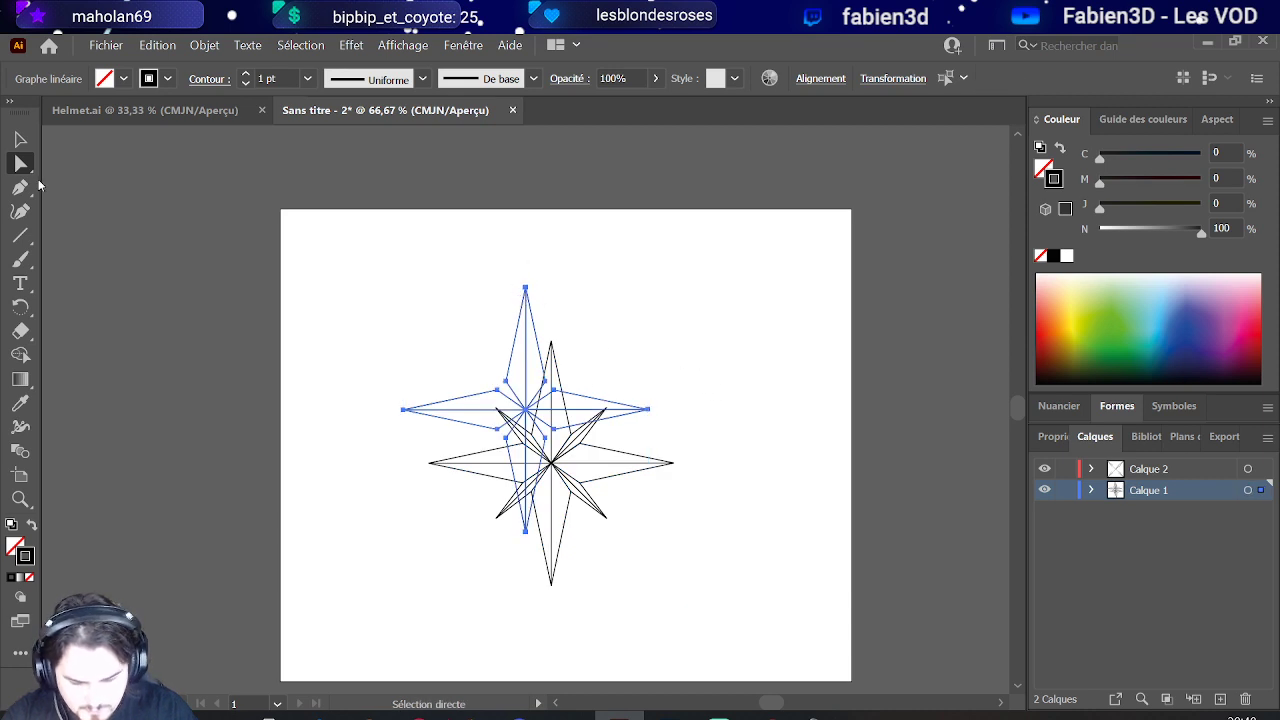
Step: Try to rotate the pasted four-armed star and shrink it about its lower-right corner
{"action": "left_click", "coordinate": [14, 137]}
{"action": "left_click_drag", "start_coordinate": [529, 284], "coordinate": [566, 267]}
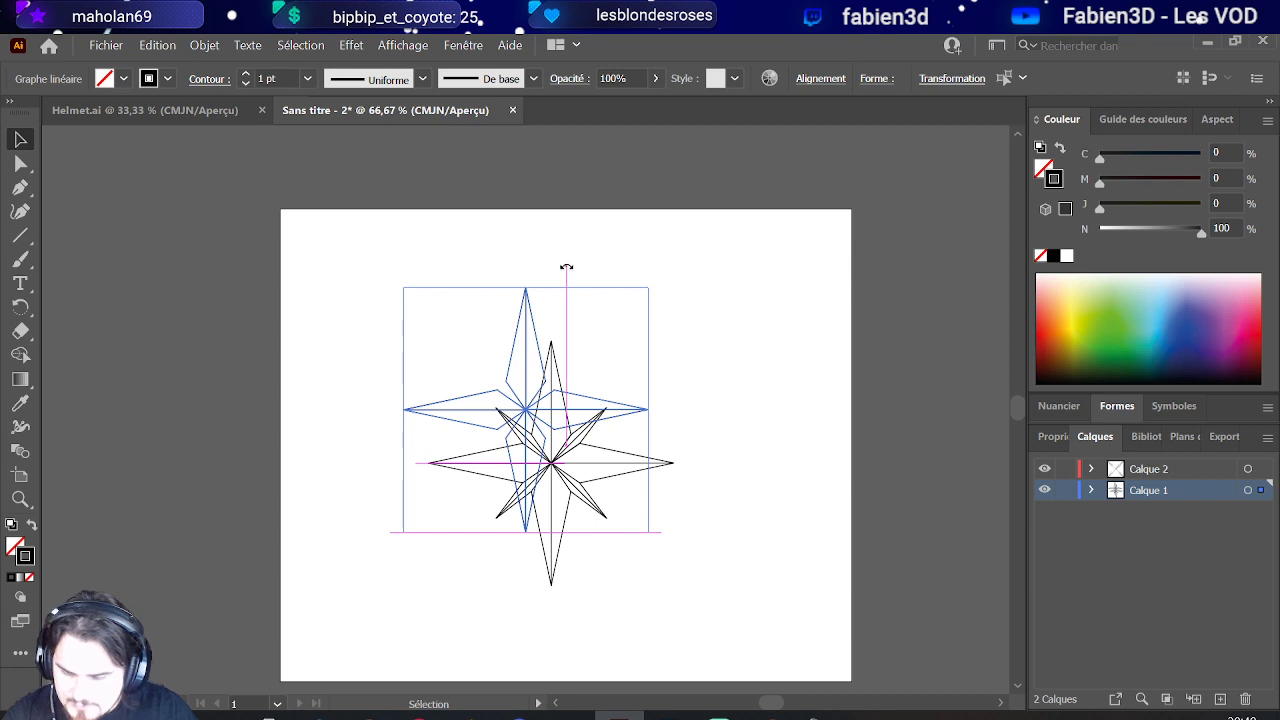
{"action": "left_click_drag", "start_coordinate": [566, 268], "coordinate": [562, 270]}
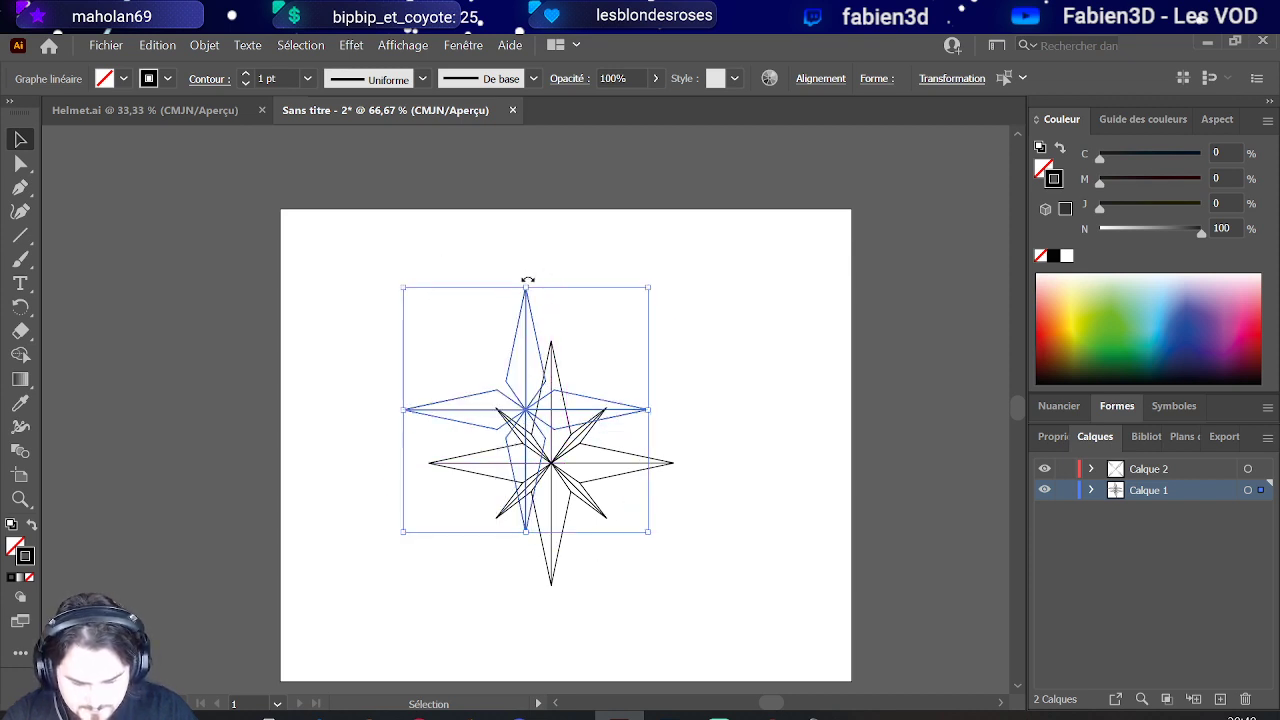
{"action": "left_click", "coordinate": [528, 281]}
{"action": "left_click_drag", "start_coordinate": [406, 285], "coordinate": [470, 353]}
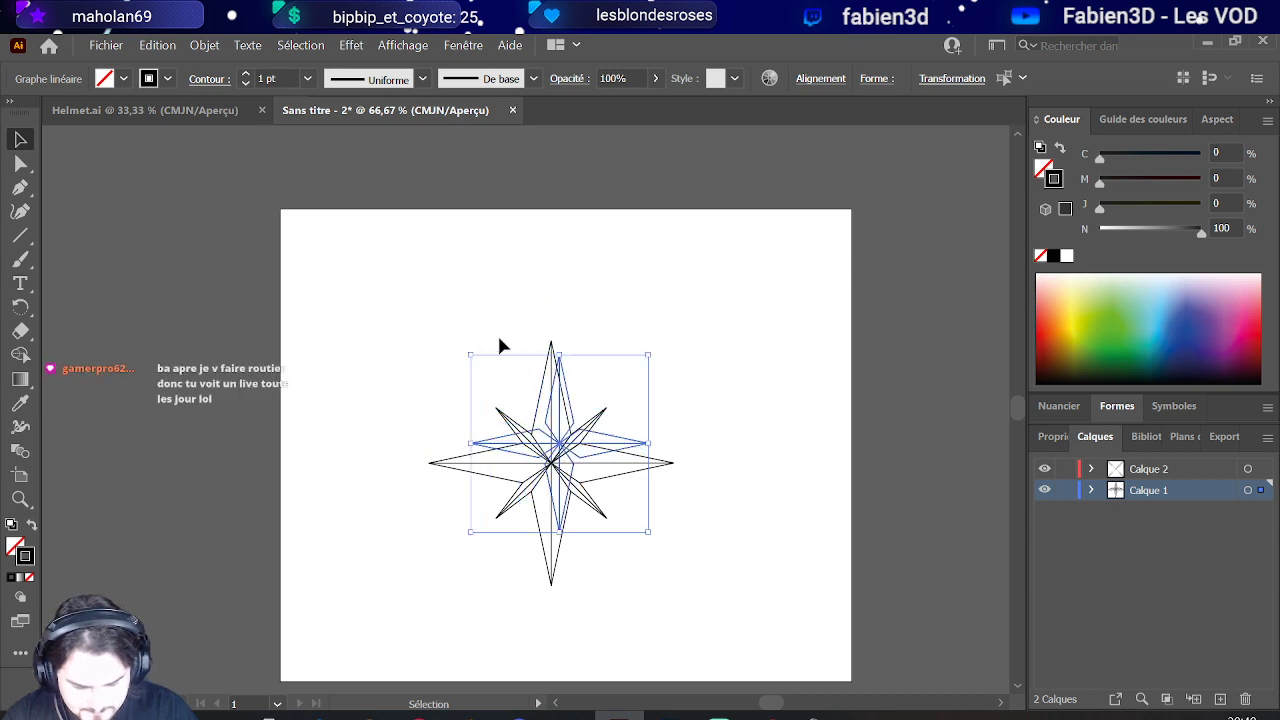
{"action": "left_click", "coordinate": [615, 364]}
{"action": "key", "text": "ctrl+v"}
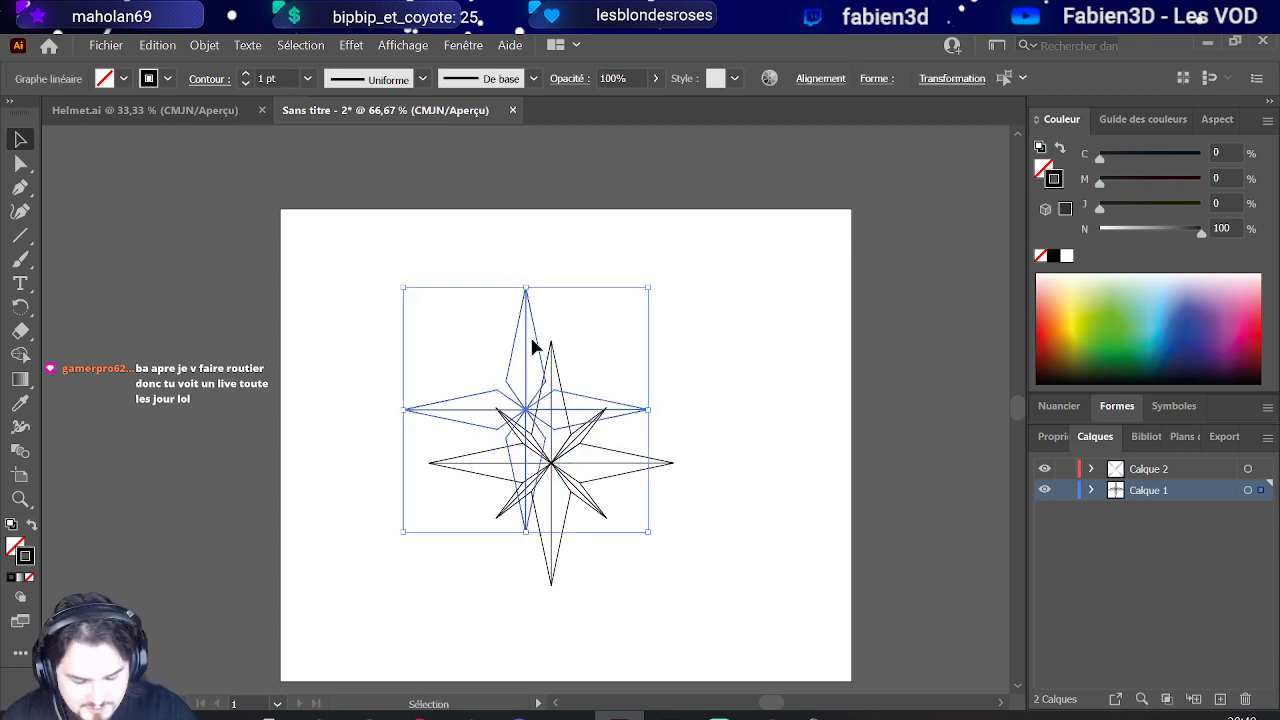
Step: Shrink the pasted four-armed star, rotate it slightly clockwise, and move it onto the centre of the large star
{"action": "left_click_drag", "start_coordinate": [403, 288], "coordinate": [503, 334]}
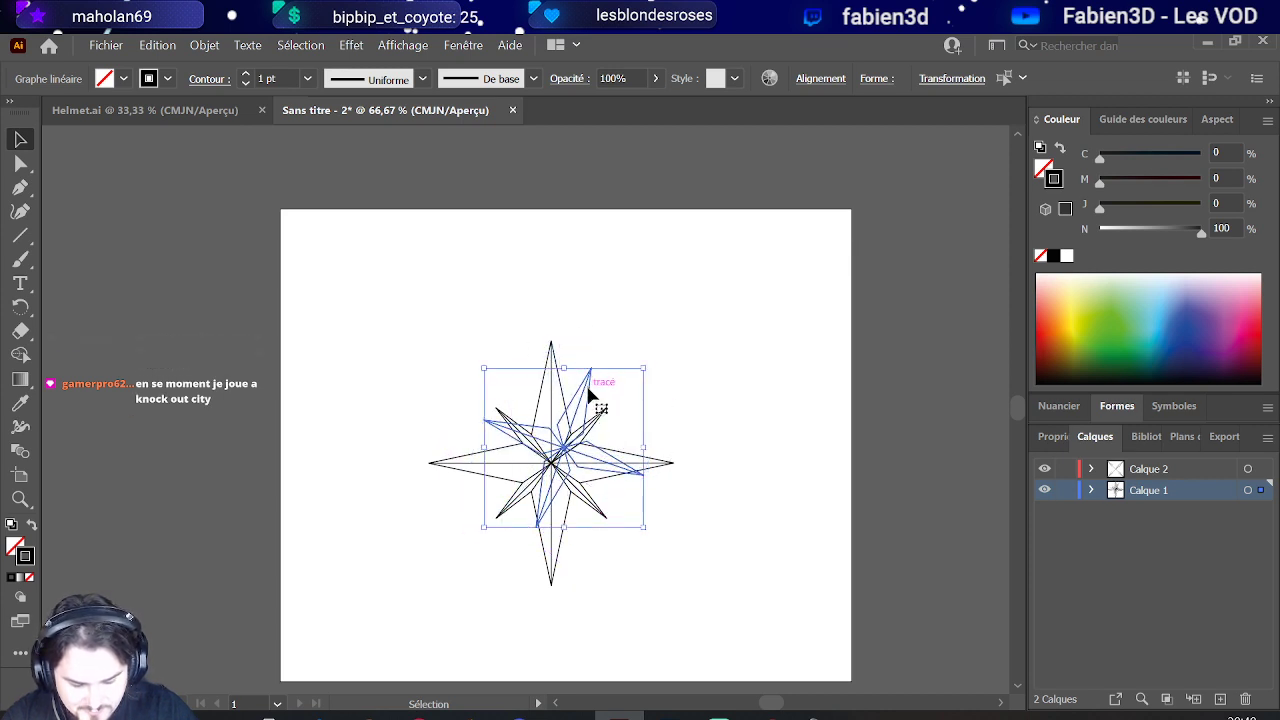
{"action": "mouse_move", "coordinate": [595, 395]}
{"action": "left_mouse_down"}
{"action": "mouse_move", "coordinate": [574, 410]}
{"action": "mouse_move", "coordinate": [590, 470]}
{"action": "mouse_move", "coordinate": [577, 409]}
{"action": "left_mouse_up"}
{"action": "scroll", "coordinate": [629, 537], "scroll_direction": "up", "scroll_amount": 5}
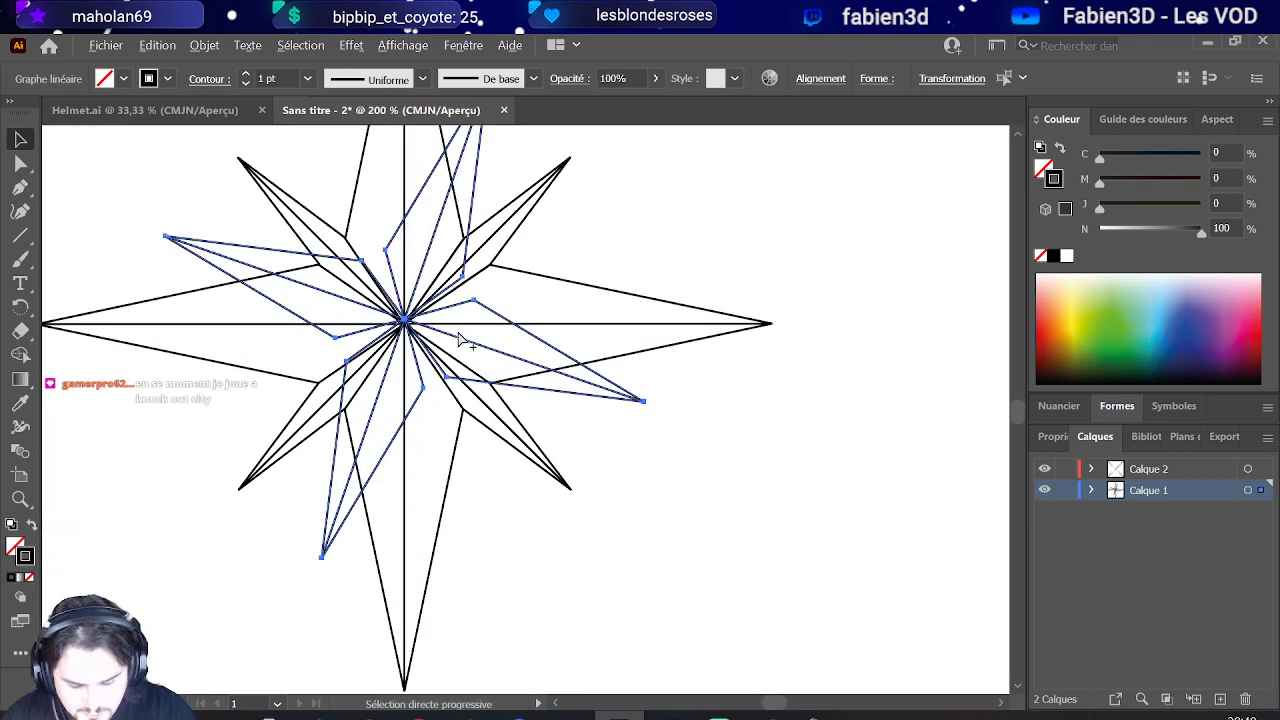
{"action": "scroll", "coordinate": [368, 365], "scroll_direction": "up", "scroll_amount": 2}
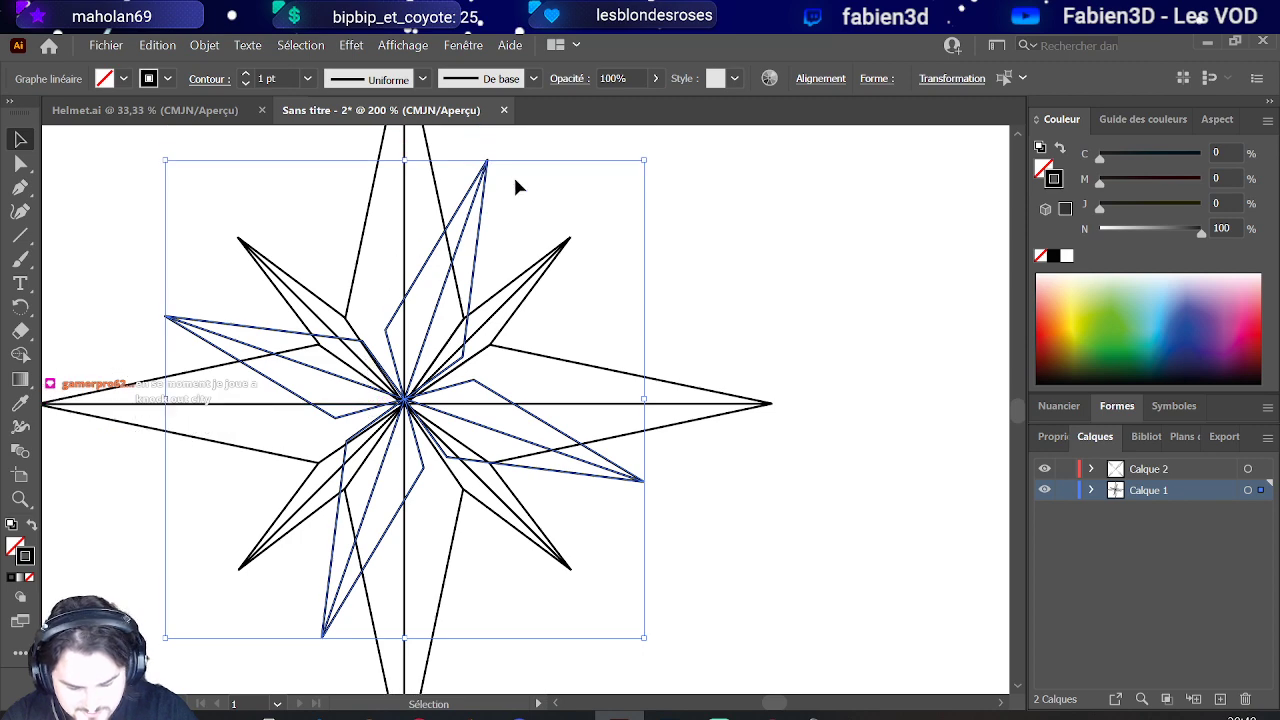
Step: Nudge the rotated star vertically until its centre coincides with the large star's crossing point
{"action": "key", "text": "Down"}
{"action": "key", "text": "Down"}
{"action": "key", "text": "Down"}
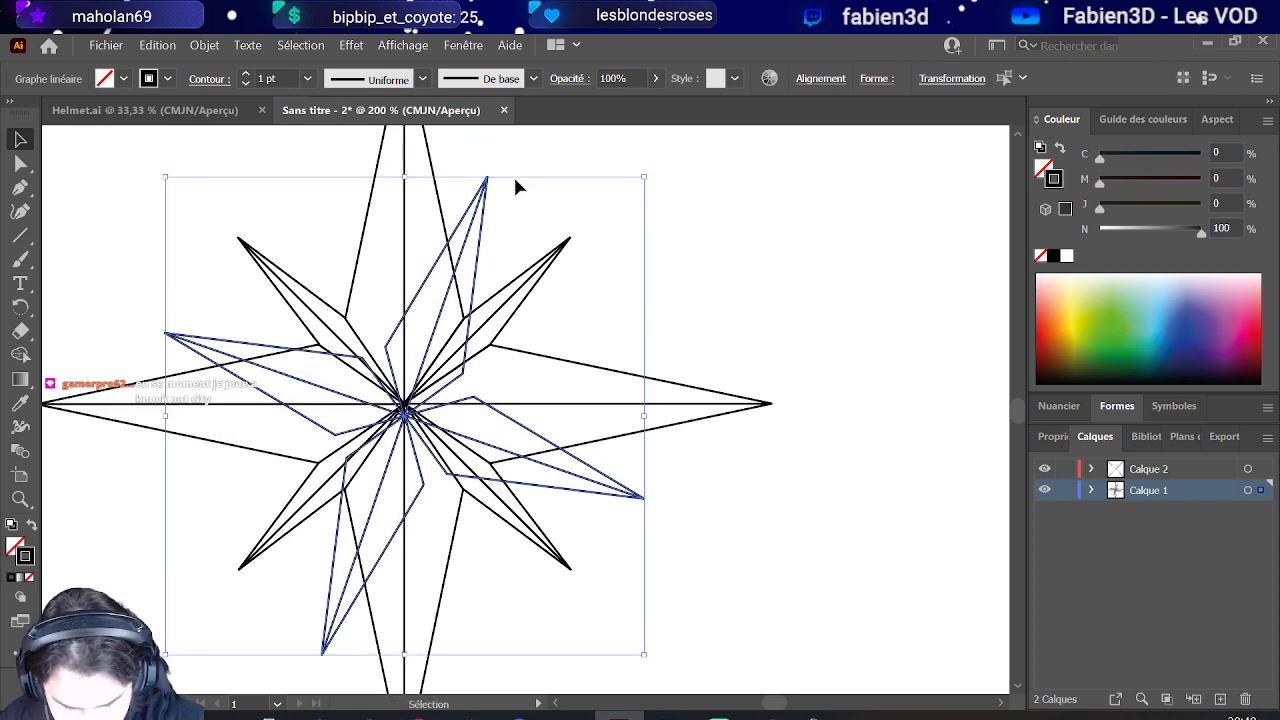
{"action": "key", "text": "Up"}
{"action": "key", "text": "Up"}
{"action": "key", "text": "Up"}
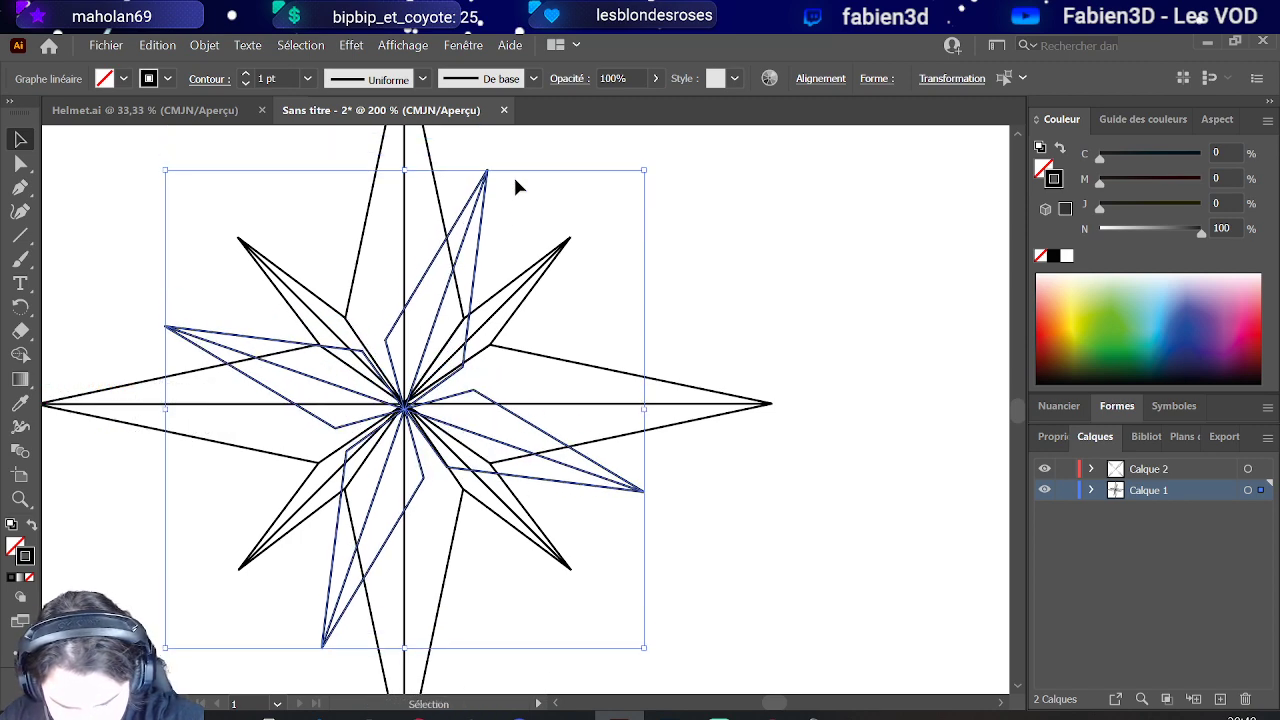
{"action": "key", "text": "Up"}
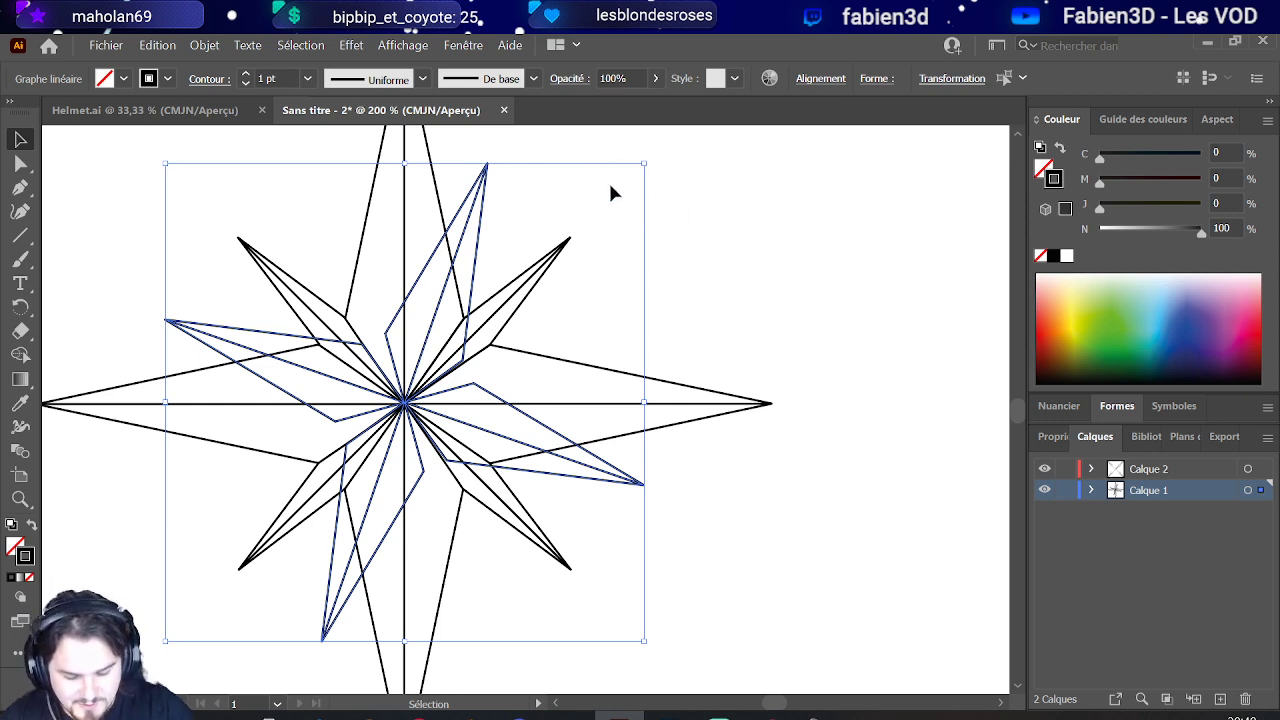
Step: Shrink the rotated star about its centre so its arms reach about as far as the diagonal points' bounding square
{"action": "key", "text": "a"}
{"action": "key", "text": "ctrl+minus"}
{"action": "key", "text": "ctrl+plus"}
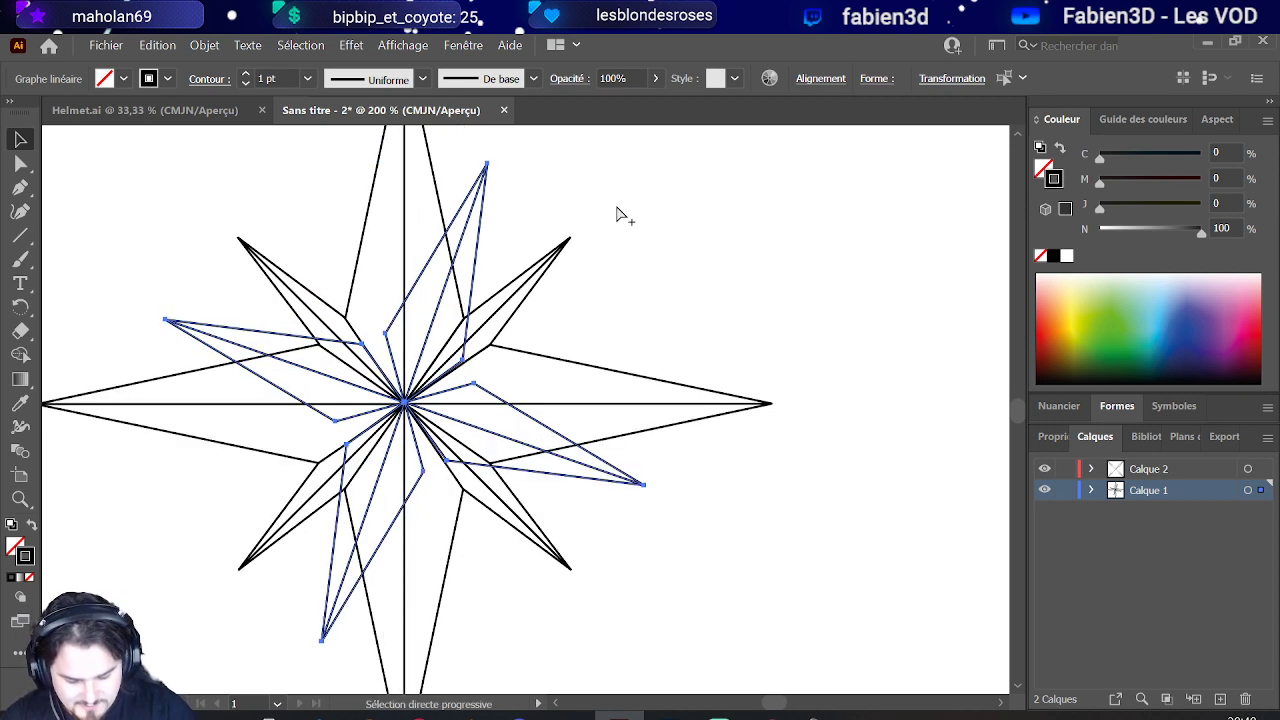
{"action": "key", "text": "ctrl+minus"}
{"action": "key", "text": "ctrl+plus"}
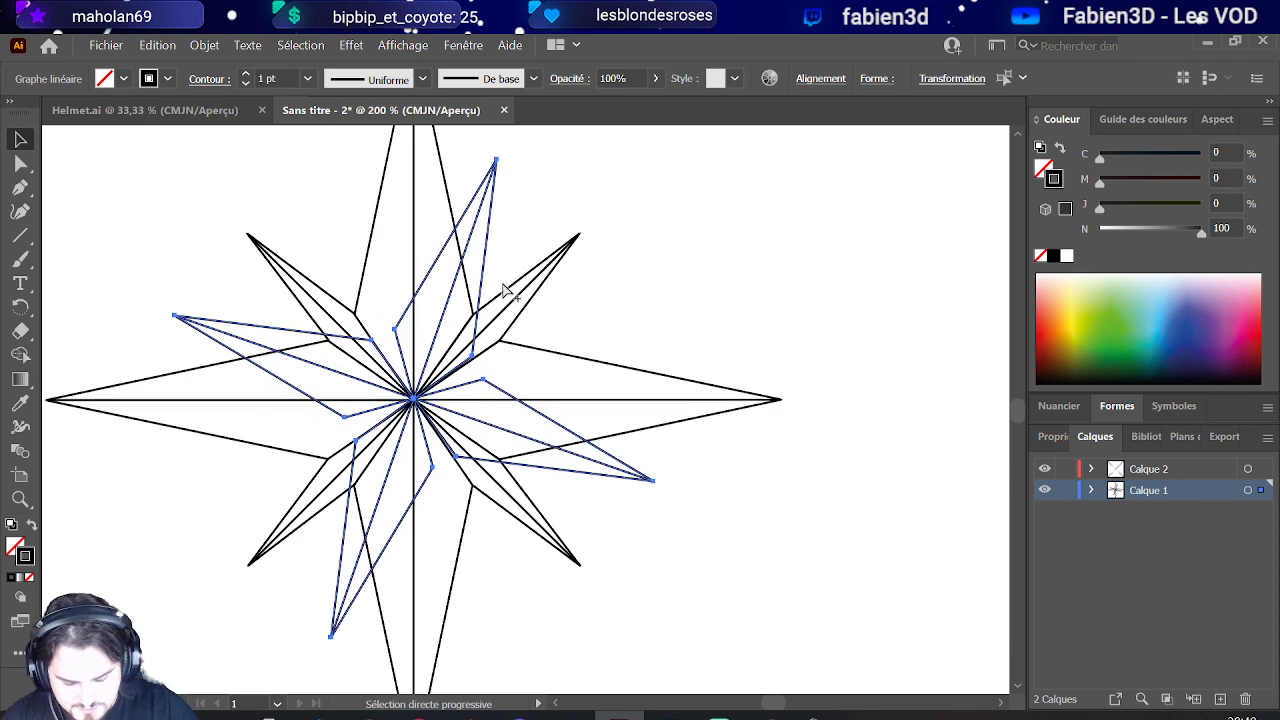
{"action": "key", "text": "v"}
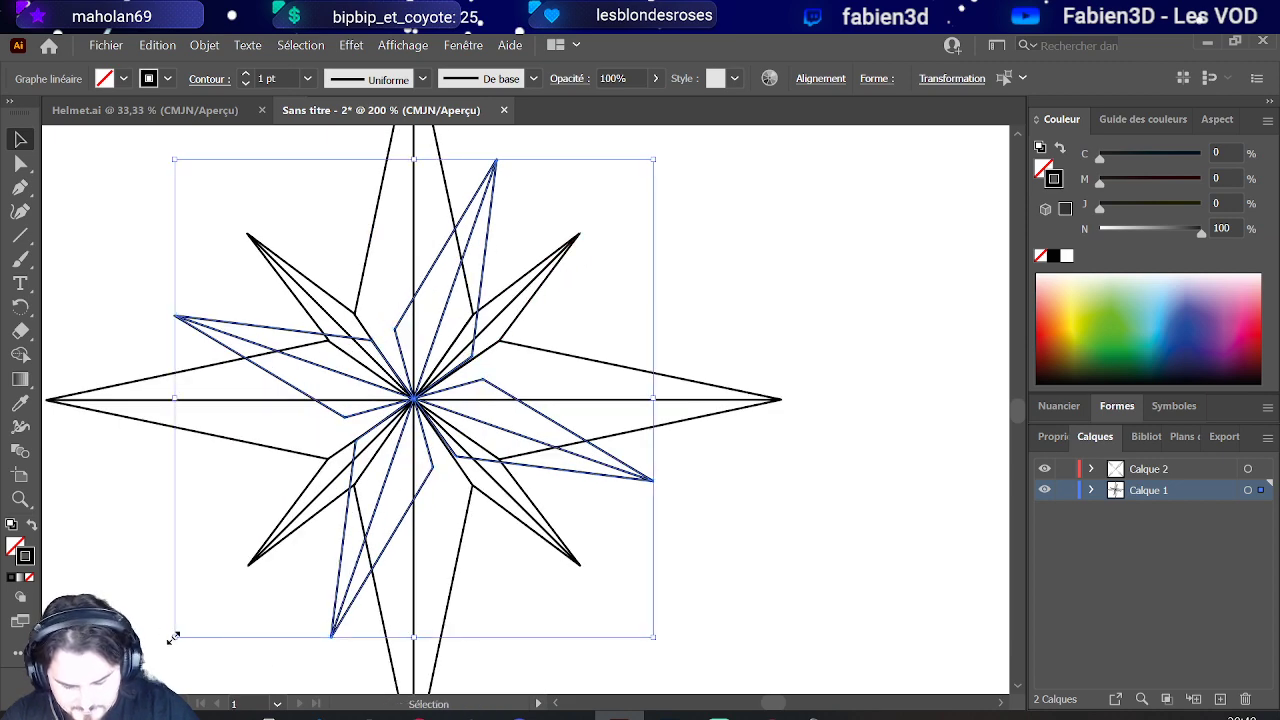
{"action": "left_click_drag", "start_coordinate": [175, 636], "coordinate": [183, 571]}
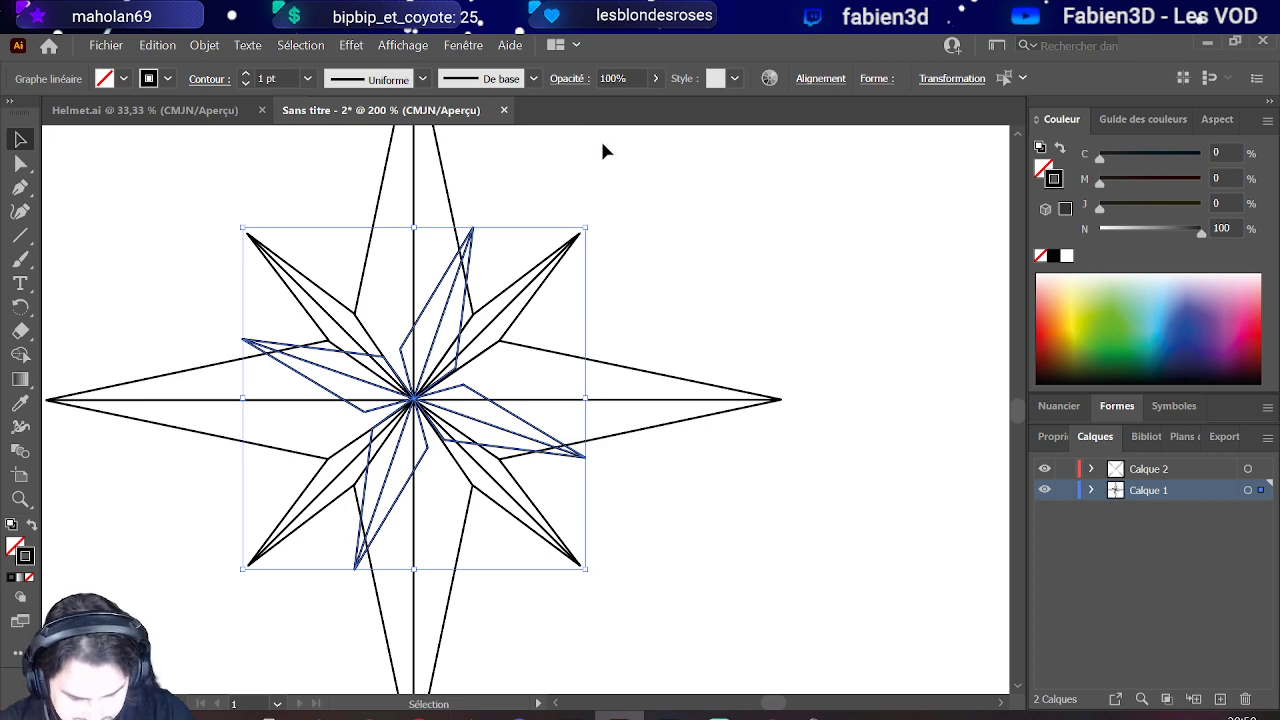
Step: Apply a move of 0 mm horizontally and -0,353 mm vertically to the small star, and nudge it back onto the large star's centre
{"action": "left_click", "coordinate": [508, 163]}
{"action": "key", "text": "Return"}
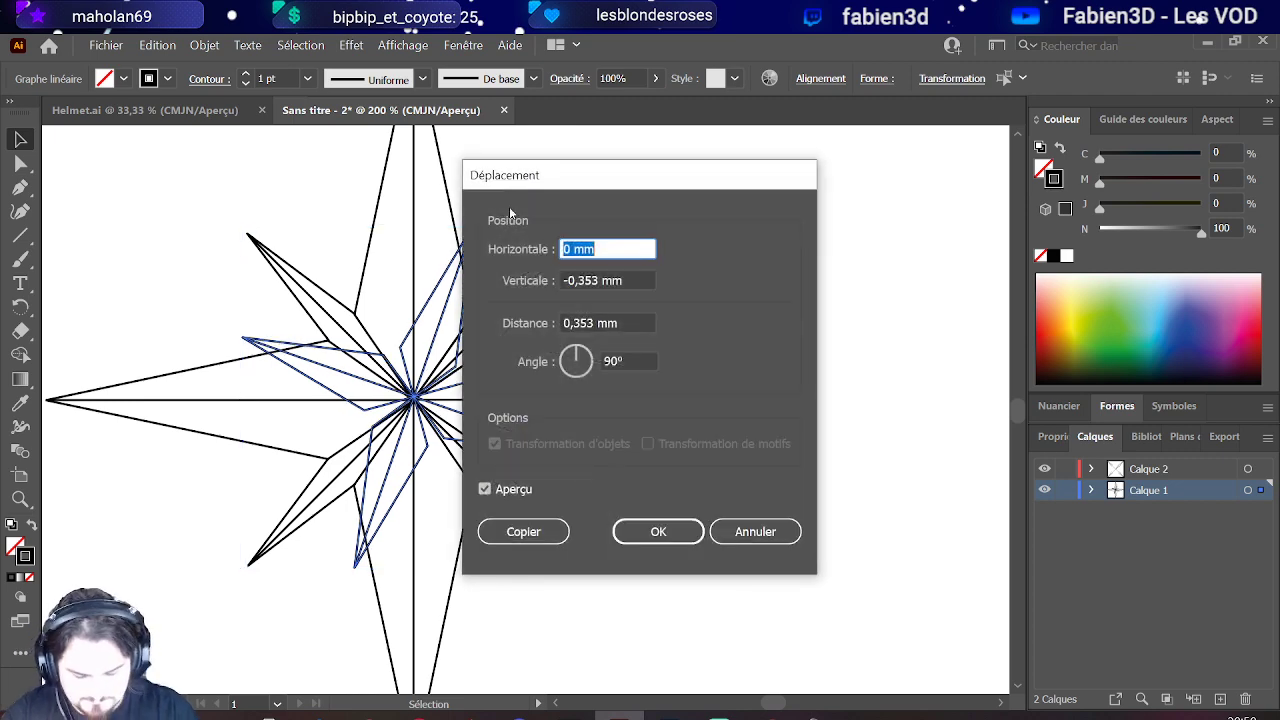
{"action": "type", "text": "0"}
{"action": "left_click", "coordinate": [660, 531]}
{"action": "scroll", "coordinate": [395, 398], "scroll_direction": "up", "scroll_amount": 3}
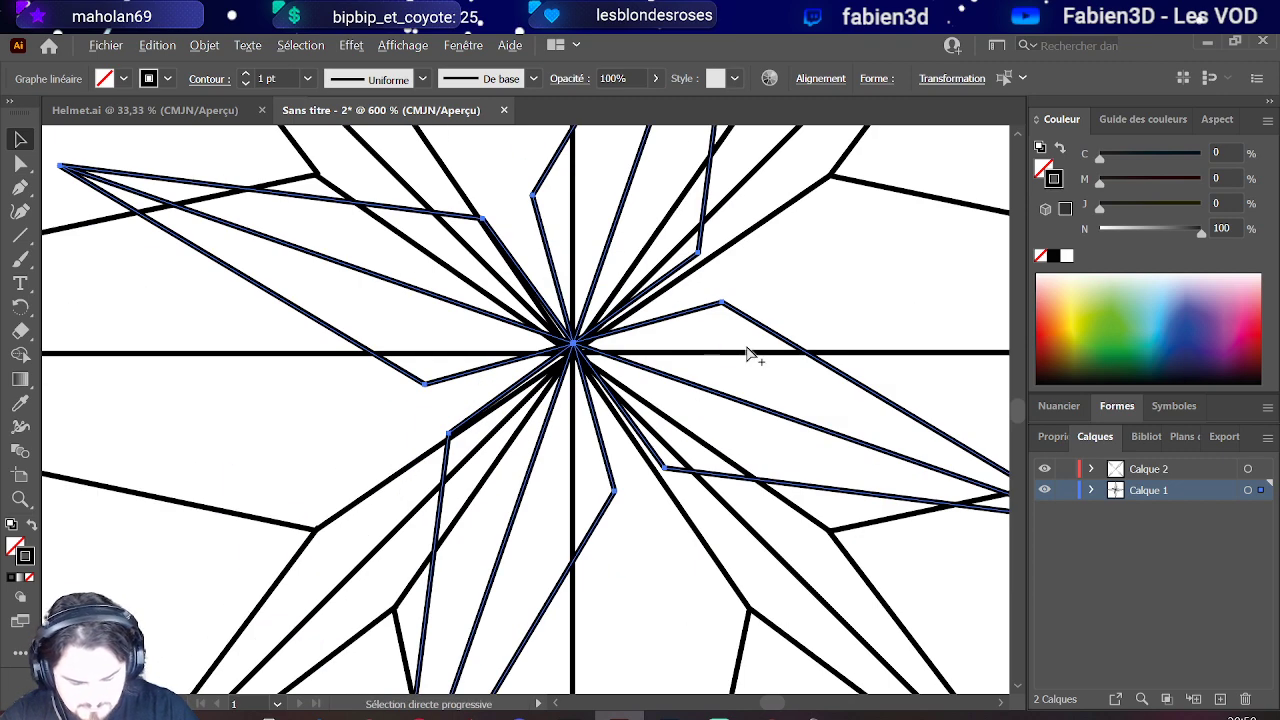
{"action": "key", "text": "Down"}
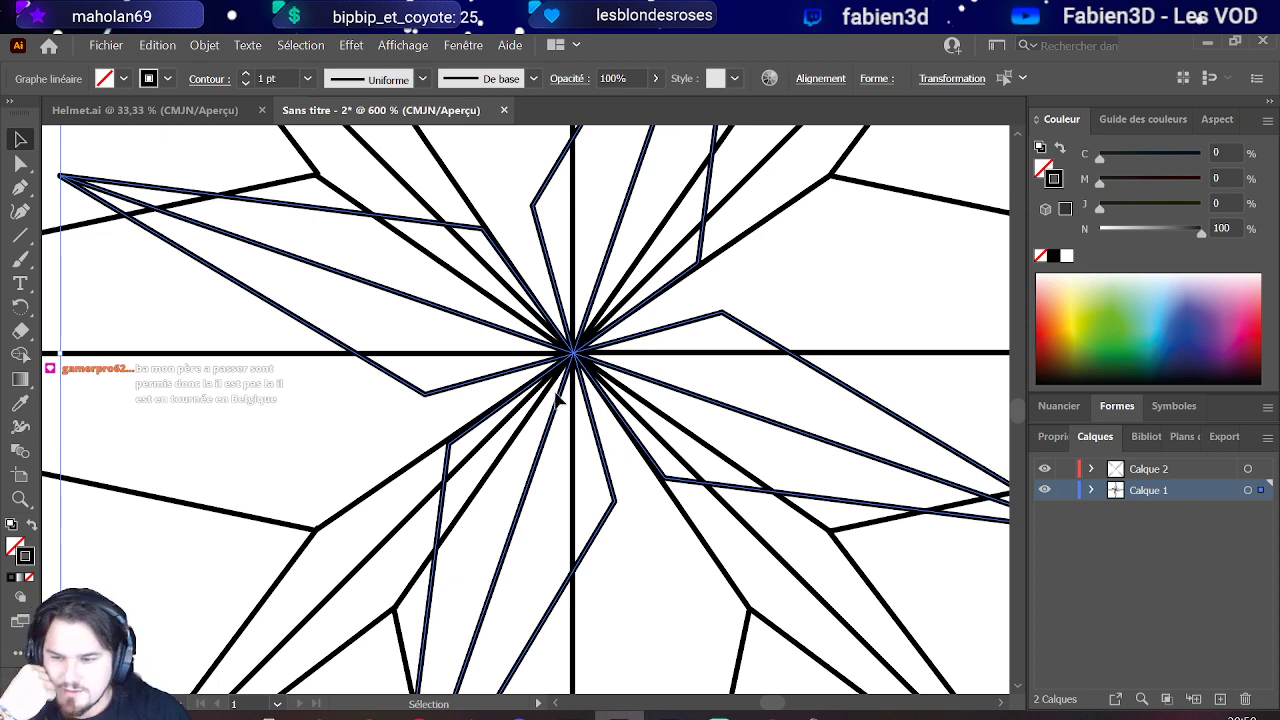
Step: Try to duplicate the small rotated star toward the lower right and reposition the copy
{"action": "left_click", "coordinate": [20, 163]}
{"action": "scroll", "coordinate": [330, 377], "scroll_direction": "down", "scroll_amount": 4}
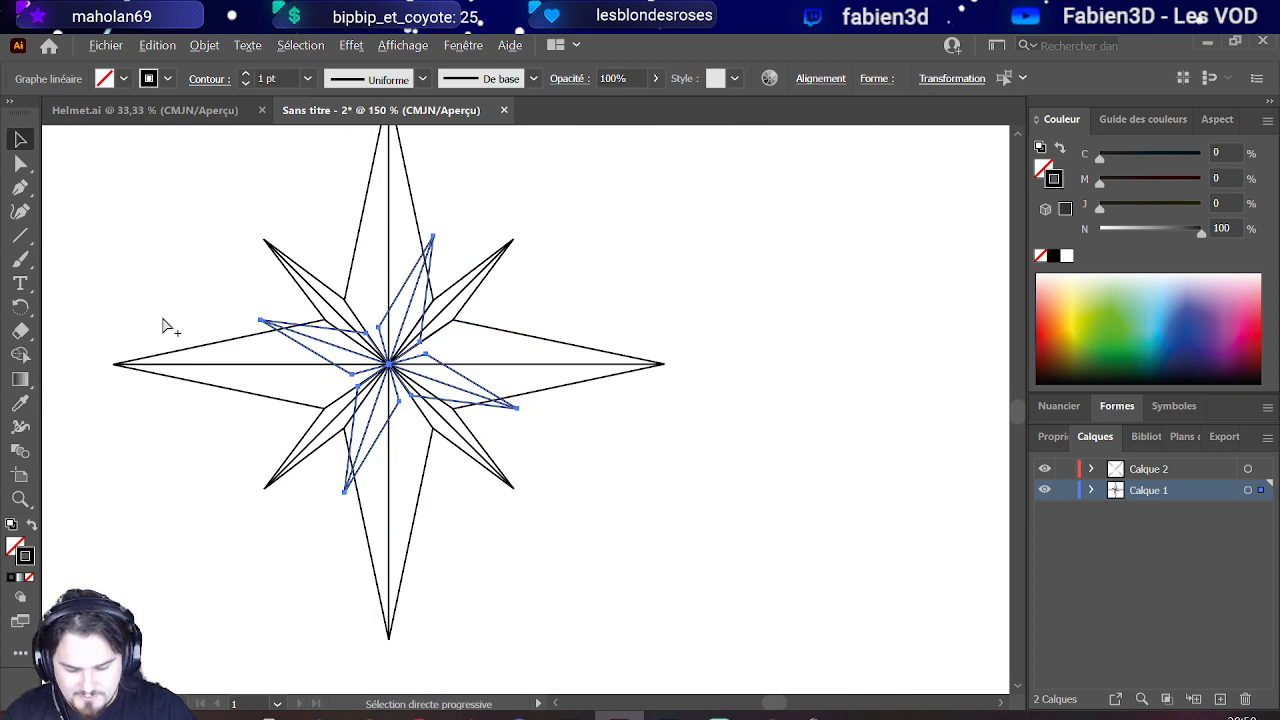
{"action": "scroll", "coordinate": [208, 326], "scroll_direction": "up", "scroll_amount": 1}
{"action": "key", "text": "v"}
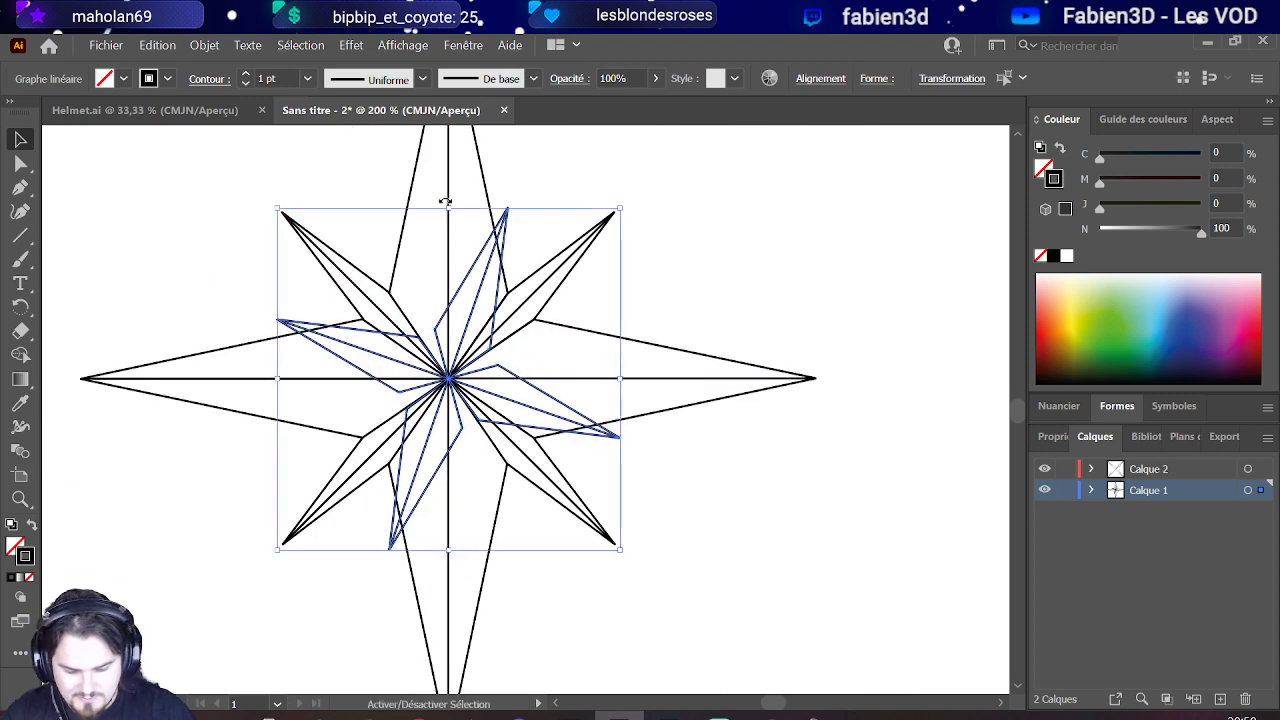
{"action": "left_click_drag", "start_coordinate": [445, 201], "coordinate": [506, 206]}
{"action": "key", "text": "a"}
{"action": "key", "text": "v"}
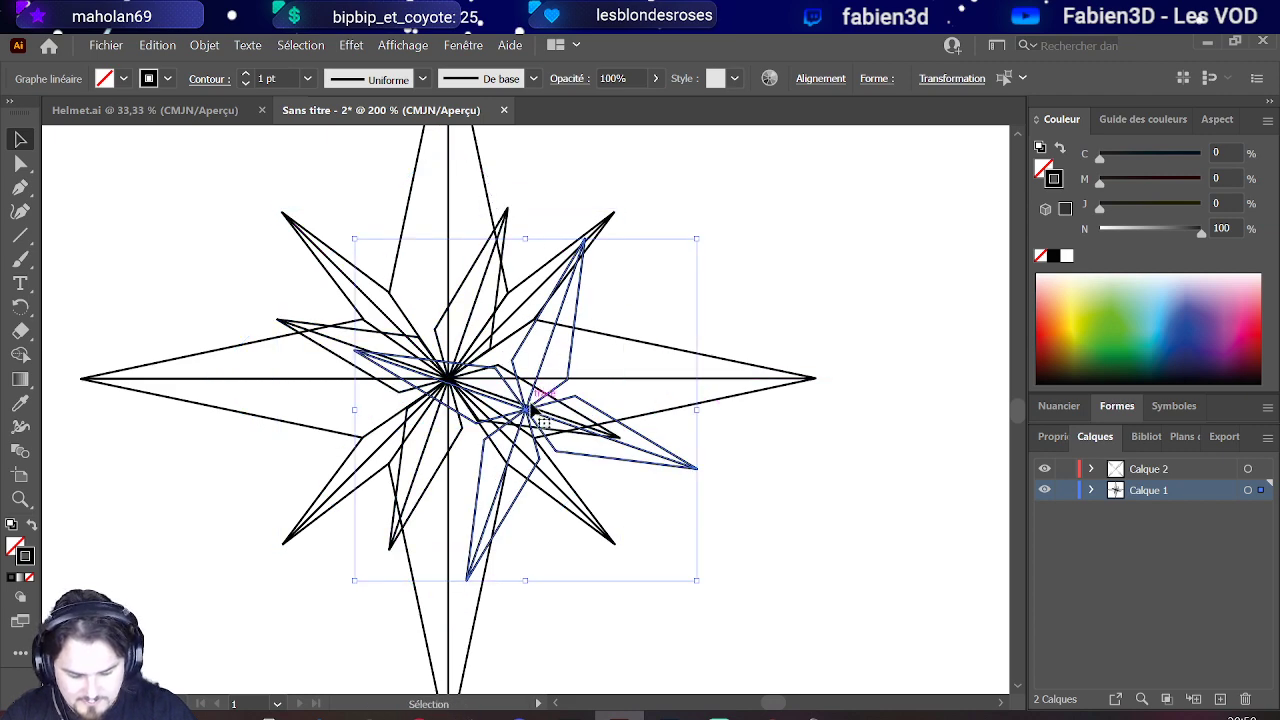
{"action": "left_click_drag", "start_coordinate": [511, 400], "coordinate": [543, 371]}
{"action": "key", "text": "ctrl+z"}
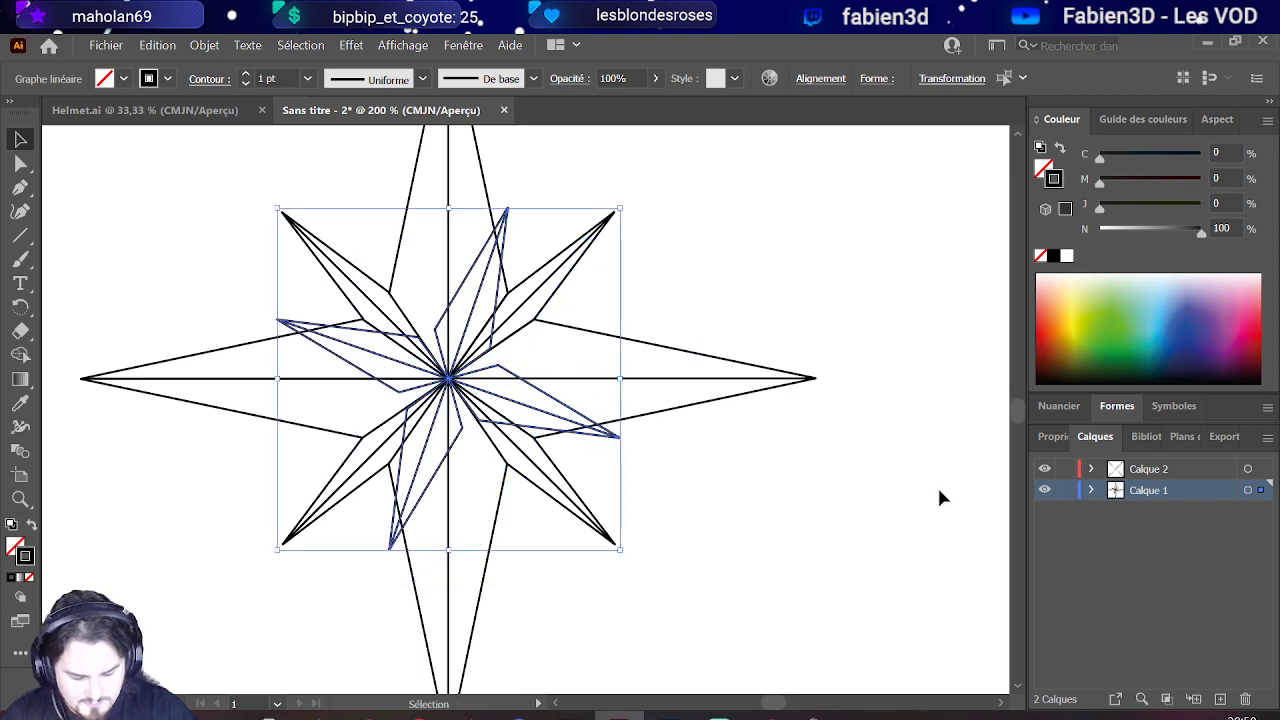
Step: Create a new layer between Calque 2 and Calque 1 and move the selected small star onto it
{"action": "left_click", "coordinate": [1220, 698]}
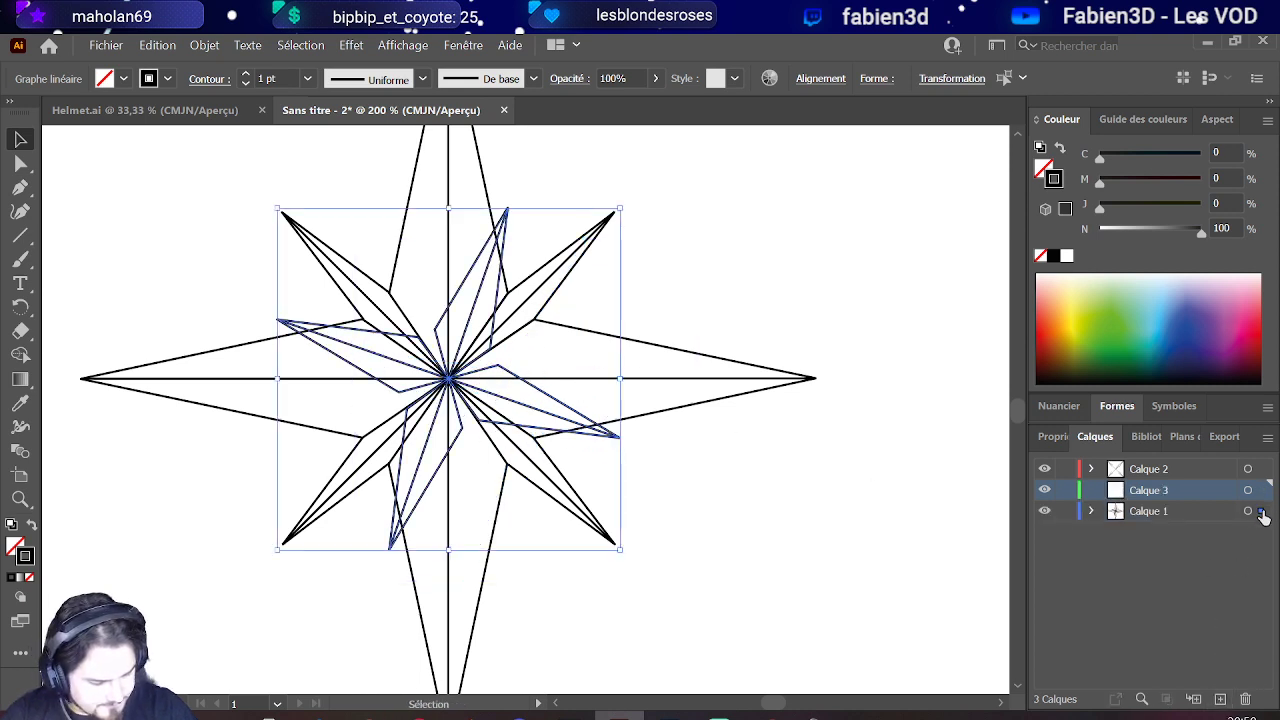
{"action": "left_click_drag", "start_coordinate": [1264, 494], "coordinate": [1264, 494]}
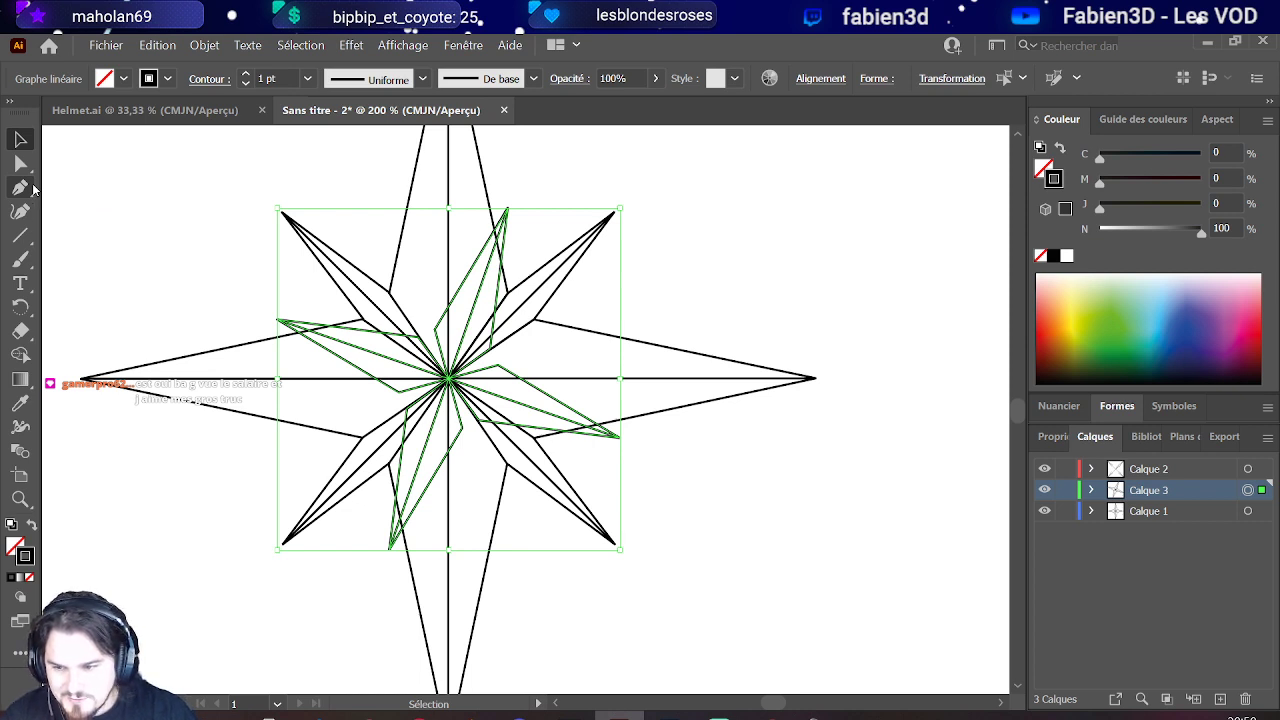
Step: Duplicate the small star, rotate the copy clockwise into the remaining gaps between points, and move it near the common centre
{"action": "left_click_drag", "start_coordinate": [494, 225], "coordinate": [571, 255]}
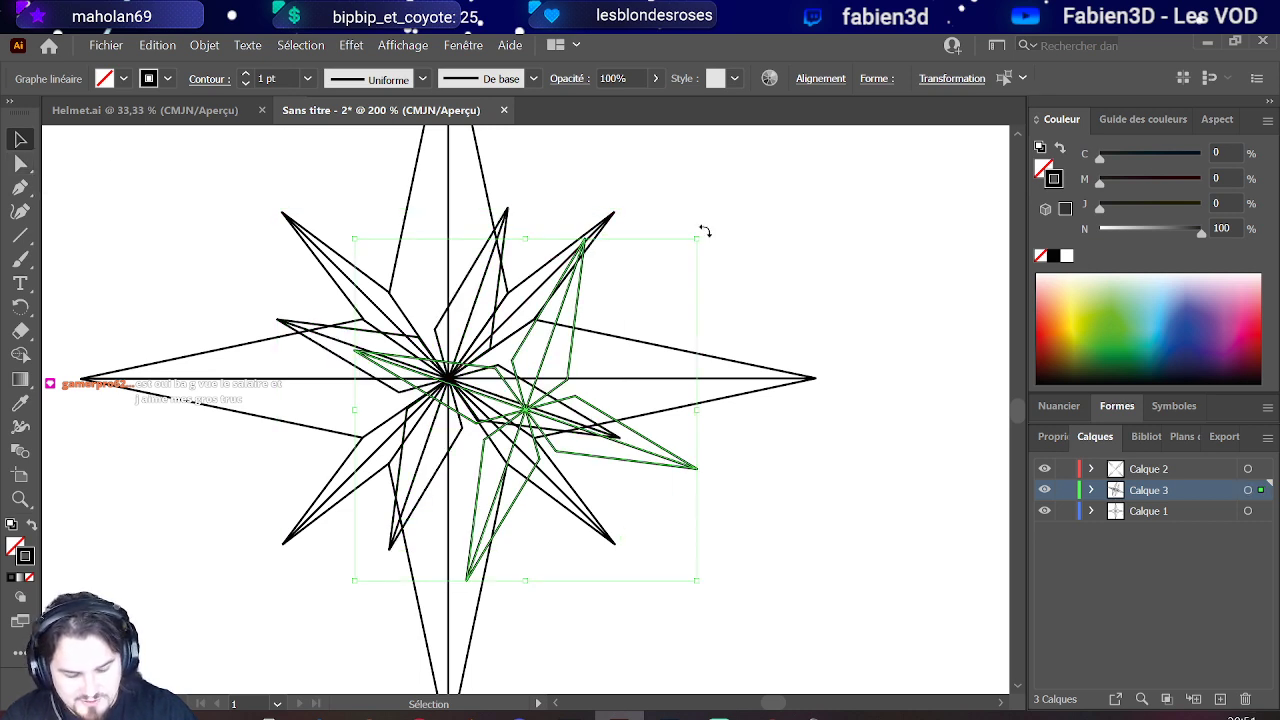
{"action": "left_click_drag", "start_coordinate": [709, 234], "coordinate": [815, 357]}
{"action": "left_click_drag", "start_coordinate": [601, 570], "coordinate": [516, 540]}
{"action": "scroll", "coordinate": [507, 243], "scroll_direction": "up", "scroll_amount": 1}
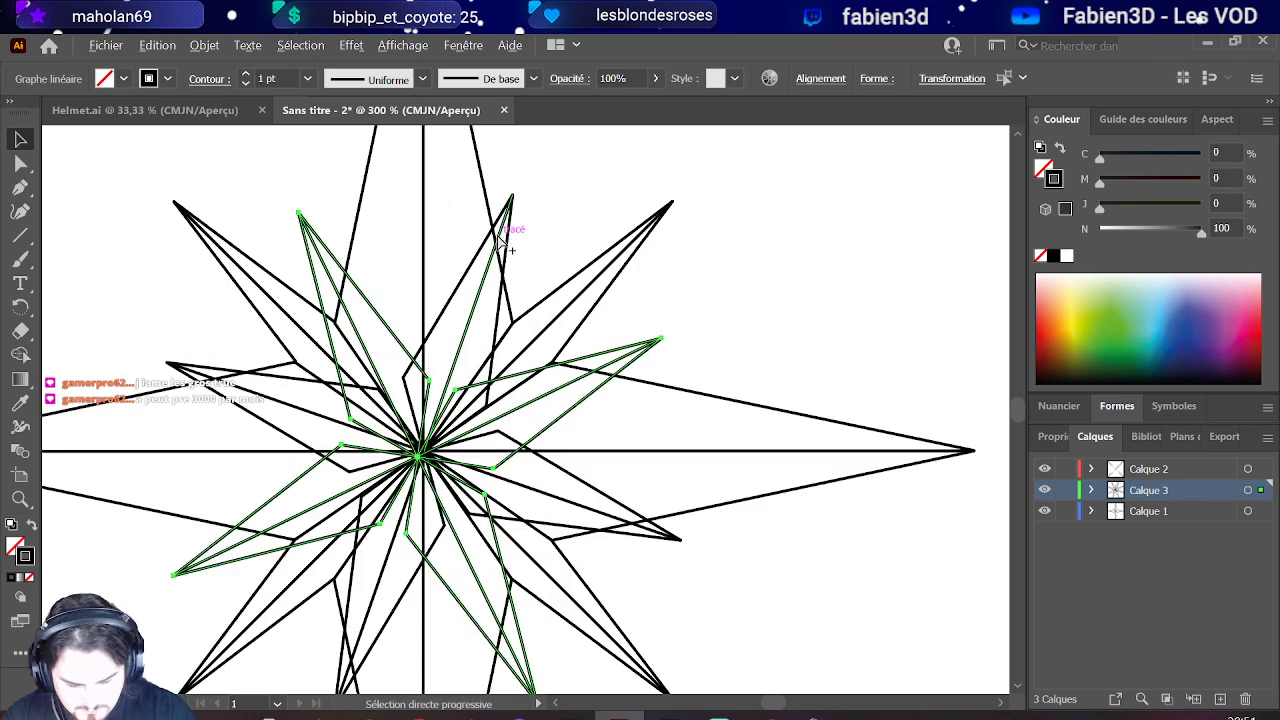
{"action": "scroll", "coordinate": [738, 345], "scroll_direction": "down", "scroll_amount": 1}
{"action": "scroll", "coordinate": [700, 375], "scroll_direction": "up", "scroll_amount": 1}
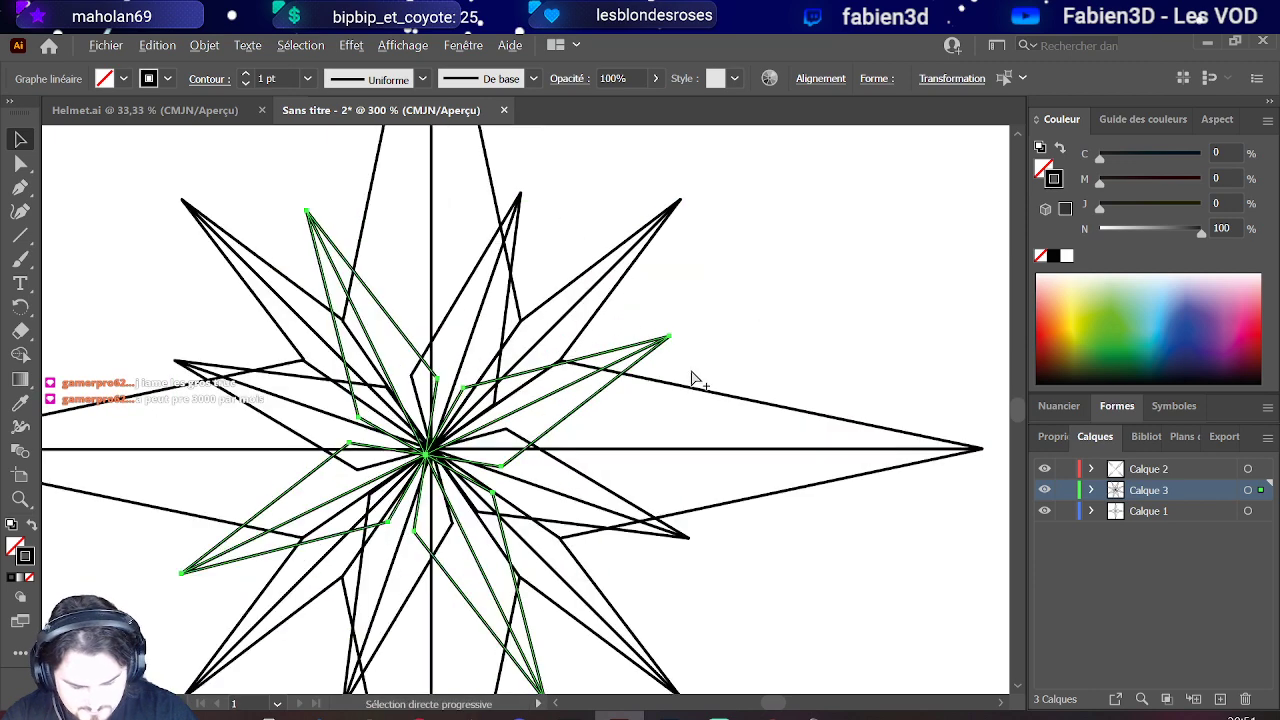
Step: Nudge the duplicated small star vertically and horizontally until its centre coincides with the large star's crossing point
{"action": "scroll", "coordinate": [695, 378], "scroll_direction": "up", "scroll_amount": 1}
{"action": "key", "text": "Up"}
{"action": "key", "text": "Up"}
{"action": "key", "text": "Up"}
{"action": "key", "text": "Up"}
{"action": "key", "text": "Up"}
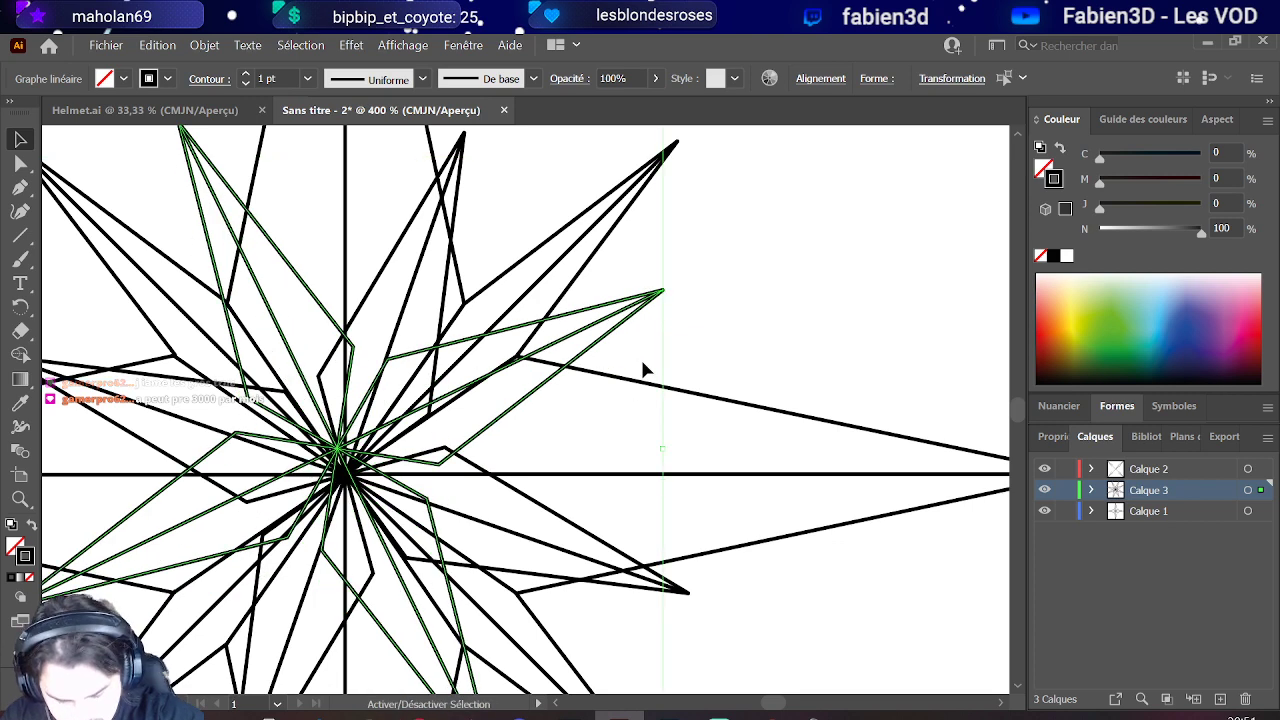
{"action": "key", "text": "Right"}
{"action": "key", "text": "Right"}
{"action": "key", "text": "Right"}
{"action": "key", "text": "Right"}
{"action": "key", "text": "Right"}
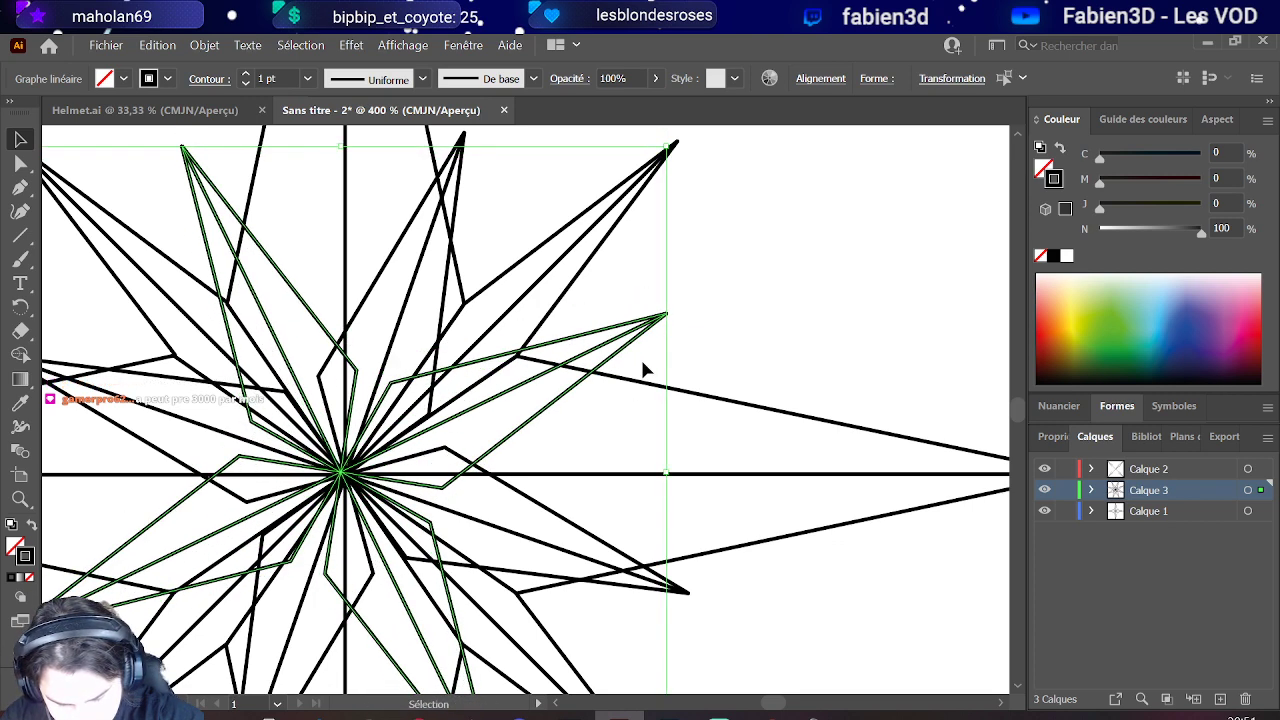
{"action": "key", "text": "Left"}
{"action": "key", "text": "Left"}
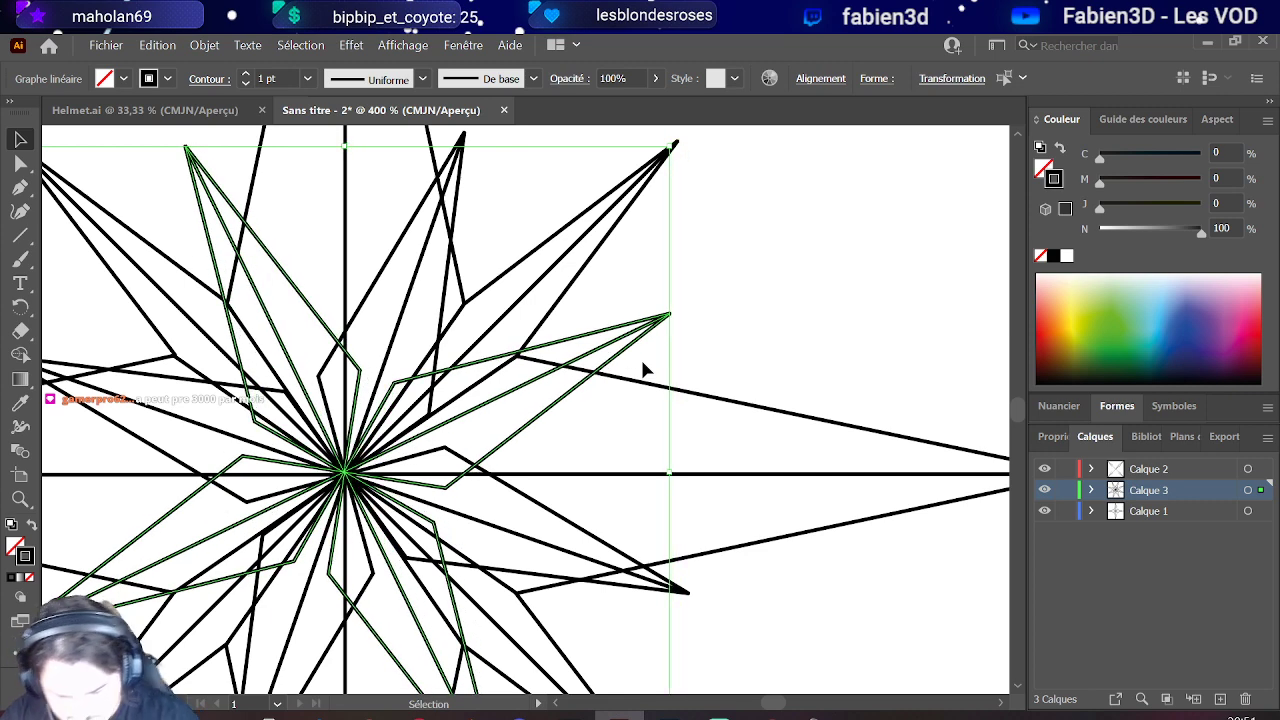
{"action": "scroll", "coordinate": [577, 289], "scroll_direction": "down", "scroll_amount": 2}
{"action": "scroll", "coordinate": [529, 406], "scroll_direction": "up", "scroll_amount": 1}
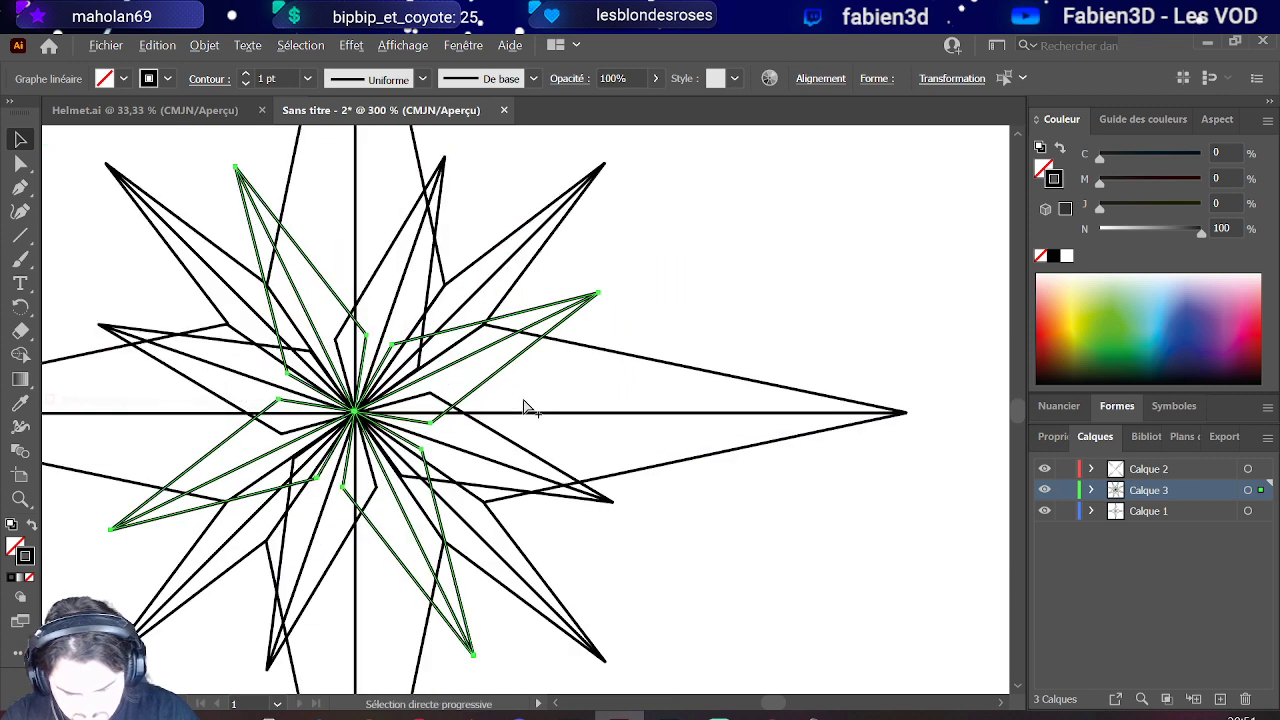
{"action": "scroll", "coordinate": [645, 463], "scroll_direction": "down", "scroll_amount": 1}
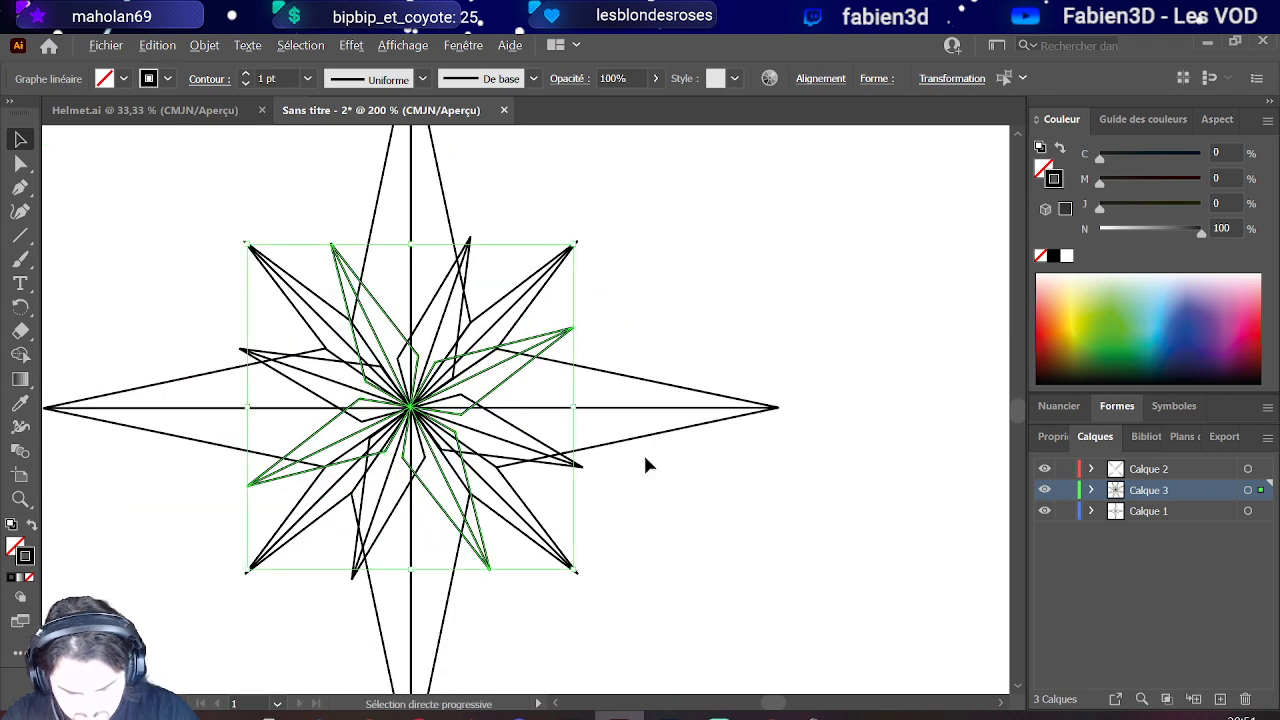
Step: Select everything on Calque 3 and rotate it clockwise by about 4° so the small arms sit symmetrically around the vertical axis
{"action": "left_click", "coordinate": [1248, 490]}
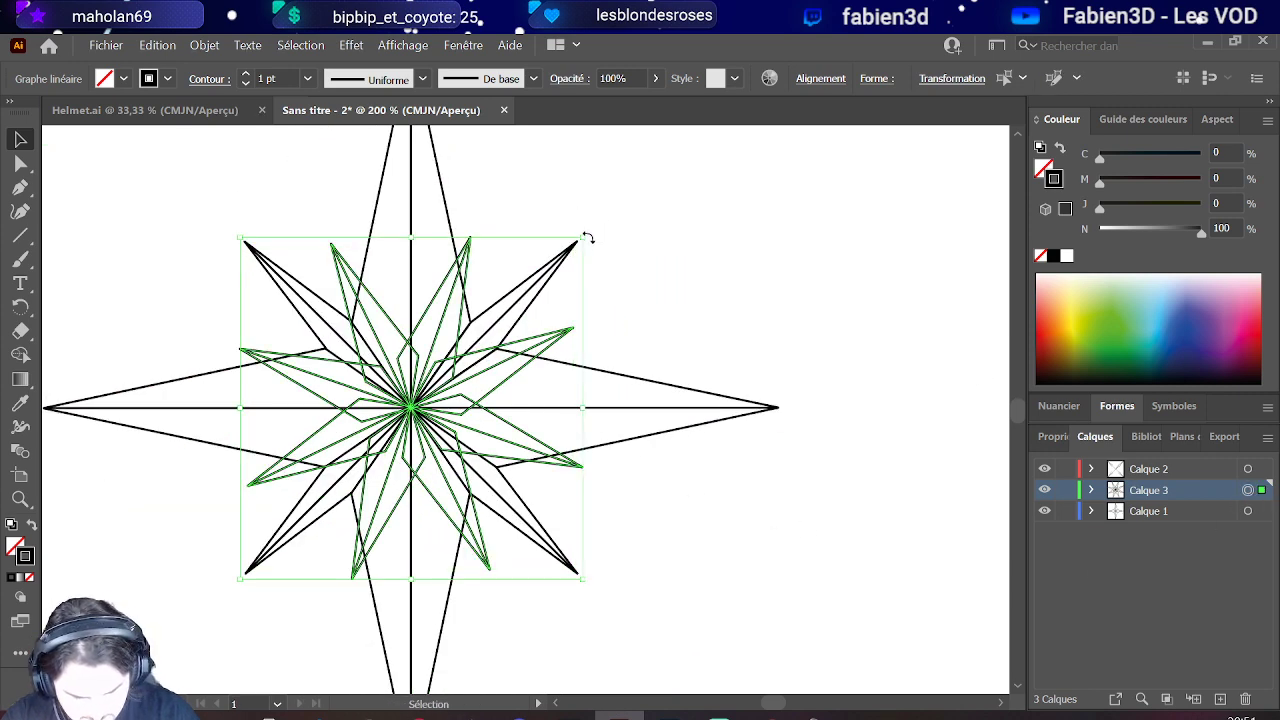
{"action": "left_click_drag", "start_coordinate": [588, 238], "coordinate": [609, 242]}
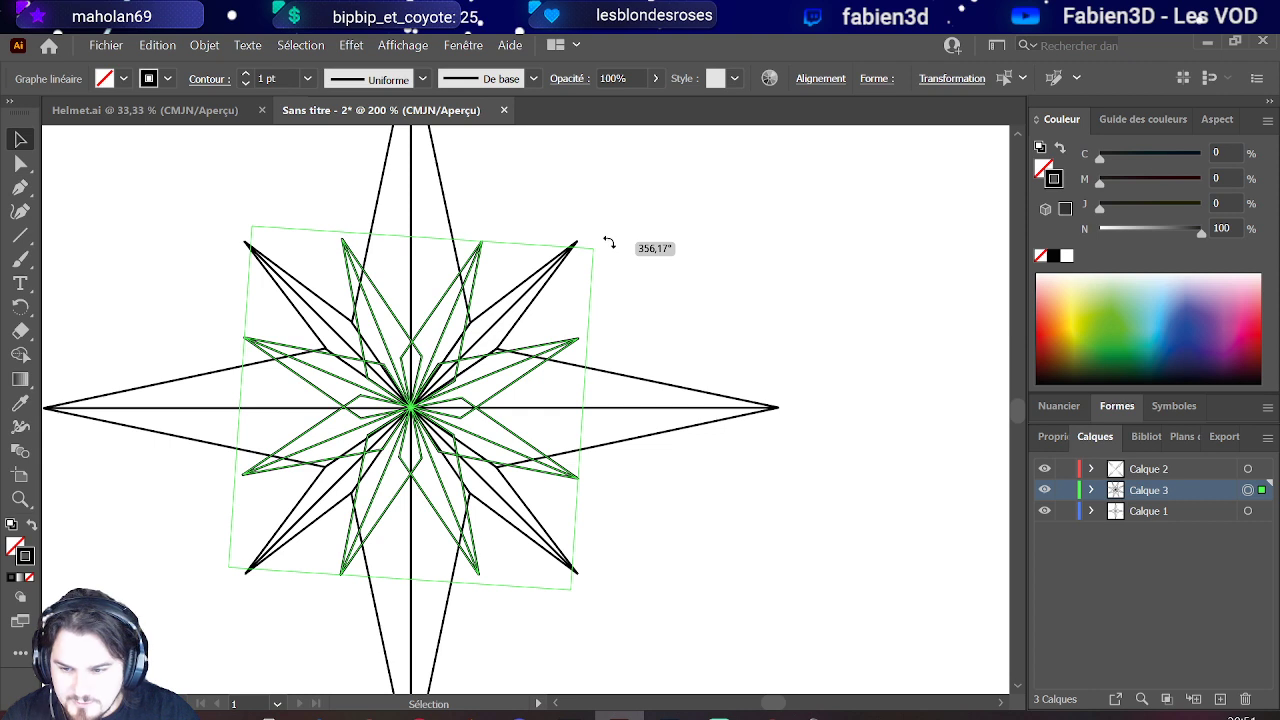
{"action": "left_click_drag", "start_coordinate": [609, 242], "coordinate": [612, 250]}
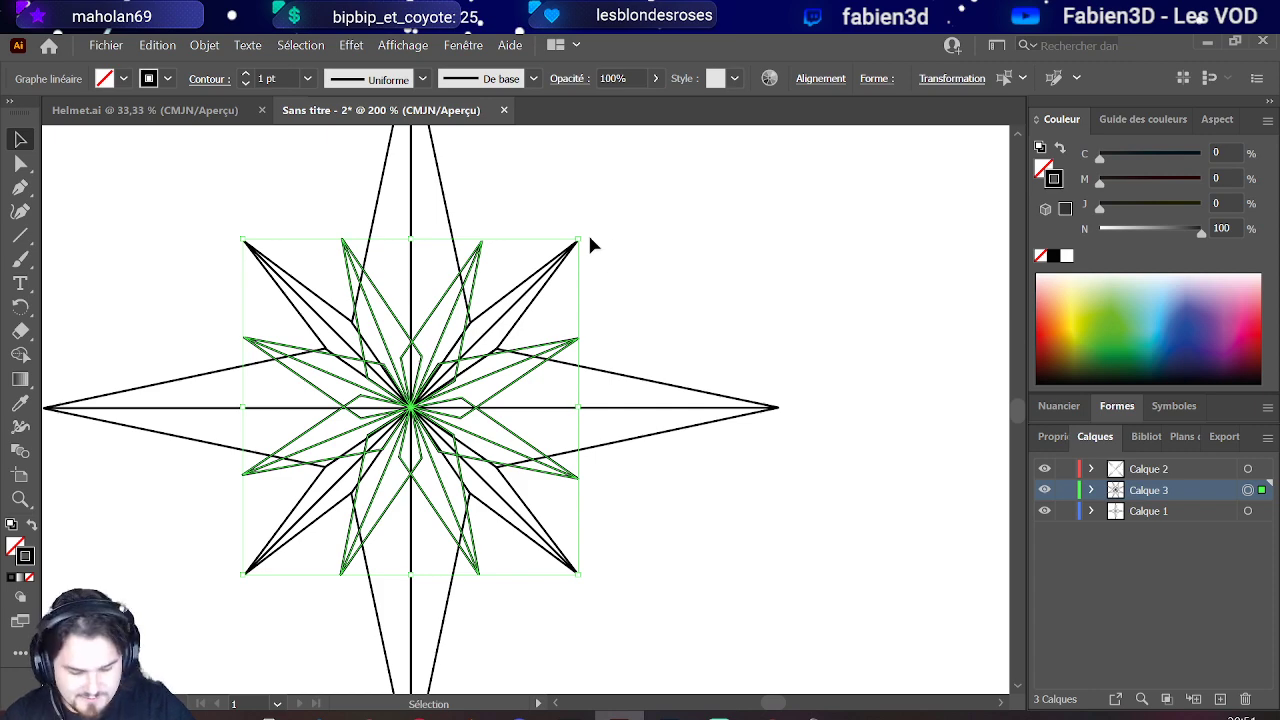
{"action": "left_click_drag", "start_coordinate": [590, 240], "coordinate": [587, 232]}
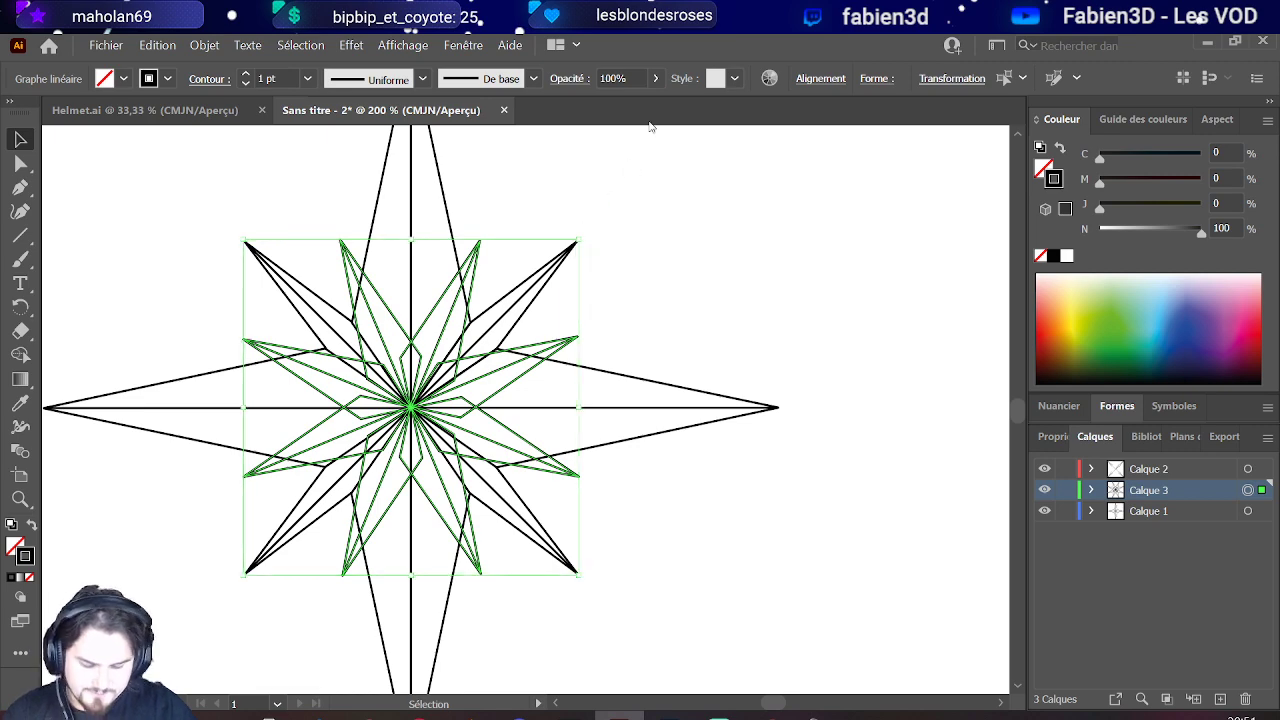
{"action": "key", "text": "Return"}
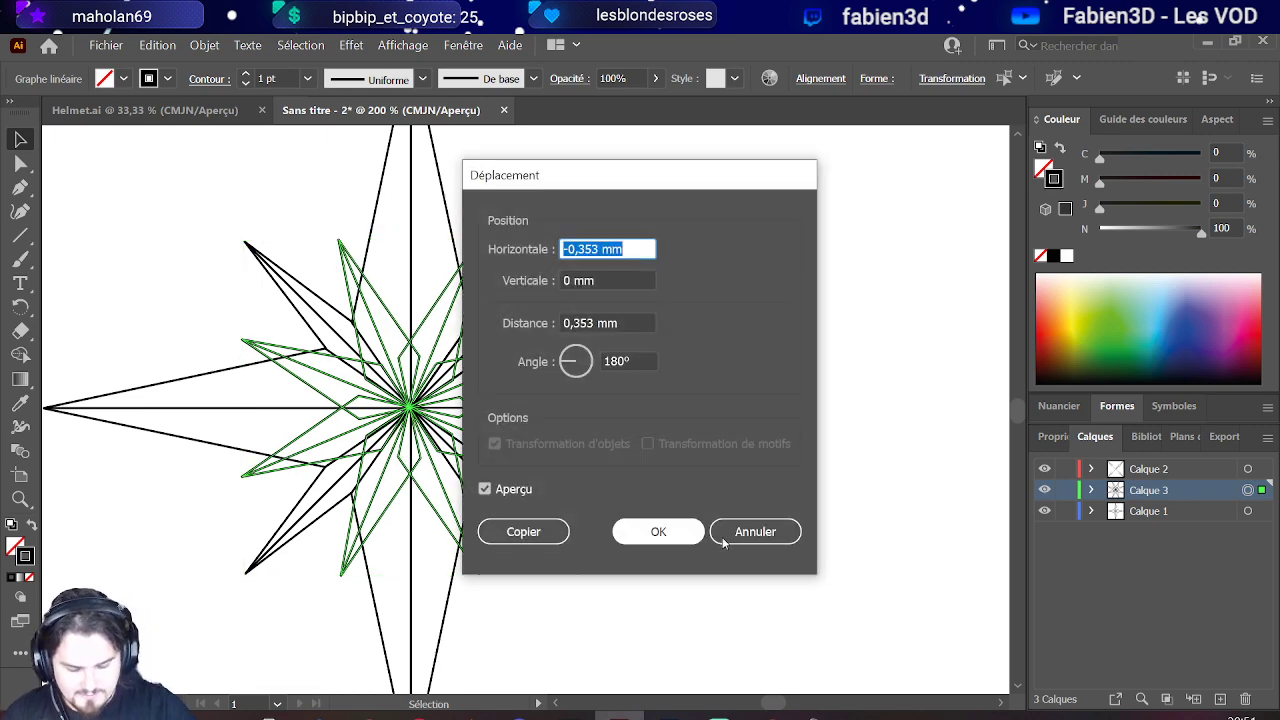
{"action": "left_click", "coordinate": [755, 537]}
{"action": "key", "text": "ctrl+z"}
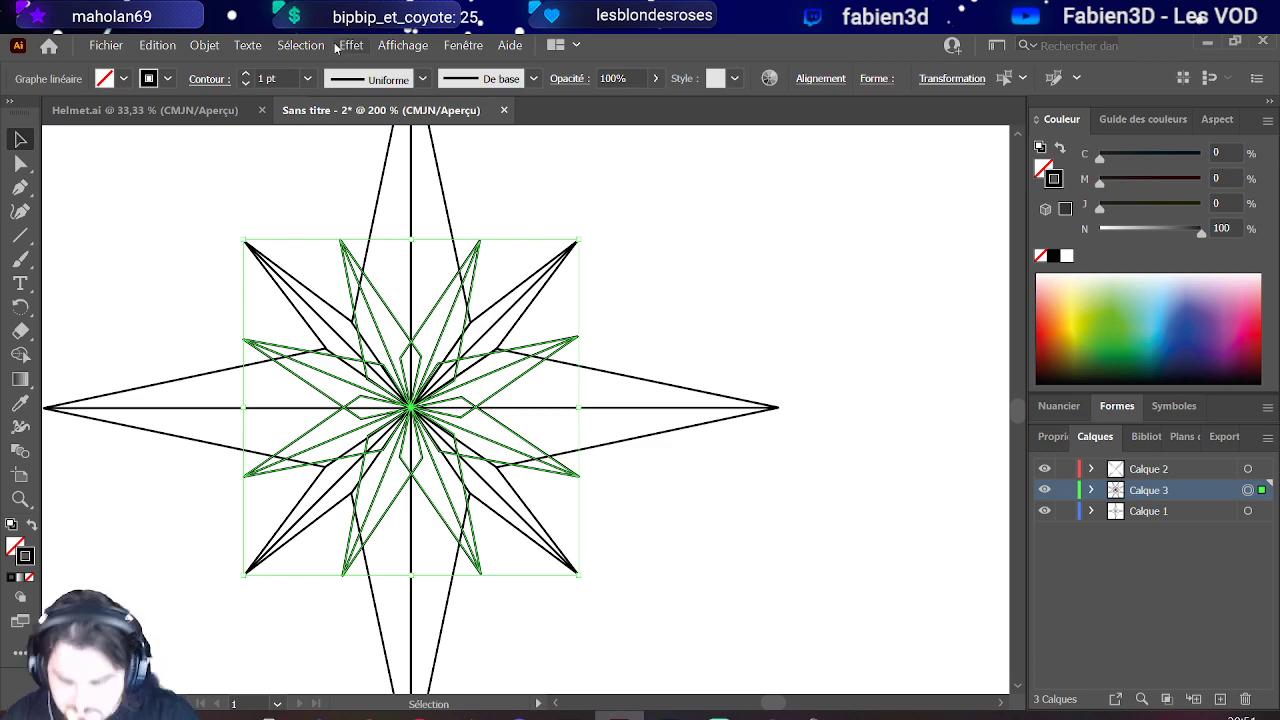
Step: Lock Calque 1 and Calque 2 so only the small stars on Calque 3 stay editable
{"action": "scroll", "coordinate": [344, 392], "scroll_direction": "up", "scroll_amount": 2}
{"action": "scroll", "coordinate": [390, 365], "scroll_direction": "down", "scroll_amount": 1}
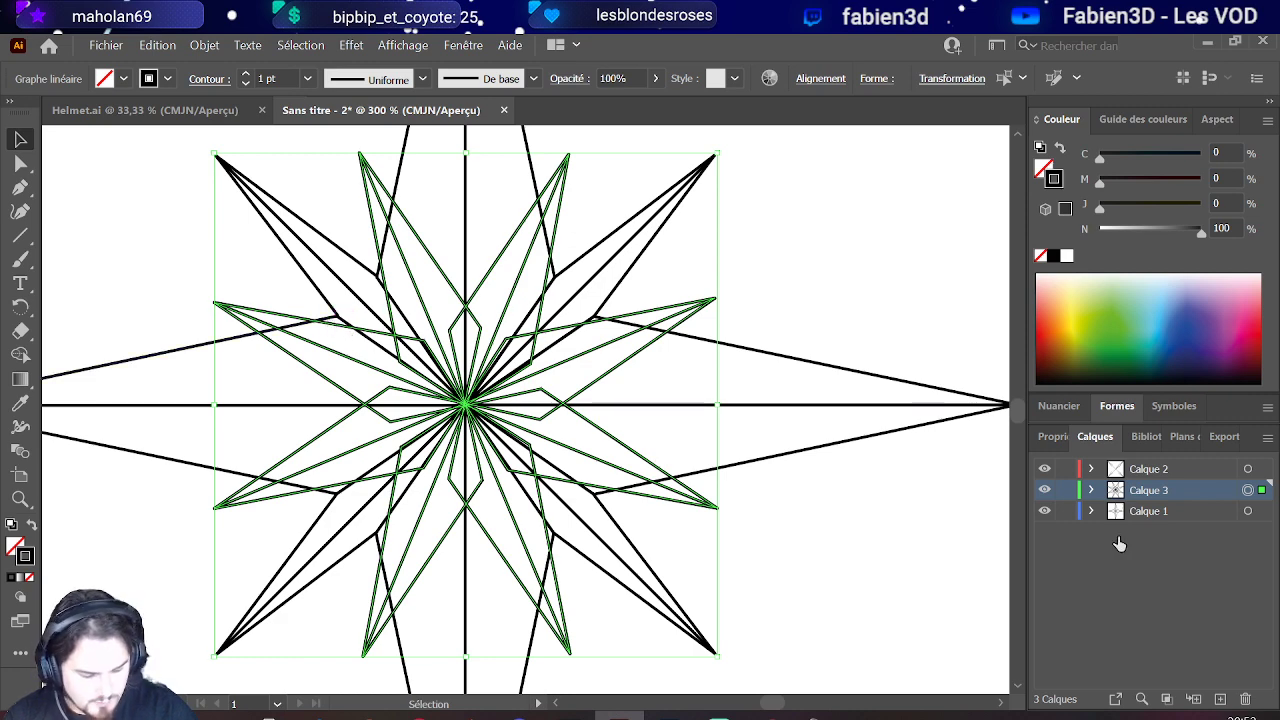
{"action": "left_click", "coordinate": [1066, 511]}
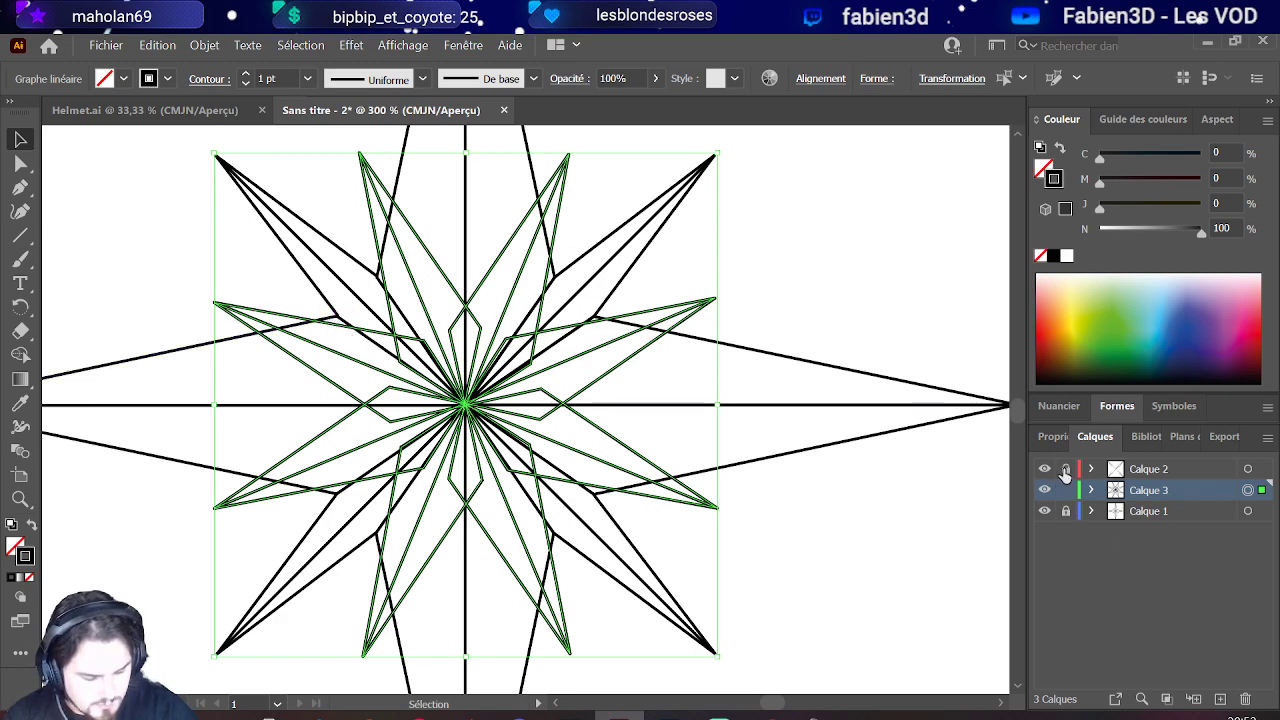
Step: Add an anchor point with the Pen tool on the upper-left small arm's lower edge where it crosses the large left arm's upper edge
{"action": "scroll", "coordinate": [180, 271], "scroll_direction": "up", "scroll_amount": 5}
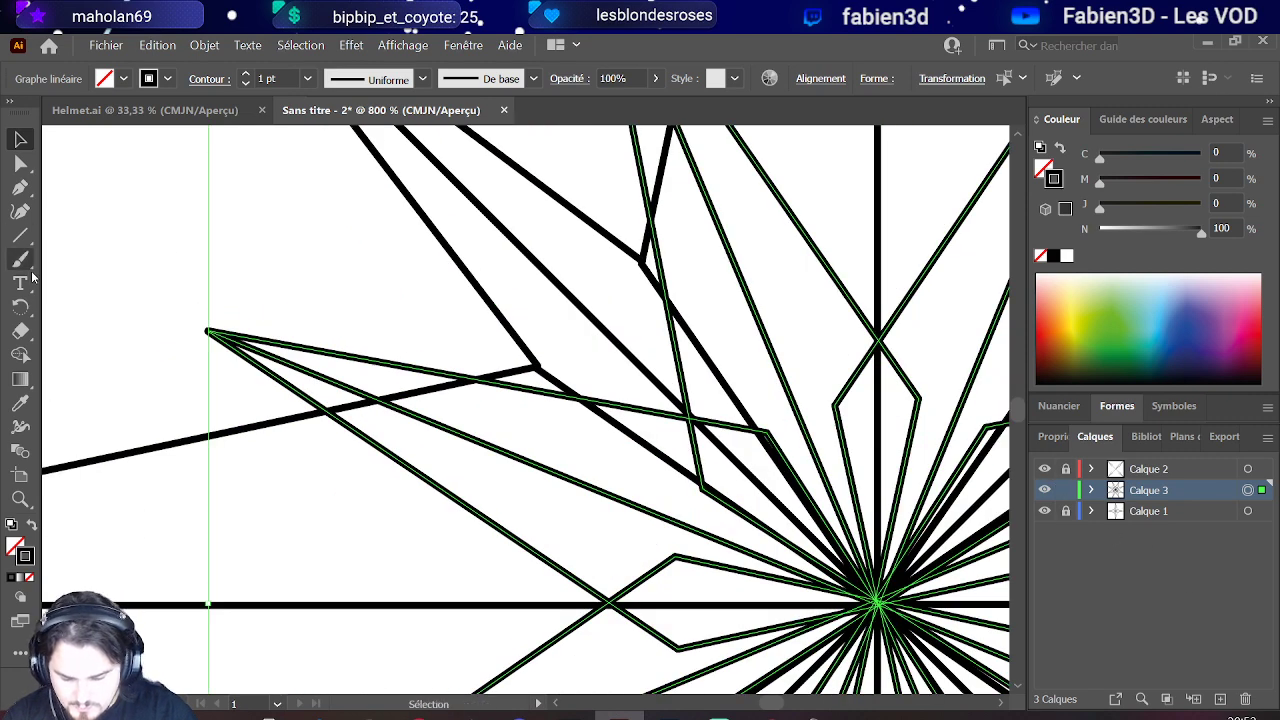
{"action": "left_click", "coordinate": [24, 187]}
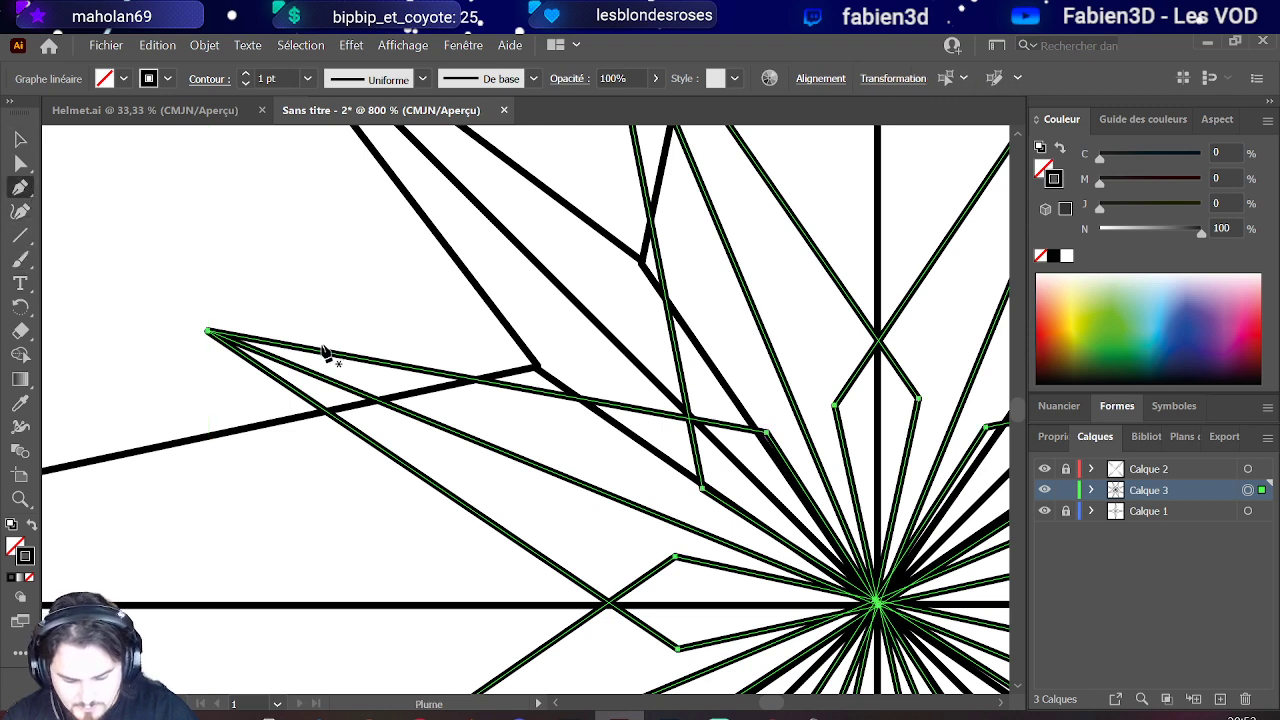
{"action": "scroll", "coordinate": [325, 355], "scroll_direction": "up", "scroll_amount": 2}
{"action": "left_click", "coordinate": [338, 431]}
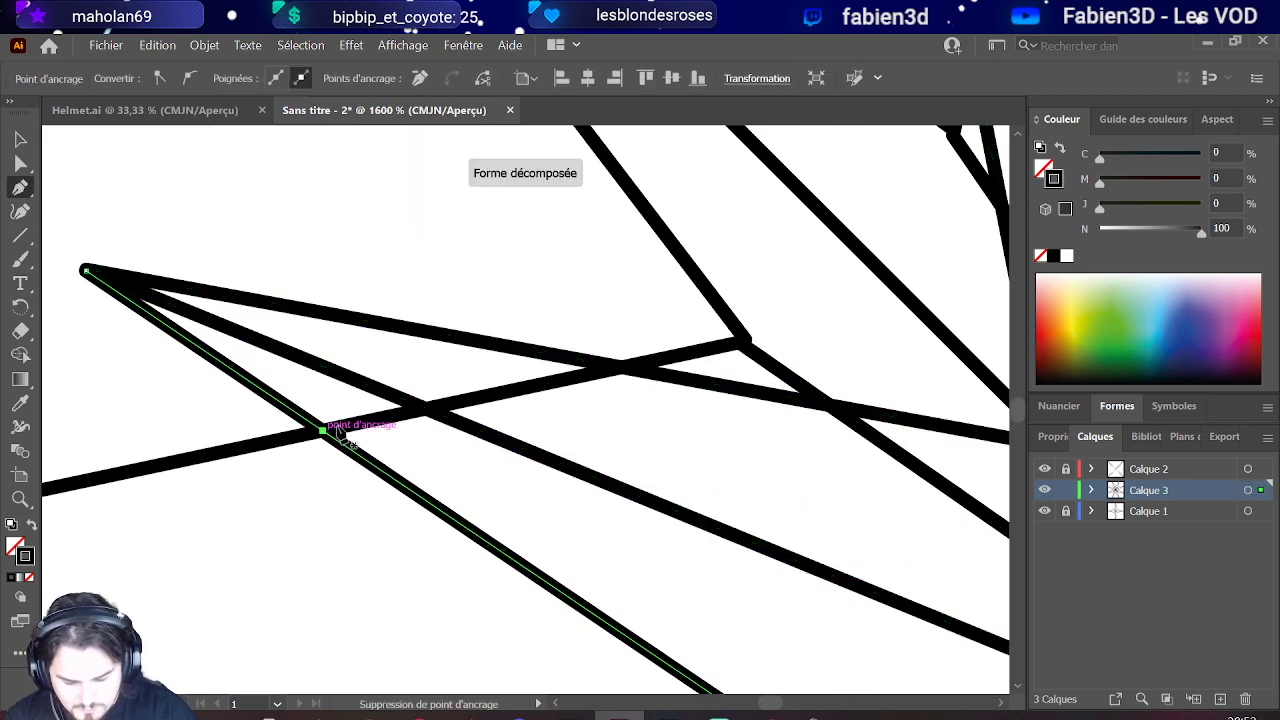
{"action": "left_click", "coordinate": [425, 408]}
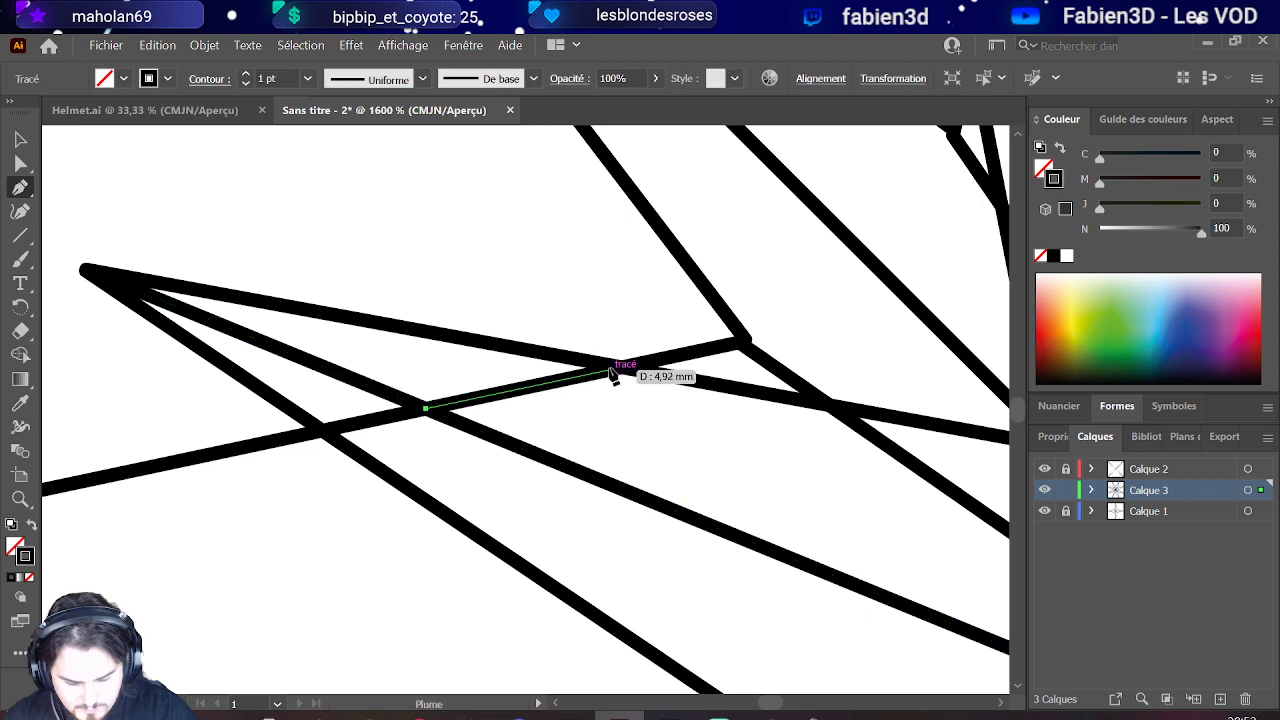
{"action": "right_click", "coordinate": [607, 381]}
{"action": "right_click", "coordinate": [510, 428]}
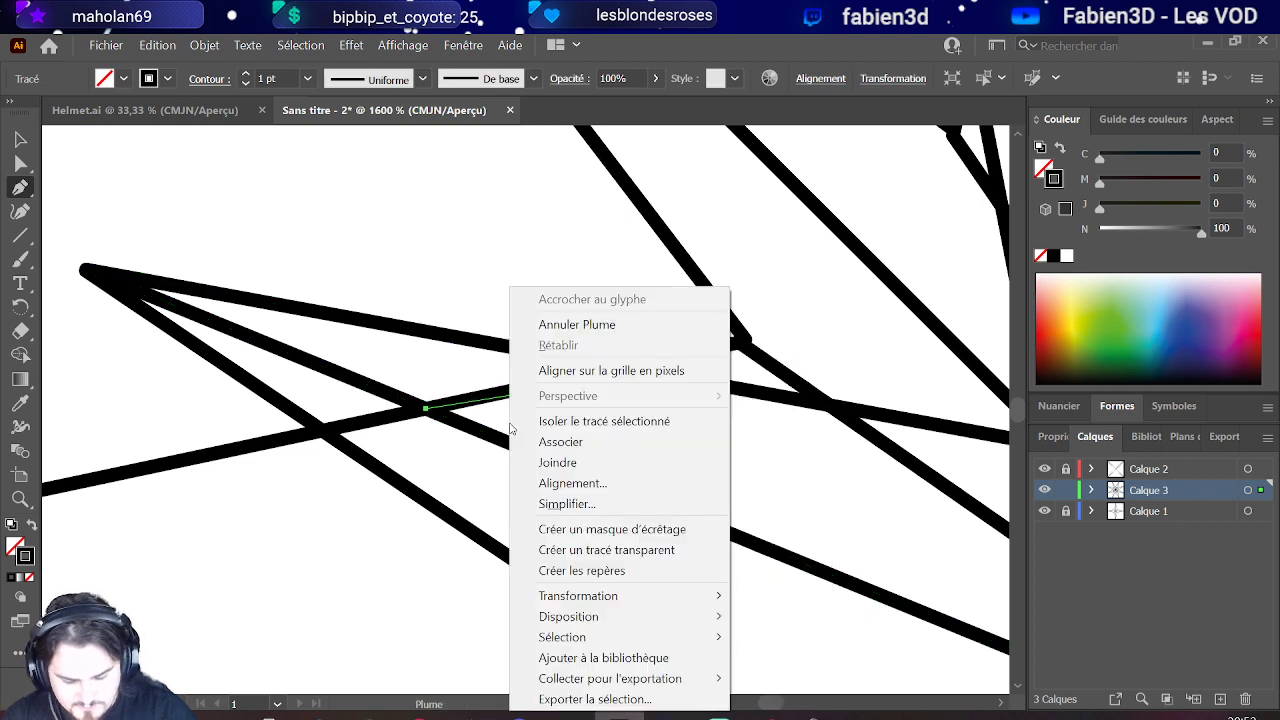
{"action": "left_click", "coordinate": [19, 141]}
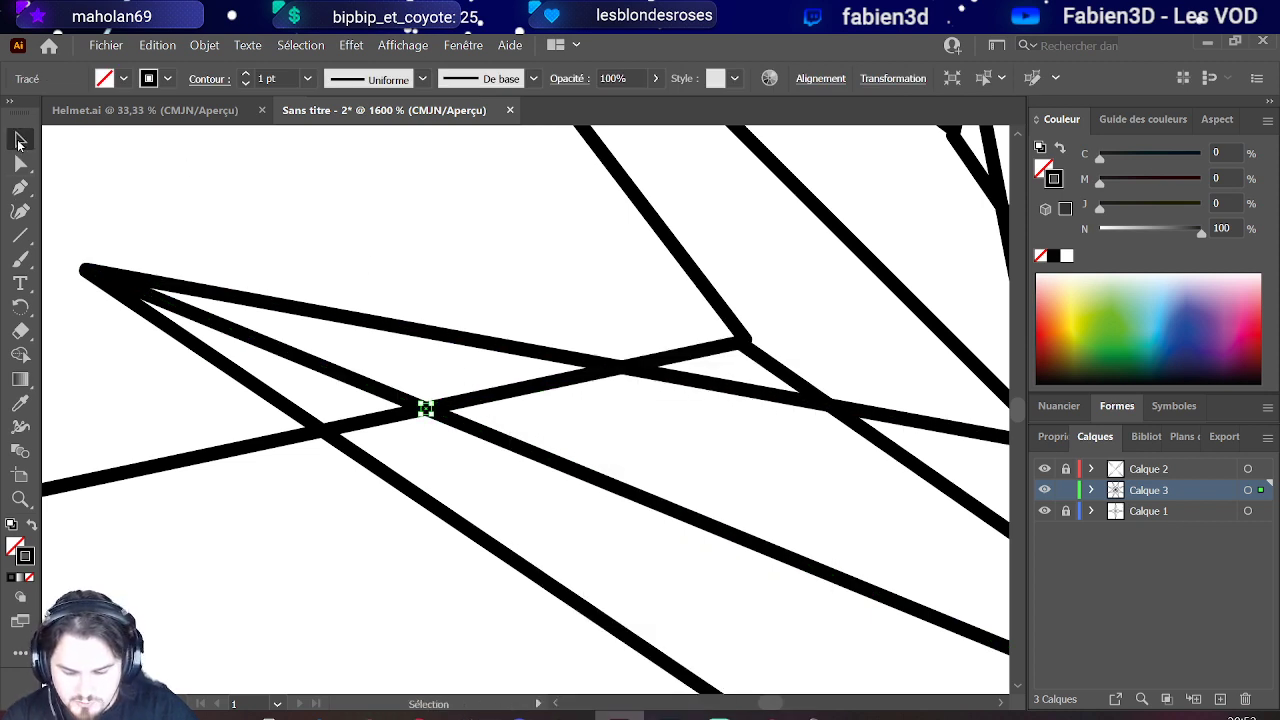
{"action": "left_click", "coordinate": [363, 446]}
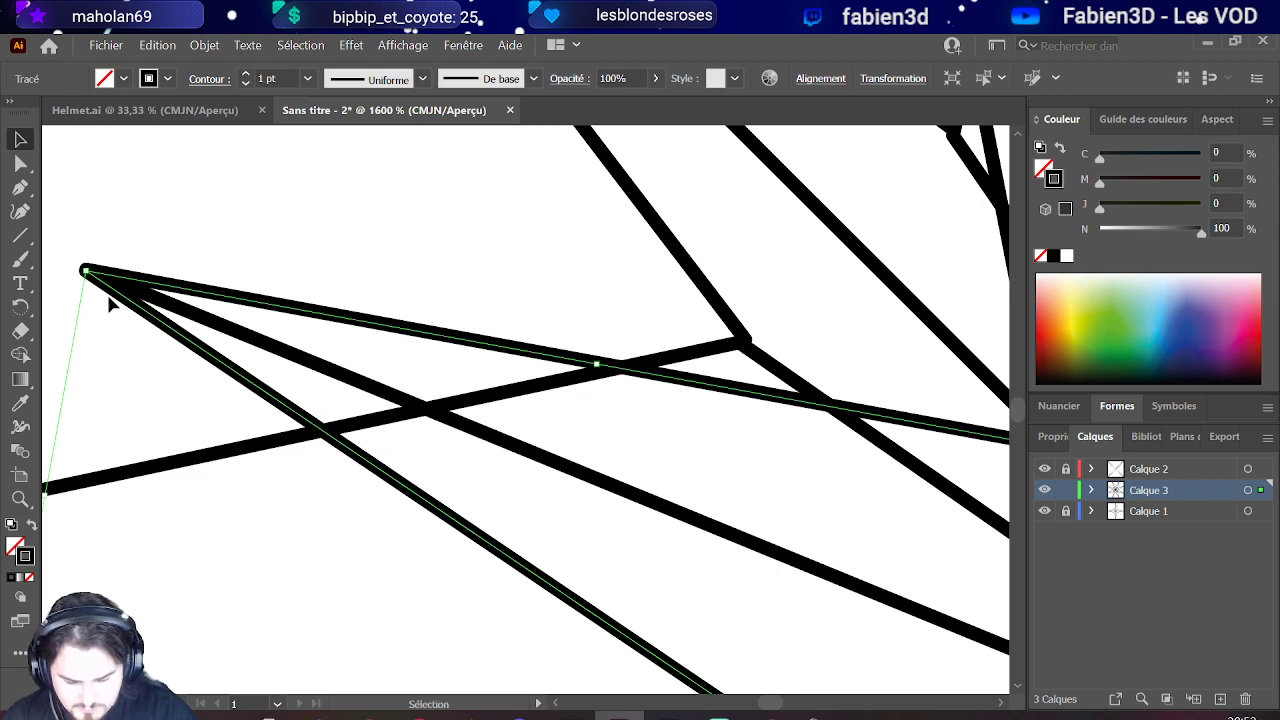
{"action": "left_click", "coordinate": [20, 187]}
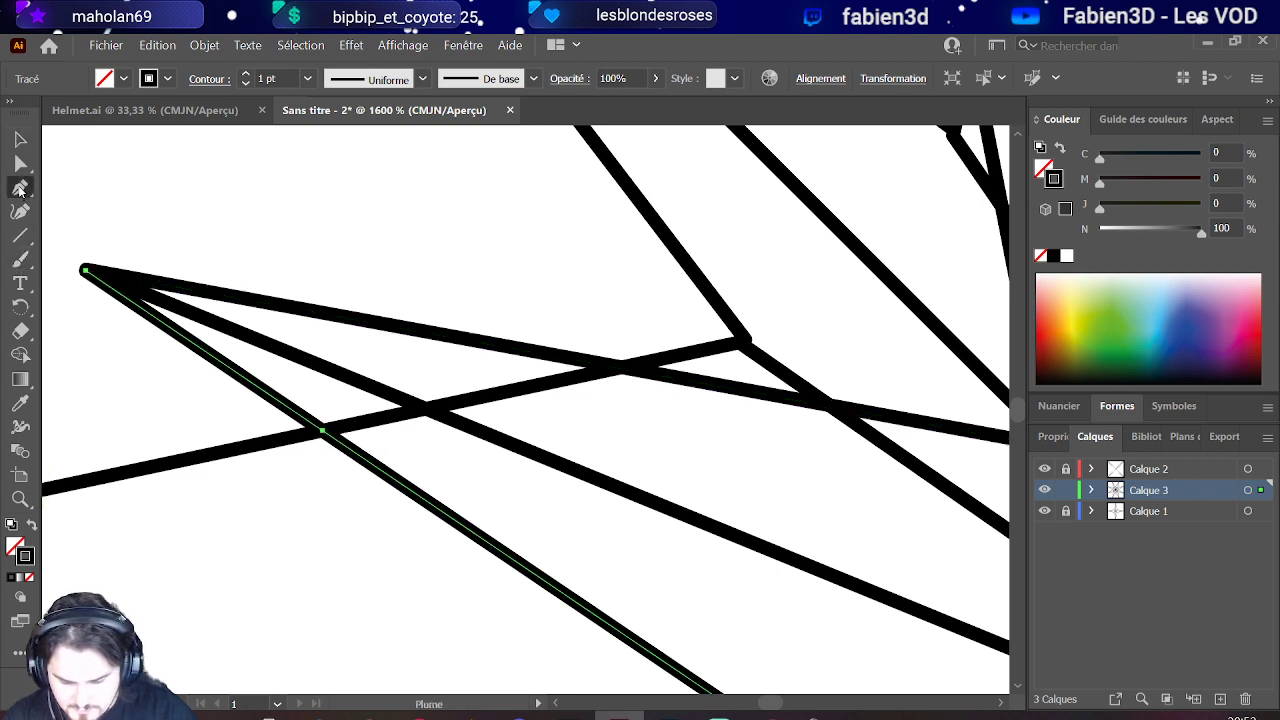
{"action": "left_click", "coordinate": [428, 409]}
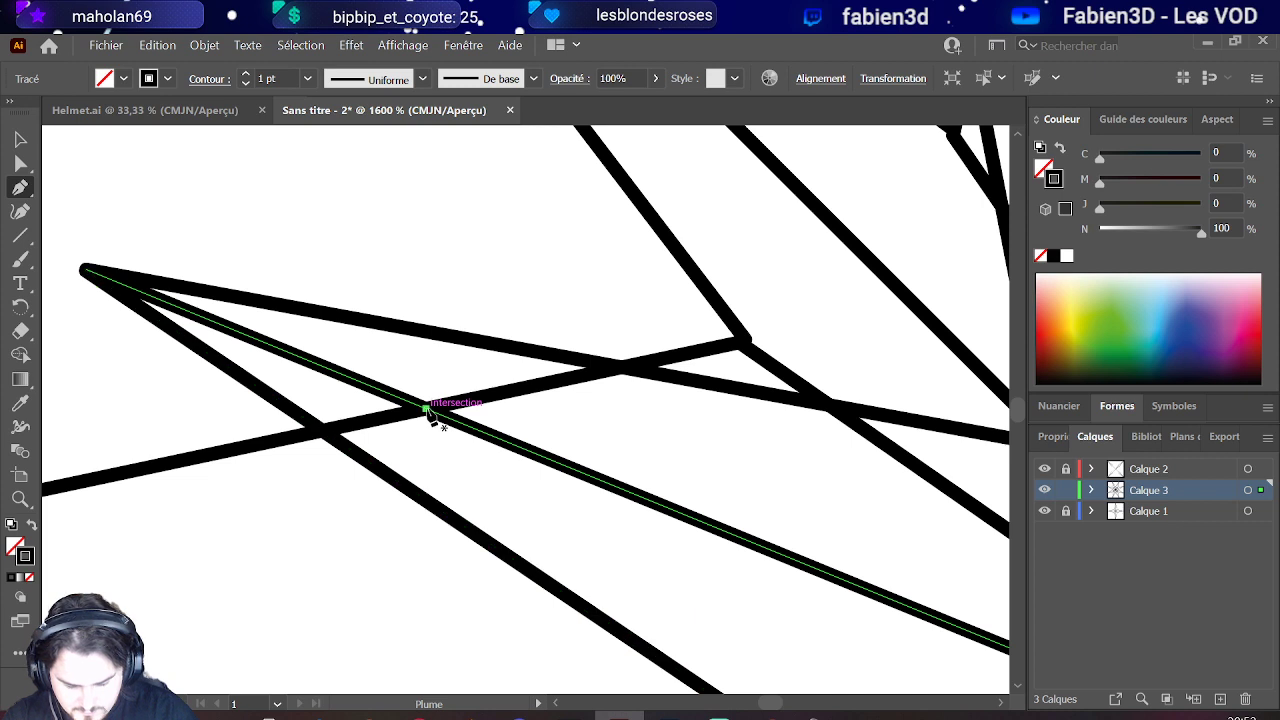
{"action": "right_click", "coordinate": [570, 405]}
{"action": "left_click", "coordinate": [20, 139]}
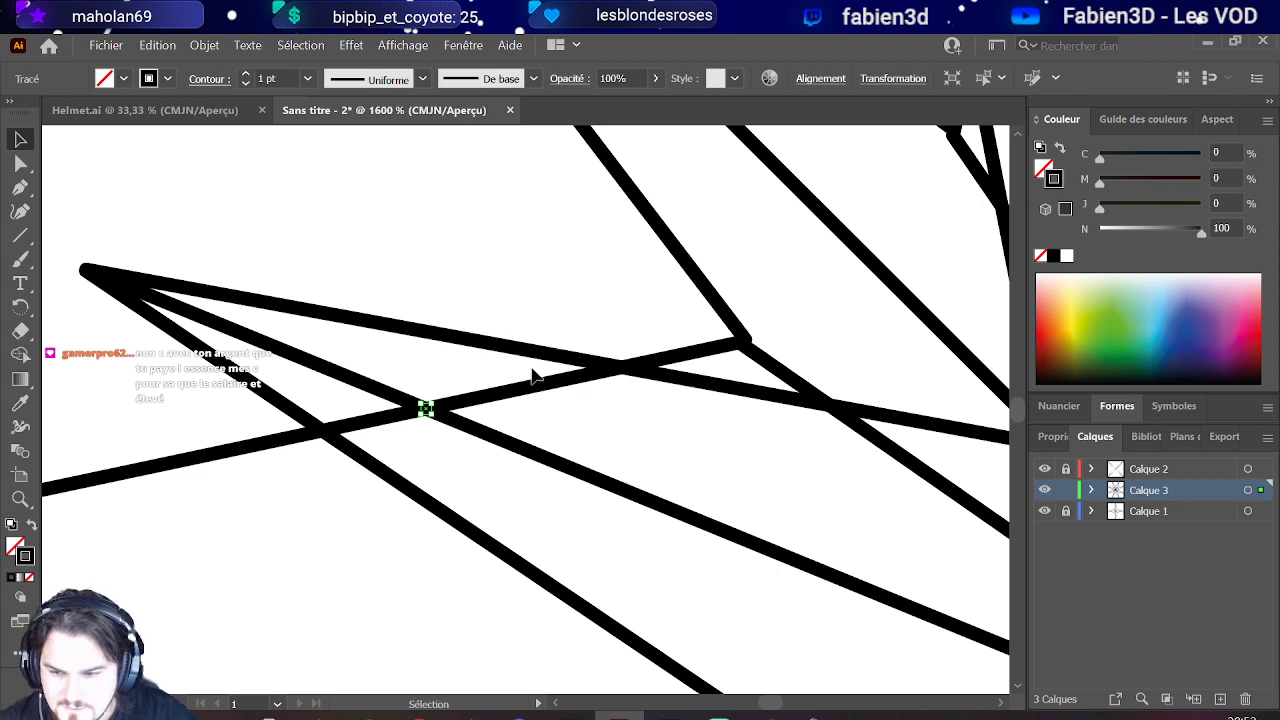
{"action": "left_click", "coordinate": [590, 460]}
Step: Select the middle line of the same small arm and add an anchor point where it crosses the large left arm's upper edge
{"action": "left_click", "coordinate": [588, 475]}
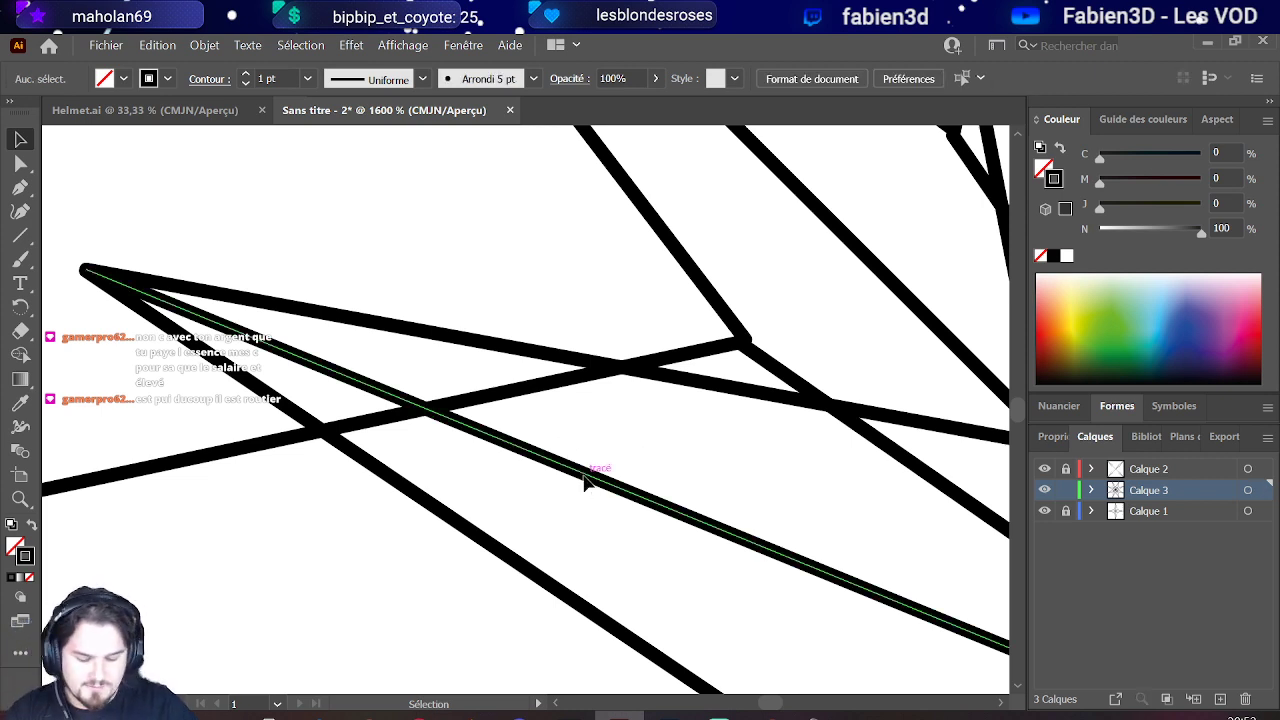
{"action": "scroll", "coordinate": [415, 420], "scroll_direction": "down", "scroll_amount": 1}
{"action": "left_click", "coordinate": [20, 187]}
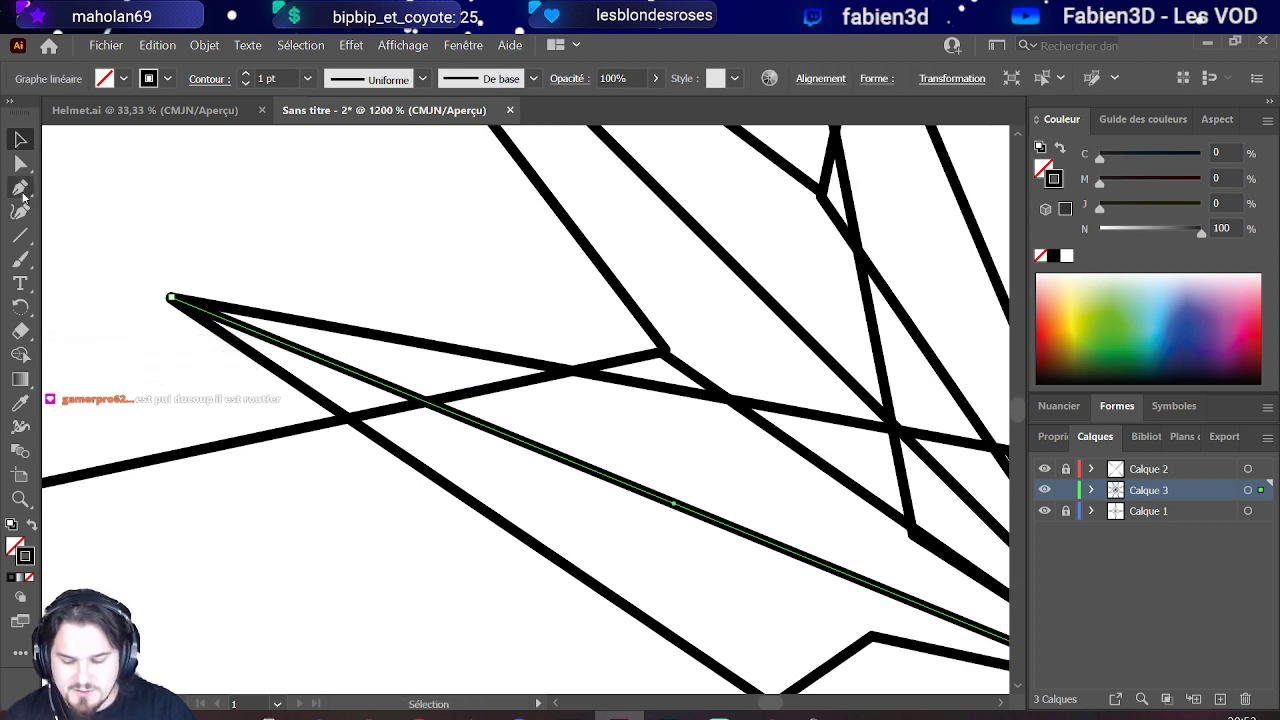
{"action": "left_click", "coordinate": [426, 404]}
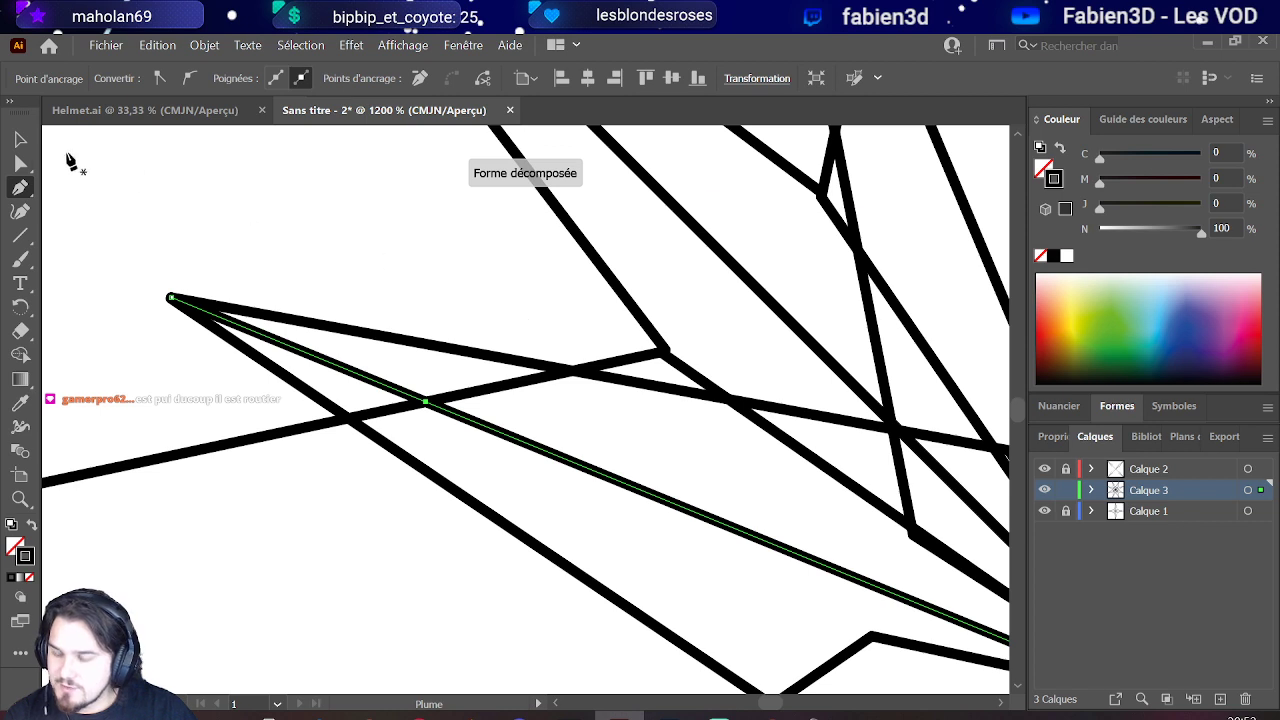
Step: Select the small arm's upper edge and add an anchor point where it crosses the large left arm's upper edge
{"action": "left_click", "coordinate": [20, 139]}
{"action": "left_click", "coordinate": [612, 388]}
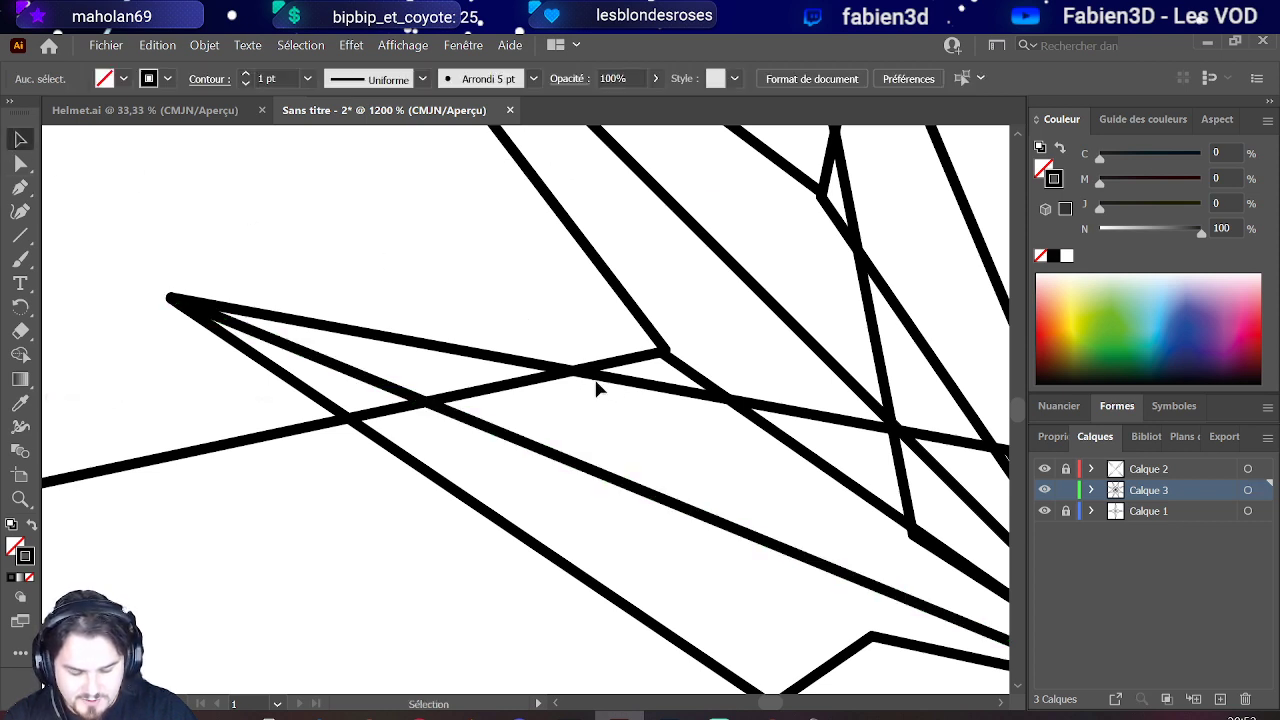
{"action": "left_click", "coordinate": [615, 379]}
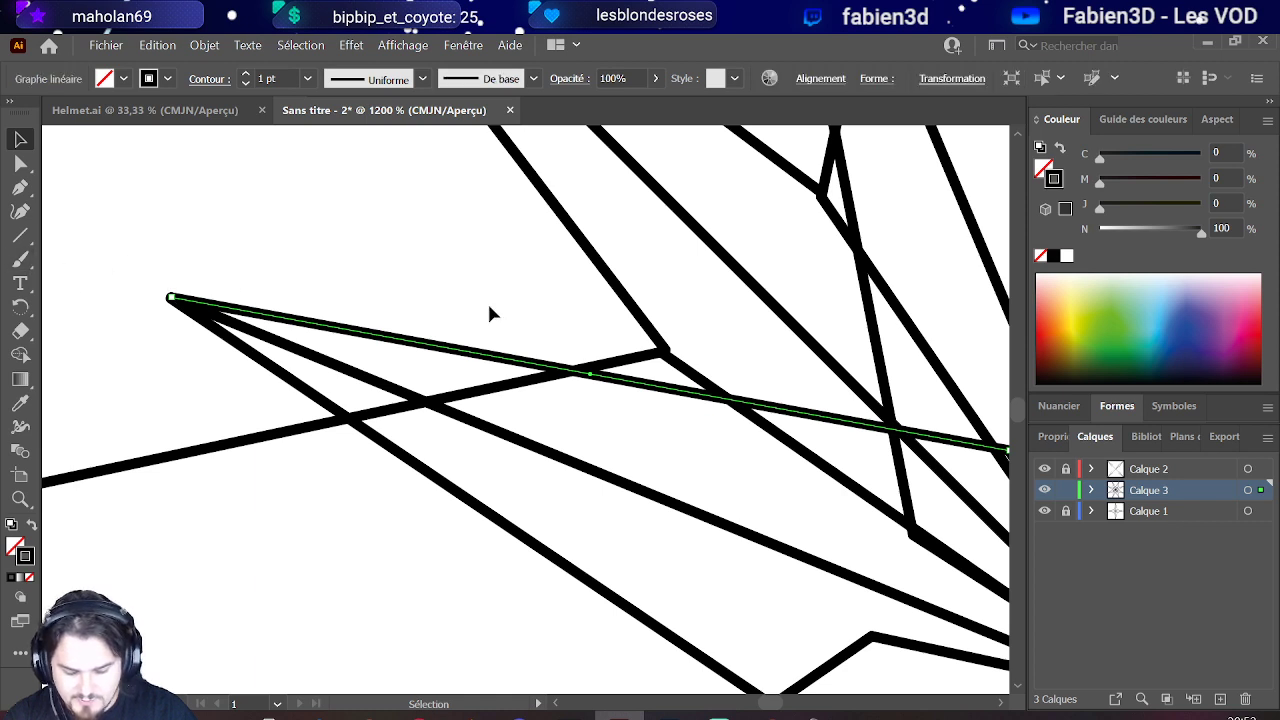
{"action": "left_click", "coordinate": [19, 188]}
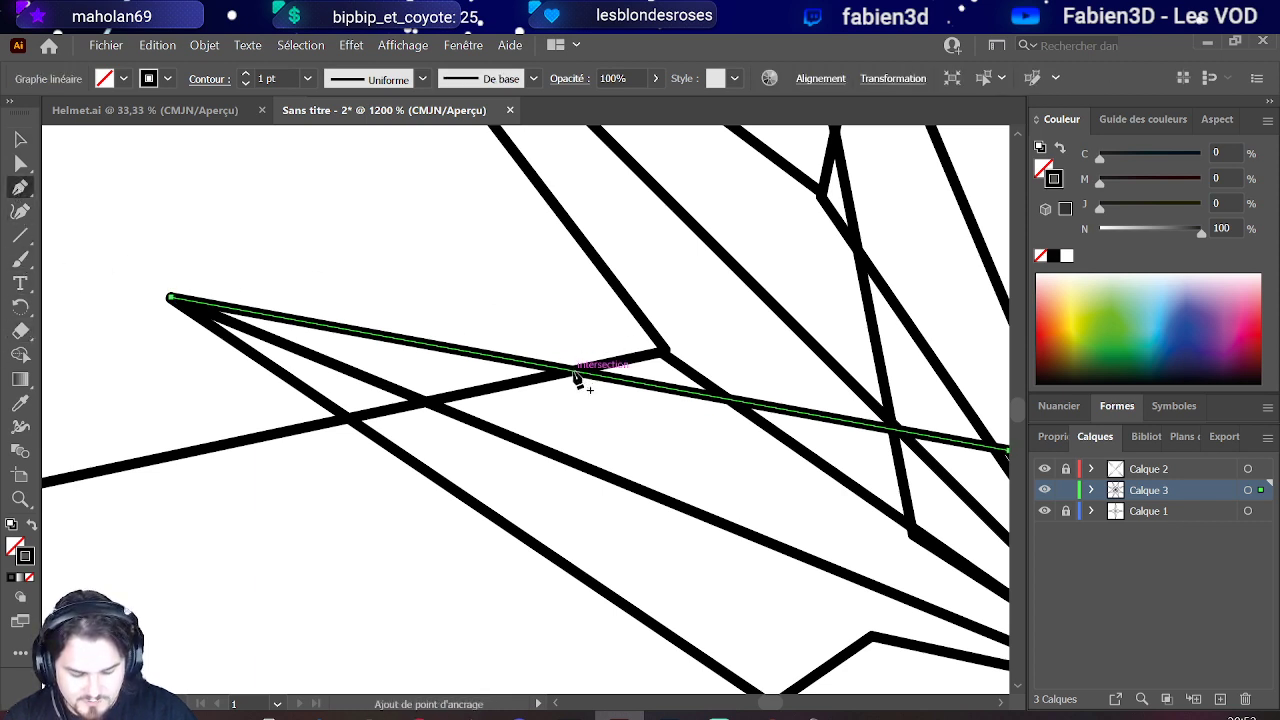
{"action": "left_click", "coordinate": [574, 373]}
Step: Delete the inner segments of the small arm's three lines beyond the anchor points on the large left arm's edge
{"action": "left_click", "coordinate": [18, 138]}
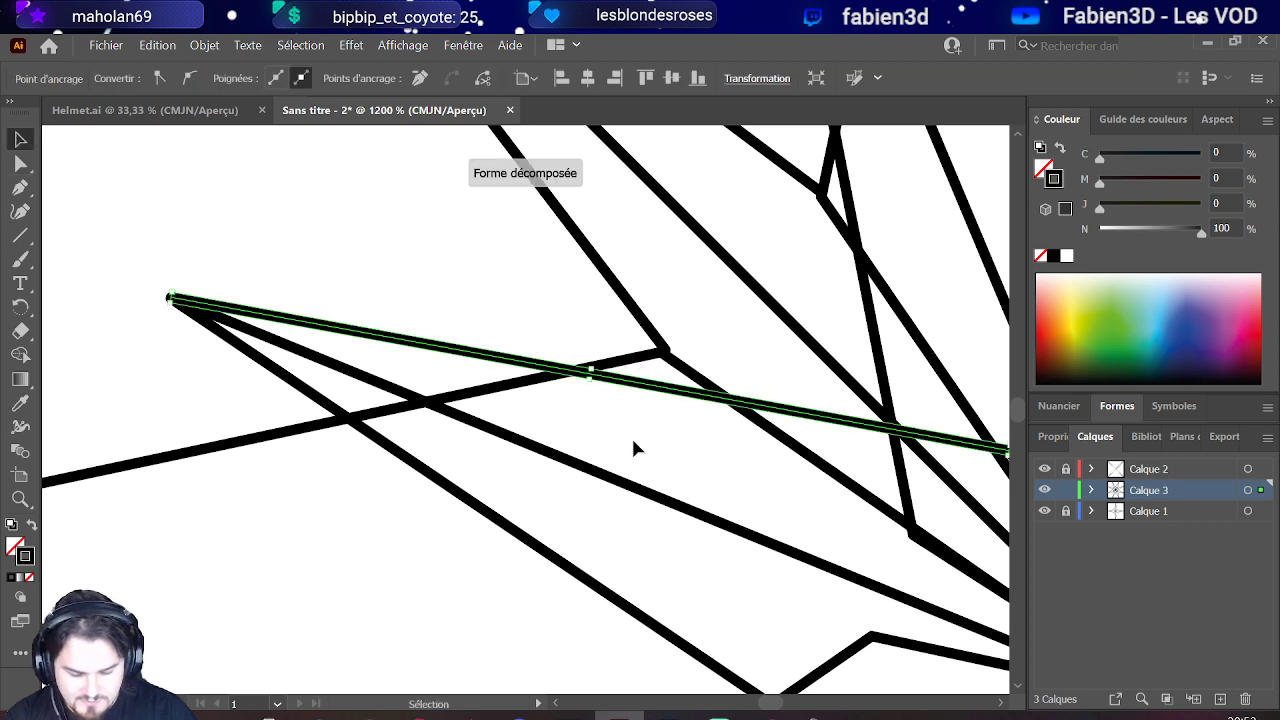
{"action": "key", "text": "a"}
{"action": "left_click_drag", "start_coordinate": [593, 535], "coordinate": [516, 563]}
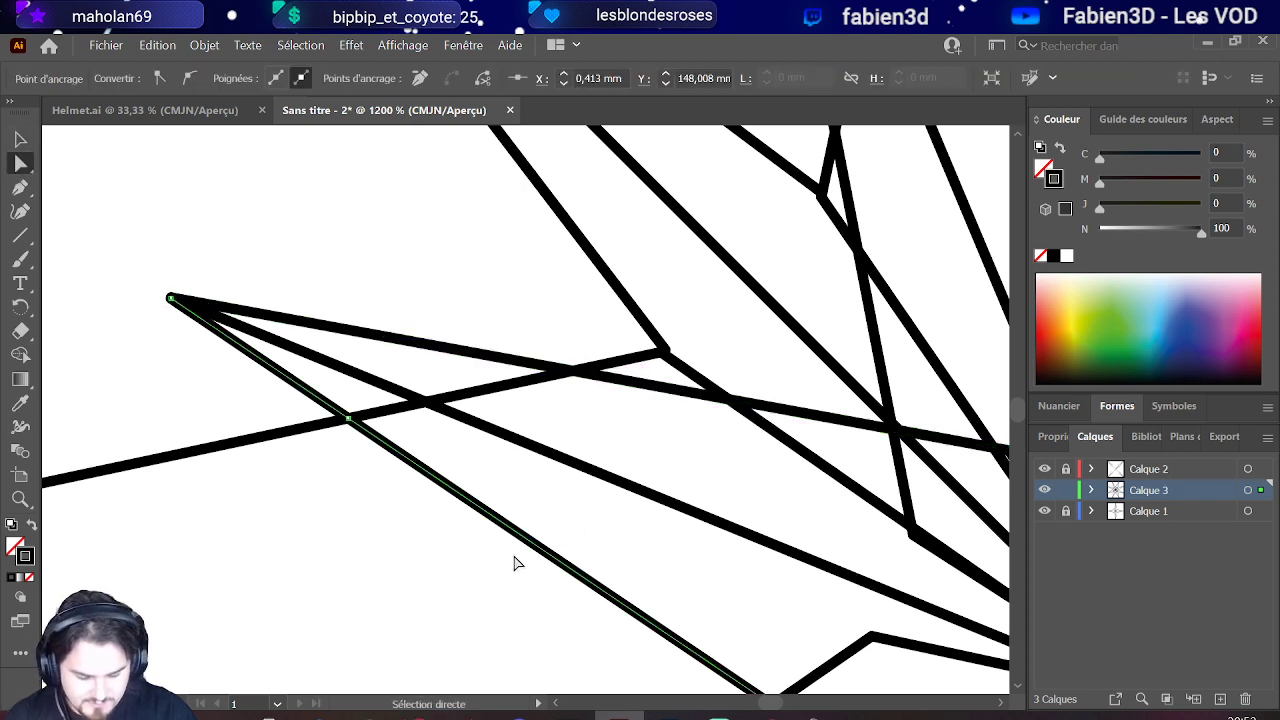
{"action": "key", "text": "Delete"}
{"action": "left_click_drag", "start_coordinate": [607, 542], "coordinate": [655, 480]}
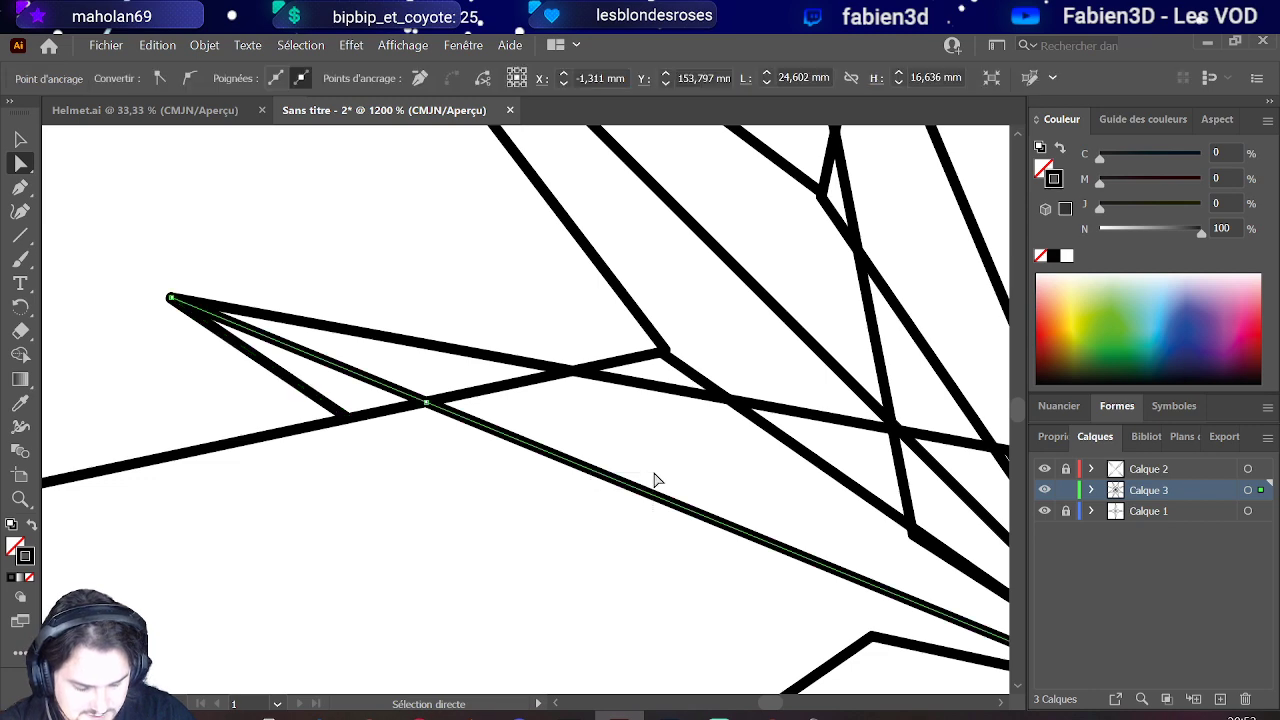
{"action": "key", "text": "Delete"}
{"action": "left_click", "coordinate": [643, 384]}
{"action": "key", "text": "Delete"}
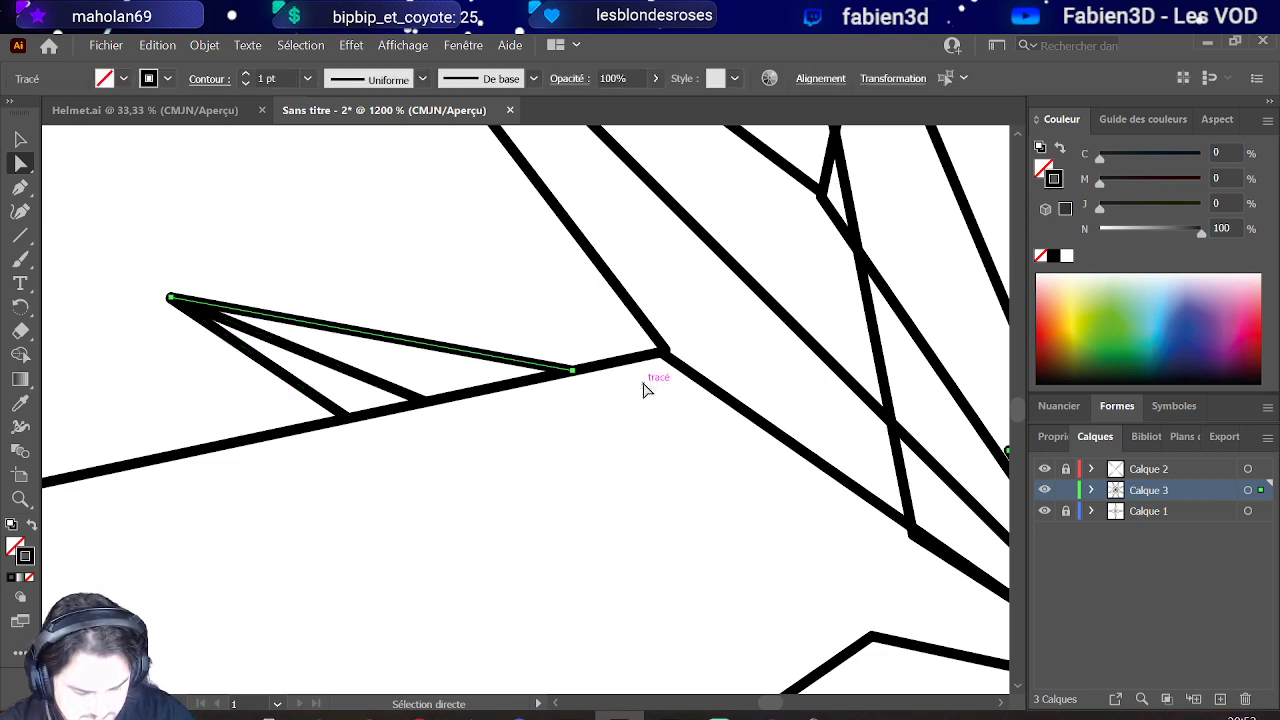
Step: Select the left edge of the small arm beside the large top arm and add an anchor point where it crosses that arm's left edge
{"action": "scroll", "coordinate": [255, 434], "scroll_direction": "down", "scroll_amount": 5}
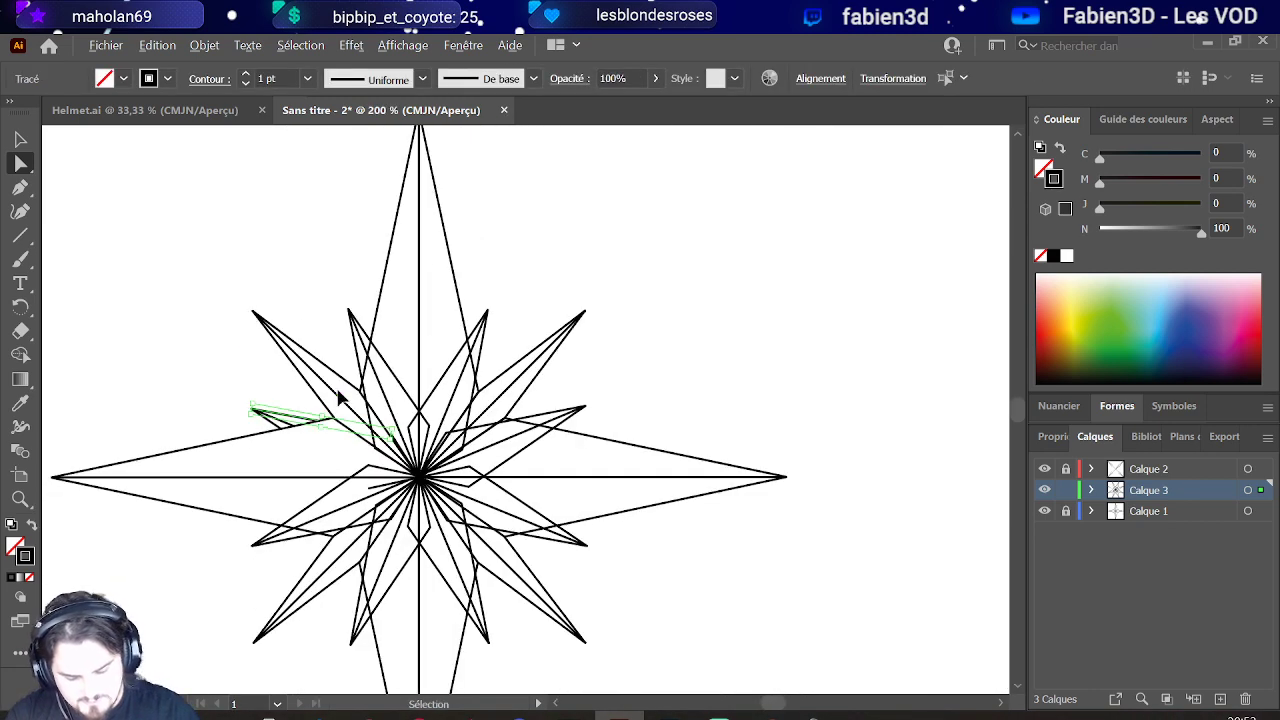
{"action": "scroll", "coordinate": [312, 370], "scroll_direction": "up", "scroll_amount": 3}
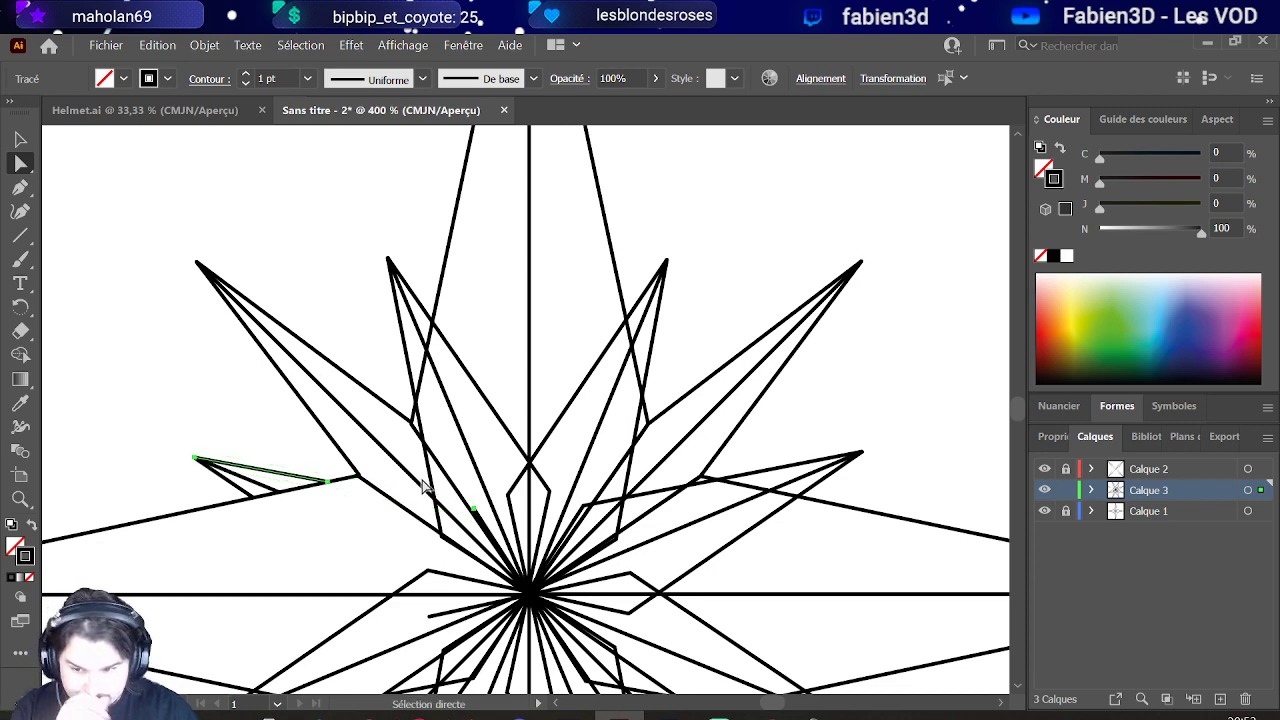
{"action": "scroll", "coordinate": [520, 400], "scroll_direction": "up", "scroll_amount": 1}
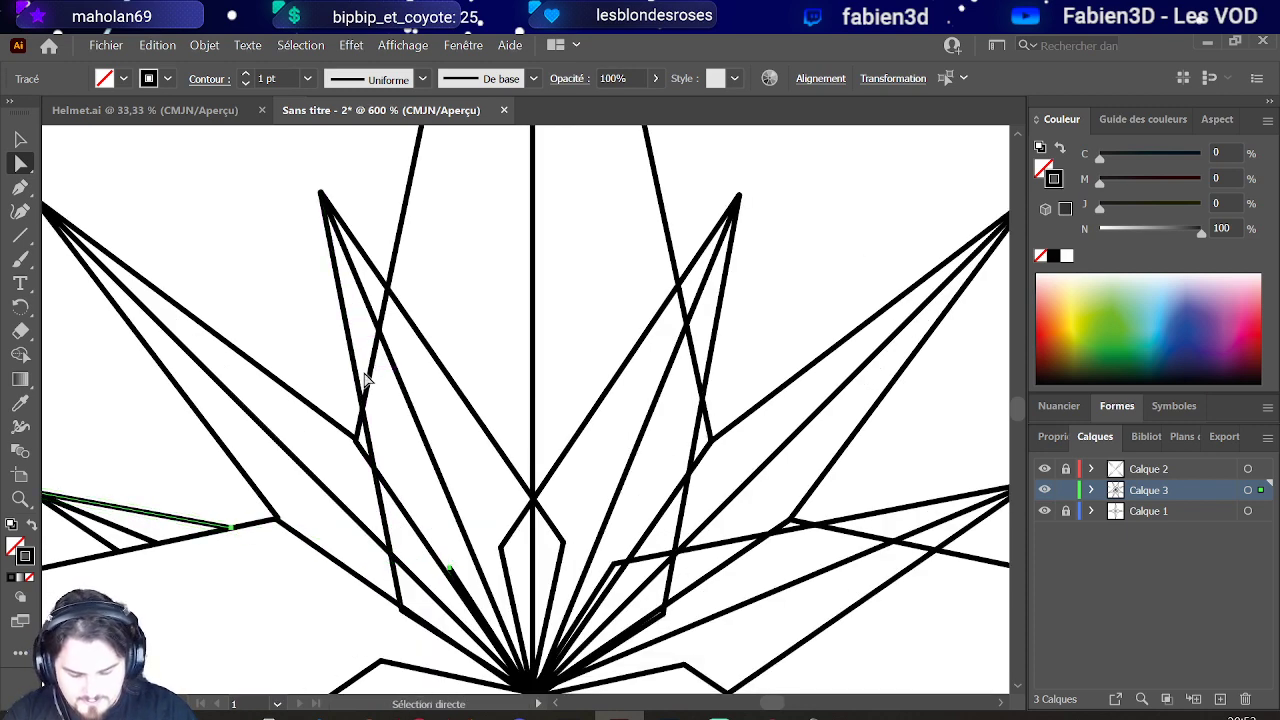
{"action": "left_click", "coordinate": [360, 376]}
{"action": "scroll", "coordinate": [343, 405], "scroll_direction": "up", "scroll_amount": 2}
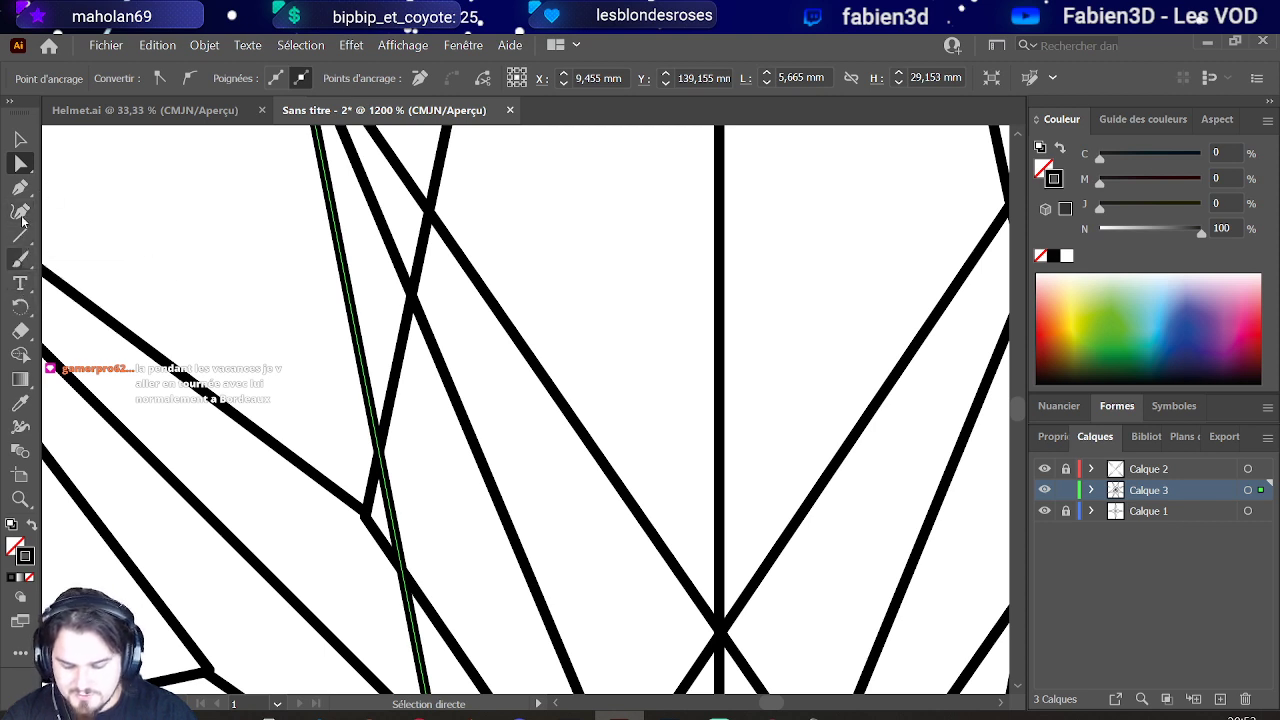
{"action": "left_click", "coordinate": [21, 193]}
{"action": "left_click", "coordinate": [378, 450]}
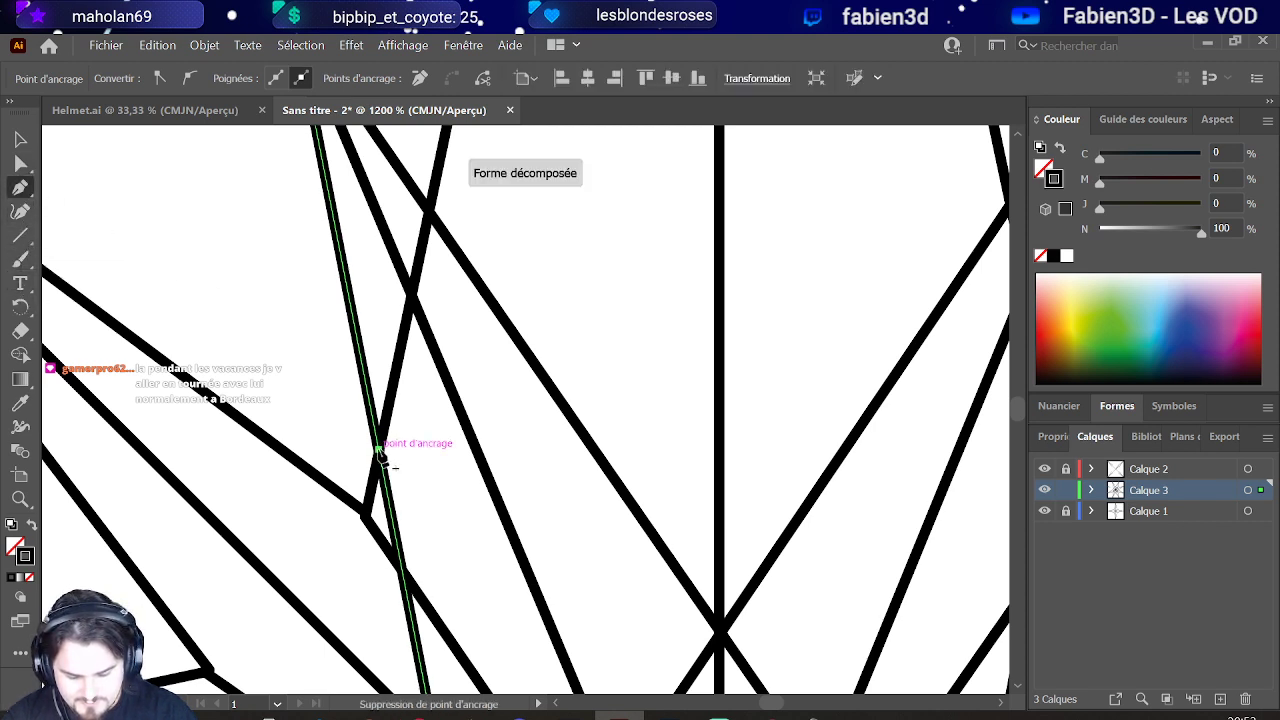
{"action": "left_click", "coordinate": [415, 301], "text": "ctrl"}
{"action": "left_click", "coordinate": [412, 297]}
{"action": "right_click", "coordinate": [433, 297]}
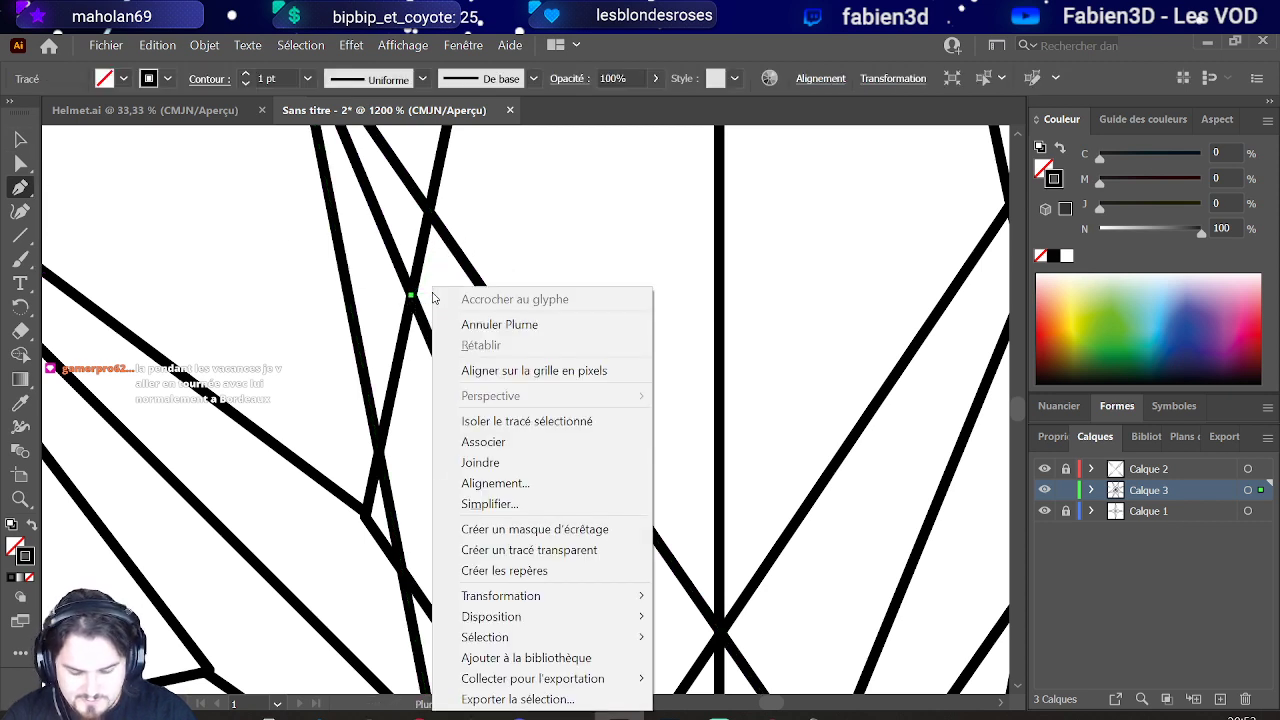
{"action": "left_click", "coordinate": [20, 138]}
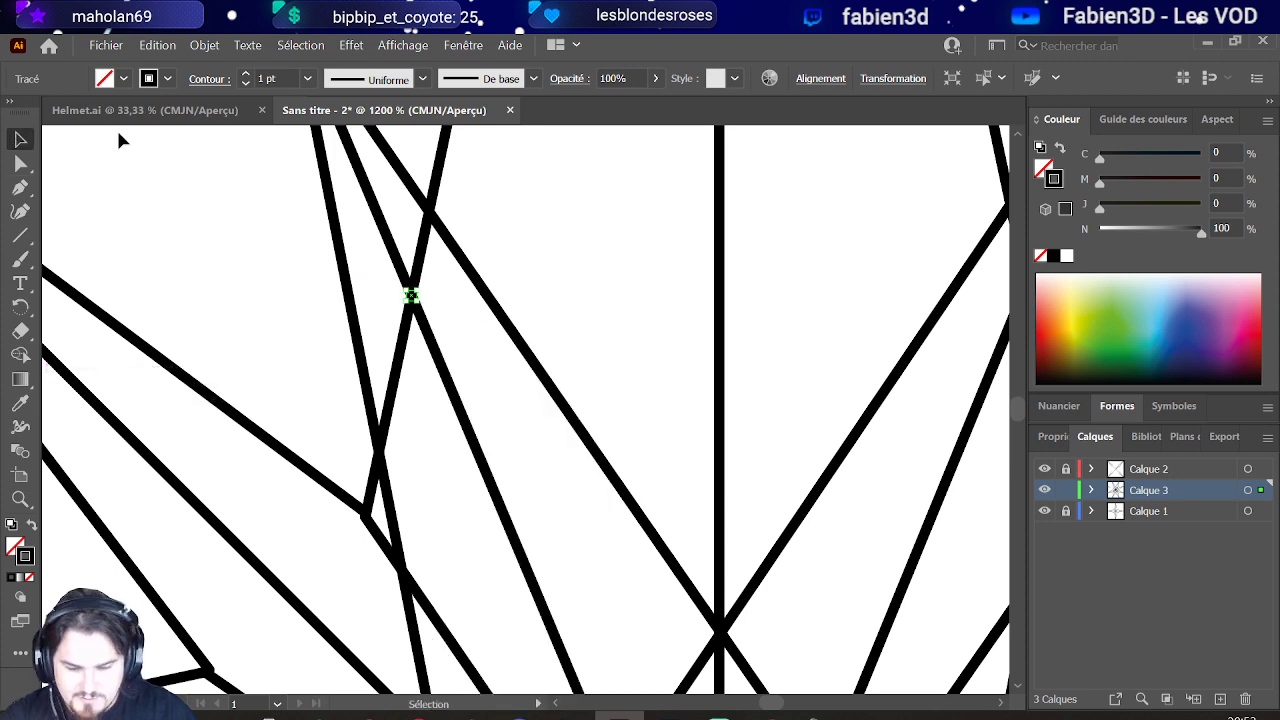
Step: Select that small arm's middle line and add an anchor point where it crosses the large top arm's left edge
{"action": "left_click", "coordinate": [440, 352]}
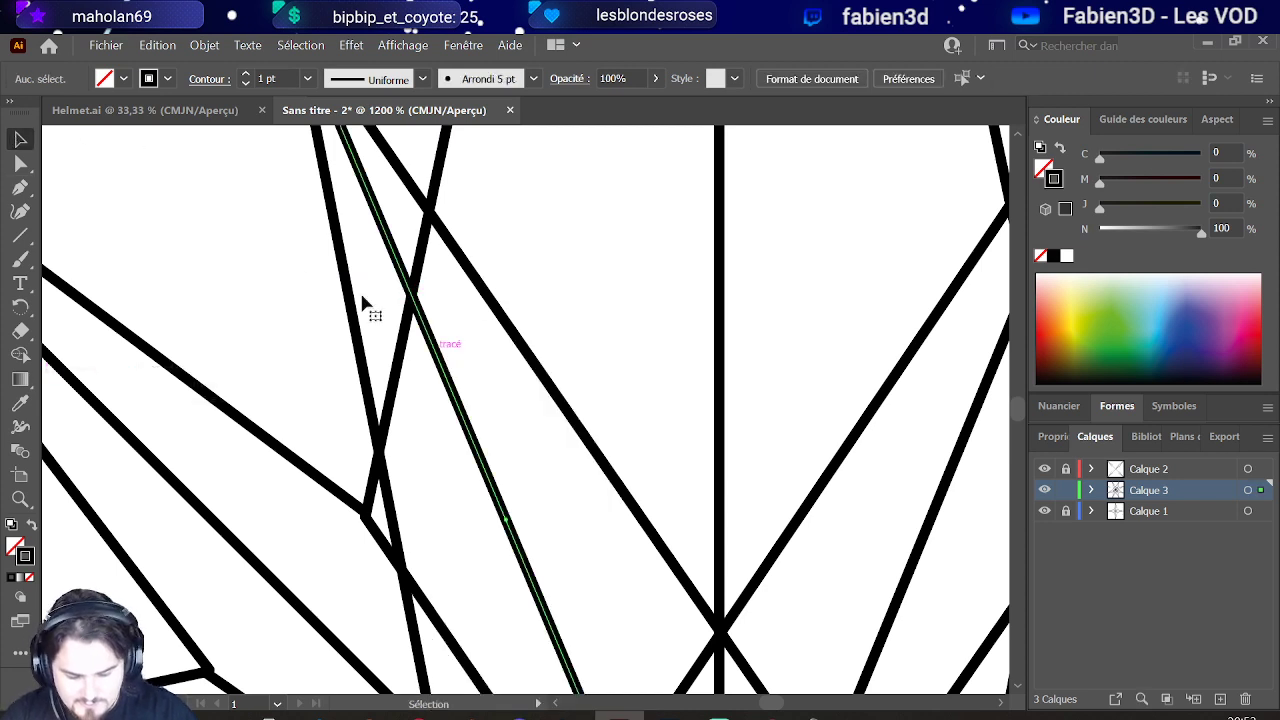
{"action": "left_click", "coordinate": [20, 188]}
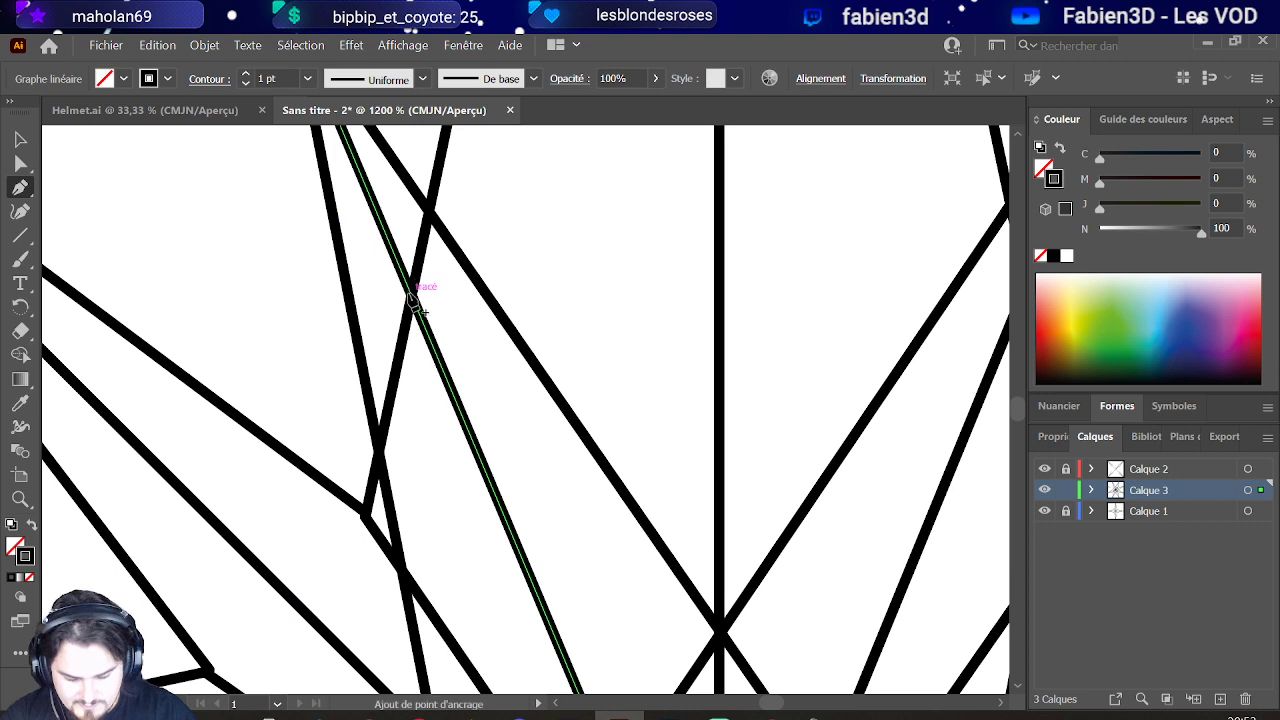
{"action": "left_click", "coordinate": [418, 308]}
Step: Select the right edge of the small arm beside the large top arm and add an anchor point where it crosses that arm's left edge
{"action": "left_click", "coordinate": [20, 138]}
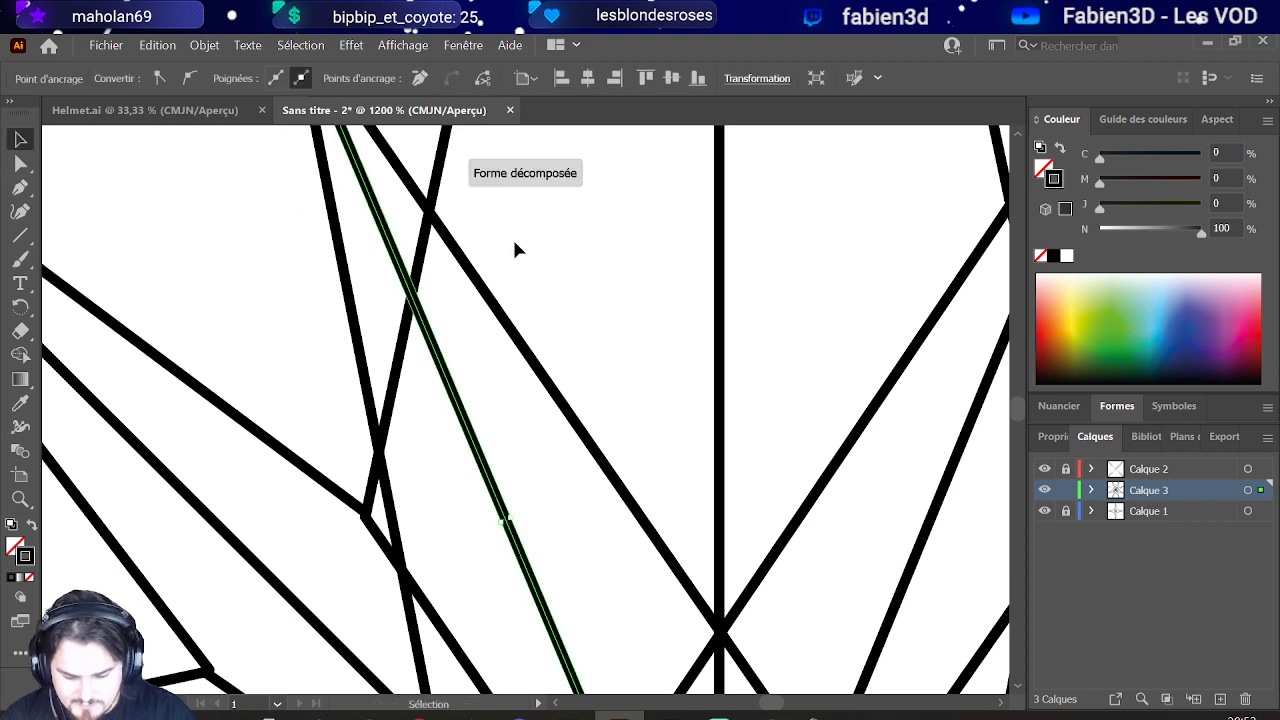
{"action": "left_click", "coordinate": [469, 274]}
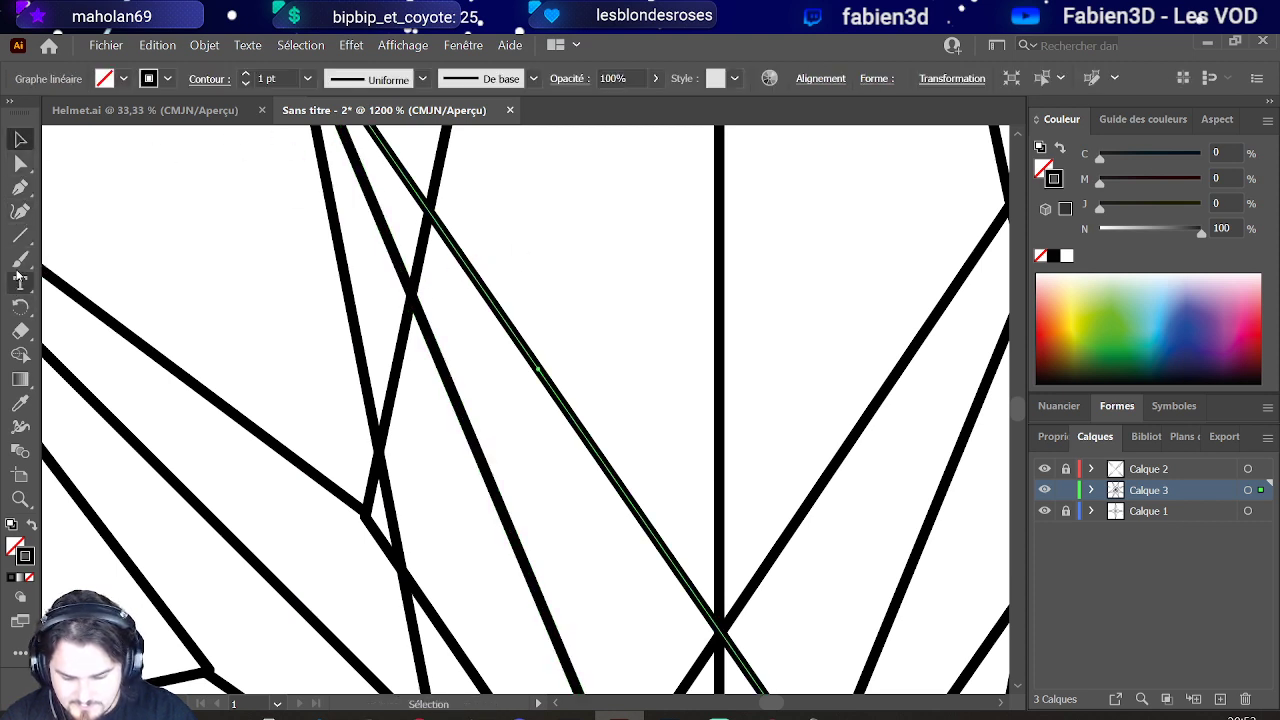
{"action": "left_click", "coordinate": [20, 188]}
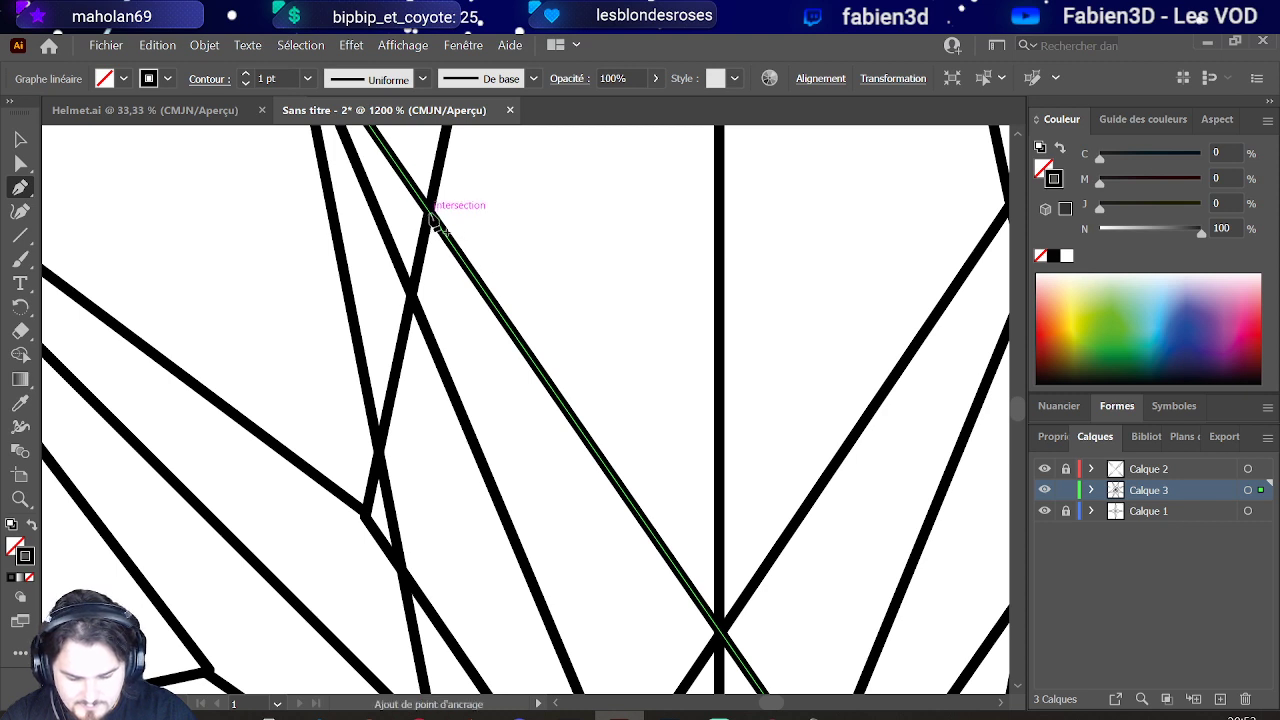
{"action": "left_click", "coordinate": [429, 211]}
{"action": "left_click", "coordinate": [20, 138]}
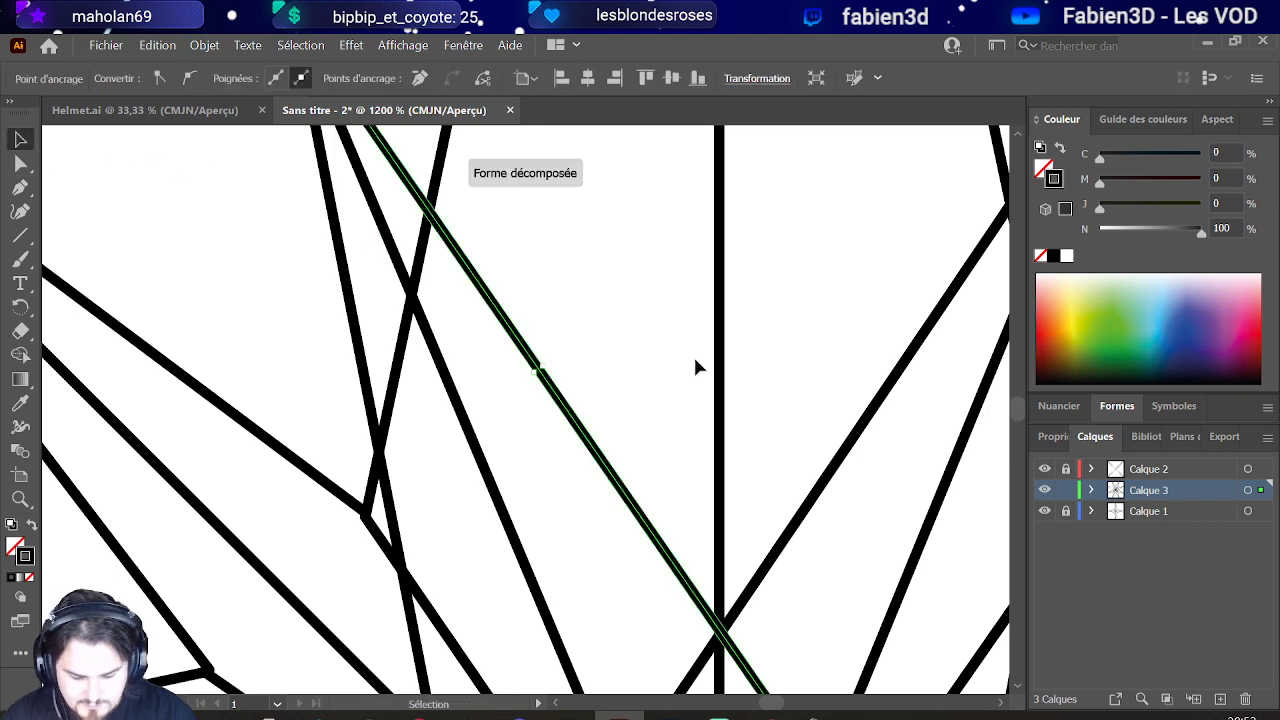
{"action": "left_click", "coordinate": [693, 354]}
Step: Delete the inner segments of this small arm's three lines beyond the anchor points on the large top arm's left edge
{"action": "left_click", "coordinate": [20, 163]}
{"action": "left_click_drag", "start_coordinate": [572, 296], "coordinate": [596, 340]}
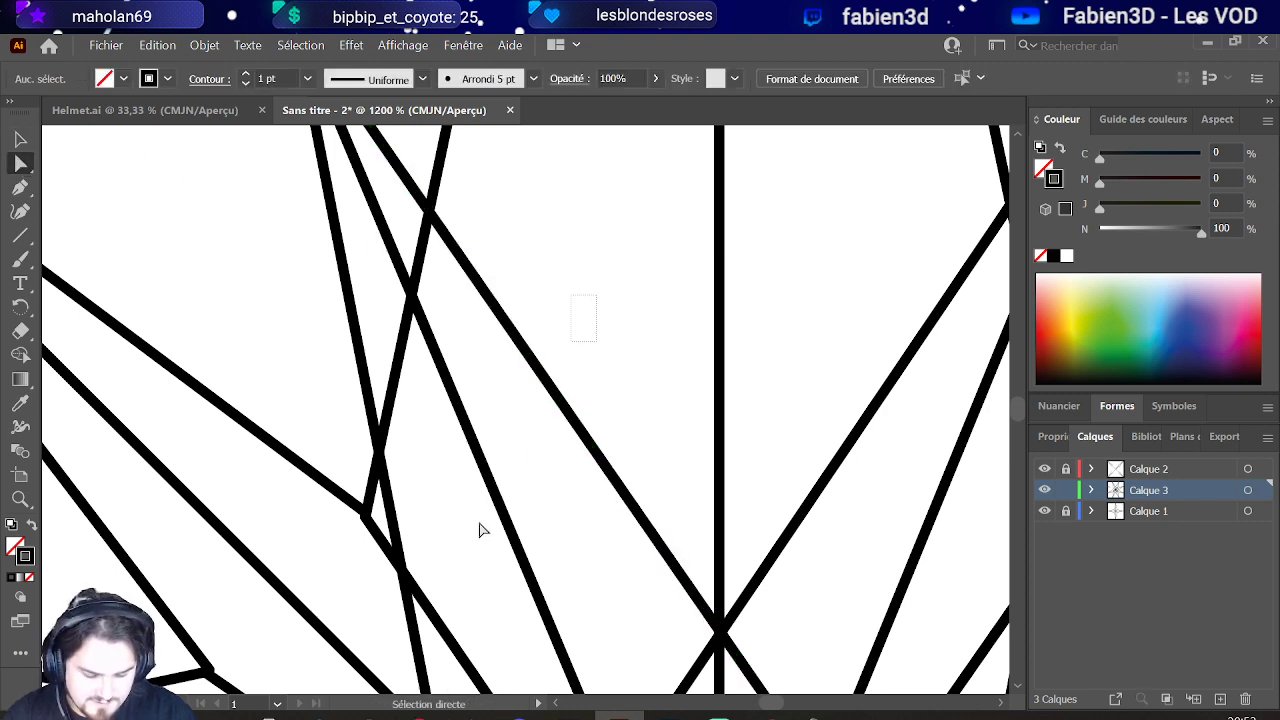
{"action": "left_click_drag", "start_coordinate": [479, 528], "coordinate": [585, 351]}
{"action": "key", "text": "Delete"}
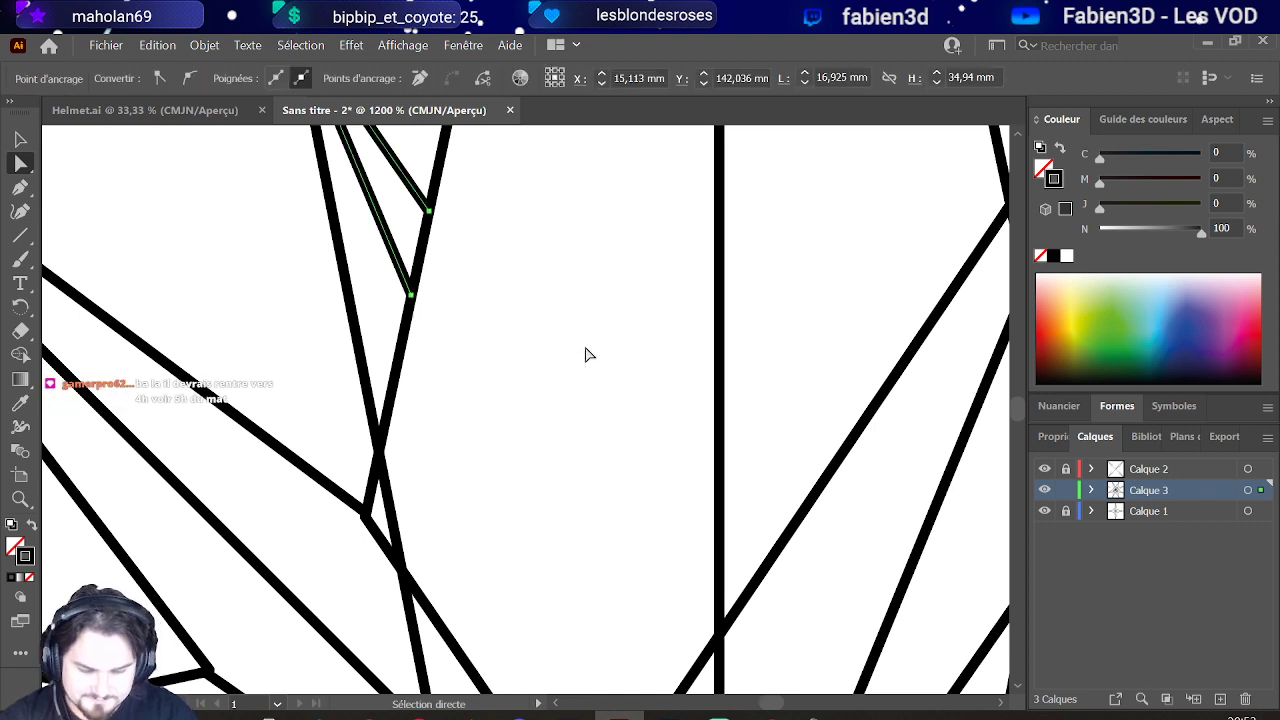
{"action": "scroll", "coordinate": [447, 373], "scroll_direction": "down", "scroll_amount": 2}
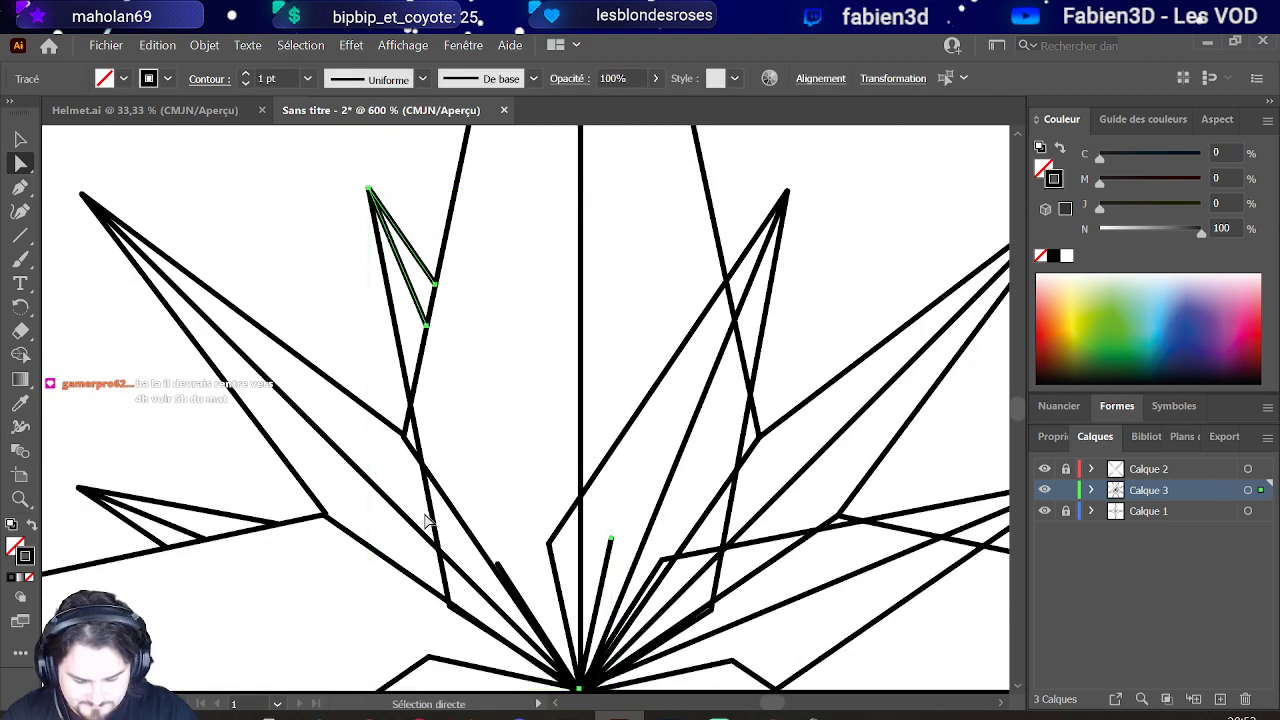
{"action": "left_click_drag", "start_coordinate": [443, 360], "coordinate": [432, 517]}
{"action": "left_click", "coordinate": [432, 517]}
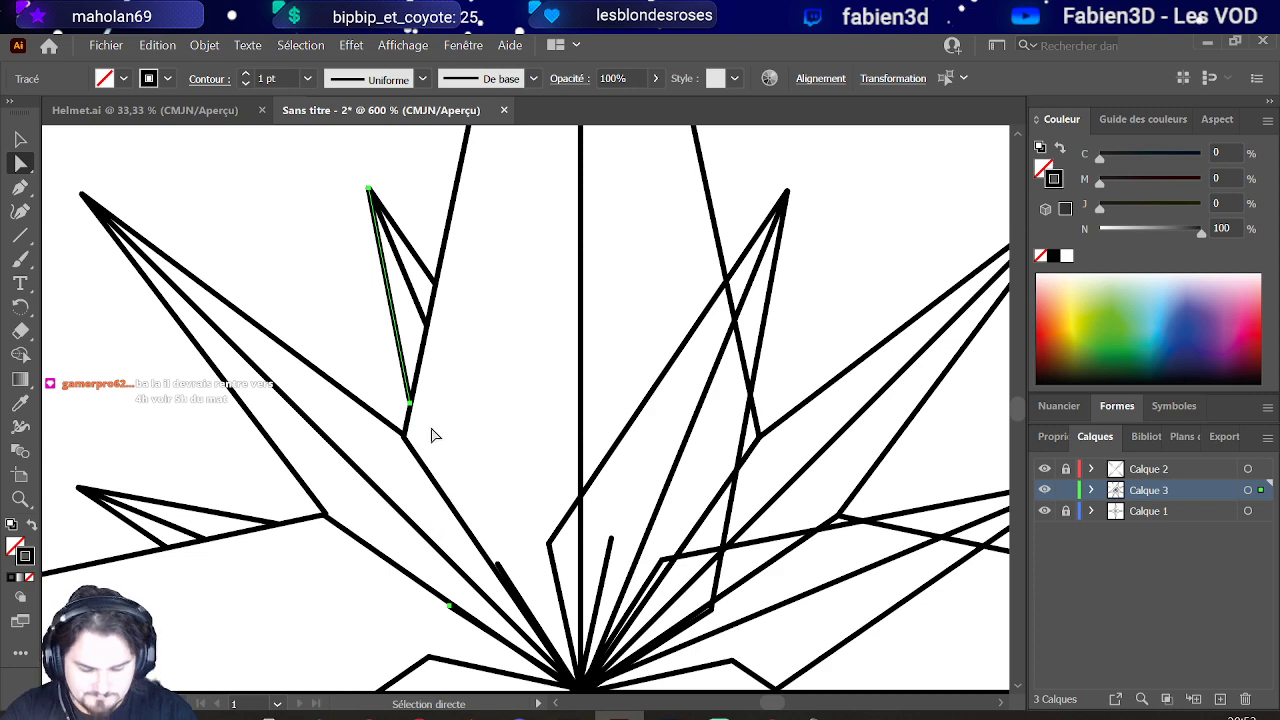
Step: Select the left edge of the small arm on the top arm's right side and add an anchor point where it crosses the top arm's right edge
{"action": "scroll", "coordinate": [452, 615], "scroll_direction": "down", "scroll_amount": 4}
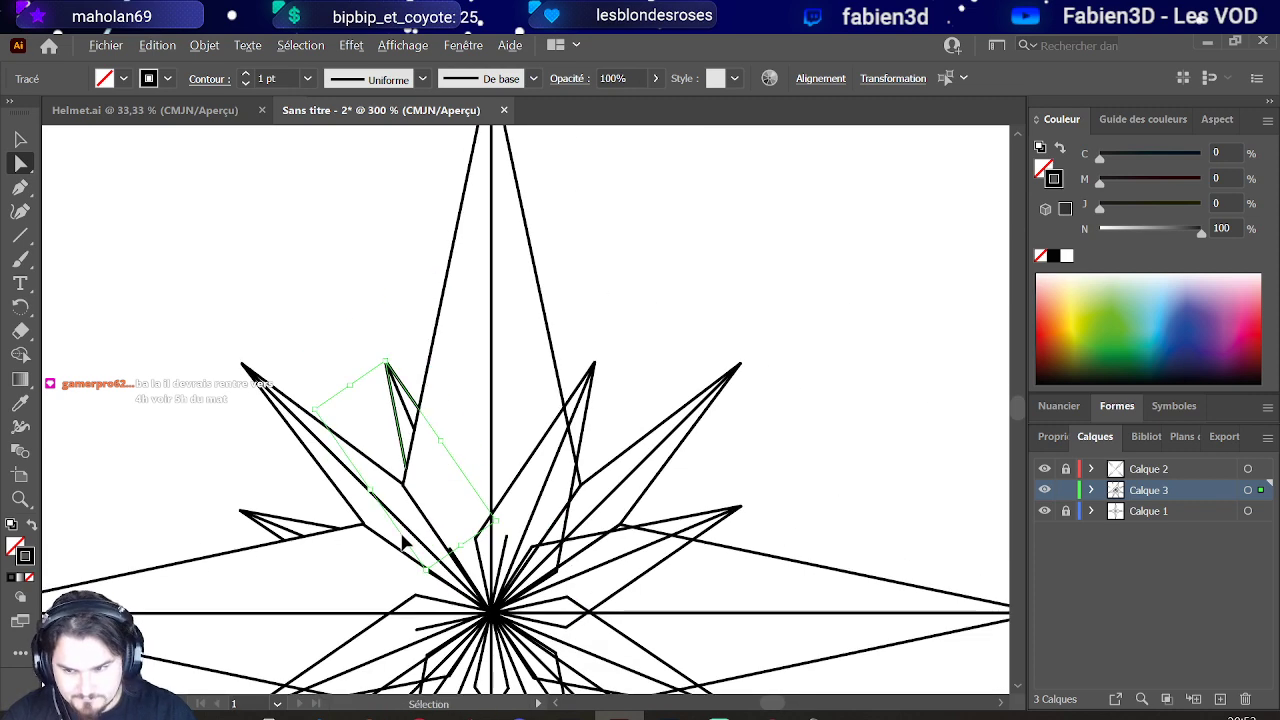
{"action": "scroll", "coordinate": [514, 528], "scroll_direction": "up", "scroll_amount": 2}
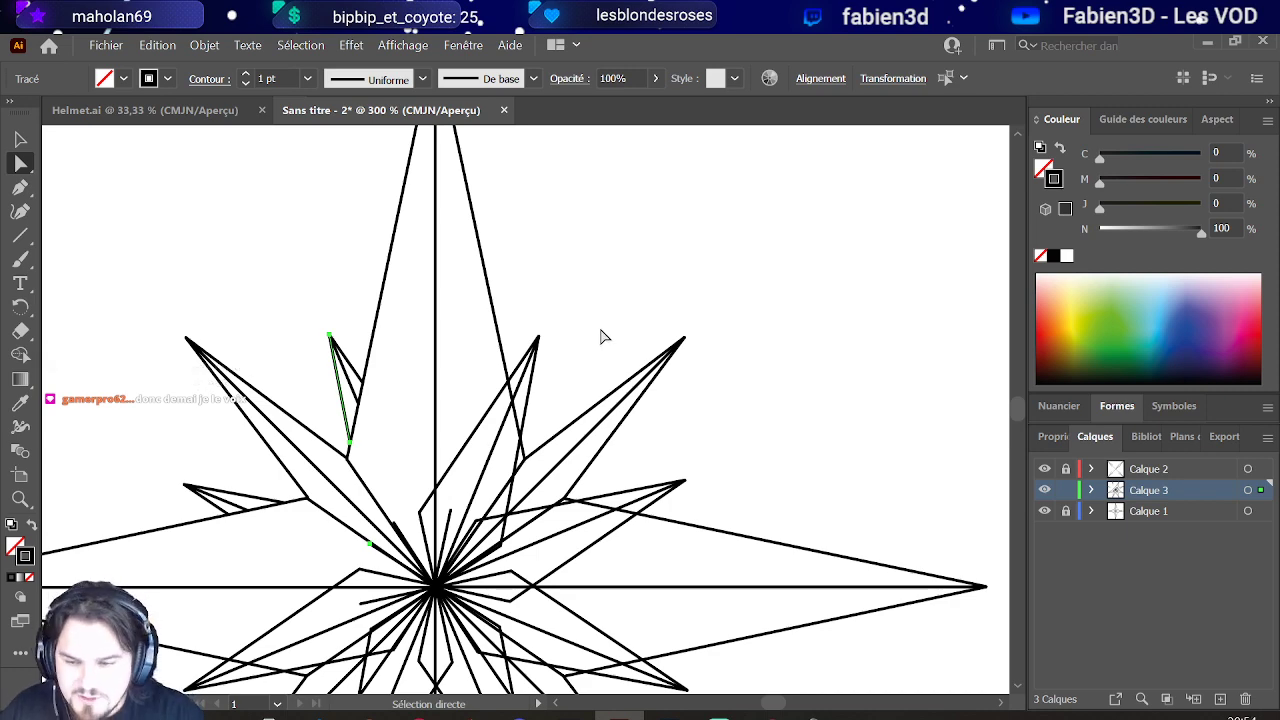
{"action": "scroll", "coordinate": [520, 380], "scroll_direction": "up", "scroll_amount": 3}
{"action": "left_click", "coordinate": [514, 388]}
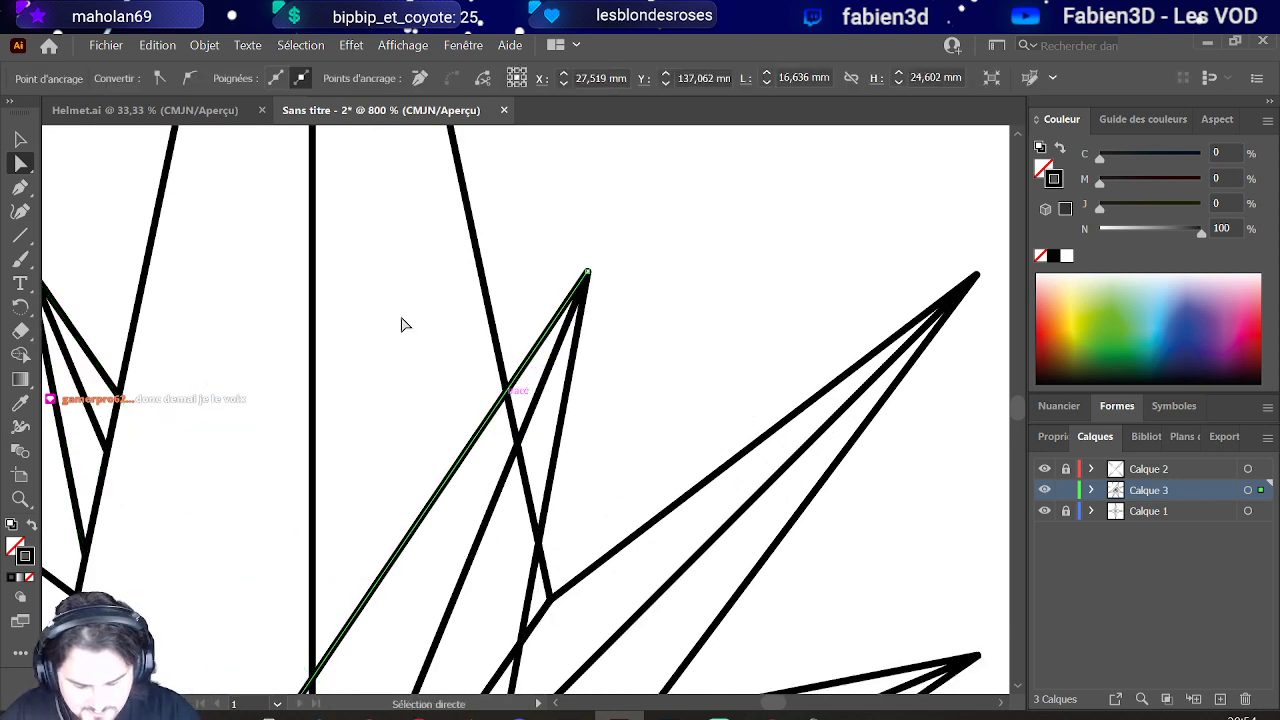
{"action": "left_click", "coordinate": [18, 189]}
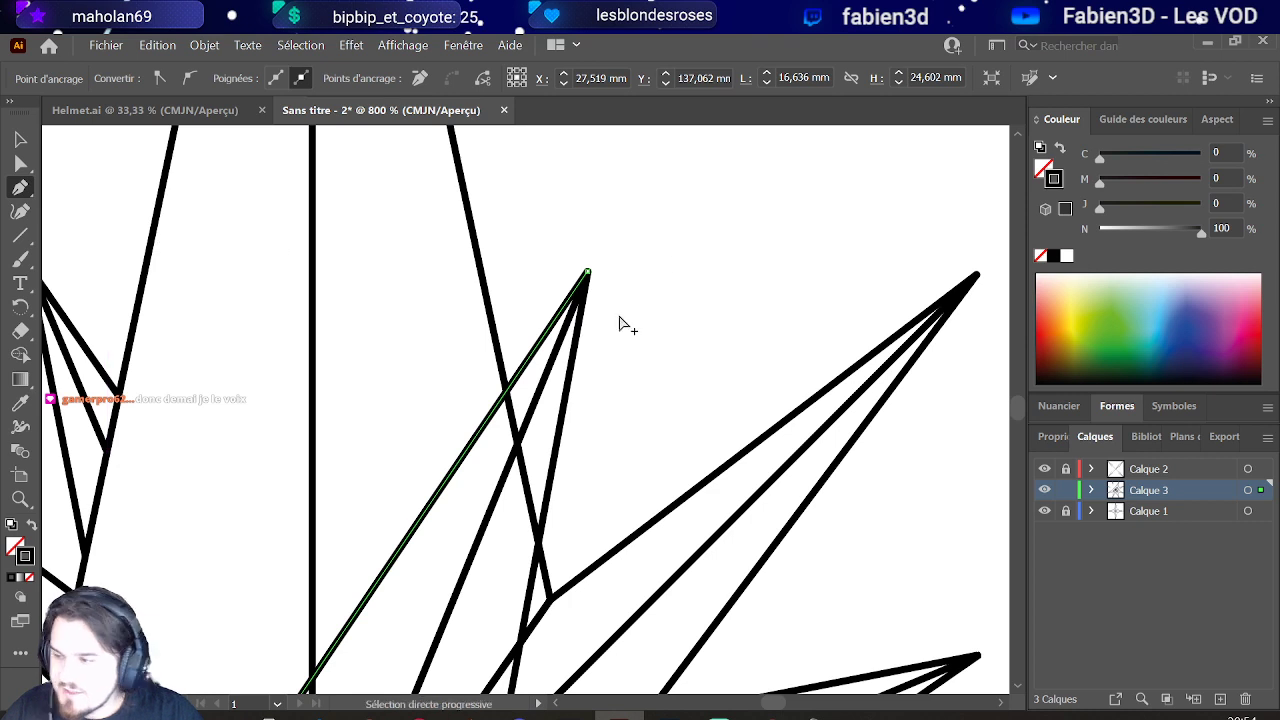
{"action": "scroll", "coordinate": [480, 405], "scroll_direction": "up", "scroll_amount": 2}
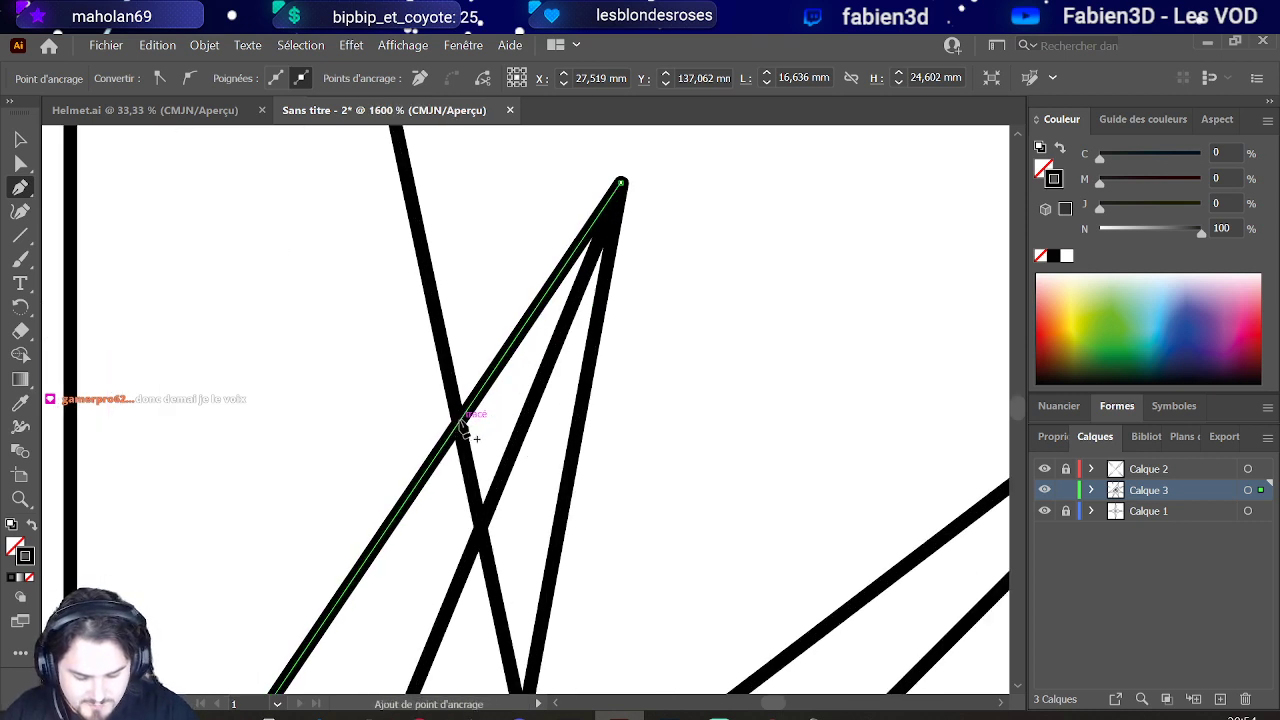
{"action": "left_click", "coordinate": [462, 425]}
Step: Add anchor points where that small arm's middle line and right edge cross the large top arm's right edge
{"action": "scroll", "coordinate": [465, 430], "scroll_direction": "down", "scroll_amount": 2}
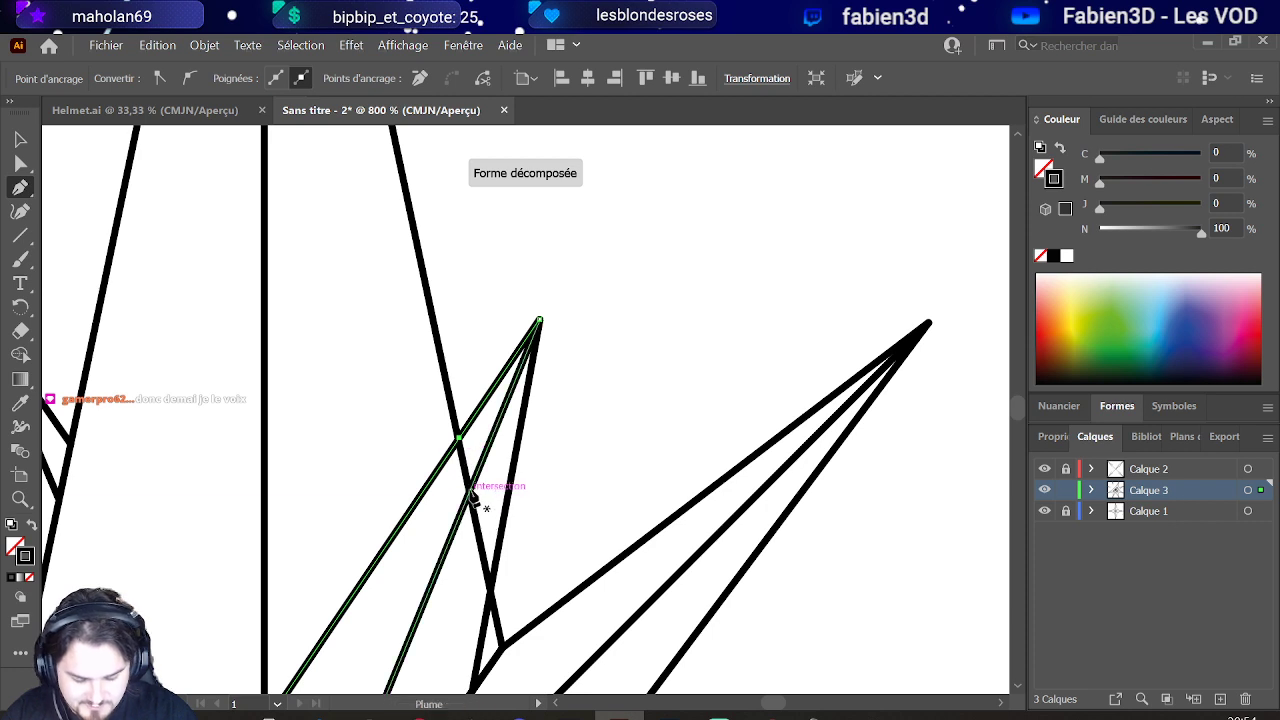
{"action": "key", "text": "ctrl+shift+a"}
{"action": "left_click", "coordinate": [481, 473], "text": "ctrl"}
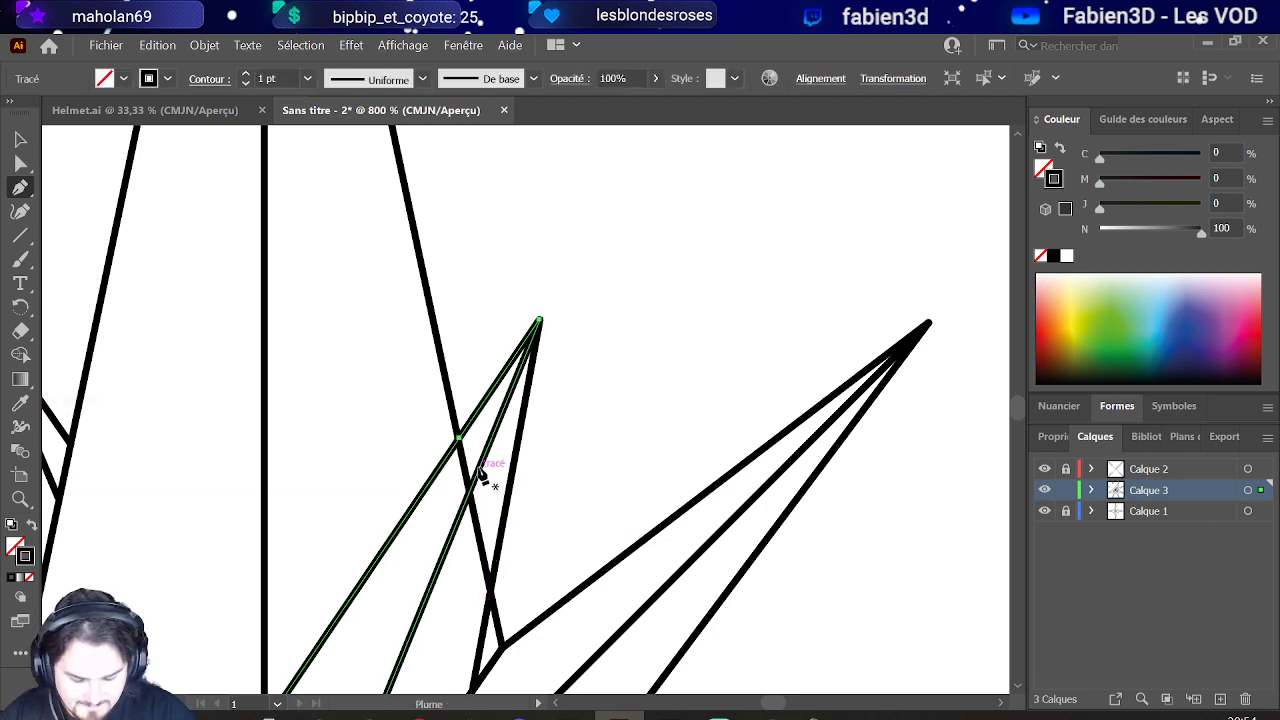
{"action": "left_click", "coordinate": [469, 492]}
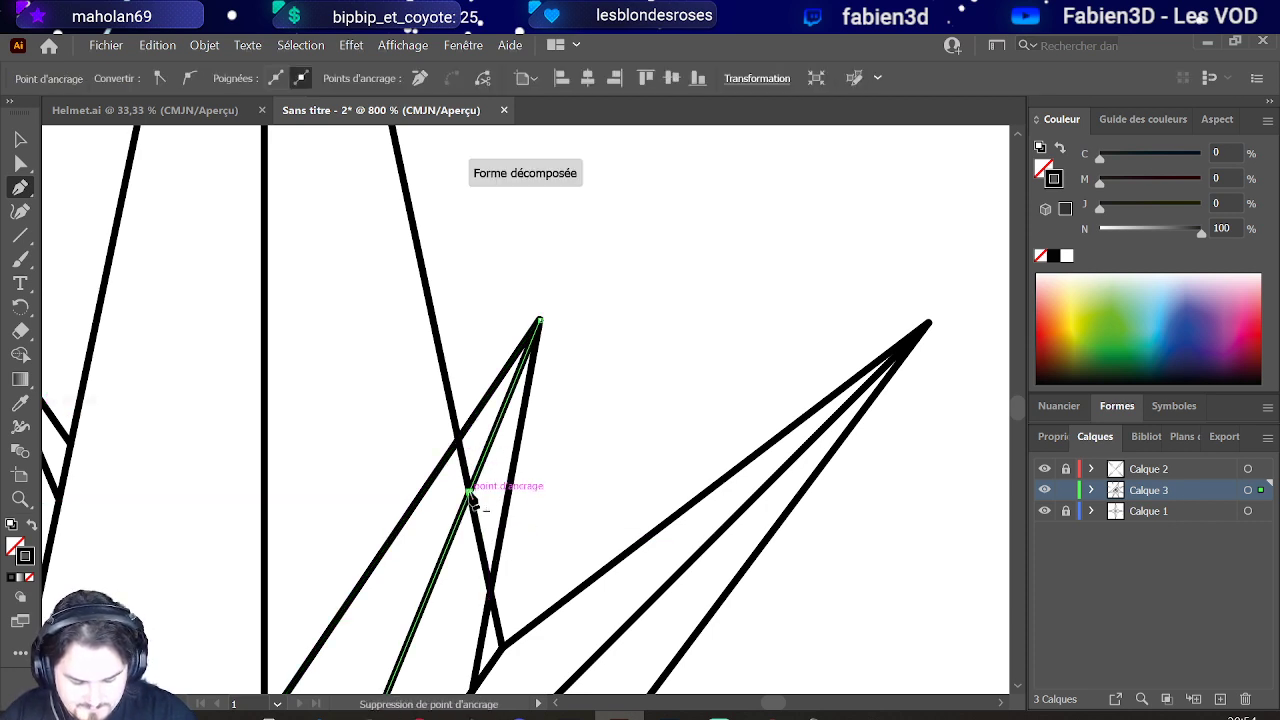
{"action": "left_click", "coordinate": [495, 560], "text": "ctrl"}
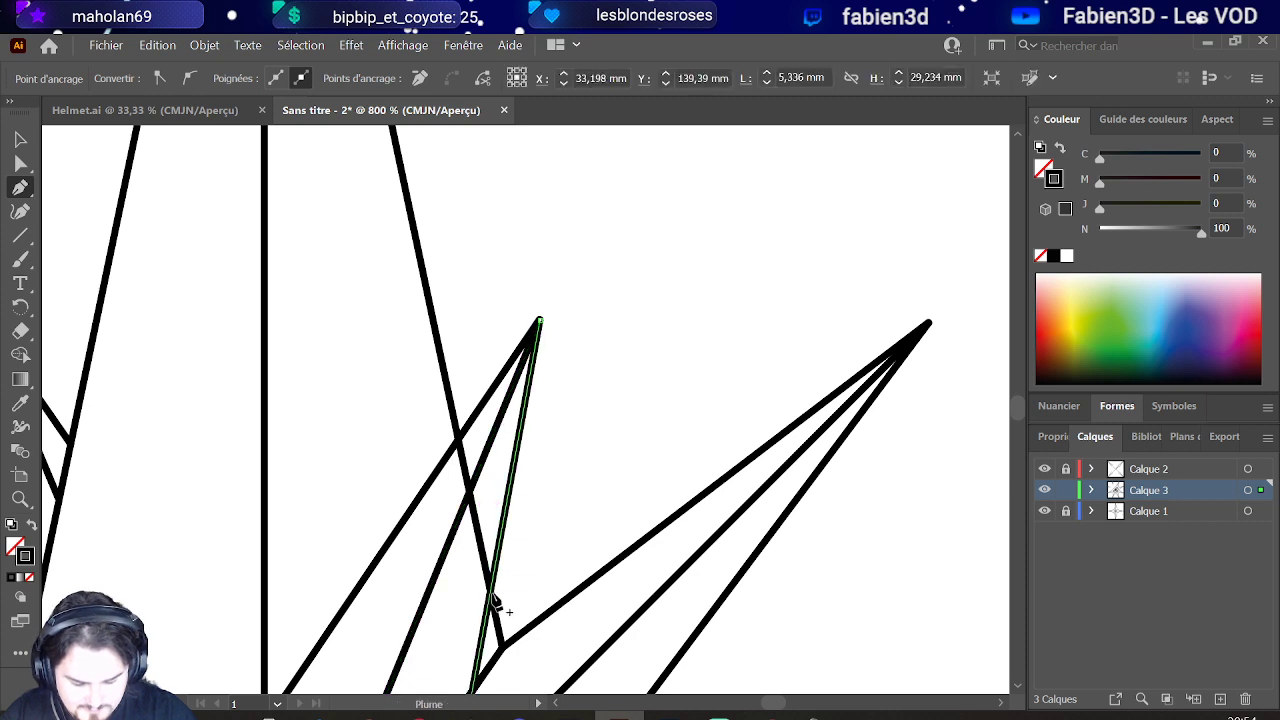
{"action": "left_click", "coordinate": [491, 590]}
Step: Delete the inner segments of the small arm's three lines beyond the large top arm's right edge, and clear the selection
{"action": "key", "text": "a"}
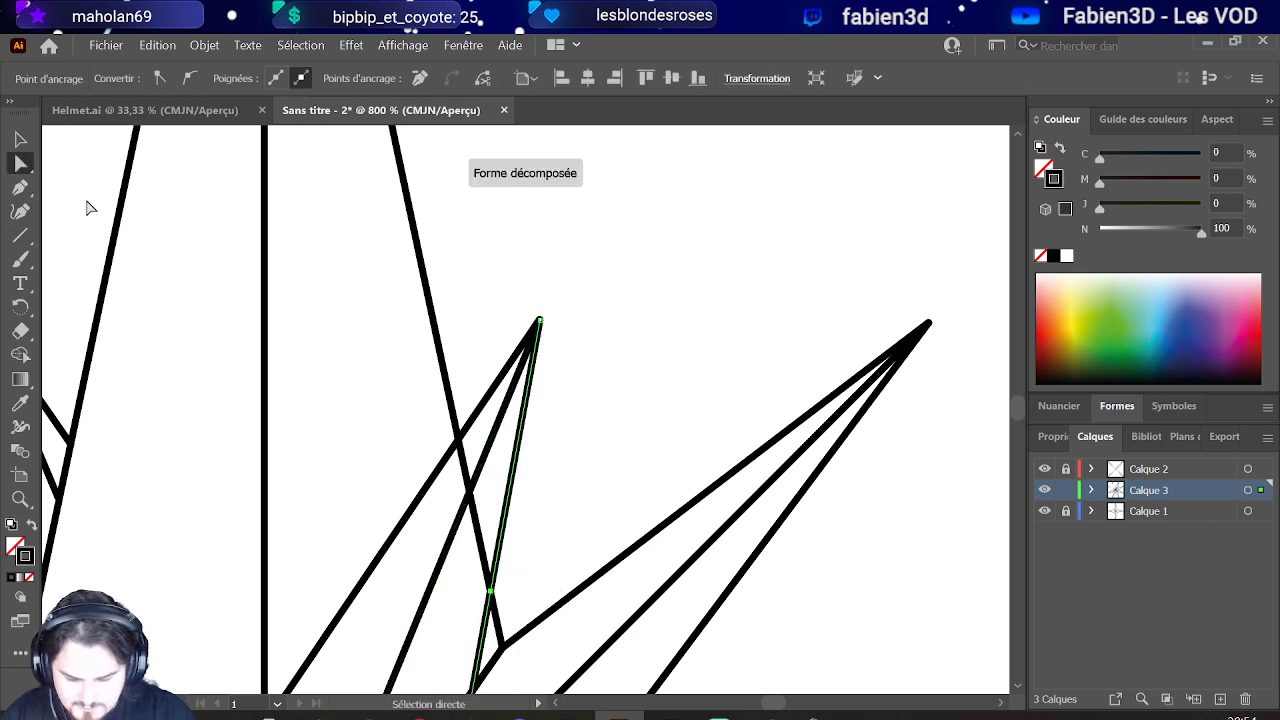
{"action": "scroll", "coordinate": [476, 500], "scroll_direction": "down", "scroll_amount": 4}
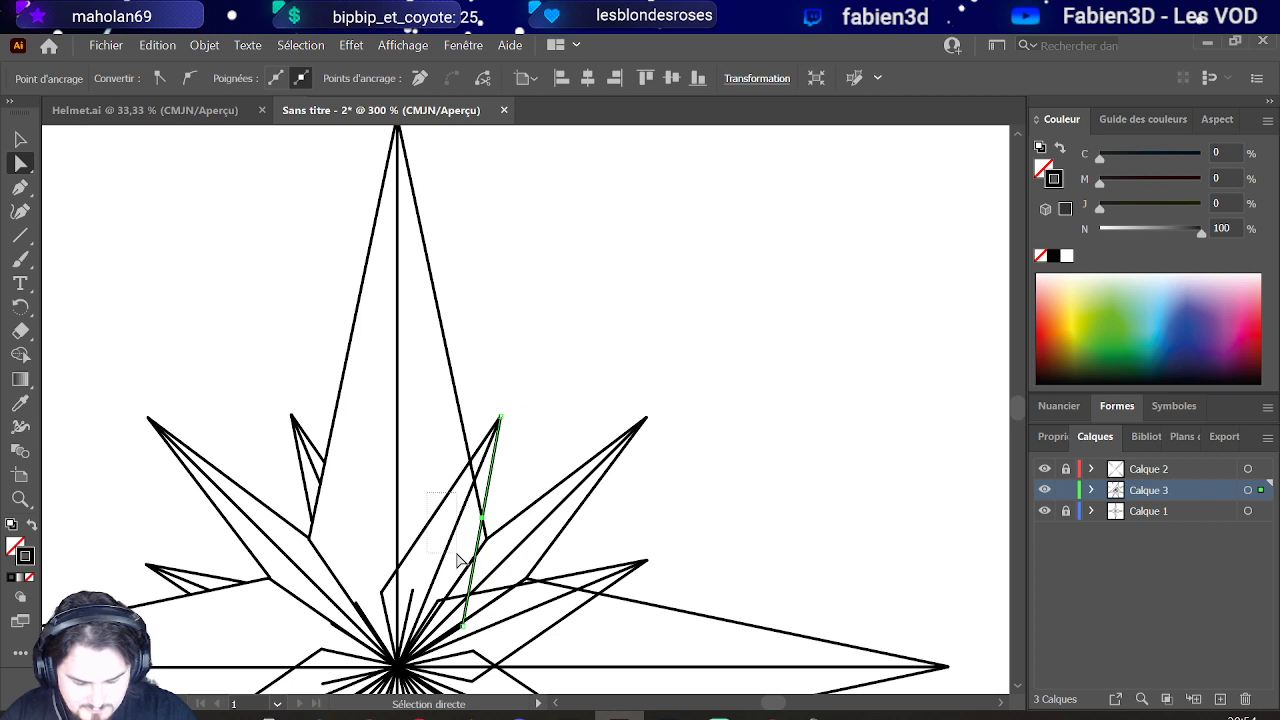
{"action": "left_click_drag", "start_coordinate": [458, 560], "coordinate": [471, 591]}
{"action": "key", "text": "Delete"}
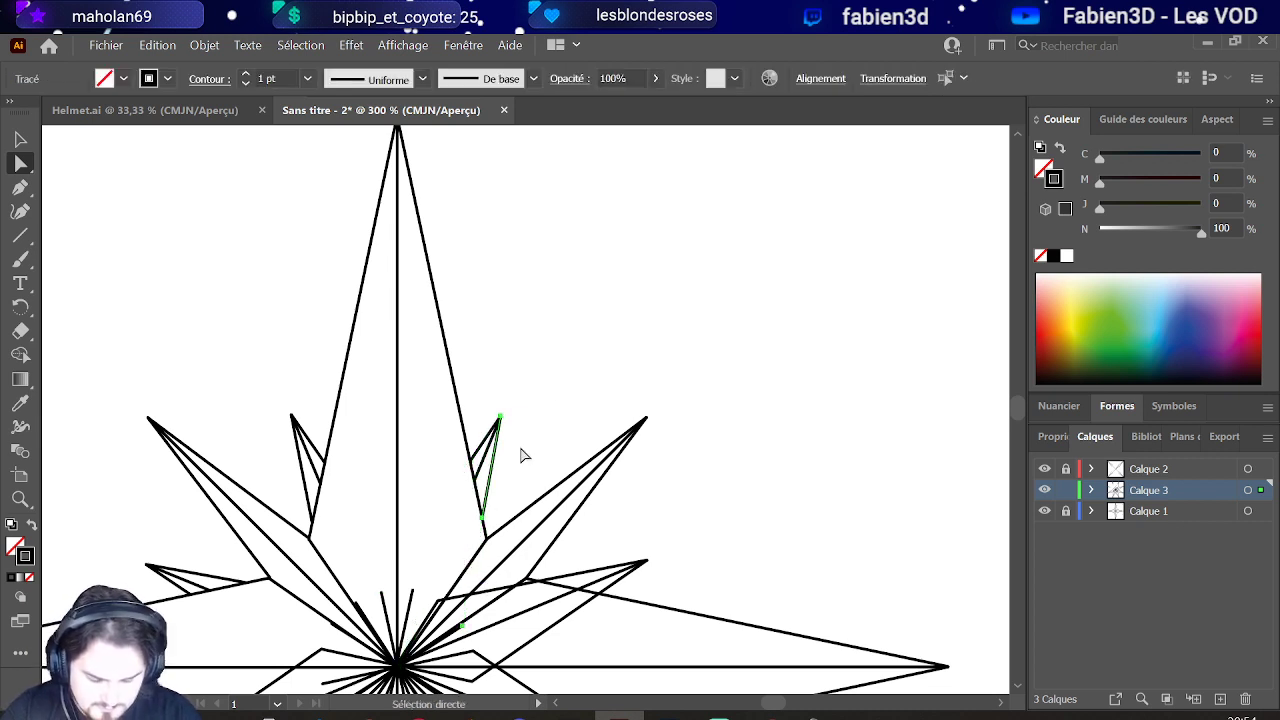
{"action": "left_click", "coordinate": [562, 375]}
{"action": "scroll", "coordinate": [562, 375], "scroll_direction": "down", "scroll_amount": 5}
{"action": "scroll", "coordinate": [560, 372], "scroll_direction": "up", "scroll_amount": 4}
{"action": "scroll", "coordinate": [557, 352], "scroll_direction": "down", "scroll_amount": 1}
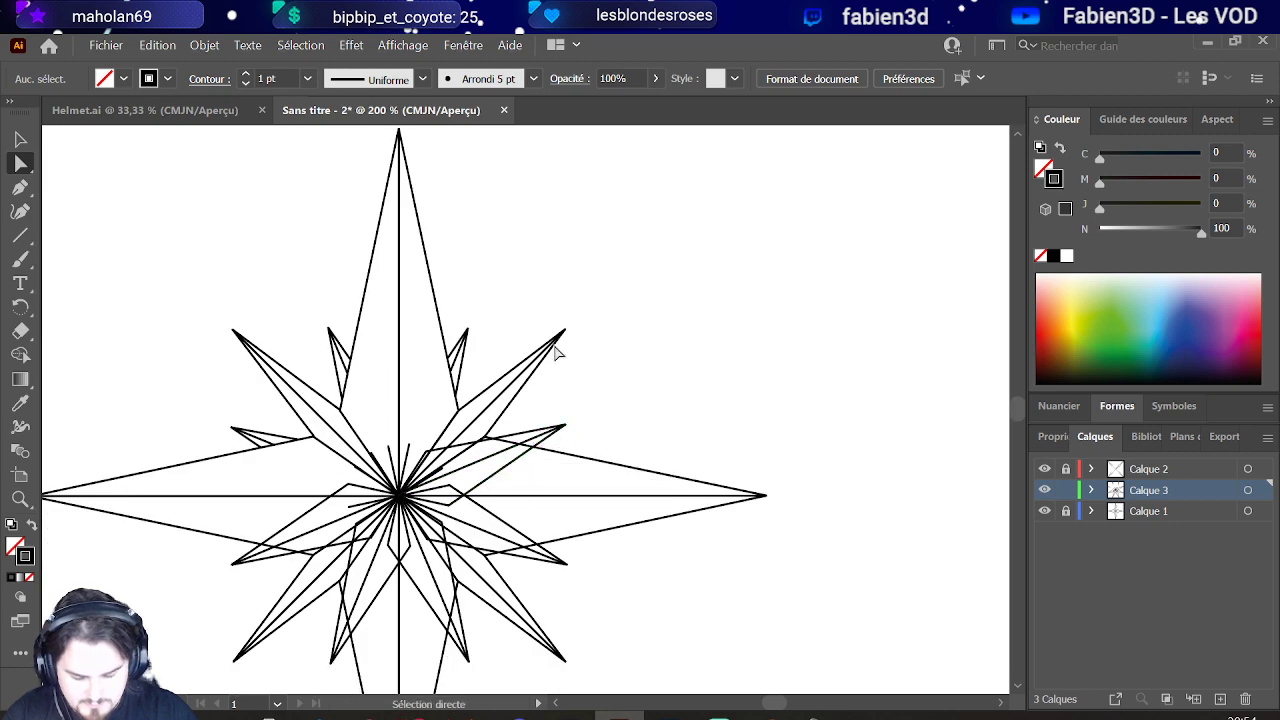
{"action": "scroll", "coordinate": [523, 457], "scroll_direction": "down", "scroll_amount": 1}
{"action": "scroll", "coordinate": [505, 485], "scroll_direction": "up", "scroll_amount": 2}
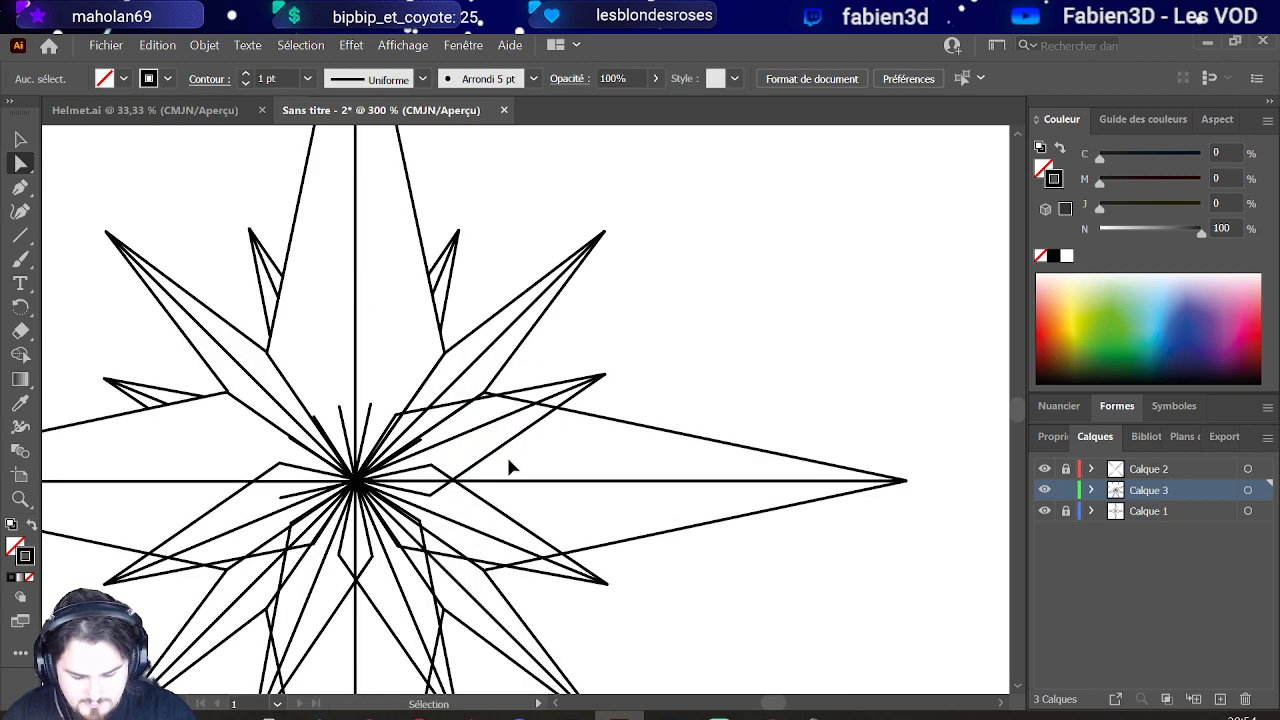
{"action": "scroll", "coordinate": [509, 466], "scroll_direction": "up", "scroll_amount": 1}
{"action": "scroll", "coordinate": [509, 466], "scroll_direction": "down", "scroll_amount": 1}
{"action": "scroll", "coordinate": [509, 466], "scroll_direction": "down", "scroll_amount": 1}
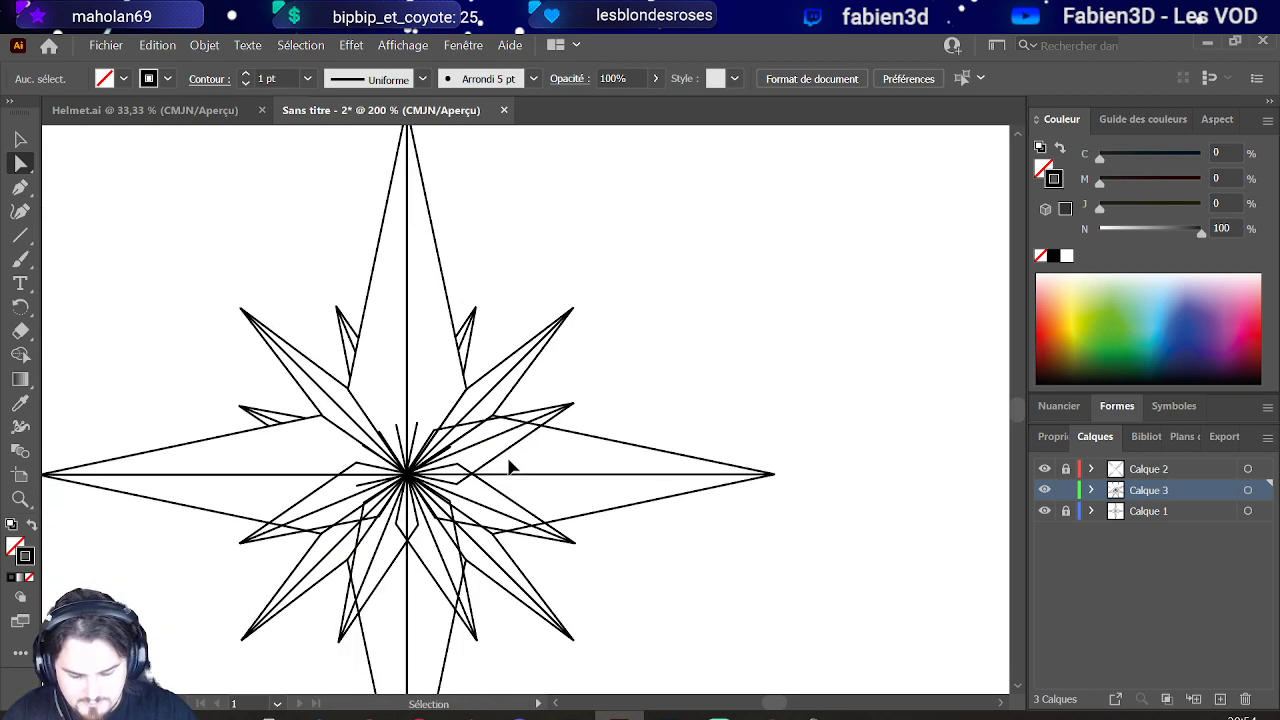
{"action": "scroll", "coordinate": [509, 466], "scroll_direction": "up", "scroll_amount": 1}
{"action": "scroll", "coordinate": [509, 466], "scroll_direction": "down", "scroll_amount": 1}
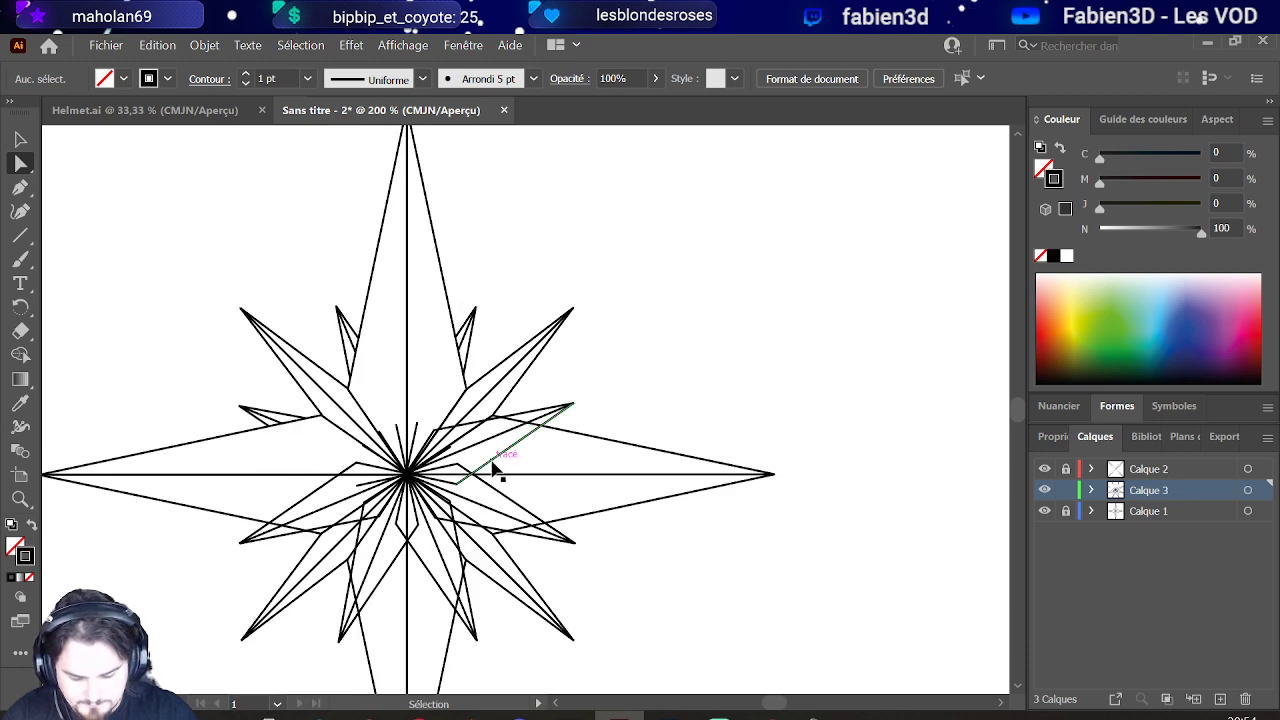
Step: Select the upper edge of the small arm above the large right arm and add an anchor point where it crosses that arm's upper edge
{"action": "scroll", "coordinate": [497, 470], "scroll_direction": "up", "scroll_amount": 2}
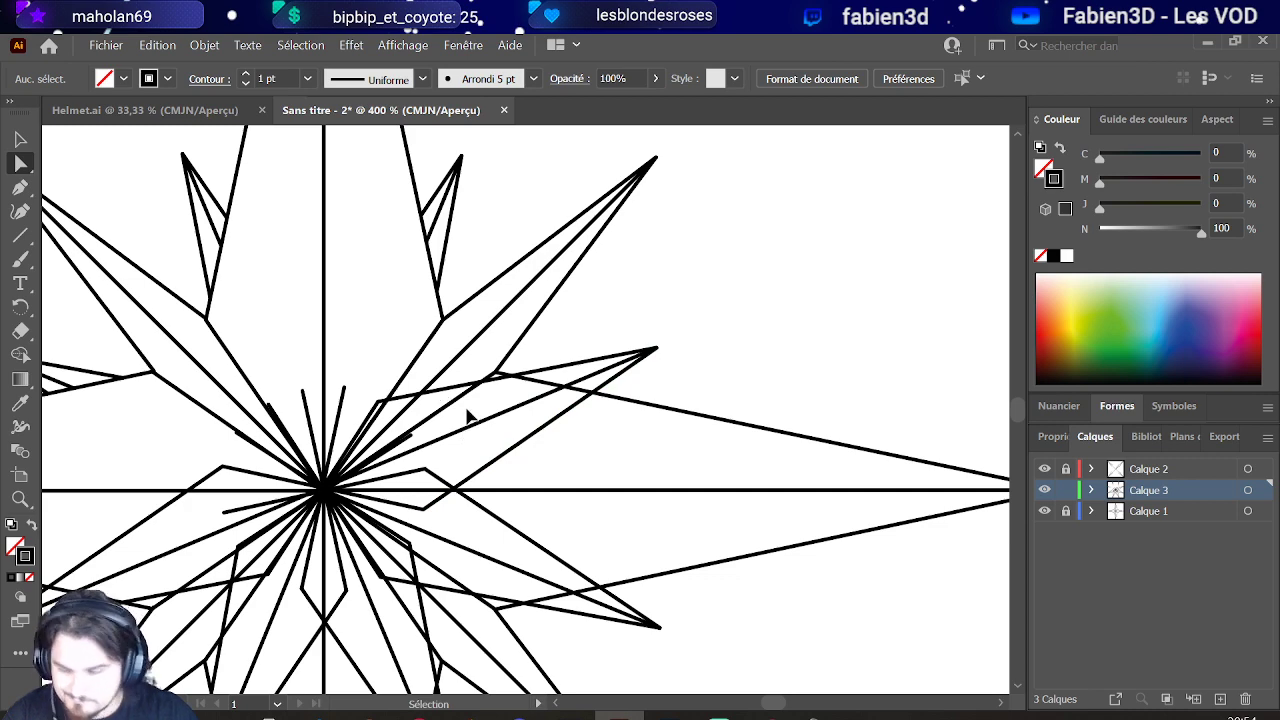
{"action": "scroll", "coordinate": [467, 416], "scroll_direction": "up", "scroll_amount": 1}
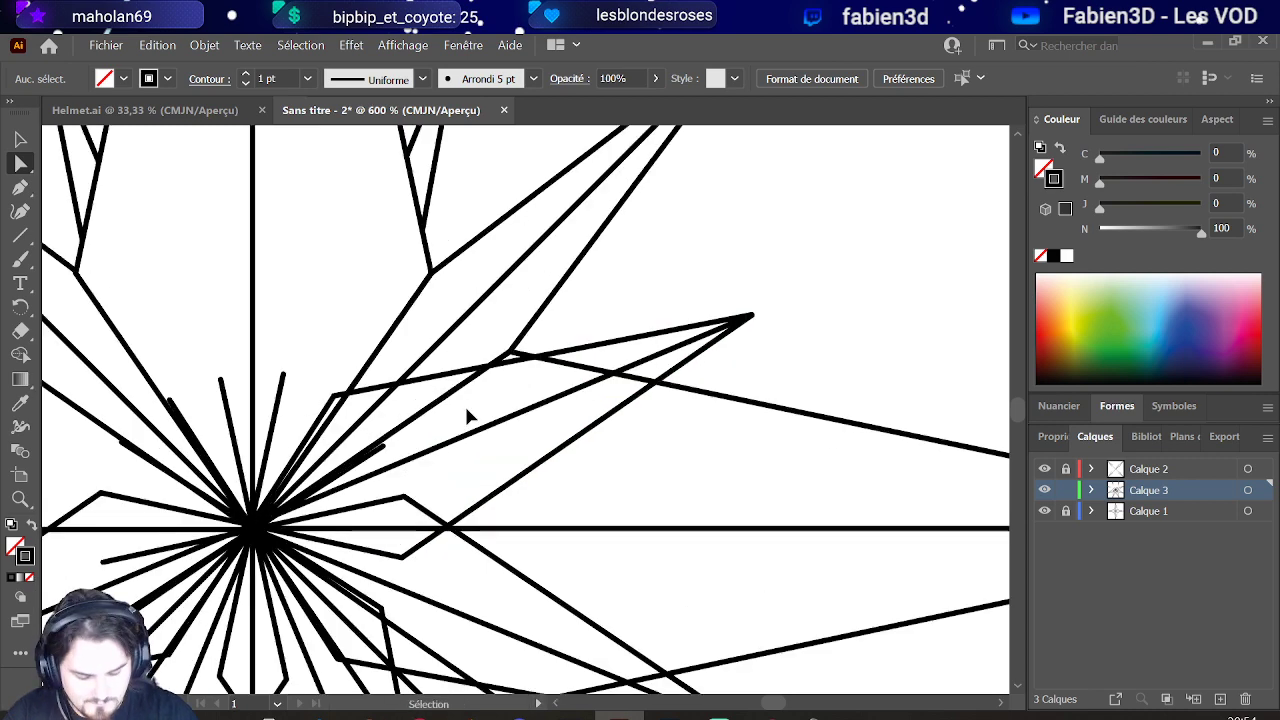
{"action": "left_click", "coordinate": [556, 357]}
{"action": "scroll", "coordinate": [566, 364], "scroll_direction": "up", "scroll_amount": 1}
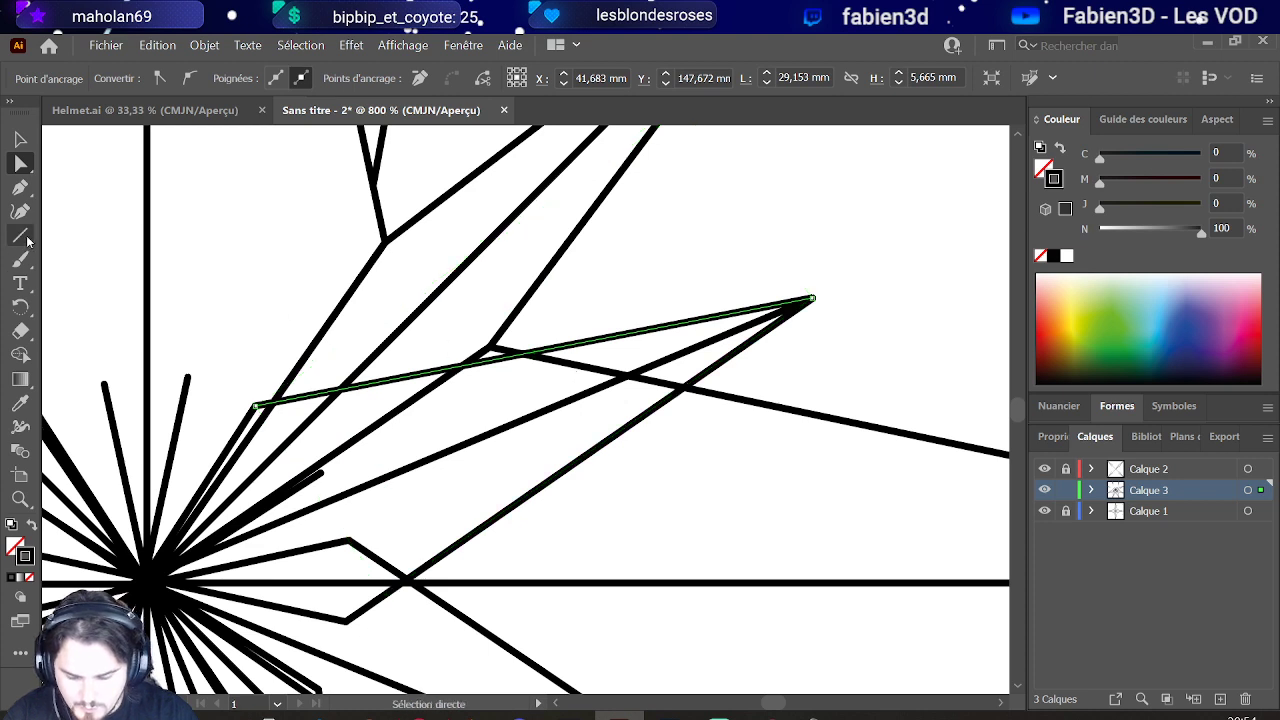
{"action": "left_click", "coordinate": [19, 188]}
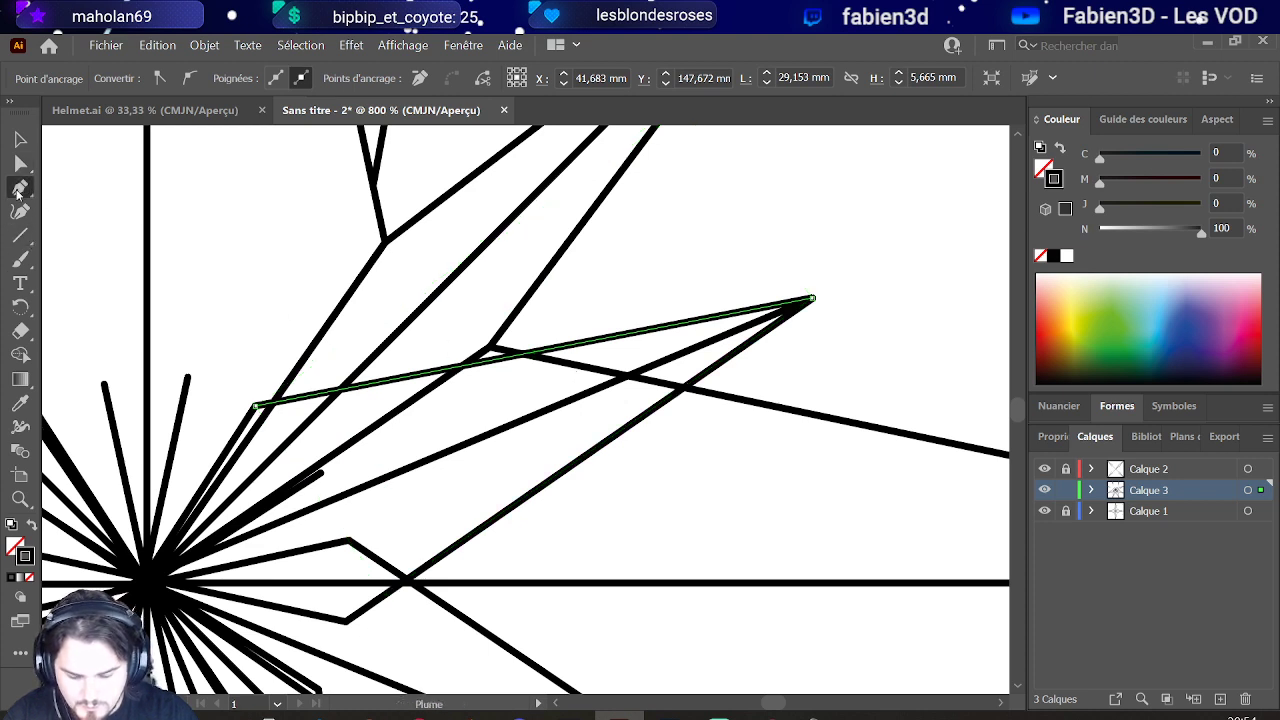
{"action": "left_click", "coordinate": [527, 353]}
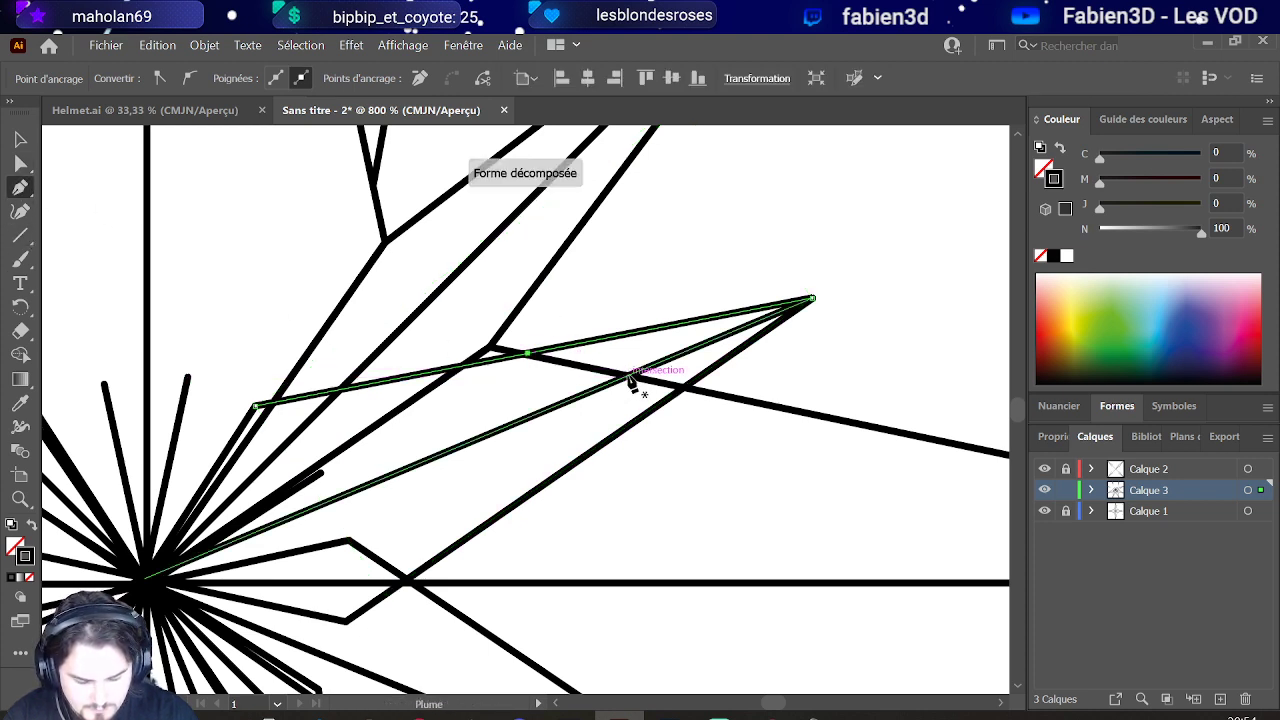
Step: Add anchor points where that small arm's lower edge and middle line cross the large right arm's upper edge
{"action": "key", "text": "ctrl+z"}
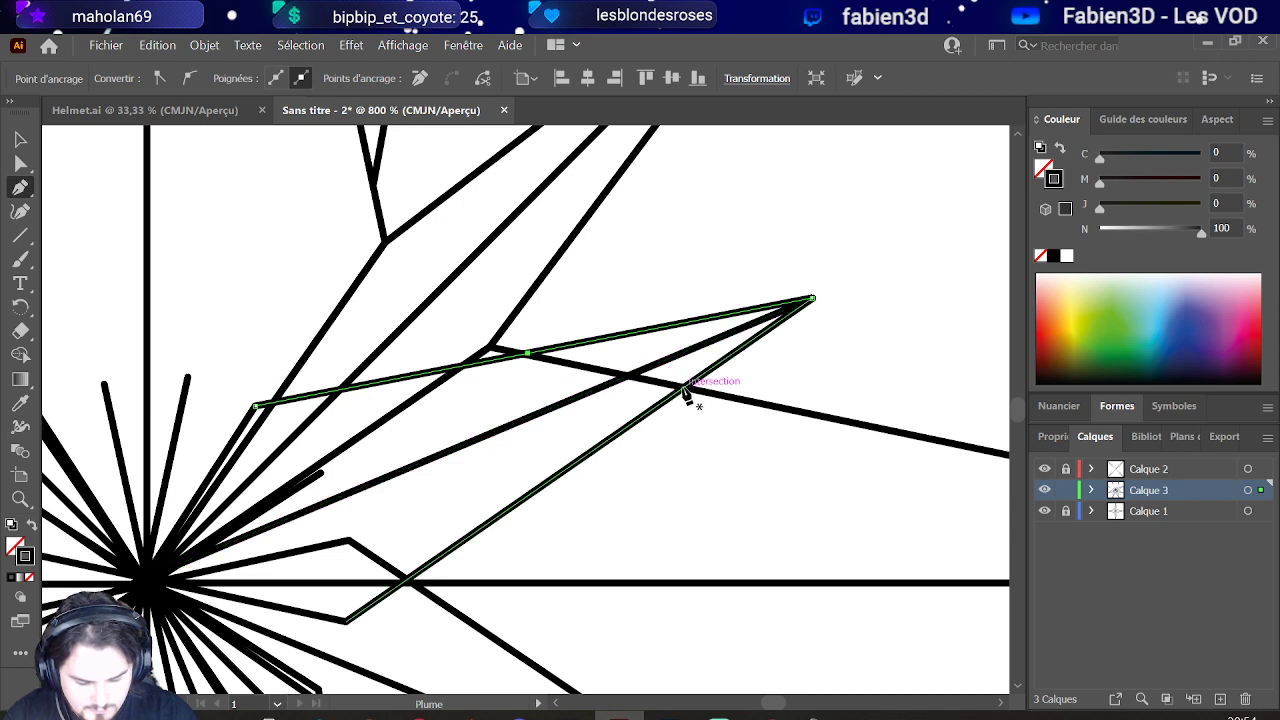
{"action": "key", "text": "ctrl"}
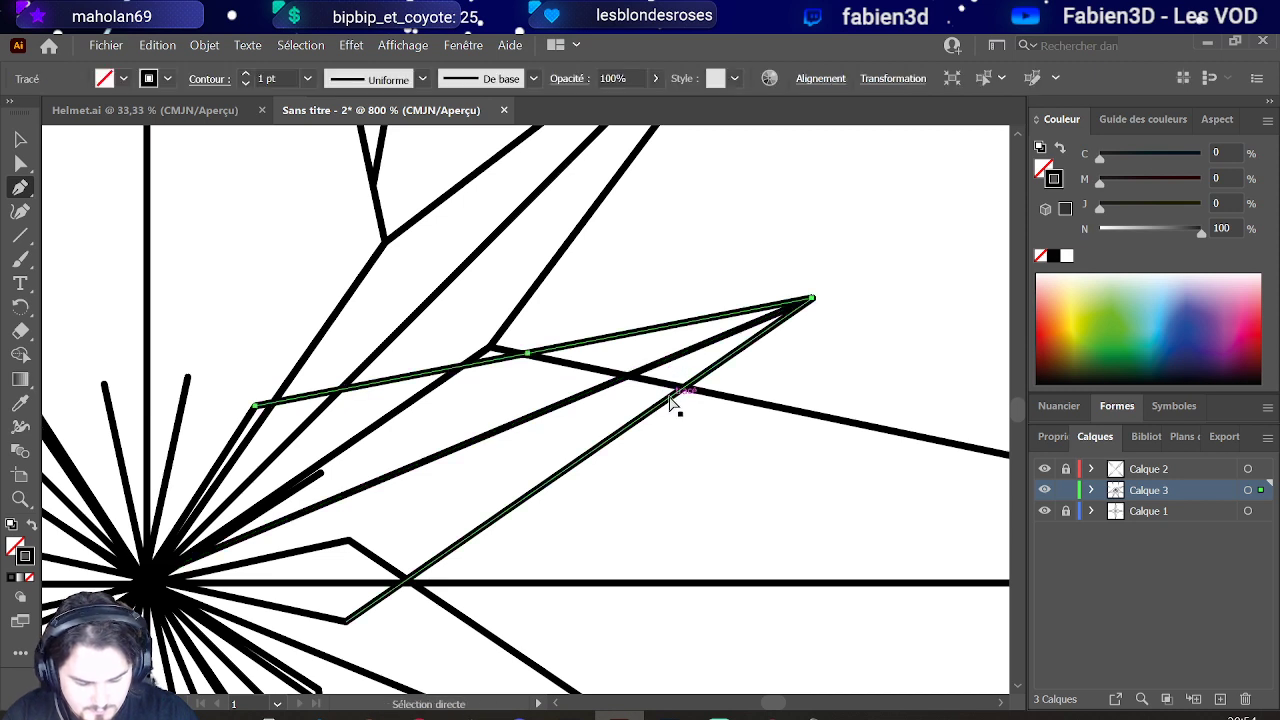
{"action": "left_click", "coordinate": [672, 400], "text": "ctrl"}
{"action": "left_click", "coordinate": [683, 386]}
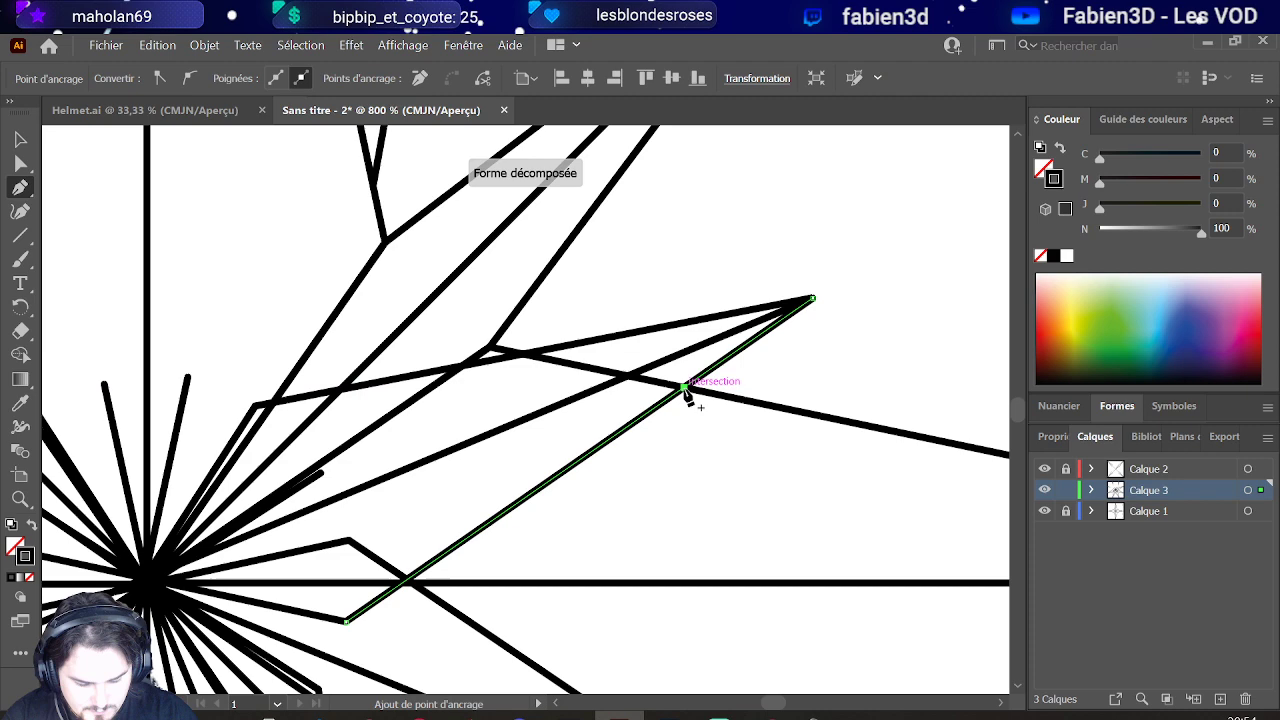
{"action": "key", "text": "ctrl+z"}
{"action": "key", "text": "ctrl+z"}
{"action": "left_click", "coordinate": [629, 384], "text": "ctrl"}
{"action": "left_click", "coordinate": [628, 377]}
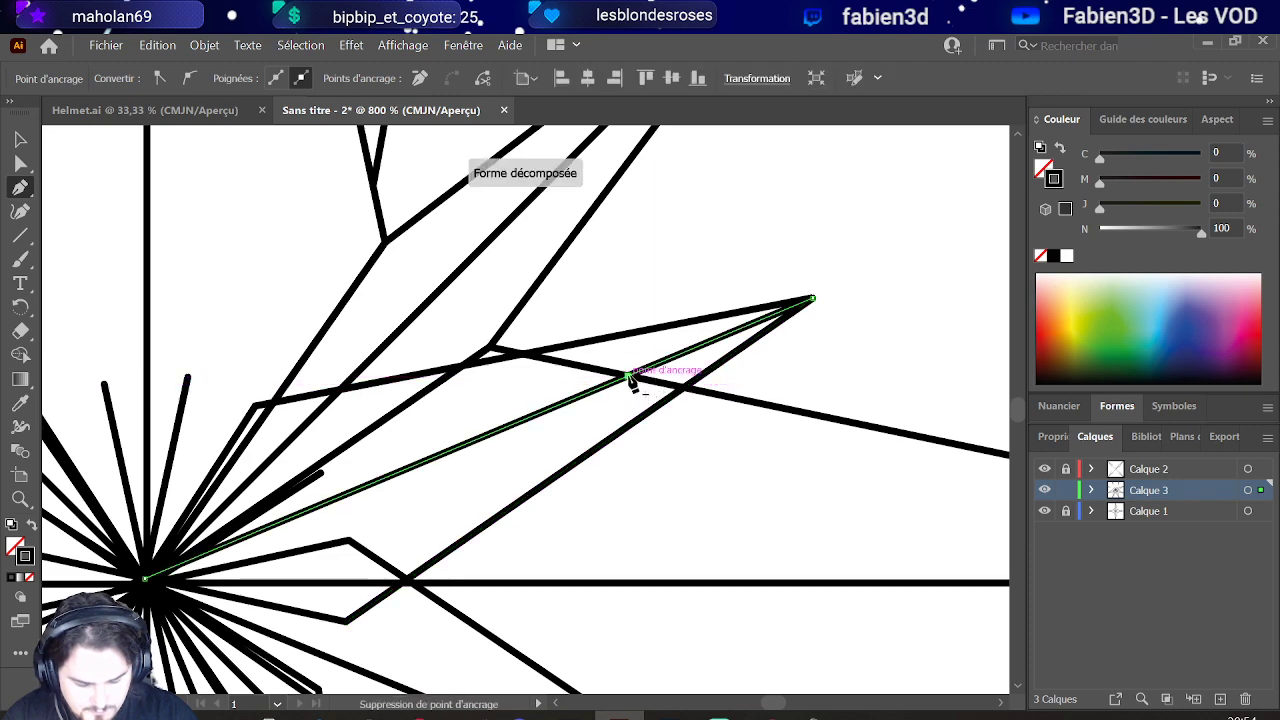
Step: Select the upper edge of the small arm below the large right arm and add an anchor point where it crosses that arm's lower edge
{"action": "scroll", "coordinate": [583, 437], "scroll_direction": "down", "scroll_amount": 1}
{"action": "scroll", "coordinate": [581, 442], "scroll_direction": "down", "scroll_amount": 3, "text": "alt"}
{"action": "scroll", "coordinate": [582, 448], "scroll_direction": "down", "scroll_amount": 1}
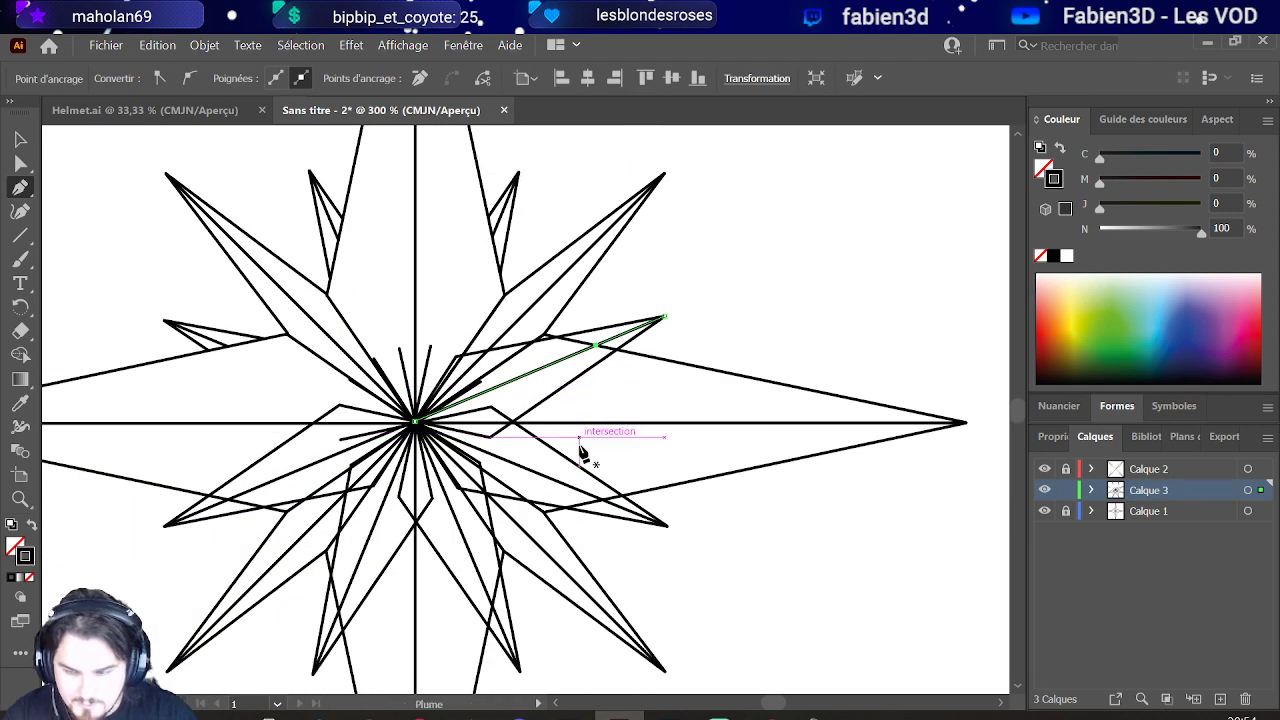
{"action": "scroll", "coordinate": [583, 455], "scroll_direction": "down", "scroll_amount": 1}
{"action": "left_click", "coordinate": [579, 420], "text": "ctrl"}
{"action": "scroll", "coordinate": [600, 450], "scroll_direction": "up", "scroll_amount": 2, "text": "alt"}
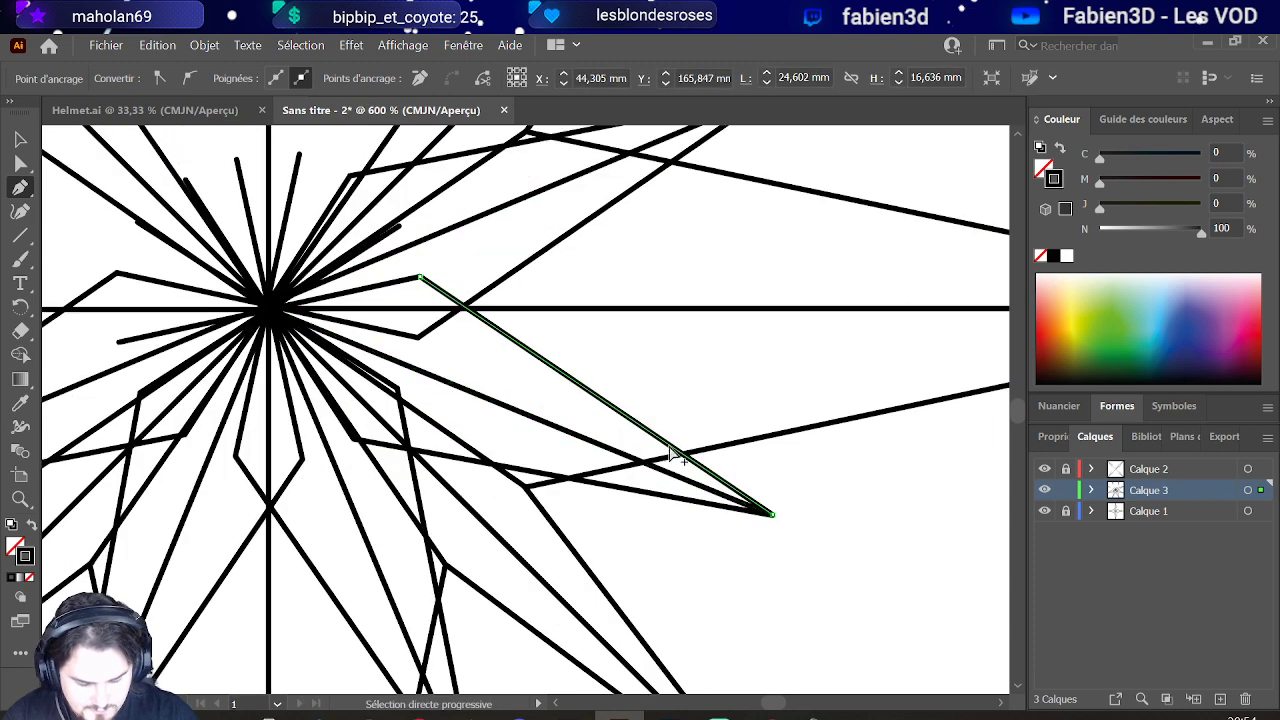
{"action": "scroll", "coordinate": [676, 455], "scroll_direction": "up", "scroll_amount": 2, "text": "alt"}
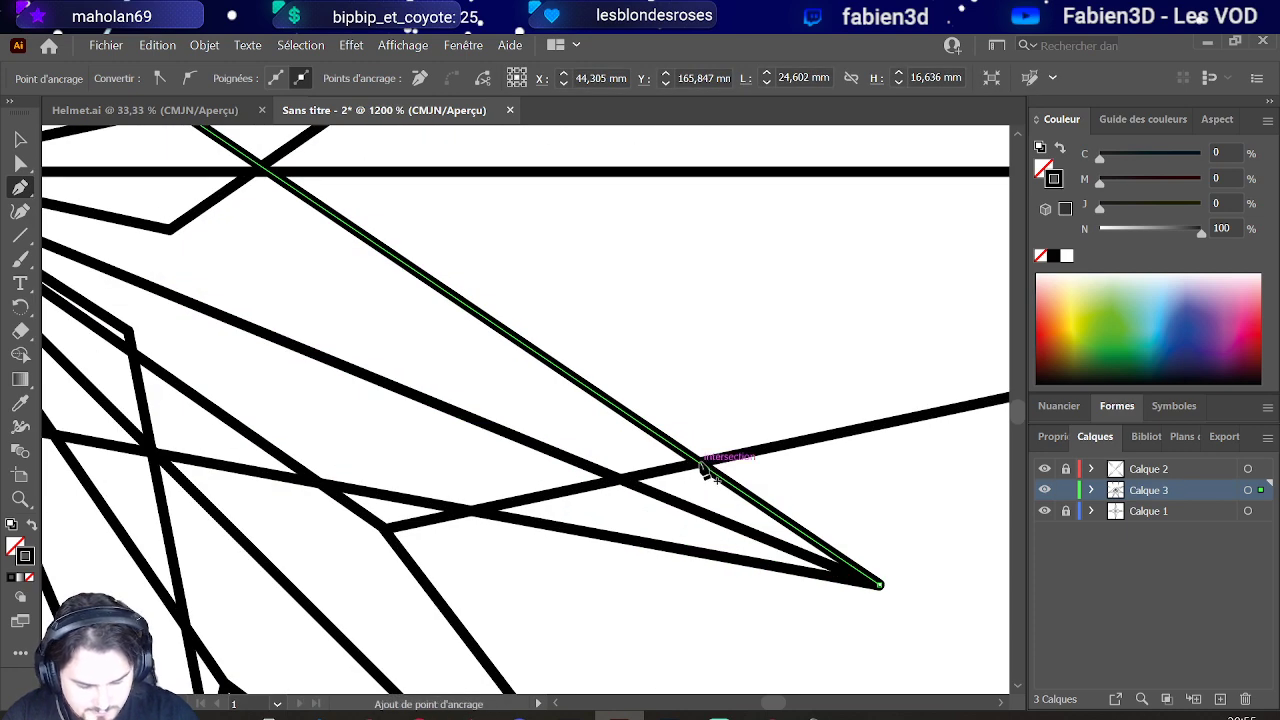
{"action": "left_click", "coordinate": [706, 470]}
Step: Add anchor points where that small arm's middle line and lower edge cross the large right arm's lower edge
{"action": "left_click", "coordinate": [566, 457], "text": "ctrl"}
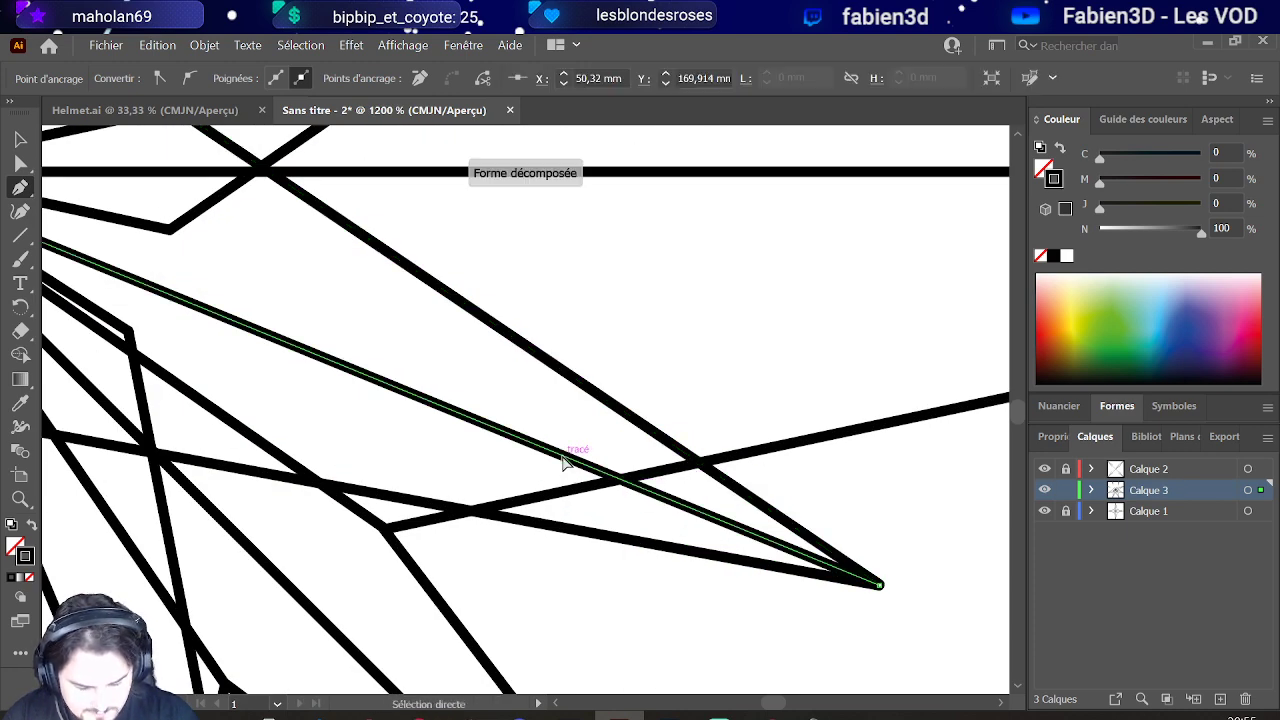
{"action": "left_click", "coordinate": [624, 484]}
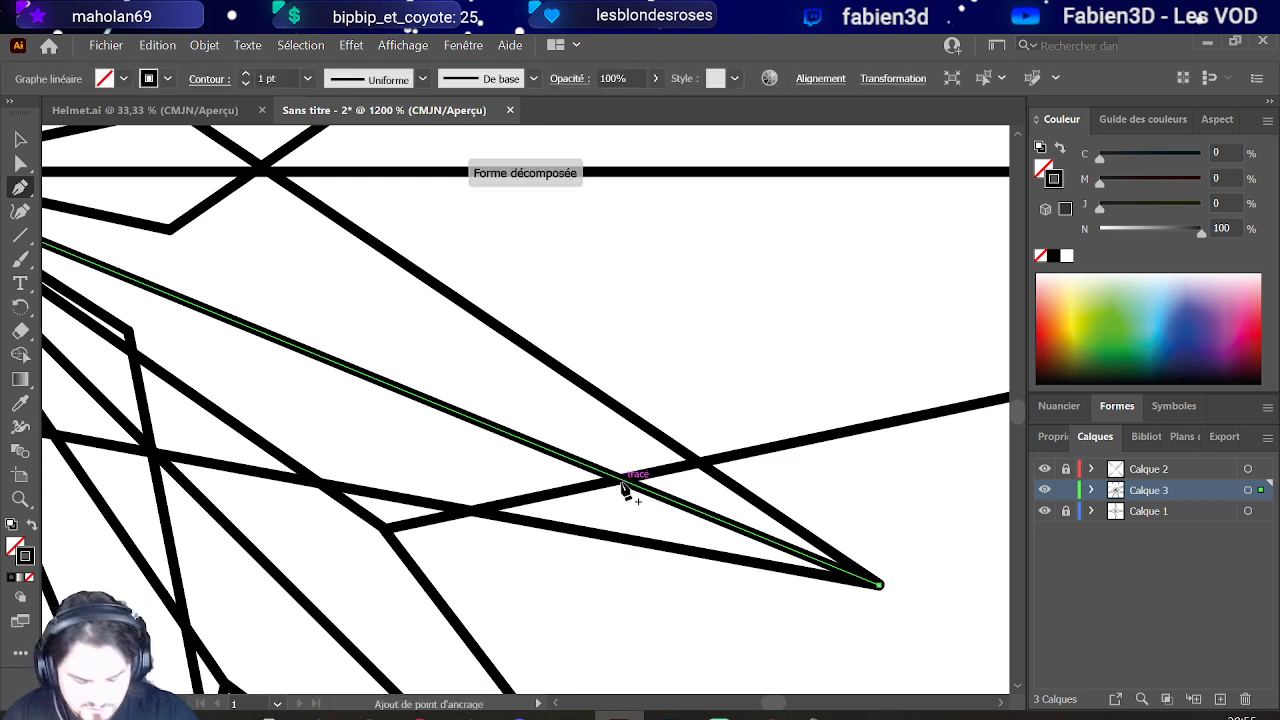
{"action": "left_click", "coordinate": [622, 481]}
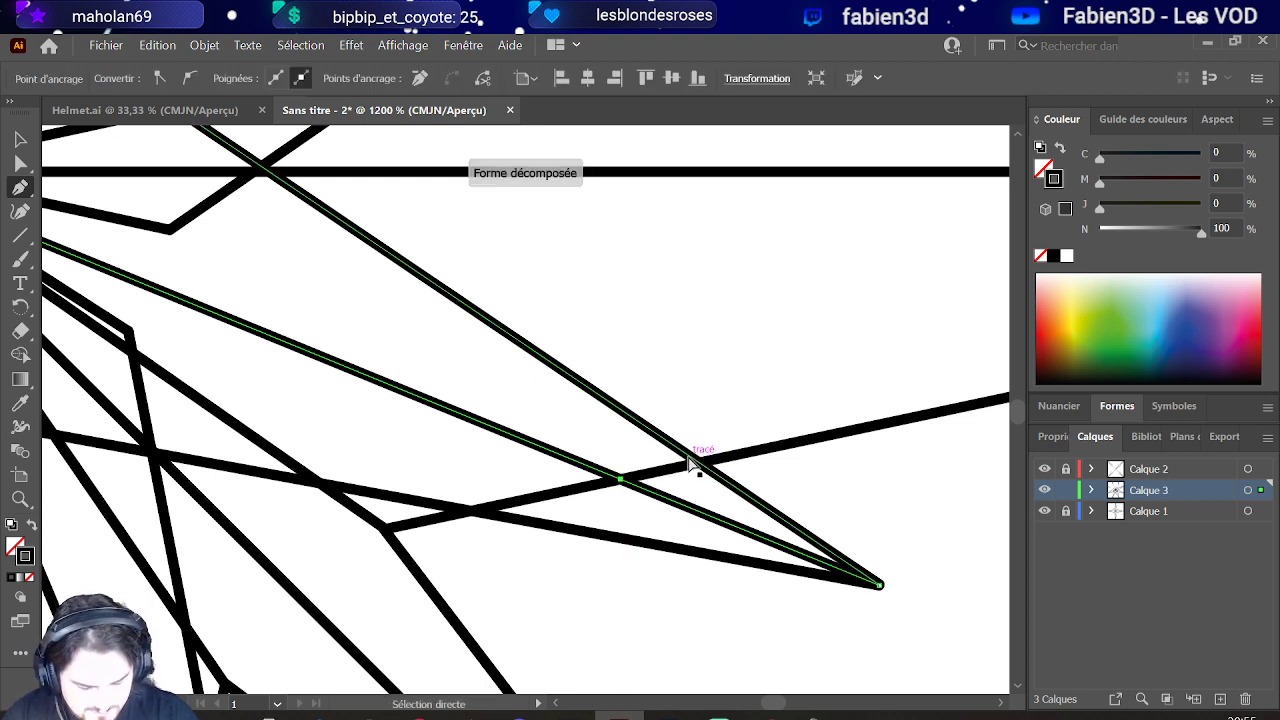
{"action": "left_click", "coordinate": [500, 514], "text": "ctrl"}
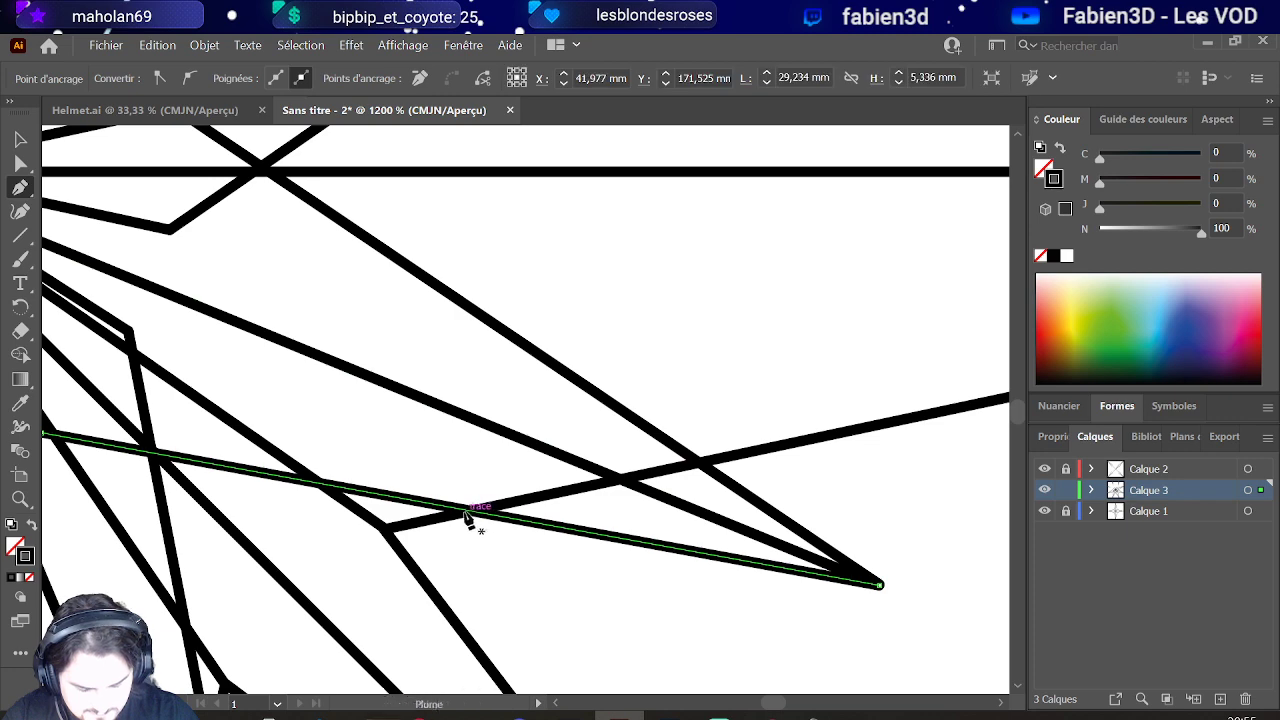
Step: Select the right edge of the small arm right of the large bottom arm and add an anchor point where it crosses that arm's right edge
{"action": "scroll", "coordinate": [465, 515], "scroll_direction": "down", "scroll_amount": 4}
{"action": "scroll", "coordinate": [480, 550], "scroll_direction": "up", "scroll_amount": 3}
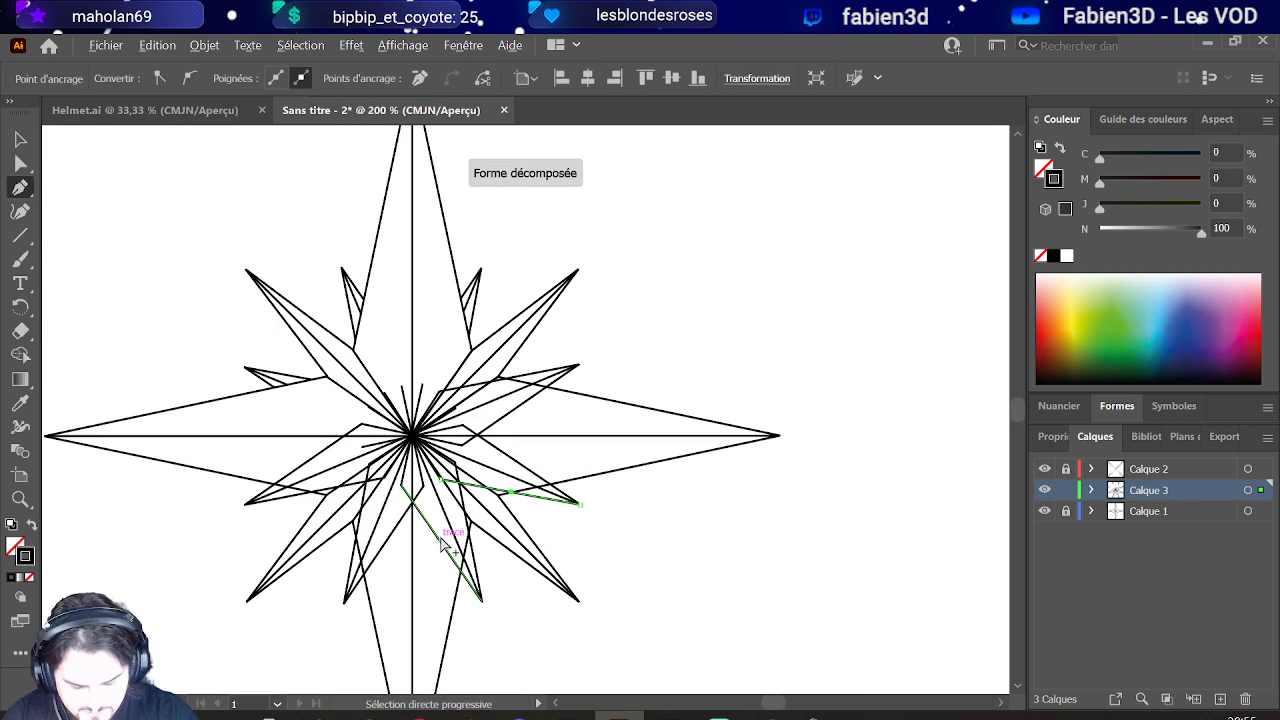
{"action": "left_click", "coordinate": [508, 542], "text": "ctrl"}
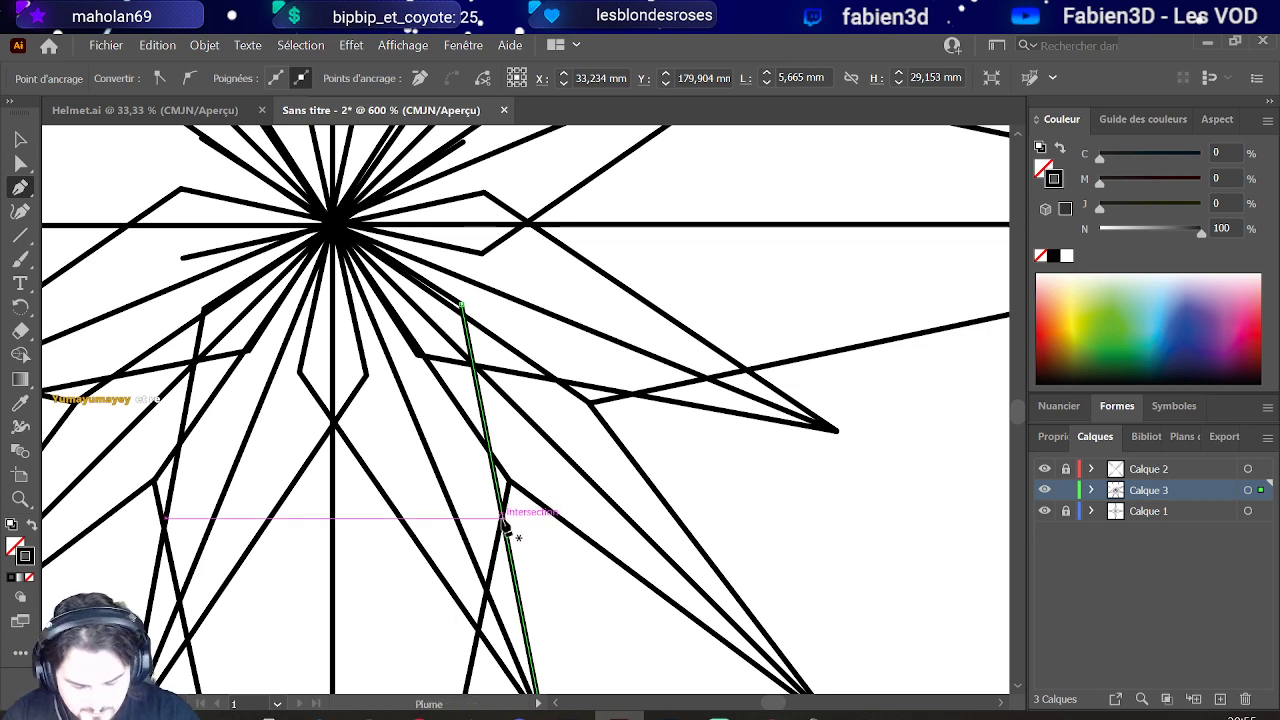
{"action": "left_click", "coordinate": [510, 515]}
{"action": "scroll", "coordinate": [502, 490], "scroll_direction": "down", "scroll_amount": 4}
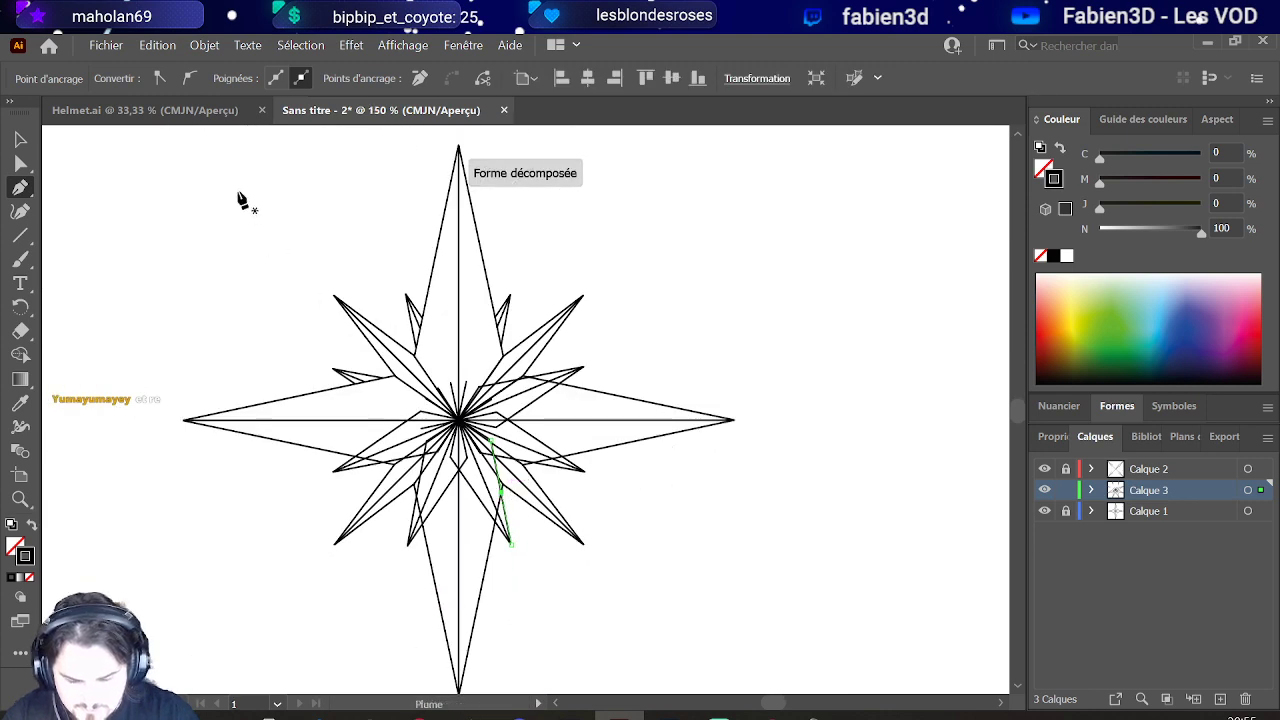
Step: View the Helmet artwork in Photoshop and return to the compass star drawing in Illustrator
{"action": "left_click", "coordinate": [152, 110]}
{"action": "left_click", "coordinate": [346, 110]}
{"action": "key", "text": "alt+Tab"}
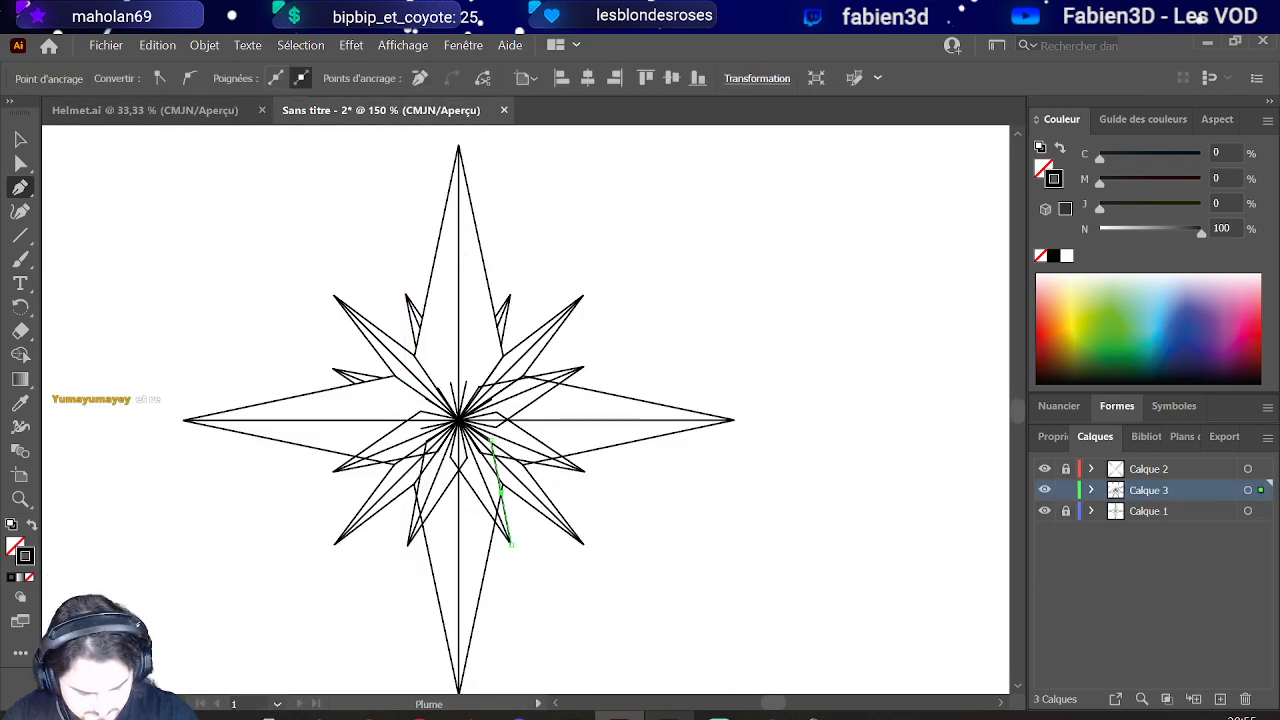
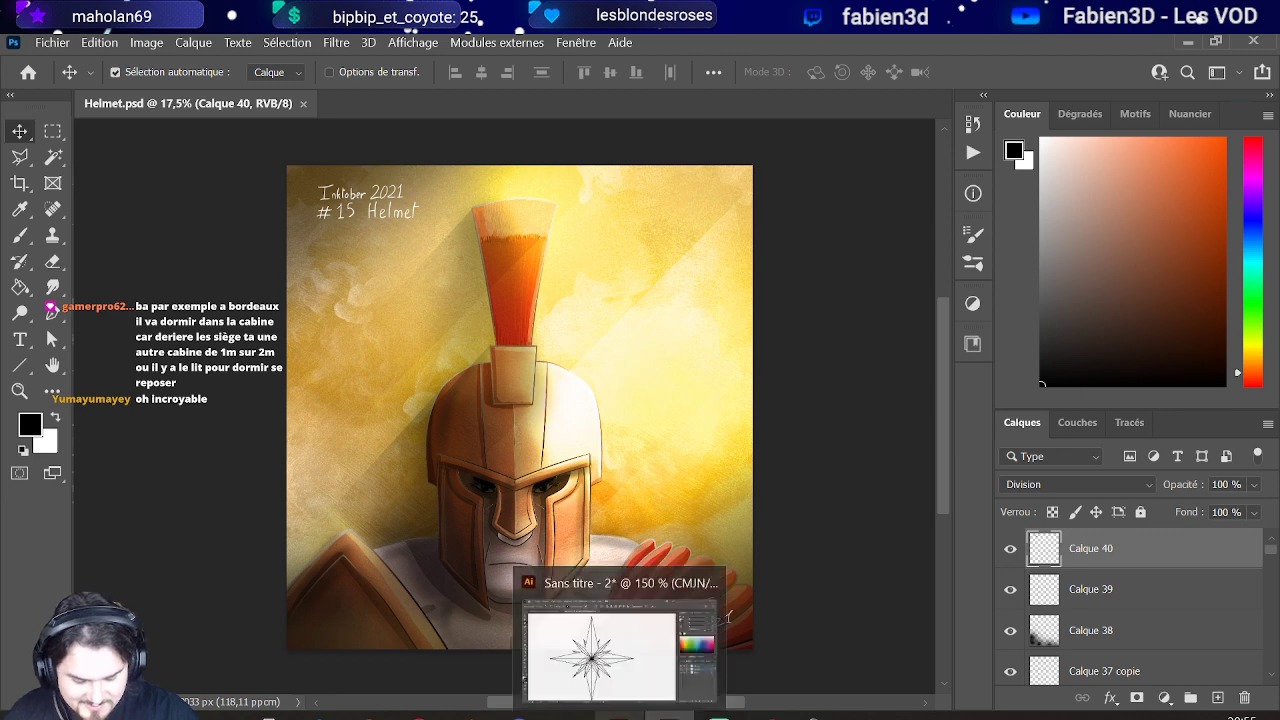
{"action": "left_click", "coordinate": [620, 717]}
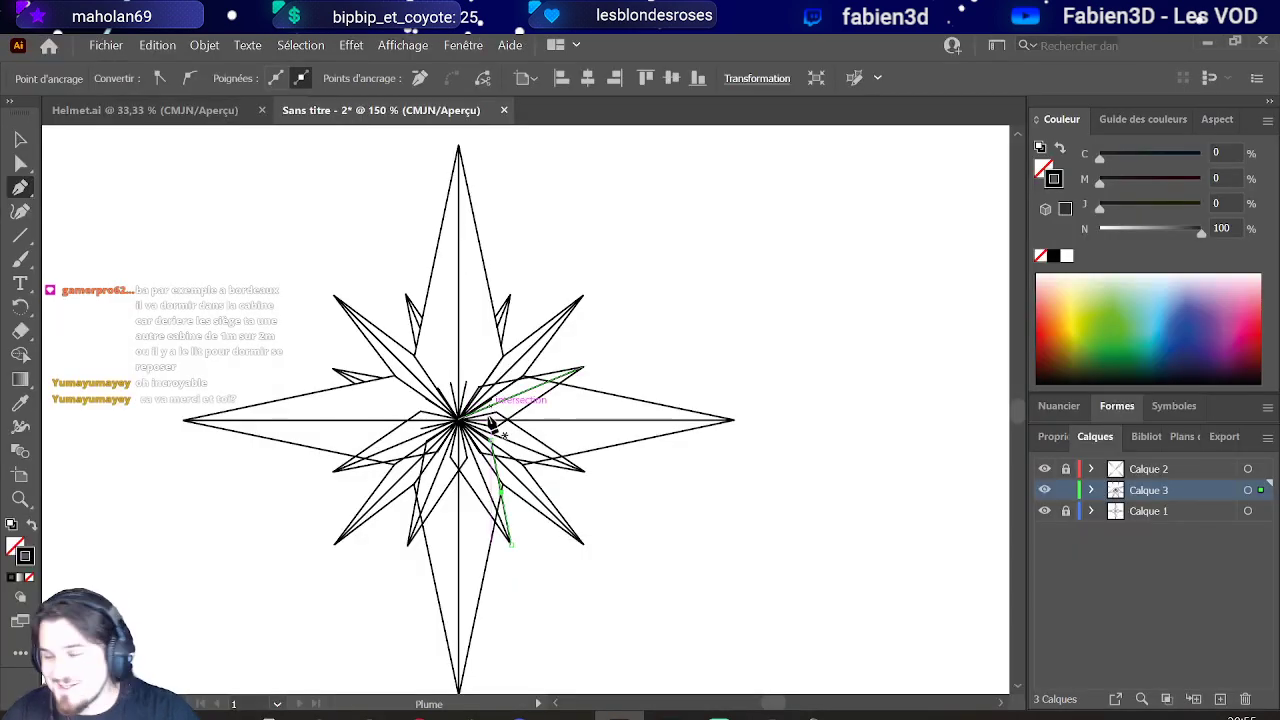
Step: Add anchor points where that small arm's middle line and left edge cross the large bottom arm's right edge
{"action": "scroll", "coordinate": [520, 460], "scroll_direction": "up", "scroll_amount": 2}
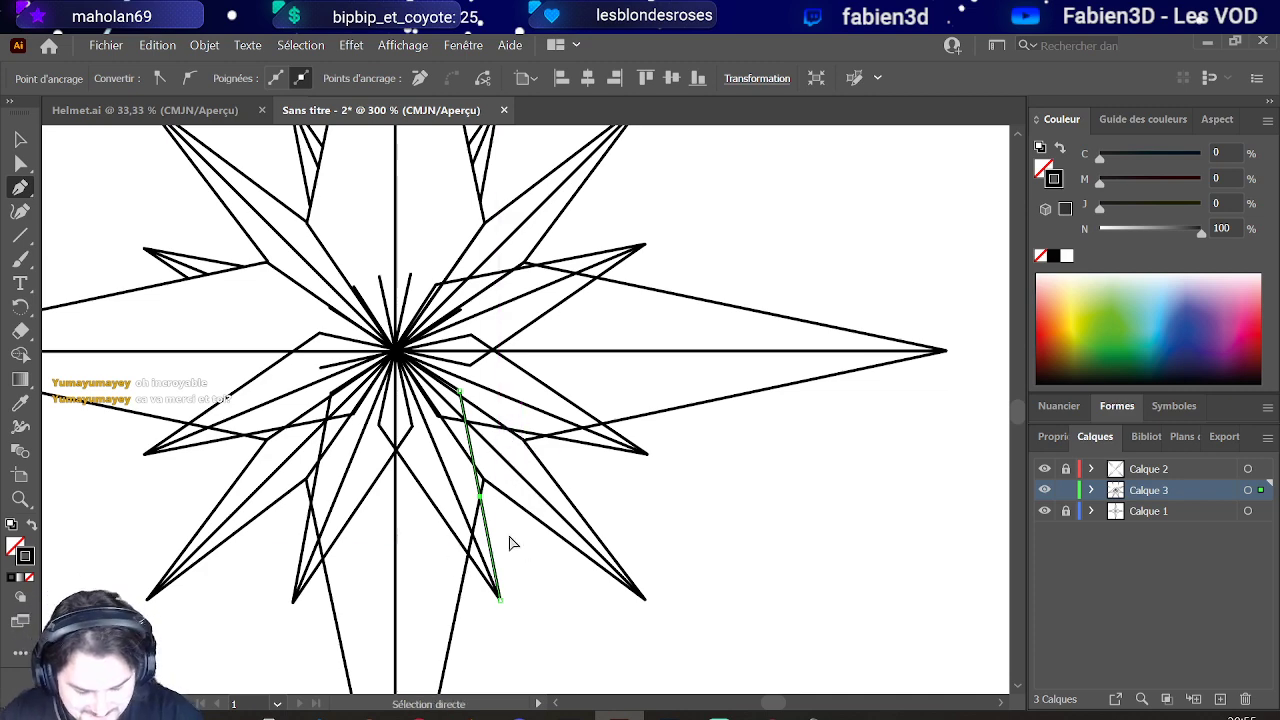
{"action": "scroll", "coordinate": [470, 554], "scroll_direction": "up", "scroll_amount": 2}
{"action": "left_click", "coordinate": [466, 490], "text": "ctrl"}
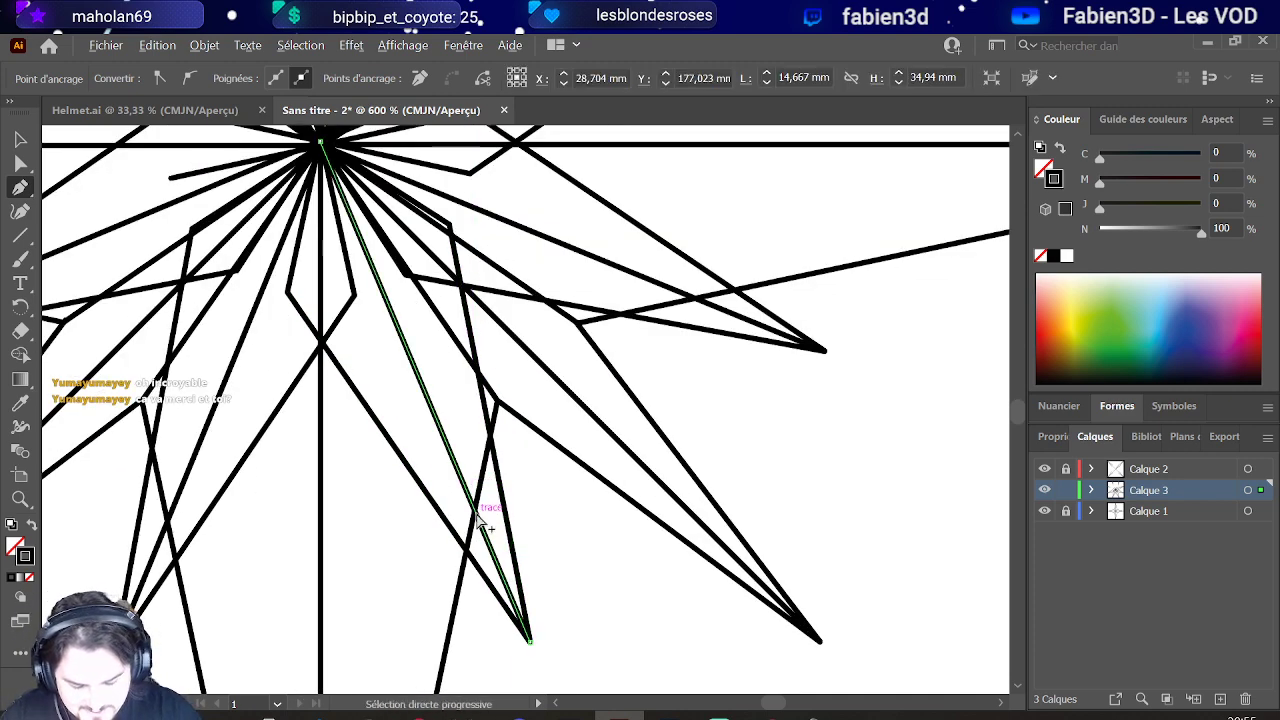
{"action": "scroll", "coordinate": [470, 500], "scroll_direction": "up", "scroll_amount": 3}
{"action": "left_click", "coordinate": [488, 514], "text": "ctrl"}
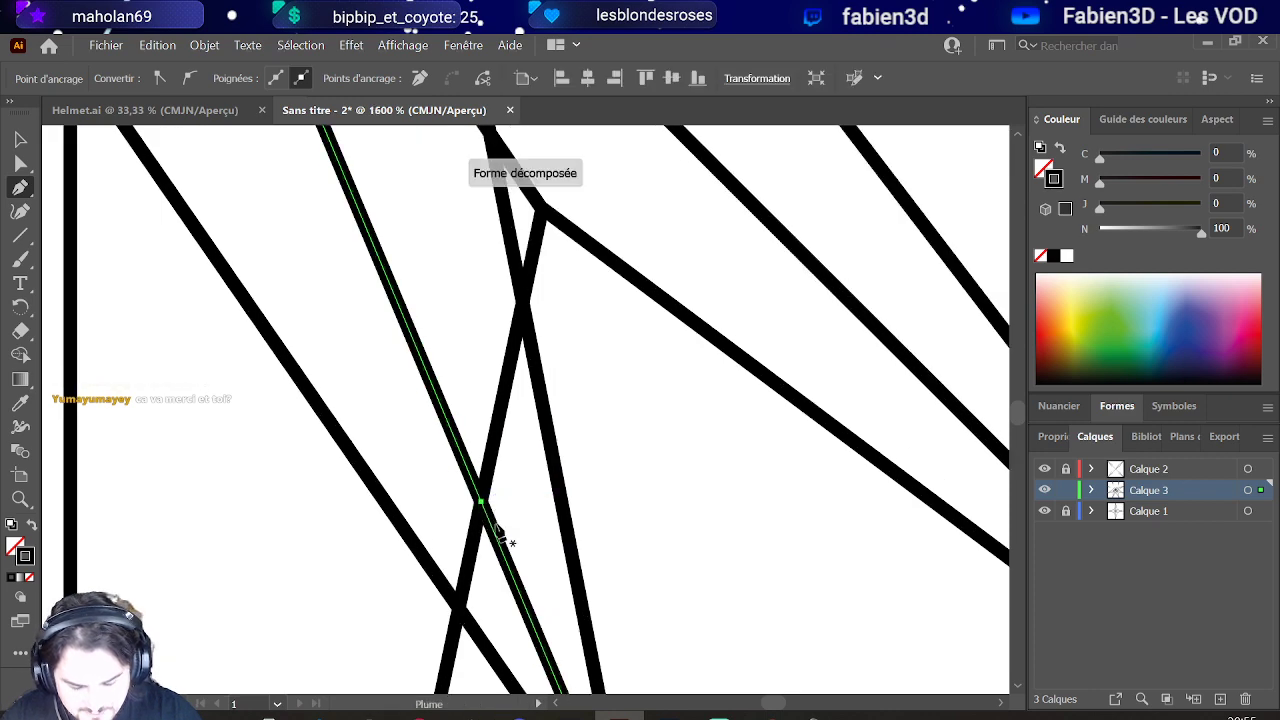
{"action": "scroll", "coordinate": [500, 540], "scroll_direction": "down", "scroll_amount": 5}
{"action": "scroll", "coordinate": [433, 568], "scroll_direction": "up", "scroll_amount": 4}
{"action": "left_click", "coordinate": [433, 568], "text": "ctrl"}
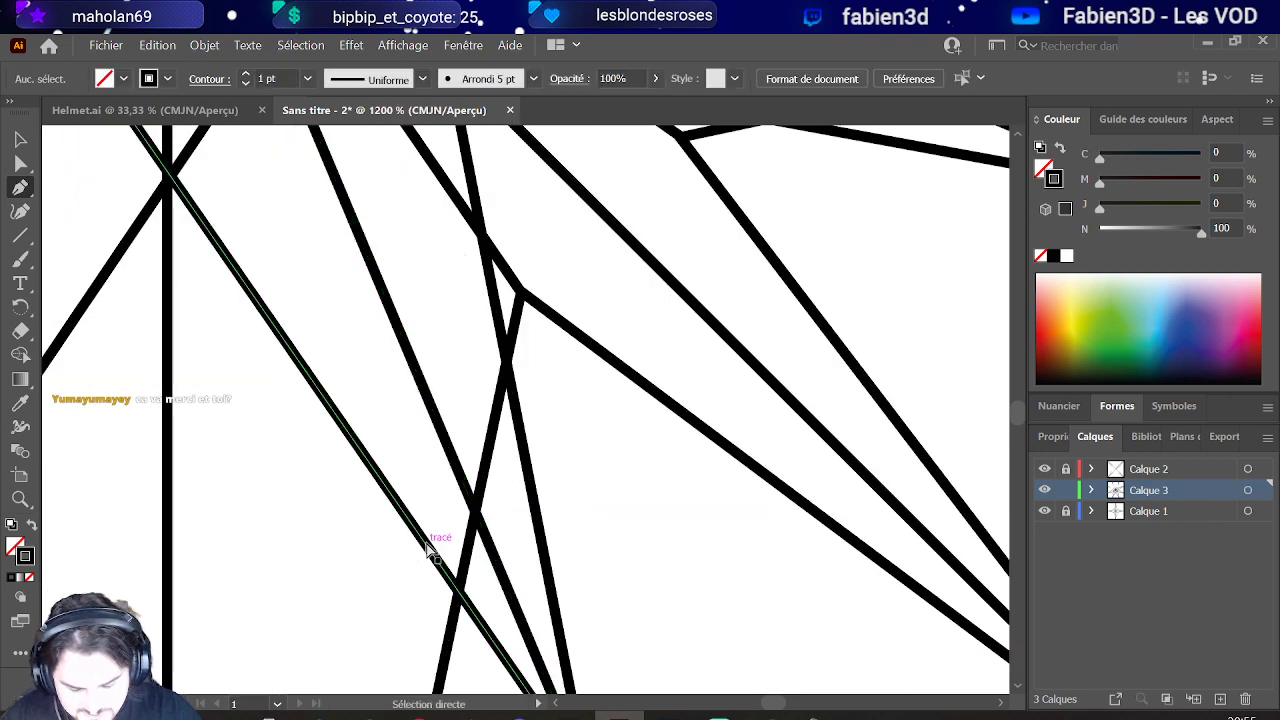
{"action": "left_click", "coordinate": [458, 590], "text": "ctrl"}
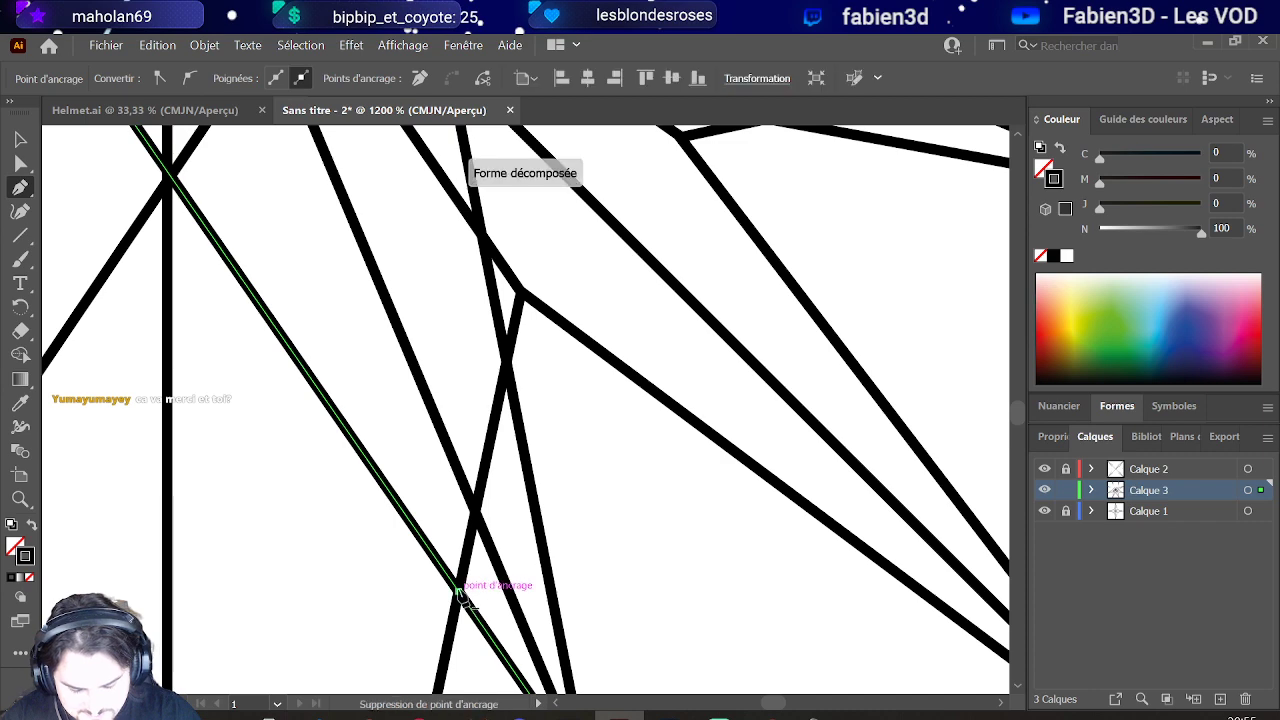
Step: Delete the inner segments of that small arm's left edge, middle line and right edge behind the large bottom arm
{"action": "scroll", "coordinate": [446, 455], "scroll_direction": "down", "scroll_amount": 4}
{"action": "left_click", "coordinate": [446, 455], "text": "shift"}
{"action": "key", "text": "a"}
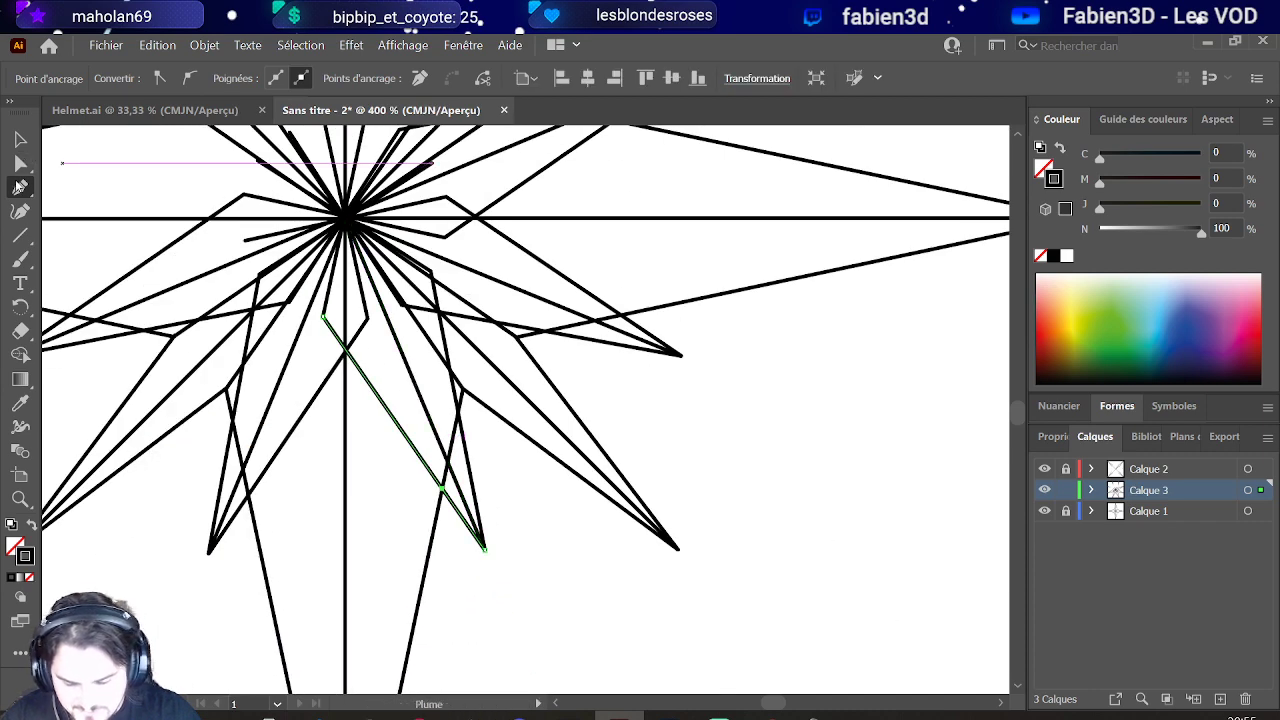
{"action": "left_click", "coordinate": [400, 424]}
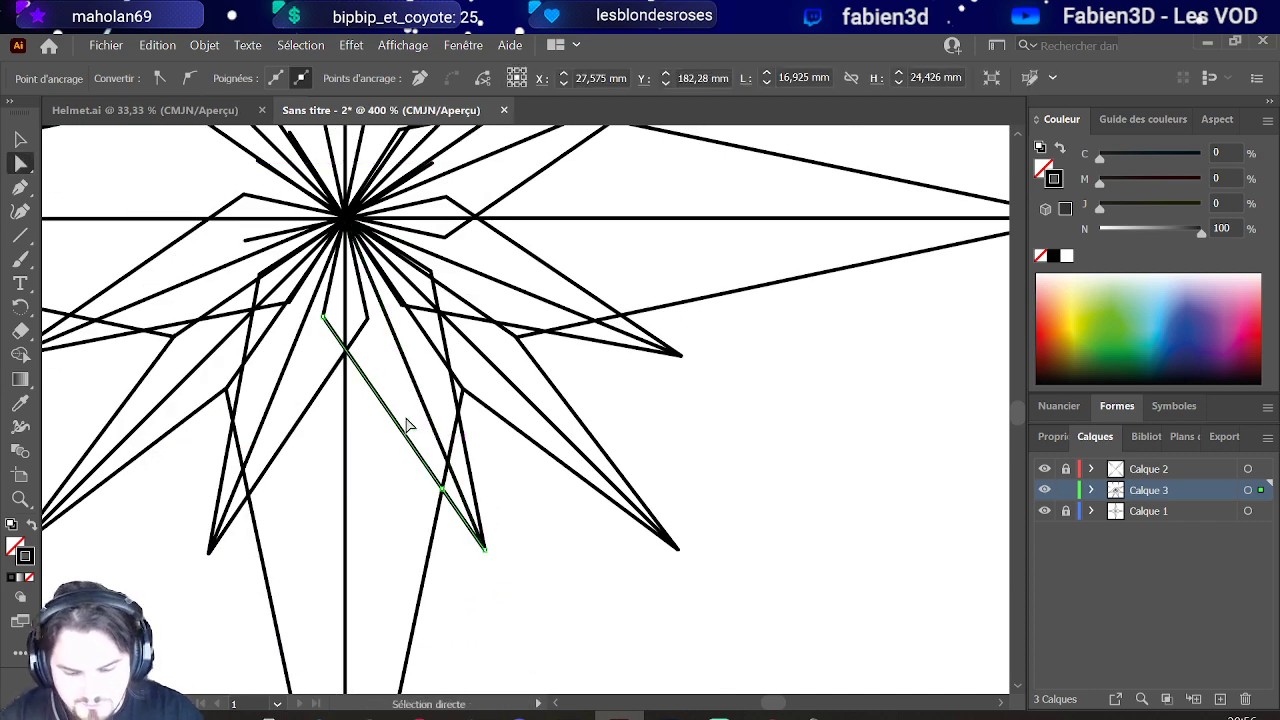
{"action": "key", "text": "Delete"}
{"action": "left_click_drag", "start_coordinate": [412, 406], "coordinate": [433, 391]}
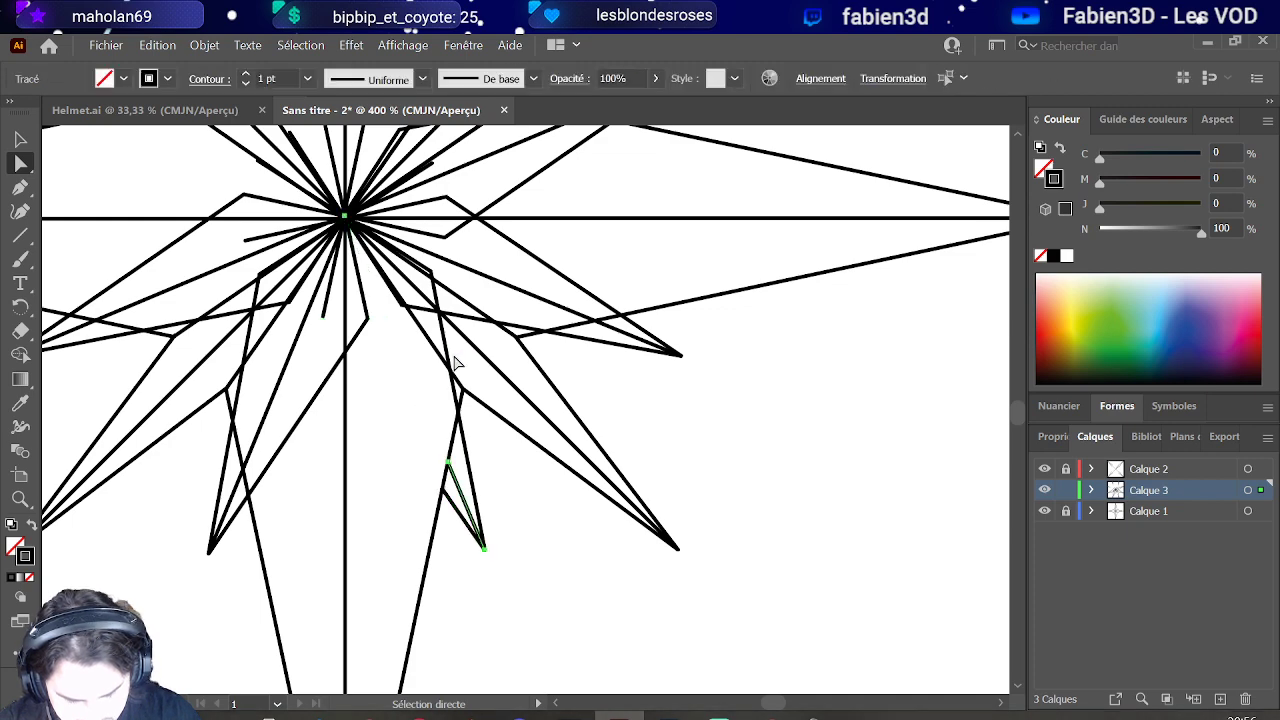
{"action": "left_click", "coordinate": [446, 339]}
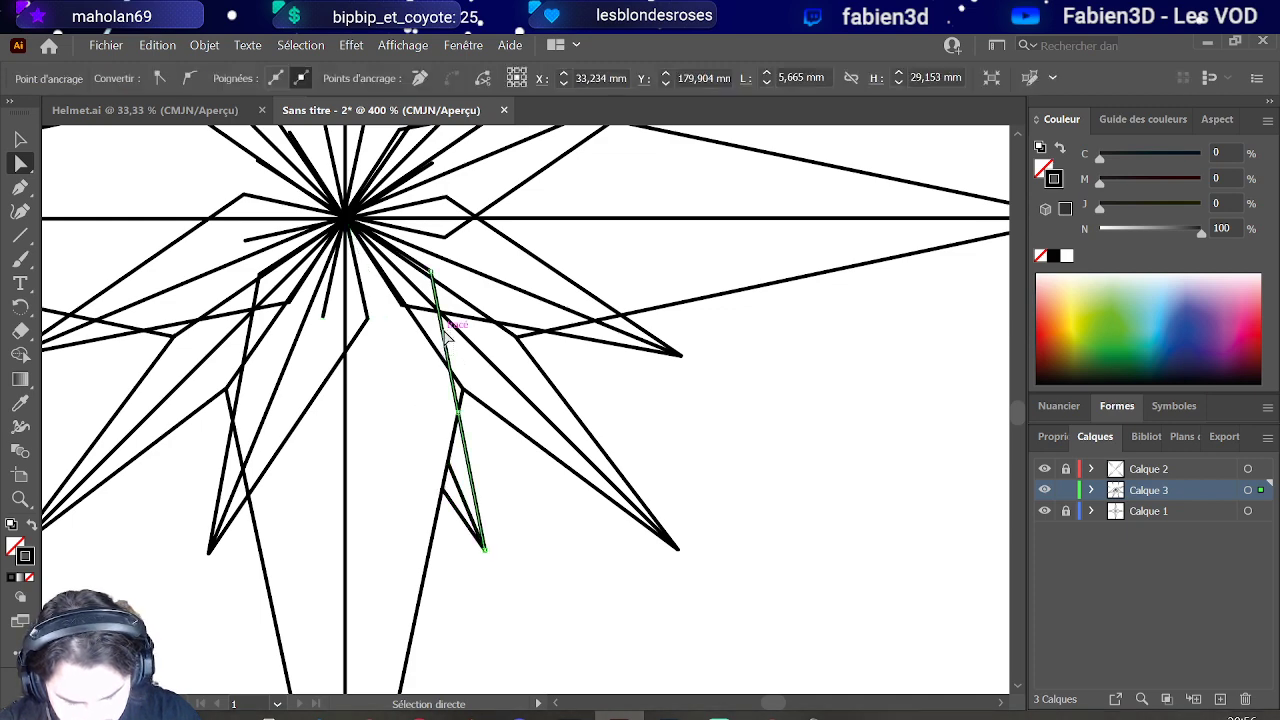
Step: Delete the inner segments of the upper edge and middle line of the small arm above the large right arm
{"action": "scroll", "coordinate": [391, 391], "scroll_direction": "down", "scroll_amount": 4}
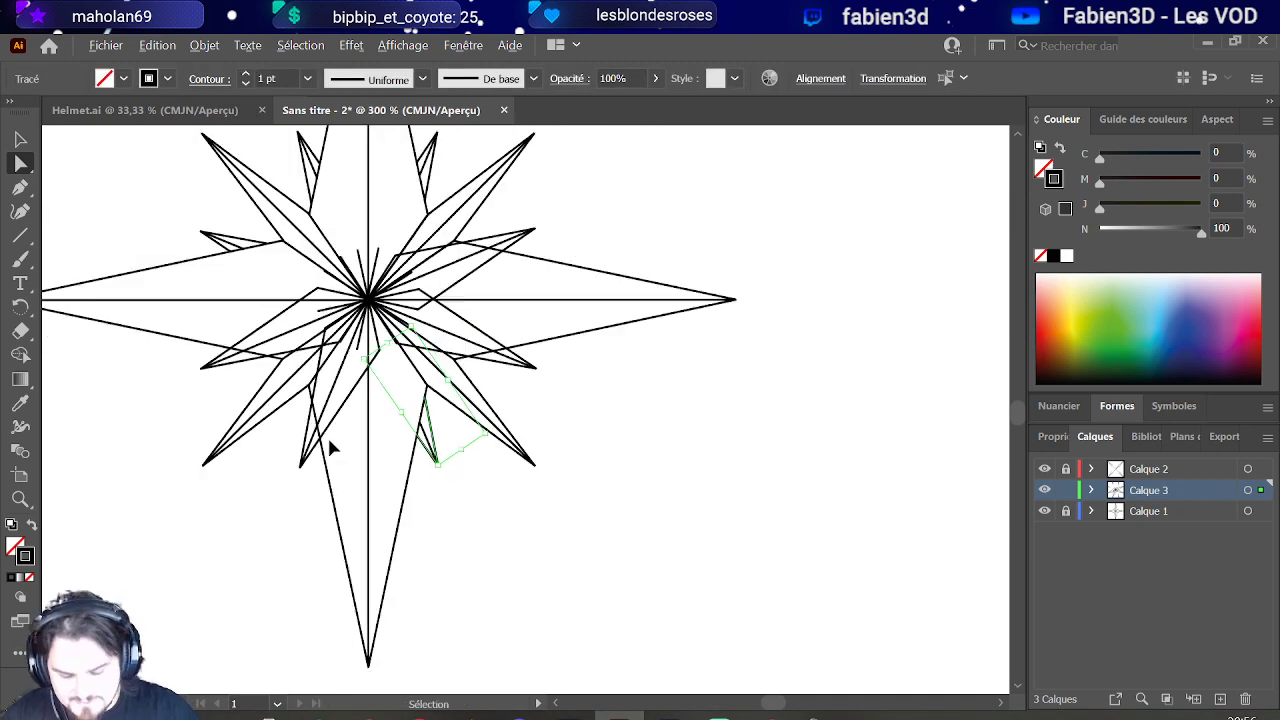
{"action": "scroll", "coordinate": [331, 449], "scroll_direction": "up", "scroll_amount": 4}
{"action": "scroll", "coordinate": [335, 428], "scroll_direction": "down", "scroll_amount": 5}
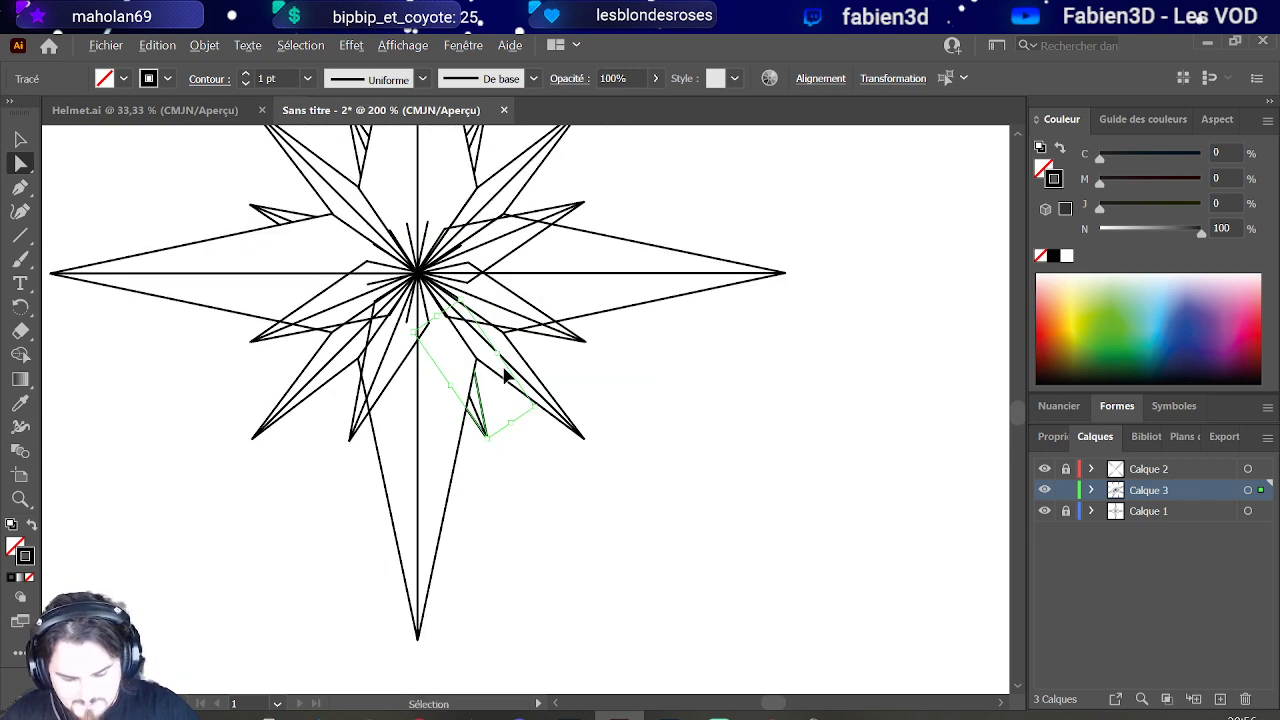
{"action": "scroll", "coordinate": [576, 305], "scroll_direction": "up", "scroll_amount": 5}
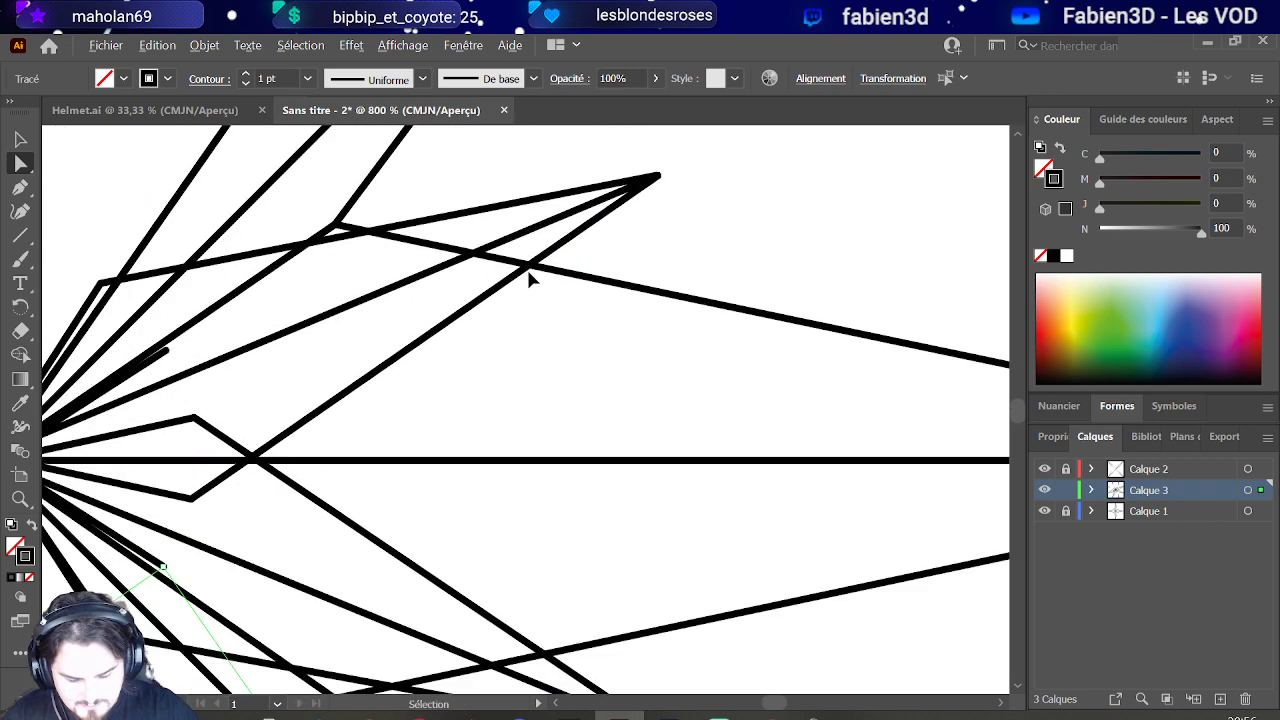
{"action": "left_click", "coordinate": [465, 257]}
{"action": "scroll", "coordinate": [460, 266], "scroll_direction": "up", "scroll_amount": 1}
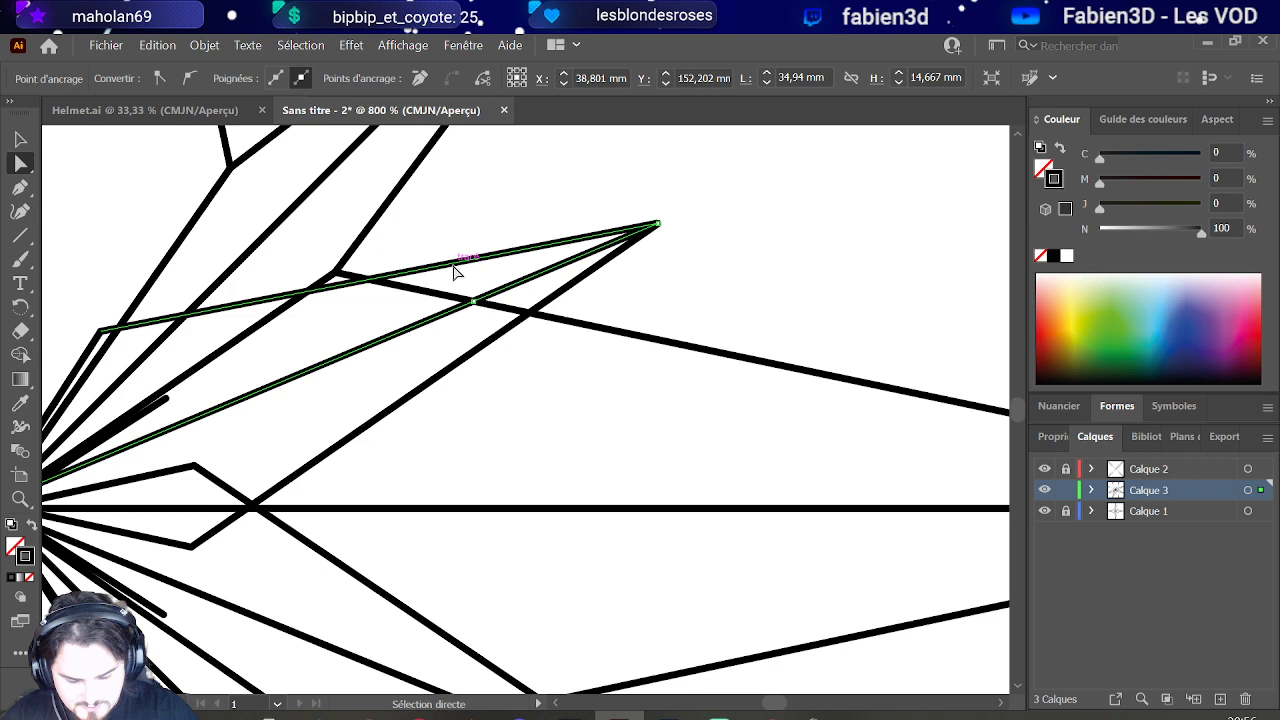
{"action": "left_click", "coordinate": [357, 284]}
{"action": "left_click", "coordinate": [362, 286]}
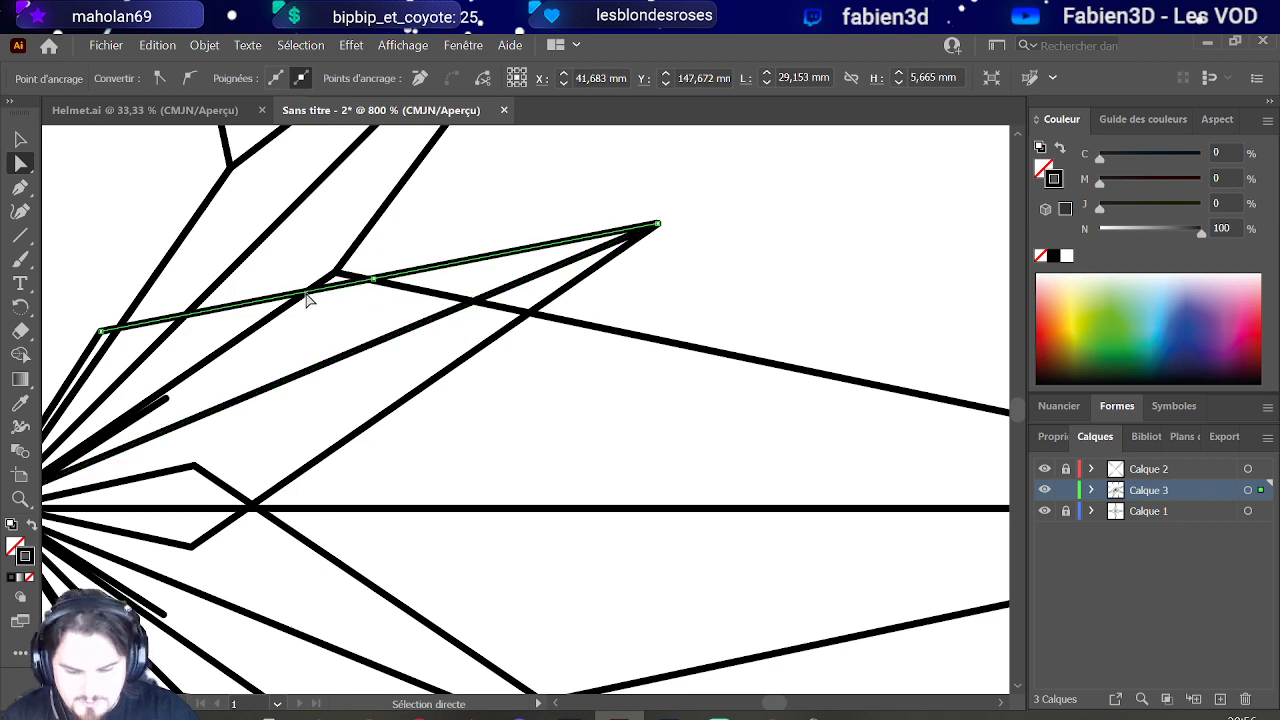
{"action": "key", "text": "Delete"}
{"action": "left_click", "coordinate": [355, 350]}
{"action": "key", "text": "Delete"}
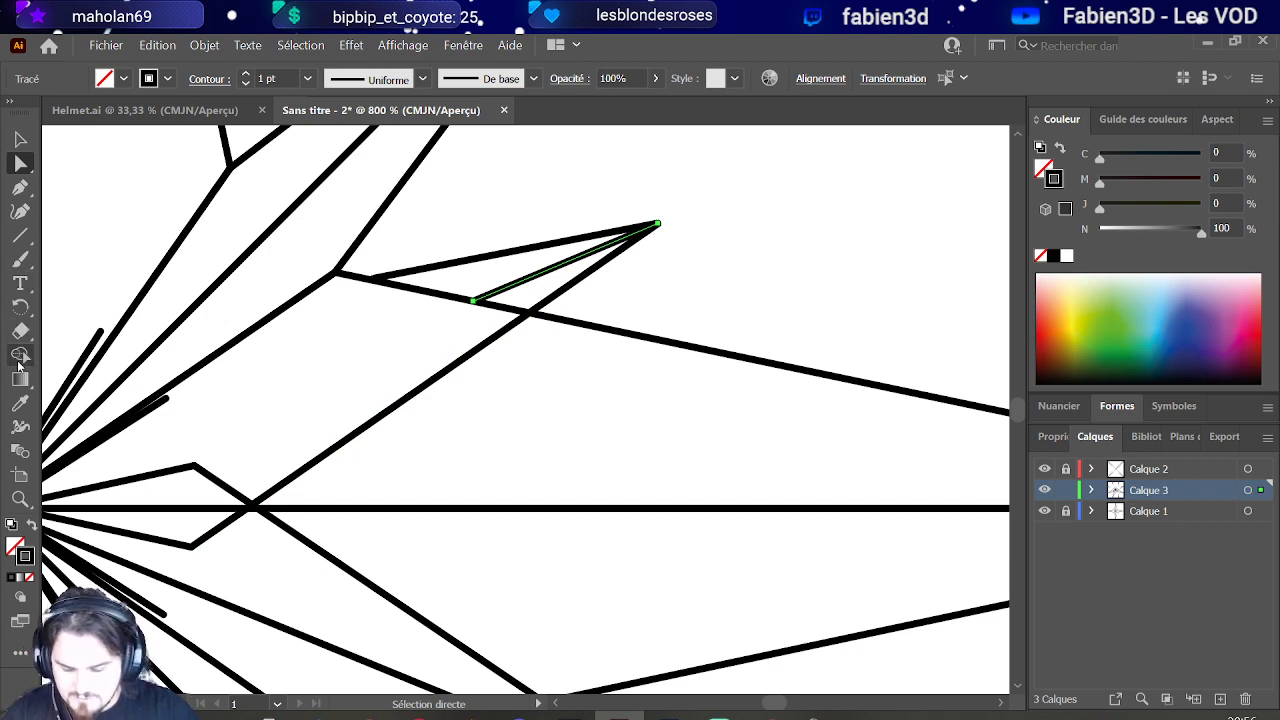
{"action": "left_click", "coordinate": [20, 187]}
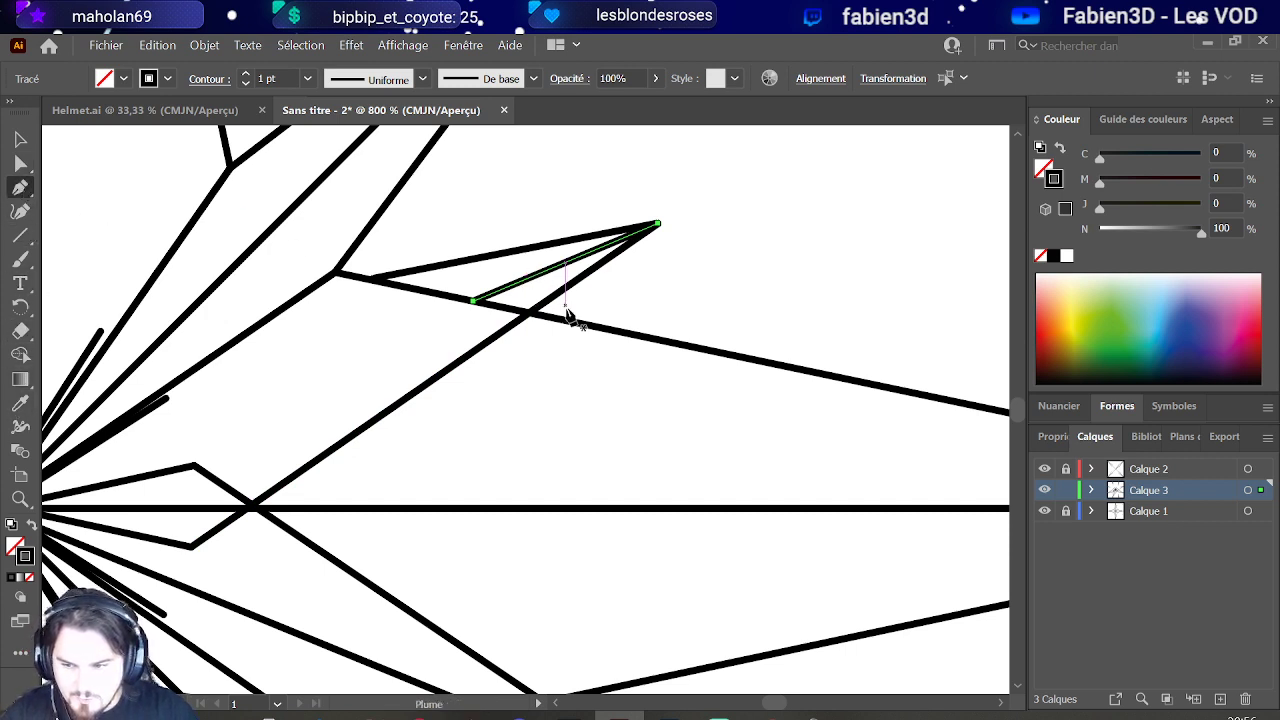
{"action": "left_click_drag", "start_coordinate": [530, 313], "coordinate": [529, 355]}
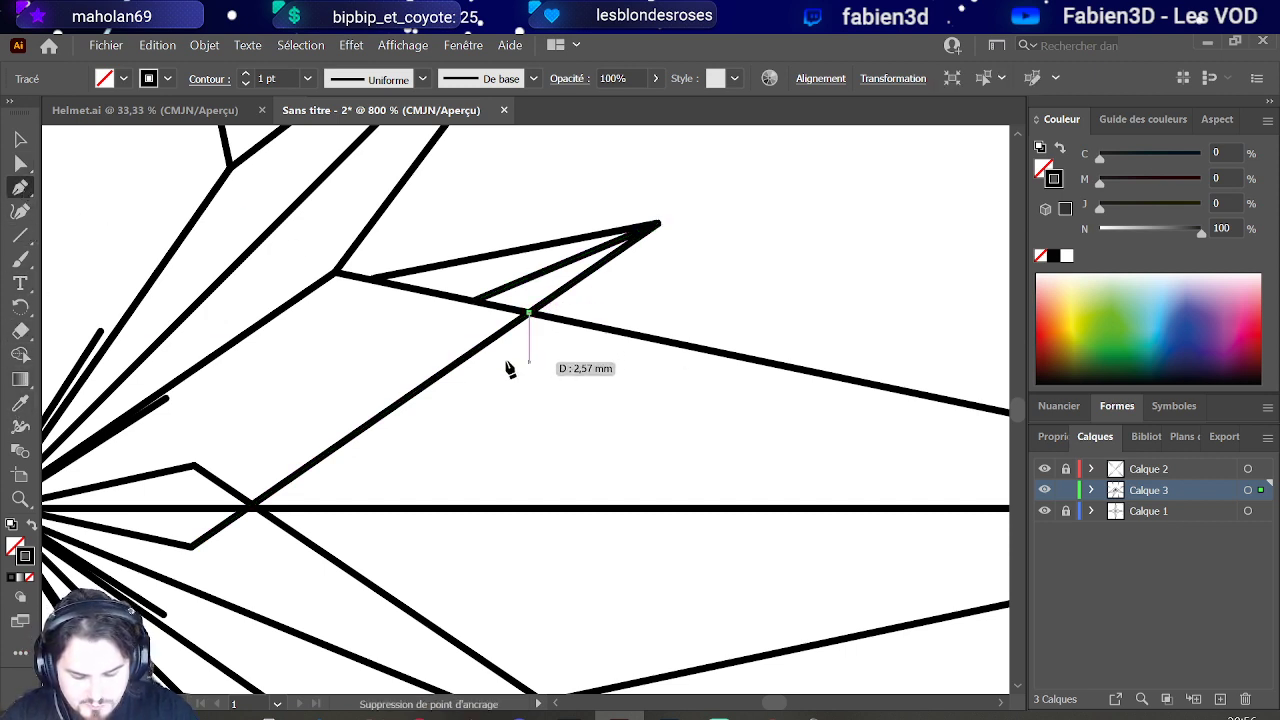
{"action": "right_click", "coordinate": [468, 320]}
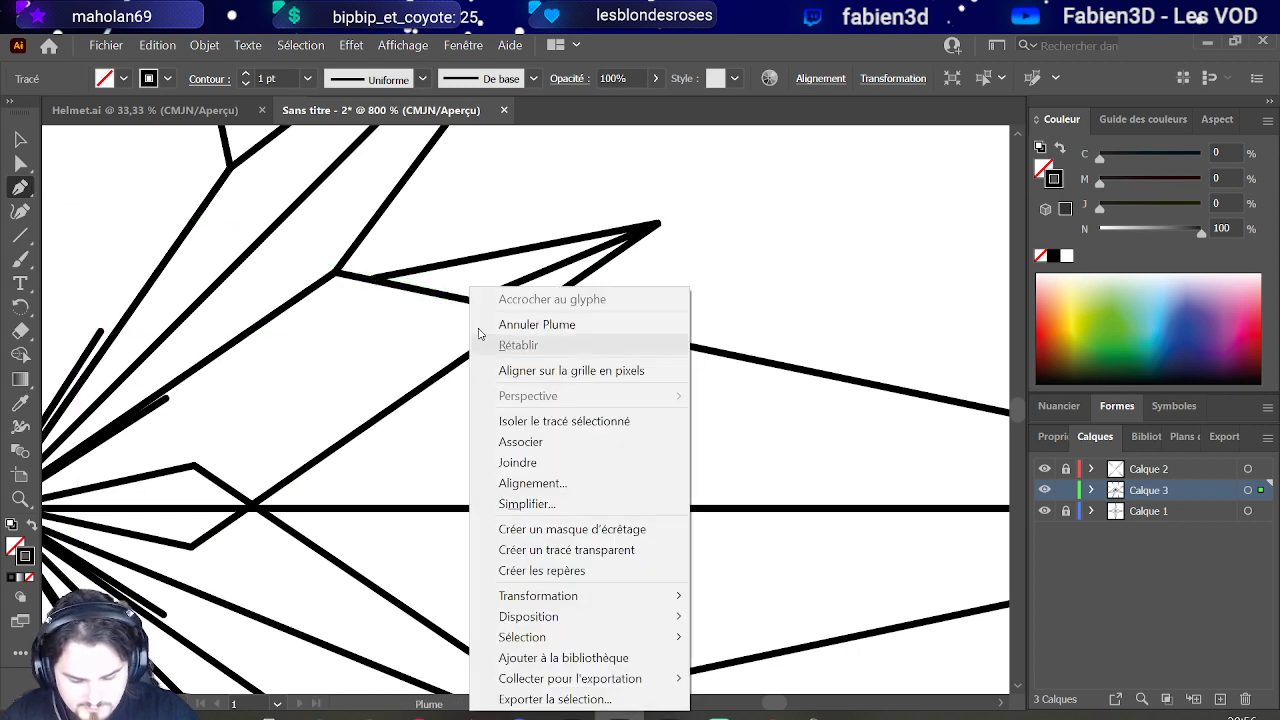
{"action": "left_click", "coordinate": [730, 240]}
{"action": "key", "text": "ctrl+z"}
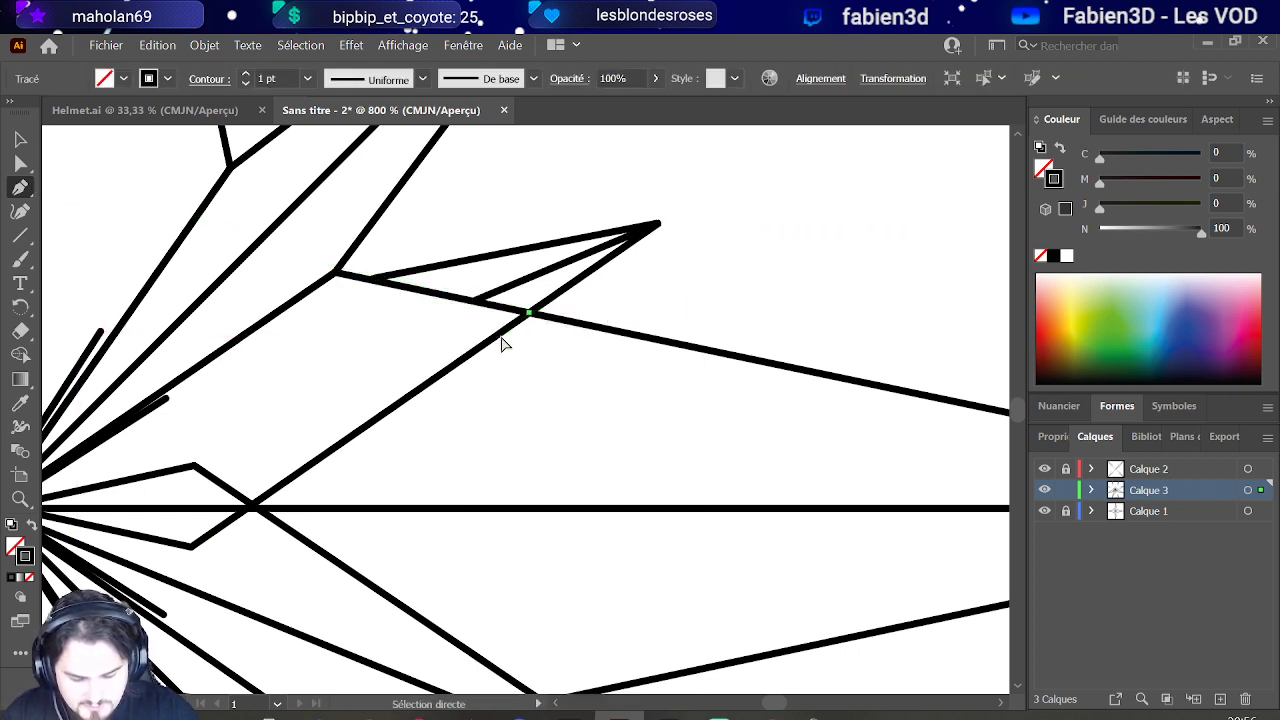
Step: Delete the inner segment of that small arm's lower edge behind the large right arm
{"action": "left_click", "coordinate": [492, 340], "text": "ctrl"}
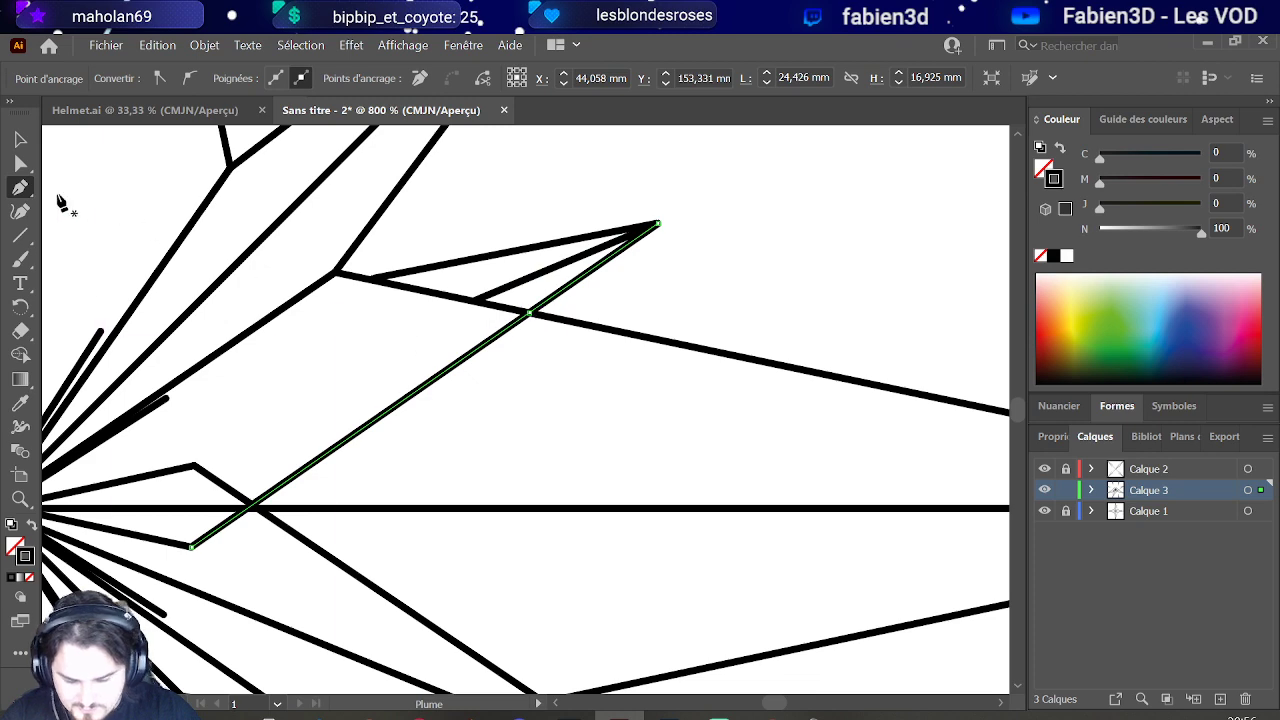
{"action": "left_click", "coordinate": [20, 164]}
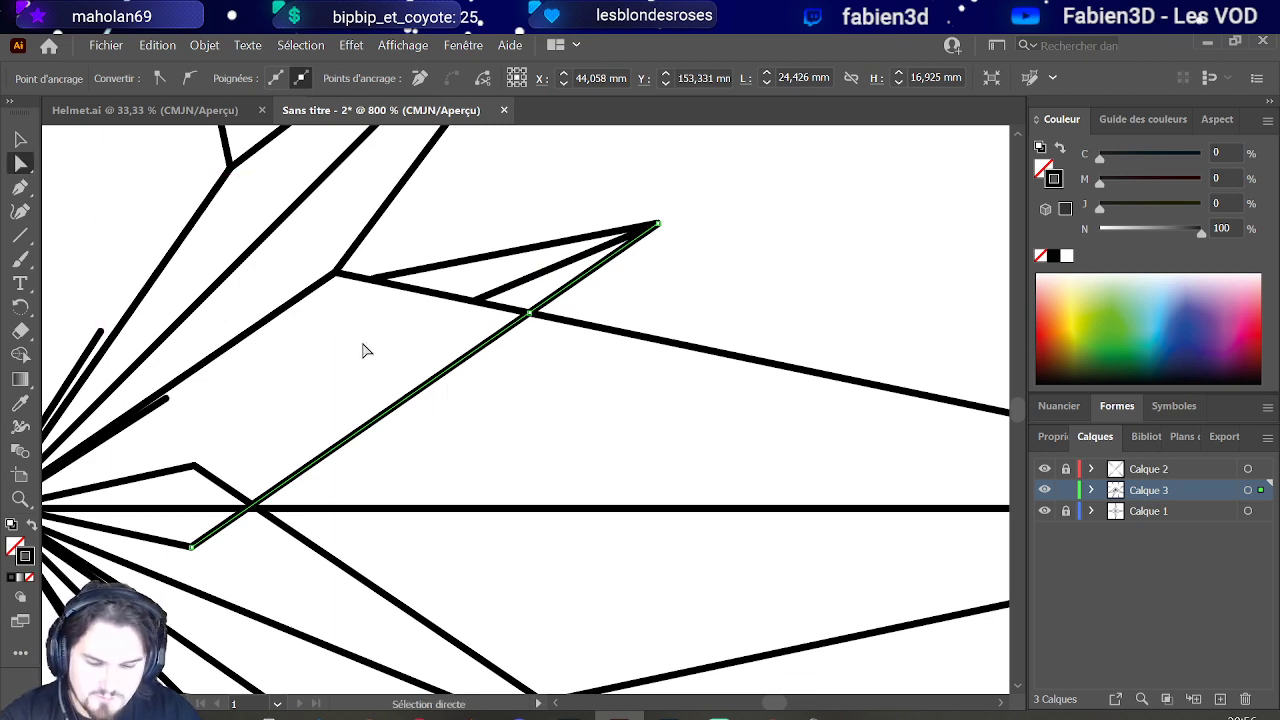
{"action": "key", "text": "Delete"}
{"action": "scroll", "coordinate": [376, 350], "scroll_direction": "down", "scroll_amount": 5}
{"action": "scroll", "coordinate": [400, 428], "scroll_direction": "up", "scroll_amount": 4}
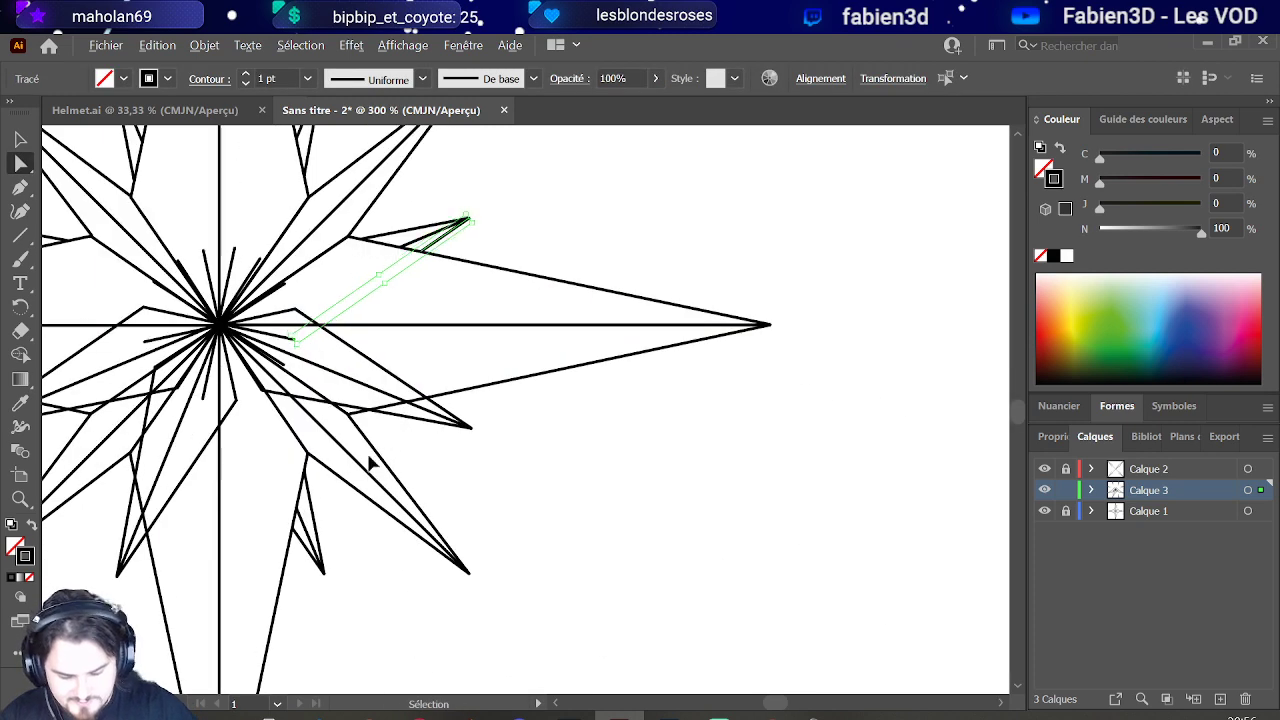
Step: Add anchor points where the three lines of the small arm below the large right arm cross that arm's lower edge
{"action": "left_click_drag", "start_coordinate": [444, 383], "coordinate": [506, 415]}
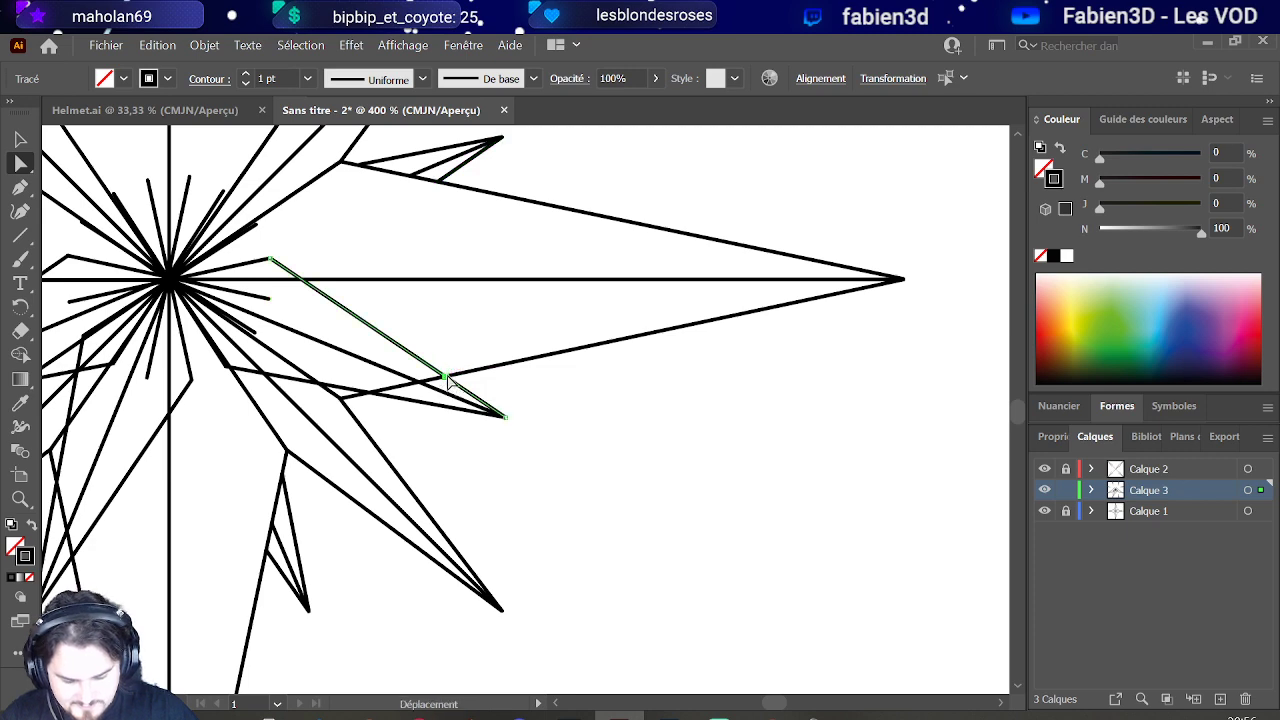
{"action": "scroll", "coordinate": [449, 392], "scroll_direction": "up", "scroll_amount": 2}
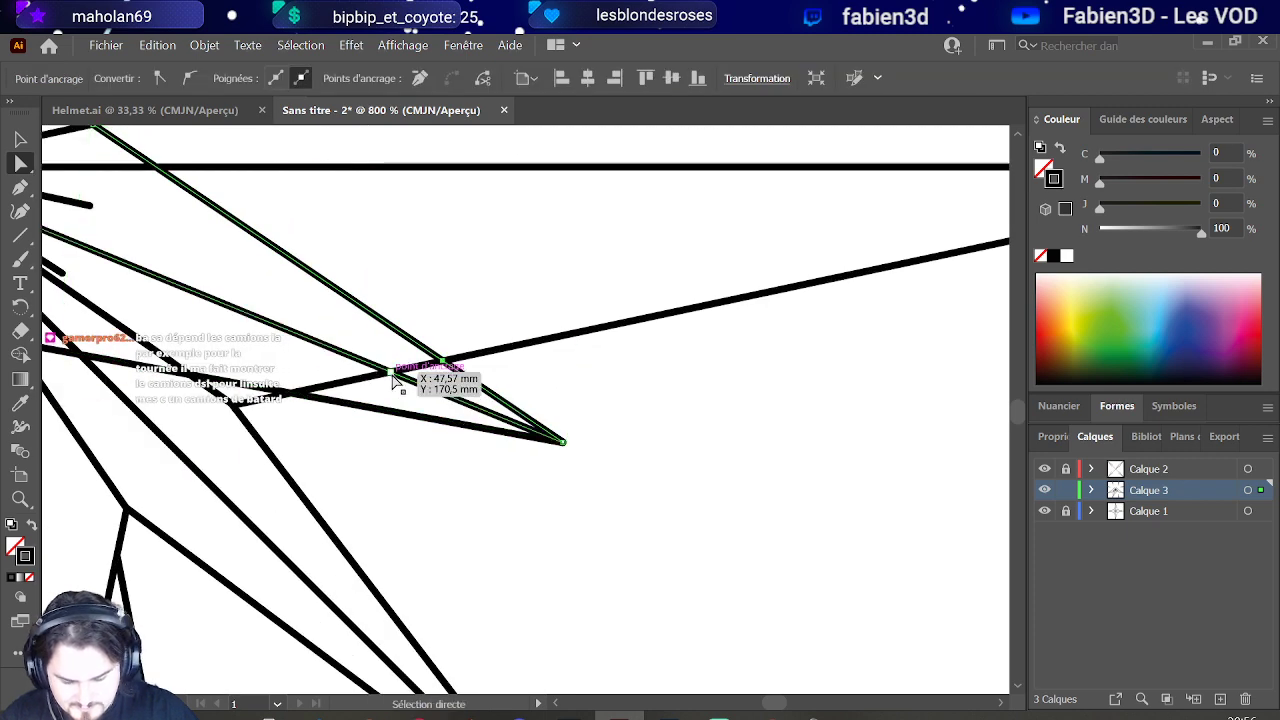
{"action": "left_click_drag", "start_coordinate": [408, 371], "coordinate": [286, 400]}
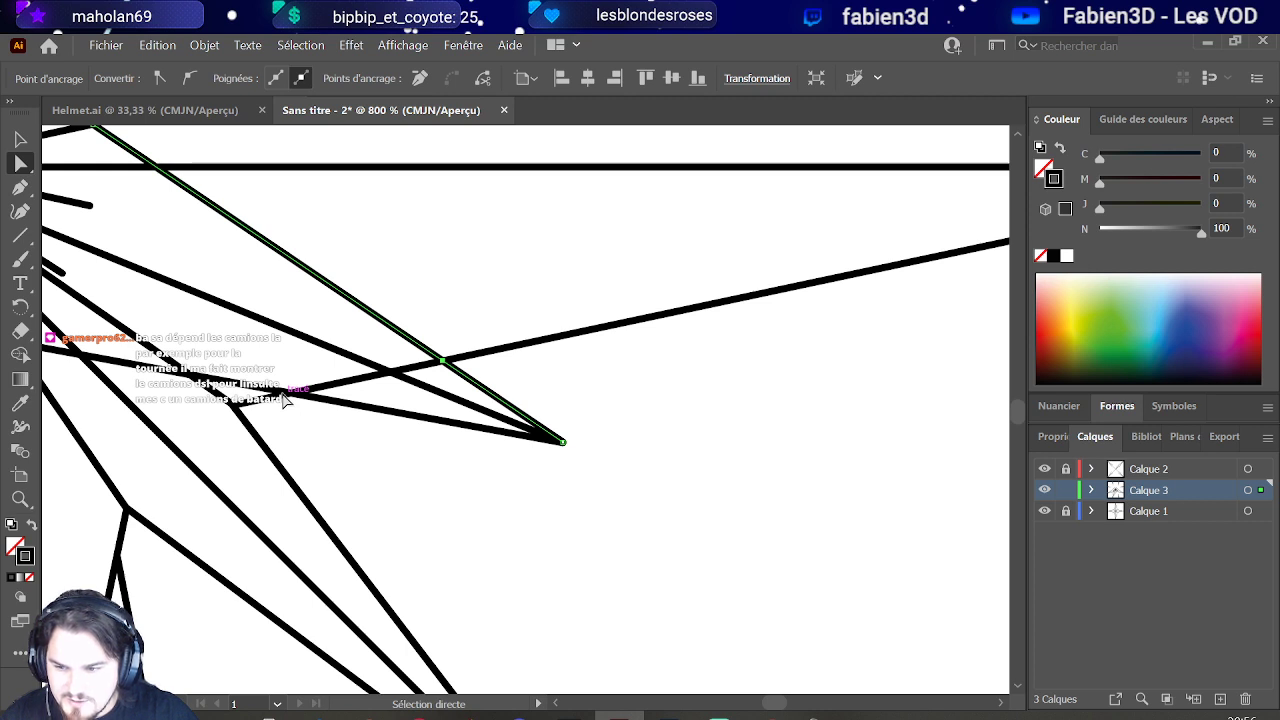
{"action": "left_click", "coordinate": [378, 369]}
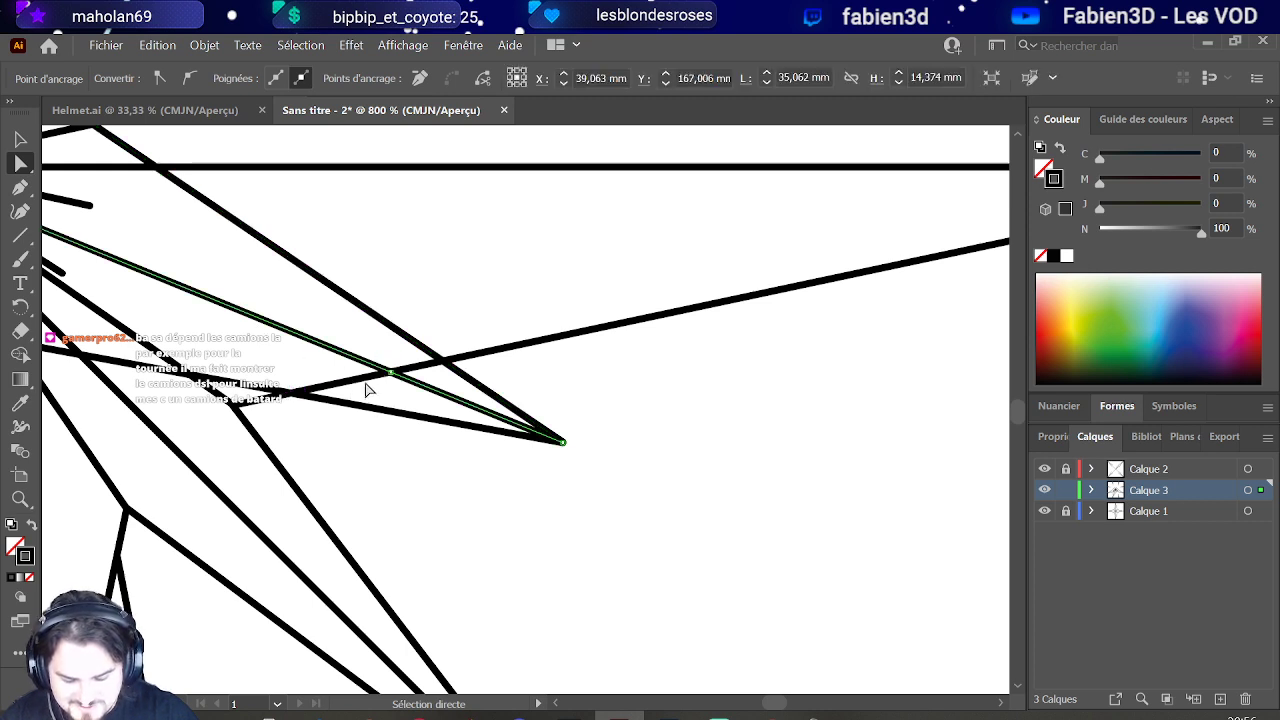
Step: Delete the inner segments of that small arm's middle line, upper edge and lower edge behind the large right arm
{"action": "left_click", "coordinate": [308, 345]}
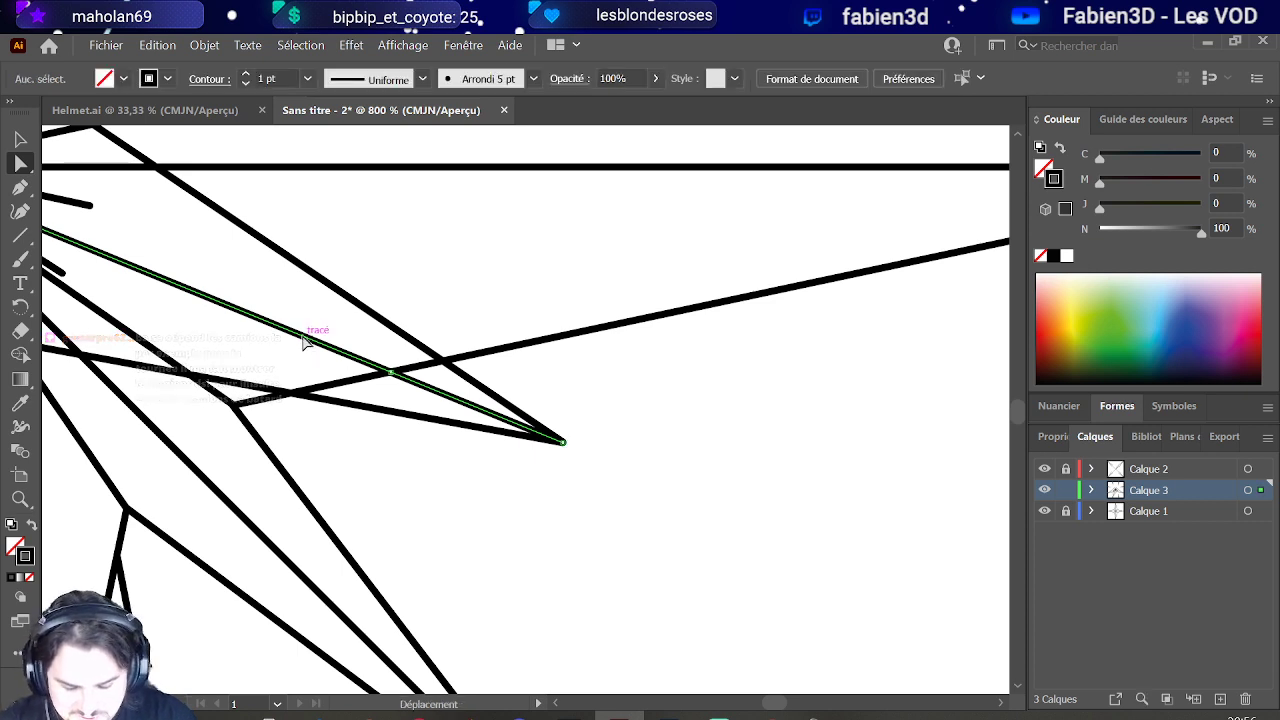
{"action": "key", "text": "Delete"}
{"action": "left_click", "coordinate": [352, 300]}
{"action": "key", "text": "Delete"}
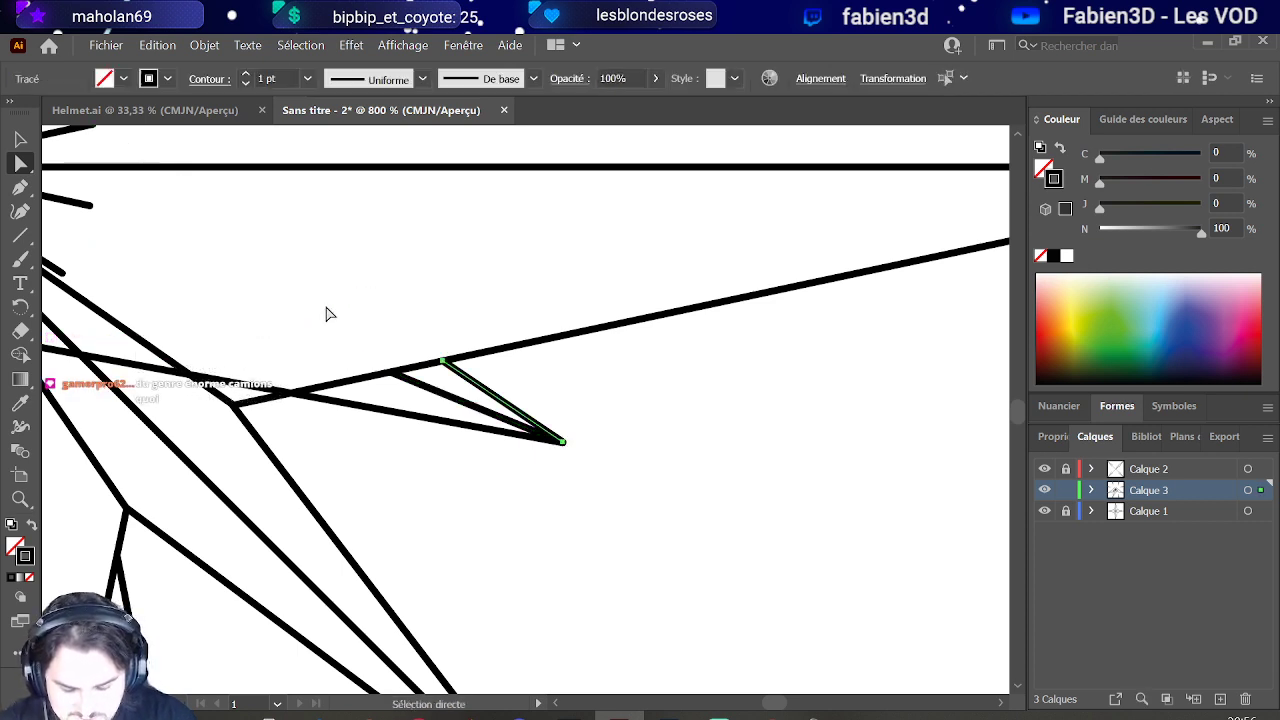
{"action": "left_click", "coordinate": [220, 380]}
{"action": "key", "text": "Delete"}
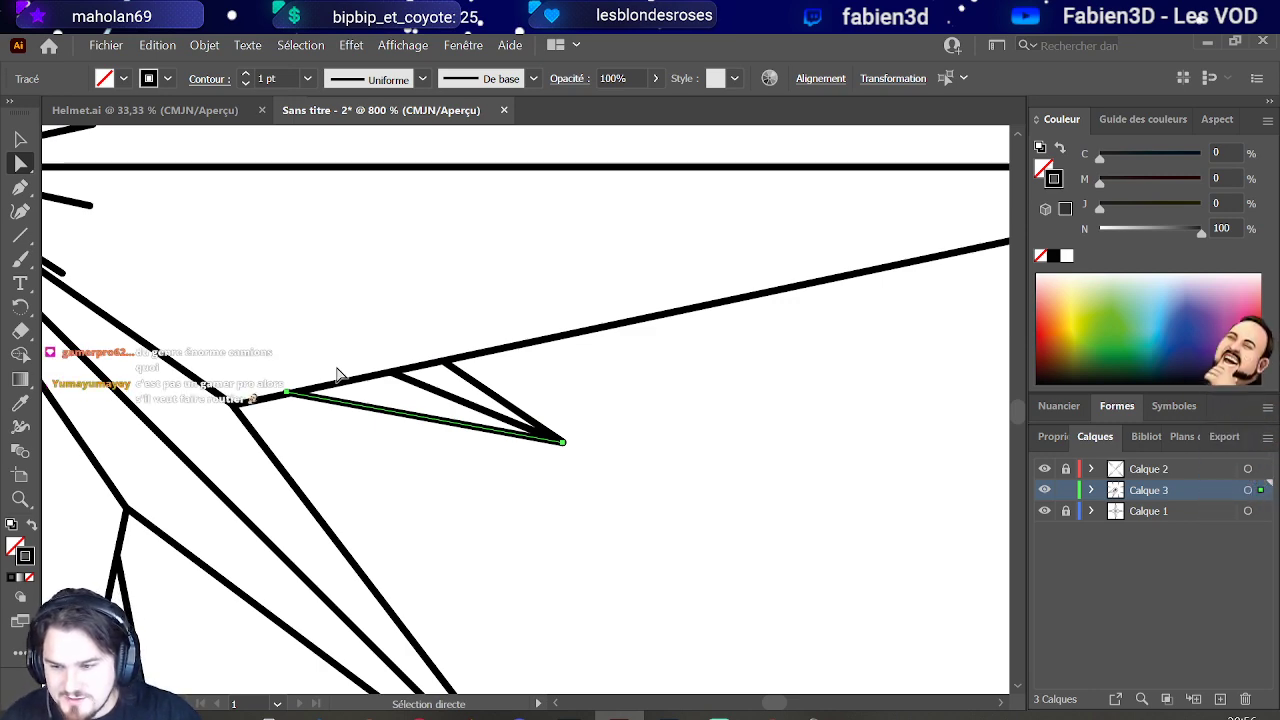
Step: Add anchor points with the Pen tool where the small arm left of the large bottom arm crosses that arm's left edge
{"action": "scroll", "coordinate": [420, 405], "scroll_direction": "down", "scroll_amount": 5}
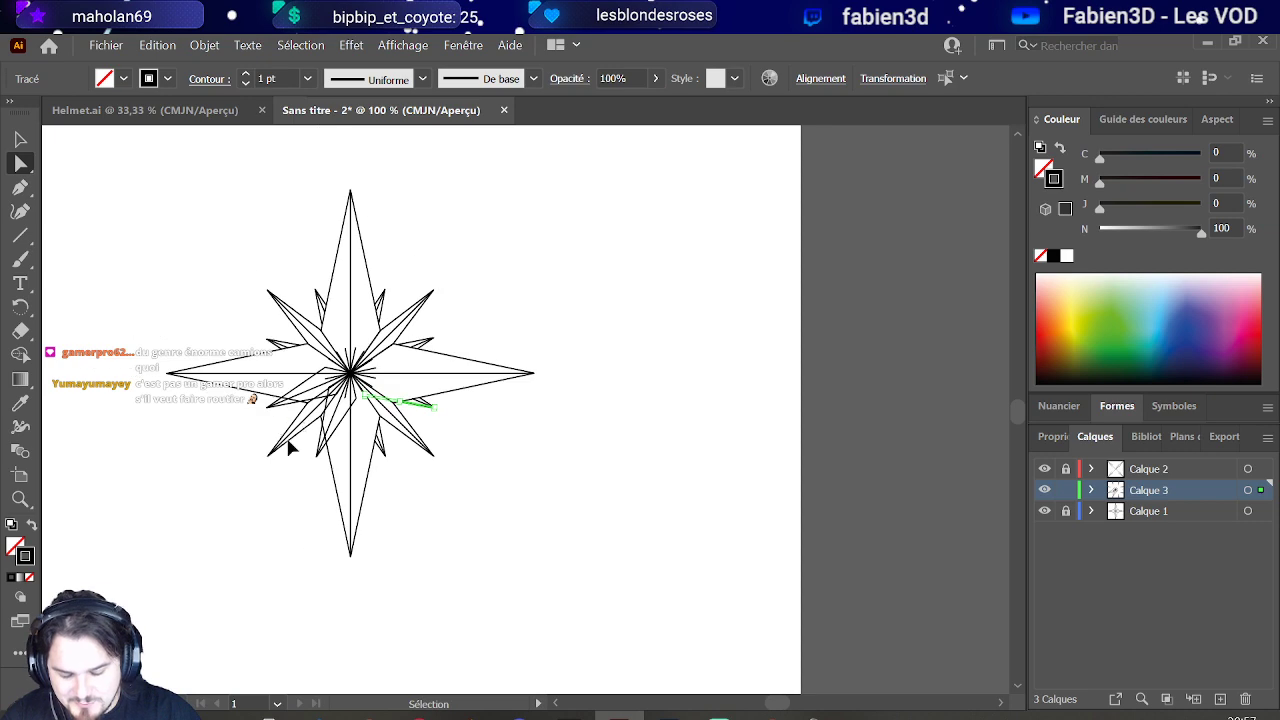
{"action": "scroll", "coordinate": [330, 435], "scroll_direction": "up", "scroll_amount": 3}
{"action": "scroll", "coordinate": [362, 425], "scroll_direction": "up", "scroll_amount": 3}
{"action": "left_click", "coordinate": [382, 466]}
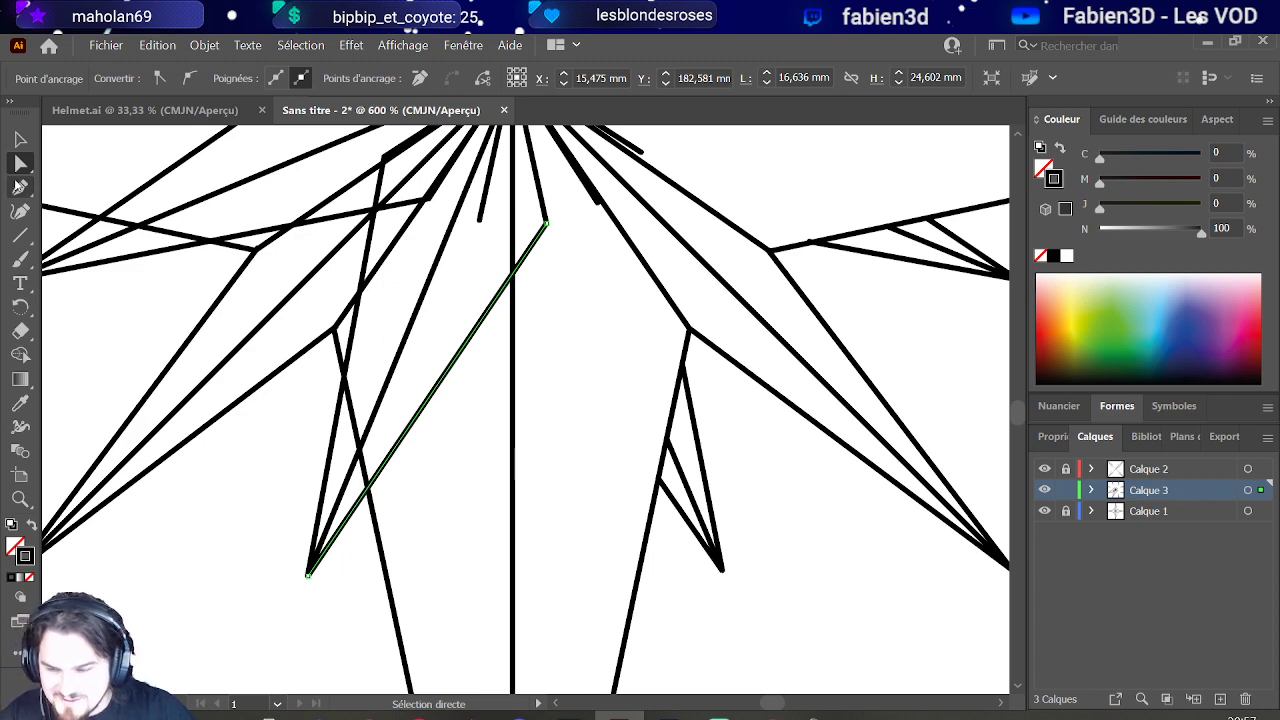
{"action": "left_click", "coordinate": [18, 185]}
{"action": "scroll", "coordinate": [395, 510], "scroll_direction": "up", "scroll_amount": 3}
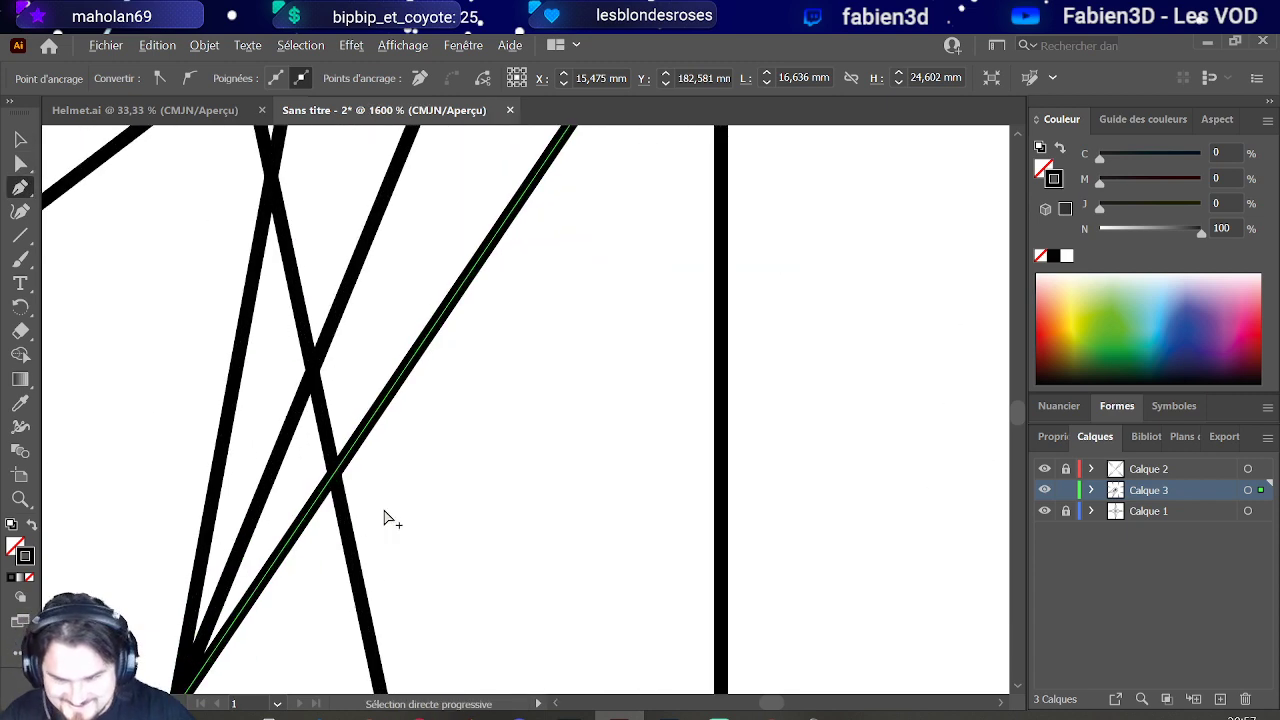
{"action": "left_click", "coordinate": [337, 475]}
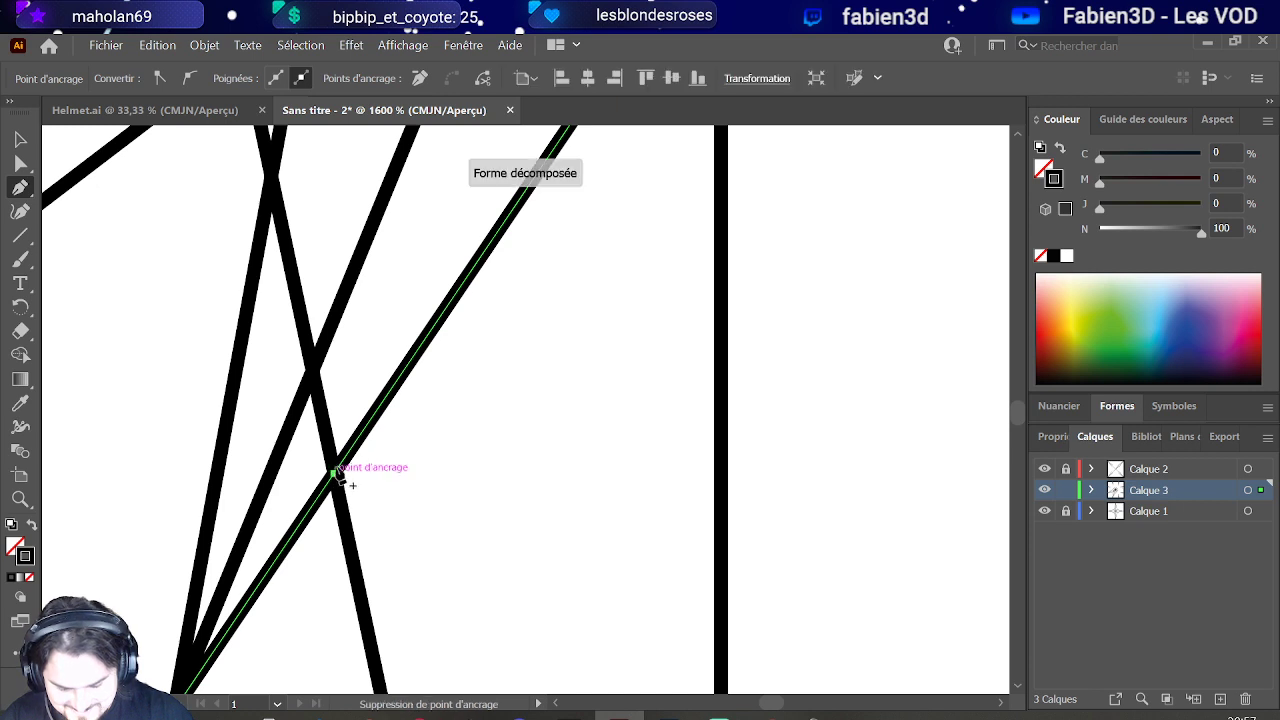
{"action": "left_click", "coordinate": [331, 342], "text": "ctrl"}
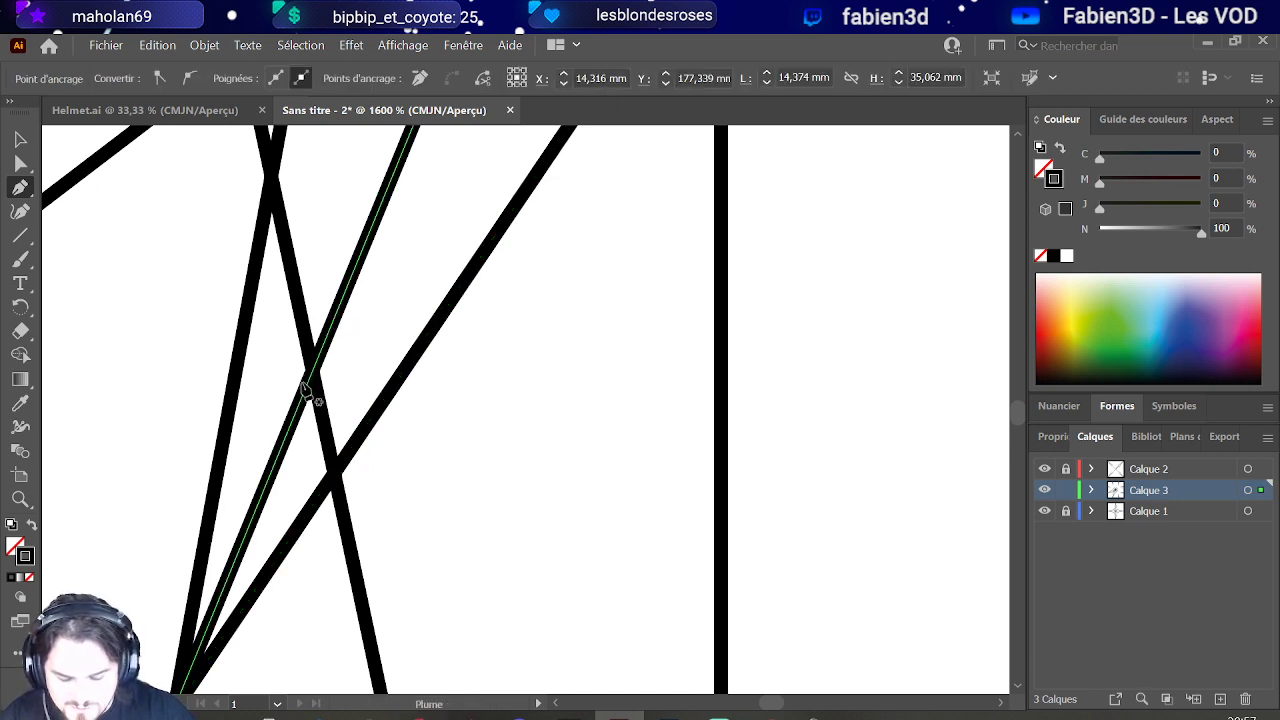
{"action": "left_click", "coordinate": [308, 368]}
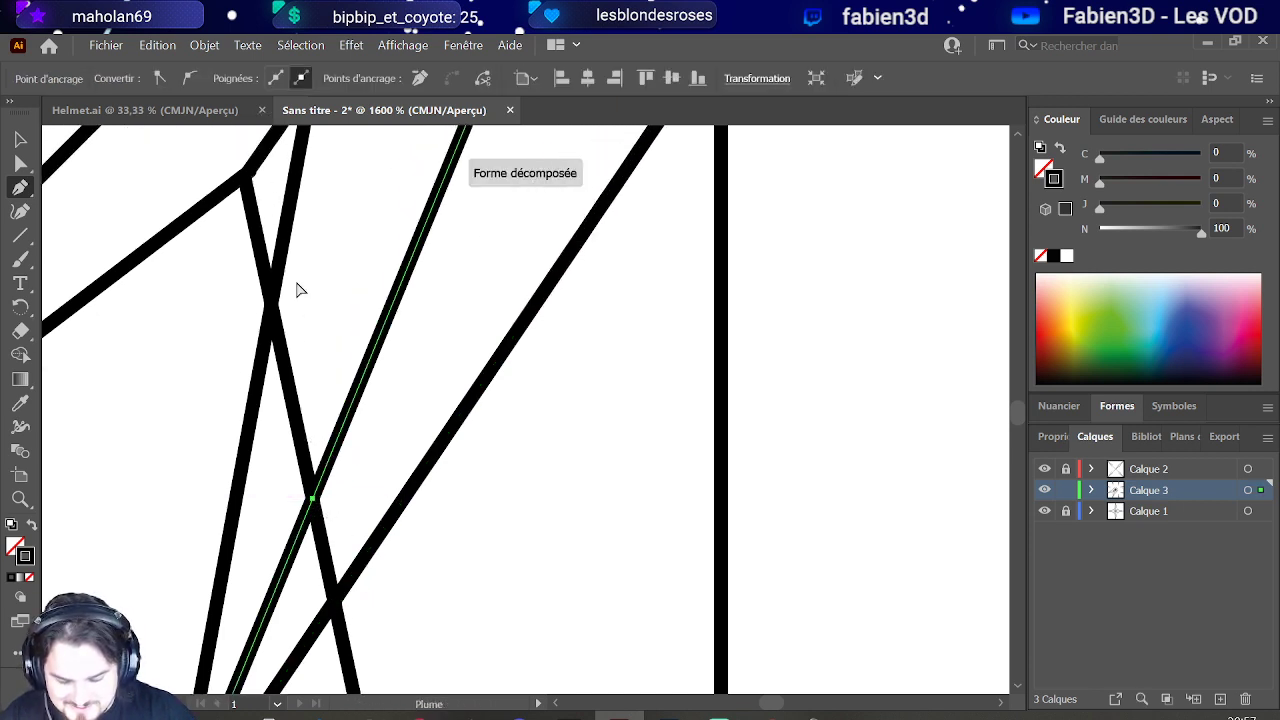
{"action": "left_click", "coordinate": [279, 292], "text": "ctrl"}
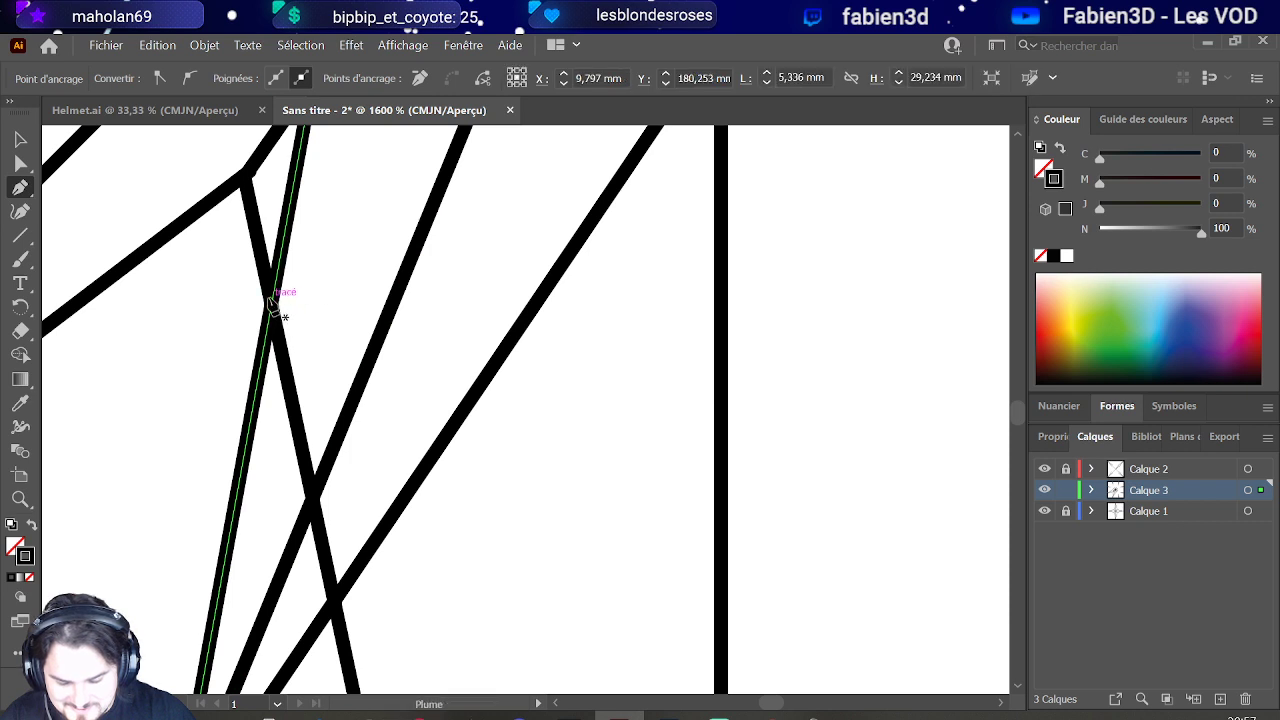
{"action": "left_click", "coordinate": [272, 305]}
{"action": "key", "text": "v"}
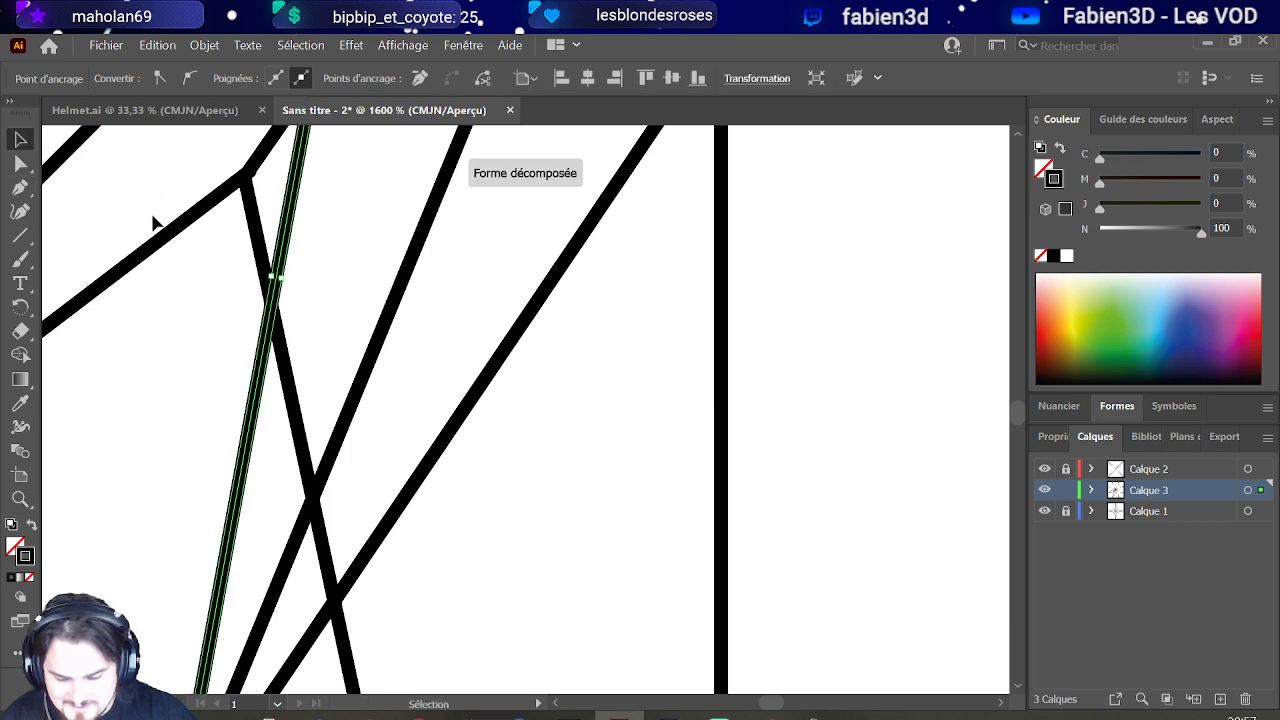
Step: Delete the inner segments of that small arm's right edge, middle line and left edge behind the large bottom arm
{"action": "scroll", "coordinate": [153, 222], "scroll_direction": "down", "scroll_amount": 2}
{"action": "key", "text": "a"}
{"action": "scroll", "coordinate": [257, 351], "scroll_direction": "up", "scroll_amount": 3}
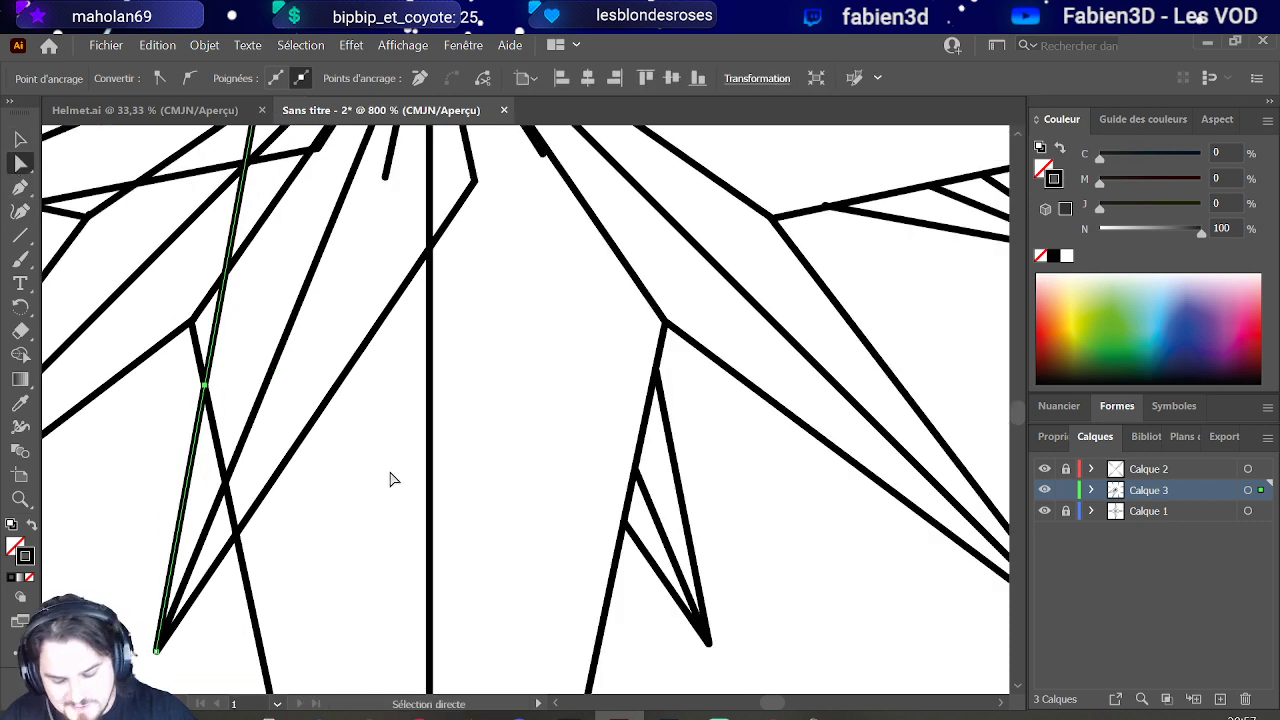
{"action": "left_click_drag", "start_coordinate": [358, 412], "coordinate": [257, 317]}
{"action": "key", "text": "Delete"}
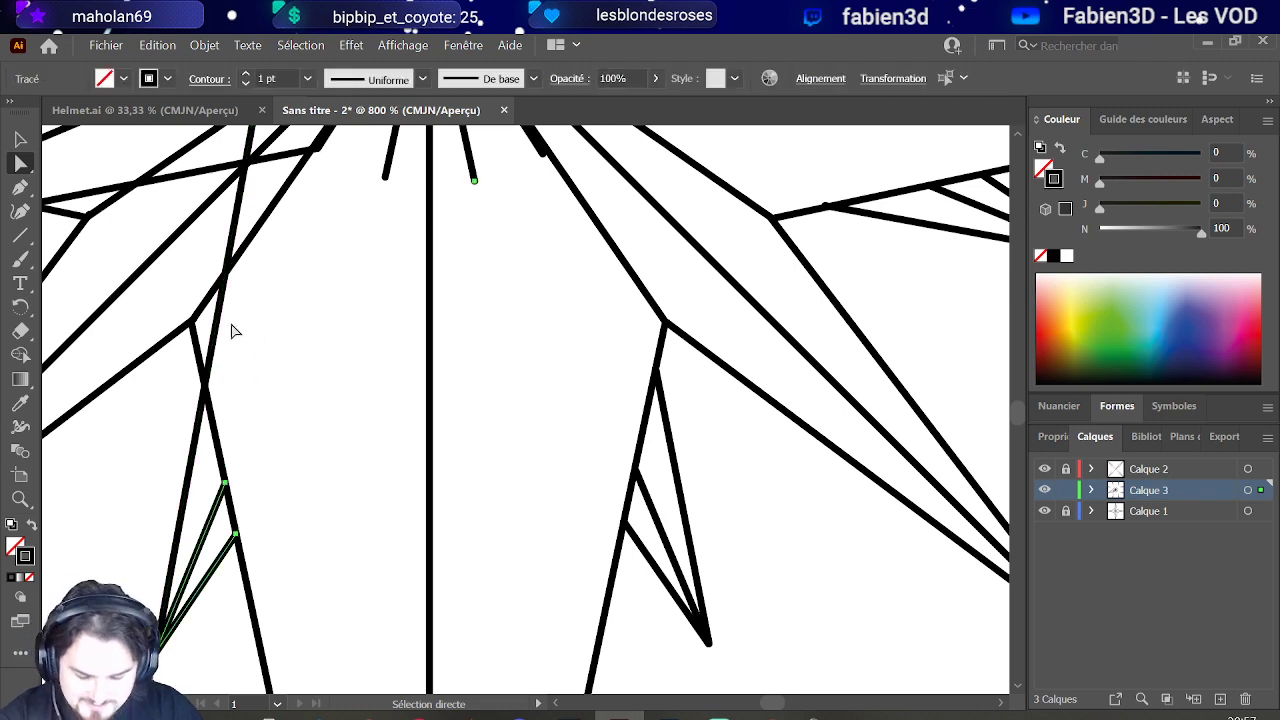
{"action": "left_click", "coordinate": [214, 320]}
{"action": "key", "text": "Delete"}
Step: Add anchor points with the Pen tool where the small arm below the large left arm crosses that arm's lower edge
{"action": "scroll", "coordinate": [222, 330], "scroll_direction": "down", "scroll_amount": 4}
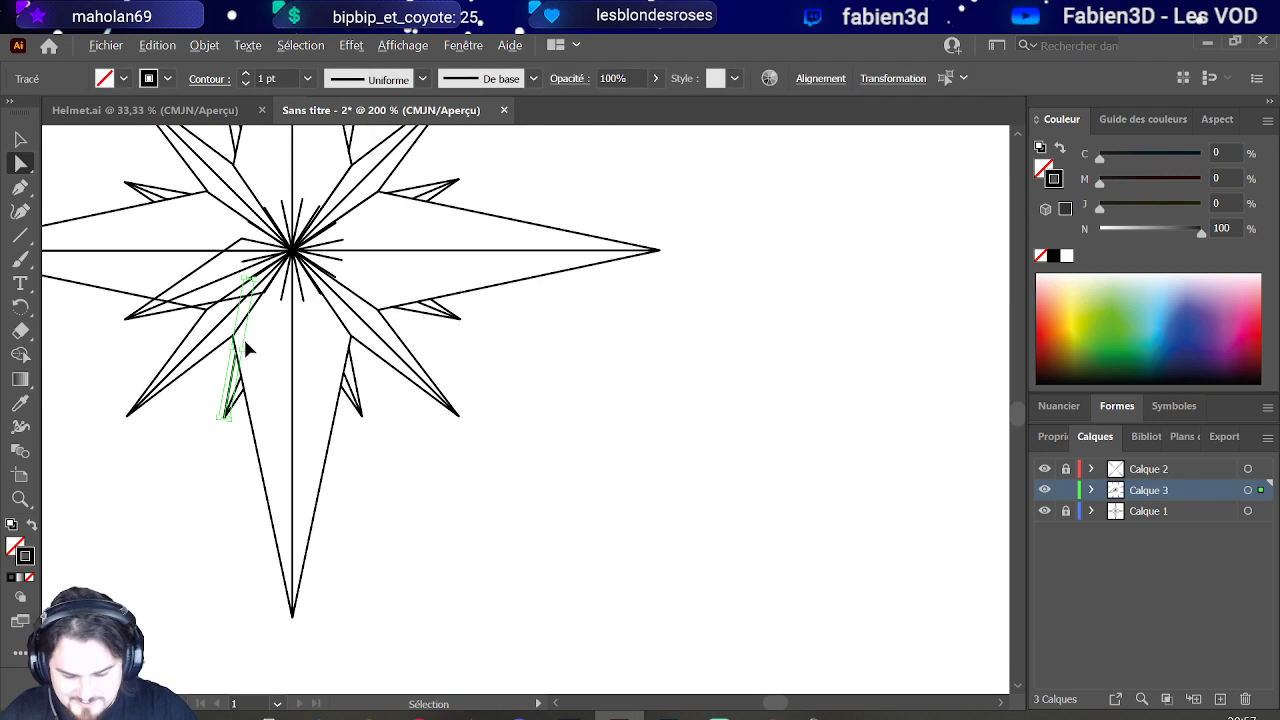
{"action": "scroll", "coordinate": [205, 332], "scroll_direction": "up", "scroll_amount": 3}
{"action": "scroll", "coordinate": [228, 321], "scroll_direction": "up", "scroll_amount": 1}
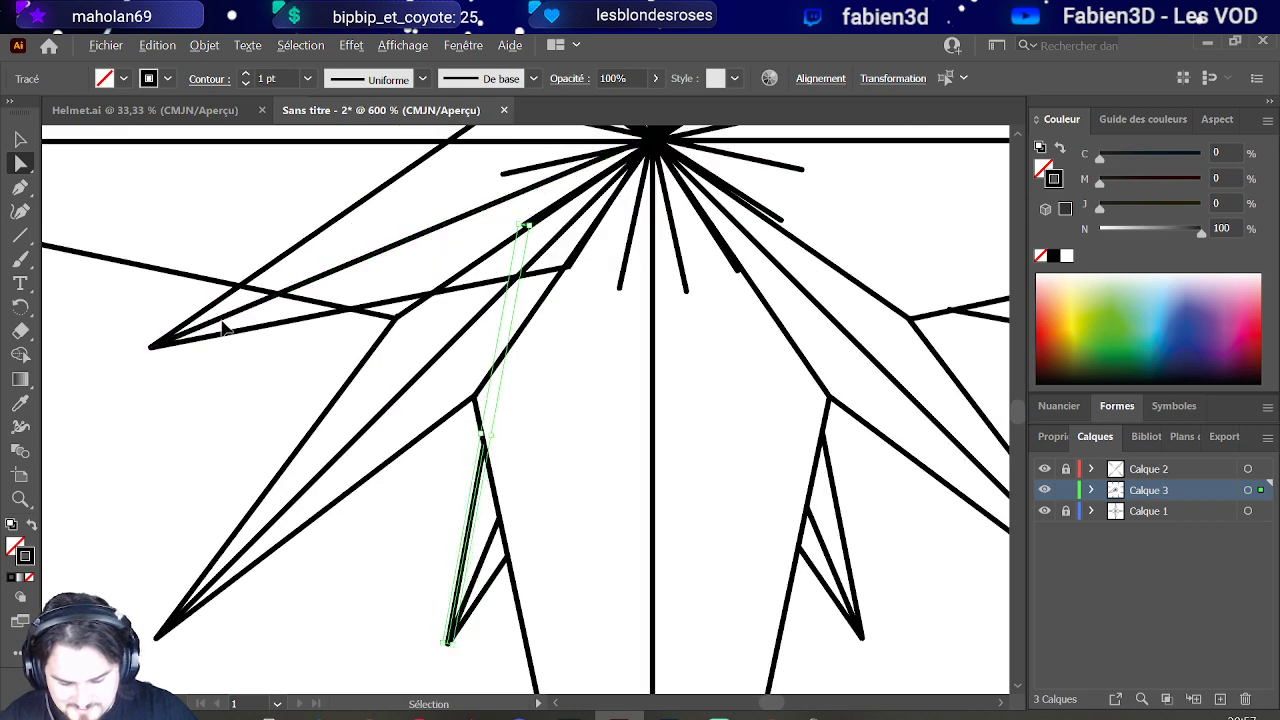
{"action": "key", "text": "a"}
{"action": "scroll", "coordinate": [229, 345], "scroll_direction": "up", "scroll_amount": 2}
{"action": "left_click", "coordinate": [272, 333]}
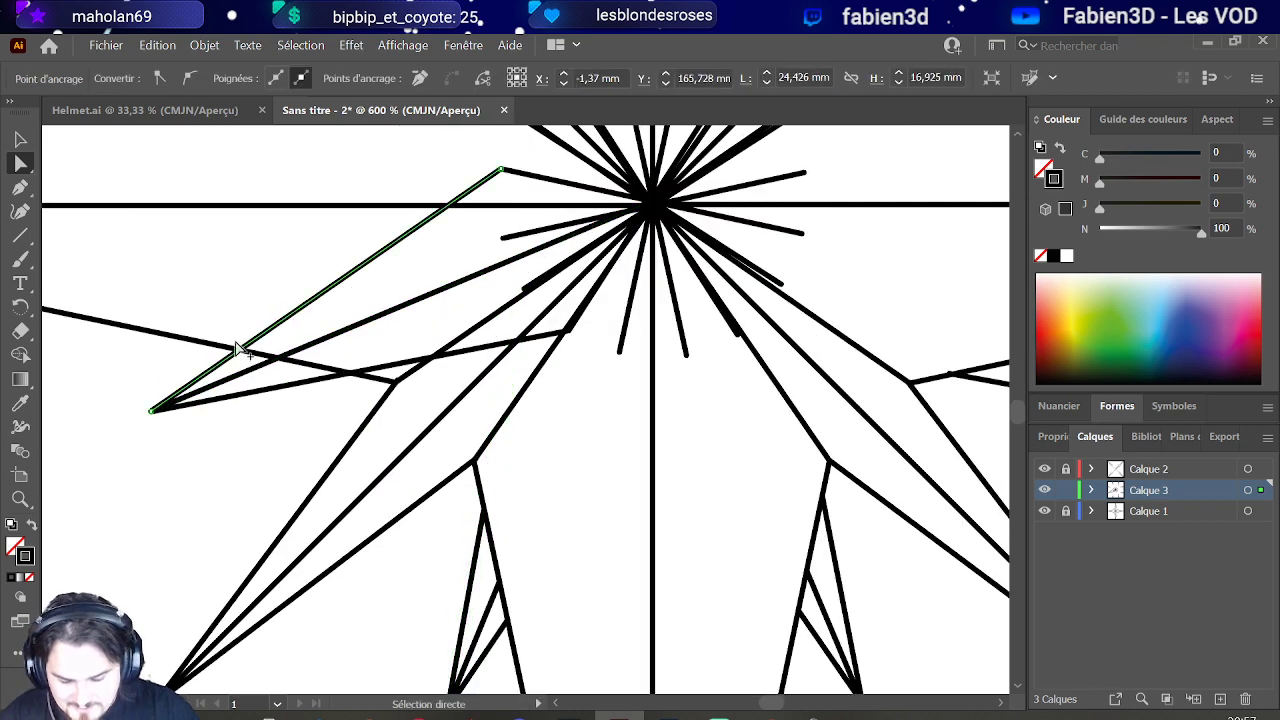
{"action": "scroll", "coordinate": [250, 345], "scroll_direction": "up", "scroll_amount": 3}
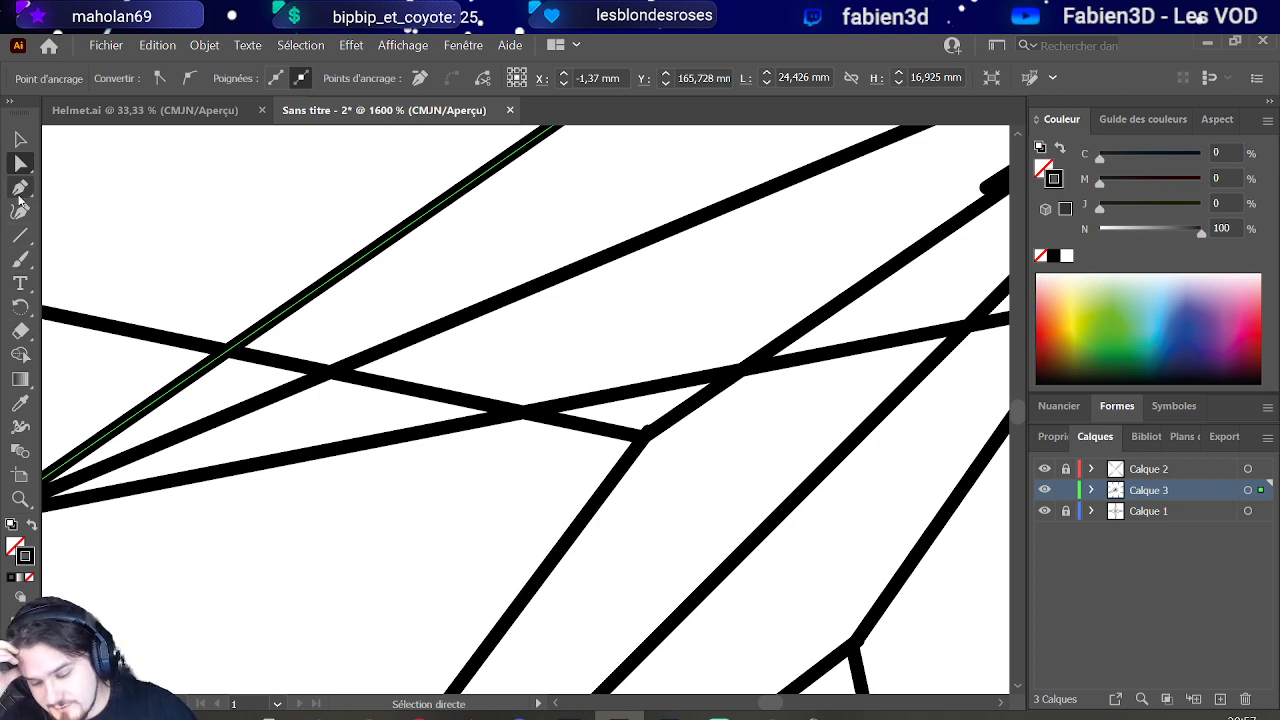
{"action": "left_click", "coordinate": [20, 190]}
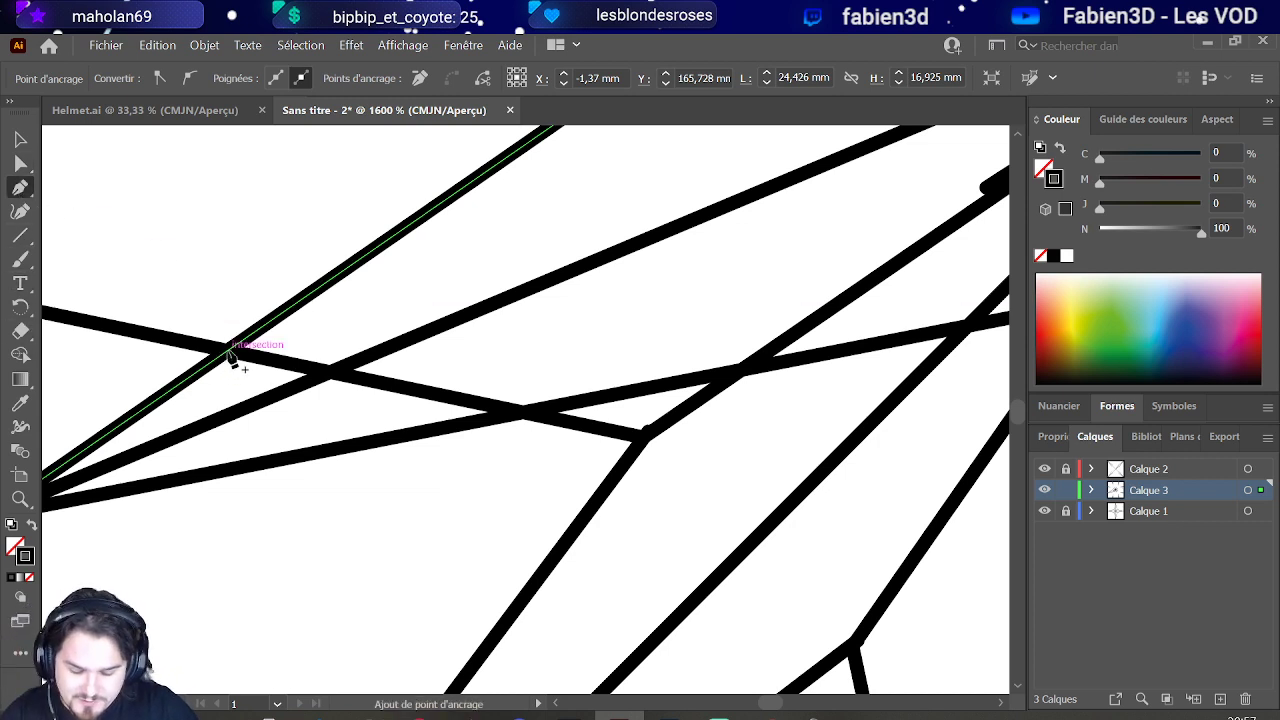
{"action": "left_click", "coordinate": [383, 363], "text": "ctrl"}
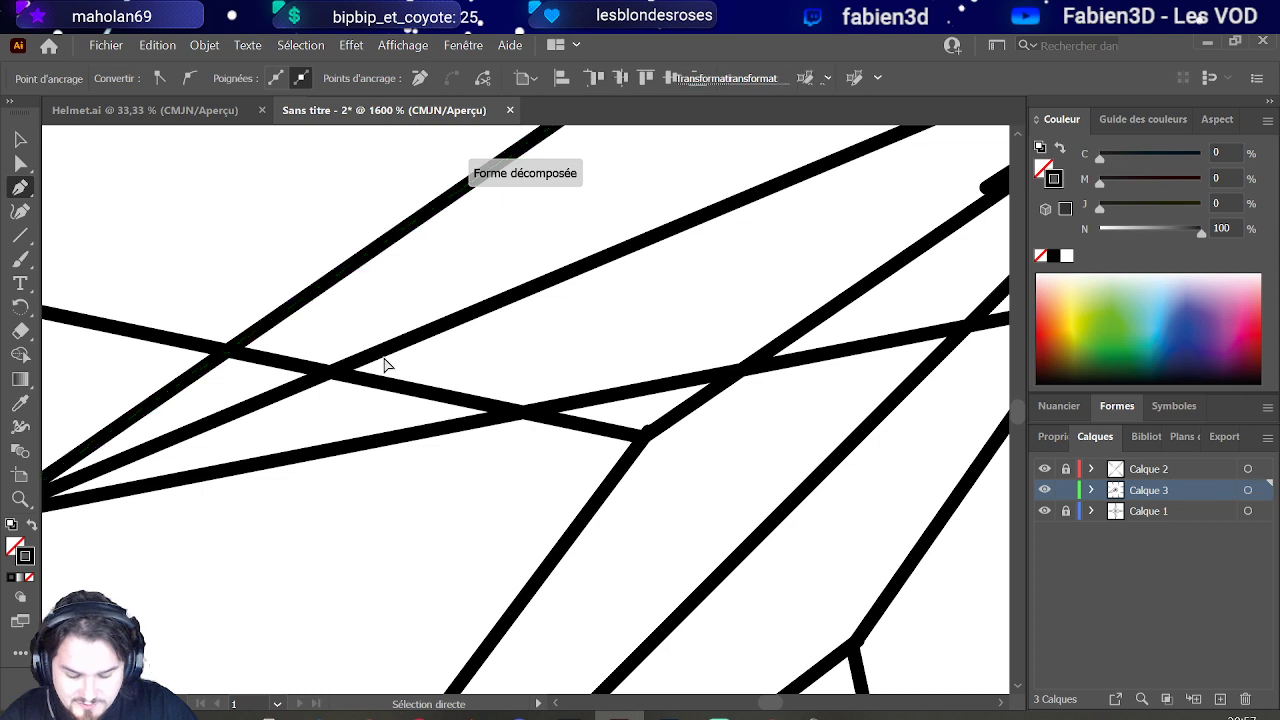
{"action": "left_click", "coordinate": [330, 372], "text": "ctrl"}
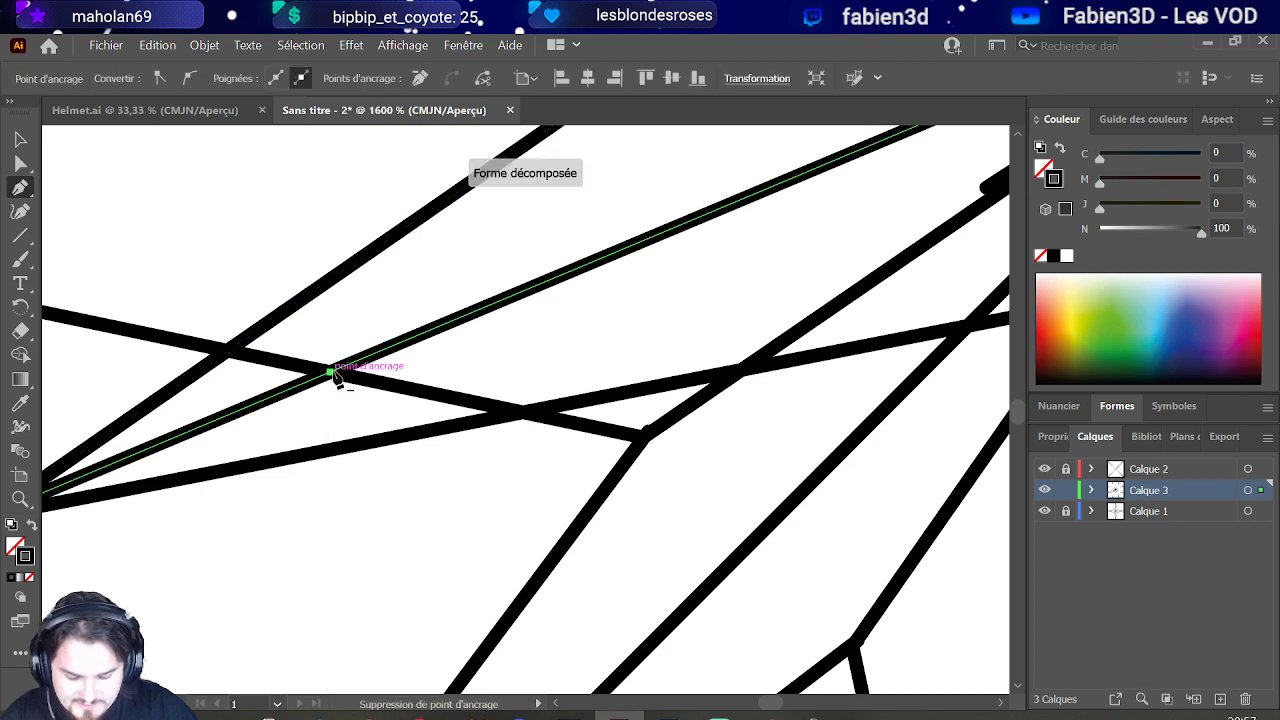
{"action": "left_click", "coordinate": [638, 392], "text": "ctrl"}
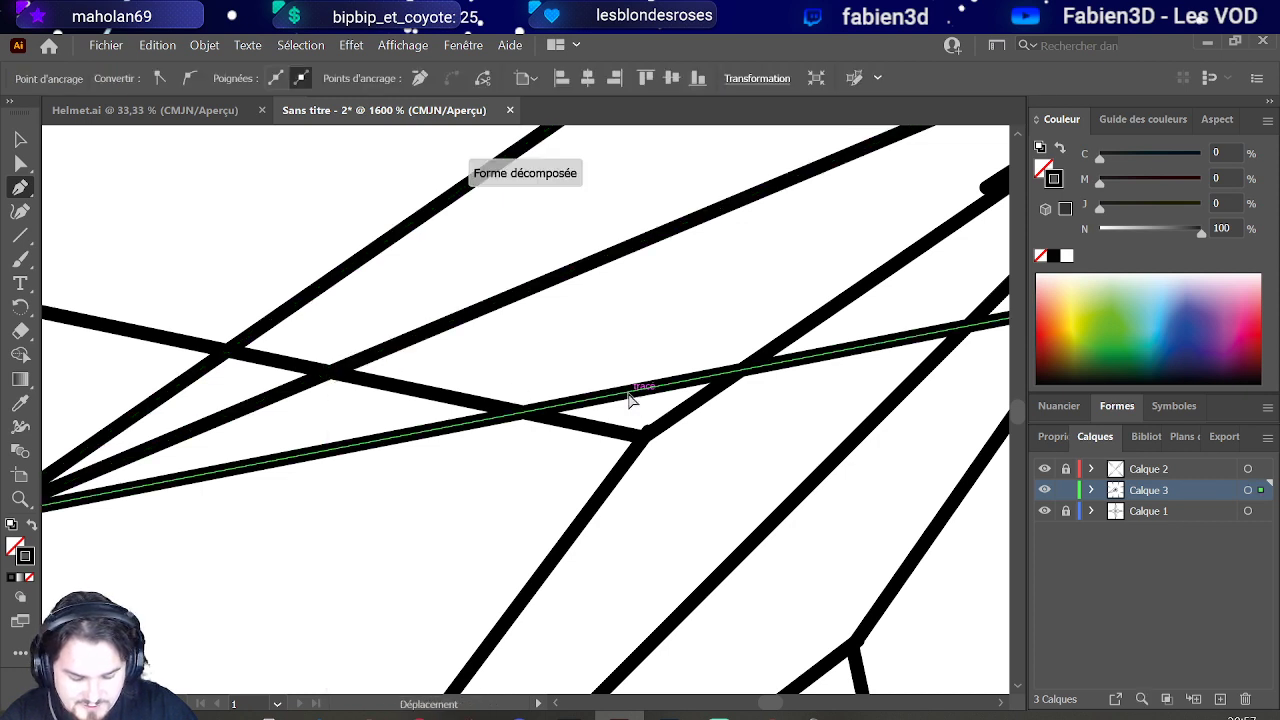
{"action": "left_click", "coordinate": [524, 412], "text": "ctrl"}
Step: Delete the inner segments of that small arm's upper edge, middle line and lower edge behind the large left arm
{"action": "left_click", "coordinate": [423, 343], "text": "ctrl"}
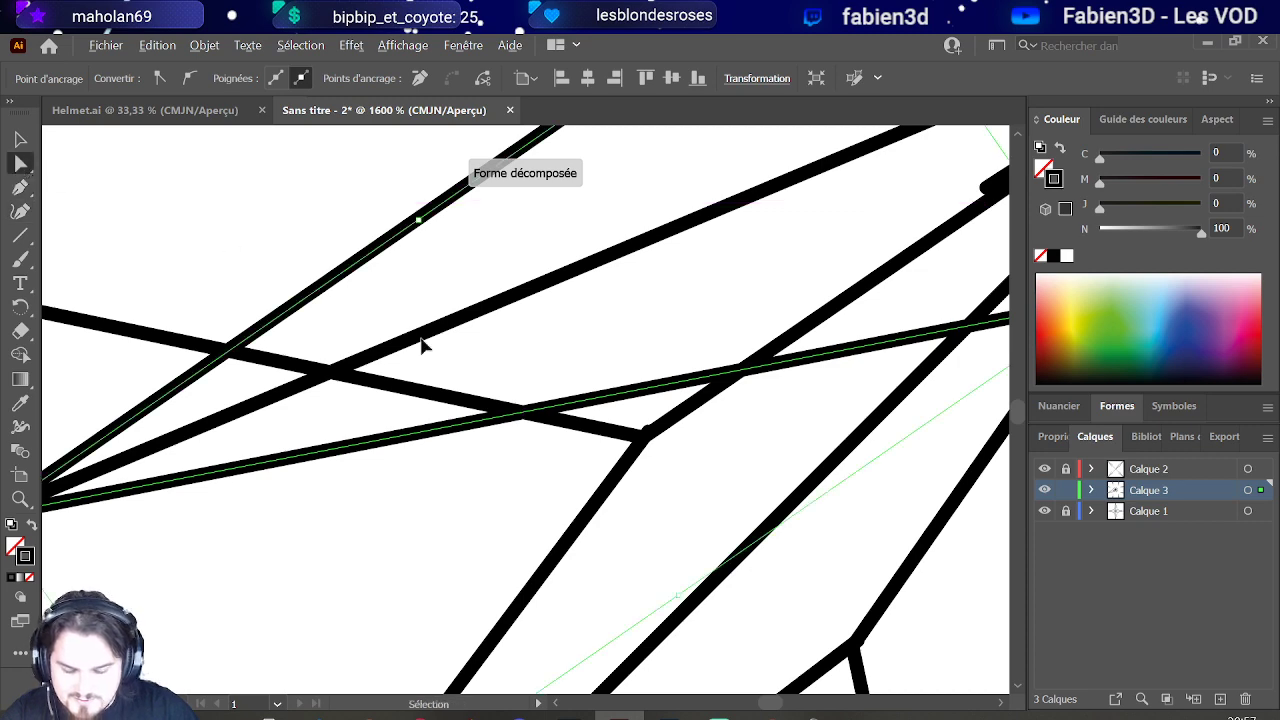
{"action": "scroll", "coordinate": [423, 343], "scroll_direction": "down", "scroll_amount": 3}
{"action": "key", "text": "Delete"}
{"action": "key", "text": "Delete"}
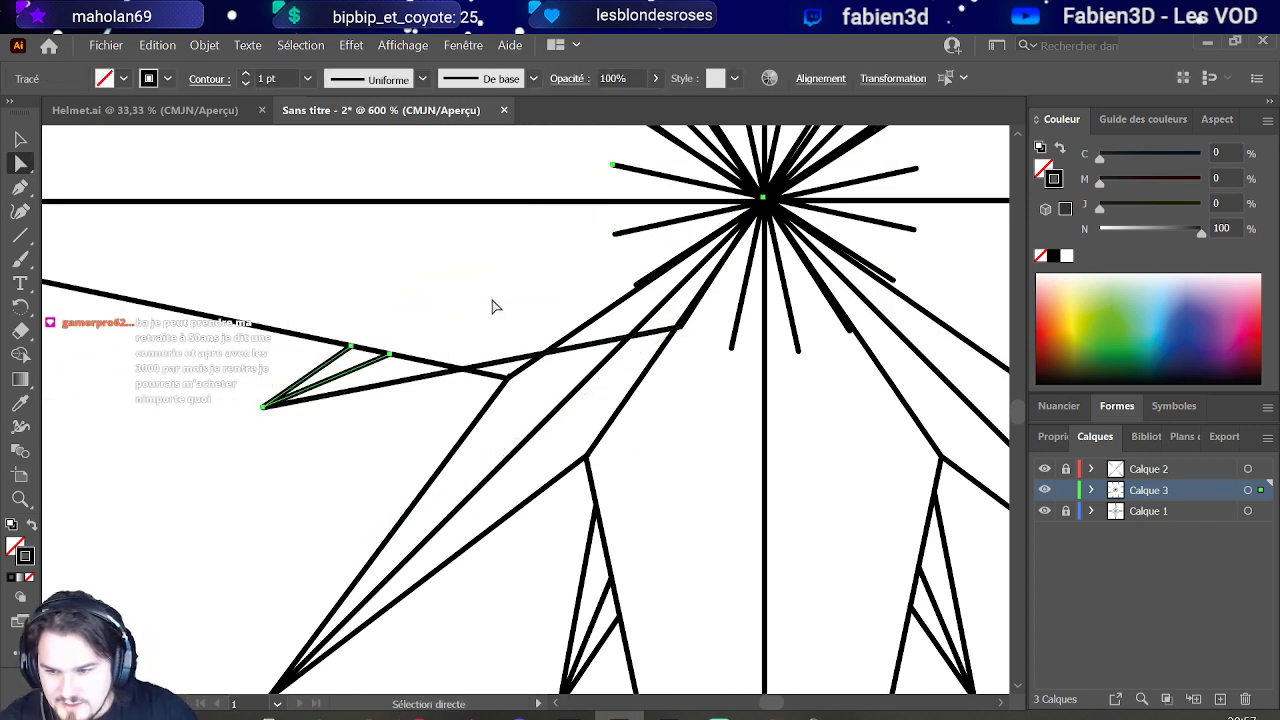
{"action": "left_click", "coordinate": [508, 362]}
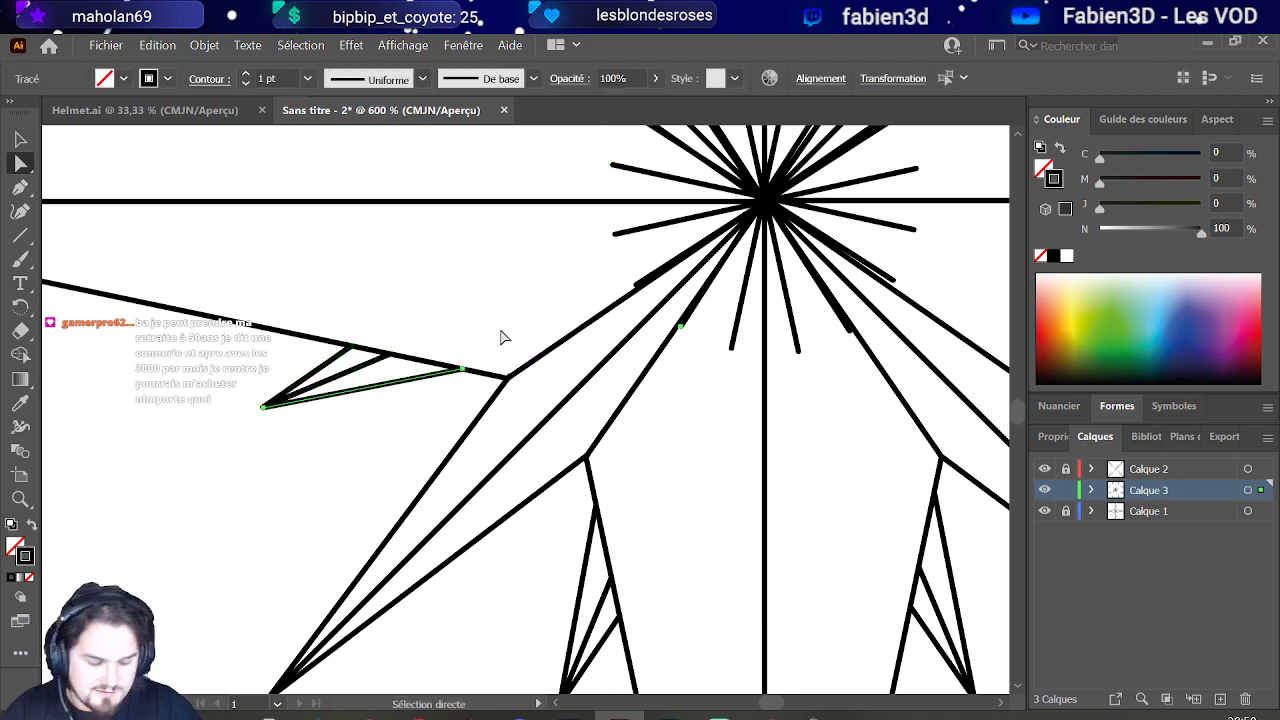
Step: Delete all the short leftover line stubs radiating from the star's center on the small arms' layer
{"action": "key", "text": "ctrl+minus"}
{"action": "key", "text": "ctrl+minus"}
{"action": "key", "text": "ctrl+minus"}
{"action": "key", "text": "ctrl+minus"}
{"action": "scroll", "coordinate": [585, 365], "scroll_direction": "up", "scroll_amount": 2}
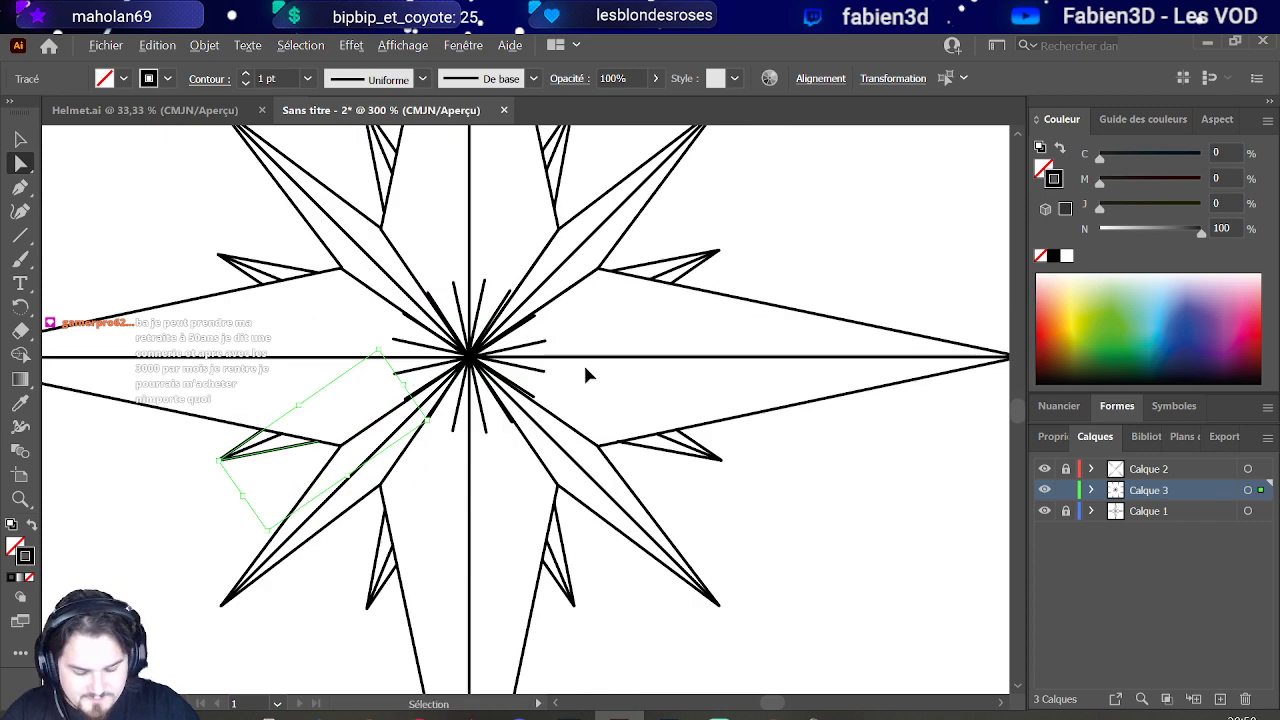
{"action": "left_click", "coordinate": [528, 398]}
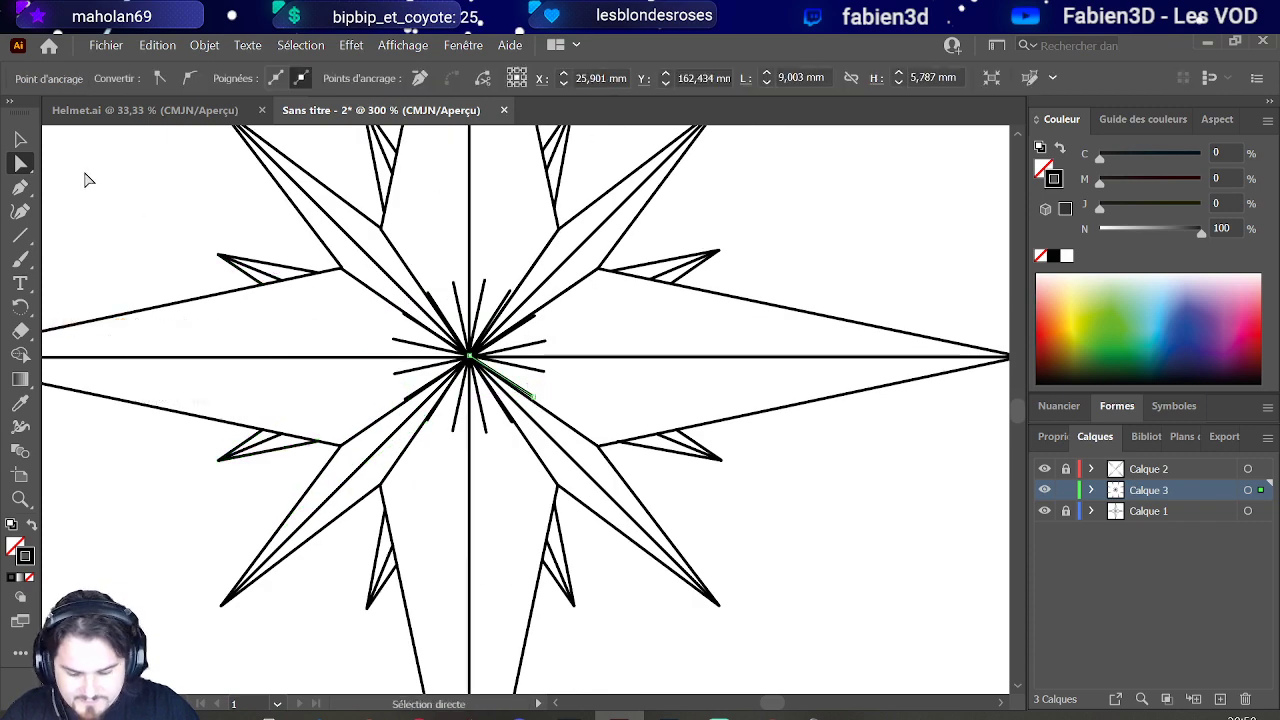
{"action": "left_click", "coordinate": [20, 138]}
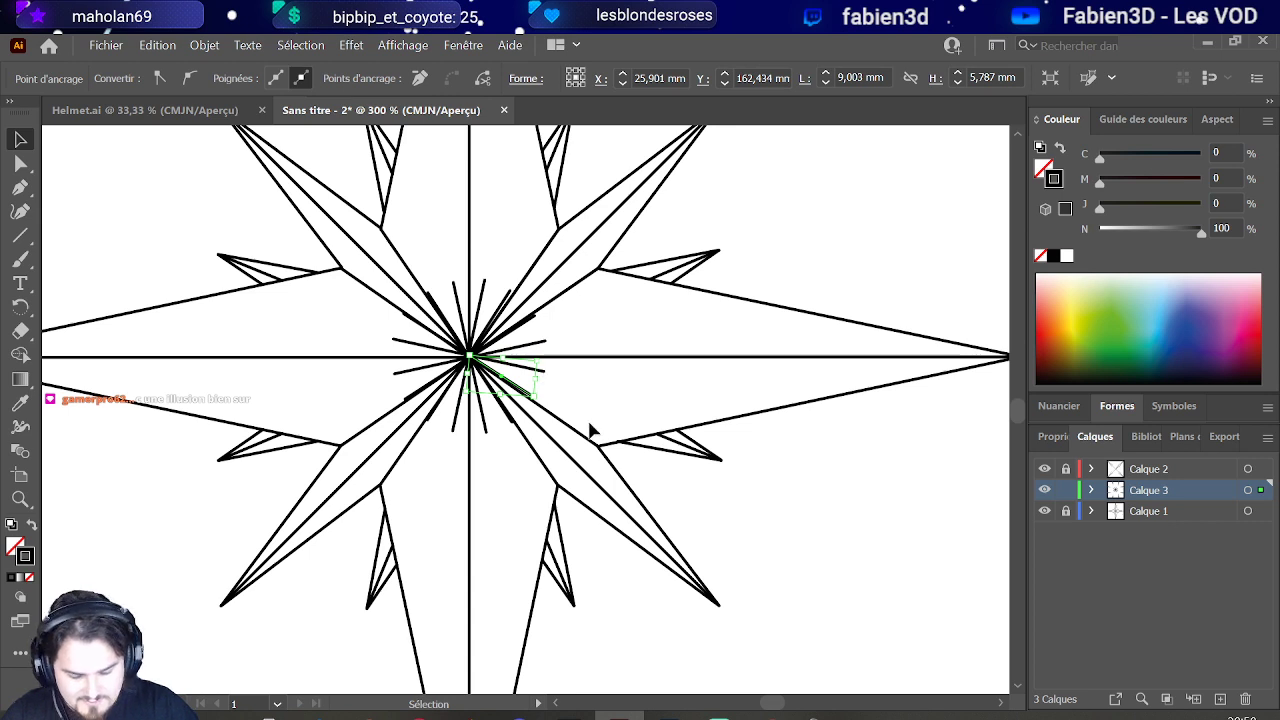
{"action": "left_click_drag", "start_coordinate": [589, 420], "coordinate": [390, 276]}
{"action": "key", "text": "Delete"}
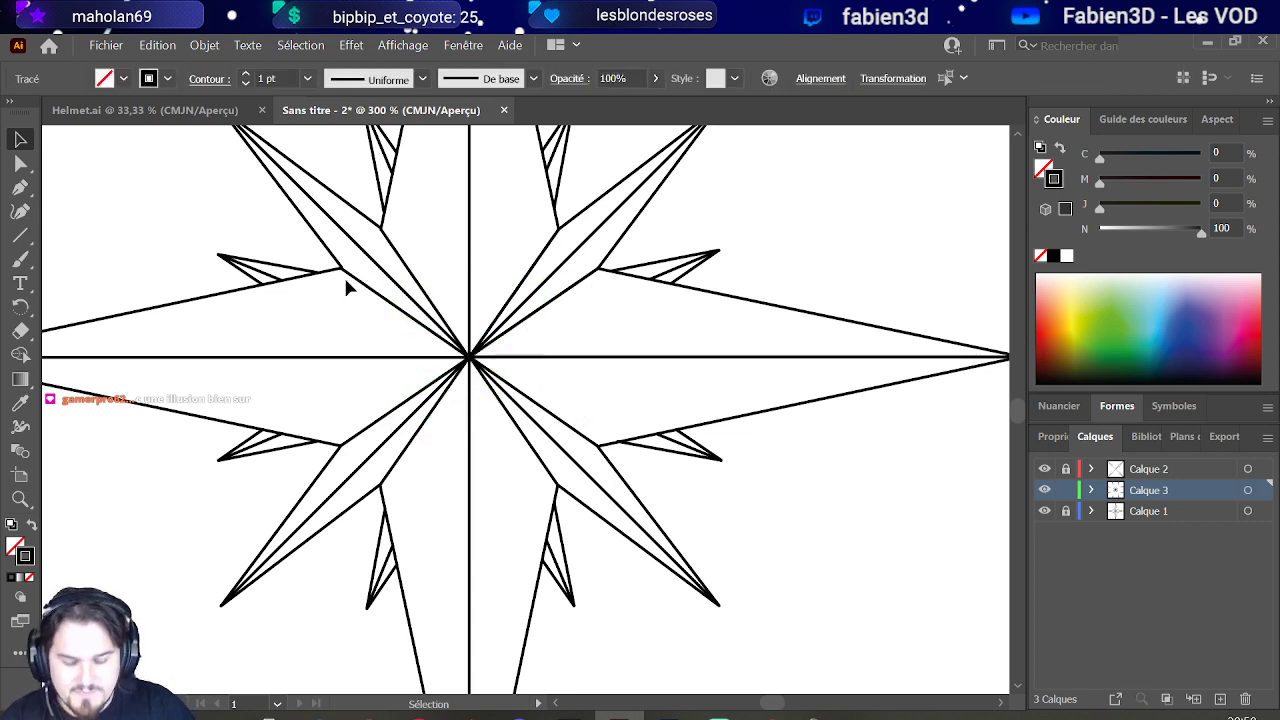
{"action": "left_click", "coordinate": [540, 374]}
{"action": "key", "text": "ctrl+alt+0"}
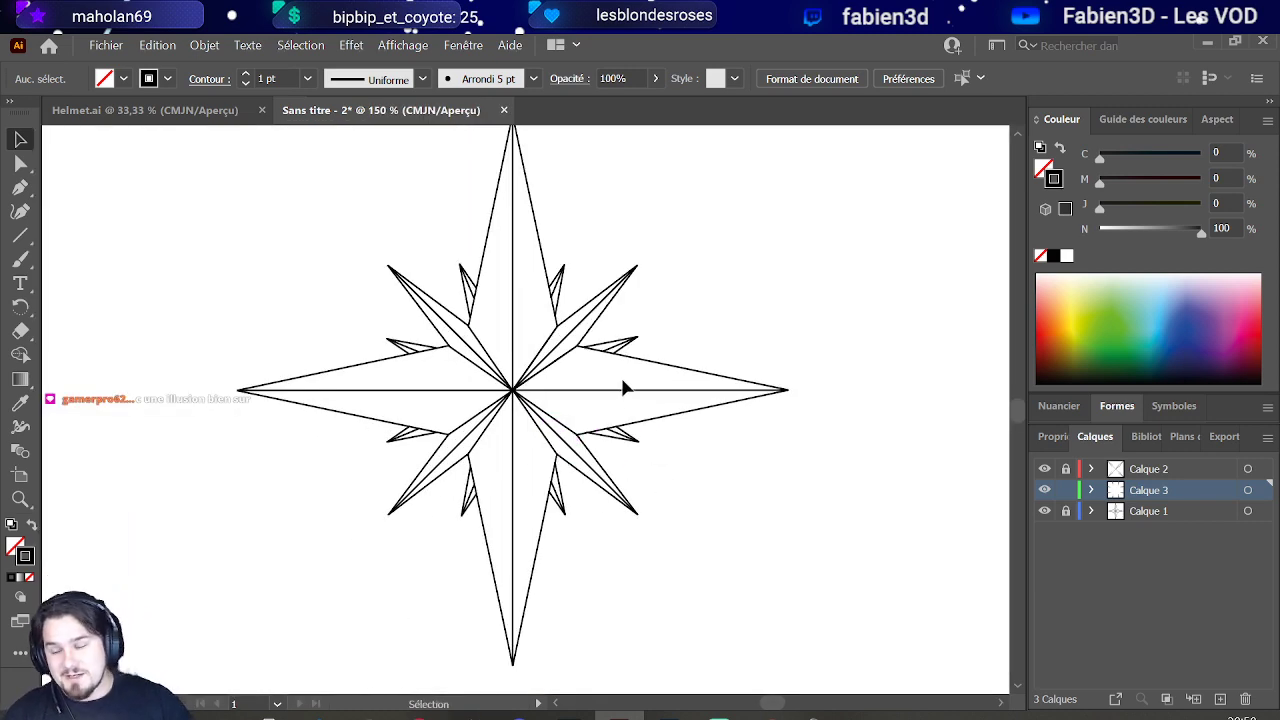
{"action": "scroll", "coordinate": [771, 371], "scroll_direction": "down", "scroll_amount": 1}
{"action": "scroll", "coordinate": [771, 371], "scroll_direction": "down", "scroll_amount": 3}
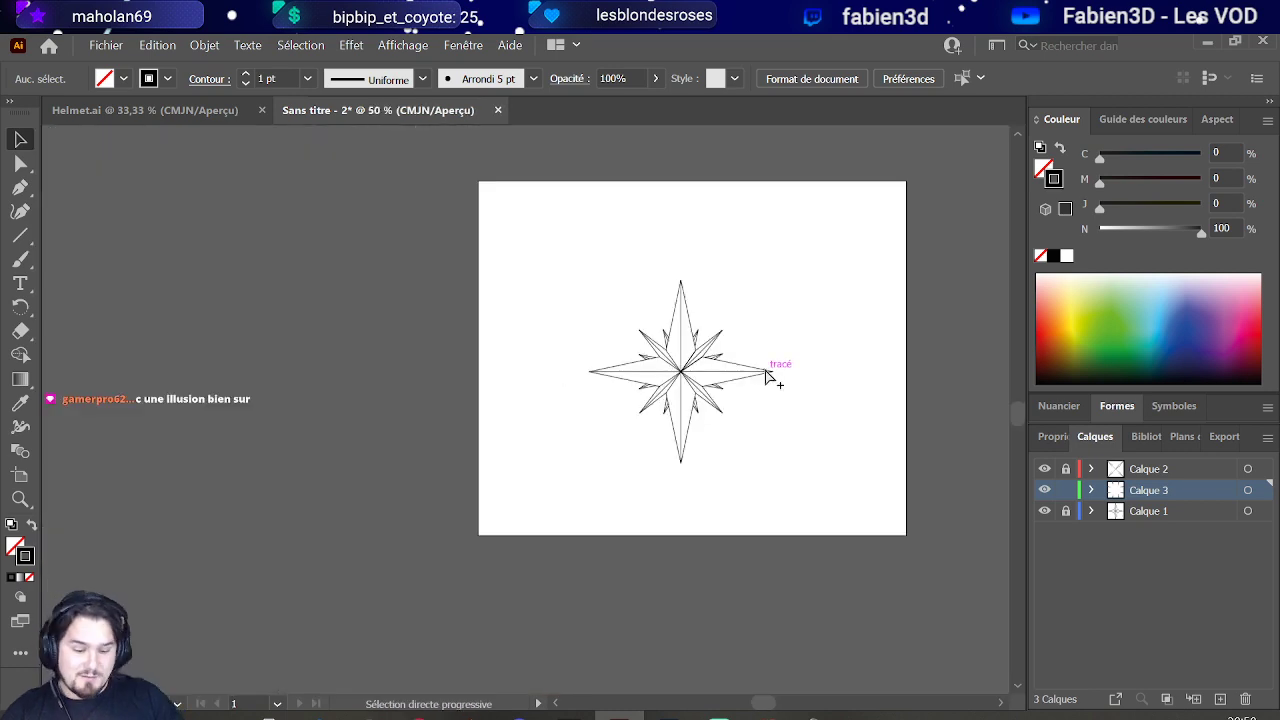
{"action": "scroll", "coordinate": [771, 371], "scroll_direction": "up", "scroll_amount": 3}
{"action": "scroll", "coordinate": [706, 398], "scroll_direction": "down", "scroll_amount": 2}
{"action": "scroll", "coordinate": [337, 366], "scroll_direction": "up", "scroll_amount": 2}
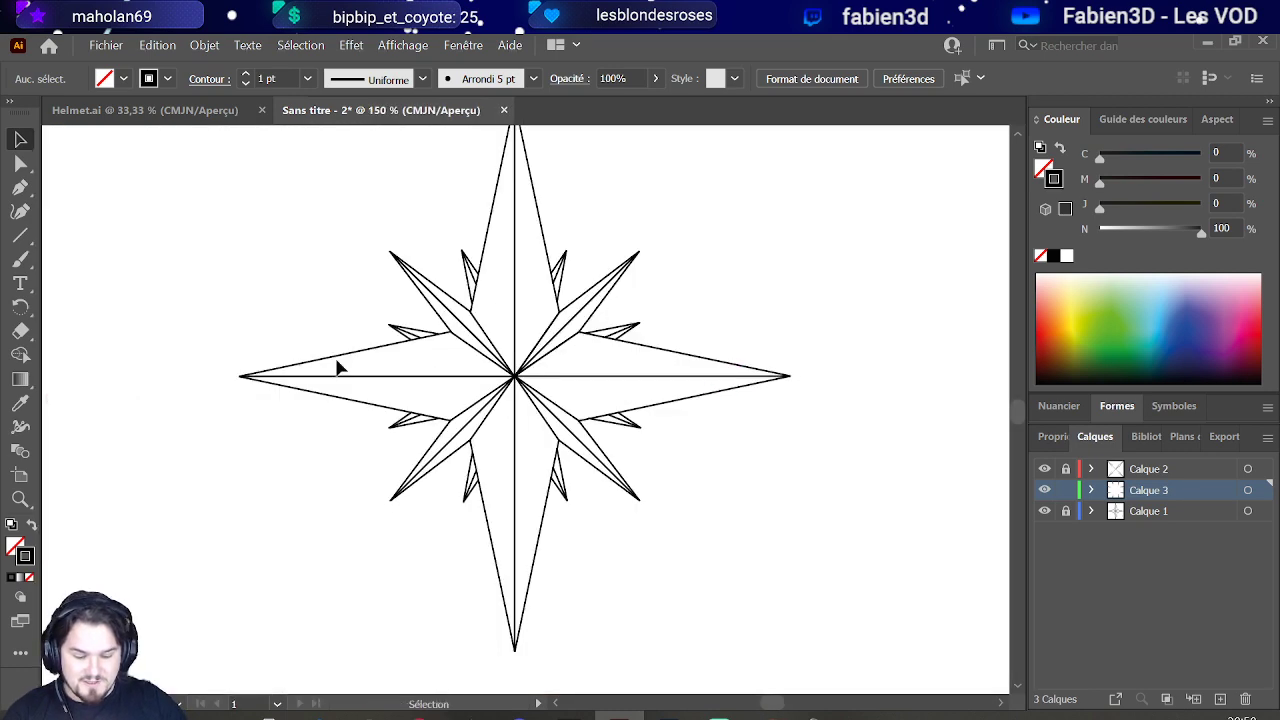
Step: Draw a circle with the Ellipse tool enclosing the whole compass star and nudge it so it is centered on the star
{"action": "scroll", "coordinate": [470, 455], "scroll_direction": "down", "scroll_amount": 1}
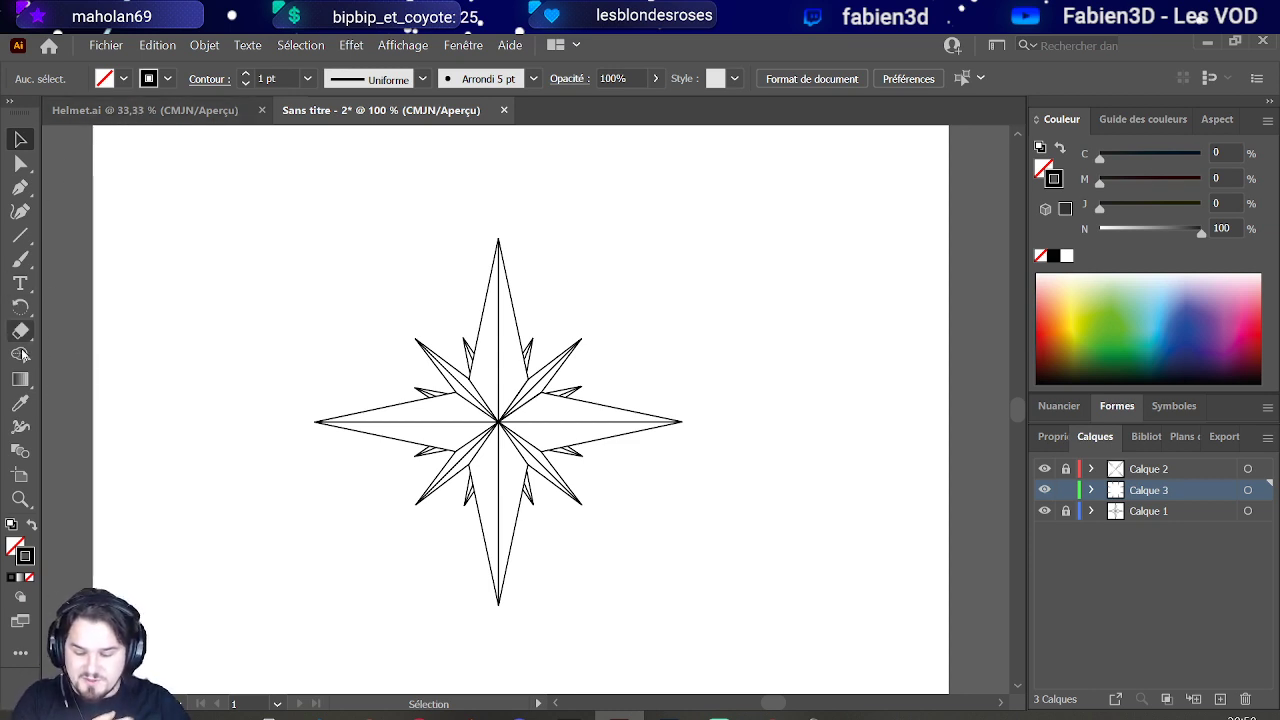
{"action": "left_click", "coordinate": [19, 237]}
{"action": "left_click_drag", "start_coordinate": [12, 245], "coordinate": [89, 260]}
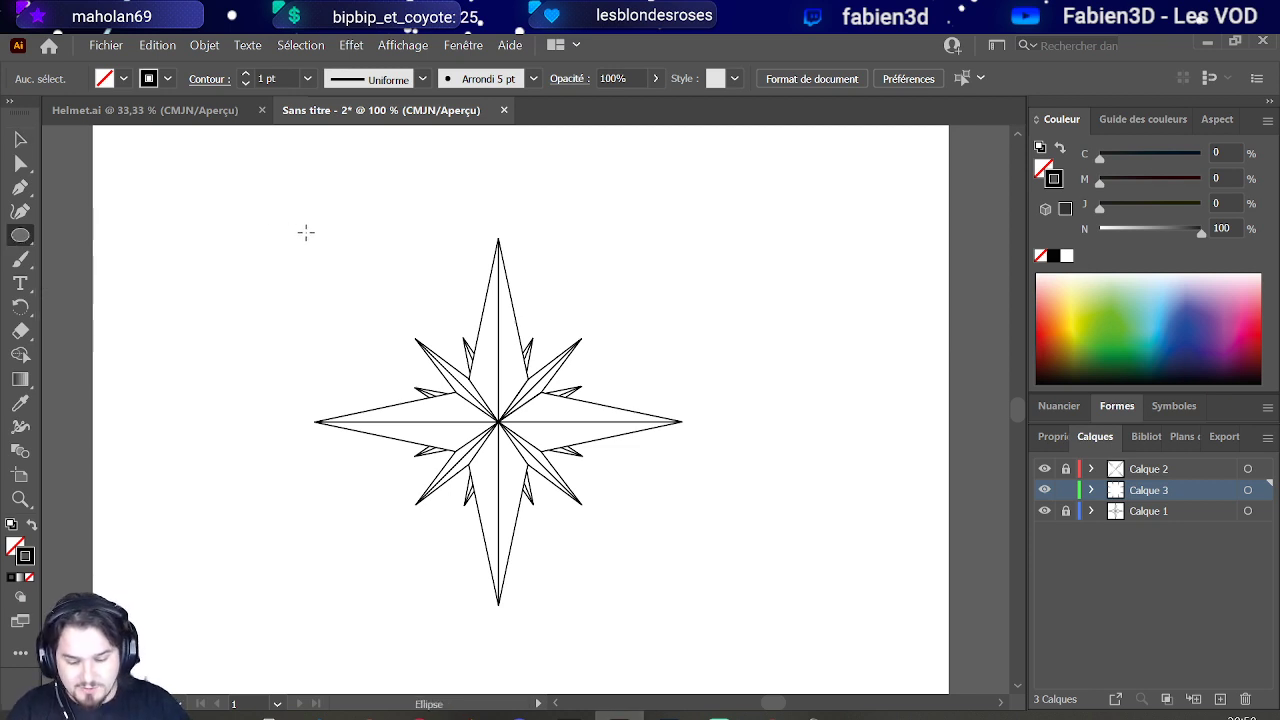
{"action": "left_click_drag", "start_coordinate": [306, 232], "coordinate": [690, 570]}
{"action": "scroll", "coordinate": [621, 369], "scroll_direction": "up", "scroll_amount": 2}
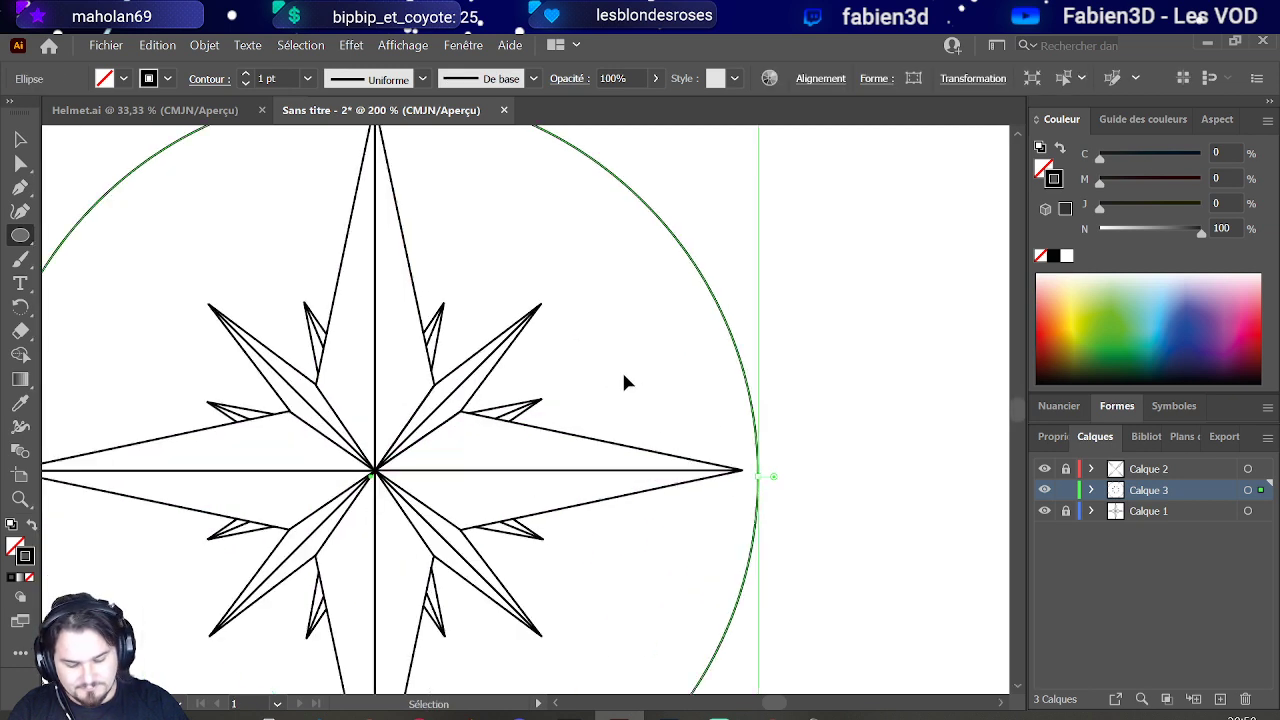
{"action": "scroll", "coordinate": [634, 383], "scroll_direction": "down", "scroll_amount": 1}
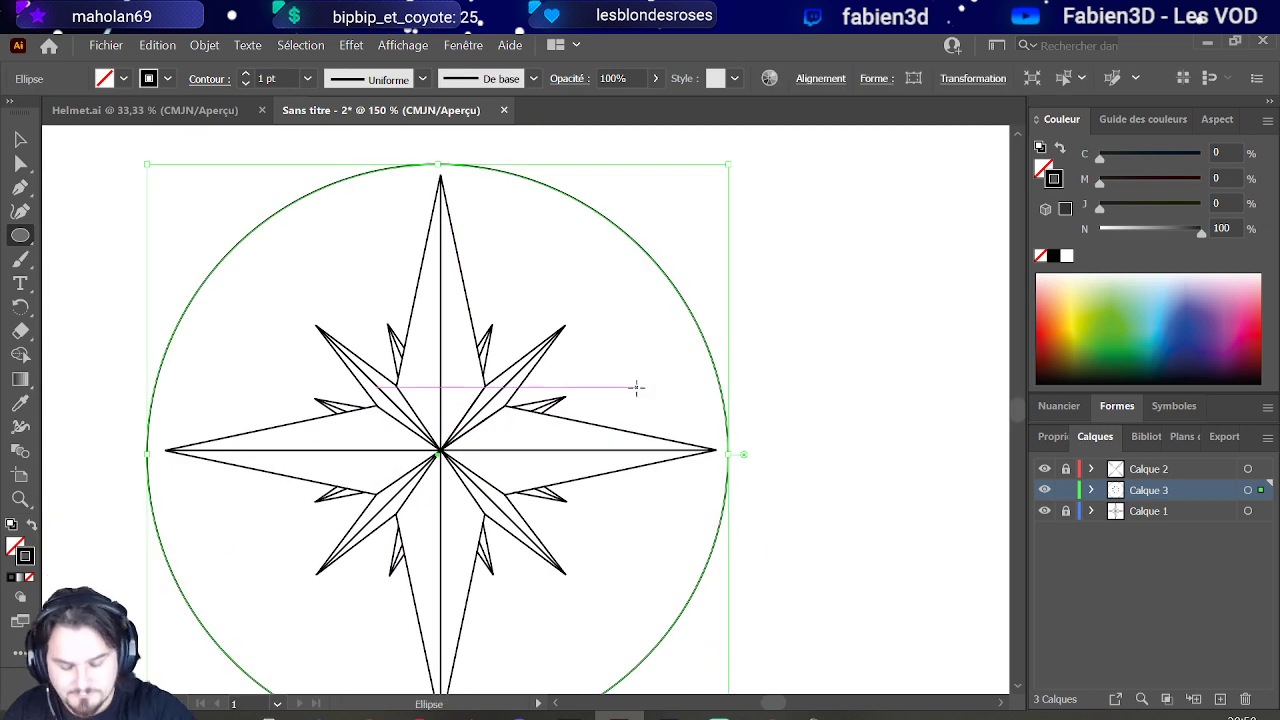
{"action": "key", "text": "Up"}
{"action": "key", "text": "Up"}
{"action": "key", "text": "Up"}
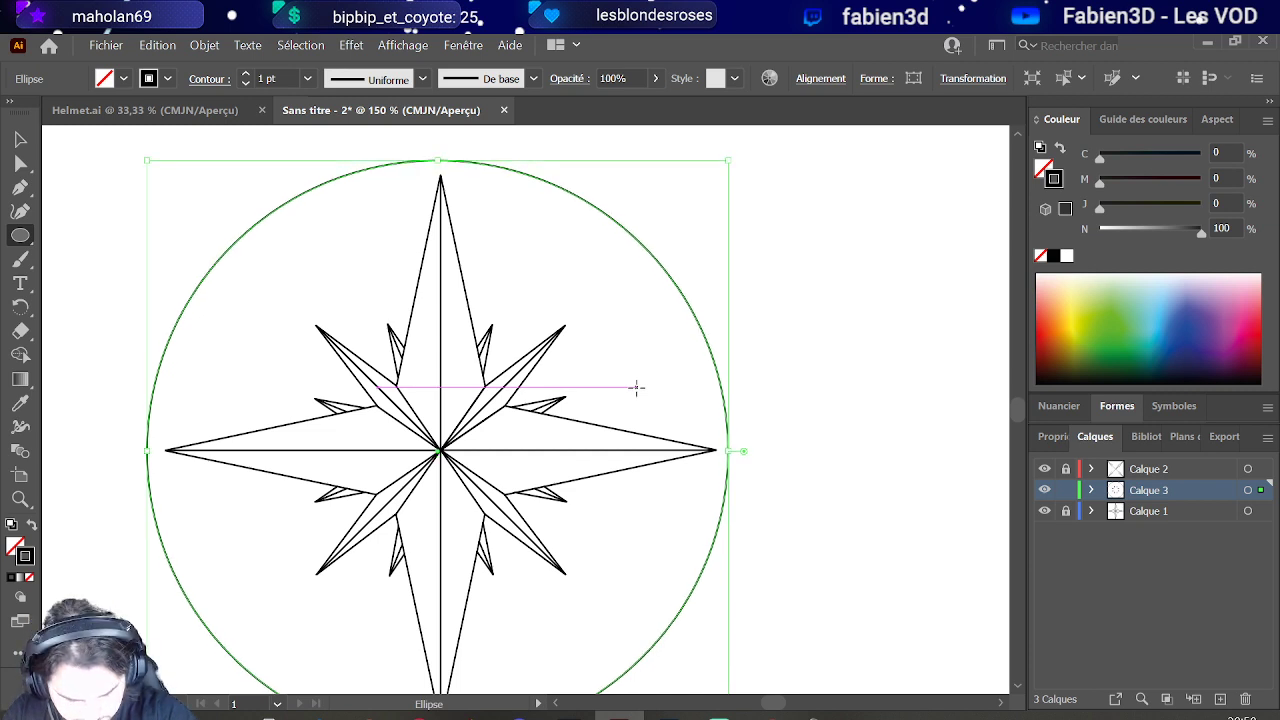
{"action": "key", "text": "Right"}
{"action": "key", "text": "Right"}
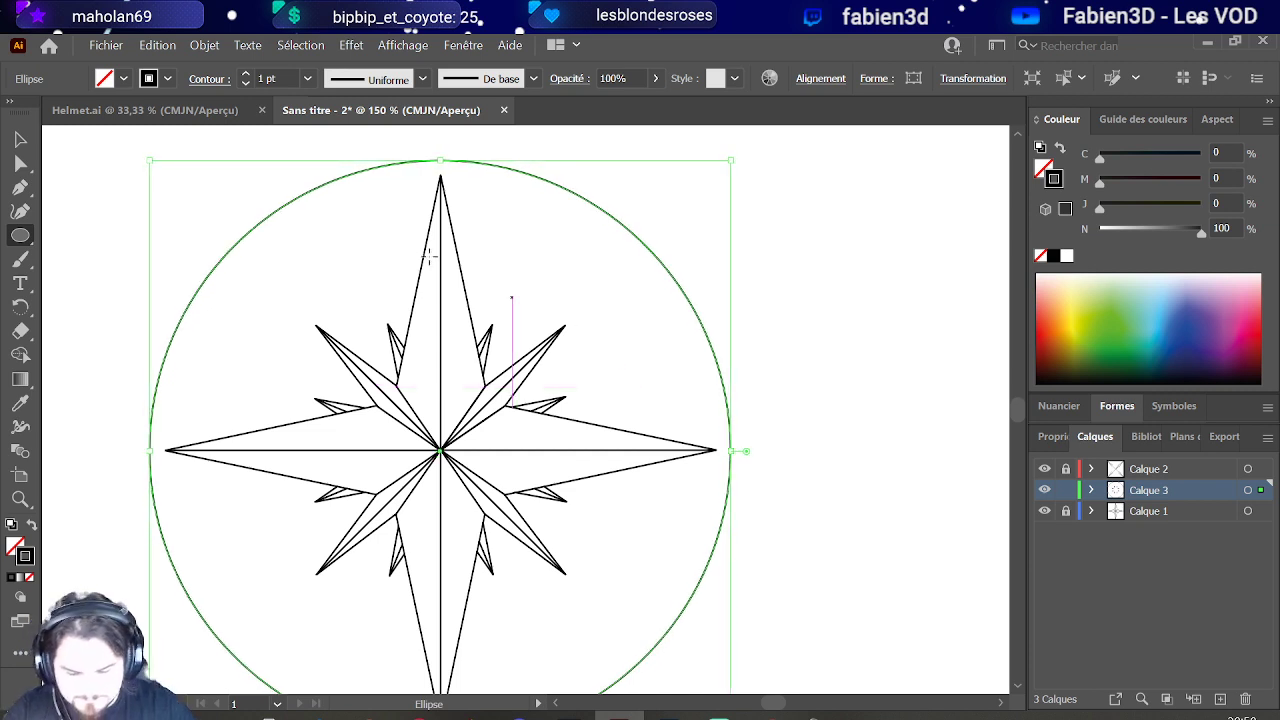
Step: Shrink the circle around its center until the tips of the four large arms stick out slightly beyond it
{"action": "mouse_move", "coordinate": [149, 160]}
{"action": "left_mouse_down"}
{"action": "mouse_move", "coordinate": [171, 194]}
{"action": "mouse_move", "coordinate": [142, 177]}
{"action": "left_mouse_up"}
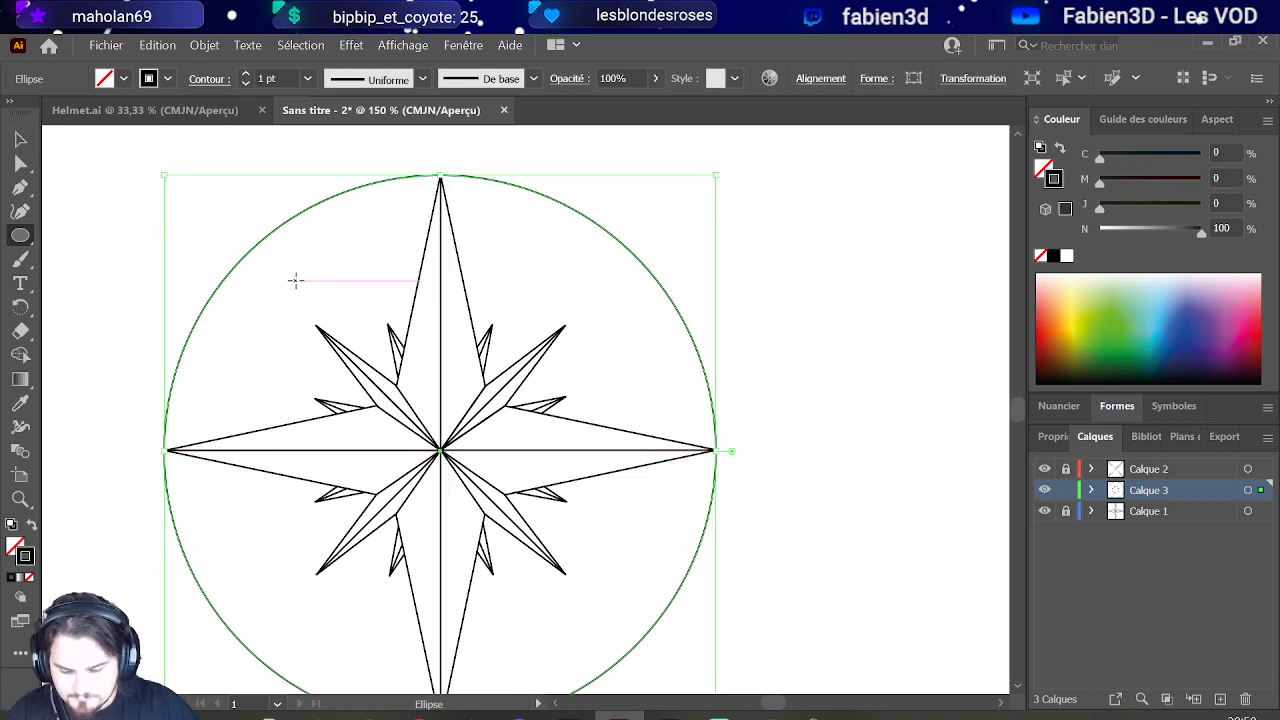
{"action": "left_click_drag", "start_coordinate": [166, 173], "coordinate": [177, 183]}
{"action": "key", "text": "ctrl+minus"}
{"action": "key", "text": "ctrl+minus"}
{"action": "key", "text": "ctrl+plus"}
{"action": "key", "text": "v"}
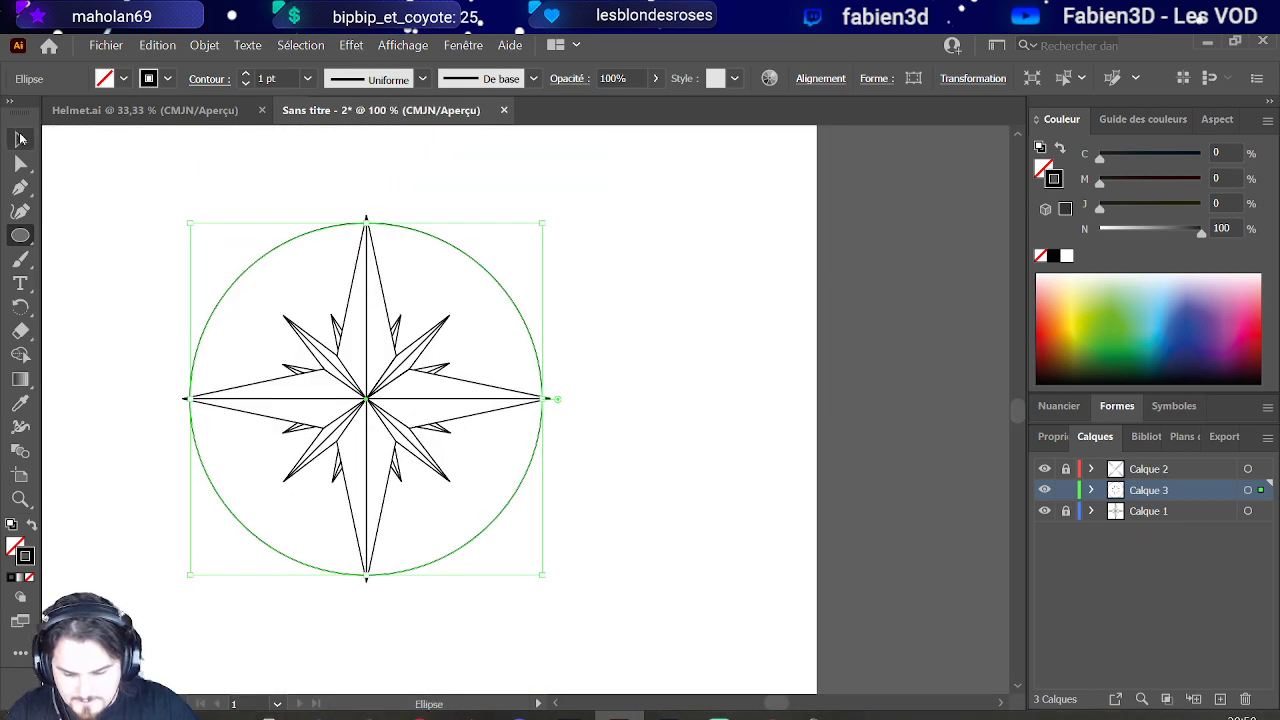
{"action": "left_click", "coordinate": [165, 157]}
Step: Duplicate the circle, realign the copy on the original and enlarge it concentrically to about 170 mm wide, enclosing the star's tips
{"action": "key", "text": "ctrl+minus"}
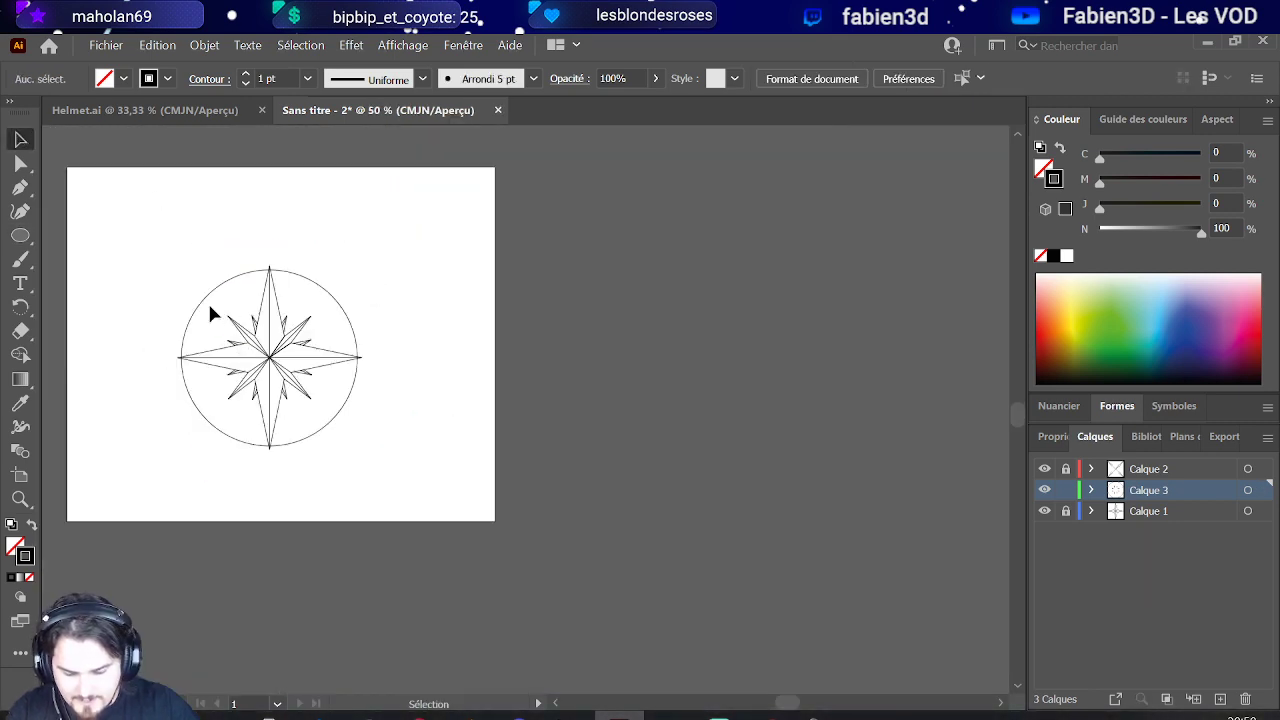
{"action": "key", "text": "ctrl+plus"}
{"action": "key", "text": "ctrl+plus"}
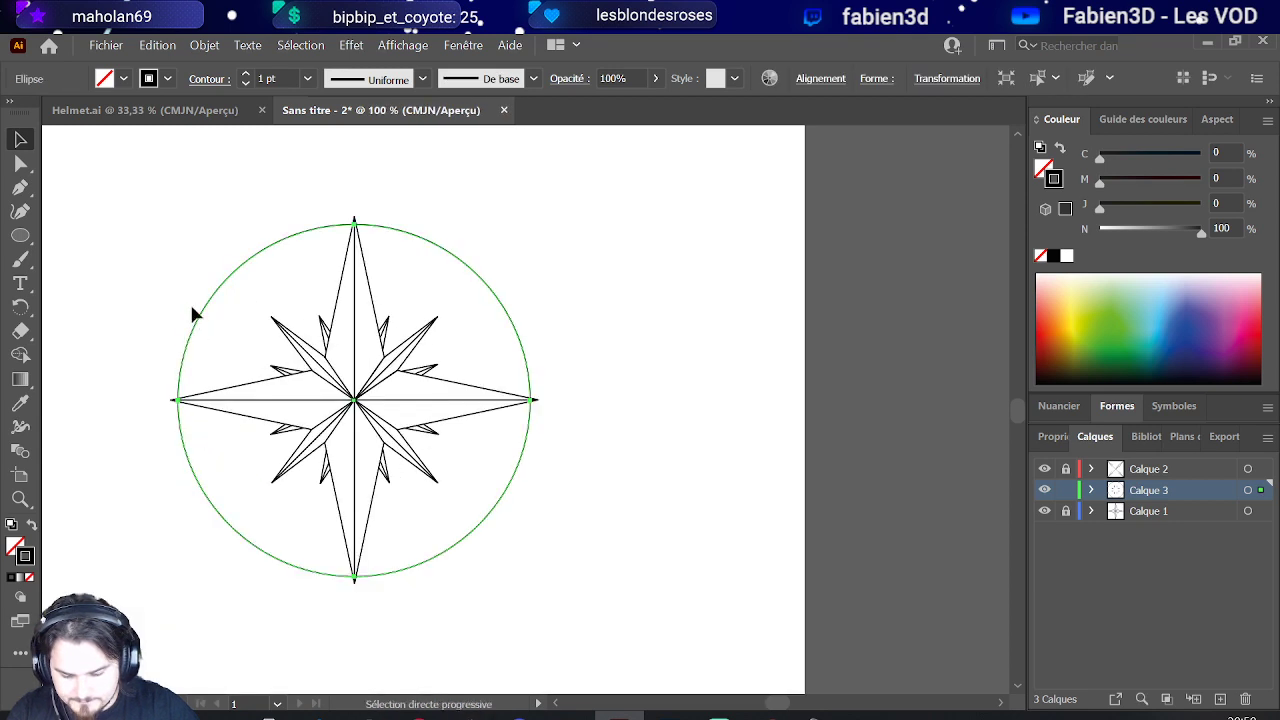
{"action": "left_click", "coordinate": [199, 292]}
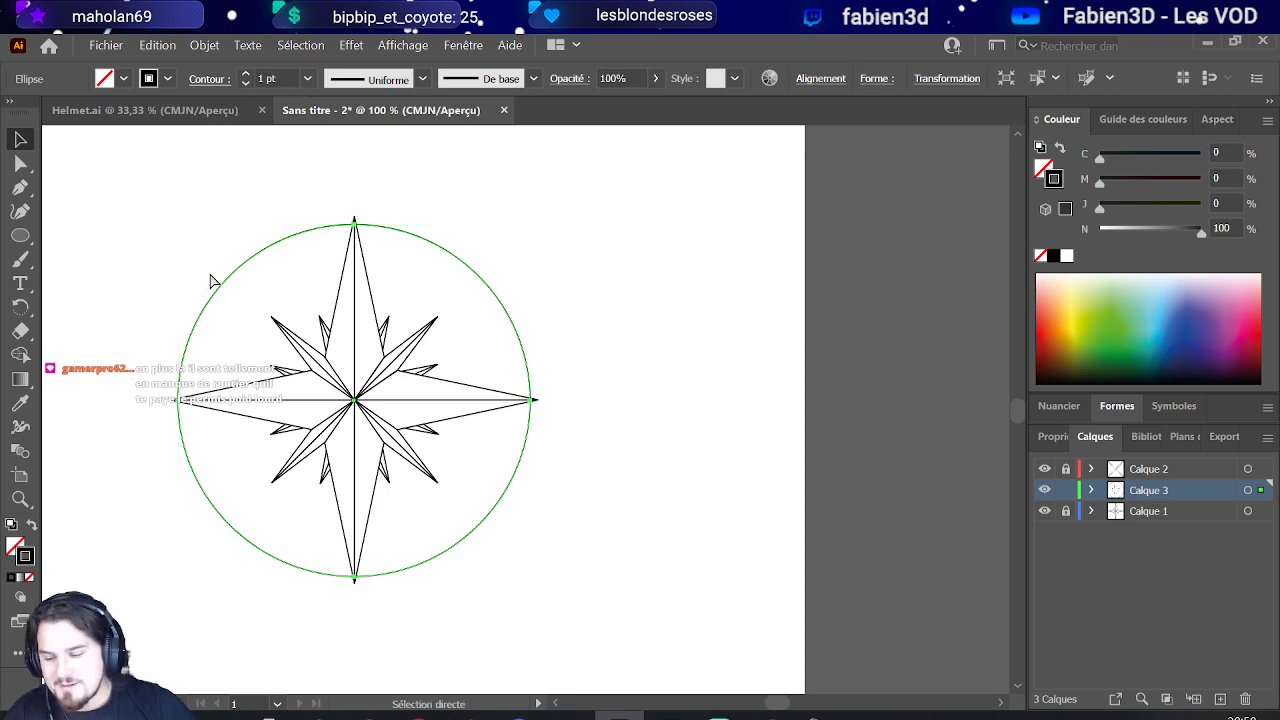
{"action": "left_click_drag", "start_coordinate": [271, 274], "coordinate": [442, 284]}
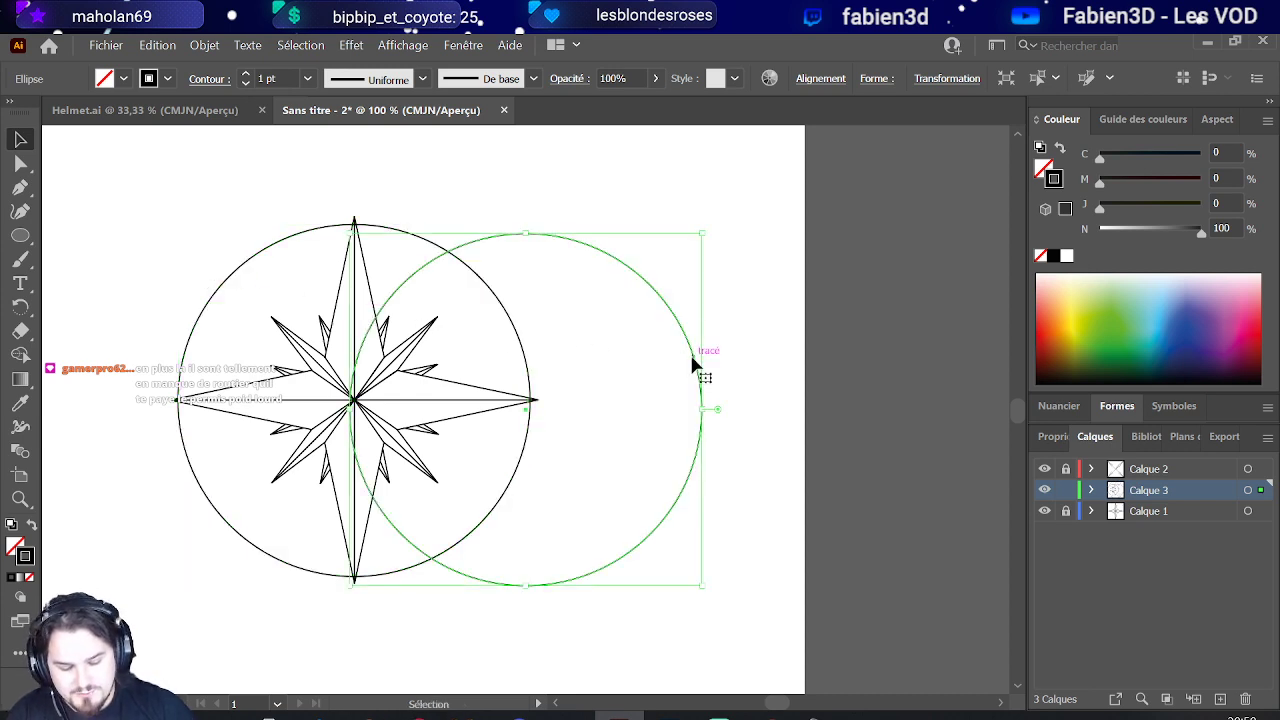
{"action": "left_click_drag", "start_coordinate": [693, 365], "coordinate": [521, 355]}
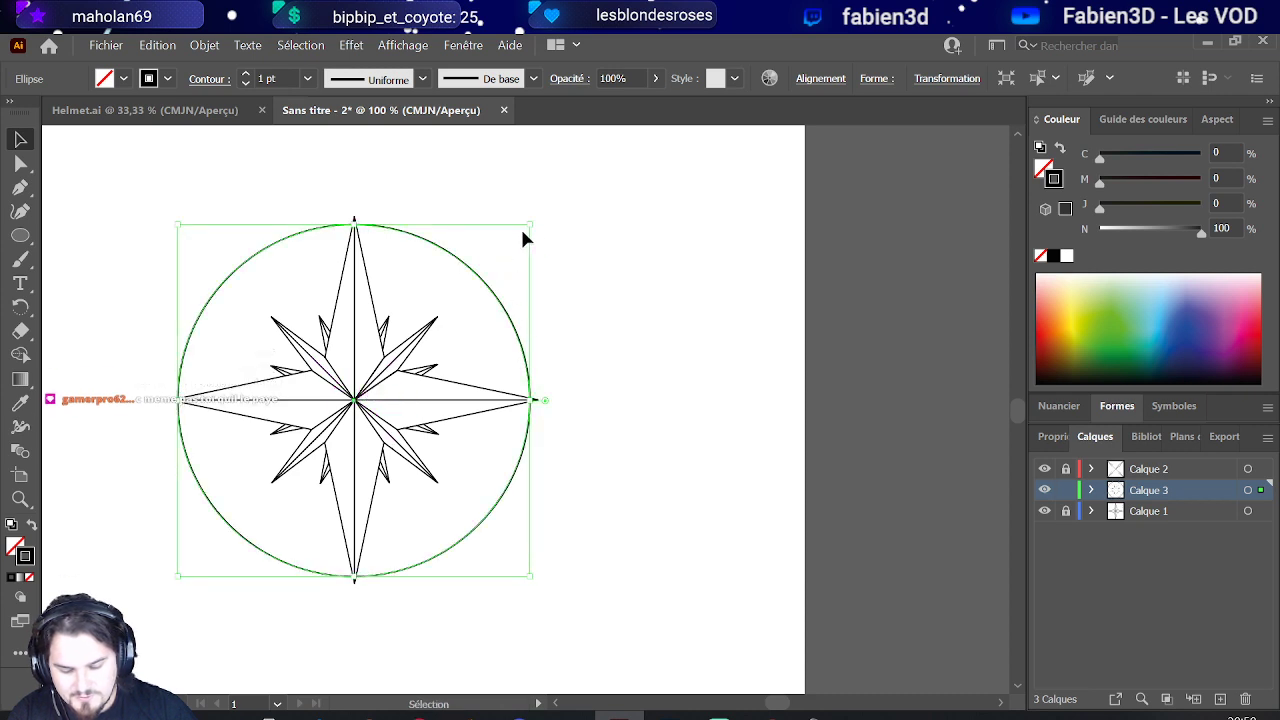
{"action": "left_click_drag", "start_coordinate": [530, 228], "coordinate": [558, 200]}
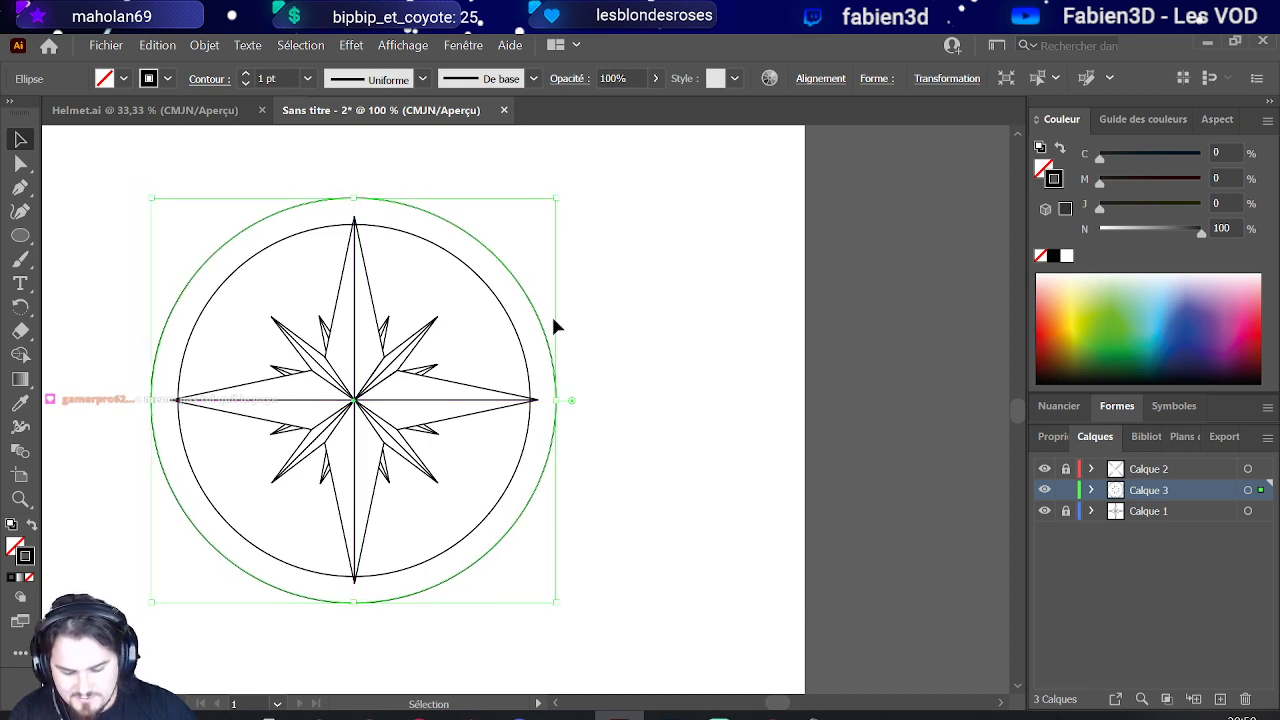
Step: Try to flatten the two circles and the small arms vertically, then undo it
{"action": "key", "text": "ctrl+minus"}
{"action": "left_click_drag", "start_coordinate": [644, 542], "coordinate": [158, 157]}
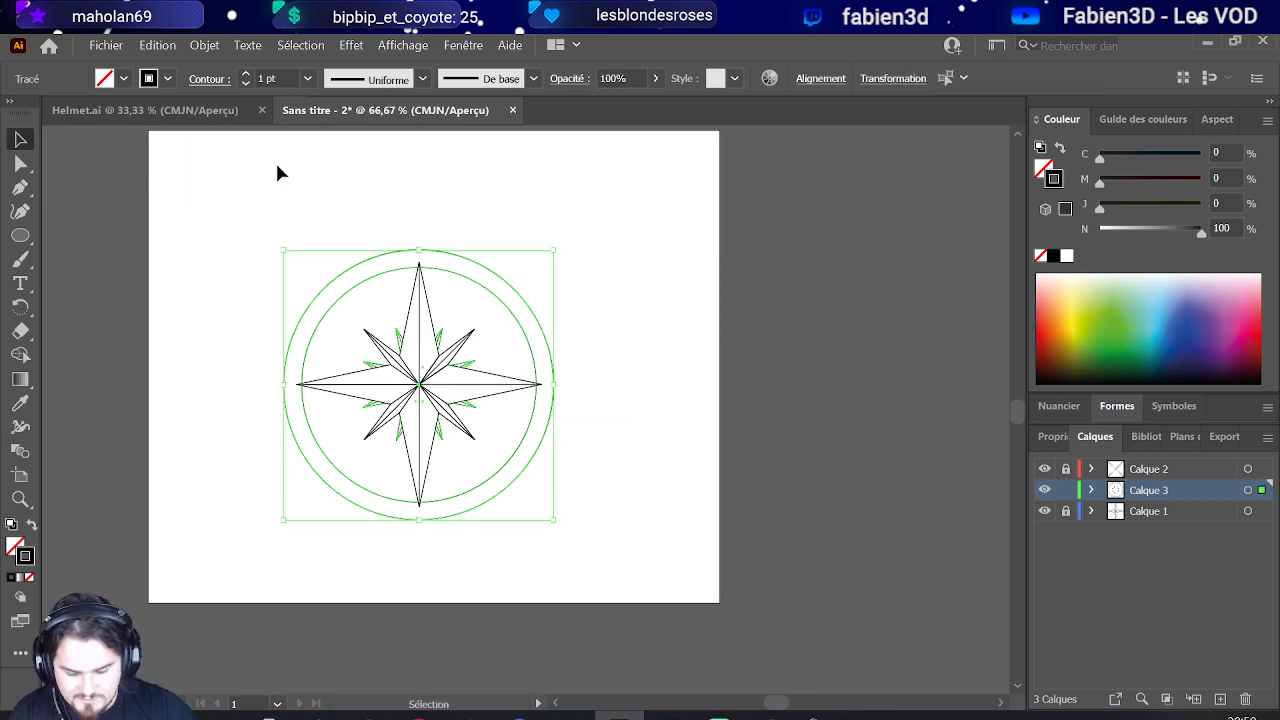
{"action": "left_click_drag", "start_coordinate": [408, 252], "coordinate": [423, 280]}
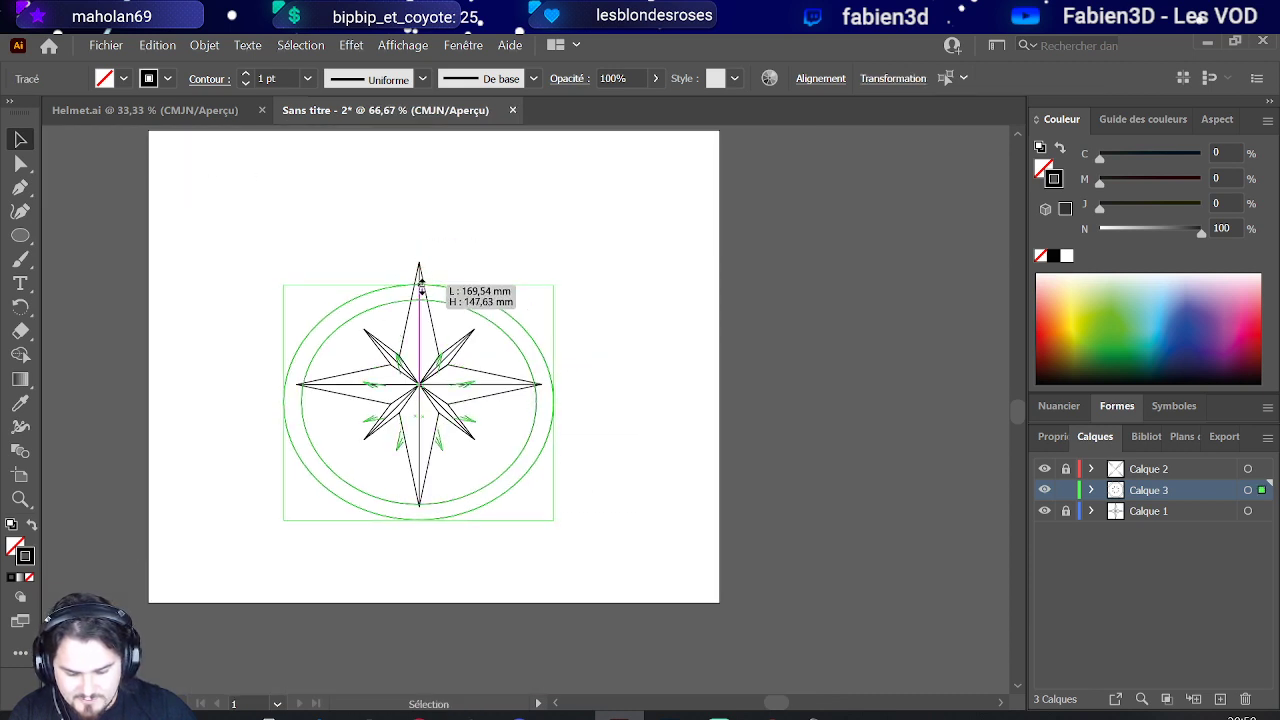
{"action": "key", "text": "ctrl+z"}
Step: Unlock the Calque 1 and Calque 2 layers and select the artwork on all three layers
{"action": "key", "text": "a"}
{"action": "key", "text": "v"}
{"action": "left_click", "coordinate": [1123, 531]}
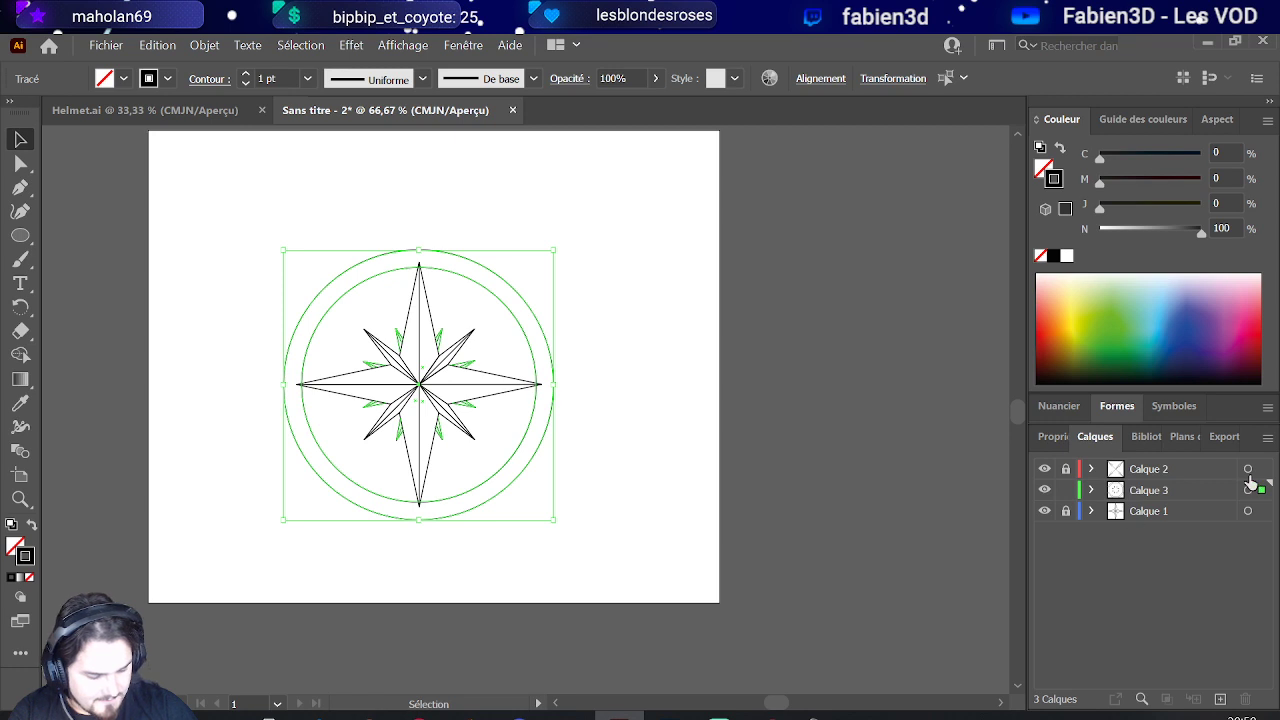
{"action": "left_click", "coordinate": [1066, 511]}
{"action": "left_click", "coordinate": [1066, 469]}
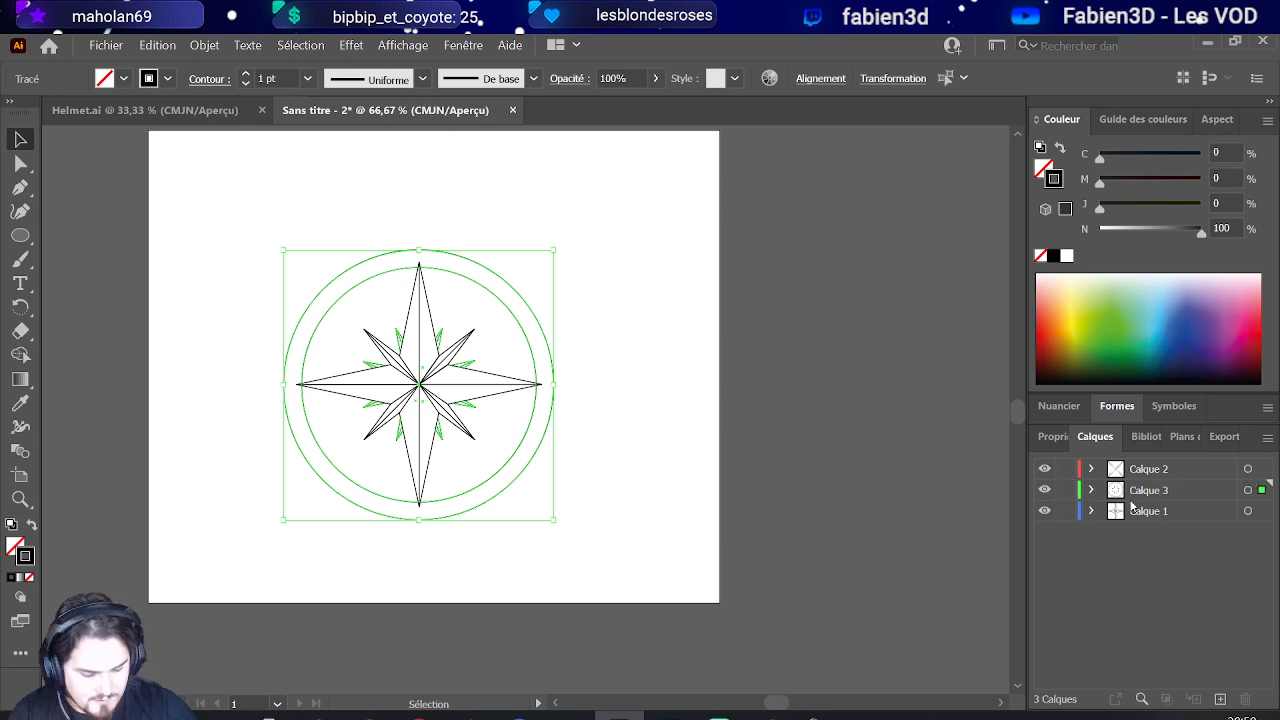
{"action": "left_click", "coordinate": [1247, 469]}
{"action": "left_click", "coordinate": [1247, 490], "text": "shift"}
{"action": "left_click", "coordinate": [1247, 511], "text": "shift"}
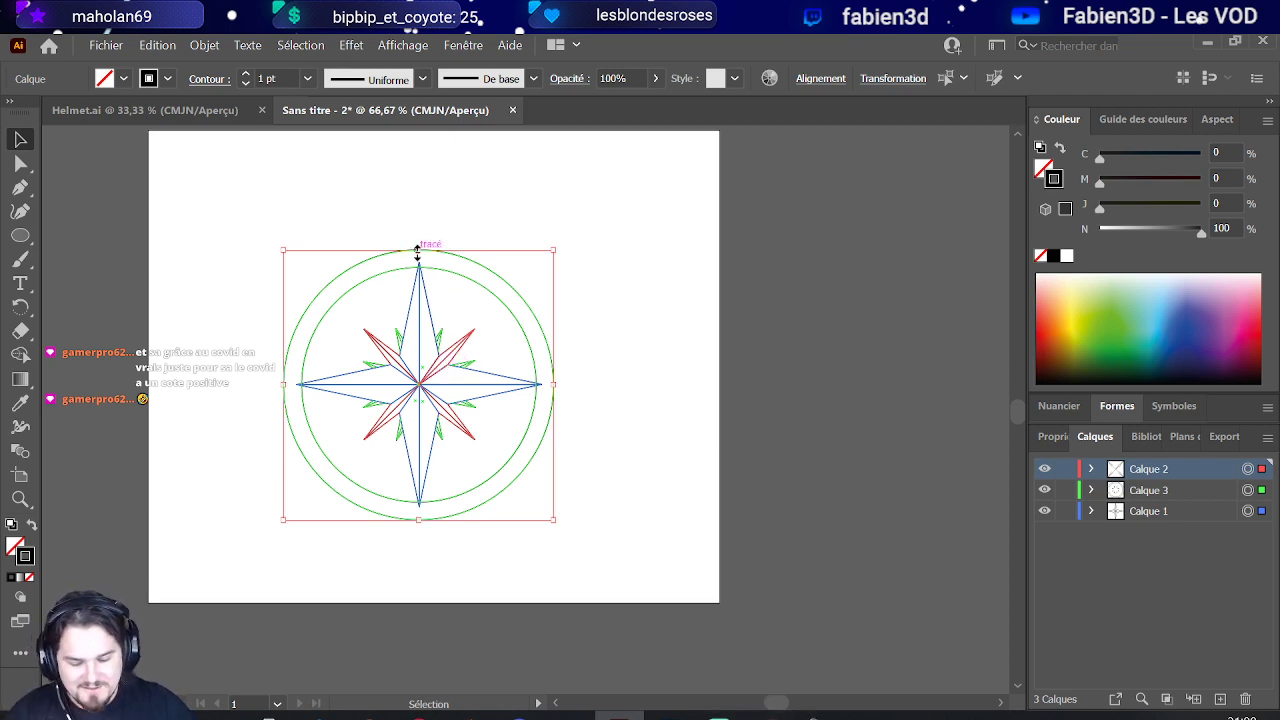
Step: Try to flatten the whole compass vertically, then undo it
{"action": "left_click_drag", "start_coordinate": [417, 250], "coordinate": [425, 357]}
{"action": "key", "text": "ctrl+z"}
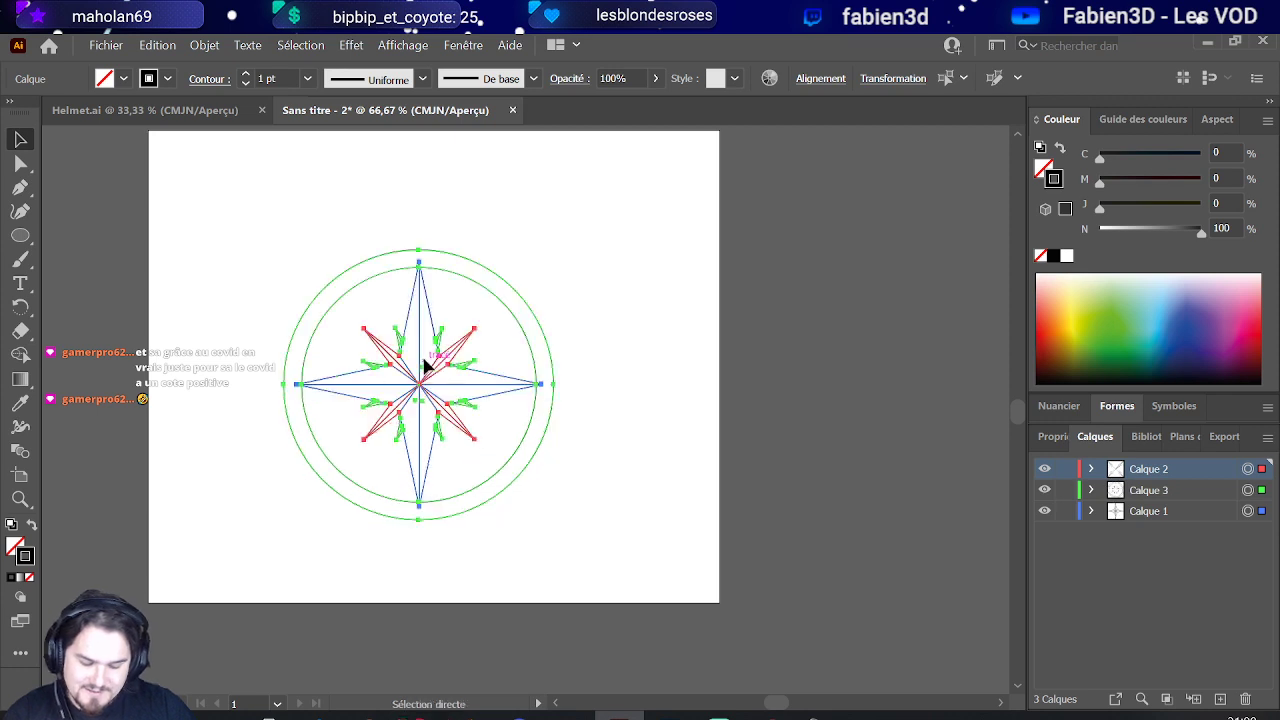
{"action": "key", "text": "ctrl+plus"}
{"action": "key", "text": "ctrl+plus"}
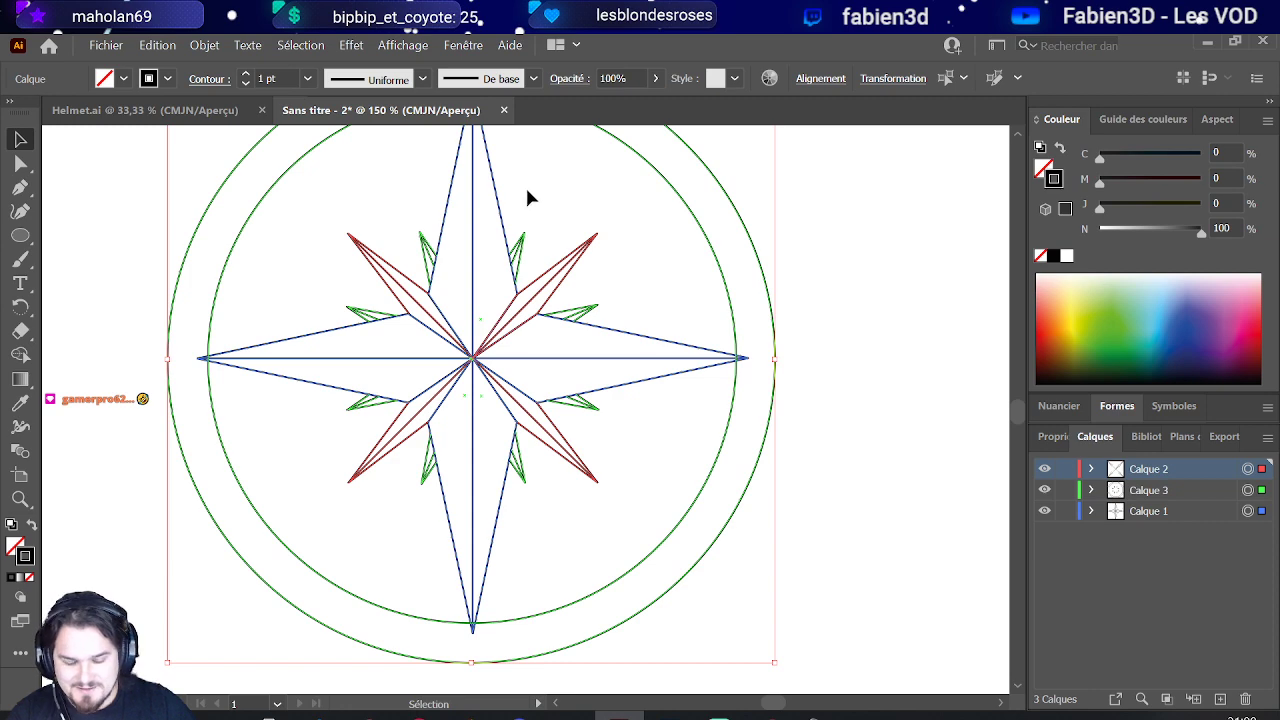
{"action": "key", "text": "ctrl+minus"}
{"action": "key", "text": "ctrl+minus"}
Step: Try rotating the whole compass by about 45° and flattening it vertically, then restore its original shape
{"action": "key", "text": "ctrl+a"}
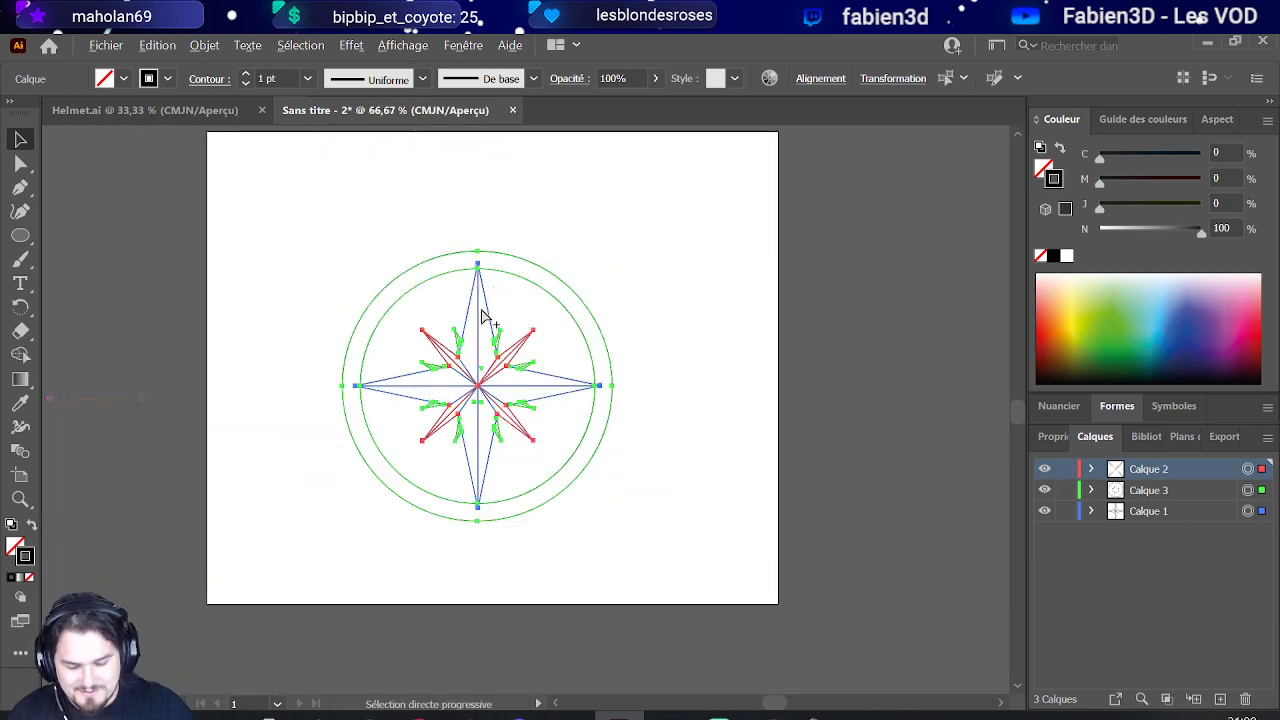
{"action": "key", "text": "v"}
{"action": "key", "text": "ctrl+plus"}
{"action": "left_click_drag", "start_coordinate": [479, 244], "coordinate": [643, 251]}
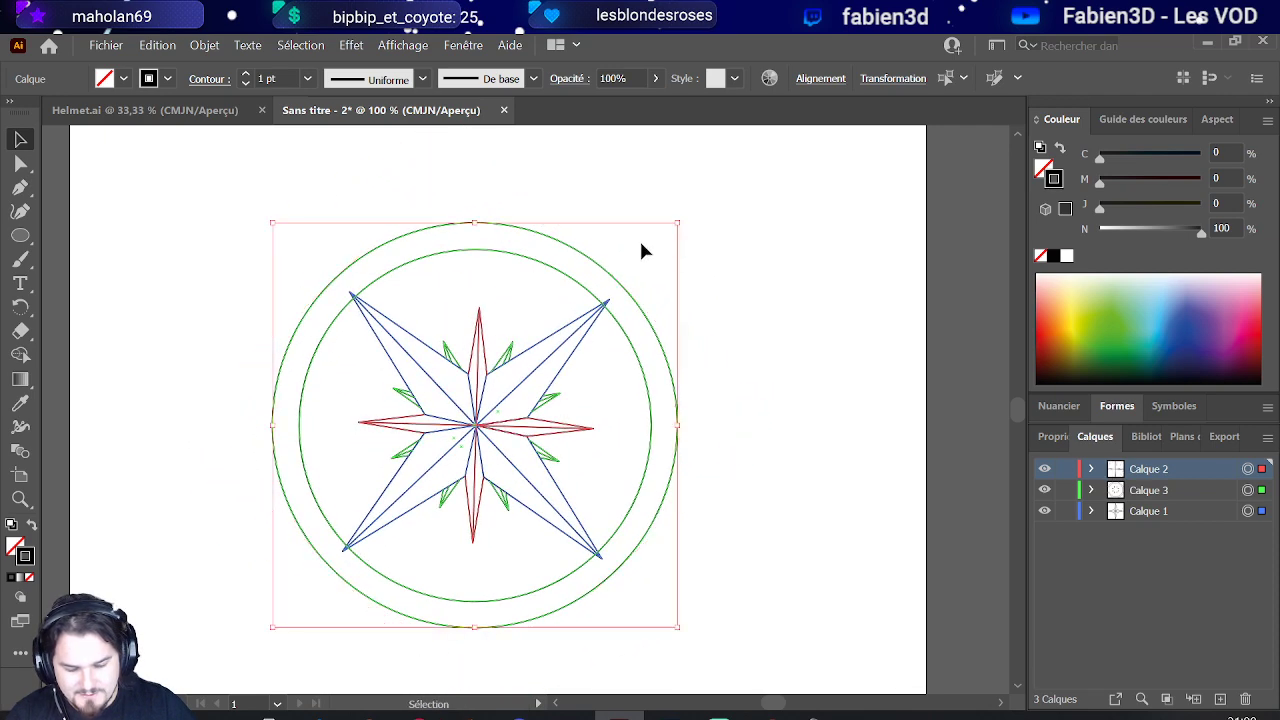
{"action": "left_click_drag", "start_coordinate": [477, 222], "coordinate": [480, 366]}
{"action": "key", "text": "a"}
{"action": "key", "text": "ctrl+plus"}
{"action": "scroll", "coordinate": [485, 495], "scroll_direction": "up", "scroll_amount": 4}
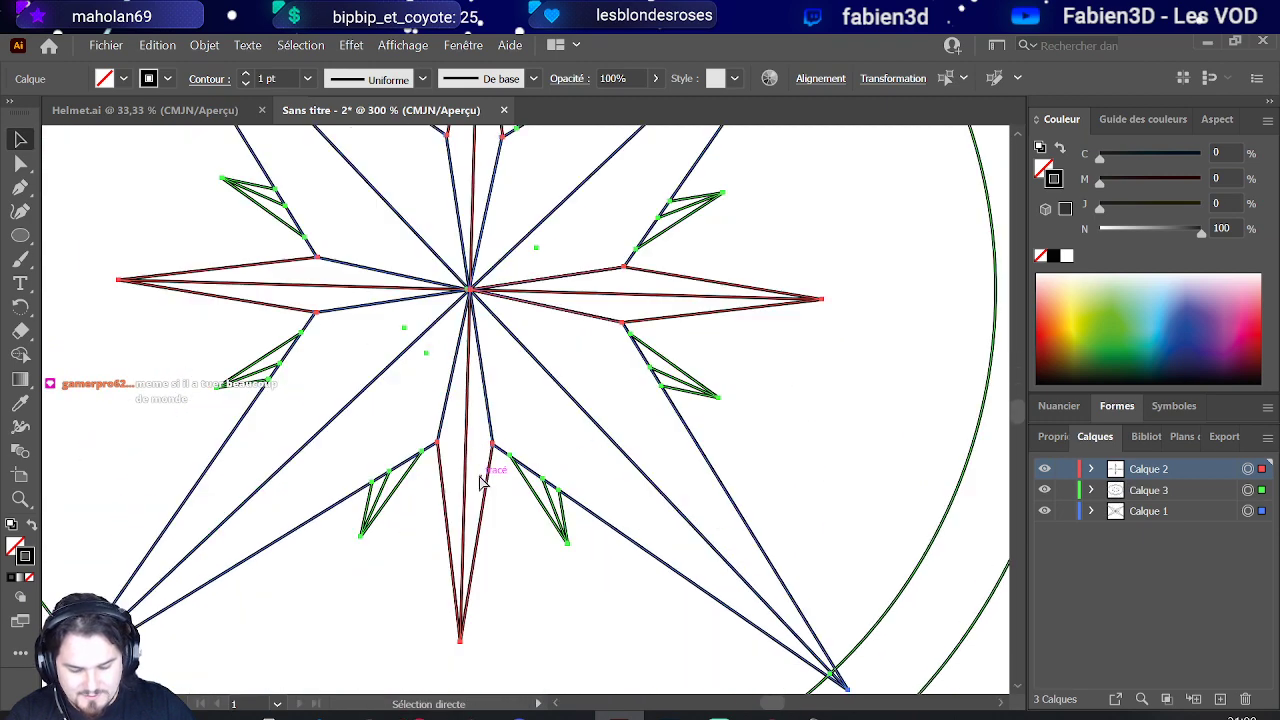
{"action": "scroll", "coordinate": [486, 477], "scroll_direction": "down", "scroll_amount": 10}
{"action": "scroll", "coordinate": [487, 481], "scroll_direction": "down", "scroll_amount": 1}
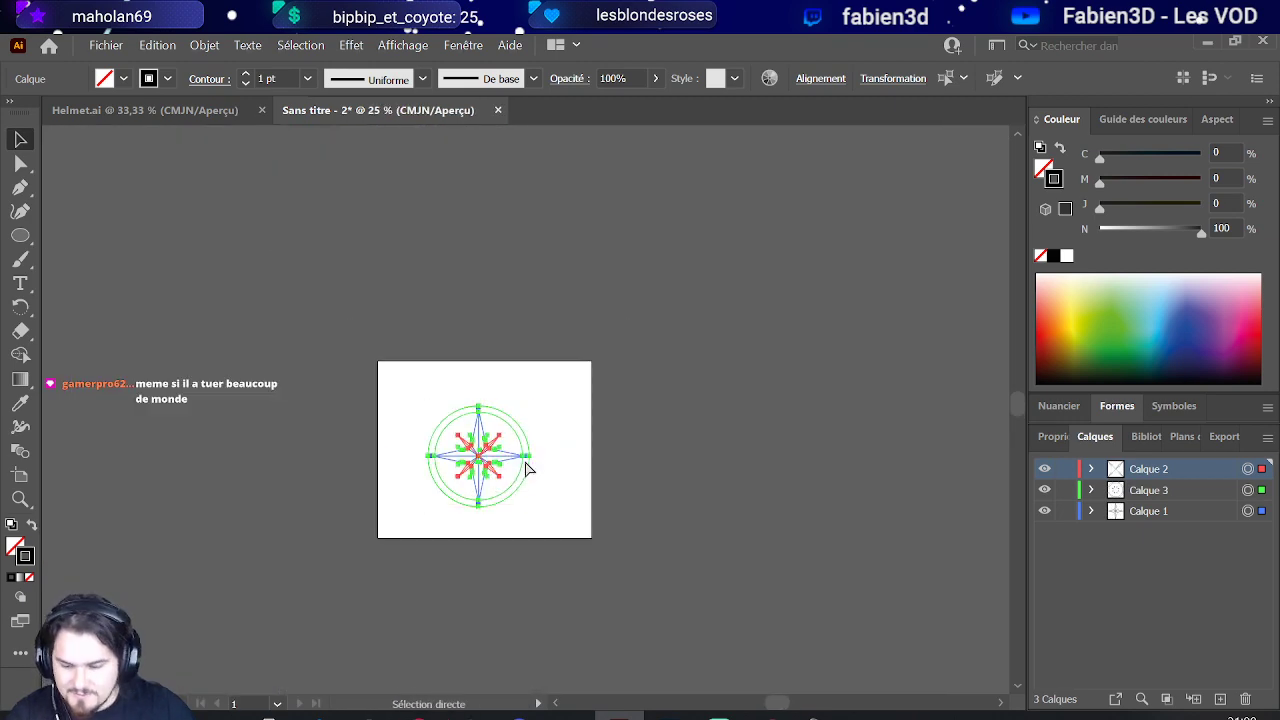
Step: Place a copy of the whole compass beside the artboard and move that copy onto a new layer
{"action": "key", "text": "v"}
{"action": "left_click_drag", "start_coordinate": [530, 465], "coordinate": [734, 441]}
{"action": "left_click", "coordinate": [1220, 699]}
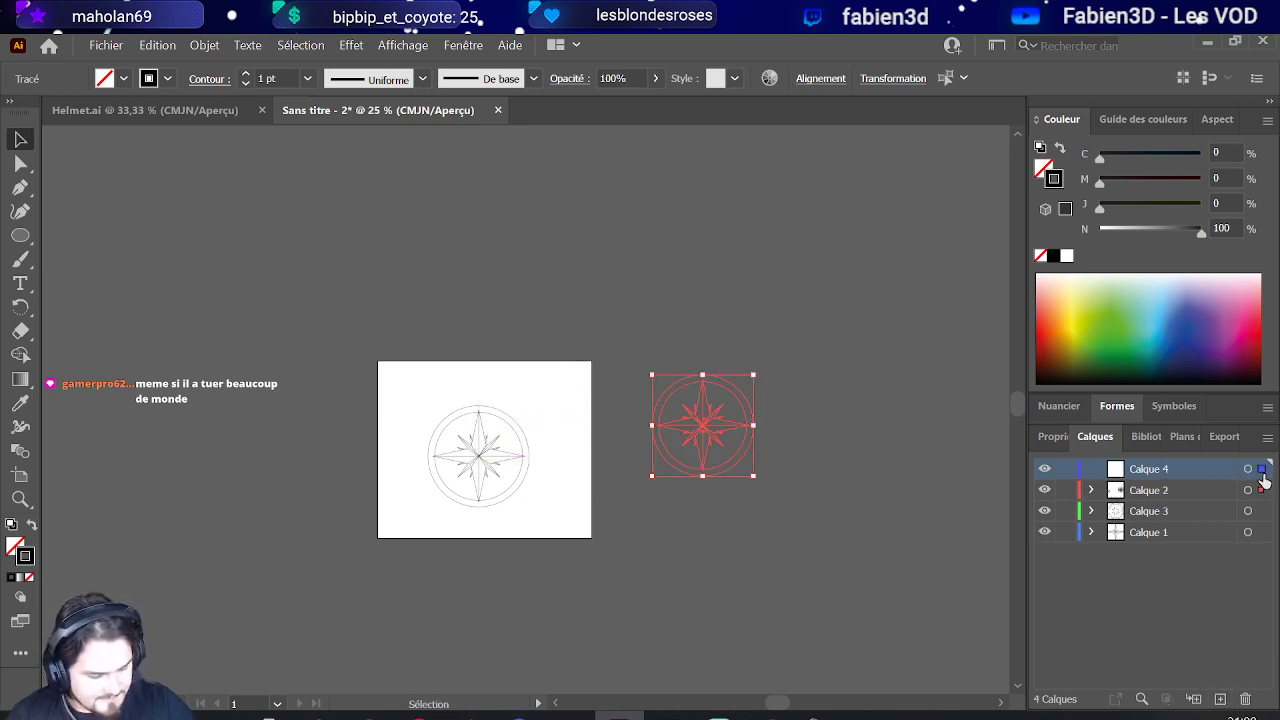
{"action": "left_click_drag", "start_coordinate": [1263, 480], "coordinate": [1262, 469]}
{"action": "left_click", "coordinate": [562, 510]}
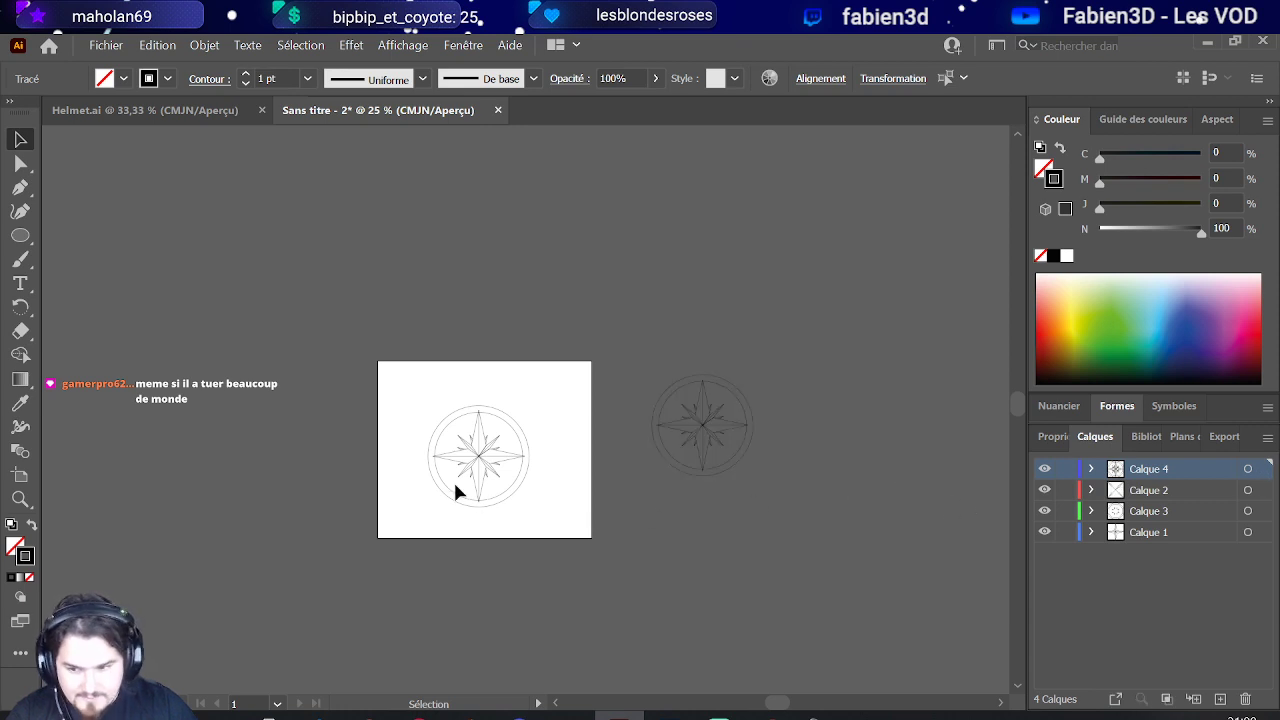
Step: Rotate the compass on the artboard slightly counterclockwise and flatten it vertically so its circles become wide ellipses
{"action": "scroll", "coordinate": [455, 490], "scroll_direction": "up", "scroll_amount": 2}
{"action": "scroll", "coordinate": [455, 490], "scroll_direction": "down", "scroll_amount": 1}
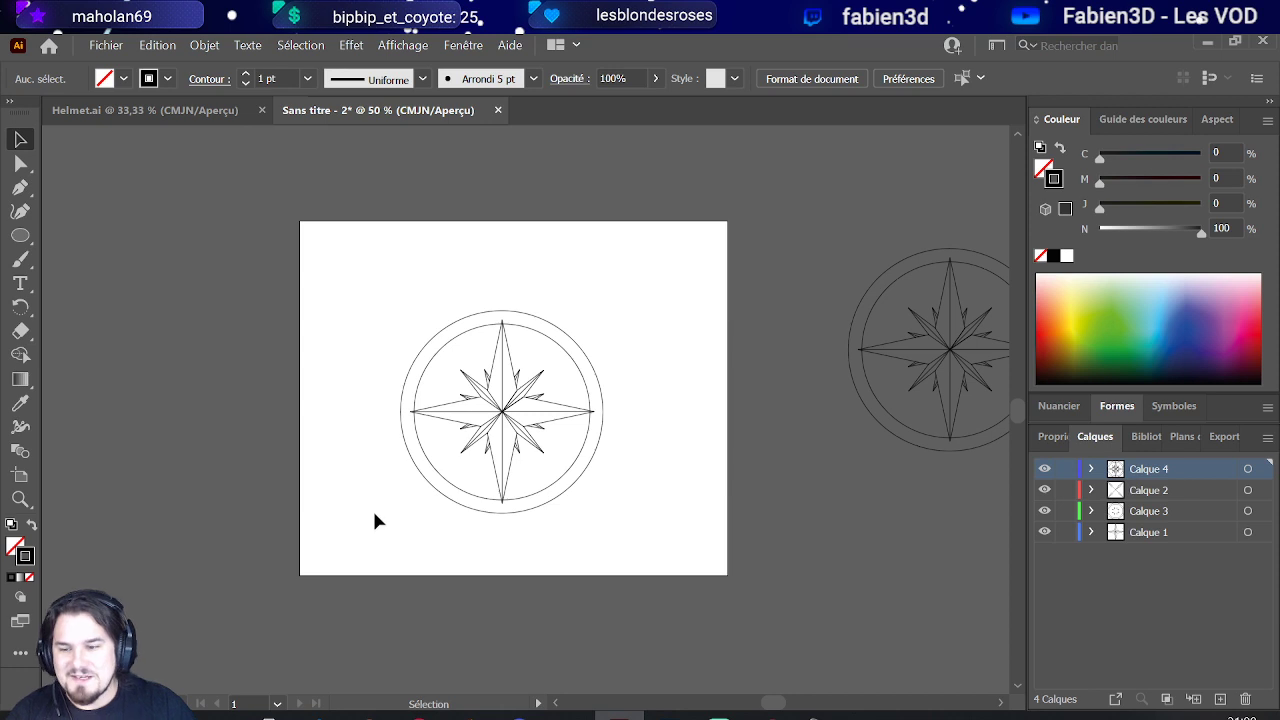
{"action": "left_click_drag", "start_coordinate": [369, 522], "coordinate": [699, 290]}
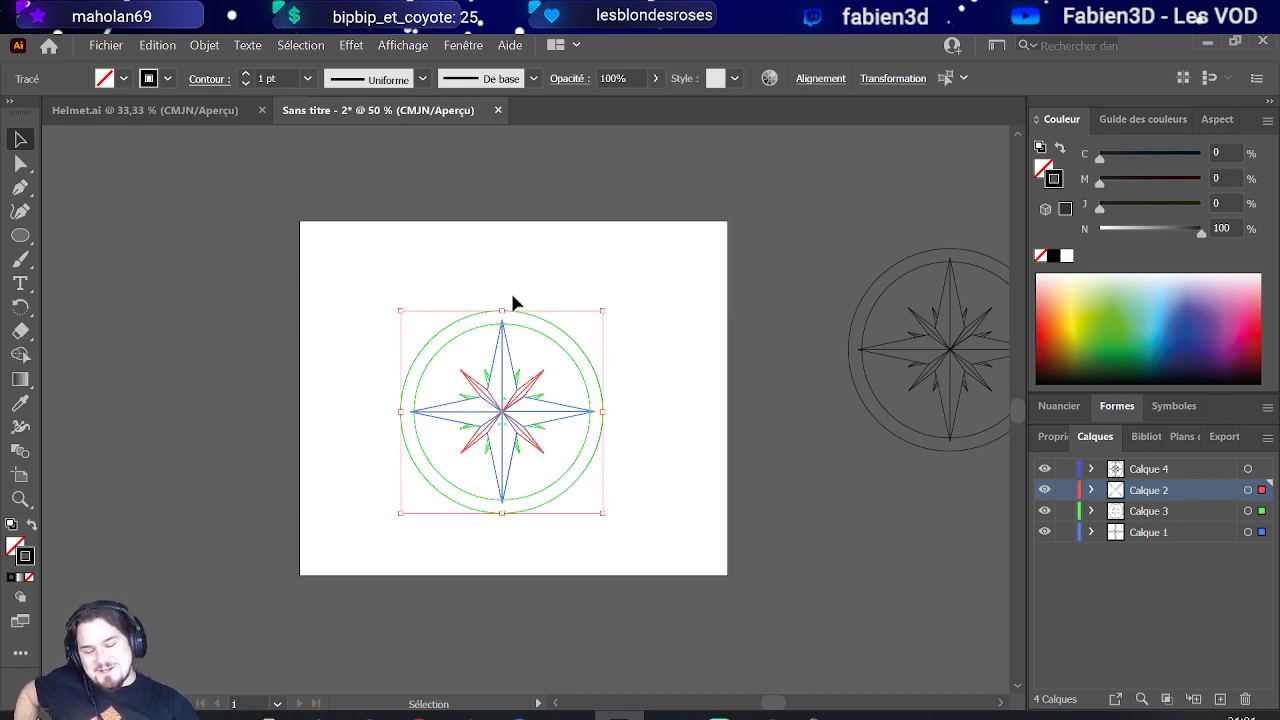
{"action": "left_click_drag", "start_coordinate": [503, 307], "coordinate": [466, 302]}
{"action": "key", "text": "ctrl+z"}
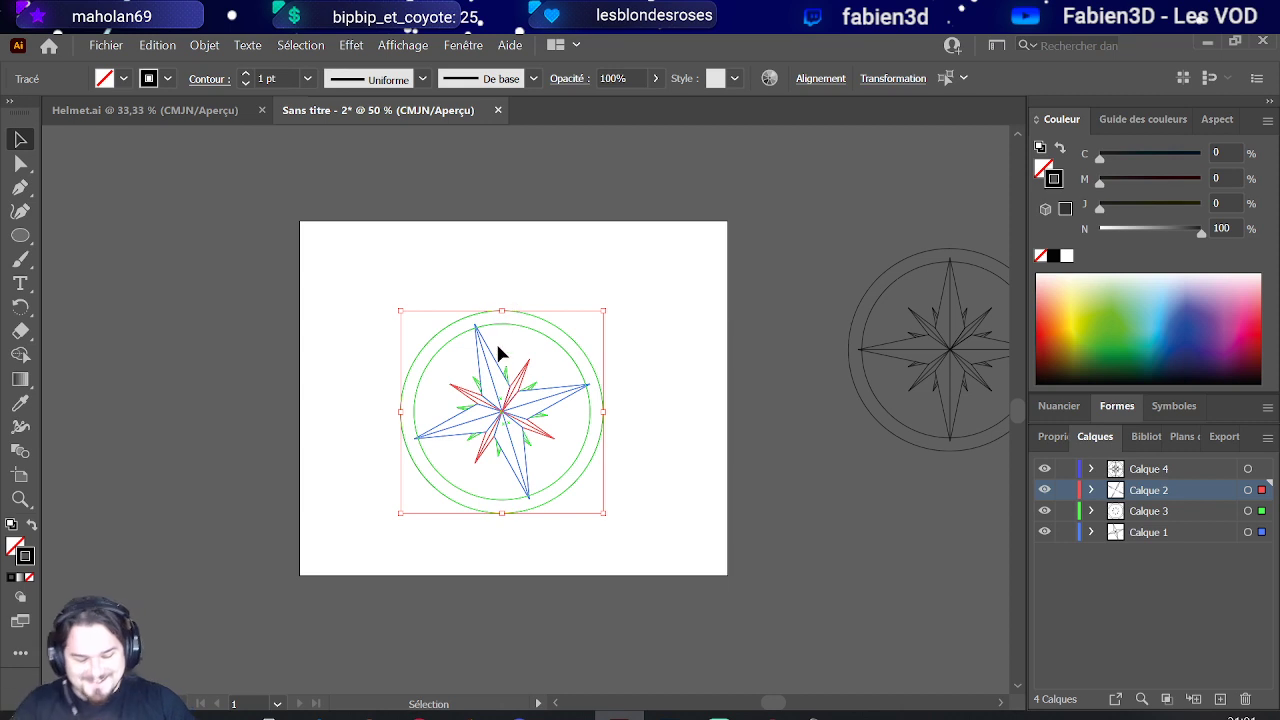
{"action": "left_click_drag", "start_coordinate": [506, 313], "coordinate": [490, 398]}
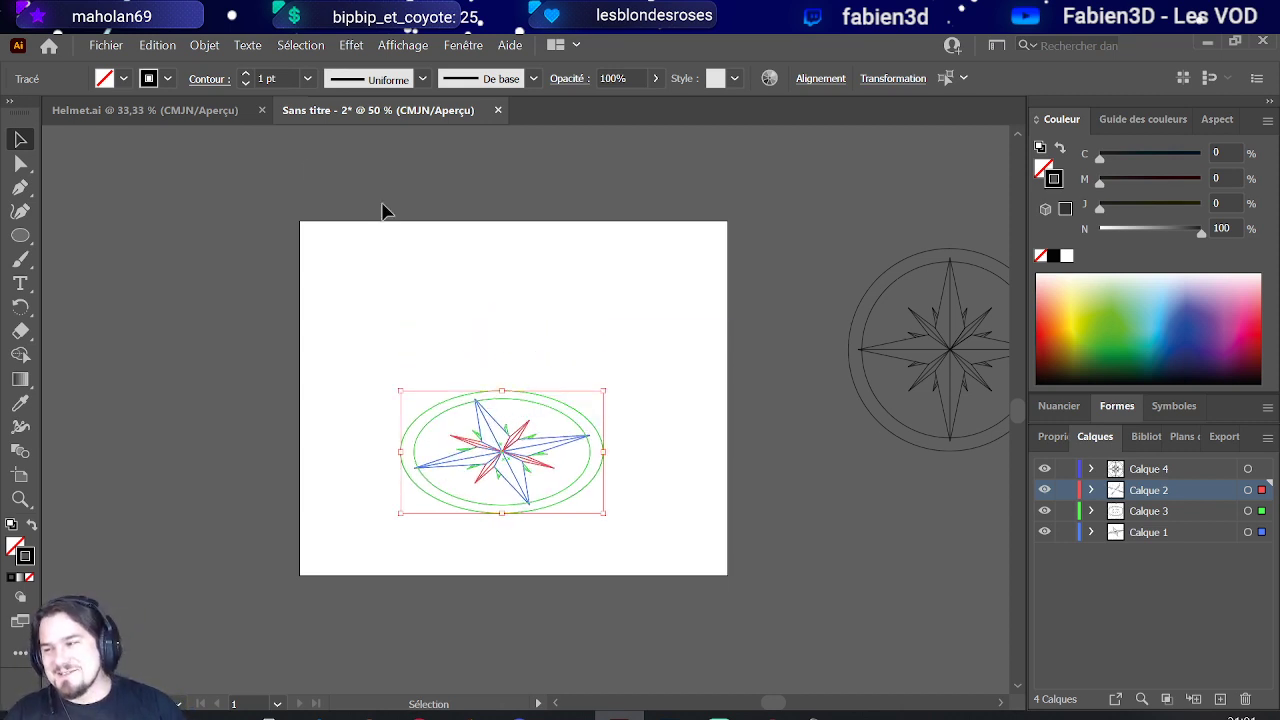
Step: Select the overlapping anchor points at the flattened star's center with Direct Selection and shift them slightly upward
{"action": "left_click", "coordinate": [20, 163]}
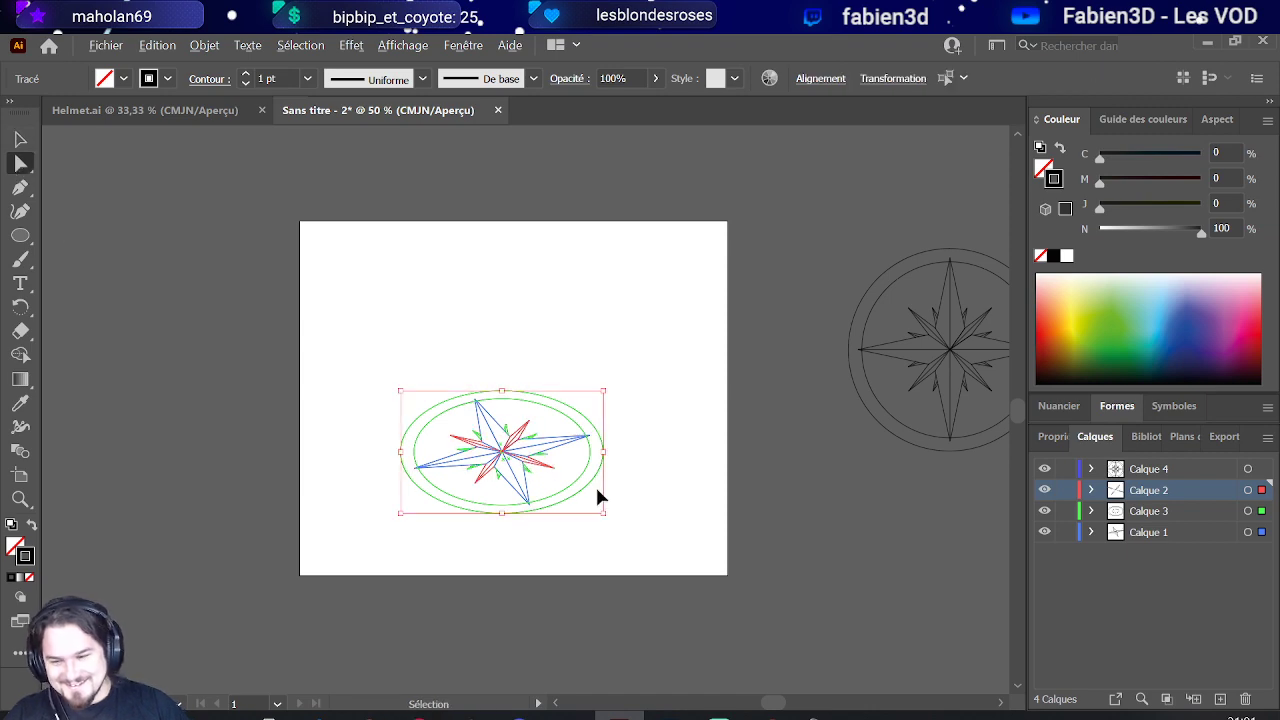
{"action": "scroll", "coordinate": [595, 484], "scroll_direction": "up", "scroll_amount": 3}
{"action": "scroll", "coordinate": [380, 410], "scroll_direction": "up", "scroll_amount": 4}
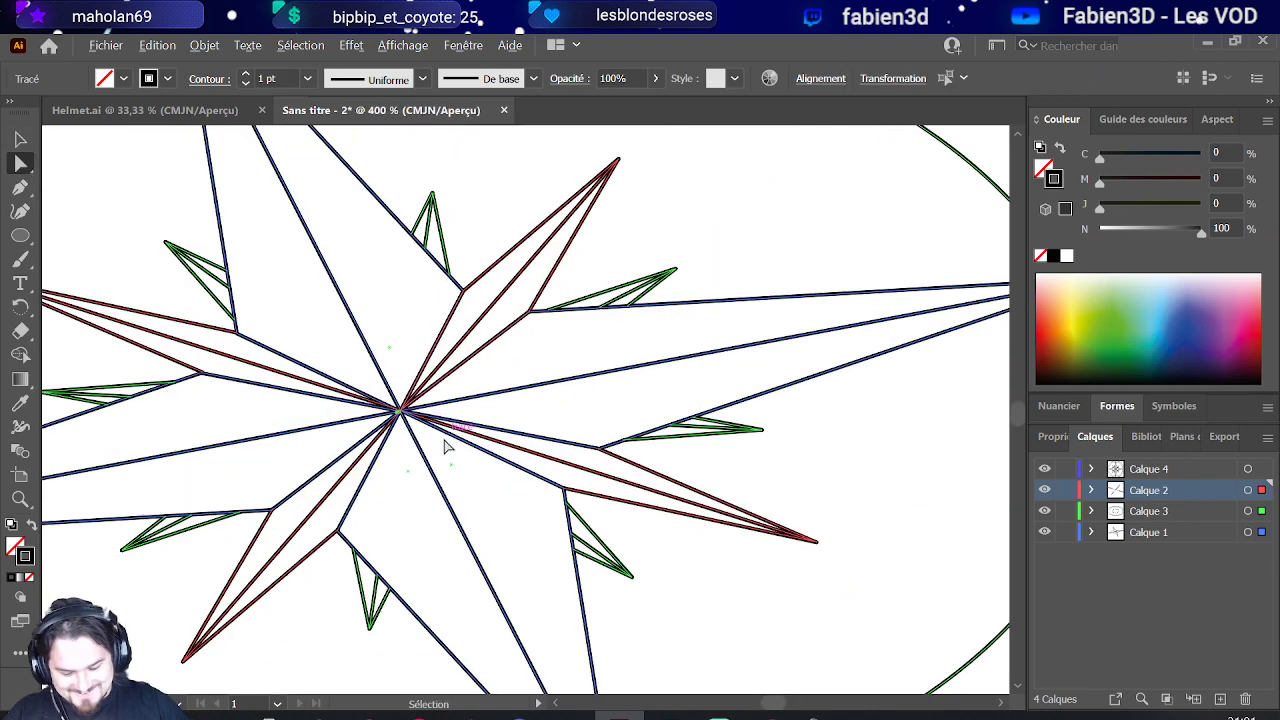
{"action": "left_click", "coordinate": [440, 443]}
{"action": "left_click", "coordinate": [380, 401]}
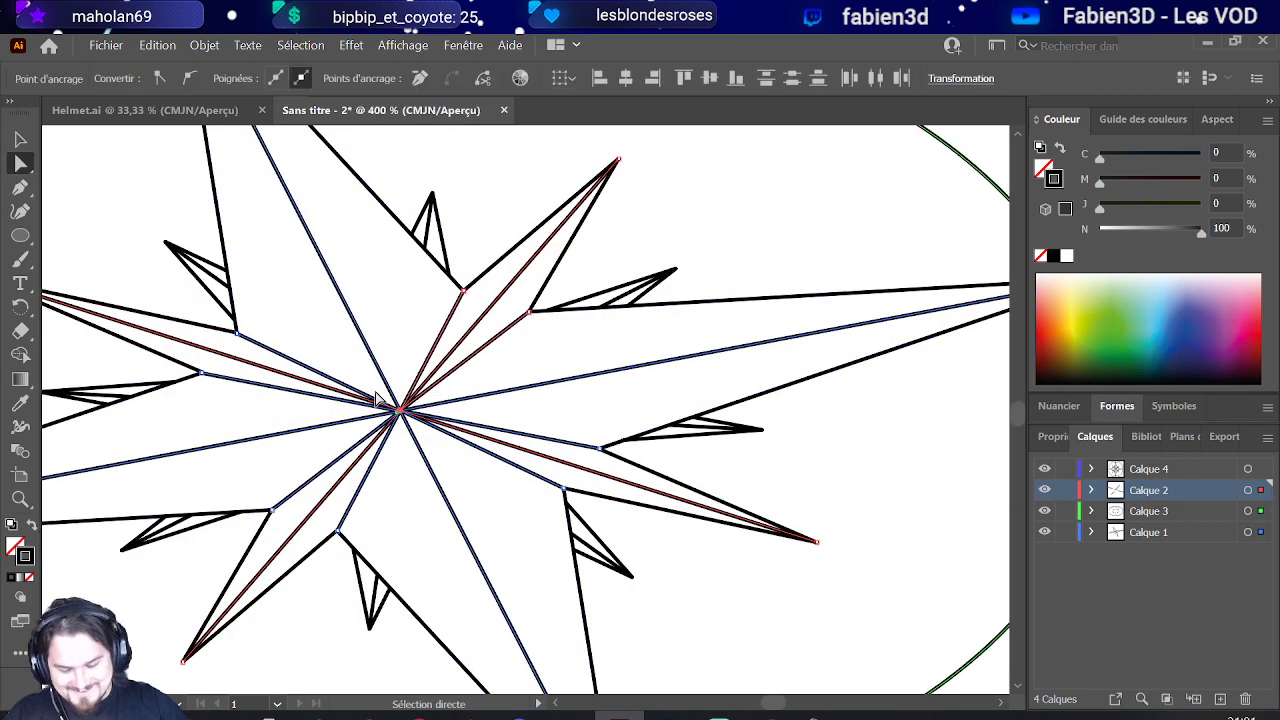
{"action": "key", "text": "Up"}
{"action": "key", "text": "Up"}
{"action": "key", "text": "Up"}
{"action": "key", "text": "Up"}
{"action": "key", "text": "Up"}
{"action": "key", "text": "Up"}
{"action": "key", "text": "Up"}
{"action": "key", "text": "Up"}
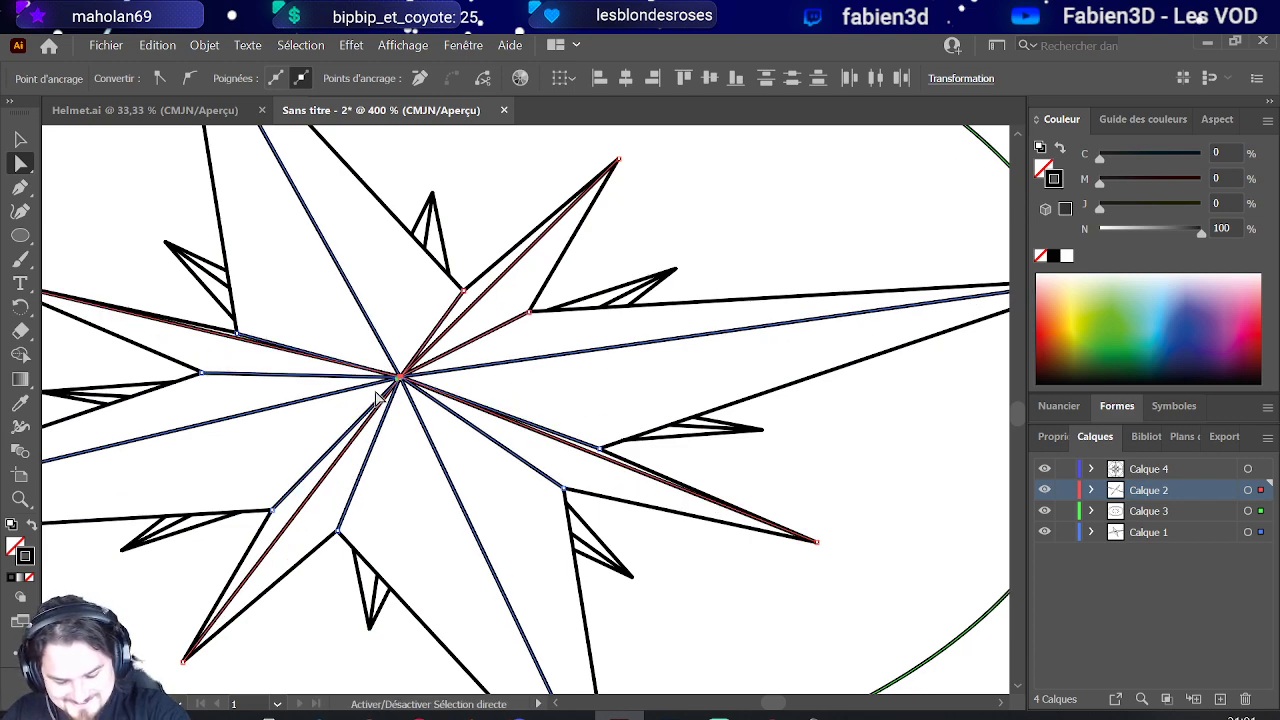
Step: Nudge the selected star center and both ellipses back down to their position before the last shift
{"action": "scroll", "coordinate": [372, 375], "scroll_direction": "down", "scroll_amount": 4}
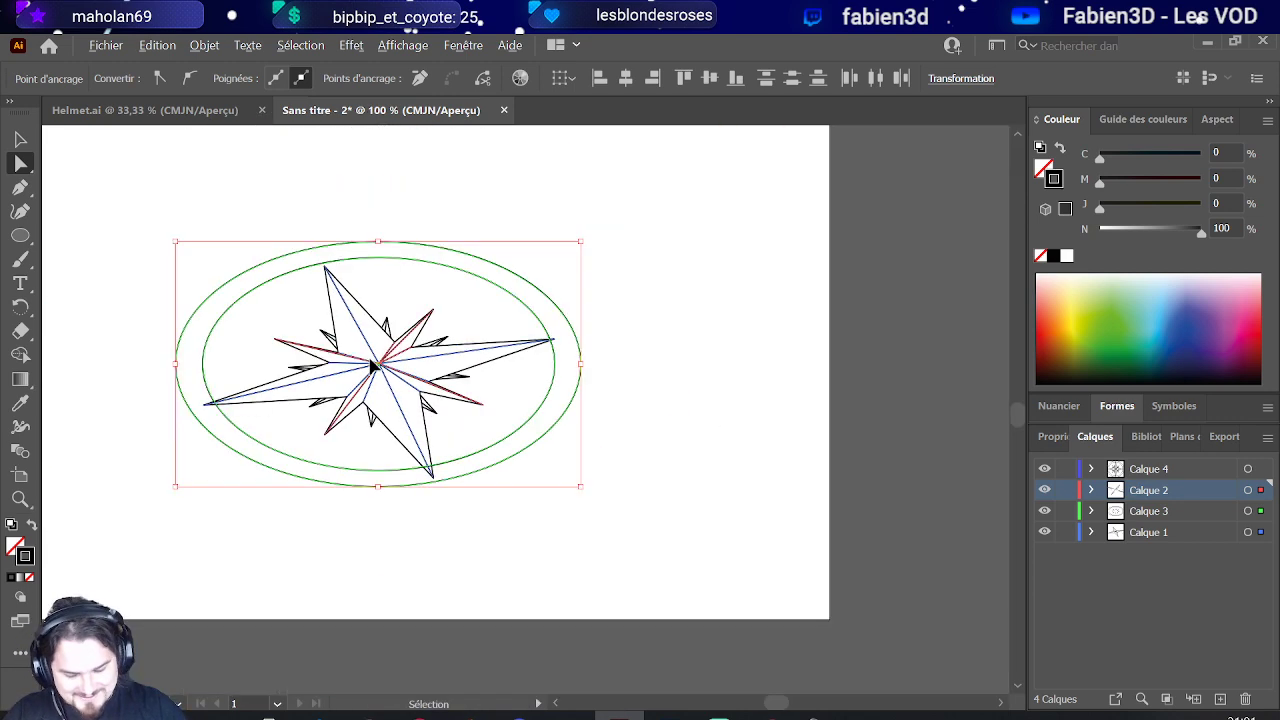
{"action": "key", "text": "Down"}
{"action": "key", "text": "Down"}
{"action": "key", "text": "Down"}
{"action": "key", "text": "Down"}
{"action": "key", "text": "Down"}
{"action": "key", "text": "Down"}
{"action": "key", "text": "Down"}
{"action": "key", "text": "Down"}
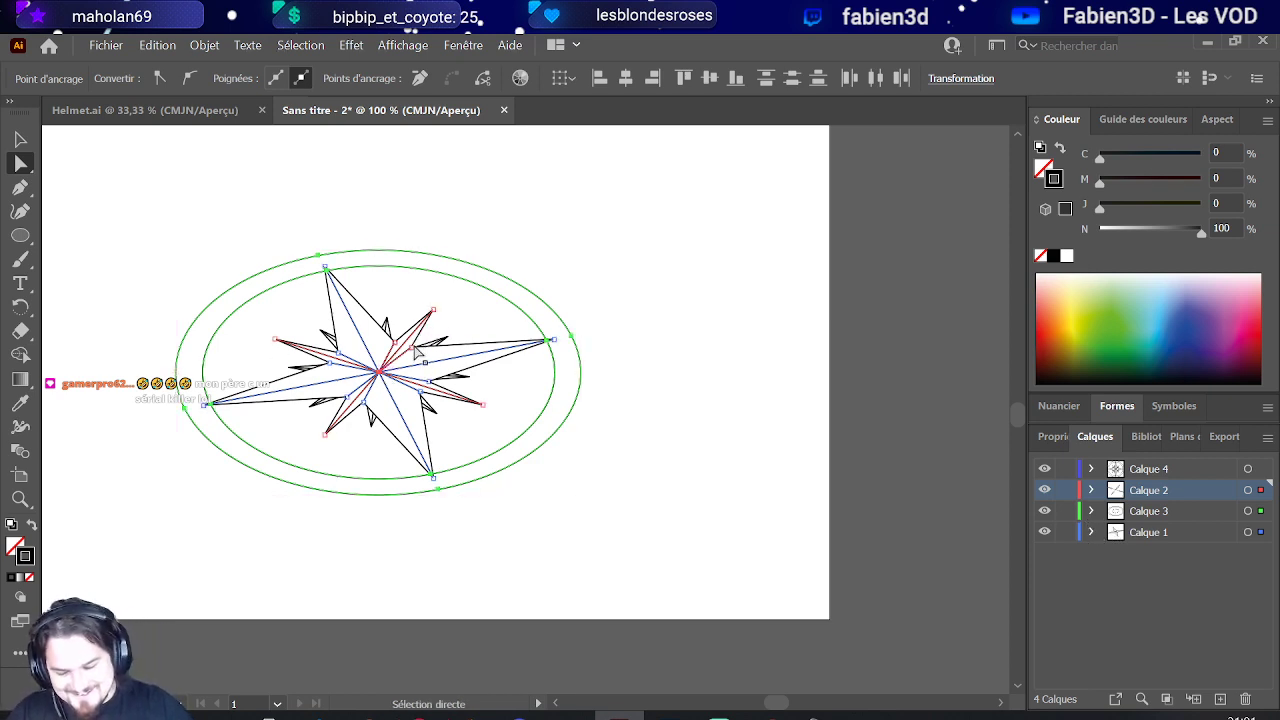
Step: Select both surrounding ellipses and move them onto a new layer of their own
{"action": "scroll", "coordinate": [430, 364], "scroll_direction": "up", "scroll_amount": 2}
{"action": "left_click", "coordinate": [370, 372]}
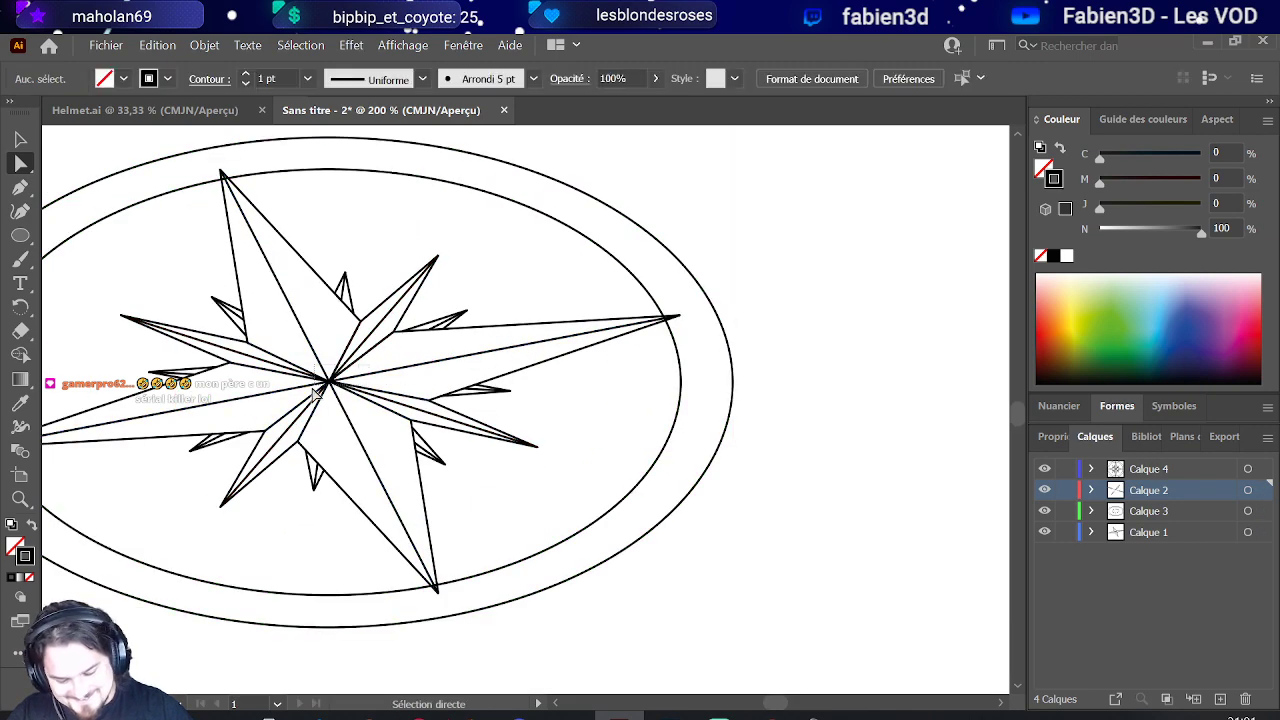
{"action": "key", "text": "ctrl+a"}
{"action": "scroll", "coordinate": [611, 371], "scroll_direction": "down", "scroll_amount": 2}
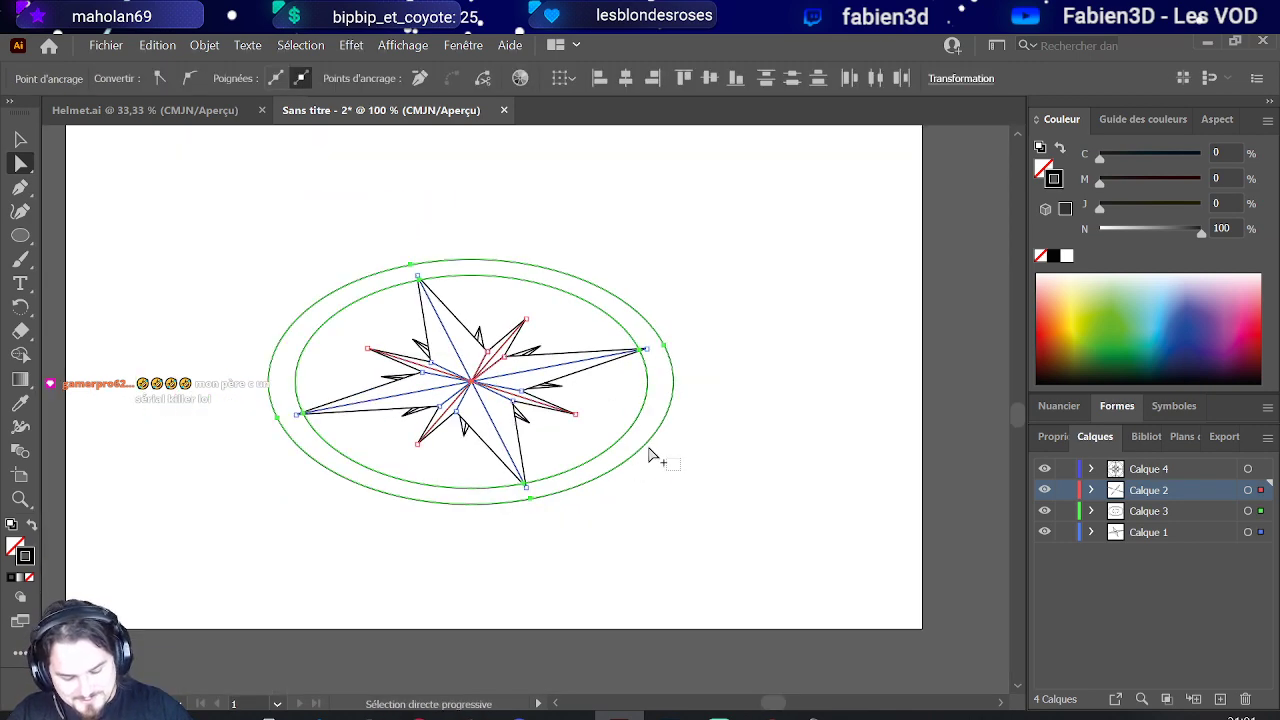
{"action": "left_click", "coordinate": [621, 434]}
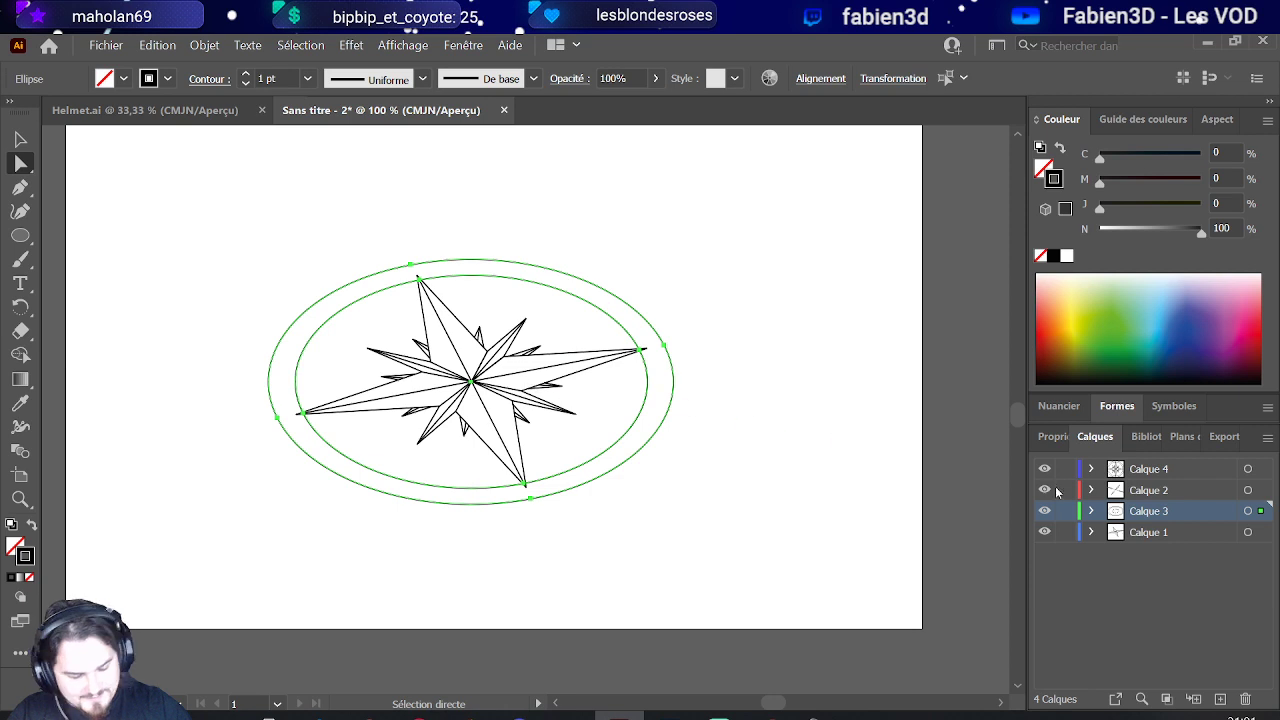
{"action": "left_click", "coordinate": [1220, 700]}
{"action": "left_click_drag", "start_coordinate": [1262, 532], "coordinate": [1262, 511]}
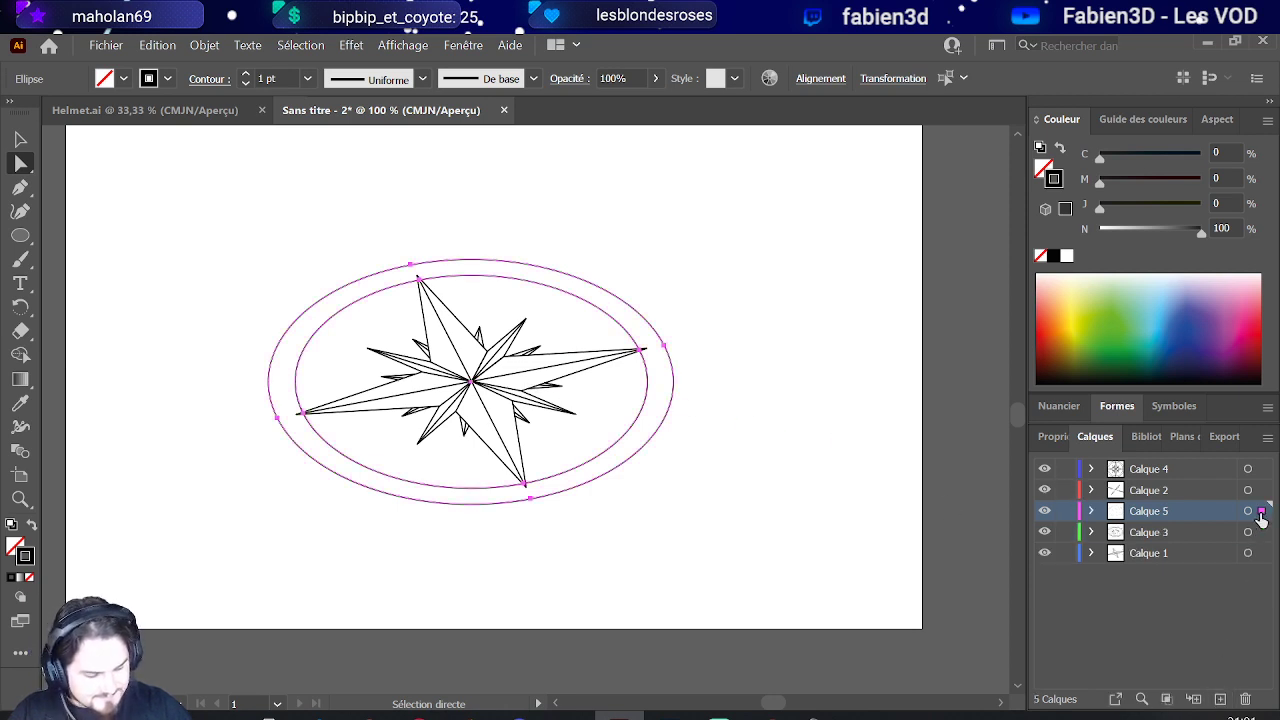
Step: Lock the ellipses' layer and shift only the overlapping anchor points at the star's center slightly upward
{"action": "key", "text": "ctrl+plus"}
{"action": "key", "text": "ctrl+plus"}
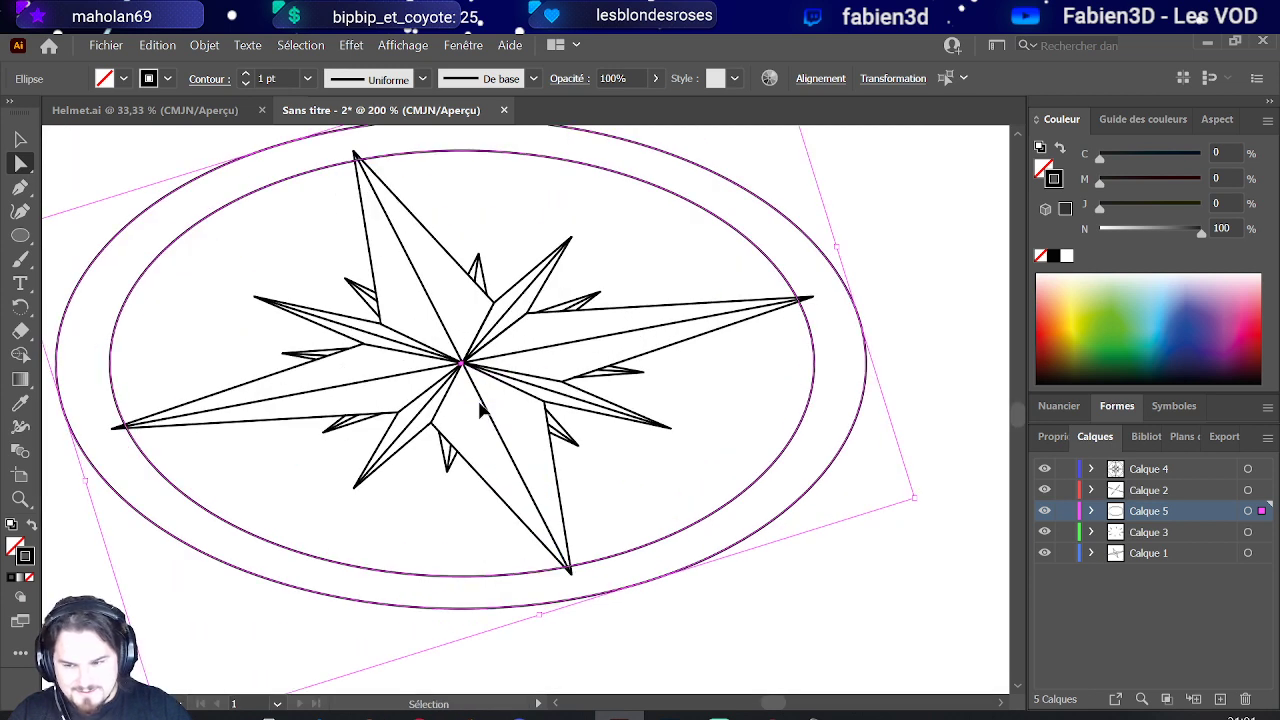
{"action": "key", "text": "ctrl+shift+a"}
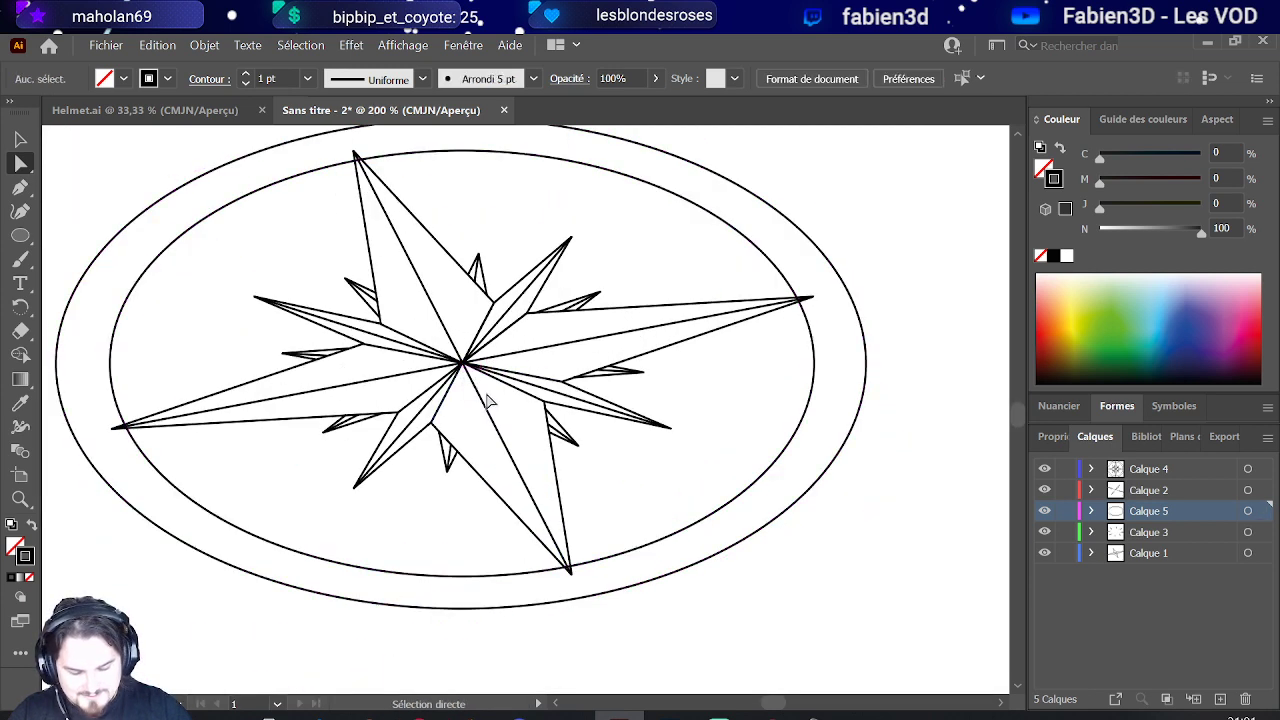
{"action": "left_click", "coordinate": [455, 360]}
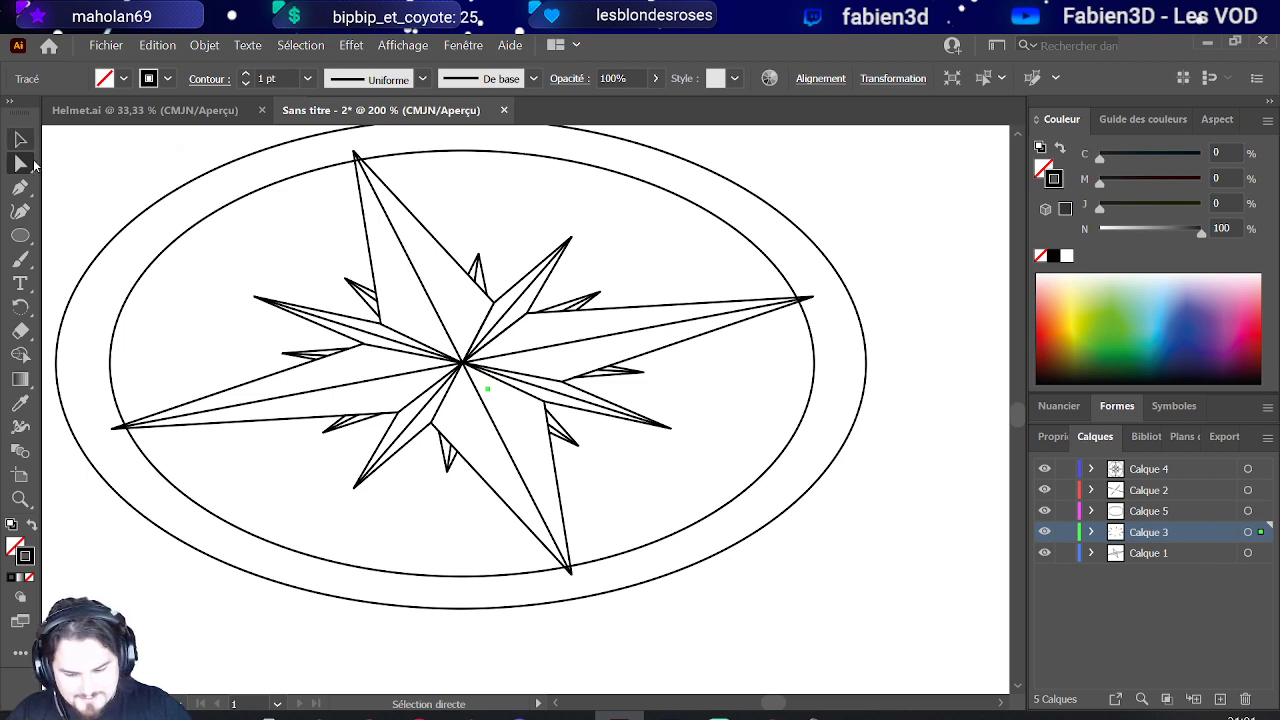
{"action": "key", "text": "ctrl+shift+a"}
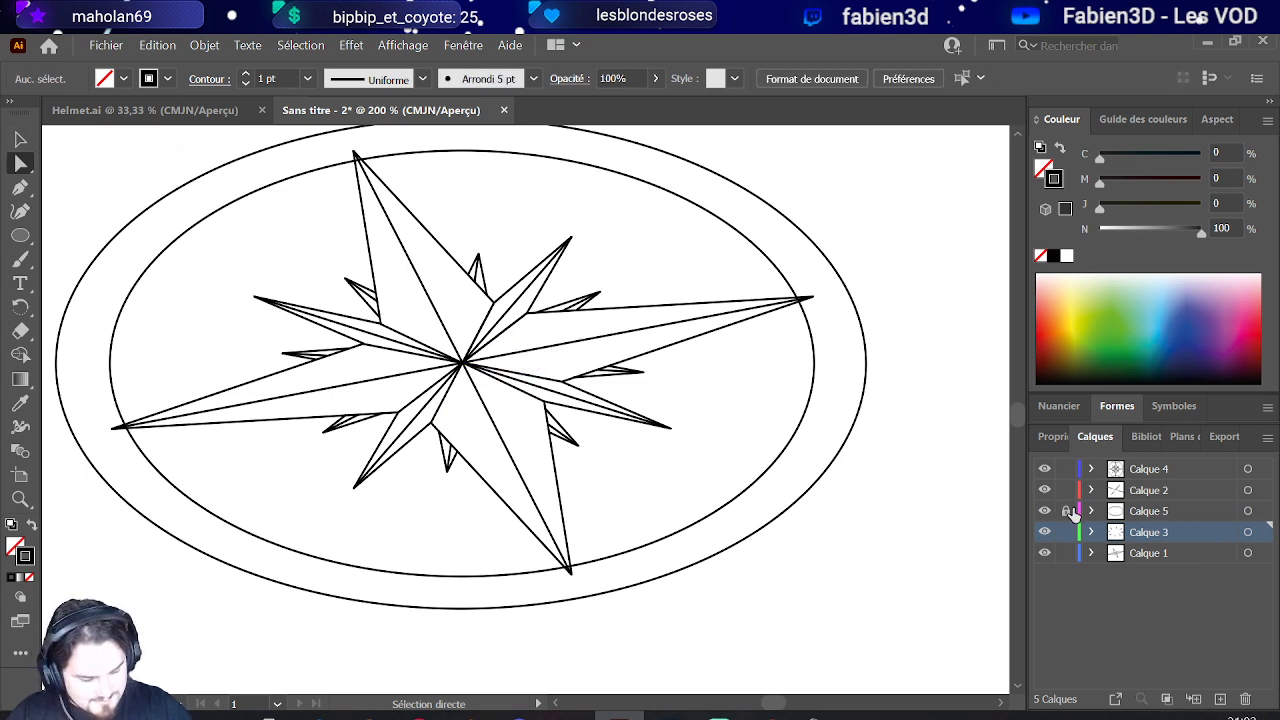
{"action": "left_click_drag", "start_coordinate": [408, 374], "coordinate": [408, 394]}
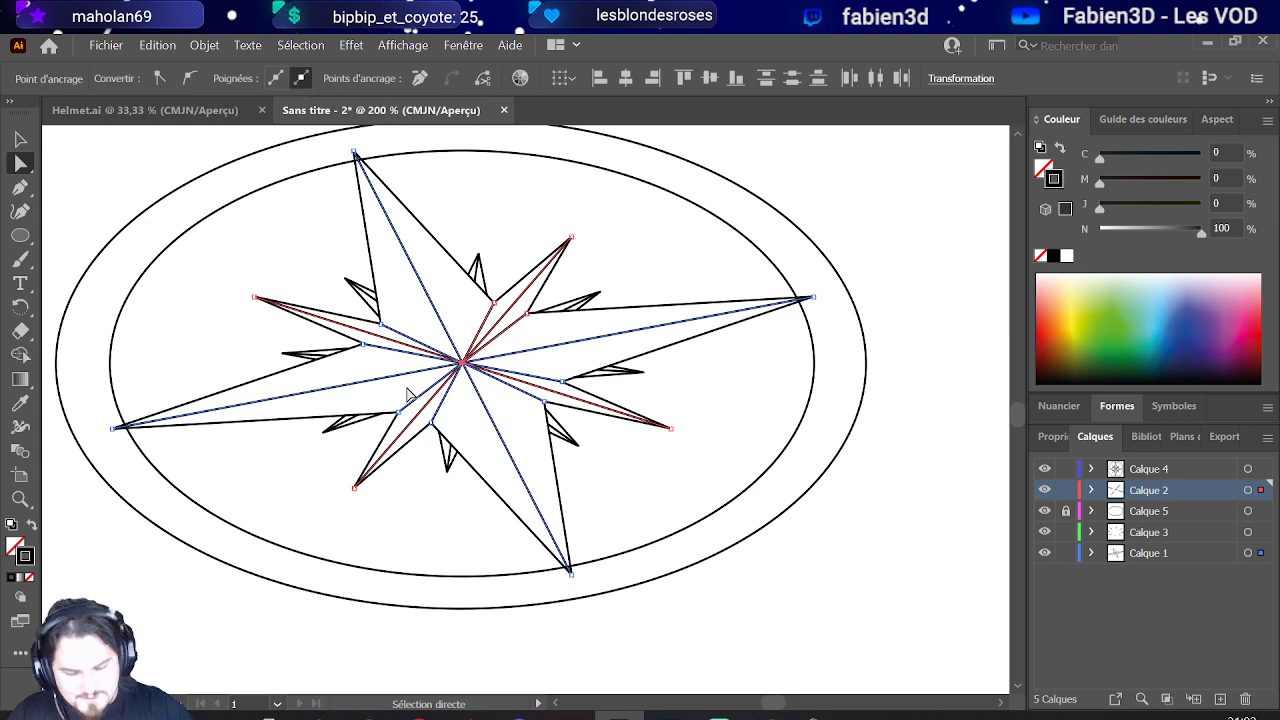
{"action": "key", "text": "shift+Up"}
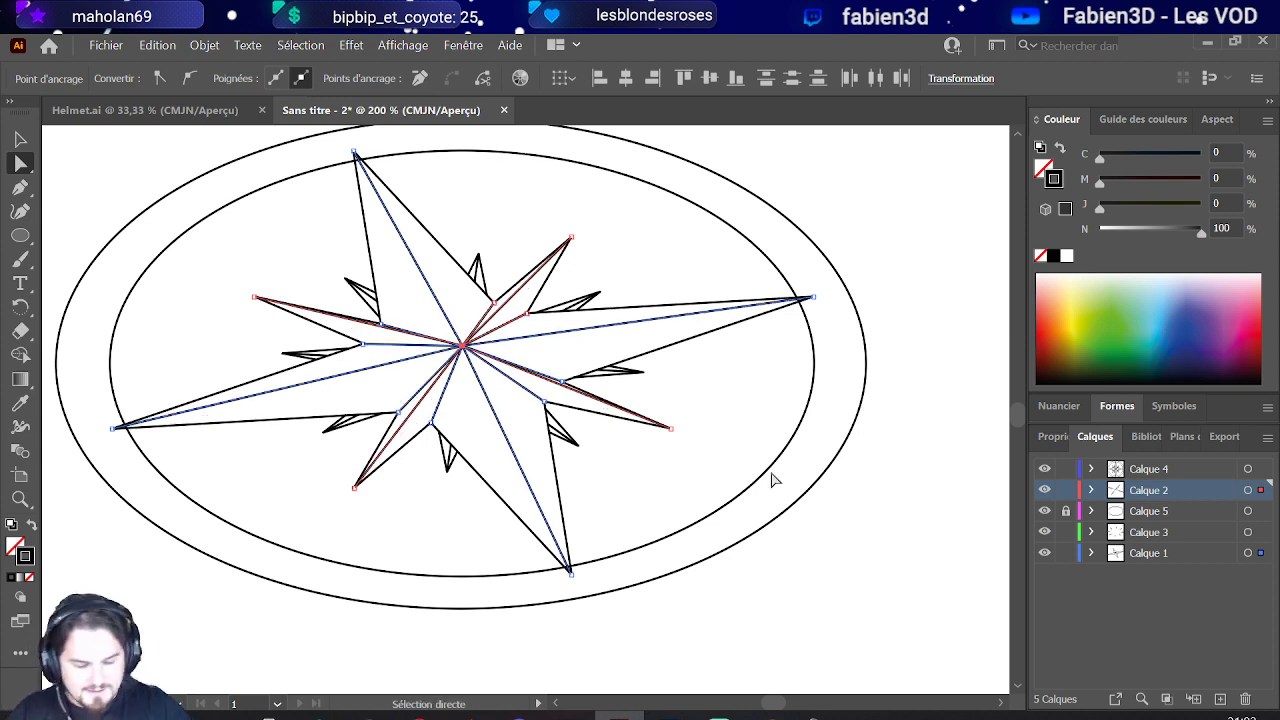
{"action": "left_click", "coordinate": [817, 528]}
Step: Examine the flattened compass with its raised center at several magnifications, alongside the round copy beside the artboard
{"action": "scroll", "coordinate": [803, 486], "scroll_direction": "down", "scroll_amount": 1}
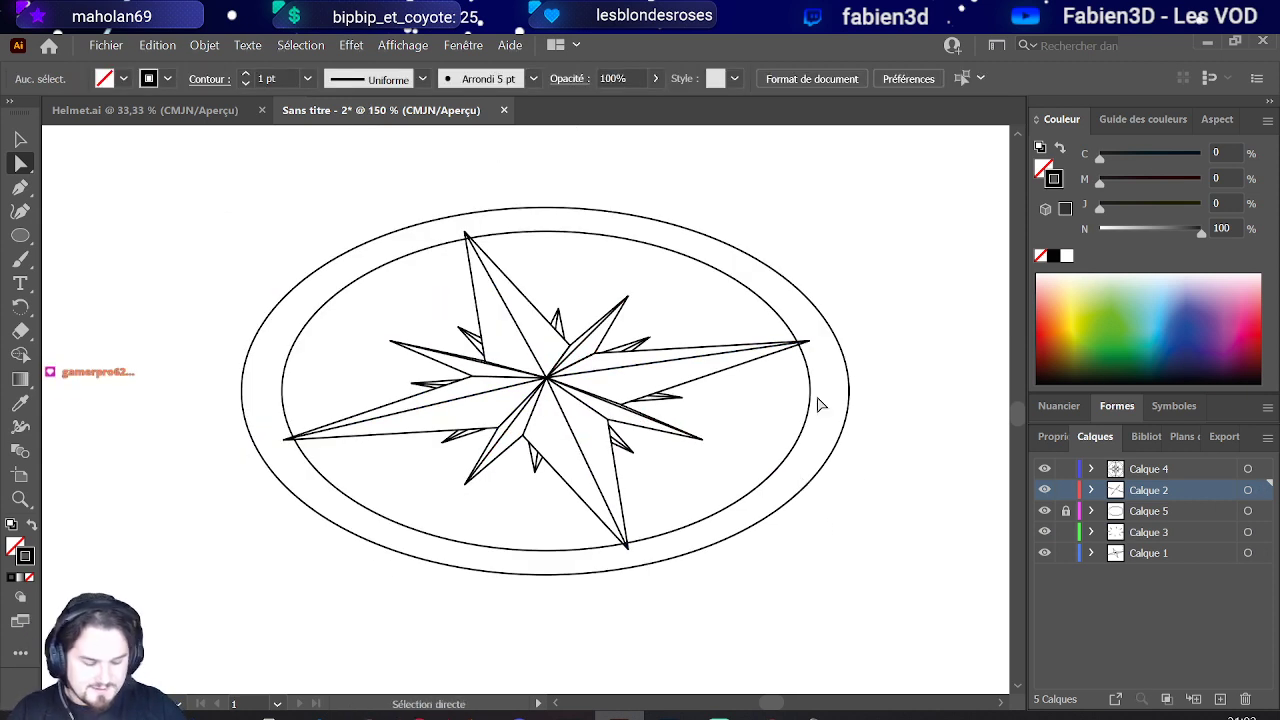
{"action": "scroll", "coordinate": [663, 429], "scroll_direction": "down", "scroll_amount": 4}
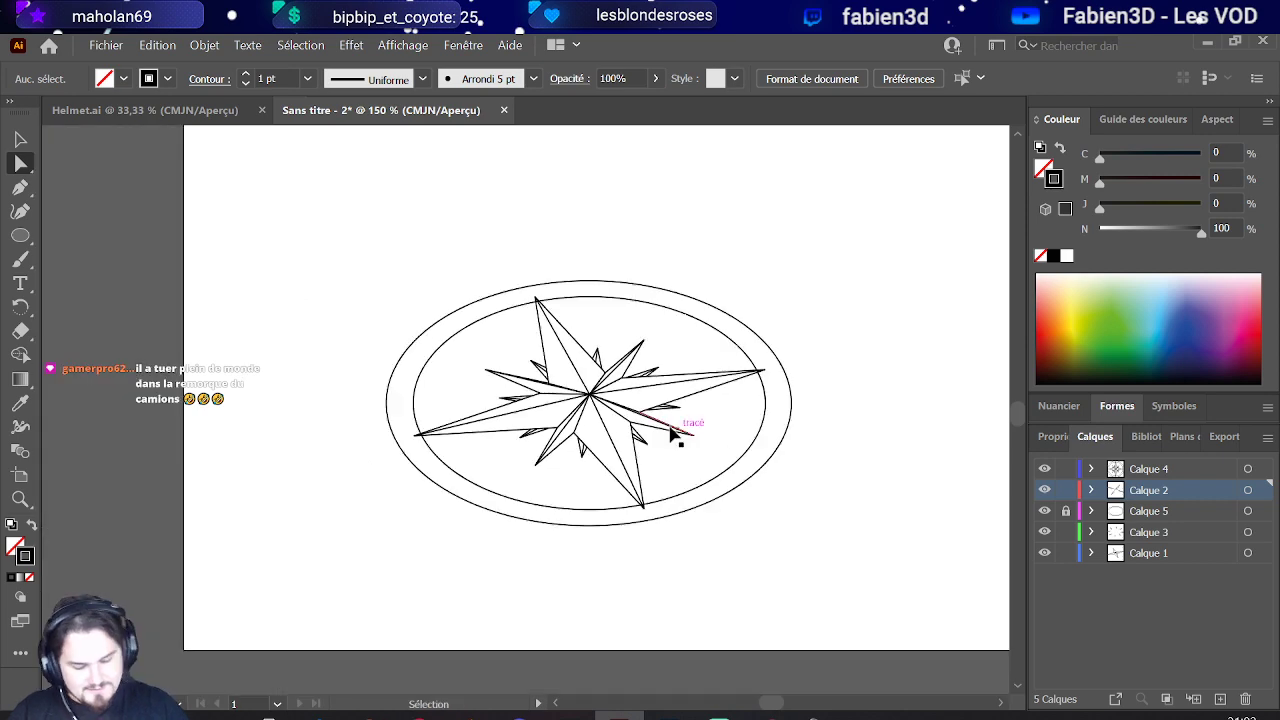
{"action": "scroll", "coordinate": [751, 451], "scroll_direction": "up", "scroll_amount": 3}
{"action": "scroll", "coordinate": [727, 437], "scroll_direction": "up", "scroll_amount": 3}
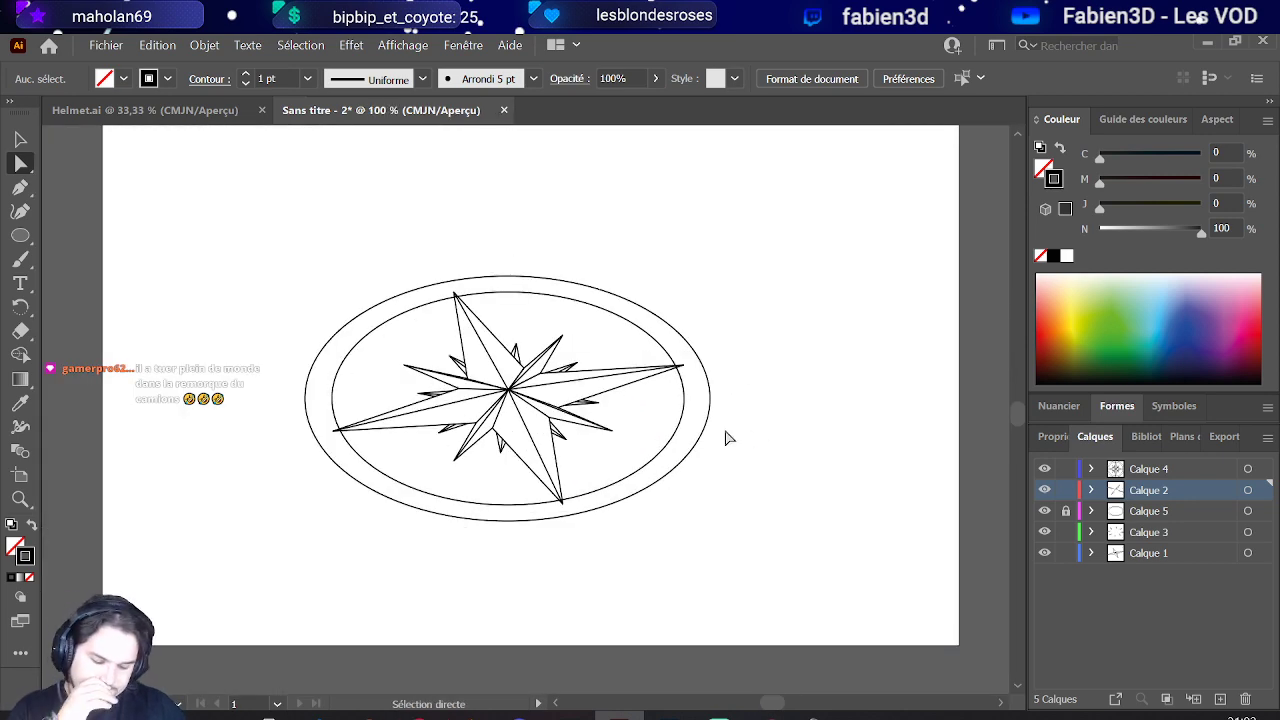
{"action": "scroll", "coordinate": [230, 515], "scroll_direction": "down", "scroll_amount": 2}
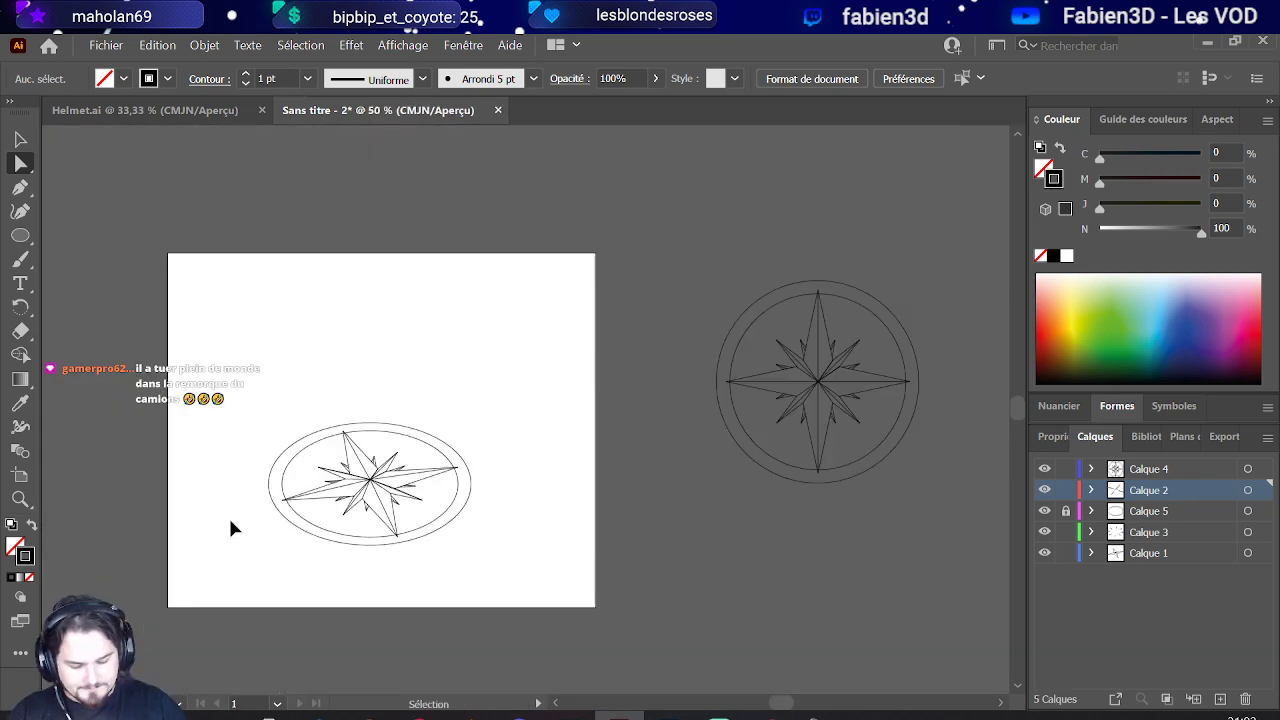
{"action": "scroll", "coordinate": [230, 518], "scroll_direction": "up", "scroll_amount": 2}
{"action": "scroll", "coordinate": [435, 510], "scroll_direction": "down", "scroll_amount": 1}
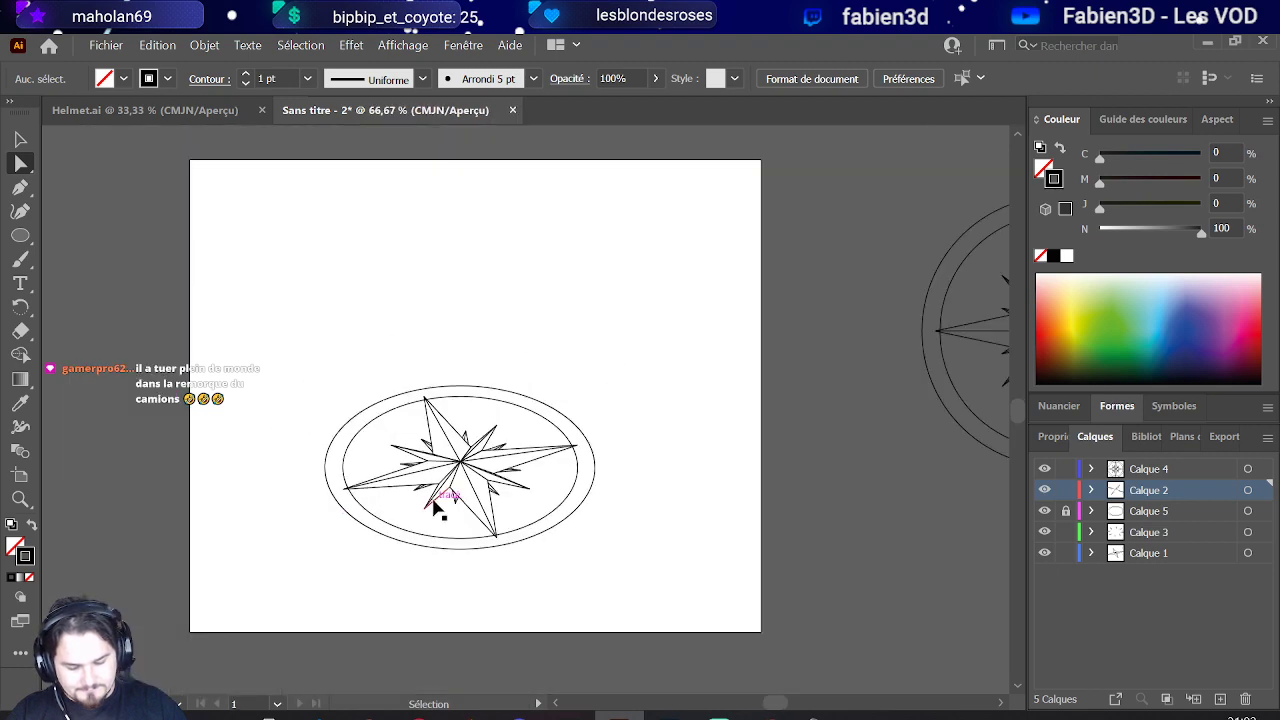
{"action": "scroll", "coordinate": [435, 508], "scroll_direction": "up", "scroll_amount": 2}
{"action": "scroll", "coordinate": [435, 510], "scroll_direction": "down", "scroll_amount": 1}
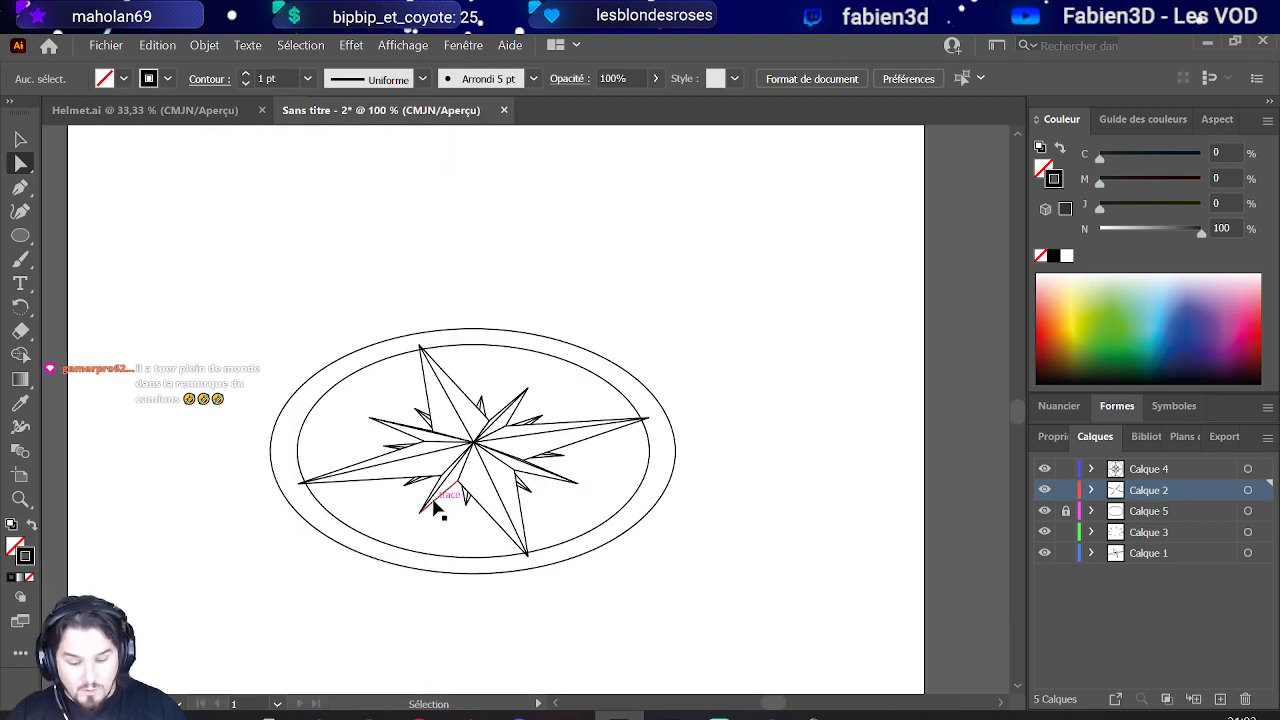
Step: Unlock the ellipses' layer and add anchor points to the inner ellipse where the lower star tip's lines cross it
{"action": "scroll", "coordinate": [443, 505], "scroll_direction": "up", "scroll_amount": 2}
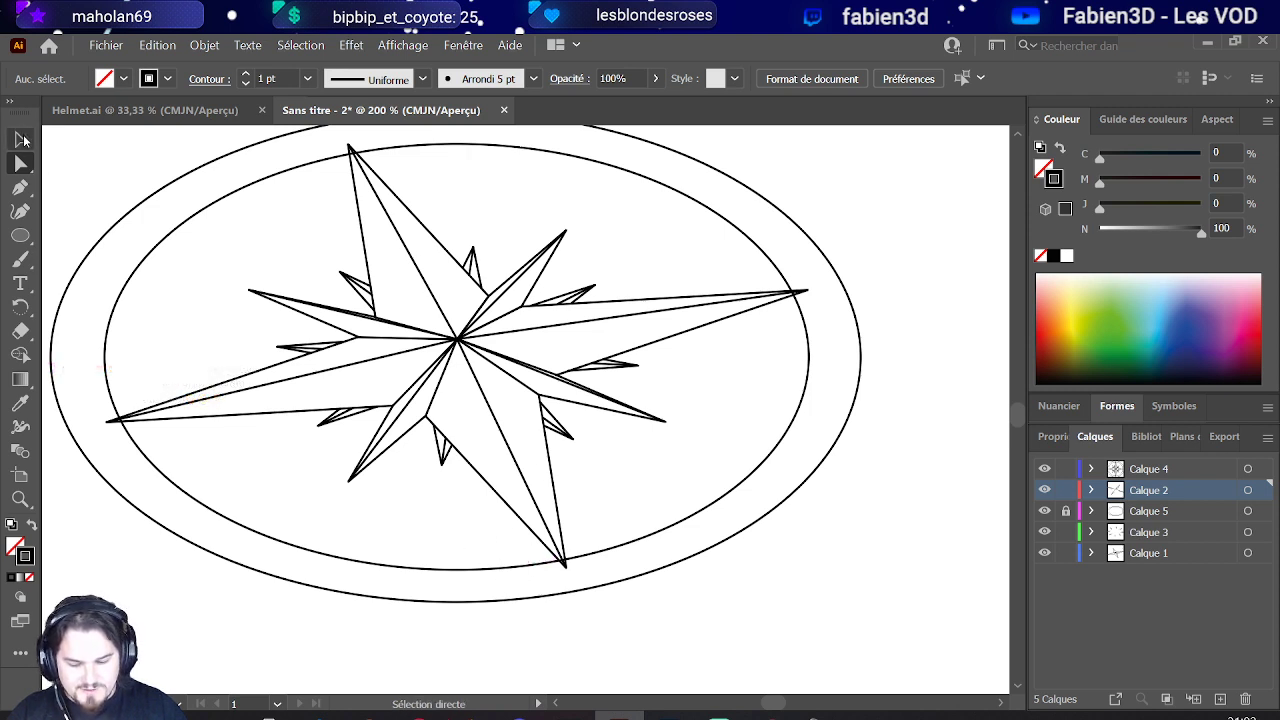
{"action": "key", "text": "v"}
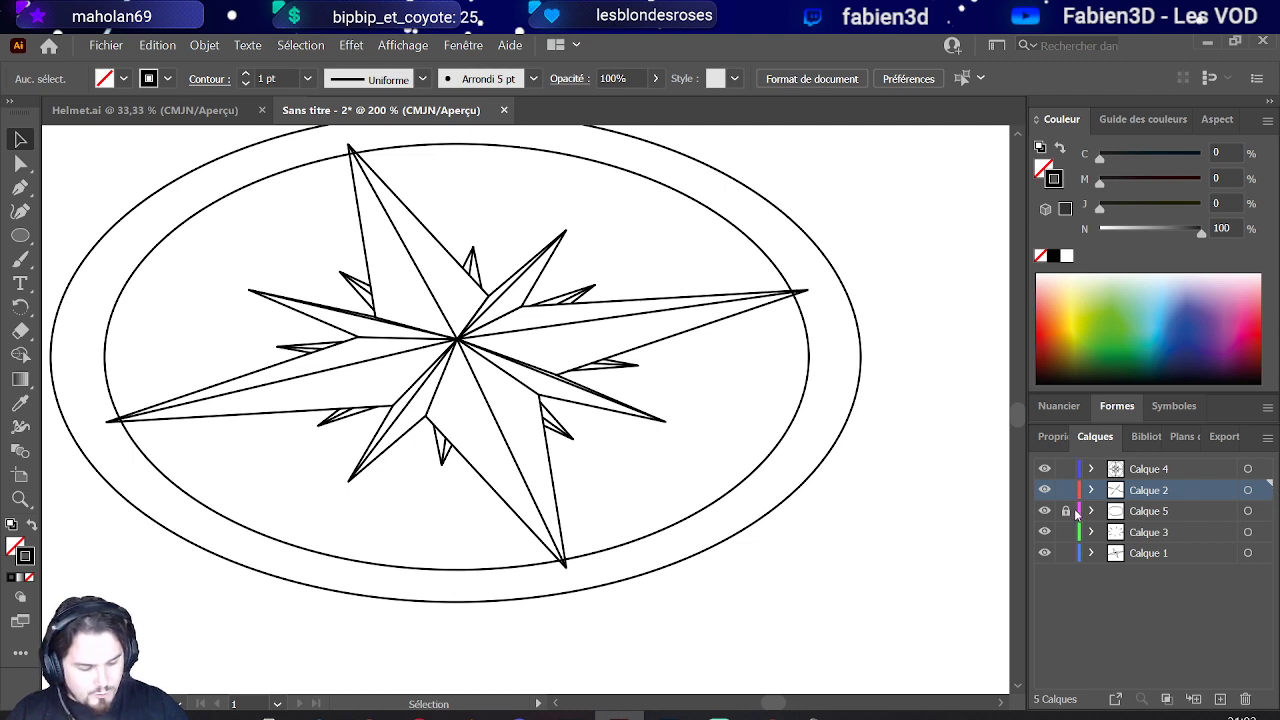
{"action": "left_click", "coordinate": [571, 572]}
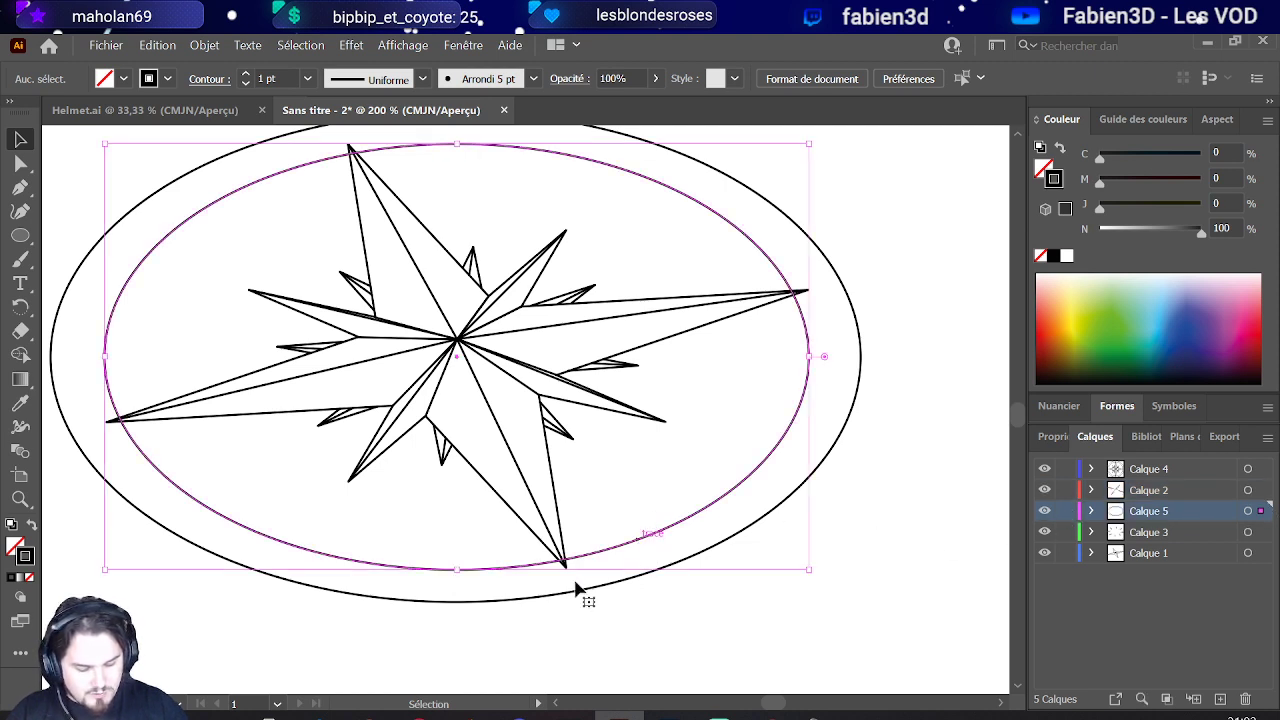
{"action": "key", "text": "a"}
{"action": "scroll", "coordinate": [574, 580], "scroll_direction": "up", "scroll_amount": 2}
{"action": "scroll", "coordinate": [563, 555], "scroll_direction": "up", "scroll_amount": 4}
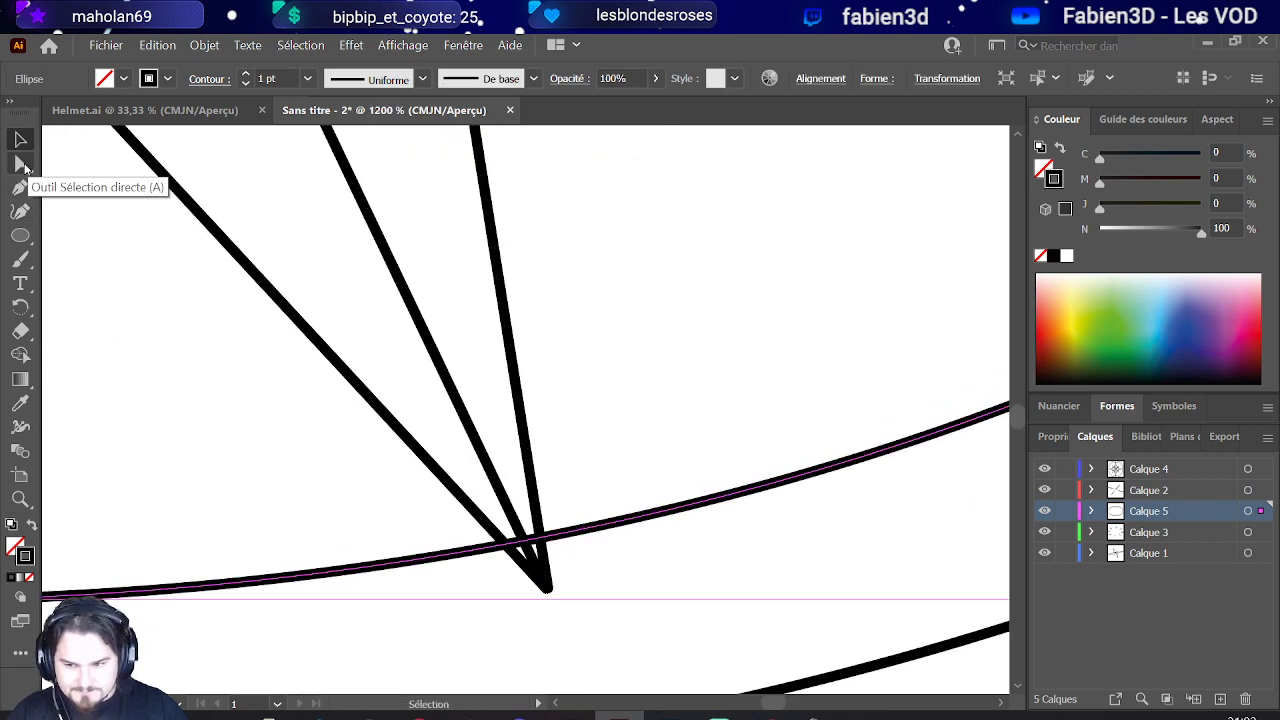
{"action": "key", "text": "v"}
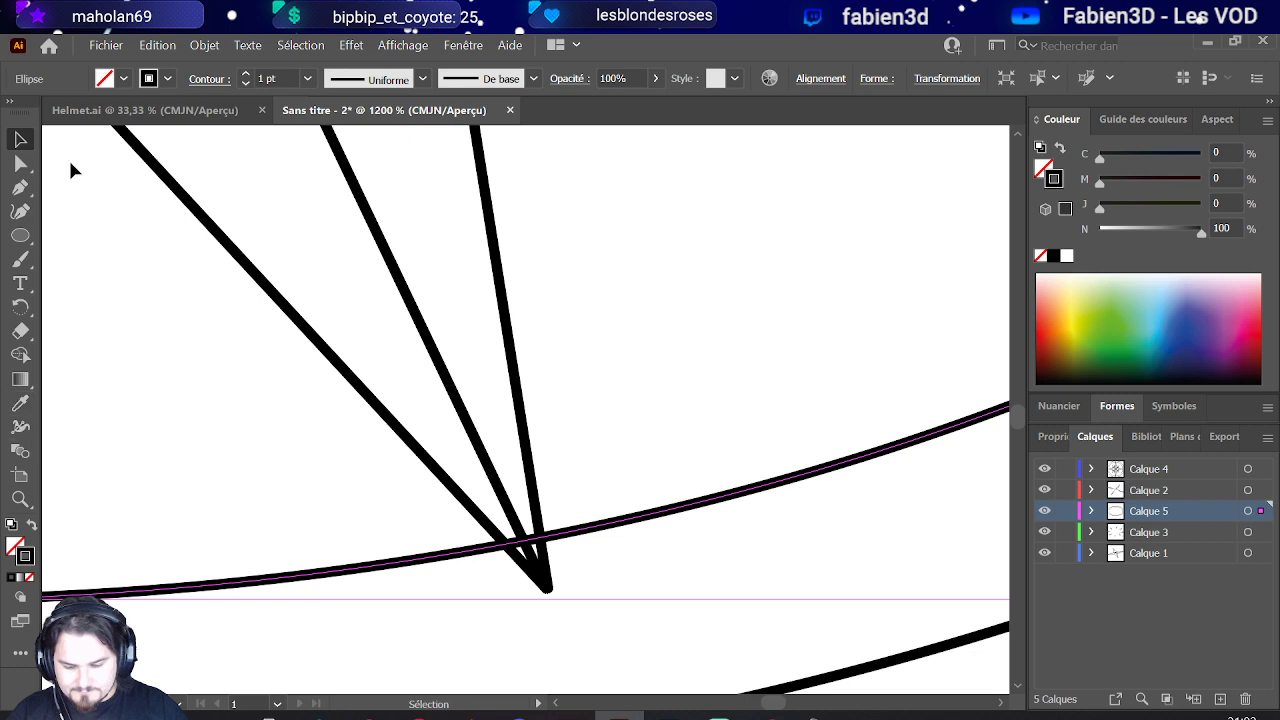
{"action": "left_click", "coordinate": [20, 187]}
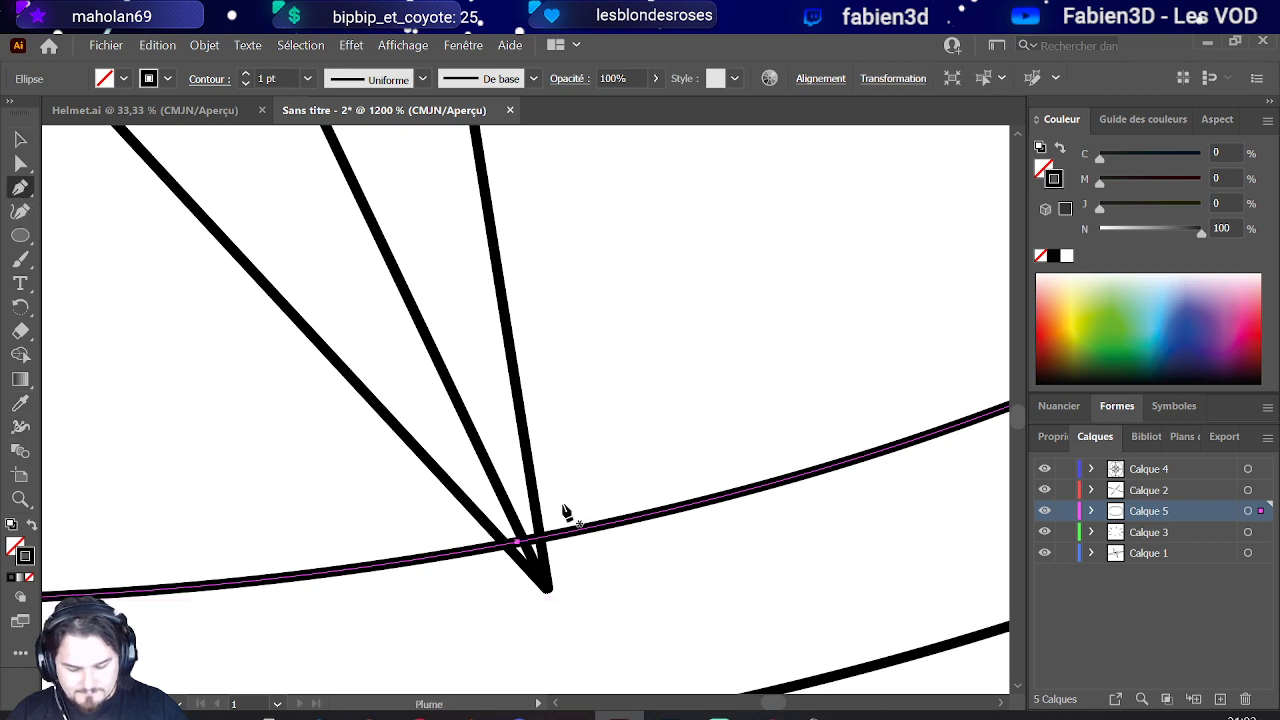
{"action": "left_click", "coordinate": [509, 551]}
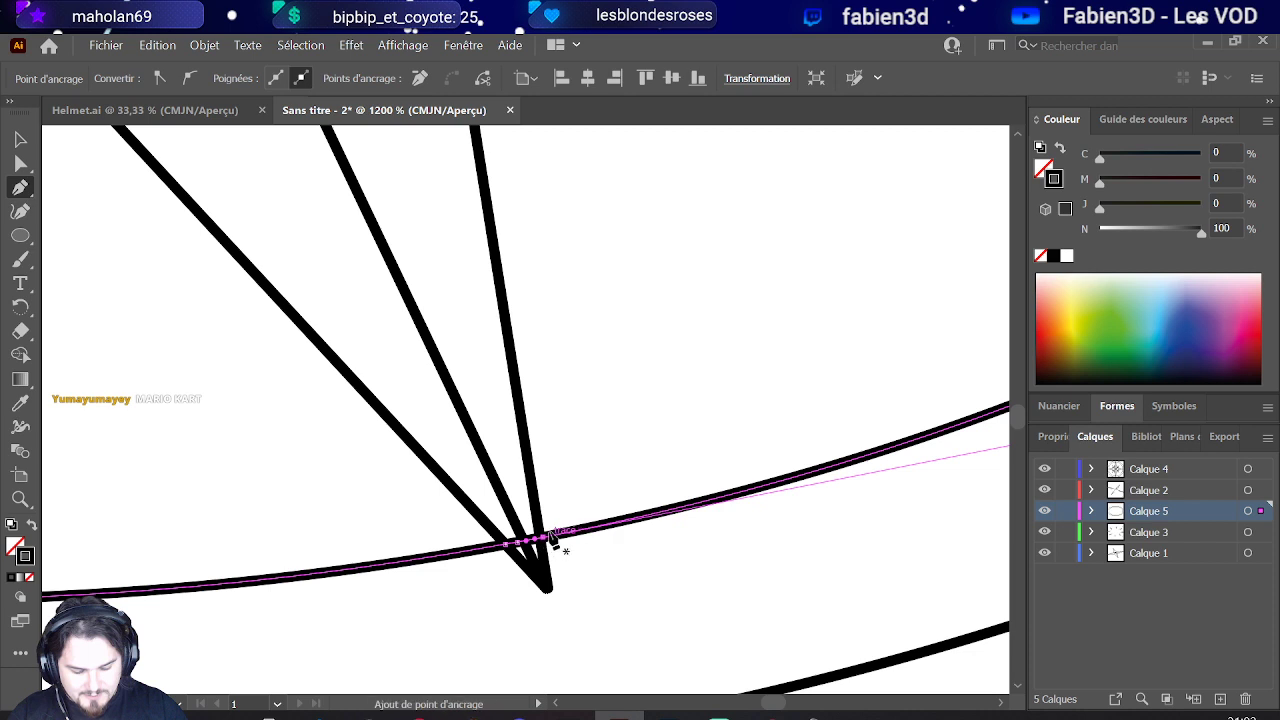
Step: Delete the inner ellipse segments that cross inside the lower main star point
{"action": "left_click", "coordinate": [20, 163]}
{"action": "left_click_drag", "start_coordinate": [527, 553], "coordinate": [535, 547]}
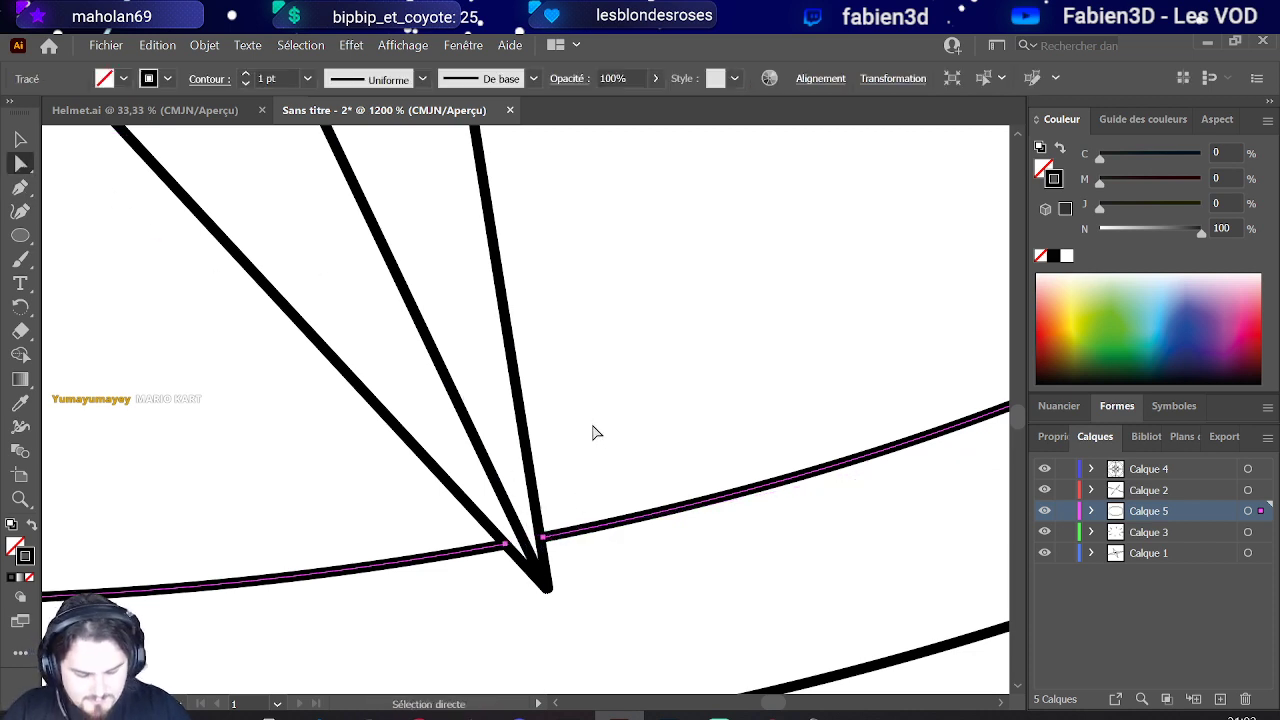
Step: Add anchor points where the inner ellipse meets the upper main star point's outer edges and delete the ellipse segments between them
{"action": "scroll", "coordinate": [593, 432], "scroll_direction": "down", "scroll_amount": 10}
{"action": "scroll", "coordinate": [386, 237], "scroll_direction": "up", "scroll_amount": 4}
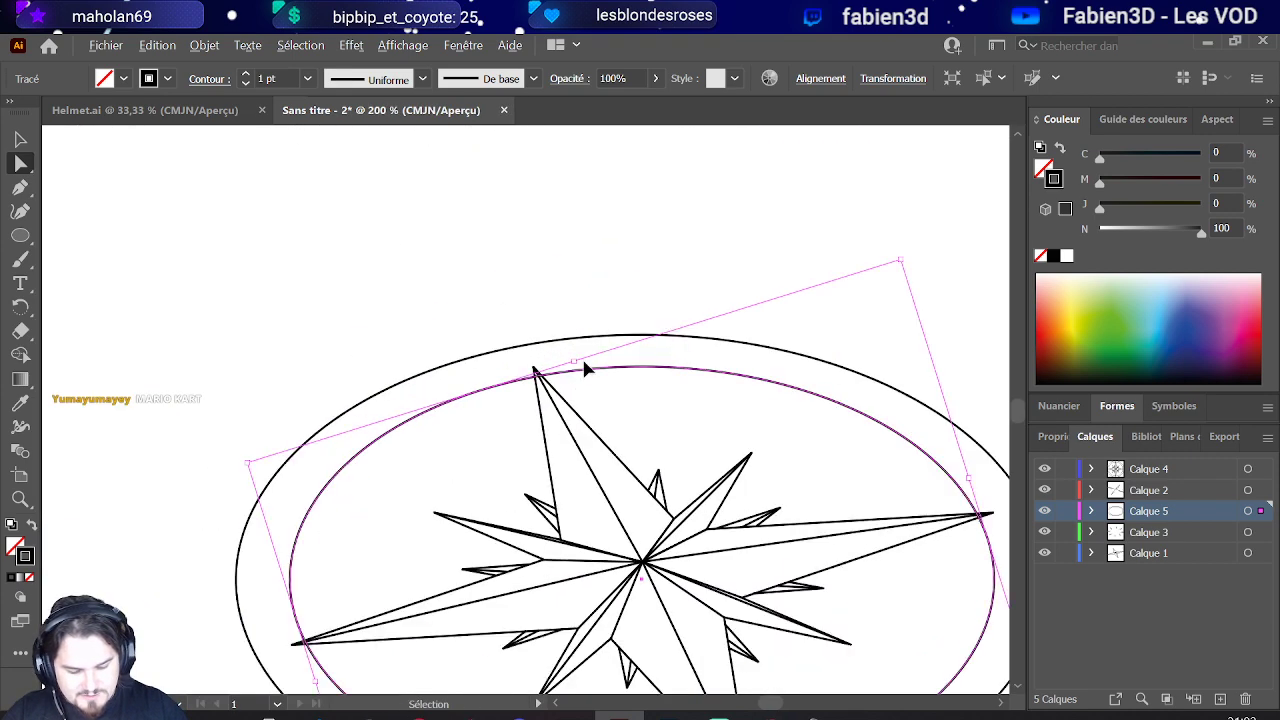
{"action": "scroll", "coordinate": [585, 370], "scroll_direction": "up", "scroll_amount": 8}
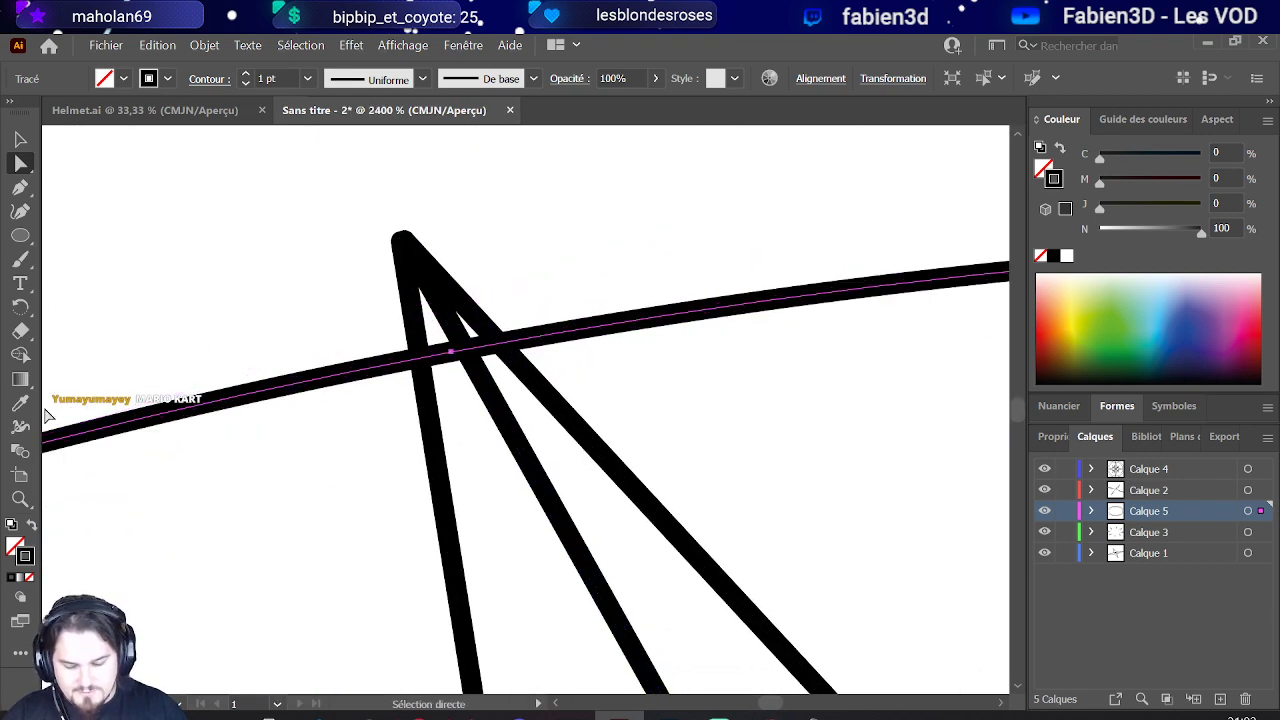
{"action": "left_click", "coordinate": [20, 187]}
{"action": "left_click", "coordinate": [420, 357]}
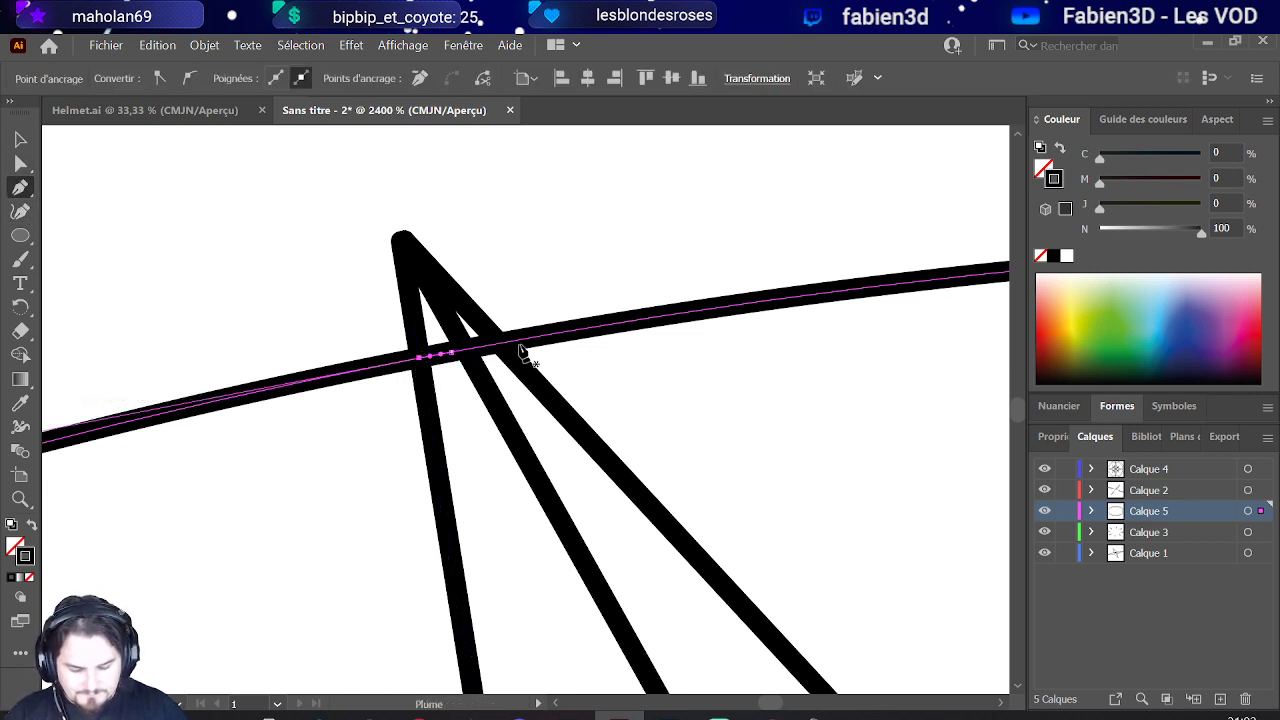
{"action": "left_click", "coordinate": [503, 343]}
{"action": "left_click", "coordinate": [20, 163]}
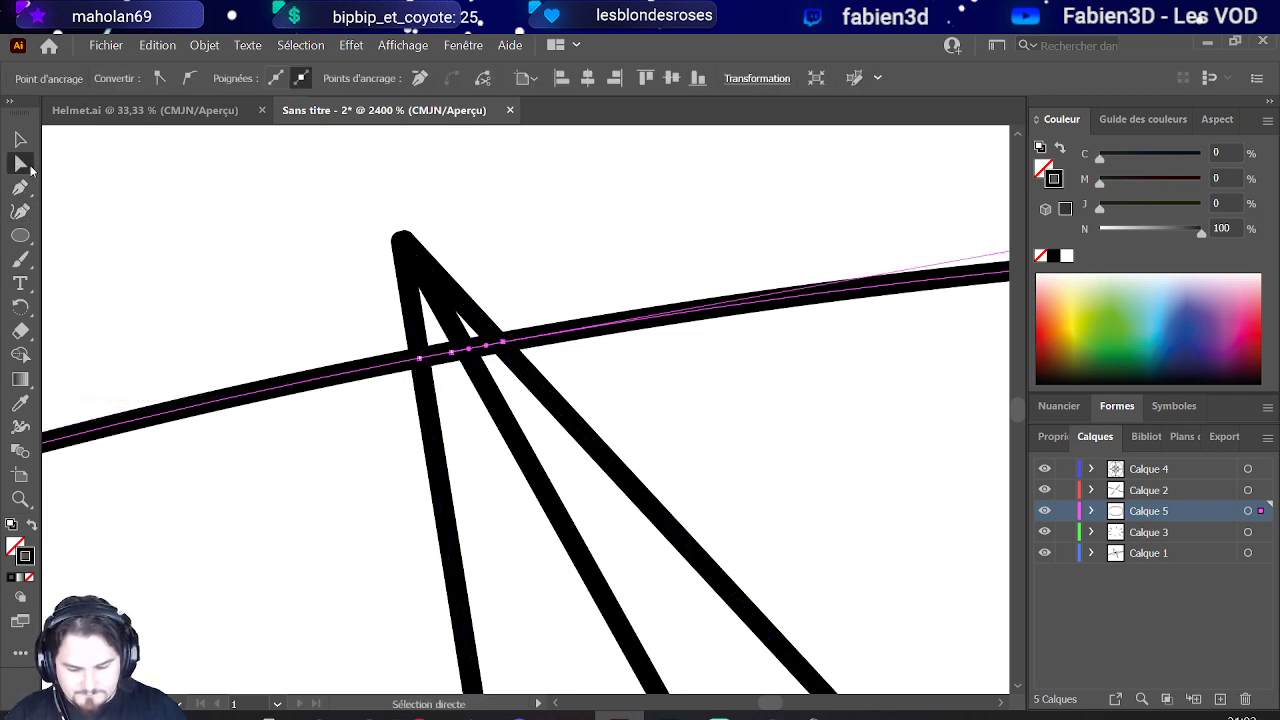
{"action": "left_click", "coordinate": [481, 376], "text": "shift"}
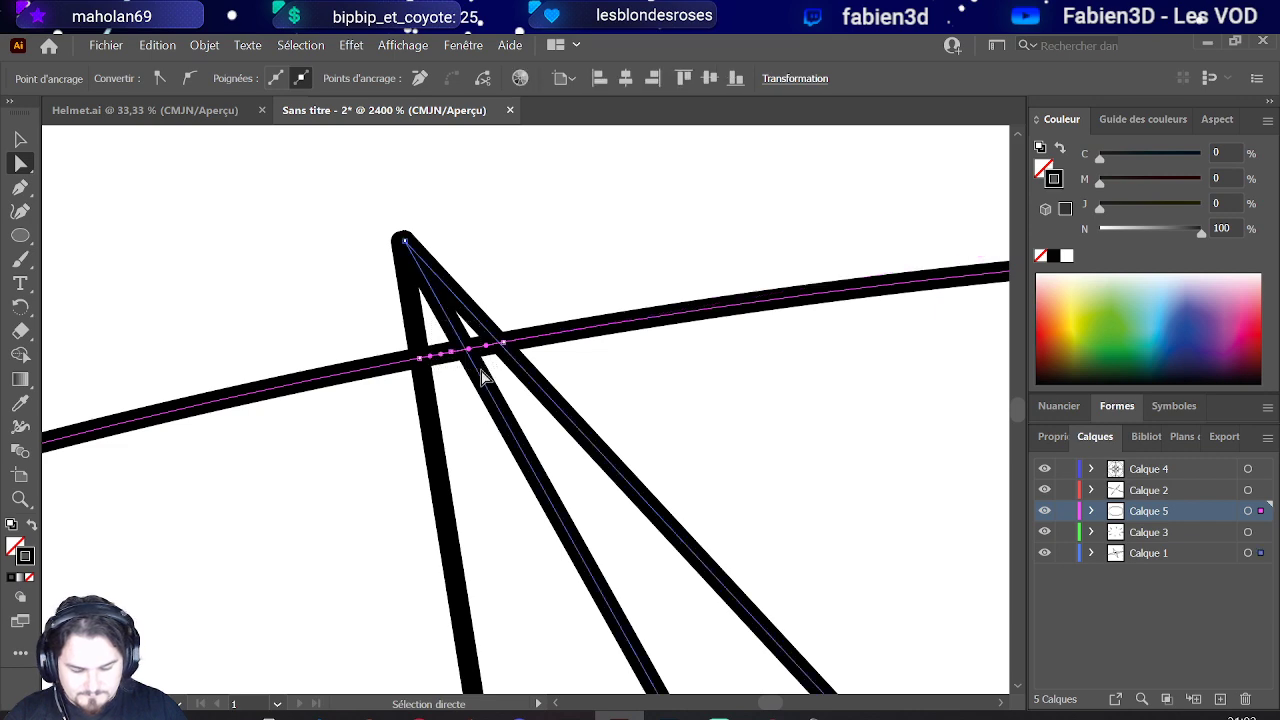
{"action": "left_click", "coordinate": [455, 357]}
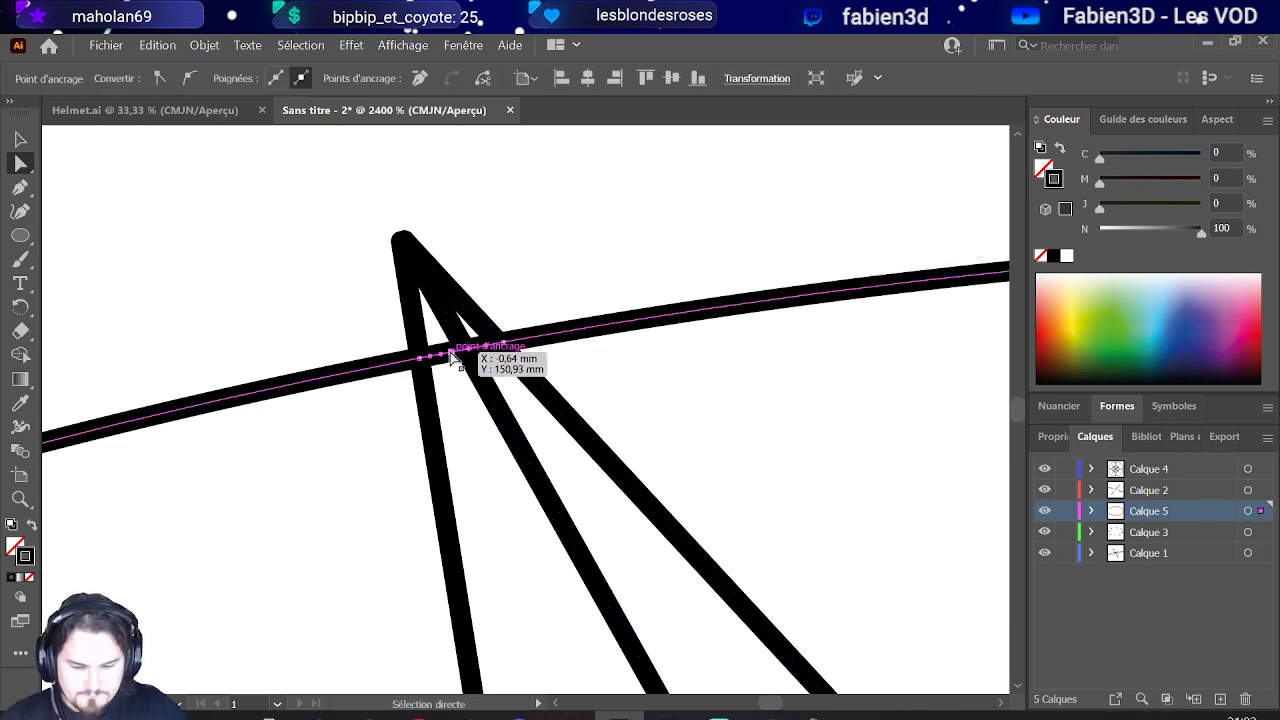
{"action": "key", "text": "Delete"}
{"action": "left_click", "coordinate": [521, 206]}
Step: Cut the inner ellipse with anchor points at the left main star point's outer edges and delete the segments inside the point
{"action": "scroll", "coordinate": [486, 229], "scroll_direction": "down", "scroll_amount": 6}
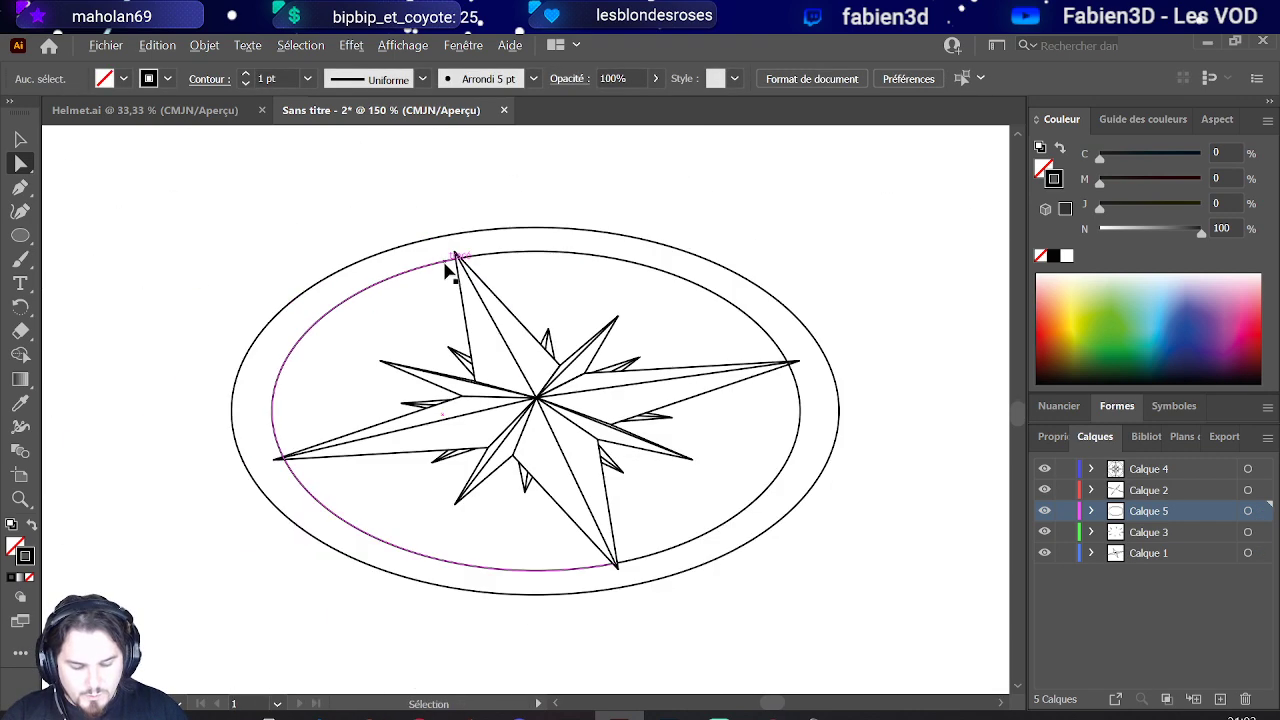
{"action": "scroll", "coordinate": [240, 505], "scroll_direction": "up", "scroll_amount": 3}
{"action": "scroll", "coordinate": [326, 434], "scroll_direction": "up", "scroll_amount": 1}
{"action": "scroll", "coordinate": [328, 432], "scroll_direction": "down", "scroll_amount": 4}
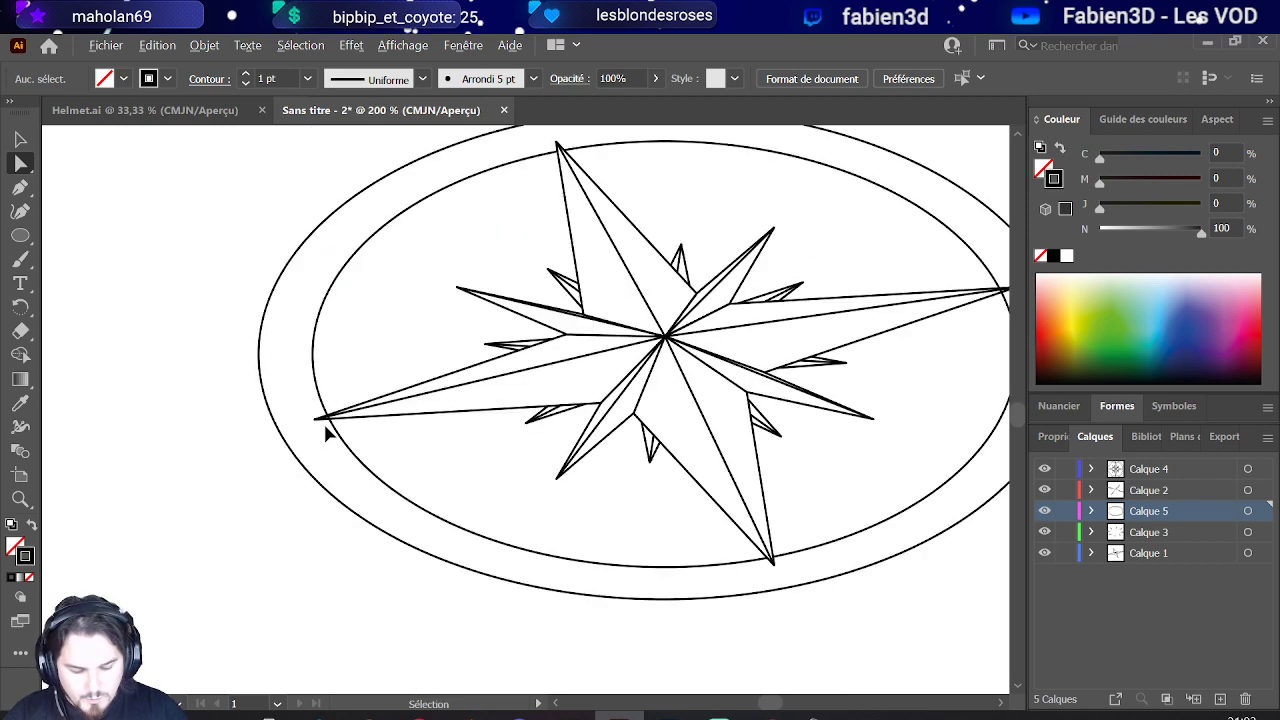
{"action": "scroll", "coordinate": [292, 430], "scroll_direction": "up", "scroll_amount": 7}
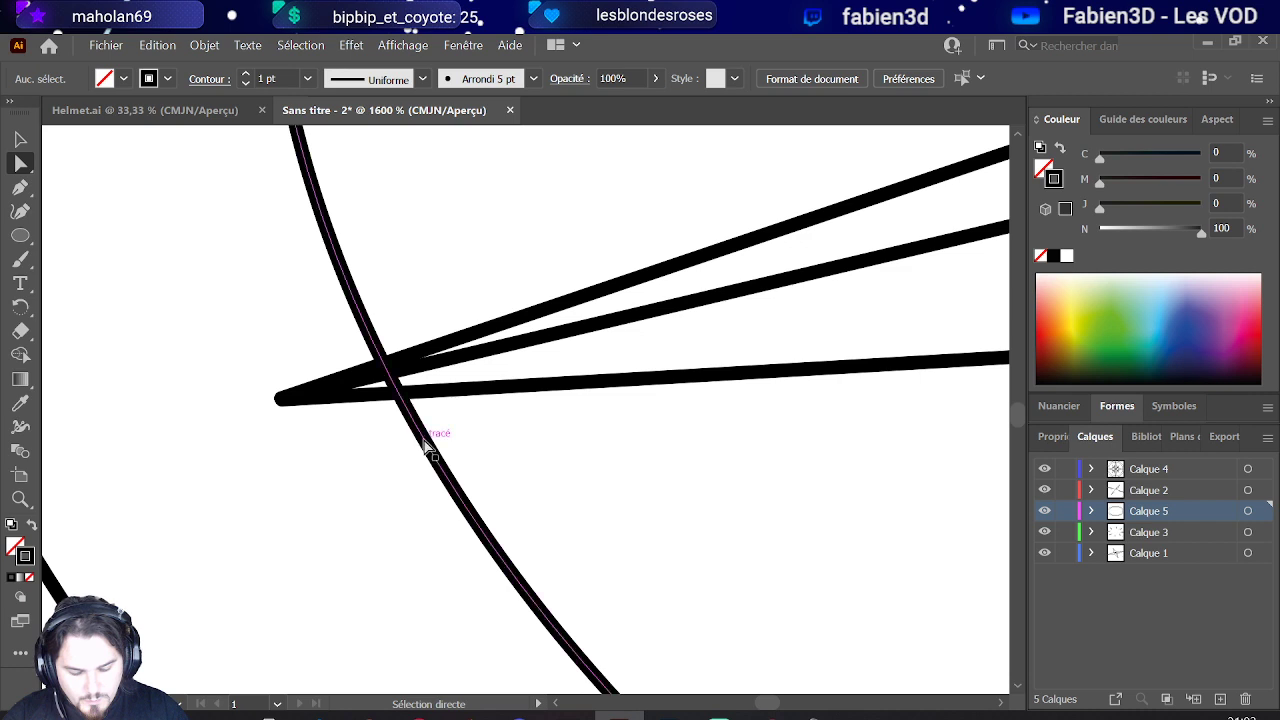
{"action": "left_click", "coordinate": [428, 442]}
{"action": "scroll", "coordinate": [382, 358], "scroll_direction": "up", "scroll_amount": 1}
{"action": "left_click", "coordinate": [20, 187]}
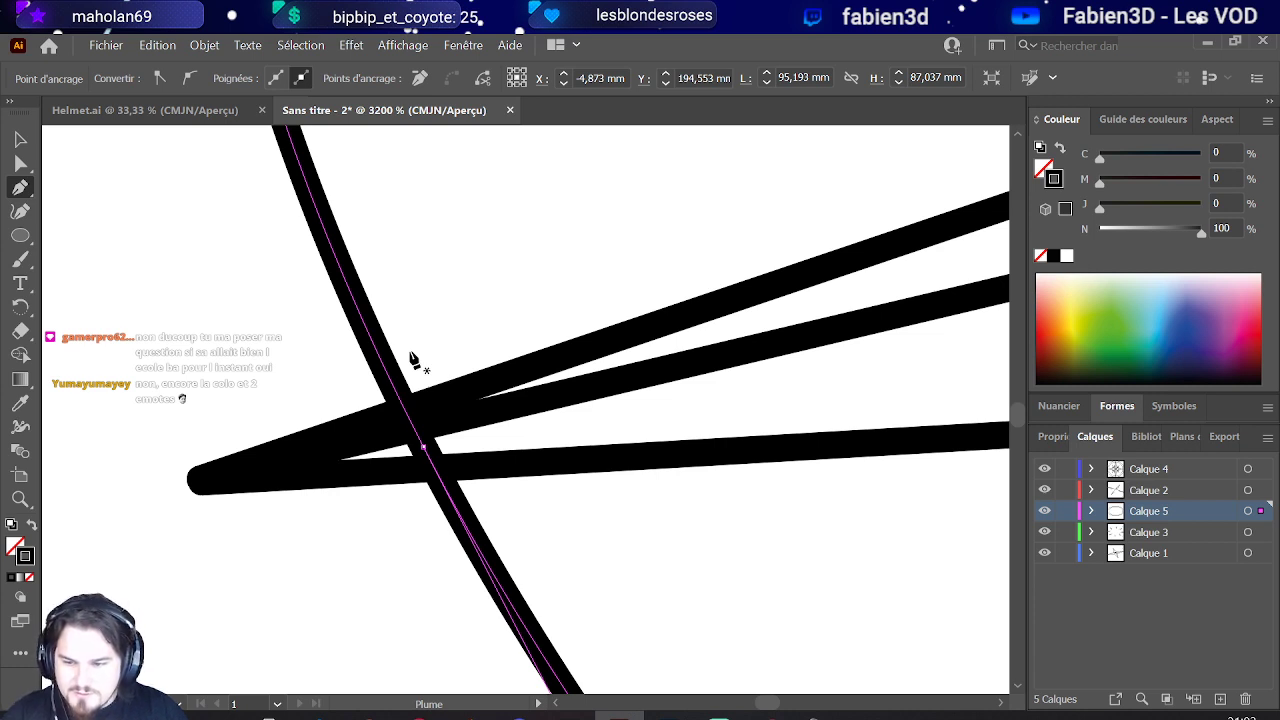
{"action": "left_click", "coordinate": [433, 464]}
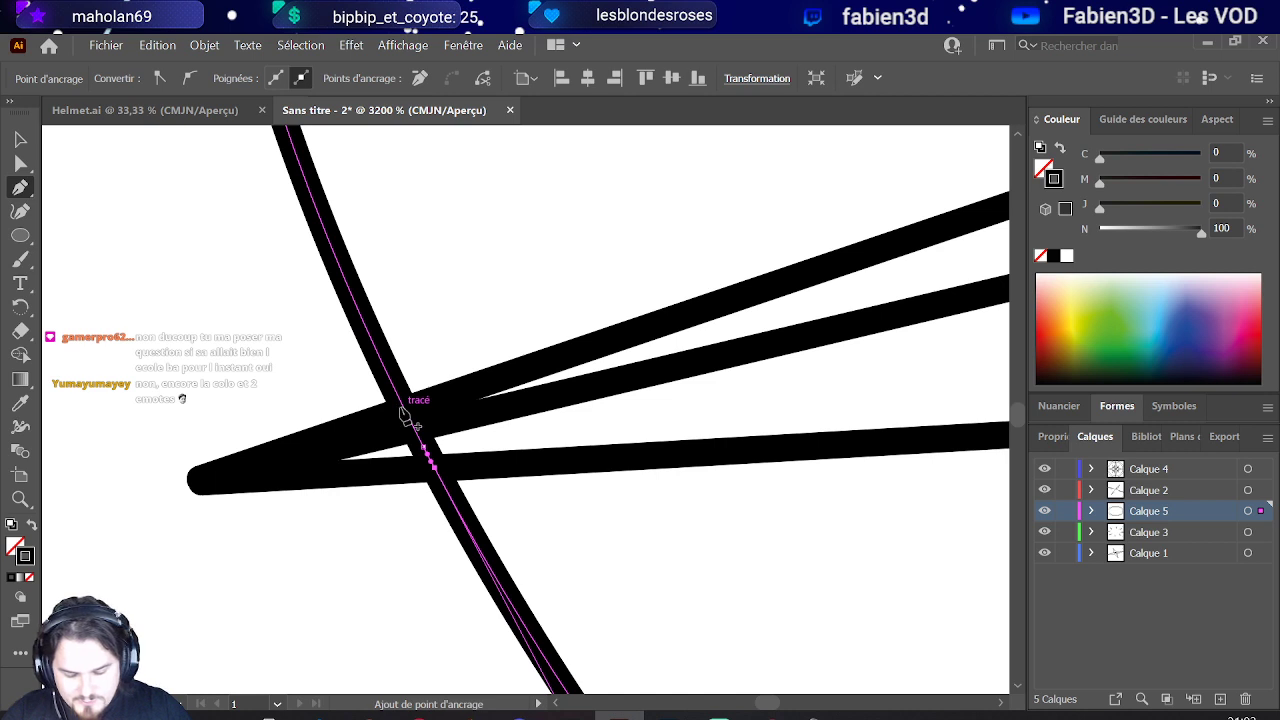
{"action": "left_click", "coordinate": [20, 162]}
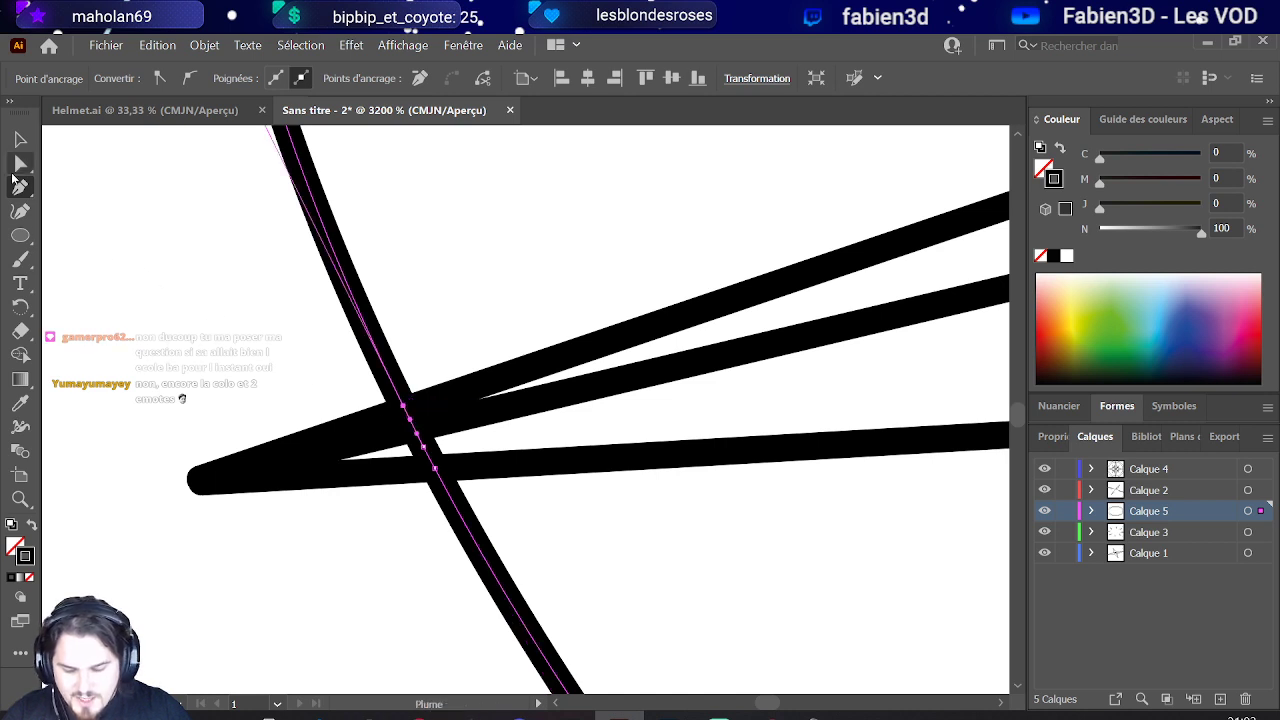
{"action": "left_click", "coordinate": [424, 450]}
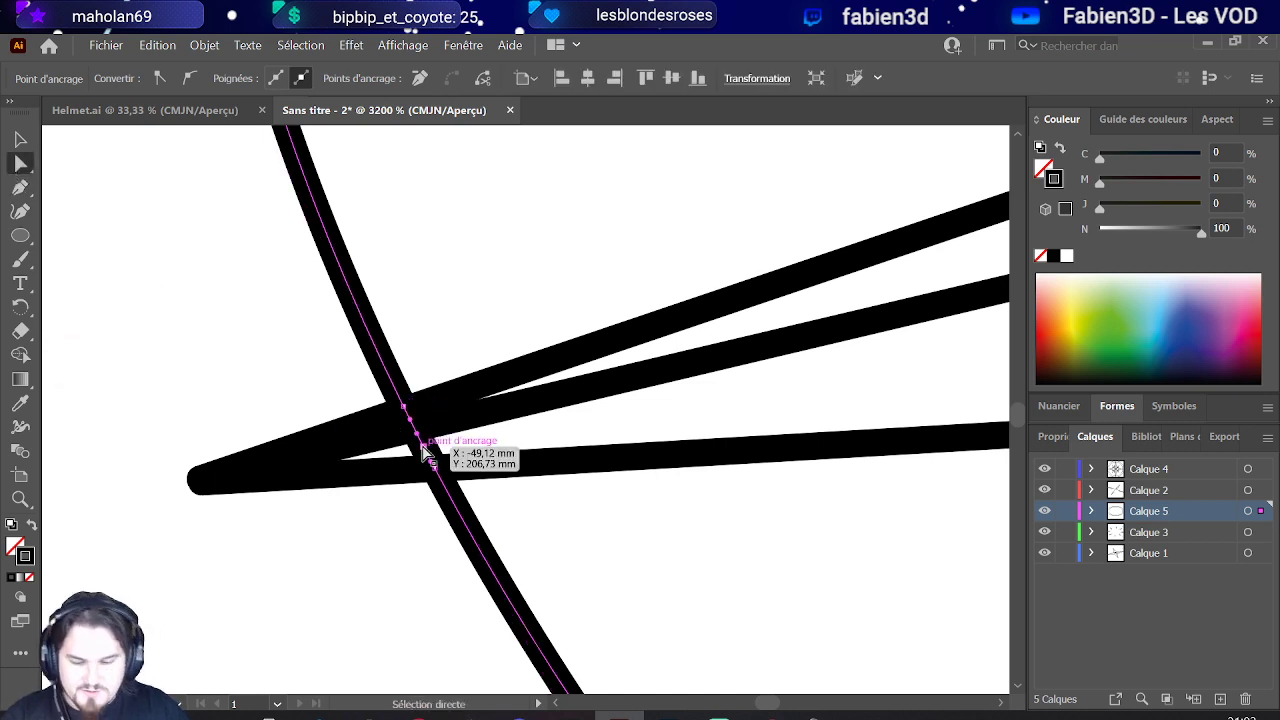
{"action": "key", "text": "Delete"}
Step: Add anchor points where the inner ellipse crosses the right main star point's outer edges and remove the segments lying inside it
{"action": "scroll", "coordinate": [535, 416], "scroll_direction": "down", "scroll_amount": 10}
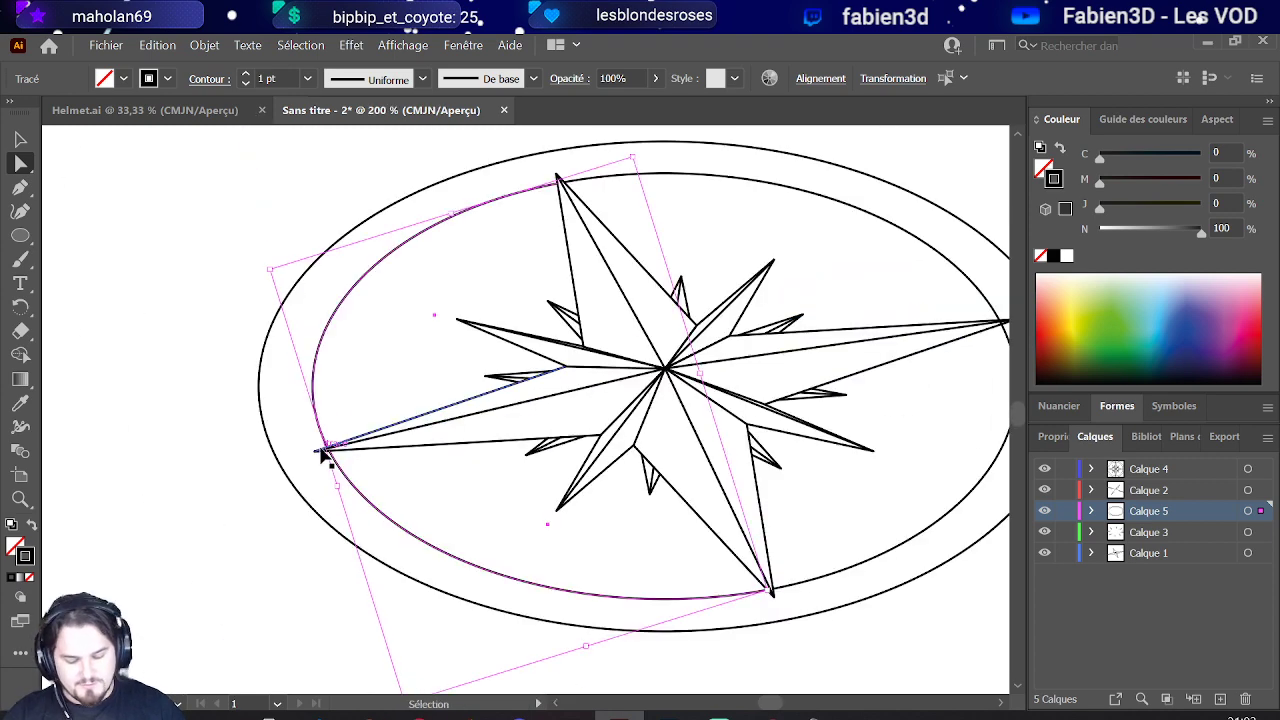
{"action": "scroll", "coordinate": [601, 521], "scroll_direction": "up", "scroll_amount": 2}
{"action": "scroll", "coordinate": [520, 510], "scroll_direction": "up", "scroll_amount": 4}
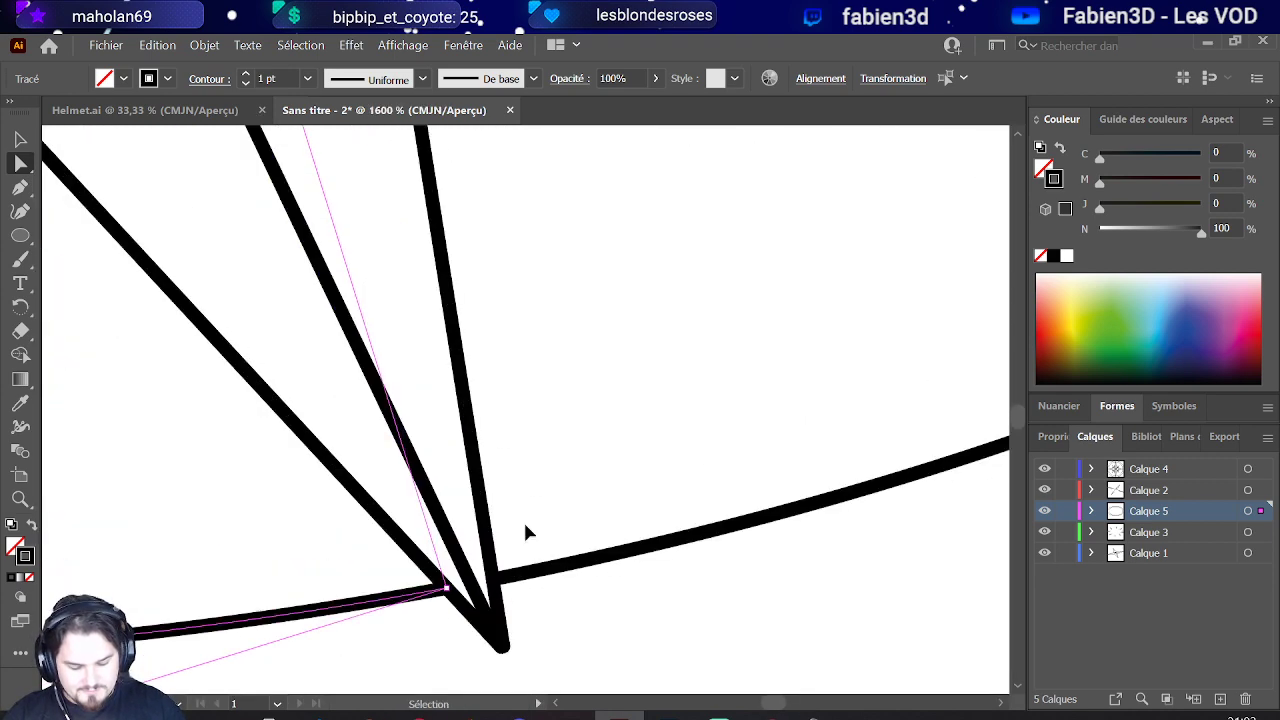
{"action": "scroll", "coordinate": [526, 529], "scroll_direction": "down", "scroll_amount": 6}
{"action": "scroll", "coordinate": [617, 380], "scroll_direction": "up", "scroll_amount": 5}
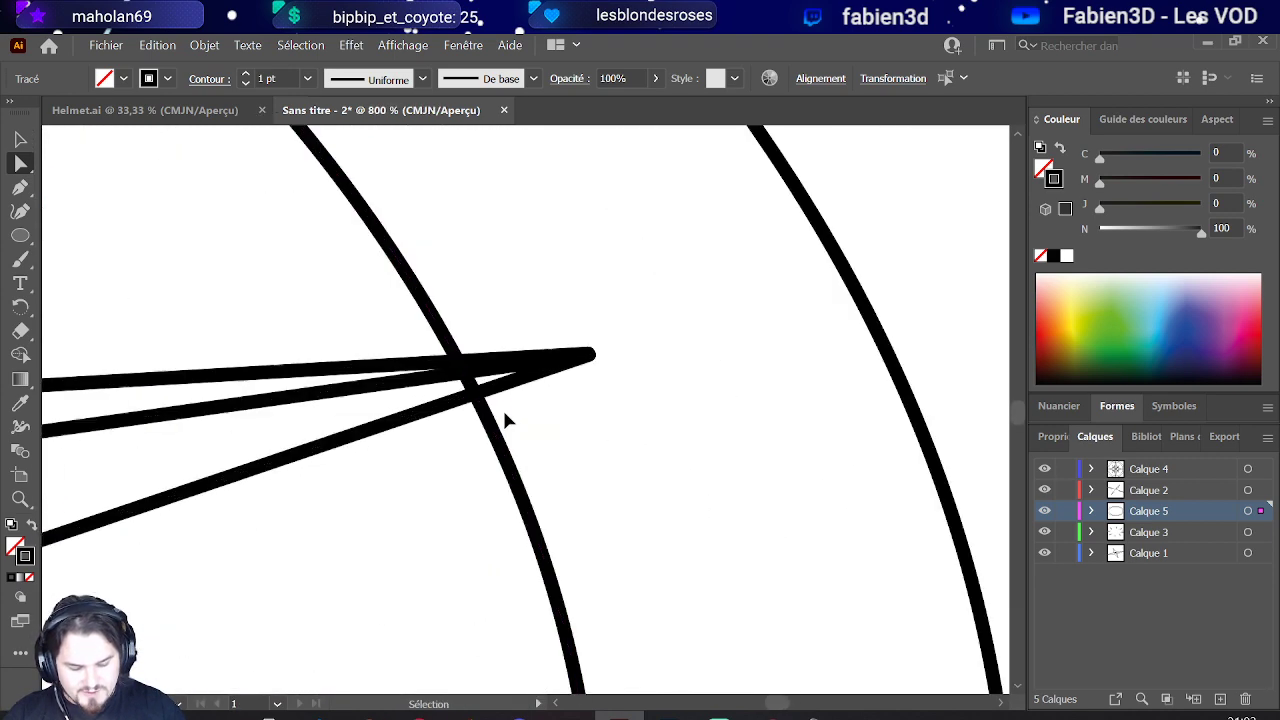
{"action": "key", "text": "ctrl+shift+a"}
{"action": "left_click", "coordinate": [487, 420]}
{"action": "scroll", "coordinate": [487, 420], "scroll_direction": "up", "scroll_amount": 1}
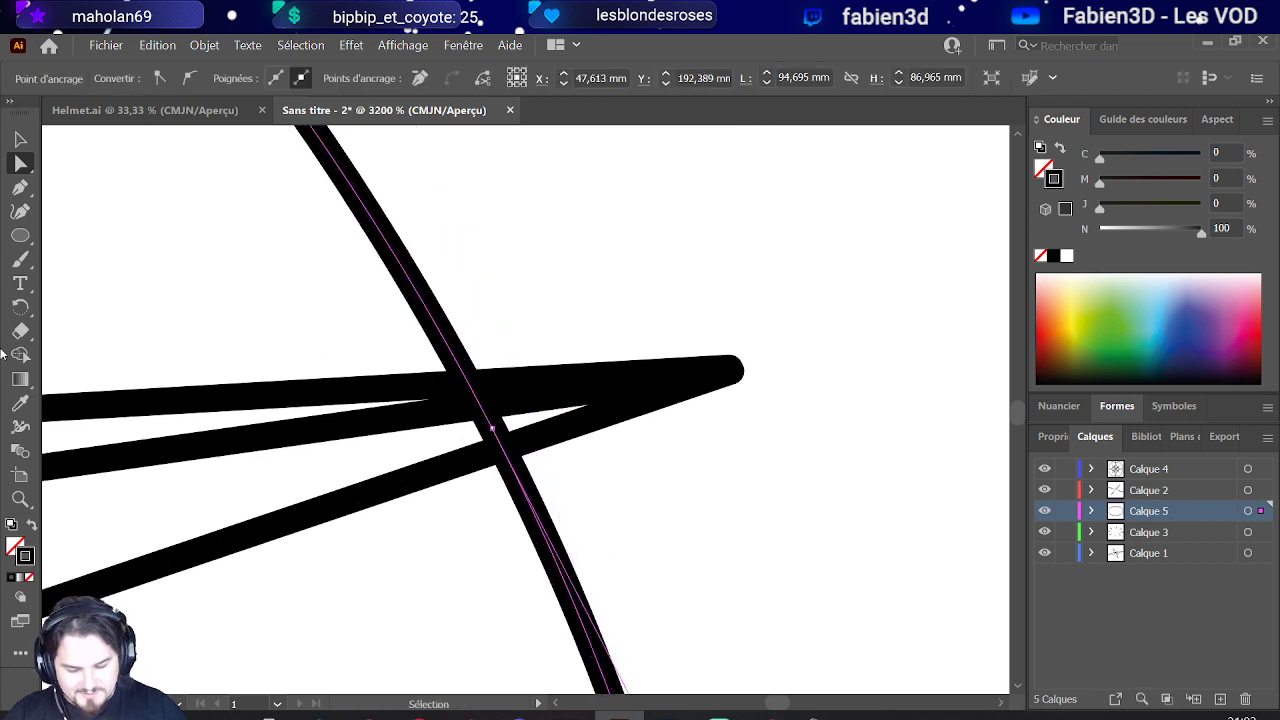
{"action": "left_click", "coordinate": [22, 188]}
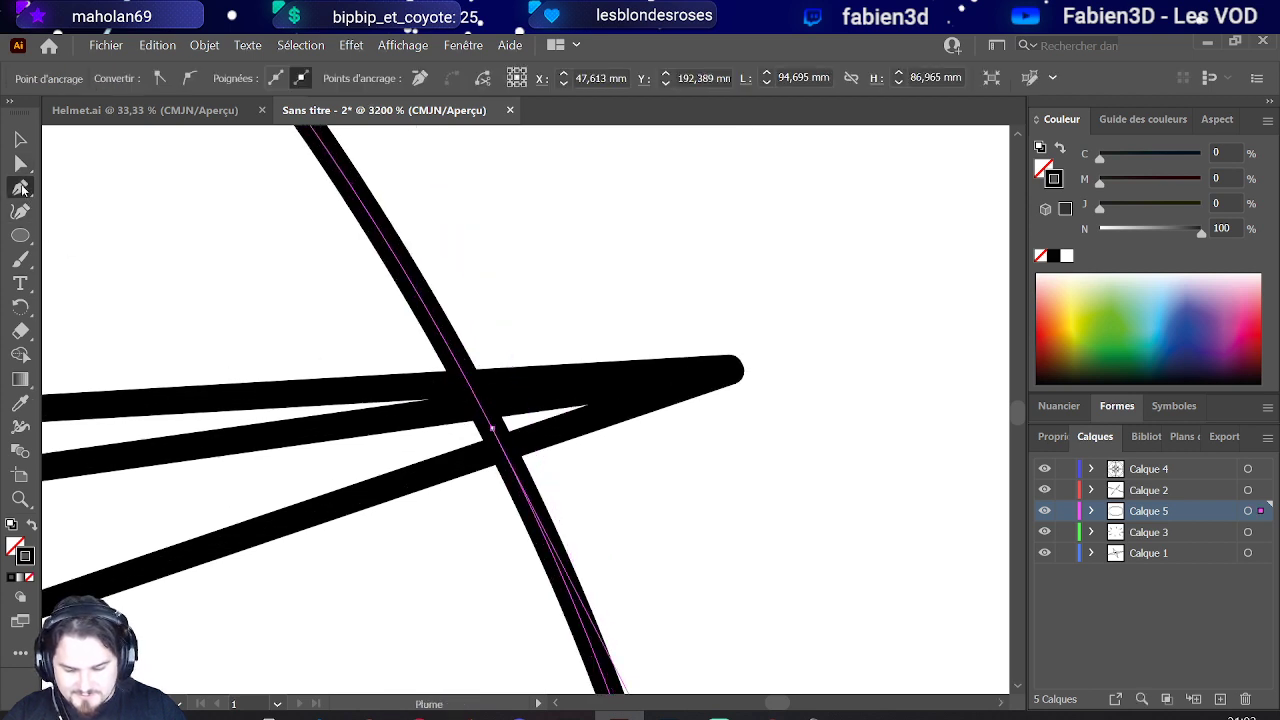
{"action": "left_click", "coordinate": [471, 389]}
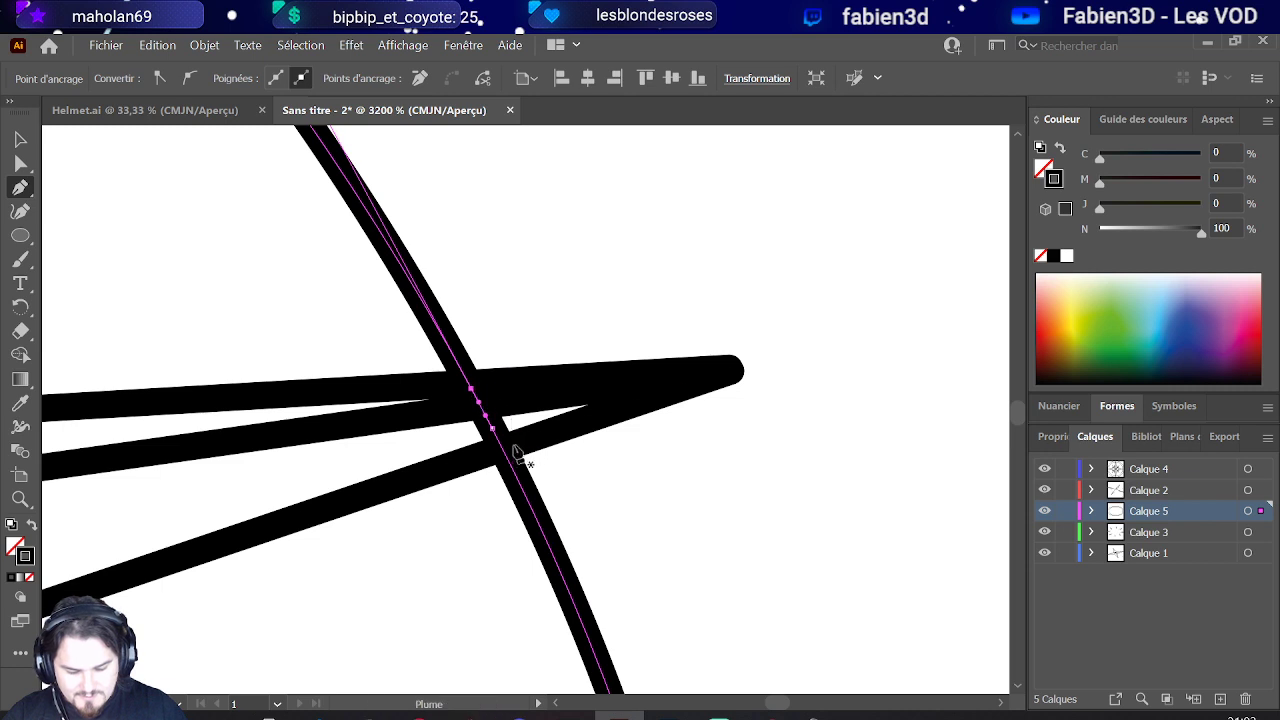
{"action": "key", "text": "a"}
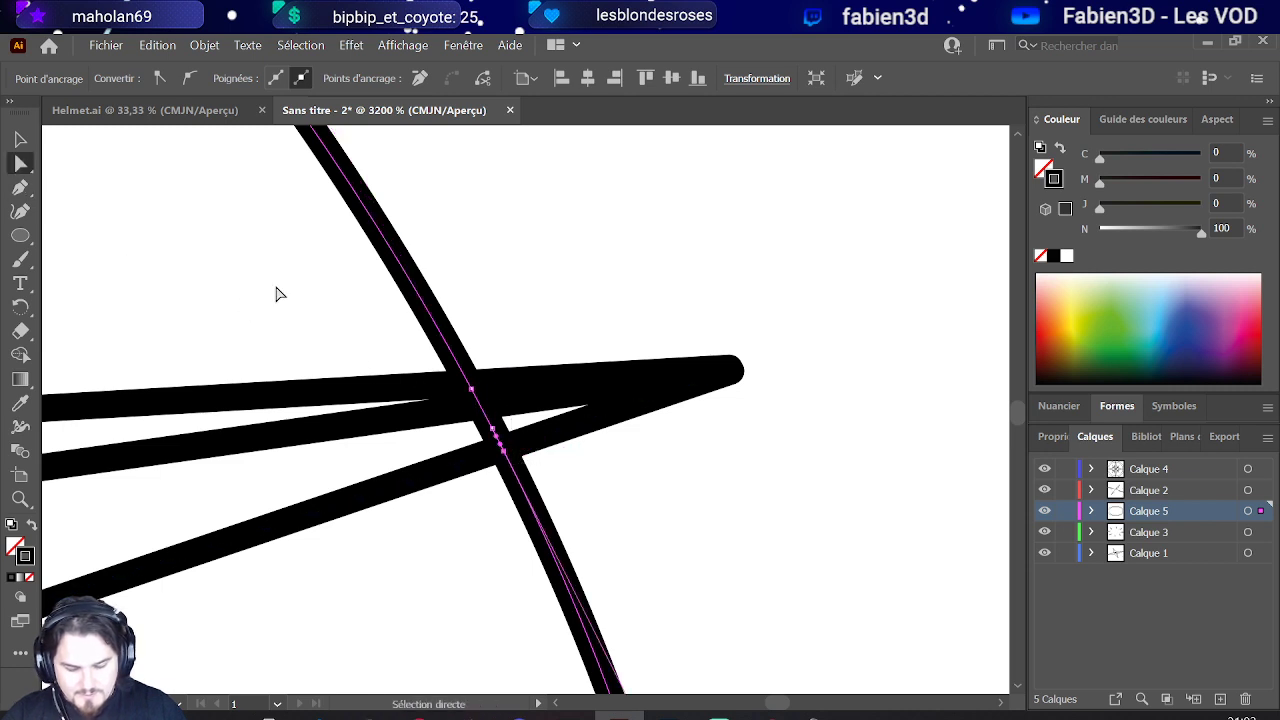
{"action": "left_click", "coordinate": [496, 436]}
{"action": "key", "text": "Delete"}
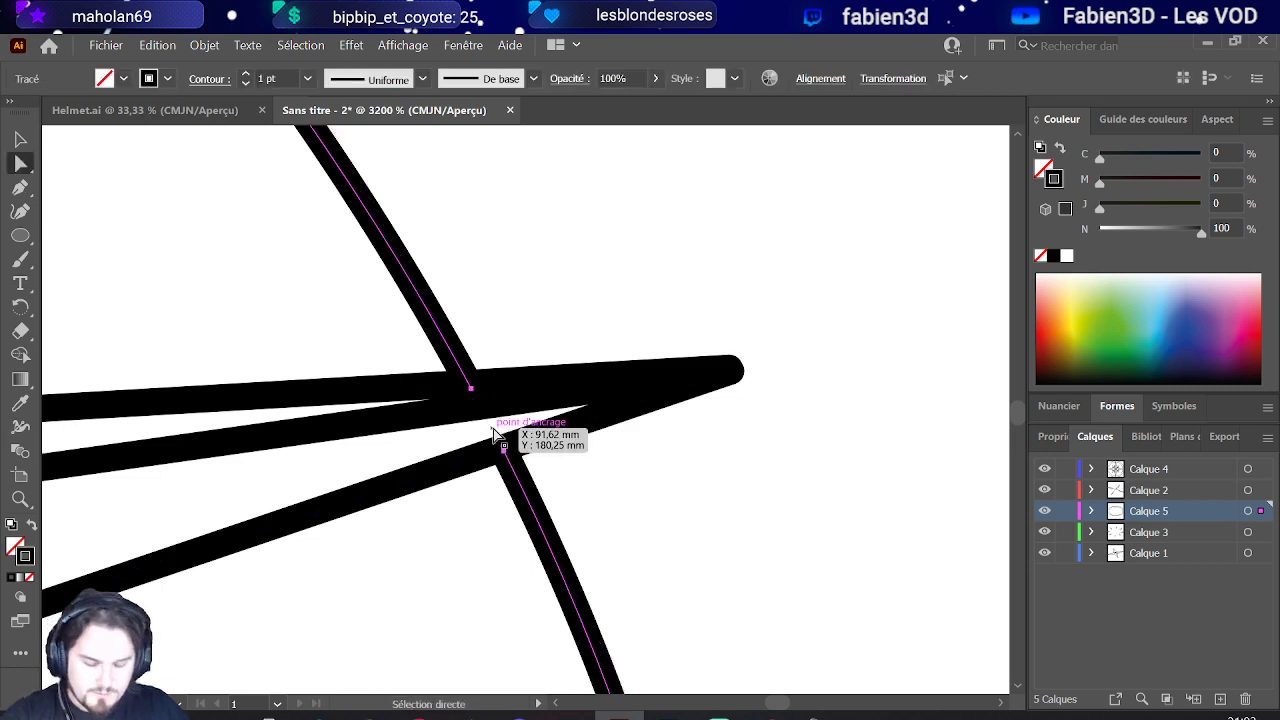
{"action": "left_click", "coordinate": [523, 251]}
Step: Duplicate the compass's outer ellipse straight downward so the copy forms the lower rim of a thick disc
{"action": "scroll", "coordinate": [520, 258], "scroll_direction": "down", "scroll_amount": 2}
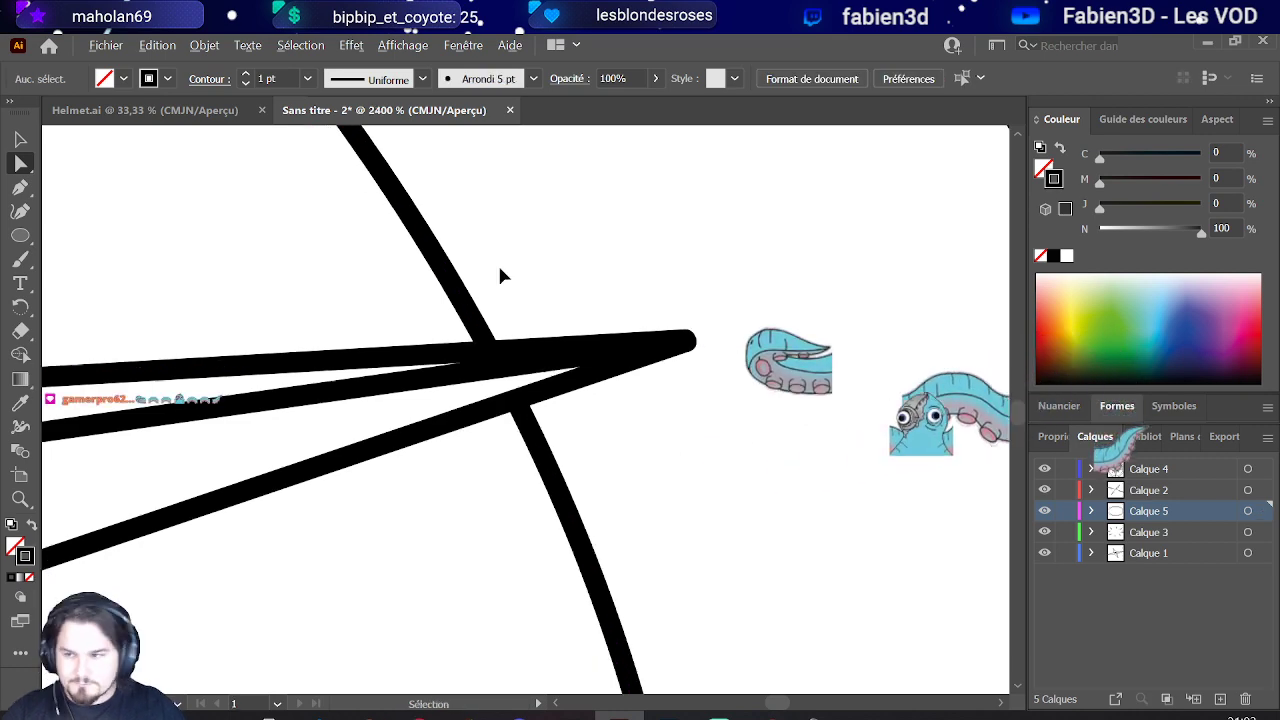
{"action": "scroll", "coordinate": [500, 275], "scroll_direction": "down", "scroll_amount": 1}
{"action": "scroll", "coordinate": [503, 277], "scroll_direction": "down", "scroll_amount": 5}
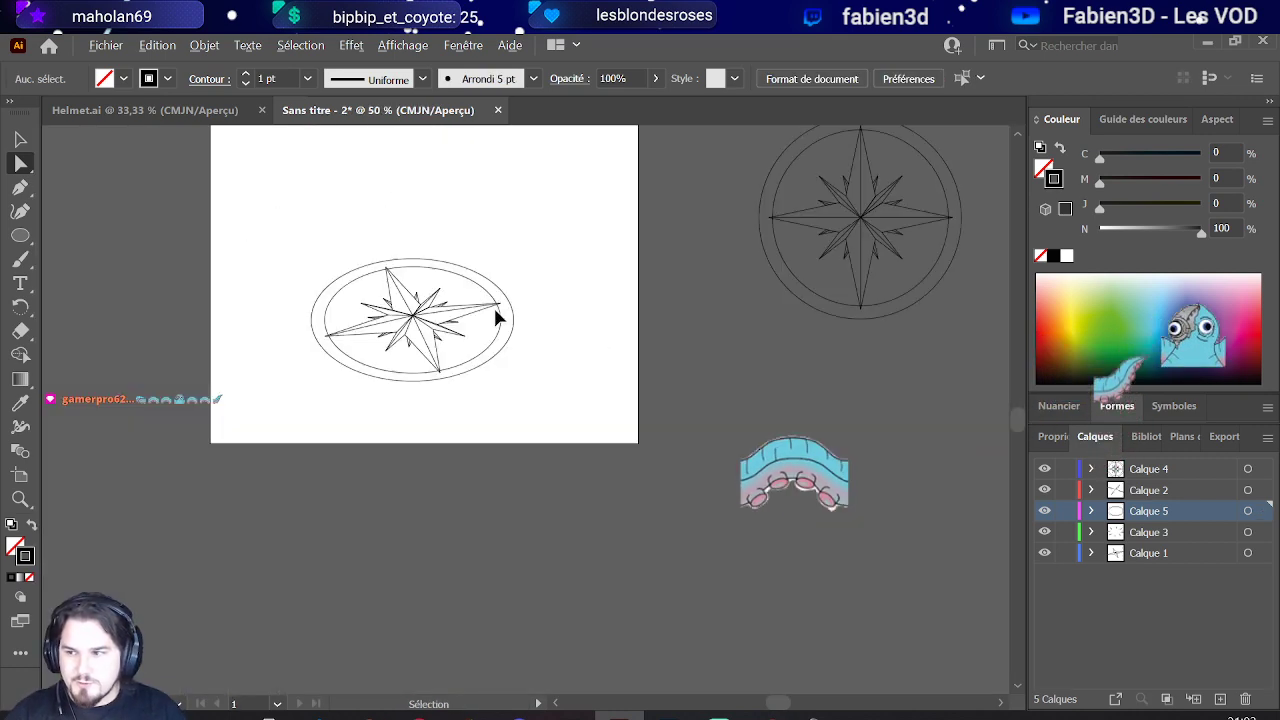
{"action": "scroll", "coordinate": [278, 262], "scroll_direction": "up", "scroll_amount": 1}
{"action": "scroll", "coordinate": [278, 265], "scroll_direction": "up", "scroll_amount": 1}
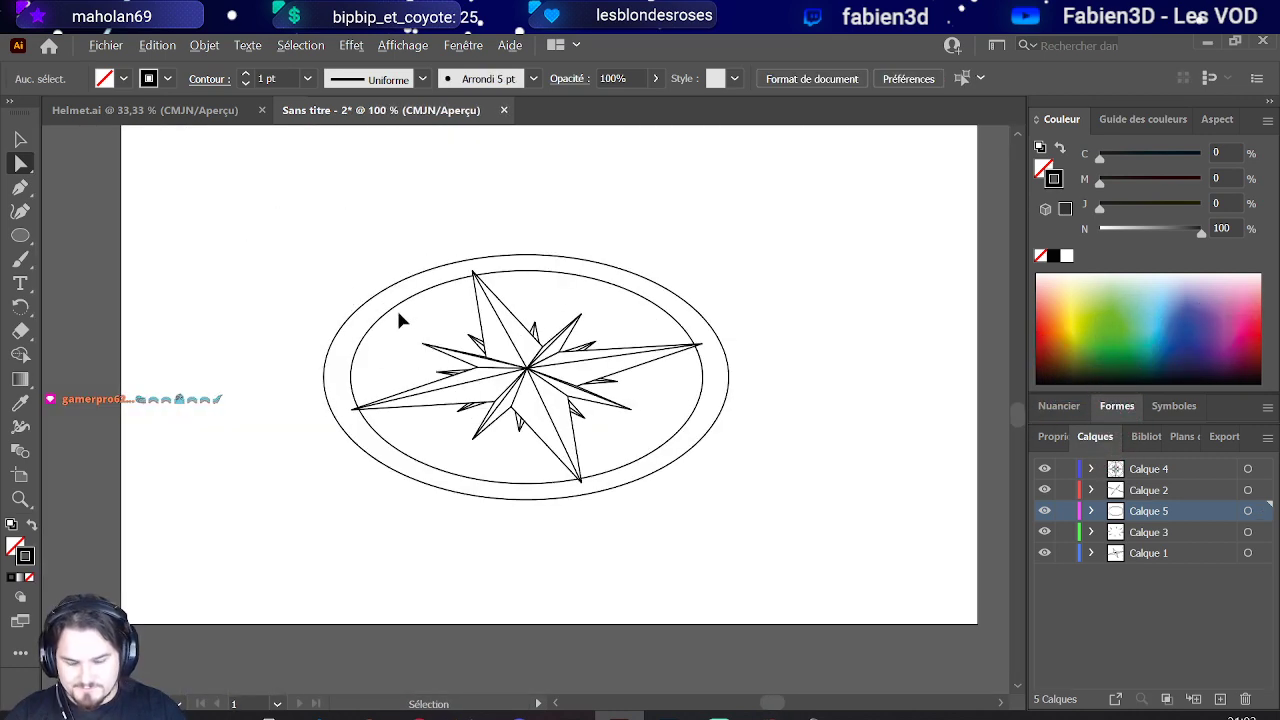
{"action": "scroll", "coordinate": [557, 423], "scroll_direction": "up", "scroll_amount": 1}
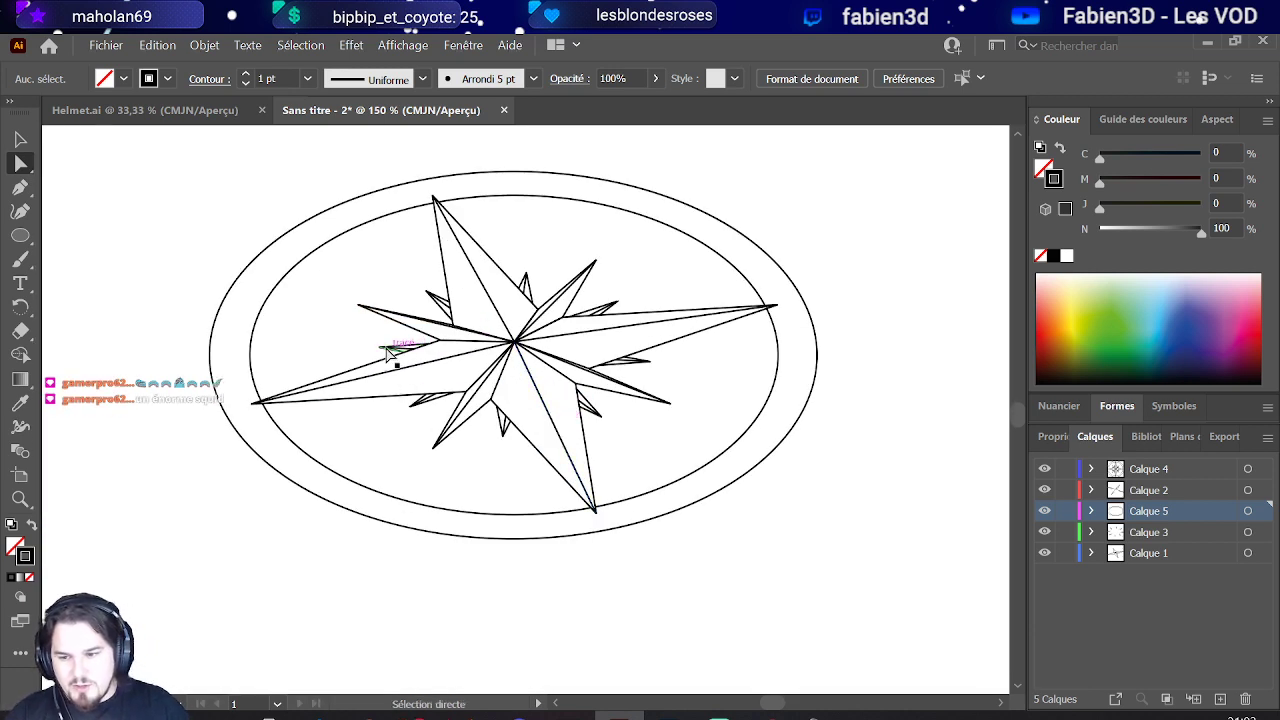
{"action": "left_click", "coordinate": [443, 537]}
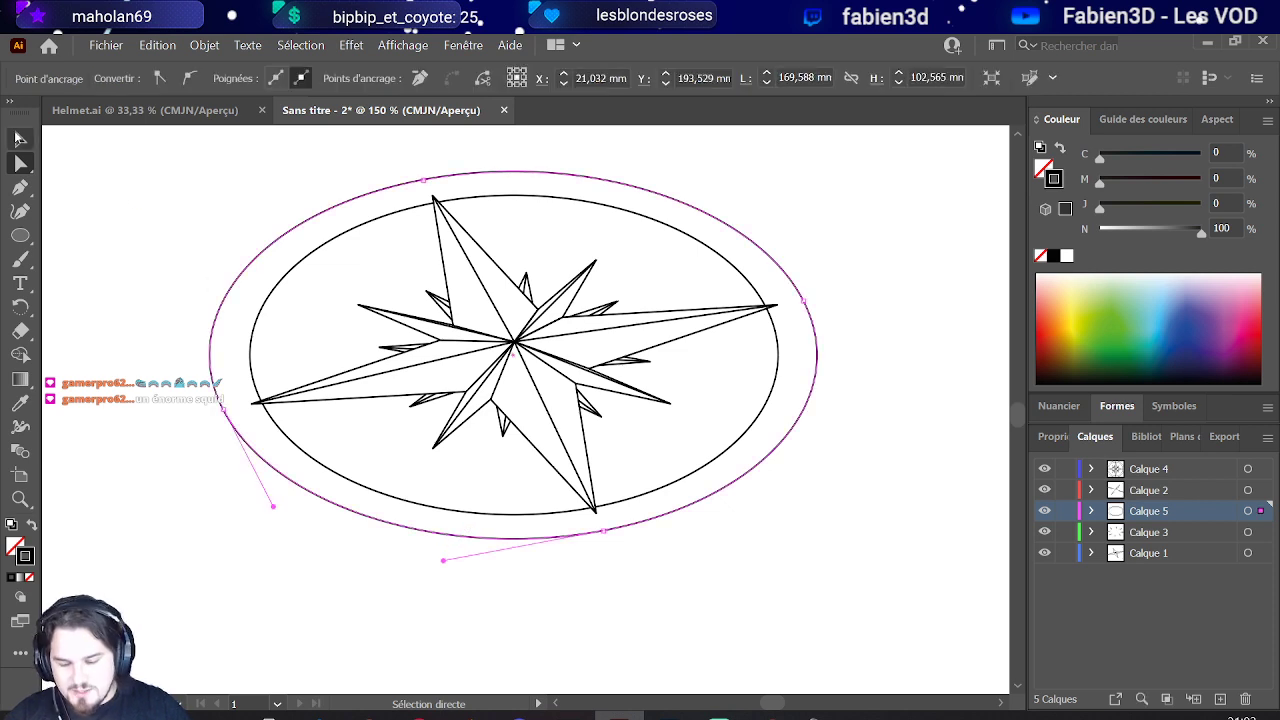
{"action": "left_click", "coordinate": [18, 139]}
{"action": "left_click", "coordinate": [450, 607]}
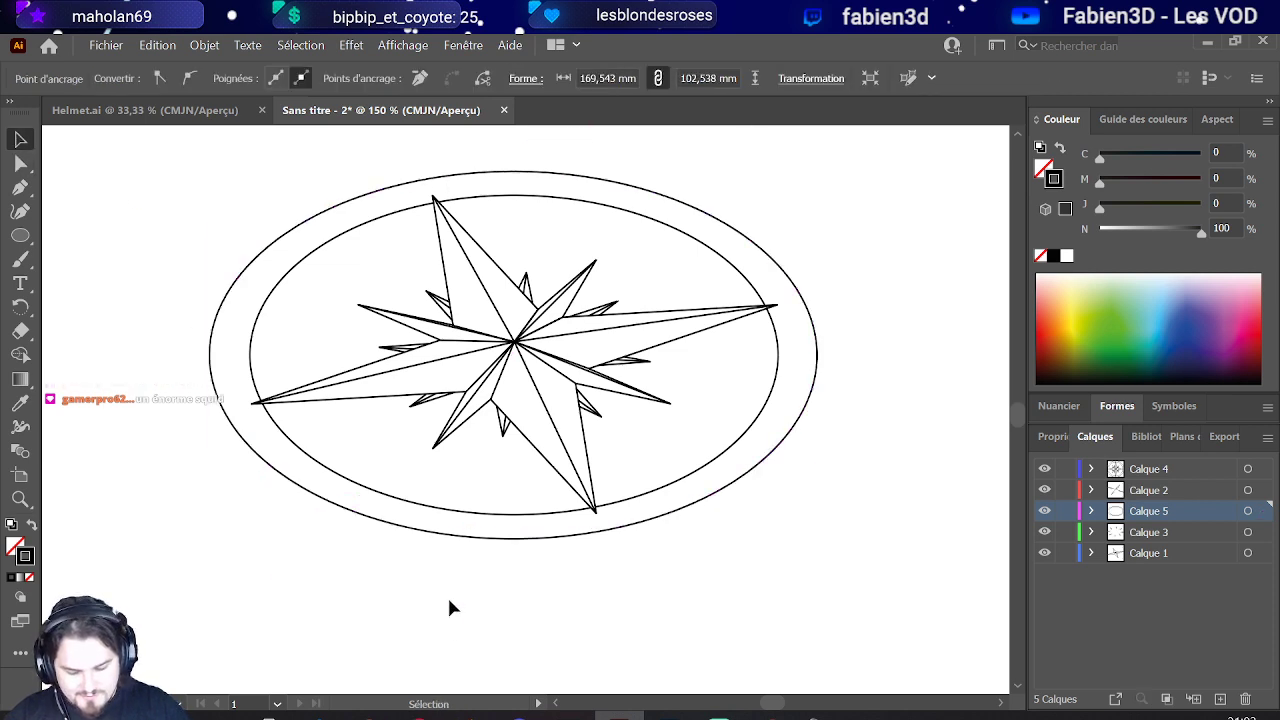
{"action": "left_click", "coordinate": [399, 528]}
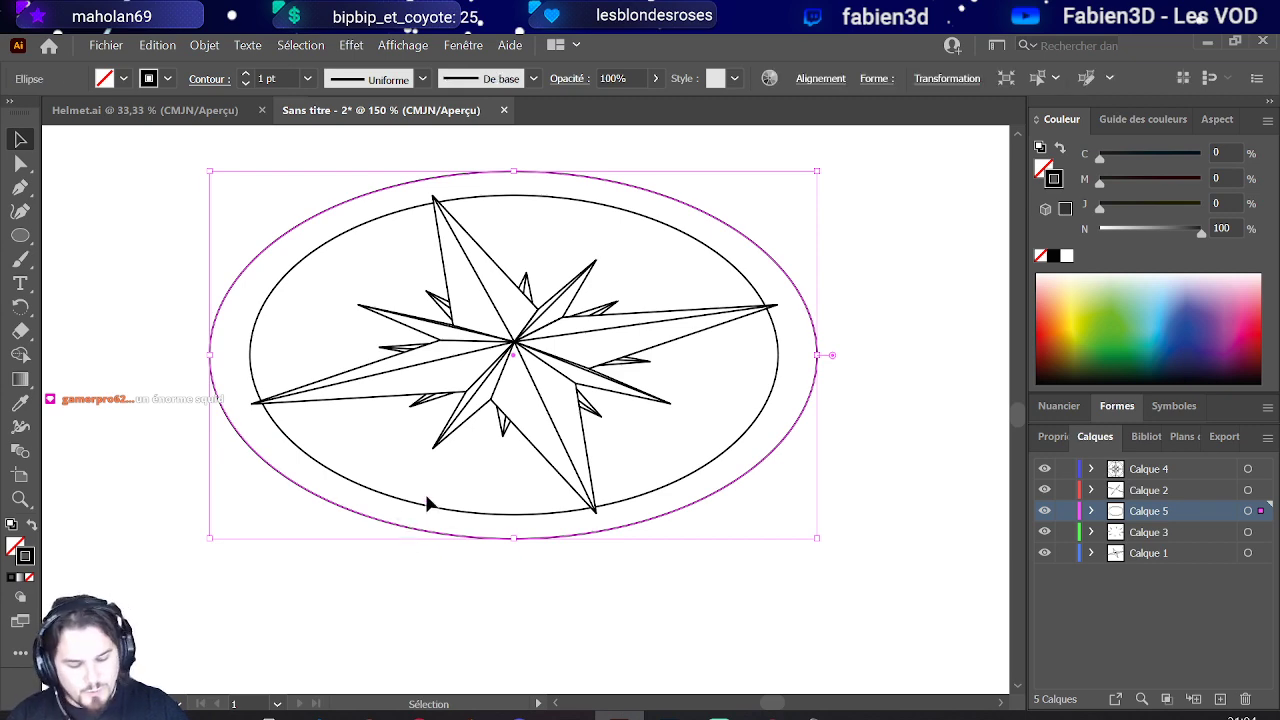
{"action": "scroll", "coordinate": [405, 572], "scroll_direction": "down", "scroll_amount": 4}
{"action": "scroll", "coordinate": [405, 575], "scroll_direction": "up", "scroll_amount": 2}
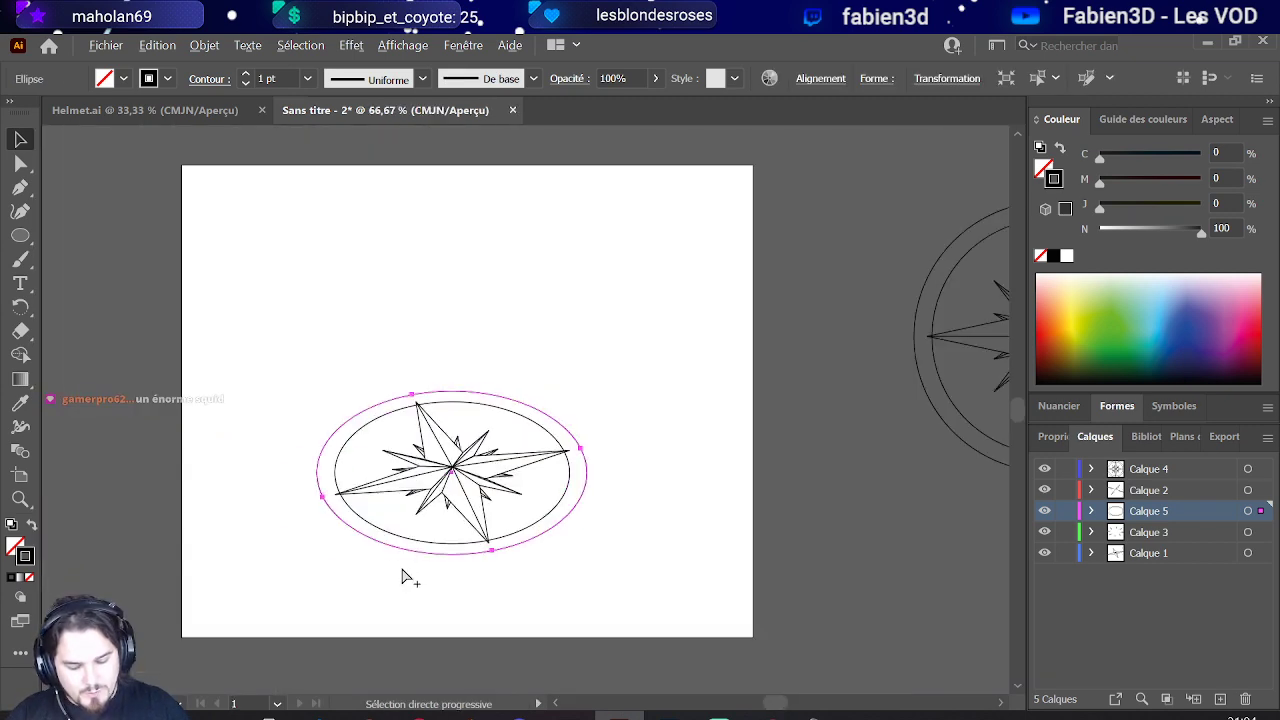
{"action": "scroll", "coordinate": [402, 576], "scroll_direction": "up", "scroll_amount": 1}
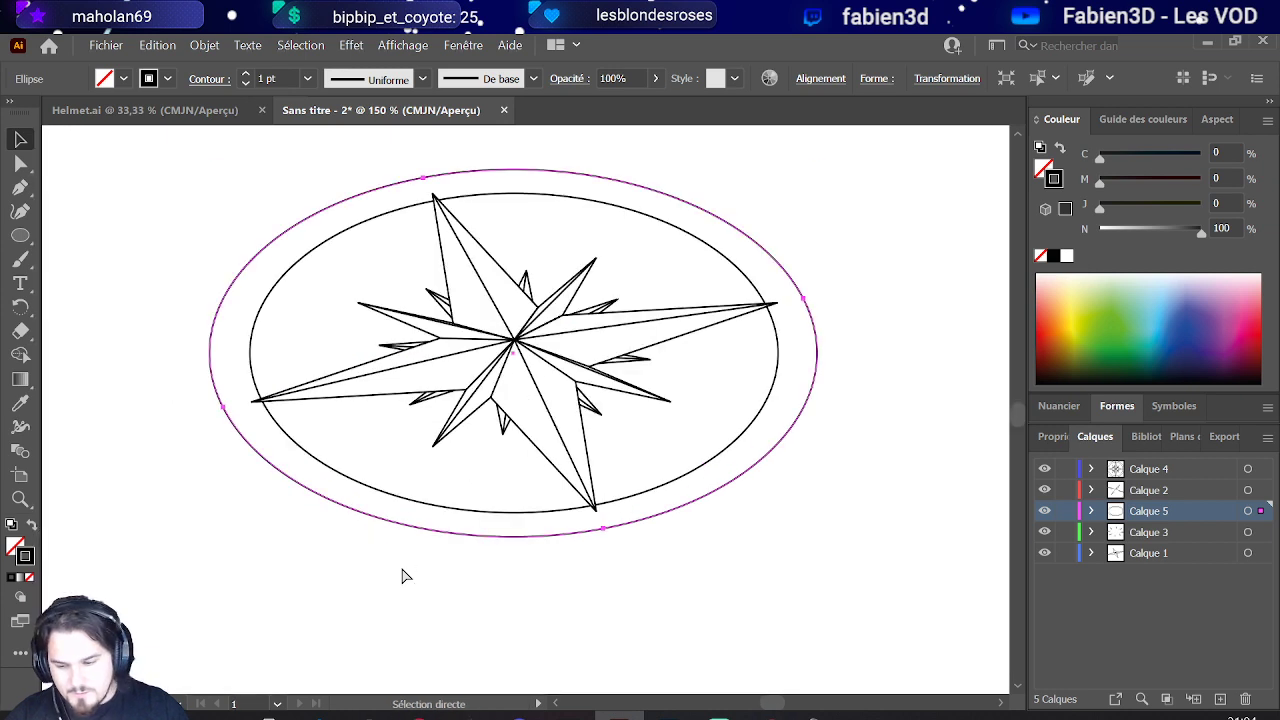
{"action": "left_click_drag", "start_coordinate": [468, 535], "coordinate": [476, 620]}
Step: Examine the duplicated ellipse where it crosses the left side of the compass's outer ring
{"action": "left_click", "coordinate": [20, 163]}
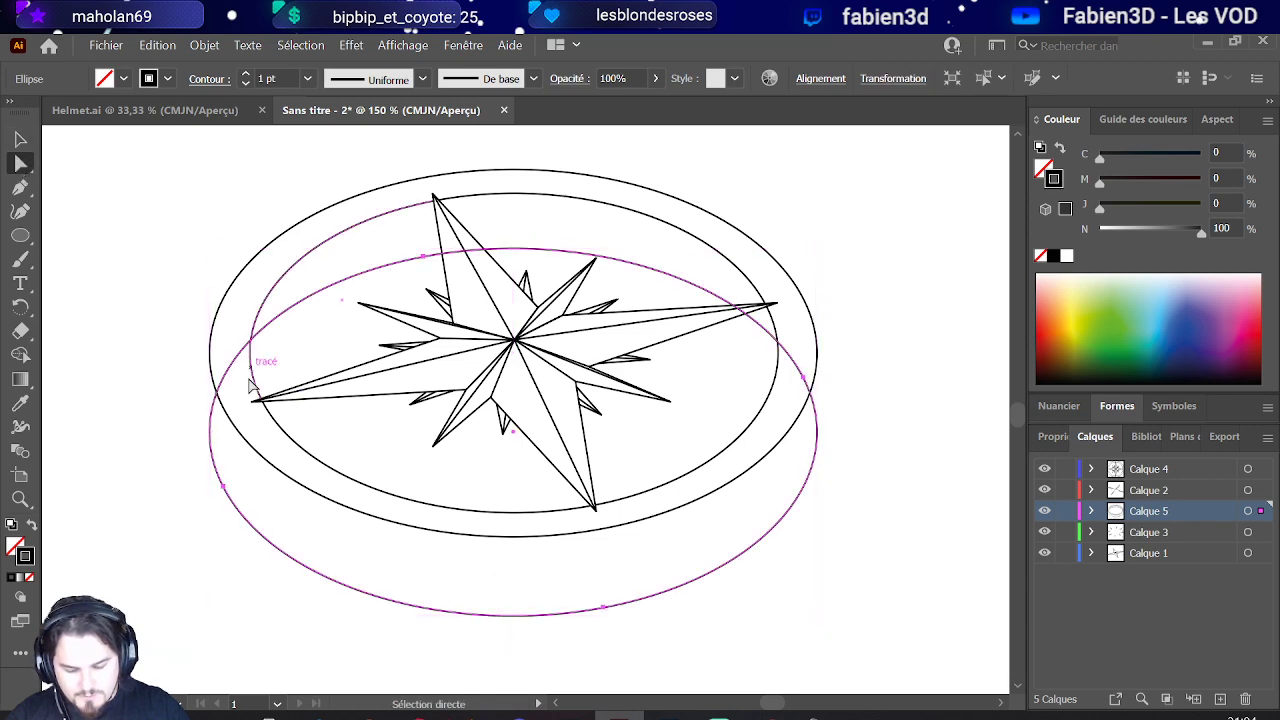
{"action": "scroll", "coordinate": [178, 424], "scroll_direction": "up", "scroll_amount": 2}
{"action": "left_click", "coordinate": [287, 424]}
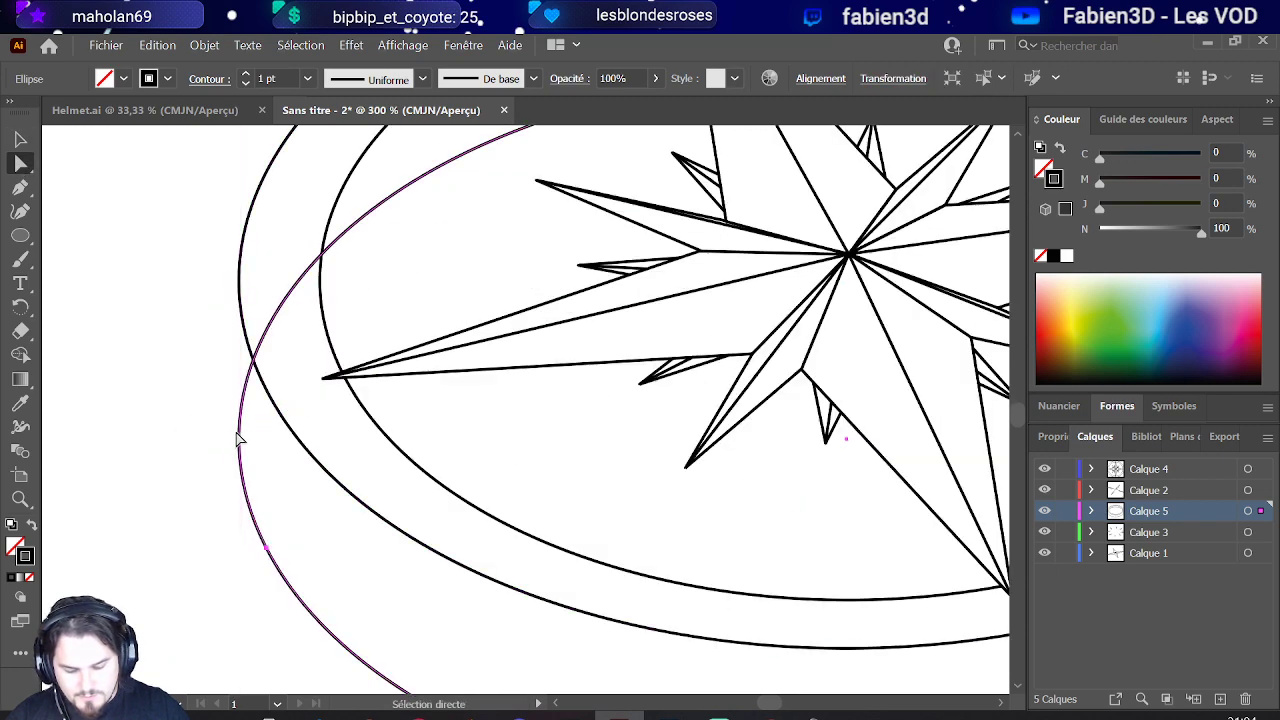
{"action": "key", "text": "v"}
{"action": "scroll", "coordinate": [245, 436], "scroll_direction": "down", "scroll_amount": 2}
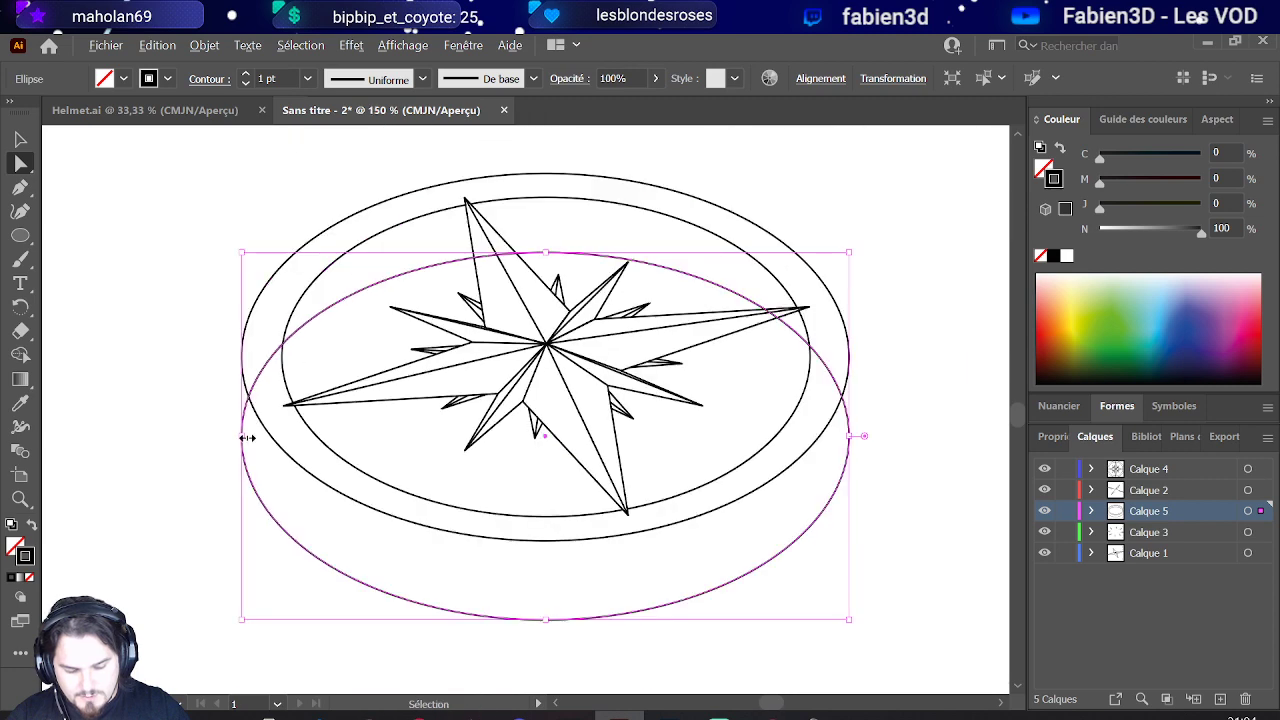
{"action": "scroll", "coordinate": [247, 437], "scroll_direction": "down", "scroll_amount": 1}
{"action": "scroll", "coordinate": [247, 437], "scroll_direction": "up", "scroll_amount": 2}
{"action": "scroll", "coordinate": [247, 437], "scroll_direction": "down", "scroll_amount": 1}
{"action": "key", "text": "a"}
{"action": "scroll", "coordinate": [250, 450], "scroll_direction": "up", "scroll_amount": 1}
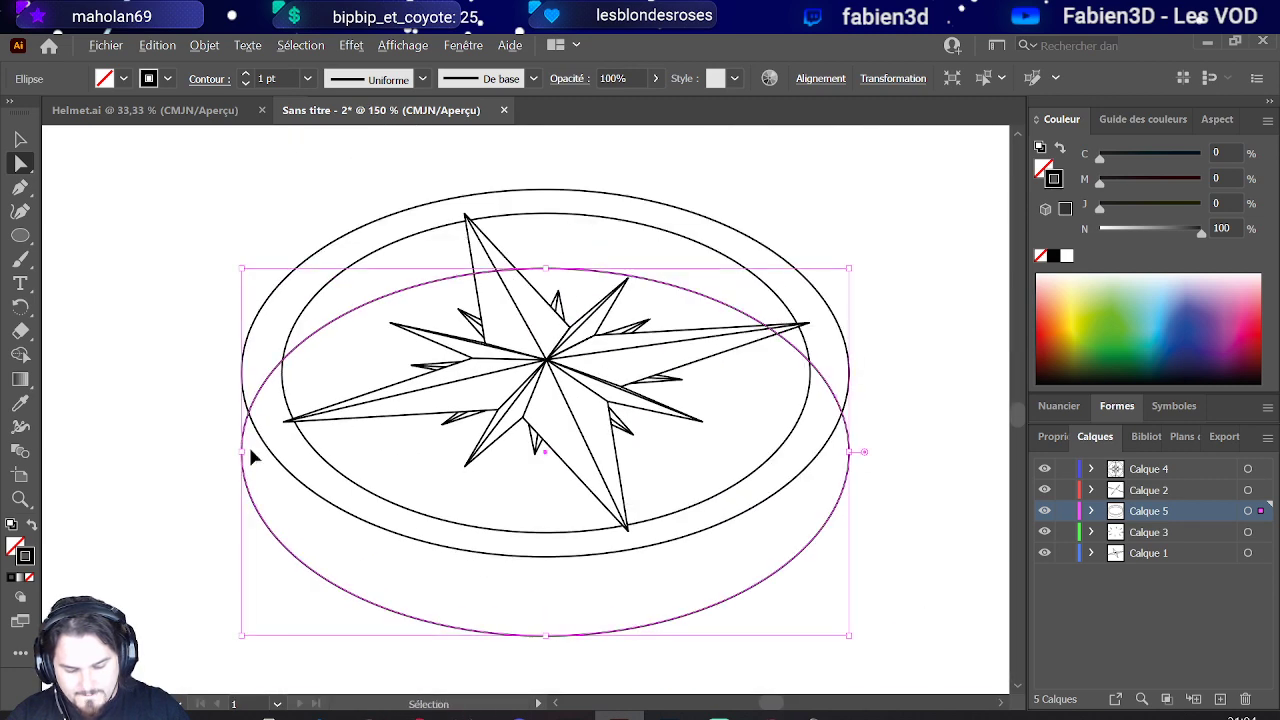
Step: Draw a vertical line joining the leftmost points of the outer ellipse and its lowered copy
{"action": "scroll", "coordinate": [248, 444], "scroll_direction": "up", "scroll_amount": 1}
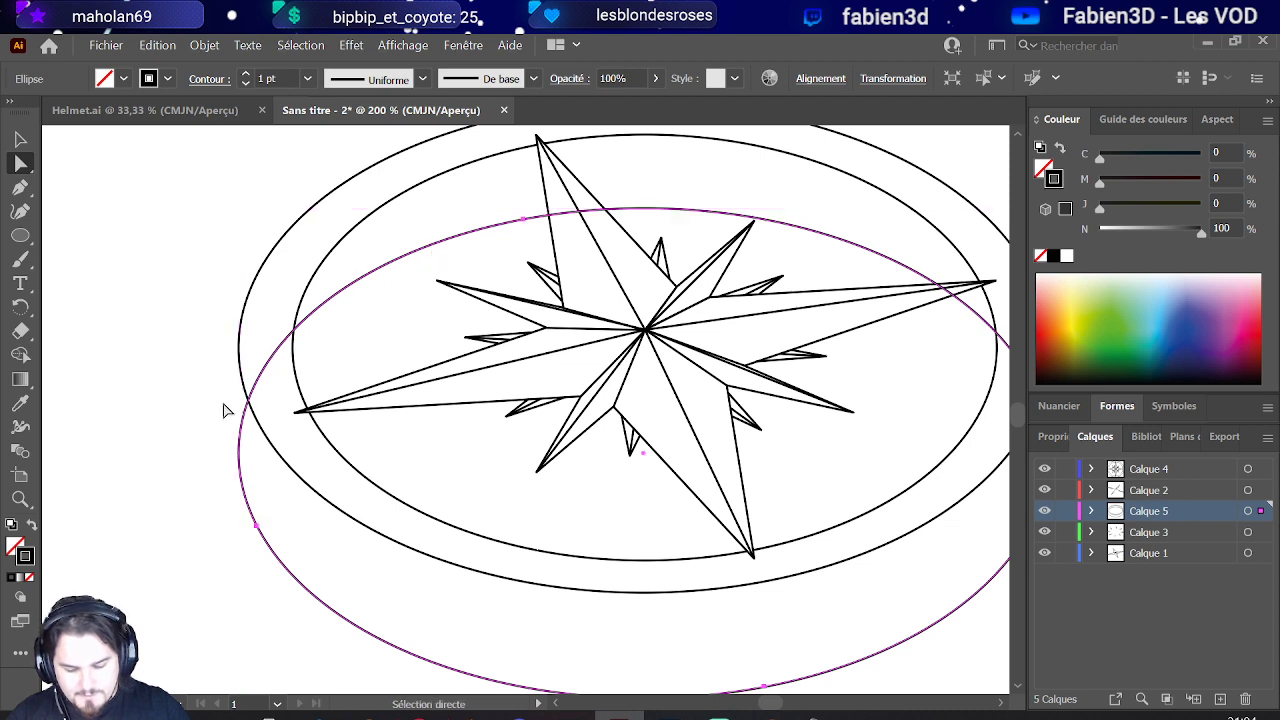
{"action": "scroll", "coordinate": [227, 410], "scroll_direction": "up", "scroll_amount": 1}
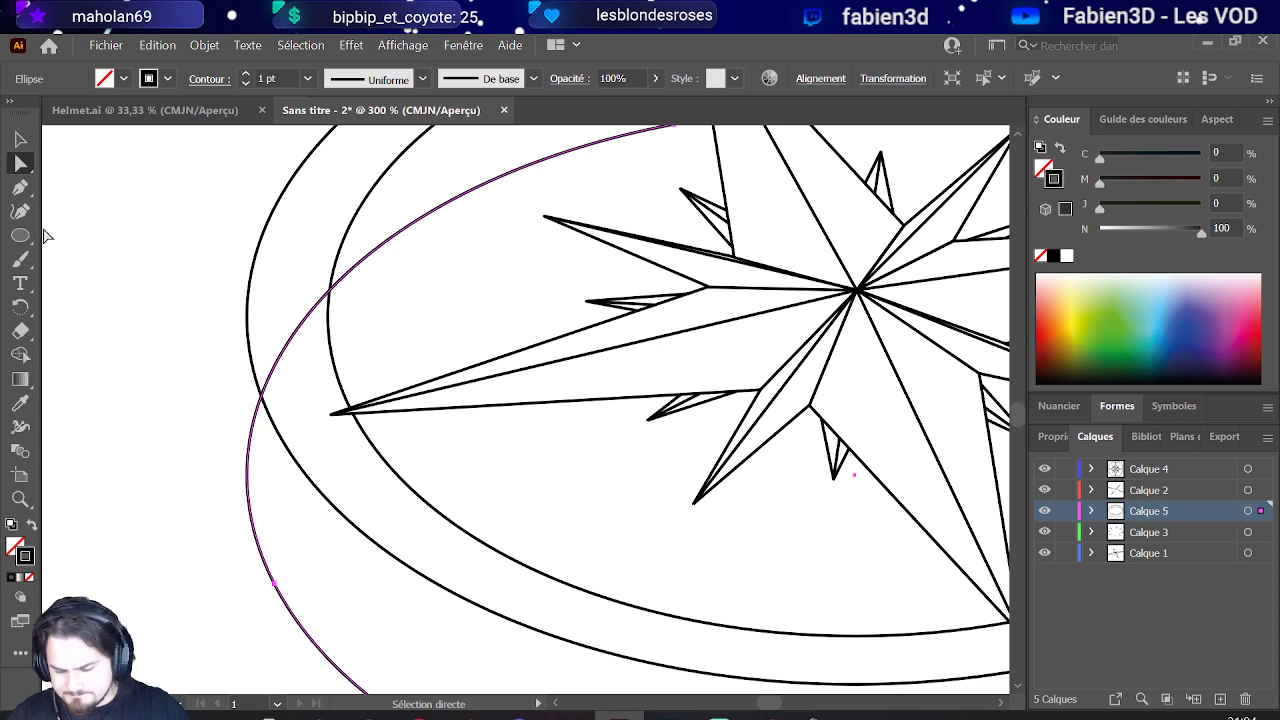
{"action": "left_click", "coordinate": [20, 235]}
{"action": "left_click_drag", "start_coordinate": [20, 236], "coordinate": [95, 331]}
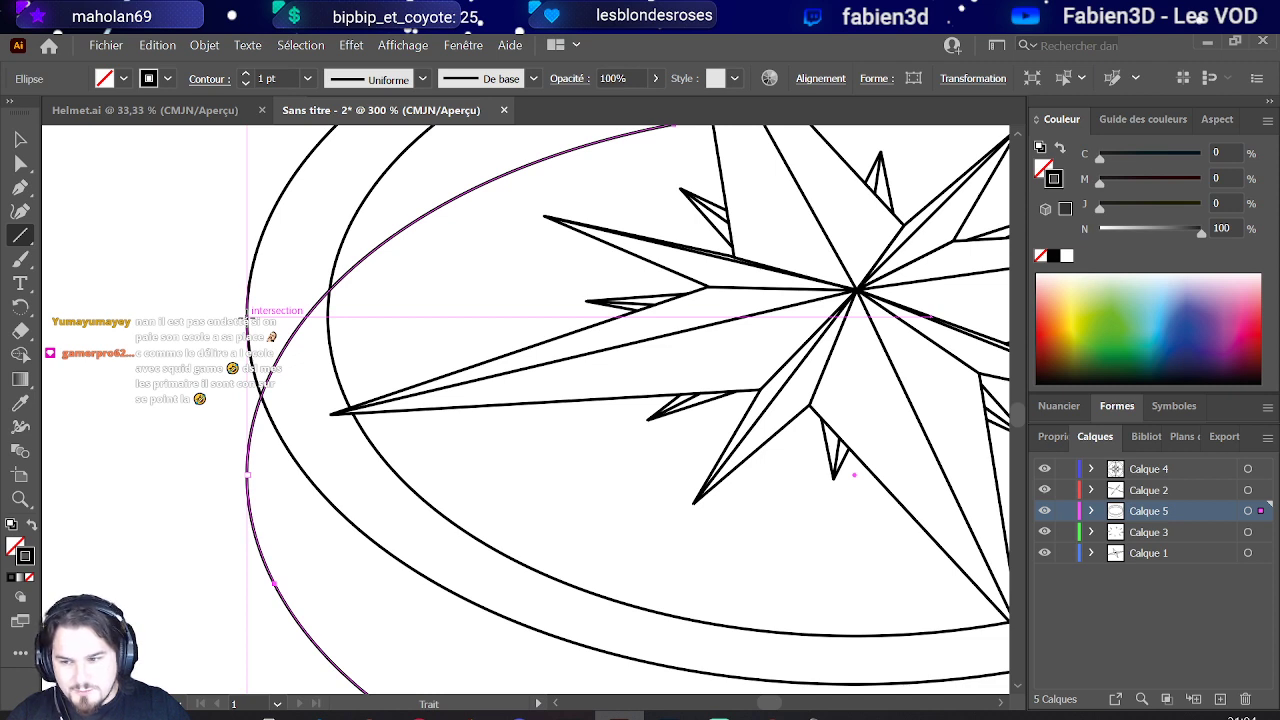
{"action": "left_click_drag", "start_coordinate": [248, 318], "coordinate": [248, 462]}
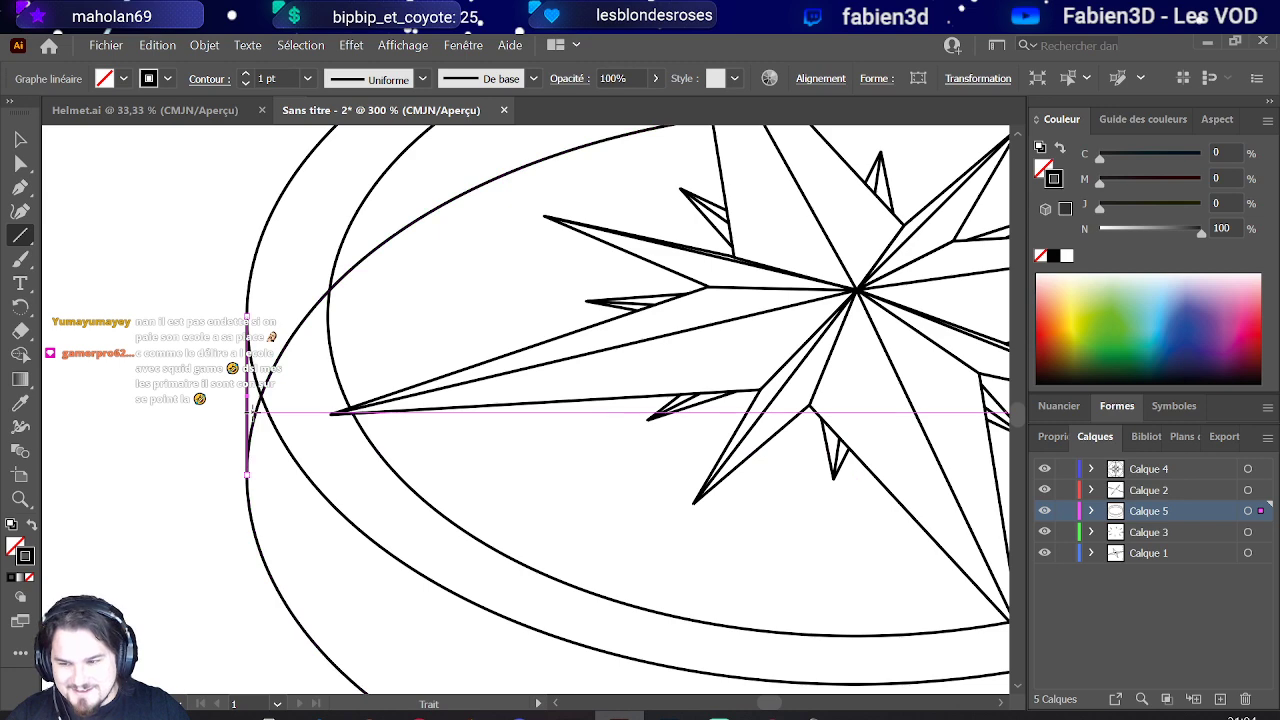
Step: Connect the rightmost points of the outer ellipse and its lowered copy with a vertical line
{"action": "scroll", "coordinate": [250, 412], "scroll_direction": "down", "scroll_amount": 3}
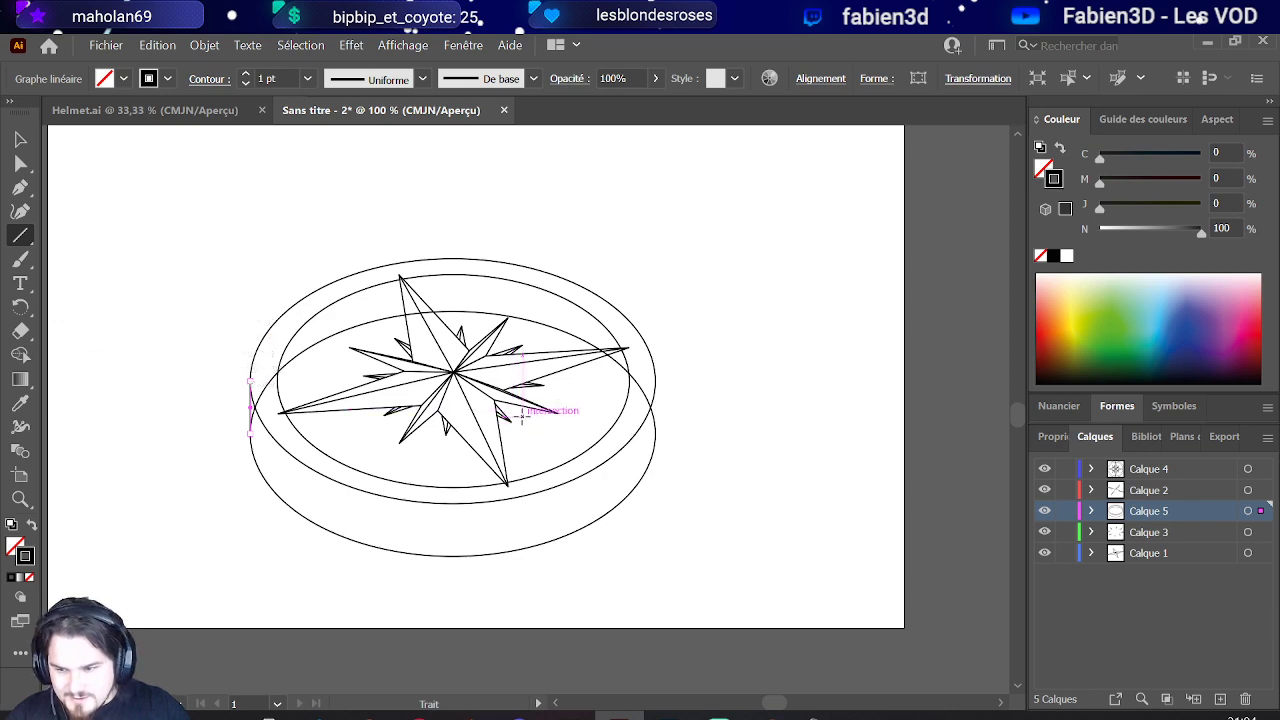
{"action": "scroll", "coordinate": [657, 477], "scroll_direction": "up", "scroll_amount": 4}
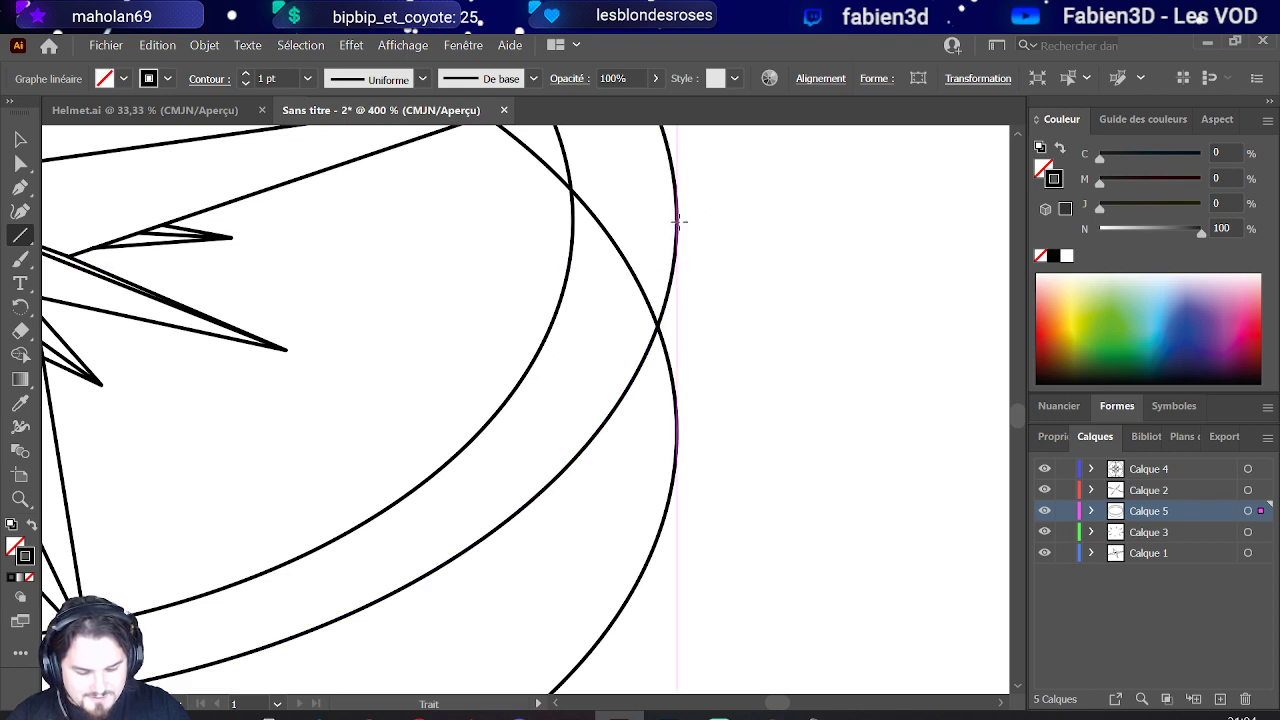
{"action": "left_click_drag", "start_coordinate": [677, 221], "coordinate": [677, 449]}
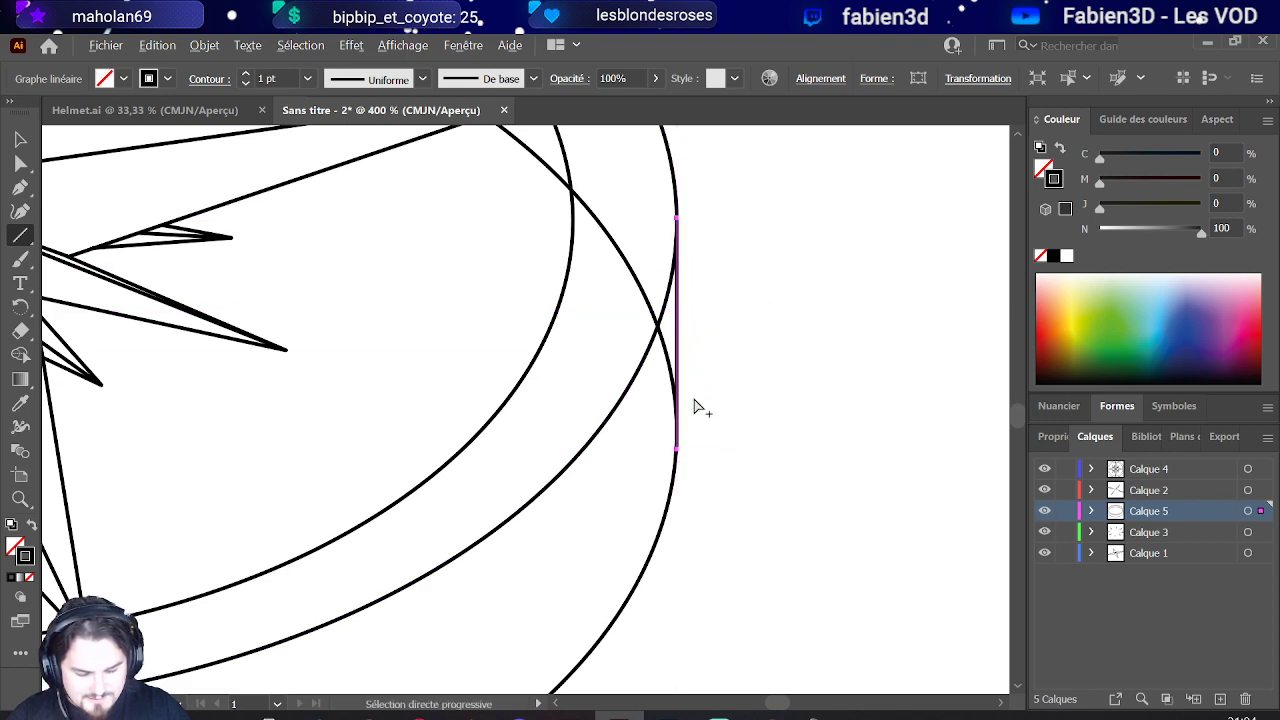
Step: Add an anchor point to the lowered ellipse where it meets the left vertical side line
{"action": "scroll", "coordinate": [694, 420], "scroll_direction": "down", "scroll_amount": 3}
{"action": "key", "text": "v"}
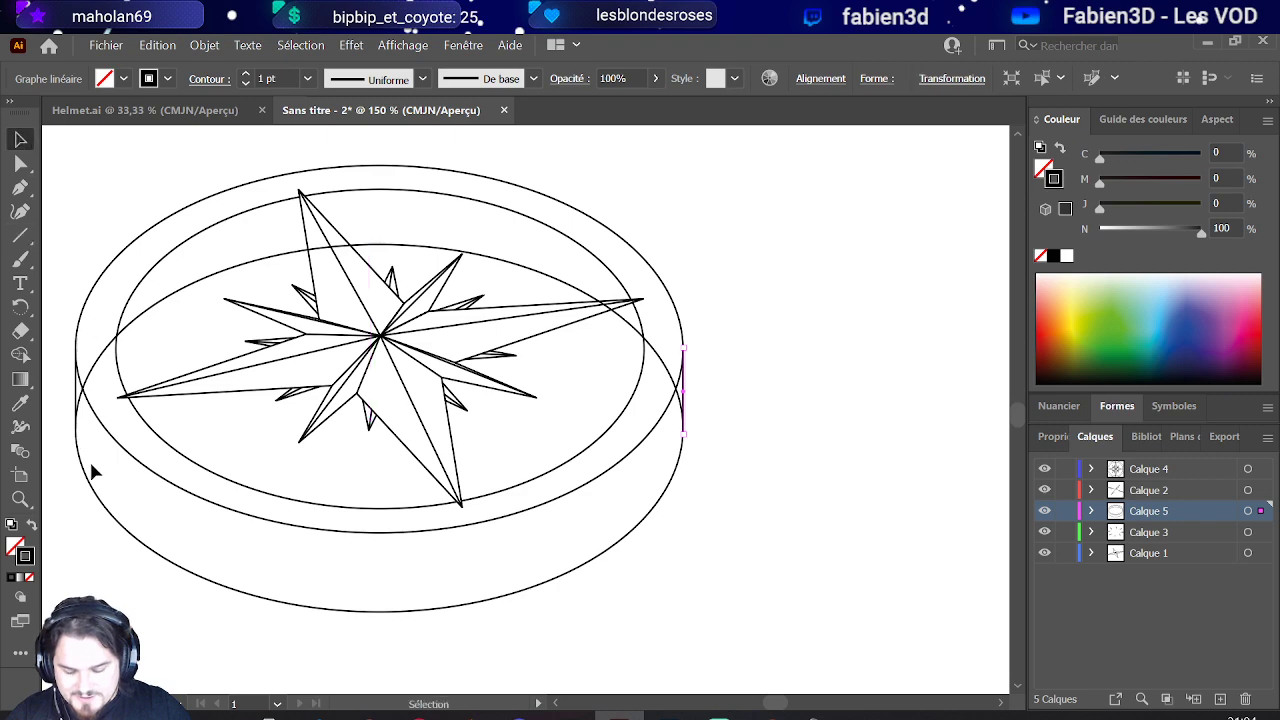
{"action": "left_click", "coordinate": [134, 533]}
{"action": "scroll", "coordinate": [78, 405], "scroll_direction": "up", "scroll_amount": 4}
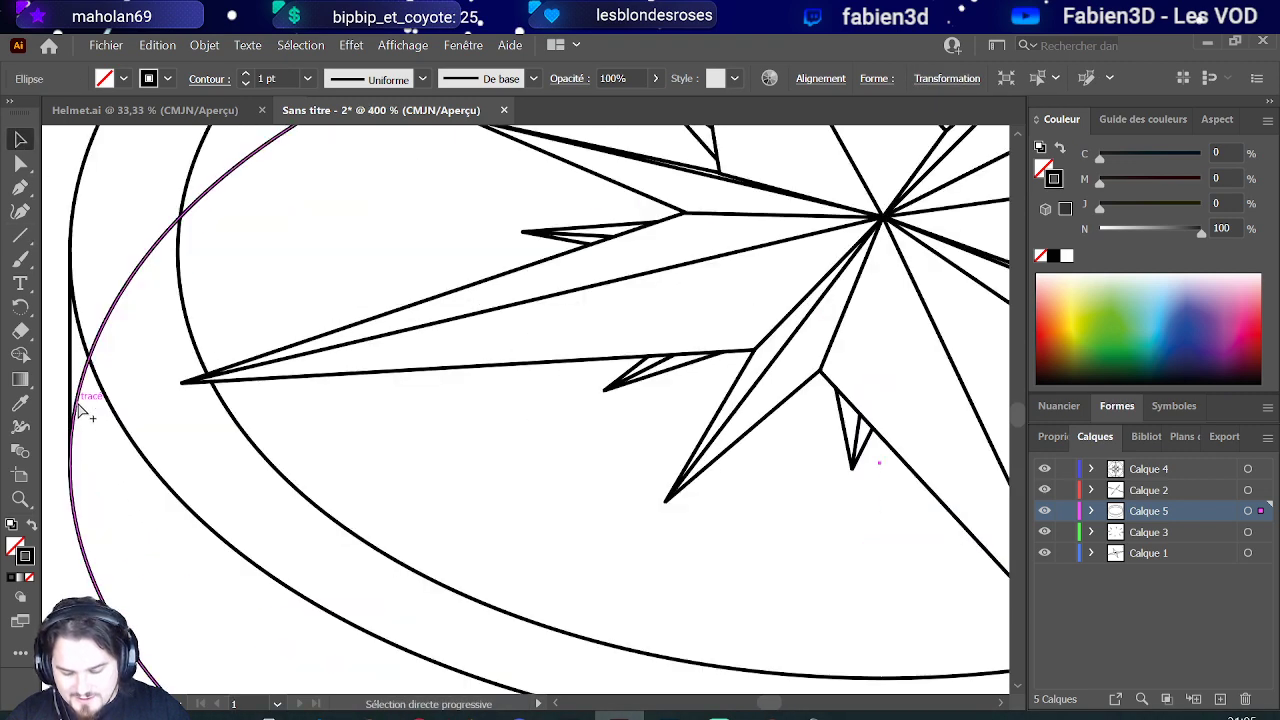
{"action": "left_click", "coordinate": [20, 187]}
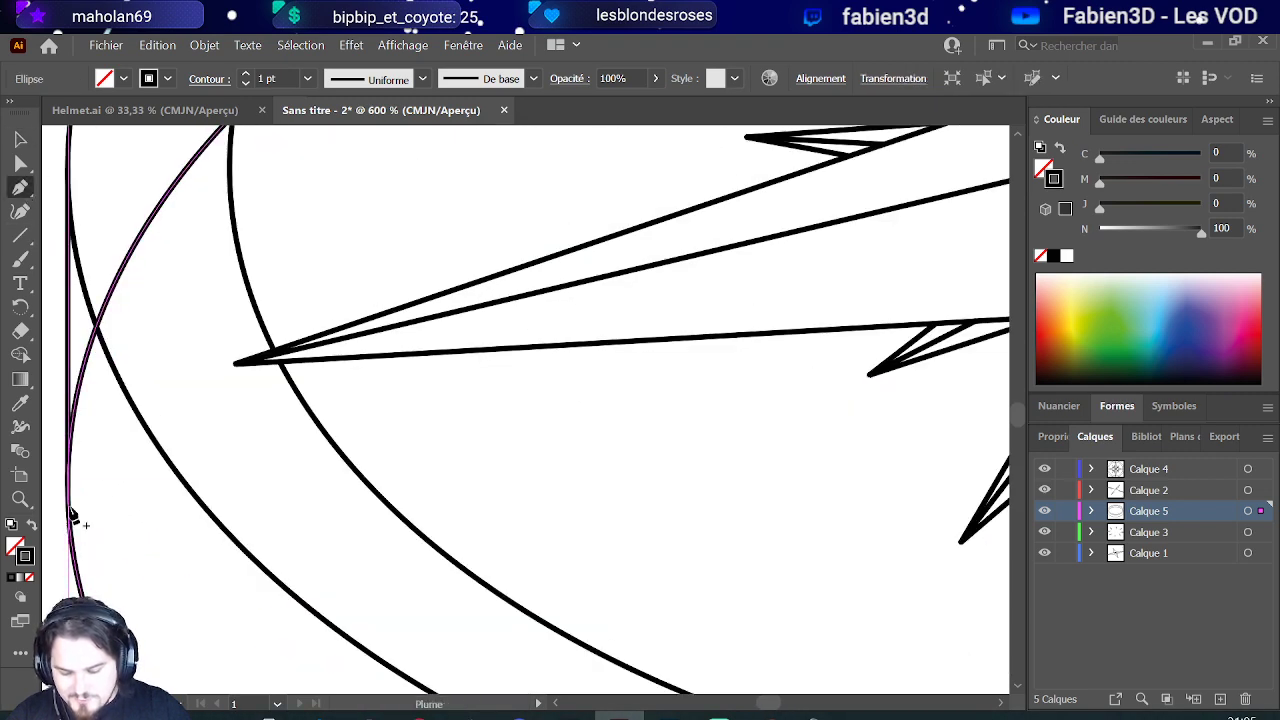
{"action": "left_click", "coordinate": [70, 487]}
{"action": "scroll", "coordinate": [72, 490], "scroll_direction": "down", "scroll_amount": 4}
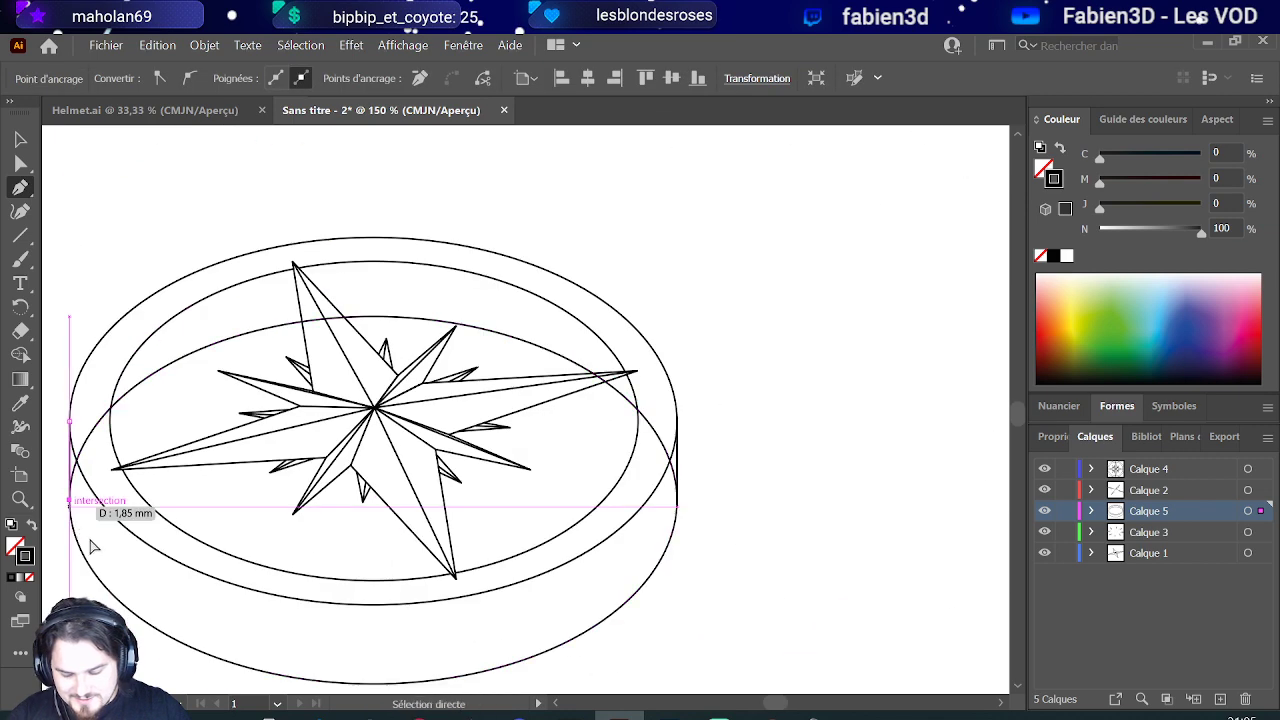
{"action": "scroll", "coordinate": [85, 482], "scroll_direction": "up", "scroll_amount": 4}
{"action": "scroll", "coordinate": [63, 449], "scroll_direction": "down", "scroll_amount": 4}
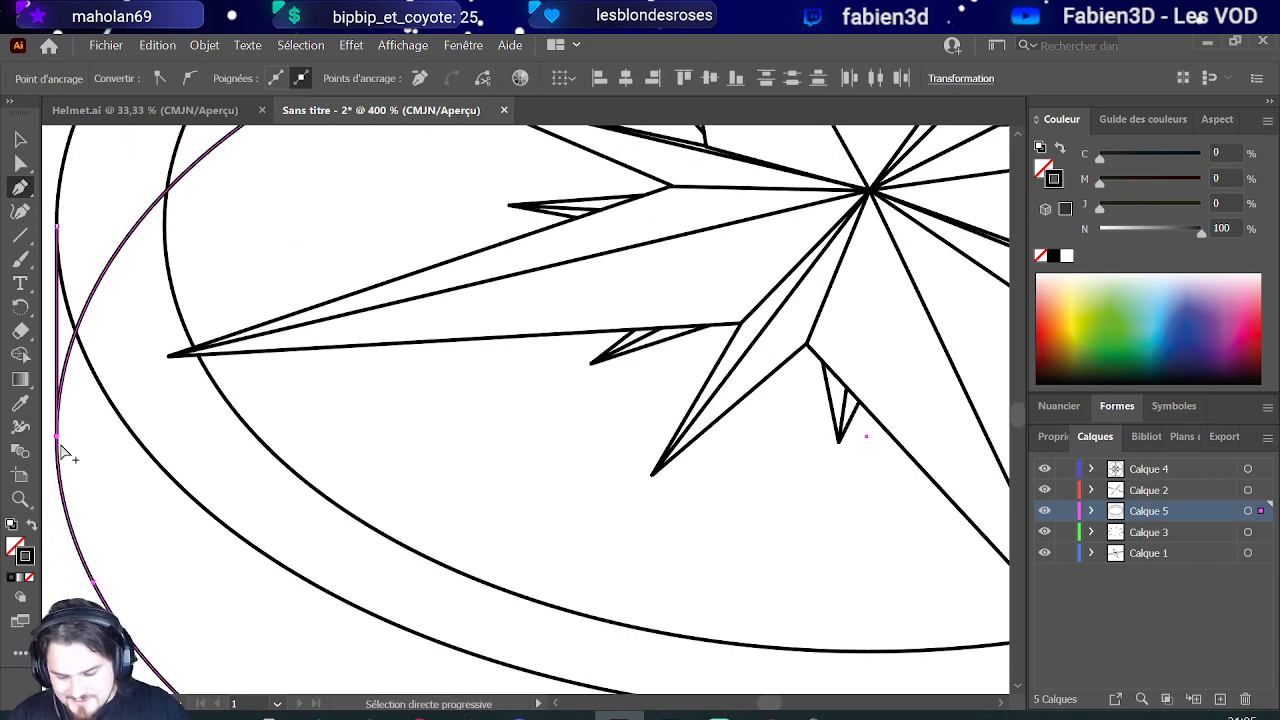
{"action": "scroll", "coordinate": [69, 394], "scroll_direction": "up", "scroll_amount": 5}
{"action": "left_click", "coordinate": [57, 374]}
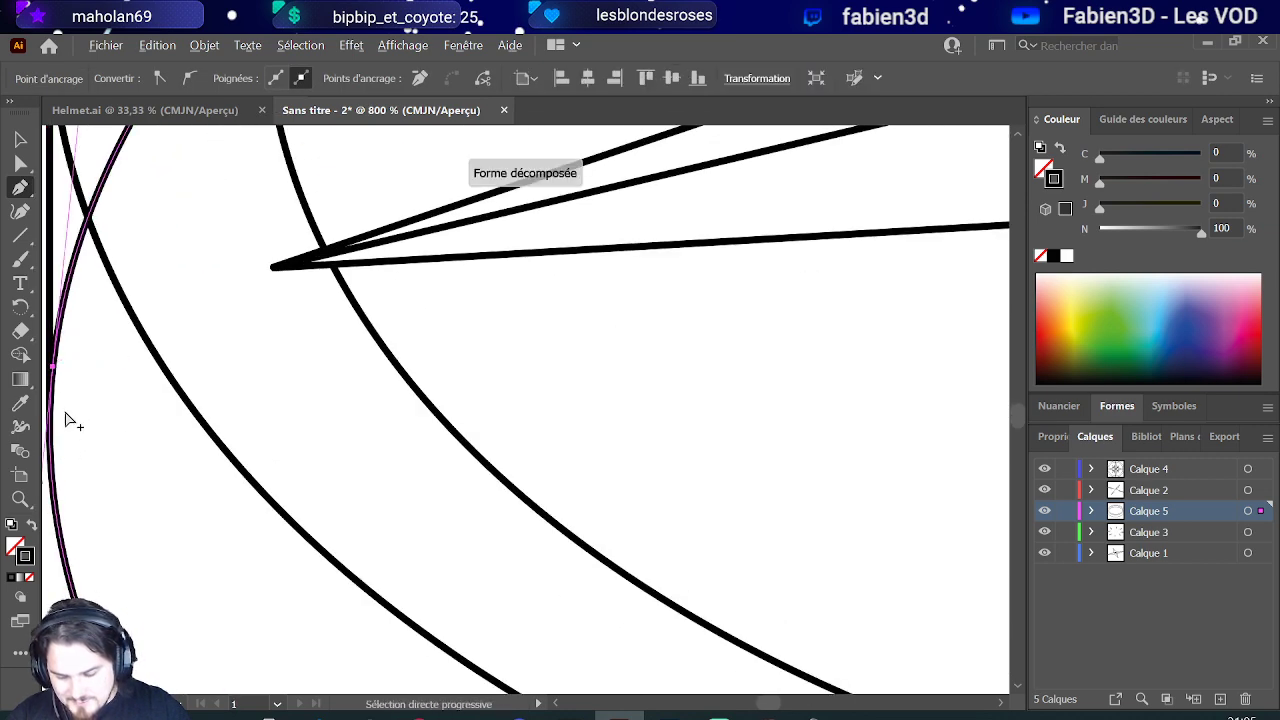
Step: Add an anchor point to the lowered ellipse where it meets the right vertical side line
{"action": "scroll", "coordinate": [63, 420], "scroll_direction": "down", "scroll_amount": 5}
{"action": "scroll", "coordinate": [300, 410], "scroll_direction": "up", "scroll_amount": 2}
{"action": "scroll", "coordinate": [391, 386], "scroll_direction": "up", "scroll_amount": 2}
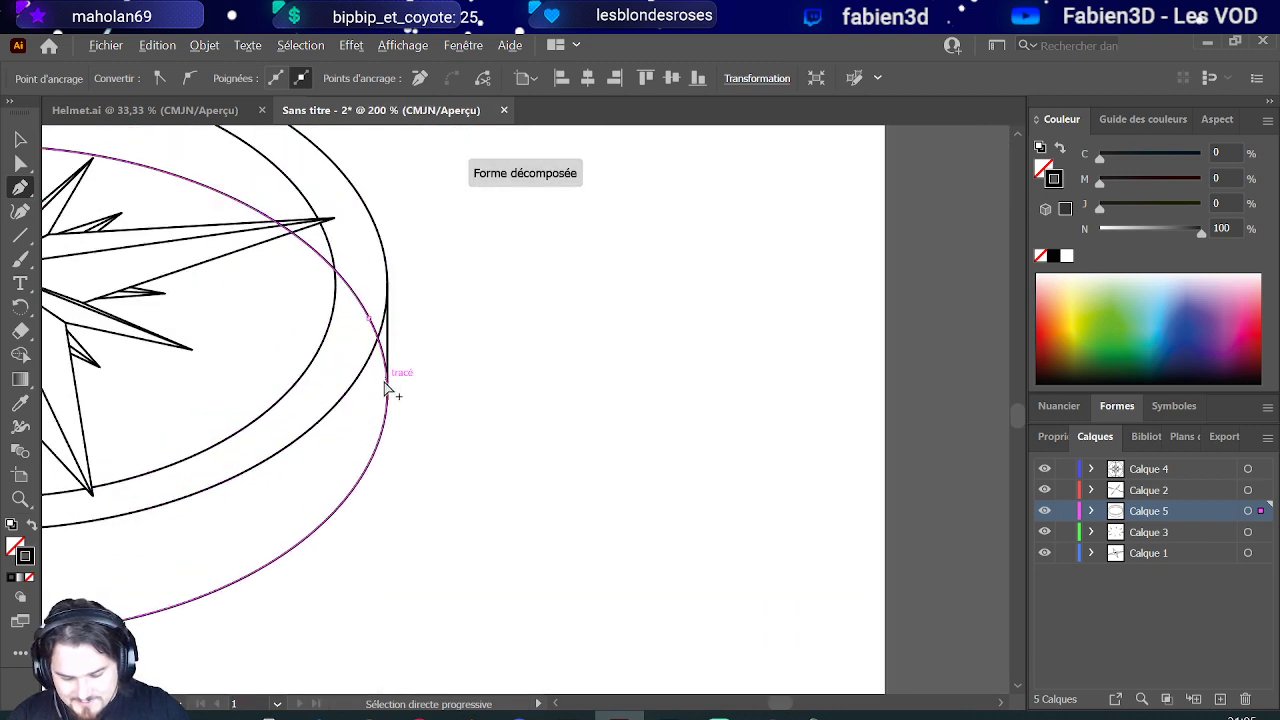
{"action": "scroll", "coordinate": [391, 386], "scroll_direction": "up", "scroll_amount": 1}
{"action": "left_click_drag", "start_coordinate": [389, 380], "coordinate": [409, 543]}
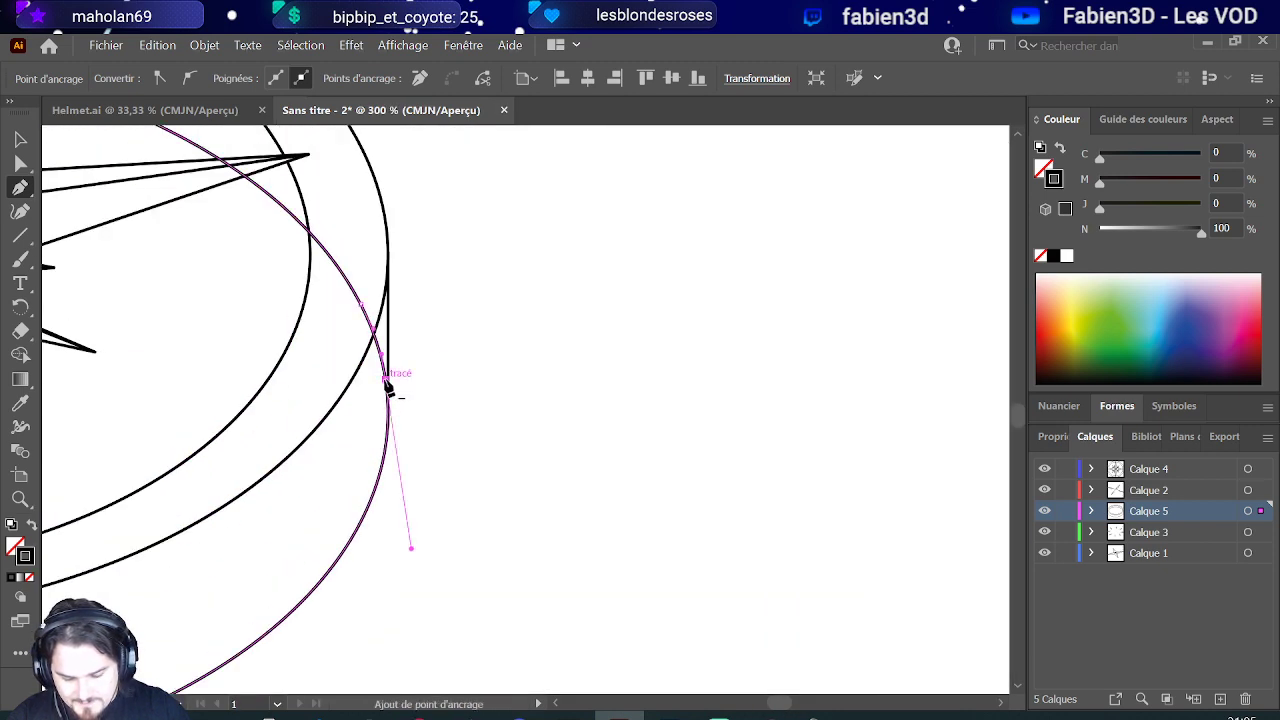
{"action": "scroll", "coordinate": [371, 428], "scroll_direction": "down", "scroll_amount": 6}
{"action": "scroll", "coordinate": [315, 407], "scroll_direction": "up", "scroll_amount": 4}
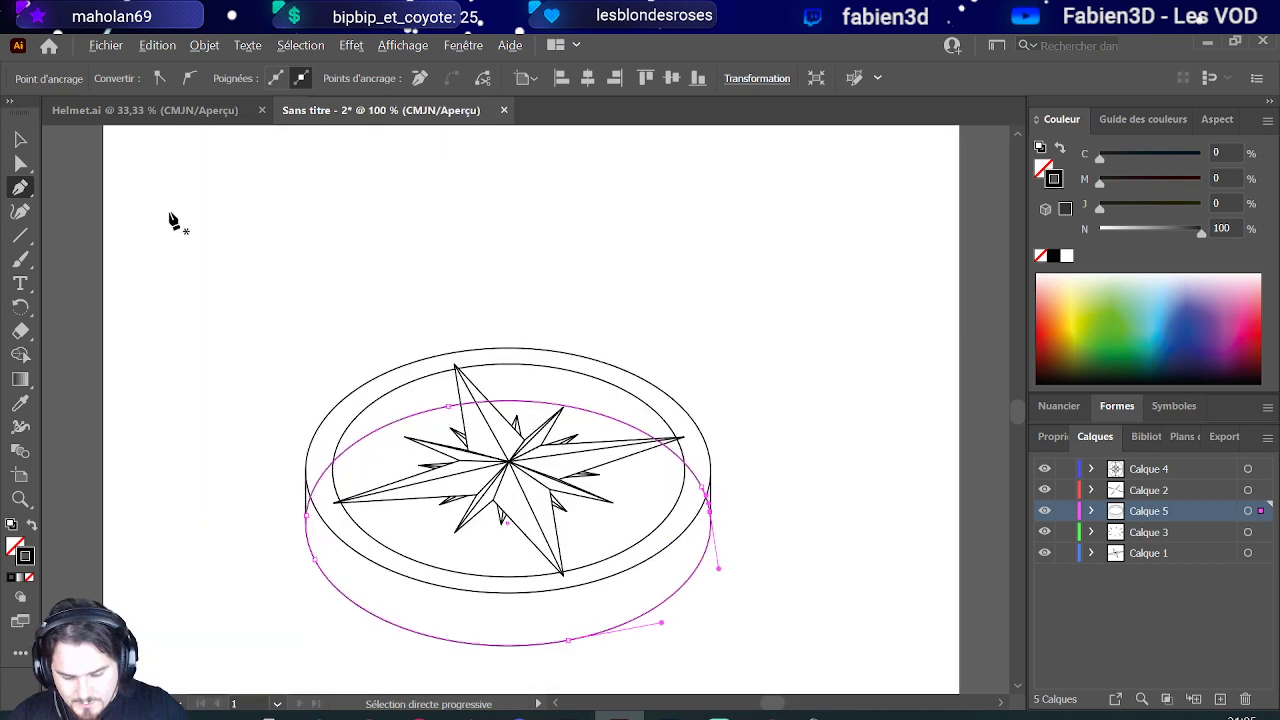
Step: Delete the upper arc of the lowered ellipse and its leftover right segment, keeping only the disc's visible lower edge
{"action": "key", "text": "a"}
{"action": "left_click_drag", "start_coordinate": [414, 377], "coordinate": [455, 420]}
{"action": "key", "text": "Delete"}
{"action": "left_click_drag", "start_coordinate": [318, 460], "coordinate": [313, 528]}
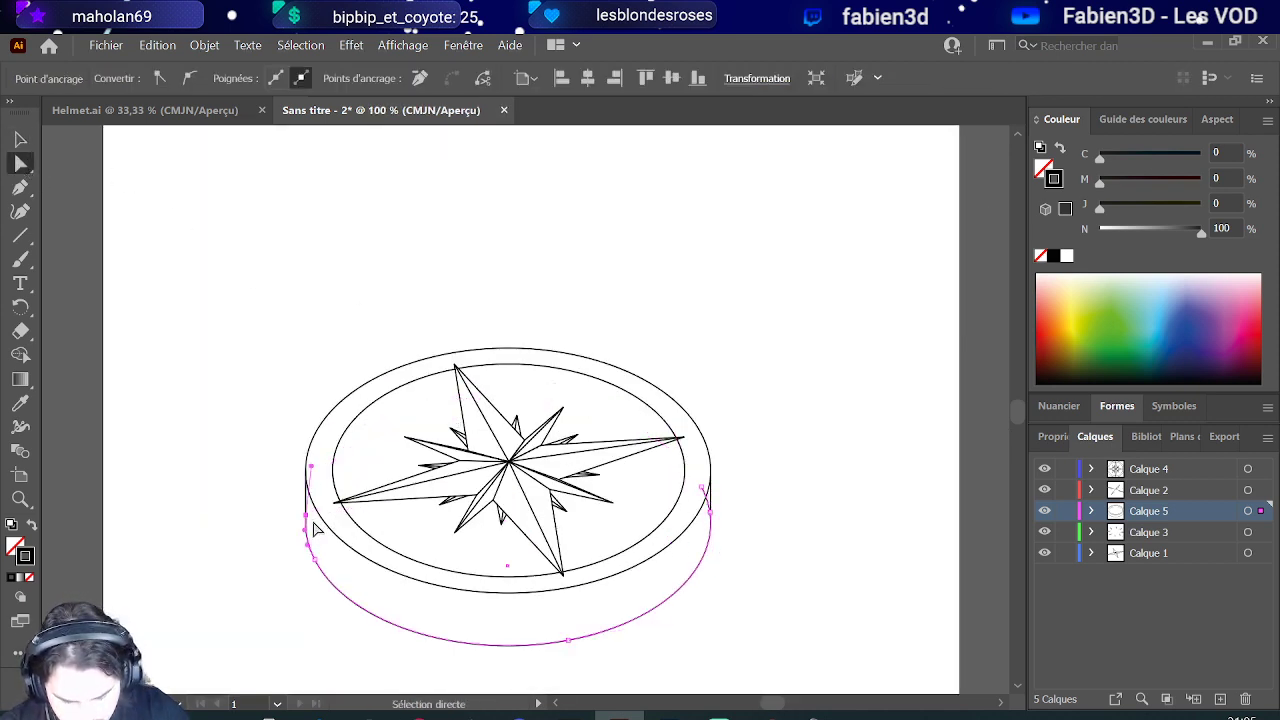
{"action": "left_click", "coordinate": [704, 494]}
{"action": "left_click", "coordinate": [704, 494]}
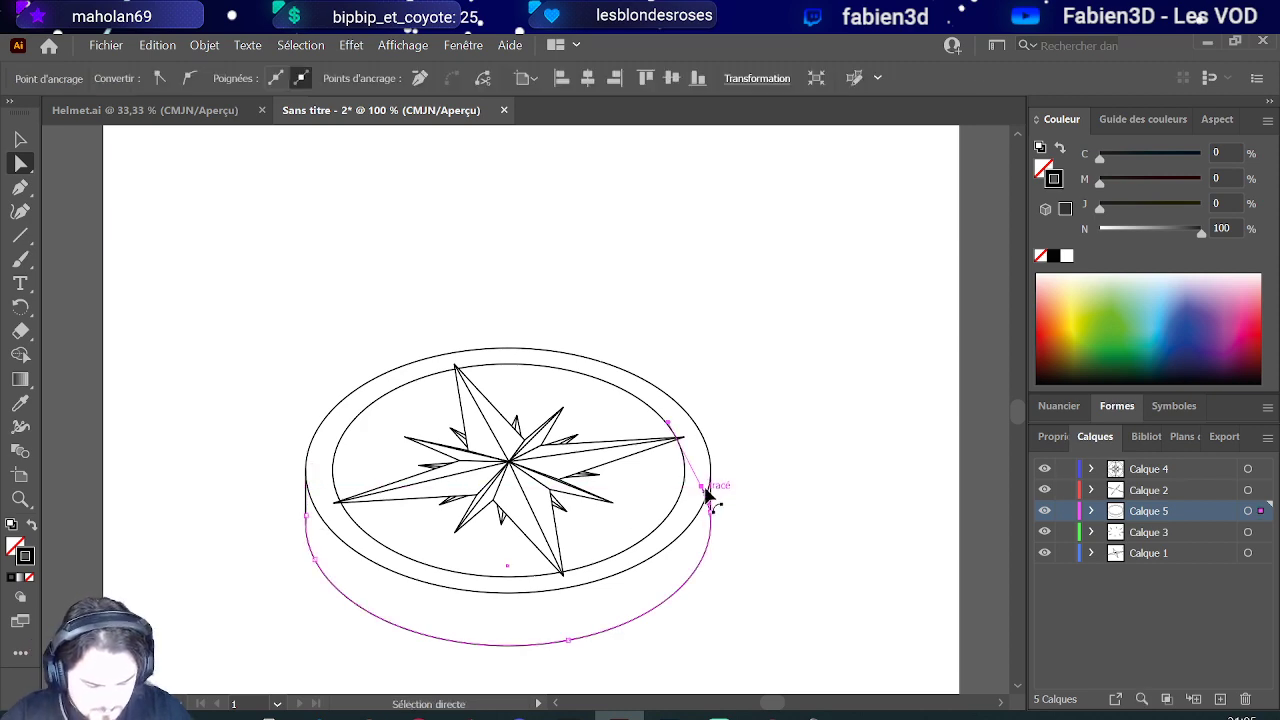
{"action": "left_click", "coordinate": [729, 510]}
Step: Move the lower rim's right end anchor point onto the right vertical side line
{"action": "scroll", "coordinate": [723, 507], "scroll_direction": "up", "scroll_amount": 10}
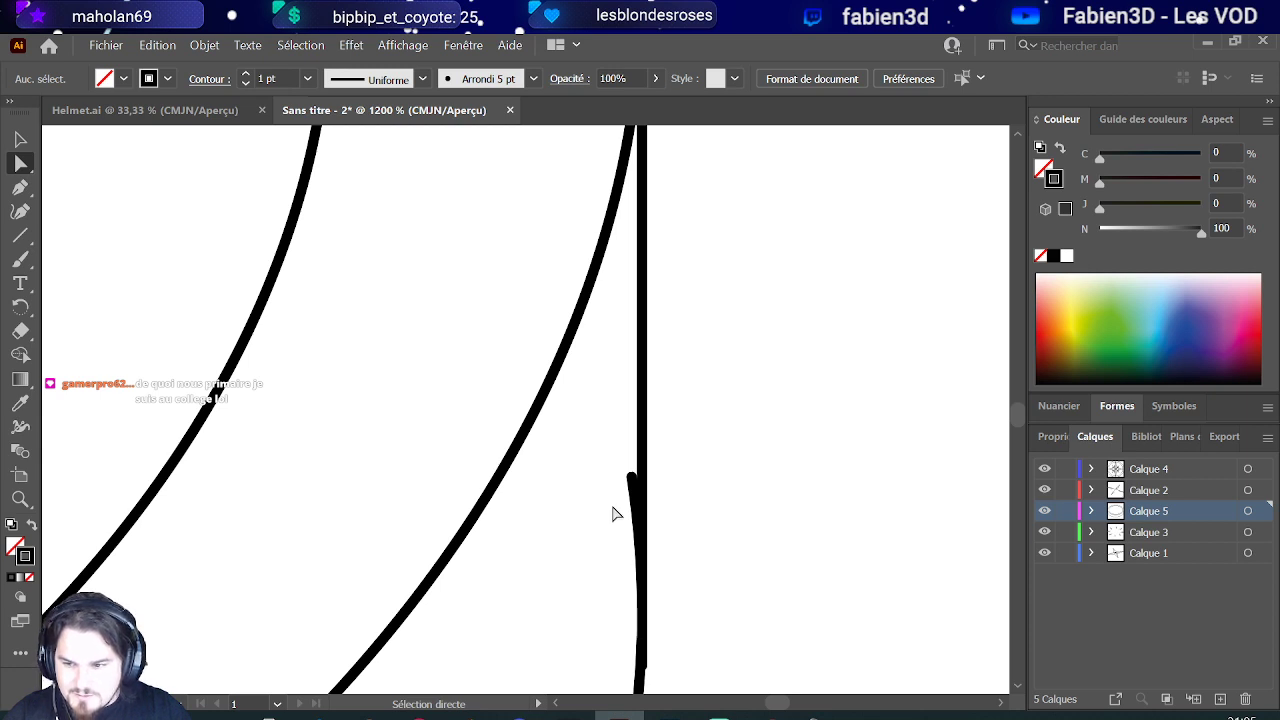
{"action": "left_click", "coordinate": [632, 505]}
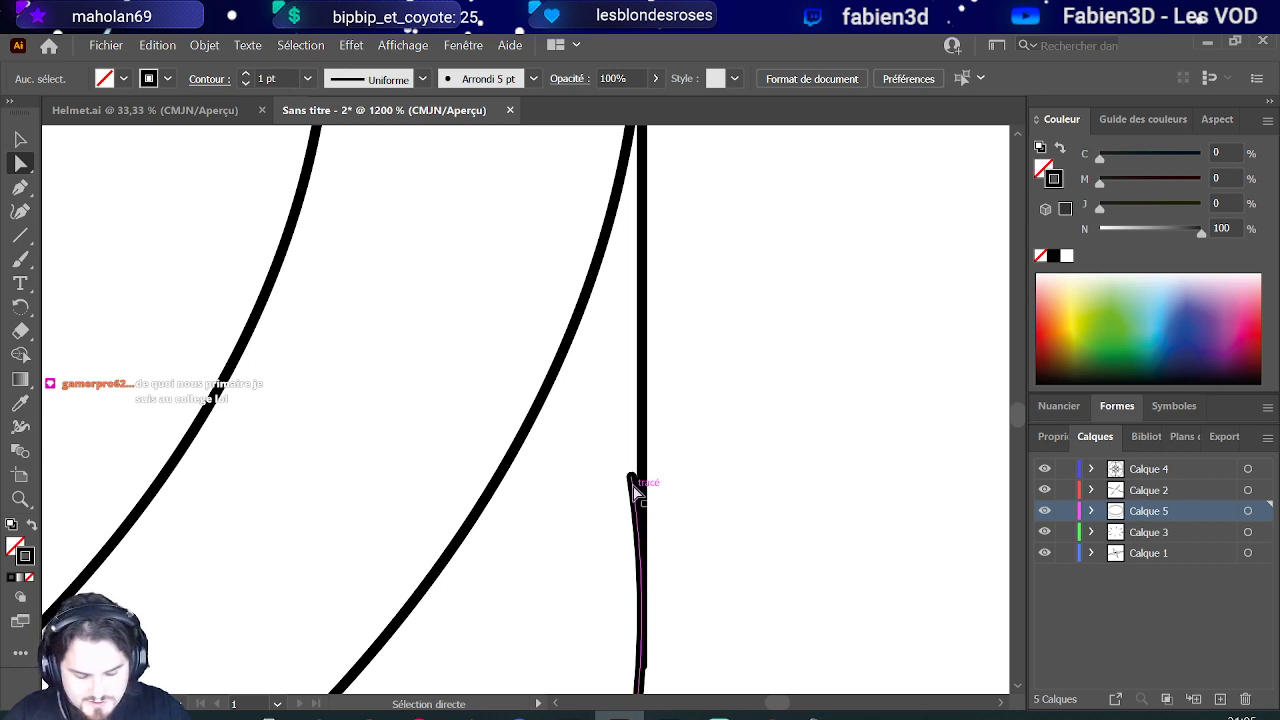
{"action": "left_click_drag", "start_coordinate": [632, 478], "coordinate": [673, 623]}
{"action": "scroll", "coordinate": [643, 486], "scroll_direction": "down", "scroll_amount": 4}
{"action": "scroll", "coordinate": [675, 590], "scroll_direction": "down", "scroll_amount": 2}
{"action": "left_click", "coordinate": [765, 350]}
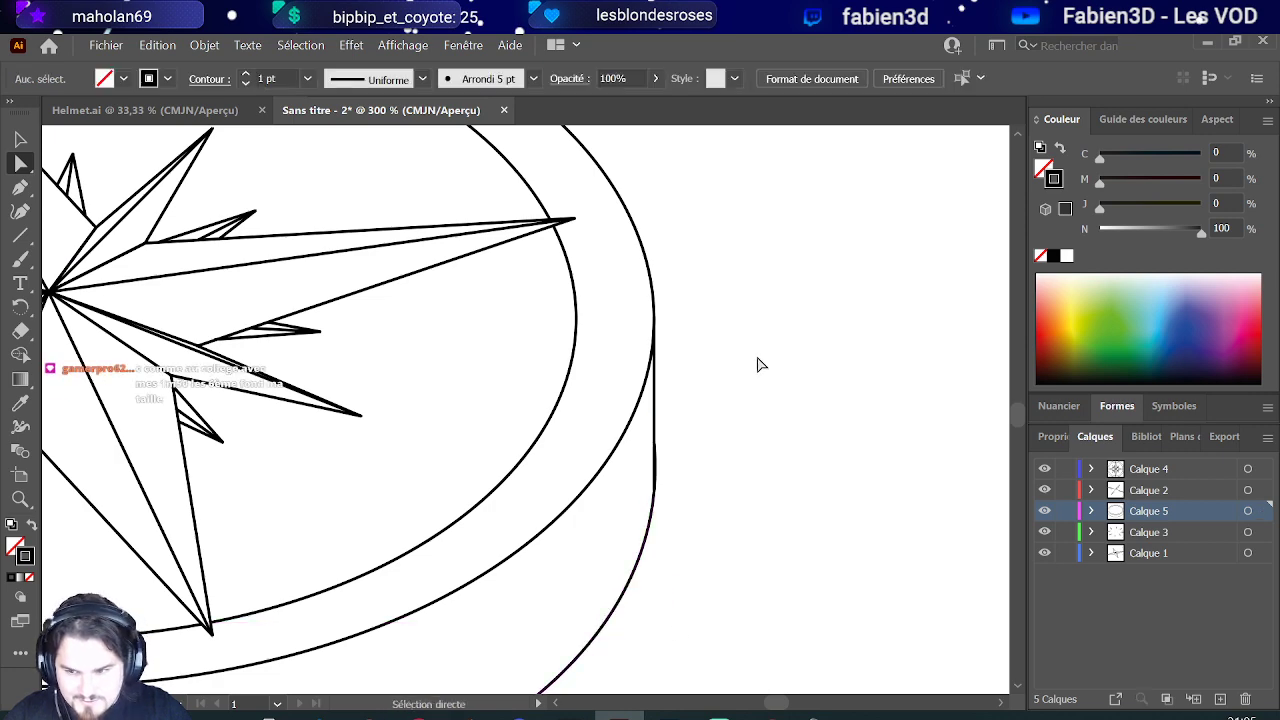
Step: Shift the lower rim's left end anchor onto the left vertical side line and adjust its handle to follow the line
{"action": "scroll", "coordinate": [752, 378], "scroll_direction": "down", "scroll_amount": 2}
{"action": "scroll", "coordinate": [753, 378], "scroll_direction": "down", "scroll_amount": 1}
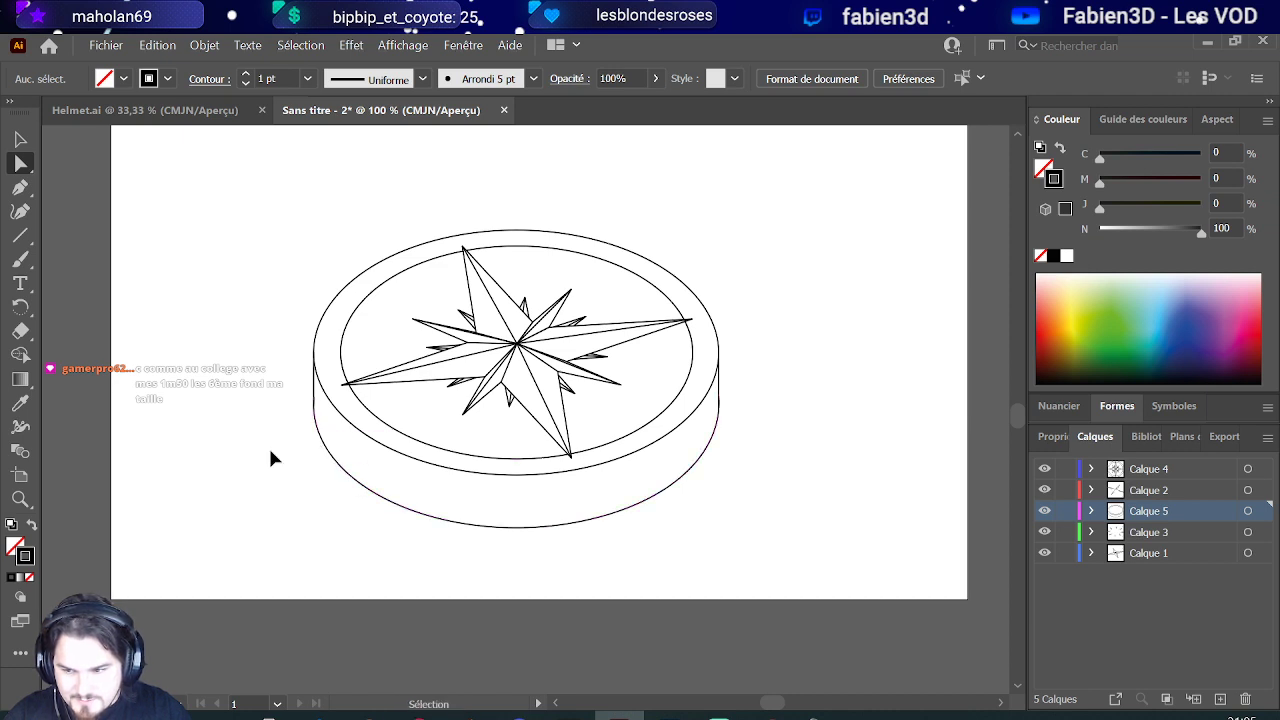
{"action": "scroll", "coordinate": [278, 455], "scroll_direction": "up", "scroll_amount": 1}
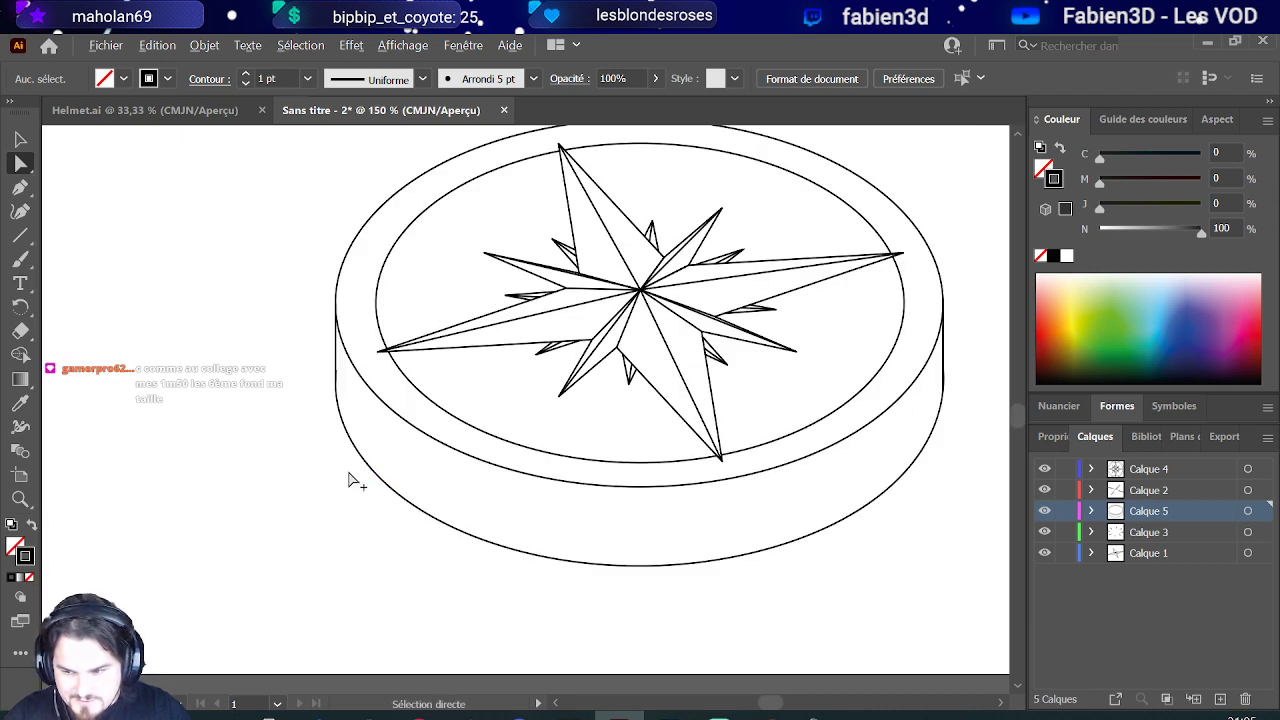
{"action": "scroll", "coordinate": [350, 478], "scroll_direction": "up", "scroll_amount": 3}
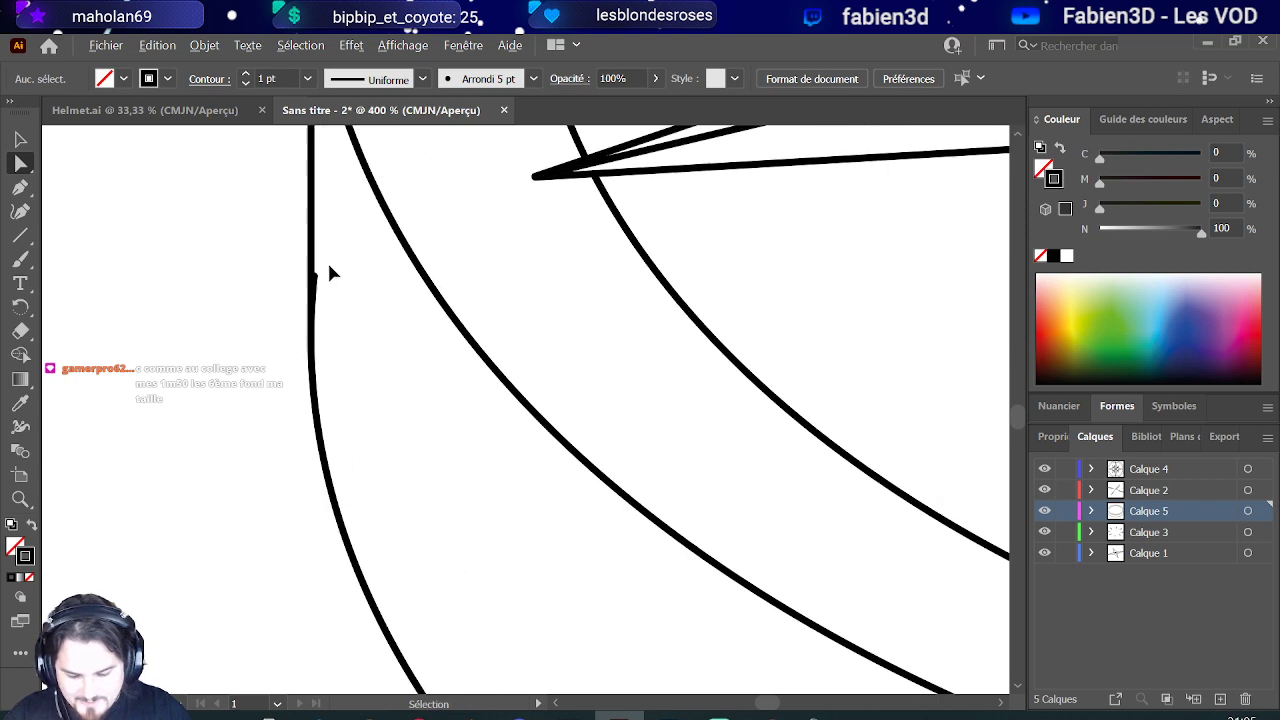
{"action": "scroll", "coordinate": [329, 267], "scroll_direction": "up", "scroll_amount": 3}
{"action": "left_click", "coordinate": [322, 280]}
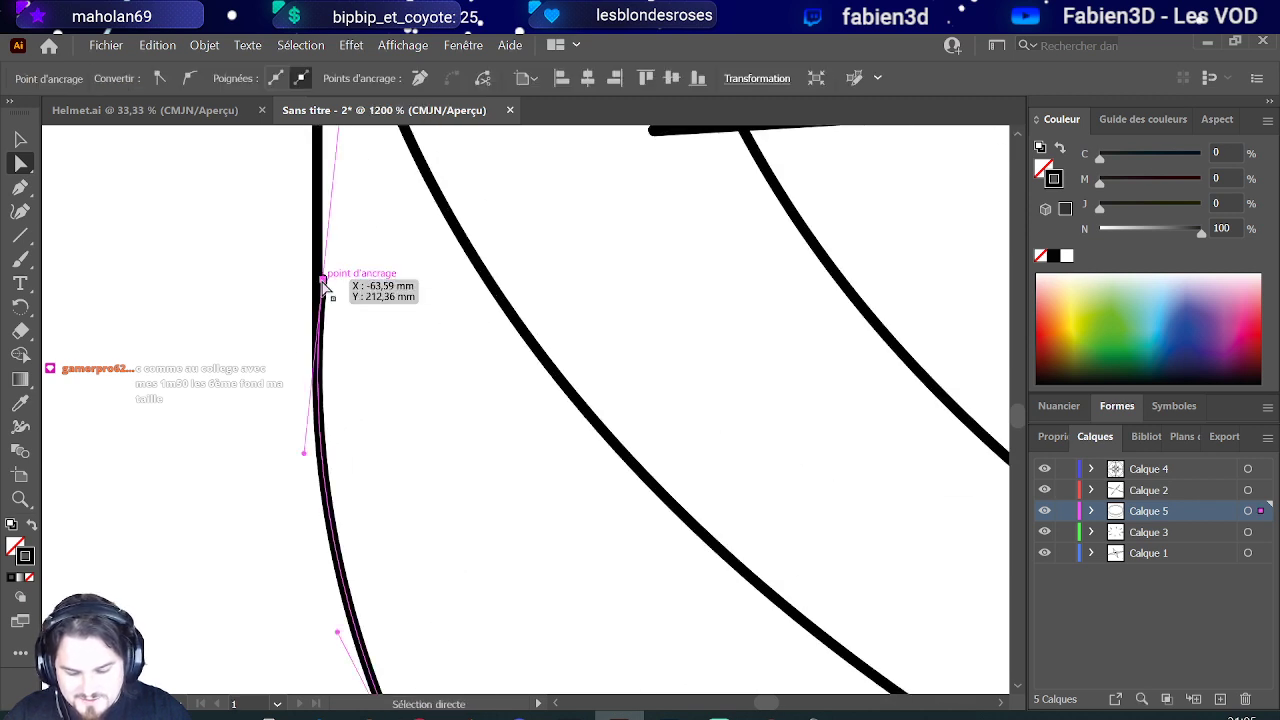
{"action": "left_click_drag", "start_coordinate": [323, 281], "coordinate": [315, 284]}
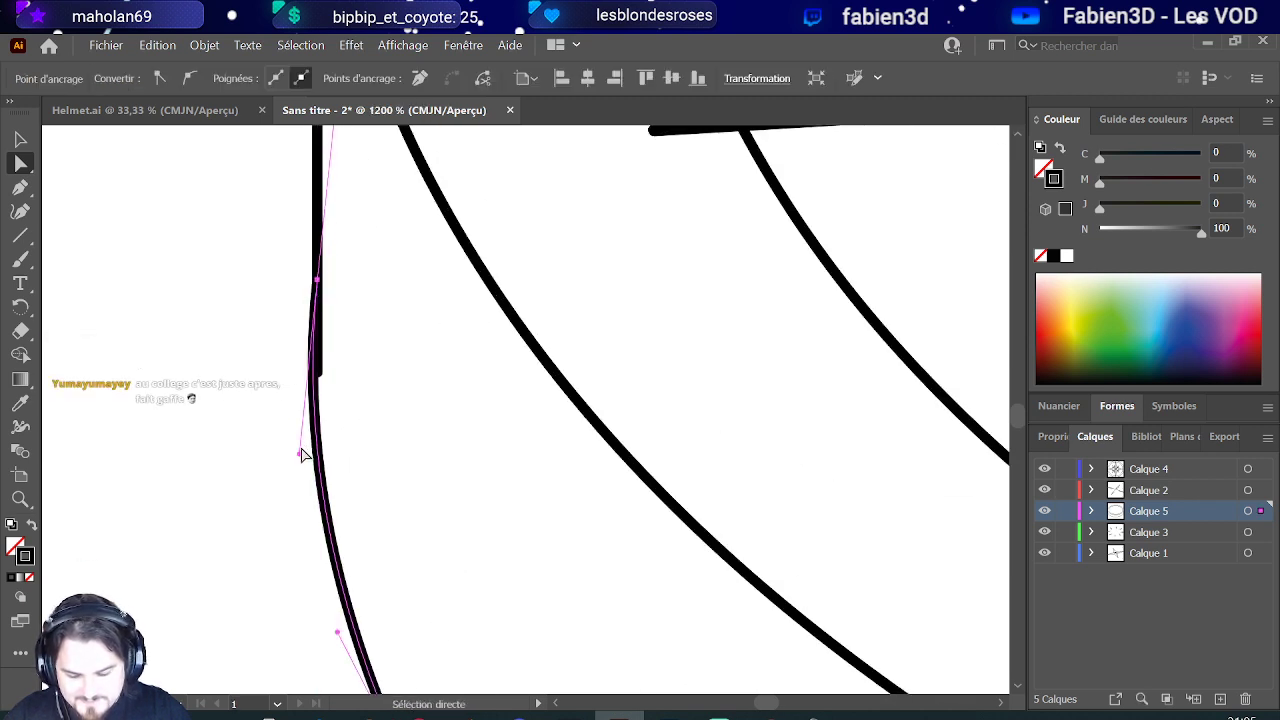
{"action": "left_click_drag", "start_coordinate": [298, 453], "coordinate": [314, 457]}
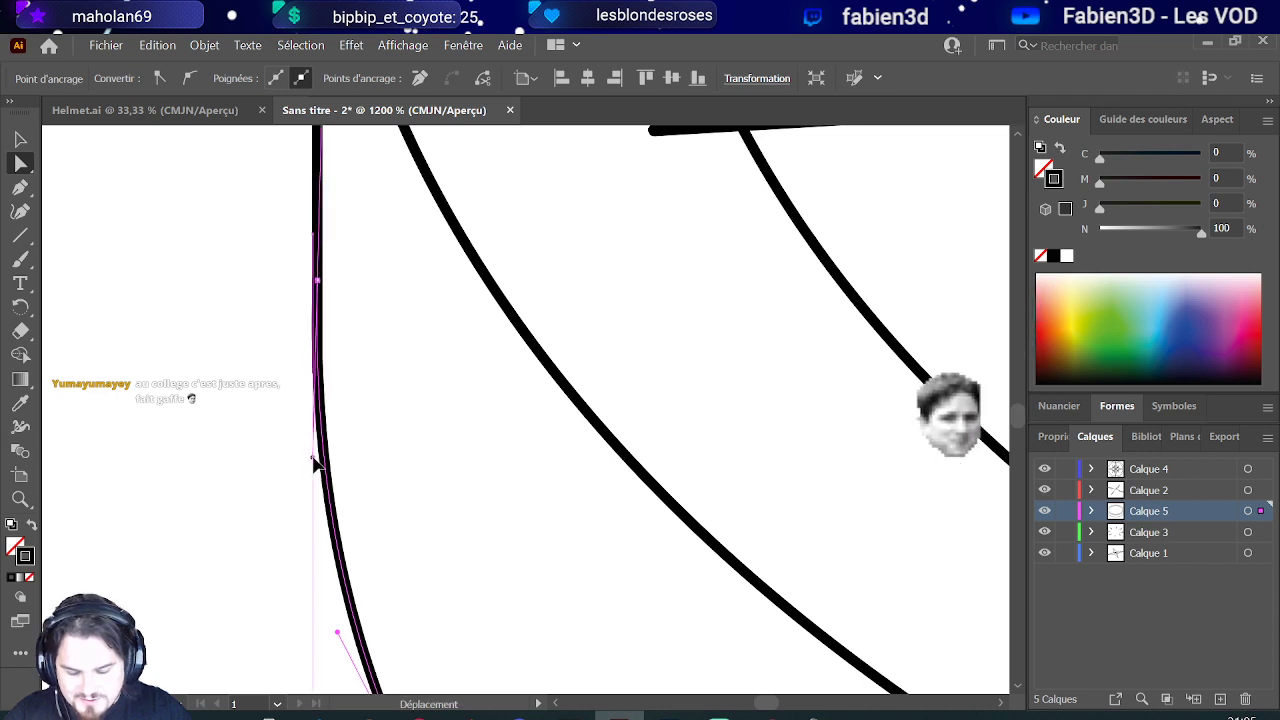
{"action": "left_click", "coordinate": [400, 378]}
Step: Enlarge the disc's outer top ellipse together with its side lines and lower rim, scaling them proportionally
{"action": "scroll", "coordinate": [398, 367], "scroll_direction": "down", "scroll_amount": 5}
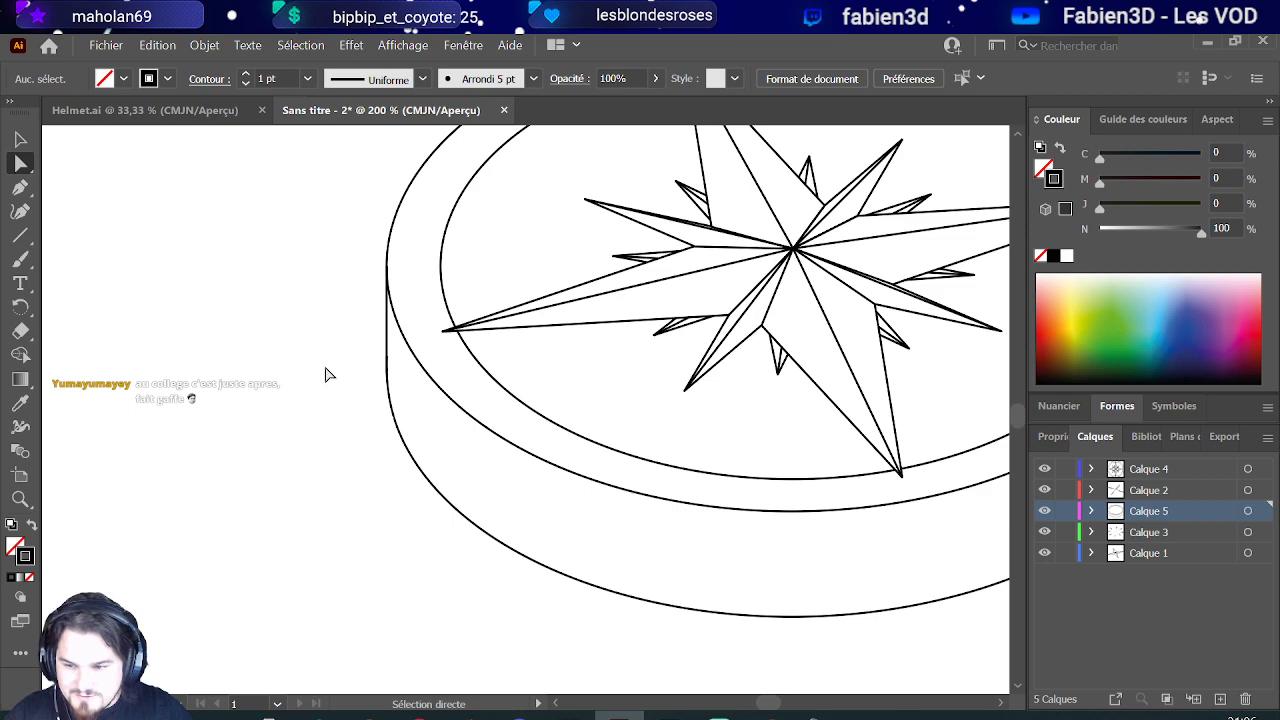
{"action": "scroll", "coordinate": [325, 370], "scroll_direction": "down", "scroll_amount": 4}
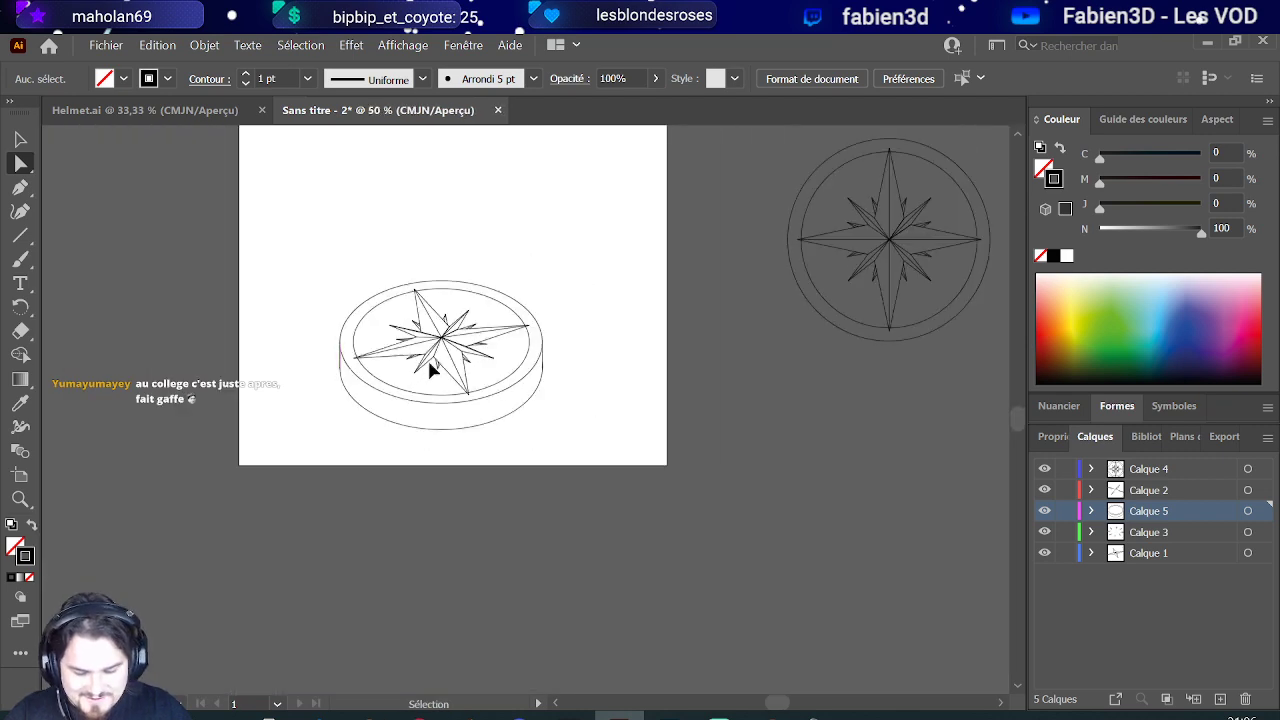
{"action": "scroll", "coordinate": [507, 360], "scroll_direction": "up", "scroll_amount": 2}
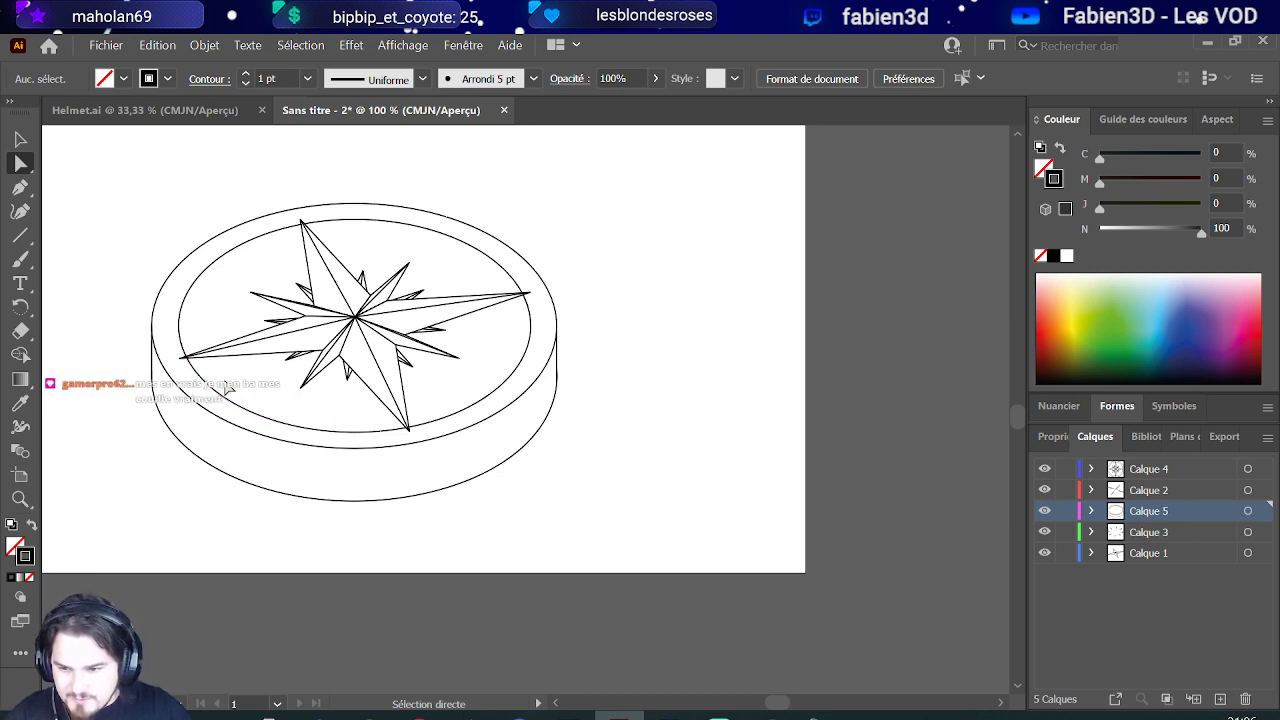
{"action": "key", "text": "v"}
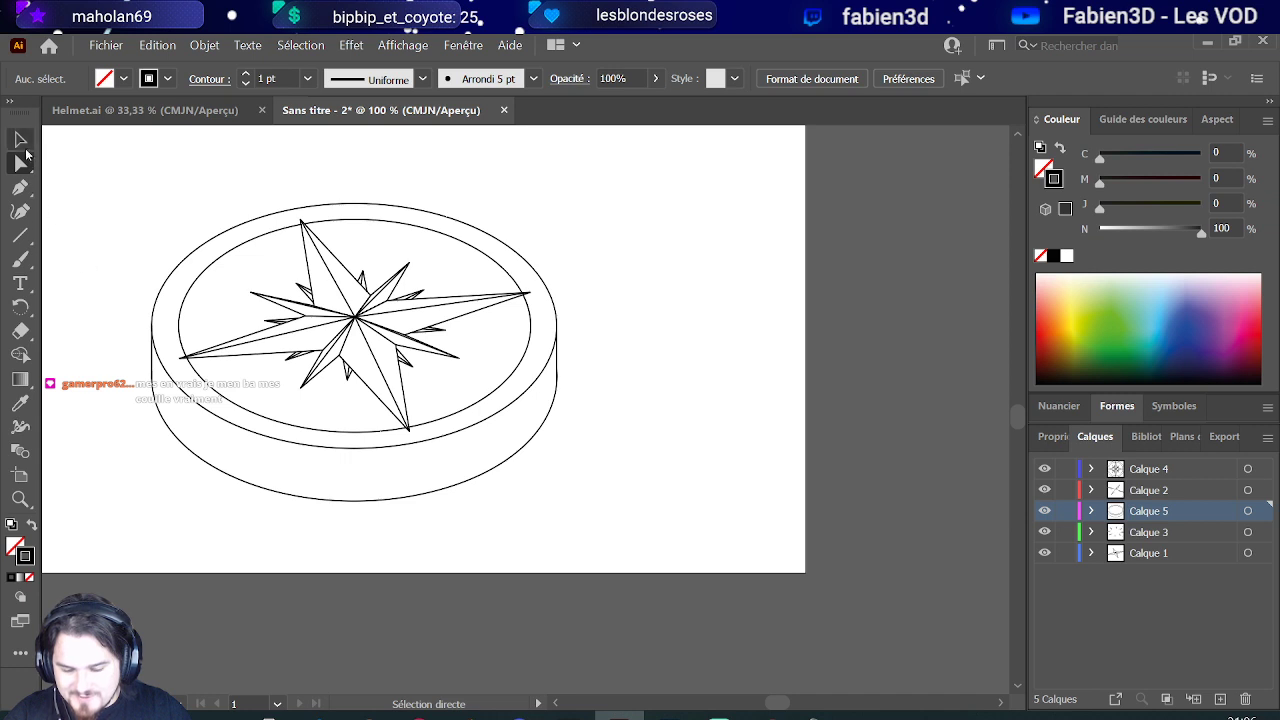
{"action": "left_click", "coordinate": [154, 368]}
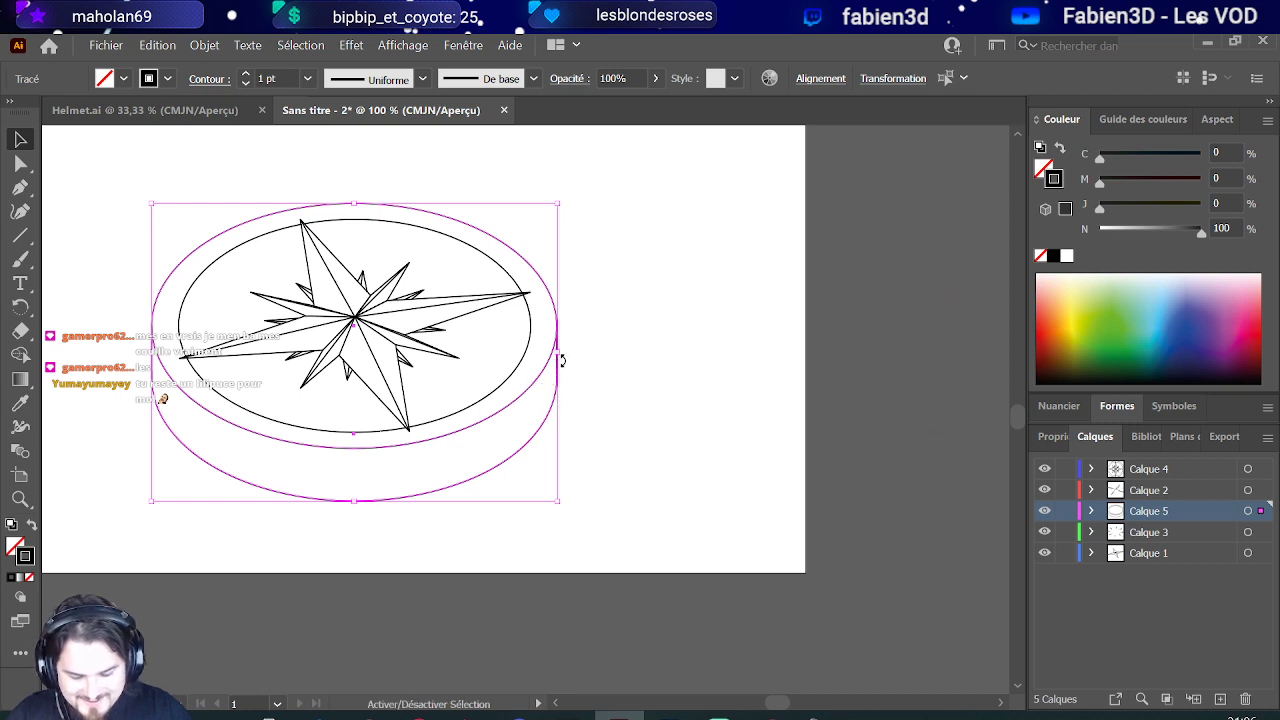
{"action": "left_click_drag", "start_coordinate": [560, 505], "coordinate": [606, 522]}
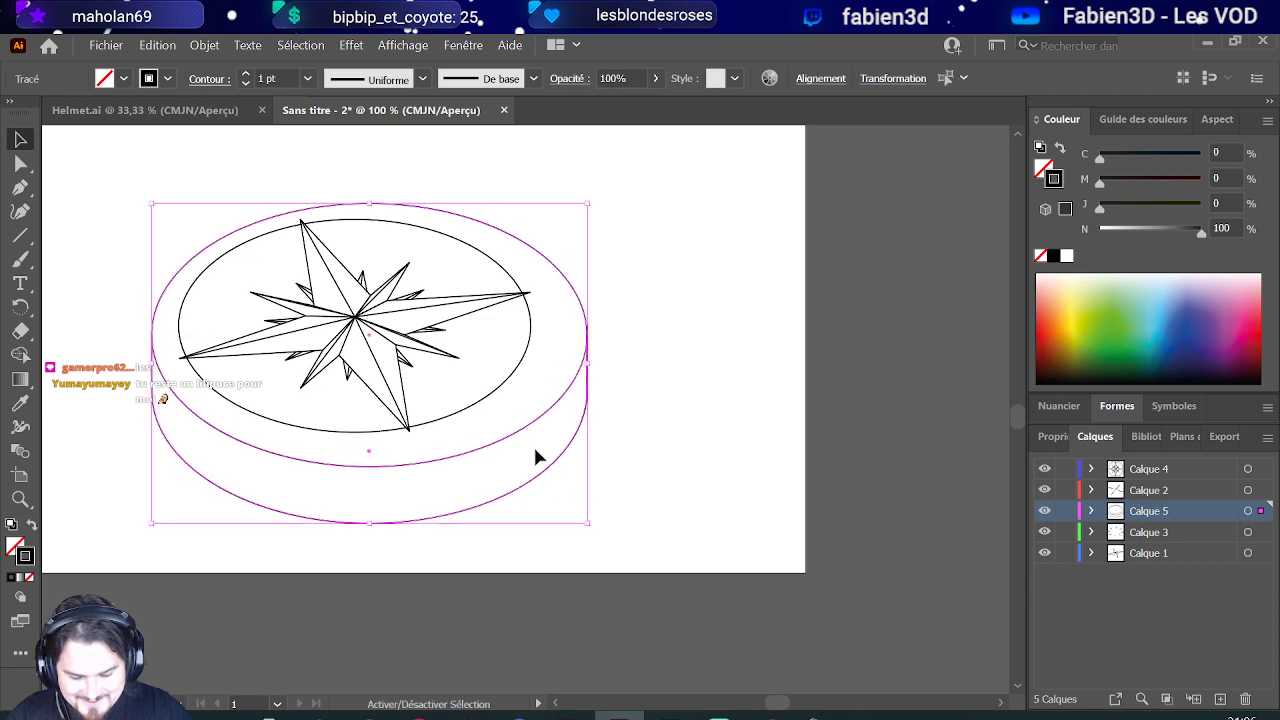
Step: Re-centre the enlarged disc outline around the inner ring and raise it slightly
{"action": "mouse_move", "coordinate": [515, 425]}
{"action": "left_mouse_down"}
{"action": "mouse_move", "coordinate": [494, 417]}
{"action": "mouse_move", "coordinate": [504, 431]}
{"action": "left_mouse_up"}
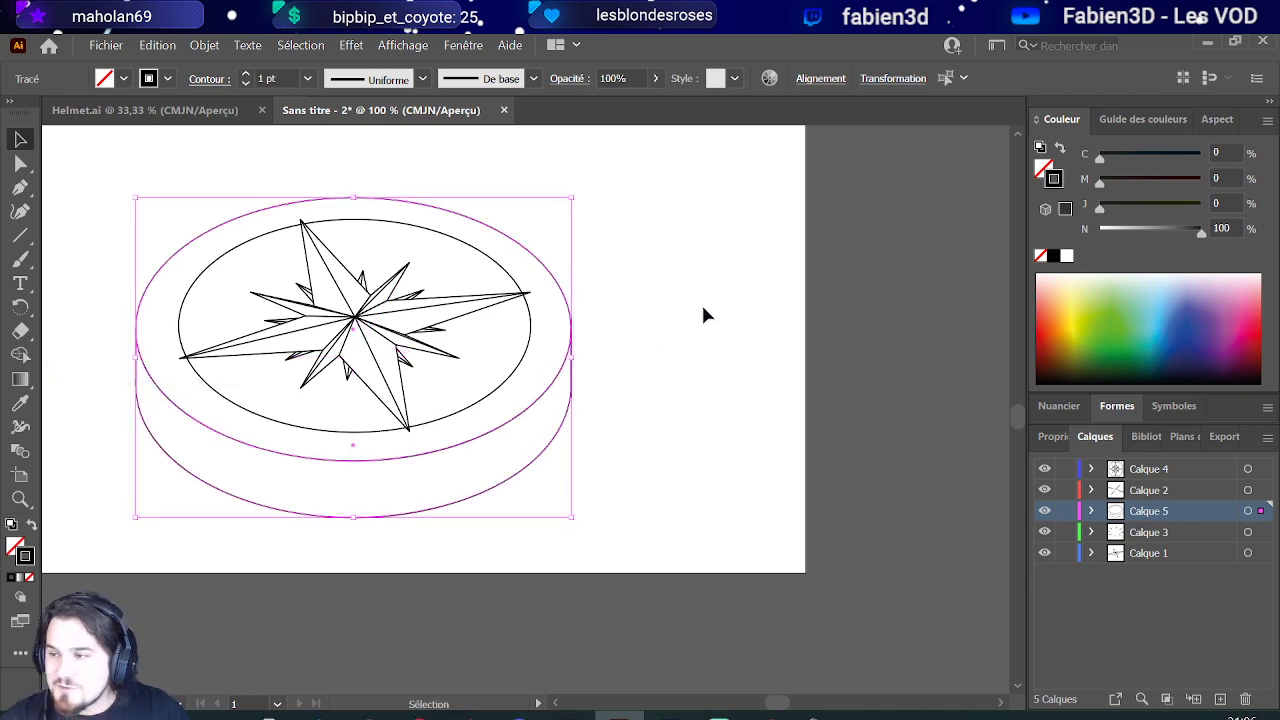
{"action": "key", "text": "Return"}
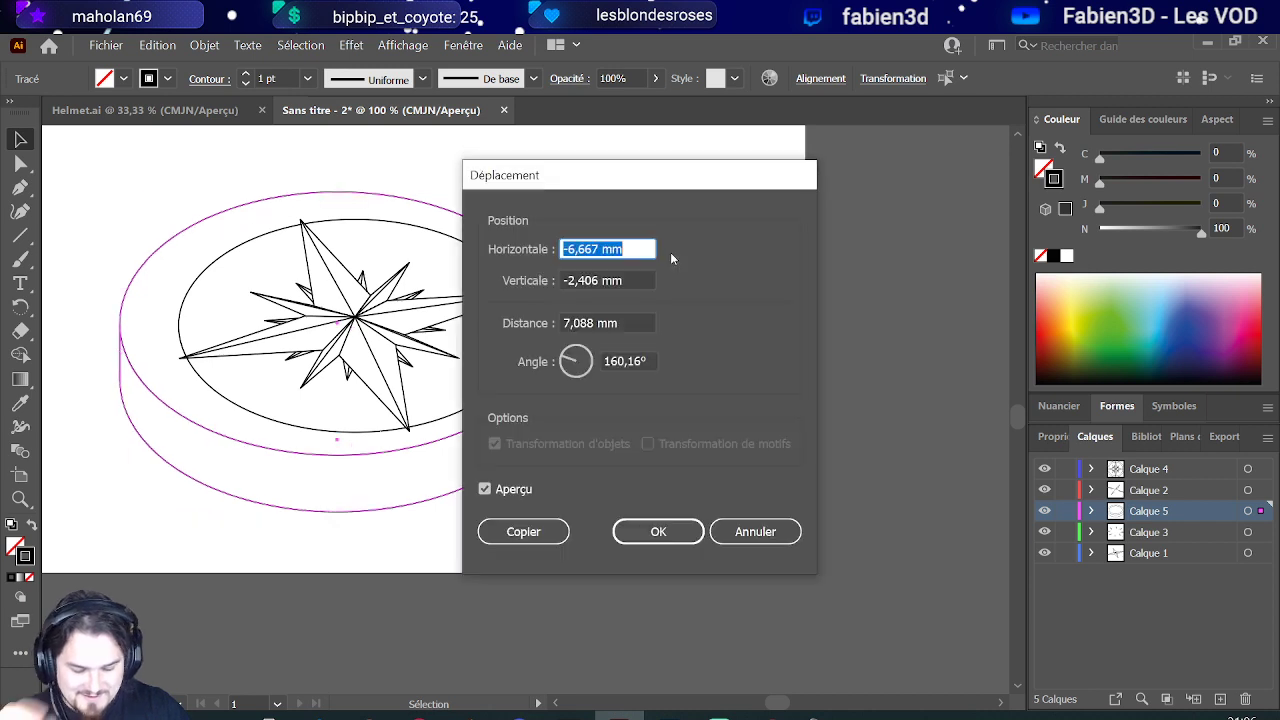
{"action": "left_click", "coordinate": [755, 534]}
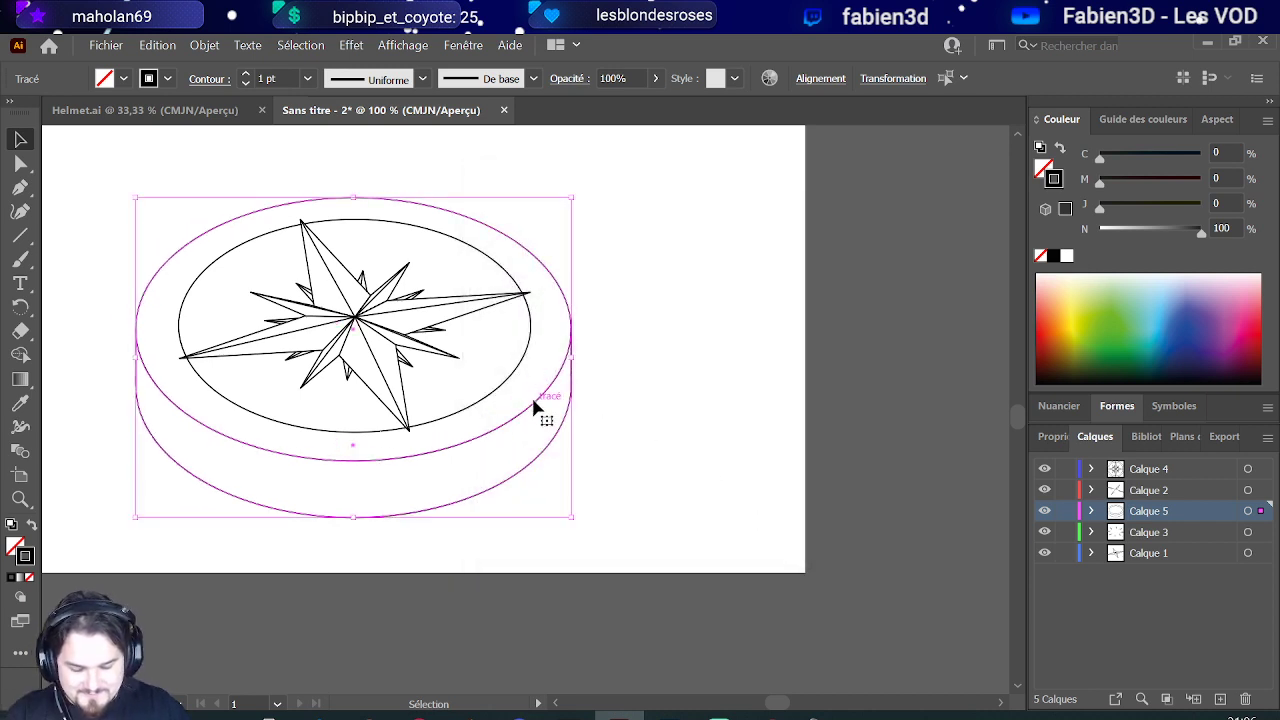
{"action": "left_click_drag", "start_coordinate": [537, 408], "coordinate": [535, 394]}
{"action": "left_click", "coordinate": [741, 289]}
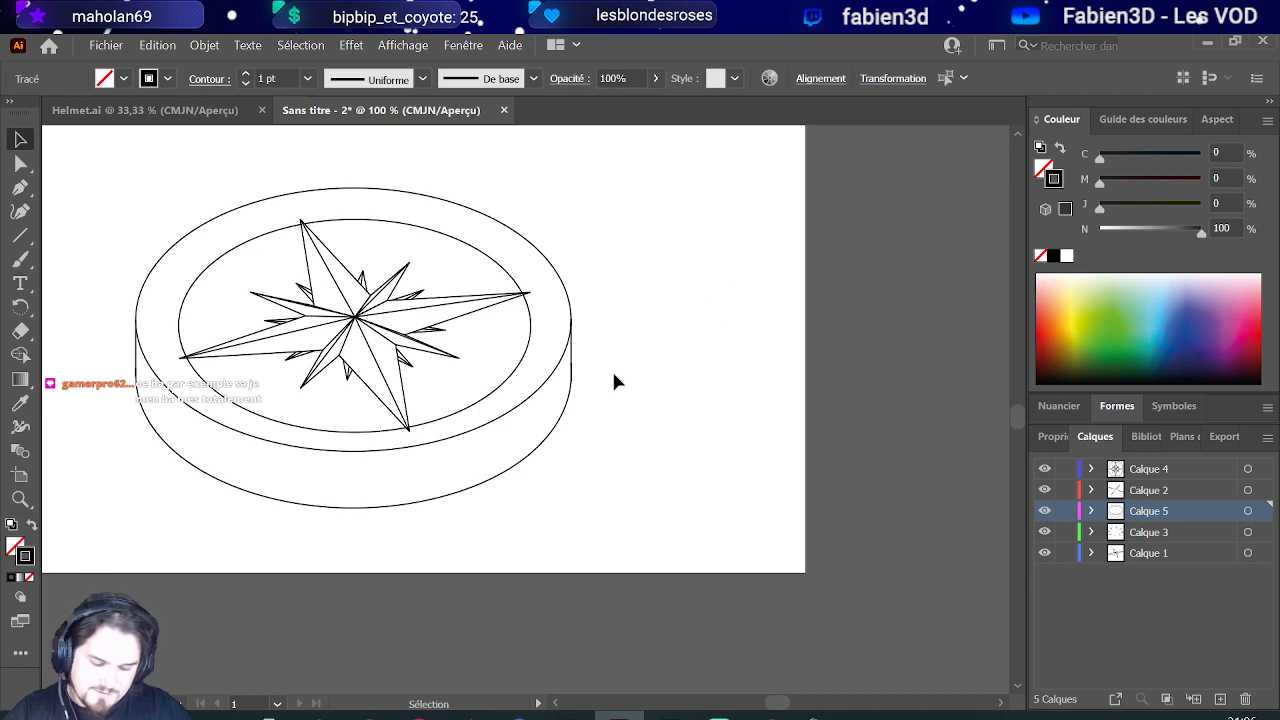
{"action": "key", "text": "ctrl+minus"}
{"action": "key", "text": "ctrl+minus"}
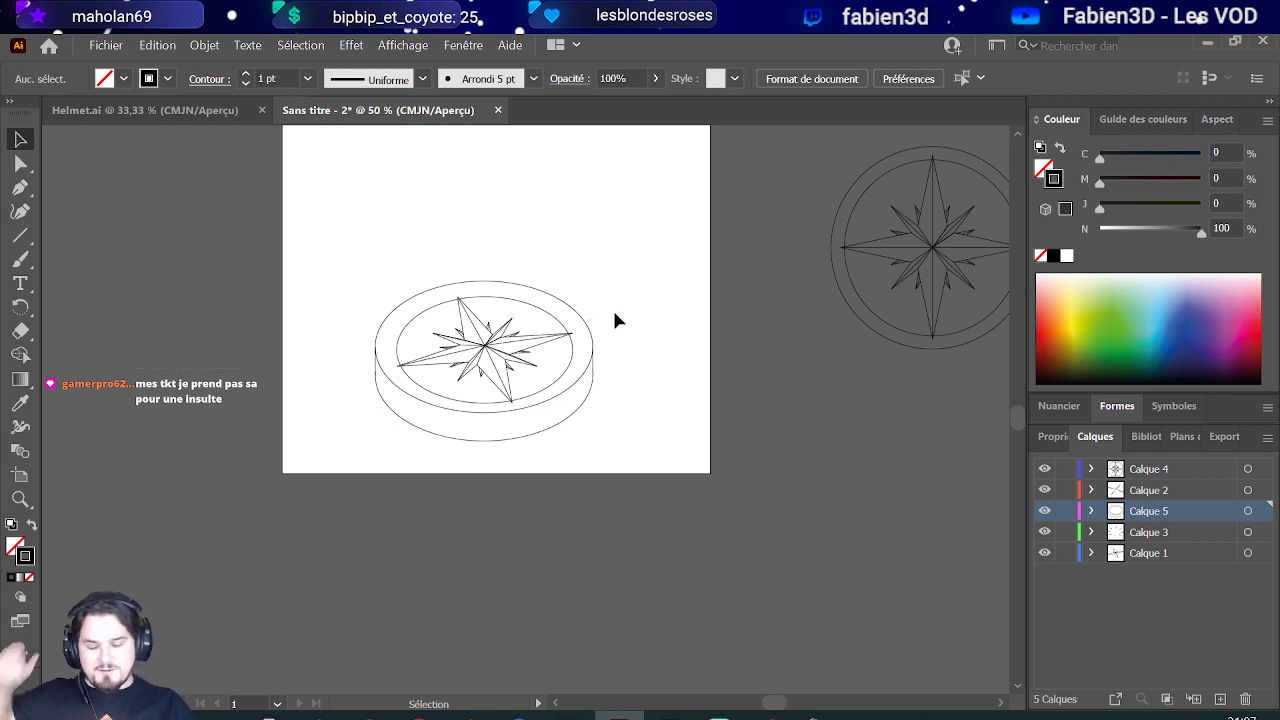
{"action": "scroll", "coordinate": [614, 328], "scroll_direction": "up", "scroll_amount": 1}
{"action": "scroll", "coordinate": [614, 331], "scroll_direction": "down", "scroll_amount": 1}
{"action": "scroll", "coordinate": [614, 331], "scroll_direction": "up", "scroll_amount": 1}
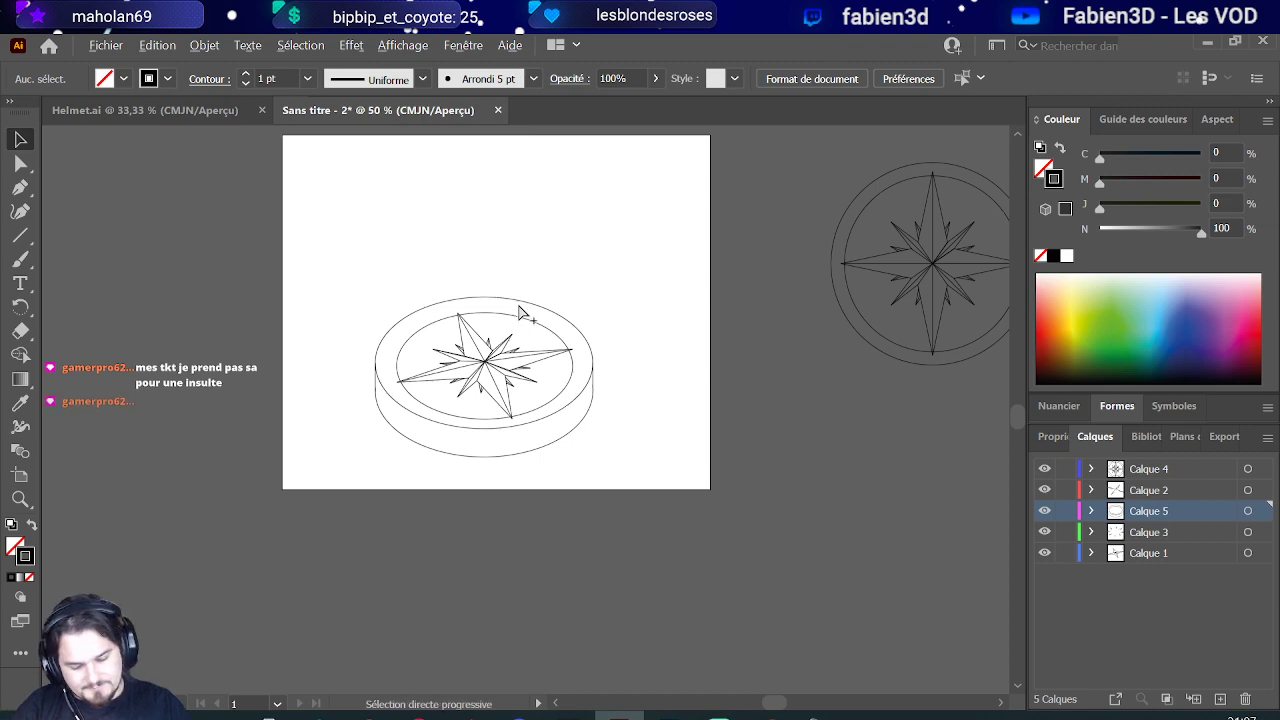
{"action": "scroll", "coordinate": [523, 312], "scroll_direction": "up", "scroll_amount": 2}
{"action": "scroll", "coordinate": [523, 312], "scroll_direction": "down", "scroll_amount": 1}
{"action": "scroll", "coordinate": [492, 358], "scroll_direction": "up", "scroll_amount": 1}
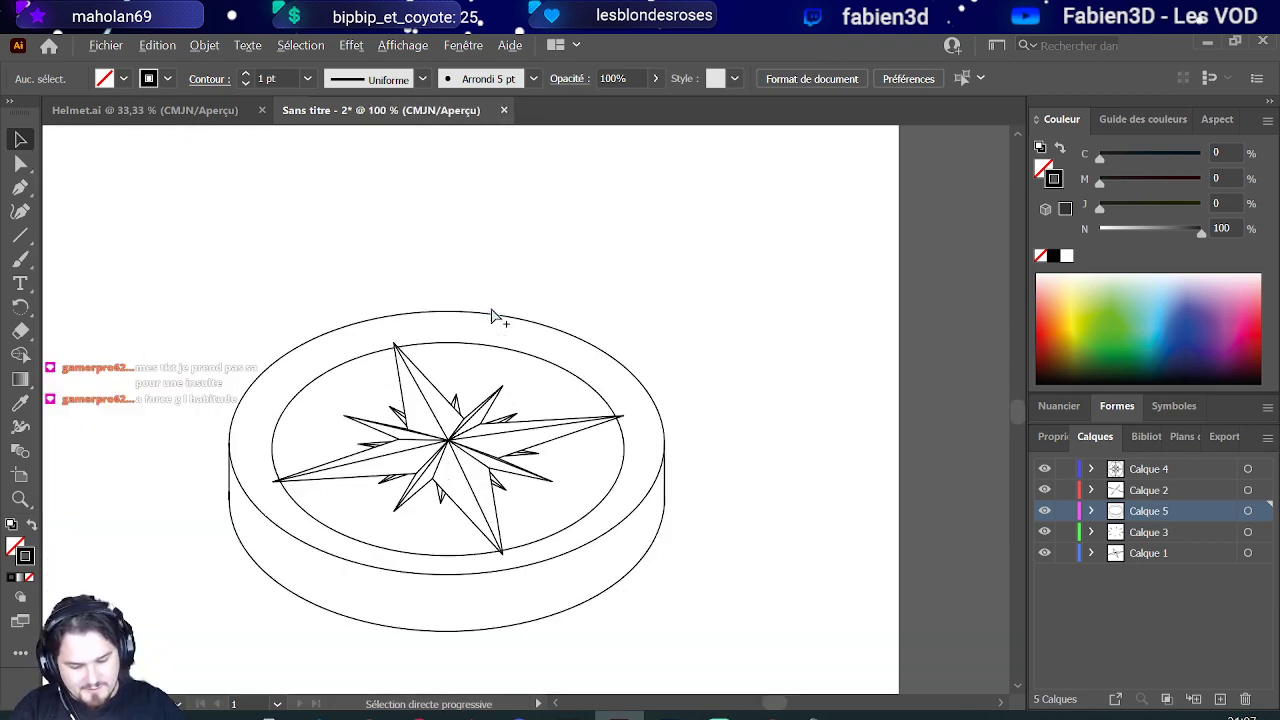
{"action": "scroll", "coordinate": [445, 318], "scroll_direction": "up", "scroll_amount": 1}
{"action": "scroll", "coordinate": [448, 330], "scroll_direction": "down", "scroll_amount": 3}
{"action": "scroll", "coordinate": [447, 333], "scroll_direction": "up", "scroll_amount": 1}
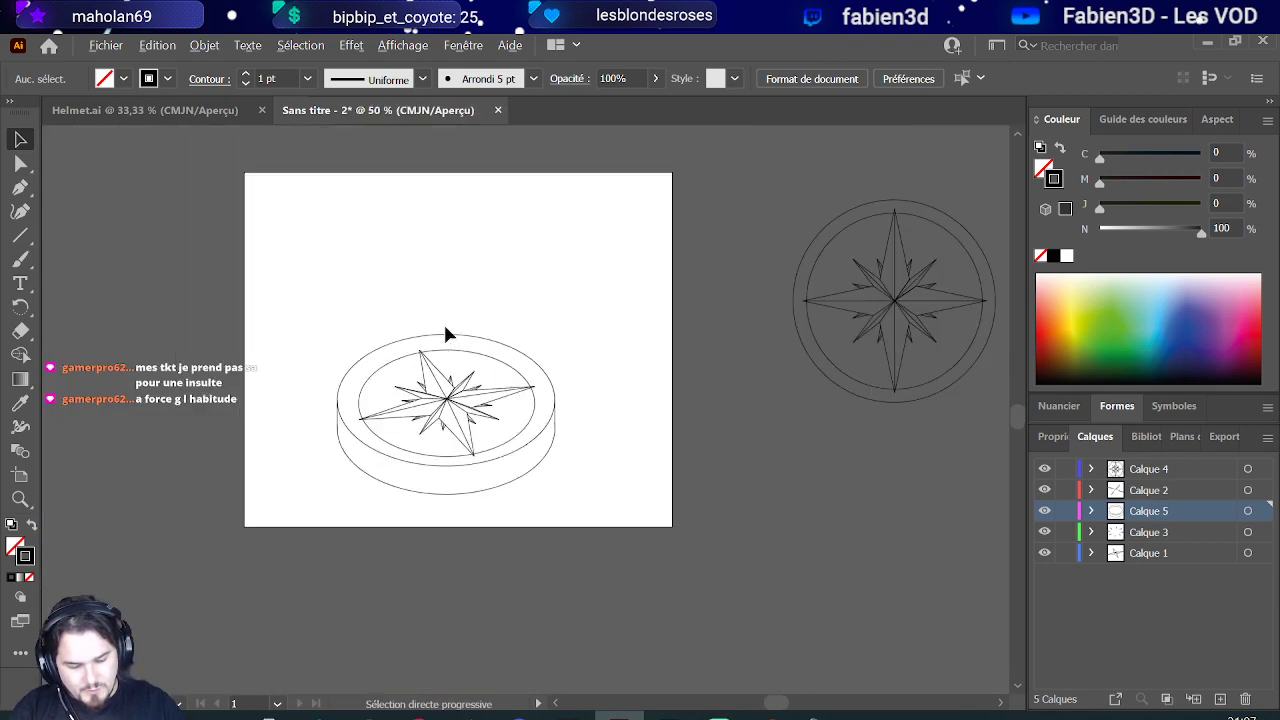
{"action": "scroll", "coordinate": [420, 320], "scroll_direction": "up", "scroll_amount": 1}
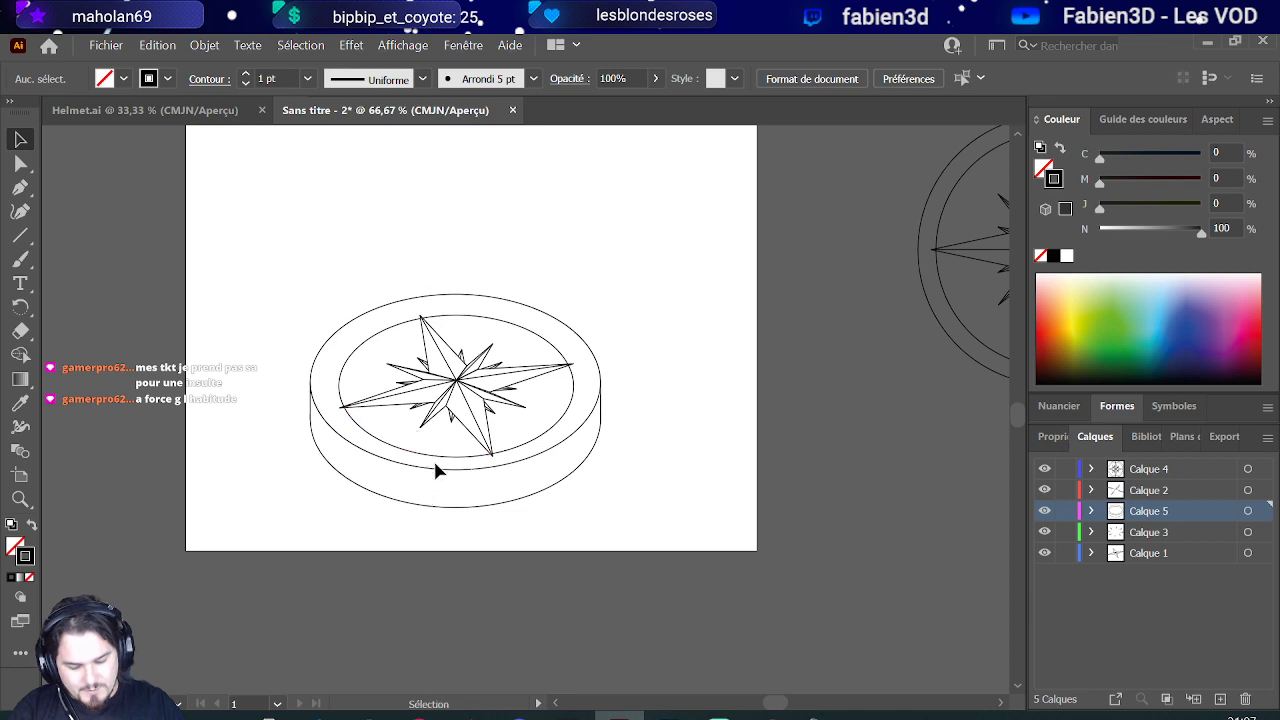
Step: Duplicate the disc's outer top ellipse, flip the copy upward with a slightly taller shape, and place it directly above the disc
{"action": "left_click", "coordinate": [442, 470]}
{"action": "key", "text": "a"}
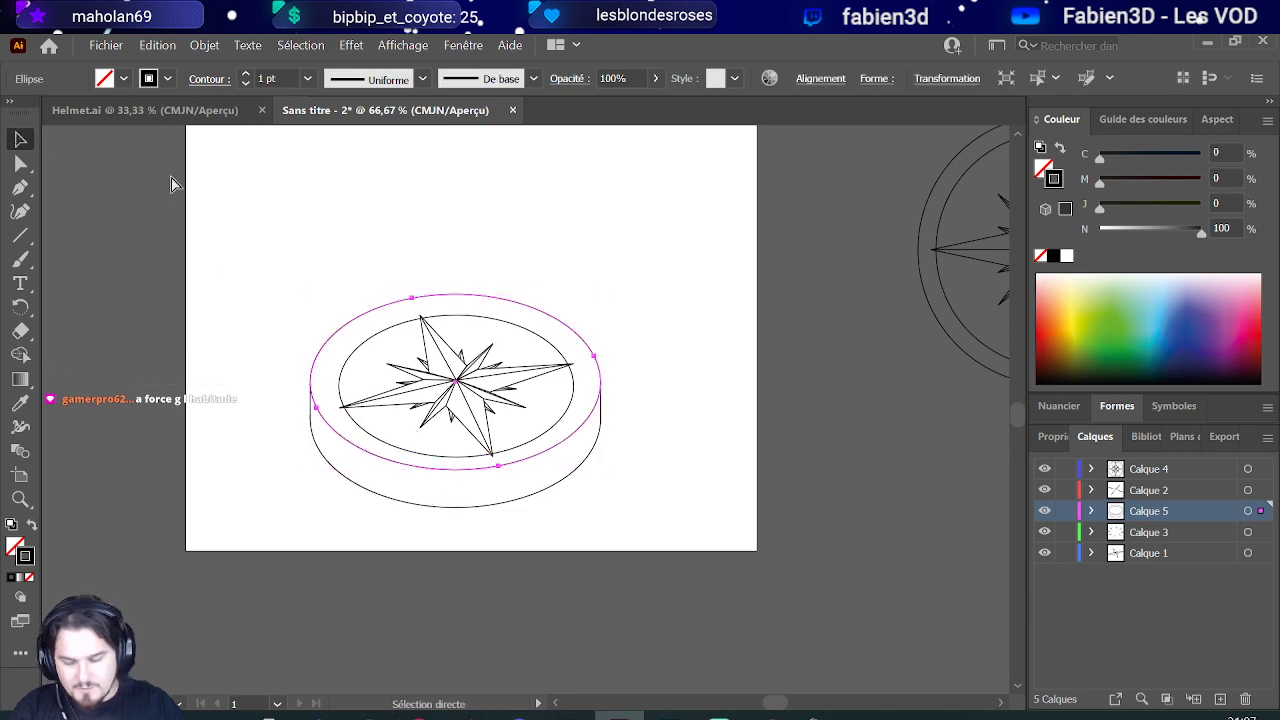
{"action": "key", "text": "v"}
{"action": "key", "text": "ctrl+v"}
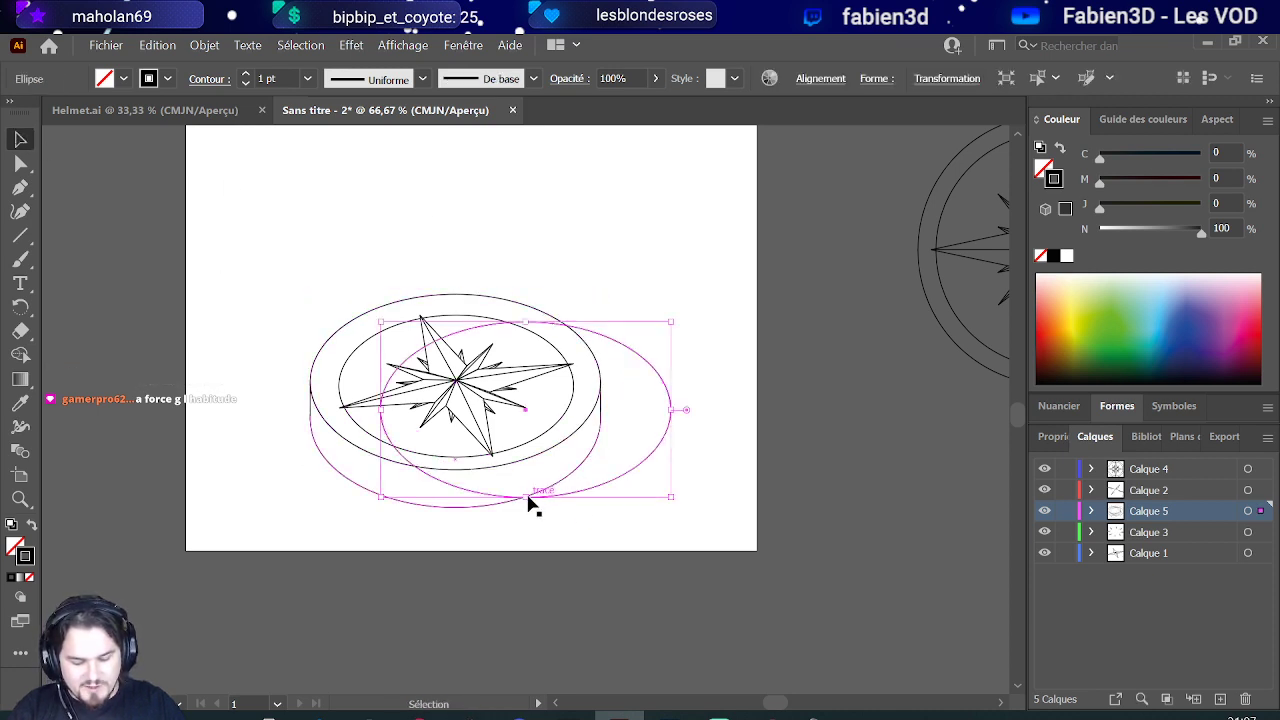
{"action": "left_click_drag", "start_coordinate": [527, 498], "coordinate": [551, 214]}
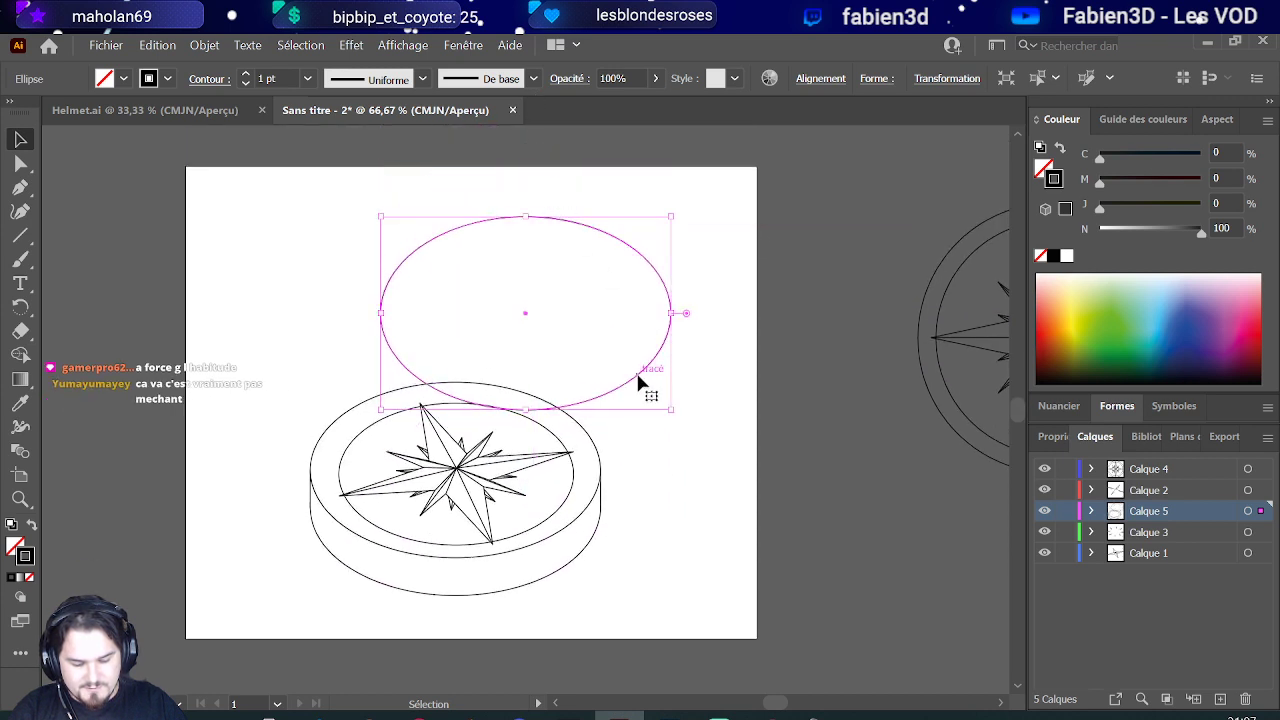
{"action": "left_click_drag", "start_coordinate": [638, 378], "coordinate": [536, 347]}
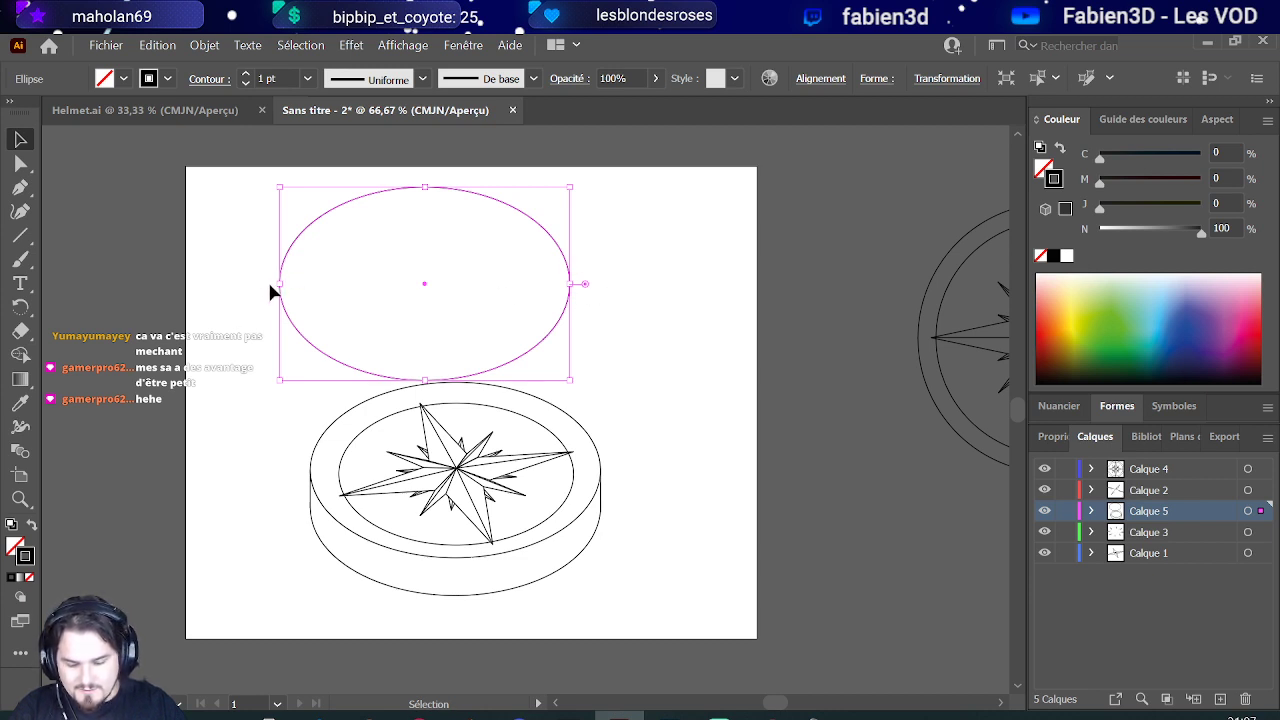
Step: Tilt the copied ellipse slightly counter-clockwise and rest its lower edge on the disc's back rim
{"action": "left_click_drag", "start_coordinate": [273, 288], "coordinate": [274, 306]}
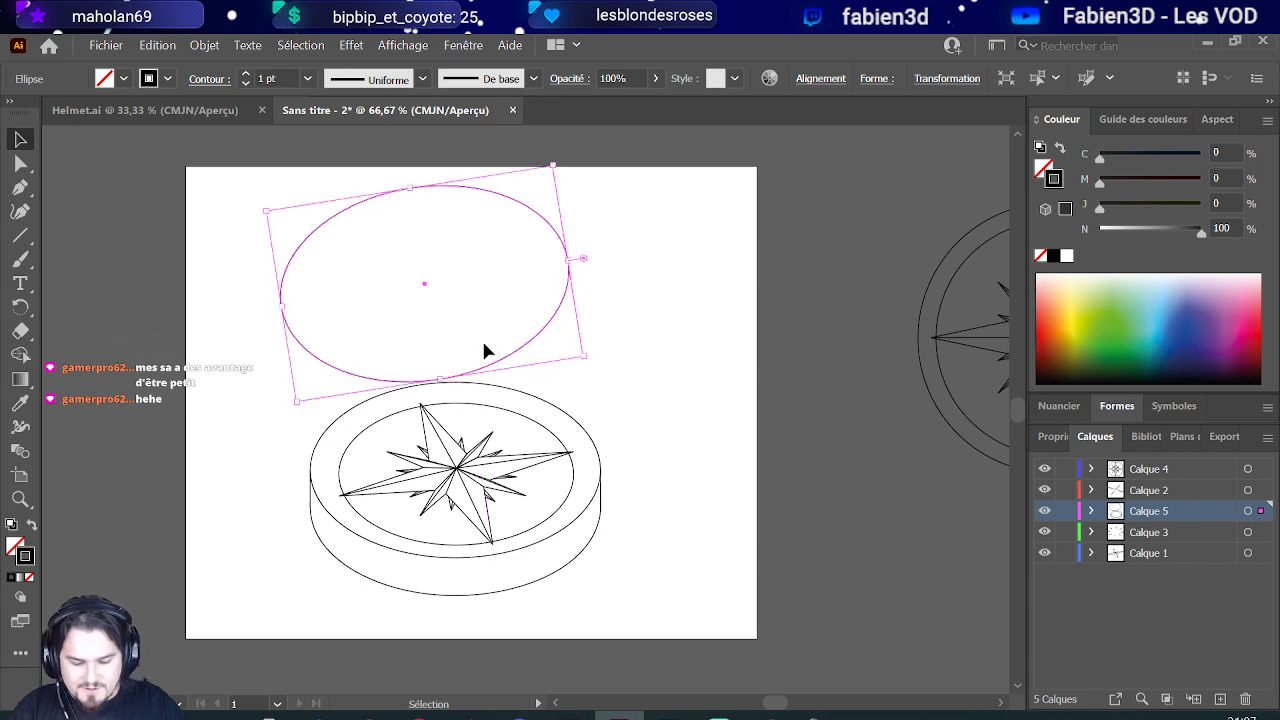
{"action": "left_click_drag", "start_coordinate": [499, 353], "coordinate": [488, 371]}
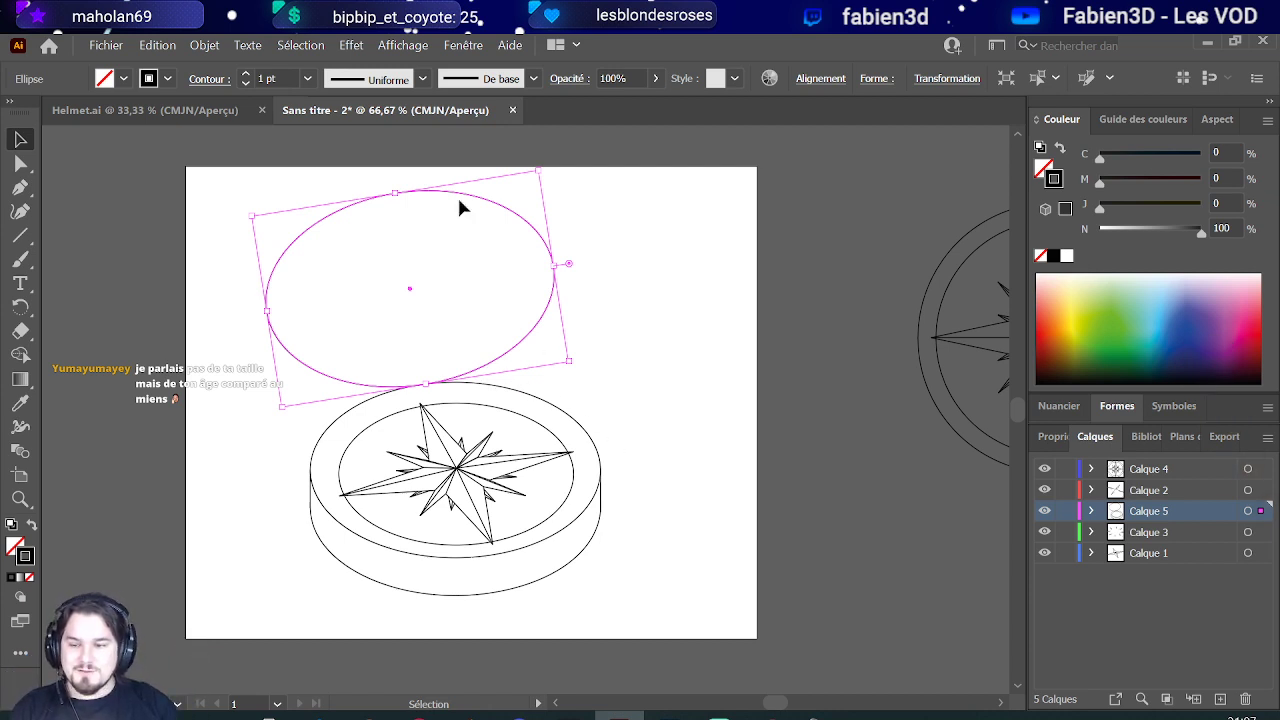
{"action": "scroll", "coordinate": [505, 308], "scroll_direction": "down", "scroll_amount": 1}
{"action": "scroll", "coordinate": [505, 309], "scroll_direction": "up", "scroll_amount": 1}
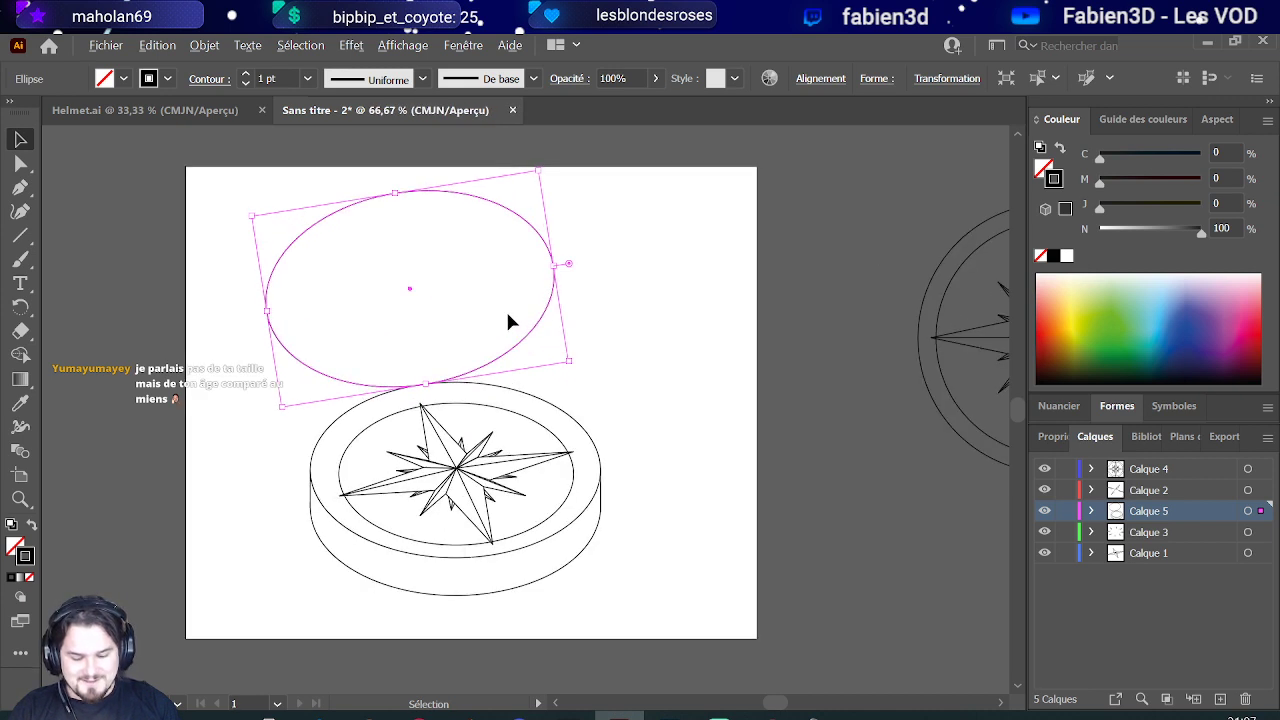
Step: Narrow the tilted ellipse slightly from its left side and nudge it left and down against the disc's back rim
{"action": "left_click_drag", "start_coordinate": [266, 311], "coordinate": [286, 309]}
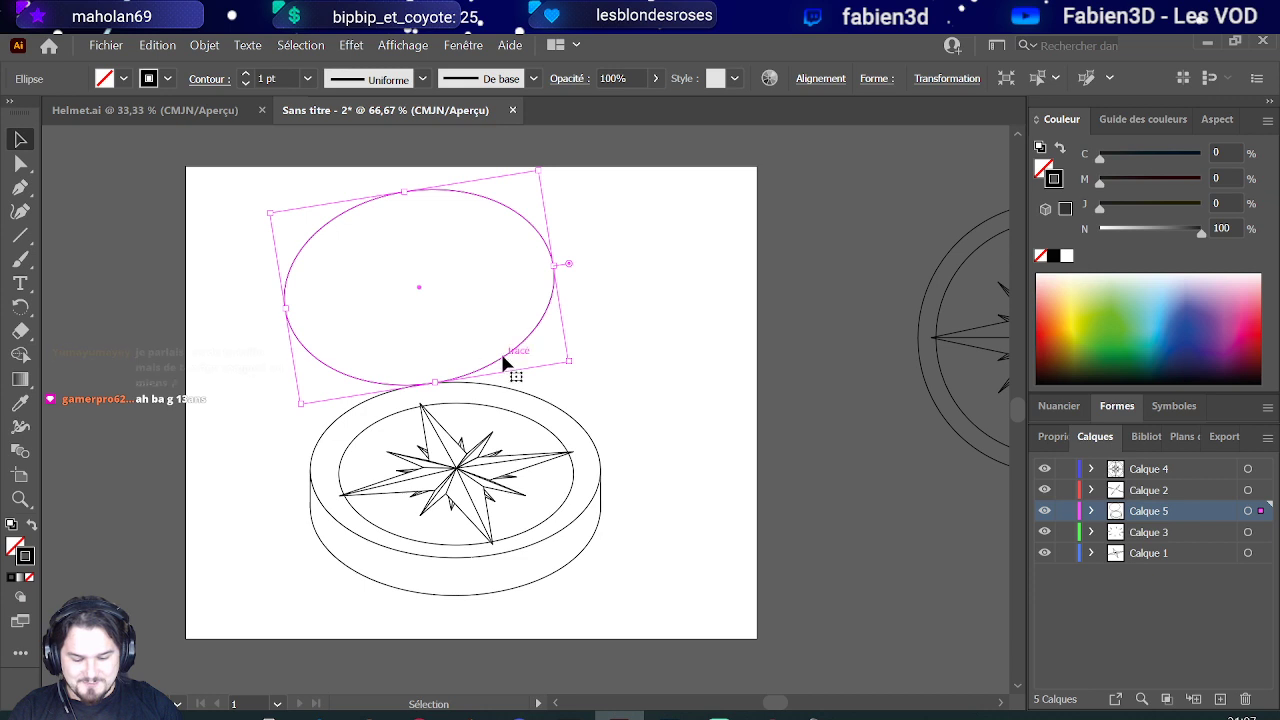
{"action": "left_click_drag", "start_coordinate": [505, 366], "coordinate": [493, 364]}
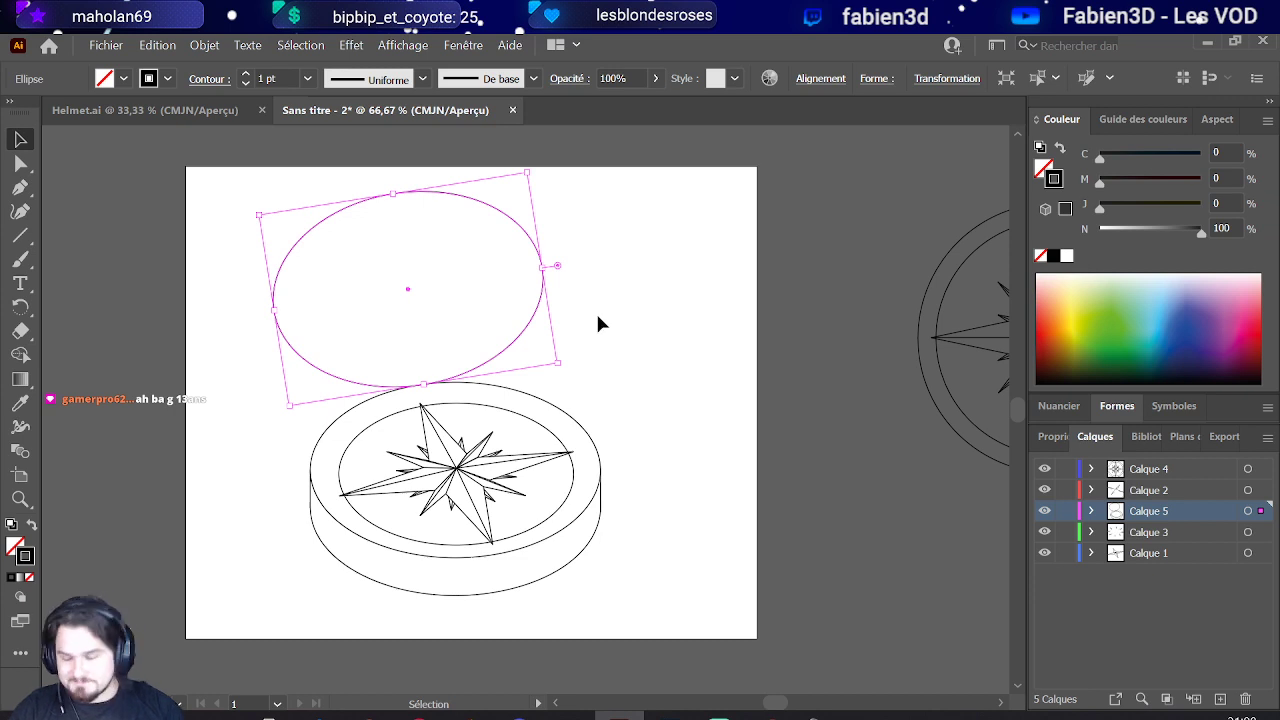
{"action": "key", "text": "shift+Left"}
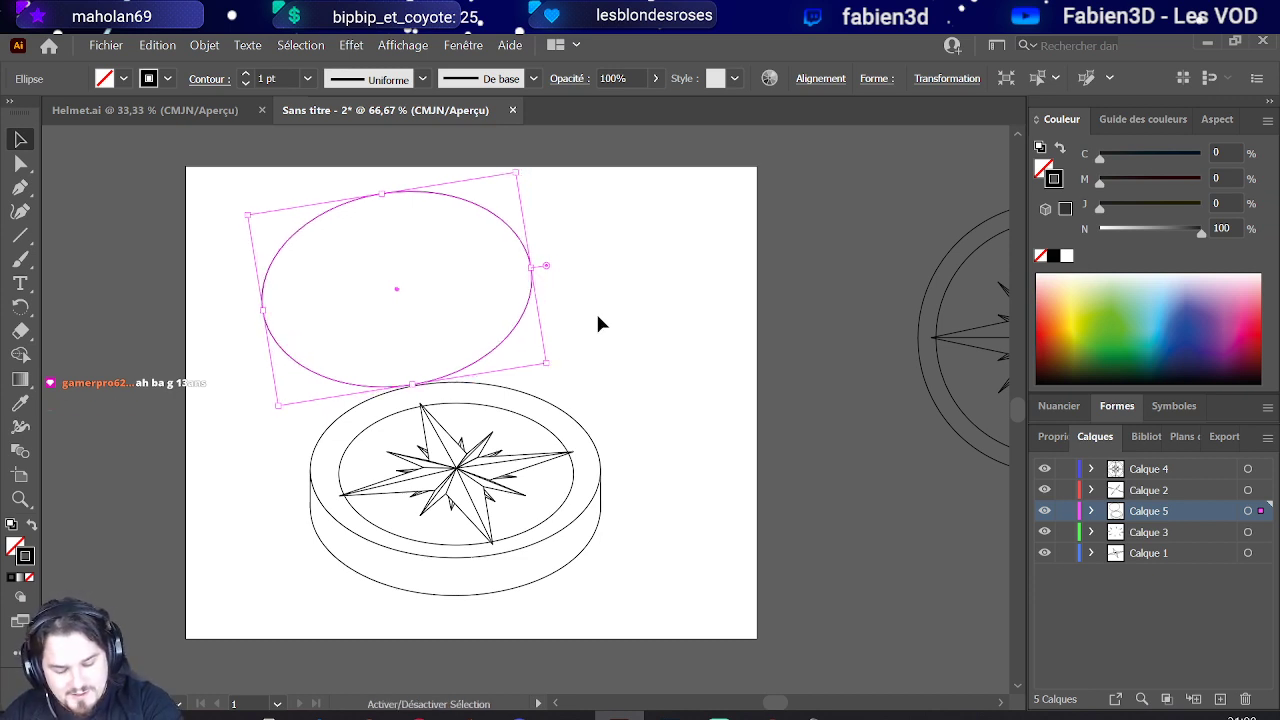
{"action": "key", "text": "Right"}
{"action": "key", "text": "Right"}
{"action": "key", "text": "Right"}
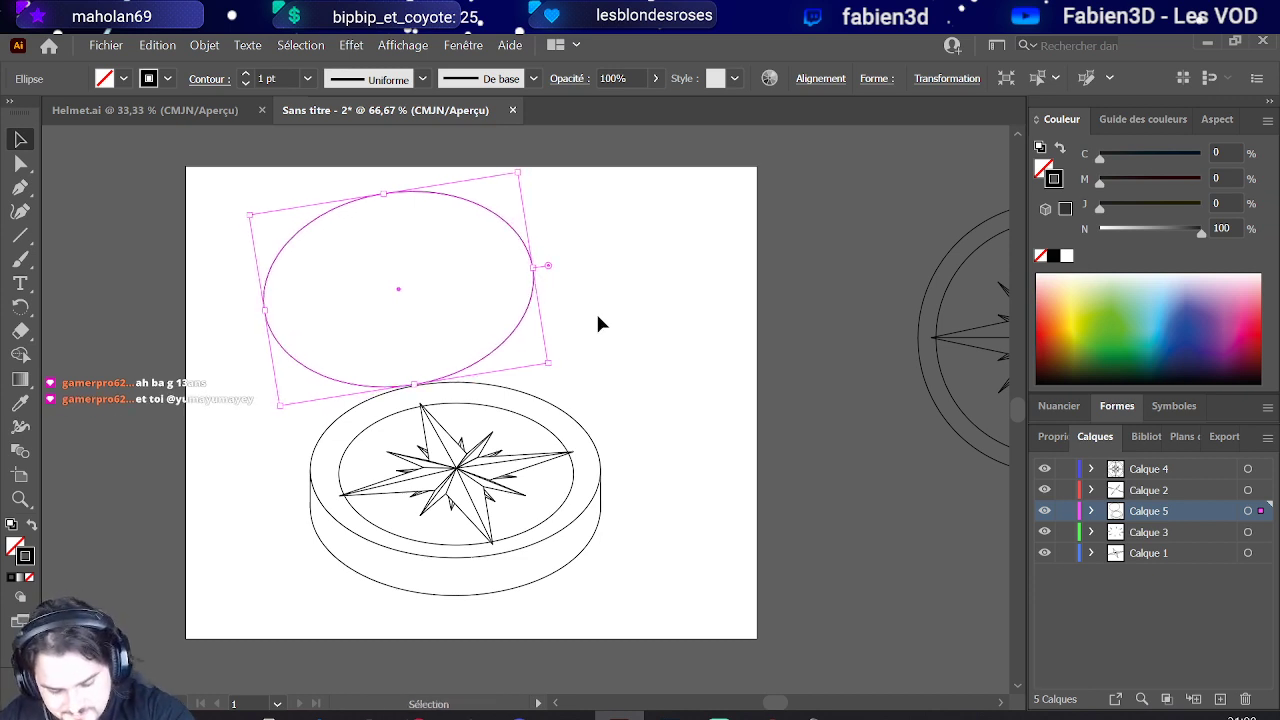
{"action": "key", "text": "Down"}
{"action": "key", "text": "Down"}
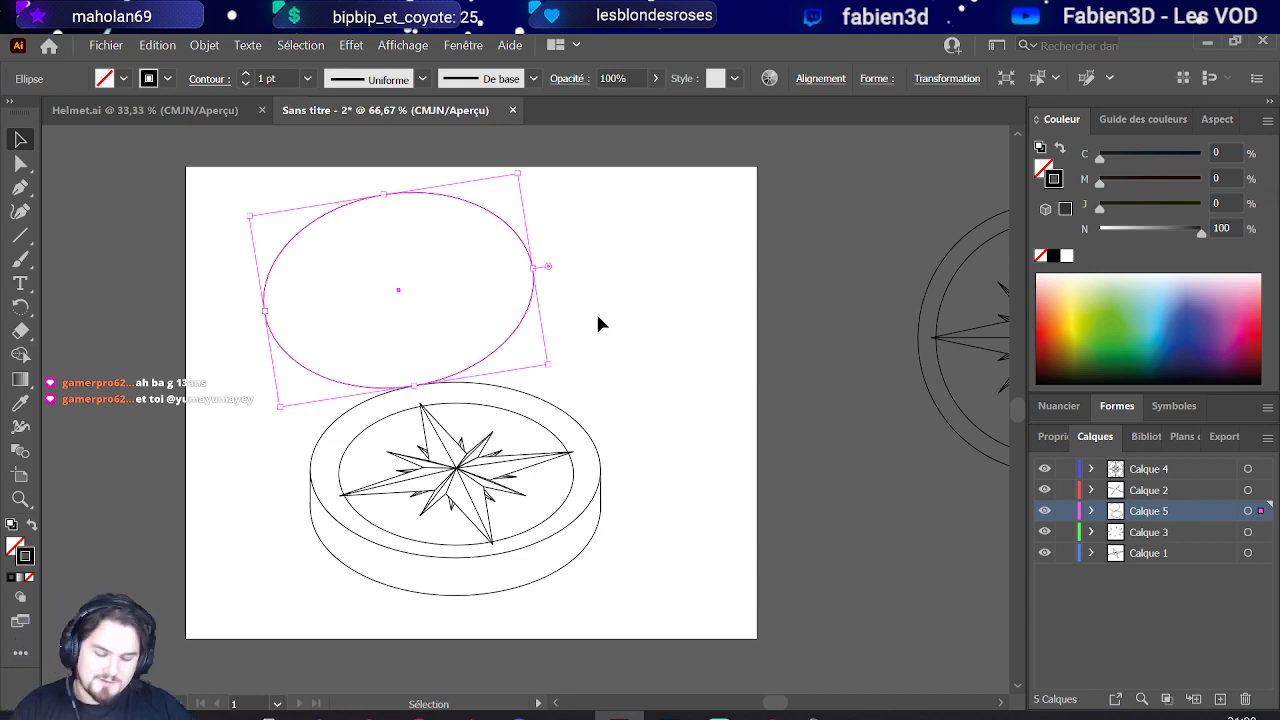
{"action": "scroll", "coordinate": [571, 335], "scroll_direction": "down", "scroll_amount": 1}
{"action": "left_click", "coordinate": [613, 286]}
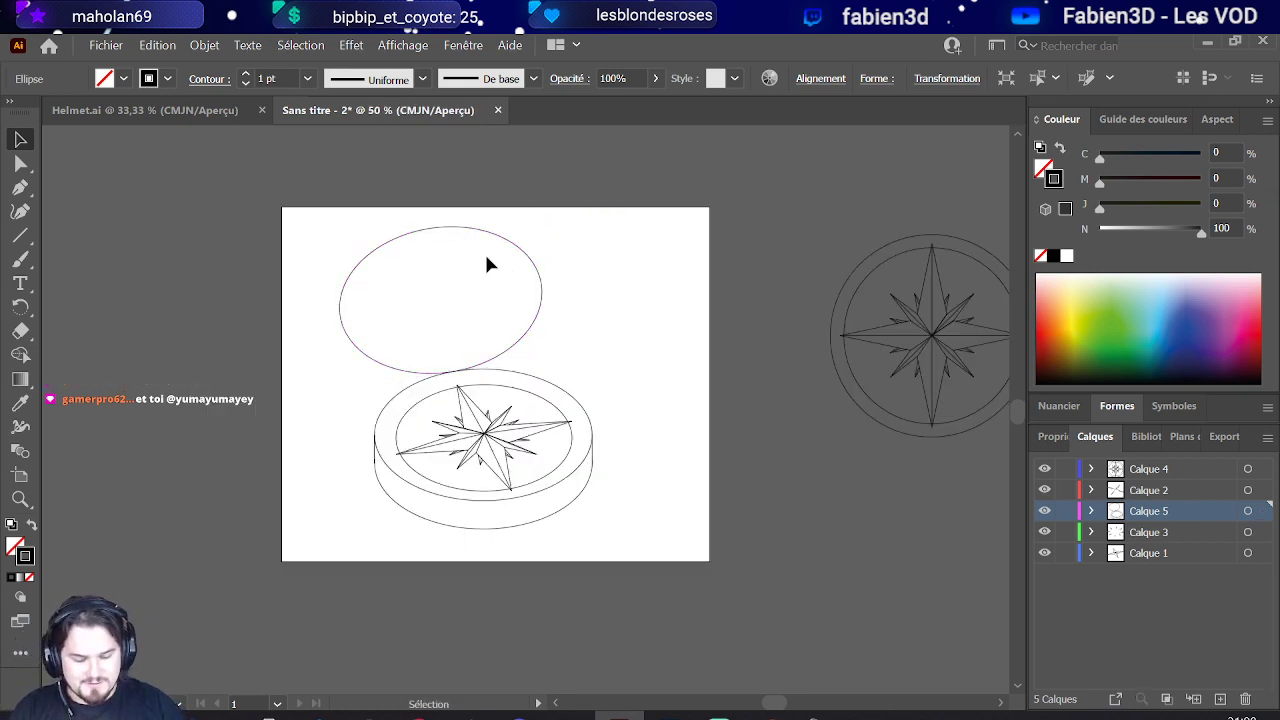
Step: Stretch the tilted ellipse slightly taller from its upper edge
{"action": "left_click", "coordinate": [432, 236]}
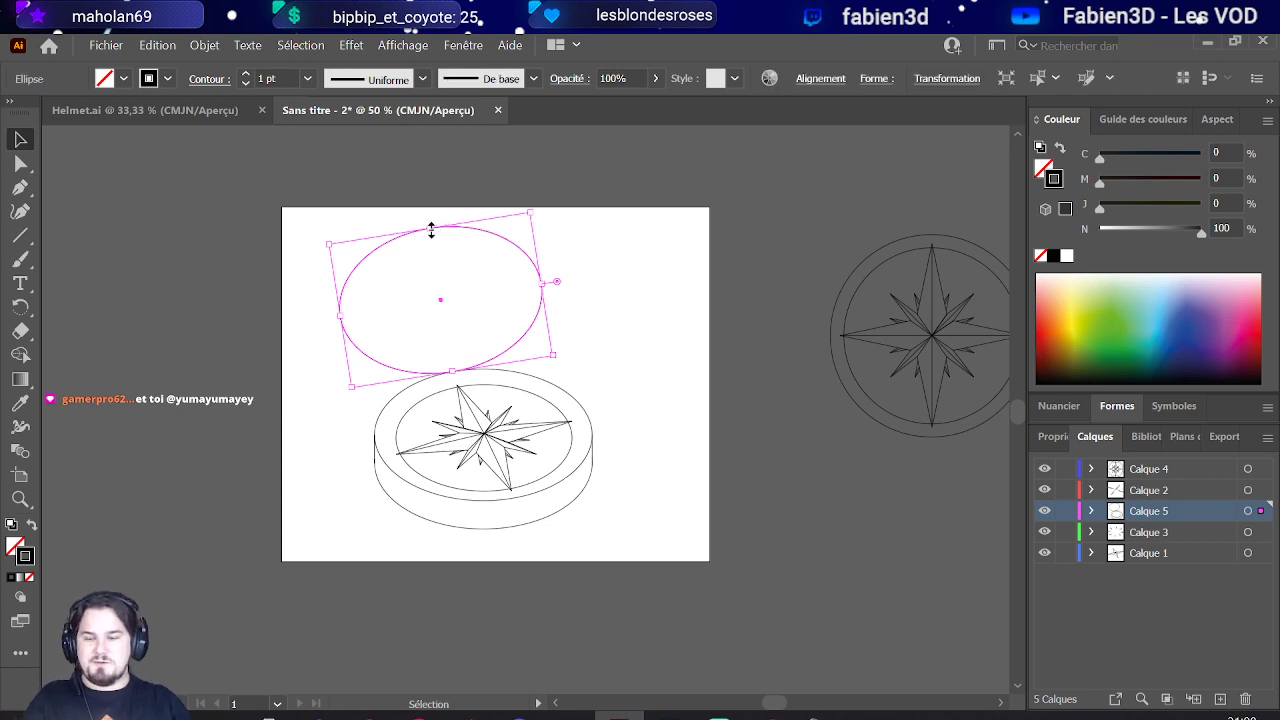
{"action": "left_click_drag", "start_coordinate": [431, 231], "coordinate": [426, 220]}
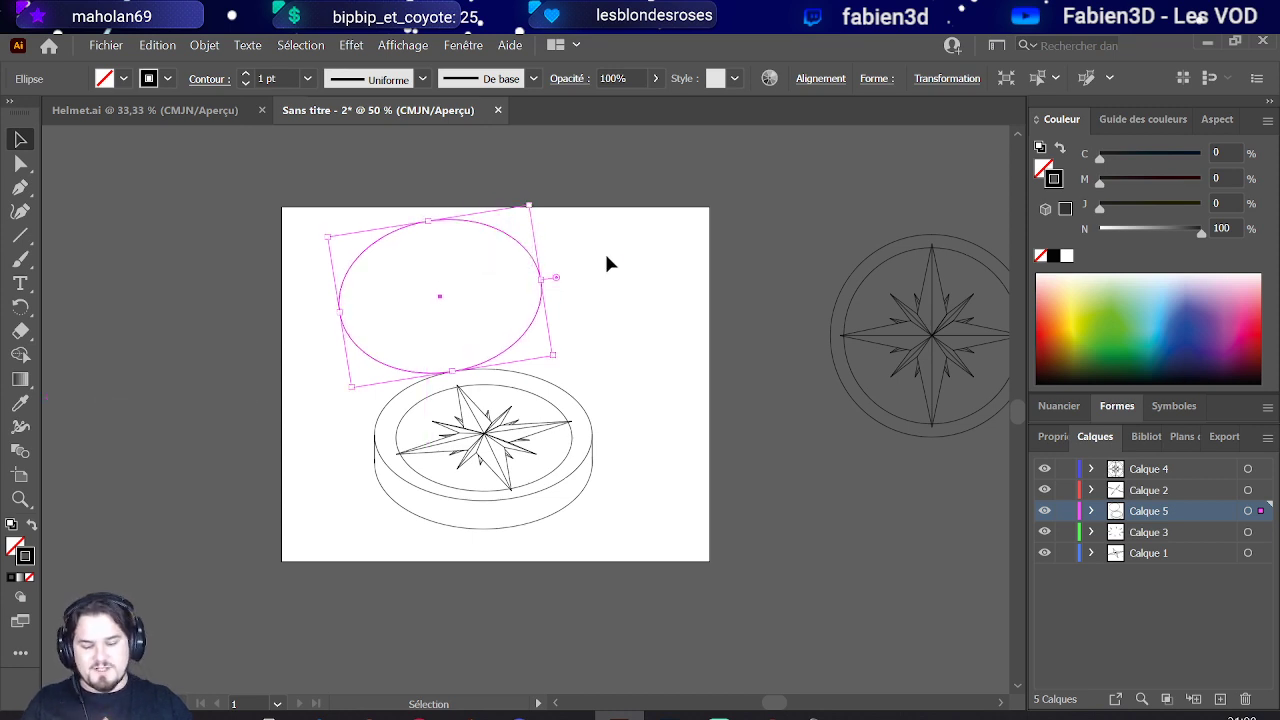
{"action": "left_click", "coordinate": [600, 263]}
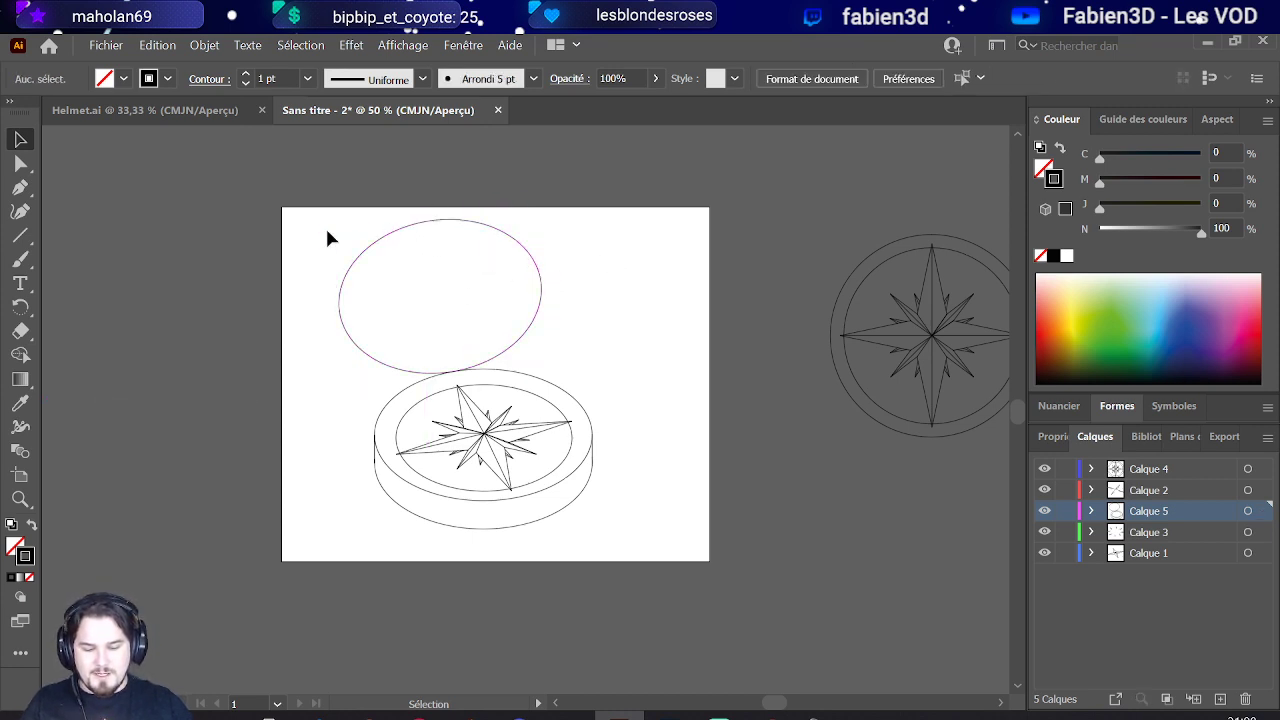
Step: Shift the tilted ellipse's left and upper anchor points slightly to the right
{"action": "left_click", "coordinate": [20, 163]}
{"action": "left_click_drag", "start_coordinate": [295, 338], "coordinate": [463, 198]}
{"action": "key", "text": "shift+Right"}
{"action": "key", "text": "shift+Right"}
{"action": "key", "text": "shift+Right"}
{"action": "key", "text": "shift+Right"}
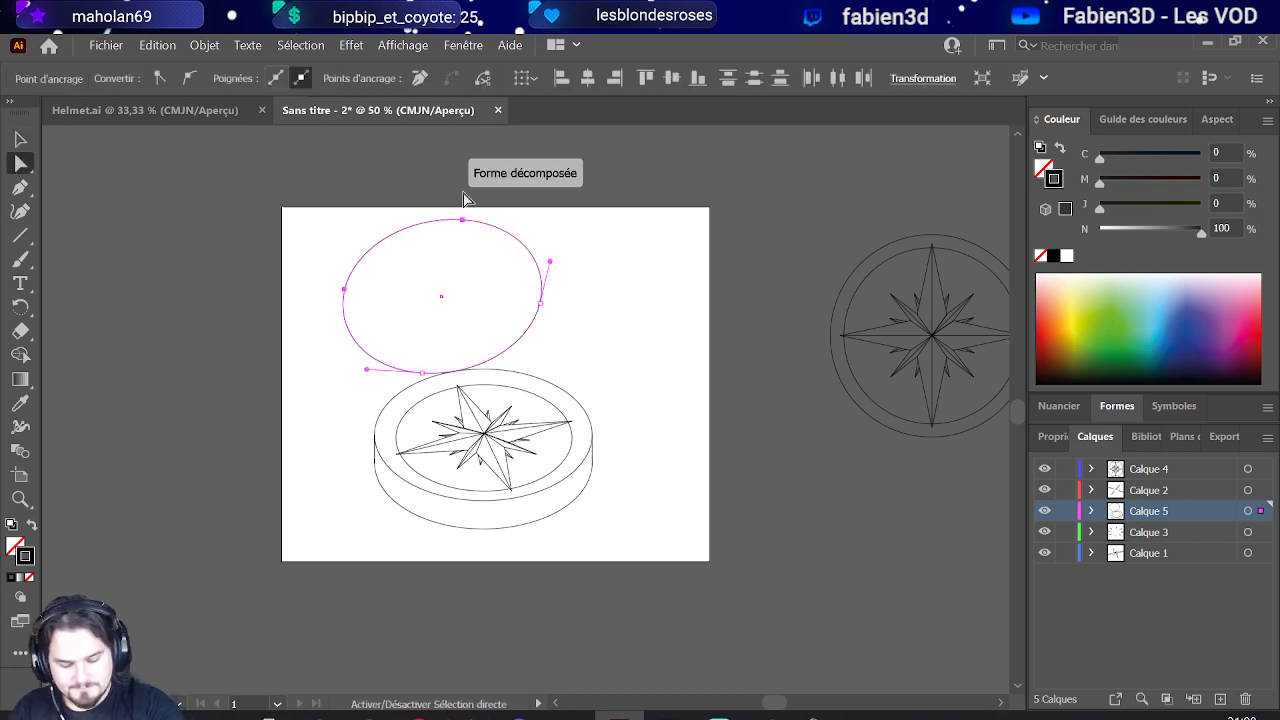
{"action": "key", "text": "shift+Left"}
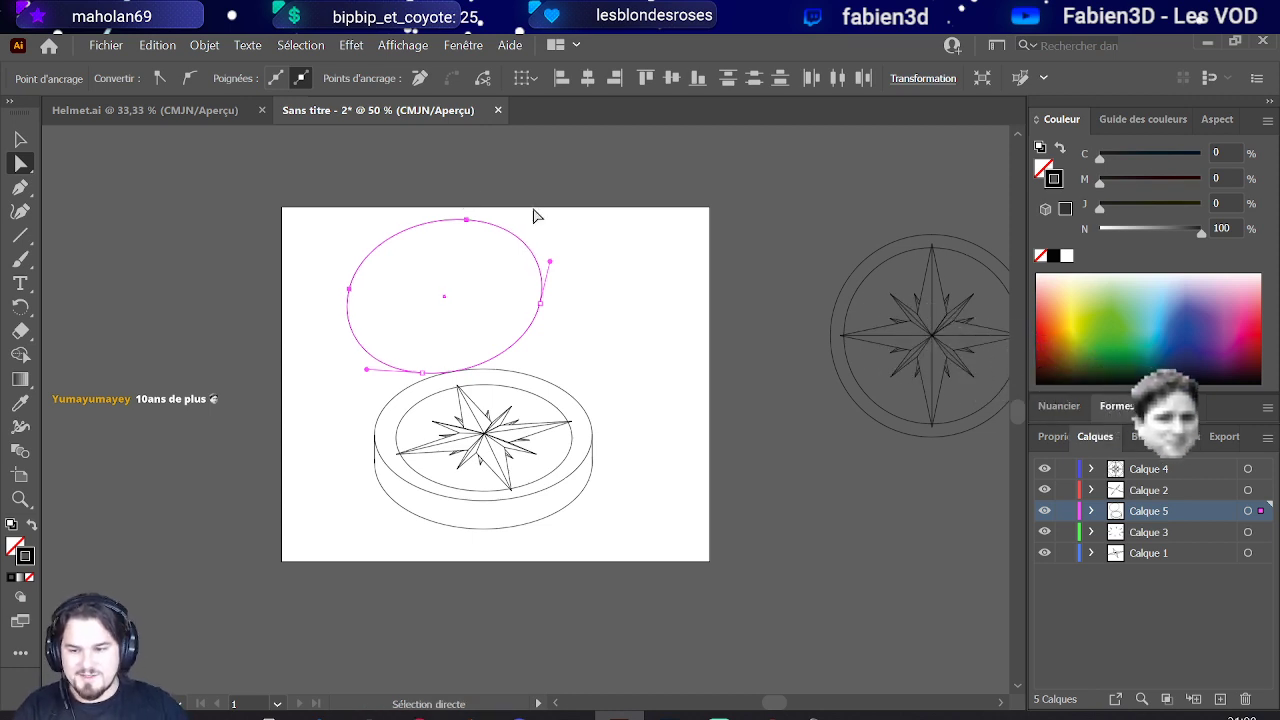
Step: Nudge the tilted ellipse's right anchor point outward to the right, widening that side
{"action": "left_click", "coordinate": [542, 295]}
{"action": "key", "text": "shift+Right"}
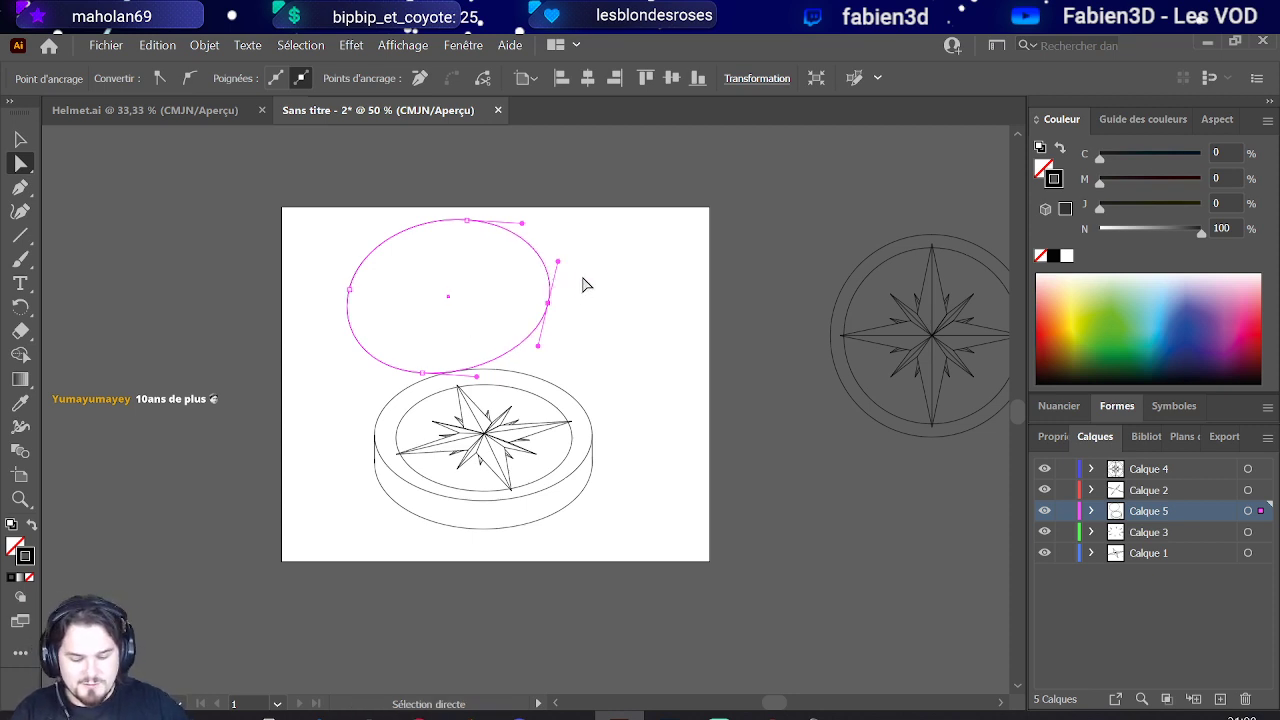
{"action": "key", "text": "ctrl+minus"}
{"action": "scroll", "coordinate": [549, 293], "scroll_direction": "up", "scroll_amount": 2}
{"action": "left_click", "coordinate": [543, 314]}
{"action": "scroll", "coordinate": [543, 316], "scroll_direction": "up", "scroll_amount": 1}
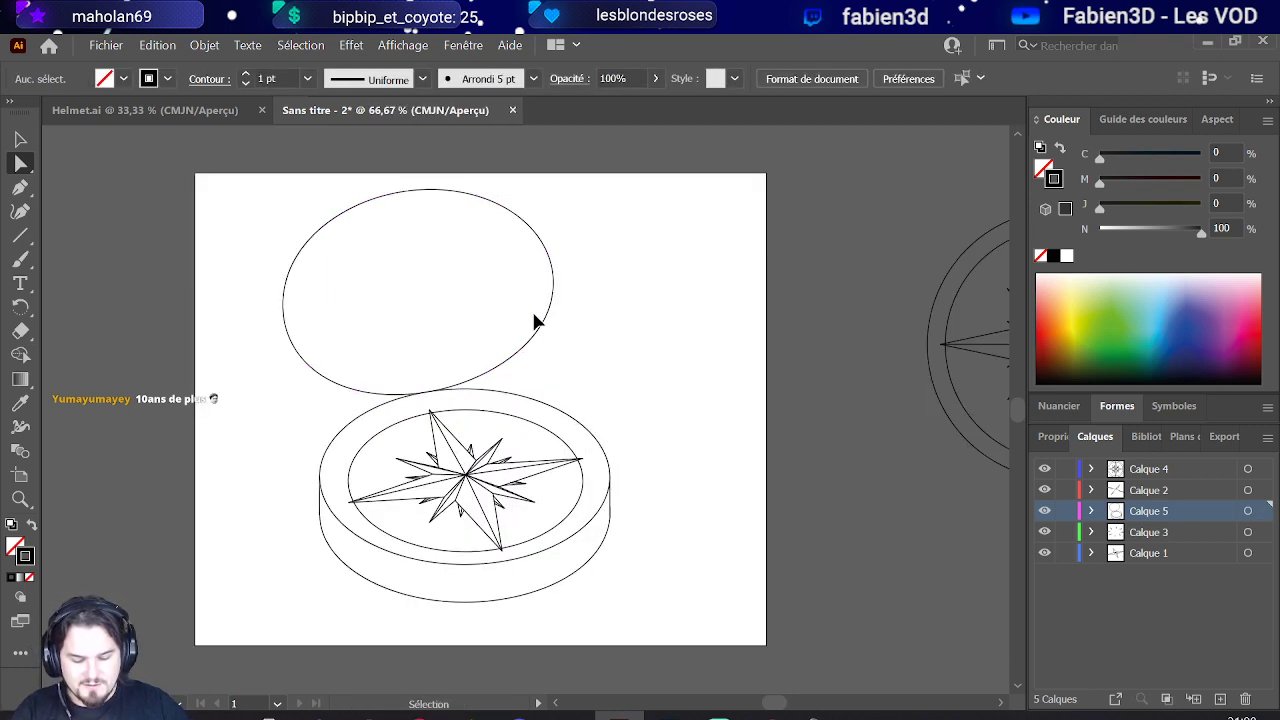
Step: Examine how the tilted lid ellipse meets the back rim of the compass disc, up close and within the whole artboard
{"action": "scroll", "coordinate": [449, 388], "scroll_direction": "up", "scroll_amount": 1}
{"action": "scroll", "coordinate": [449, 388], "scroll_direction": "up", "scroll_amount": 2}
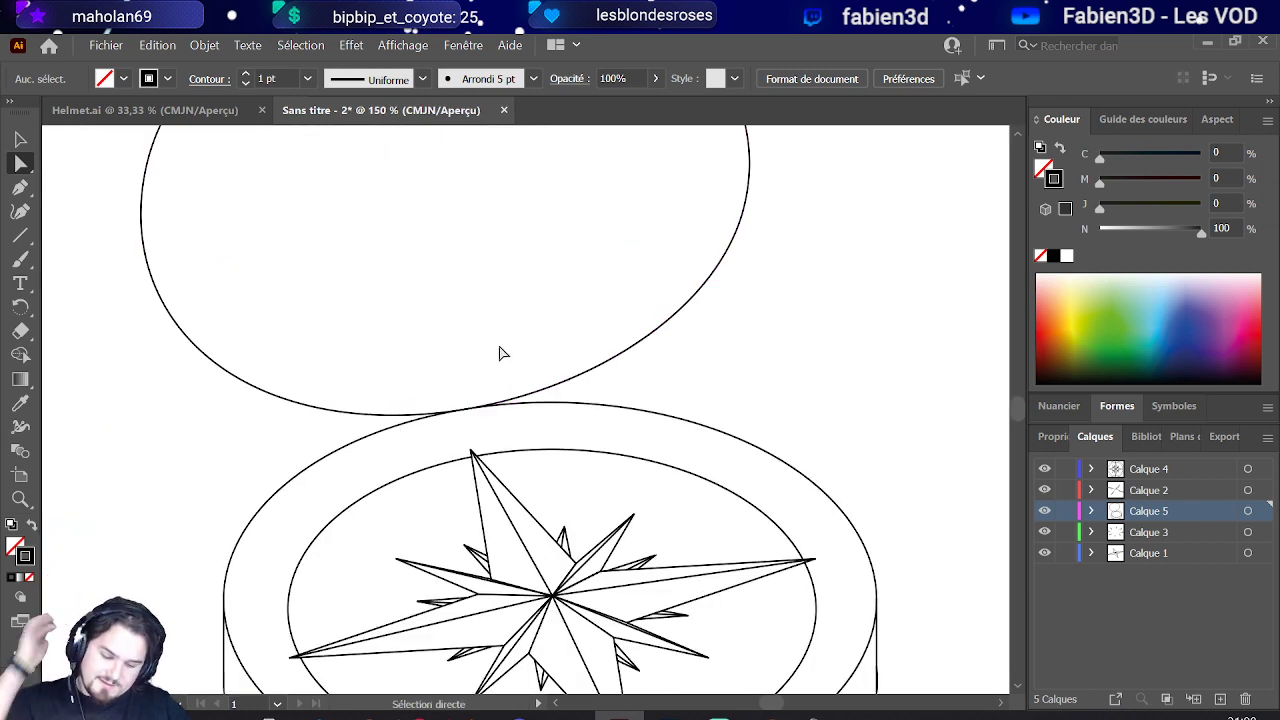
{"action": "key", "text": "ctrl+minus"}
{"action": "scroll", "coordinate": [517, 331], "scroll_direction": "down", "scroll_amount": 2}
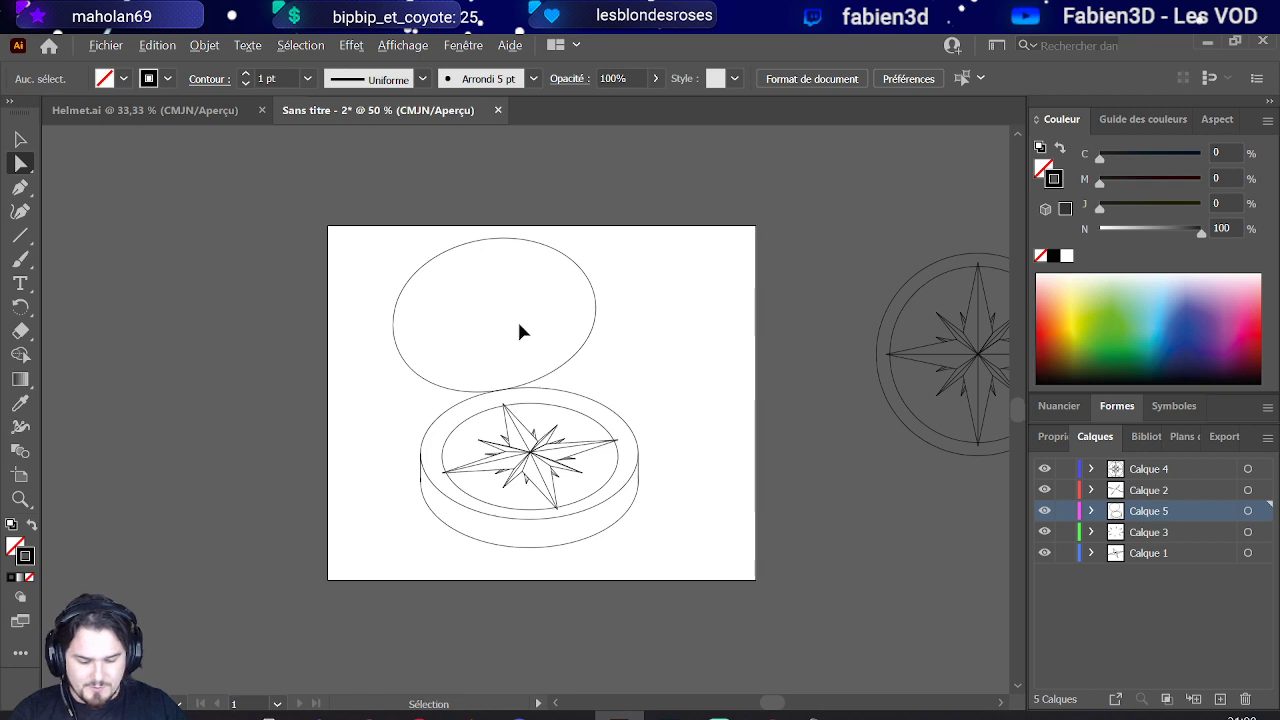
{"action": "scroll", "coordinate": [517, 331], "scroll_direction": "up", "scroll_amount": 1}
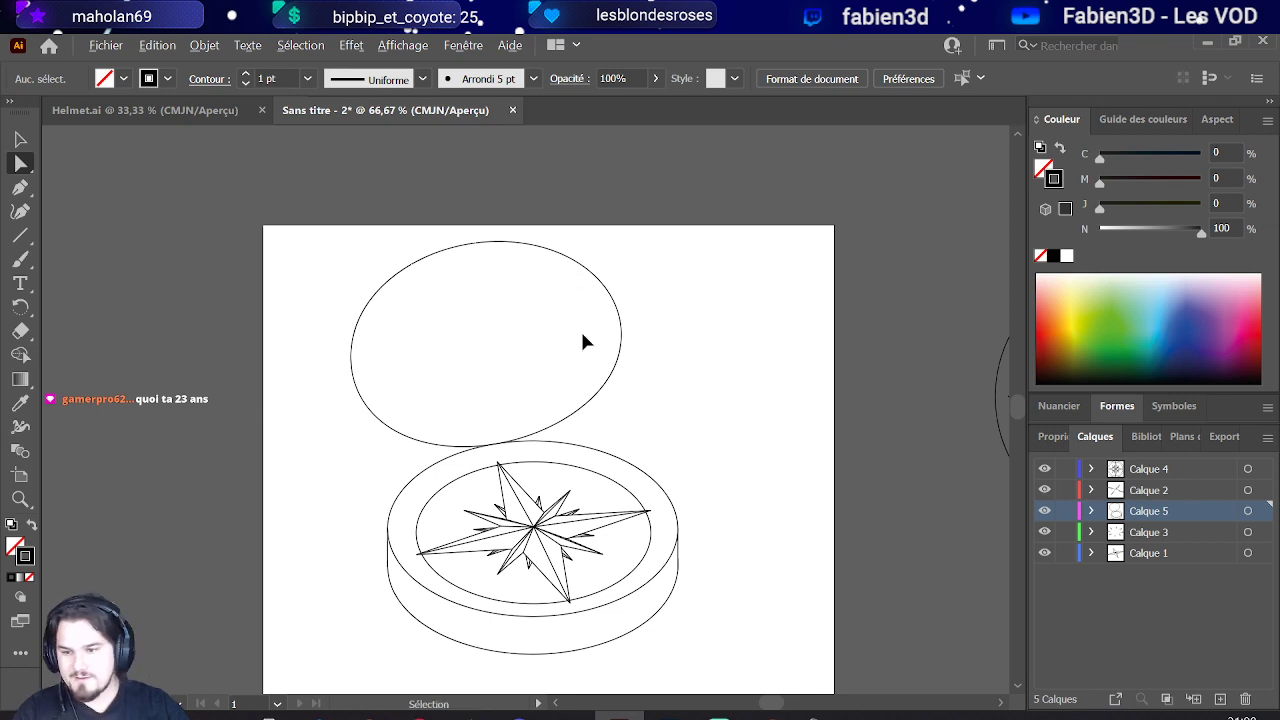
{"action": "scroll", "coordinate": [582, 340], "scroll_direction": "down", "scroll_amount": 1}
{"action": "scroll", "coordinate": [585, 342], "scroll_direction": "up", "scroll_amount": 1}
{"action": "scroll", "coordinate": [585, 342], "scroll_direction": "down", "scroll_amount": 1}
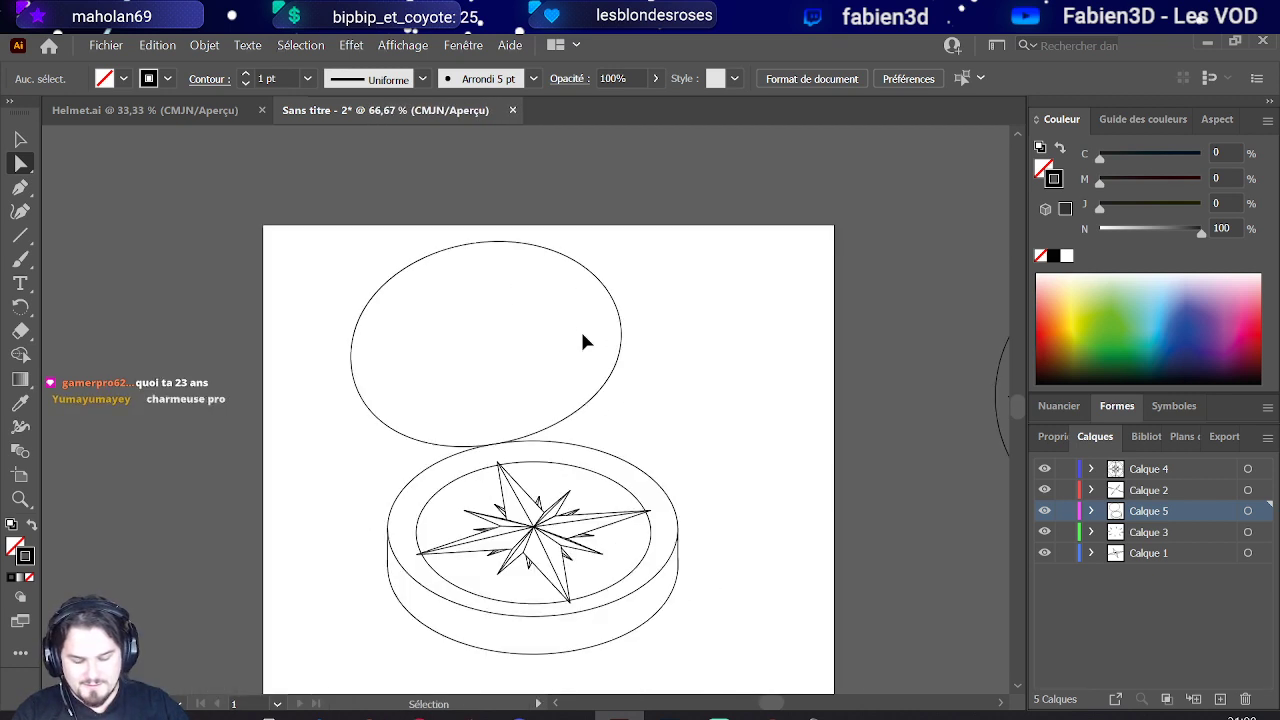
{"action": "scroll", "coordinate": [585, 342], "scroll_direction": "up", "scroll_amount": 1}
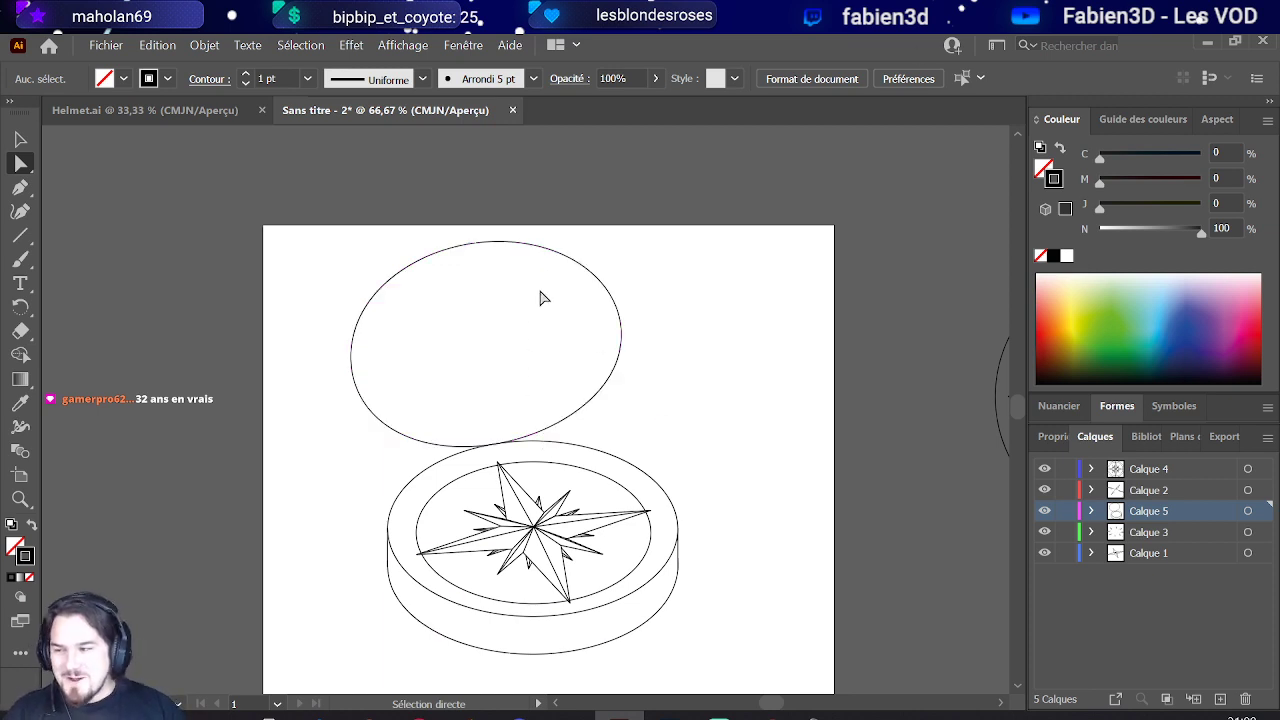
{"action": "left_click", "coordinate": [612, 392]}
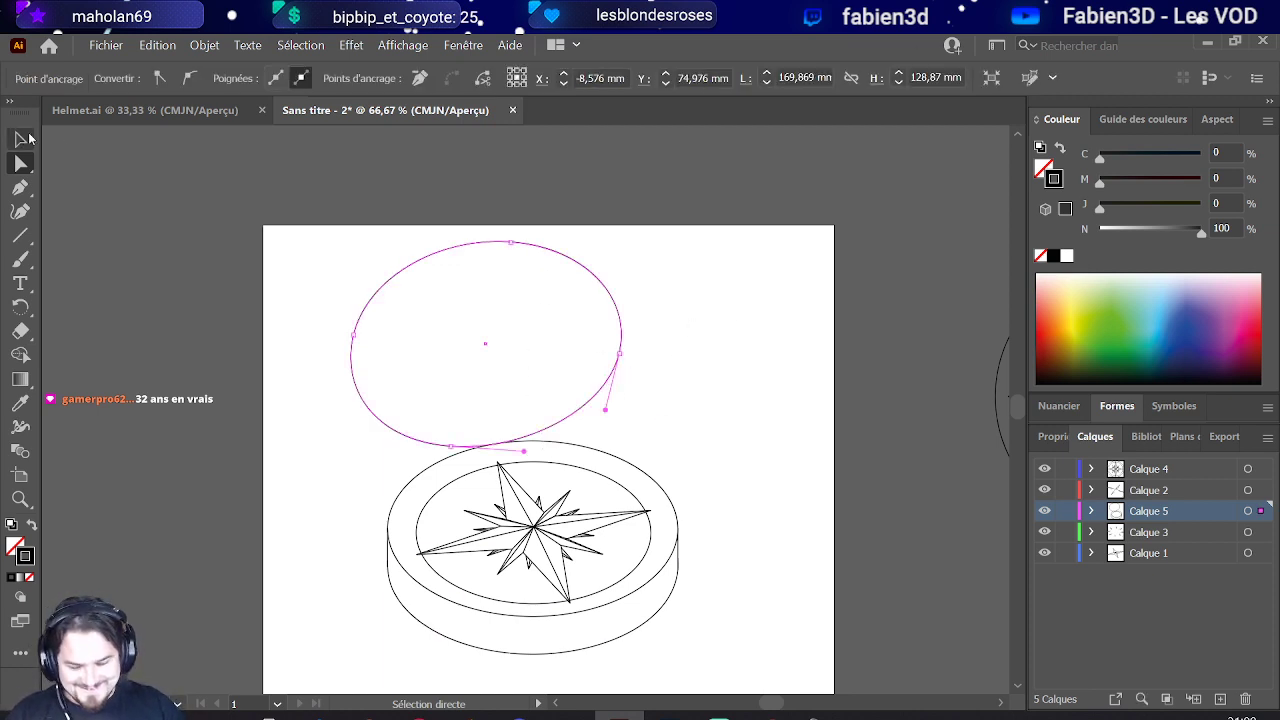
{"action": "key", "text": "v"}
{"action": "left_click", "coordinate": [373, 262]}
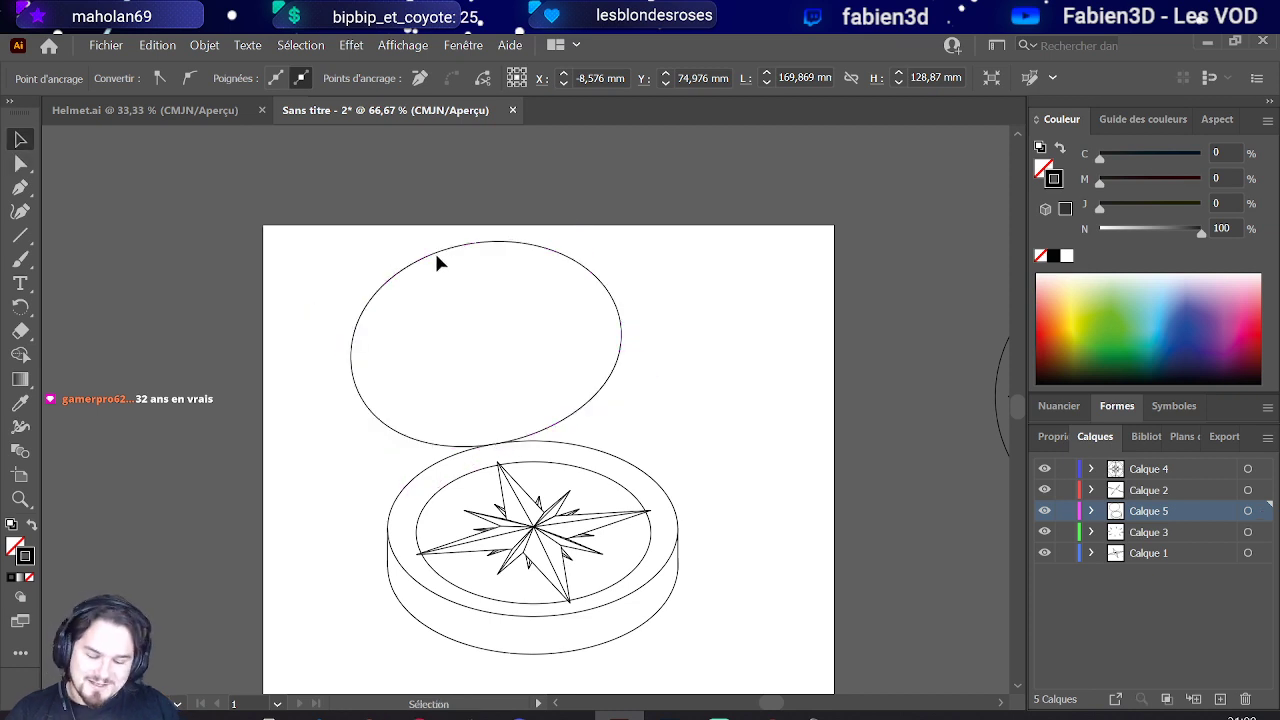
{"action": "double_click", "coordinate": [436, 262]}
{"action": "left_click", "coordinate": [753, 287]}
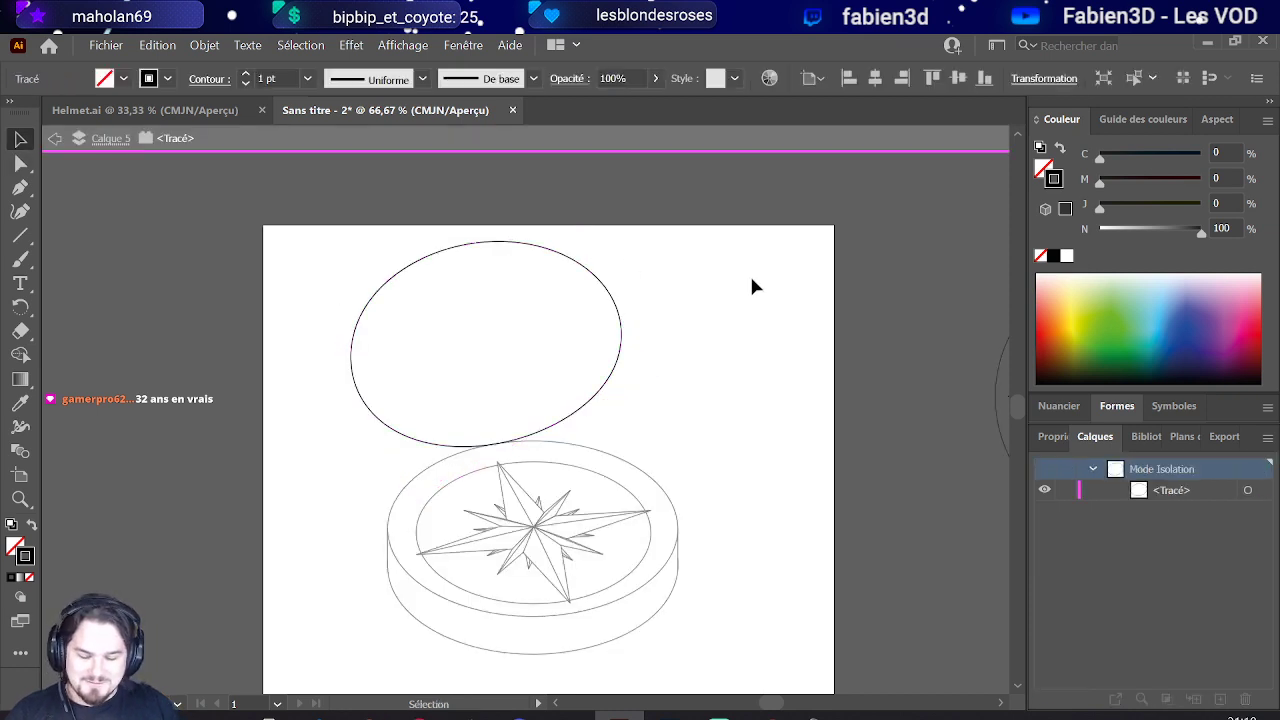
{"action": "double_click", "coordinate": [649, 250]}
Step: Duplicate the tilted lid ellipse and scale the copy down inside it to form the lid's inner rim
{"action": "left_click", "coordinate": [573, 263]}
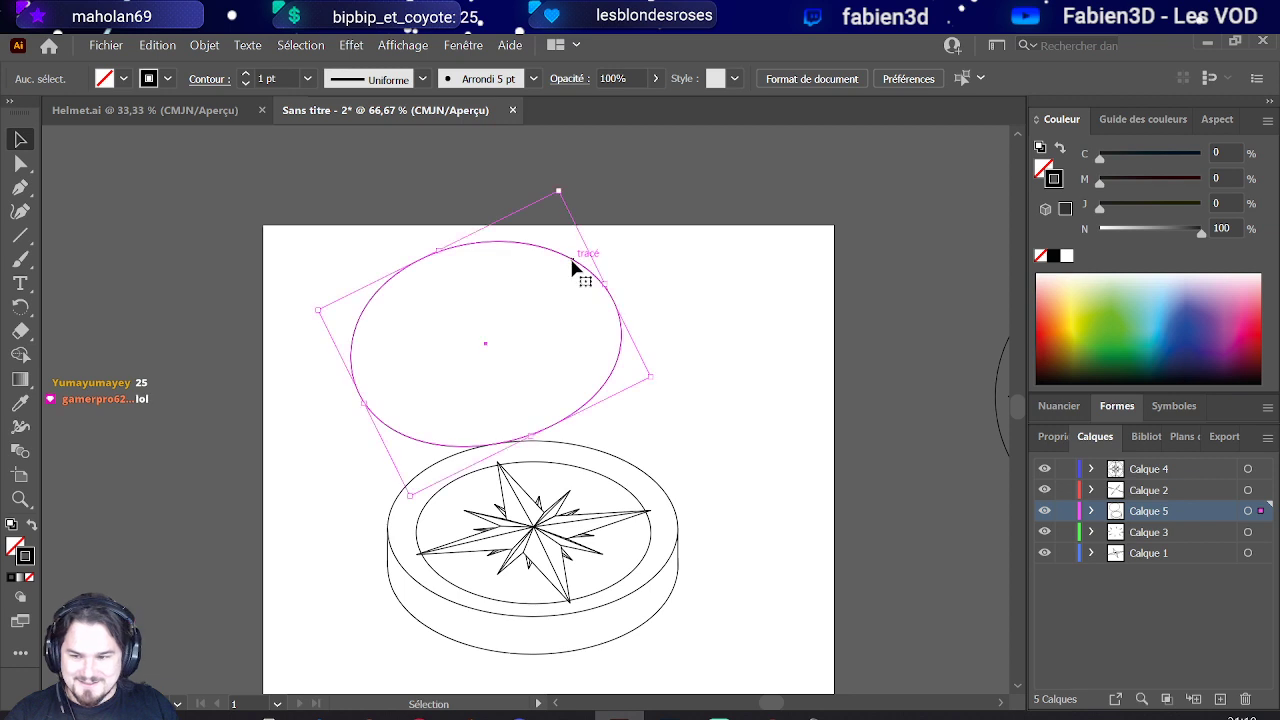
{"action": "key", "text": "a"}
{"action": "key", "text": "v"}
{"action": "left_click_drag", "start_coordinate": [574, 266], "coordinate": [603, 366]}
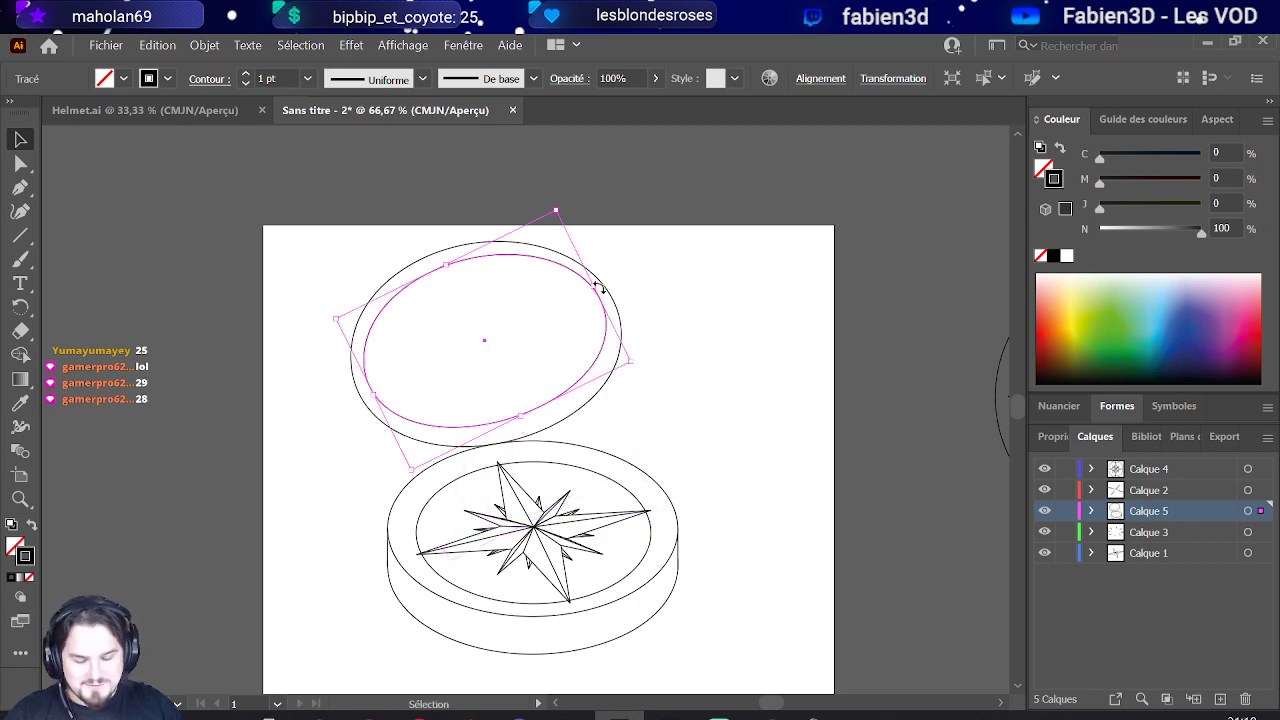
Step: Narrow the inner lid ellipse from its right side and shift it to sit centred within the outer ellipse
{"action": "left_click_drag", "start_coordinate": [600, 286], "coordinate": [572, 295]}
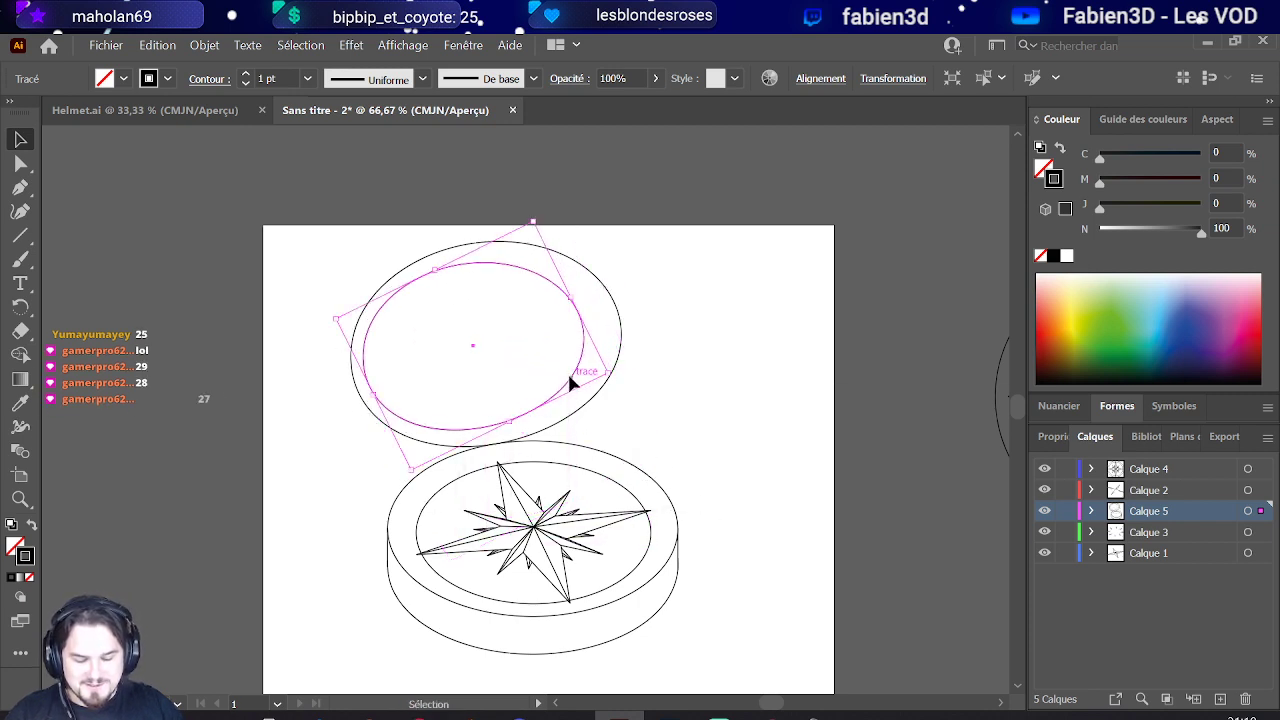
{"action": "left_click_drag", "start_coordinate": [568, 372], "coordinate": [583, 385]}
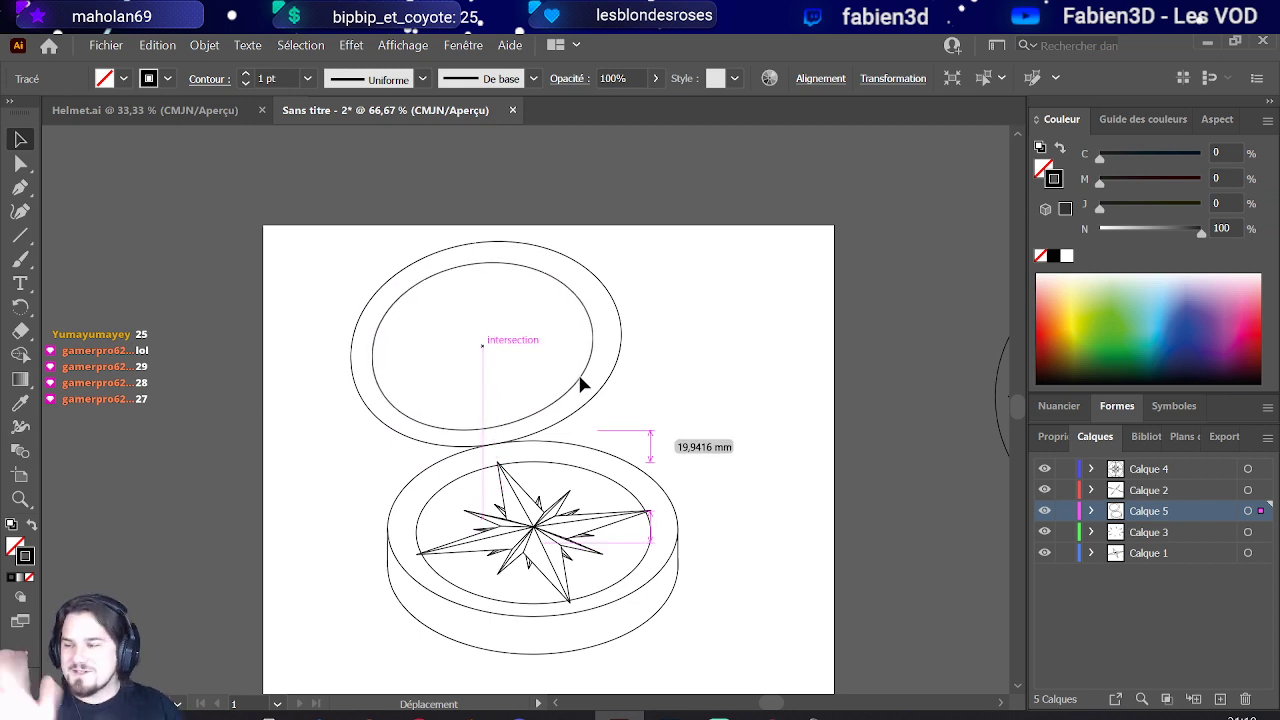
{"action": "left_click_drag", "start_coordinate": [582, 384], "coordinate": [582, 384]}
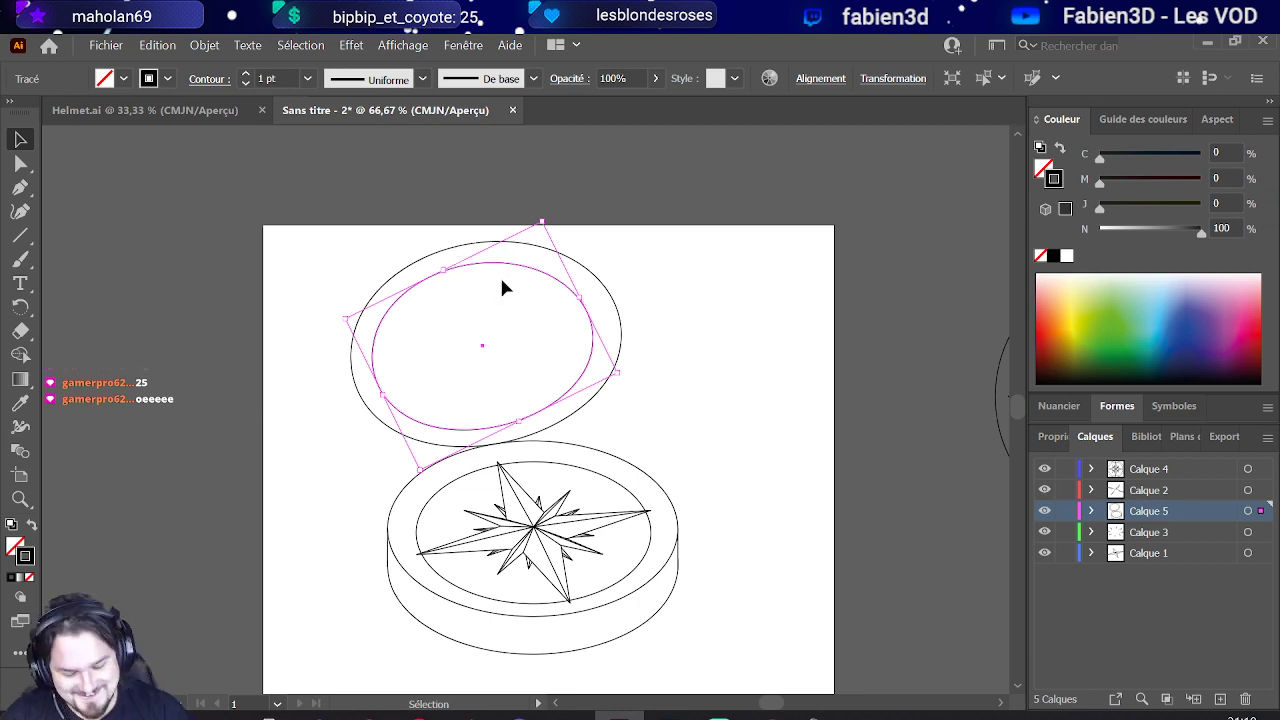
{"action": "scroll", "coordinate": [500, 278], "scroll_direction": "up", "scroll_amount": 1}
{"action": "scroll", "coordinate": [500, 290], "scroll_direction": "down", "scroll_amount": 1}
{"action": "key", "text": "v"}
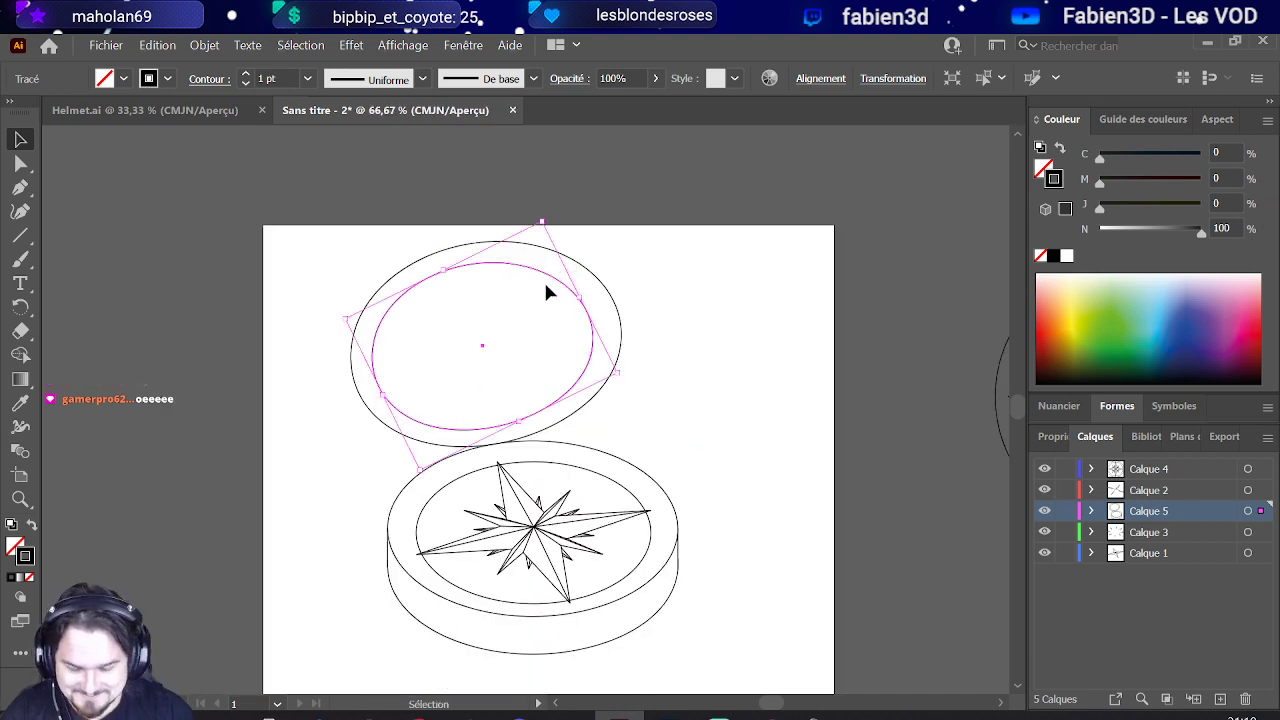
{"action": "left_click_drag", "start_coordinate": [560, 290], "coordinate": [567, 287]}
{"action": "left_click", "coordinate": [709, 305]}
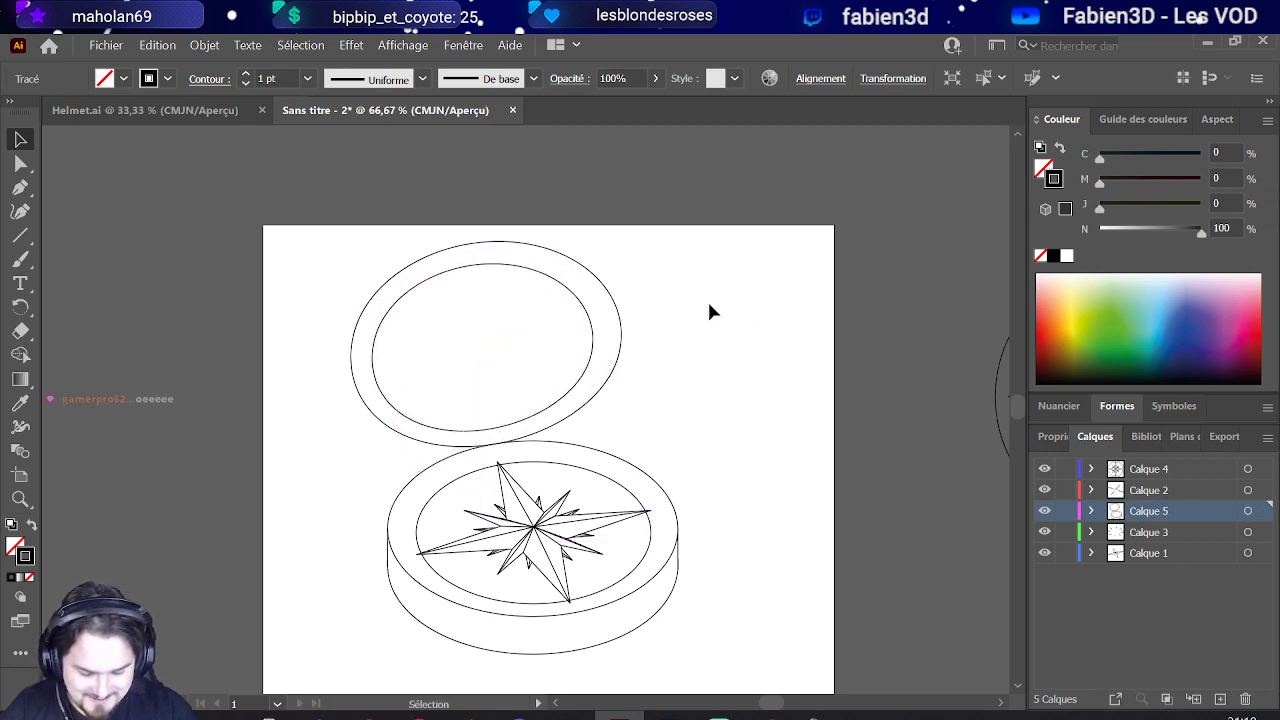
Step: Draw a short slanted line along the top edge of the lid's outer ellipse
{"action": "scroll", "coordinate": [587, 303], "scroll_direction": "down", "scroll_amount": 2}
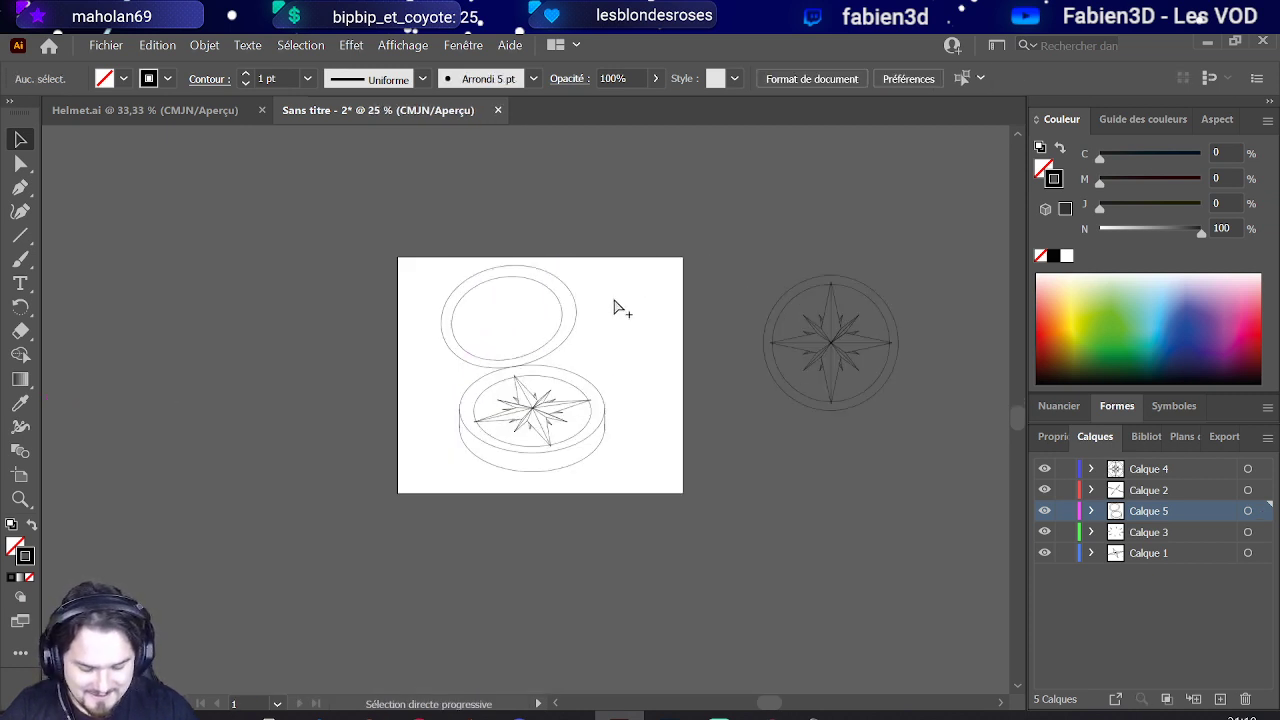
{"action": "scroll", "coordinate": [614, 303], "scroll_direction": "up", "scroll_amount": 1}
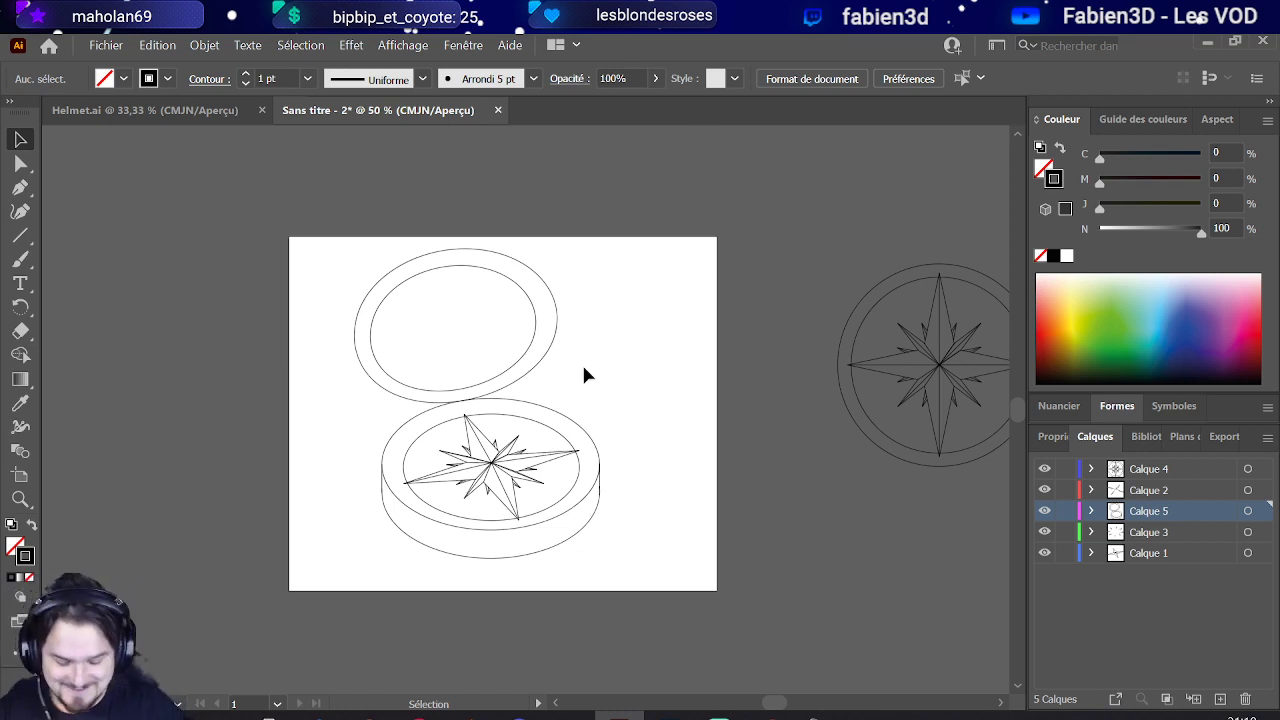
{"action": "scroll", "coordinate": [443, 400], "scroll_direction": "up", "scroll_amount": 1}
{"action": "scroll", "coordinate": [476, 340], "scroll_direction": "up", "scroll_amount": 1}
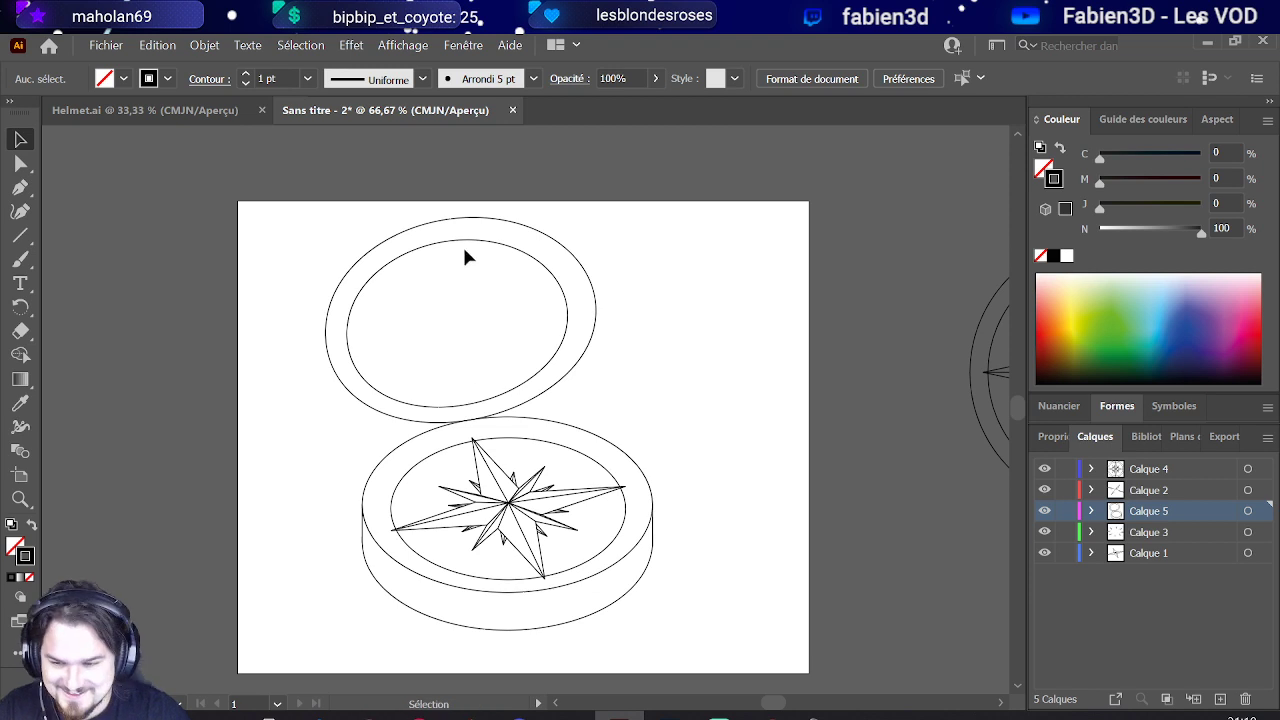
{"action": "scroll", "coordinate": [465, 257], "scroll_direction": "up", "scroll_amount": 2}
{"action": "scroll", "coordinate": [471, 197], "scroll_direction": "up", "scroll_amount": 1}
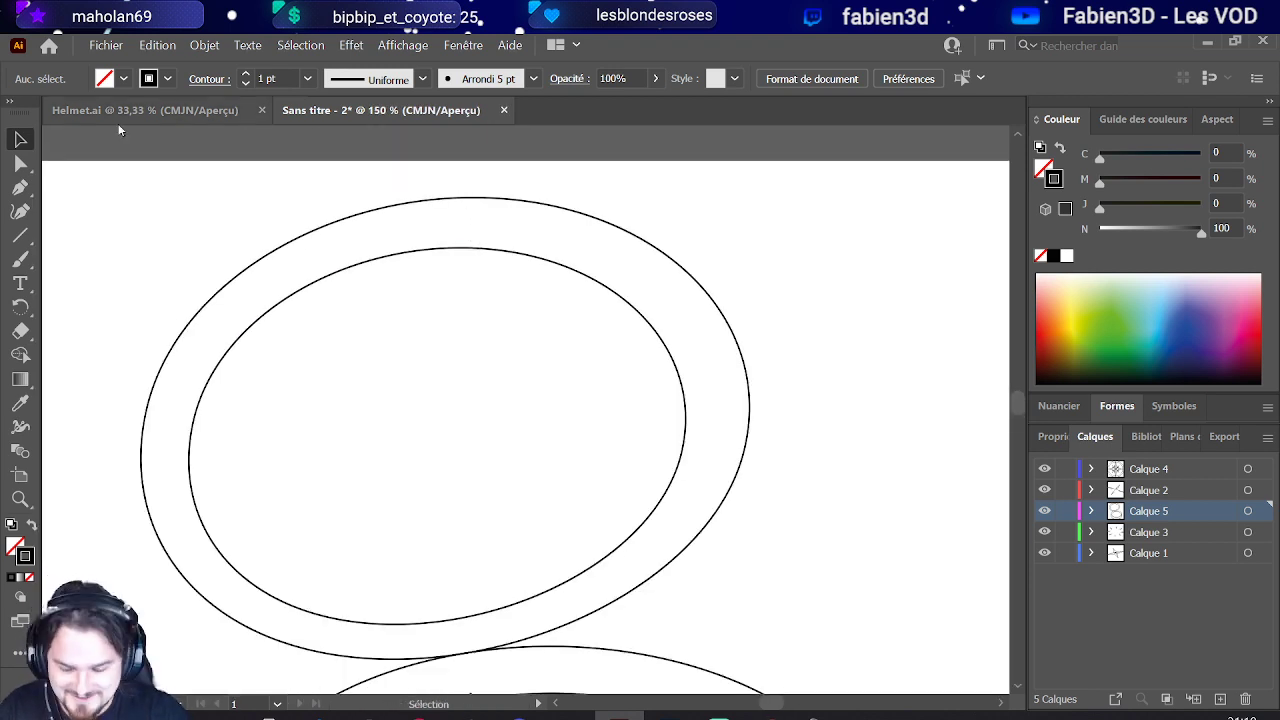
{"action": "left_click", "coordinate": [20, 235]}
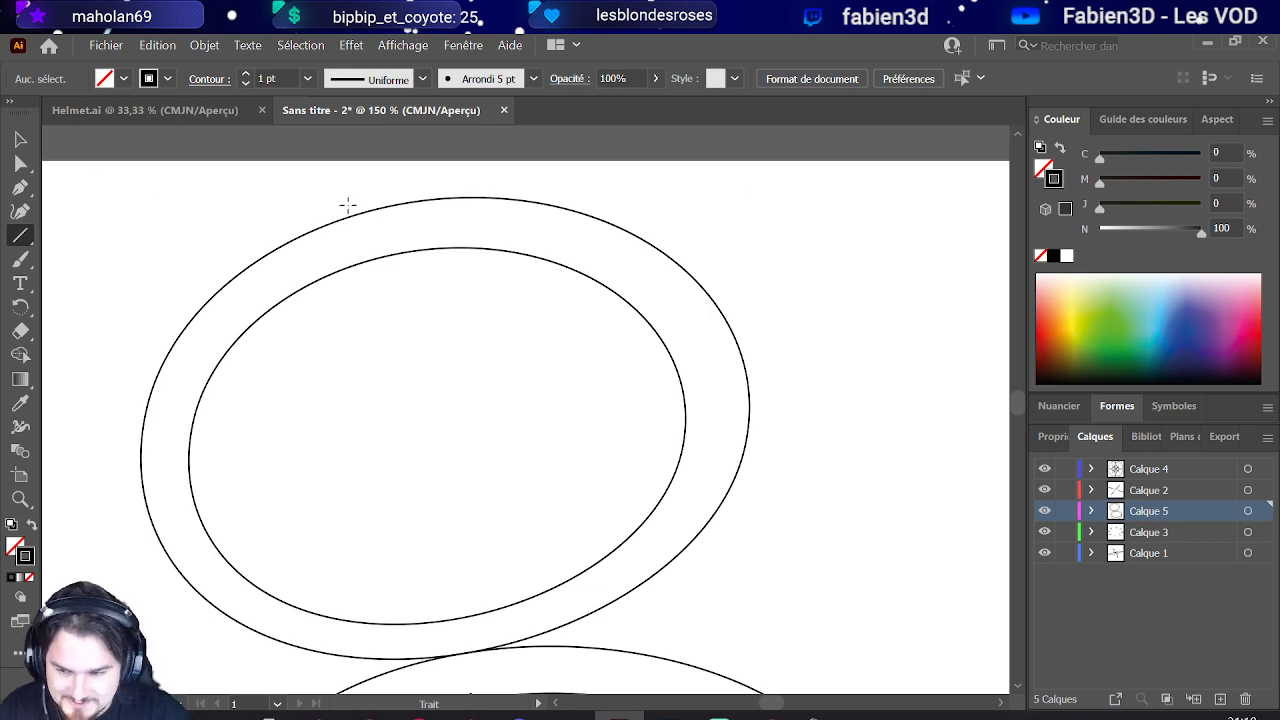
{"action": "left_click_drag", "start_coordinate": [345, 207], "coordinate": [464, 187]}
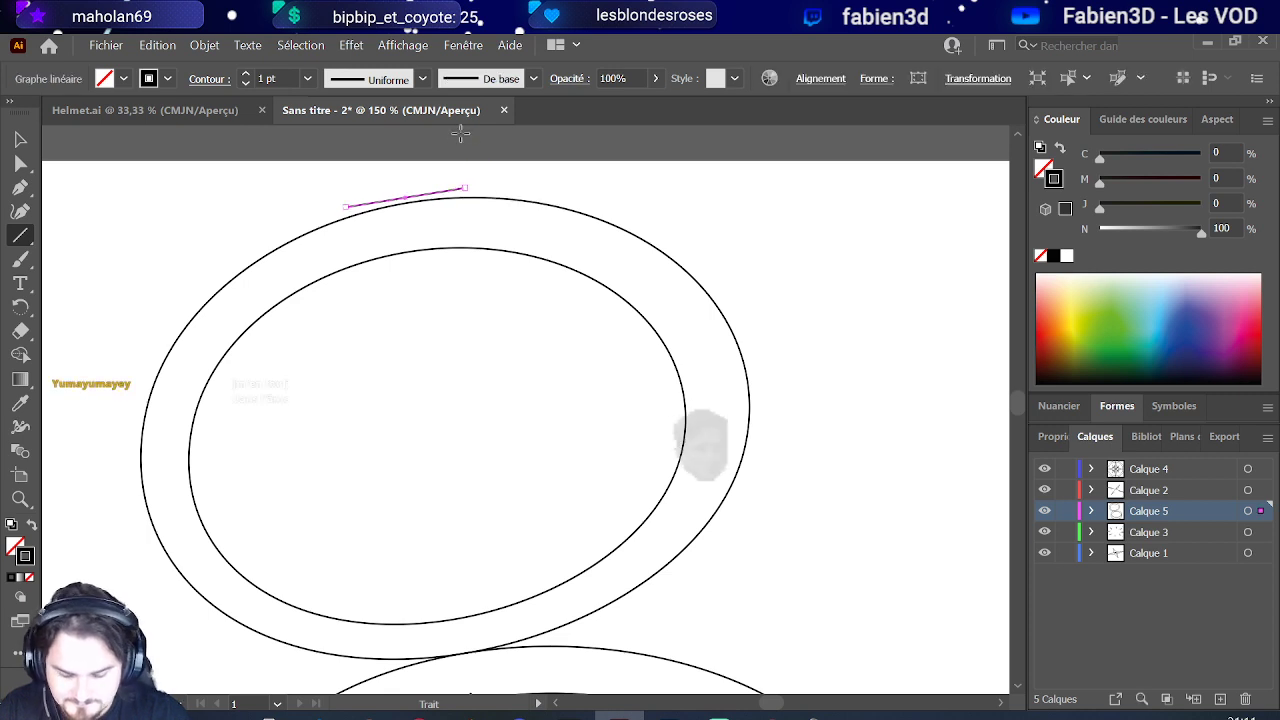
Step: Set the stroke weight of the short line at the lid's top to 7 pt
{"action": "left_click", "coordinate": [244, 75]}
{"action": "left_click", "coordinate": [244, 75]}
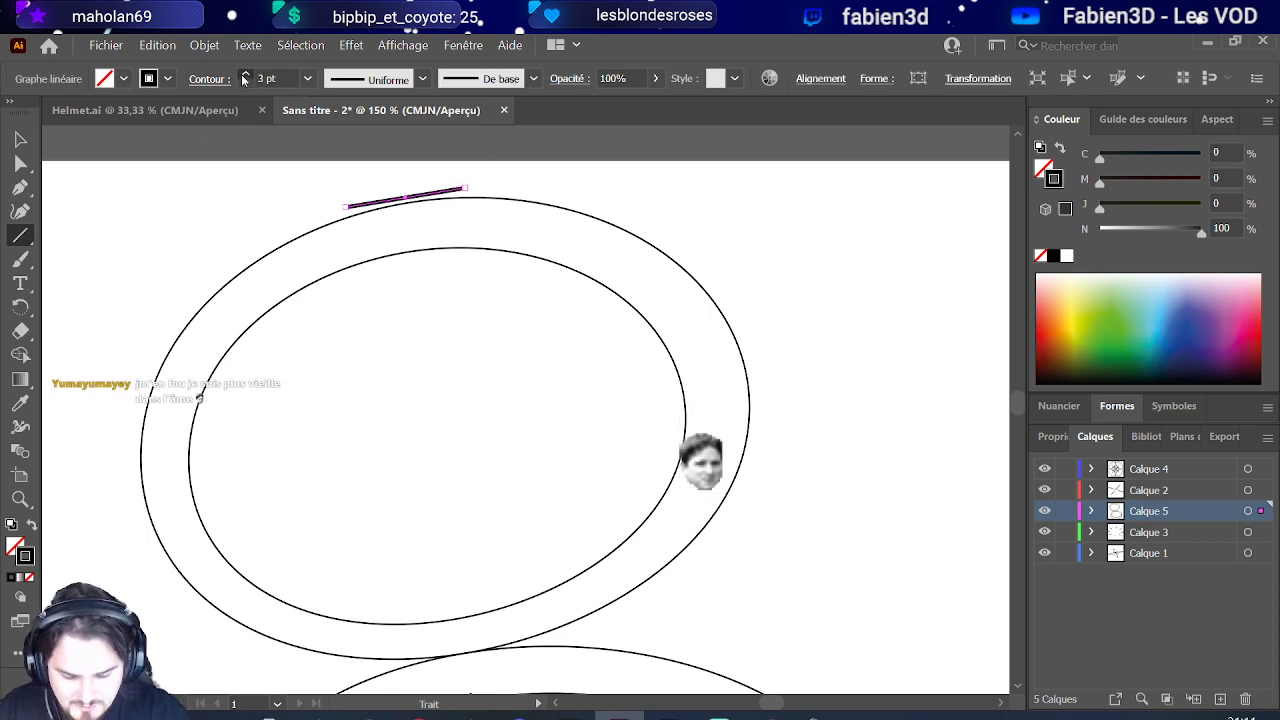
{"action": "left_click", "coordinate": [244, 75]}
{"action": "left_click", "coordinate": [244, 75]}
{"action": "left_click", "coordinate": [244, 75]}
{"action": "left_click", "coordinate": [244, 75]}
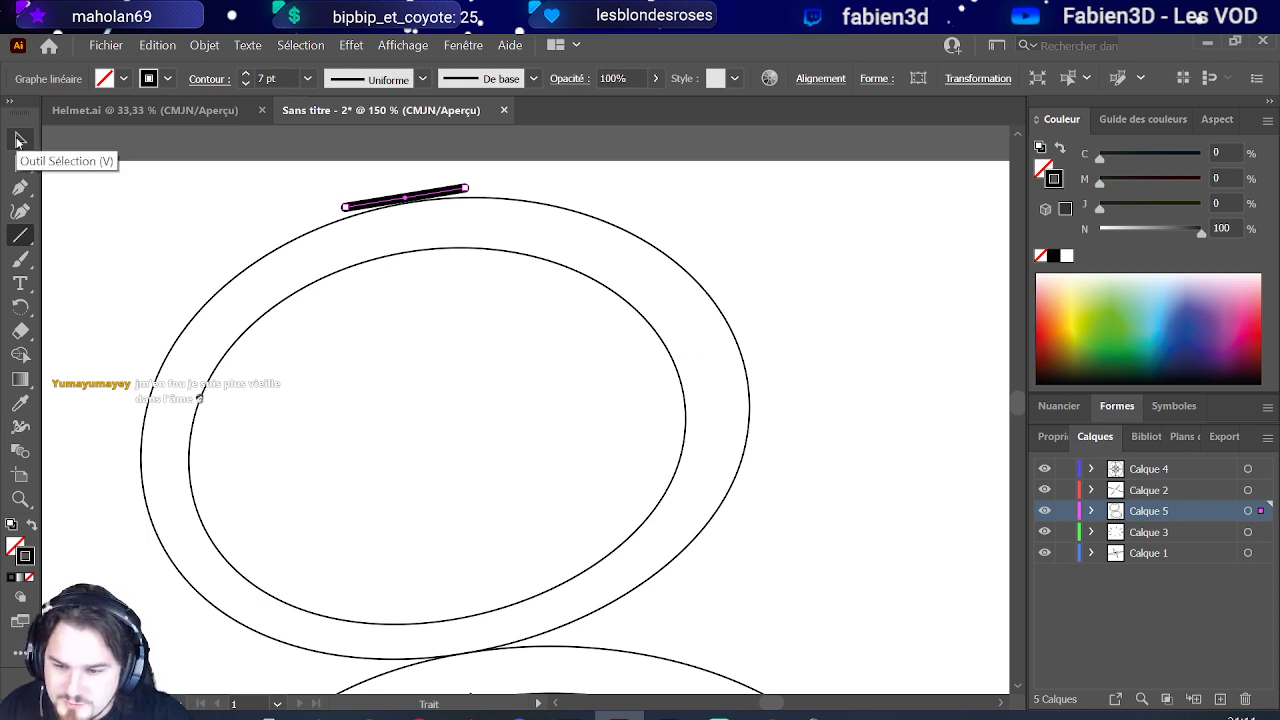
Step: Shorten the thick line from its left end and move it slightly left and down onto the lid's top edge
{"action": "left_click", "coordinate": [17, 141]}
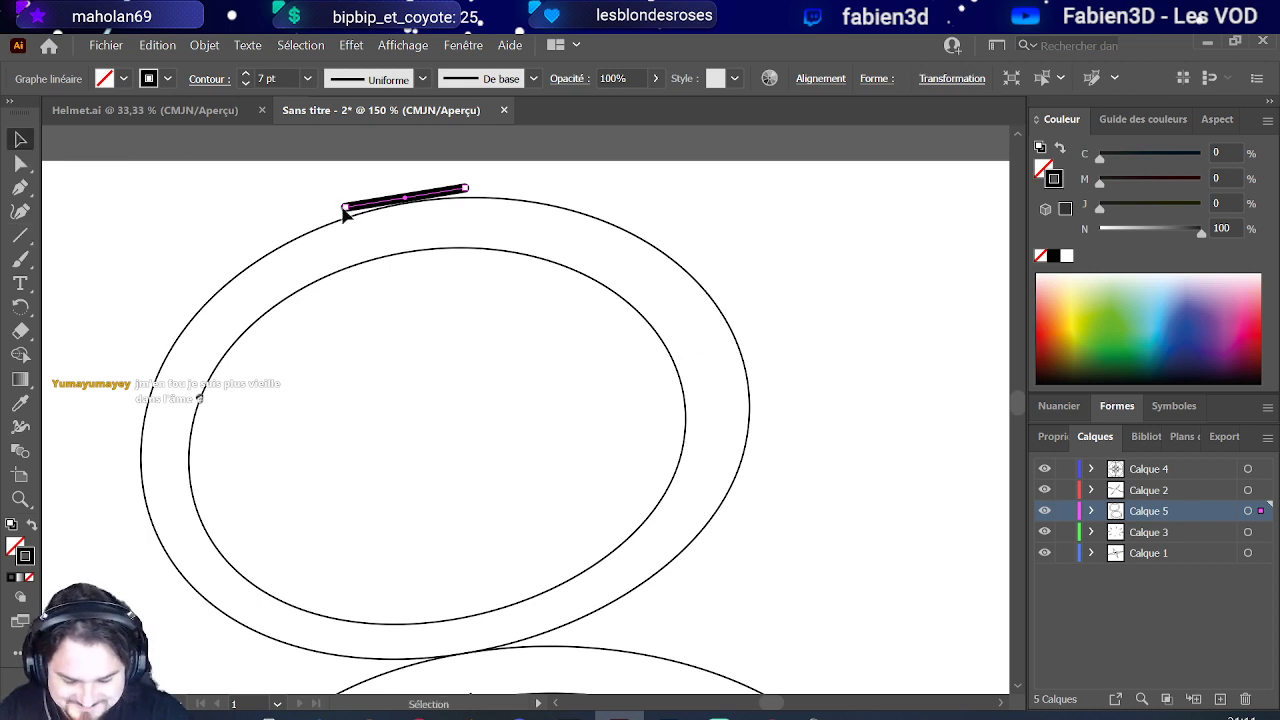
{"action": "left_click_drag", "start_coordinate": [346, 208], "coordinate": [381, 203]}
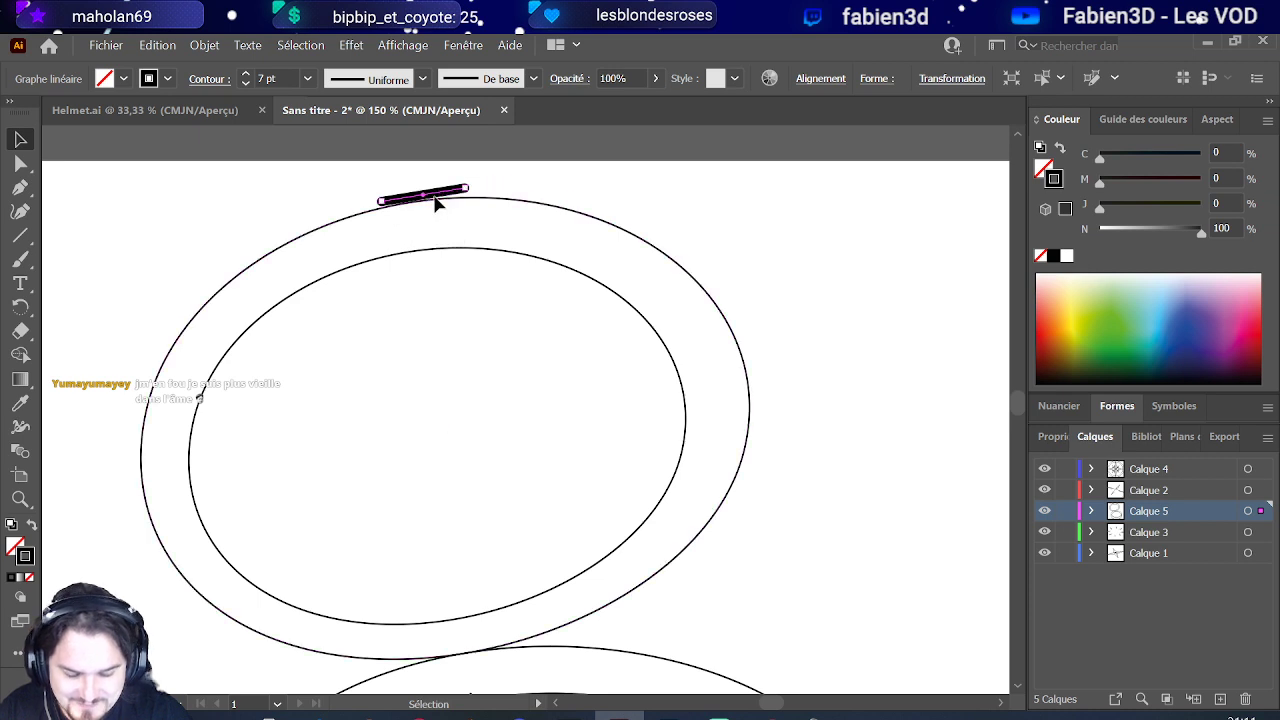
{"action": "left_click", "coordinate": [463, 206]}
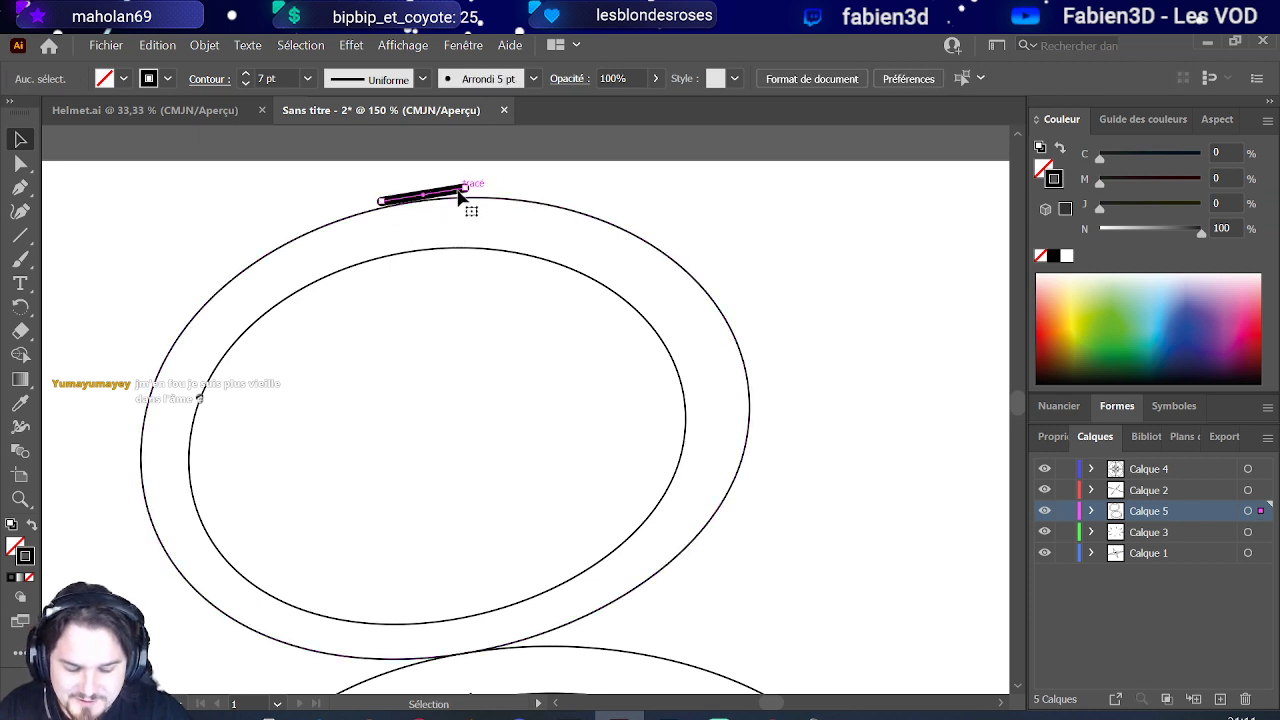
{"action": "left_click_drag", "start_coordinate": [455, 200], "coordinate": [435, 204]}
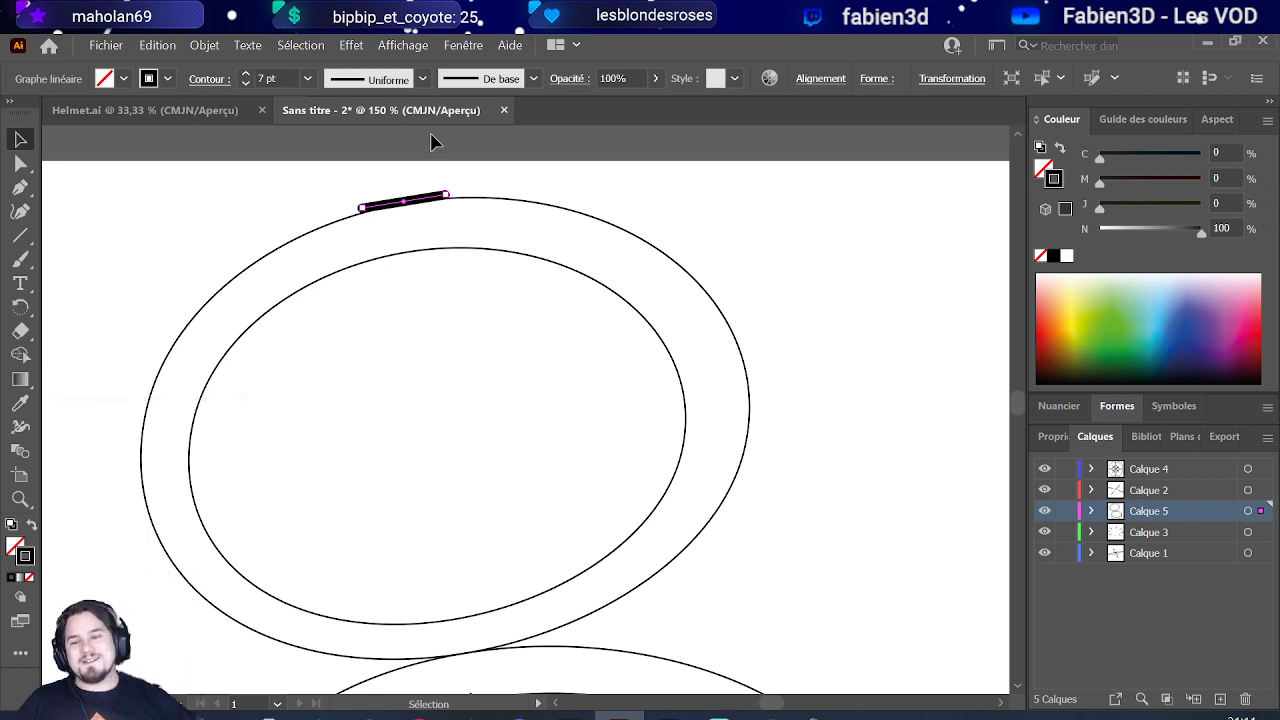
Step: Set the stroke weight of the lid's outer ellipse to 4 pt
{"action": "scroll", "coordinate": [400, 220], "scroll_direction": "down", "scroll_amount": 3}
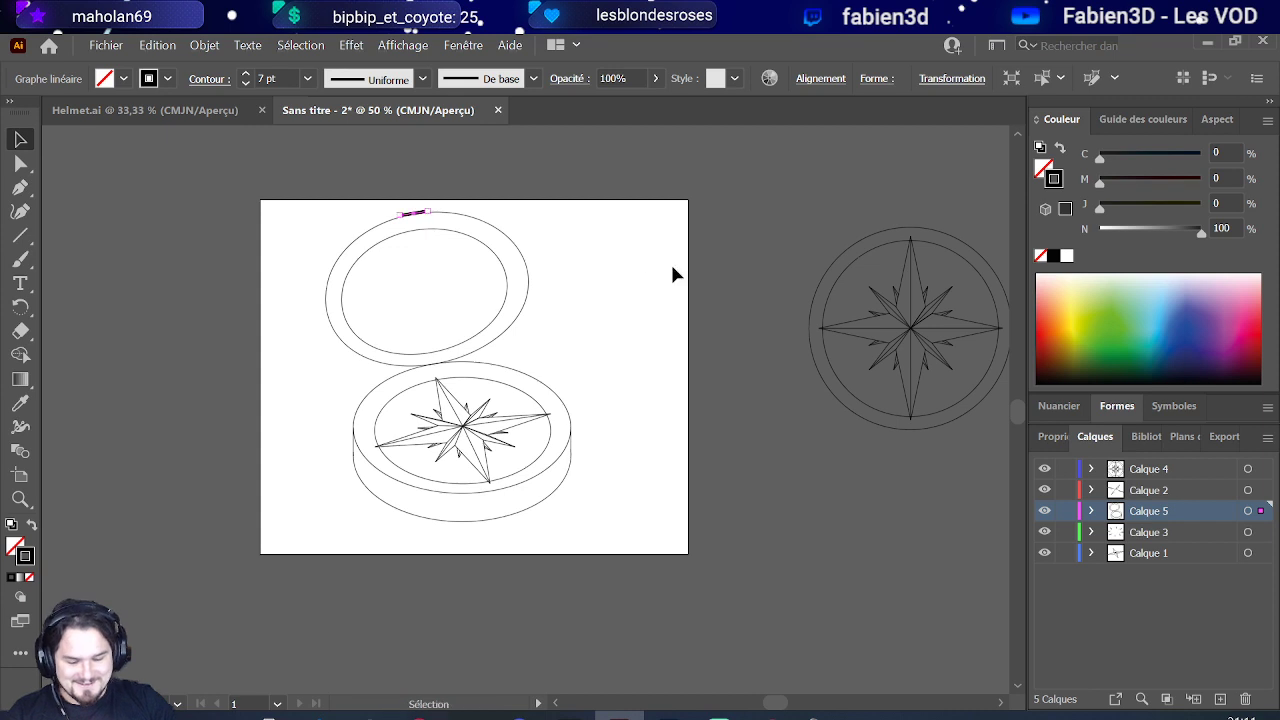
{"action": "scroll", "coordinate": [525, 291], "scroll_direction": "up", "scroll_amount": 1}
{"action": "left_click", "coordinate": [395, 330]}
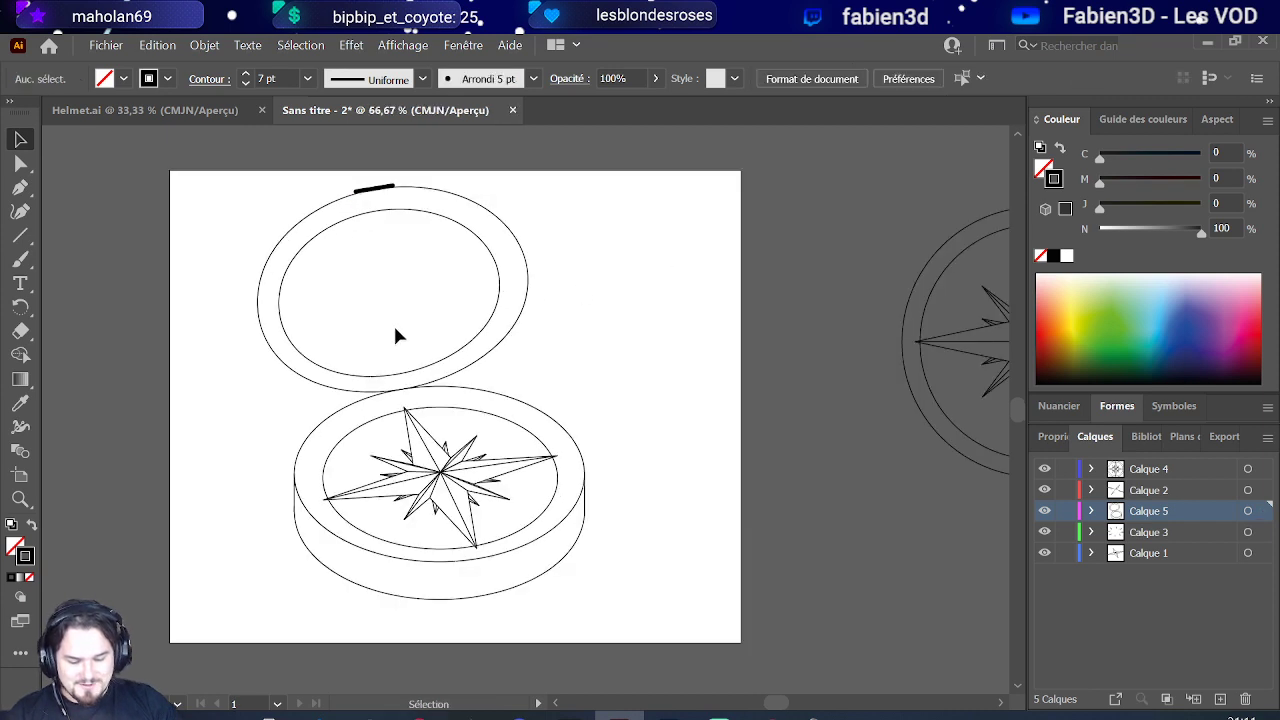
{"action": "left_click", "coordinate": [347, 364]}
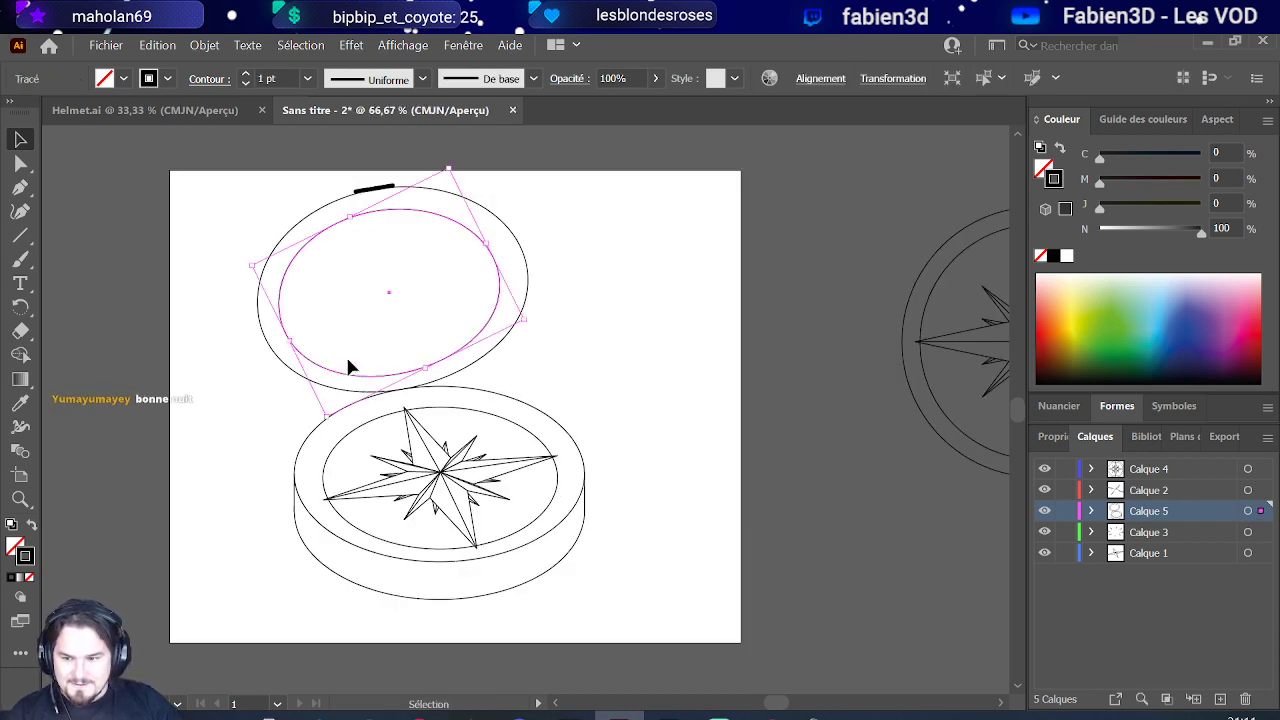
{"action": "left_click", "coordinate": [287, 368]}
{"action": "left_click", "coordinate": [290, 366]}
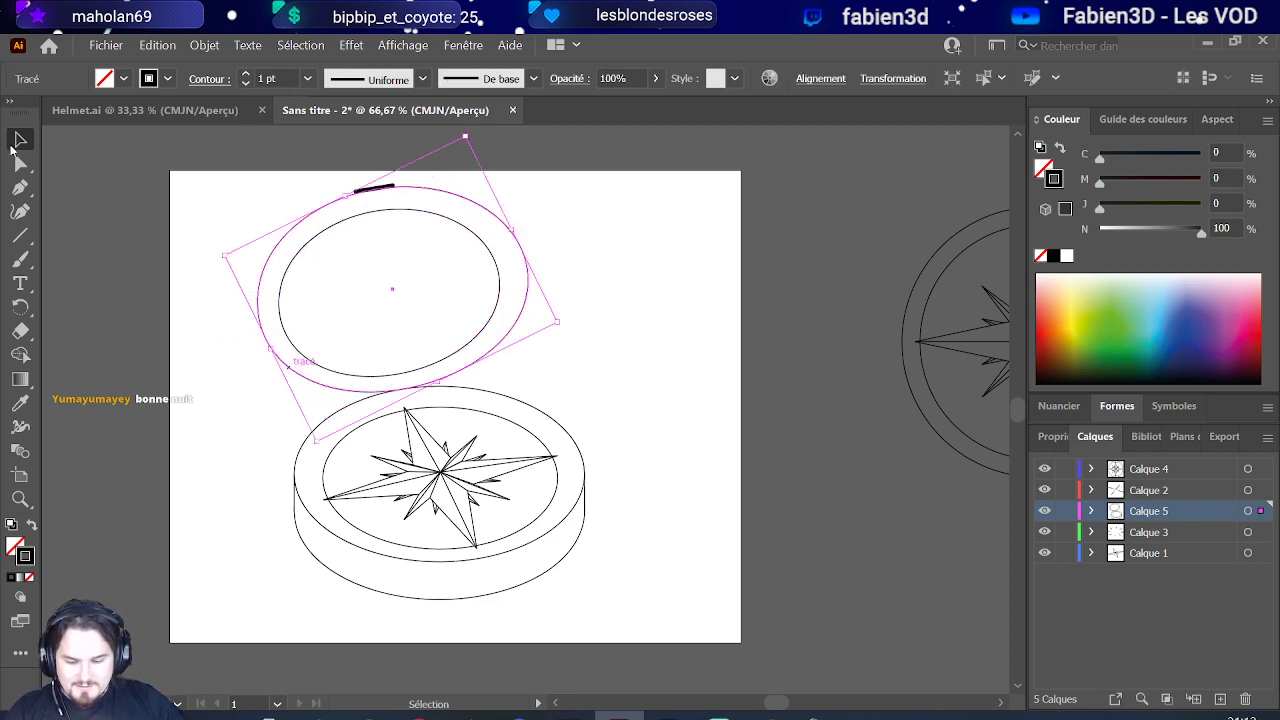
{"action": "left_click", "coordinate": [569, 225]}
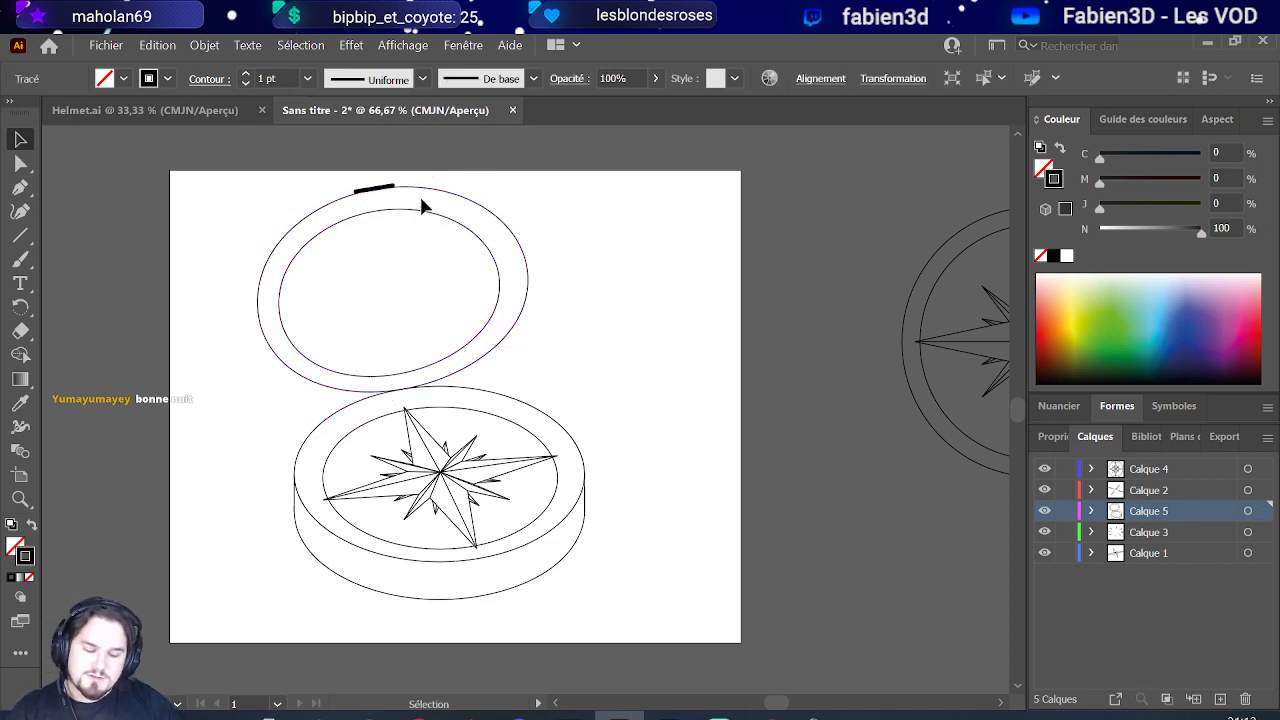
{"action": "left_click", "coordinate": [480, 201]}
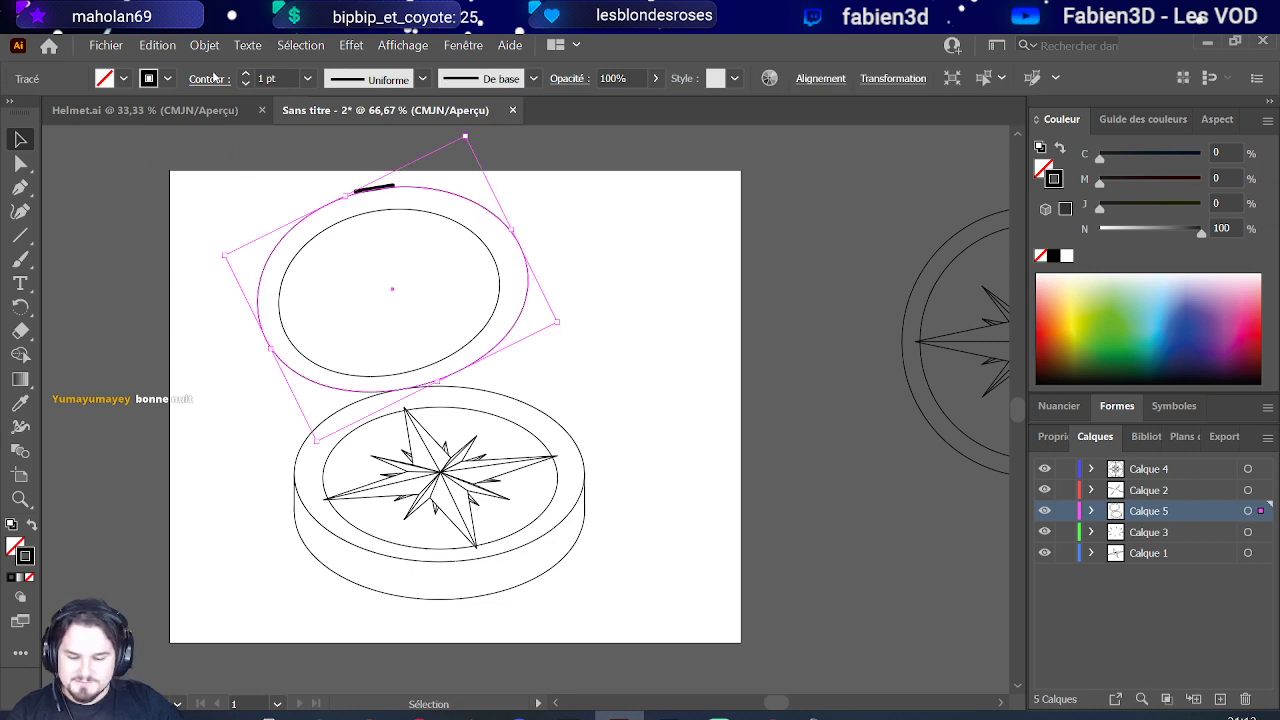
{"action": "left_click", "coordinate": [245, 74]}
{"action": "left_click", "coordinate": [245, 74]}
{"action": "left_click", "coordinate": [245, 74]}
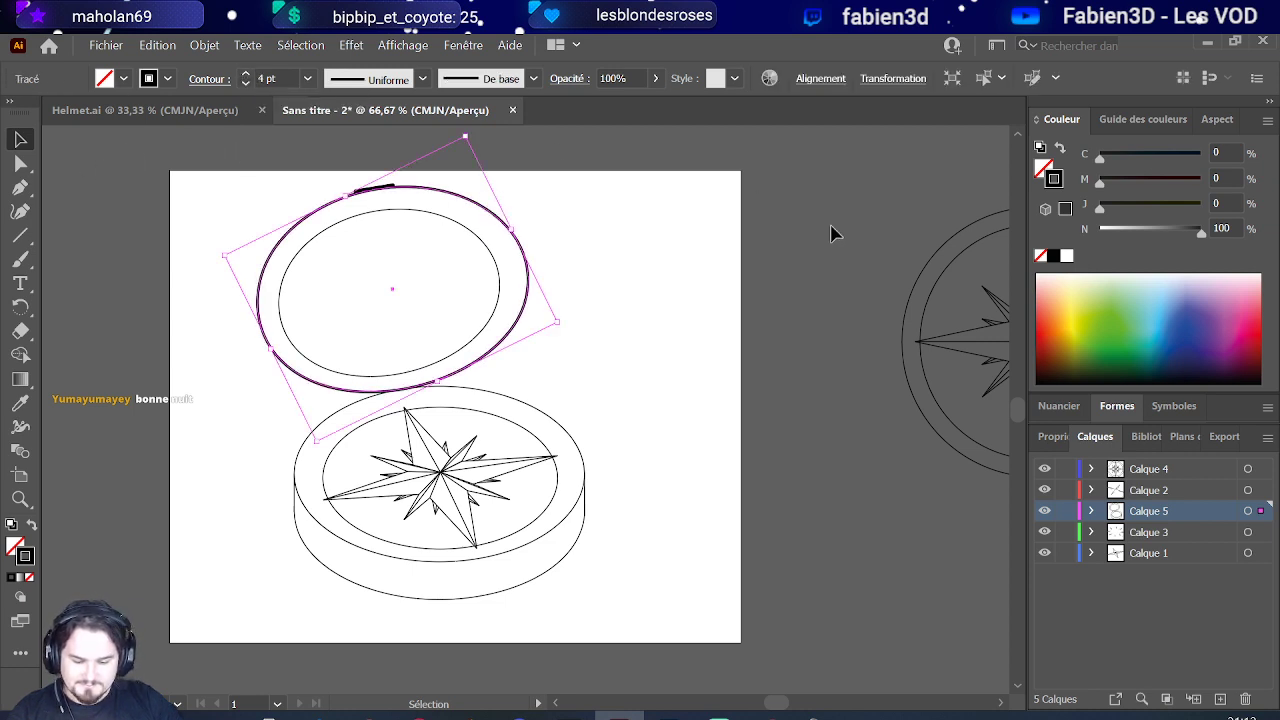
{"action": "left_click", "coordinate": [804, 254]}
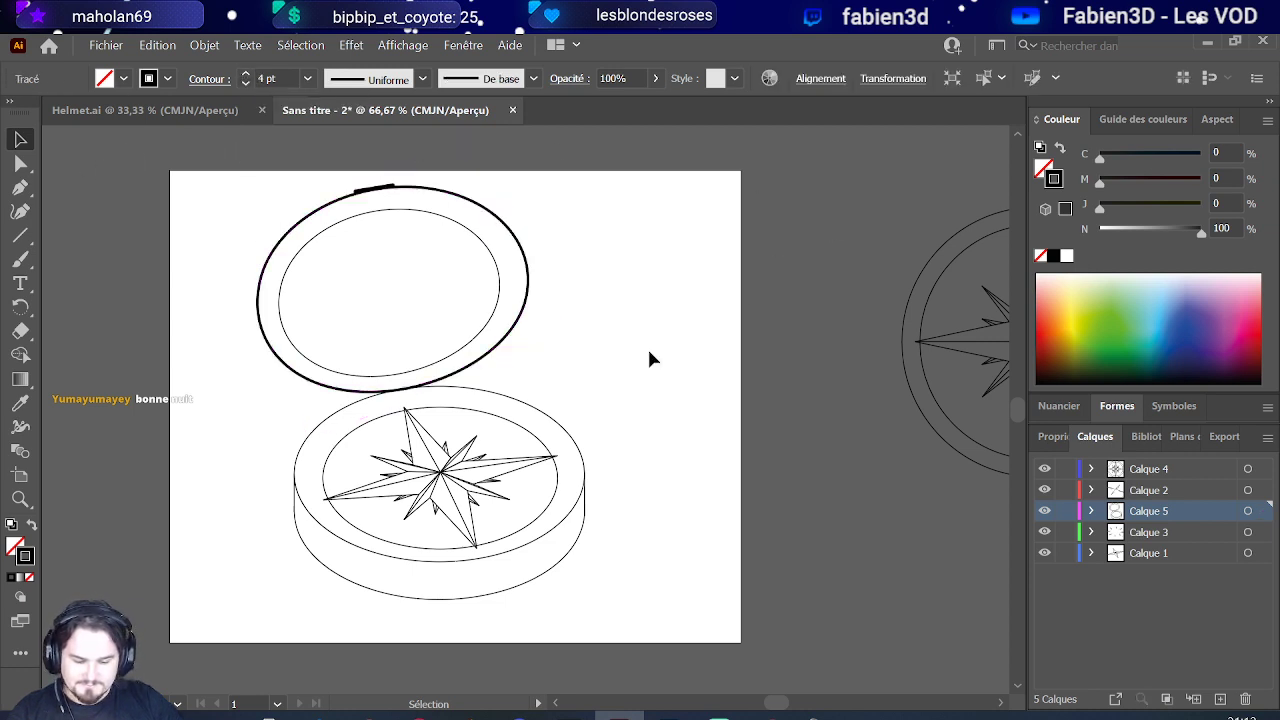
Step: Set the stroke weight of the lid's outer ellipse to 2 pt
{"action": "left_click", "coordinate": [550, 392]}
{"action": "key", "text": "a"}
{"action": "scroll", "coordinate": [500, 400], "scroll_direction": "up", "scroll_amount": 1}
{"action": "scroll", "coordinate": [495, 390], "scroll_direction": "down", "scroll_amount": 1}
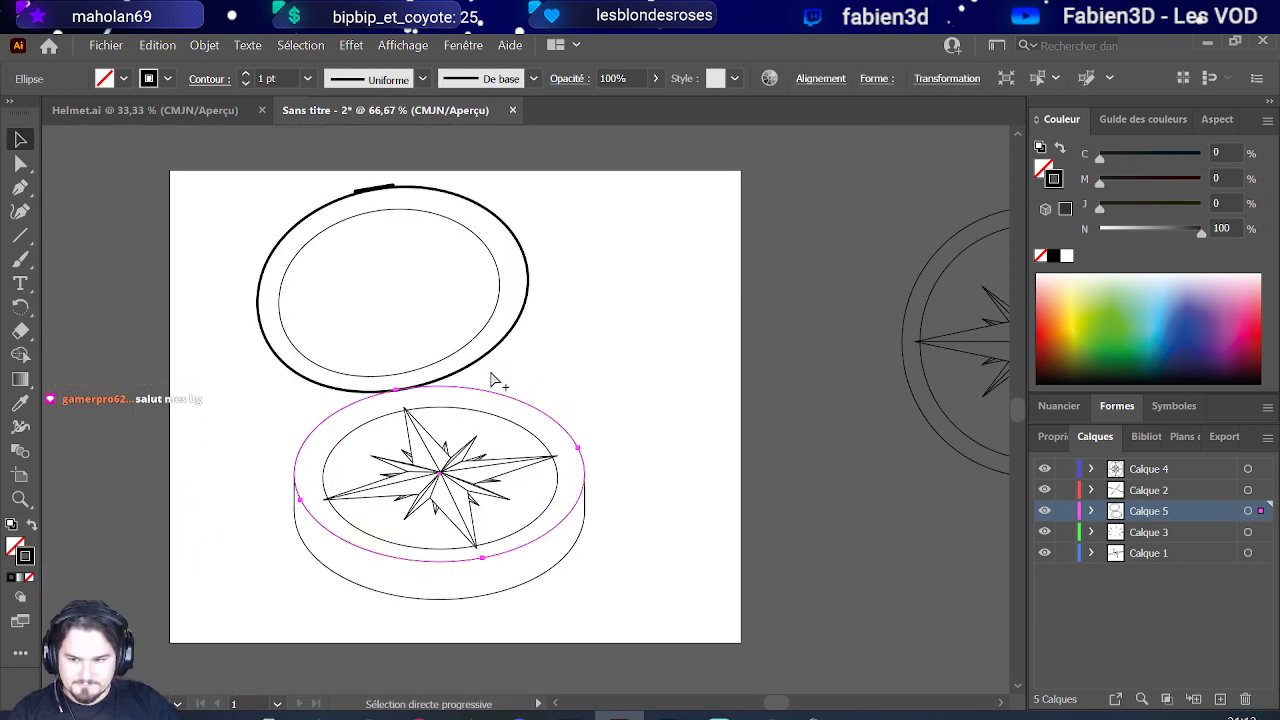
{"action": "key", "text": "v"}
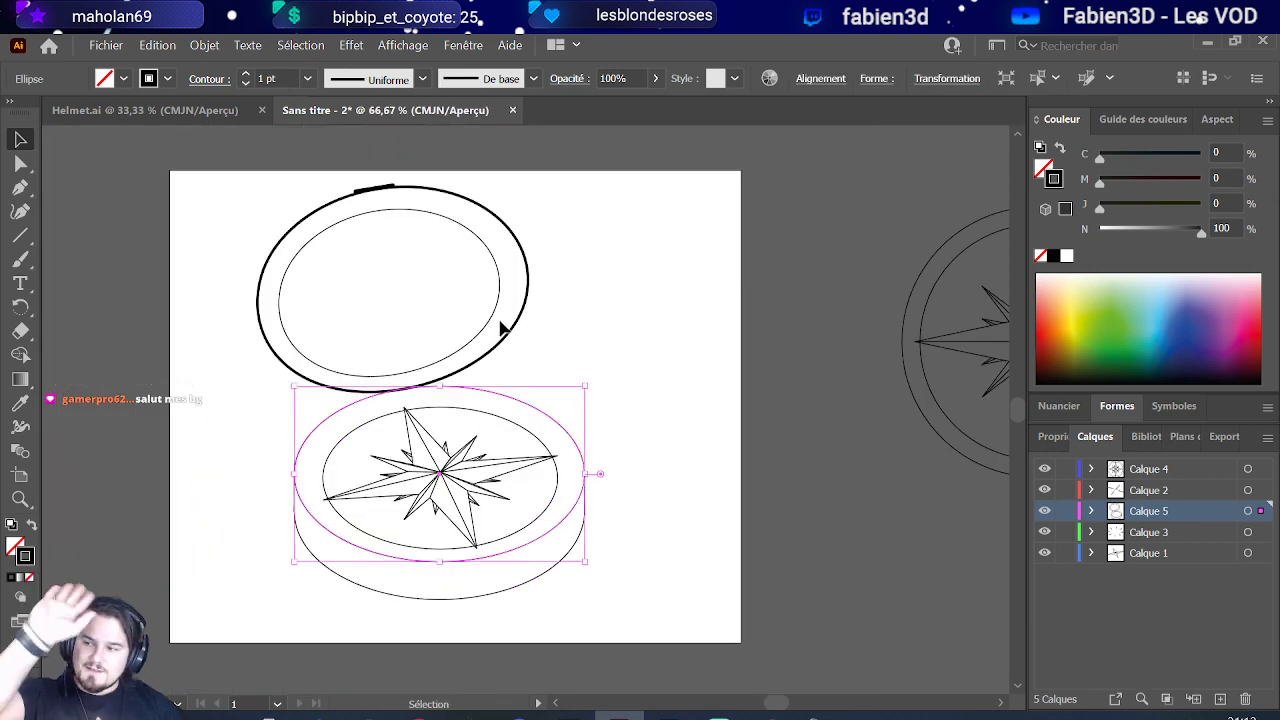
{"action": "left_click", "coordinate": [510, 342]}
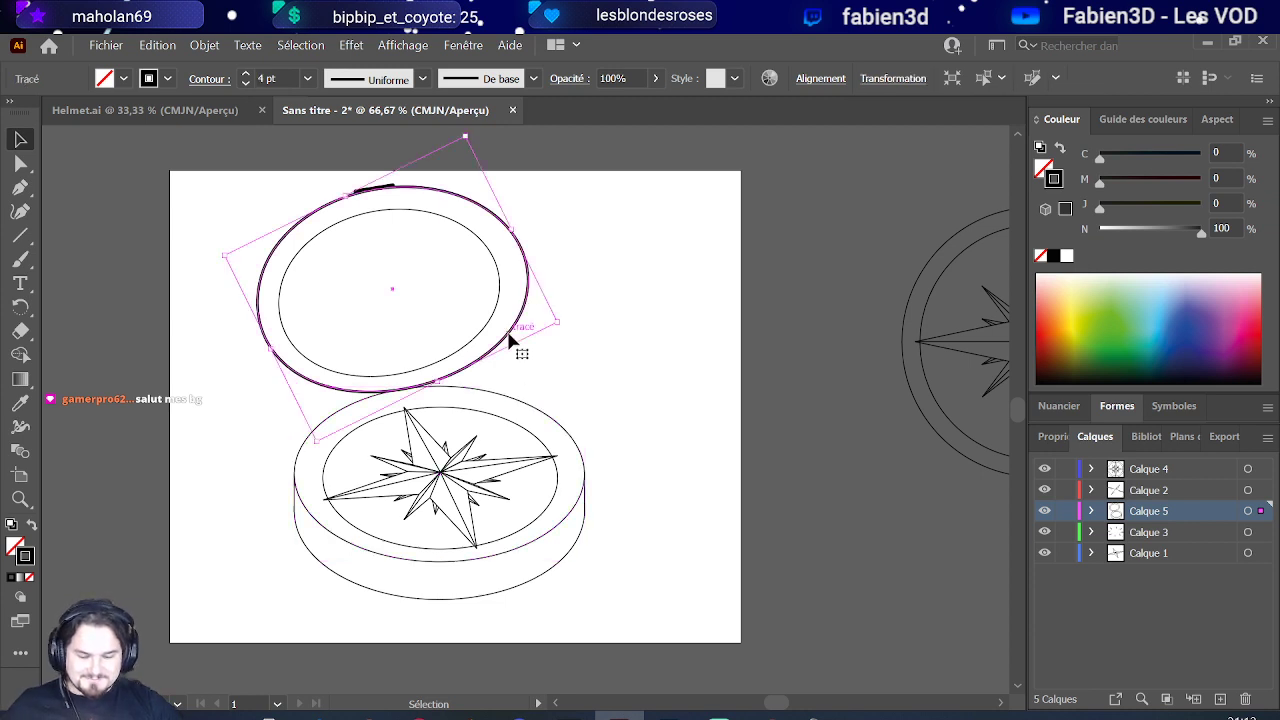
{"action": "left_click", "coordinate": [168, 80]}
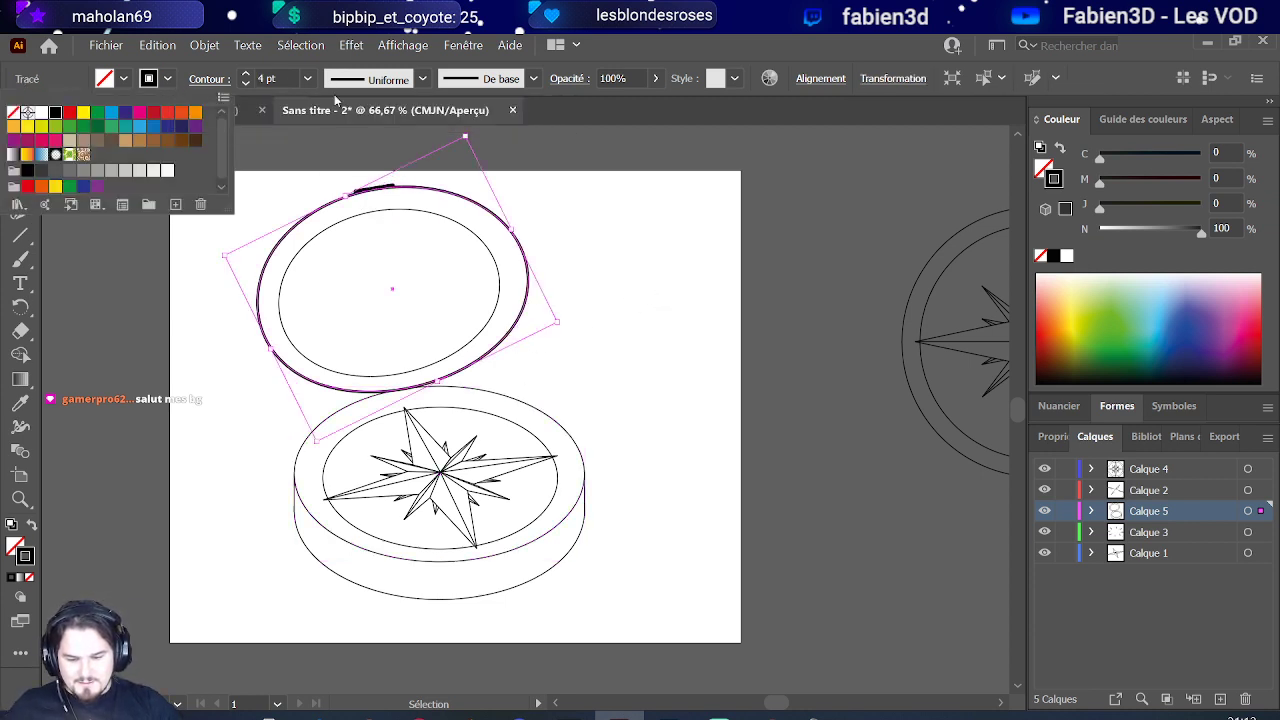
{"action": "left_click", "coordinate": [245, 86]}
{"action": "left_click", "coordinate": [245, 86]}
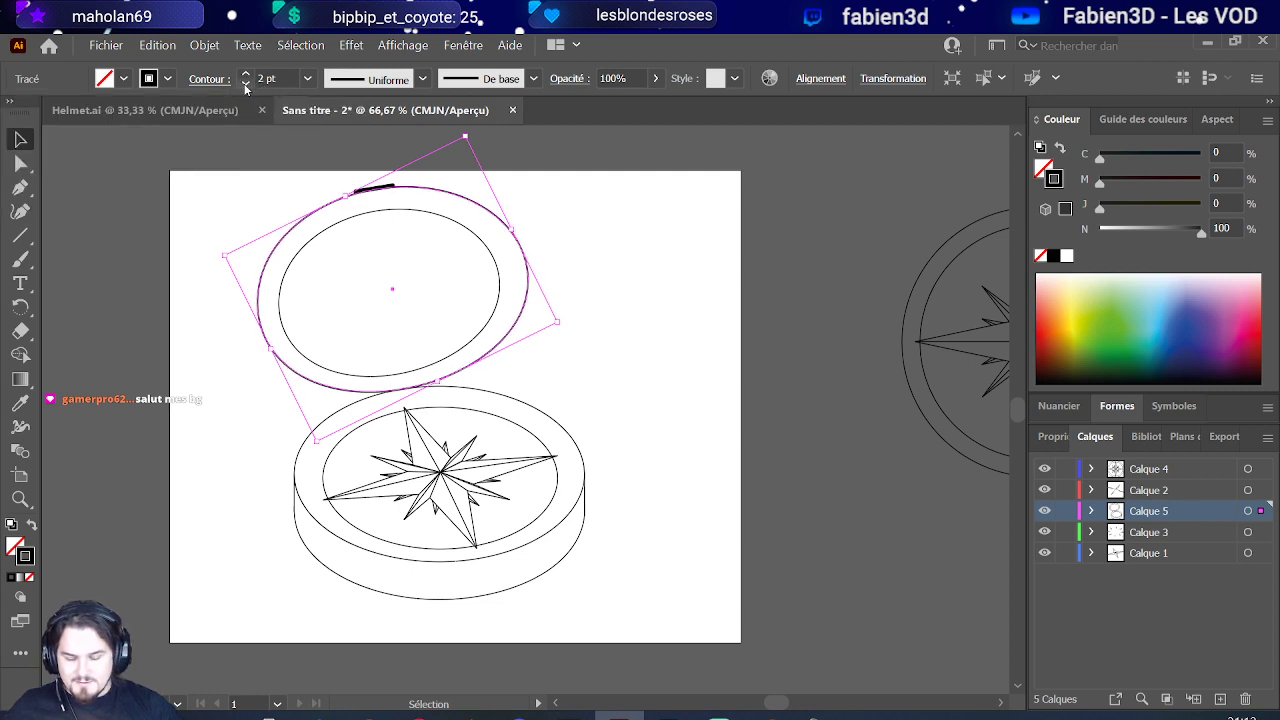
{"action": "left_click", "coordinate": [651, 294]}
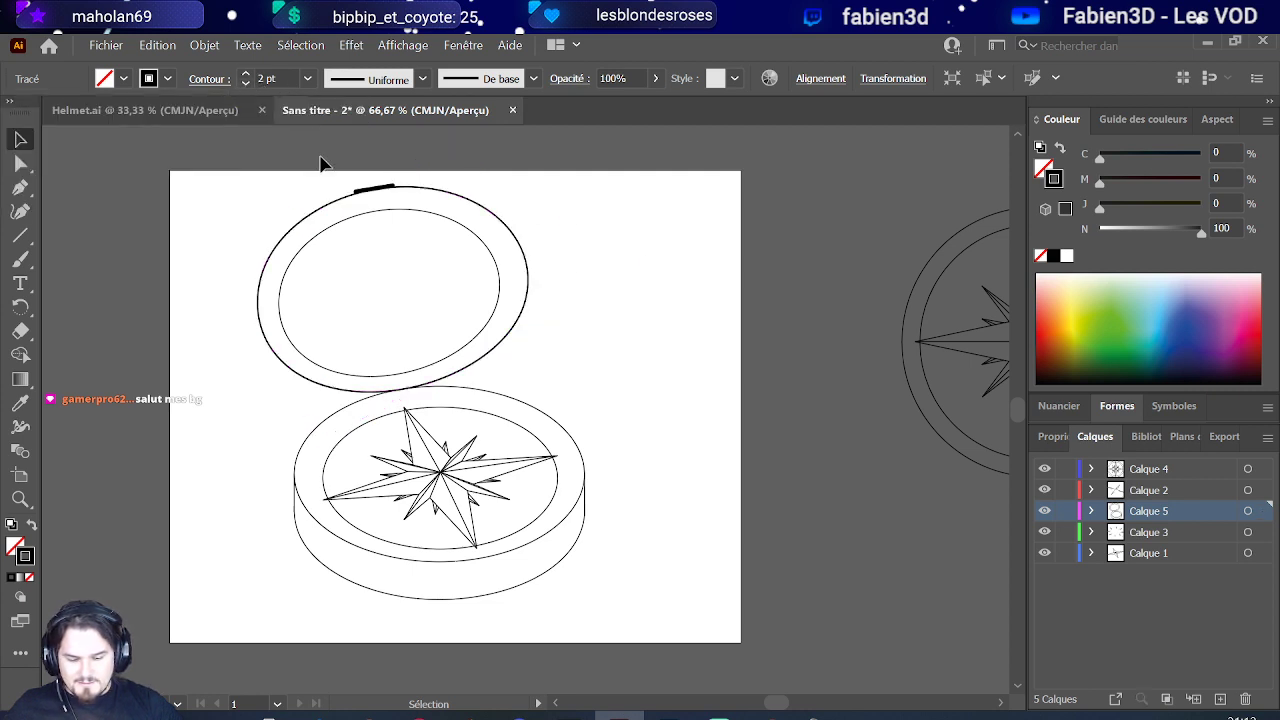
Step: Set the stroke weight of the disc's bottom curve and its outer top ellipse to 2 pt
{"action": "left_click", "coordinate": [575, 507]}
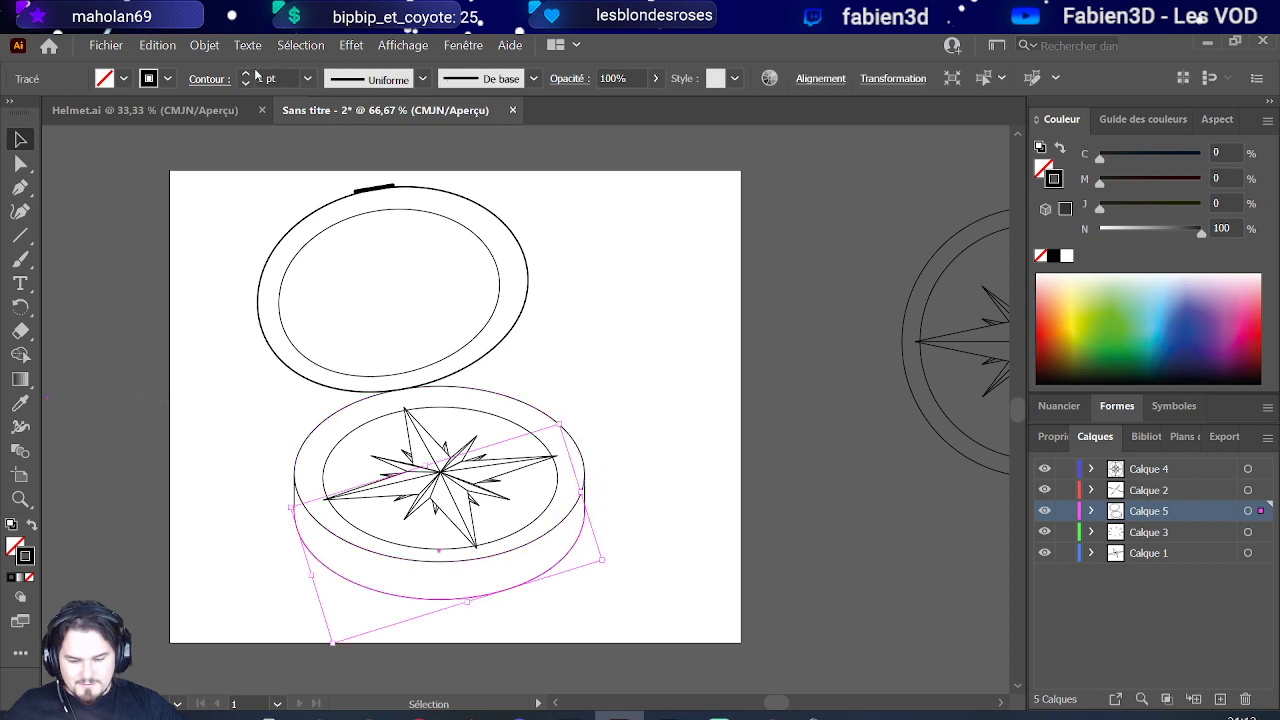
{"action": "left_click", "coordinate": [740, 338]}
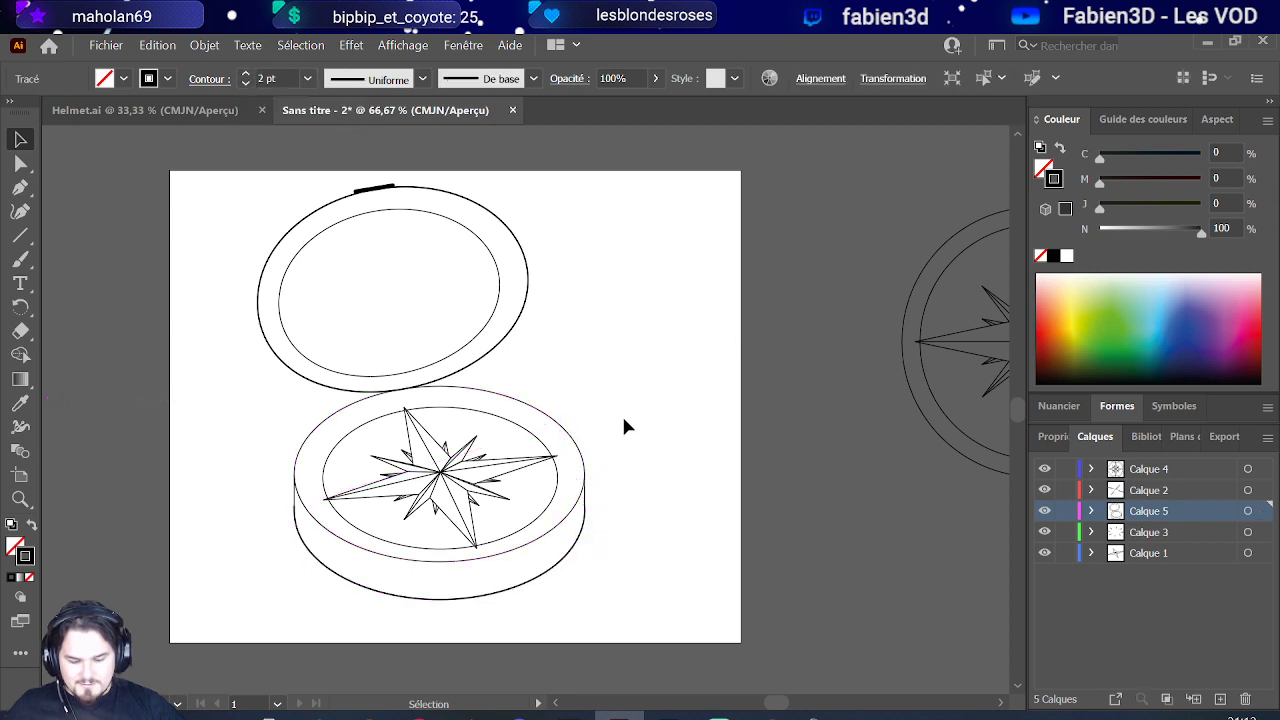
{"action": "left_click", "coordinate": [581, 453]}
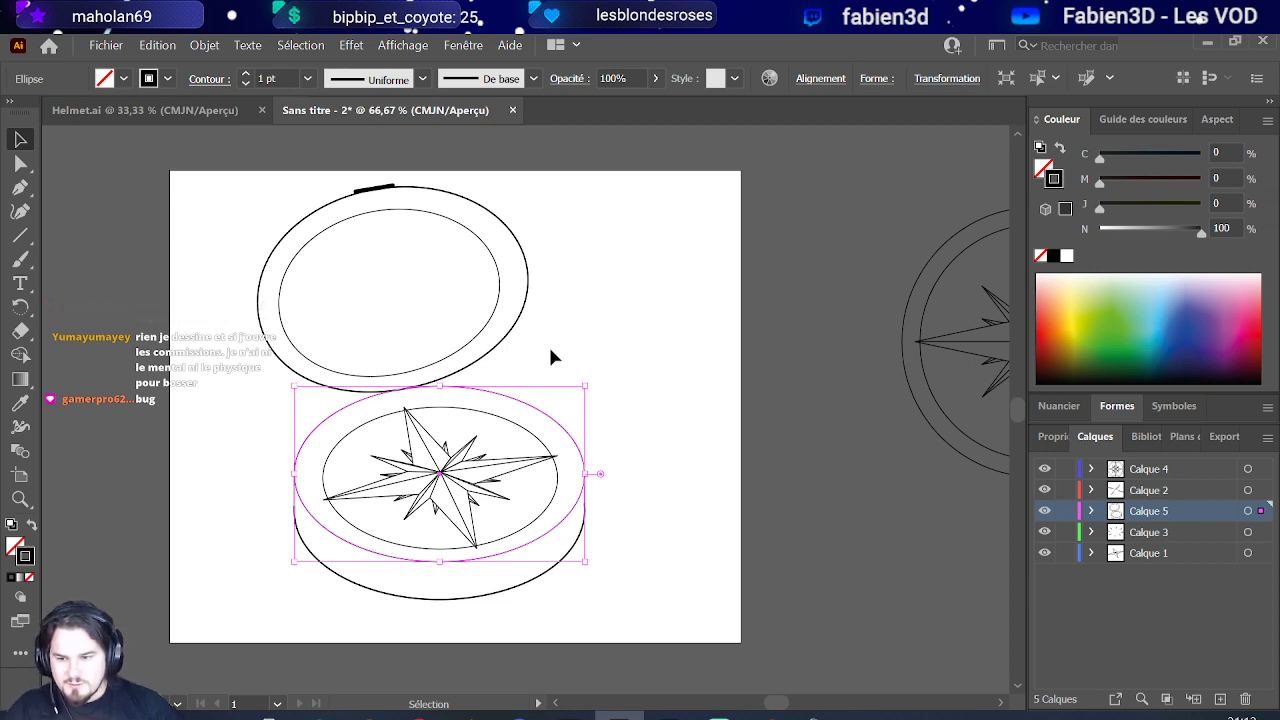
{"action": "left_click", "coordinate": [243, 78]}
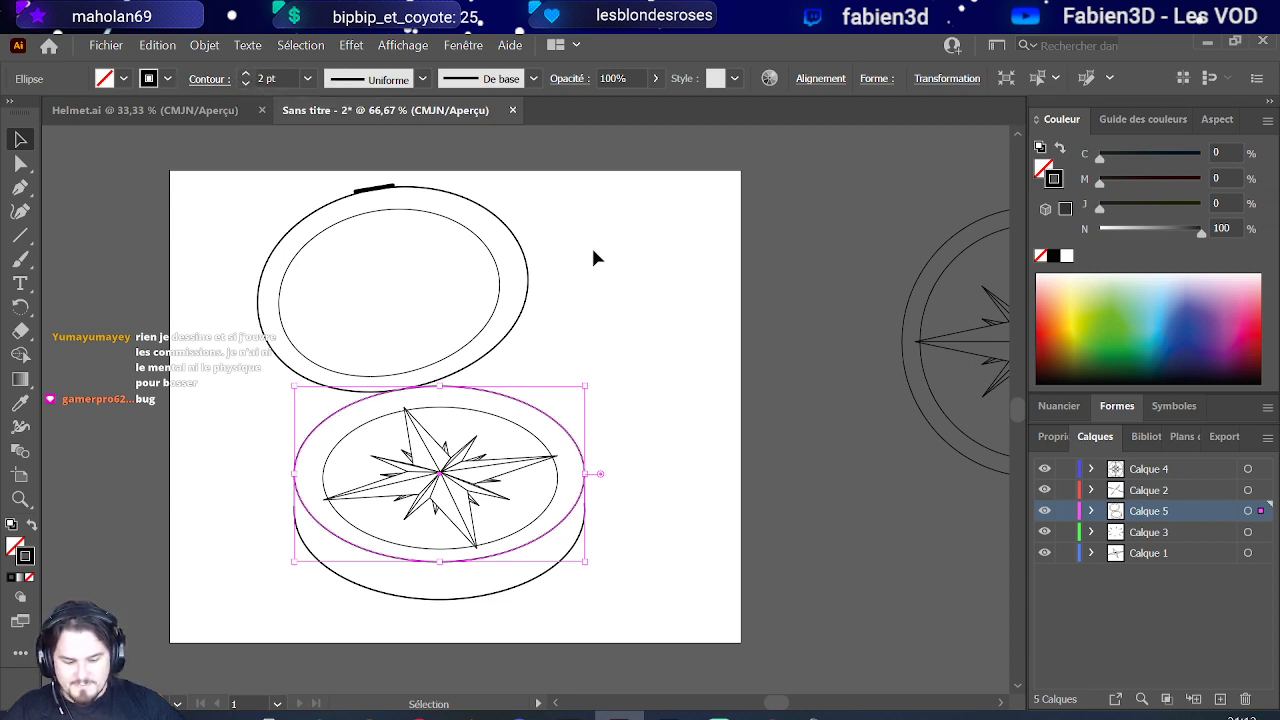
{"action": "left_click", "coordinate": [592, 255]}
Step: Set the stroke weight of the two short vertical side lines of the disc to 2 pt
{"action": "left_click", "coordinate": [585, 500]}
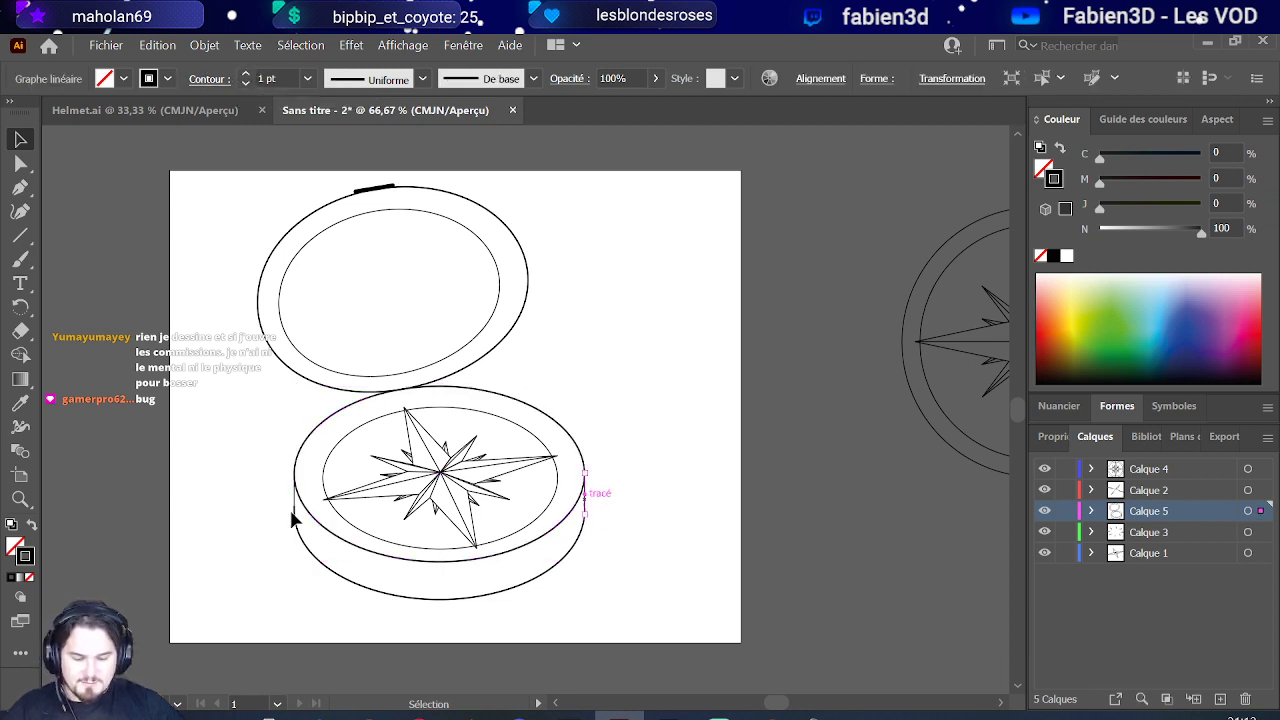
{"action": "left_click", "coordinate": [296, 508], "text": "shift"}
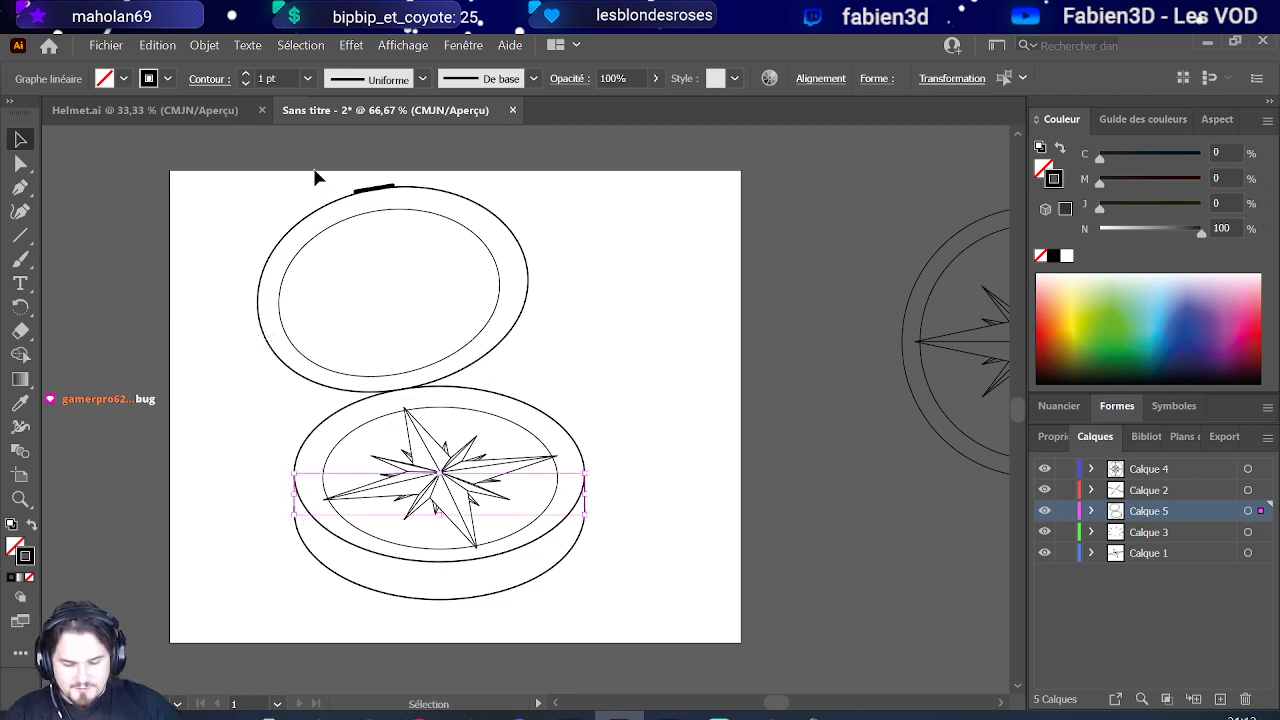
{"action": "left_click", "coordinate": [245, 74]}
{"action": "left_click", "coordinate": [622, 337]}
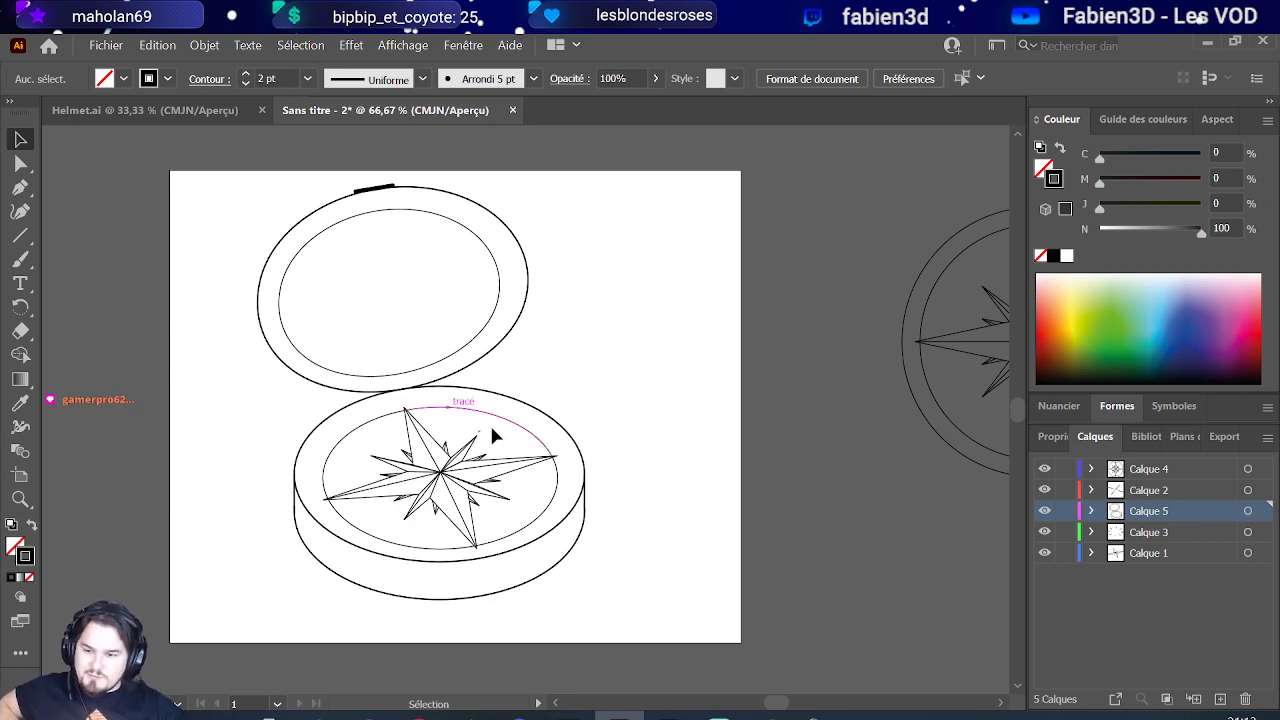
Step: Add a new layer above Calque 4 for the compass lettering
{"action": "left_click", "coordinate": [1201, 466]}
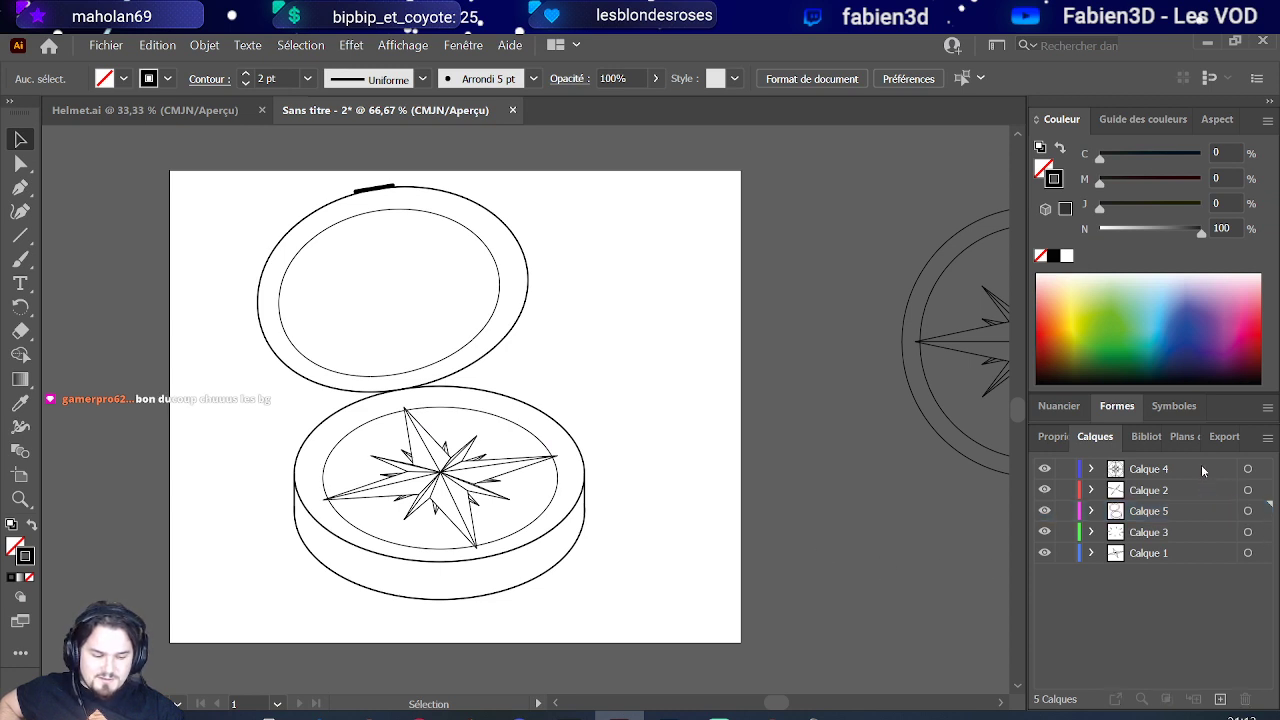
{"action": "left_click", "coordinate": [1219, 700]}
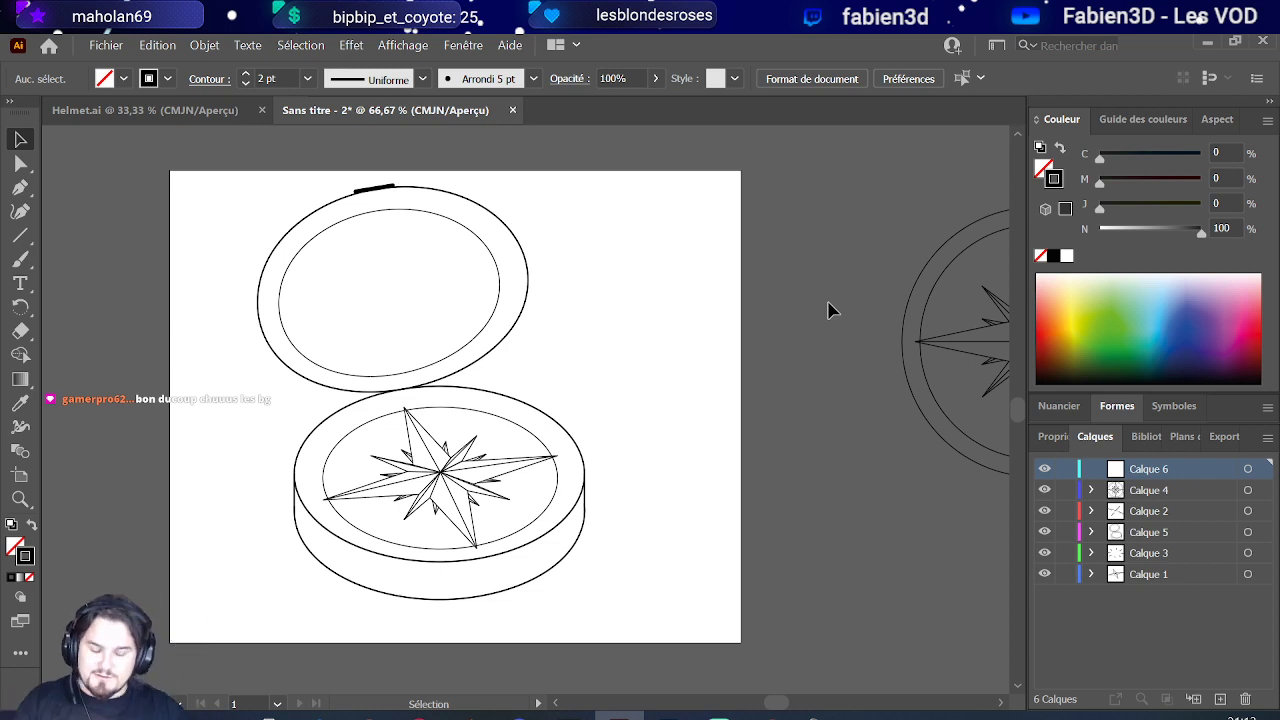
{"action": "scroll", "coordinate": [376, 370], "scroll_direction": "up", "scroll_amount": 2}
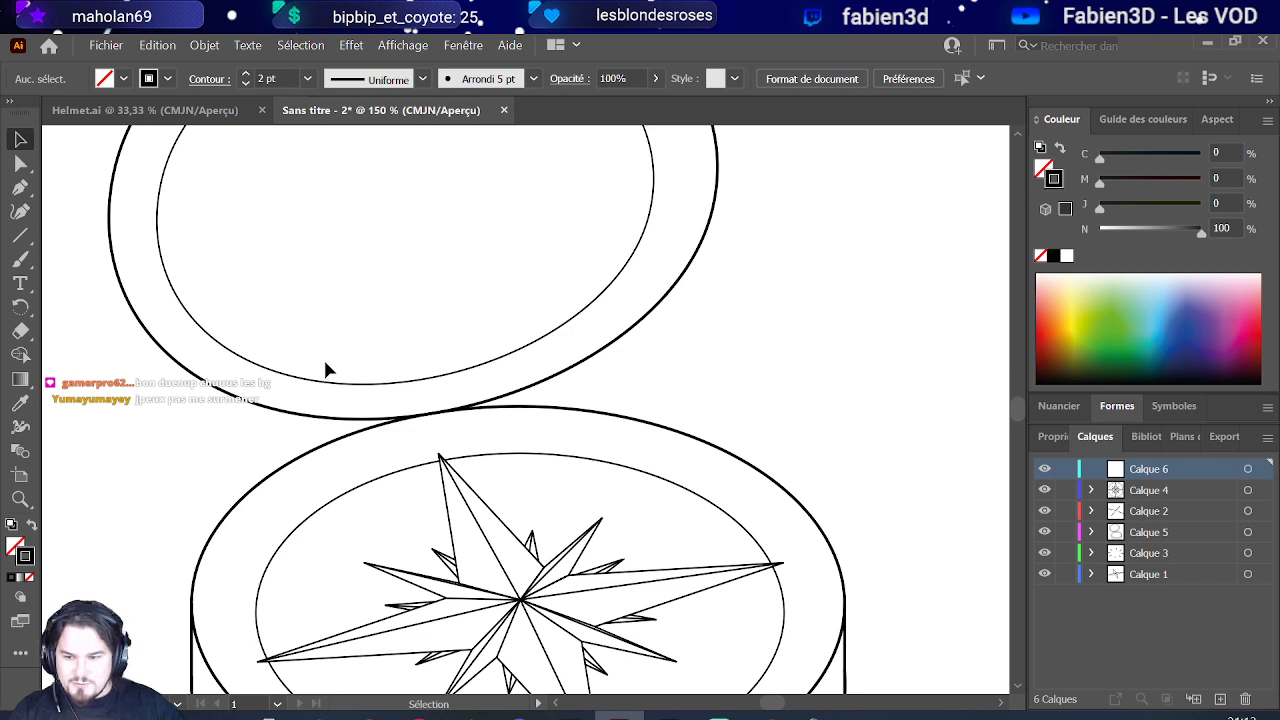
{"action": "scroll", "coordinate": [375, 388], "scroll_direction": "down", "scroll_amount": 1}
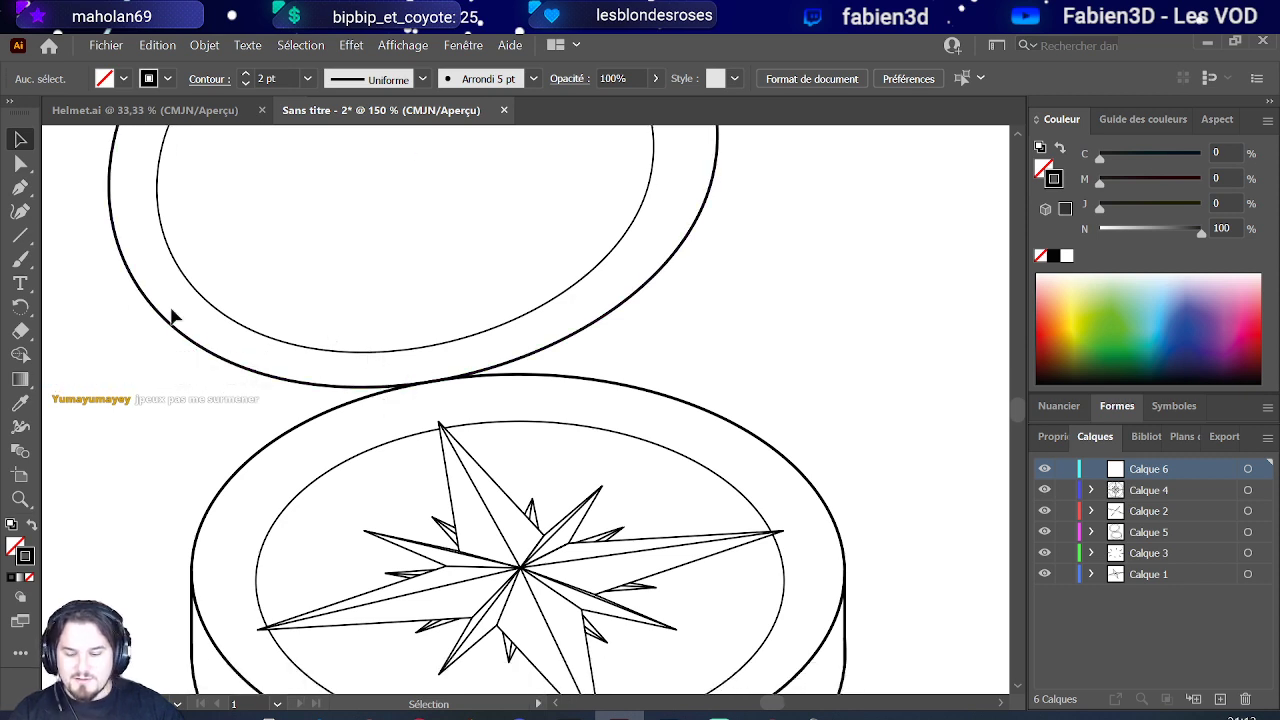
Step: Try painting a letter N with the Paintbrush on the disc's rim above the rose's north point
{"action": "left_click", "coordinate": [20, 260]}
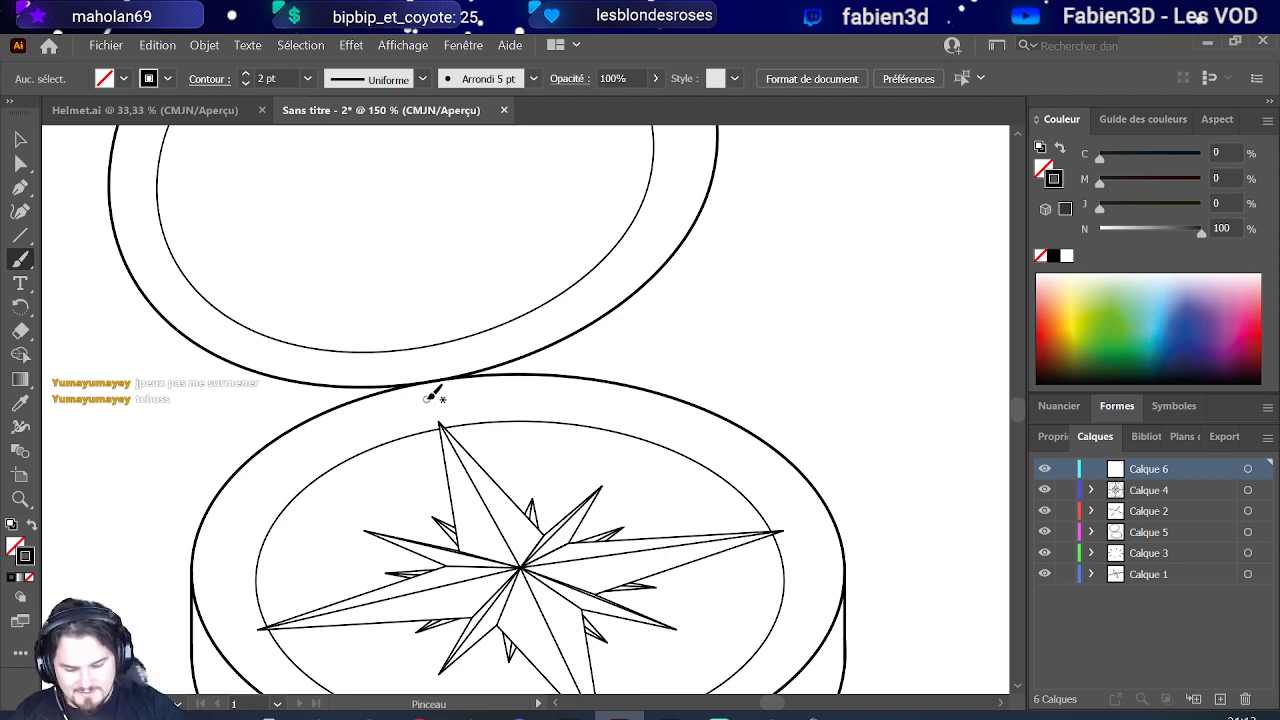
{"action": "mouse_move", "coordinate": [434, 392]}
{"action": "left_mouse_down"}
{"action": "mouse_move", "coordinate": [424, 412]}
{"action": "mouse_move", "coordinate": [450, 375]}
{"action": "left_mouse_up"}
{"action": "key", "text": "v"}
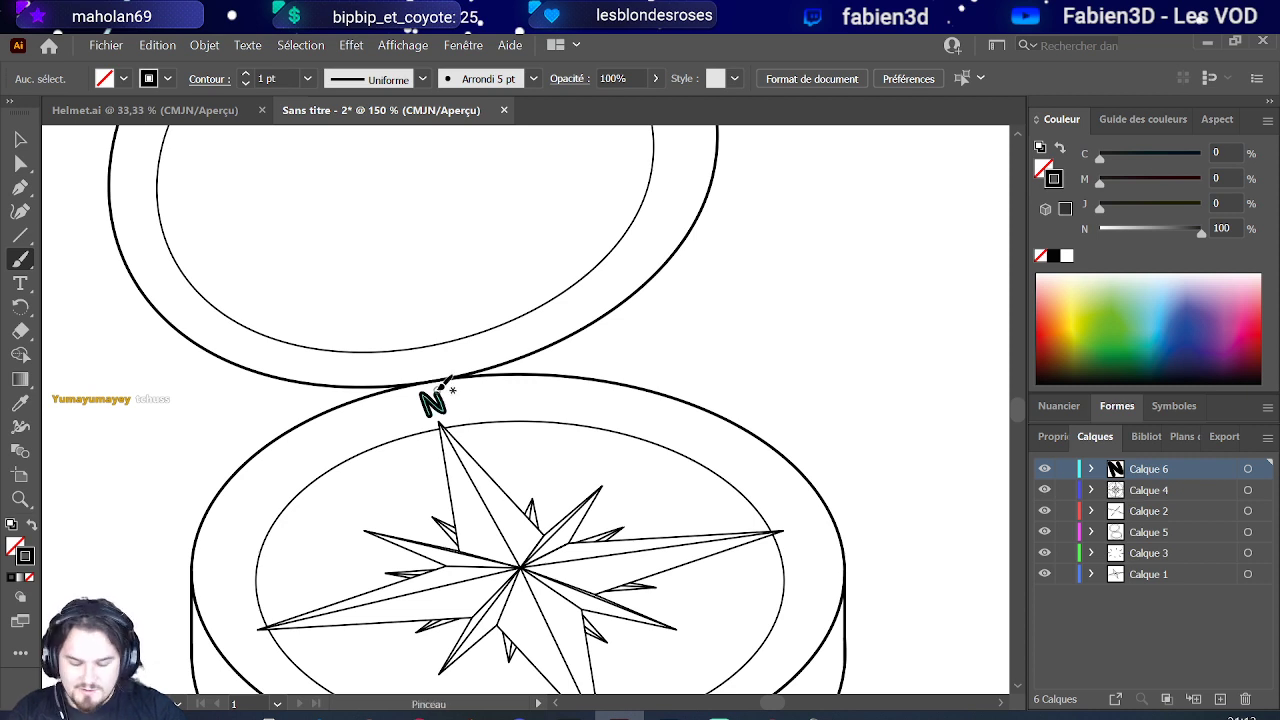
{"action": "key", "text": "z"}
{"action": "key", "text": "ctrl+z"}
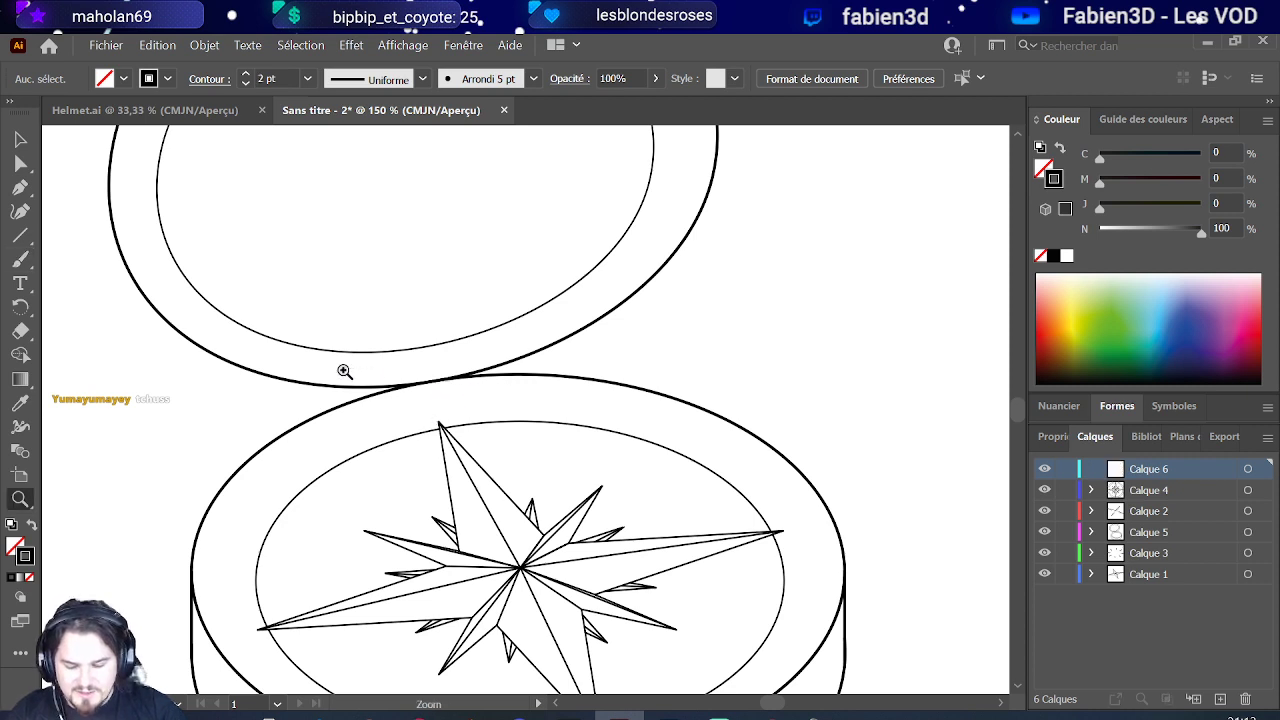
Step: Paint a freehand letter N on the disc's rim, just above the north point of the compass rose
{"action": "left_click", "coordinate": [20, 258]}
{"action": "mouse_move", "coordinate": [418, 414]}
{"action": "left_mouse_down"}
{"action": "mouse_move", "coordinate": [440, 416]}
{"action": "mouse_move", "coordinate": [441, 382]}
{"action": "left_mouse_up"}
{"action": "scroll", "coordinate": [436, 398], "scroll_direction": "down", "scroll_amount": 5}
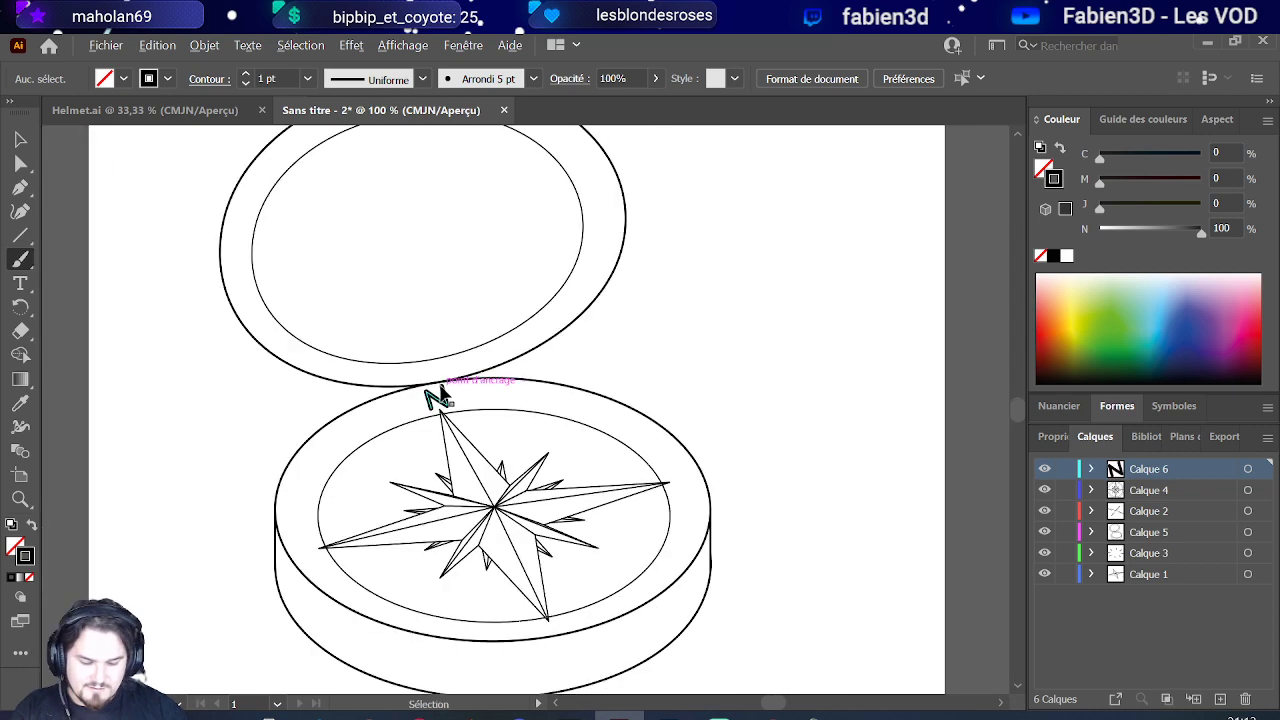
Step: Paint a freehand letter S on the disc's rim at the rose's south point, discarding and repainting it for a better shape
{"action": "scroll", "coordinate": [478, 446], "scroll_direction": "up", "scroll_amount": 4}
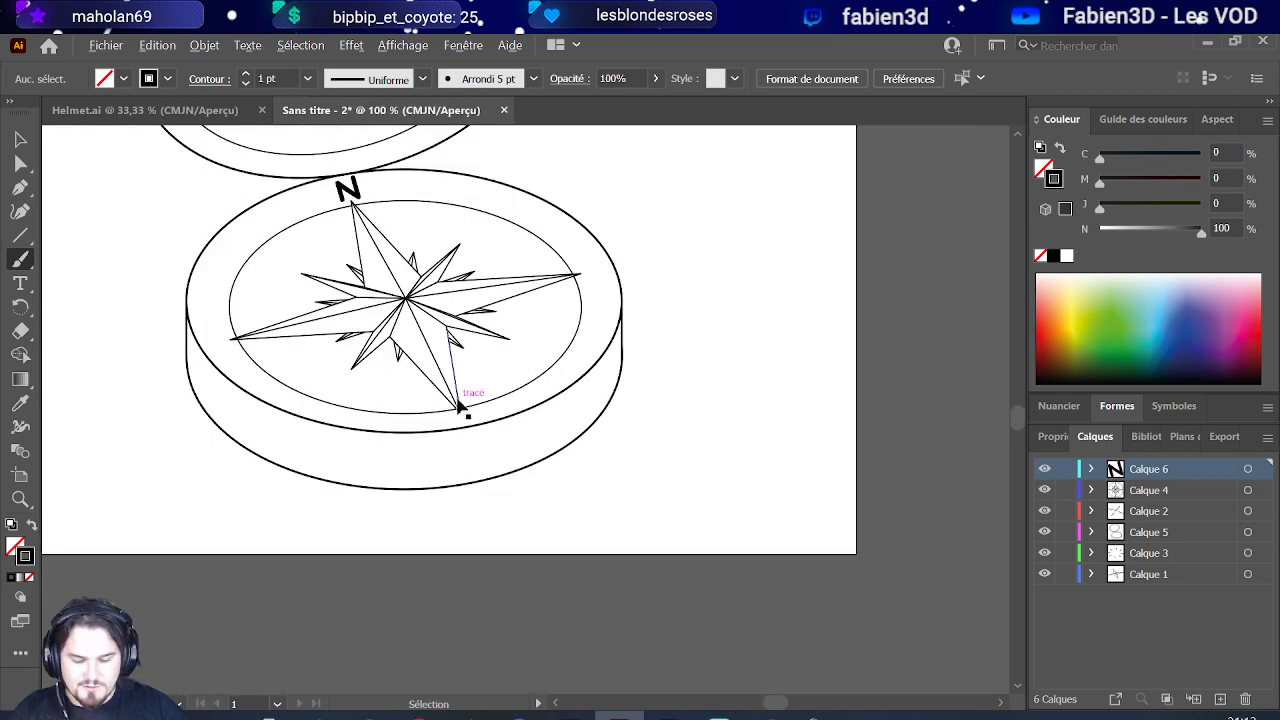
{"action": "scroll", "coordinate": [470, 400], "scroll_direction": "up", "scroll_amount": 1}
{"action": "scroll", "coordinate": [455, 443], "scroll_direction": "up", "scroll_amount": 1}
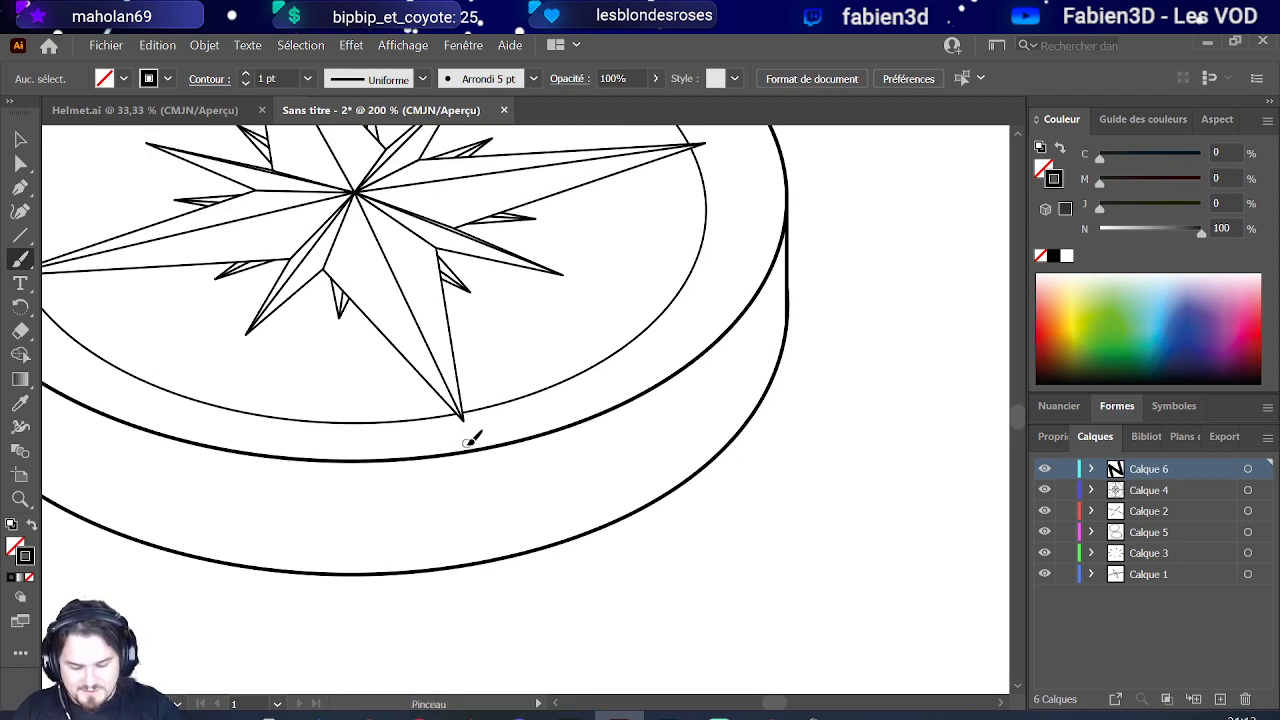
{"action": "left_click_drag", "start_coordinate": [470, 413], "coordinate": [498, 404]}
{"action": "key", "text": "v"}
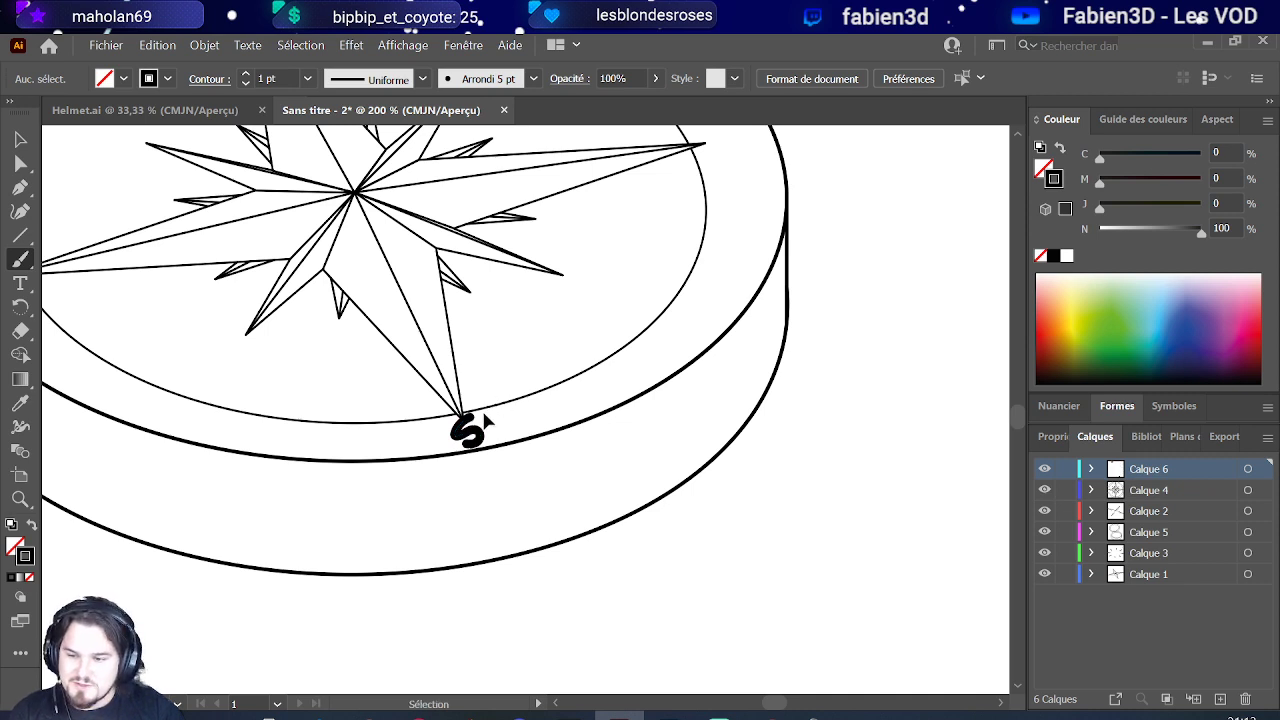
{"action": "key", "text": "Delete"}
{"action": "key", "text": "b"}
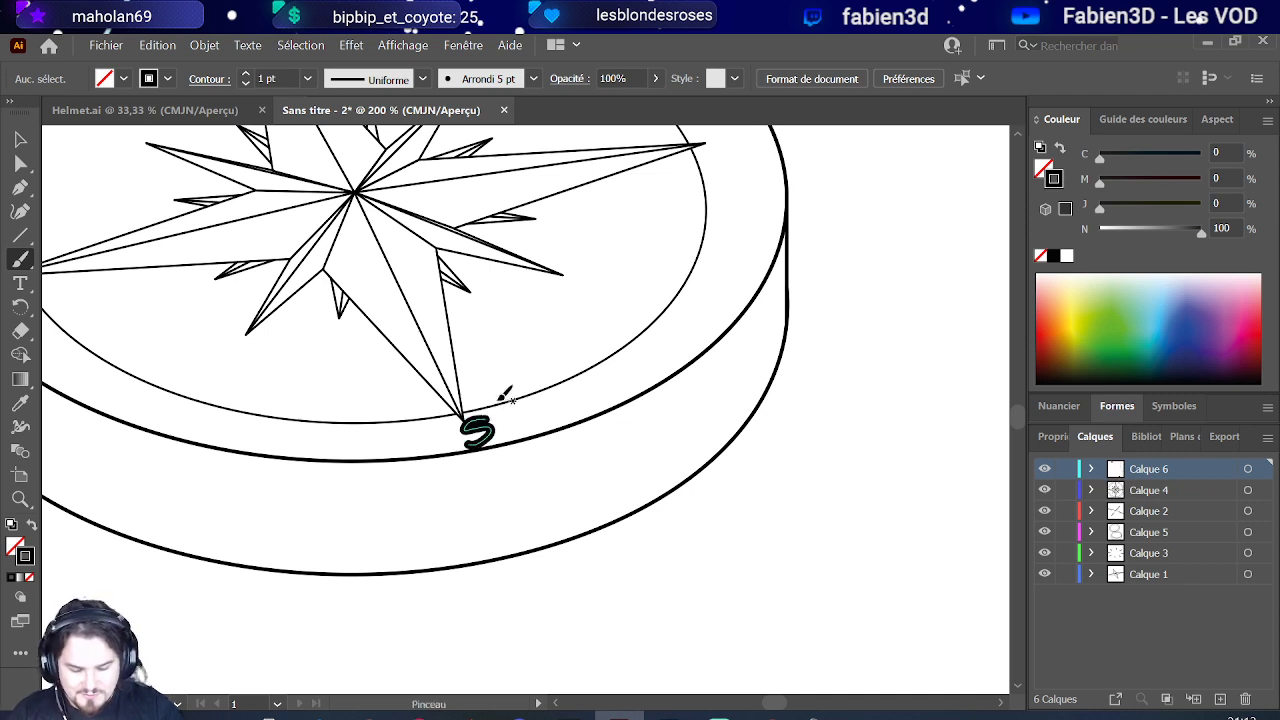
{"action": "key", "text": "ctrl+z"}
{"action": "left_click_drag", "start_coordinate": [463, 430], "coordinate": [484, 414]}
{"action": "key", "text": "ctrl+z"}
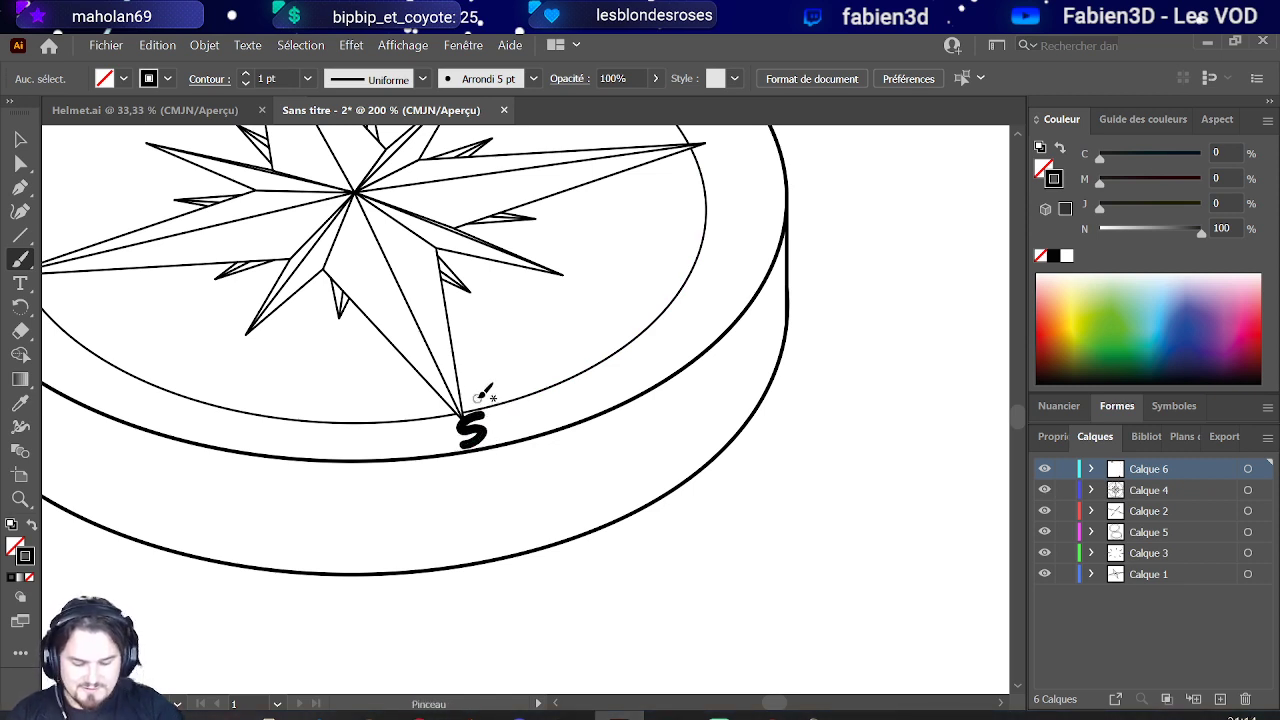
Step: Reshape the painted S with the Direct Selection tool, moving its anchor points to open up the upper-left curve
{"action": "left_click", "coordinate": [10, 137]}
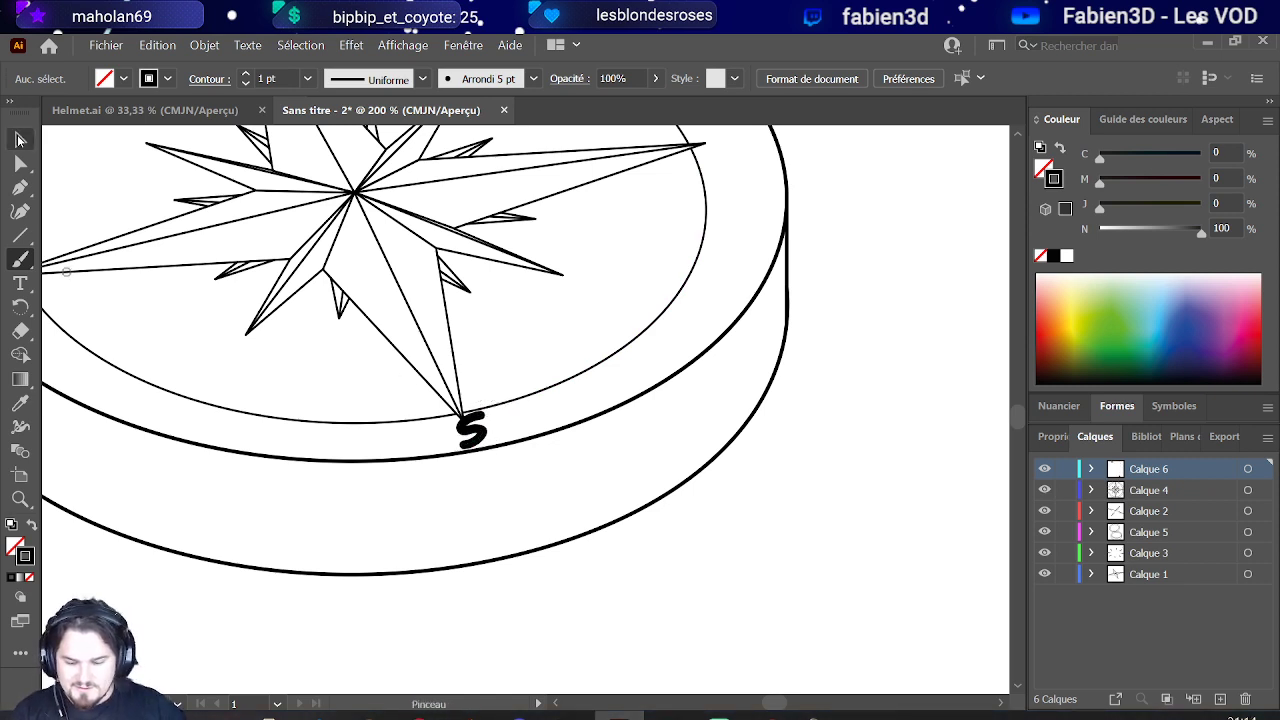
{"action": "left_click", "coordinate": [478, 440]}
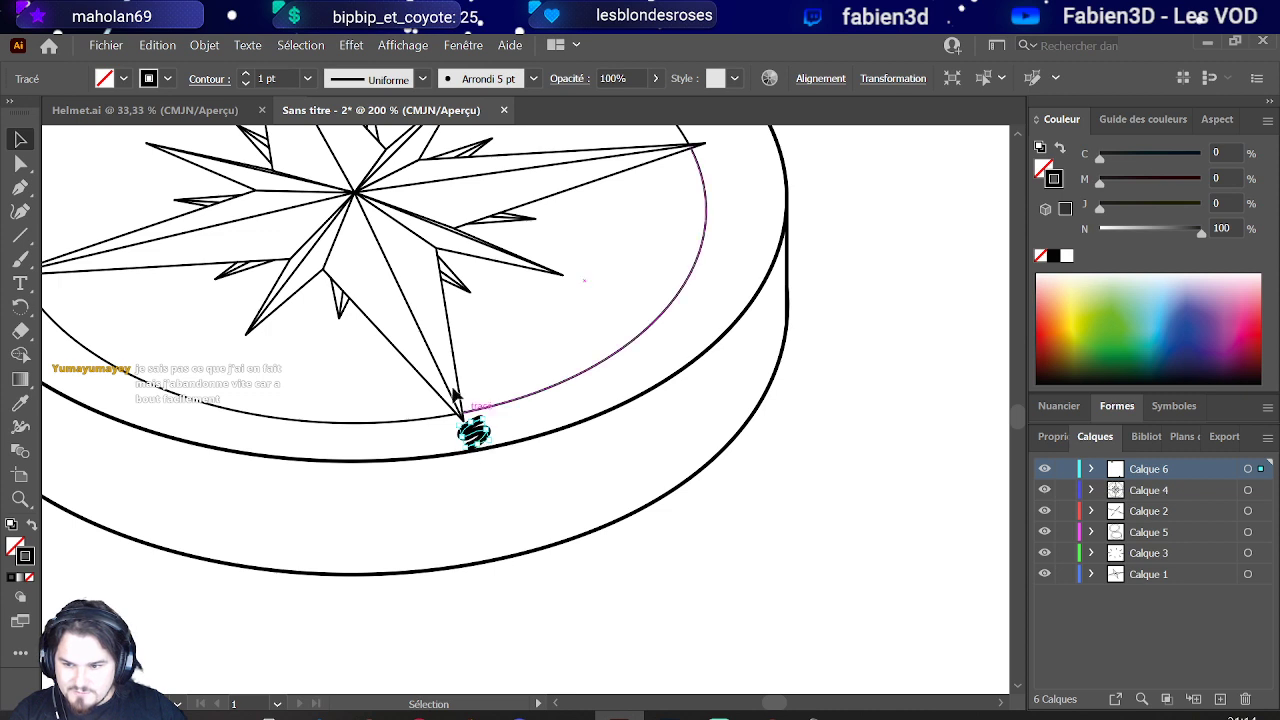
{"action": "left_click", "coordinate": [20, 162]}
{"action": "scroll", "coordinate": [392, 343], "scroll_direction": "up", "scroll_amount": 1}
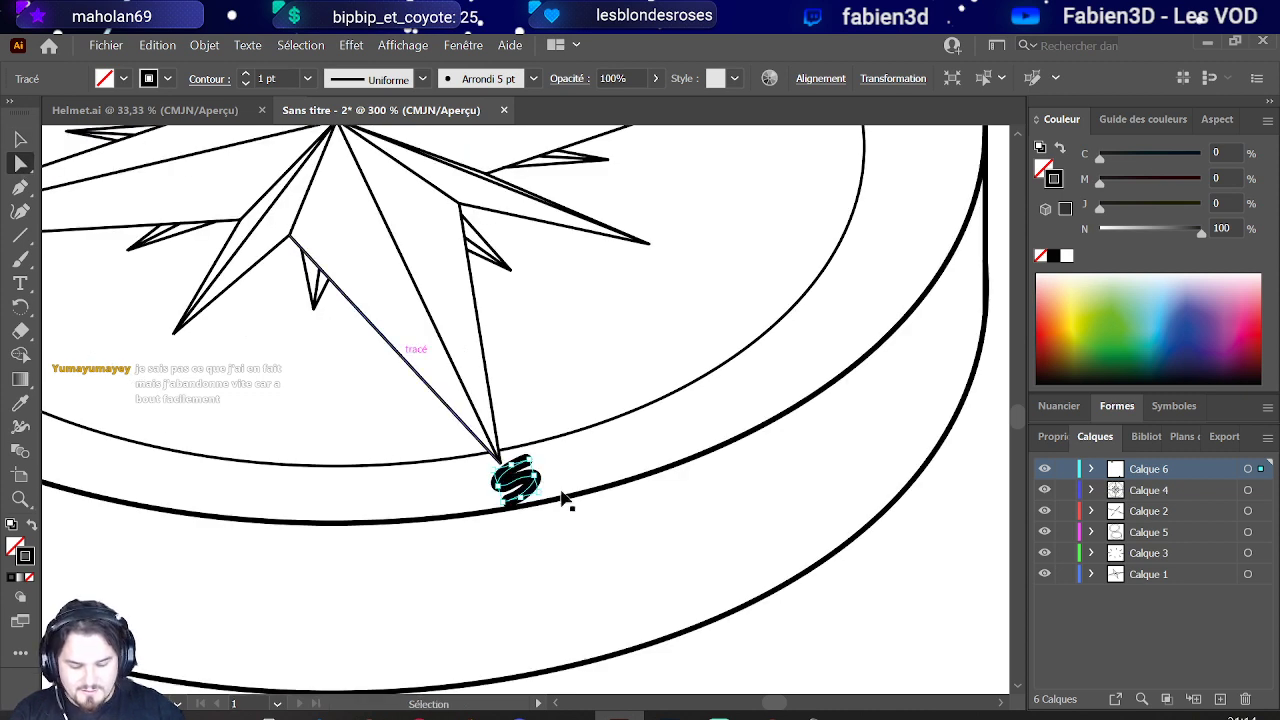
{"action": "left_click", "coordinate": [540, 467]}
{"action": "mouse_move", "coordinate": [530, 467]}
{"action": "left_mouse_down"}
{"action": "mouse_move", "coordinate": [530, 497]}
{"action": "mouse_move", "coordinate": [535, 488]}
{"action": "left_mouse_up"}
{"action": "left_click", "coordinate": [514, 505]}
{"action": "left_click", "coordinate": [512, 507]}
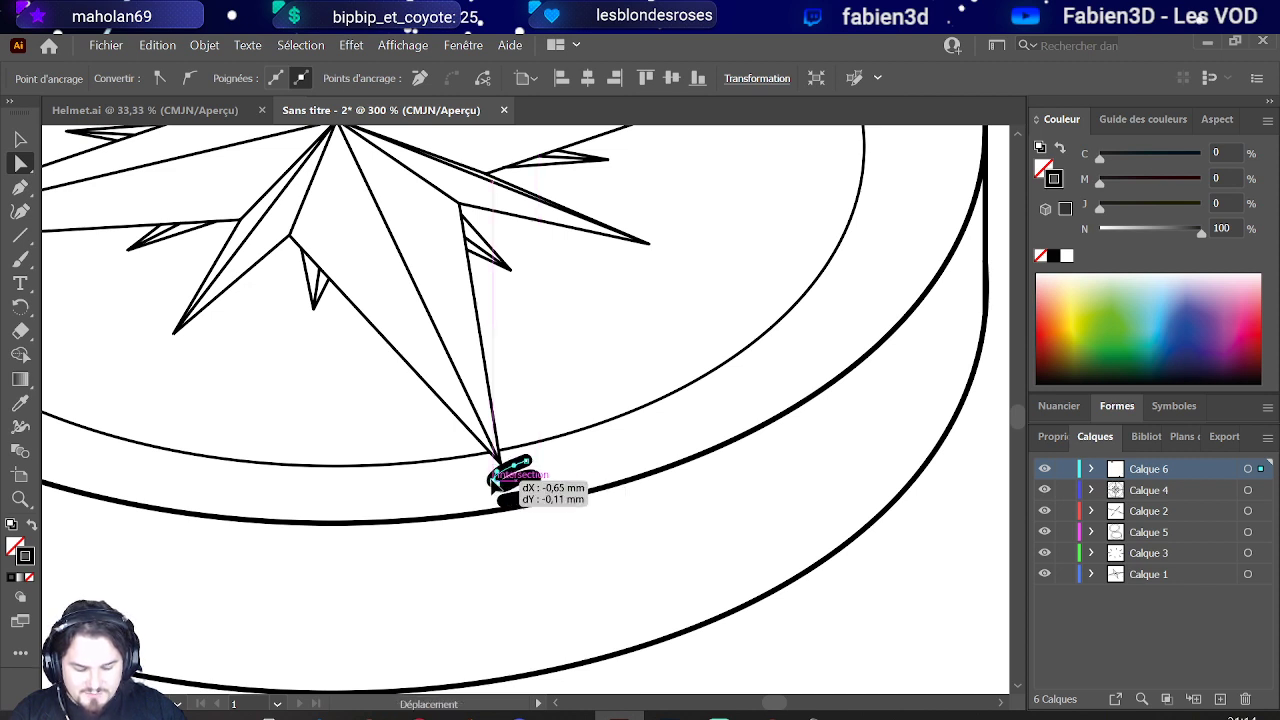
{"action": "left_click", "coordinate": [560, 458]}
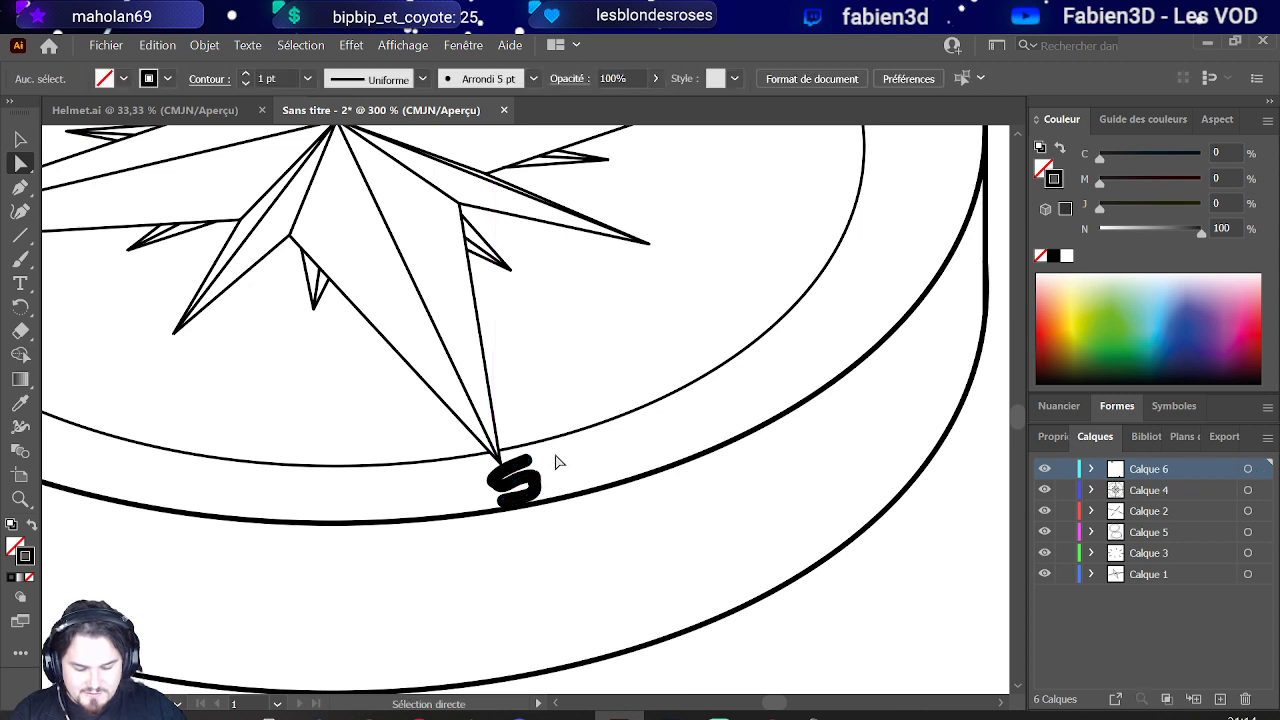
Step: Nudge the anchor point on the left curve of the S and pull its lower-right curve outward to widen the bowl
{"action": "left_click", "coordinate": [503, 491]}
{"action": "left_click", "coordinate": [499, 493]}
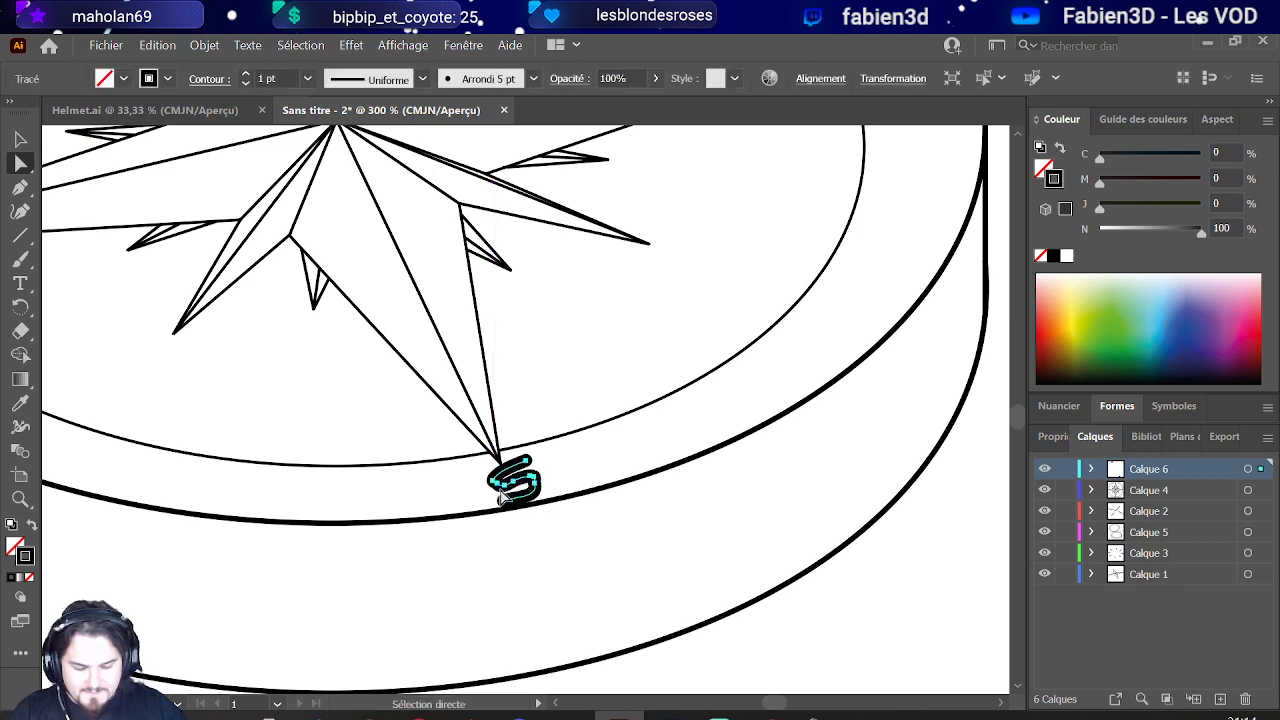
{"action": "left_click_drag", "start_coordinate": [498, 492], "coordinate": [496, 489]}
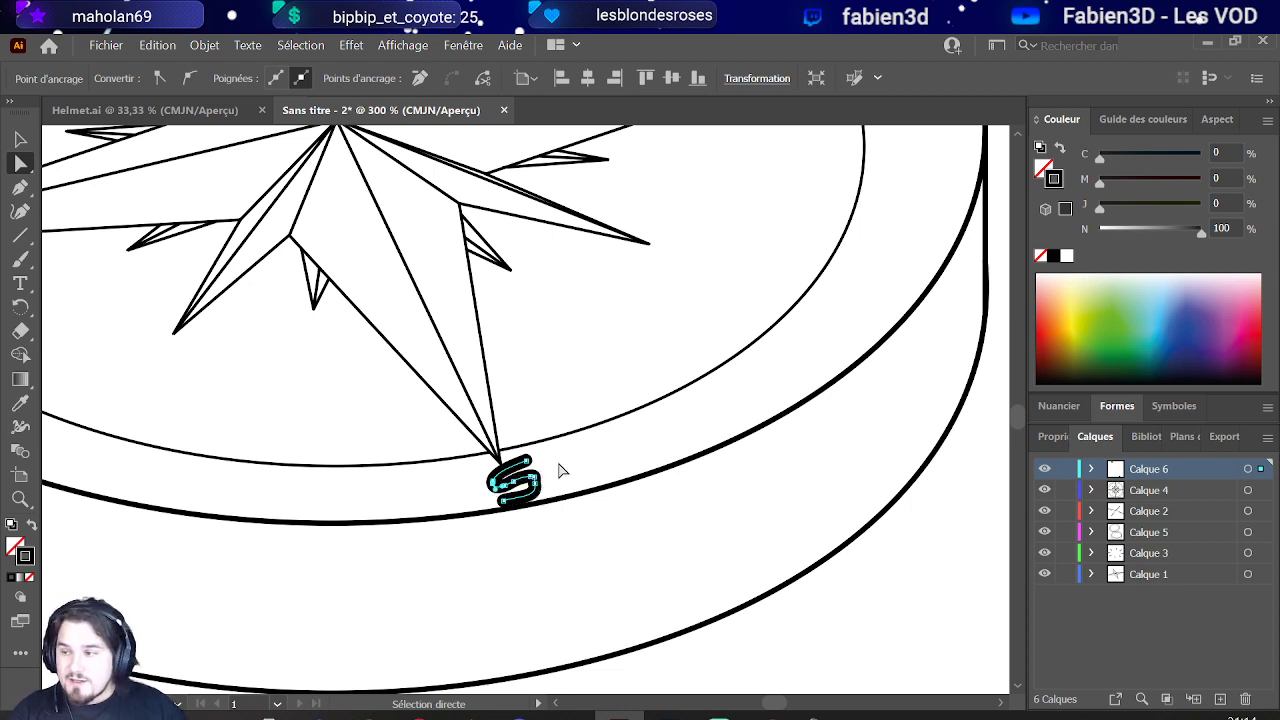
{"action": "scroll", "coordinate": [545, 490], "scroll_direction": "up", "scroll_amount": 4}
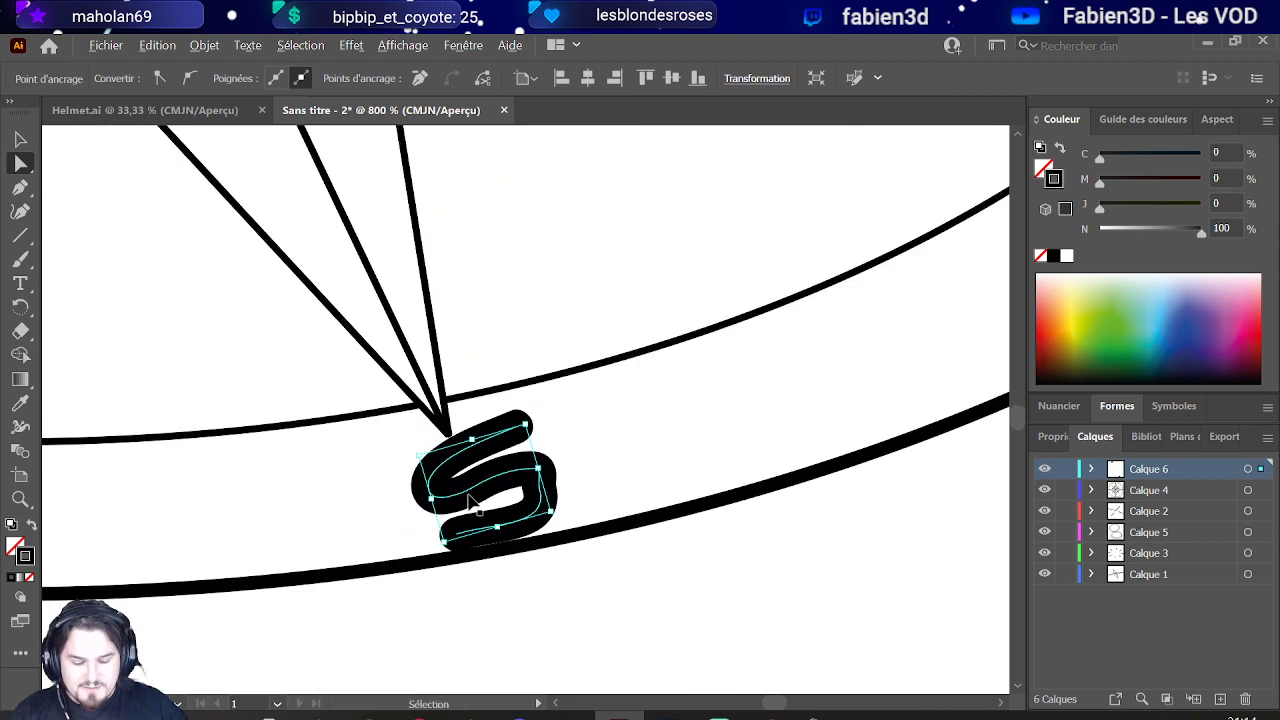
{"action": "left_click_drag", "start_coordinate": [537, 487], "coordinate": [565, 495]}
{"action": "left_click", "coordinate": [574, 449]}
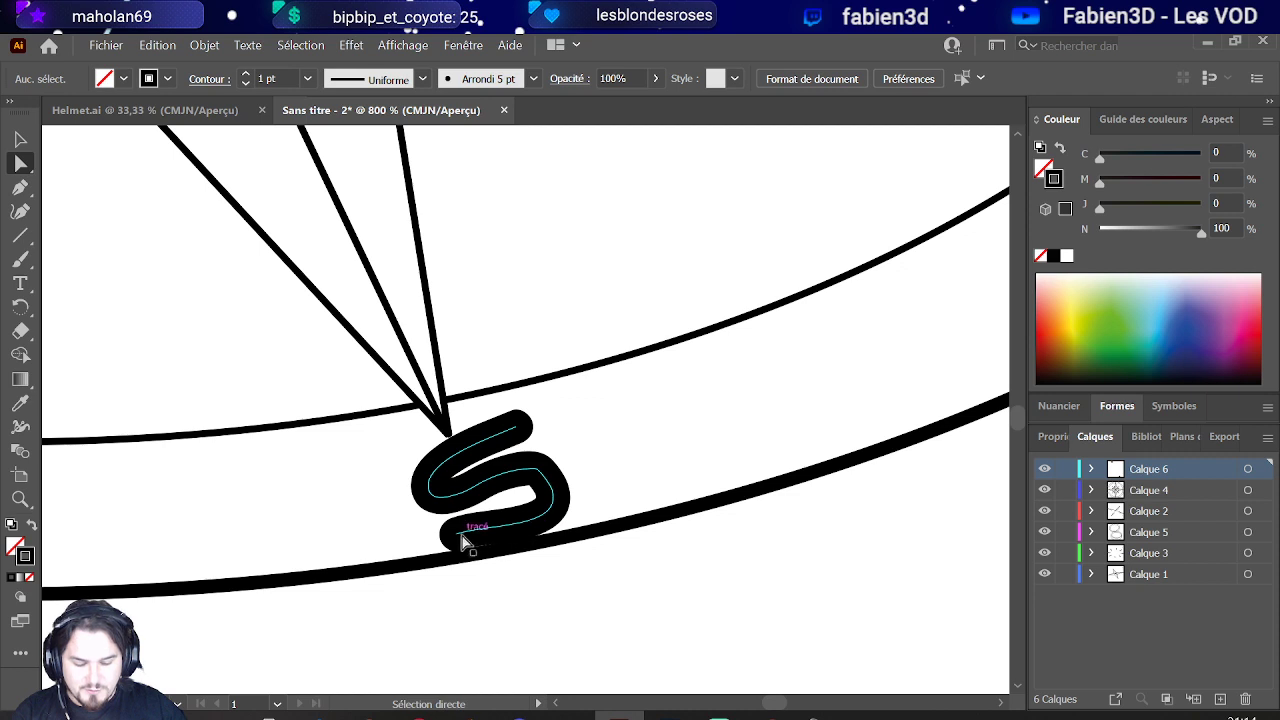
Step: Reposition the lower-left end point of the painted S with the Direct Selection tool to refine its tail
{"action": "left_click_drag", "start_coordinate": [466, 535], "coordinate": [490, 540]}
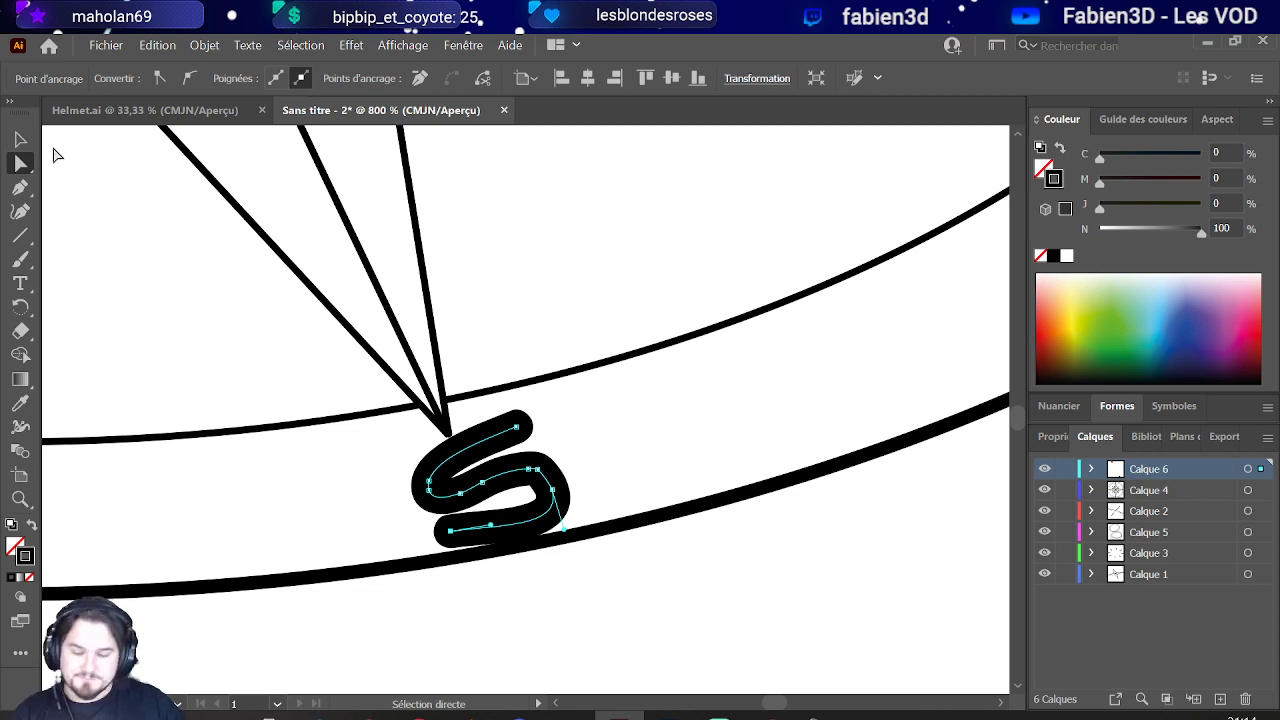
{"action": "left_click", "coordinate": [20, 139]}
{"action": "left_click", "coordinate": [668, 432]}
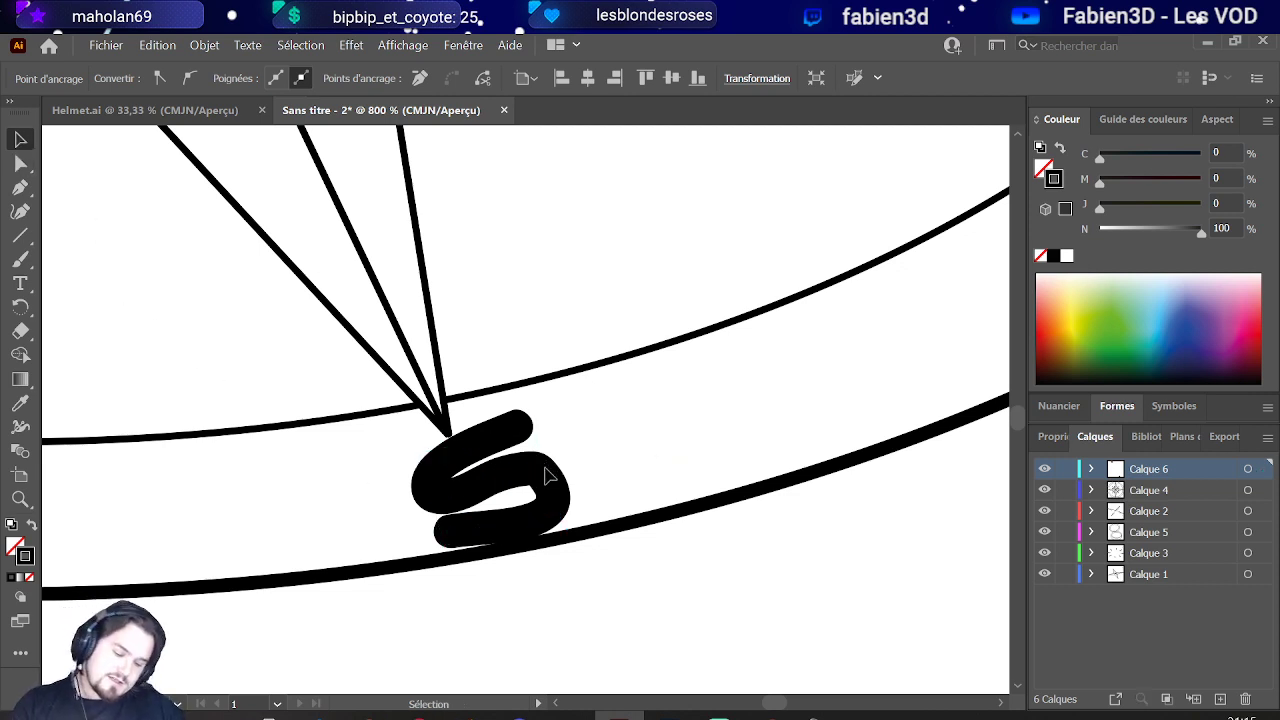
Step: Stretch the whole S slightly by its upper-right corner and shift it into place on the rim beneath the rose's south point
{"action": "left_click", "coordinate": [548, 476]}
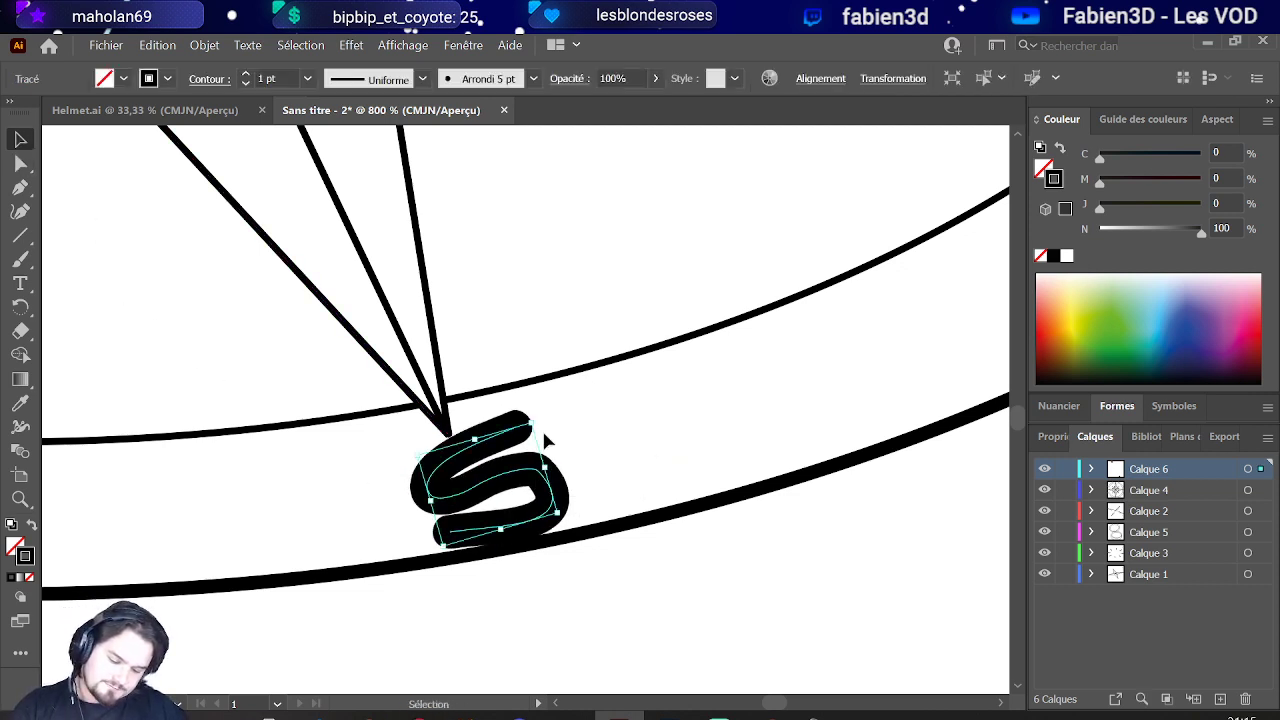
{"action": "left_click_drag", "start_coordinate": [532, 420], "coordinate": [574, 424]}
{"action": "mouse_move", "coordinate": [490, 466]}
{"action": "left_mouse_down"}
{"action": "mouse_move", "coordinate": [484, 440]}
{"action": "mouse_move", "coordinate": [500, 478]}
{"action": "left_mouse_up"}
{"action": "left_click", "coordinate": [616, 426]}
{"action": "key", "text": "ctrl+minus"}
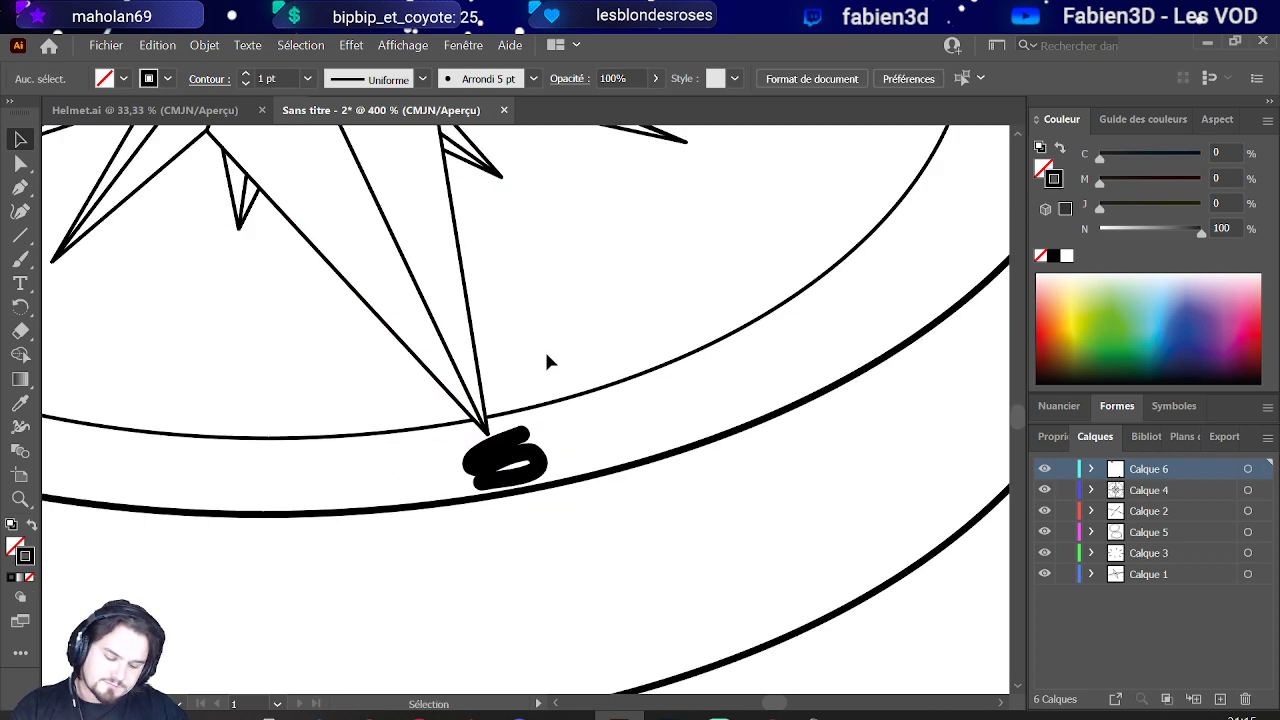
{"action": "scroll", "coordinate": [546, 361], "scroll_direction": "down", "scroll_amount": 2, "text": "alt"}
{"action": "scroll", "coordinate": [571, 370], "scroll_direction": "up", "scroll_amount": 2}
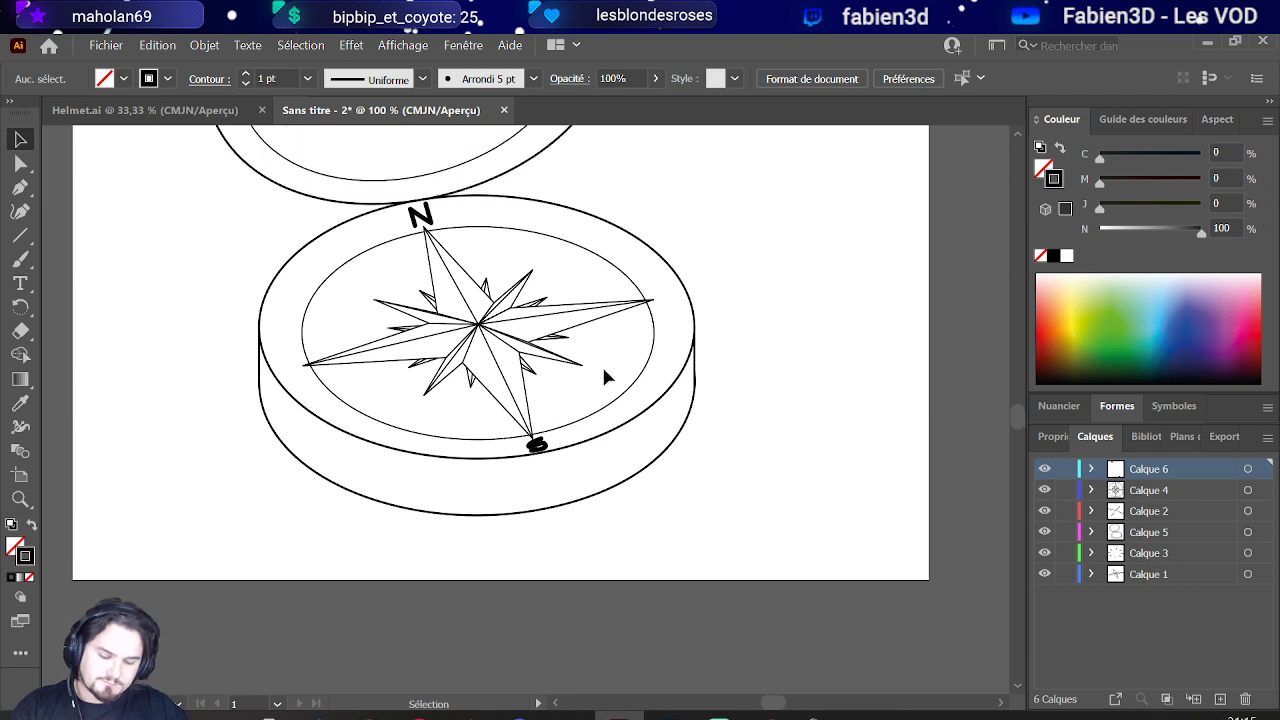
{"action": "scroll", "coordinate": [611, 373], "scroll_direction": "up", "scroll_amount": 1}
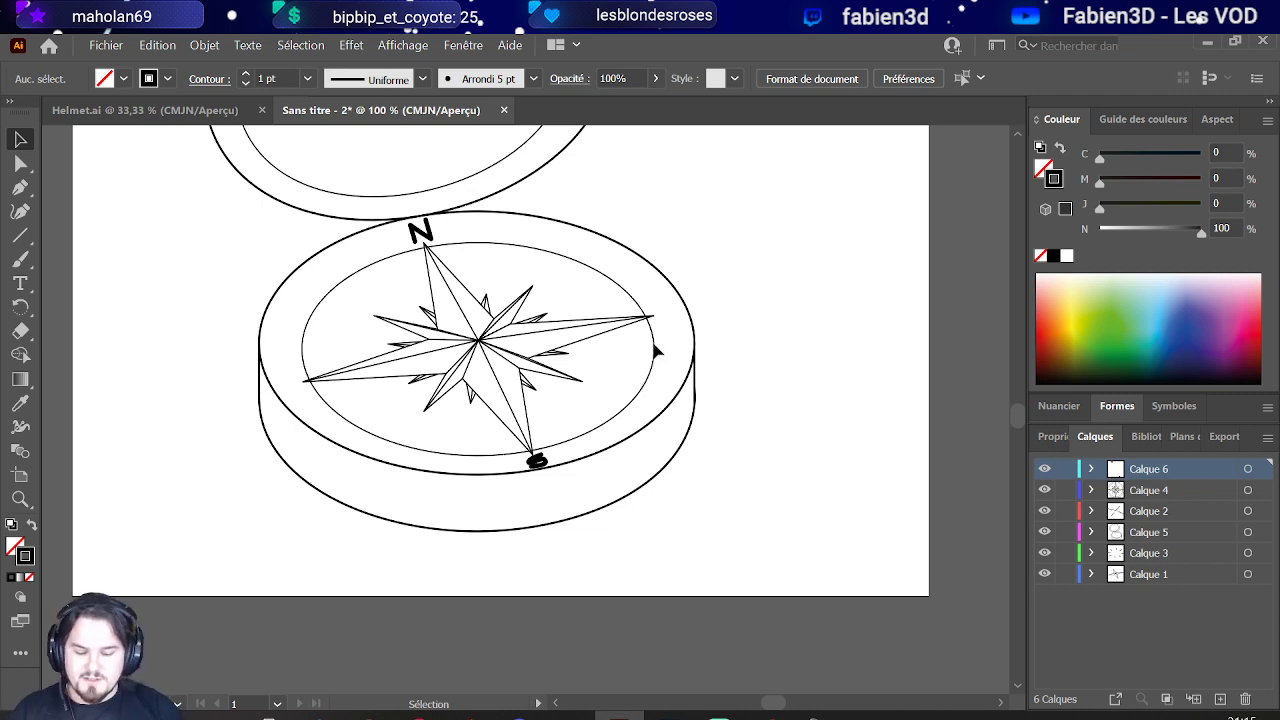
{"action": "scroll", "coordinate": [695, 315], "scroll_direction": "up", "scroll_amount": 1}
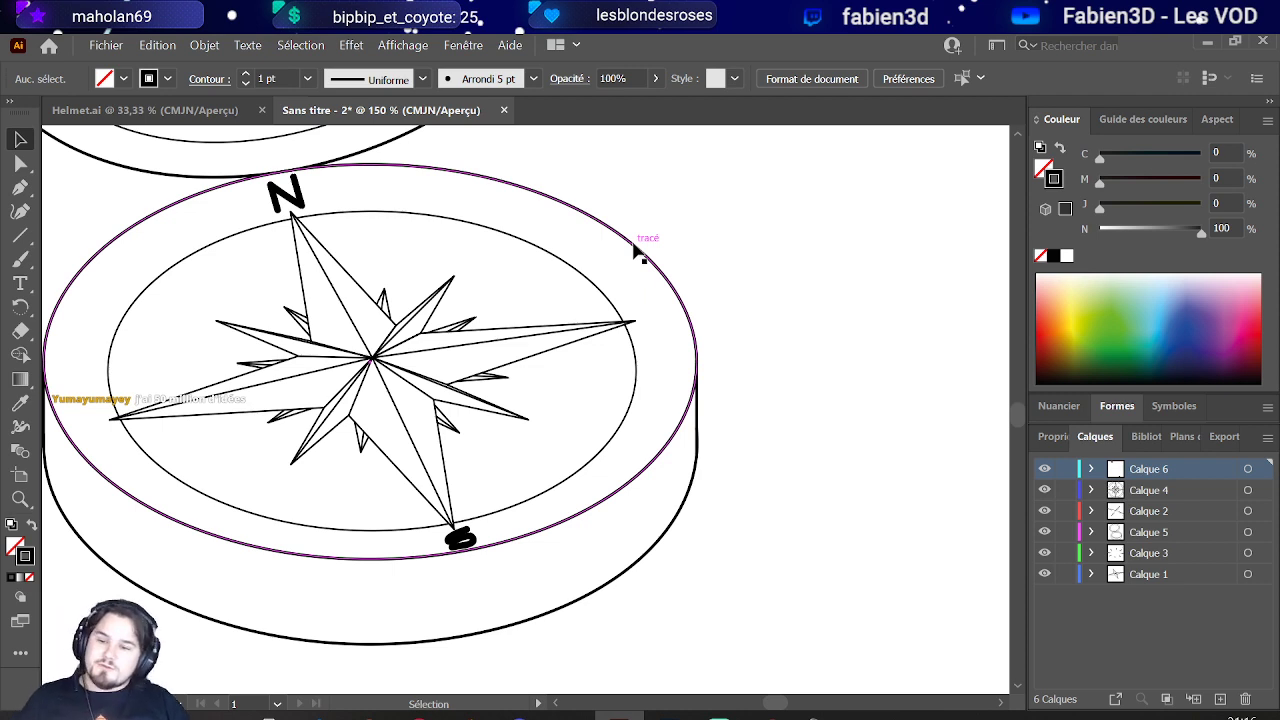
Step: Paint a freehand letter E on the disc's rim beside the rose's east point, using the N's brush style
{"action": "left_click", "coordinate": [298, 194]}
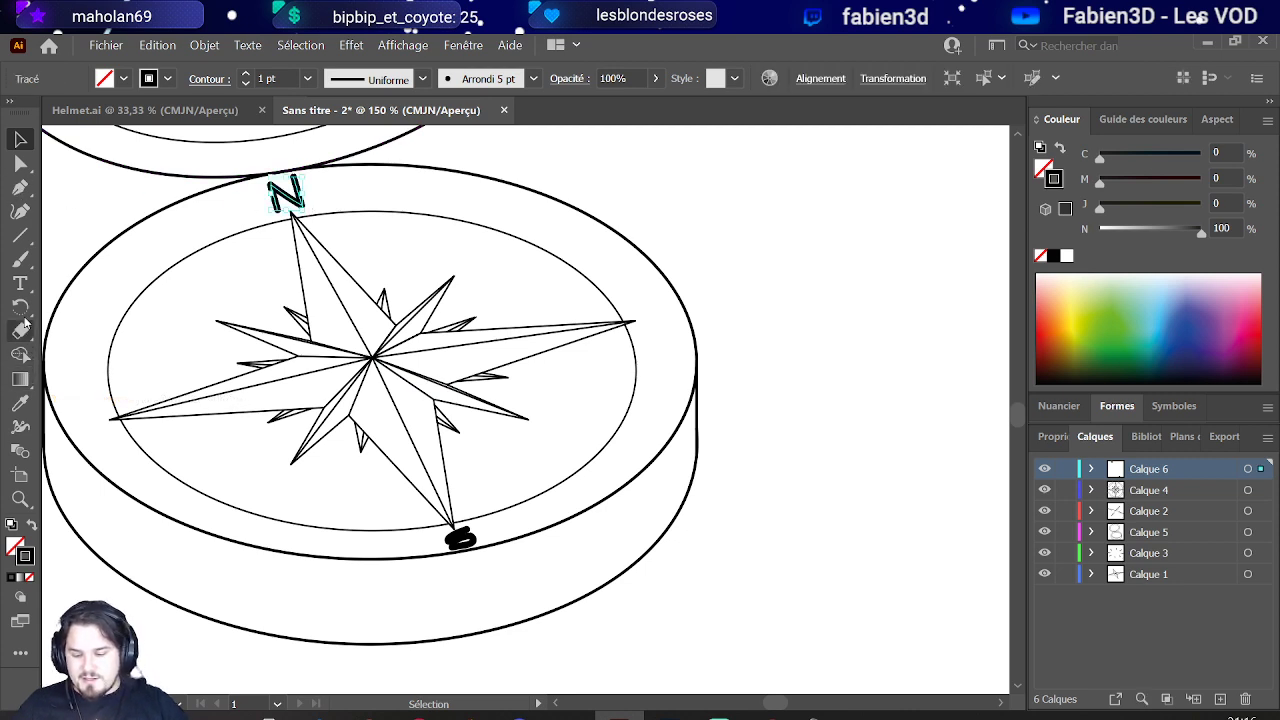
{"action": "left_click", "coordinate": [22, 259]}
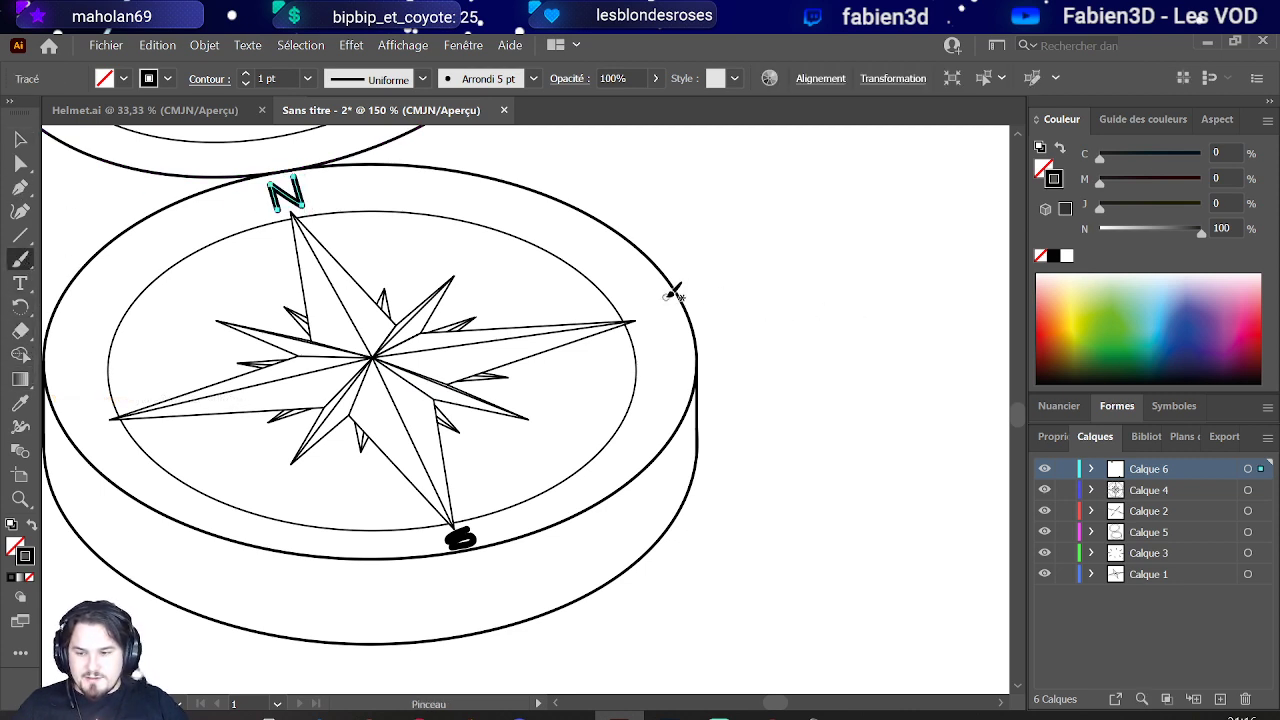
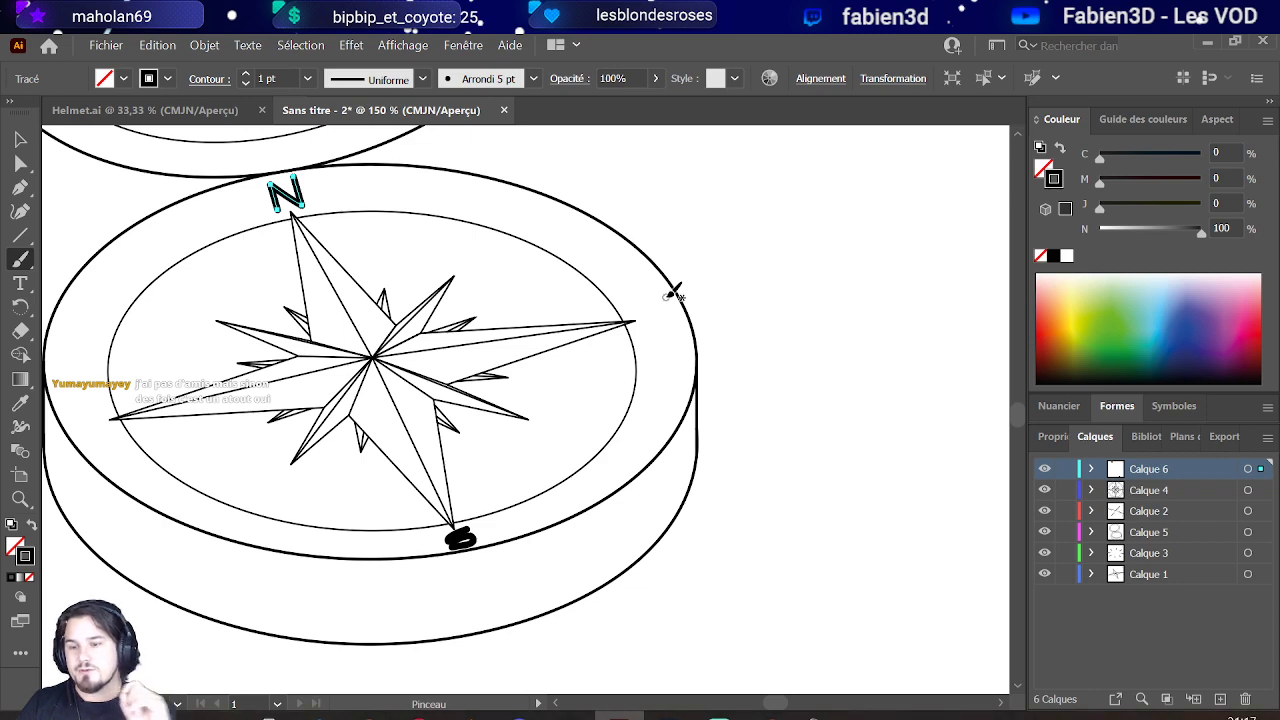
{"action": "scroll", "coordinate": [705, 210], "scroll_direction": "up", "scroll_amount": 2}
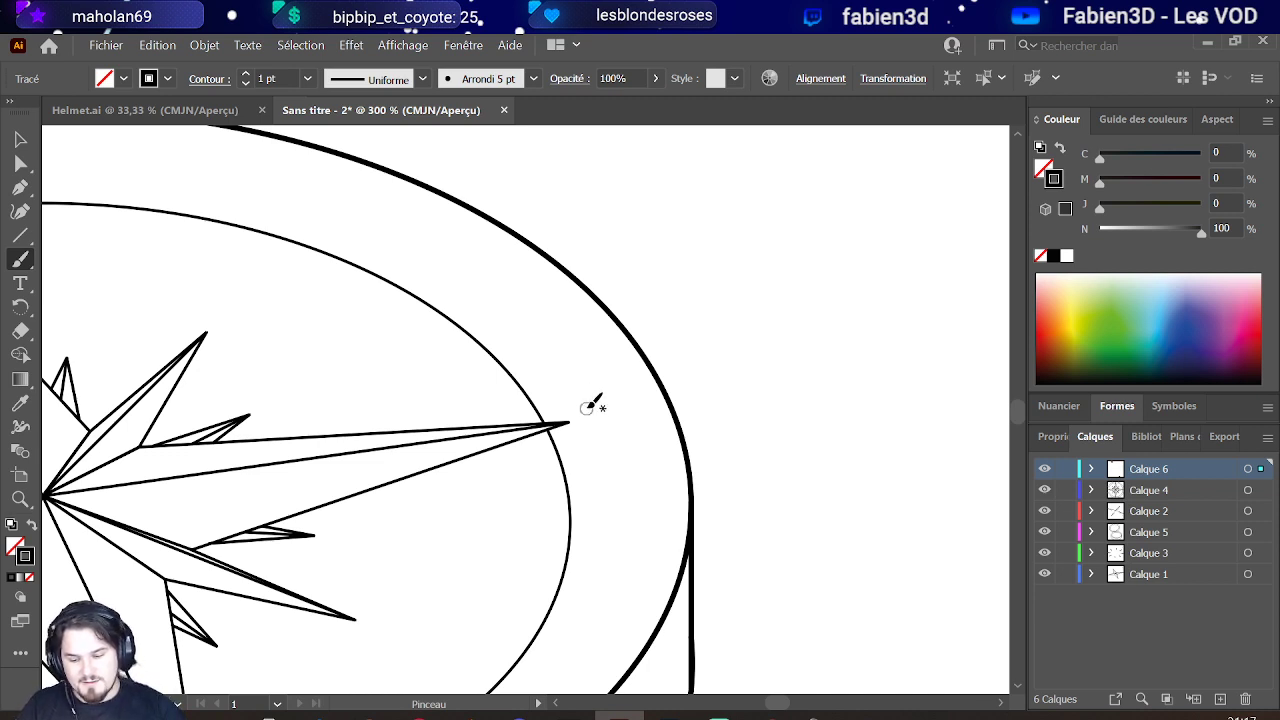
{"action": "mouse_move", "coordinate": [580, 390]}
{"action": "left_mouse_down"}
{"action": "mouse_move", "coordinate": [598, 448]}
{"action": "mouse_move", "coordinate": [624, 378]}
{"action": "left_mouse_up"}
{"action": "left_click_drag", "start_coordinate": [590, 418], "coordinate": [634, 408]}
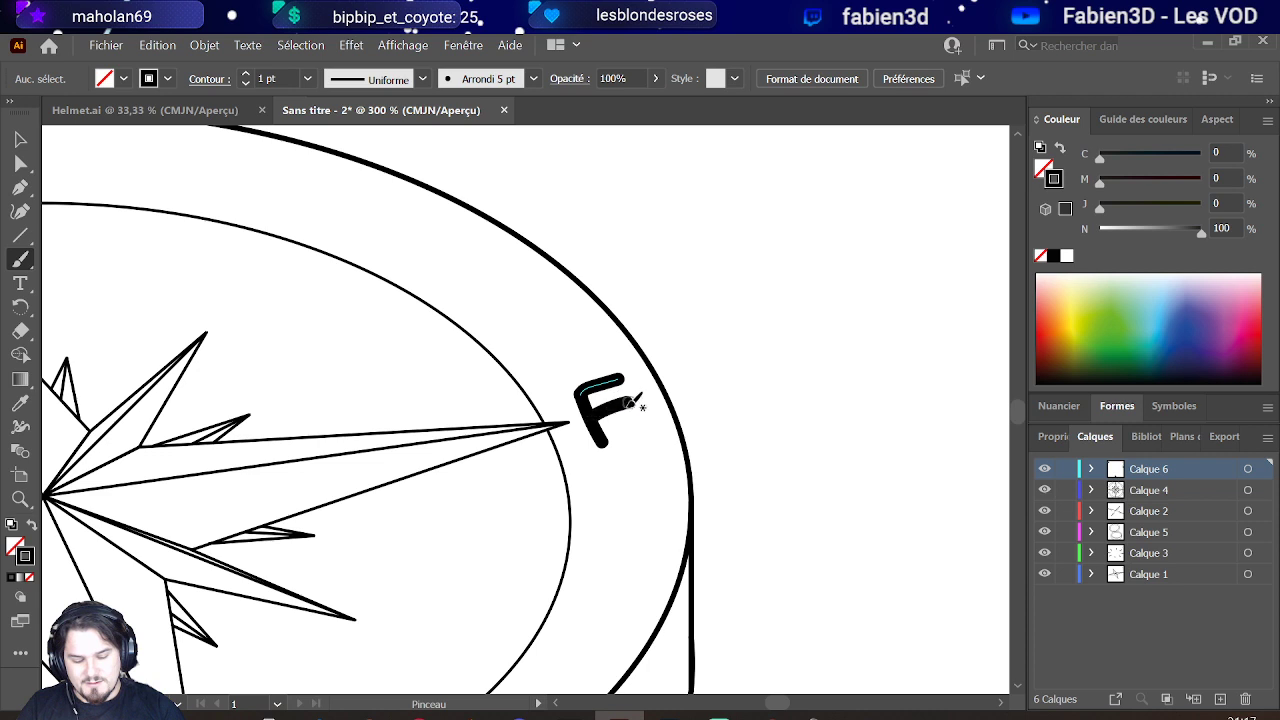
{"action": "left_click_drag", "start_coordinate": [598, 450], "coordinate": [640, 438]}
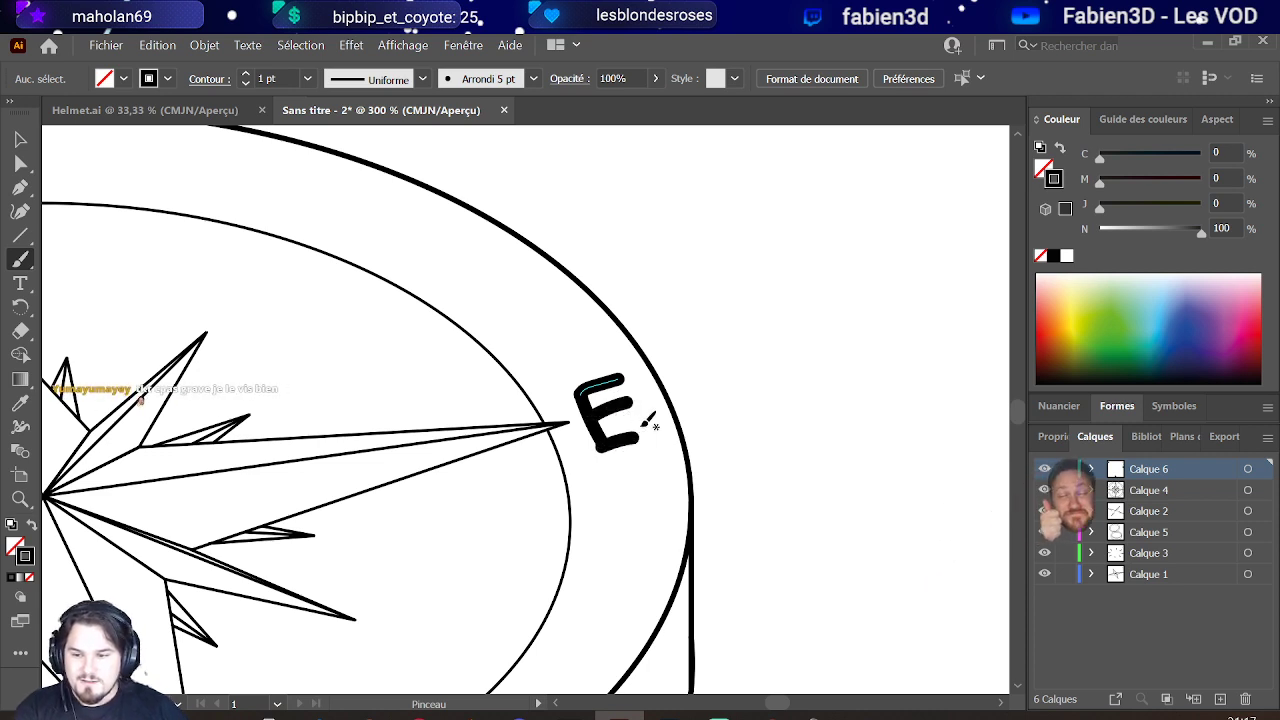
{"action": "left_click", "coordinate": [643, 433], "text": "ctrl"}
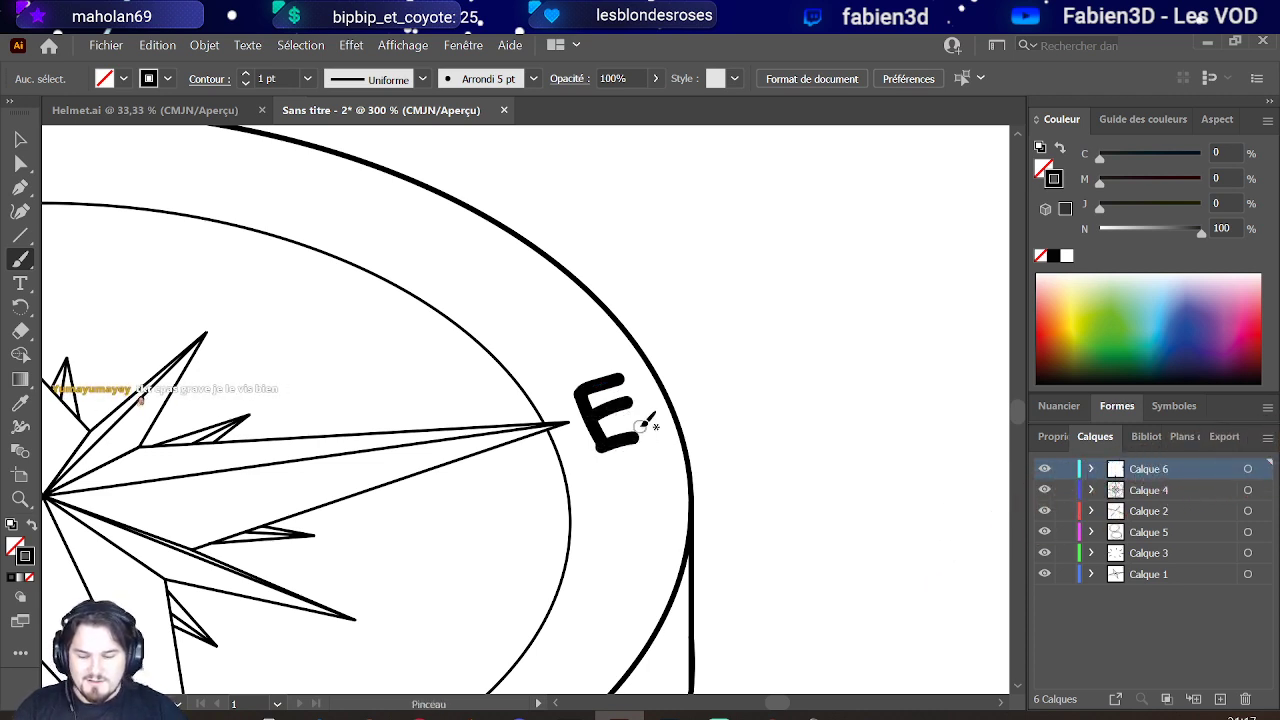
Step: Lengthen the bottom bar of the E by moving its end point outward with the Direct Selection tool
{"action": "left_click", "coordinate": [20, 163]}
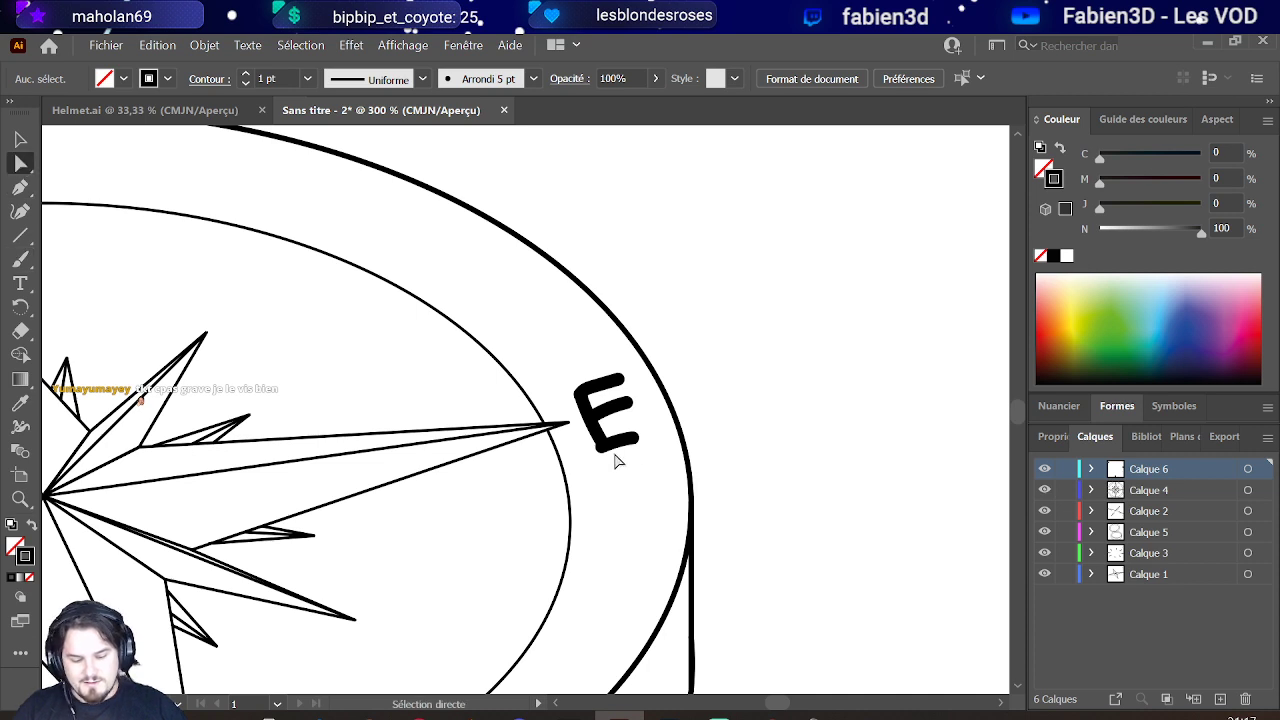
{"action": "left_click_drag", "start_coordinate": [606, 452], "coordinate": [647, 441]}
{"action": "left_click", "coordinate": [755, 336]}
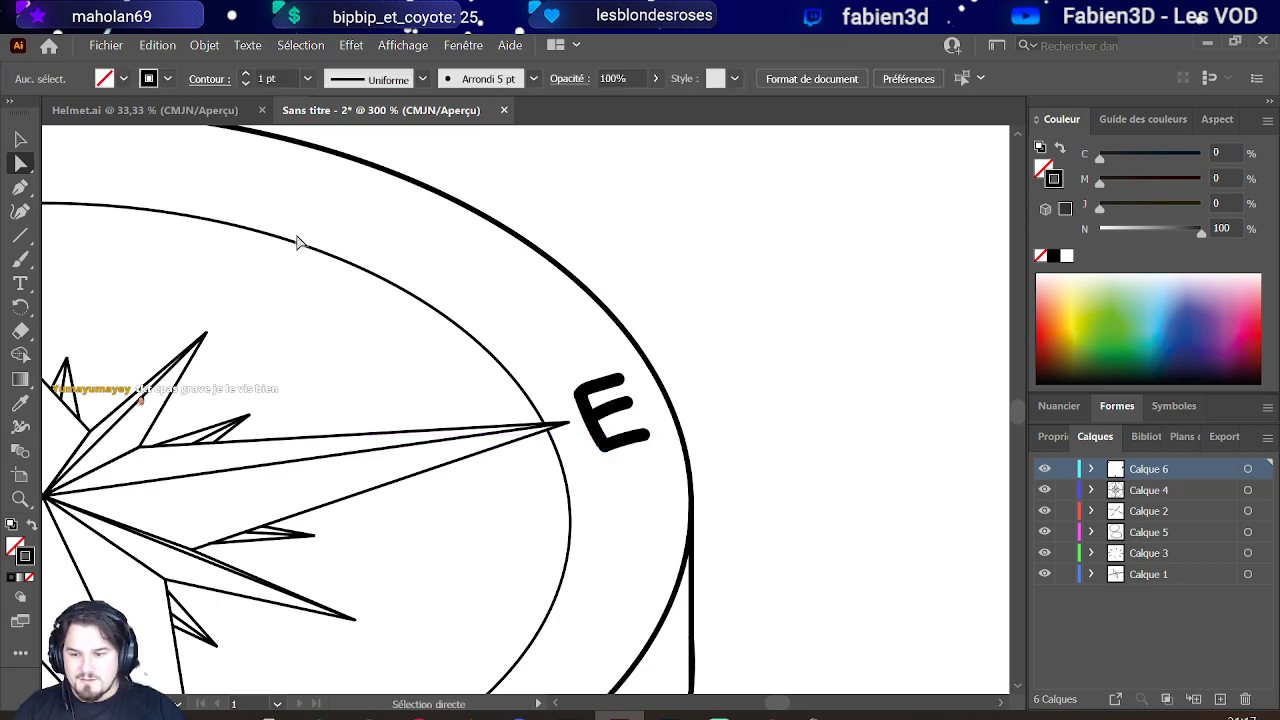
Step: Paint a freehand letter W on the disc's rim beside the rose's west point
{"action": "left_click", "coordinate": [19, 139]}
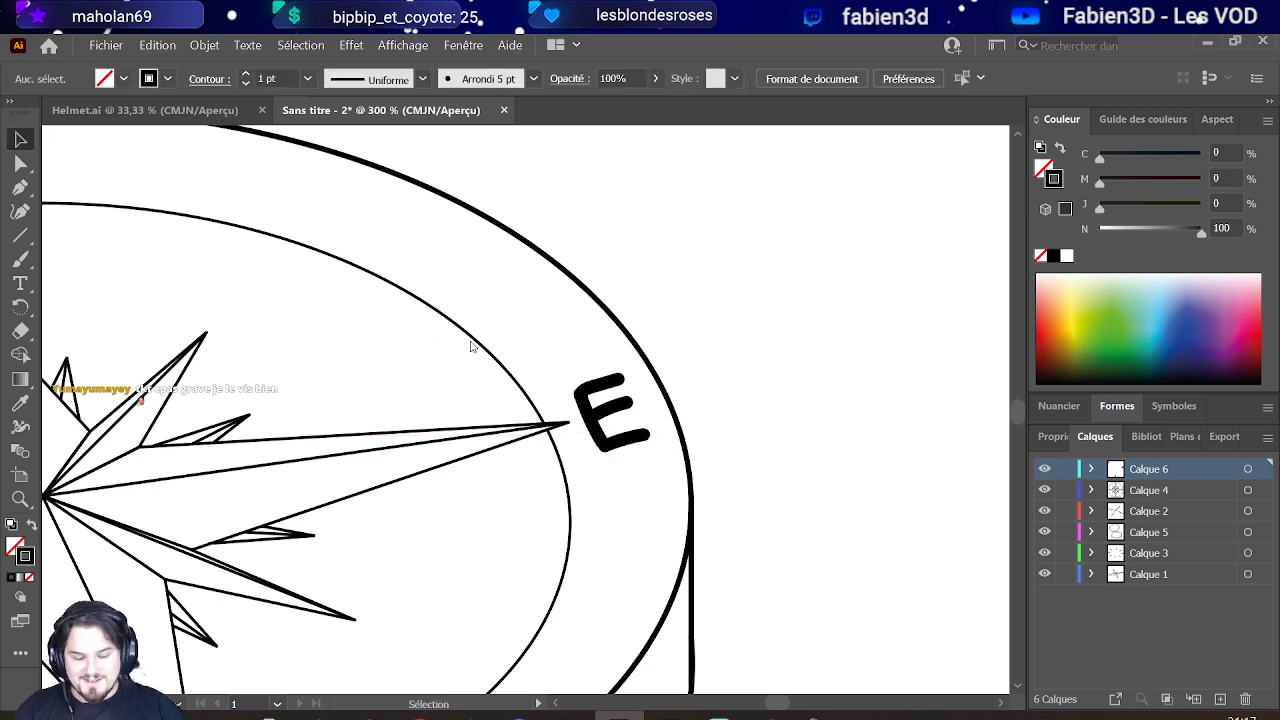
{"action": "scroll", "coordinate": [470, 345], "scroll_direction": "down", "scroll_amount": 4}
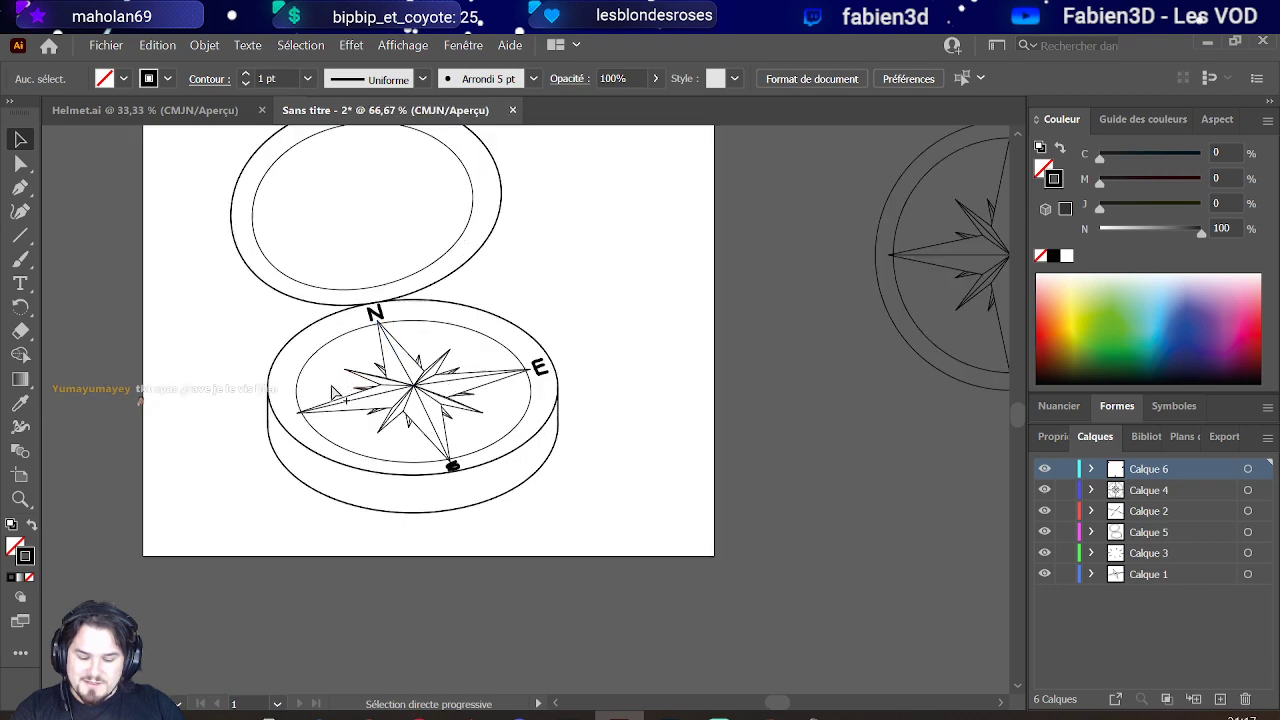
{"action": "scroll", "coordinate": [333, 393], "scroll_direction": "up", "scroll_amount": 4}
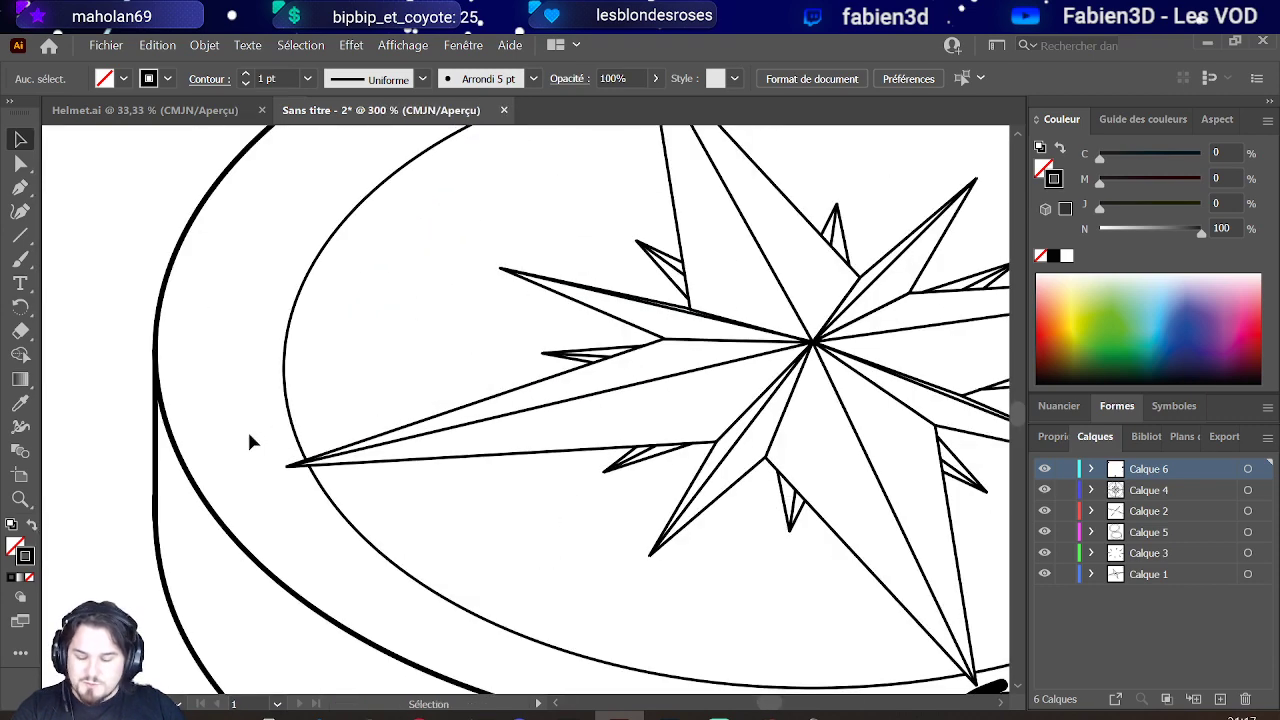
{"action": "left_click", "coordinate": [20, 258]}
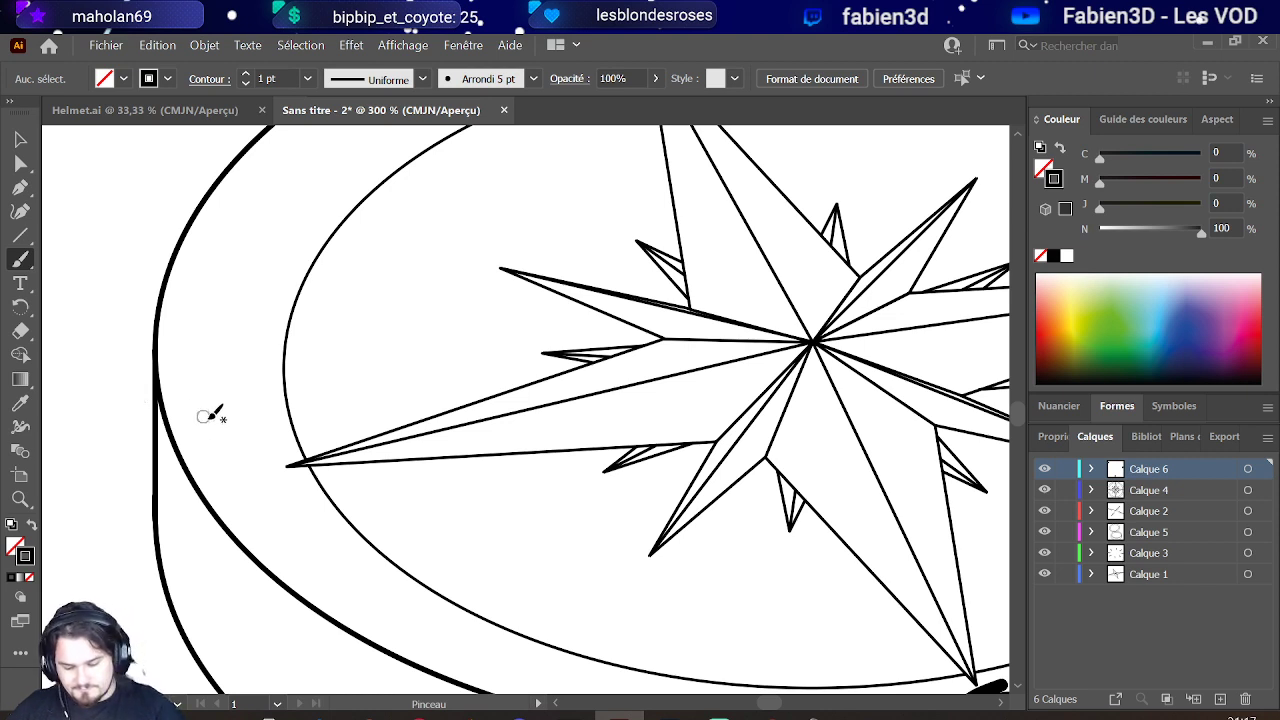
{"action": "mouse_move", "coordinate": [191, 431]}
{"action": "left_mouse_down"}
{"action": "mouse_move", "coordinate": [256, 484]}
{"action": "mouse_move", "coordinate": [257, 410]}
{"action": "left_mouse_up"}
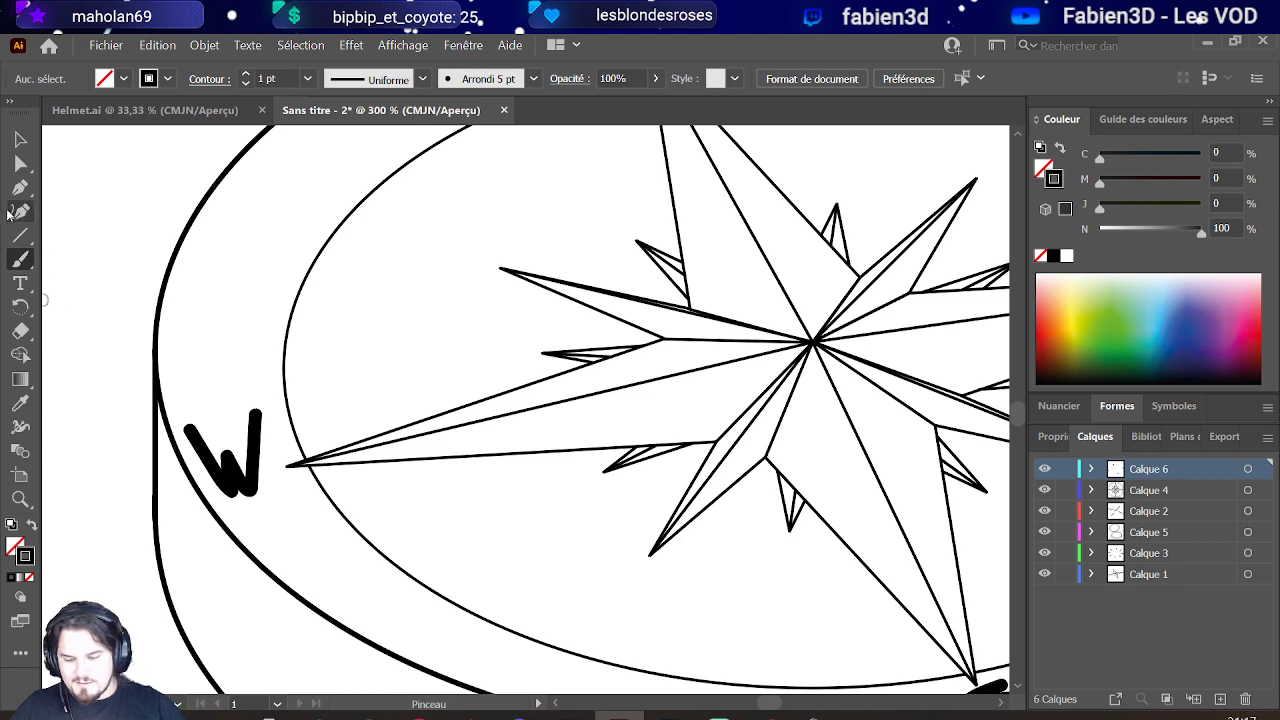
Step: Reshape the W by moving its lower-left vertex and the upper end of its left stroke to open up the letter
{"action": "left_click", "coordinate": [22, 166]}
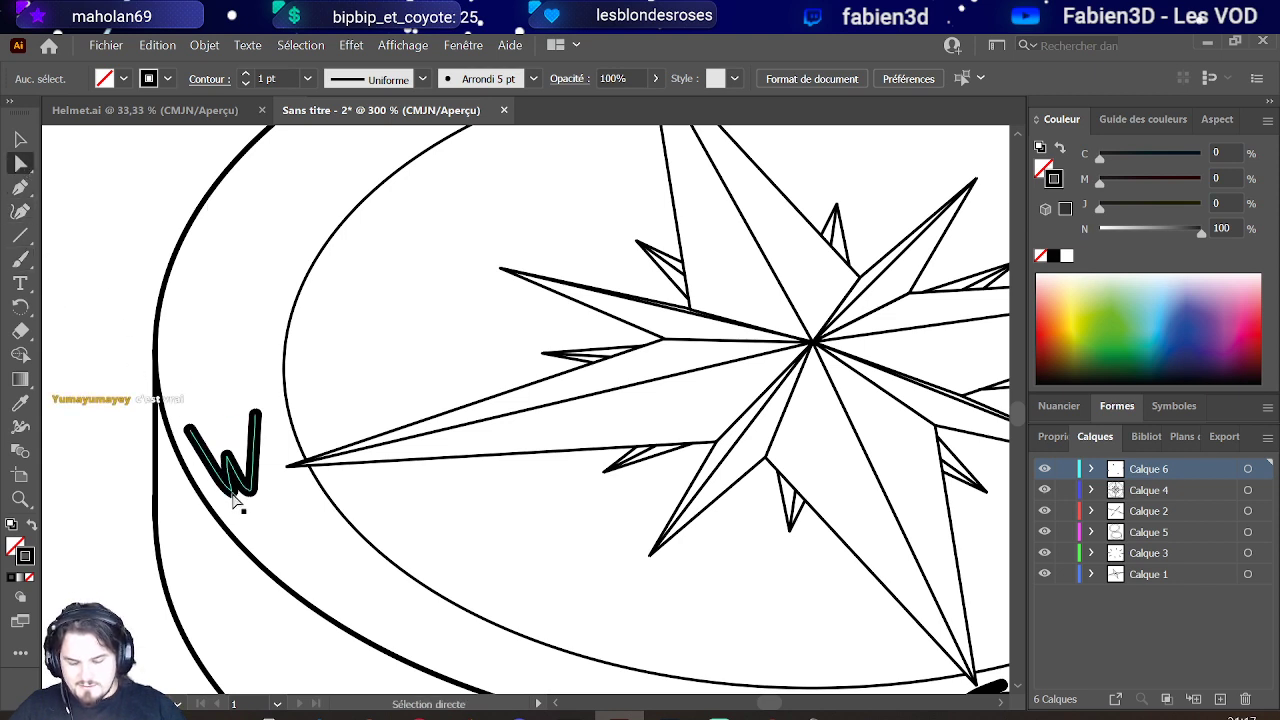
{"action": "mouse_move", "coordinate": [235, 491]}
{"action": "left_mouse_down"}
{"action": "mouse_move", "coordinate": [224, 487]}
{"action": "mouse_move", "coordinate": [224, 502]}
{"action": "mouse_move", "coordinate": [228, 468]}
{"action": "left_mouse_up"}
{"action": "mouse_move", "coordinate": [186, 430]}
{"action": "left_mouse_down"}
{"action": "mouse_move", "coordinate": [222, 470]}
{"action": "mouse_move", "coordinate": [190, 440]}
{"action": "mouse_move", "coordinate": [194, 412]}
{"action": "left_mouse_up"}
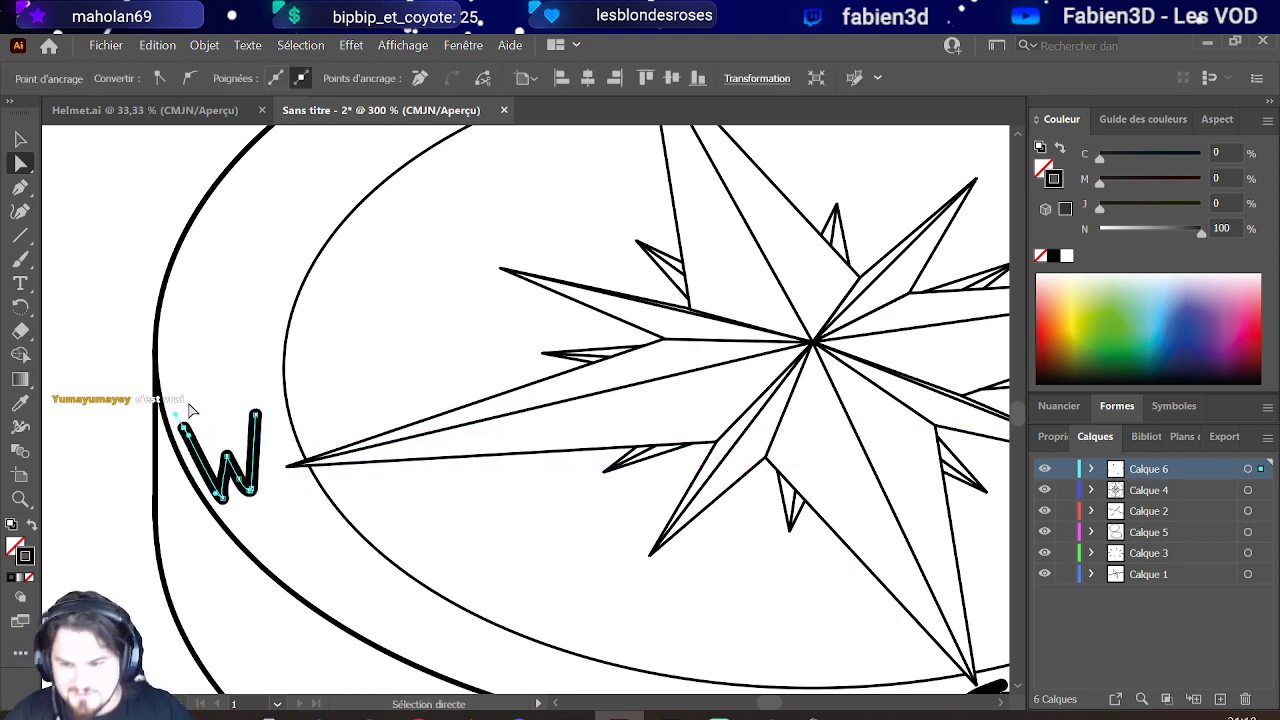
{"action": "left_click", "coordinate": [197, 380]}
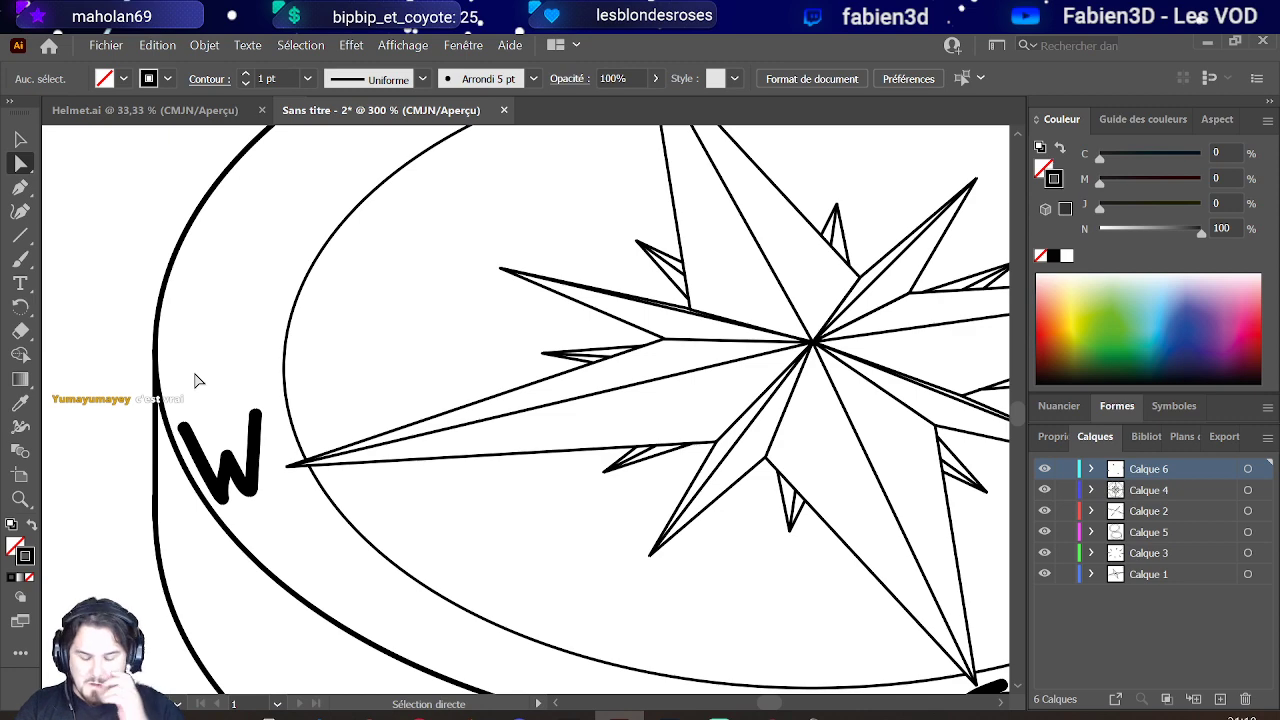
{"action": "scroll", "coordinate": [194, 378], "scroll_direction": "down", "scroll_amount": 3}
{"action": "scroll", "coordinate": [145, 410], "scroll_direction": "up", "scroll_amount": 2}
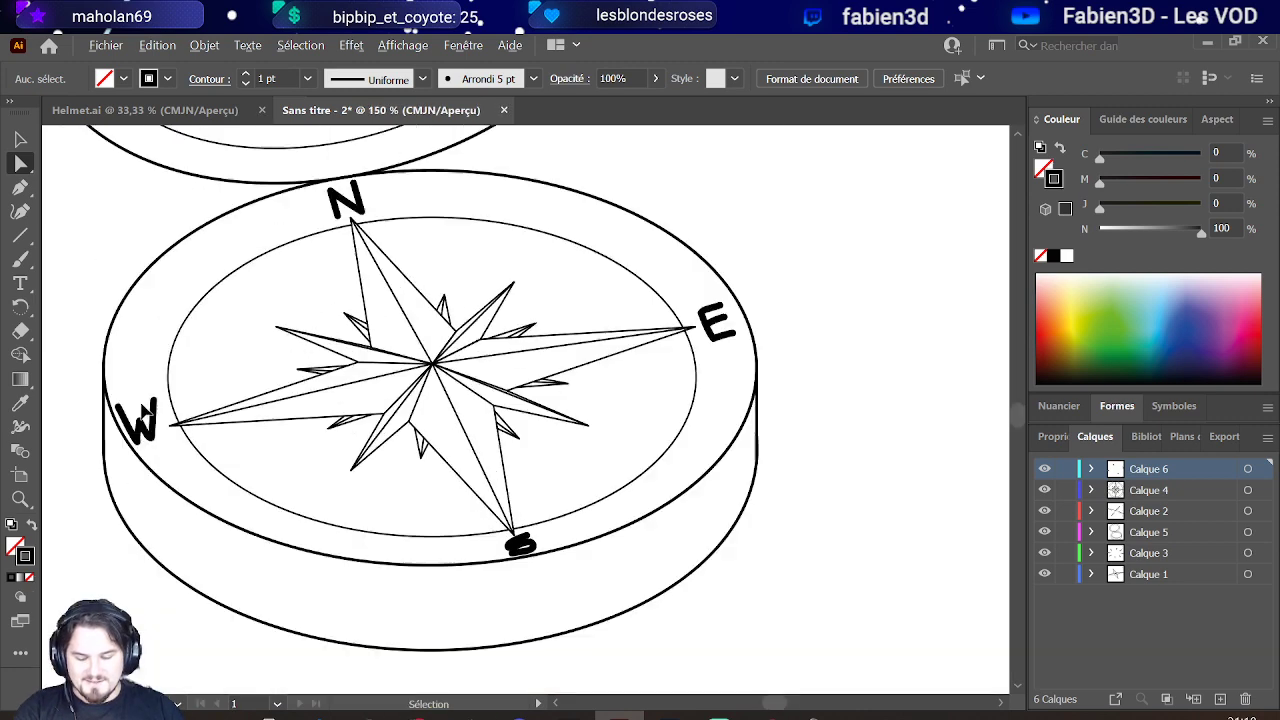
{"action": "scroll", "coordinate": [147, 410], "scroll_direction": "up", "scroll_amount": 1}
Step: Shrink the W from its lower-left corner and adjust its position so it sits within the disc's rim
{"action": "key", "text": "v"}
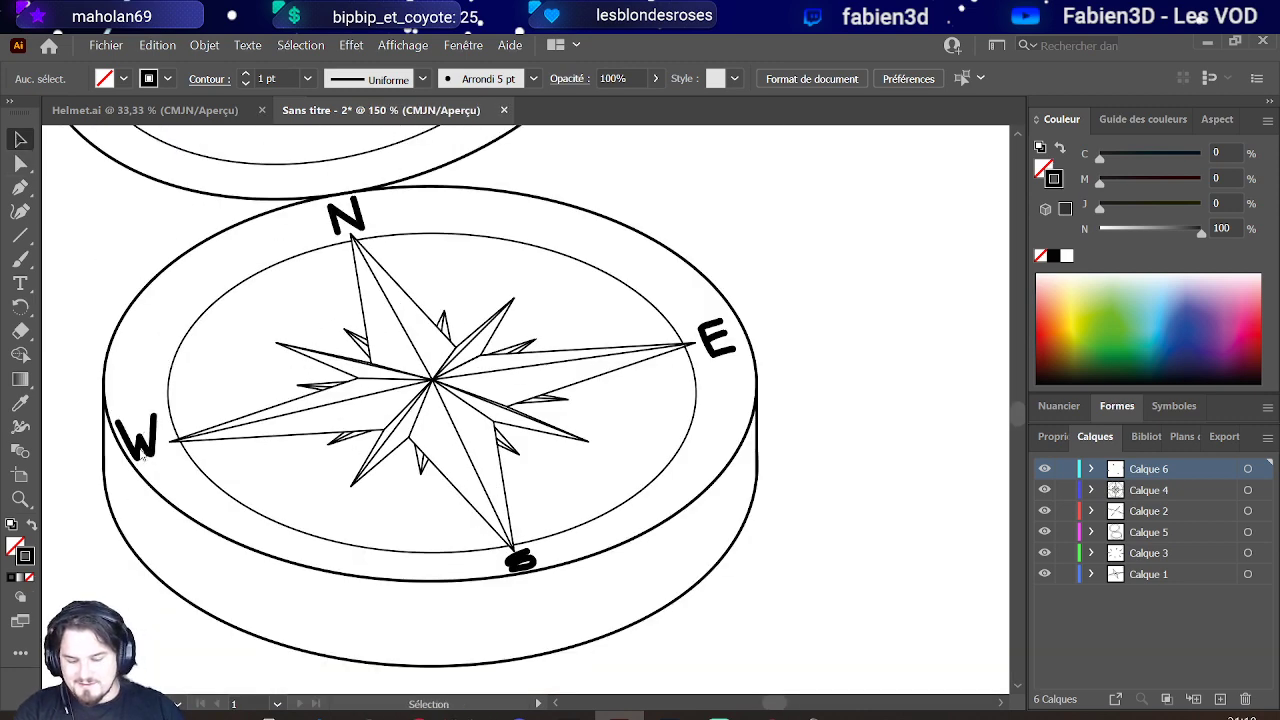
{"action": "left_click", "coordinate": [143, 455]}
{"action": "scroll", "coordinate": [145, 455], "scroll_direction": "up", "scroll_amount": 2}
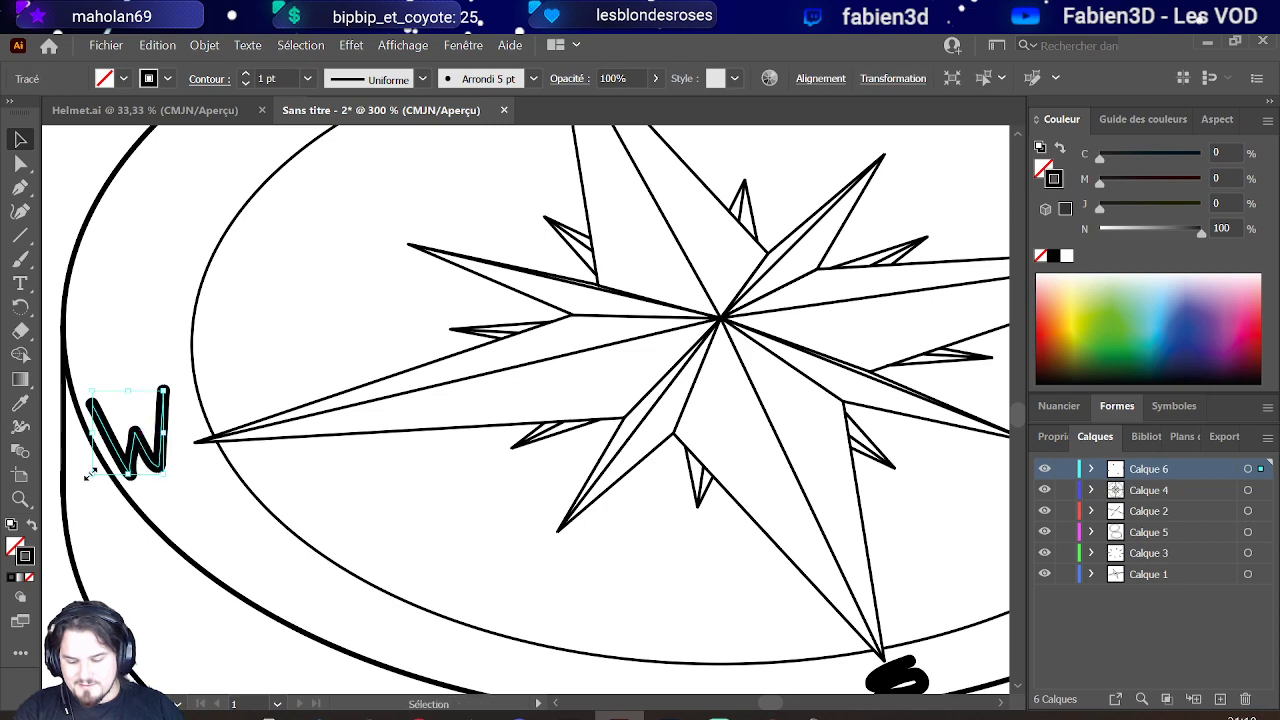
{"action": "left_click_drag", "start_coordinate": [88, 476], "coordinate": [110, 468]}
{"action": "scroll", "coordinate": [210, 375], "scroll_direction": "down", "scroll_amount": 2}
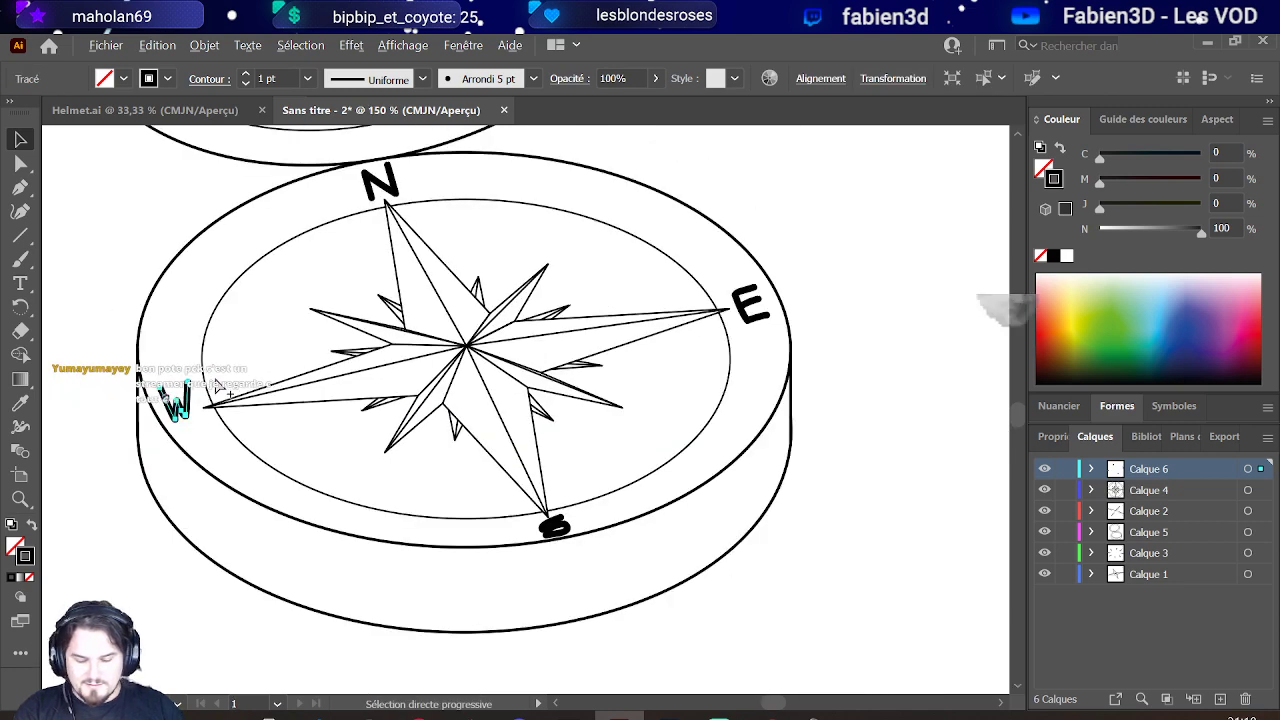
{"action": "left_click_drag", "start_coordinate": [184, 408], "coordinate": [181, 442]}
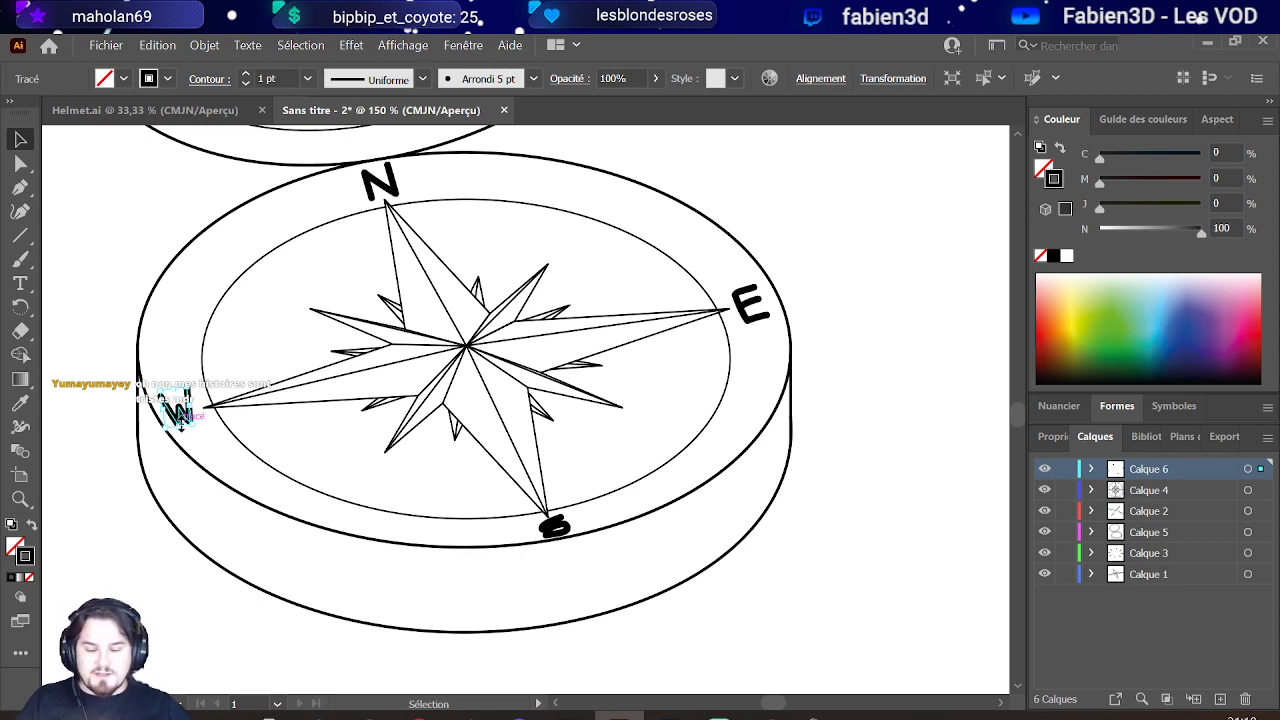
Step: Set the stroke weight of the S, the N and all strokes of the E to 0.75 pt
{"action": "left_click", "coordinate": [556, 526]}
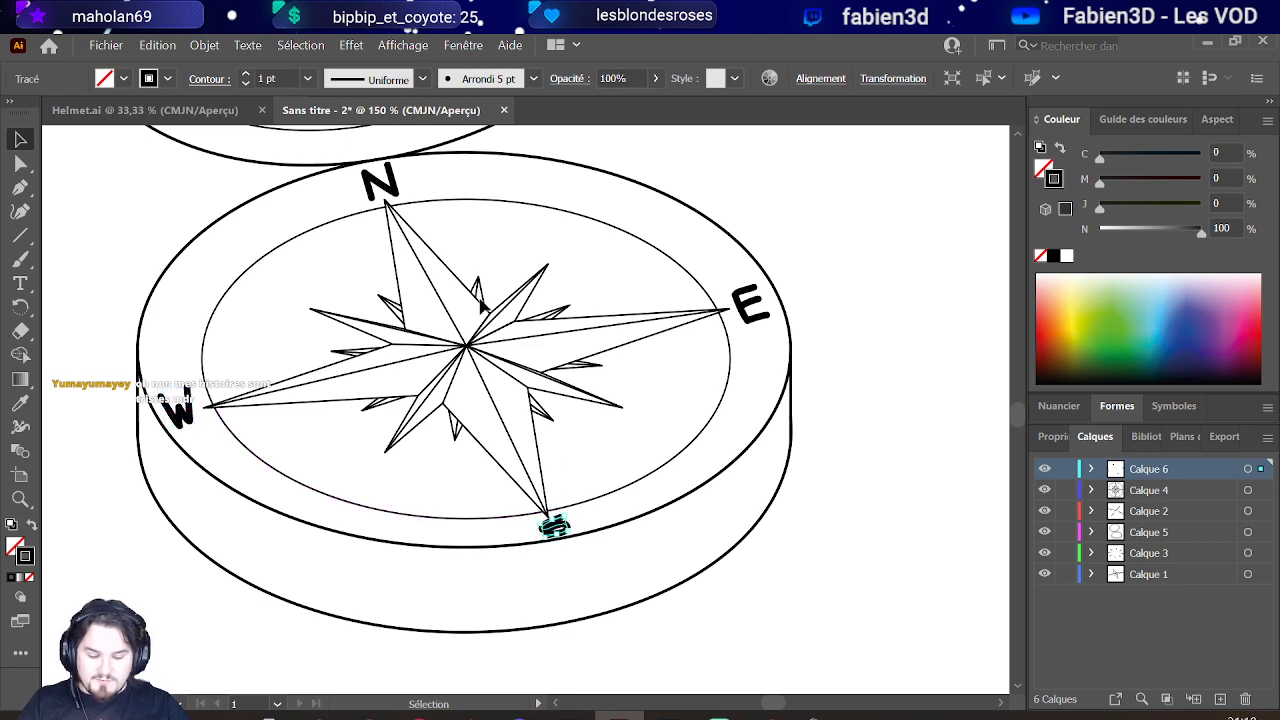
{"action": "left_click", "coordinate": [246, 85]}
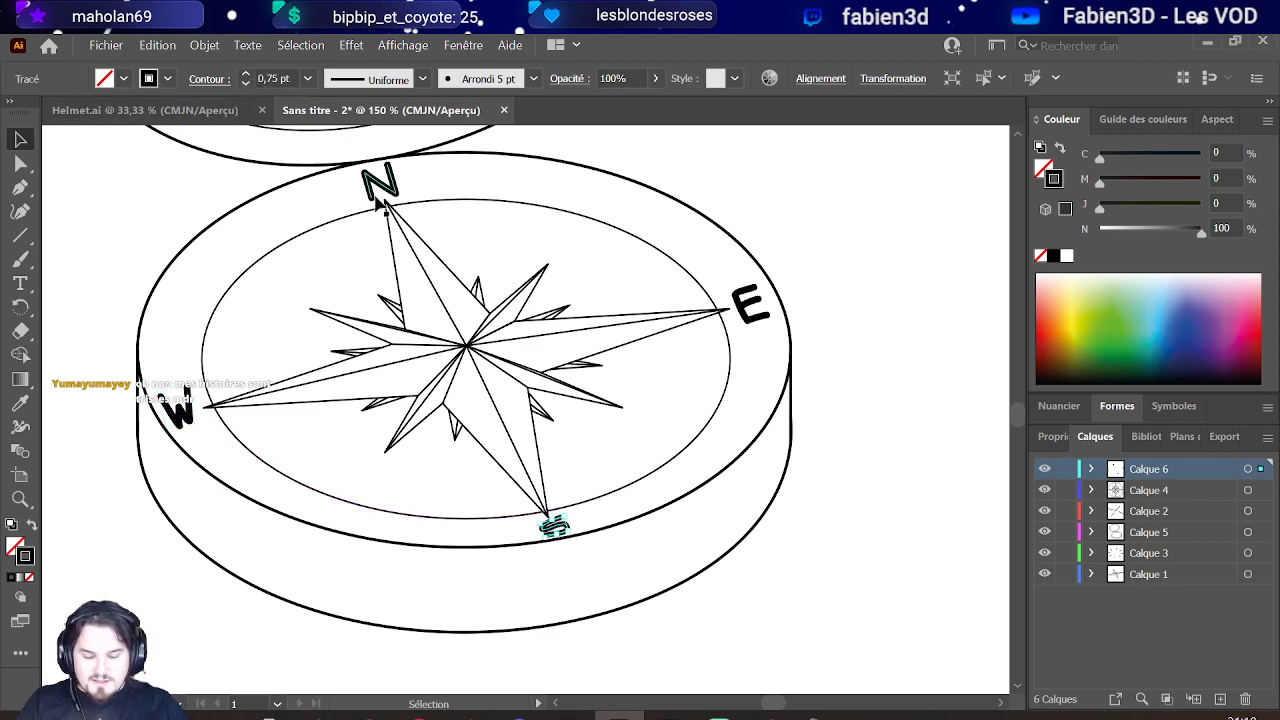
{"action": "left_click", "coordinate": [388, 180]}
{"action": "left_click", "coordinate": [246, 85]}
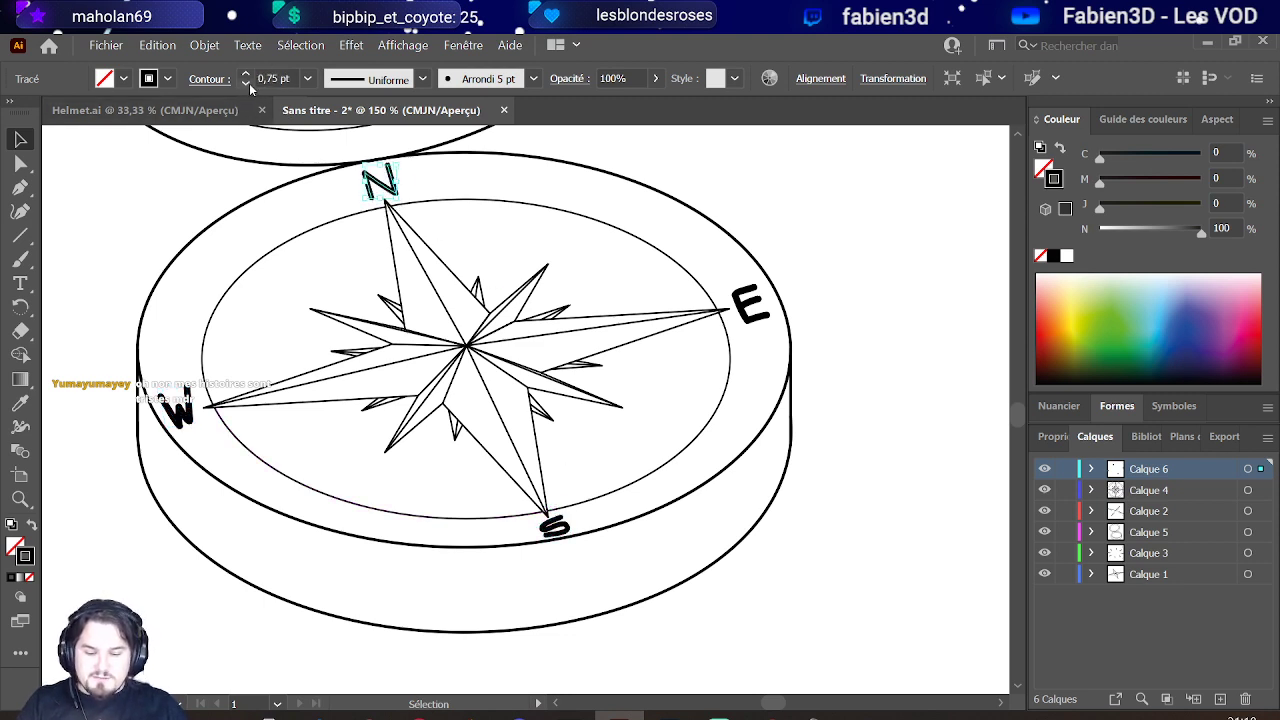
{"action": "left_click", "coordinate": [752, 312]}
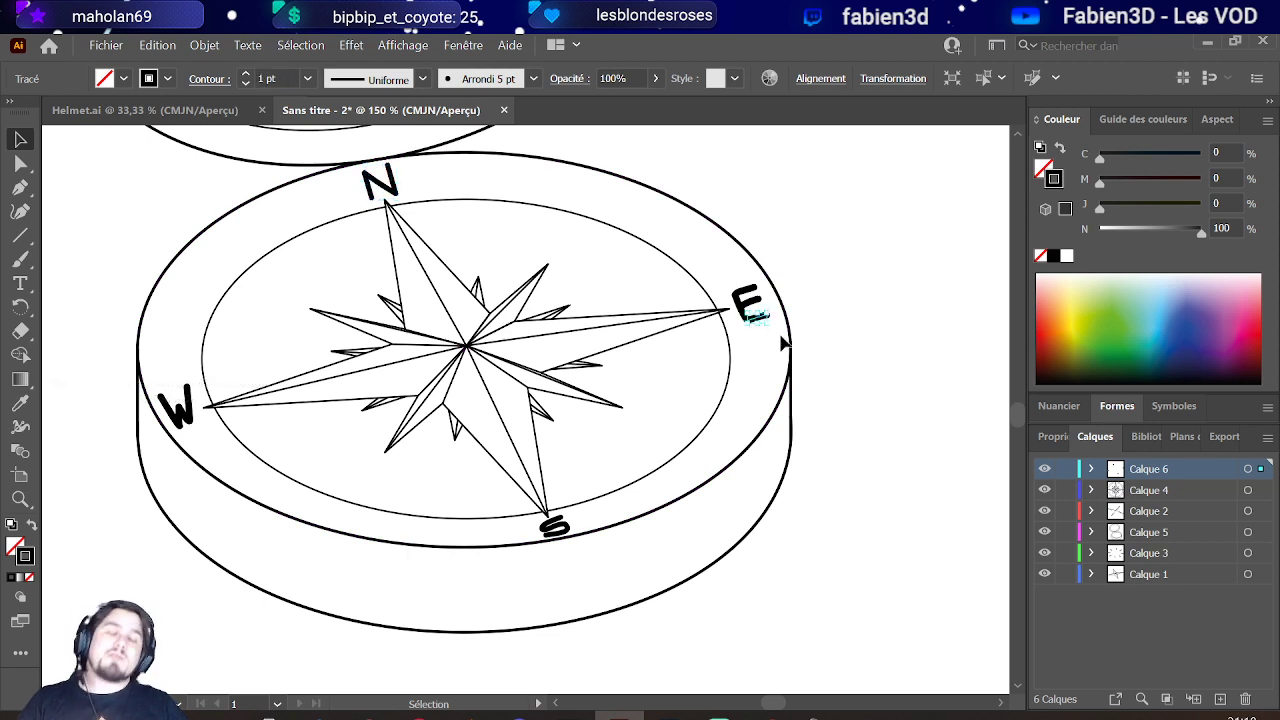
{"action": "left_click", "coordinate": [743, 299]}
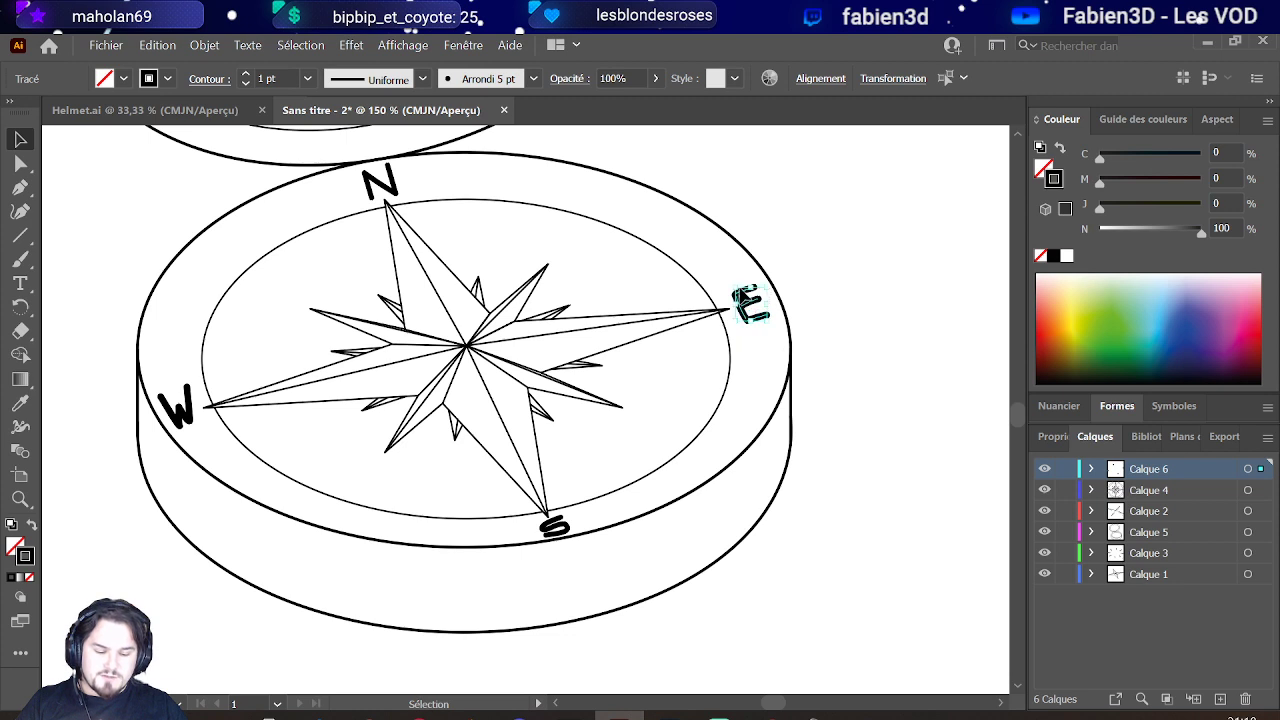
{"action": "left_click", "coordinate": [247, 84]}
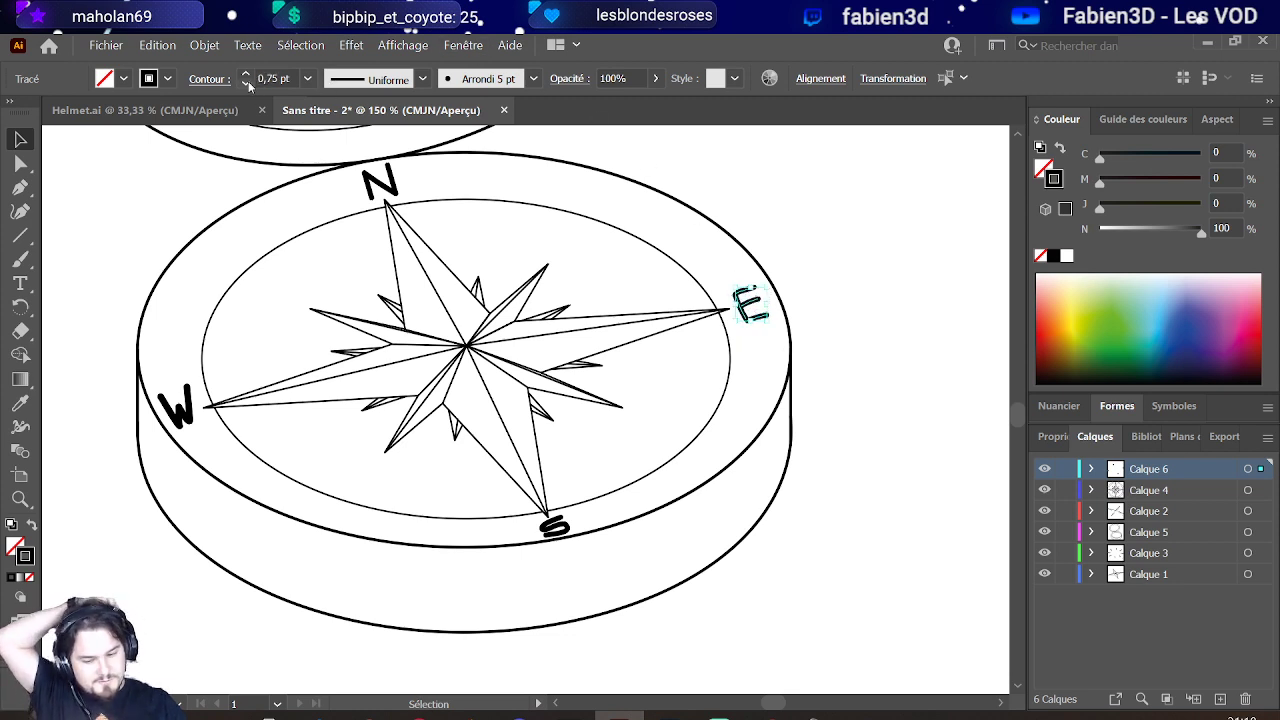
Step: Set the stroke weight of the W to 0.75 pt and deselect it
{"action": "left_click", "coordinate": [183, 420]}
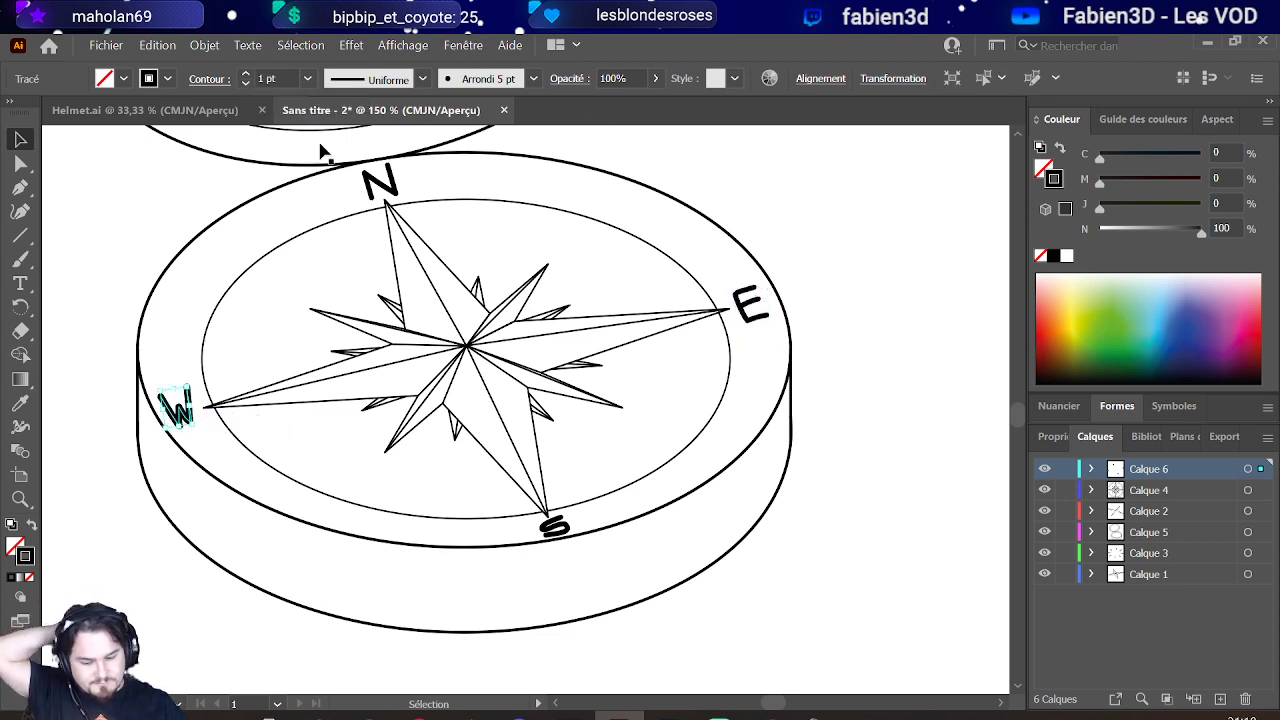
{"action": "left_click", "coordinate": [246, 85]}
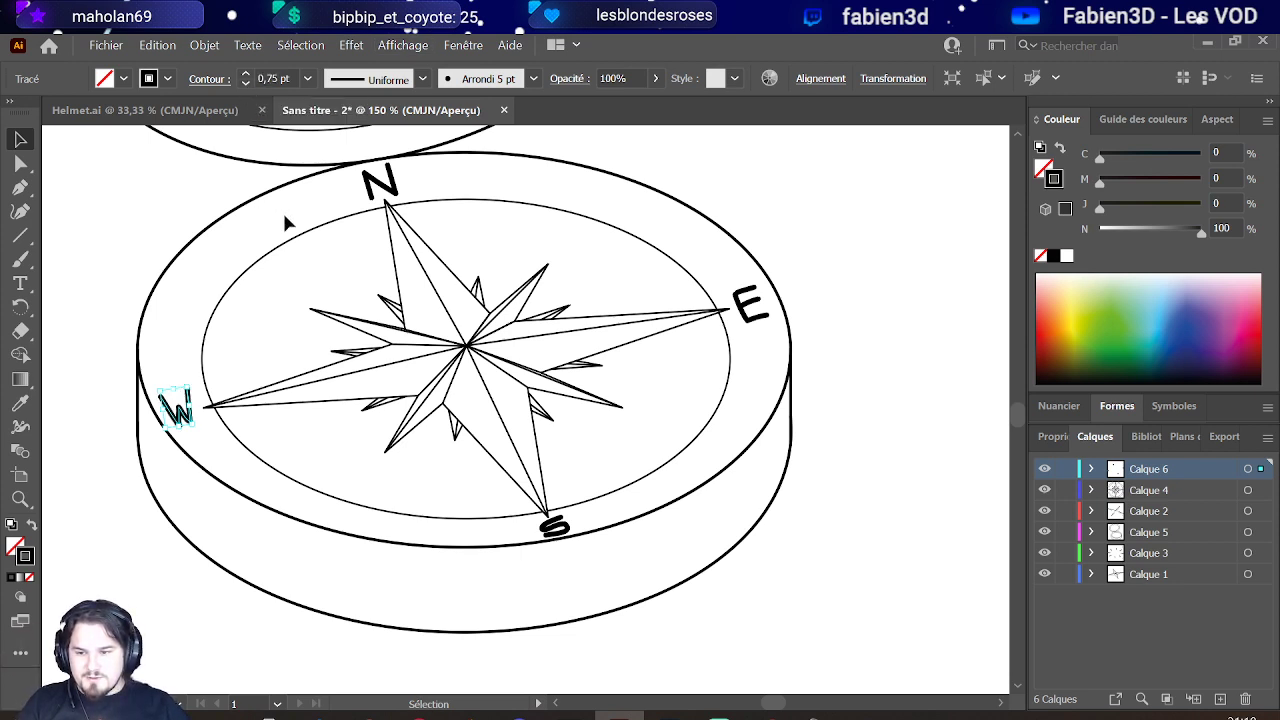
{"action": "left_click", "coordinate": [885, 272]}
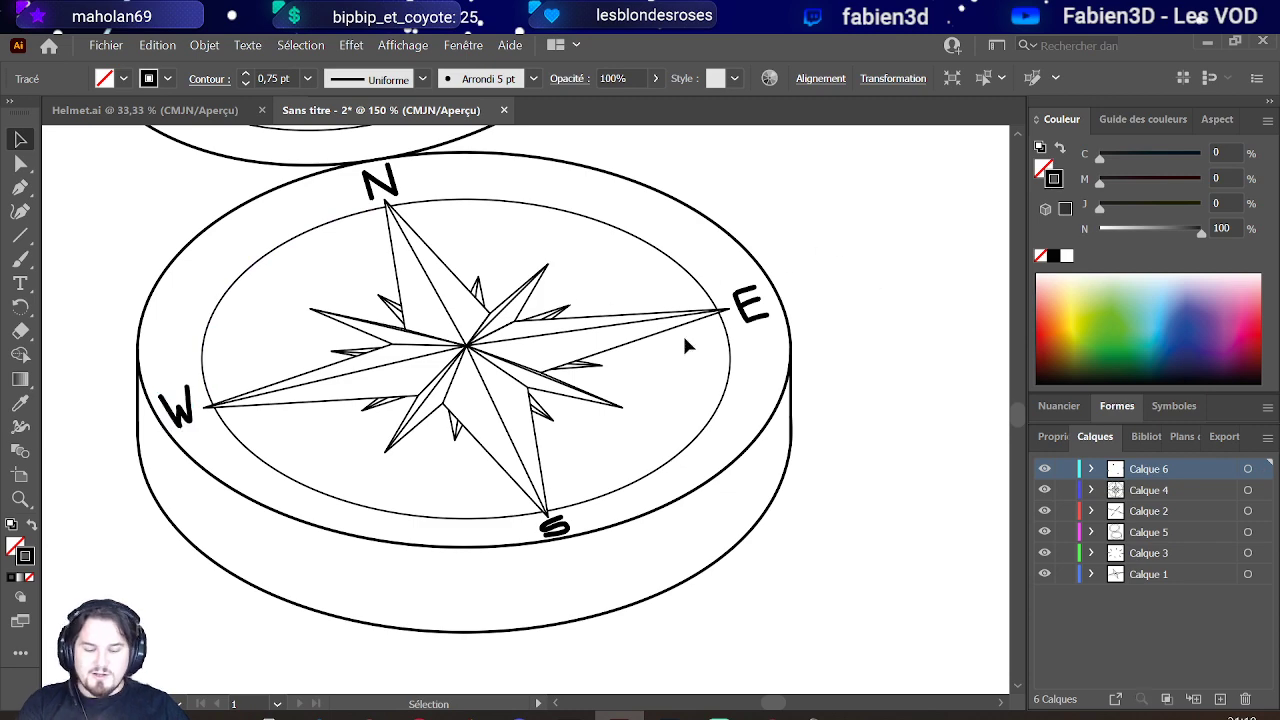
Step: Reshape the W by moving its lower-right vertex slightly down and outward to even out the letter
{"action": "scroll", "coordinate": [190, 405], "scroll_direction": "up", "scroll_amount": 2}
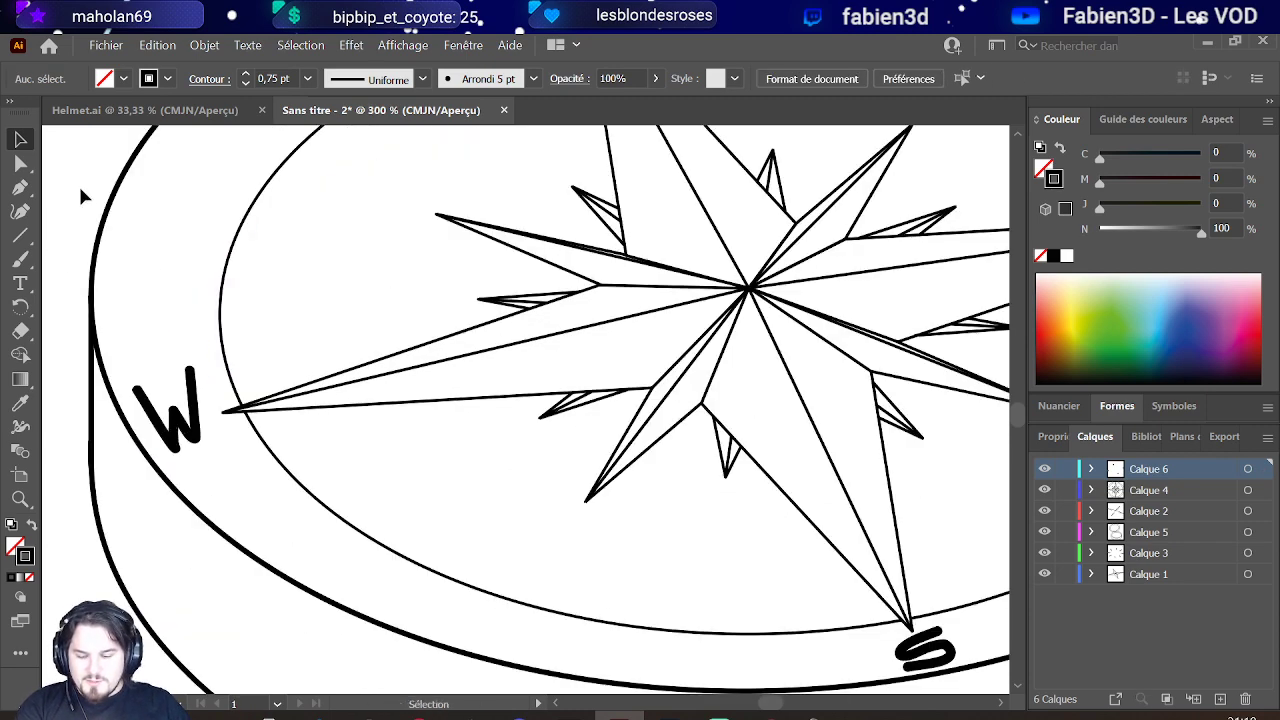
{"action": "left_click", "coordinate": [20, 163]}
{"action": "scroll", "coordinate": [204, 423], "scroll_direction": "up", "scroll_amount": 3}
{"action": "left_click", "coordinate": [136, 466]}
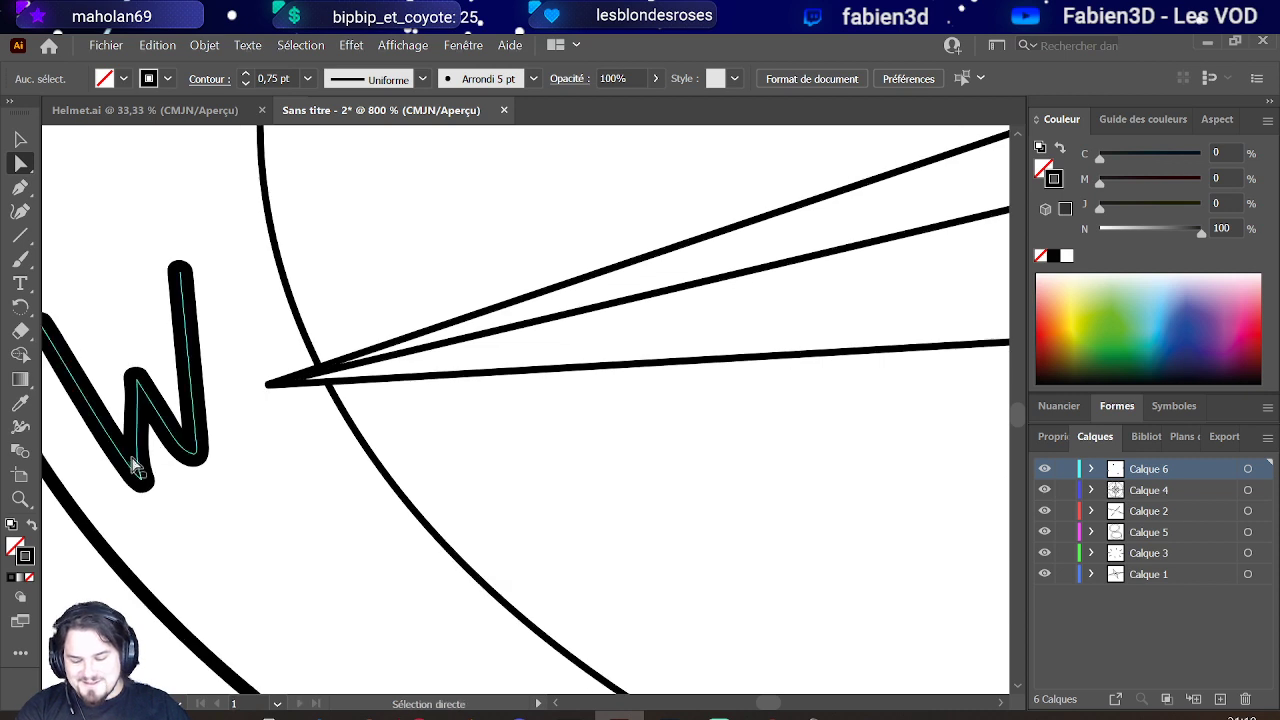
{"action": "left_click", "coordinate": [138, 464]}
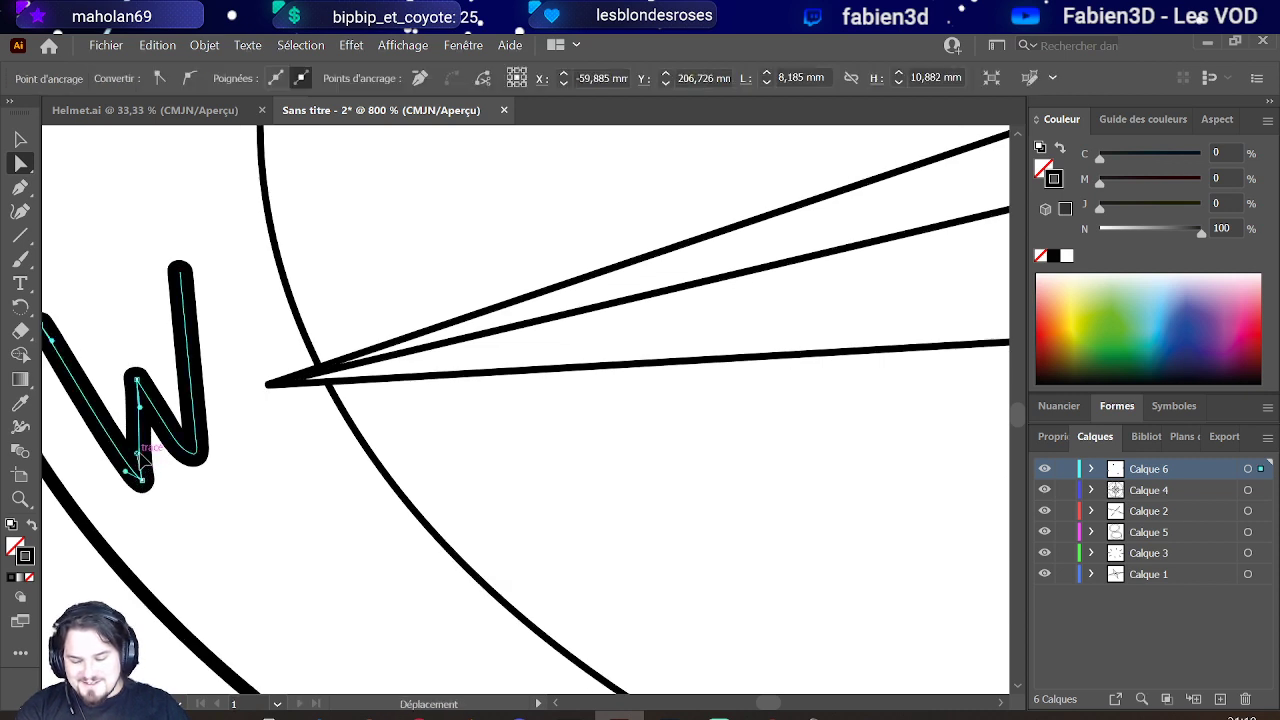
{"action": "left_click_drag", "start_coordinate": [144, 460], "coordinate": [142, 458]}
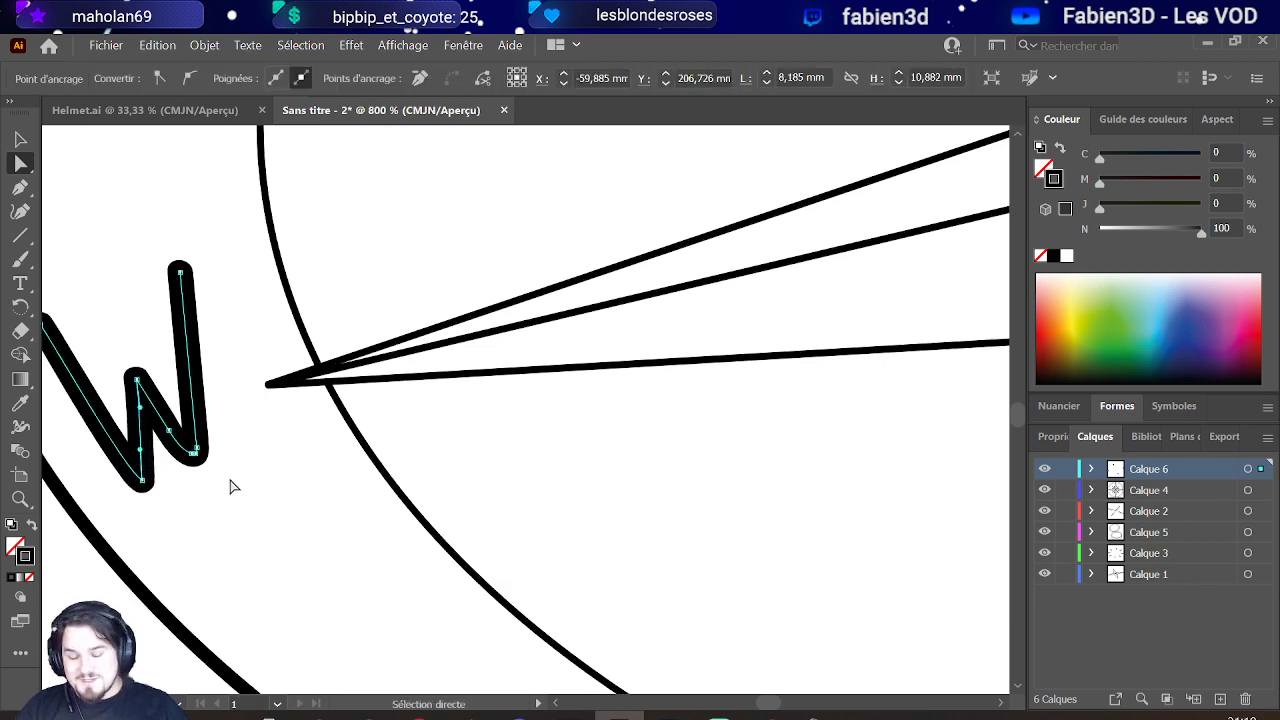
{"action": "left_click_drag", "start_coordinate": [258, 487], "coordinate": [168, 422]}
{"action": "left_click_drag", "start_coordinate": [197, 466], "coordinate": [204, 476]}
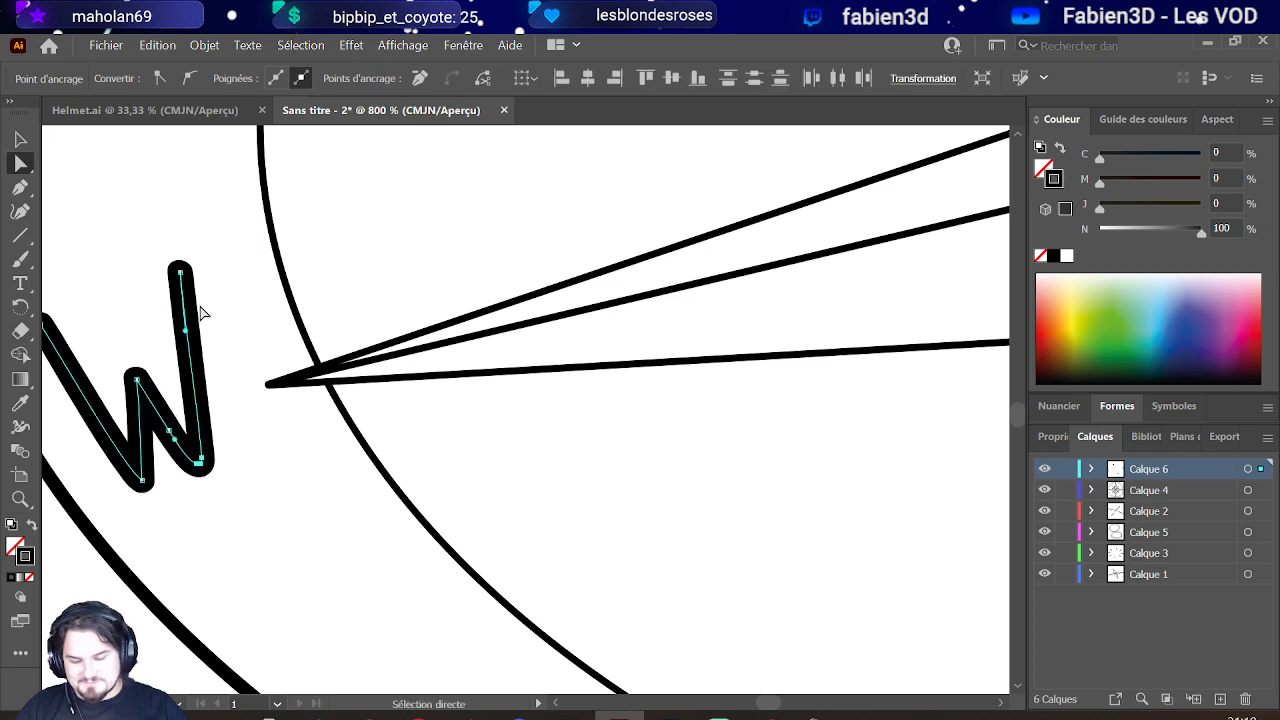
{"action": "left_click", "coordinate": [224, 252]}
{"action": "scroll", "coordinate": [214, 289], "scroll_direction": "down", "scroll_amount": 4}
{"action": "scroll", "coordinate": [224, 309], "scroll_direction": "down", "scroll_amount": 3}
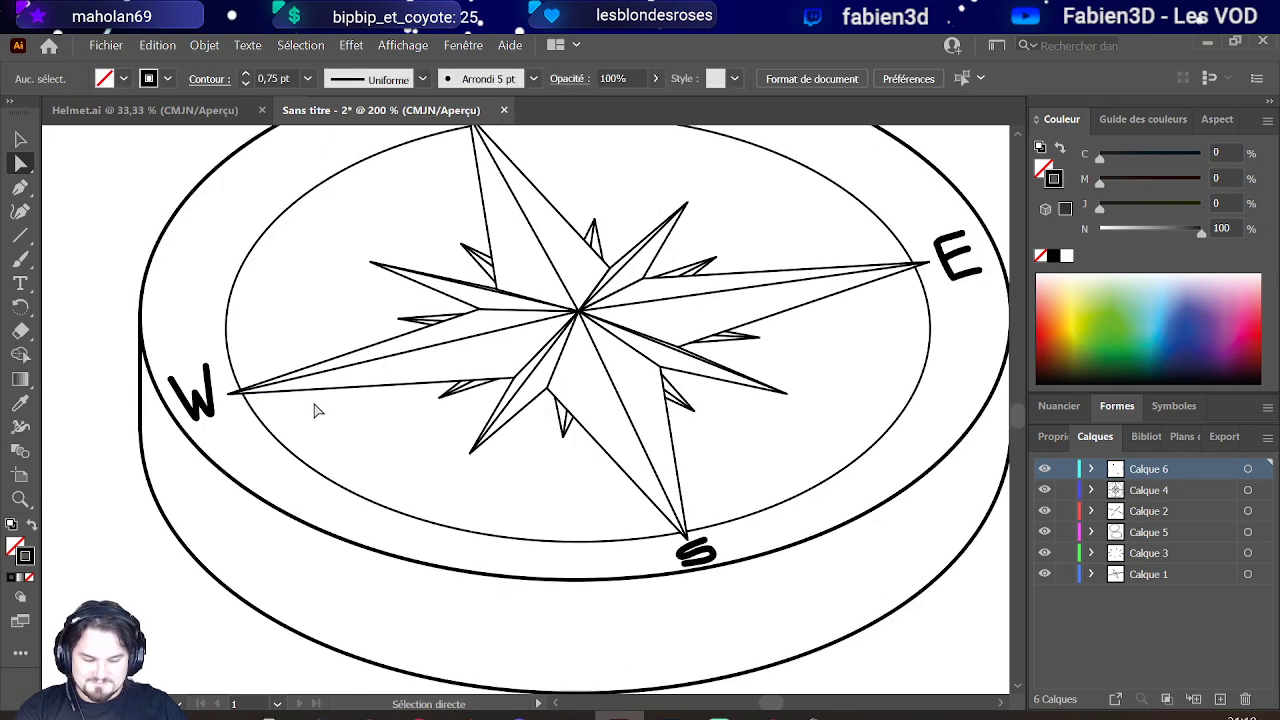
{"action": "scroll", "coordinate": [313, 413], "scroll_direction": "up", "scroll_amount": 1}
{"action": "scroll", "coordinate": [313, 413], "scroll_direction": "down", "scroll_amount": 1}
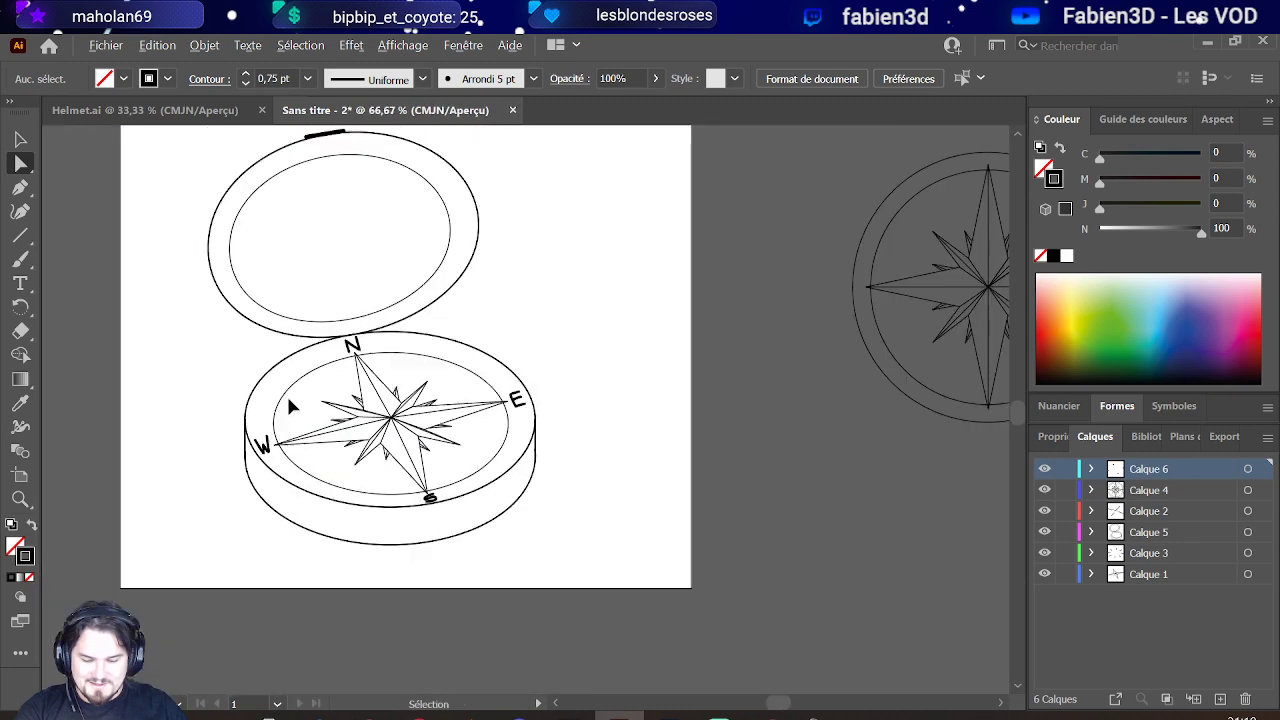
Step: Add a new layer above the others and ready the Paintbrush for the hinge between lid and disc
{"action": "scroll", "coordinate": [305, 405], "scroll_direction": "up", "scroll_amount": 3}
{"action": "scroll", "coordinate": [55, 280], "scroll_direction": "up", "scroll_amount": 1}
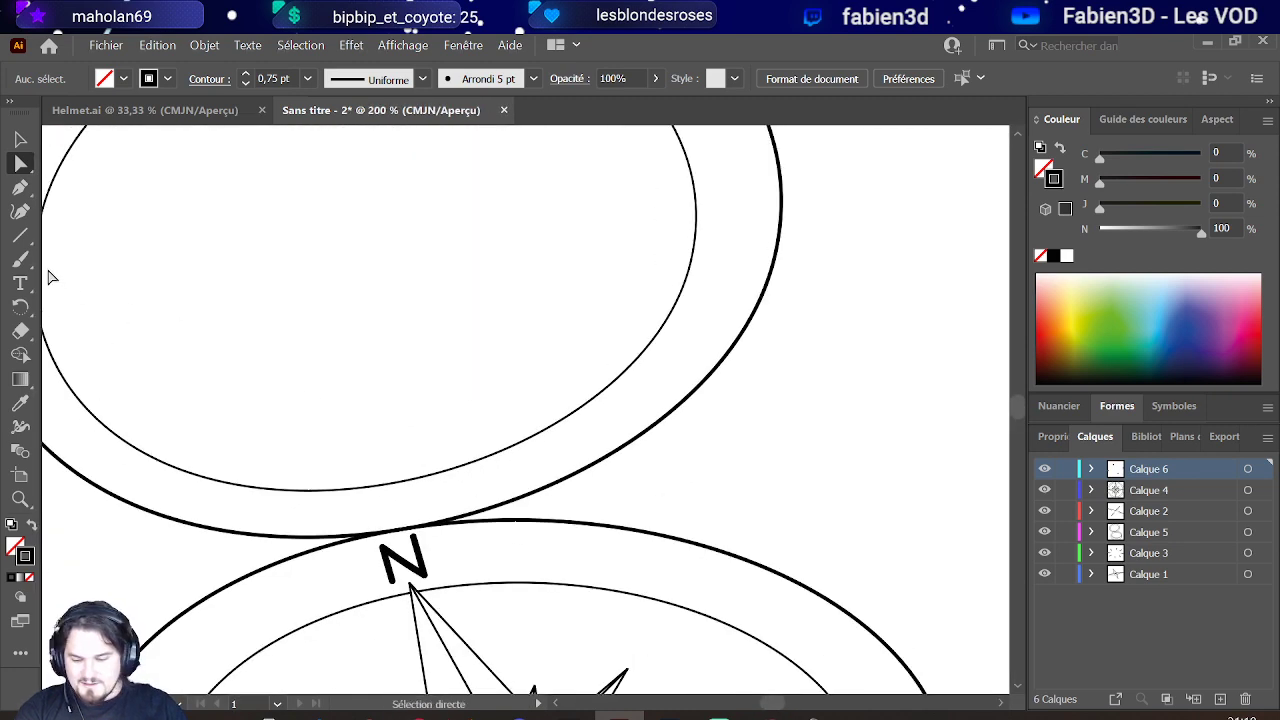
{"action": "left_click", "coordinate": [20, 235]}
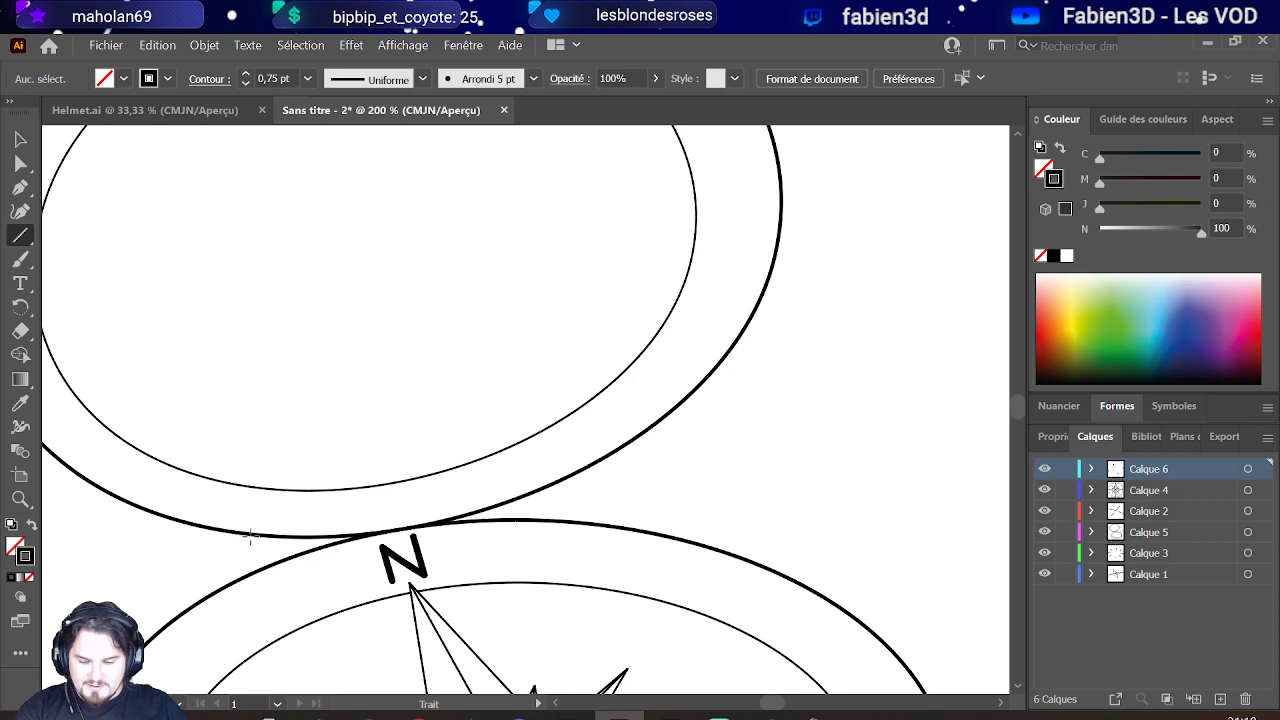
{"action": "scroll", "coordinate": [294, 574], "scroll_direction": "up", "scroll_amount": 2}
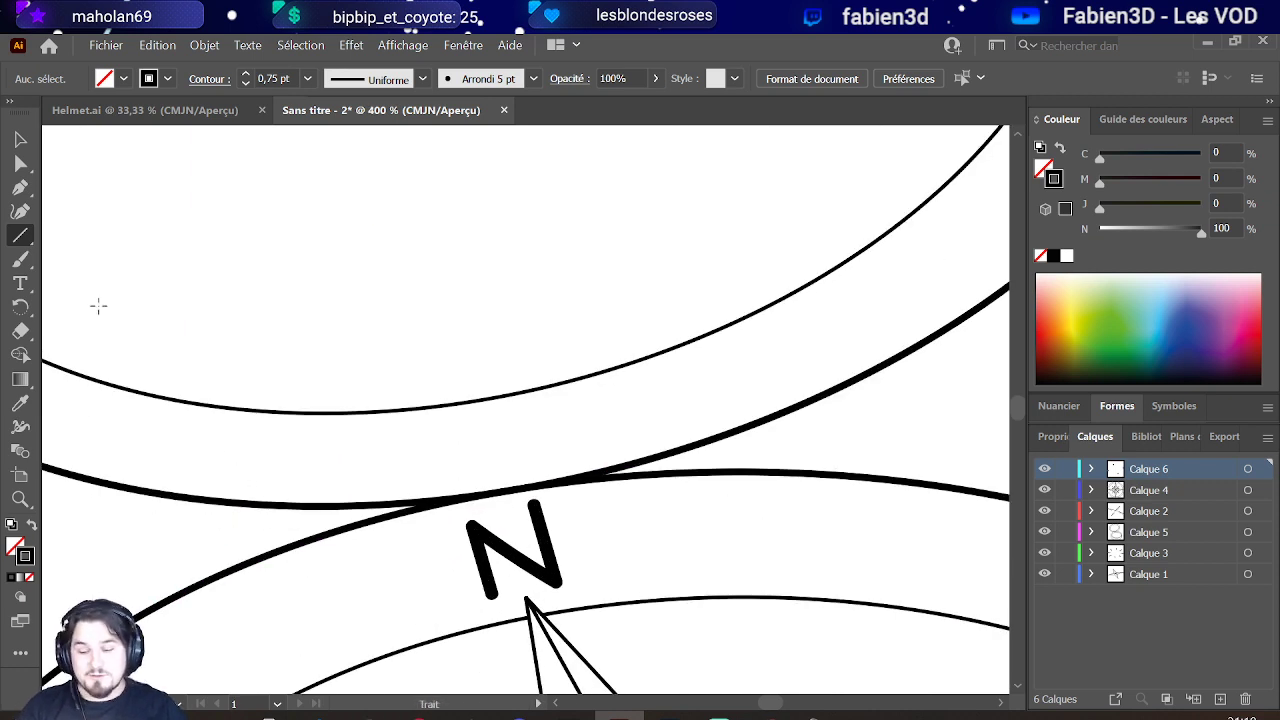
{"action": "left_click", "coordinate": [22, 259]}
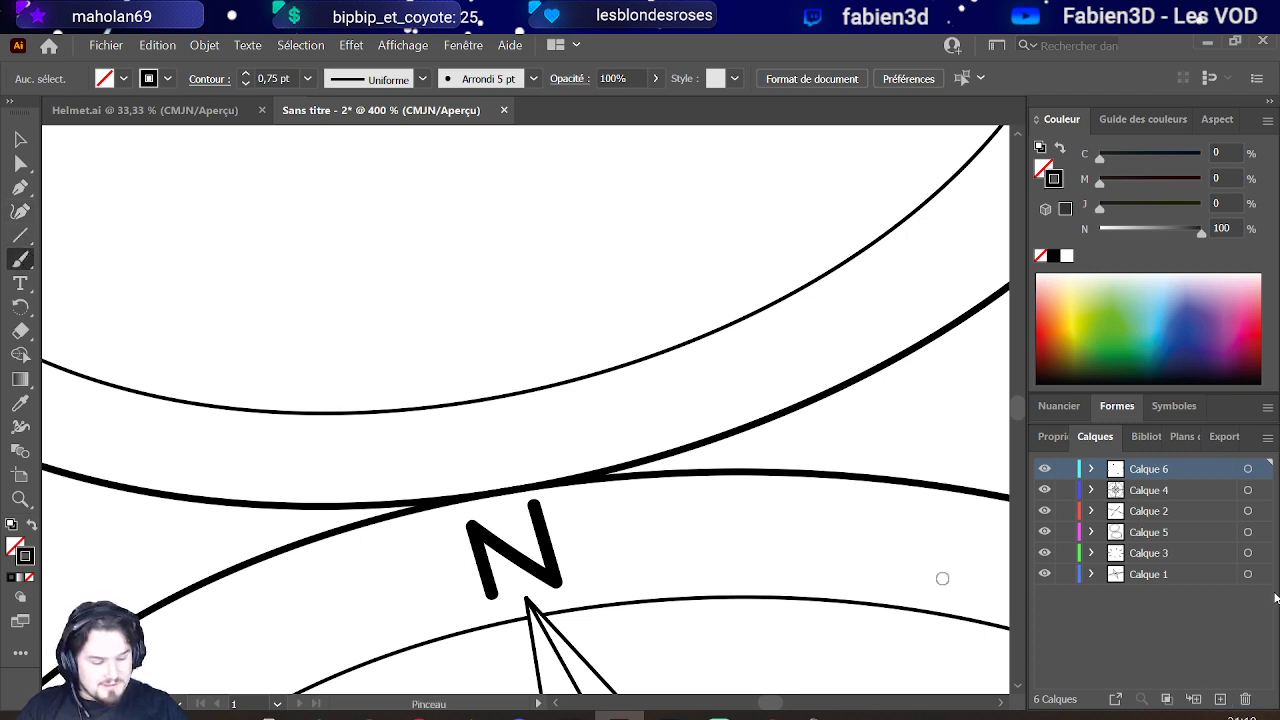
{"action": "left_click", "coordinate": [1220, 699]}
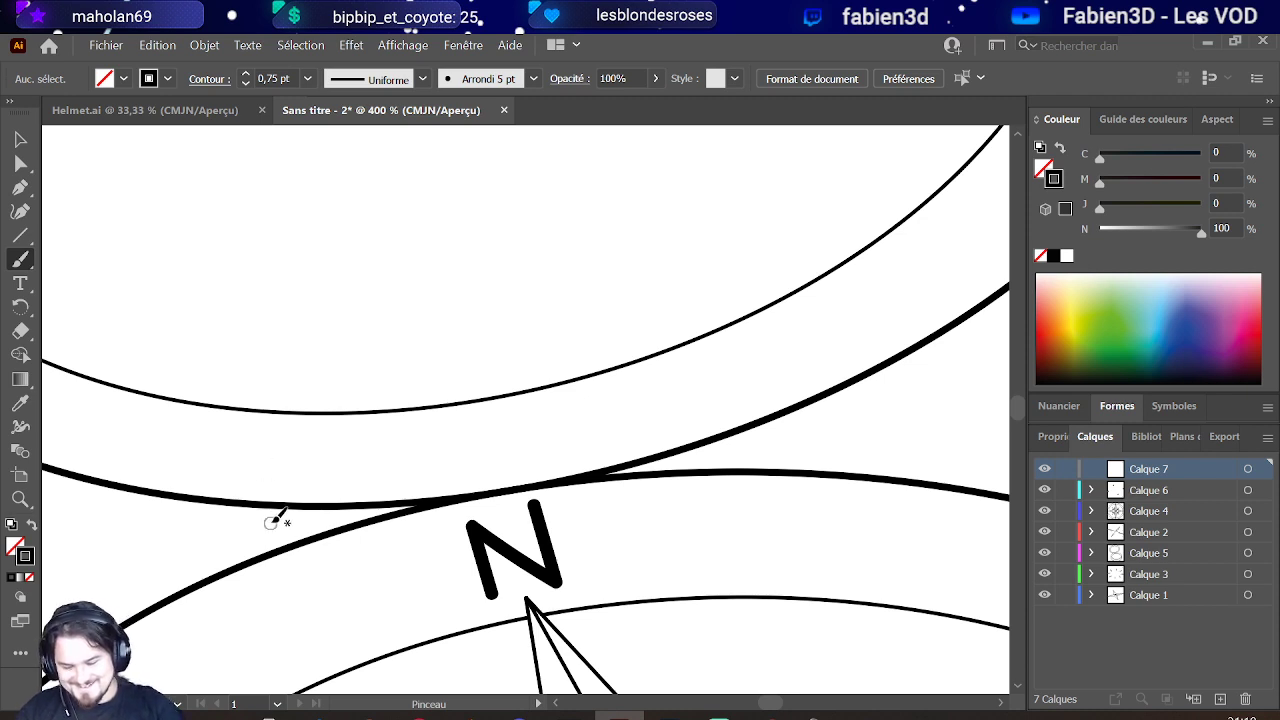
Step: Paint two short curved hinge strokes at 0.5 pt, joining the lid's rim to the disc's rim on either side of the N
{"action": "mouse_move", "coordinate": [258, 505]}
{"action": "left_mouse_down"}
{"action": "mouse_move", "coordinate": [255, 548]}
{"action": "mouse_move", "coordinate": [272, 554]}
{"action": "left_mouse_up"}
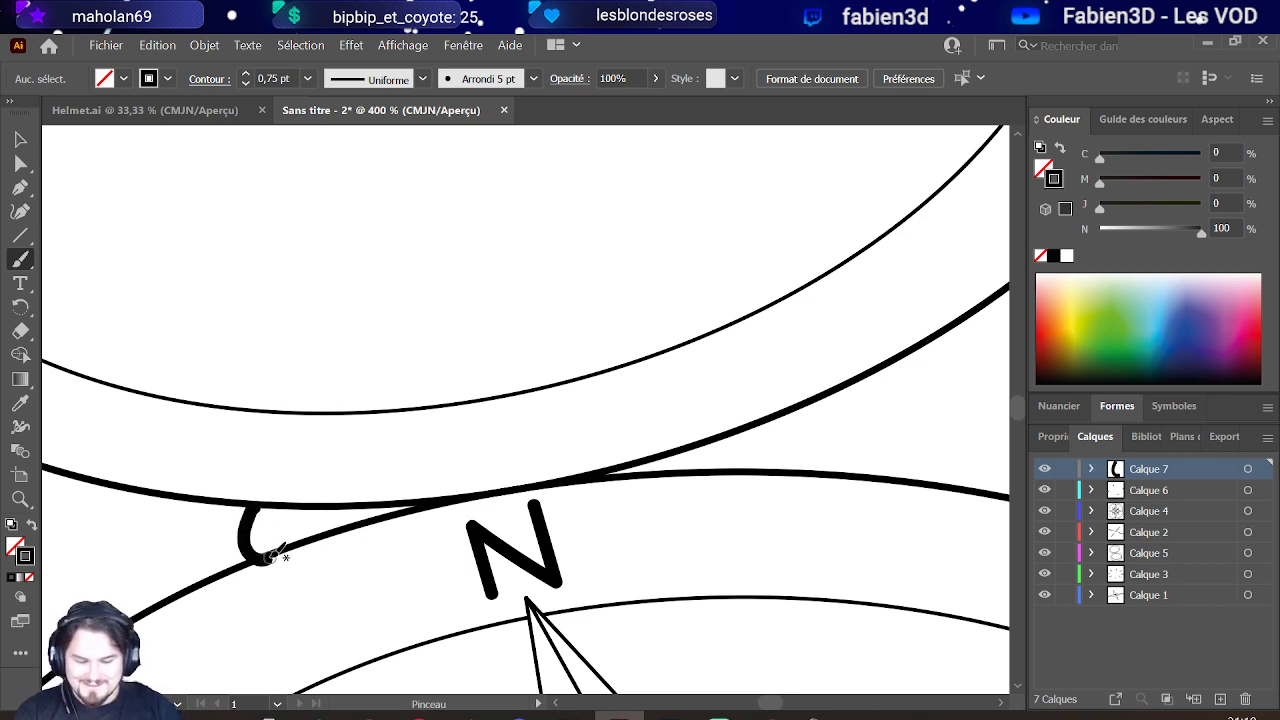
{"action": "key", "text": "ctrl+z"}
{"action": "left_click", "coordinate": [245, 85]}
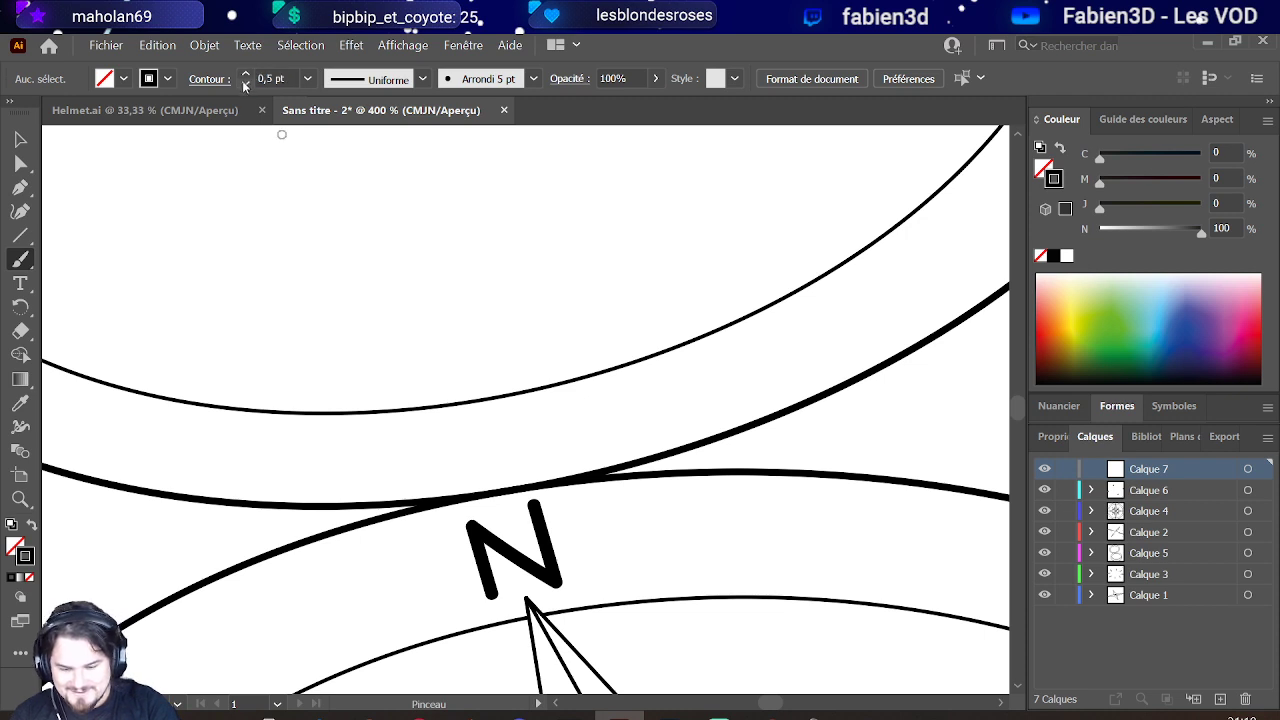
{"action": "left_click_drag", "start_coordinate": [263, 550], "coordinate": [250, 503]}
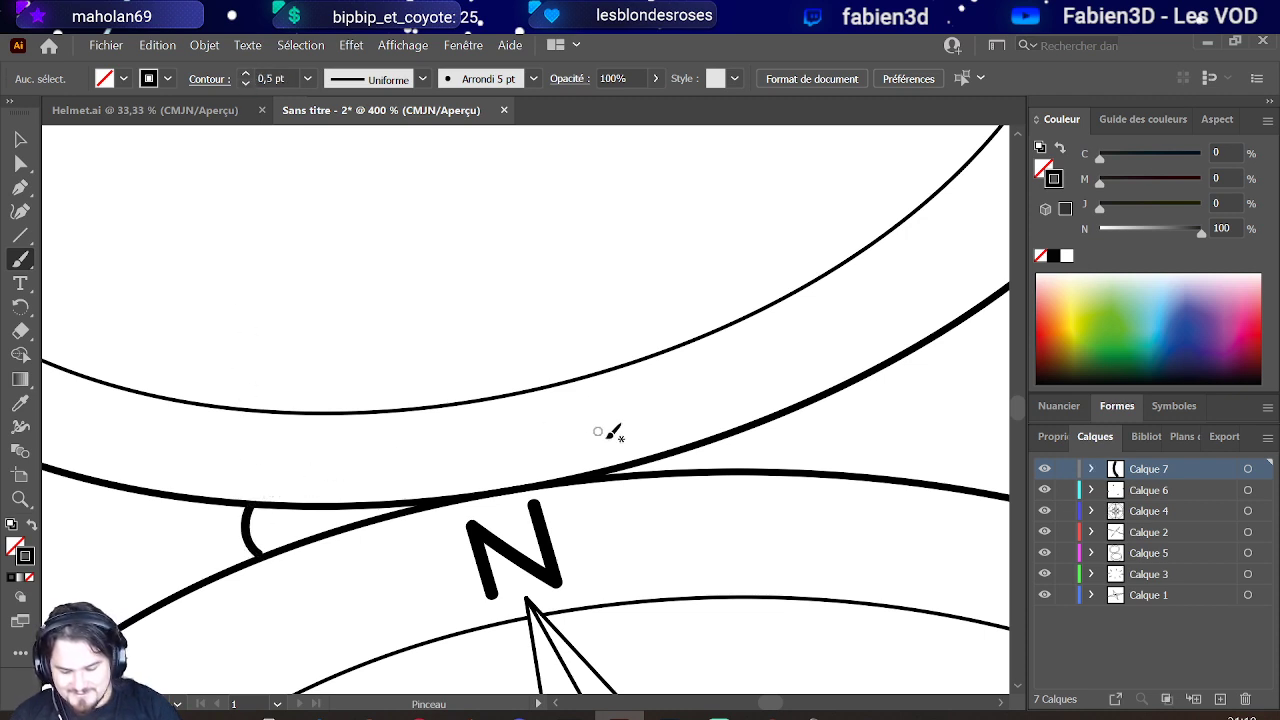
{"action": "left_click_drag", "start_coordinate": [755, 468], "coordinate": [760, 414]}
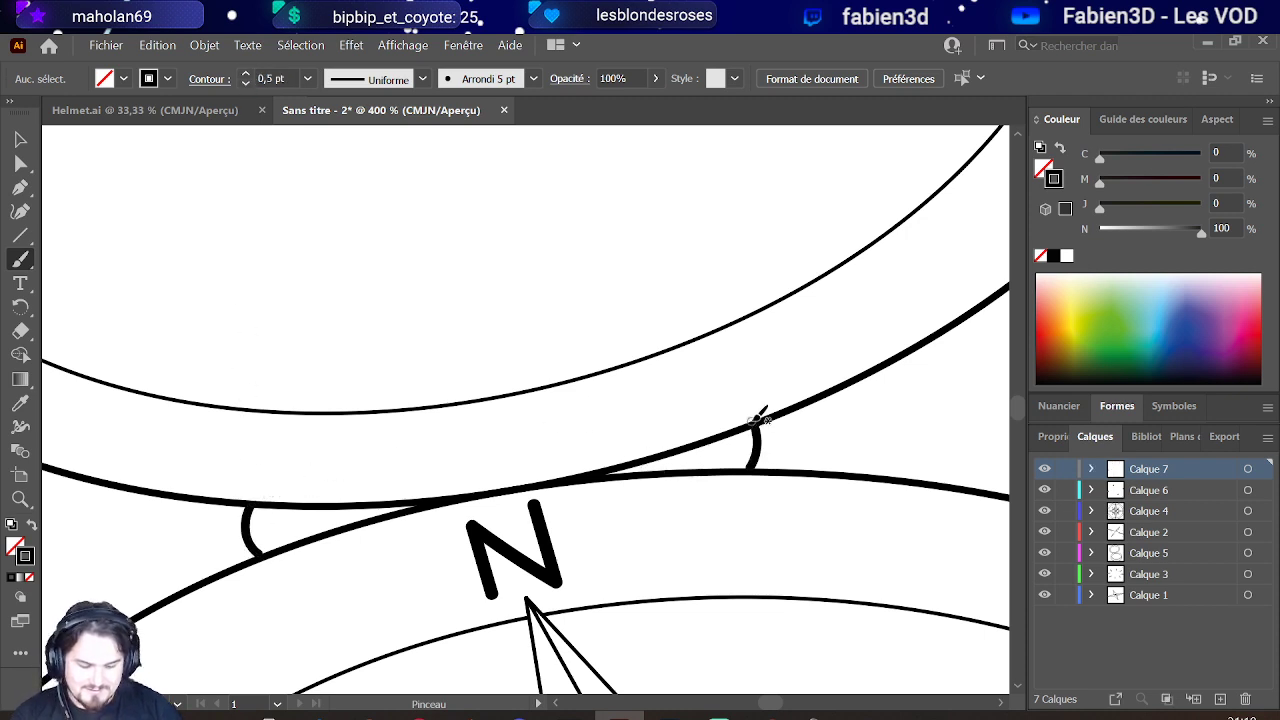
Step: Examine the whole compass drawing at several magnifications to judge the hinge, letters and outlines
{"action": "scroll", "coordinate": [758, 420], "scroll_direction": "down", "scroll_amount": 6}
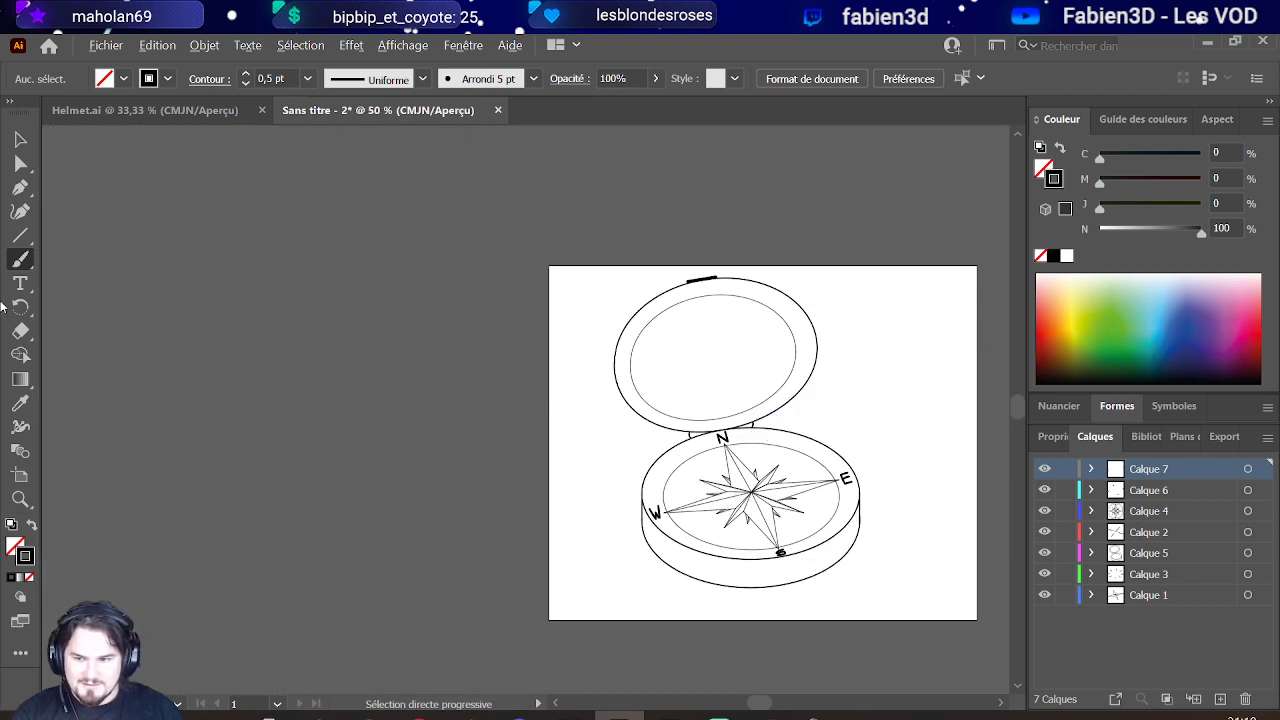
{"action": "scroll", "coordinate": [175, 410], "scroll_direction": "down", "scroll_amount": 3}
{"action": "scroll", "coordinate": [263, 449], "scroll_direction": "up", "scroll_amount": 2}
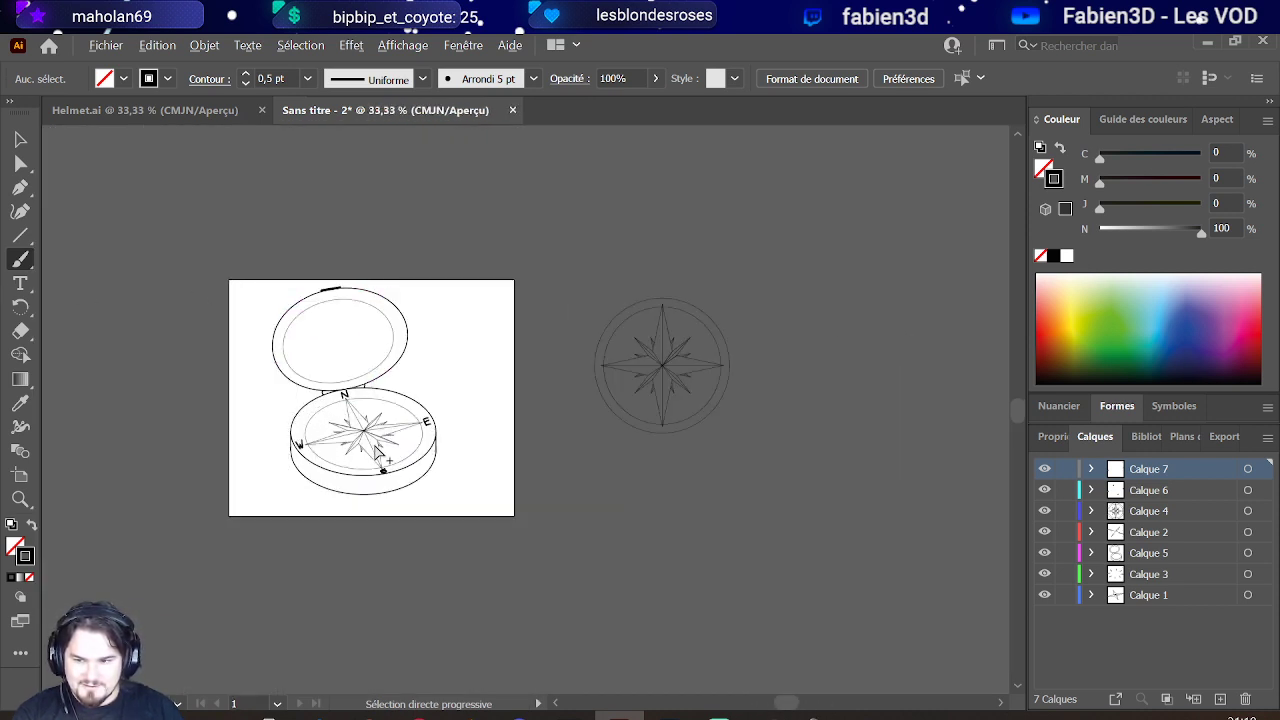
{"action": "scroll", "coordinate": [376, 447], "scroll_direction": "up", "scroll_amount": 2}
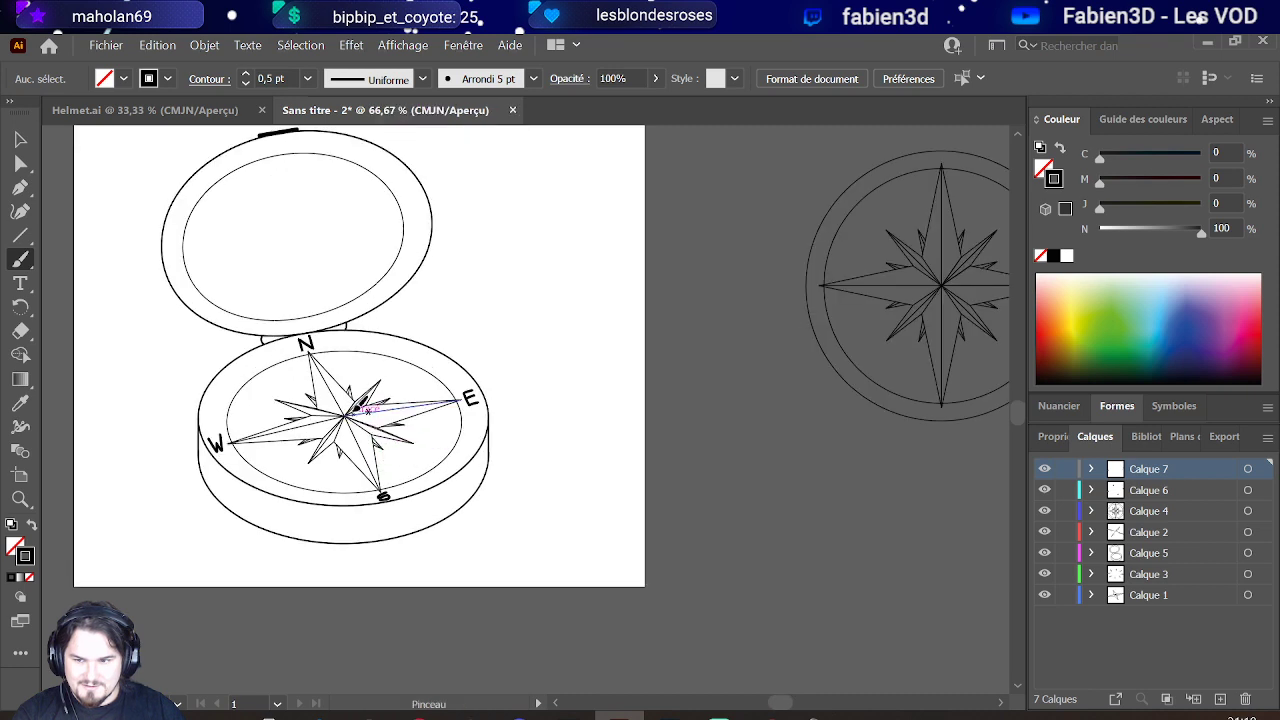
{"action": "scroll", "coordinate": [400, 420], "scroll_direction": "down", "scroll_amount": 1}
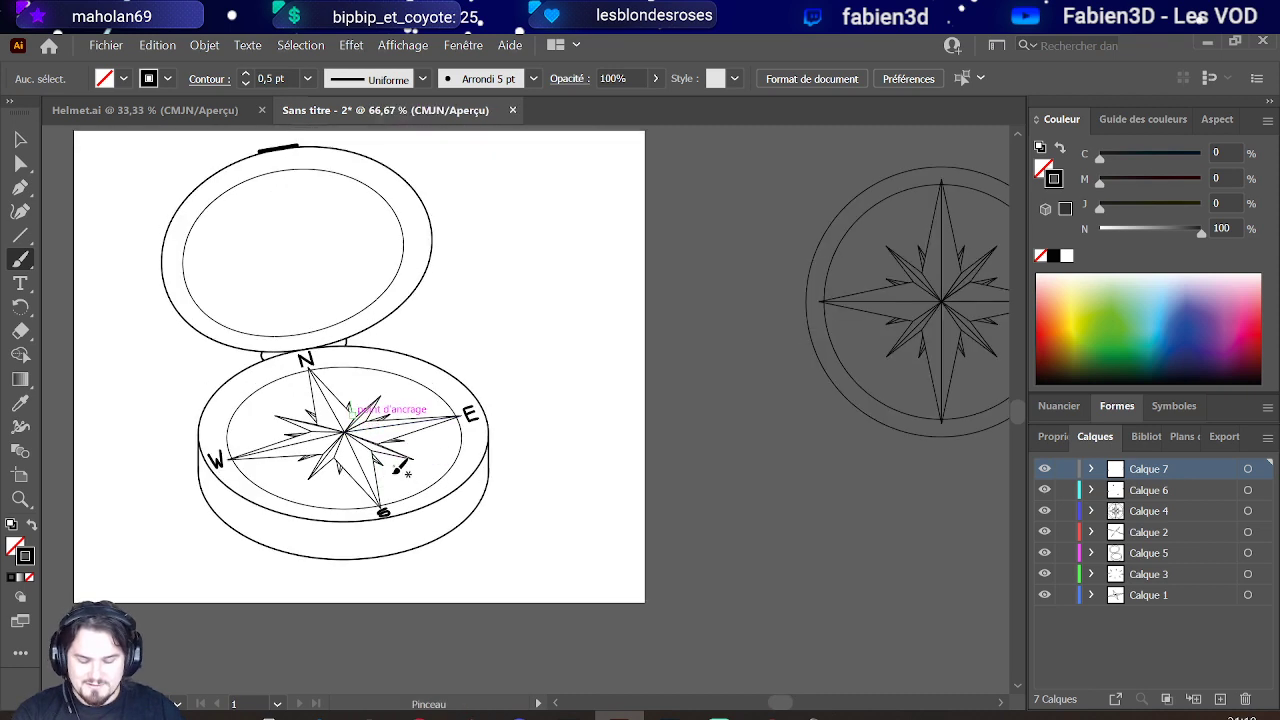
{"action": "scroll", "coordinate": [405, 505], "scroll_direction": "up", "scroll_amount": 2}
{"action": "scroll", "coordinate": [395, 584], "scroll_direction": "up", "scroll_amount": 1}
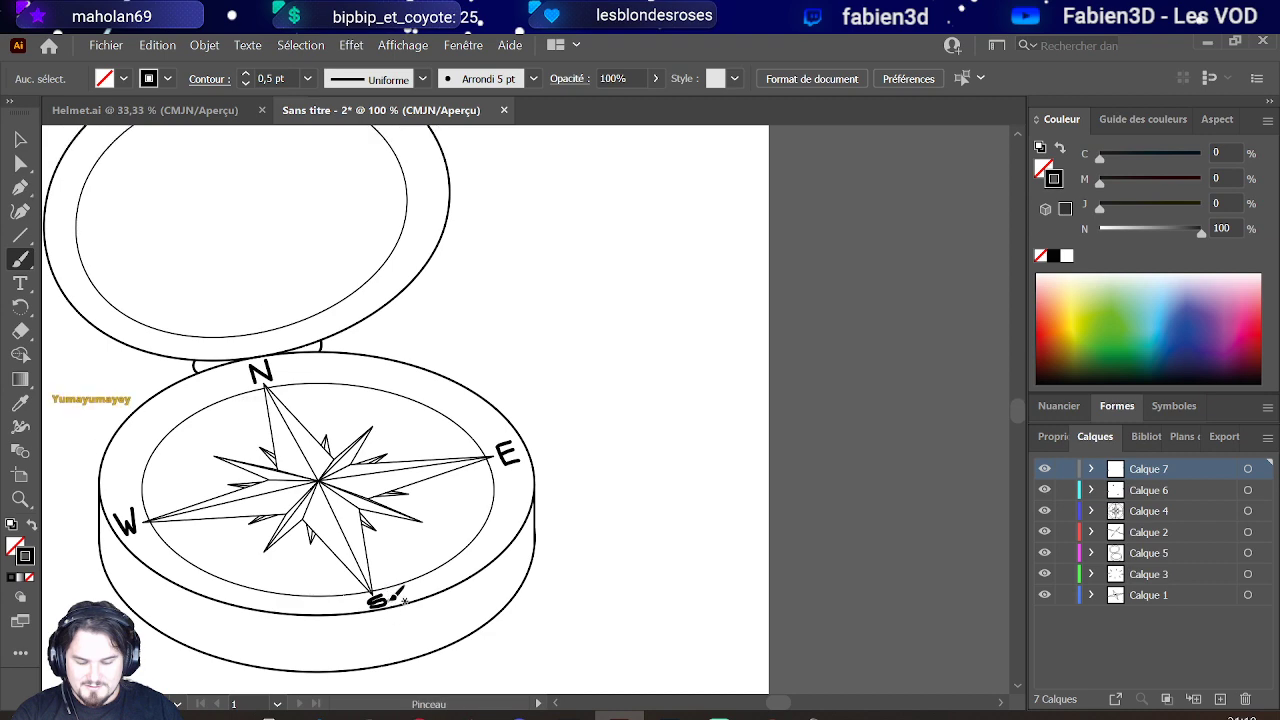
{"action": "scroll", "coordinate": [395, 584], "scroll_direction": "down", "scroll_amount": 1}
{"action": "scroll", "coordinate": [380, 584], "scroll_direction": "down", "scroll_amount": 2}
{"action": "scroll", "coordinate": [280, 552], "scroll_direction": "up", "scroll_amount": 2}
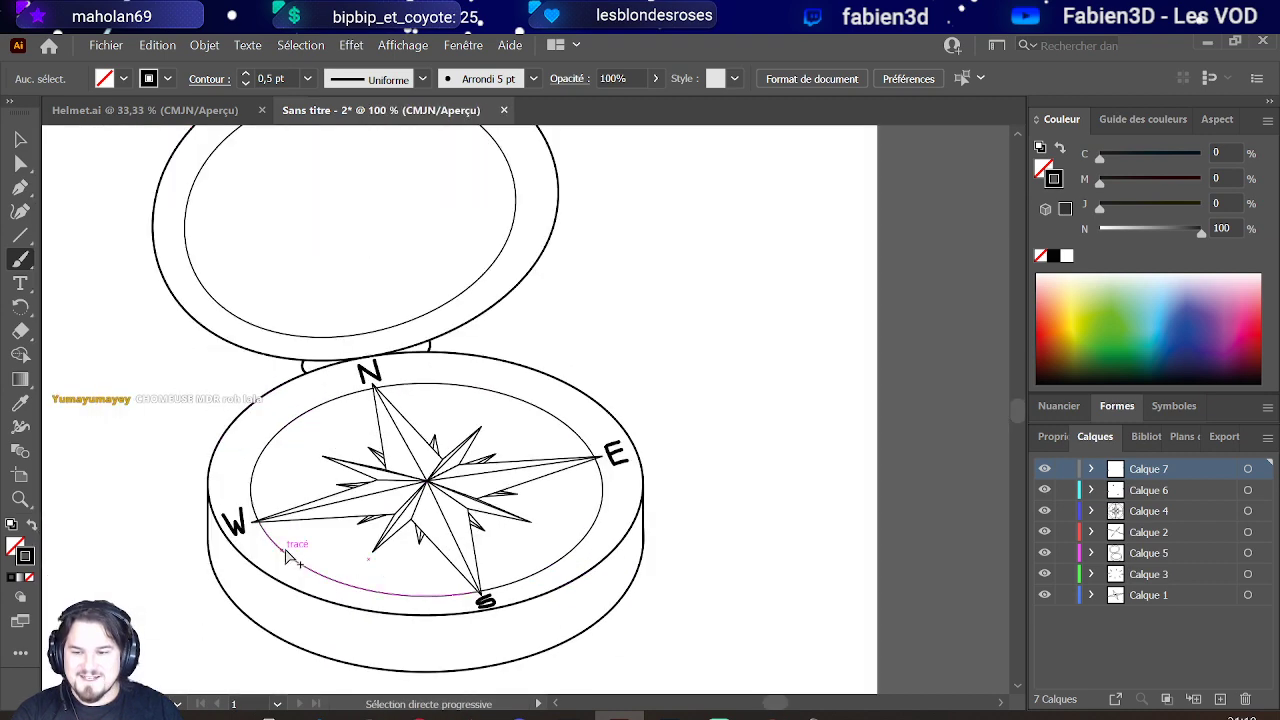
{"action": "scroll", "coordinate": [290, 545], "scroll_direction": "down", "scroll_amount": 1}
{"action": "scroll", "coordinate": [290, 552], "scroll_direction": "down", "scroll_amount": 2}
{"action": "scroll", "coordinate": [285, 552], "scroll_direction": "up", "scroll_amount": 1}
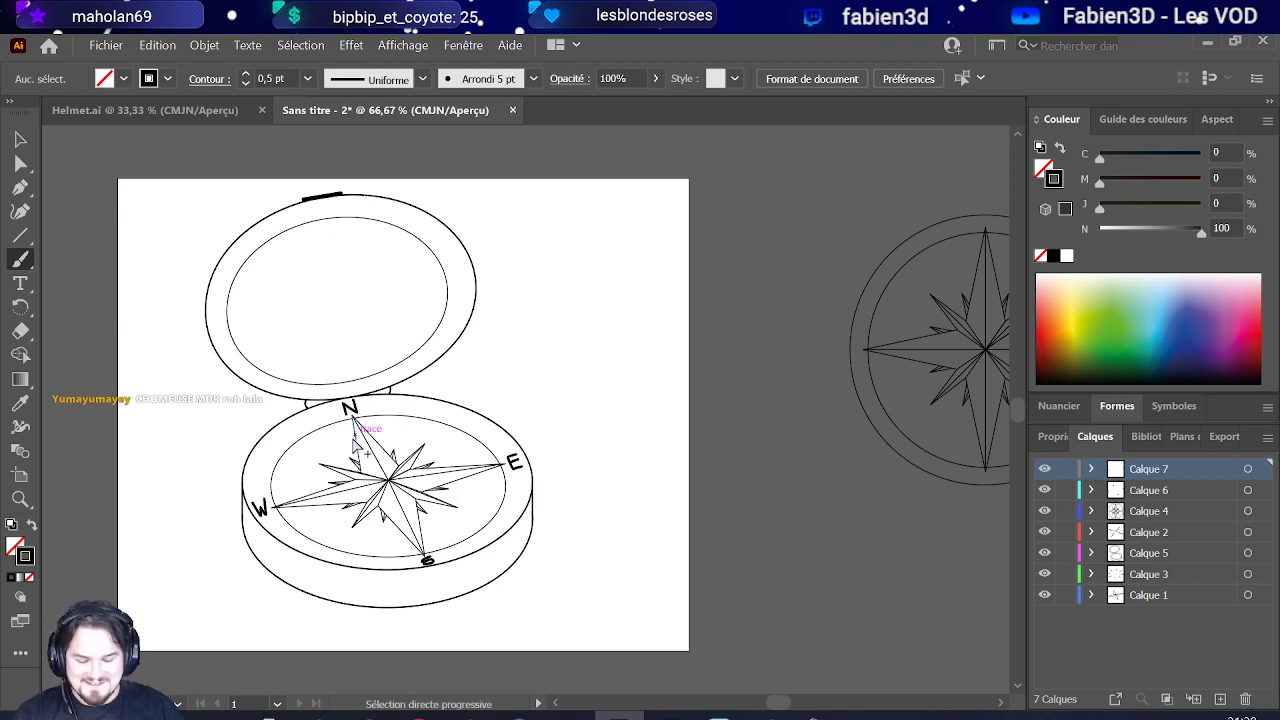
{"action": "scroll", "coordinate": [358, 440], "scroll_direction": "up", "scroll_amount": 1}
{"action": "scroll", "coordinate": [358, 450], "scroll_direction": "down", "scroll_amount": 1}
{"action": "scroll", "coordinate": [358, 452], "scroll_direction": "up", "scroll_amount": 1}
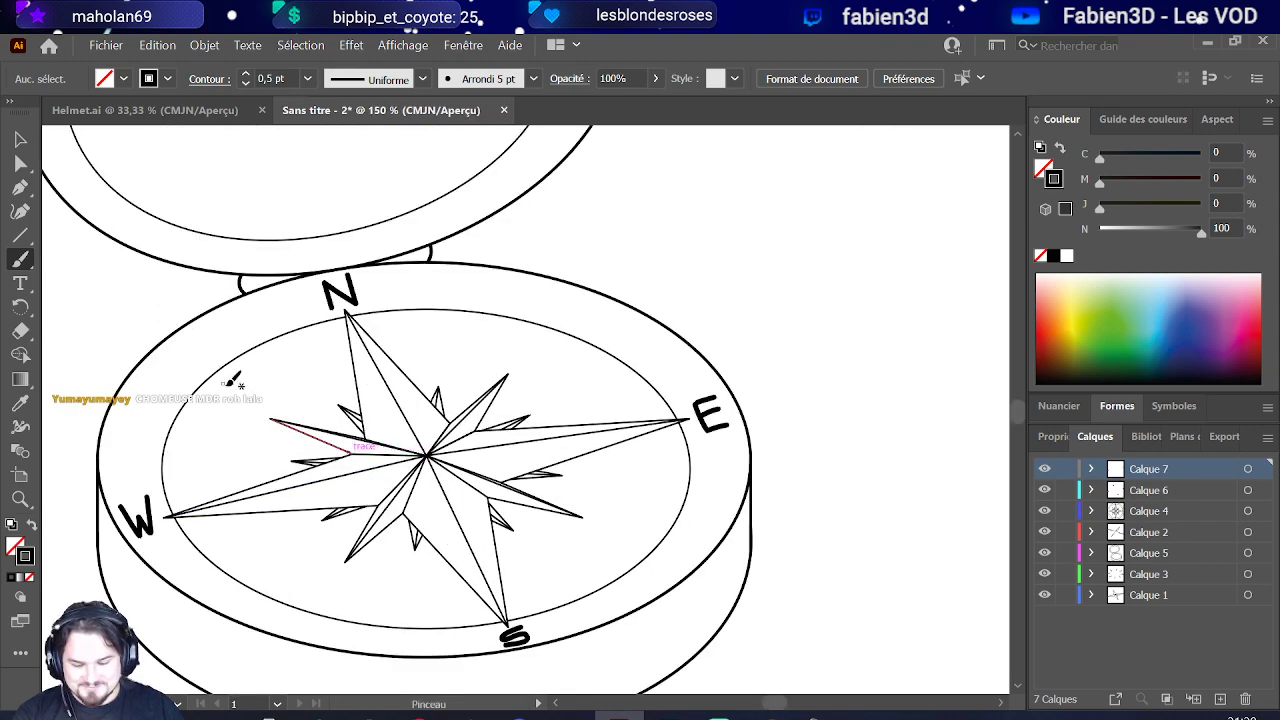
{"action": "scroll", "coordinate": [318, 418], "scroll_direction": "down", "scroll_amount": 2}
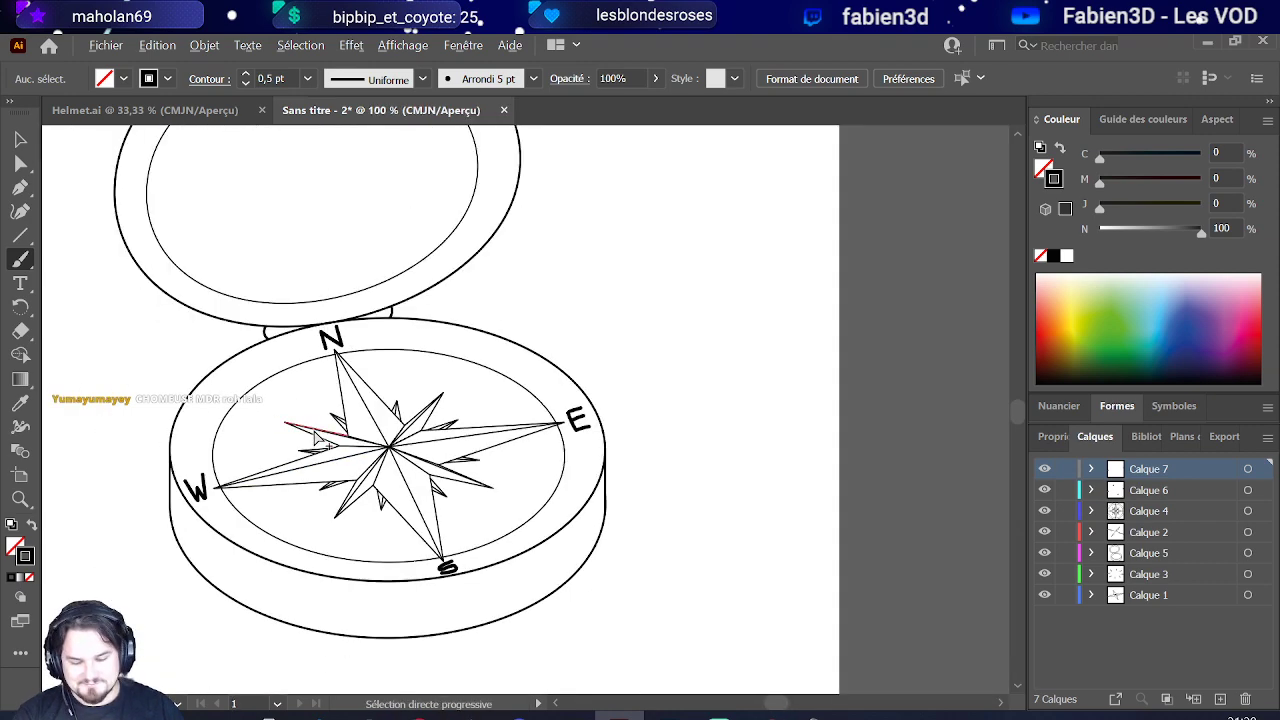
{"action": "scroll", "coordinate": [320, 400], "scroll_direction": "up", "scroll_amount": 1}
{"action": "scroll", "coordinate": [320, 397], "scroll_direction": "down", "scroll_amount": 1}
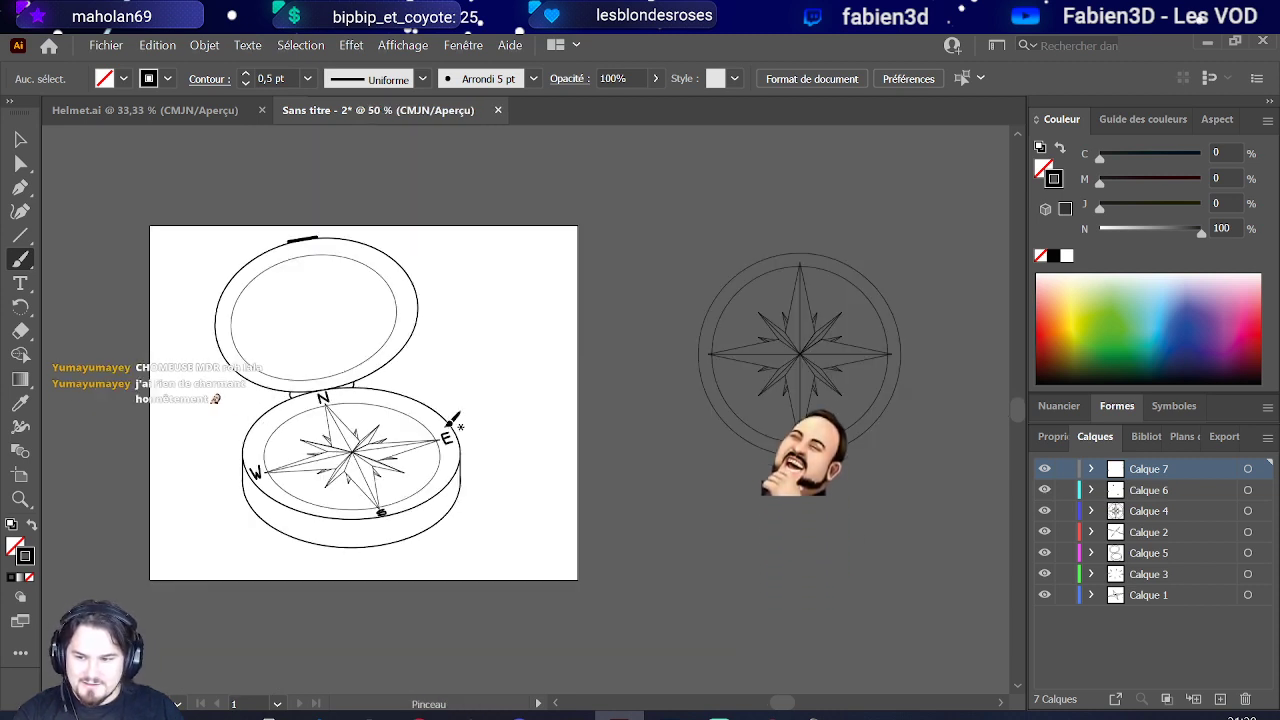
{"action": "left_click", "coordinate": [21, 141]}
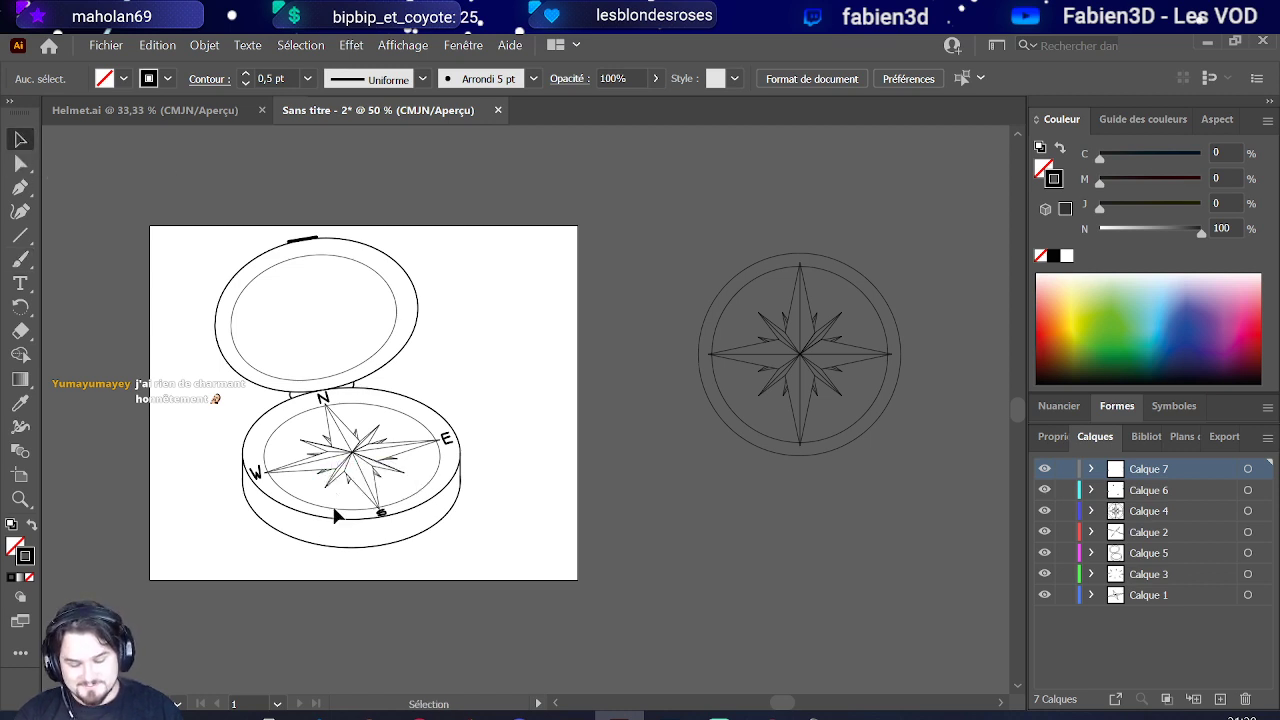
{"action": "left_click", "coordinate": [371, 546]}
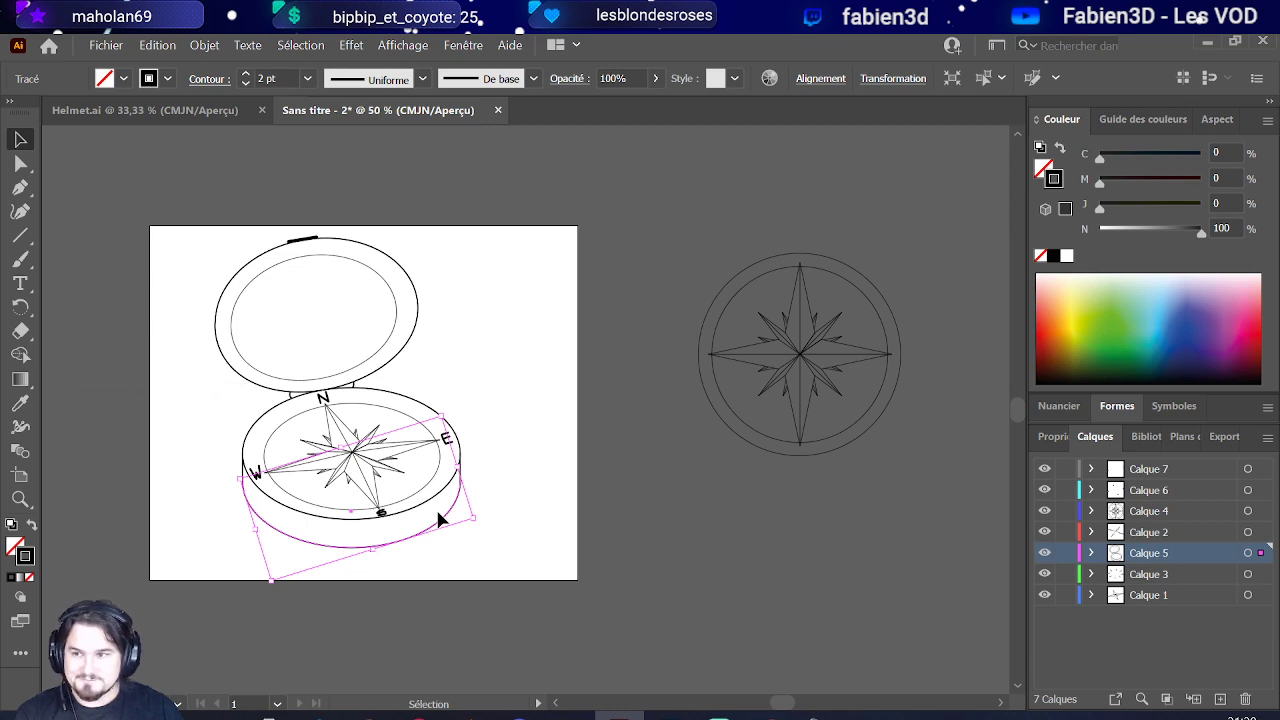
{"action": "key", "text": "a"}
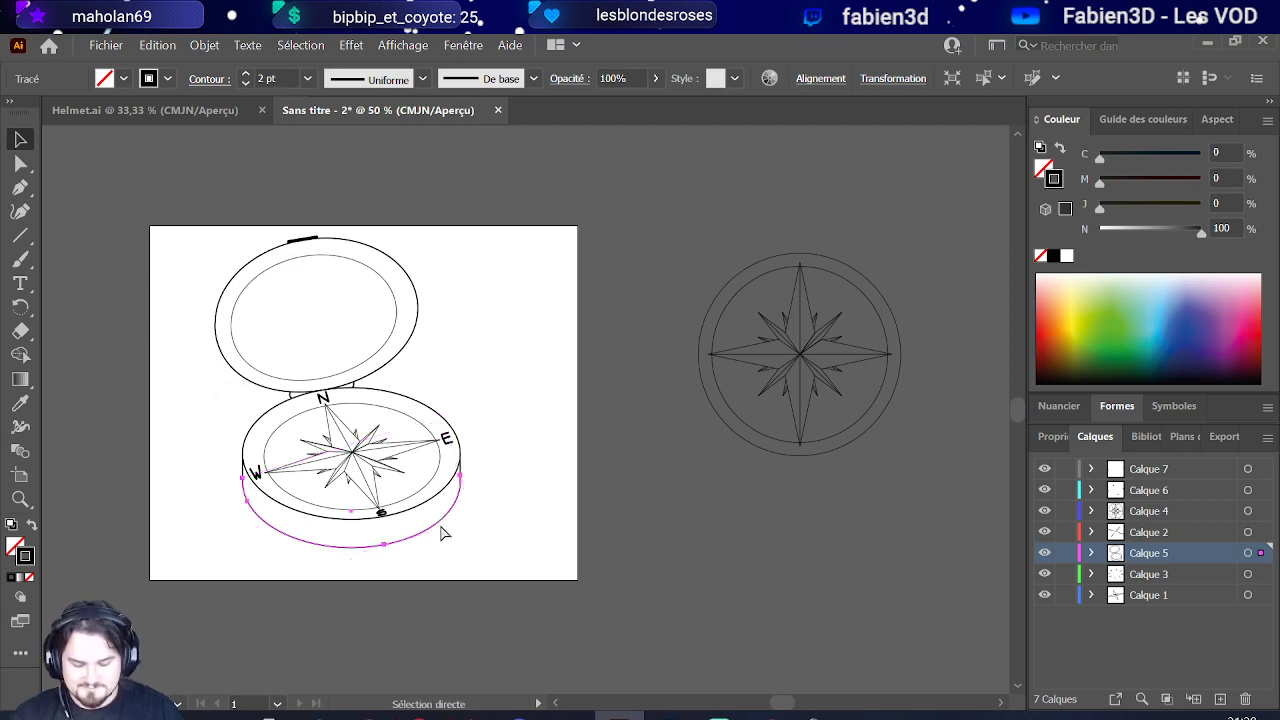
{"action": "key", "text": "v"}
{"action": "key", "text": "ctrl+v"}
{"action": "left_click_drag", "start_coordinate": [568, 455], "coordinate": [443, 562]}
{"action": "scroll", "coordinate": [394, 564], "scroll_direction": "up", "scroll_amount": 2}
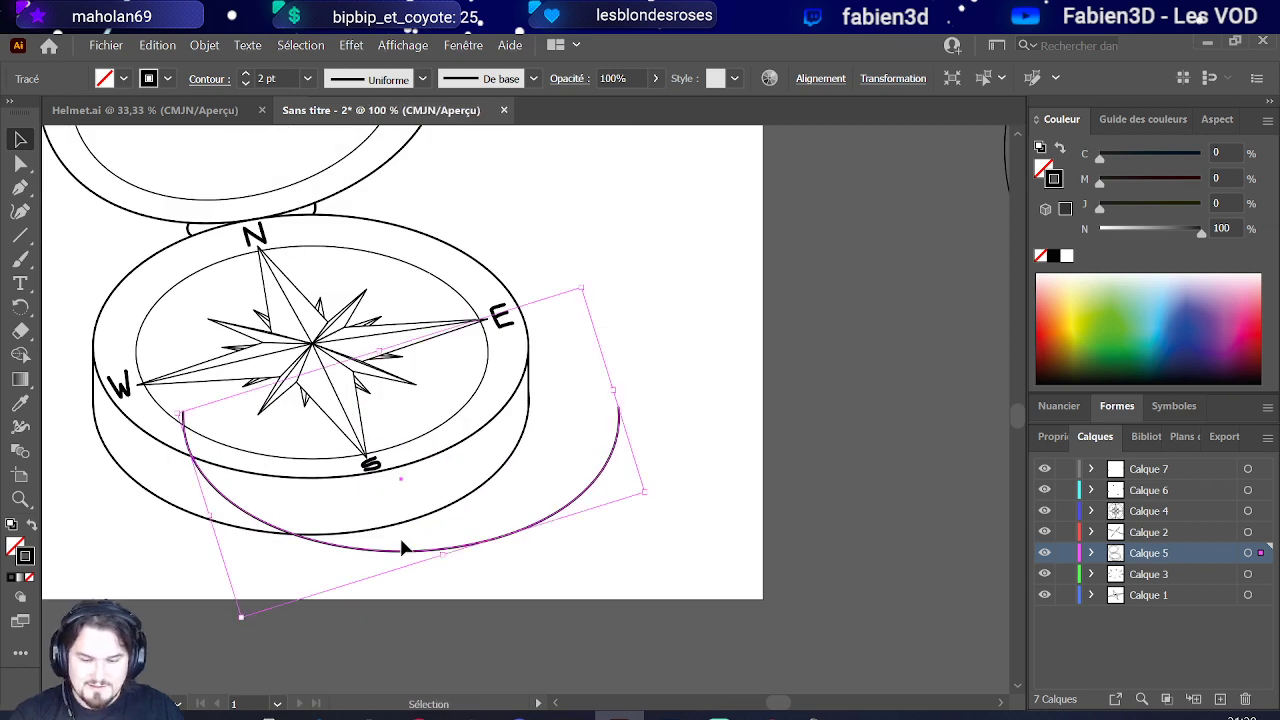
{"action": "key", "text": "Delete"}
Step: Duplicate the disc's upper rim ellipse and place the copy slightly down and to the right of the disc as a shadow outline
{"action": "scroll", "coordinate": [401, 520], "scroll_direction": "down", "scroll_amount": 3}
{"action": "scroll", "coordinate": [406, 524], "scroll_direction": "up", "scroll_amount": 3}
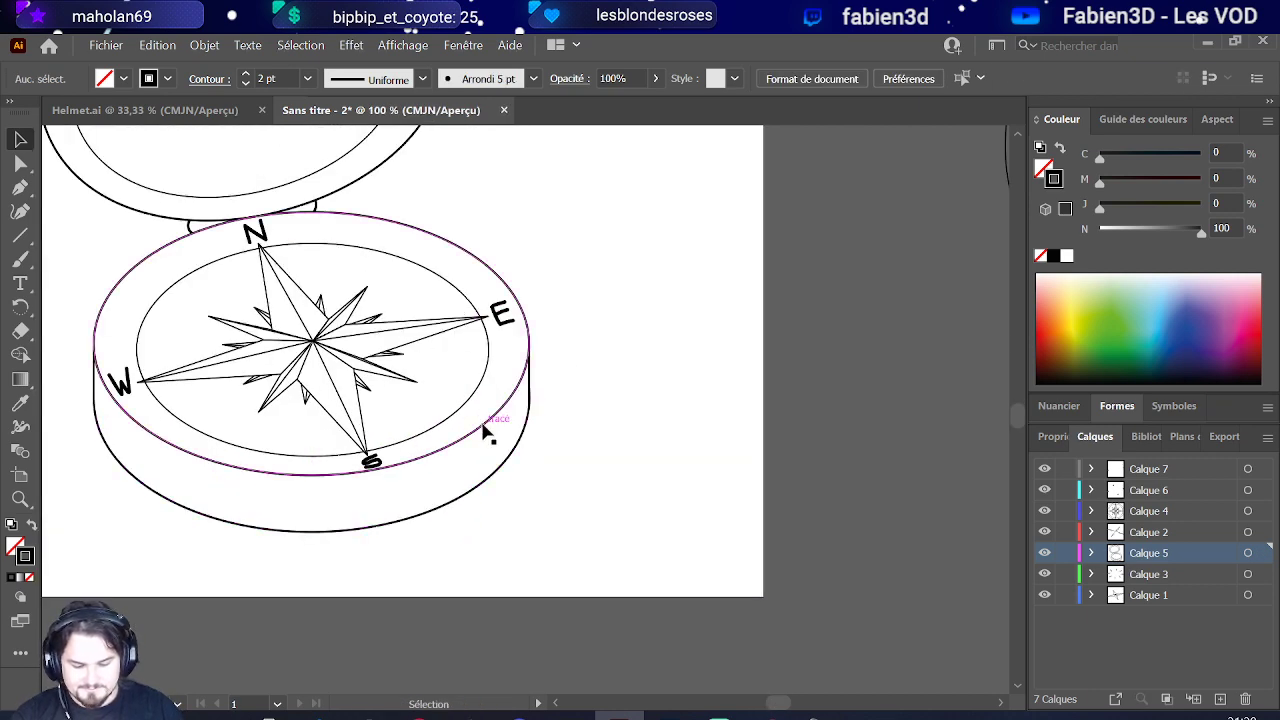
{"action": "left_click", "coordinate": [485, 428]}
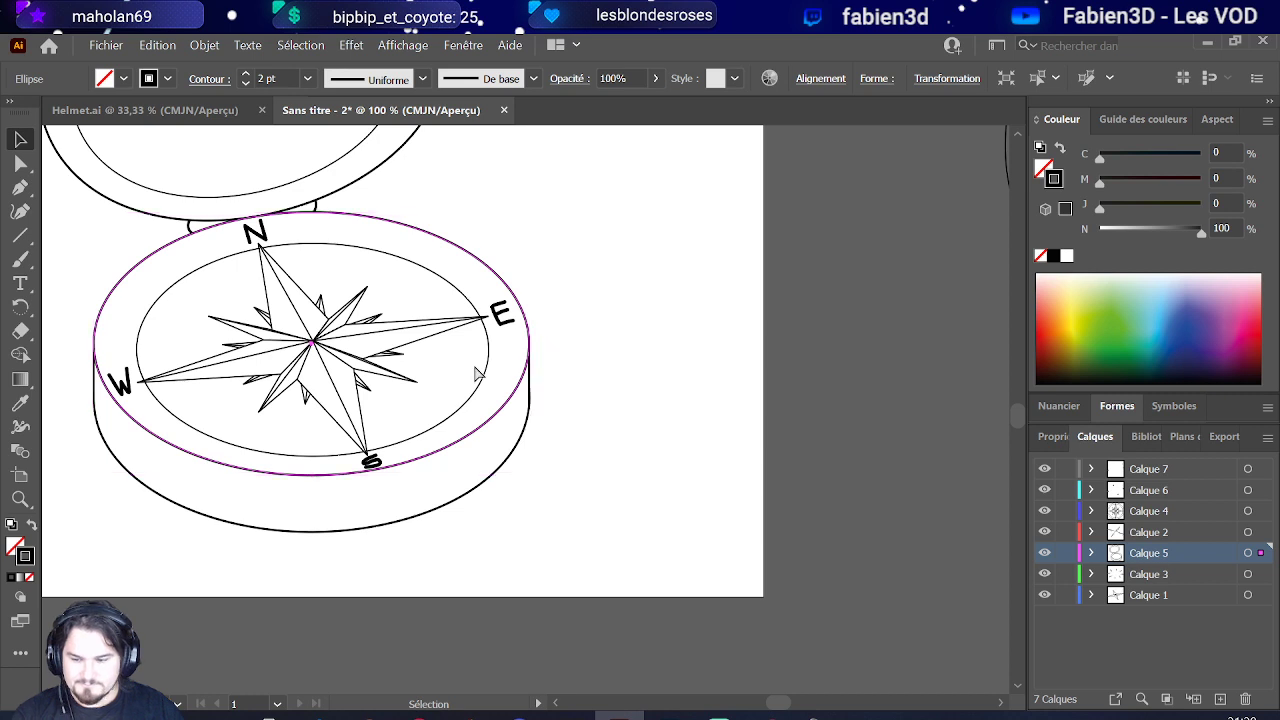
{"action": "key", "text": "ctrl+c"}
{"action": "key", "text": "ctrl+v"}
{"action": "left_click_drag", "start_coordinate": [625, 537], "coordinate": [489, 540]}
{"action": "scroll", "coordinate": [491, 490], "scroll_direction": "down", "scroll_amount": 1}
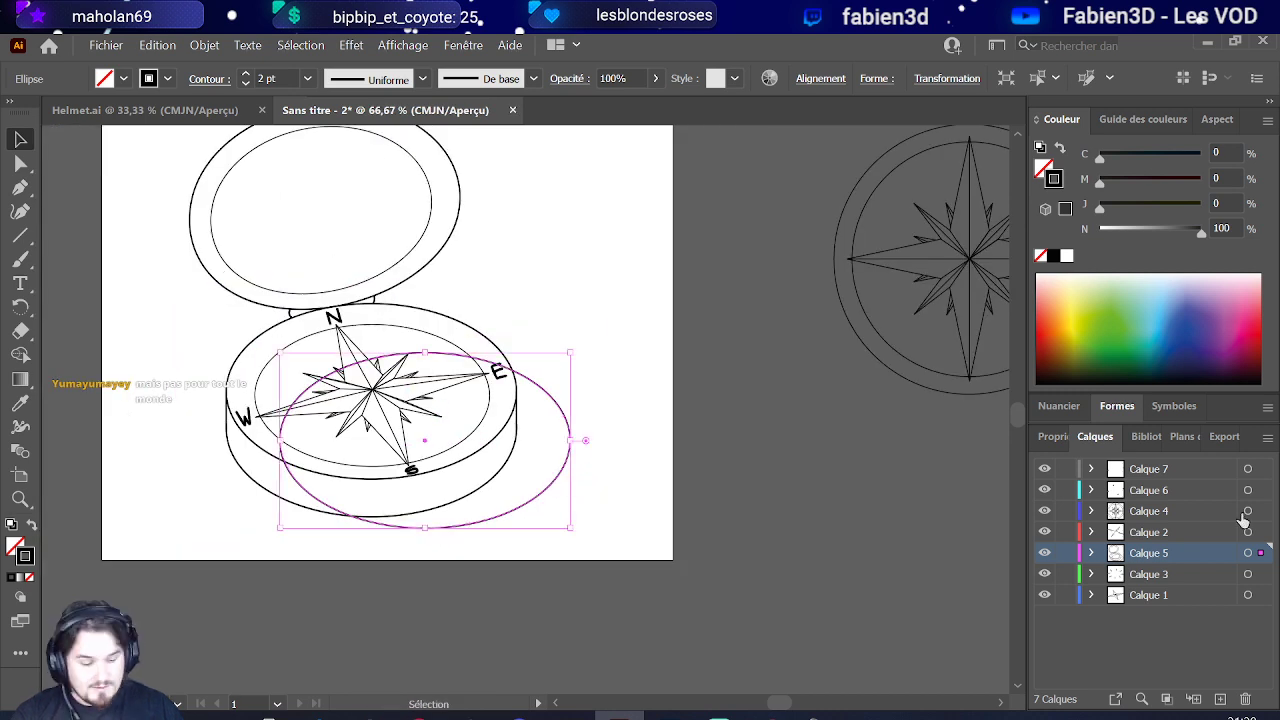
Step: Create a new layer, transfer the offset ellipse onto it, and place that layer beneath all the others
{"action": "left_click", "coordinate": [1219, 699]}
{"action": "left_click_drag", "start_coordinate": [1258, 578], "coordinate": [1261, 553]}
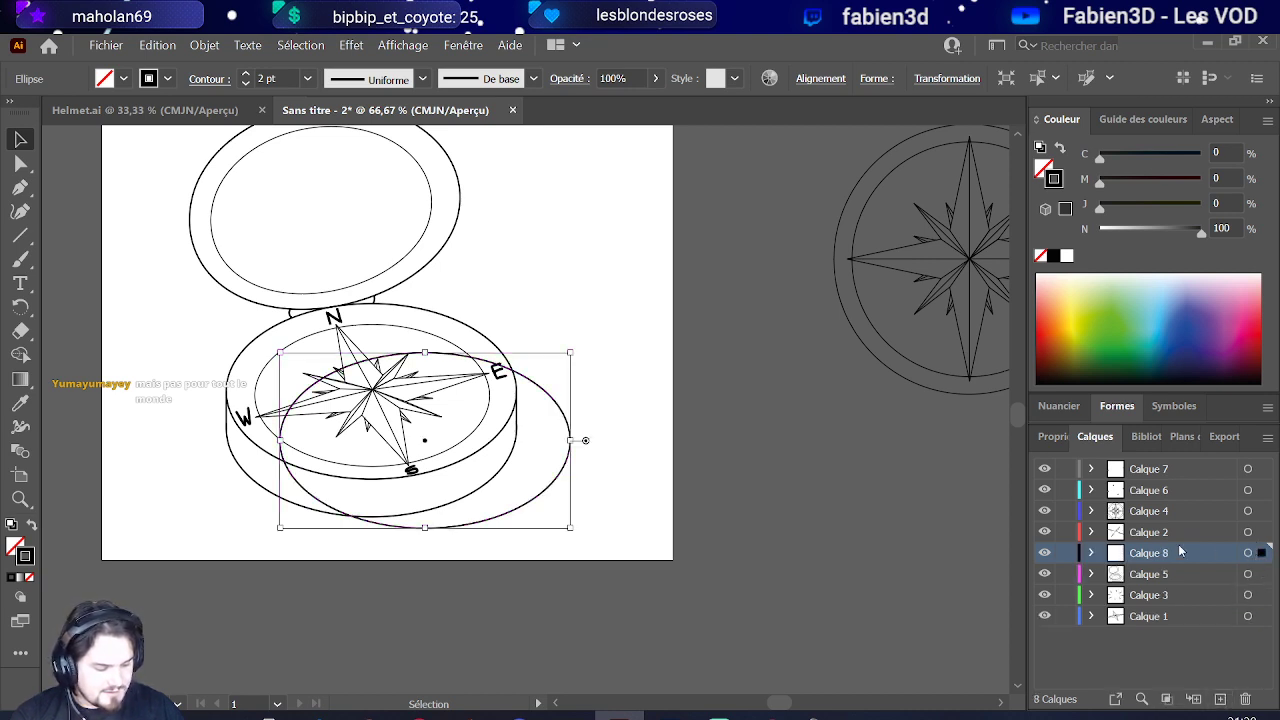
{"action": "left_click_drag", "start_coordinate": [1157, 557], "coordinate": [1183, 662]}
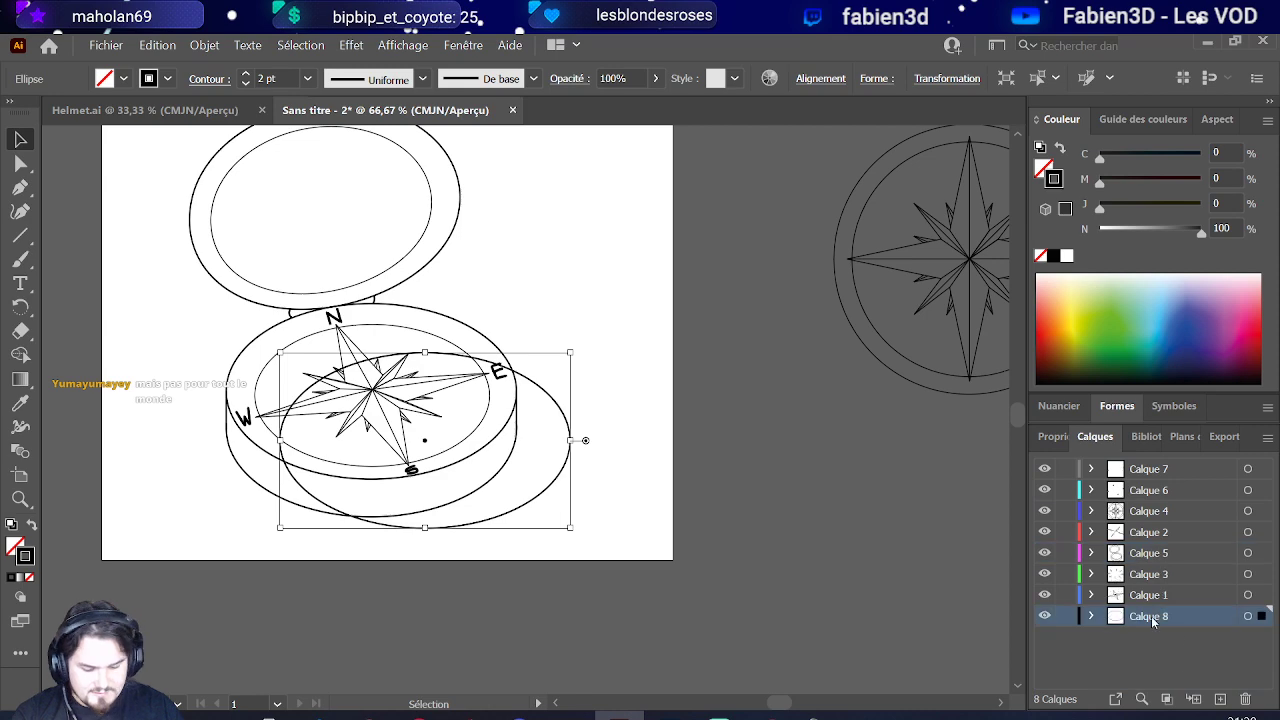
{"action": "scroll", "coordinate": [443, 500], "scroll_direction": "up", "scroll_amount": 1}
{"action": "scroll", "coordinate": [443, 500], "scroll_direction": "down", "scroll_amount": 1}
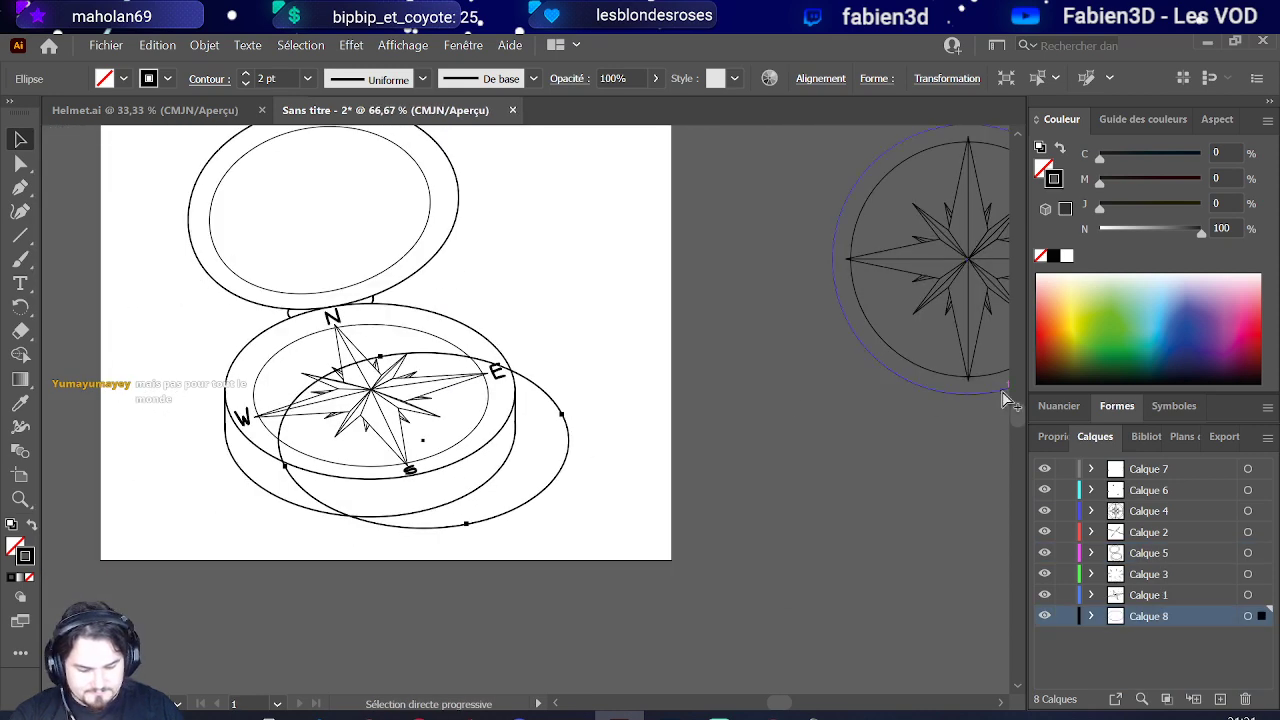
Step: Thin the offset ellipse's stroke to 0.5 pt
{"action": "key", "text": "ctrl+1"}
{"action": "left_click", "coordinate": [245, 87]}
{"action": "left_click", "coordinate": [245, 87]}
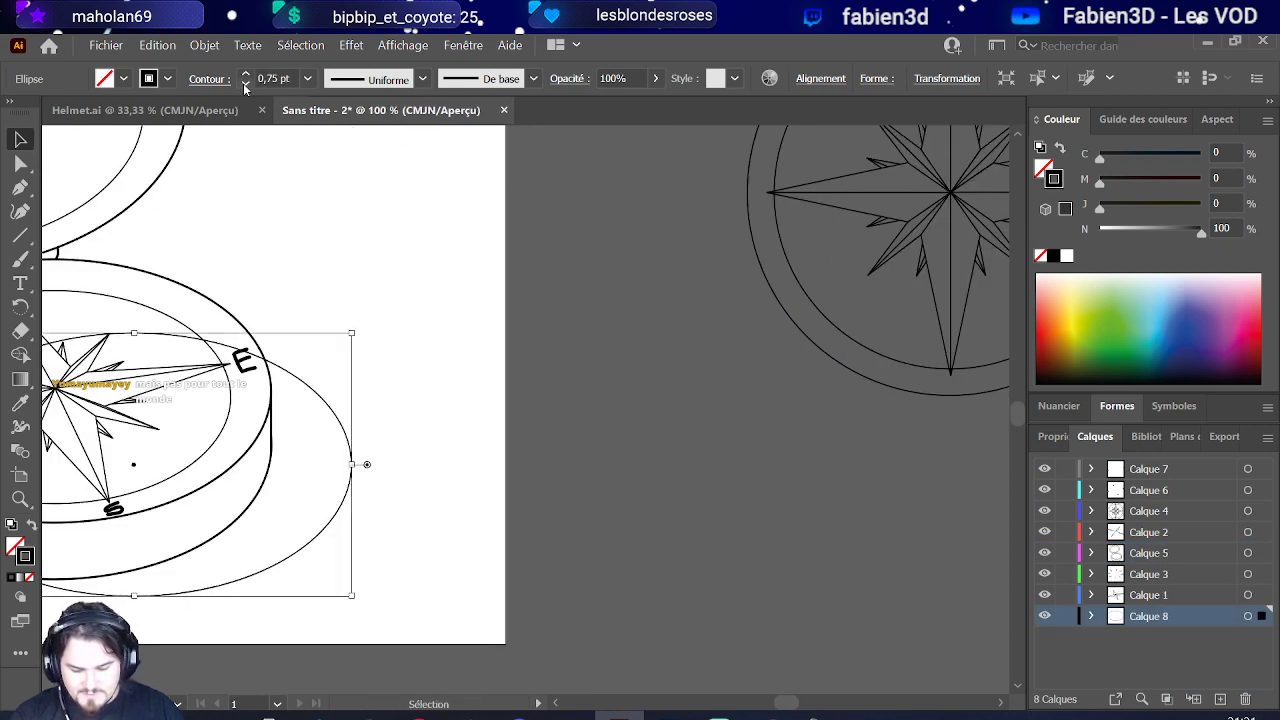
{"action": "left_click", "coordinate": [245, 87]}
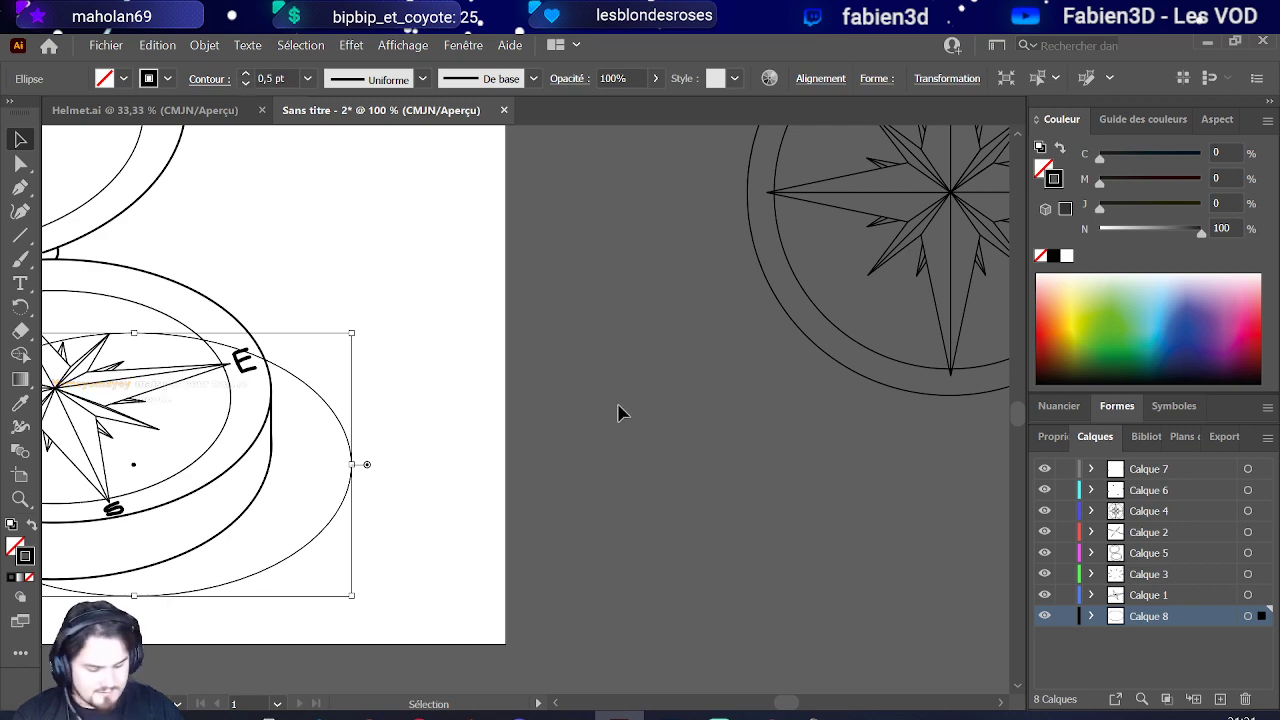
{"action": "key", "text": "ctrl+minus"}
{"action": "key", "text": "ctrl+minus"}
{"action": "key", "text": "ctrl+minus"}
{"action": "scroll", "coordinate": [350, 450], "scroll_direction": "up", "scroll_amount": 5}
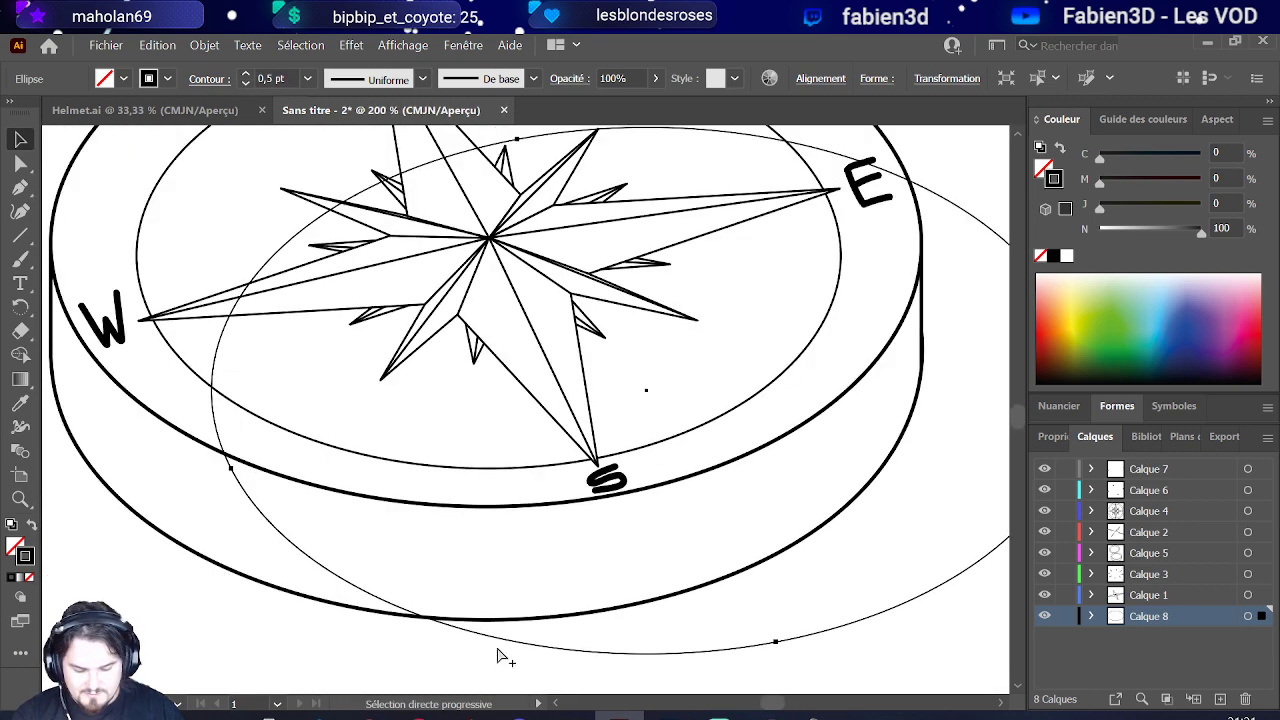
Step: Lock every layer except Calque 8 and add an anchor point where the offset ellipse crosses the disc's lower edge
{"action": "left_click_drag", "start_coordinate": [1065, 469], "coordinate": [1066, 616]}
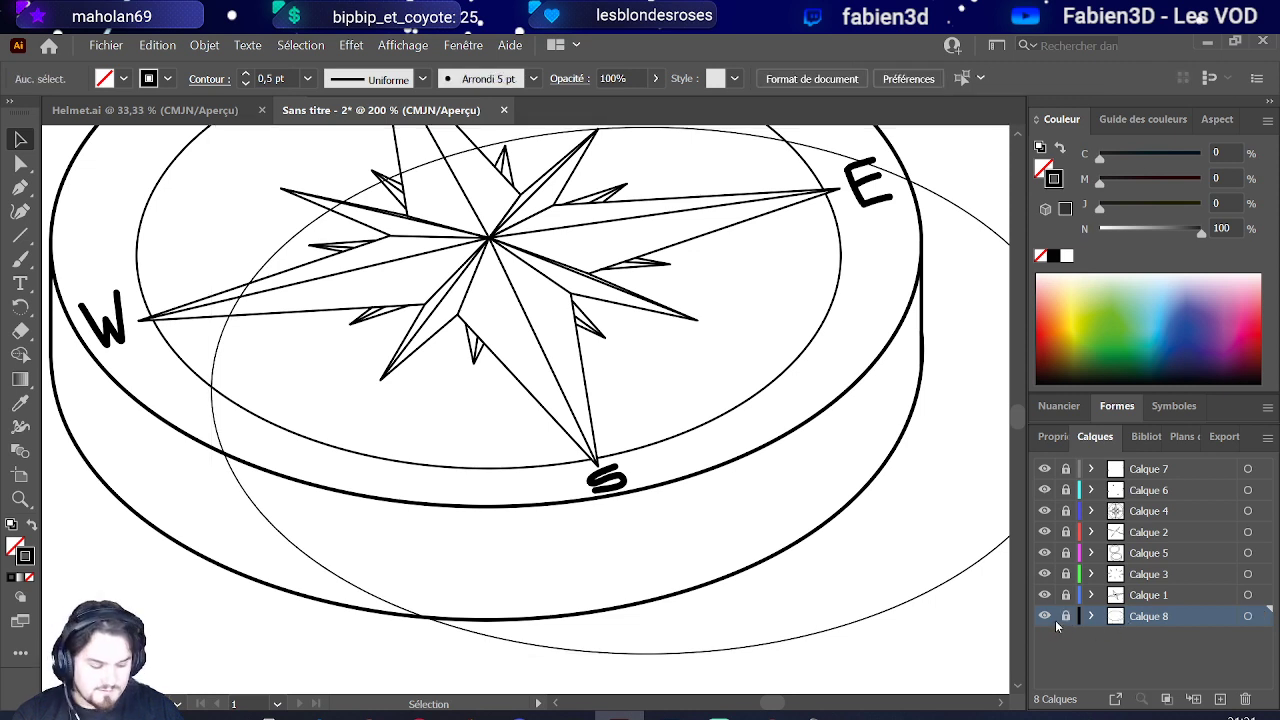
{"action": "left_click", "coordinate": [20, 187]}
{"action": "scroll", "coordinate": [409, 600], "scroll_direction": "up", "scroll_amount": 3}
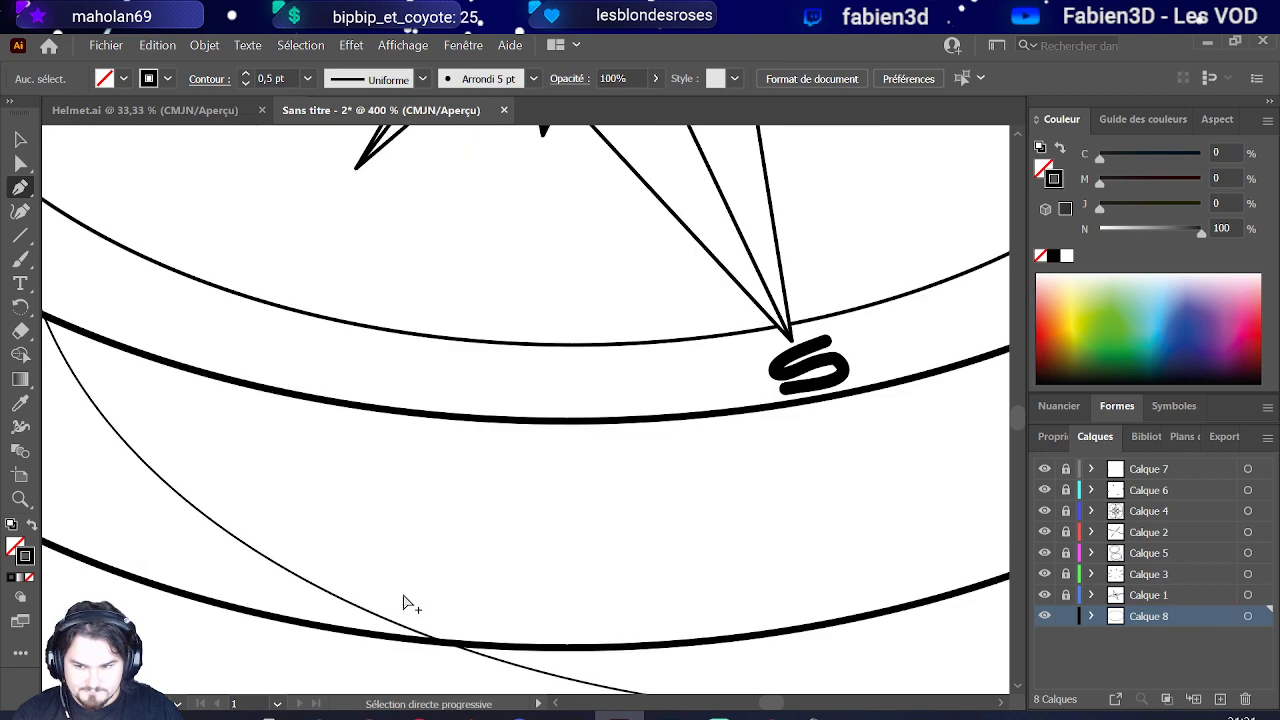
{"action": "scroll", "coordinate": [405, 600], "scroll_direction": "up", "scroll_amount": 3}
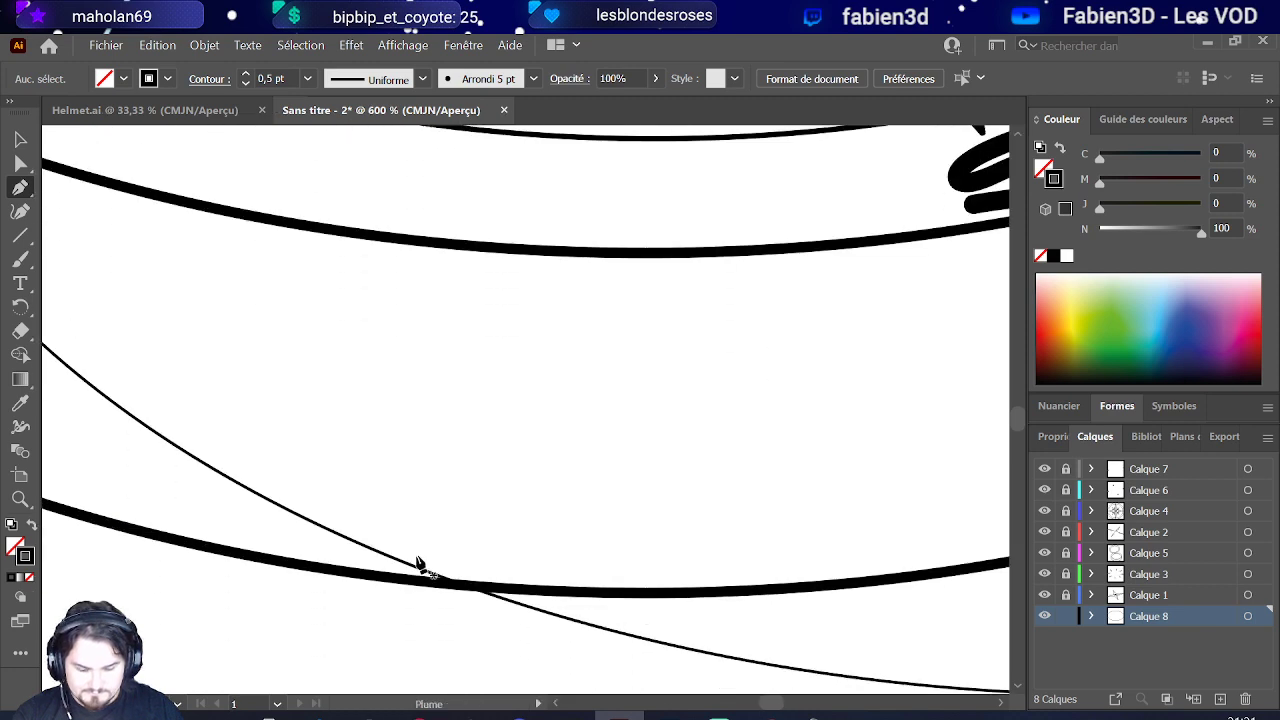
{"action": "left_click", "coordinate": [475, 572]}
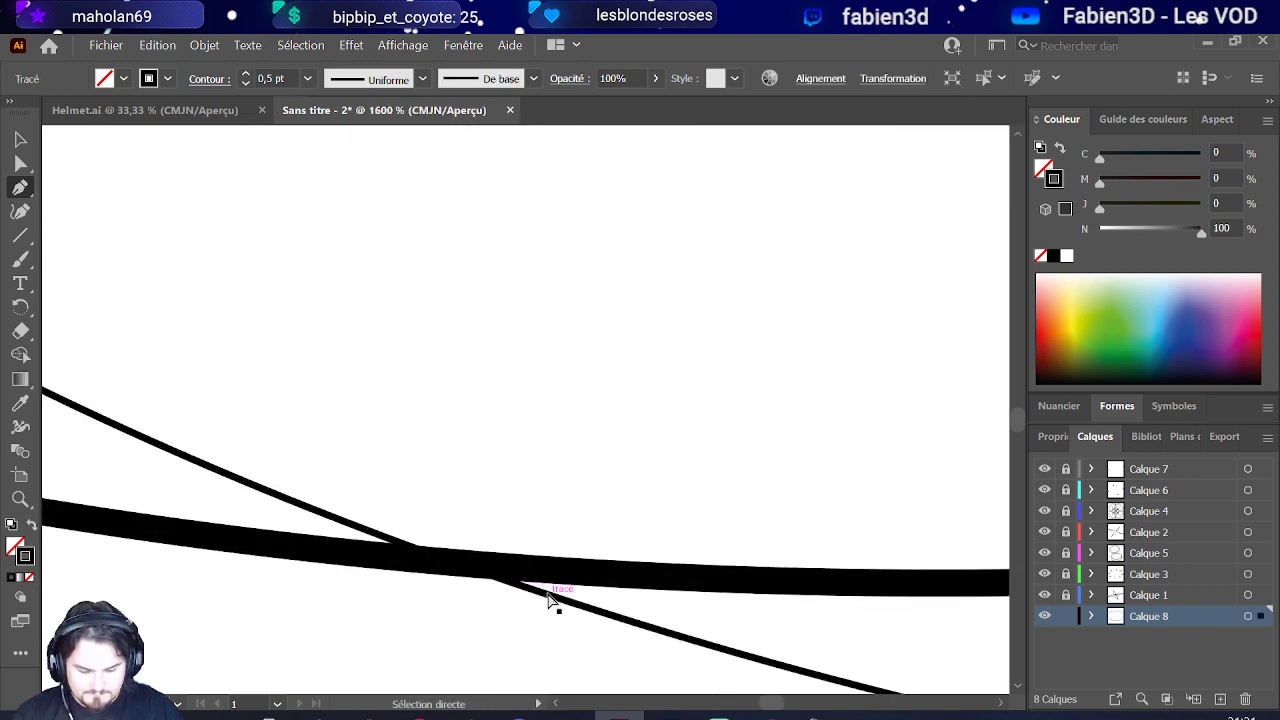
{"action": "left_click", "coordinate": [1249, 617]}
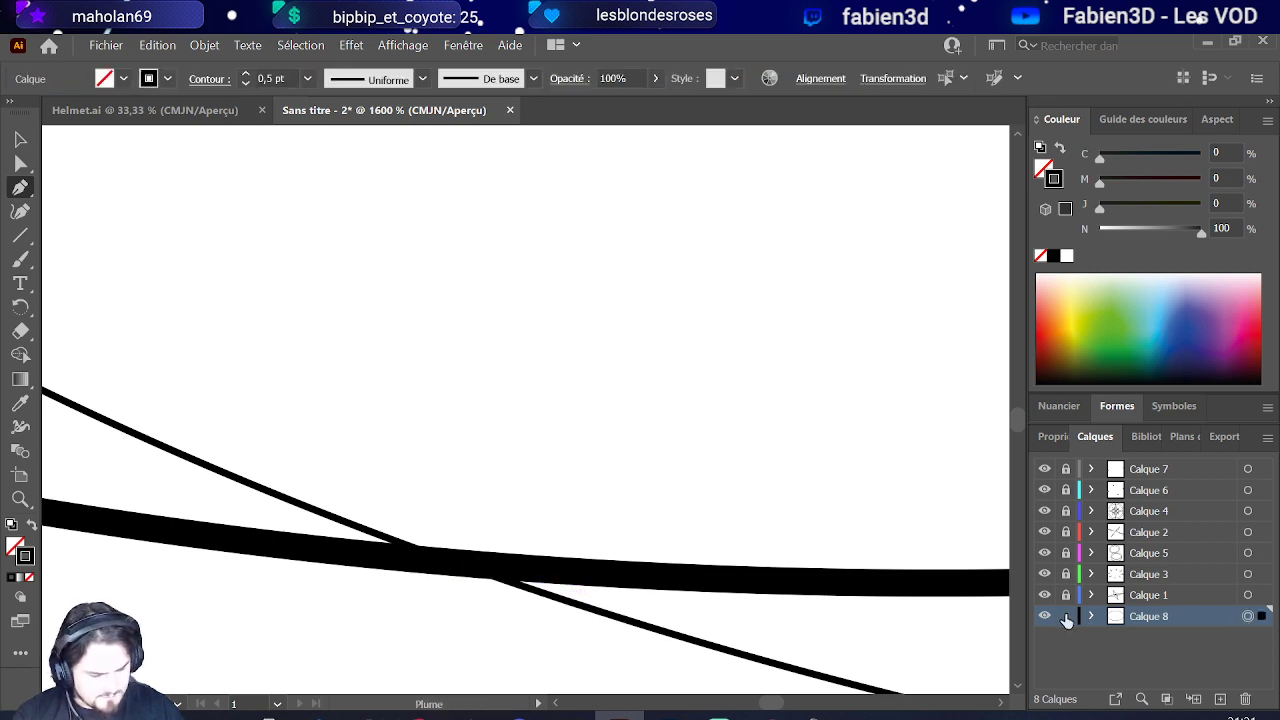
{"action": "left_click", "coordinate": [543, 600]}
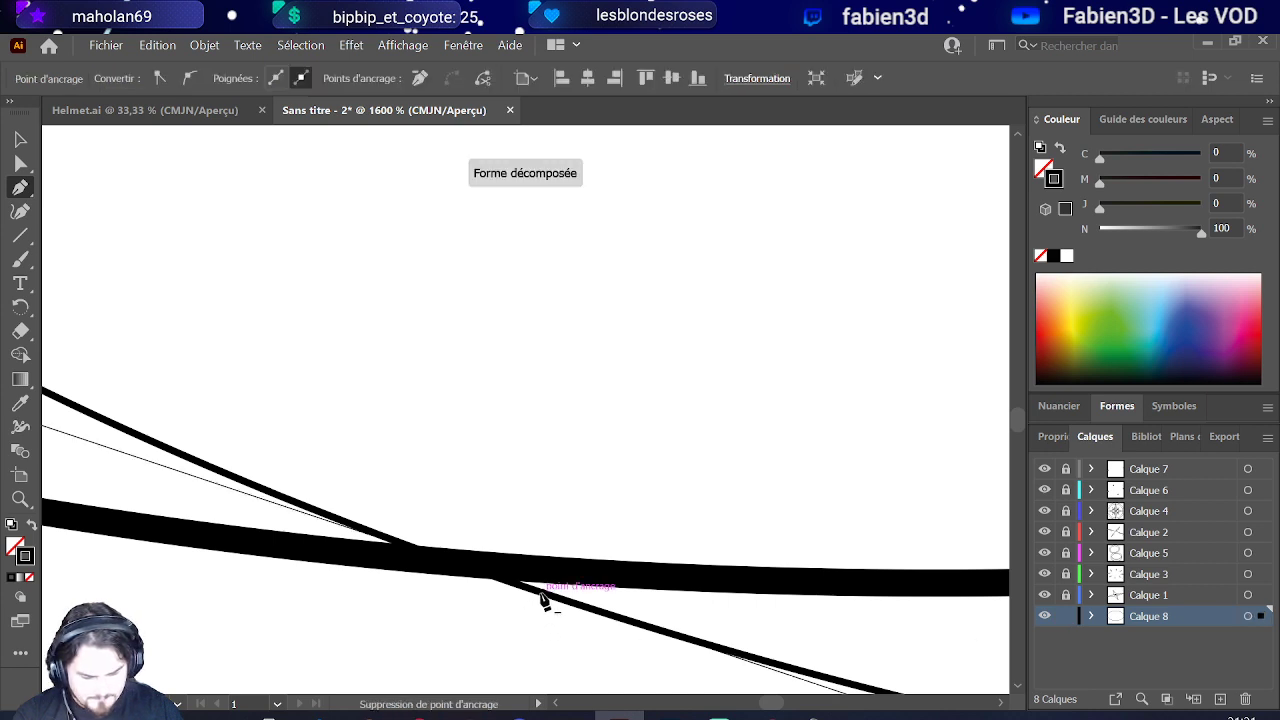
{"action": "left_click", "coordinate": [20, 163]}
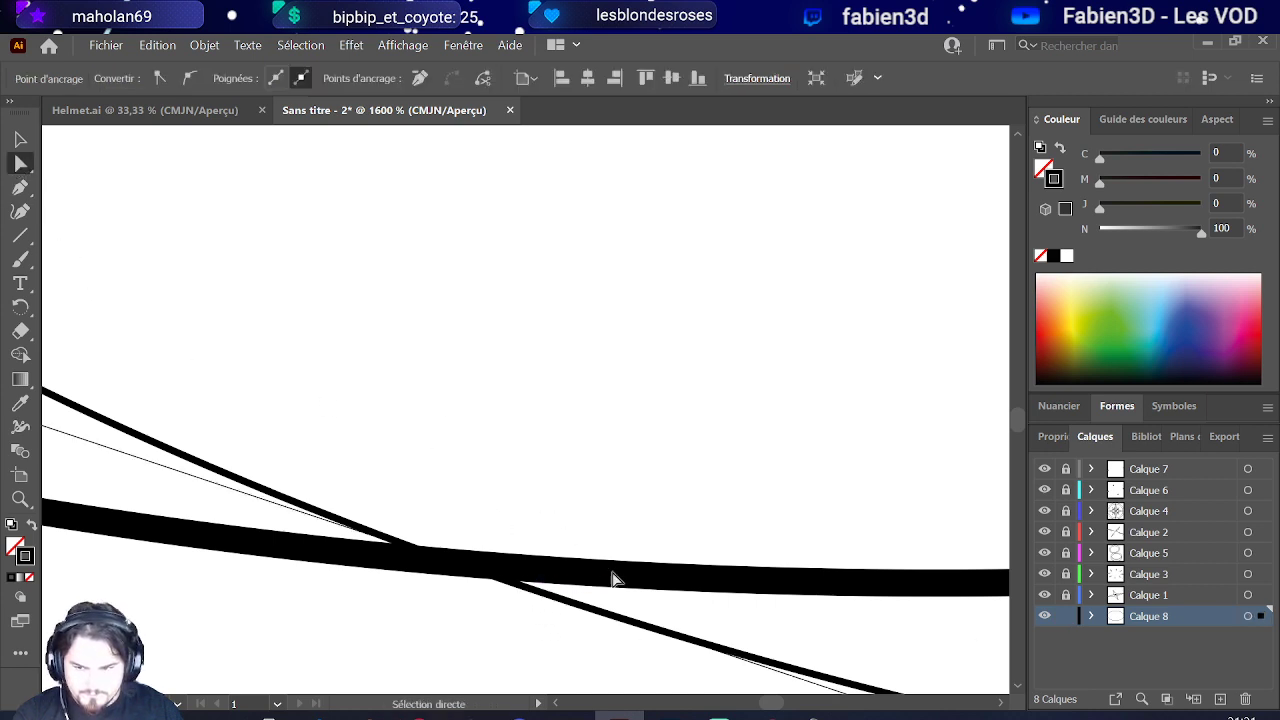
{"action": "mouse_move", "coordinate": [543, 600]}
{"action": "left_mouse_down"}
{"action": "mouse_move", "coordinate": [451, 563]}
{"action": "mouse_move", "coordinate": [414, 586]}
{"action": "left_mouse_up"}
{"action": "scroll", "coordinate": [414, 586], "scroll_direction": "down", "scroll_amount": 9}
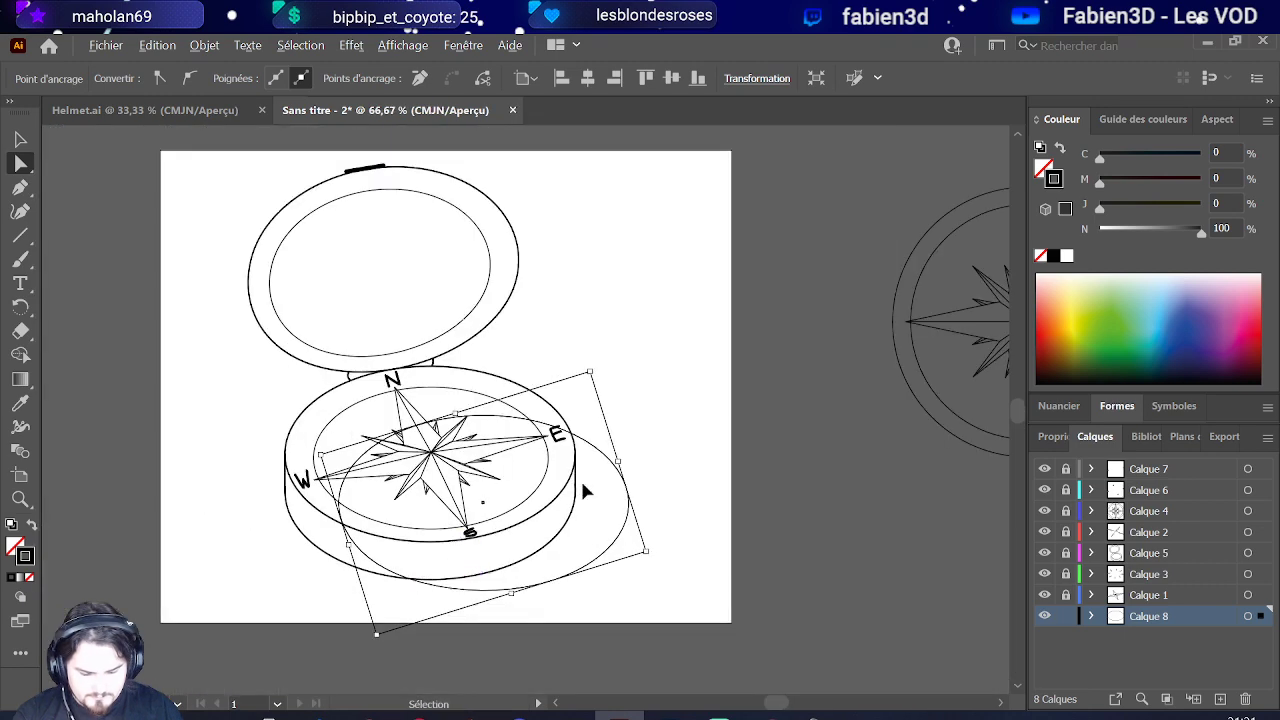
Step: Add an anchor point to the offset ellipse where it crosses the disc's rim beside the E
{"action": "scroll", "coordinate": [447, 580], "scroll_direction": "up", "scroll_amount": 1}
{"action": "scroll", "coordinate": [620, 450], "scroll_direction": "up", "scroll_amount": 8}
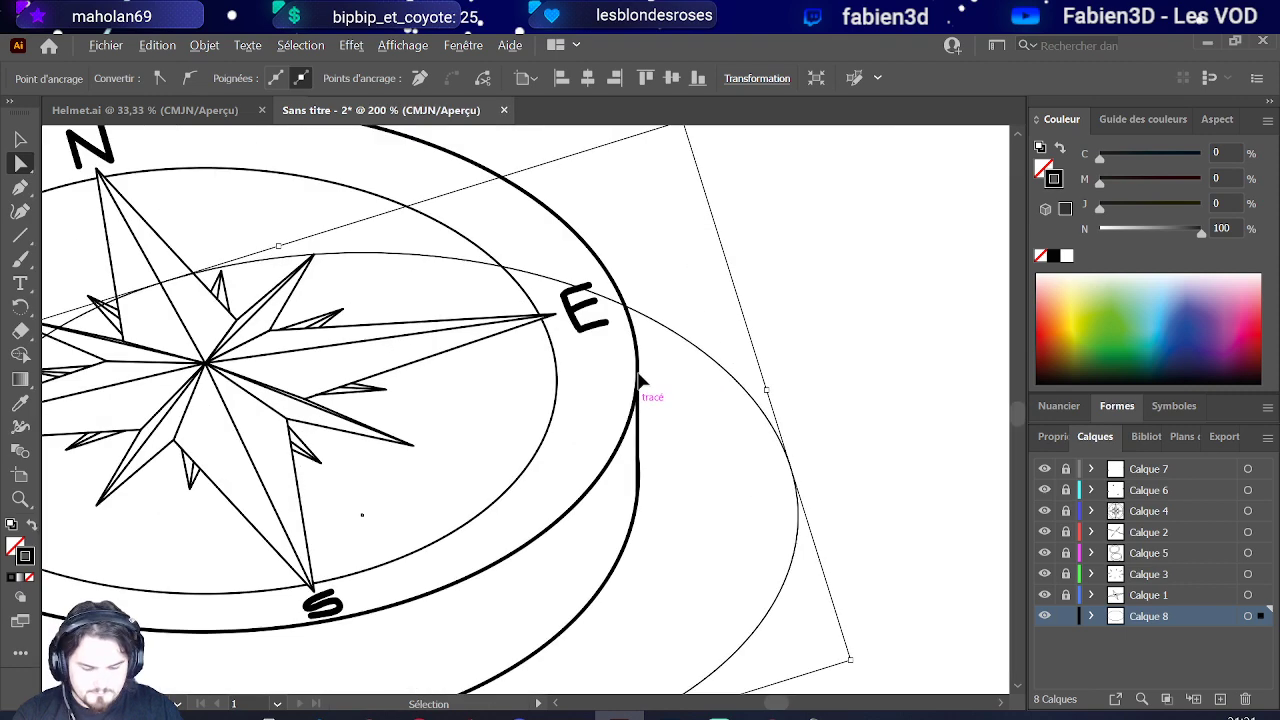
{"action": "scroll", "coordinate": [628, 292], "scroll_direction": "up", "scroll_amount": 1}
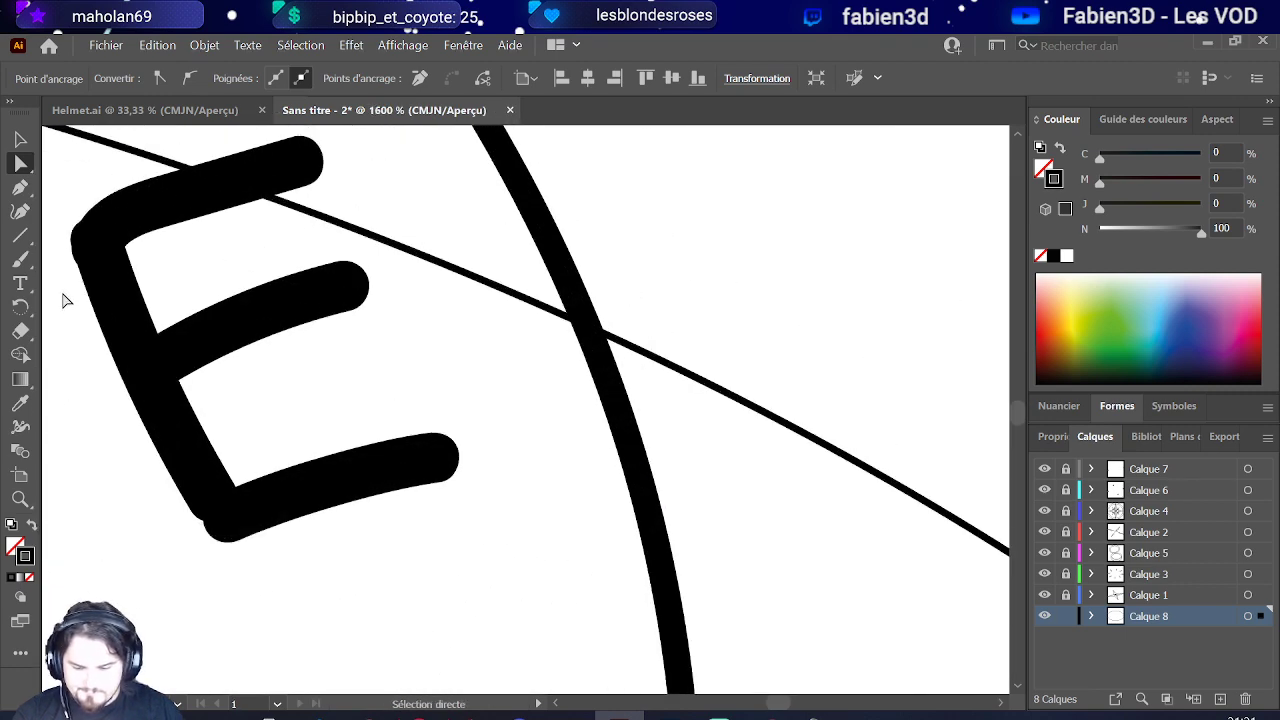
{"action": "left_click", "coordinate": [20, 187]}
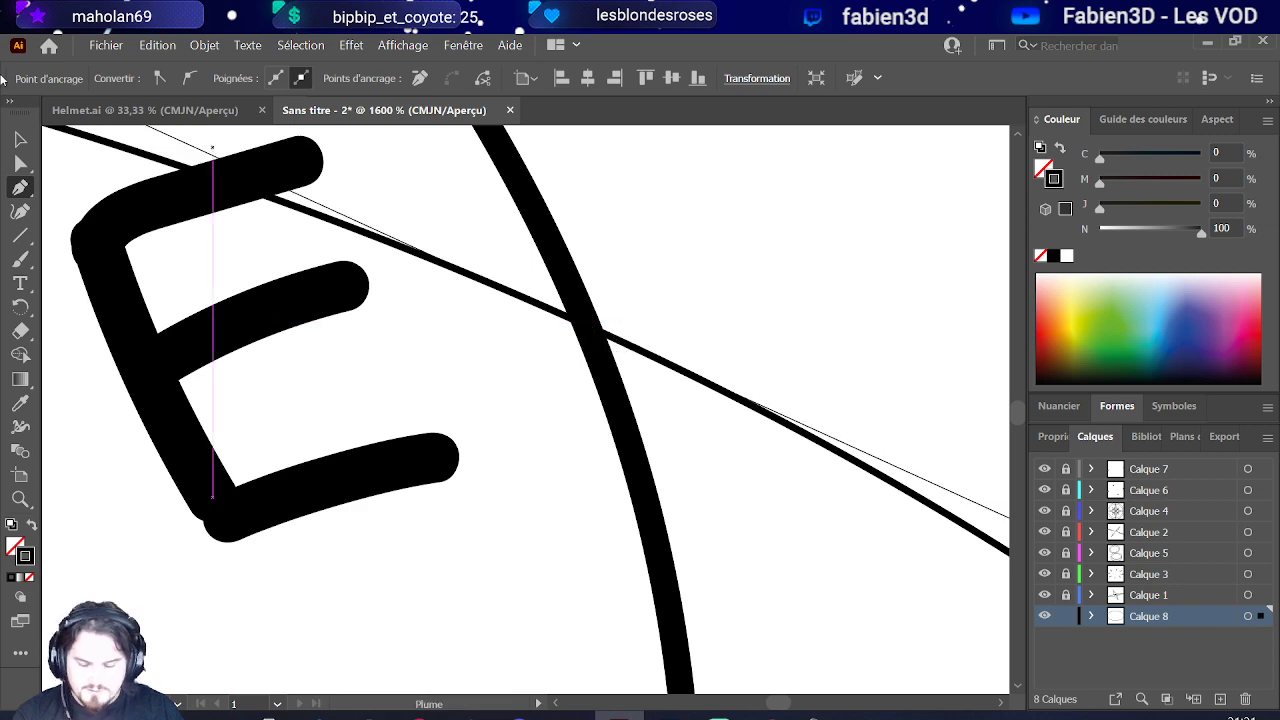
{"action": "left_click", "coordinate": [20, 163]}
{"action": "scroll", "coordinate": [270, 475], "scroll_direction": "down", "scroll_amount": 6}
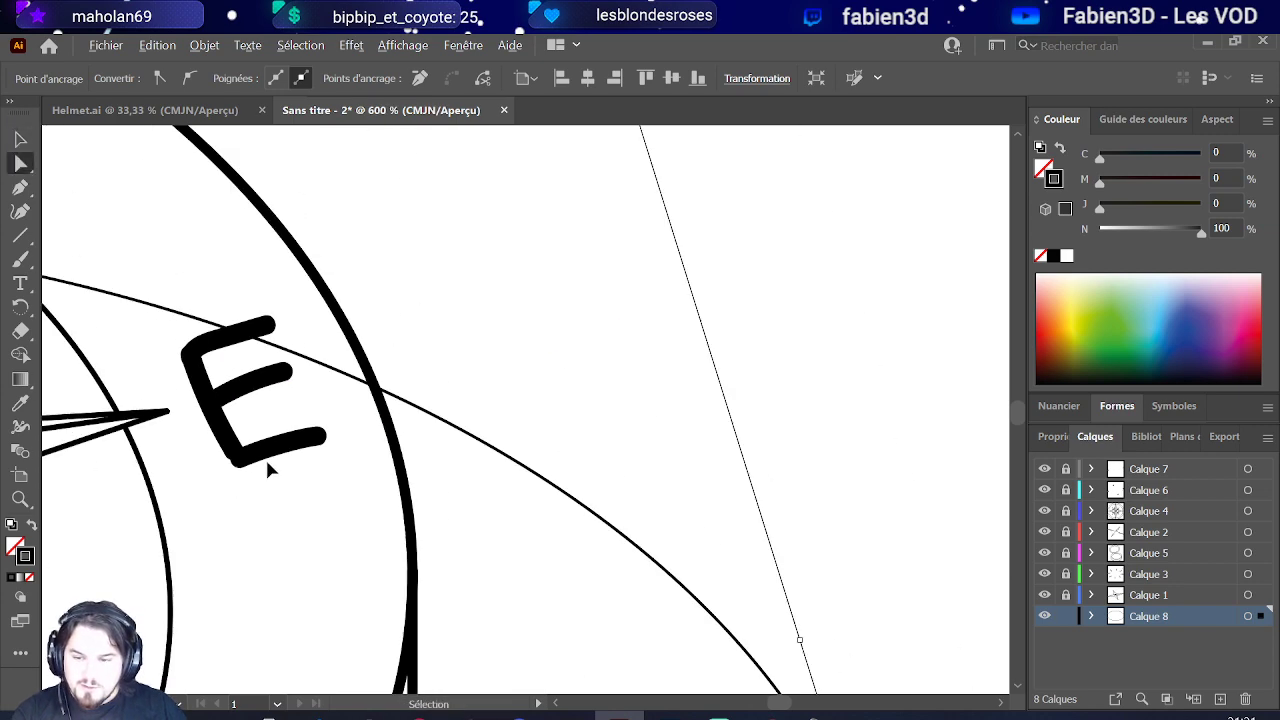
Step: Delete the part of the offset ellipse that overlaps the disc, keeping only the outer arc as the cast shadow
{"action": "scroll", "coordinate": [277, 470], "scroll_direction": "down", "scroll_amount": 3}
{"action": "scroll", "coordinate": [131, 443], "scroll_direction": "up", "scroll_amount": 2}
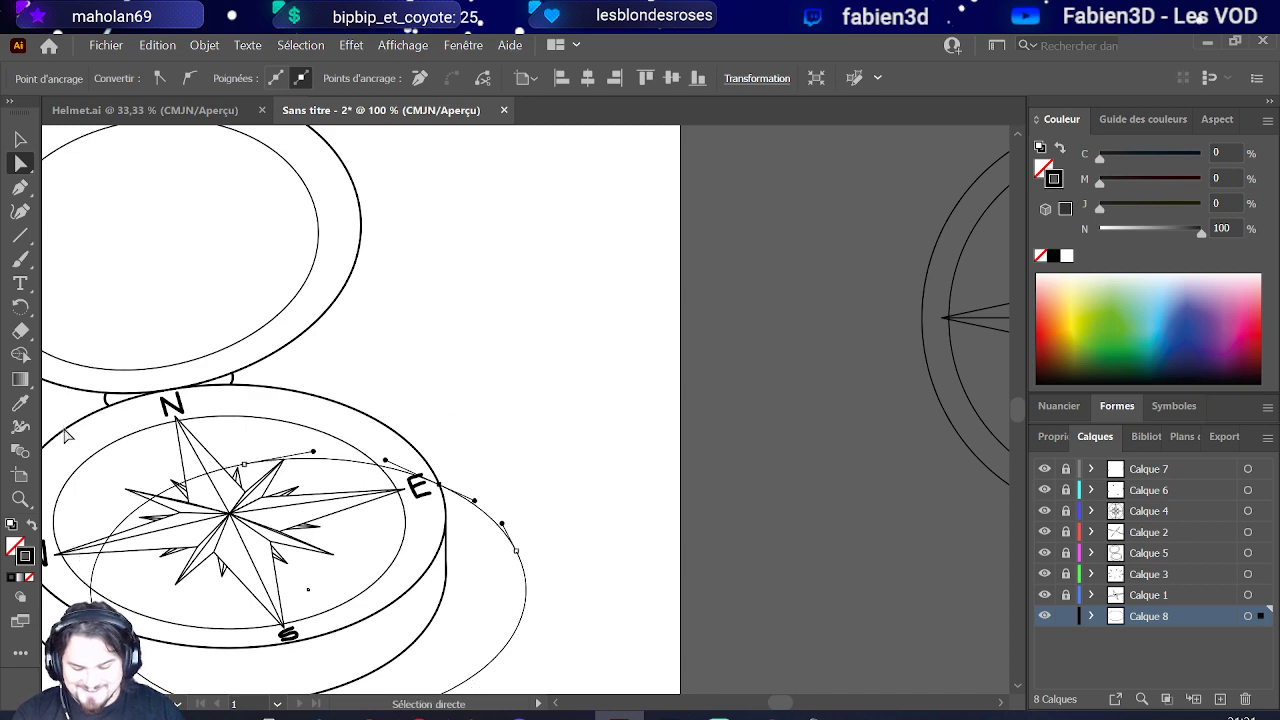
{"action": "scroll", "coordinate": [66, 446], "scroll_direction": "down", "scroll_amount": 2}
{"action": "scroll", "coordinate": [72, 460], "scroll_direction": "up", "scroll_amount": 2}
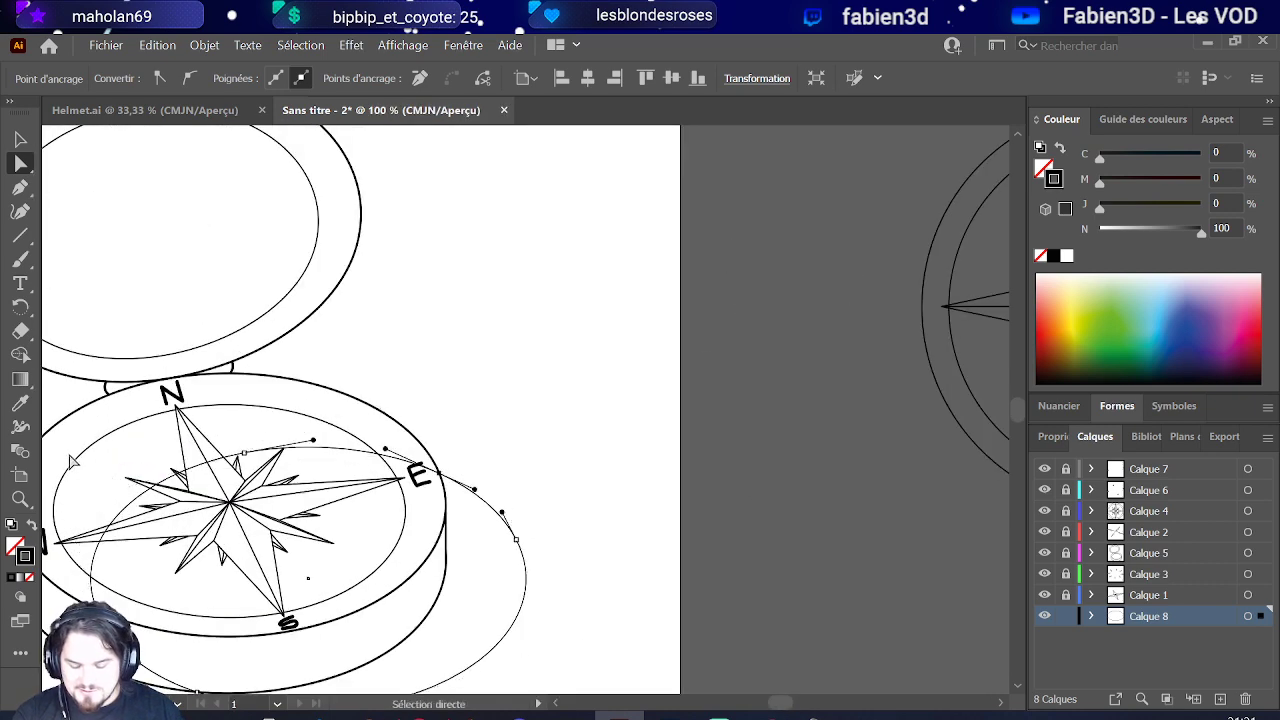
{"action": "left_click", "coordinate": [326, 656]}
{"action": "left_click", "coordinate": [335, 620]}
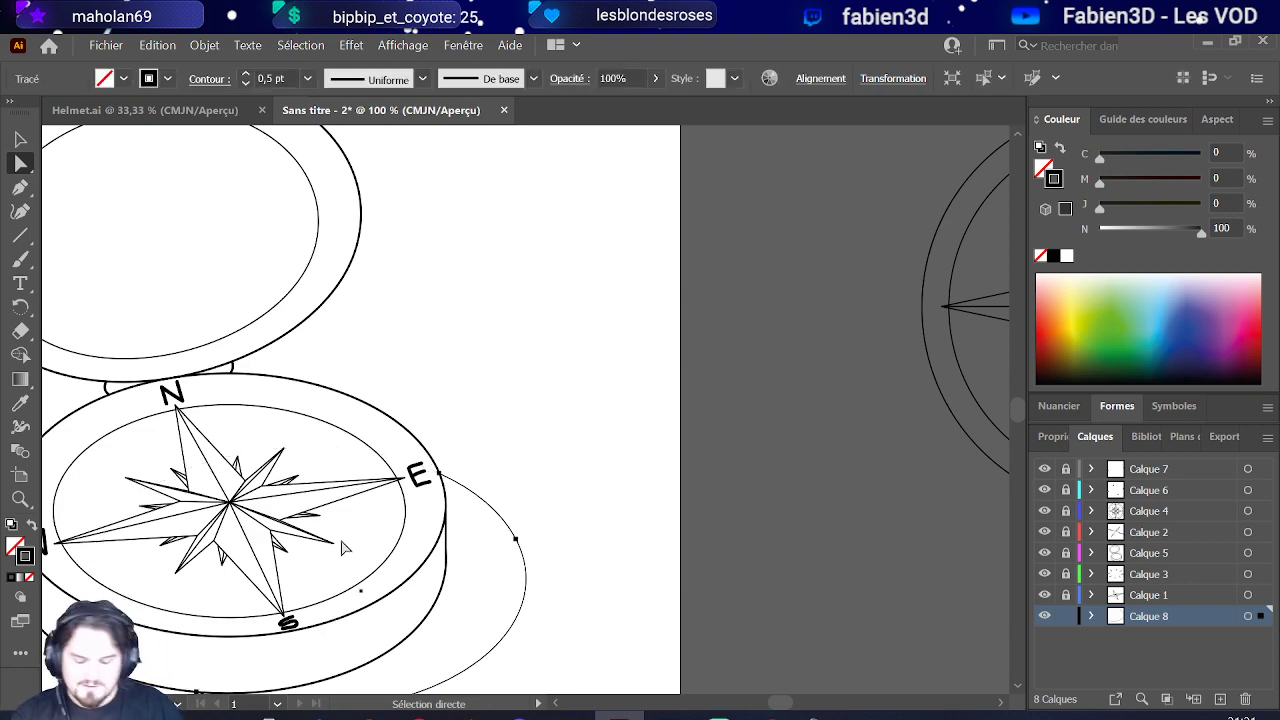
{"action": "scroll", "coordinate": [340, 540], "scroll_direction": "down", "scroll_amount": 3}
{"action": "scroll", "coordinate": [300, 530], "scroll_direction": "up", "scroll_amount": 2}
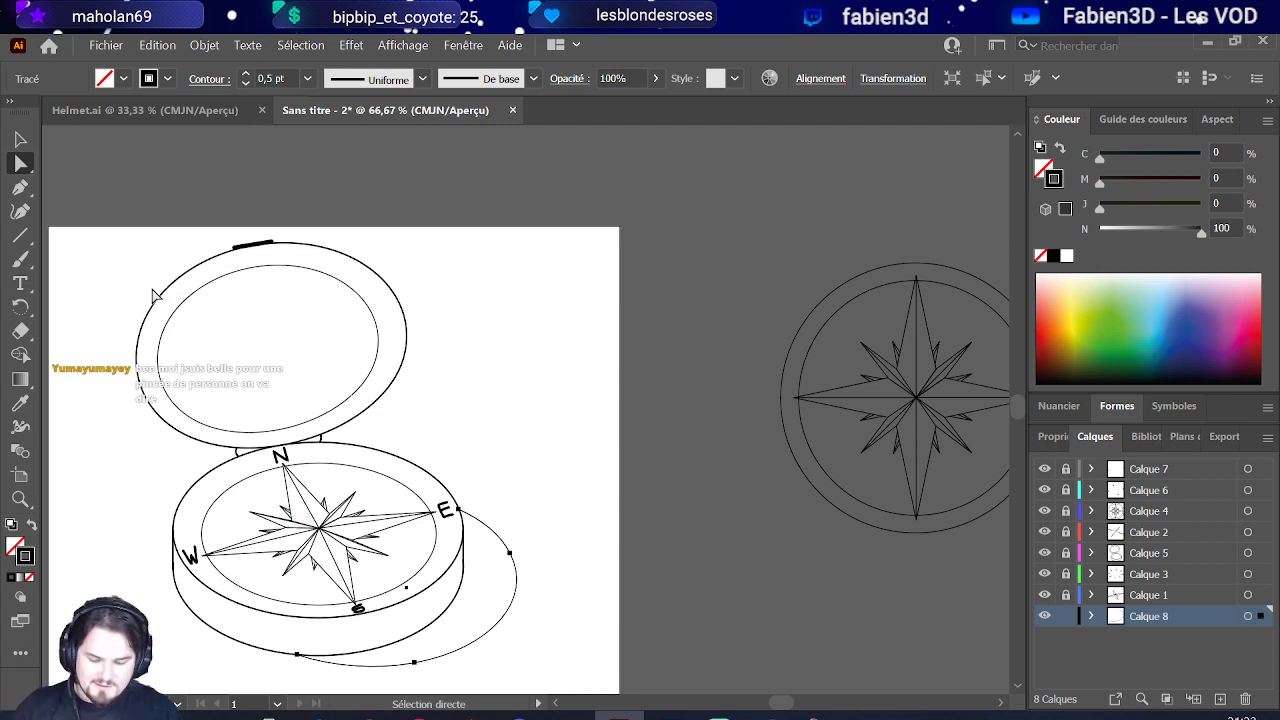
Step: Duplicate the disc's shadow arc for use as the lid's shadow
{"action": "left_click", "coordinate": [29, 142]}
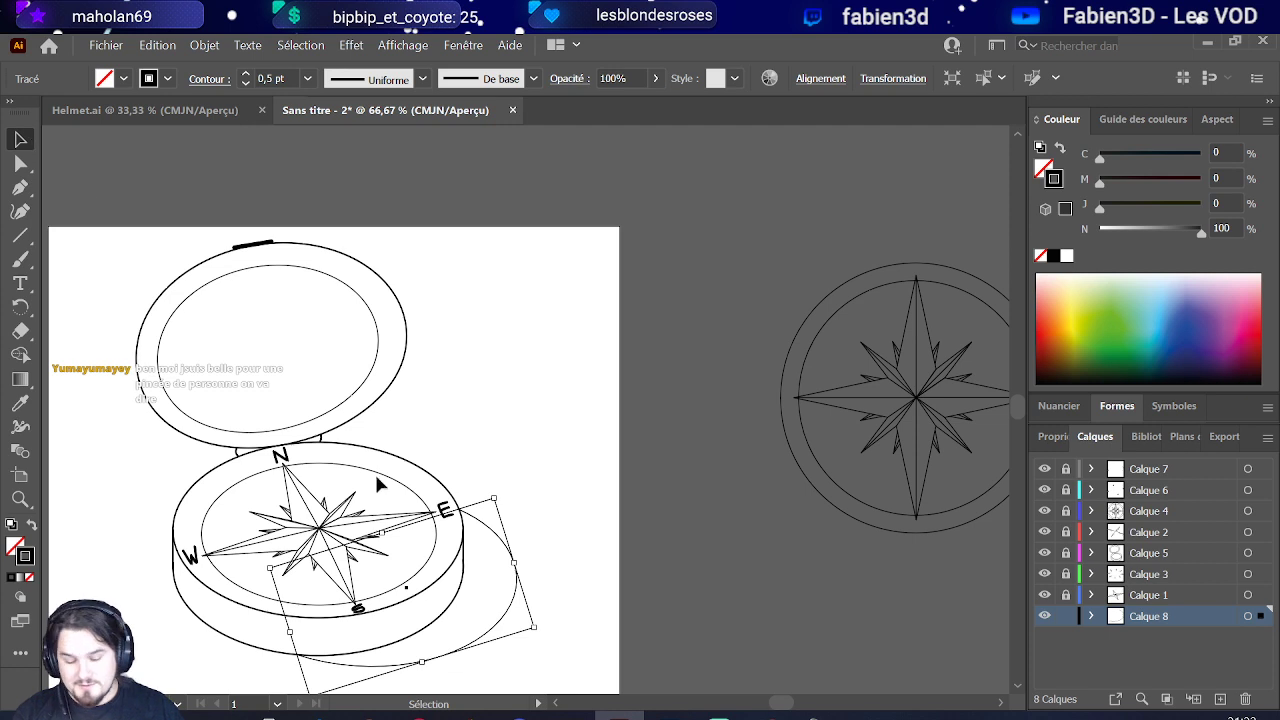
{"action": "left_click", "coordinate": [575, 585]}
{"action": "left_click", "coordinate": [493, 633]}
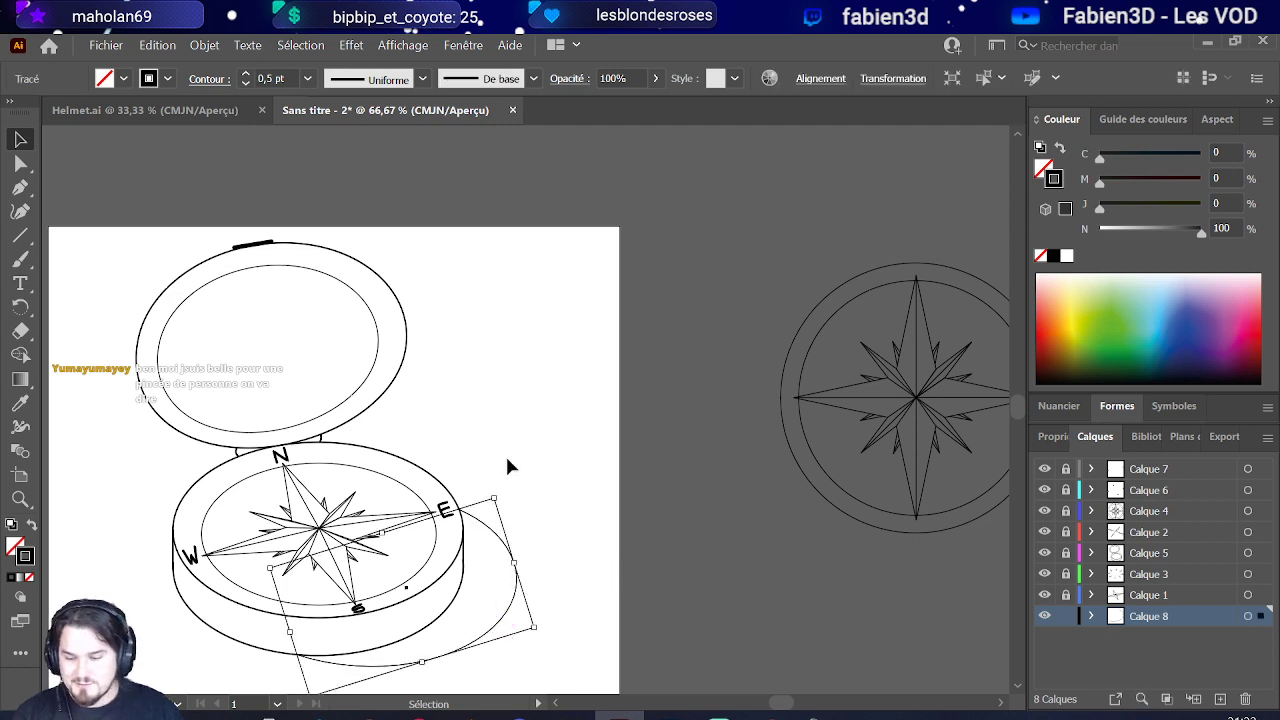
{"action": "key", "text": "ctrl+v"}
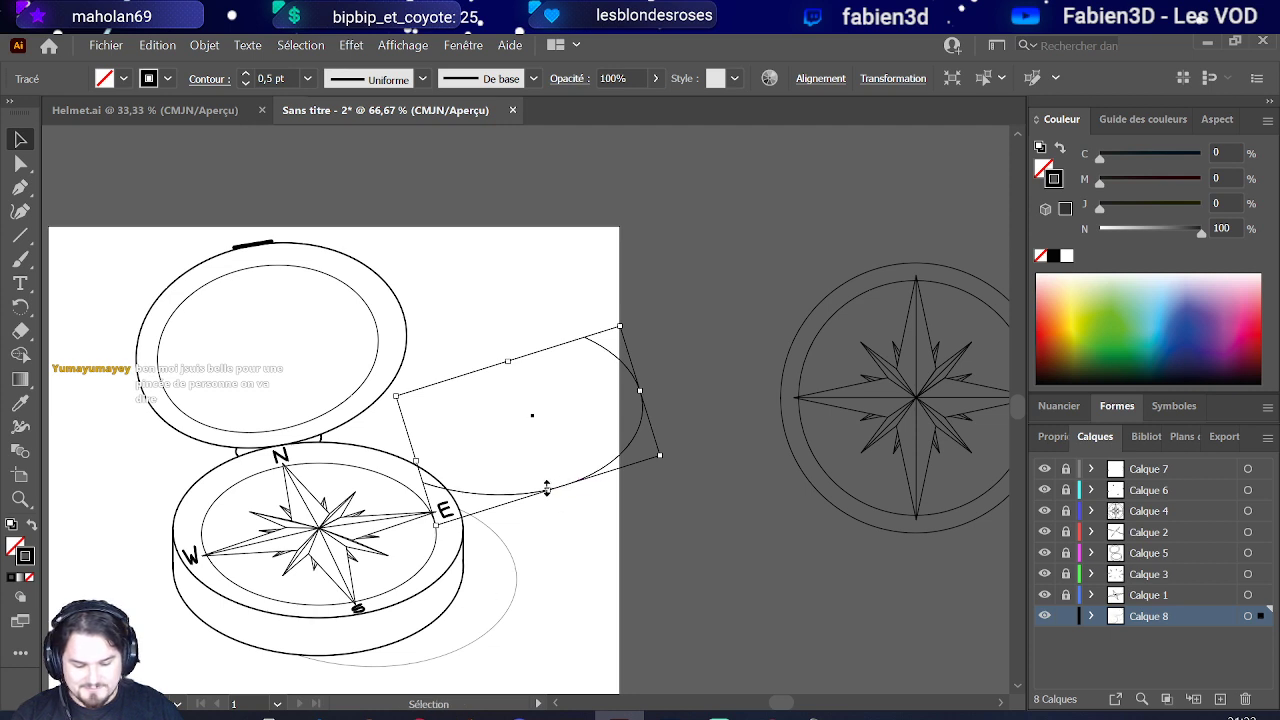
Step: Flatten the duplicated arc, rotate it nearly horizontal, and place it extending rightward from the disc's rim beside the E
{"action": "left_click_drag", "start_coordinate": [548, 490], "coordinate": [543, 432]}
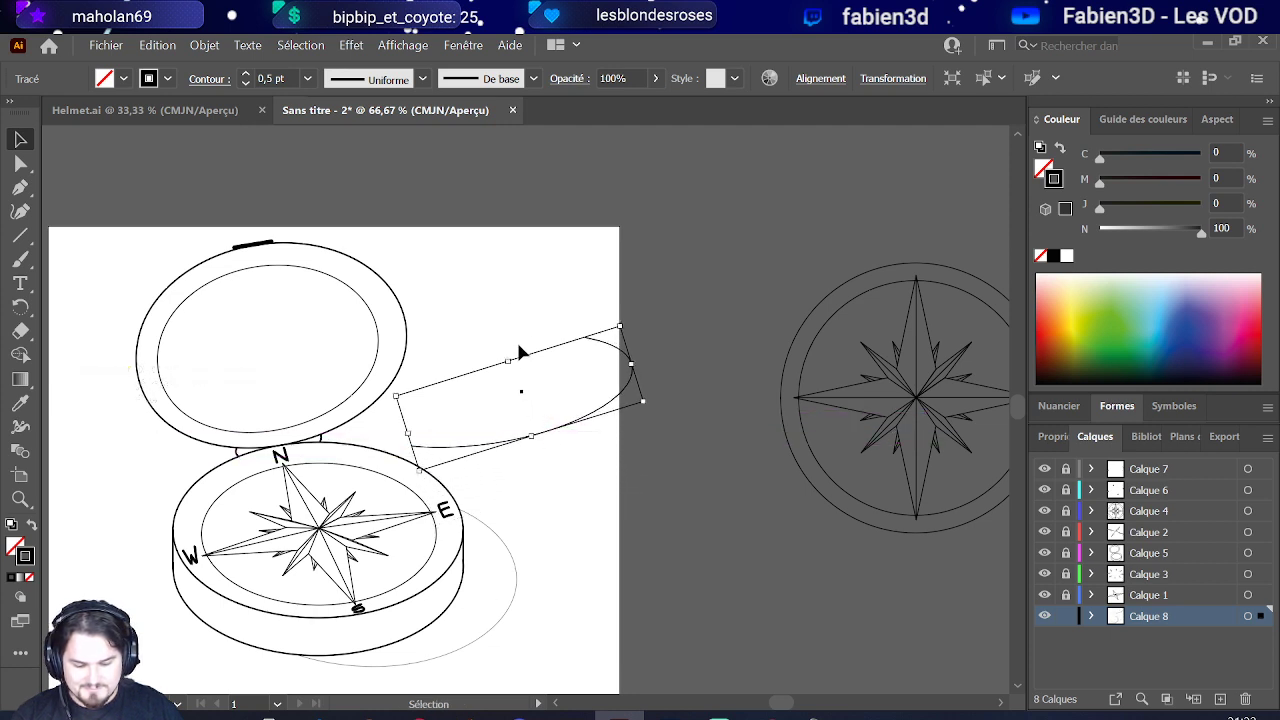
{"action": "mouse_move", "coordinate": [506, 360]}
{"action": "left_mouse_down"}
{"action": "mouse_move", "coordinate": [571, 354]}
{"action": "mouse_move", "coordinate": [514, 329]}
{"action": "mouse_move", "coordinate": [518, 360]}
{"action": "left_mouse_up"}
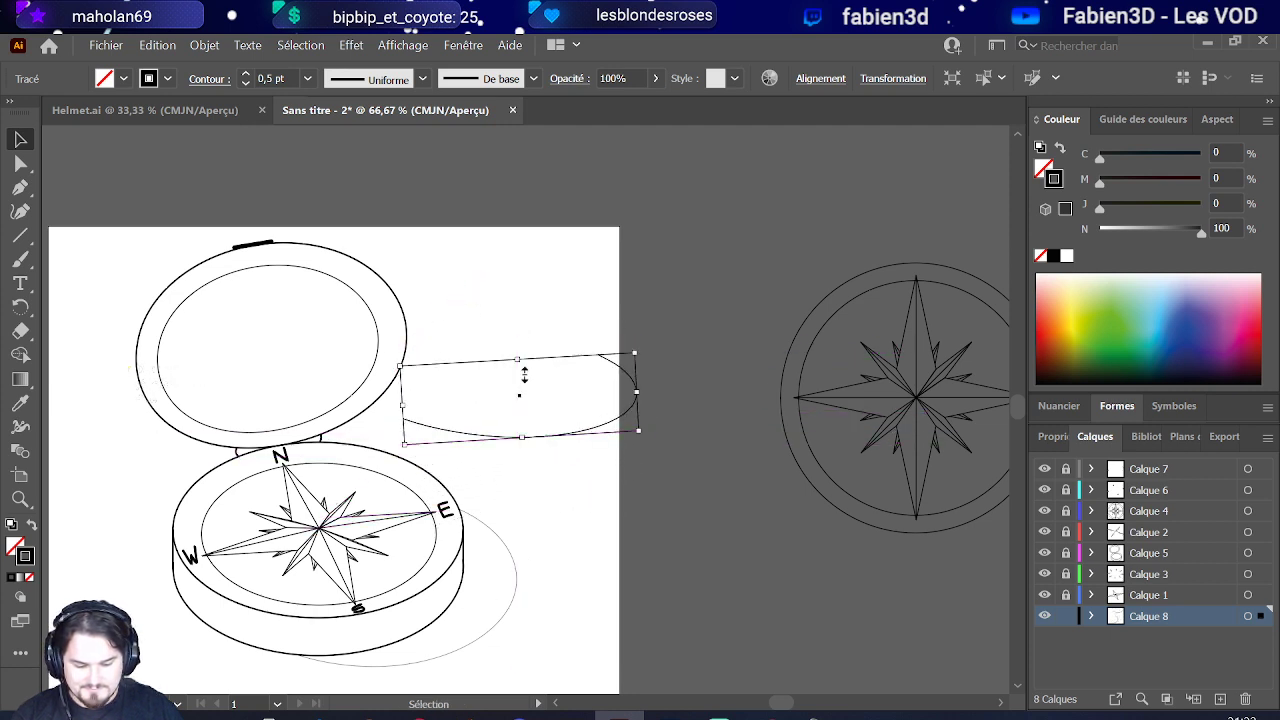
{"action": "left_click_drag", "start_coordinate": [524, 437], "coordinate": [636, 507]}
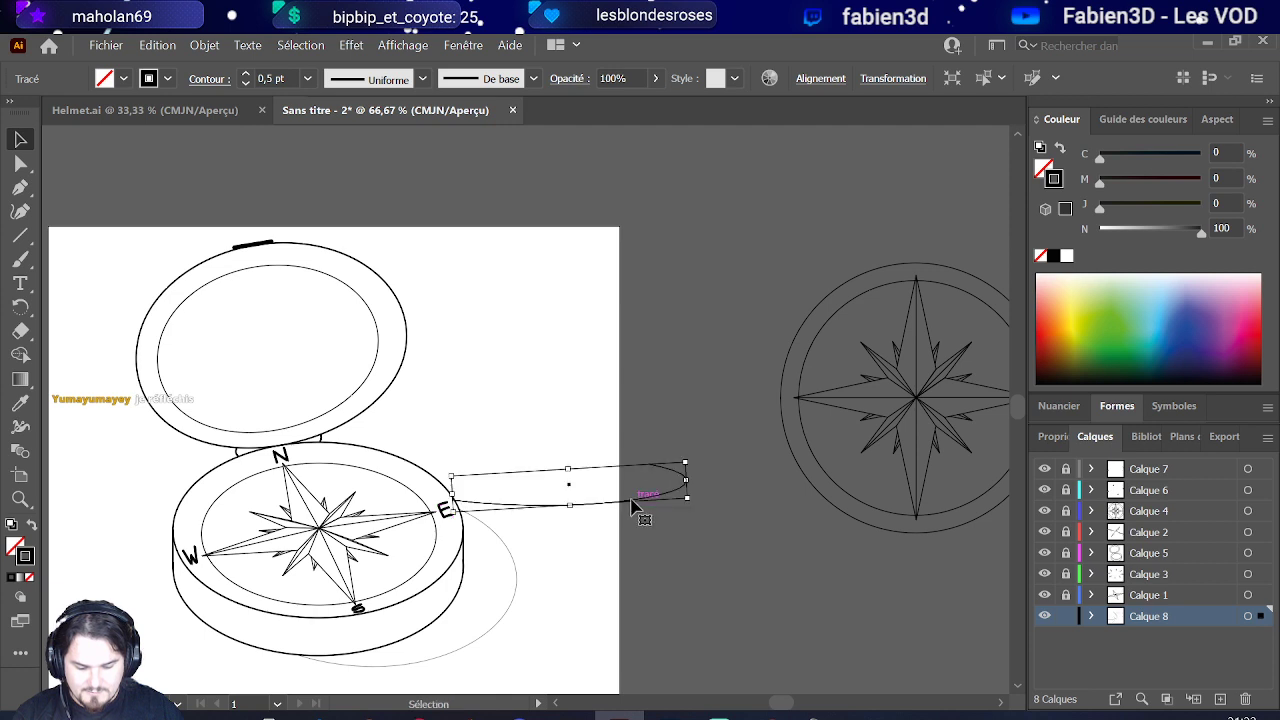
{"action": "scroll", "coordinate": [392, 437], "scroll_direction": "down", "scroll_amount": 1}
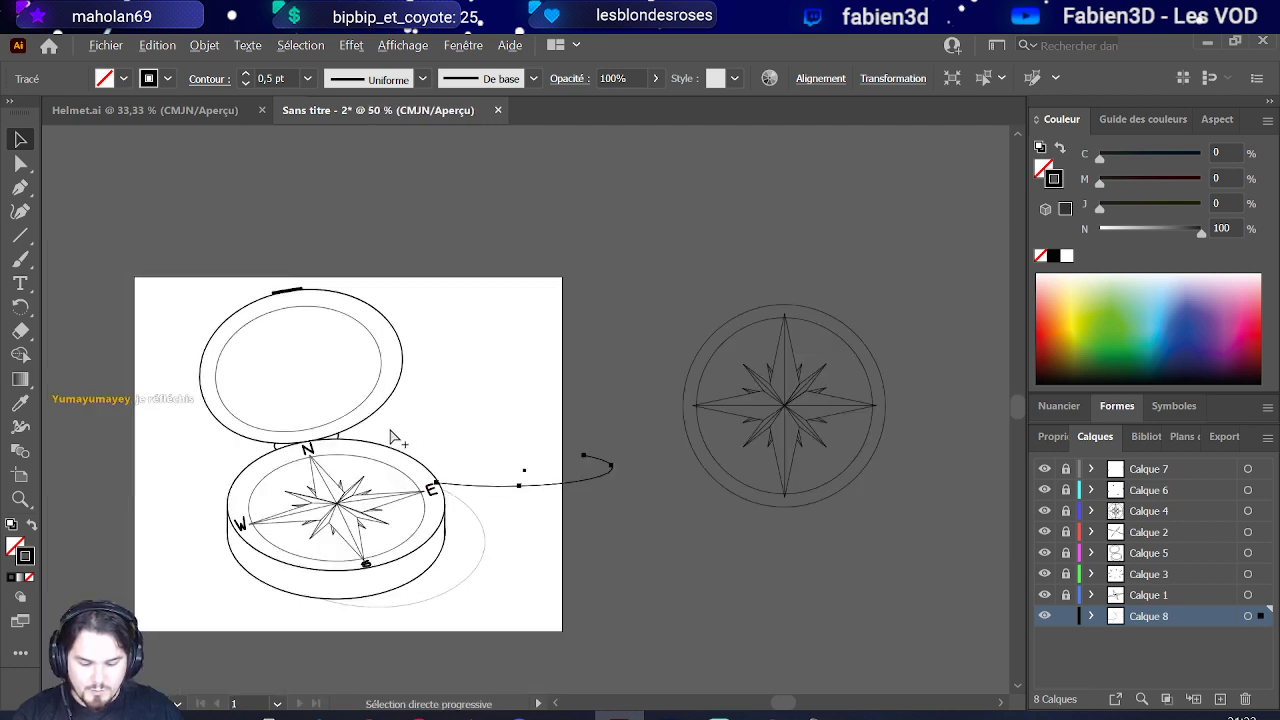
{"action": "scroll", "coordinate": [392, 437], "scroll_direction": "up", "scroll_amount": 1}
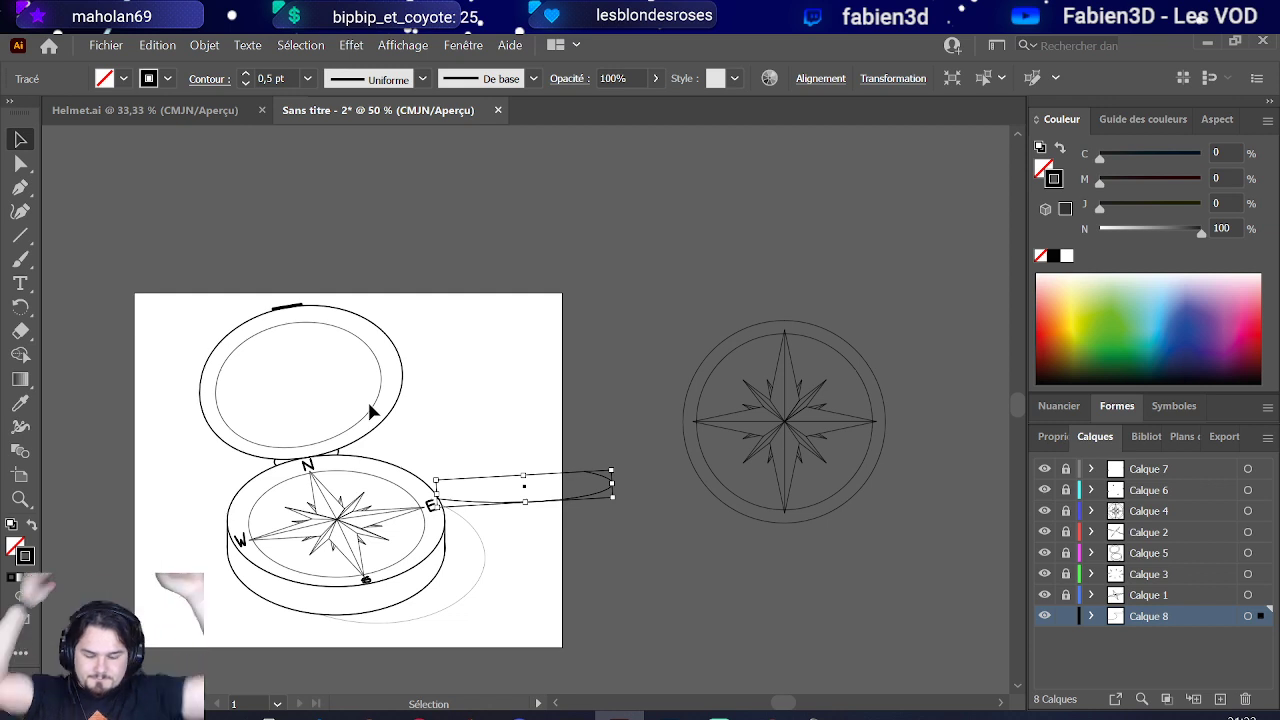
{"action": "left_click_drag", "start_coordinate": [436, 483], "coordinate": [242, 545]}
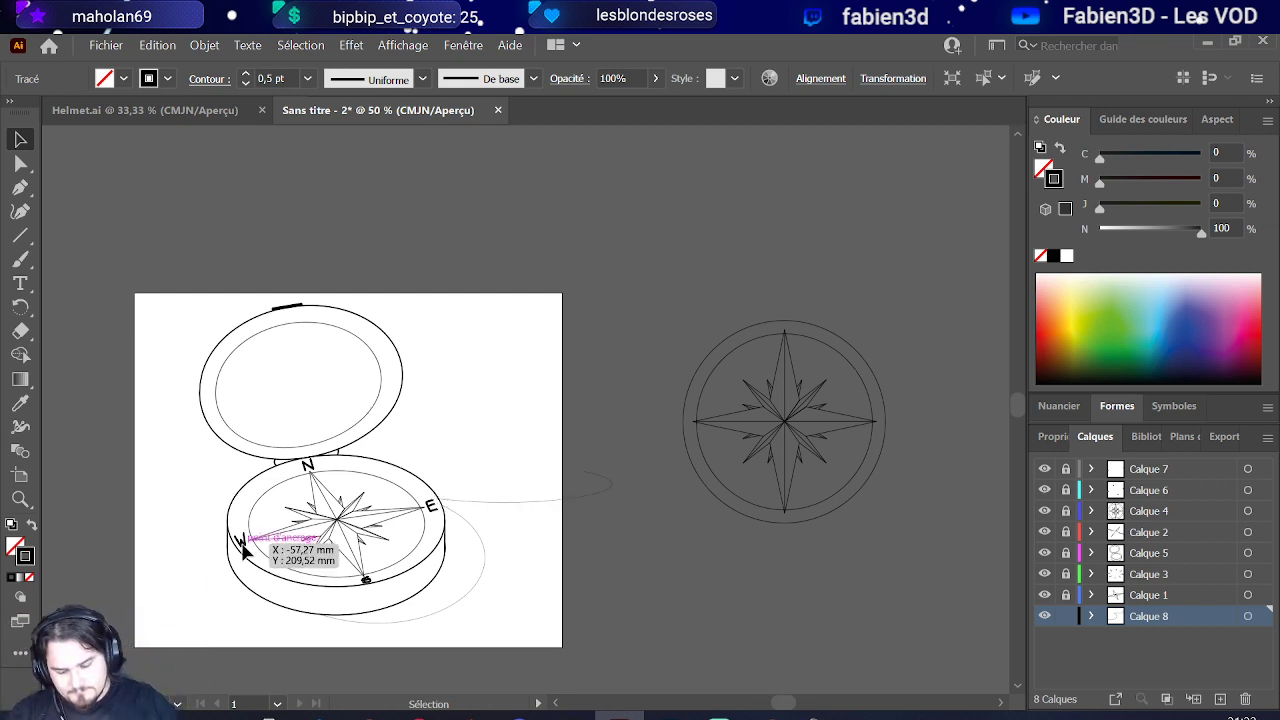
{"action": "left_click", "coordinate": [109, 260]}
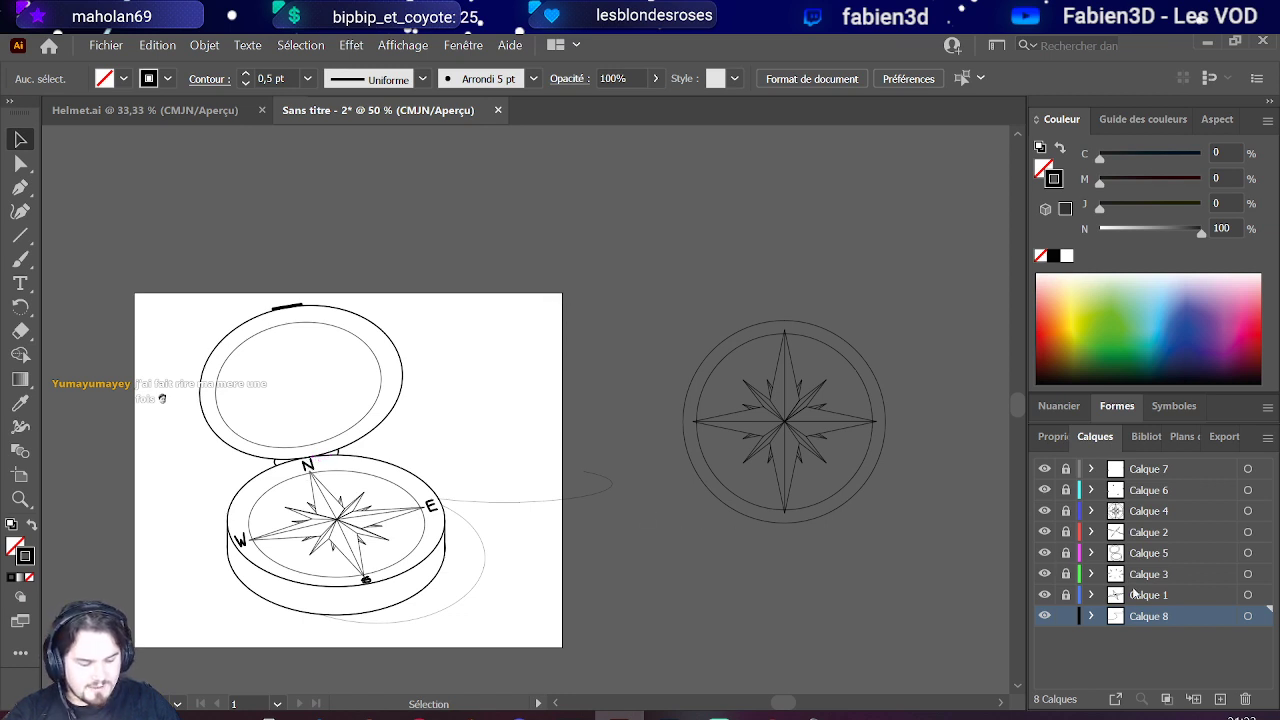
Step: Hide layer Calque 6 and extend the lid shadow's upper open end back to the disc's rim near the hinge
{"action": "left_click", "coordinate": [1045, 490]}
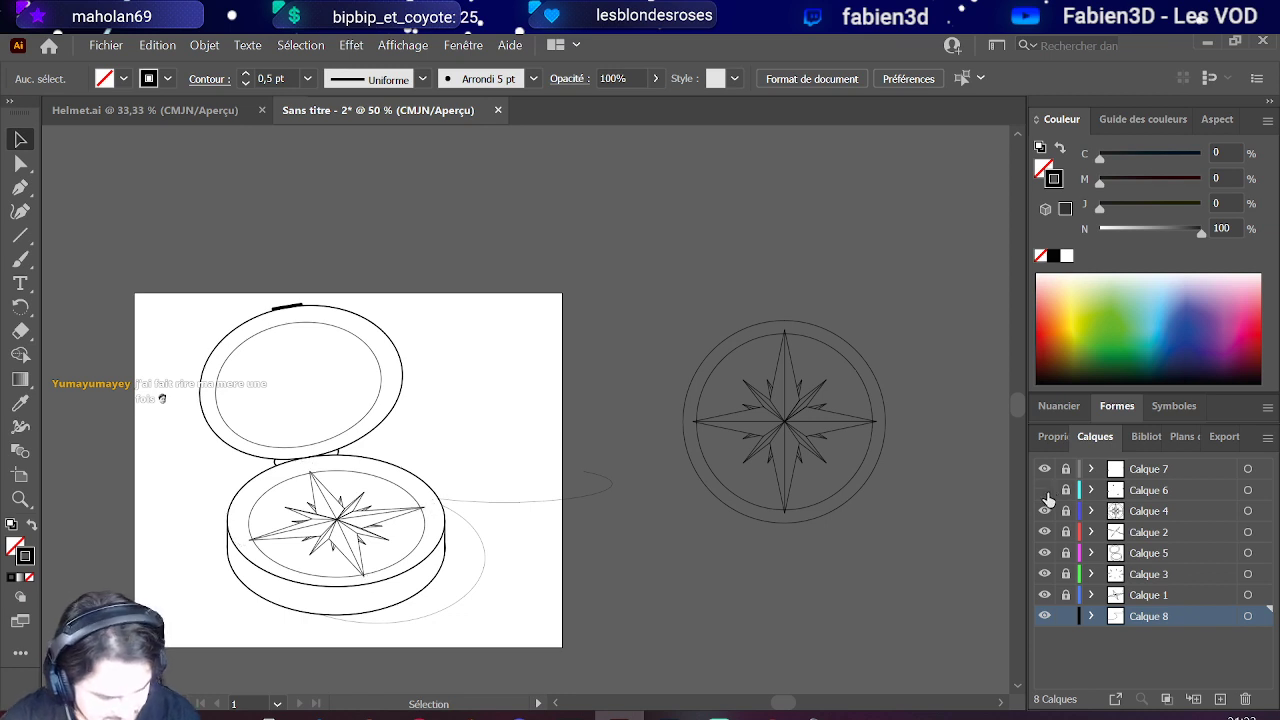
{"action": "left_click", "coordinate": [602, 495]}
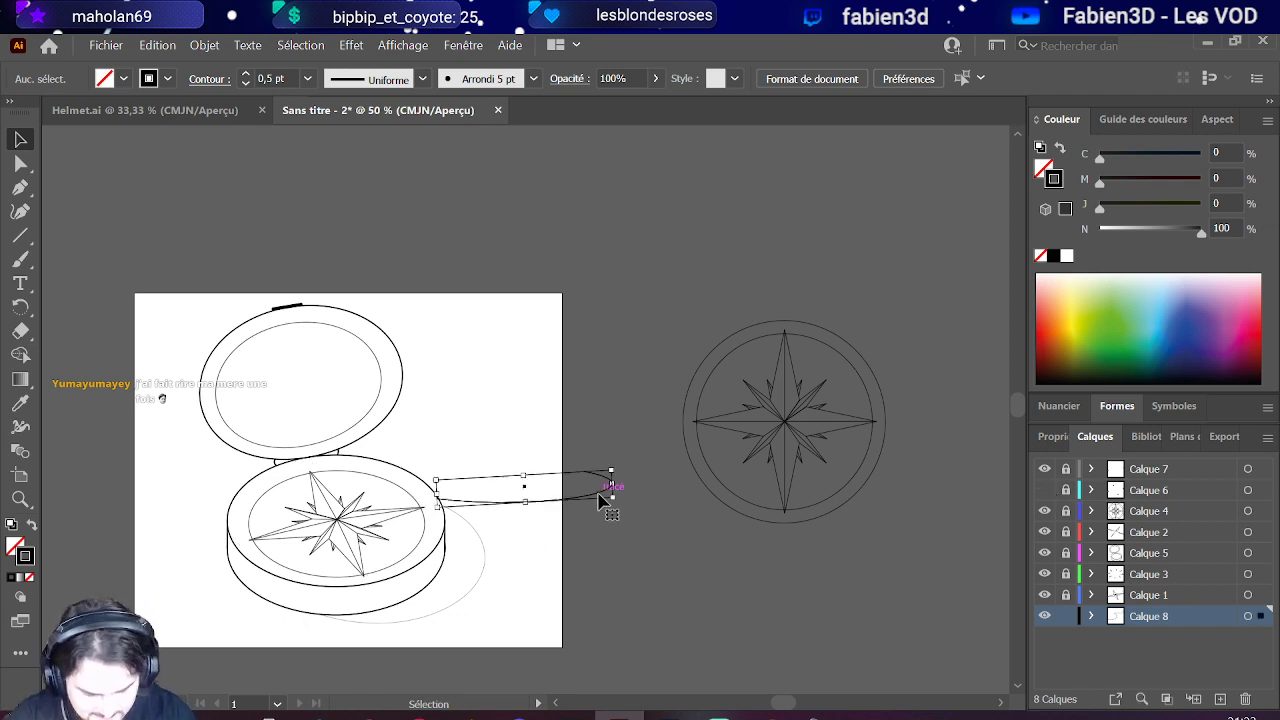
{"action": "scroll", "coordinate": [565, 466], "scroll_direction": "up", "scroll_amount": 2}
{"action": "key", "text": "a"}
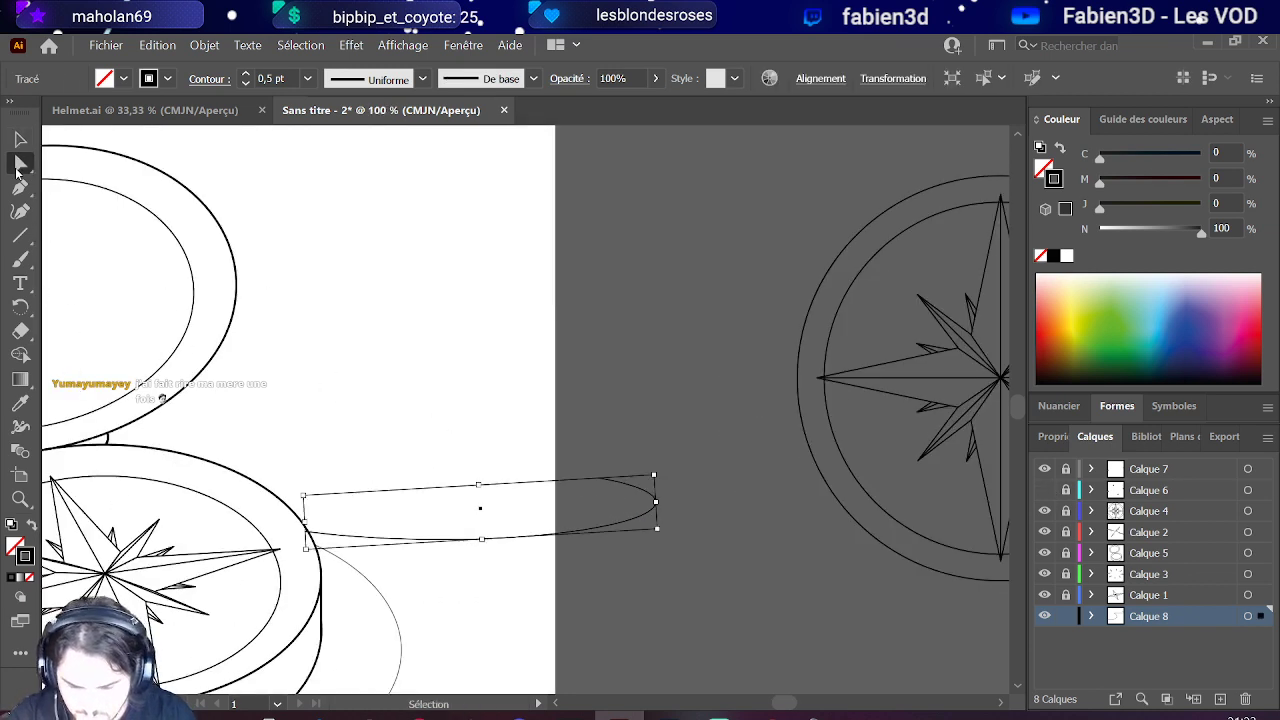
{"action": "left_click", "coordinate": [599, 481]}
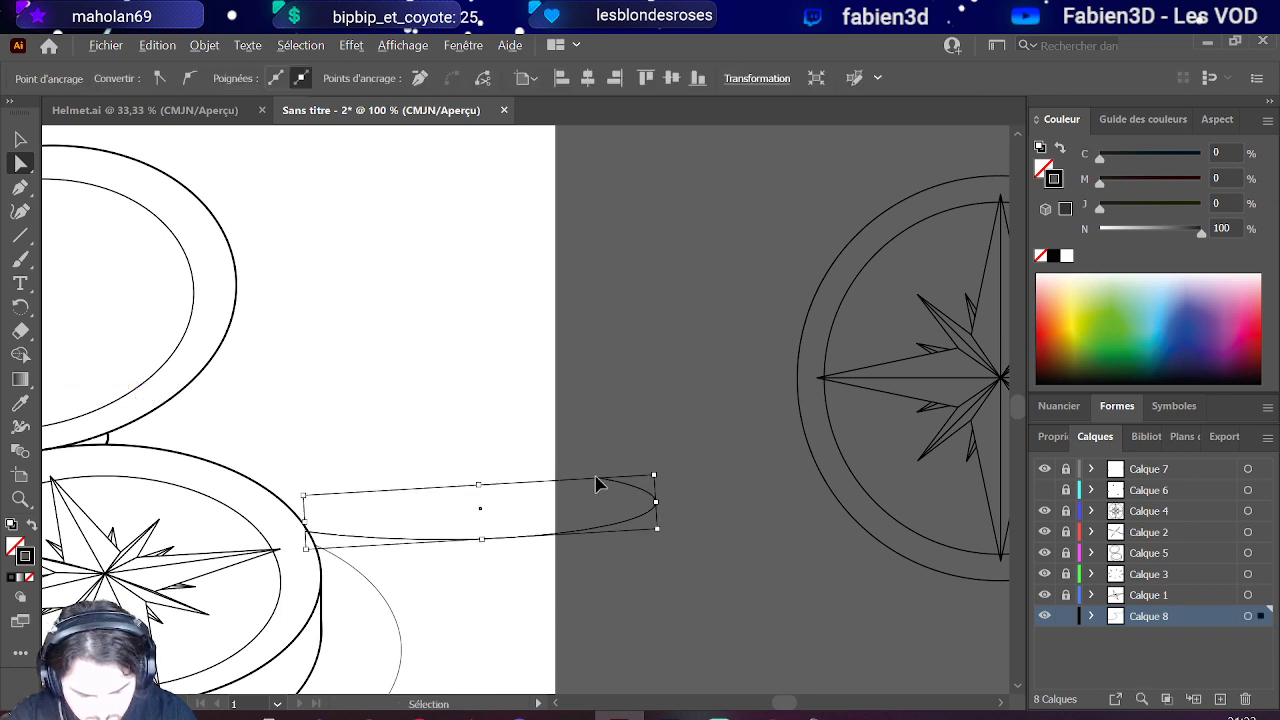
{"action": "scroll", "coordinate": [589, 488], "scroll_direction": "down", "scroll_amount": 2}
{"action": "scroll", "coordinate": [585, 485], "scroll_direction": "up", "scroll_amount": 1}
{"action": "left_click_drag", "start_coordinate": [609, 489], "coordinate": [630, 455]}
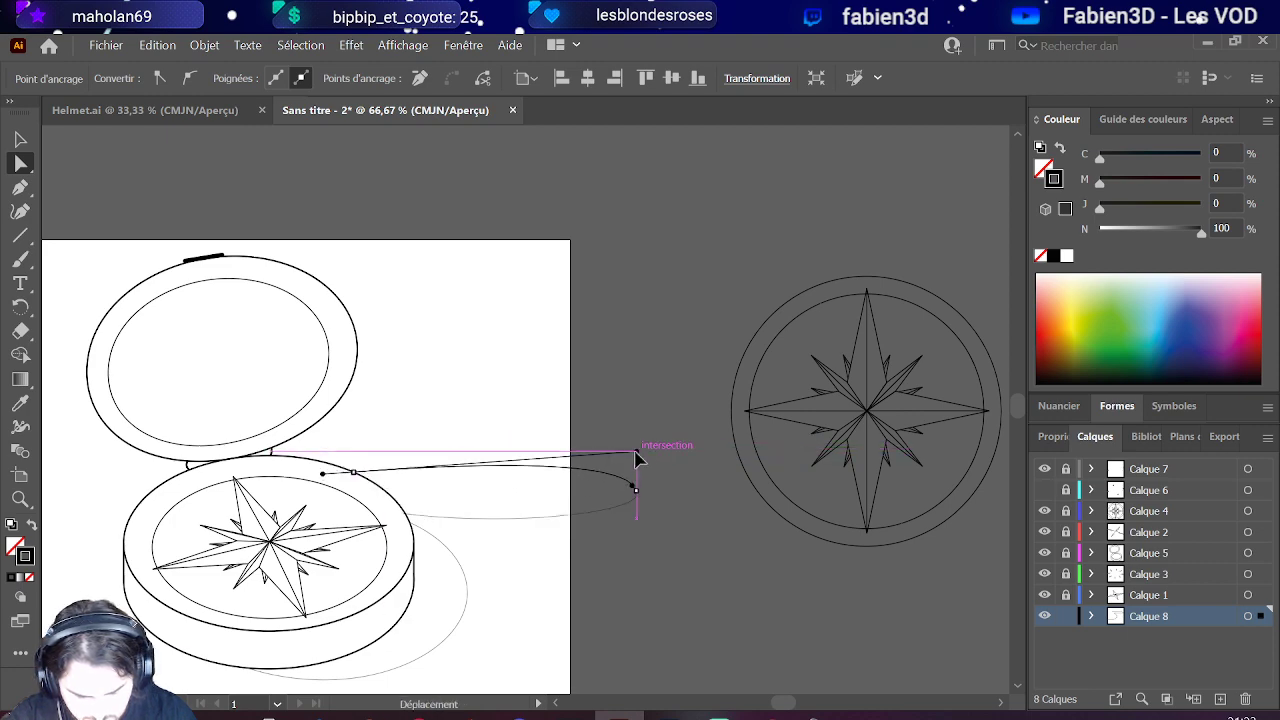
{"action": "scroll", "coordinate": [363, 480], "scroll_direction": "up", "scroll_amount": 1}
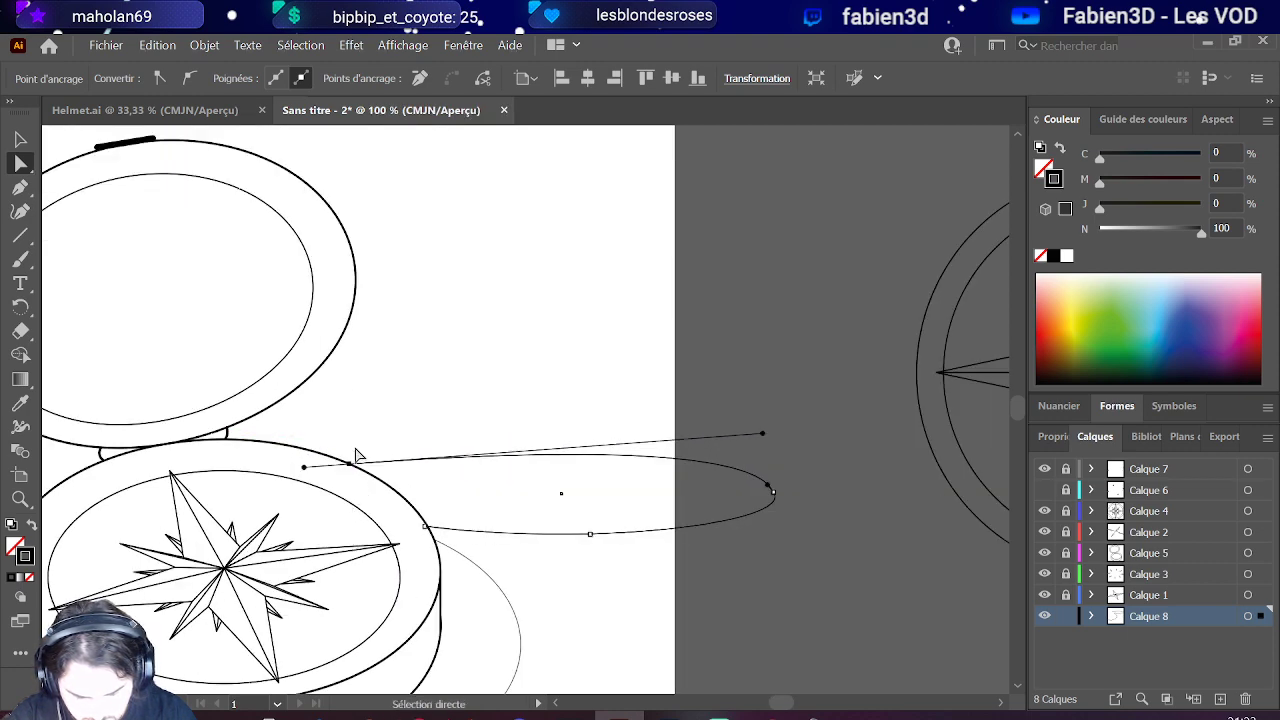
{"action": "scroll", "coordinate": [357, 455], "scroll_direction": "down", "scroll_amount": 1}
{"action": "scroll", "coordinate": [357, 455], "scroll_direction": "up", "scroll_amount": 6}
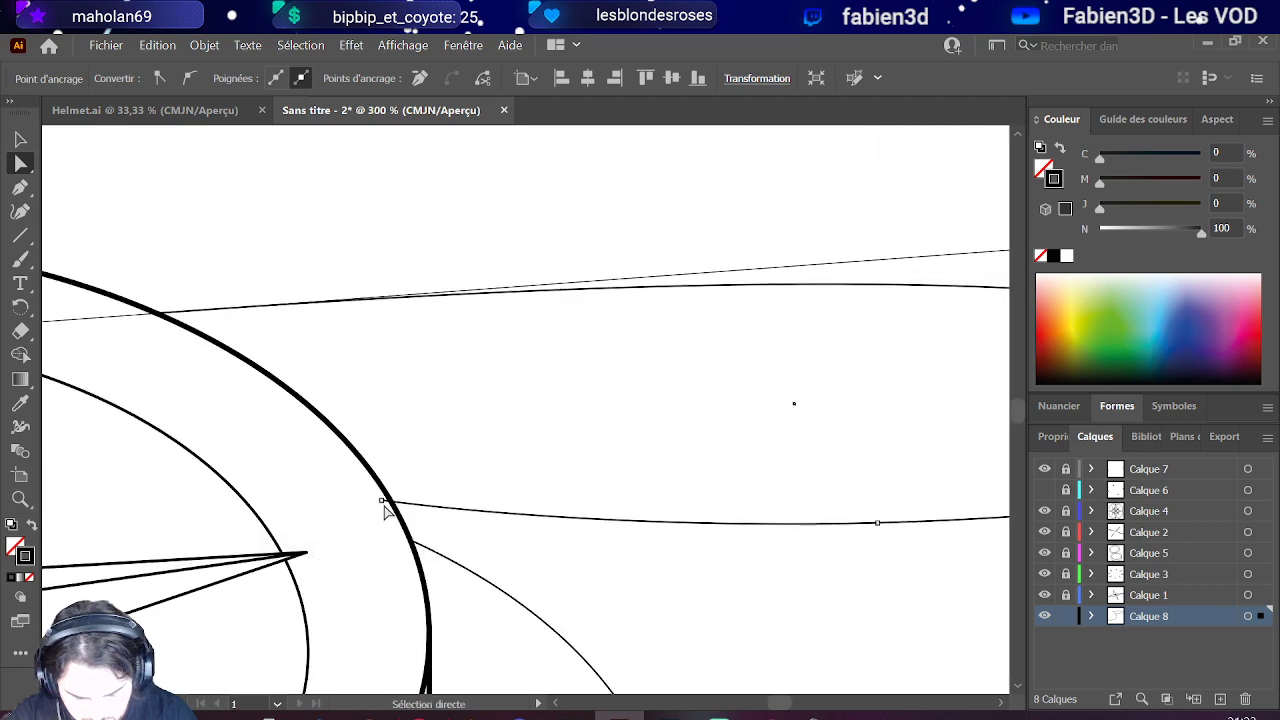
{"action": "left_click", "coordinate": [403, 380]}
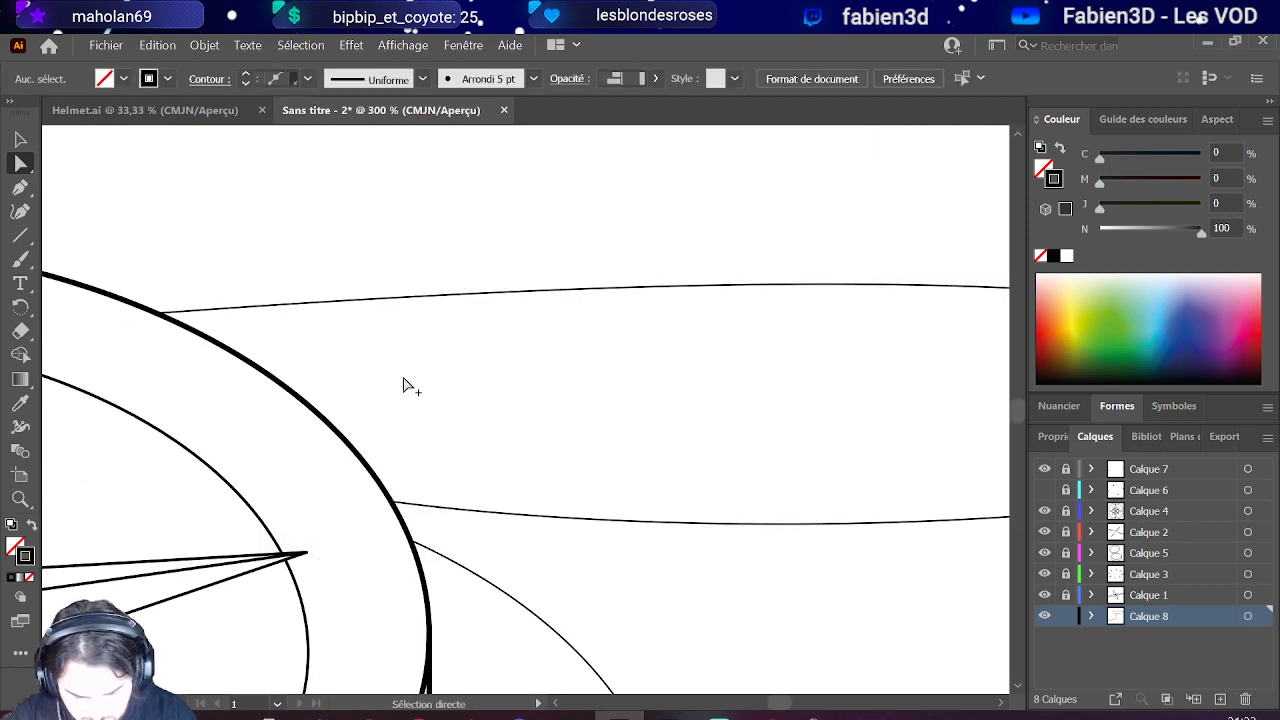
Step: Pull the lid shadow's outer tip farther away from the compass, beyond the artboard's edge, to lengthen the shadow
{"action": "scroll", "coordinate": [405, 385], "scroll_direction": "down", "scroll_amount": 3}
{"action": "scroll", "coordinate": [403, 380], "scroll_direction": "down", "scroll_amount": 2}
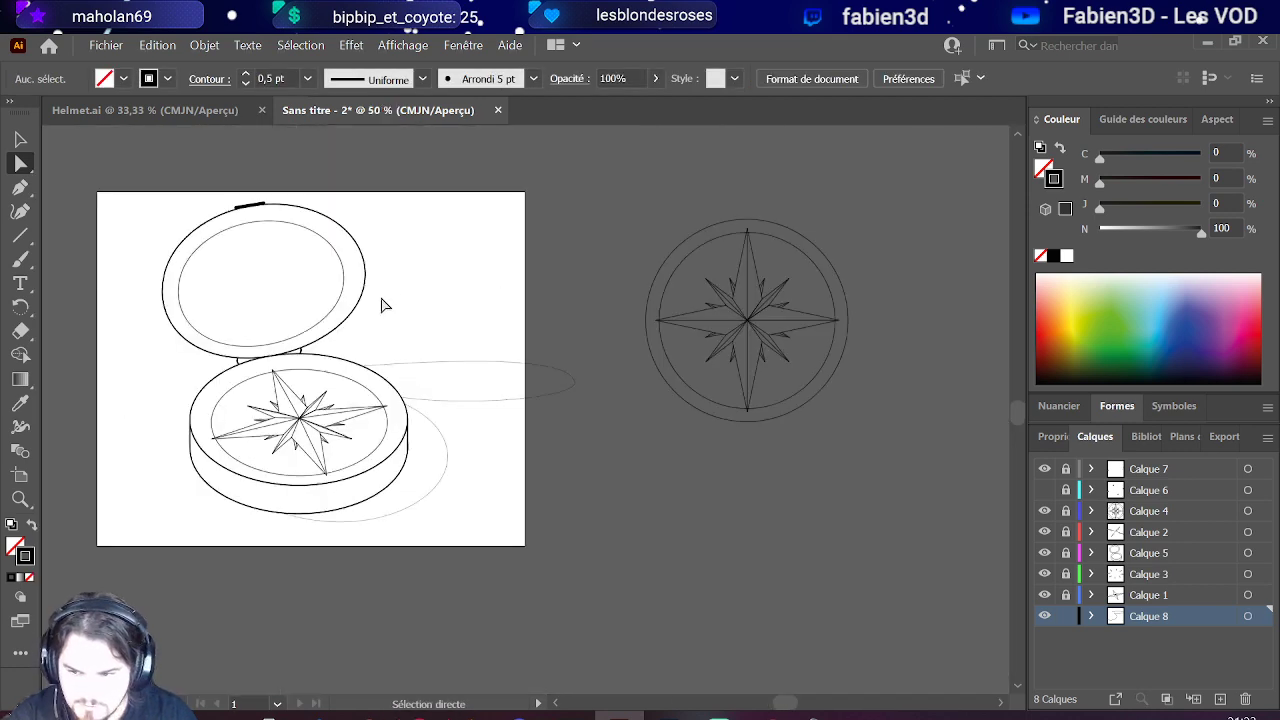
{"action": "scroll", "coordinate": [383, 300], "scroll_direction": "down", "scroll_amount": 2}
{"action": "scroll", "coordinate": [307, 338], "scroll_direction": "up", "scroll_amount": 2}
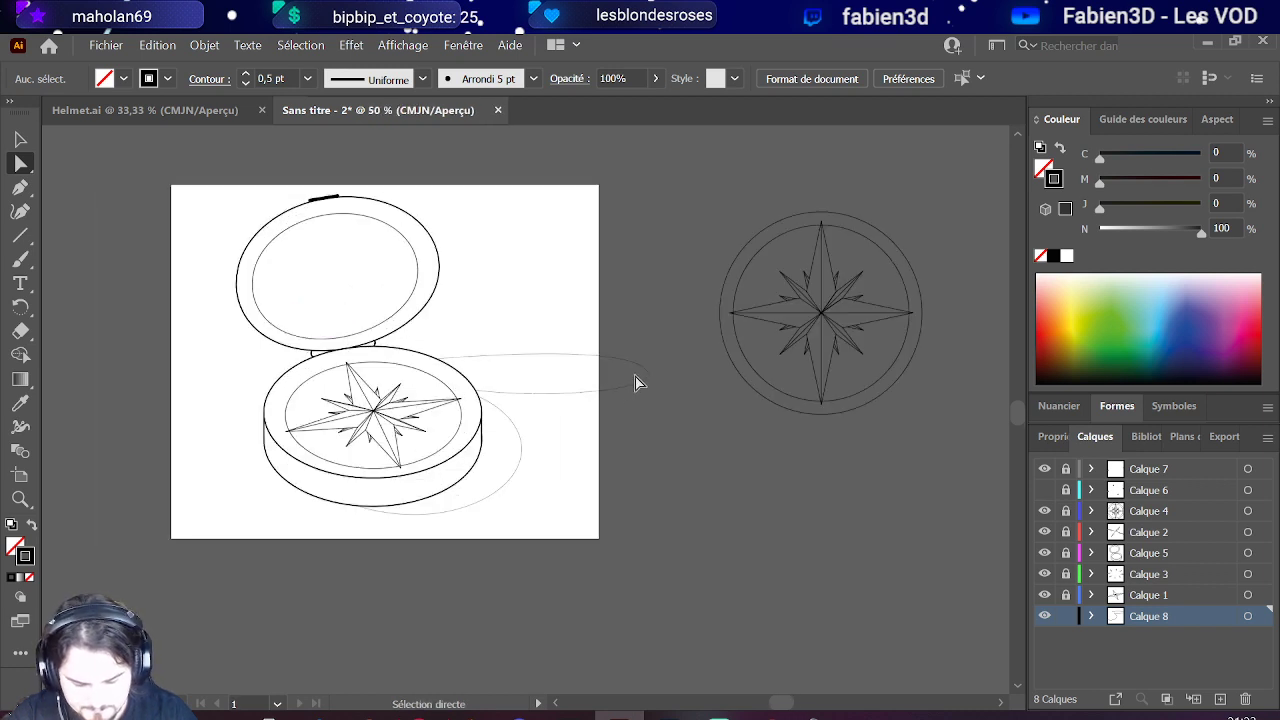
{"action": "left_click_drag", "start_coordinate": [645, 373], "coordinate": [706, 380]}
{"action": "scroll", "coordinate": [525, 375], "scroll_direction": "down", "scroll_amount": 2}
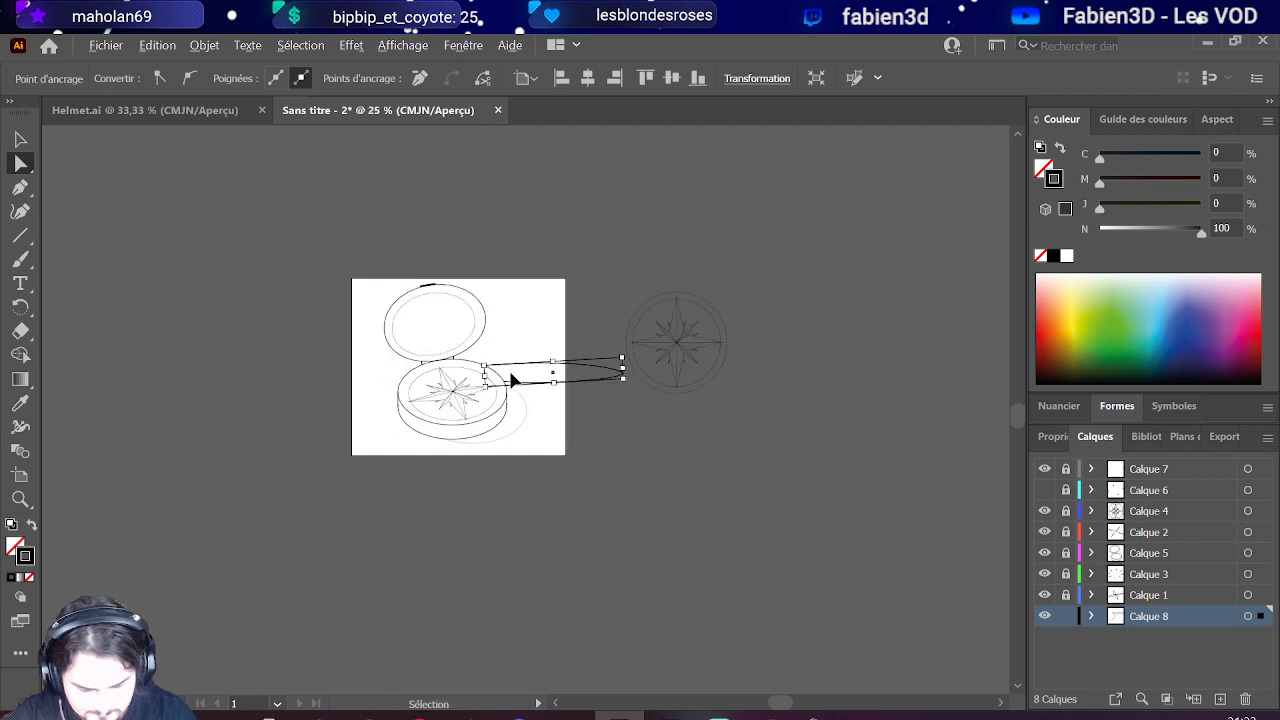
{"action": "left_click", "coordinate": [551, 243]}
{"action": "scroll", "coordinate": [565, 305], "scroll_direction": "up", "scroll_amount": 1}
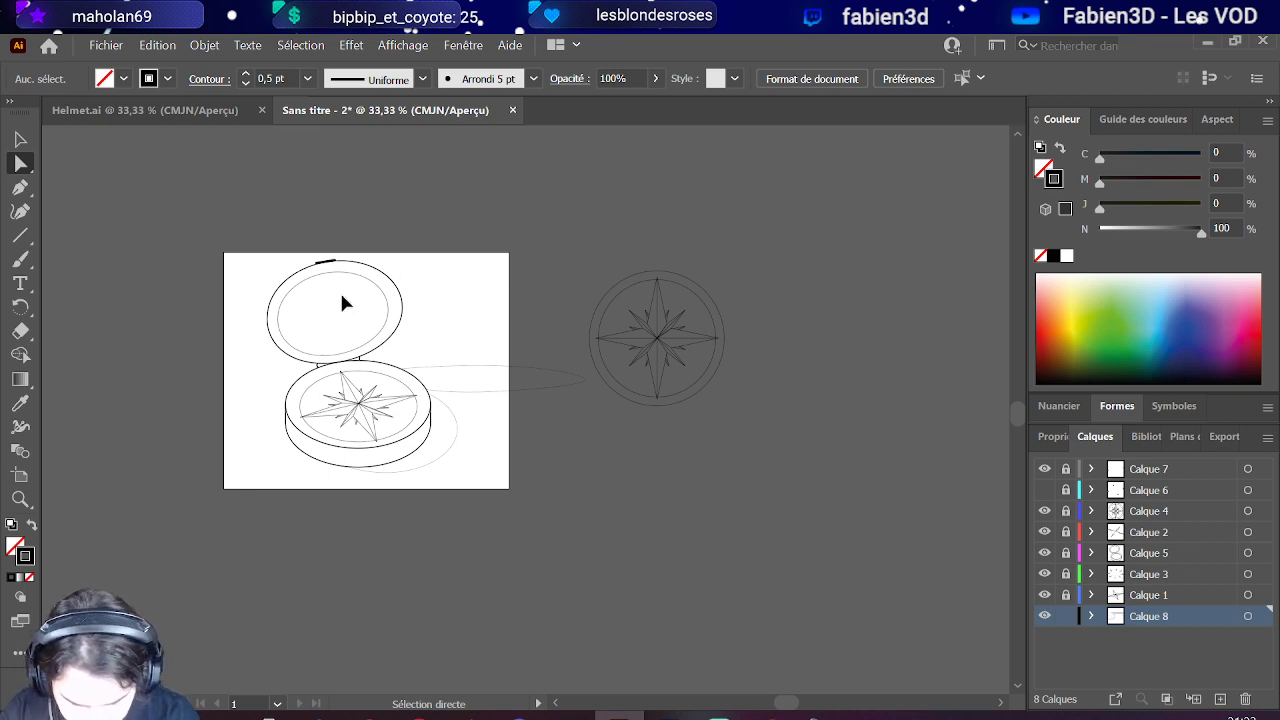
{"action": "scroll", "coordinate": [343, 303], "scroll_direction": "up", "scroll_amount": 2}
{"action": "scroll", "coordinate": [316, 230], "scroll_direction": "up", "scroll_amount": 1}
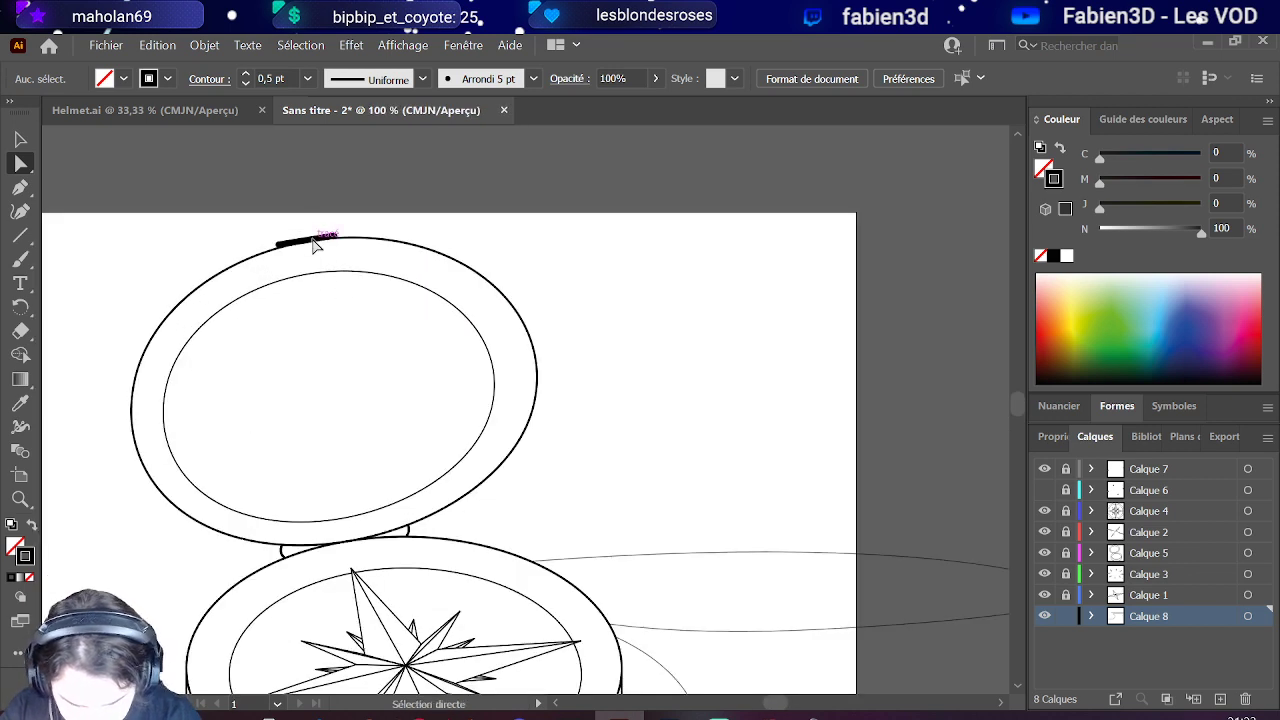
{"action": "scroll", "coordinate": [320, 255], "scroll_direction": "down", "scroll_amount": 2}
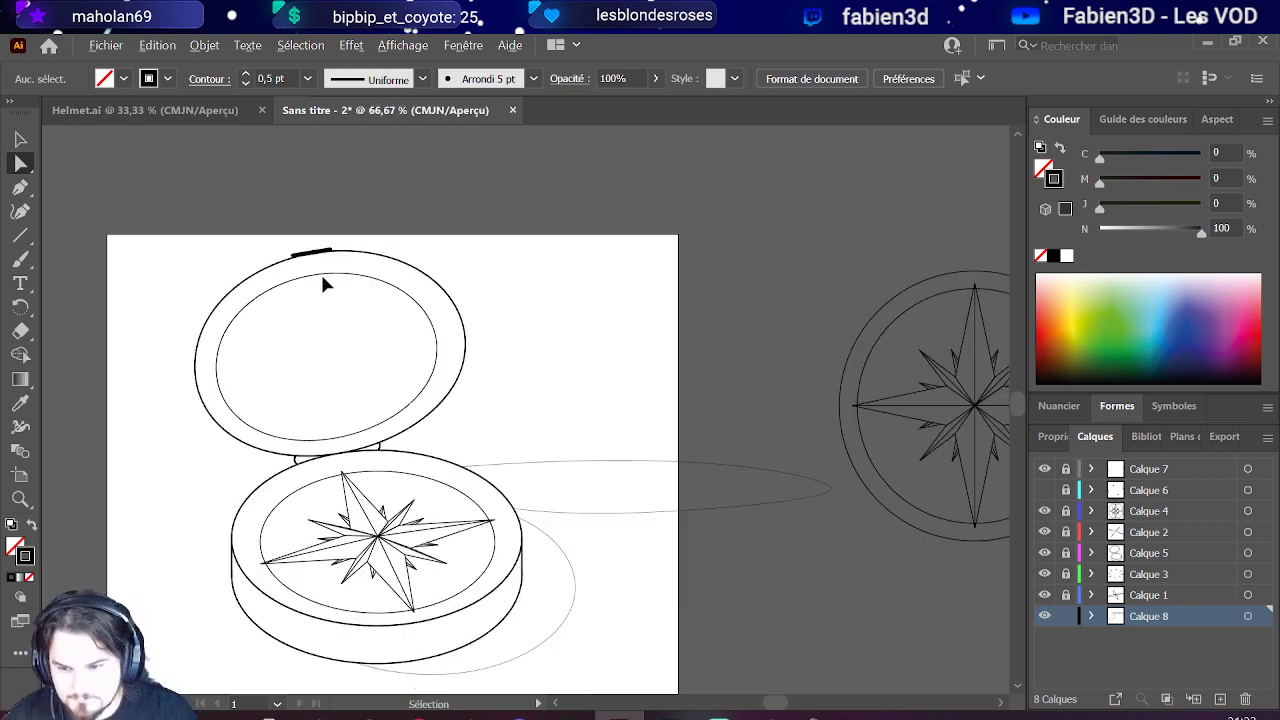
{"action": "scroll", "coordinate": [358, 386], "scroll_direction": "up", "scroll_amount": 1}
{"action": "scroll", "coordinate": [358, 386], "scroll_direction": "down", "scroll_amount": 1}
{"action": "scroll", "coordinate": [358, 386], "scroll_direction": "down", "scroll_amount": 1}
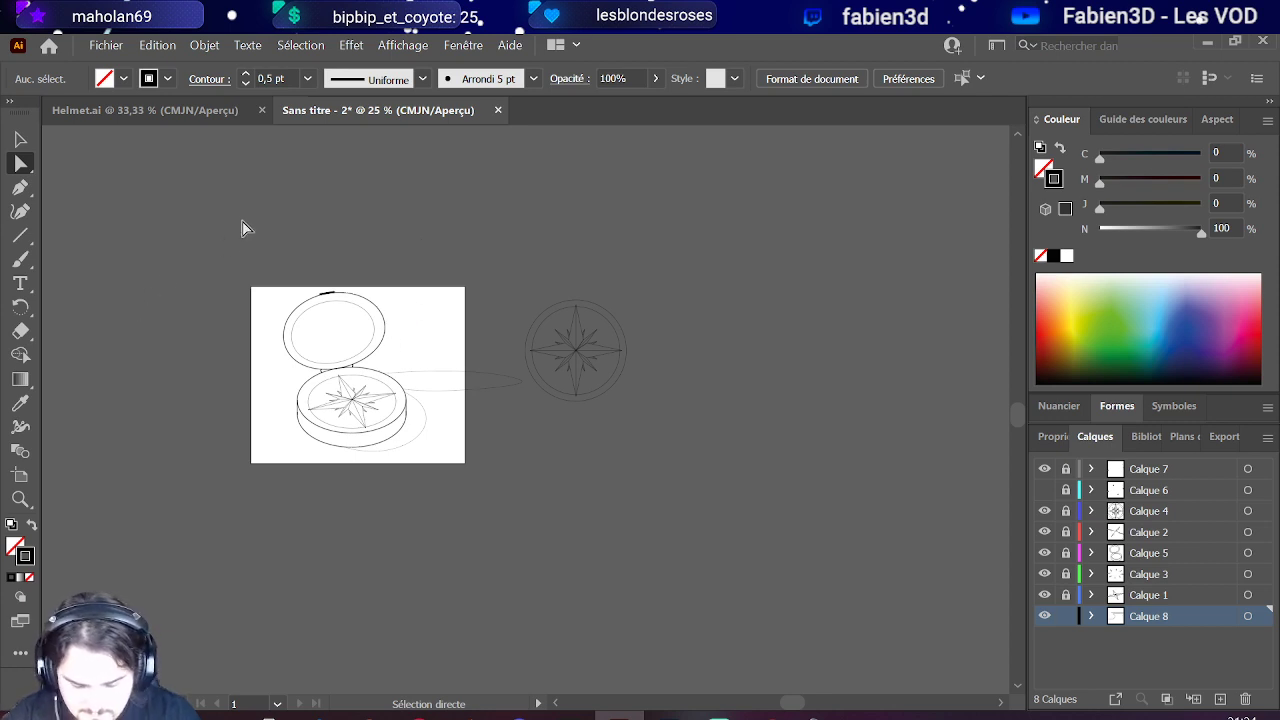
Step: Unlock layers Calque 7 through Calque 1 and select the whole perspective compass together with its shadow outlines
{"action": "left_click_drag", "start_coordinate": [517, 521], "coordinate": [517, 521]}
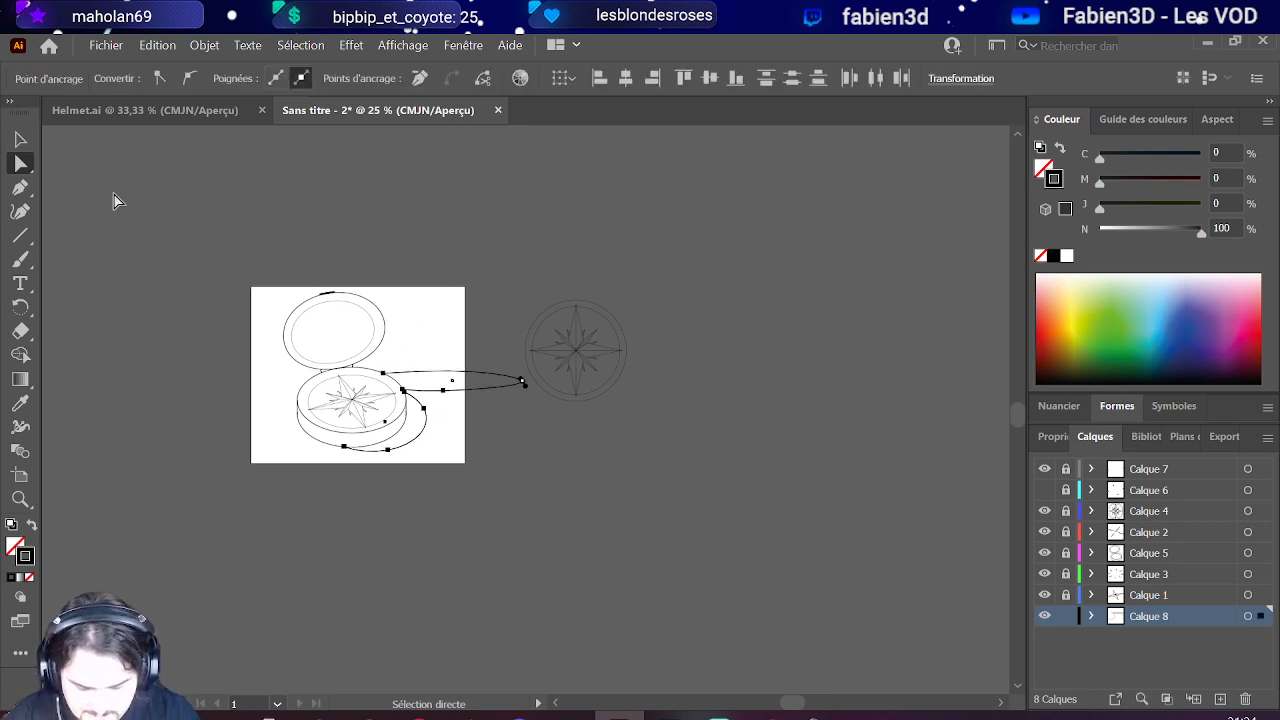
{"action": "left_click_drag", "start_coordinate": [1066, 595], "coordinate": [1062, 455]}
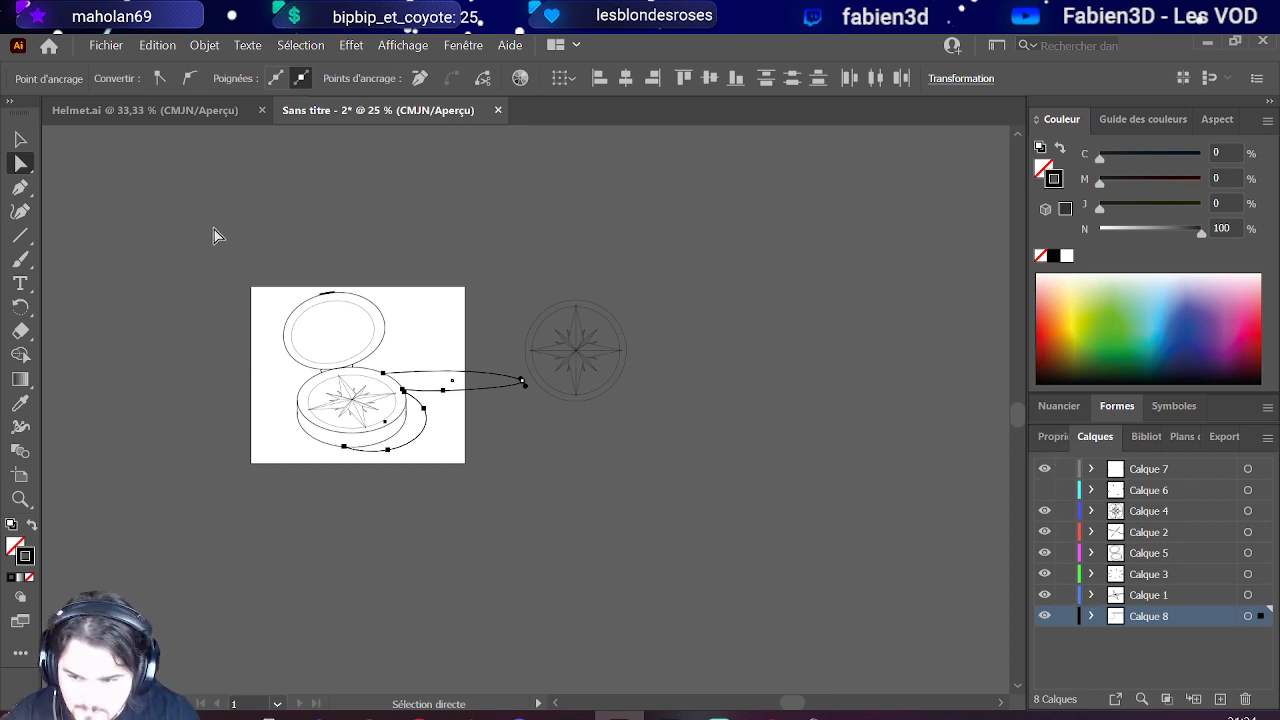
{"action": "left_click_drag", "start_coordinate": [214, 232], "coordinate": [522, 502]}
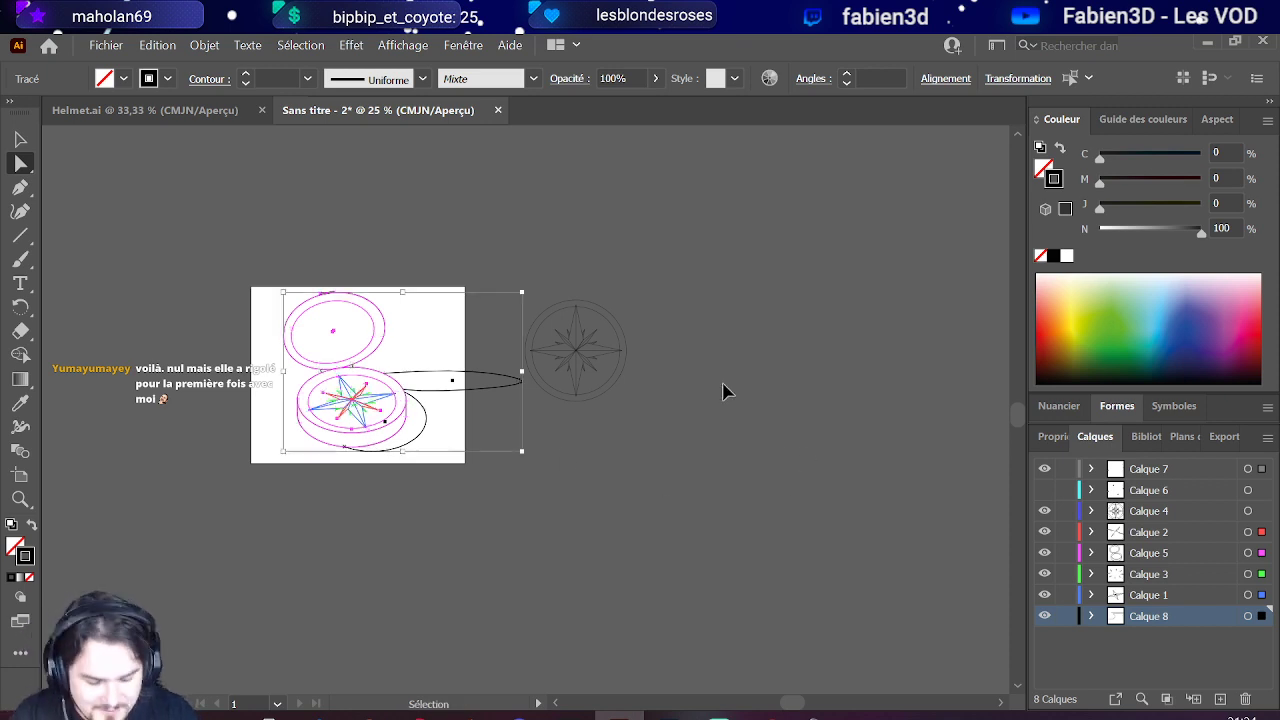
Step: Duplicate the flat compass's outer circle and place the copy on the empty canvas beyond the flat rose
{"action": "scroll", "coordinate": [723, 391], "scroll_direction": "up", "scroll_amount": 2}
{"action": "left_click", "coordinate": [514, 384]}
{"action": "left_click", "coordinate": [514, 384]}
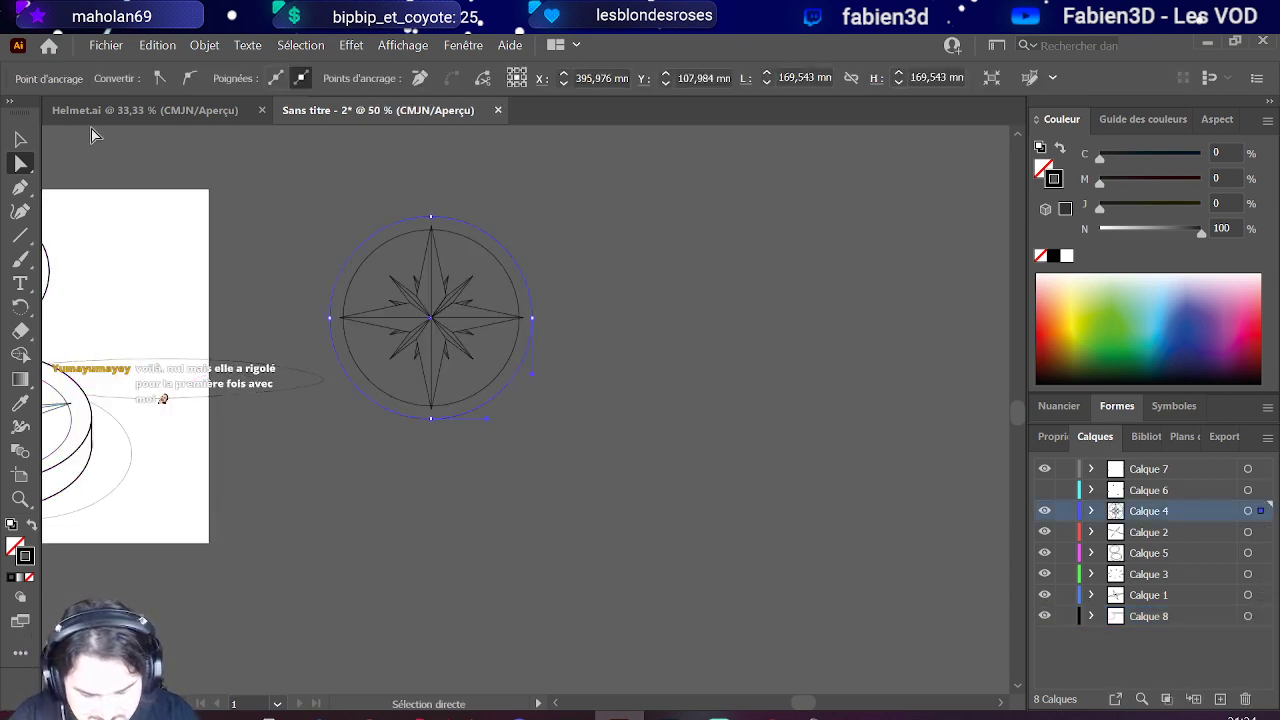
{"action": "left_click", "coordinate": [18, 135]}
{"action": "scroll", "coordinate": [149, 297], "scroll_direction": "down", "scroll_amount": 1}
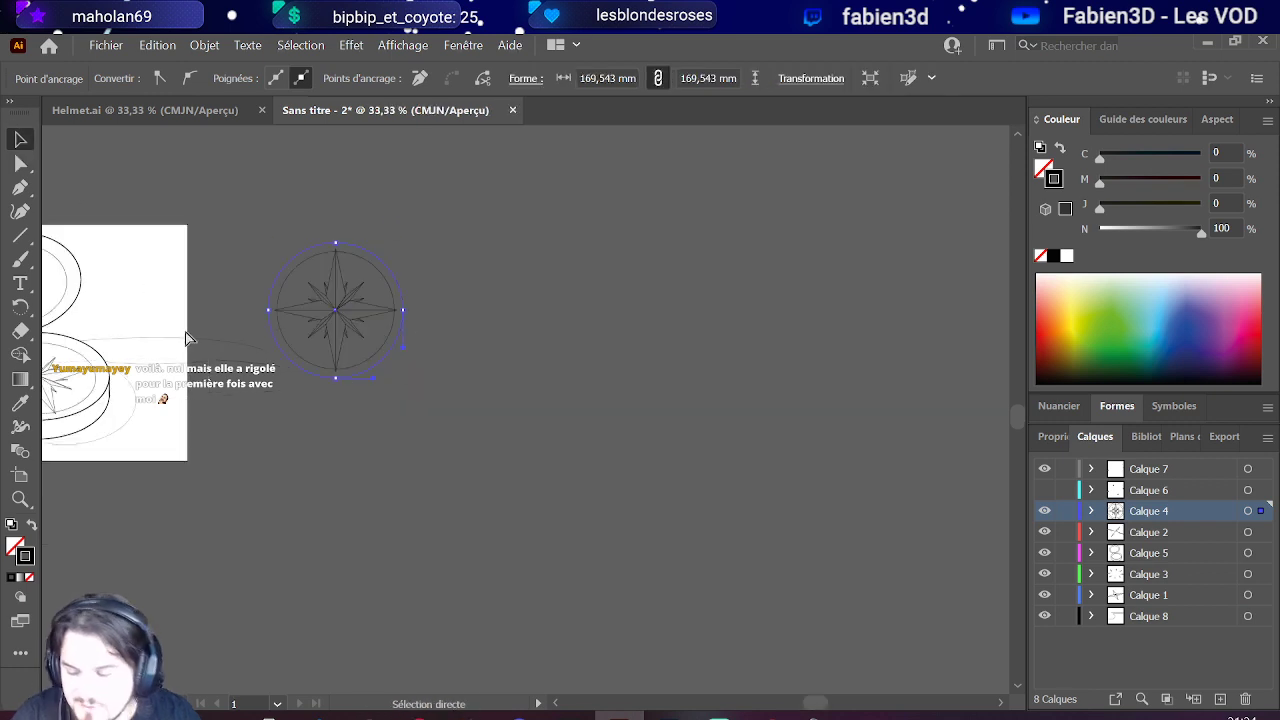
{"action": "left_click_drag", "start_coordinate": [509, 394], "coordinate": [414, 271]}
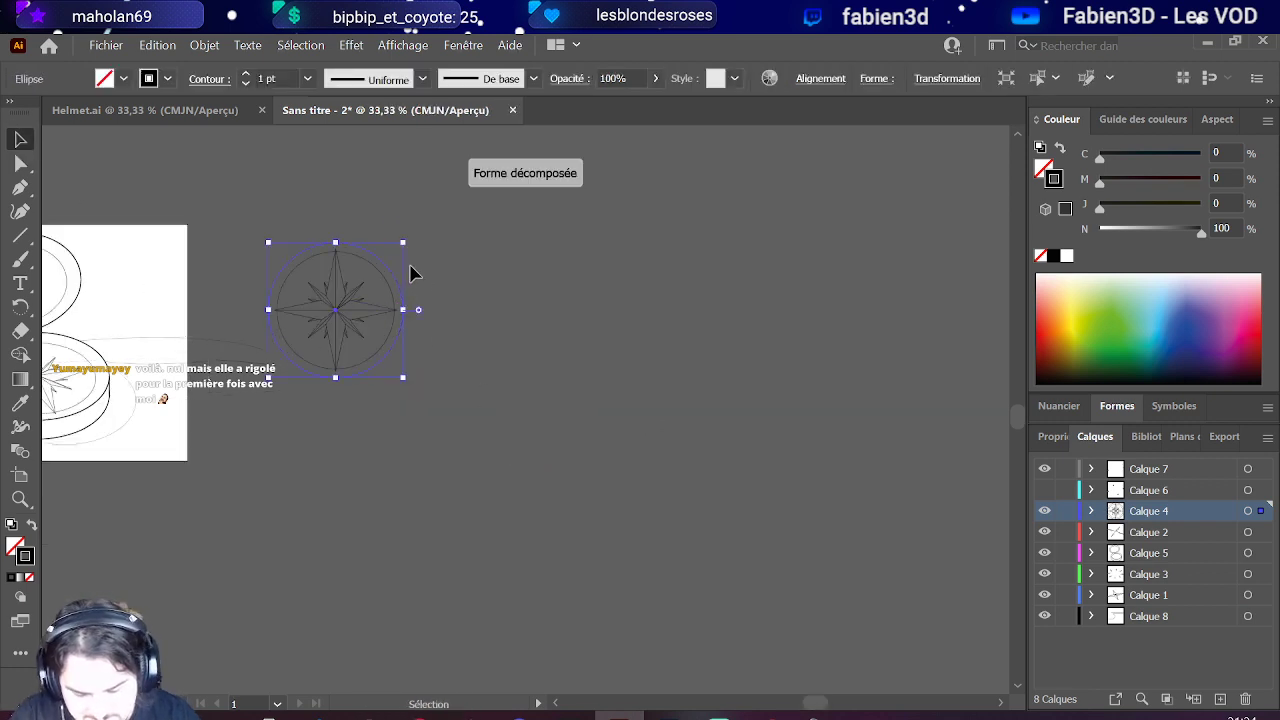
{"action": "left_click", "coordinate": [404, 279]}
{"action": "left_click", "coordinate": [392, 281]}
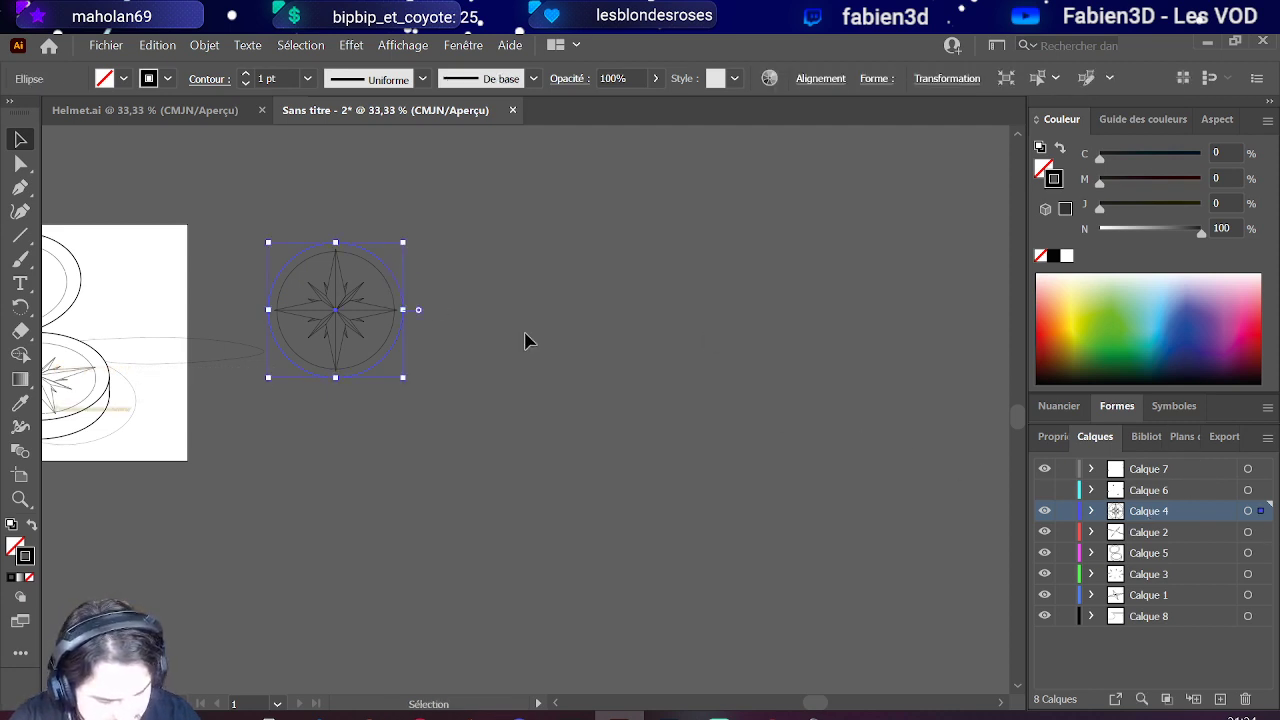
{"action": "key", "text": "a"}
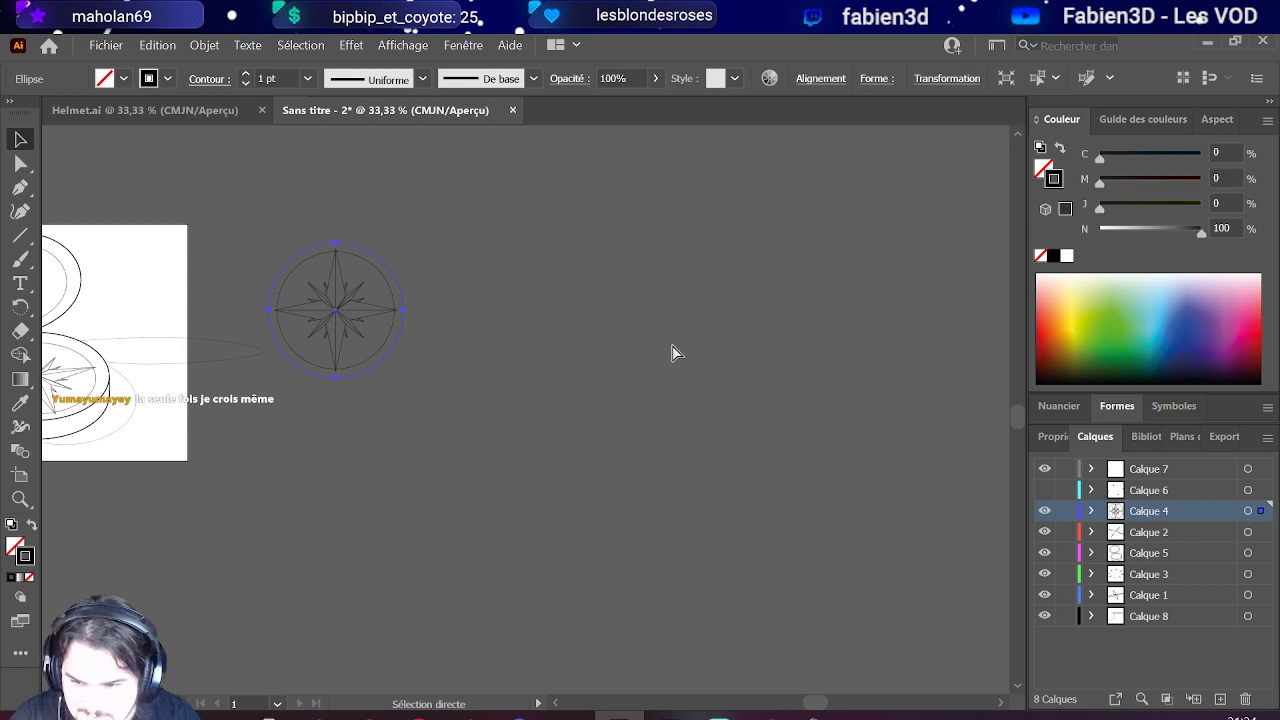
{"action": "key", "text": "ctrl+v"}
{"action": "scroll", "coordinate": [531, 431], "scroll_direction": "up", "scroll_amount": 1}
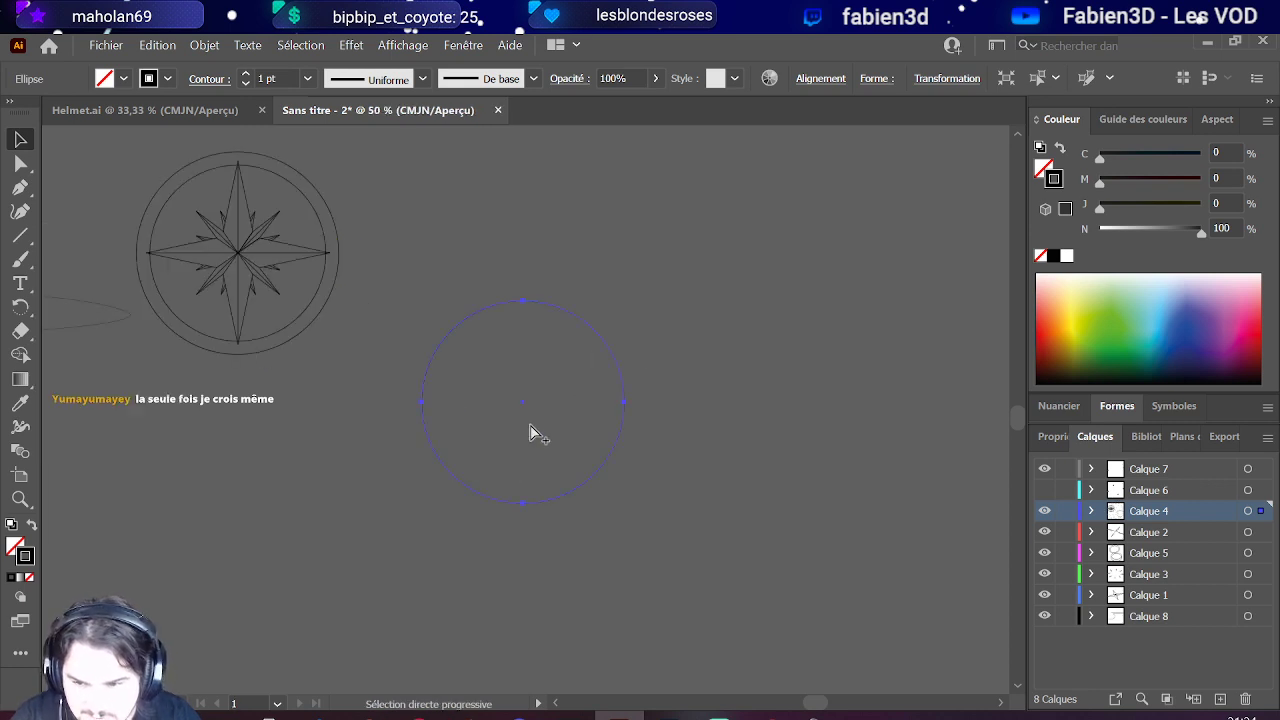
{"action": "scroll", "coordinate": [485, 437], "scroll_direction": "up", "scroll_amount": 1}
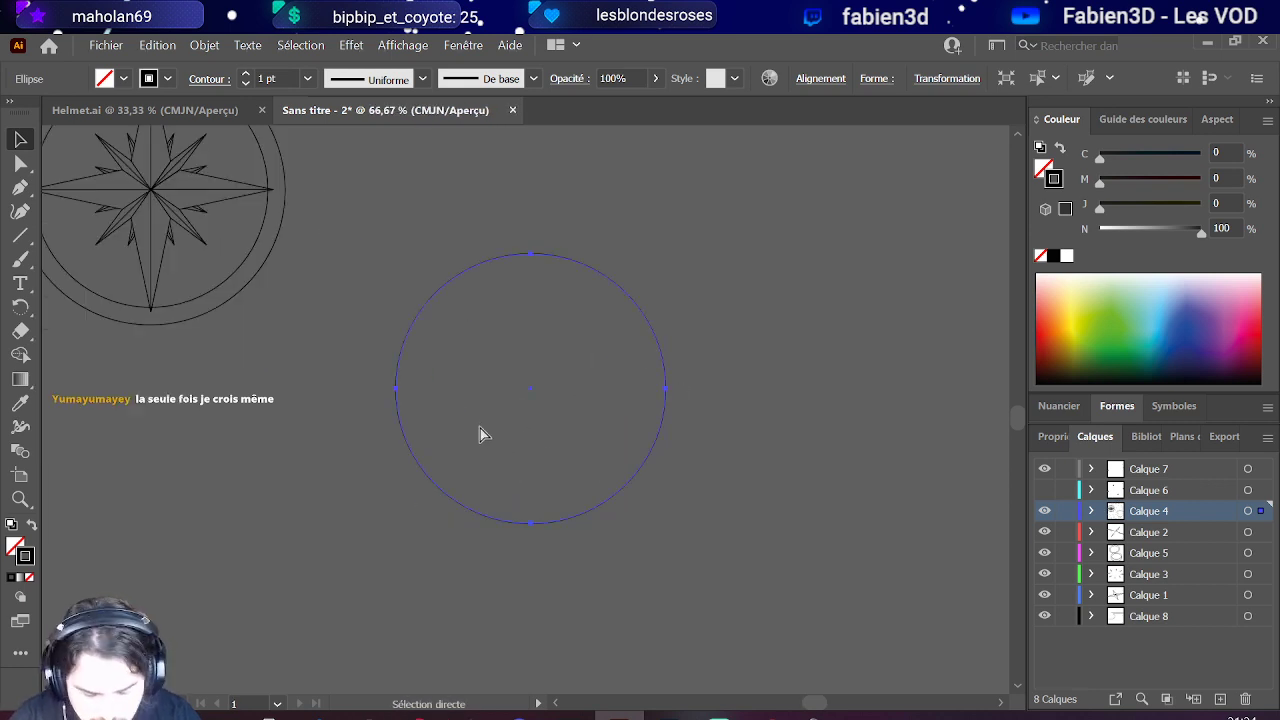
Step: Add a copy of the circle narrowed into a full-height vertical ellipse, and centre it inside the circle as a meridian
{"action": "key", "text": "v"}
{"action": "left_click_drag", "start_coordinate": [394, 410], "coordinate": [469, 410]}
{"action": "left_click_drag", "start_coordinate": [568, 419], "coordinate": [531, 396]}
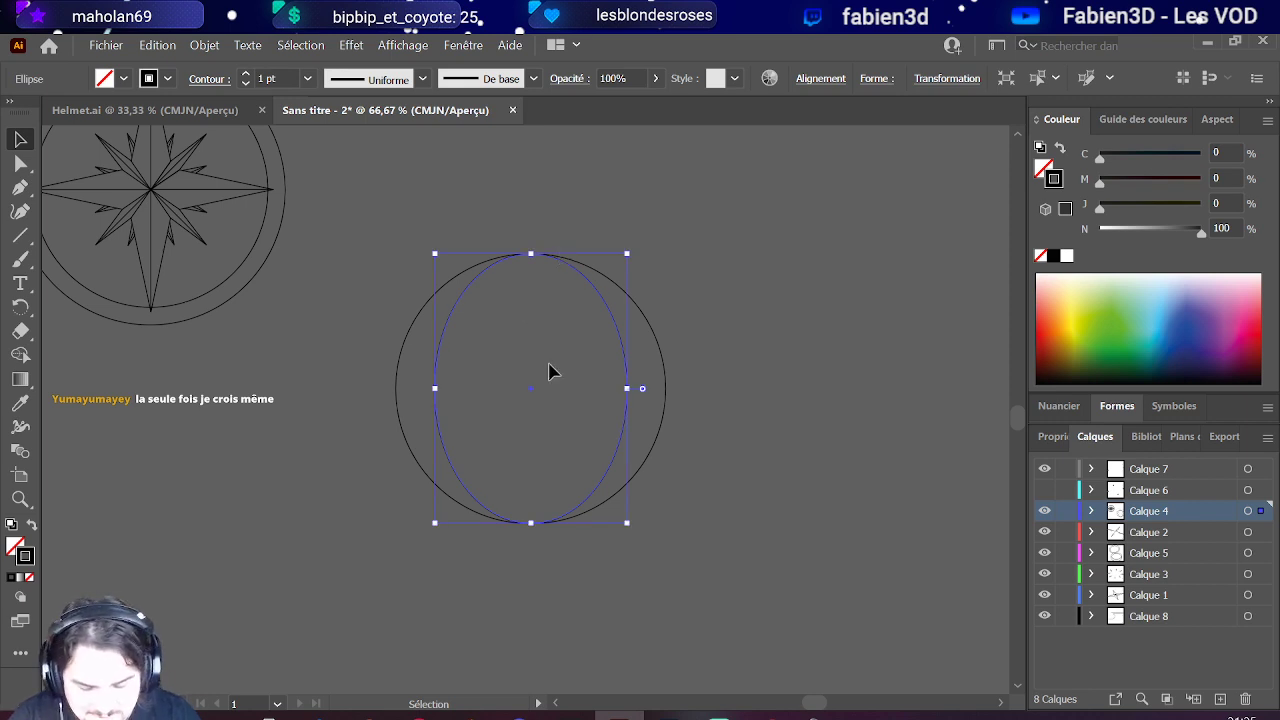
Step: Add a second, much narrower full-height ellipse and centre it inside the first one as the inner meridian
{"action": "key", "text": "a"}
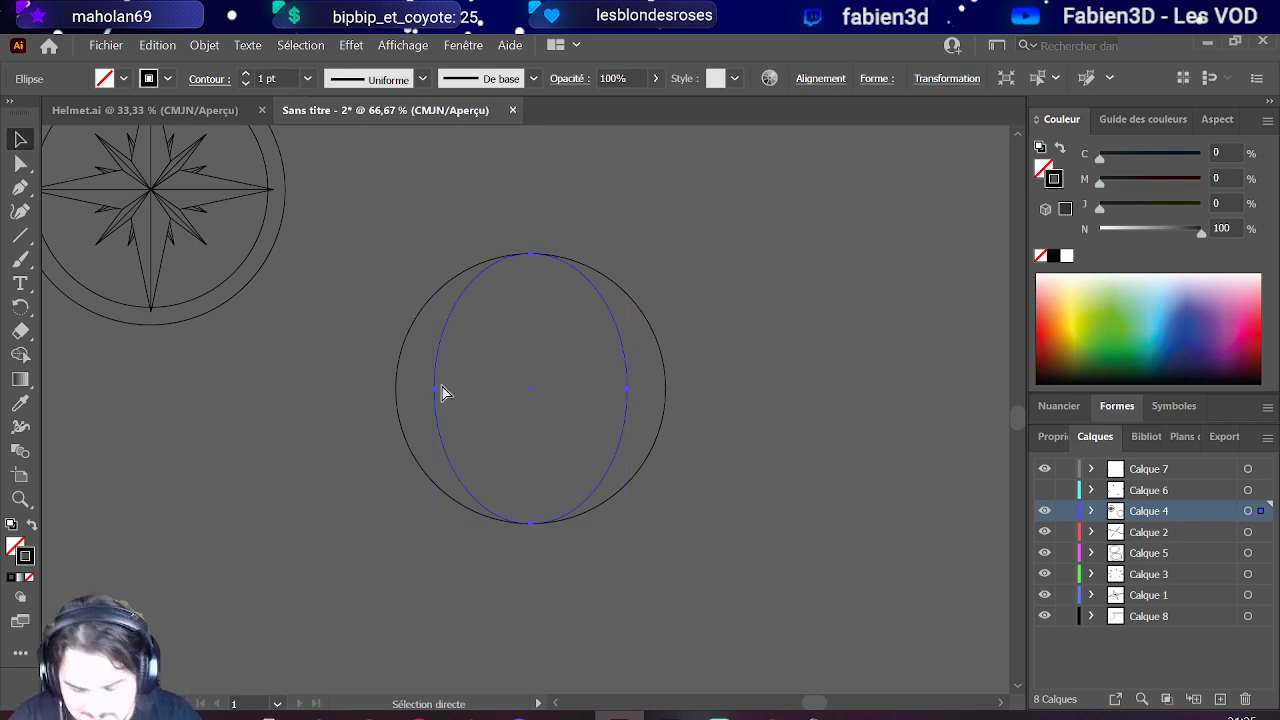
{"action": "key", "text": "v"}
{"action": "left_click_drag", "start_coordinate": [429, 410], "coordinate": [509, 409]}
{"action": "left_click_drag", "start_coordinate": [587, 541], "coordinate": [558, 522]}
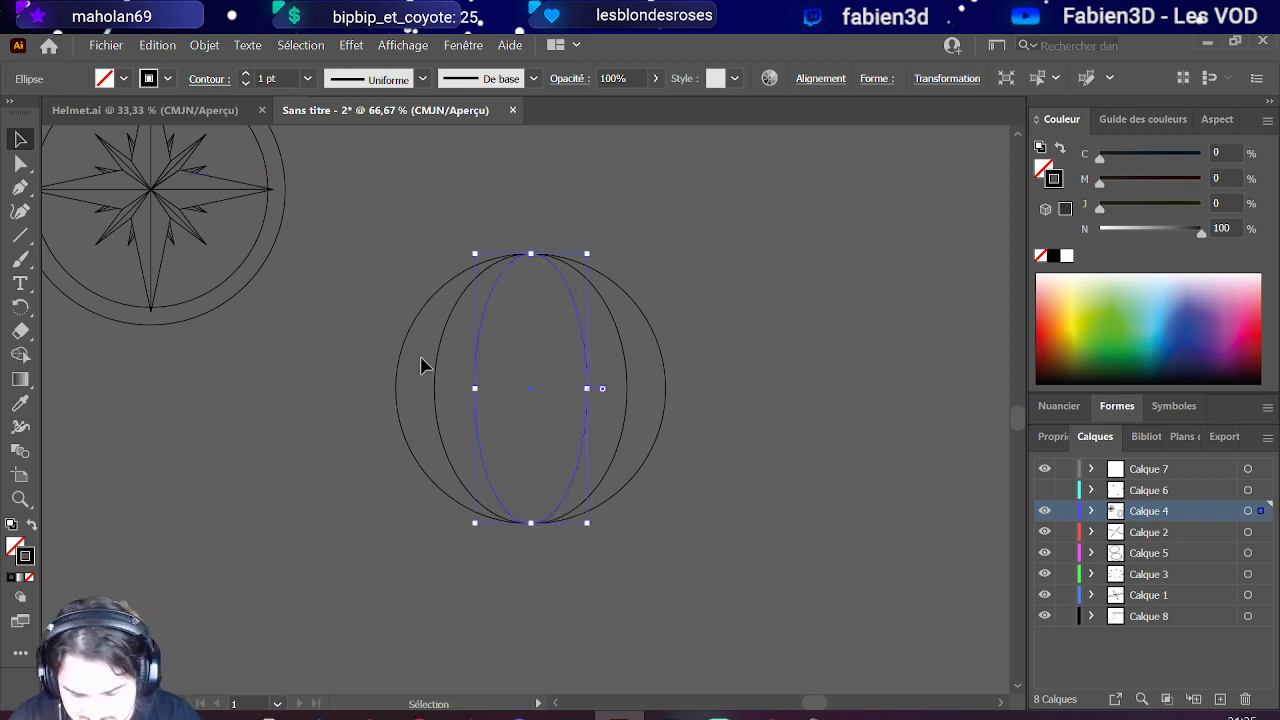
{"action": "left_click_drag", "start_coordinate": [475, 388], "coordinate": [510, 387]}
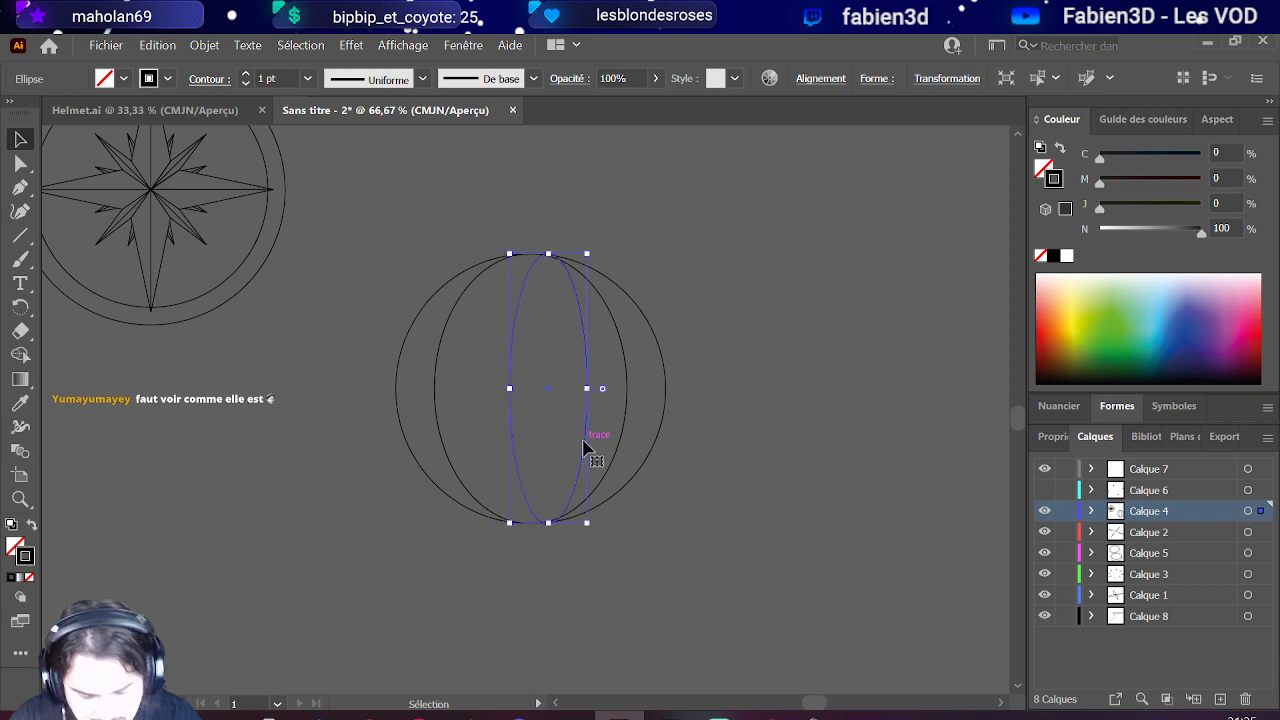
{"action": "left_click_drag", "start_coordinate": [586, 443], "coordinate": [571, 446]}
{"action": "left_click", "coordinate": [793, 291]}
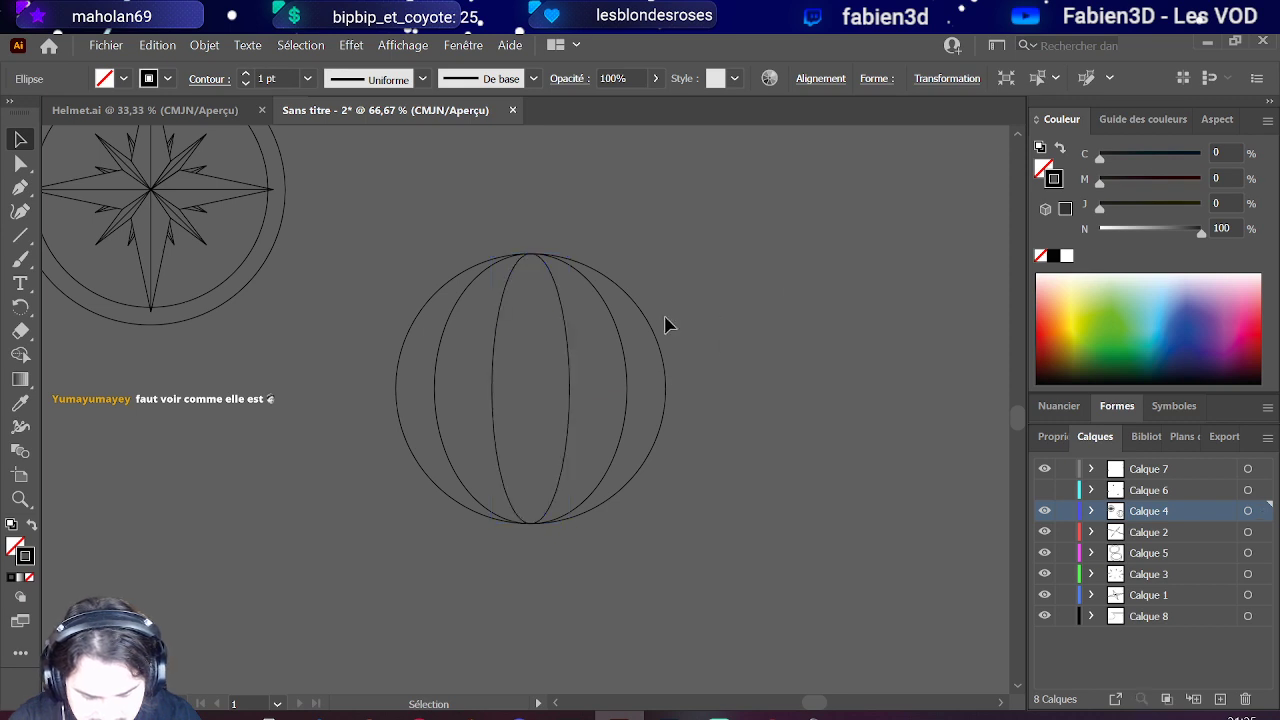
Step: Duplicate the narrowest ellipse, rotate the copy 90°, and position it across the full width of the circle near its middle
{"action": "left_click", "coordinate": [570, 403]}
{"action": "key", "text": "ctrl+c"}
{"action": "key", "text": "ctrl+v"}
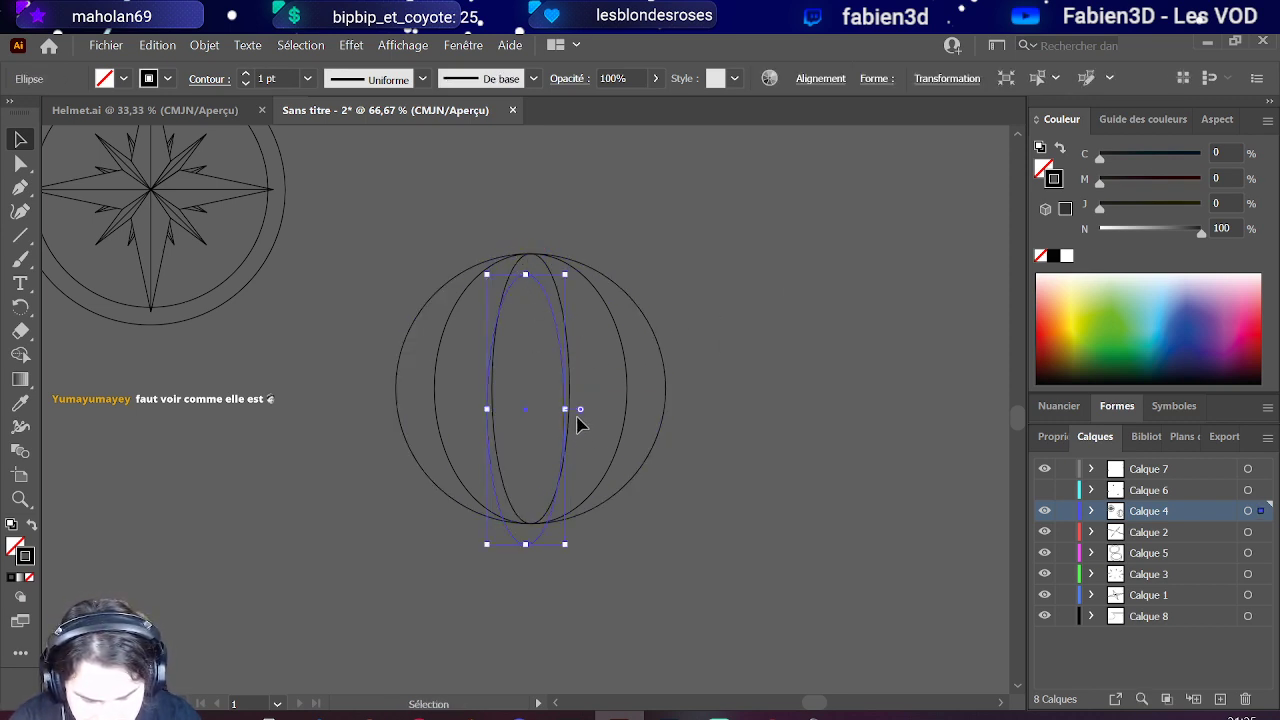
{"action": "left_click_drag", "start_coordinate": [572, 408], "coordinate": [540, 337]}
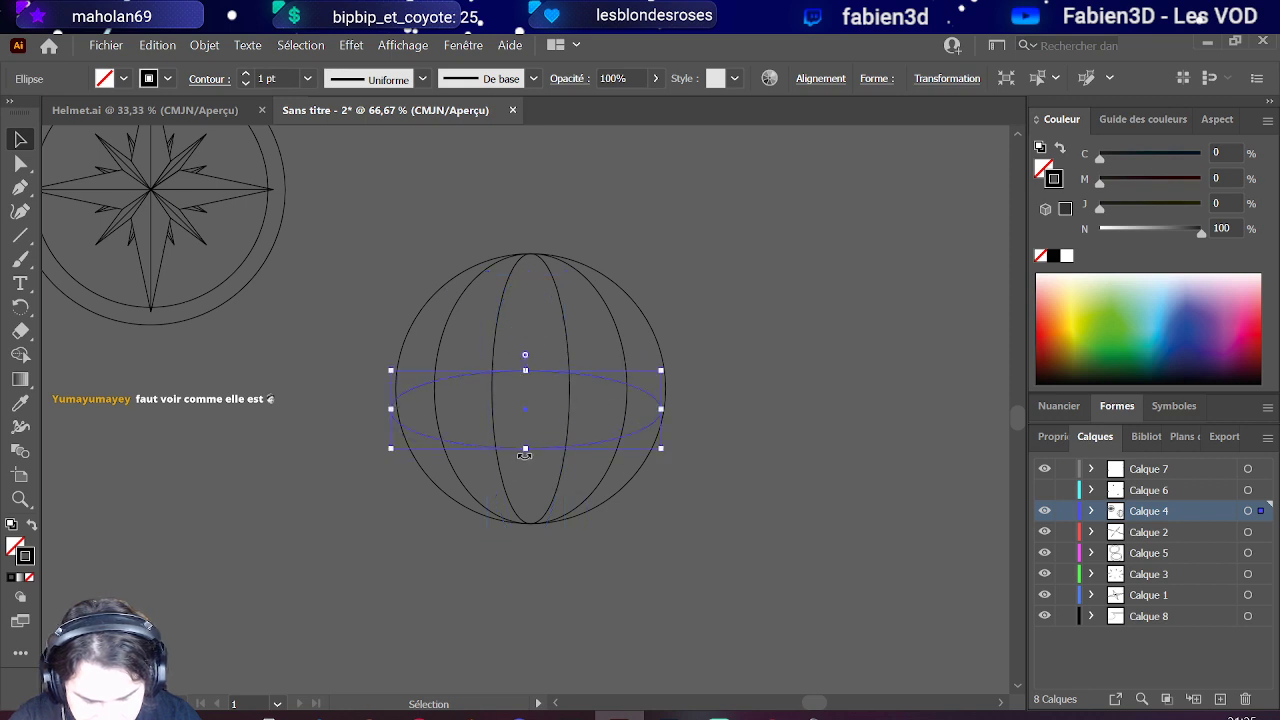
{"action": "mouse_move", "coordinate": [530, 449]}
{"action": "left_mouse_down"}
{"action": "mouse_move", "coordinate": [571, 451]}
{"action": "mouse_move", "coordinate": [540, 452]}
{"action": "left_mouse_up"}
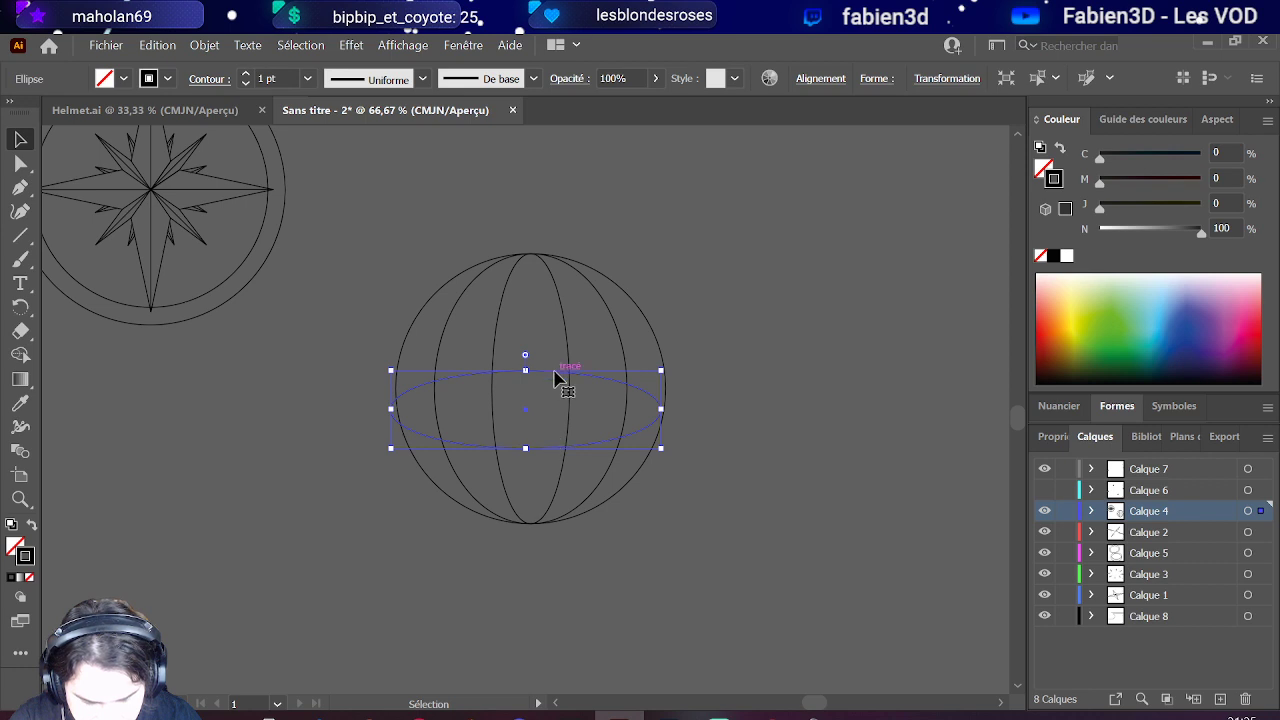
{"action": "left_click_drag", "start_coordinate": [557, 373], "coordinate": [564, 358]}
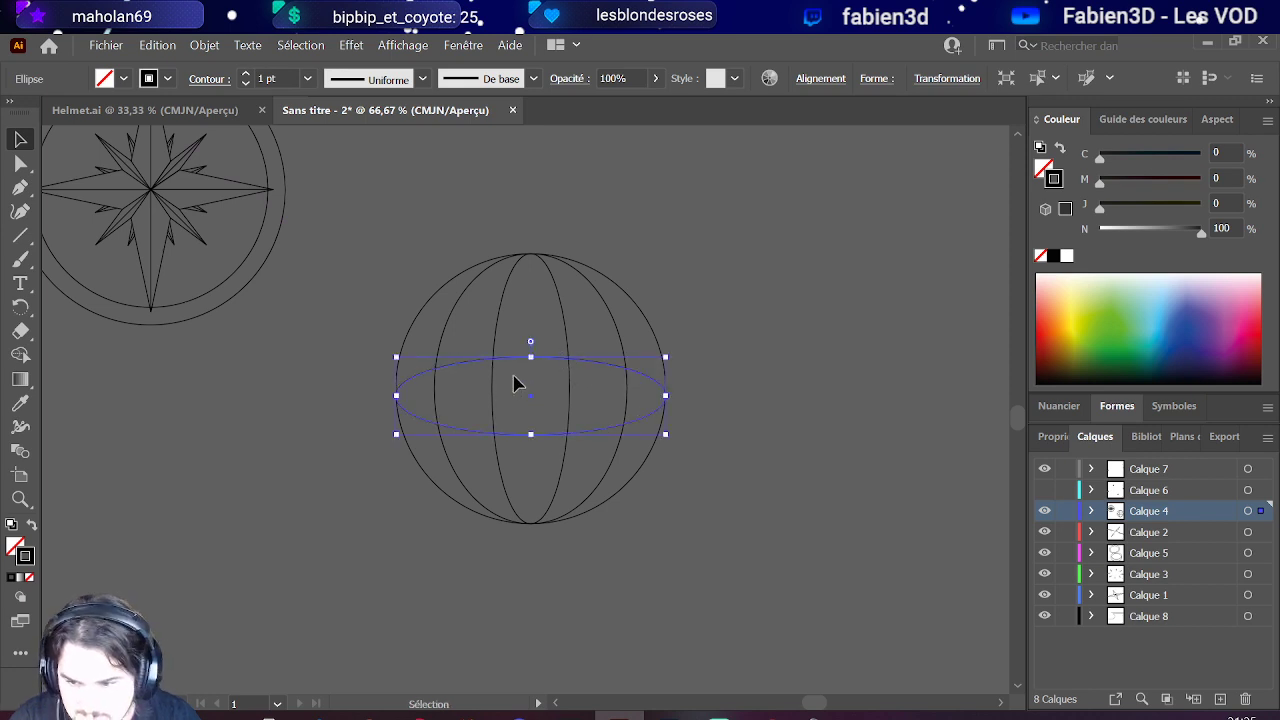
Step: Duplicate the middle horizontal ellipse above itself and scale the copy down until it touches the circle's edges as the upper parallel
{"action": "left_click", "coordinate": [537, 440]}
{"action": "left_click", "coordinate": [531, 431]}
{"action": "left_click", "coordinate": [537, 443]}
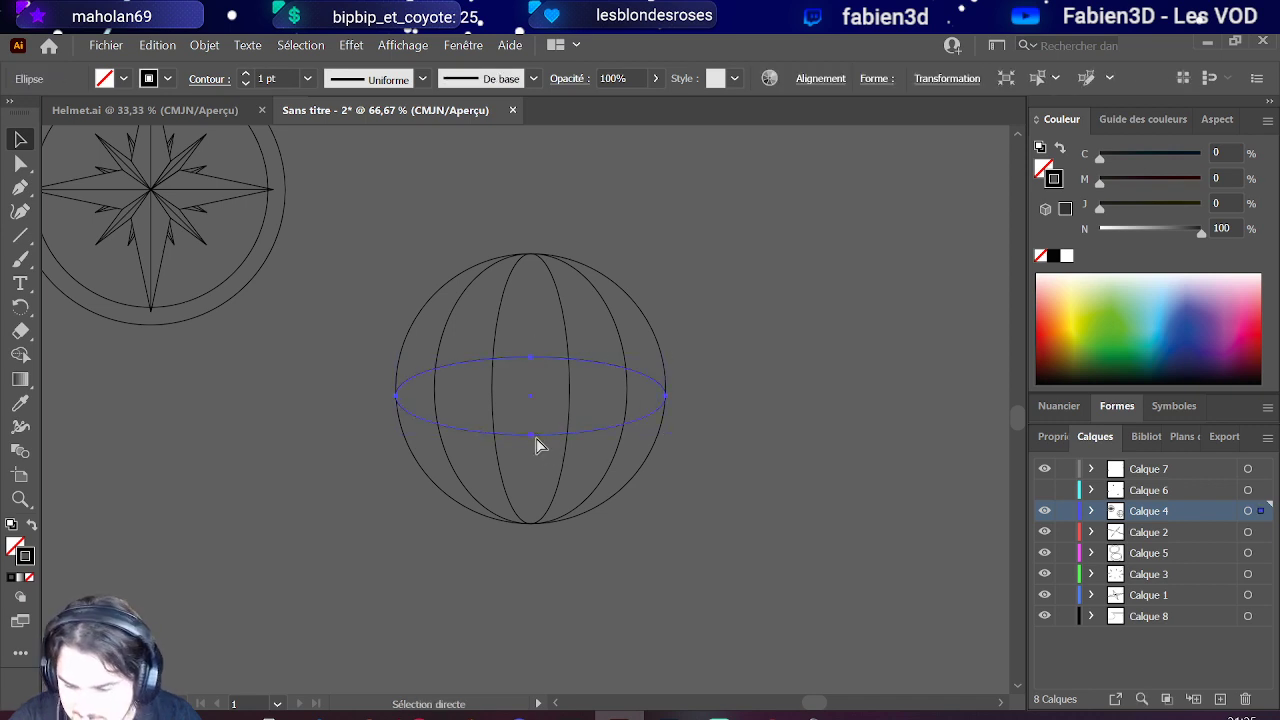
{"action": "left_click_drag", "start_coordinate": [537, 443], "coordinate": [571, 373]}
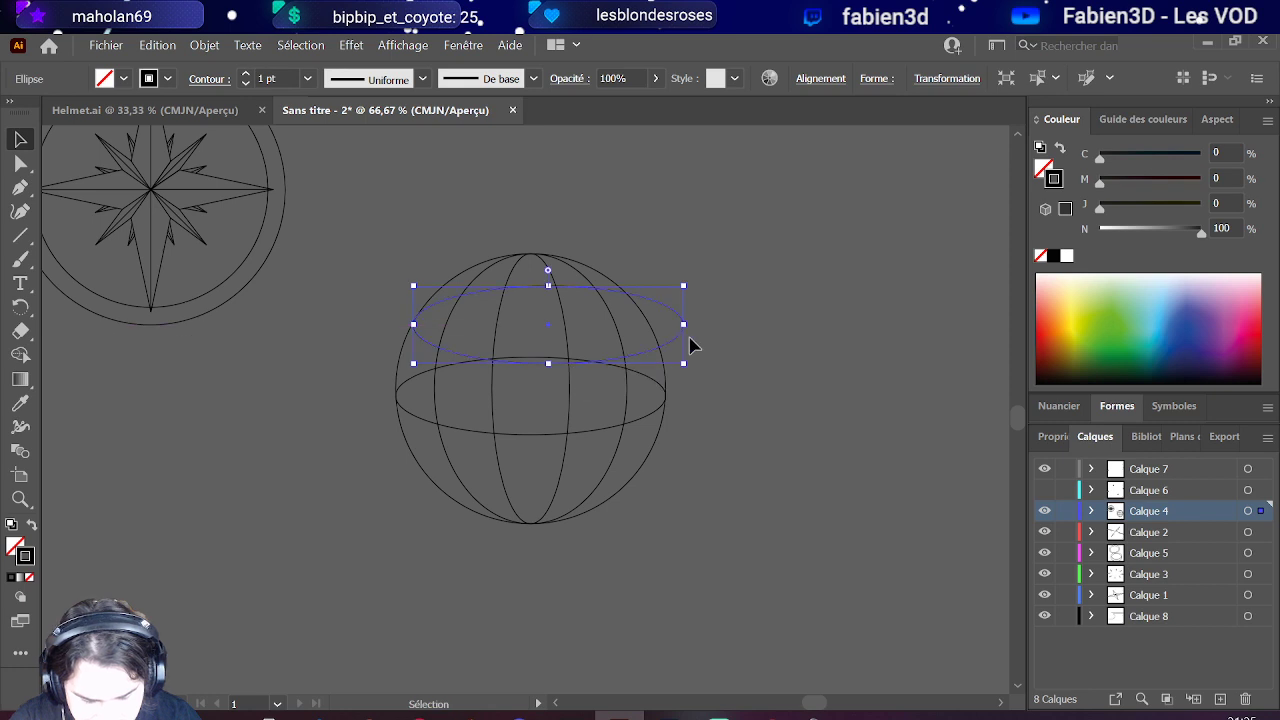
{"action": "left_click_drag", "start_coordinate": [685, 287], "coordinate": [655, 298]}
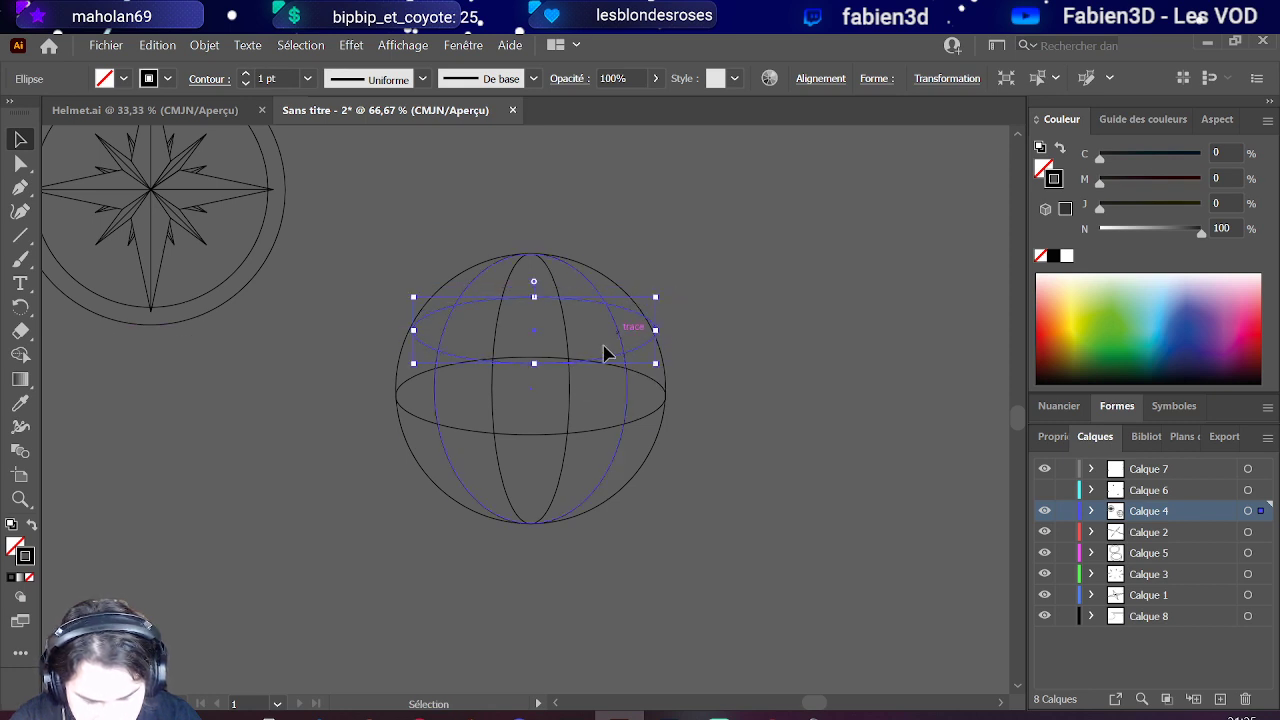
{"action": "mouse_move", "coordinate": [551, 372]}
{"action": "left_mouse_down"}
{"action": "mouse_move", "coordinate": [551, 357]}
{"action": "mouse_move", "coordinate": [551, 368]}
{"action": "left_mouse_up"}
{"action": "left_click", "coordinate": [652, 326]}
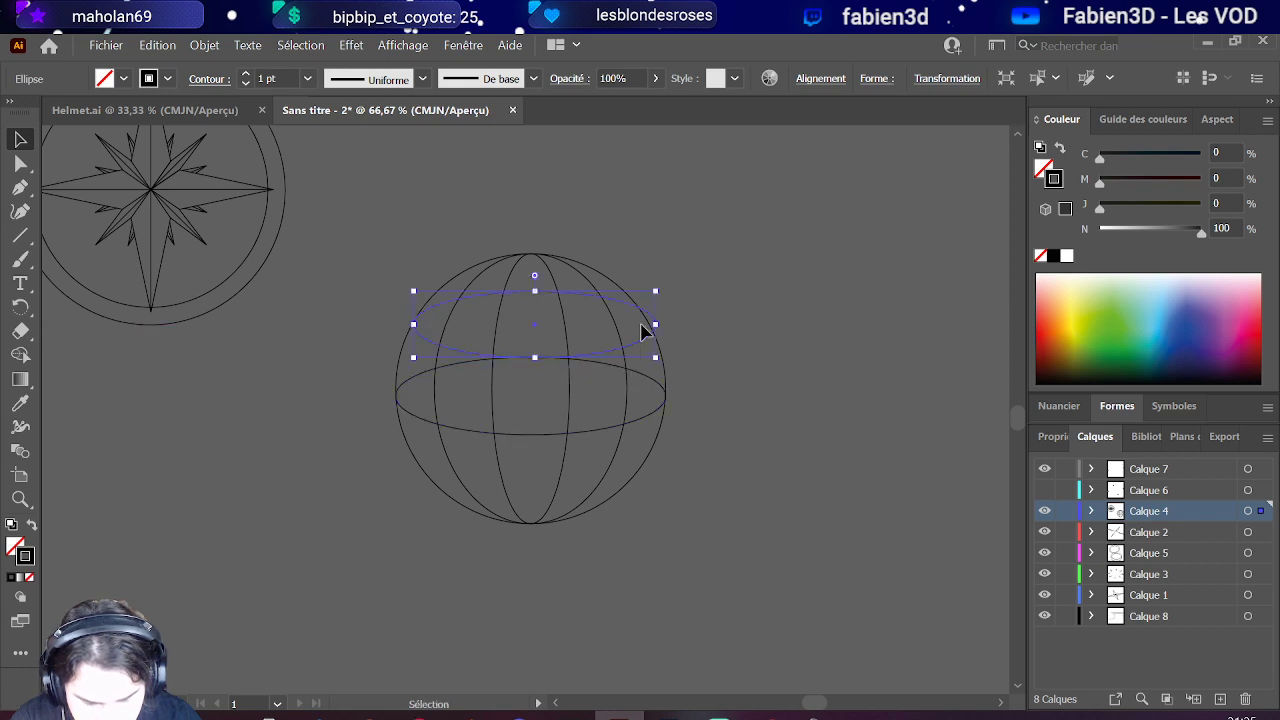
{"action": "left_click", "coordinate": [697, 286]}
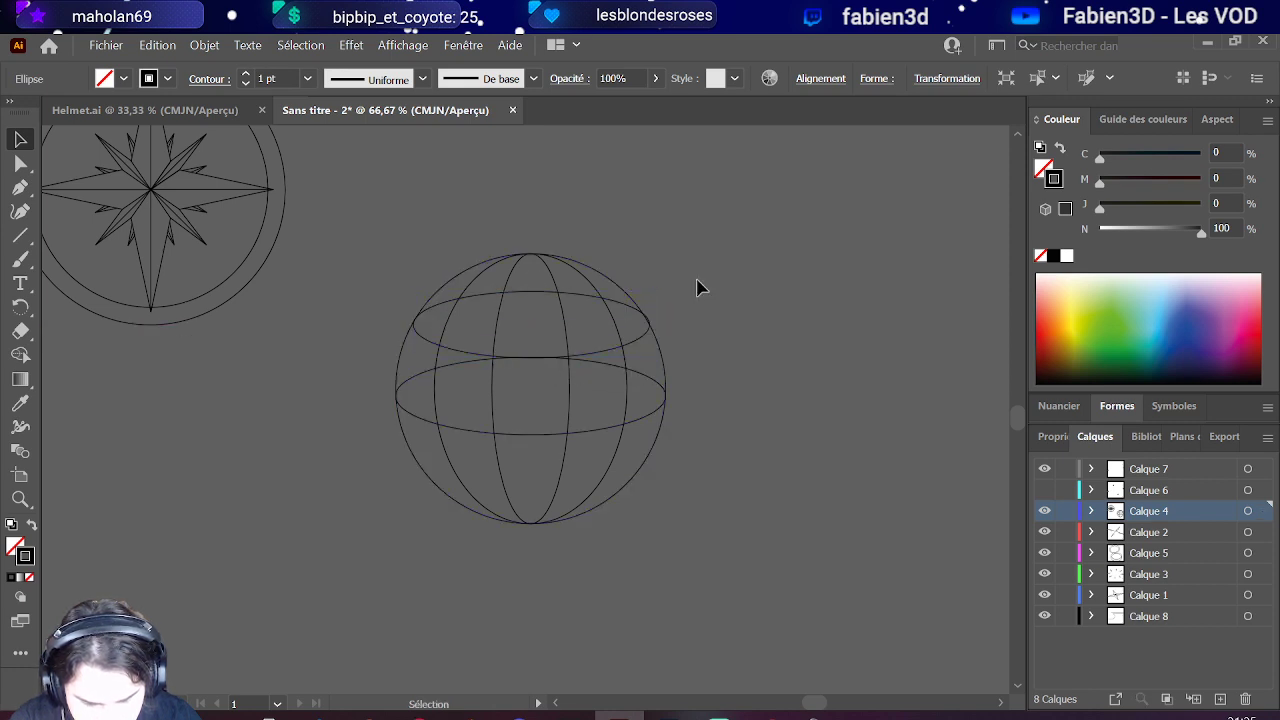
Step: Duplicate the upper parallel ellipse and centre the copy in the circle's lower half, with its ends on the circle's outline
{"action": "left_click", "coordinate": [525, 291]}
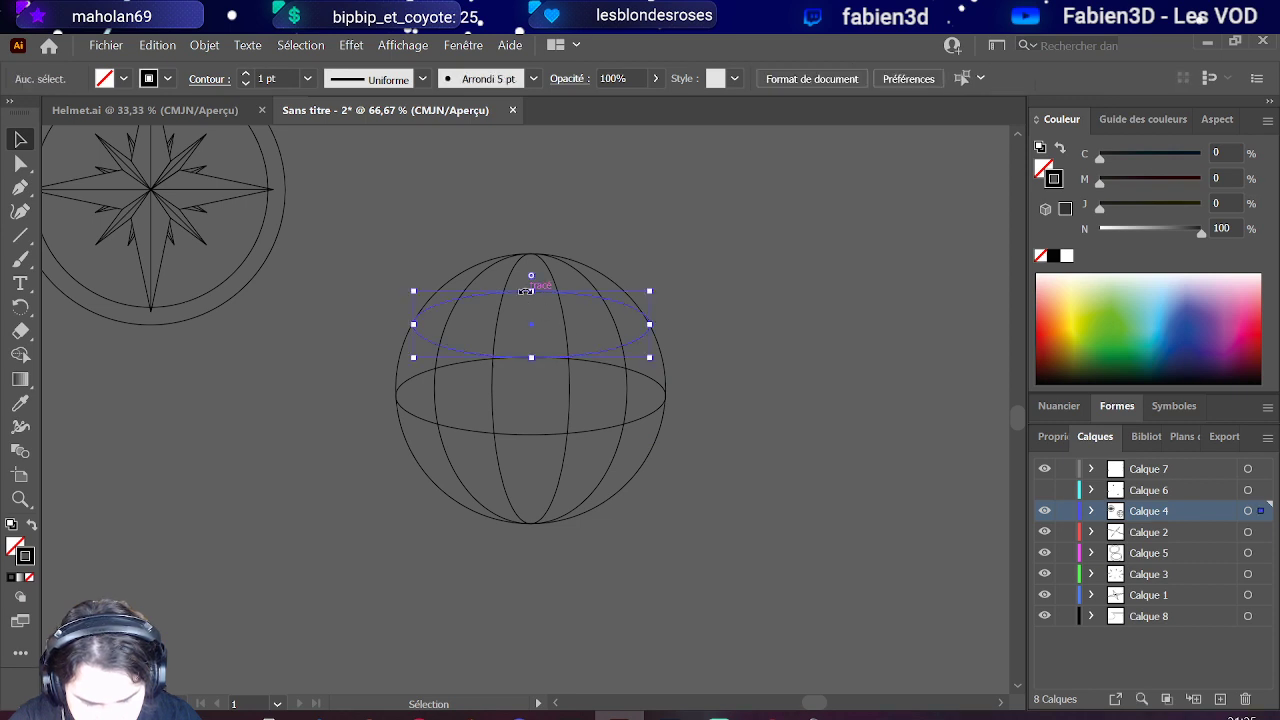
{"action": "left_click_drag", "start_coordinate": [525, 291], "coordinate": [528, 376]}
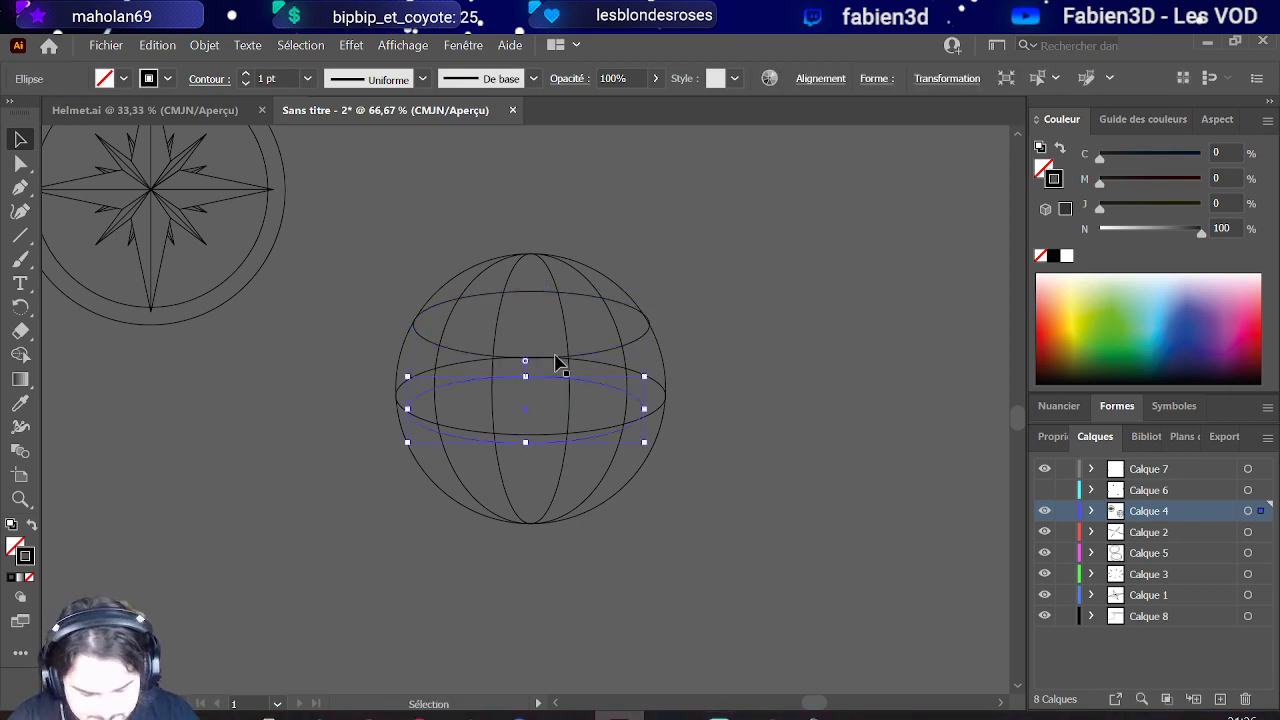
{"action": "left_click", "coordinate": [552, 412]}
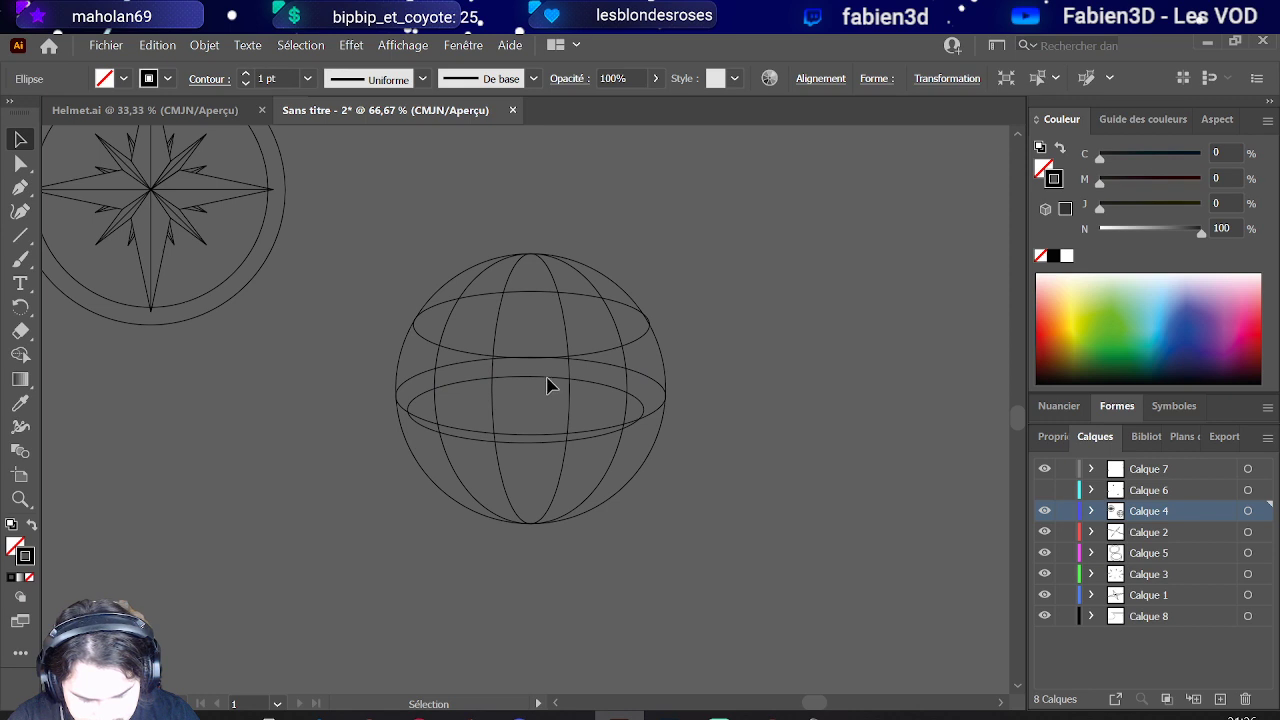
{"action": "left_click", "coordinate": [537, 380]}
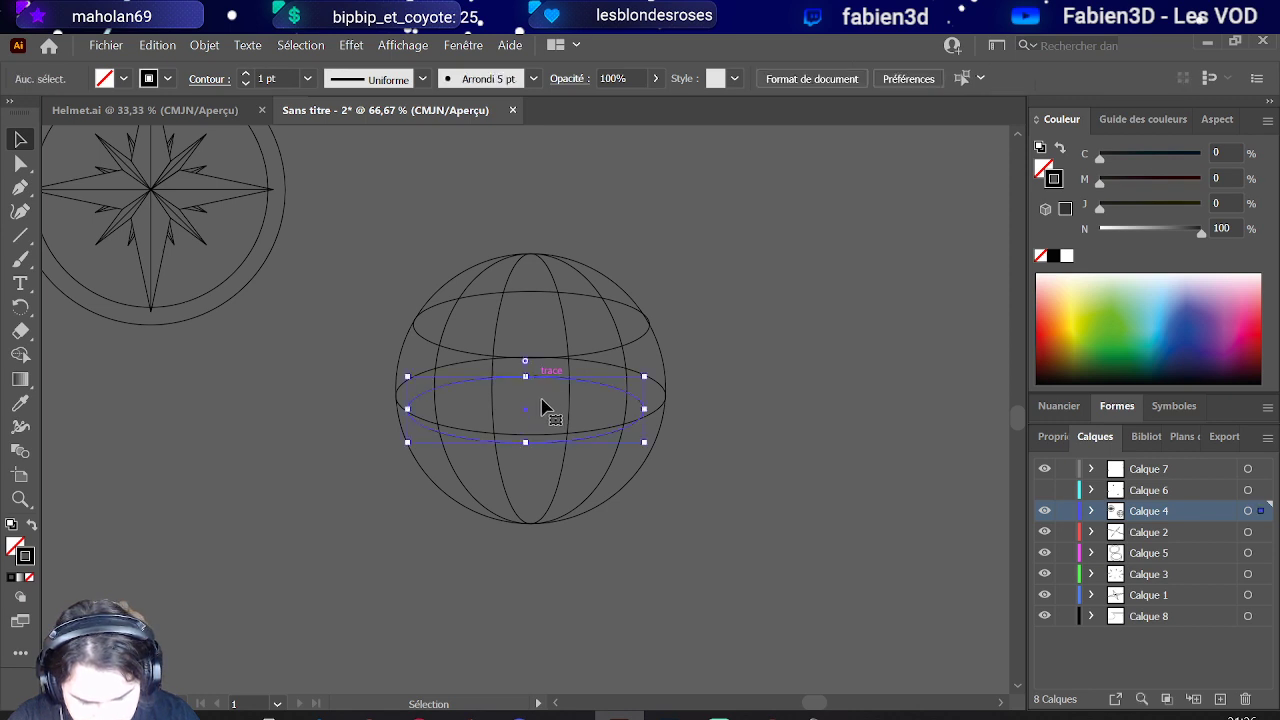
{"action": "left_click_drag", "start_coordinate": [541, 408], "coordinate": [541, 426]}
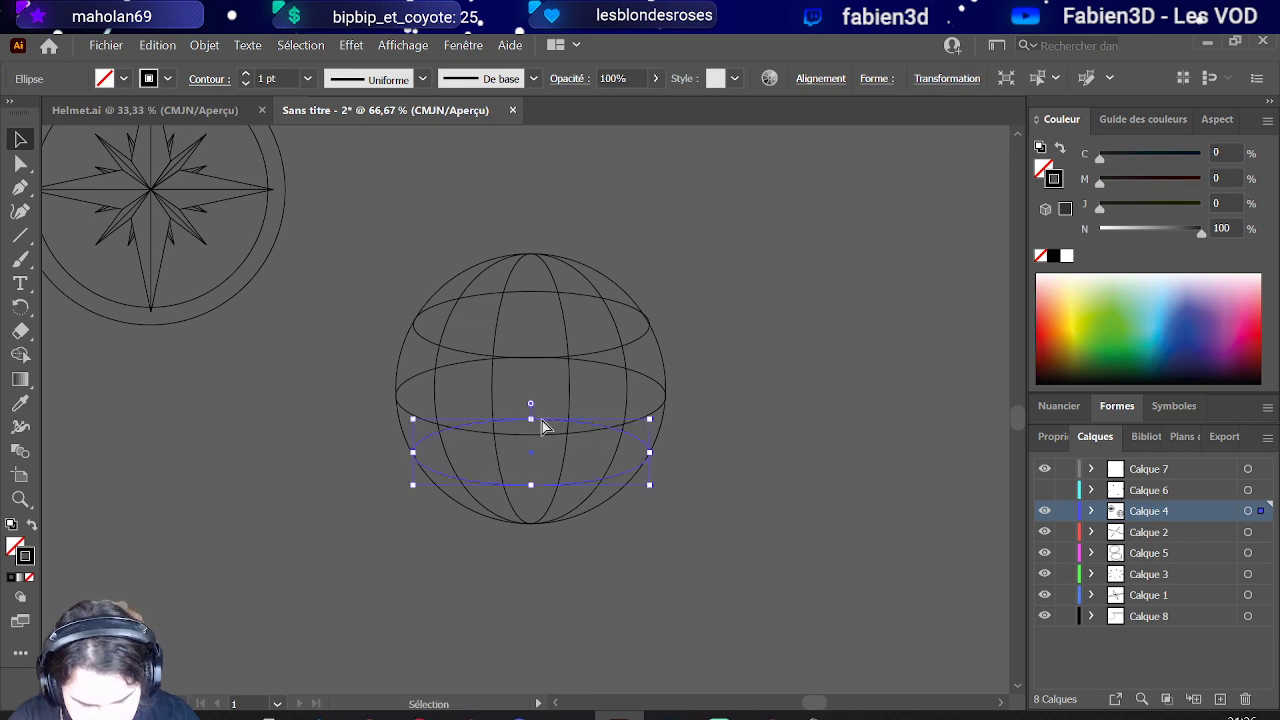
Step: Nudge the middle horizontal ellipse slightly upward so it sits more evenly between the upper and lower parallels
{"action": "left_click", "coordinate": [532, 435]}
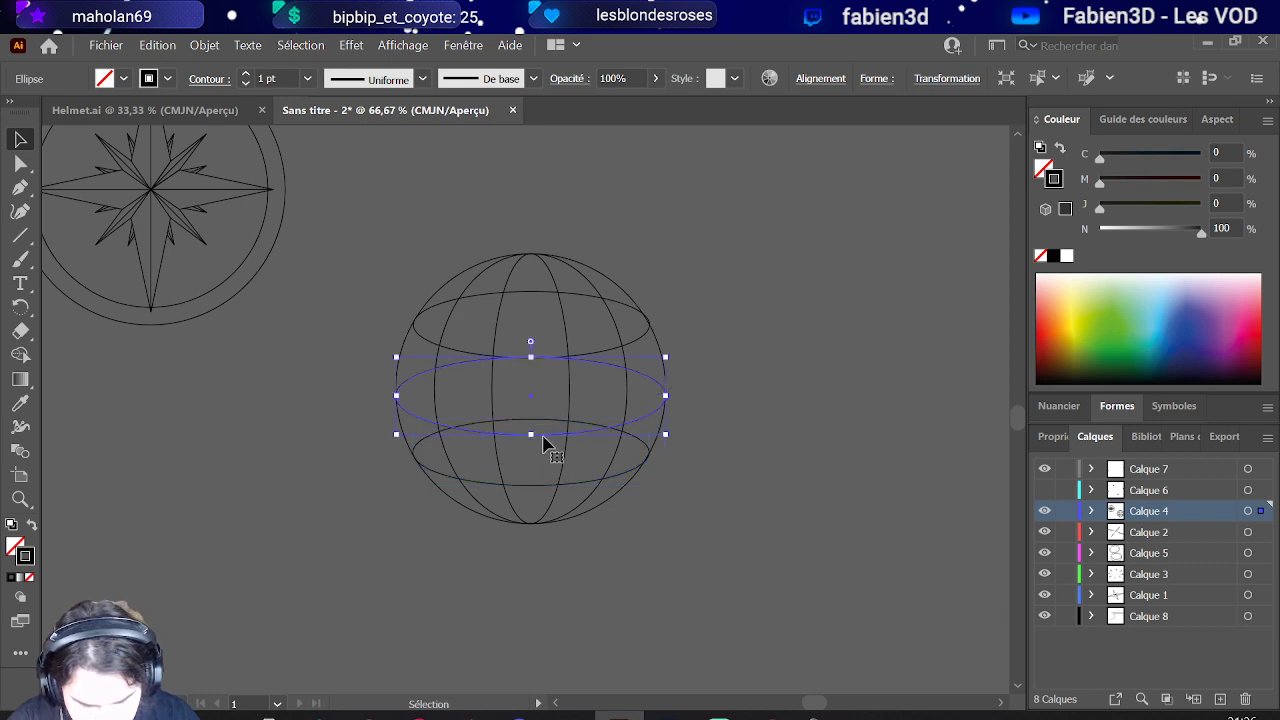
{"action": "left_click", "coordinate": [606, 352]}
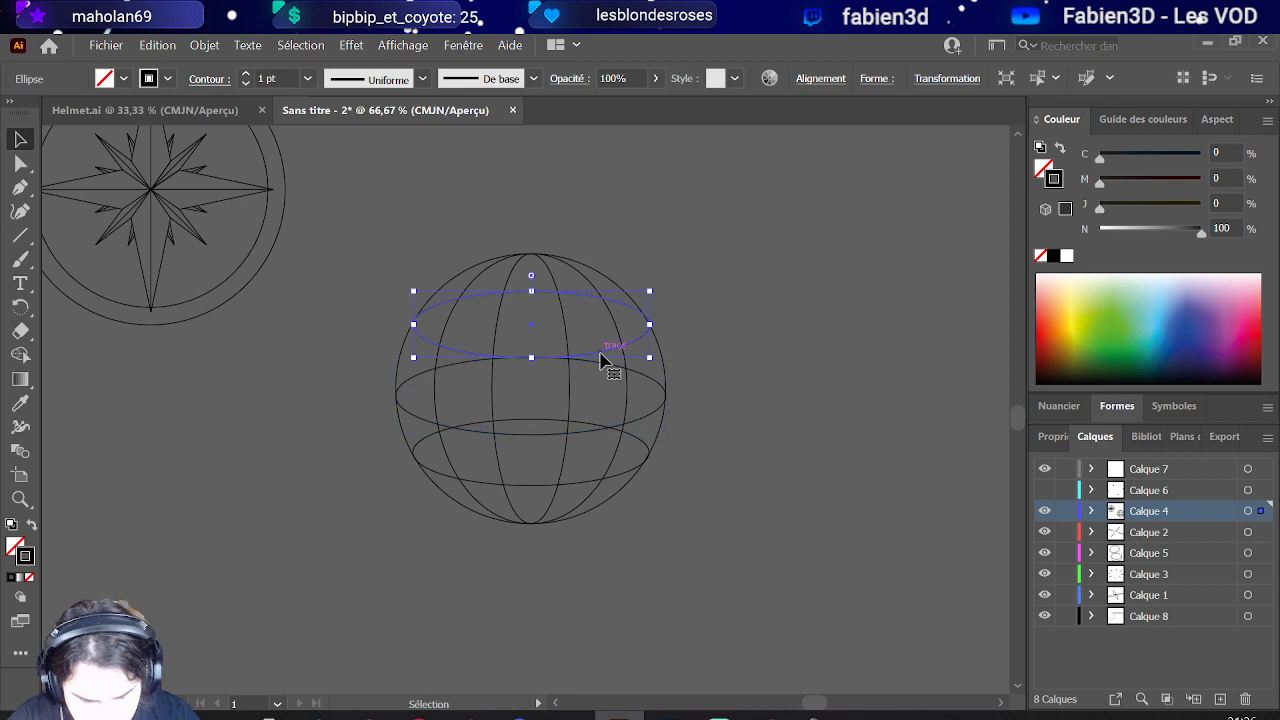
{"action": "left_click", "coordinate": [535, 434]}
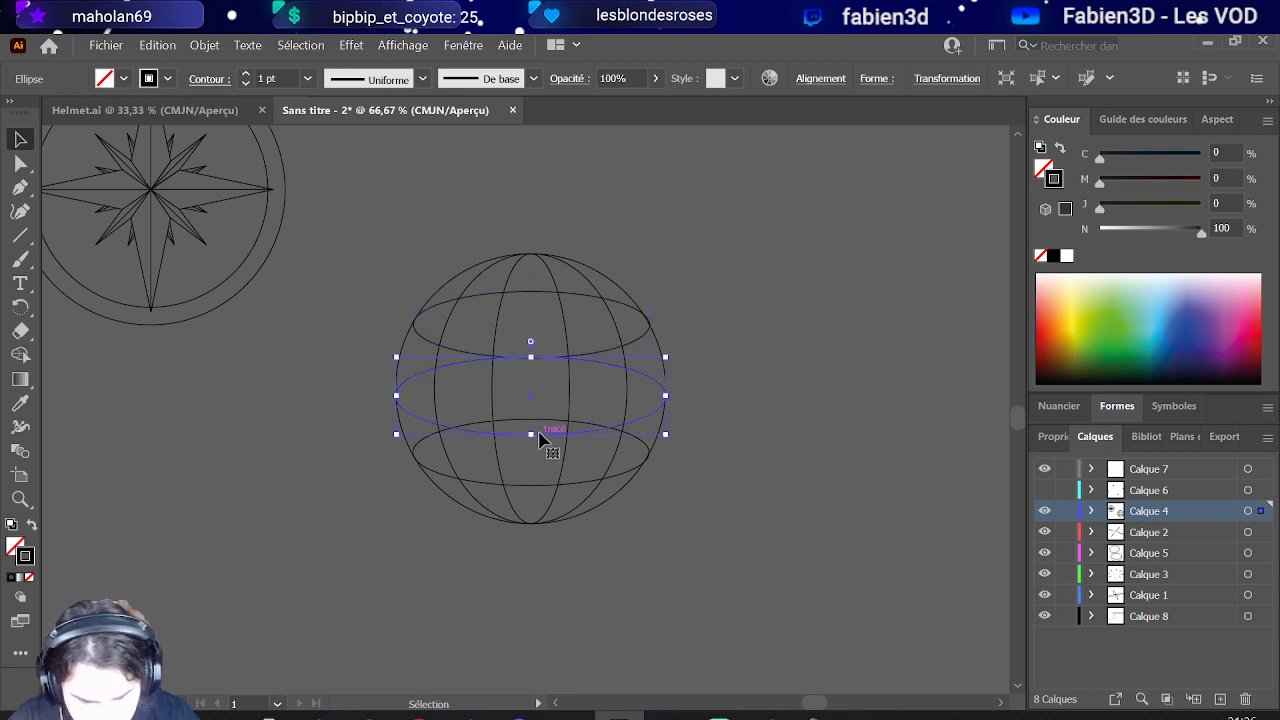
{"action": "key", "text": "shift+Up"}
{"action": "key", "text": "shift+Up"}
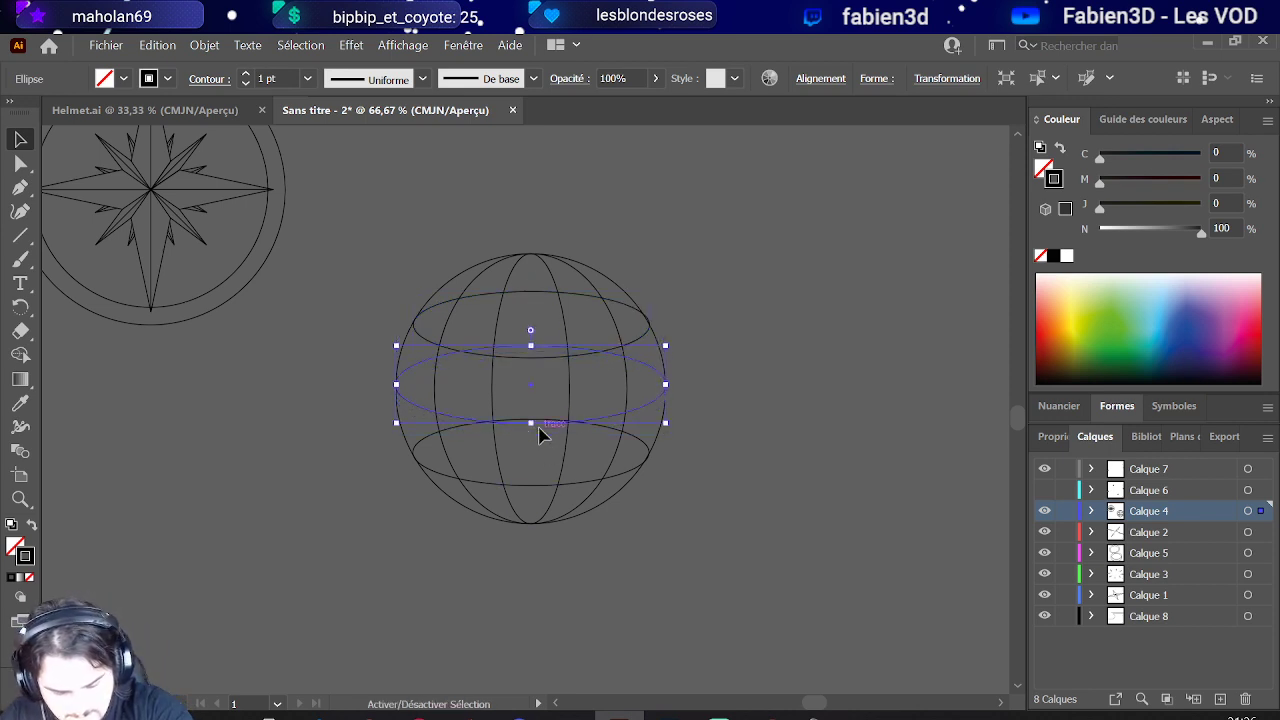
{"action": "key", "text": "shift+Down"}
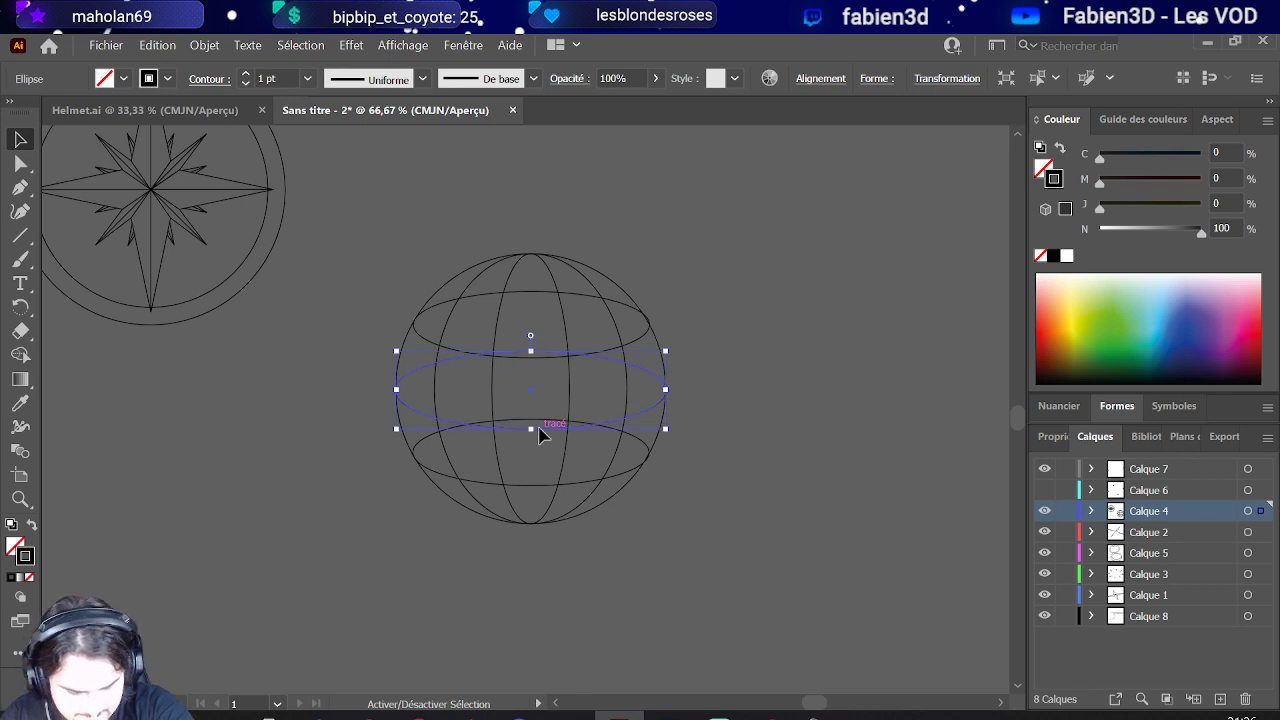
{"action": "key", "text": "shift+Up"}
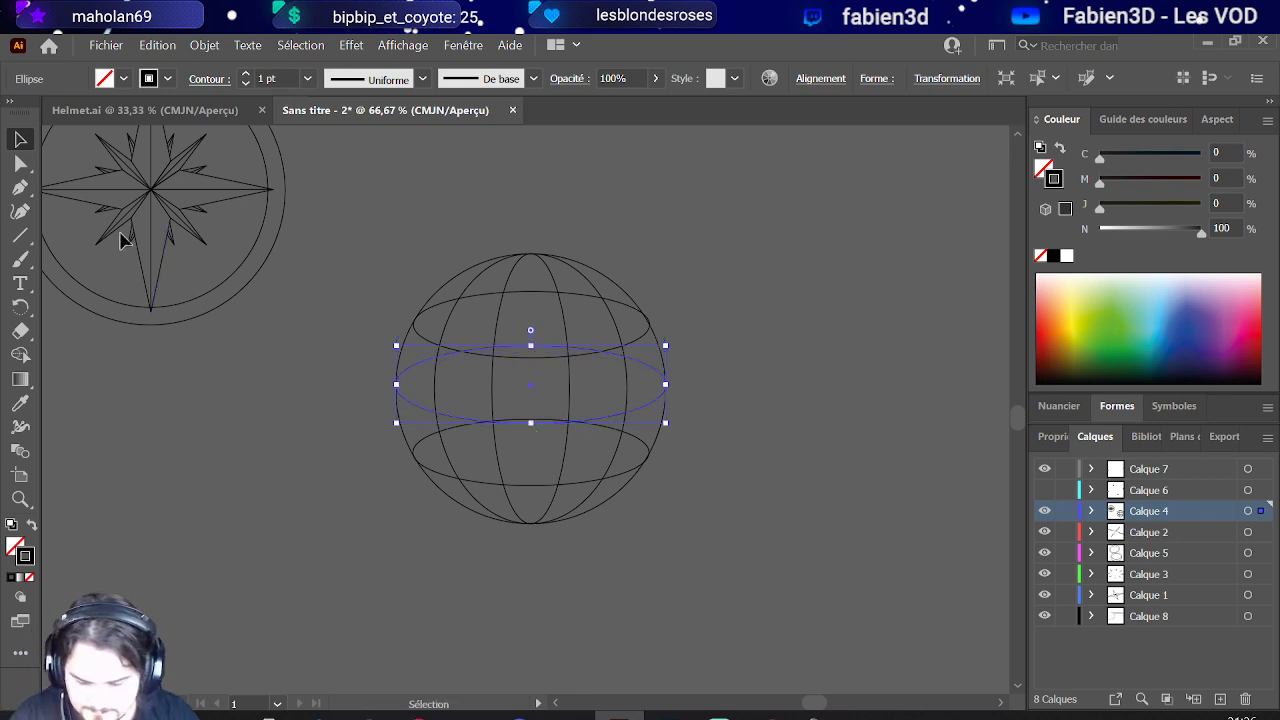
Step: Delete the top anchor point of each of the three horizontal ellipses, leaving only their lower front arcs
{"action": "key", "text": "a"}
{"action": "left_click", "coordinate": [527, 300]}
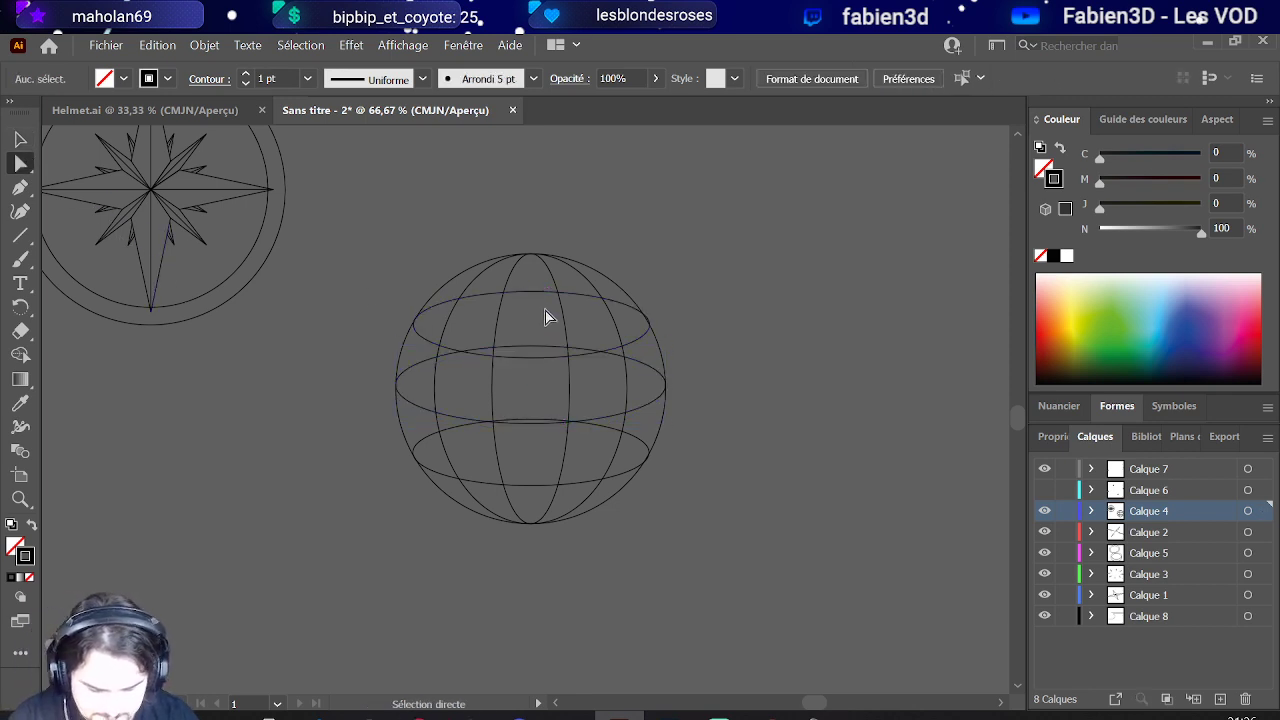
{"action": "left_click", "coordinate": [531, 292]}
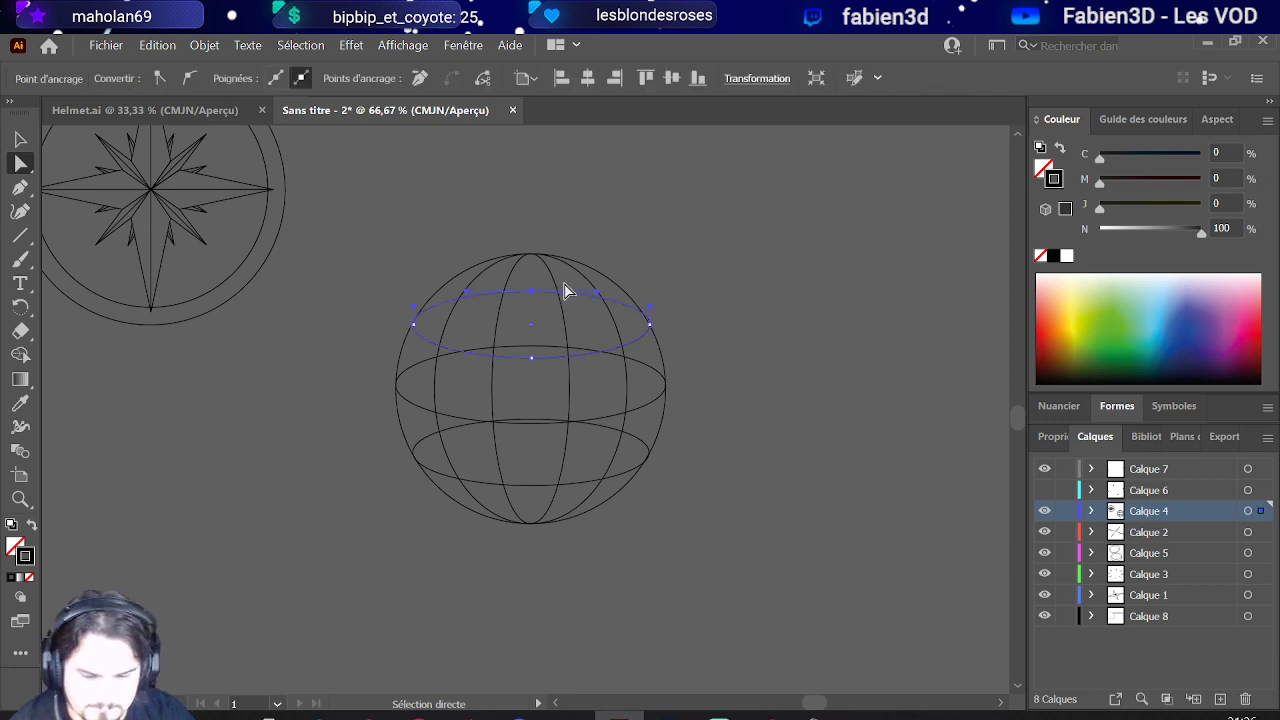
{"action": "left_click_drag", "start_coordinate": [565, 291], "coordinate": [528, 352]}
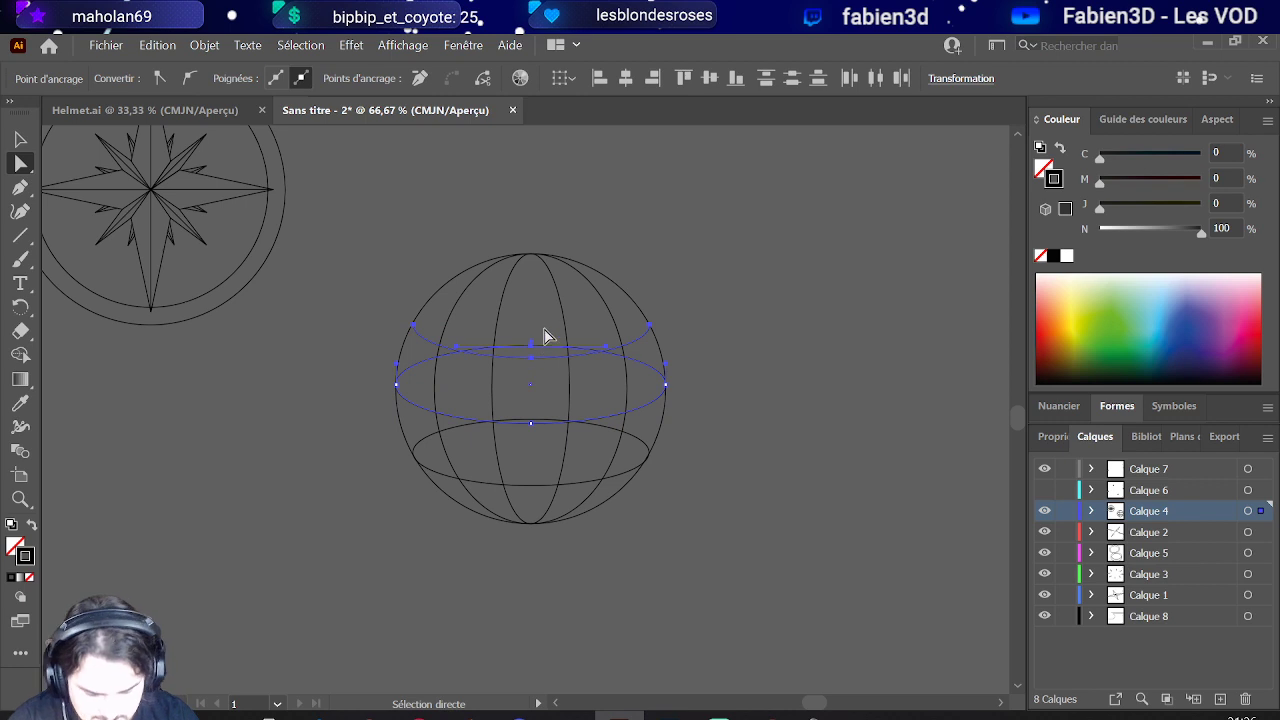
{"action": "key", "text": "ctrl+z"}
{"action": "left_click", "coordinate": [530, 352]}
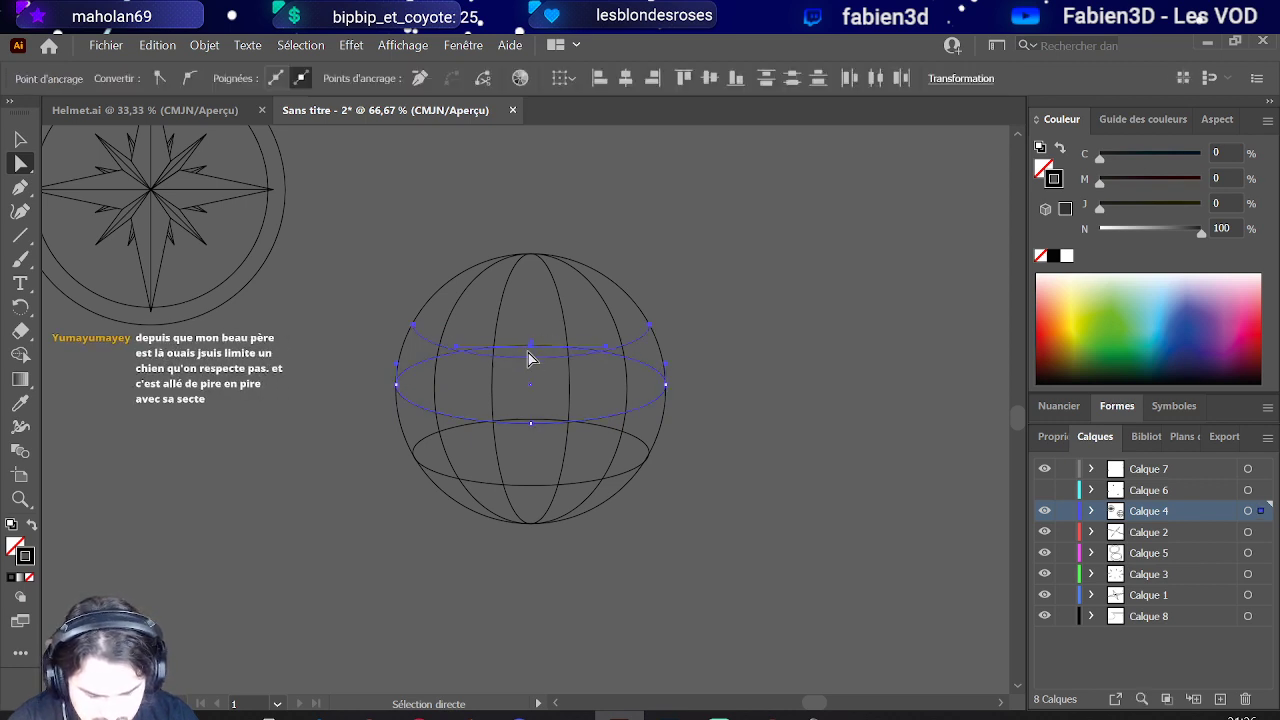
{"action": "key", "text": "ctrl+shift+a"}
{"action": "left_click_drag", "start_coordinate": [530, 352], "coordinate": [533, 355]}
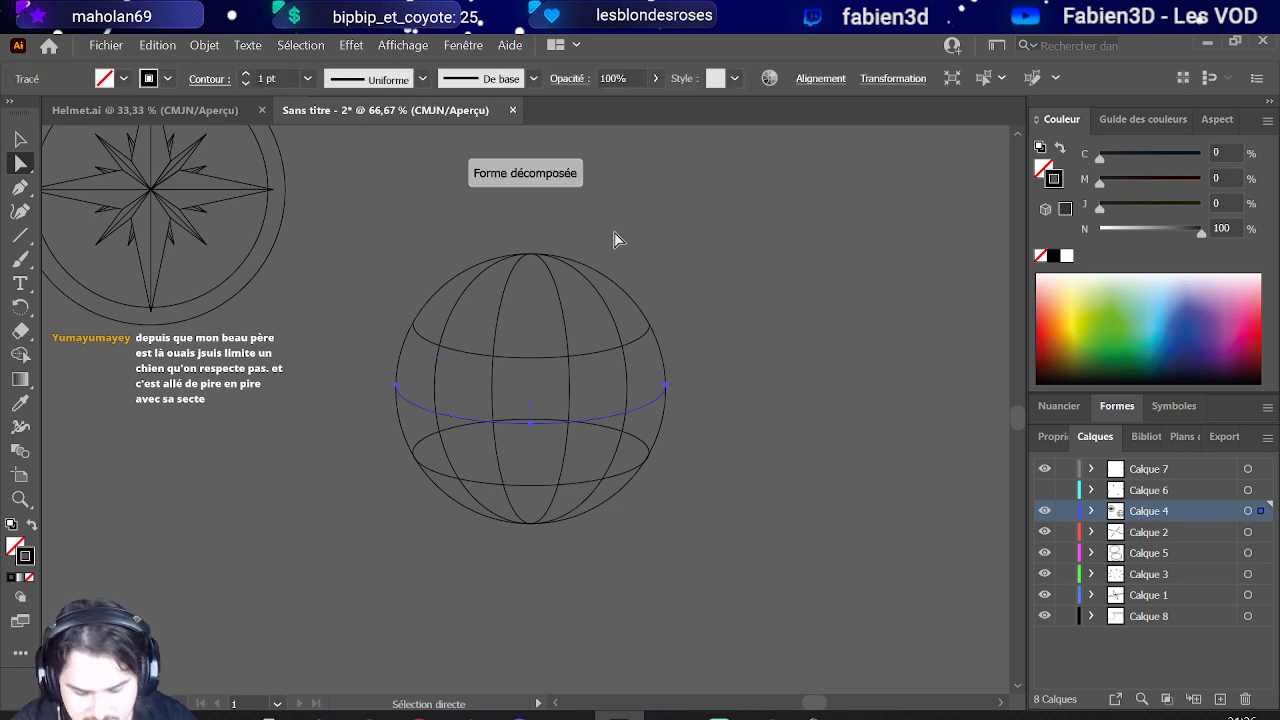
{"action": "left_click_drag", "start_coordinate": [565, 422], "coordinate": [540, 428]}
{"action": "key", "text": "Delete"}
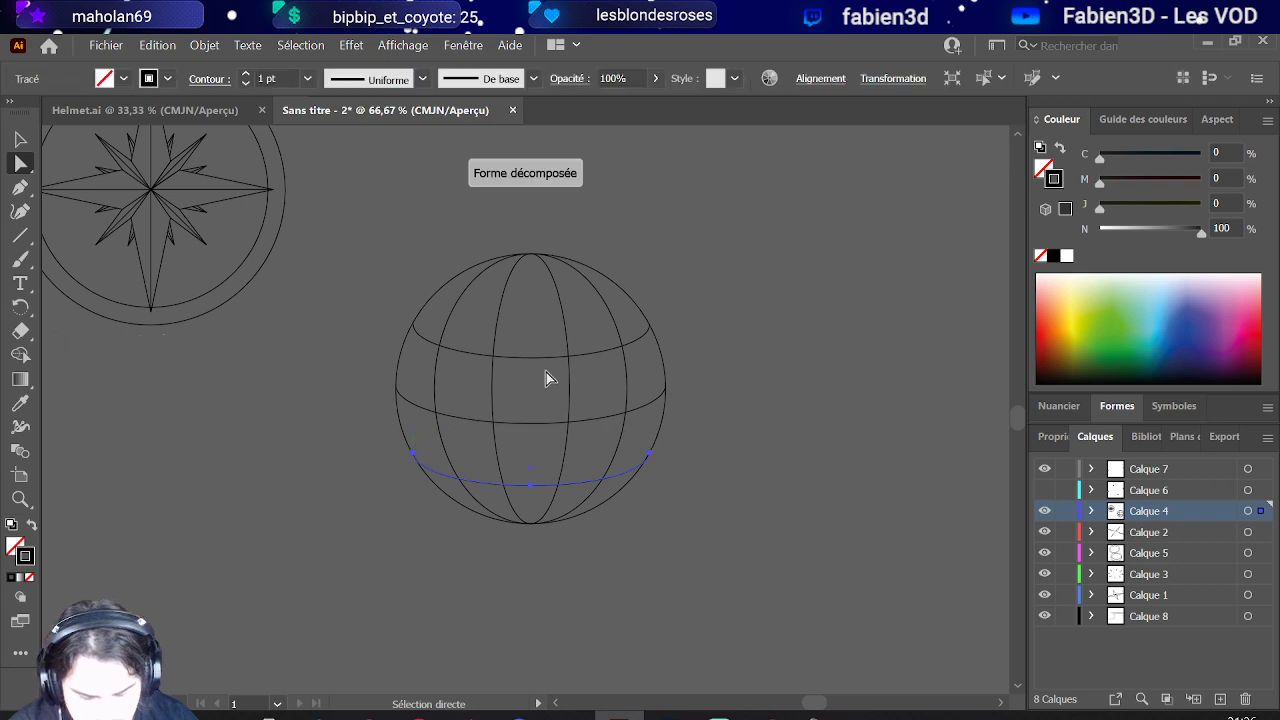
{"action": "left_click", "coordinate": [784, 295]}
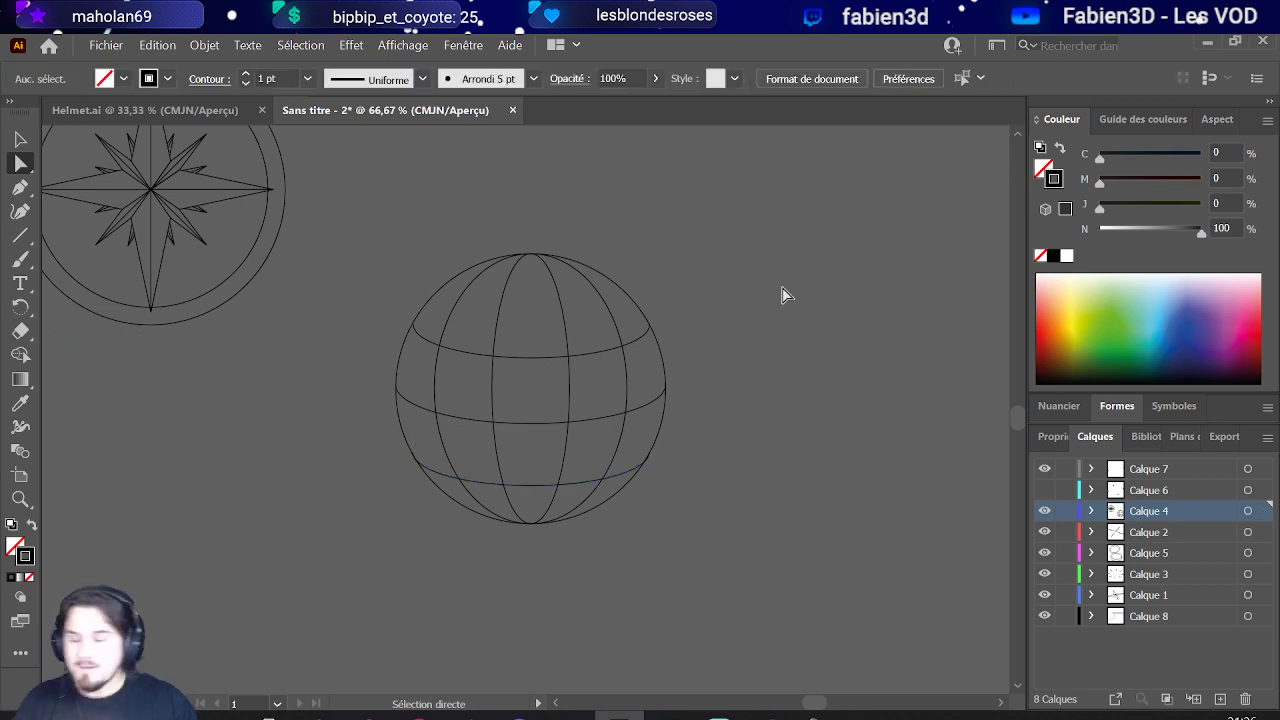
Step: Duplicate the upper parallel arc, move the copy near the globe's top, then narrow and flatten it to fit the circle's outline
{"action": "left_click", "coordinate": [530, 485]}
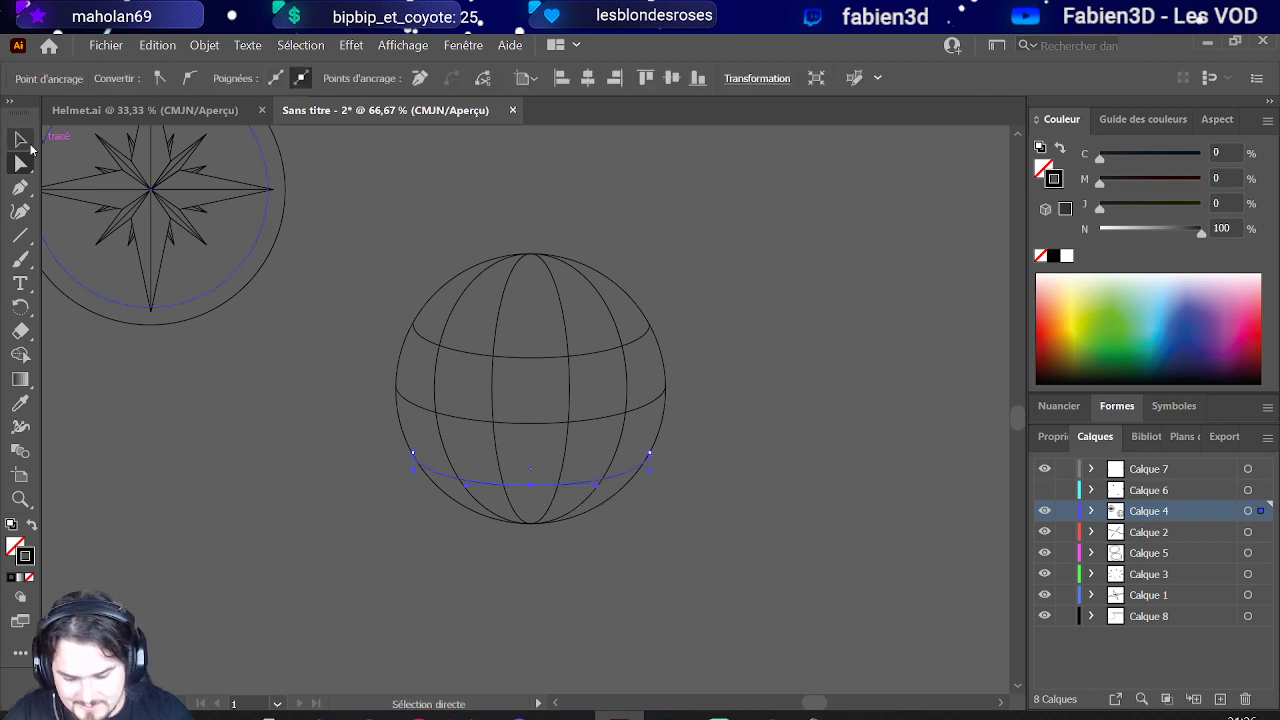
{"action": "left_click", "coordinate": [20, 139]}
{"action": "left_click", "coordinate": [521, 367]}
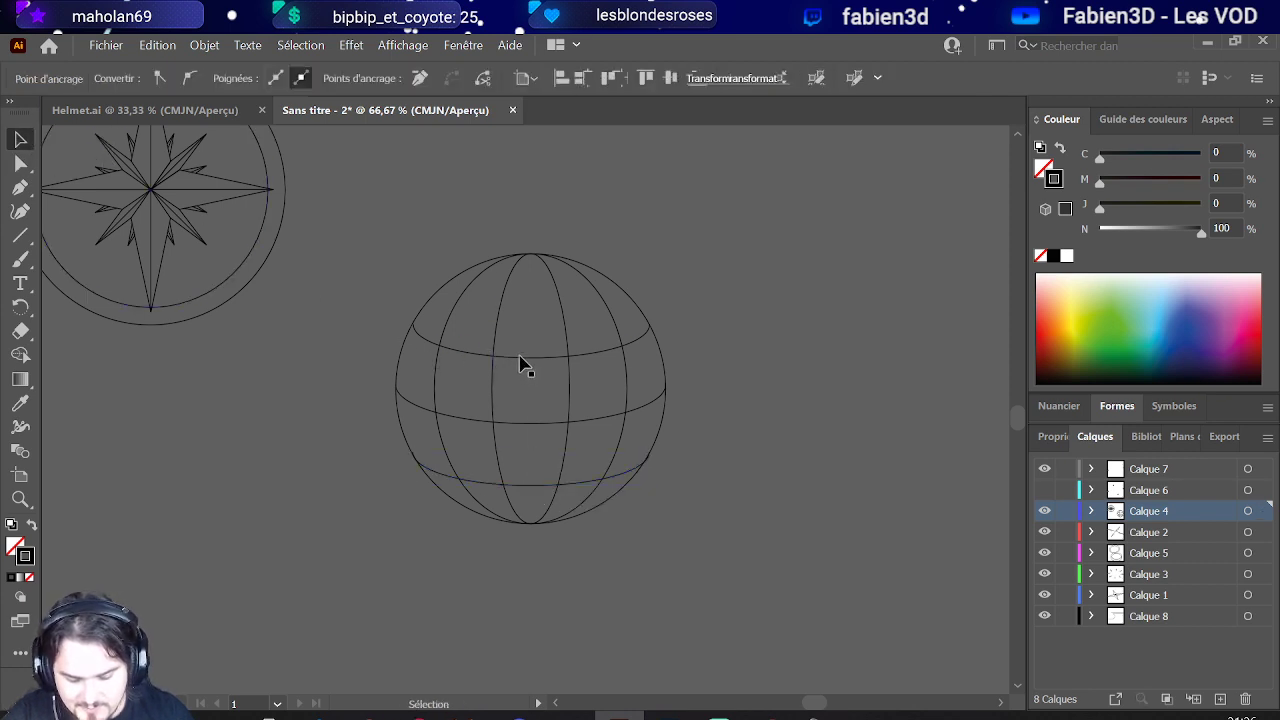
{"action": "left_click", "coordinate": [530, 358]}
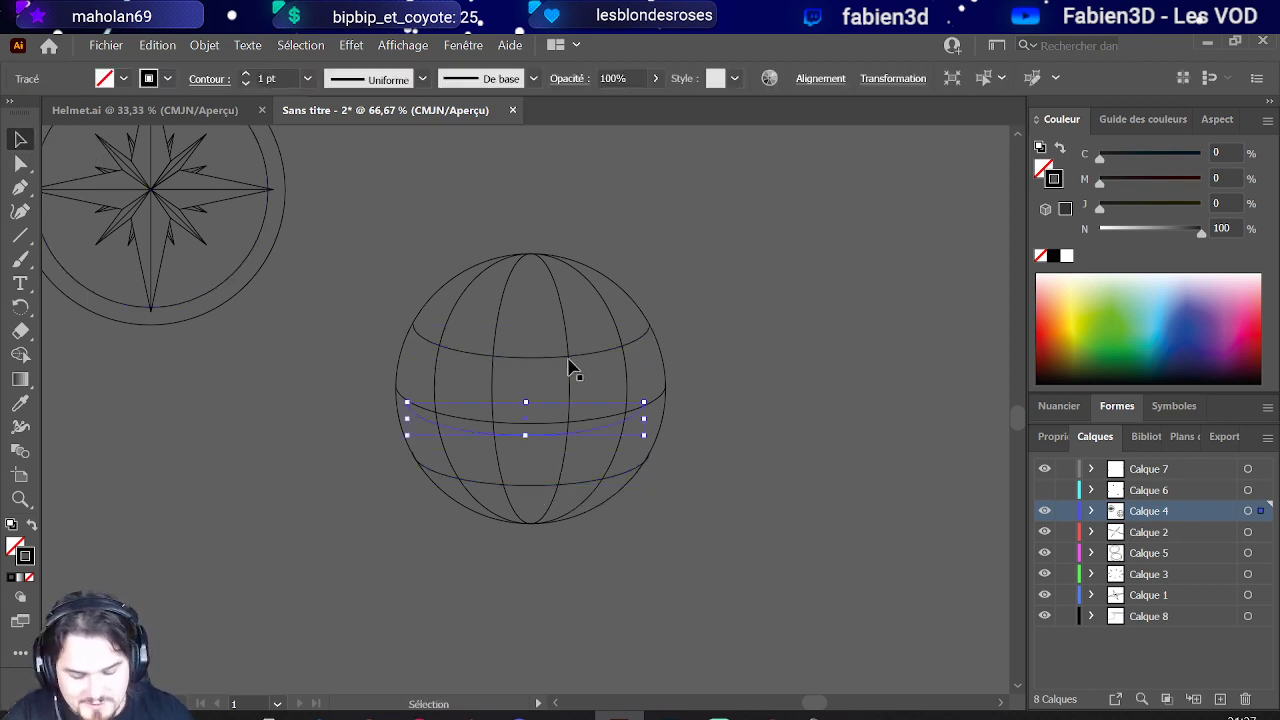
{"action": "left_click_drag", "start_coordinate": [557, 443], "coordinate": [502, 316]}
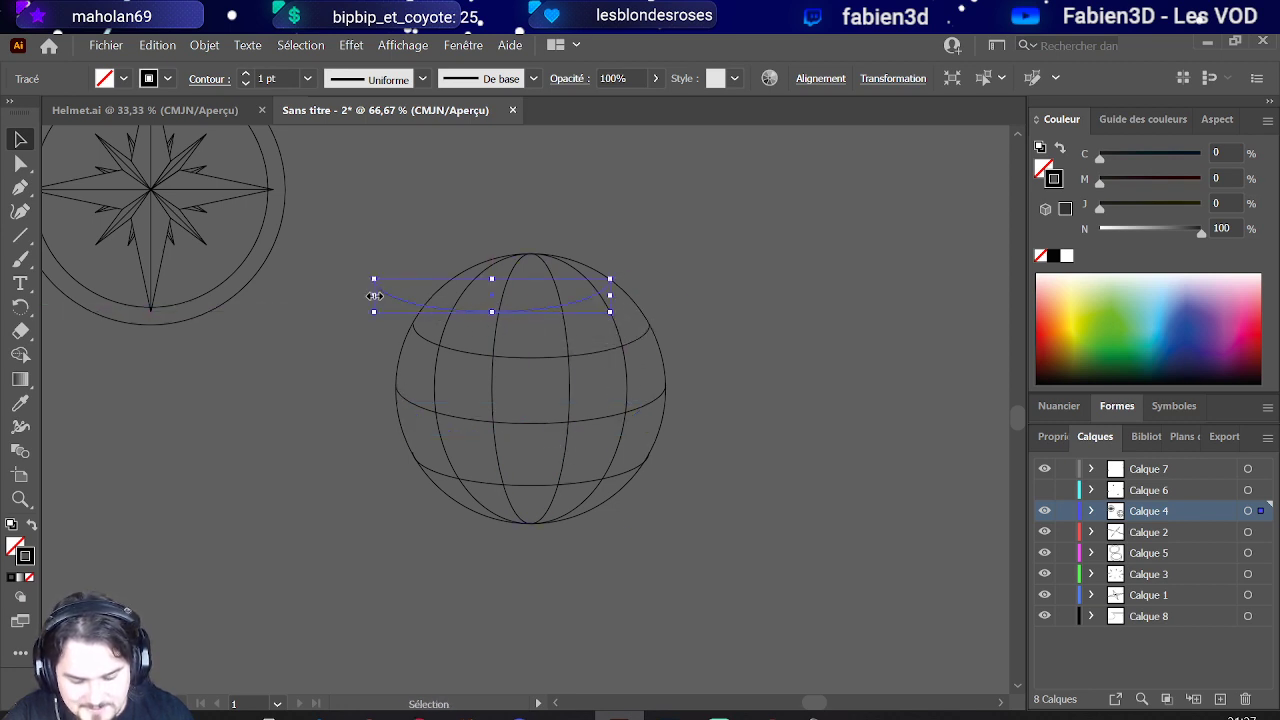
{"action": "left_click_drag", "start_coordinate": [374, 296], "coordinate": [451, 292]}
{"action": "left_click_drag", "start_coordinate": [454, 292], "coordinate": [453, 294]}
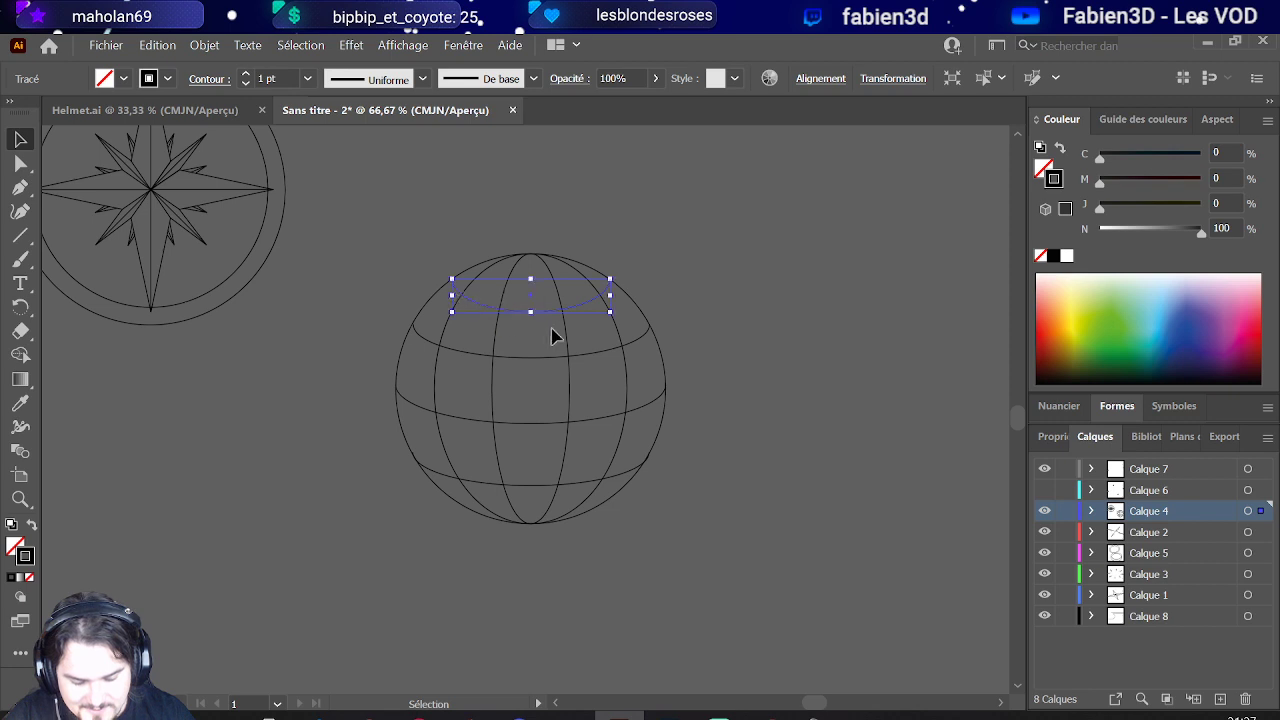
{"action": "left_click_drag", "start_coordinate": [532, 312], "coordinate": [530, 295]}
{"action": "left_click", "coordinate": [675, 221]}
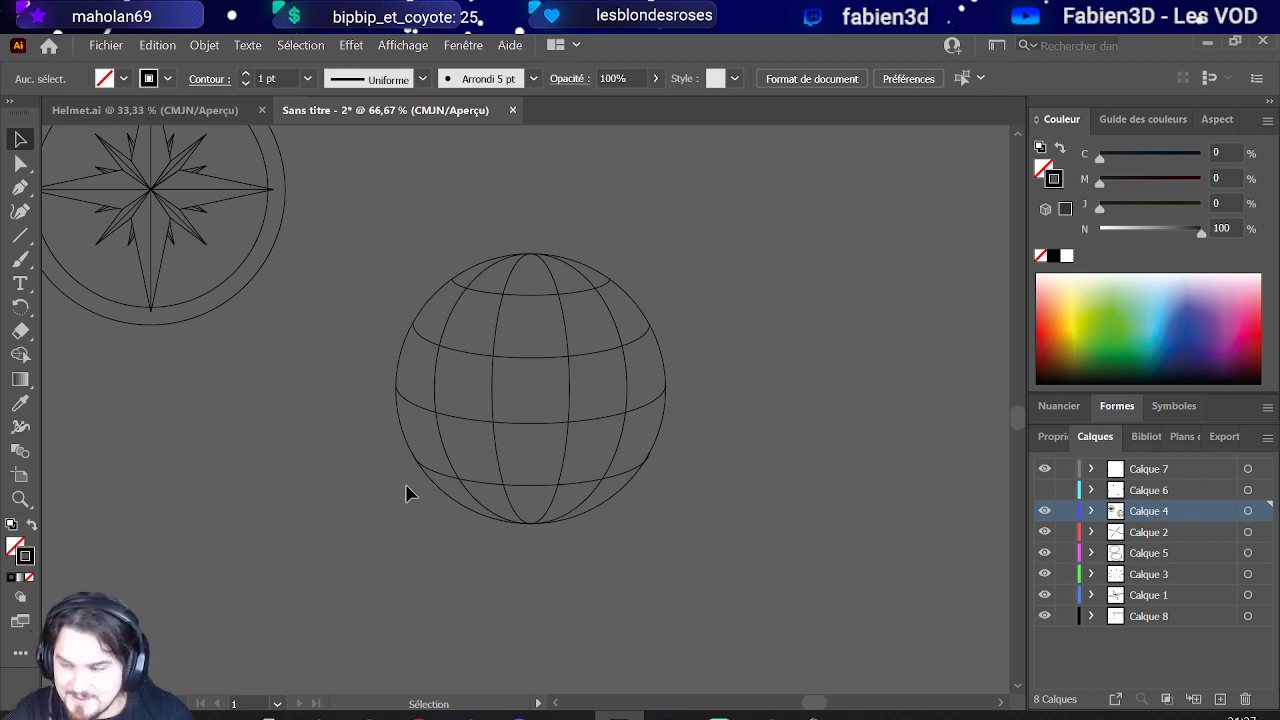
Step: Select the whole globe and enlarge it proportionally to a little over twice its size
{"action": "scroll", "coordinate": [323, 429], "scroll_direction": "down", "scroll_amount": 2}
{"action": "scroll", "coordinate": [490, 460], "scroll_direction": "up", "scroll_amount": 1}
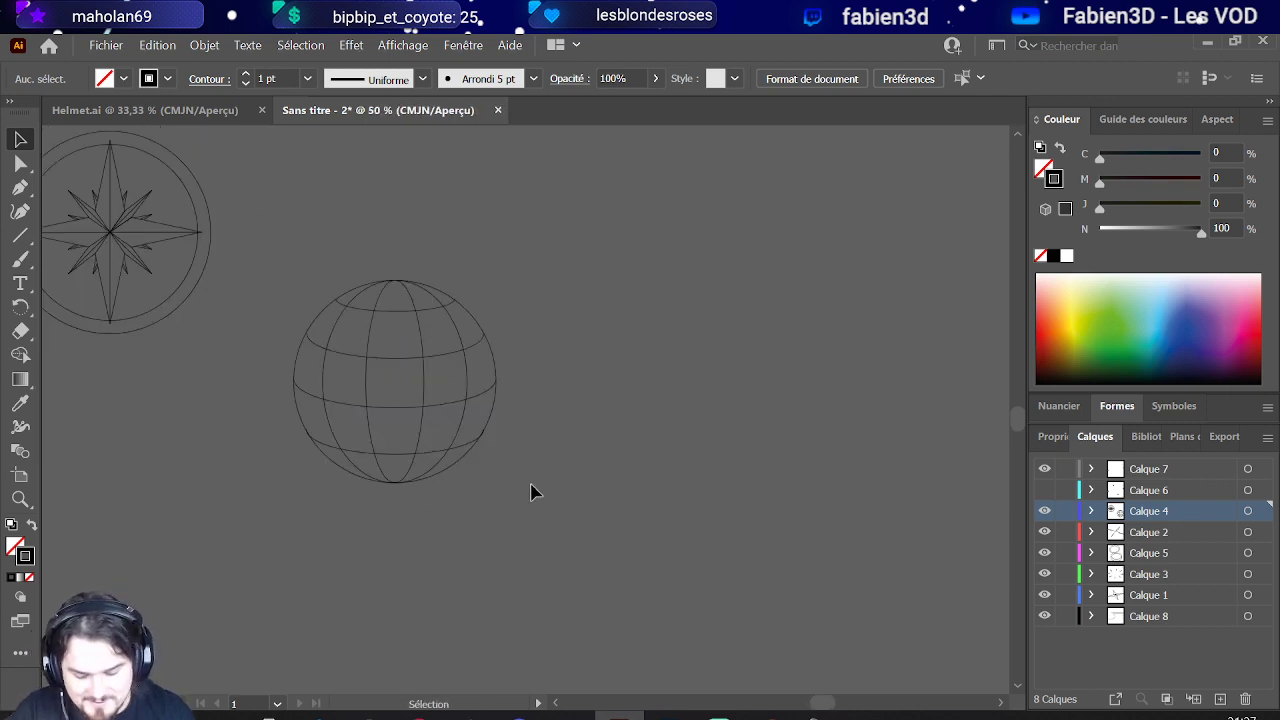
{"action": "left_click_drag", "start_coordinate": [530, 491], "coordinate": [280, 251]}
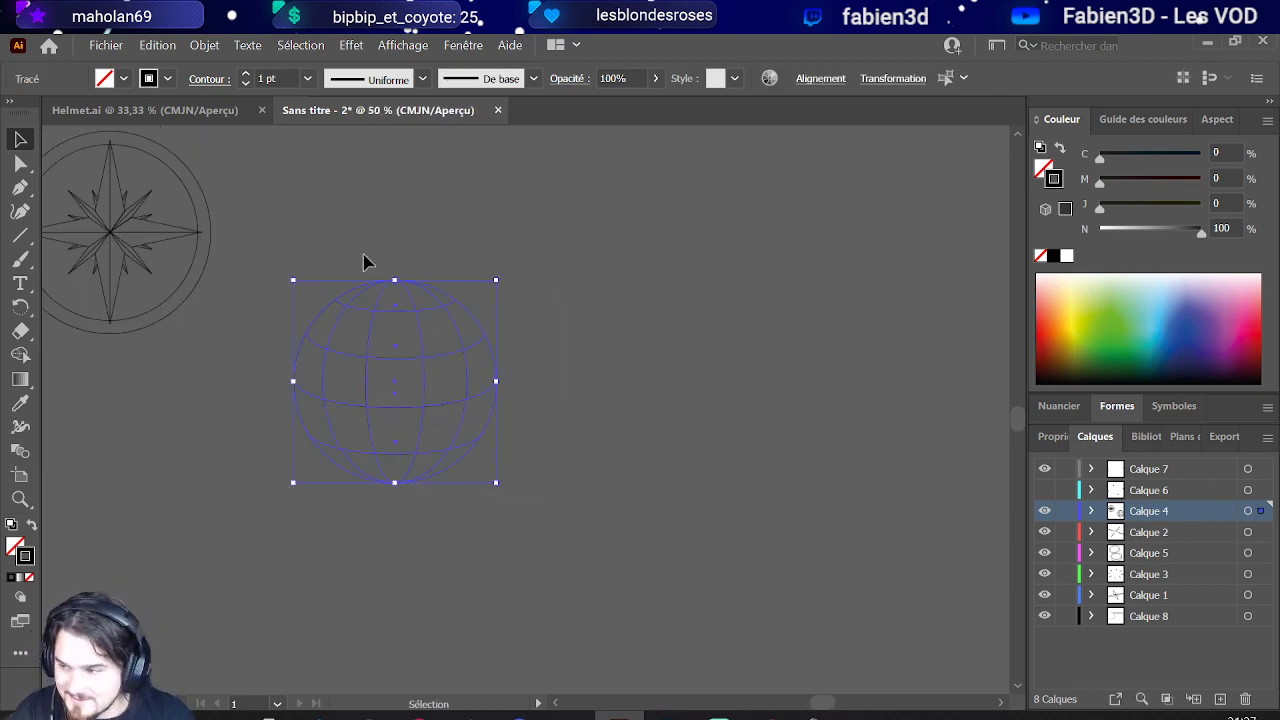
{"action": "left_click_drag", "start_coordinate": [500, 281], "coordinate": [738, 205]}
{"action": "scroll", "coordinate": [308, 336], "scroll_direction": "down", "scroll_amount": 1}
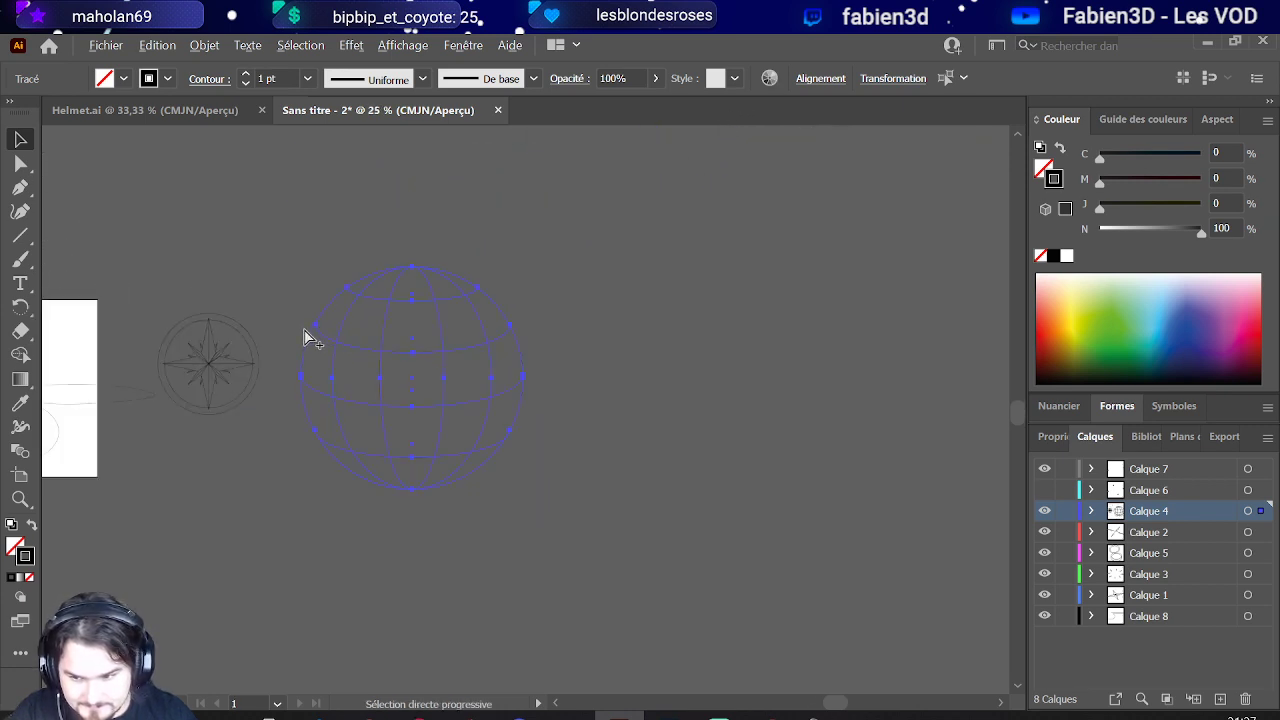
{"action": "scroll", "coordinate": [532, 356], "scroll_direction": "up", "scroll_amount": 1}
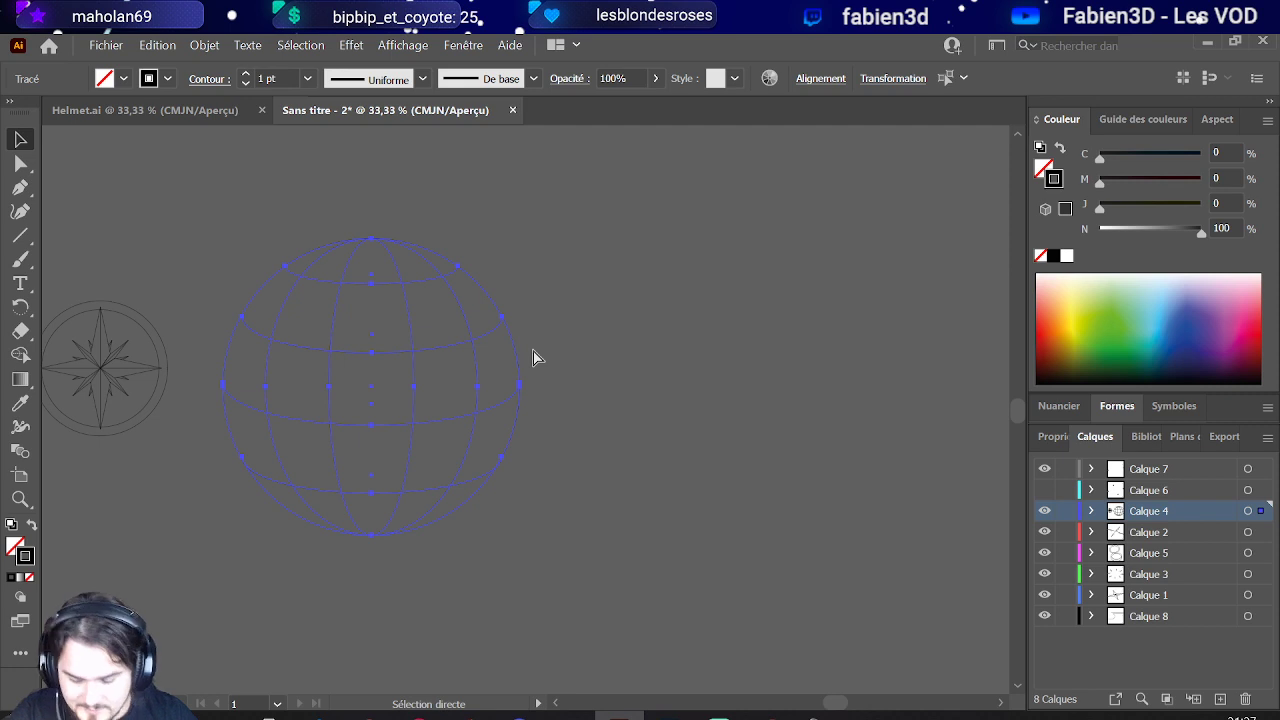
Step: Paste a copy of the complete enlarged globe onto the canvas
{"action": "key", "text": "v"}
{"action": "key", "text": "ctrl+c"}
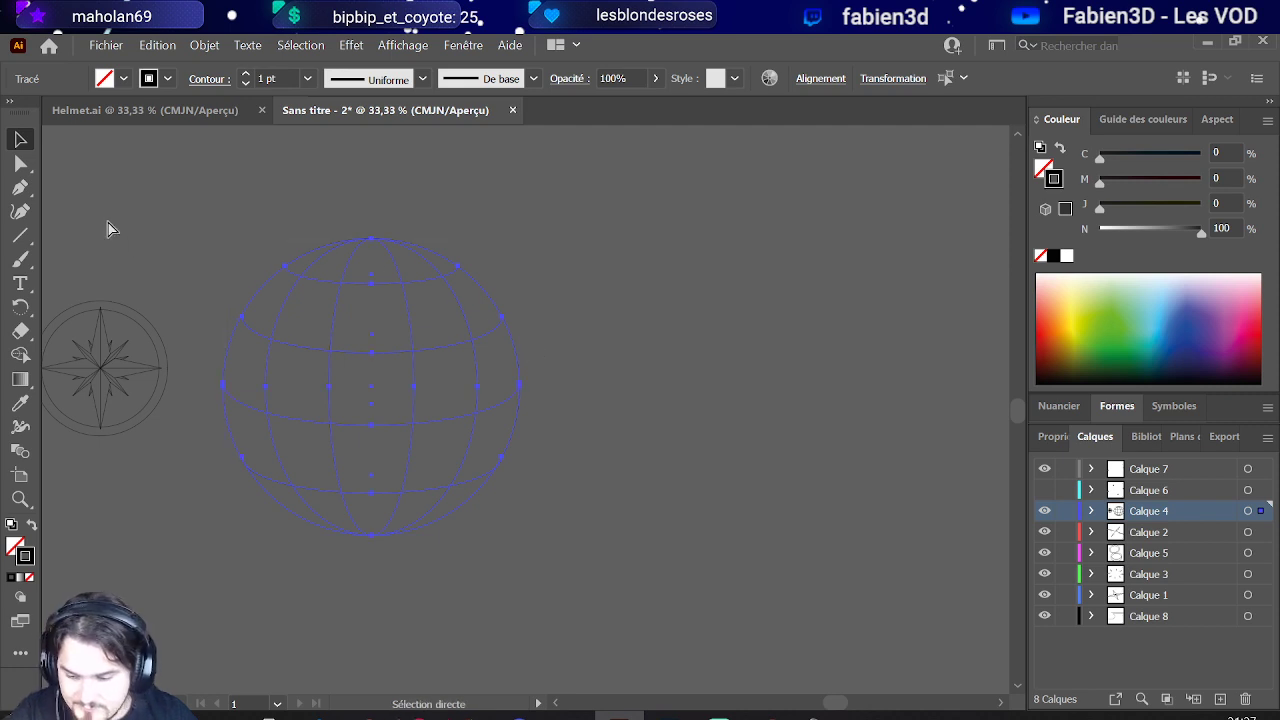
{"action": "key", "text": "ctrl+v"}
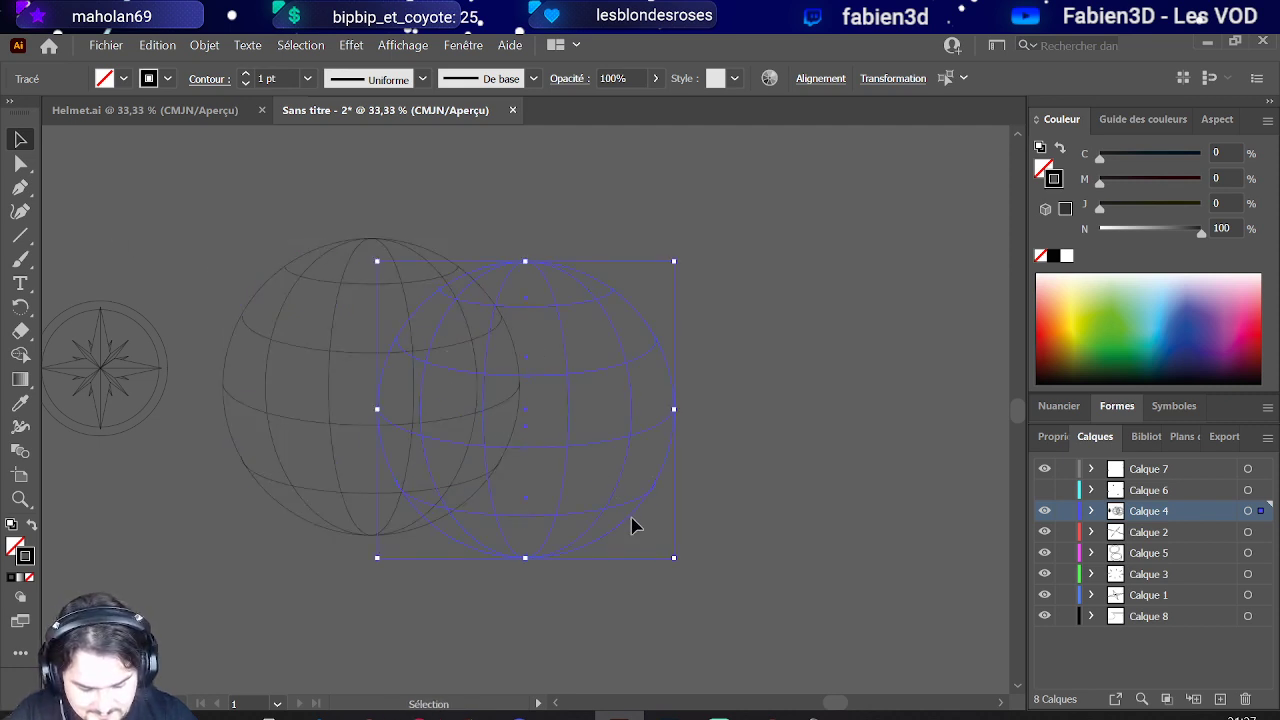
Step: Undo the globe paste, paste the copy again and place it edge to edge beside the original globe
{"action": "key", "text": "ctrl+z"}
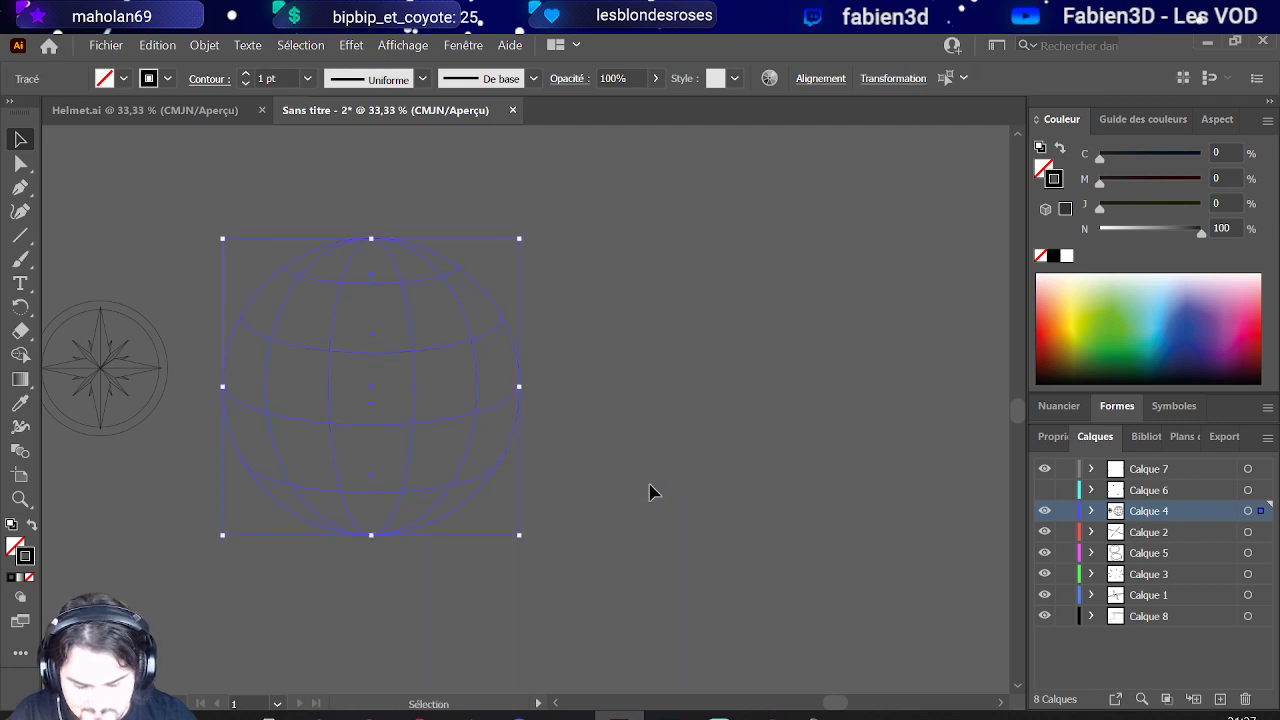
{"action": "key", "text": "a"}
{"action": "key", "text": "v"}
{"action": "key", "text": "ctrl+v"}
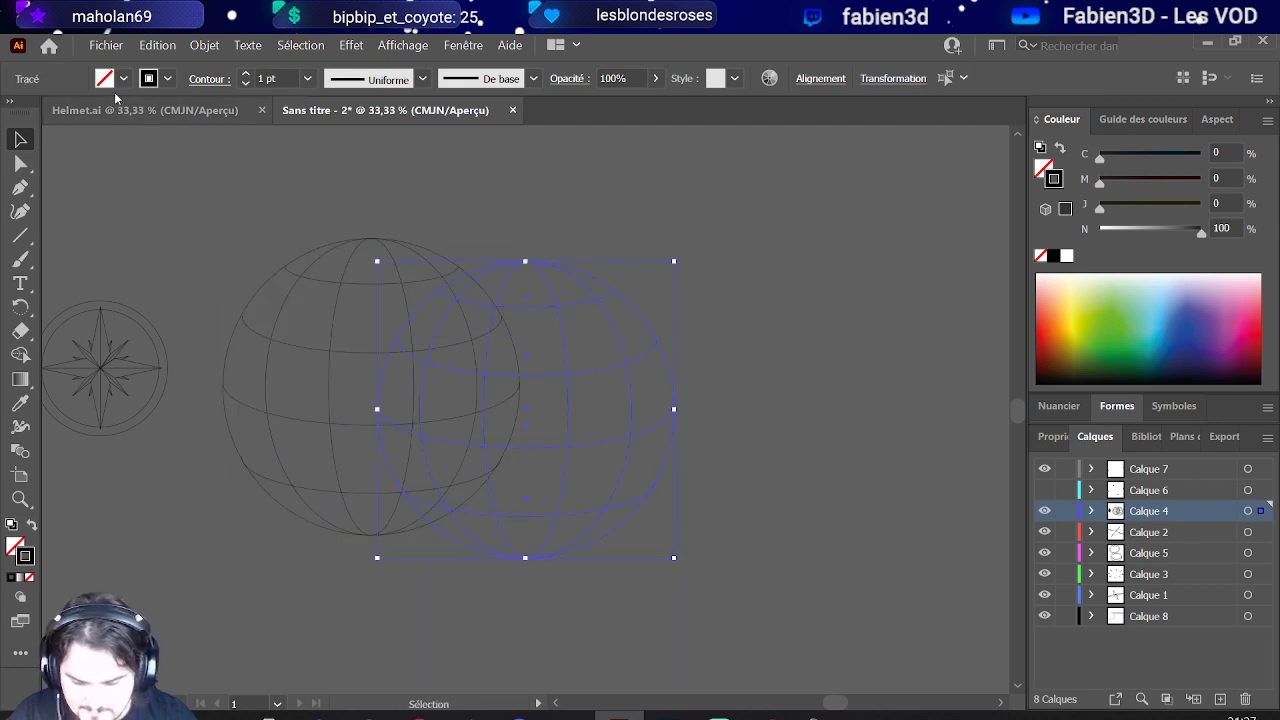
{"action": "left_click_drag", "start_coordinate": [658, 338], "coordinate": [799, 325]}
{"action": "scroll", "coordinate": [490, 368], "scroll_direction": "down", "scroll_amount": 4}
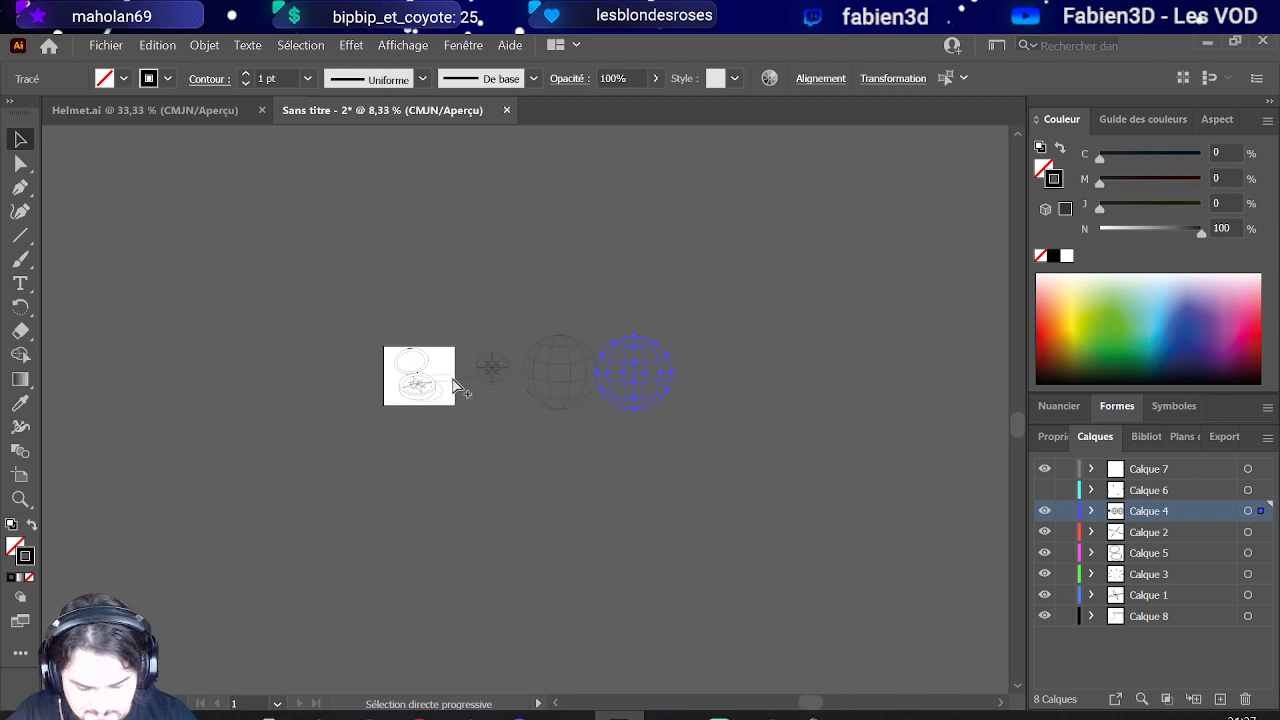
{"action": "scroll", "coordinate": [455, 385], "scroll_direction": "up", "scroll_amount": 1}
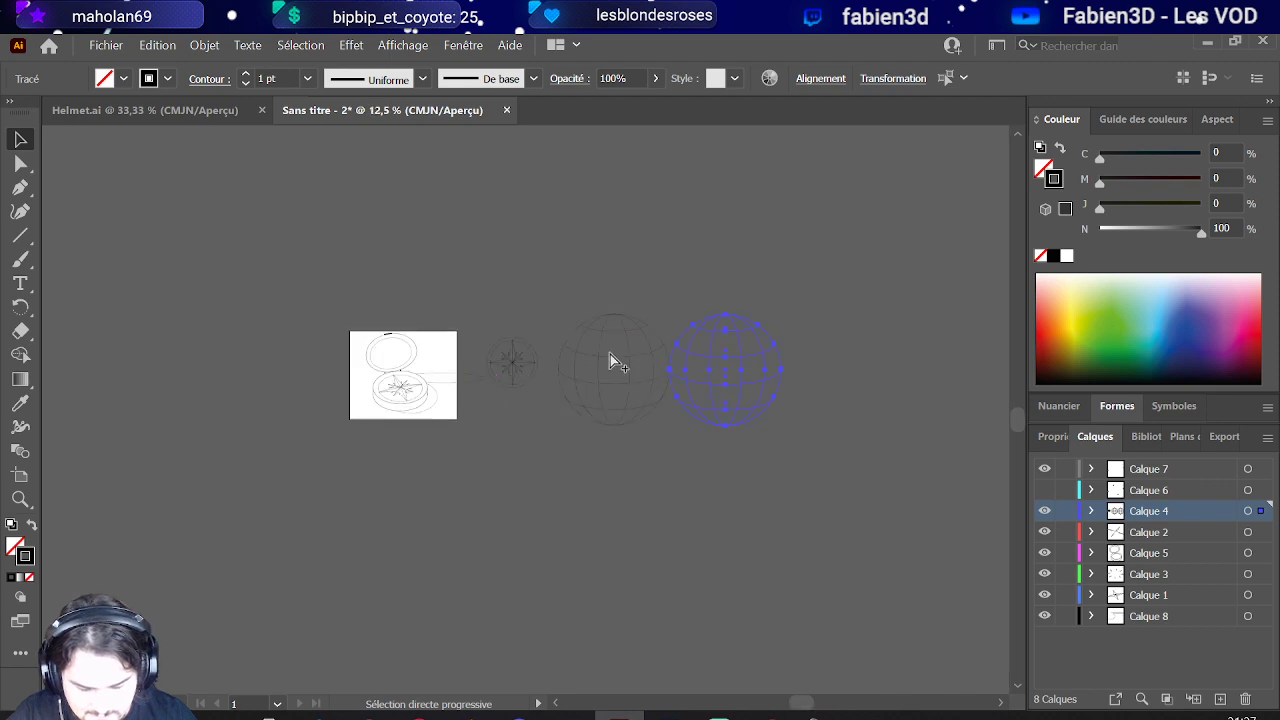
Step: Select the complete flat compass rose and move it to the far side of the two globes, clear of the artwork
{"action": "left_click", "coordinate": [540, 372]}
{"action": "scroll", "coordinate": [506, 362], "scroll_direction": "up", "scroll_amount": 2}
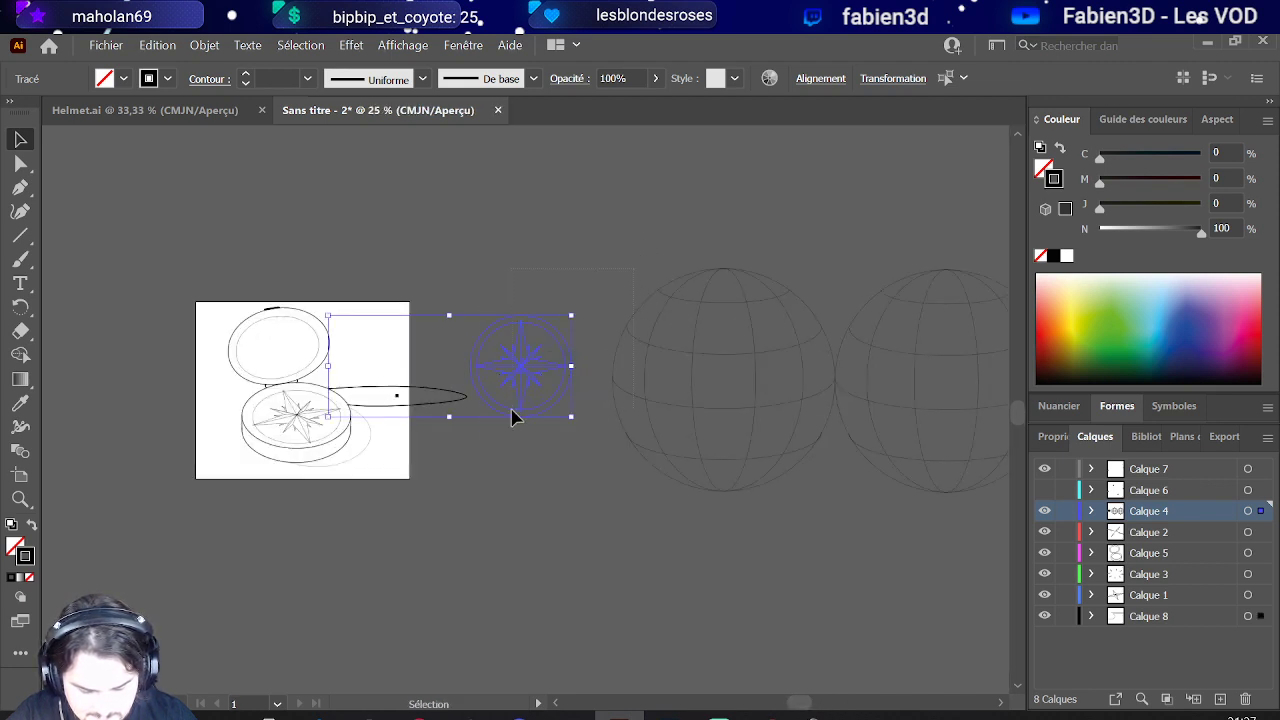
{"action": "left_click", "coordinate": [514, 400]}
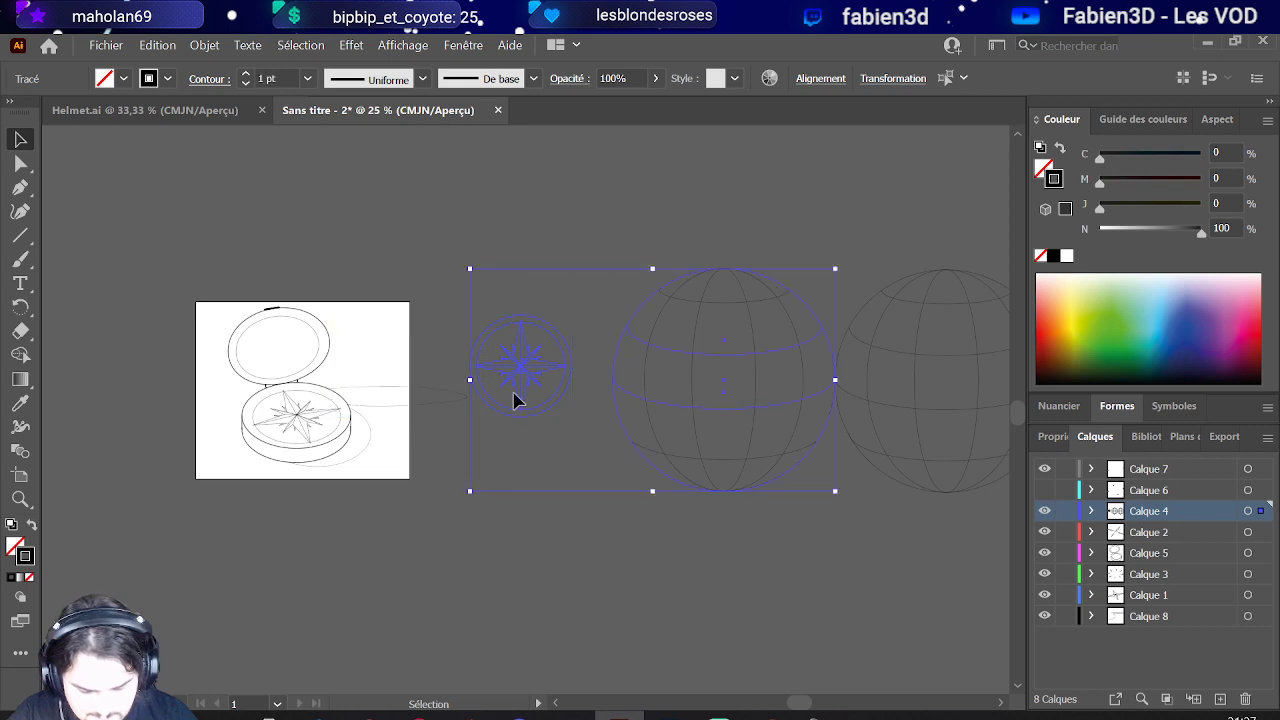
{"action": "left_click", "coordinate": [594, 437]}
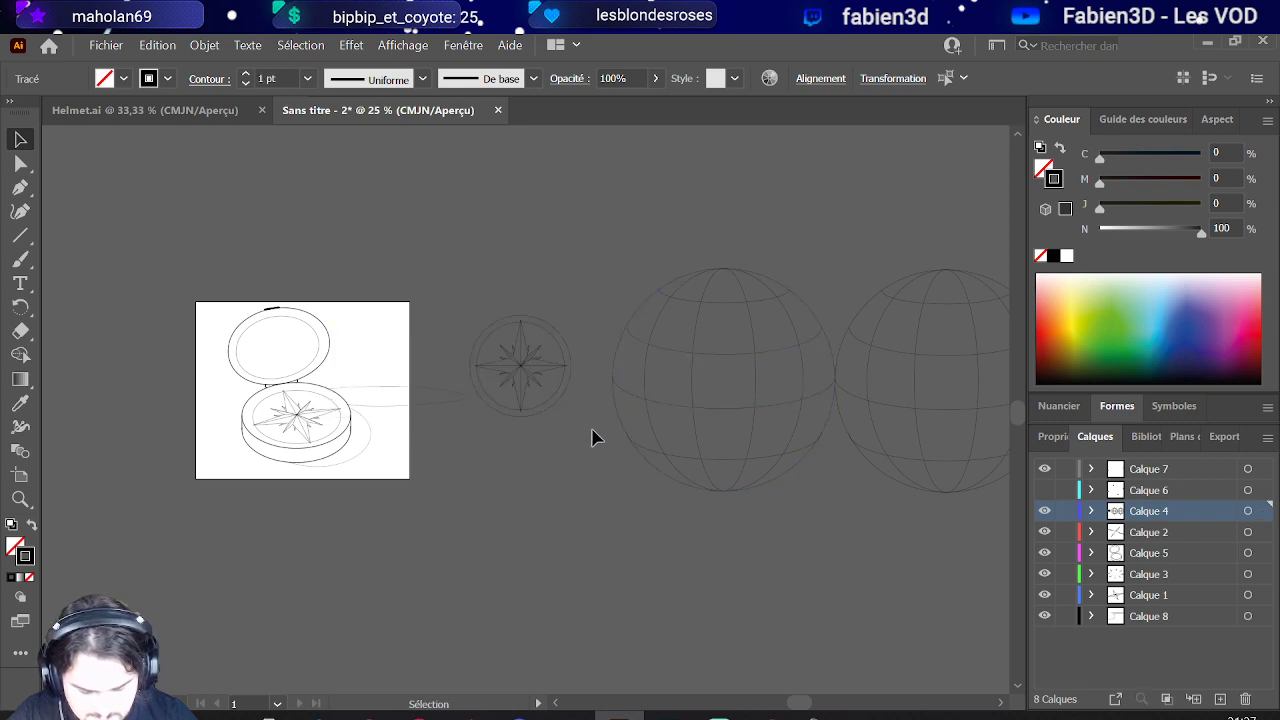
{"action": "left_click", "coordinate": [486, 320]}
{"action": "scroll", "coordinate": [508, 376], "scroll_direction": "down", "scroll_amount": 2}
{"action": "left_click_drag", "start_coordinate": [514, 395], "coordinate": [966, 456]}
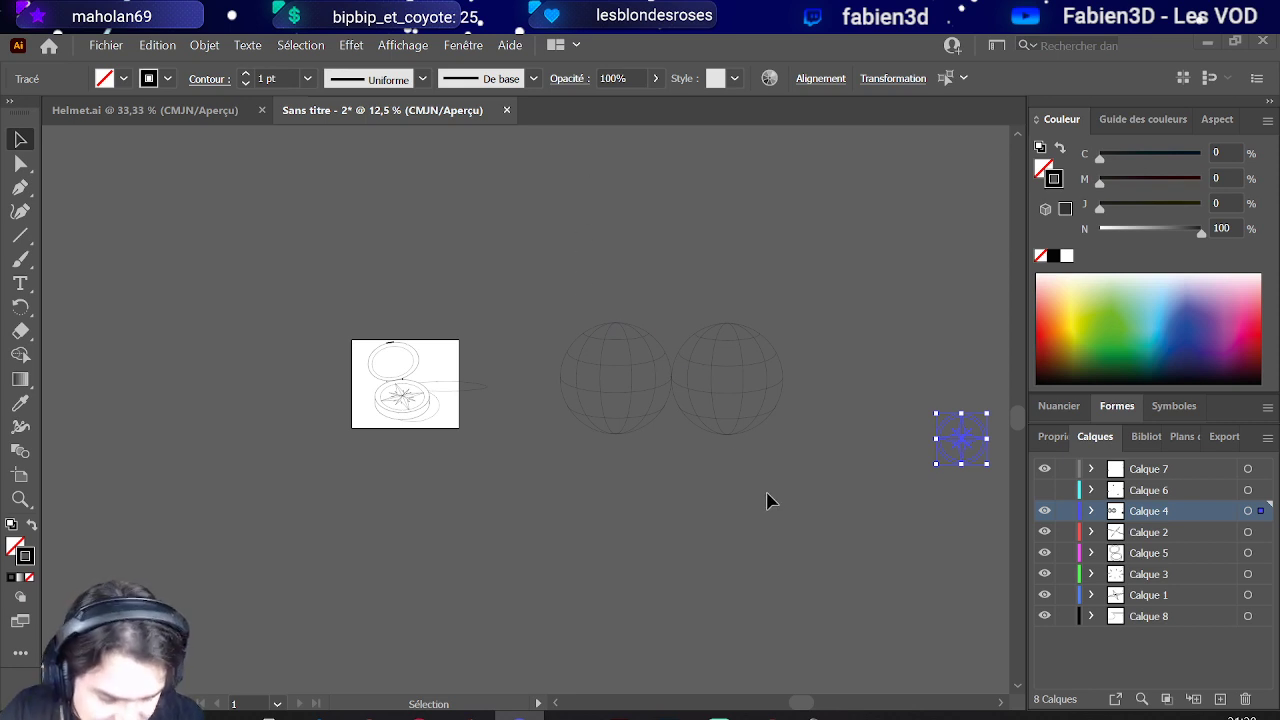
Step: Select both globes, enlarge them proportionally by about two thirds, and tilt them slightly counter-clockwise
{"action": "key", "text": "ctrl+z"}
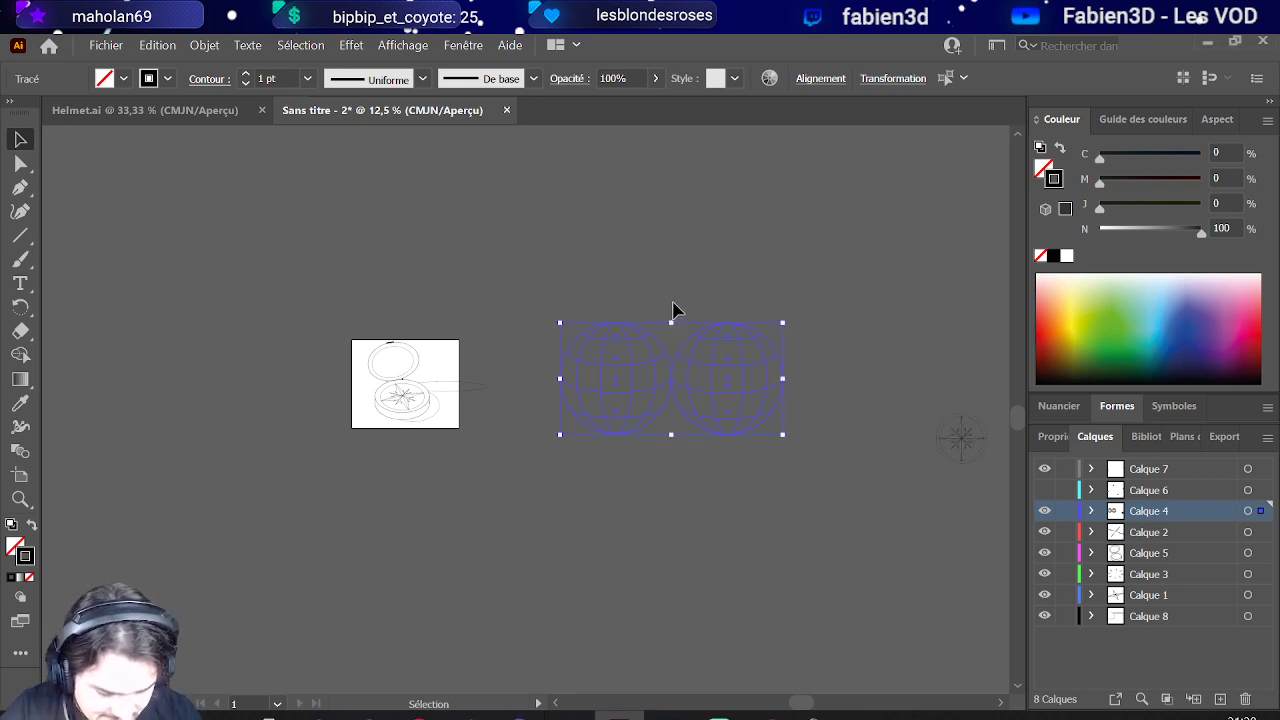
{"action": "left_click_drag", "start_coordinate": [782, 322], "coordinate": [924, 289]}
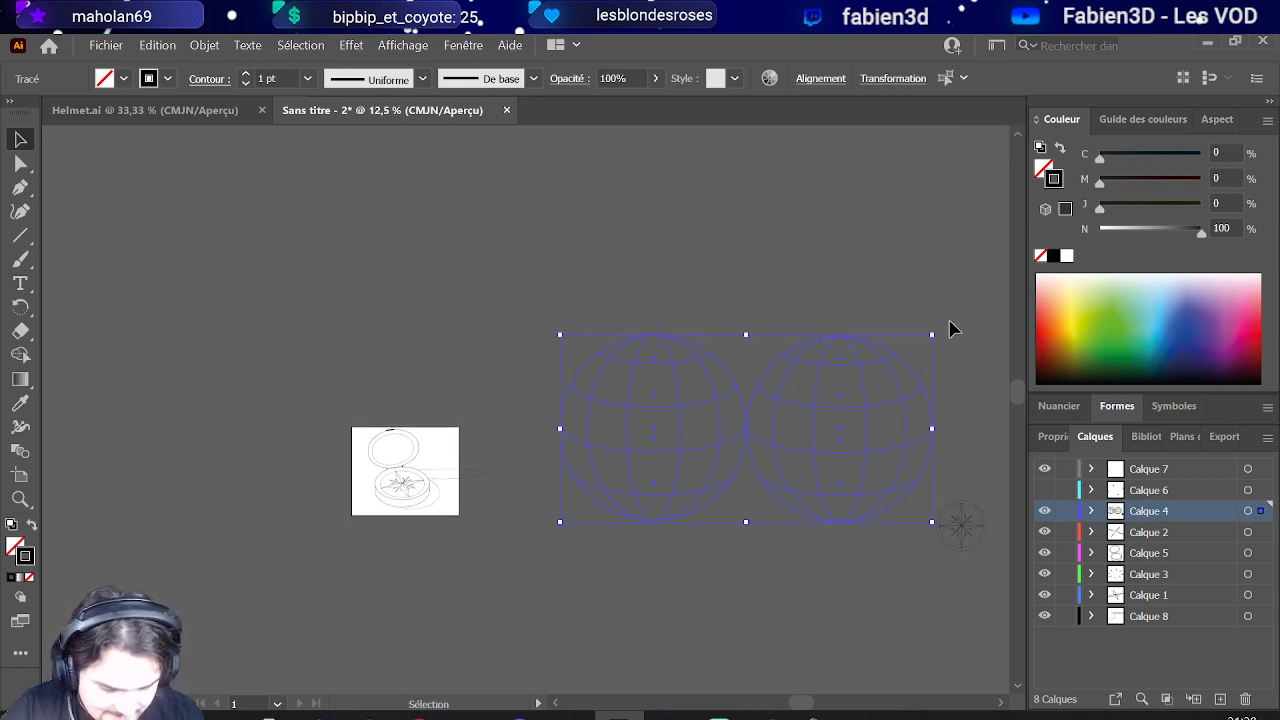
{"action": "left_click_drag", "start_coordinate": [937, 330], "coordinate": [894, 277]}
{"action": "key", "text": "ctrl+z"}
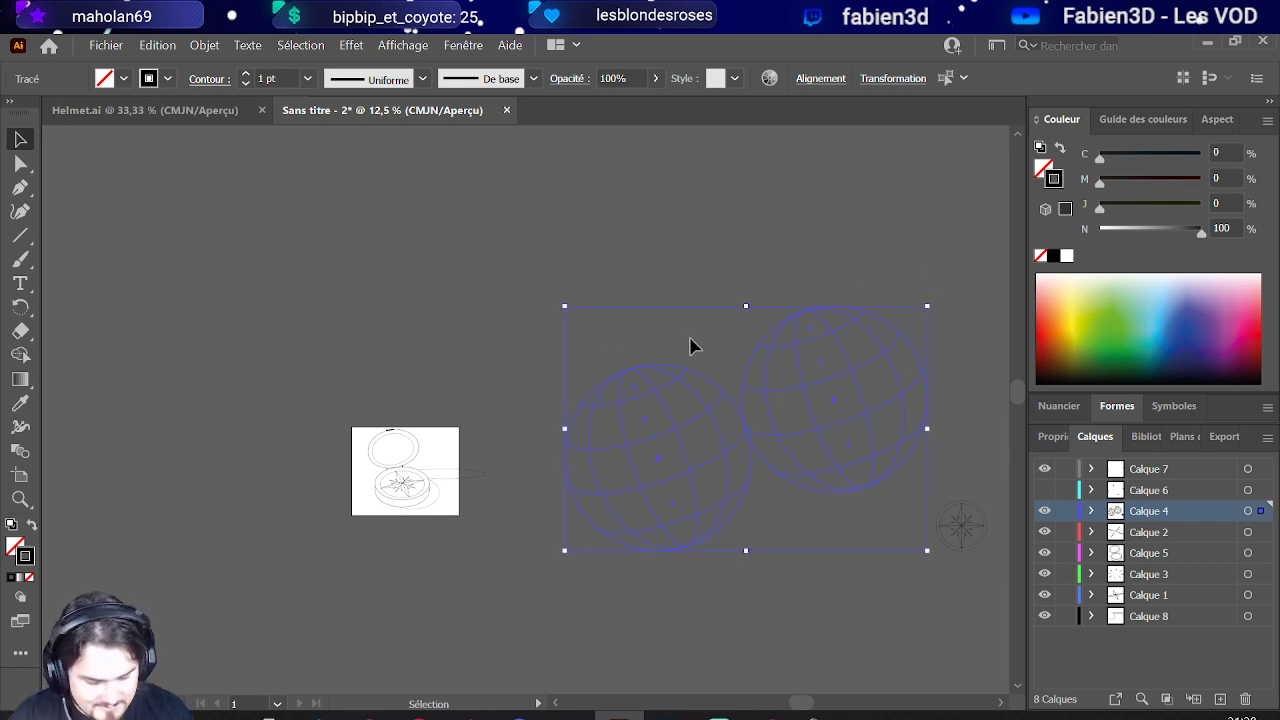
Step: Flatten the tilted globes vertically into ellipses and move them so one covers the artboard with the compass drawing
{"action": "left_click_drag", "start_coordinate": [745, 306], "coordinate": [768, 411]}
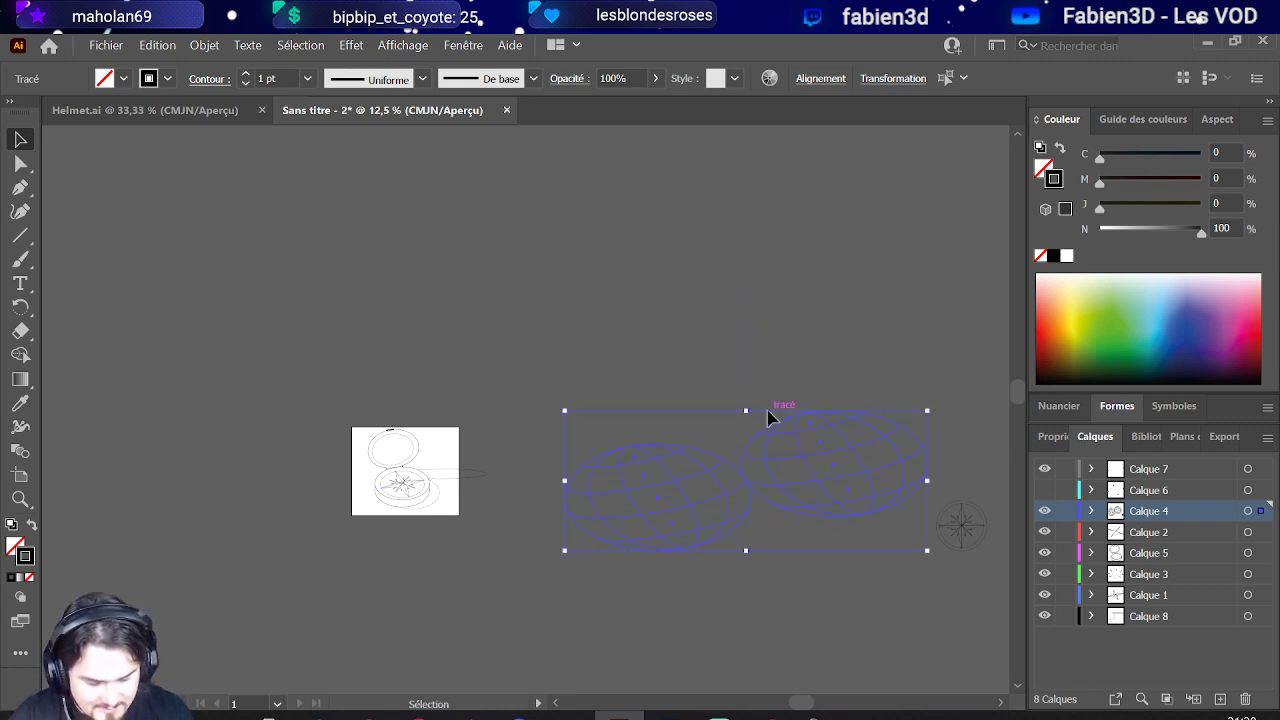
{"action": "left_click_drag", "start_coordinate": [810, 482], "coordinate": [540, 470]}
{"action": "key", "text": "ctrl+minus"}
{"action": "key", "text": "ctrl+minus"}
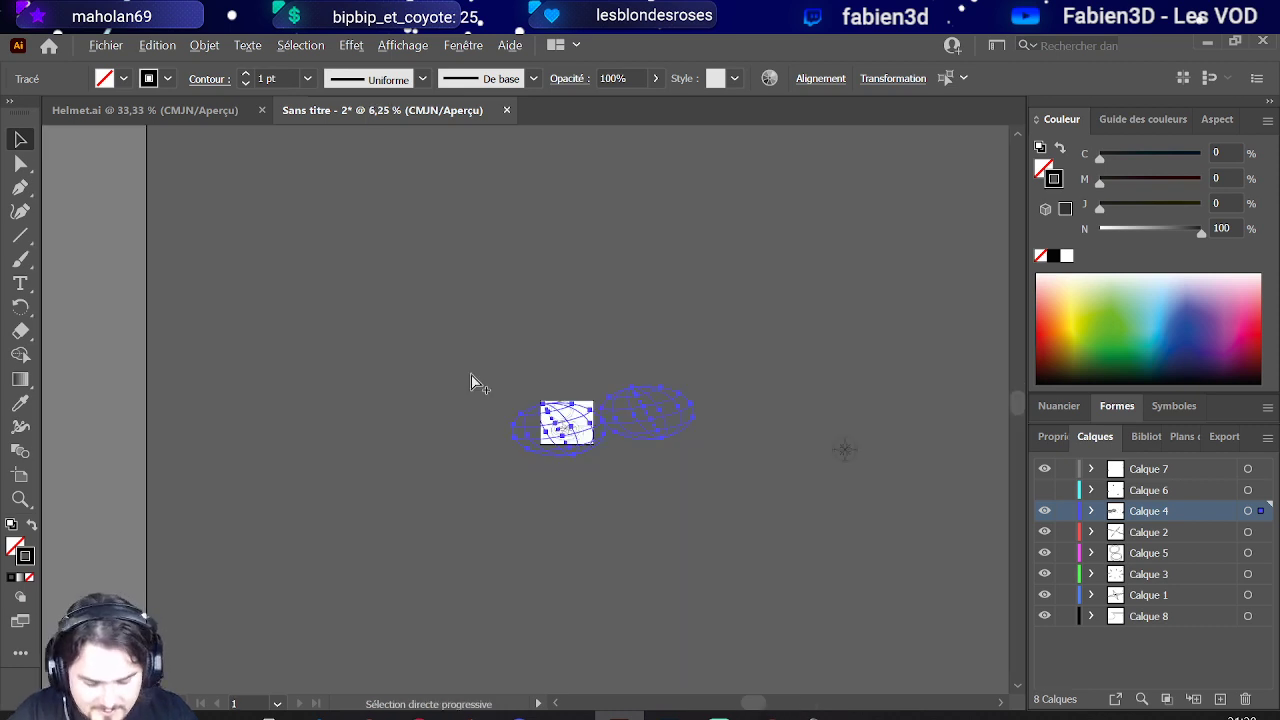
{"action": "scroll", "coordinate": [707, 408], "scroll_direction": "up", "scroll_amount": 2}
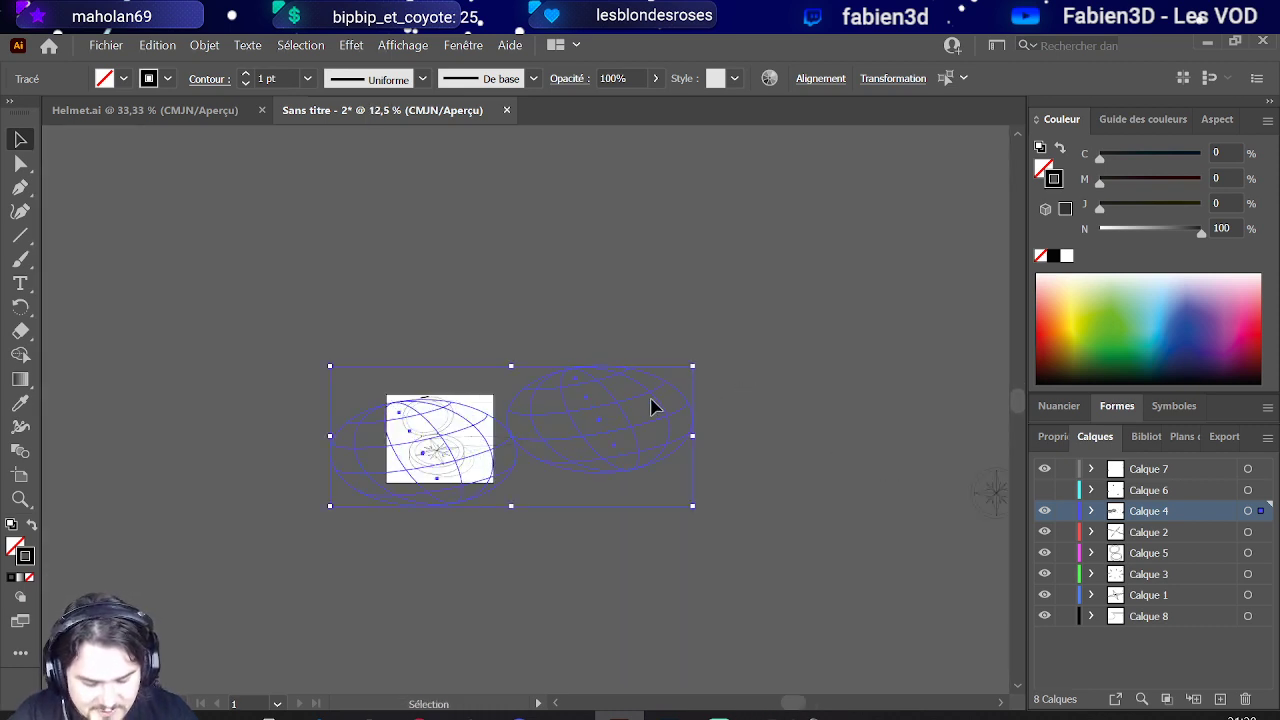
Step: Enlarge the flattened globes proportionally from their centre and adjust their position over the compass drawing
{"action": "left_click_drag", "start_coordinate": [636, 432], "coordinate": [680, 438]}
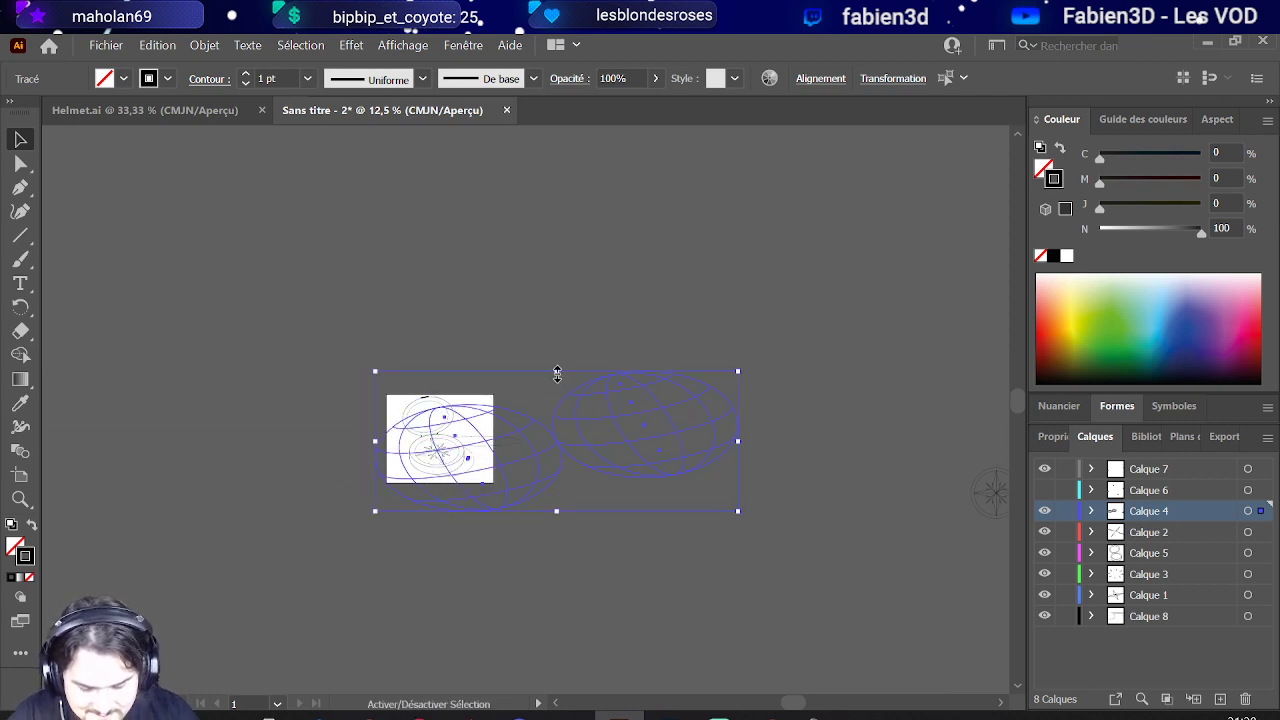
{"action": "left_click_drag", "start_coordinate": [557, 373], "coordinate": [556, 313]}
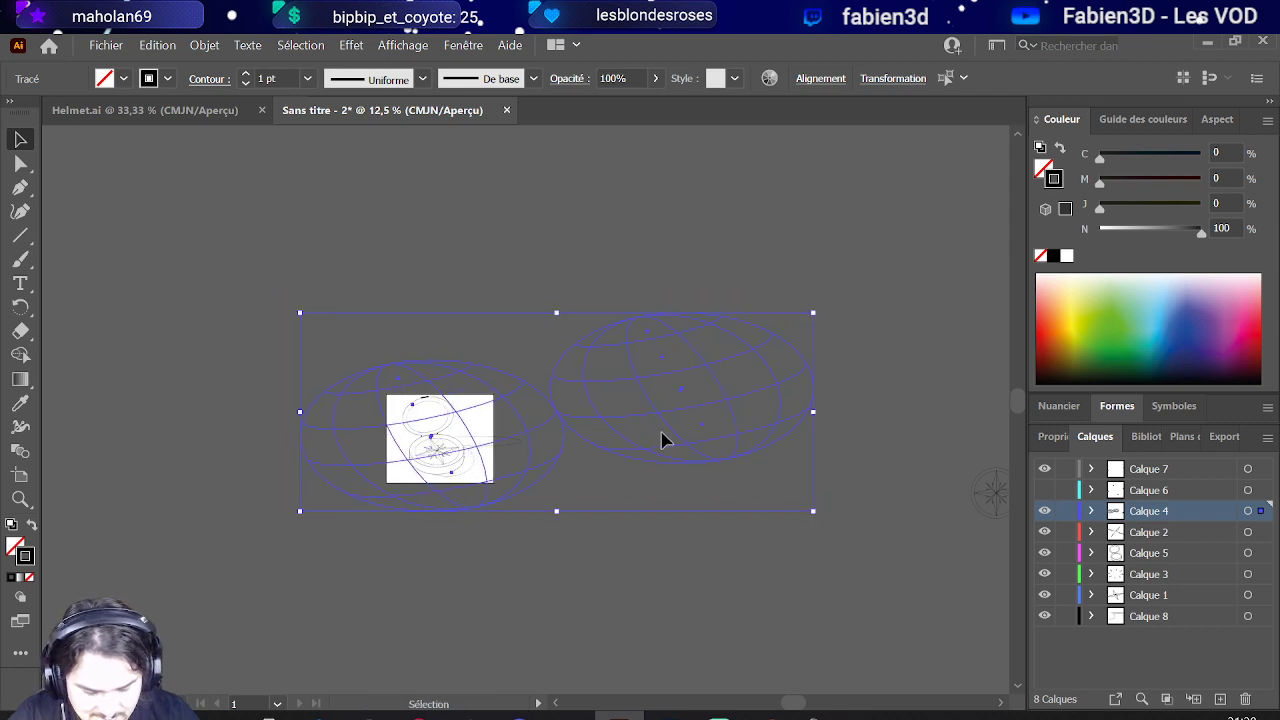
{"action": "mouse_move", "coordinate": [663, 440]}
{"action": "left_mouse_down"}
{"action": "mouse_move", "coordinate": [671, 429]}
{"action": "mouse_move", "coordinate": [700, 451]}
{"action": "mouse_move", "coordinate": [691, 431]}
{"action": "mouse_move", "coordinate": [652, 441]}
{"action": "mouse_move", "coordinate": [618, 476]}
{"action": "mouse_move", "coordinate": [640, 443]}
{"action": "mouse_move", "coordinate": [680, 434]}
{"action": "mouse_move", "coordinate": [675, 451]}
{"action": "mouse_move", "coordinate": [677, 426]}
{"action": "mouse_move", "coordinate": [660, 441]}
{"action": "left_mouse_up"}
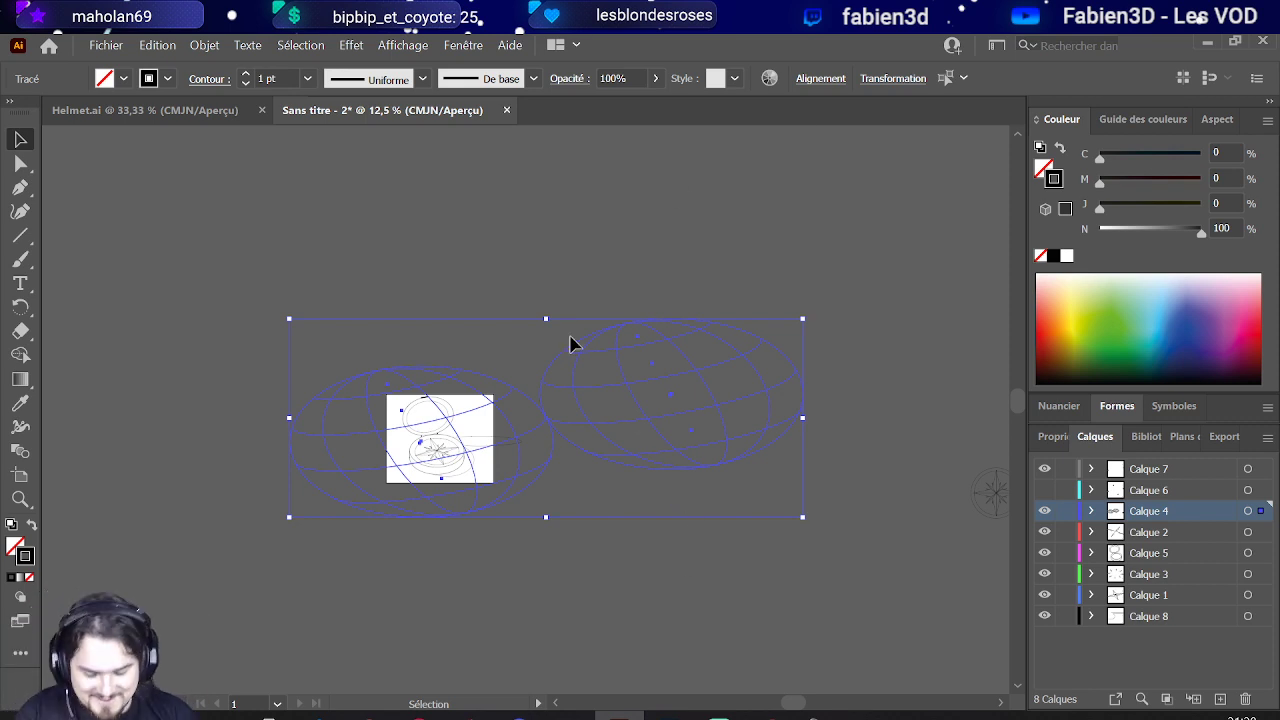
{"action": "scroll", "coordinate": [514, 409], "scroll_direction": "up", "scroll_amount": 3}
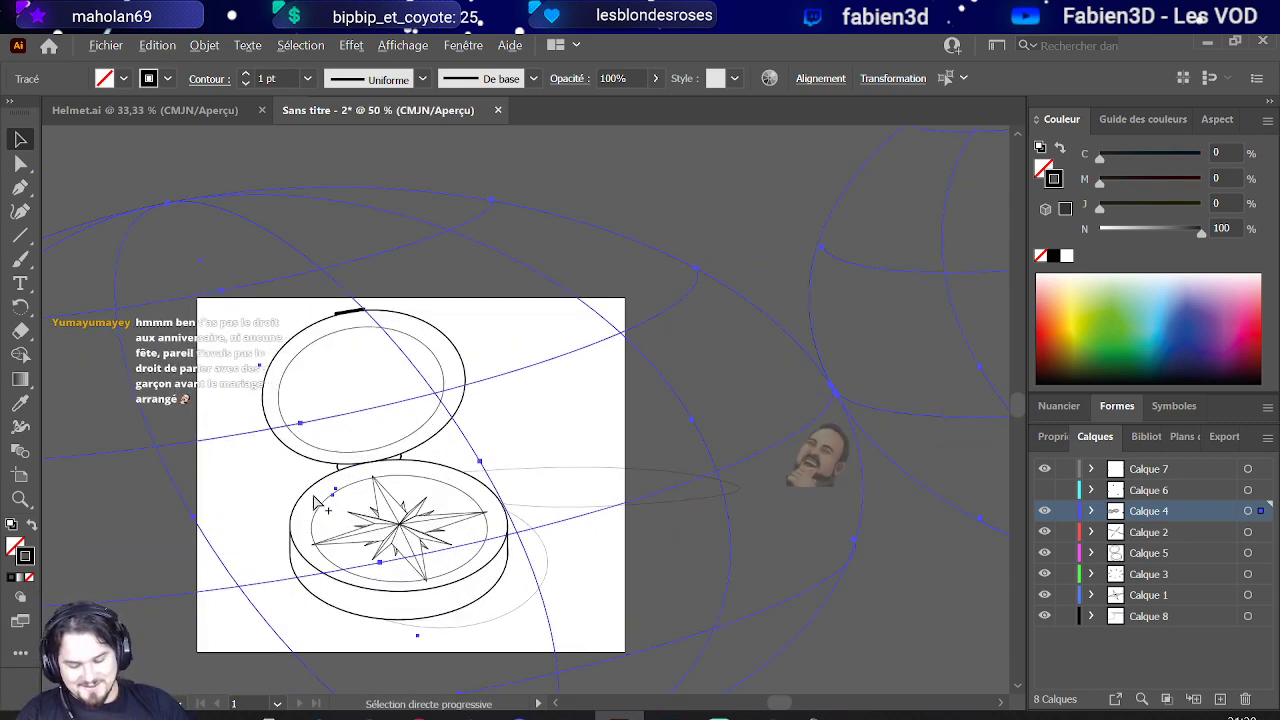
{"action": "scroll", "coordinate": [314, 463], "scroll_direction": "up", "scroll_amount": 2}
{"action": "scroll", "coordinate": [313, 502], "scroll_direction": "down", "scroll_amount": 5}
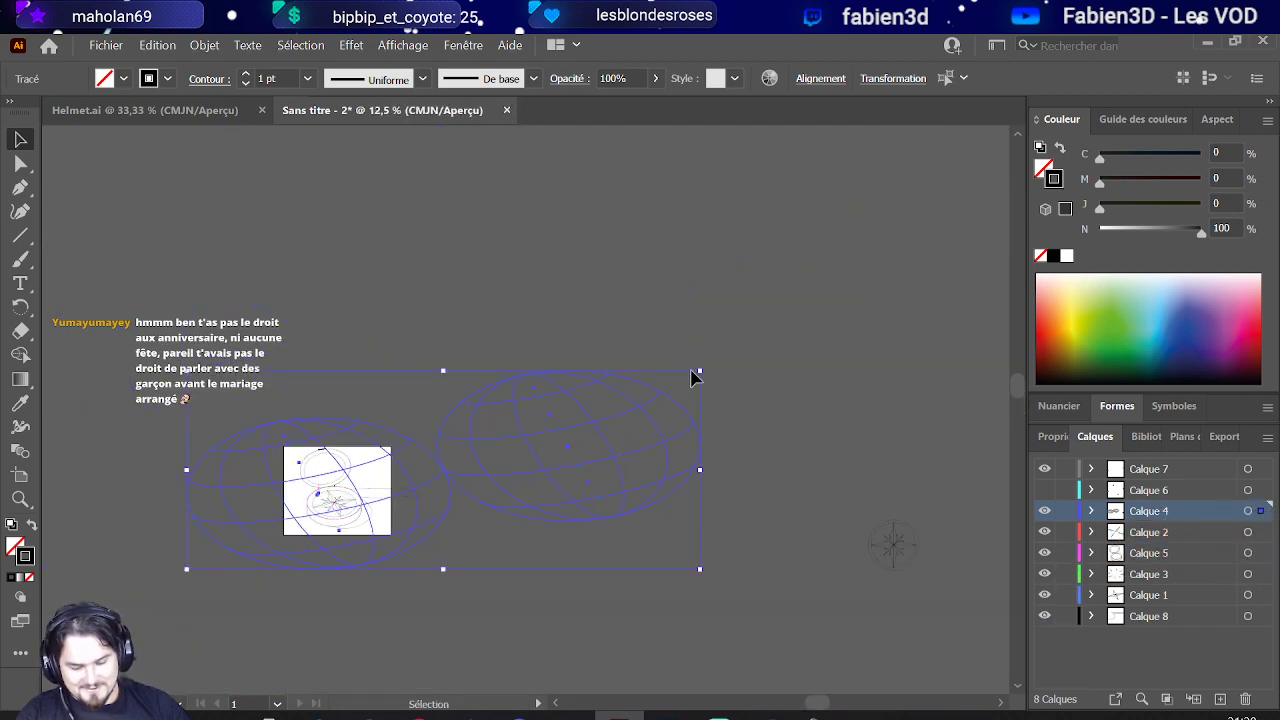
Step: Shrink both flattened globes to about 70% and reposition one over the open compass on the artboard
{"action": "left_click_drag", "start_coordinate": [700, 370], "coordinate": [555, 440]}
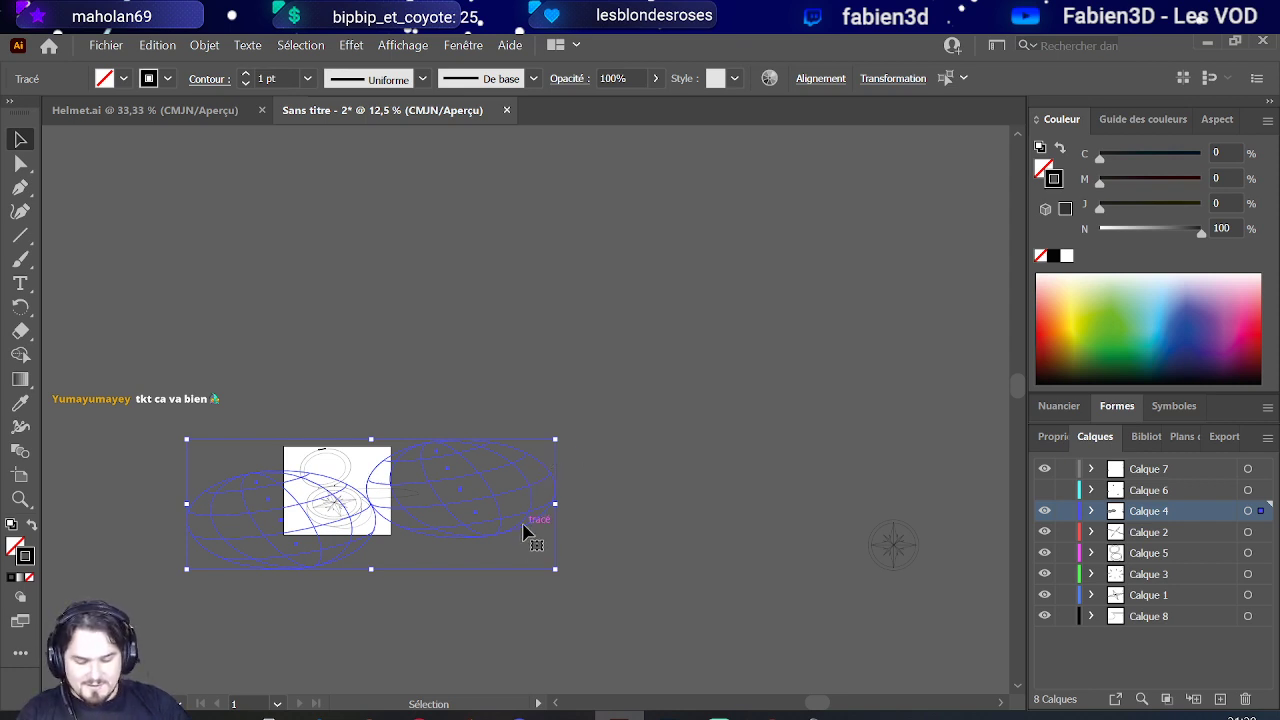
{"action": "left_click_drag", "start_coordinate": [521, 528], "coordinate": [551, 506]}
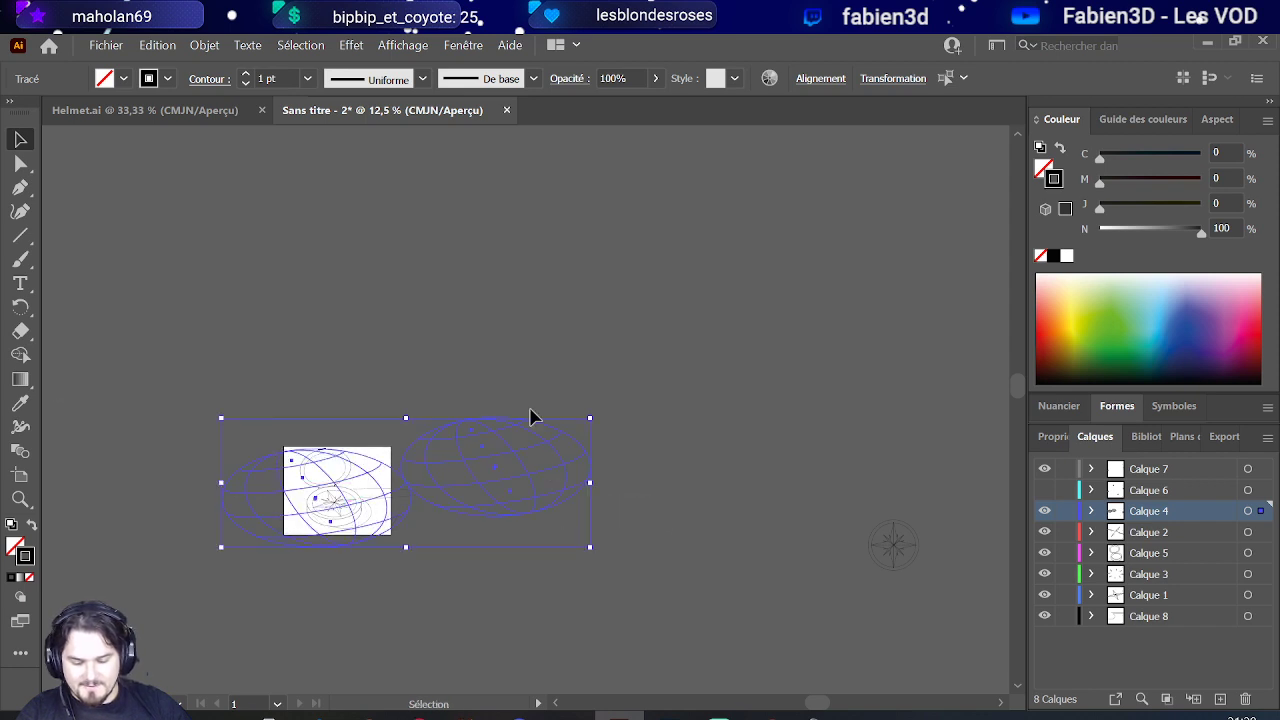
{"action": "scroll", "coordinate": [320, 505], "scroll_direction": "up", "scroll_amount": 5}
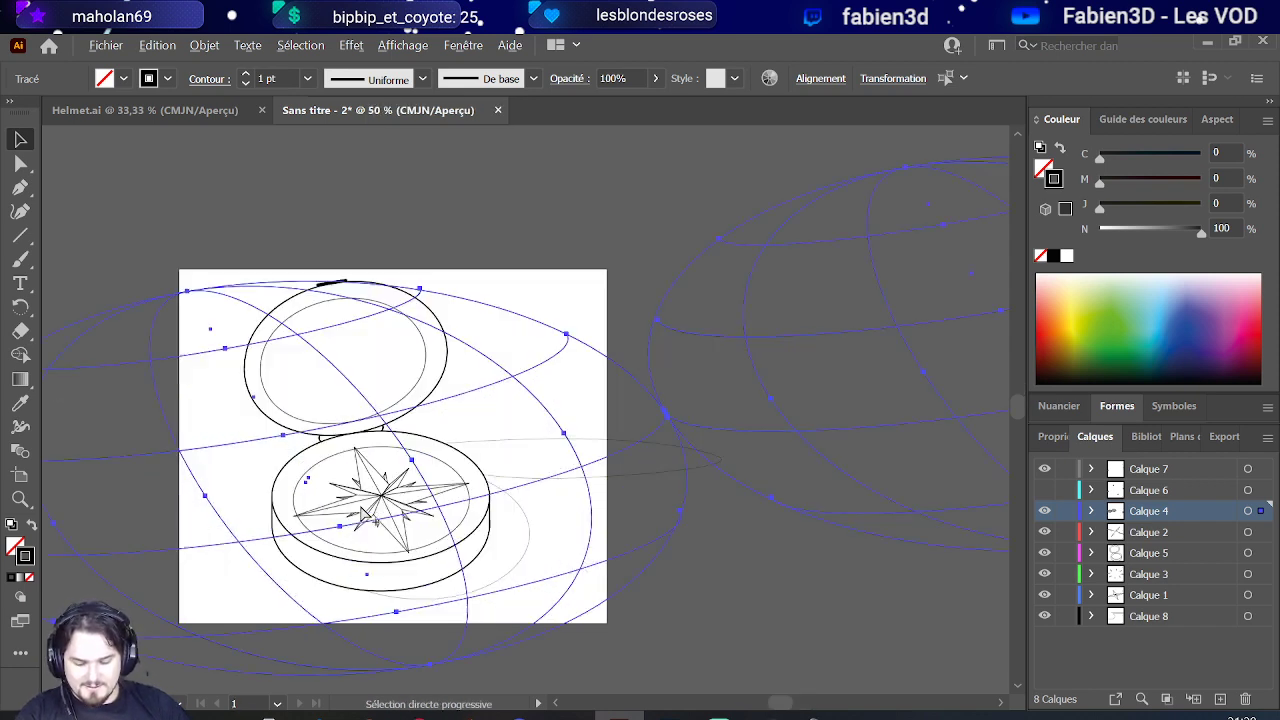
{"action": "scroll", "coordinate": [388, 512], "scroll_direction": "down", "scroll_amount": 2}
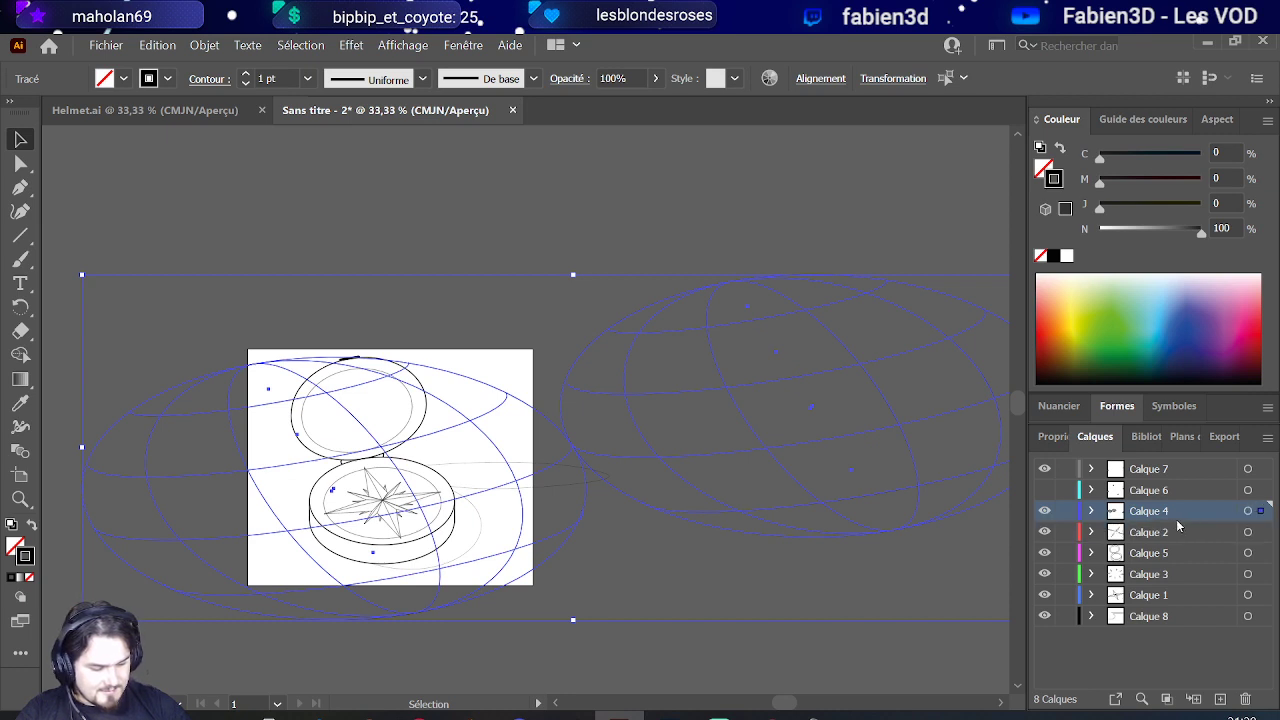
Step: Create a new layer, transfer both globes onto it, and move that layer beneath all the others
{"action": "left_click", "coordinate": [1219, 699]}
{"action": "left_click_drag", "start_coordinate": [1259, 535], "coordinate": [1257, 513]}
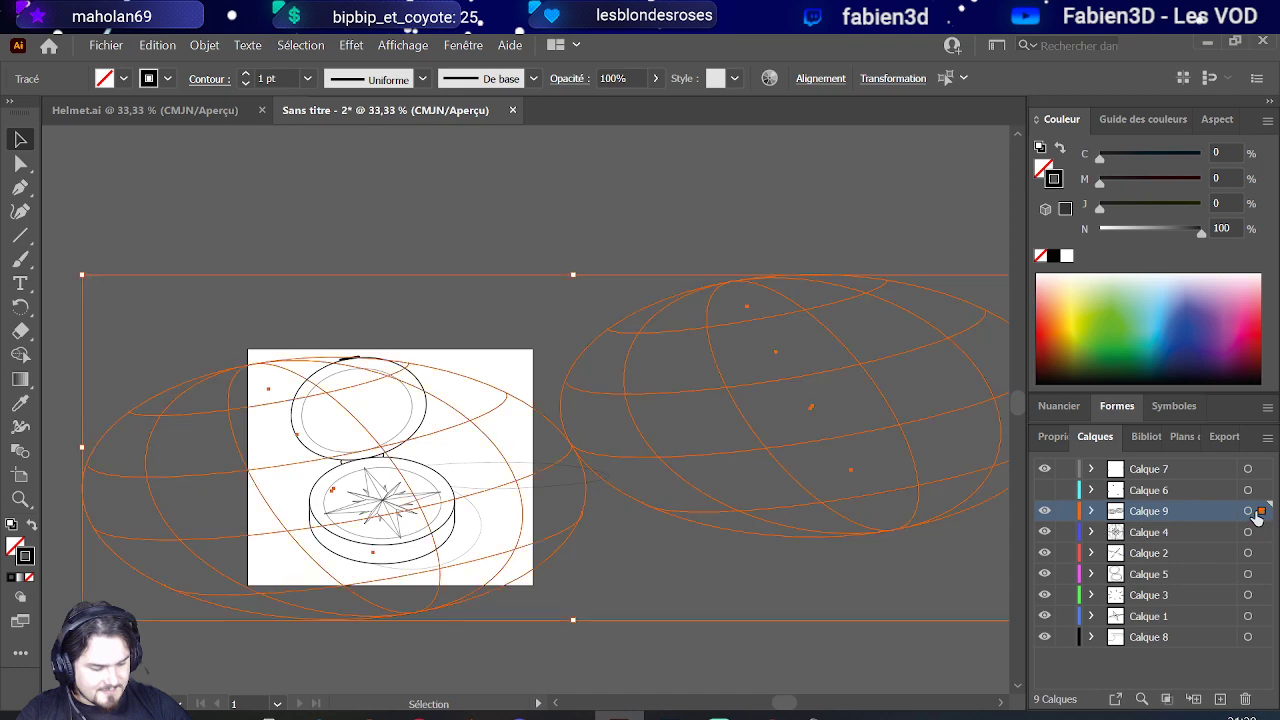
{"action": "left_click_drag", "start_coordinate": [1169, 510], "coordinate": [1186, 670]}
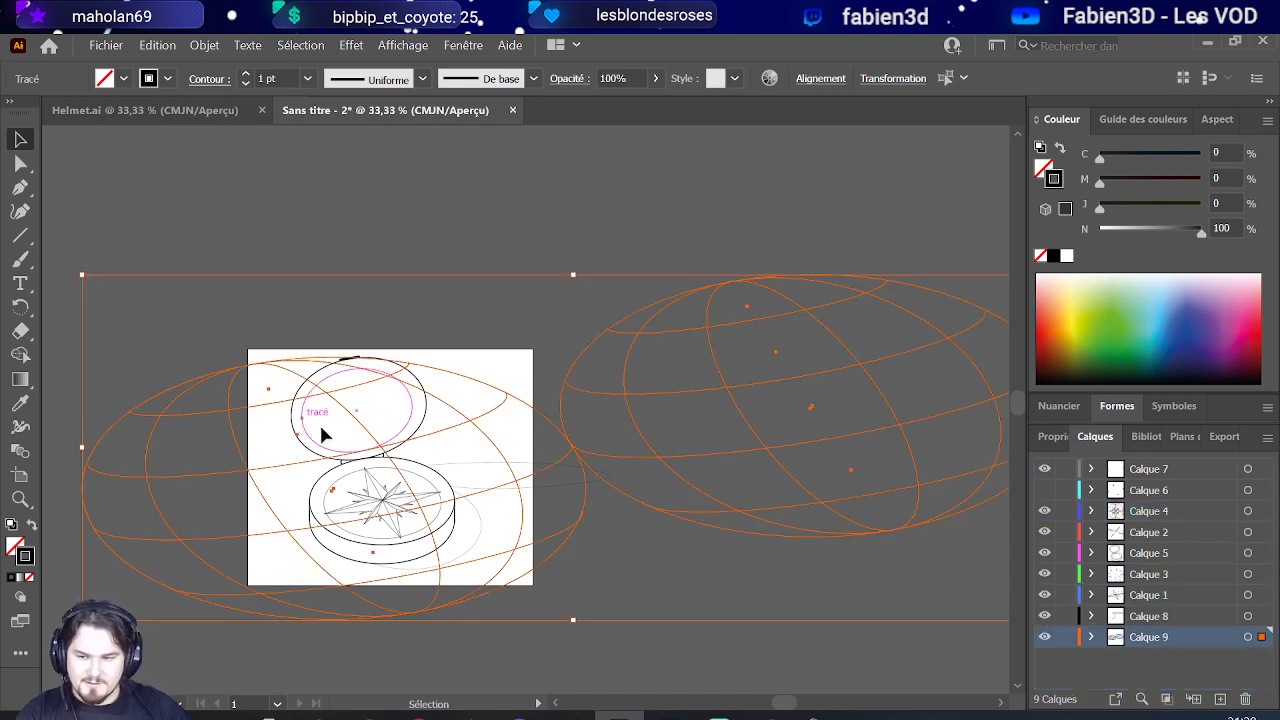
{"action": "scroll", "coordinate": [320, 434], "scroll_direction": "up", "scroll_amount": 3}
{"action": "scroll", "coordinate": [372, 480], "scroll_direction": "down", "scroll_amount": 3}
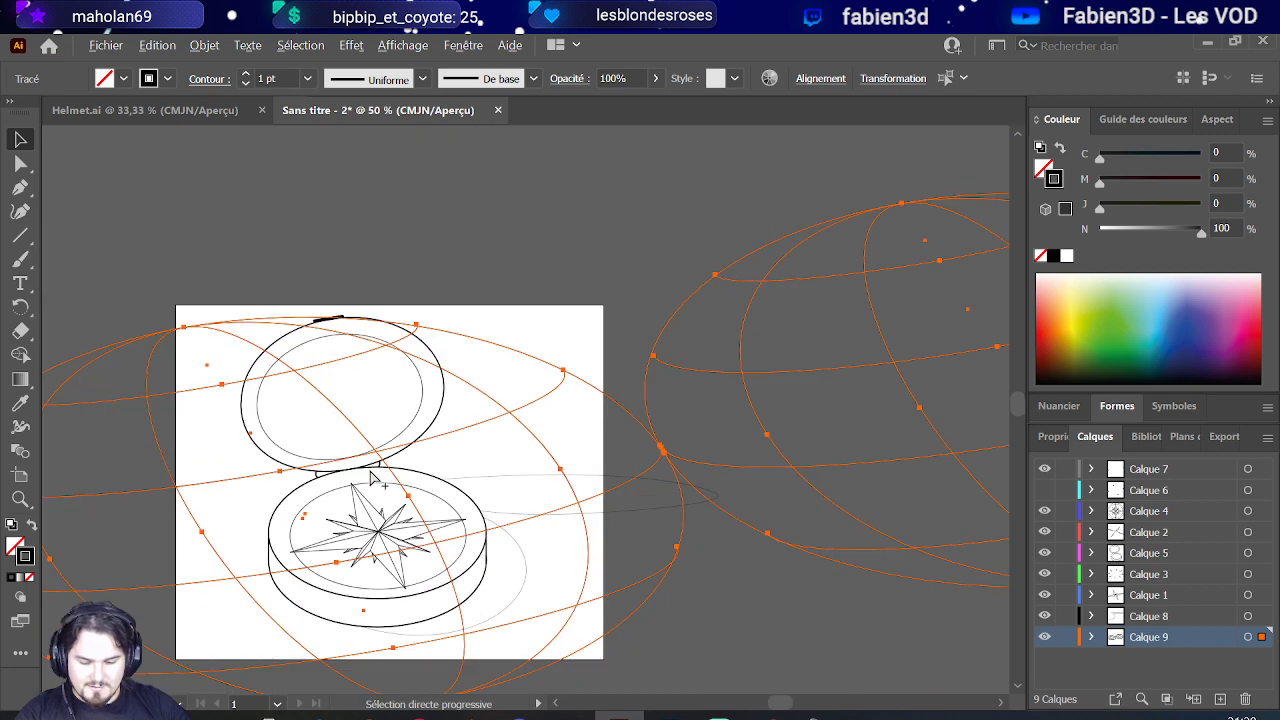
{"action": "scroll", "coordinate": [372, 480], "scroll_direction": "up", "scroll_amount": 1}
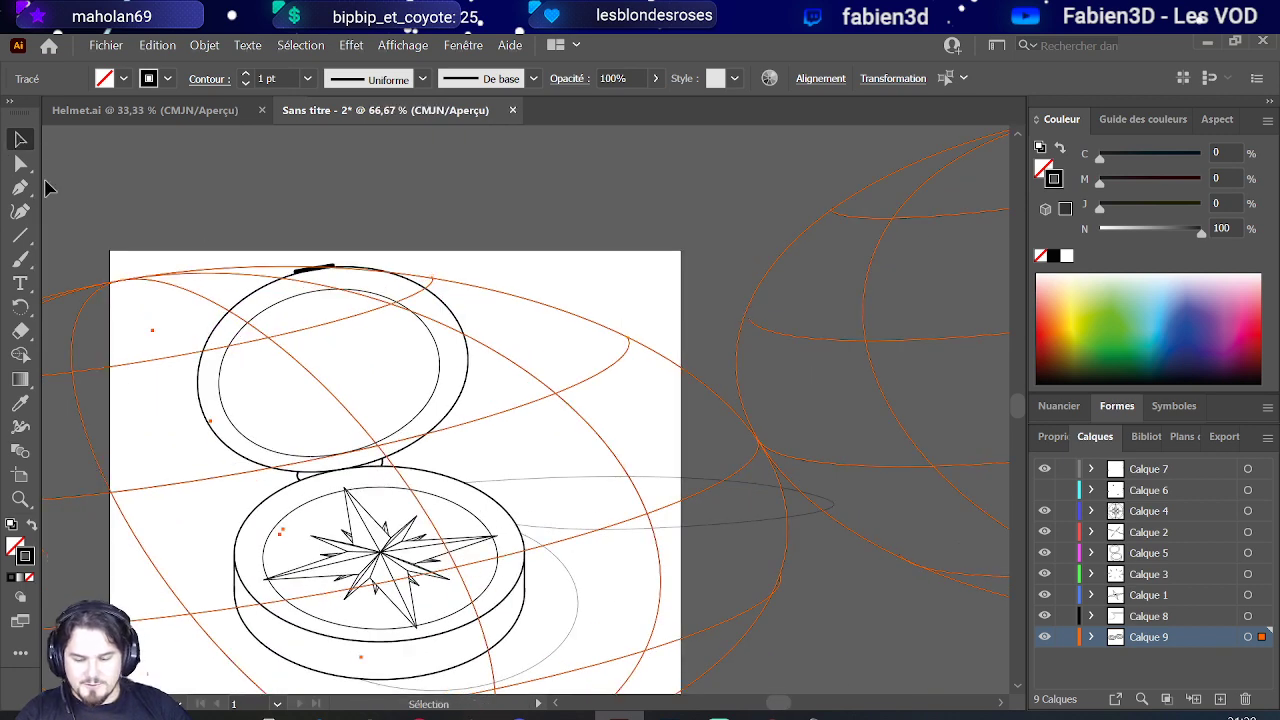
Step: Hide the Calque 9 grid layer, copy all the remaining compass artwork, and switch to Photoshop
{"action": "left_click", "coordinate": [170, 431]}
{"action": "left_click", "coordinate": [222, 441]}
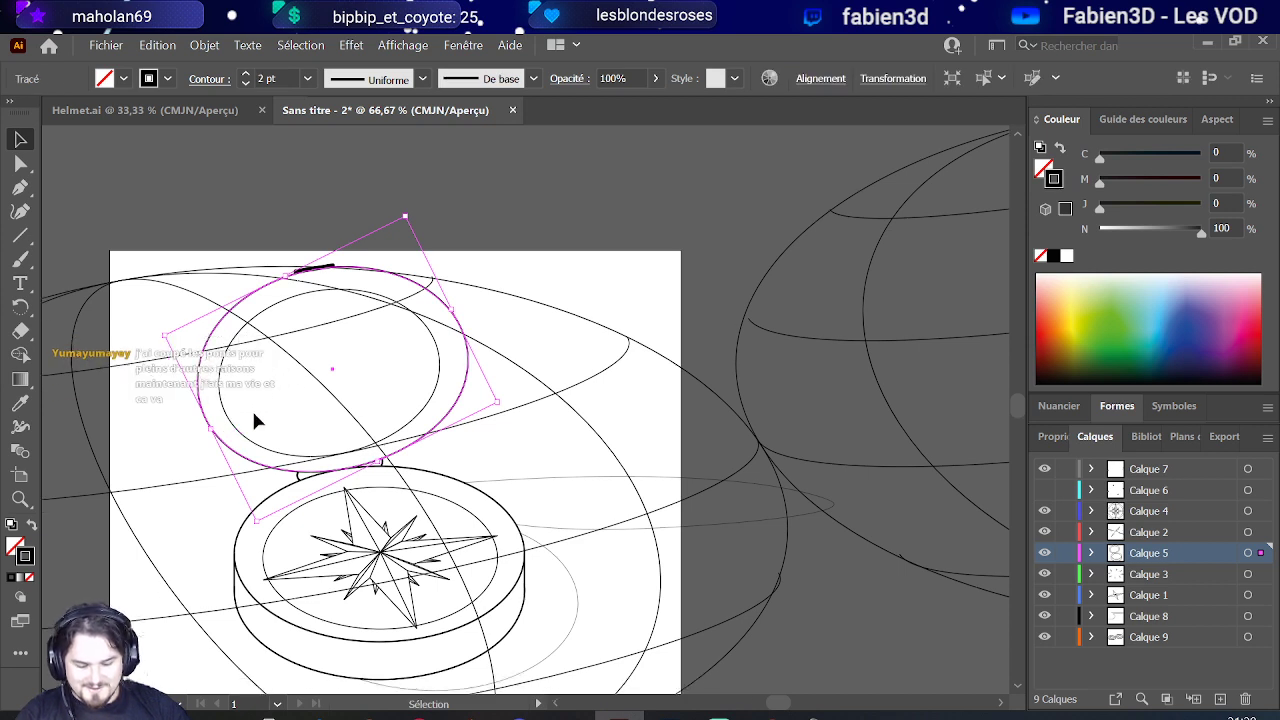
{"action": "scroll", "coordinate": [253, 418], "scroll_direction": "down", "scroll_amount": 1}
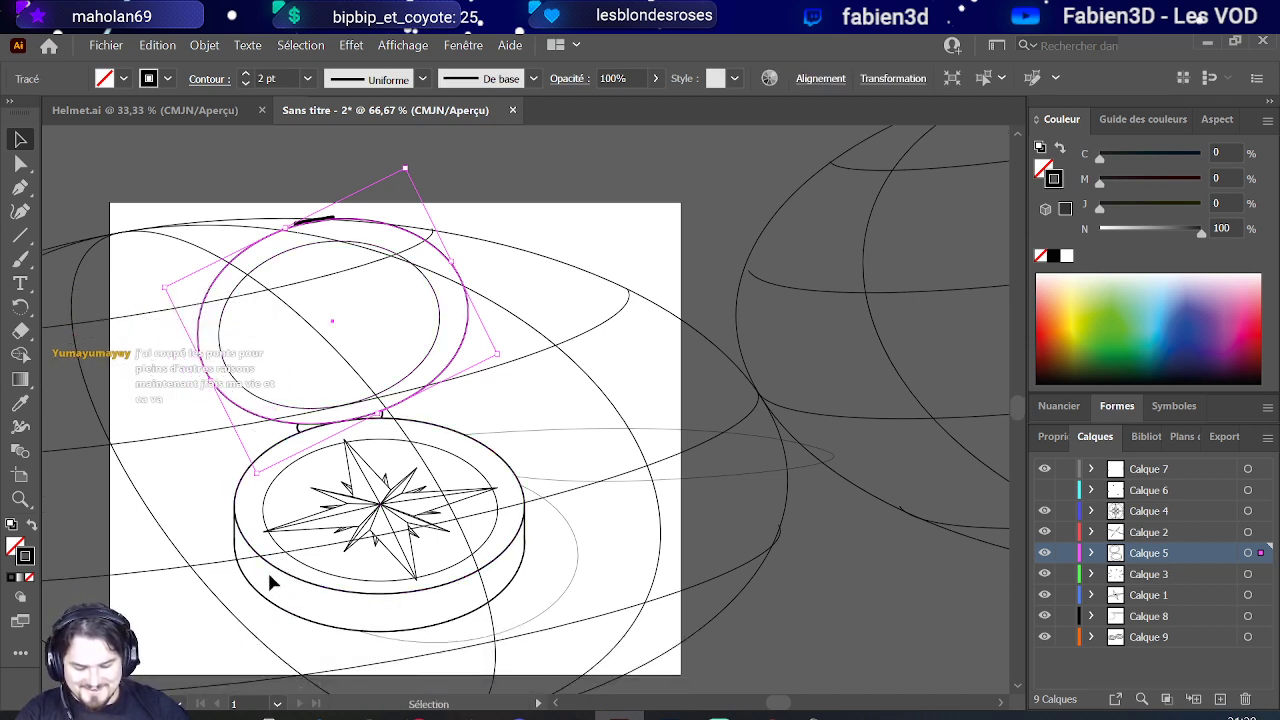
{"action": "scroll", "coordinate": [249, 484], "scroll_direction": "down", "scroll_amount": 2}
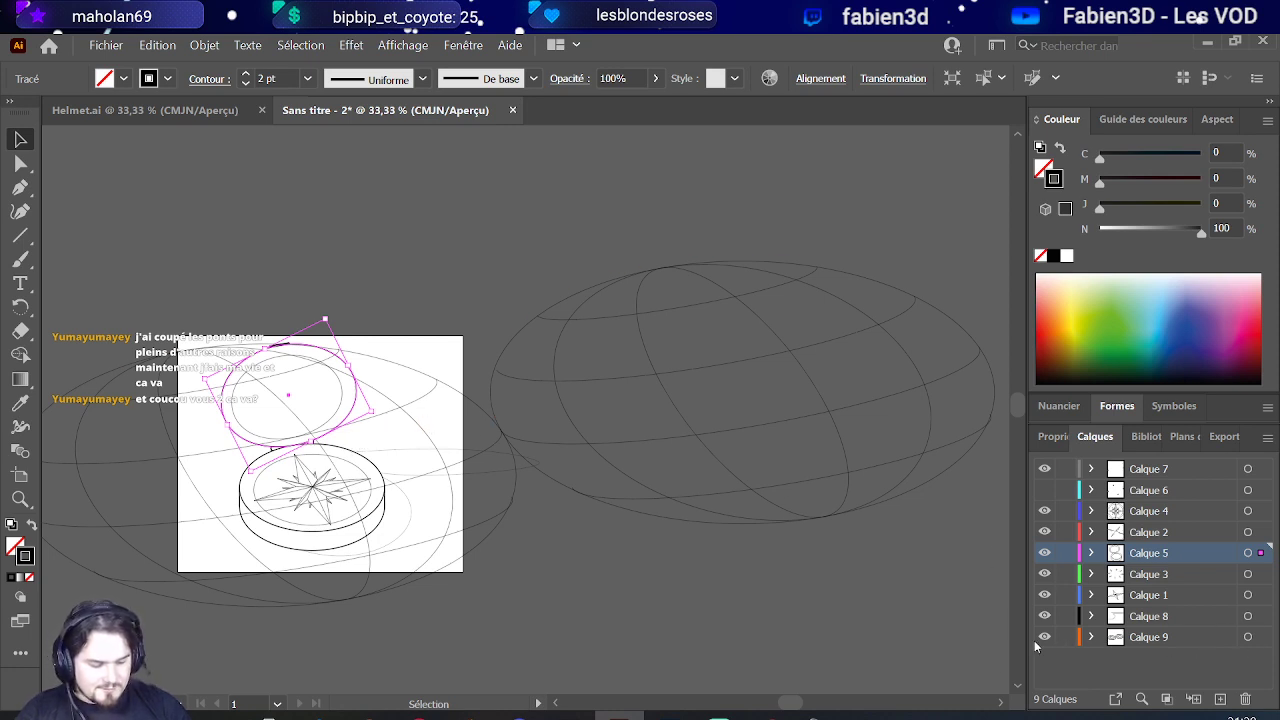
{"action": "scroll", "coordinate": [418, 560], "scroll_direction": "down", "scroll_amount": 1}
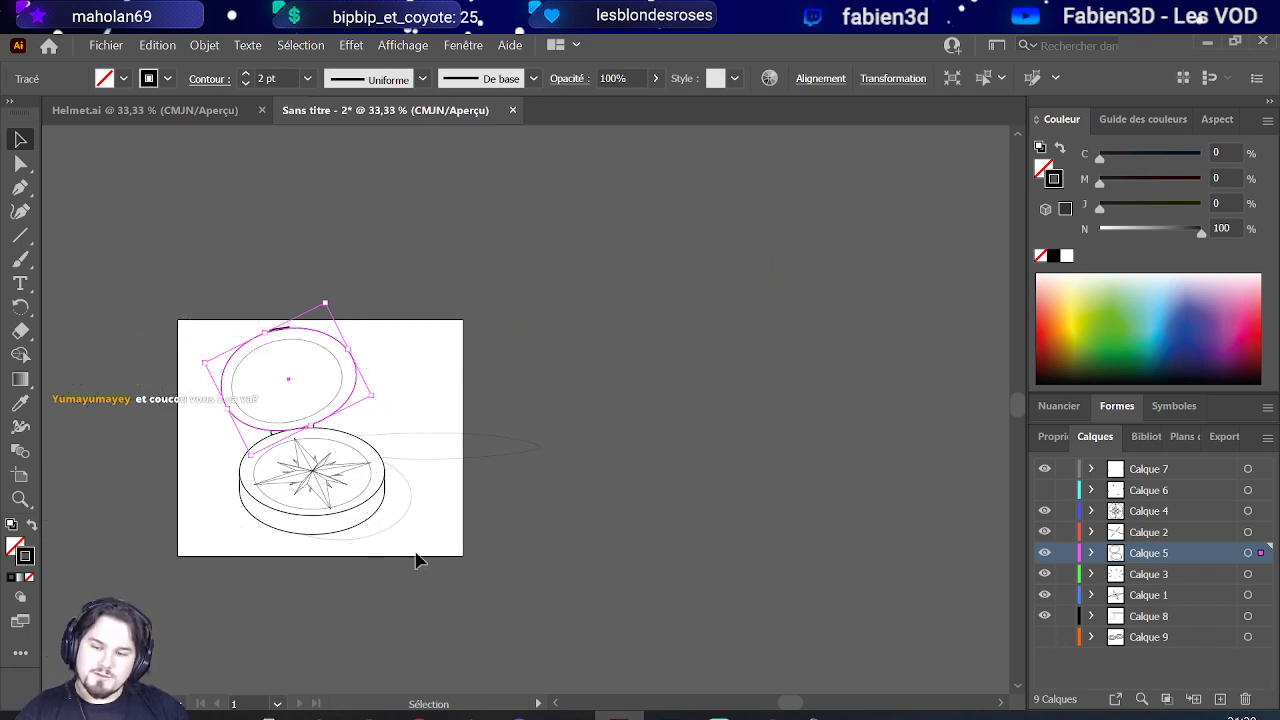
{"action": "scroll", "coordinate": [486, 514], "scroll_direction": "down", "scroll_amount": 2}
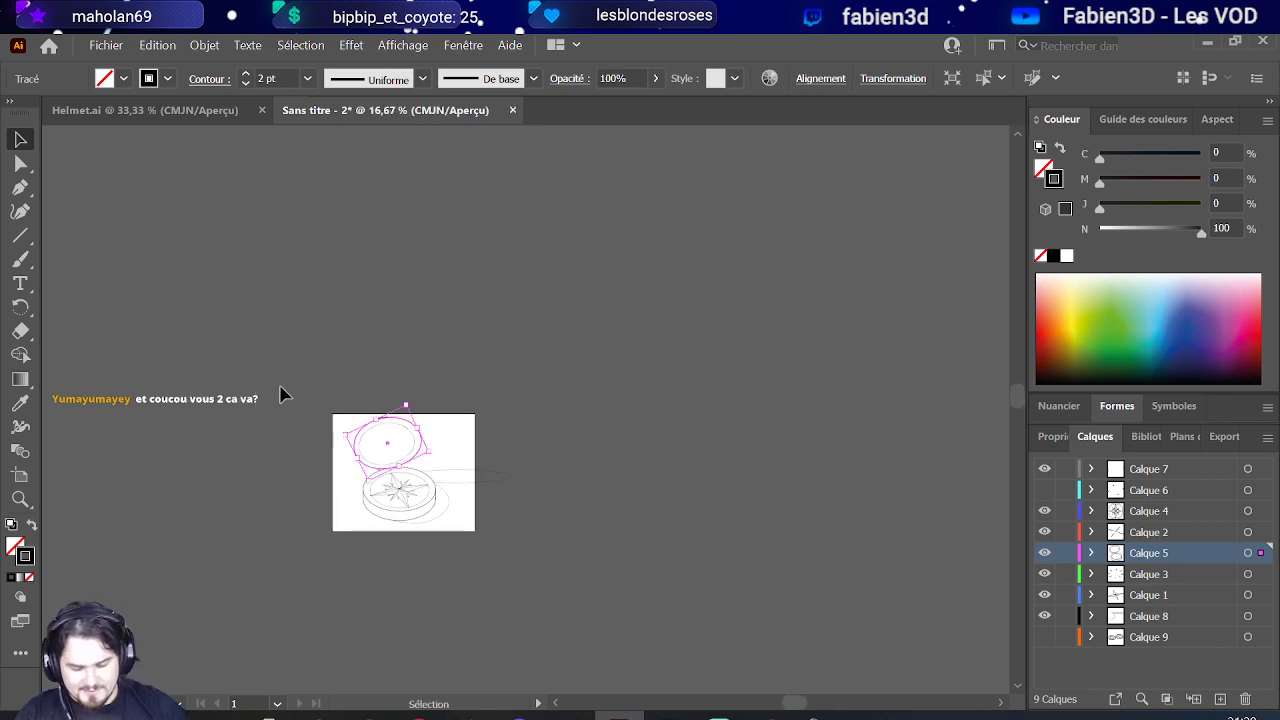
{"action": "key", "text": "ctrl+a"}
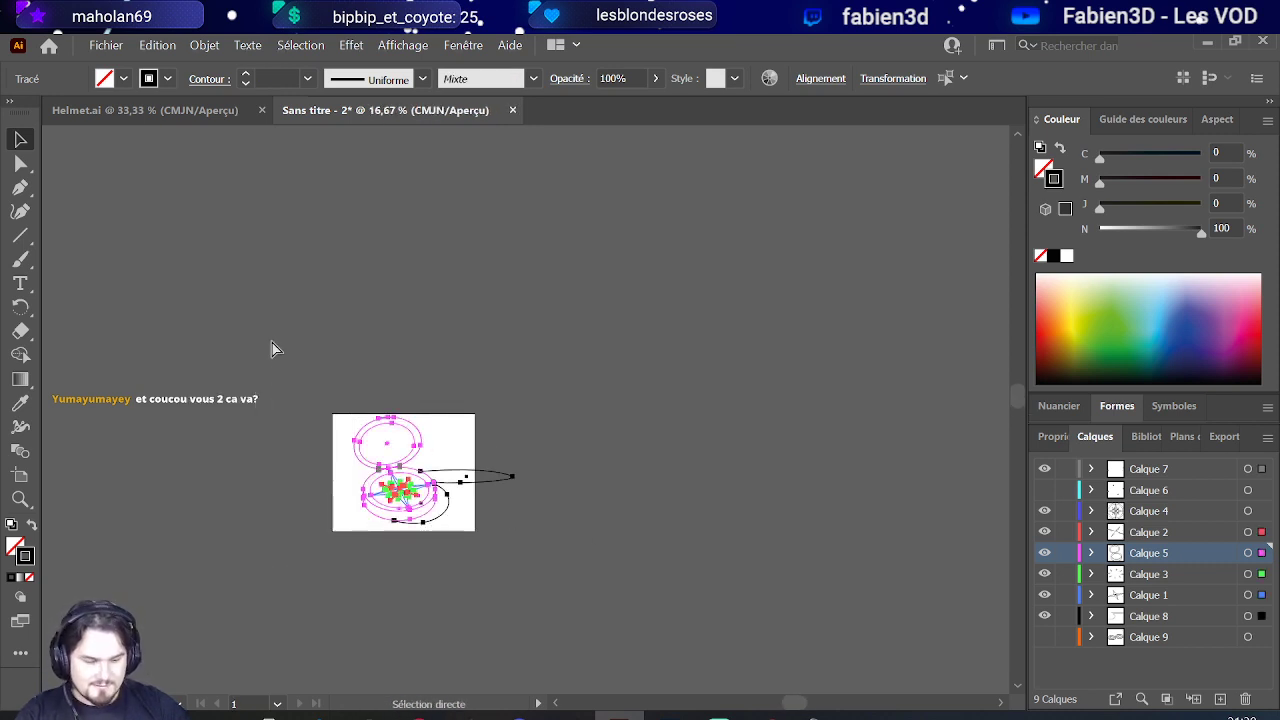
{"action": "left_click", "coordinate": [669, 715]}
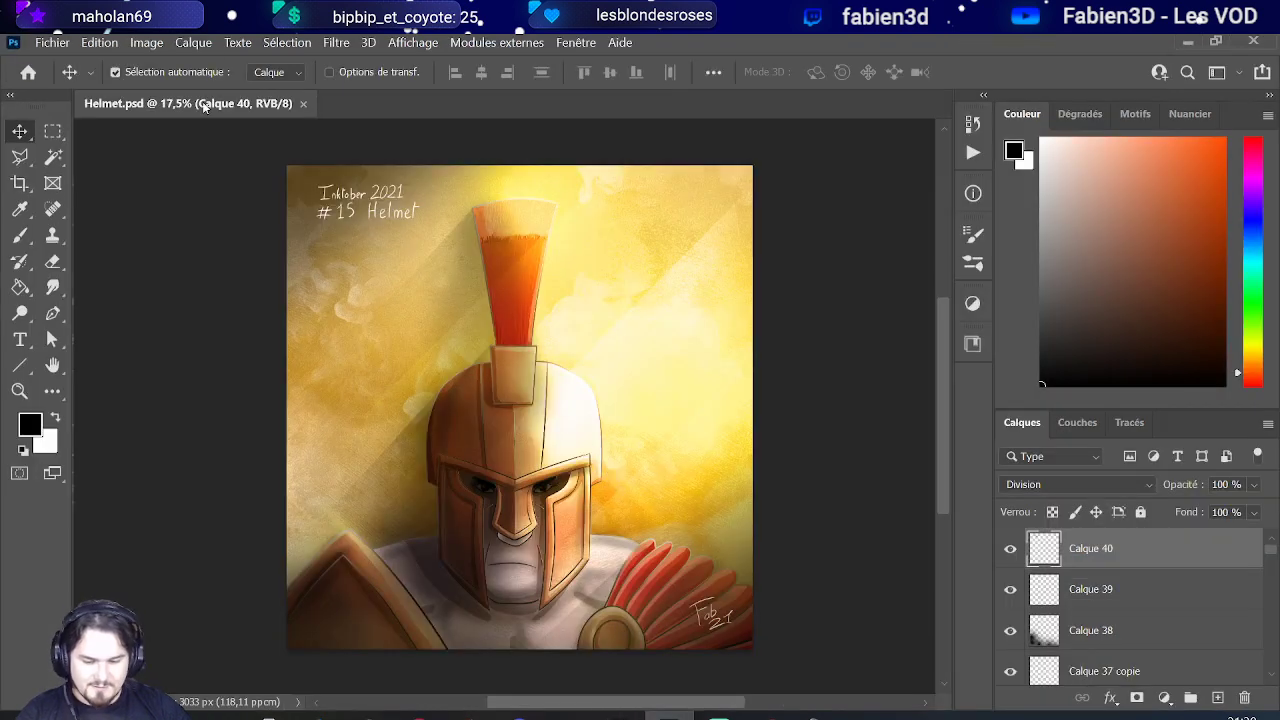
{"action": "left_click", "coordinate": [52, 42]}
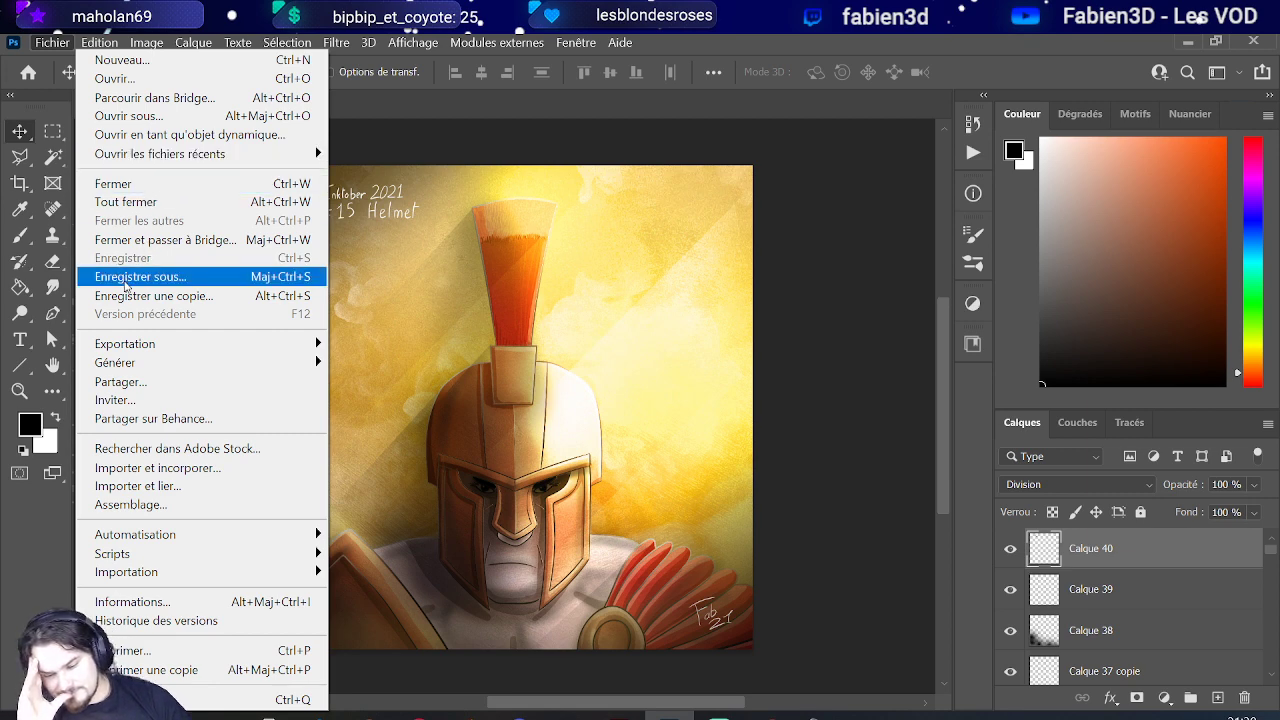
{"action": "left_click", "coordinate": [200, 80]}
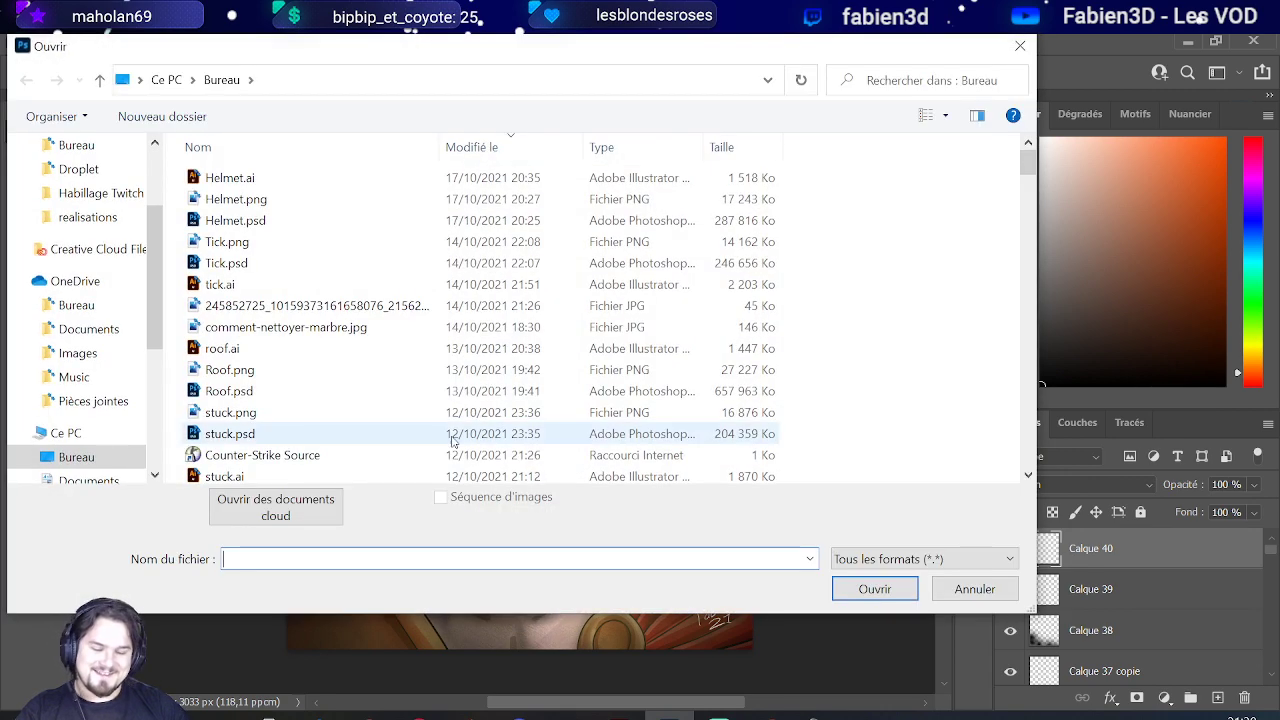
{"action": "left_click", "coordinate": [975, 590]}
Step: Create a new blank document and widen its canvas equally on both sides into a landscape format with the Crop tool
{"action": "left_click", "coordinate": [55, 43]}
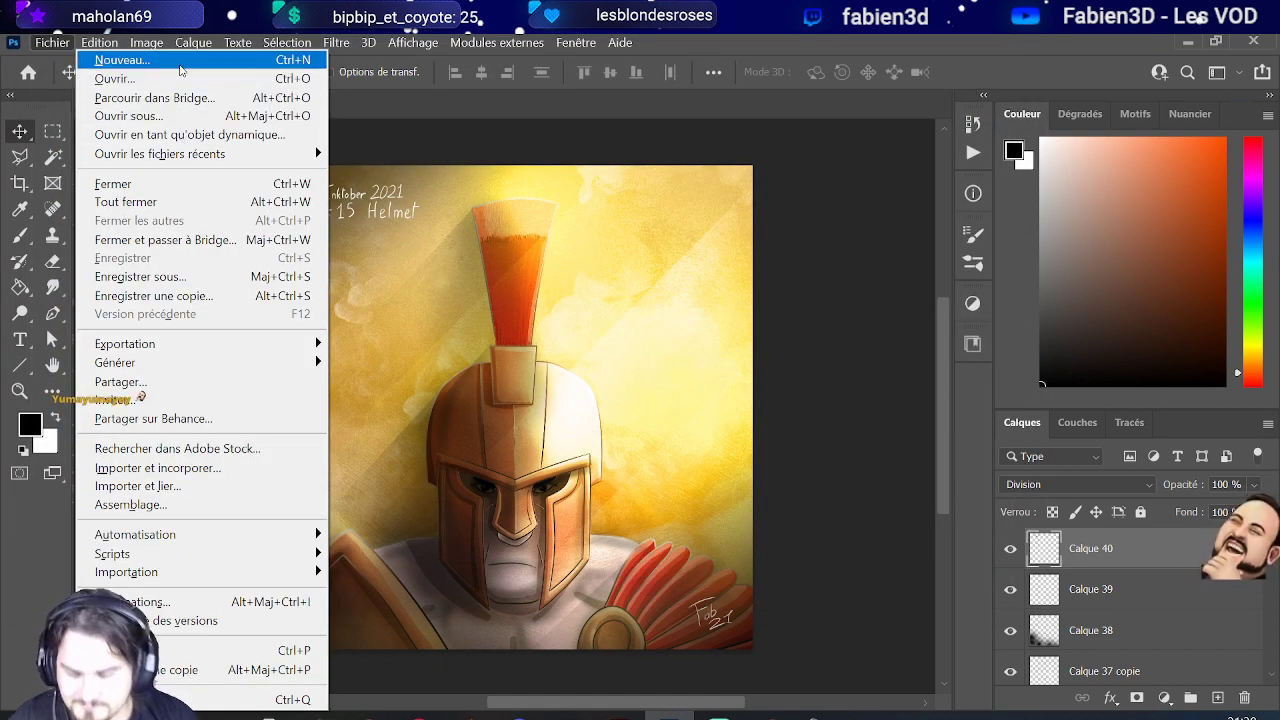
{"action": "key", "text": "Escape"}
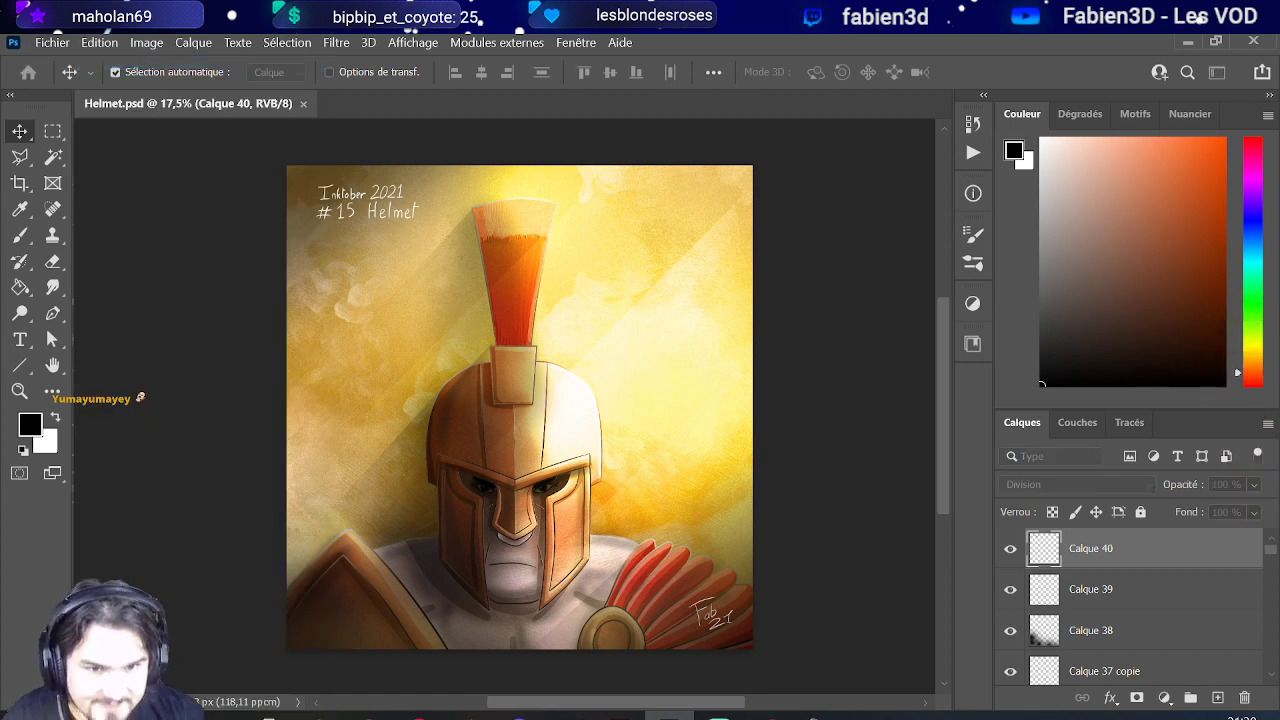
{"action": "key", "text": "ctrl+alt+n"}
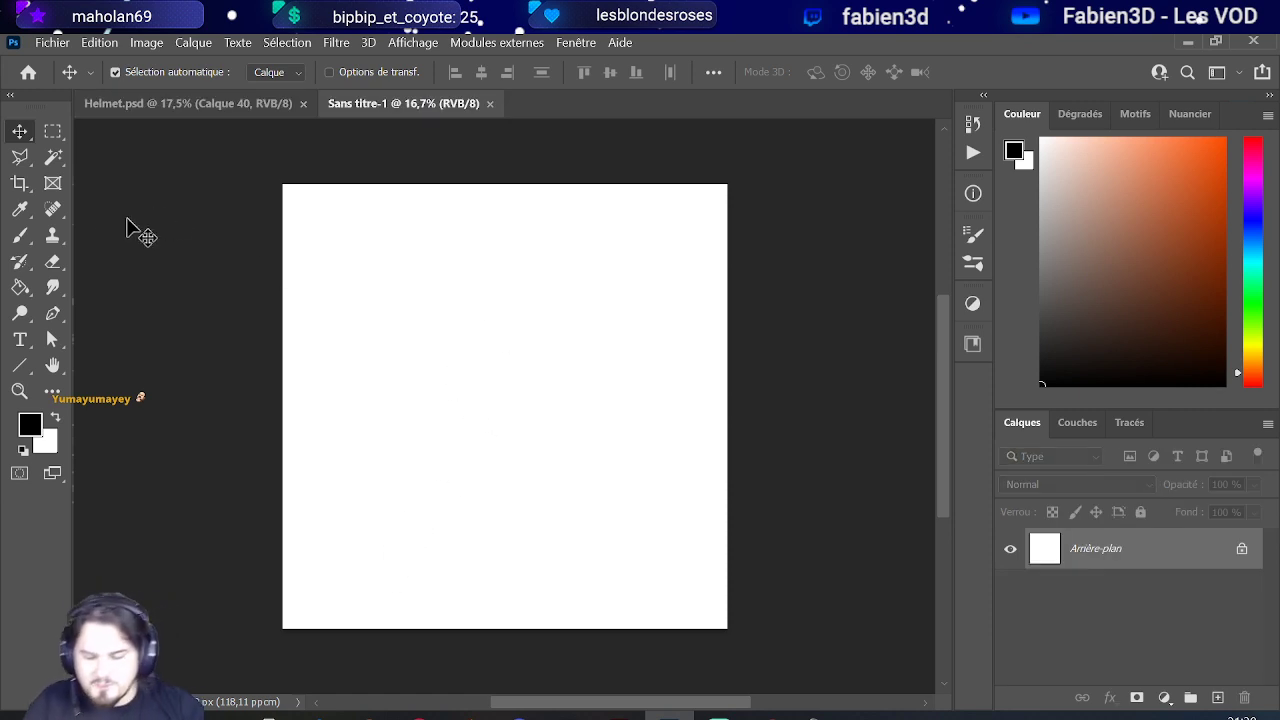
{"action": "left_click", "coordinate": [19, 183]}
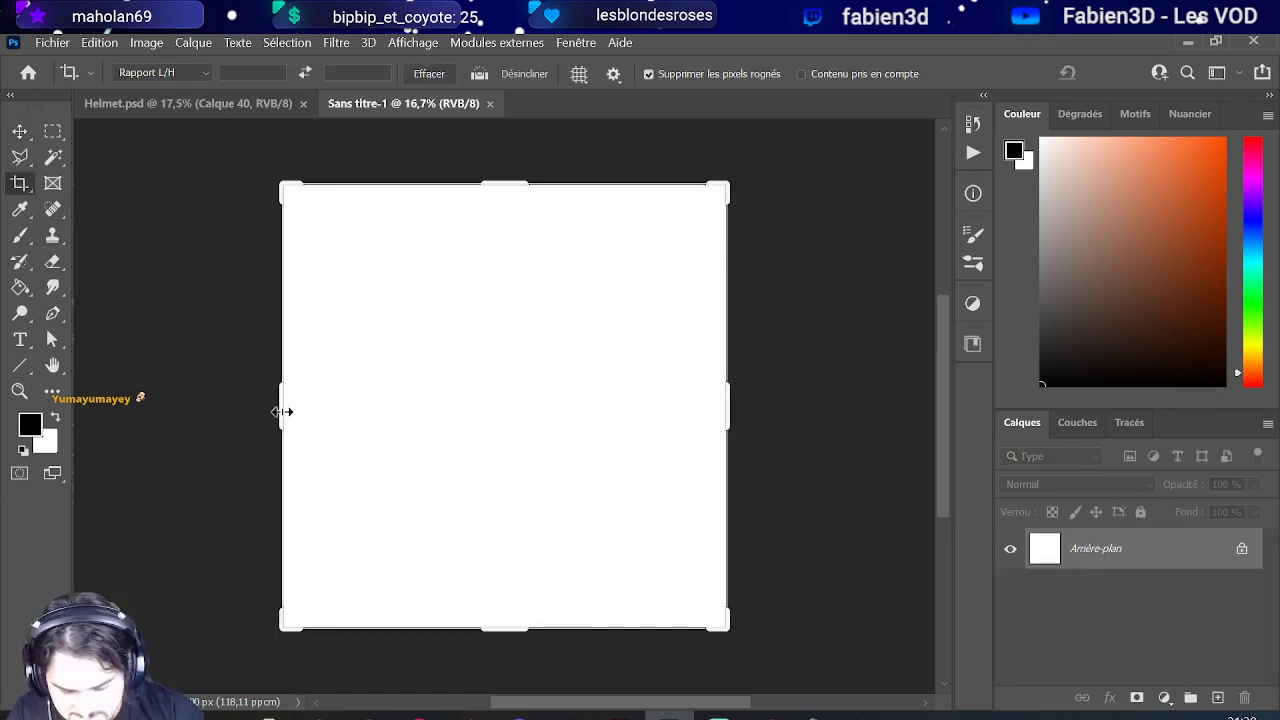
{"action": "left_click_drag", "start_coordinate": [280, 409], "coordinate": [172, 400]}
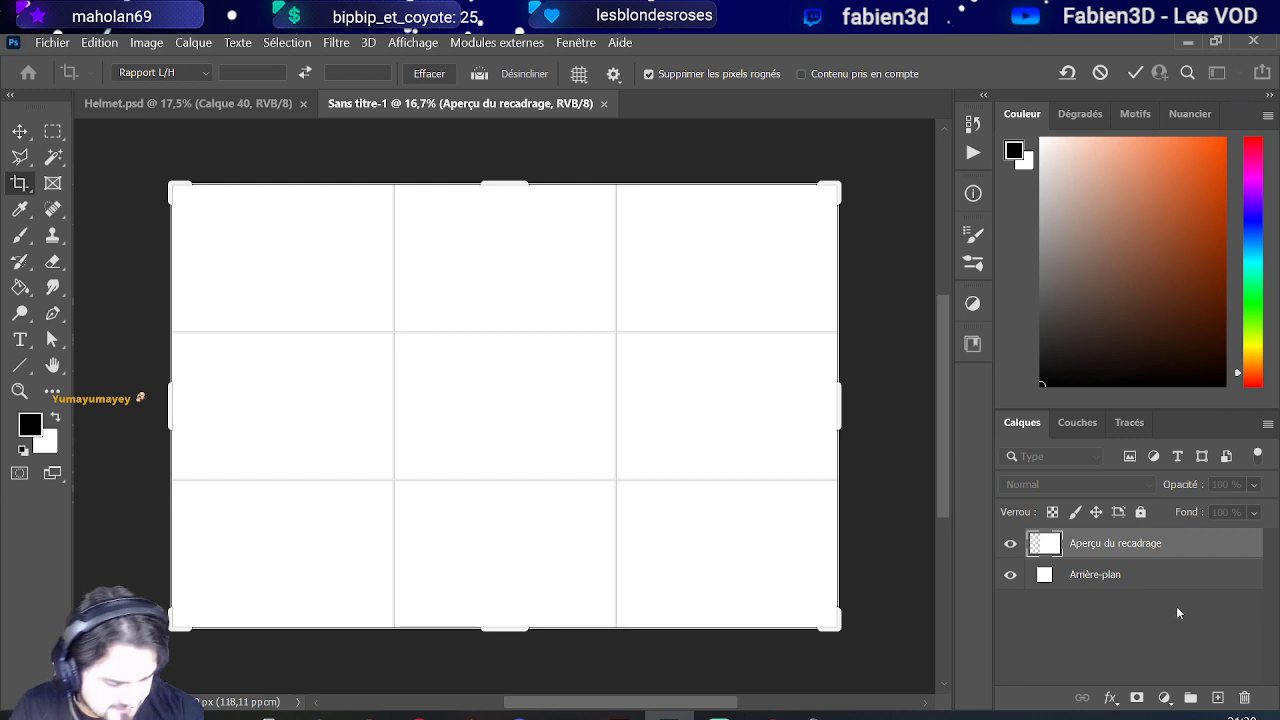
{"action": "key", "text": "Return"}
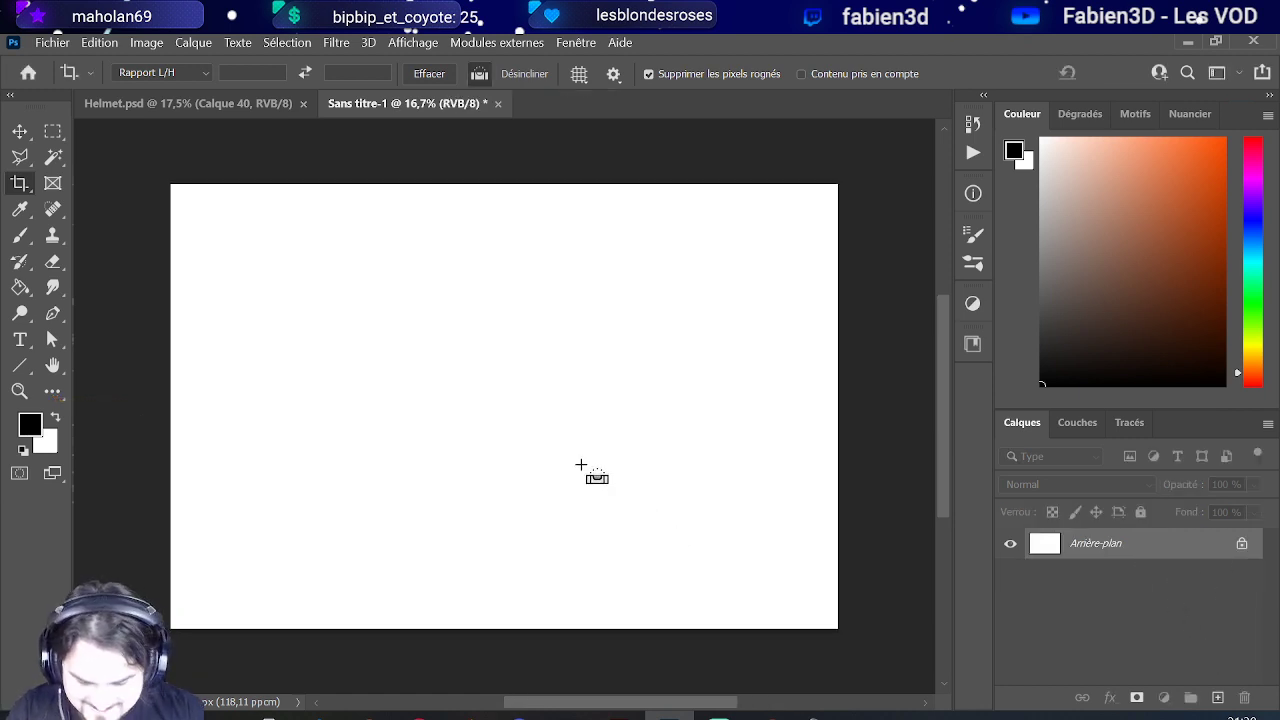
Step: Paste the compass artwork into the new document and scale it proportionally to about 107%
{"action": "key", "text": "ctrl+v"}
{"action": "left_click", "coordinate": [720, 214]}
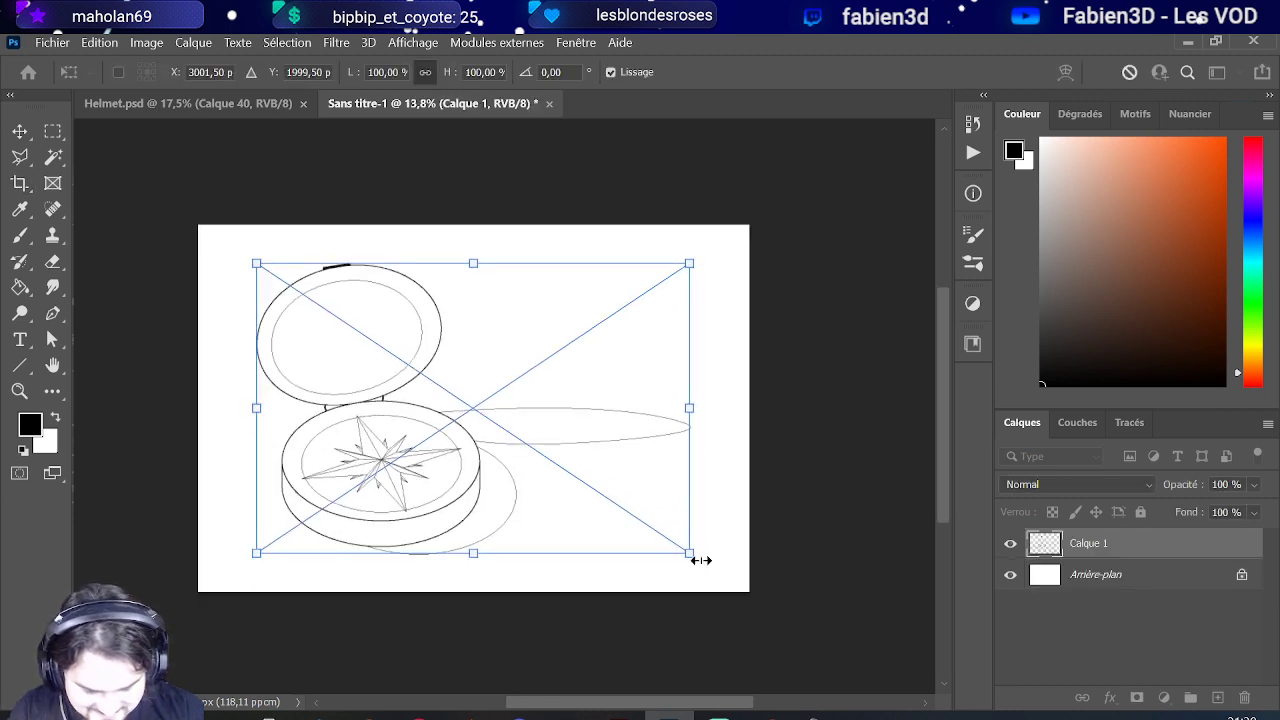
{"action": "left_click_drag", "start_coordinate": [689, 552], "coordinate": [720, 595]}
{"action": "mouse_move", "coordinate": [531, 535]}
{"action": "left_mouse_down"}
{"action": "mouse_move", "coordinate": [534, 503]}
{"action": "mouse_move", "coordinate": [533, 520]}
{"action": "left_mouse_up"}
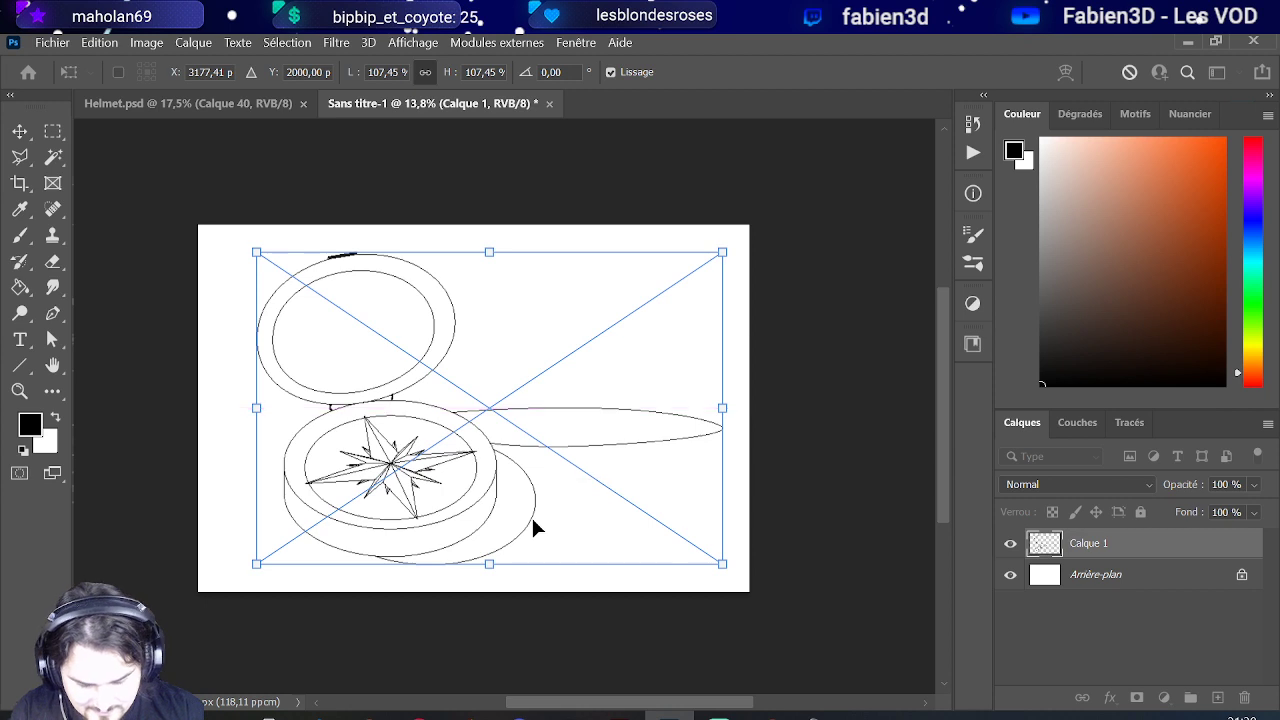
{"action": "key", "text": "Return"}
Step: Extend the canvas slightly around the compass in both width and height with the Crop tool
{"action": "key", "text": "c"}
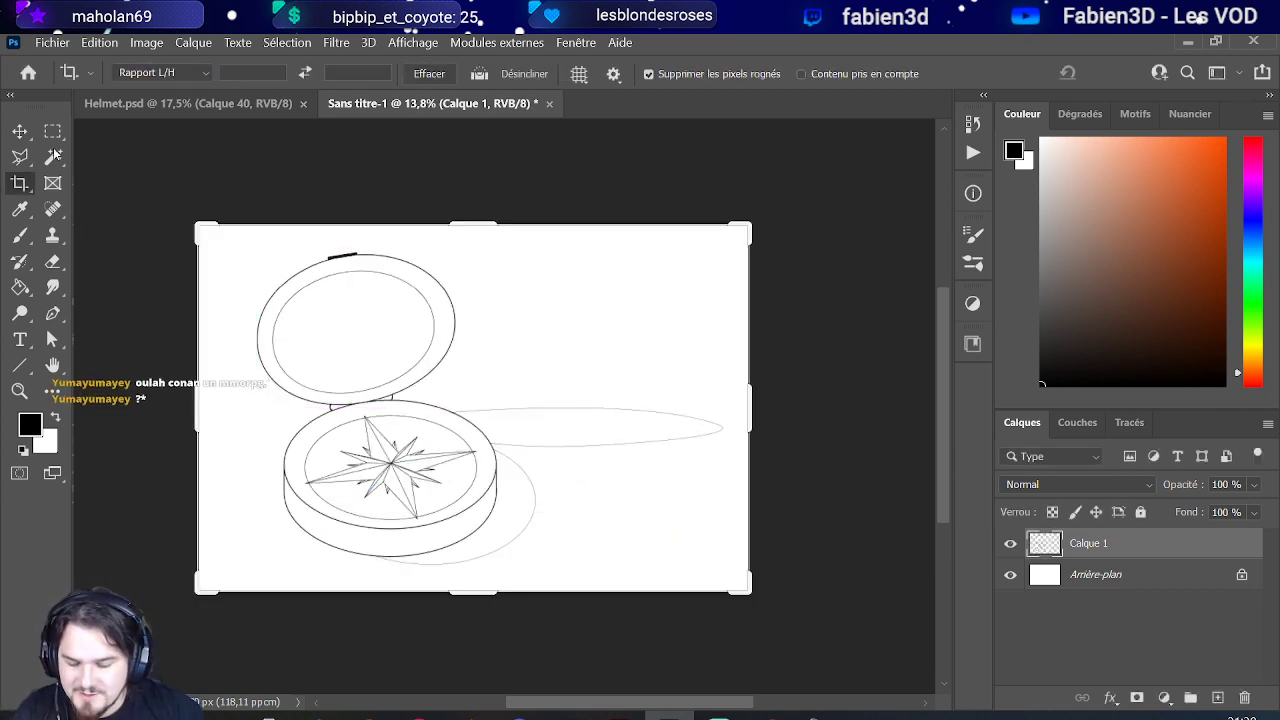
{"action": "left_click", "coordinate": [88, 73]}
{"action": "left_click", "coordinate": [86, 73]}
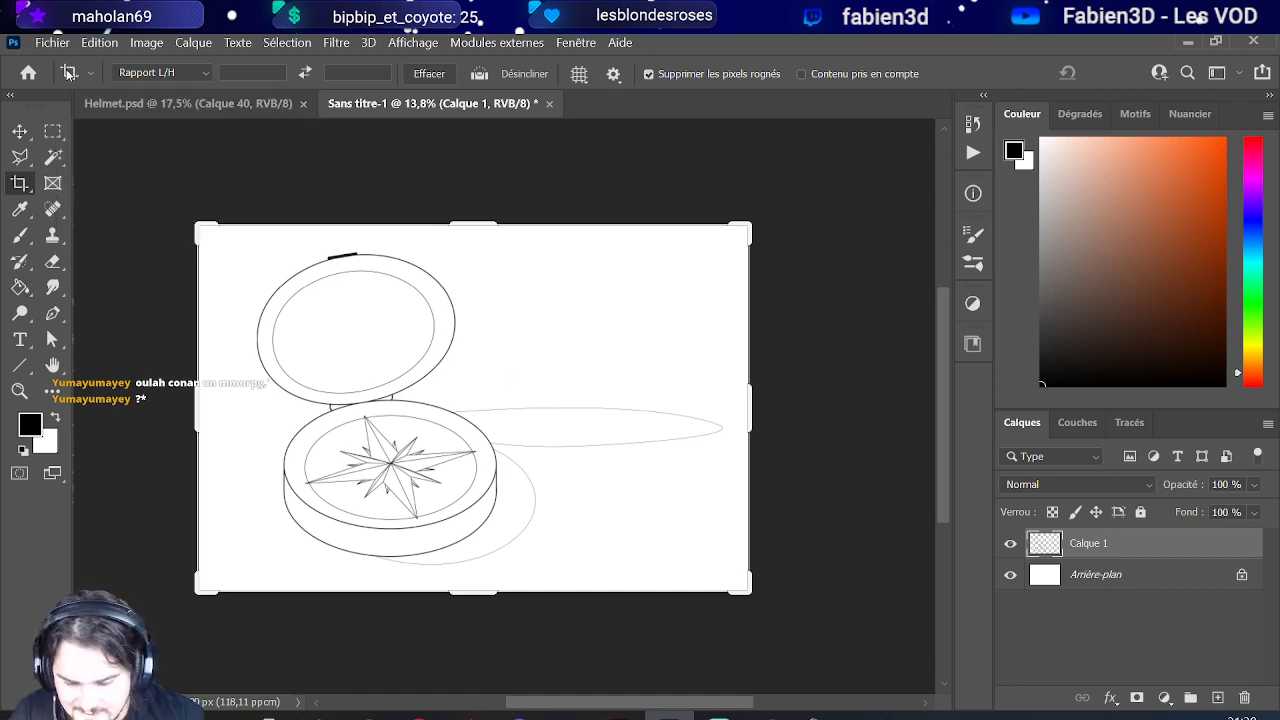
{"action": "left_click", "coordinate": [68, 73]}
{"action": "left_click", "coordinate": [68, 73]}
{"action": "left_click", "coordinate": [766, 374]}
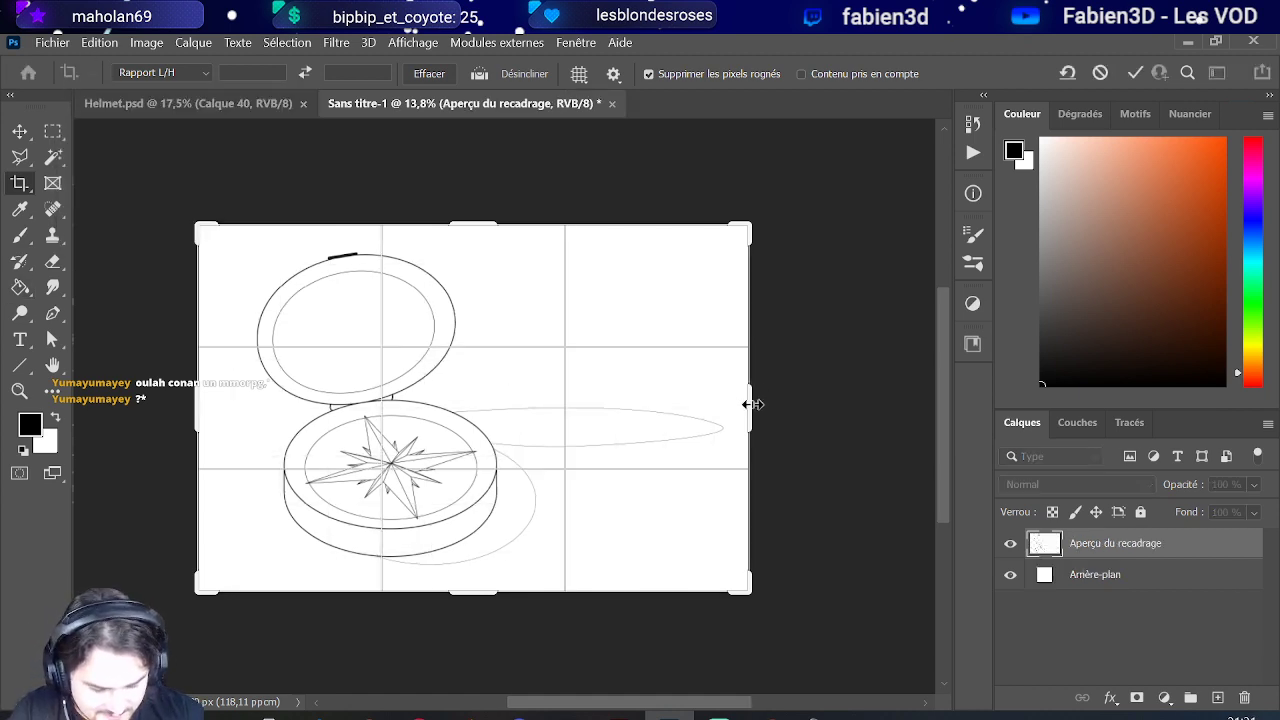
{"action": "left_click_drag", "start_coordinate": [752, 404], "coordinate": [763, 403]}
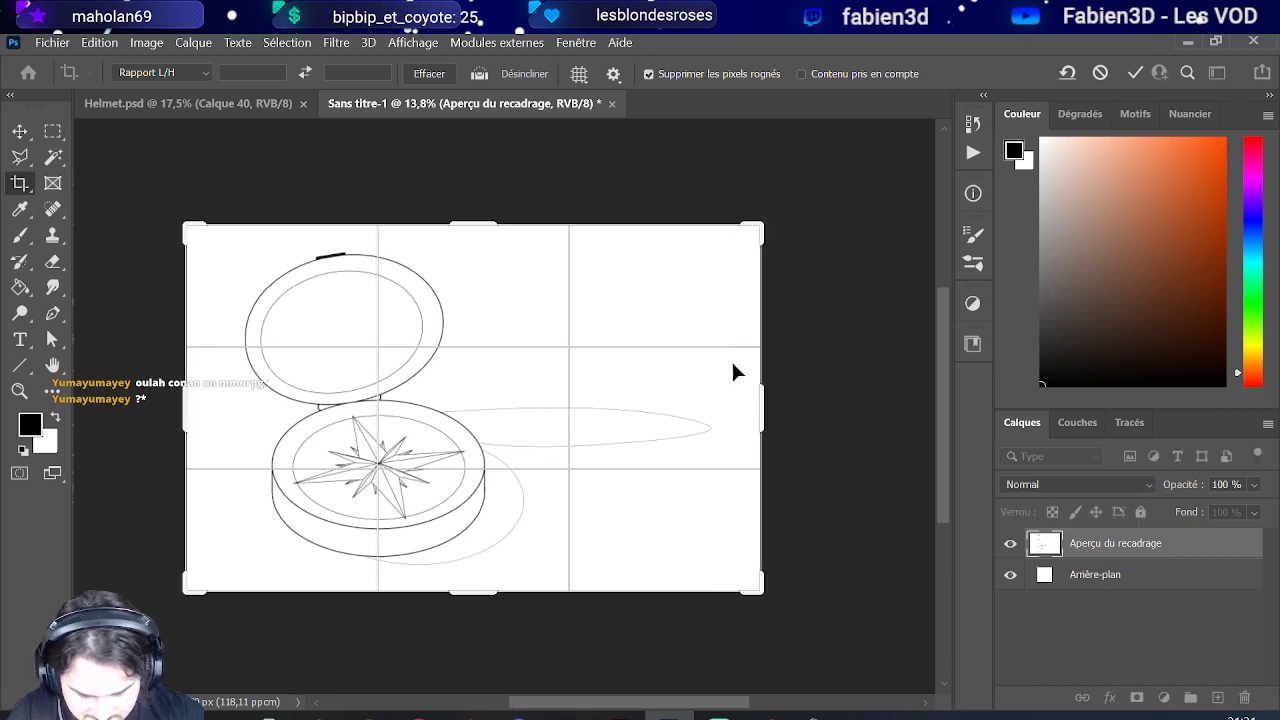
{"action": "left_click_drag", "start_coordinate": [491, 217], "coordinate": [473, 217]}
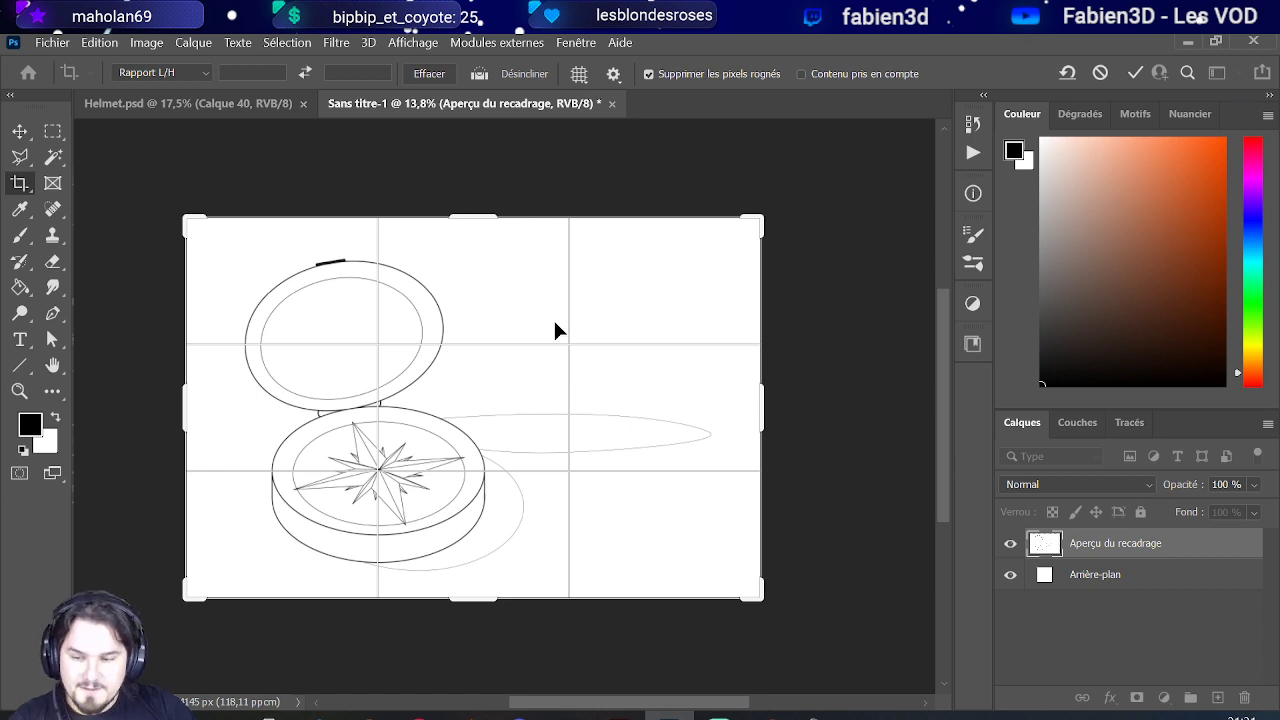
{"action": "key", "text": "Return"}
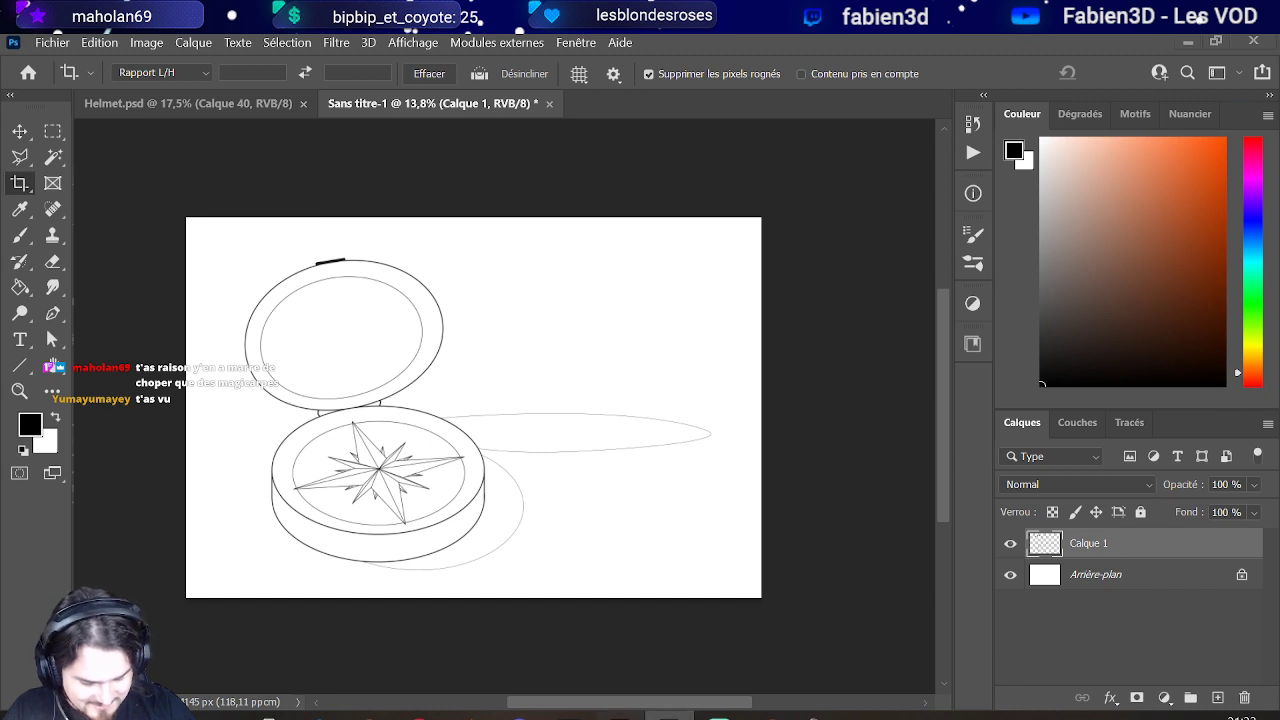
Step: Switch to Illustrator, show the Calque 9 grid layer again, and copy all its artwork
{"action": "key", "text": "alt+Tab"}
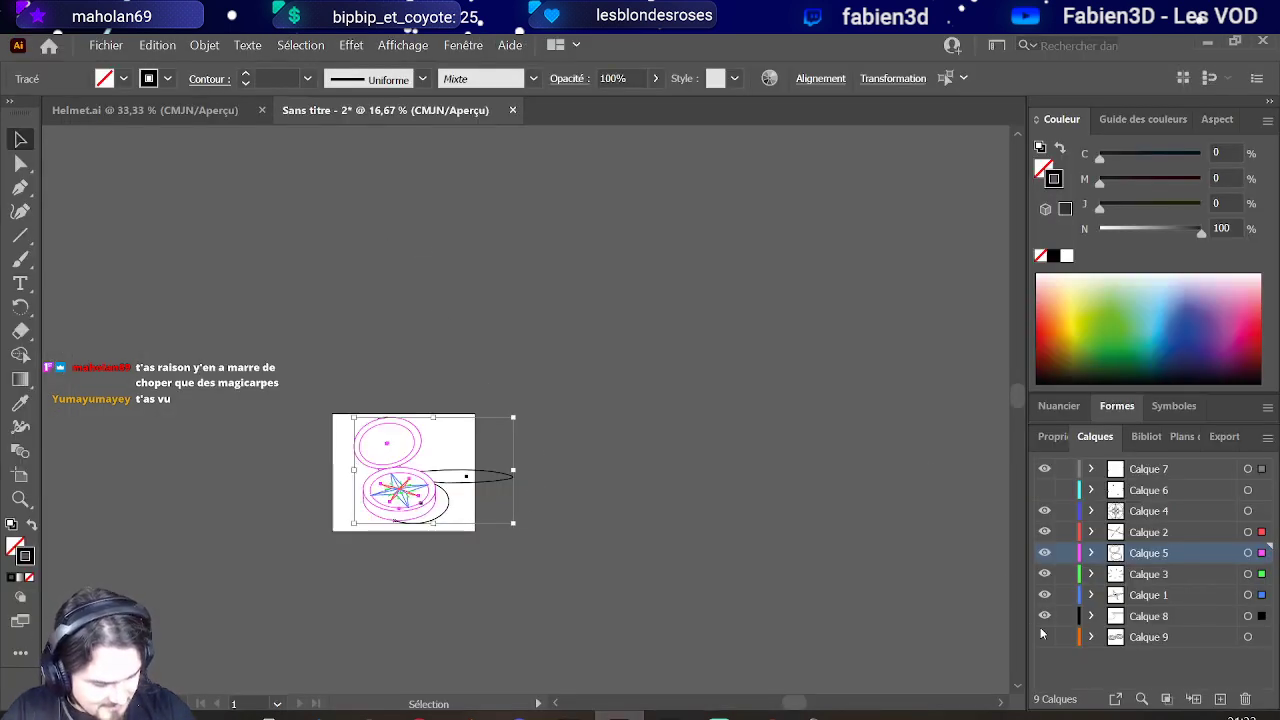
{"action": "left_click", "coordinate": [1245, 637]}
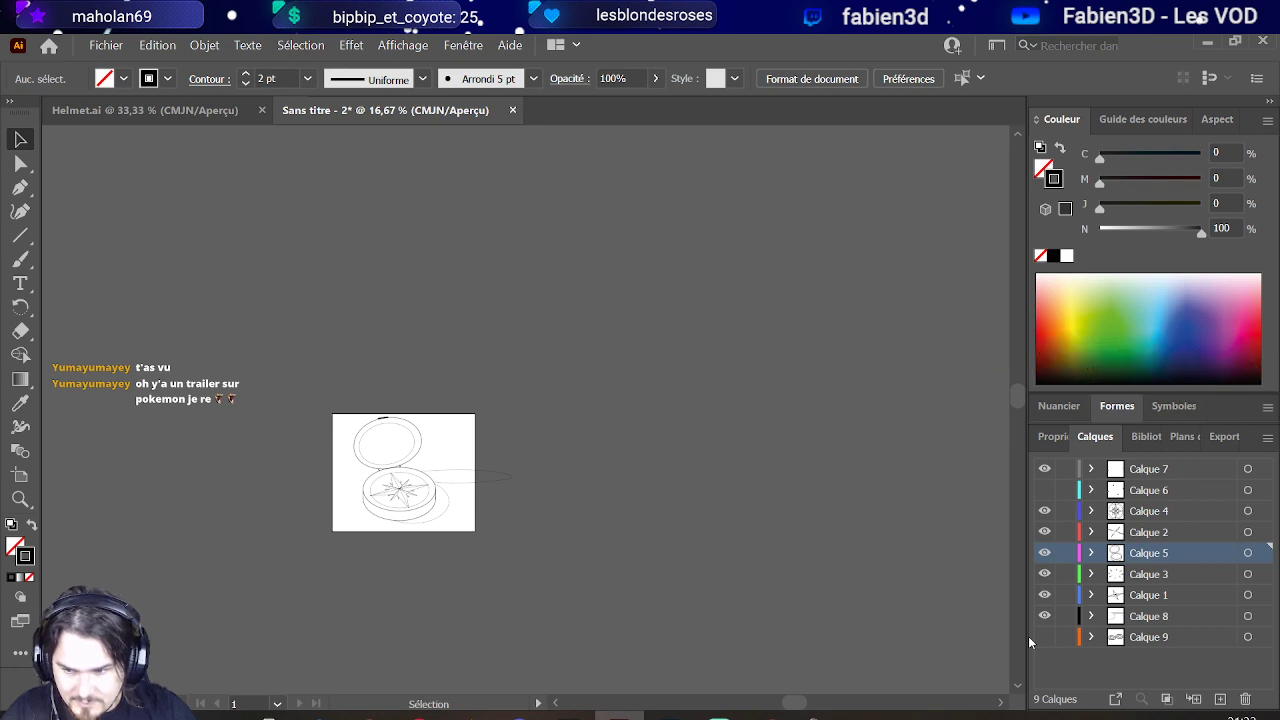
{"action": "left_click", "coordinate": [1044, 637]}
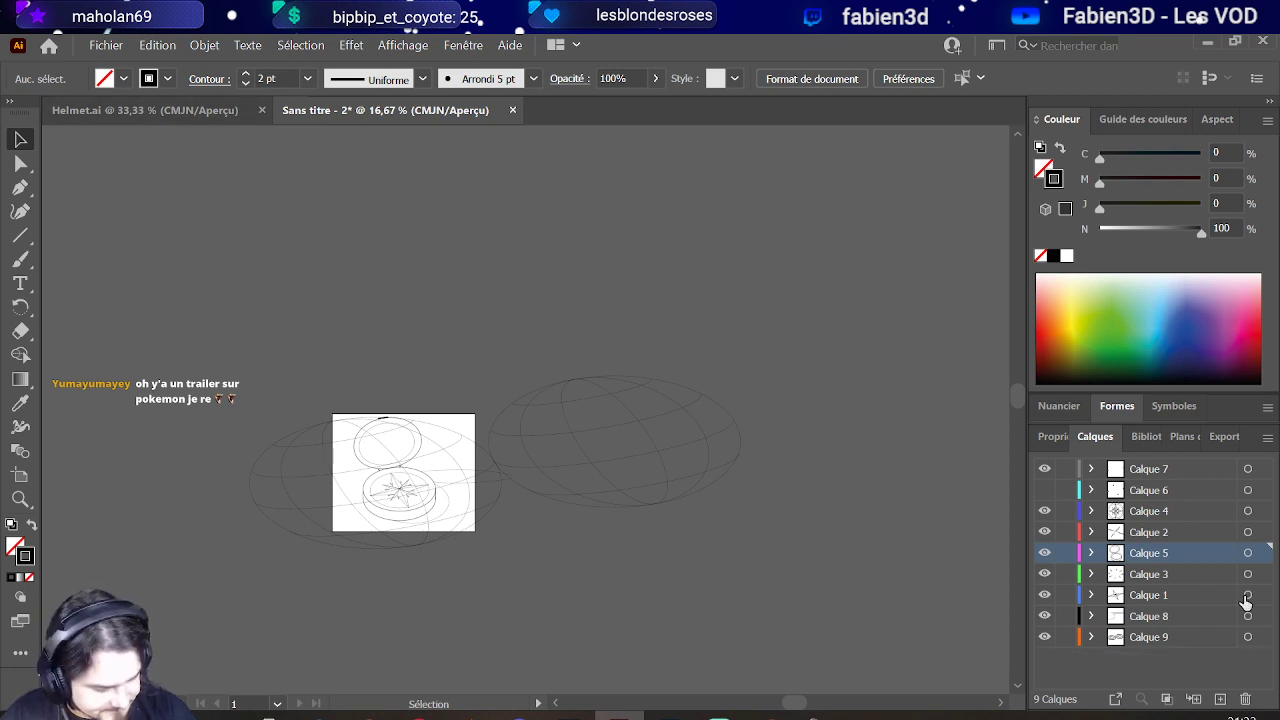
{"action": "left_click", "coordinate": [1248, 637]}
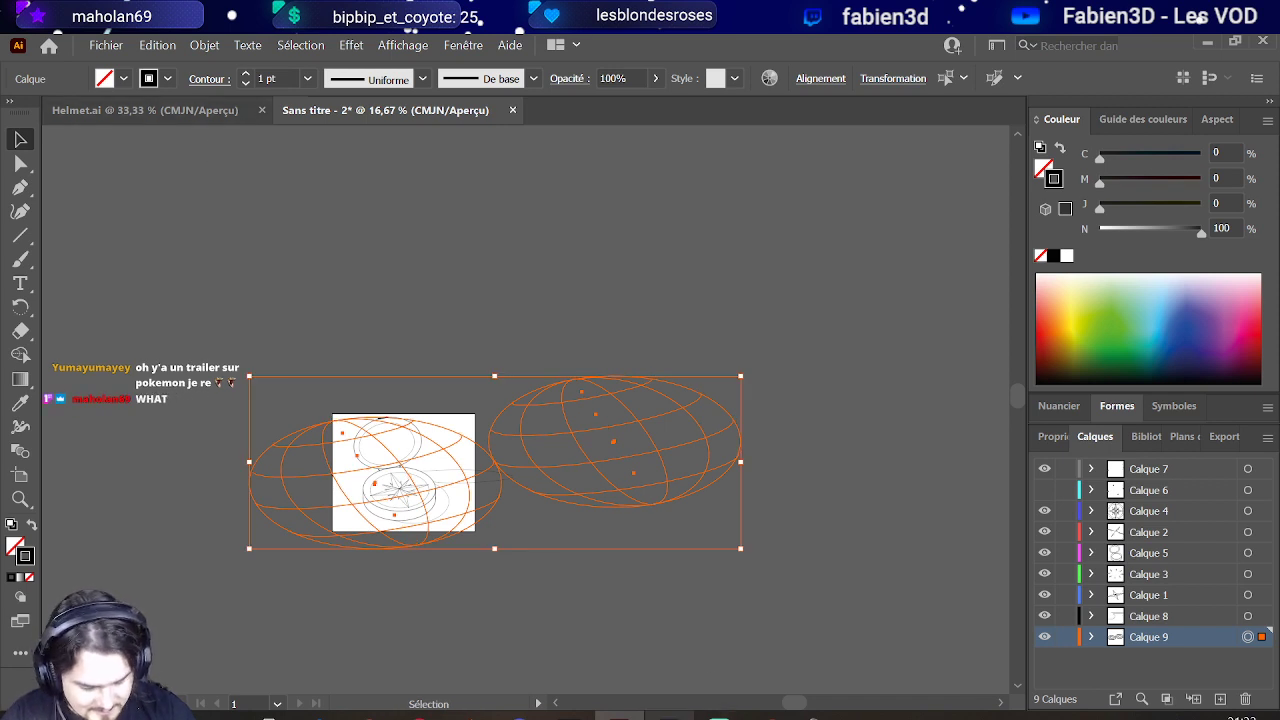
Step: Switch to Photoshop and paste the grid as pixels directly above the Arrière-plan layer
{"action": "left_click", "coordinate": [670, 714]}
{"action": "left_click", "coordinate": [1052, 580]}
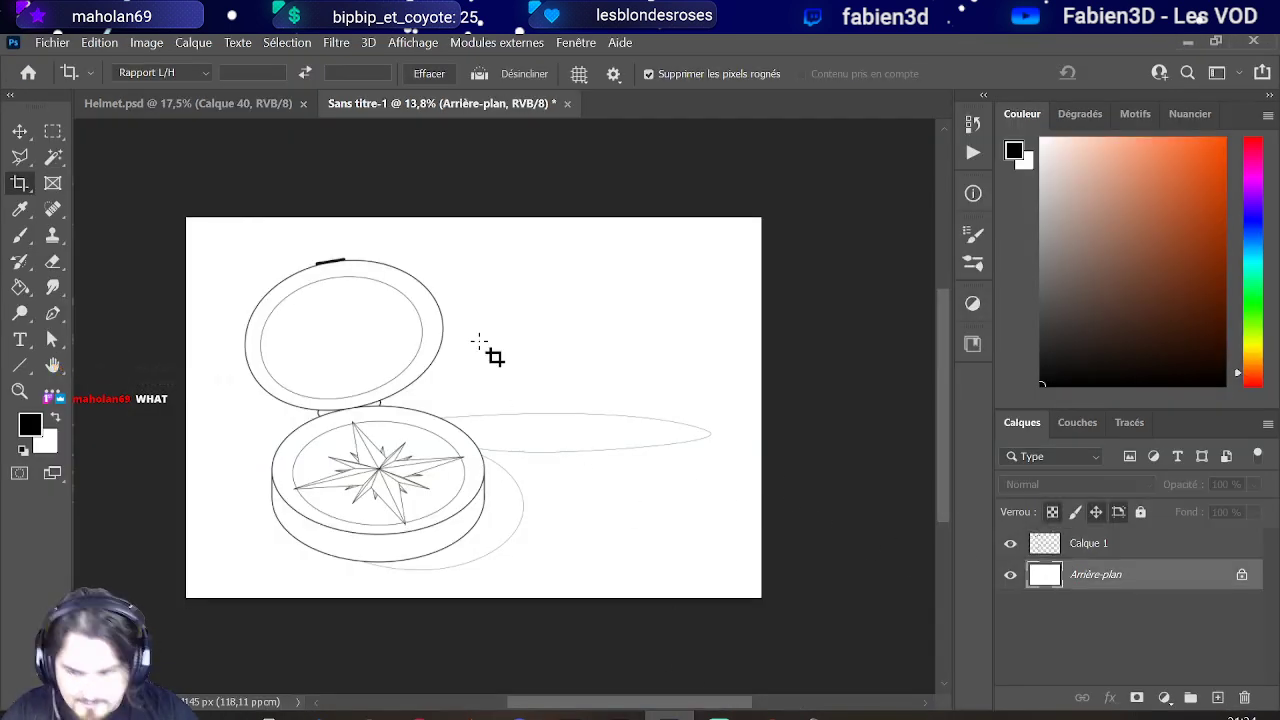
{"action": "scroll", "coordinate": [490, 412], "scroll_direction": "down", "scroll_amount": 2}
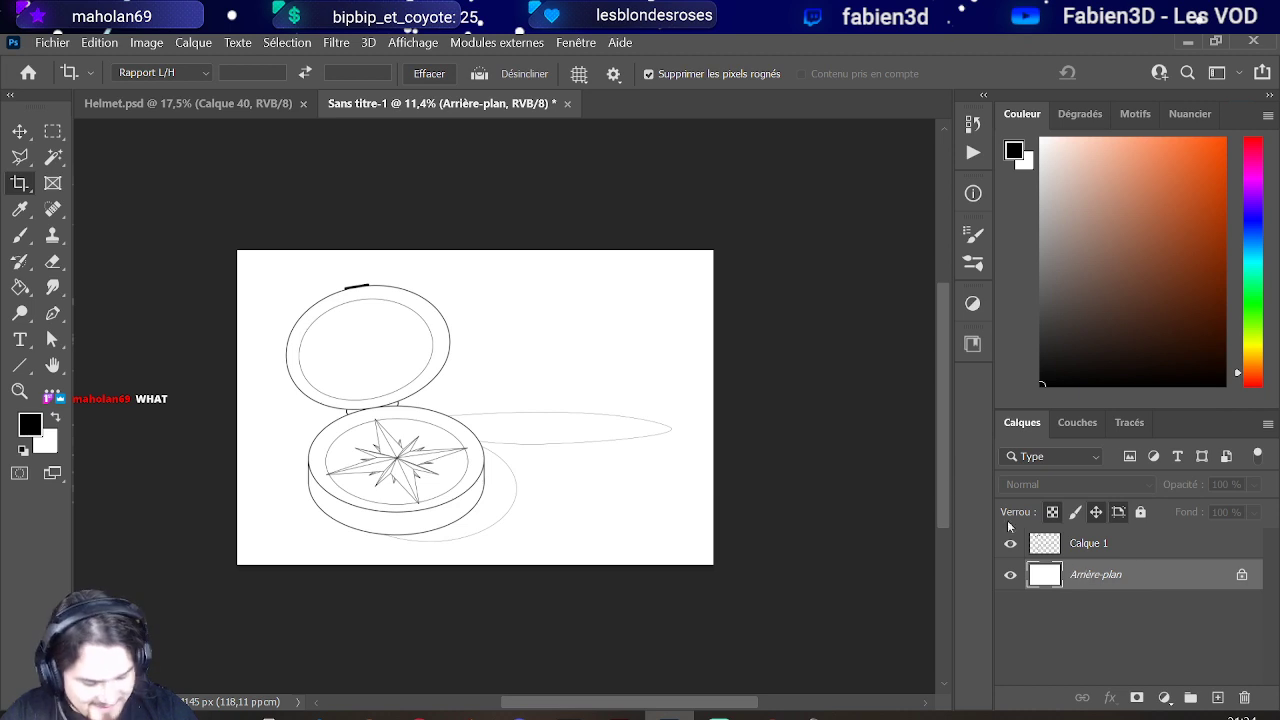
{"action": "key", "text": "ctrl+v"}
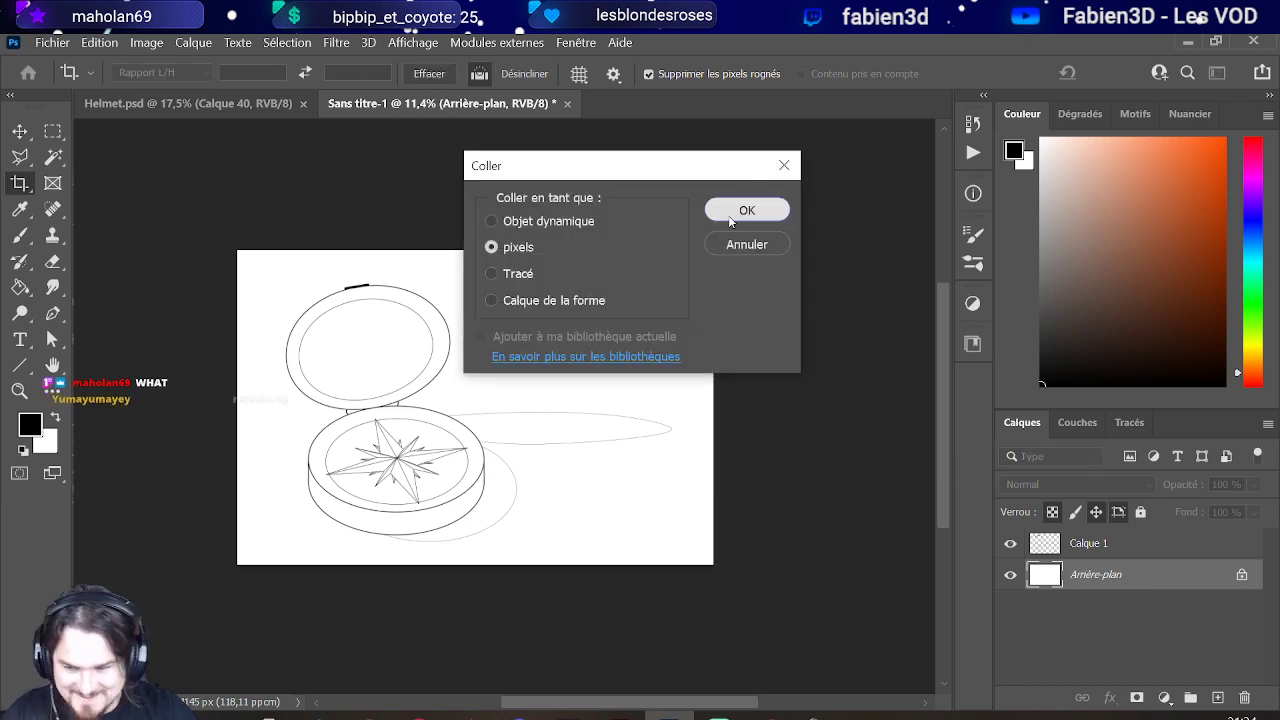
{"action": "left_click", "coordinate": [746, 210]}
Step: Scale the pasted grid up to about 119% wide and 118% high, with a slight rotation of about -0.5°
{"action": "scroll", "coordinate": [587, 332], "scroll_direction": "down", "scroll_amount": 2}
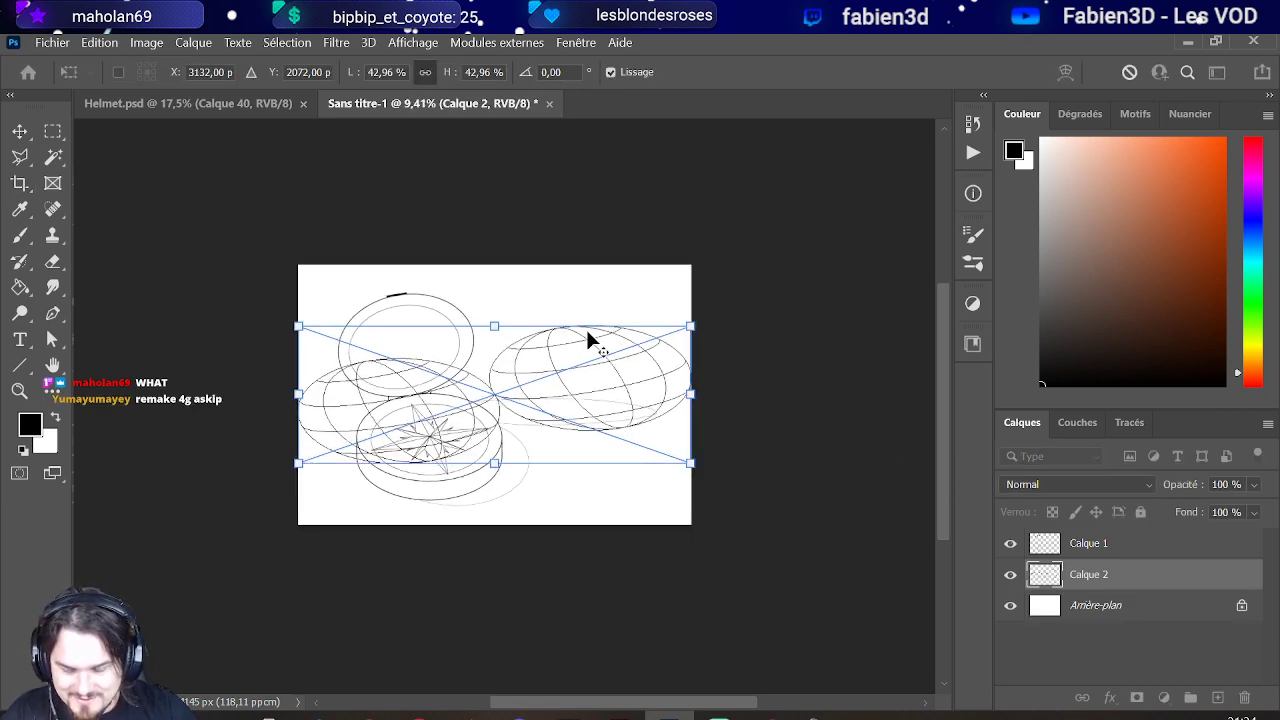
{"action": "scroll", "coordinate": [662, 433], "scroll_direction": "down", "scroll_amount": 1}
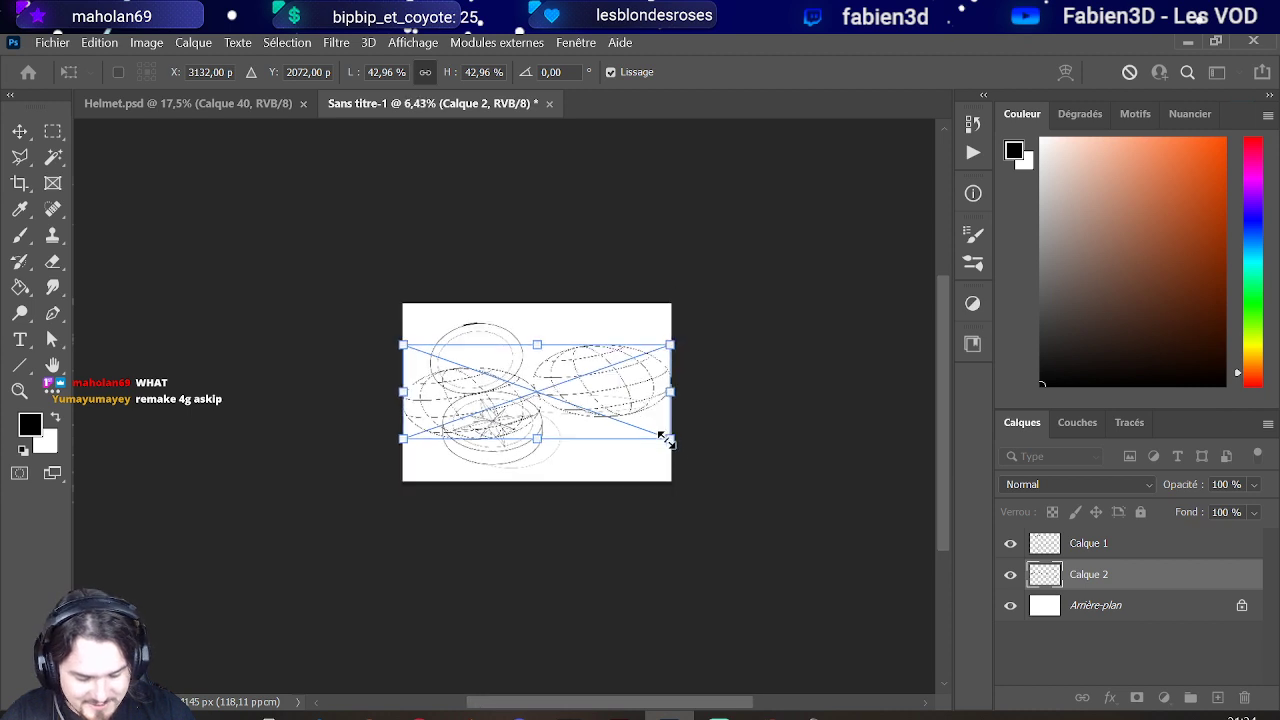
{"action": "left_click_drag", "start_coordinate": [670, 438], "coordinate": [674, 506]}
{"action": "scroll", "coordinate": [440, 490], "scroll_direction": "down", "scroll_amount": 1}
{"action": "scroll", "coordinate": [440, 487], "scroll_direction": "down", "scroll_amount": 1}
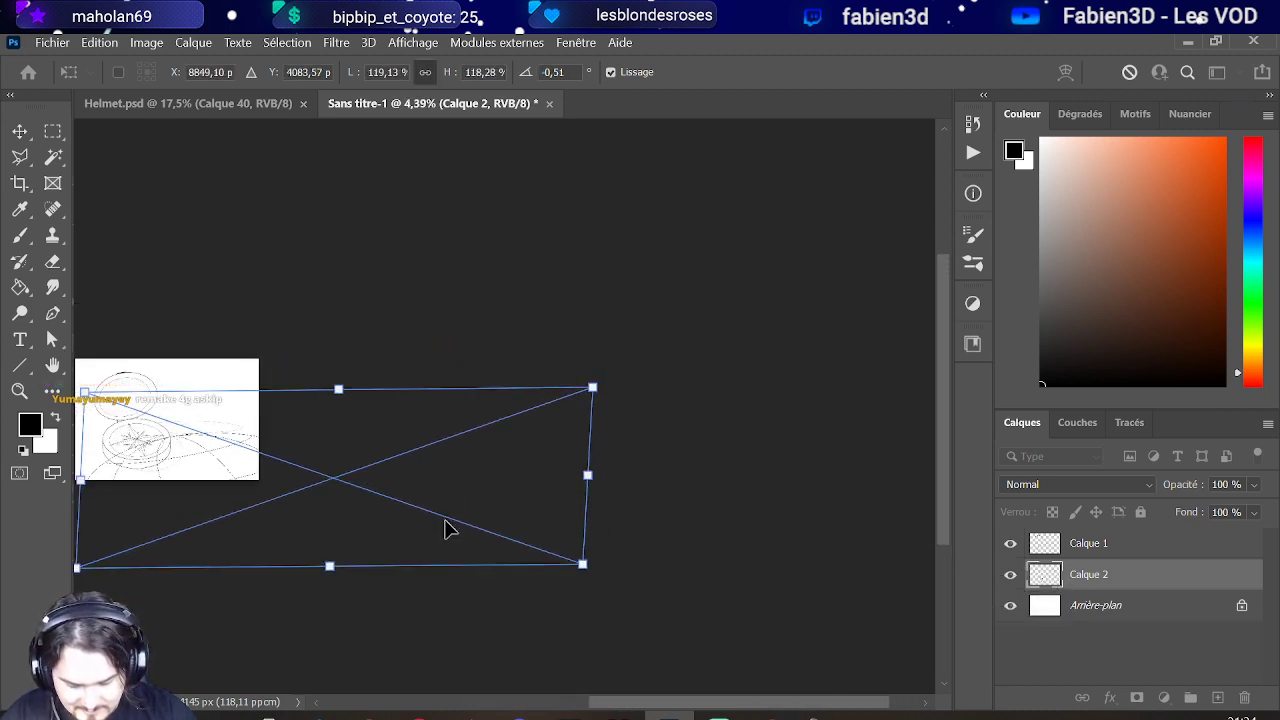
Step: Reposition the enlarged grid so it covers the compass, with its centre at the canvas's right edge
{"action": "left_click_drag", "start_coordinate": [449, 523], "coordinate": [335, 484]}
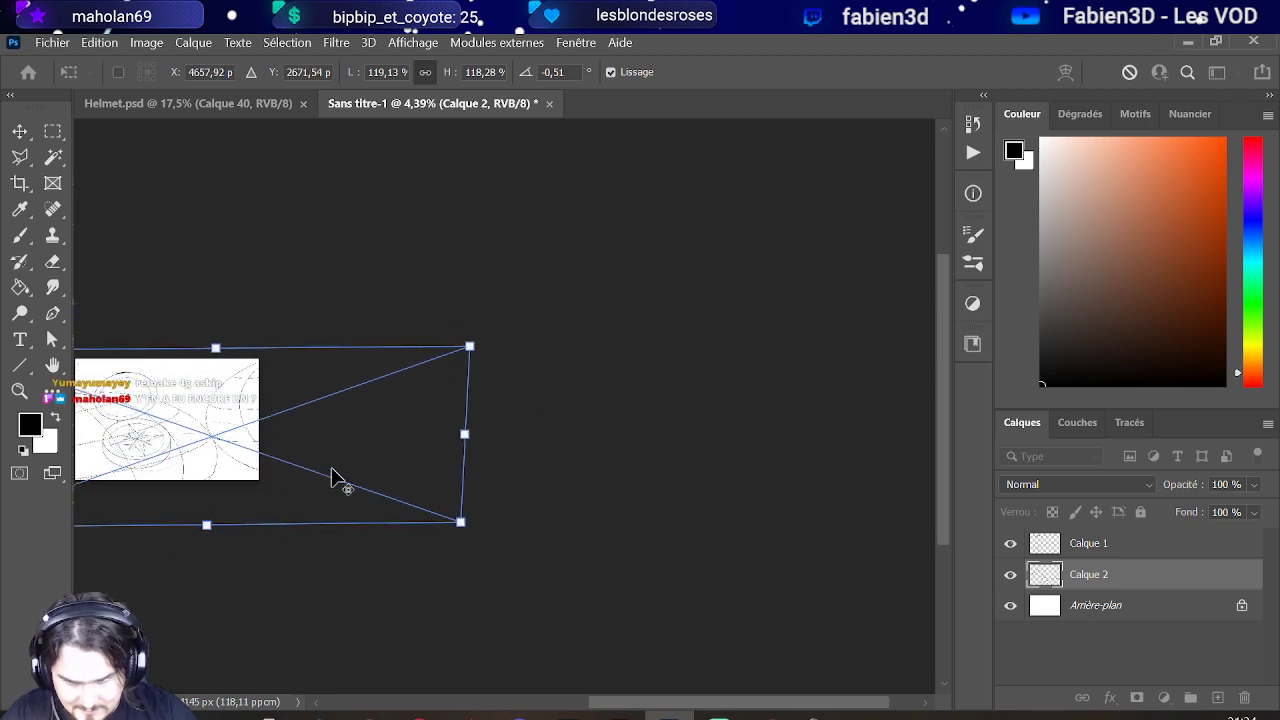
{"action": "scroll", "coordinate": [330, 482], "scroll_direction": "down", "scroll_amount": 2}
{"action": "scroll", "coordinate": [193, 510], "scroll_direction": "up", "scroll_amount": 1}
{"action": "scroll", "coordinate": [175, 516], "scroll_direction": "up", "scroll_amount": 2}
{"action": "scroll", "coordinate": [210, 528], "scroll_direction": "down", "scroll_amount": 3}
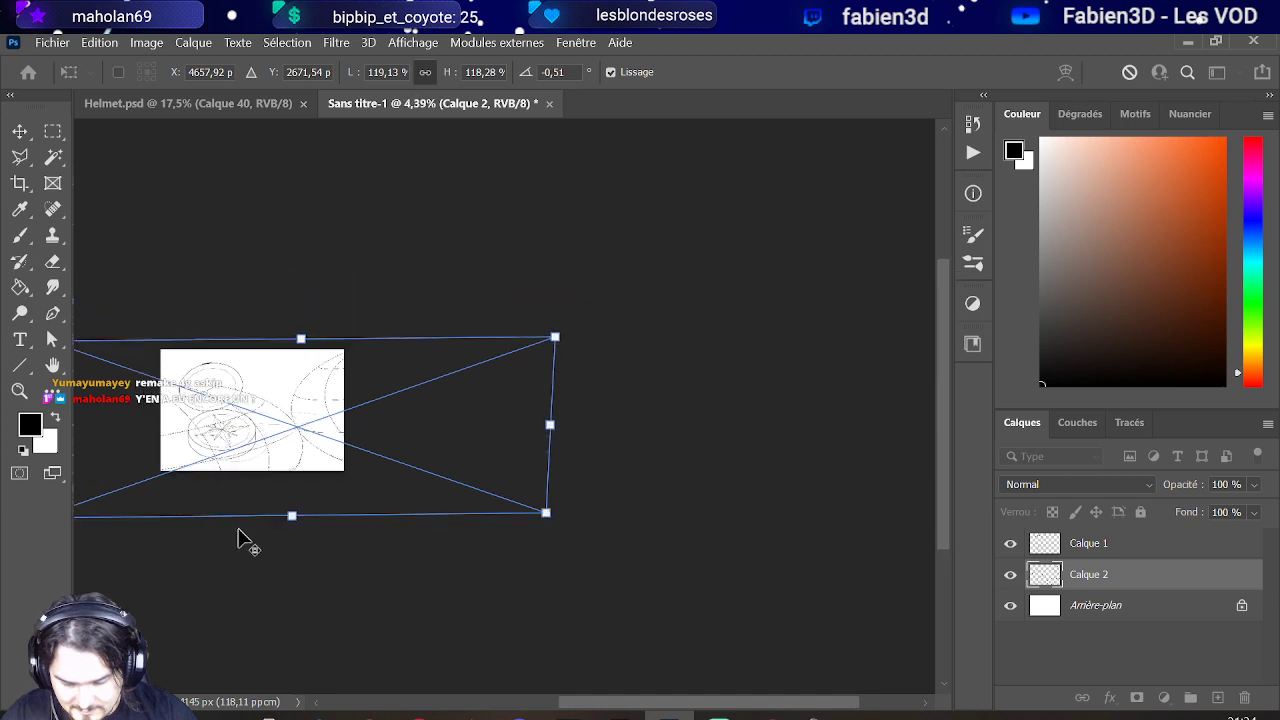
{"action": "scroll", "coordinate": [177, 543], "scroll_direction": "up", "scroll_amount": 2}
{"action": "scroll", "coordinate": [87, 556], "scroll_direction": "up", "scroll_amount": 1}
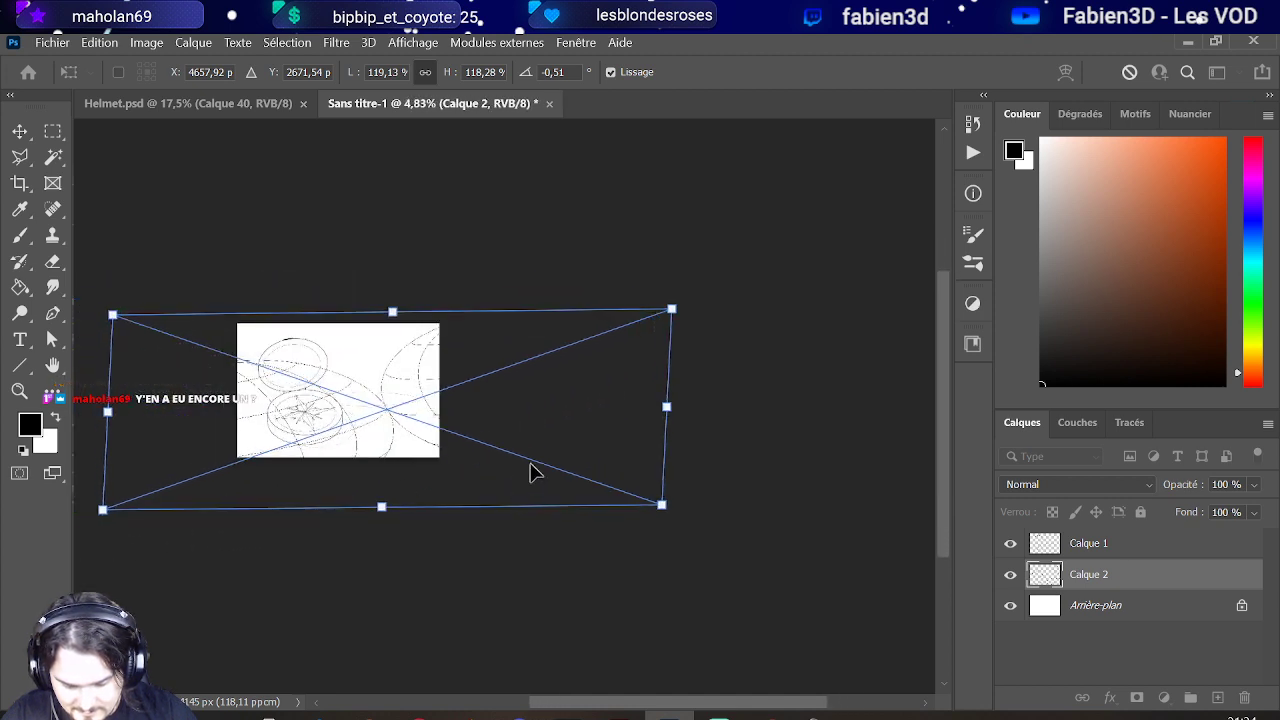
{"action": "left_click_drag", "start_coordinate": [528, 472], "coordinate": [554, 446]}
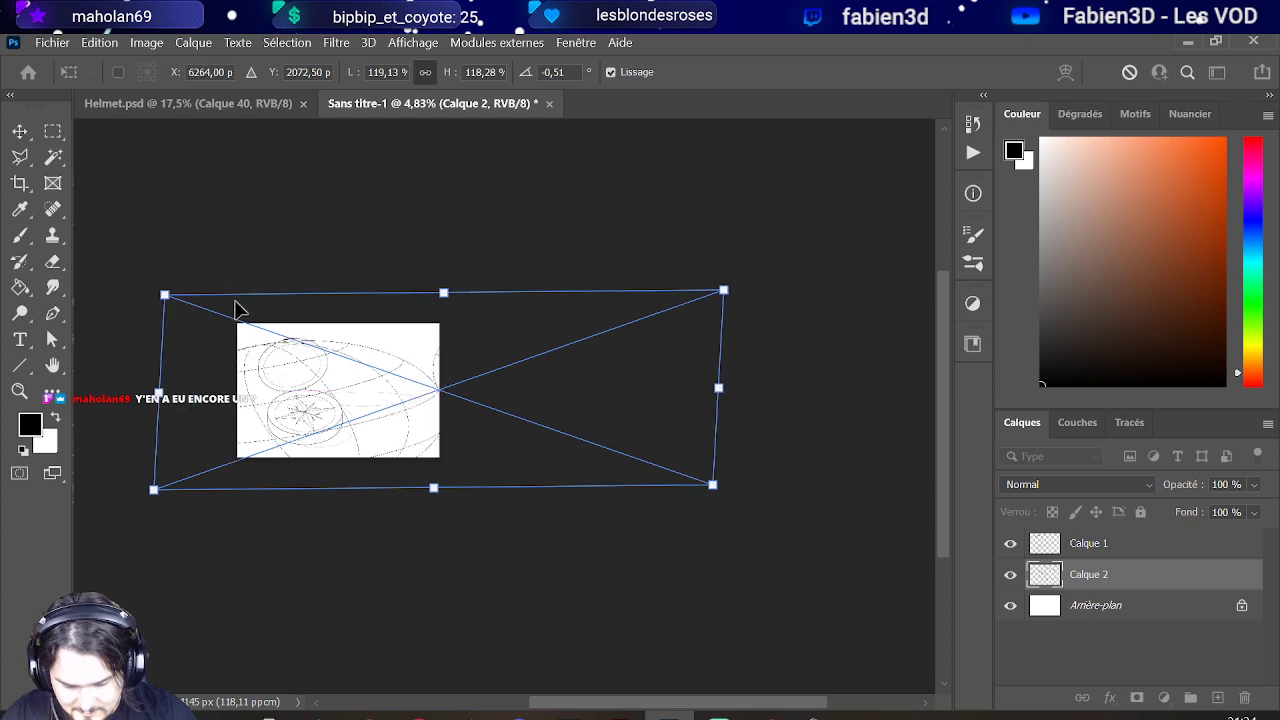
Step: Enlarge the grid to about 184% wide and 162% high, shift it to the right across the canvas, and apply the transformation
{"action": "left_click_drag", "start_coordinate": [164, 293], "coordinate": [85, 224]}
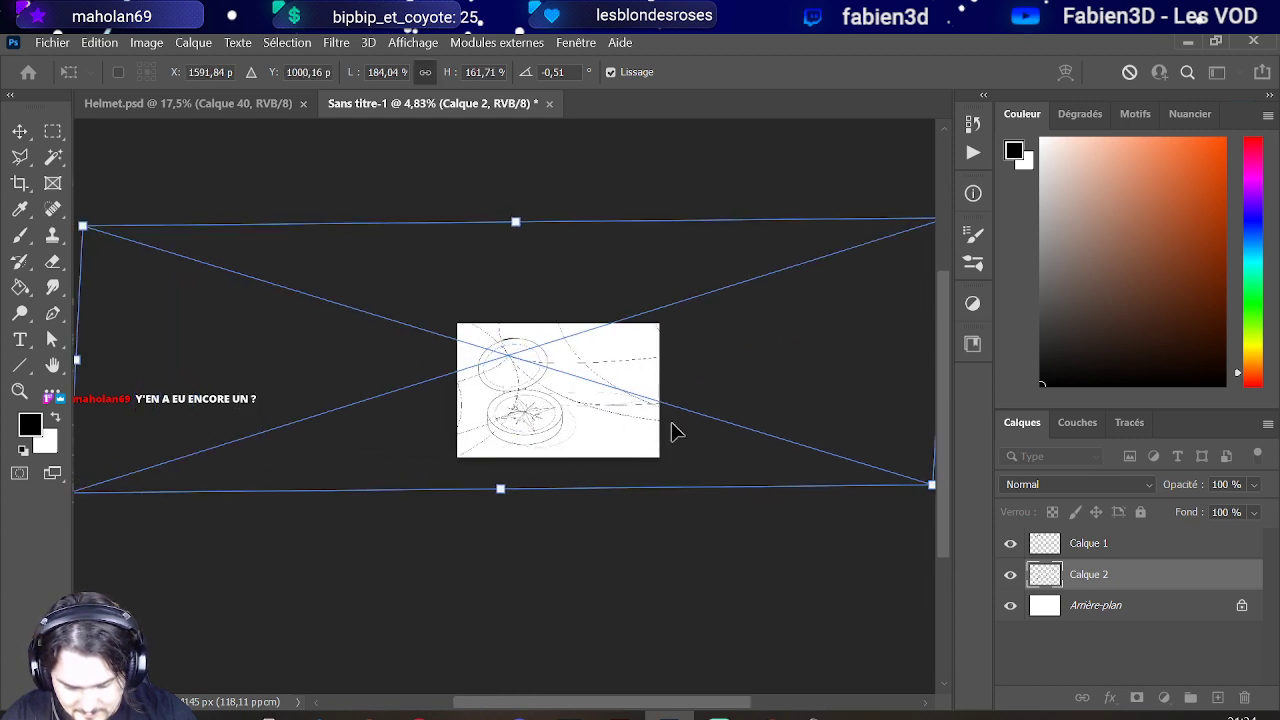
{"action": "left_click_drag", "start_coordinate": [725, 439], "coordinate": [886, 466]}
{"action": "scroll", "coordinate": [640, 526], "scroll_direction": "up", "scroll_amount": 3}
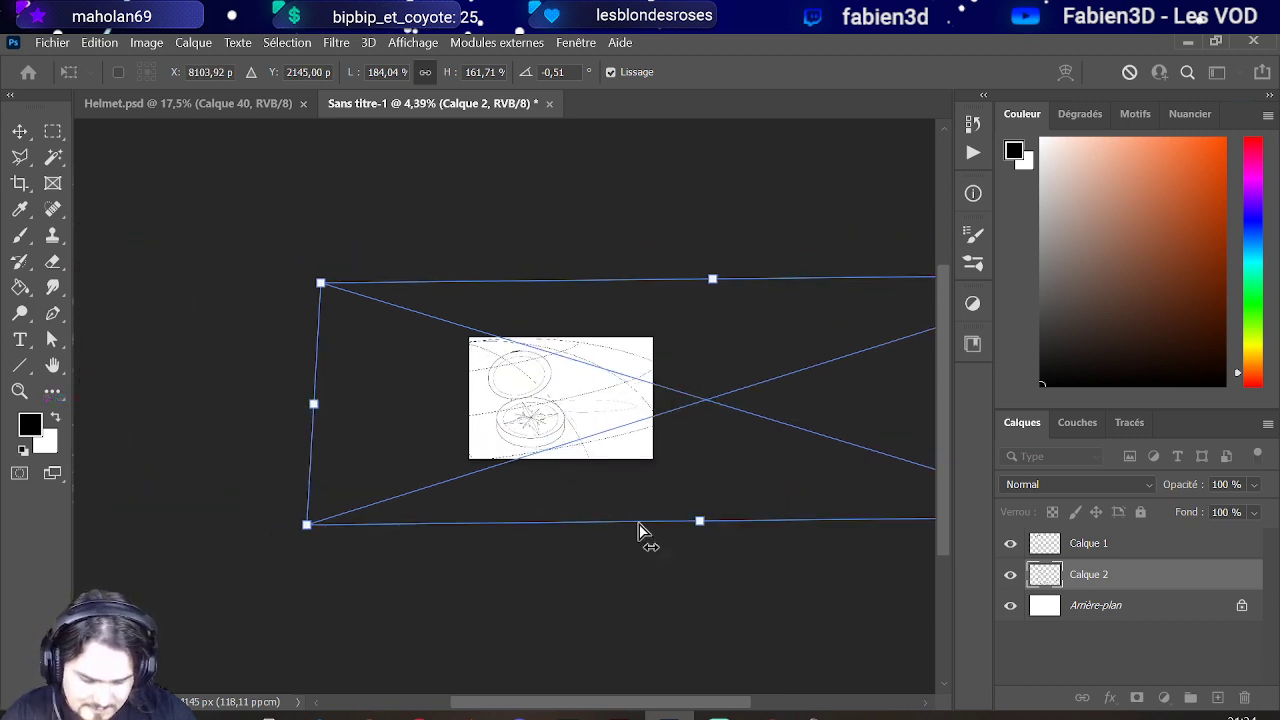
{"action": "scroll", "coordinate": [618, 447], "scroll_direction": "up", "scroll_amount": 1}
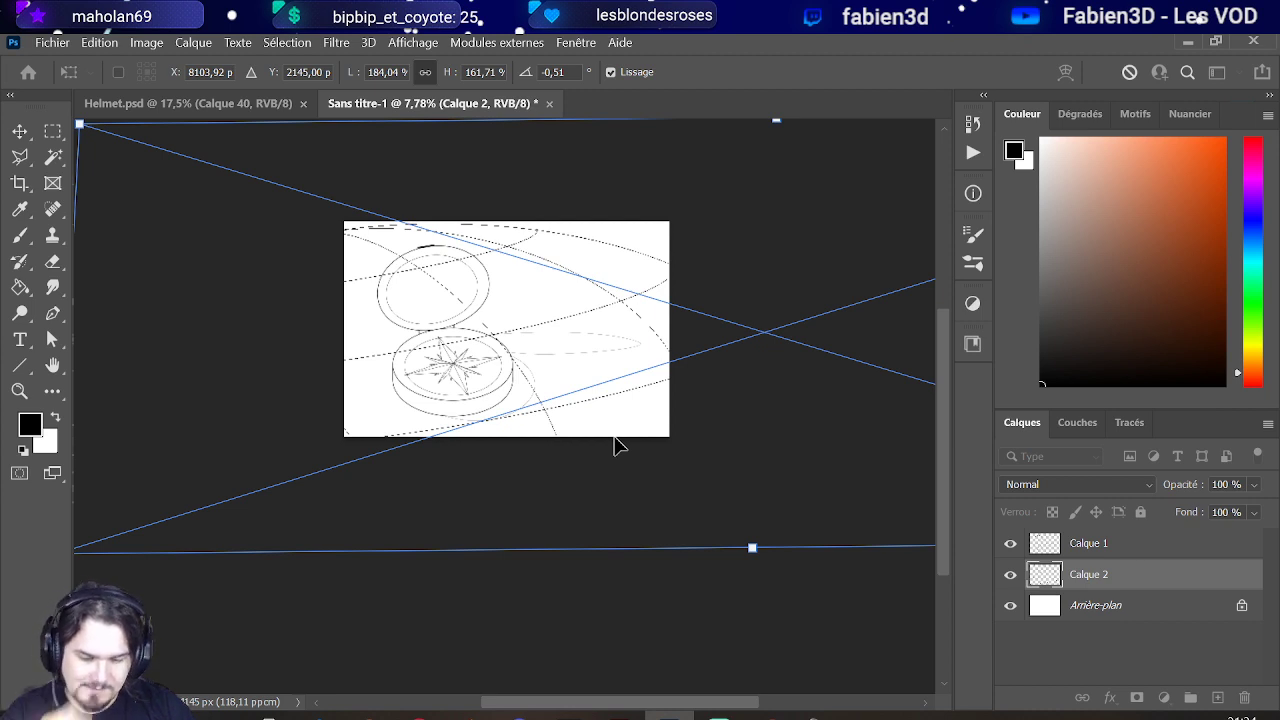
{"action": "key", "text": "Return"}
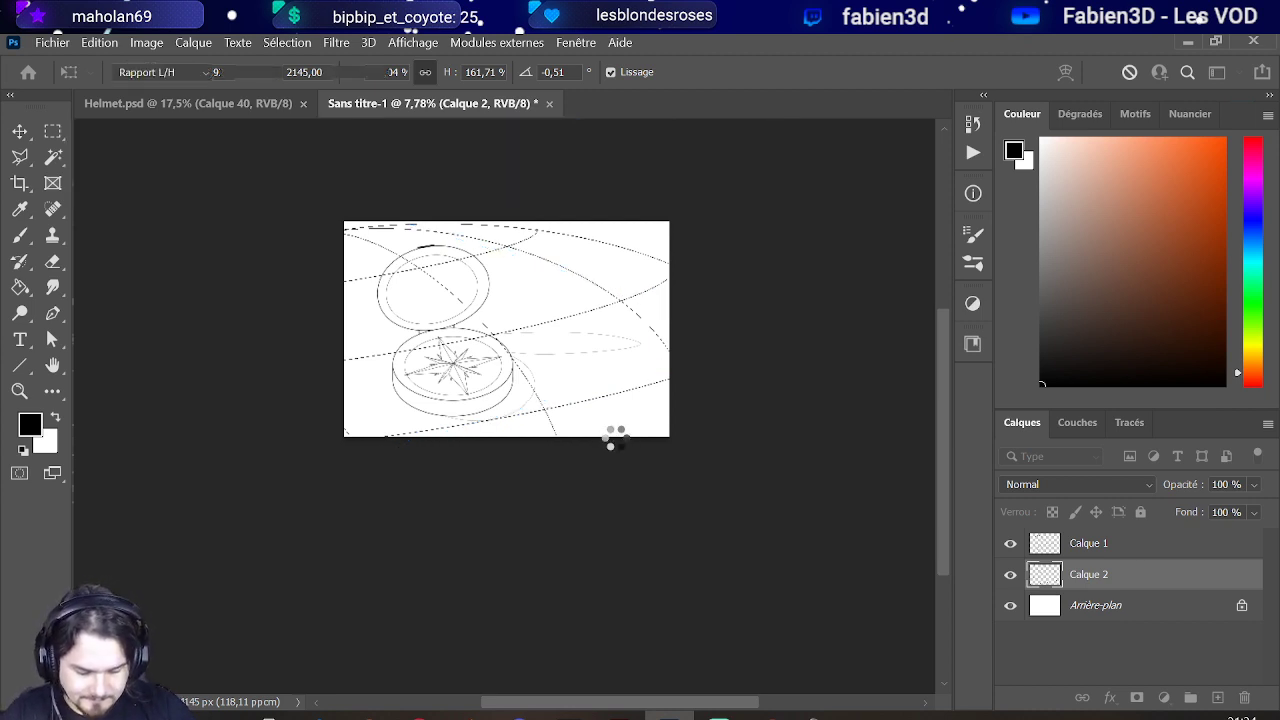
Step: Hide the Calque 2 grid layer and make Calque 1 the active layer
{"action": "key", "text": "c"}
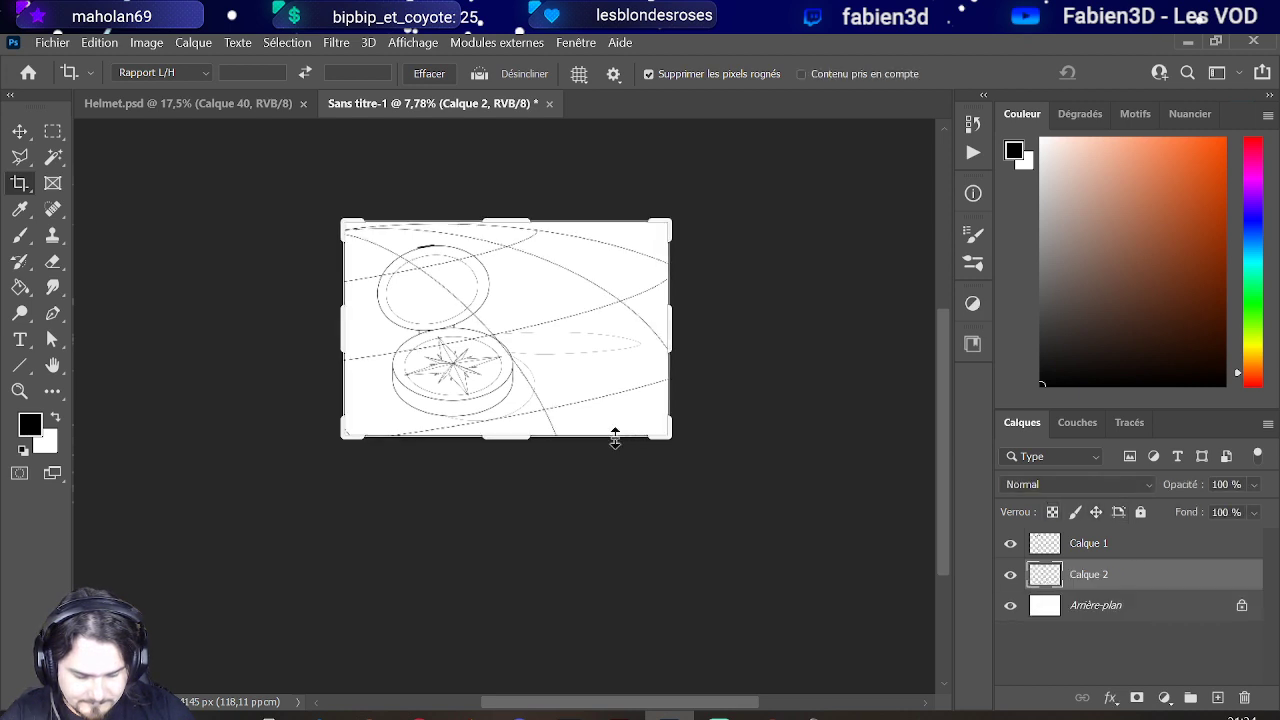
{"action": "scroll", "coordinate": [550, 360], "scroll_direction": "up", "scroll_amount": 3}
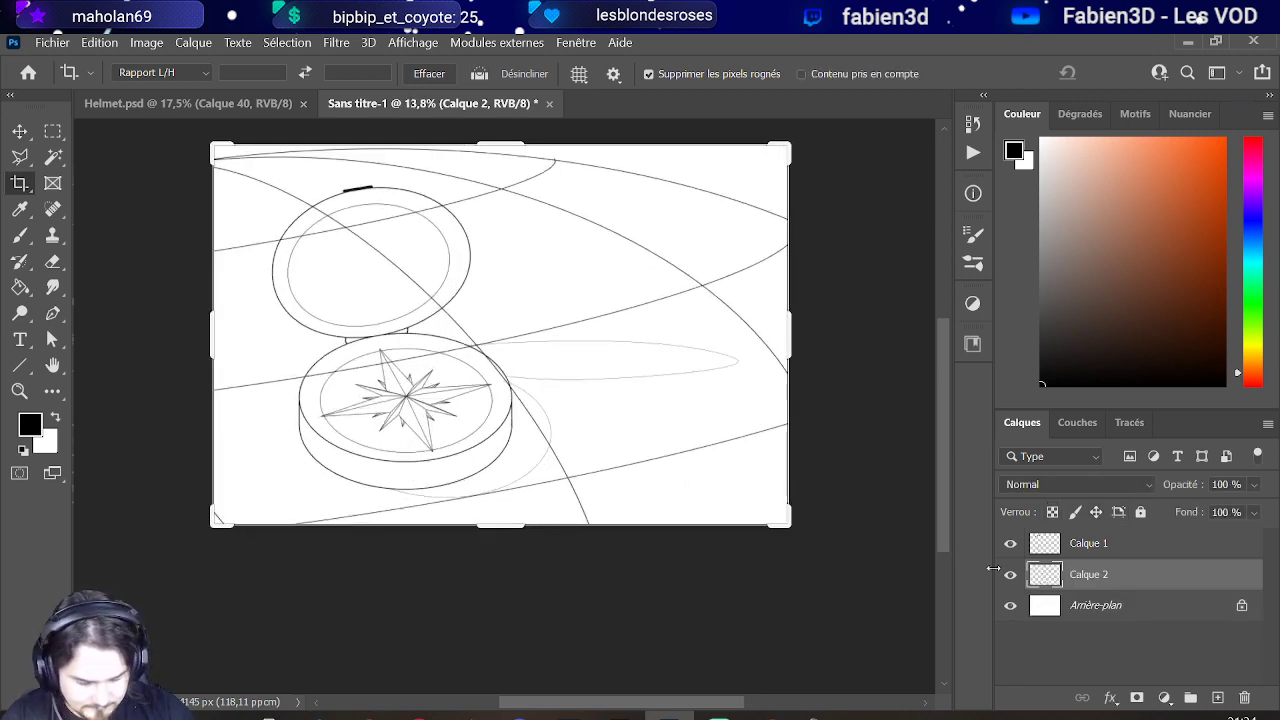
{"action": "left_click", "coordinate": [1011, 577]}
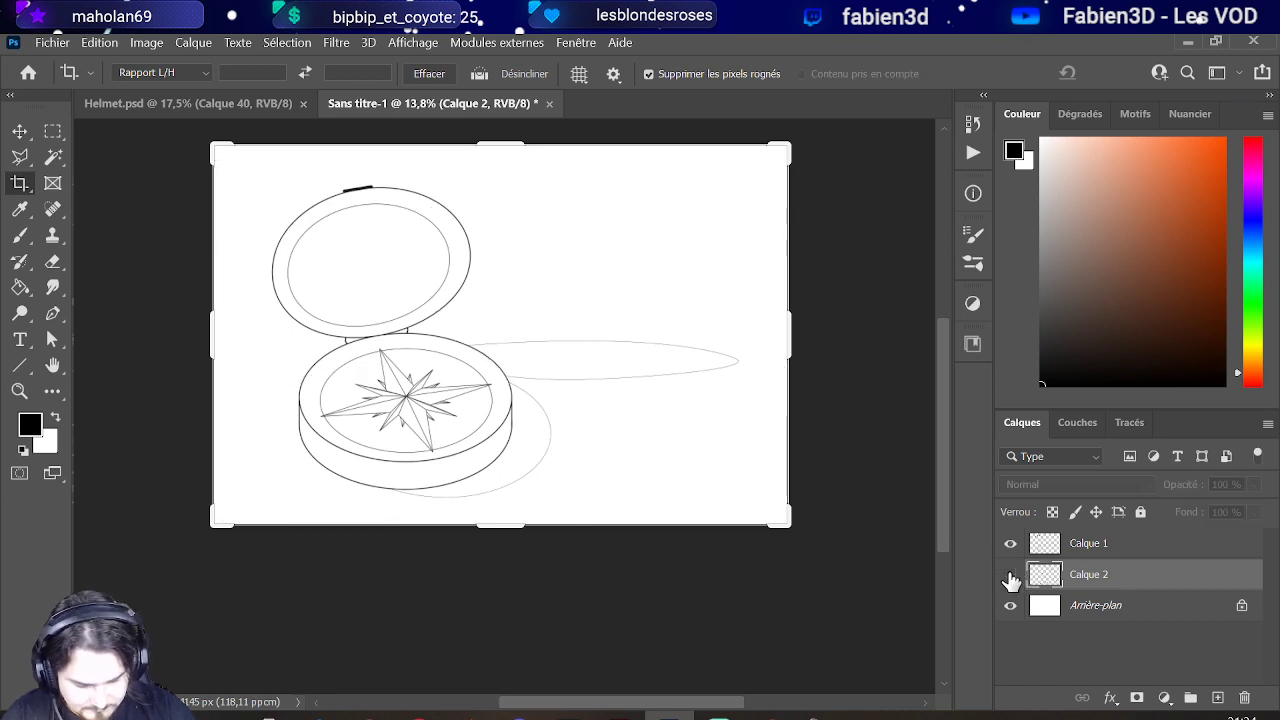
{"action": "left_click", "coordinate": [1011, 577]}
{"action": "left_click", "coordinate": [1011, 577]}
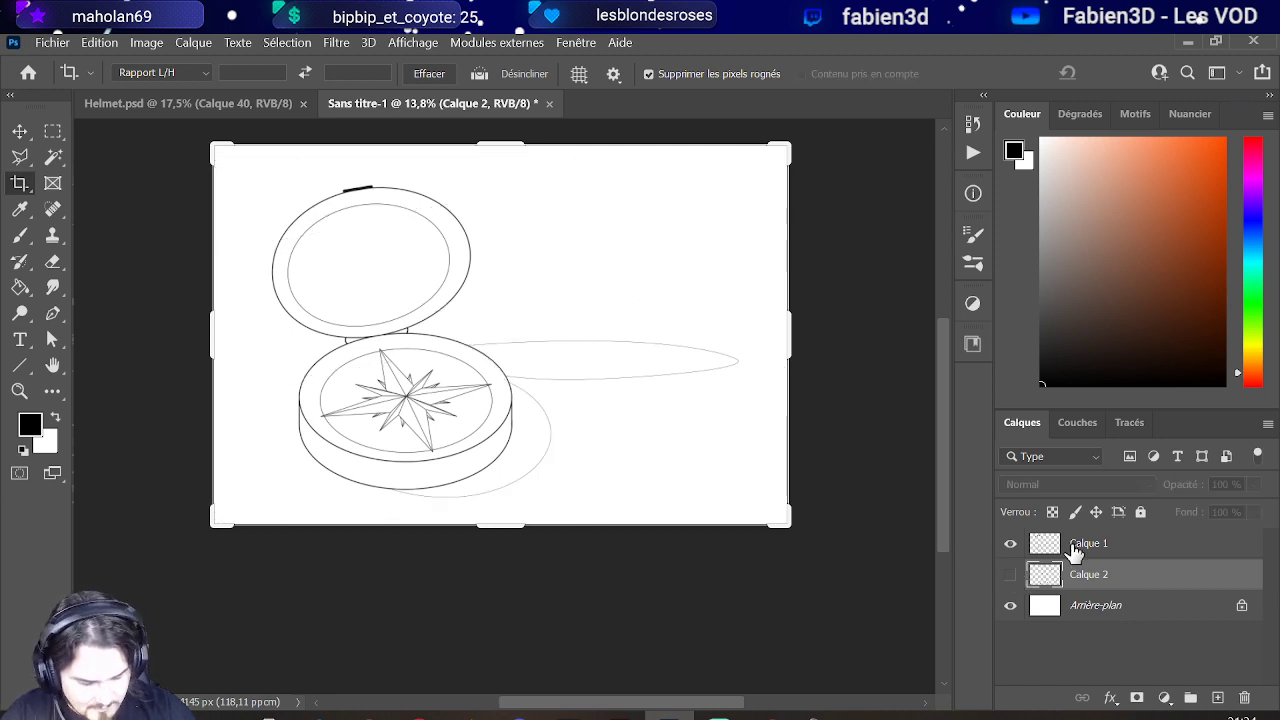
{"action": "left_click", "coordinate": [1074, 550]}
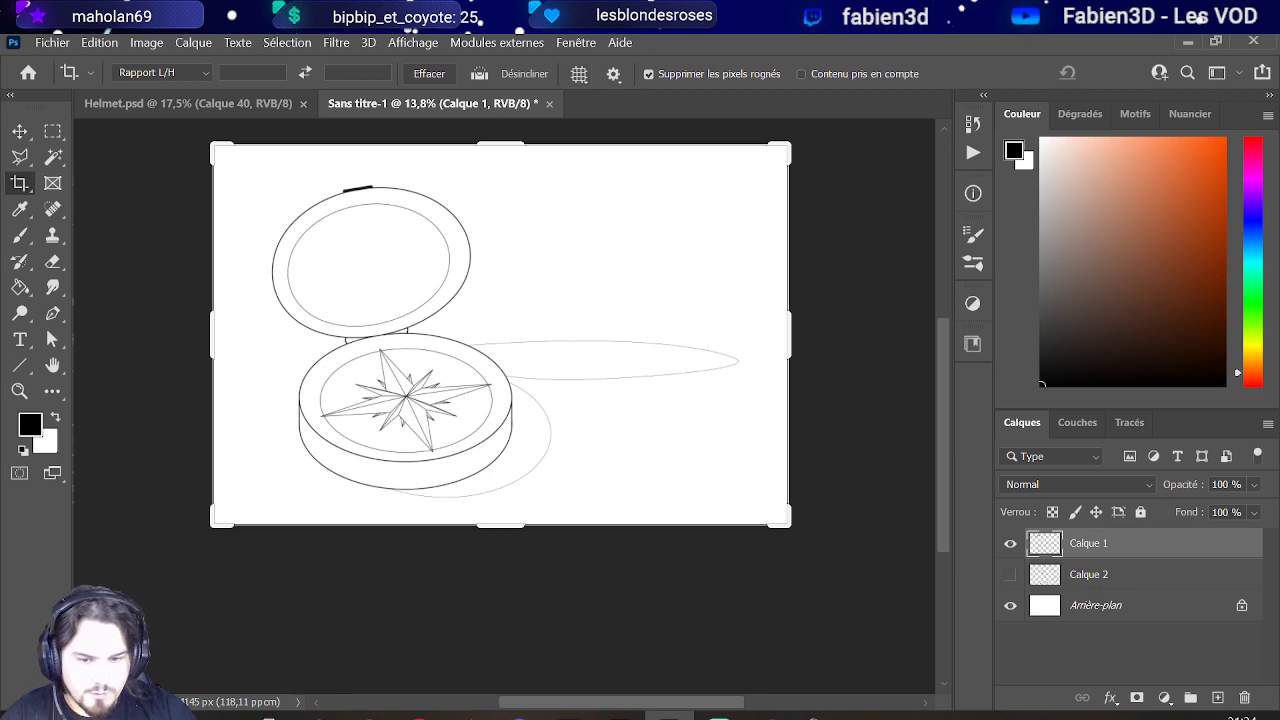
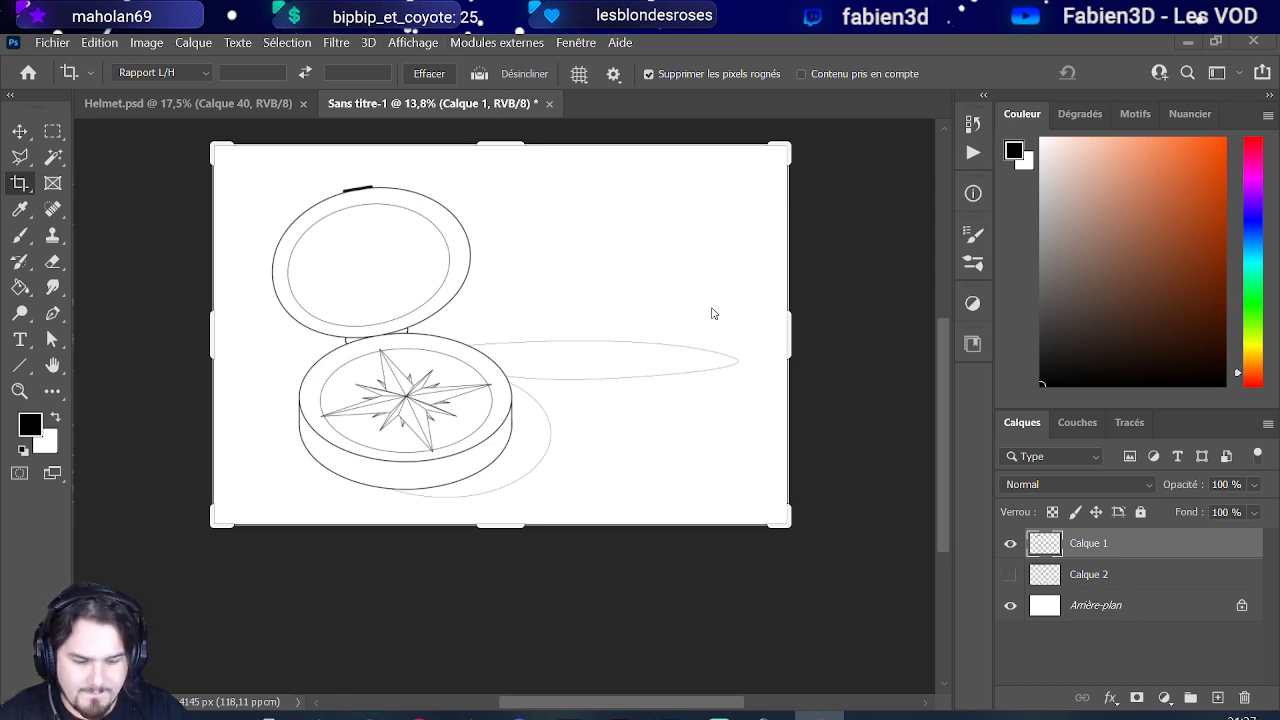
Step: Paste the brass compass reference photo onto a new layer above the Calque 1 line art
{"action": "left_click_drag", "start_coordinate": [700, 290], "coordinate": [714, 300]}
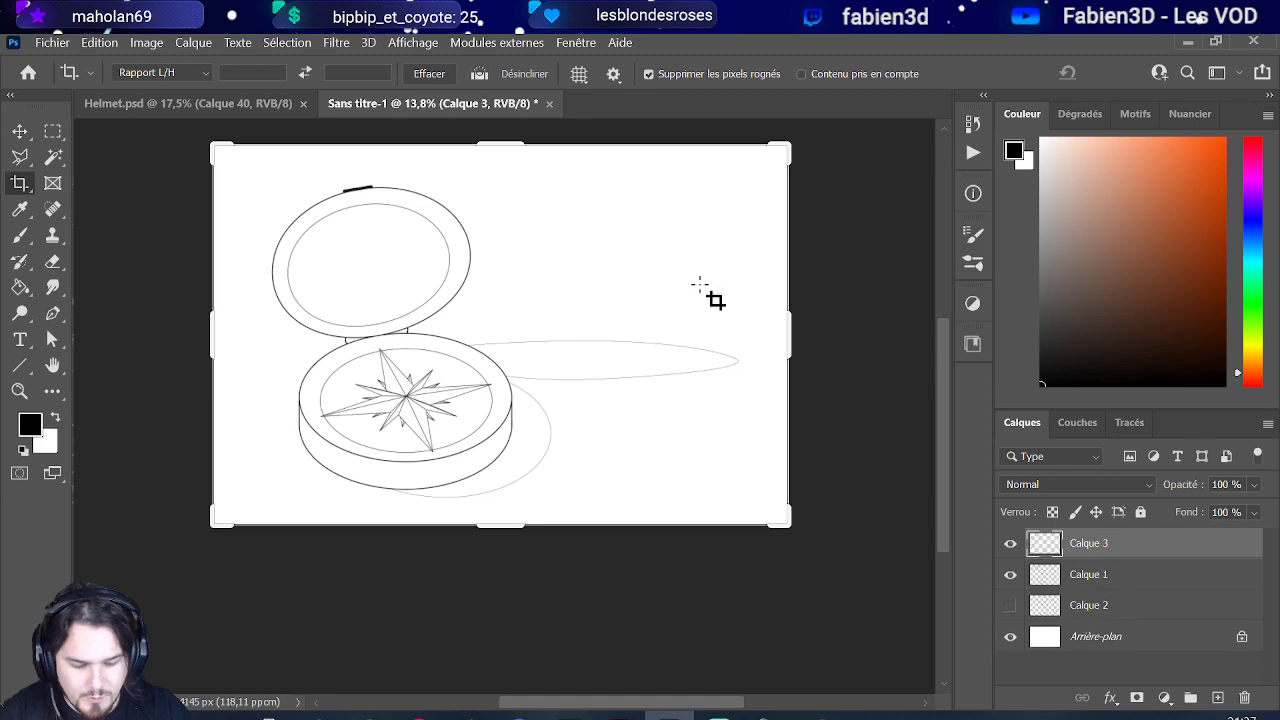
{"action": "scroll", "coordinate": [514, 362], "scroll_direction": "up", "scroll_amount": 5}
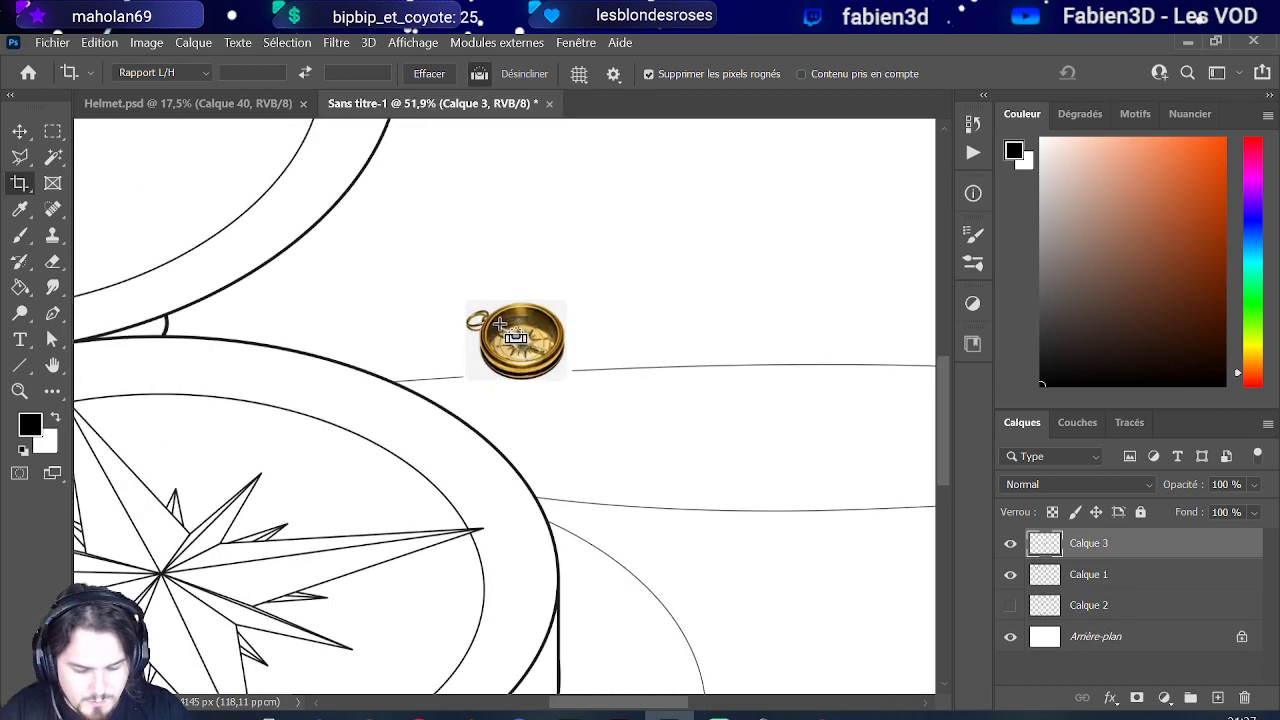
{"action": "scroll", "coordinate": [451, 357], "scroll_direction": "up", "scroll_amount": 2}
{"action": "scroll", "coordinate": [543, 366], "scroll_direction": "down", "scroll_amount": 3}
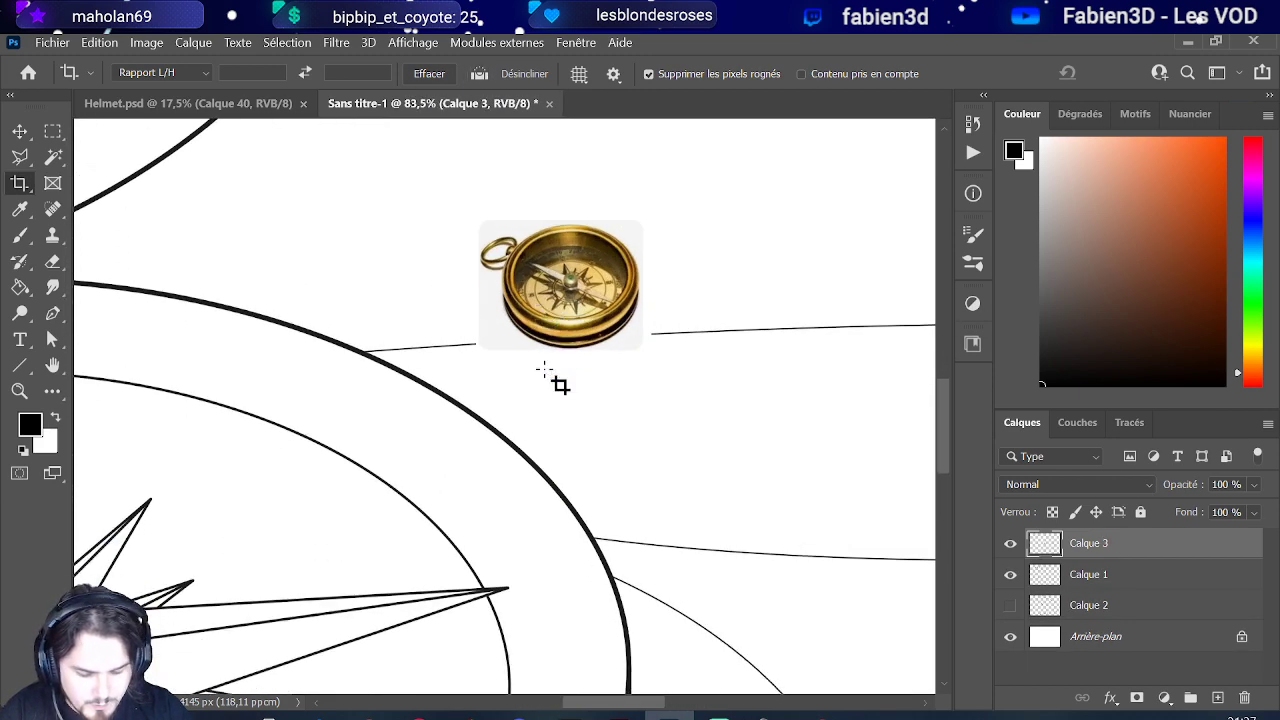
{"action": "scroll", "coordinate": [543, 366], "scroll_direction": "up", "scroll_amount": 2}
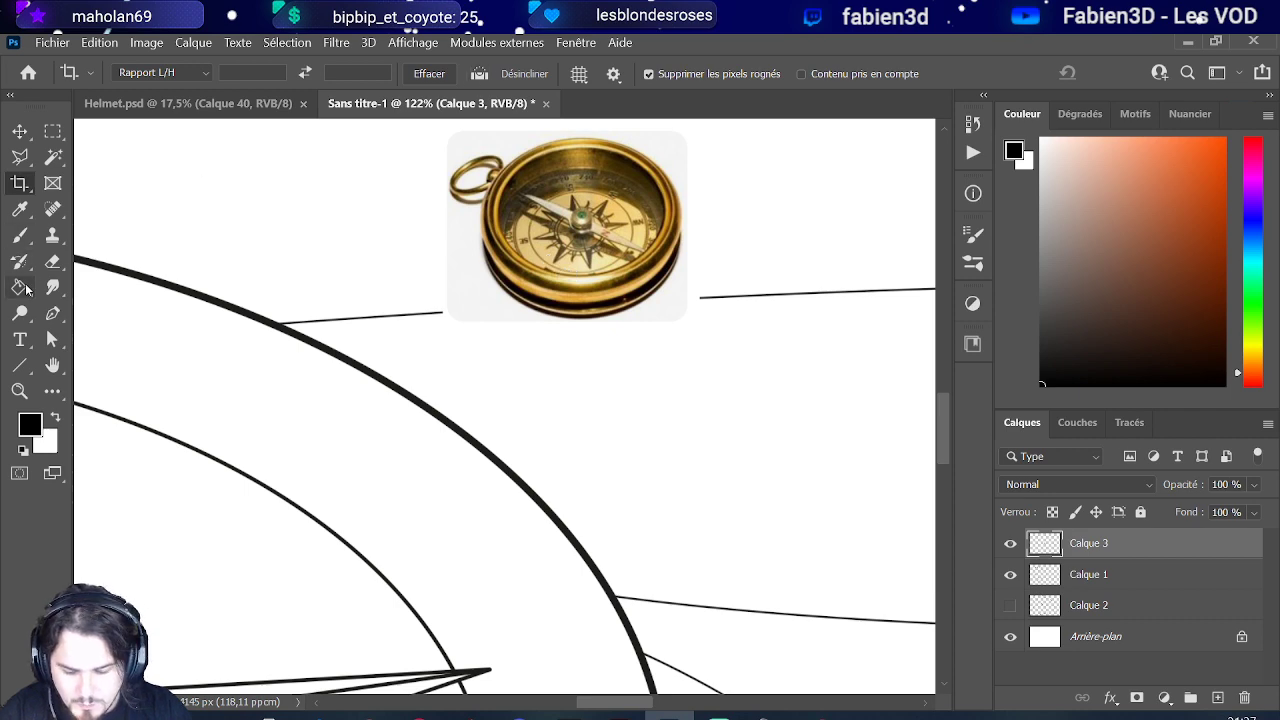
Step: Sample the gold of the reference compass's rim for the Paint Bucket and add a new layer above the photo
{"action": "left_click", "coordinate": [19, 287]}
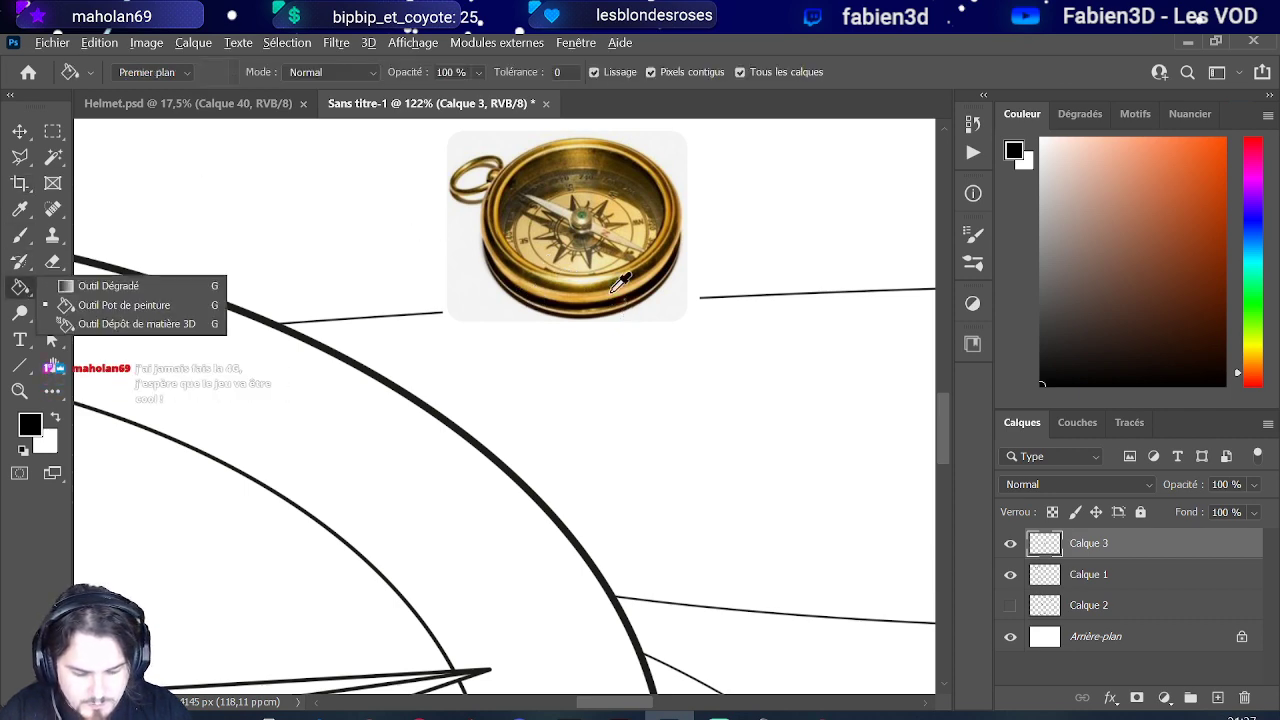
{"action": "left_click", "coordinate": [600, 303], "text": "alt"}
{"action": "scroll", "coordinate": [563, 337], "scroll_direction": "down", "scroll_amount": 6}
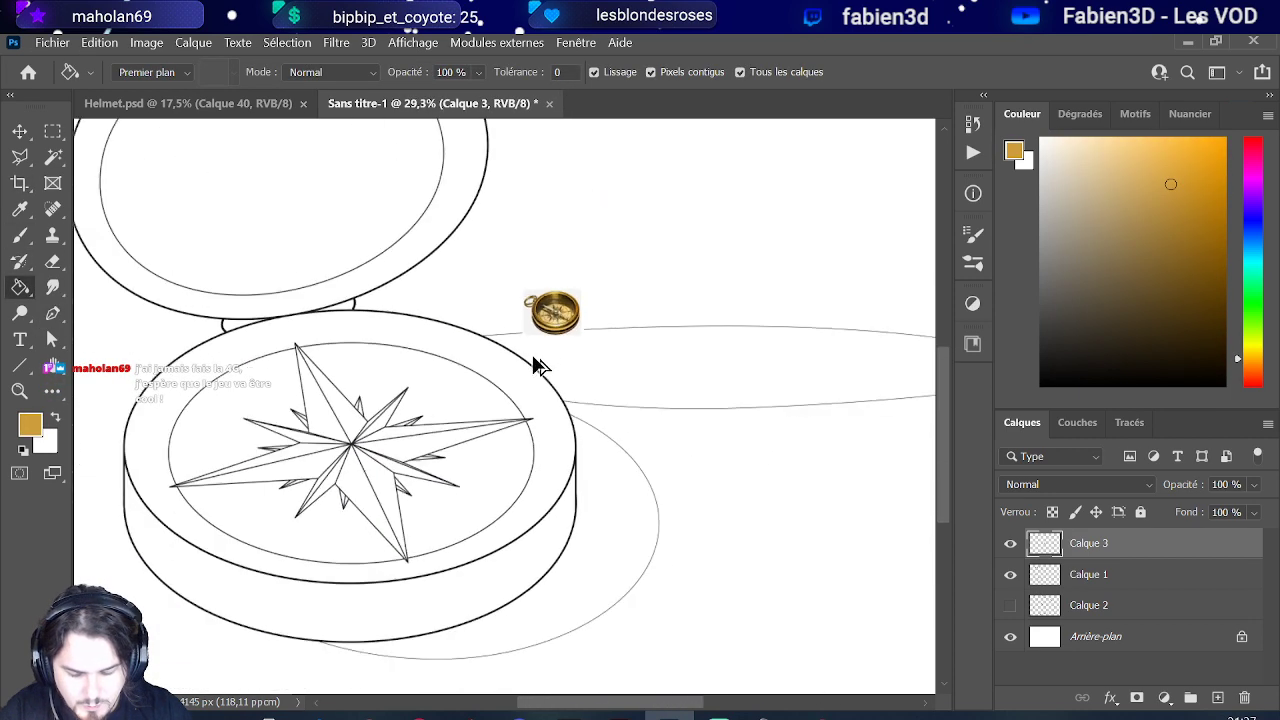
{"action": "left_click", "coordinate": [1217, 697]}
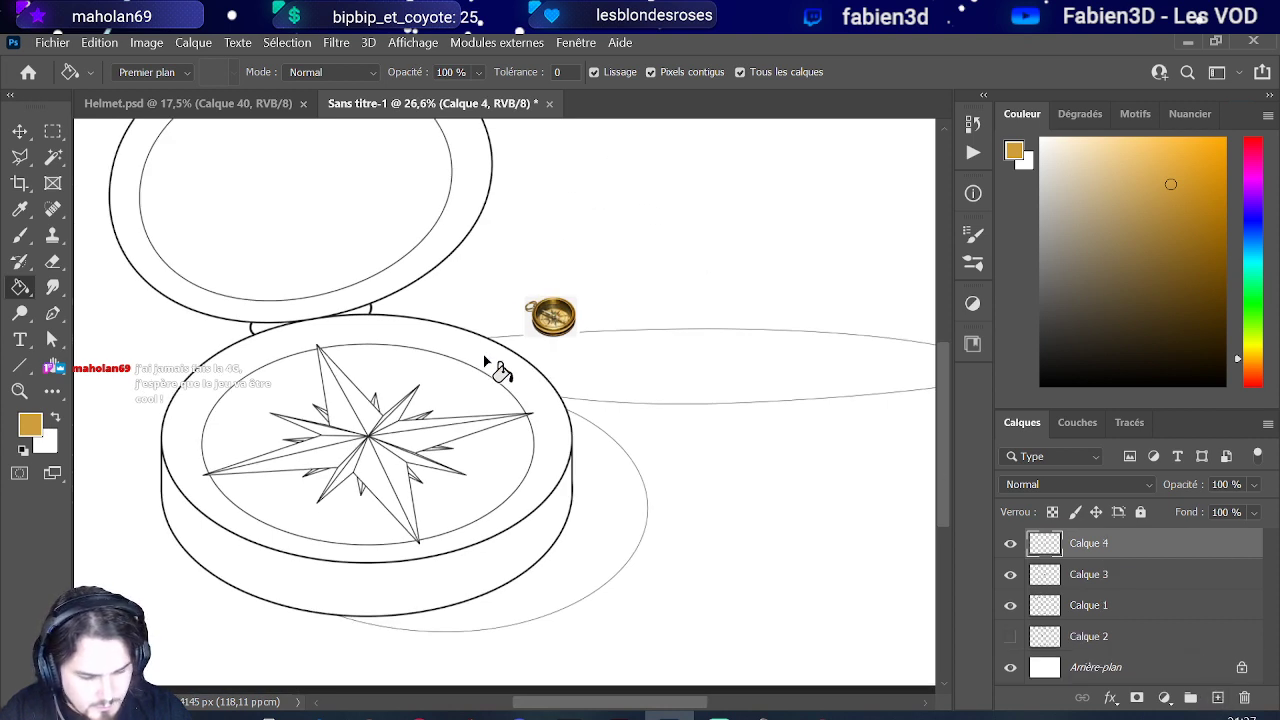
Step: Fill the compass's top ring, side wall, and both the rim and inside of the lid with the sampled gold
{"action": "left_click", "coordinate": [511, 368]}
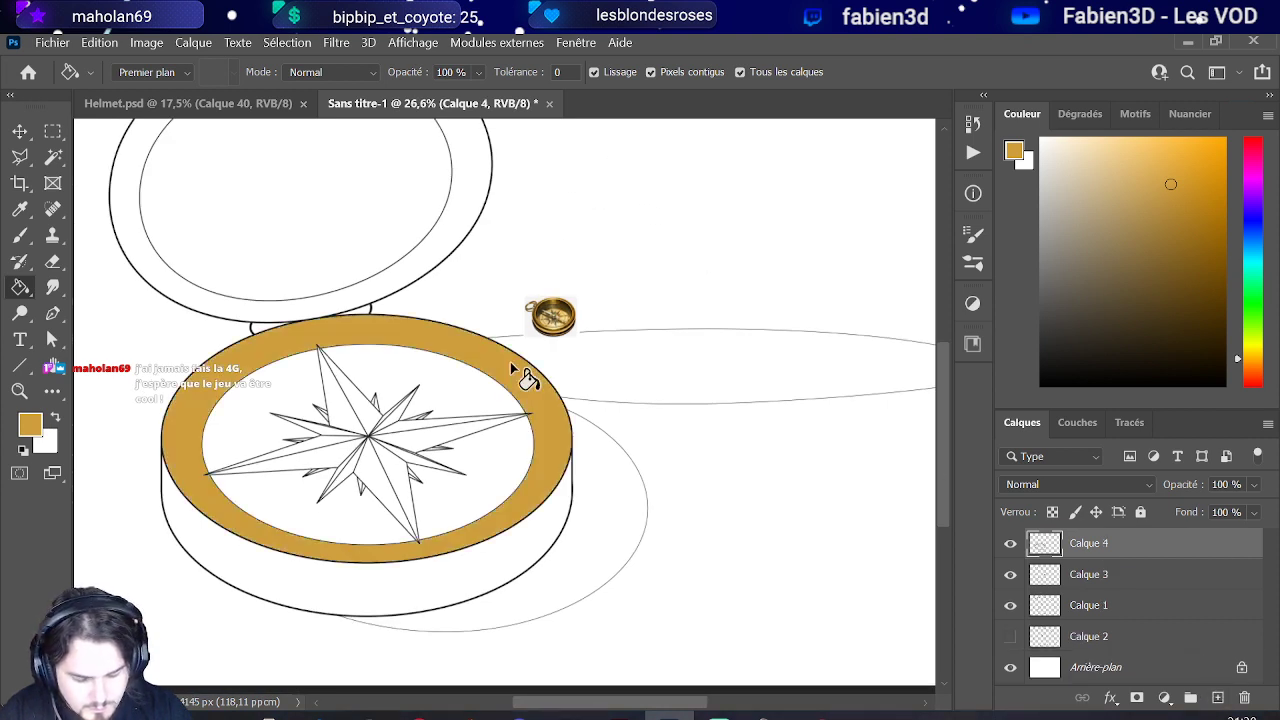
{"action": "left_click", "coordinate": [510, 555]}
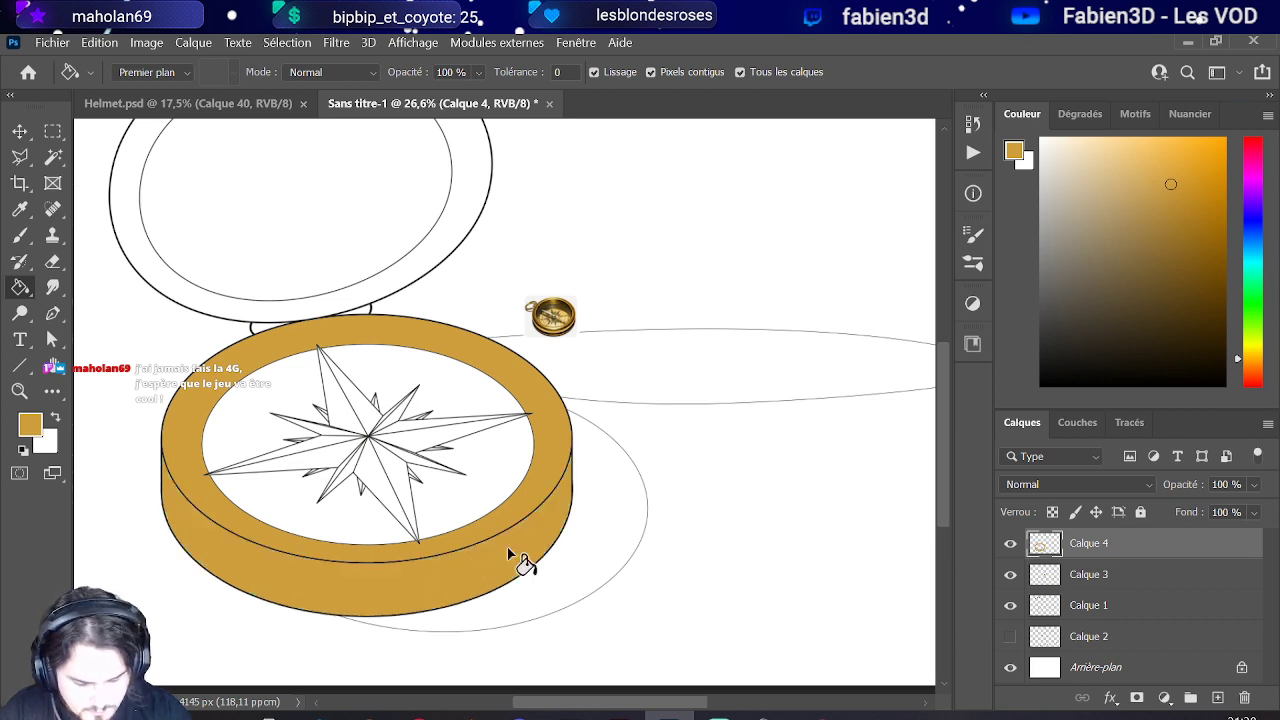
{"action": "left_click", "coordinate": [329, 310]}
{"action": "scroll", "coordinate": [329, 311], "scroll_direction": "up", "scroll_amount": 1}
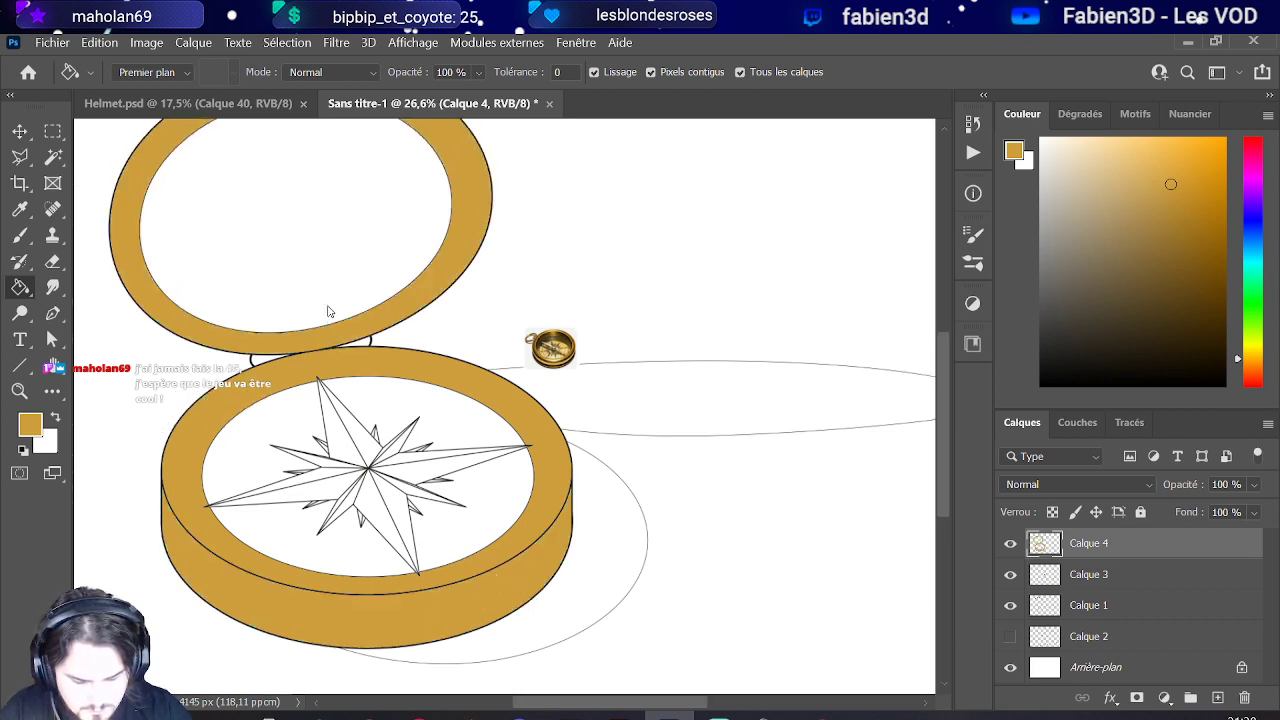
{"action": "left_click", "coordinate": [333, 269]}
{"action": "scroll", "coordinate": [343, 277], "scroll_direction": "up", "scroll_amount": 1}
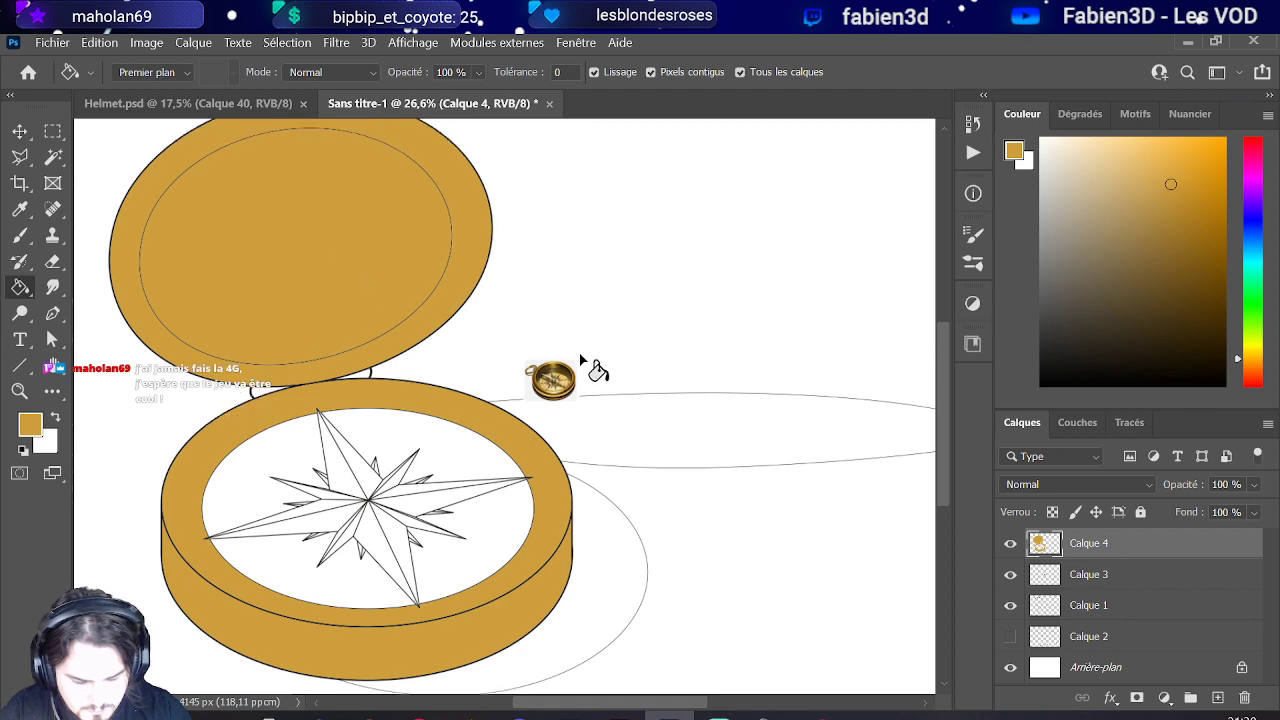
Step: Sample a slightly darker gold from the reference compass and fill the lid's inner oval with it
{"action": "scroll", "coordinate": [550, 380], "scroll_direction": "up", "scroll_amount": 3}
{"action": "scroll", "coordinate": [551, 371], "scroll_direction": "up", "scroll_amount": 1}
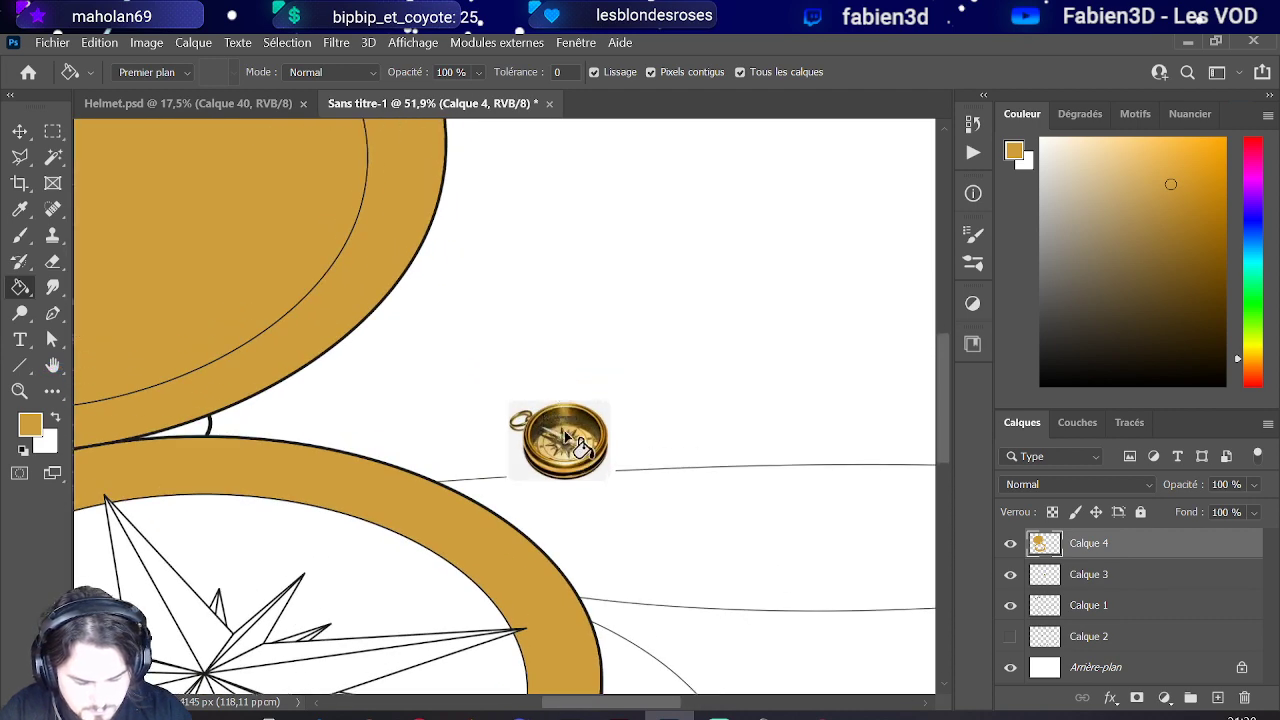
{"action": "scroll", "coordinate": [564, 432], "scroll_direction": "up", "scroll_amount": 1}
{"action": "left_click", "coordinate": [564, 406], "text": "alt"}
{"action": "left_click", "coordinate": [163, 192]}
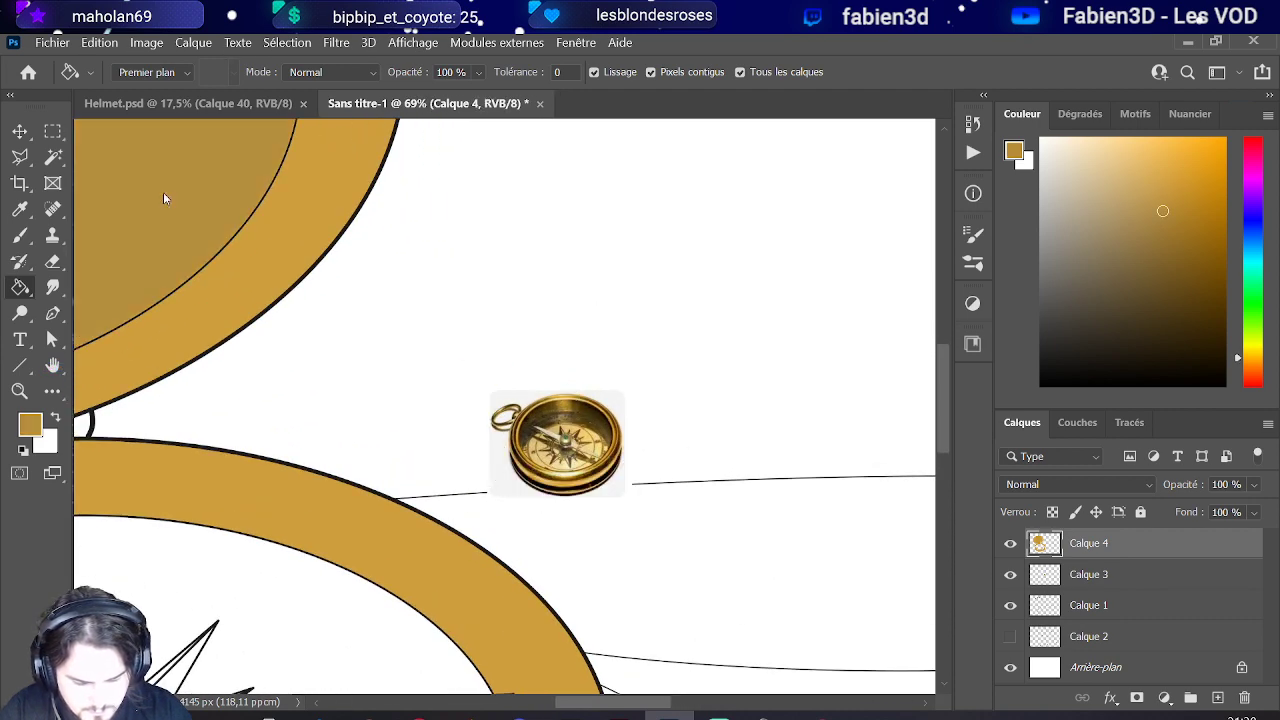
Step: Sample the very dark brown from the reference compass's lower side and fill the drawn compass's side wall with it
{"action": "scroll", "coordinate": [163, 192], "scroll_direction": "down", "scroll_amount": 2}
{"action": "scroll", "coordinate": [177, 329], "scroll_direction": "down", "scroll_amount": 3}
{"action": "scroll", "coordinate": [120, 390], "scroll_direction": "up", "scroll_amount": 2}
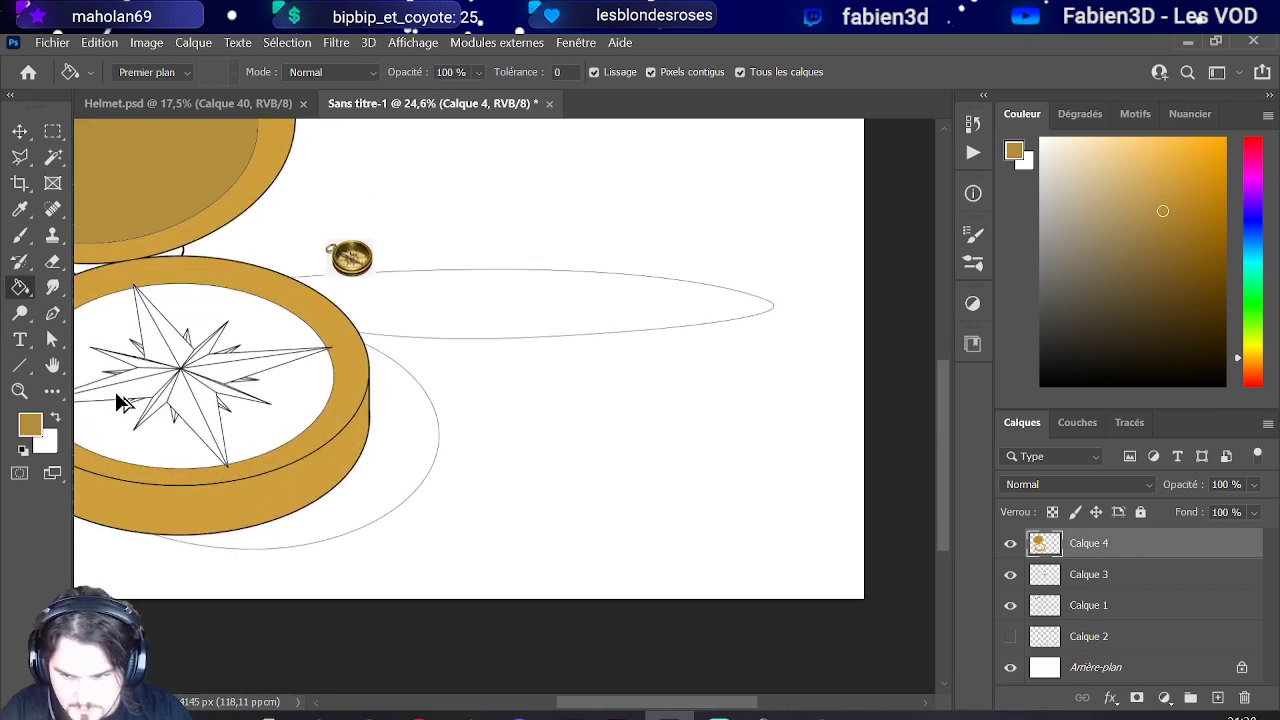
{"action": "scroll", "coordinate": [125, 405], "scroll_direction": "up", "scroll_amount": 1}
{"action": "scroll", "coordinate": [139, 410], "scroll_direction": "down", "scroll_amount": 8}
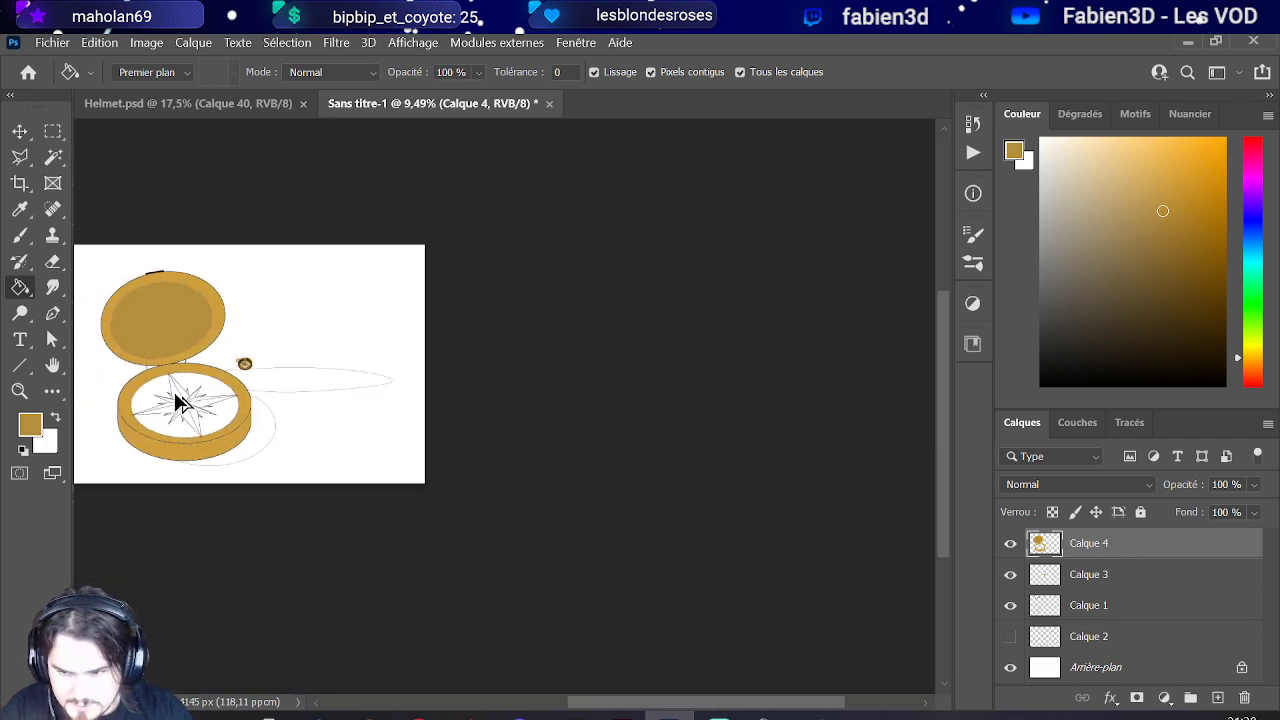
{"action": "scroll", "coordinate": [173, 397], "scroll_direction": "up", "scroll_amount": 8}
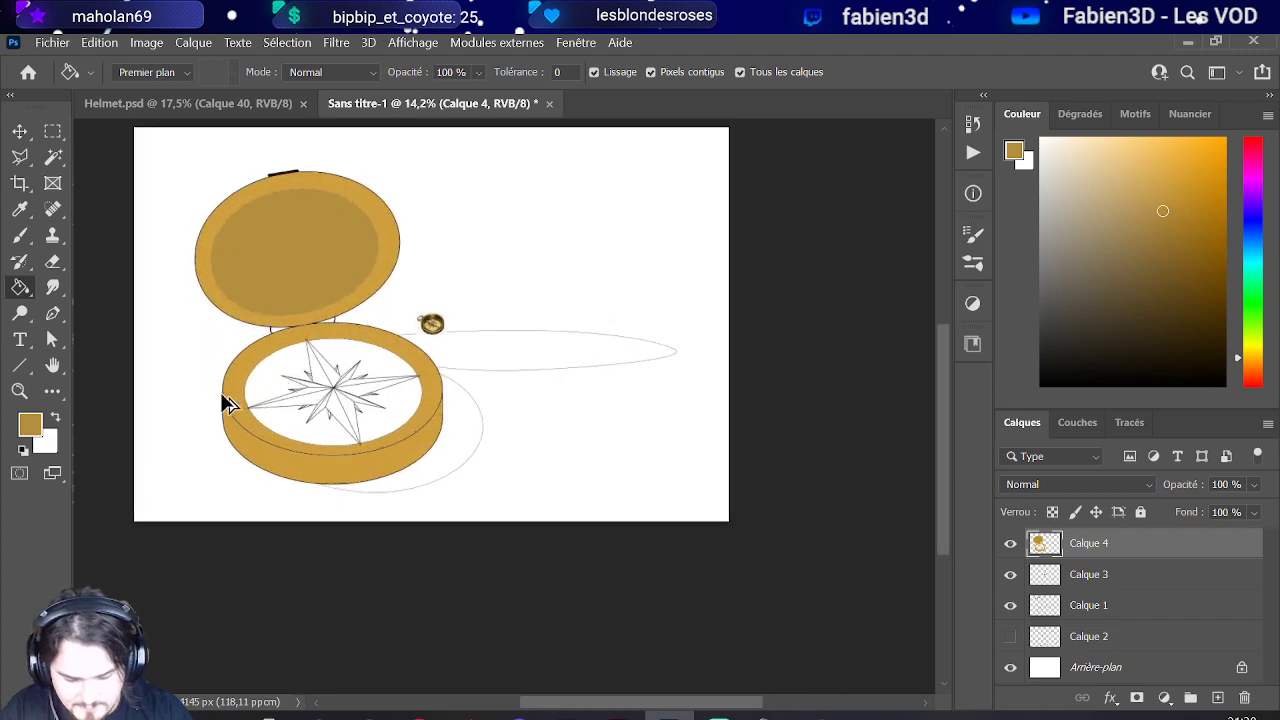
{"action": "scroll", "coordinate": [444, 357], "scroll_direction": "up", "scroll_amount": 4}
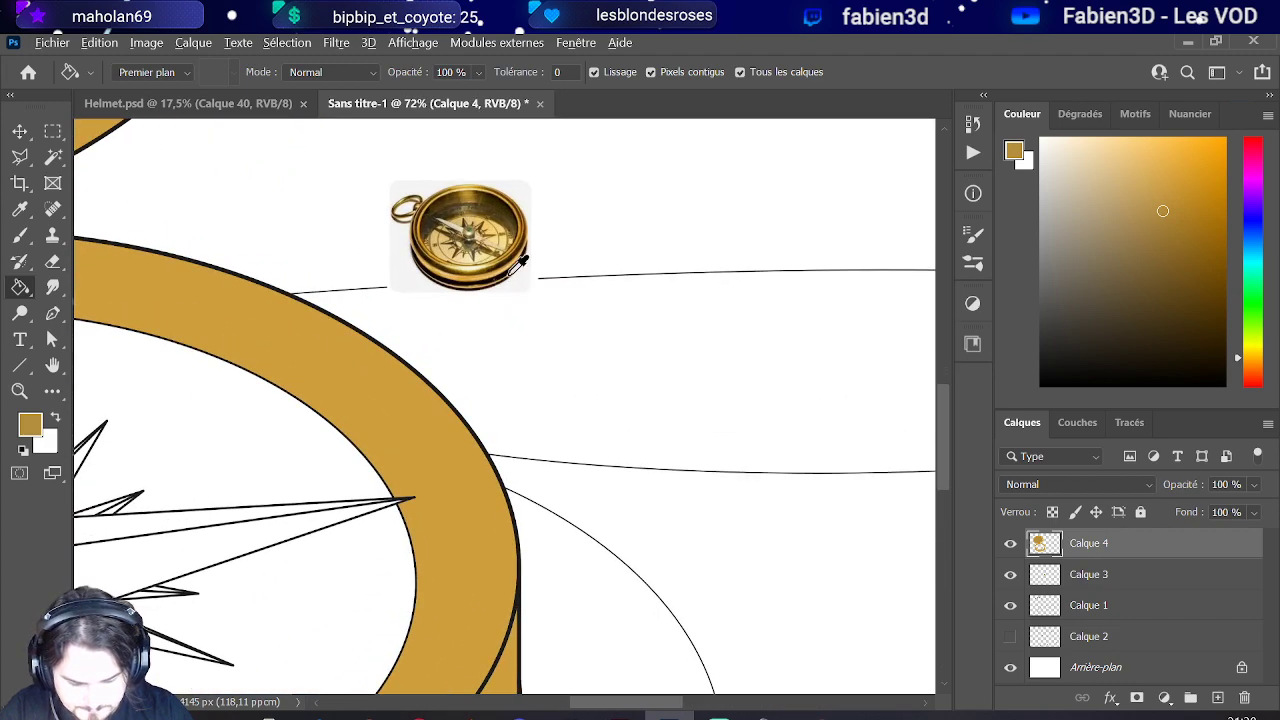
{"action": "left_click", "coordinate": [518, 256], "text": "alt"}
{"action": "scroll", "coordinate": [503, 289], "scroll_direction": "down", "scroll_amount": 3}
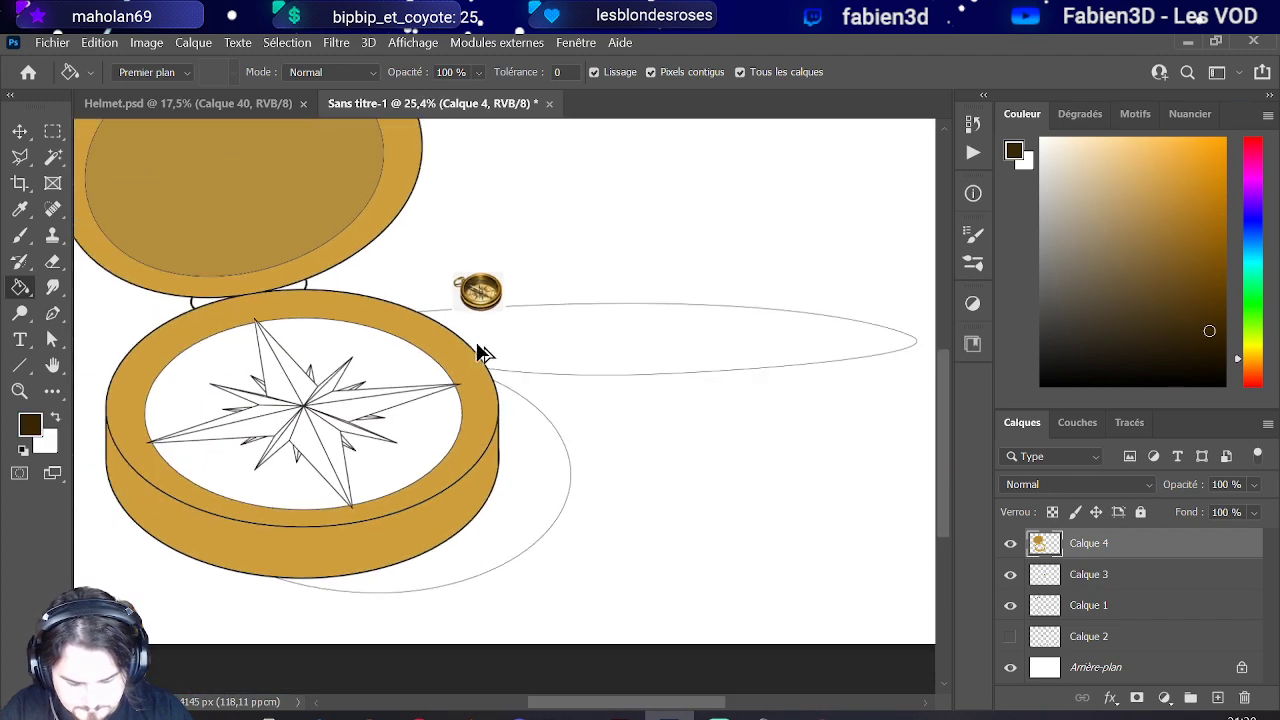
{"action": "left_click", "coordinate": [422, 524]}
{"action": "scroll", "coordinate": [414, 486], "scroll_direction": "down", "scroll_amount": 1}
{"action": "scroll", "coordinate": [297, 423], "scroll_direction": "up", "scroll_amount": 3}
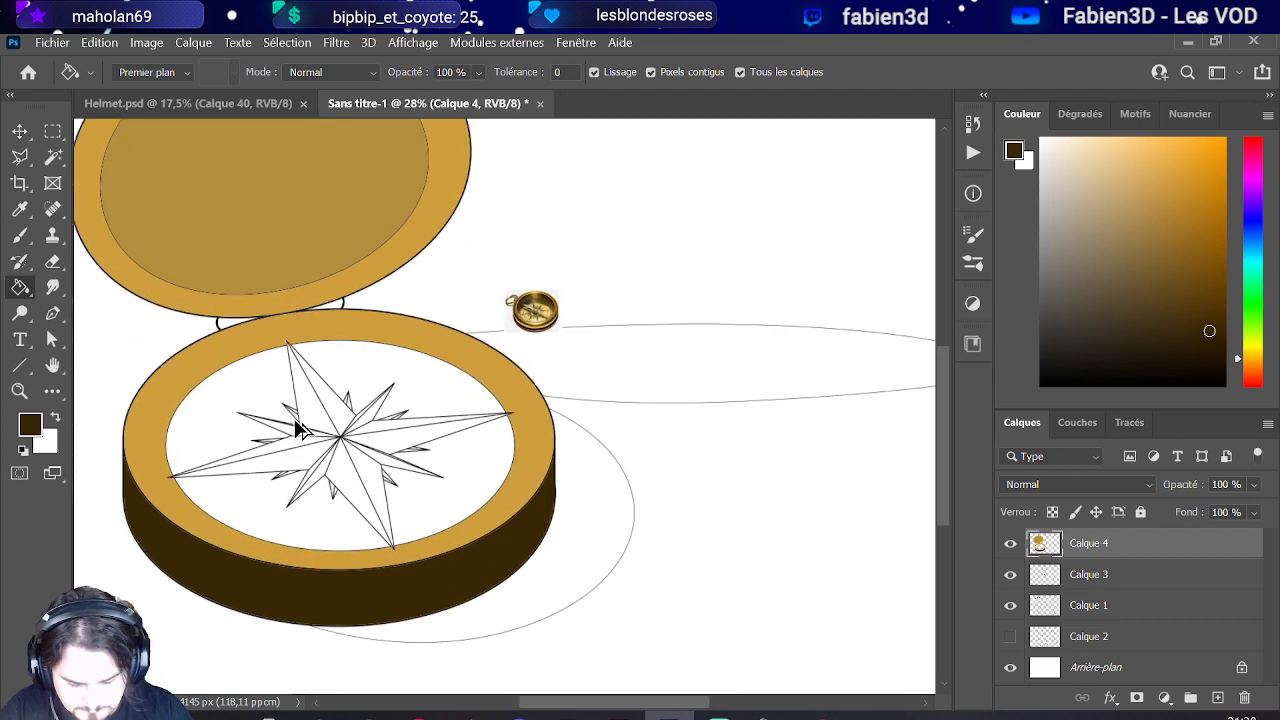
Step: Sample a brown from the reference compass's rose and fill one half of each of the four large star points
{"action": "scroll", "coordinate": [585, 317], "scroll_direction": "up", "scroll_amount": 5}
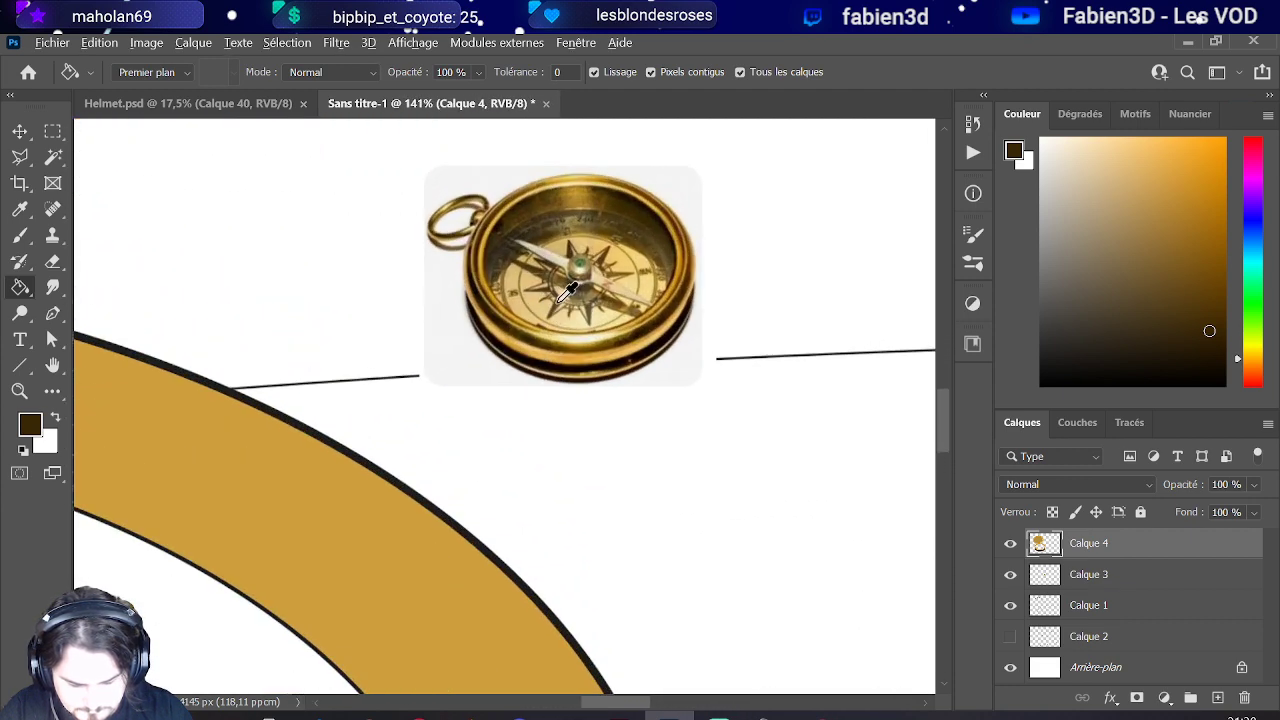
{"action": "scroll", "coordinate": [568, 290], "scroll_direction": "down", "scroll_amount": 4}
{"action": "scroll", "coordinate": [480, 406], "scroll_direction": "up", "scroll_amount": 3}
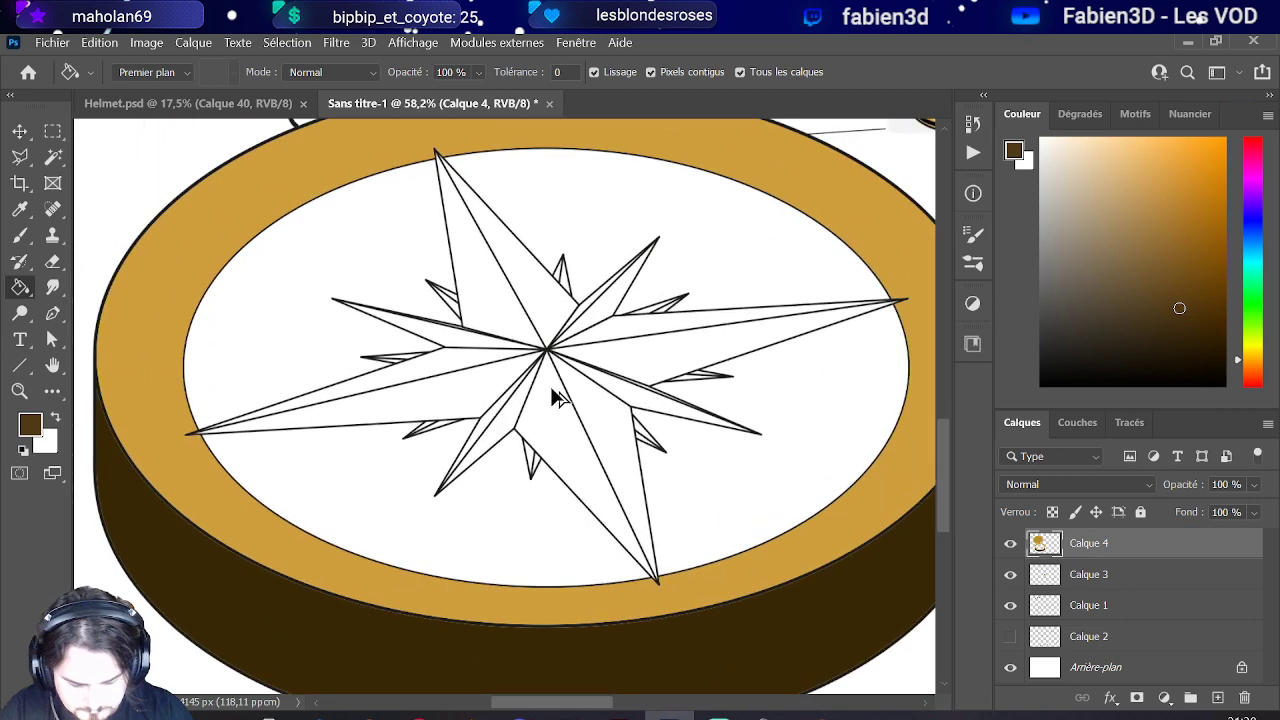
{"action": "scroll", "coordinate": [557, 397], "scroll_direction": "up", "scroll_amount": 1}
{"action": "left_click", "coordinate": [562, 422]}
{"action": "left_click", "coordinate": [492, 278]}
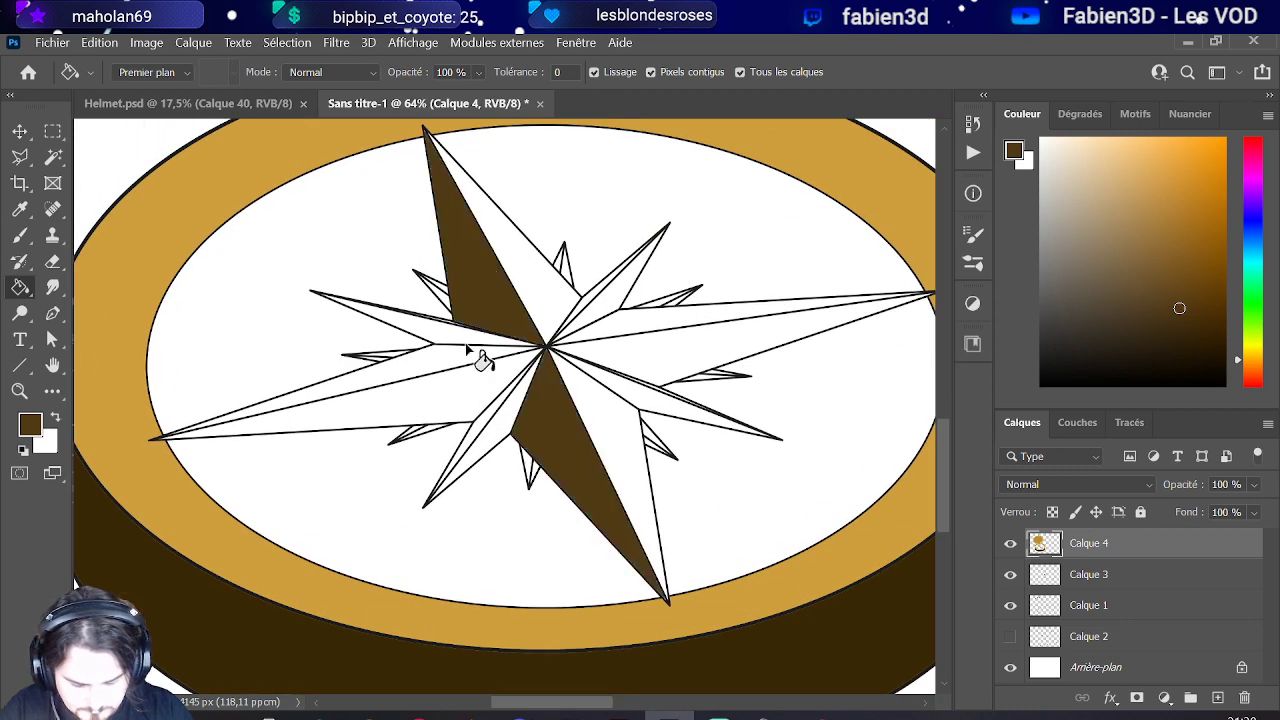
{"action": "left_click", "coordinate": [478, 392]}
{"action": "left_click", "coordinate": [702, 360]}
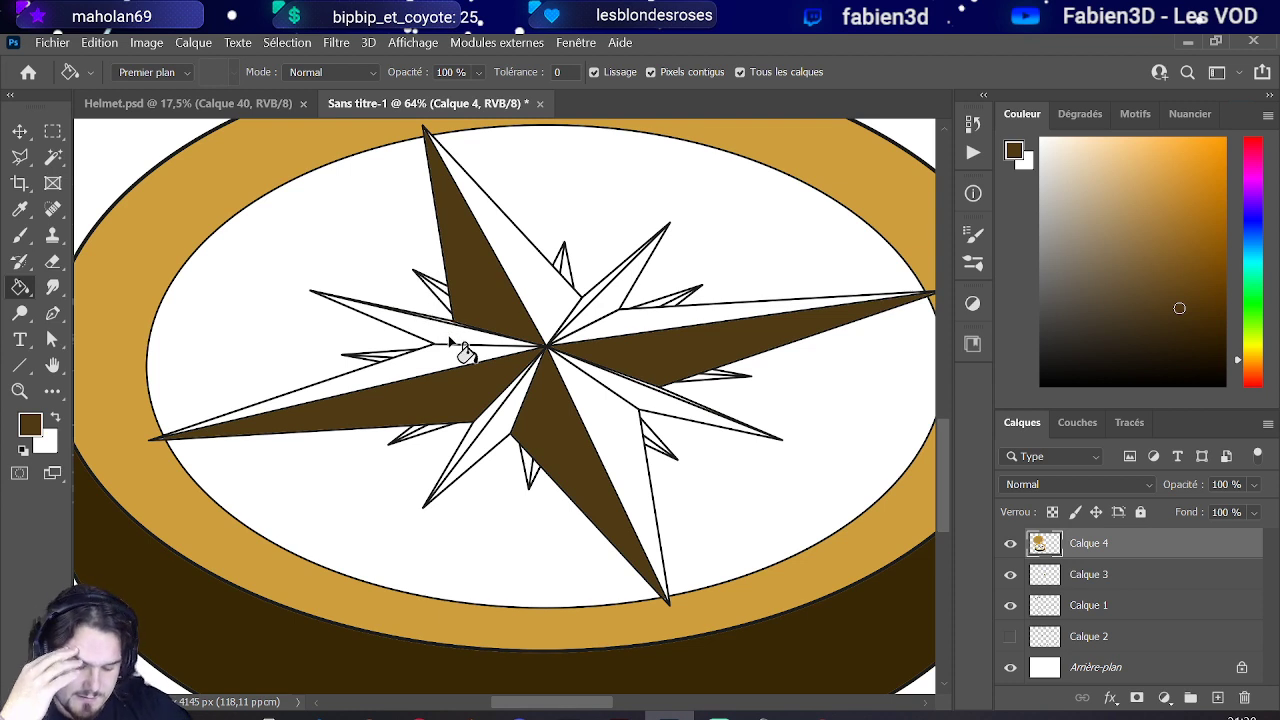
Step: Fill one half of each of the four medium diagonal star points with the same brown
{"action": "left_click", "coordinate": [497, 335]}
{"action": "left_click", "coordinate": [660, 408]}
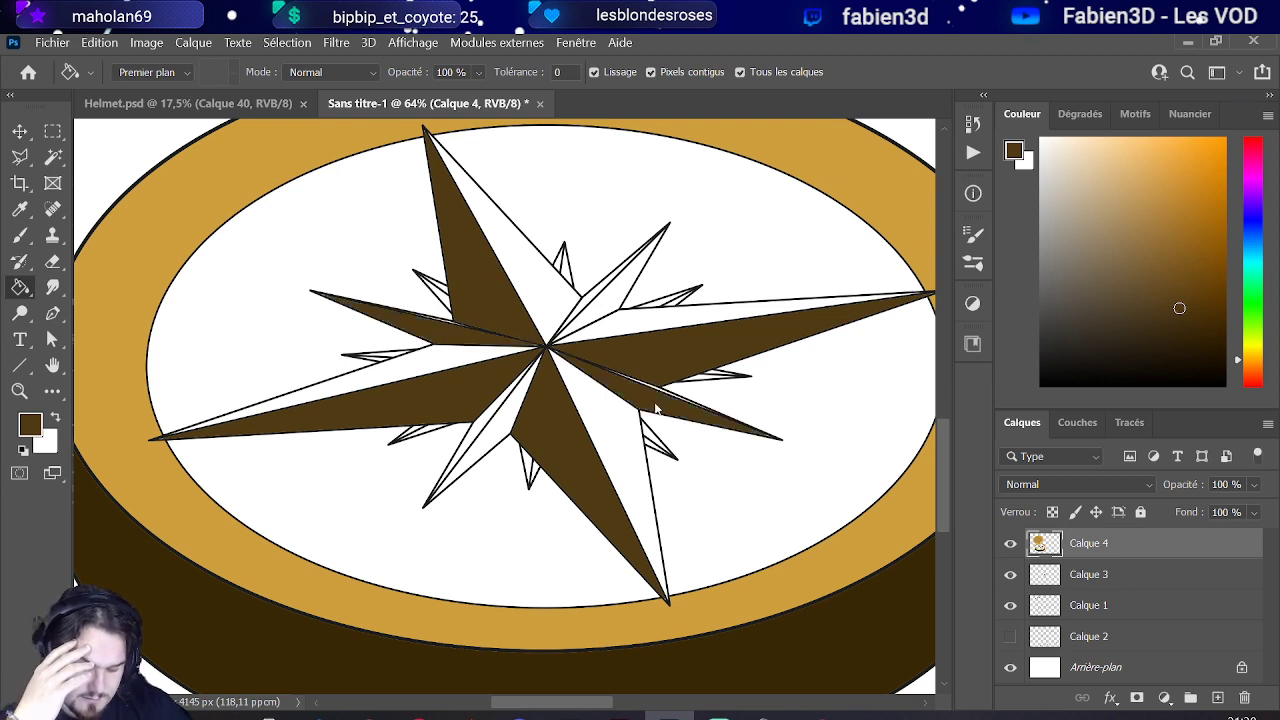
{"action": "left_click", "coordinate": [489, 424]}
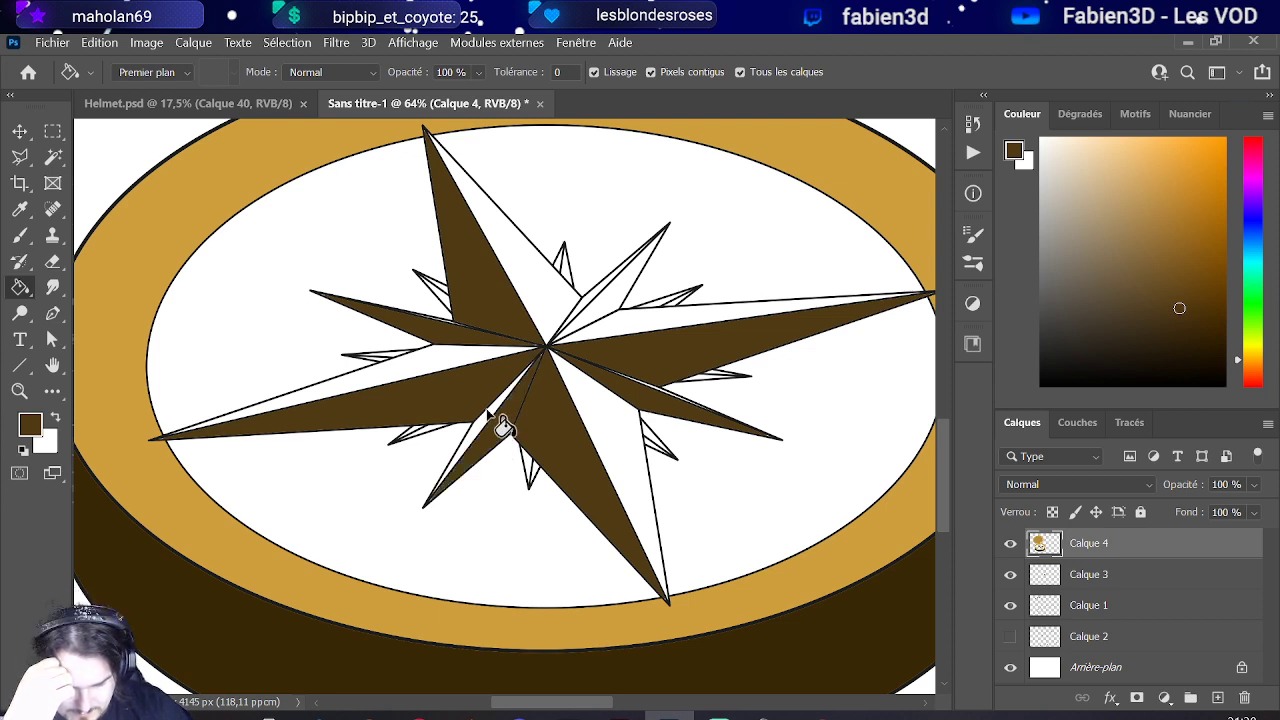
{"action": "left_click", "coordinate": [619, 300]}
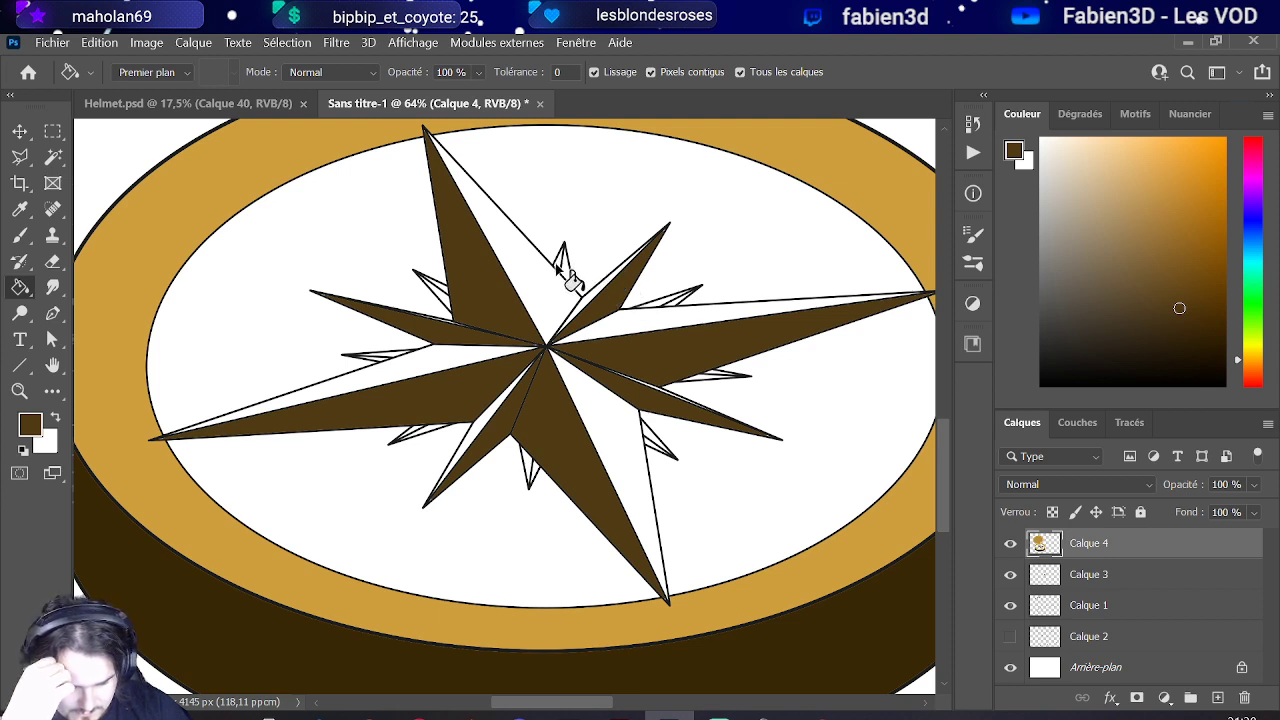
Step: Fill one half of the top, upper-left and upper-right small star points with the brown
{"action": "left_click", "coordinate": [560, 262]}
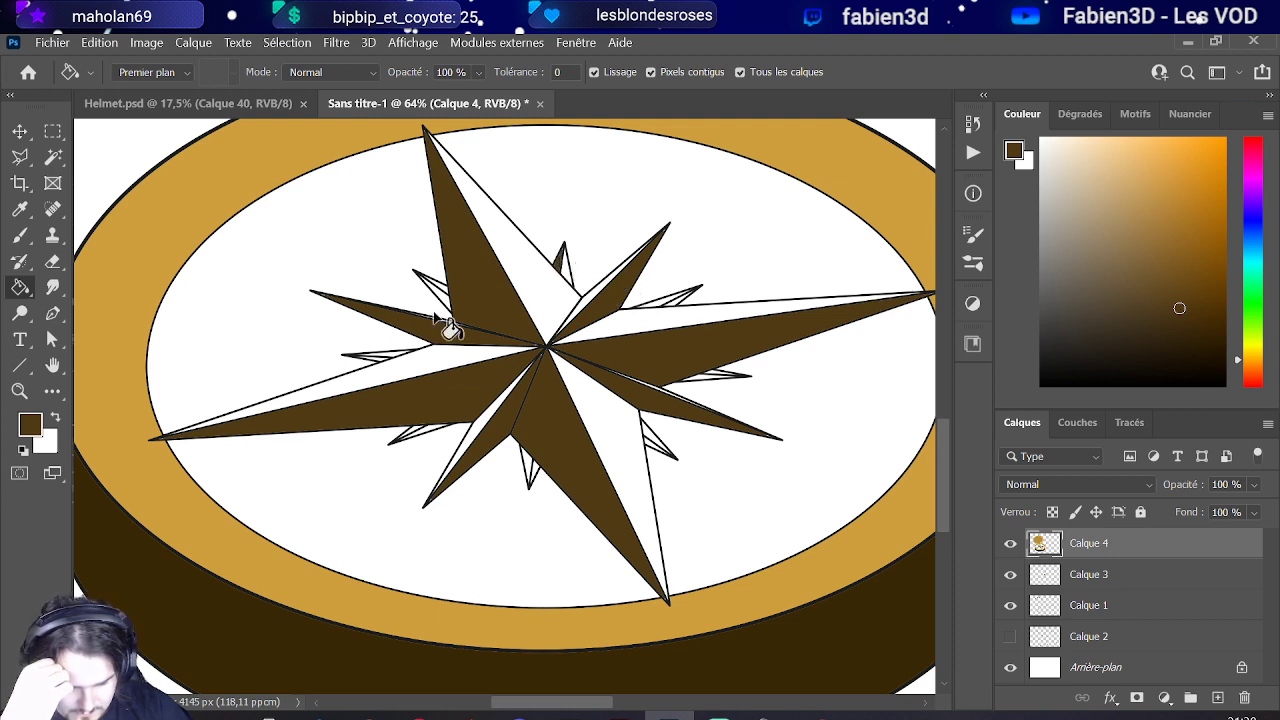
{"action": "left_click", "coordinate": [438, 290]}
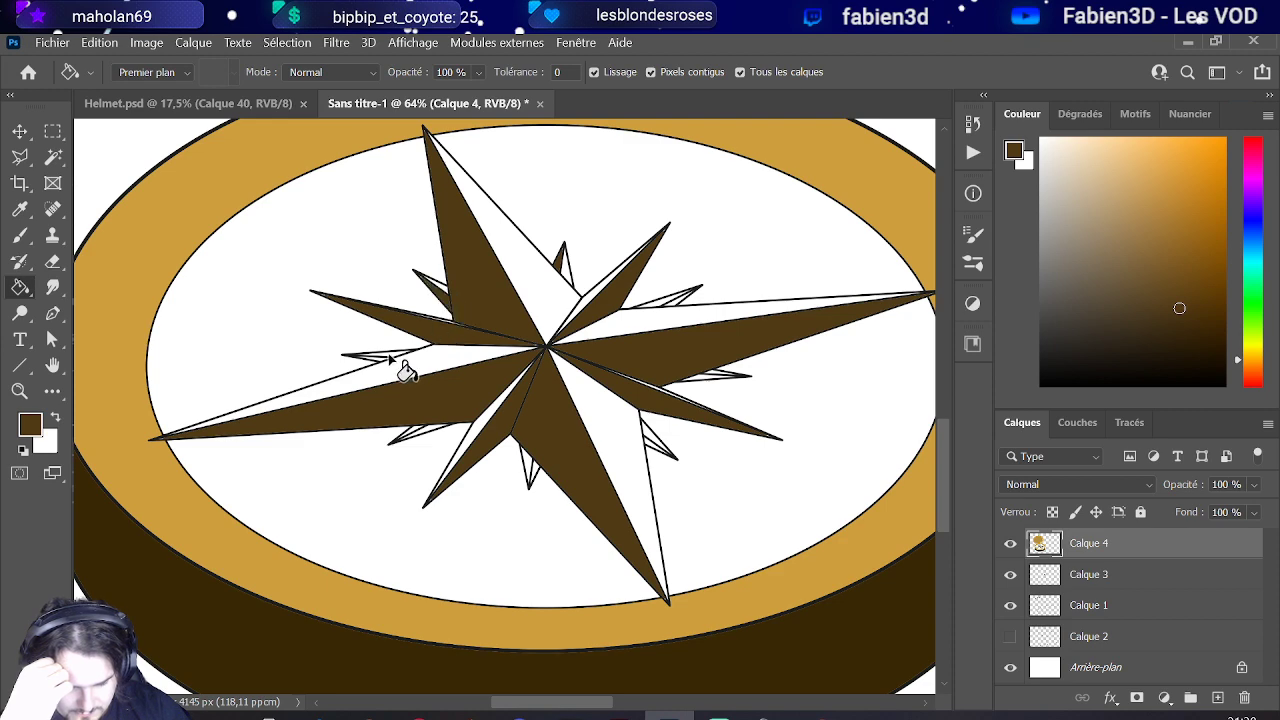
{"action": "scroll", "coordinate": [686, 320], "scroll_direction": "up", "scroll_amount": 3}
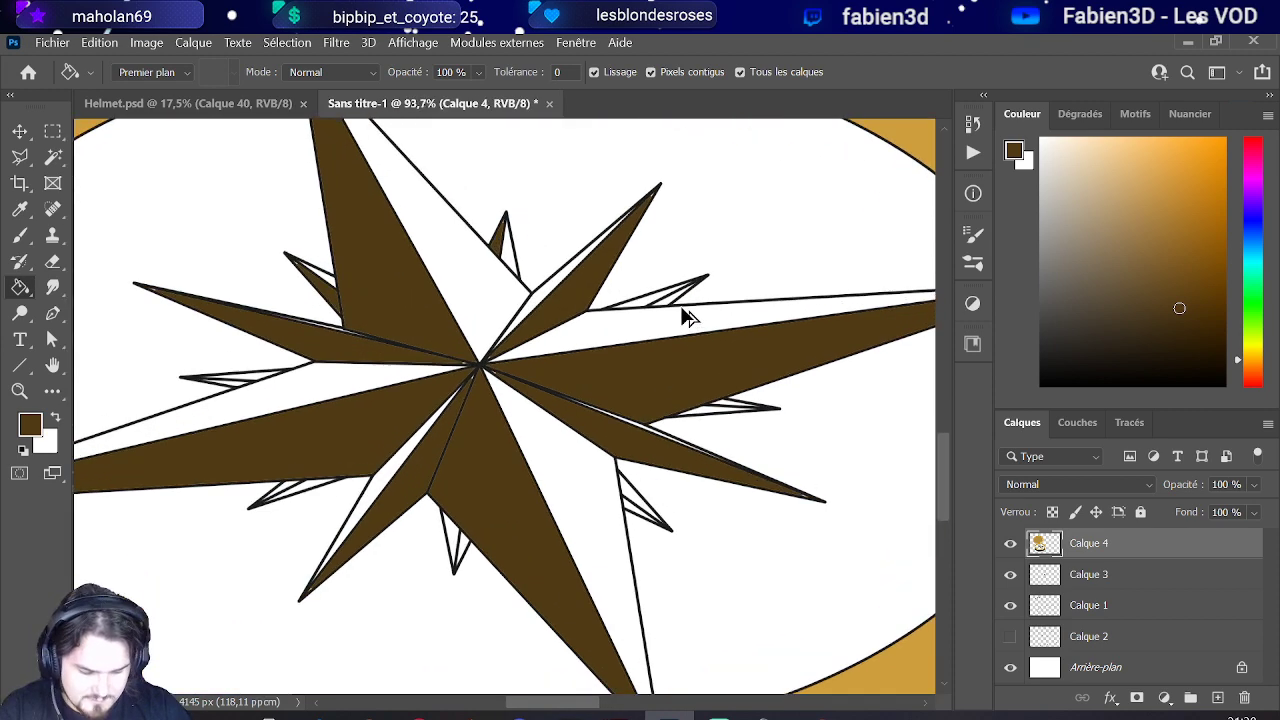
{"action": "left_click", "coordinate": [670, 300]}
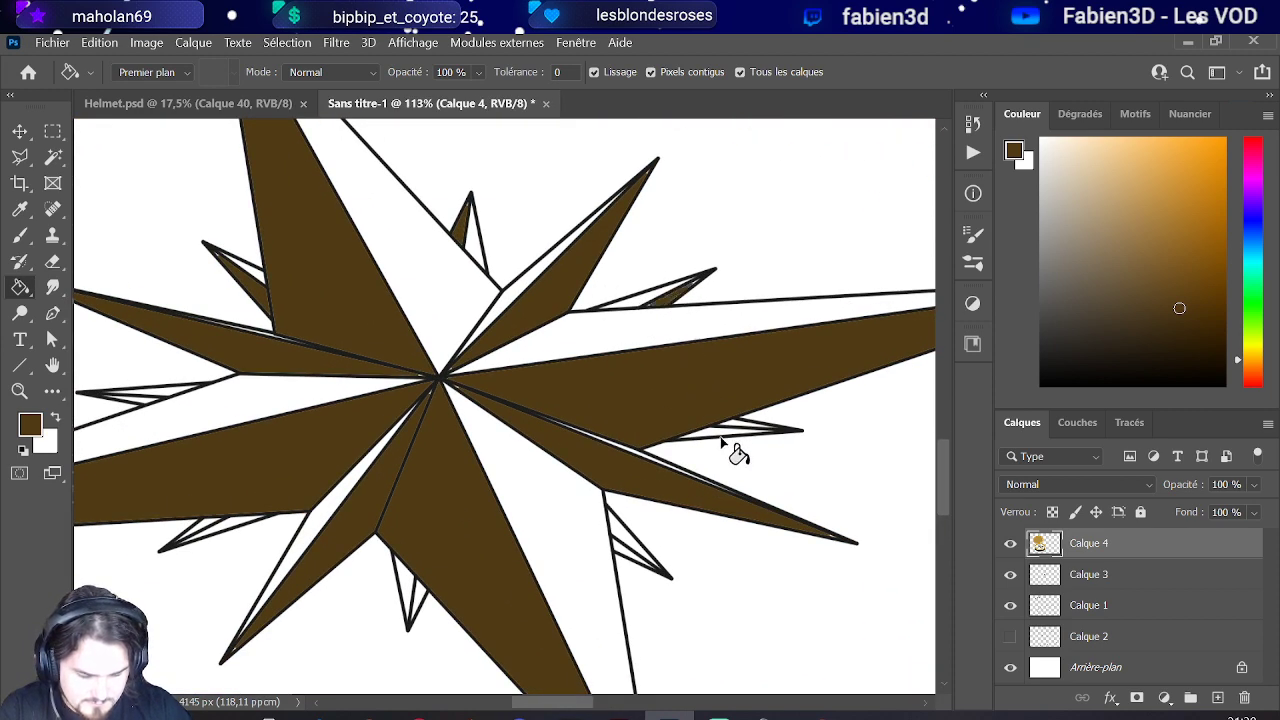
Step: Fill the lower half of the small star point under the right large point with anti-aliasing off, and re-enable anti-aliasing
{"action": "scroll", "coordinate": [735, 430], "scroll_direction": "up", "scroll_amount": 3}
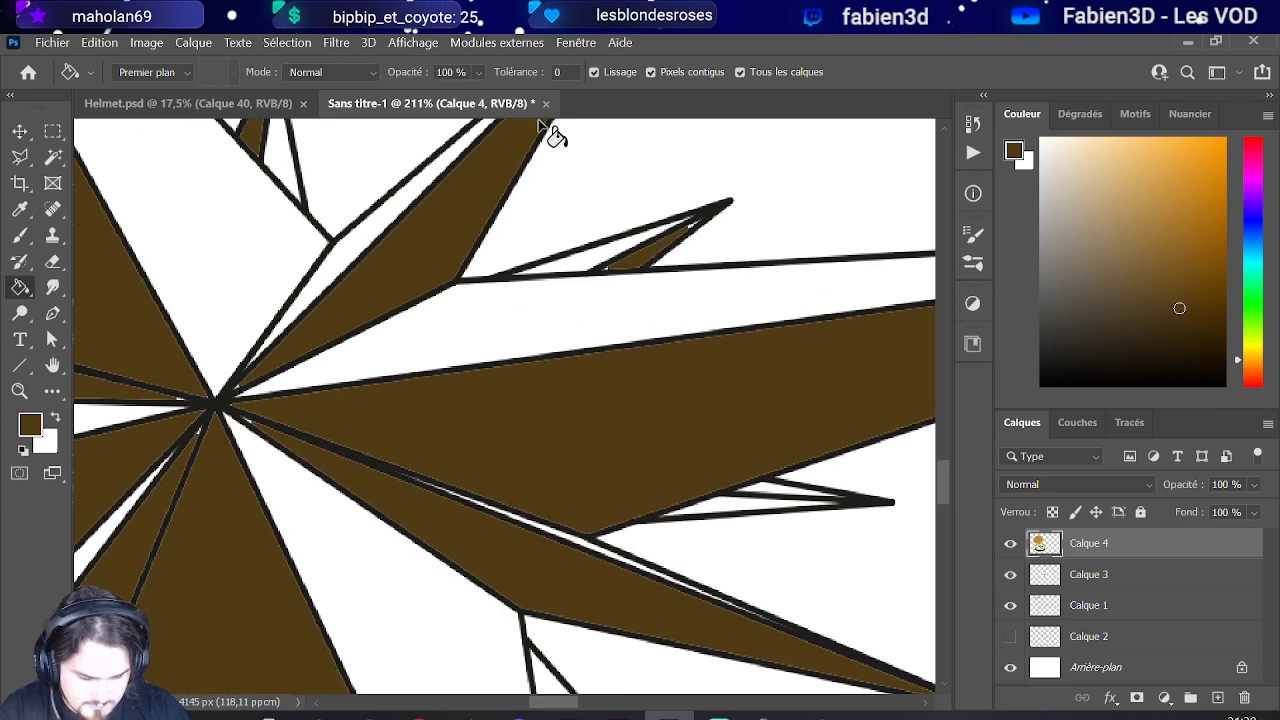
{"action": "scroll", "coordinate": [680, 157], "scroll_direction": "up", "scroll_amount": 1}
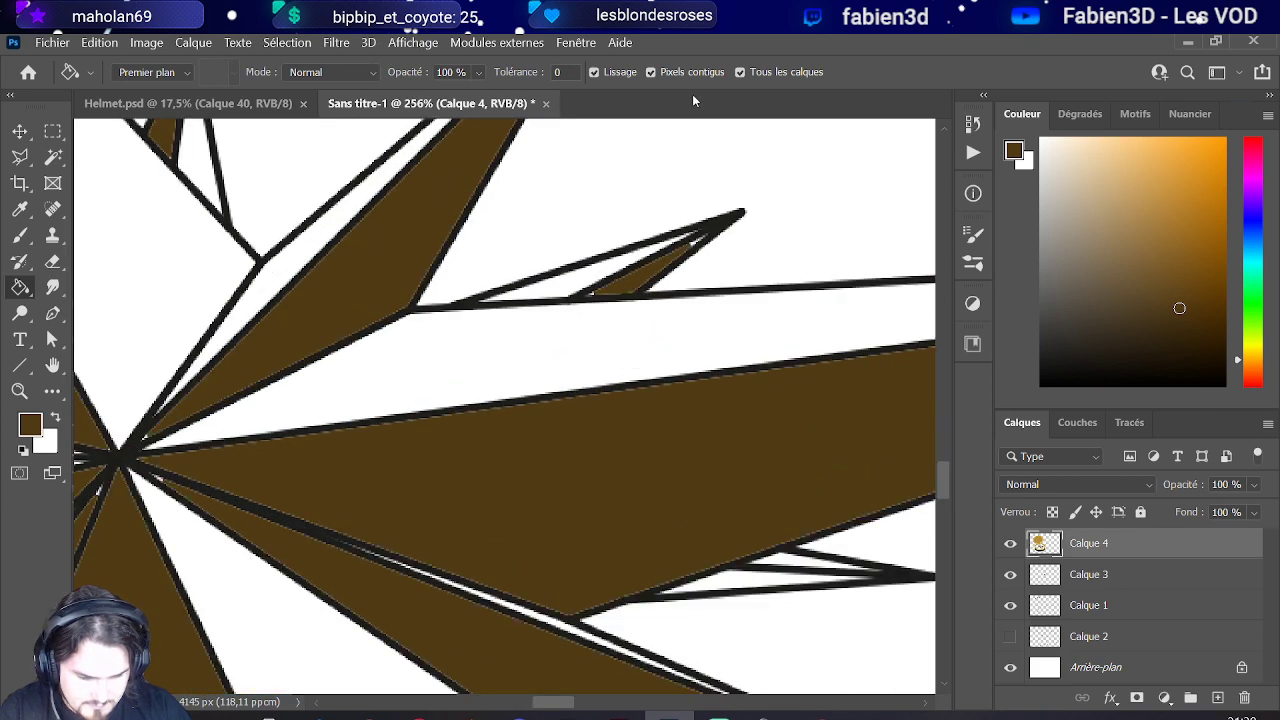
{"action": "left_click", "coordinate": [594, 72]}
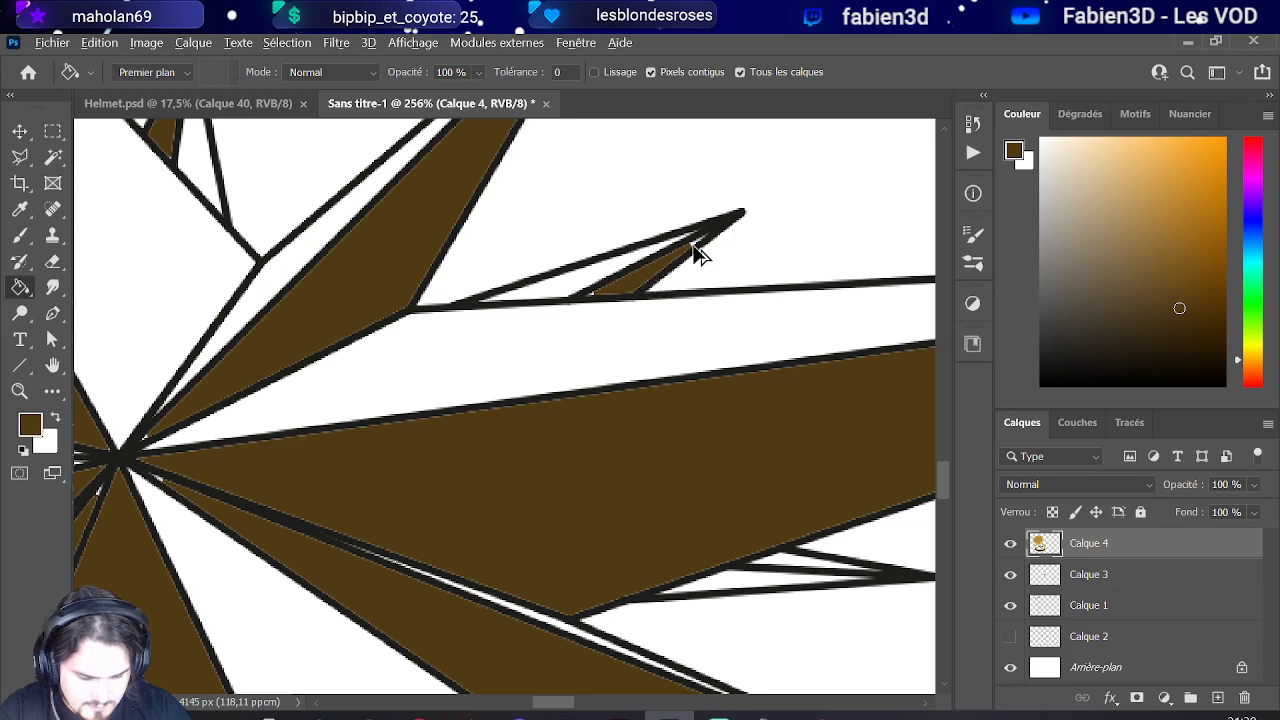
{"action": "scroll", "coordinate": [692, 305], "scroll_direction": "down", "scroll_amount": 2}
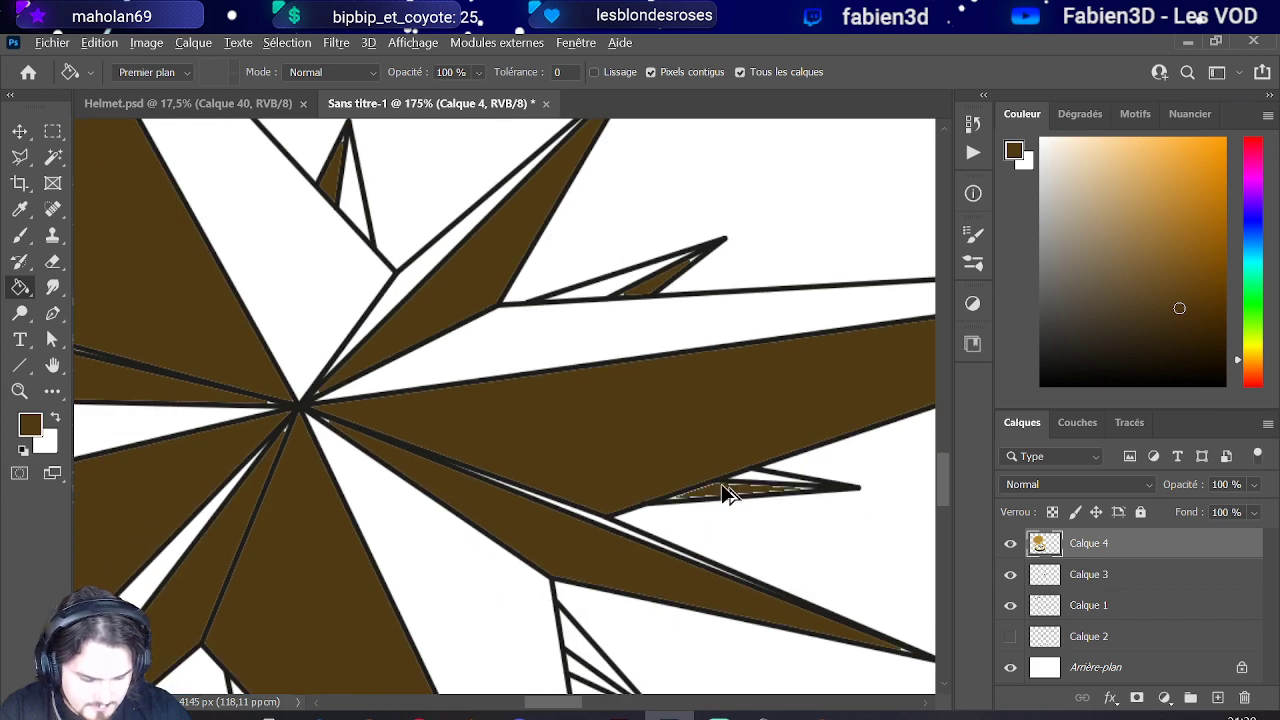
{"action": "scroll", "coordinate": [729, 487], "scroll_direction": "up", "scroll_amount": 3}
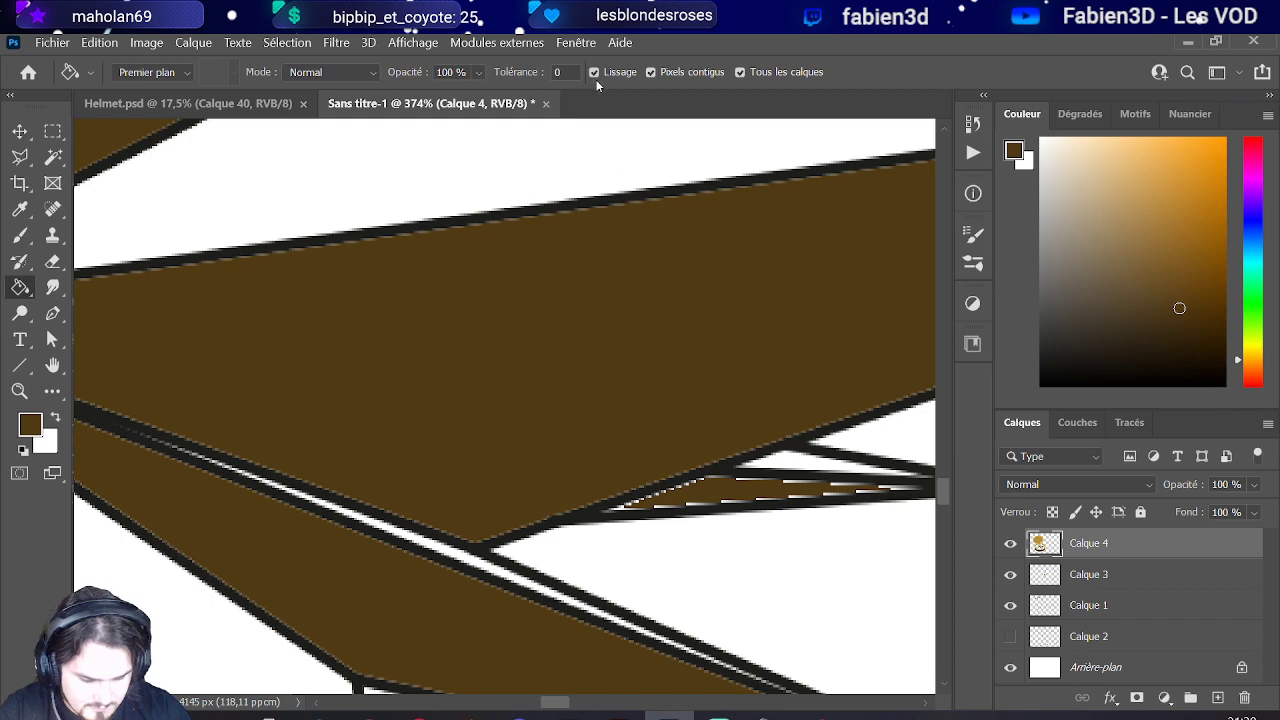
{"action": "scroll", "coordinate": [705, 498], "scroll_direction": "down", "scroll_amount": 2}
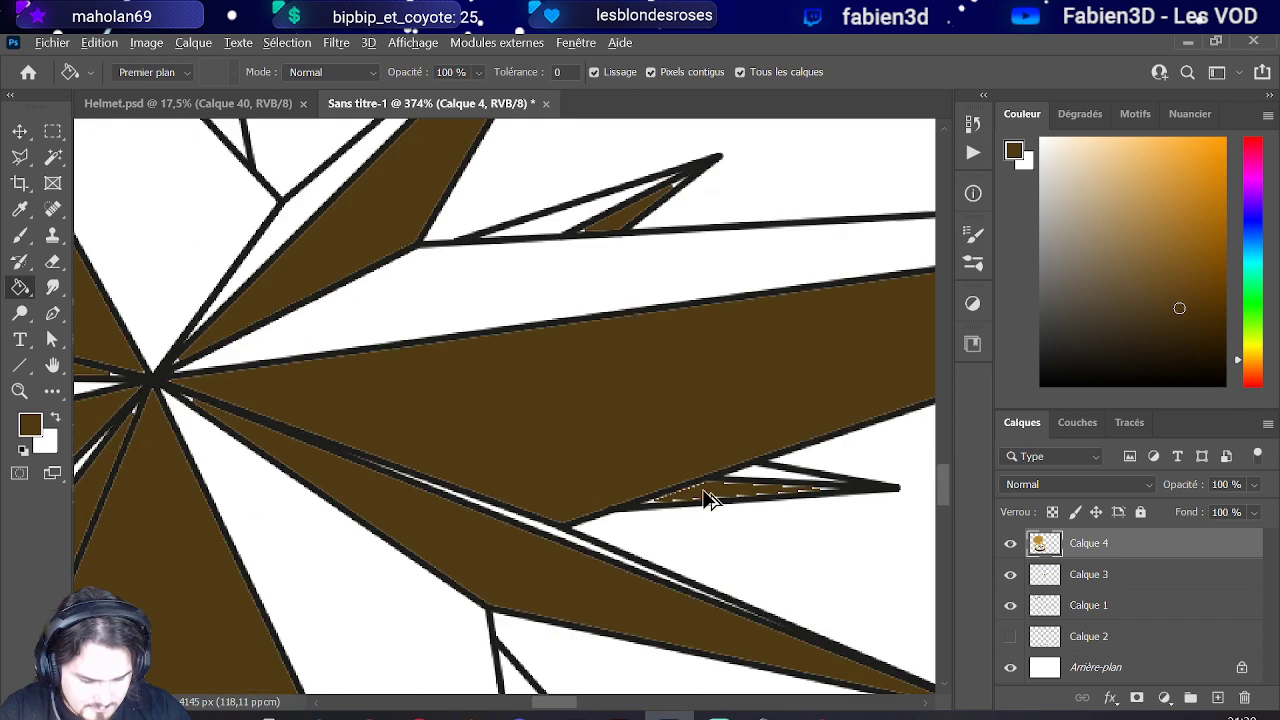
Step: Fill one half of the remaining lower-right, bottom, lower-left and left small star points with the brown
{"action": "scroll", "coordinate": [705, 498], "scroll_direction": "down", "scroll_amount": 4}
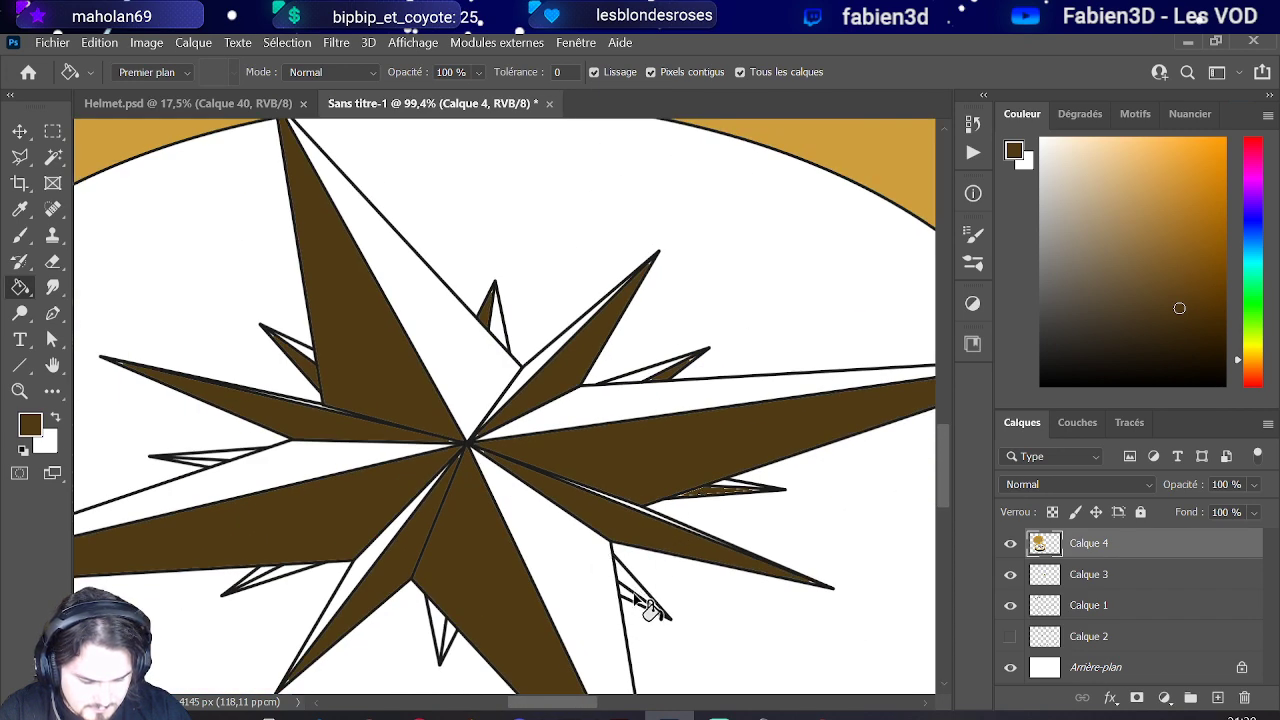
{"action": "scroll", "coordinate": [436, 610], "scroll_direction": "up", "scroll_amount": 1}
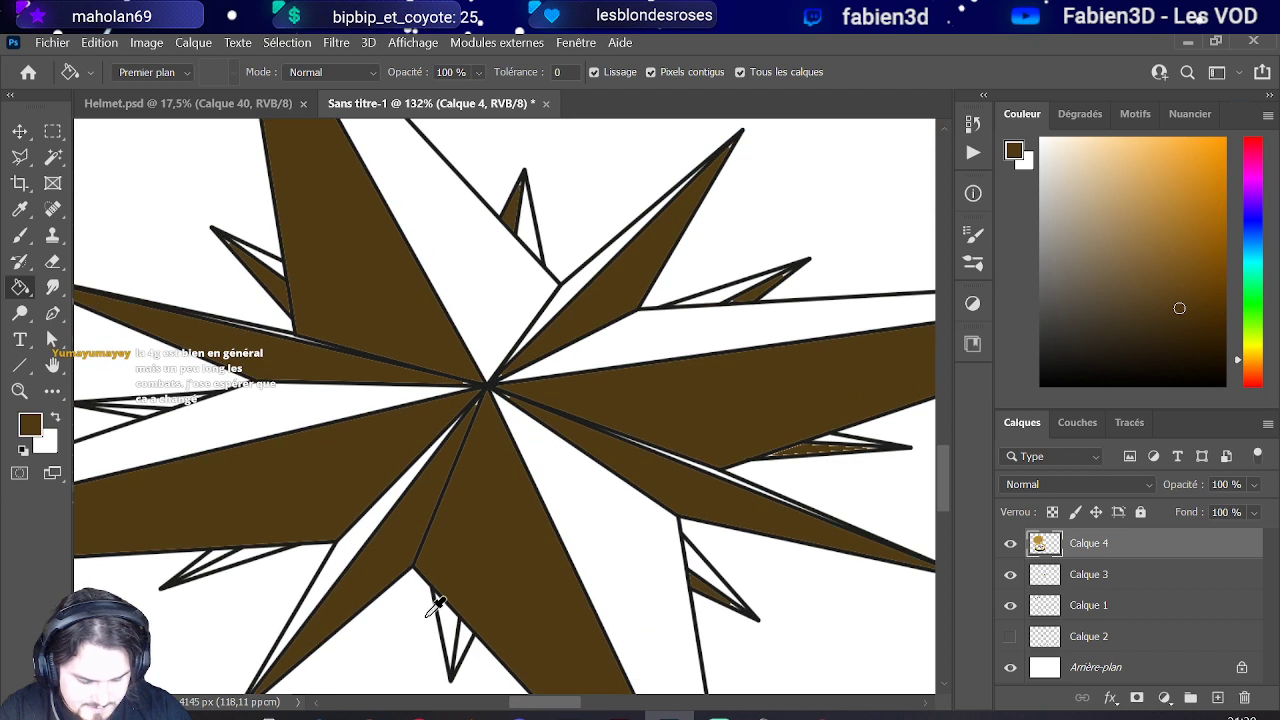
{"action": "left_click", "coordinate": [443, 622]}
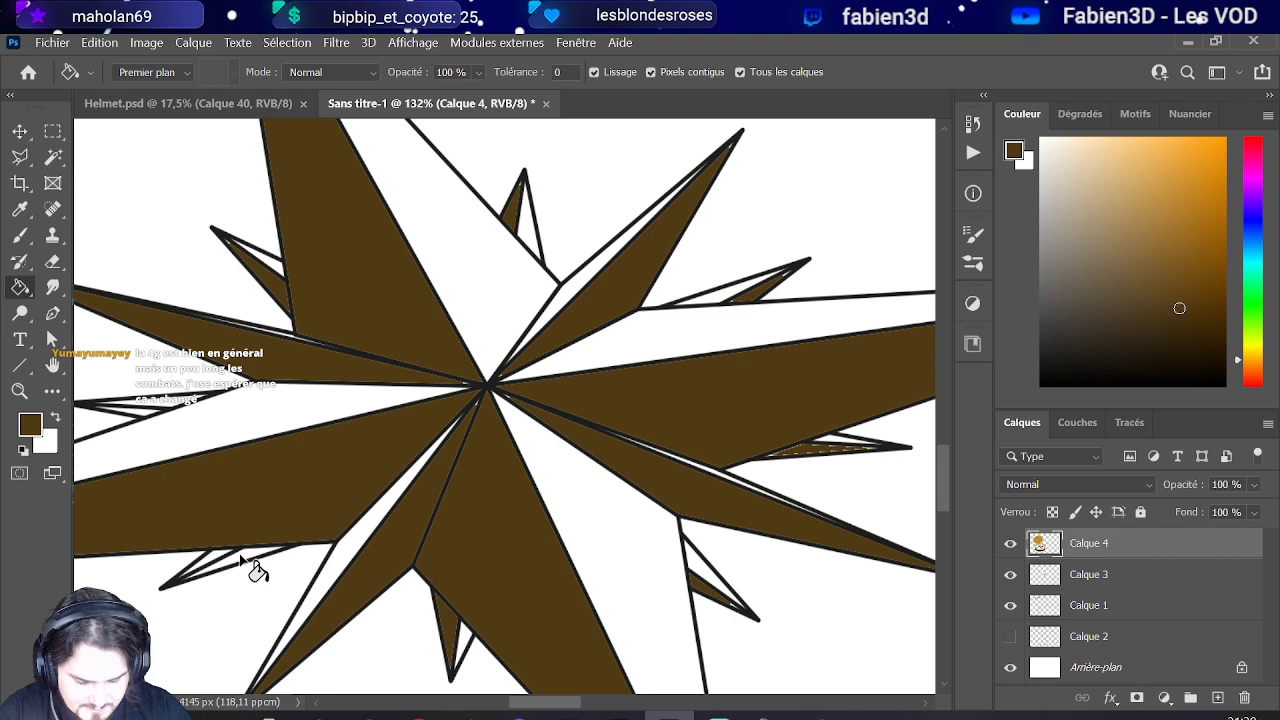
{"action": "scroll", "coordinate": [245, 570], "scroll_direction": "down", "scroll_amount": 5}
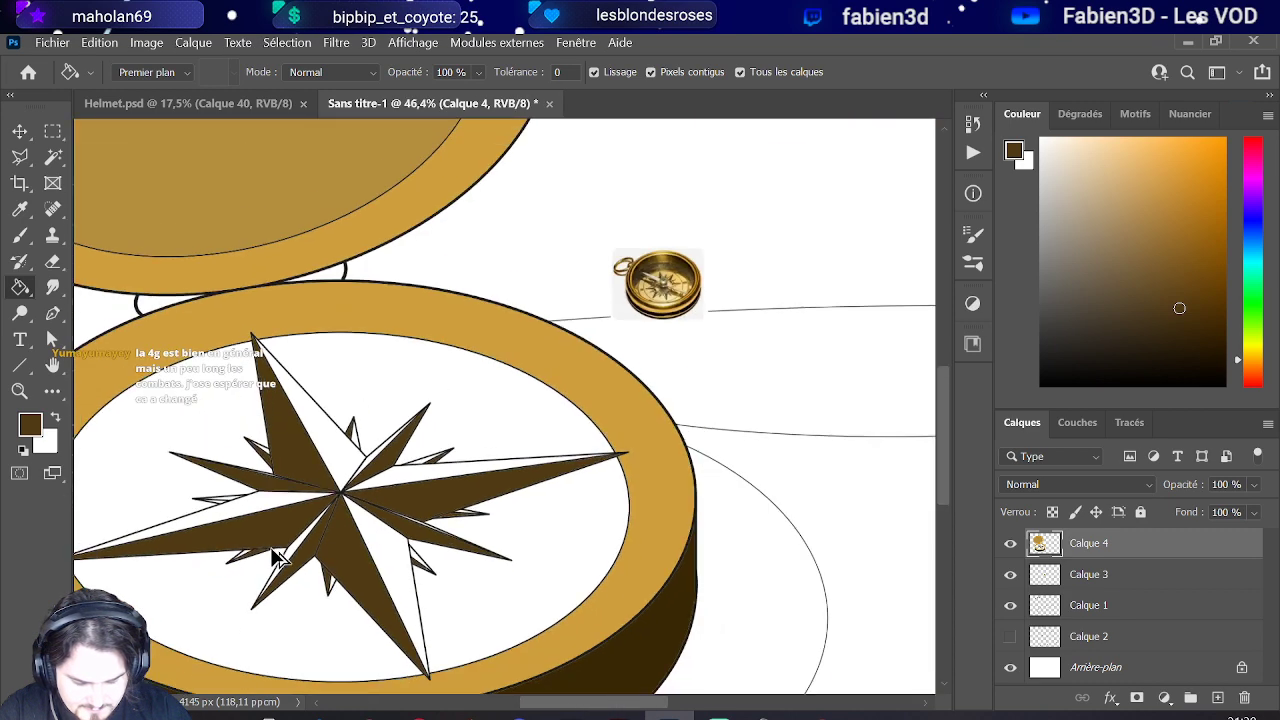
{"action": "scroll", "coordinate": [222, 568], "scroll_direction": "up", "scroll_amount": 6}
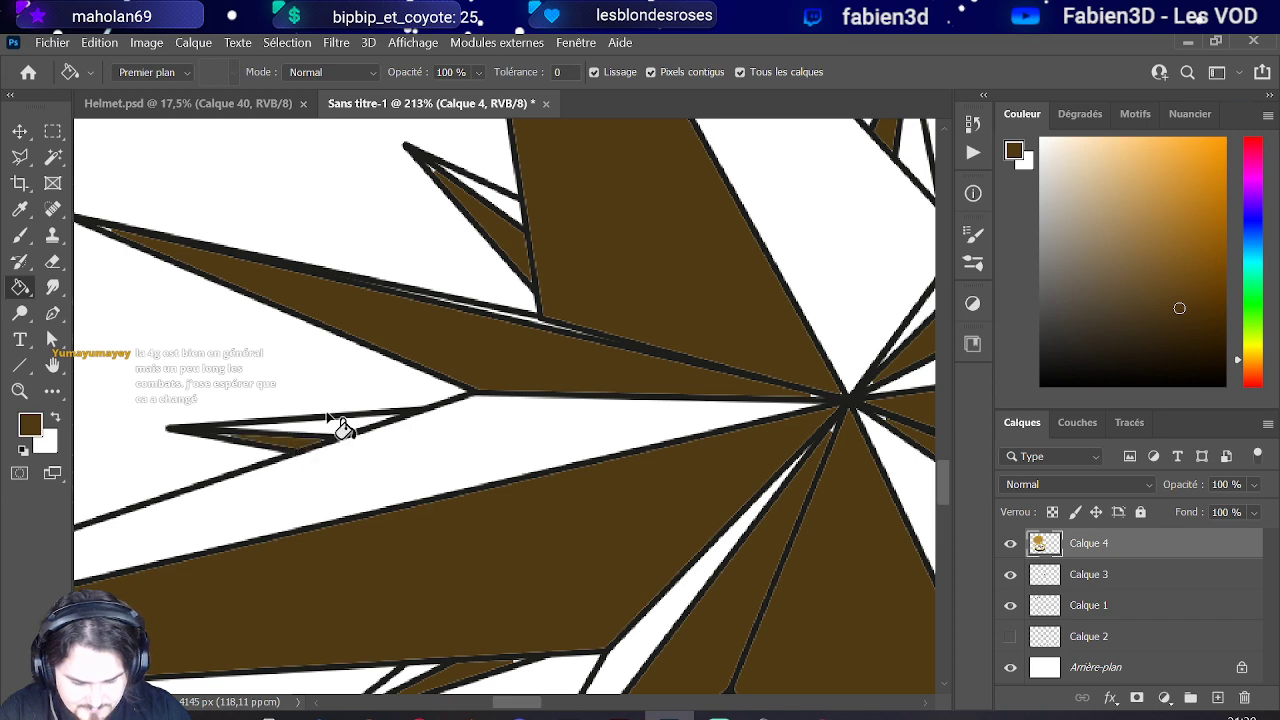
{"action": "scroll", "coordinate": [366, 397], "scroll_direction": "down", "scroll_amount": 3}
{"action": "scroll", "coordinate": [367, 397], "scroll_direction": "up", "scroll_amount": 1}
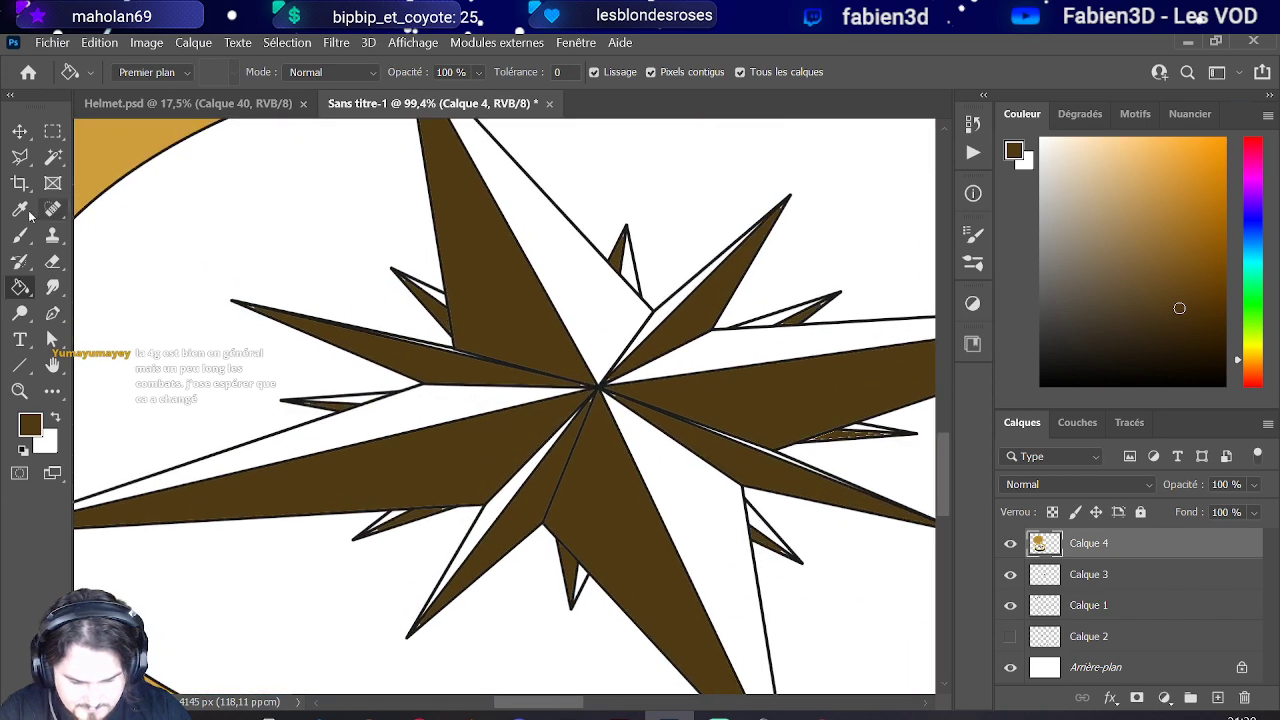
Step: Switch to the Brush tool and move Calque 4 below the Calque 1 line art
{"action": "key", "text": "b"}
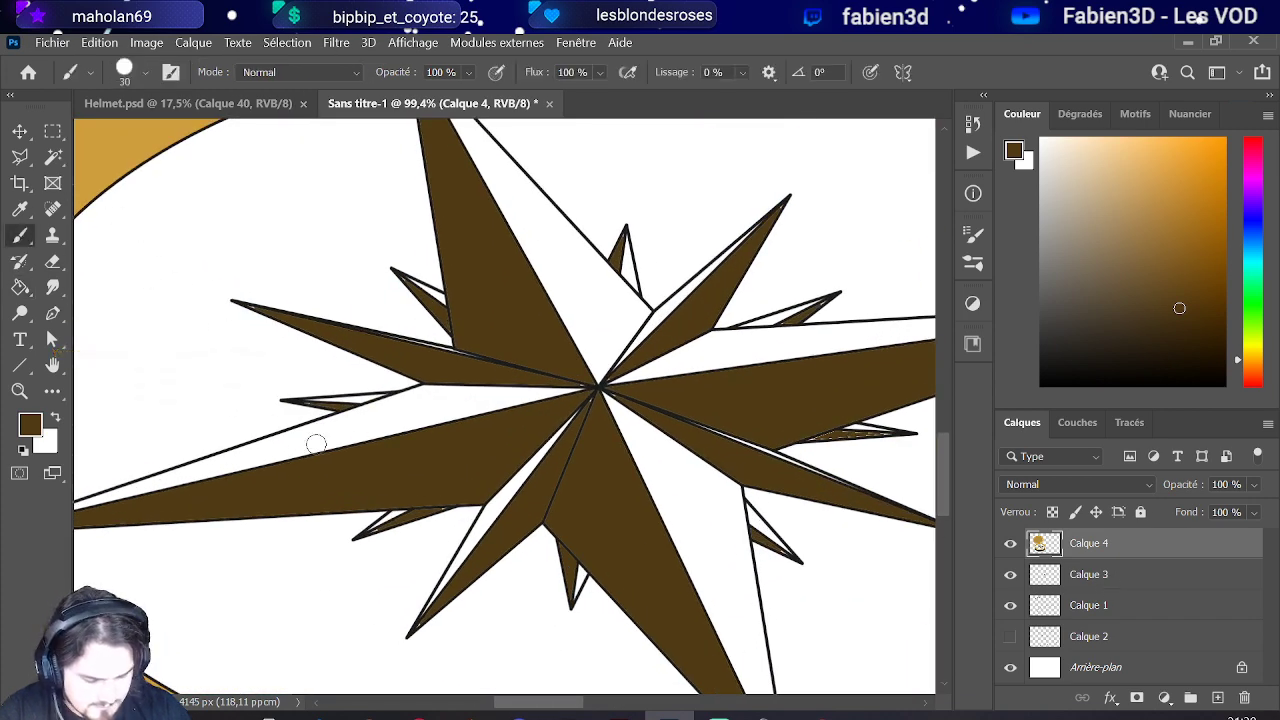
{"action": "scroll", "coordinate": [316, 440], "scroll_direction": "down", "scroll_amount": 3}
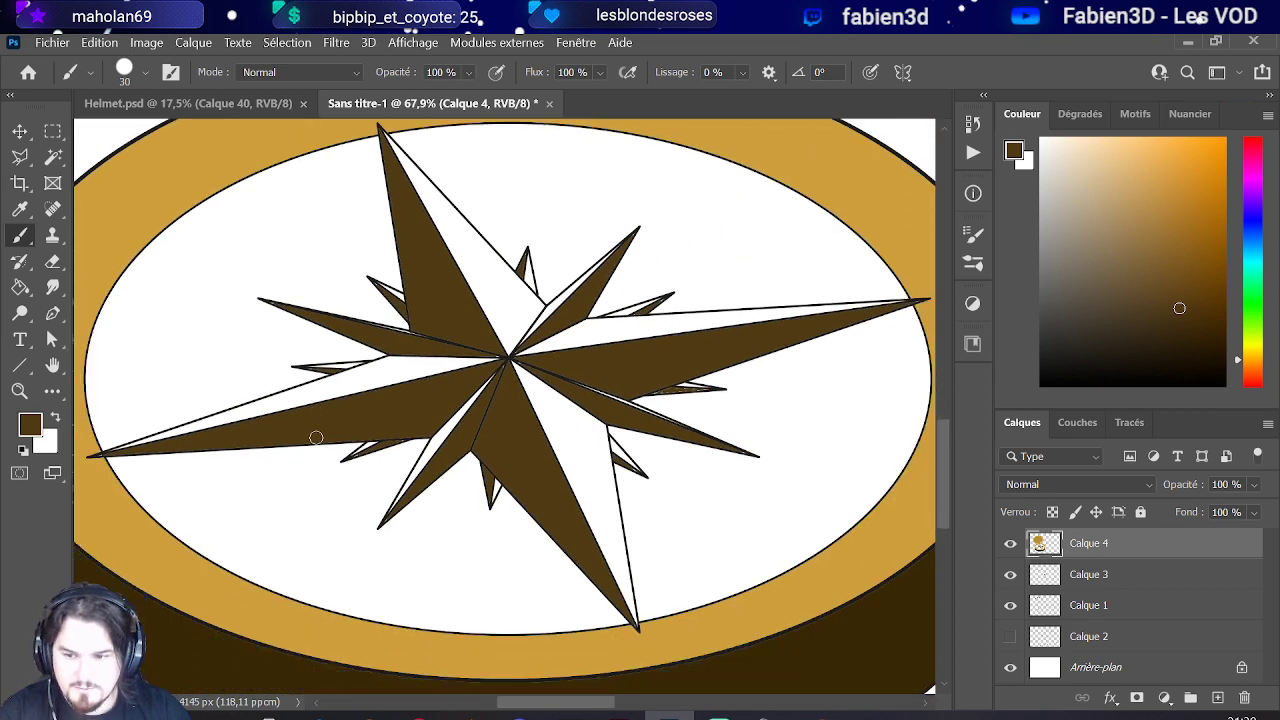
{"action": "left_click_drag", "start_coordinate": [1086, 548], "coordinate": [1118, 620]}
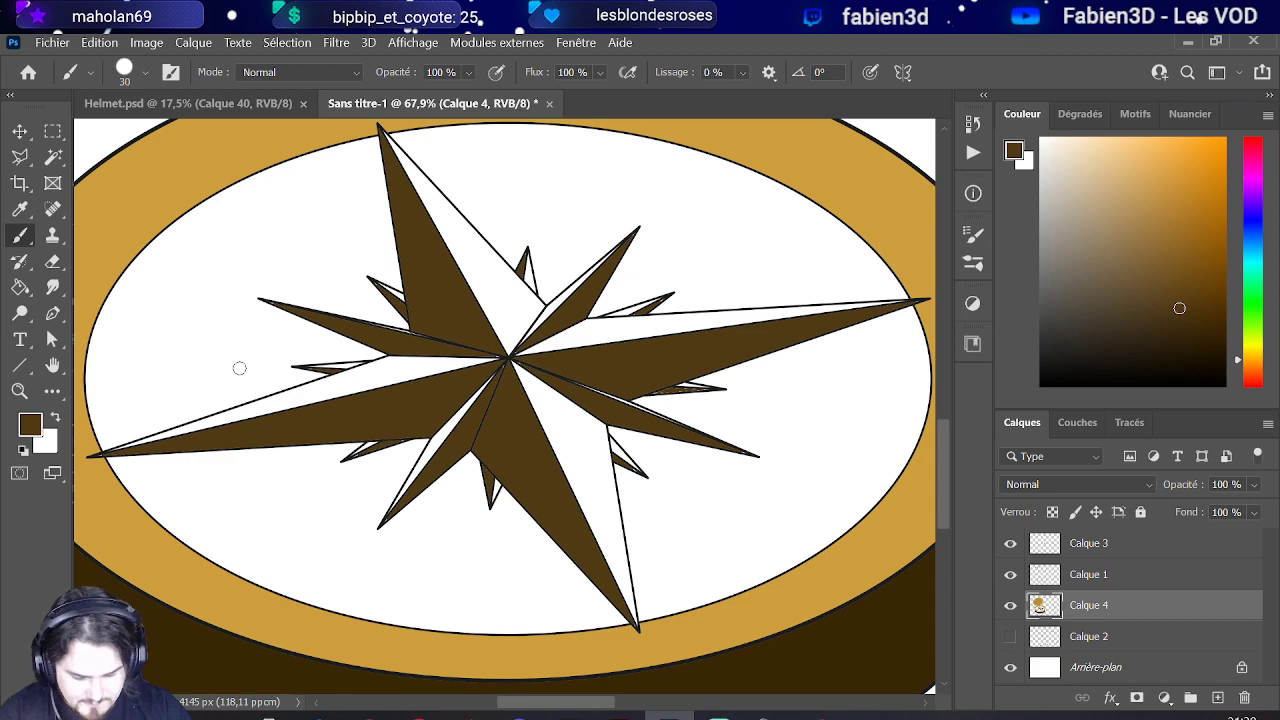
Step: Set the brush size to 8 px and paint over the white gaps in the small lower-left star point's brown half
{"action": "scroll", "coordinate": [370, 466], "scroll_direction": "up", "scroll_amount": 4}
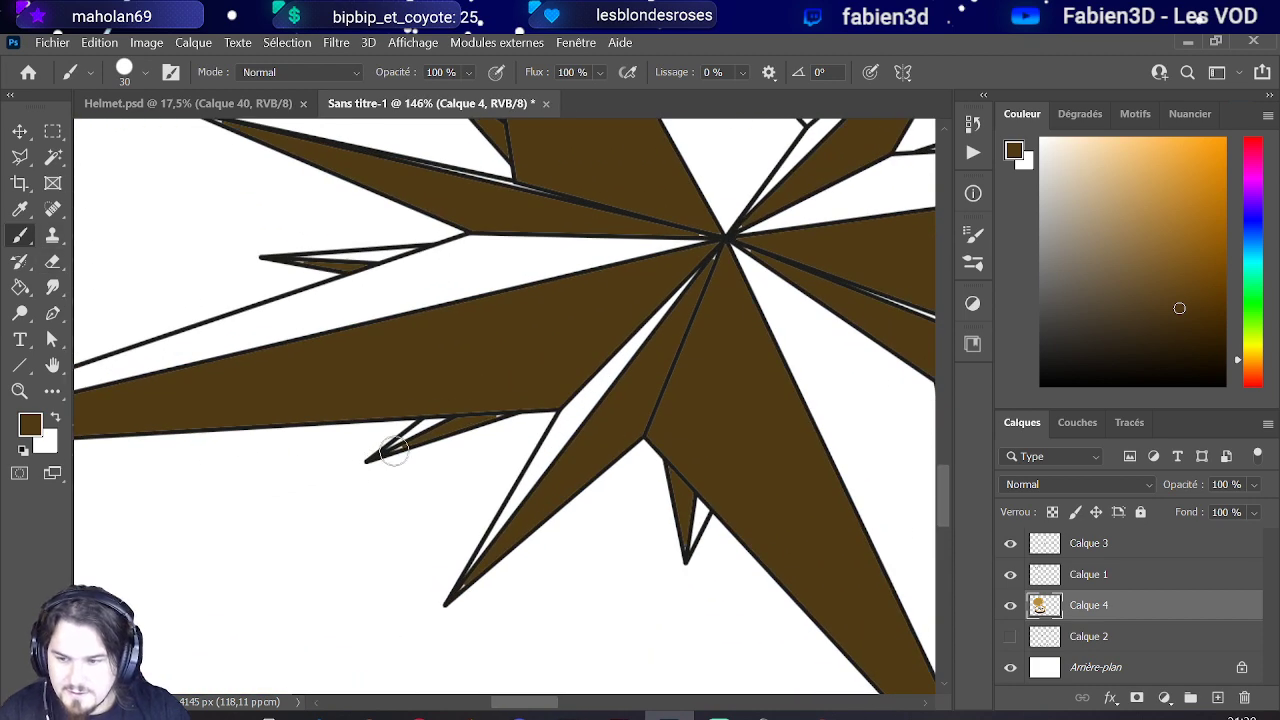
{"action": "right_click", "coordinate": [393, 450], "text": "alt"}
{"action": "scroll", "coordinate": [404, 456], "scroll_direction": "up", "scroll_amount": 2}
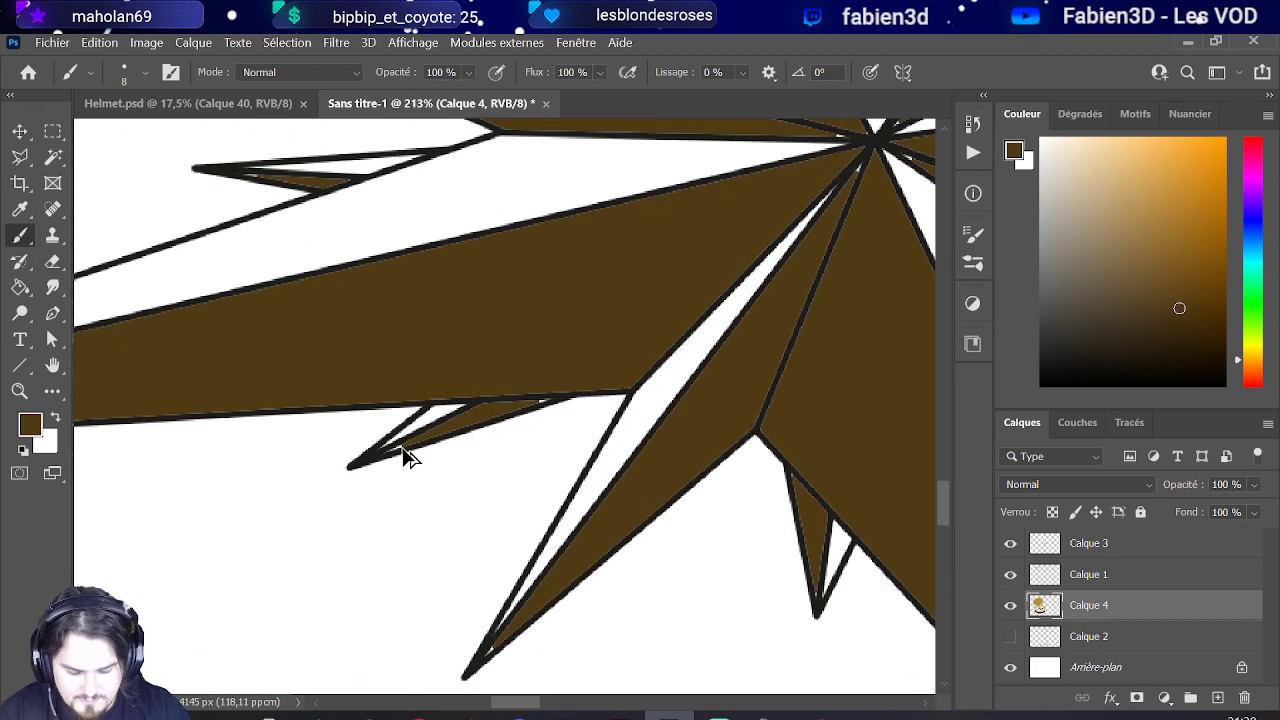
{"action": "scroll", "coordinate": [410, 457], "scroll_direction": "up", "scroll_amount": 3}
{"action": "mouse_move", "coordinate": [371, 451]}
{"action": "left_mouse_down"}
{"action": "mouse_move", "coordinate": [420, 443]}
{"action": "mouse_move", "coordinate": [446, 420]}
{"action": "left_mouse_up"}
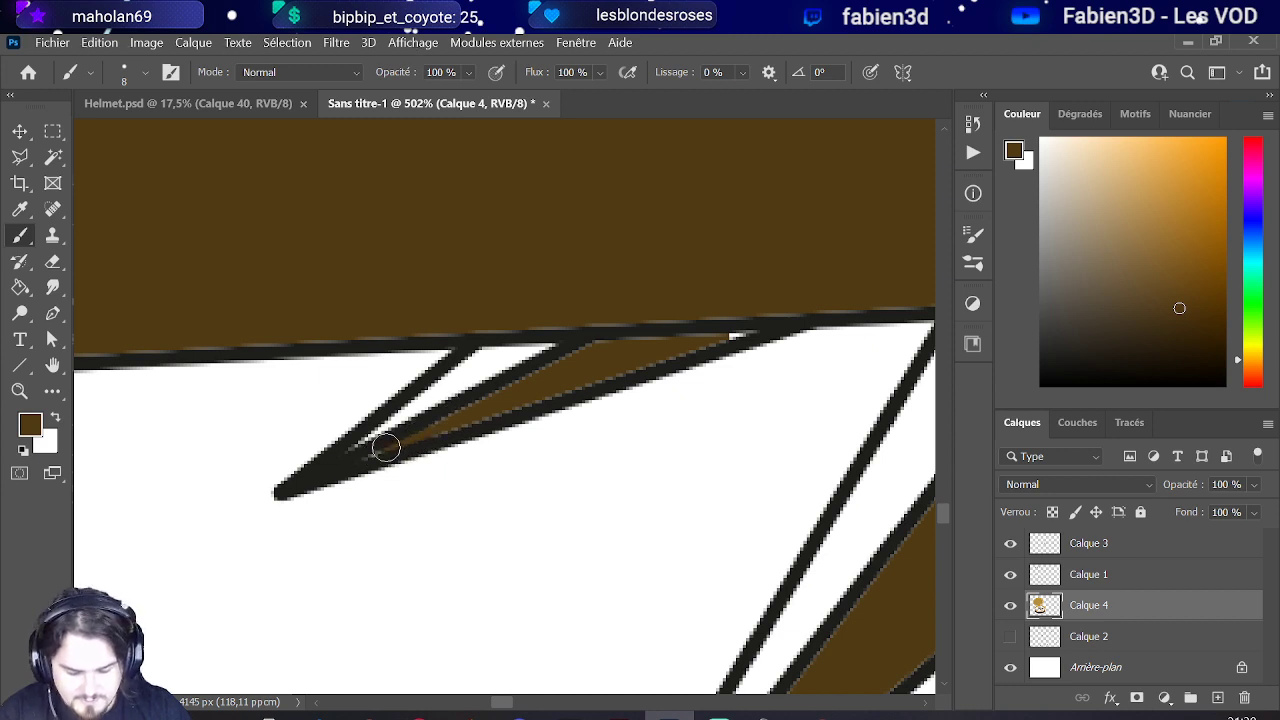
{"action": "key", "text": "ctrl+z"}
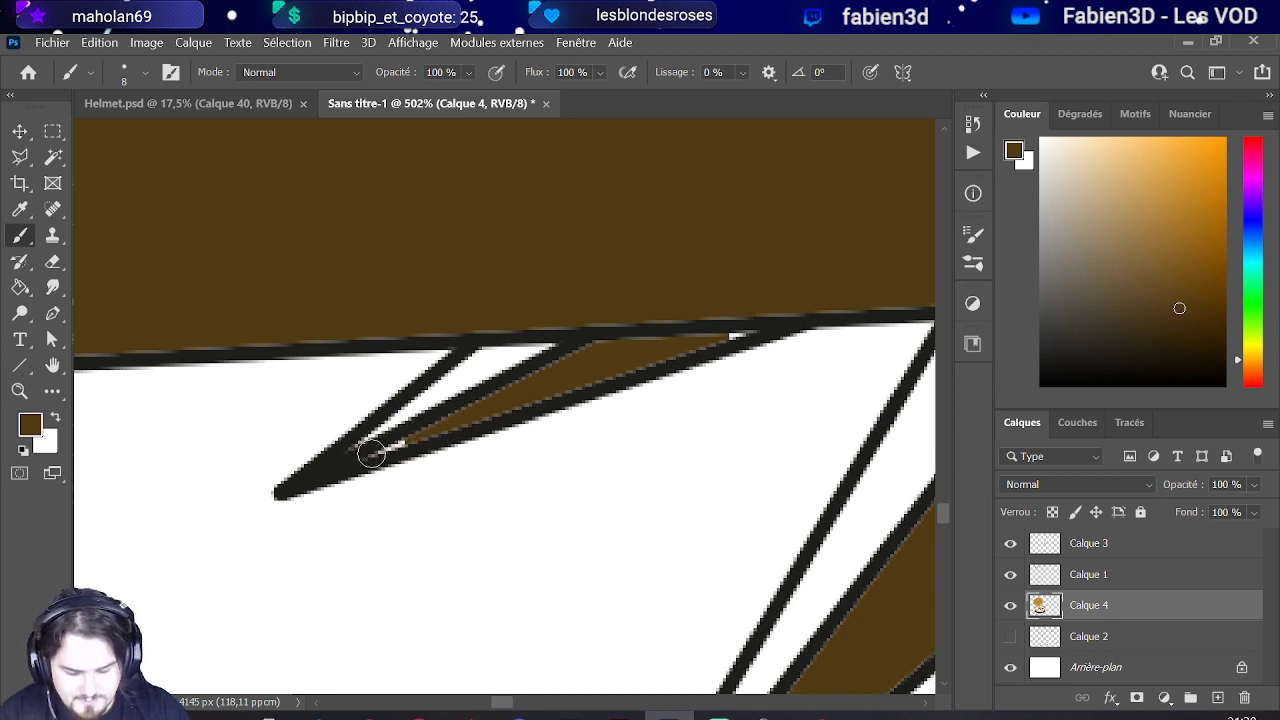
{"action": "left_click_drag", "start_coordinate": [371, 453], "coordinate": [743, 326]}
{"action": "scroll", "coordinate": [672, 350], "scroll_direction": "down", "scroll_amount": 2}
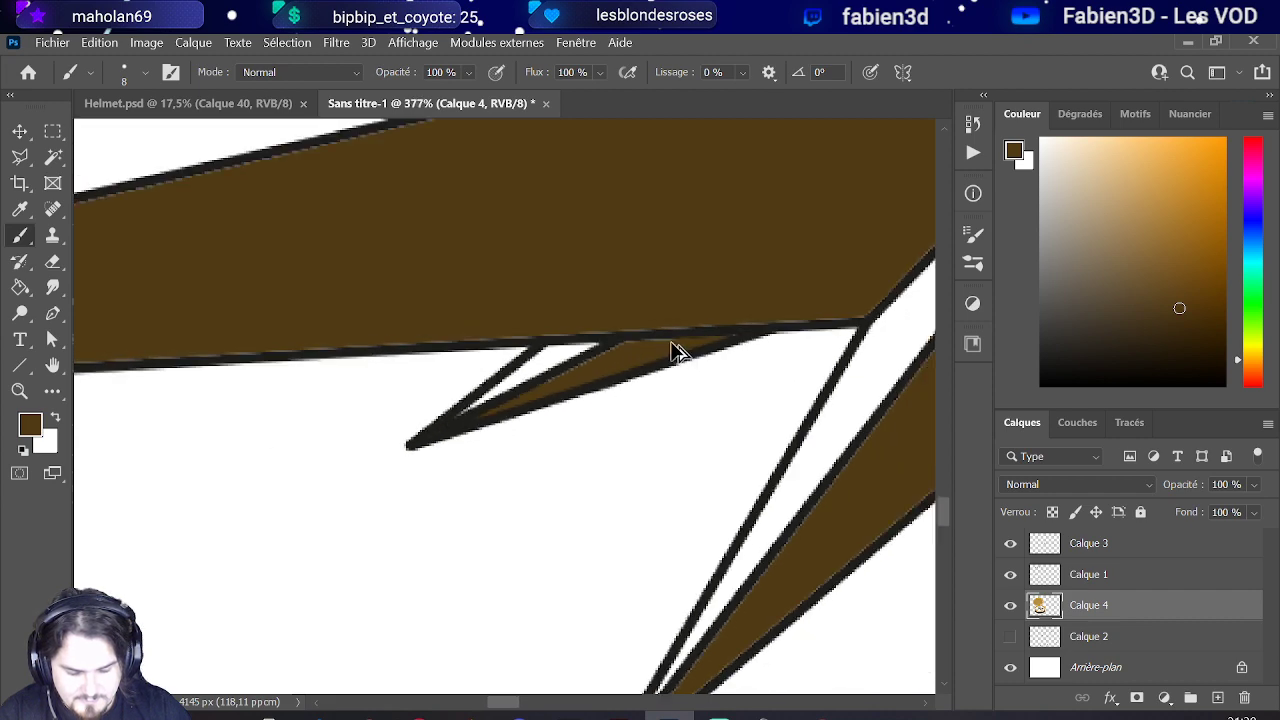
Step: Reduce the brush to 4 px and paint brown over the gaps at the medium lower-left star point's tip and the star's centre
{"action": "scroll", "coordinate": [672, 350], "scroll_direction": "down", "scroll_amount": 4}
{"action": "scroll", "coordinate": [688, 480], "scroll_direction": "up", "scroll_amount": 4}
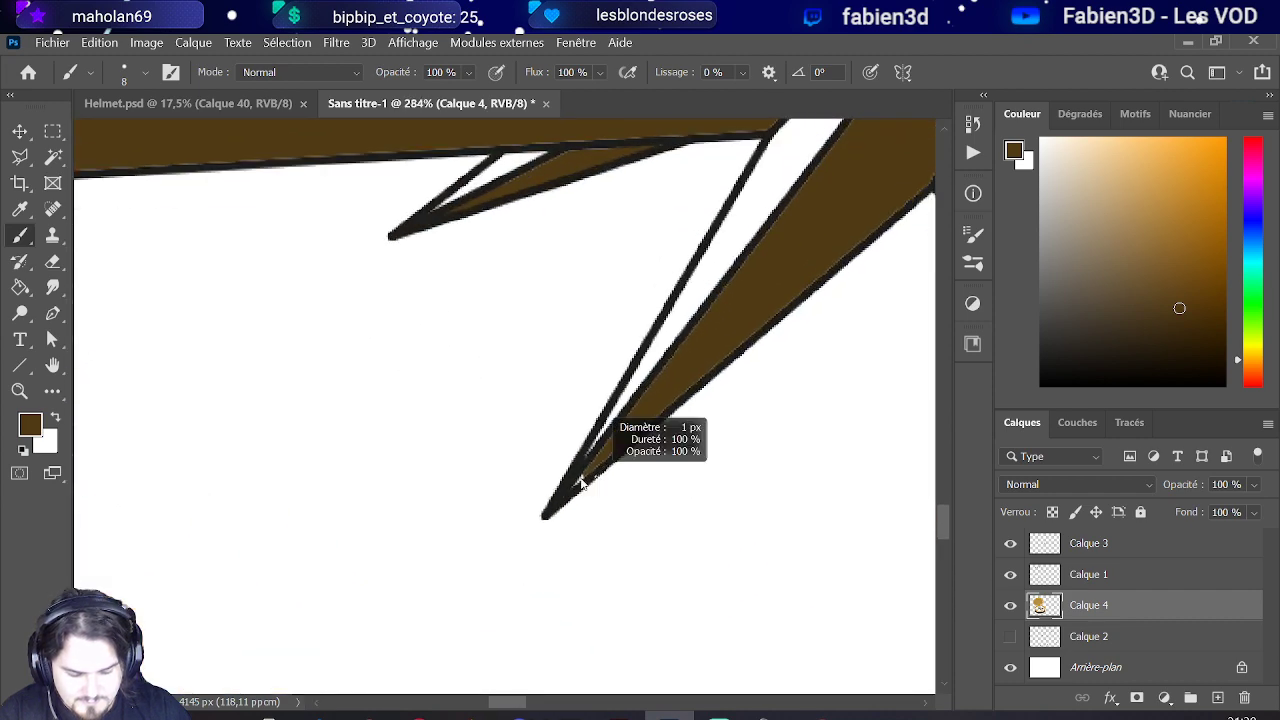
{"action": "left_click_drag", "start_coordinate": [586, 484], "coordinate": [571, 494]}
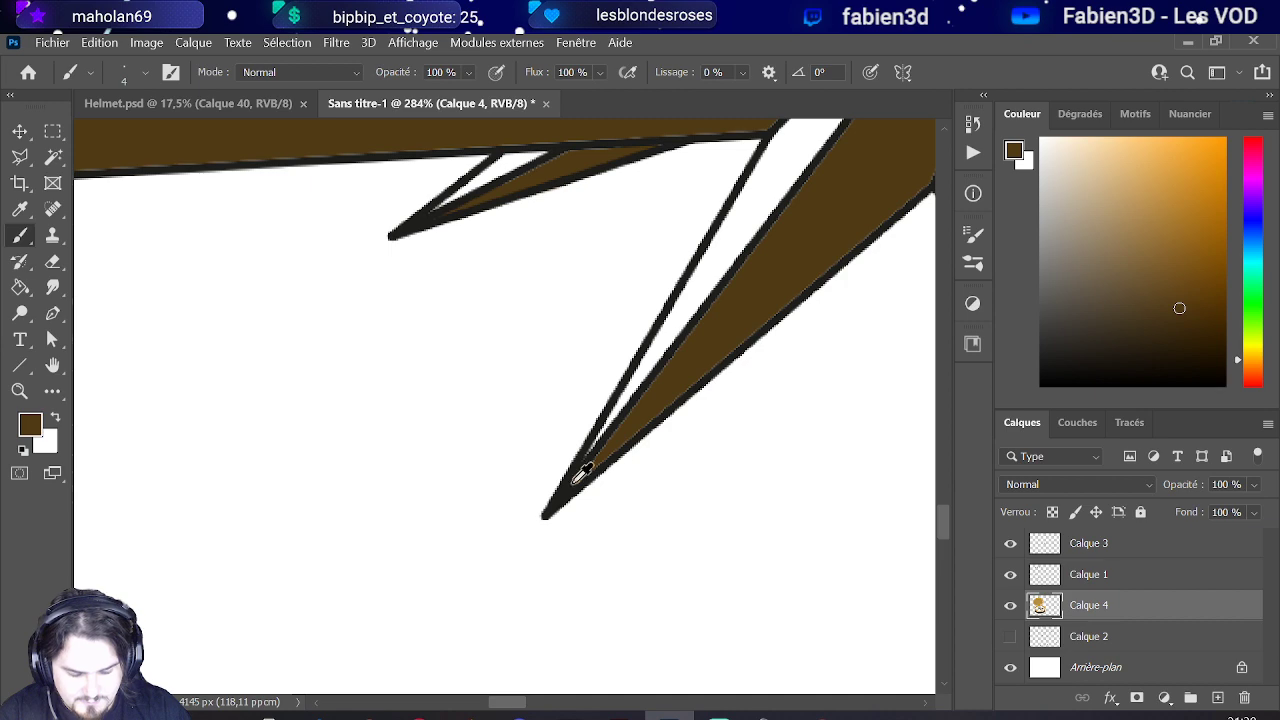
{"action": "scroll", "coordinate": [587, 472], "scroll_direction": "down", "scroll_amount": 5}
{"action": "scroll", "coordinate": [640, 288], "scroll_direction": "up", "scroll_amount": 6}
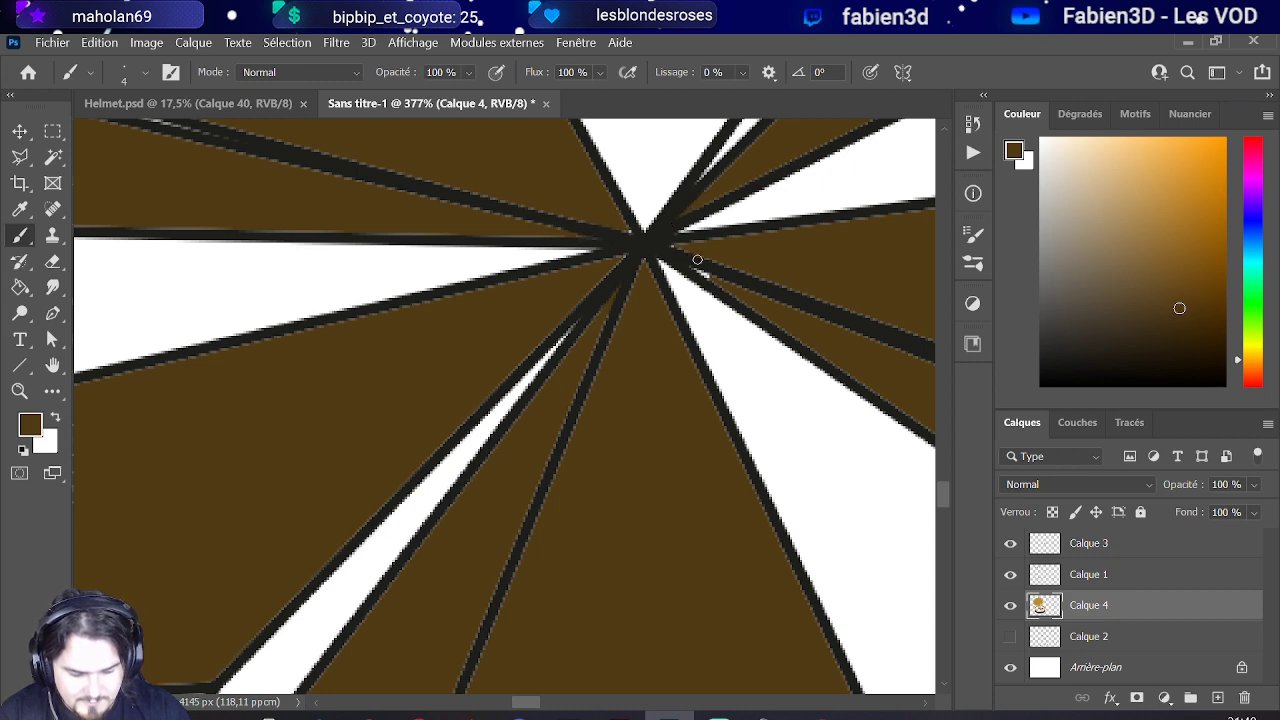
{"action": "scroll", "coordinate": [437, 246], "scroll_direction": "down", "scroll_amount": 5}
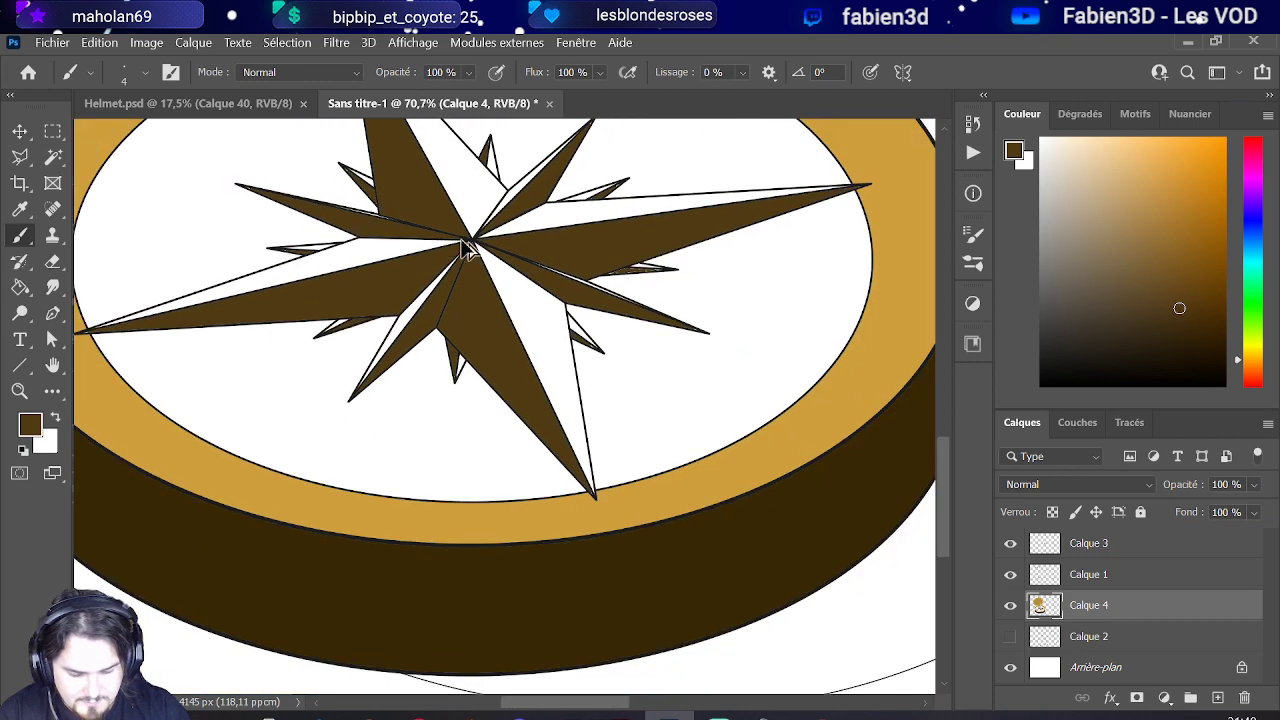
Step: Paint brown over the white gaps in the small lower-right star point and at the medium lower-right point's tip
{"action": "scroll", "coordinate": [514, 294], "scroll_direction": "up", "scroll_amount": 4}
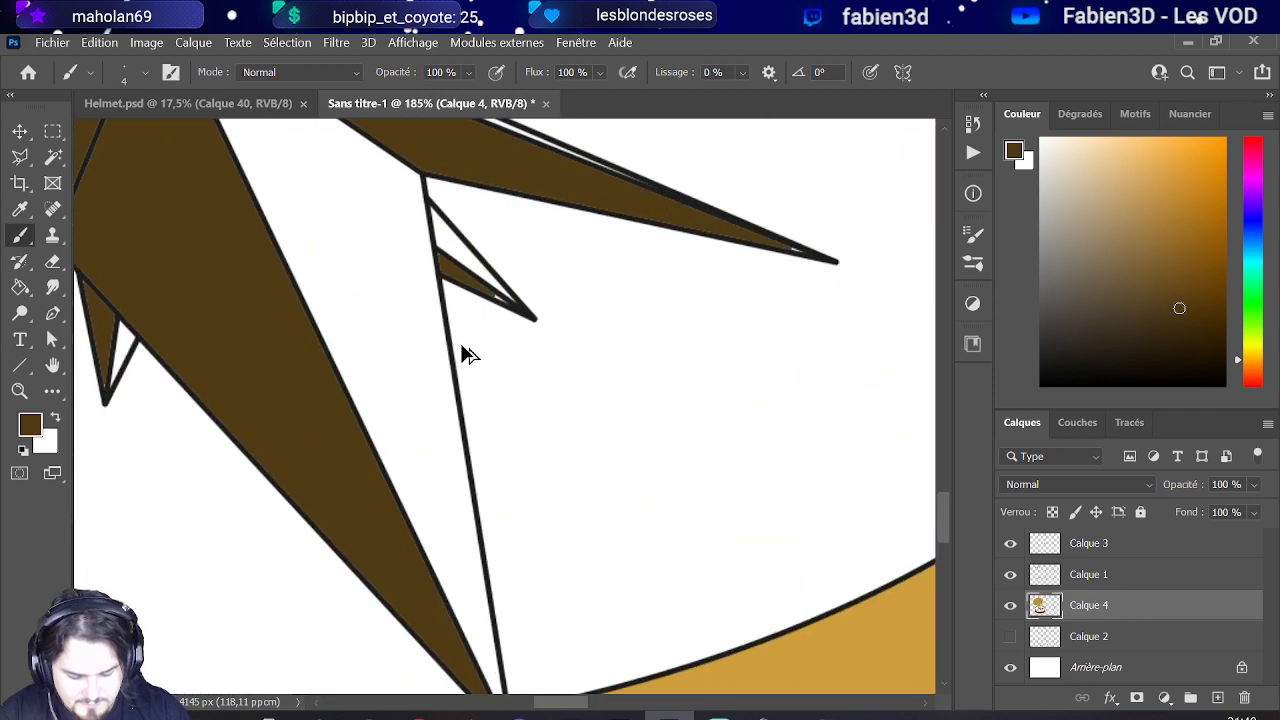
{"action": "scroll", "coordinate": [470, 355], "scroll_direction": "up", "scroll_amount": 5}
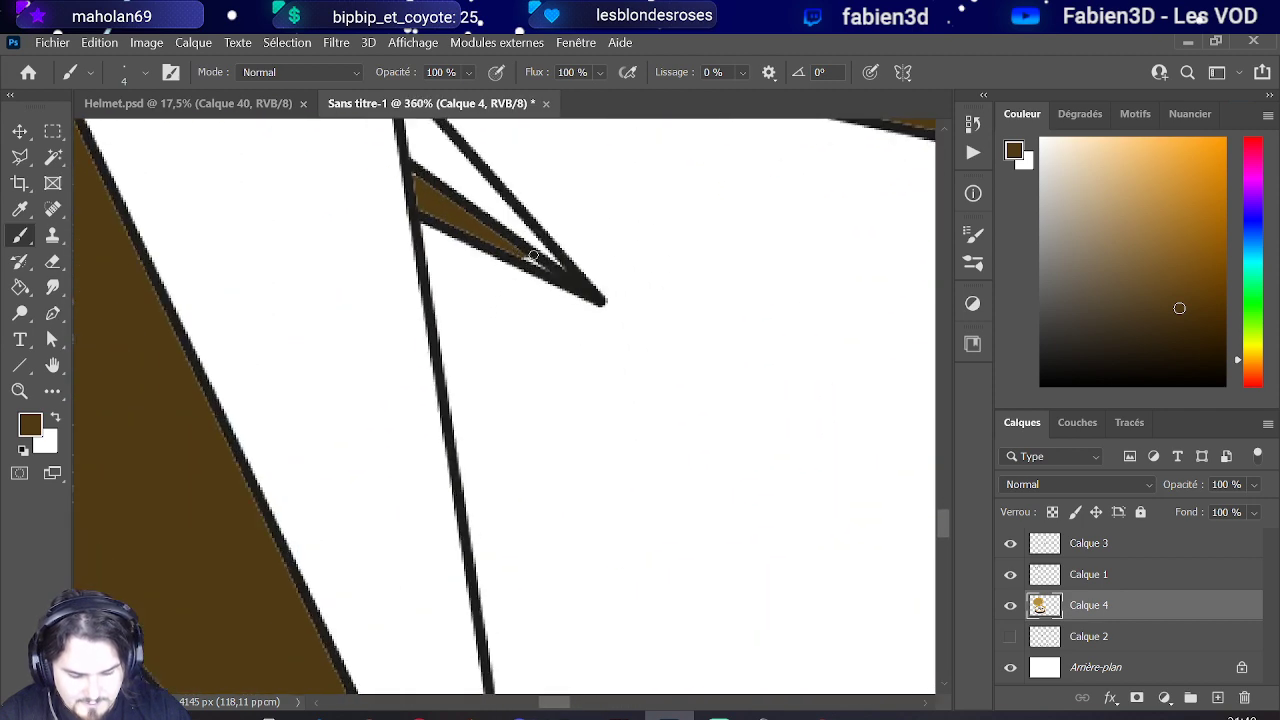
{"action": "scroll", "coordinate": [443, 246], "scroll_direction": "down", "scroll_amount": 4}
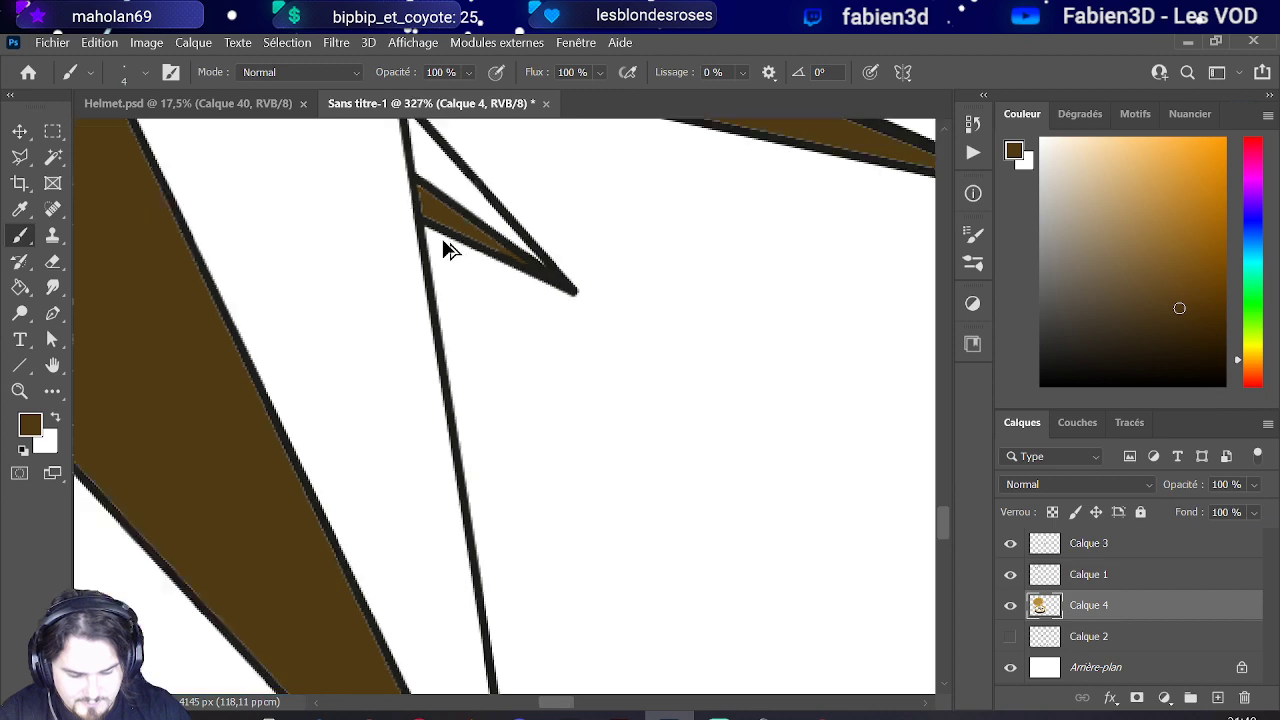
{"action": "scroll", "coordinate": [651, 191], "scroll_direction": "up", "scroll_amount": 5}
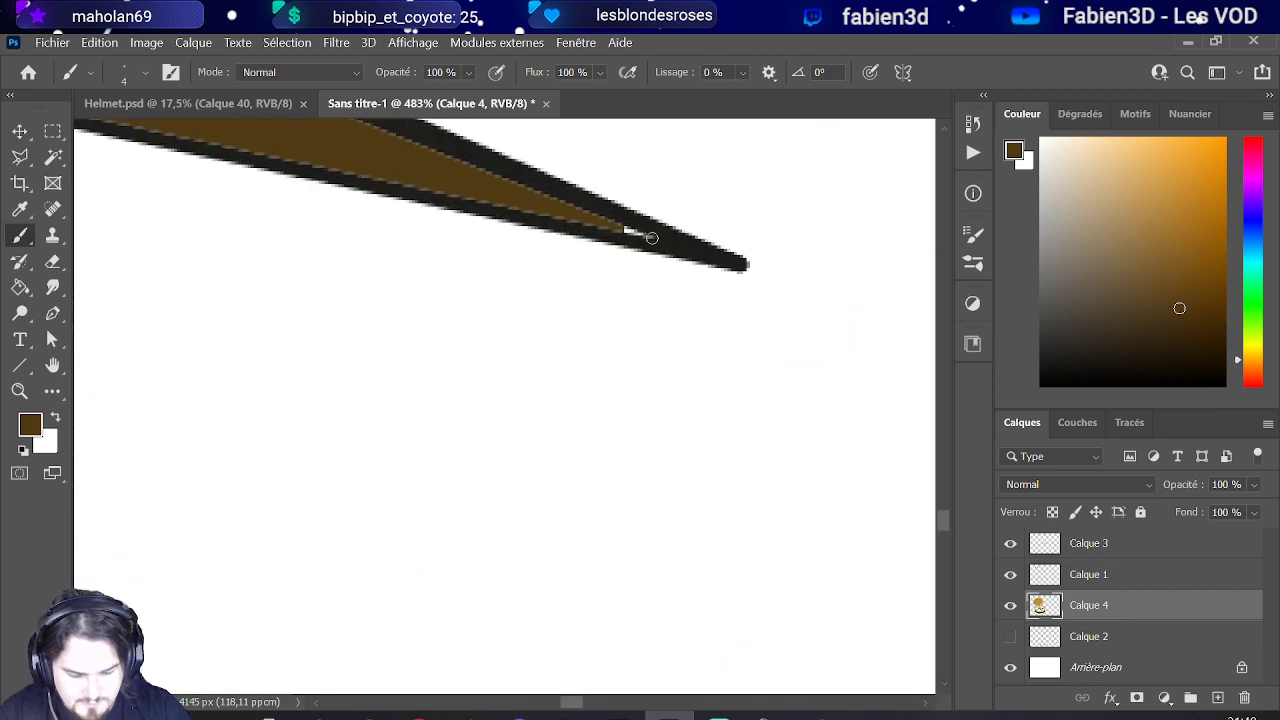
Step: Paint brown over the white dashes along the edges of the small right star point's lower half
{"action": "scroll", "coordinate": [600, 220], "scroll_direction": "down", "scroll_amount": 5}
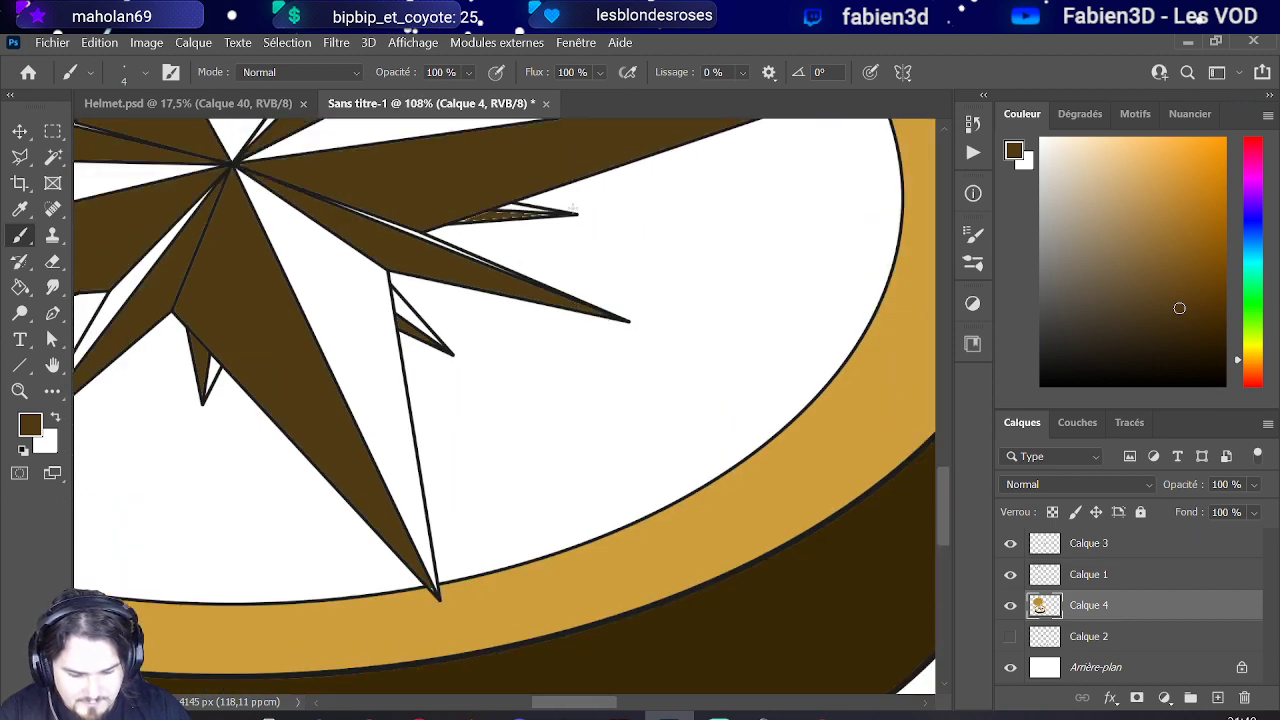
{"action": "scroll", "coordinate": [507, 314], "scroll_direction": "up", "scroll_amount": 5}
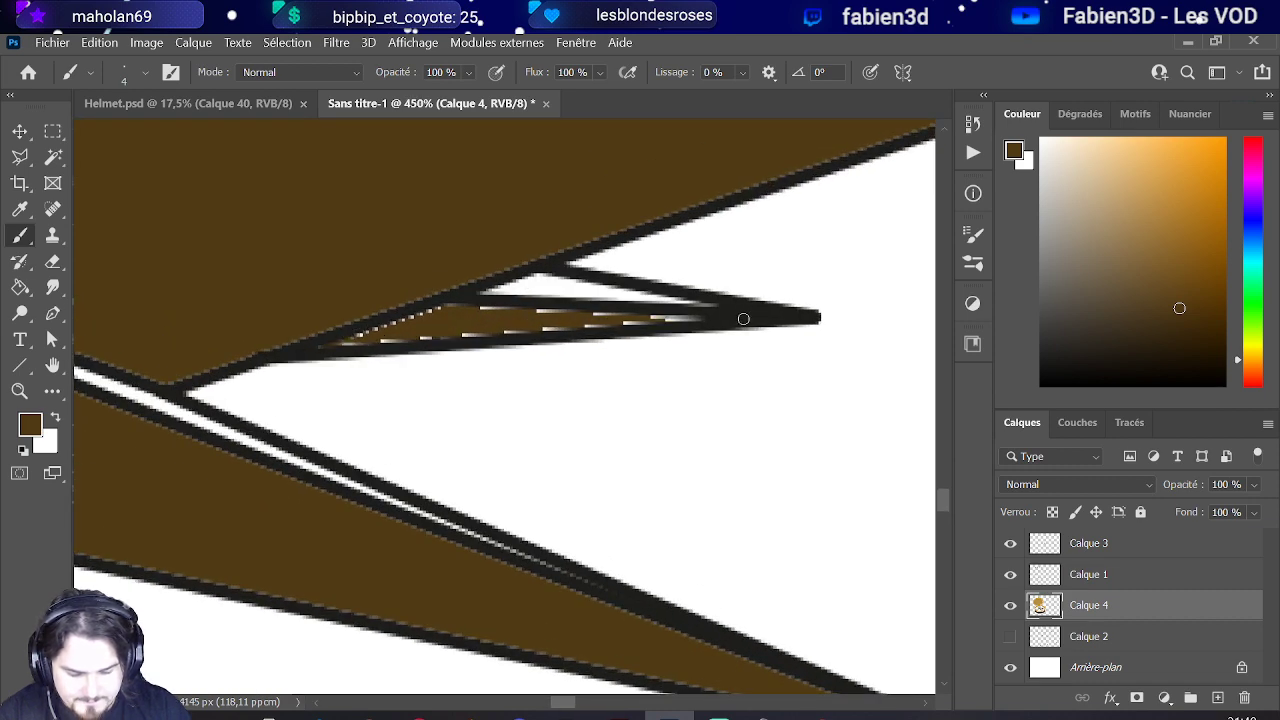
{"action": "left_click_drag", "start_coordinate": [642, 316], "coordinate": [547, 315]}
{"action": "left_click_drag", "start_coordinate": [443, 304], "coordinate": [399, 316]}
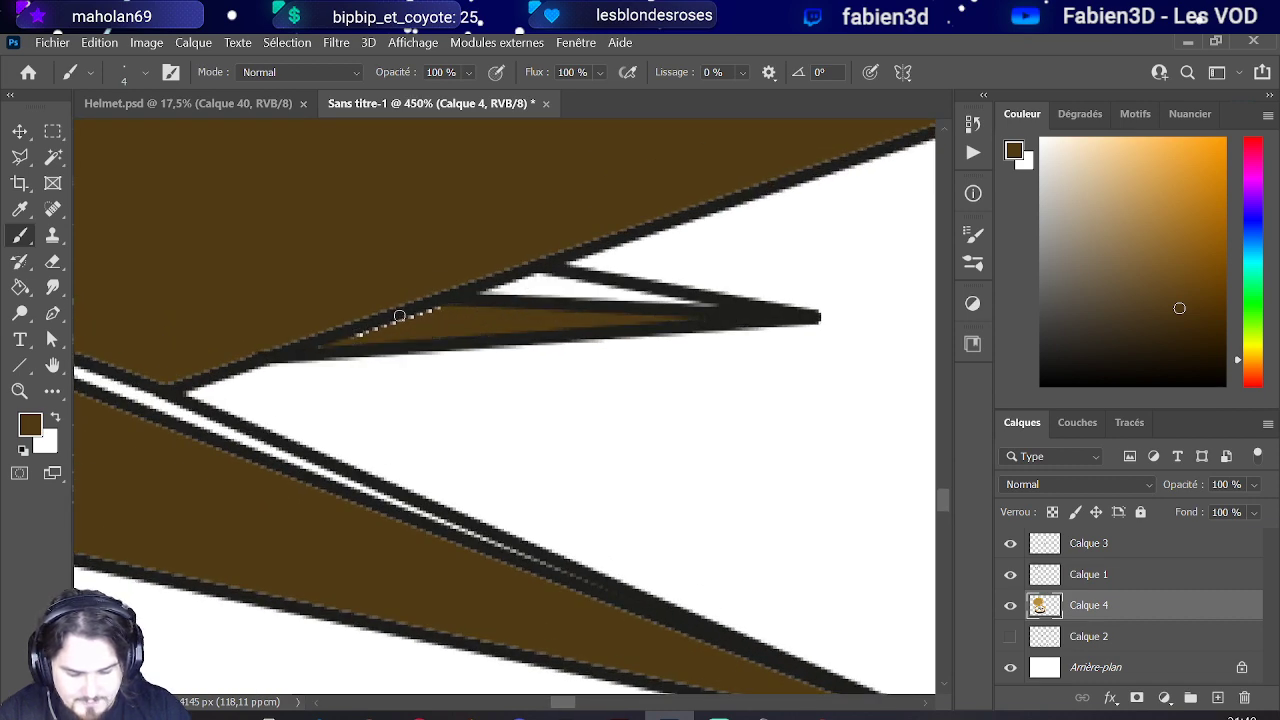
{"action": "scroll", "coordinate": [350, 337], "scroll_direction": "down", "scroll_amount": 5}
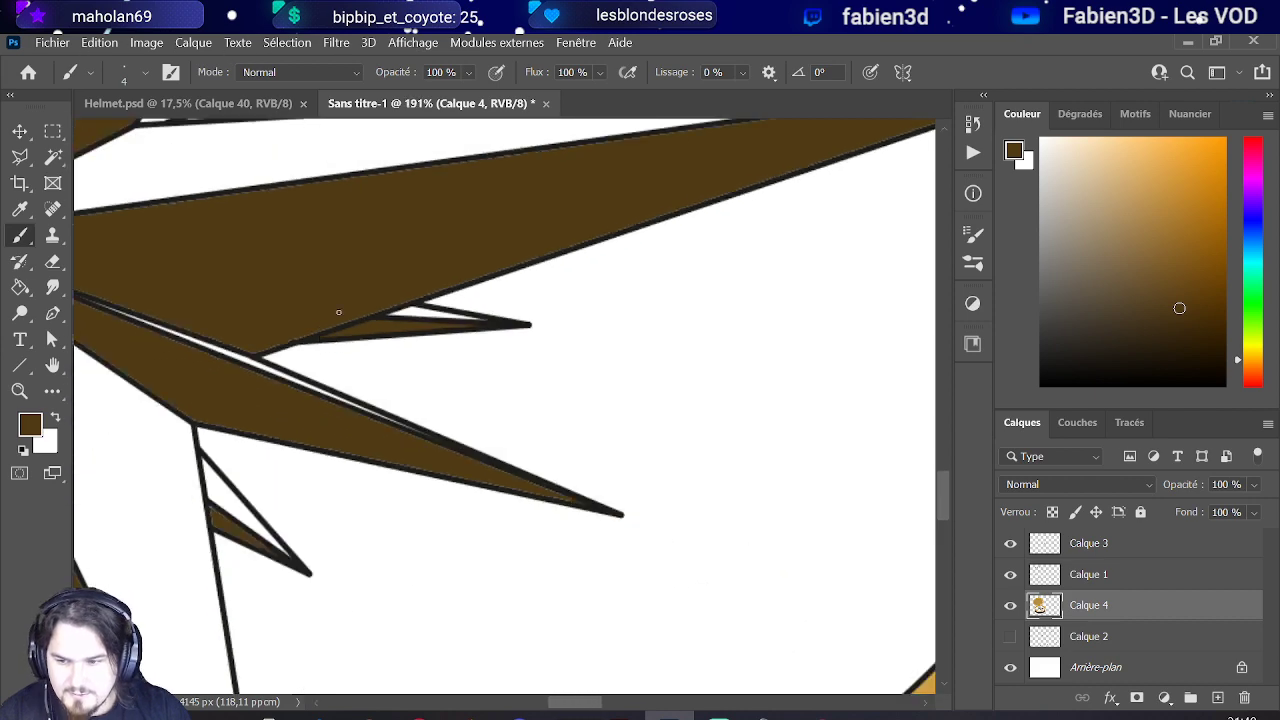
Step: Paint brown over the white gaps at the base and tip of the small upper-right star point's filled half
{"action": "scroll", "coordinate": [337, 314], "scroll_direction": "up", "scroll_amount": 3}
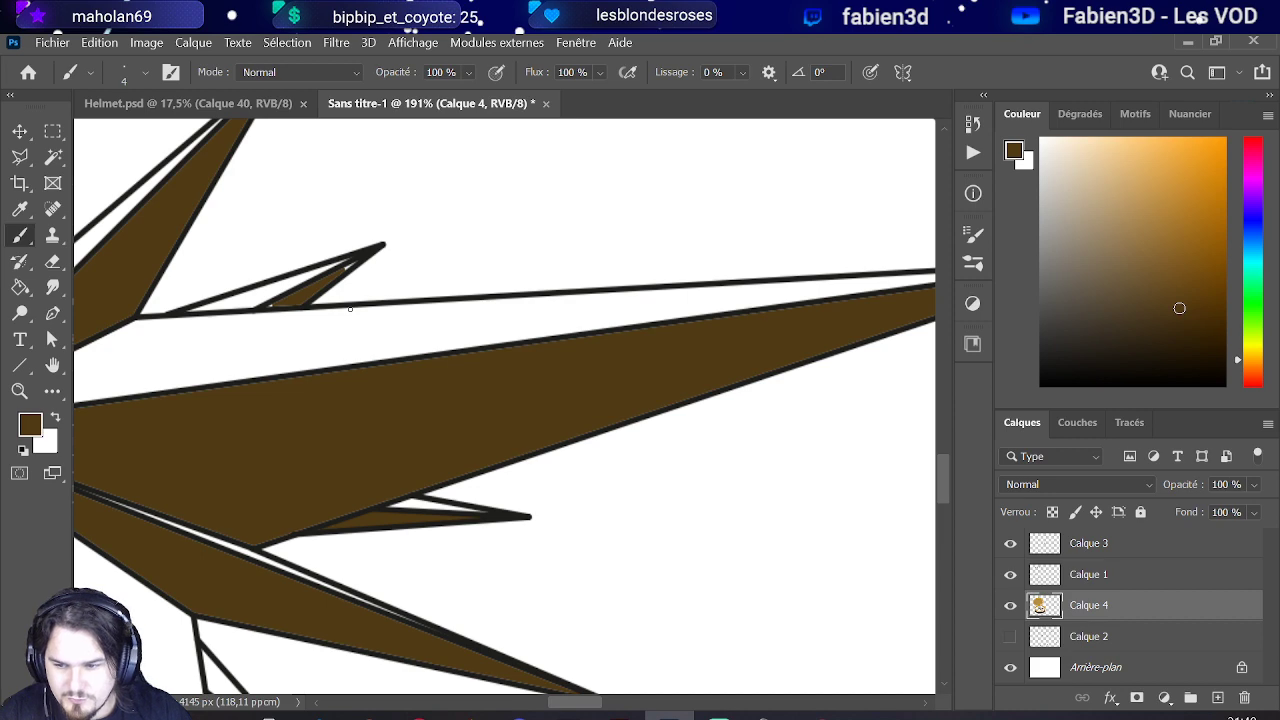
{"action": "scroll", "coordinate": [365, 316], "scroll_direction": "down", "scroll_amount": 3}
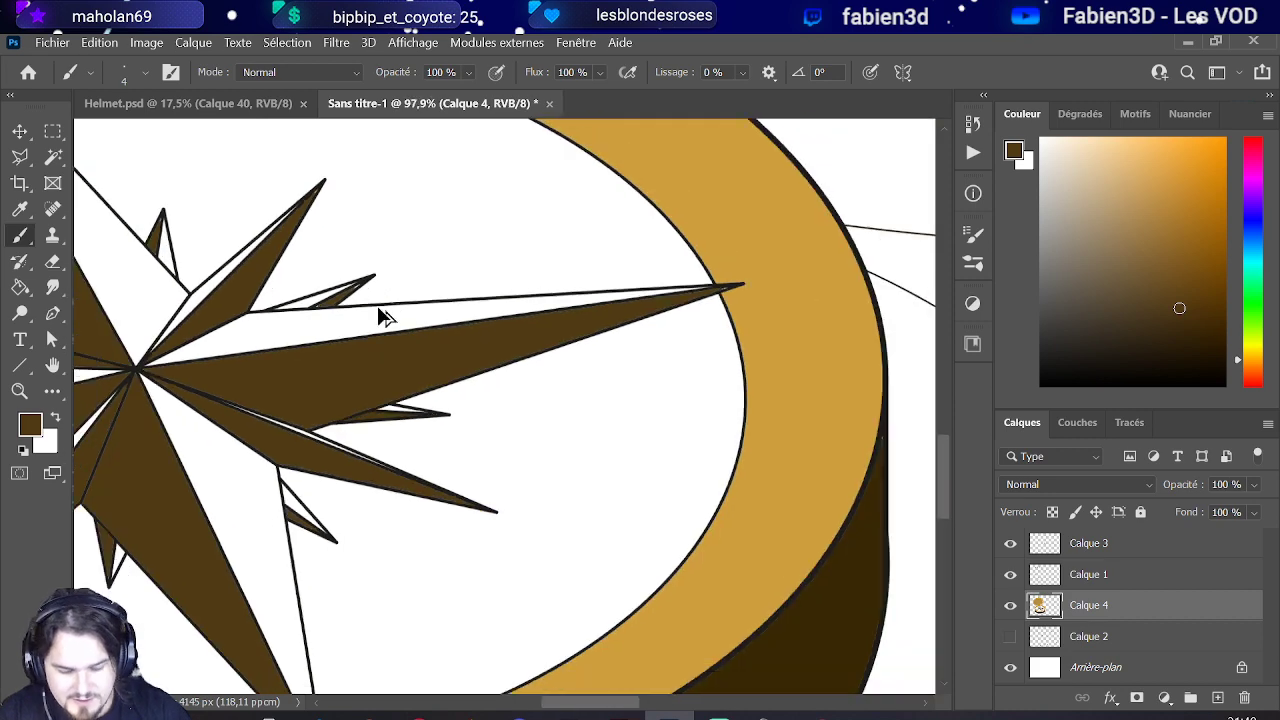
{"action": "scroll", "coordinate": [329, 300], "scroll_direction": "up", "scroll_amount": 1}
{"action": "scroll", "coordinate": [338, 322], "scroll_direction": "up", "scroll_amount": 4}
{"action": "scroll", "coordinate": [338, 322], "scroll_direction": "up", "scroll_amount": 3}
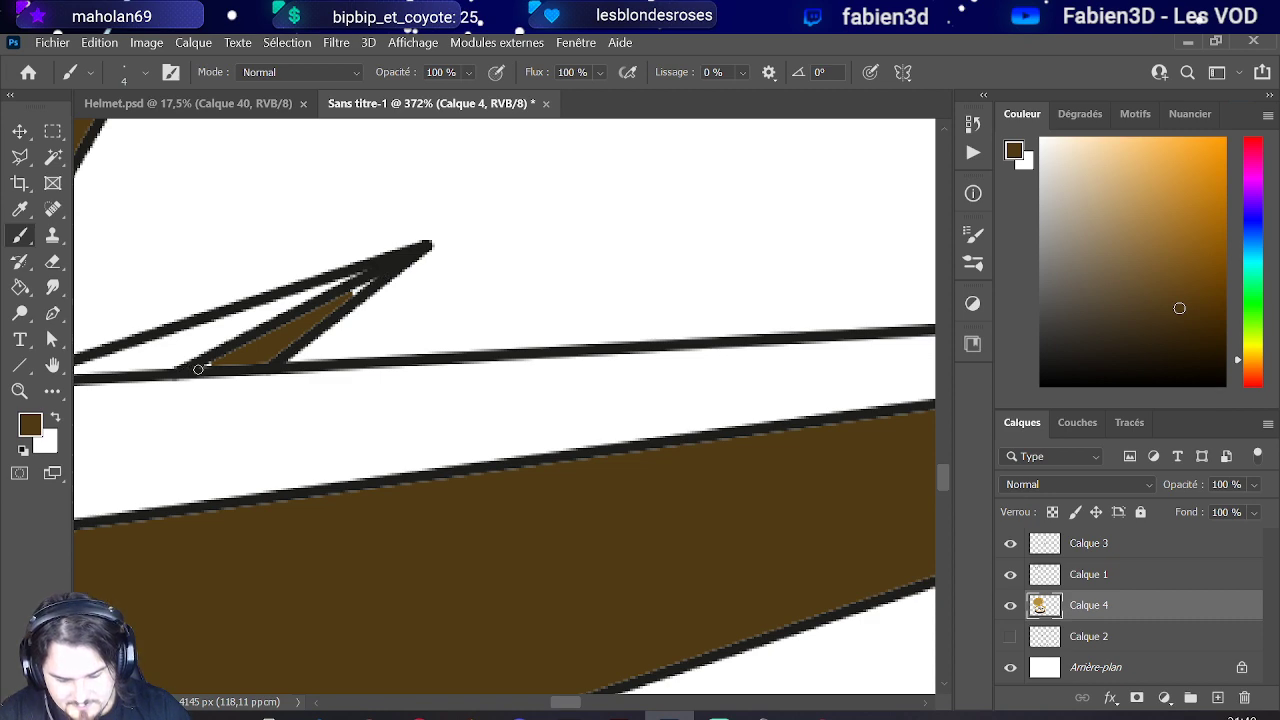
{"action": "left_click_drag", "start_coordinate": [200, 366], "coordinate": [267, 366]}
{"action": "mouse_move", "coordinate": [361, 295]}
{"action": "left_mouse_down"}
{"action": "mouse_move", "coordinate": [371, 271]}
{"action": "mouse_move", "coordinate": [385, 285]}
{"action": "left_mouse_up"}
{"action": "scroll", "coordinate": [371, 294], "scroll_direction": "down", "scroll_amount": 4}
Step: Paint brown over the white gap at the tip of the small top star point's filled half
{"action": "scroll", "coordinate": [177, 271], "scroll_direction": "up", "scroll_amount": 3}
{"action": "scroll", "coordinate": [580, 243], "scroll_direction": "up", "scroll_amount": 2}
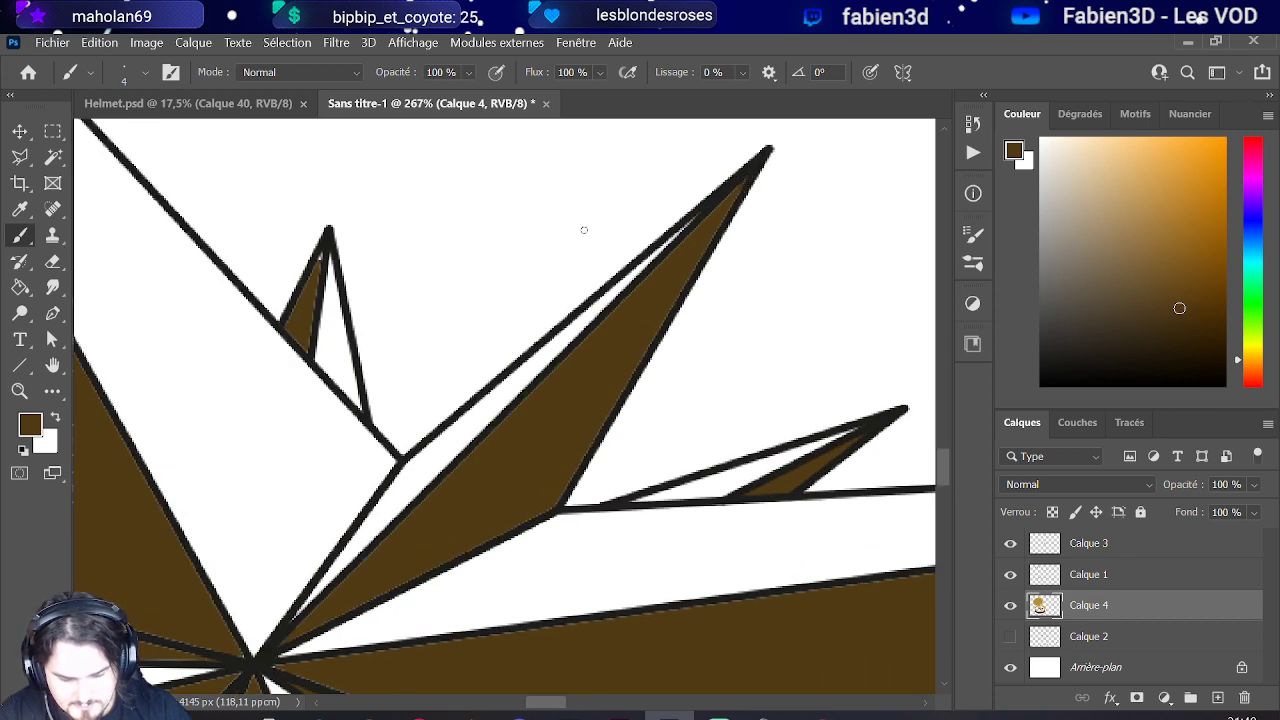
{"action": "scroll", "coordinate": [321, 248], "scroll_direction": "down", "scroll_amount": 3}
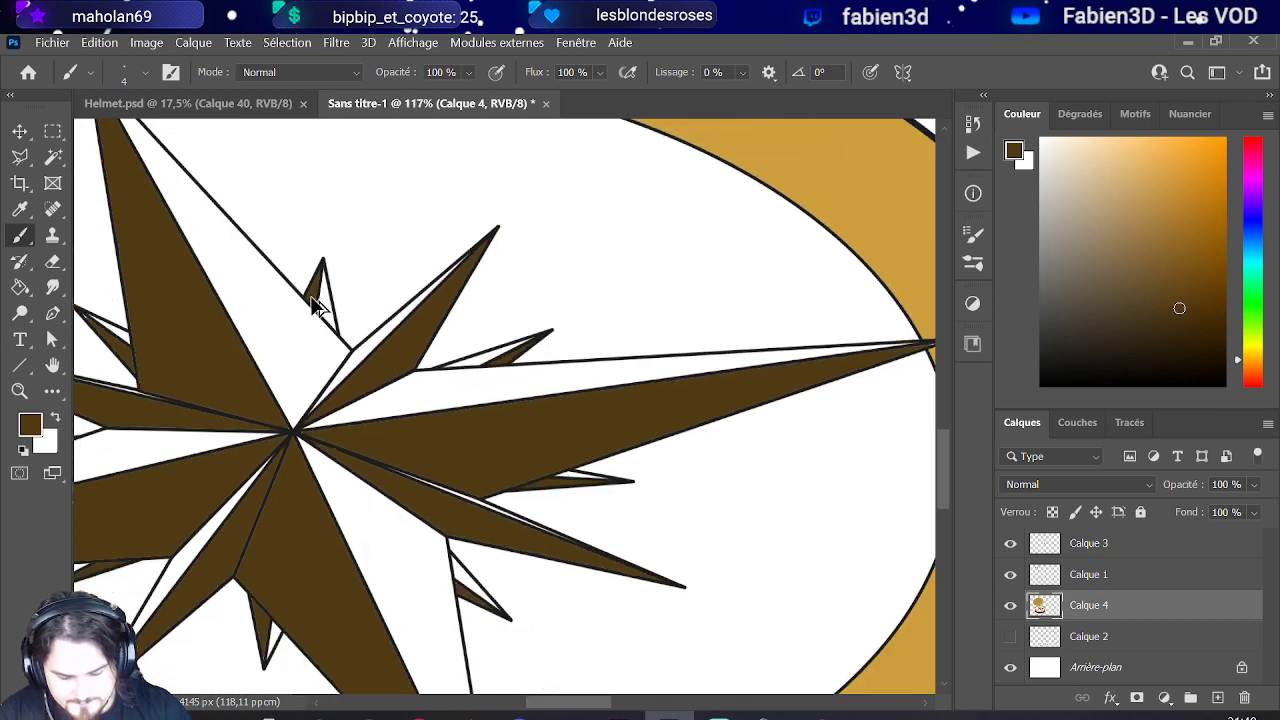
{"action": "scroll", "coordinate": [134, 286], "scroll_direction": "up", "scroll_amount": 4}
{"action": "scroll", "coordinate": [234, 420], "scroll_direction": "down", "scroll_amount": 3}
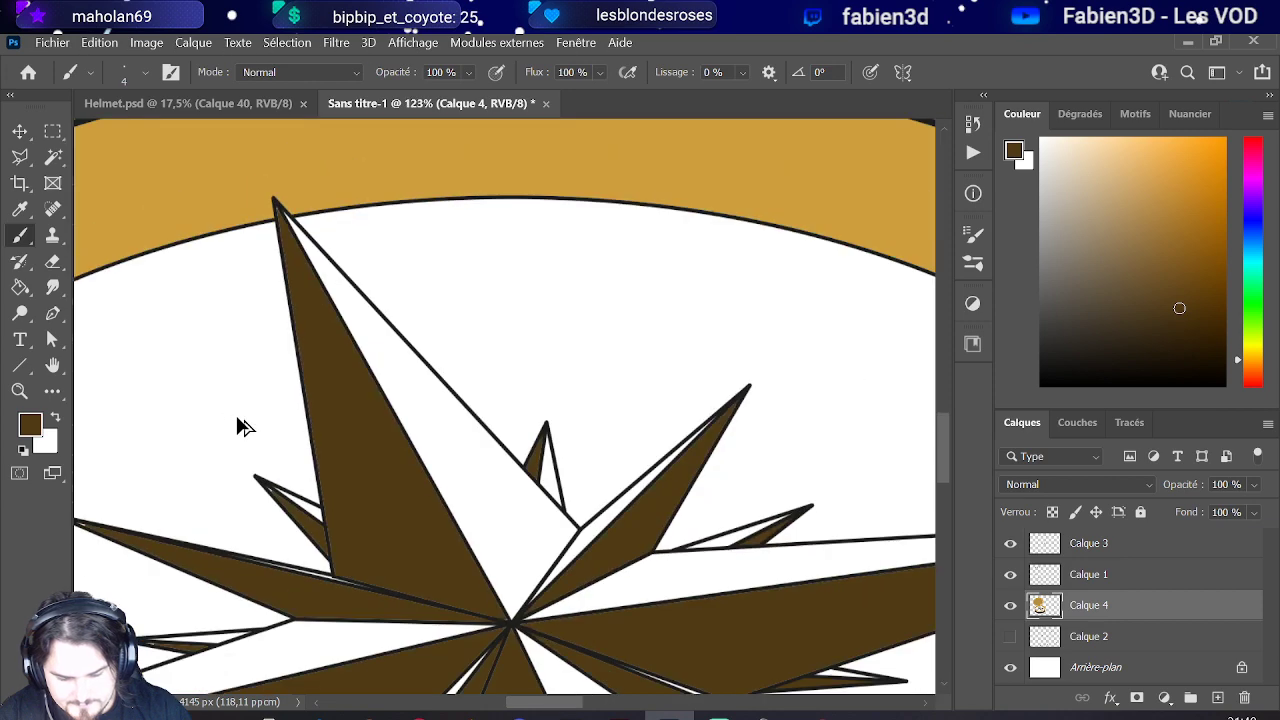
Step: Paint brown over the remaining gaps at the tips of the small upper-left, medium upper-left and small left star points
{"action": "scroll", "coordinate": [243, 509], "scroll_direction": "up", "scroll_amount": 3}
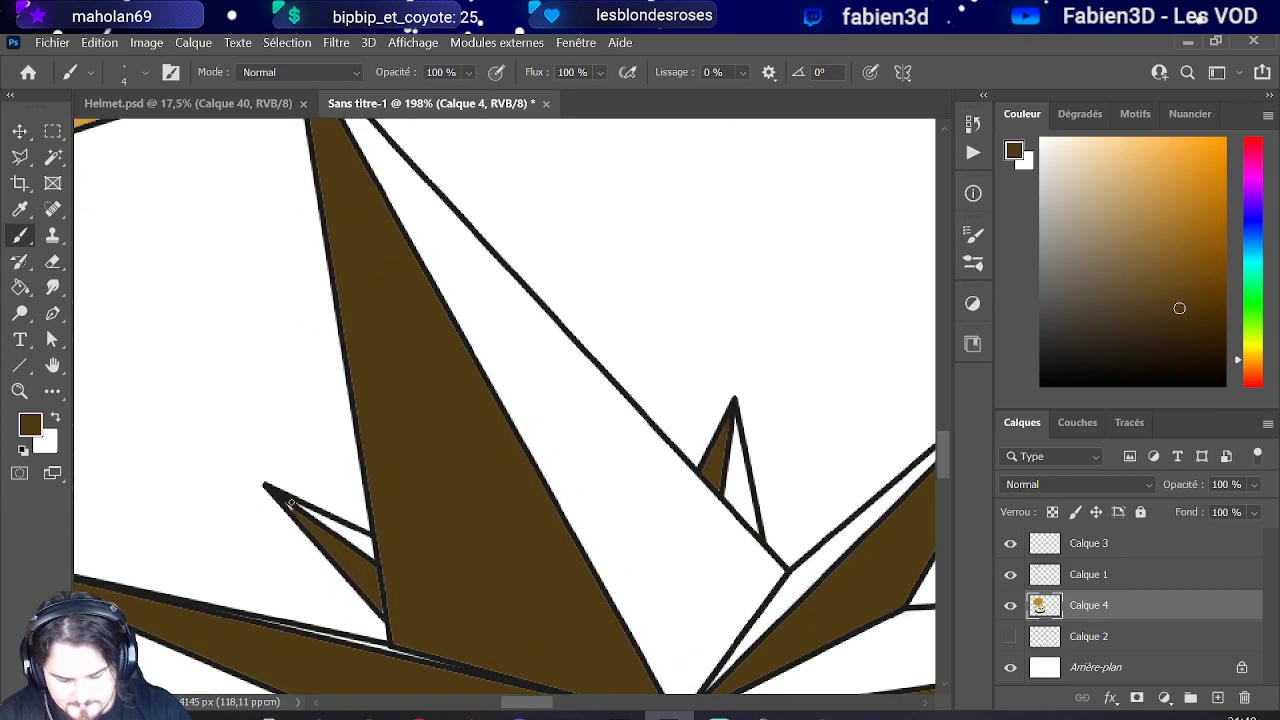
{"action": "scroll", "coordinate": [279, 500], "scroll_direction": "down", "scroll_amount": 3}
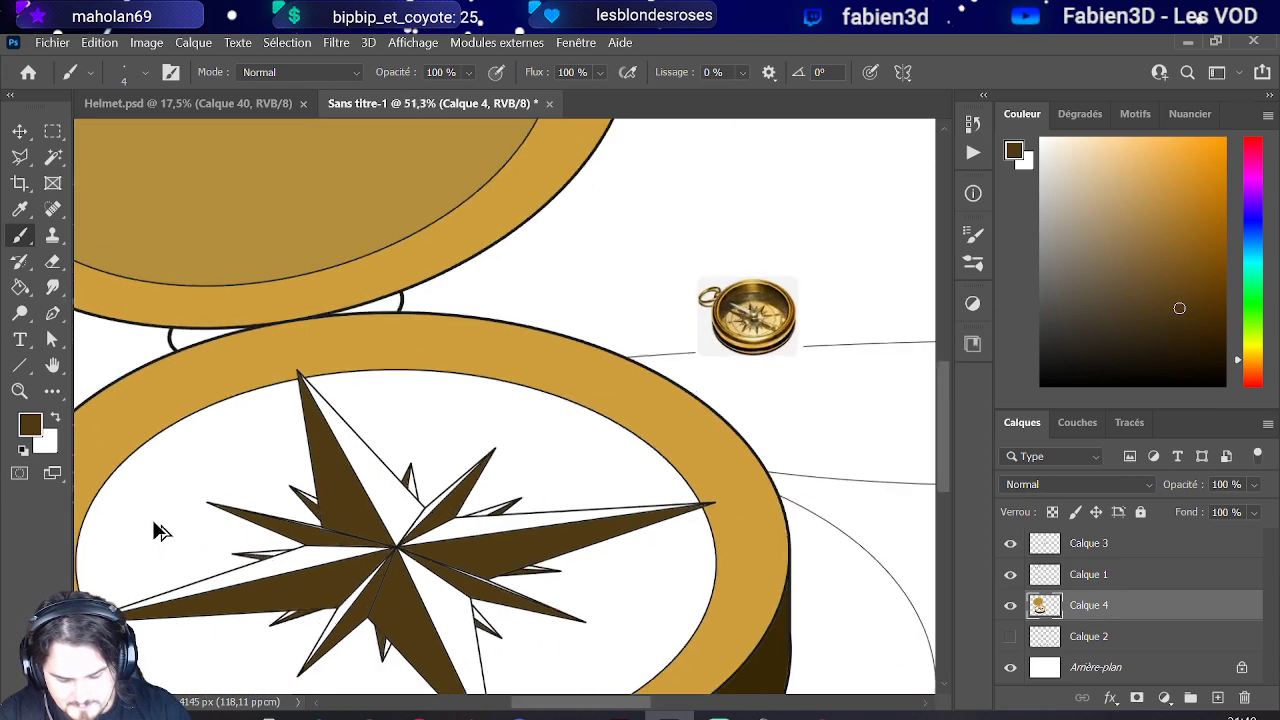
{"action": "scroll", "coordinate": [157, 529], "scroll_direction": "up", "scroll_amount": 4}
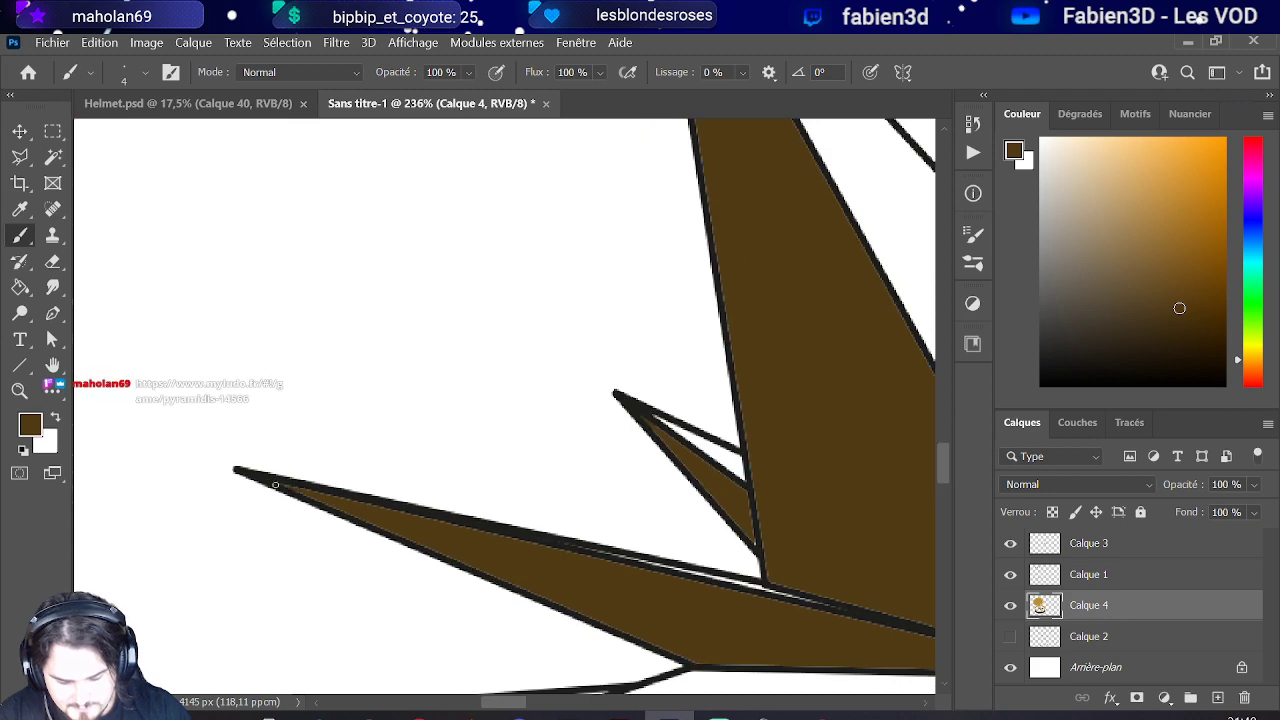
{"action": "scroll", "coordinate": [268, 478], "scroll_direction": "down", "scroll_amount": 4}
{"action": "scroll", "coordinate": [280, 545], "scroll_direction": "up", "scroll_amount": 3}
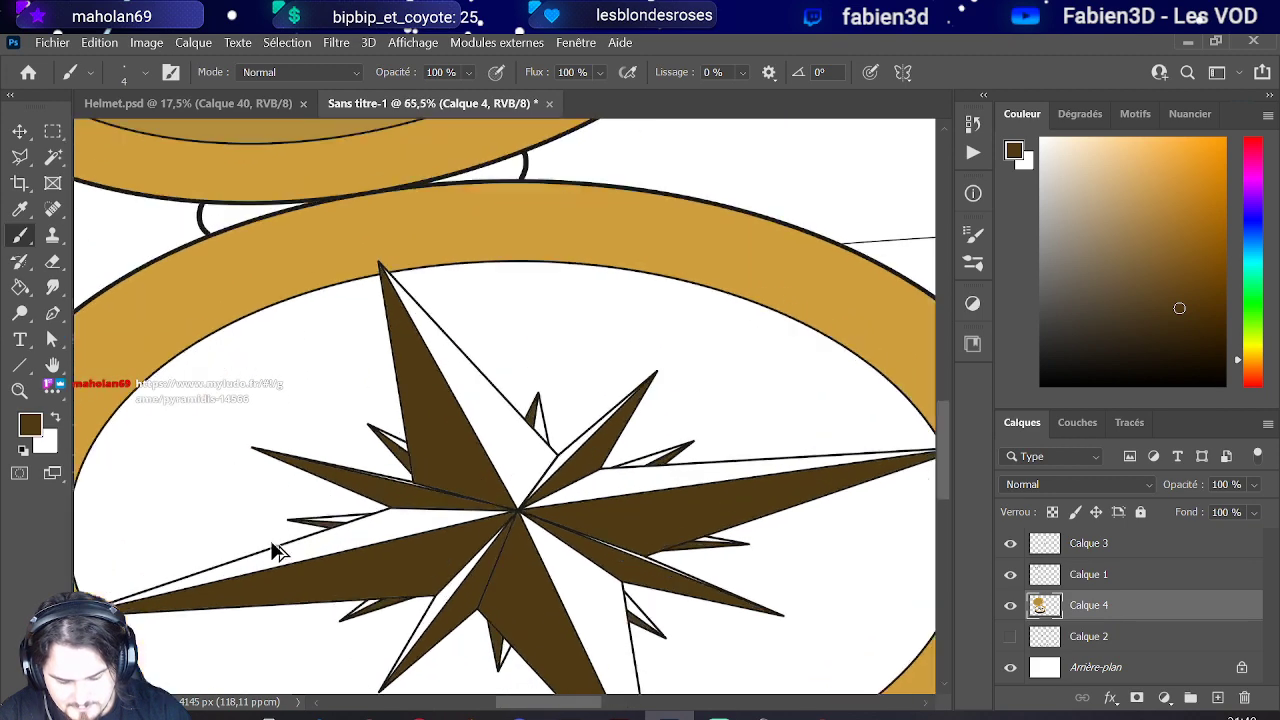
{"action": "scroll", "coordinate": [326, 507], "scroll_direction": "up", "scroll_amount": 2}
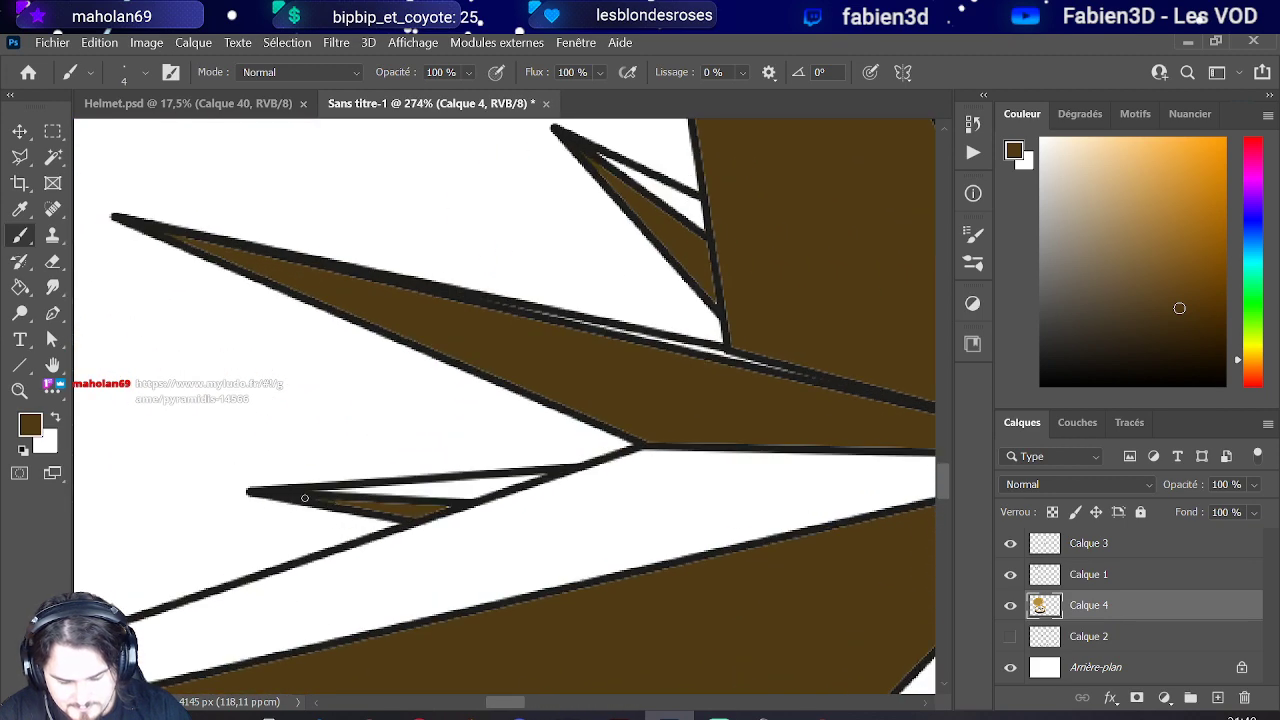
{"action": "scroll", "coordinate": [304, 498], "scroll_direction": "down", "scroll_amount": 10}
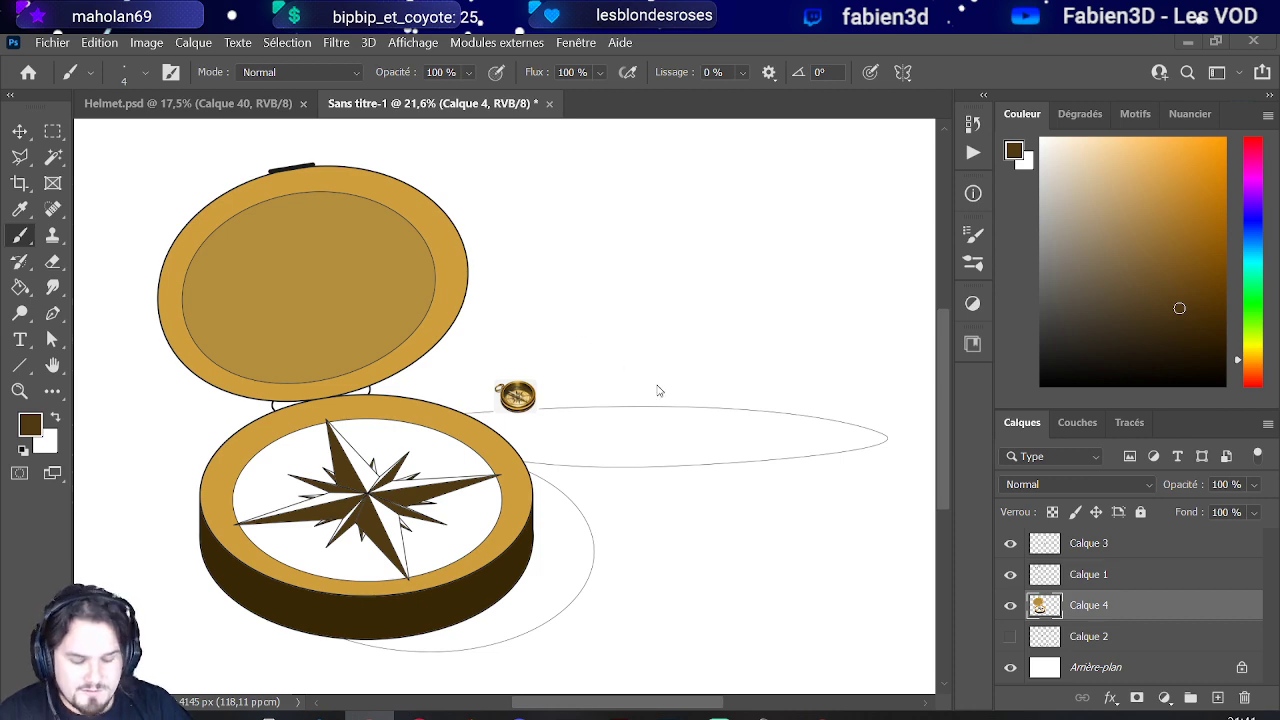
Step: Sample the gold from the lid's rim and fill both hinge pieces between lid and body using the Paint Bucket
{"action": "scroll", "coordinate": [240, 382], "scroll_direction": "up", "scroll_amount": 4}
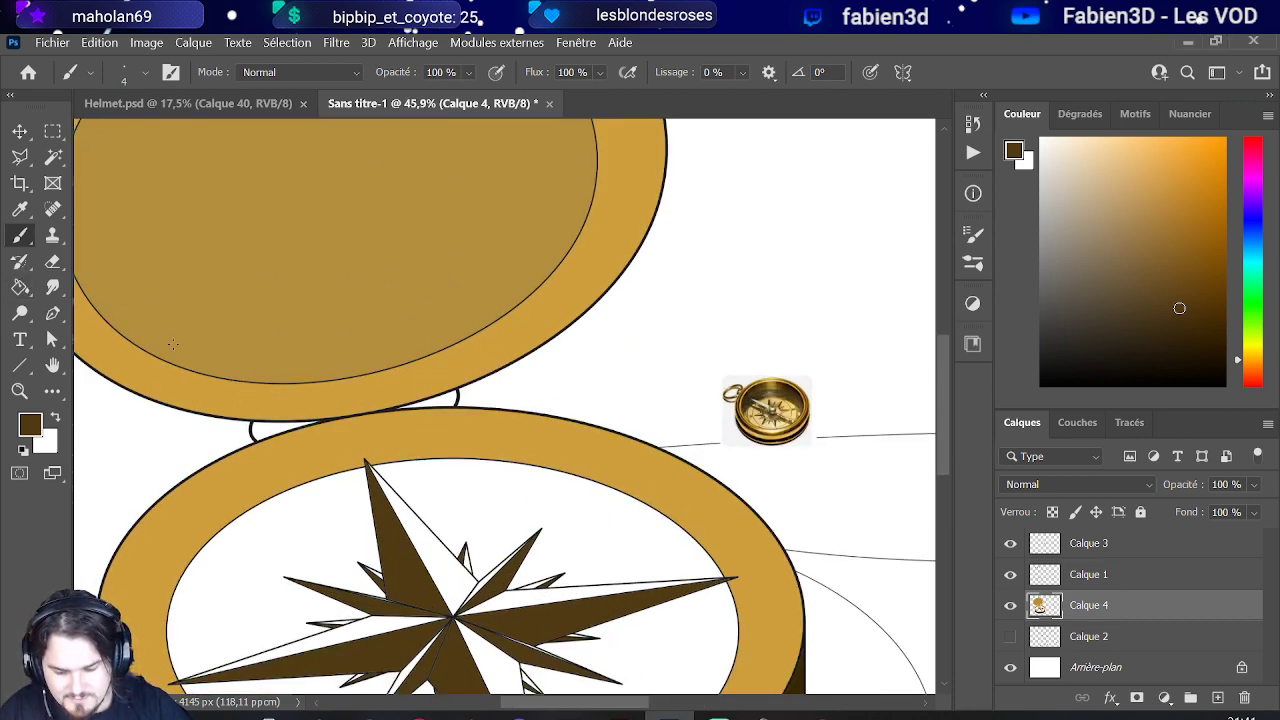
{"action": "left_click", "coordinate": [274, 390], "text": "alt"}
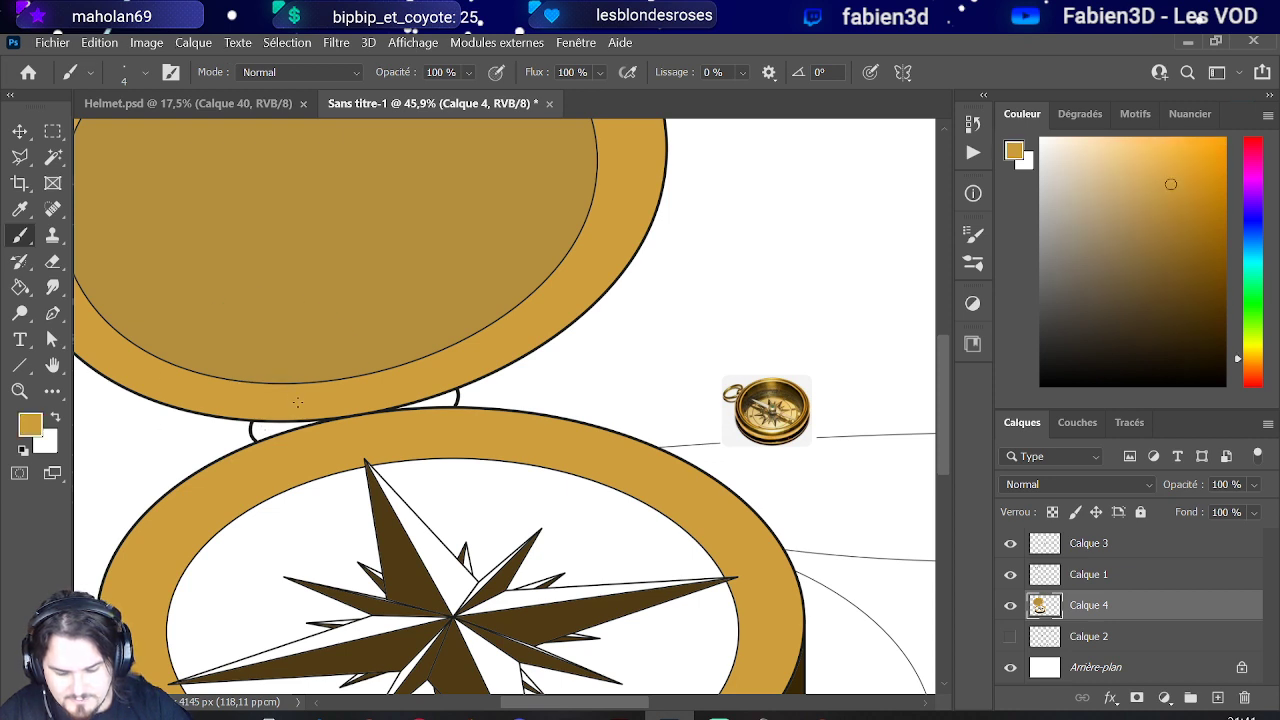
{"action": "left_click", "coordinate": [20, 288]}
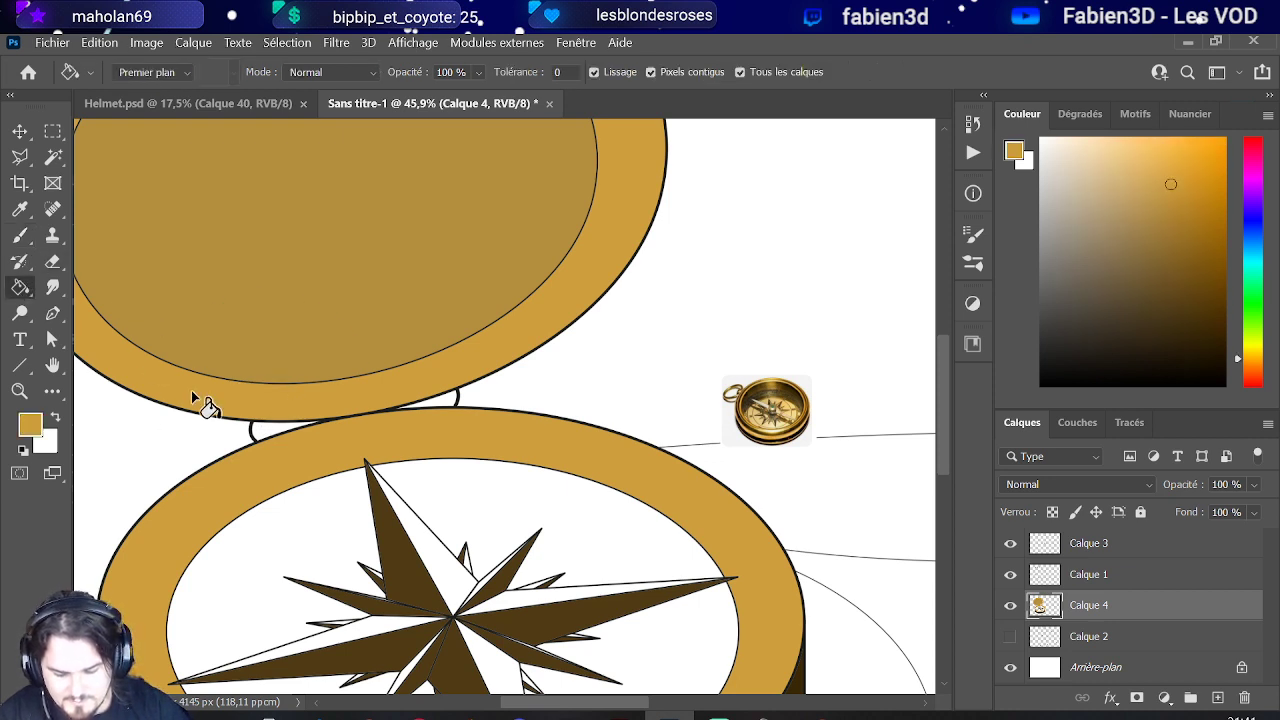
{"action": "left_click", "coordinate": [272, 430]}
{"action": "left_click", "coordinate": [449, 405]}
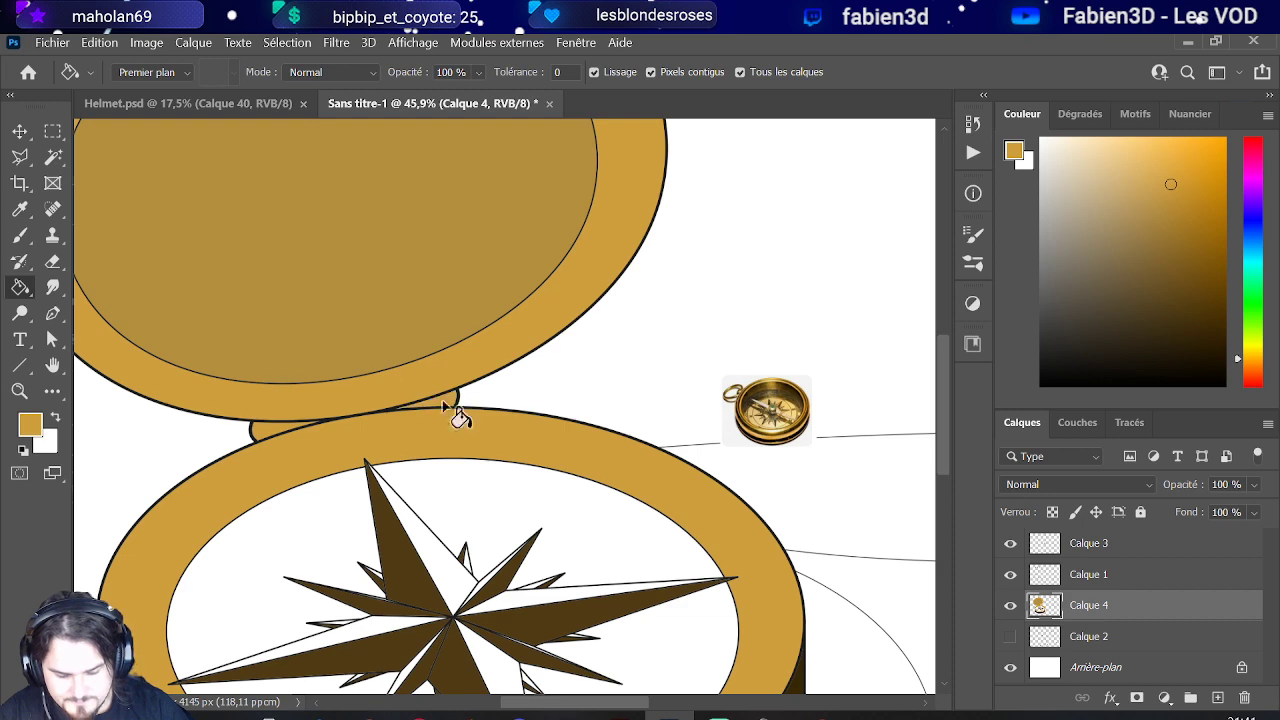
{"action": "scroll", "coordinate": [400, 380], "scroll_direction": "down", "scroll_amount": 3}
{"action": "scroll", "coordinate": [385, 362], "scroll_direction": "down", "scroll_amount": 1}
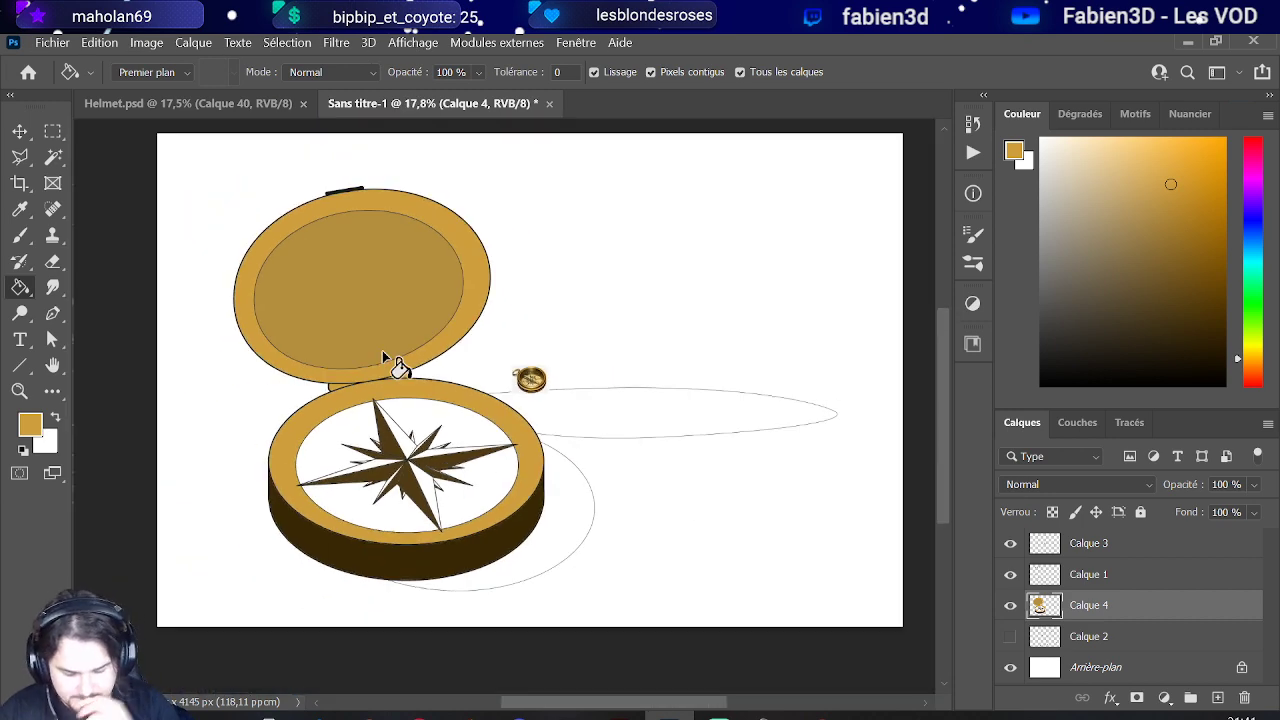
Step: Sample the pale cream from the photo's dial and fill the dial areas around the compass rose with it
{"action": "scroll", "coordinate": [365, 372], "scroll_direction": "up", "scroll_amount": 1}
{"action": "scroll", "coordinate": [640, 390], "scroll_direction": "up", "scroll_amount": 4}
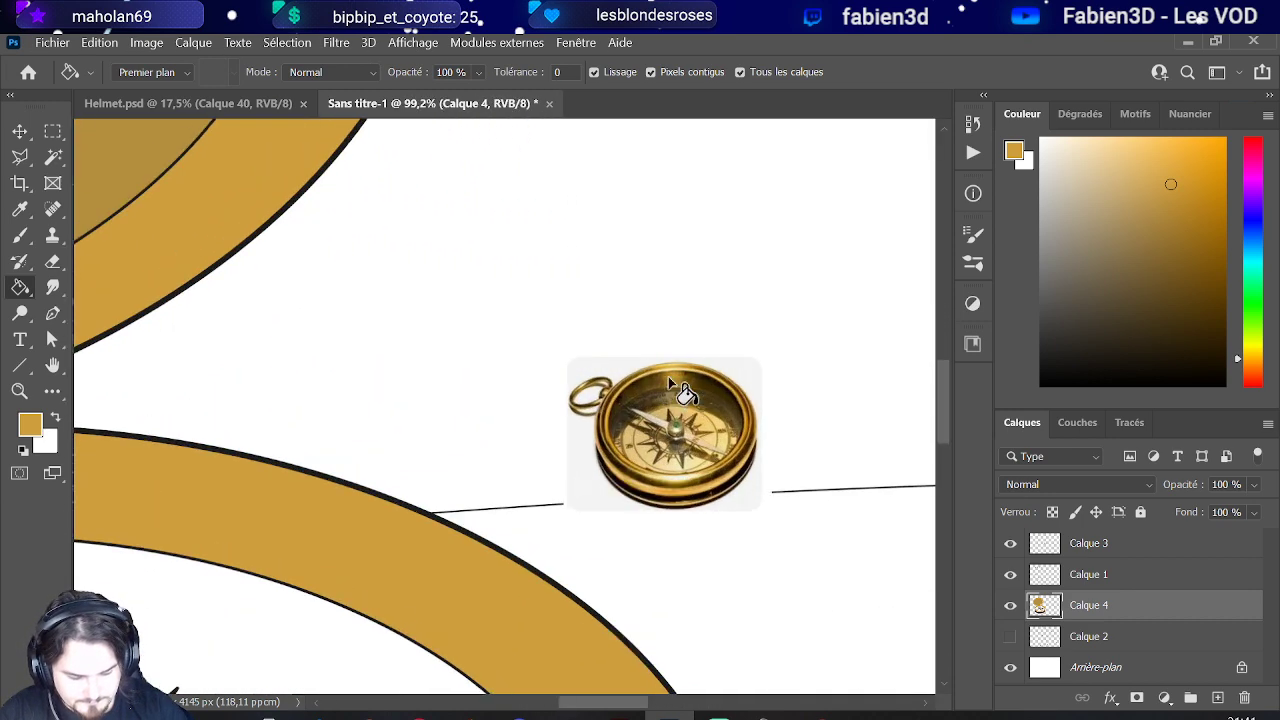
{"action": "left_click", "coordinate": [697, 437], "text": "alt"}
{"action": "scroll", "coordinate": [520, 506], "scroll_direction": "down", "scroll_amount": 5}
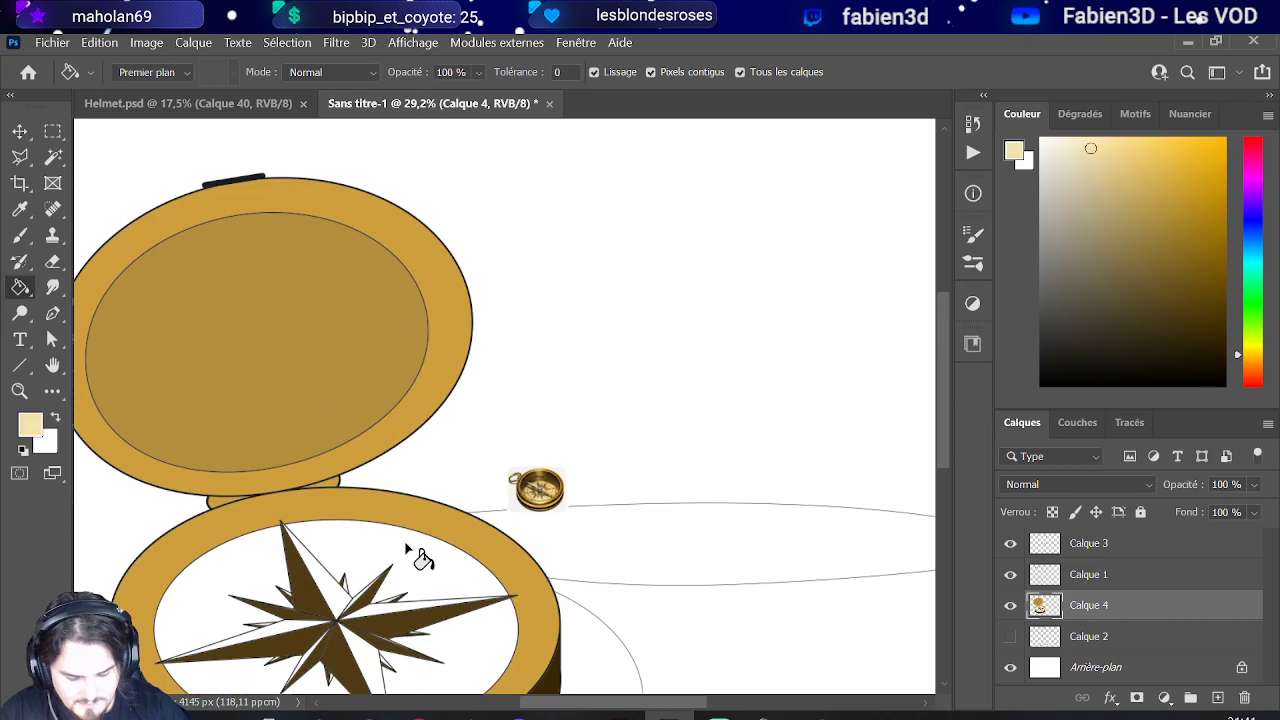
{"action": "left_click", "coordinate": [381, 555]}
{"action": "scroll", "coordinate": [400, 563], "scroll_direction": "down", "scroll_amount": 2}
{"action": "left_click", "coordinate": [470, 585]}
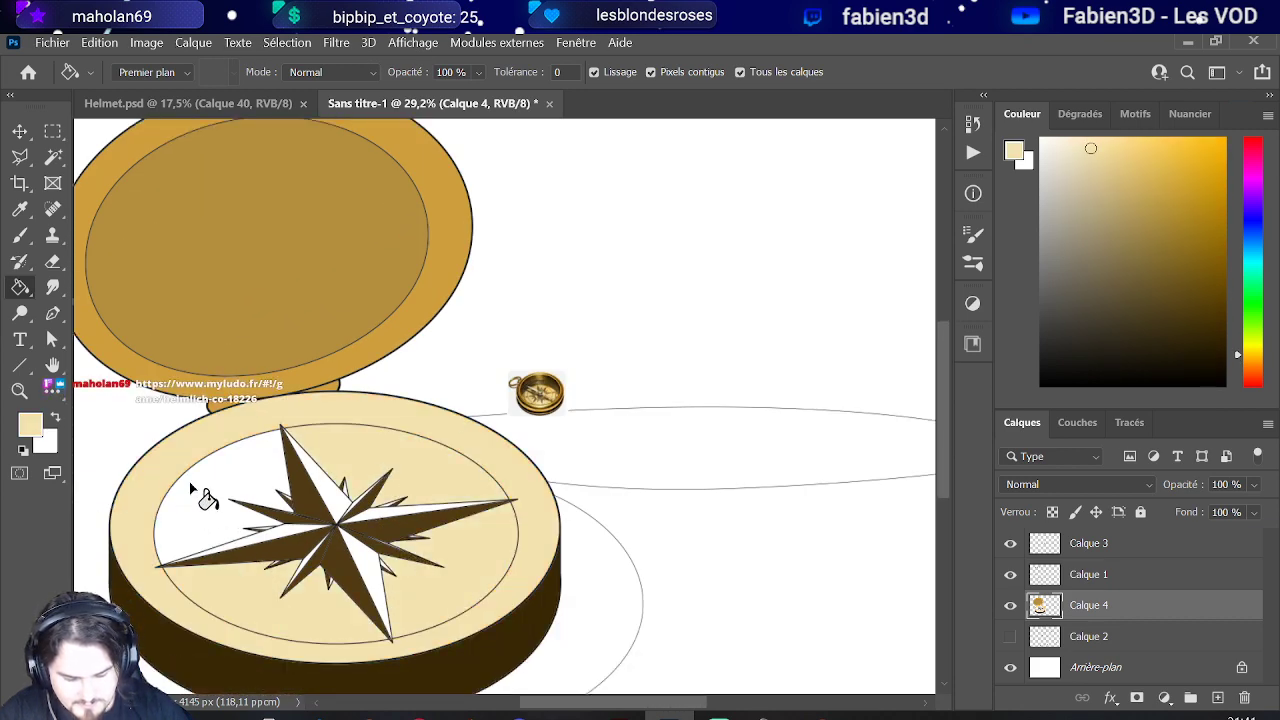
{"action": "left_click", "coordinate": [212, 512]}
{"action": "scroll", "coordinate": [218, 514], "scroll_direction": "down", "scroll_amount": 2}
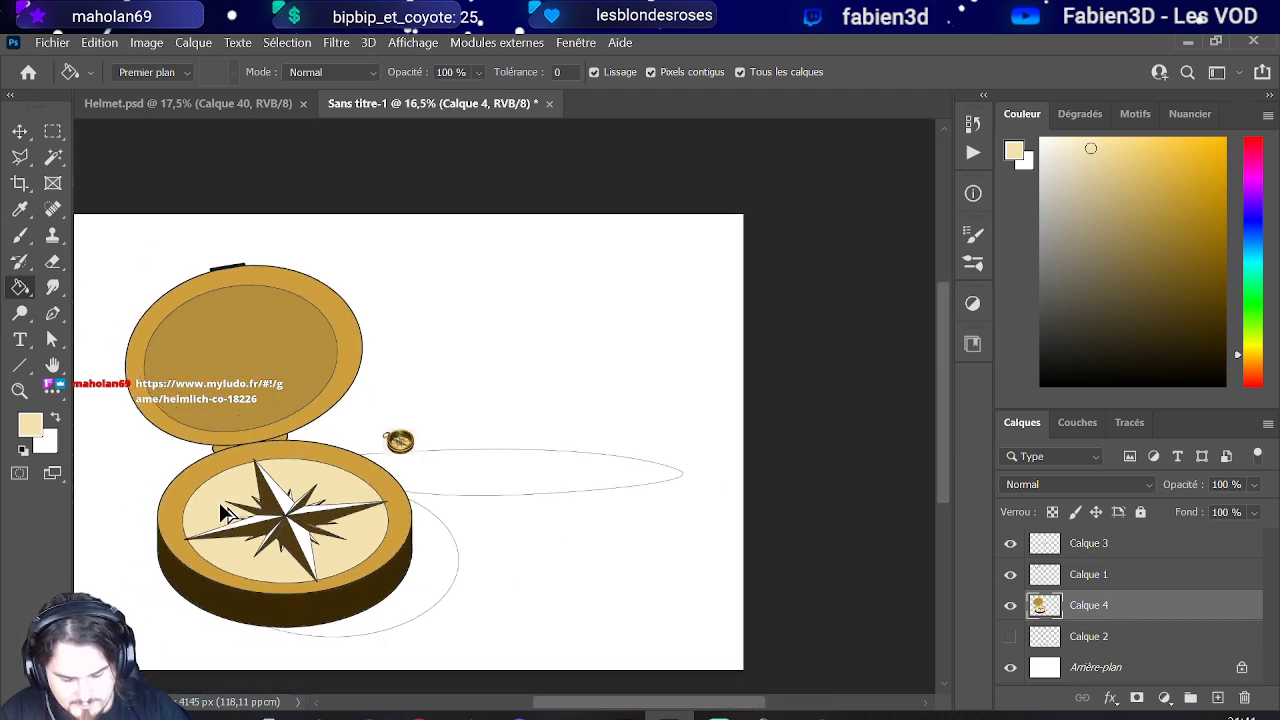
Step: Sample the dark brown from the filled half of the rose's large upper point
{"action": "scroll", "coordinate": [218, 514], "scroll_direction": "up", "scroll_amount": 2}
{"action": "scroll", "coordinate": [263, 509], "scroll_direction": "down", "scroll_amount": 3}
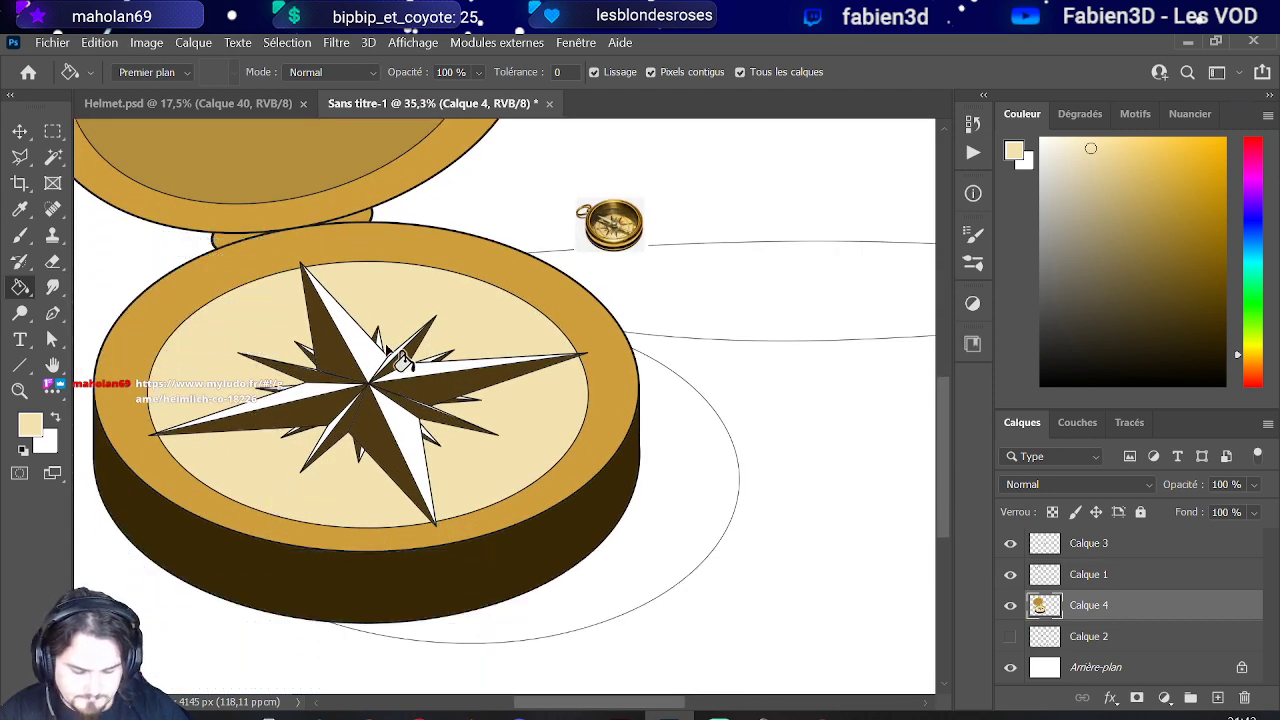
{"action": "scroll", "coordinate": [414, 320], "scroll_direction": "up", "scroll_amount": 3}
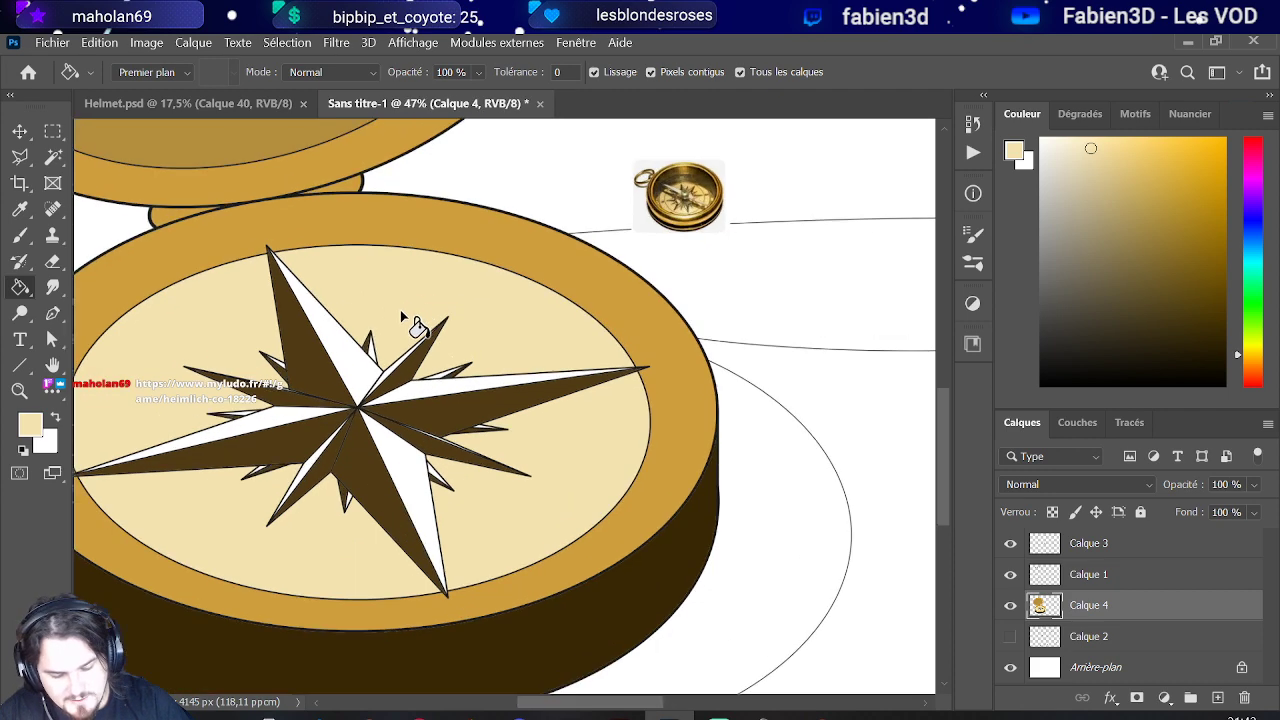
{"action": "left_click", "coordinate": [312, 355], "text": "alt"}
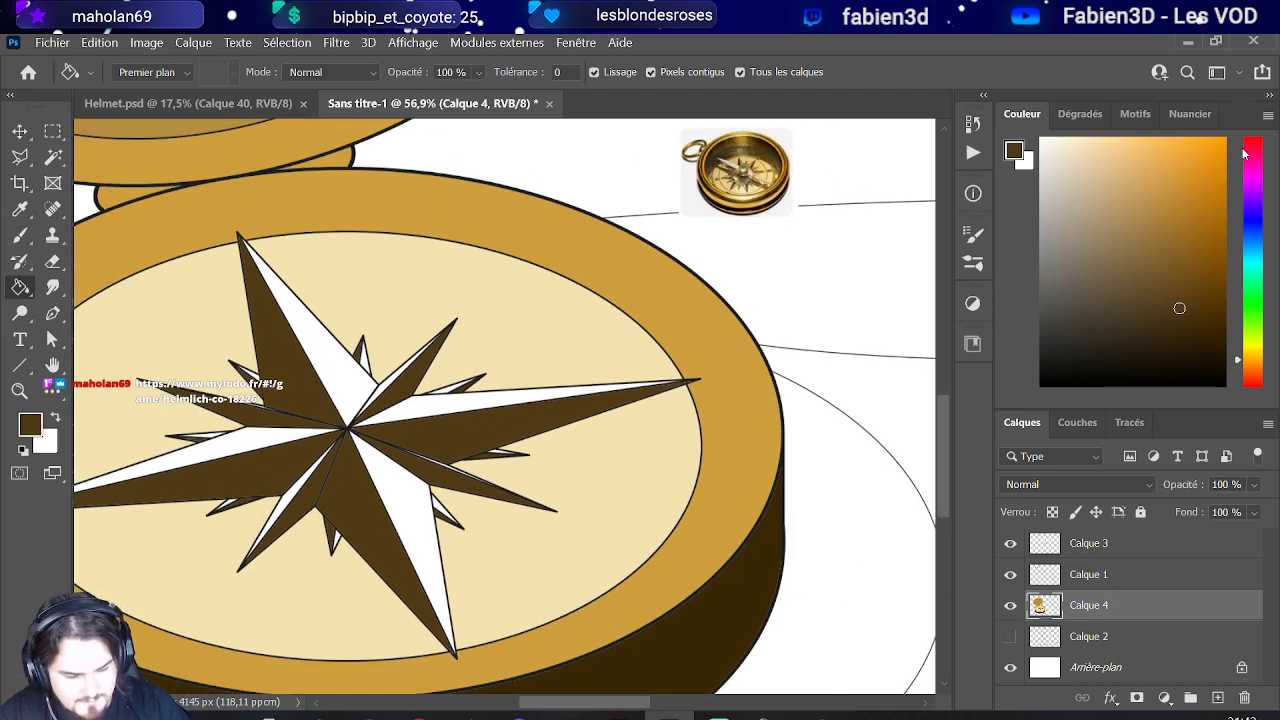
{"action": "scroll", "coordinate": [337, 443], "scroll_direction": "down", "scroll_amount": 5}
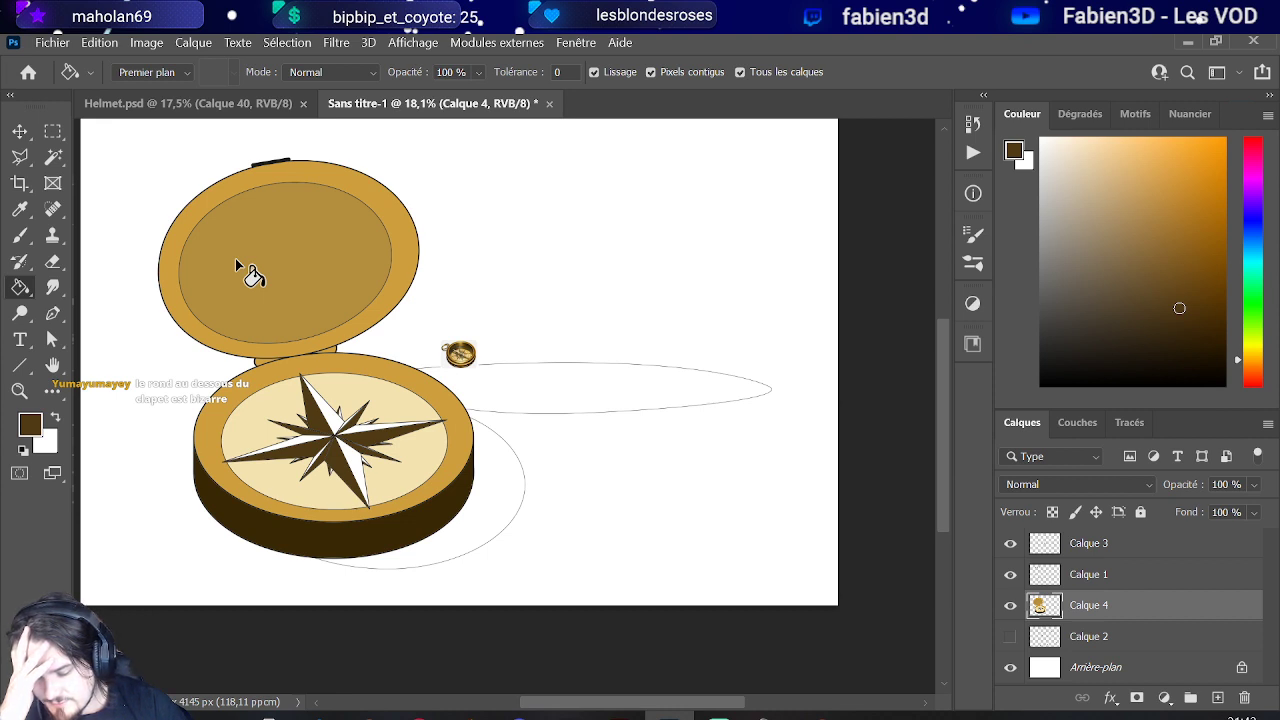
Step: Hide the reference photo layer Calque 3 and select the line-art layer Calque 1
{"action": "key", "text": "v"}
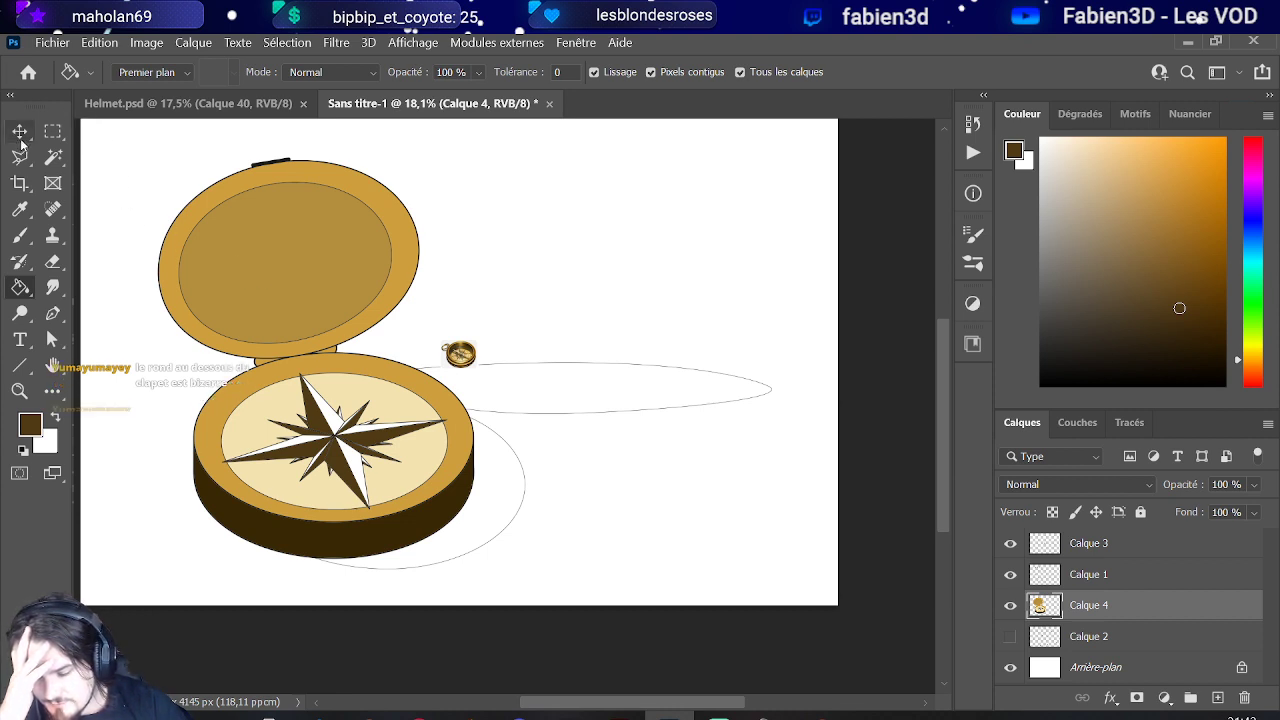
{"action": "left_click", "coordinate": [215, 214]}
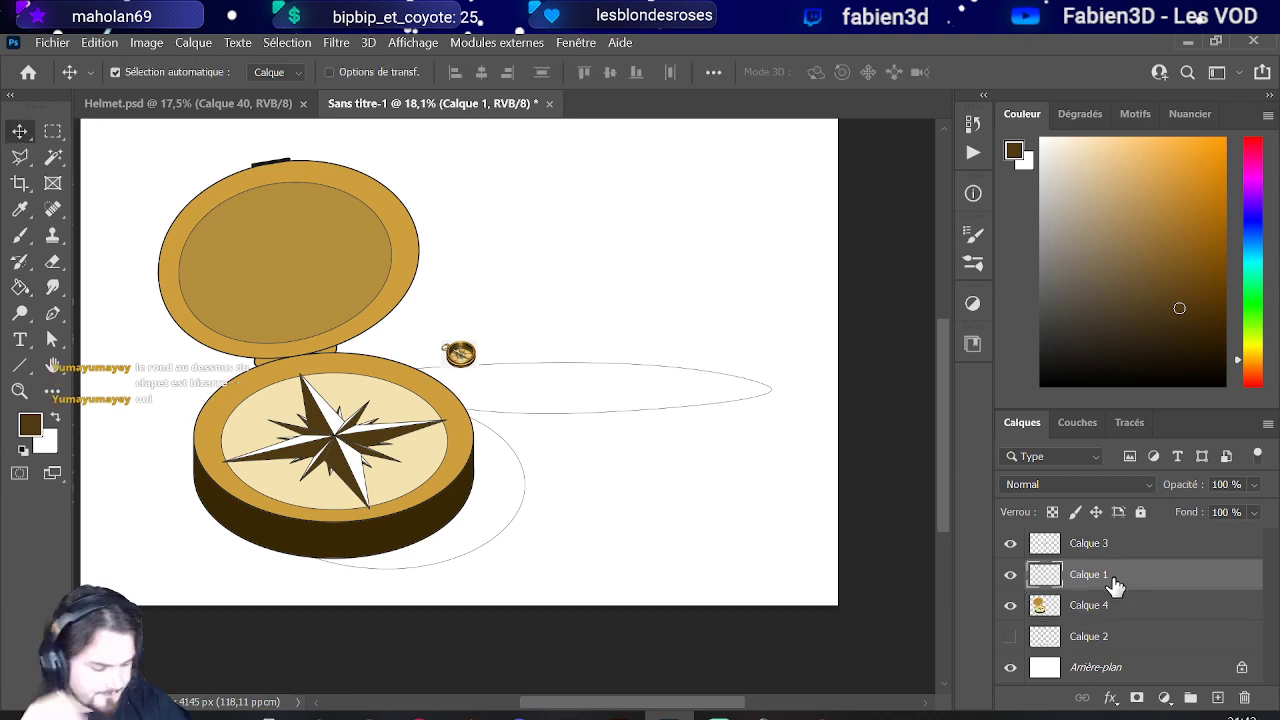
{"action": "left_click", "coordinate": [1076, 545]}
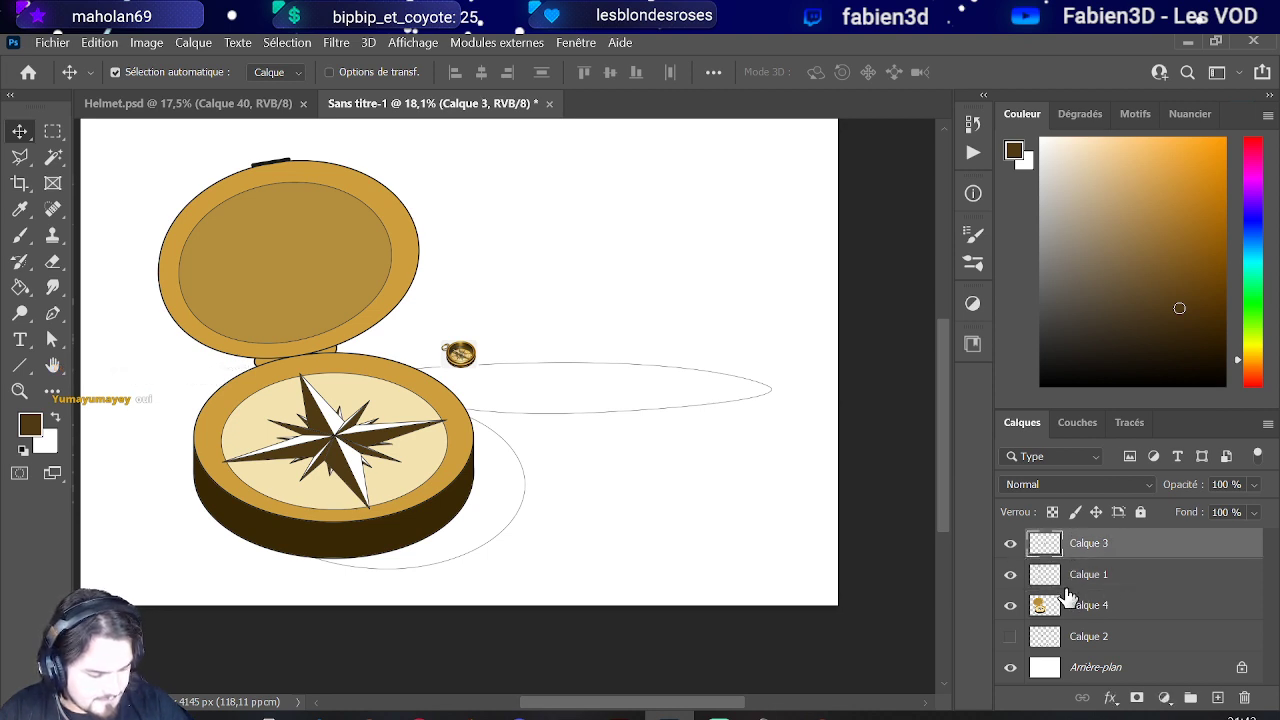
{"action": "left_click", "coordinate": [1010, 543]}
{"action": "left_click", "coordinate": [1010, 543]}
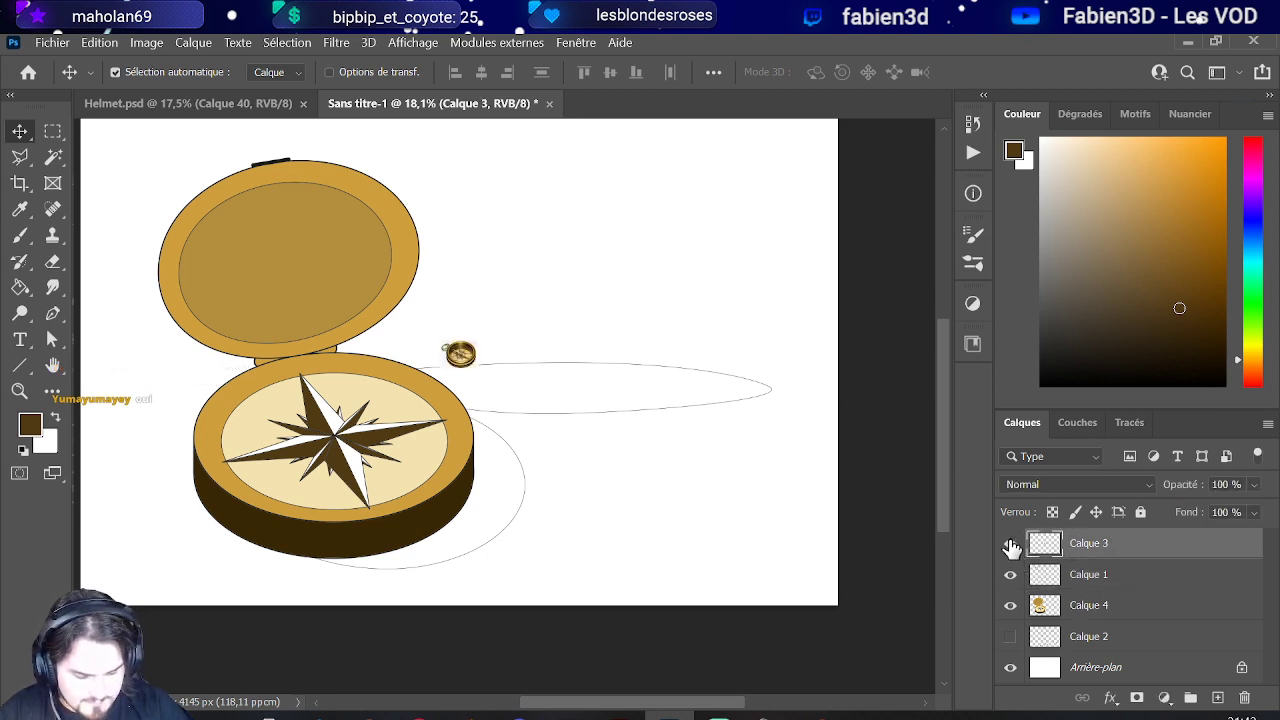
{"action": "left_click", "coordinate": [1010, 543]}
{"action": "left_click", "coordinate": [1010, 574]}
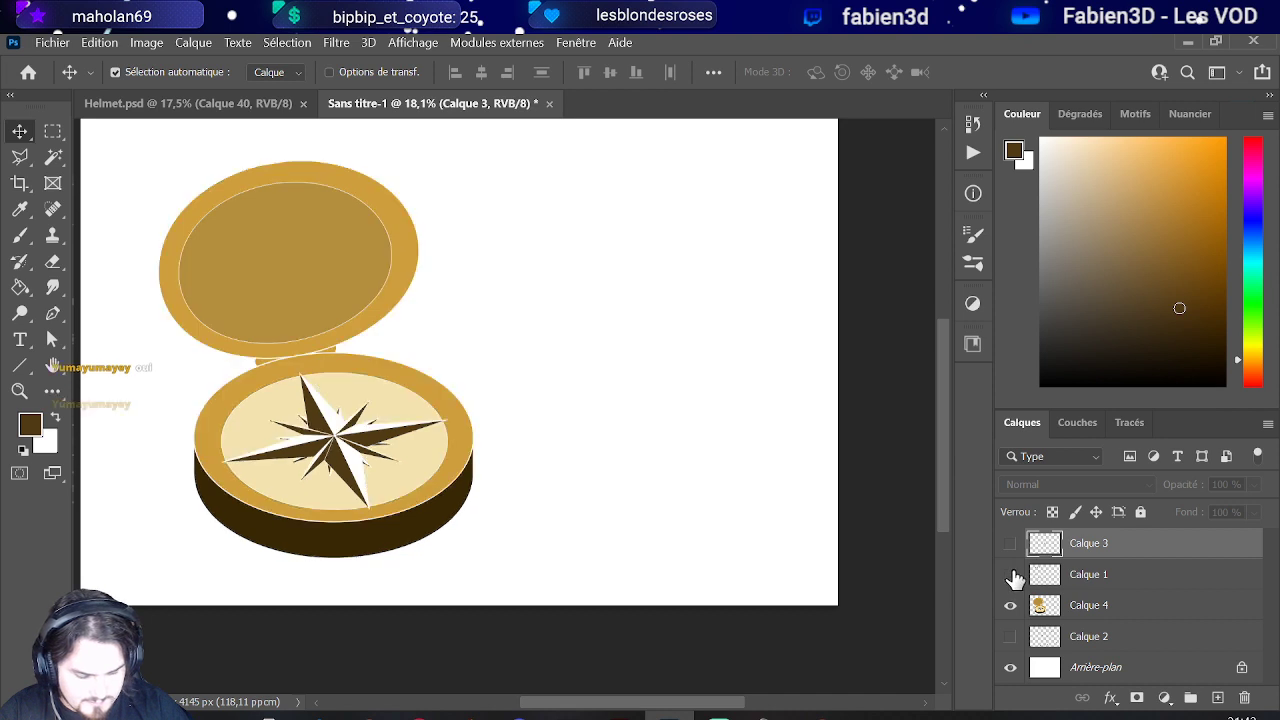
{"action": "left_click", "coordinate": [1010, 574]}
{"action": "left_click", "coordinate": [1063, 577]}
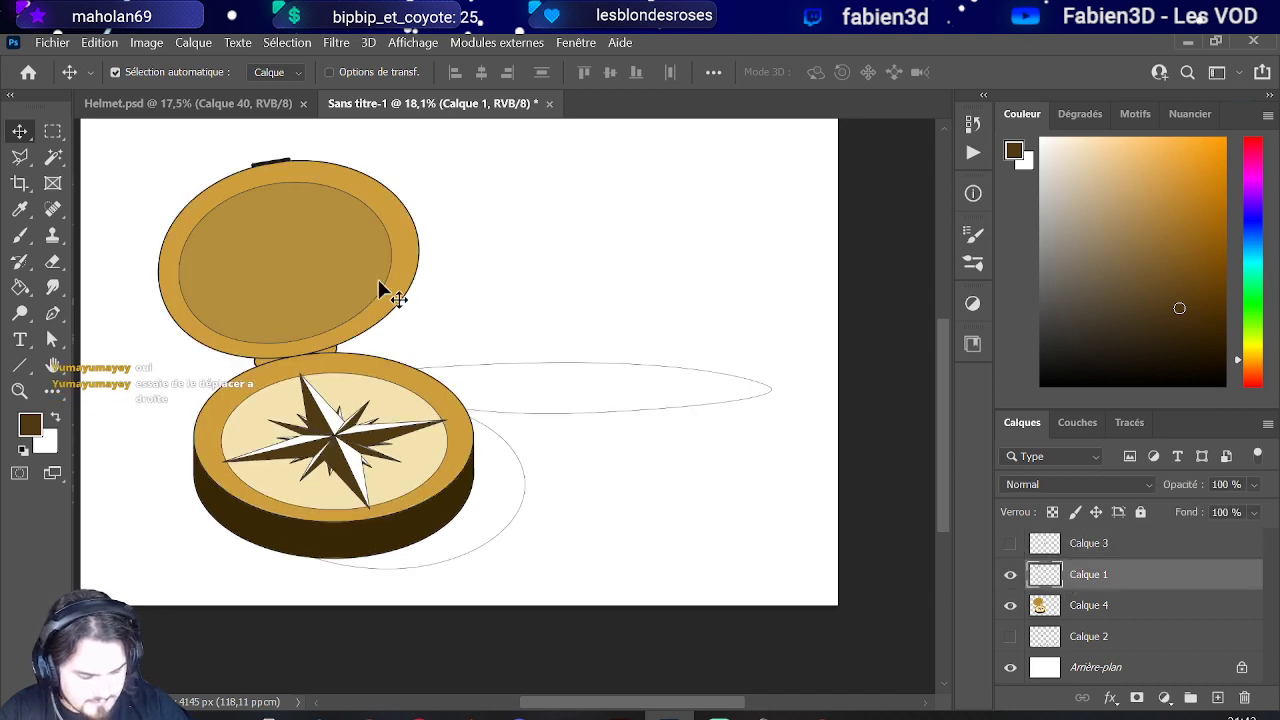
Step: Erase the lid's inner ellipse line on Calque 1 using a hard round eraser of 259 px
{"action": "left_click", "coordinate": [53, 261]}
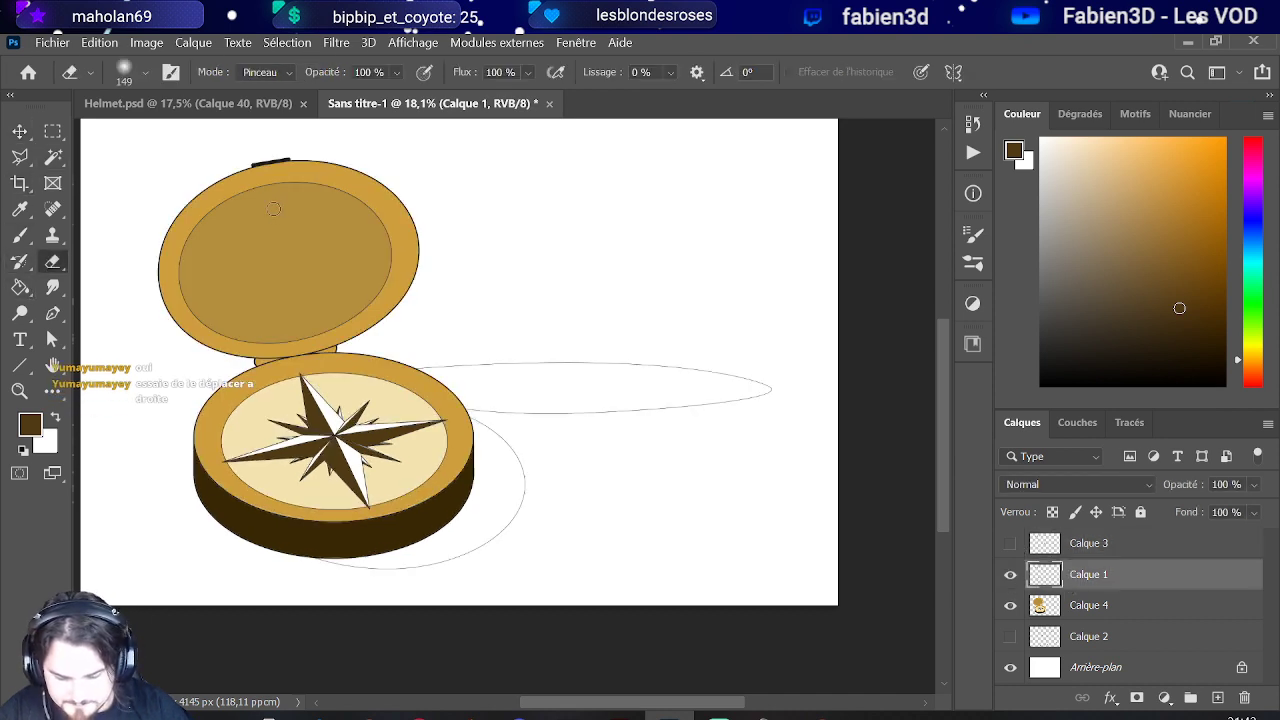
{"action": "right_click", "coordinate": [272, 205], "text": "alt"}
{"action": "left_click", "coordinate": [144, 72]}
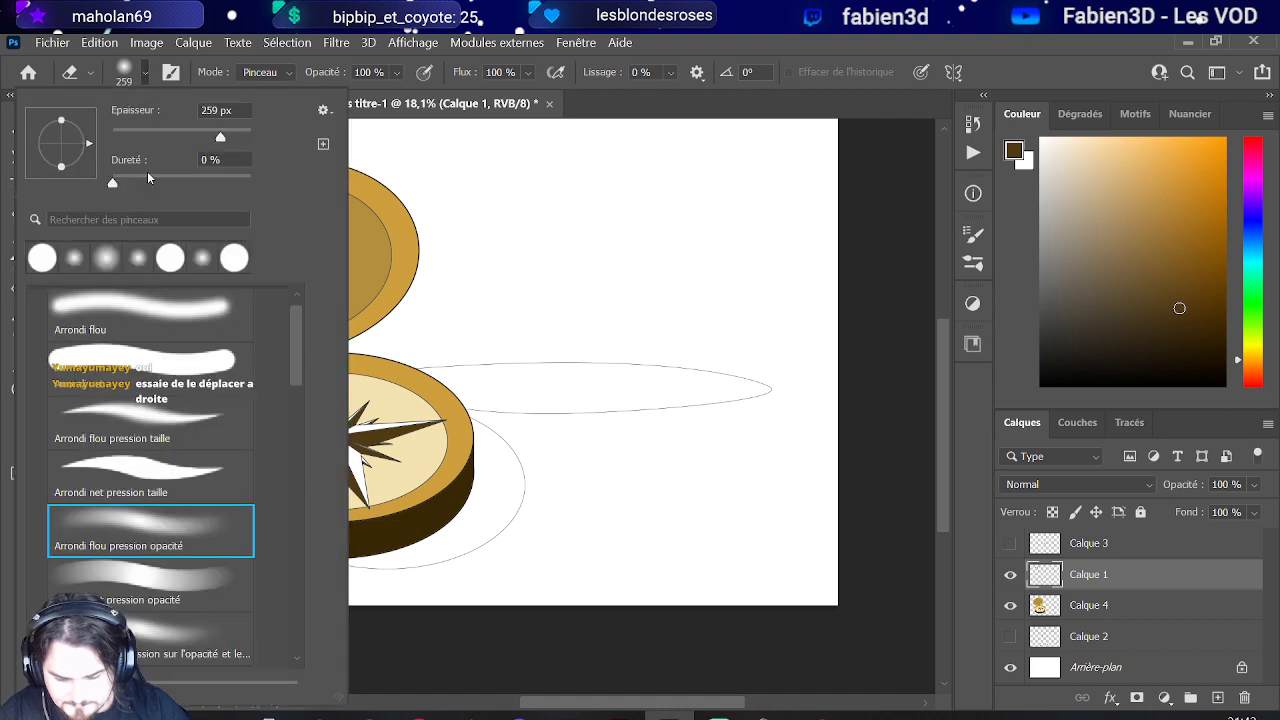
{"action": "left_click", "coordinate": [375, 214]}
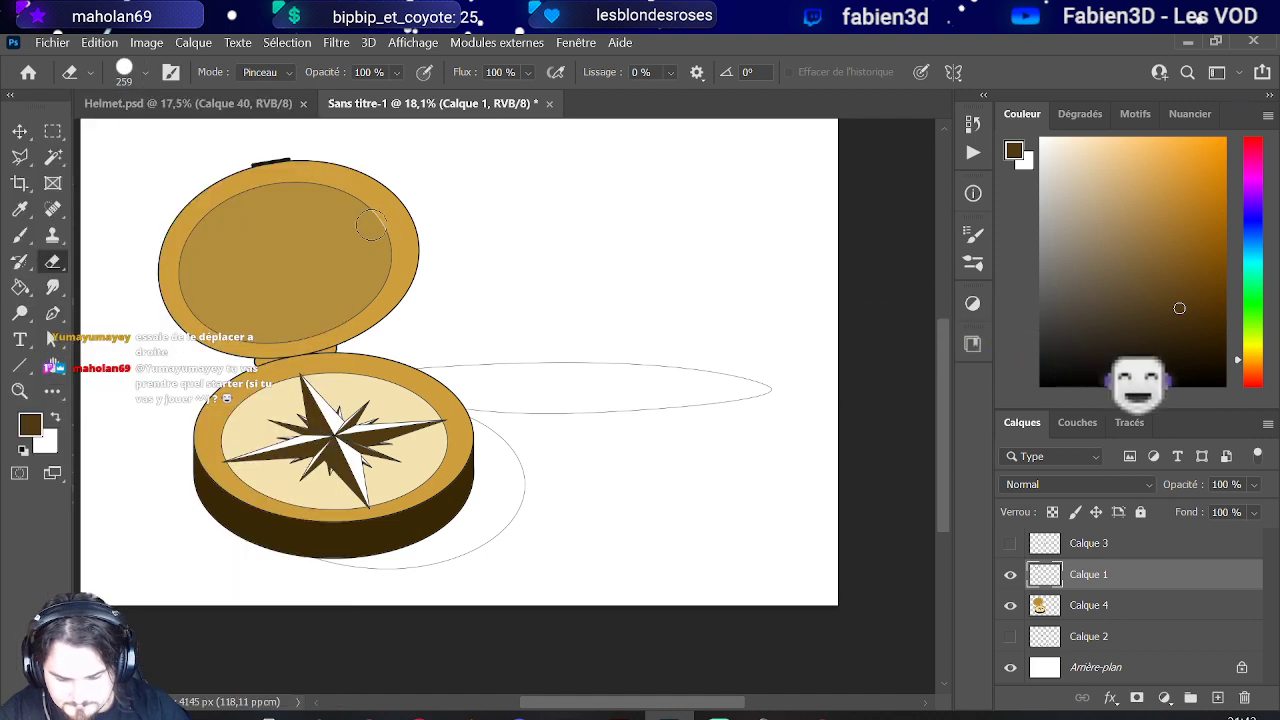
{"action": "mouse_move", "coordinate": [310, 191]}
{"action": "left_mouse_down"}
{"action": "mouse_move", "coordinate": [202, 212]}
{"action": "mouse_move", "coordinate": [184, 246]}
{"action": "mouse_move", "coordinate": [222, 323]}
{"action": "left_mouse_up"}
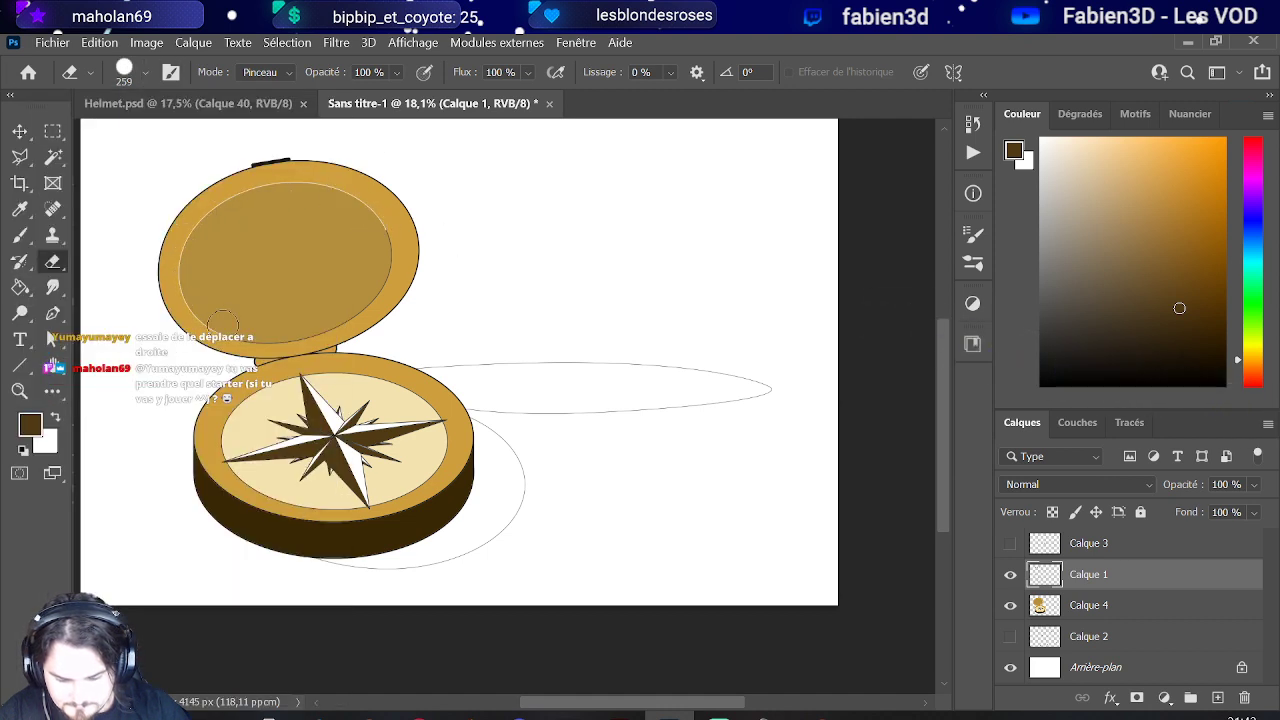
{"action": "left_click_drag", "start_coordinate": [362, 292], "coordinate": [386, 231]}
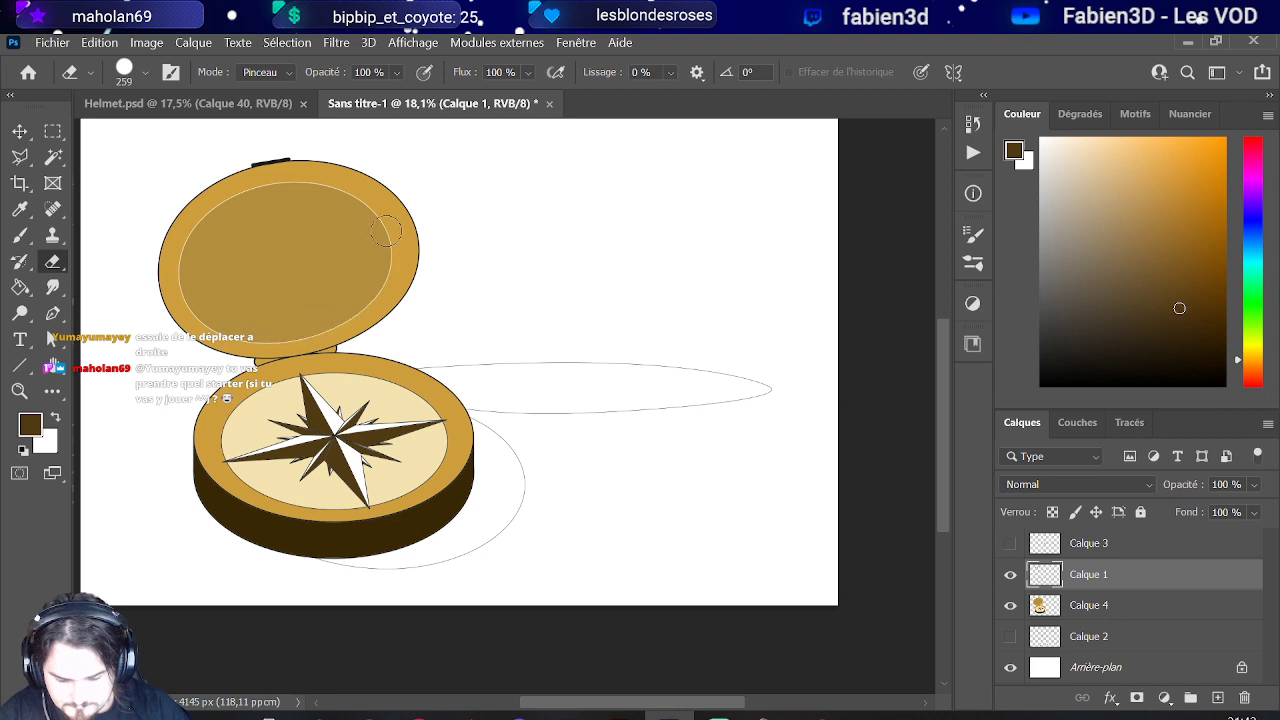
Step: Sample the gold from the lid's rim and fill the lid's inner area with it on Calque 4
{"action": "left_click", "coordinate": [1080, 607]}
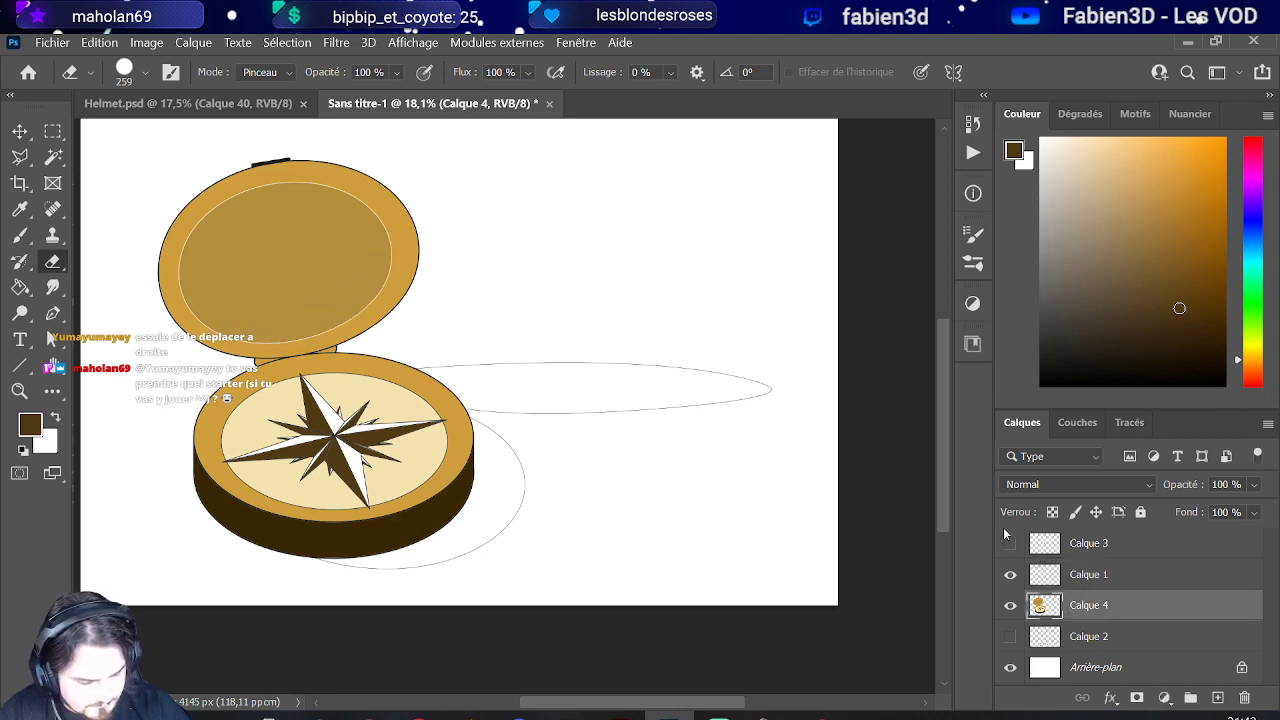
{"action": "key", "text": "g"}
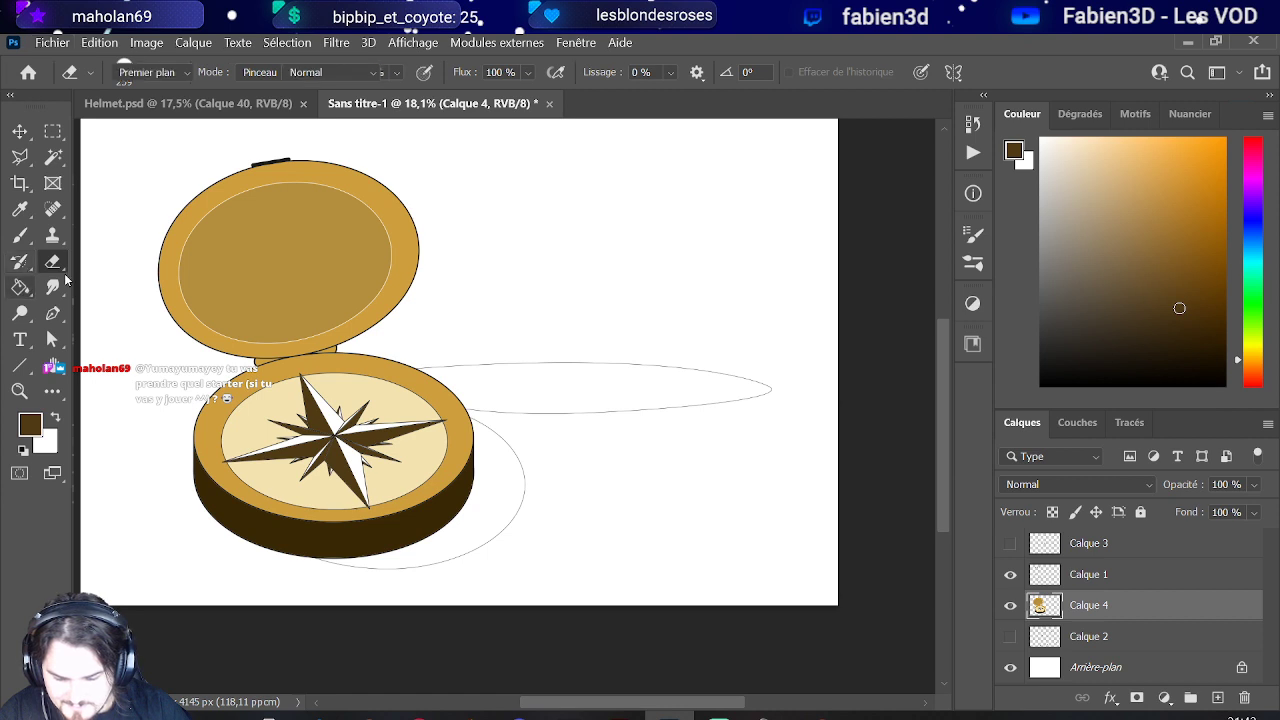
{"action": "left_click", "coordinate": [348, 266], "text": "alt"}
{"action": "left_click", "coordinate": [327, 262]}
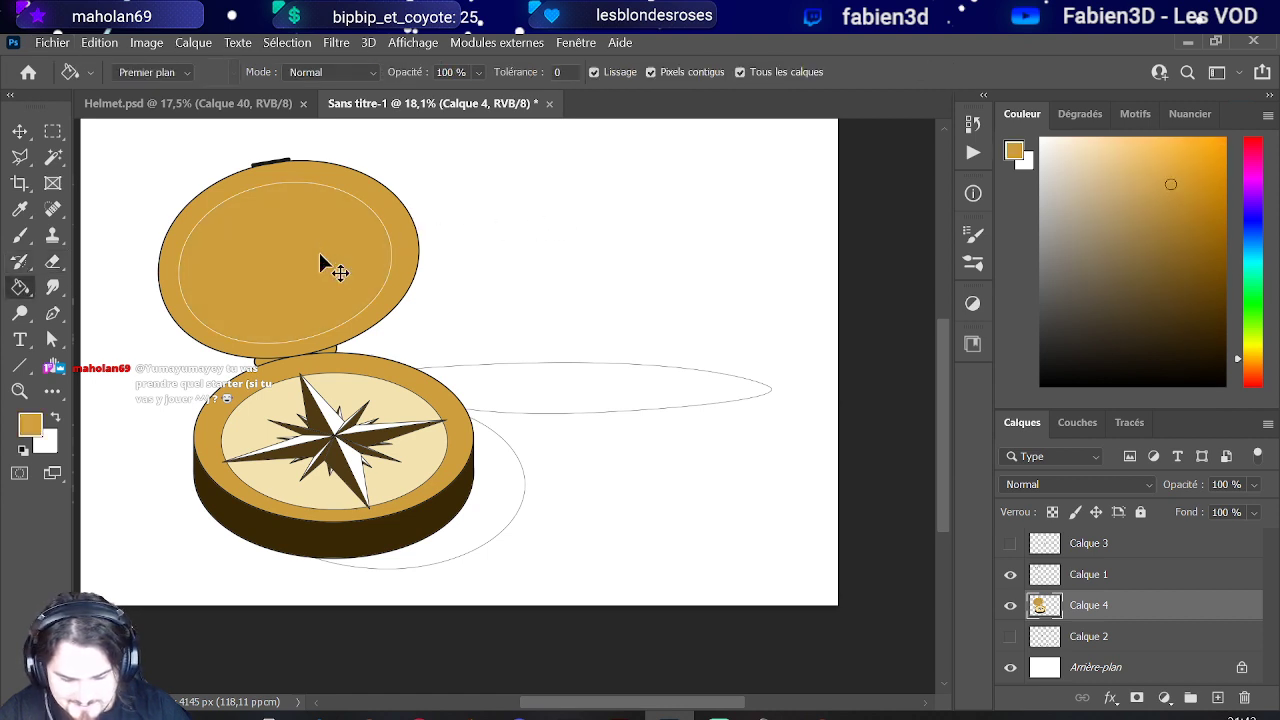
Step: Paint gold over the white ellipse gap left inside the lid using a 239 px brush
{"action": "left_click", "coordinate": [19, 235]}
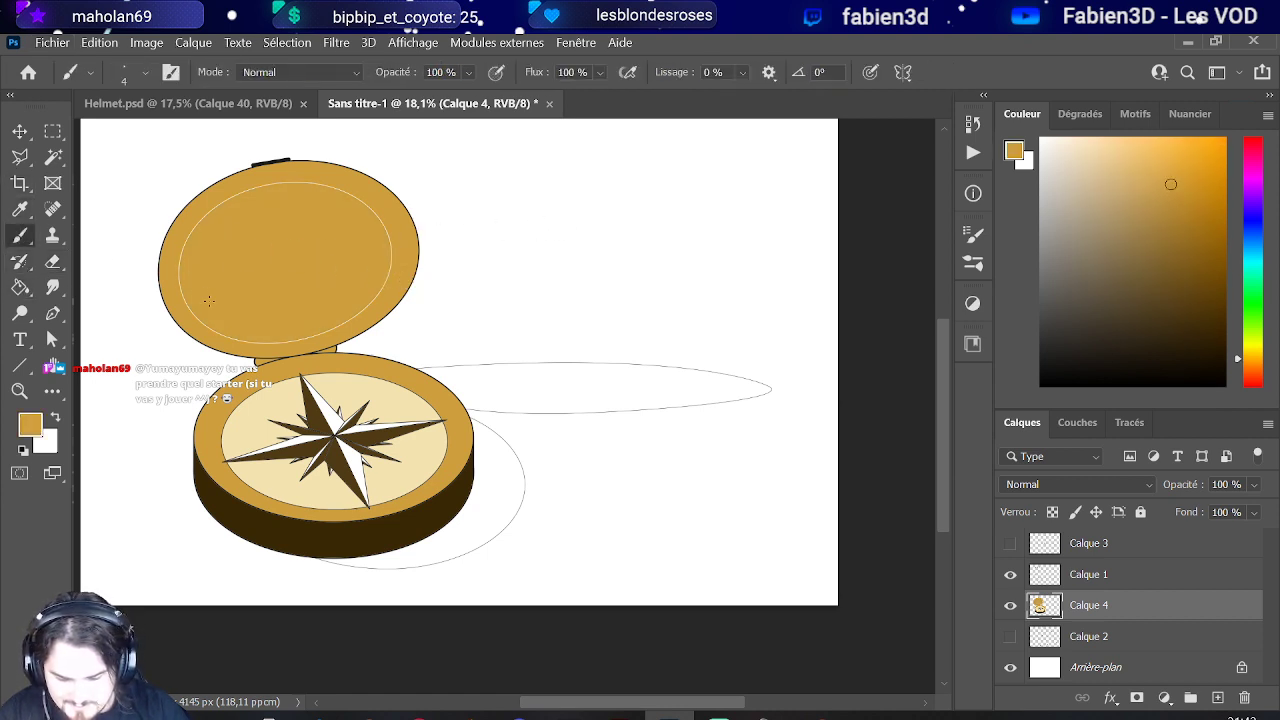
{"action": "right_click", "coordinate": [258, 336], "text": "alt"}
{"action": "left_click_drag", "start_coordinate": [258, 336], "coordinate": [266, 334]}
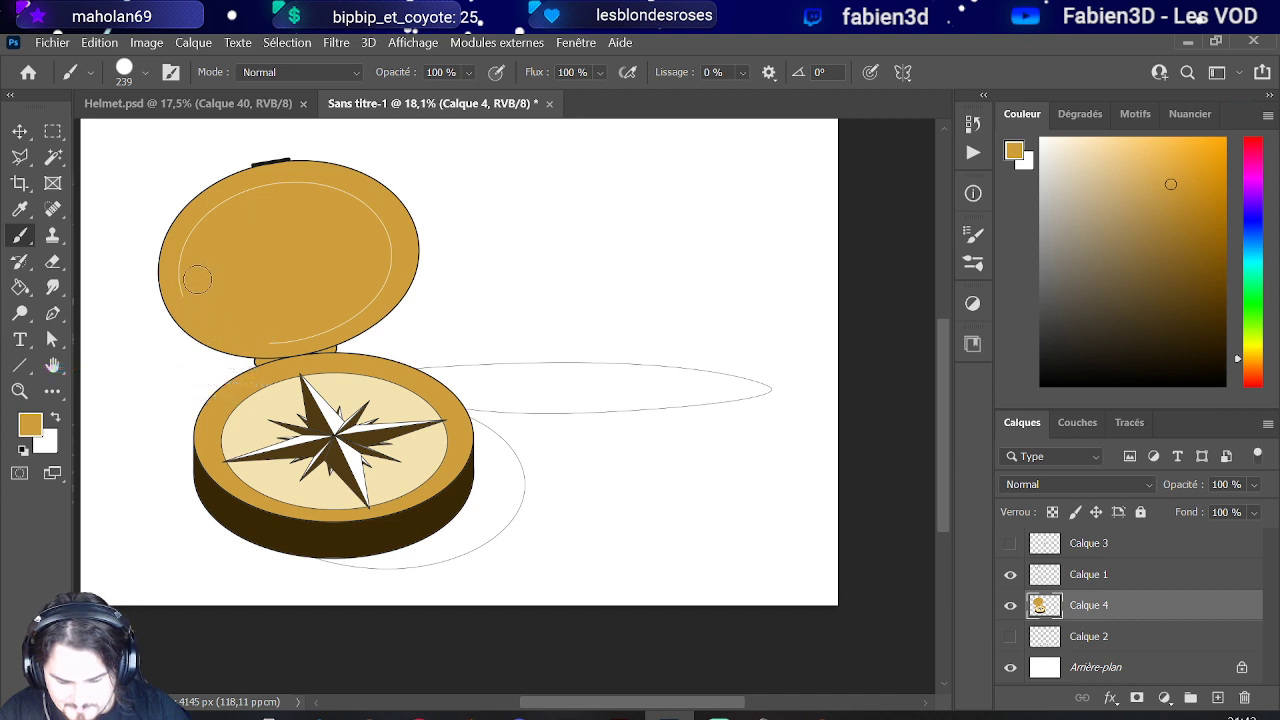
{"action": "mouse_move", "coordinate": [187, 299]}
{"action": "left_mouse_down"}
{"action": "mouse_move", "coordinate": [218, 204]}
{"action": "mouse_move", "coordinate": [270, 191]}
{"action": "left_mouse_up"}
{"action": "mouse_move", "coordinate": [359, 198]}
{"action": "left_mouse_down"}
{"action": "mouse_move", "coordinate": [392, 223]}
{"action": "mouse_move", "coordinate": [393, 263]}
{"action": "left_mouse_up"}
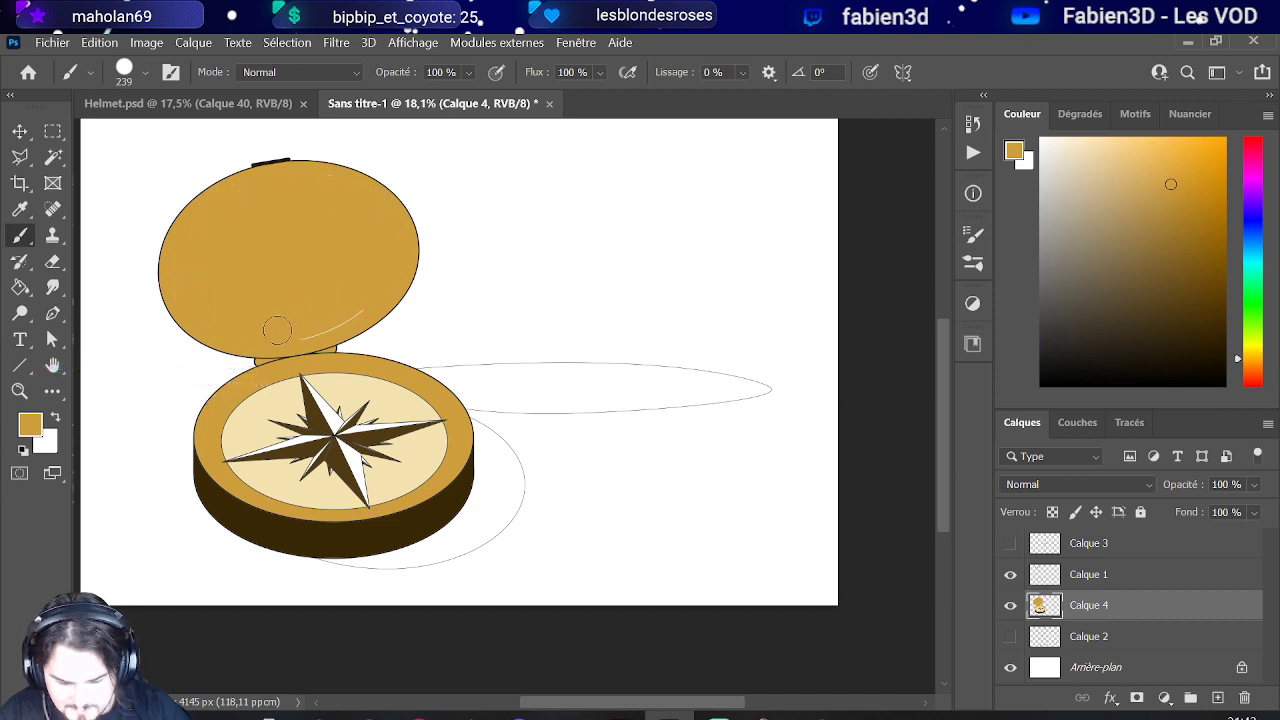
{"action": "left_click_drag", "start_coordinate": [355, 302], "coordinate": [299, 329]}
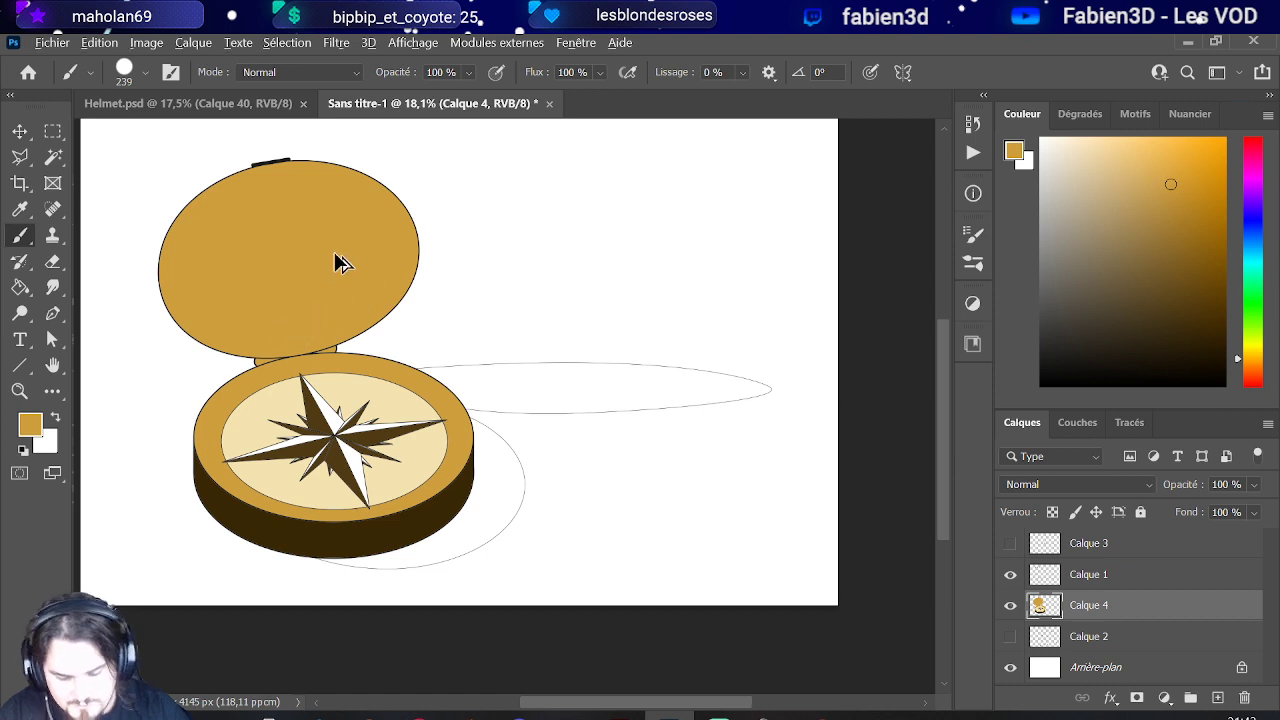
Step: Show the reference photo layer Calque 3 again
{"action": "scroll", "coordinate": [340, 255], "scroll_direction": "down", "scroll_amount": 3}
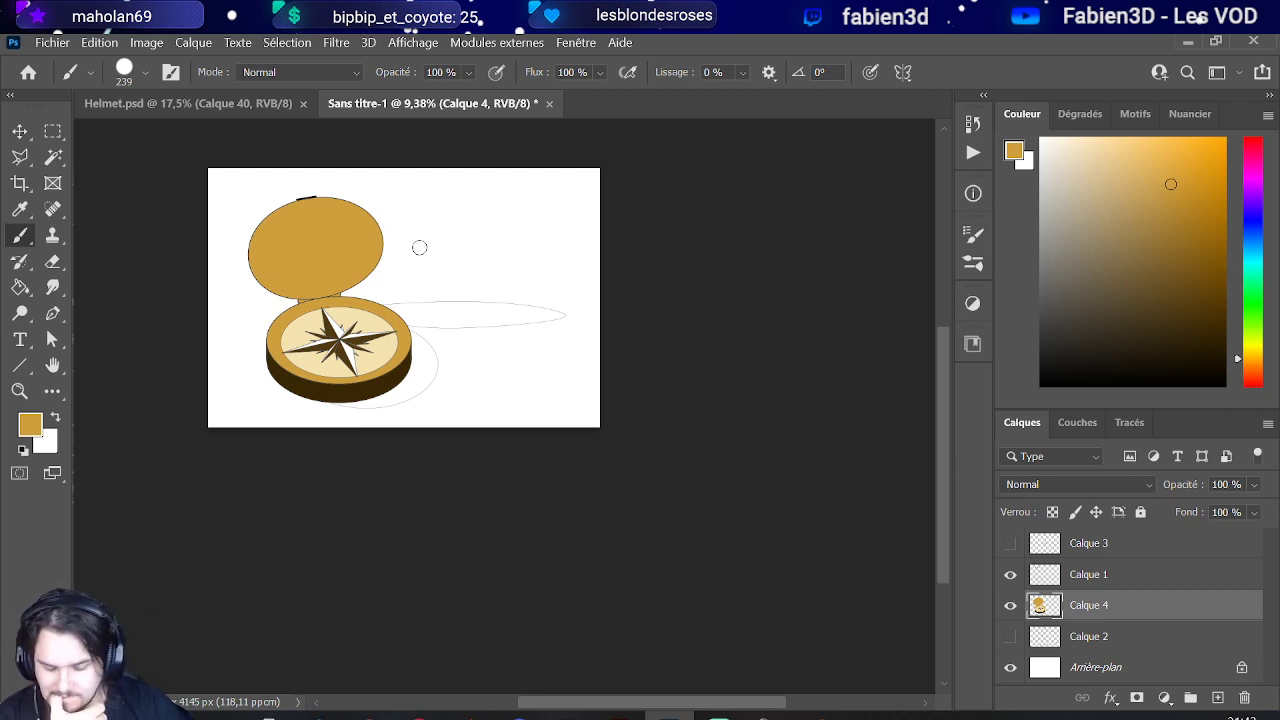
{"action": "scroll", "coordinate": [300, 362], "scroll_direction": "up", "scroll_amount": 5}
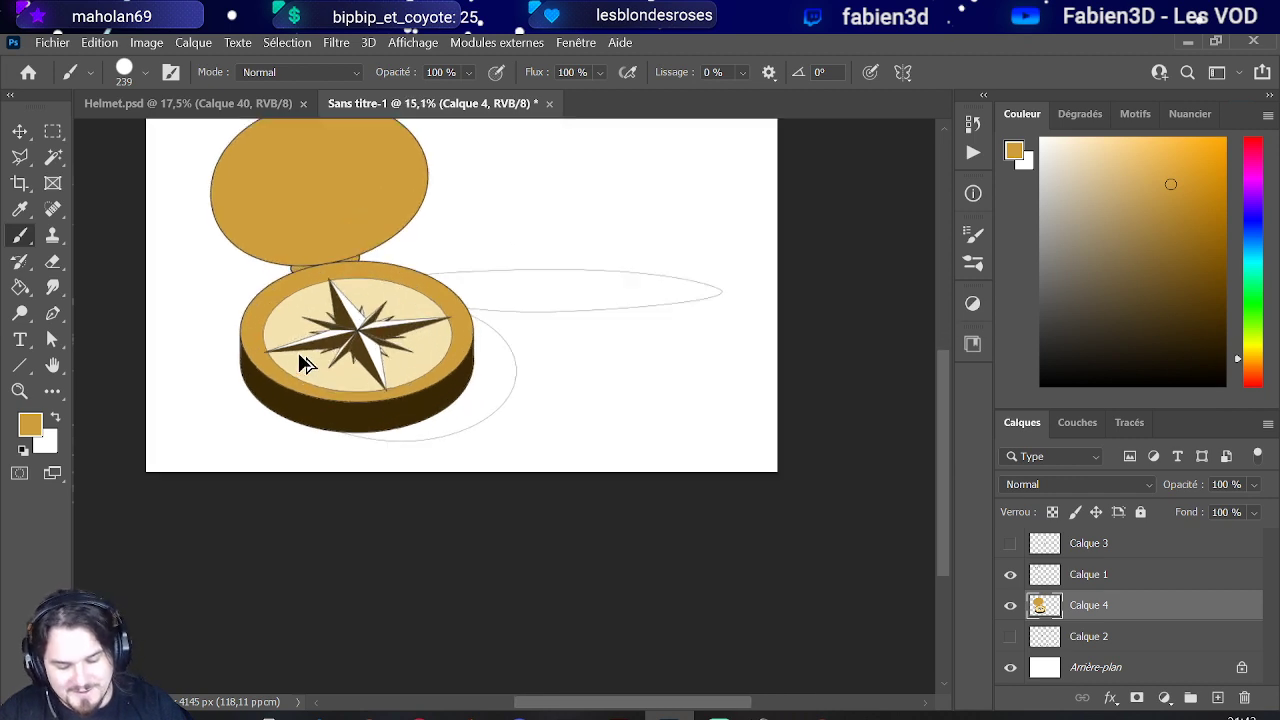
{"action": "scroll", "coordinate": [300, 362], "scroll_direction": "up", "scroll_amount": 1}
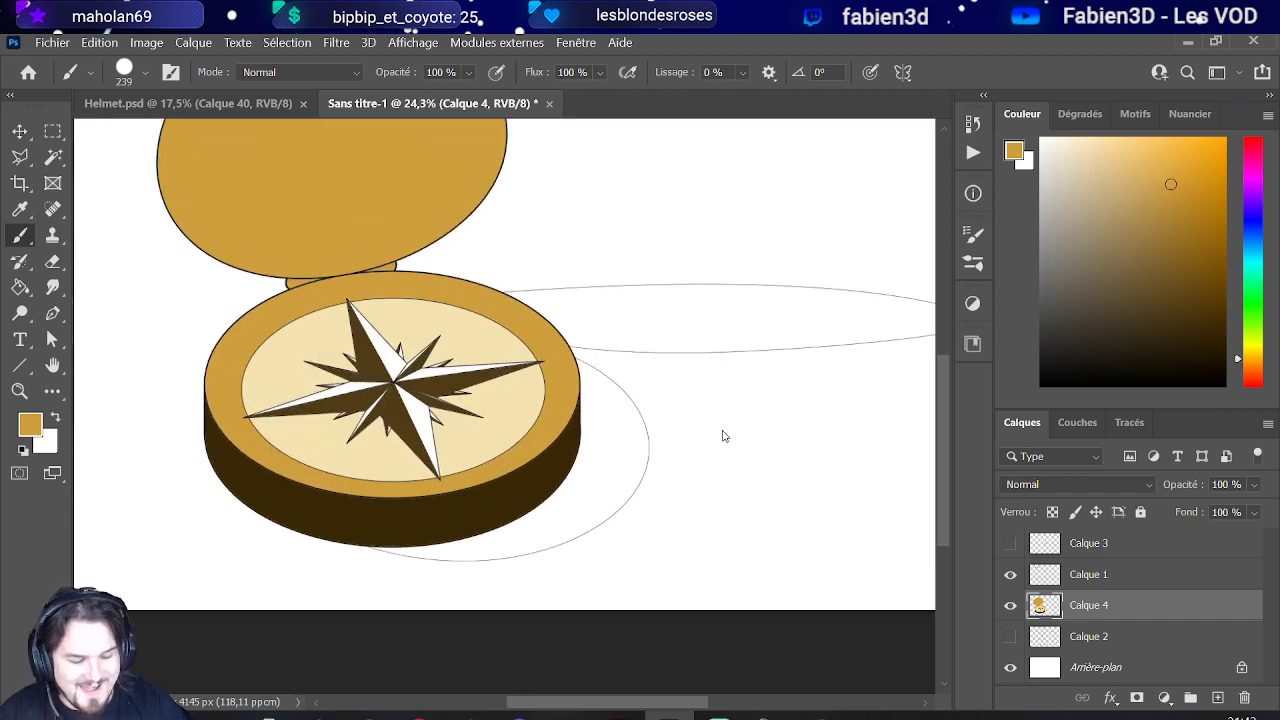
{"action": "left_click", "coordinate": [1010, 543]}
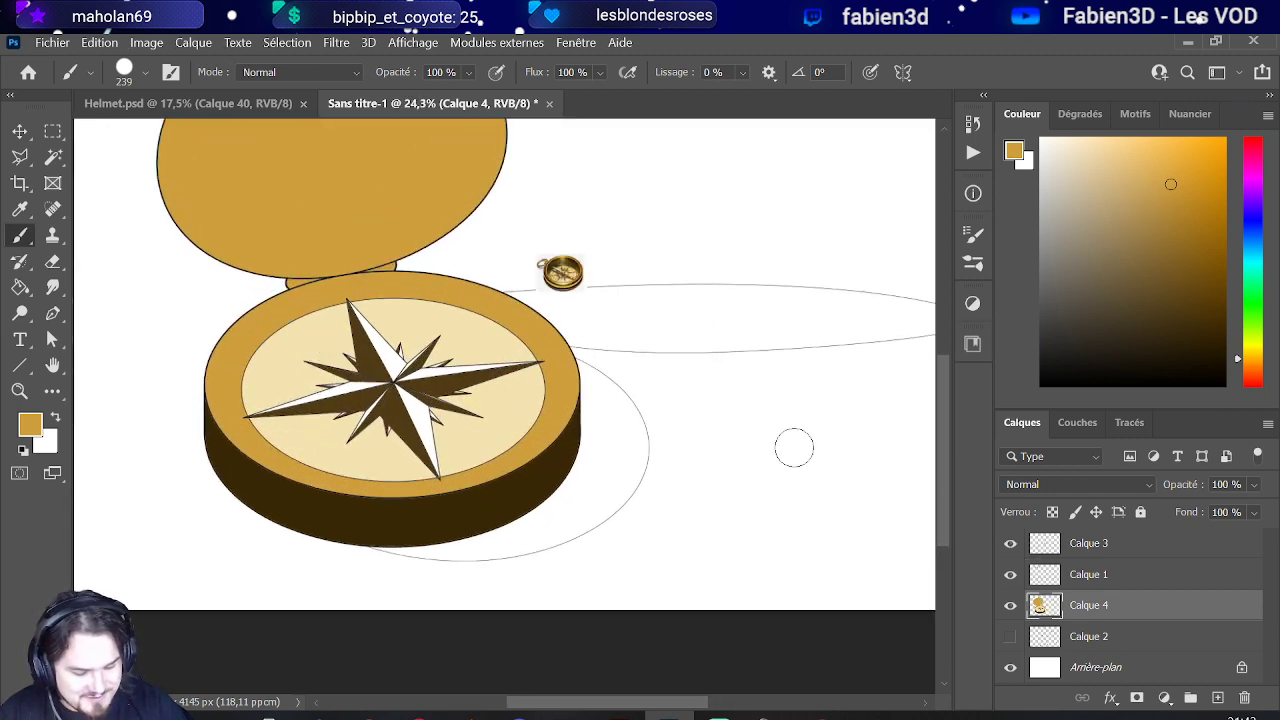
Step: Try filling the white half of the large upper star point with an orange-brown sampled from the photo's dial, and undo it
{"action": "scroll", "coordinate": [570, 262], "scroll_direction": "up", "scroll_amount": 9}
{"action": "scroll", "coordinate": [570, 260], "scroll_direction": "up", "scroll_amount": 3}
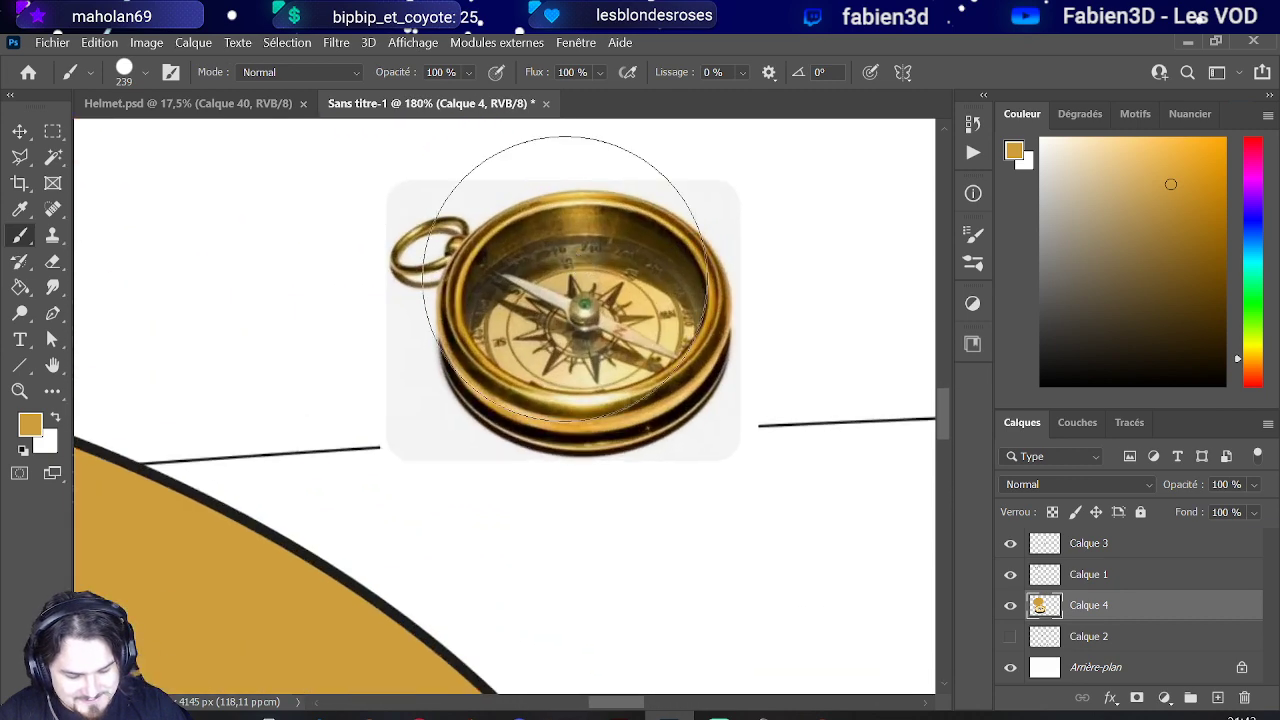
{"action": "left_click", "coordinate": [623, 326], "text": "alt"}
{"action": "scroll", "coordinate": [600, 330], "scroll_direction": "down", "scroll_amount": 10}
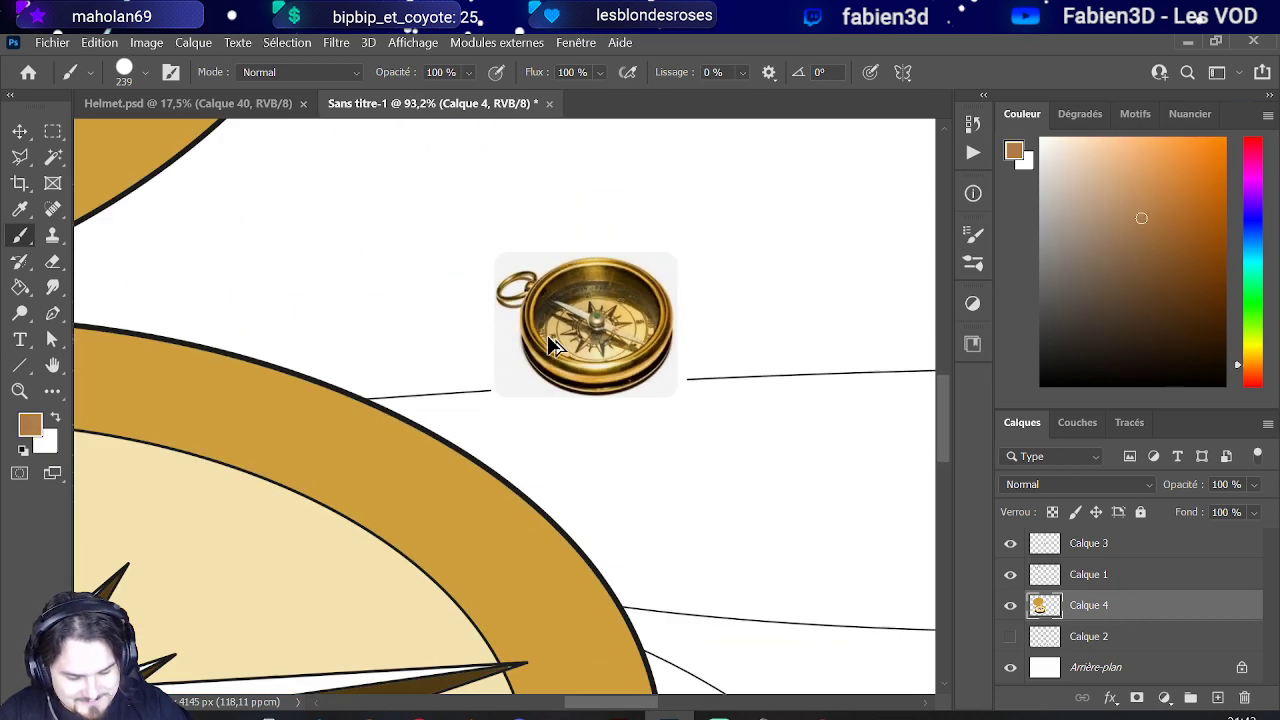
{"action": "mouse_move", "coordinate": [355, 443]}
{"action": "left_mouse_down"}
{"action": "mouse_move", "coordinate": [272, 443]}
{"action": "mouse_move", "coordinate": [292, 443]}
{"action": "left_mouse_up"}
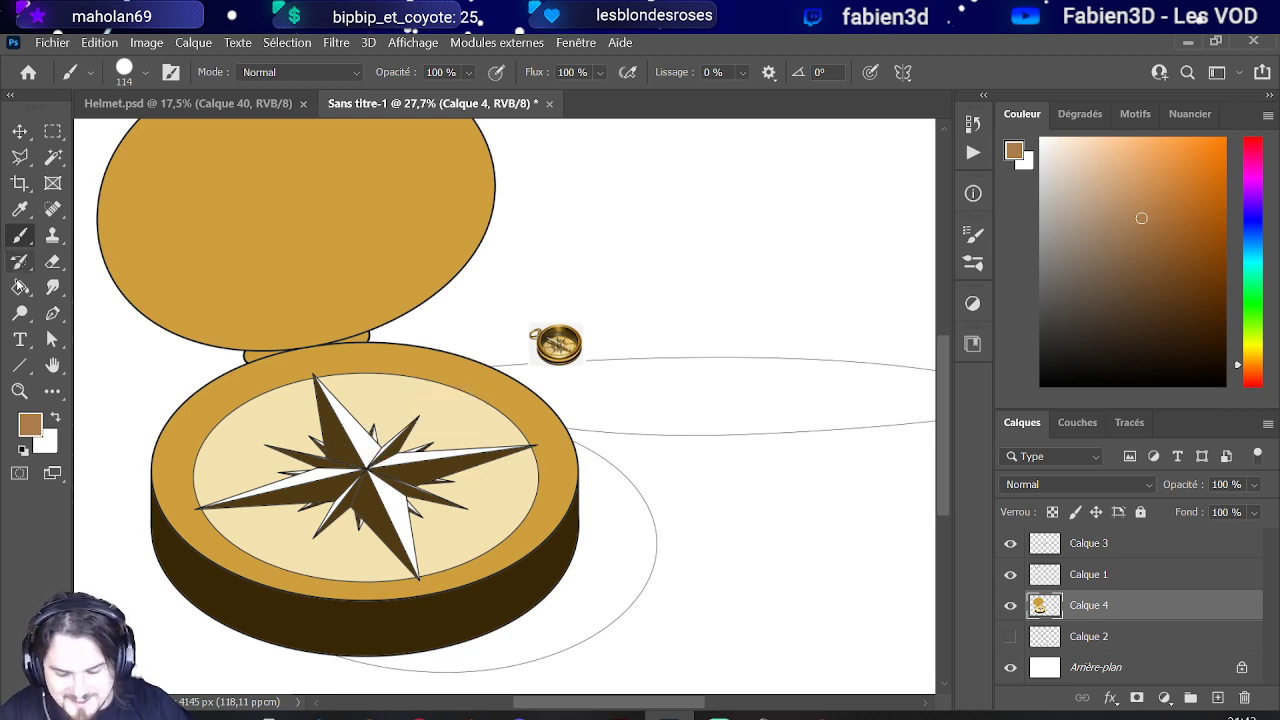
{"action": "left_click", "coordinate": [20, 287]}
{"action": "scroll", "coordinate": [310, 385], "scroll_direction": "up", "scroll_amount": 2}
{"action": "left_click", "coordinate": [385, 460]}
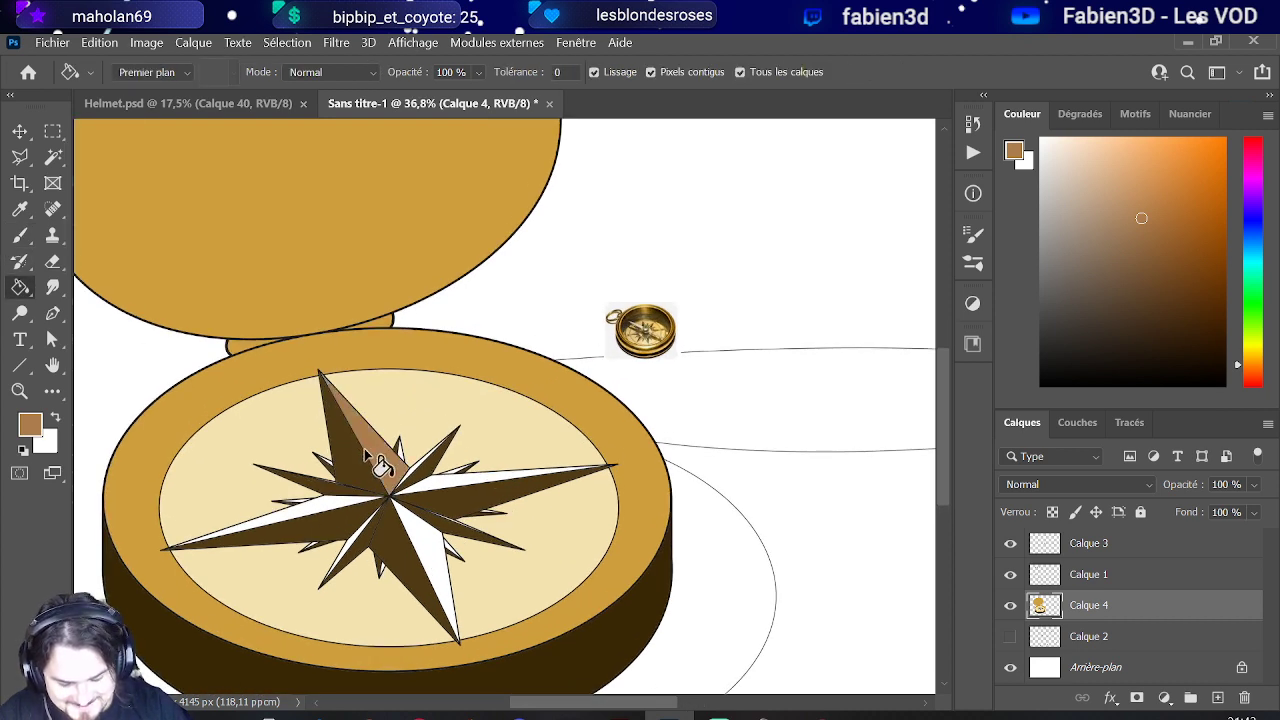
{"action": "key", "text": "ctrl+z"}
Step: Sample the light grey-beige of the needle in the reference photo as the foreground colour
{"action": "scroll", "coordinate": [600, 346], "scroll_direction": "up", "scroll_amount": 2}
{"action": "scroll", "coordinate": [650, 340], "scroll_direction": "up", "scroll_amount": 3}
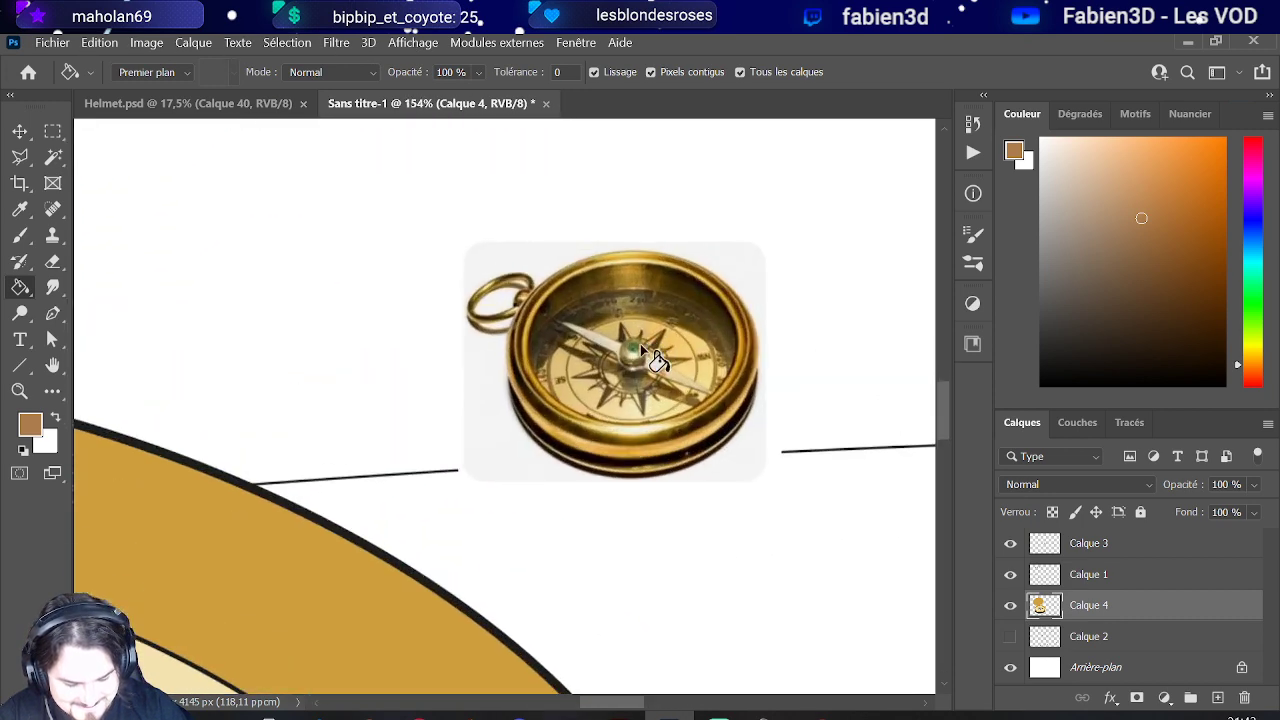
{"action": "left_click", "coordinate": [608, 330], "text": "alt"}
{"action": "scroll", "coordinate": [486, 363], "scroll_direction": "down", "scroll_amount": 4}
{"action": "scroll", "coordinate": [378, 408], "scroll_direction": "down", "scroll_amount": 1}
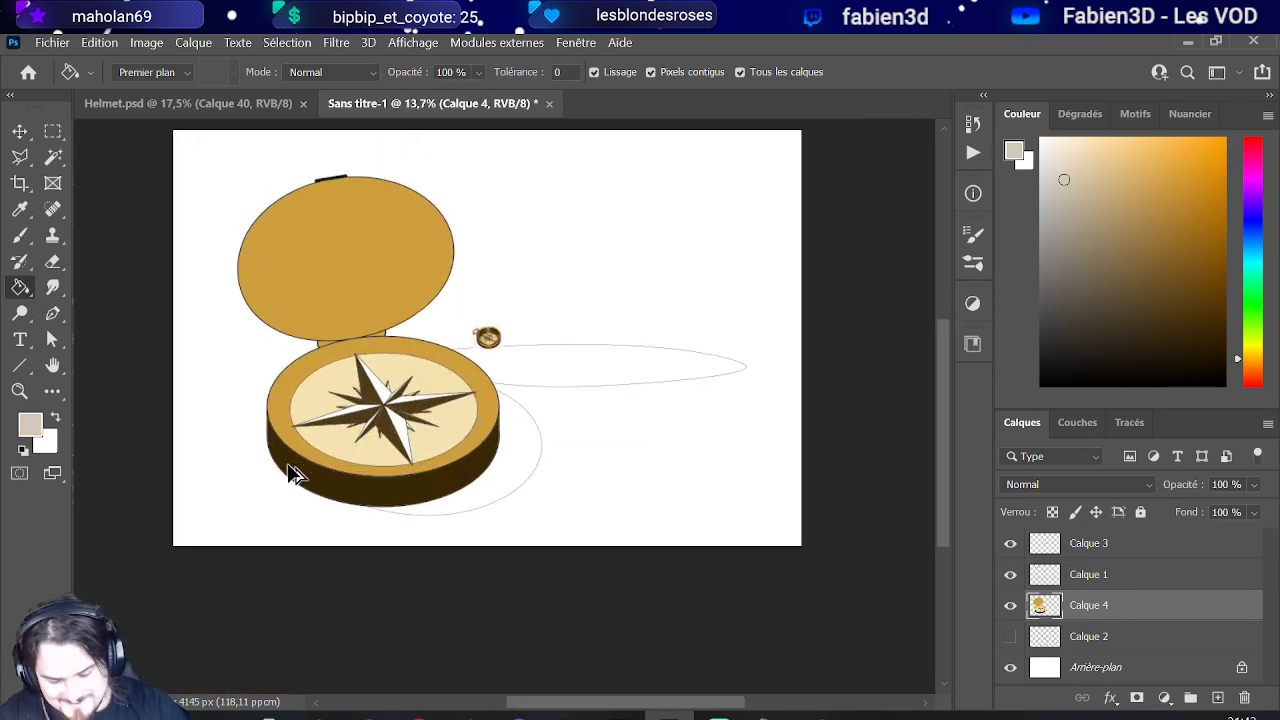
Step: Try filling the white half of the large upper star point with the sampled grey-beige, and undo it
{"action": "scroll", "coordinate": [366, 380], "scroll_direction": "up", "scroll_amount": 2}
{"action": "left_click", "coordinate": [409, 414]}
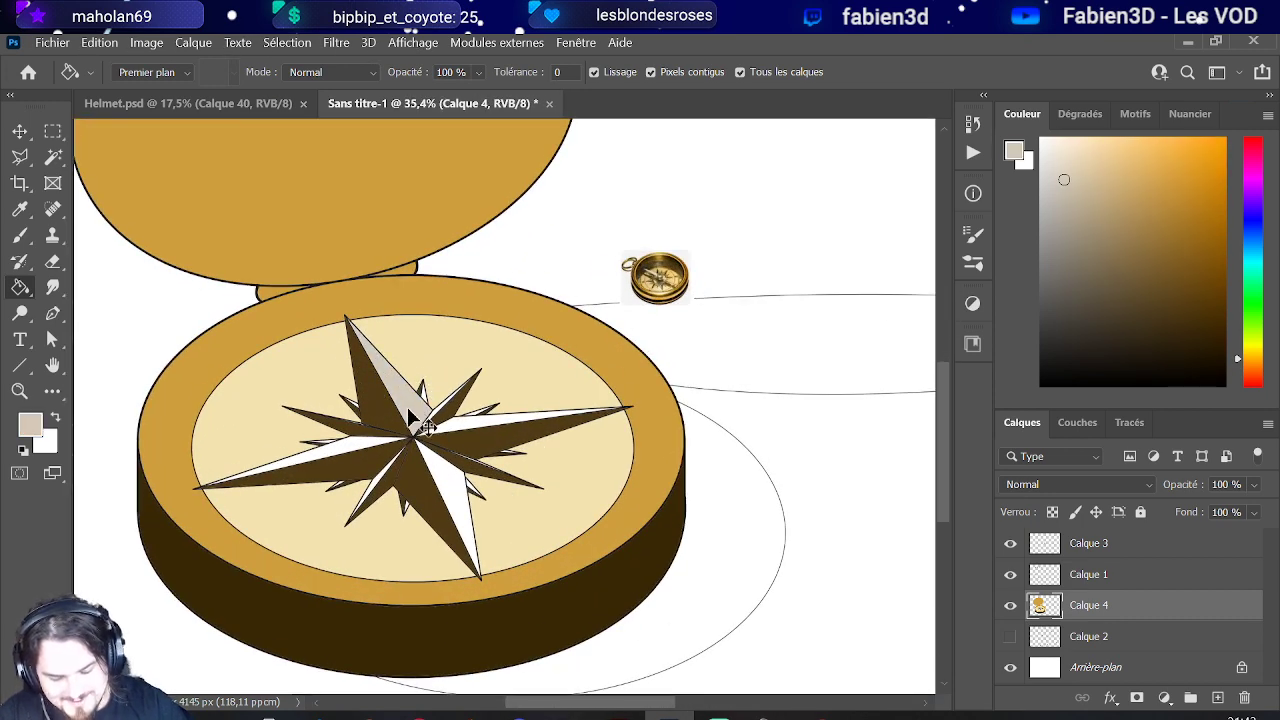
{"action": "key", "text": "ctrl+z"}
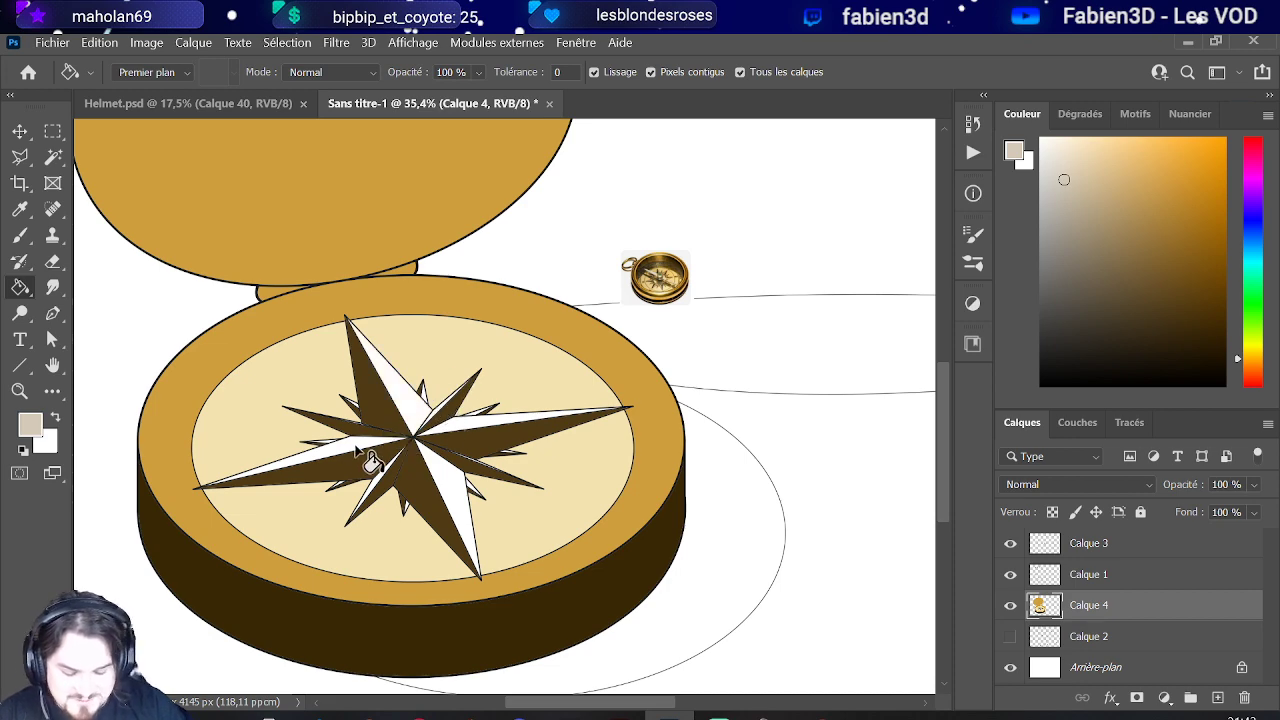
Step: Fill parts of the lower-left and upper-right secondary star points and the small lower spikes with the grey-beige on Calque 4
{"action": "scroll", "coordinate": [366, 463], "scroll_direction": "up", "scroll_amount": 4}
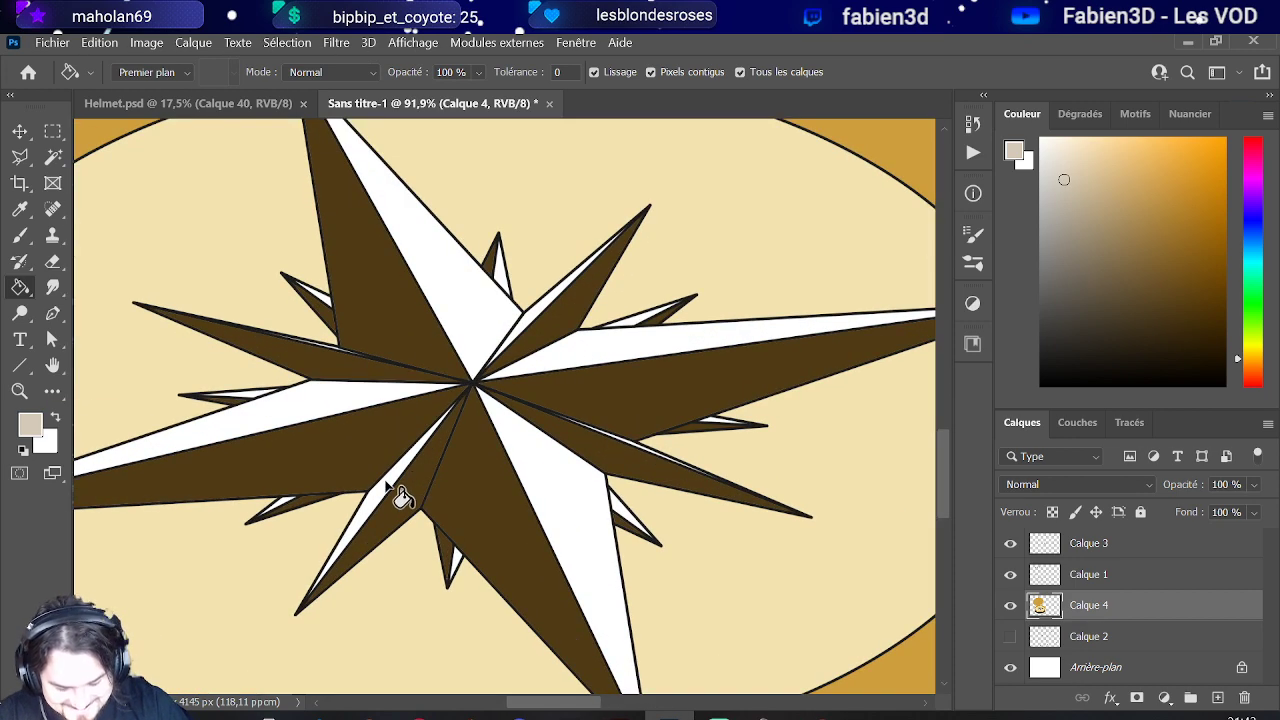
{"action": "left_click", "coordinate": [391, 494]}
{"action": "scroll", "coordinate": [391, 497], "scroll_direction": "up", "scroll_amount": 3}
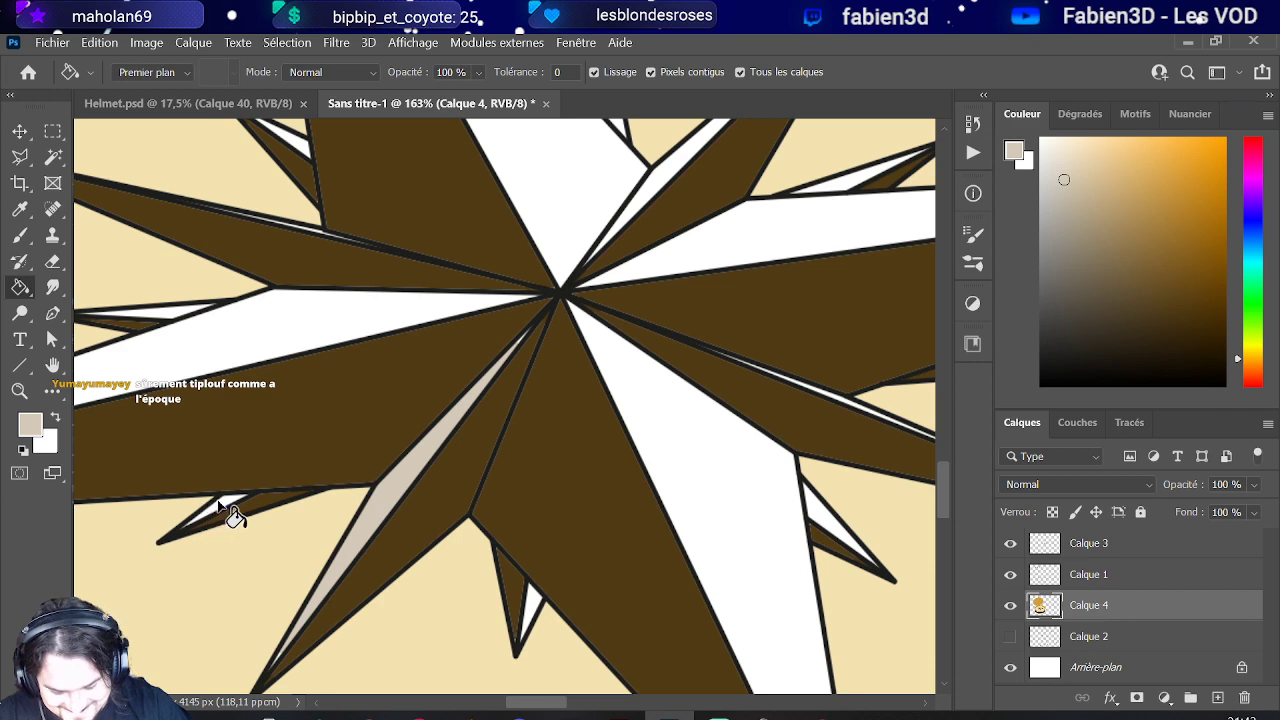
{"action": "left_click", "coordinate": [210, 504]}
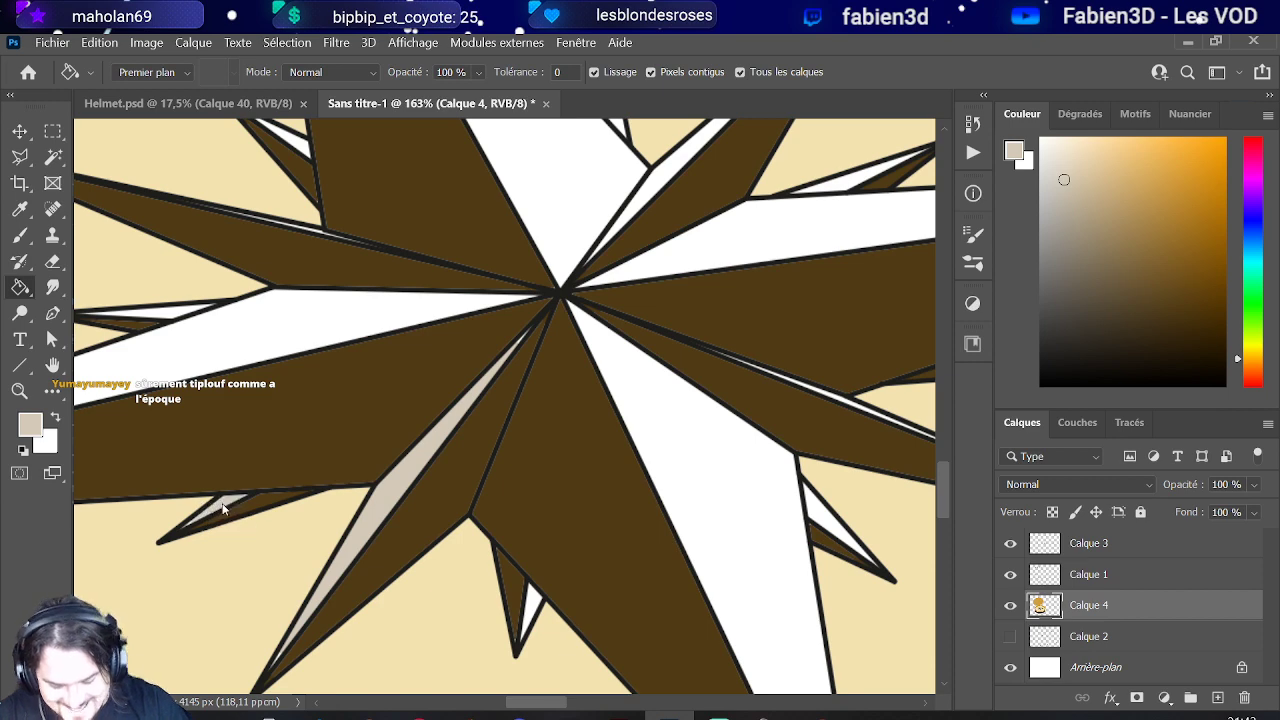
{"action": "left_click", "coordinate": [529, 601]}
{"action": "scroll", "coordinate": [560, 525], "scroll_direction": "down", "scroll_amount": 4}
{"action": "scroll", "coordinate": [470, 437], "scroll_direction": "up", "scroll_amount": 2}
{"action": "scroll", "coordinate": [465, 440], "scroll_direction": "up", "scroll_amount": 2}
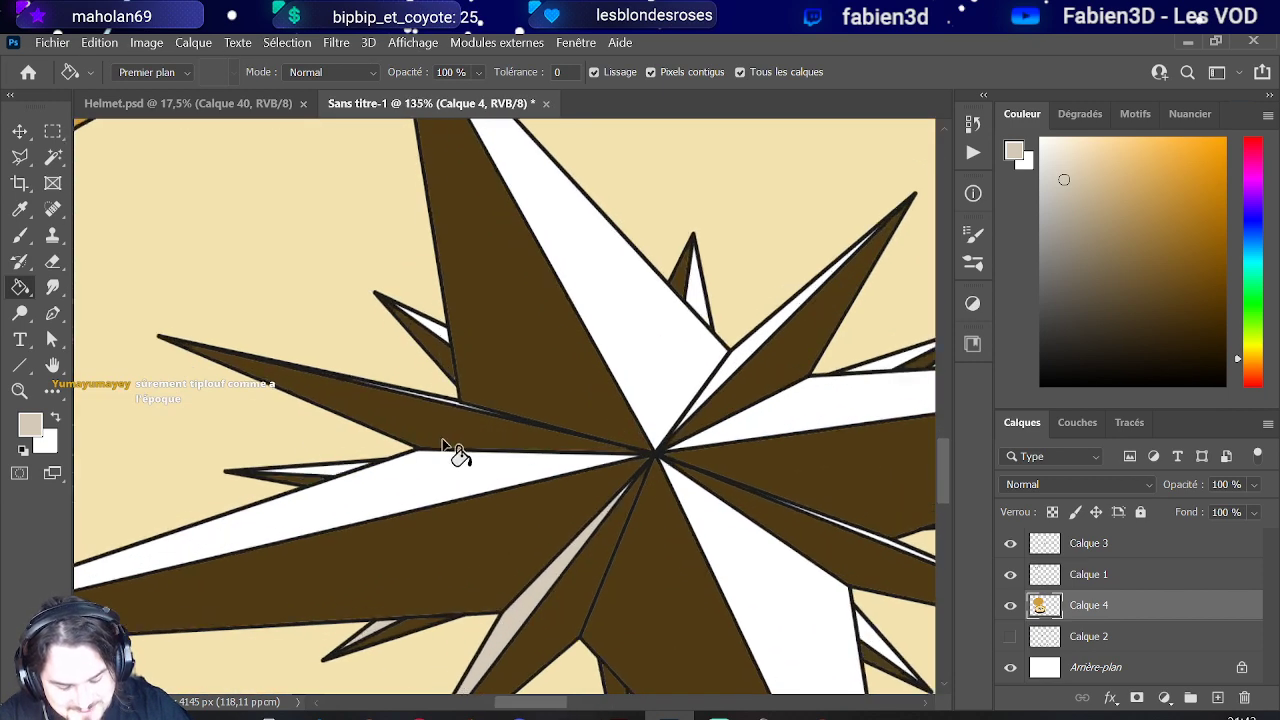
{"action": "scroll", "coordinate": [310, 480], "scroll_direction": "down", "scroll_amount": 4}
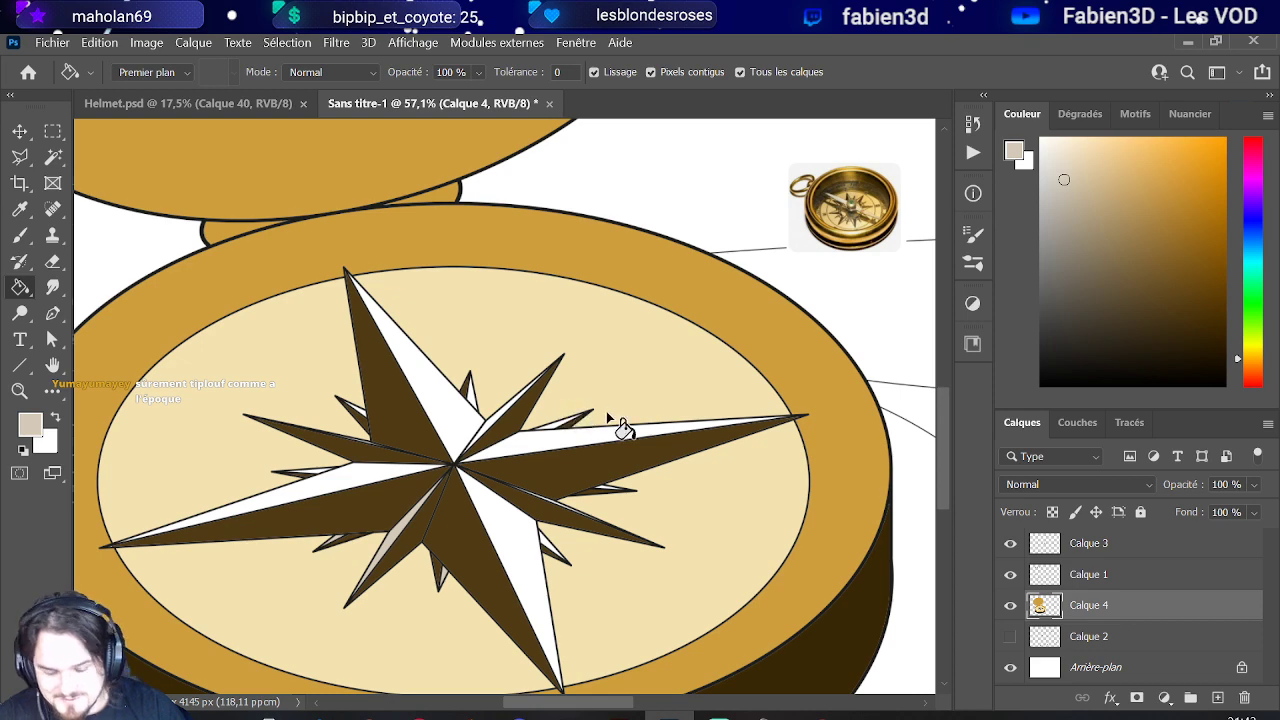
{"action": "scroll", "coordinate": [560, 410], "scroll_direction": "down", "scroll_amount": 4}
{"action": "scroll", "coordinate": [580, 400], "scroll_direction": "down", "scroll_amount": 2}
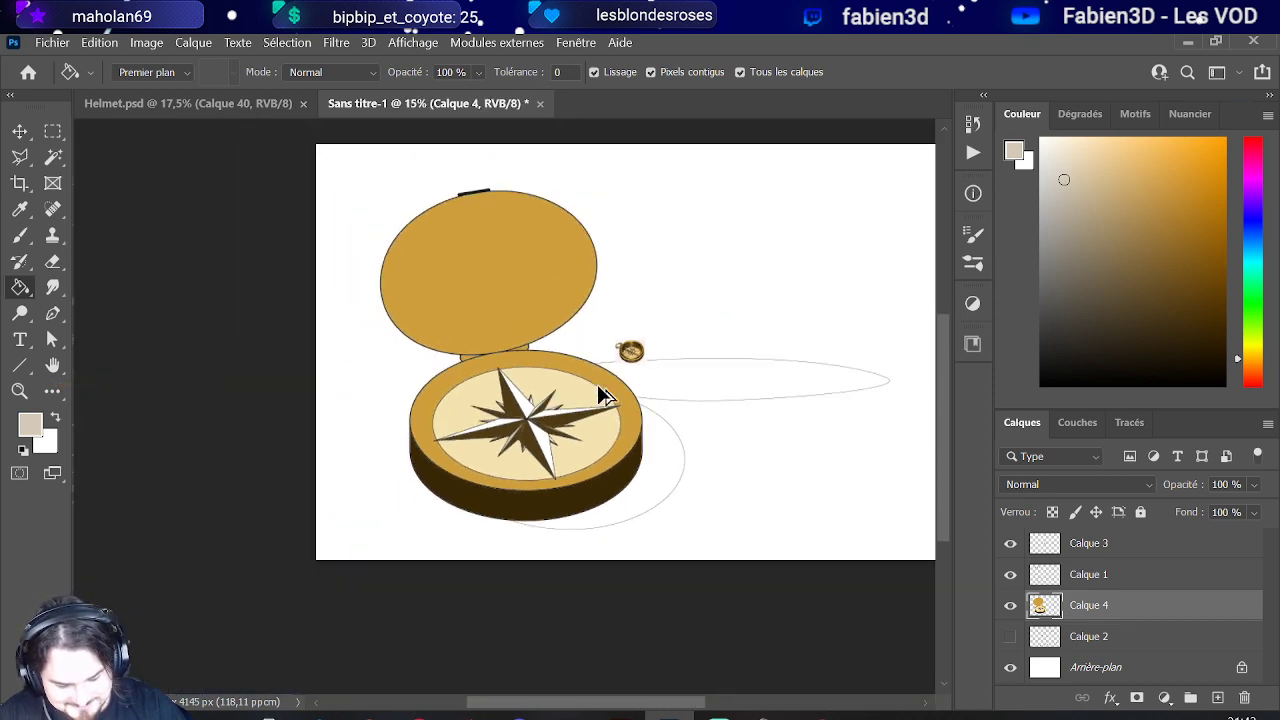
{"action": "scroll", "coordinate": [525, 425], "scroll_direction": "up", "scroll_amount": 5}
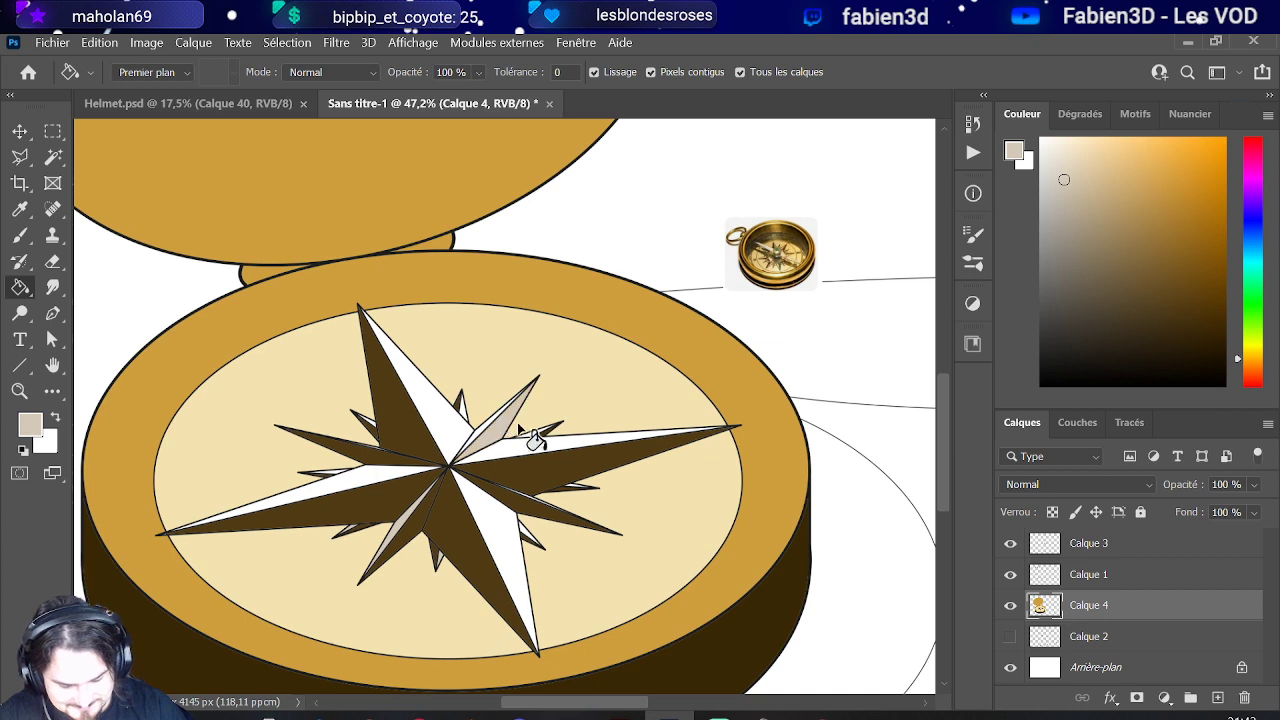
{"action": "scroll", "coordinate": [557, 414], "scroll_direction": "down", "scroll_amount": 1}
{"action": "scroll", "coordinate": [590, 340], "scroll_direction": "down", "scroll_amount": 1}
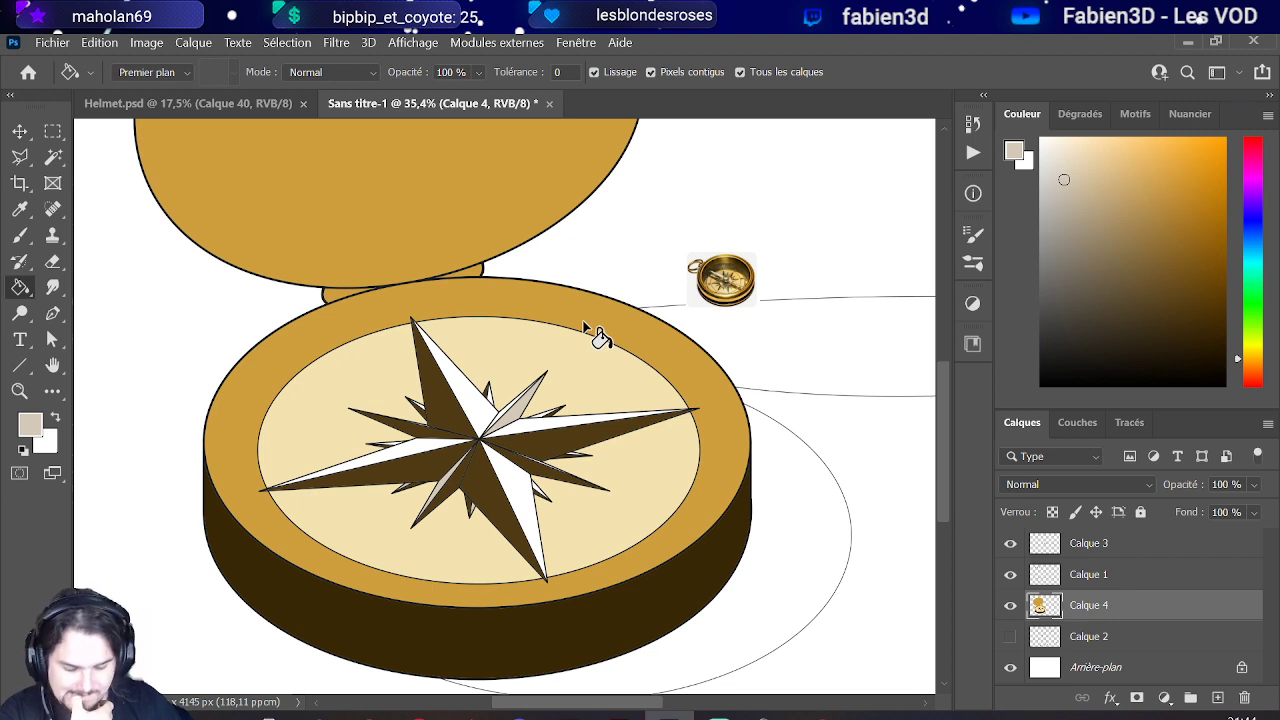
{"action": "scroll", "coordinate": [611, 321], "scroll_direction": "up", "scroll_amount": 1}
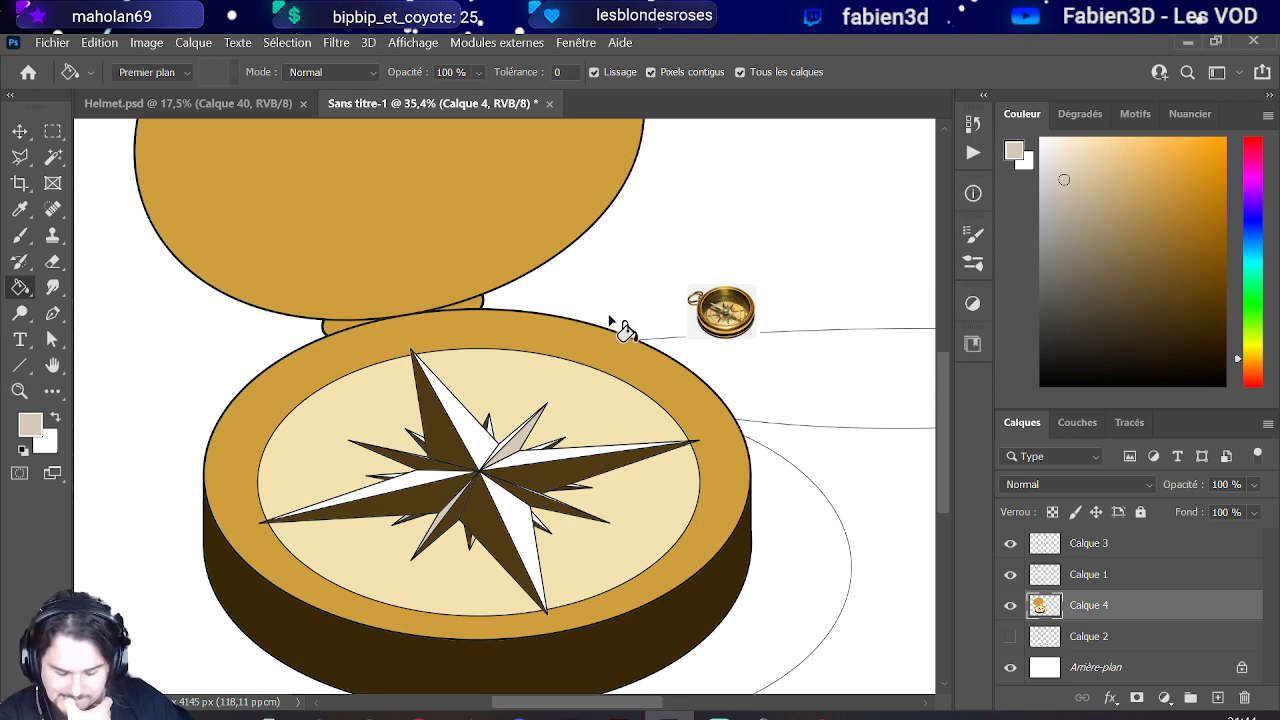
{"action": "scroll", "coordinate": [620, 330], "scroll_direction": "down", "scroll_amount": 1}
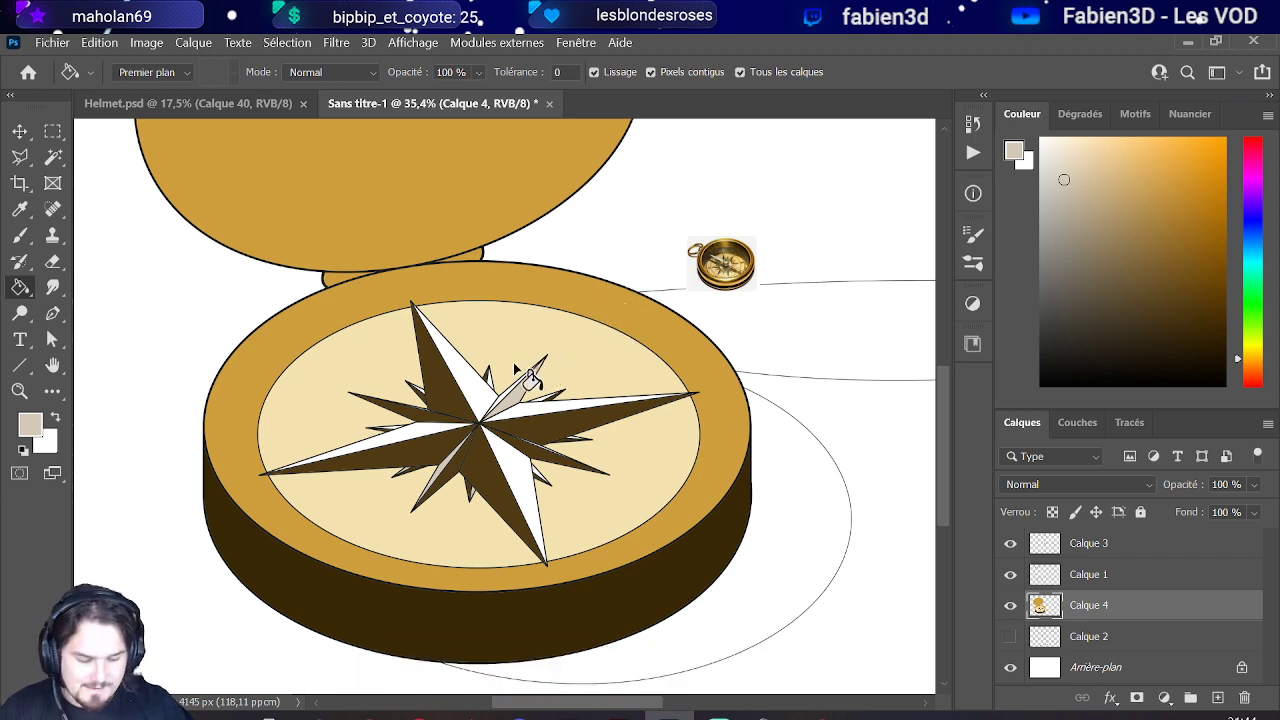
{"action": "scroll", "coordinate": [257, 363], "scroll_direction": "down", "scroll_amount": 1}
{"action": "scroll", "coordinate": [195, 366], "scroll_direction": "down", "scroll_amount": 1}
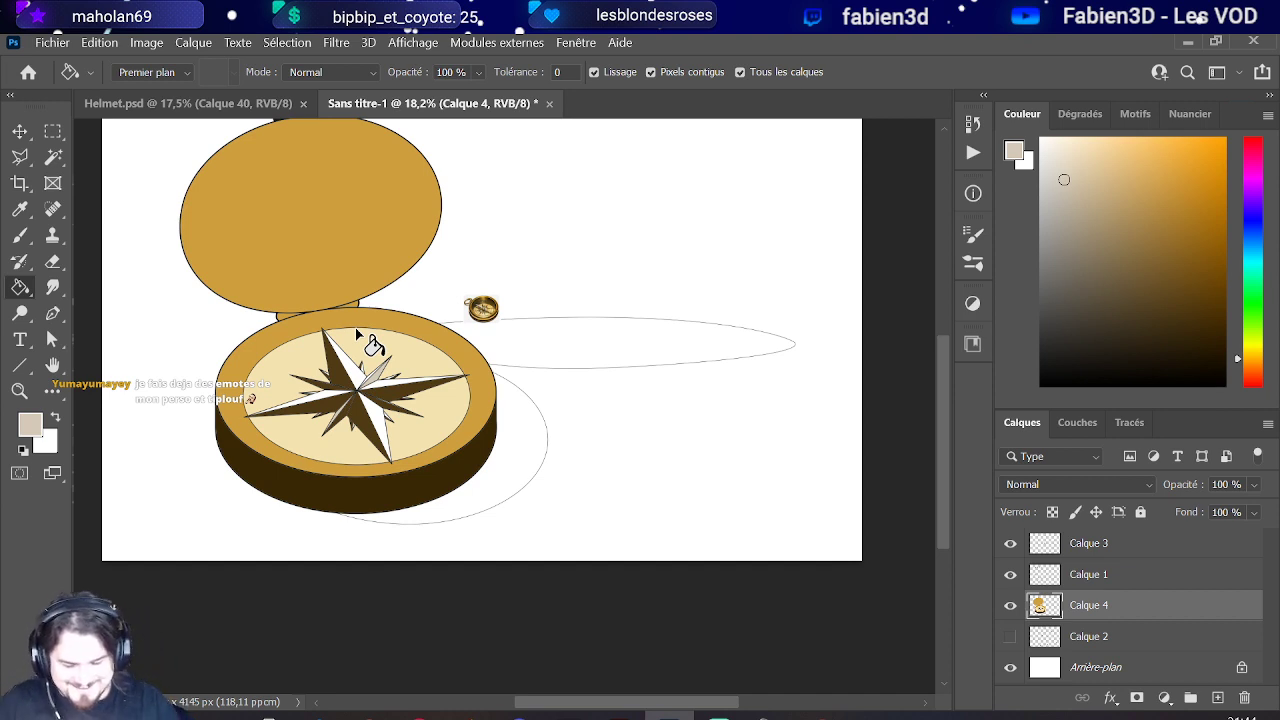
Step: Create a new empty layer above Calque 3
{"action": "left_click", "coordinate": [1166, 570]}
{"action": "left_click", "coordinate": [1166, 548]}
{"action": "left_click", "coordinate": [1217, 697]}
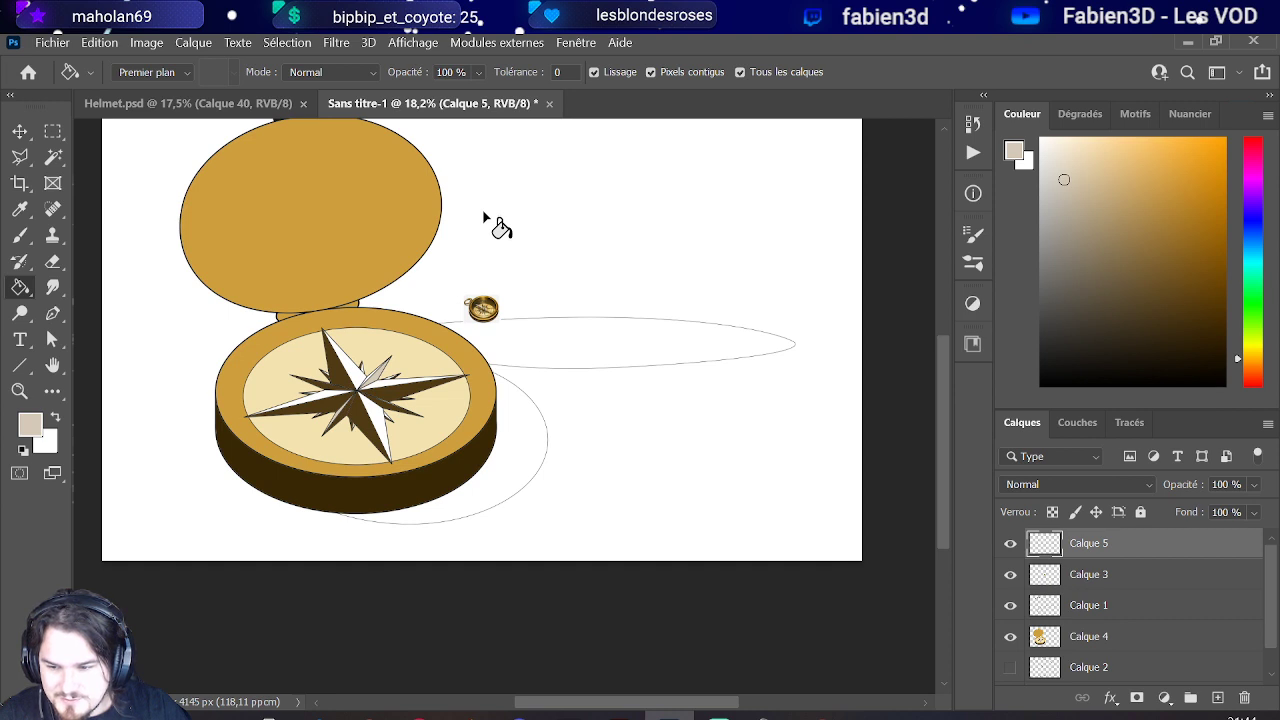
Step: Switch to the Brush, sample the dark brown of the compass rose and set the brush size to 136 px
{"action": "left_click", "coordinate": [19, 234]}
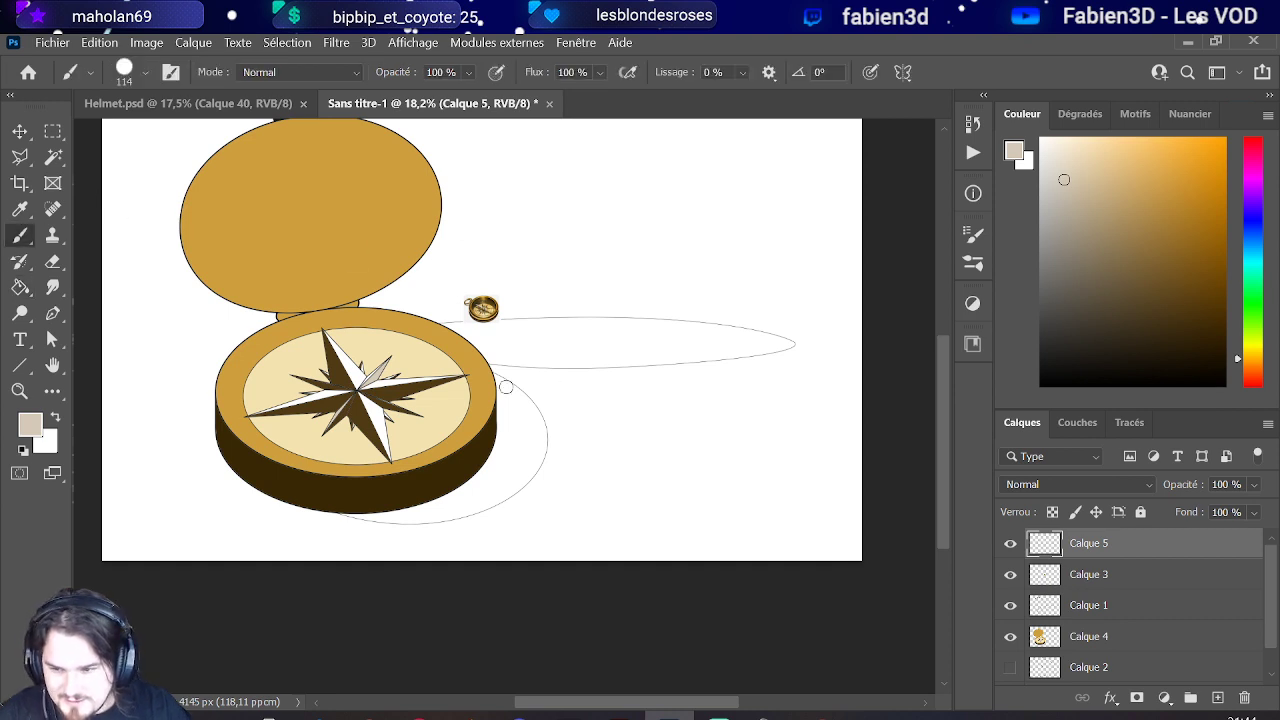
{"action": "scroll", "coordinate": [456, 414], "scroll_direction": "up", "scroll_amount": 5}
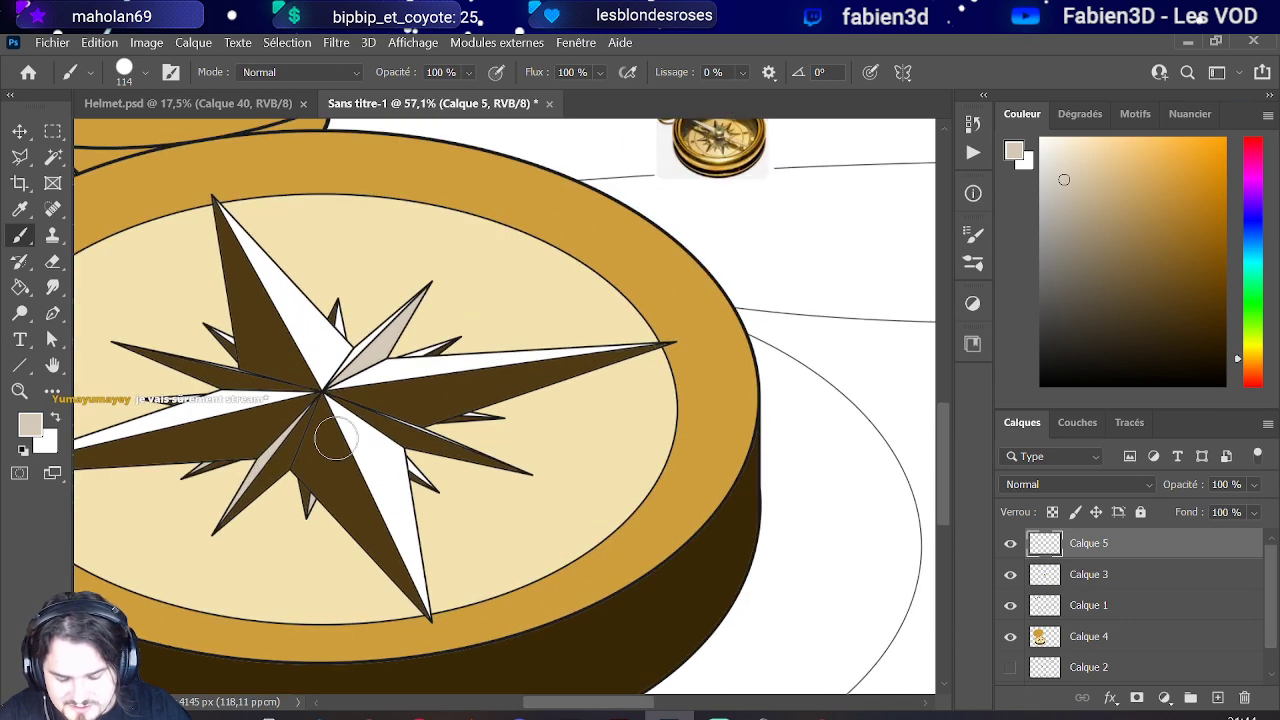
{"action": "left_click", "coordinate": [335, 437], "text": "alt"}
{"action": "scroll", "coordinate": [171, 443], "scroll_direction": "down", "scroll_amount": 4}
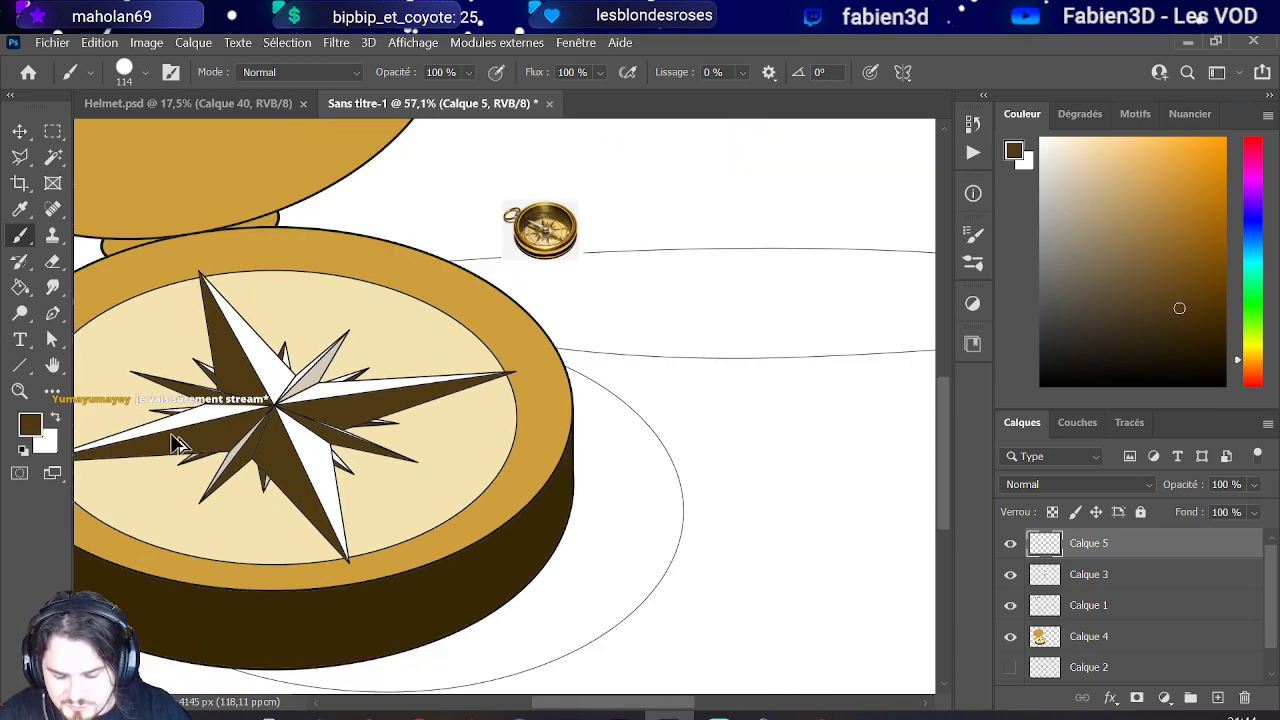
{"action": "left_click_drag", "start_coordinate": [654, 279], "coordinate": [652, 271]}
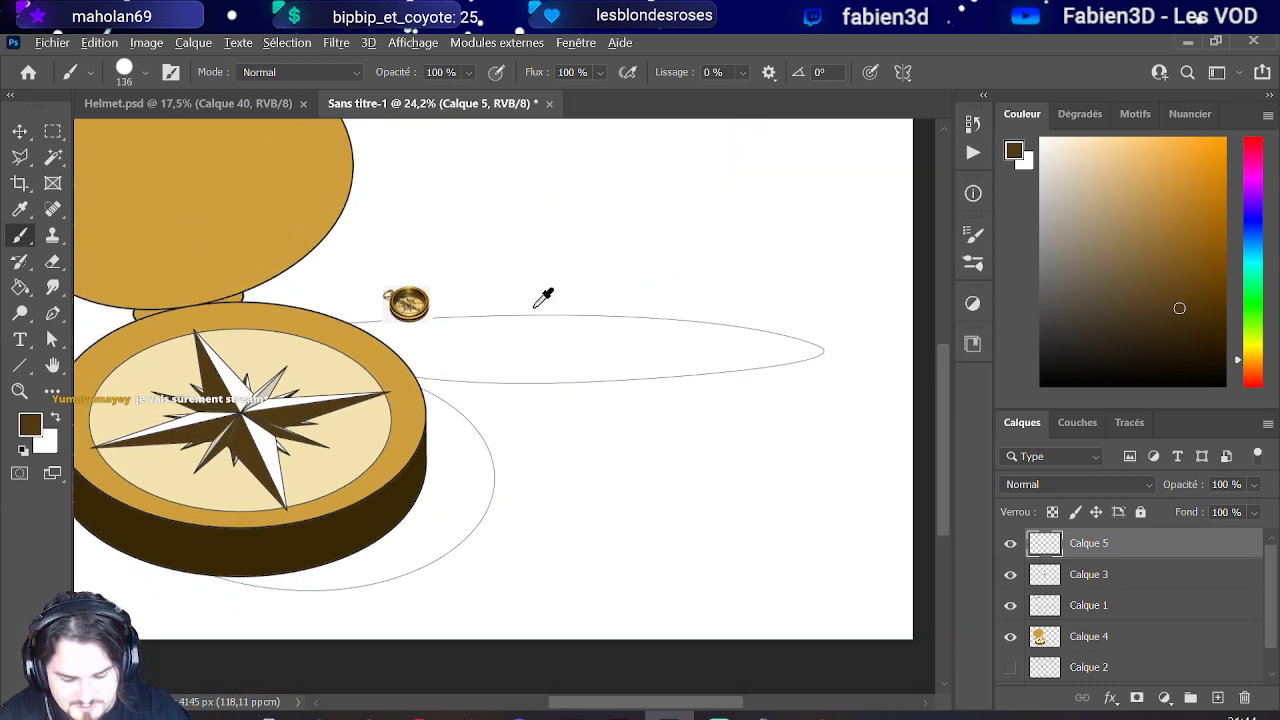
Step: Sample a pale beige from the reference photo's dial and dab one 136 px dot in the empty area beside the lid
{"action": "scroll", "coordinate": [438, 313], "scroll_direction": "up", "scroll_amount": 4}
{"action": "scroll", "coordinate": [370, 283], "scroll_direction": "up", "scroll_amount": 1}
{"action": "scroll", "coordinate": [370, 283], "scroll_direction": "left", "scroll_amount": 2}
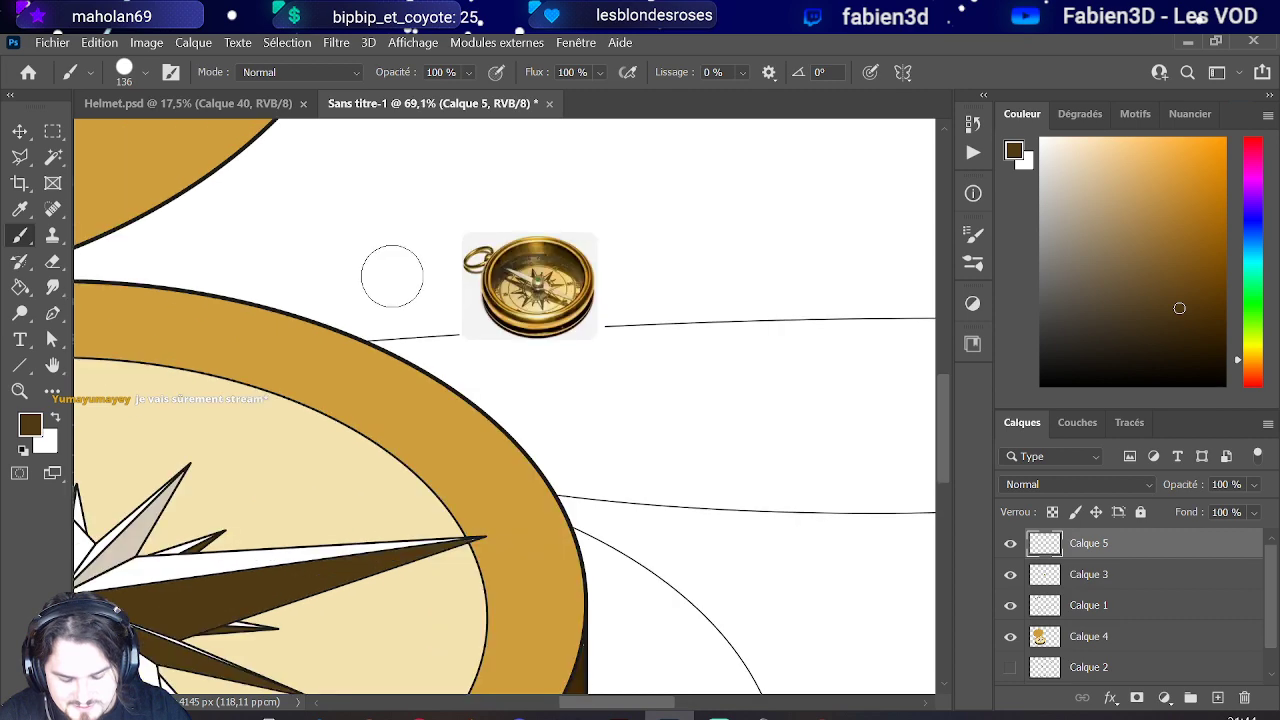
{"action": "left_click", "coordinate": [541, 268], "text": "alt"}
{"action": "scroll", "coordinate": [300, 300], "scroll_direction": "down", "scroll_amount": 5}
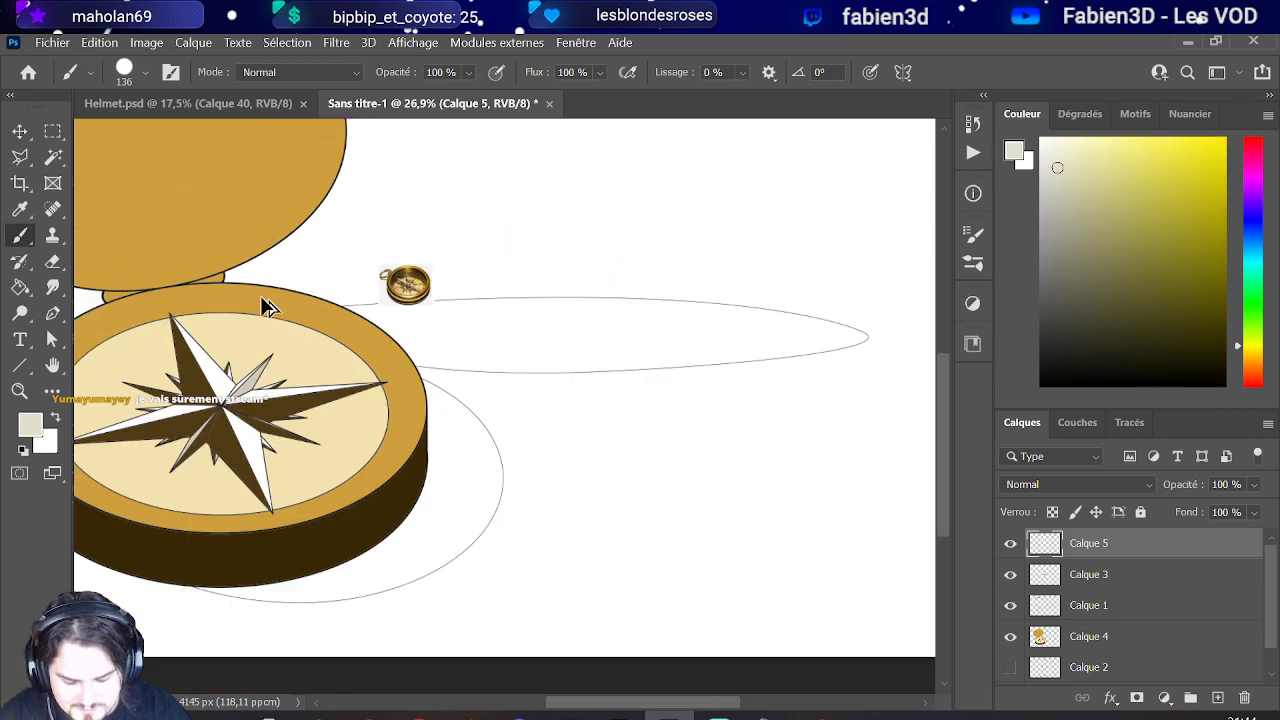
{"action": "scroll", "coordinate": [497, 353], "scroll_direction": "up", "scroll_amount": 2}
{"action": "scroll", "coordinate": [449, 371], "scroll_direction": "up", "scroll_amount": 1}
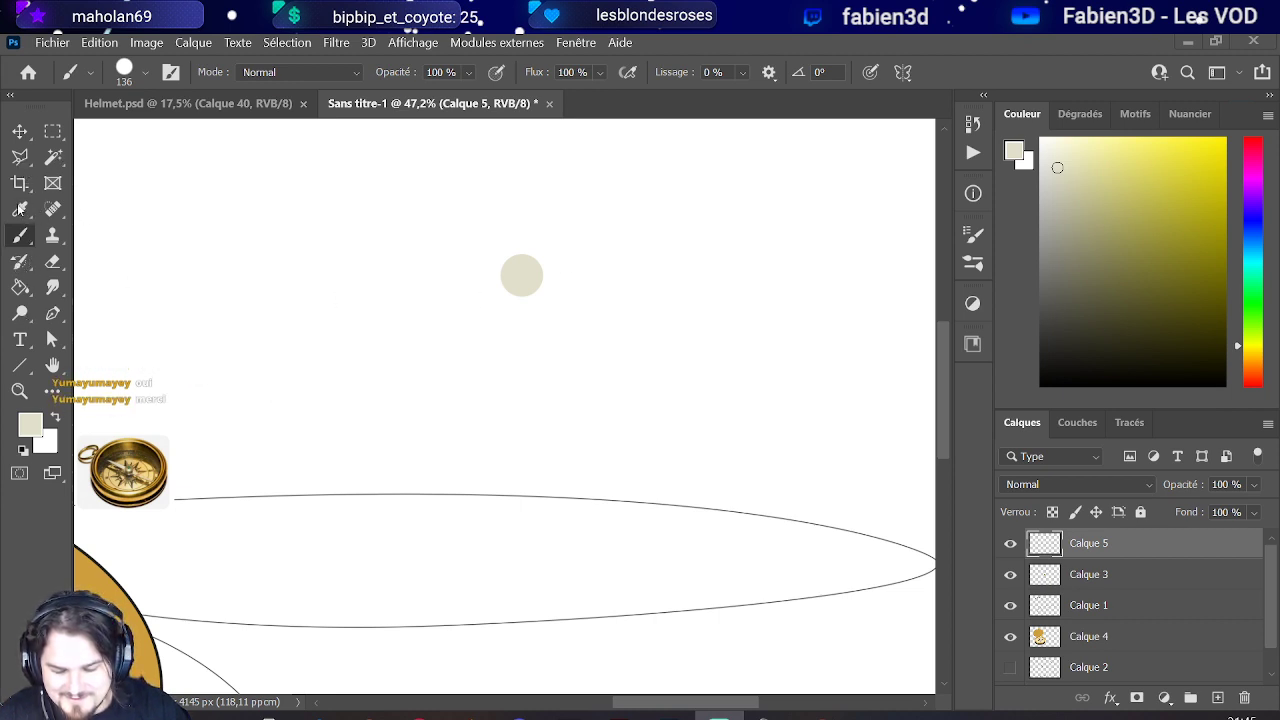
Step: Outline a needle around the beige dot with the Polygonal Lasso, with a tall narrow spike above and a pointed part below
{"action": "left_click", "coordinate": [22, 163]}
{"action": "scroll", "coordinate": [571, 263], "scroll_direction": "up", "scroll_amount": 3}
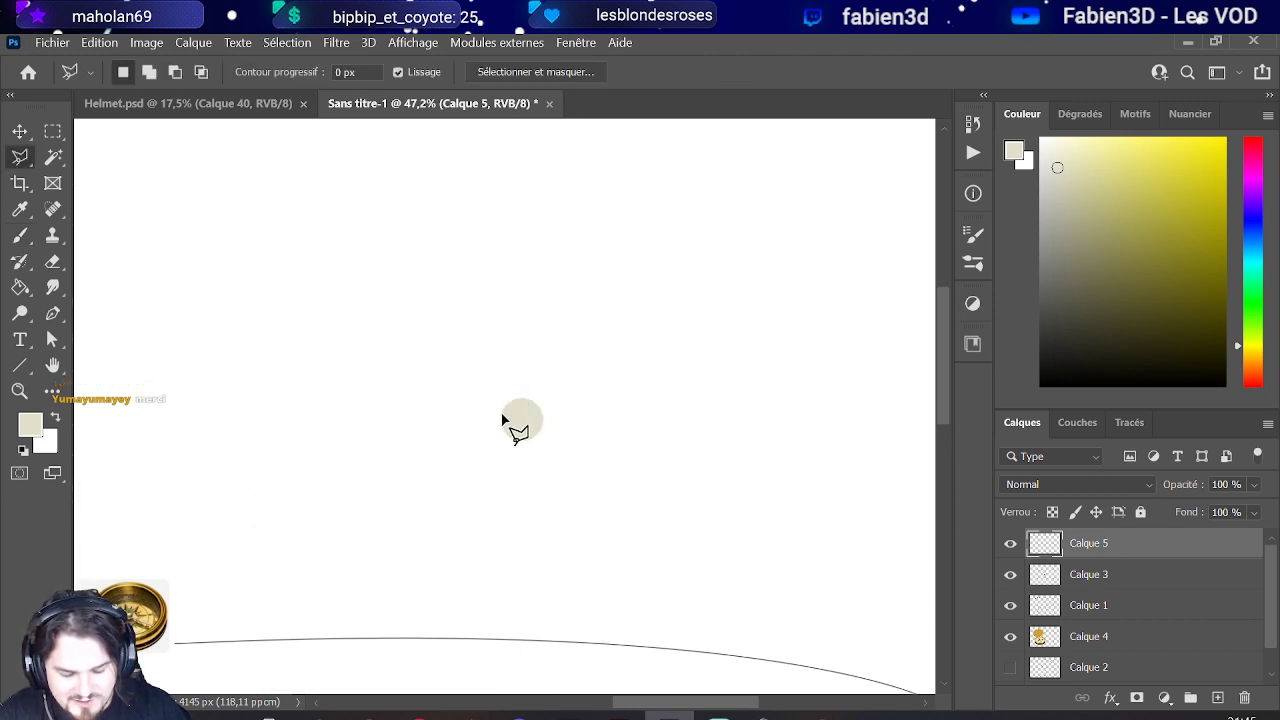
{"action": "left_click", "coordinate": [501, 413]}
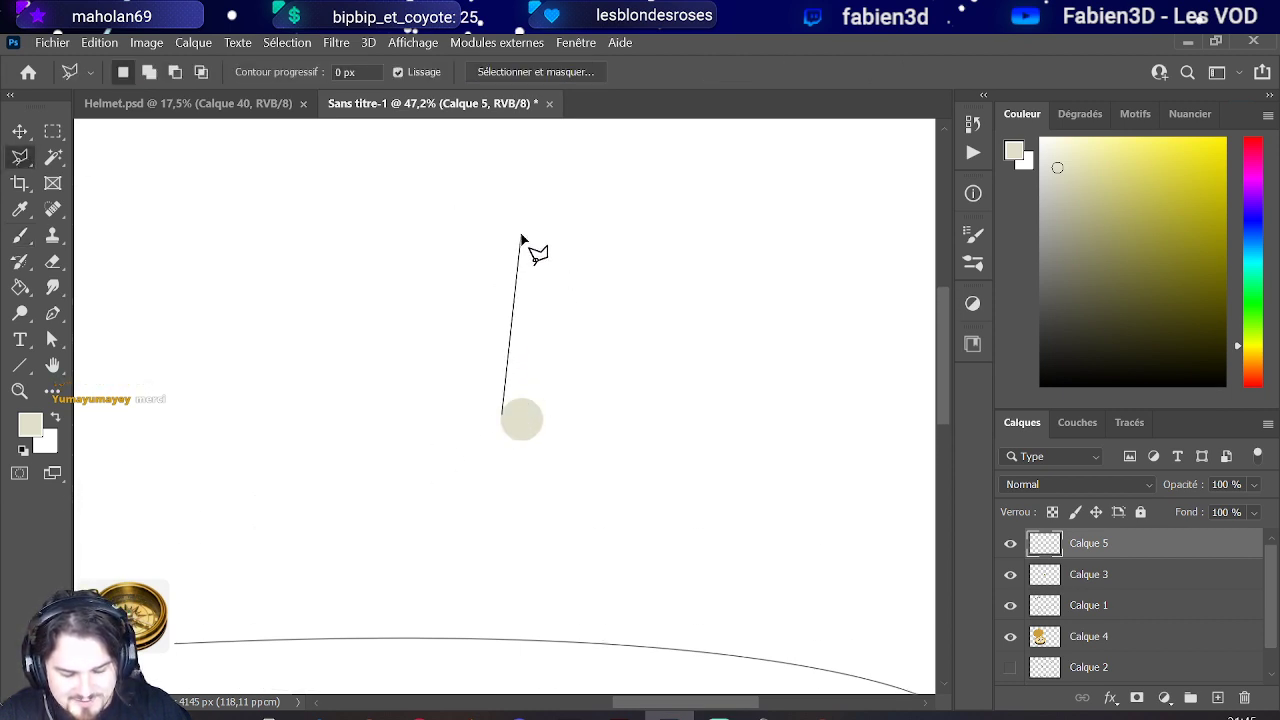
{"action": "left_click", "coordinate": [521, 237]}
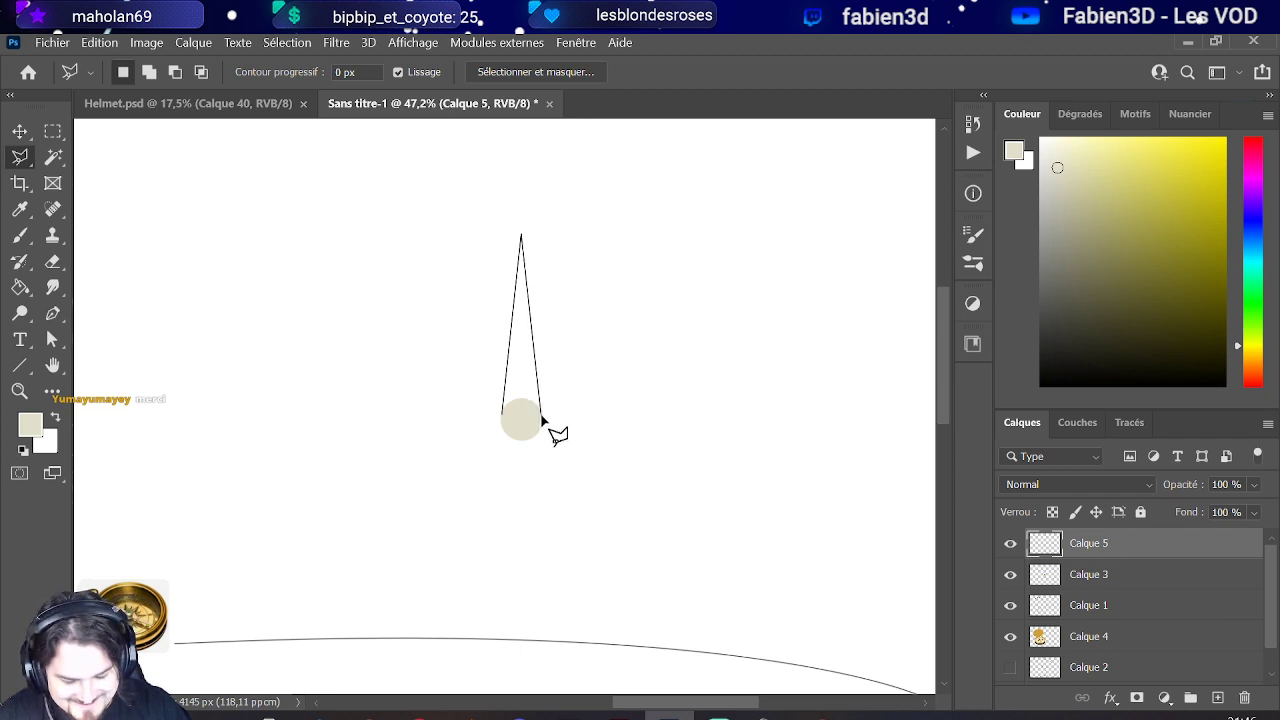
{"action": "left_click", "coordinate": [541, 420]}
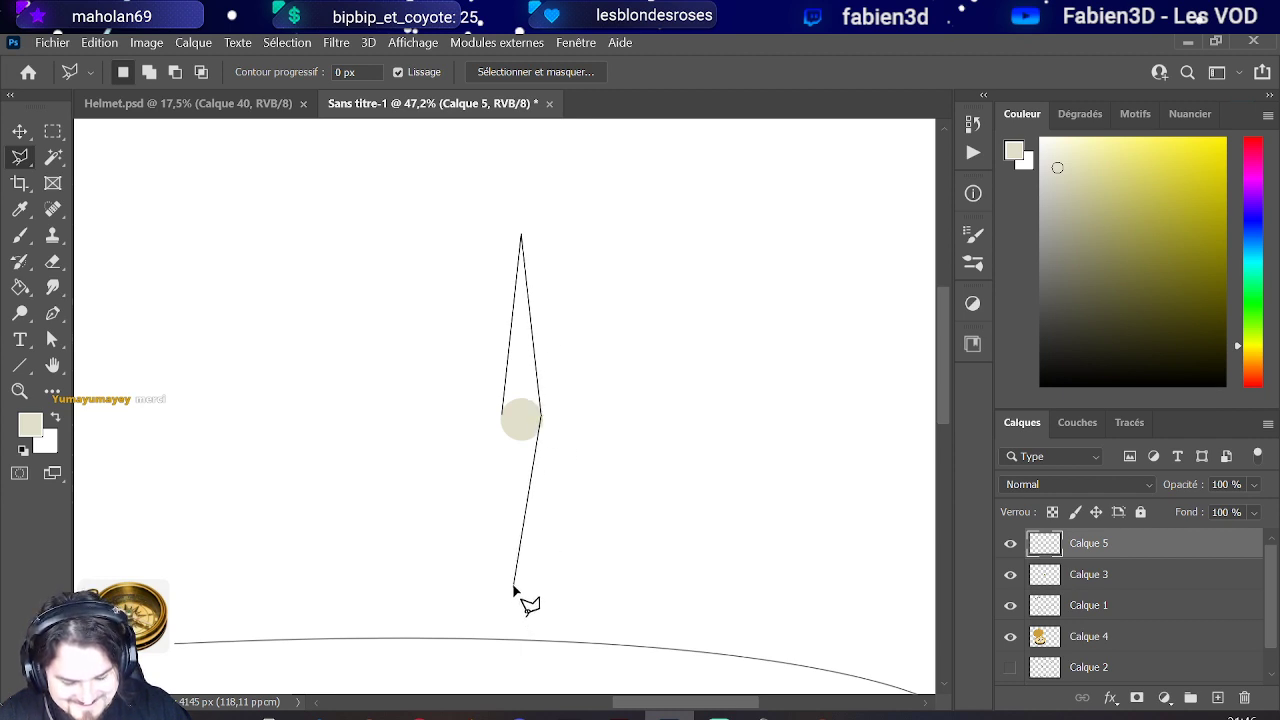
{"action": "left_click", "coordinate": [518, 572]}
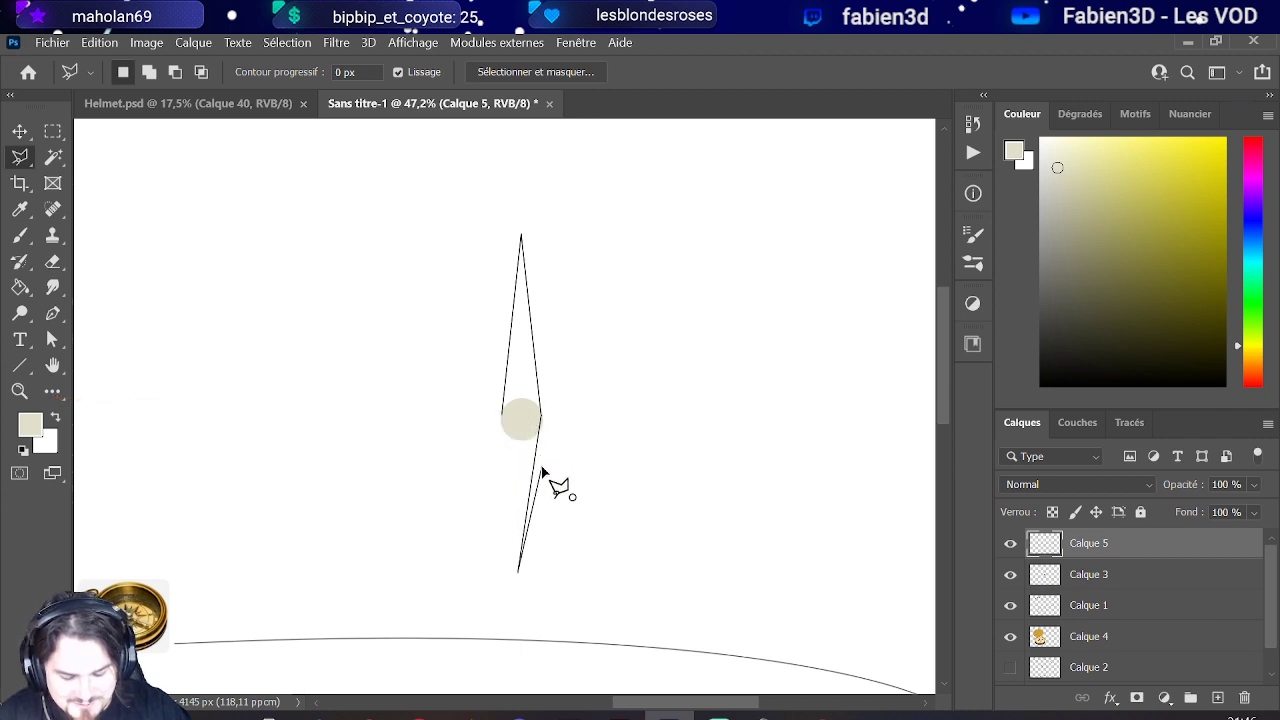
{"action": "left_click", "coordinate": [580, 466]}
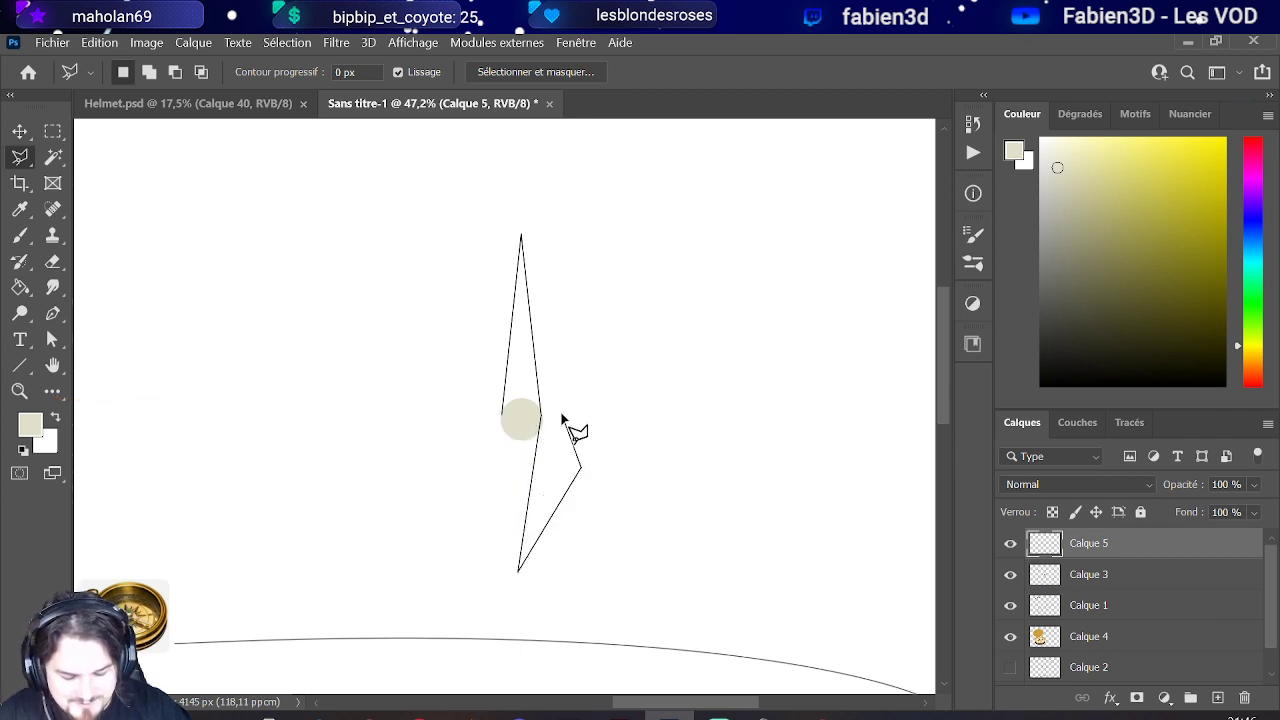
{"action": "left_click", "coordinate": [510, 425]}
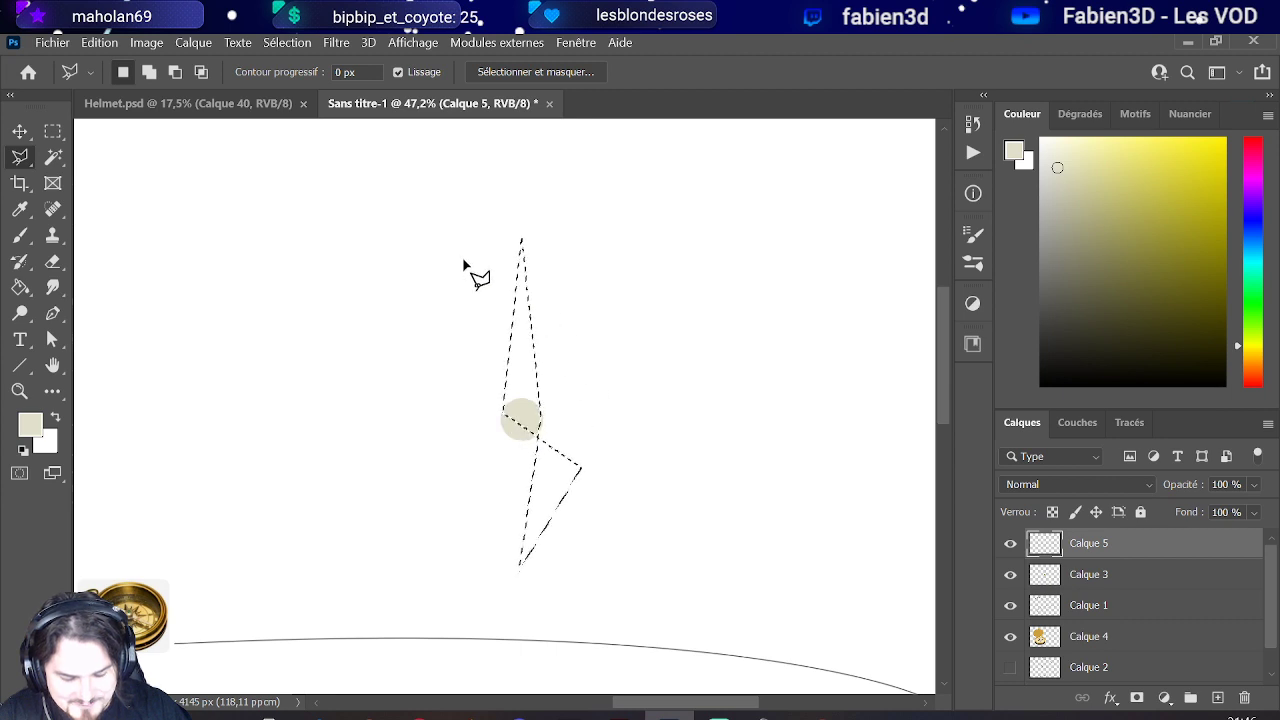
Step: Fill the needle selection with the pale beige and deselect it
{"action": "left_click", "coordinate": [20, 287]}
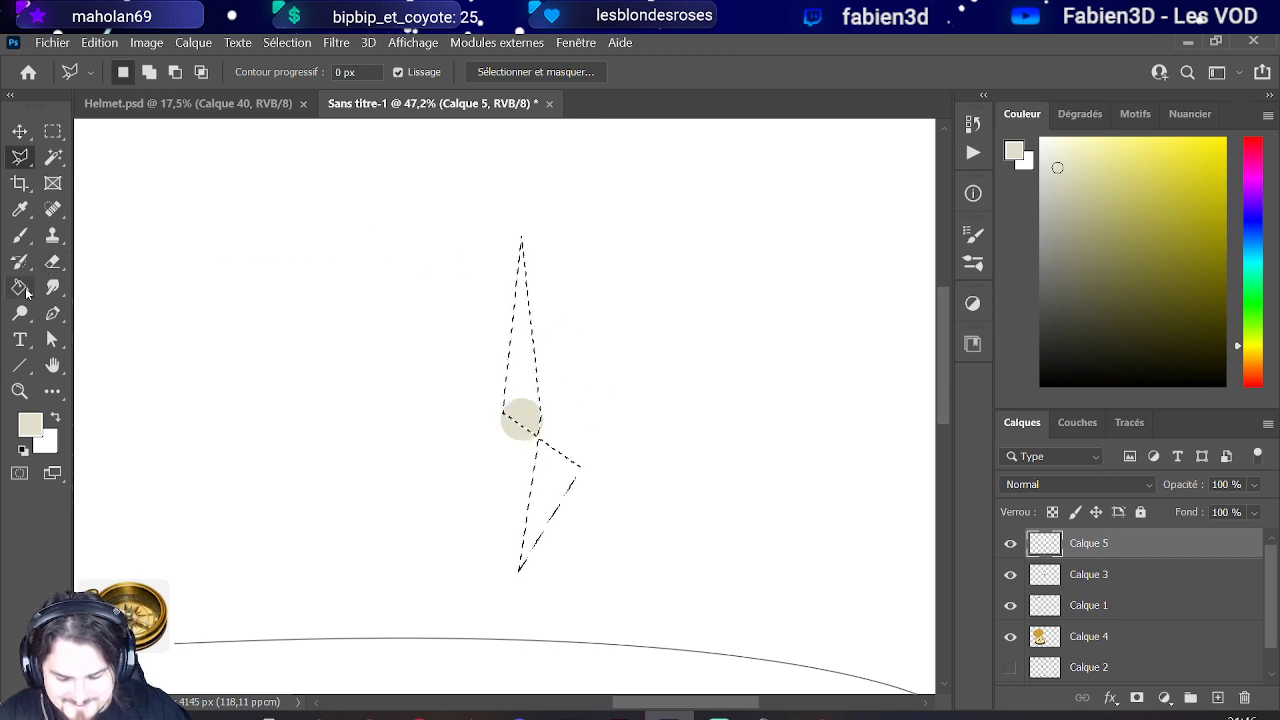
{"action": "left_click", "coordinate": [540, 396]}
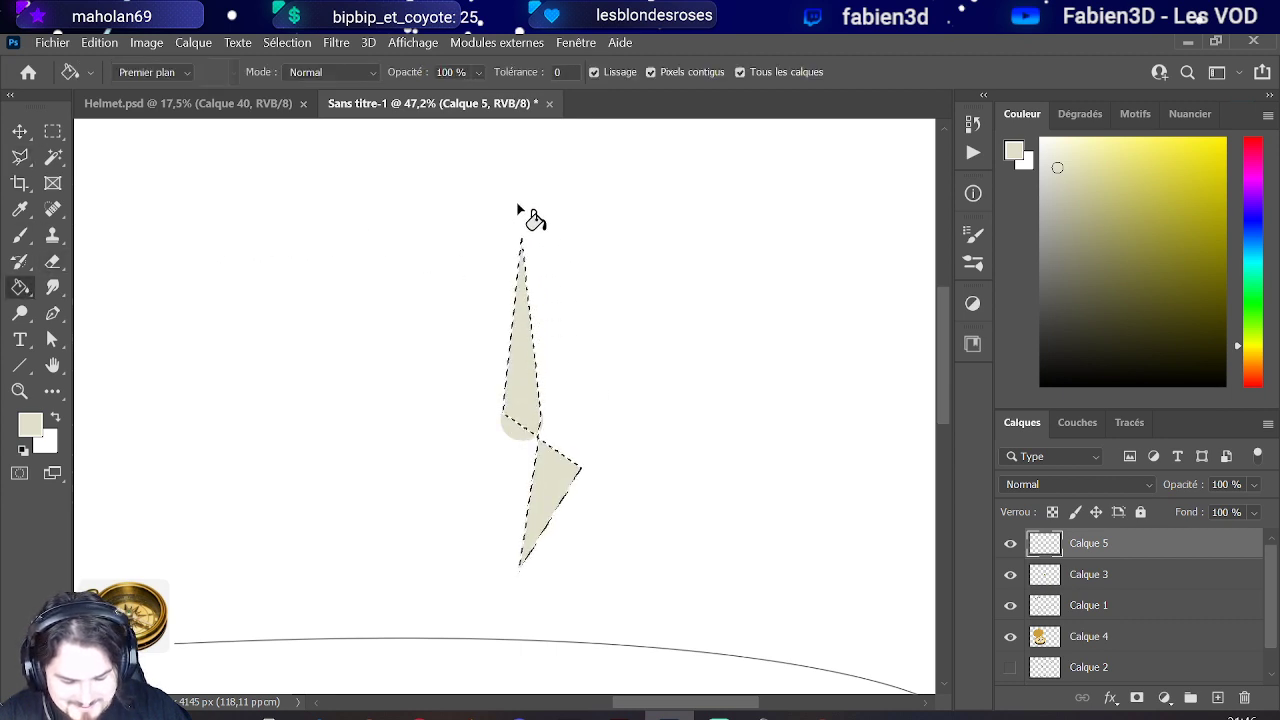
{"action": "left_click", "coordinate": [287, 42]}
{"action": "left_click", "coordinate": [287, 42]}
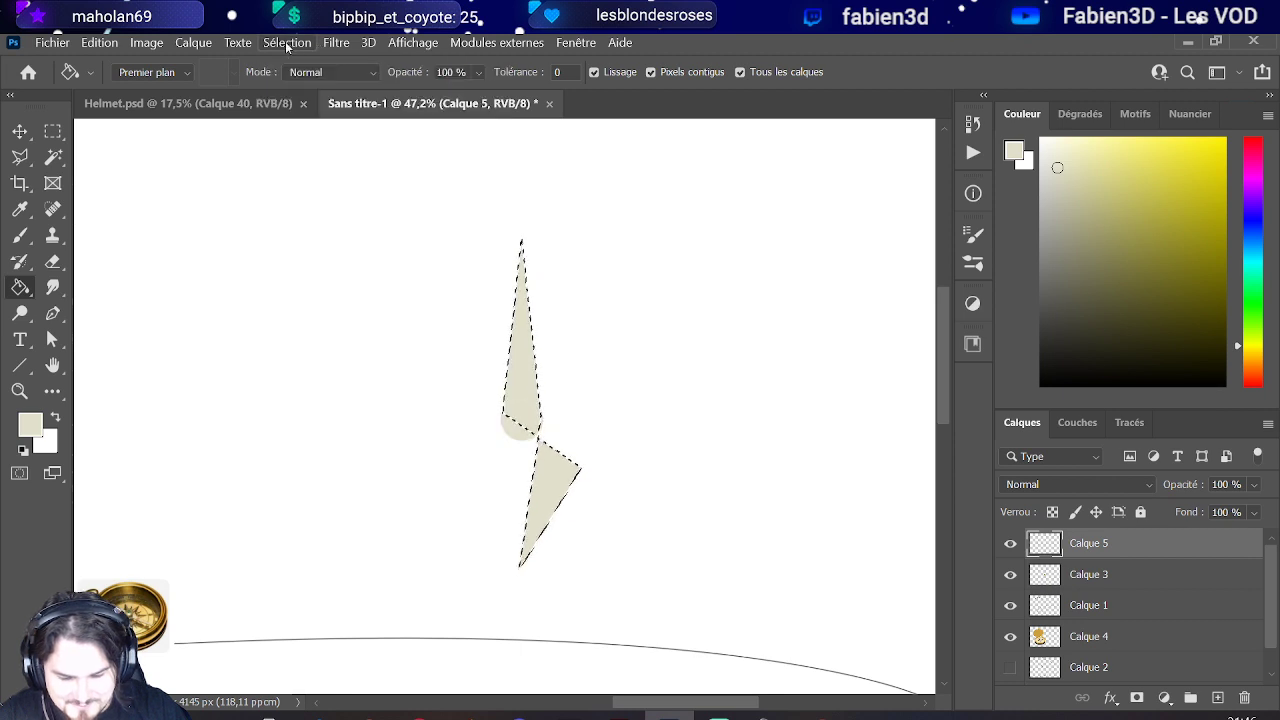
{"action": "left_click", "coordinate": [287, 42]}
{"action": "left_click", "coordinate": [300, 81]}
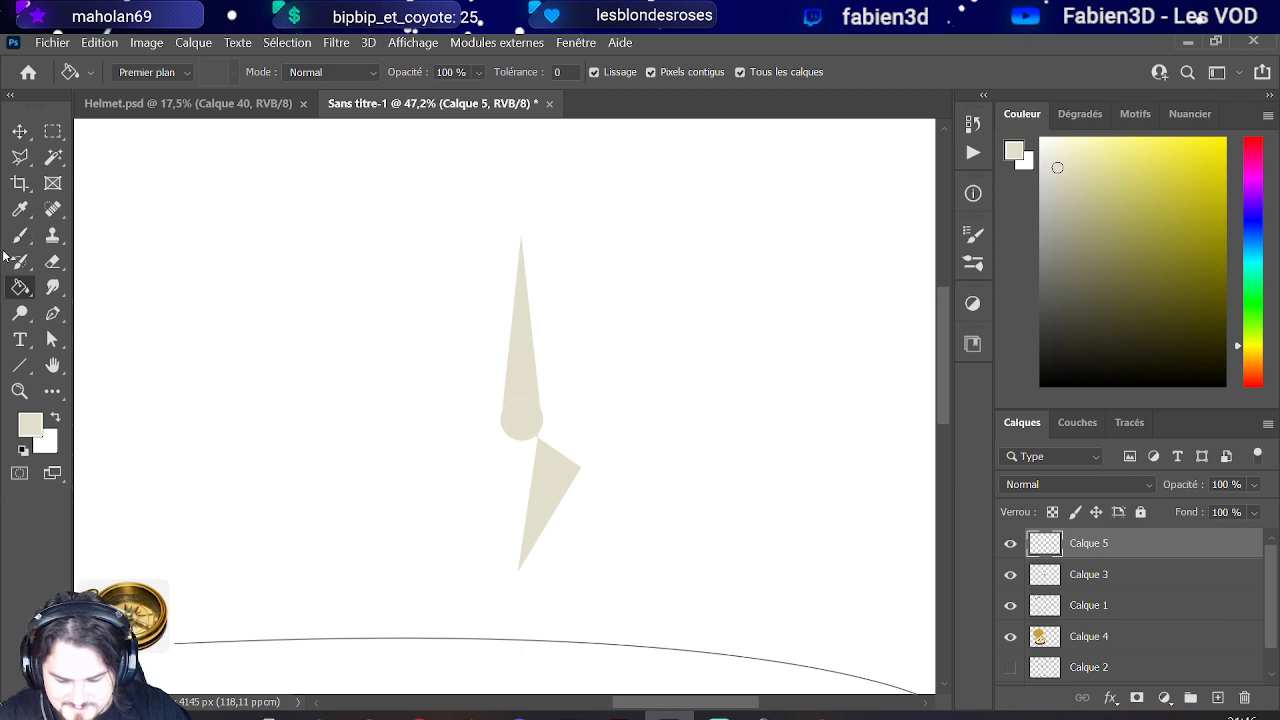
Step: Erase the crooked triangle below the dot with a 259 px Eraser, keeping only the upper spike and the dot
{"action": "left_click", "coordinate": [53, 261]}
{"action": "mouse_move", "coordinate": [520, 505]}
{"action": "left_mouse_down"}
{"action": "mouse_move", "coordinate": [543, 529]}
{"action": "mouse_move", "coordinate": [534, 560]}
{"action": "mouse_move", "coordinate": [566, 460]}
{"action": "left_mouse_up"}
{"action": "scroll", "coordinate": [570, 468], "scroll_direction": "up", "scroll_amount": 2}
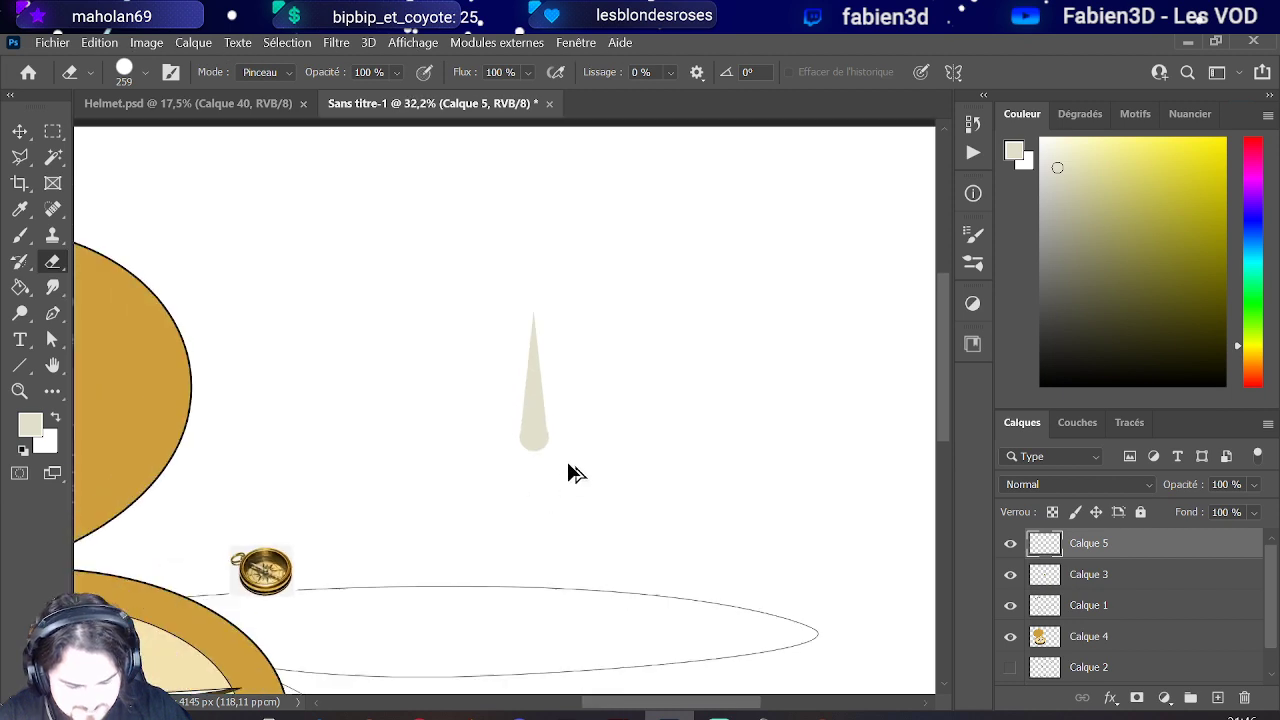
Step: Switch to the Brush, sample the gold of the compass rim and add a new layer above the needle layer
{"action": "scroll", "coordinate": [533, 418], "scroll_direction": "up", "scroll_amount": 1}
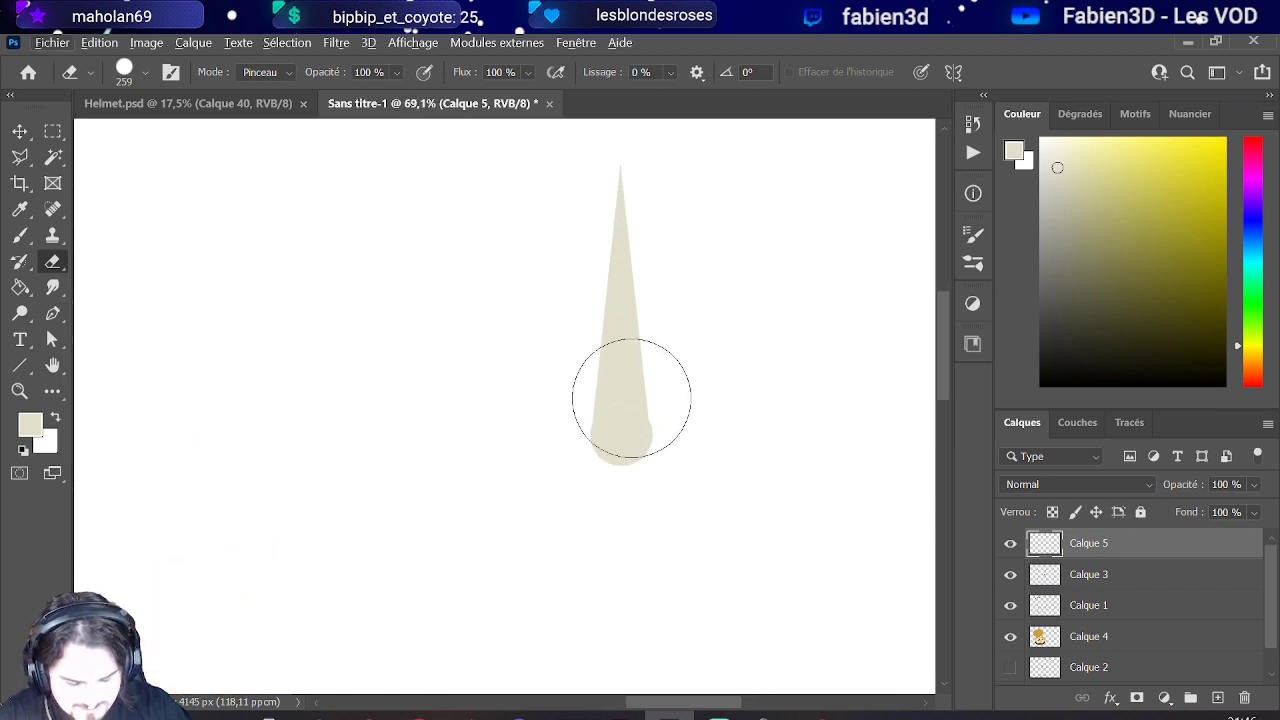
{"action": "left_click", "coordinate": [20, 235]}
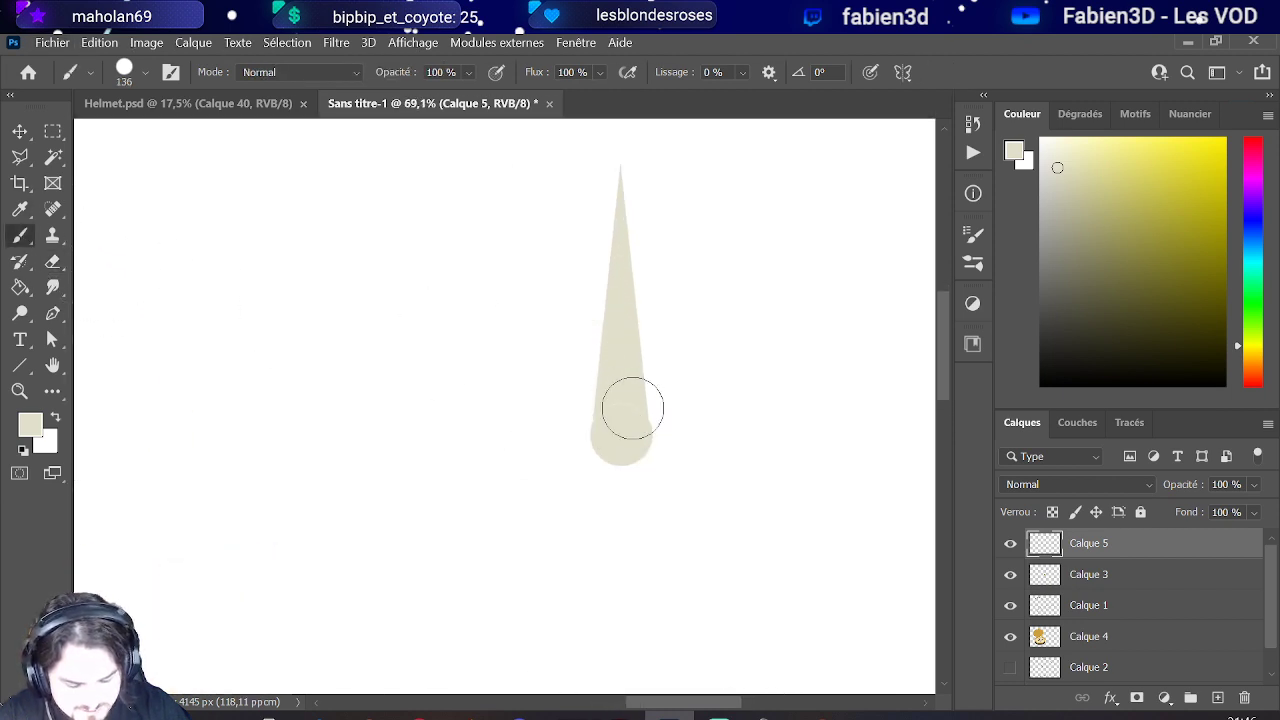
{"action": "left_click_drag", "start_coordinate": [634, 414], "coordinate": [620, 420]}
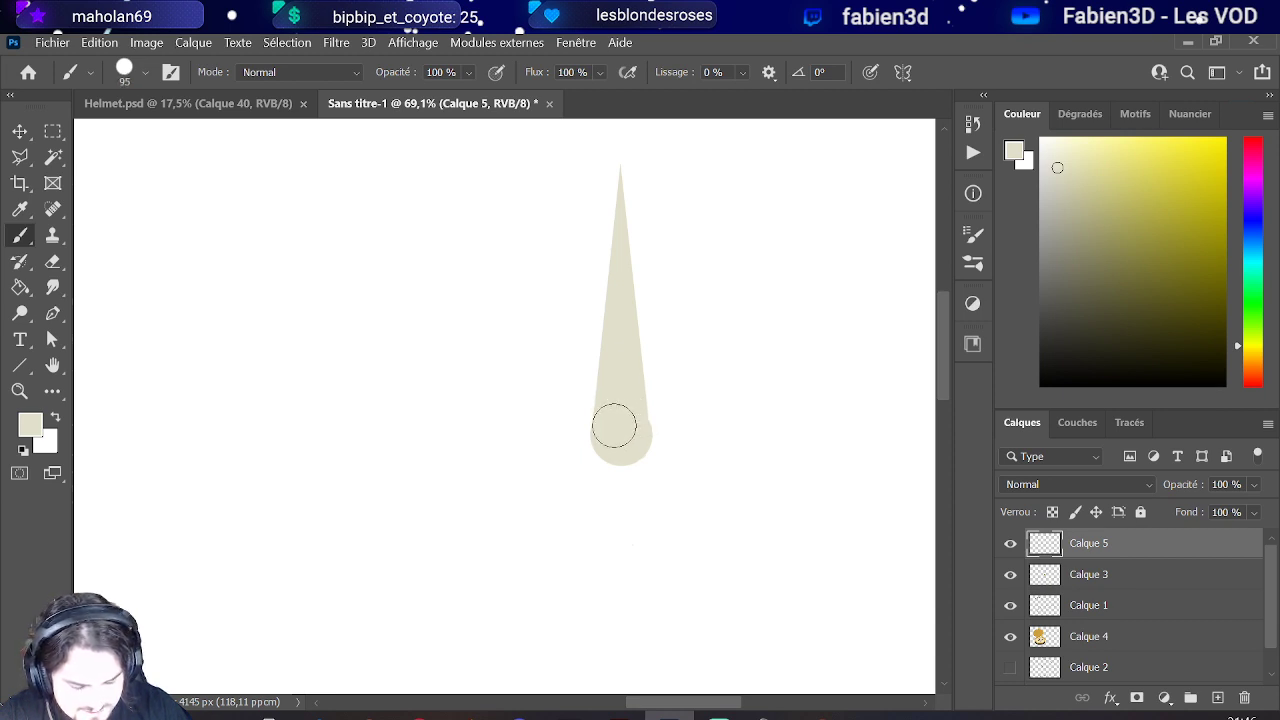
{"action": "scroll", "coordinate": [600, 420], "scroll_direction": "down", "scroll_amount": 6}
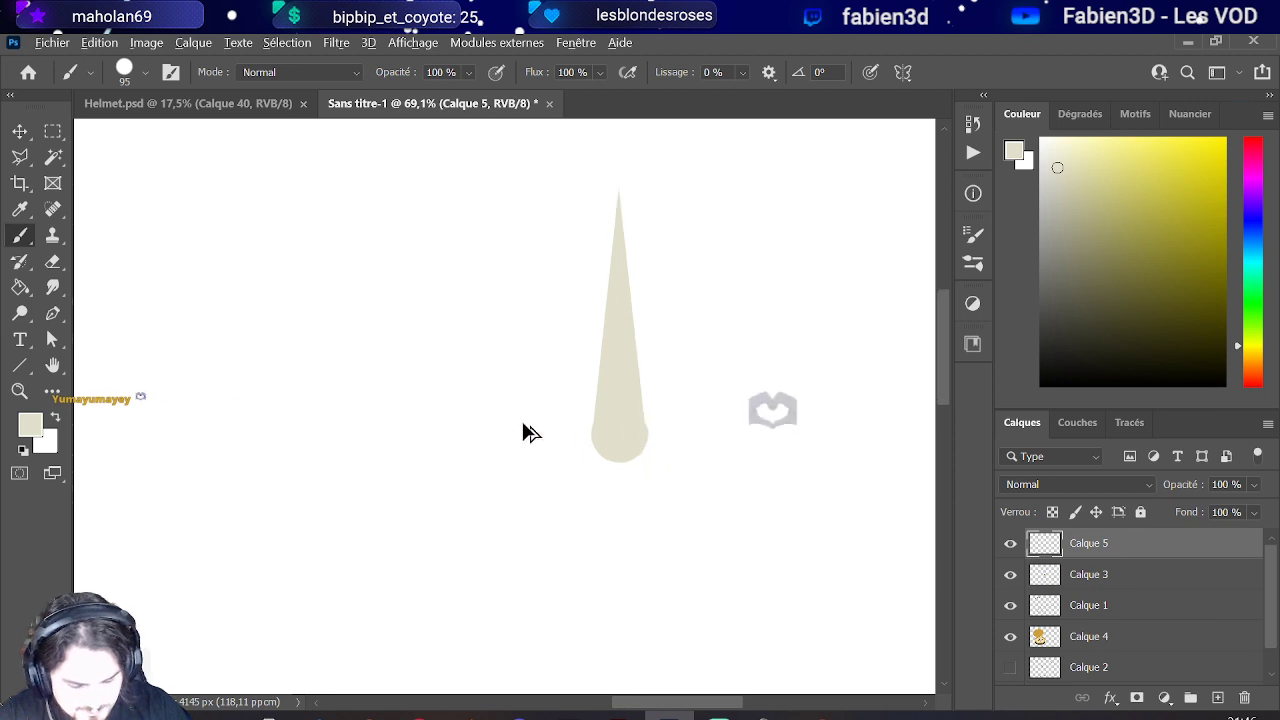
{"action": "scroll", "coordinate": [329, 377], "scroll_direction": "down", "scroll_amount": 2}
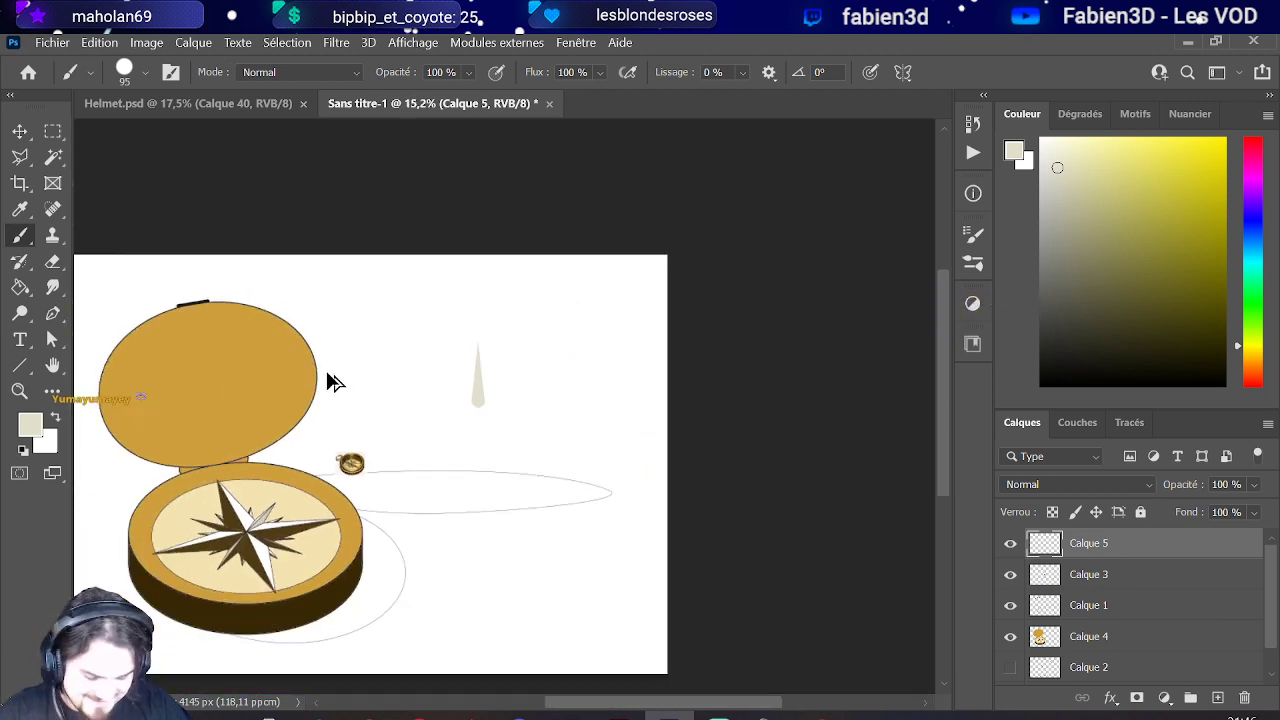
{"action": "scroll", "coordinate": [327, 372], "scroll_direction": "up", "scroll_amount": 1}
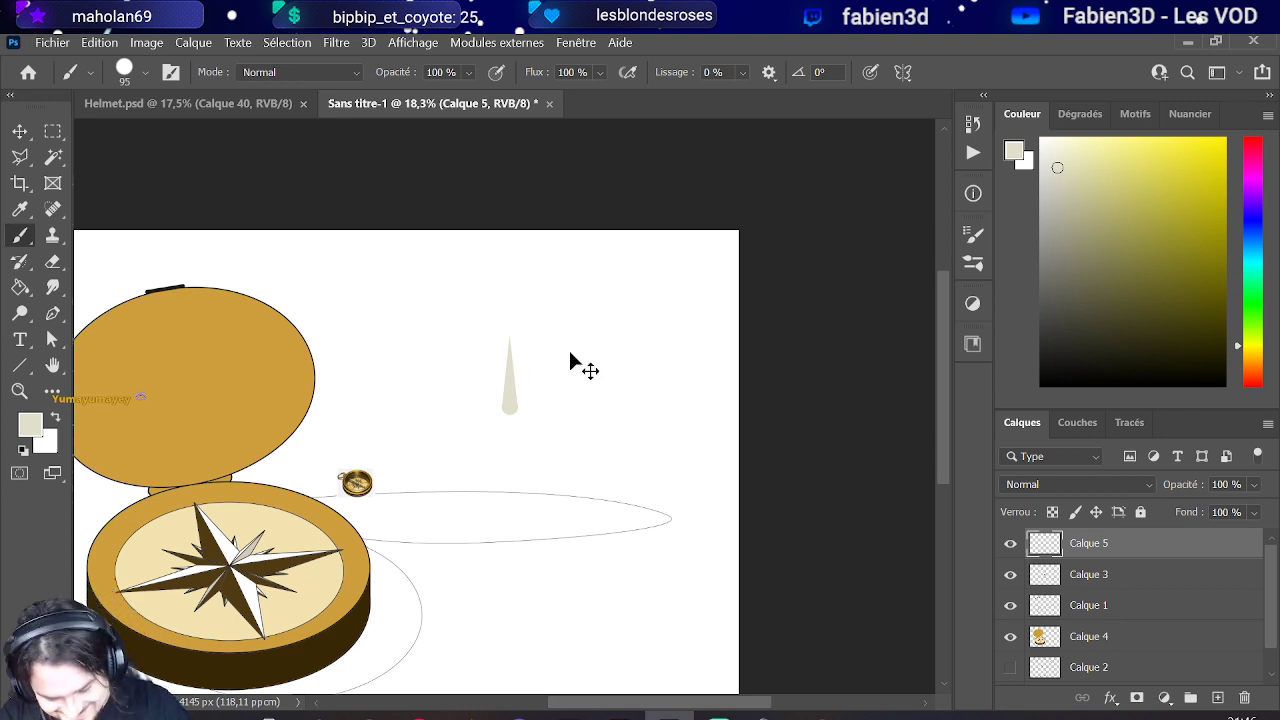
{"action": "scroll", "coordinate": [486, 409], "scroll_direction": "up", "scroll_amount": 3}
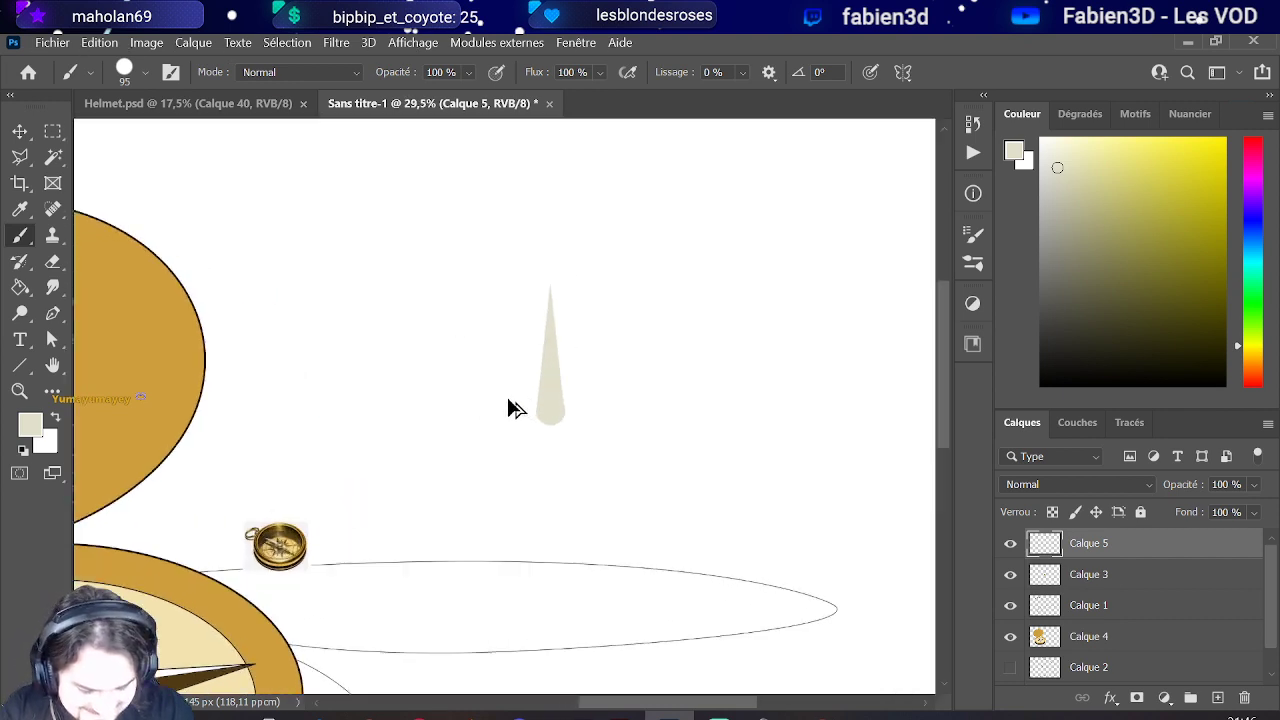
{"action": "scroll", "coordinate": [515, 404], "scroll_direction": "up", "scroll_amount": 3}
{"action": "scroll", "coordinate": [557, 420], "scroll_direction": "down", "scroll_amount": 5}
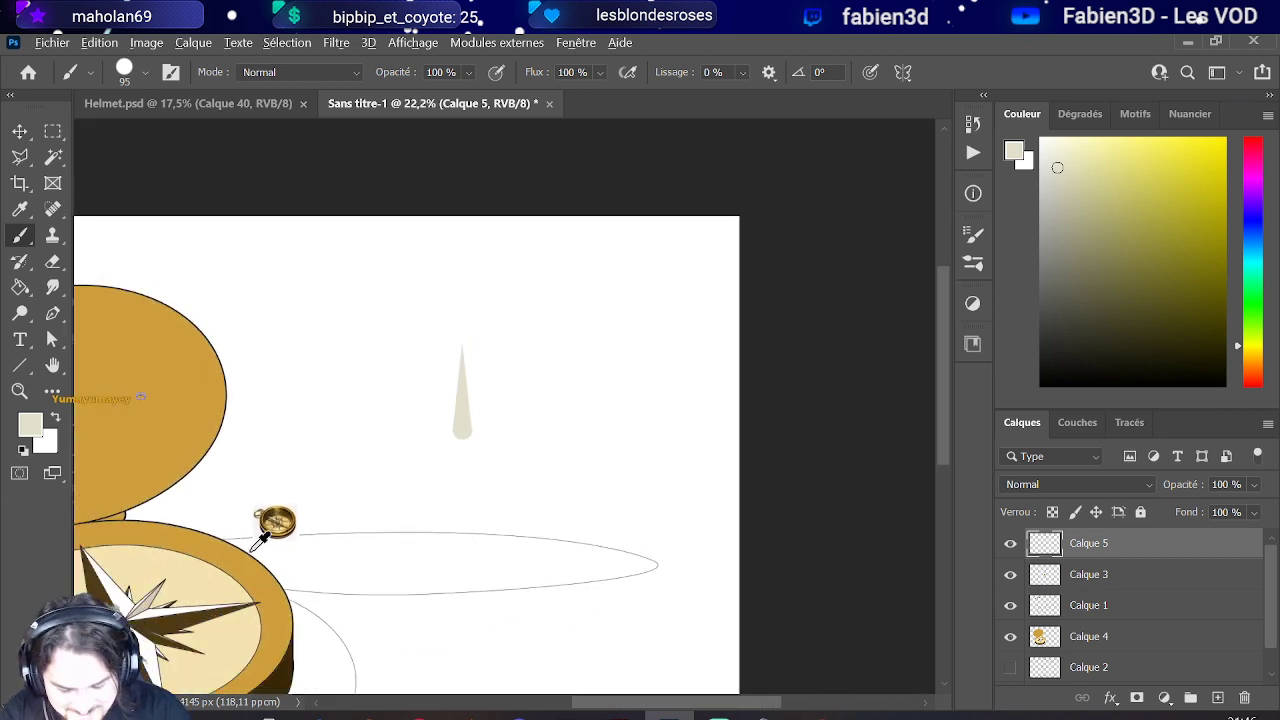
{"action": "left_click", "coordinate": [258, 560], "text": "alt"}
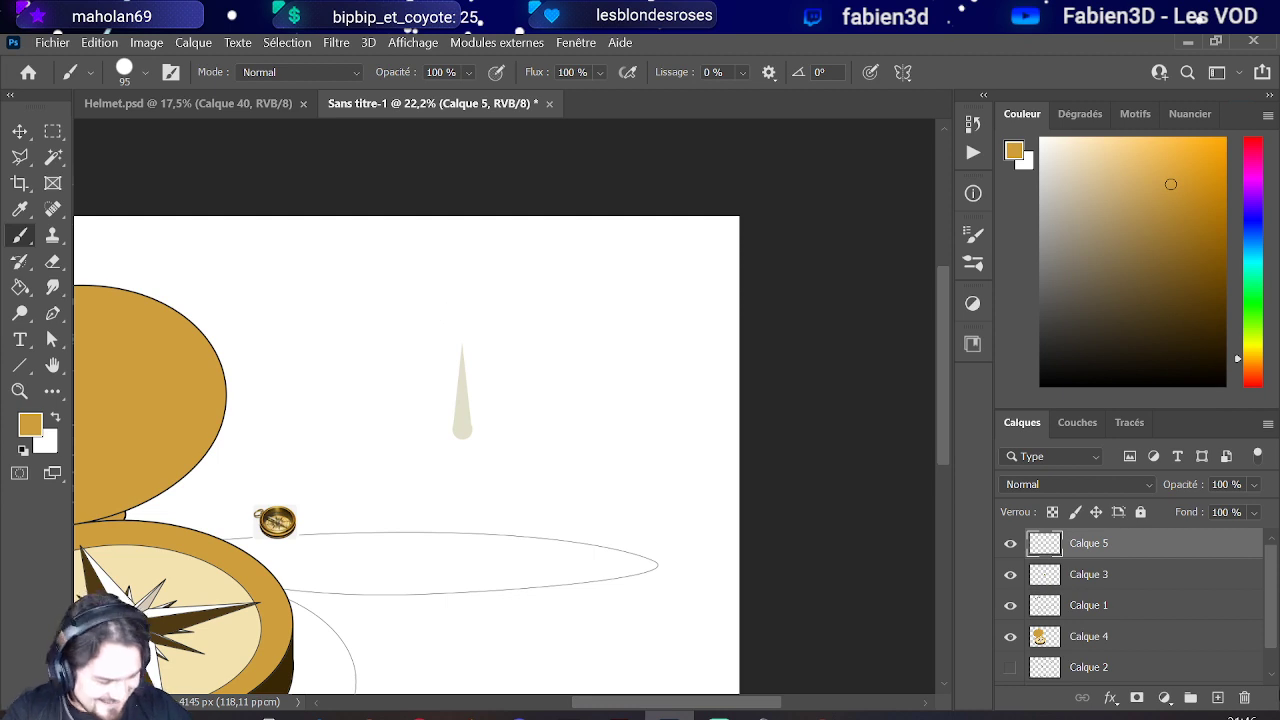
{"action": "left_click", "coordinate": [1217, 697]}
Step: Dab one 81 px golden dot in the centre of the needle's round base
{"action": "scroll", "coordinate": [443, 432], "scroll_direction": "up", "scroll_amount": 2}
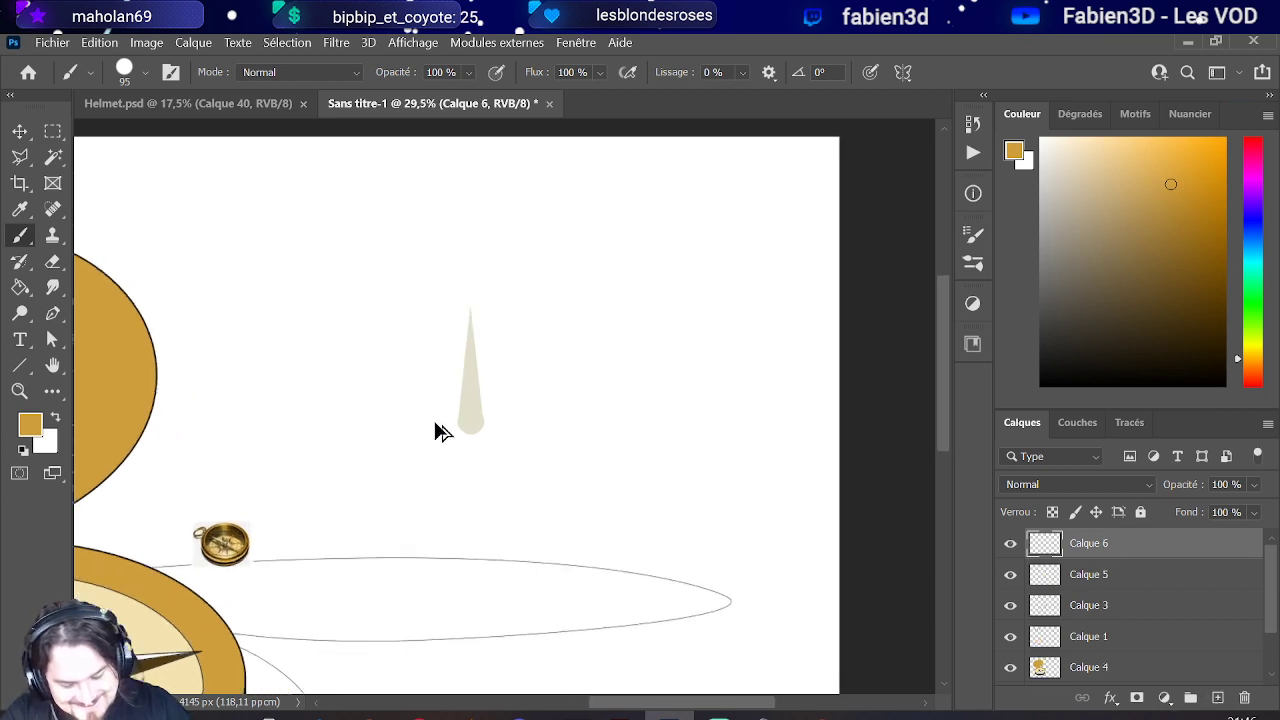
{"action": "scroll", "coordinate": [443, 432], "scroll_direction": "up", "scroll_amount": 5}
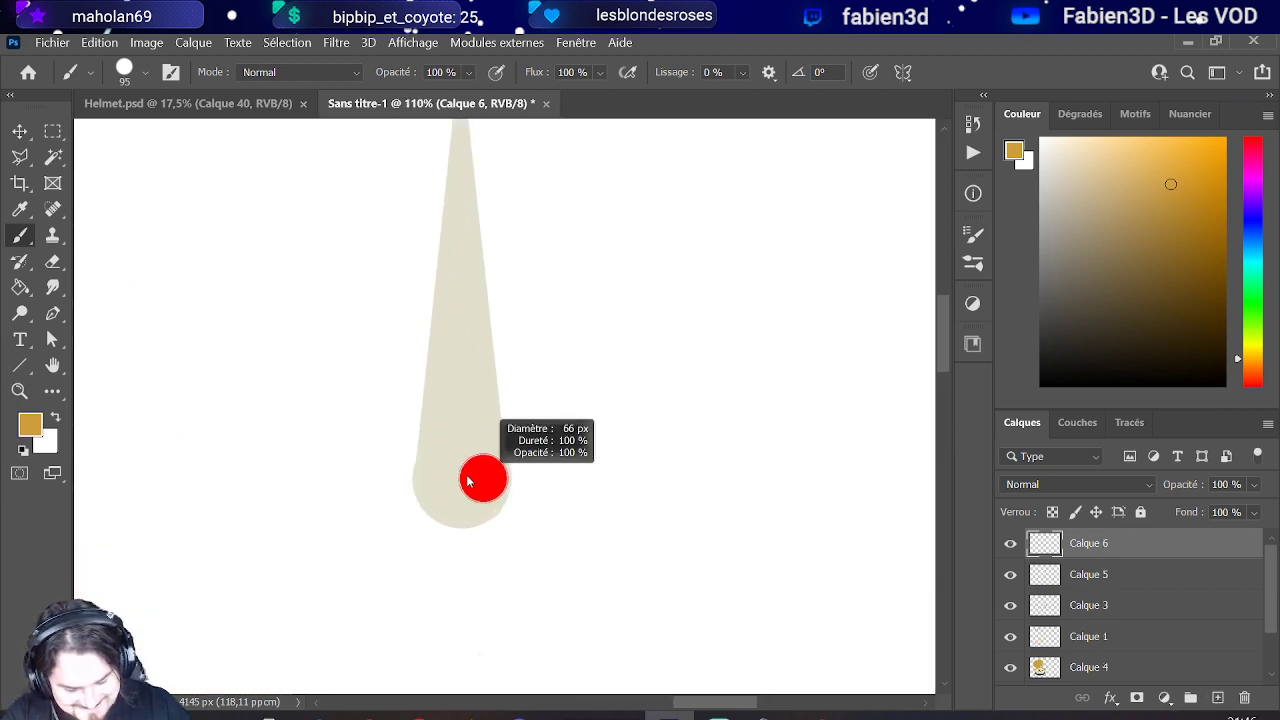
{"action": "left_click_drag", "start_coordinate": [468, 482], "coordinate": [464, 481]}
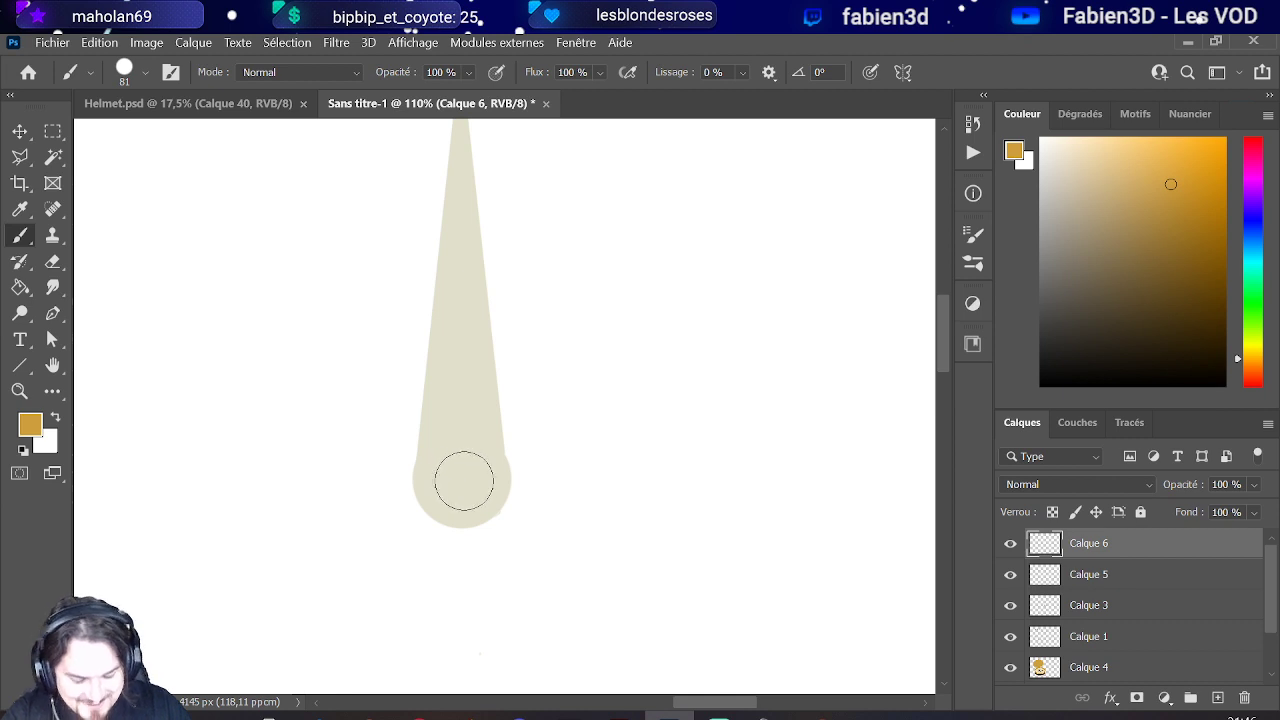
{"action": "left_click", "coordinate": [464, 481]}
{"action": "scroll", "coordinate": [586, 359], "scroll_direction": "down", "scroll_amount": 3}
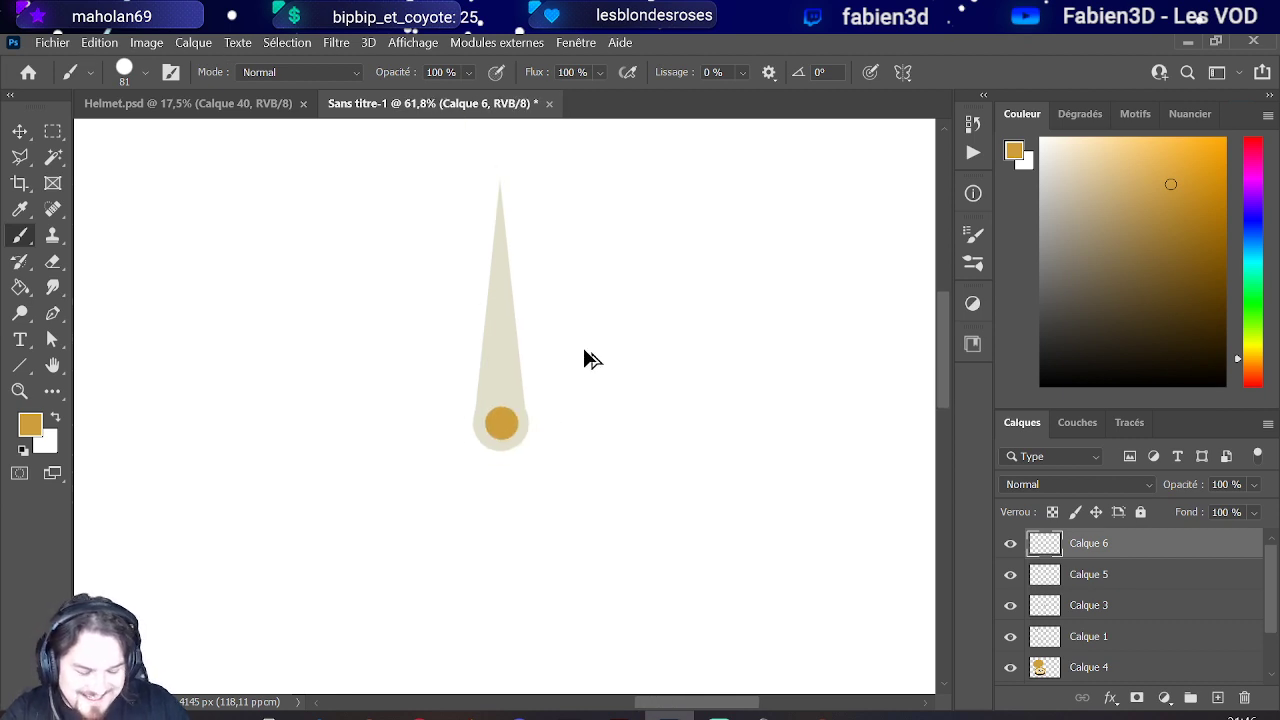
Step: Duplicate the beige needle layer Calque 5
{"action": "left_click", "coordinate": [1122, 575]}
{"action": "right_click", "coordinate": [1102, 572]}
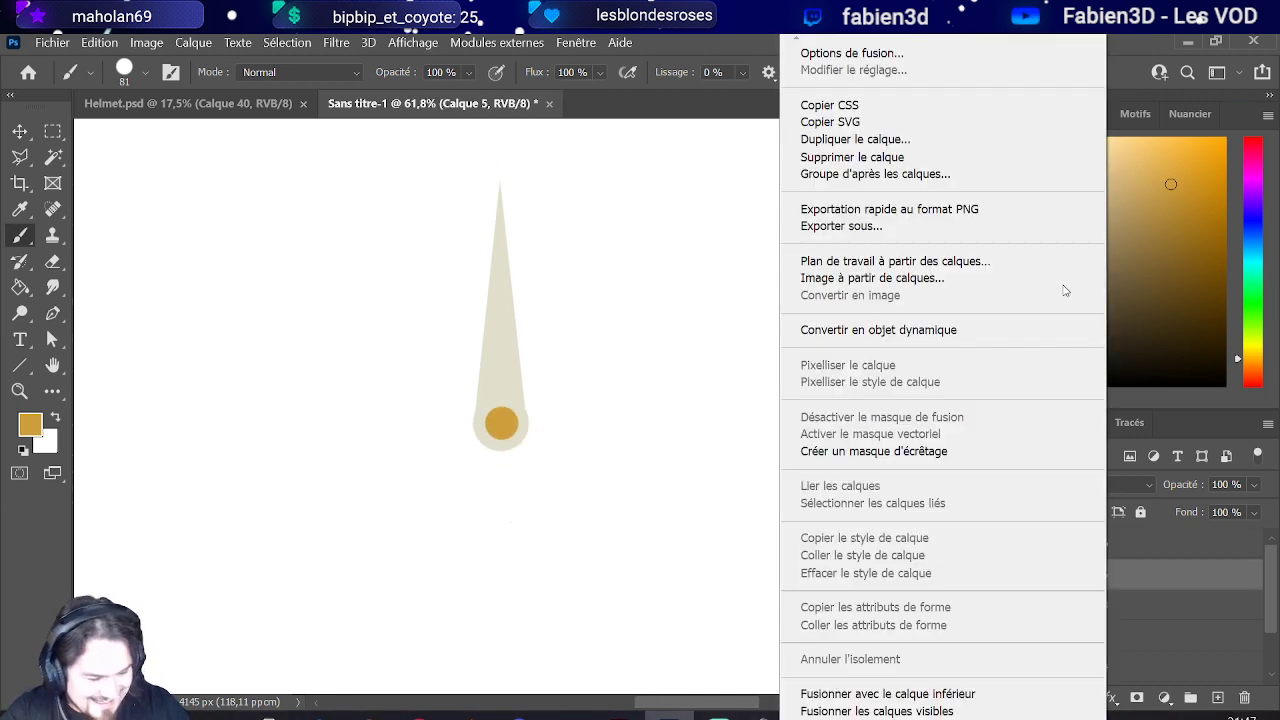
{"action": "left_click", "coordinate": [845, 139]}
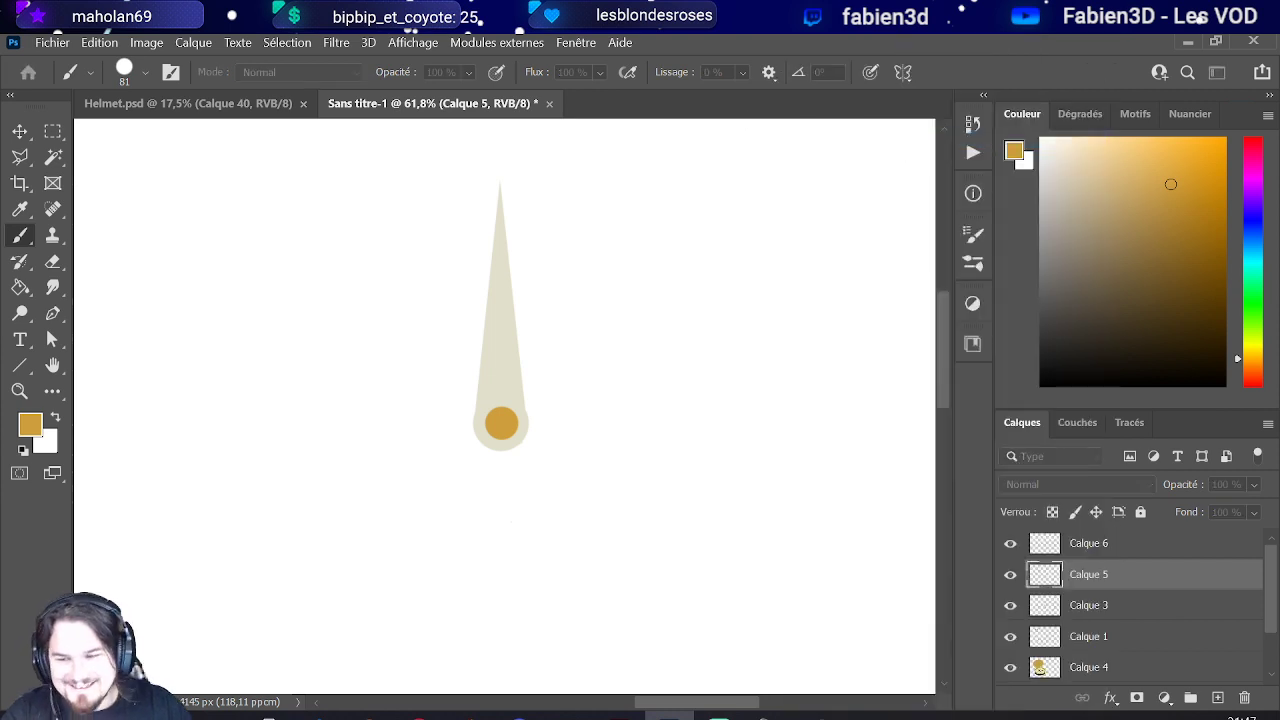
{"action": "key", "text": "Return"}
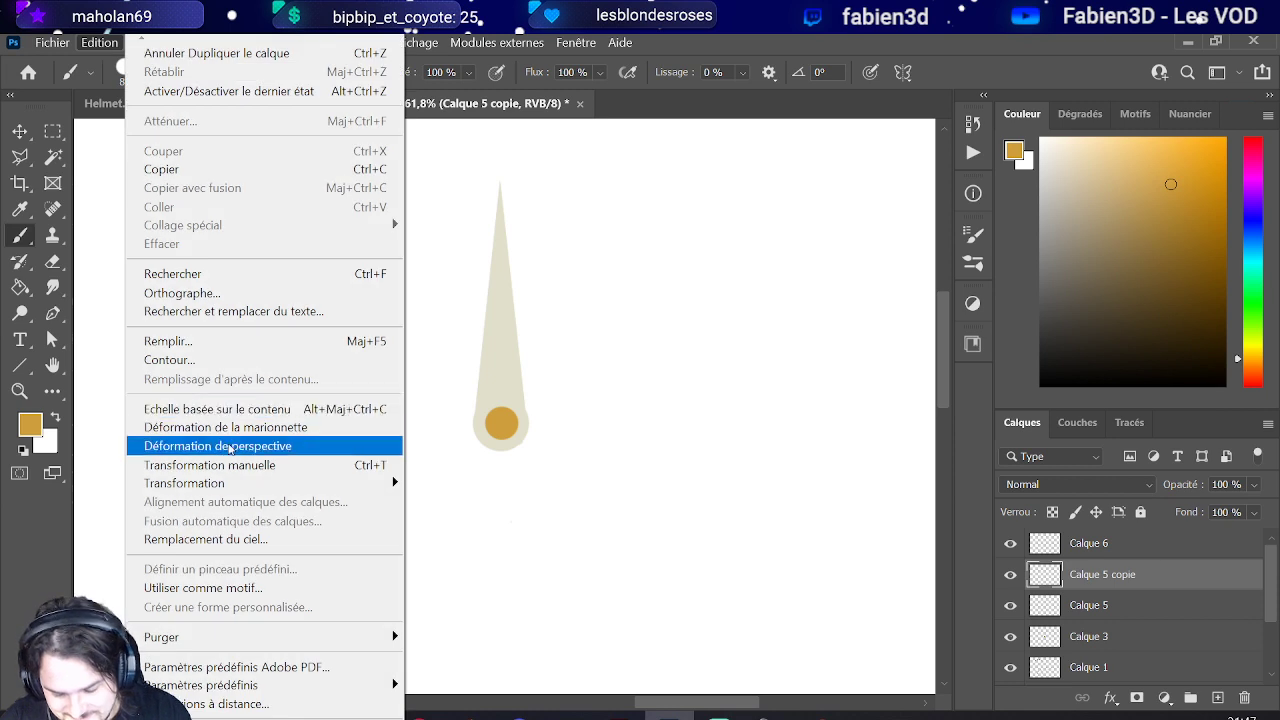
Step: Turn the needle copy upside down with Free Transform and move it down so both round bases overlap around the golden dot
{"action": "left_click", "coordinate": [210, 465]}
{"action": "left_click_drag", "start_coordinate": [455, 360], "coordinate": [706, 347]}
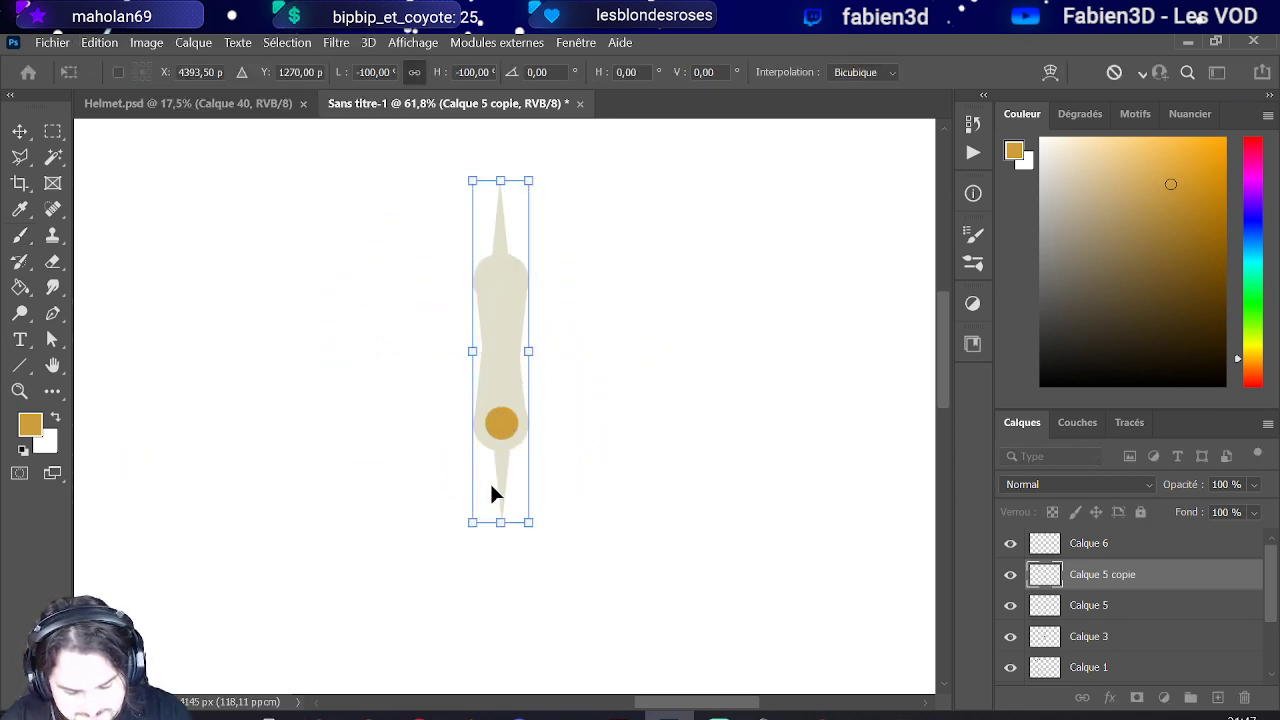
{"action": "left_click_drag", "start_coordinate": [491, 486], "coordinate": [498, 628]}
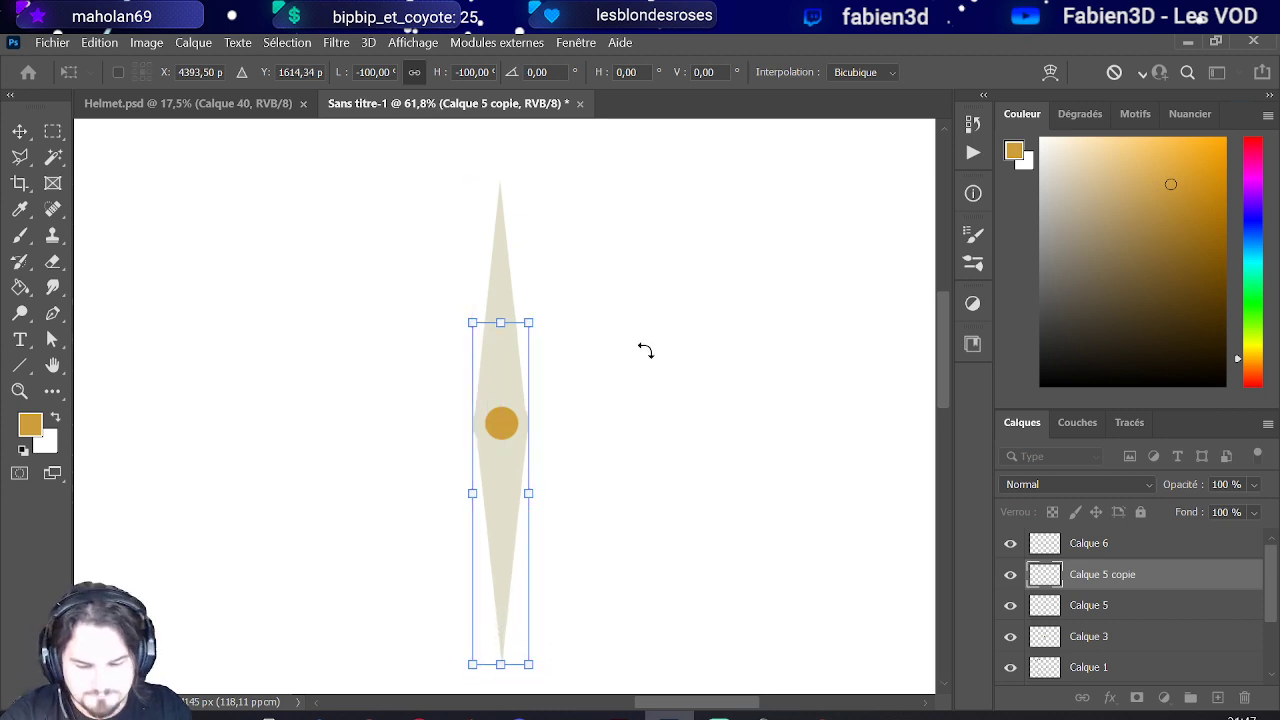
{"action": "key", "text": "Return"}
{"action": "key", "text": "b"}
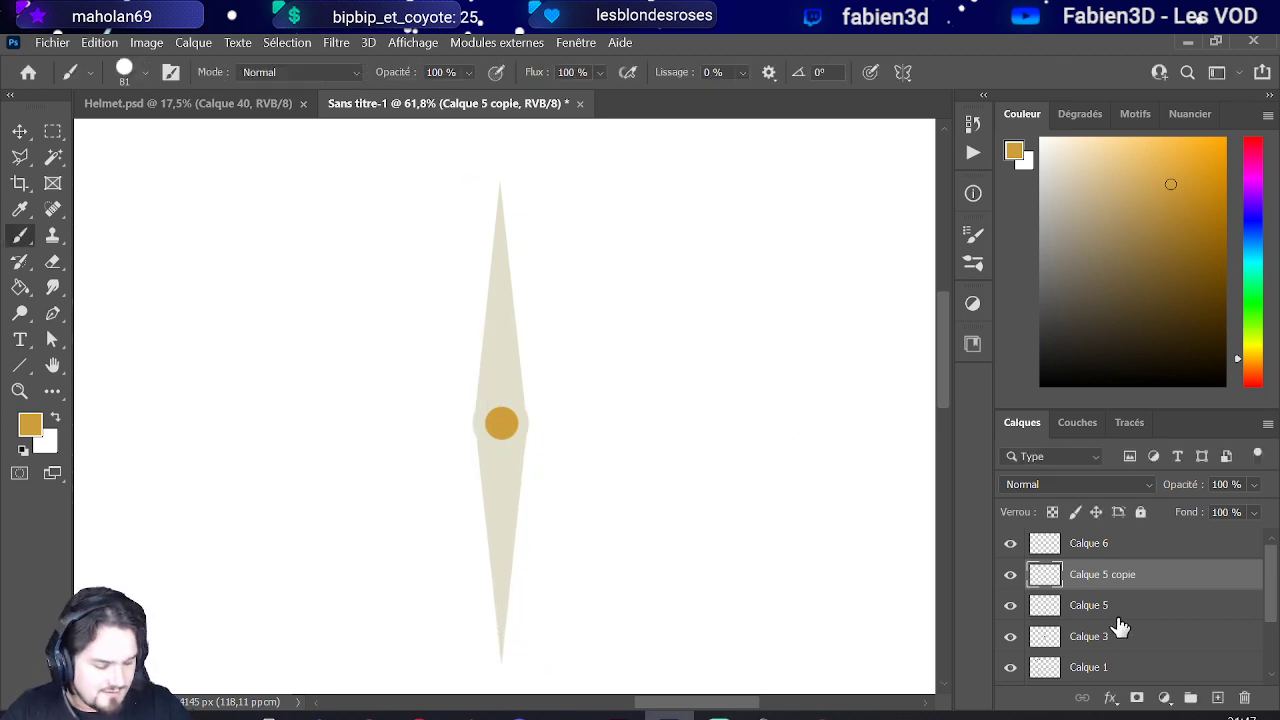
Step: Merge the two beige needle halves, Calque 5 and Calque 5 copie, into one layer
{"action": "left_click", "coordinate": [1100, 606]}
{"action": "left_click", "coordinate": [1115, 575], "text": "shift"}
{"action": "right_click", "coordinate": [1117, 590]}
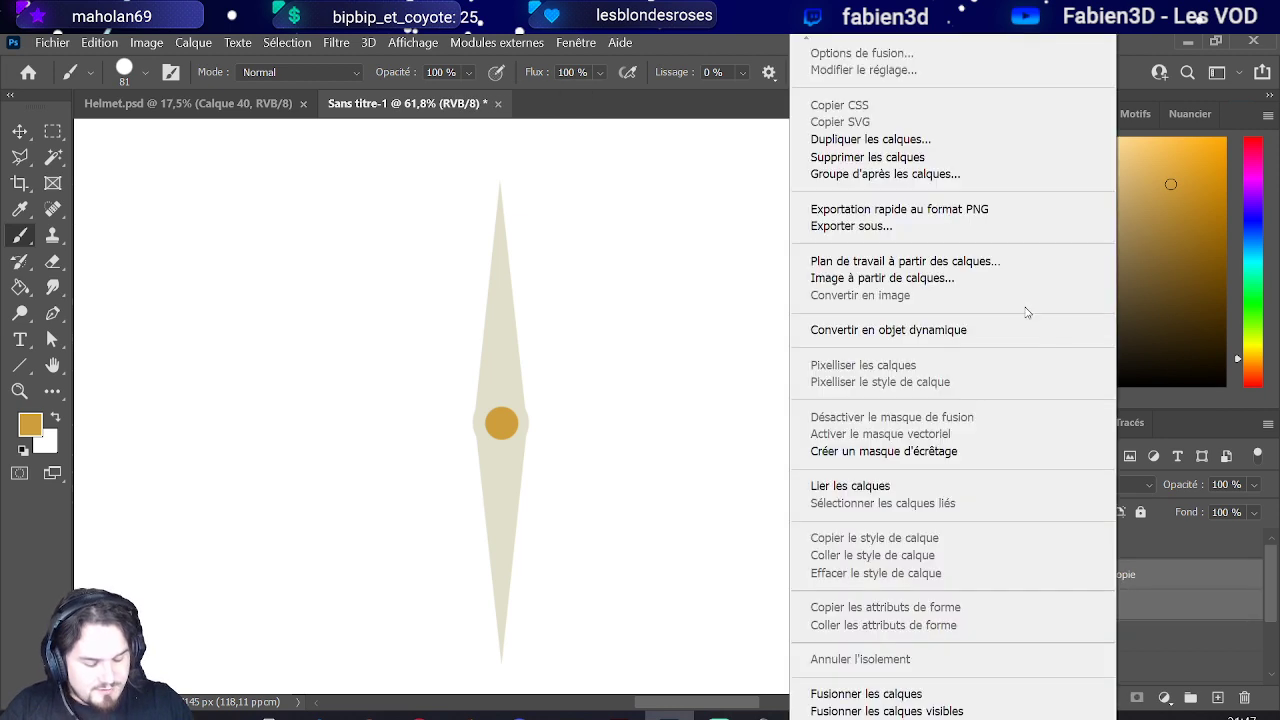
{"action": "left_click", "coordinate": [926, 142]}
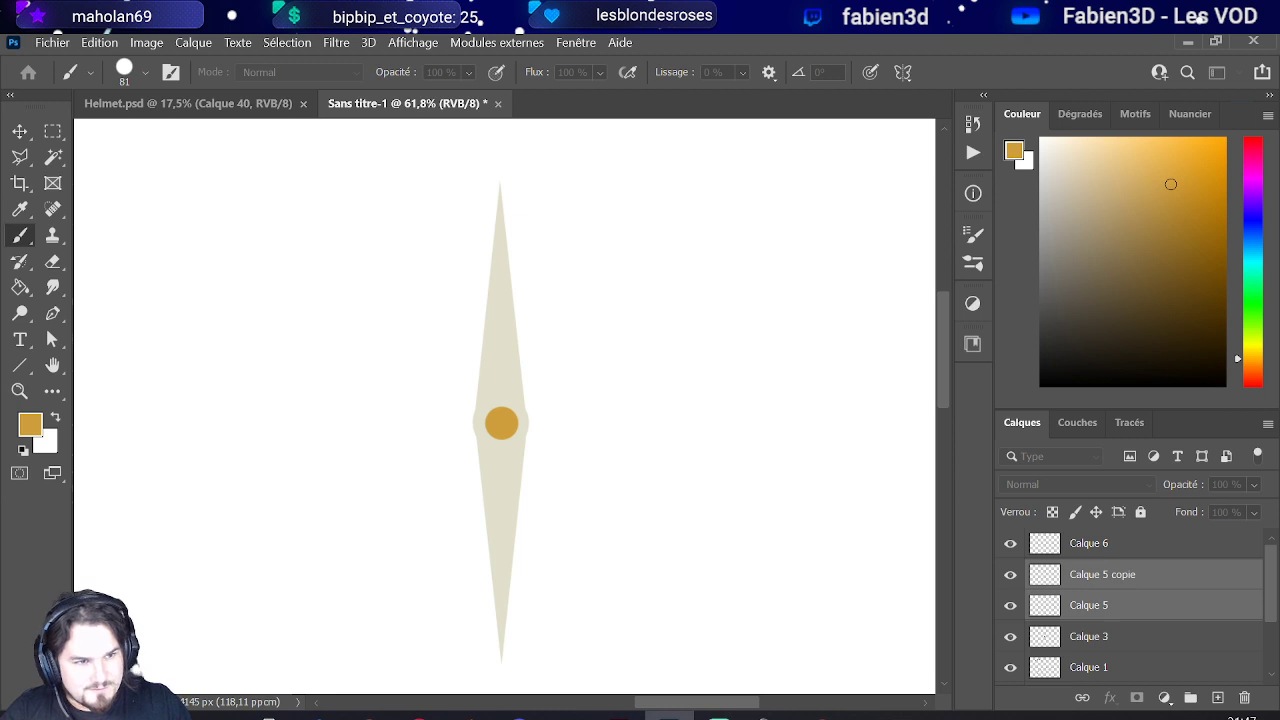
{"action": "key", "text": "Return"}
{"action": "right_click", "coordinate": [1140, 545]}
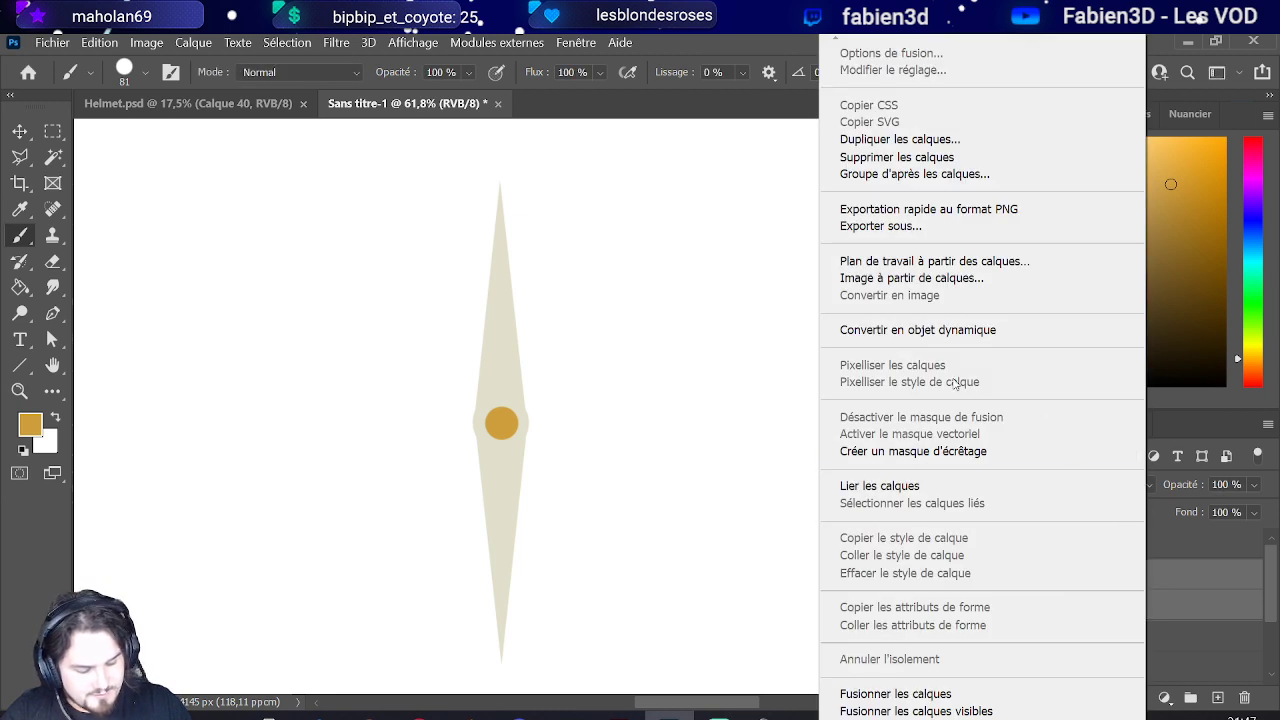
{"action": "left_click", "coordinate": [905, 696]}
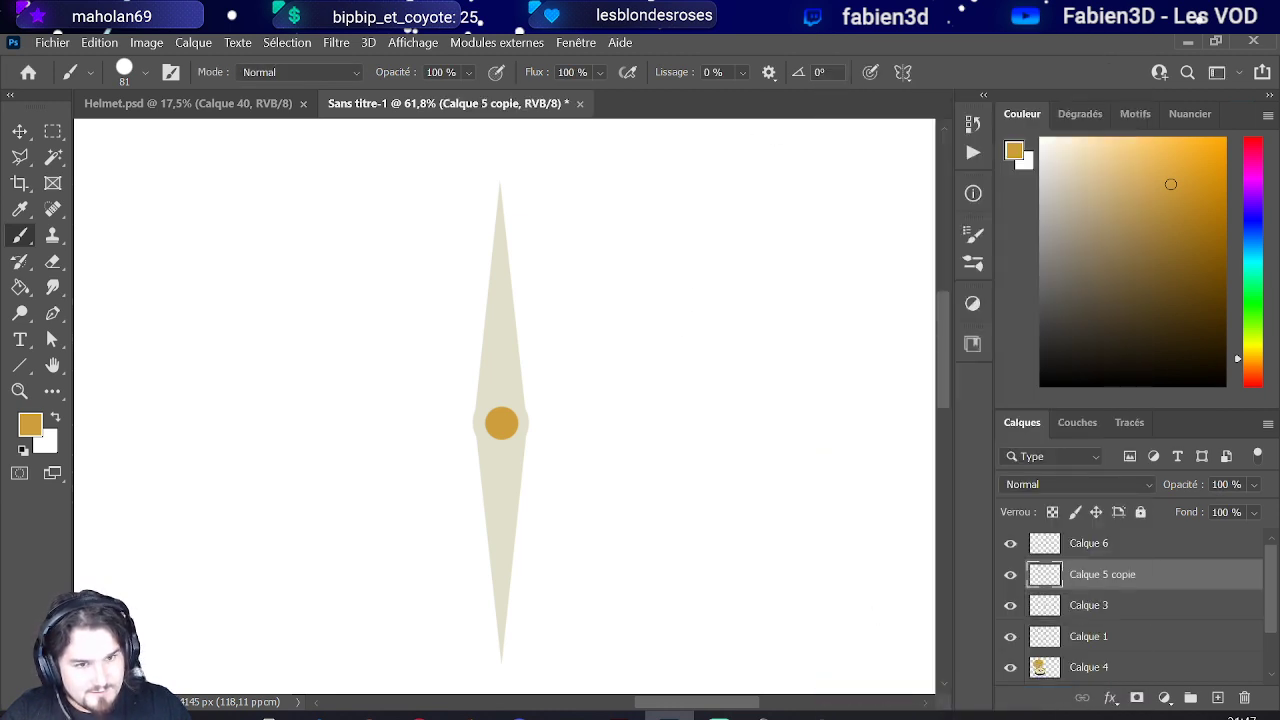
Step: Try a Bevel & Emboss layer style with Contour on the merged needle
{"action": "right_click", "coordinate": [1088, 580]}
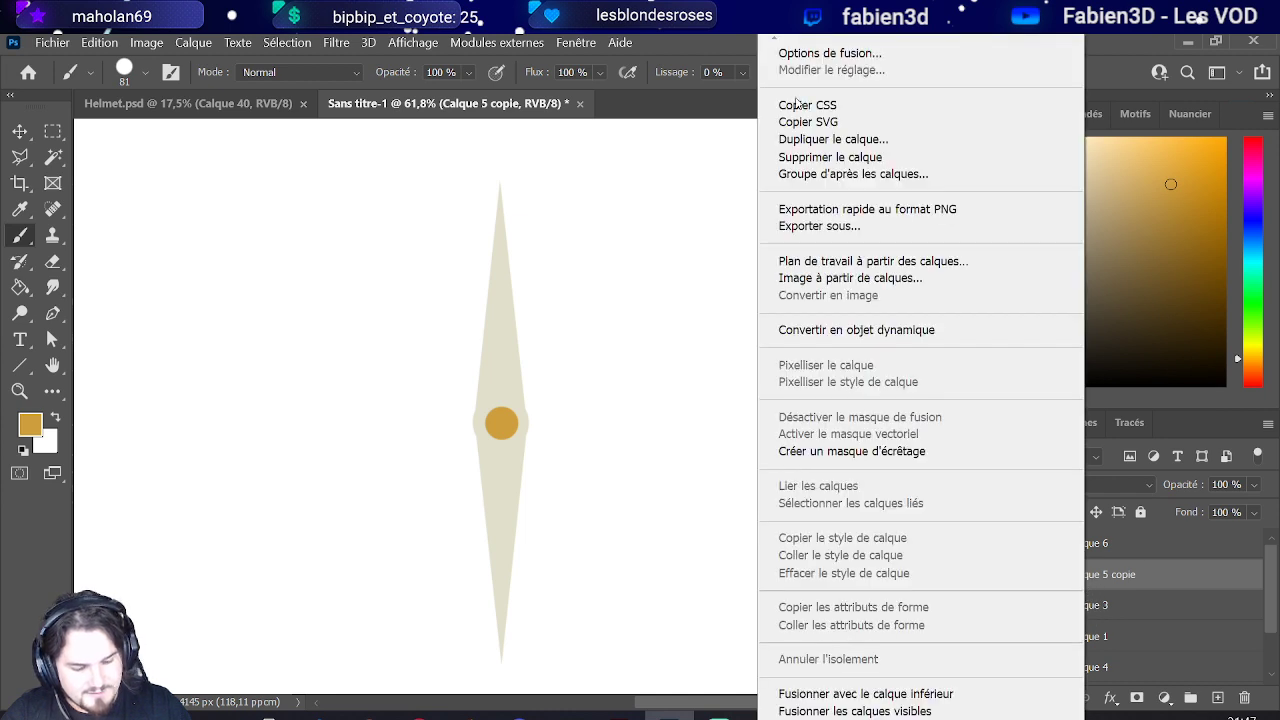
{"action": "scroll", "coordinate": [920, 380], "scroll_direction": "down", "scroll_amount": 1}
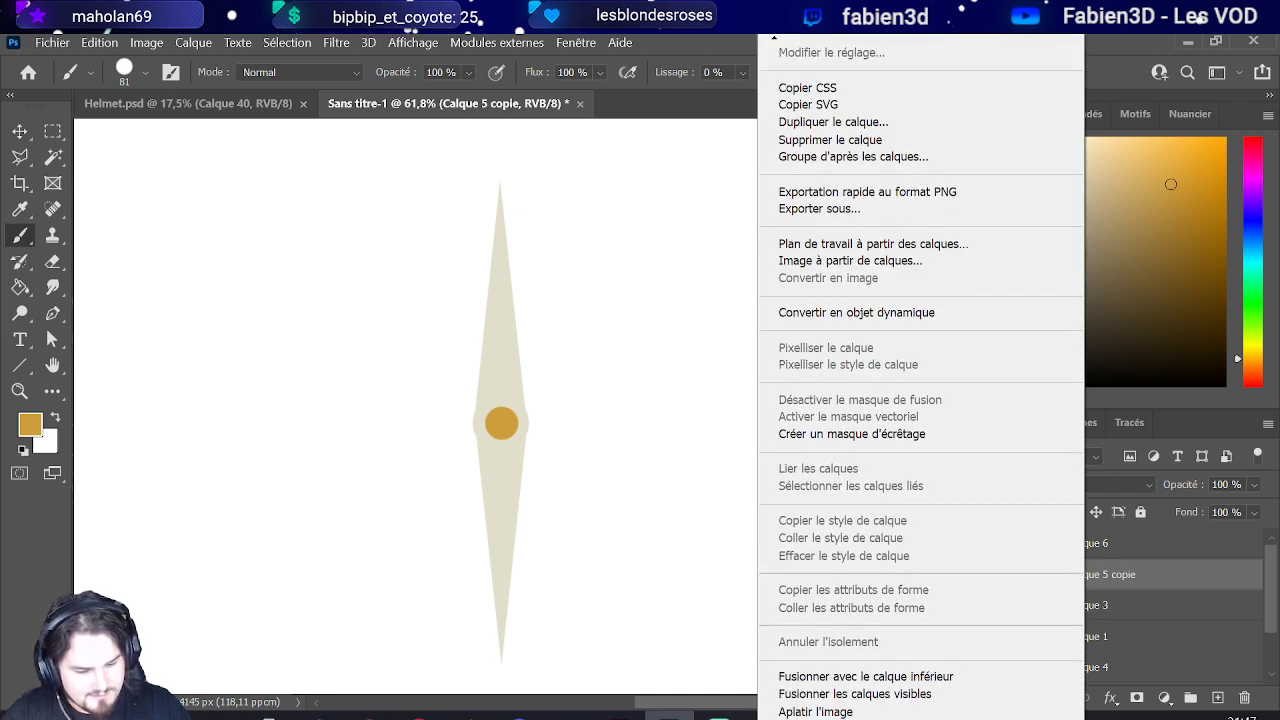
{"action": "scroll", "coordinate": [843, 40], "scroll_direction": "up", "scroll_amount": 1}
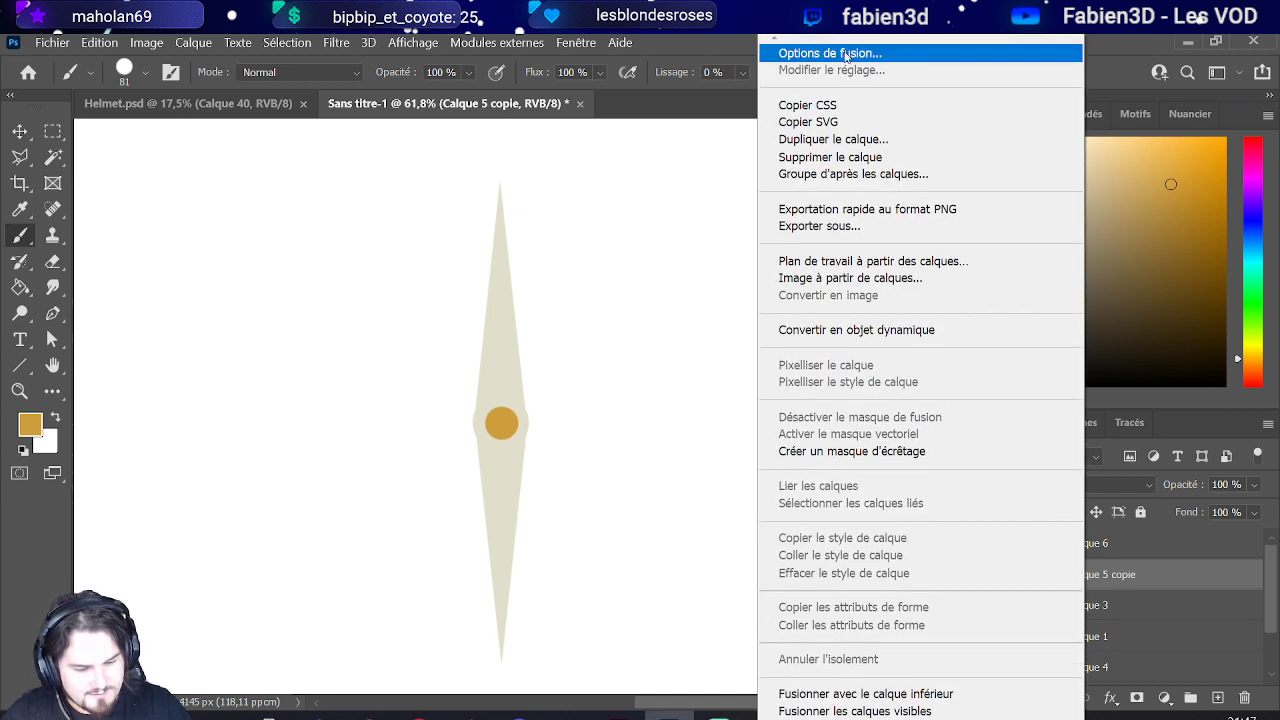
{"action": "left_click", "coordinate": [843, 50]}
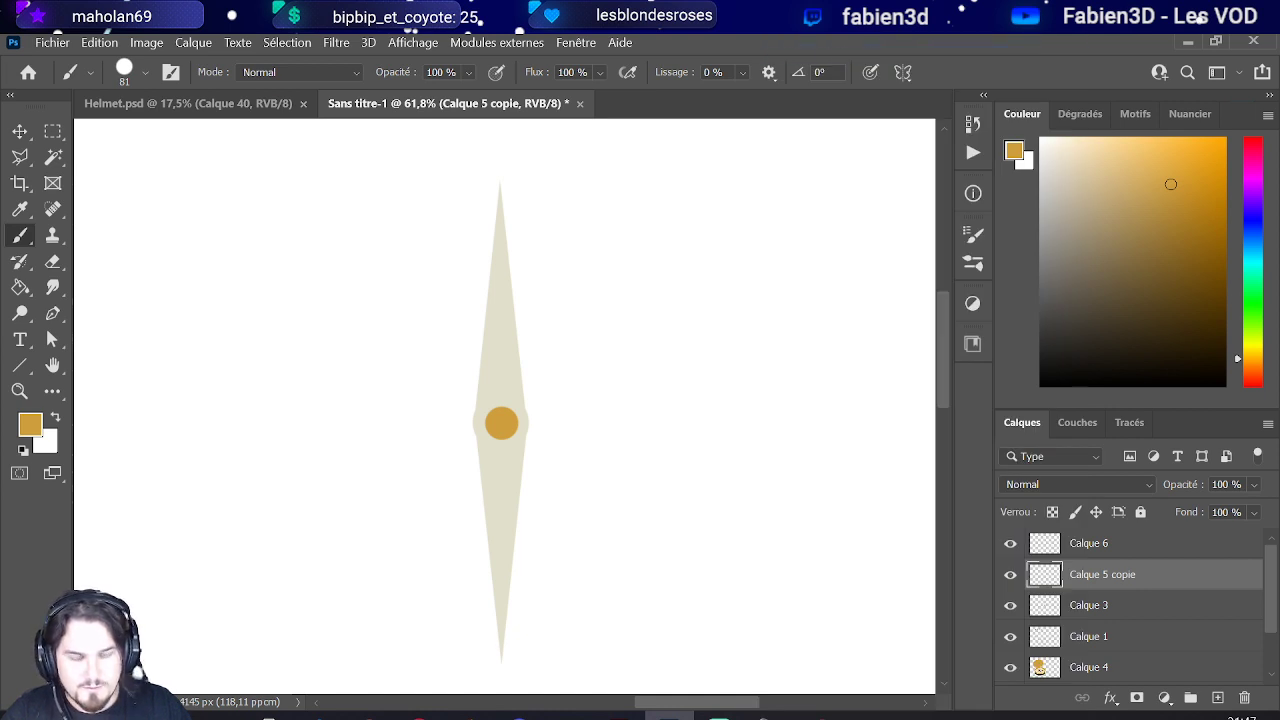
{"action": "key", "text": "space"}
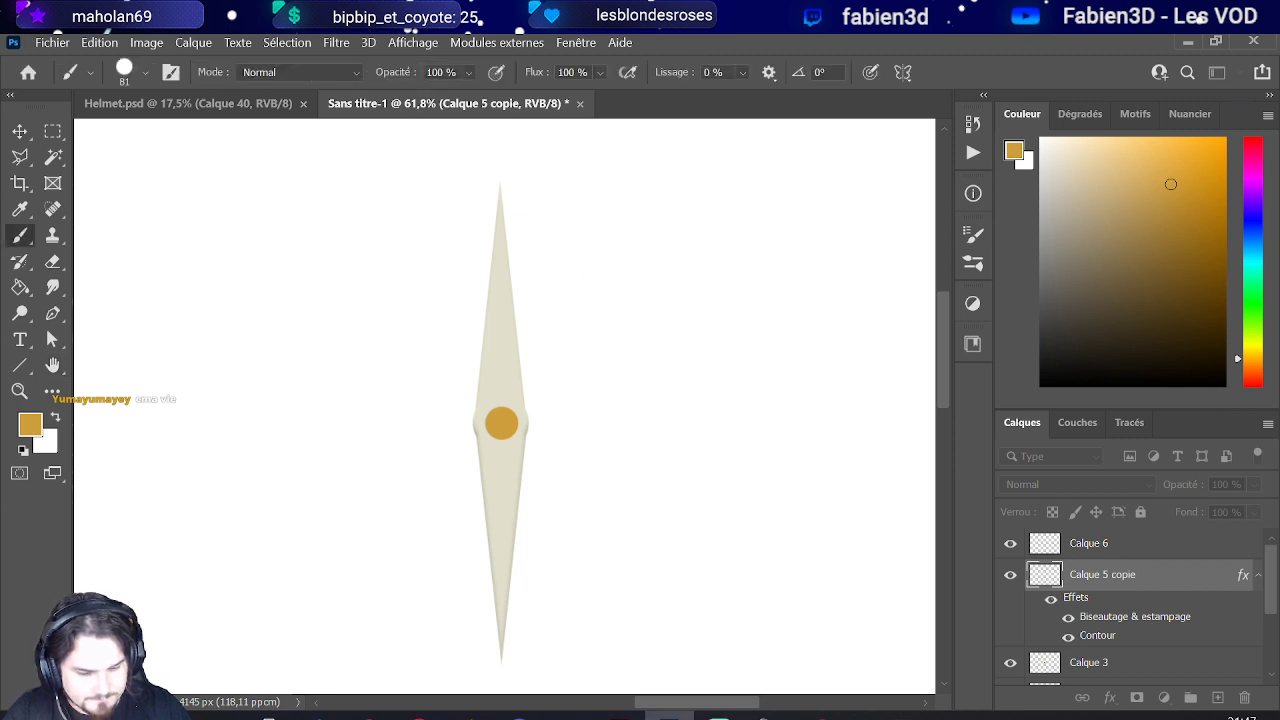
{"action": "scroll", "coordinate": [607, 447], "scroll_direction": "down", "scroll_amount": 5}
{"action": "scroll", "coordinate": [600, 440], "scroll_direction": "up", "scroll_amount": 6}
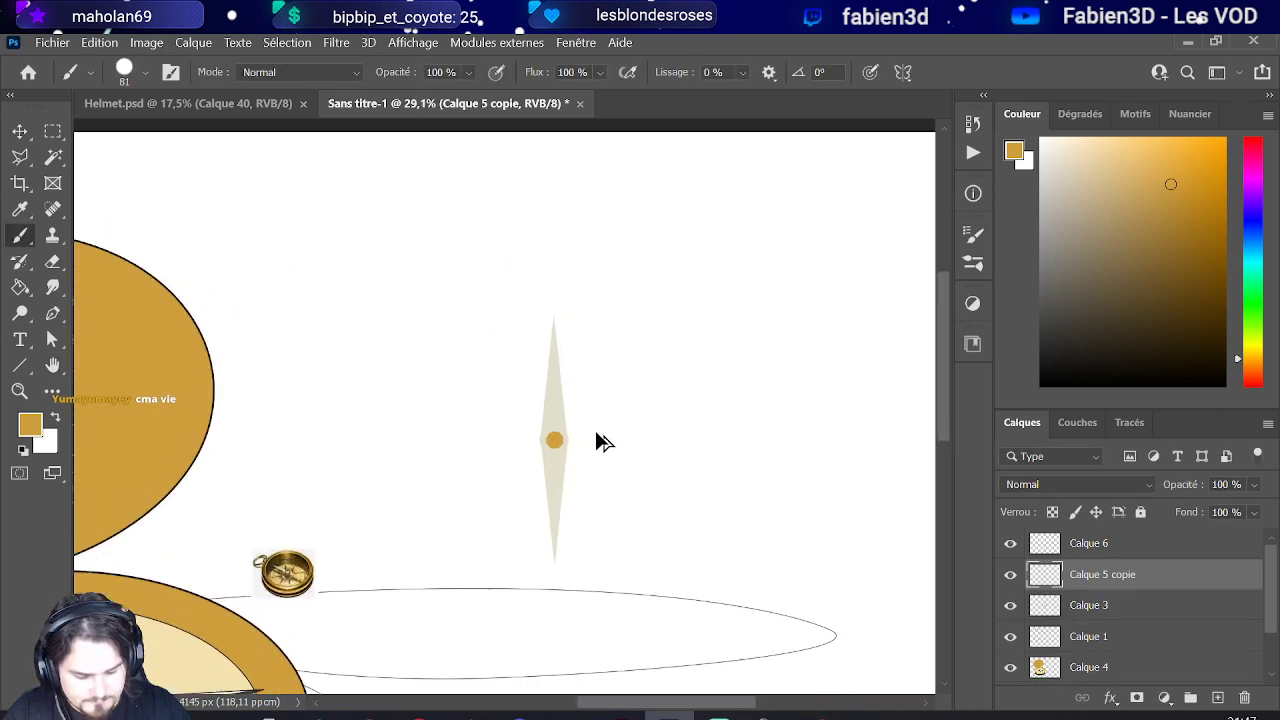
{"action": "scroll", "coordinate": [558, 391], "scroll_direction": "down", "scroll_amount": 2}
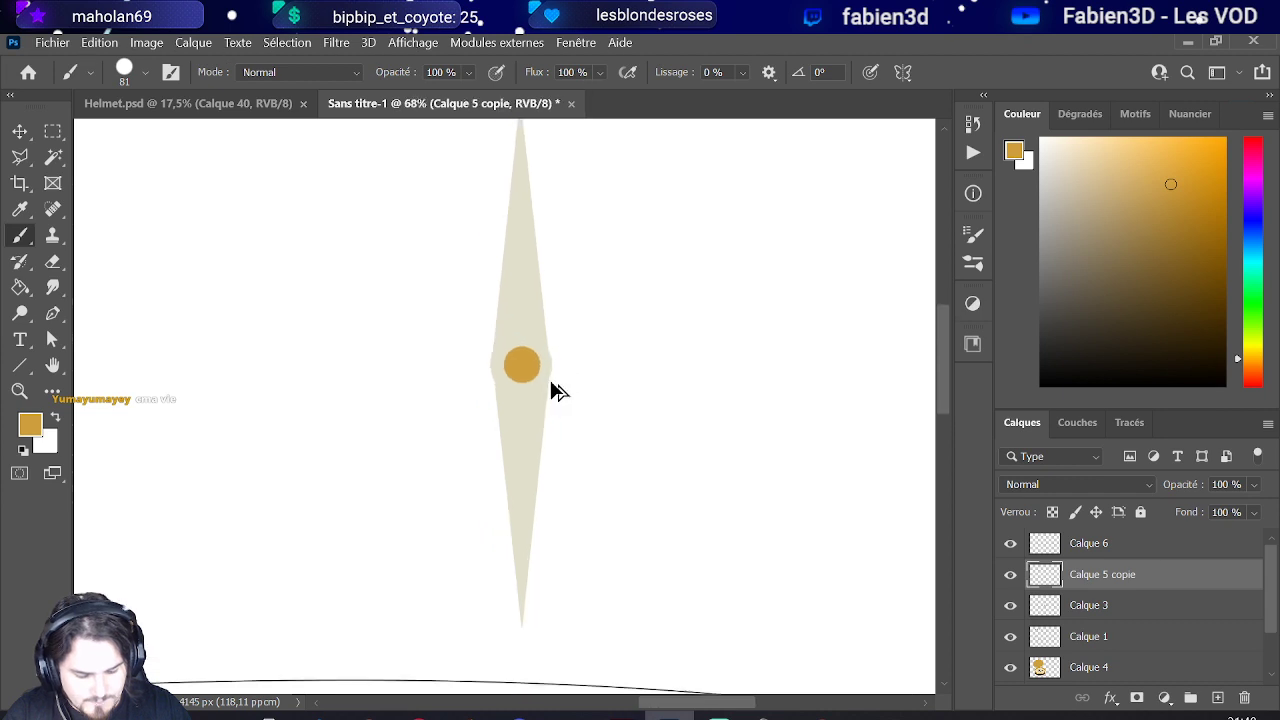
Step: Add a black (000000) Contour layer style to the merged needle layer Calque 5 copie and compare it hidden and shown
{"action": "left_click", "coordinate": [330, 45]}
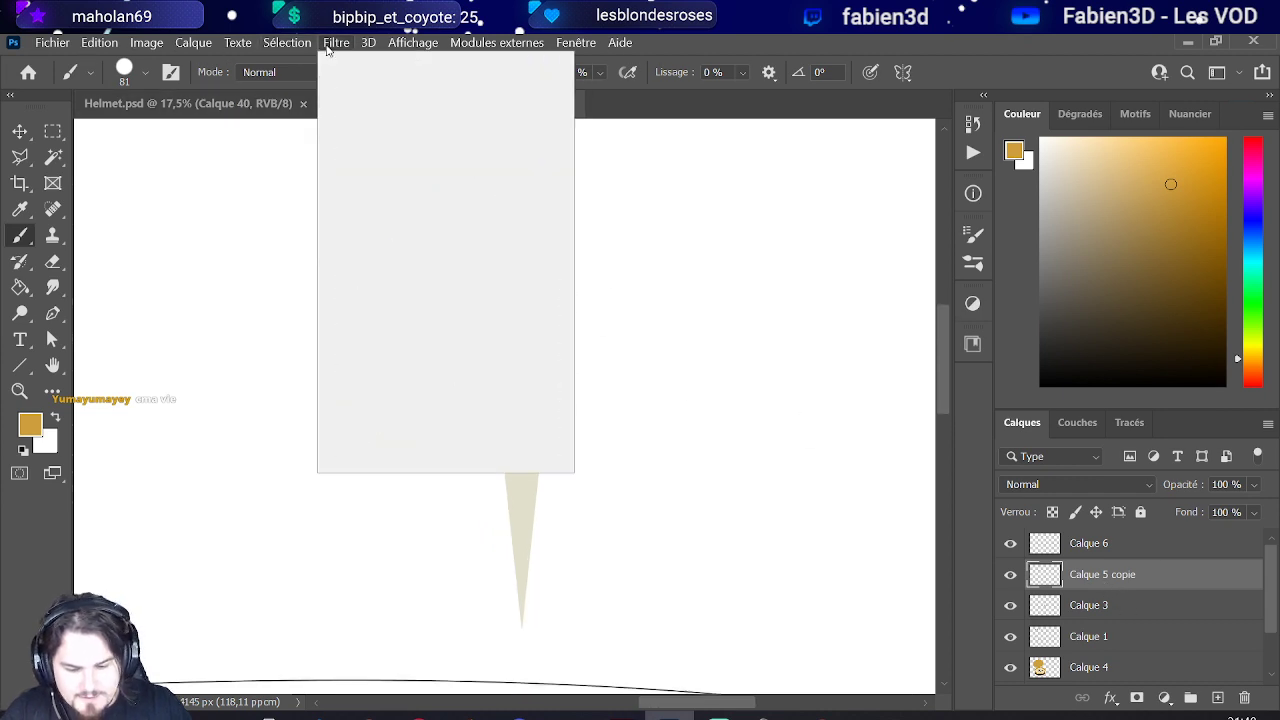
{"action": "left_click", "coordinate": [193, 42]}
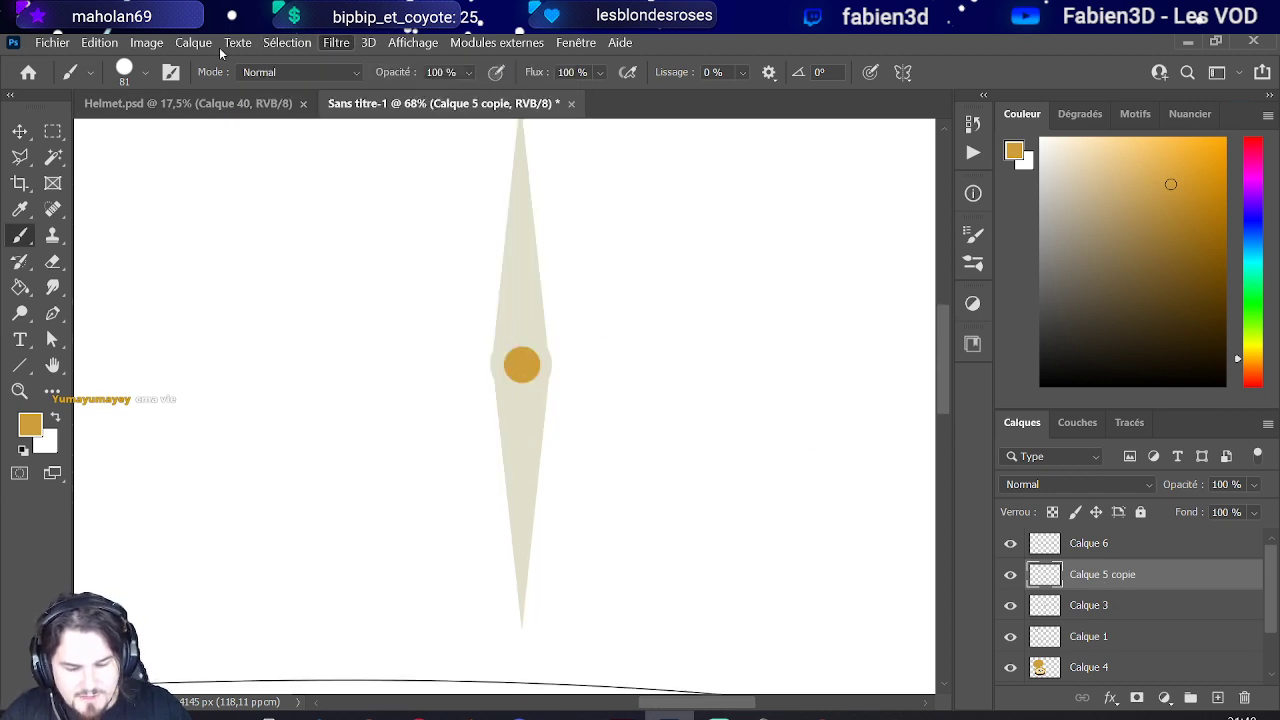
{"action": "right_click", "coordinate": [1108, 582]}
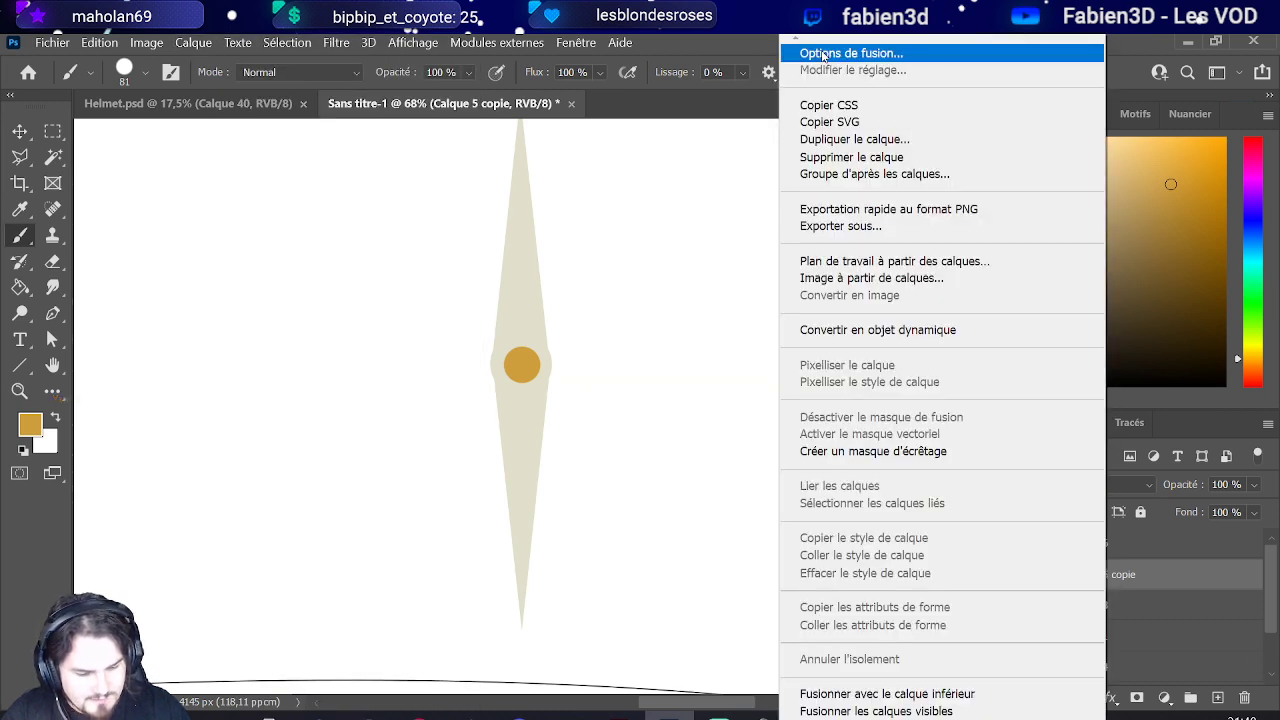
{"action": "left_click", "coordinate": [822, 56]}
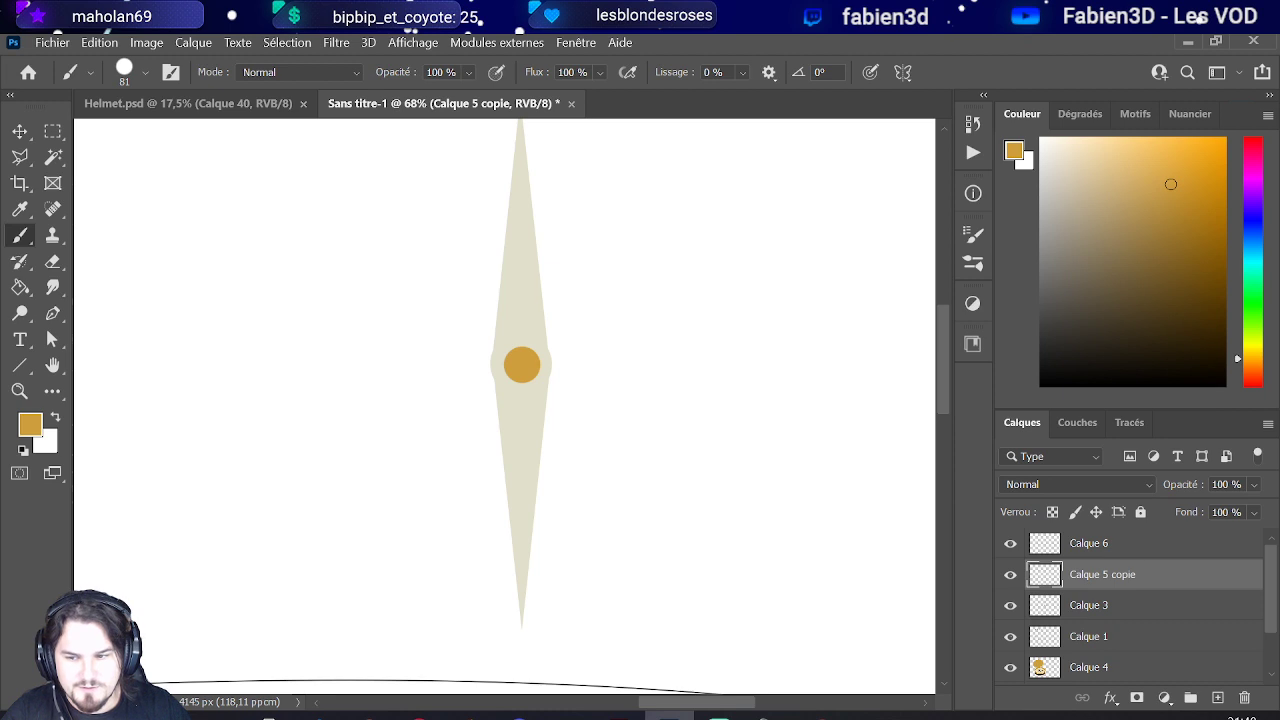
{"action": "key", "text": "space"}
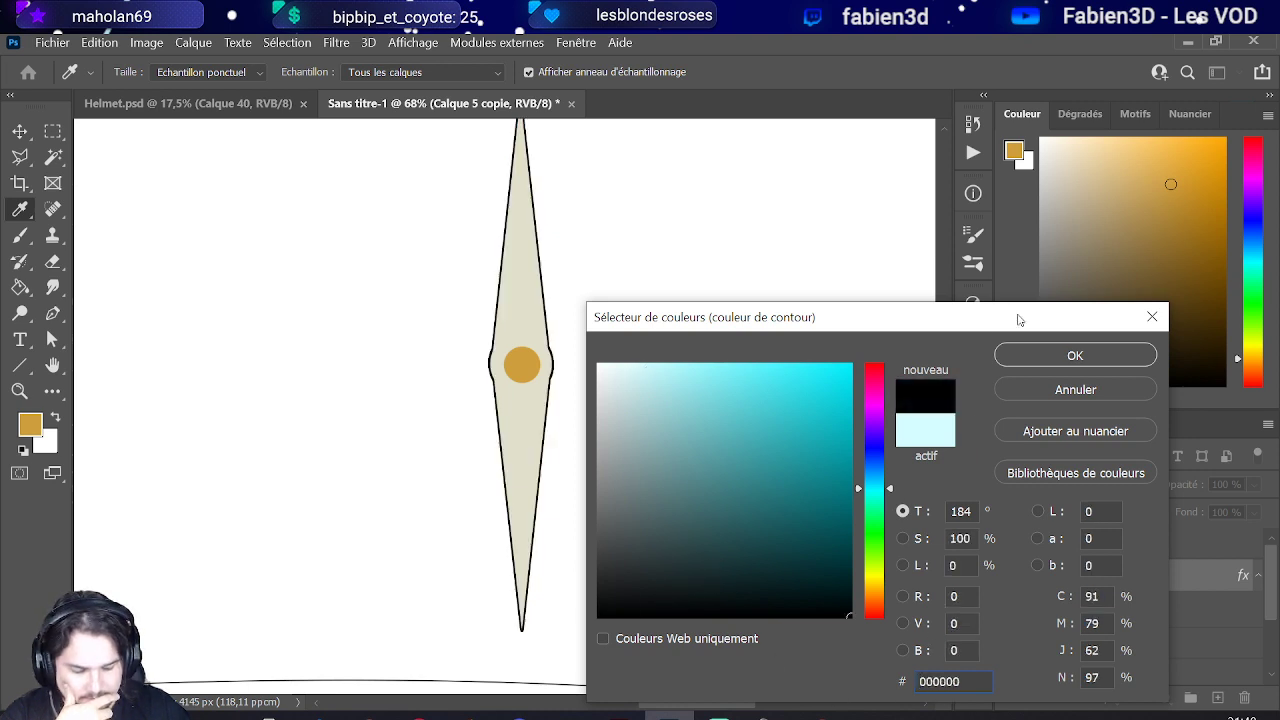
{"action": "left_click", "coordinate": [1075, 355]}
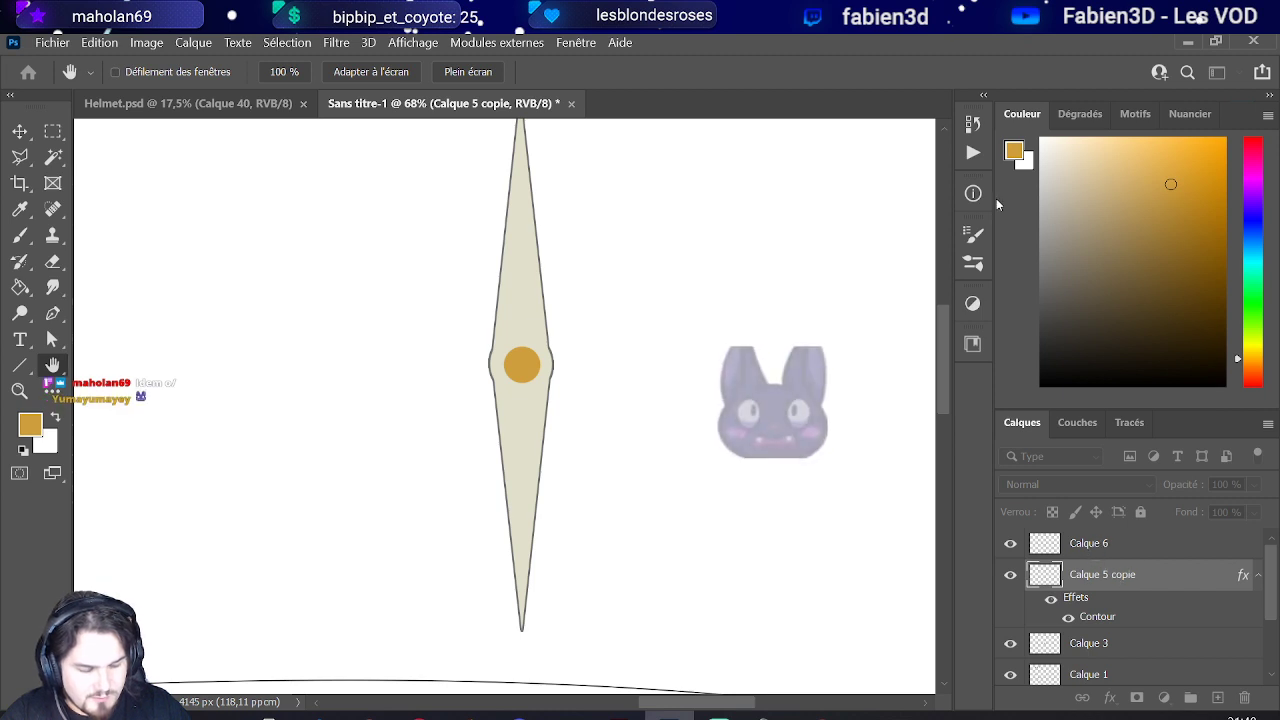
{"action": "key", "text": "b"}
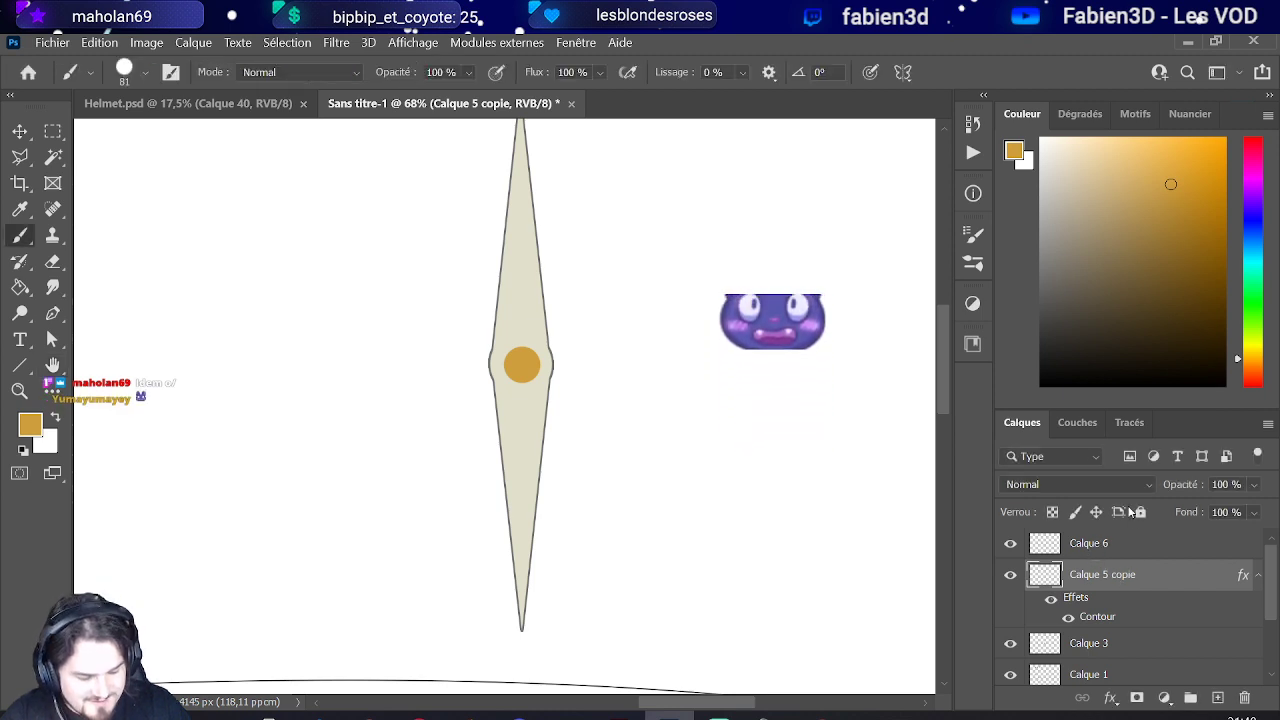
{"action": "left_click", "coordinate": [1068, 612]}
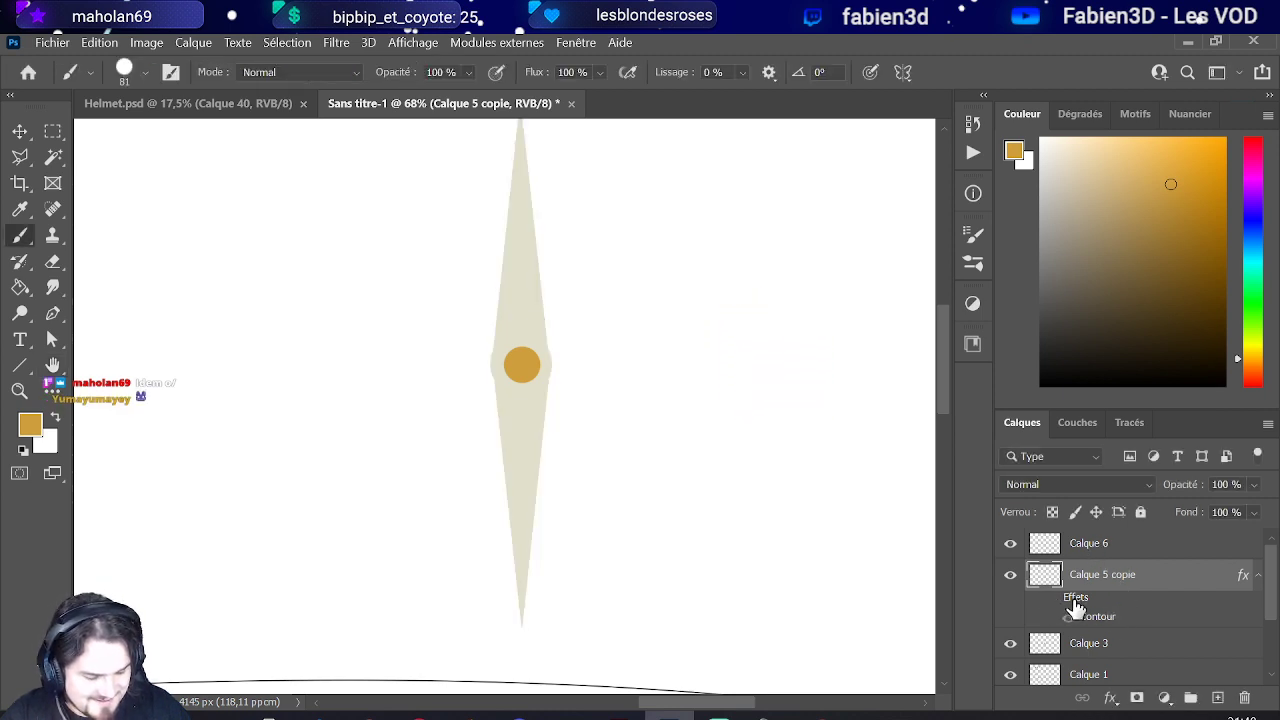
{"action": "left_click", "coordinate": [1051, 599]}
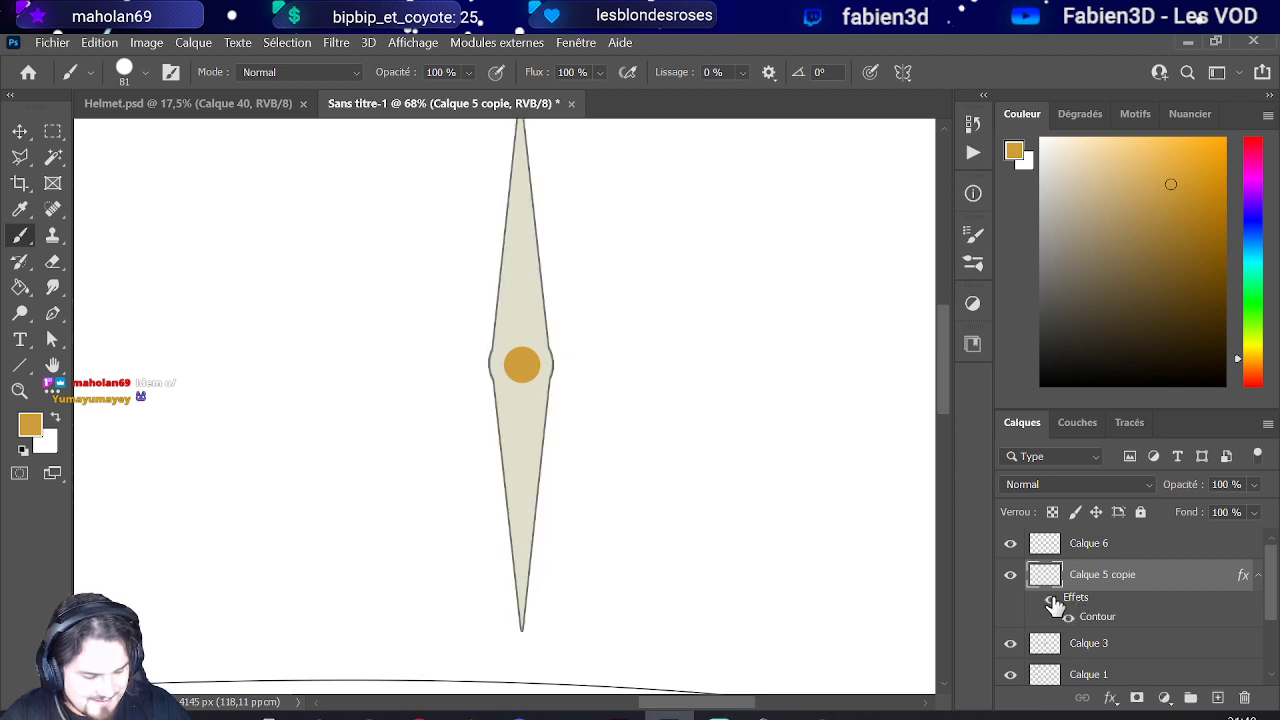
Step: Copy the needle's Contour layer style and paste it onto the golden pivot layer Calque 6
{"action": "right_click", "coordinate": [1102, 616]}
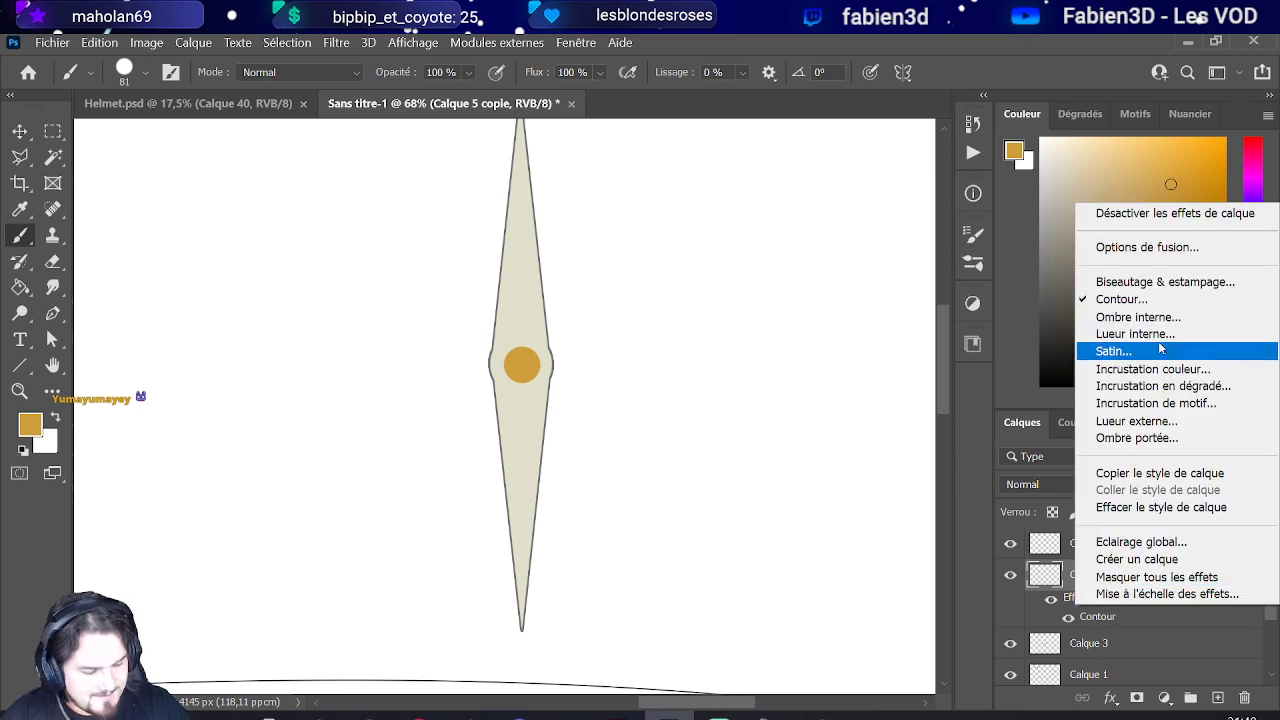
{"action": "left_click", "coordinate": [1158, 473]}
{"action": "left_click", "coordinate": [1102, 556]}
{"action": "right_click", "coordinate": [1100, 551]}
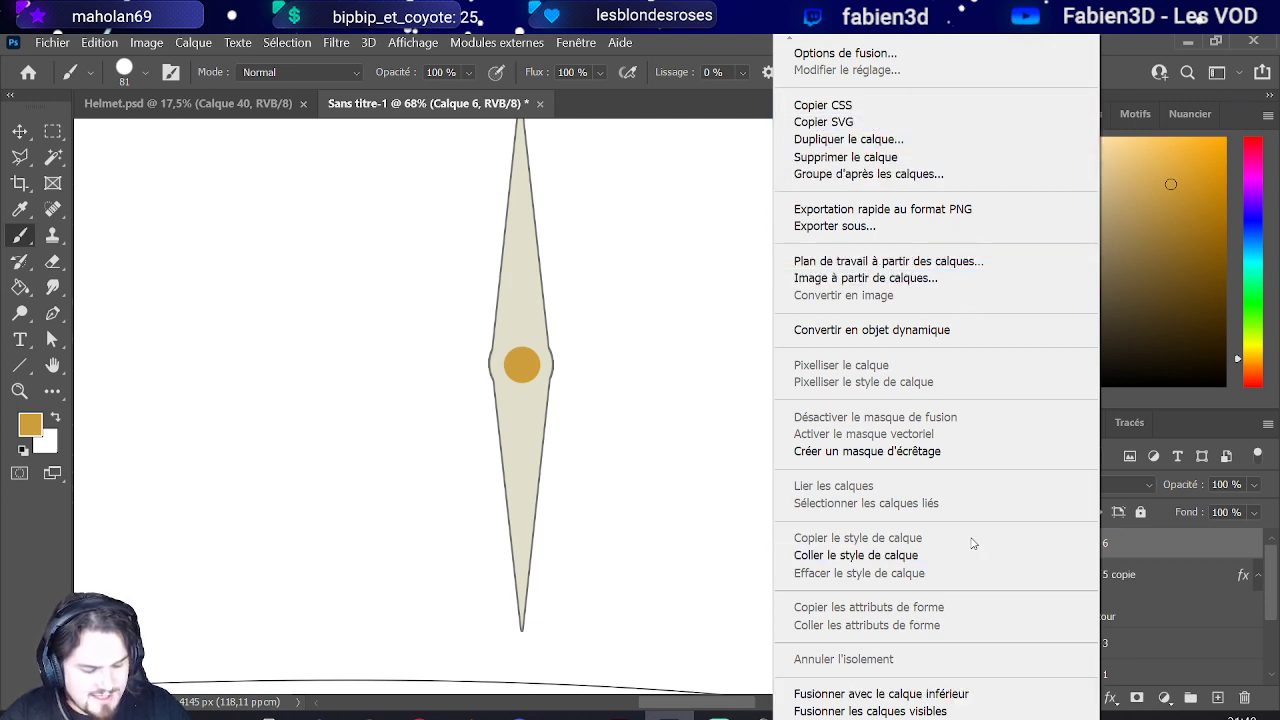
{"action": "left_click", "coordinate": [952, 555]}
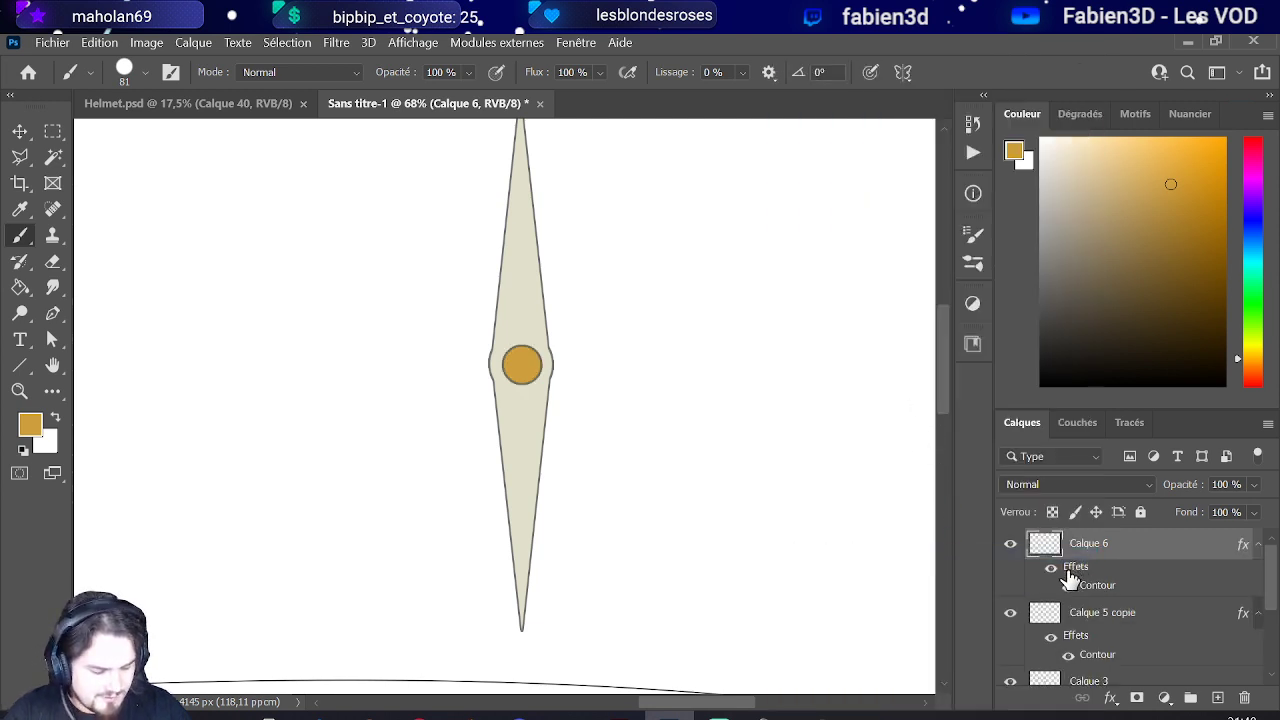
Step: Rotate the needle and pivot together by about -52° with Free Transform and move them onto the centre of the compass rose
{"action": "left_click", "coordinate": [1090, 614], "text": "ctrl"}
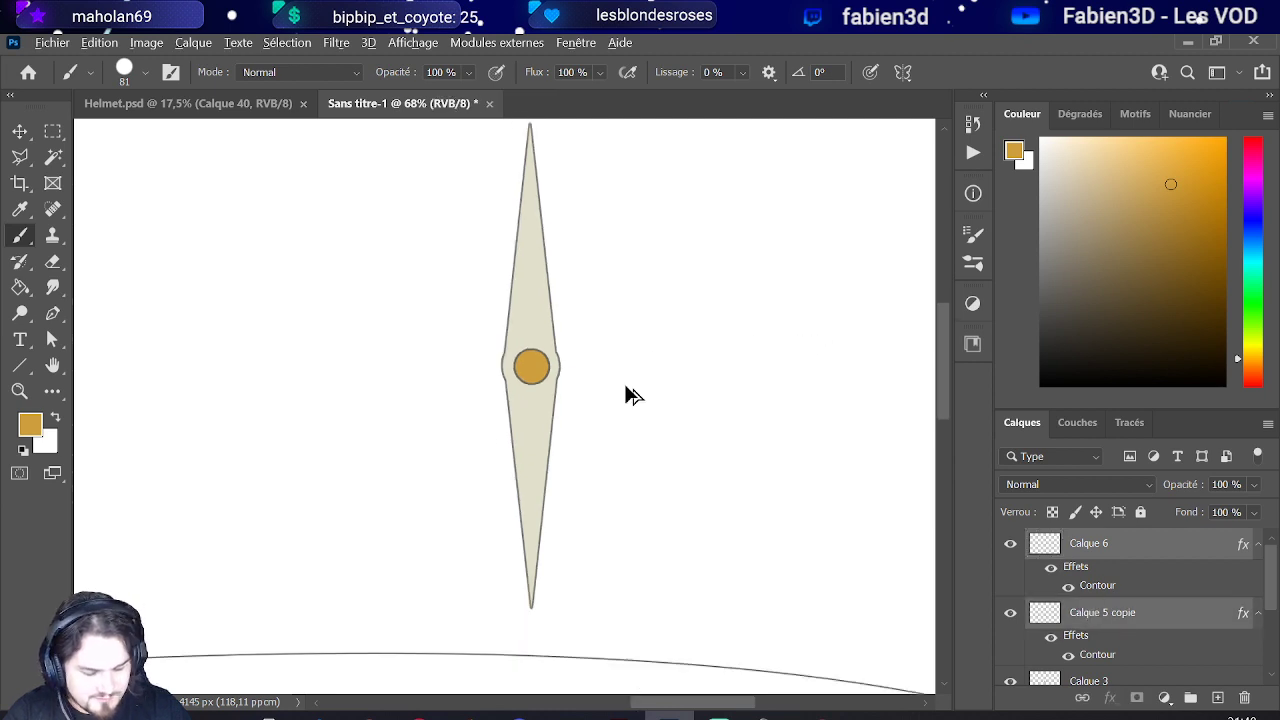
{"action": "scroll", "coordinate": [626, 388], "scroll_direction": "down", "scroll_amount": 5}
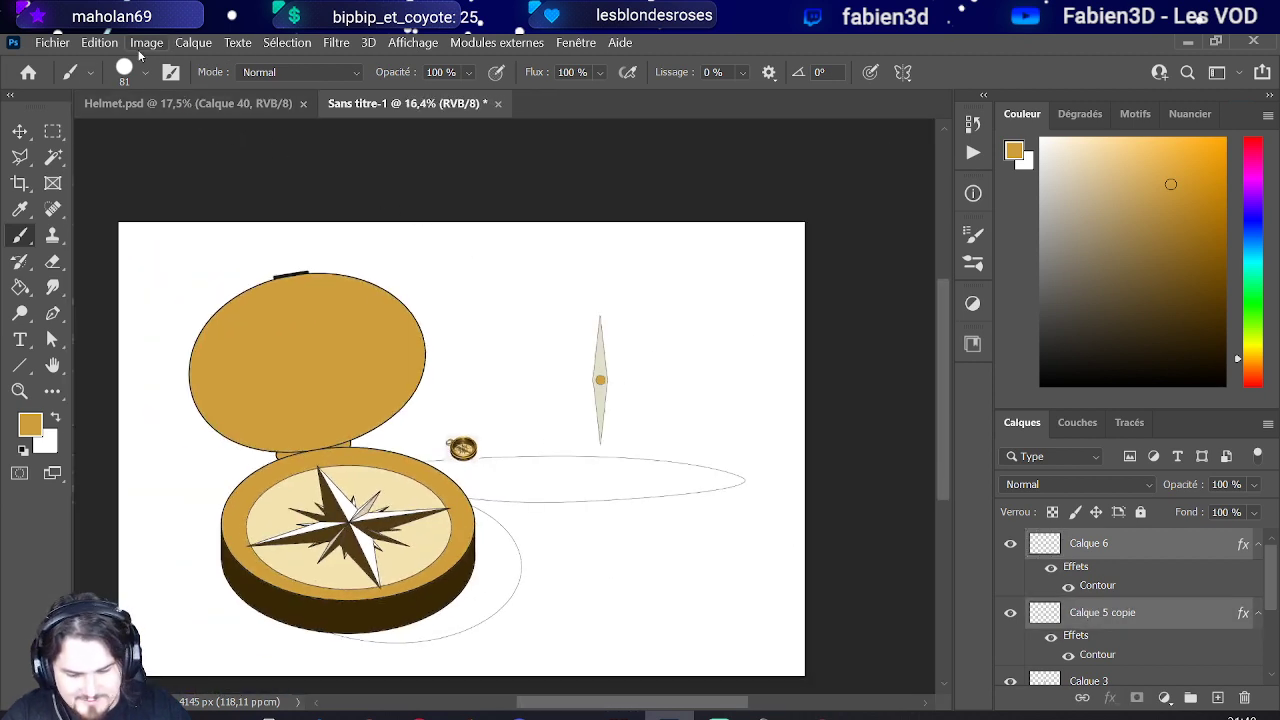
{"action": "left_click", "coordinate": [100, 44]}
{"action": "left_click", "coordinate": [190, 462]}
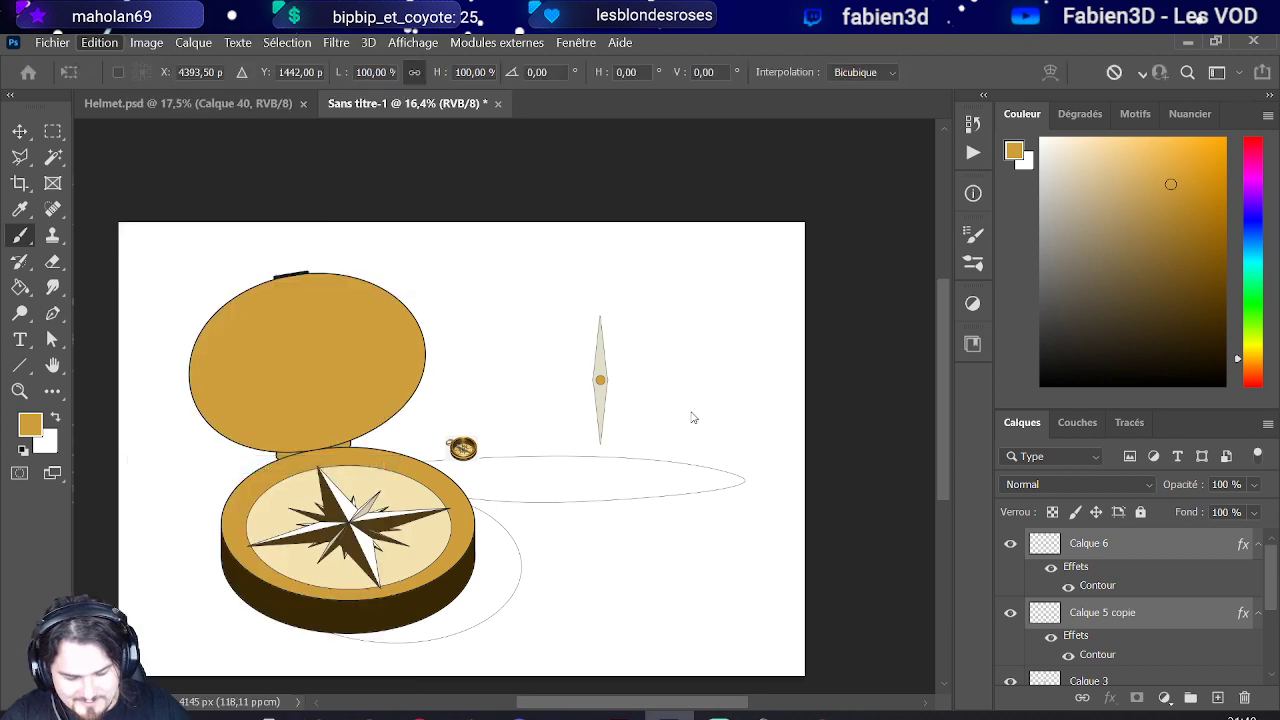
{"action": "left_click_drag", "start_coordinate": [634, 380], "coordinate": [368, 532]}
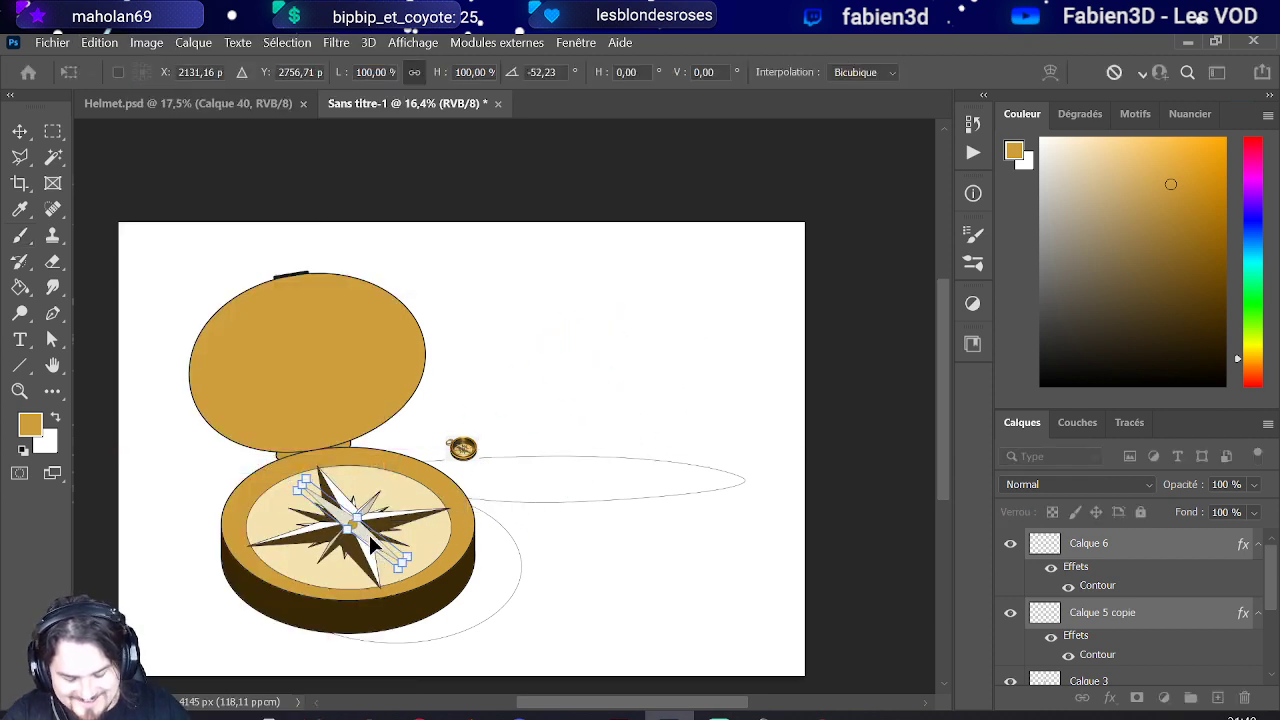
{"action": "scroll", "coordinate": [368, 532], "scroll_direction": "up", "scroll_amount": 5}
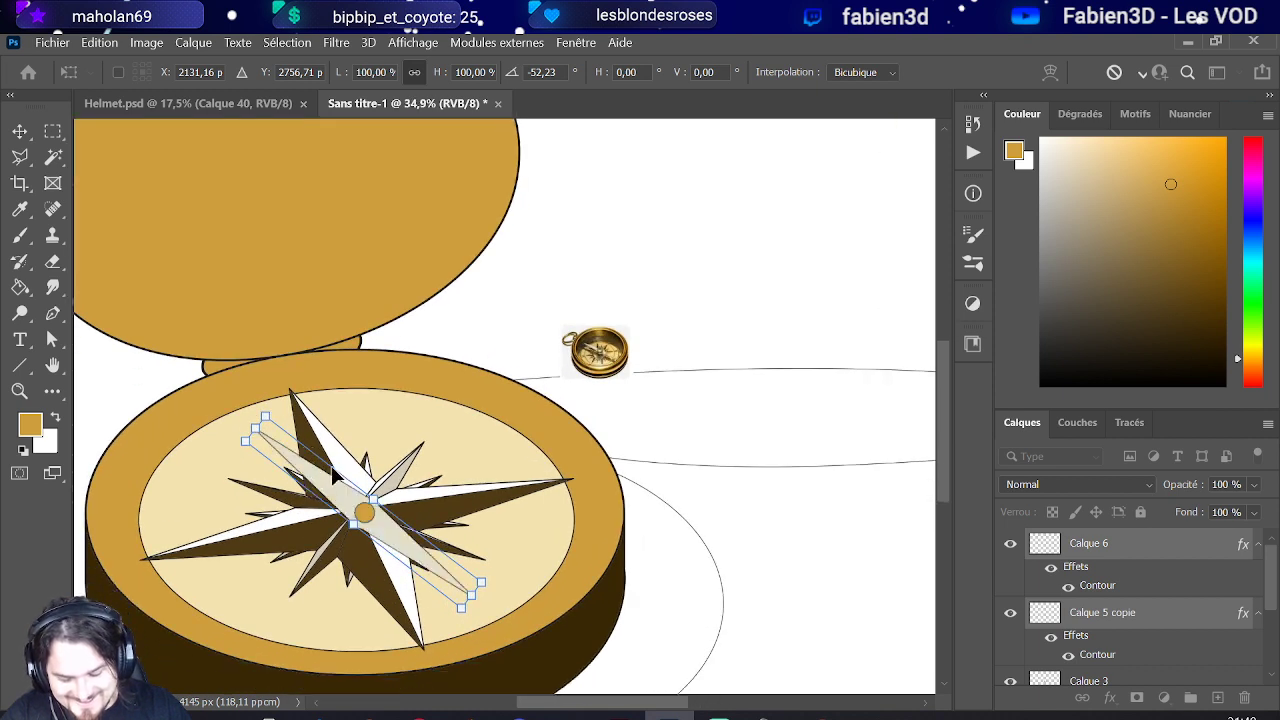
{"action": "mouse_move", "coordinate": [393, 538]}
{"action": "left_mouse_down"}
{"action": "mouse_move", "coordinate": [440, 510]}
{"action": "mouse_move", "coordinate": [382, 521]}
{"action": "mouse_move", "coordinate": [389, 539]}
{"action": "left_mouse_up"}
{"action": "key", "text": "Return"}
{"action": "key", "text": "b"}
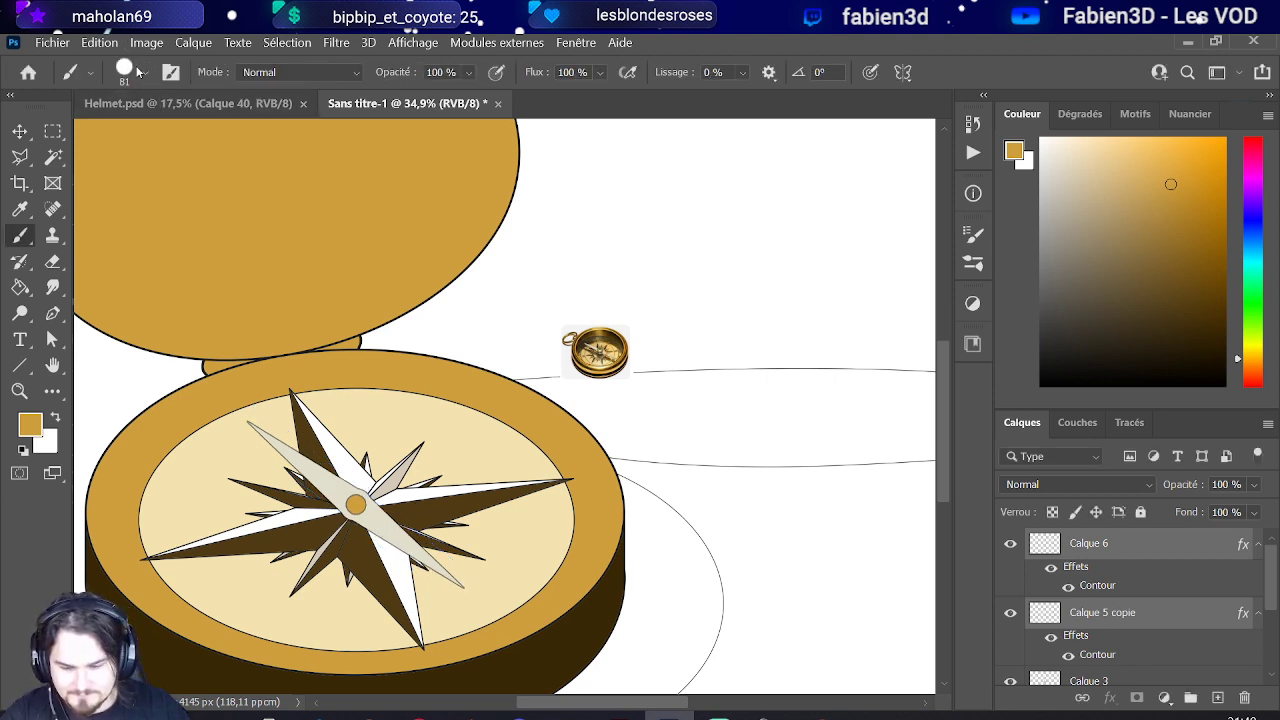
Step: Stretch the needle and pivot to about 164% width and 88% height to match the dial's perspective, recentring them on the rose
{"action": "left_click", "coordinate": [99, 43]}
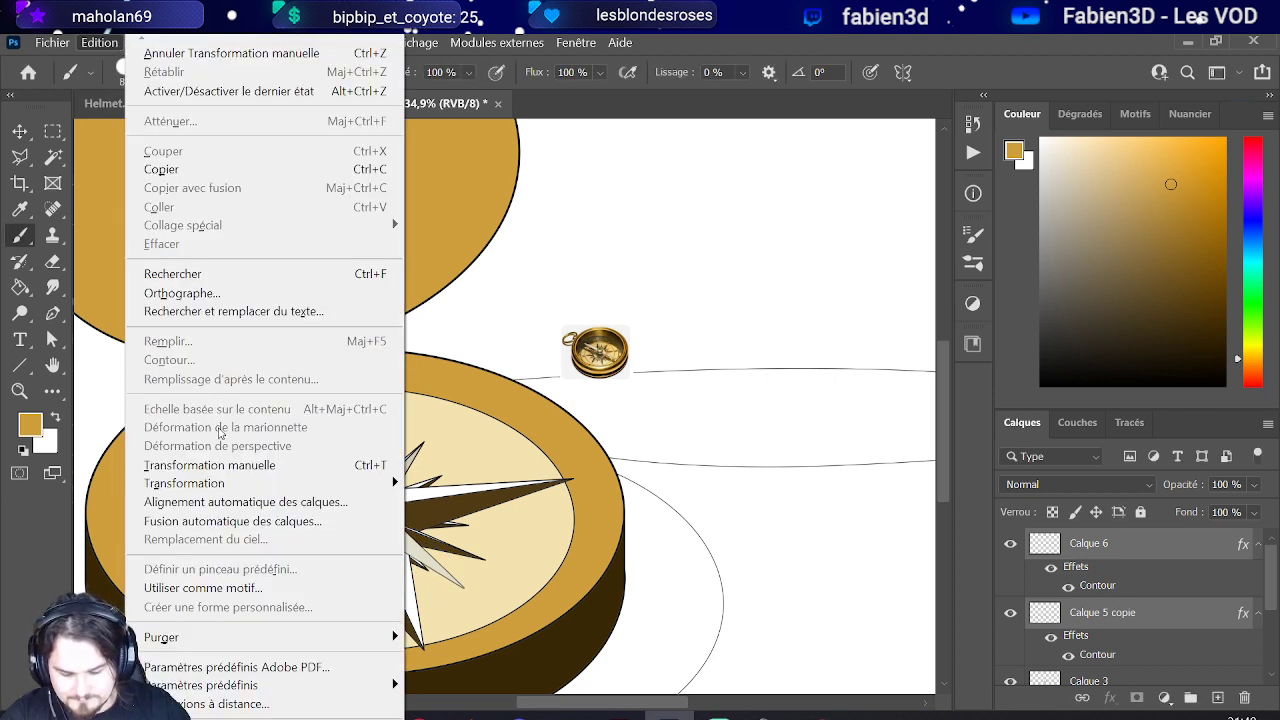
{"action": "left_click", "coordinate": [218, 465]}
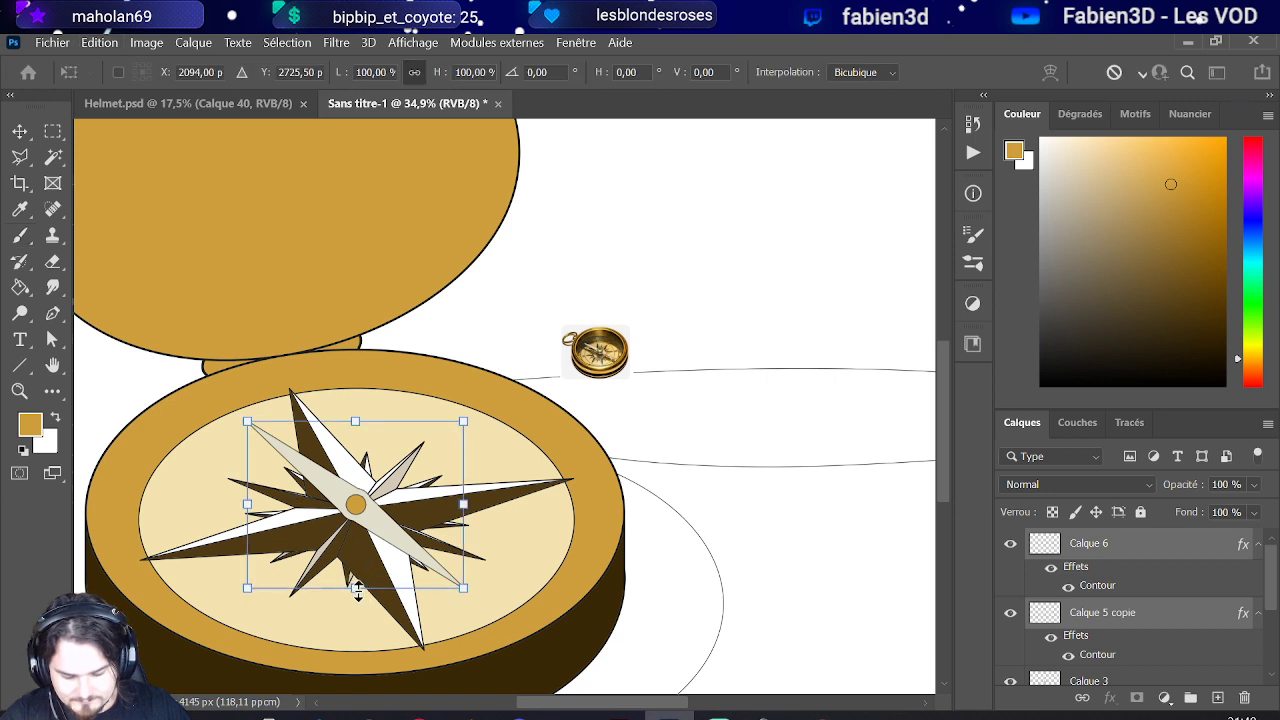
{"action": "left_click_drag", "start_coordinate": [358, 590], "coordinate": [393, 567]}
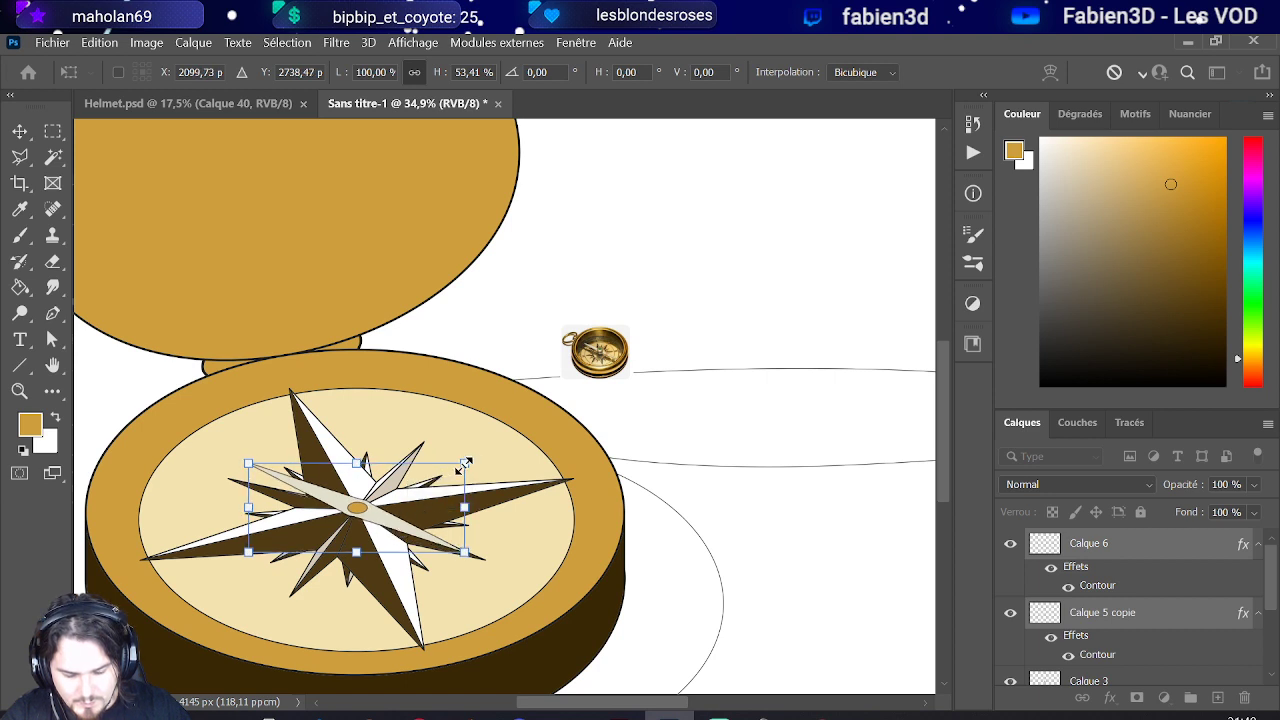
{"action": "left_click_drag", "start_coordinate": [464, 463], "coordinate": [603, 406]}
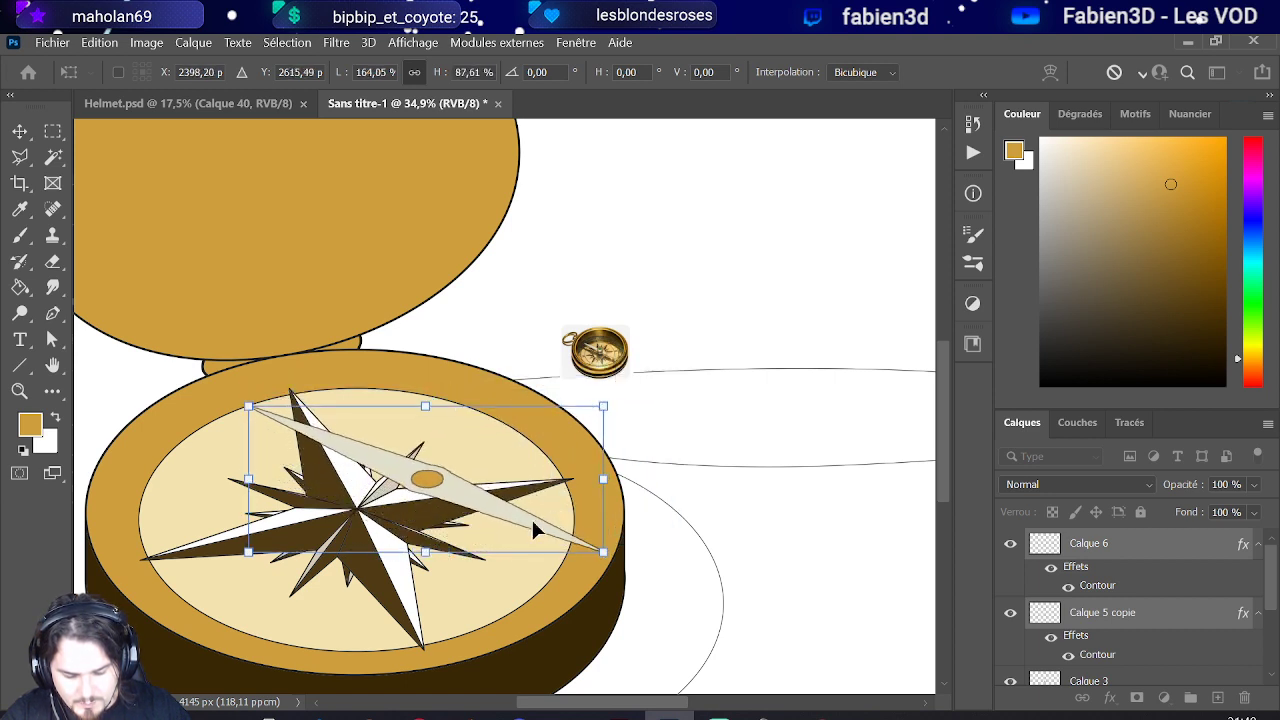
{"action": "left_click_drag", "start_coordinate": [531, 517], "coordinate": [450, 550]}
{"action": "scroll", "coordinate": [398, 452], "scroll_direction": "down", "scroll_amount": 2}
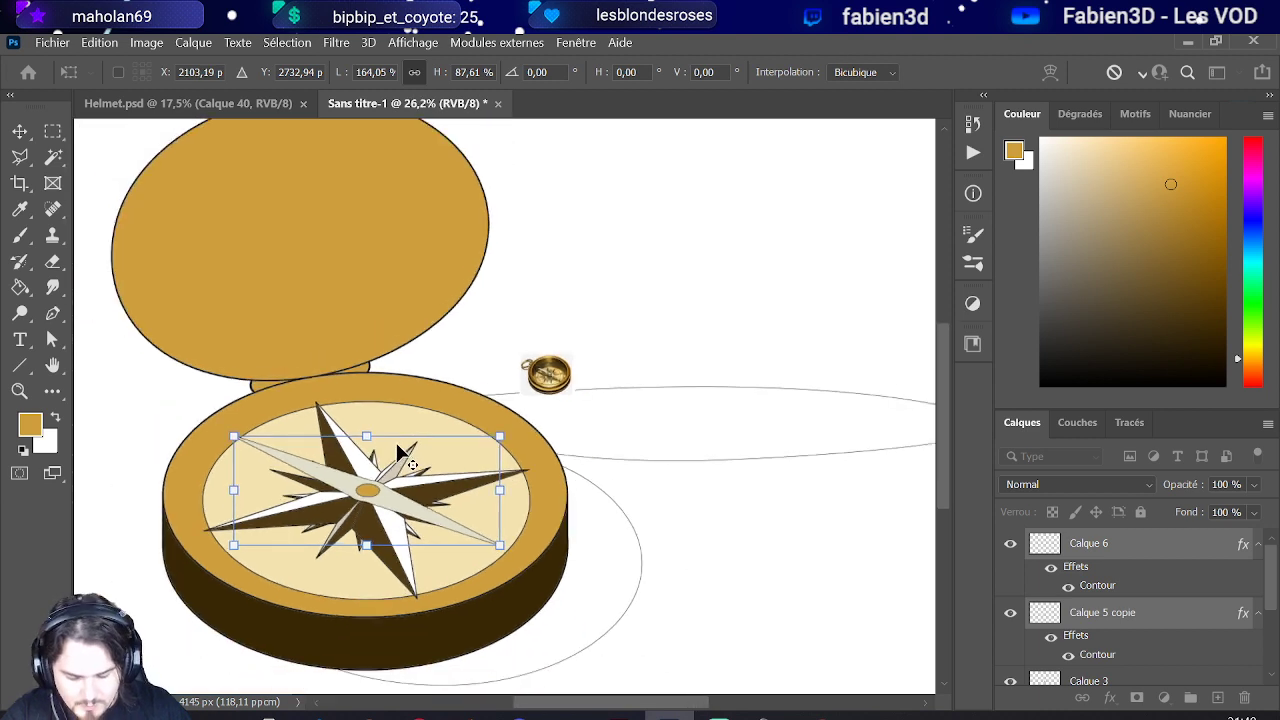
{"action": "key", "text": "Return"}
{"action": "key", "text": "b"}
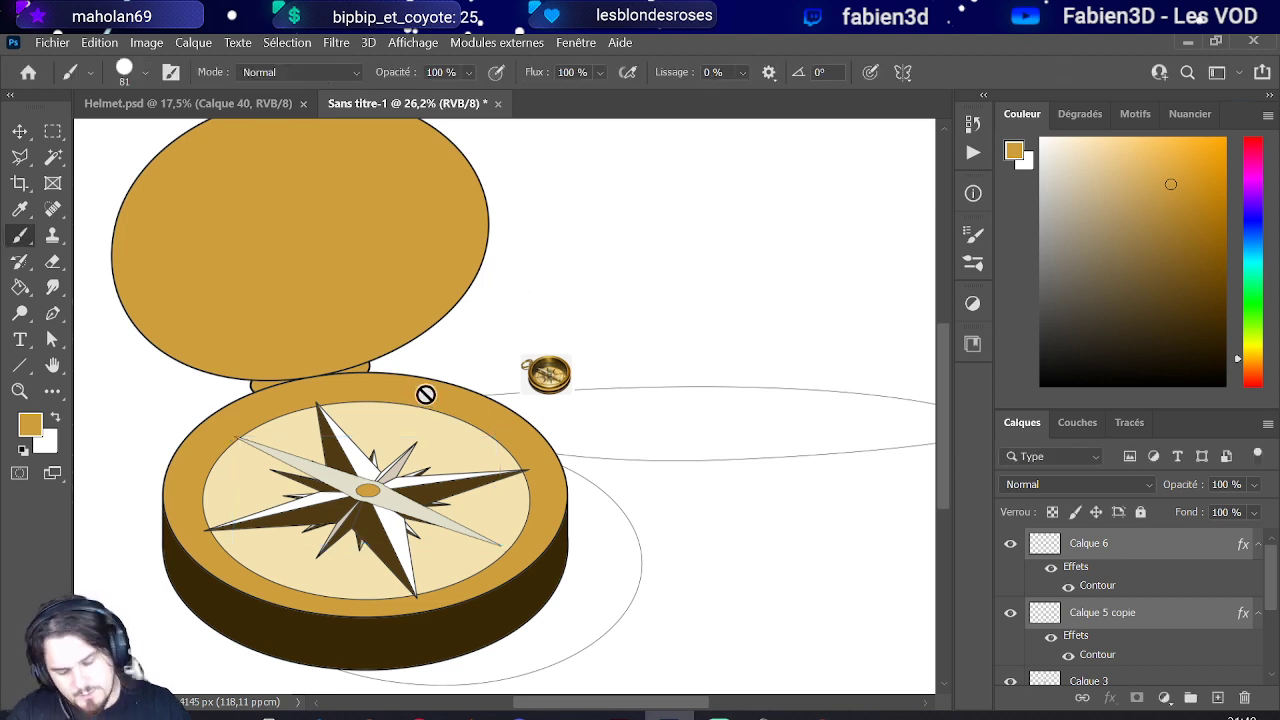
Step: Load the needle shape of Calque 5 copie as a selection and create a new layer above it
{"action": "scroll", "coordinate": [445, 487], "scroll_direction": "down", "scroll_amount": 1}
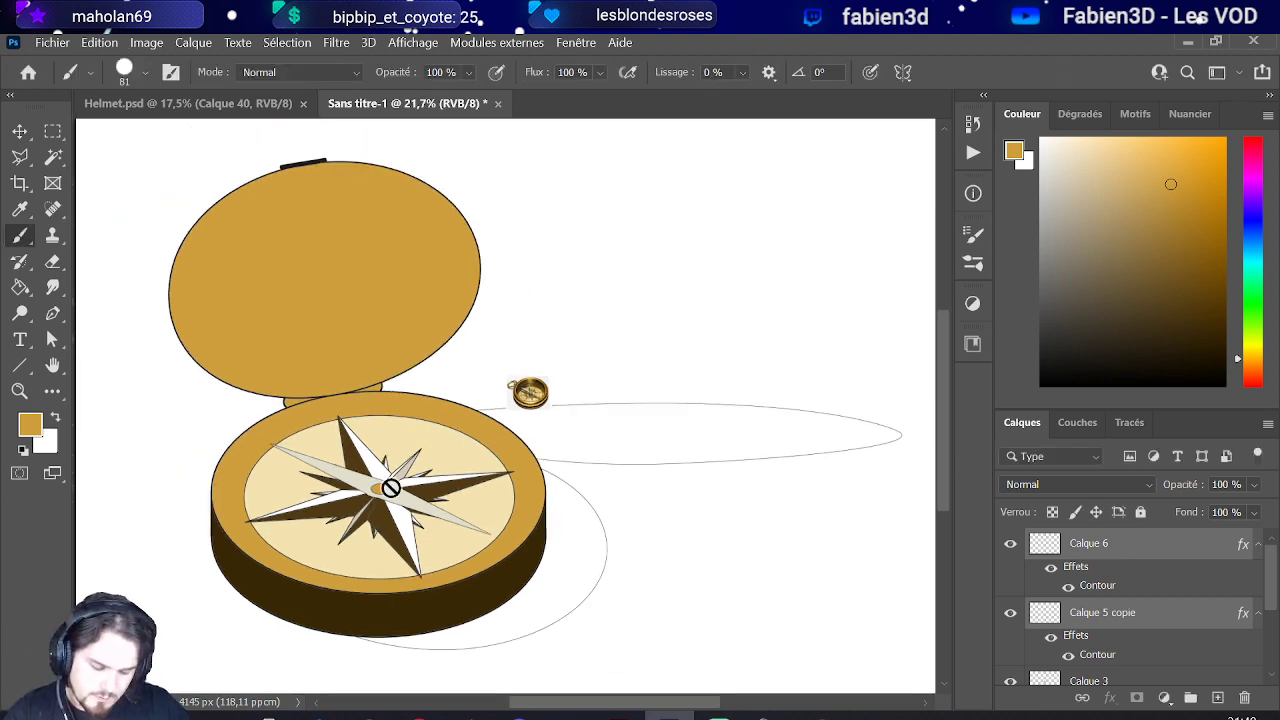
{"action": "scroll", "coordinate": [390, 442], "scroll_direction": "up", "scroll_amount": 2}
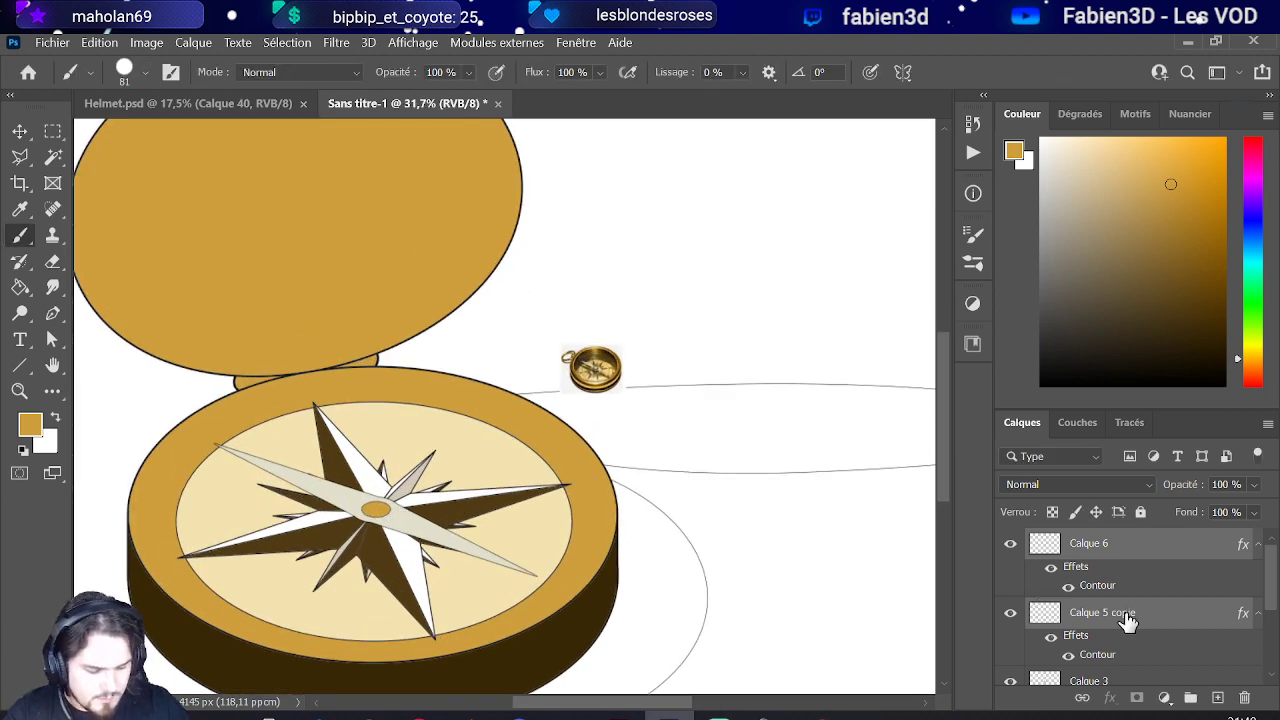
{"action": "left_click", "coordinate": [1176, 656]}
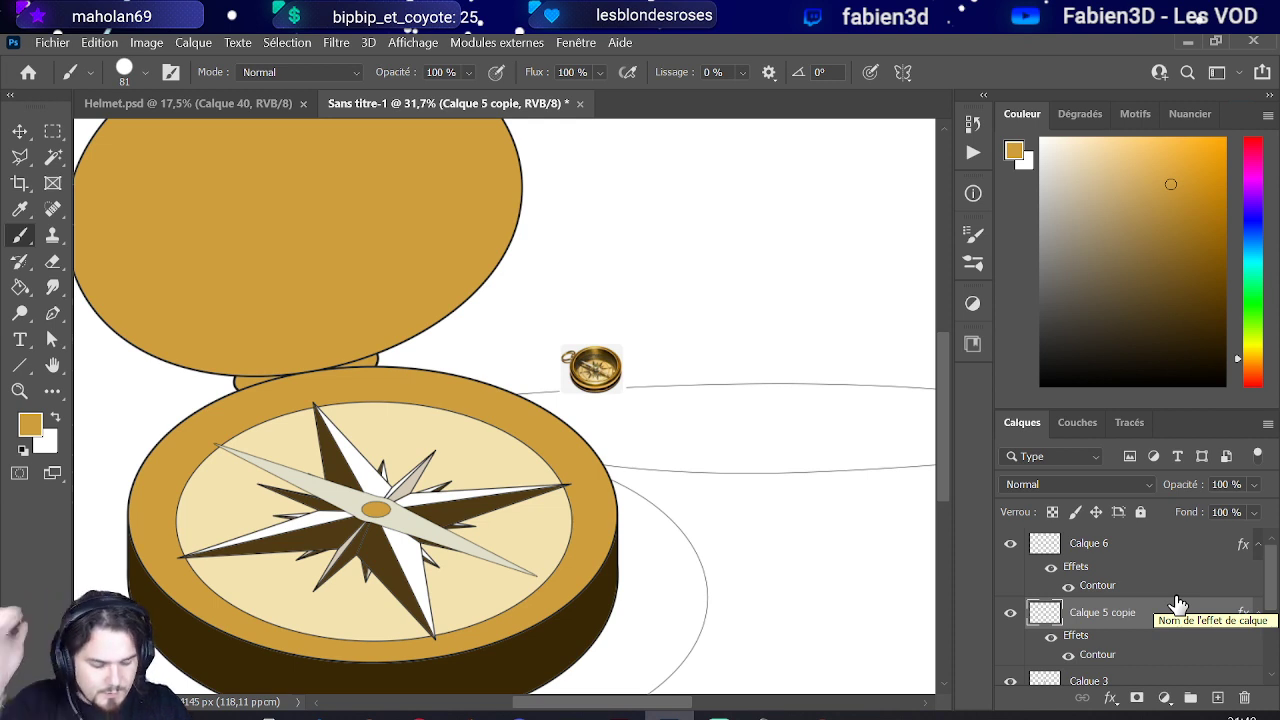
{"action": "left_click", "coordinate": [1048, 618], "text": "ctrl"}
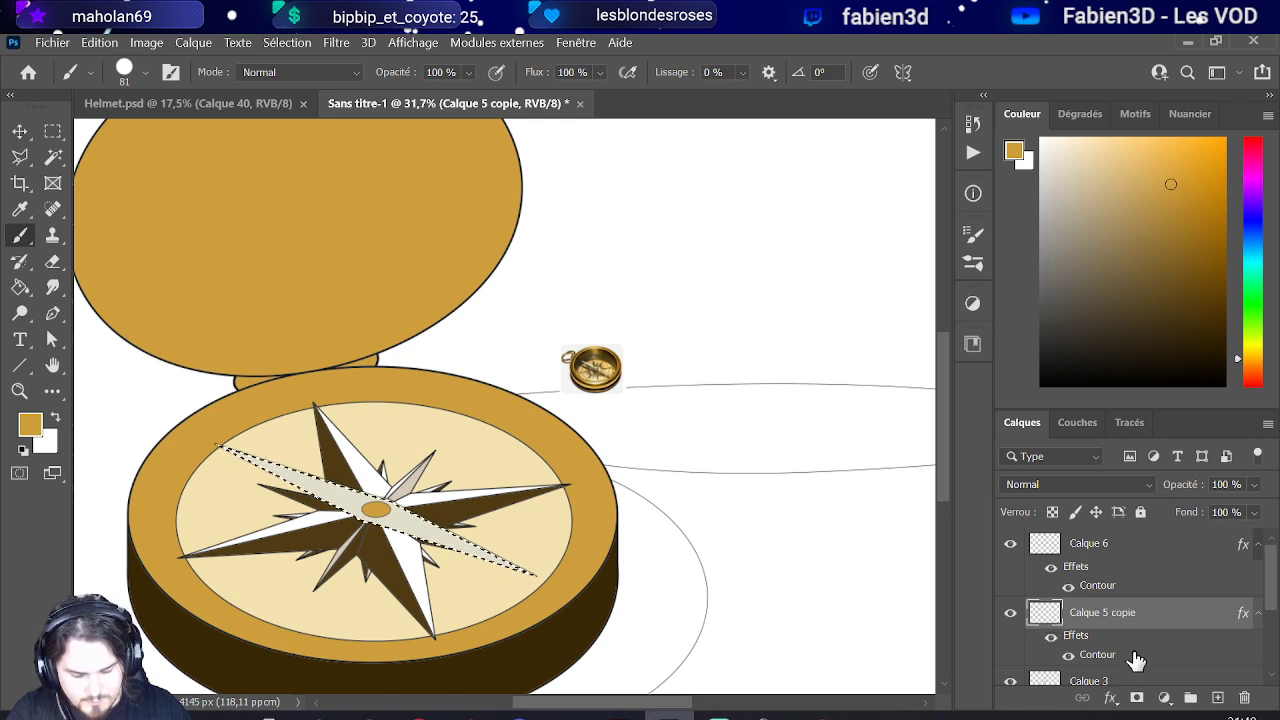
{"action": "left_click", "coordinate": [1217, 697]}
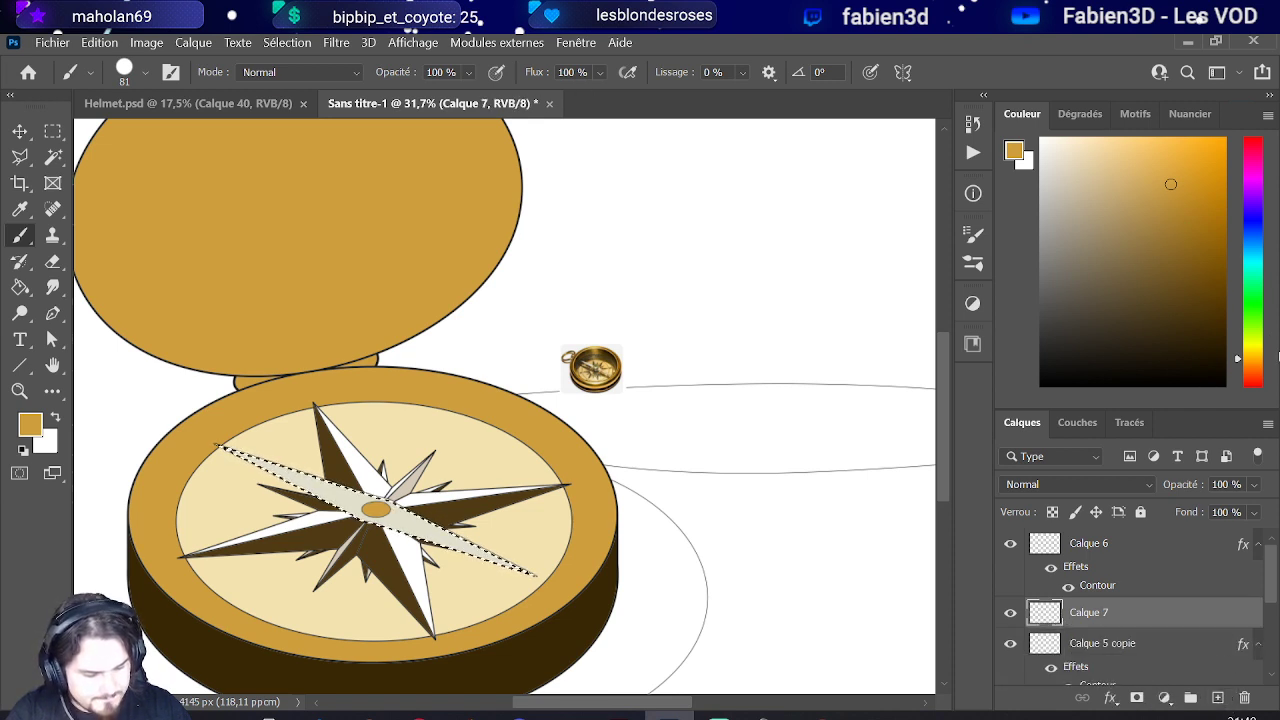
Step: Paint the needle's upper-left tip bright red inside the selection with a 967 px brush
{"action": "left_click", "coordinate": [1252, 385]}
{"action": "left_click_drag", "start_coordinate": [1174, 257], "coordinate": [1243, 135]}
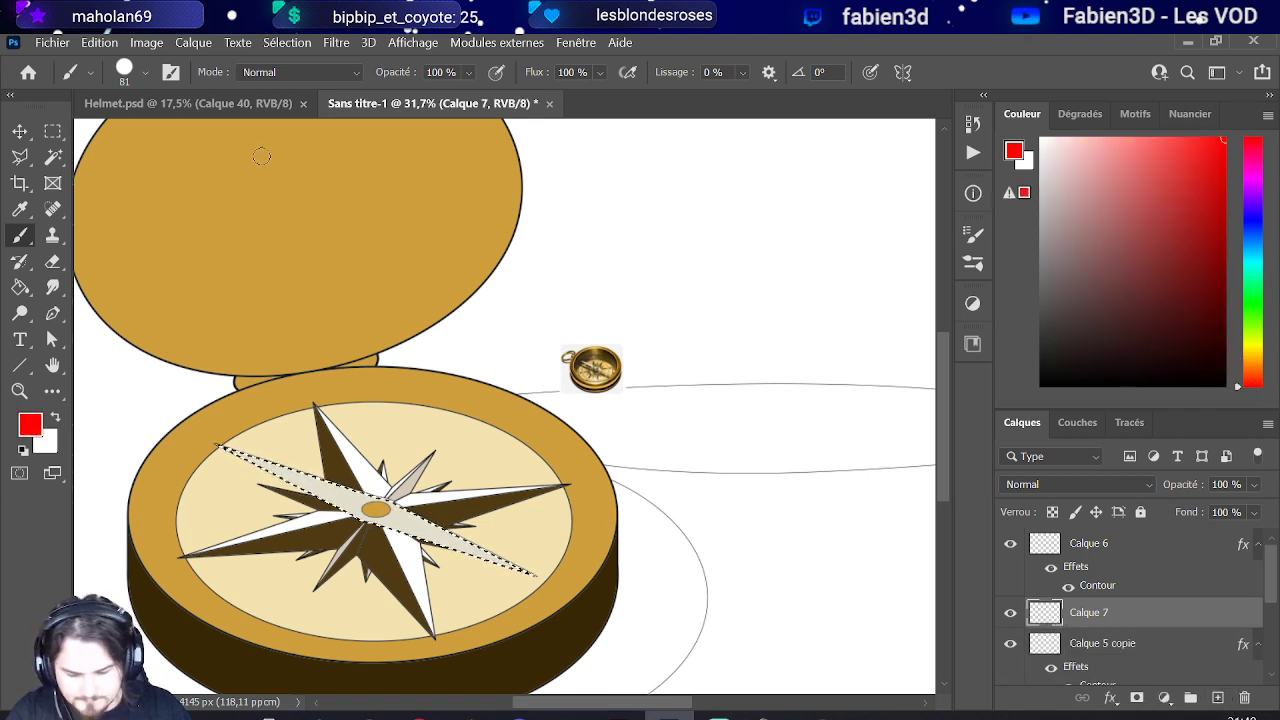
{"action": "left_click_drag", "start_coordinate": [240, 510], "coordinate": [270, 440]}
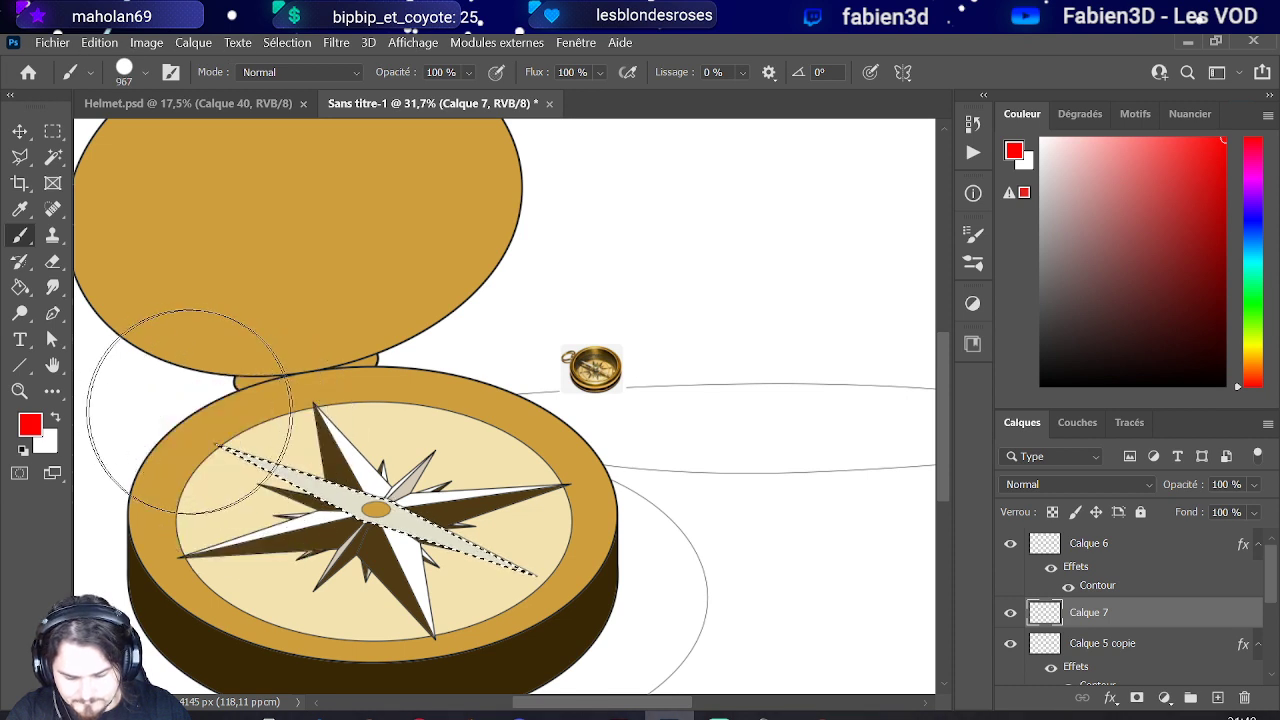
{"action": "left_click", "coordinate": [200, 418]}
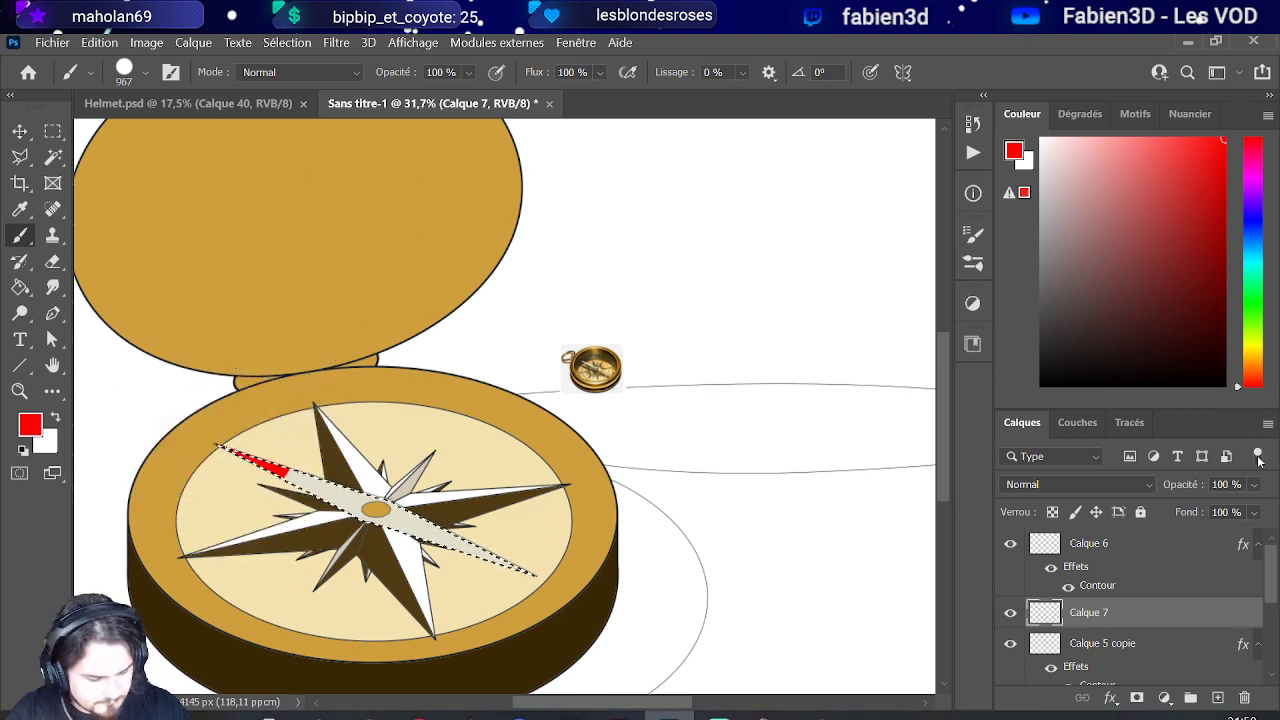
Step: Try a lower opacity on the red tip layer Calque 7
{"action": "left_click", "coordinate": [1253, 484]}
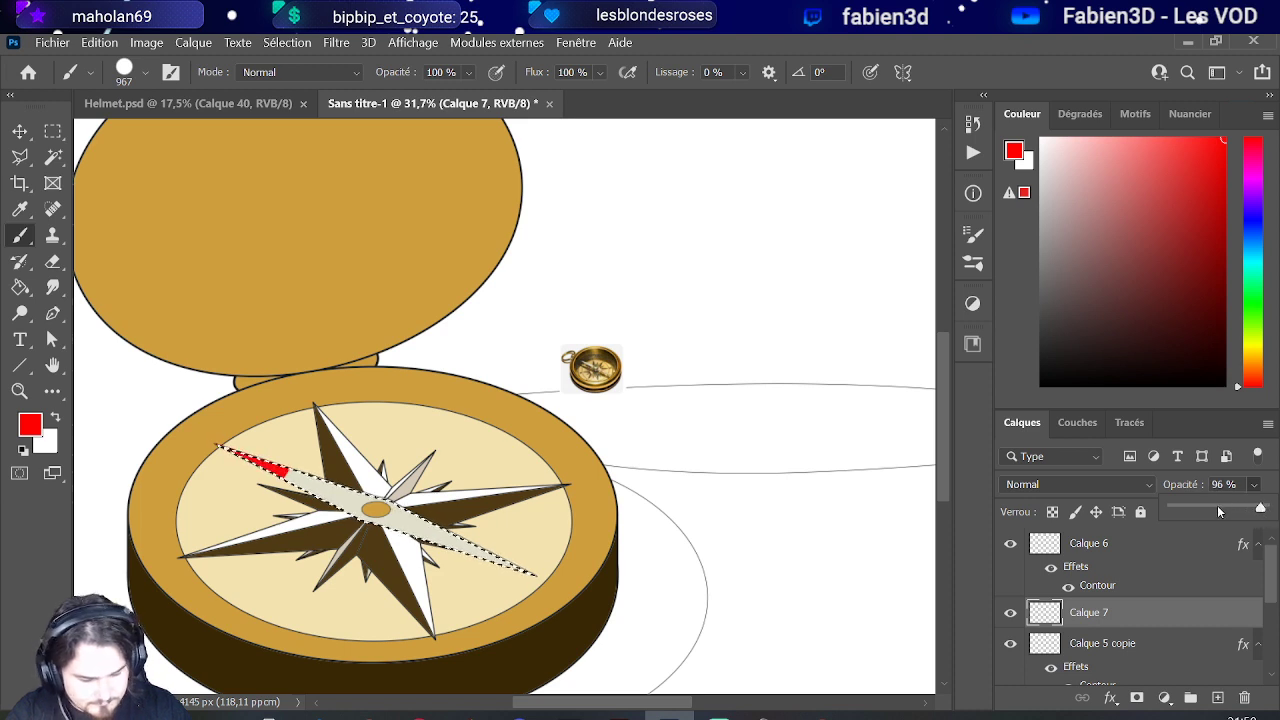
{"action": "left_click", "coordinate": [1217, 507]}
{"action": "left_click_drag", "start_coordinate": [1217, 507], "coordinate": [1264, 508]}
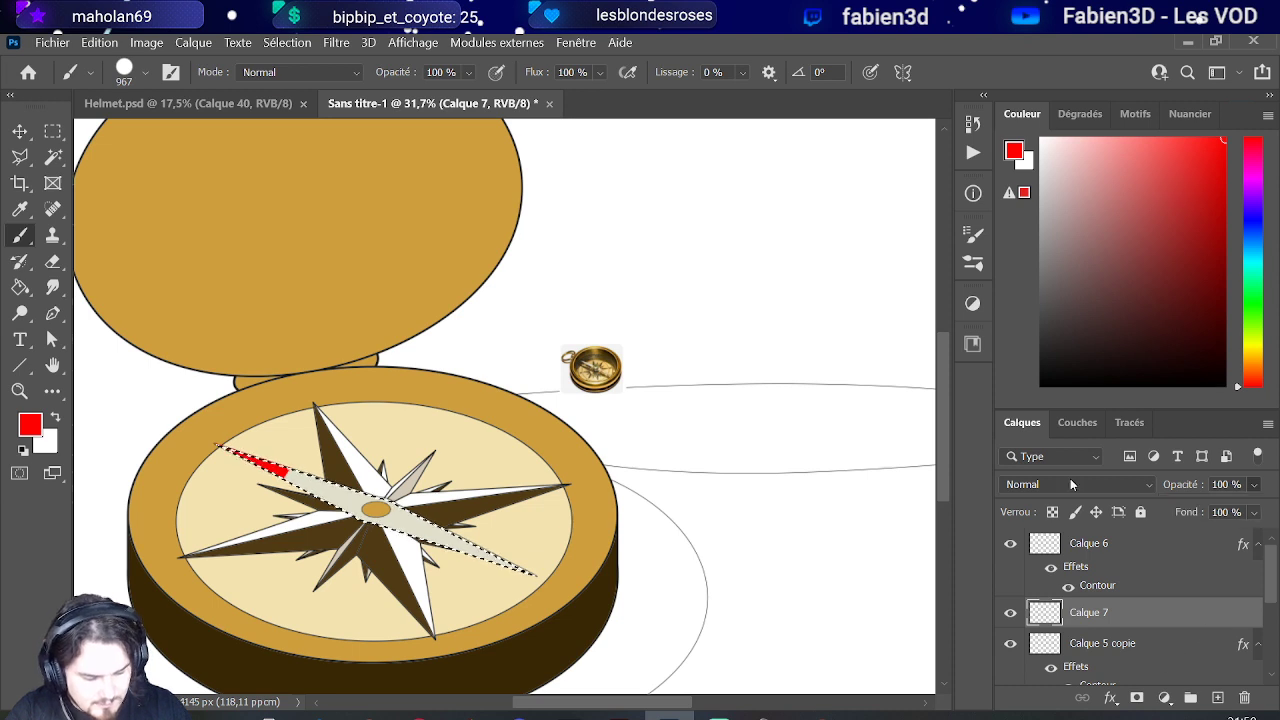
Step: Set the red tip layer Calque 7 to the Obscurcir blend mode and clear the needle selection
{"action": "left_click", "coordinate": [1075, 484]}
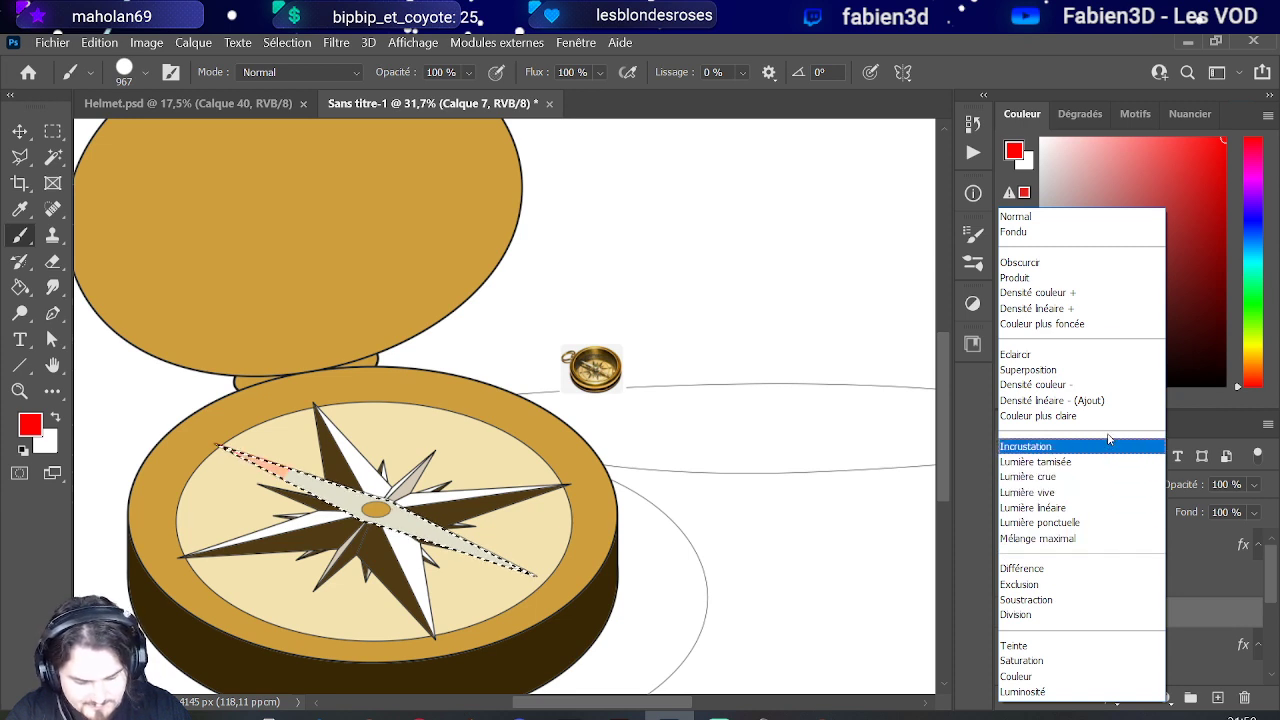
{"action": "left_click", "coordinate": [1087, 265]}
{"action": "left_click", "coordinate": [1155, 643]}
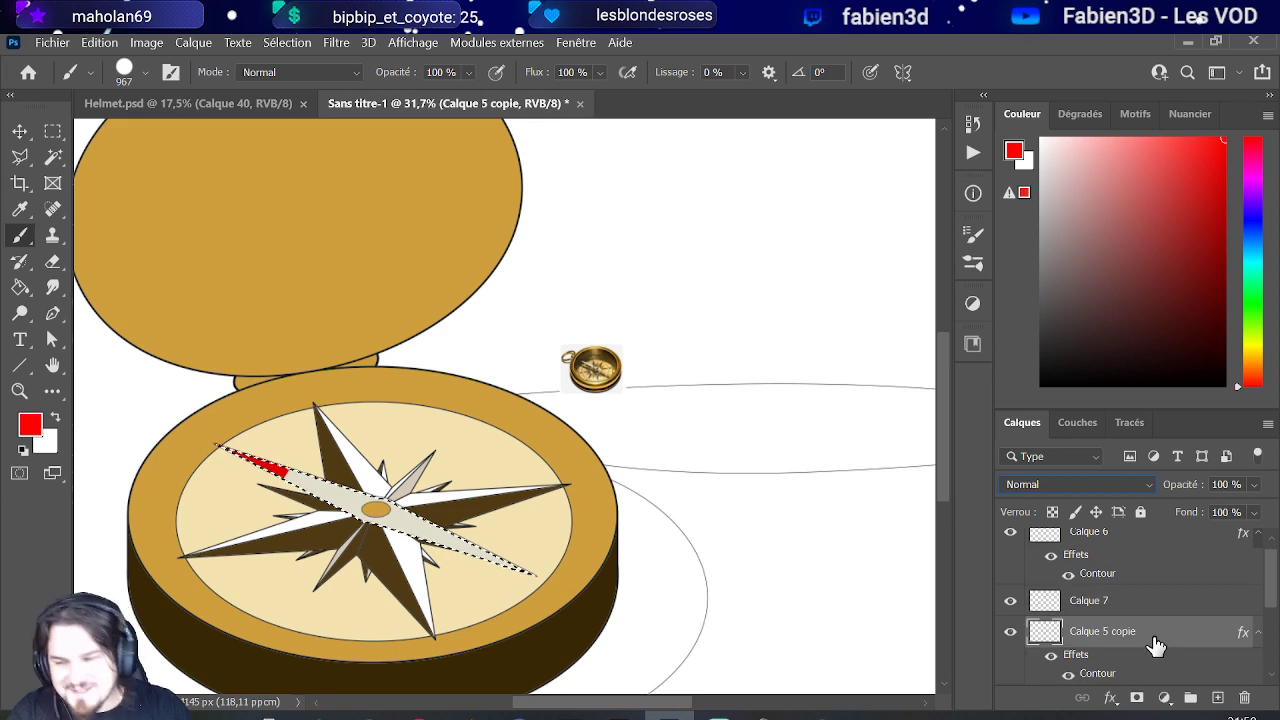
{"action": "left_click", "coordinate": [1140, 582]}
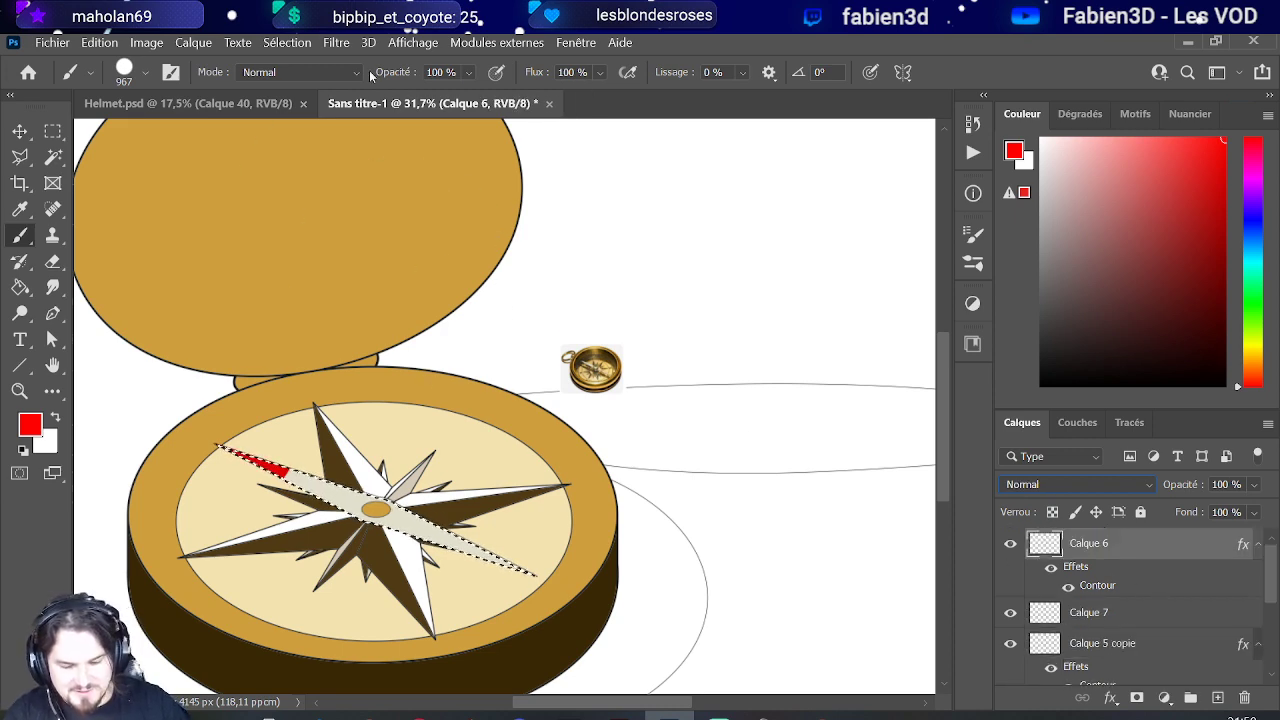
{"action": "left_click", "coordinate": [287, 42]}
{"action": "left_click", "coordinate": [302, 82]}
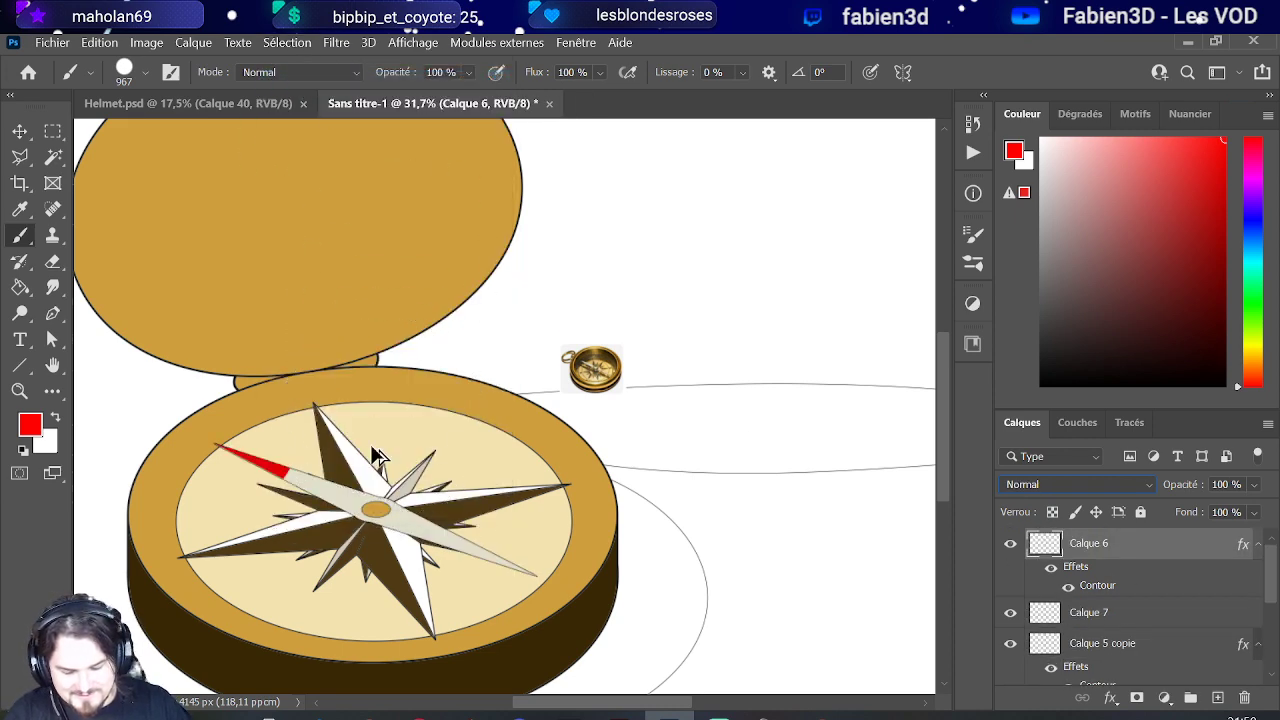
{"action": "left_click", "coordinate": [1100, 612]}
{"action": "left_click", "coordinate": [1106, 645]}
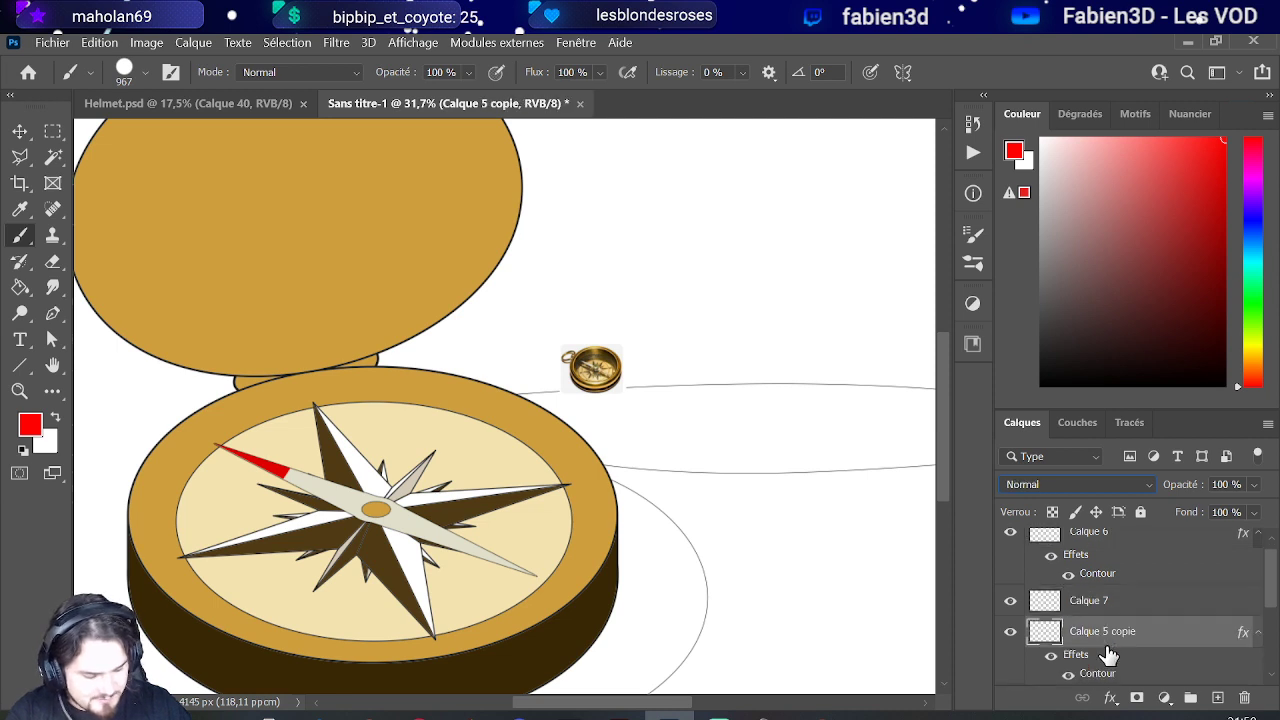
{"action": "scroll", "coordinate": [1108, 652], "scroll_direction": "down", "scroll_amount": 3}
{"action": "scroll", "coordinate": [1107, 643], "scroll_direction": "up", "scroll_amount": 2}
{"action": "right_click", "coordinate": [1113, 562]}
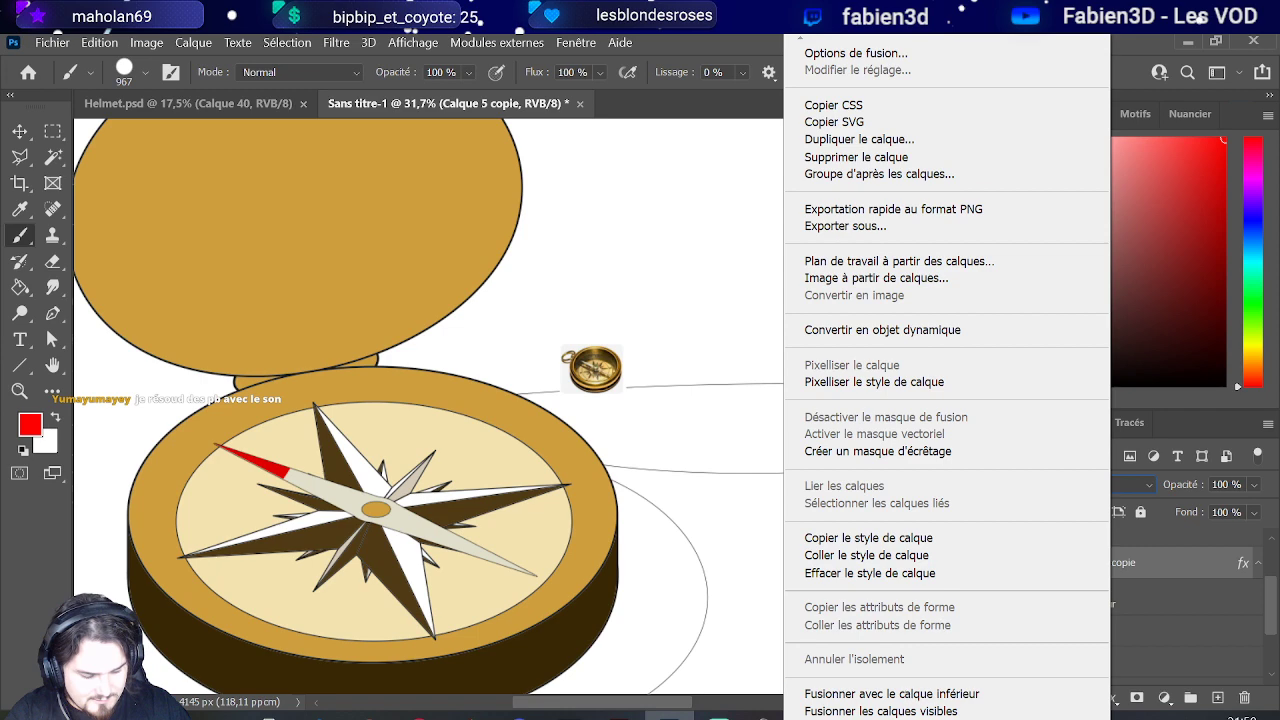
{"action": "scroll", "coordinate": [942, 660], "scroll_direction": "down", "scroll_amount": 6}
{"action": "scroll", "coordinate": [942, 660], "scroll_direction": "down", "scroll_amount": 1}
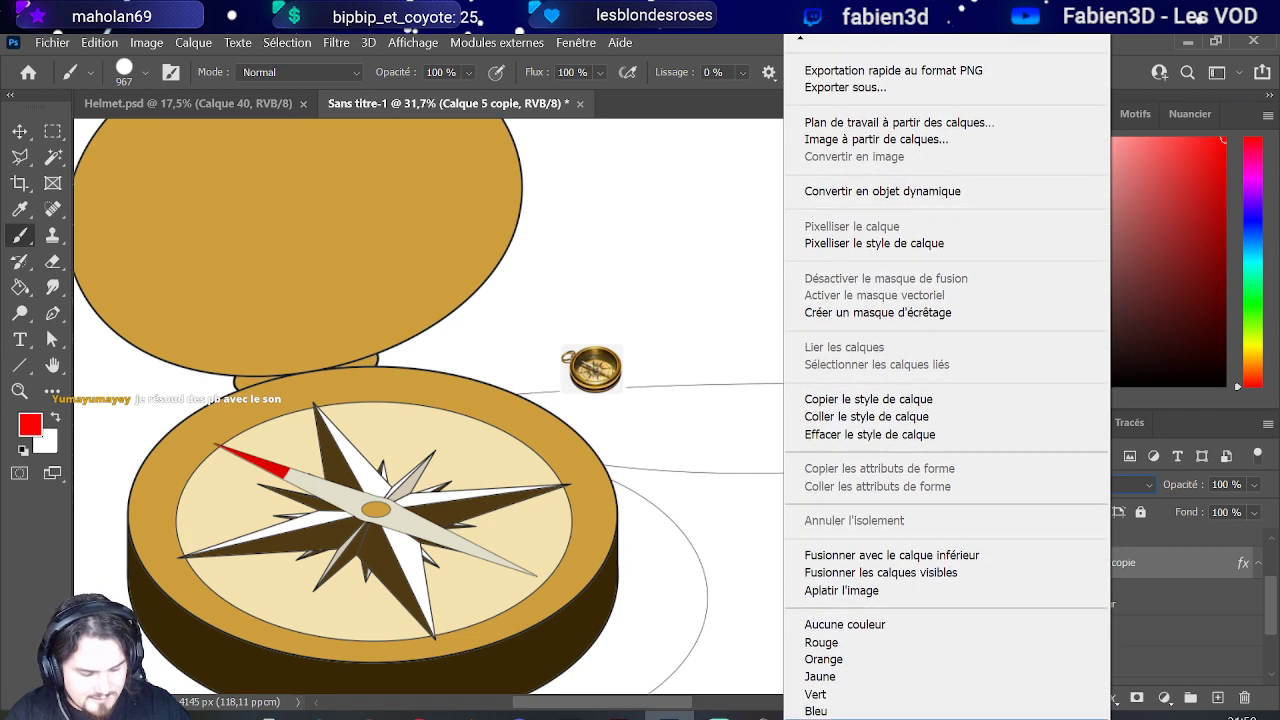
{"action": "scroll", "coordinate": [942, 660], "scroll_direction": "down", "scroll_amount": 5}
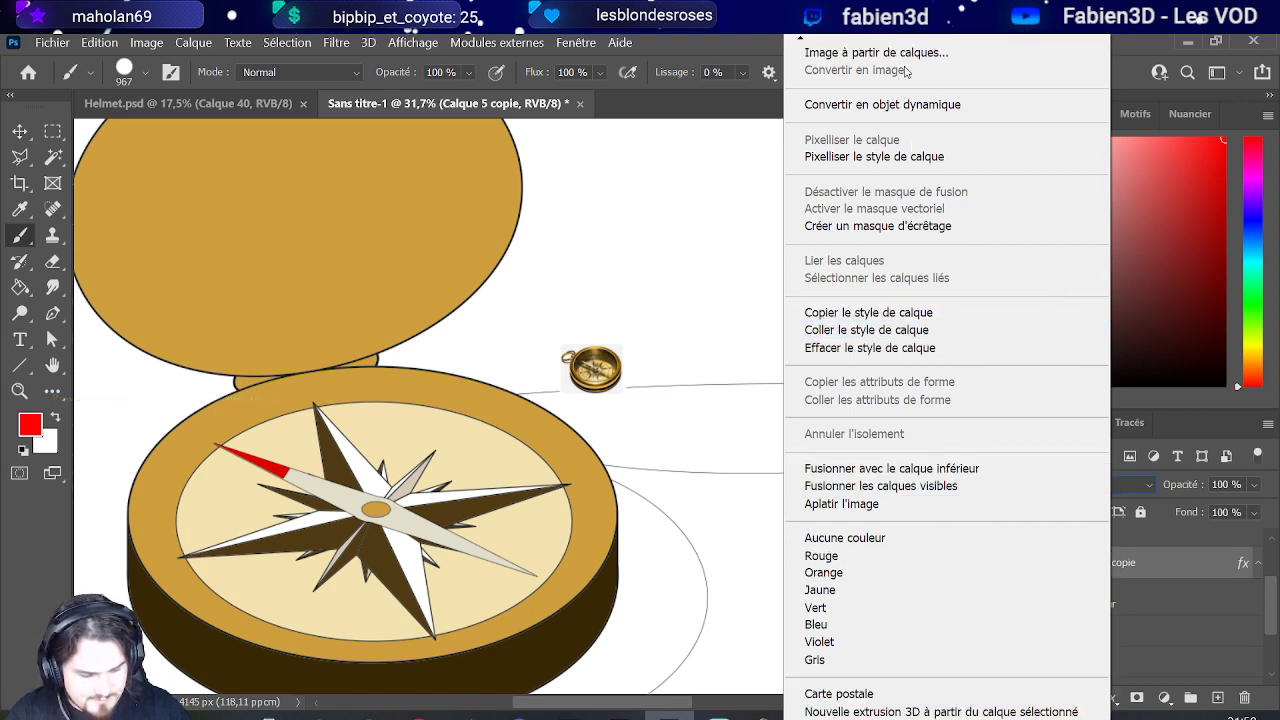
{"action": "scroll", "coordinate": [905, 45], "scroll_direction": "up", "scroll_amount": 1}
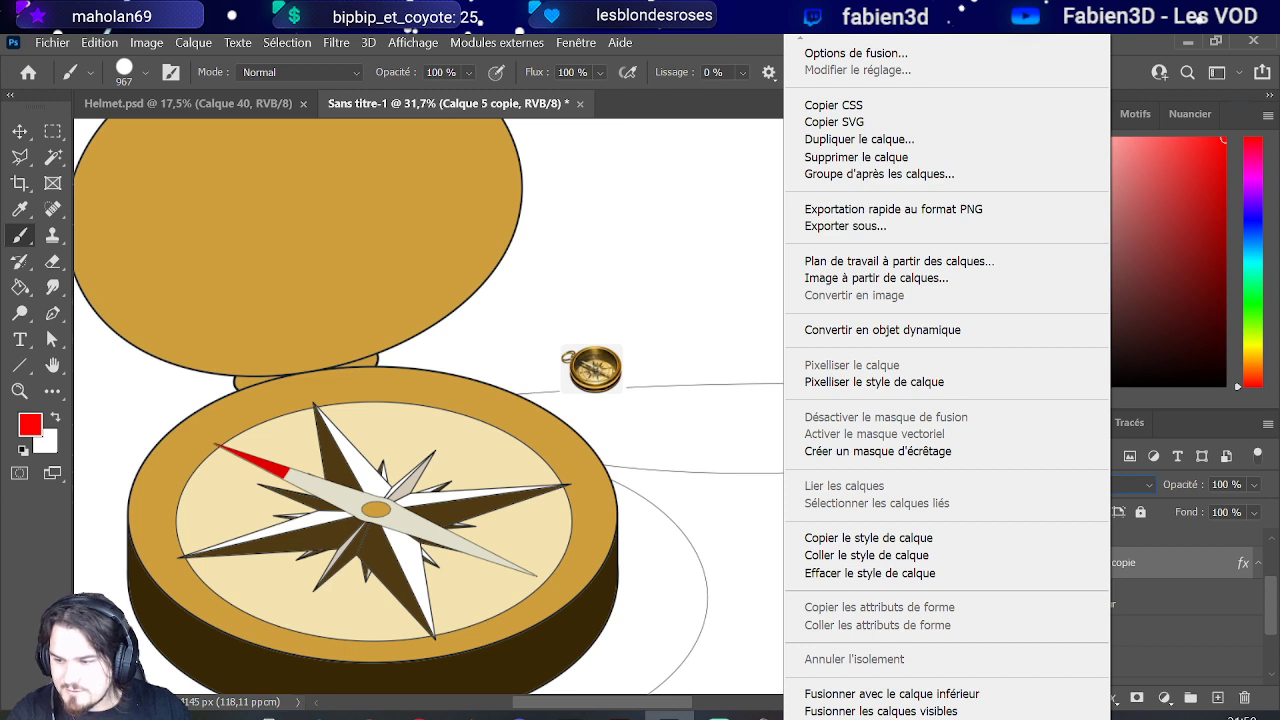
{"action": "key", "text": "Escape"}
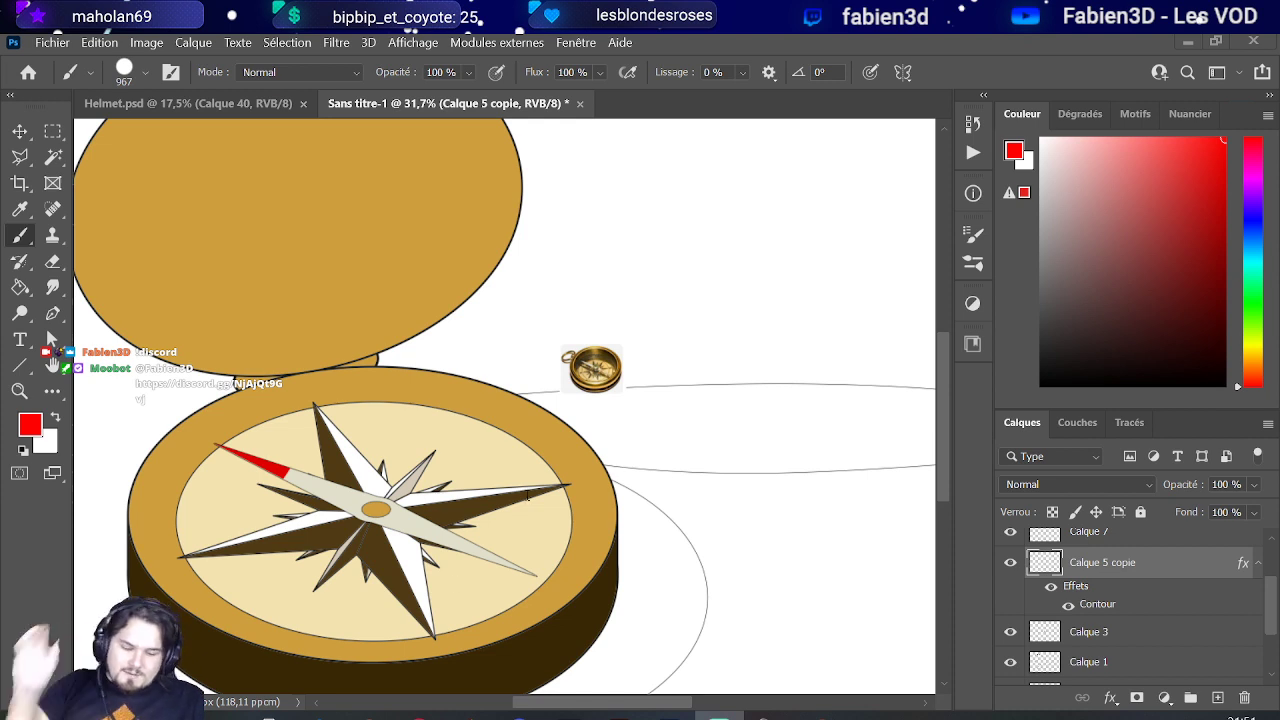
Step: Check what Calque 1 and Calque 5 copie contain by briefly hiding and showing each layer
{"action": "scroll", "coordinate": [550, 432], "scroll_direction": "down", "scroll_amount": 3}
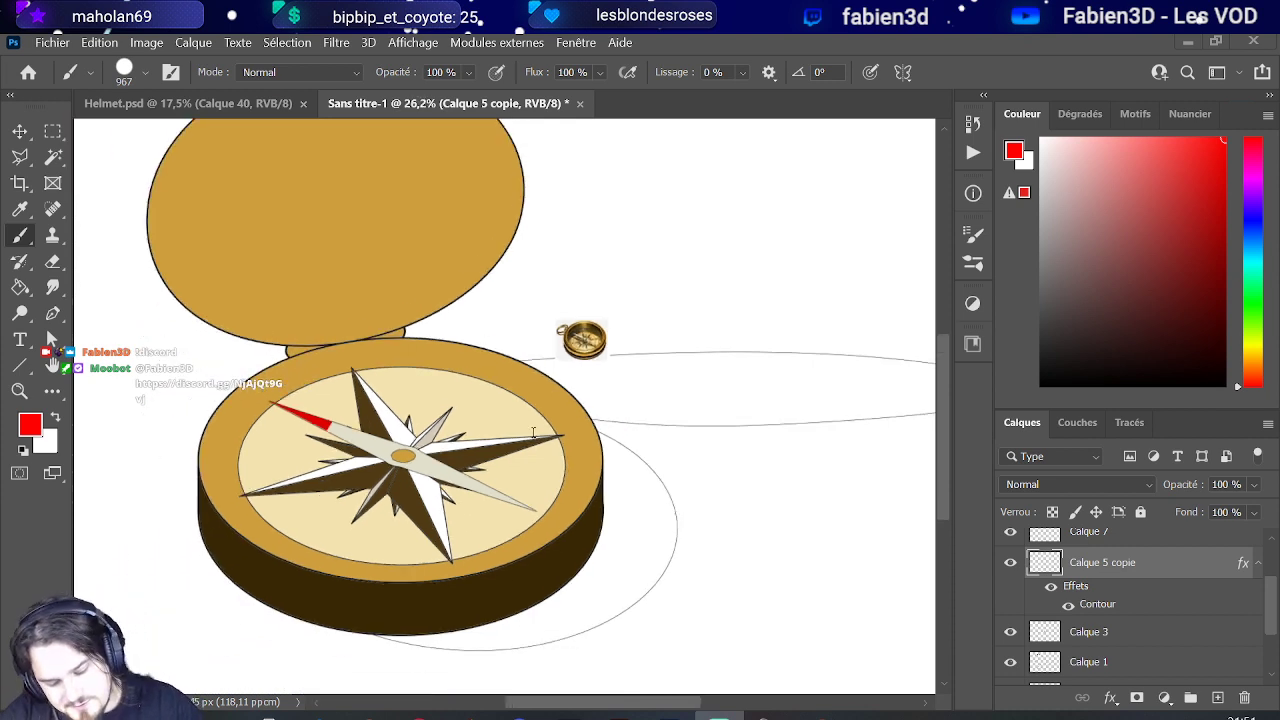
{"action": "left_click", "coordinate": [1075, 643]}
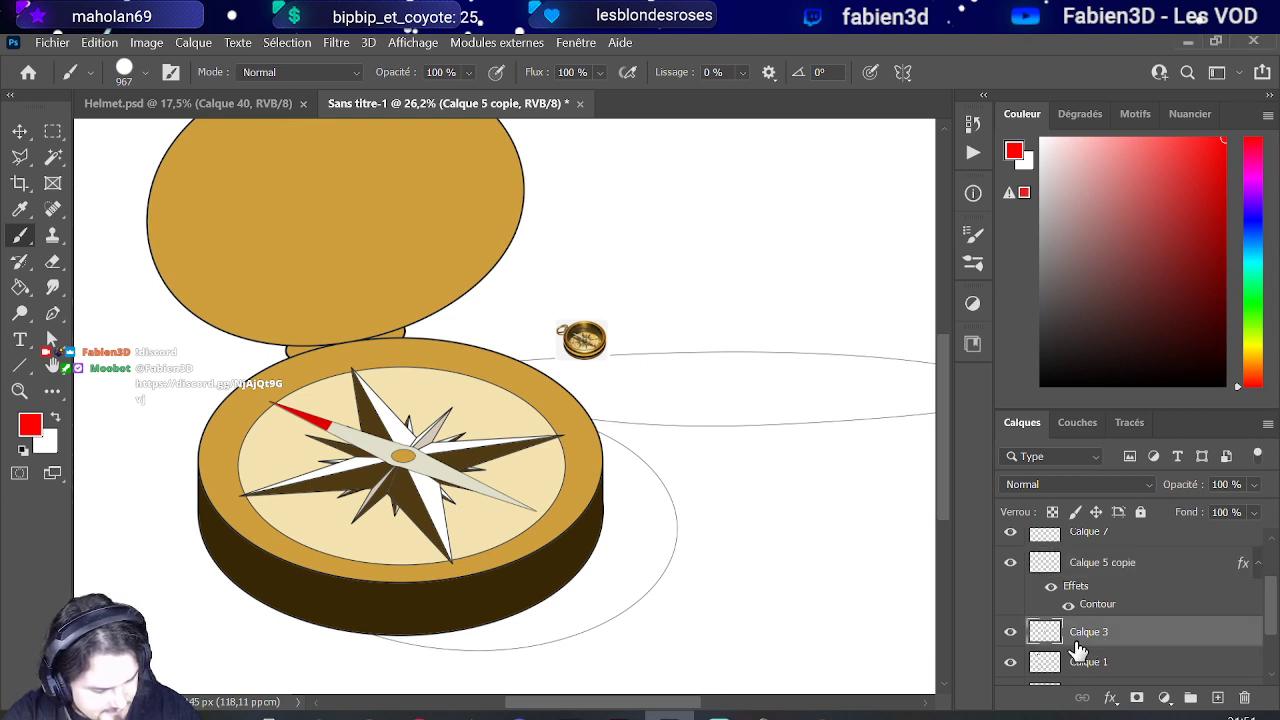
{"action": "left_click", "coordinate": [1011, 662]}
{"action": "left_click", "coordinate": [1011, 662]}
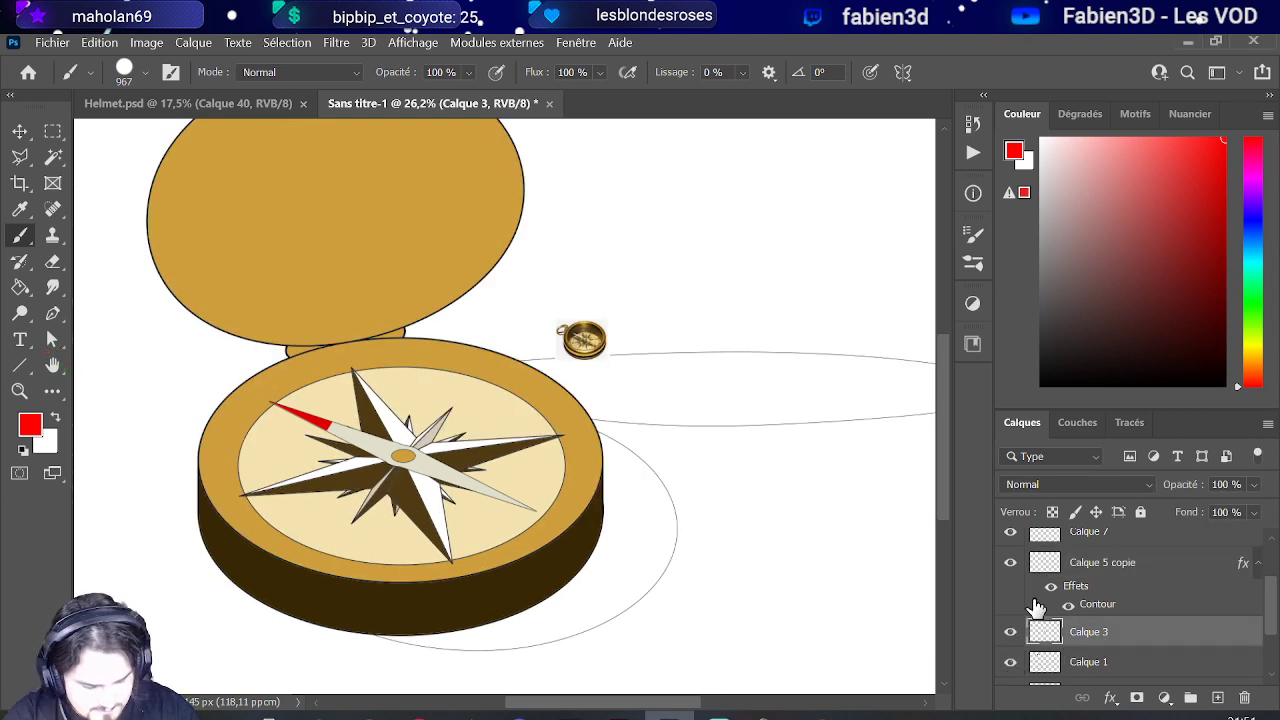
{"action": "left_click", "coordinate": [1012, 564]}
{"action": "left_click", "coordinate": [1012, 564]}
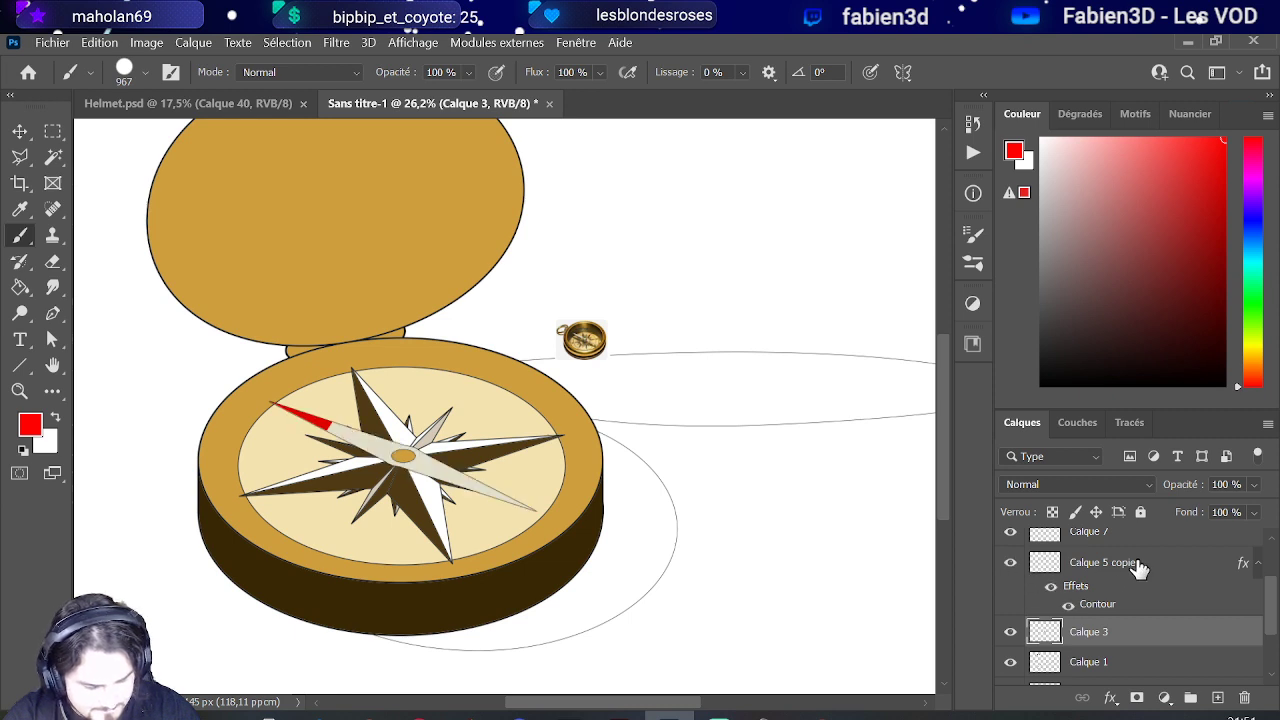
Step: Add a drop shadow to the needle layer Calque 5 copie so it falls just below the needle on the dial
{"action": "left_click", "coordinate": [1138, 564]}
{"action": "right_click", "coordinate": [1138, 564]}
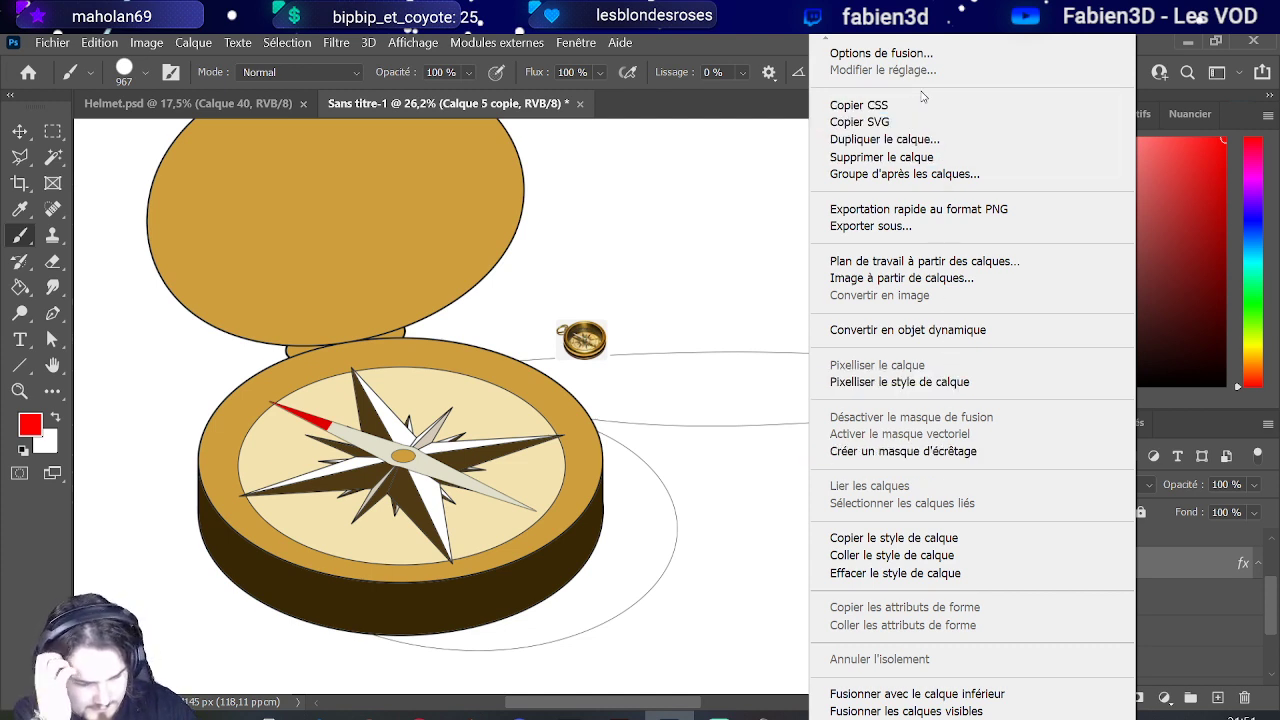
{"action": "left_click", "coordinate": [905, 53]}
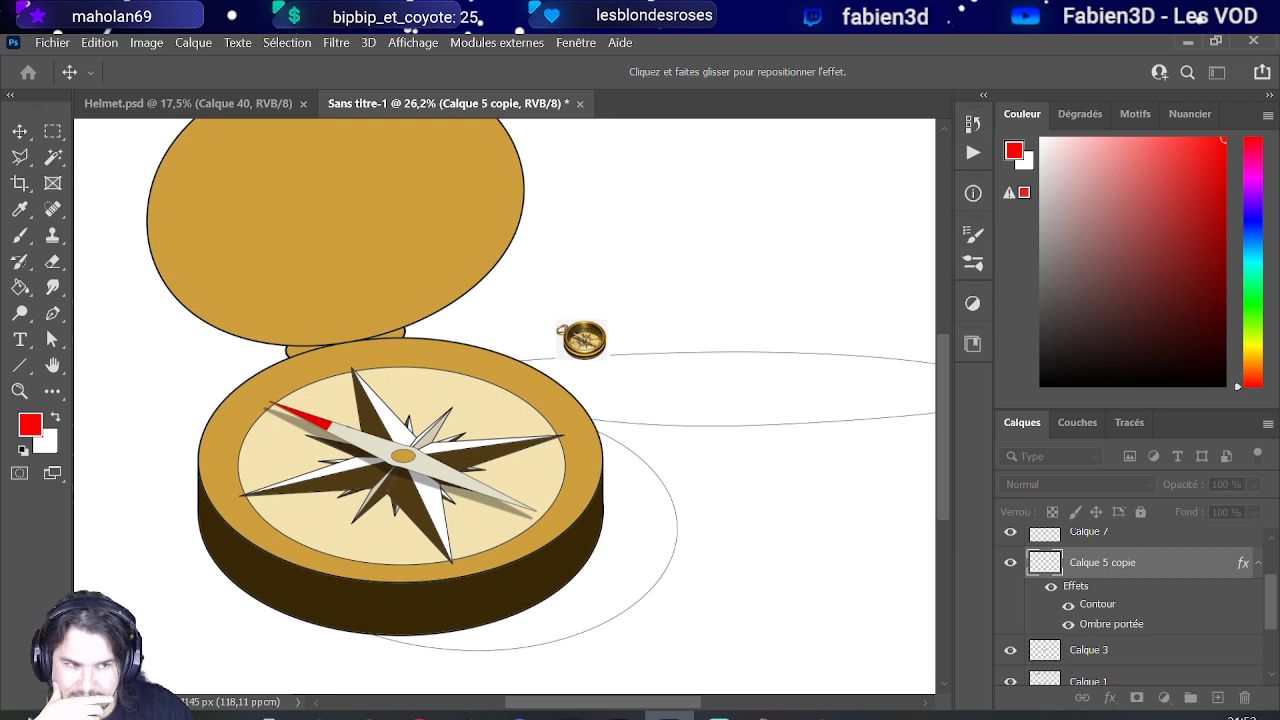
{"action": "key", "text": "b"}
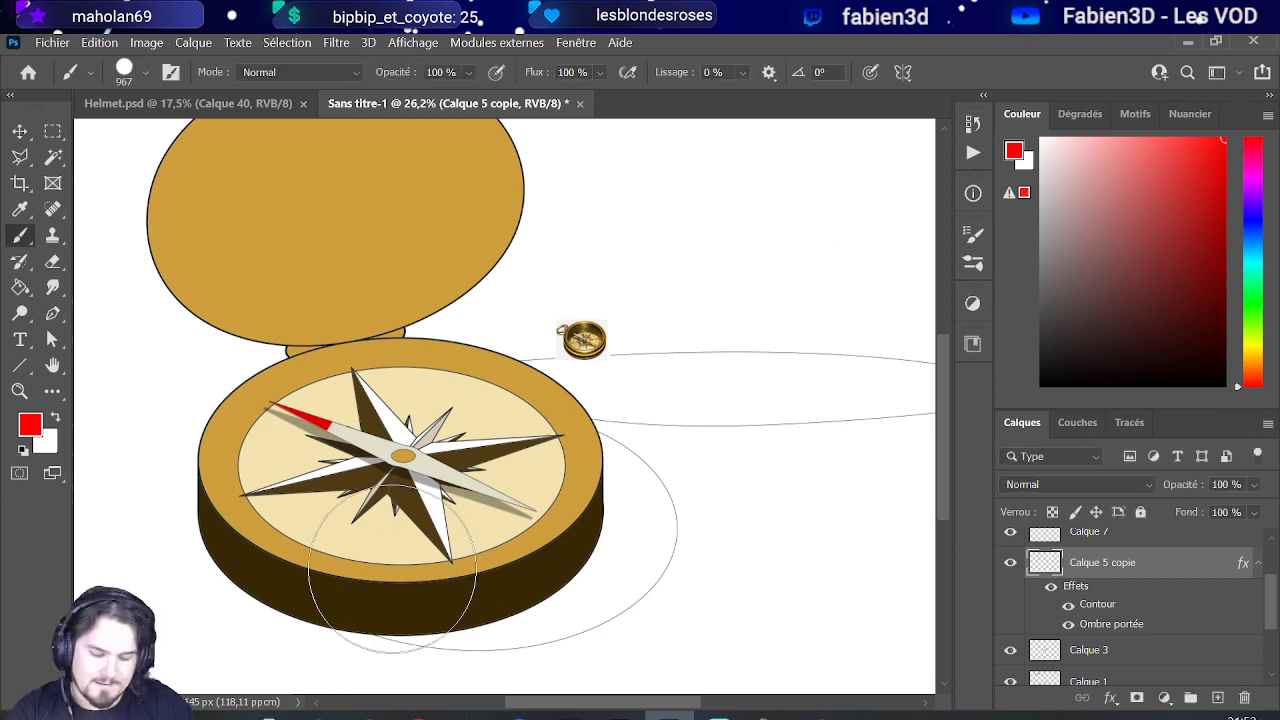
{"action": "scroll", "coordinate": [510, 430], "scroll_direction": "down", "scroll_amount": 3}
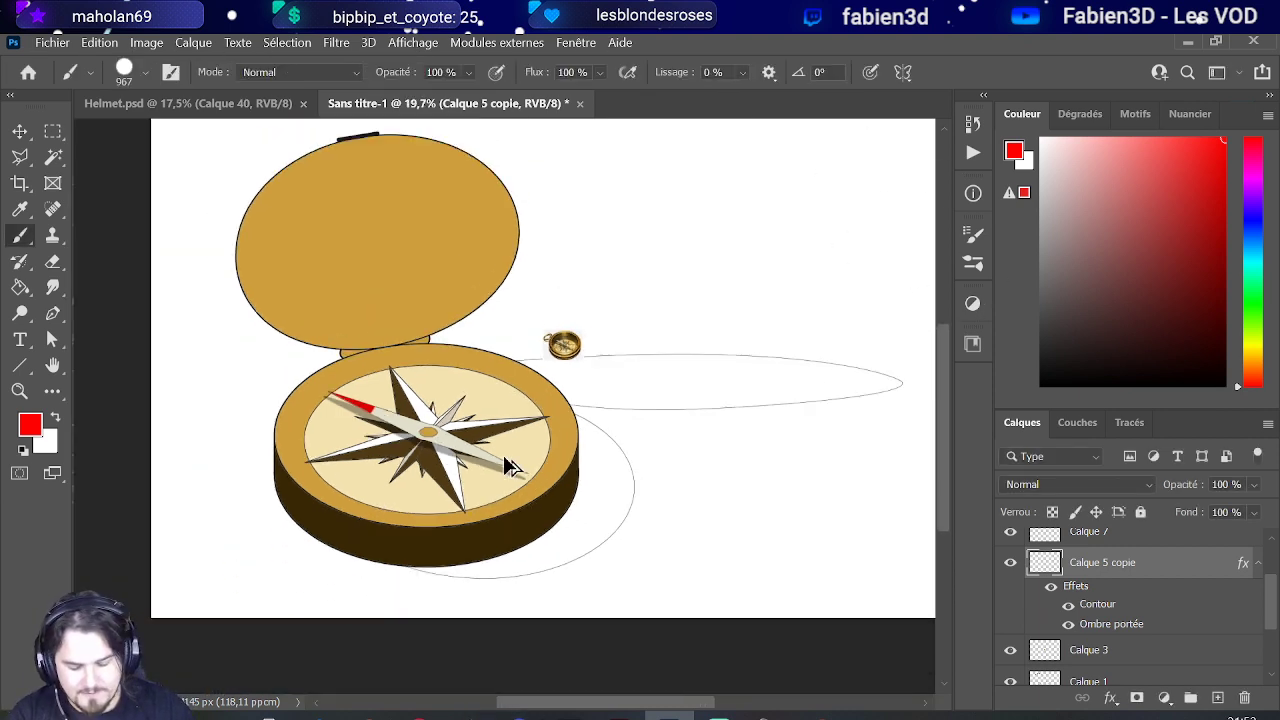
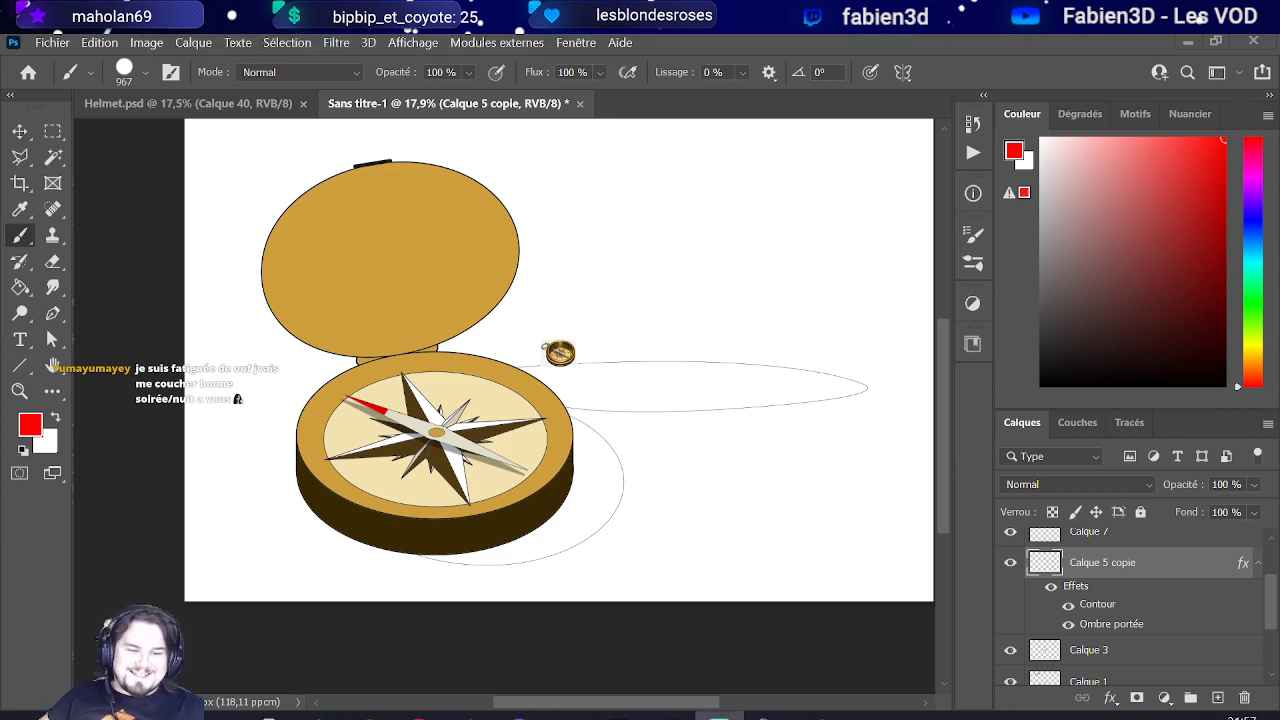
Step: Load the flat colours of Calque 4 as a selection, create a new layer above it and reset the colours to black and white
{"action": "scroll", "coordinate": [1093, 640], "scroll_direction": "down", "scroll_amount": 3}
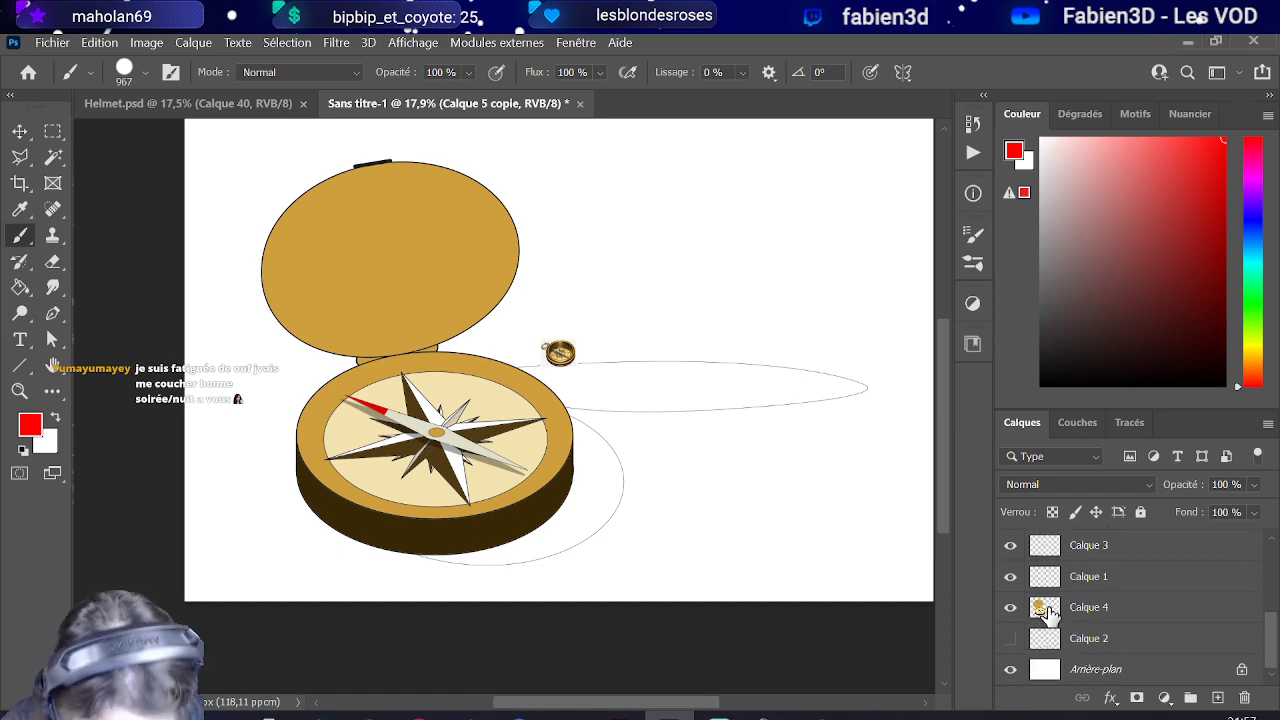
{"action": "left_click", "coordinate": [1045, 608], "text": "ctrl"}
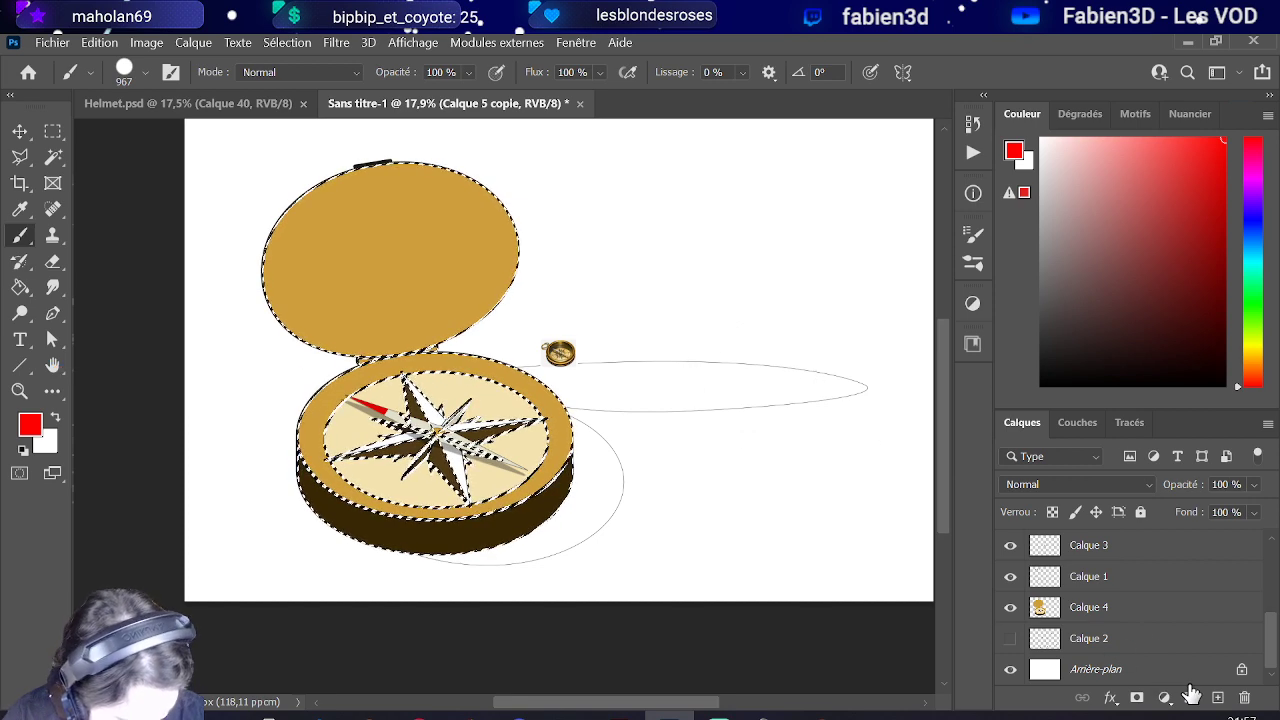
{"action": "left_click", "coordinate": [1171, 610]}
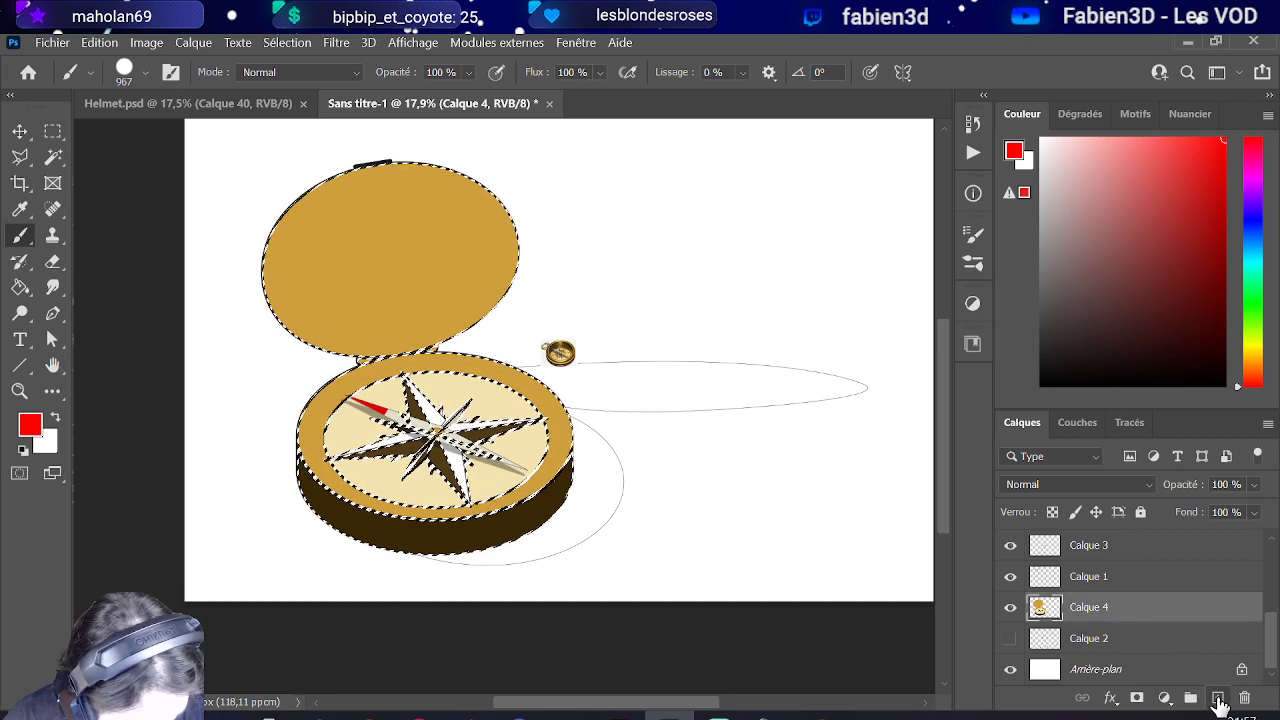
{"action": "left_click", "coordinate": [1217, 697]}
{"action": "key", "text": "d"}
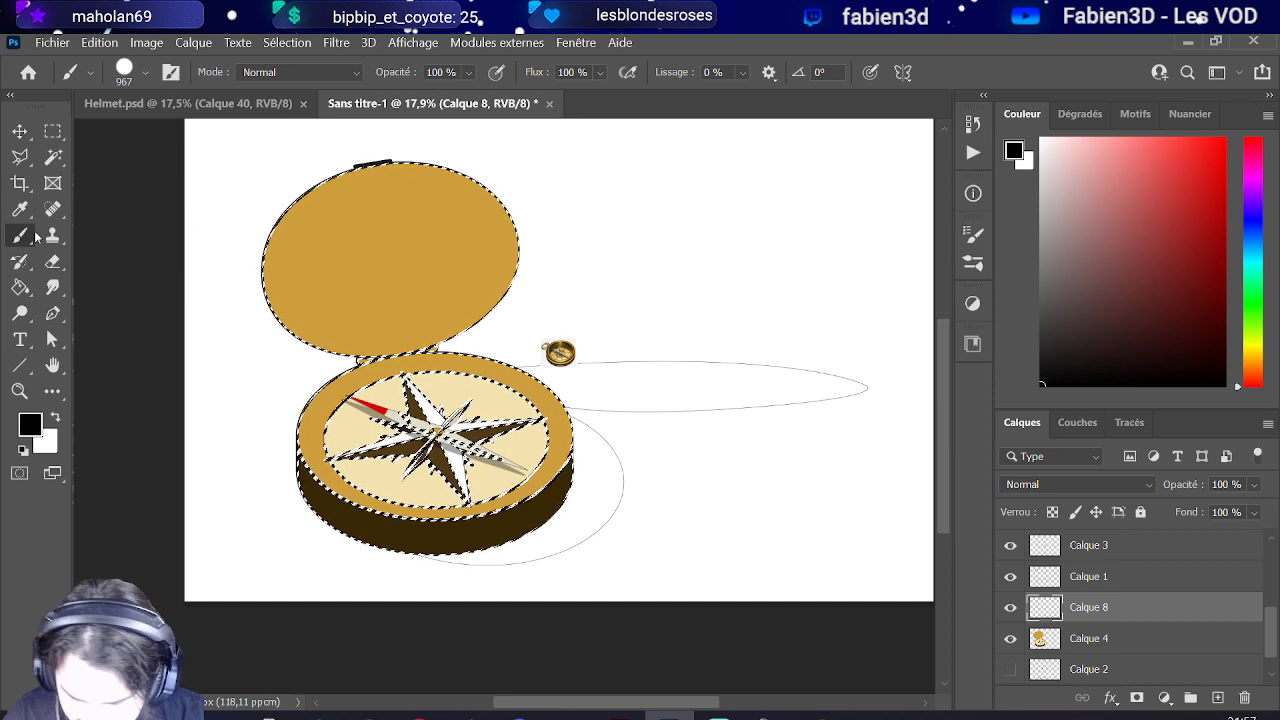
Step: Choose a soft round brush with pressure-controlled opacity and 0 % hardness, and reduce its size to 692 px
{"action": "left_click", "coordinate": [146, 75]}
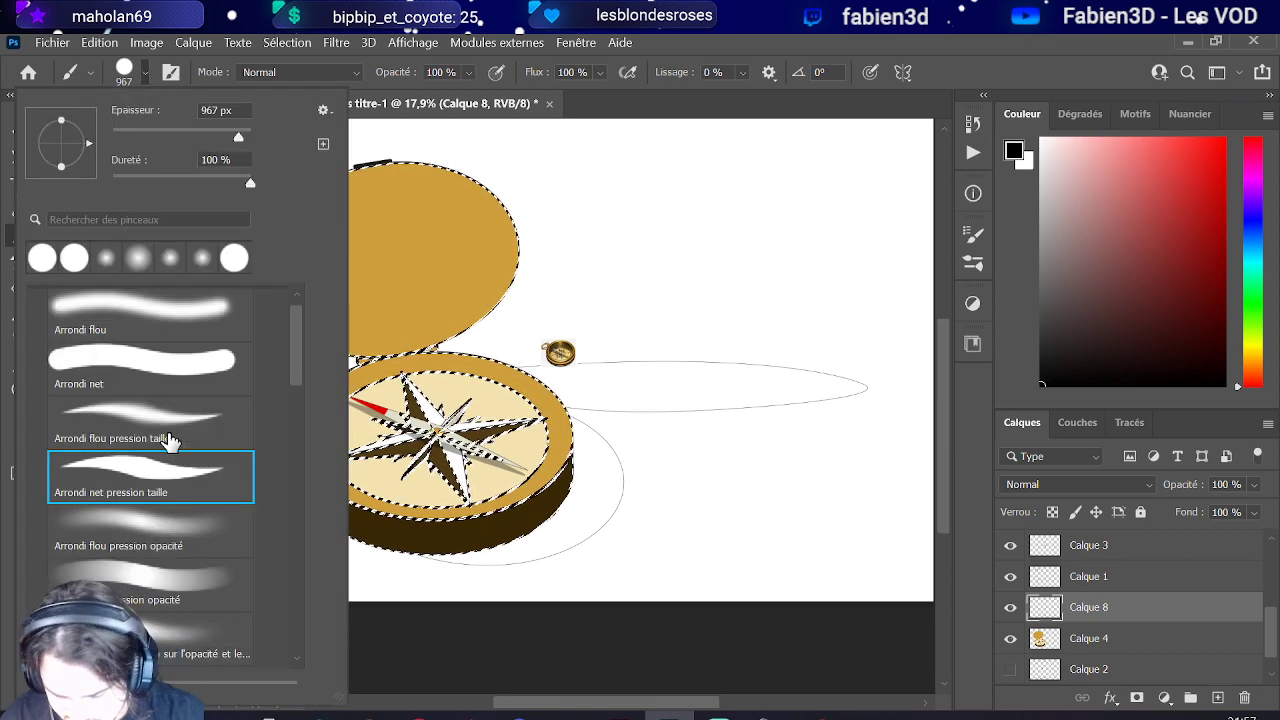
{"action": "left_click", "coordinate": [137, 538]}
{"action": "left_click", "coordinate": [529, 574]}
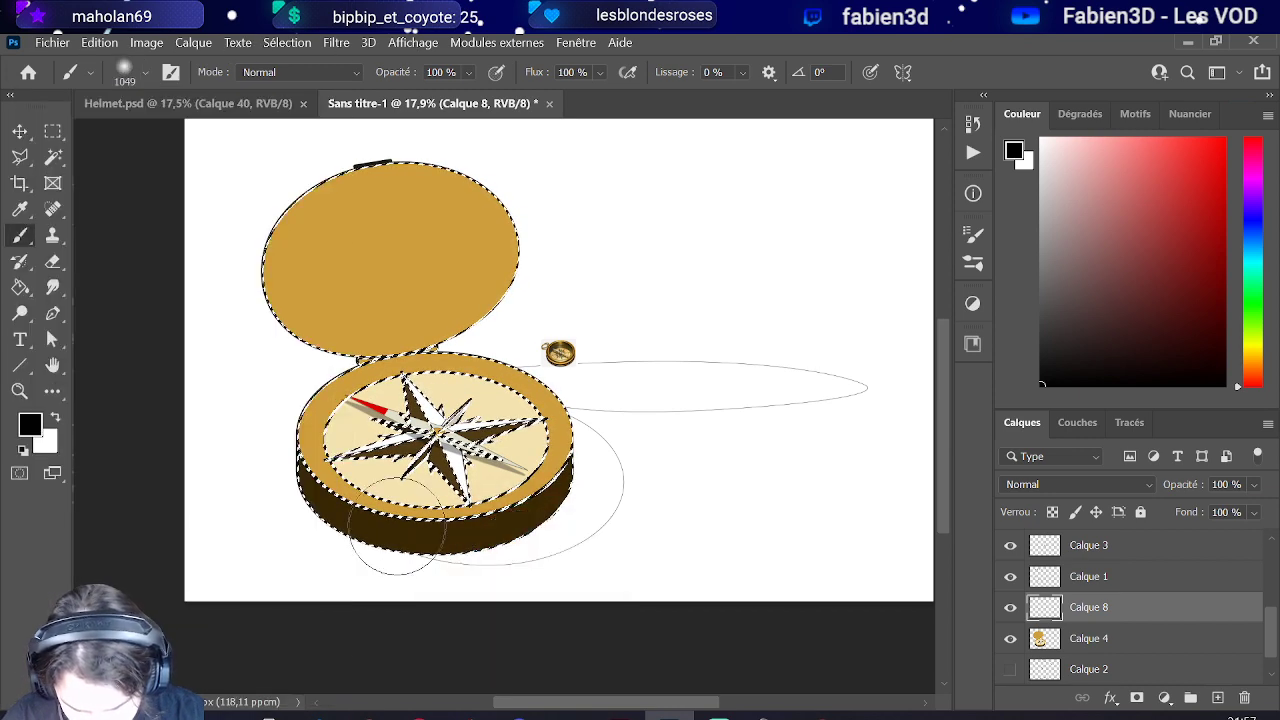
{"action": "left_click", "coordinate": [147, 71]}
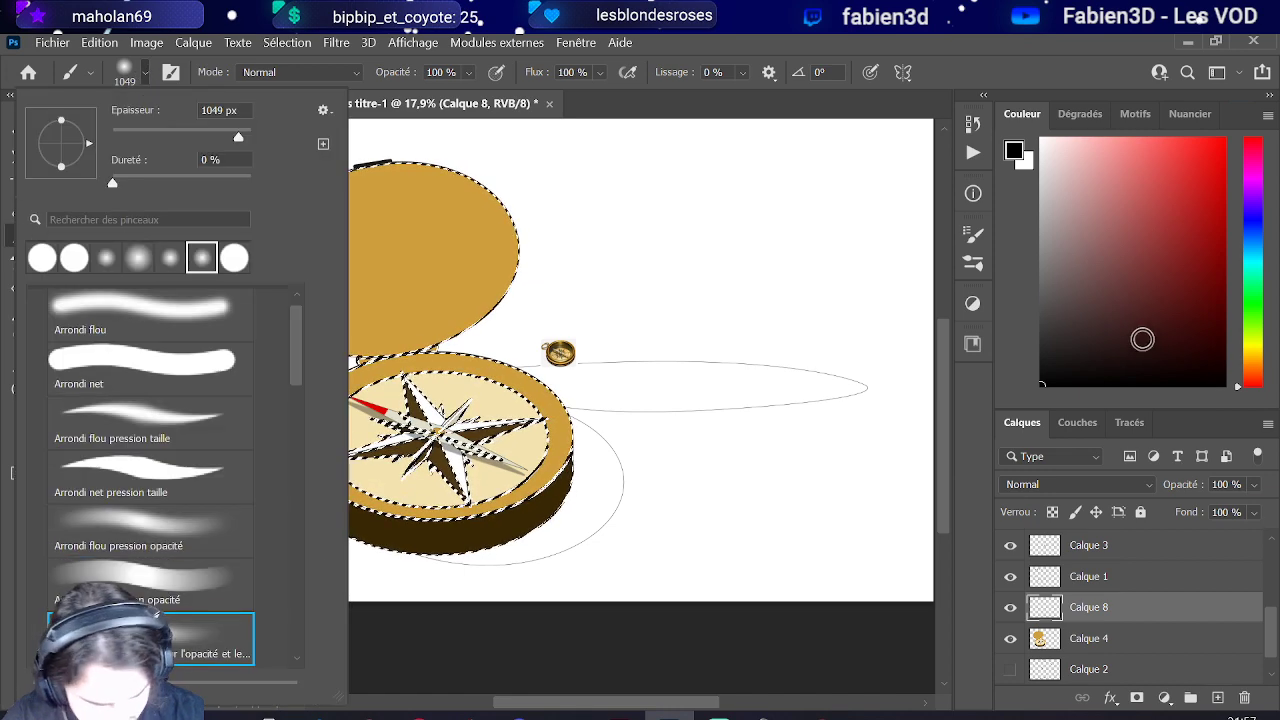
{"action": "left_click", "coordinate": [530, 475]}
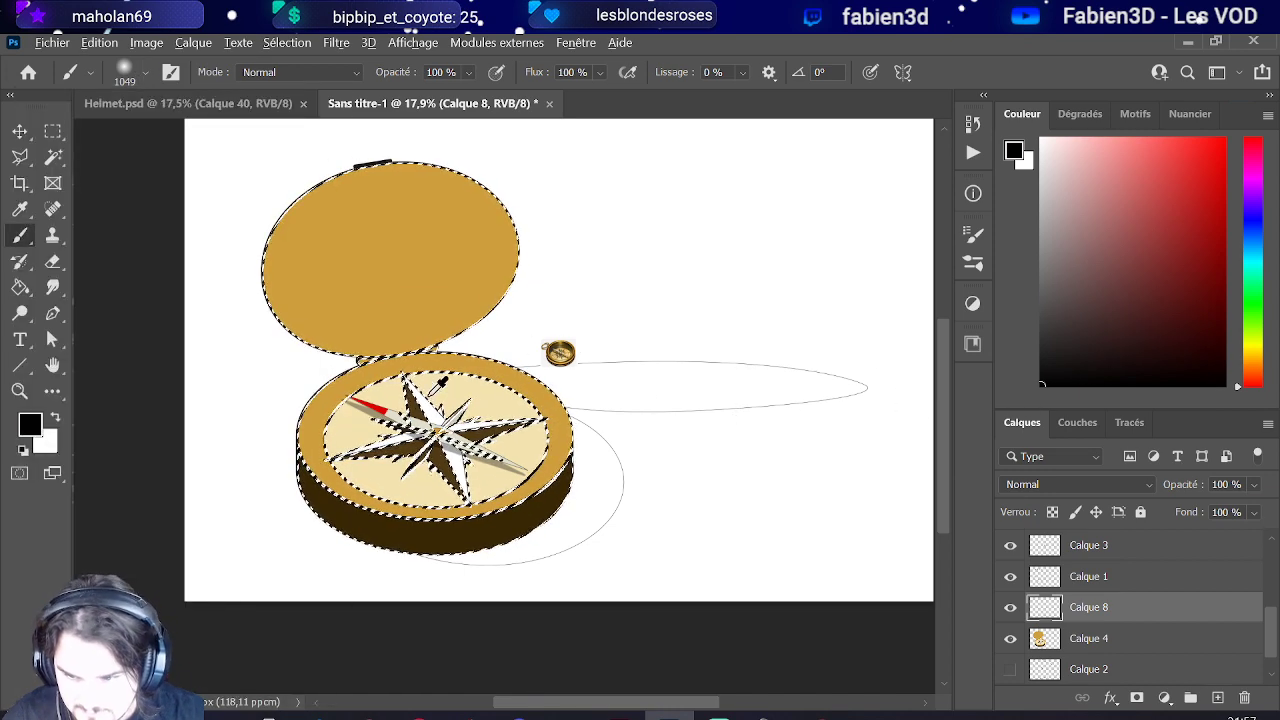
{"action": "mouse_move", "coordinate": [445, 387]}
{"action": "left_mouse_down"}
{"action": "mouse_move", "coordinate": [414, 420]}
{"action": "mouse_move", "coordinate": [405, 371]}
{"action": "mouse_move", "coordinate": [375, 372]}
{"action": "left_mouse_up"}
{"action": "scroll", "coordinate": [405, 371], "scroll_direction": "down", "scroll_amount": 1}
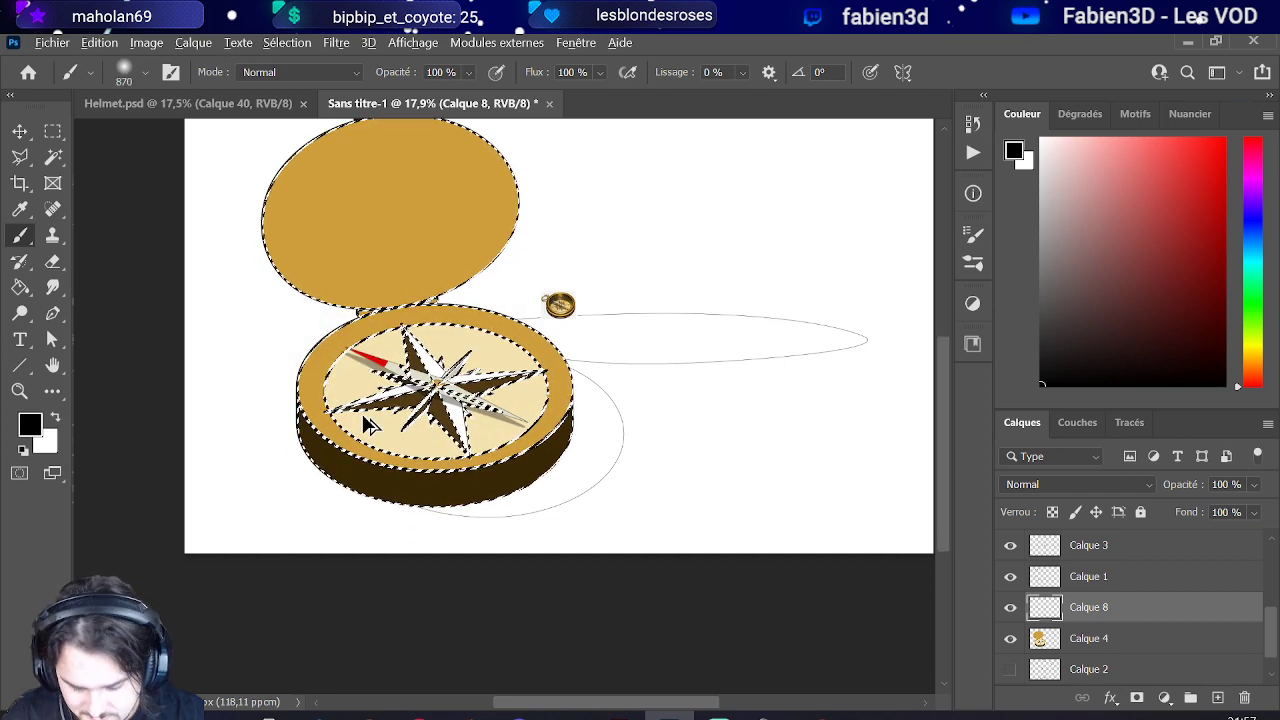
{"action": "left_click_drag", "start_coordinate": [390, 472], "coordinate": [374, 472]}
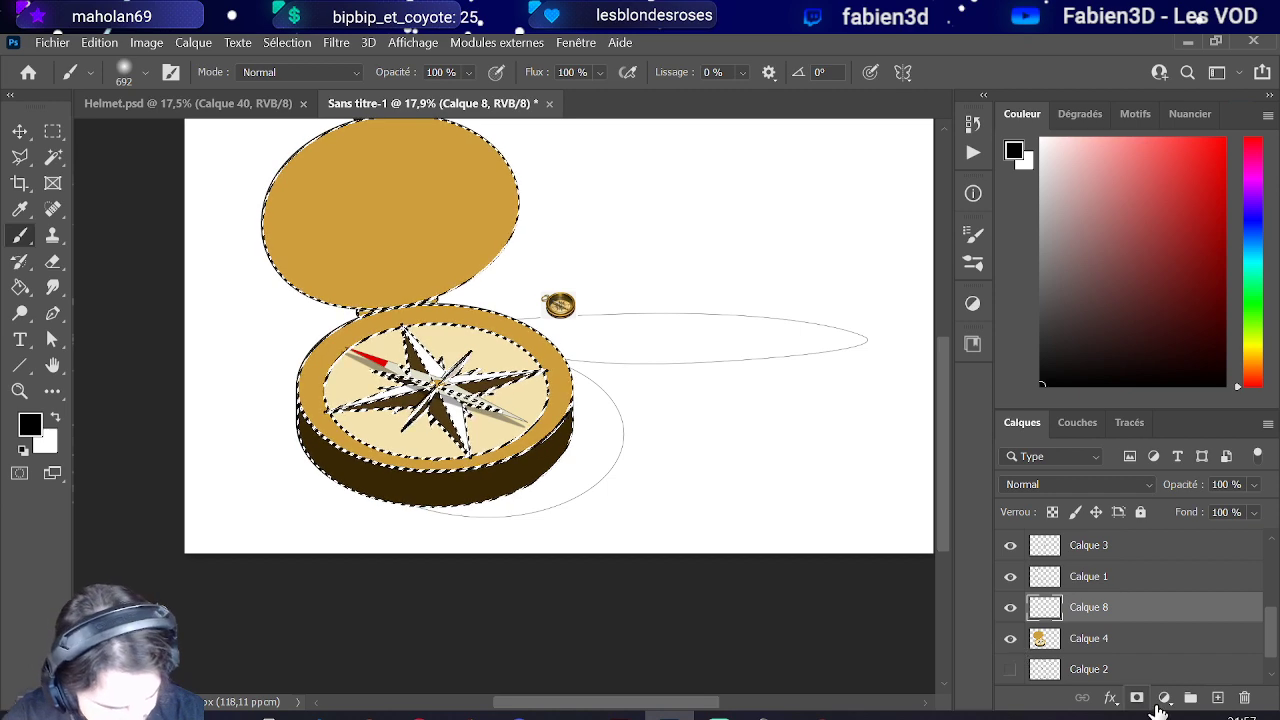
Step: Mask Calque 8 with the selection and paint soft black shading around the compass base's lower side with a 625 px brush
{"action": "left_click", "coordinate": [1137, 697]}
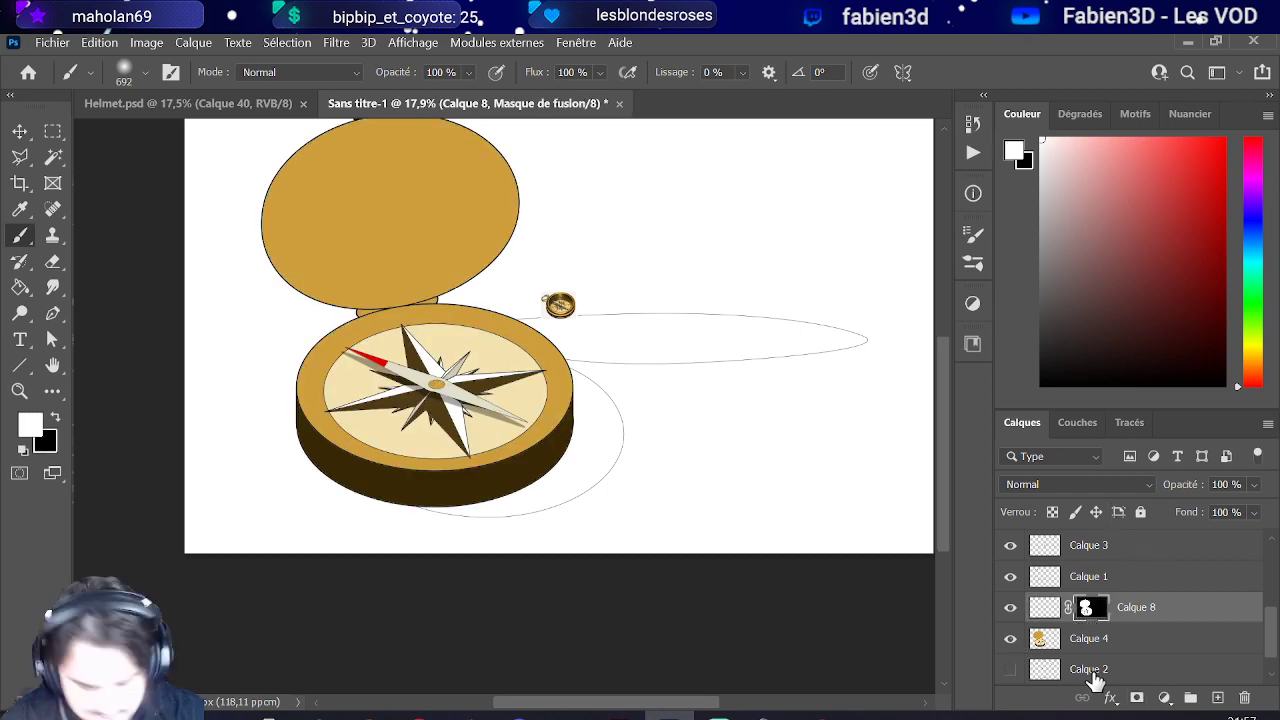
{"action": "left_click", "coordinate": [1050, 607]}
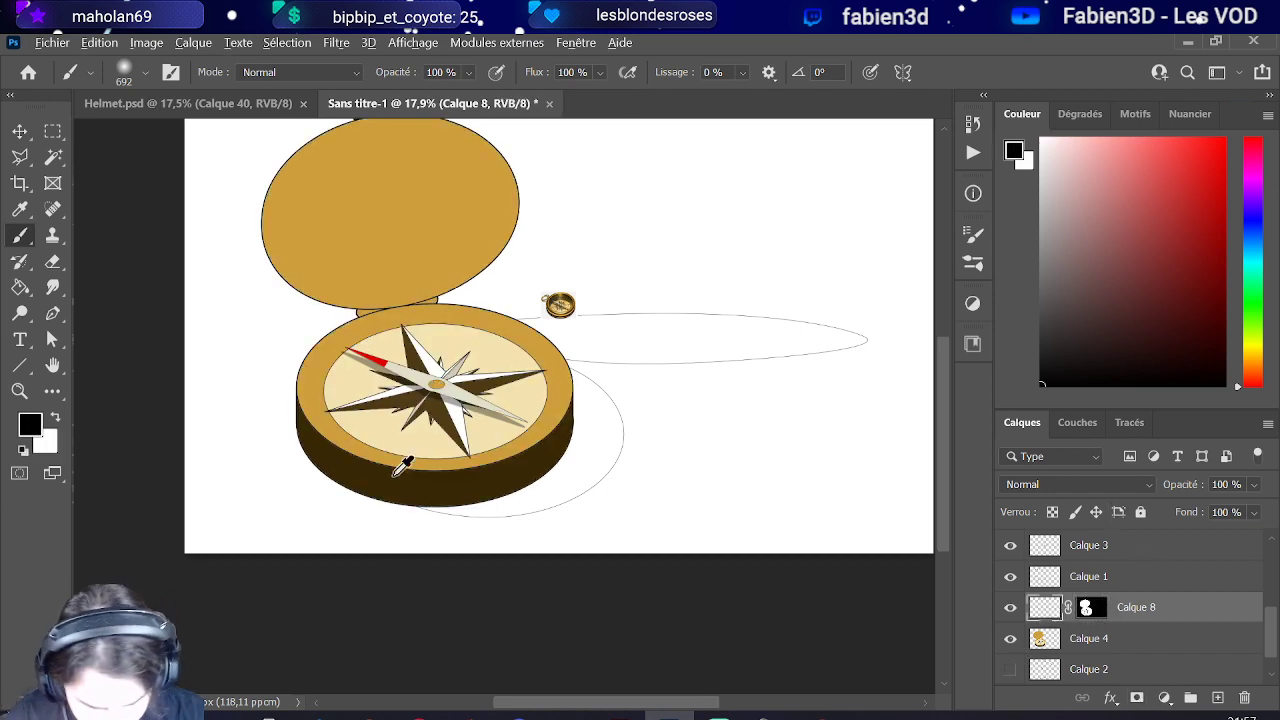
{"action": "left_click_drag", "start_coordinate": [395, 474], "coordinate": [355, 494]}
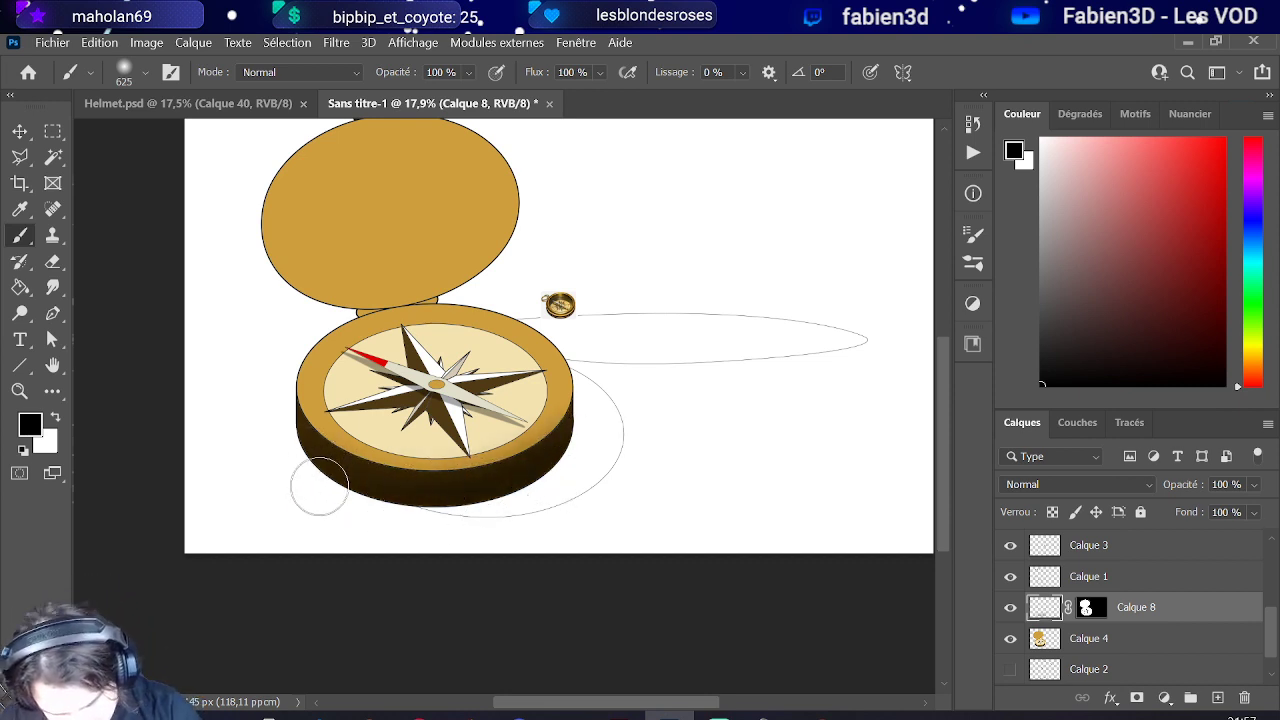
Step: Paint soft black shading inside the open lid along its left, upper and right edges
{"action": "mouse_move", "coordinate": [303, 224]}
{"action": "left_mouse_down"}
{"action": "mouse_move", "coordinate": [292, 248]}
{"action": "mouse_move", "coordinate": [431, 138]}
{"action": "left_mouse_up"}
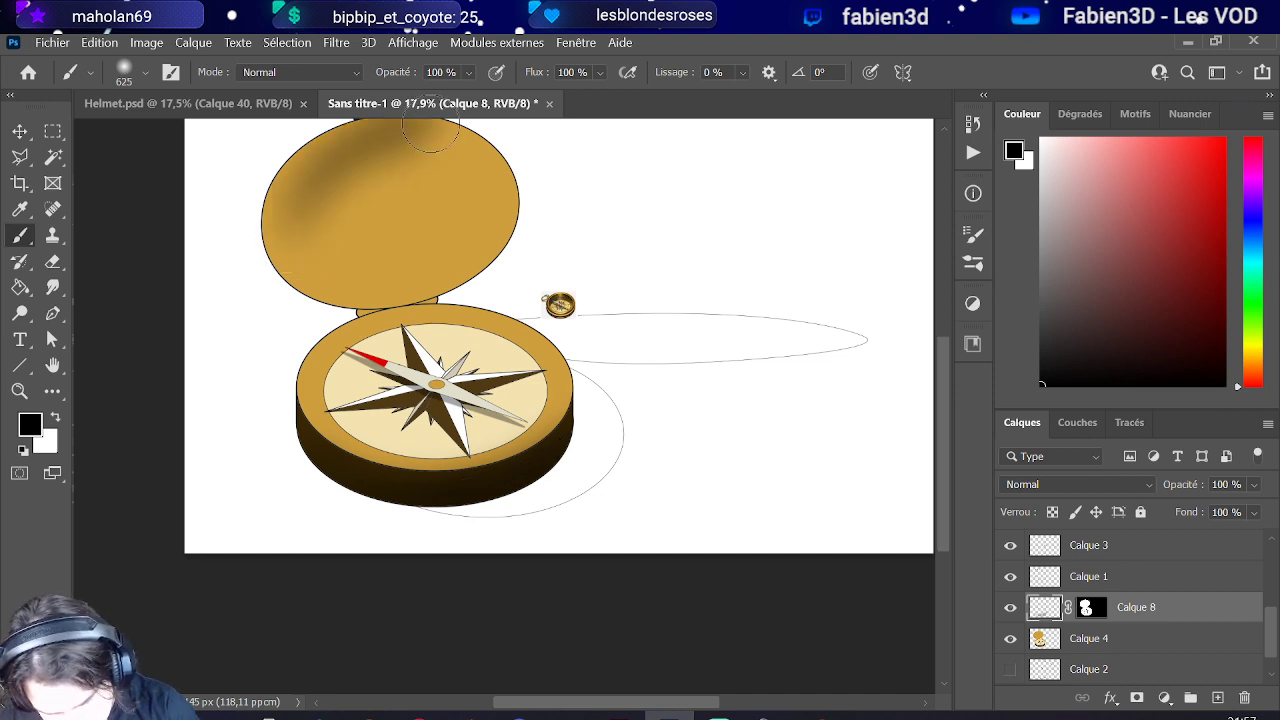
{"action": "scroll", "coordinate": [443, 251], "scroll_direction": "up", "scroll_amount": 3}
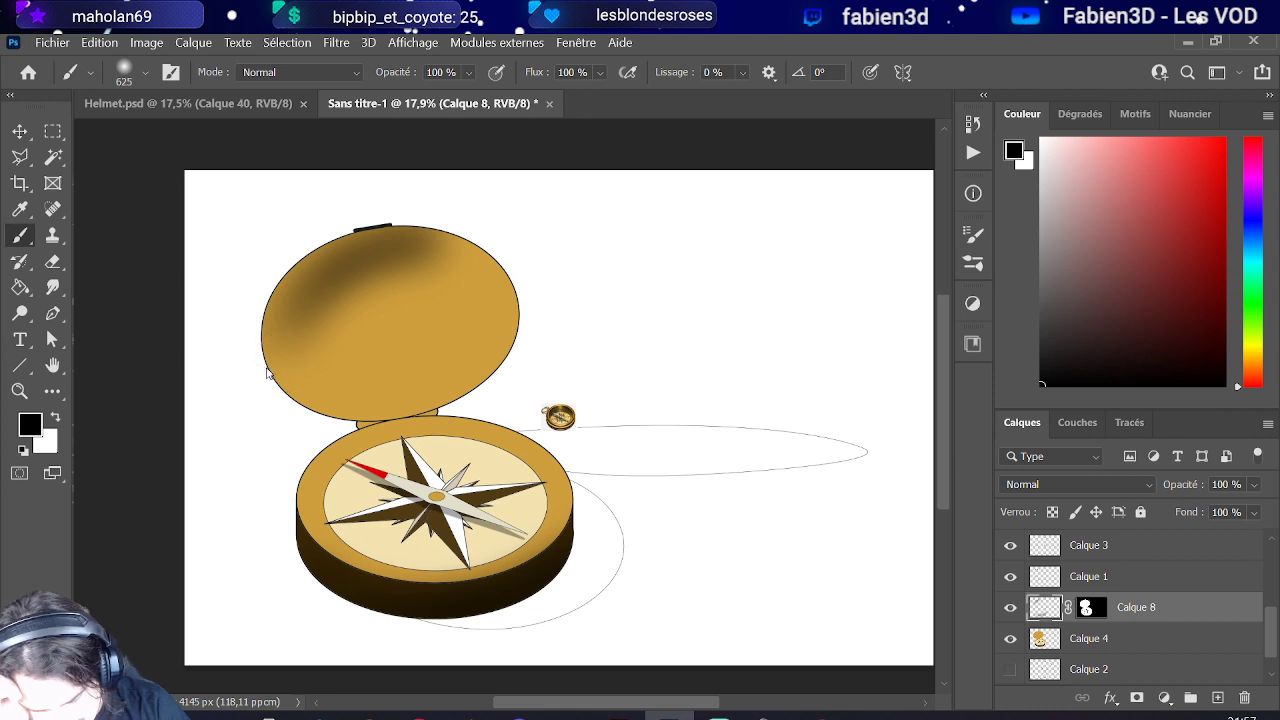
{"action": "mouse_move", "coordinate": [268, 372]}
{"action": "left_mouse_down"}
{"action": "mouse_move", "coordinate": [523, 295]}
{"action": "mouse_move", "coordinate": [437, 251]}
{"action": "mouse_move", "coordinate": [547, 314]}
{"action": "mouse_move", "coordinate": [432, 245]}
{"action": "mouse_move", "coordinate": [516, 317]}
{"action": "mouse_move", "coordinate": [299, 291]}
{"action": "mouse_move", "coordinate": [313, 427]}
{"action": "left_mouse_up"}
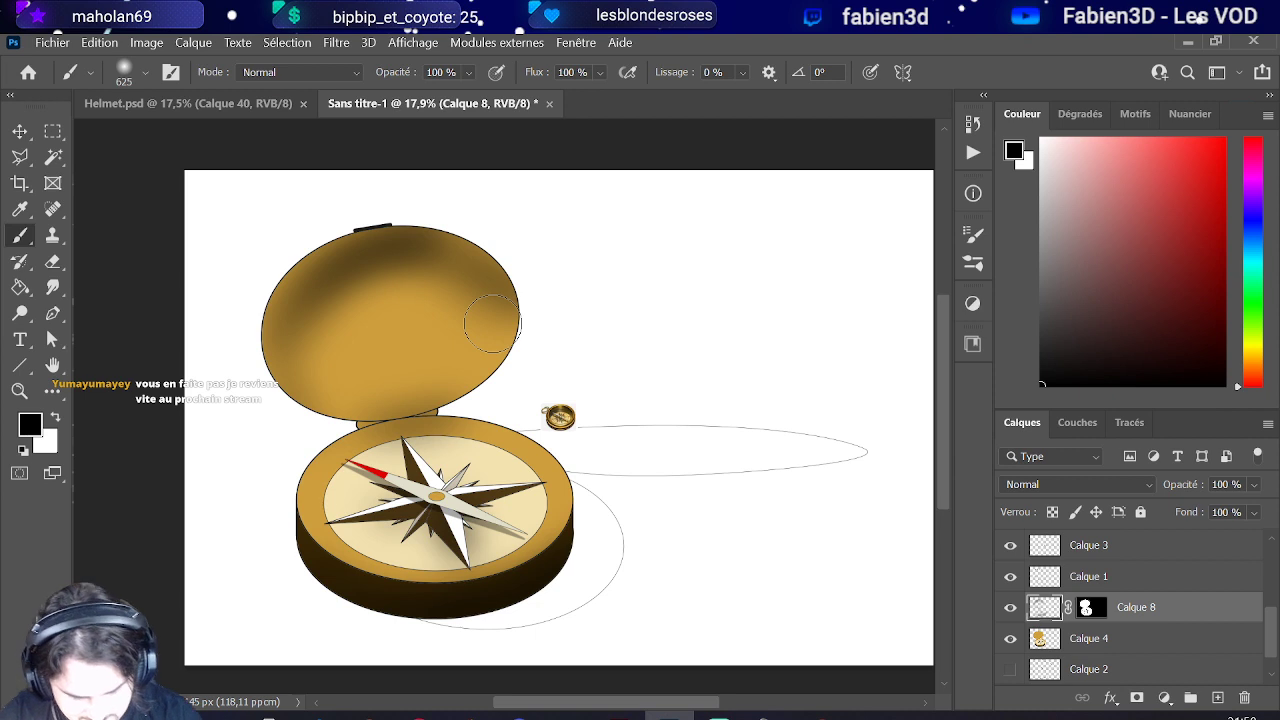
Step: Create a new layer above Calque 8 and mask it with a selection loaded from Calque 8's mask
{"action": "scroll", "coordinate": [490, 378], "scroll_direction": "up", "scroll_amount": 1}
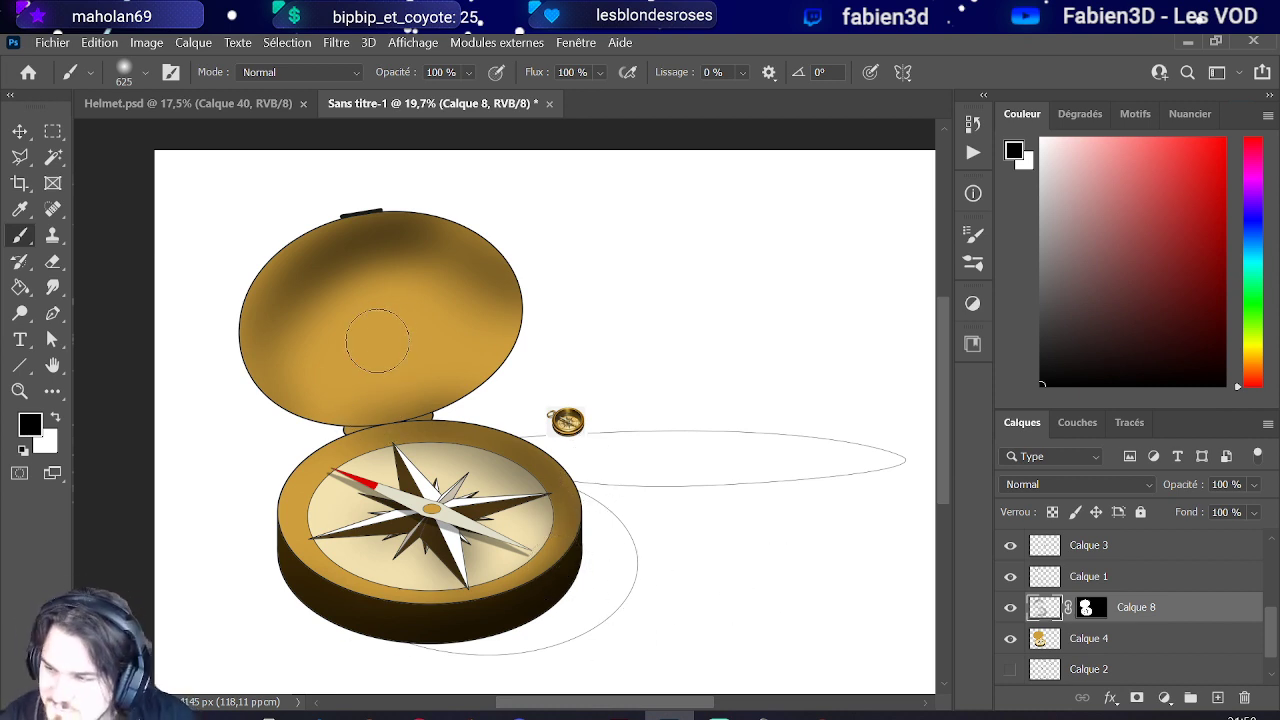
{"action": "scroll", "coordinate": [571, 423], "scroll_direction": "up", "scroll_amount": 6}
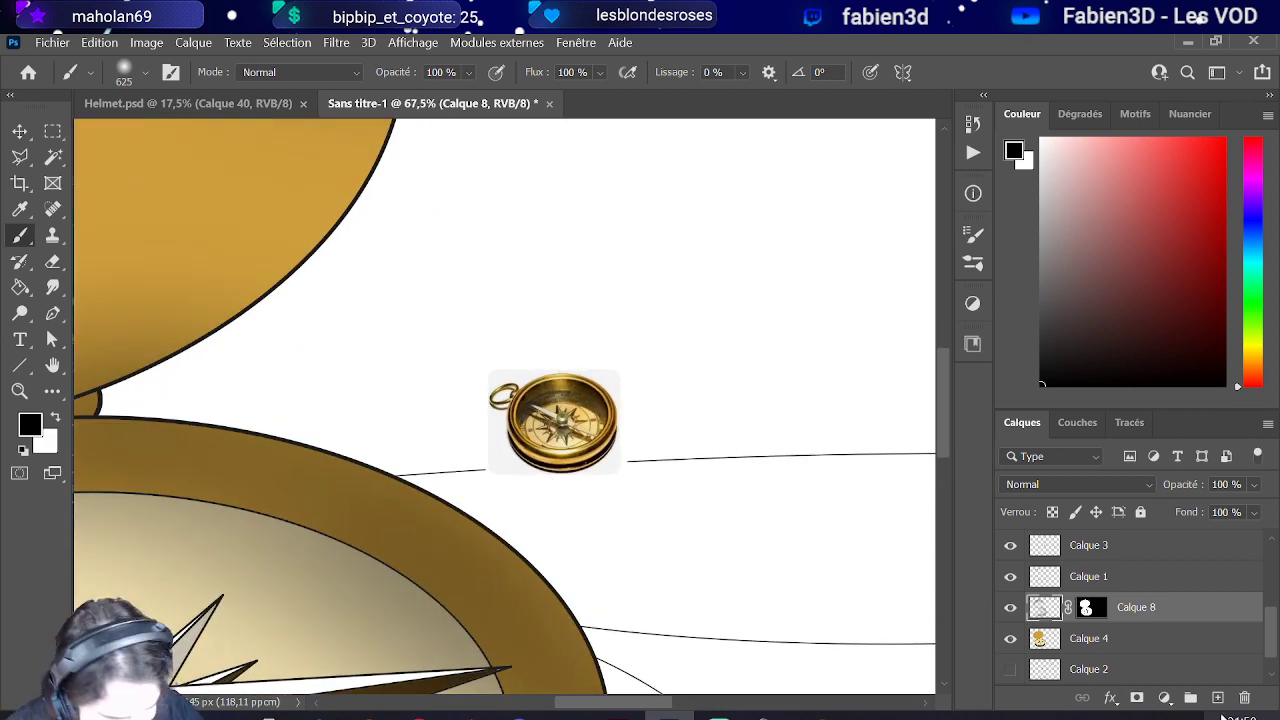
{"action": "left_click", "coordinate": [1218, 700]}
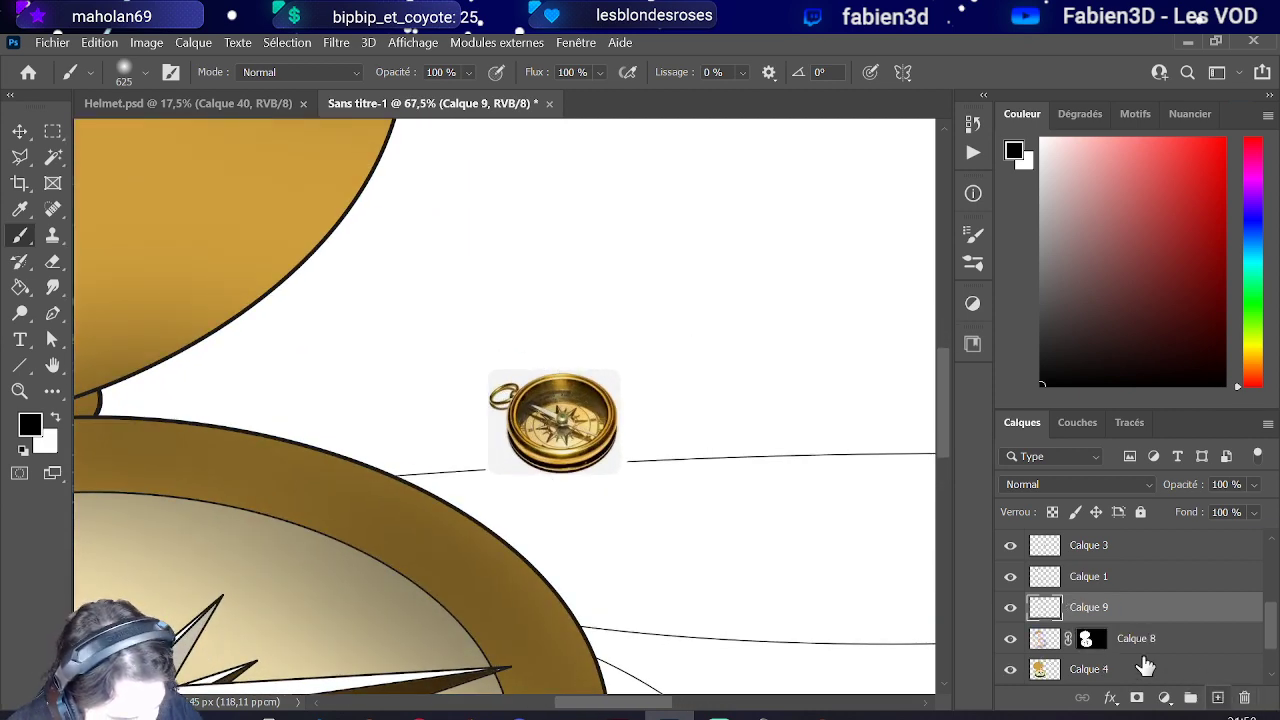
{"action": "left_click", "coordinate": [1086, 637], "text": "ctrl"}
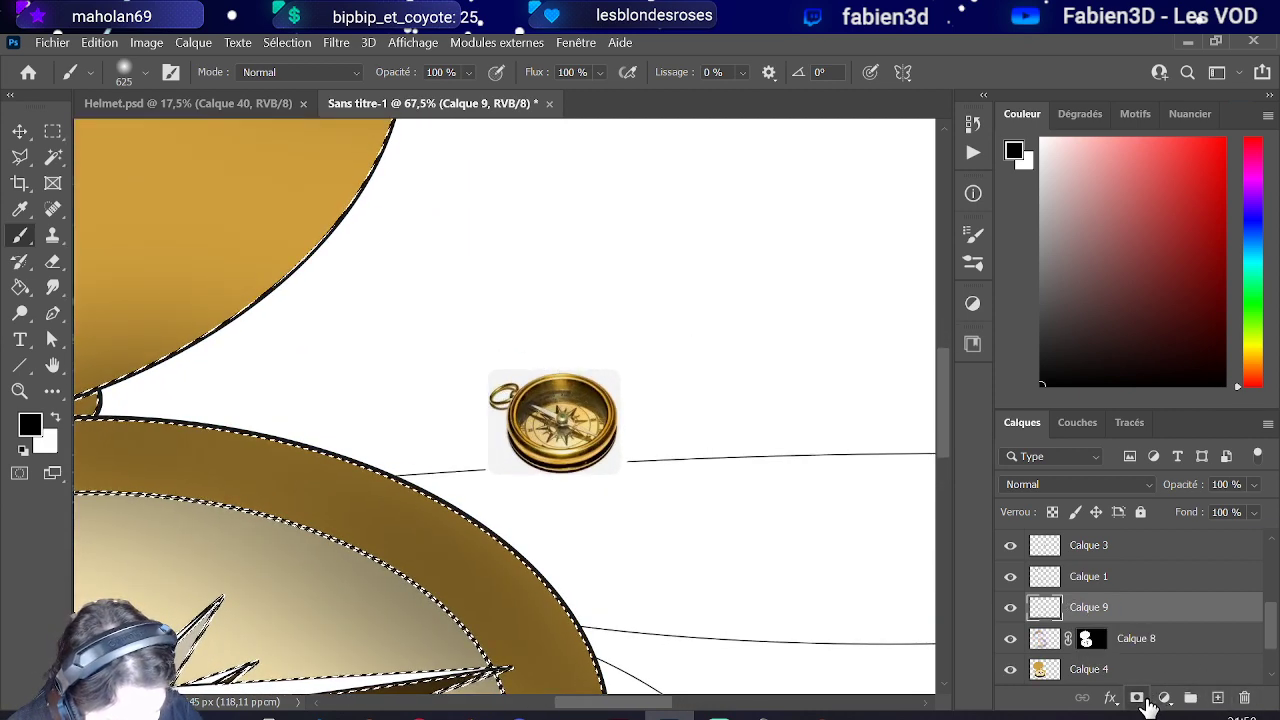
{"action": "left_click", "coordinate": [1137, 698]}
Step: Target Calque 9's pixel content instead of its mask and reset the colours to black and white
{"action": "scroll", "coordinate": [430, 386], "scroll_direction": "up", "scroll_amount": 2}
{"action": "scroll", "coordinate": [506, 400], "scroll_direction": "up", "scroll_amount": 2}
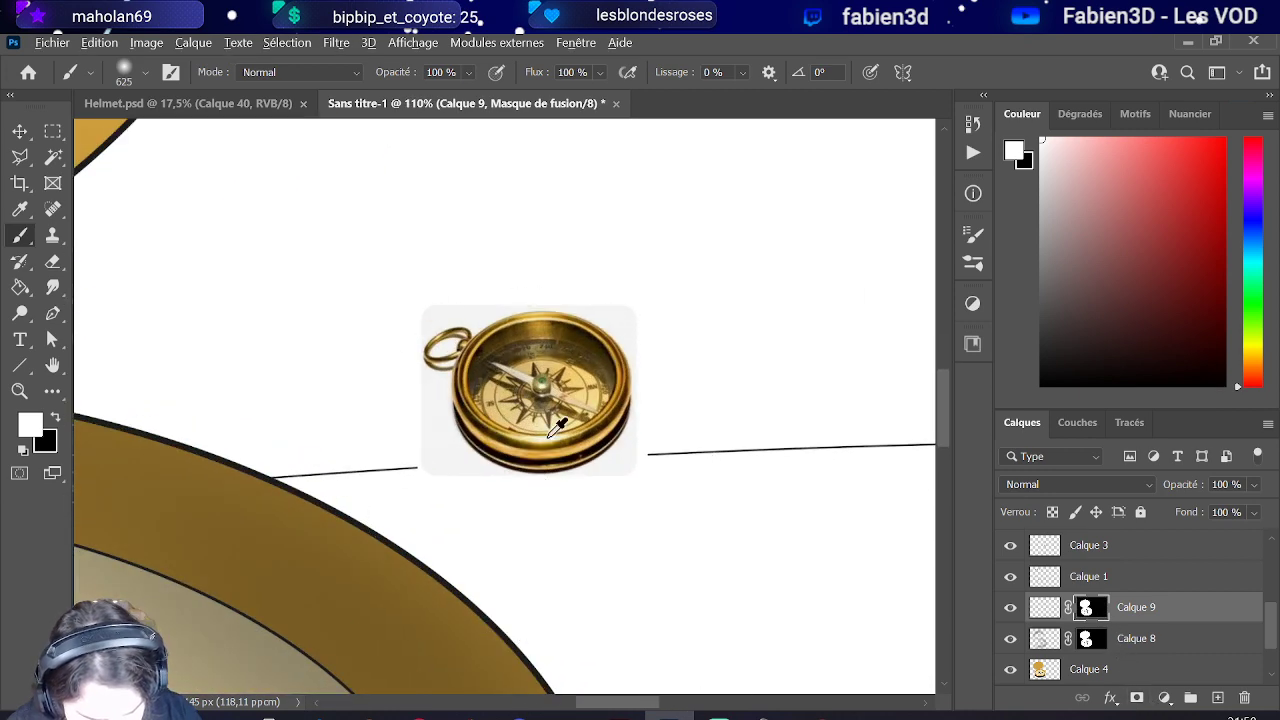
{"action": "left_click", "coordinate": [547, 438], "text": "alt"}
{"action": "scroll", "coordinate": [550, 445], "scroll_direction": "down", "scroll_amount": 6}
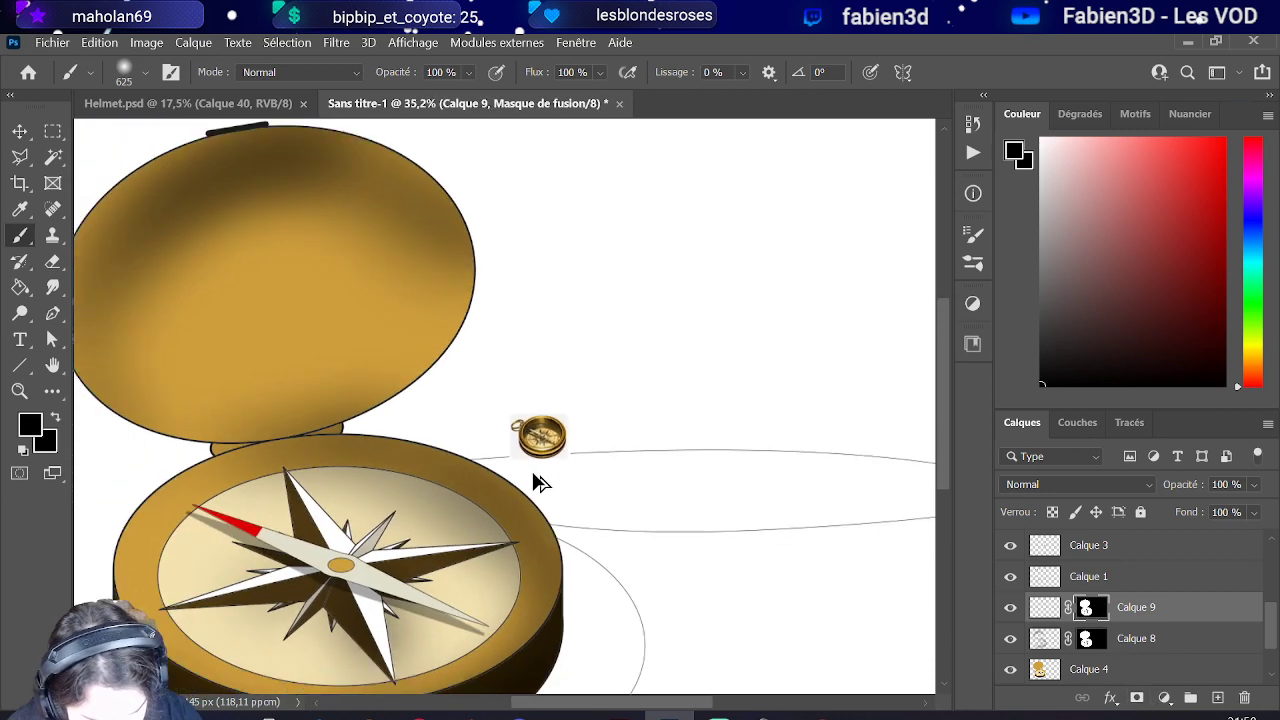
{"action": "left_click", "coordinate": [1045, 607]}
{"action": "key", "text": "d"}
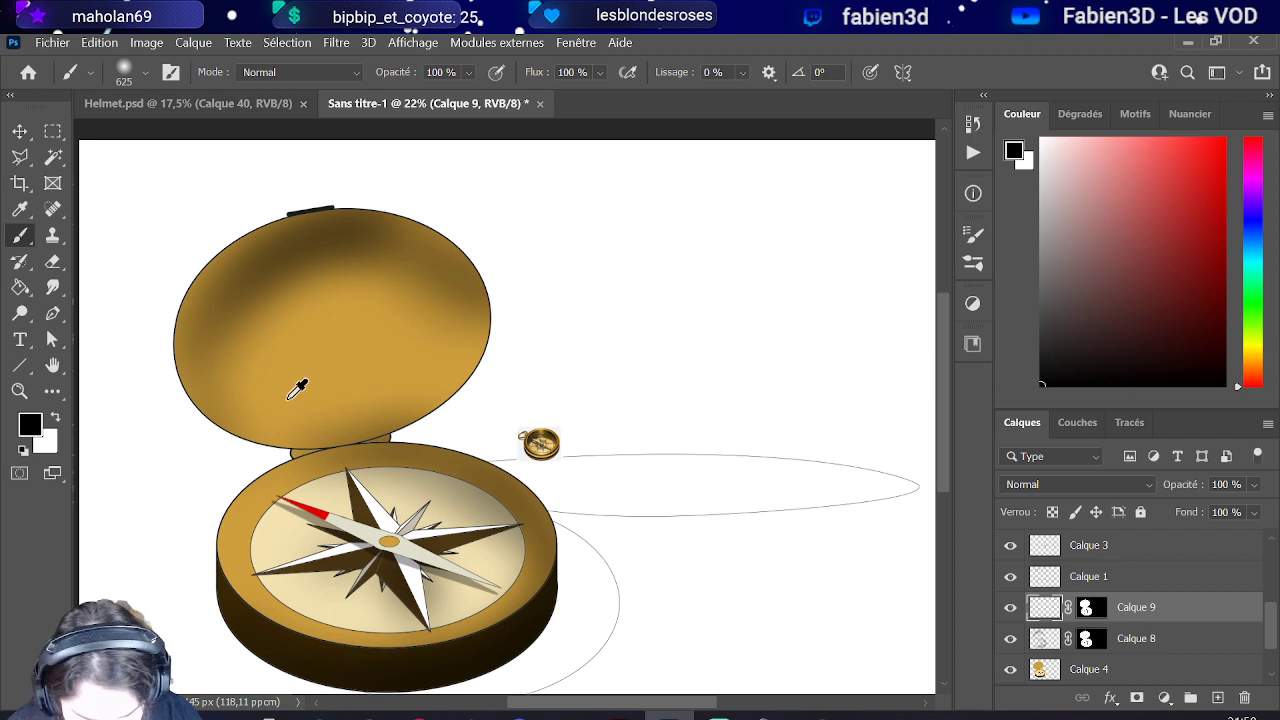
Step: Enlarge the brush to 1048 px, sample white from the compass rose and paint a soft highlight on the lid's lower-right area
{"action": "left_click_drag", "start_coordinate": [297, 398], "coordinate": [339, 399]}
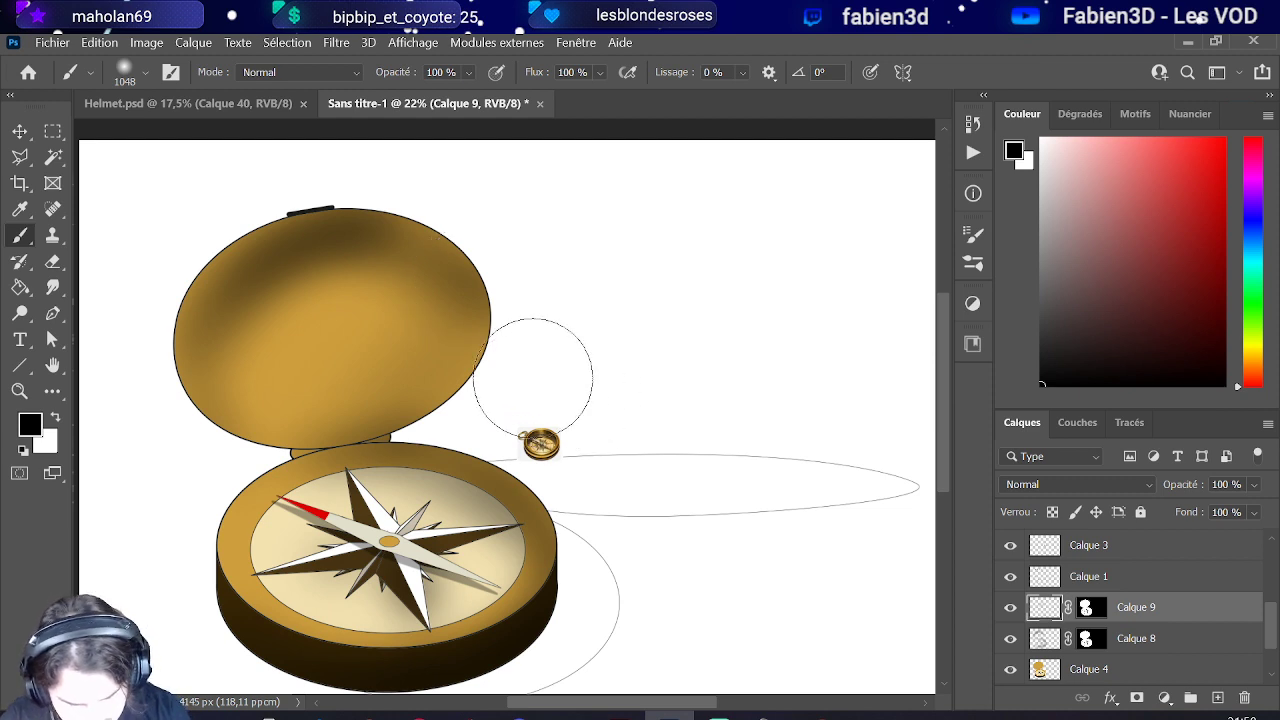
{"action": "key", "text": "alt"}
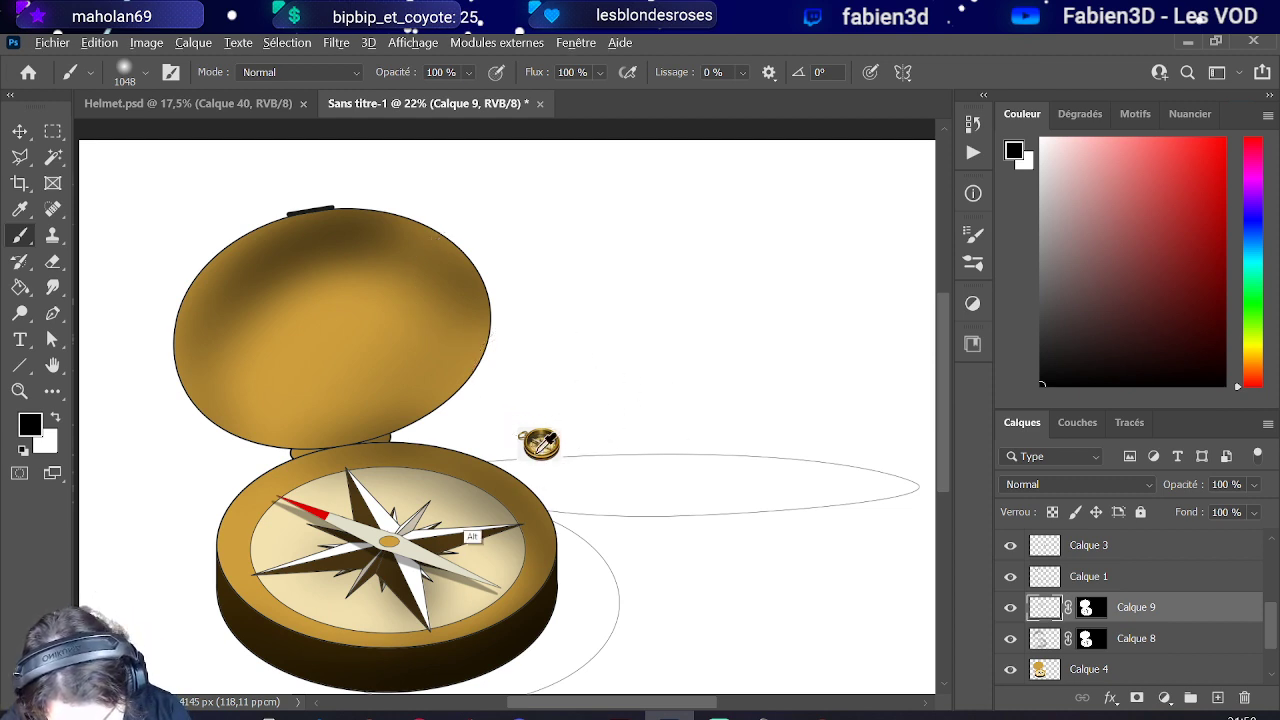
{"action": "left_click", "coordinate": [384, 518], "text": "alt"}
{"action": "mouse_move", "coordinate": [461, 310]}
{"action": "left_mouse_down"}
{"action": "mouse_move", "coordinate": [347, 392]}
{"action": "mouse_move", "coordinate": [450, 330]}
{"action": "left_mouse_up"}
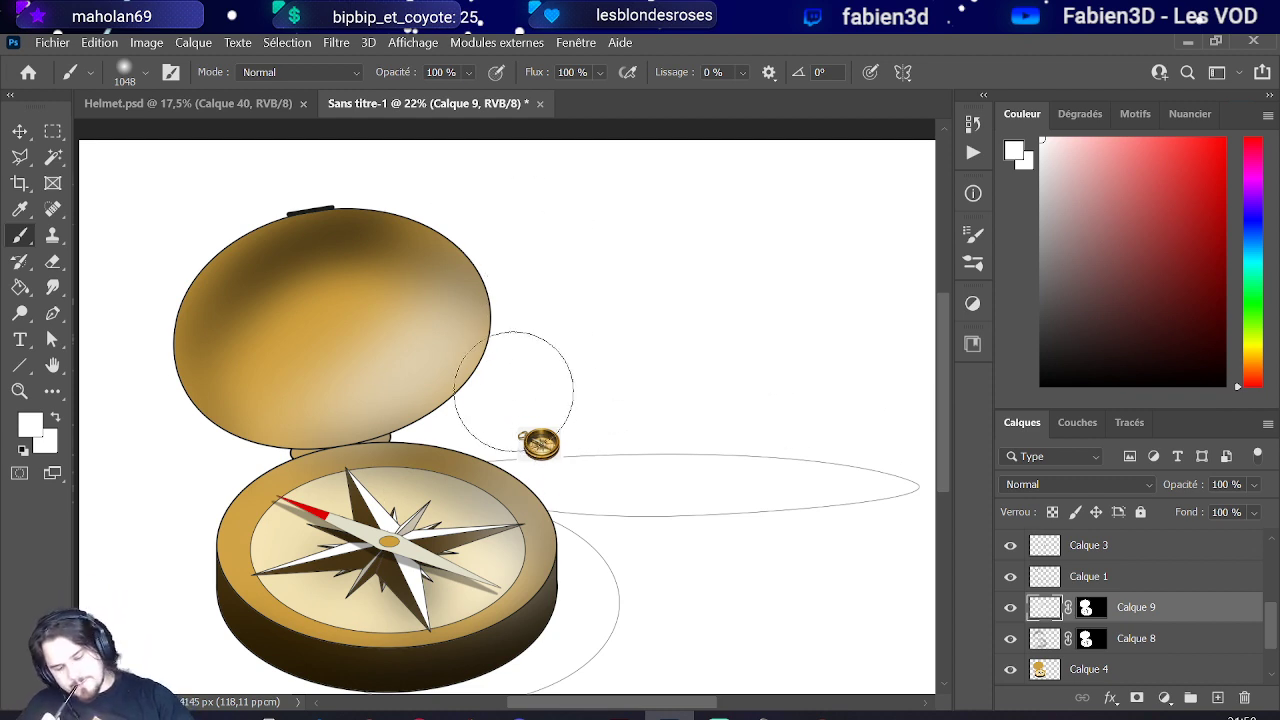
Step: Reduce the brush to 334 px and paint soft white highlights along the lid's right edge and the base's upper-right rim
{"action": "mouse_move", "coordinate": [542, 560]}
{"action": "left_mouse_down"}
{"action": "mouse_move", "coordinate": [514, 571]}
{"action": "mouse_move", "coordinate": [543, 580]}
{"action": "mouse_move", "coordinate": [450, 572]}
{"action": "left_mouse_up"}
{"action": "scroll", "coordinate": [396, 384], "scroll_direction": "up", "scroll_amount": 3}
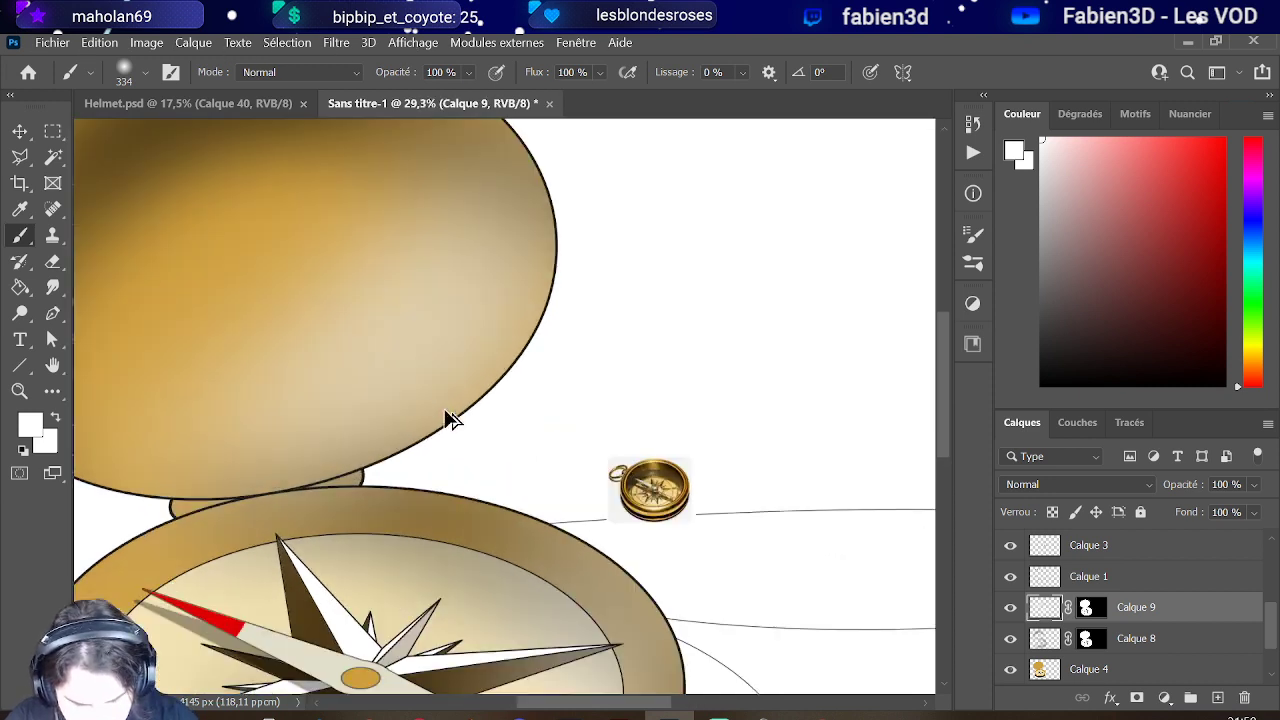
{"action": "mouse_move", "coordinate": [550, 265]}
{"action": "left_mouse_down"}
{"action": "mouse_move", "coordinate": [538, 311]}
{"action": "mouse_move", "coordinate": [455, 430]}
{"action": "mouse_move", "coordinate": [544, 306]}
{"action": "mouse_move", "coordinate": [501, 363]}
{"action": "mouse_move", "coordinate": [326, 493]}
{"action": "mouse_move", "coordinate": [279, 491]}
{"action": "mouse_move", "coordinate": [429, 422]}
{"action": "mouse_move", "coordinate": [313, 472]}
{"action": "mouse_move", "coordinate": [419, 491]}
{"action": "mouse_move", "coordinate": [666, 583]}
{"action": "left_mouse_up"}
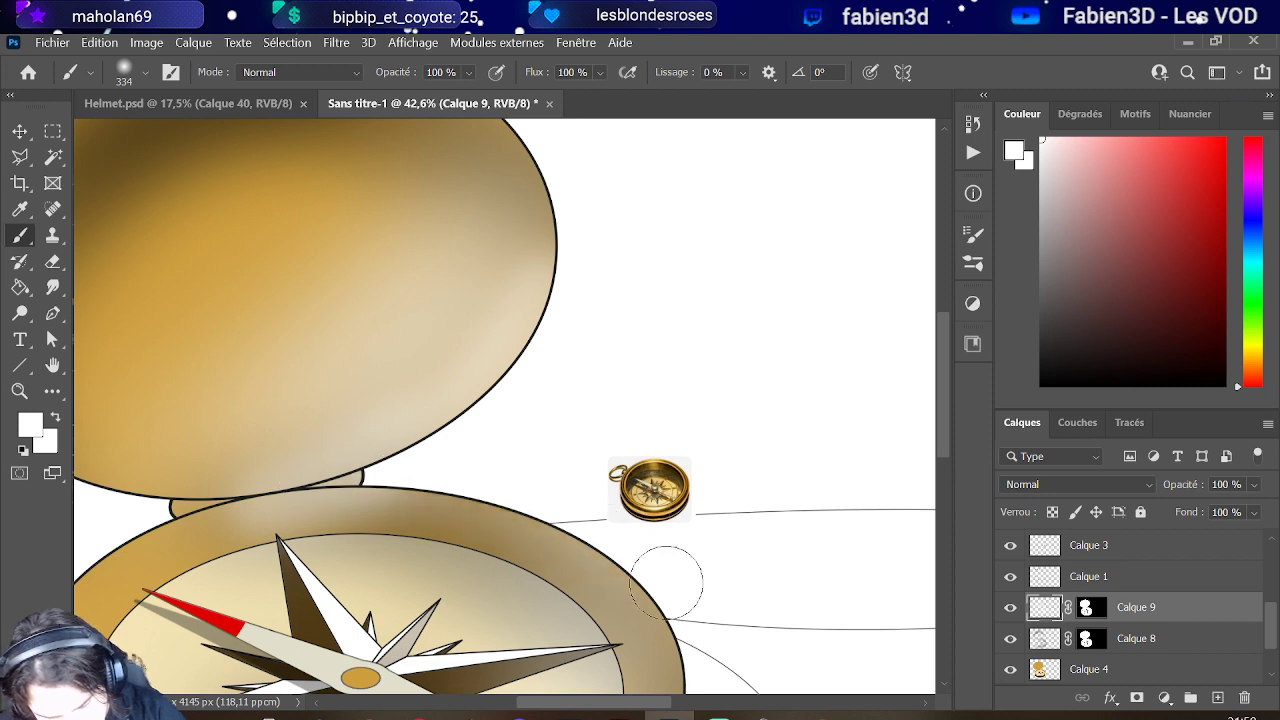
{"action": "scroll", "coordinate": [760, 310], "scroll_direction": "down", "scroll_amount": 5}
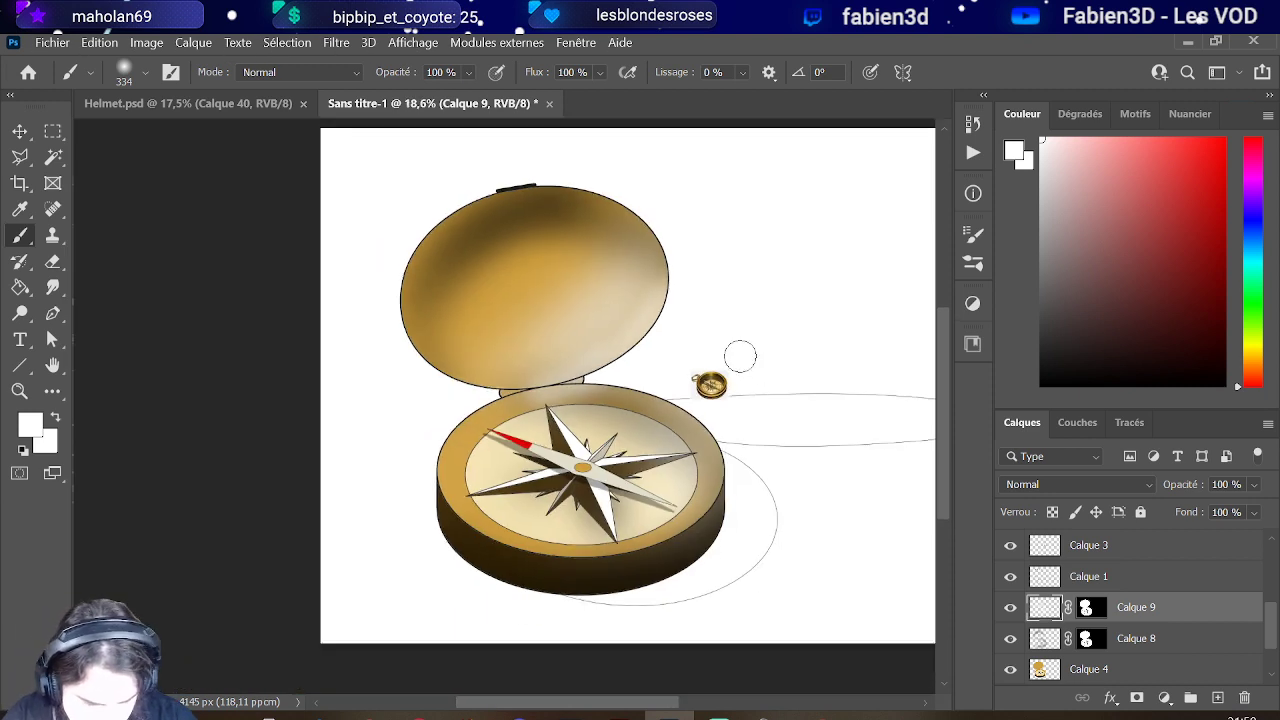
Step: Paint soft white highlights along the side of the compass base and set Calque 9's blend mode to Incrustation
{"action": "mouse_move", "coordinate": [442, 486]}
{"action": "left_mouse_down"}
{"action": "mouse_move", "coordinate": [573, 567]}
{"action": "mouse_move", "coordinate": [458, 522]}
{"action": "mouse_move", "coordinate": [586, 567]}
{"action": "mouse_move", "coordinate": [767, 489]}
{"action": "left_mouse_up"}
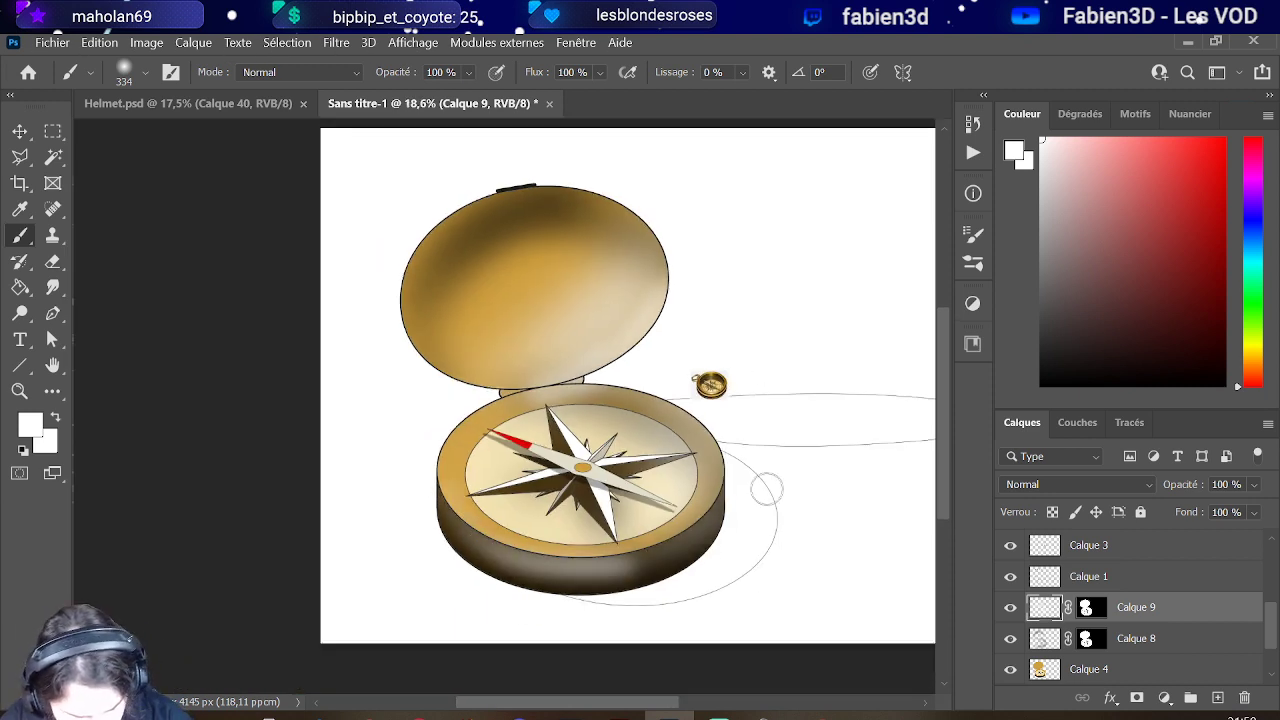
{"action": "mouse_move", "coordinate": [627, 563]}
{"action": "left_mouse_down"}
{"action": "mouse_move", "coordinate": [730, 500]}
{"action": "mouse_move", "coordinate": [640, 545]}
{"action": "mouse_move", "coordinate": [705, 528]}
{"action": "mouse_move", "coordinate": [725, 480]}
{"action": "left_mouse_up"}
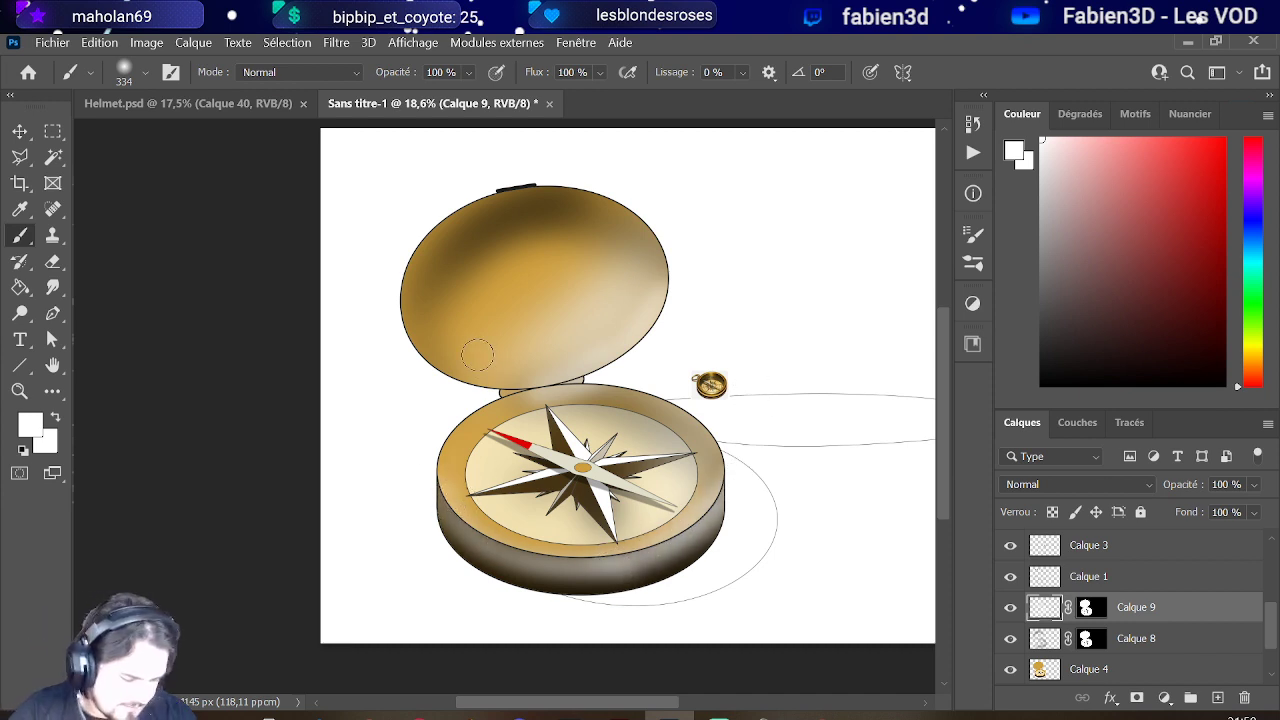
{"action": "left_click", "coordinate": [1135, 490]}
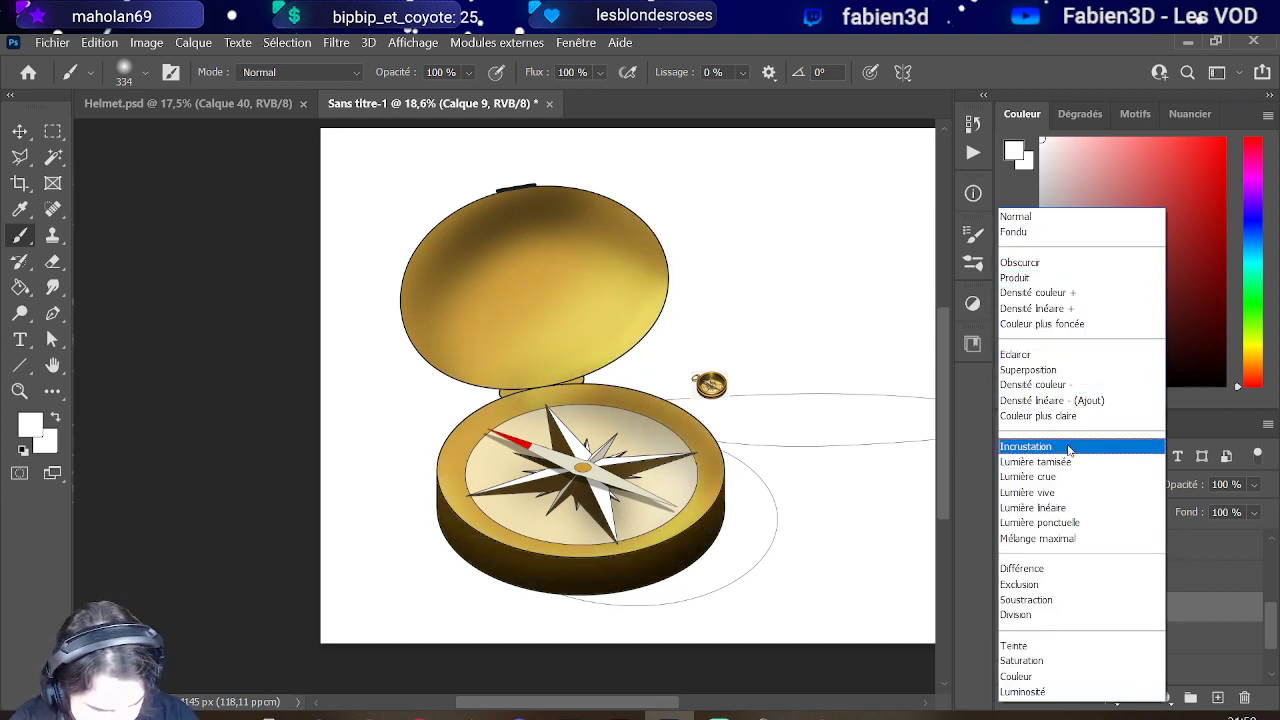
{"action": "left_click", "coordinate": [1069, 450]}
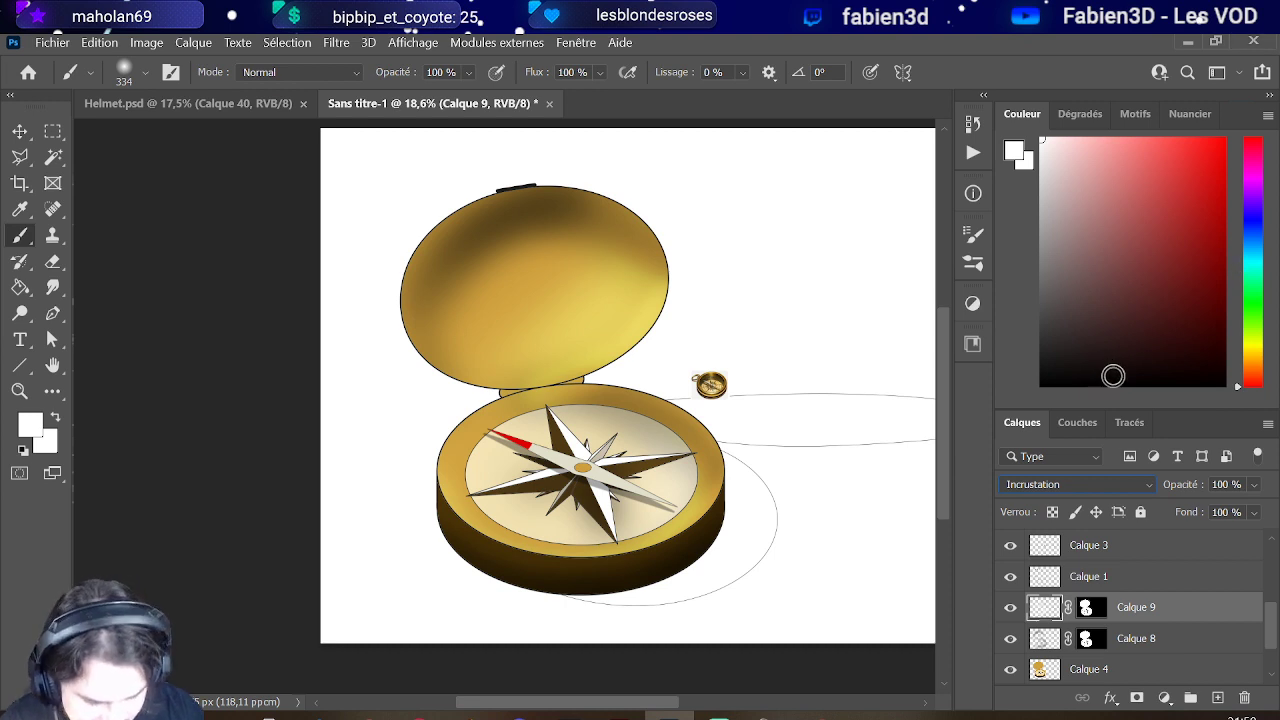
Step: Create a new layer, set the brush size to 763 px and move the layer to the top of the stack above Calque 6
{"action": "left_click", "coordinate": [1218, 697]}
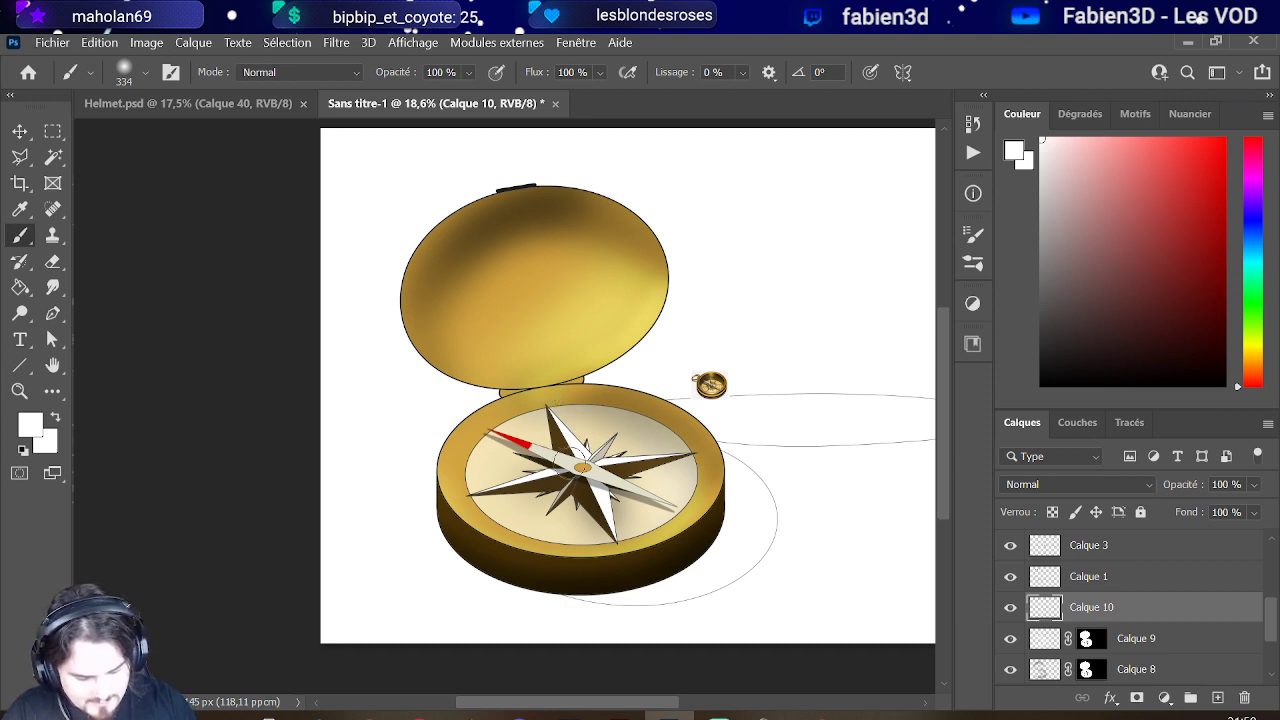
{"action": "mouse_move", "coordinate": [580, 465]}
{"action": "left_mouse_down"}
{"action": "mouse_move", "coordinate": [620, 455]}
{"action": "mouse_move", "coordinate": [726, 472]}
{"action": "left_mouse_up"}
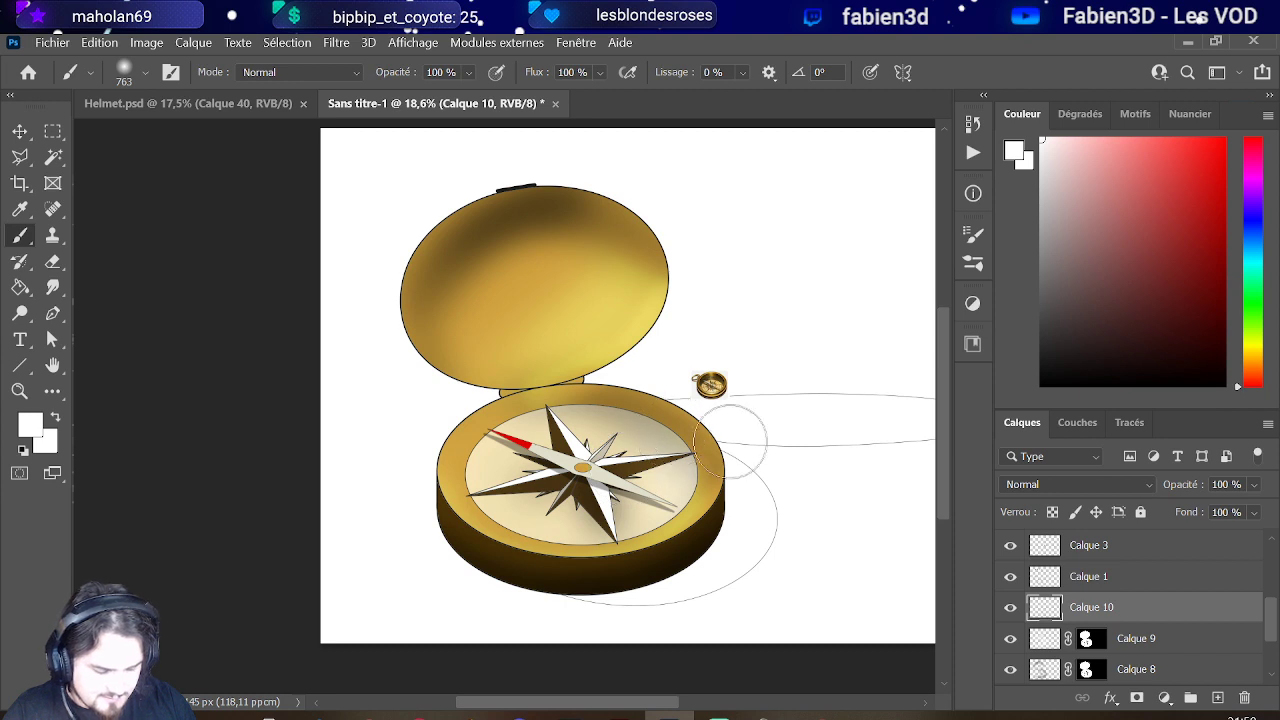
{"action": "scroll", "coordinate": [1168, 613], "scroll_direction": "up", "scroll_amount": 3}
{"action": "left_click_drag", "start_coordinate": [1168, 613], "coordinate": [1134, 537]}
{"action": "scroll", "coordinate": [750, 510], "scroll_direction": "down", "scroll_amount": 2}
{"action": "scroll", "coordinate": [755, 513], "scroll_direction": "down", "scroll_amount": 1}
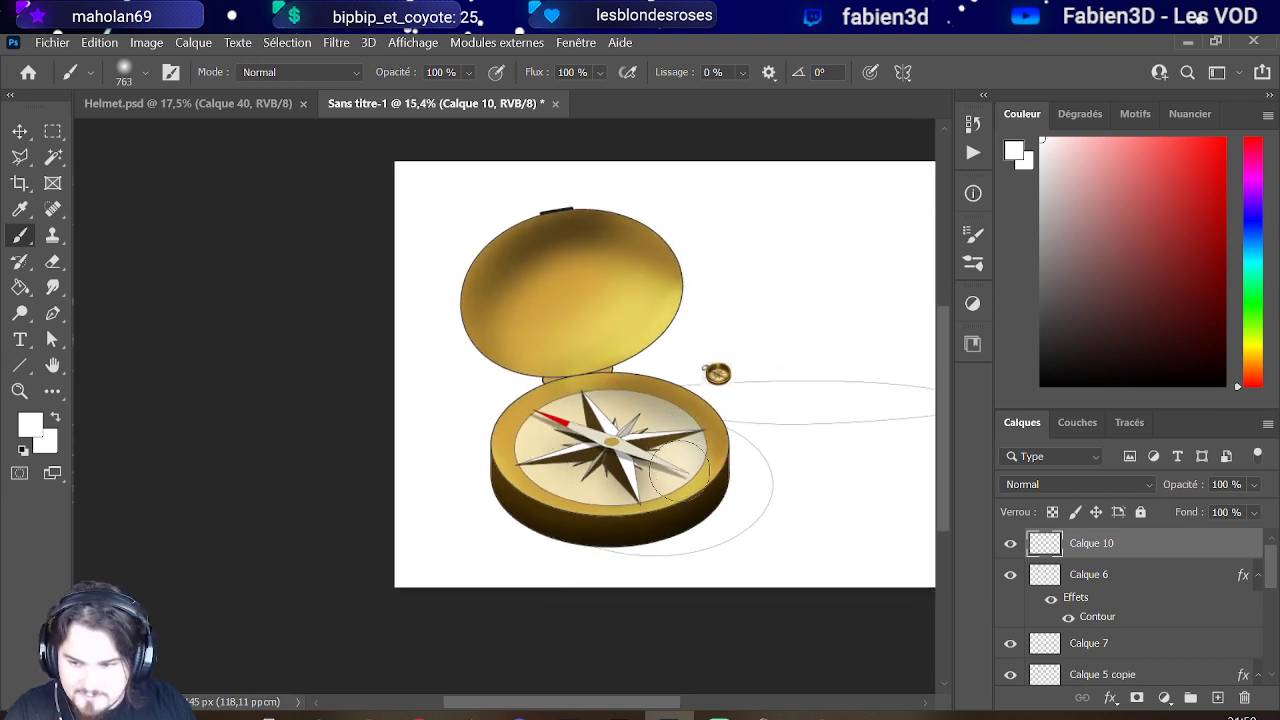
Step: Select the compass base's top face with an elliptical selection and turn it into a mask on Calque 10
{"action": "scroll", "coordinate": [720, 462], "scroll_direction": "up", "scroll_amount": 1}
{"action": "left_click_drag", "start_coordinate": [45, 143], "coordinate": [110, 152]}
{"action": "mouse_move", "coordinate": [425, 353]}
{"action": "left_mouse_down"}
{"action": "mouse_move", "coordinate": [720, 509]}
{"action": "mouse_move", "coordinate": [732, 530]}
{"action": "mouse_move", "coordinate": [460, 369]}
{"action": "mouse_move", "coordinate": [451, 347]}
{"action": "mouse_move", "coordinate": [444, 357]}
{"action": "left_mouse_up"}
{"action": "left_click", "coordinate": [1137, 697]}
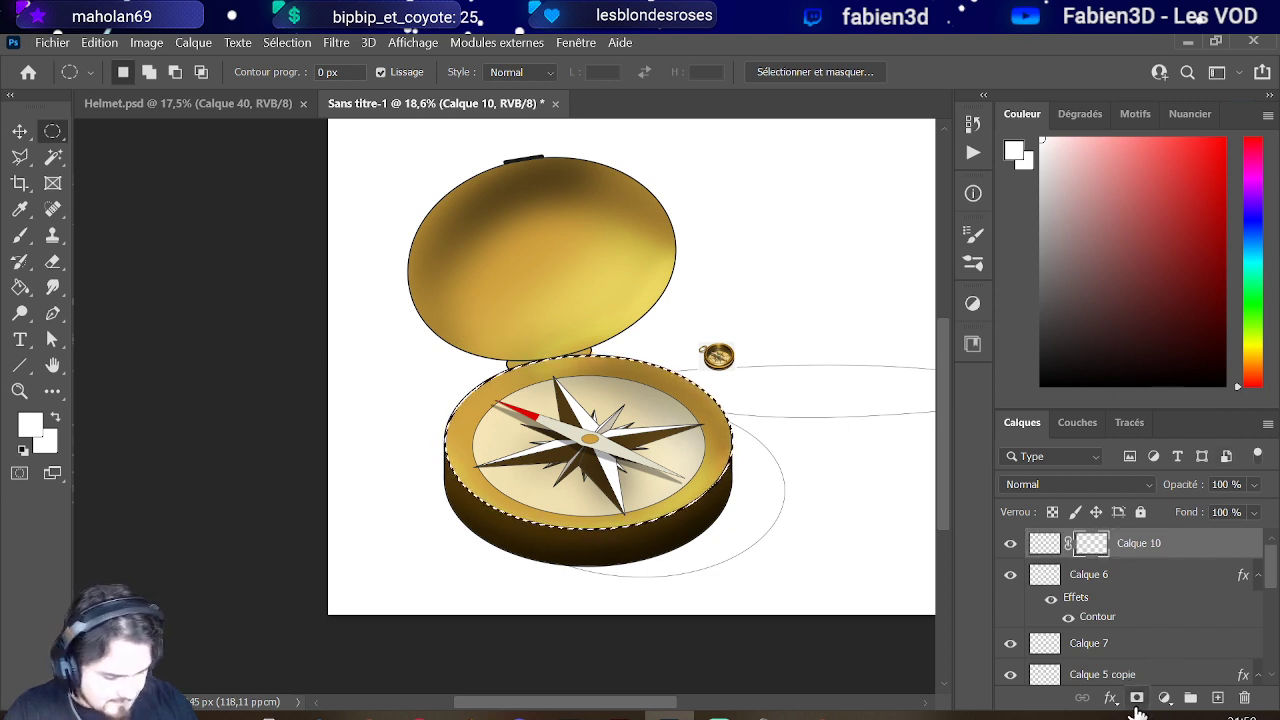
Step: Paint a soft white glare with a 1614 px brush on Calque 10 over the upper-left part of the compass face
{"action": "left_click", "coordinate": [1062, 543]}
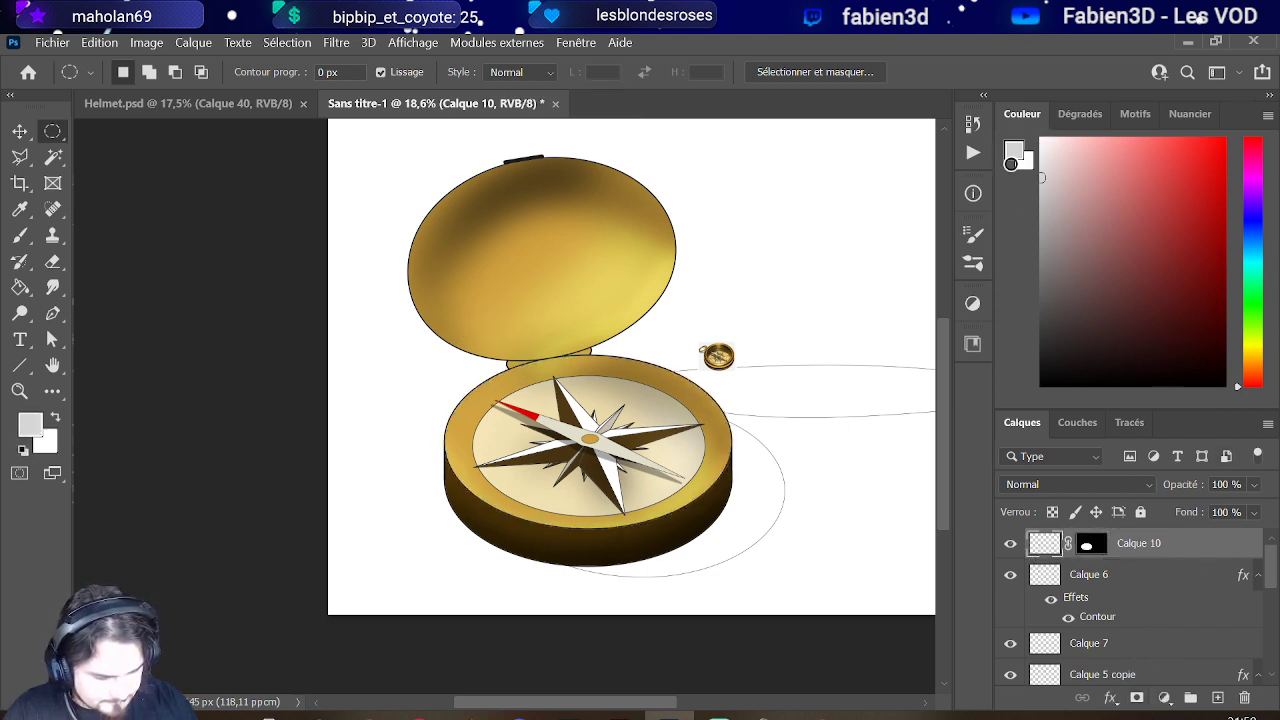
{"action": "left_click", "coordinate": [19, 235]}
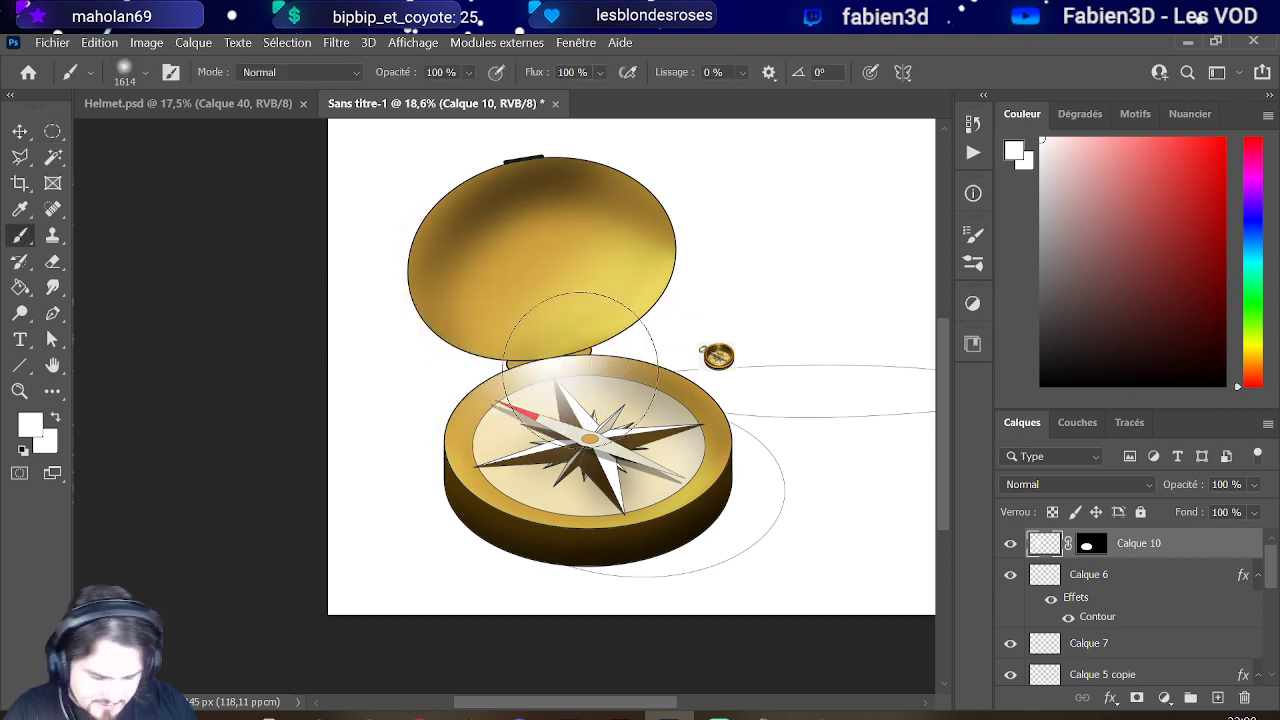
{"action": "left_click", "coordinate": [488, 378]}
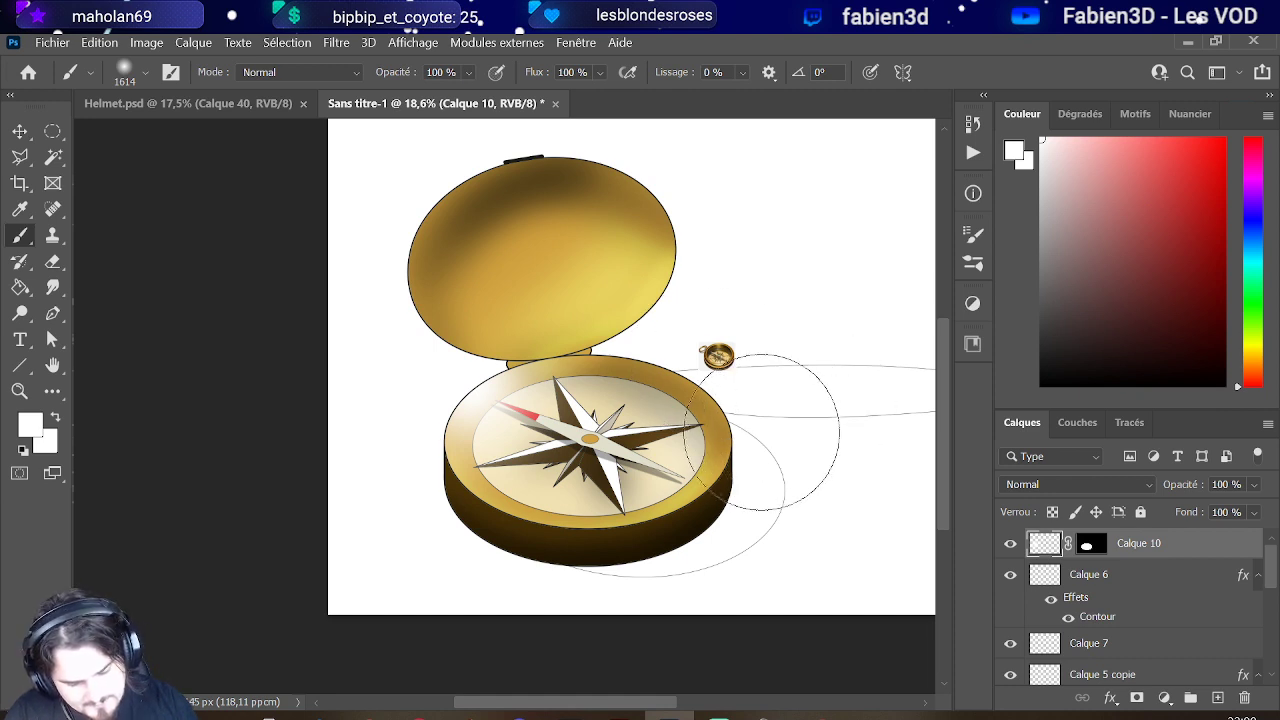
Step: Switch the colour to black and paint soft shading on the right and lower-left parts of the compass face, ending with a 1486 px brush
{"action": "left_click", "coordinate": [1052, 371]}
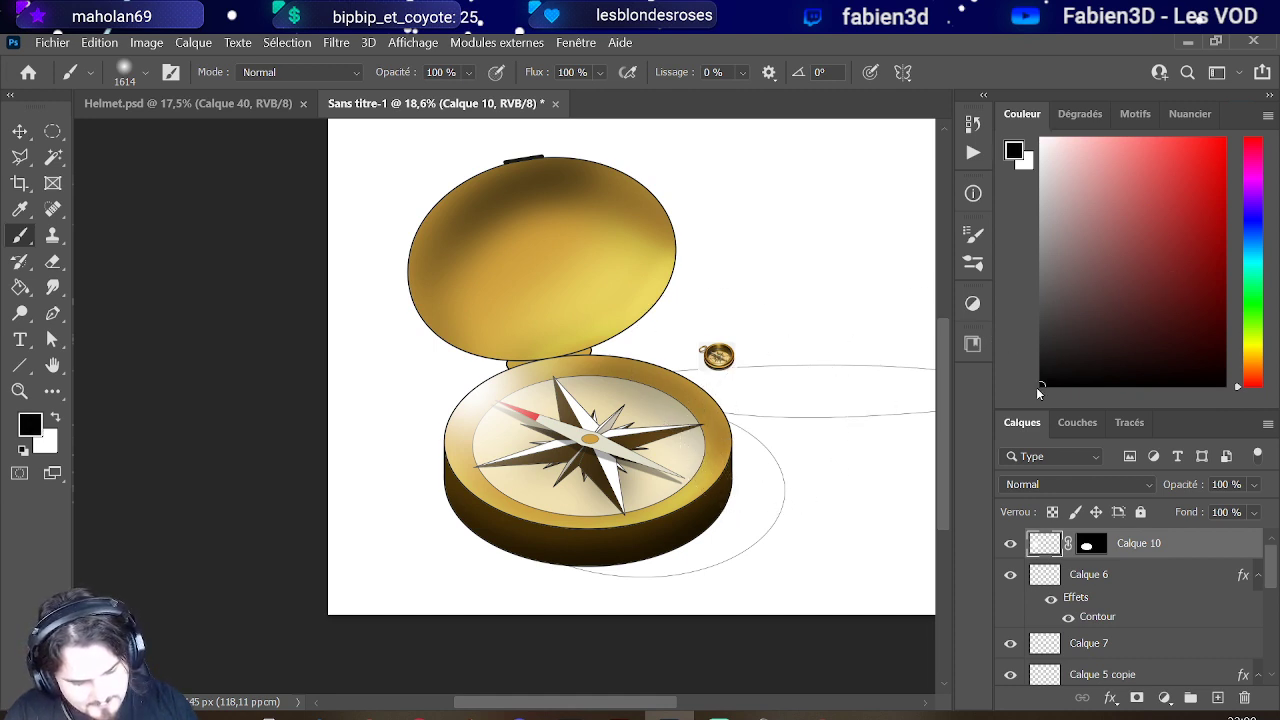
{"action": "mouse_move", "coordinate": [750, 418]}
{"action": "left_mouse_down"}
{"action": "mouse_move", "coordinate": [715, 424]}
{"action": "mouse_move", "coordinate": [655, 358]}
{"action": "left_mouse_up"}
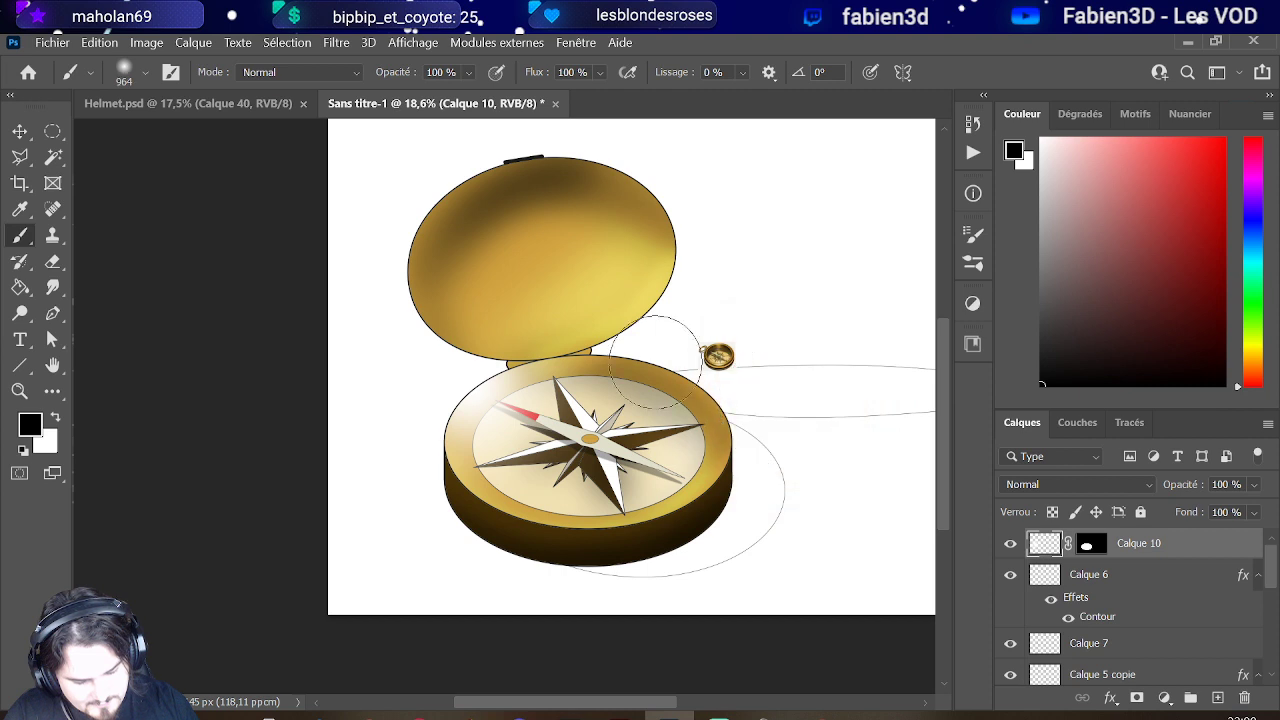
{"action": "left_click_drag", "start_coordinate": [756, 353], "coordinate": [840, 375]}
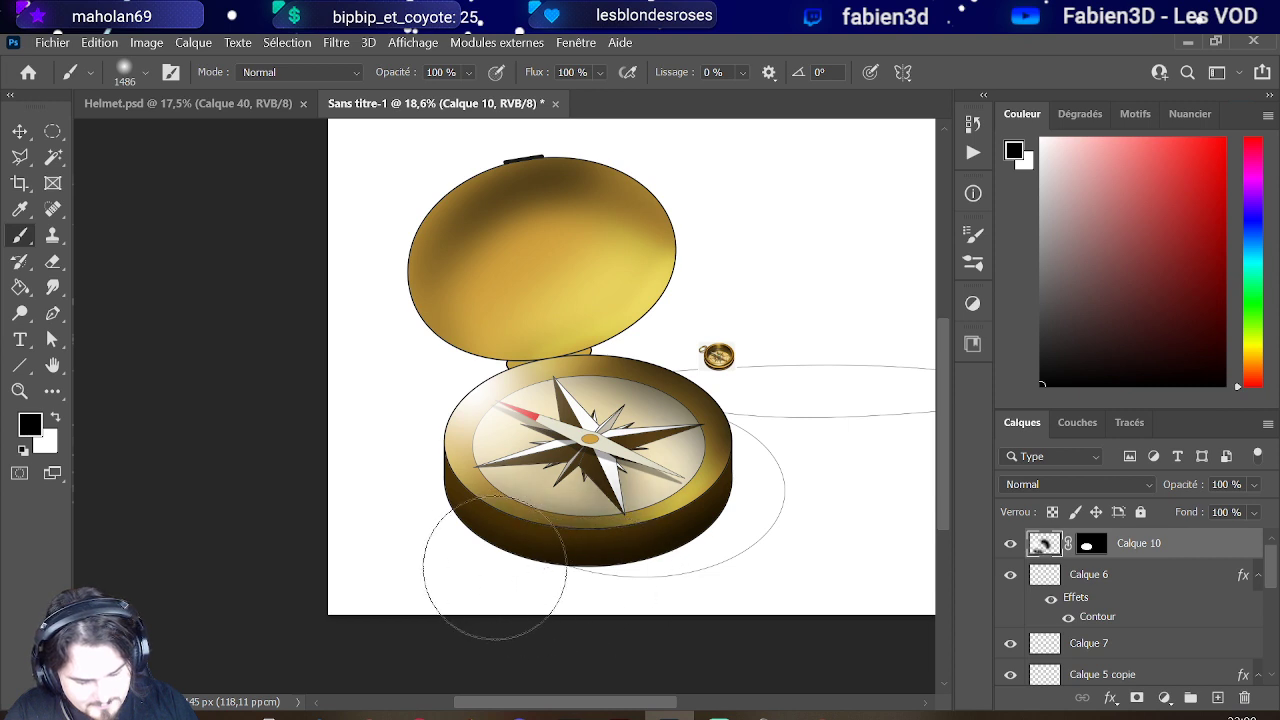
{"action": "scroll", "coordinate": [586, 289], "scroll_direction": "down", "scroll_amount": 1}
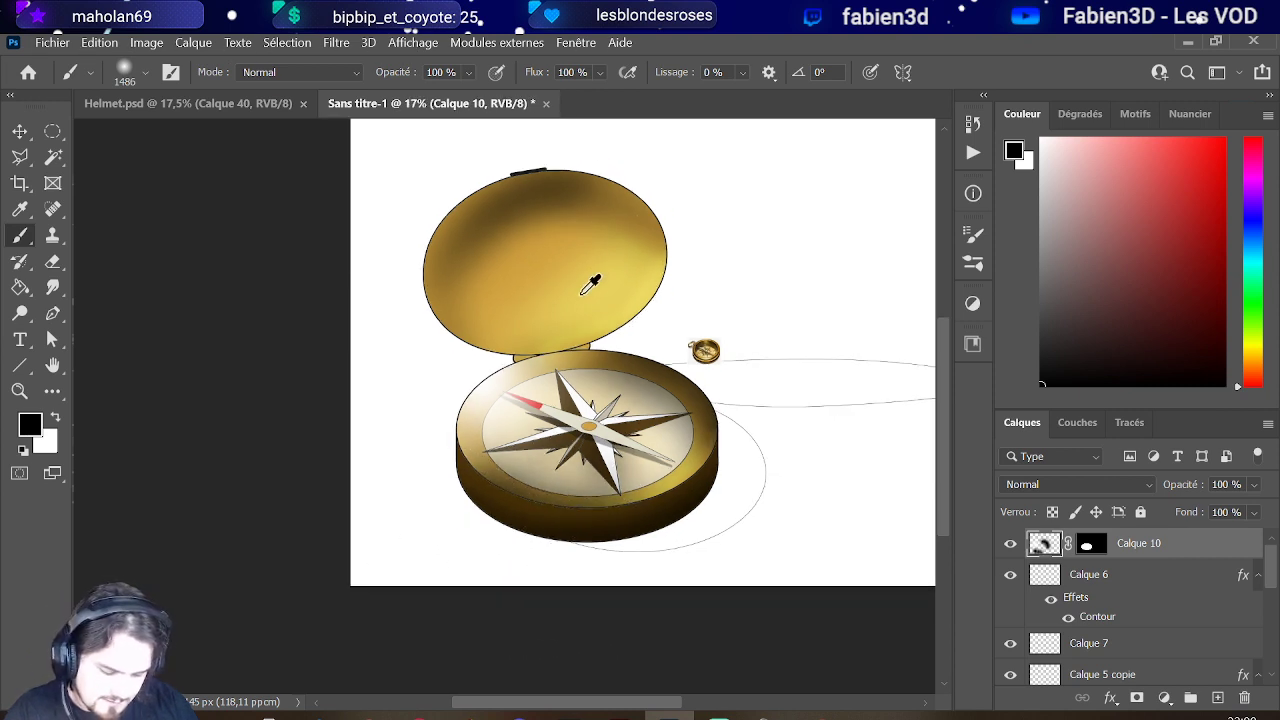
{"action": "scroll", "coordinate": [586, 289], "scroll_direction": "down", "scroll_amount": 2}
Step: Preview other blend modes for Calque 10 and keep Normal
{"action": "left_click", "coordinate": [1027, 484]}
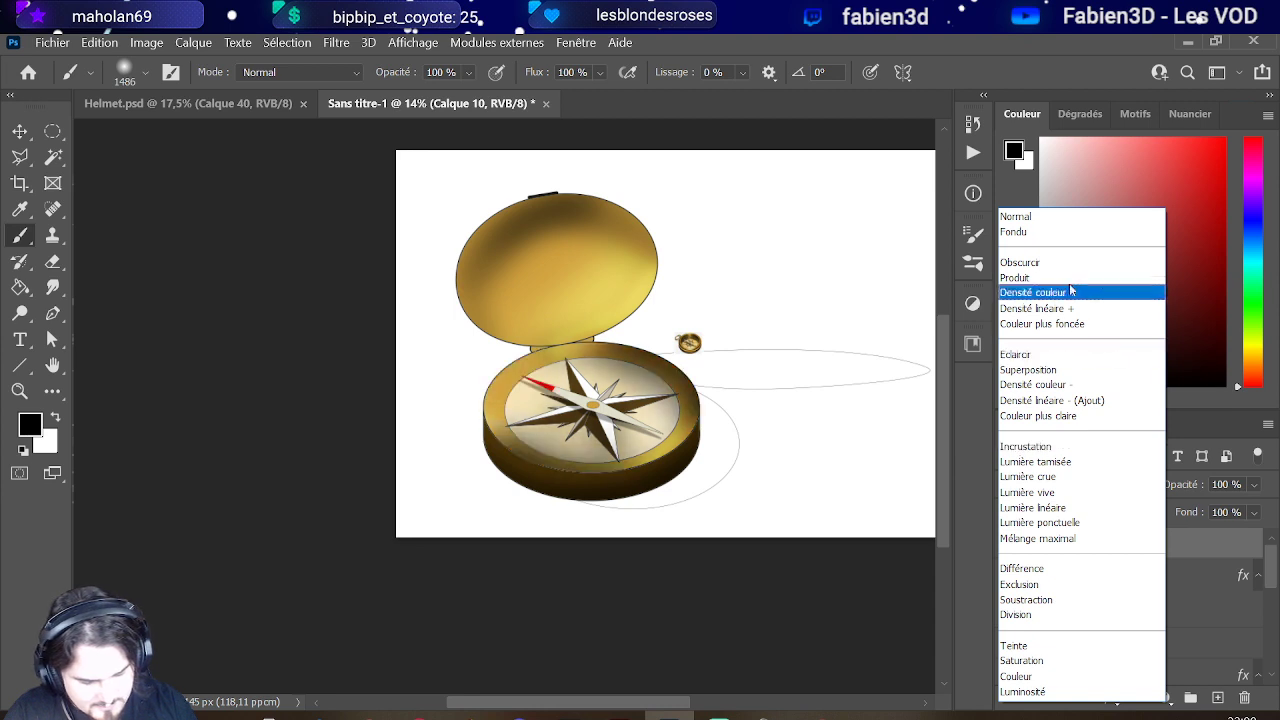
{"action": "left_click", "coordinate": [1063, 216]}
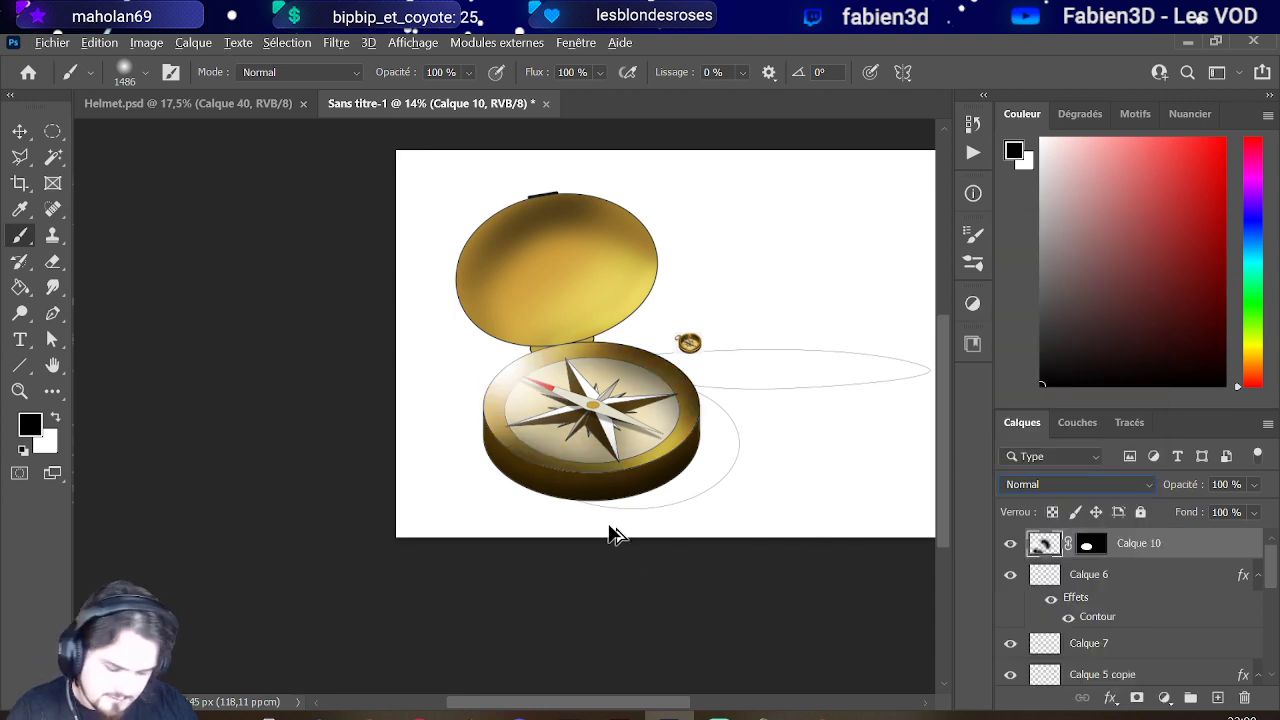
Step: Find the layer holding the two shadow outlines, Calque 1, and add a new layer directly above it
{"action": "left_click", "coordinate": [1166, 590]}
{"action": "left_click", "coordinate": [1166, 541]}
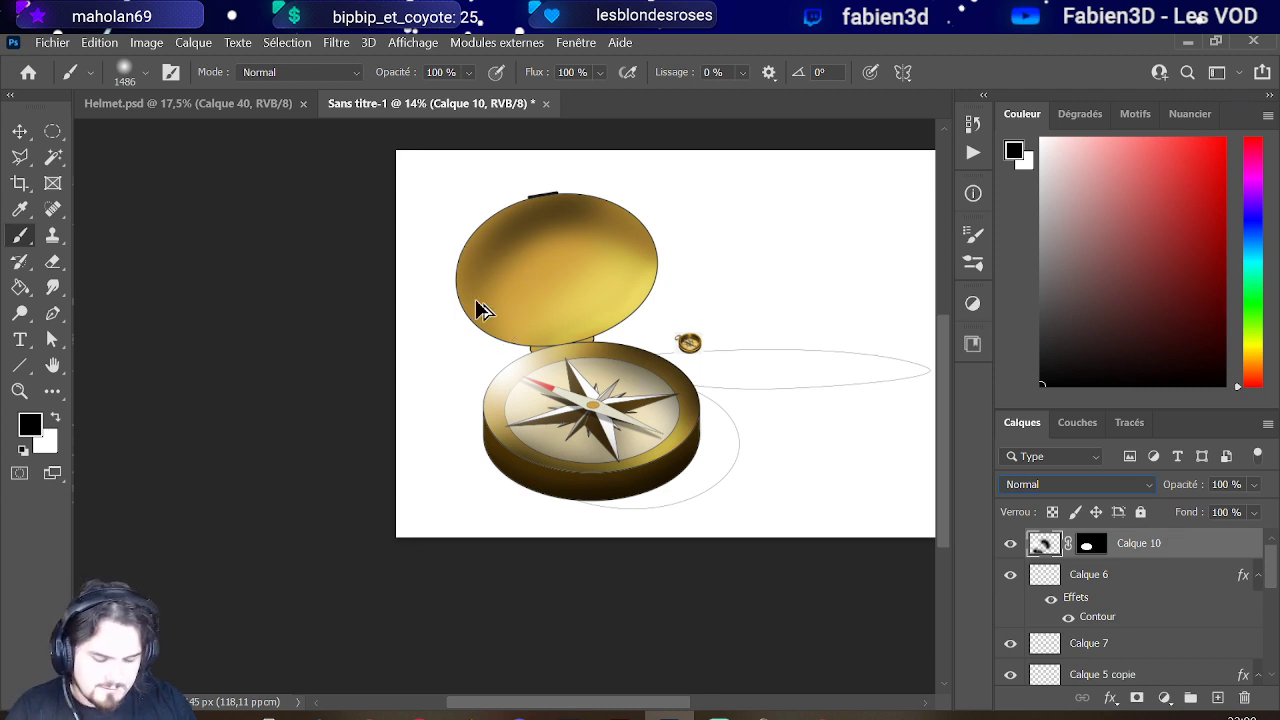
{"action": "left_click", "coordinate": [1121, 576]}
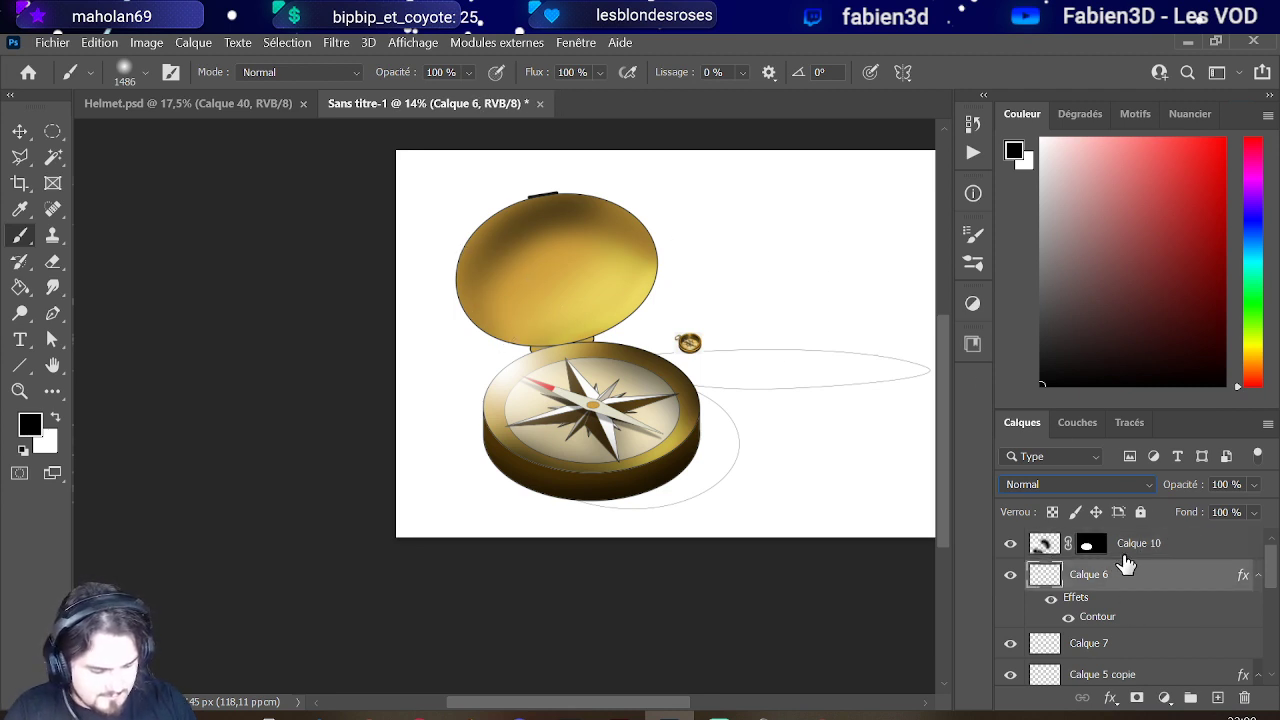
{"action": "scroll", "coordinate": [1100, 580], "scroll_direction": "down", "scroll_amount": 1}
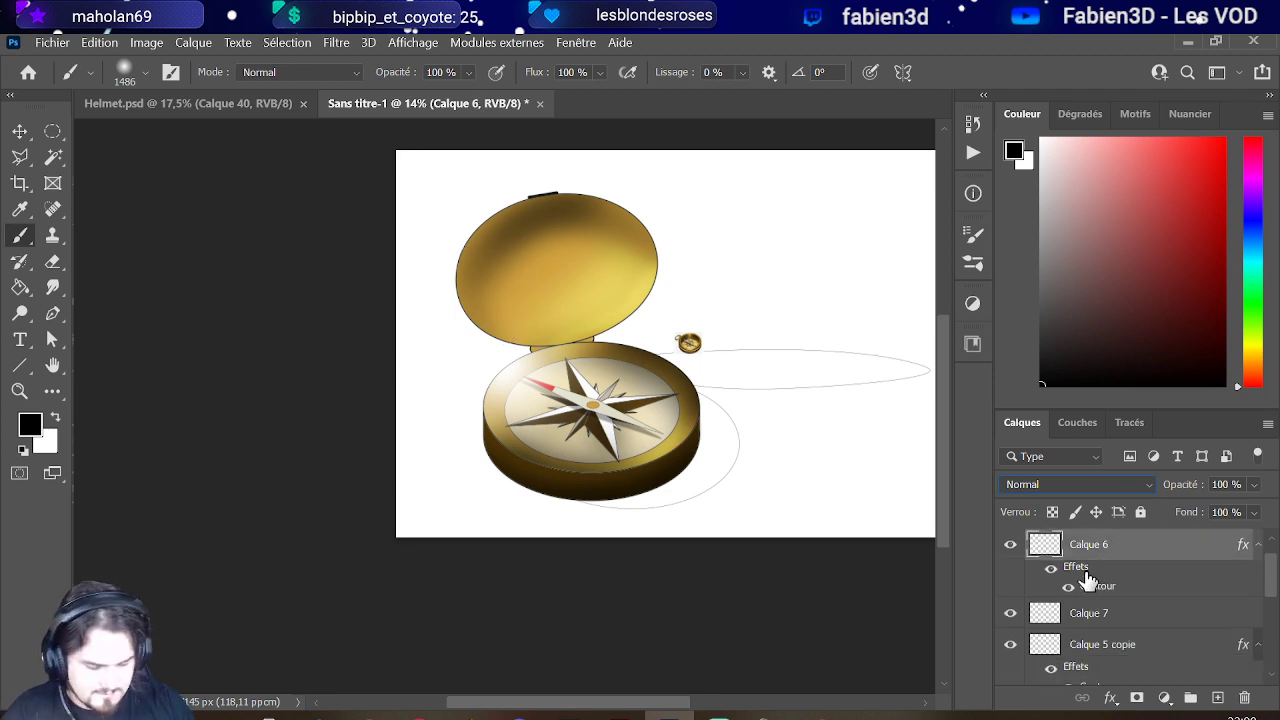
{"action": "scroll", "coordinate": [1088, 580], "scroll_direction": "up", "scroll_amount": 1}
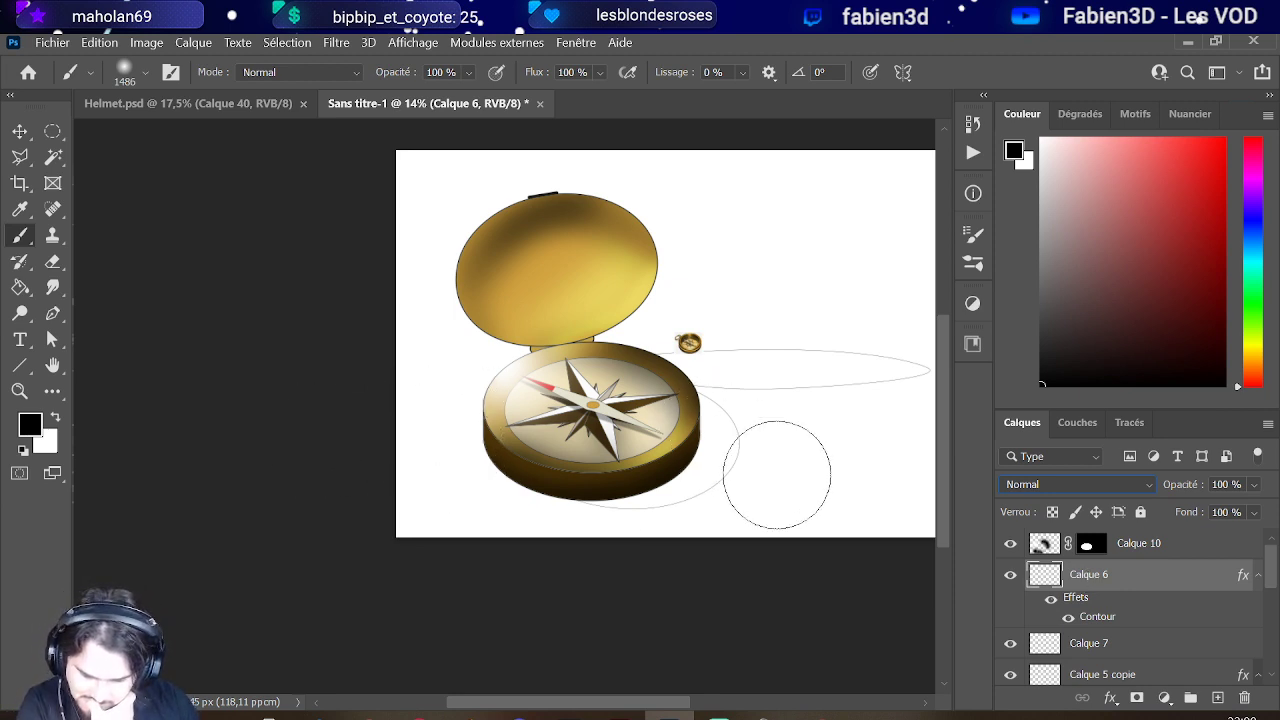
{"action": "scroll", "coordinate": [1086, 630], "scroll_direction": "down", "scroll_amount": 5}
{"action": "scroll", "coordinate": [1100, 645], "scroll_direction": "down", "scroll_amount": 2}
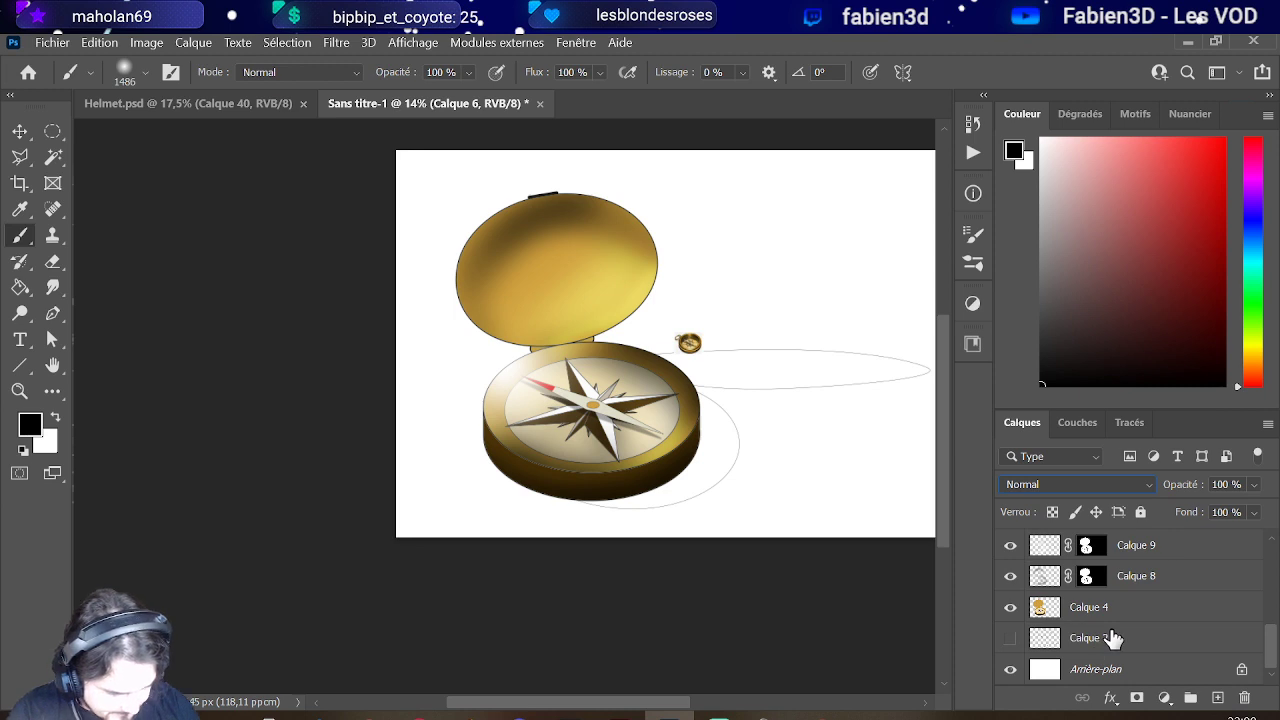
{"action": "left_click", "coordinate": [1105, 640]}
{"action": "scroll", "coordinate": [1085, 640], "scroll_direction": "up", "scroll_amount": 1}
{"action": "scroll", "coordinate": [1110, 620], "scroll_direction": "up", "scroll_amount": 1}
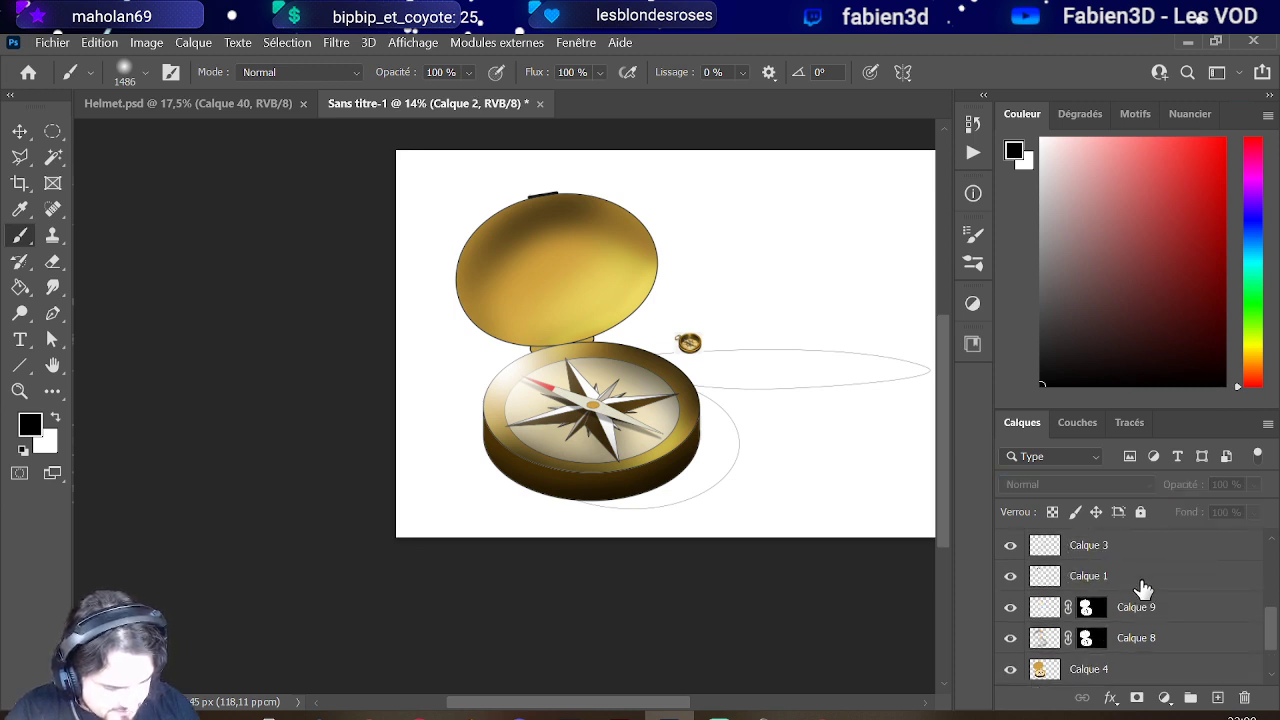
{"action": "left_click", "coordinate": [1120, 577]}
{"action": "left_click", "coordinate": [1010, 577]}
{"action": "left_click", "coordinate": [1010, 577]}
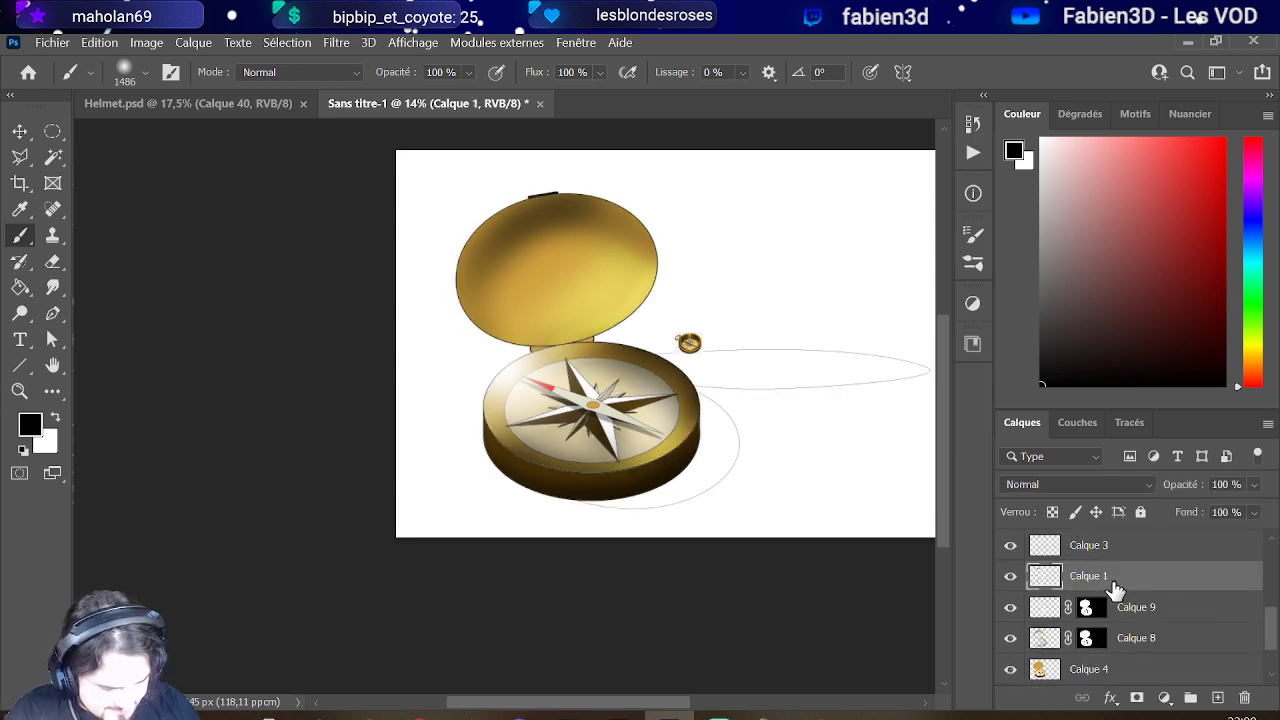
{"action": "left_click", "coordinate": [1218, 698]}
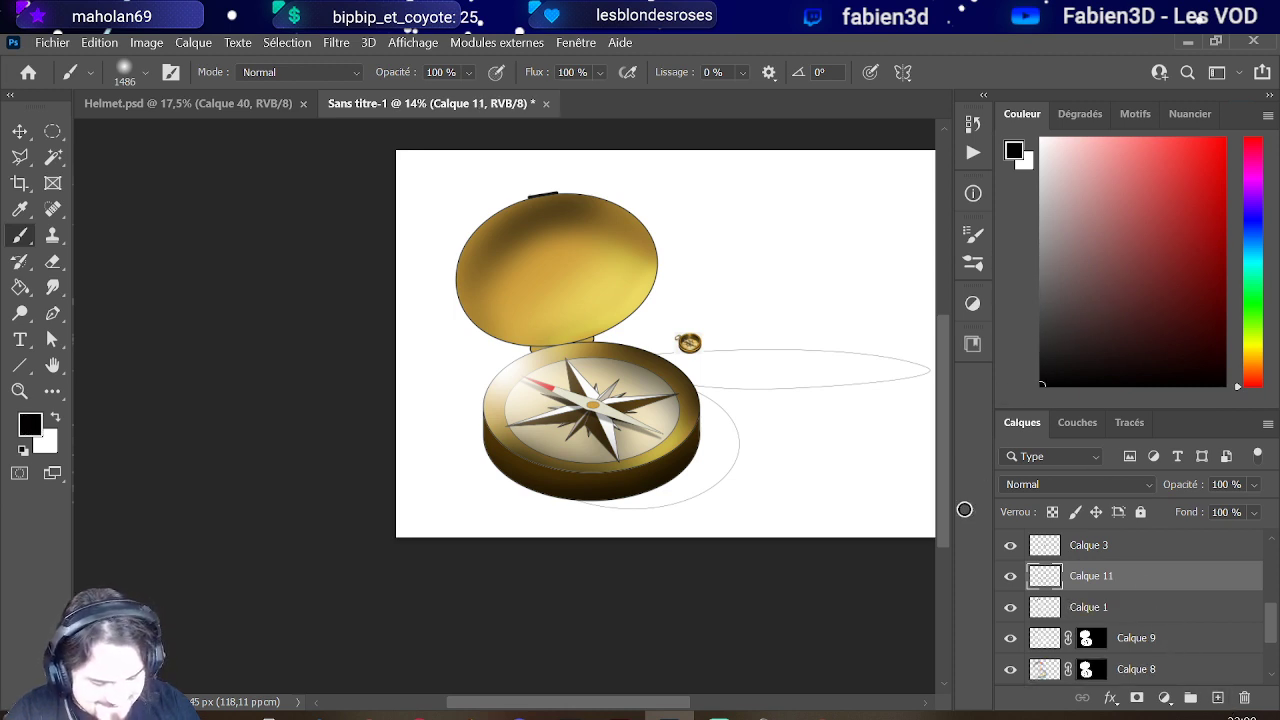
Step: Try to fill both shadow outlines with black using the Paint Bucket on Calque 11, and undo both fills
{"action": "left_click", "coordinate": [19, 286]}
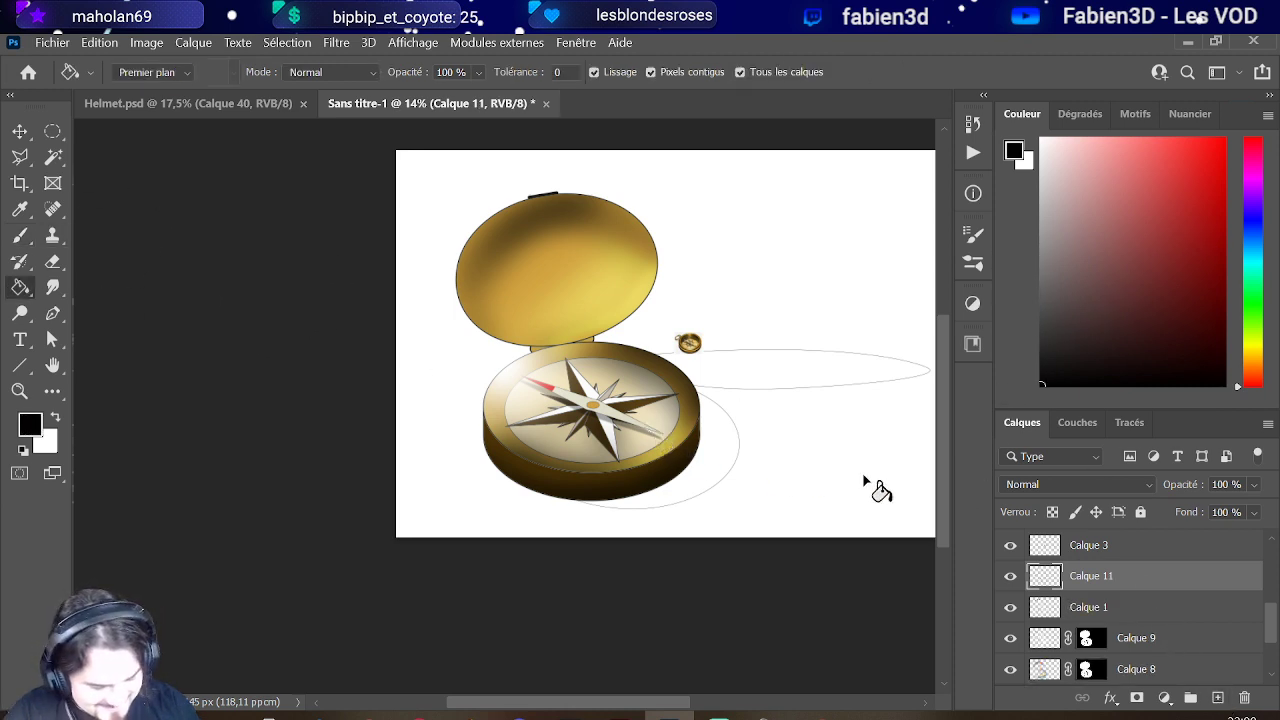
{"action": "left_click", "coordinate": [721, 453]}
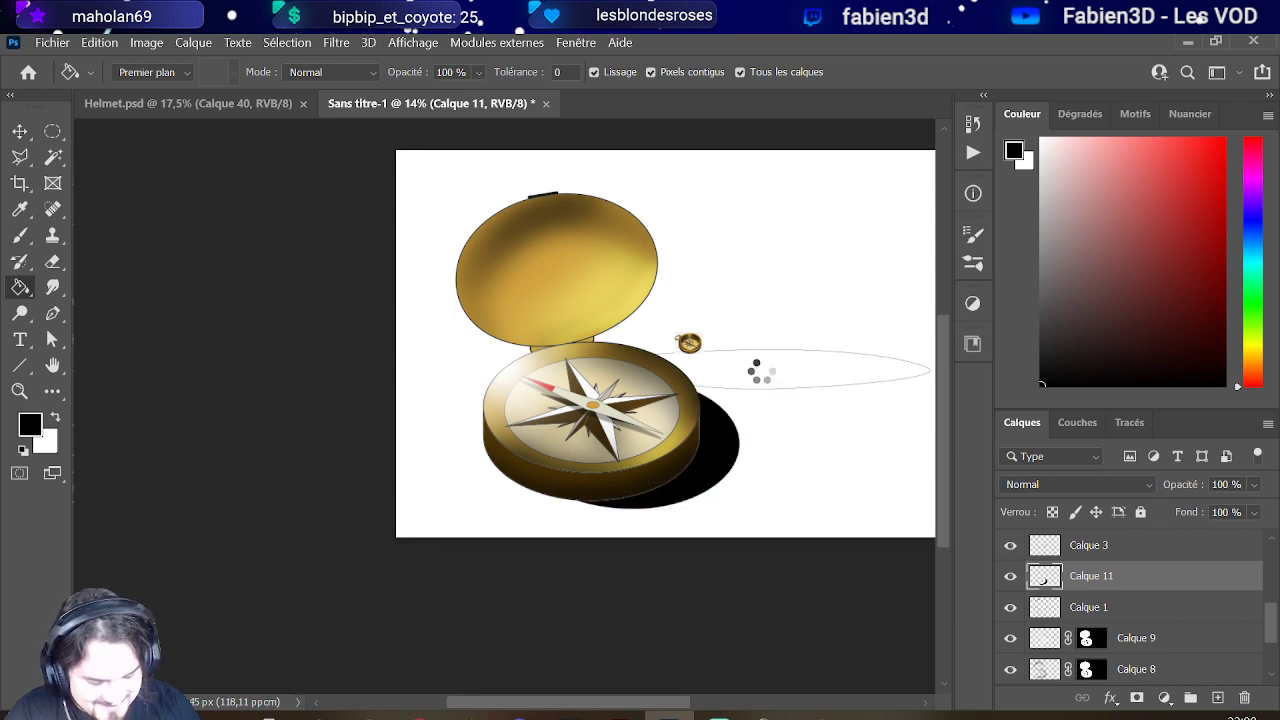
{"action": "left_click", "coordinate": [760, 374]}
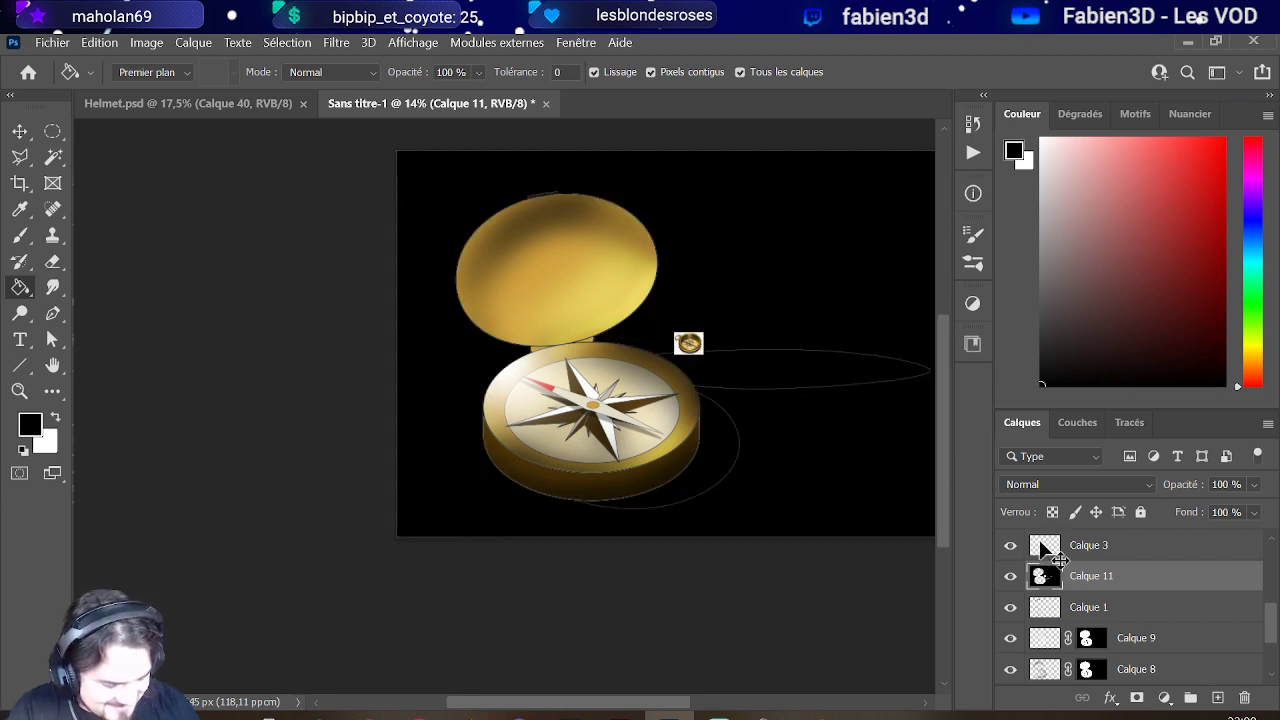
{"action": "key", "text": "ctrl+z"}
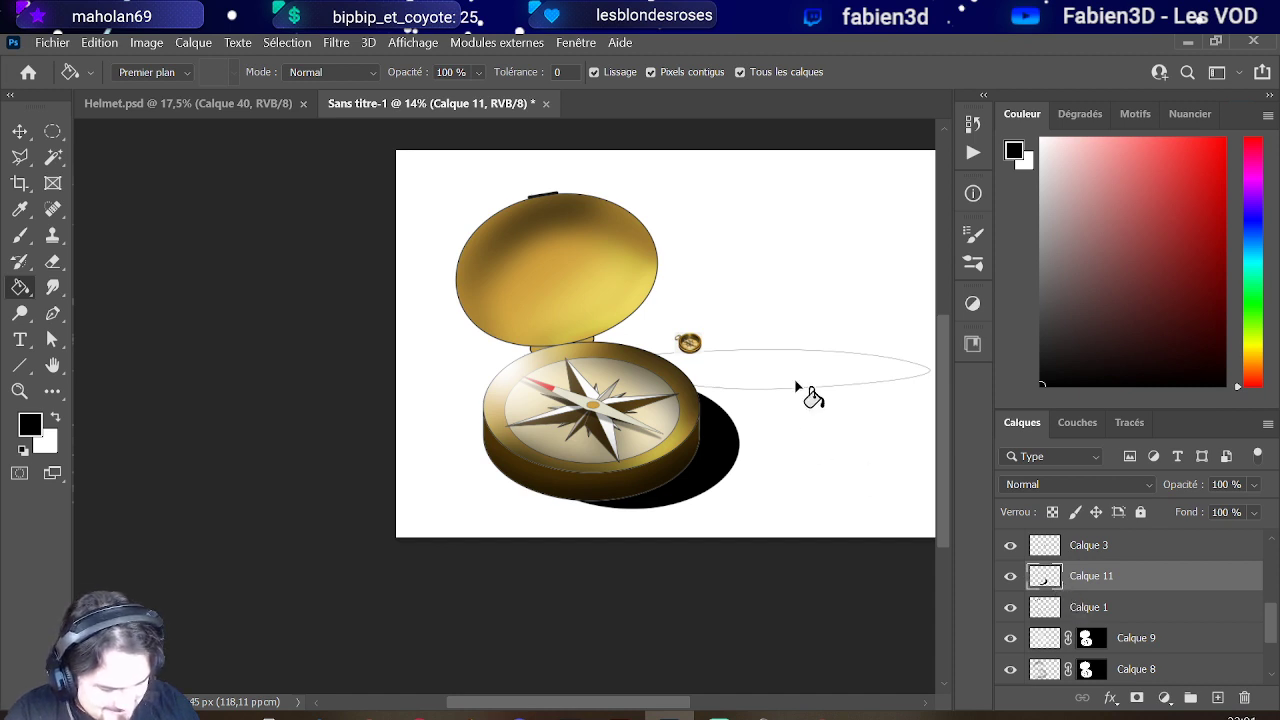
{"action": "key", "text": "ctrl+z"}
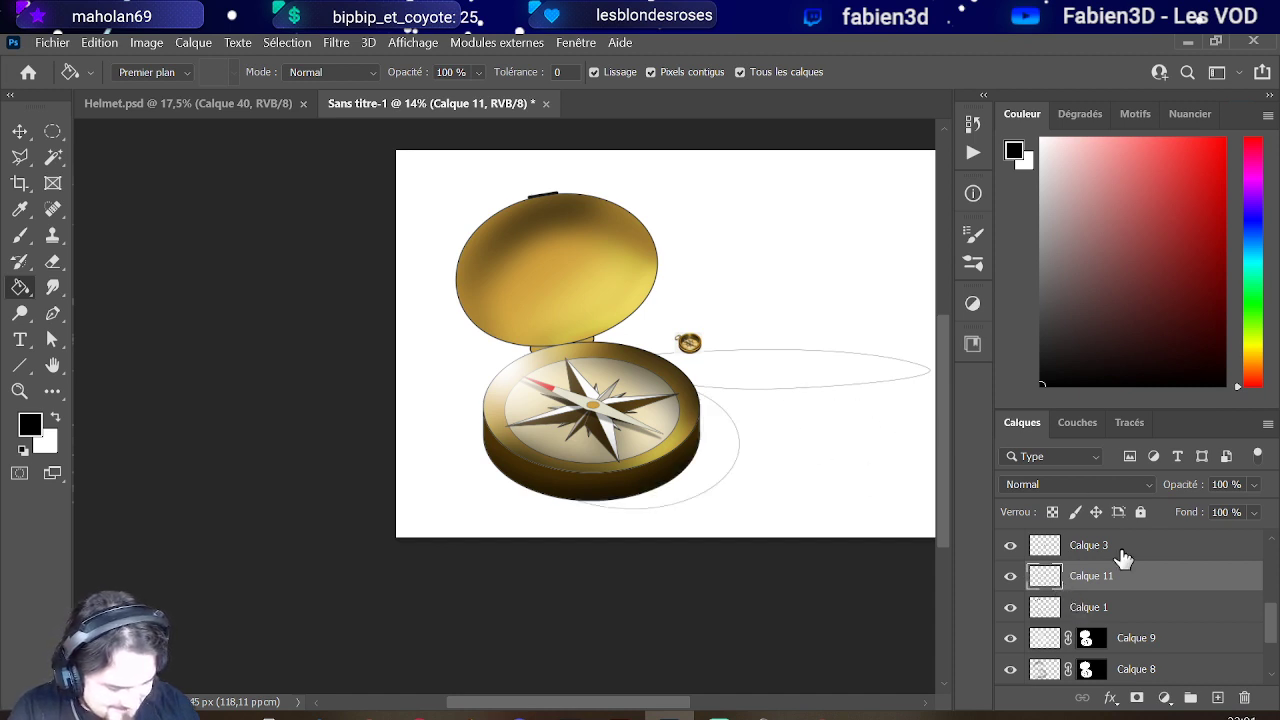
Step: On another new layer above Calque 11, fill the base's and lid's shadow outlines with black, hiding Calque 3 between the two fills
{"action": "left_click", "coordinate": [1217, 697]}
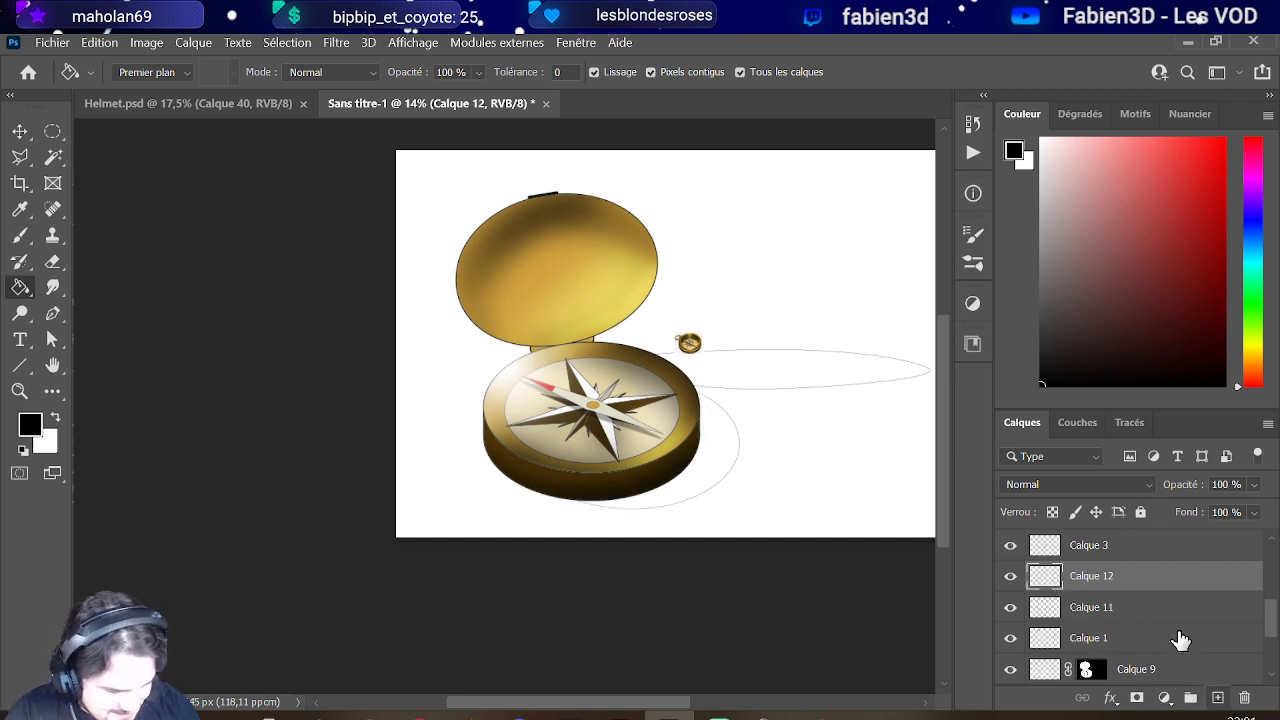
{"action": "left_click", "coordinate": [724, 462]}
{"action": "scroll", "coordinate": [1050, 580], "scroll_direction": "up", "scroll_amount": 2}
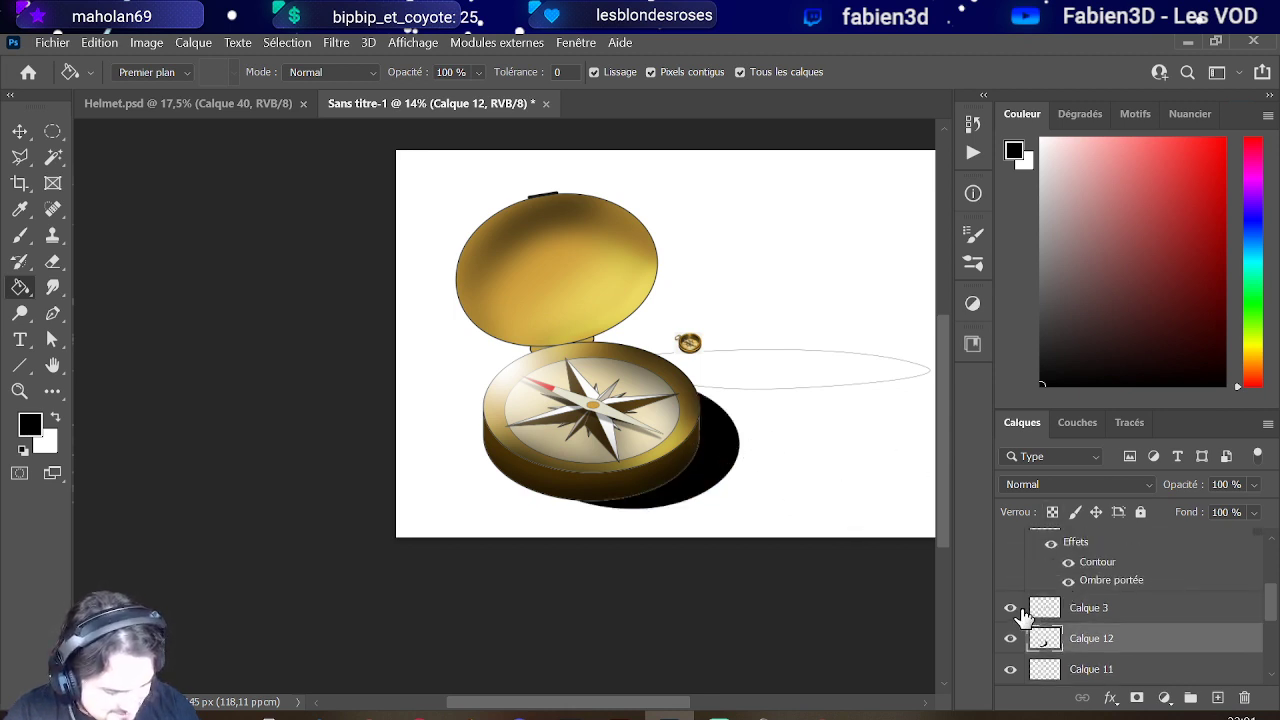
{"action": "left_click", "coordinate": [1010, 607]}
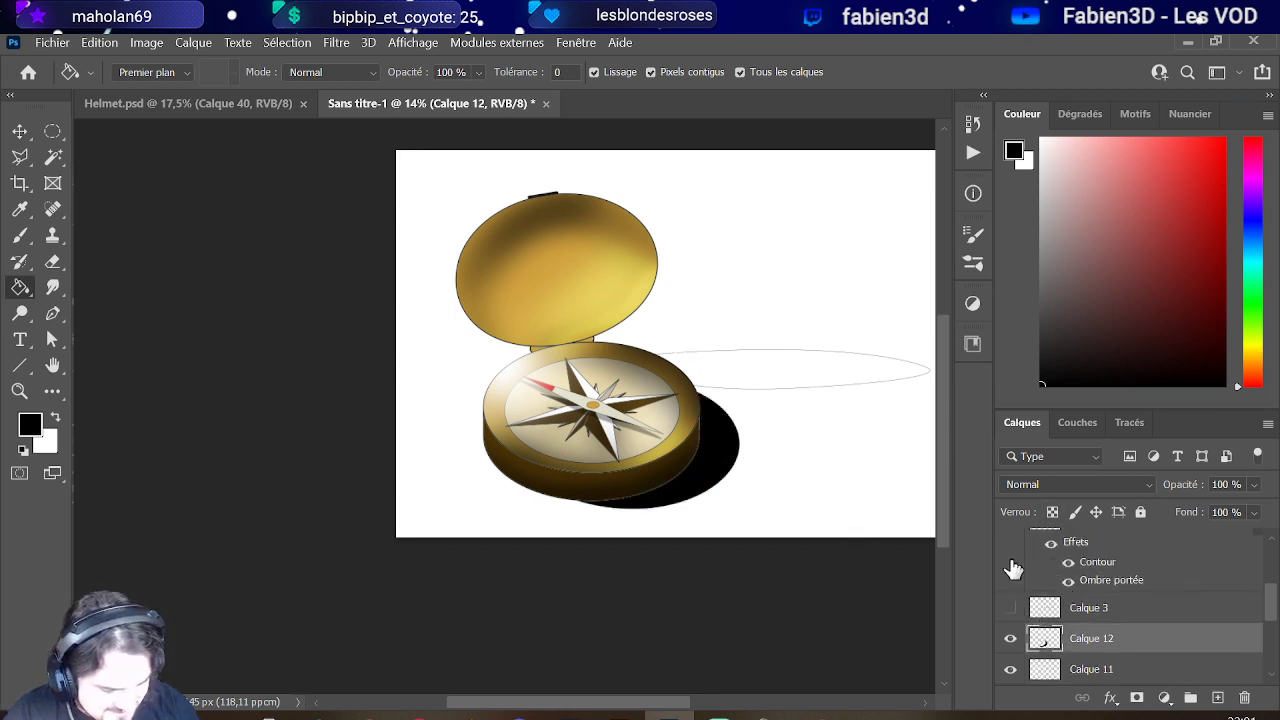
{"action": "left_click", "coordinate": [795, 372]}
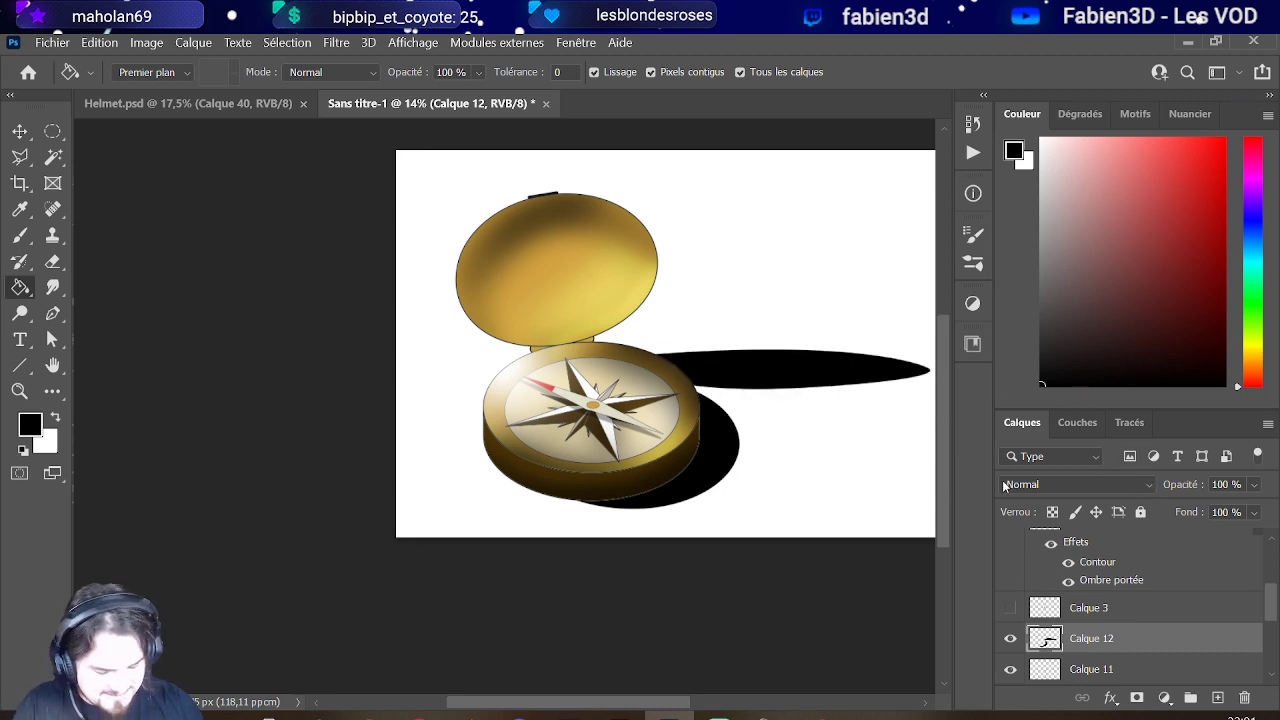
Step: Set the black shadow layer's blend mode to Produit and its opacity to 34 %
{"action": "left_click", "coordinate": [1150, 497]}
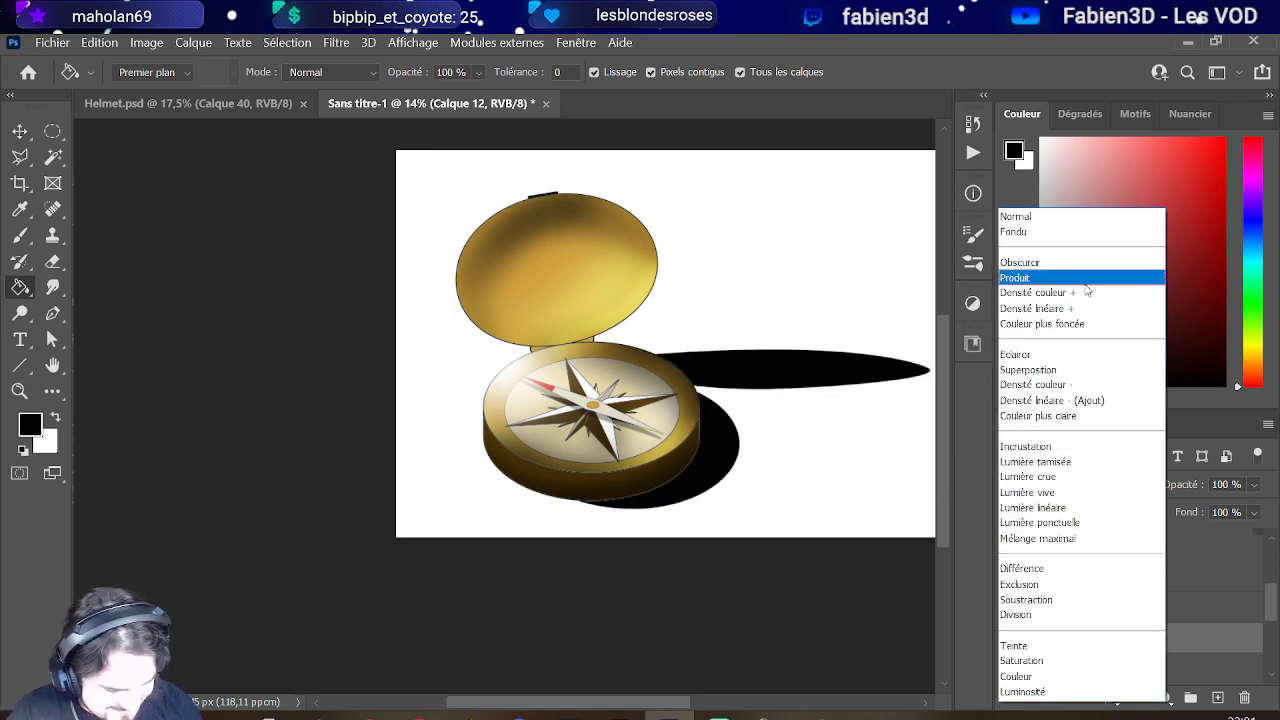
{"action": "left_click", "coordinate": [1135, 277]}
{"action": "left_click", "coordinate": [1252, 485]}
{"action": "left_click_drag", "start_coordinate": [1264, 507], "coordinate": [1203, 508]}
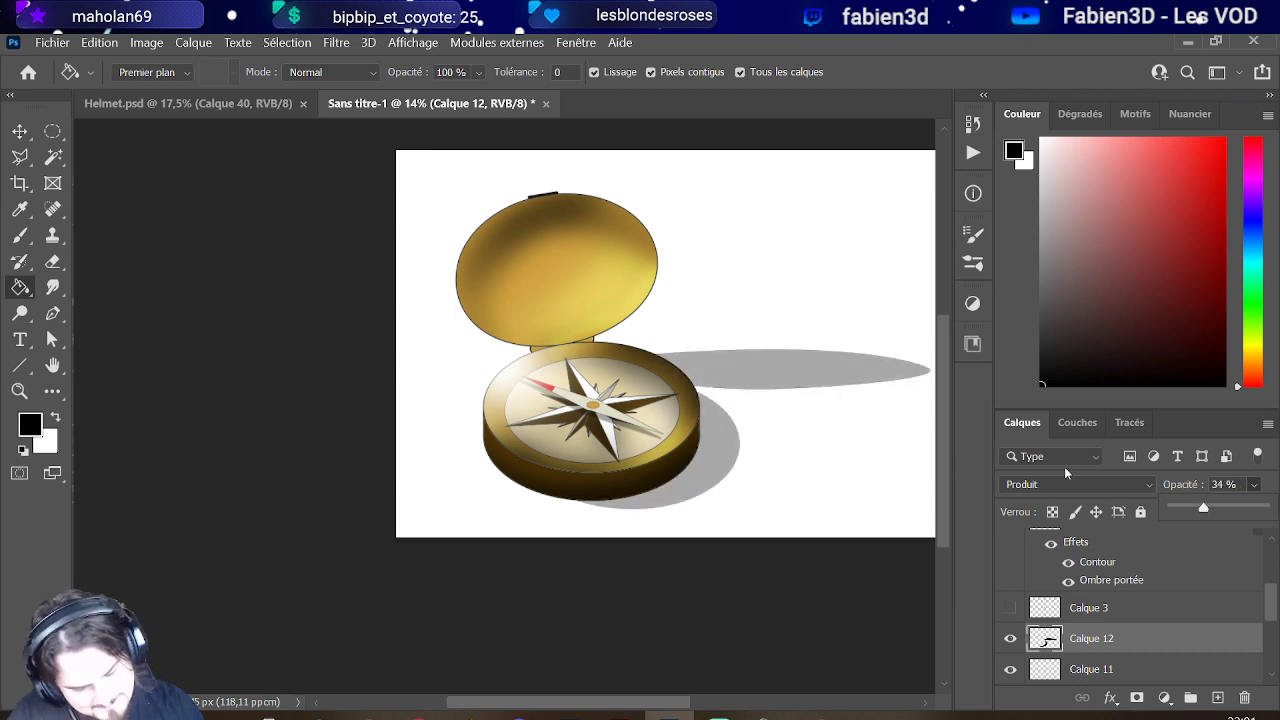
Step: Show the hidden Calque 2 so its curved background lines appear behind the compass
{"action": "scroll", "coordinate": [500, 358], "scroll_direction": "down", "scroll_amount": 3}
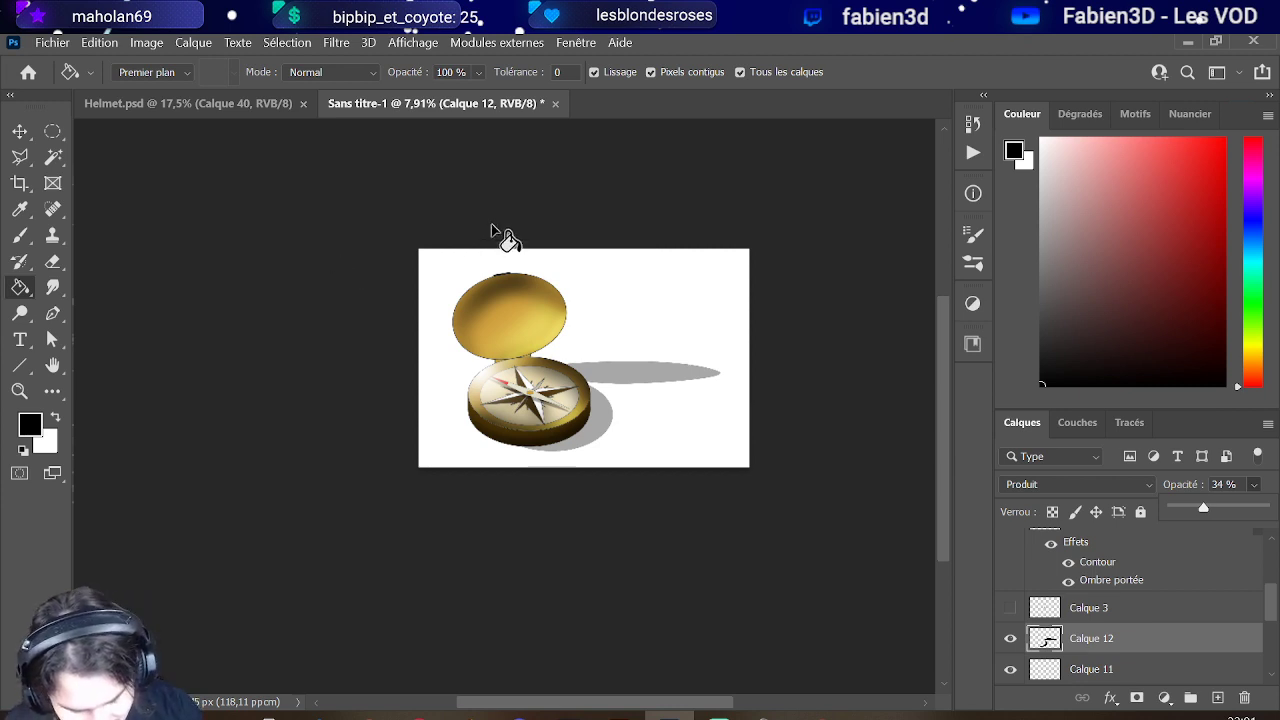
{"action": "scroll", "coordinate": [607, 366], "scroll_direction": "down", "scroll_amount": 2}
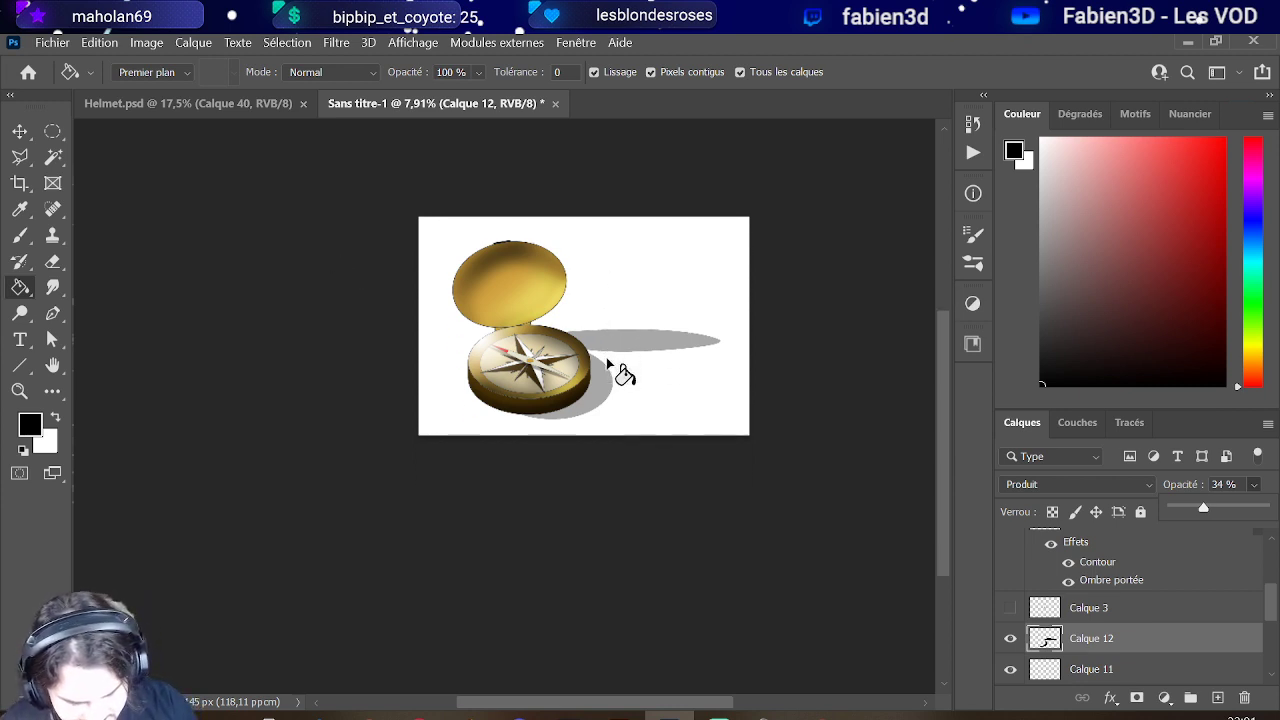
{"action": "scroll", "coordinate": [607, 366], "scroll_direction": "down", "scroll_amount": 1}
{"action": "scroll", "coordinate": [1152, 618], "scroll_direction": "down", "scroll_amount": 5}
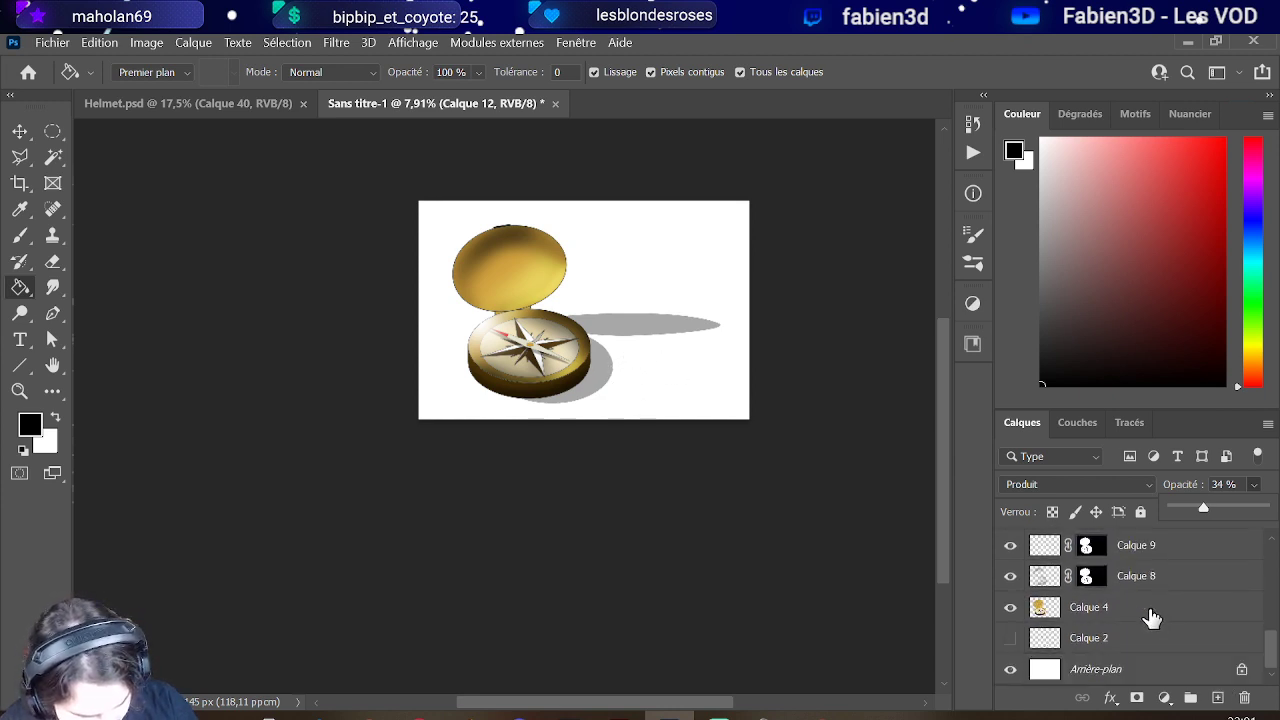
{"action": "left_click", "coordinate": [1010, 638]}
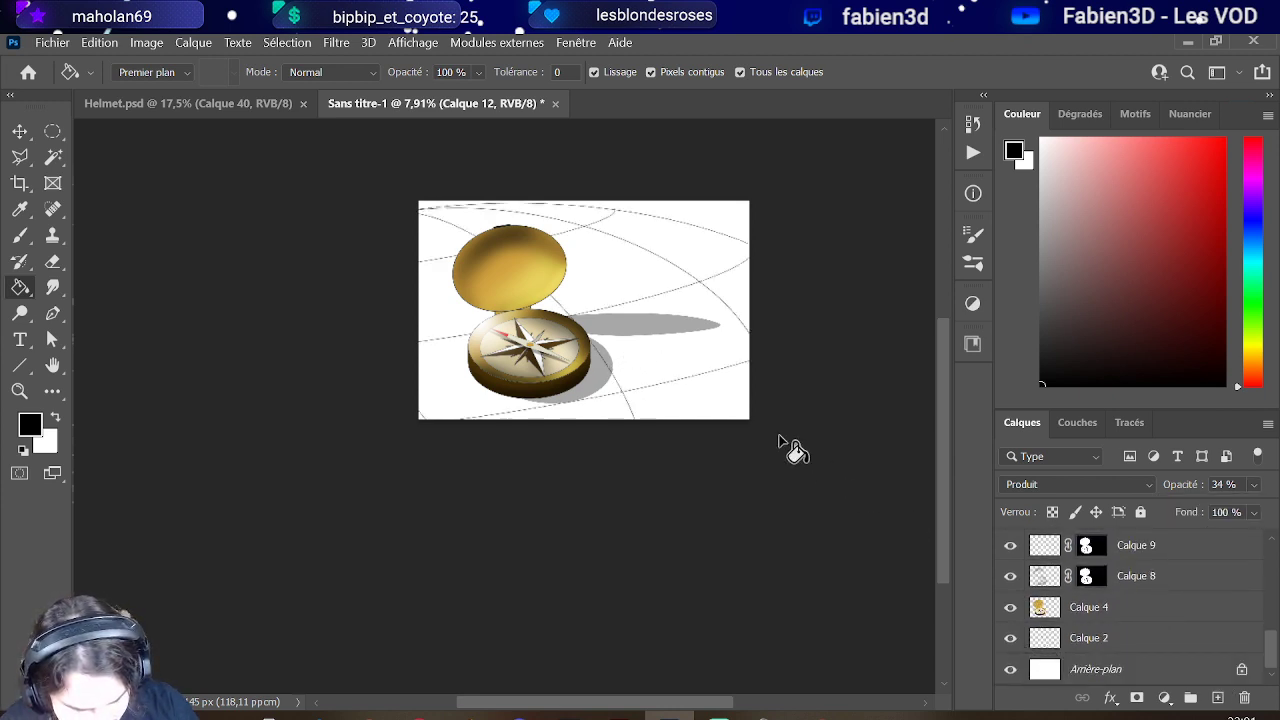
Step: Free-transform Calque 2 to 156.94 % width and 103.44 % height and shift it so its background lines spread wider behind the compass
{"action": "left_click", "coordinate": [1088, 641]}
{"action": "left_click", "coordinate": [99, 42]}
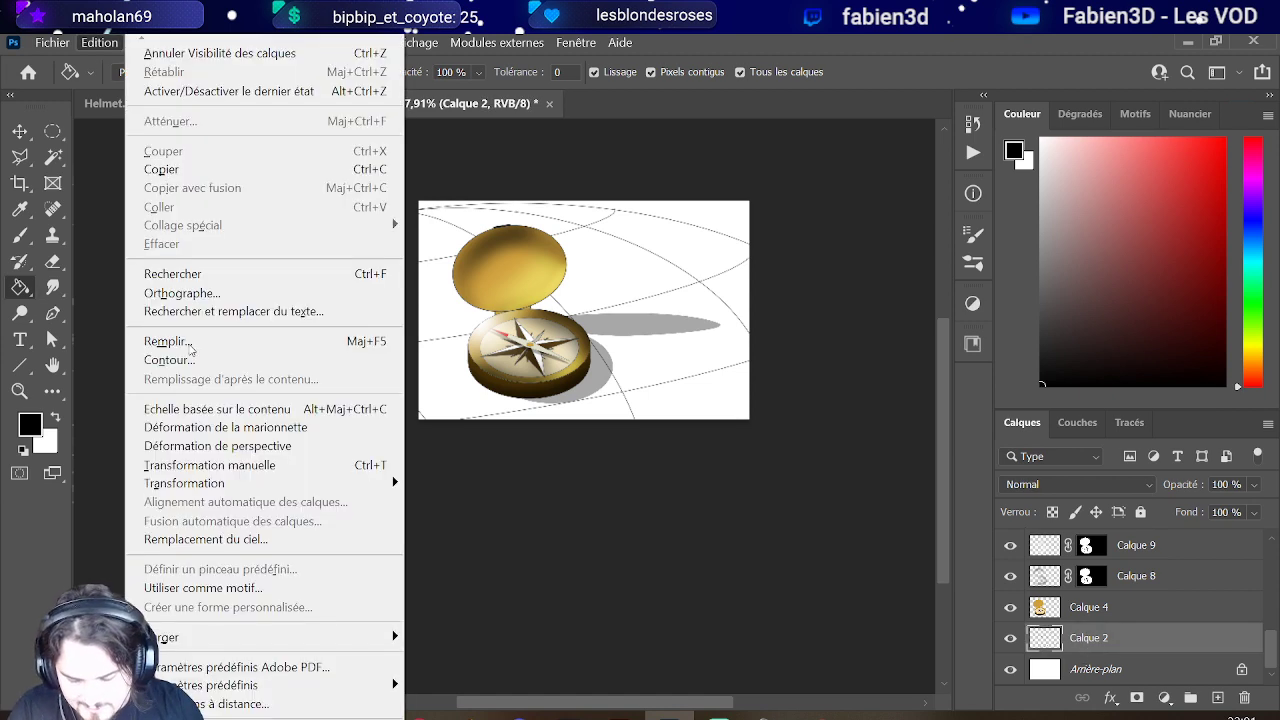
{"action": "left_click", "coordinate": [218, 467]}
{"action": "scroll", "coordinate": [320, 397], "scroll_direction": "down", "scroll_amount": 3}
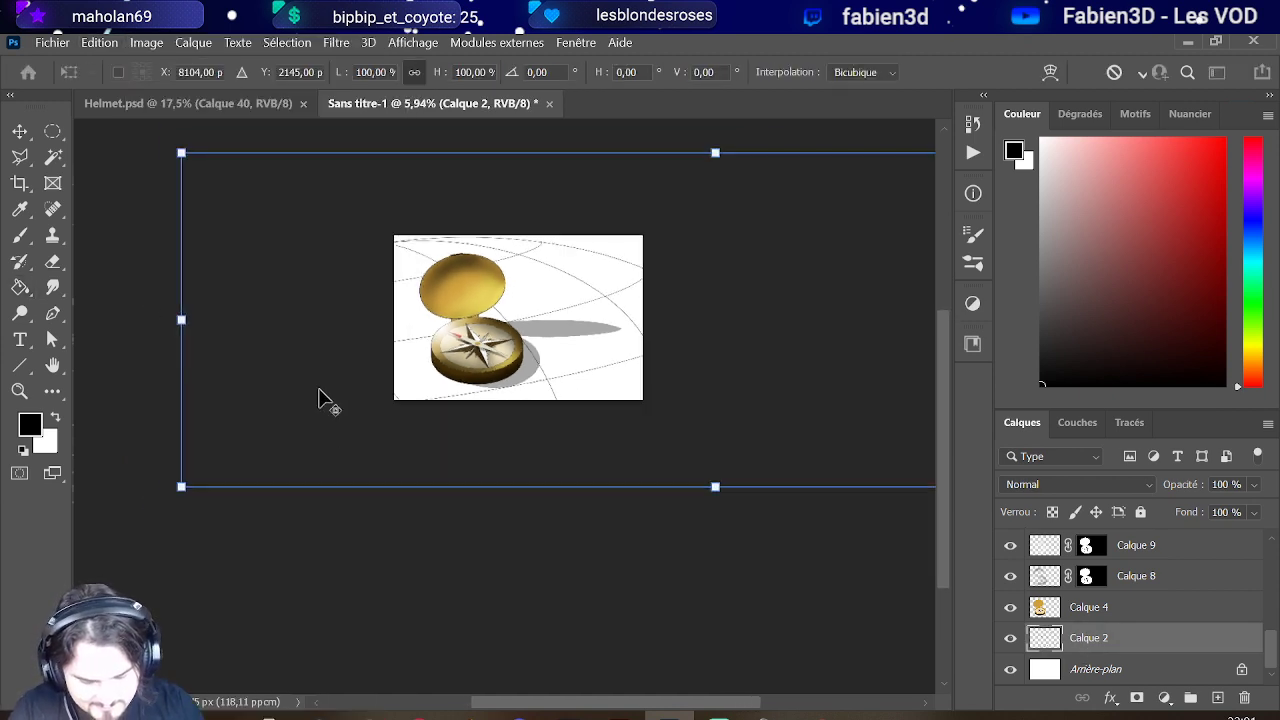
{"action": "left_click_drag", "start_coordinate": [678, 350], "coordinate": [597, 323]}
{"action": "left_click_drag", "start_coordinate": [868, 411], "coordinate": [938, 419]}
{"action": "scroll", "coordinate": [357, 383], "scroll_direction": "down", "scroll_amount": 3}
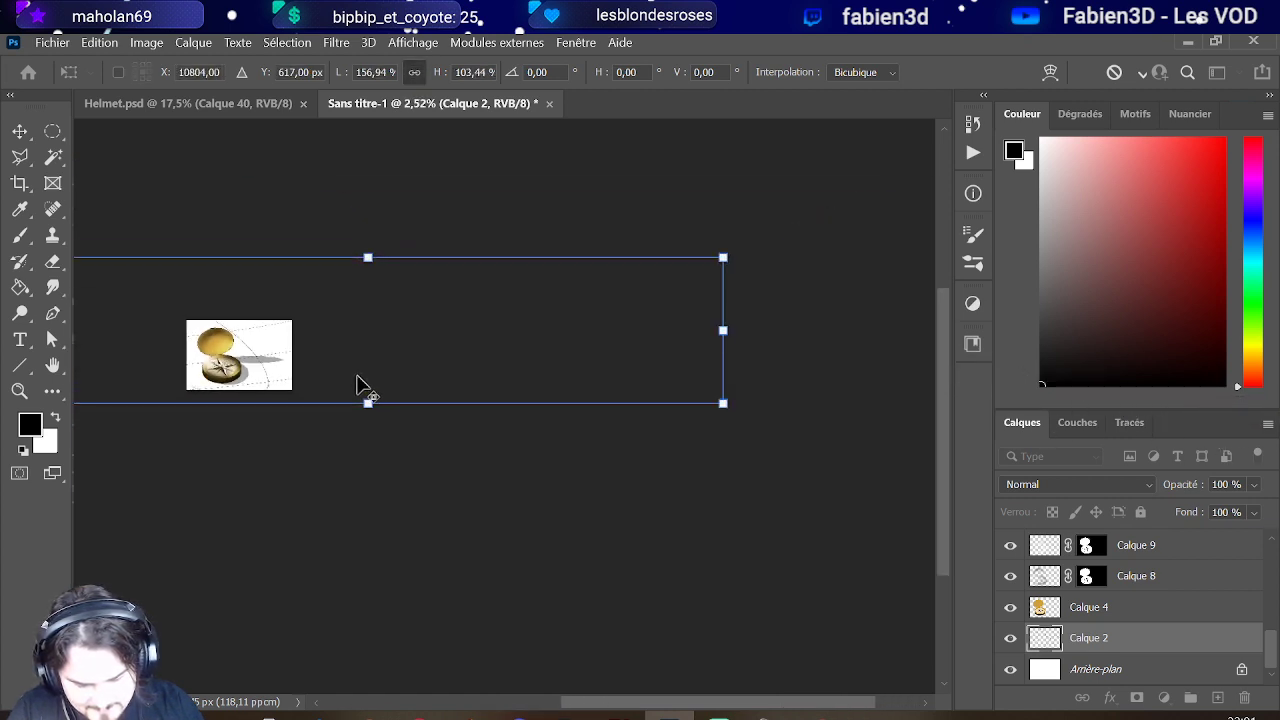
{"action": "scroll", "coordinate": [166, 406], "scroll_direction": "up", "scroll_amount": 4}
{"action": "left_click_drag", "start_coordinate": [569, 371], "coordinate": [660, 377]}
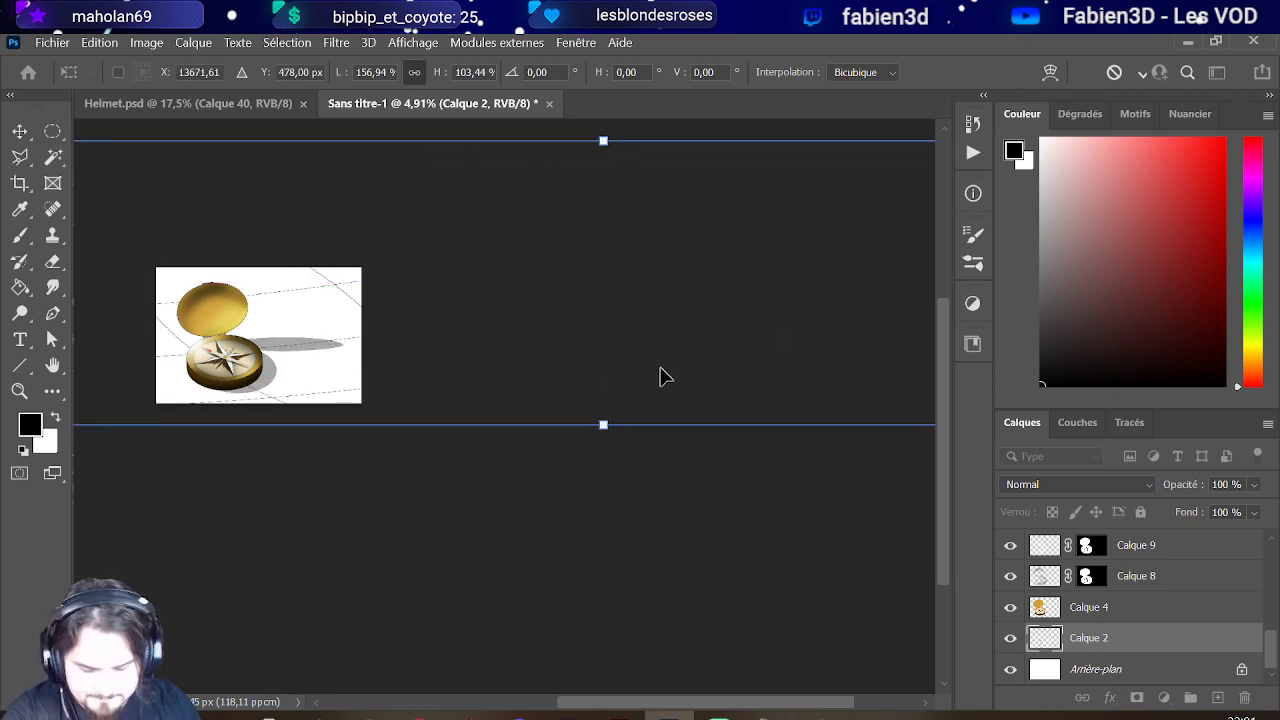
{"action": "key", "text": "Return"}
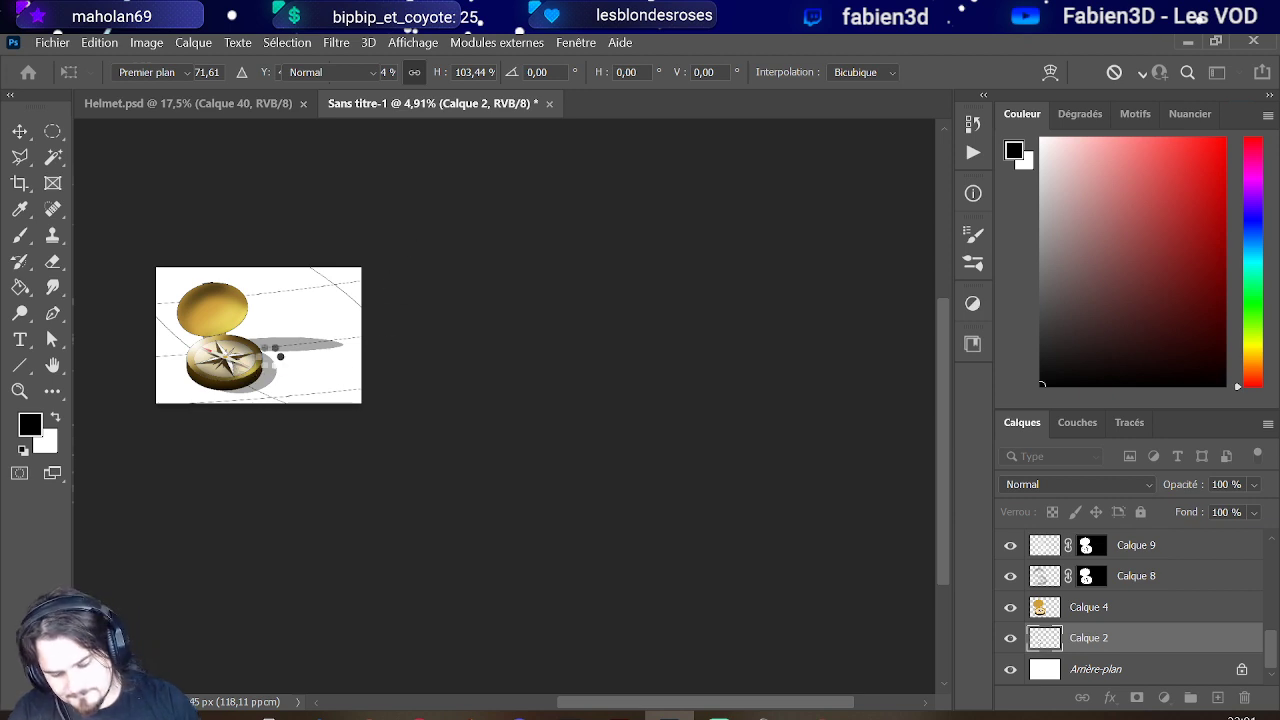
{"action": "key", "text": "g"}
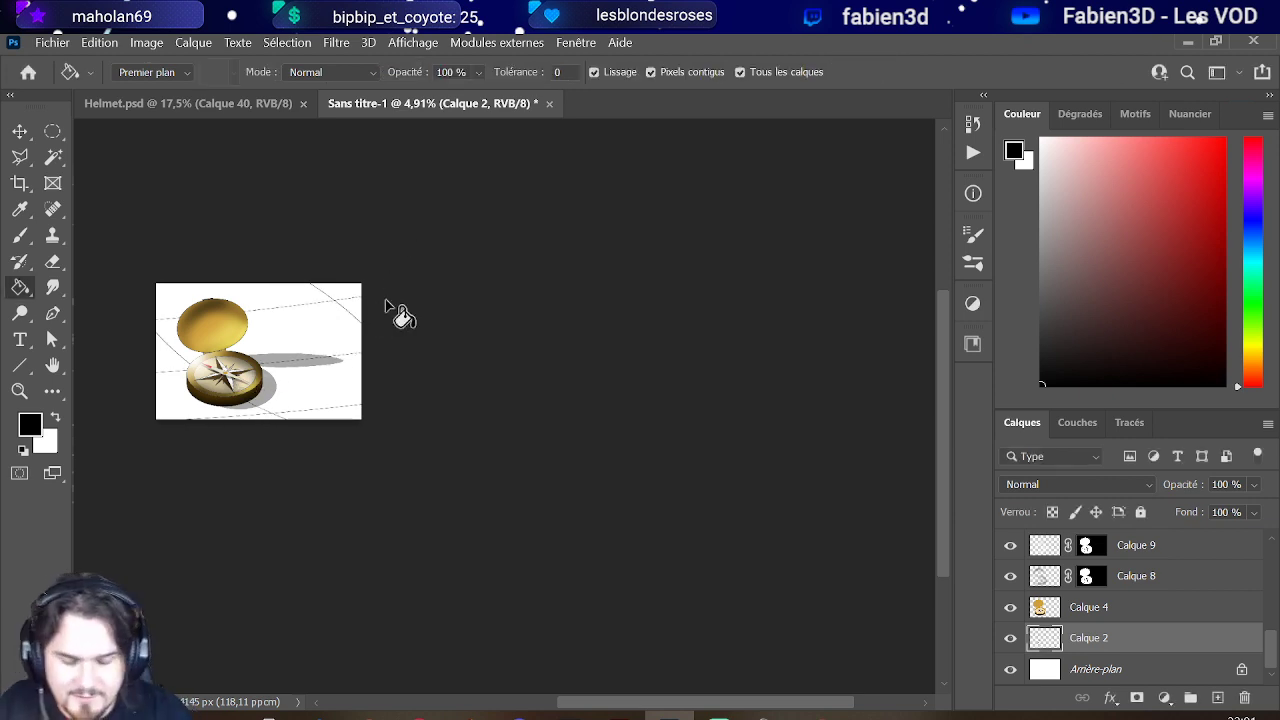
Step: Add a new layer above Calque 10 at the top of the layer stack
{"action": "scroll", "coordinate": [123, 428], "scroll_direction": "up", "scroll_amount": 1}
{"action": "scroll", "coordinate": [234, 337], "scroll_direction": "up", "scroll_amount": 3}
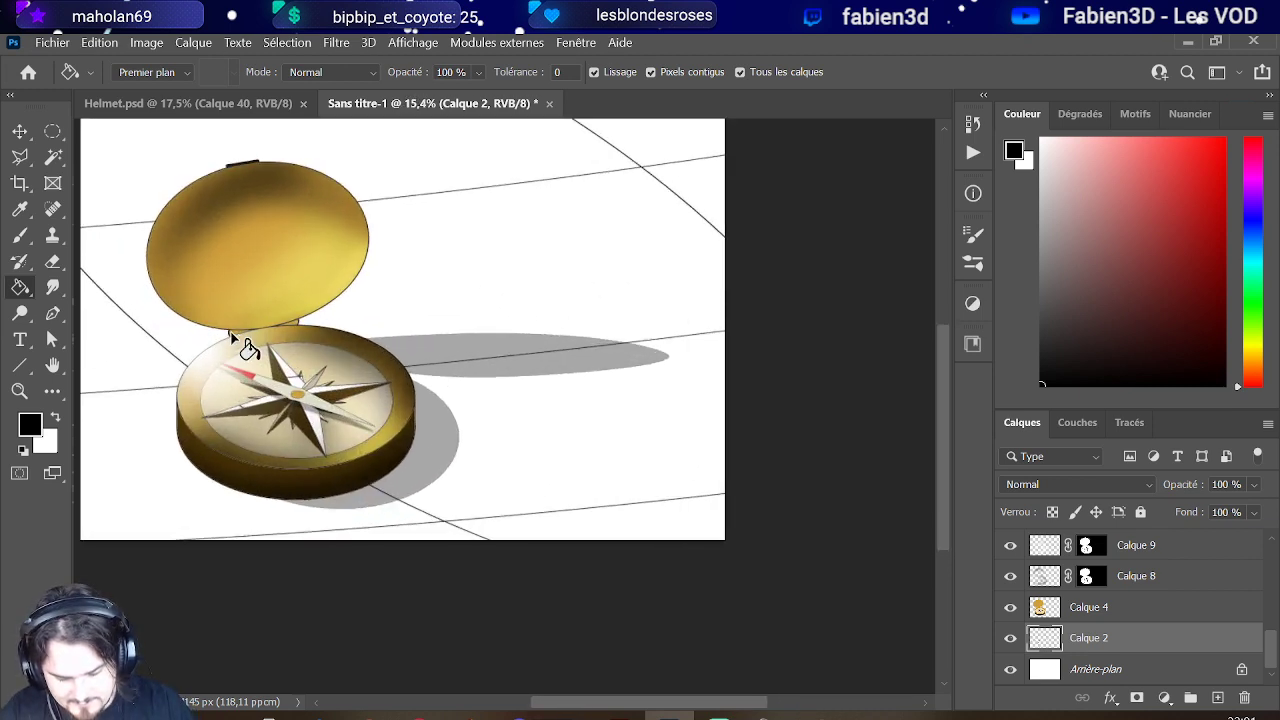
{"action": "scroll", "coordinate": [1067, 634], "scroll_direction": "up", "scroll_amount": 8}
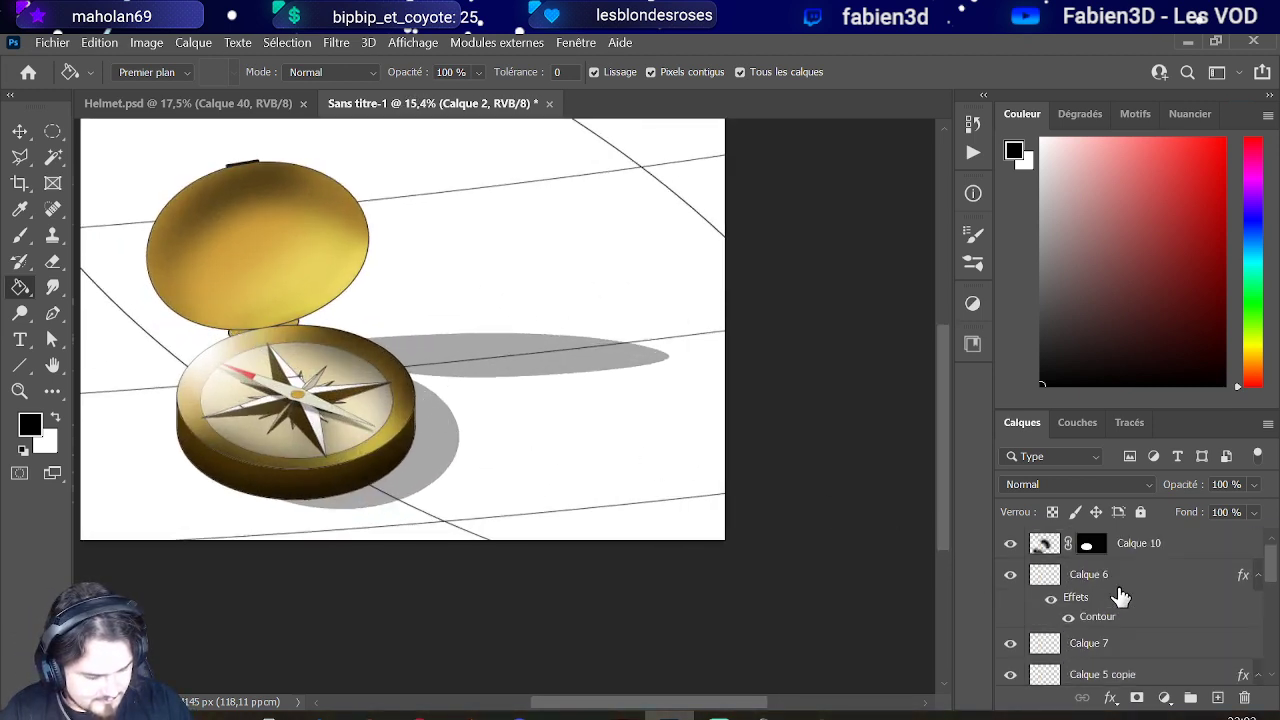
{"action": "left_click", "coordinate": [1150, 547]}
{"action": "left_click", "coordinate": [1217, 697]}
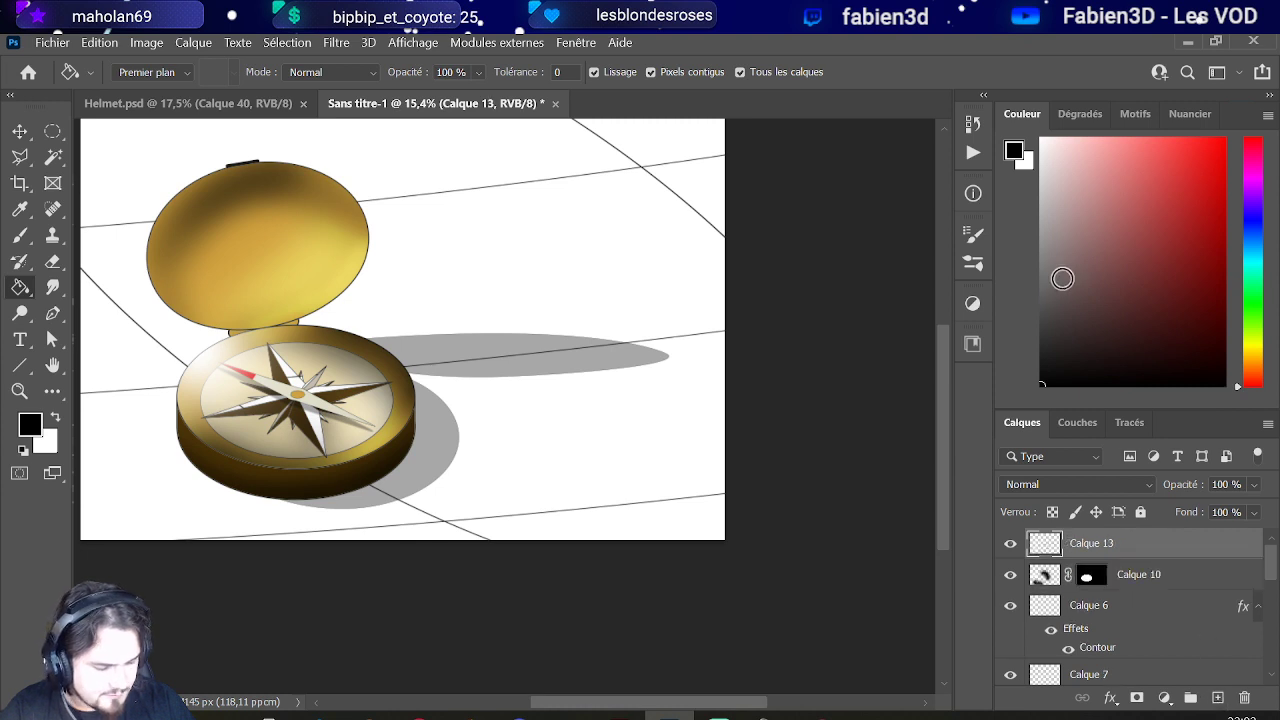
Step: Set up the Brush tool with a hard round tip at 100 % hardness and a size of 128 px
{"action": "left_click", "coordinate": [19, 235]}
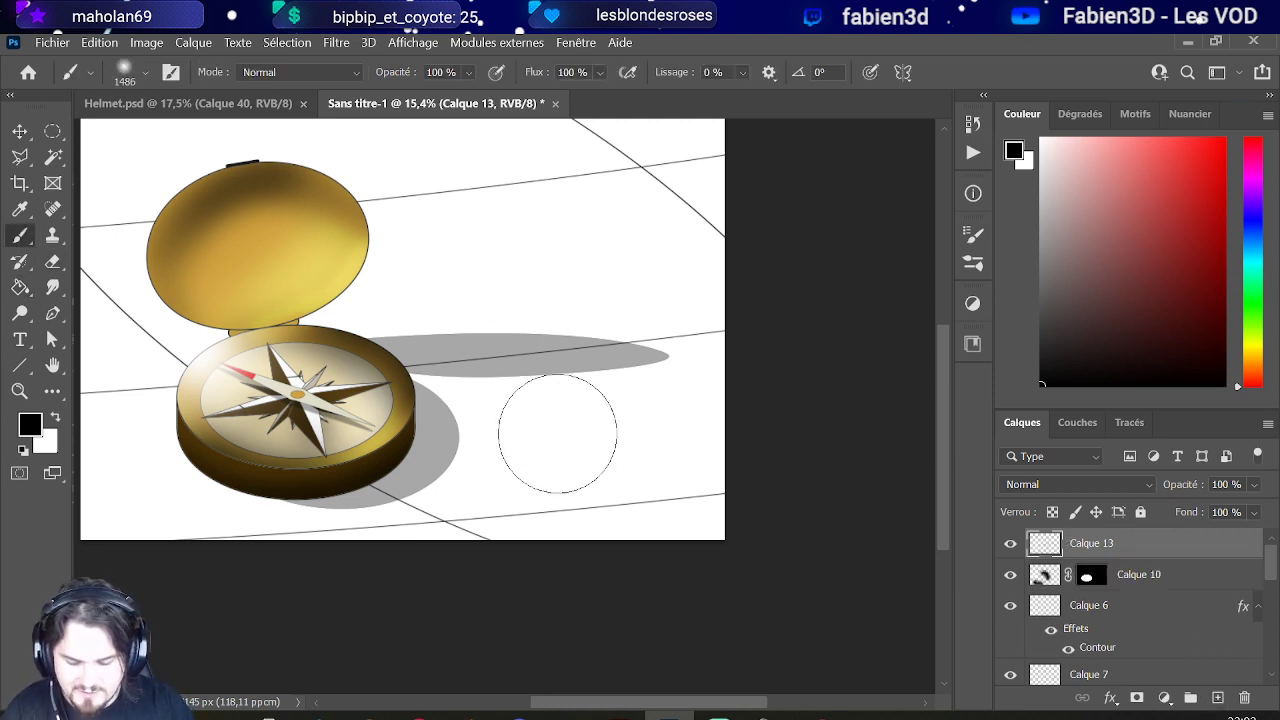
{"action": "left_click_drag", "start_coordinate": [500, 459], "coordinate": [347, 345]}
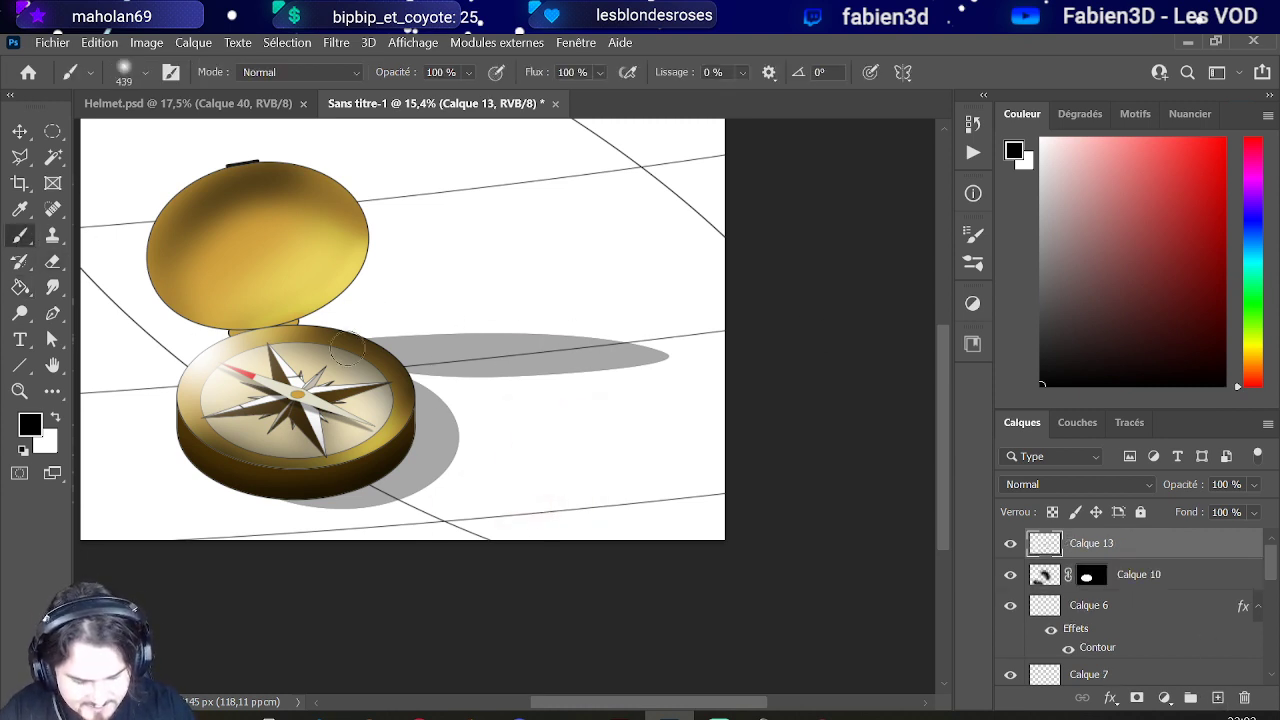
{"action": "left_click", "coordinate": [137, 70]}
{"action": "left_click", "coordinate": [146, 463]}
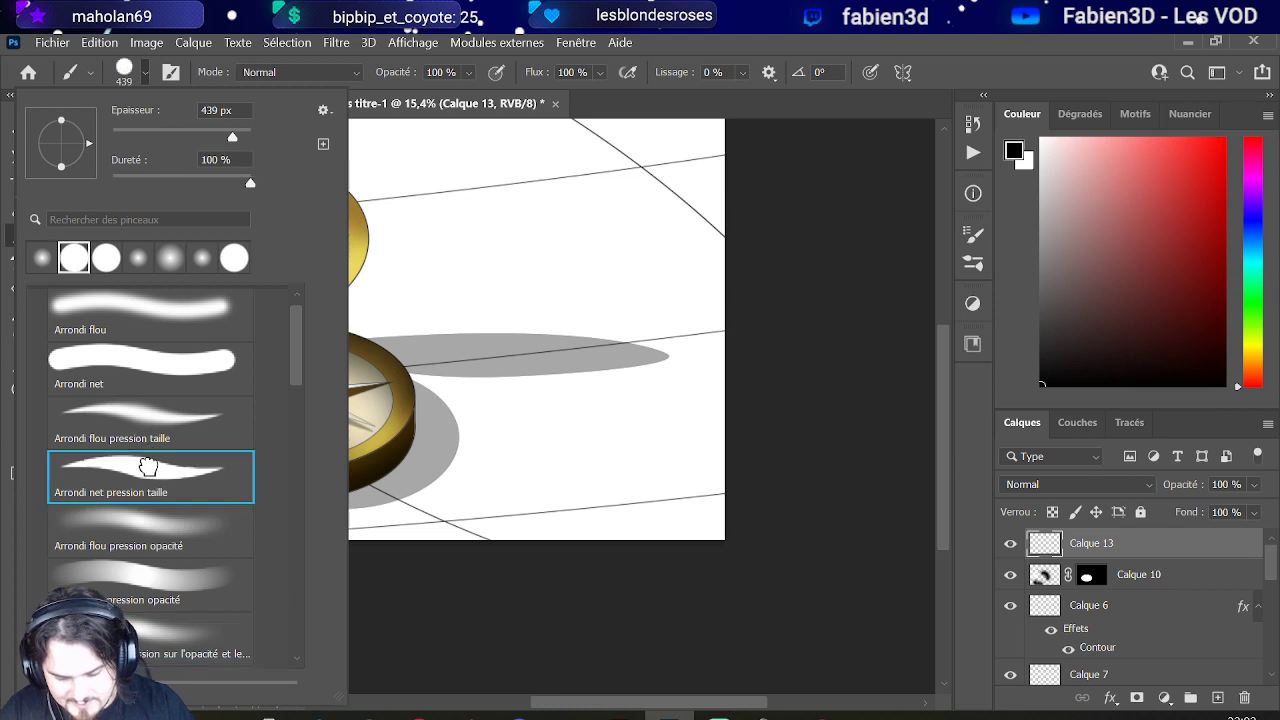
{"action": "left_click", "coordinate": [164, 357]}
{"action": "left_click", "coordinate": [143, 420]}
{"action": "left_click", "coordinate": [151, 460]}
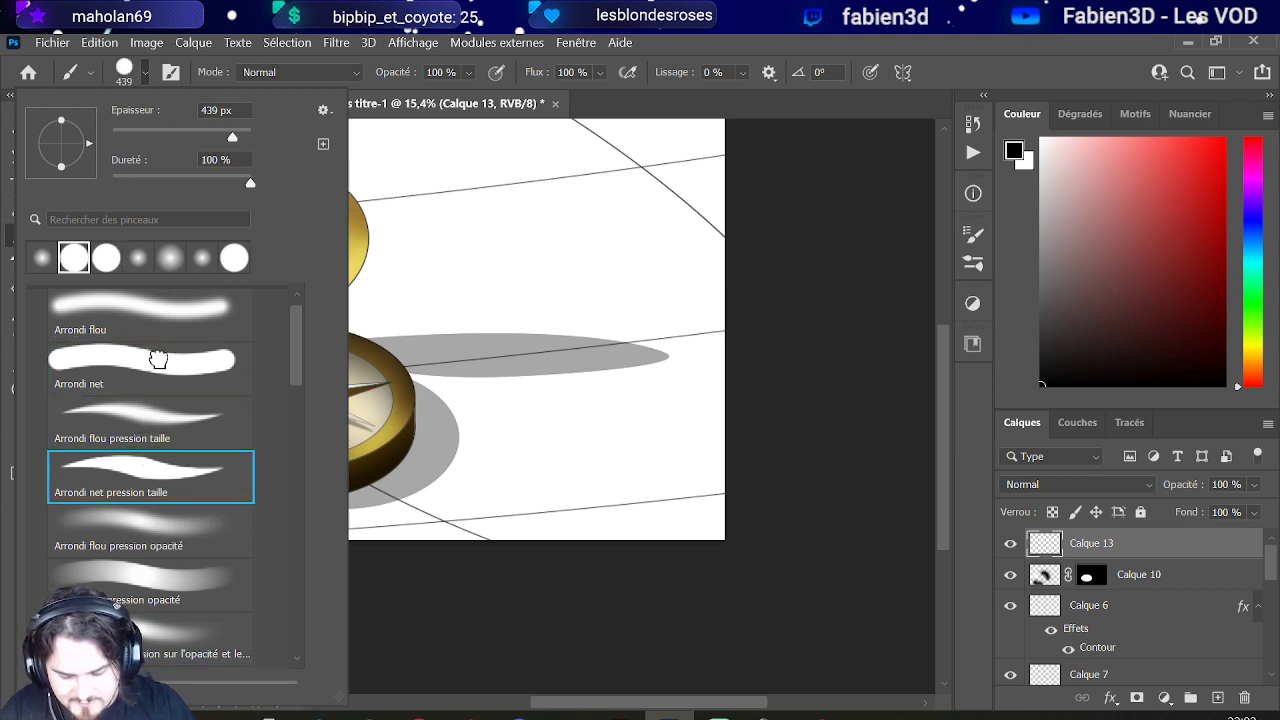
{"action": "left_click", "coordinate": [158, 359]}
{"action": "left_click_drag", "start_coordinate": [486, 450], "coordinate": [578, 456]}
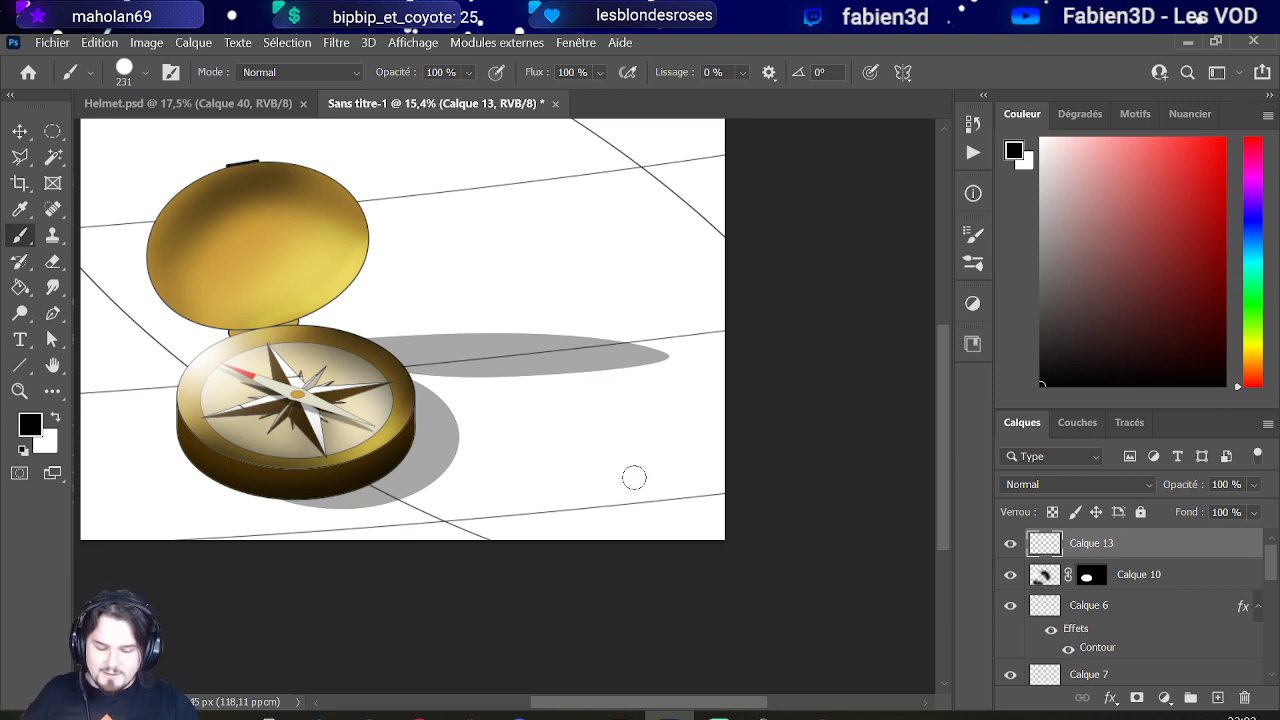
{"action": "left_click_drag", "start_coordinate": [567, 474], "coordinate": [559, 474]}
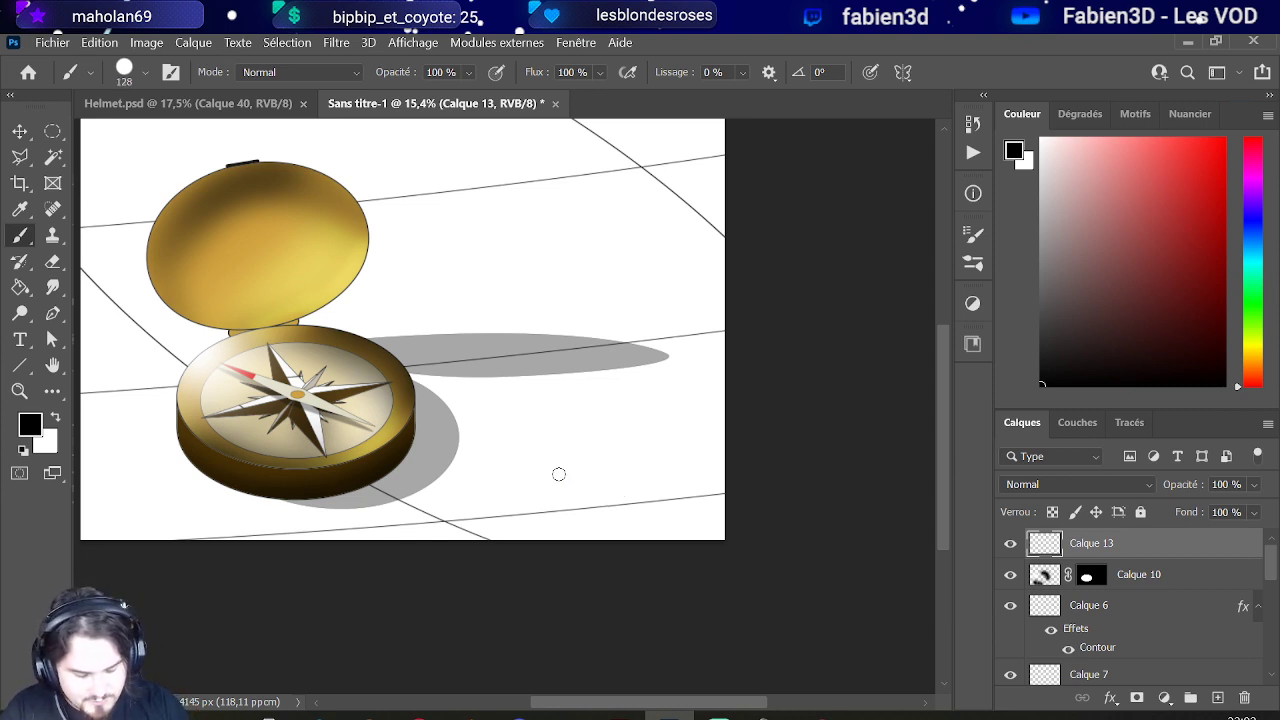
Step: Add another new layer directly above Calque 13 at the top of the layer stack
{"action": "scroll", "coordinate": [685, 477], "scroll_direction": "down", "scroll_amount": 4}
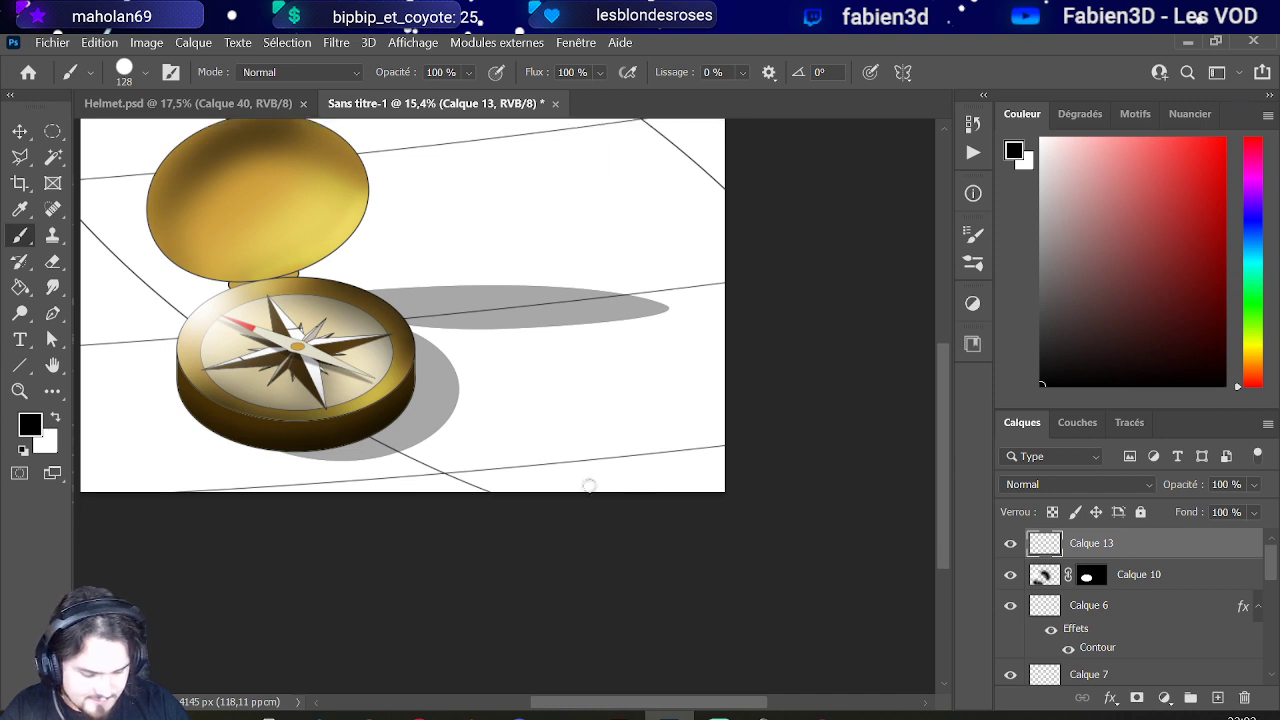
{"action": "scroll", "coordinate": [190, 345], "scroll_direction": "up", "scroll_amount": 3}
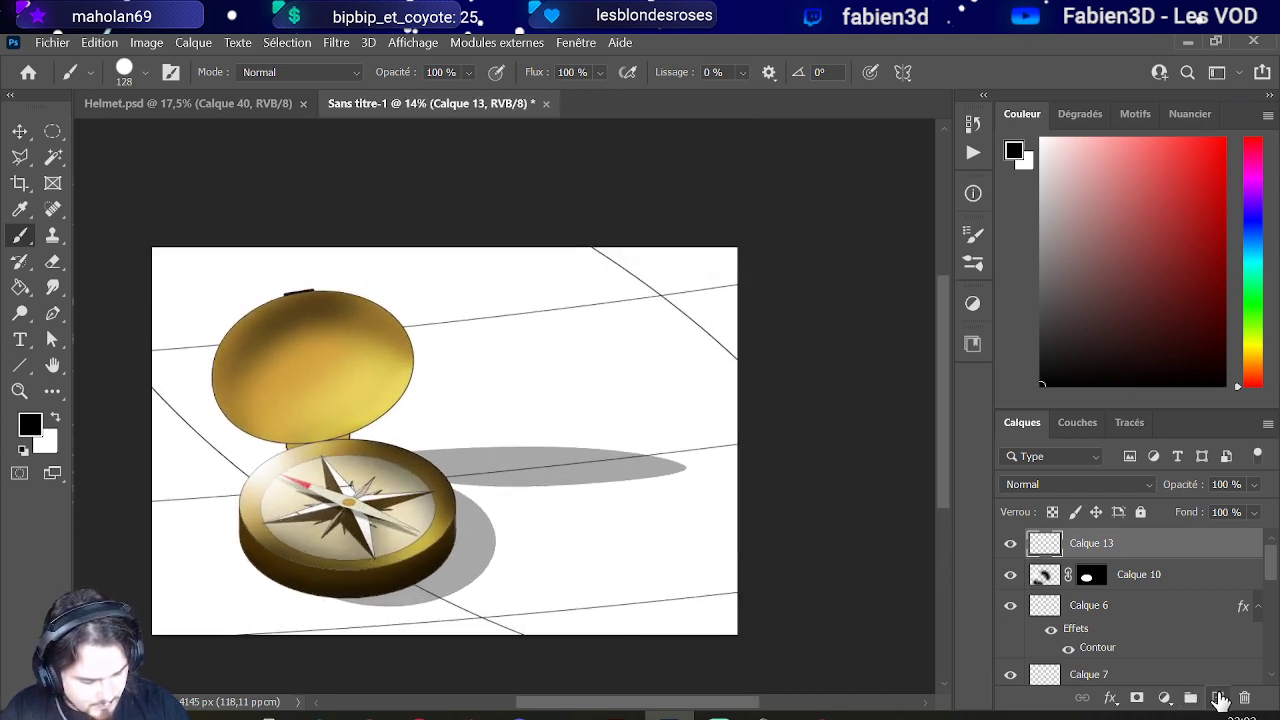
{"action": "left_click", "coordinate": [1217, 697]}
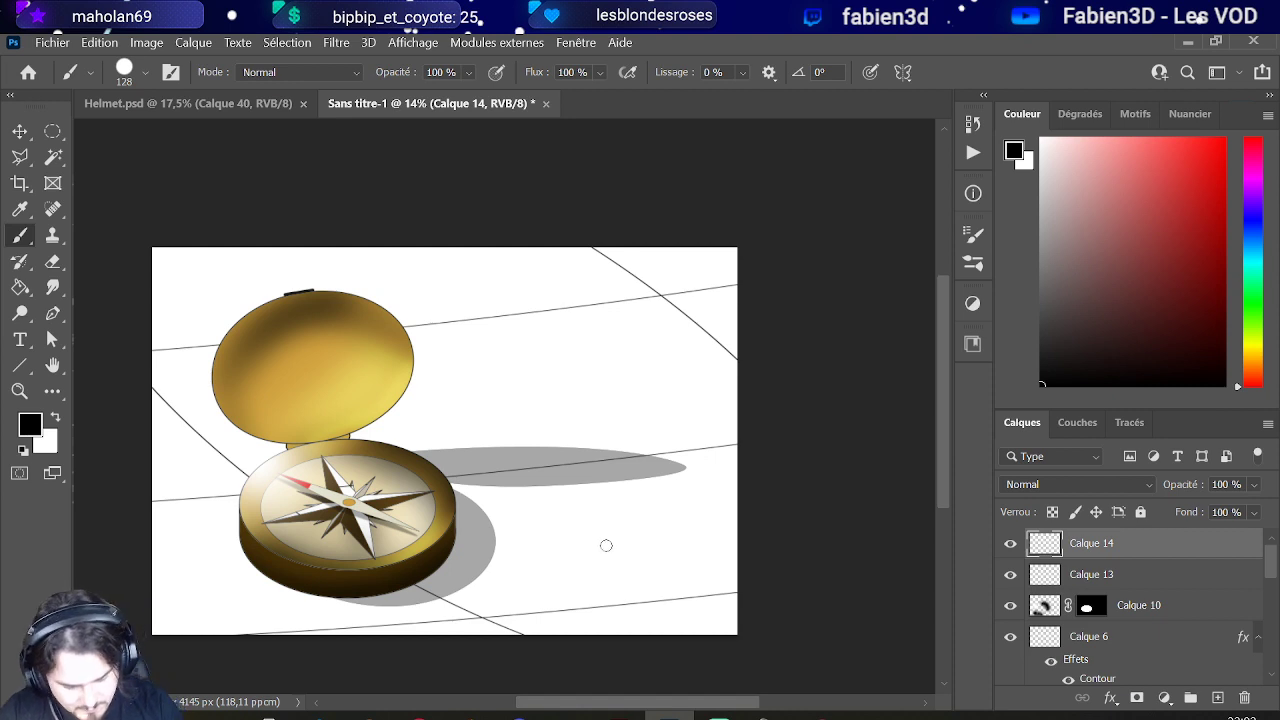
Step: Paint a test stroke near the canvas's lower edge, undo it, and choose a brush preset with tapered strokes
{"action": "left_click_drag", "start_coordinate": [608, 616], "coordinate": [634, 582]}
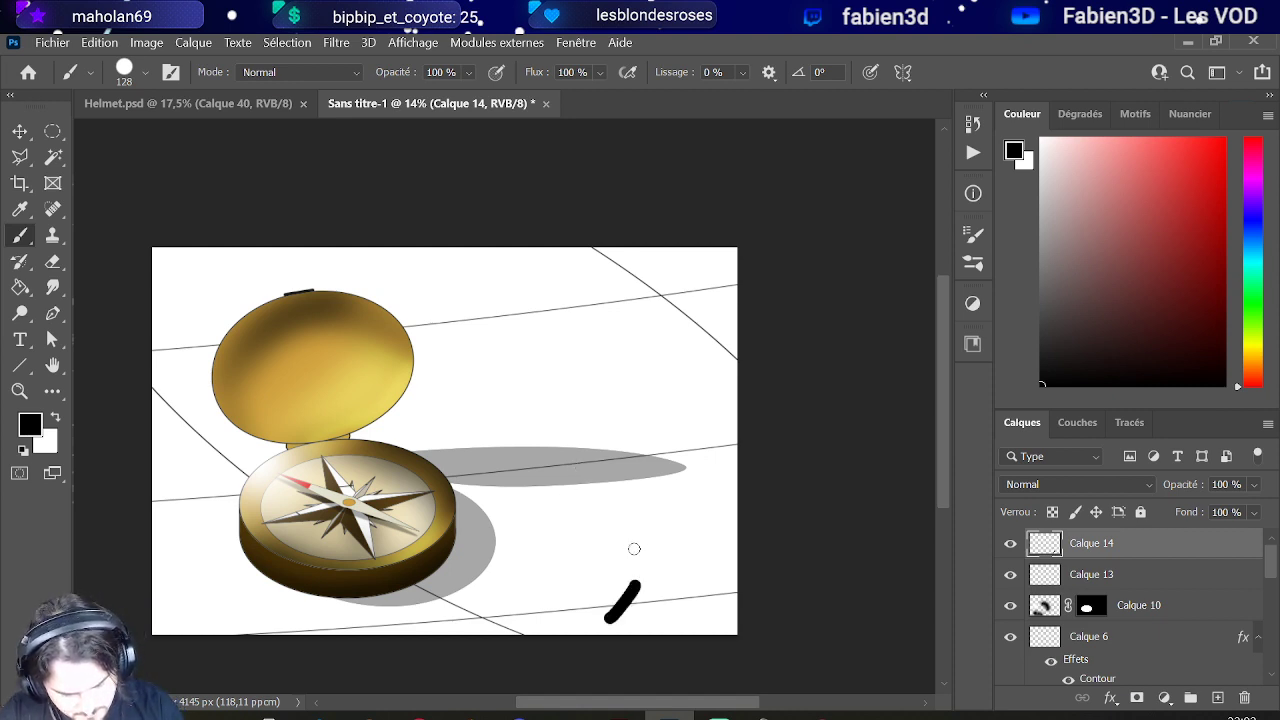
{"action": "key", "text": "ctrl+z"}
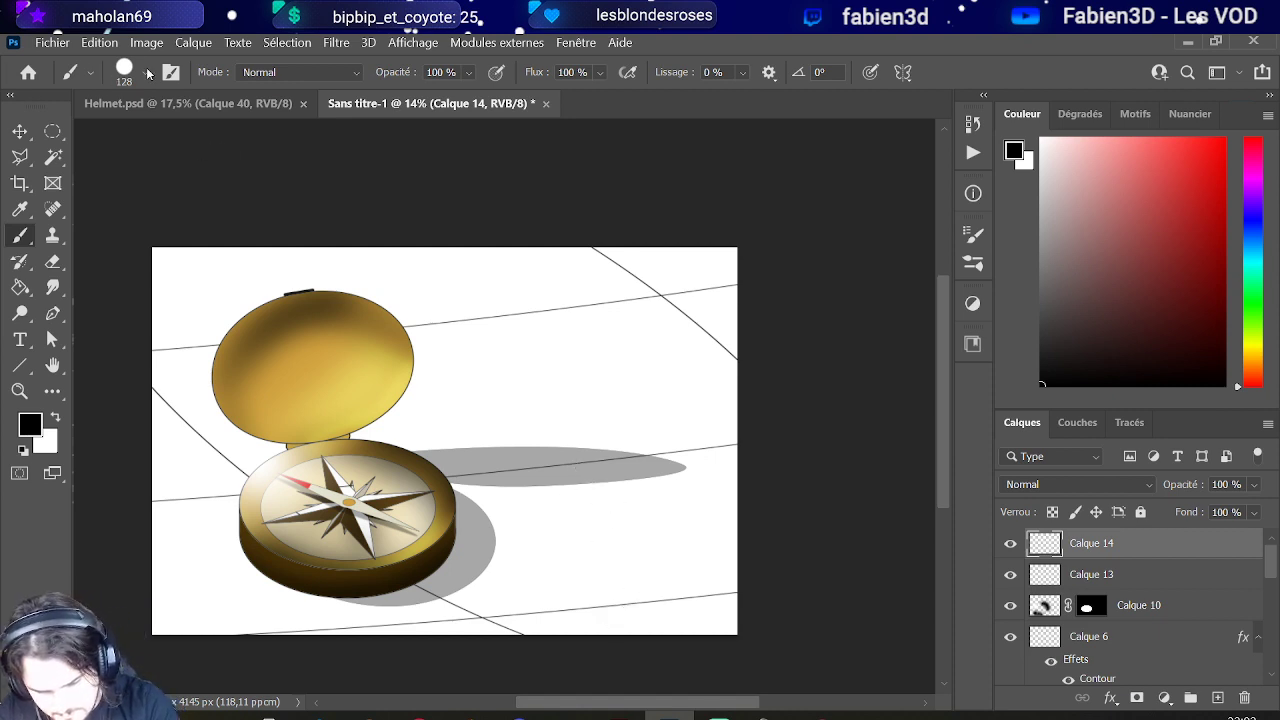
{"action": "left_click", "coordinate": [145, 72]}
{"action": "left_click", "coordinate": [199, 480]}
{"action": "left_click_drag", "start_coordinate": [628, 615], "coordinate": [654, 578]}
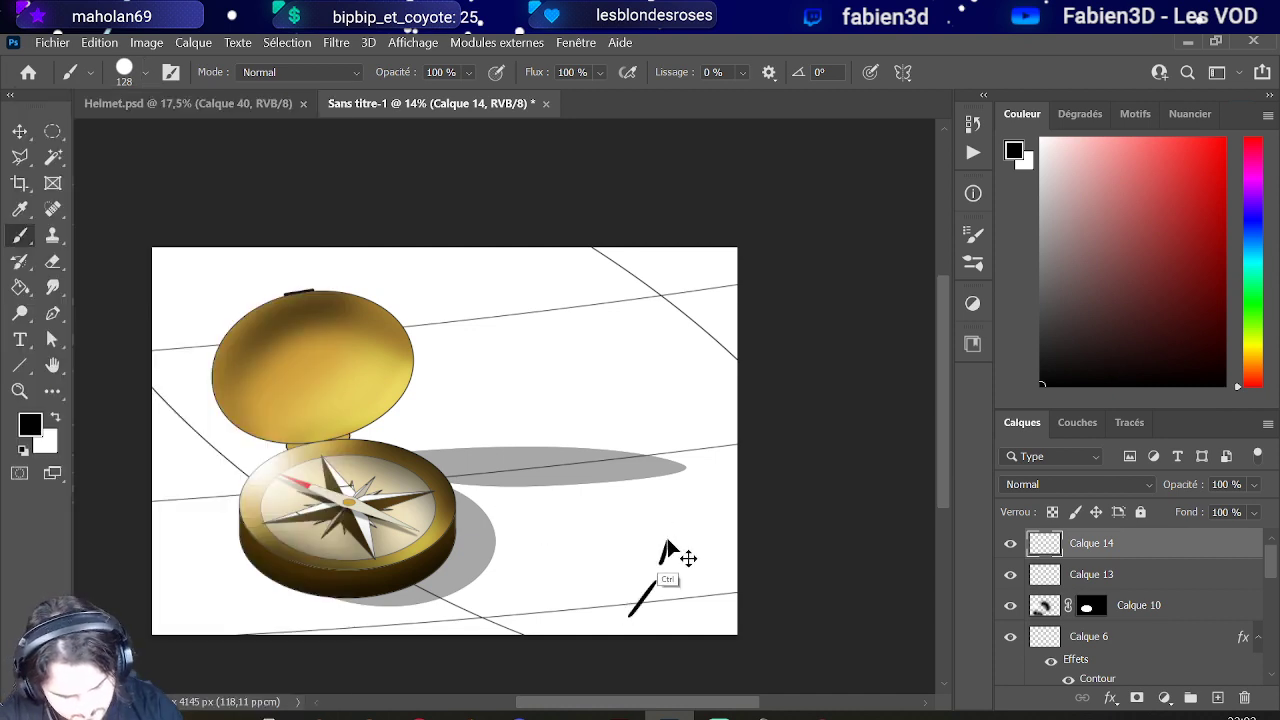
{"action": "key", "text": "ctrl+z"}
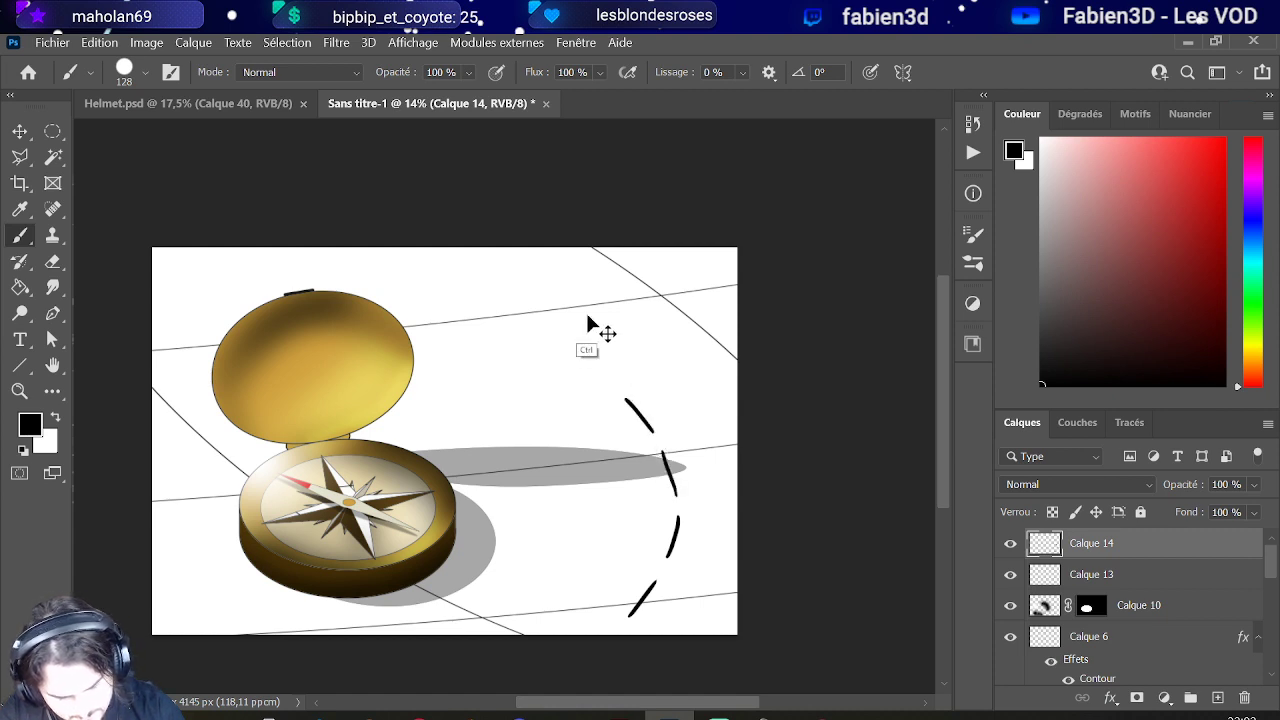
{"action": "key", "text": "ctrl+z"}
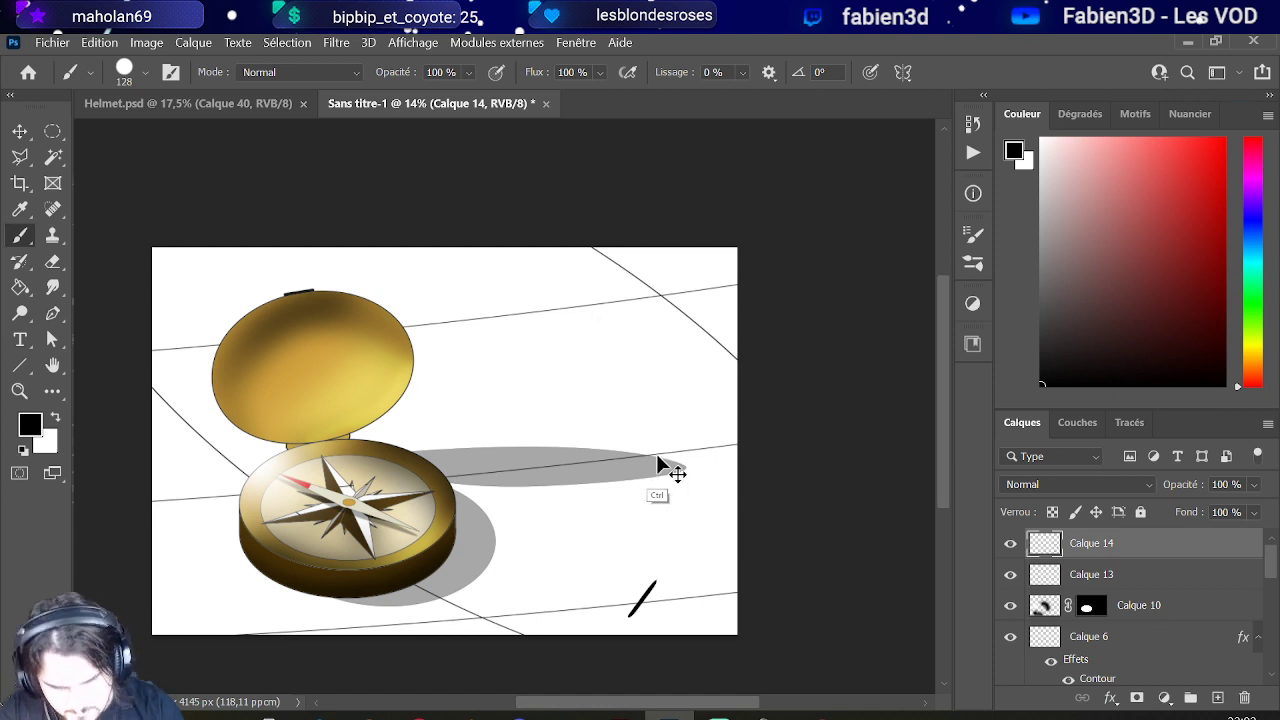
{"action": "key", "text": "ctrl+z"}
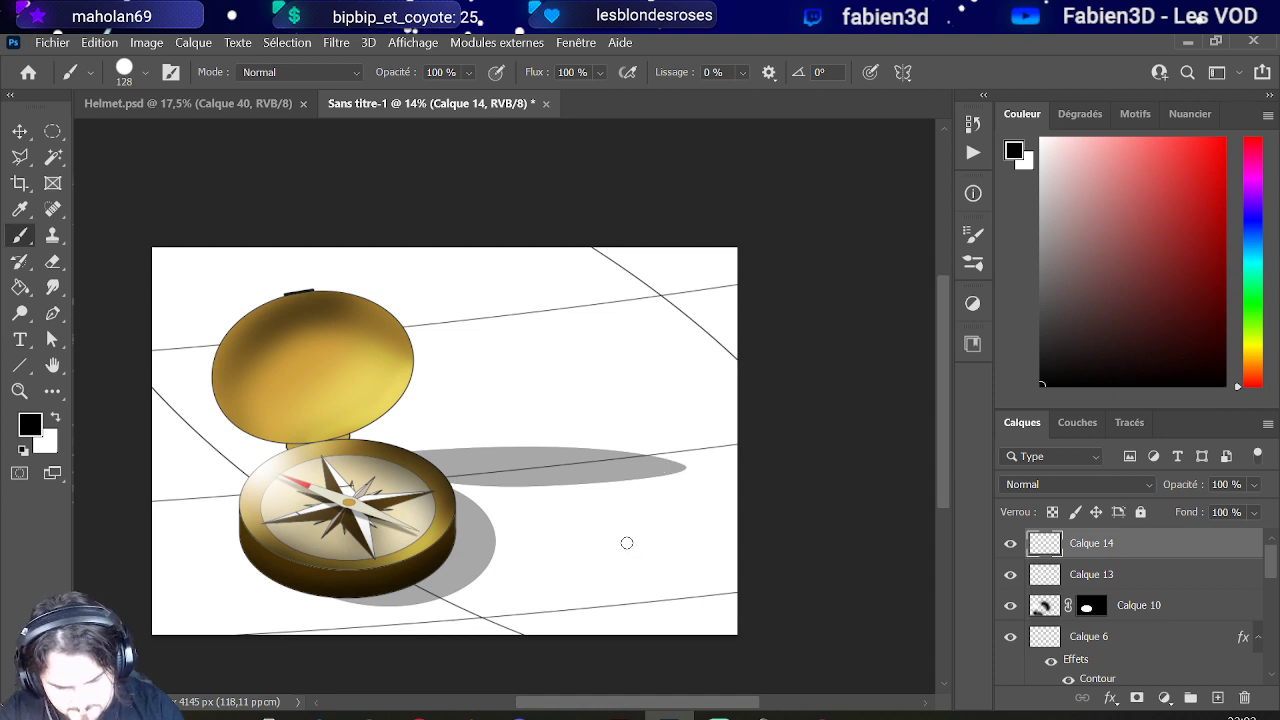
Step: Paint an S-shaped black path beside the compass on Calque 14 and erase gaps to turn it into a dashed line
{"action": "mouse_move", "coordinate": [558, 650]}
{"action": "left_mouse_down"}
{"action": "mouse_move", "coordinate": [712, 515]}
{"action": "mouse_move", "coordinate": [485, 433]}
{"action": "mouse_move", "coordinate": [508, 319]}
{"action": "mouse_move", "coordinate": [807, 273]}
{"action": "left_mouse_up"}
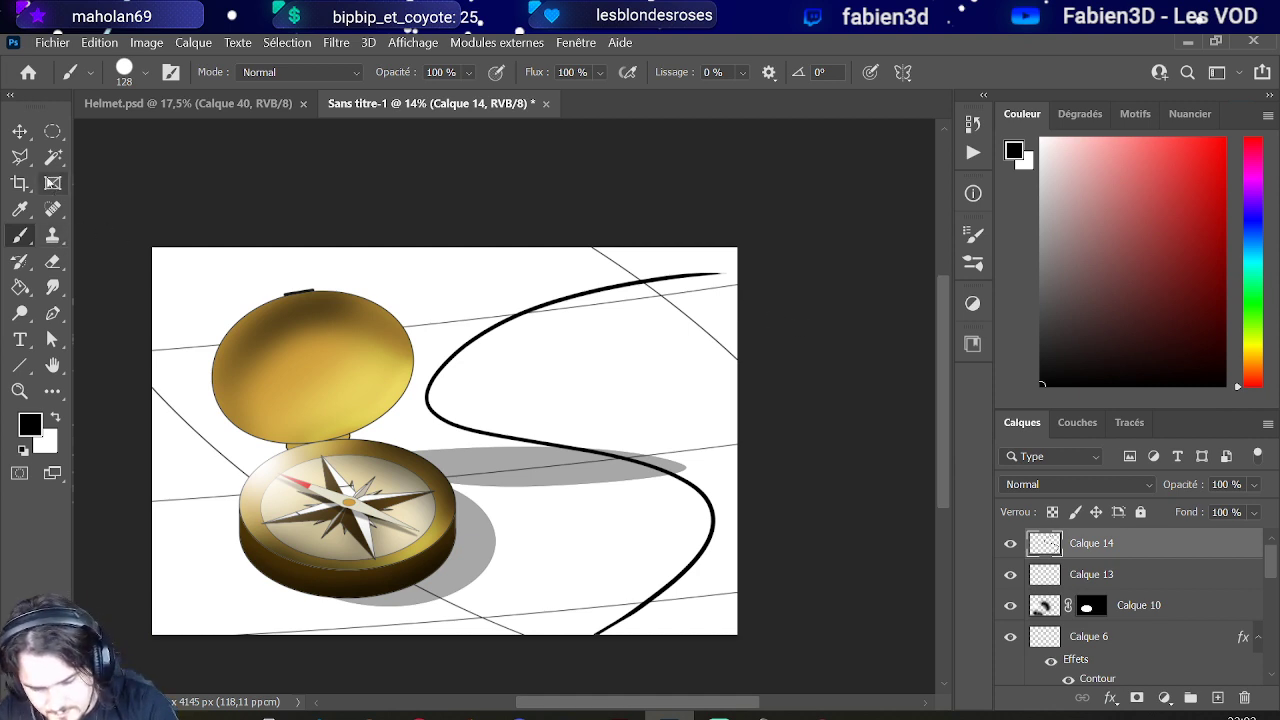
{"action": "left_click", "coordinate": [53, 261]}
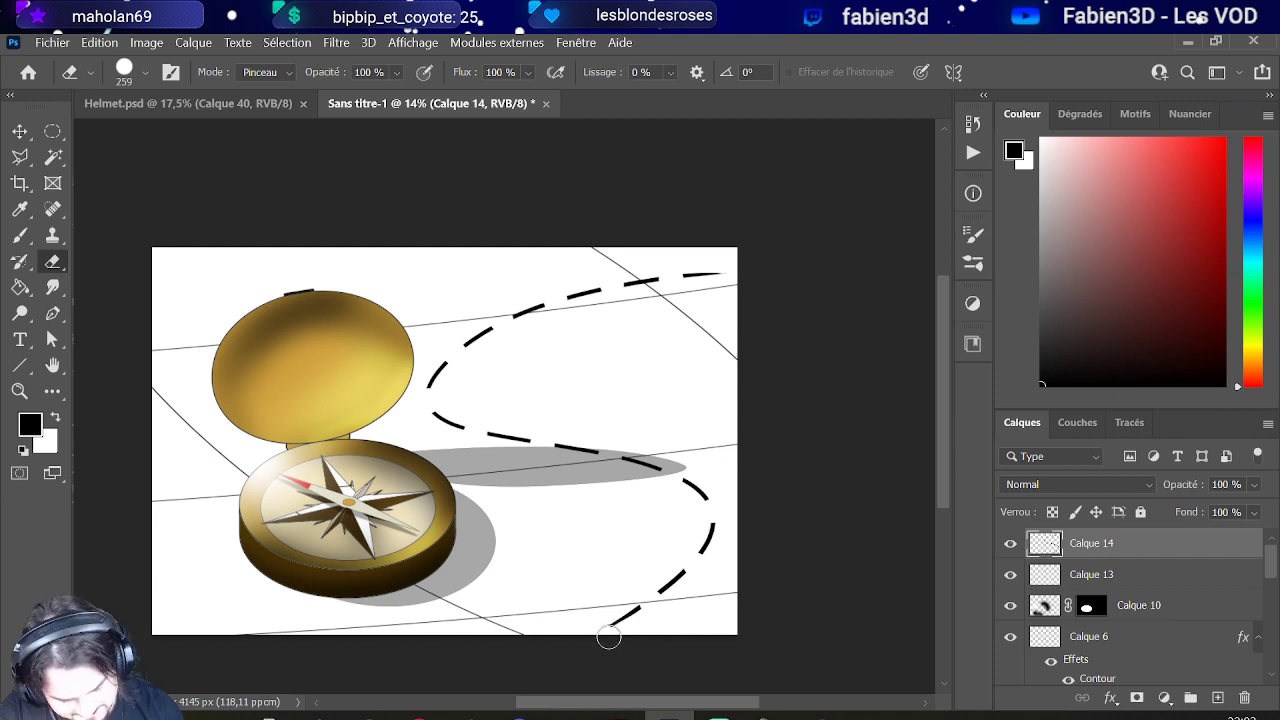
{"action": "scroll", "coordinate": [641, 645], "scroll_direction": "down", "scroll_amount": 3}
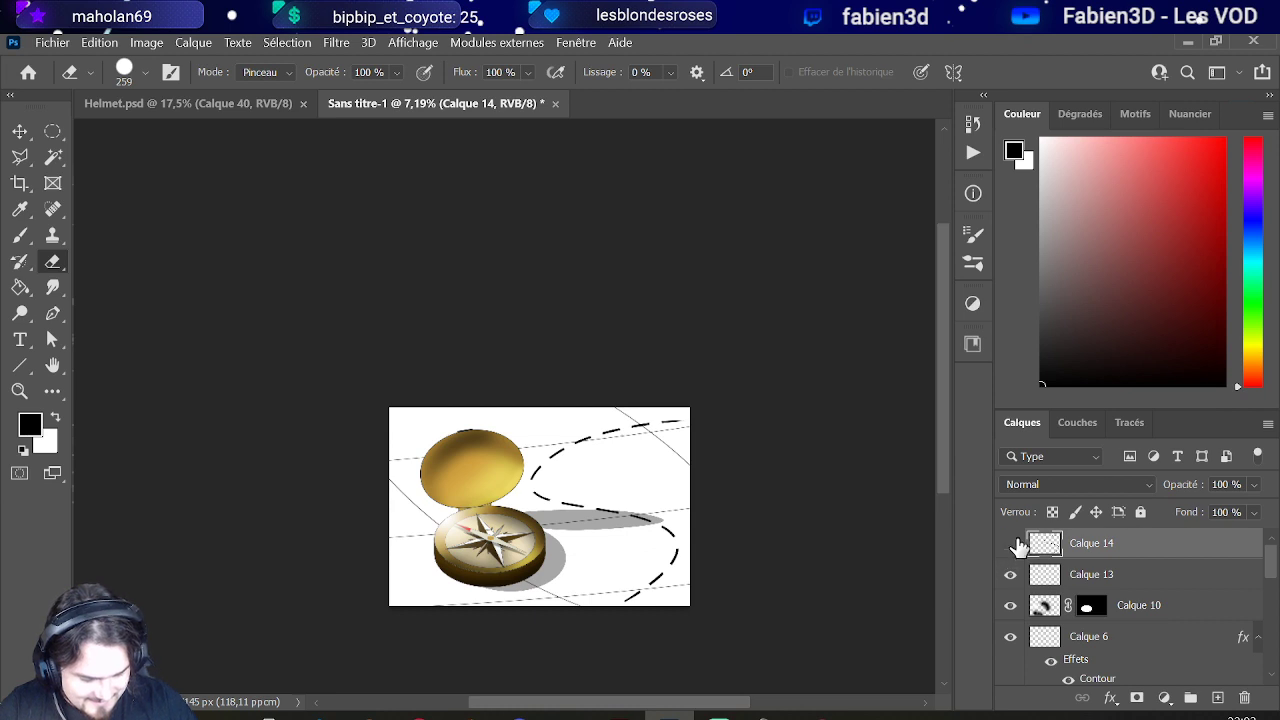
{"action": "left_click", "coordinate": [1010, 543]}
{"action": "left_click", "coordinate": [1010, 543]}
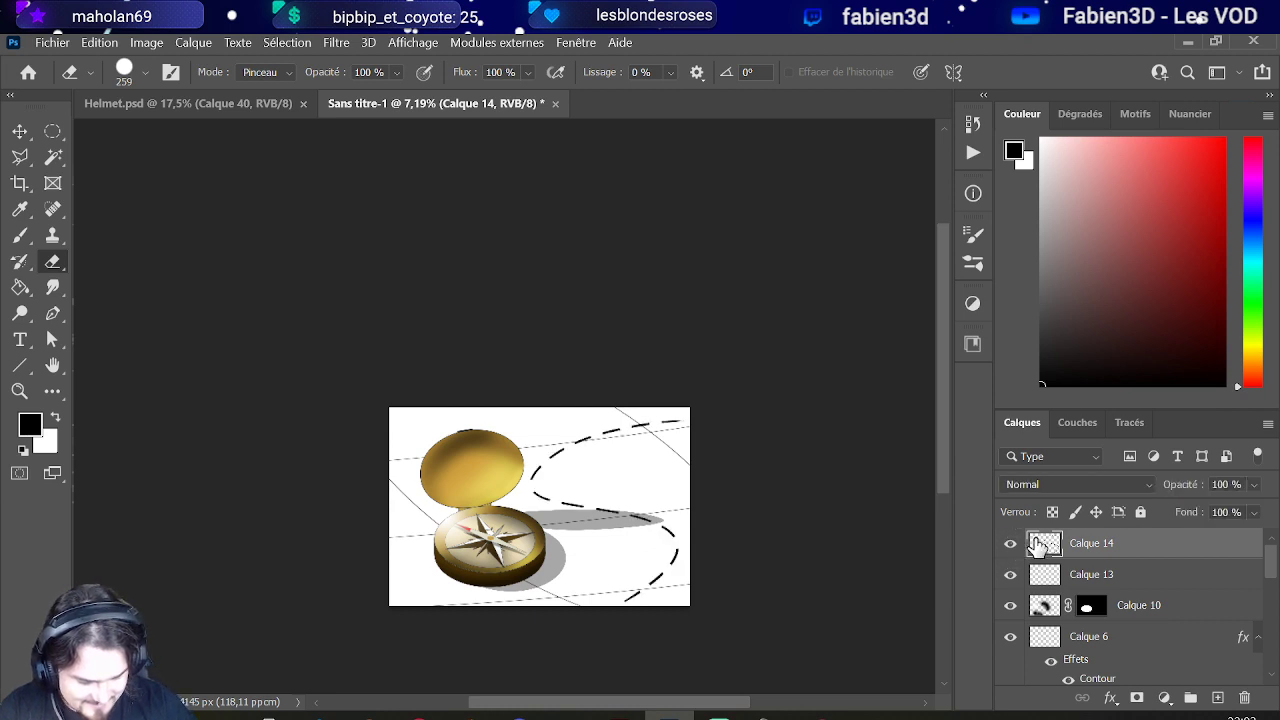
Step: Duplicate the dashed path layer Calque 14, keeping the proposed name
{"action": "right_click", "coordinate": [1105, 553]}
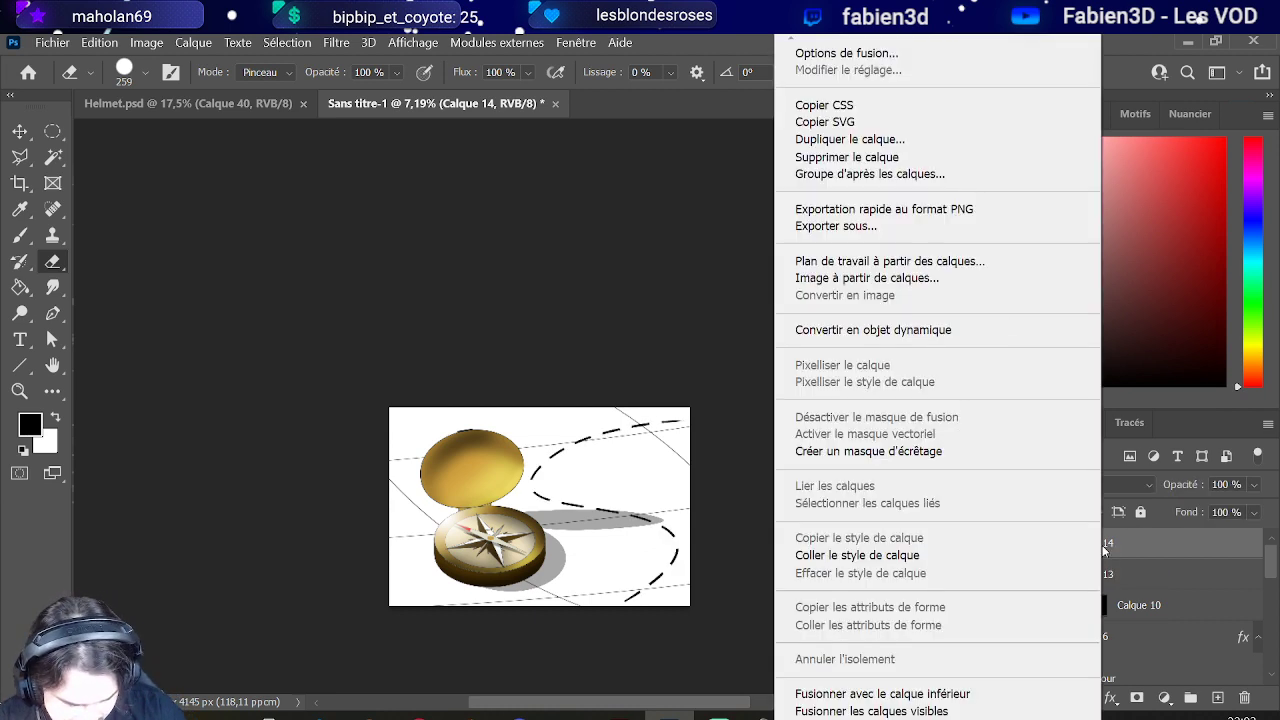
{"action": "left_click", "coordinate": [880, 141]}
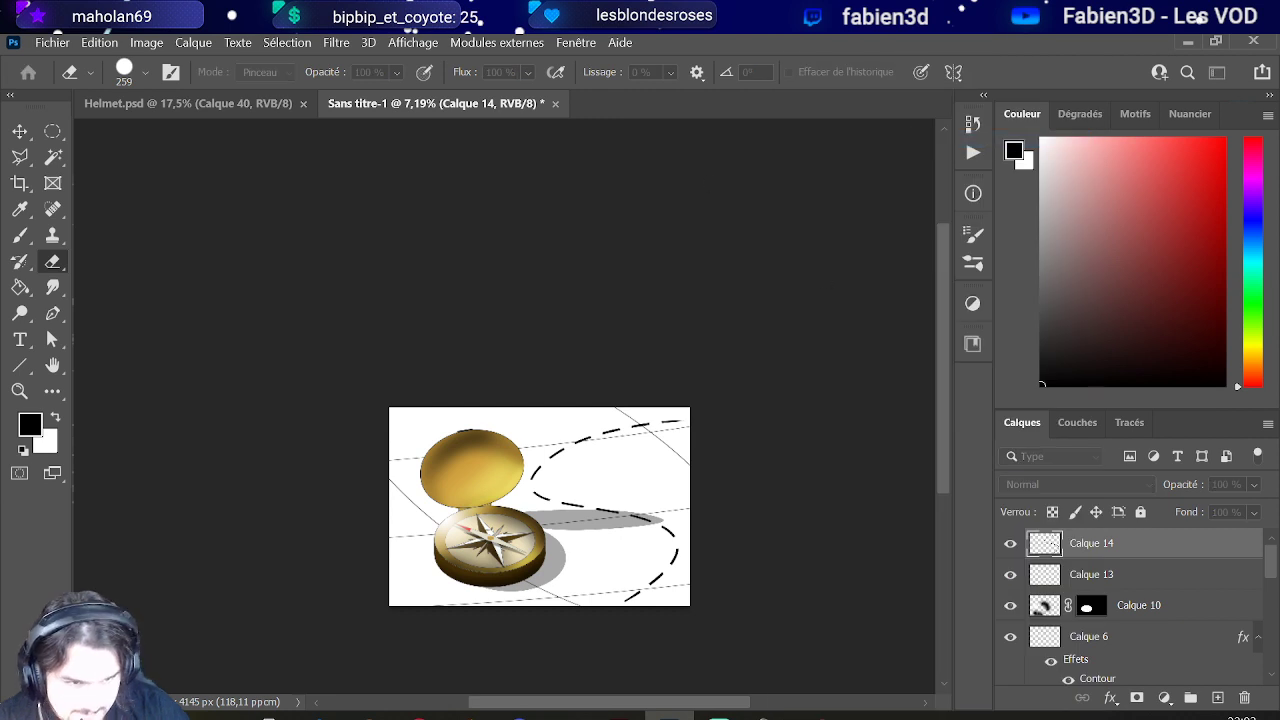
{"action": "key", "text": "Return"}
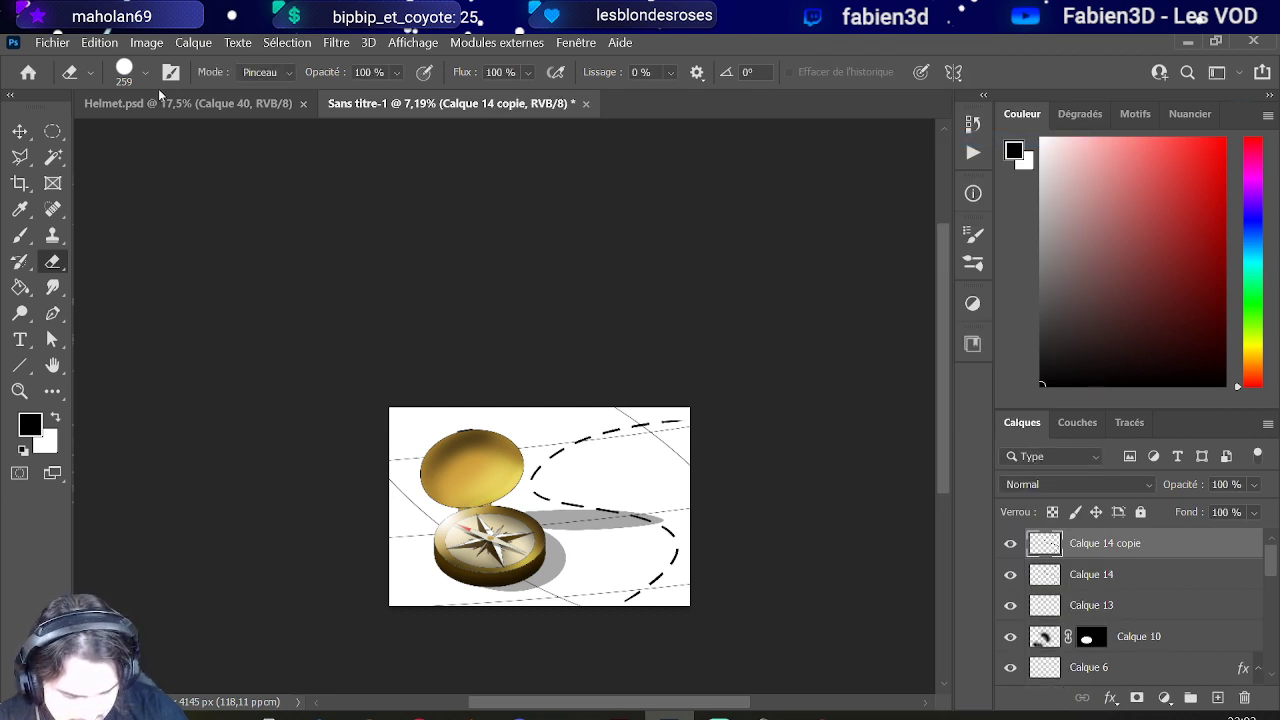
Step: Transform the duplicated path: rotate it -90.87°, scale it to 52.89% width and 219.29% height, and place it crossing the original path
{"action": "left_click", "coordinate": [99, 42]}
{"action": "left_click", "coordinate": [200, 466]}
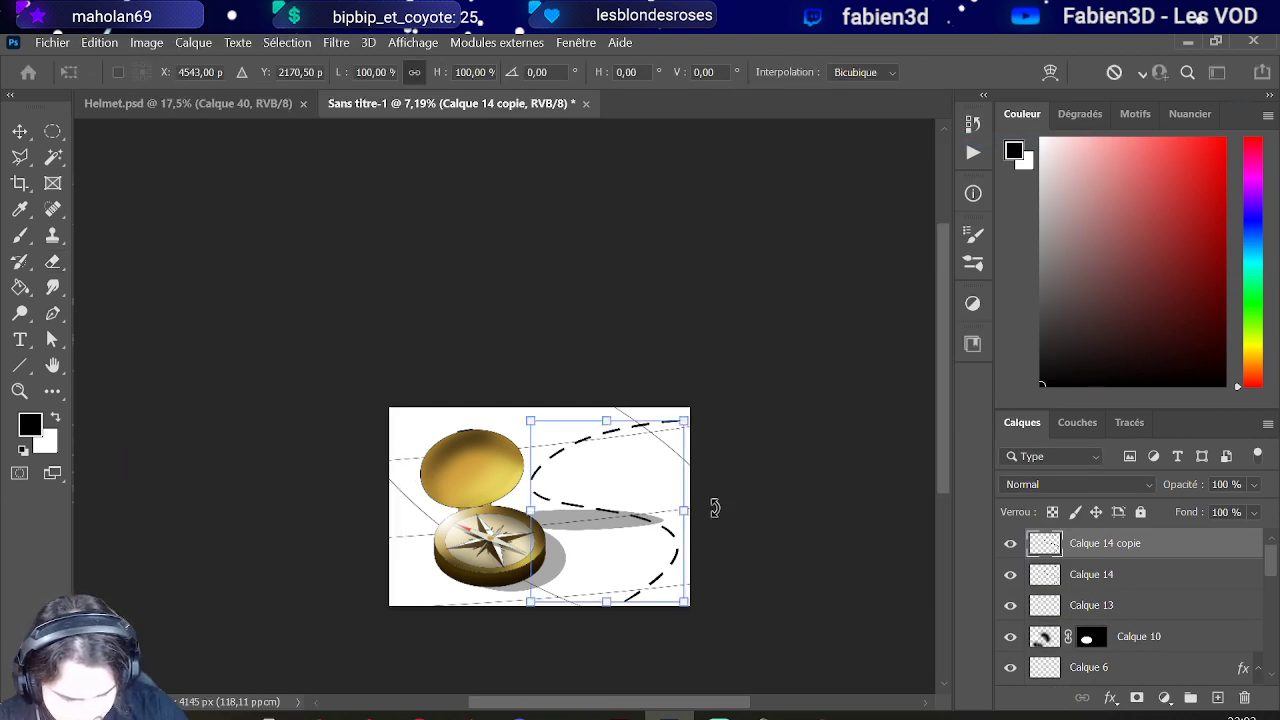
{"action": "left_click_drag", "start_coordinate": [714, 509], "coordinate": [612, 402]}
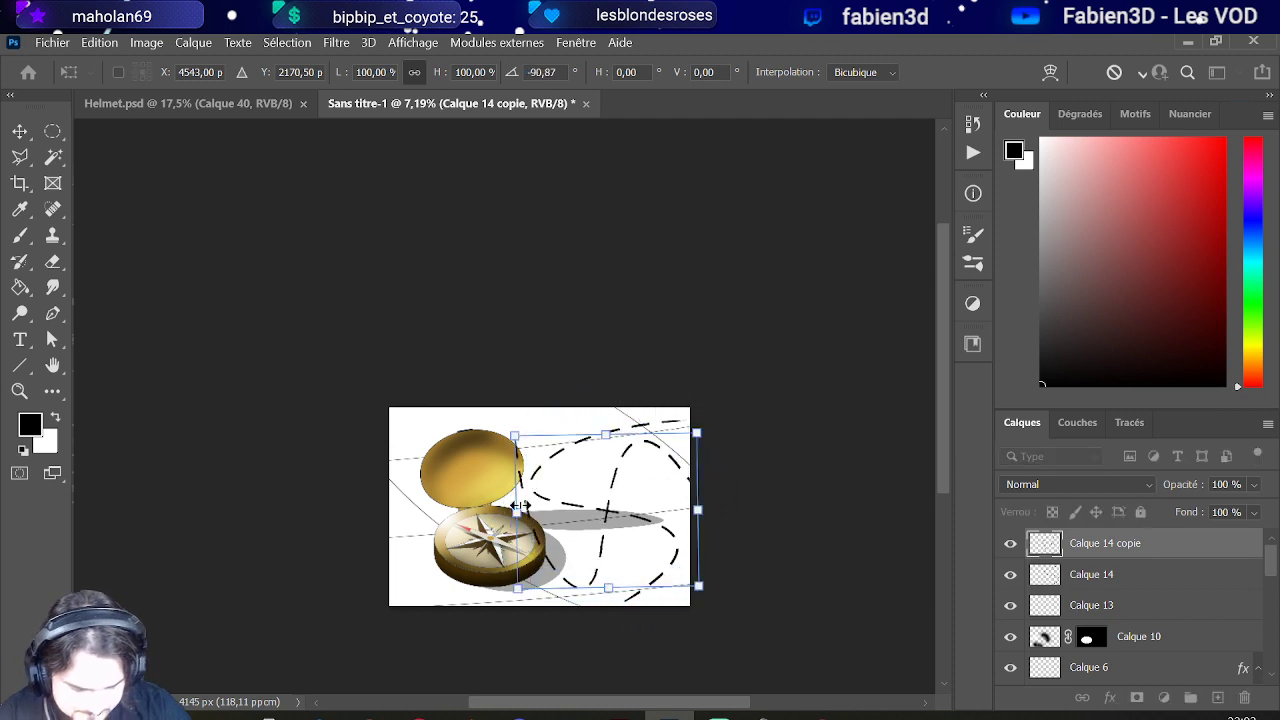
{"action": "left_click_drag", "start_coordinate": [518, 506], "coordinate": [298, 515]}
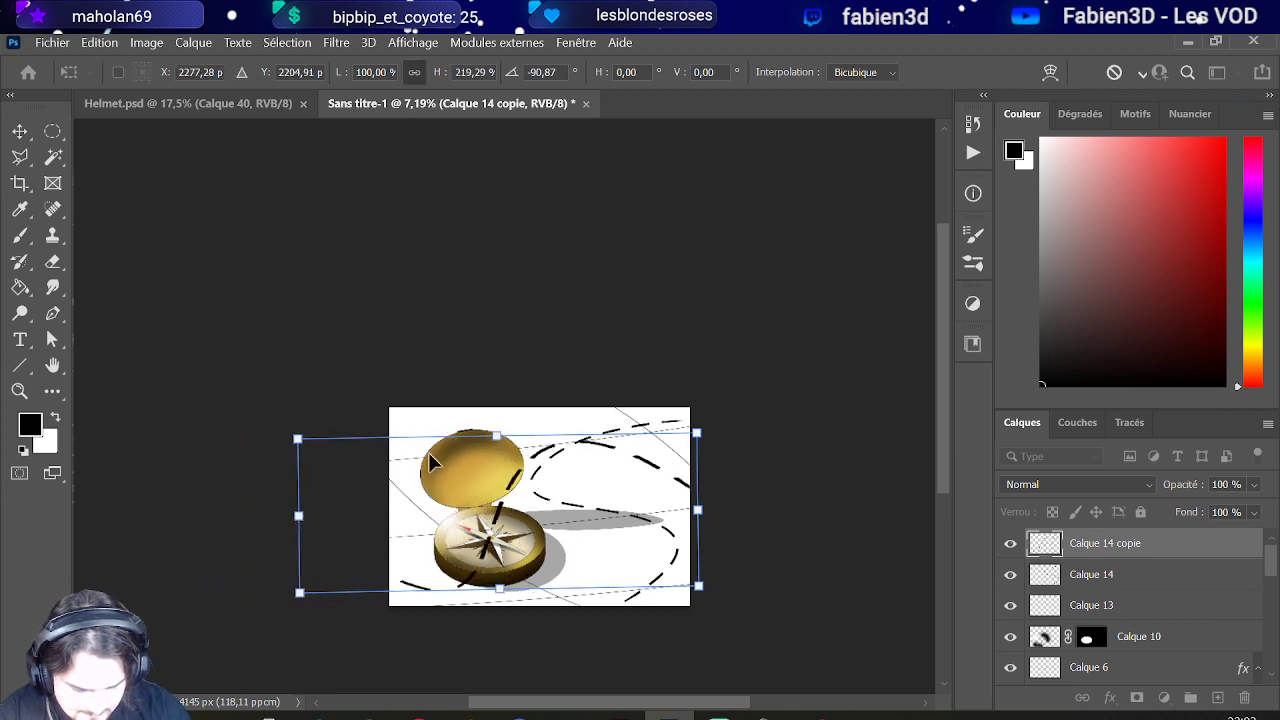
{"action": "left_click_drag", "start_coordinate": [503, 437], "coordinate": [478, 443]}
{"action": "left_click_drag", "start_coordinate": [452, 435], "coordinate": [591, 464]}
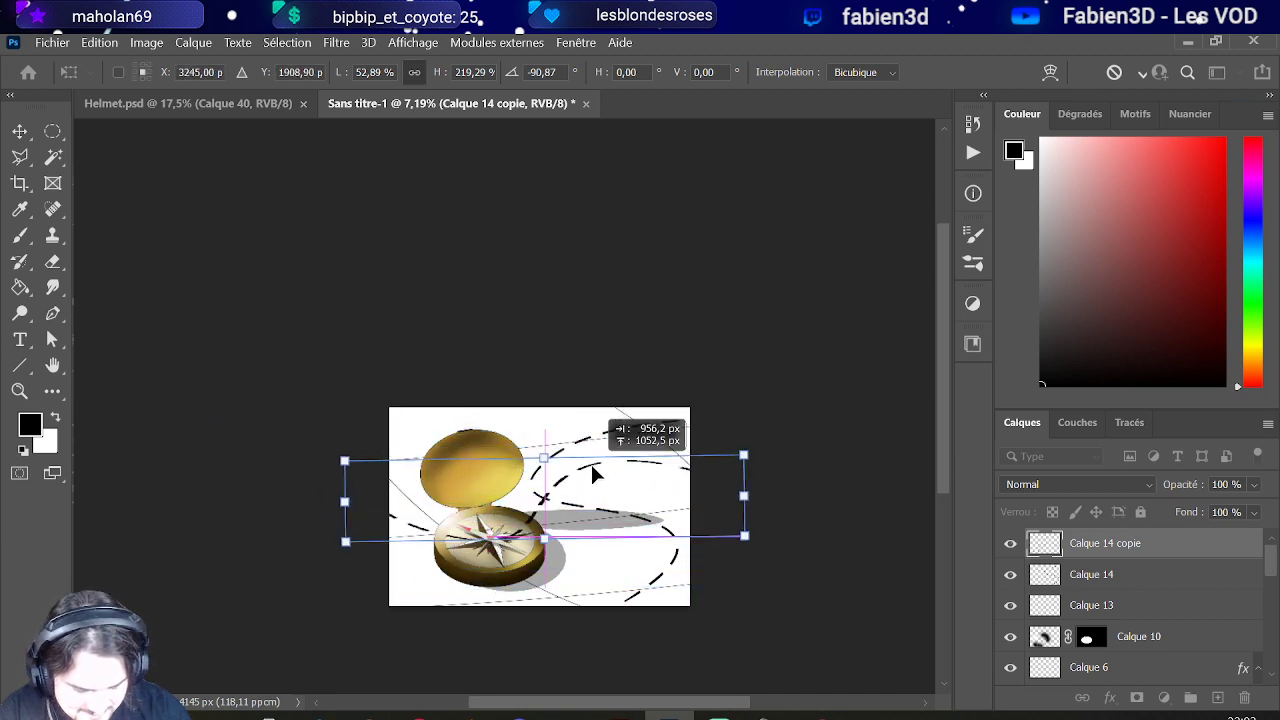
{"action": "key", "text": "Return"}
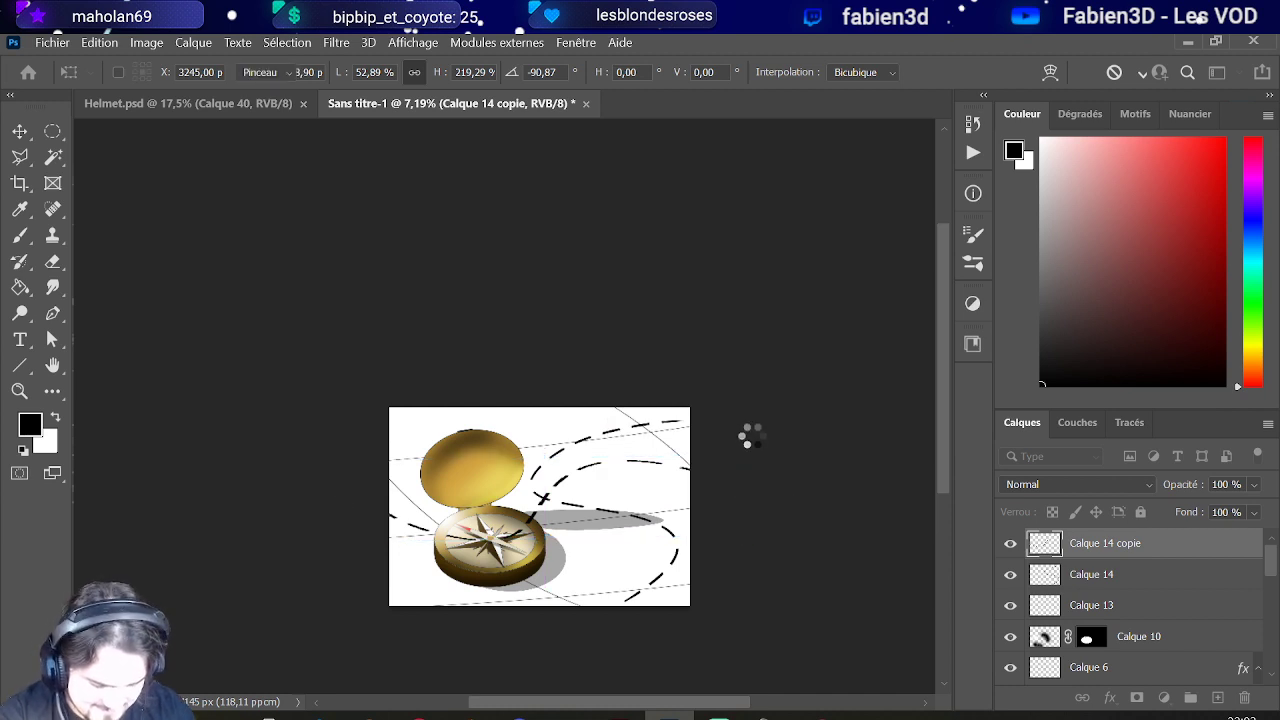
Step: Erase the duplicated path's dashes over the compass and inside the original path's upper bend with a large eraser
{"action": "key", "text": "e"}
{"action": "scroll", "coordinate": [595, 494], "scroll_direction": "up", "scroll_amount": 2}
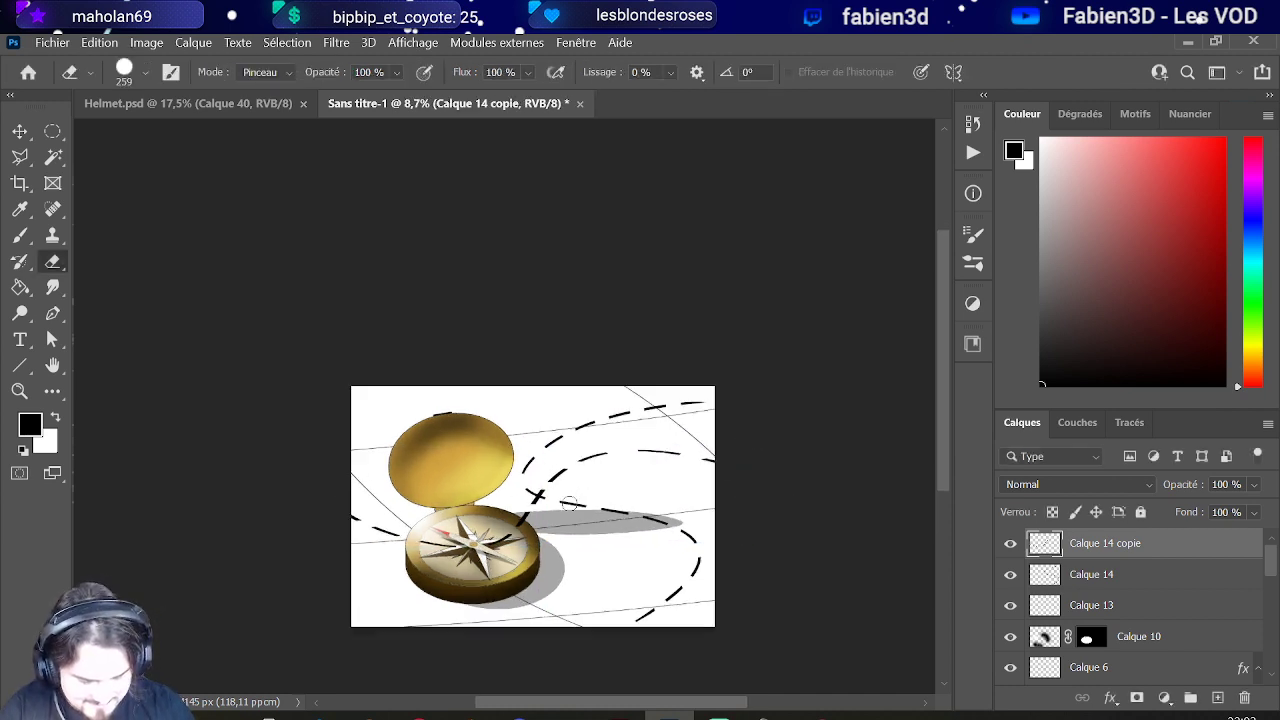
{"action": "right_click", "coordinate": [526, 555], "text": "alt"}
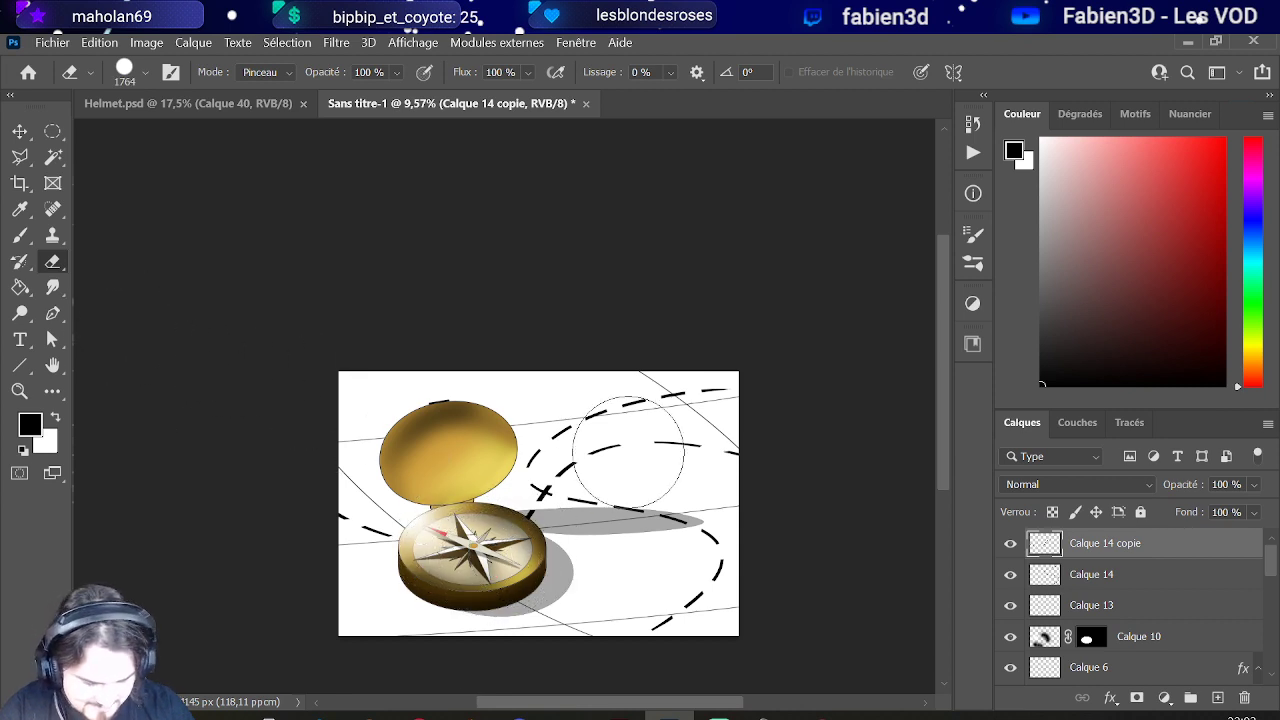
{"action": "mouse_move", "coordinate": [580, 460]}
{"action": "left_mouse_down"}
{"action": "mouse_move", "coordinate": [714, 457]}
{"action": "mouse_move", "coordinate": [766, 472]}
{"action": "left_mouse_up"}
{"action": "scroll", "coordinate": [583, 465], "scroll_direction": "up", "scroll_amount": 4}
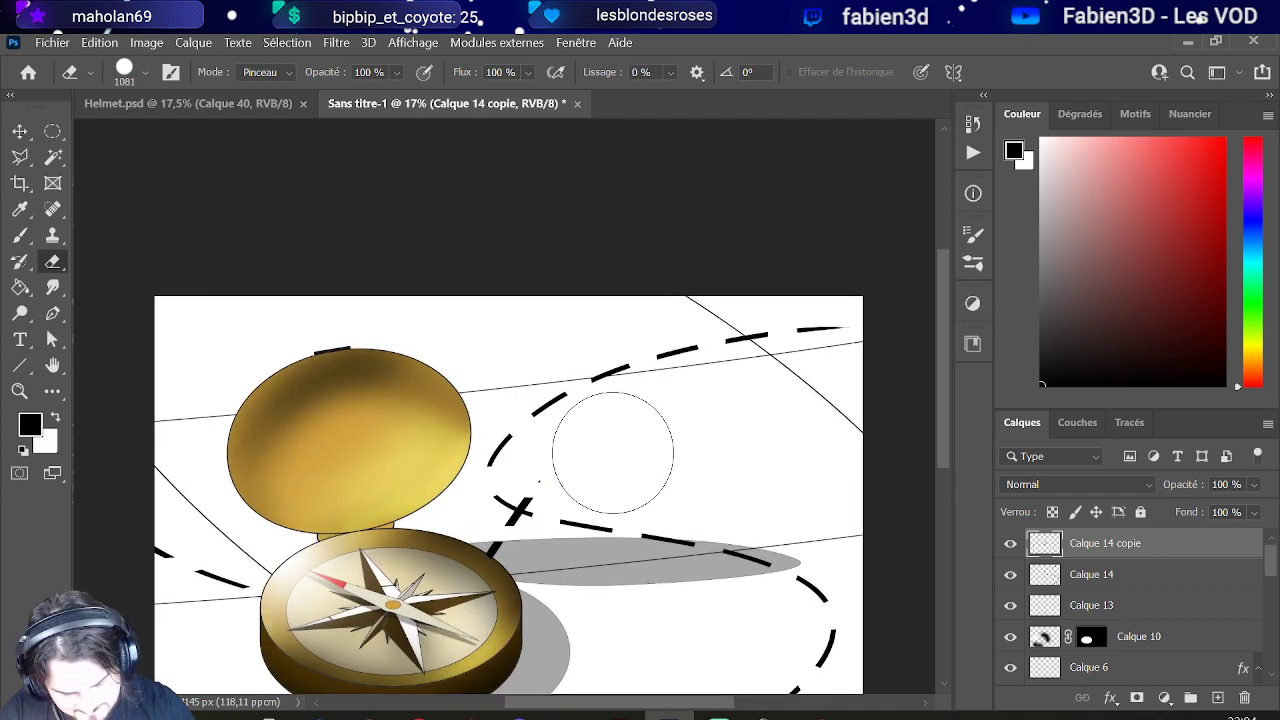
{"action": "scroll", "coordinate": [590, 463], "scroll_direction": "down", "scroll_amount": 5}
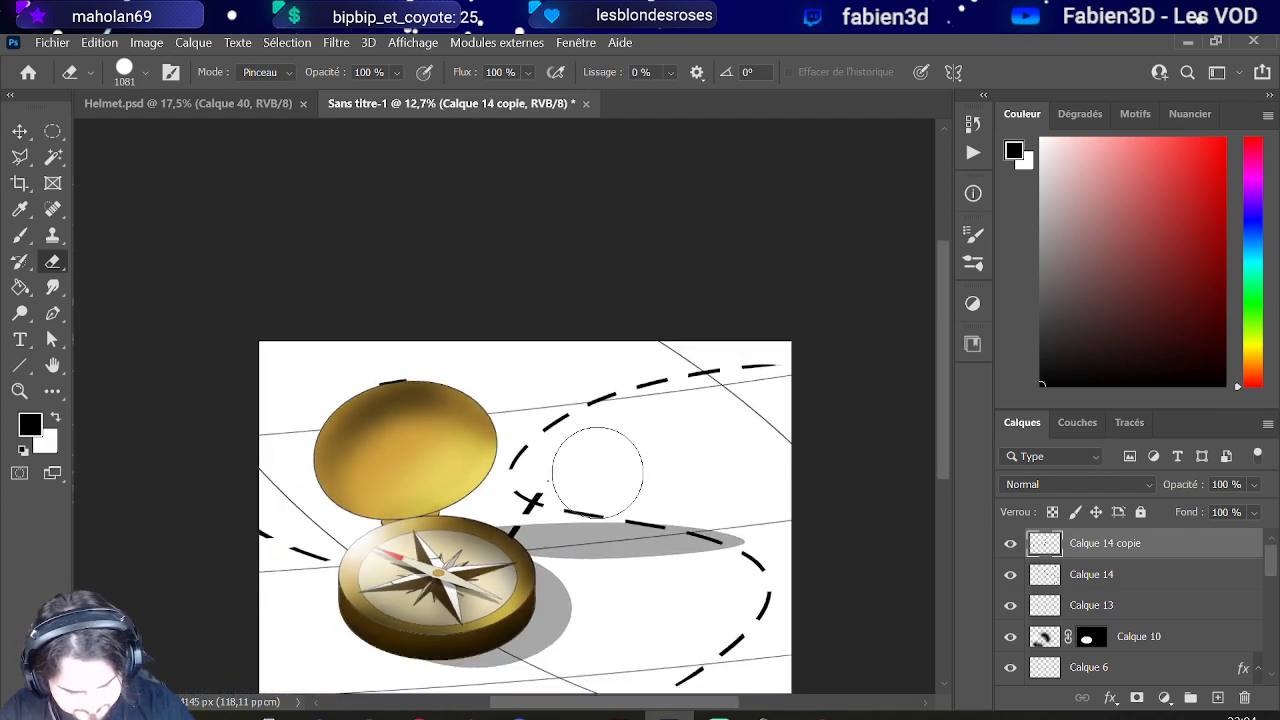
{"action": "scroll", "coordinate": [700, 490], "scroll_direction": "up", "scroll_amount": 3}
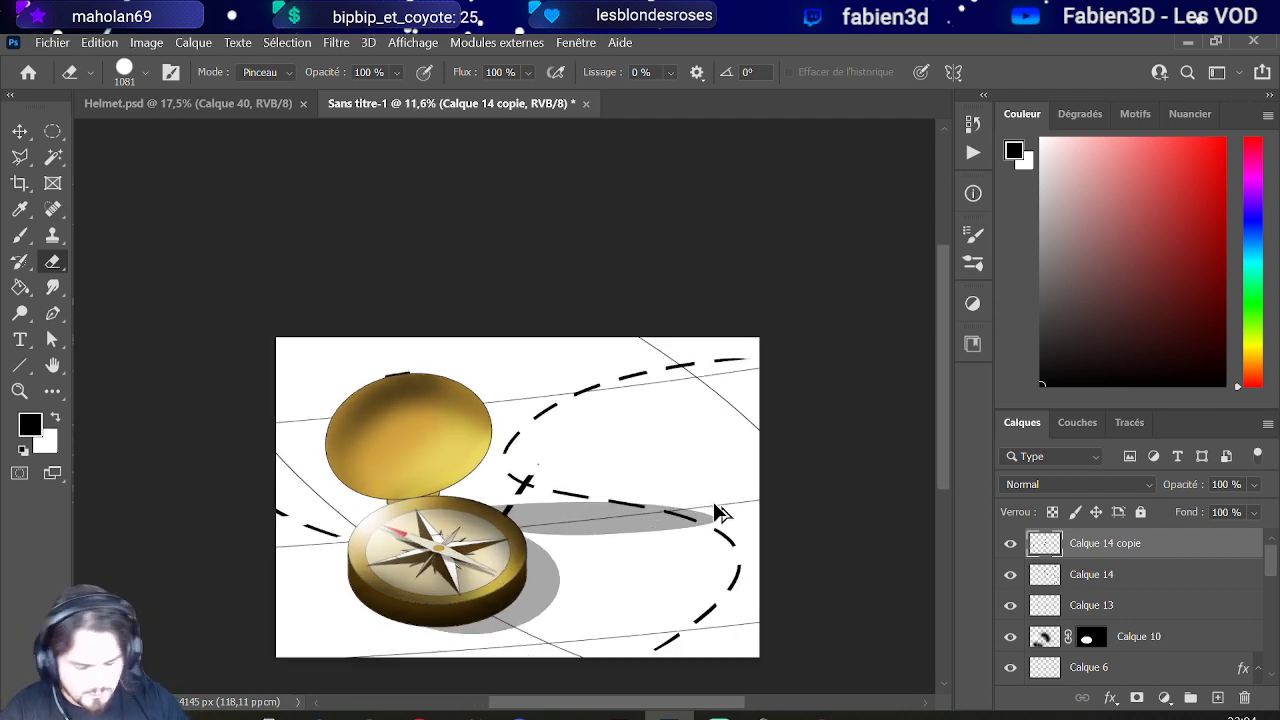
{"action": "scroll", "coordinate": [685, 479], "scroll_direction": "up", "scroll_amount": 2}
{"action": "left_click_drag", "start_coordinate": [651, 449], "coordinate": [484, 457]}
{"action": "scroll", "coordinate": [484, 457], "scroll_direction": "down", "scroll_amount": 1}
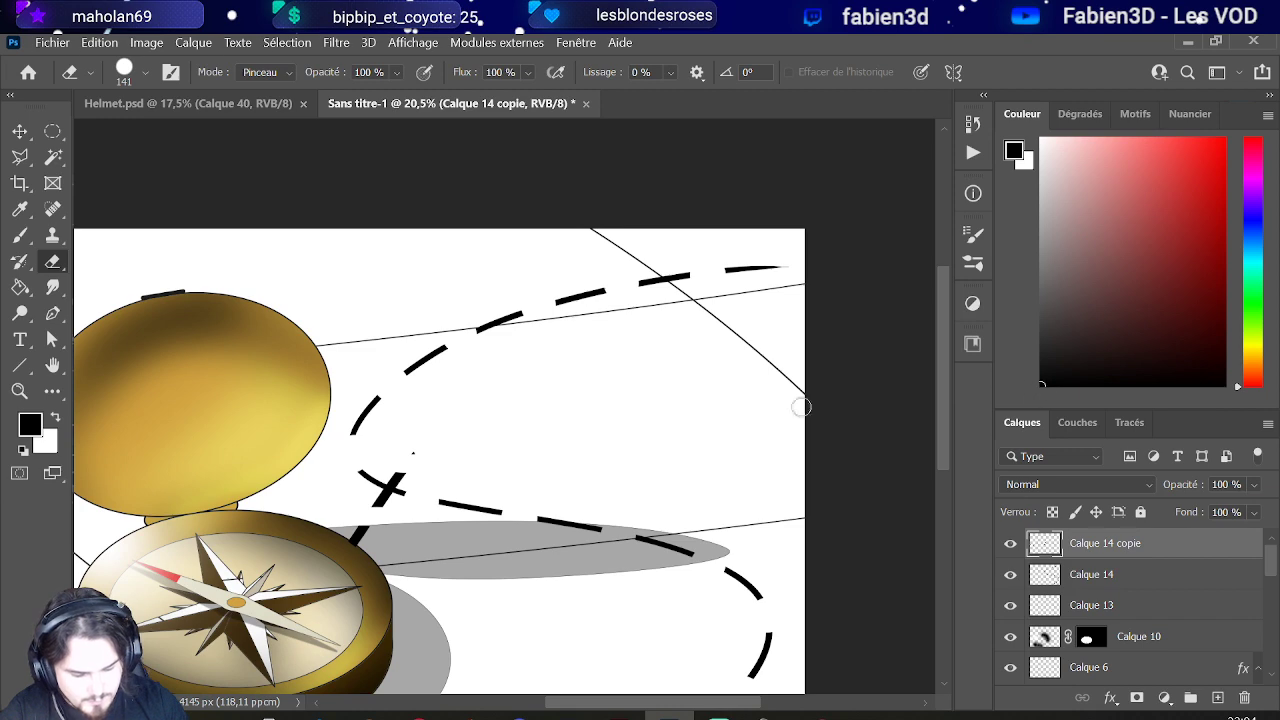
{"action": "scroll", "coordinate": [463, 429], "scroll_direction": "down", "scroll_amount": 4}
{"action": "scroll", "coordinate": [351, 414], "scroll_direction": "up", "scroll_amount": 3}
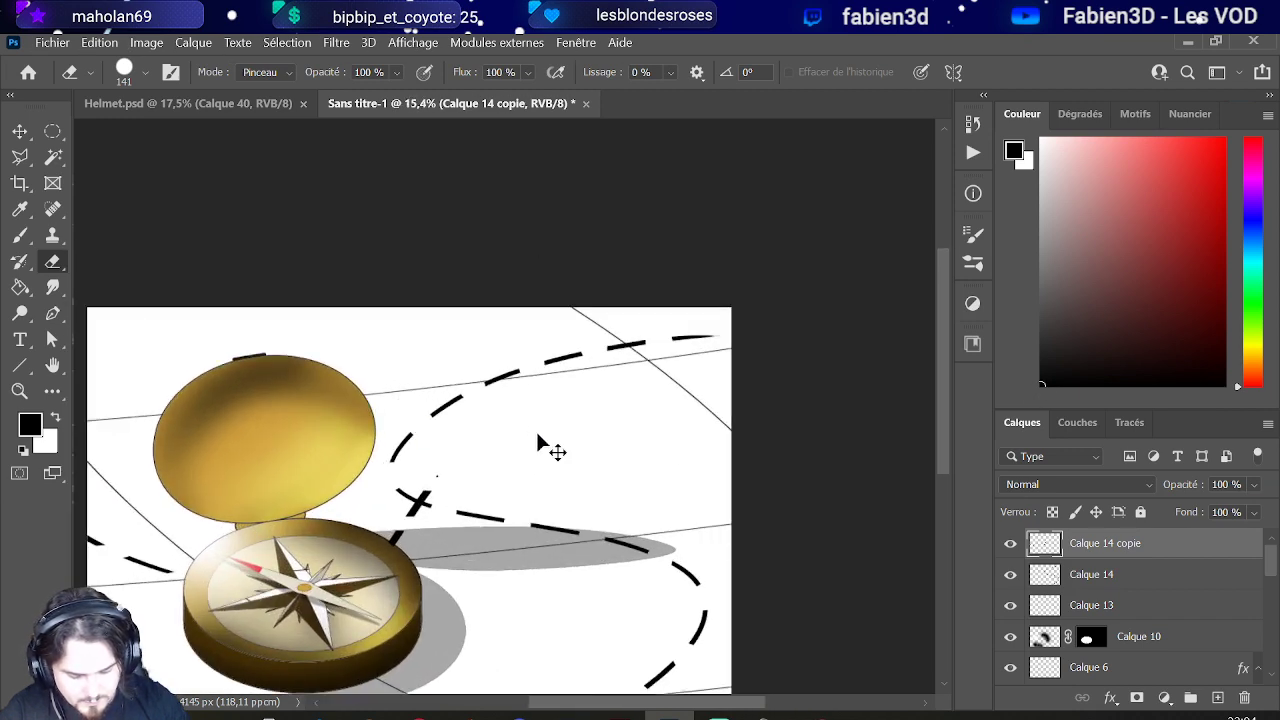
{"action": "scroll", "coordinate": [540, 445], "scroll_direction": "down", "scroll_amount": 1}
{"action": "scroll", "coordinate": [520, 445], "scroll_direction": "up", "scroll_amount": 1}
{"action": "scroll", "coordinate": [509, 429], "scroll_direction": "down", "scroll_amount": 1}
{"action": "scroll", "coordinate": [460, 438], "scroll_direction": "up", "scroll_amount": 2}
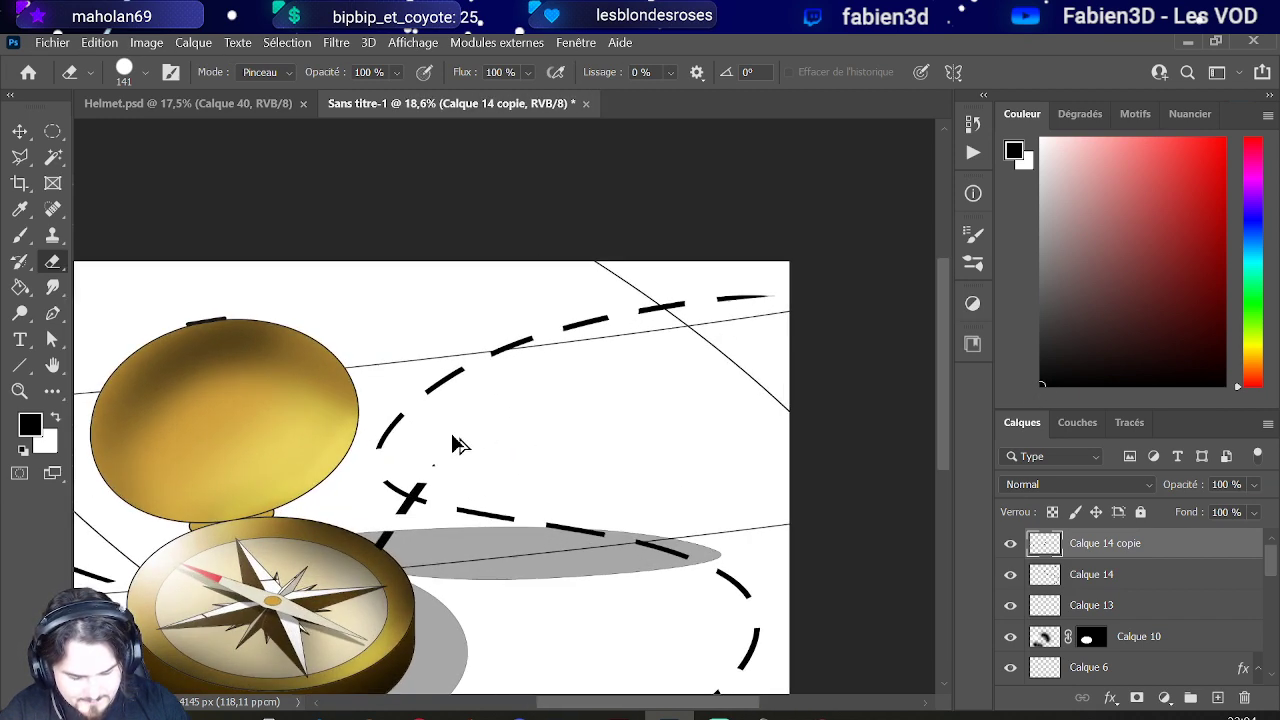
Step: Paint a black treasure-map cross inside the upper bend of the dashed path with a 99 px tapered brush
{"action": "left_click", "coordinate": [19, 235]}
{"action": "left_click_drag", "start_coordinate": [714, 468], "coordinate": [680, 481]}
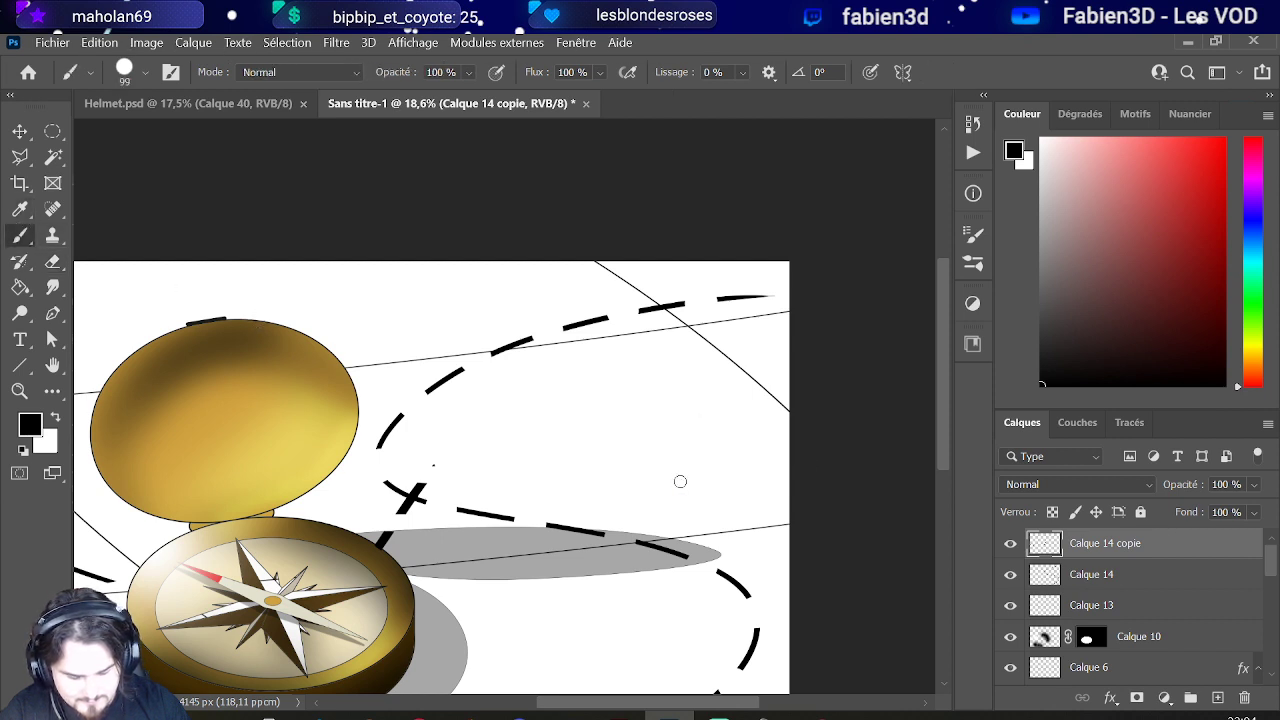
{"action": "left_click_drag", "start_coordinate": [601, 460], "coordinate": [650, 382]}
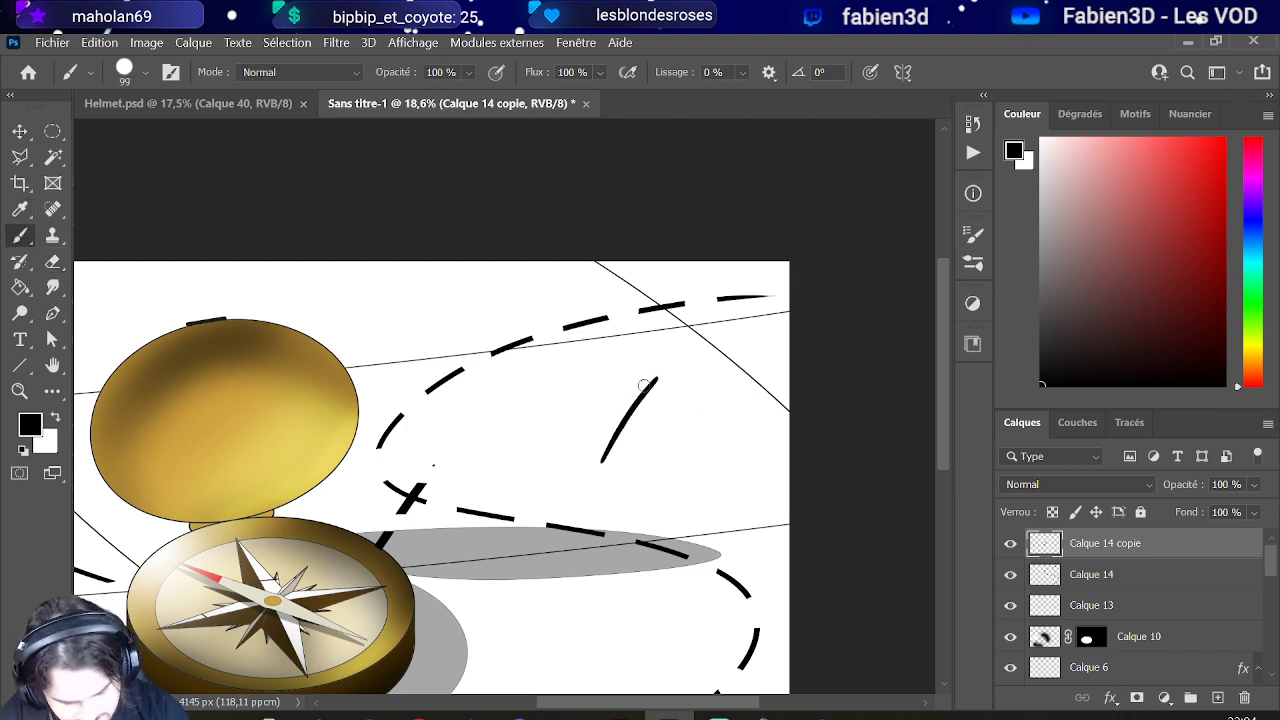
{"action": "left_click_drag", "start_coordinate": [669, 435], "coordinate": [683, 440]}
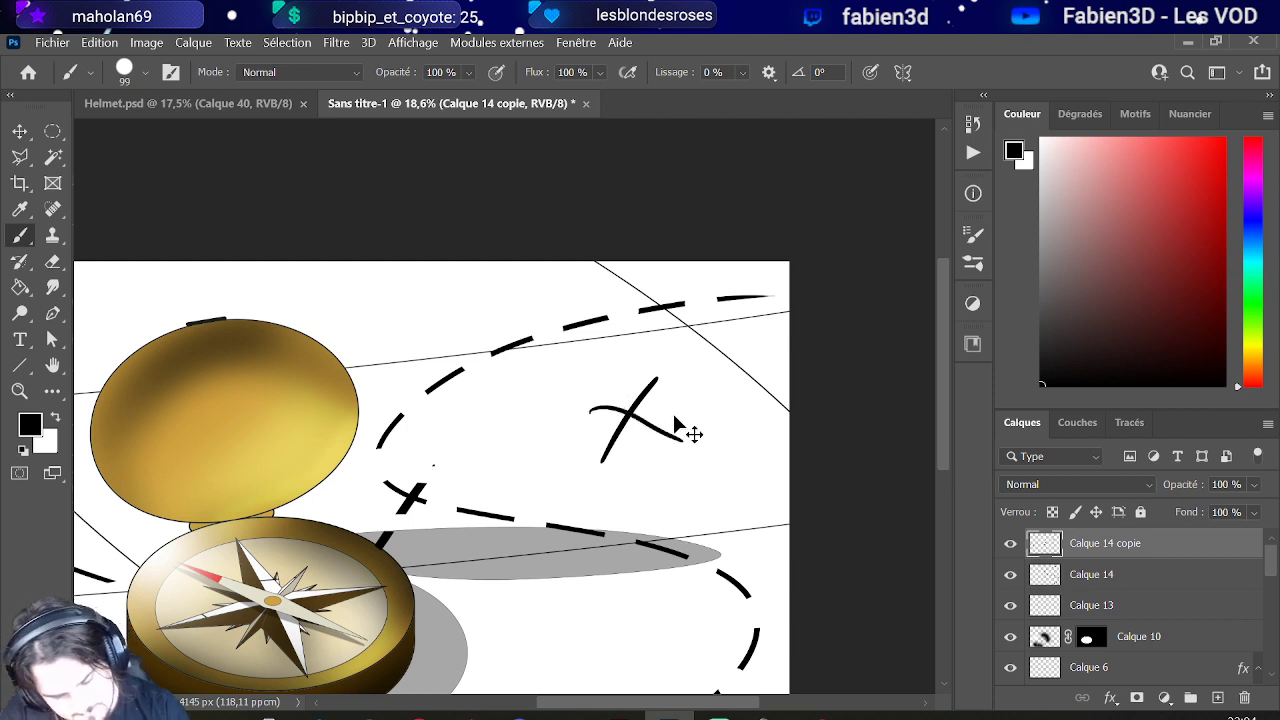
{"action": "key", "text": "ctrl+z"}
{"action": "left_click_drag", "start_coordinate": [559, 409], "coordinate": [727, 430]}
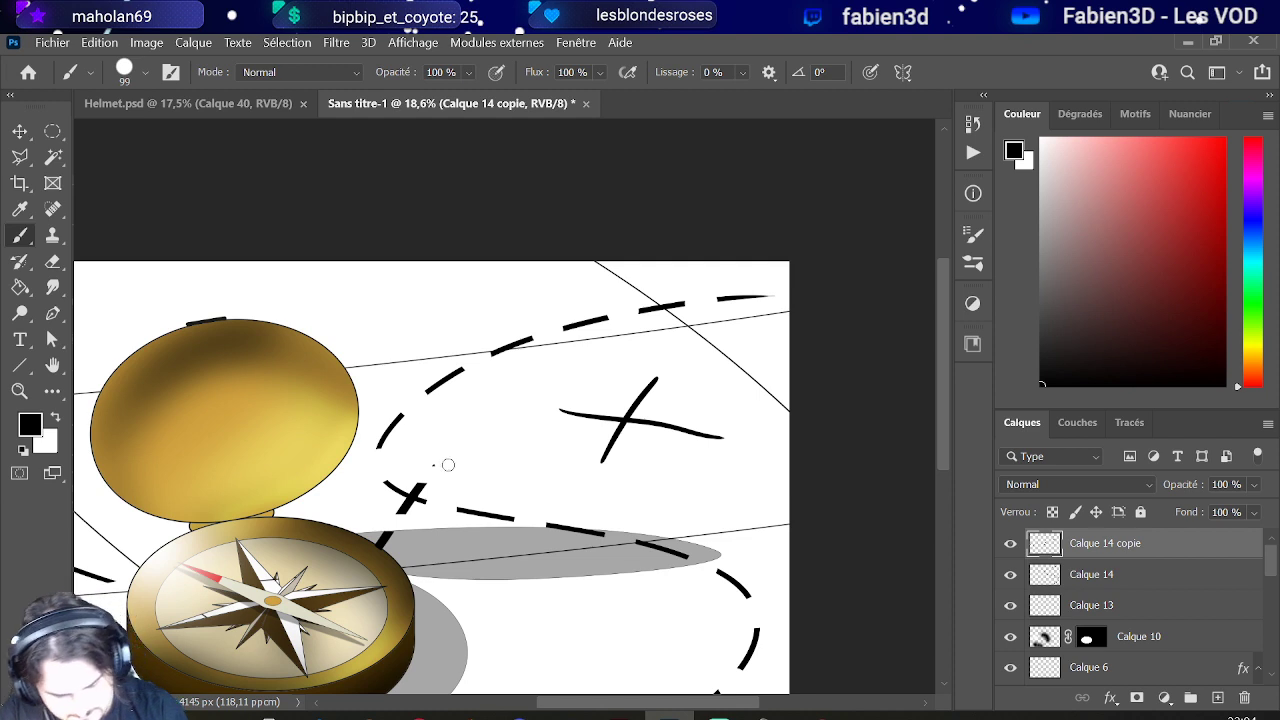
Step: Paint two curved dashes leading to the cross and round off the ends of the thick dashes near the compass
{"action": "mouse_move", "coordinate": [448, 465]}
{"action": "left_mouse_down"}
{"action": "mouse_move", "coordinate": [517, 426]}
{"action": "mouse_move", "coordinate": [598, 421]}
{"action": "left_mouse_up"}
{"action": "key", "text": "ctrl+z"}
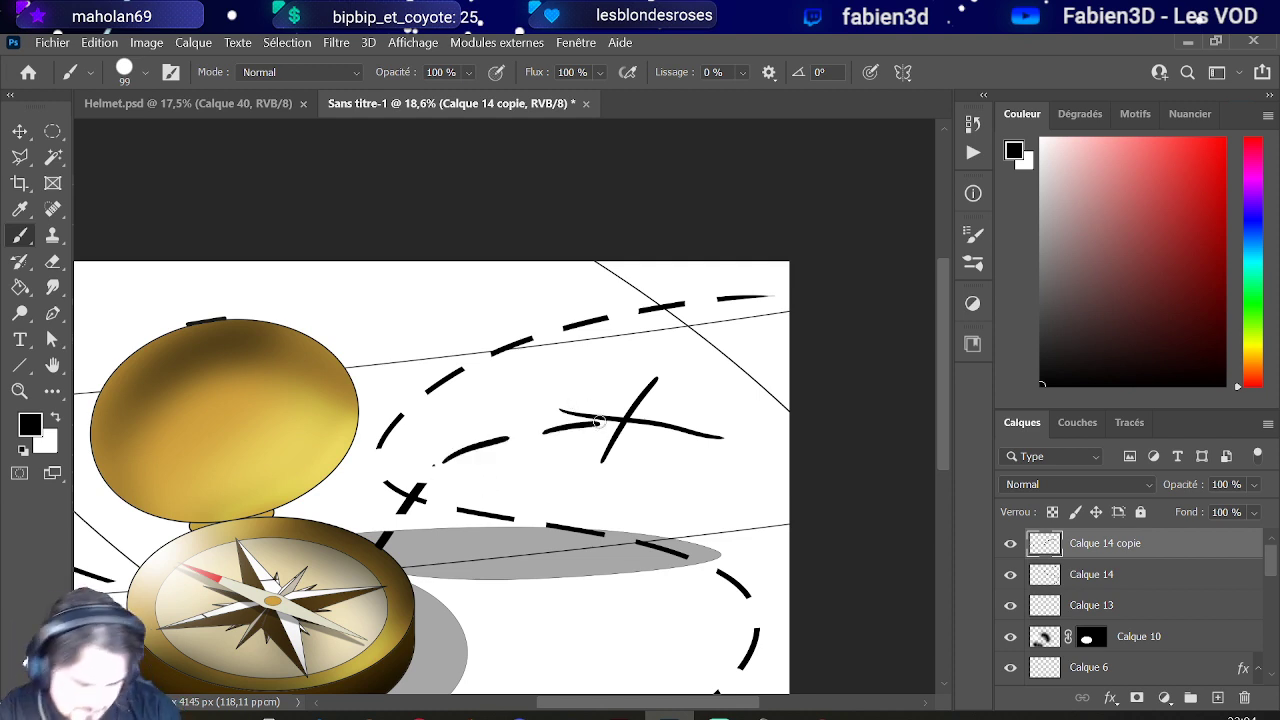
{"action": "scroll", "coordinate": [598, 422], "scroll_direction": "down", "scroll_amount": 3}
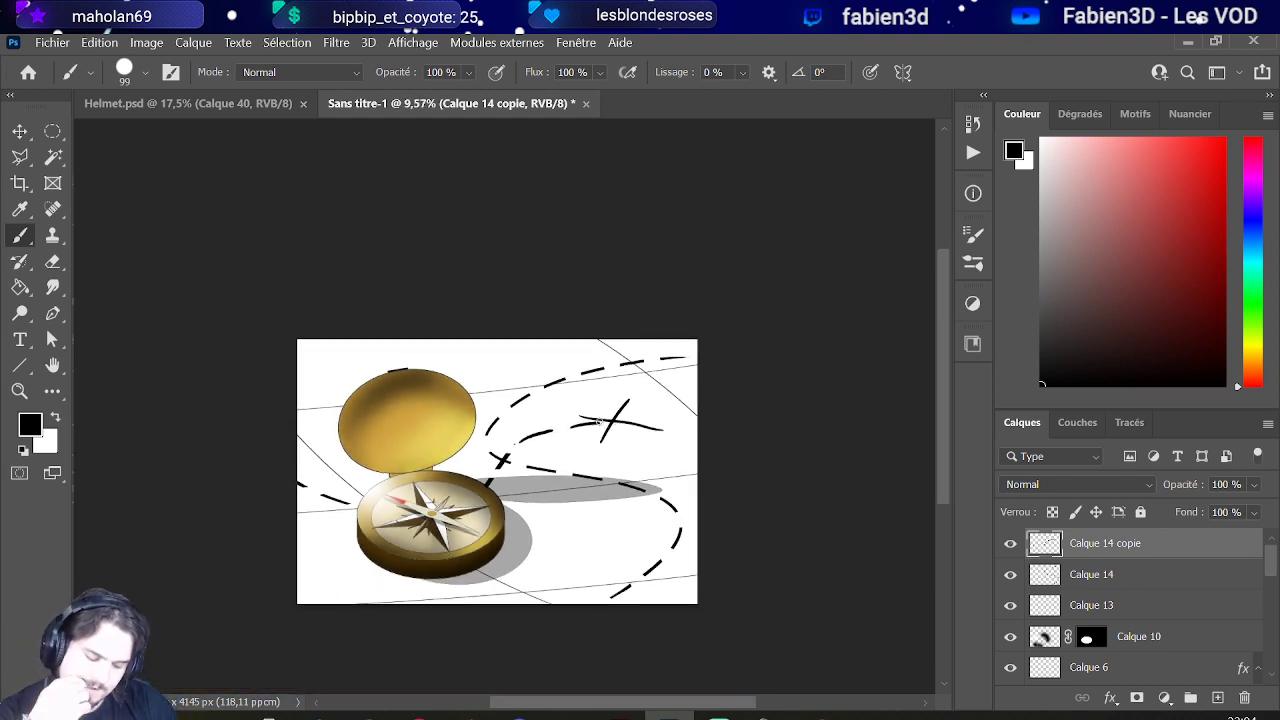
{"action": "scroll", "coordinate": [500, 487], "scroll_direction": "up", "scroll_amount": 5}
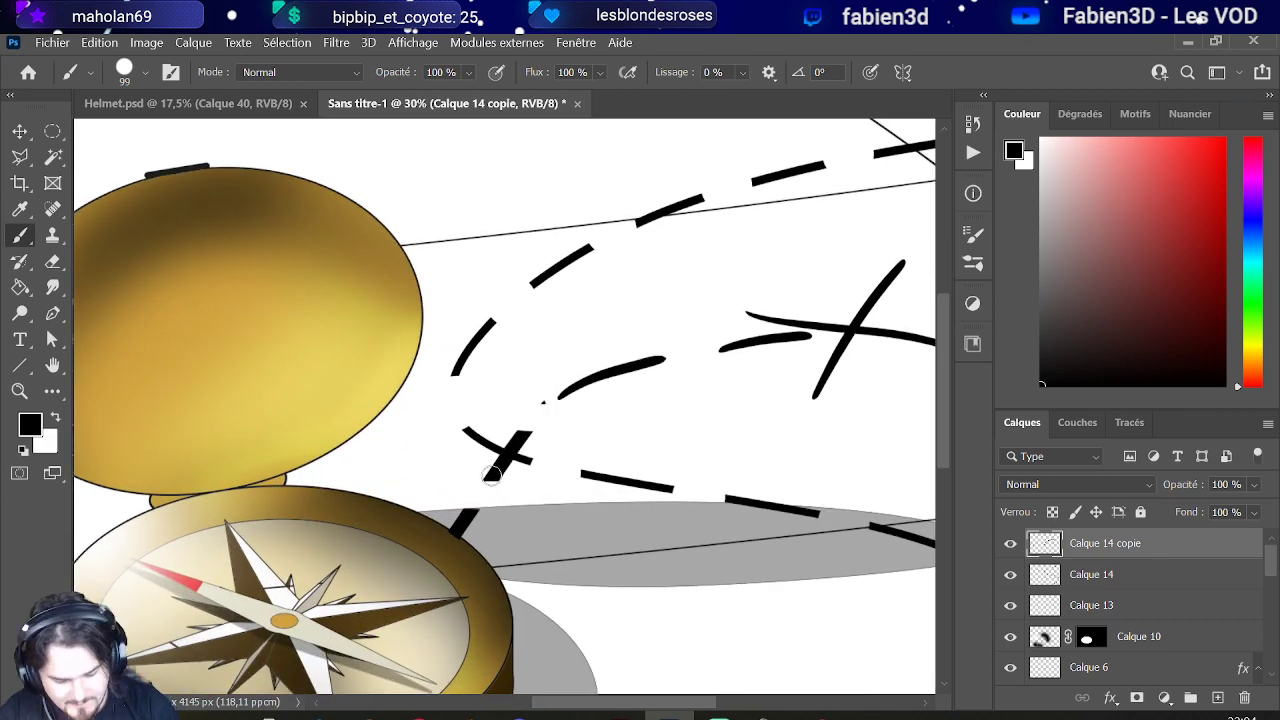
{"action": "mouse_move", "coordinate": [489, 478]}
{"action": "left_mouse_down"}
{"action": "mouse_move", "coordinate": [527, 429]}
{"action": "mouse_move", "coordinate": [492, 476]}
{"action": "left_mouse_up"}
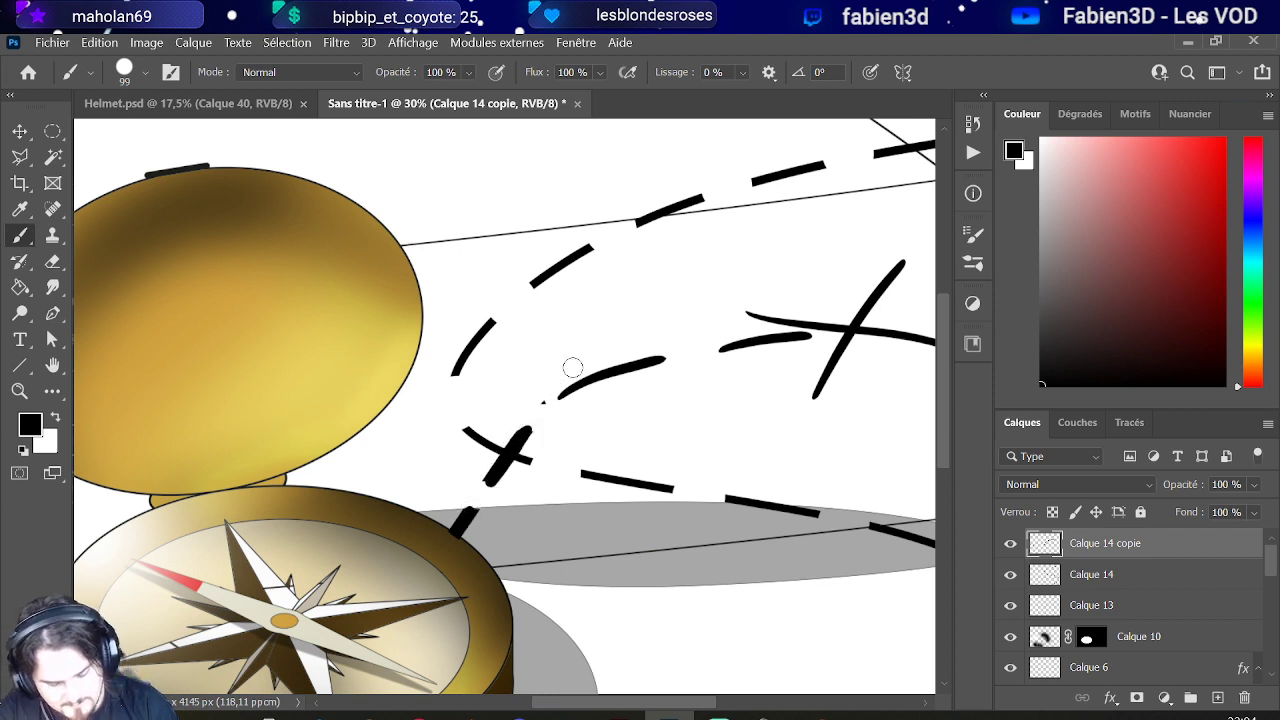
Step: Erase the stray black speck between the thick dash near the compass and the first curved dash
{"action": "left_click", "coordinate": [54, 260]}
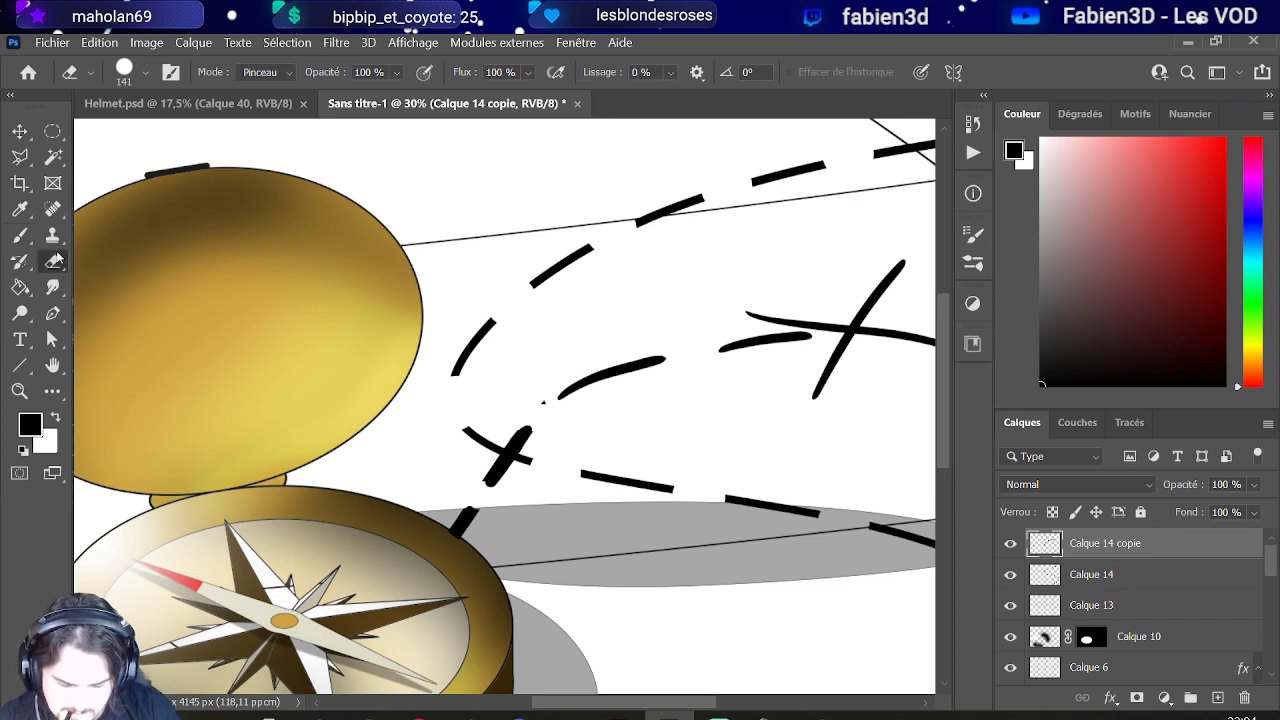
{"action": "left_click", "coordinate": [540, 401]}
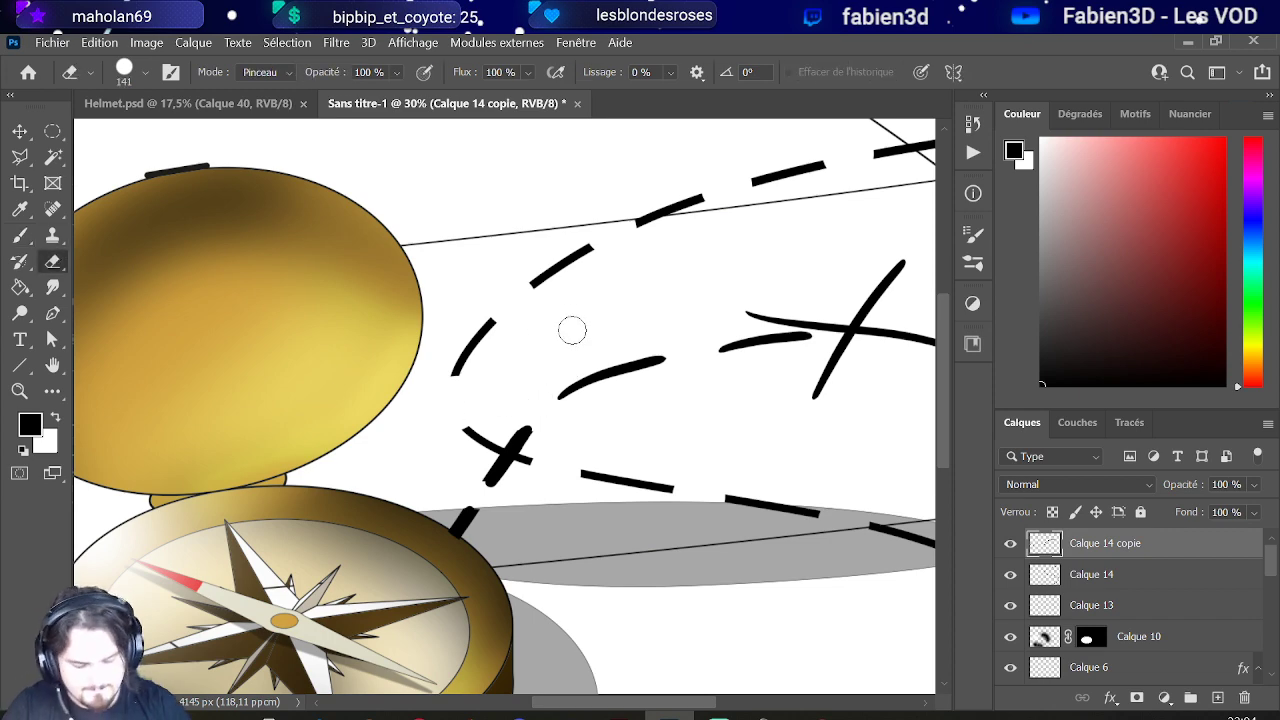
{"action": "scroll", "coordinate": [571, 329], "scroll_direction": "down", "scroll_amount": 4}
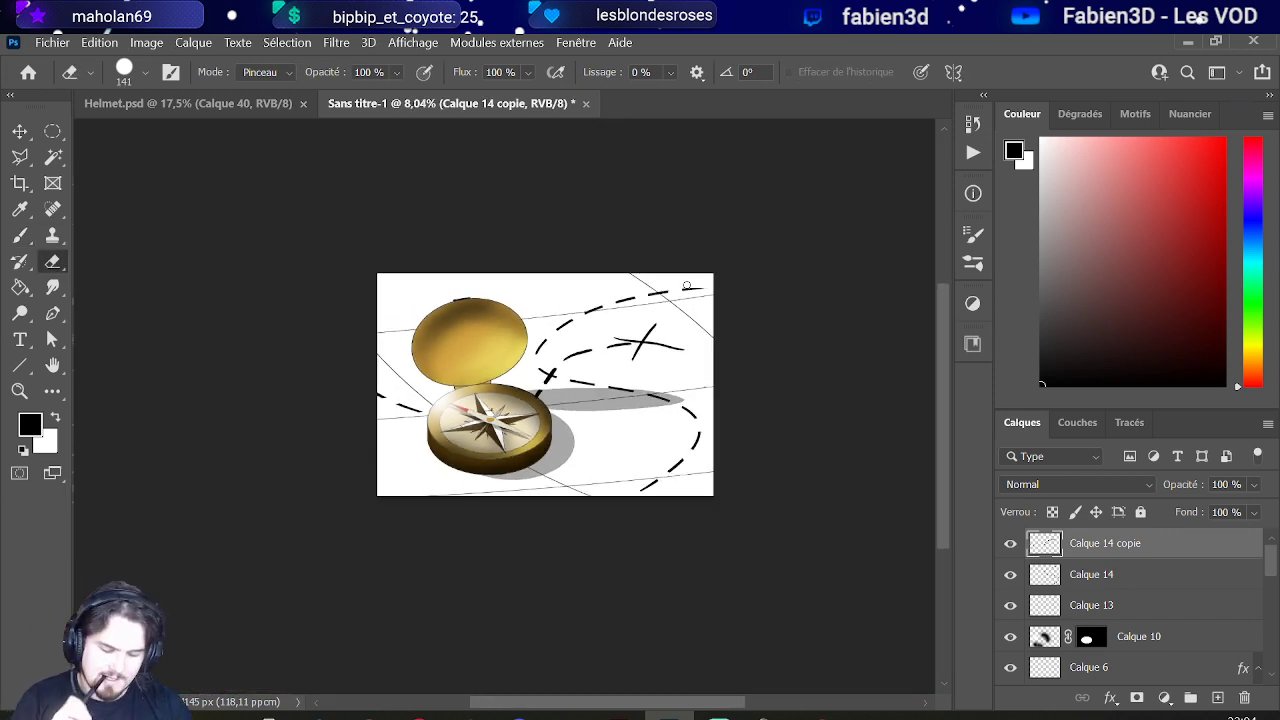
Step: Thicken both strokes of the treasure-map cross with the 99 px black brush
{"action": "key", "text": "b"}
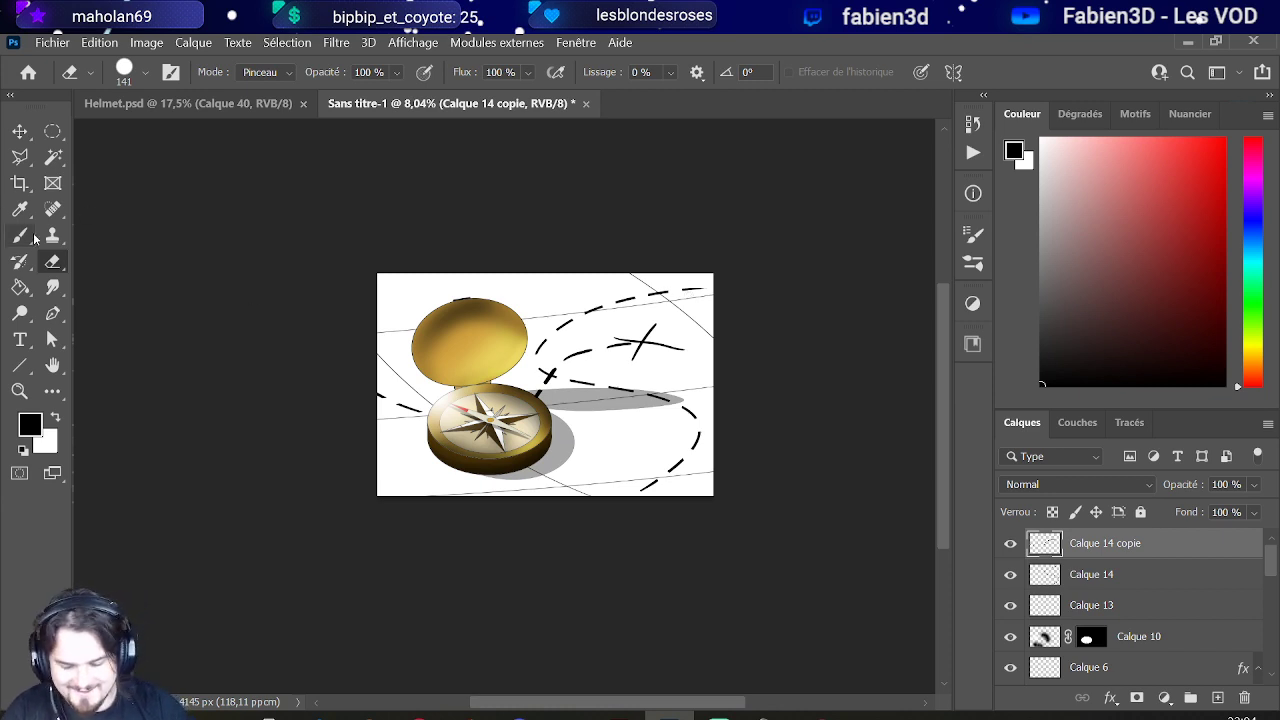
{"action": "scroll", "coordinate": [671, 340], "scroll_direction": "up", "scroll_amount": 2}
{"action": "scroll", "coordinate": [617, 342], "scroll_direction": "up", "scroll_amount": 2}
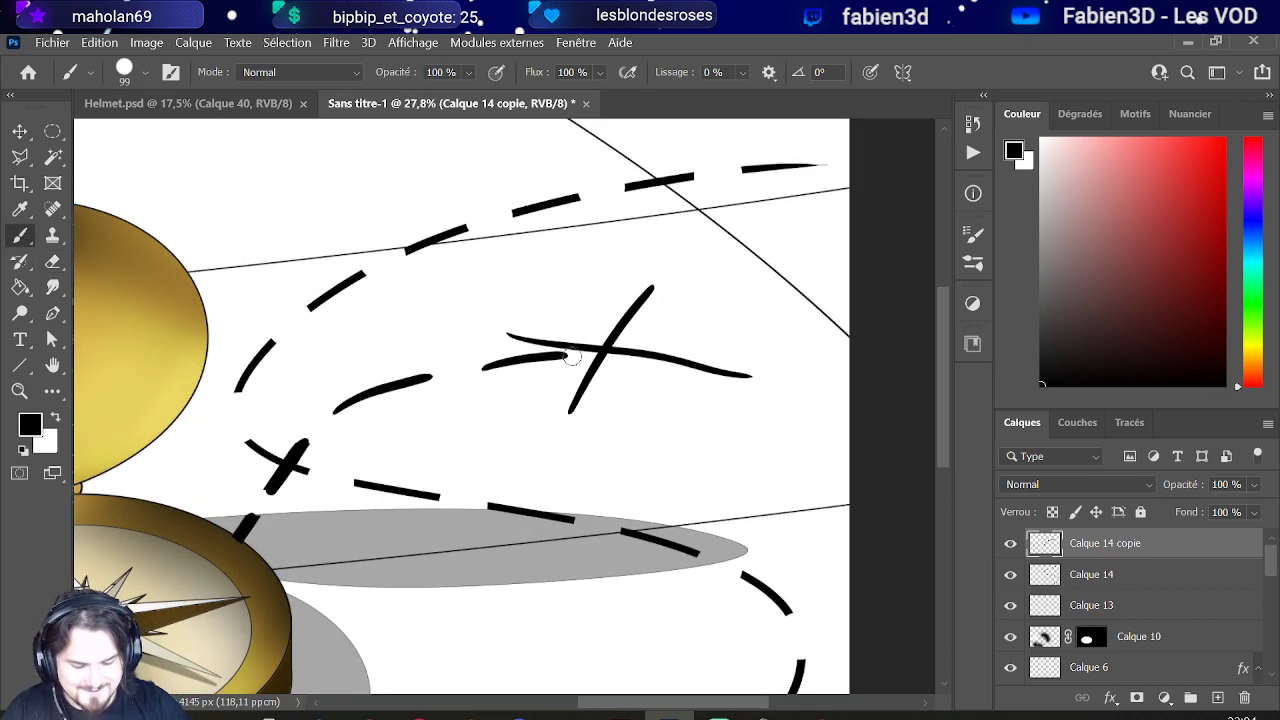
{"action": "mouse_move", "coordinate": [568, 408]}
{"action": "left_mouse_down"}
{"action": "mouse_move", "coordinate": [606, 336]}
{"action": "mouse_move", "coordinate": [600, 347]}
{"action": "left_mouse_up"}
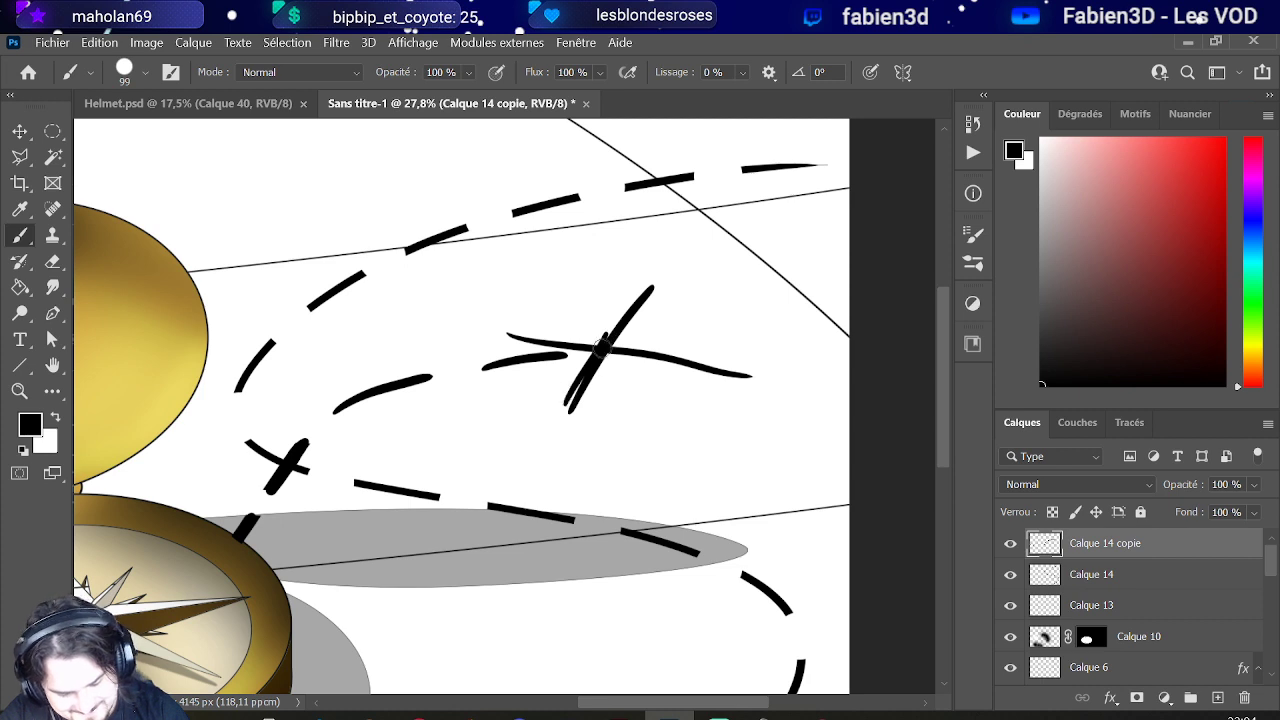
{"action": "left_click_drag", "start_coordinate": [565, 410], "coordinate": [641, 298]}
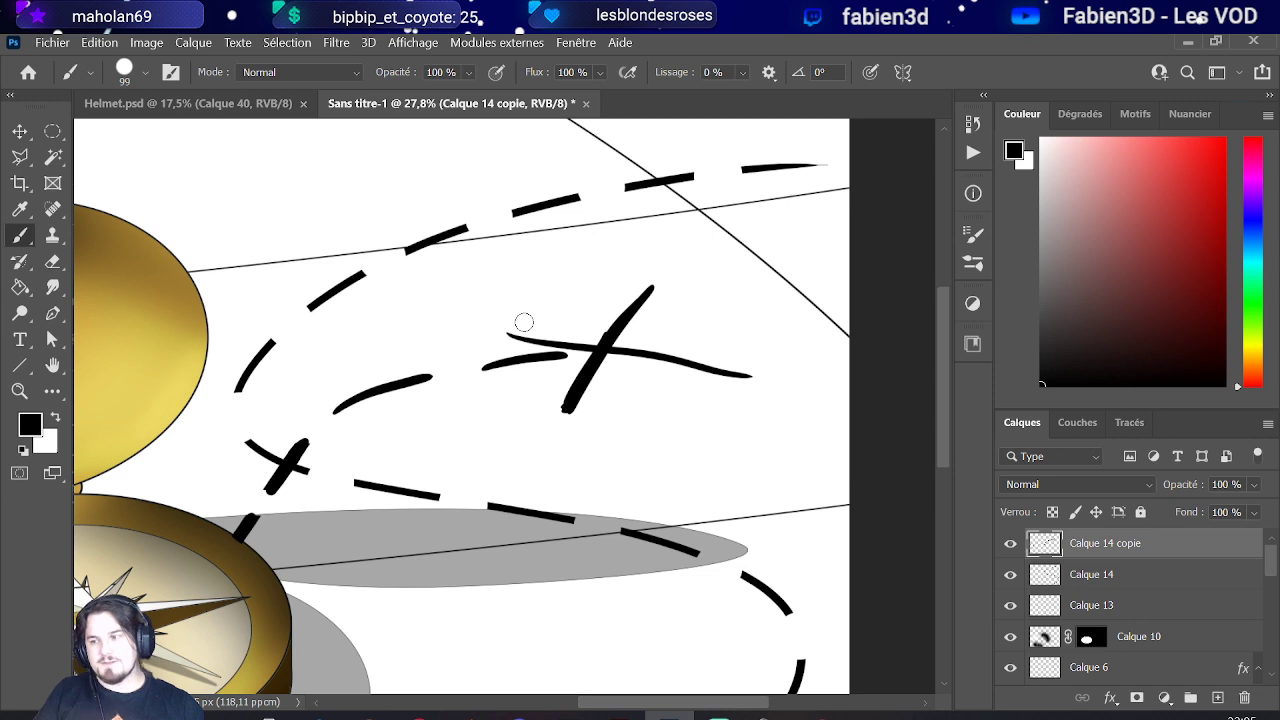
{"action": "left_click_drag", "start_coordinate": [740, 373], "coordinate": [752, 364]}
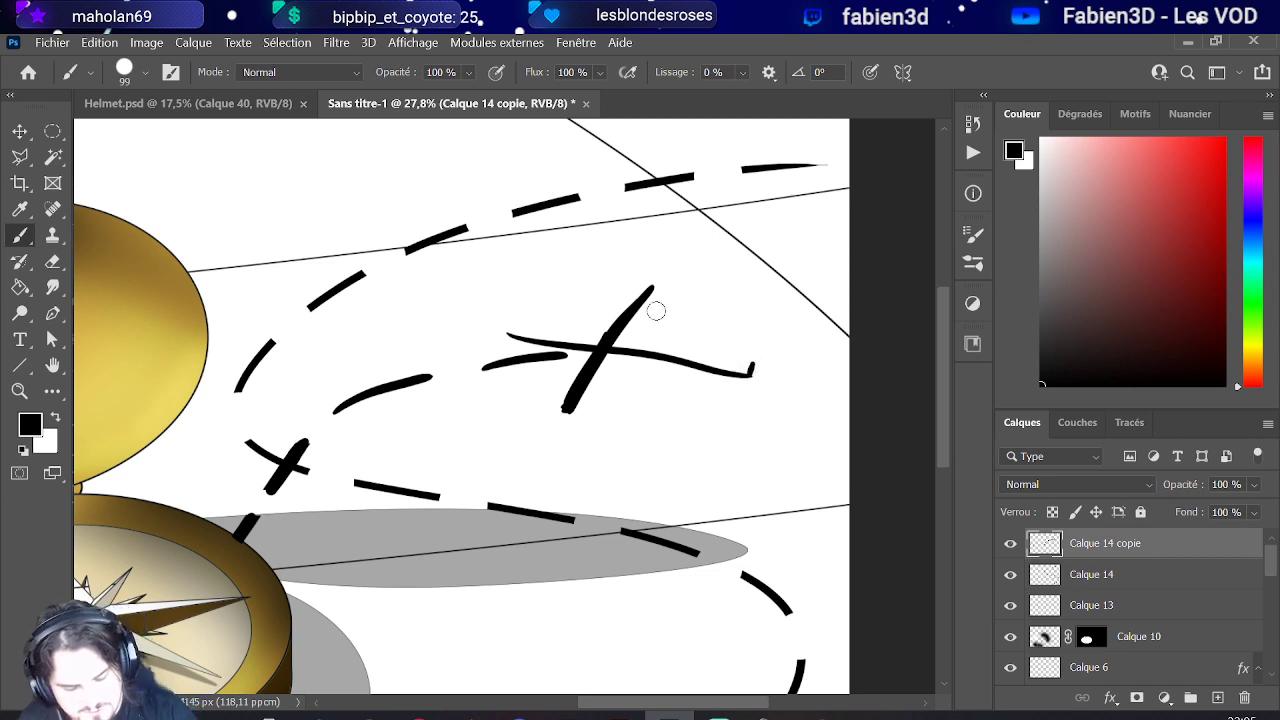
{"action": "left_click_drag", "start_coordinate": [517, 331], "coordinate": [740, 355]}
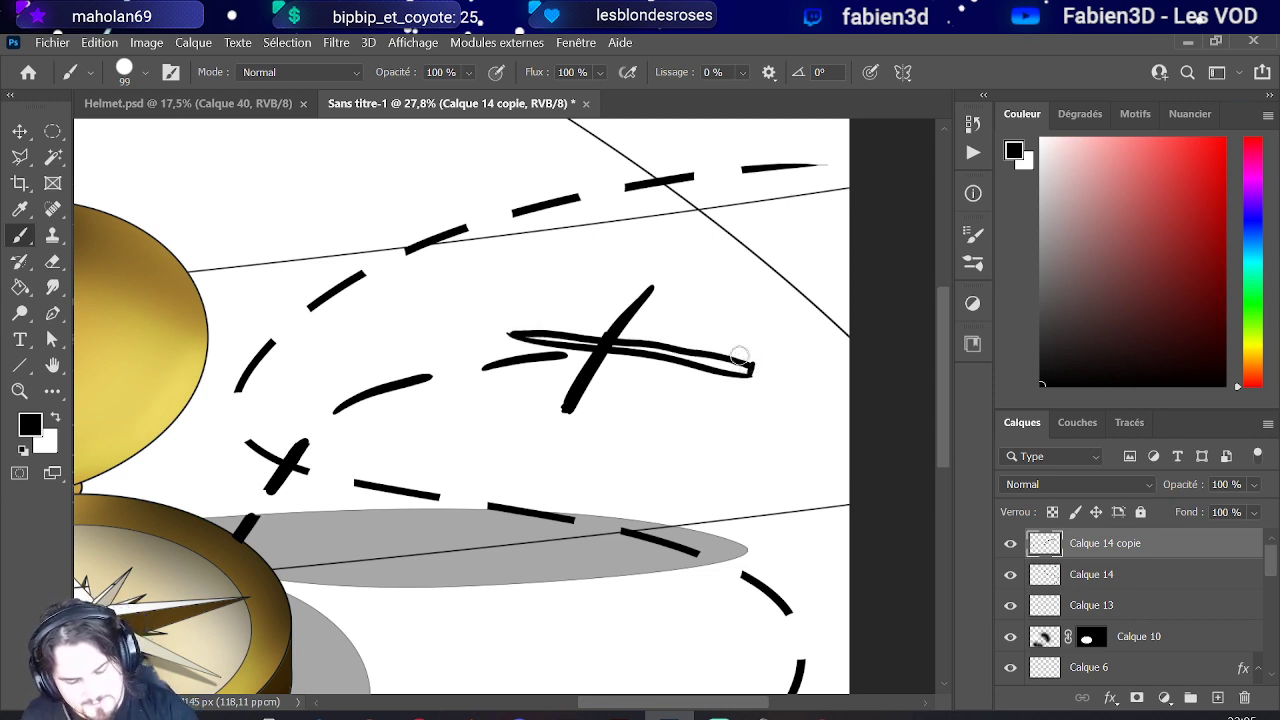
{"action": "left_click_drag", "start_coordinate": [553, 333], "coordinate": [722, 364]}
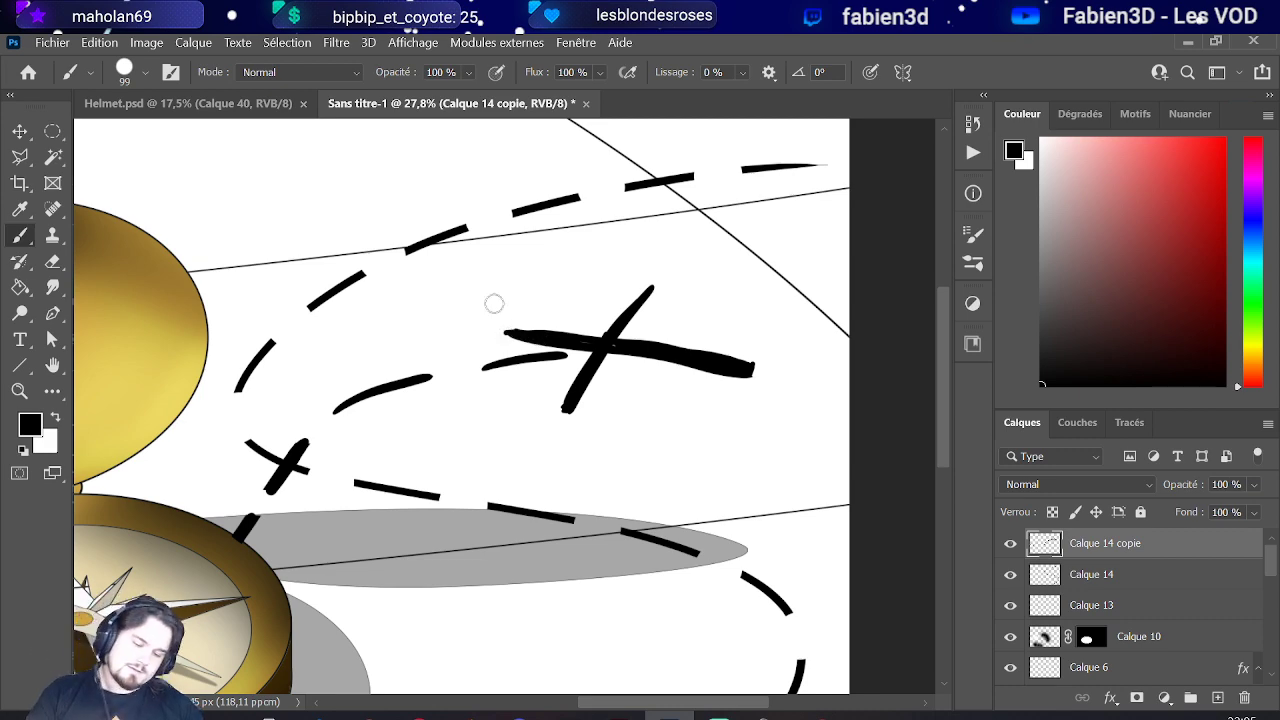
{"action": "scroll", "coordinate": [583, 401], "scroll_direction": "down", "scroll_amount": 5}
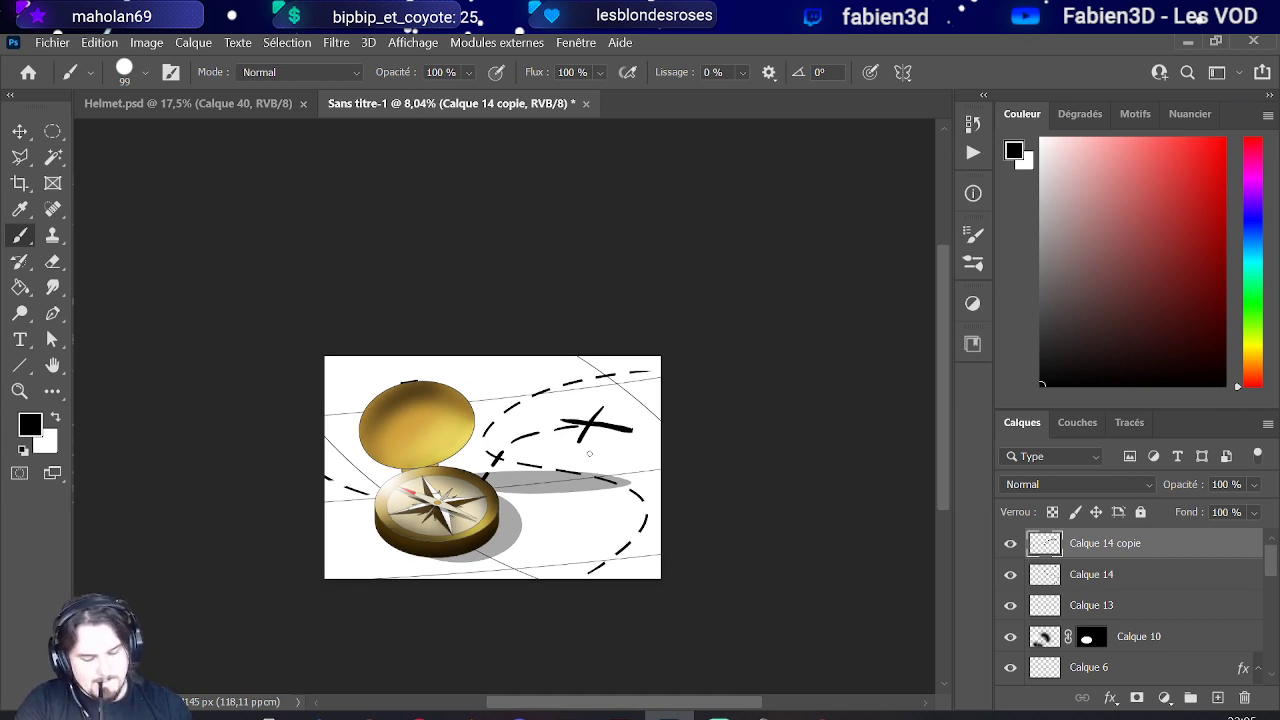
{"action": "scroll", "coordinate": [630, 515], "scroll_direction": "down", "scroll_amount": 1}
{"action": "scroll", "coordinate": [630, 512], "scroll_direction": "up", "scroll_amount": 2}
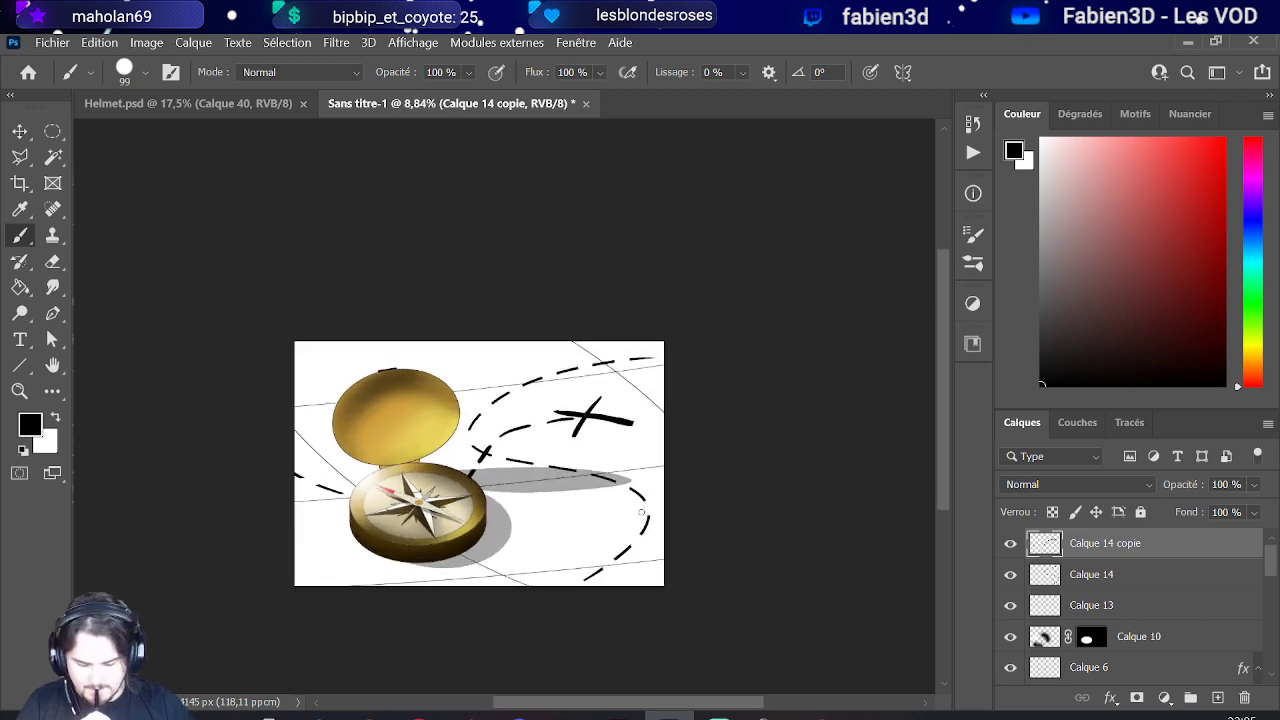
Step: Create a new layer and place it between Calque 4 and Calque 2
{"action": "scroll", "coordinate": [1180, 620], "scroll_direction": "down", "scroll_amount": 6}
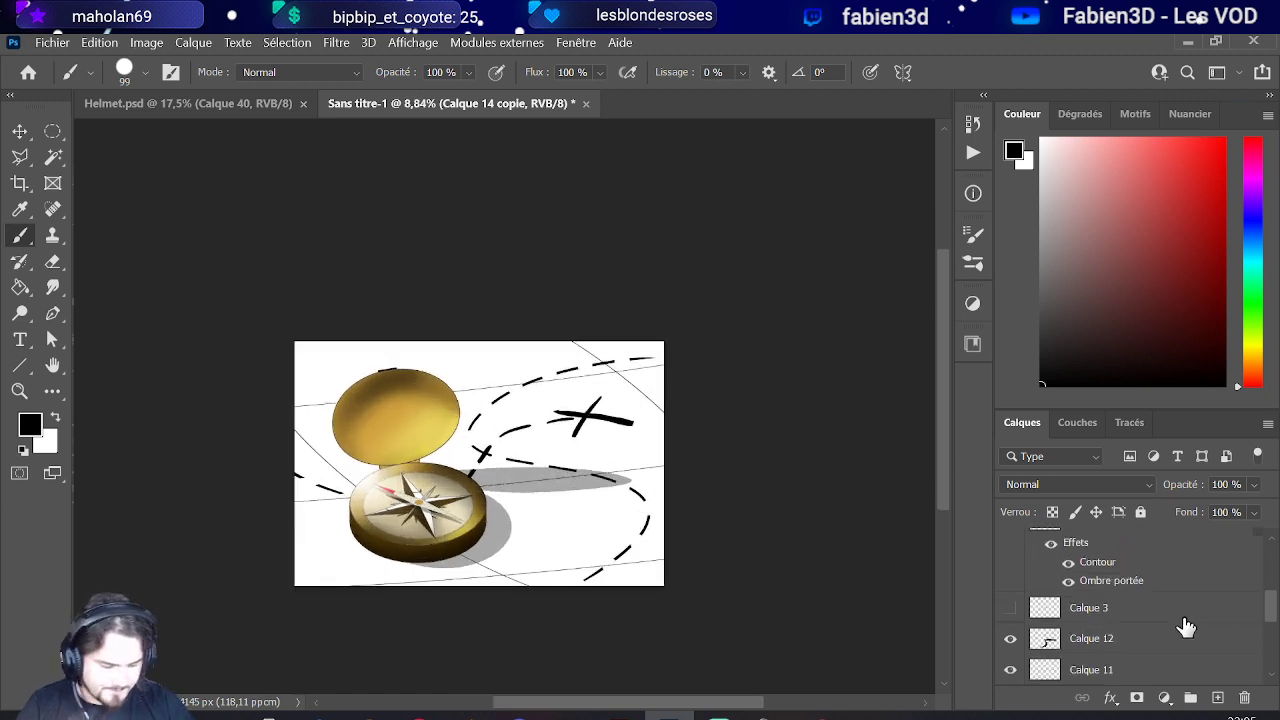
{"action": "left_click", "coordinate": [1150, 634]}
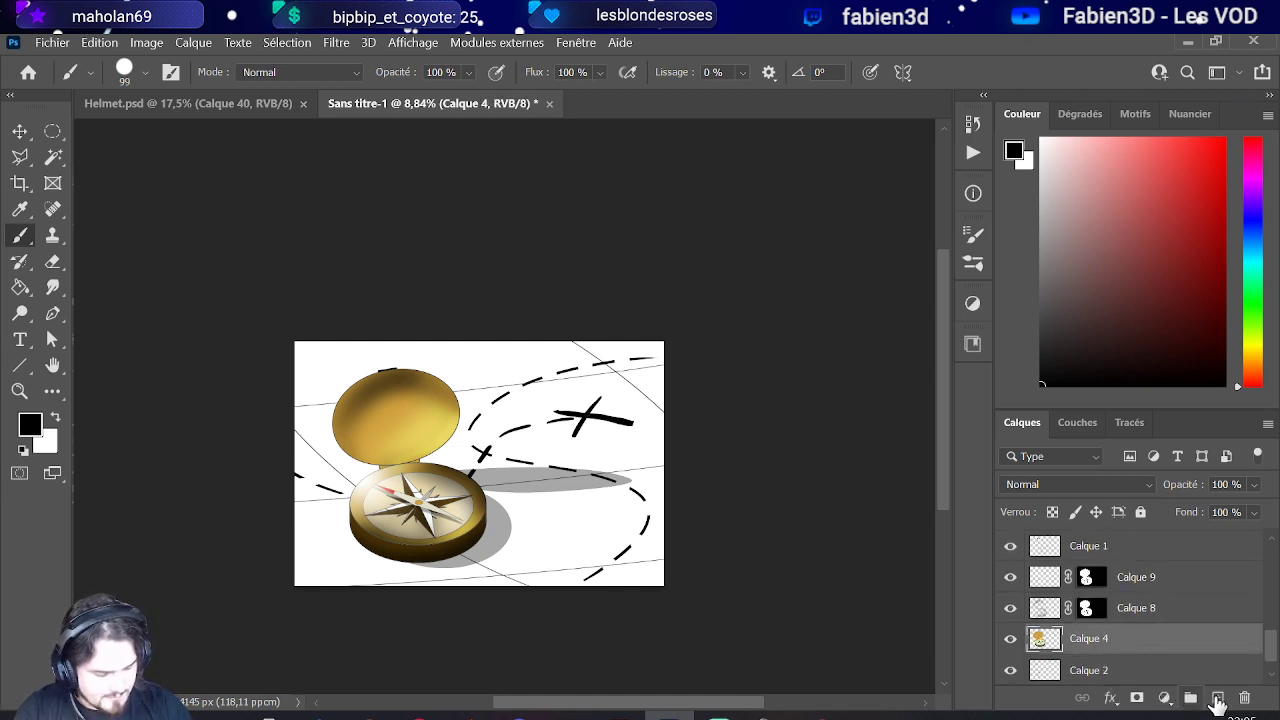
{"action": "left_click", "coordinate": [1218, 698]}
{"action": "left_click_drag", "start_coordinate": [1171, 643], "coordinate": [1157, 620]}
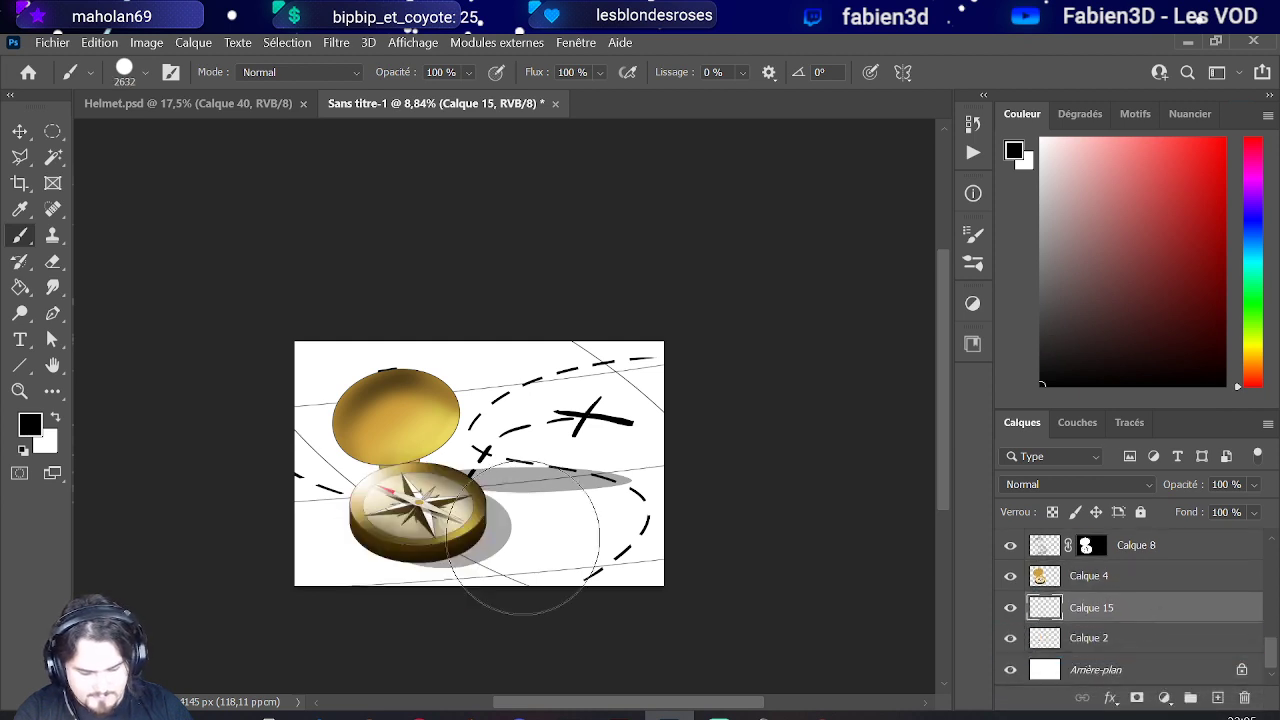
Step: Stamp one soft black spot beside the compass using the Arrondi flou brush at 3175 px
{"action": "left_click", "coordinate": [145, 74]}
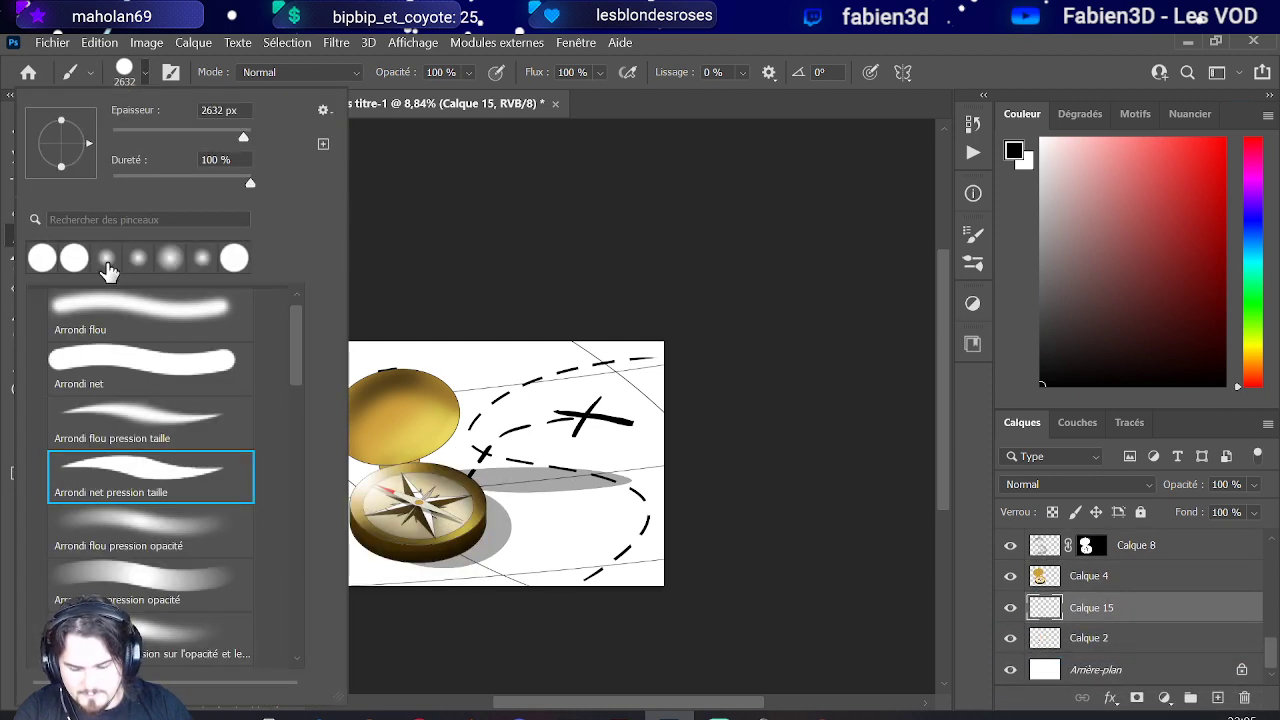
{"action": "left_click", "coordinate": [165, 308]}
{"action": "key", "text": "Return"}
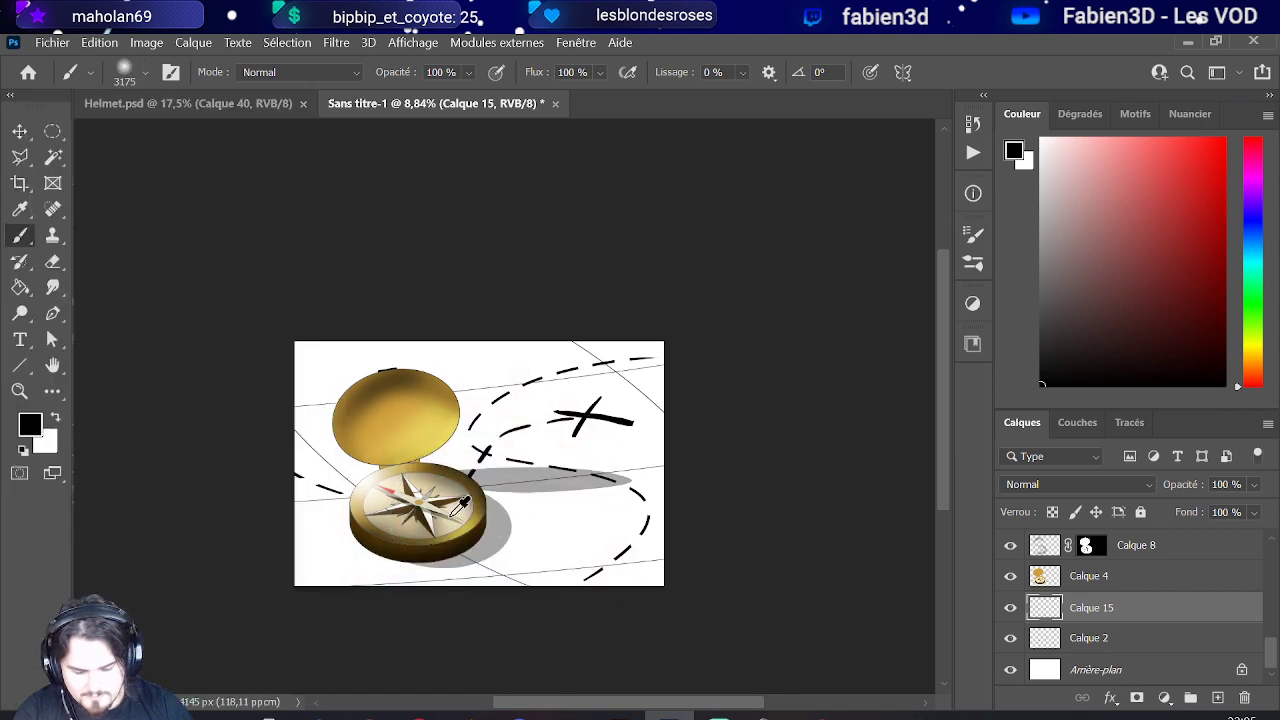
{"action": "left_click", "coordinate": [424, 514]}
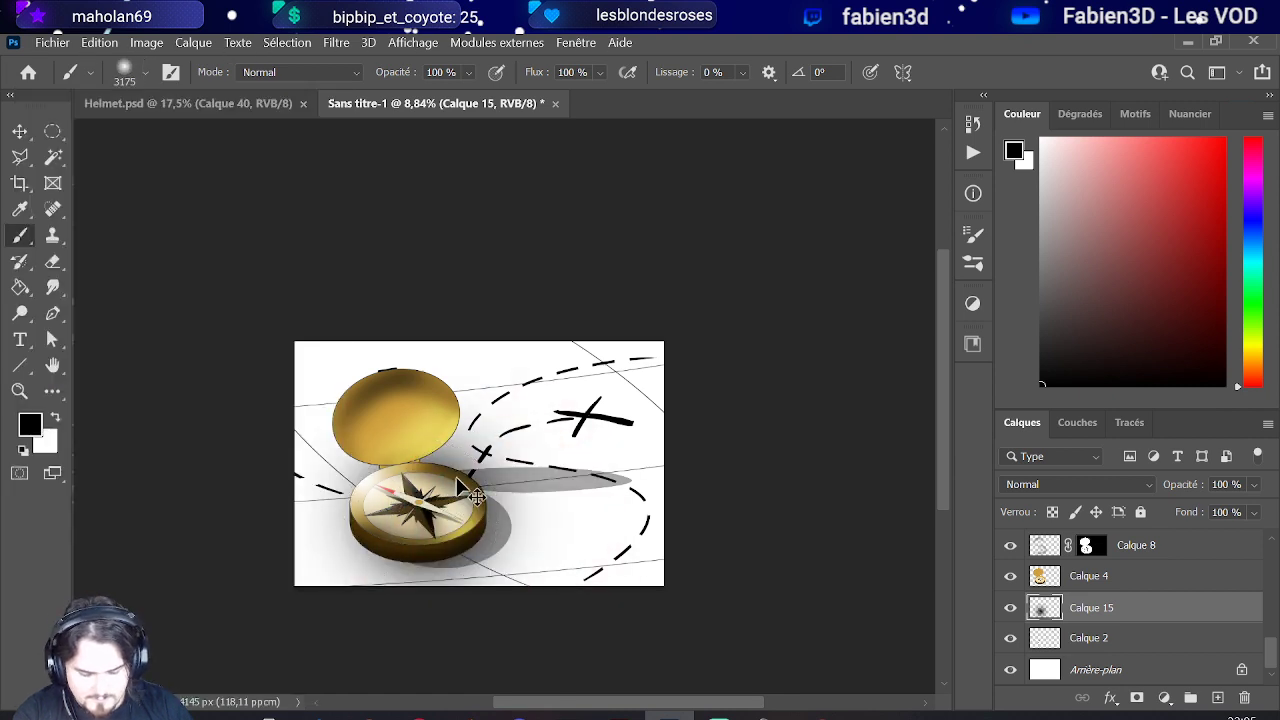
{"action": "key", "text": "ctrl+z"}
{"action": "left_click", "coordinate": [490, 455]}
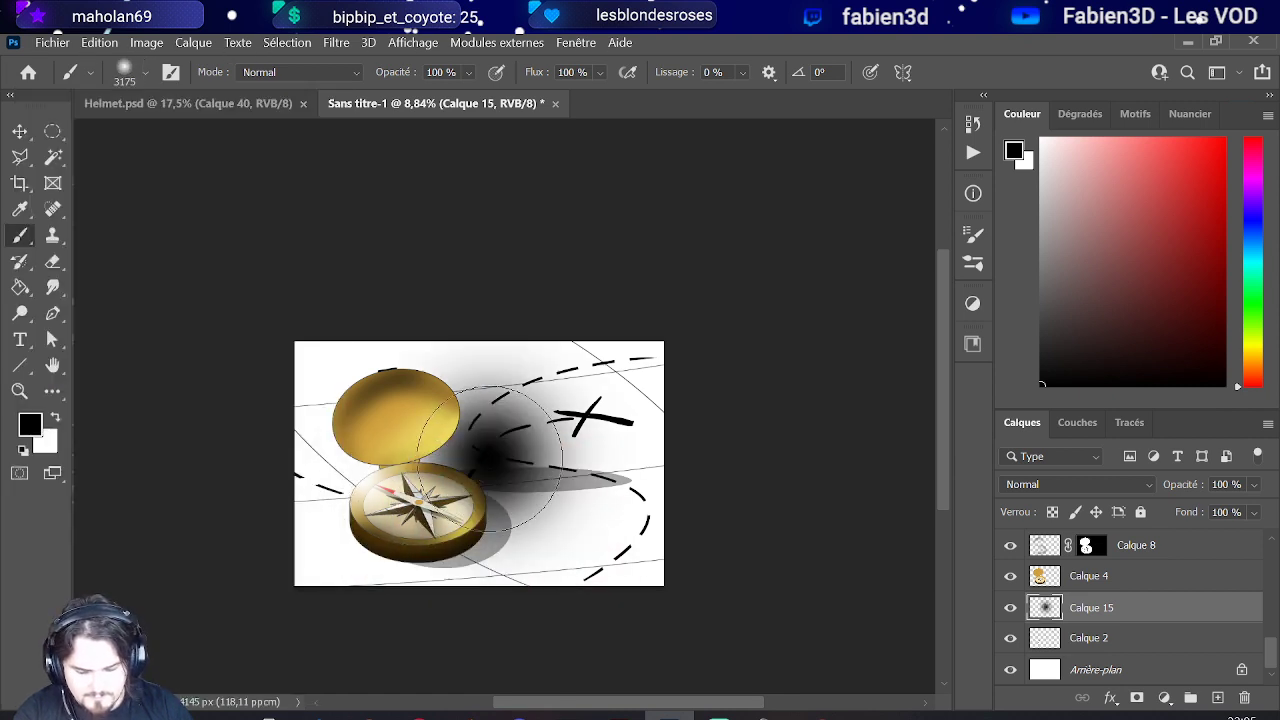
Step: Transform the soft black spot: flatten it to 72.47% height and move it beneath the compass base as a shadow
{"action": "left_click", "coordinate": [99, 42]}
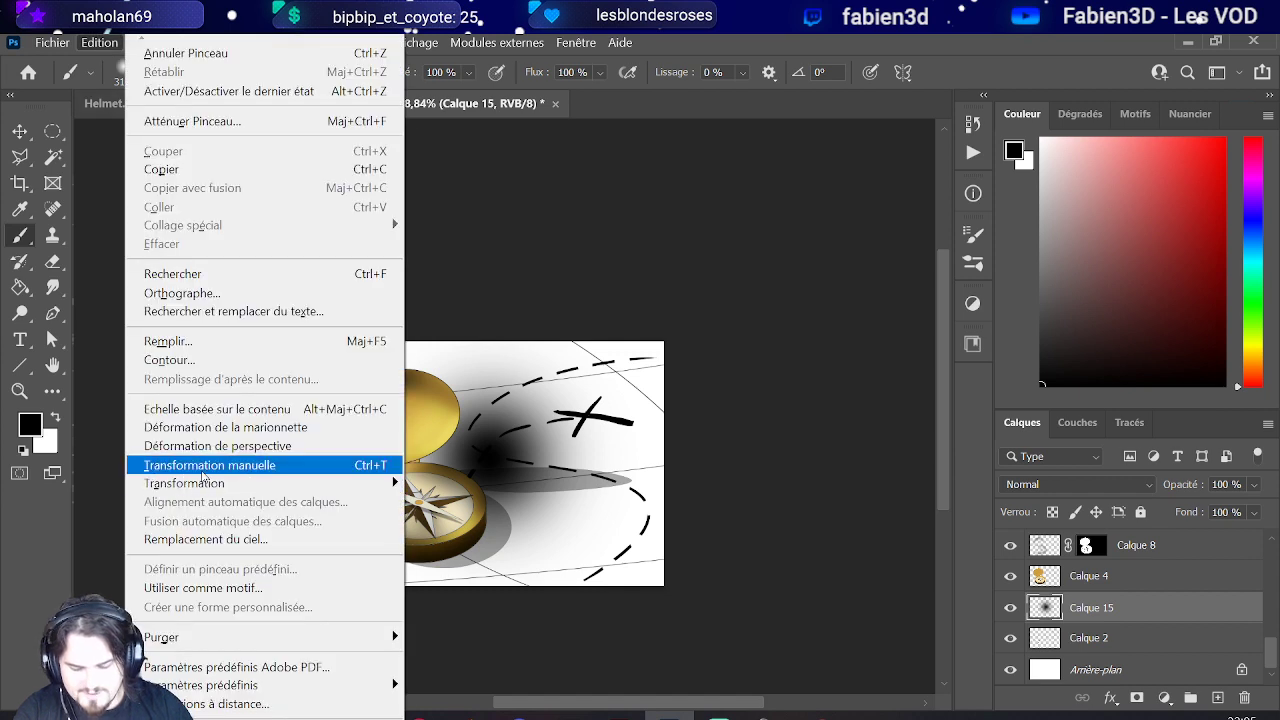
{"action": "left_click", "coordinate": [192, 466]}
{"action": "left_click_drag", "start_coordinate": [488, 340], "coordinate": [500, 410]}
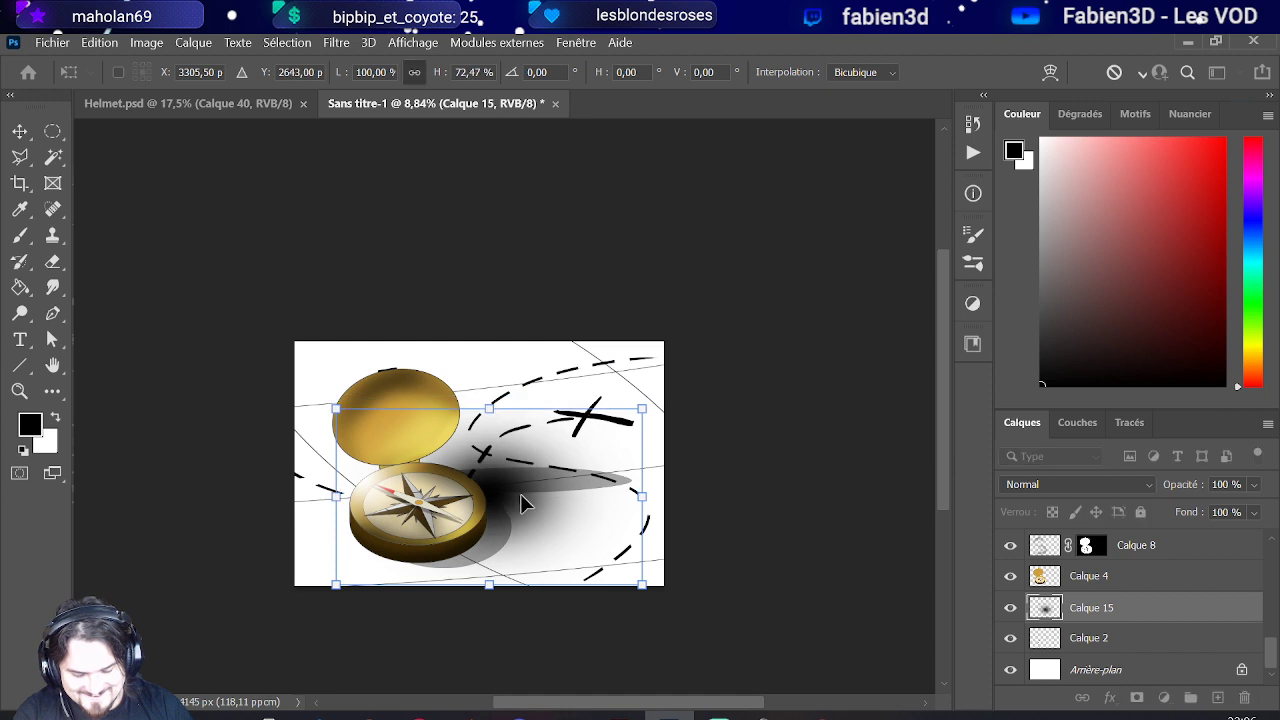
{"action": "left_click_drag", "start_coordinate": [521, 512], "coordinate": [455, 530]}
{"action": "scroll", "coordinate": [415, 482], "scroll_direction": "up", "scroll_amount": 3}
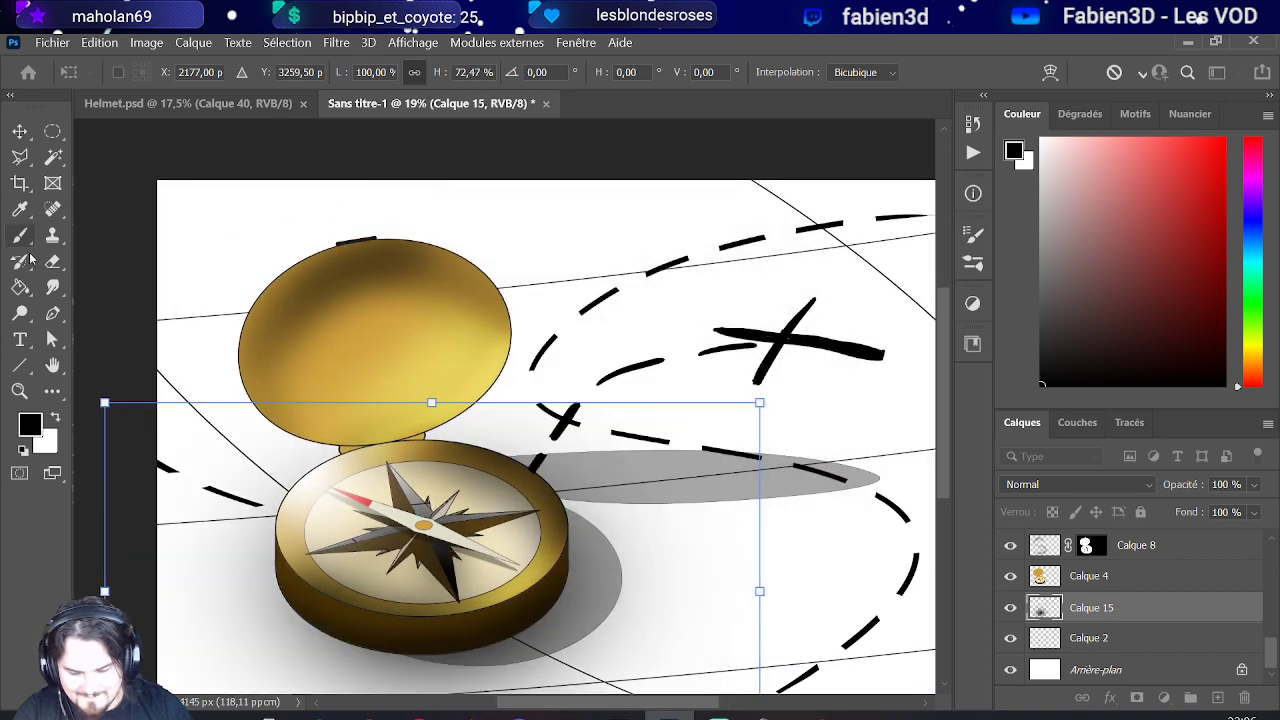
Step: Erase the soft shadow showing through the compass dial with a 1097 px eraser
{"action": "left_click", "coordinate": [55, 263]}
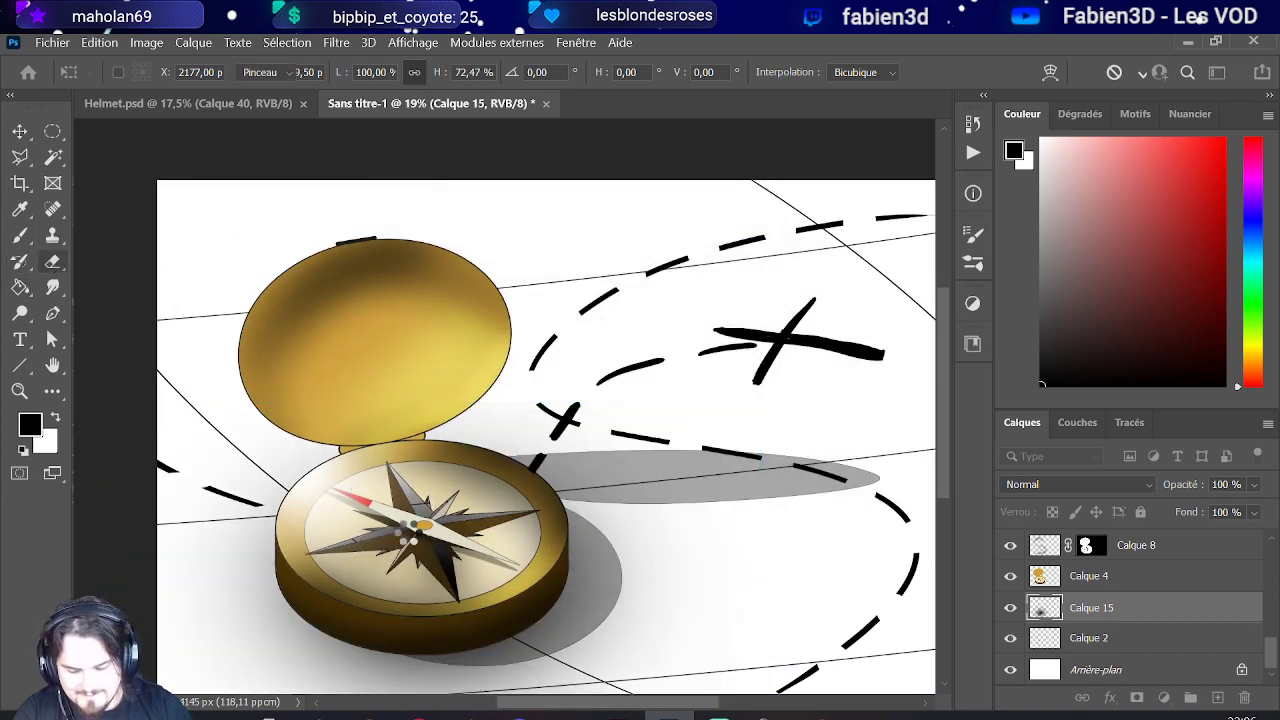
{"action": "left_click_drag", "start_coordinate": [372, 572], "coordinate": [382, 540]}
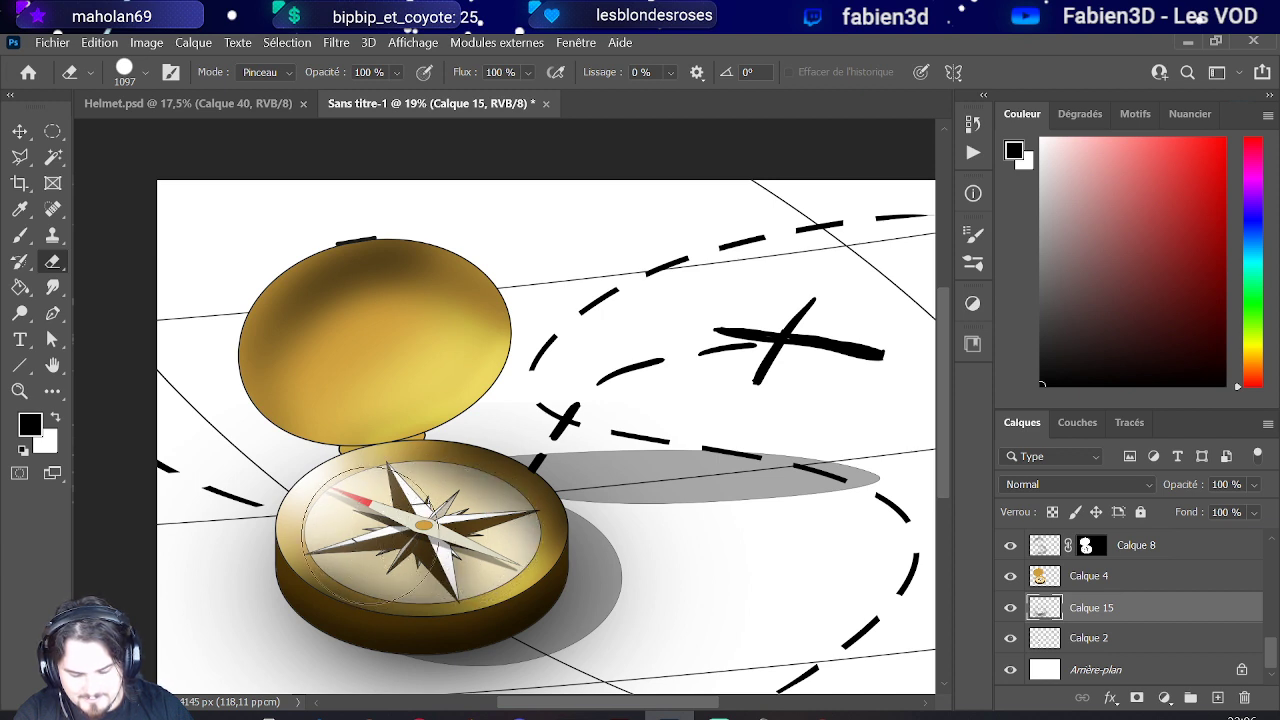
{"action": "scroll", "coordinate": [503, 480], "scroll_direction": "down", "scroll_amount": 1}
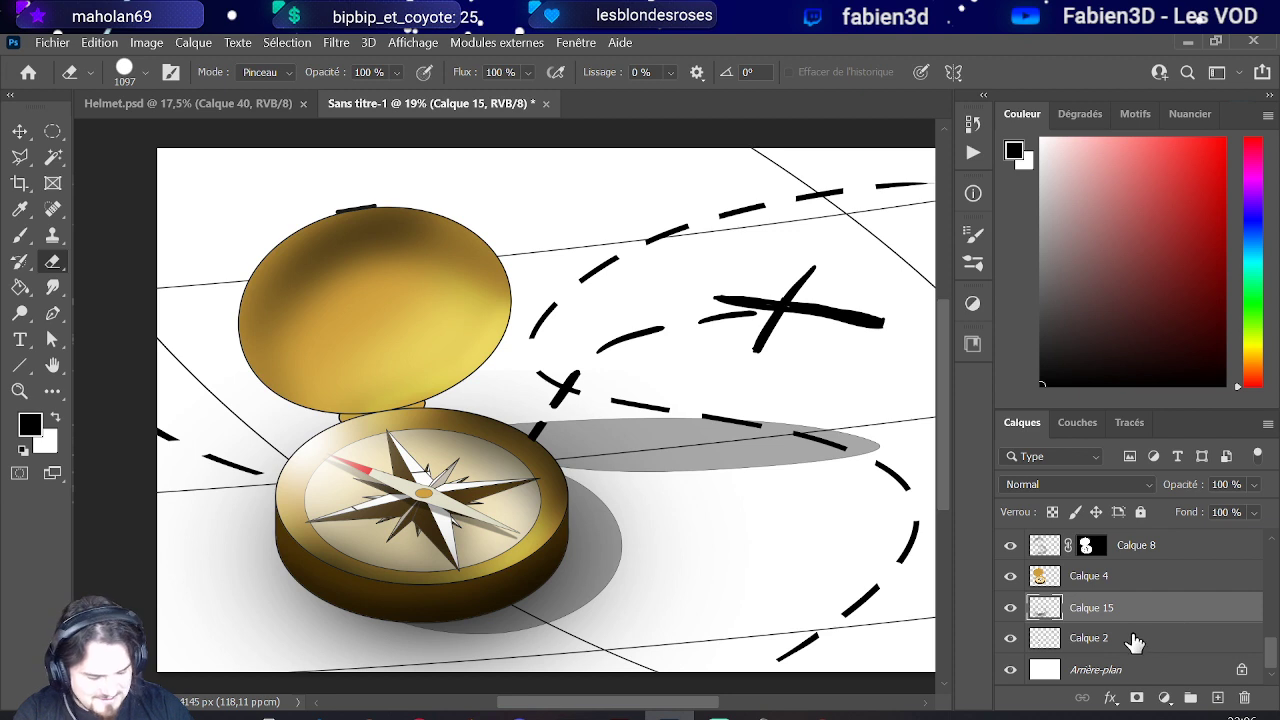
Step: Toggle the visibility of Calque 2 off and on to check what it contains
{"action": "left_click", "coordinate": [1100, 645]}
{"action": "left_click", "coordinate": [1010, 638]}
{"action": "left_click", "coordinate": [1010, 638]}
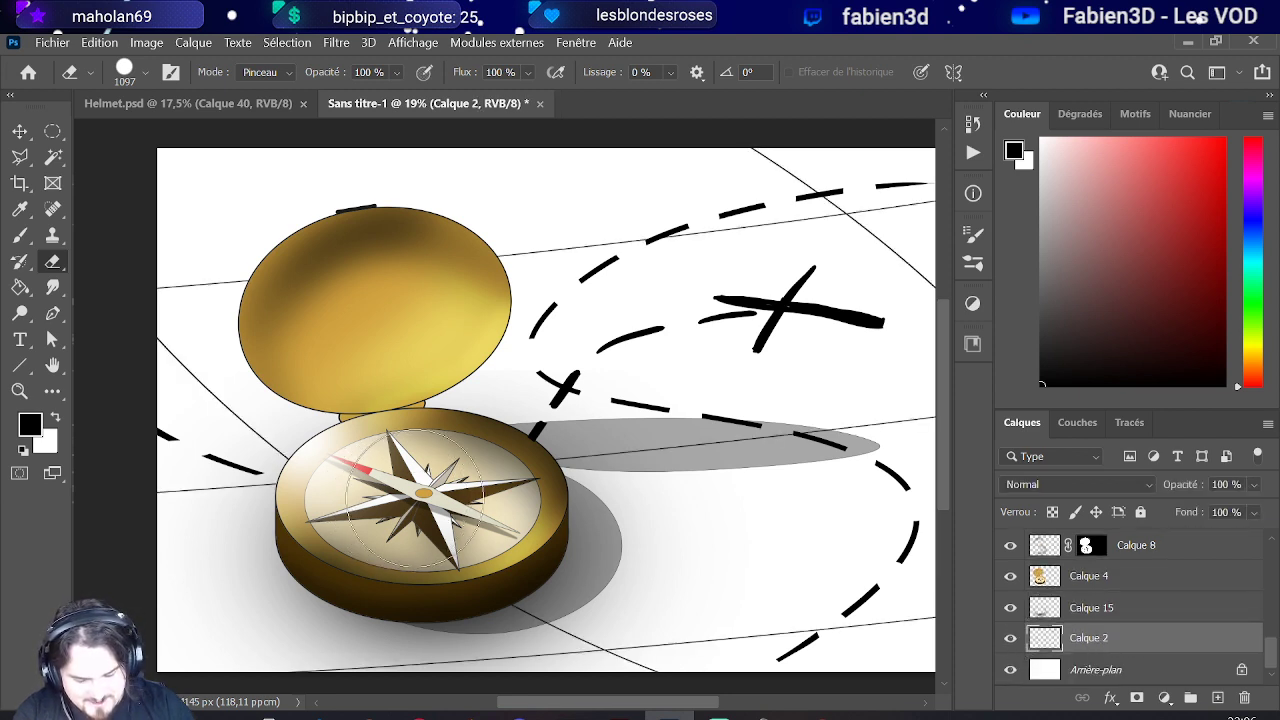
{"action": "scroll", "coordinate": [432, 497], "scroll_direction": "down", "scroll_amount": 3}
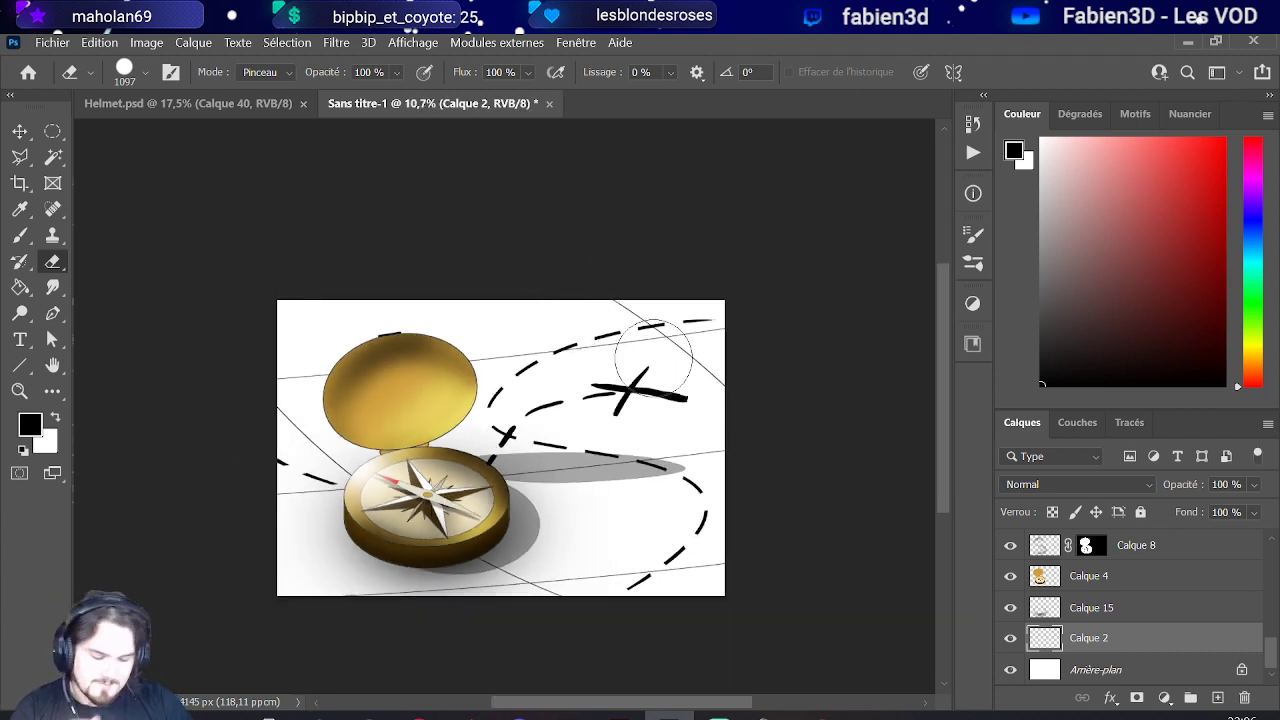
Step: Add a new layer above Calque 14 copie
{"action": "scroll", "coordinate": [1140, 600], "scroll_direction": "up", "scroll_amount": 5}
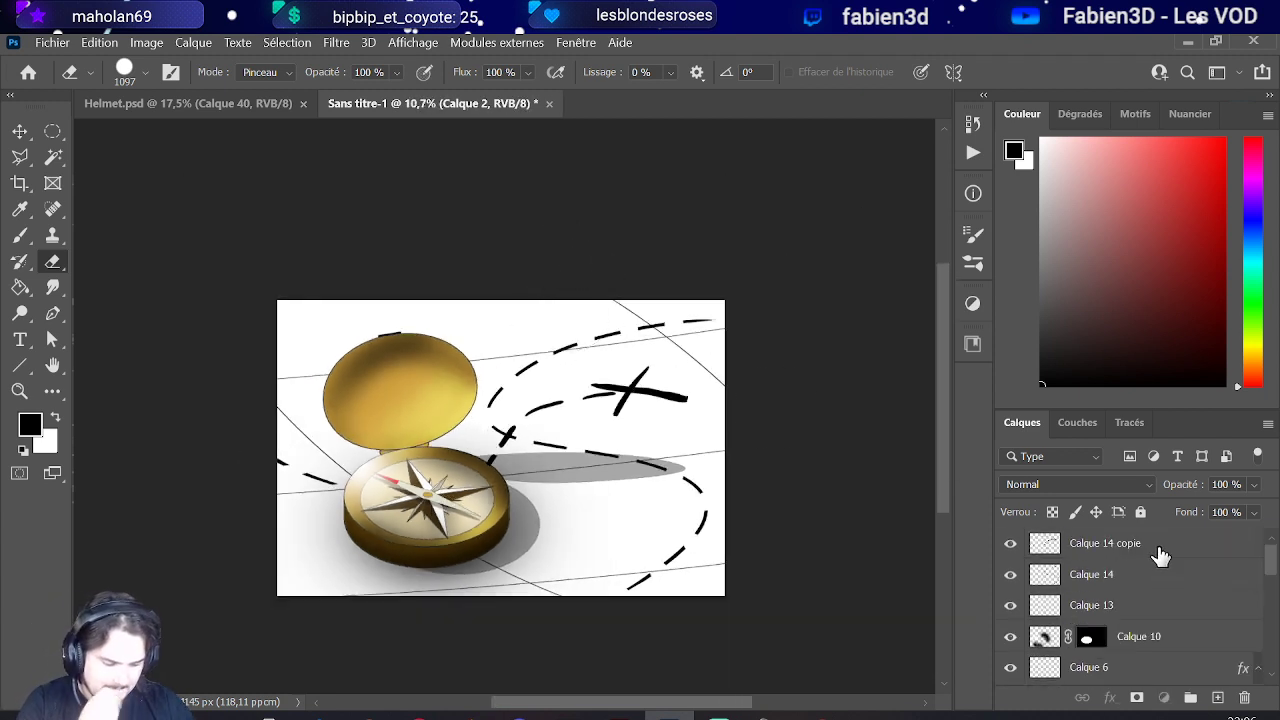
{"action": "left_click", "coordinate": [1105, 543]}
{"action": "left_click", "coordinate": [1217, 697]}
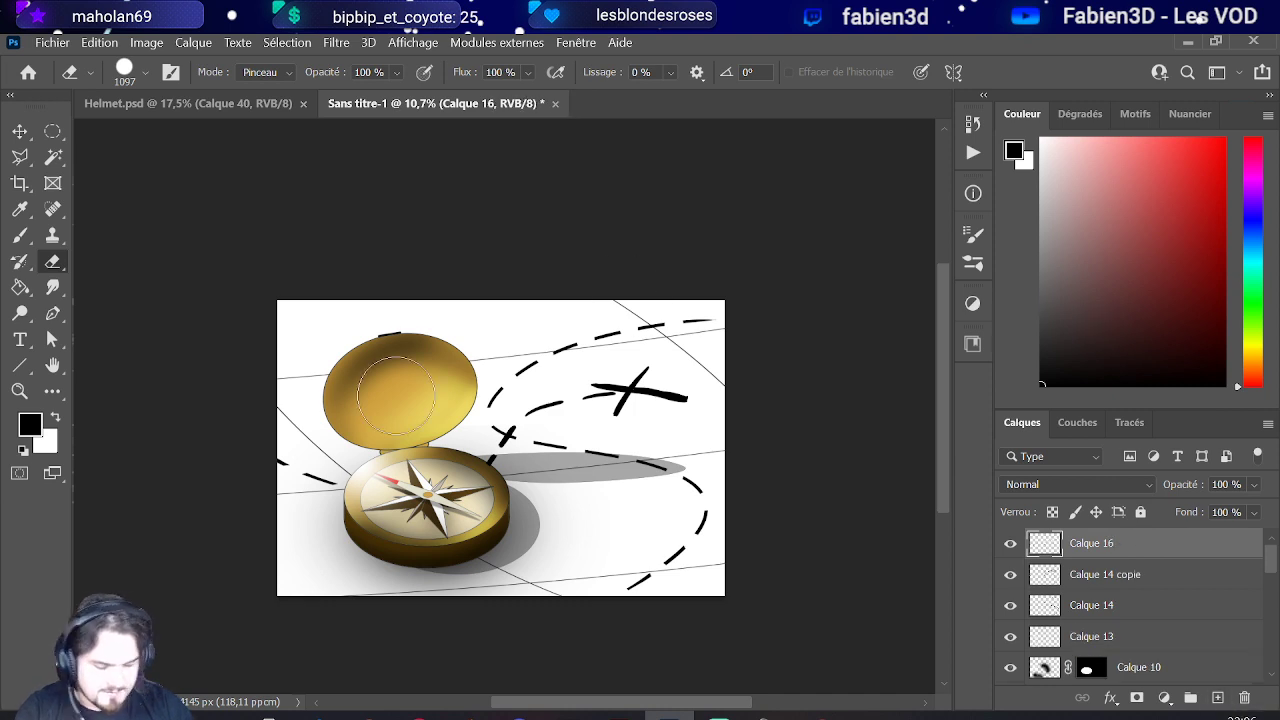
Step: Paint soft black shading over the image's upper-right and lower-left corners with a 3025 px brush, and set the layer's blend mode to Produit
{"action": "left_click_drag", "start_coordinate": [525, 377], "coordinate": [660, 383]}
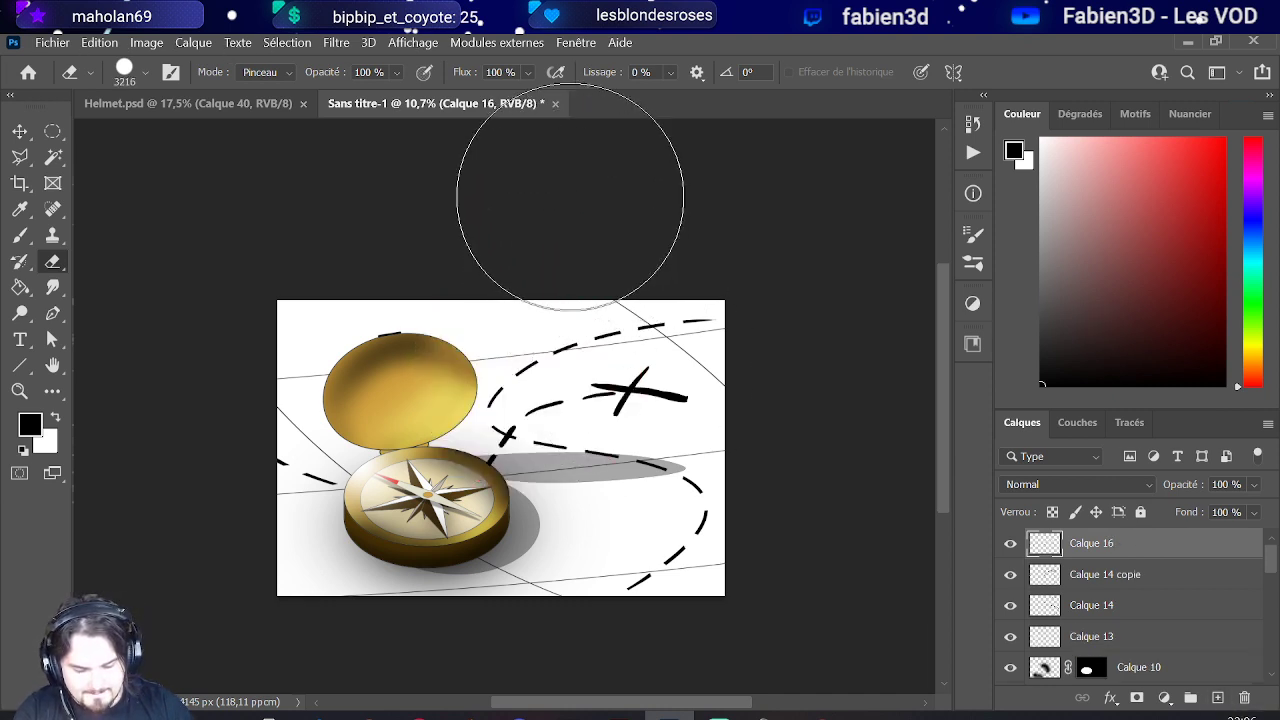
{"action": "left_click", "coordinate": [19, 208]}
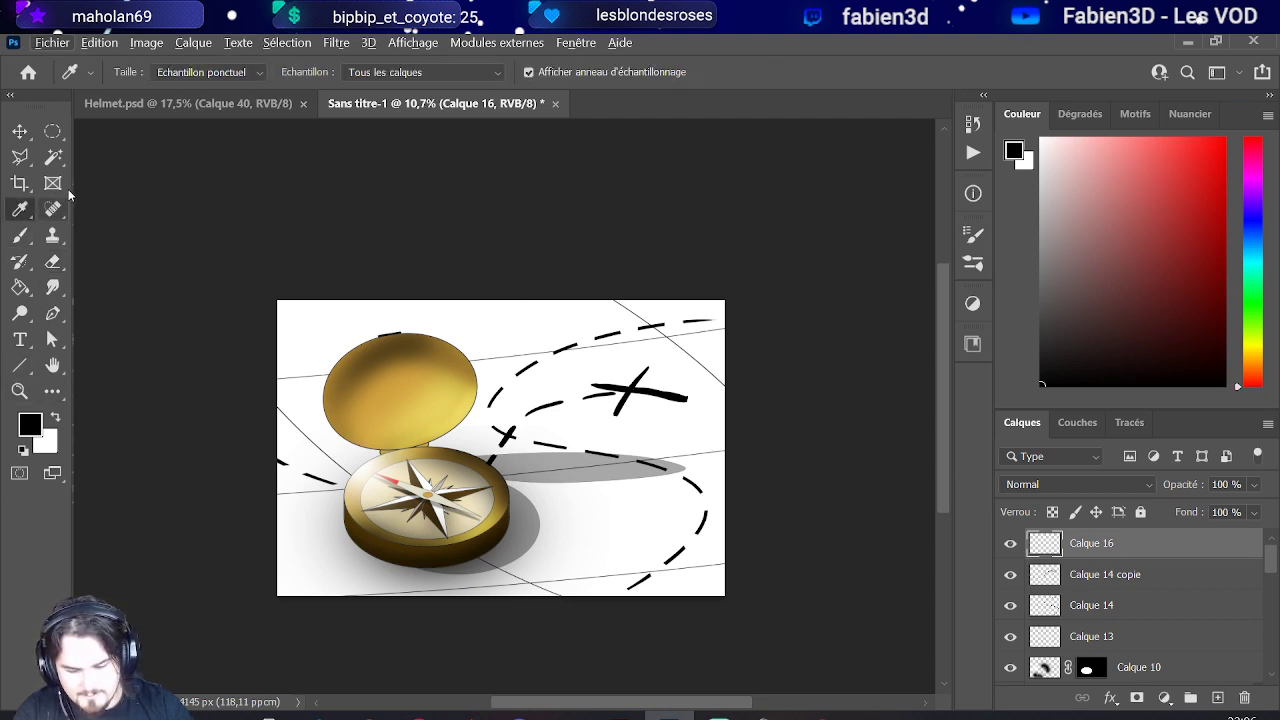
{"action": "left_click", "coordinate": [19, 234]}
{"action": "left_click_drag", "start_coordinate": [460, 368], "coordinate": [466, 371]}
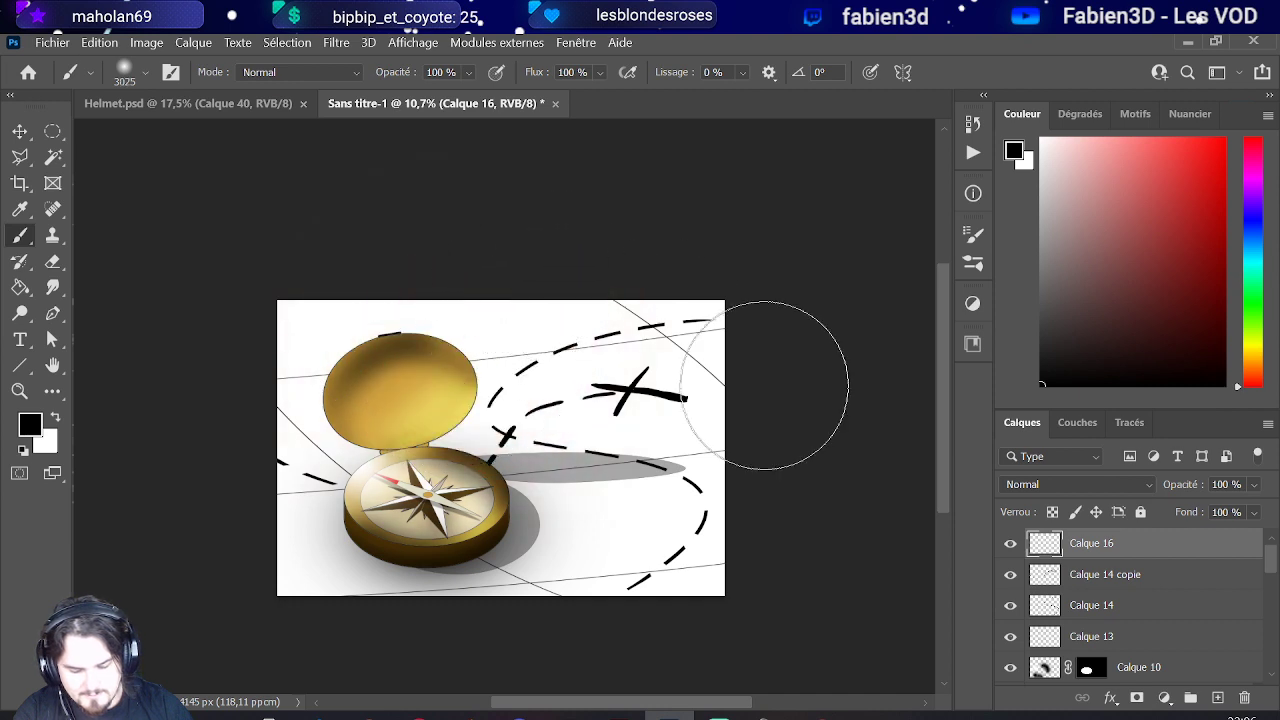
{"action": "left_click_drag", "start_coordinate": [786, 371], "coordinate": [908, 529]}
{"action": "left_click_drag", "start_coordinate": [223, 471], "coordinate": [374, 663]}
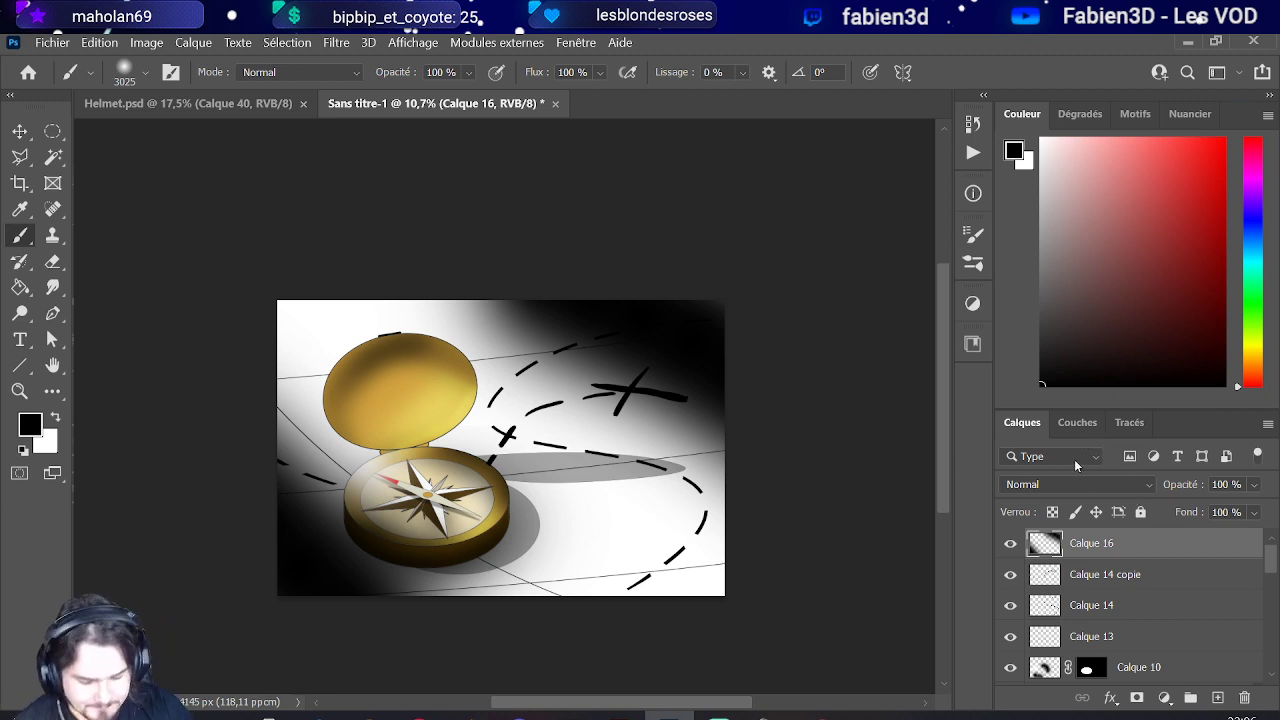
{"action": "left_click", "coordinate": [1094, 486]}
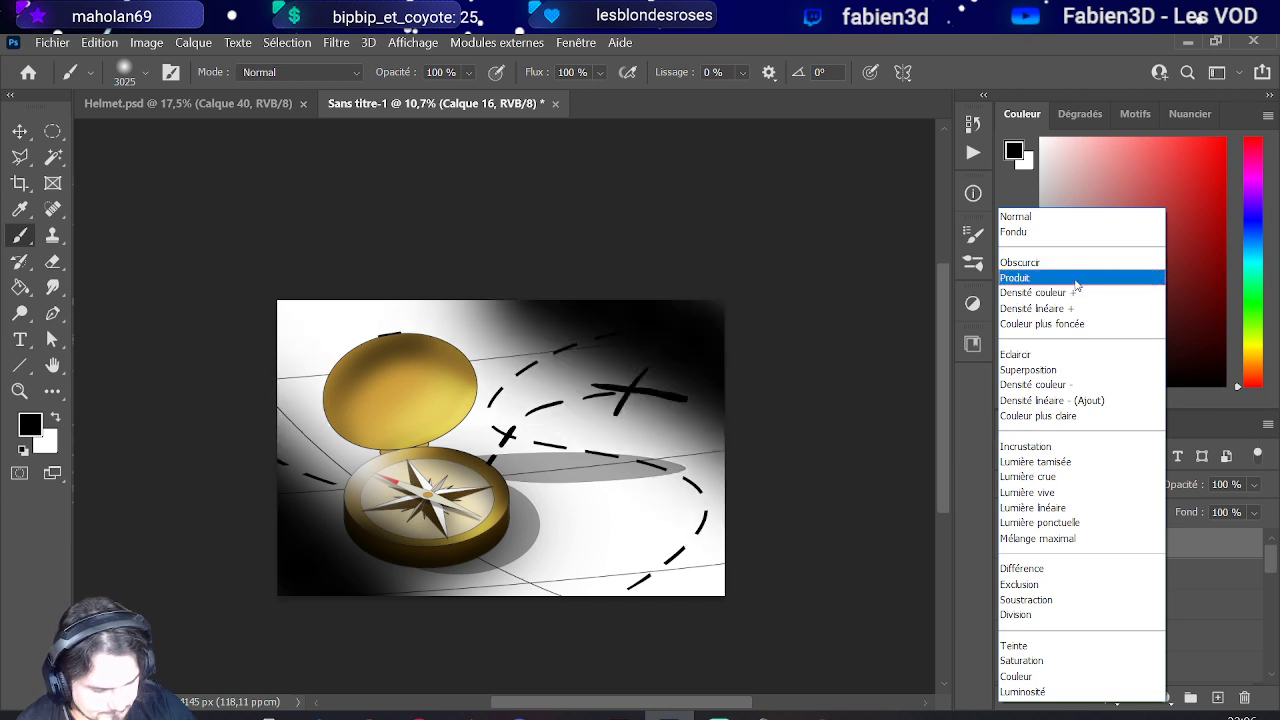
{"action": "left_click", "coordinate": [1015, 277]}
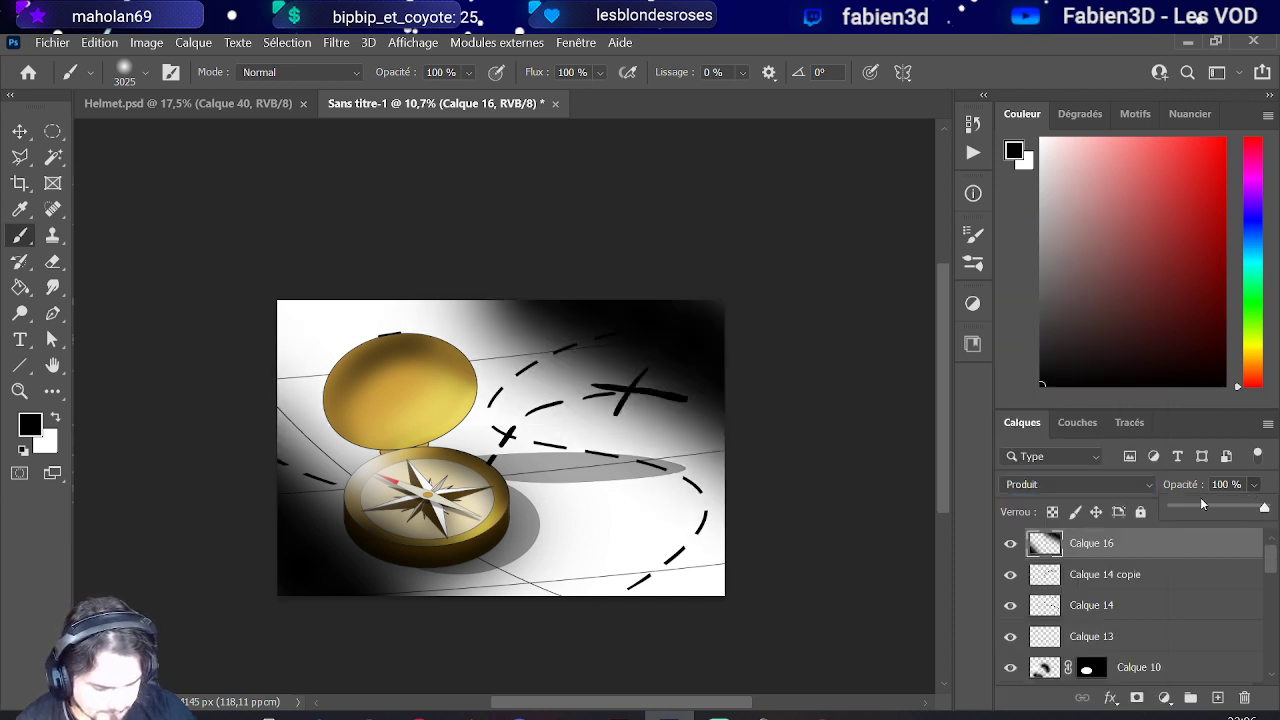
Step: Lower the opacity of the corner-shading layer Calque 16 to 49 %
{"action": "left_click", "coordinate": [1254, 485]}
{"action": "mouse_move", "coordinate": [1264, 508]}
{"action": "left_mouse_down"}
{"action": "mouse_move", "coordinate": [1194, 511]}
{"action": "mouse_move", "coordinate": [1217, 507]}
{"action": "left_mouse_up"}
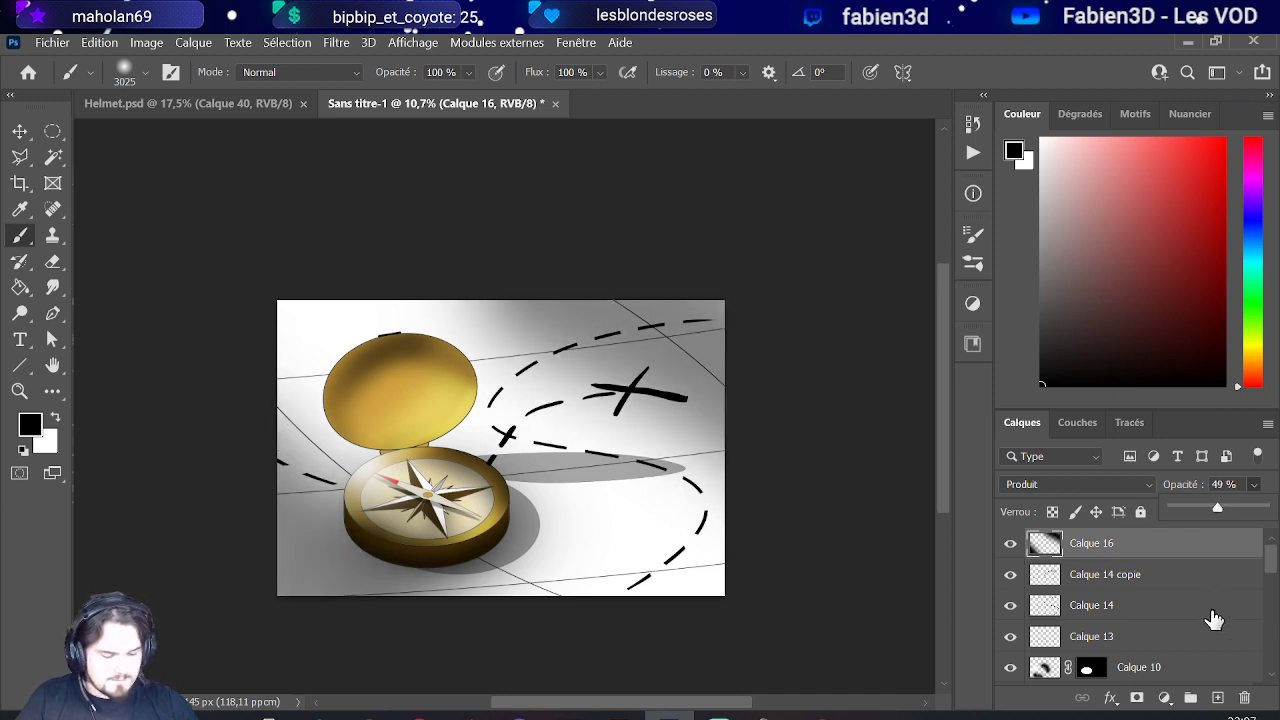
{"action": "left_click", "coordinate": [1214, 620]}
{"action": "left_click", "coordinate": [1214, 553]}
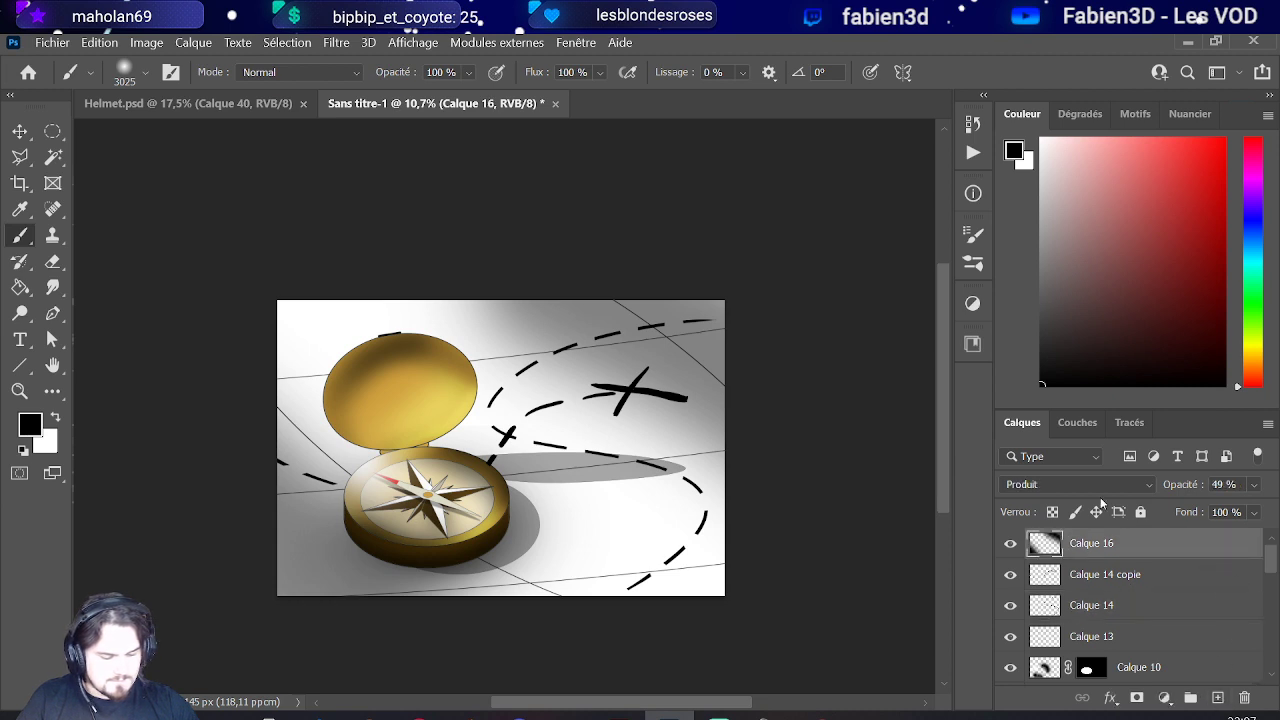
Step: Add a new layer above Calque 16 and paint a broad, soft golden-yellow band diagonally across the compass with the 3025 px brush
{"action": "left_click", "coordinate": [1217, 697]}
{"action": "key", "text": "x"}
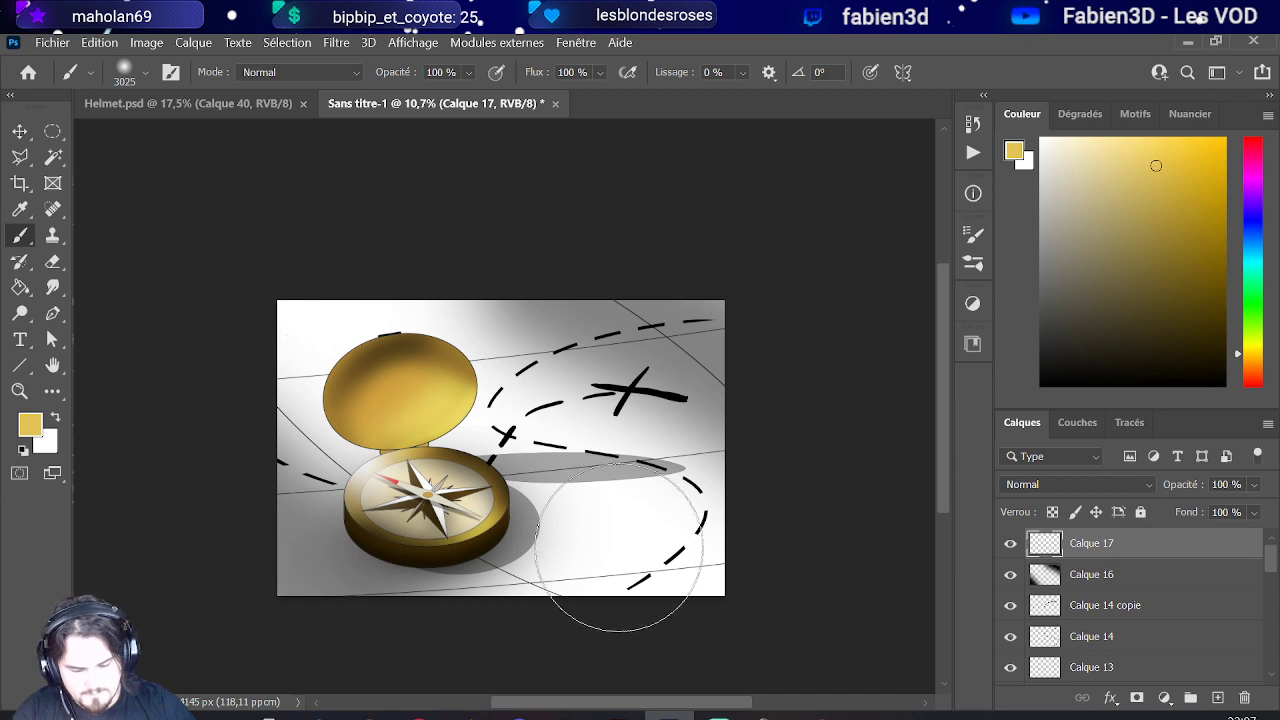
{"action": "left_click_drag", "start_coordinate": [340, 350], "coordinate": [609, 586]}
{"action": "left_click_drag", "start_coordinate": [345, 385], "coordinate": [500, 386]}
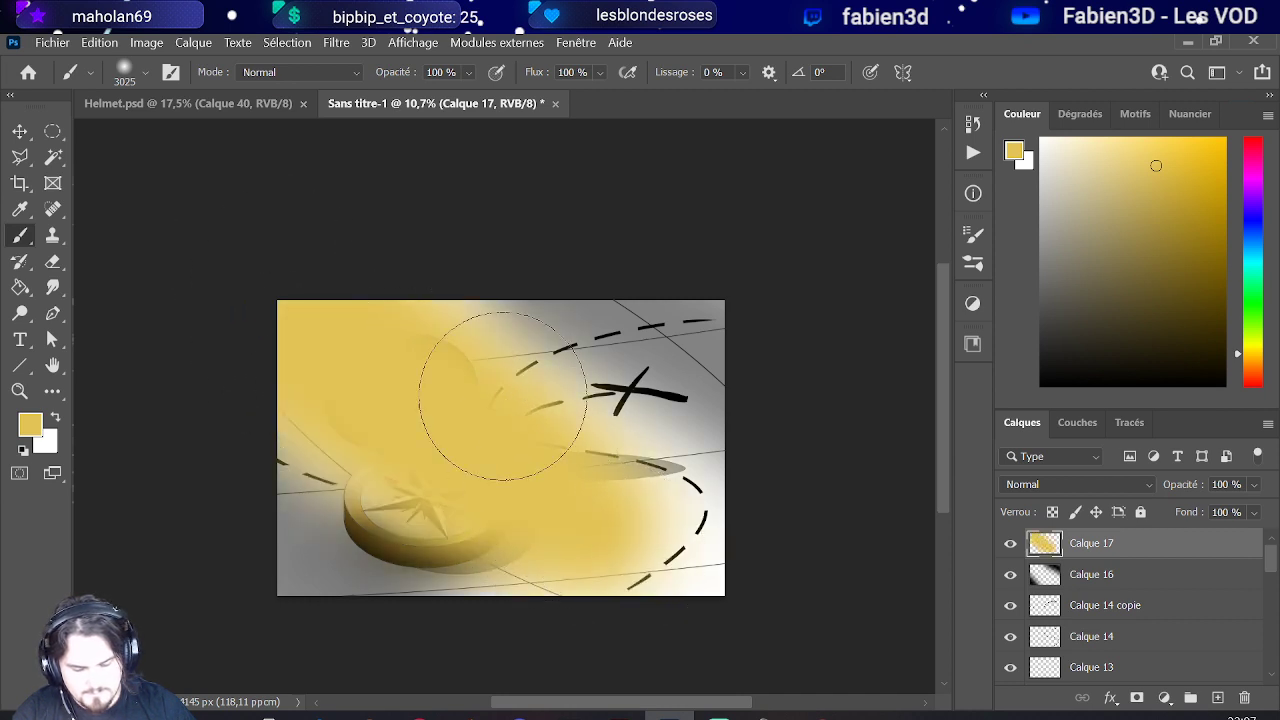
Step: Set the yellow layer's blend mode to Incrustation and its opacity to 58 %
{"action": "left_click", "coordinate": [1090, 486]}
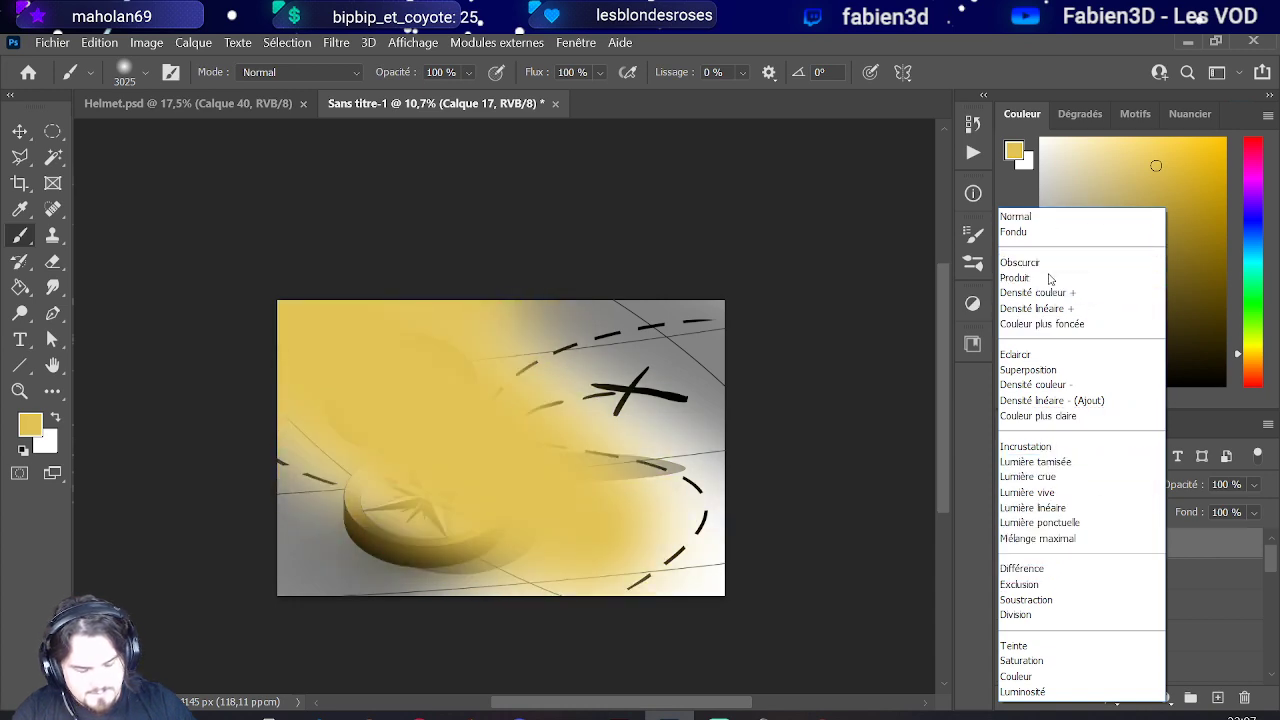
{"action": "left_click", "coordinate": [1050, 450]}
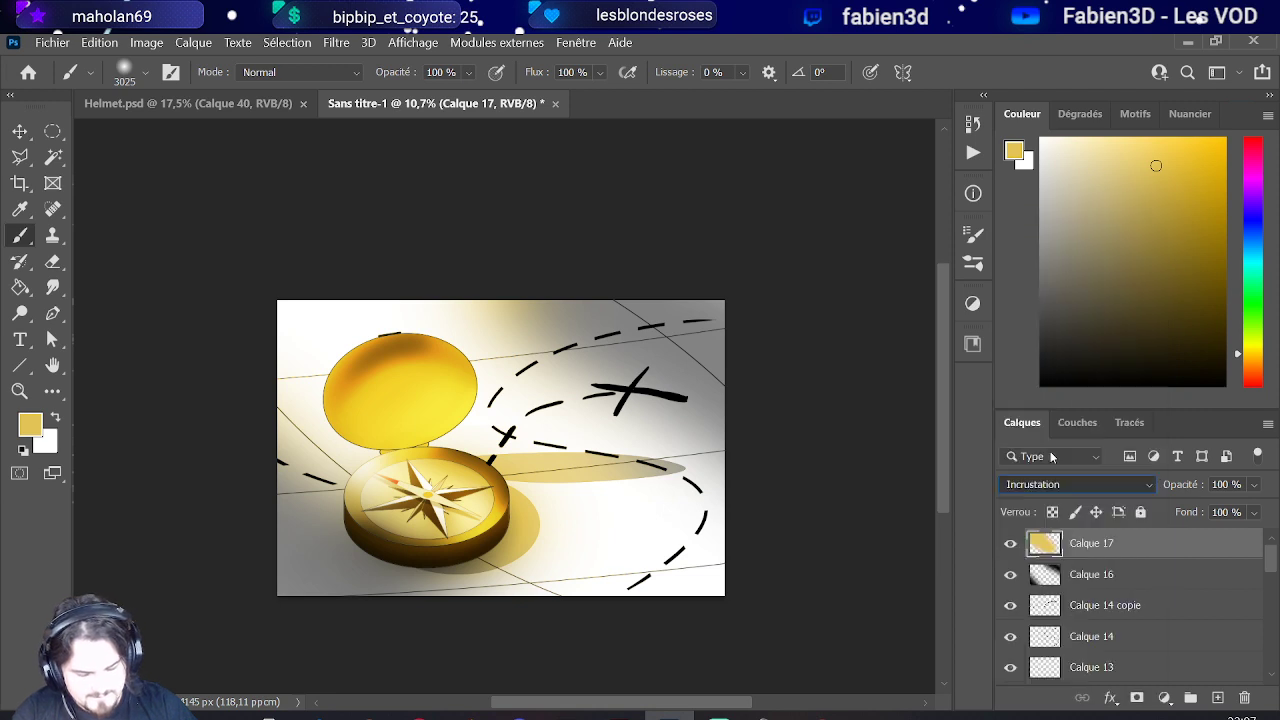
{"action": "left_click", "coordinate": [1253, 485]}
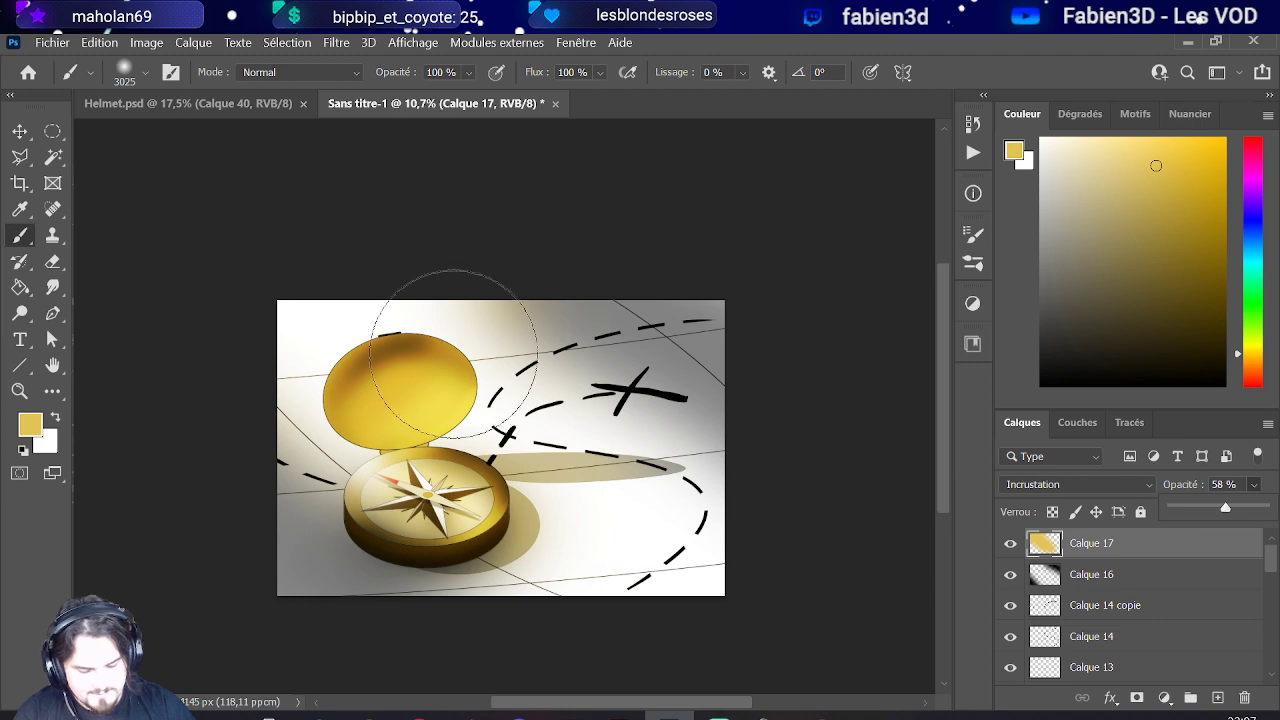
Step: Enlarge the brush to 5000 px and add a new layer directly above Arrière-plan
{"action": "left_click_drag", "start_coordinate": [432, 314], "coordinate": [450, 295]}
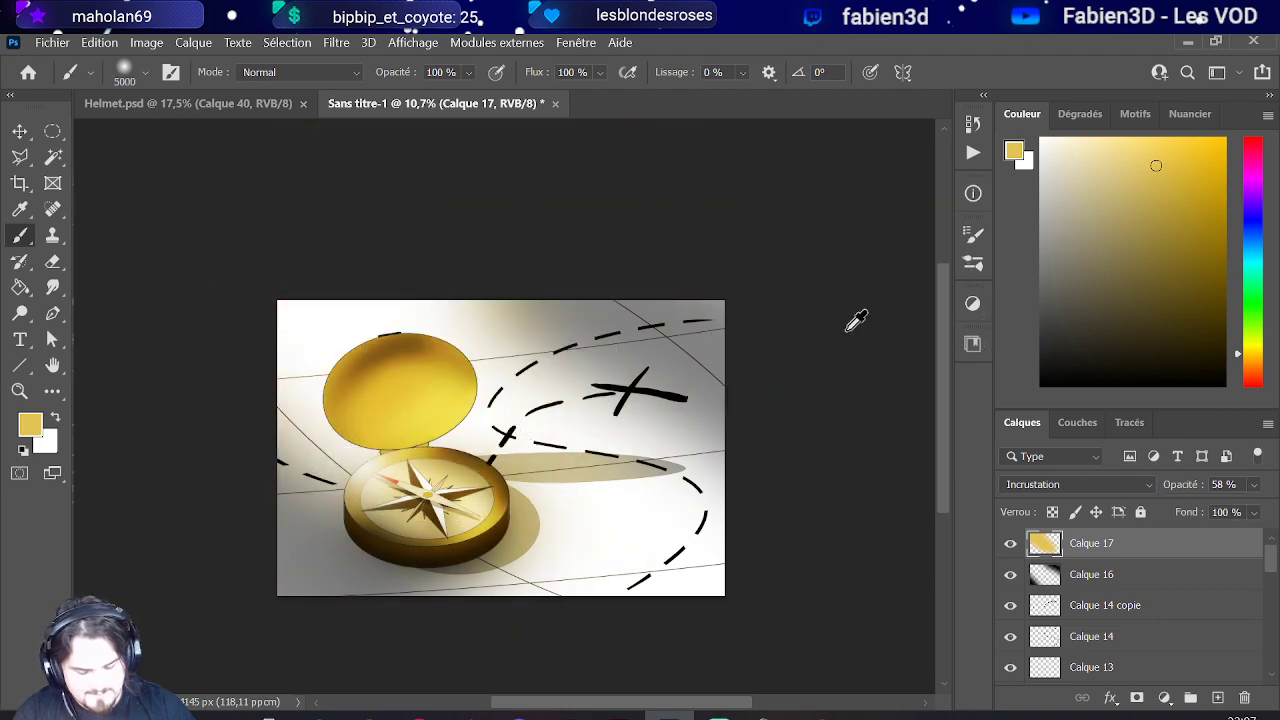
{"action": "scroll", "coordinate": [709, 457], "scroll_direction": "down", "scroll_amount": 2}
{"action": "scroll", "coordinate": [1150, 647], "scroll_direction": "down", "scroll_amount": 3}
{"action": "scroll", "coordinate": [1150, 647], "scroll_direction": "down", "scroll_amount": 5}
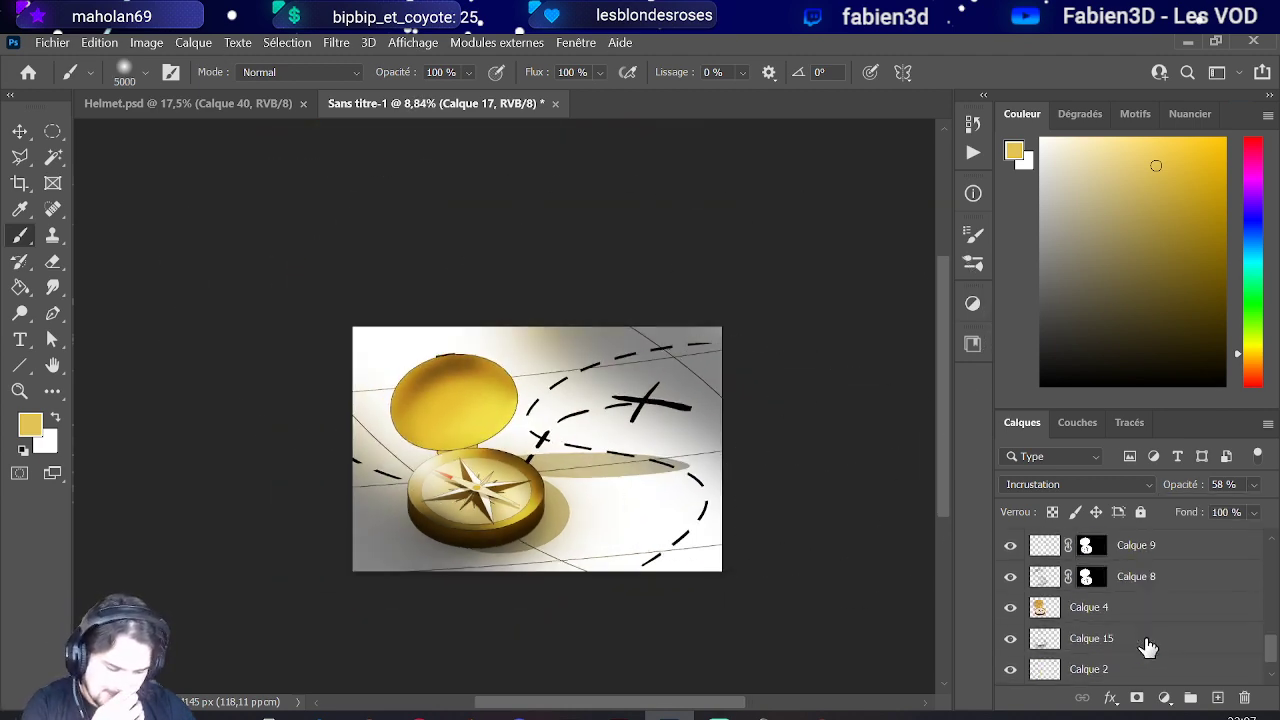
{"action": "left_click", "coordinate": [1110, 640]}
{"action": "left_click", "coordinate": [1117, 672]}
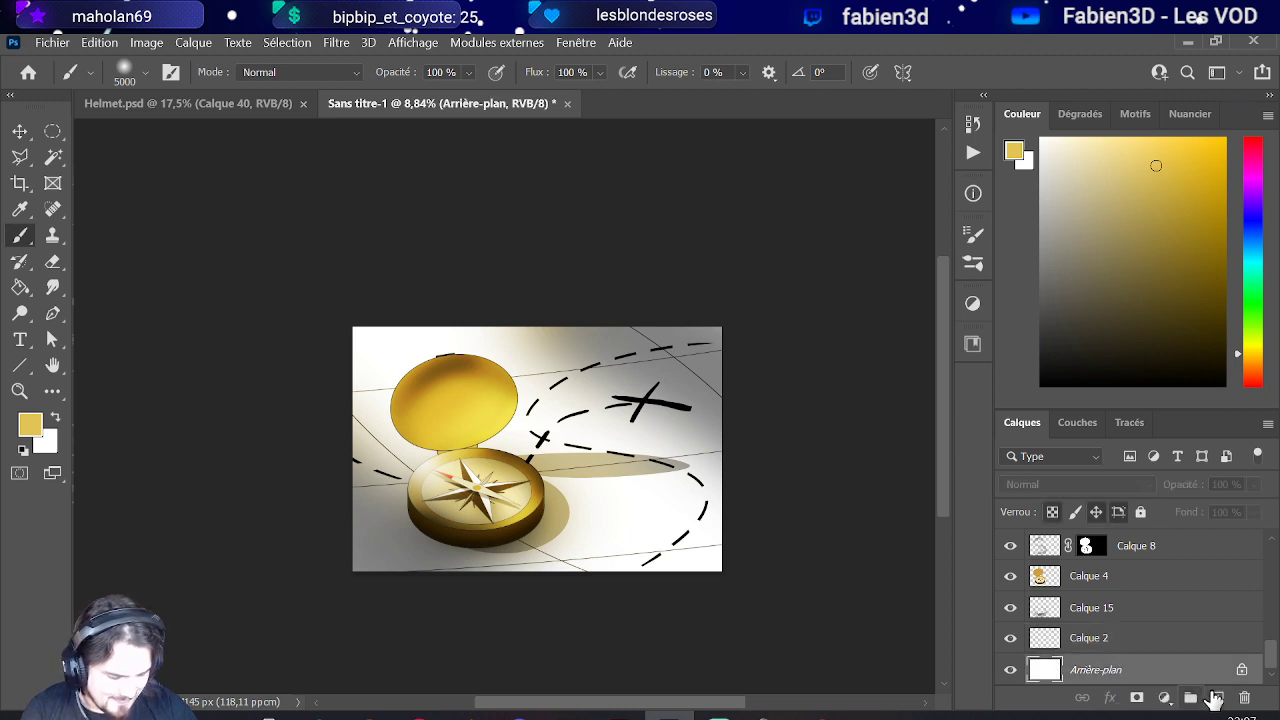
{"action": "left_click", "coordinate": [1217, 697]}
{"action": "scroll", "coordinate": [1140, 622], "scroll_direction": "down", "scroll_amount": 1}
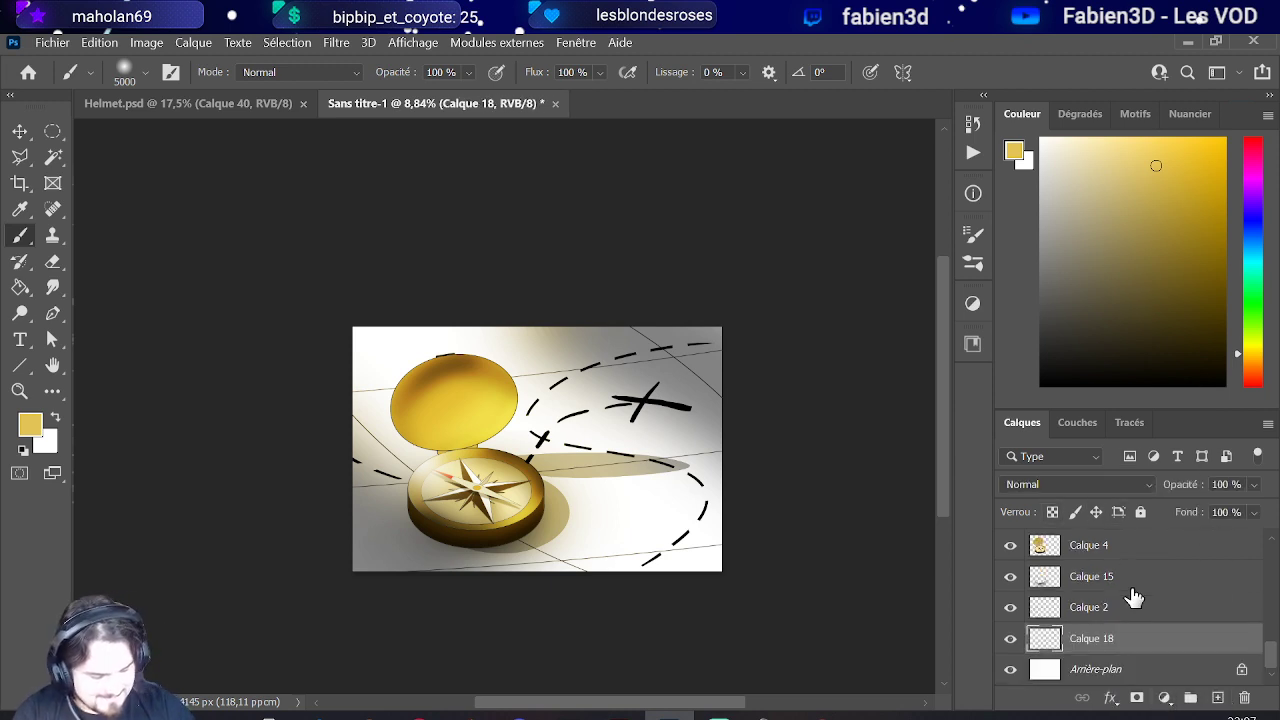
Step: Try covering the new layer above the background with dark, medium and light grey using the 5000 px brush
{"action": "left_click", "coordinate": [1041, 302]}
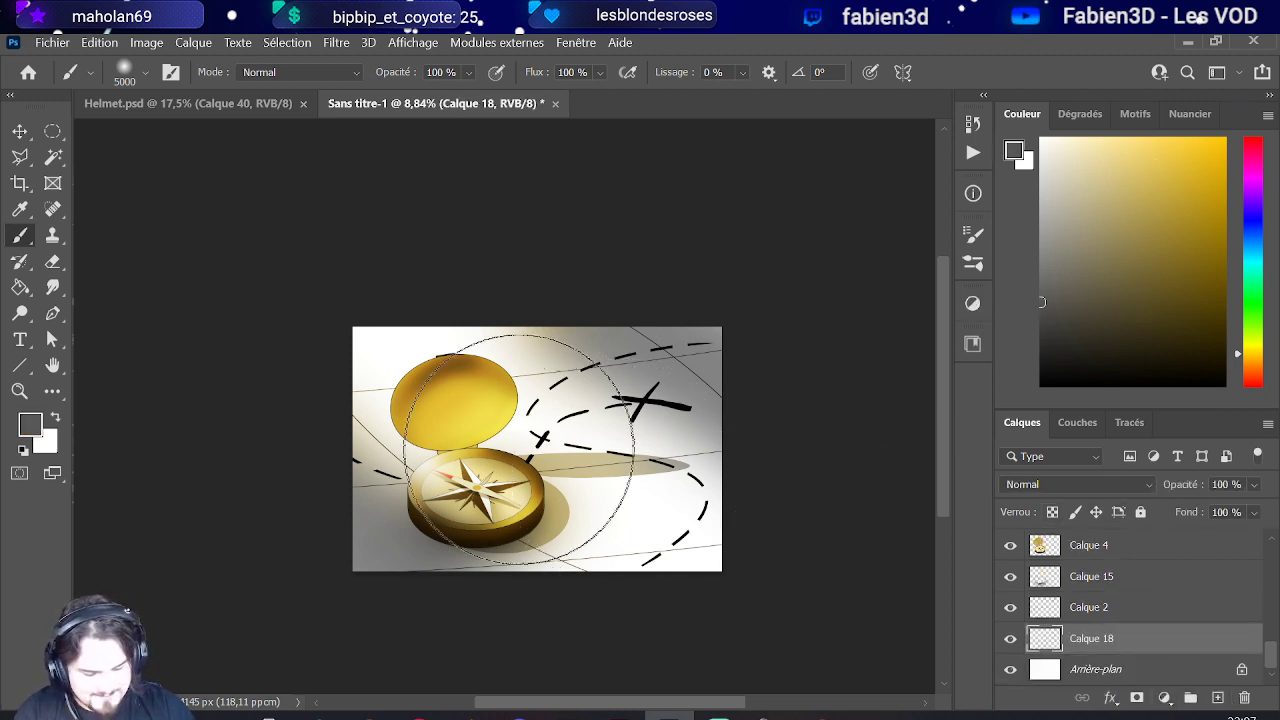
{"action": "left_click_drag", "start_coordinate": [300, 463], "coordinate": [310, 470]}
{"action": "scroll", "coordinate": [310, 470], "scroll_direction": "down", "scroll_amount": 2}
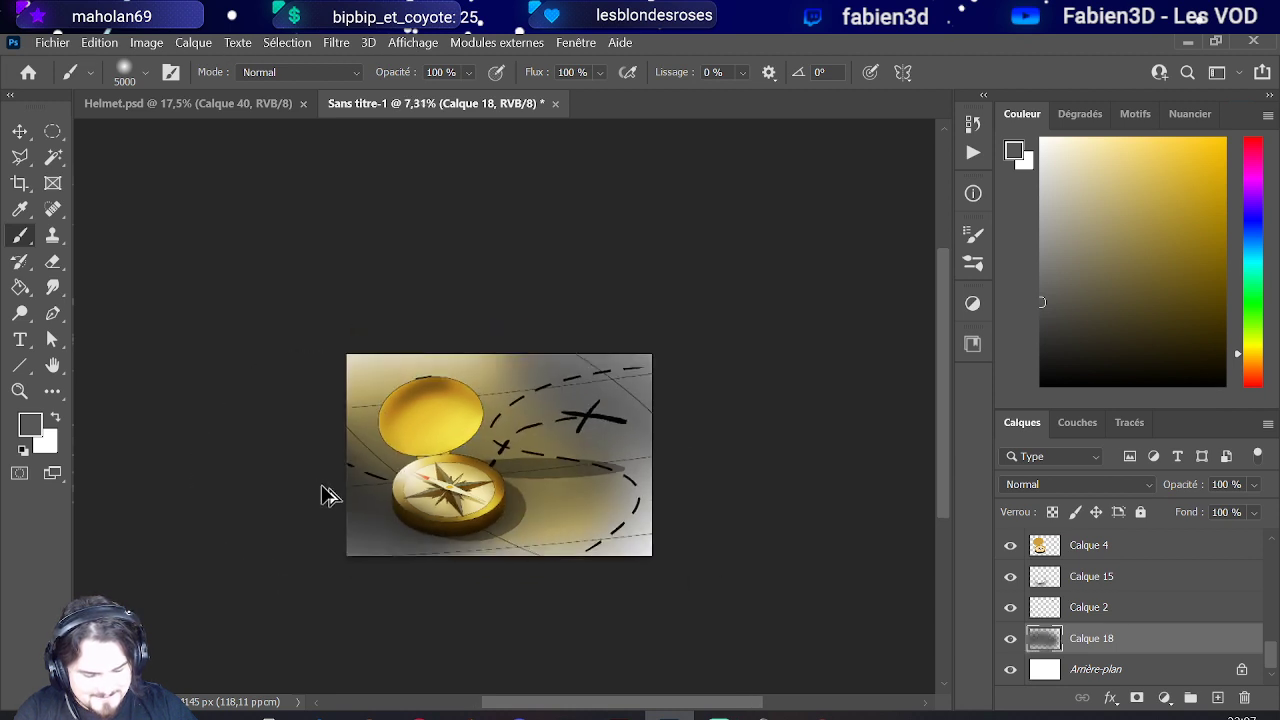
{"action": "key", "text": "ctrl+z"}
{"action": "left_click_drag", "start_coordinate": [1077, 291], "coordinate": [1041, 254]}
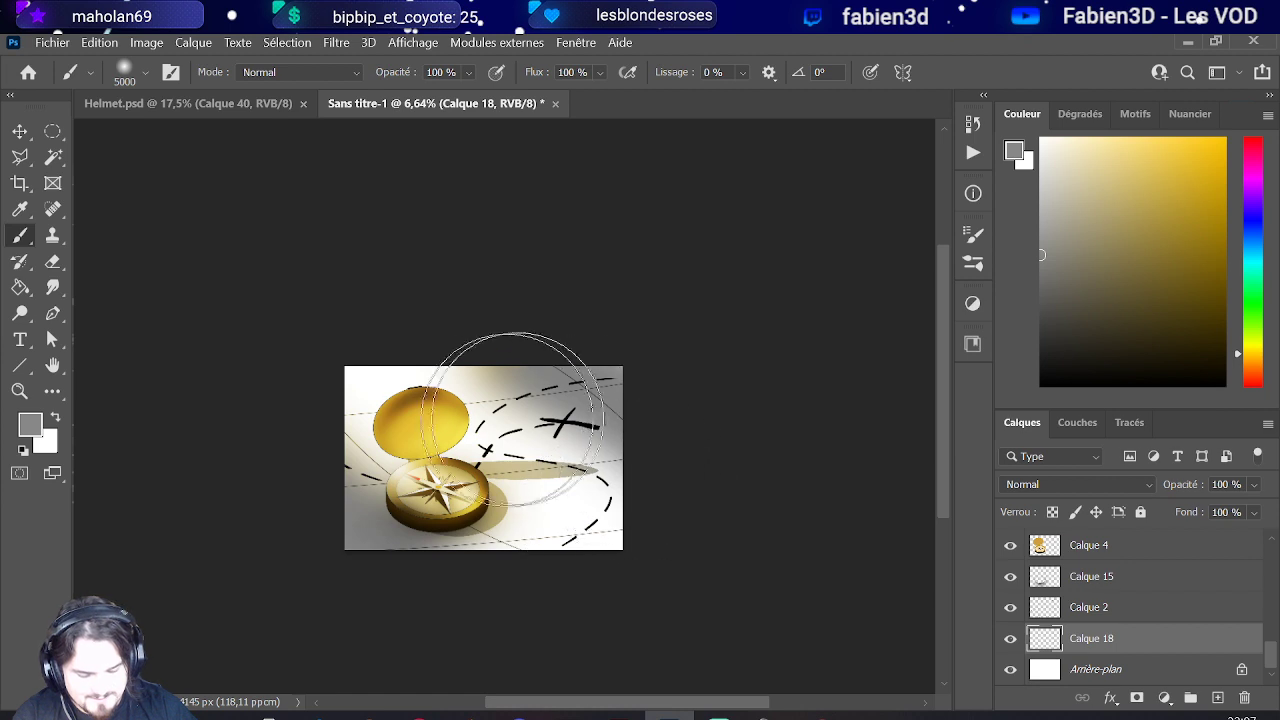
{"action": "mouse_move", "coordinate": [605, 400]}
{"action": "left_mouse_down"}
{"action": "mouse_move", "coordinate": [286, 409]}
{"action": "mouse_move", "coordinate": [300, 392]}
{"action": "left_mouse_up"}
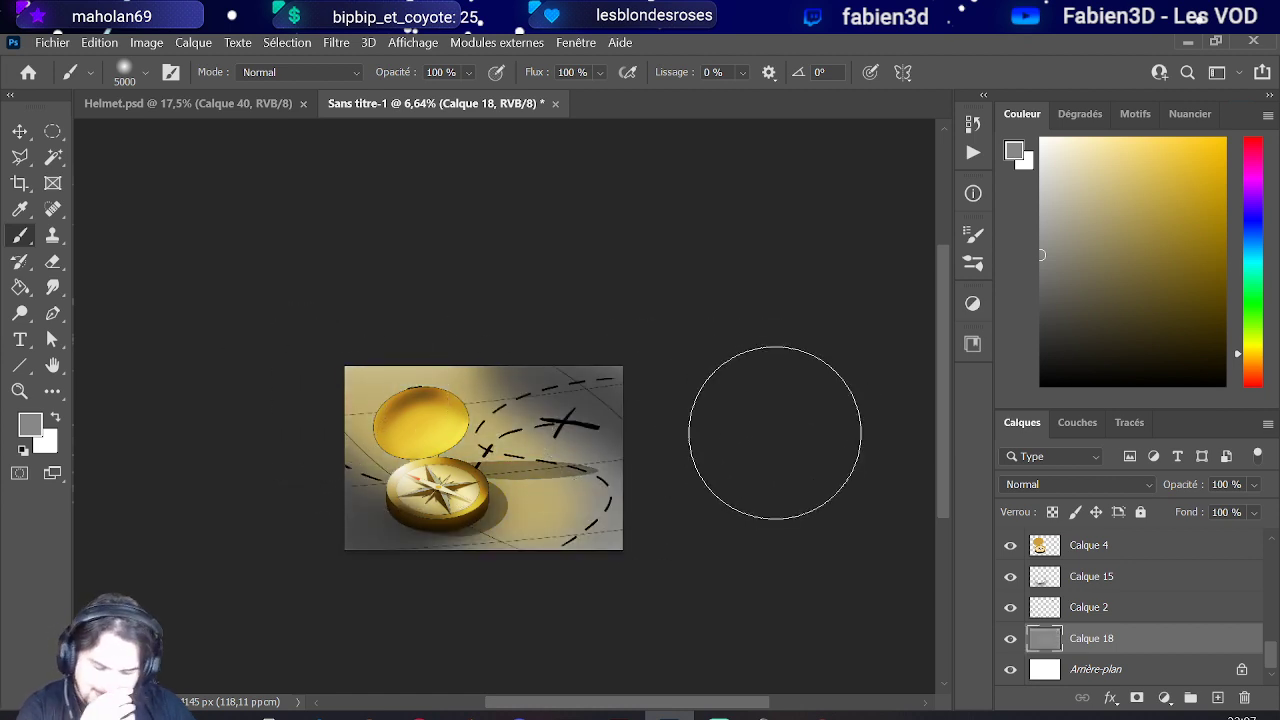
{"action": "left_click", "coordinate": [1039, 205]}
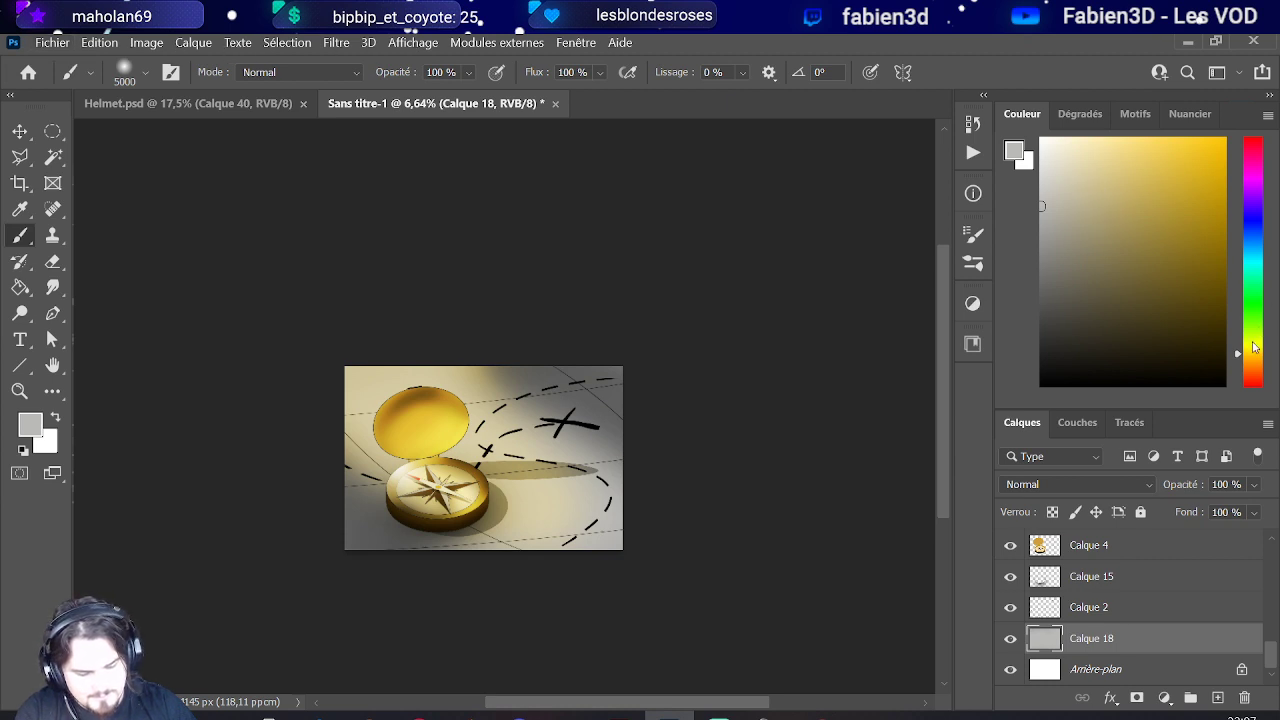
Step: Cover Calque 18 with a muted beige-yellow and lower the layer's opacity to 38 %
{"action": "left_click", "coordinate": [1111, 200]}
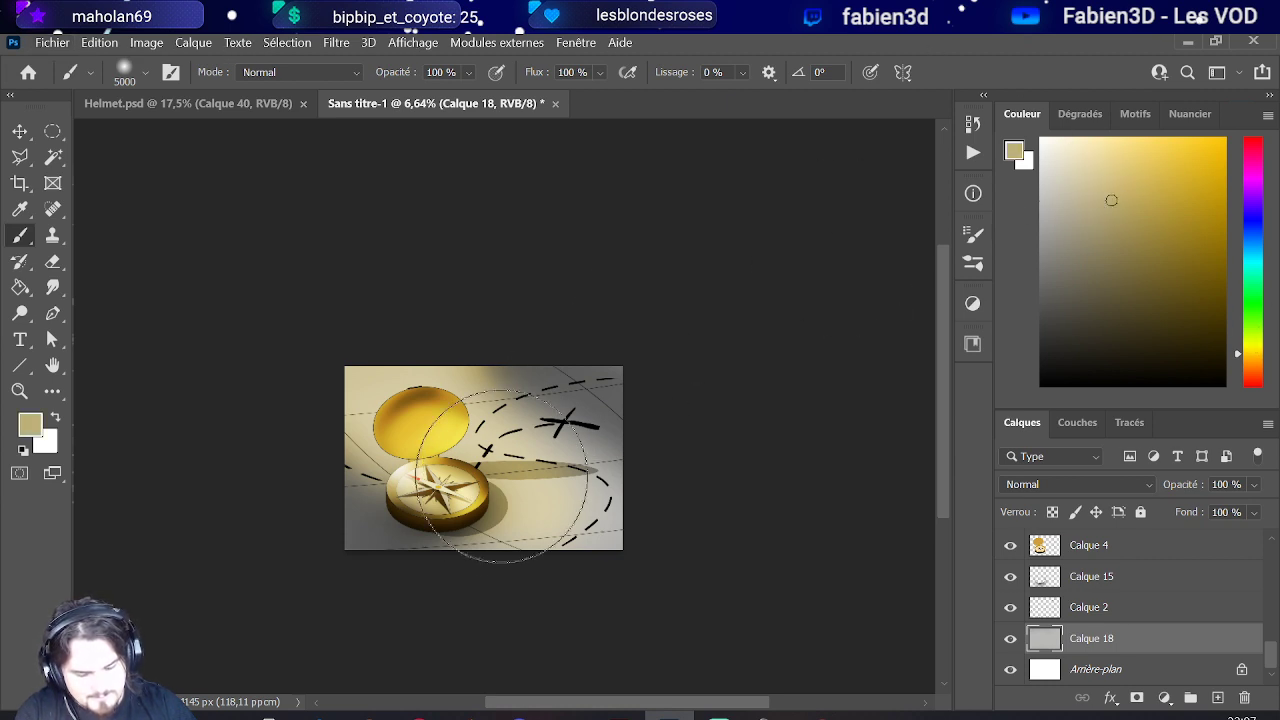
{"action": "mouse_move", "coordinate": [698, 401]}
{"action": "left_mouse_down"}
{"action": "mouse_move", "coordinate": [482, 518]}
{"action": "mouse_move", "coordinate": [558, 405]}
{"action": "mouse_move", "coordinate": [645, 453]}
{"action": "mouse_move", "coordinate": [663, 480]}
{"action": "left_mouse_up"}
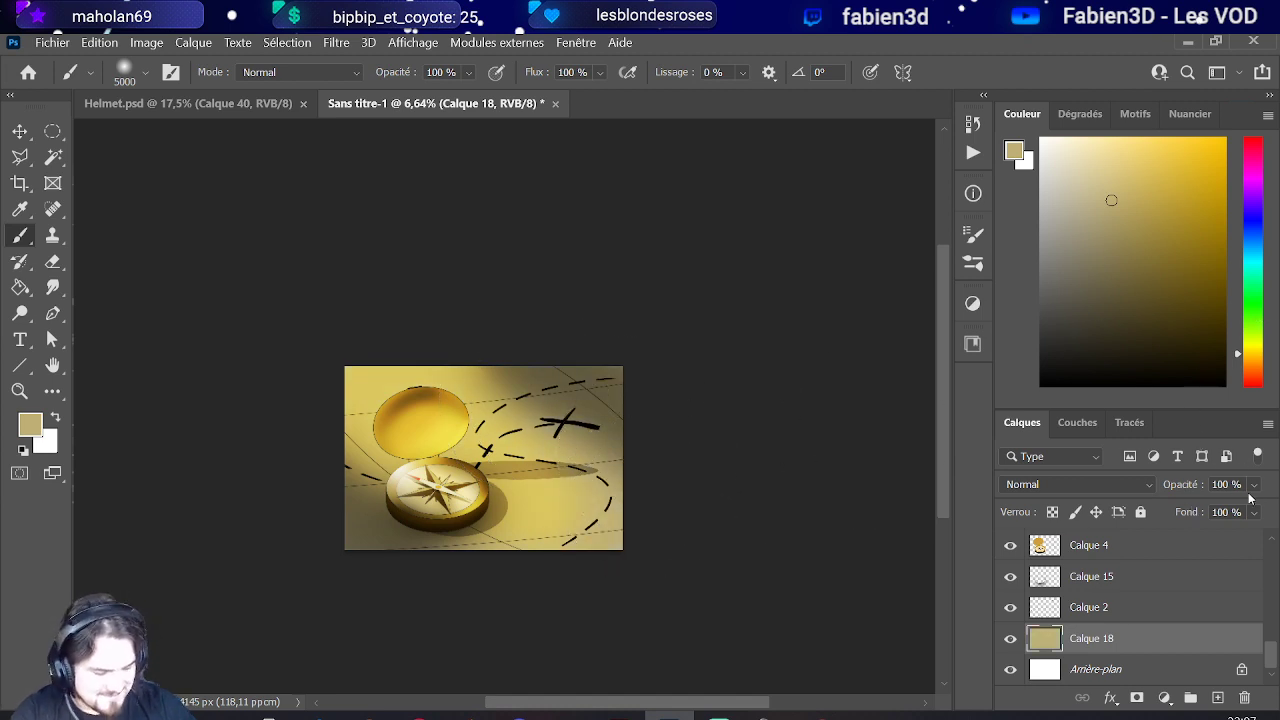
{"action": "left_click_drag", "start_coordinate": [1253, 484], "coordinate": [1207, 507]}
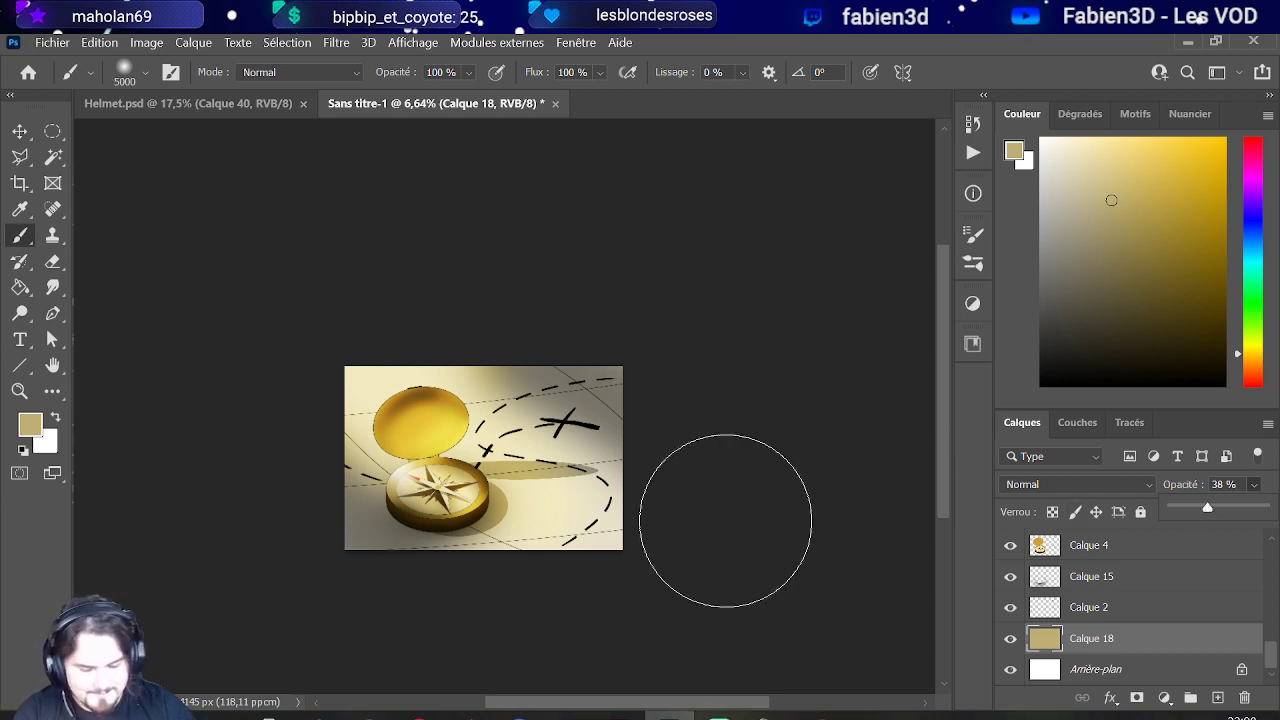
Step: Add a new layer above Calque 17, set the foreground colour to white and reduce the soft brush to 1219 px
{"action": "scroll", "coordinate": [1090, 600], "scroll_direction": "up", "scroll_amount": 5}
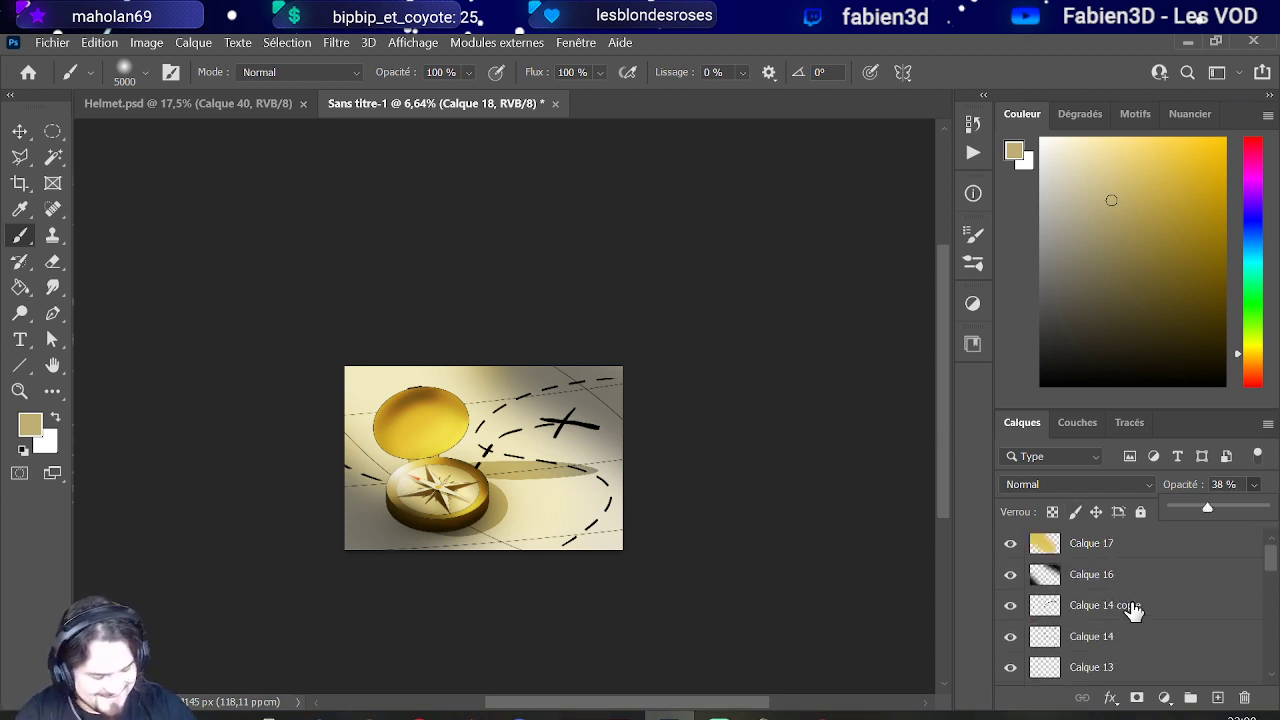
{"action": "left_click", "coordinate": [1146, 542]}
{"action": "left_click", "coordinate": [1217, 697]}
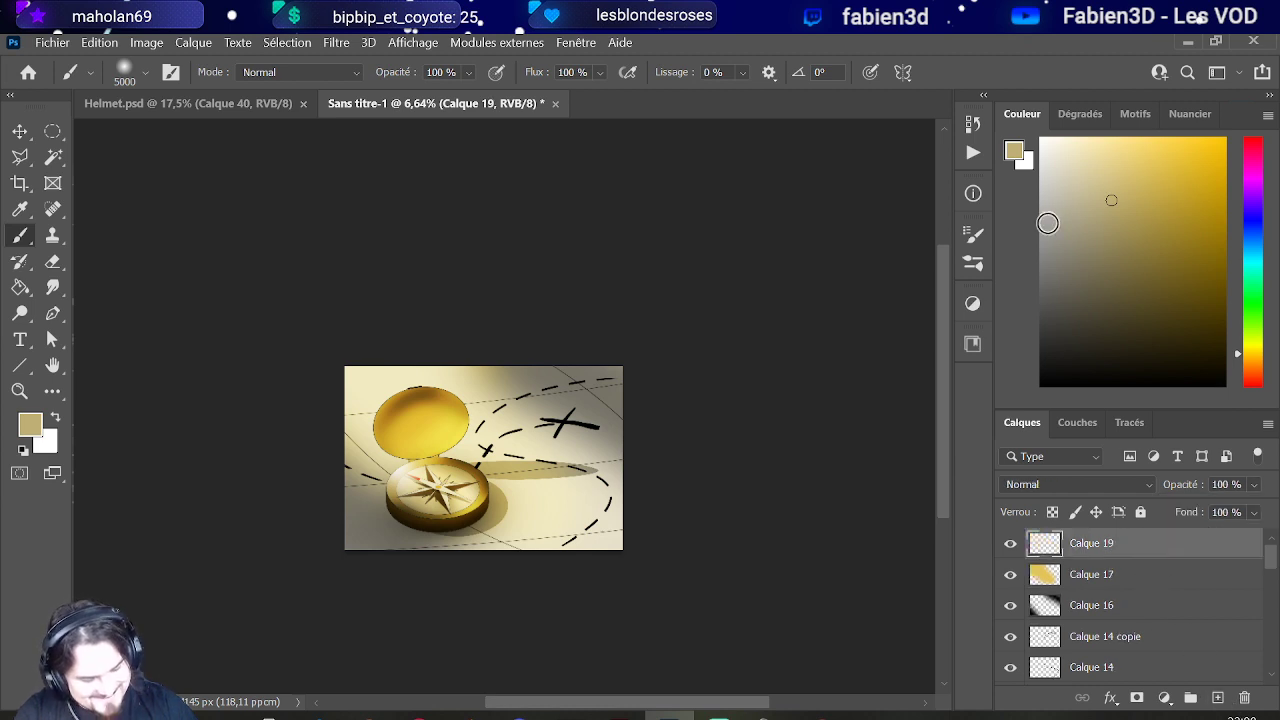
{"action": "left_click_drag", "start_coordinate": [1046, 220], "coordinate": [985, 113]}
{"action": "right_click", "coordinate": [340, 490], "text": "alt"}
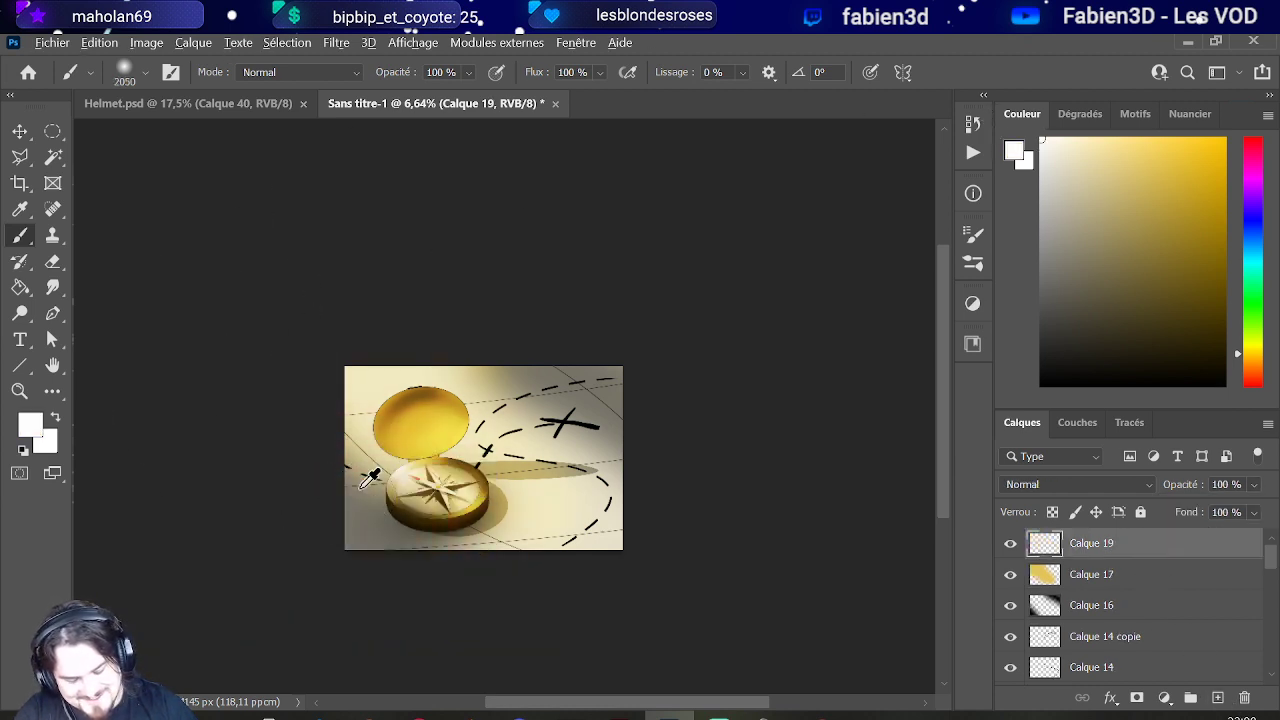
{"action": "scroll", "coordinate": [390, 494], "scroll_direction": "up", "scroll_amount": 3}
{"action": "scroll", "coordinate": [398, 490], "scroll_direction": "up", "scroll_amount": 2}
{"action": "right_click", "coordinate": [600, 463], "text": "alt"}
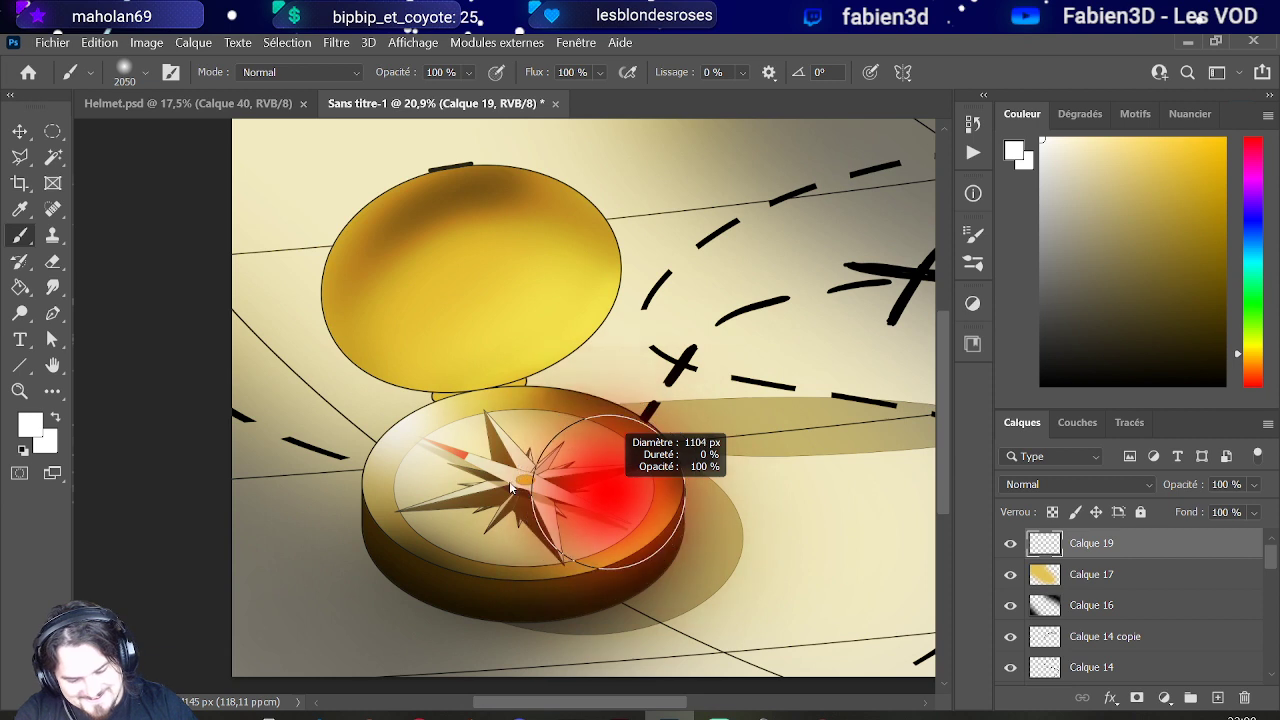
Step: Load the compass shape as a selection, mask Calque 19 with it, and make the layer's content active for painting
{"action": "scroll", "coordinate": [450, 290], "scroll_direction": "up", "scroll_amount": 1}
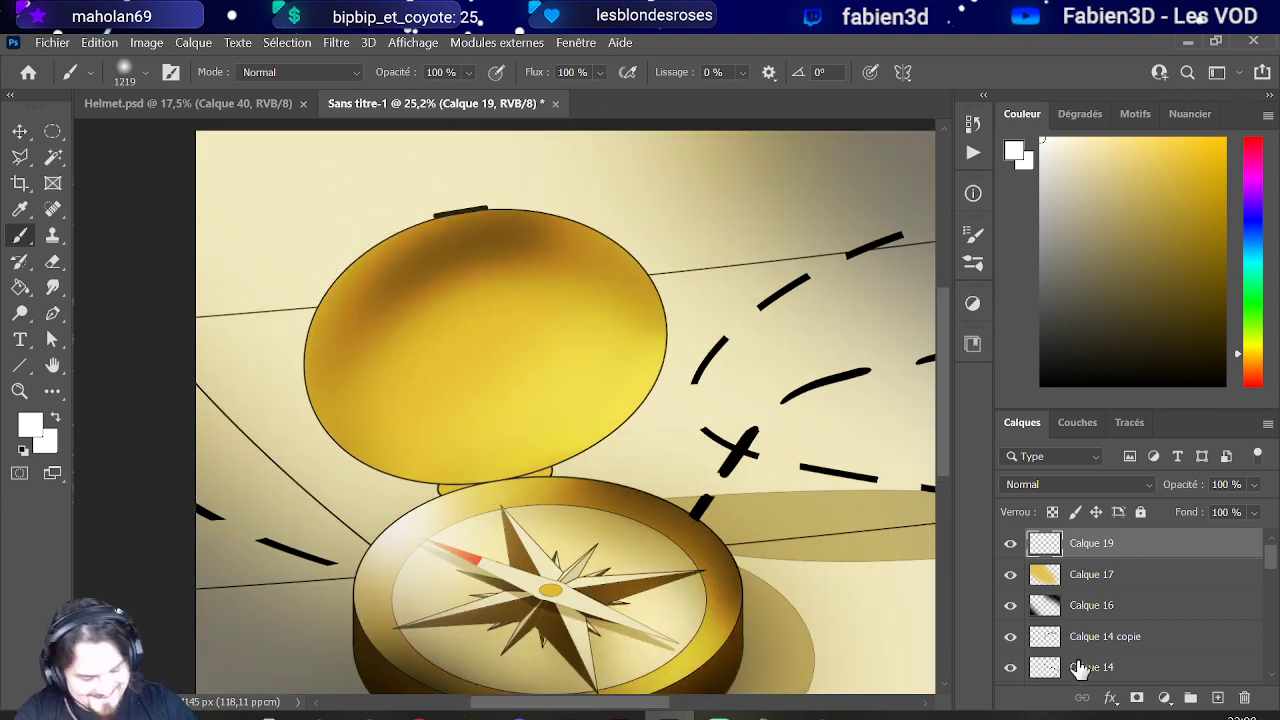
{"action": "scroll", "coordinate": [450, 300], "scroll_direction": "up", "scroll_amount": 1}
{"action": "scroll", "coordinate": [1100, 665], "scroll_direction": "down", "scroll_amount": 5}
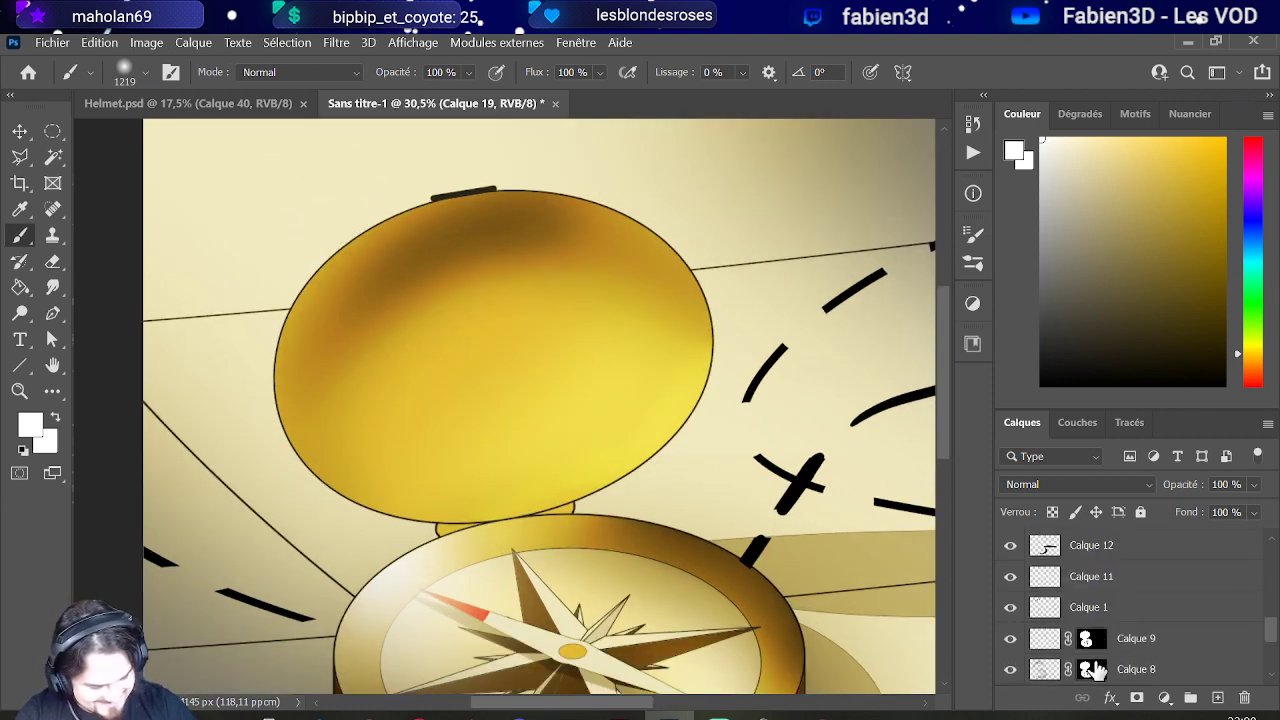
{"action": "left_click", "coordinate": [1044, 578], "text": "ctrl"}
{"action": "scroll", "coordinate": [1100, 610], "scroll_direction": "up", "scroll_amount": 5}
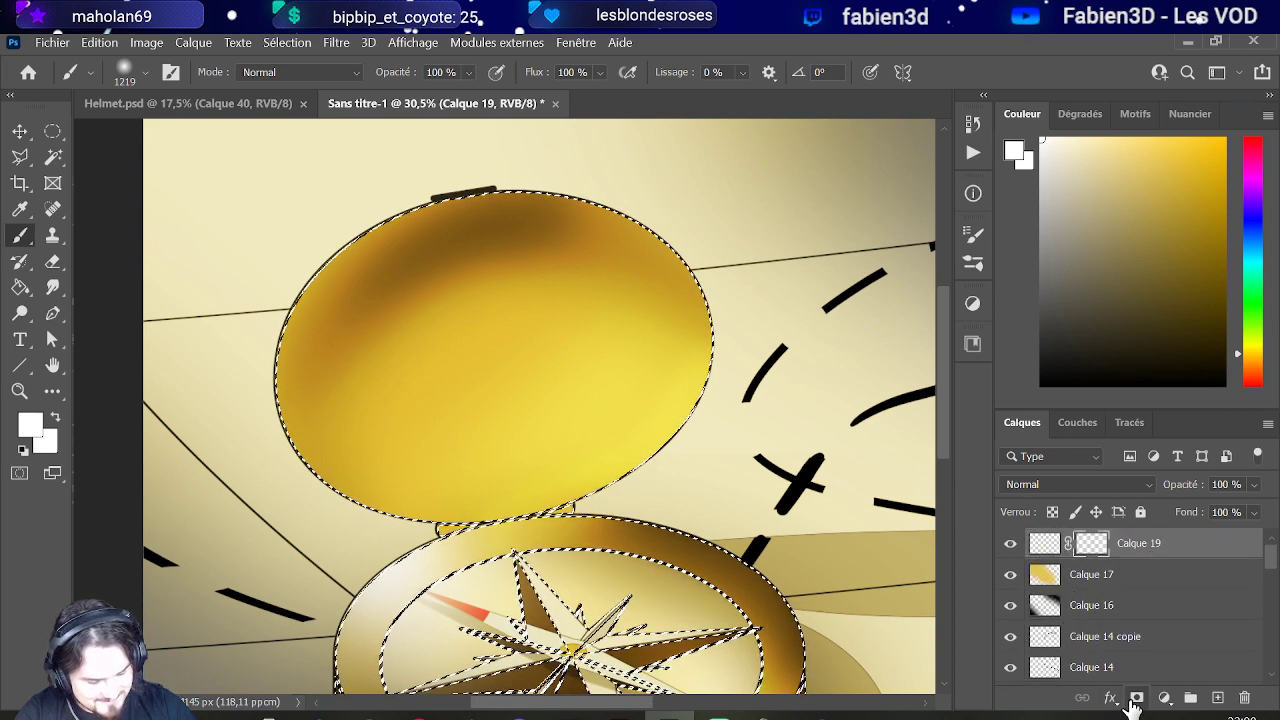
{"action": "left_click", "coordinate": [1137, 697]}
{"action": "left_click", "coordinate": [1044, 543]}
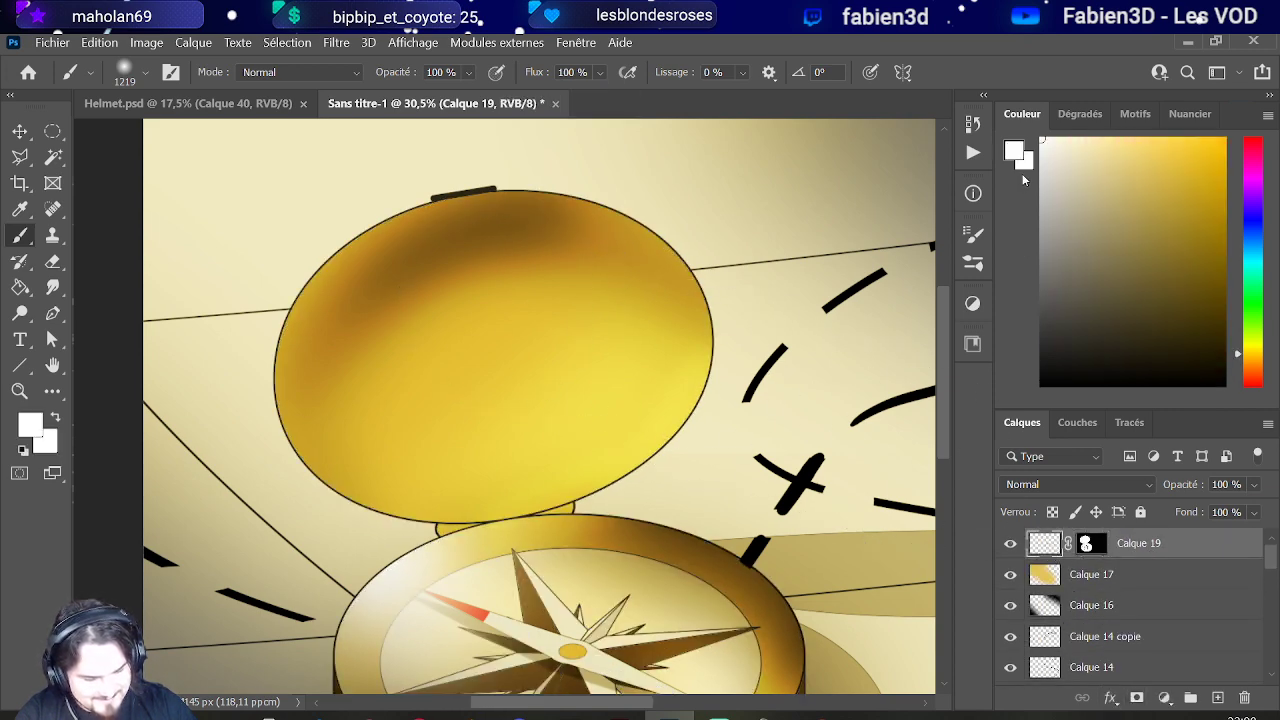
Step: Paint soft white highlights along the compass lid's upper-left and lower-right rims with a 320 px brush
{"action": "left_click_drag", "start_coordinate": [280, 449], "coordinate": [262, 449]}
{"action": "scroll", "coordinate": [248, 180], "scroll_direction": "up", "scroll_amount": 3}
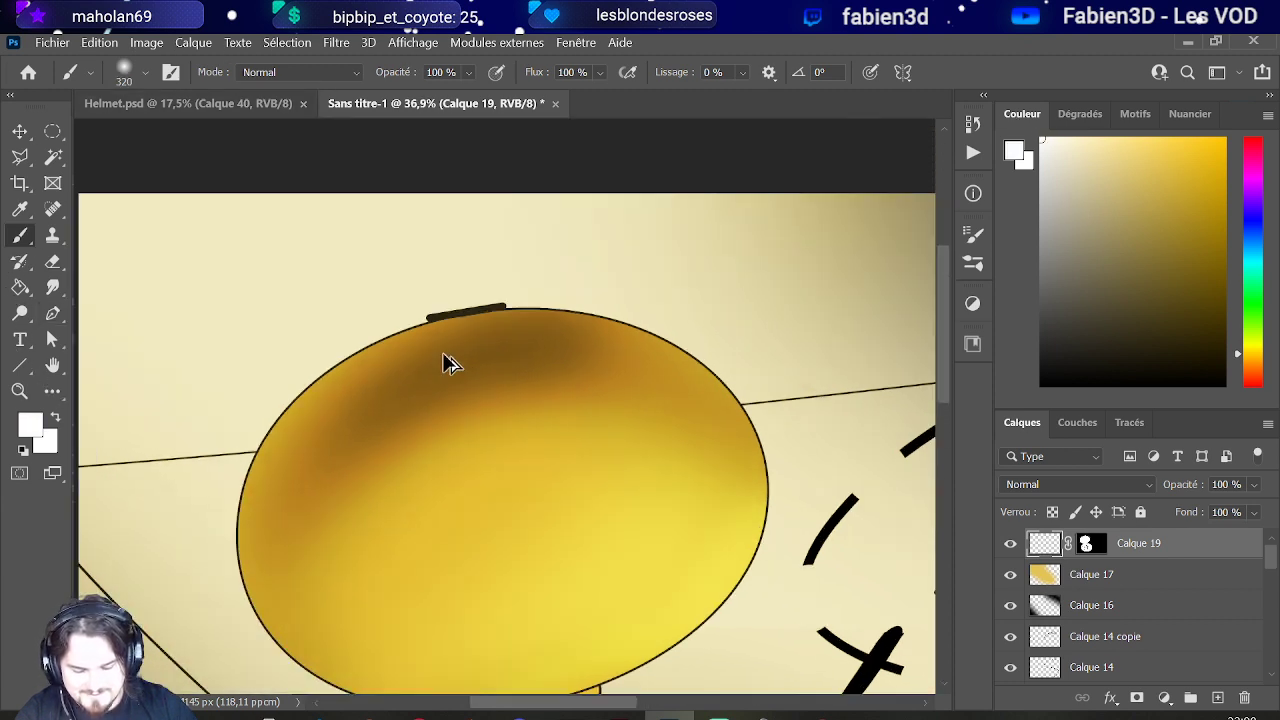
{"action": "left_click_drag", "start_coordinate": [450, 335], "coordinate": [420, 345]}
{"action": "key", "text": "ctrl+z"}
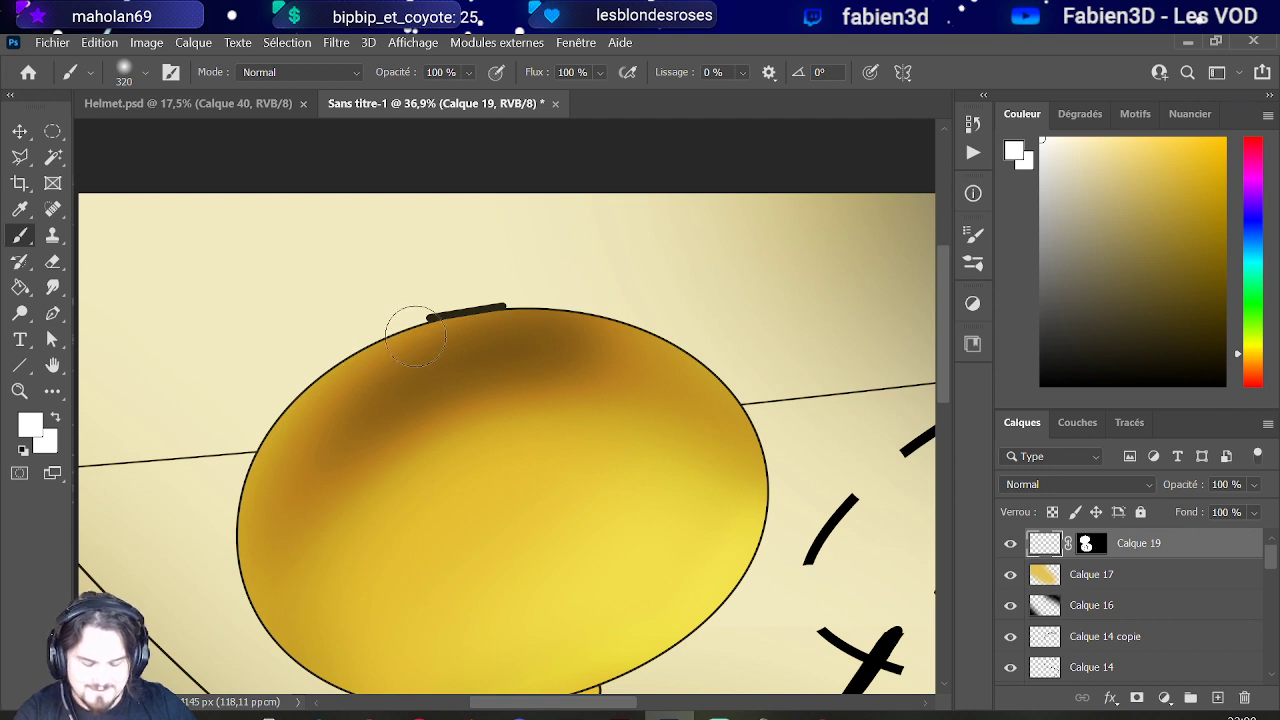
{"action": "mouse_move", "coordinate": [551, 301]}
{"action": "left_mouse_down"}
{"action": "mouse_move", "coordinate": [377, 331]}
{"action": "mouse_move", "coordinate": [288, 386]}
{"action": "mouse_move", "coordinate": [206, 541]}
{"action": "mouse_move", "coordinate": [349, 352]}
{"action": "left_mouse_up"}
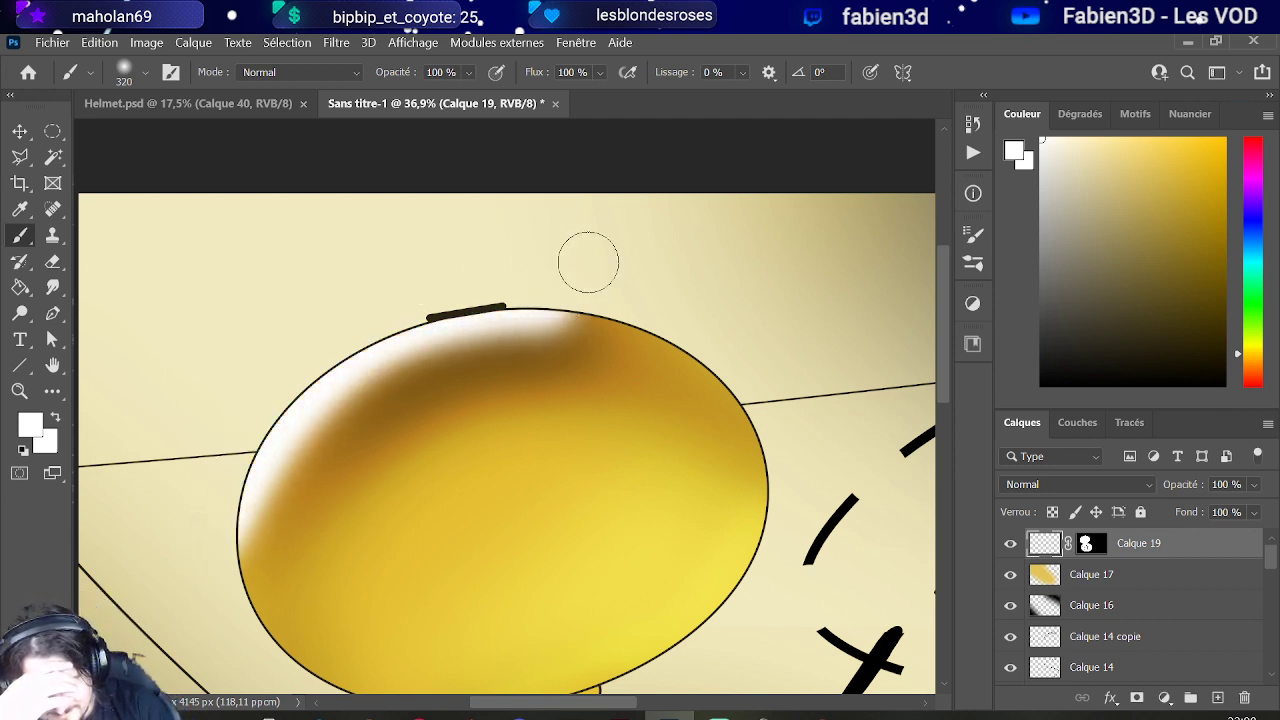
{"action": "mouse_move", "coordinate": [683, 297]}
{"action": "left_mouse_down"}
{"action": "mouse_move", "coordinate": [521, 306]}
{"action": "mouse_move", "coordinate": [423, 325]}
{"action": "mouse_move", "coordinate": [304, 397]}
{"action": "mouse_move", "coordinate": [229, 522]}
{"action": "left_mouse_up"}
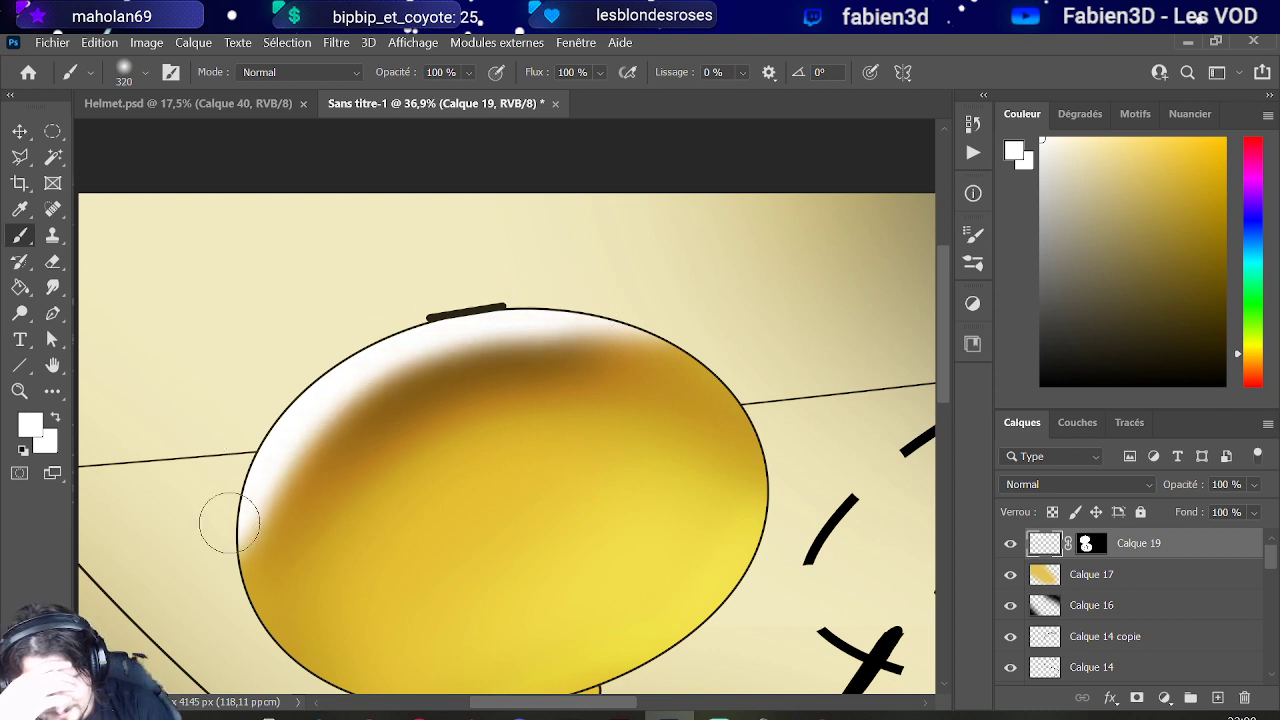
{"action": "scroll", "coordinate": [229, 522], "scroll_direction": "down", "scroll_amount": 5}
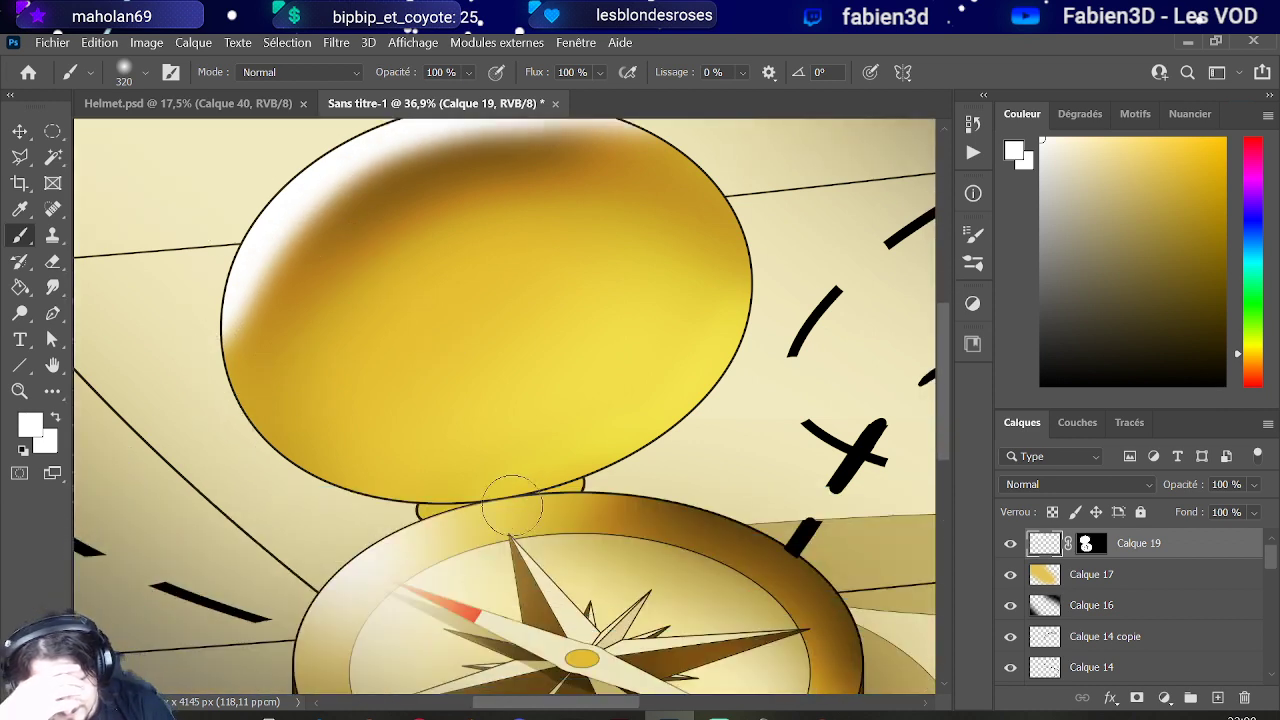
{"action": "mouse_move", "coordinate": [514, 491]}
{"action": "left_mouse_down"}
{"action": "mouse_move", "coordinate": [732, 380]}
{"action": "mouse_move", "coordinate": [771, 300]}
{"action": "left_mouse_up"}
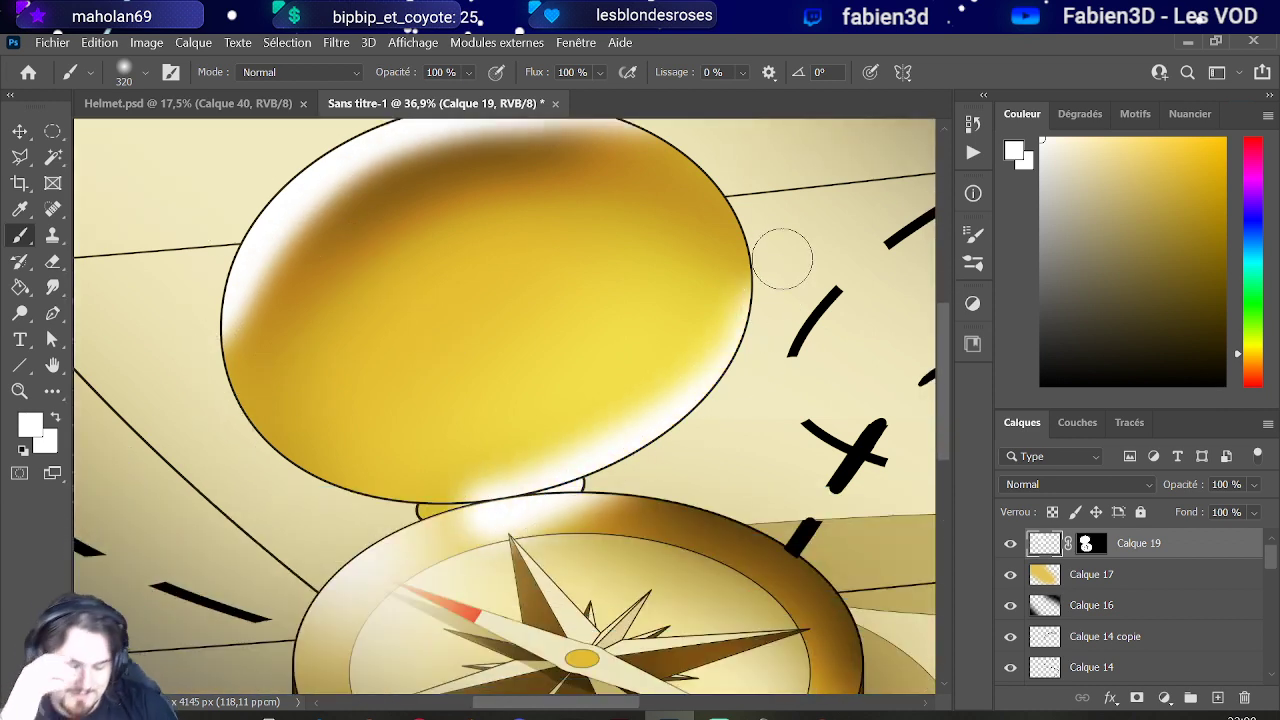
Step: Erase the white spill from the compass body's upper rim and the hinge on Calque 19, using a hard eraser at 15 px and 37 px
{"action": "scroll", "coordinate": [785, 275], "scroll_direction": "down", "scroll_amount": 2}
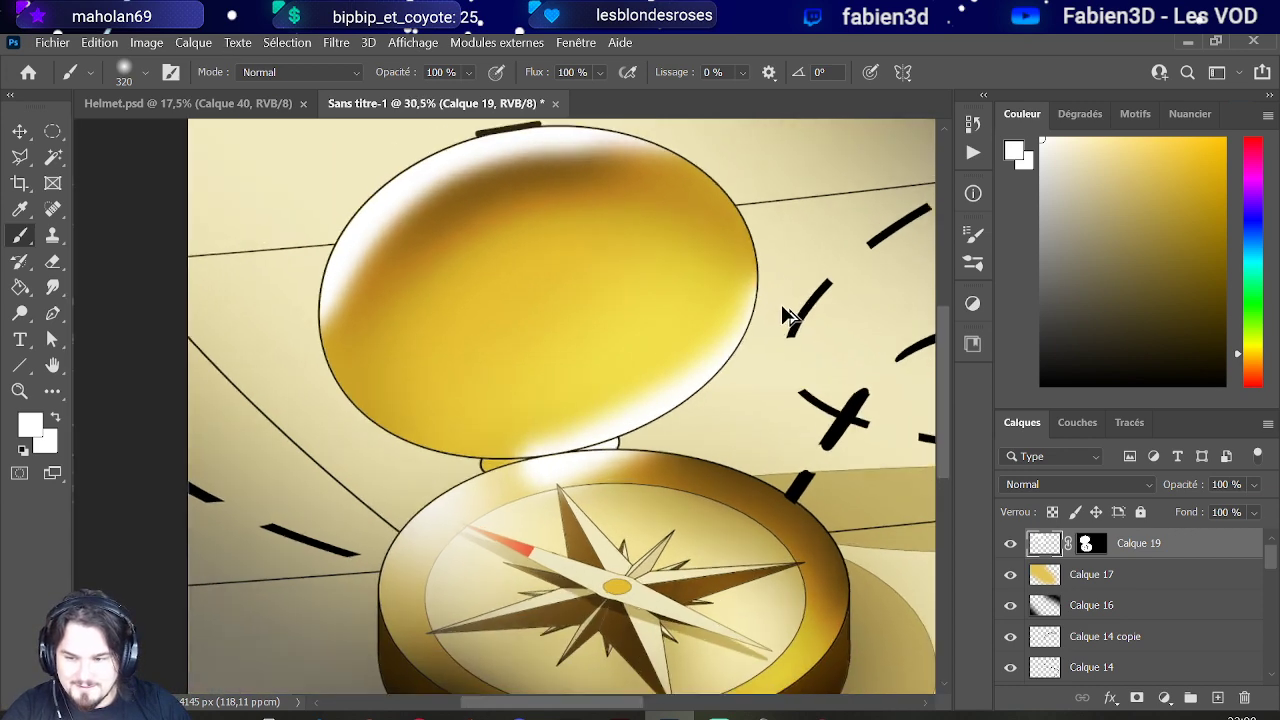
{"action": "key", "text": "e"}
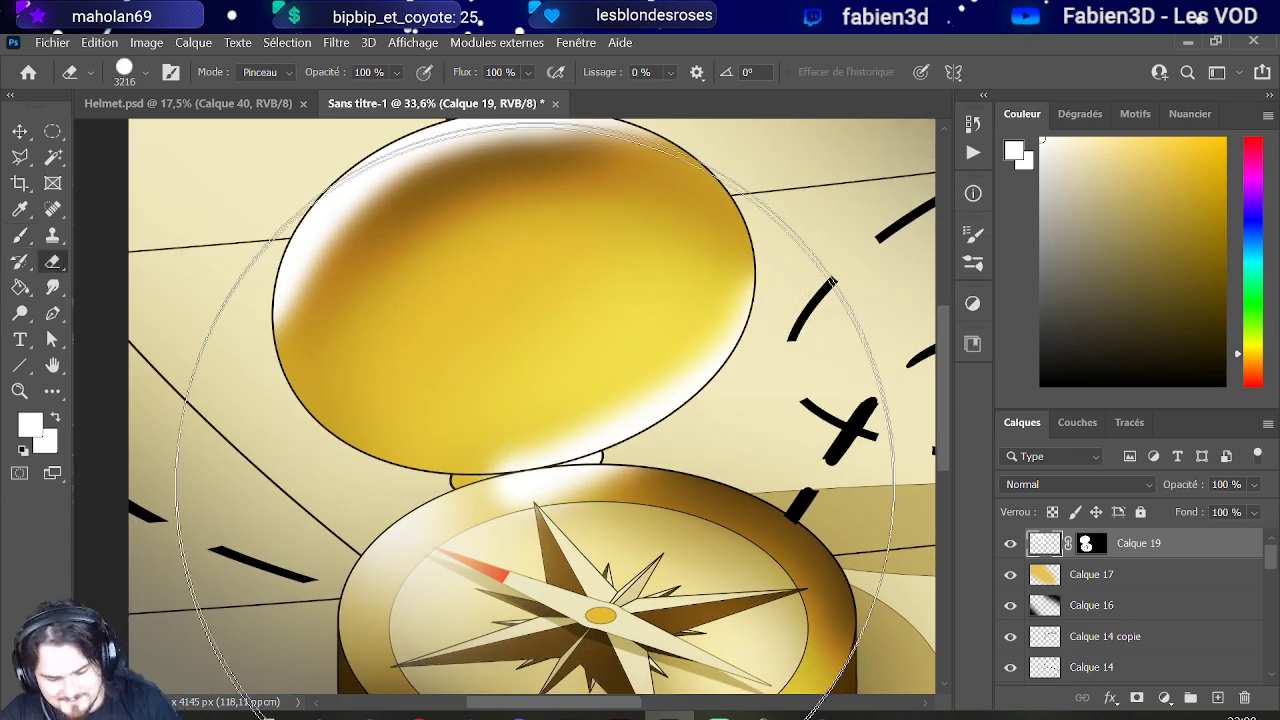
{"action": "left_click", "coordinate": [146, 74]}
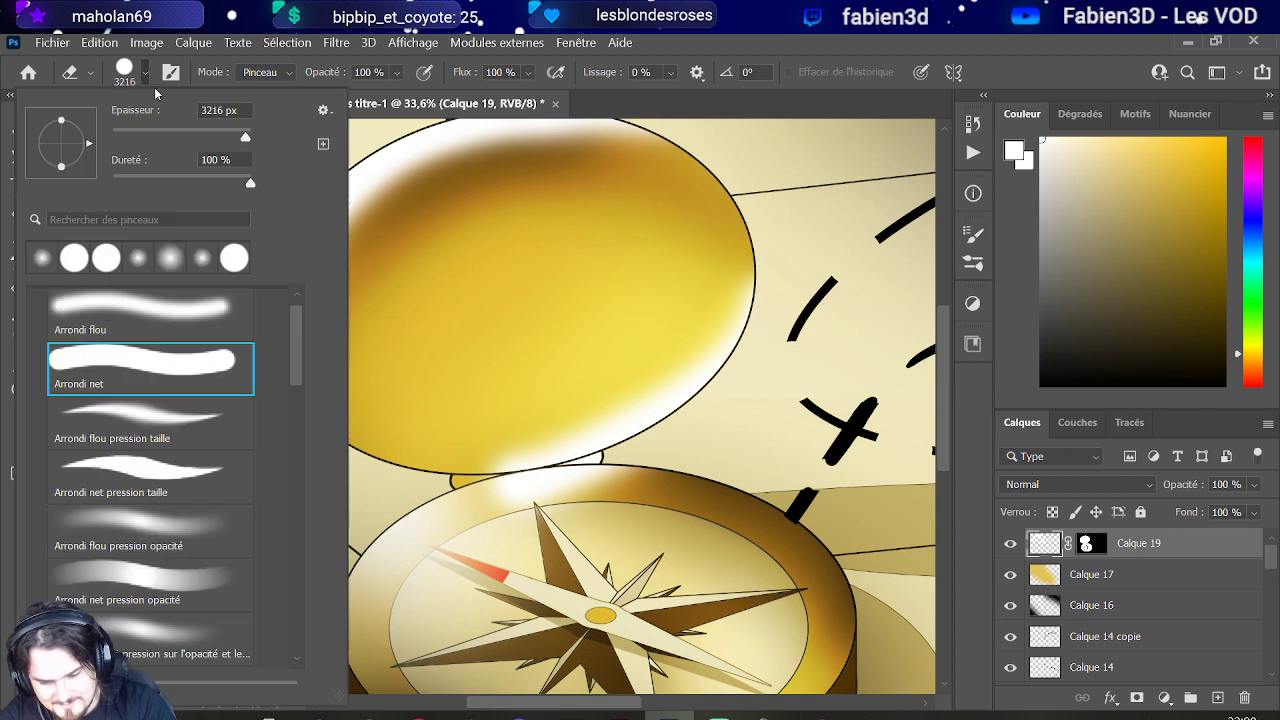
{"action": "left_click_drag", "start_coordinate": [133, 131], "coordinate": [124, 131]}
{"action": "left_click_drag", "start_coordinate": [510, 500], "coordinate": [607, 477]}
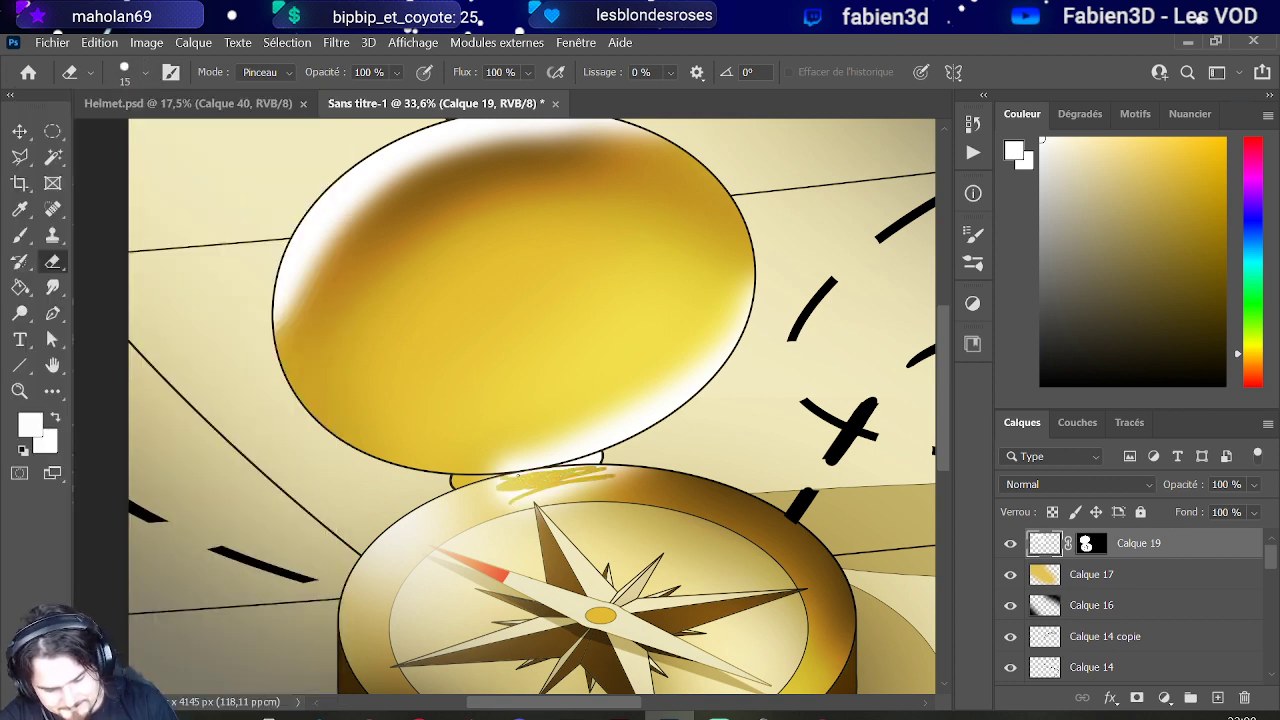
{"action": "left_click_drag", "start_coordinate": [544, 485], "coordinate": [636, 476]}
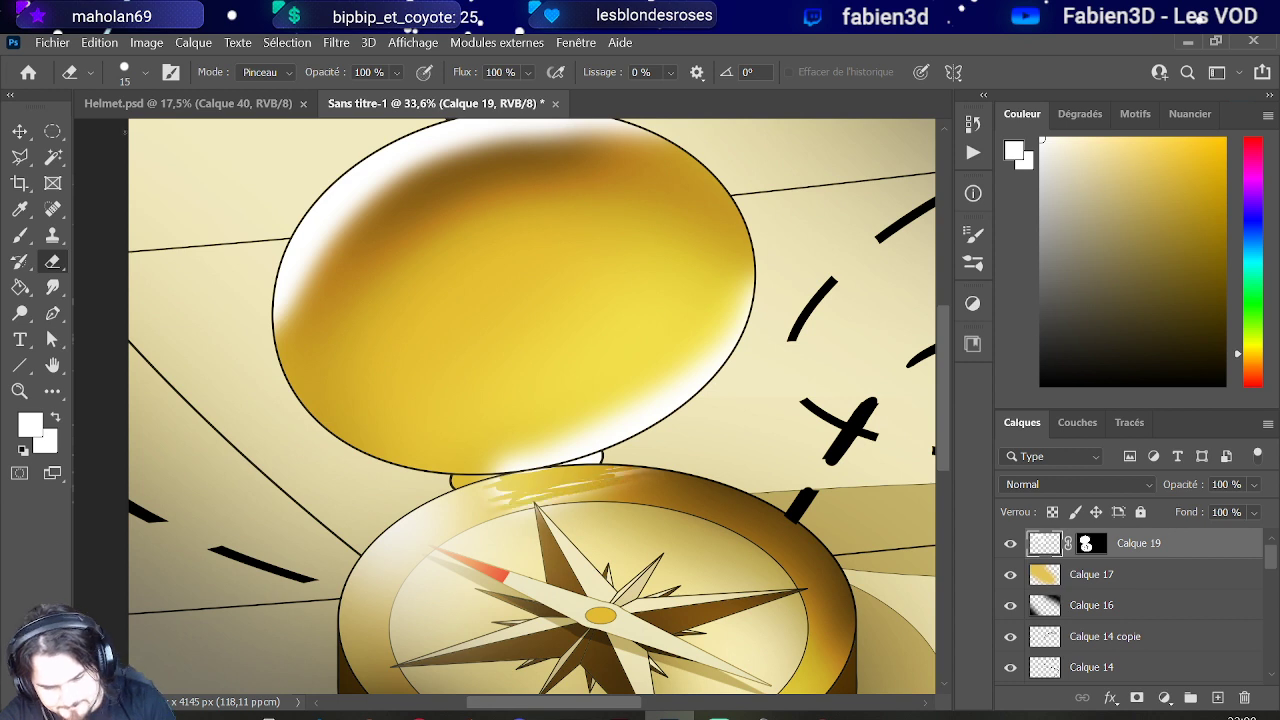
{"action": "left_click", "coordinate": [146, 72]}
{"action": "left_click_drag", "start_coordinate": [124, 136], "coordinate": [142, 134]}
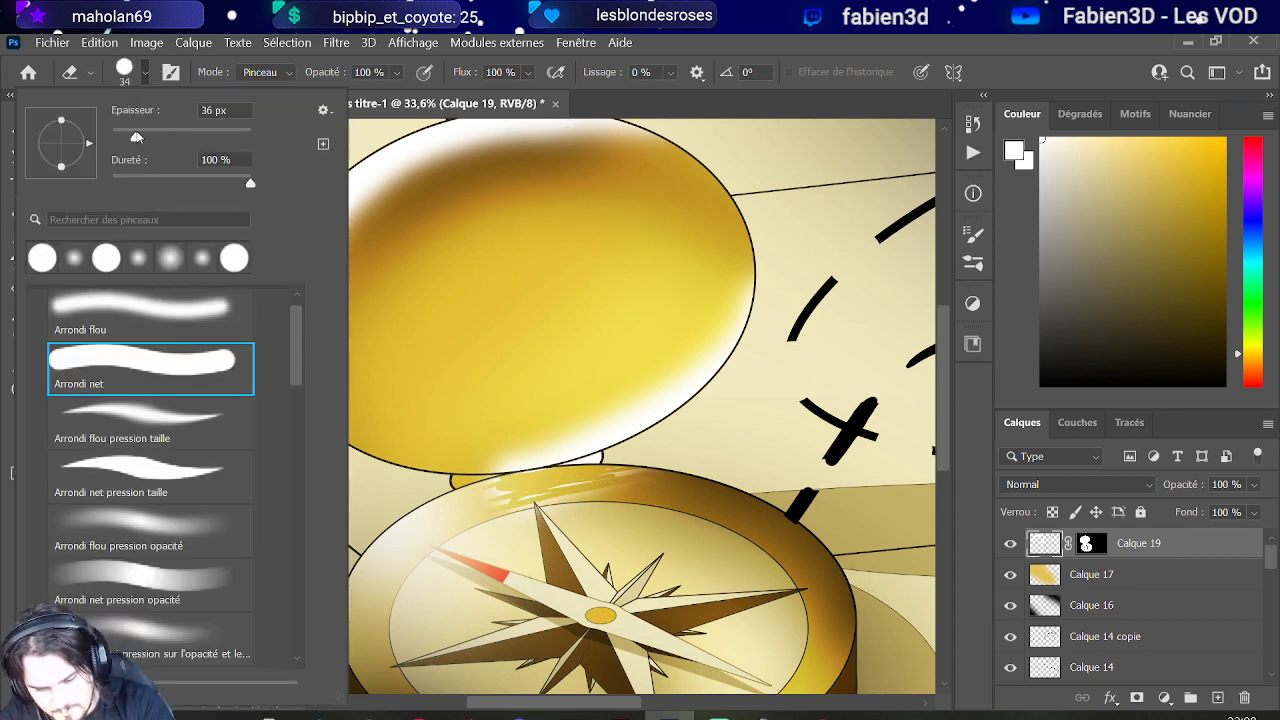
{"action": "left_click", "coordinate": [622, 478]}
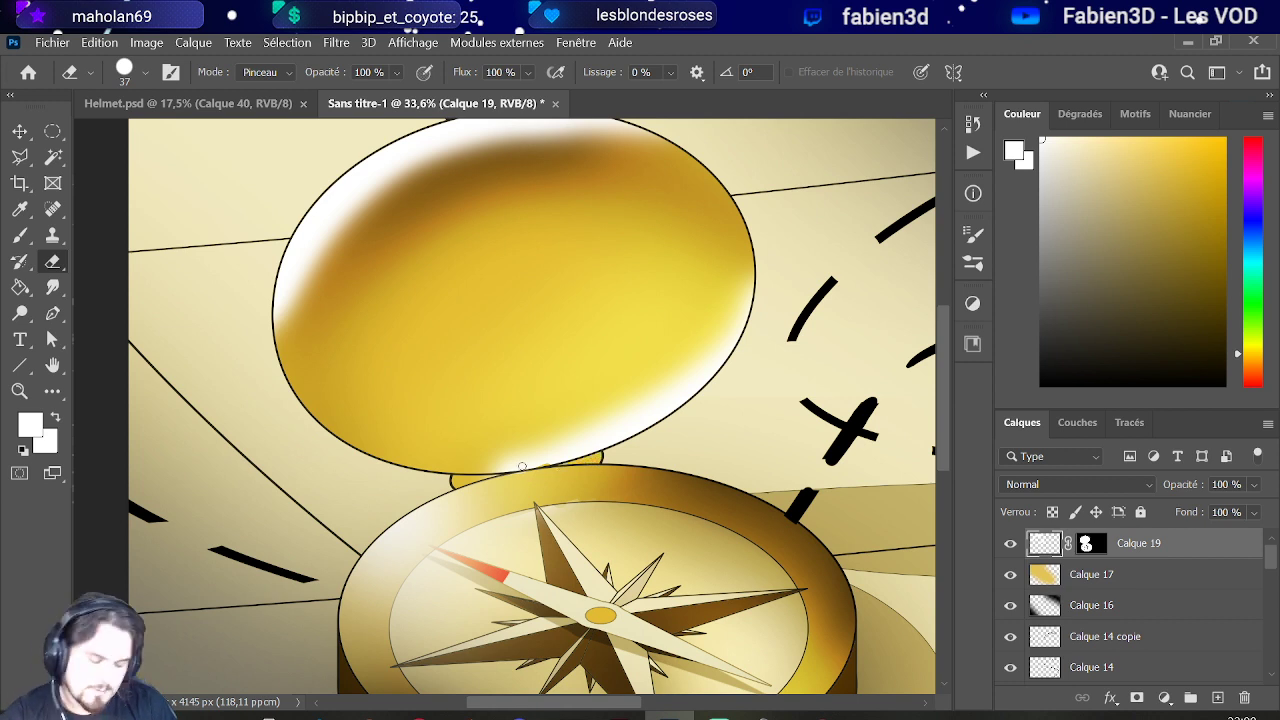
Step: Set the blending mode of Calque 19 to Incrustation and check the lid highlights against the whole illustration
{"action": "left_click", "coordinate": [1113, 491]}
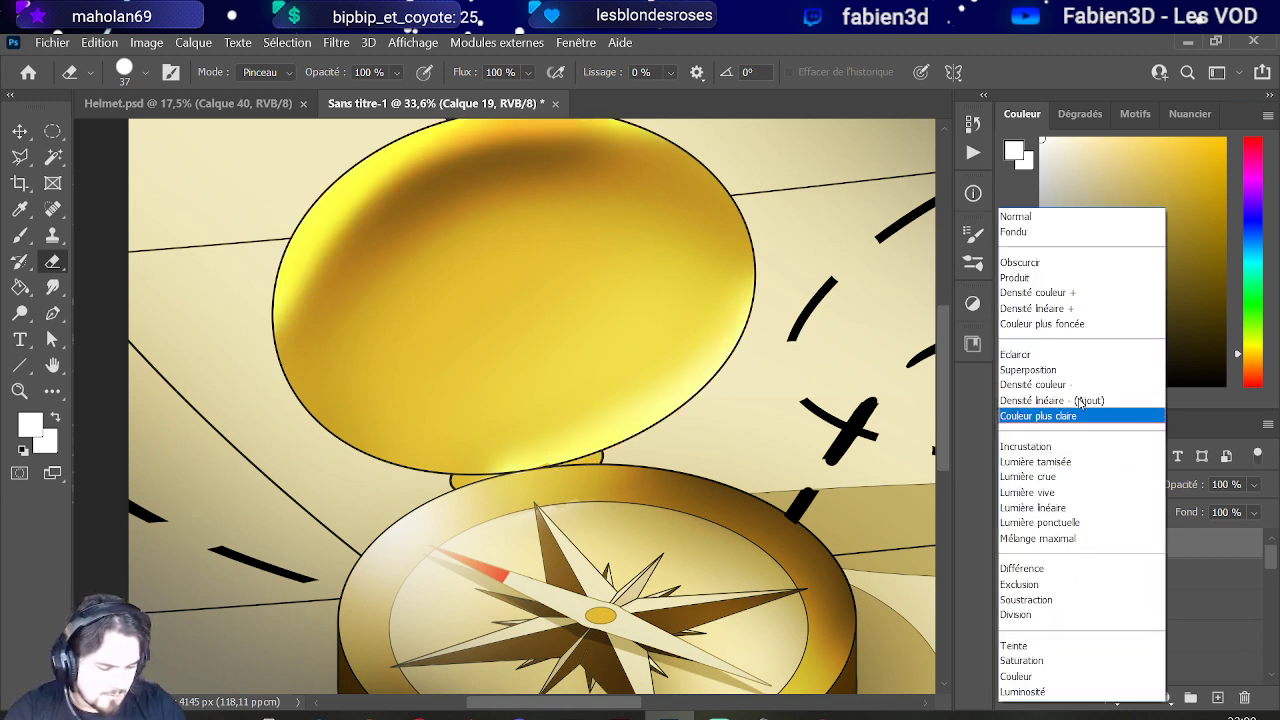
{"action": "left_click", "coordinate": [1069, 449]}
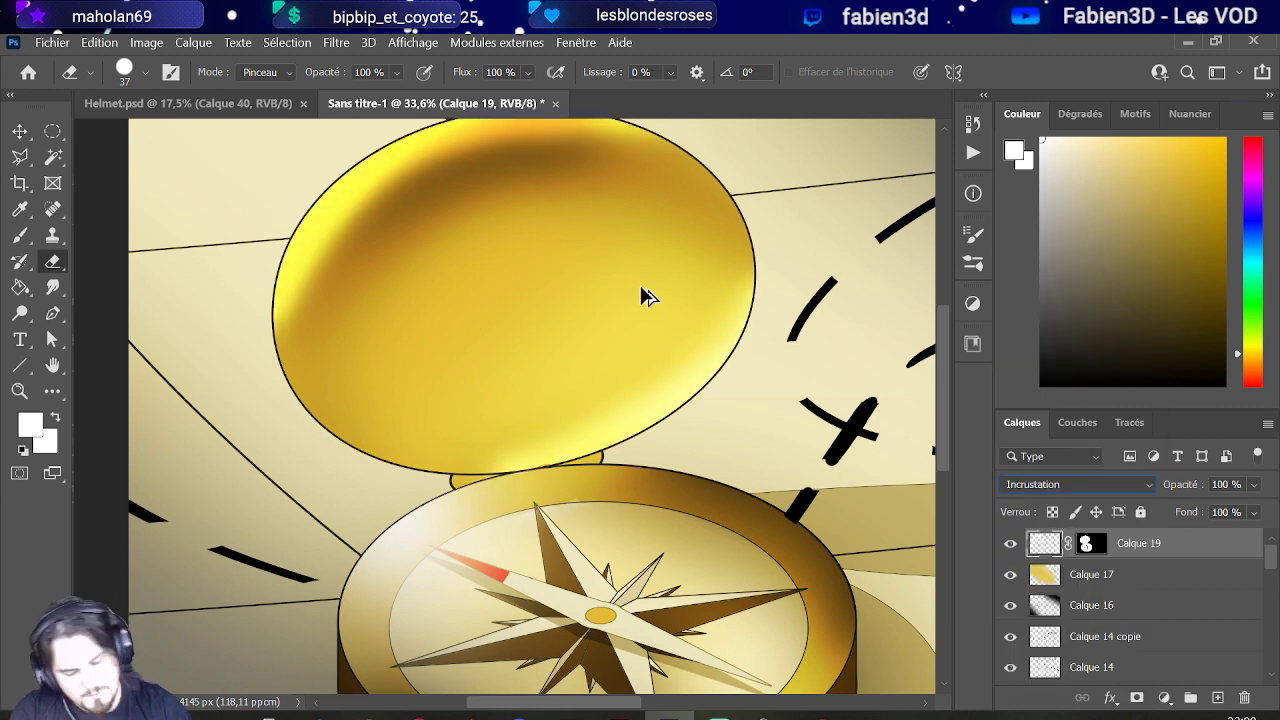
{"action": "left_click", "coordinate": [19, 131]}
{"action": "scroll", "coordinate": [286, 380], "scroll_direction": "down", "scroll_amount": 5}
{"action": "scroll", "coordinate": [306, 420], "scroll_direction": "up", "scroll_amount": 3}
{"action": "scroll", "coordinate": [309, 434], "scroll_direction": "up", "scroll_amount": 2}
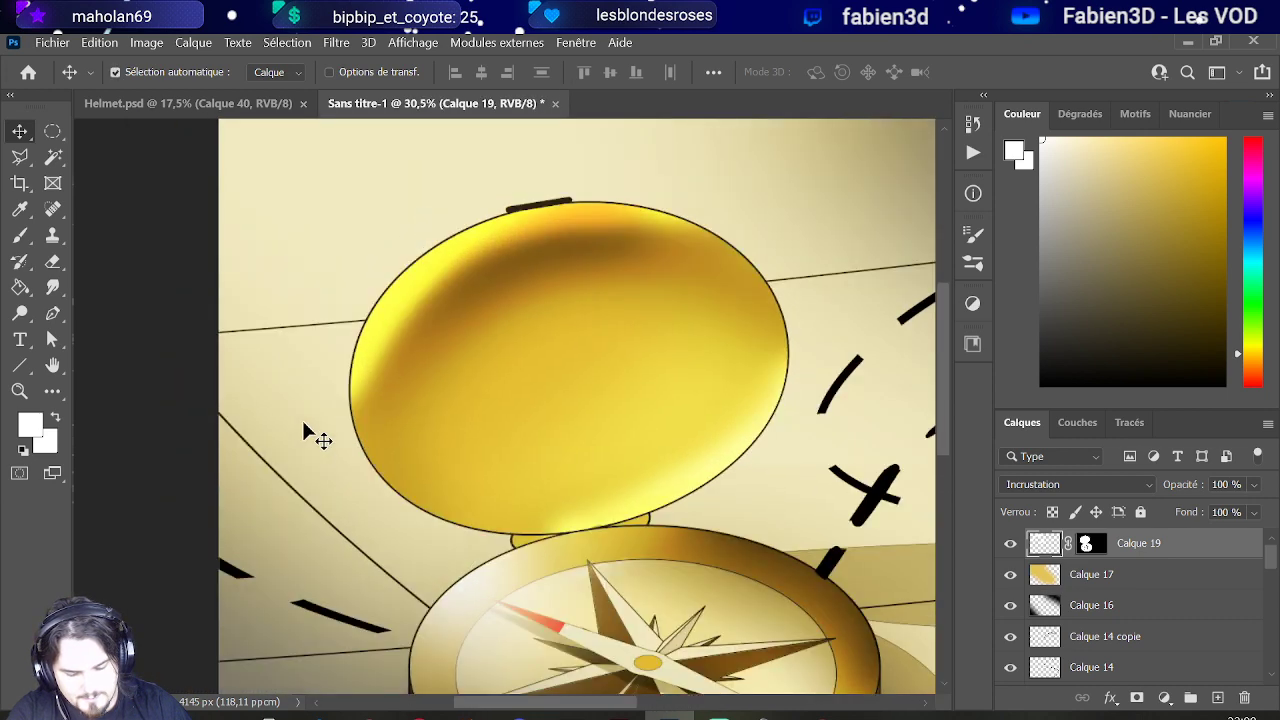
{"action": "scroll", "coordinate": [434, 457], "scroll_direction": "down", "scroll_amount": 3}
{"action": "scroll", "coordinate": [340, 443], "scroll_direction": "up", "scroll_amount": 2}
{"action": "scroll", "coordinate": [340, 443], "scroll_direction": "down", "scroll_amount": 2}
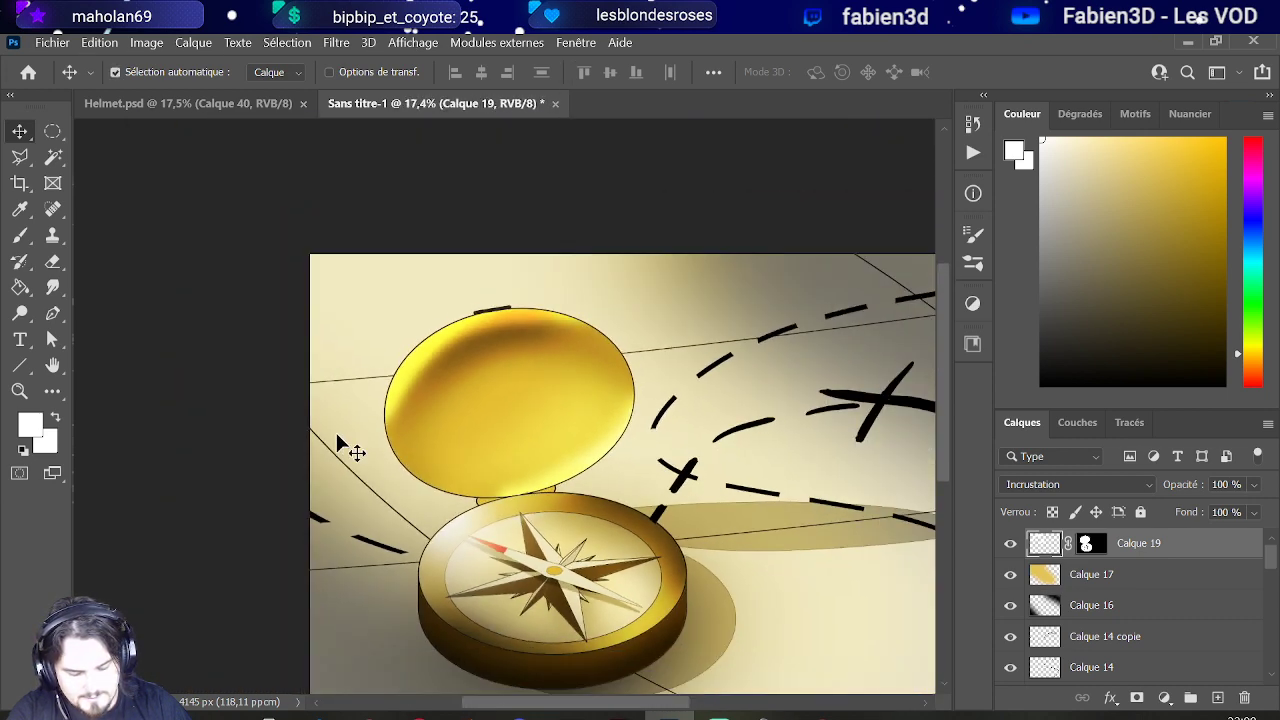
{"action": "scroll", "coordinate": [409, 480], "scroll_direction": "up", "scroll_amount": 1}
{"action": "scroll", "coordinate": [409, 480], "scroll_direction": "down", "scroll_amount": 2}
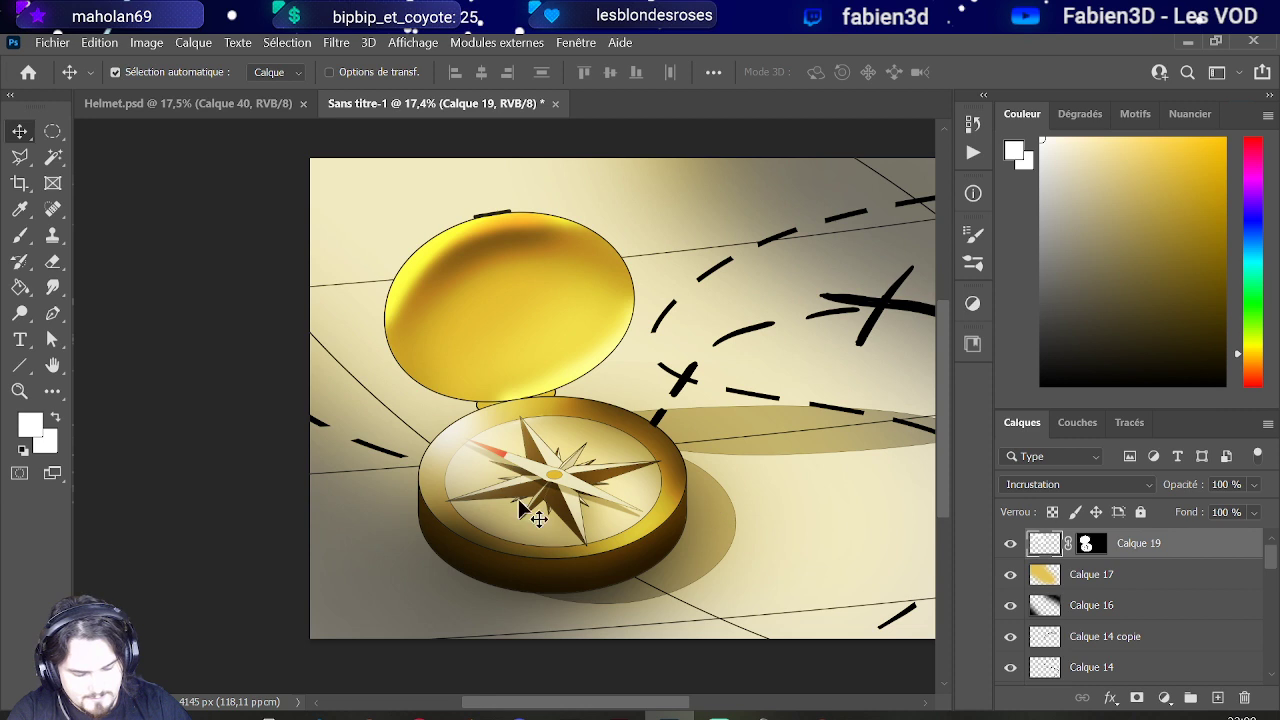
Step: Paint soft white highlights around the compass body's rim and side wall on Calque 19 with the 320 px brush
{"action": "scroll", "coordinate": [457, 523], "scroll_direction": "up", "scroll_amount": 2}
{"action": "left_click", "coordinate": [445, 538]}
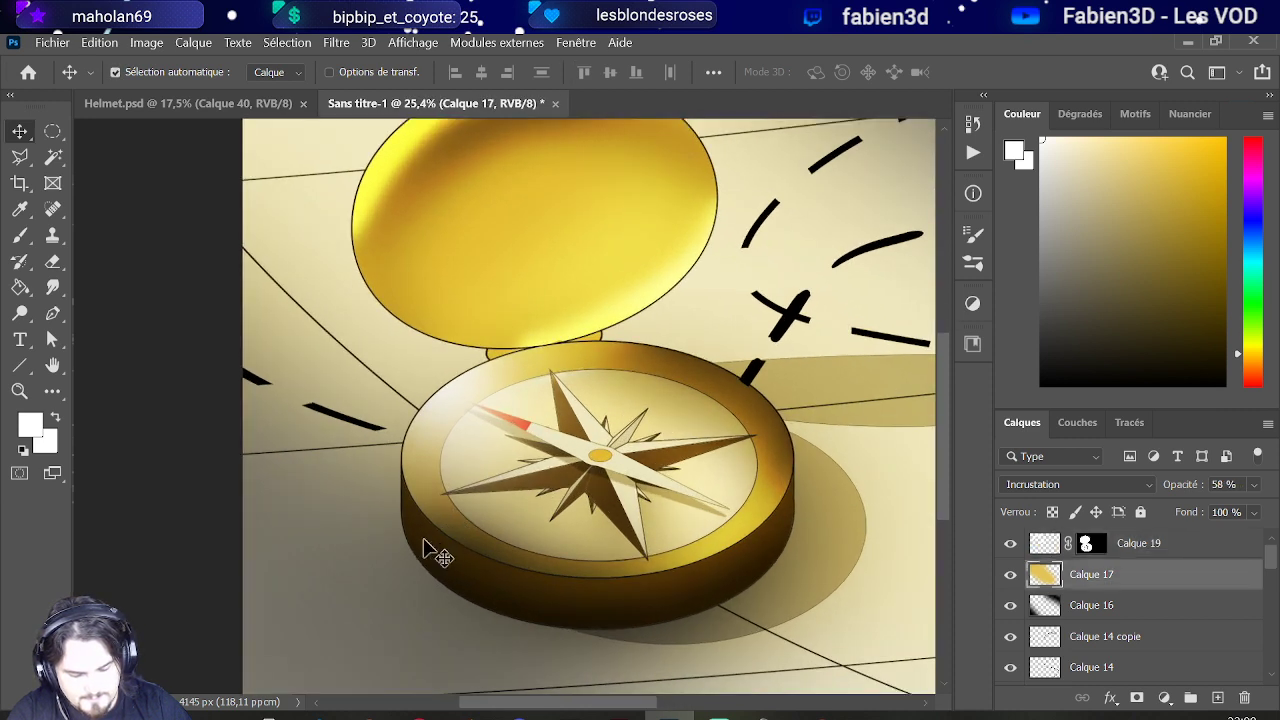
{"action": "left_click", "coordinate": [19, 236]}
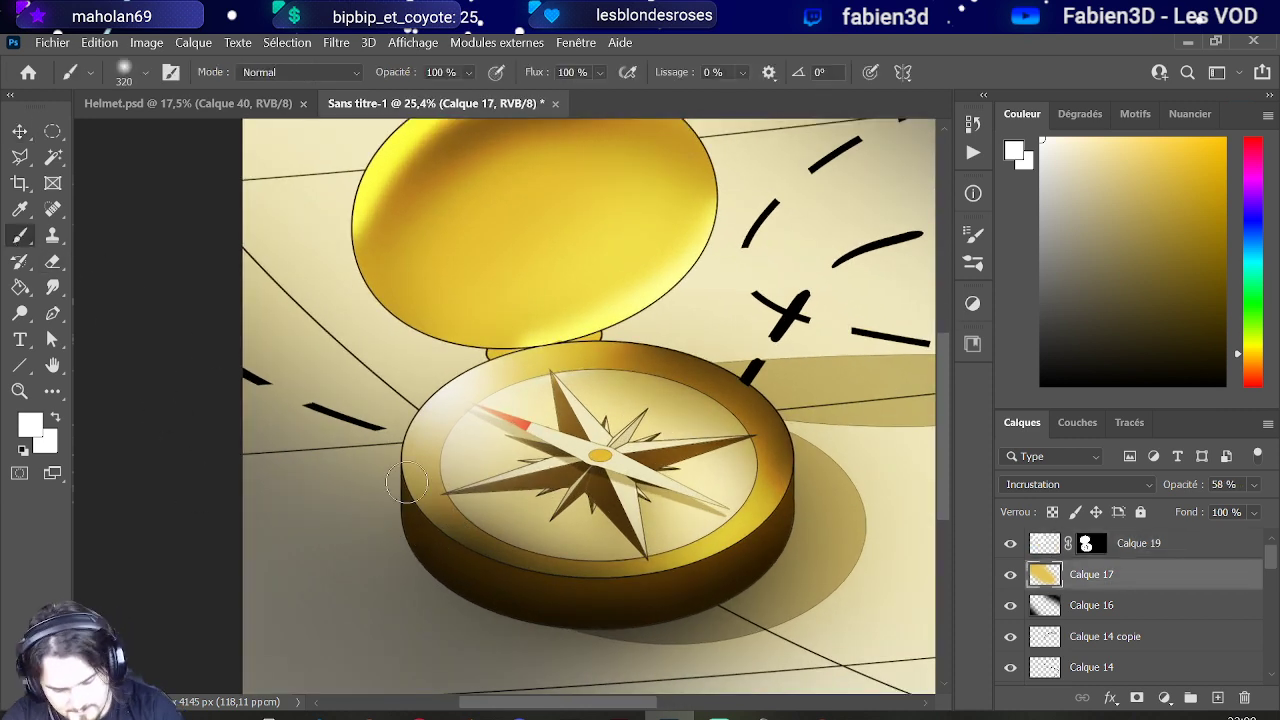
{"action": "left_click_drag", "start_coordinate": [400, 472], "coordinate": [425, 524]}
{"action": "key", "text": "ctrl+z"}
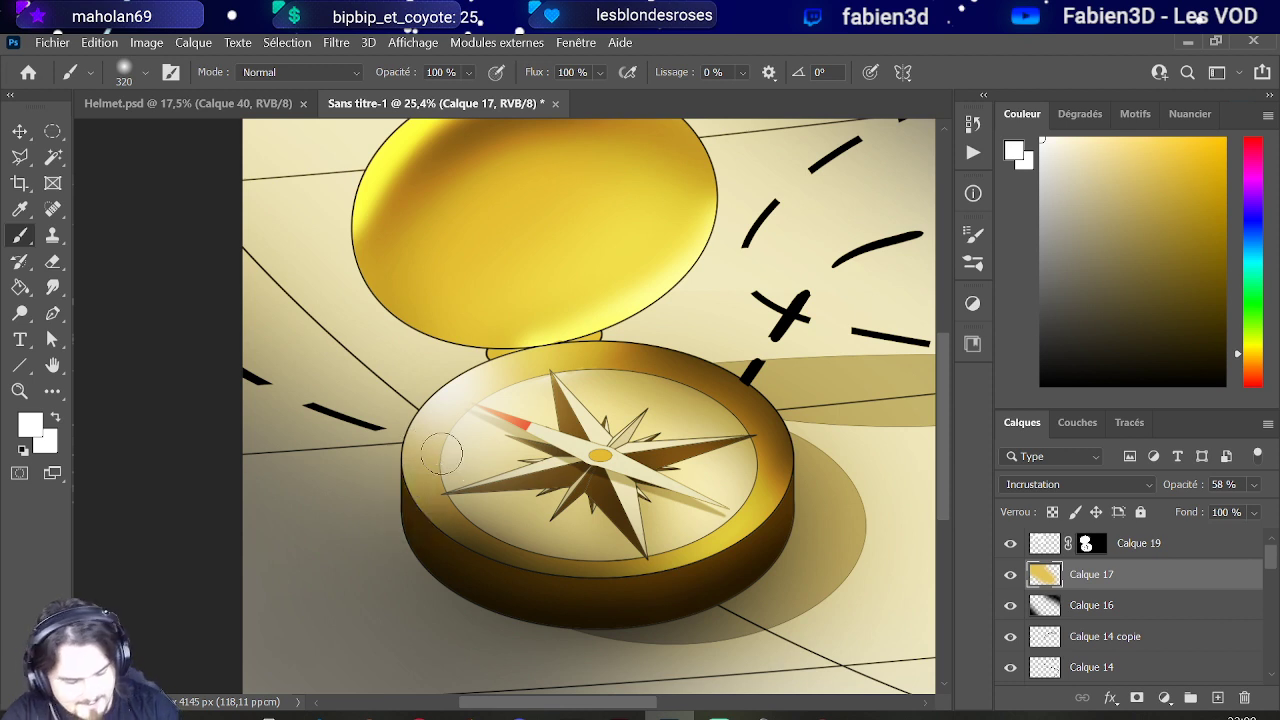
{"action": "left_click", "coordinate": [1060, 543]}
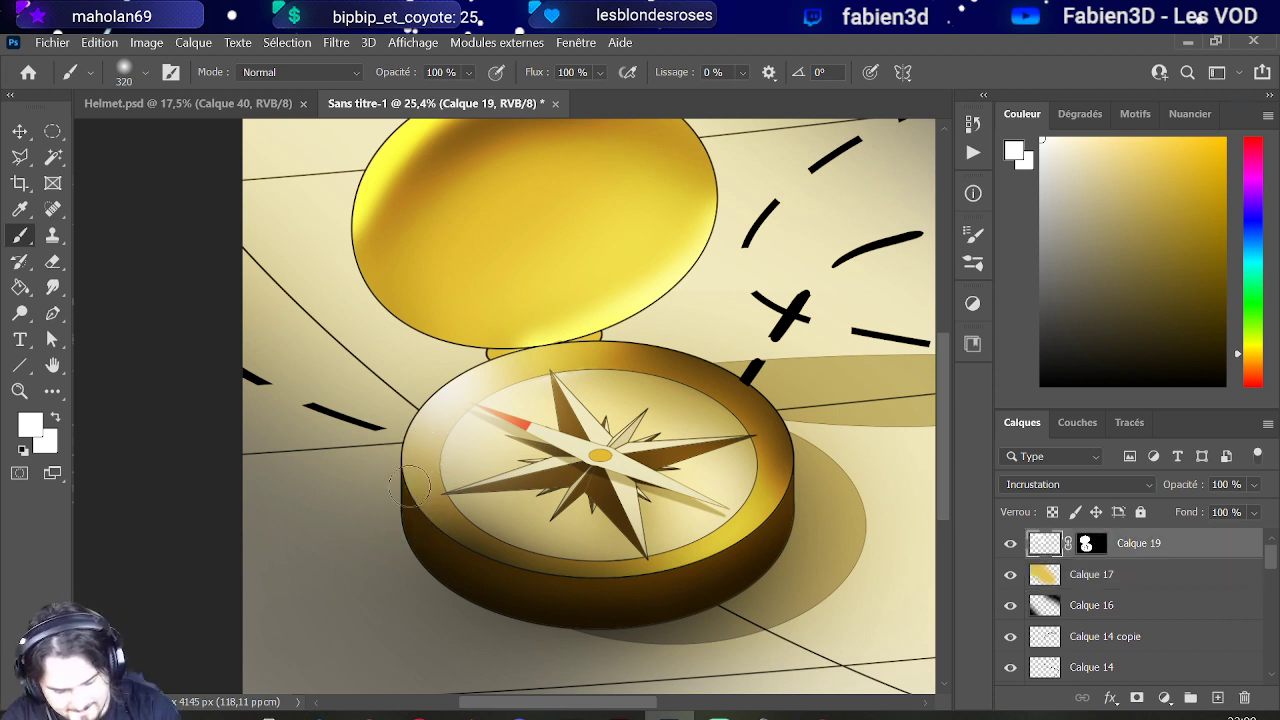
{"action": "left_click_drag", "start_coordinate": [410, 485], "coordinate": [425, 505]}
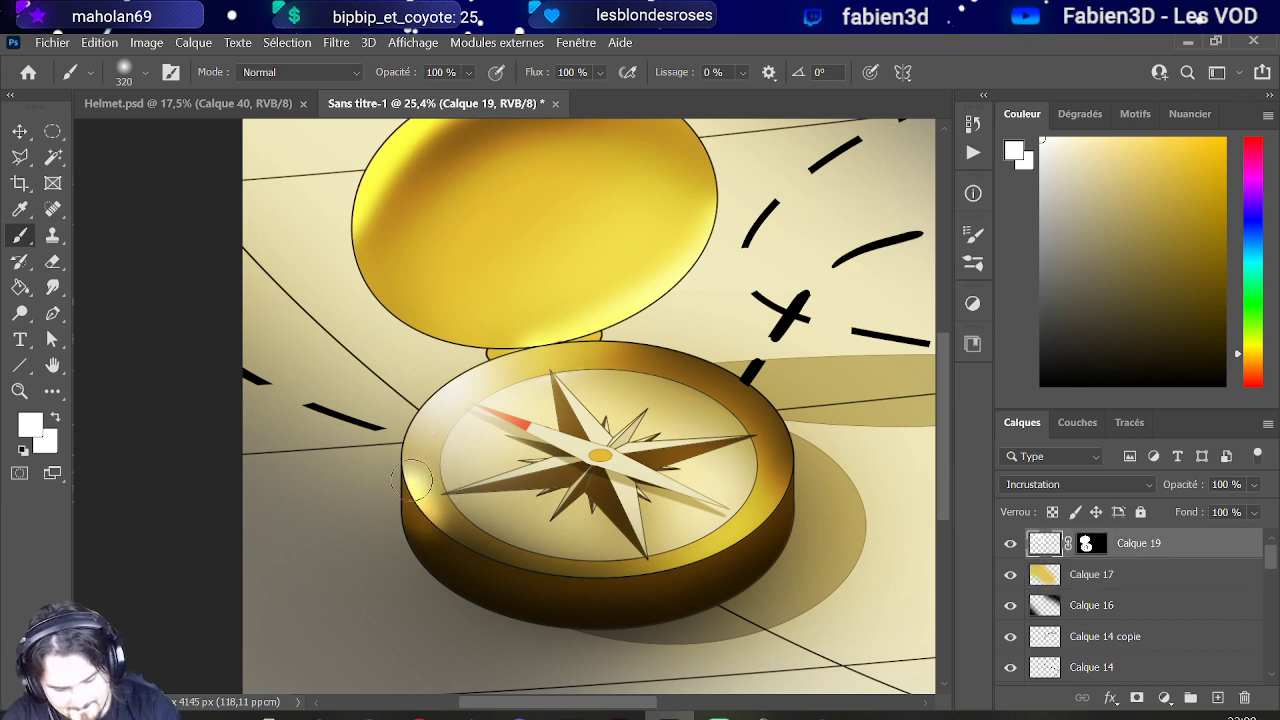
{"action": "mouse_move", "coordinate": [420, 490]}
{"action": "left_mouse_down"}
{"action": "mouse_move", "coordinate": [430, 528]}
{"action": "mouse_move", "coordinate": [461, 557]}
{"action": "mouse_move", "coordinate": [540, 583]}
{"action": "mouse_move", "coordinate": [703, 568]}
{"action": "mouse_move", "coordinate": [749, 544]}
{"action": "mouse_move", "coordinate": [786, 471]}
{"action": "mouse_move", "coordinate": [763, 345]}
{"action": "left_mouse_up"}
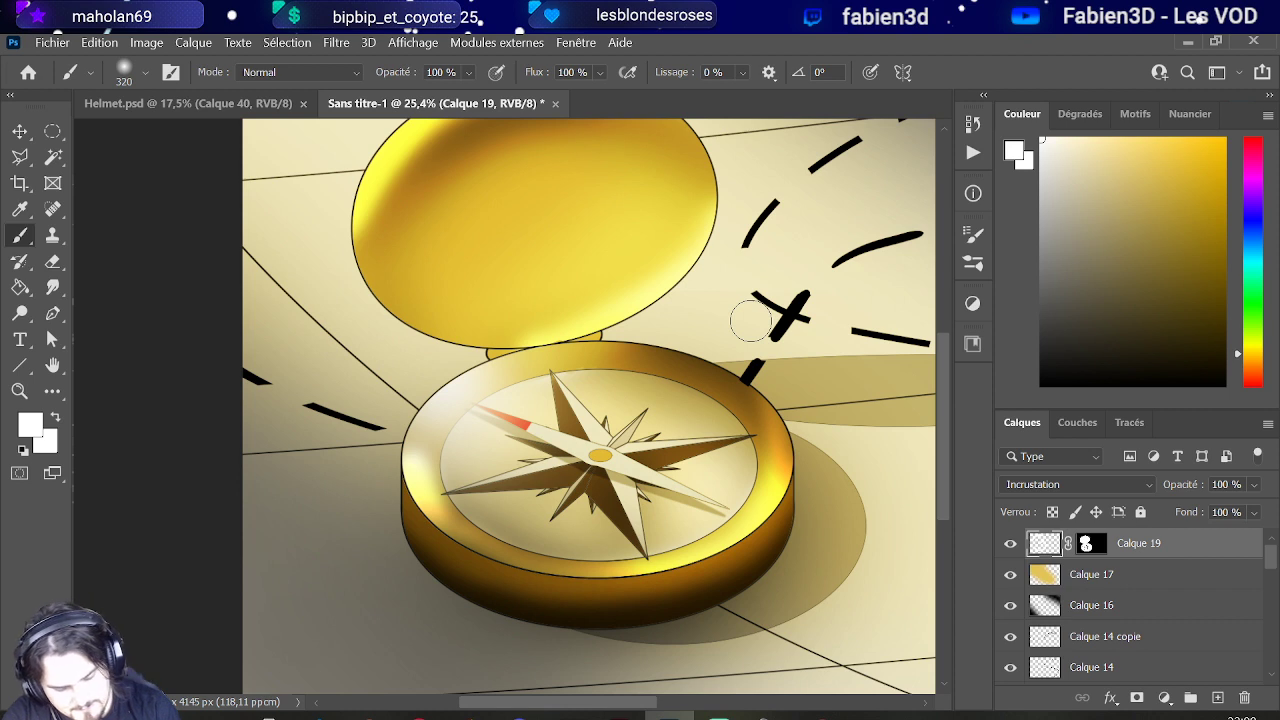
{"action": "mouse_move", "coordinate": [440, 515]}
{"action": "left_mouse_down"}
{"action": "mouse_move", "coordinate": [486, 558]}
{"action": "mouse_move", "coordinate": [570, 586]}
{"action": "mouse_move", "coordinate": [674, 586]}
{"action": "mouse_move", "coordinate": [728, 560]}
{"action": "mouse_move", "coordinate": [757, 518]}
{"action": "mouse_move", "coordinate": [780, 461]}
{"action": "mouse_move", "coordinate": [772, 468]}
{"action": "mouse_move", "coordinate": [753, 384]}
{"action": "mouse_move", "coordinate": [771, 425]}
{"action": "mouse_move", "coordinate": [713, 363]}
{"action": "mouse_move", "coordinate": [572, 326]}
{"action": "left_mouse_up"}
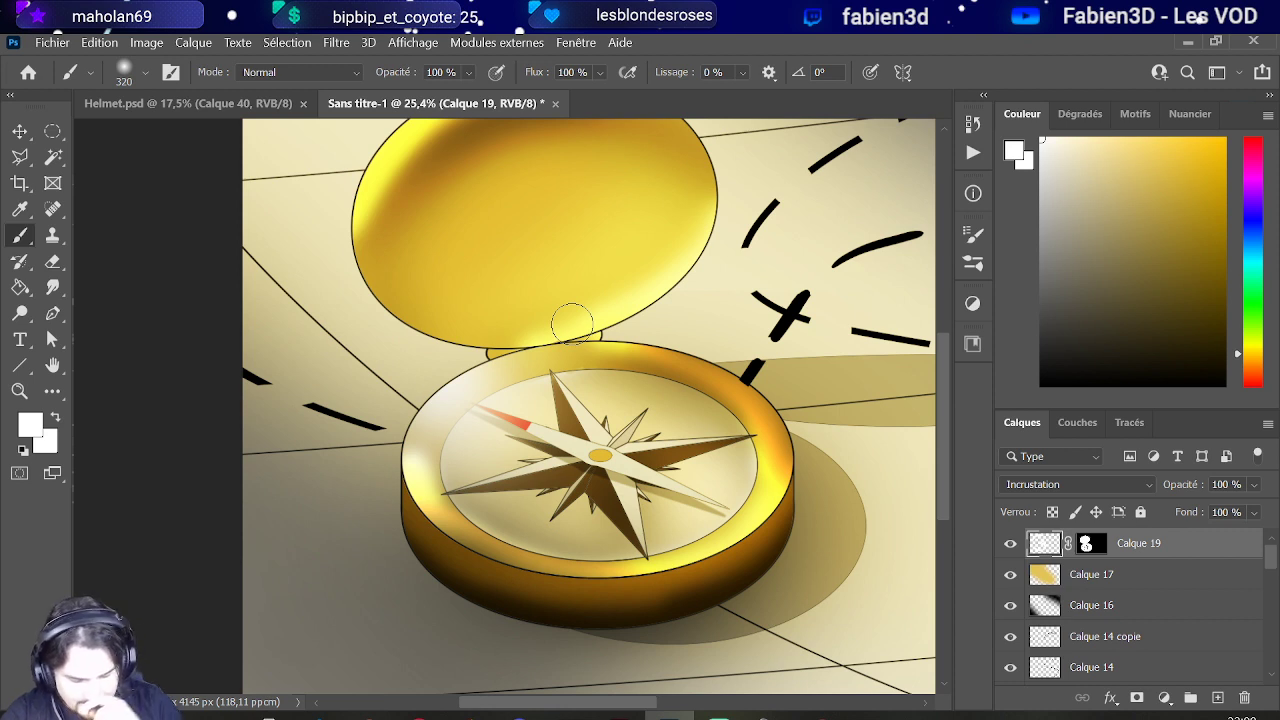
{"action": "left_click_drag", "start_coordinate": [412, 450], "coordinate": [487, 352]}
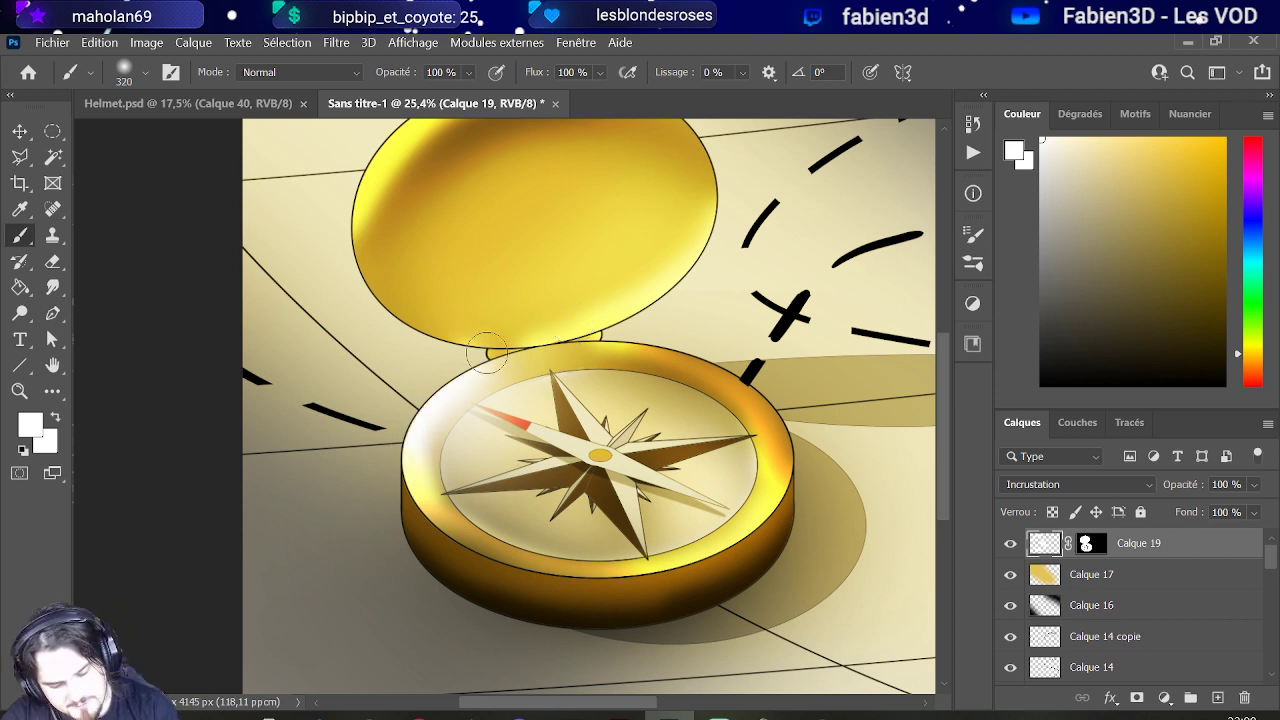
Step: Brighten the compass rose's upper point with white on Calque 19 and undo the stray strokes across the dial and red needle
{"action": "mouse_move", "coordinate": [447, 457]}
{"action": "left_mouse_down"}
{"action": "mouse_move", "coordinate": [422, 503]}
{"action": "mouse_move", "coordinate": [450, 490]}
{"action": "left_mouse_up"}
{"action": "mouse_move", "coordinate": [576, 447]}
{"action": "left_mouse_down"}
{"action": "mouse_move", "coordinate": [630, 462]}
{"action": "mouse_move", "coordinate": [622, 455]}
{"action": "left_mouse_up"}
{"action": "key", "text": "ctrl+z"}
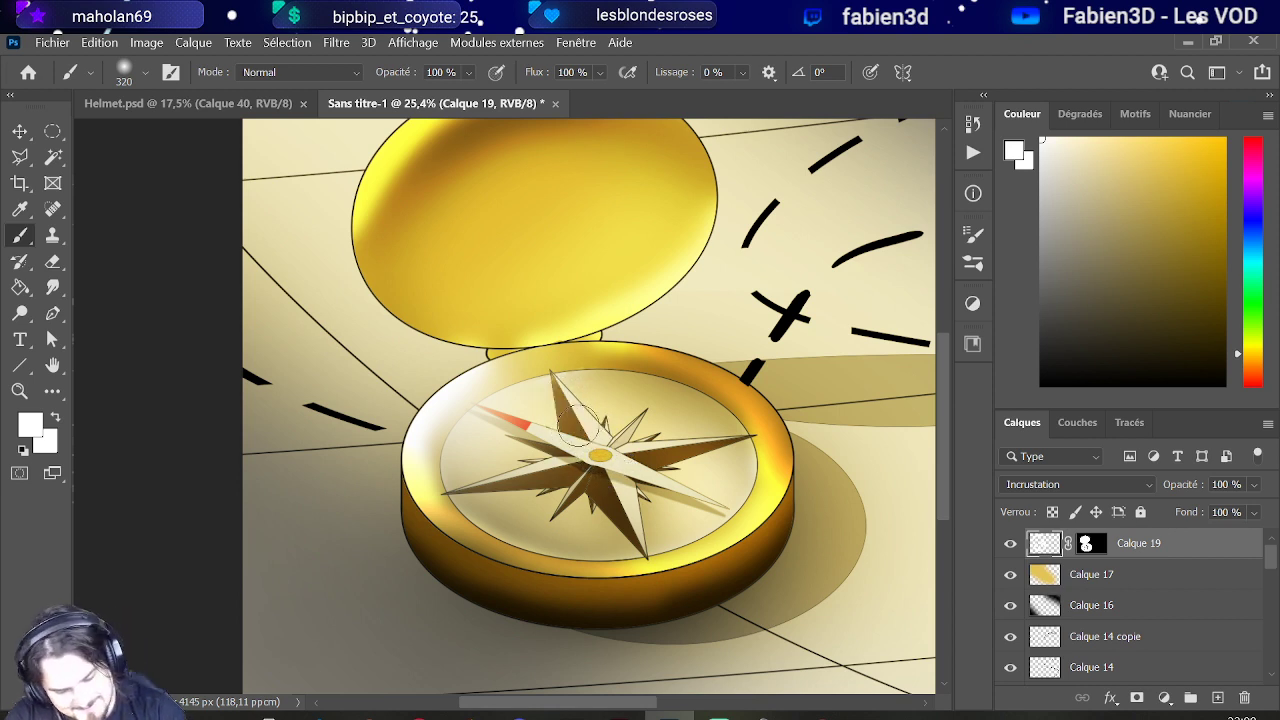
{"action": "left_click_drag", "start_coordinate": [590, 440], "coordinate": [560, 386]}
{"action": "left_click_drag", "start_coordinate": [626, 444], "coordinate": [694, 424]}
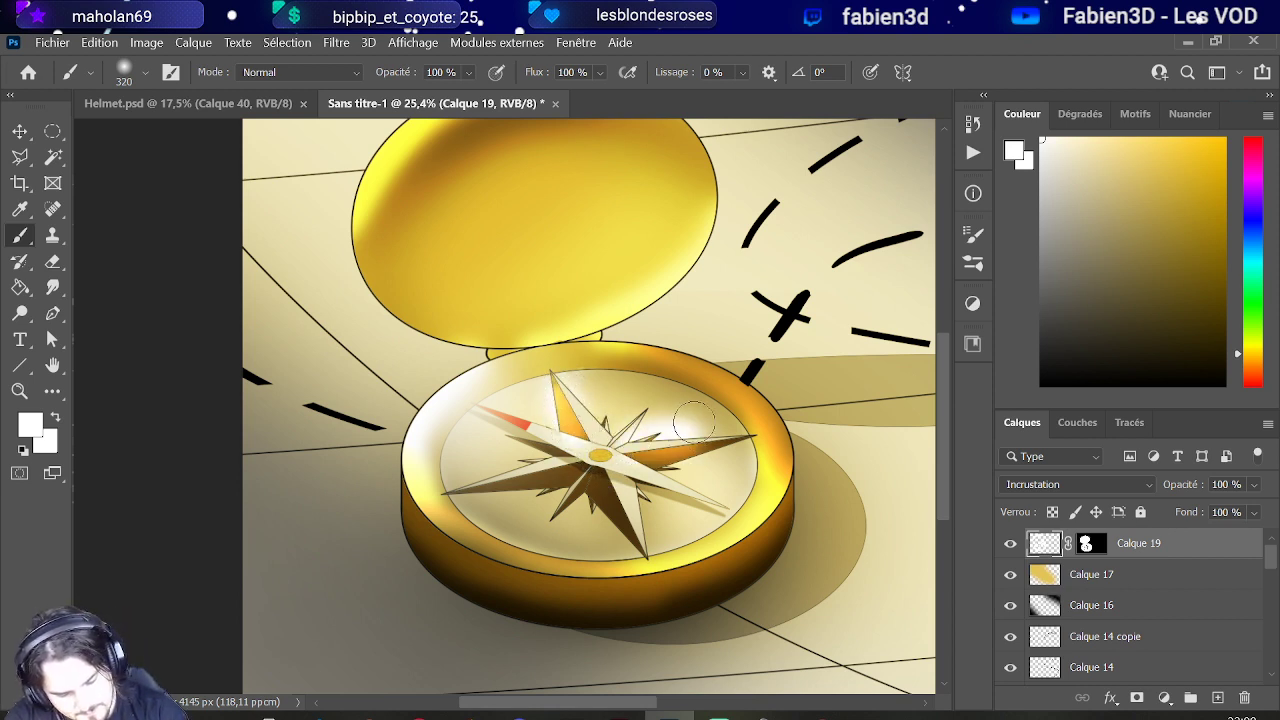
{"action": "key", "text": "ctrl+z"}
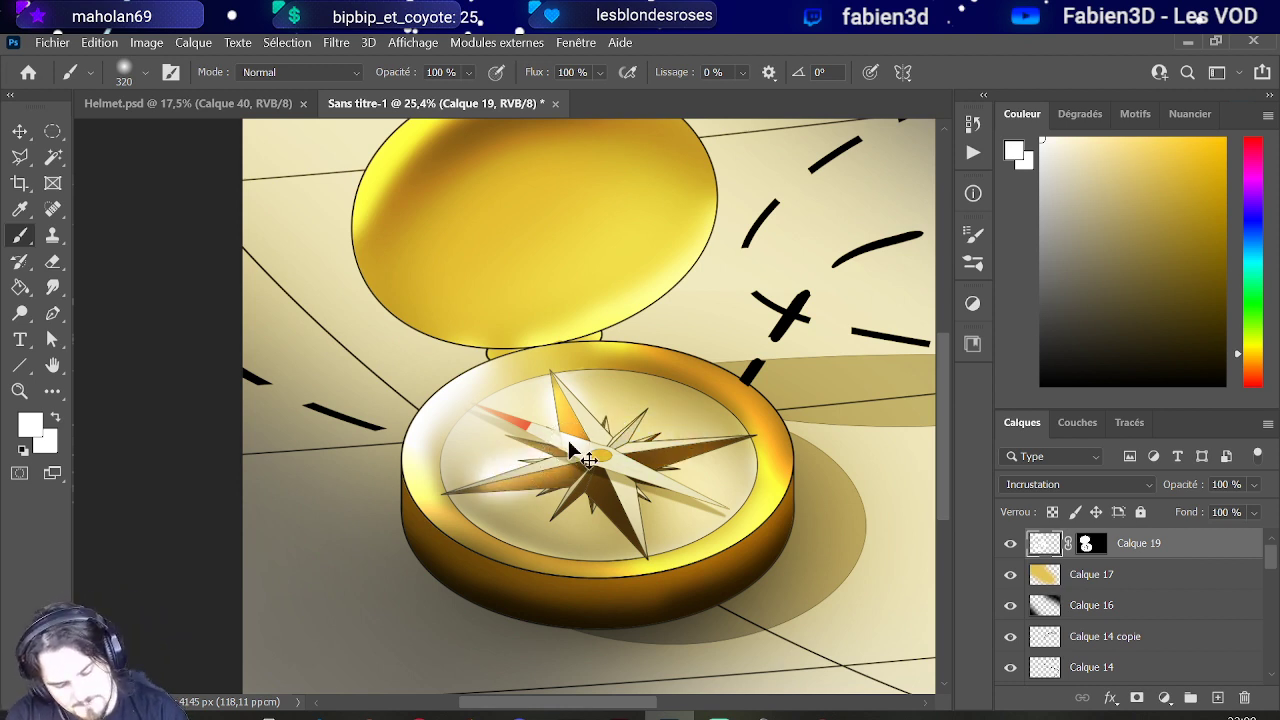
{"action": "key", "text": "ctrl+z"}
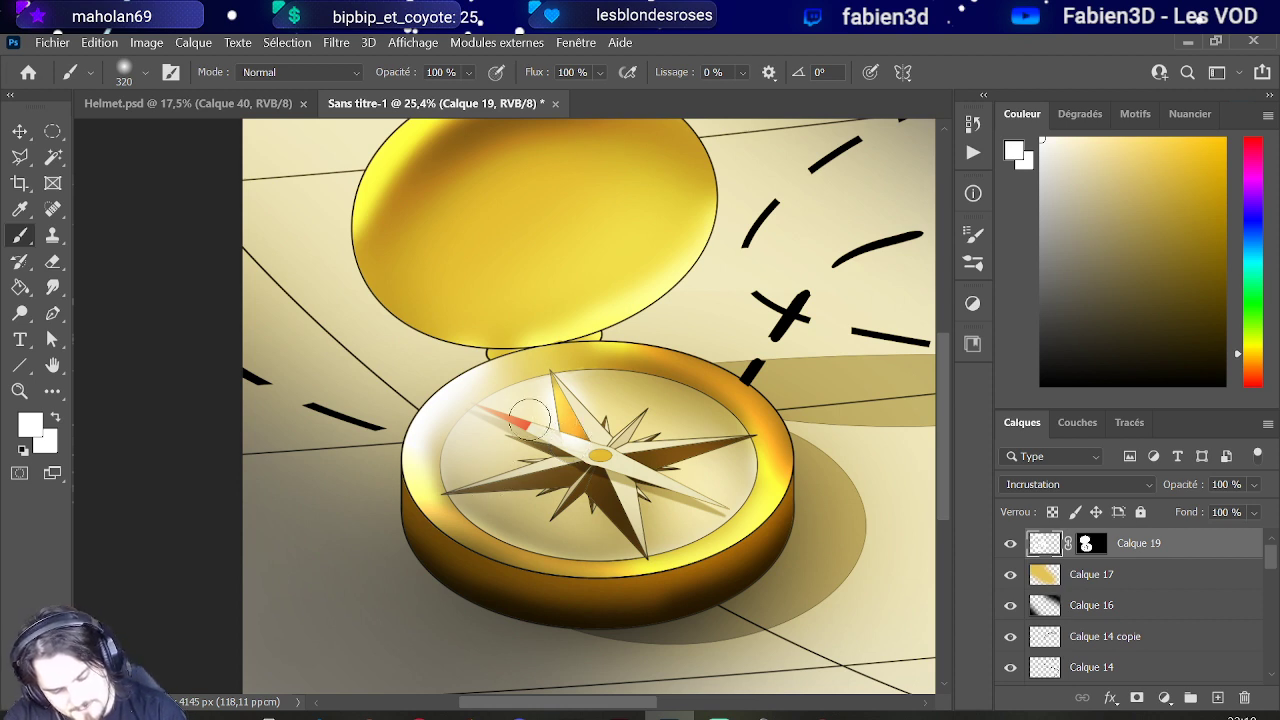
{"action": "left_click_drag", "start_coordinate": [529, 417], "coordinate": [521, 414]}
{"action": "key", "text": "ctrl+z"}
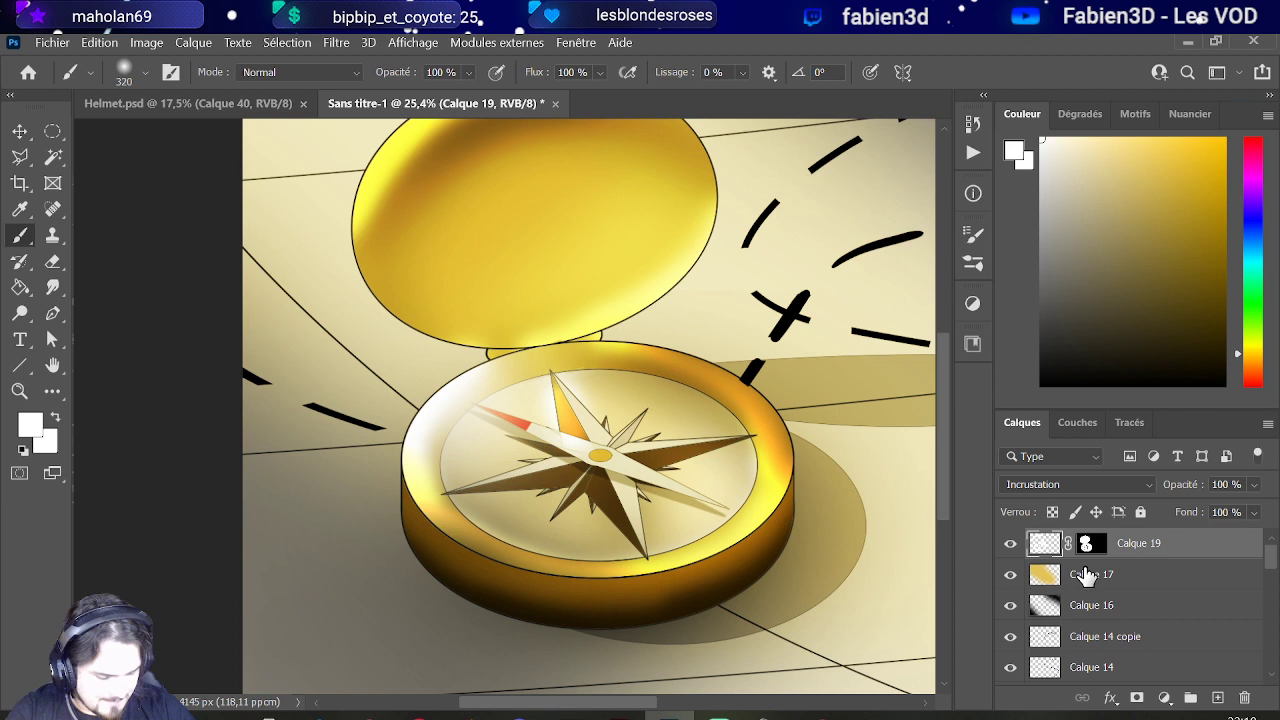
Step: Add a layer above Calque 19, sample the needle's orange-red, and paint a soft 320 px spot over the needle tip
{"action": "left_click", "coordinate": [1217, 697]}
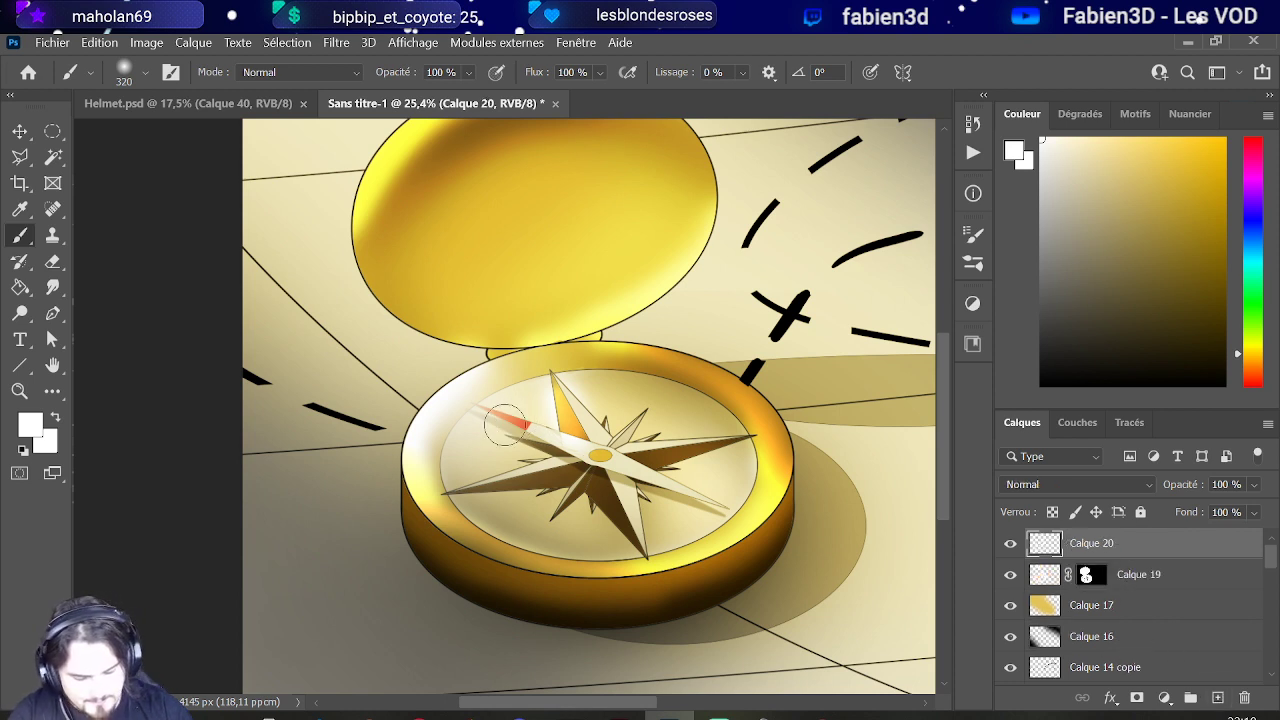
{"action": "left_click_drag", "start_coordinate": [513, 424], "coordinate": [504, 414]}
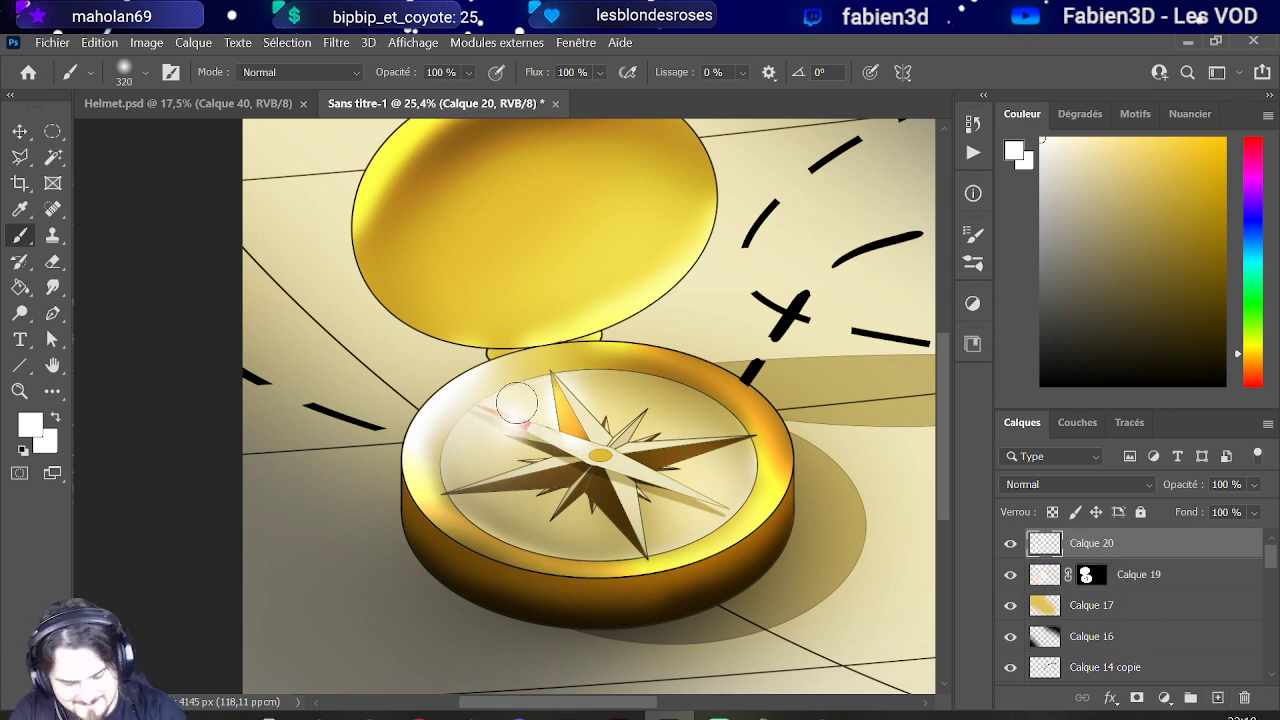
{"action": "key", "text": "ctrl+z"}
{"action": "left_click", "coordinate": [504, 420], "text": "alt"}
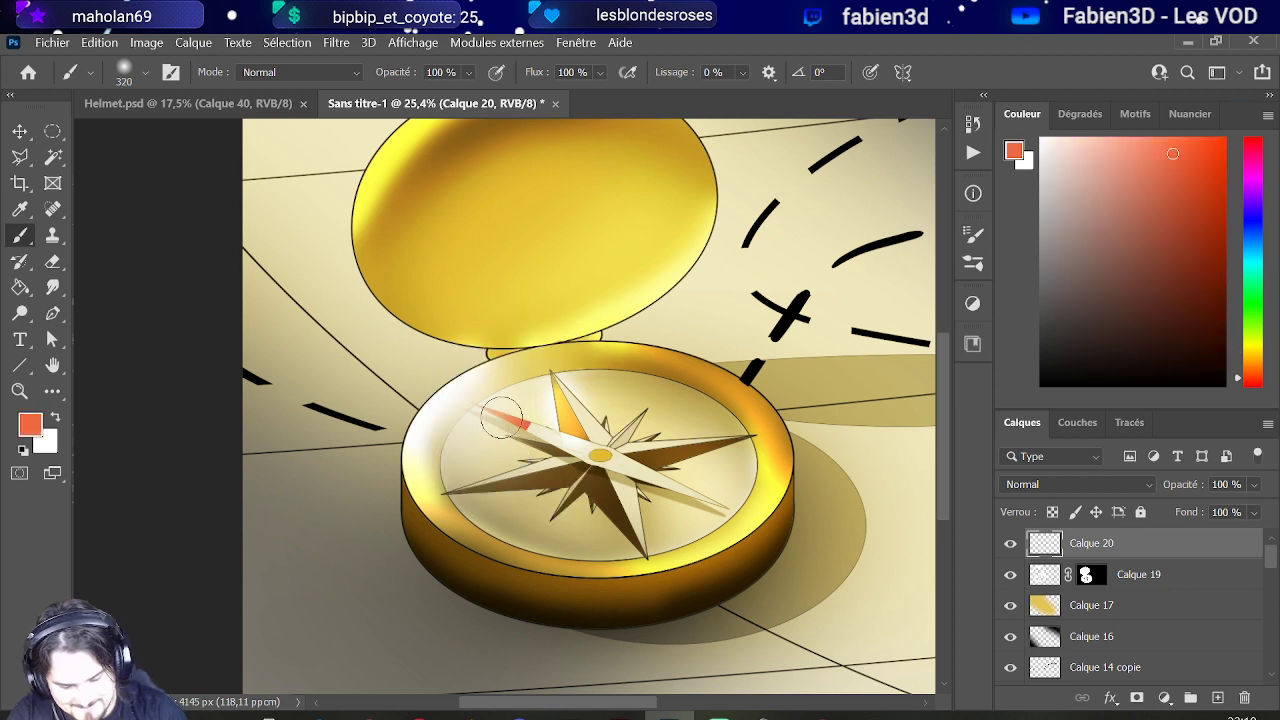
{"action": "left_click_drag", "start_coordinate": [503, 414], "coordinate": [488, 410]}
{"action": "key", "text": "ctrl+z"}
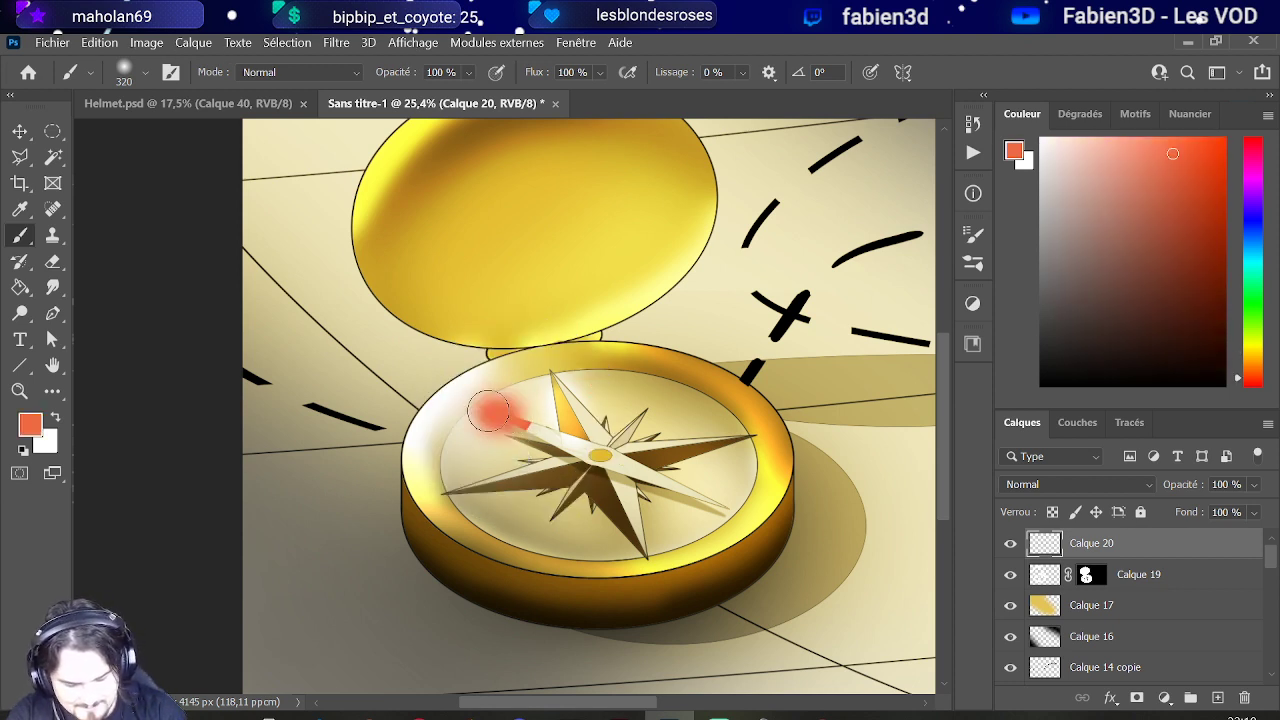
Step: Set the blending mode of Calque 20 to Incrustation
{"action": "left_click", "coordinate": [1075, 488]}
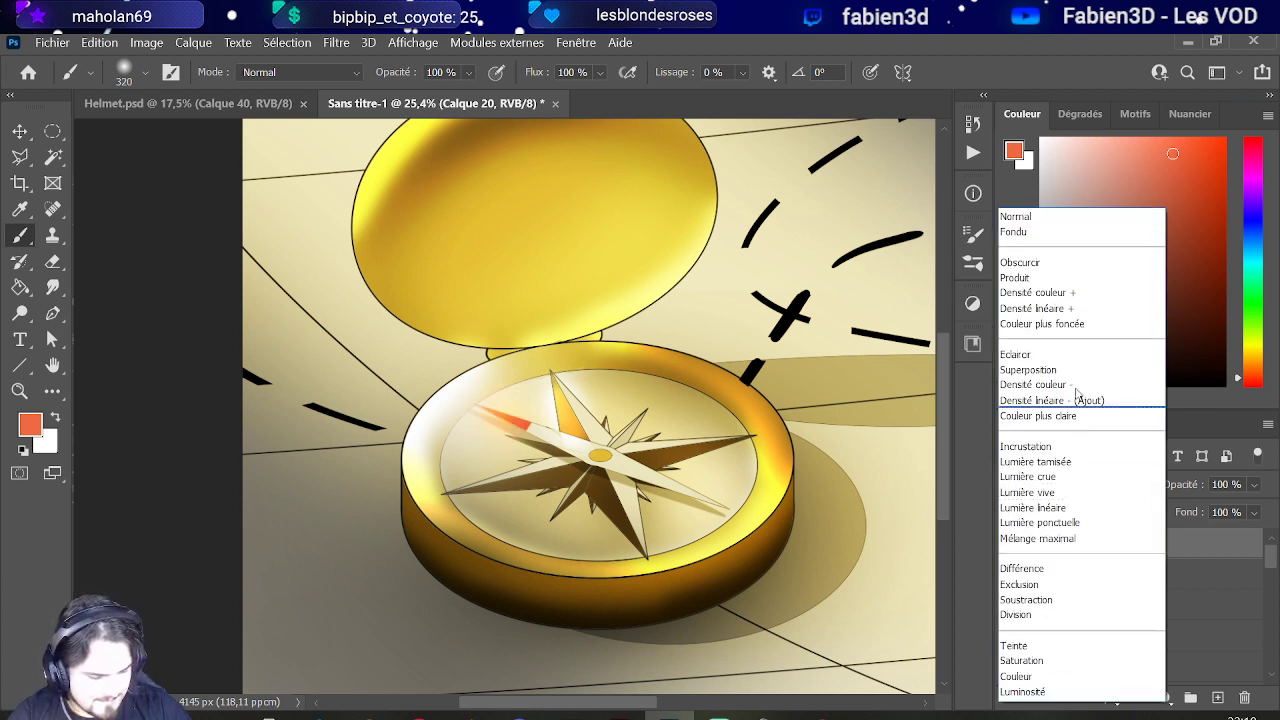
{"action": "left_click", "coordinate": [1062, 450]}
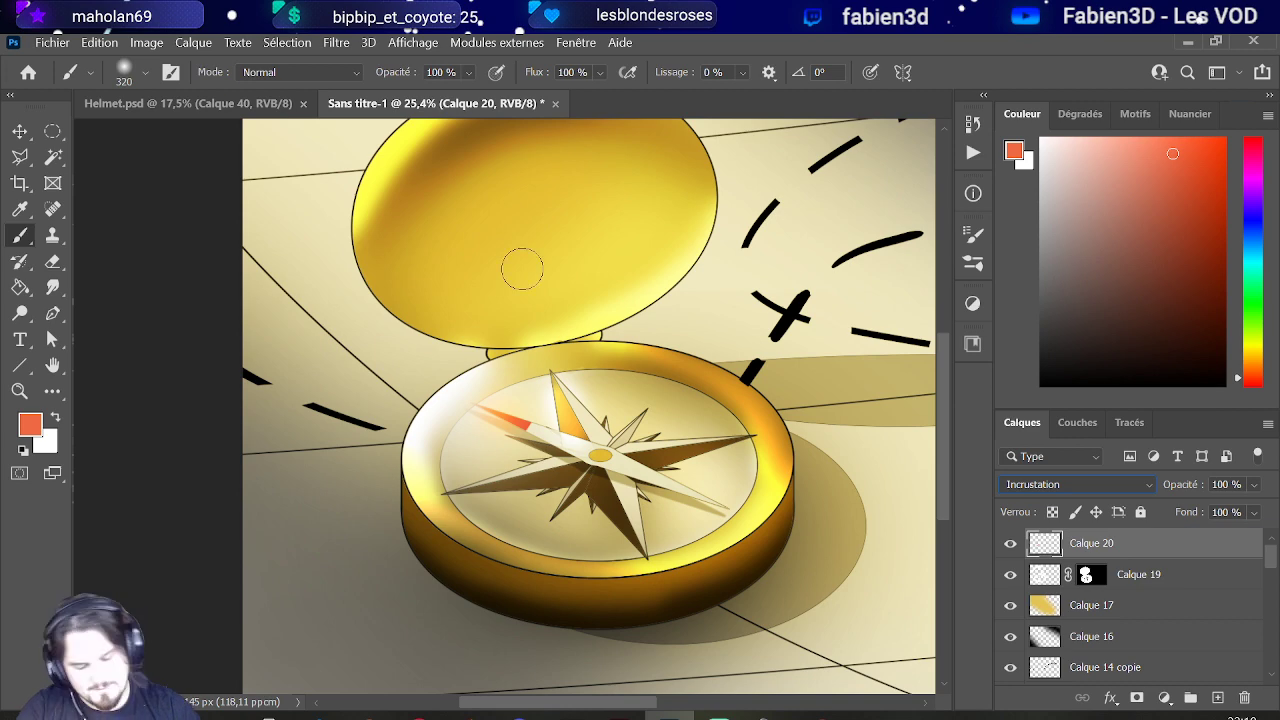
{"action": "left_click", "coordinate": [77, 75]}
{"action": "key", "text": "Escape"}
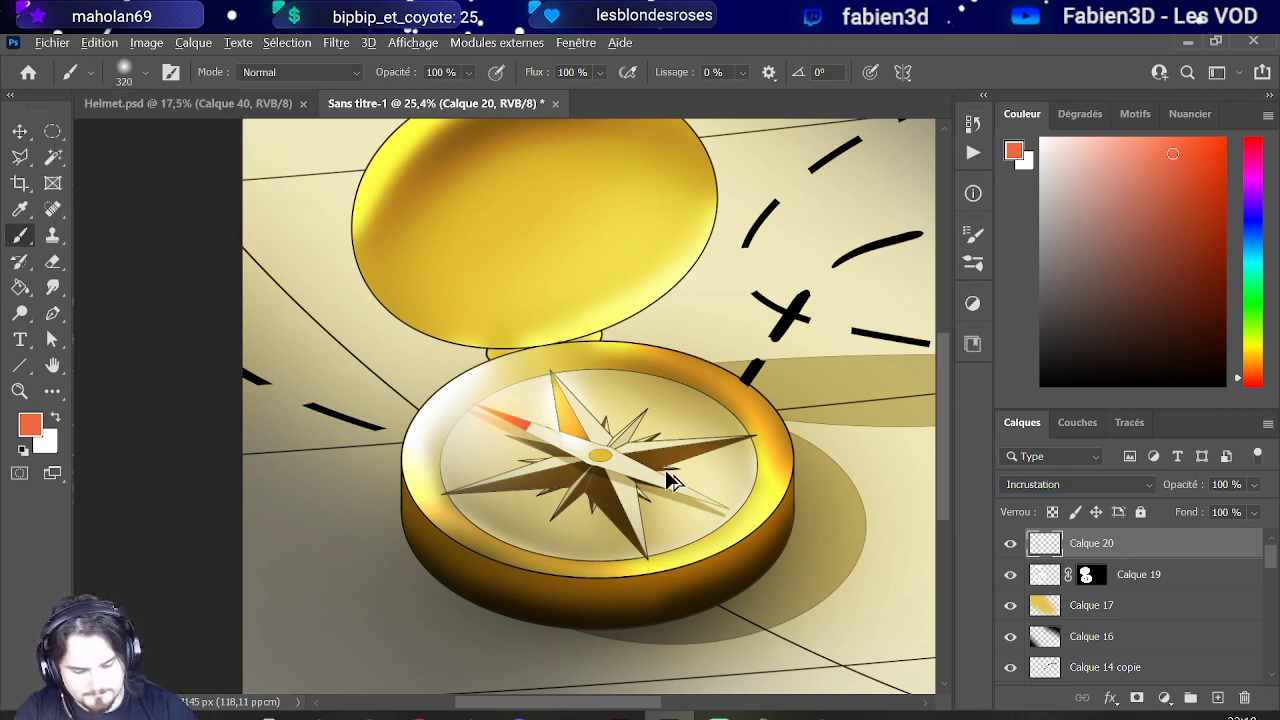
Step: On a new layer above Calque 20, paint a soft white glow in the map's upper-left corner with a 3784 px brush
{"action": "scroll", "coordinate": [671, 480], "scroll_direction": "down", "scroll_amount": 5}
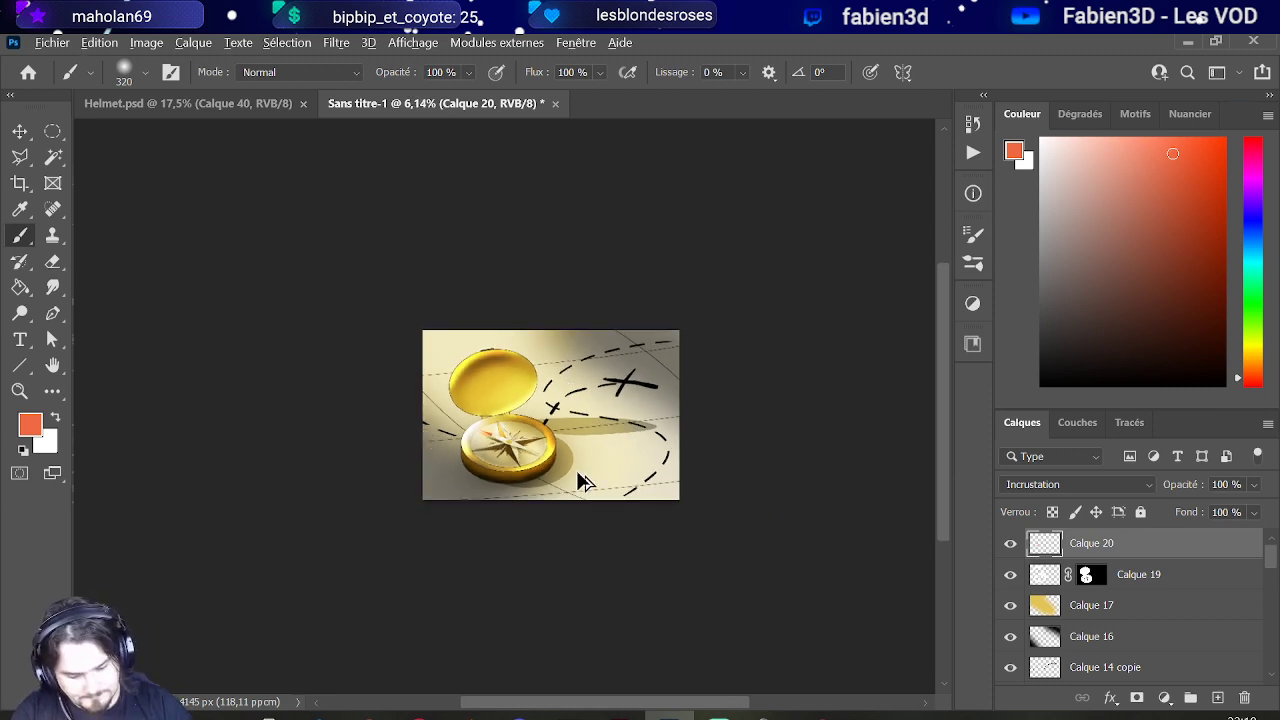
{"action": "scroll", "coordinate": [575, 482], "scroll_direction": "up", "scroll_amount": 5}
{"action": "scroll", "coordinate": [505, 478], "scroll_direction": "down", "scroll_amount": 3}
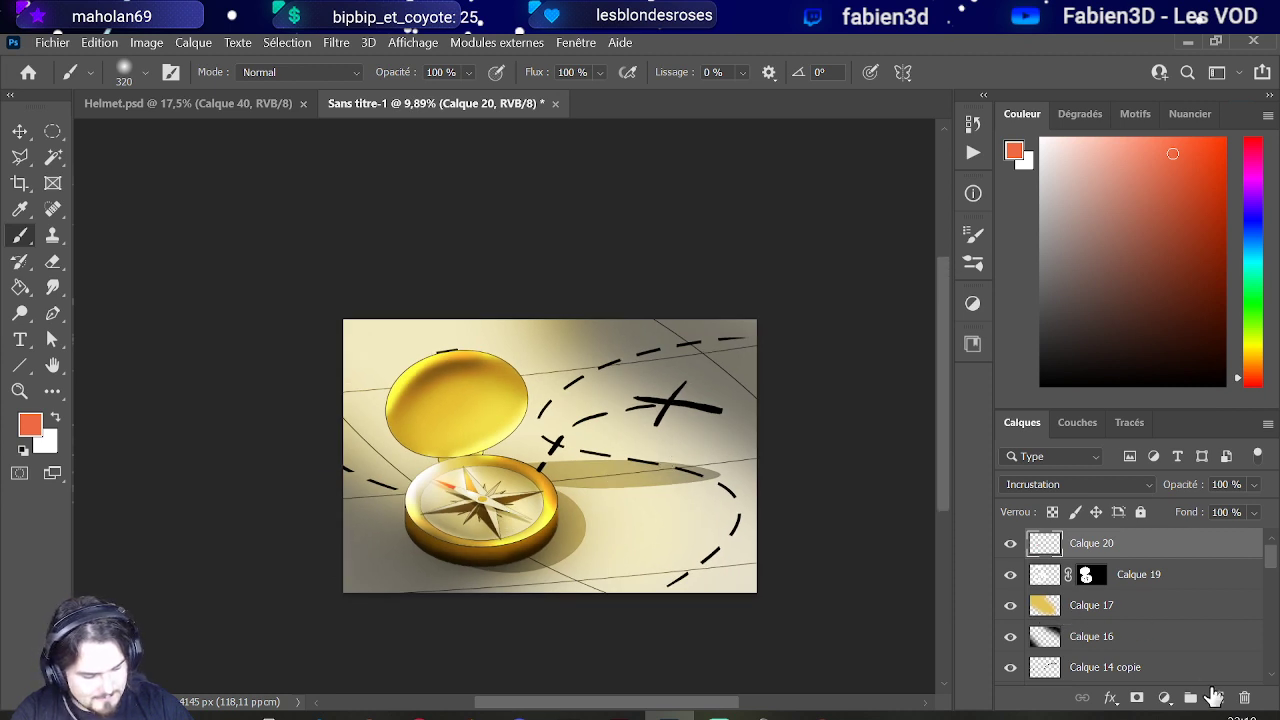
{"action": "left_click", "coordinate": [1213, 697]}
{"action": "left_click", "coordinate": [1042, 140]}
{"action": "left_click_drag", "start_coordinate": [655, 361], "coordinate": [850, 363]}
{"action": "left_click", "coordinate": [390, 330]}
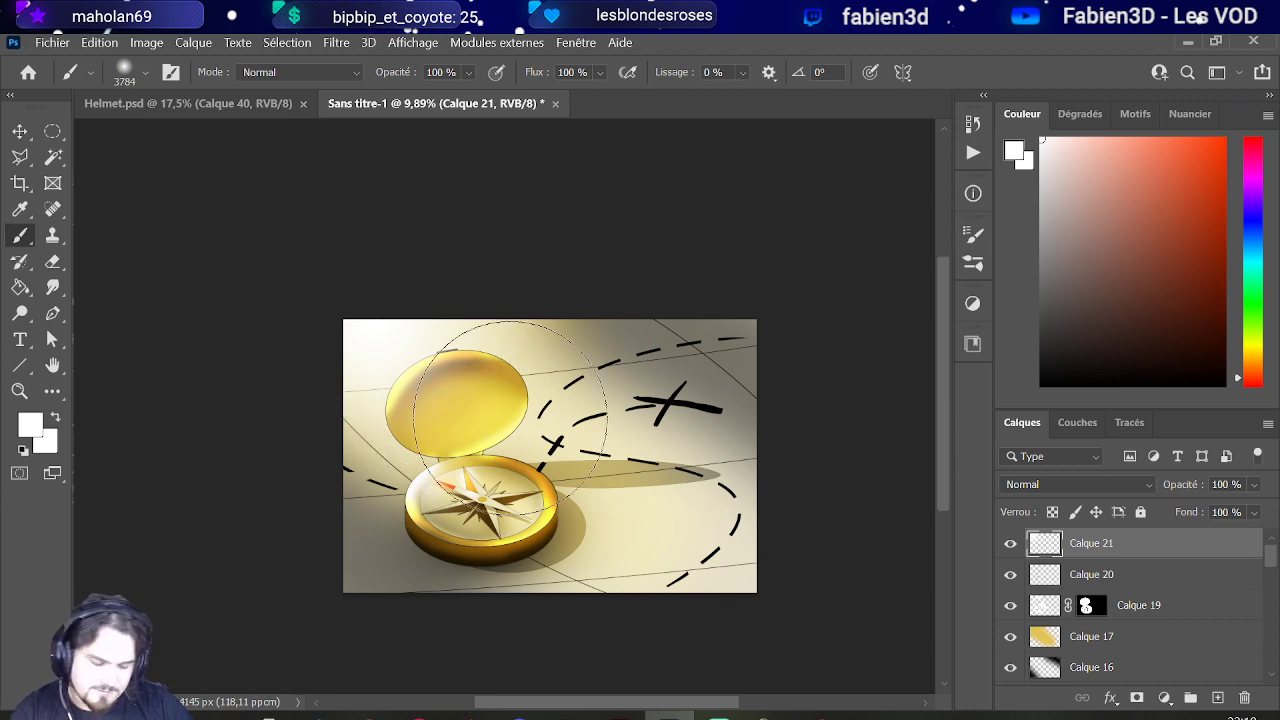
Step: Examine the white glow and compass highlights across the whole illustration at several magnifications
{"action": "scroll", "coordinate": [576, 484], "scroll_direction": "up", "scroll_amount": 1}
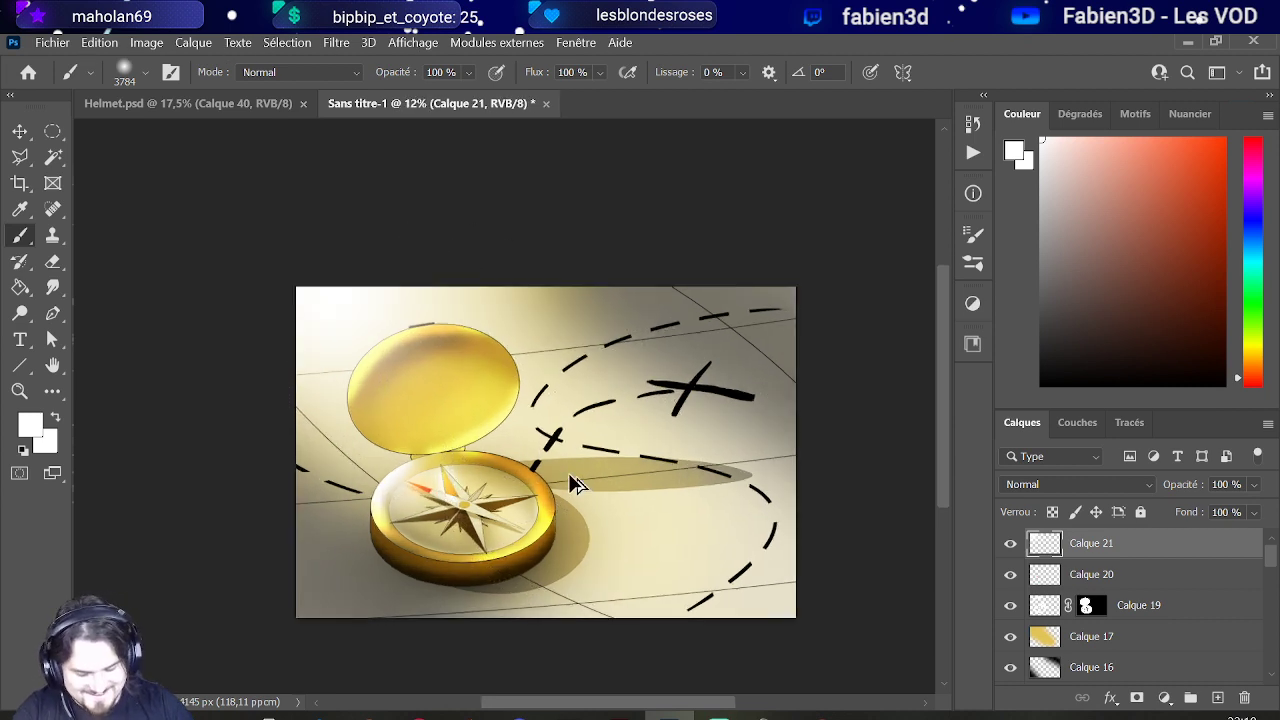
{"action": "scroll", "coordinate": [576, 484], "scroll_direction": "up", "scroll_amount": 1}
{"action": "scroll", "coordinate": [650, 474], "scroll_direction": "up", "scroll_amount": 1}
{"action": "scroll", "coordinate": [686, 468], "scroll_direction": "down", "scroll_amount": 2}
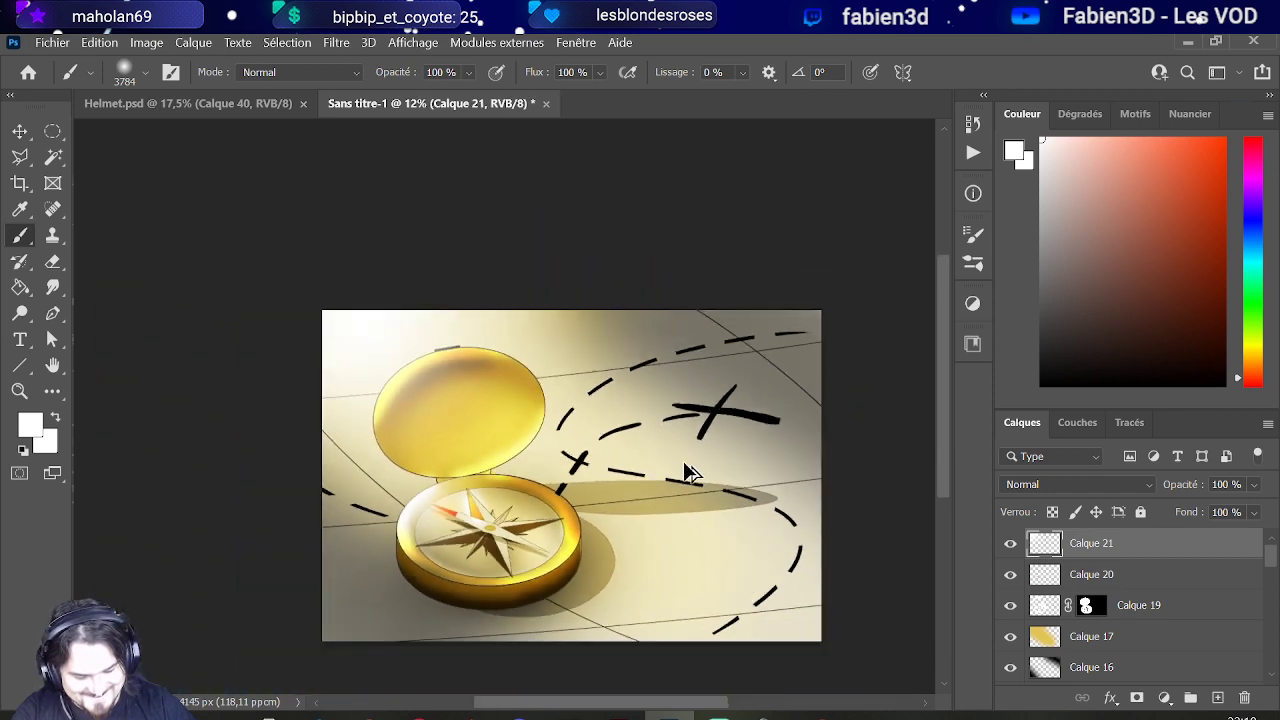
{"action": "scroll", "coordinate": [686, 472], "scroll_direction": "down", "scroll_amount": 1}
{"action": "scroll", "coordinate": [691, 457], "scroll_direction": "up", "scroll_amount": 1}
{"action": "scroll", "coordinate": [640, 478], "scroll_direction": "down", "scroll_amount": 2}
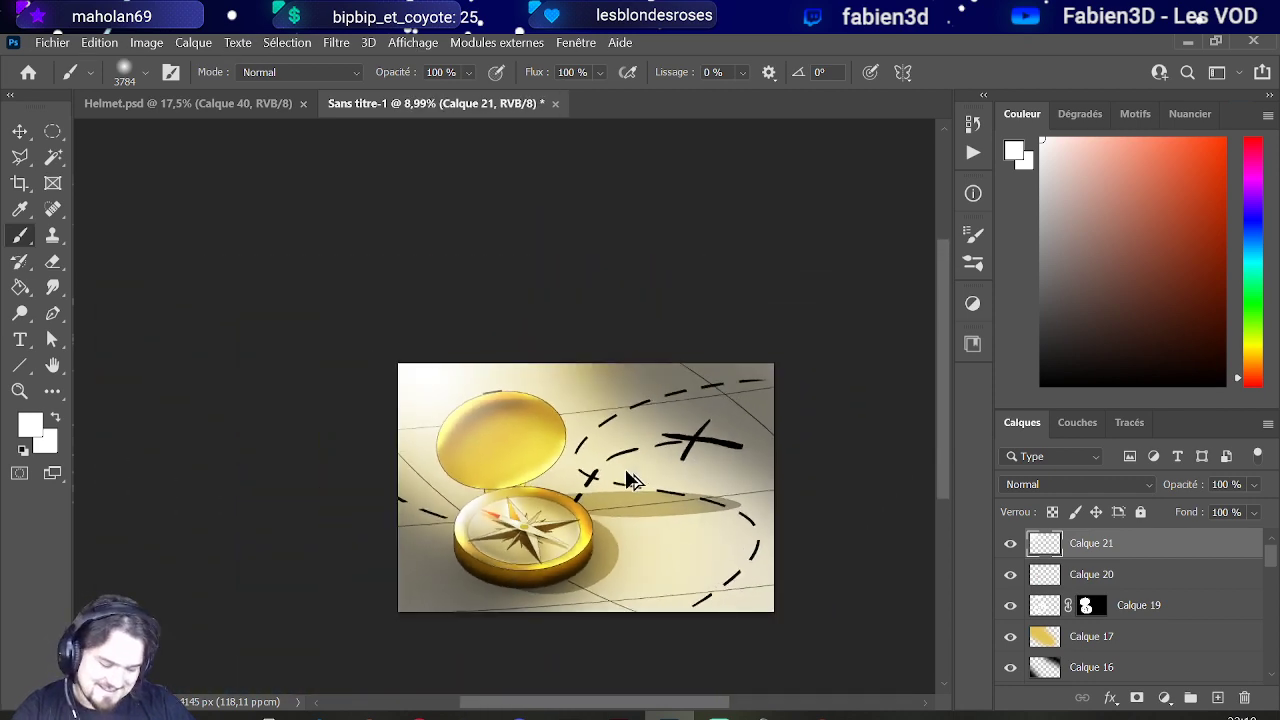
{"action": "scroll", "coordinate": [490, 548], "scroll_direction": "up", "scroll_amount": 5}
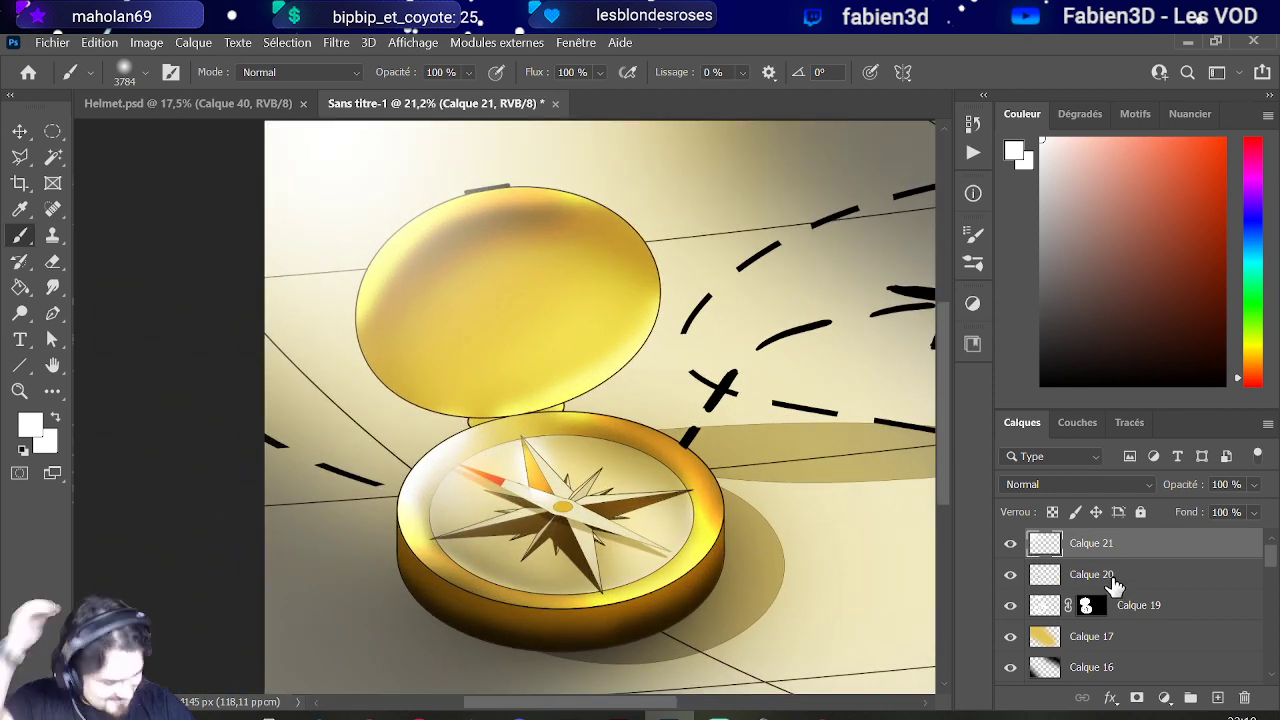
Step: Add a layer above Calque 19 and mask it to the compass shape using a selection loaded from Calque 19's mask
{"action": "left_click", "coordinate": [1155, 612]}
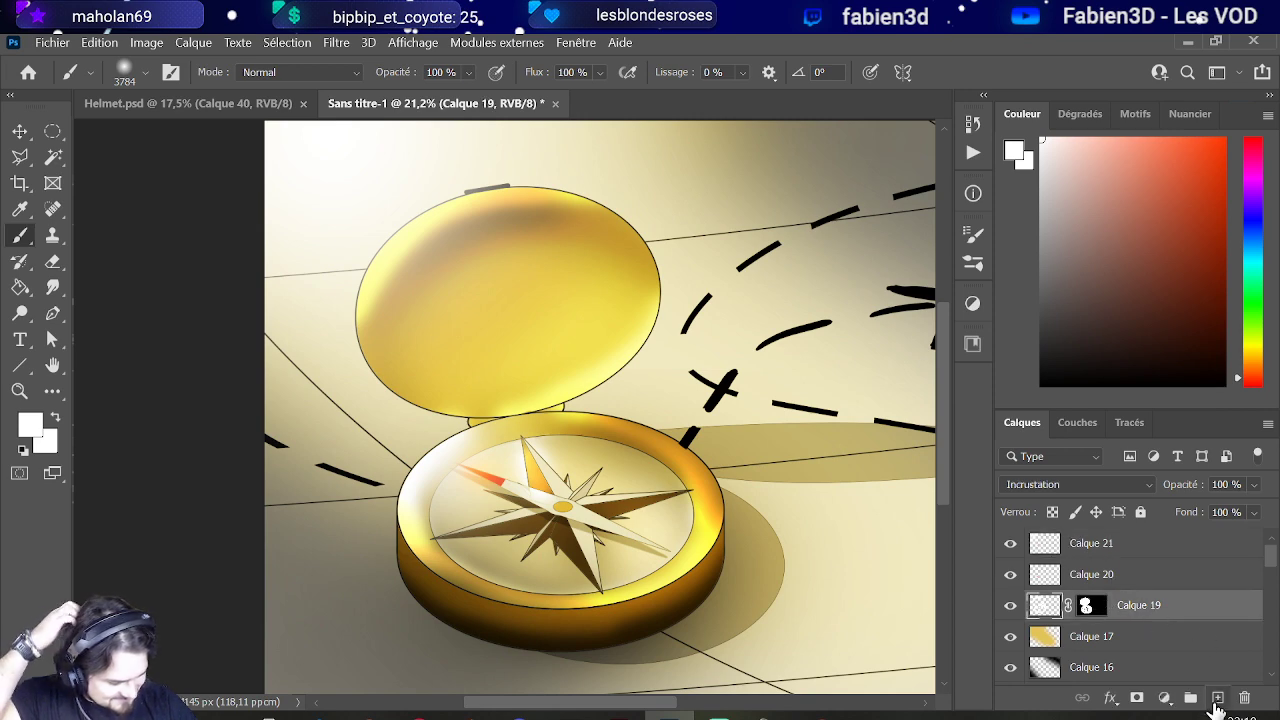
{"action": "left_click", "coordinate": [1217, 697]}
{"action": "left_click", "coordinate": [1086, 636], "text": "ctrl"}
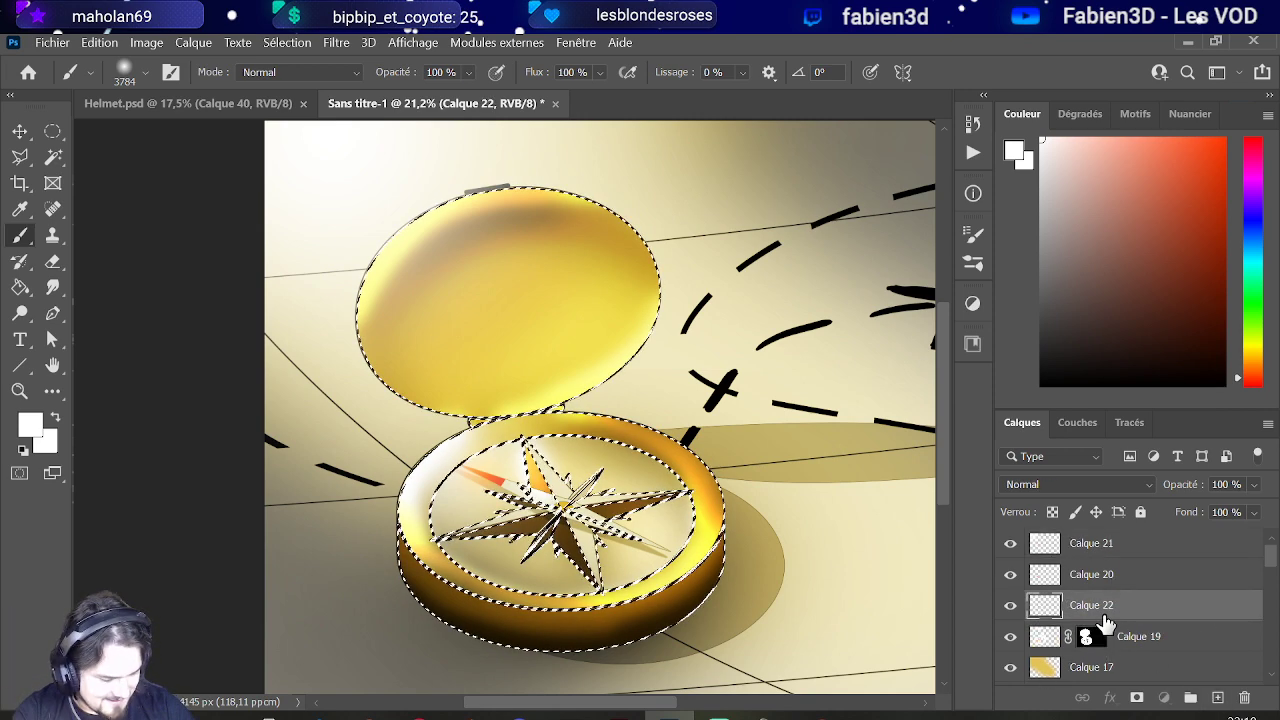
{"action": "left_click", "coordinate": [1137, 697]}
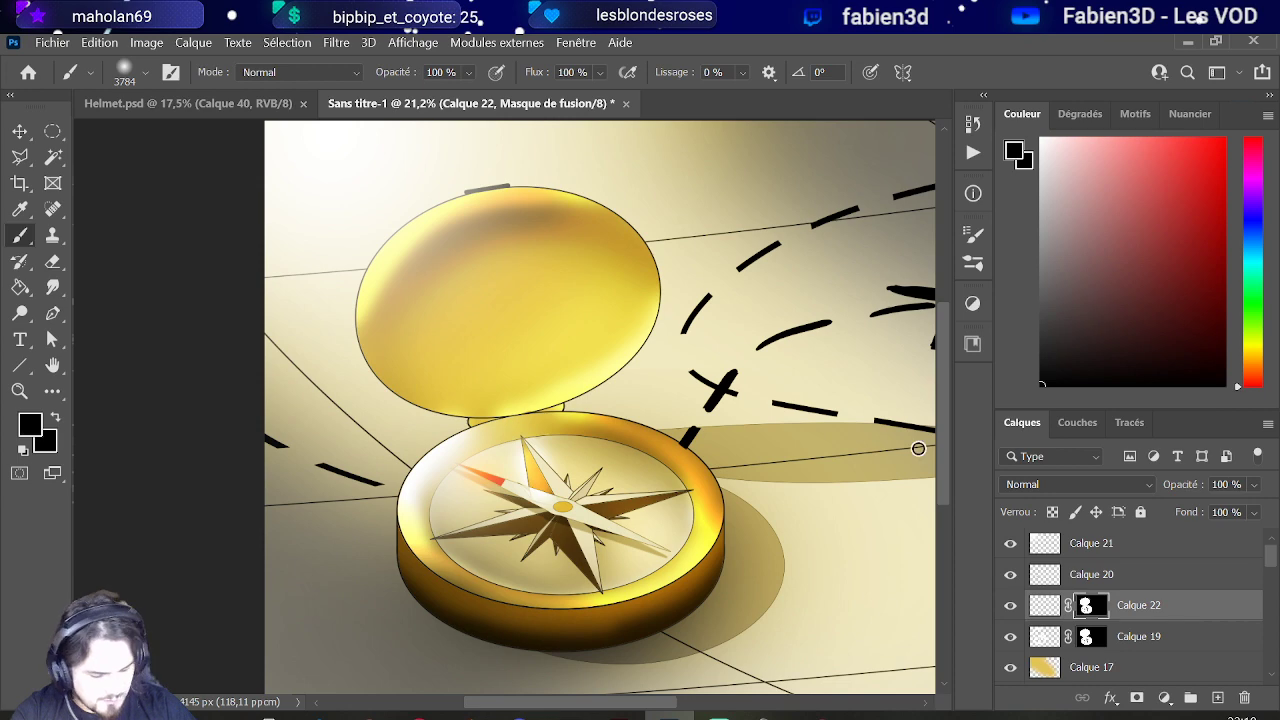
Step: Set up a soft 300 px black brush on Calque 22's pixels and undo the trial strokes along the lid's lower edge
{"action": "scroll", "coordinate": [410, 628], "scroll_direction": "up", "scroll_amount": 1}
{"action": "scroll", "coordinate": [430, 360], "scroll_direction": "up", "scroll_amount": 3}
{"action": "right_click", "coordinate": [457, 443], "text": "alt"}
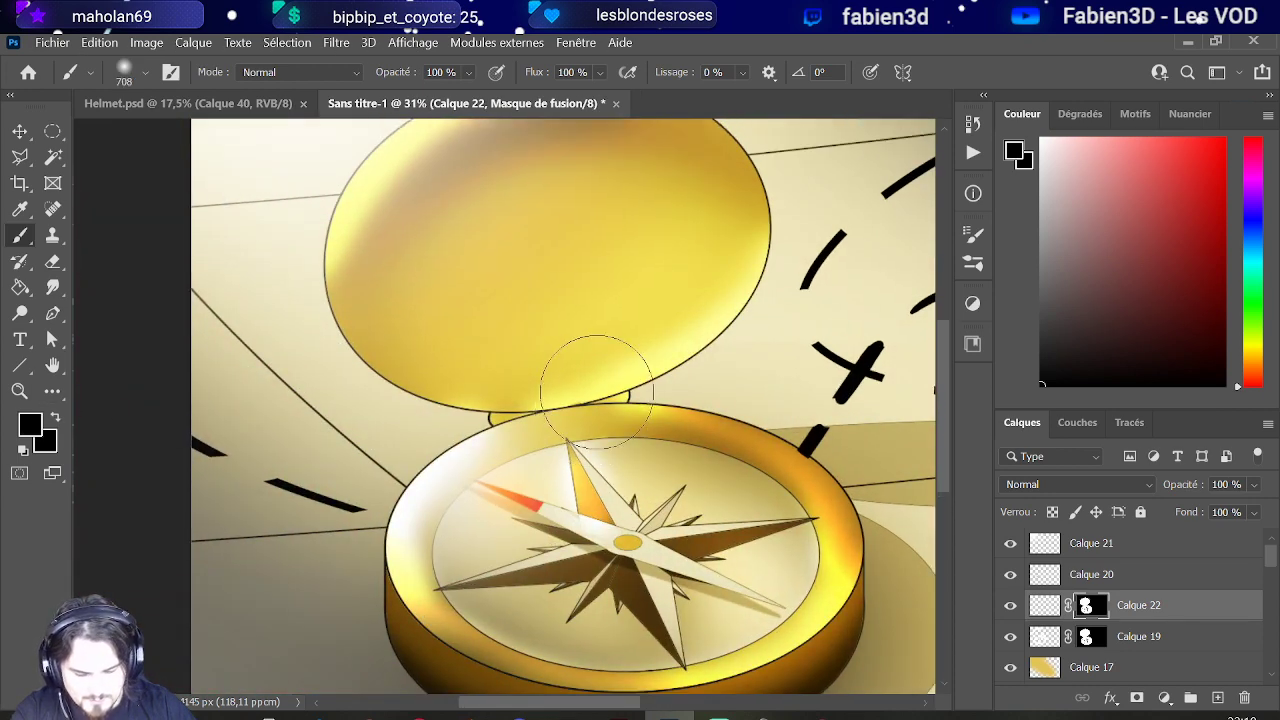
{"action": "scroll", "coordinate": [597, 391], "scroll_direction": "up", "scroll_amount": 2}
{"action": "left_click", "coordinate": [1044, 605]}
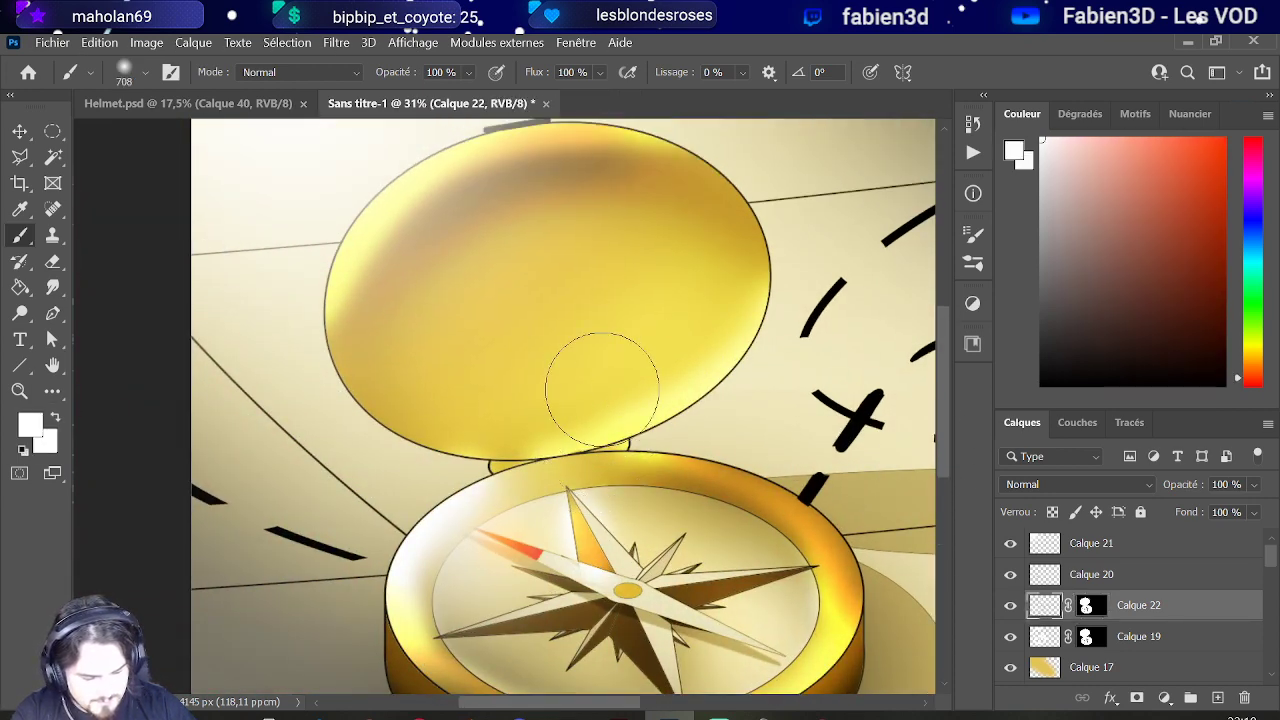
{"action": "left_click", "coordinate": [1042, 384]}
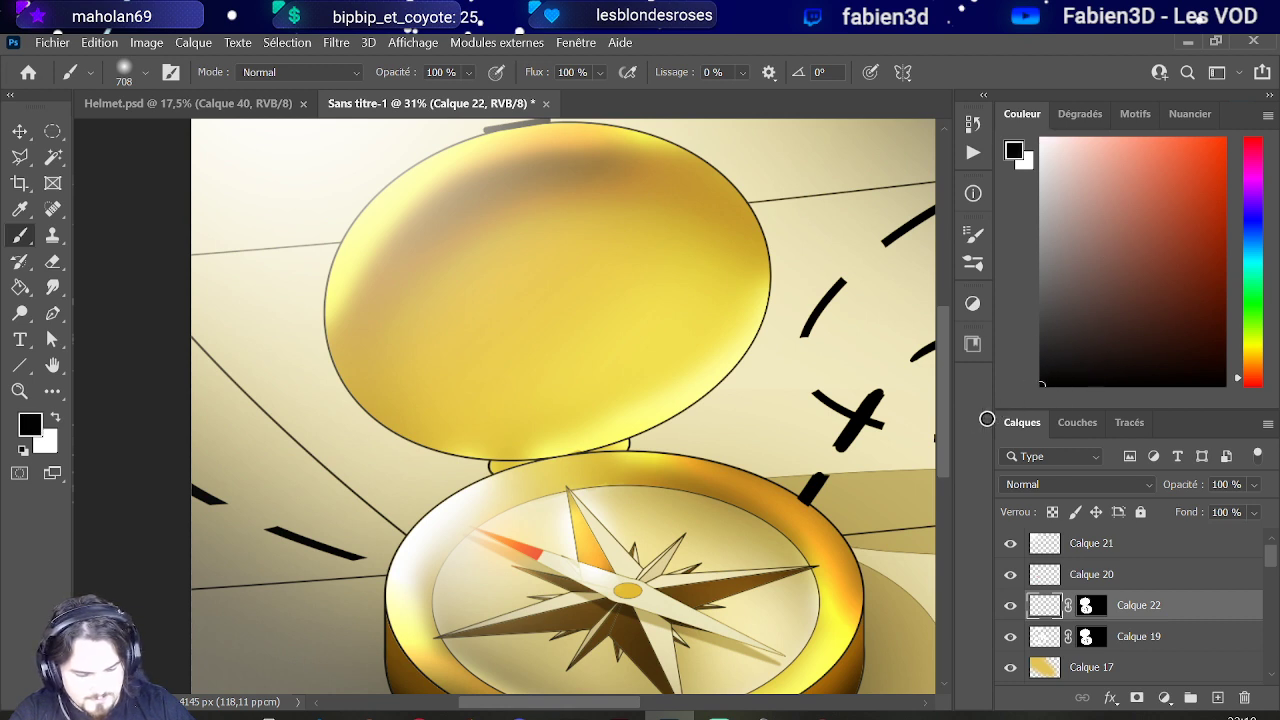
{"action": "left_click_drag", "start_coordinate": [590, 418], "coordinate": [760, 355]}
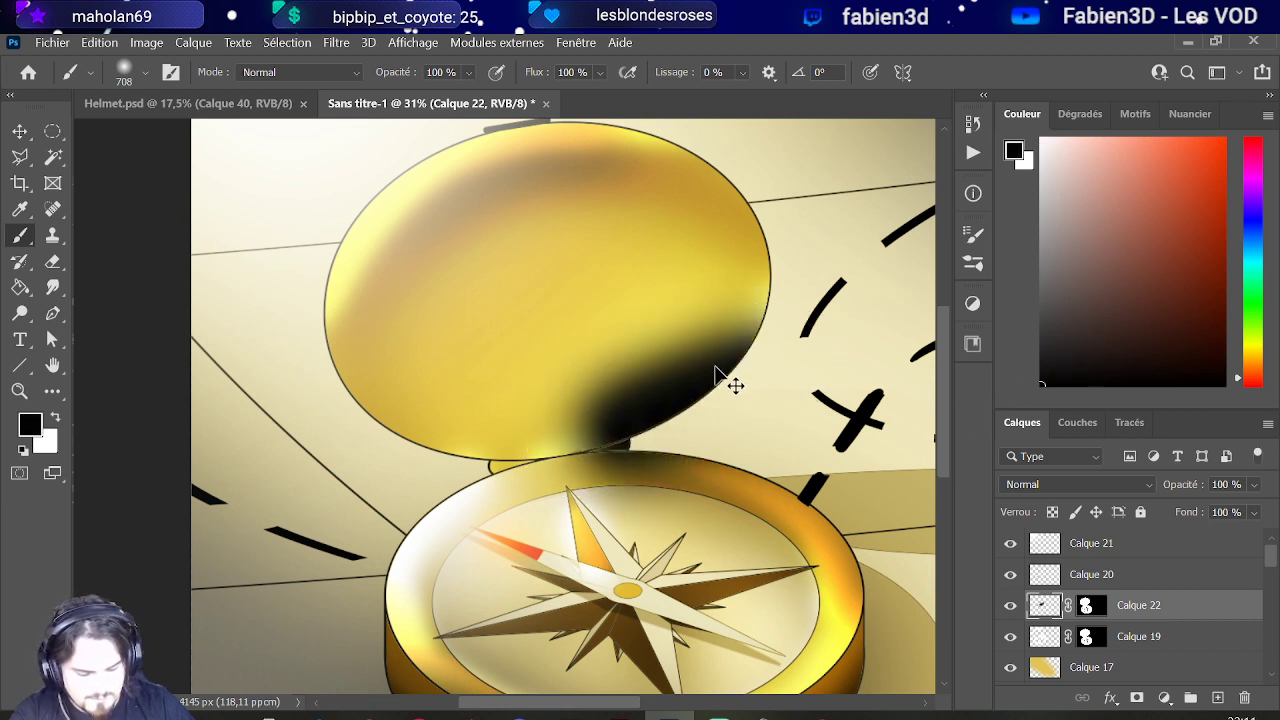
{"action": "key", "text": "ctrl+z"}
{"action": "left_click_drag", "start_coordinate": [677, 400], "coordinate": [632, 415]}
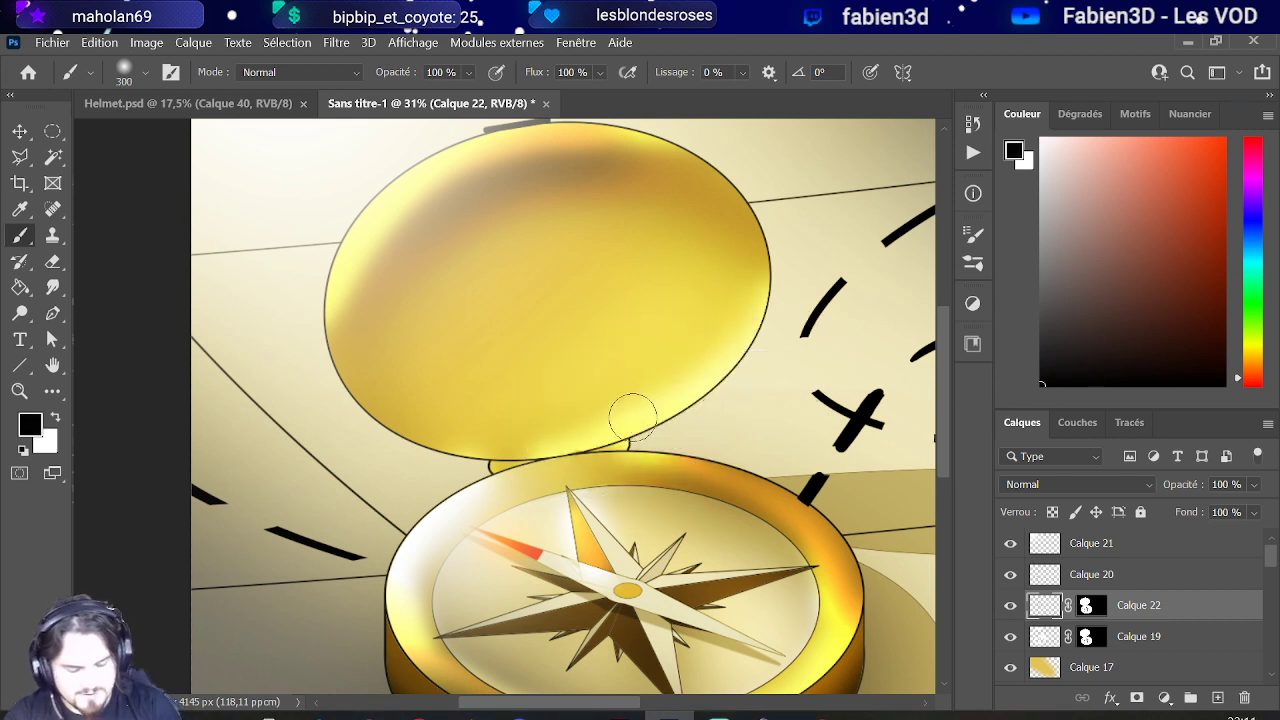
{"action": "mouse_move", "coordinate": [555, 445]}
{"action": "left_mouse_down"}
{"action": "mouse_move", "coordinate": [624, 427]}
{"action": "mouse_move", "coordinate": [762, 319]}
{"action": "mouse_move", "coordinate": [765, 285]}
{"action": "left_mouse_up"}
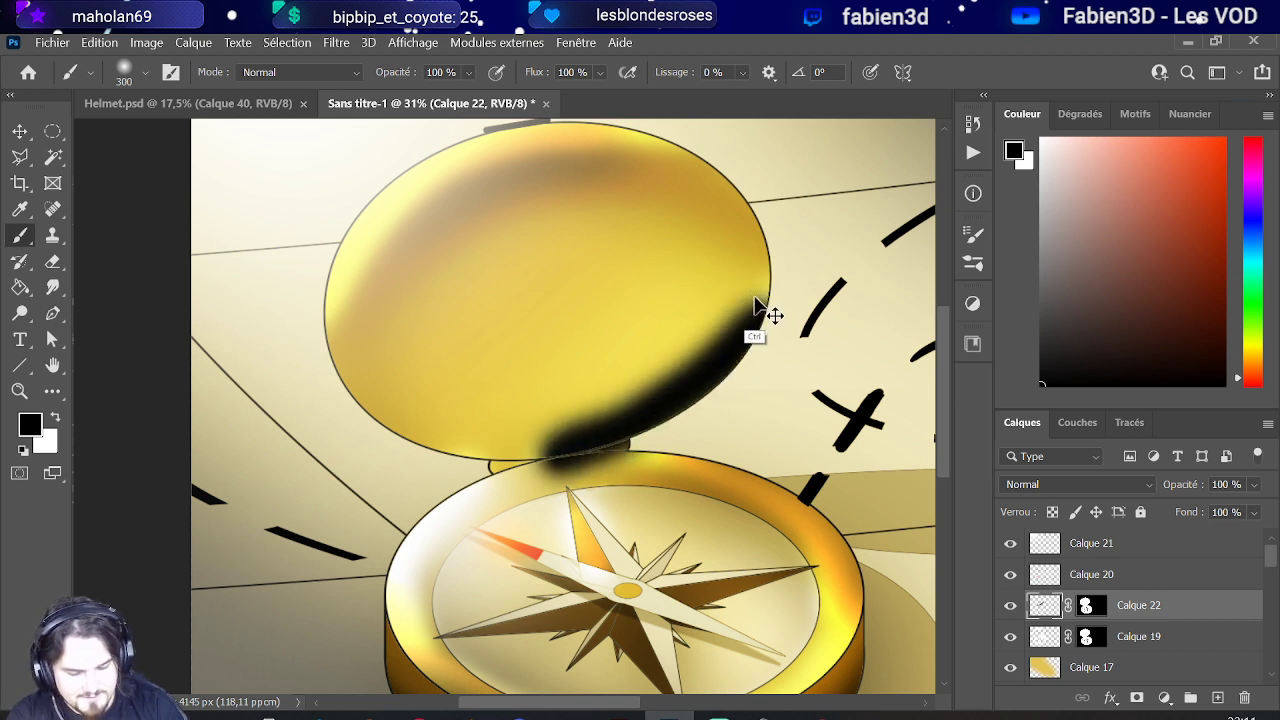
{"action": "key", "text": "ctrl+z"}
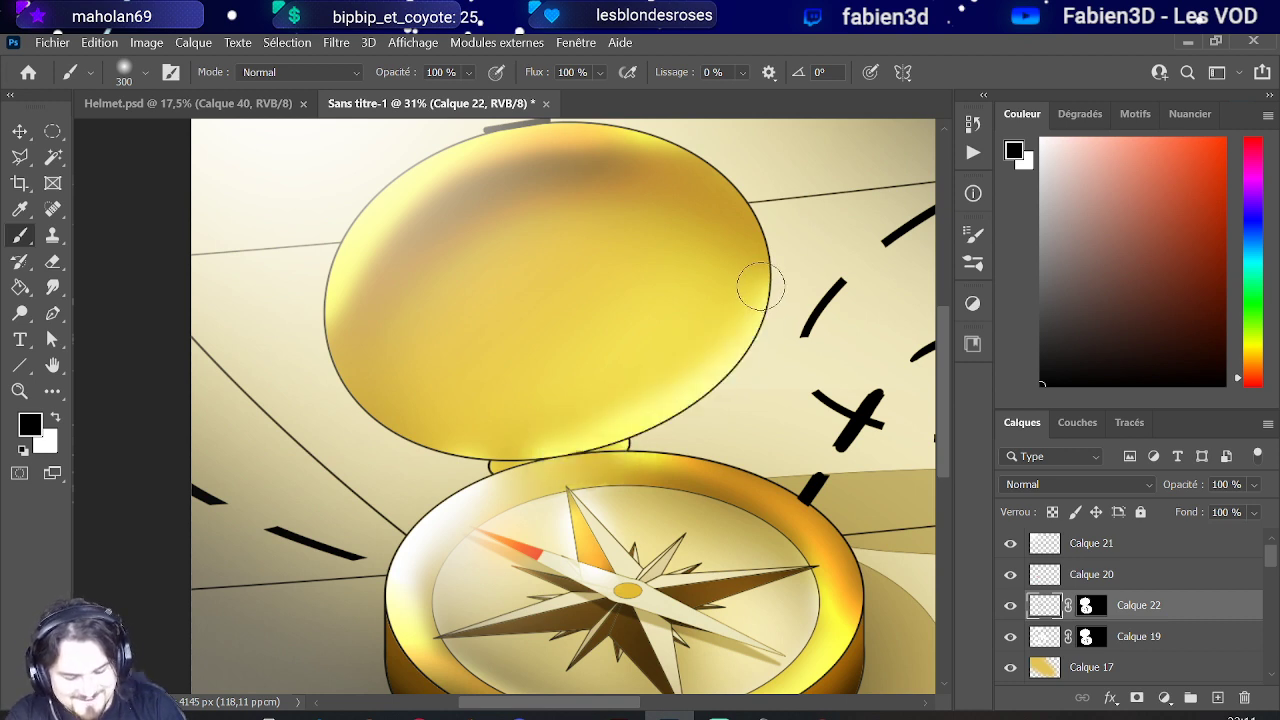
Step: Set Calque 22's blending mode to Produit and its opacity to 33%, undoing the test stroke on the lid
{"action": "left_click", "coordinate": [1093, 487]}
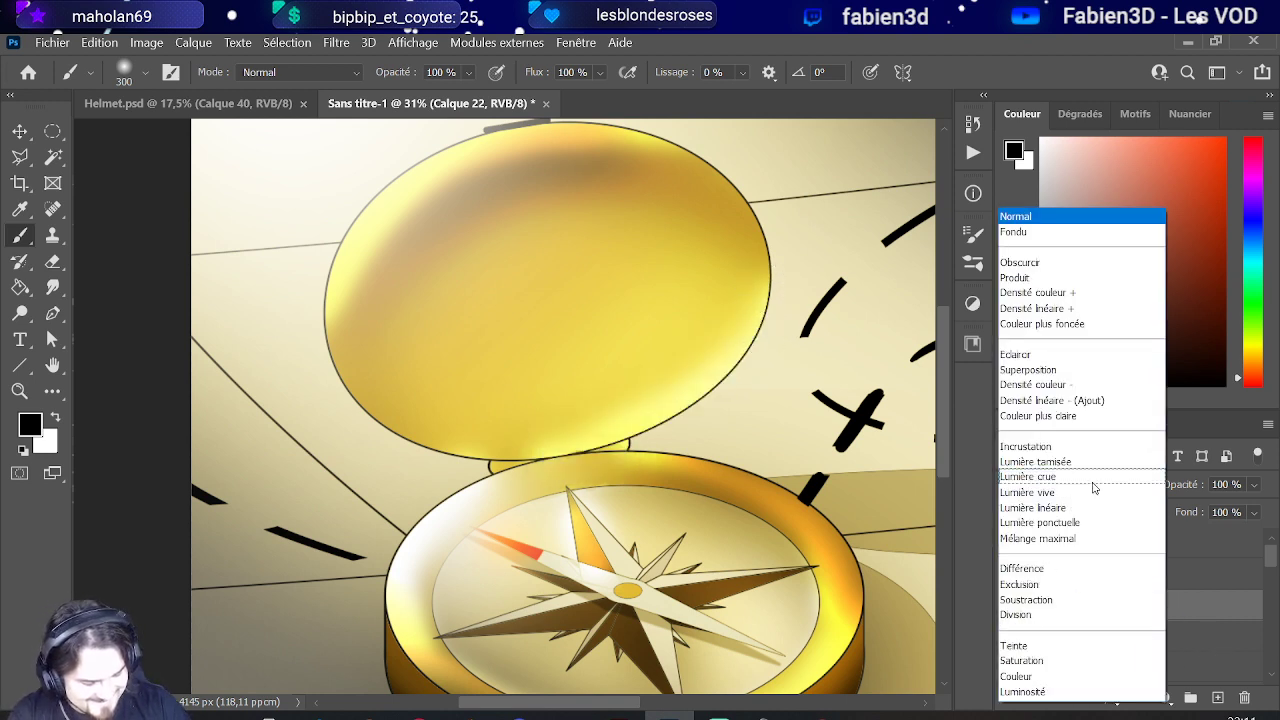
{"action": "left_click", "coordinate": [1033, 280]}
{"action": "mouse_move", "coordinate": [545, 455]}
{"action": "left_mouse_down"}
{"action": "mouse_move", "coordinate": [771, 343]}
{"action": "mouse_move", "coordinate": [785, 318]}
{"action": "left_mouse_up"}
{"action": "key", "text": "ctrl+z"}
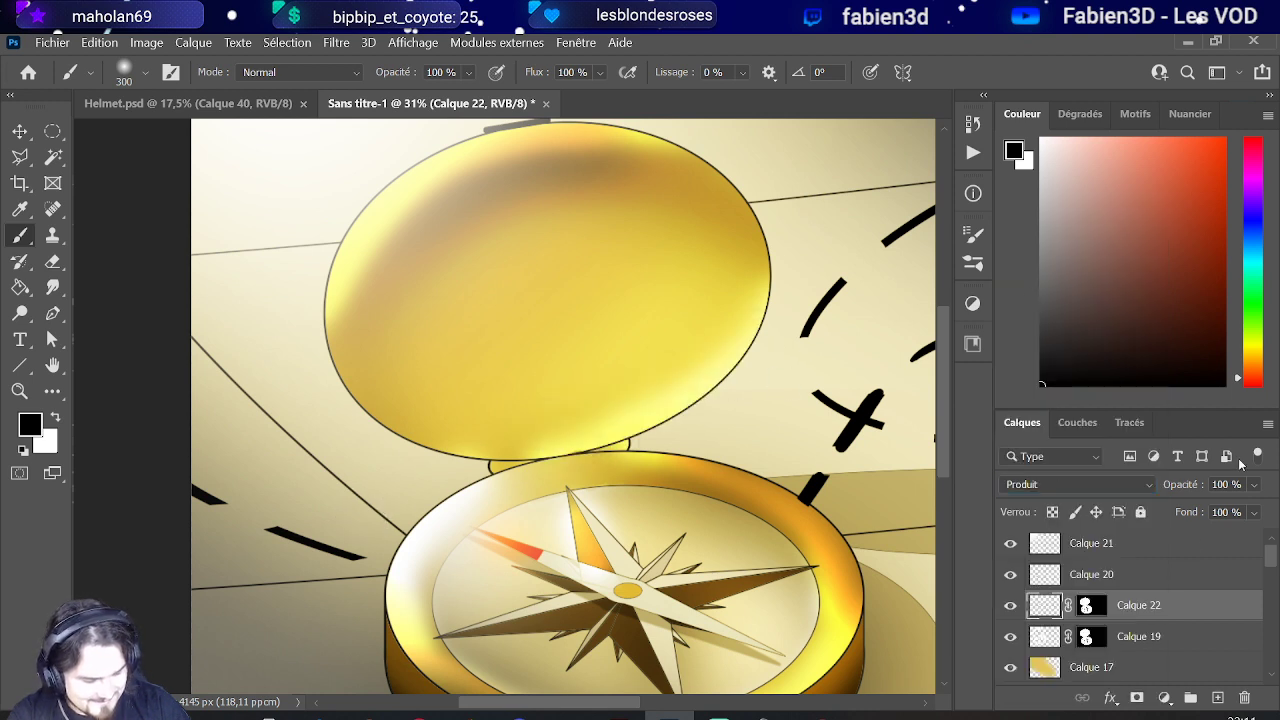
{"action": "left_click", "coordinate": [1253, 486]}
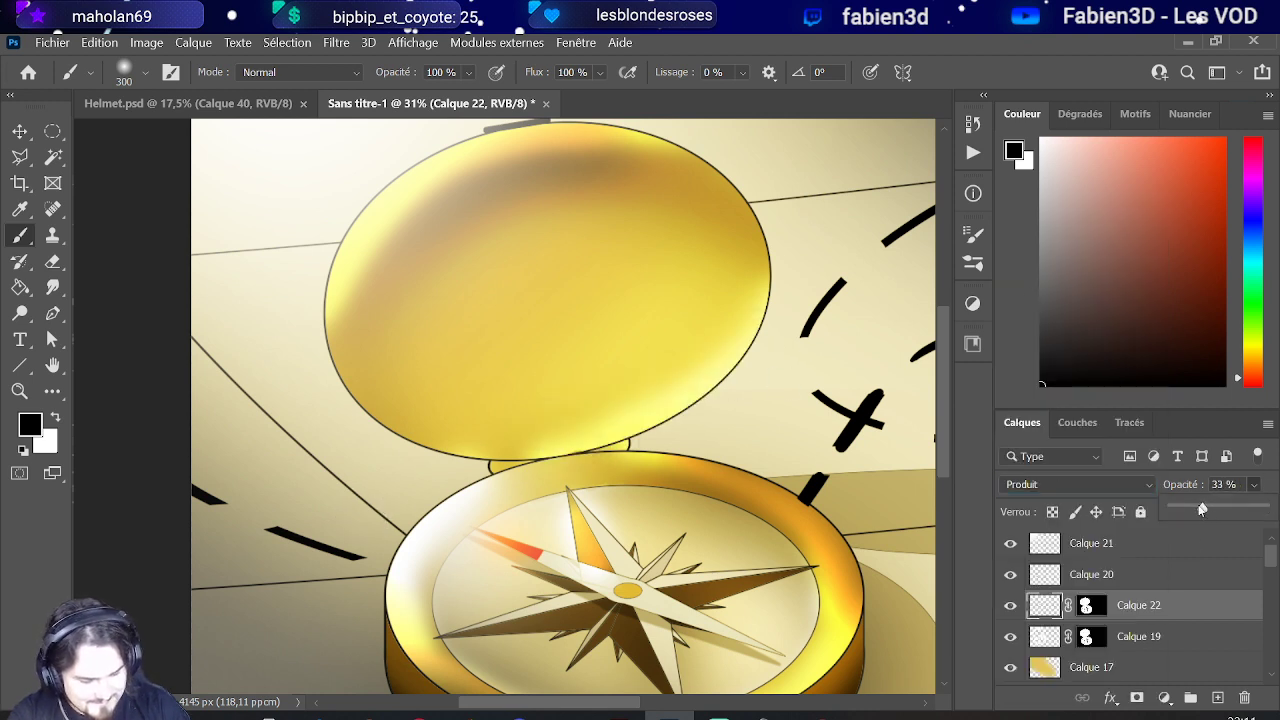
Step: Shade the lid's lower-right edge down to the hinge with the 300 px black brush, replacing the first stroke
{"action": "mouse_move", "coordinate": [580, 450]}
{"action": "left_mouse_down"}
{"action": "mouse_move", "coordinate": [697, 370]}
{"action": "mouse_move", "coordinate": [790, 285]}
{"action": "left_mouse_up"}
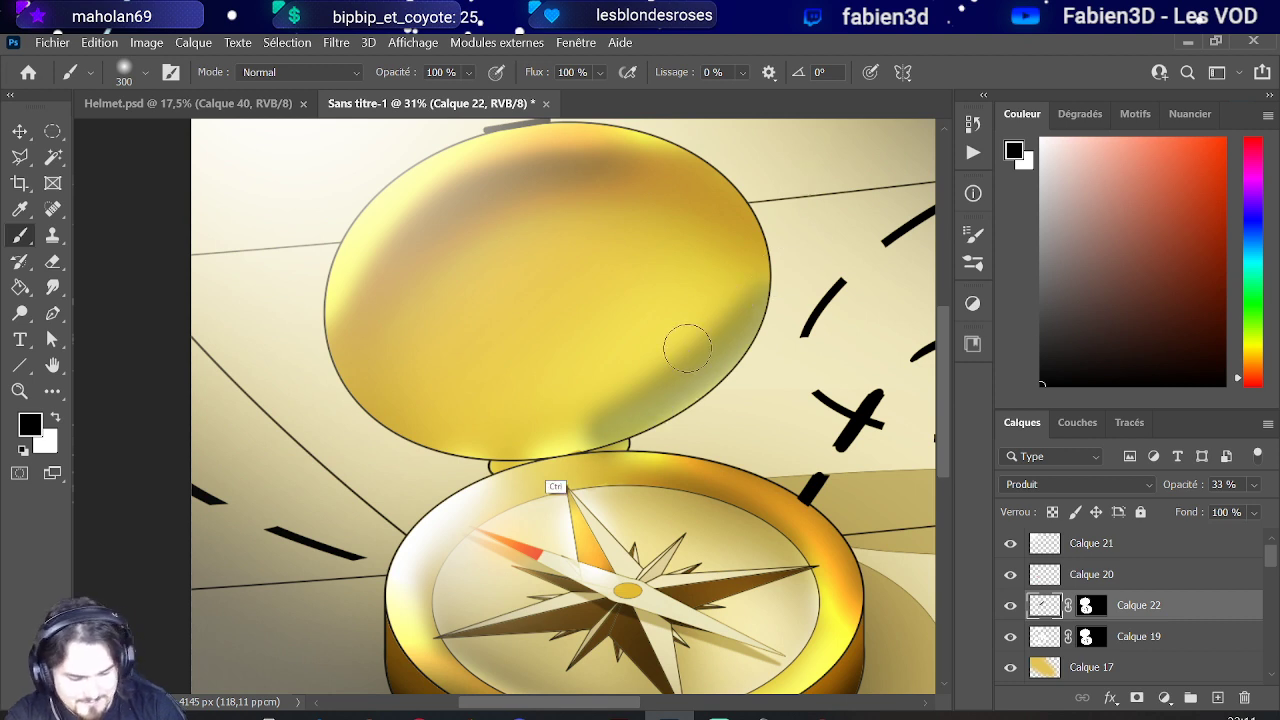
{"action": "key", "text": "ctrl+z"}
{"action": "mouse_move", "coordinate": [540, 455]}
{"action": "left_mouse_down"}
{"action": "mouse_move", "coordinate": [628, 422]}
{"action": "mouse_move", "coordinate": [731, 351]}
{"action": "mouse_move", "coordinate": [769, 296]}
{"action": "left_mouse_up"}
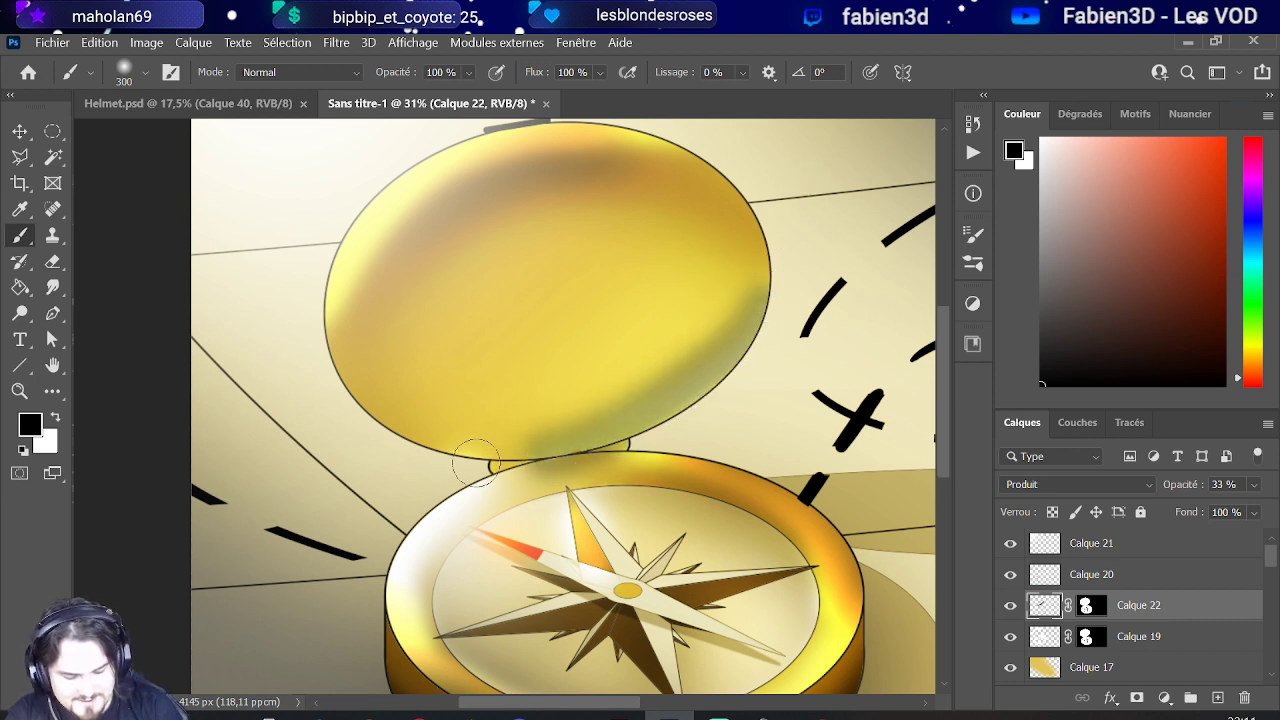
{"action": "mouse_move", "coordinate": [460, 450]}
{"action": "left_mouse_down"}
{"action": "mouse_move", "coordinate": [640, 410]}
{"action": "mouse_move", "coordinate": [860, 262]}
{"action": "mouse_move", "coordinate": [766, 400]}
{"action": "mouse_move", "coordinate": [343, 466]}
{"action": "mouse_move", "coordinate": [571, 463]}
{"action": "mouse_move", "coordinate": [745, 500]}
{"action": "left_mouse_up"}
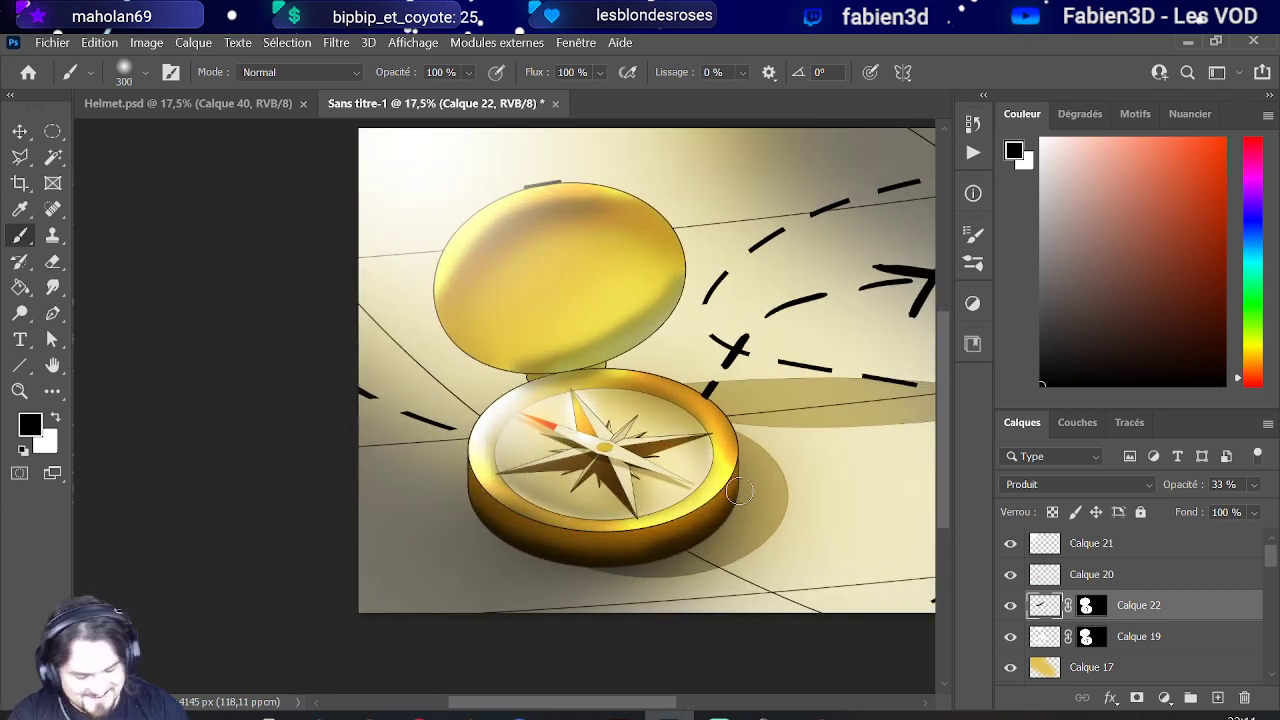
Step: Darken the lower side of the compass body and the upper-left rim by the hinge with the 300 px black brush
{"action": "mouse_move", "coordinate": [679, 556]}
{"action": "left_mouse_down"}
{"action": "mouse_move", "coordinate": [748, 497]}
{"action": "mouse_move", "coordinate": [739, 505]}
{"action": "mouse_move", "coordinate": [726, 458]}
{"action": "left_mouse_up"}
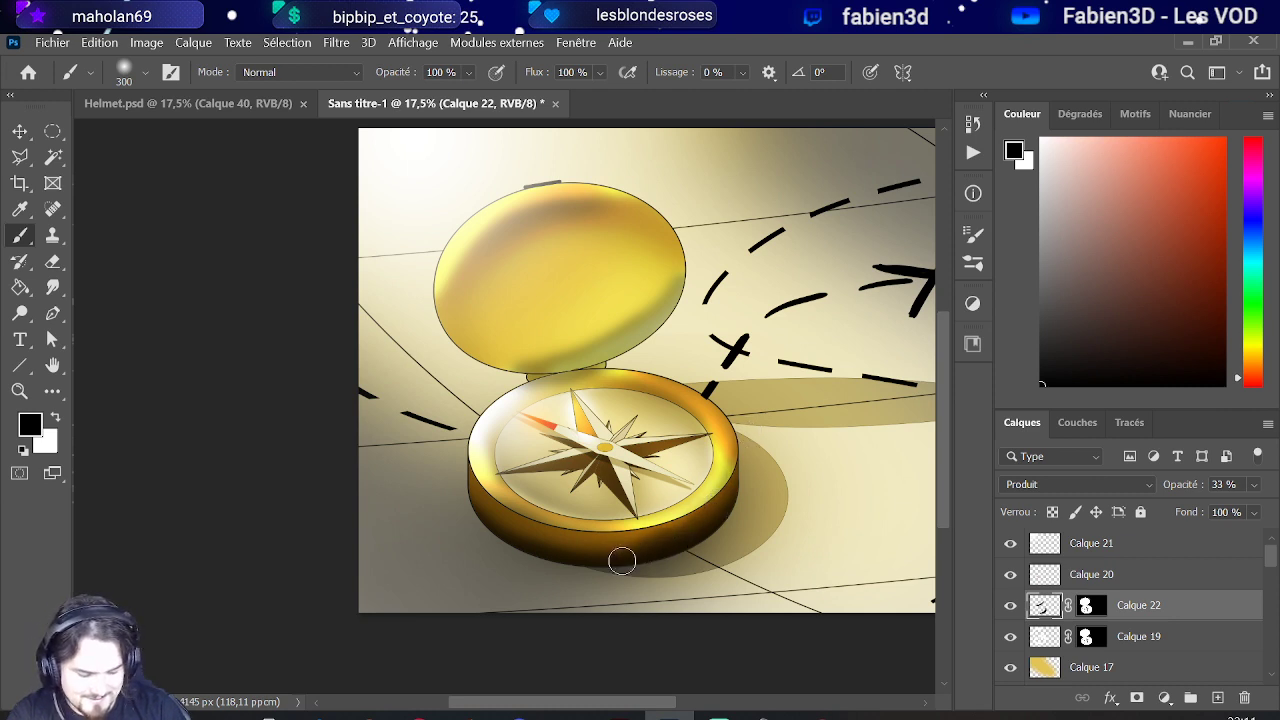
{"action": "mouse_move", "coordinate": [622, 561]}
{"action": "left_mouse_down"}
{"action": "mouse_move", "coordinate": [585, 556]}
{"action": "mouse_move", "coordinate": [693, 519]}
{"action": "mouse_move", "coordinate": [577, 551]}
{"action": "left_mouse_up"}
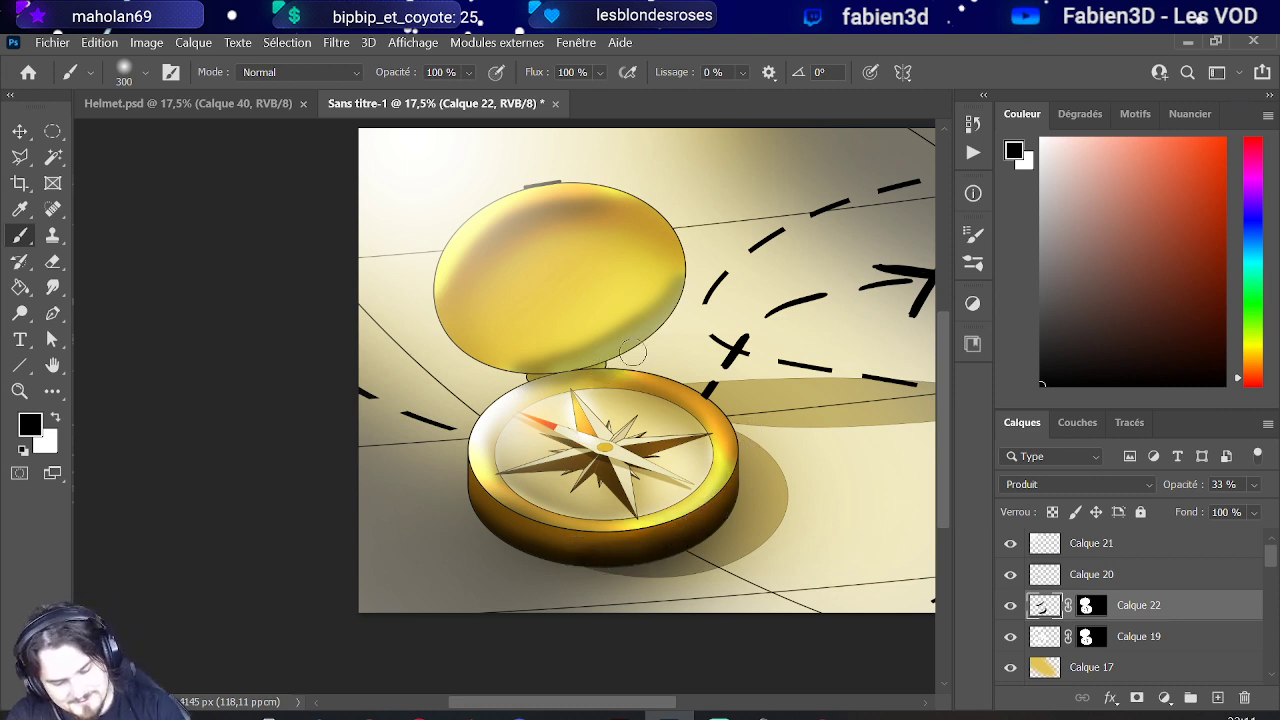
{"action": "left_click_drag", "start_coordinate": [536, 371], "coordinate": [503, 384]}
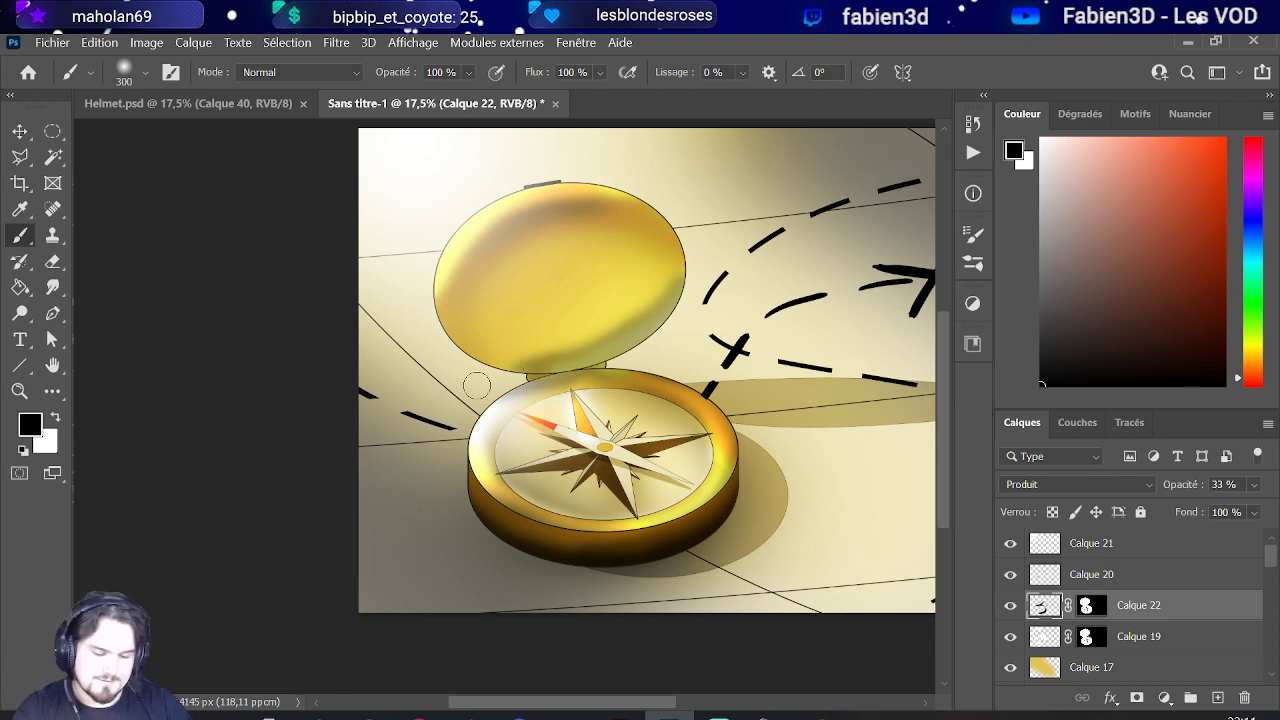
Step: Switch to the Eraser and give it the Arrondi flou pression opacité brush tip
{"action": "left_click", "coordinate": [53, 262]}
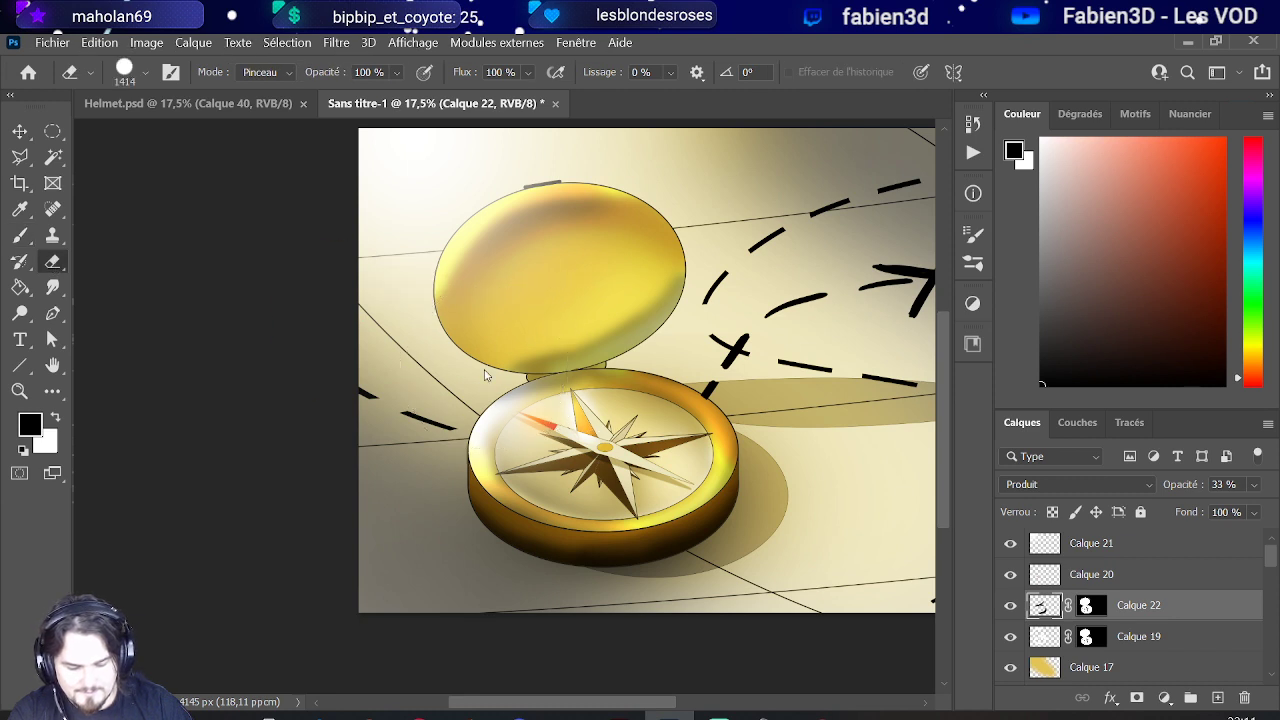
{"action": "key", "text": "bracketright"}
{"action": "key", "text": "bracketright"}
{"action": "key", "text": "bracketright"}
{"action": "key", "text": "bracketright"}
{"action": "key", "text": "bracketright"}
{"action": "key", "text": "bracketright"}
{"action": "key", "text": "bracketright"}
{"action": "key", "text": "bracketright"}
{"action": "left_click", "coordinate": [135, 81]}
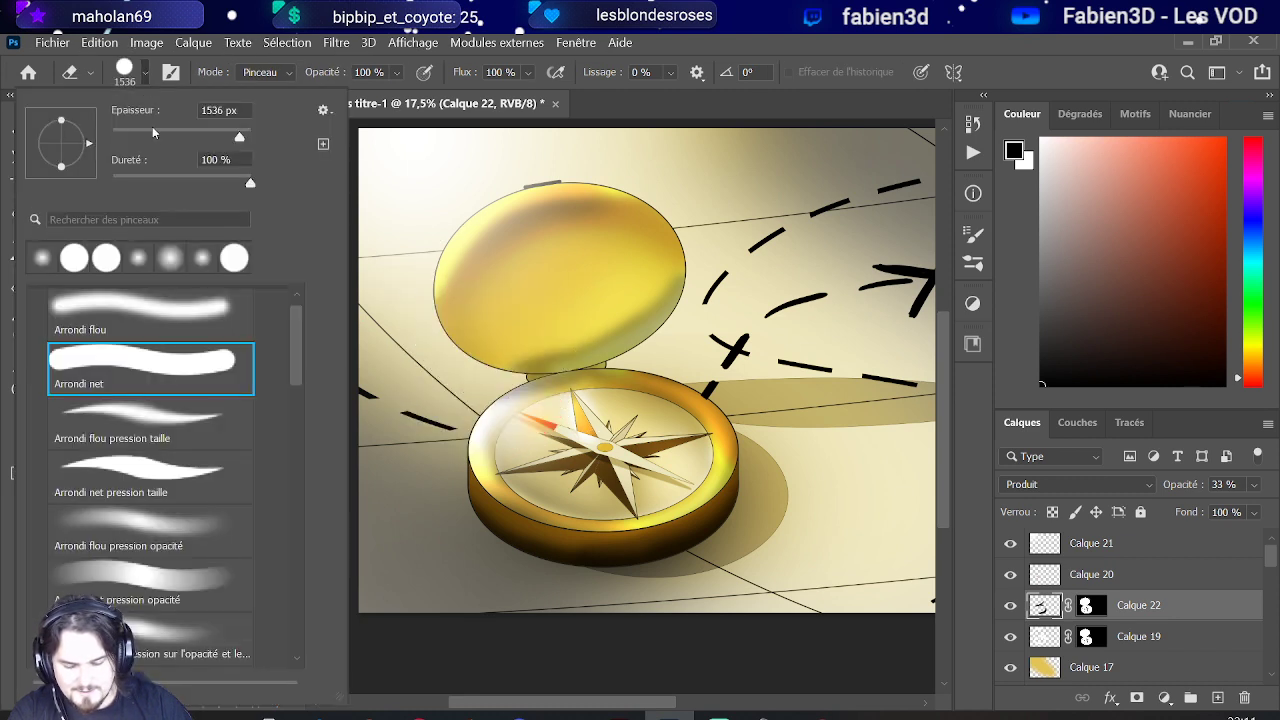
{"action": "left_click", "coordinate": [152, 529]}
Step: Soften Calque 22's shading around the hinge and the compass's left side with the eraser at 2031 px and 2898 px
{"action": "right_click", "coordinate": [573, 368], "text": "alt"}
{"action": "left_click_drag", "start_coordinate": [616, 364], "coordinate": [624, 364]}
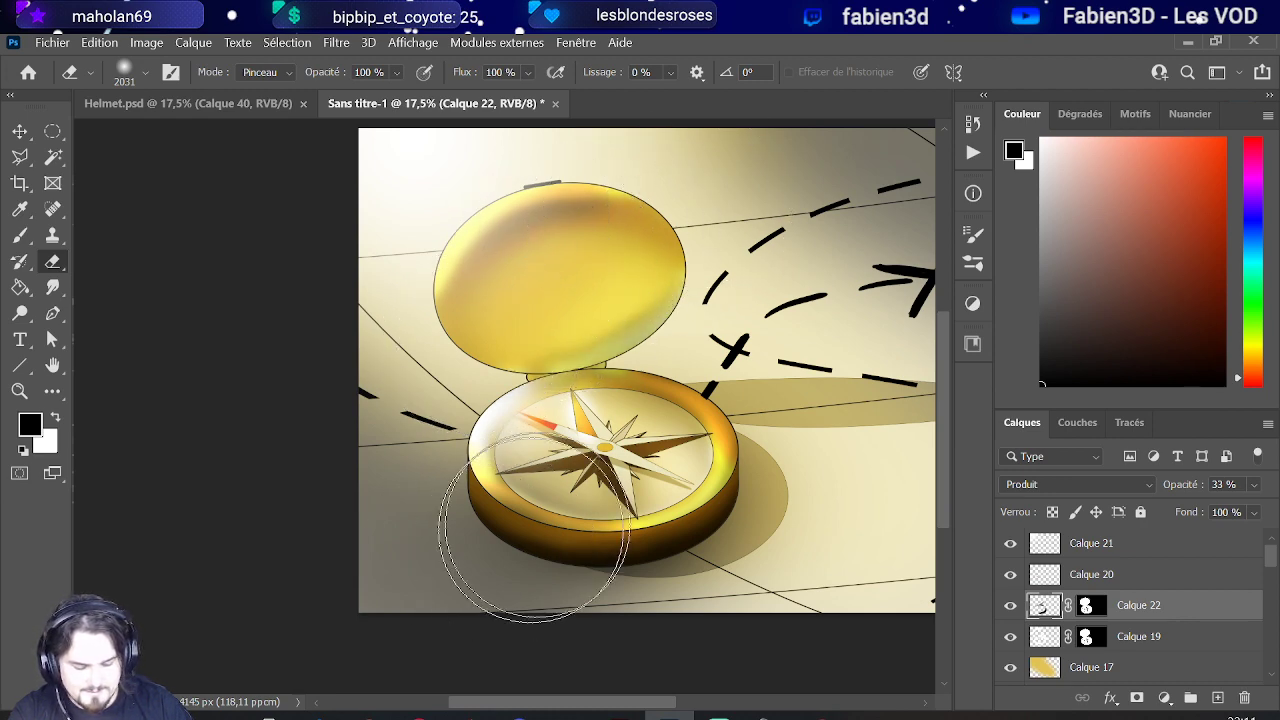
{"action": "right_click", "coordinate": [554, 481], "text": "alt"}
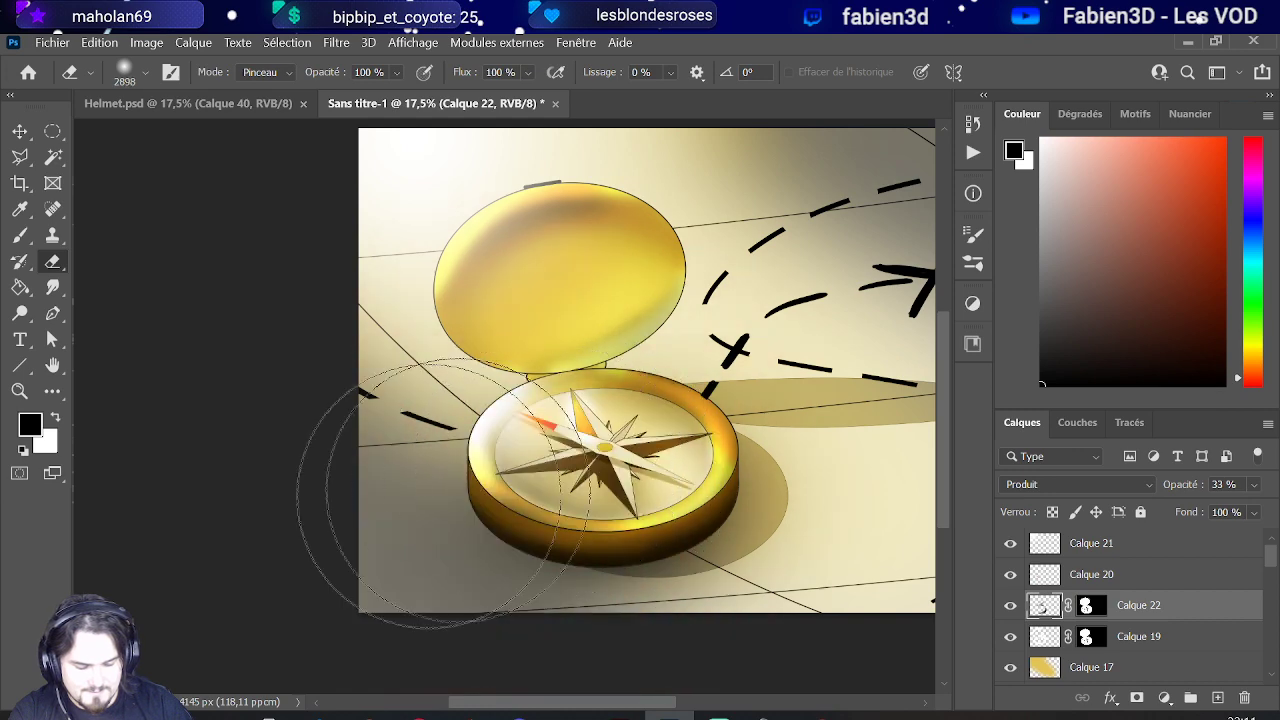
Step: Compare the illustration with and without Calque 22's shading
{"action": "scroll", "coordinate": [269, 454], "scroll_direction": "down", "scroll_amount": 2}
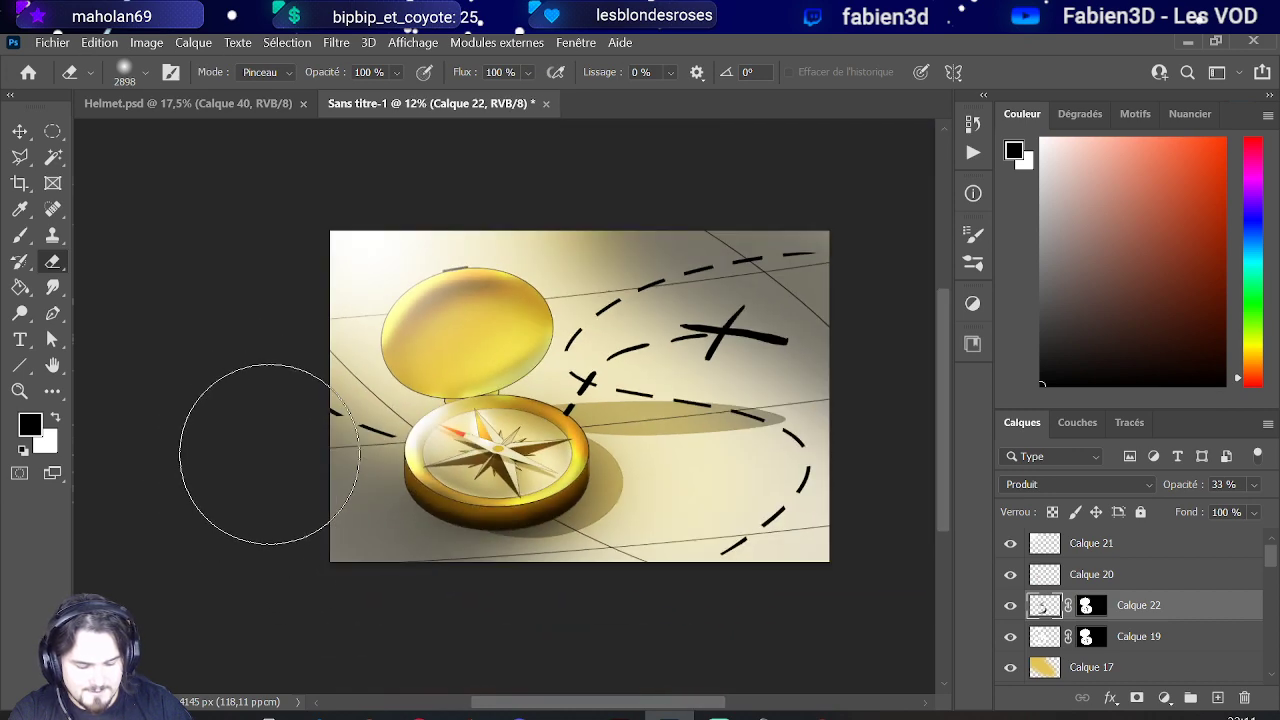
{"action": "left_click", "coordinate": [1010, 605]}
{"action": "left_click", "coordinate": [1010, 605]}
{"action": "scroll", "coordinate": [443, 300], "scroll_direction": "down", "scroll_amount": 2}
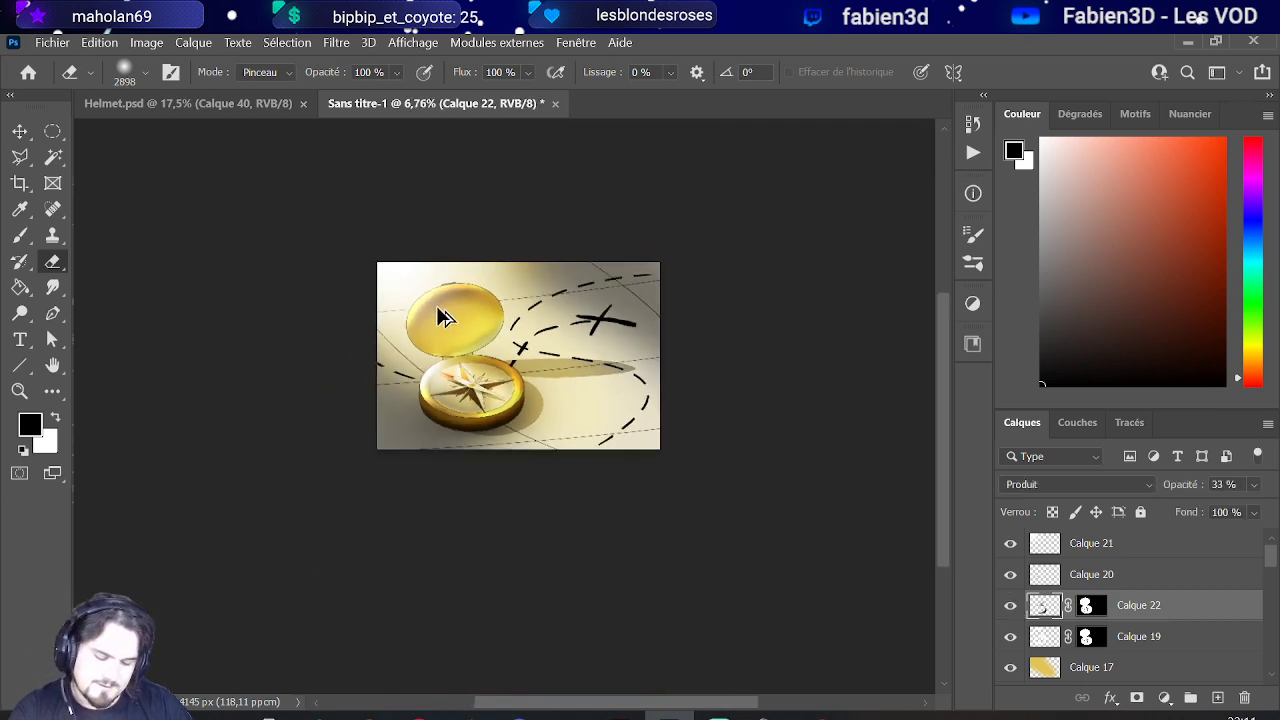
Step: Inspect the shaded lid and compass body both close up and within the full composition
{"action": "scroll", "coordinate": [425, 335], "scroll_direction": "up", "scroll_amount": 3}
{"action": "scroll", "coordinate": [560, 491], "scroll_direction": "up", "scroll_amount": 3}
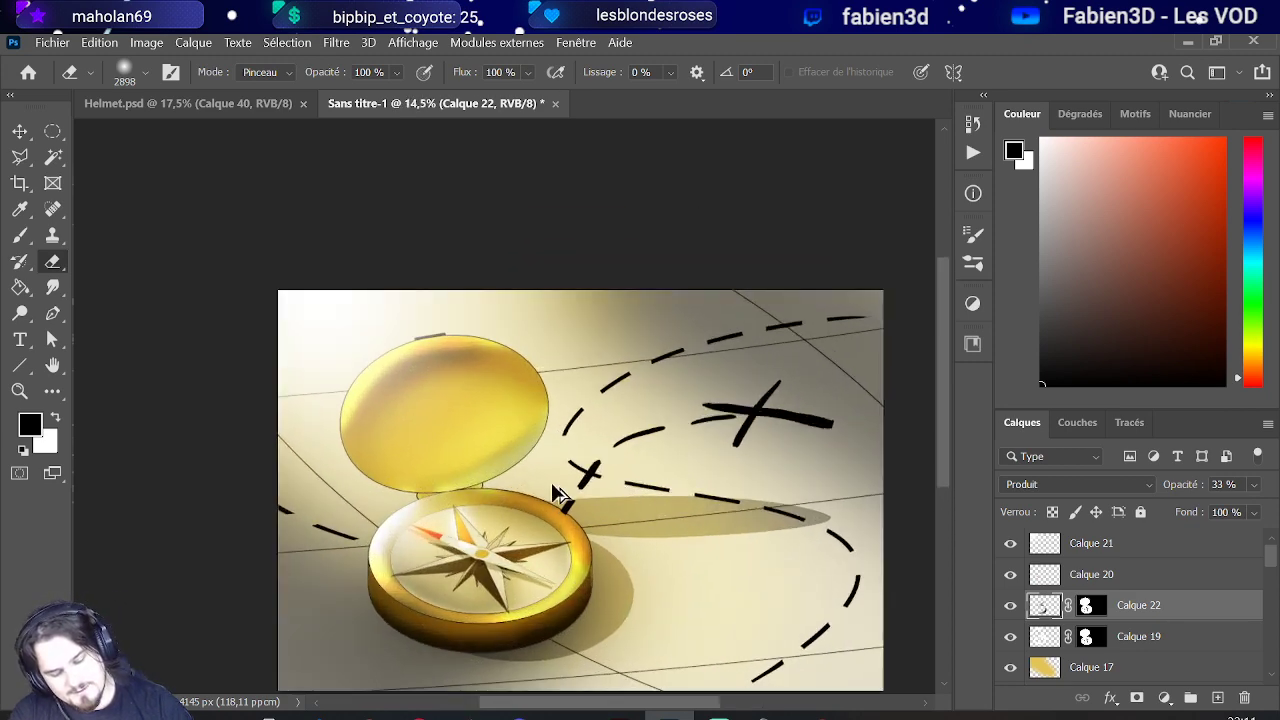
{"action": "scroll", "coordinate": [452, 458], "scroll_direction": "down", "scroll_amount": 1}
{"action": "scroll", "coordinate": [452, 458], "scroll_direction": "down", "scroll_amount": 2}
{"action": "scroll", "coordinate": [403, 462], "scroll_direction": "up", "scroll_amount": 2}
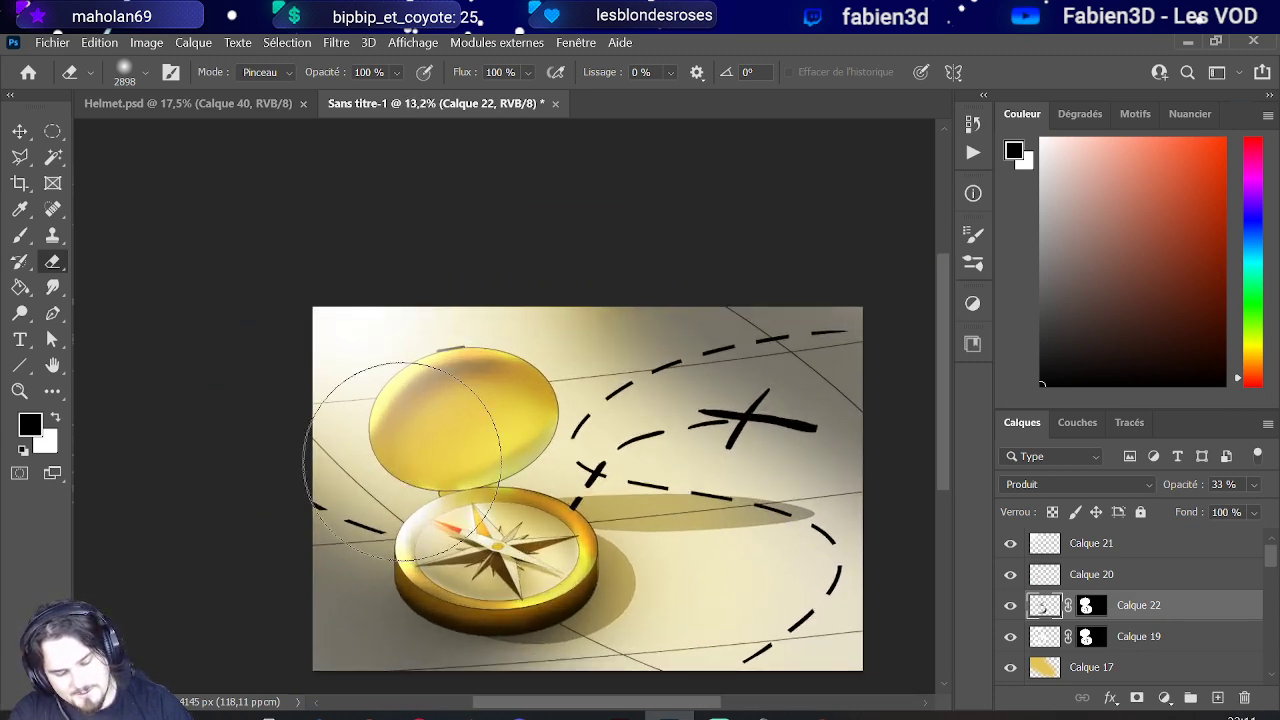
{"action": "scroll", "coordinate": [420, 470], "scroll_direction": "up", "scroll_amount": 1}
{"action": "scroll", "coordinate": [510, 500], "scroll_direction": "down", "scroll_amount": 3}
{"action": "scroll", "coordinate": [505, 502], "scroll_direction": "up", "scroll_amount": 3}
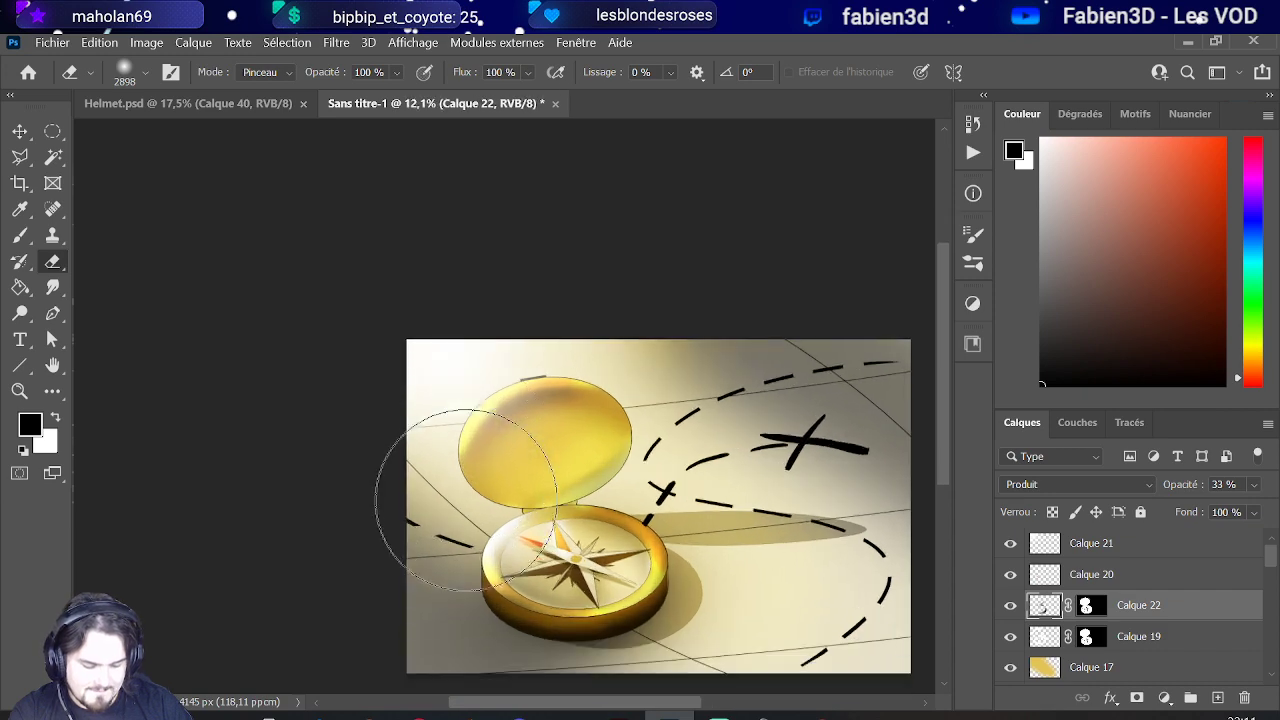
{"action": "scroll", "coordinate": [586, 400], "scroll_direction": "up", "scroll_amount": 3}
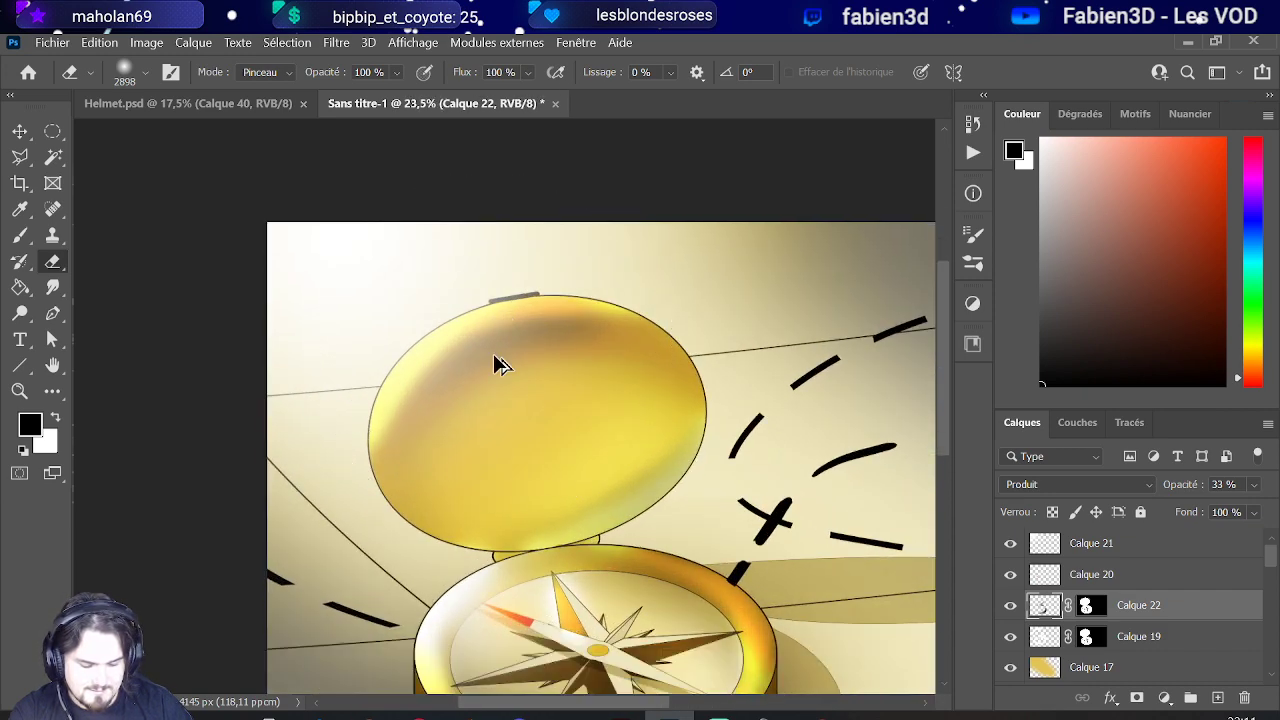
{"action": "scroll", "coordinate": [500, 374], "scroll_direction": "down", "scroll_amount": 4}
Step: Look through the lower layers of the stack and check Calque 2's contribution by hiding and showing it
{"action": "left_click_drag", "start_coordinate": [737, 486], "coordinate": [734, 480]}
{"action": "scroll", "coordinate": [1137, 571], "scroll_direction": "down", "scroll_amount": 2}
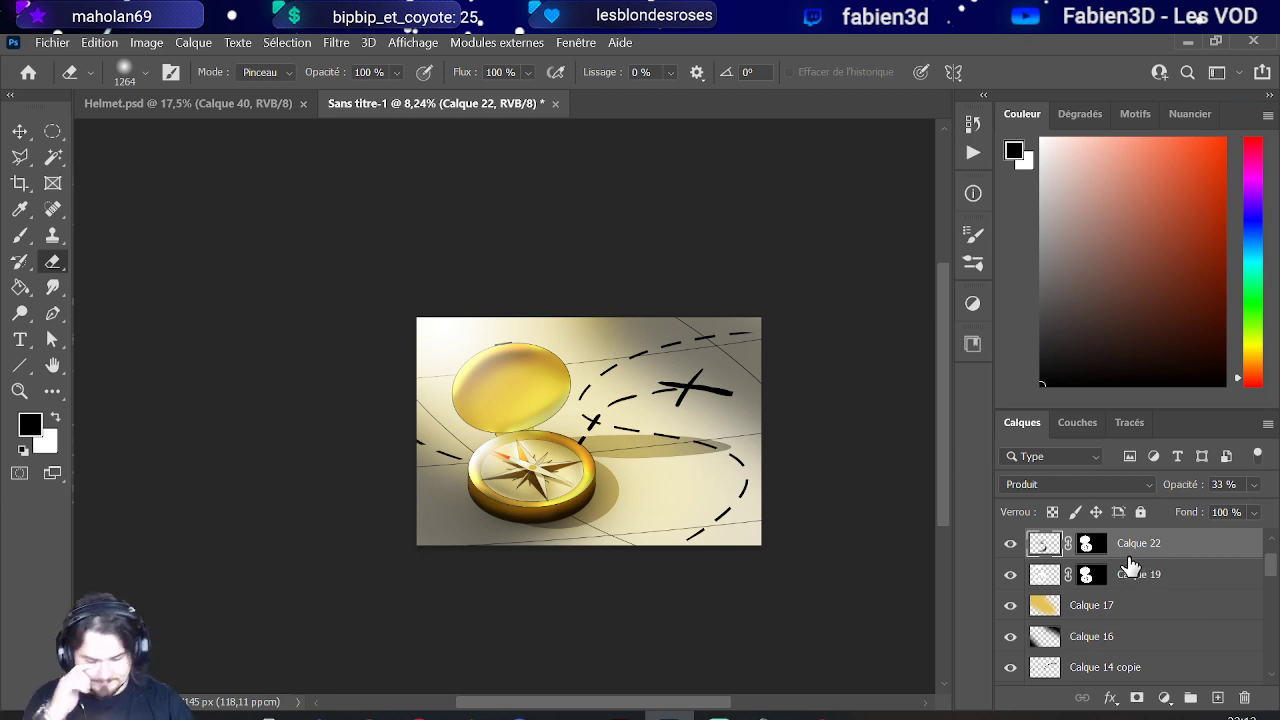
{"action": "scroll", "coordinate": [1194, 602], "scroll_direction": "down", "scroll_amount": 6}
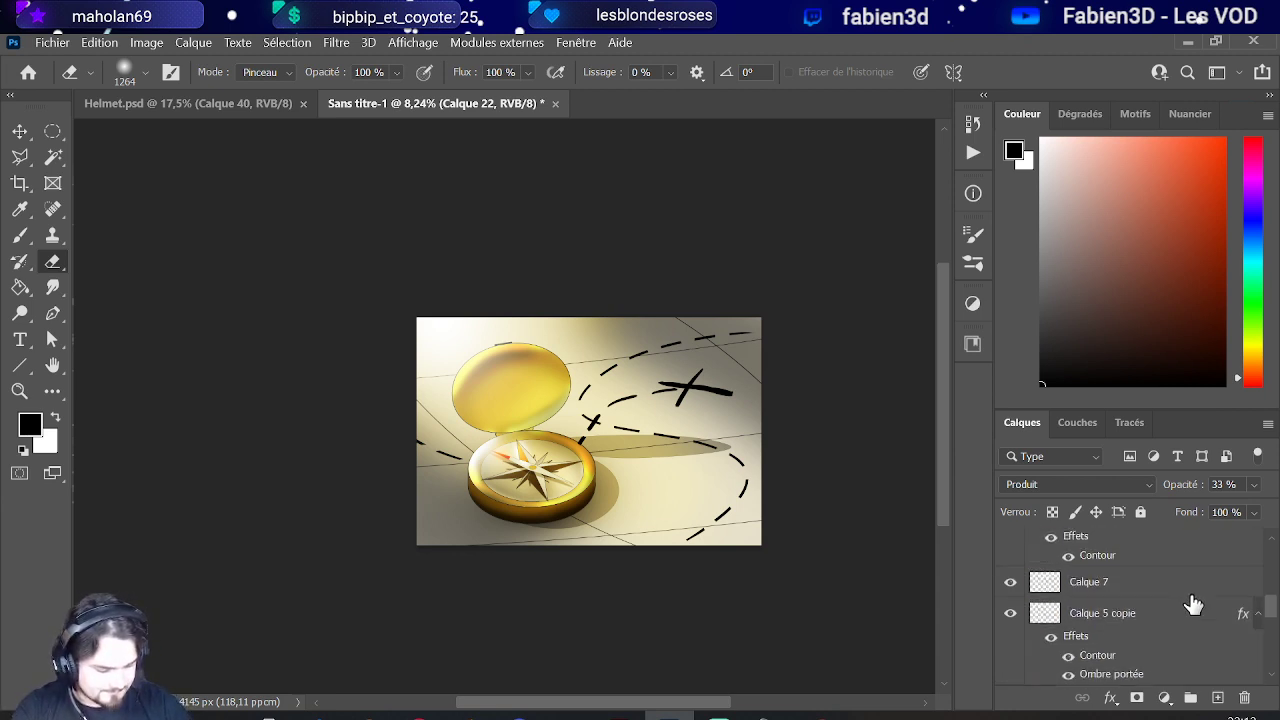
{"action": "scroll", "coordinate": [1194, 602], "scroll_direction": "down", "scroll_amount": 4}
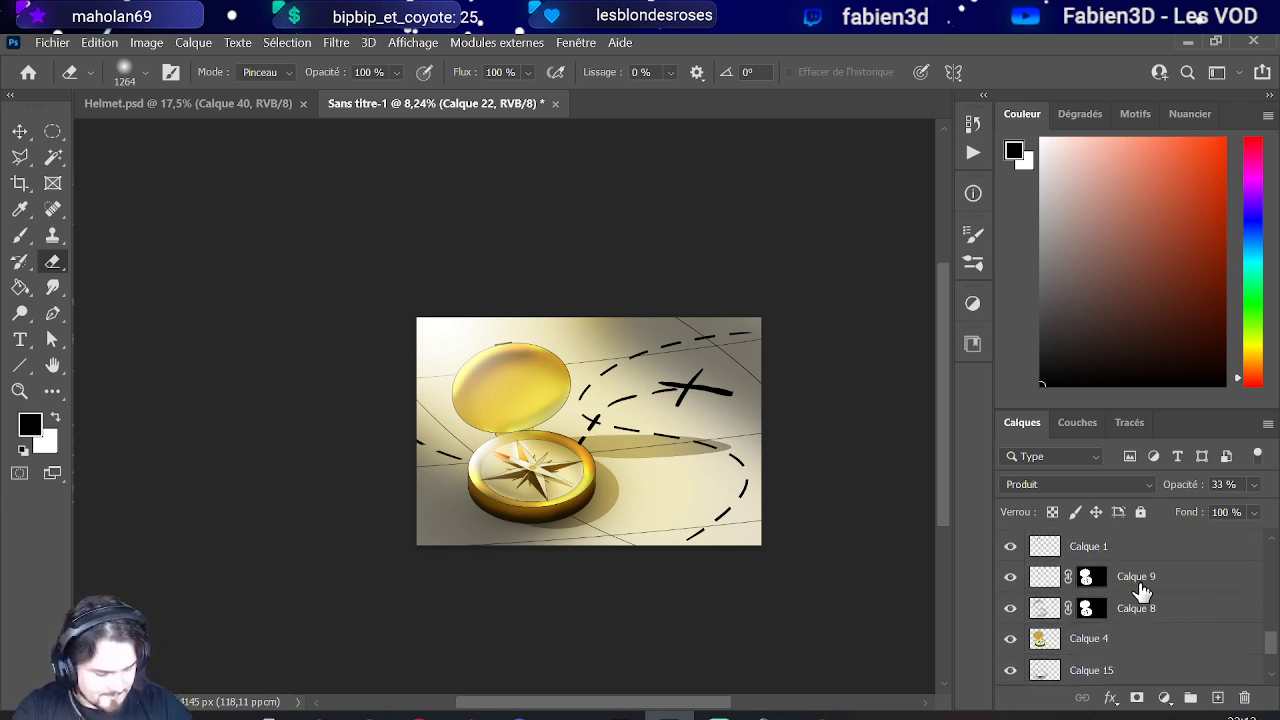
{"action": "left_click", "coordinate": [1137, 606]}
{"action": "scroll", "coordinate": [1137, 604], "scroll_direction": "down", "scroll_amount": 2}
{"action": "scroll", "coordinate": [1137, 604], "scroll_direction": "down", "scroll_amount": 1}
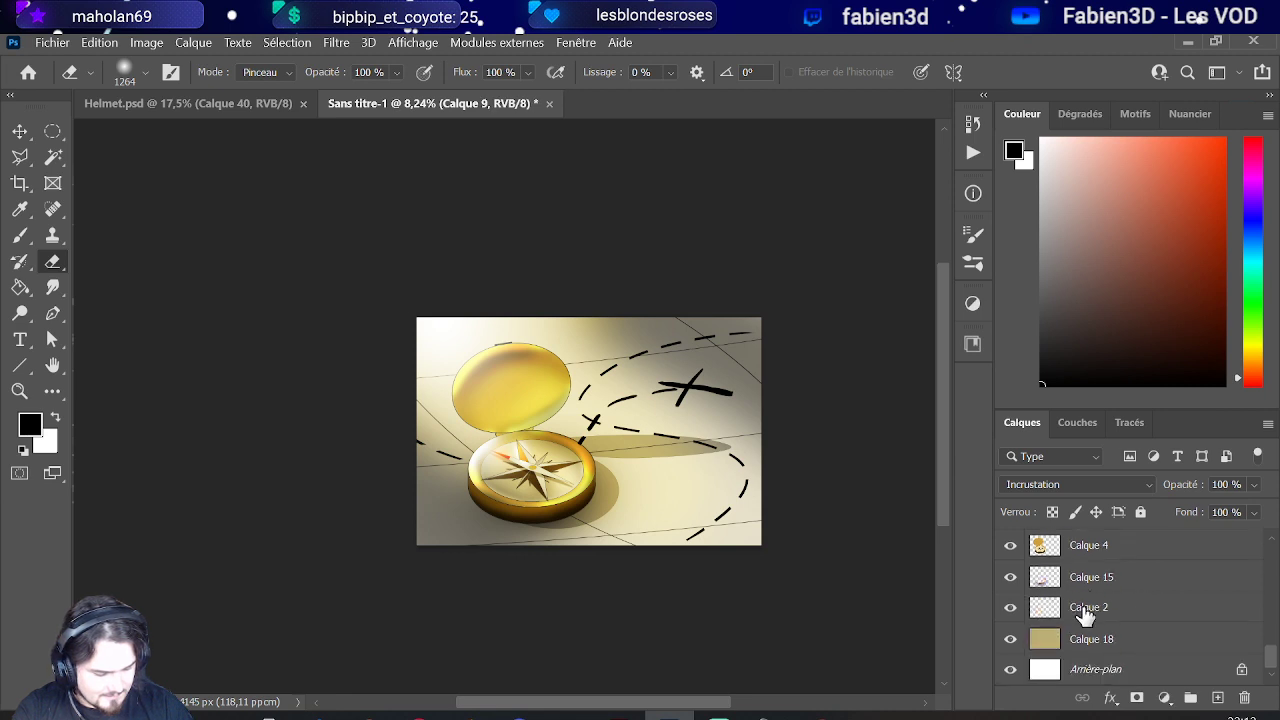
{"action": "left_click", "coordinate": [1027, 612]}
{"action": "left_click", "coordinate": [1011, 607]}
{"action": "left_click", "coordinate": [1011, 607]}
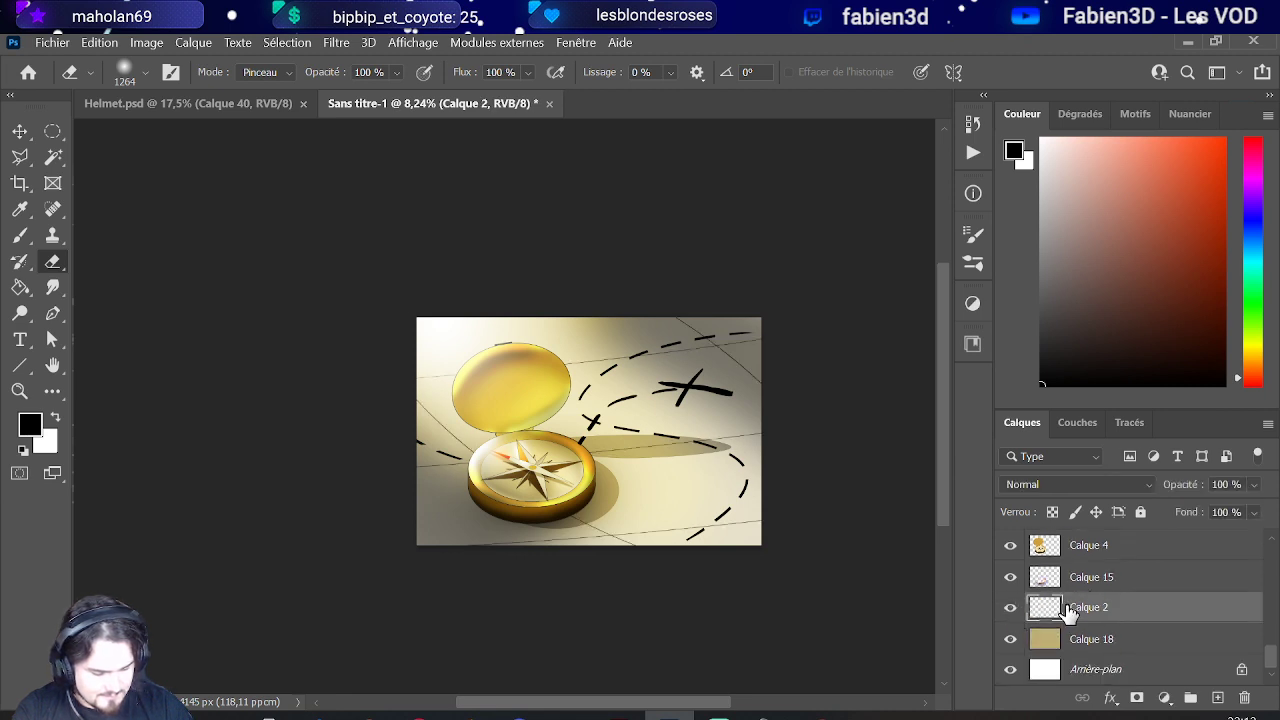
Step: Check what Calque 5 copie and Calque 7 contribute to the illustration by toggling their visibility
{"action": "scroll", "coordinate": [1069, 610], "scroll_direction": "up", "scroll_amount": 1}
{"action": "scroll", "coordinate": [1070, 612], "scroll_direction": "up", "scroll_amount": 5}
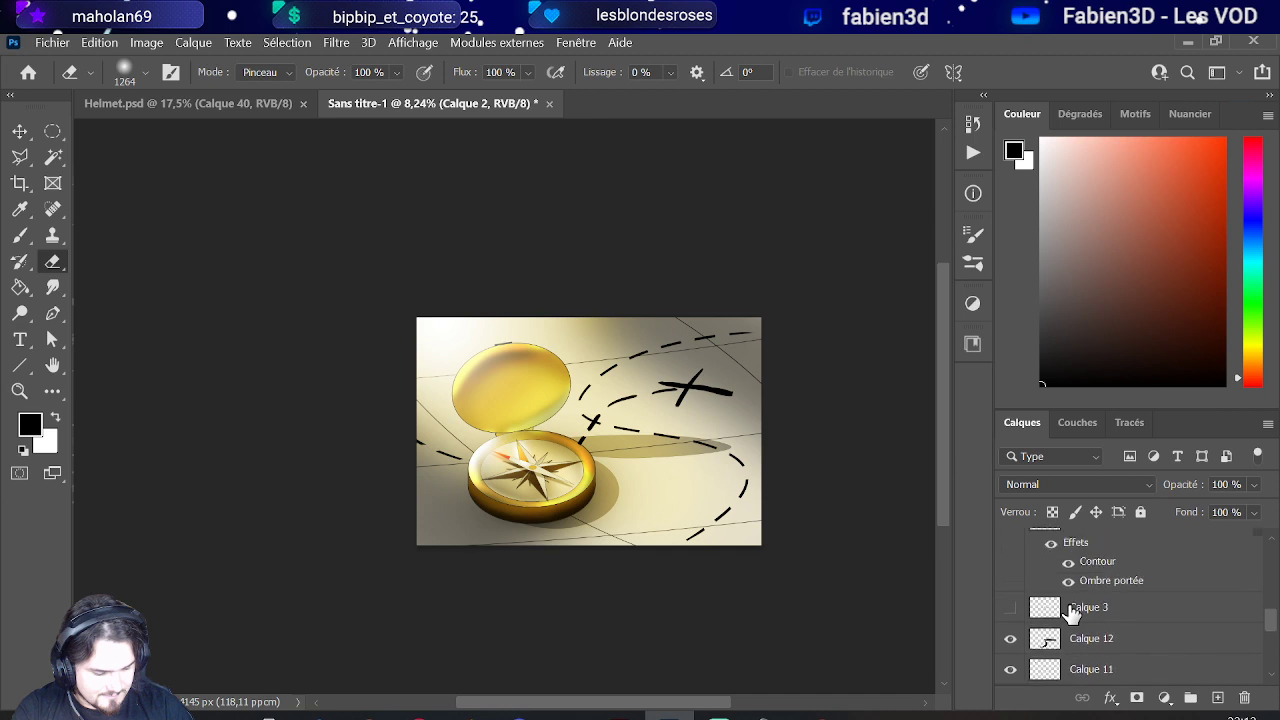
{"action": "left_click", "coordinate": [1088, 612]}
{"action": "scroll", "coordinate": [1035, 608], "scroll_direction": "up", "scroll_amount": 2}
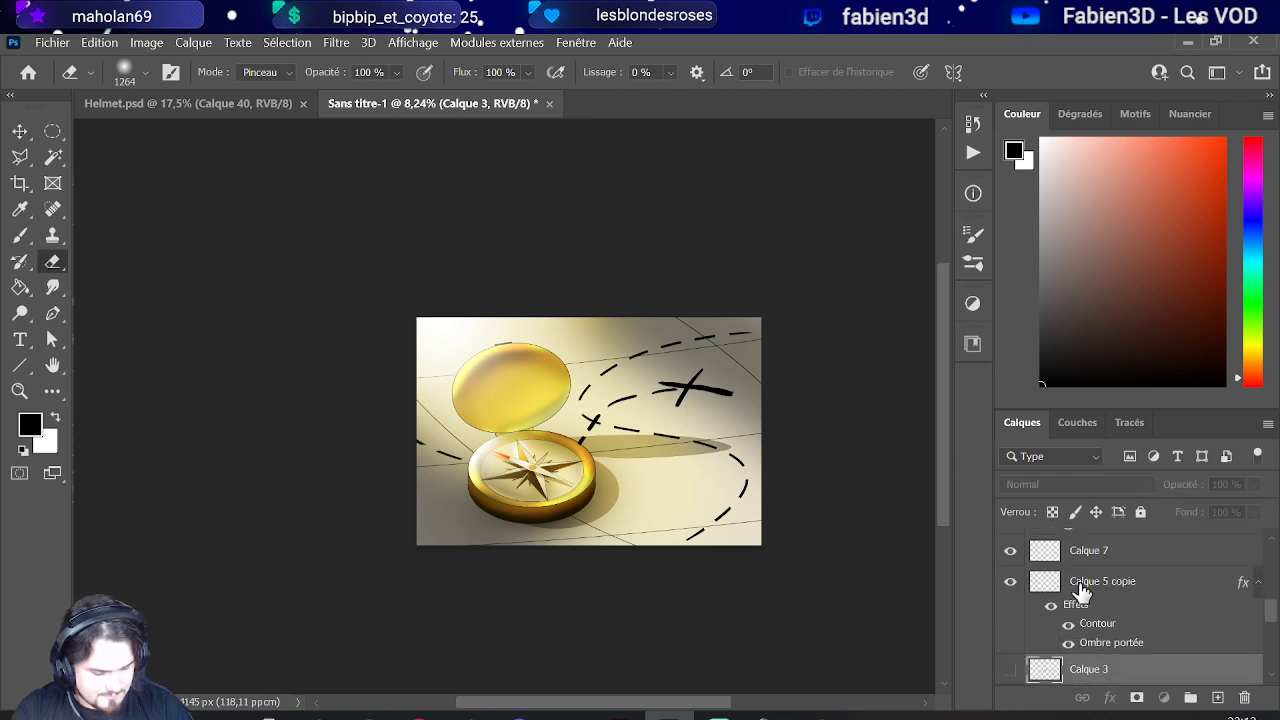
{"action": "left_click", "coordinate": [1090, 584]}
{"action": "left_click", "coordinate": [1009, 584]}
{"action": "left_click", "coordinate": [1009, 584]}
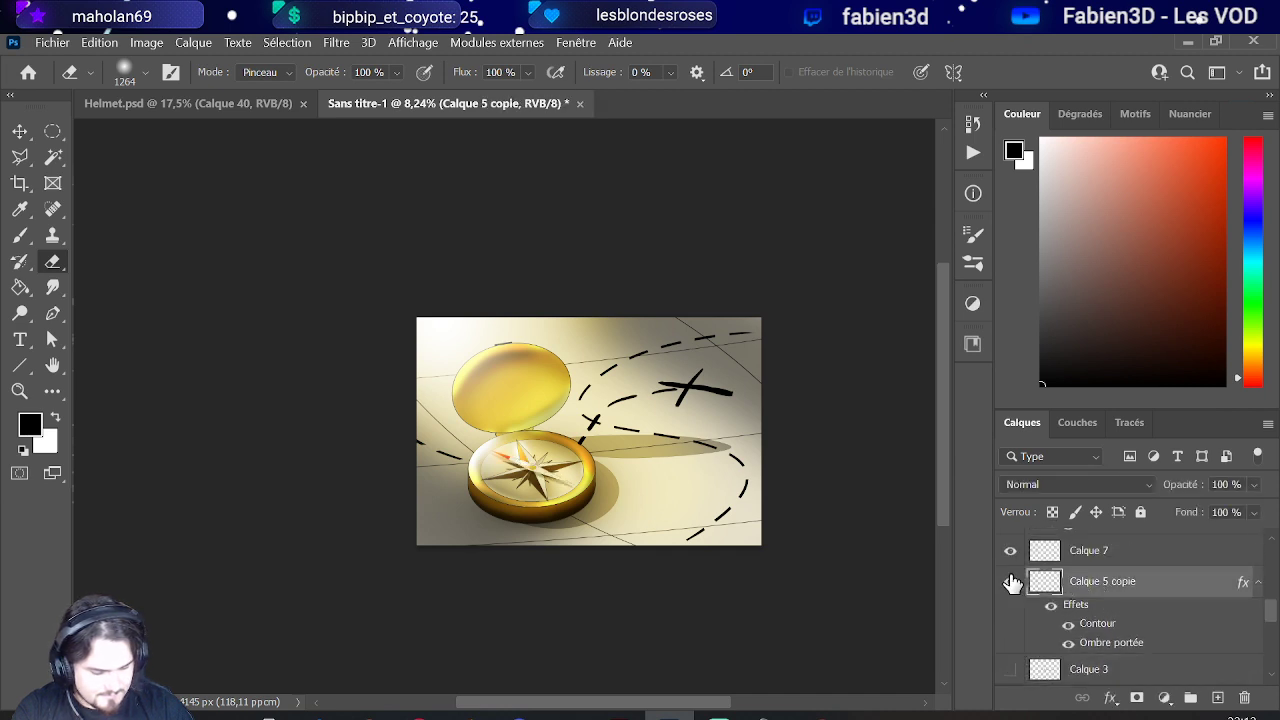
{"action": "left_click", "coordinate": [1011, 552]}
{"action": "scroll", "coordinate": [1014, 566], "scroll_direction": "up", "scroll_amount": 3}
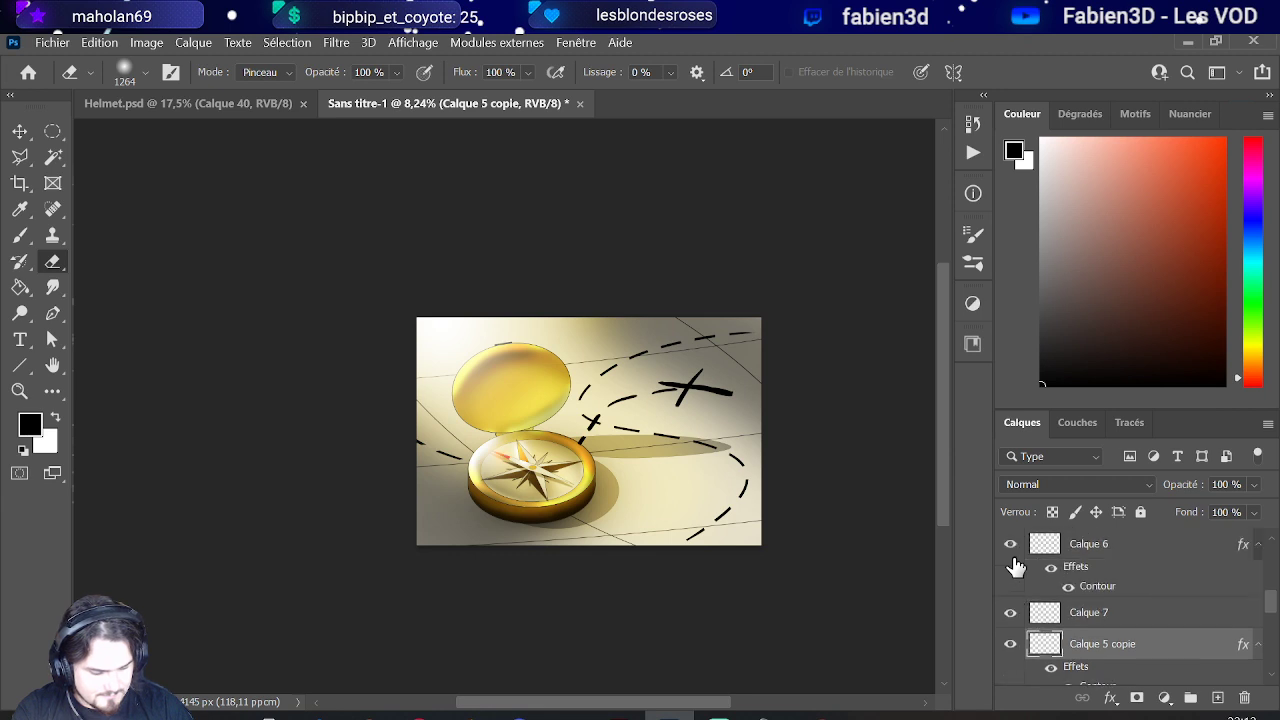
{"action": "scroll", "coordinate": [1014, 577], "scroll_direction": "up", "scroll_amount": 3}
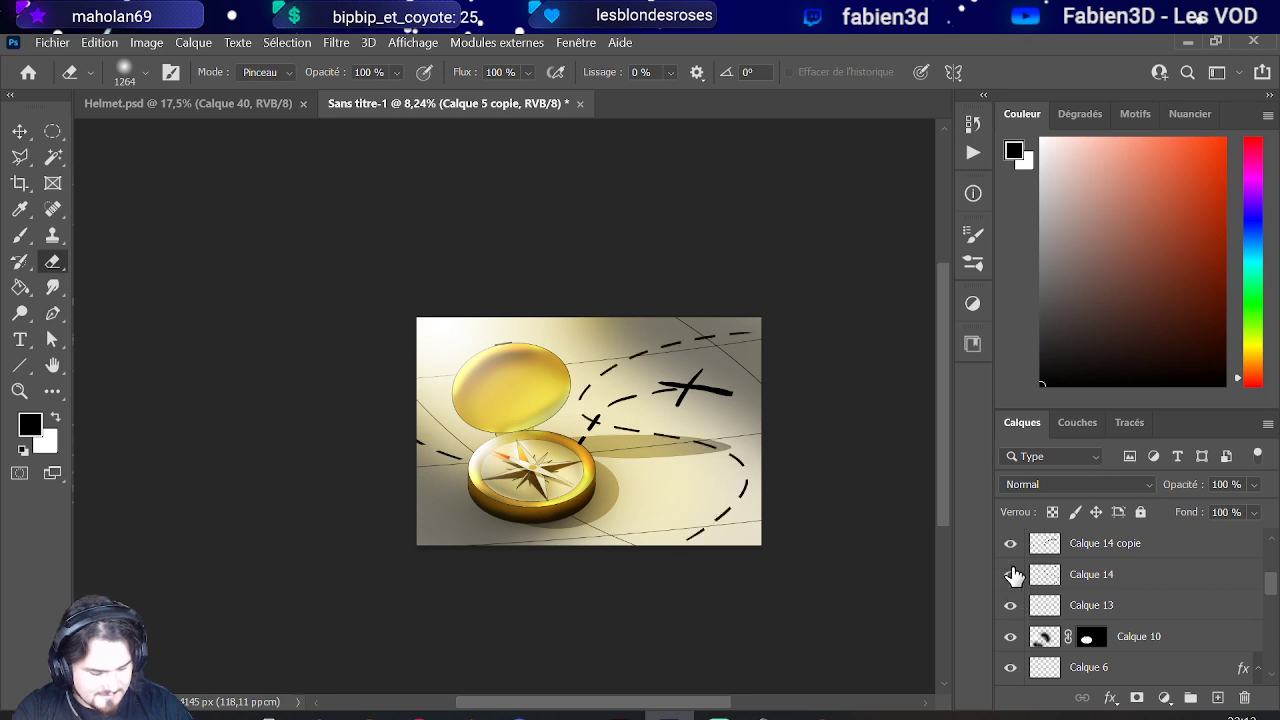
Step: Compare the illustration with and without Calque 19, Calque 21, Calque 20 and Calque 22
{"action": "scroll", "coordinate": [1014, 577], "scroll_direction": "up", "scroll_amount": 5}
{"action": "left_click", "coordinate": [1010, 605]}
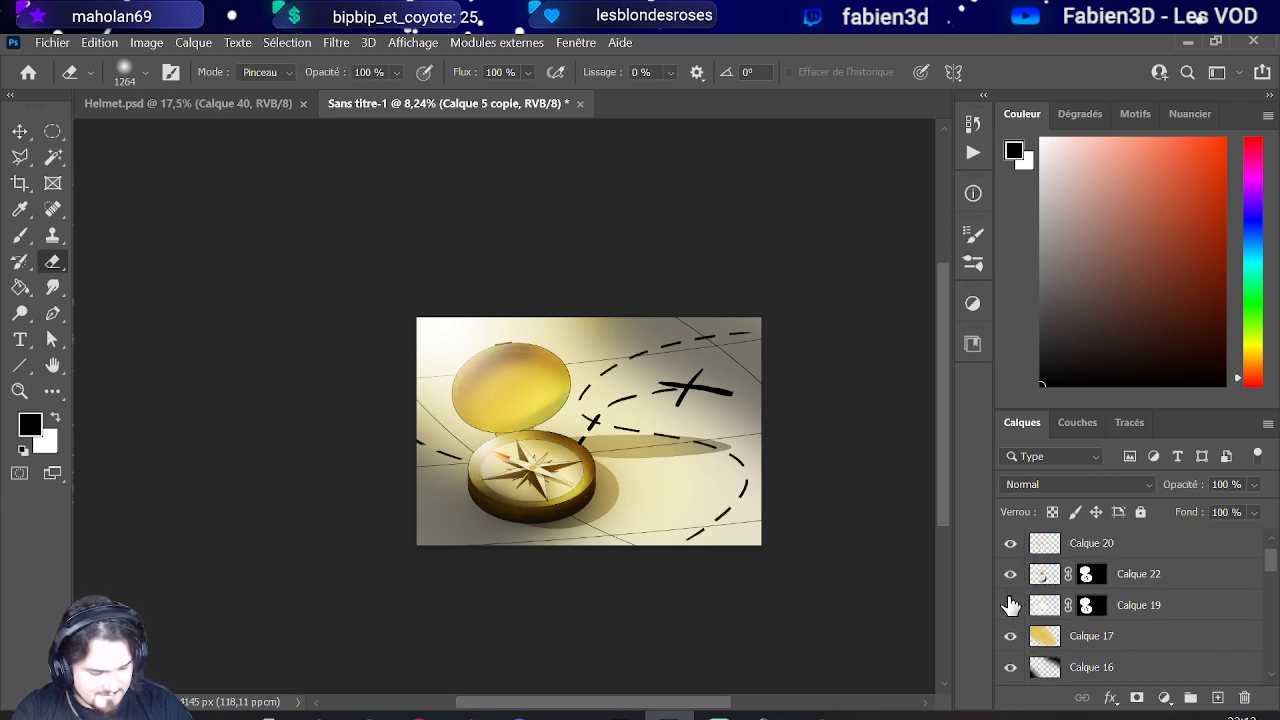
{"action": "left_click", "coordinate": [1010, 605]}
{"action": "left_click", "coordinate": [1010, 605]}
{"action": "left_click", "coordinate": [1010, 605]}
{"action": "scroll", "coordinate": [1010, 605], "scroll_direction": "up", "scroll_amount": 1}
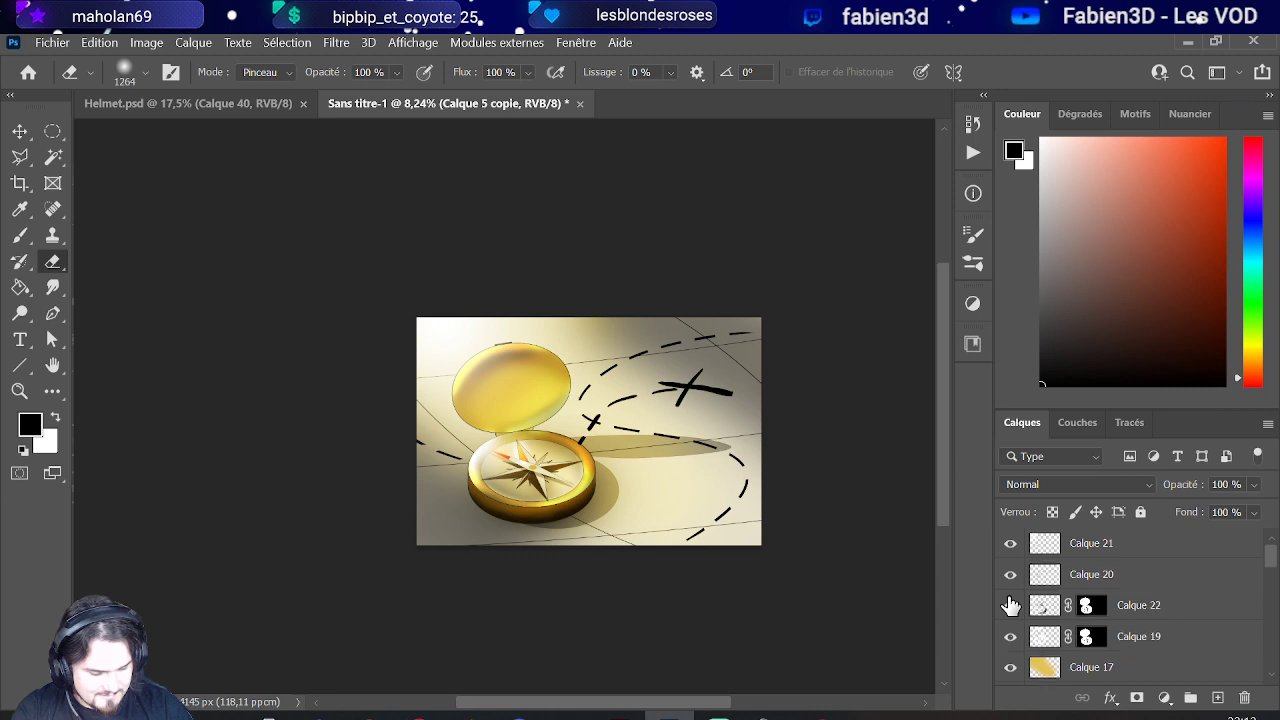
{"action": "left_click", "coordinate": [1010, 543]}
{"action": "left_click", "coordinate": [1010, 543]}
{"action": "left_click", "coordinate": [1010, 574]}
{"action": "left_click", "coordinate": [1010, 607]}
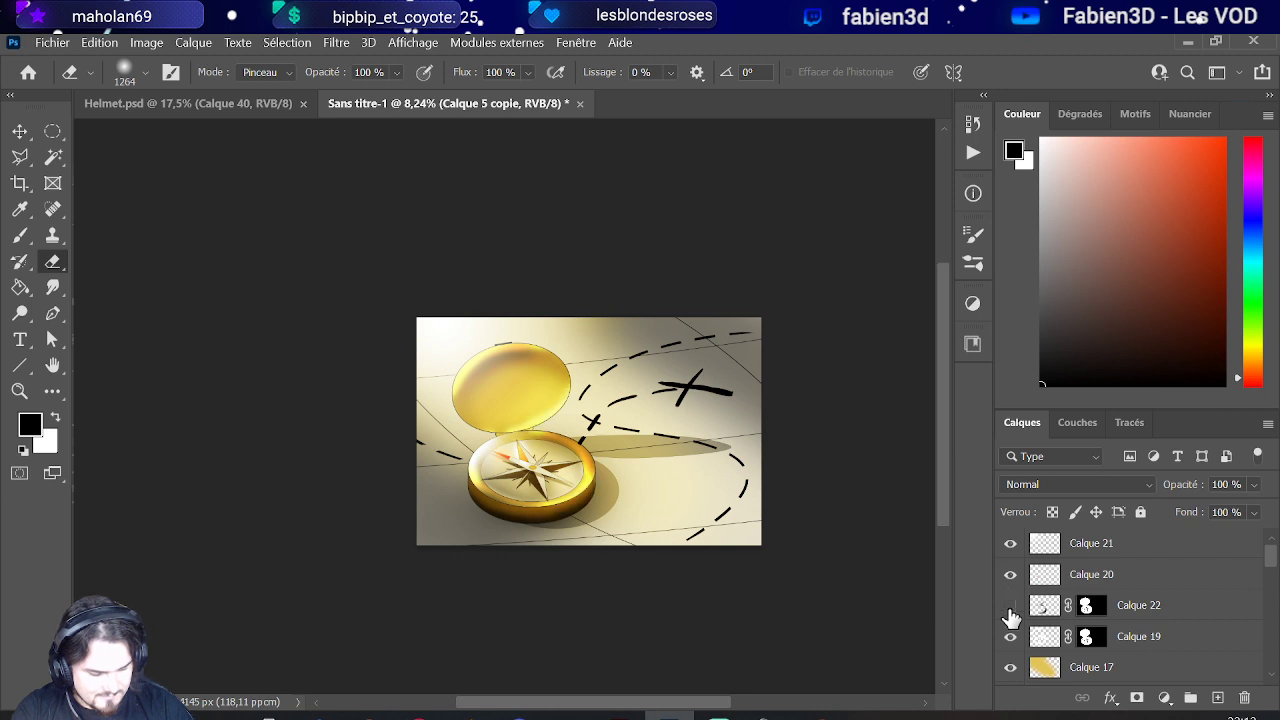
{"action": "left_click", "coordinate": [1010, 607]}
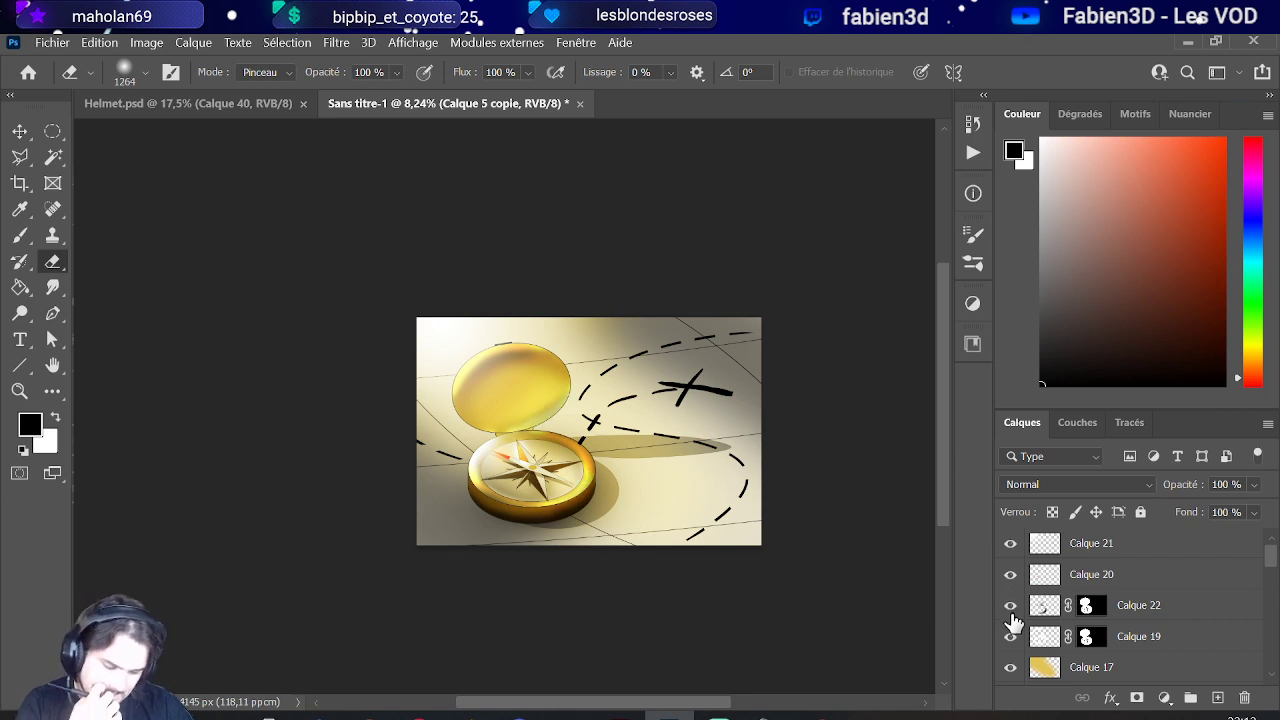
Step: Examine the compass and its shading within the full map composition at several magnifications
{"action": "scroll", "coordinate": [663, 516], "scroll_direction": "up", "scroll_amount": 1}
{"action": "scroll", "coordinate": [660, 518], "scroll_direction": "down", "scroll_amount": 2}
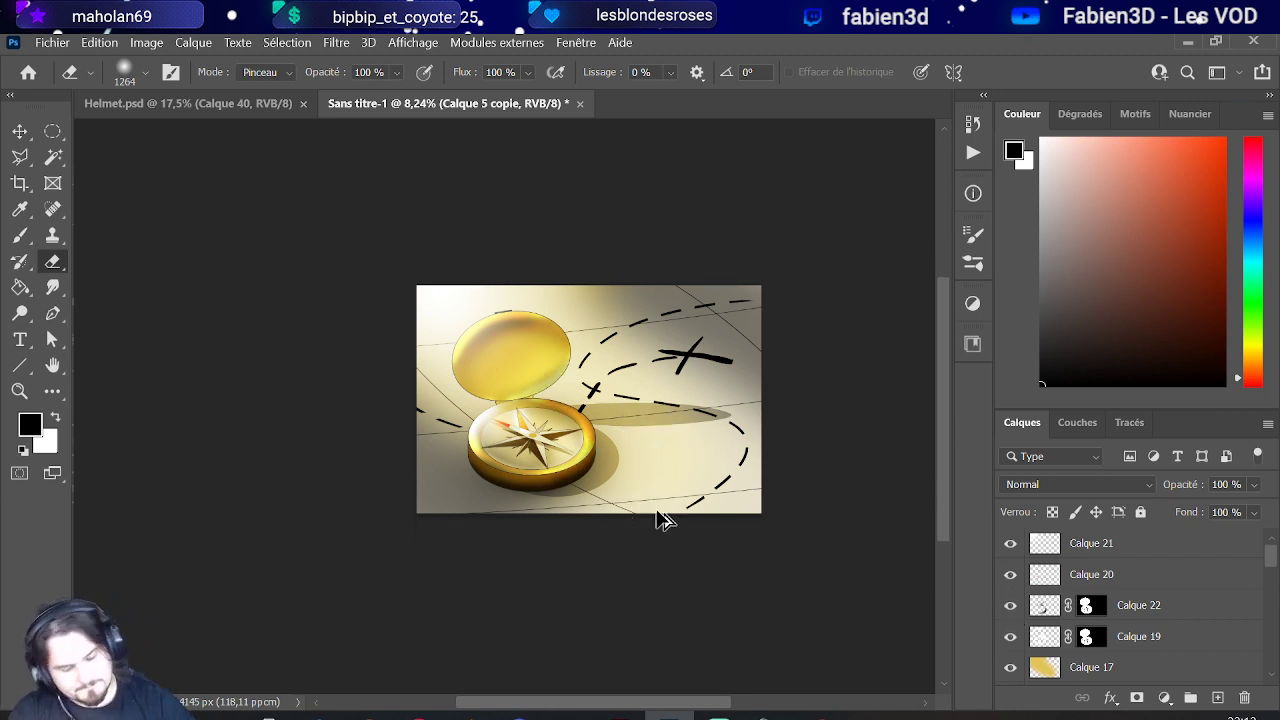
{"action": "scroll", "coordinate": [664, 517], "scroll_direction": "down", "scroll_amount": 1}
{"action": "scroll", "coordinate": [489, 466], "scroll_direction": "up", "scroll_amount": 3}
{"action": "scroll", "coordinate": [527, 477], "scroll_direction": "down", "scroll_amount": 2}
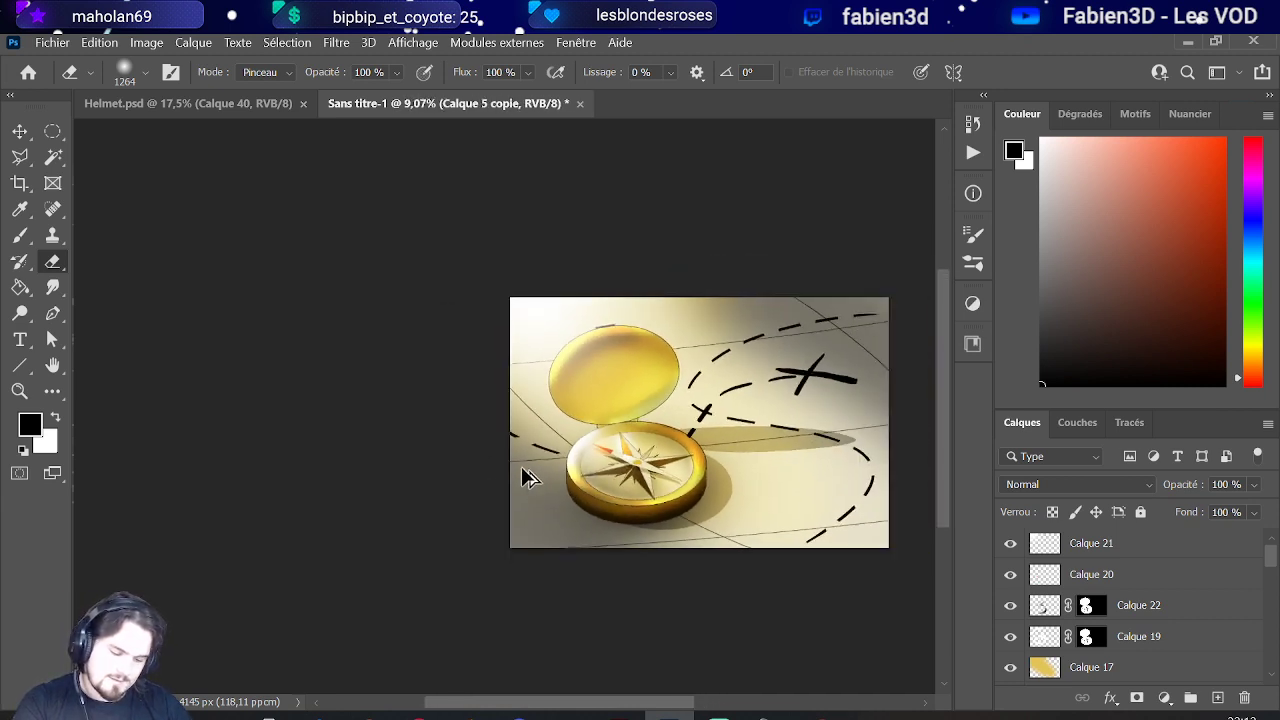
{"action": "scroll", "coordinate": [589, 481], "scroll_direction": "up", "scroll_amount": 1}
{"action": "scroll", "coordinate": [720, 488], "scroll_direction": "up", "scroll_amount": 1}
{"action": "scroll", "coordinate": [642, 525], "scroll_direction": "up", "scroll_amount": 1}
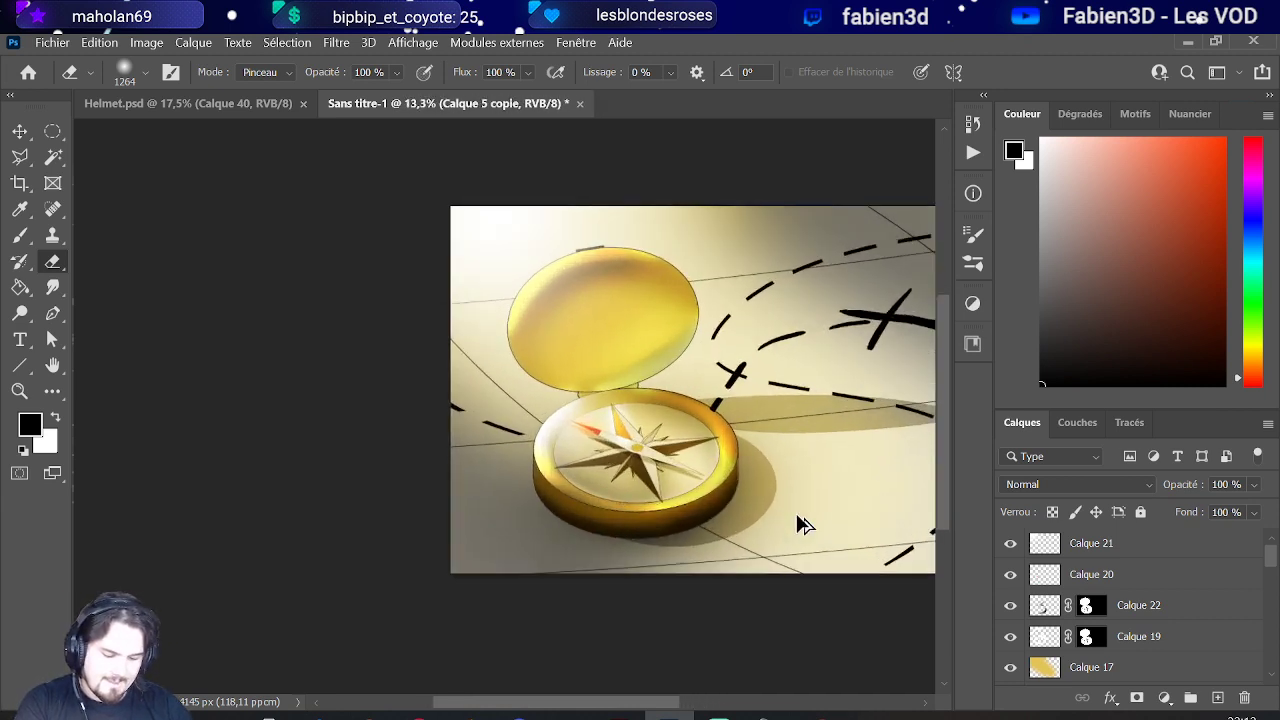
{"action": "scroll", "coordinate": [614, 494], "scroll_direction": "down", "scroll_amount": 1}
{"action": "scroll", "coordinate": [614, 495], "scroll_direction": "up", "scroll_amount": 2}
{"action": "scroll", "coordinate": [560, 462], "scroll_direction": "down", "scroll_amount": 3}
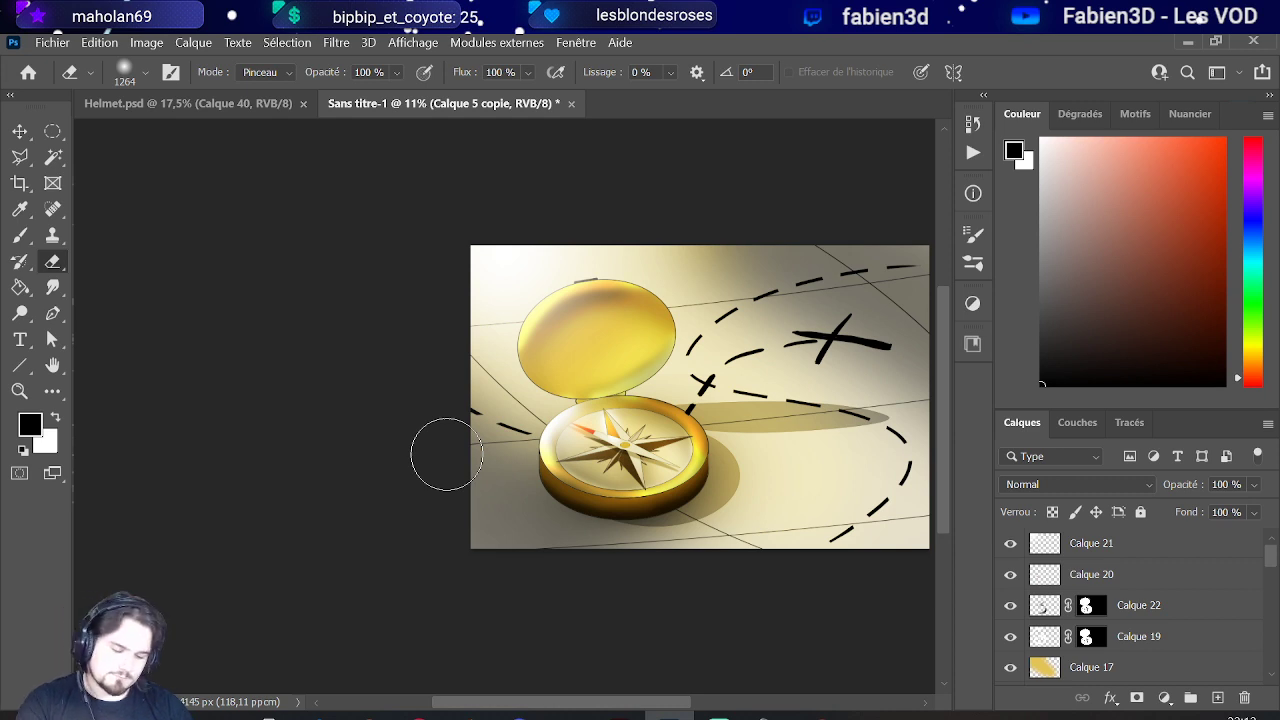
{"action": "scroll", "coordinate": [400, 458], "scroll_direction": "down", "scroll_amount": 3}
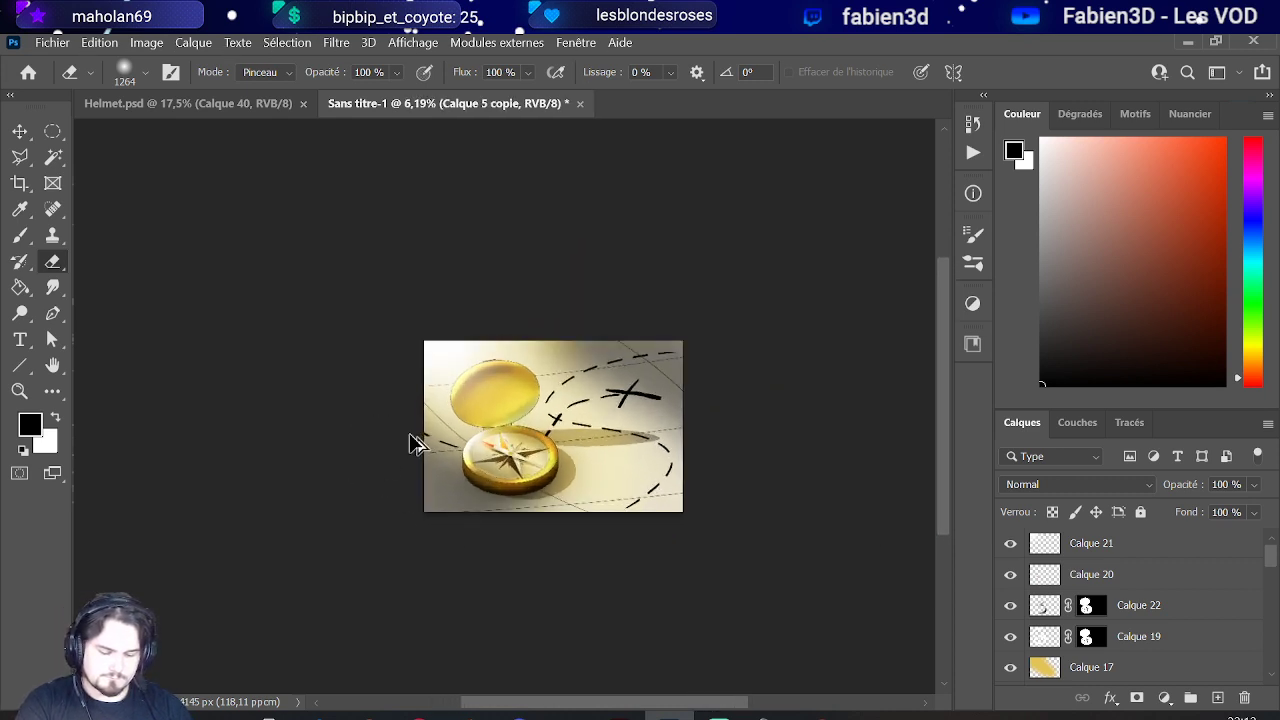
Step: Set up the Brush on Calque 21 with the Arrondi net pression taille tip at 35 px
{"action": "scroll", "coordinate": [509, 330], "scroll_direction": "up", "scroll_amount": 5}
{"action": "left_click_drag", "start_coordinate": [470, 412], "coordinate": [350, 413]}
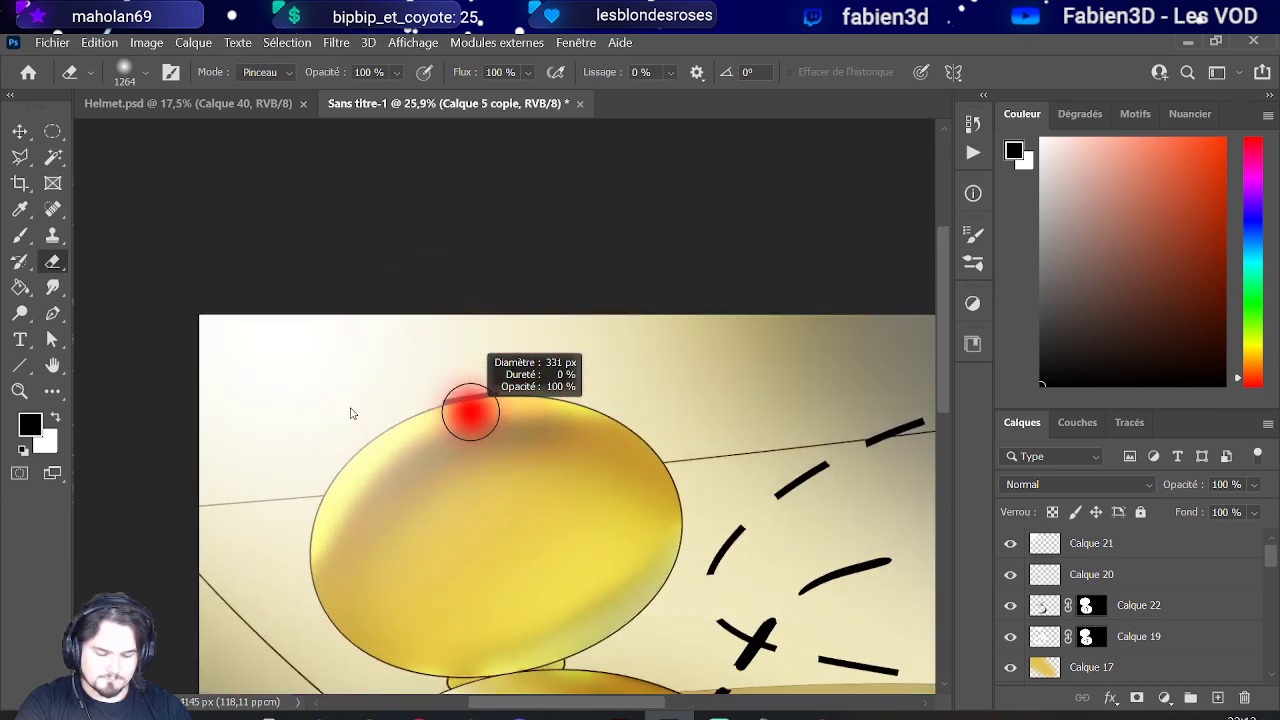
{"action": "left_click", "coordinate": [19, 235]}
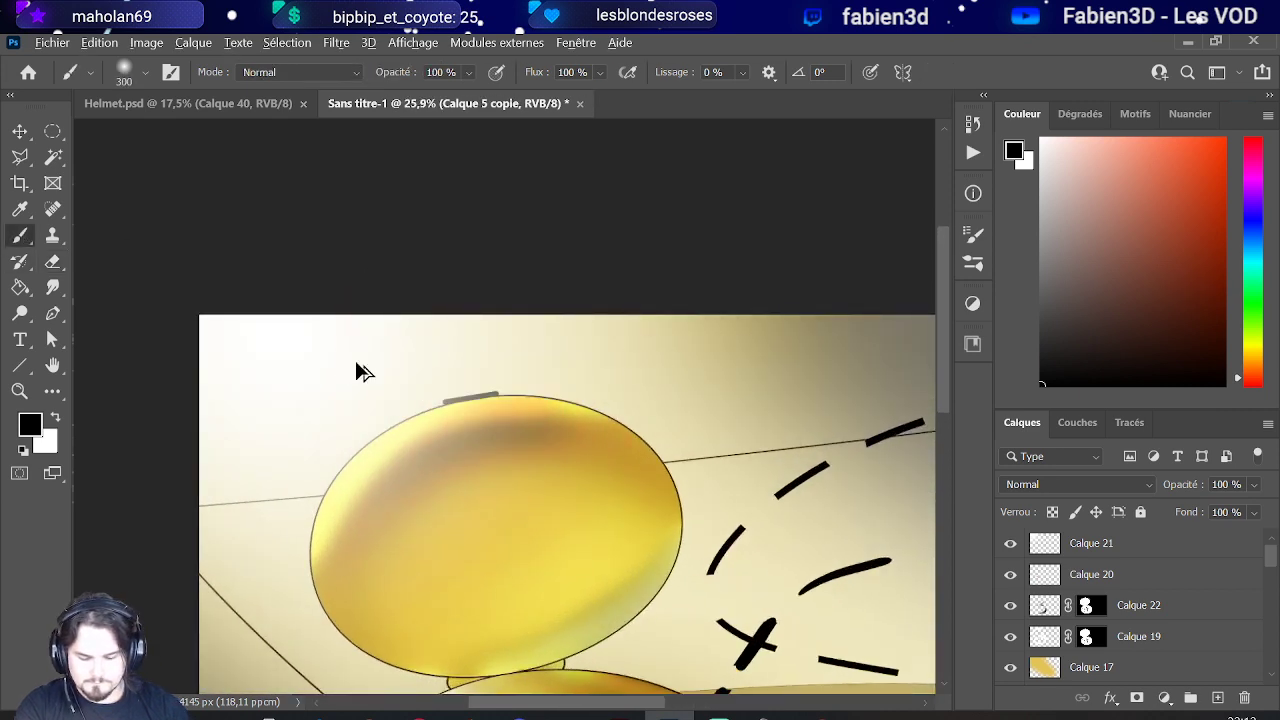
{"action": "scroll", "coordinate": [418, 382], "scroll_direction": "up", "scroll_amount": 3}
{"action": "left_click", "coordinate": [1150, 545]}
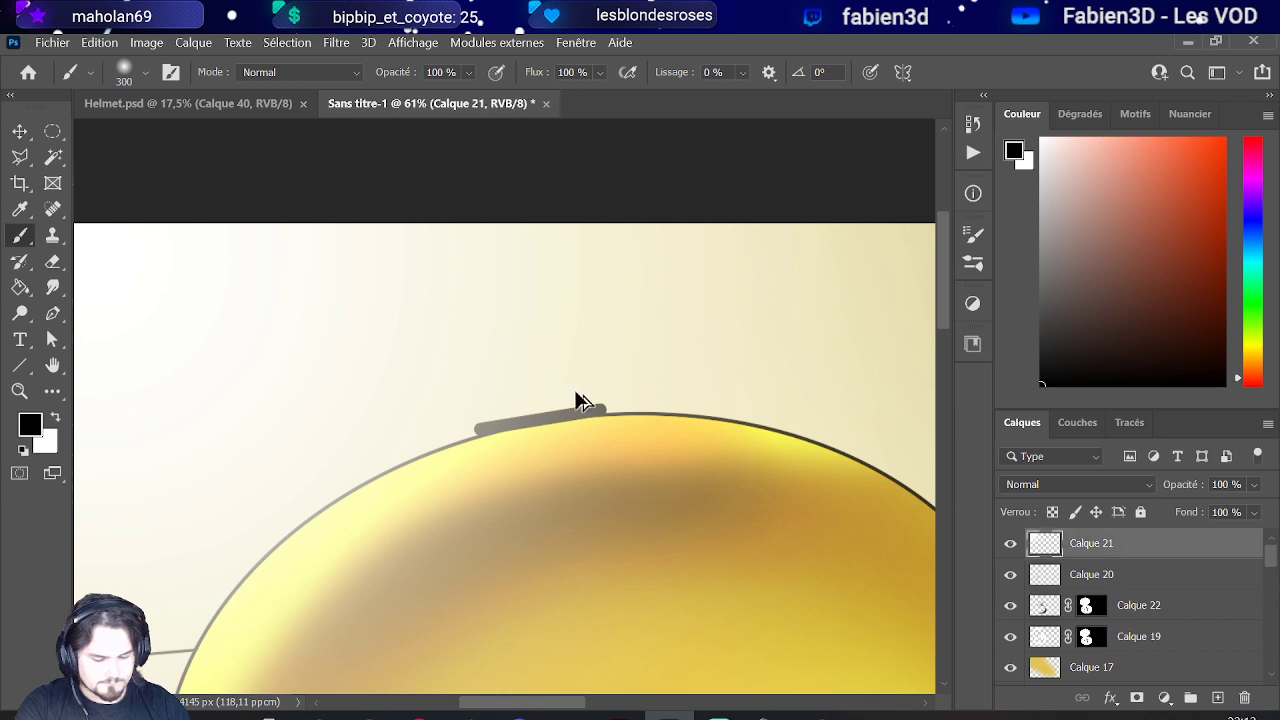
{"action": "scroll", "coordinate": [580, 403], "scroll_direction": "up", "scroll_amount": 1}
{"action": "left_click_drag", "start_coordinate": [486, 438], "coordinate": [394, 443]}
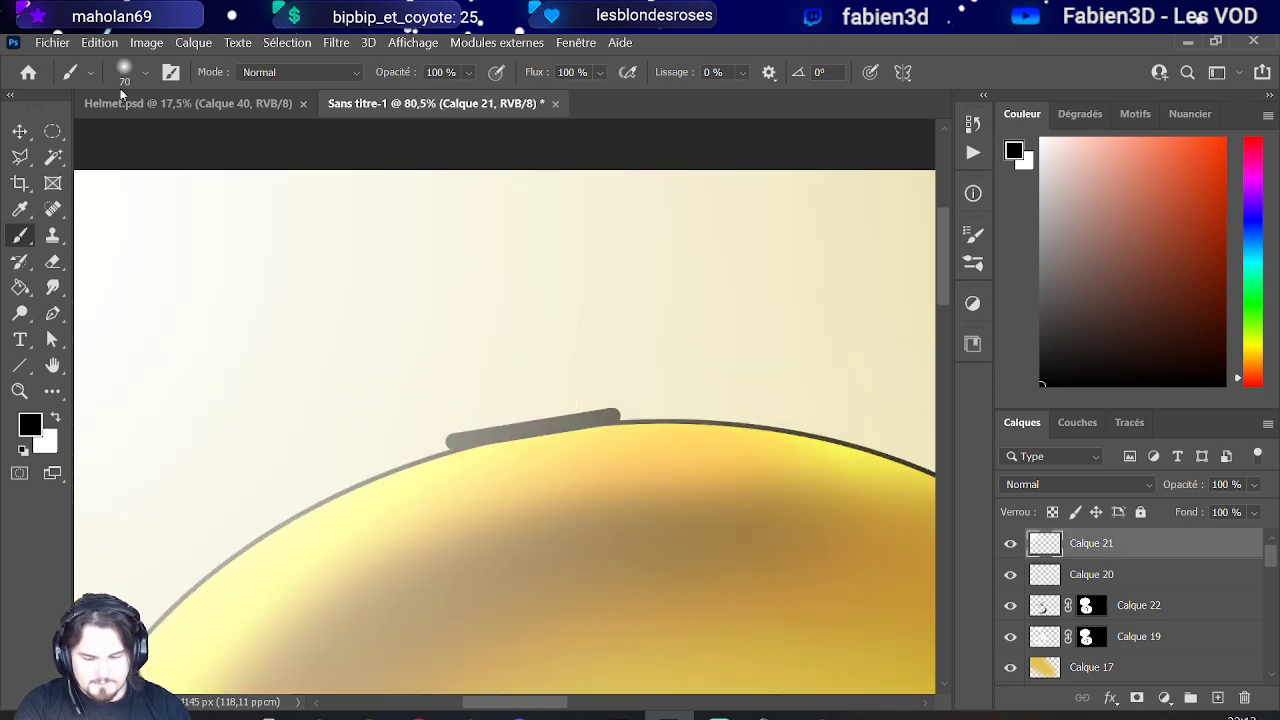
{"action": "left_click", "coordinate": [130, 72]}
{"action": "left_click", "coordinate": [134, 470]}
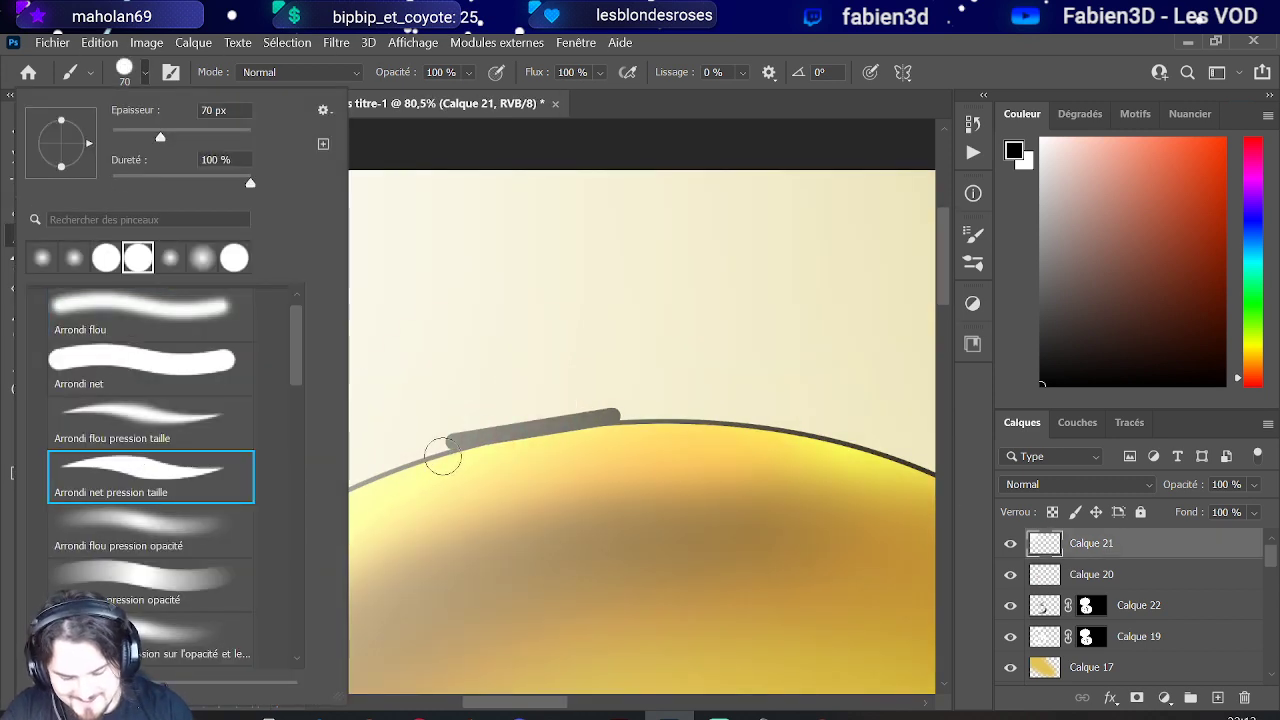
{"action": "left_click_drag", "start_coordinate": [443, 451], "coordinate": [437, 449]}
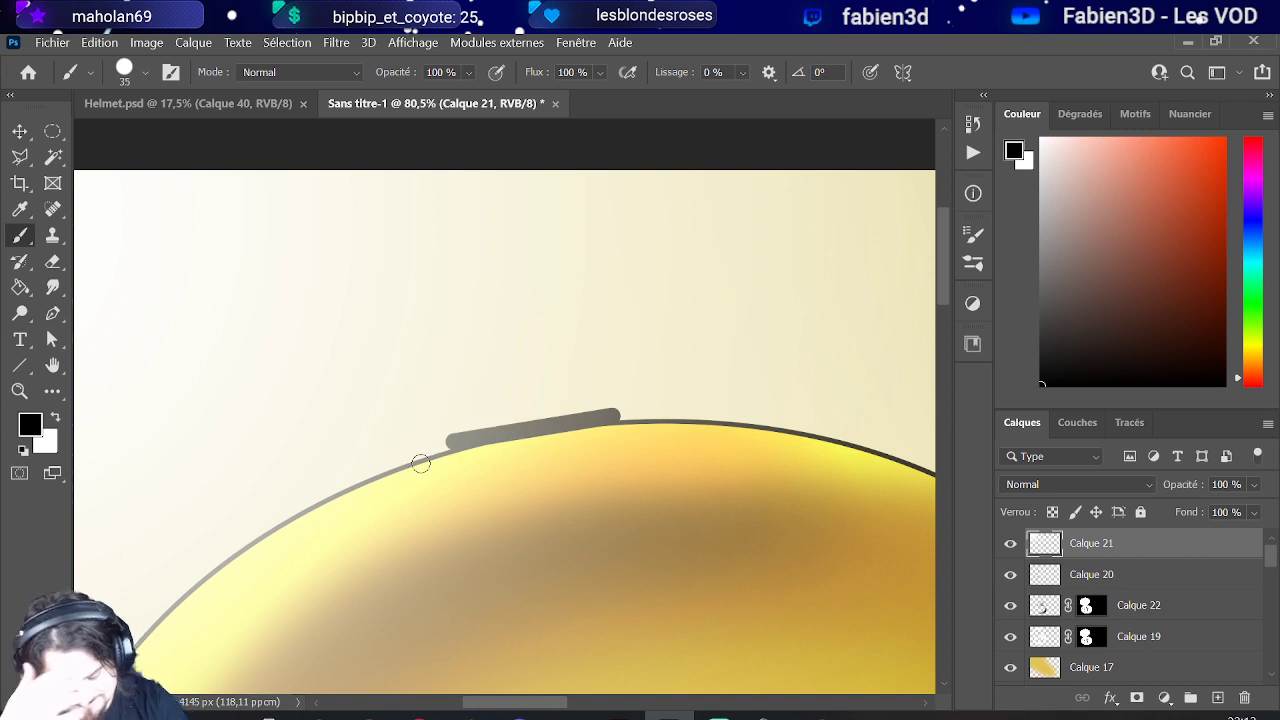
Step: Paint a small black clasp ring on Calque 21, hanging from the grey bar at the lid's upper edge
{"action": "mouse_move", "coordinate": [535, 485]}
{"action": "left_mouse_down"}
{"action": "mouse_move", "coordinate": [591, 428]}
{"action": "mouse_move", "coordinate": [574, 418]}
{"action": "mouse_move", "coordinate": [593, 430]}
{"action": "mouse_move", "coordinate": [586, 475]}
{"action": "mouse_move", "coordinate": [524, 490]}
{"action": "mouse_move", "coordinate": [496, 470]}
{"action": "mouse_move", "coordinate": [512, 430]}
{"action": "left_mouse_up"}
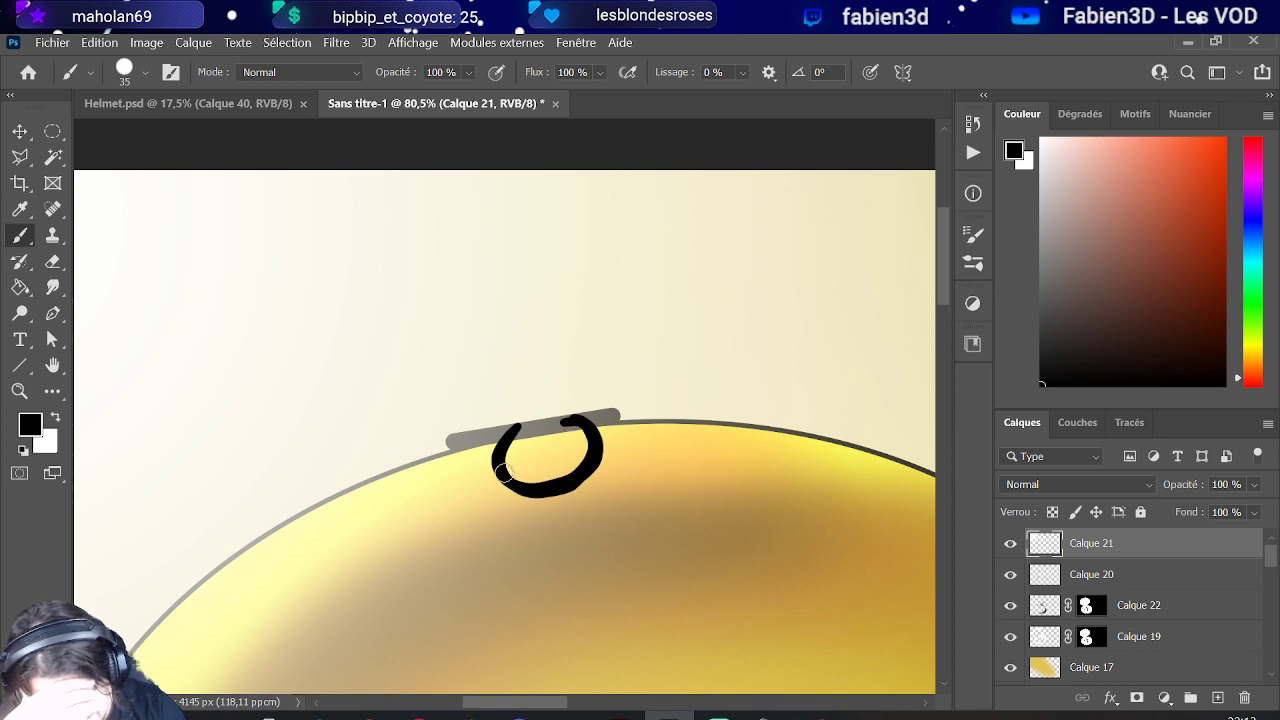
{"action": "mouse_move", "coordinate": [535, 430]}
{"action": "left_mouse_down"}
{"action": "mouse_move", "coordinate": [566, 420]}
{"action": "mouse_move", "coordinate": [522, 432]}
{"action": "left_mouse_up"}
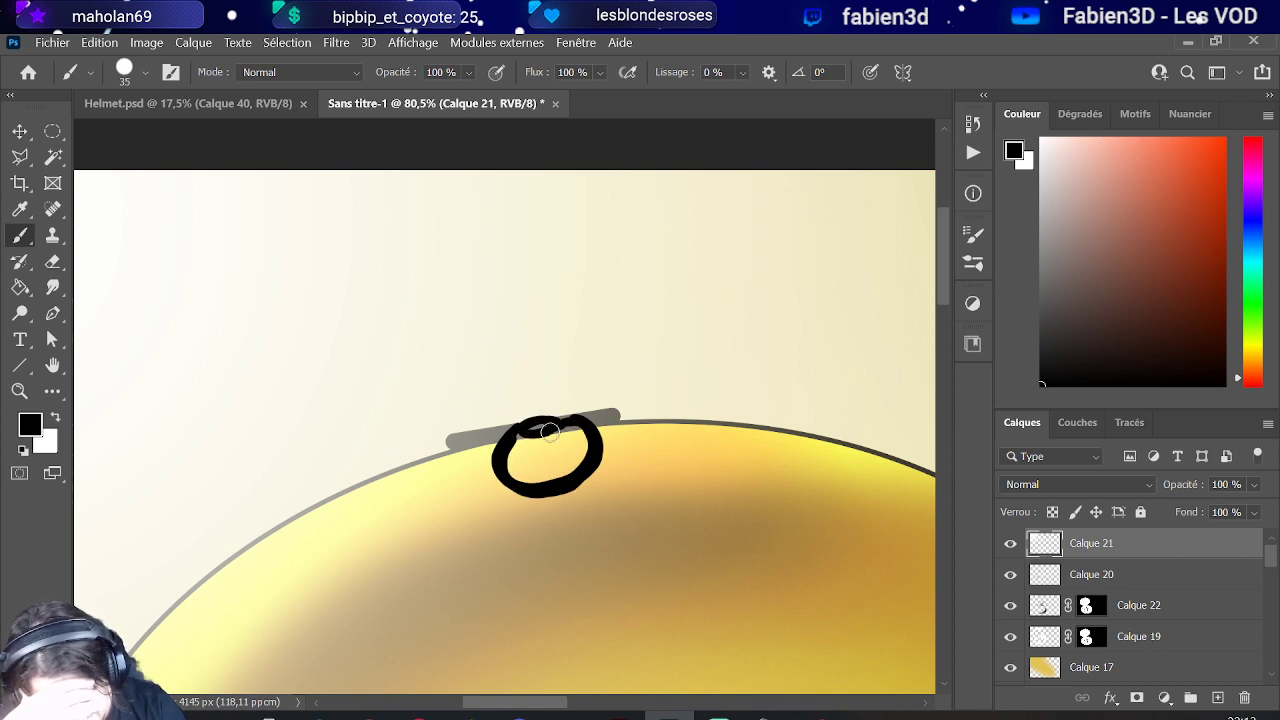
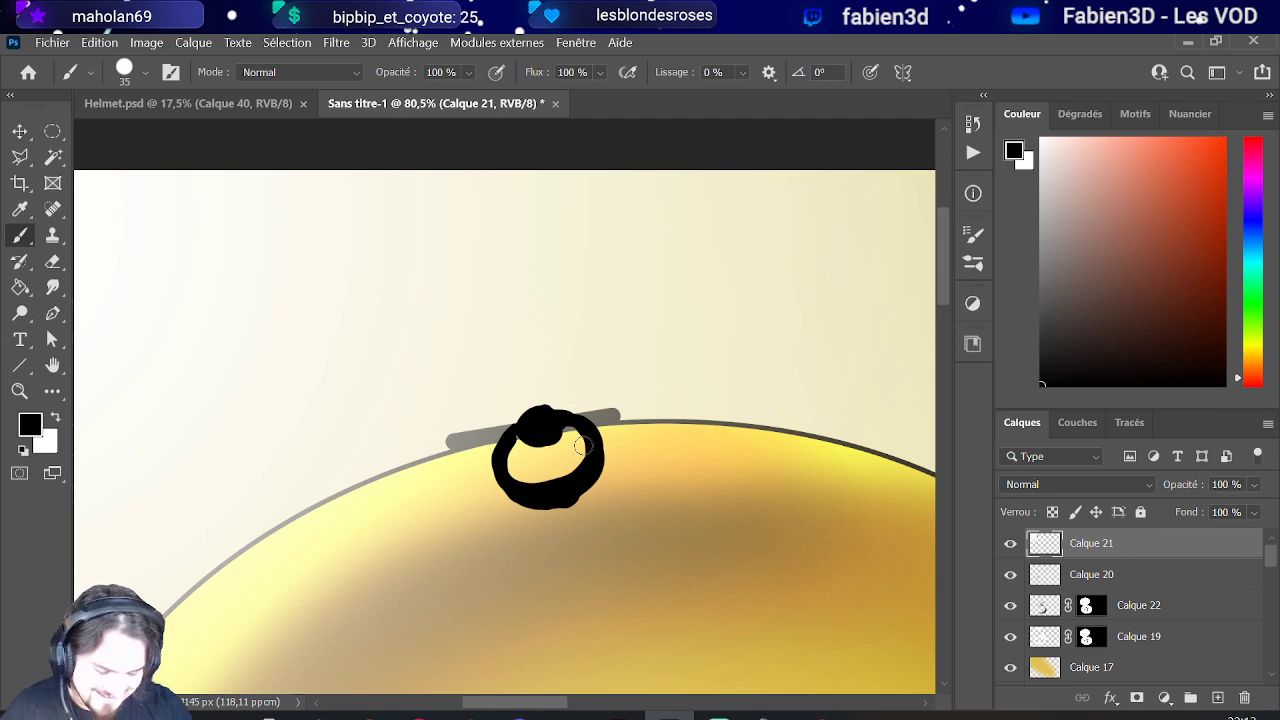
{"action": "scroll", "coordinate": [436, 485], "scroll_direction": "down", "scroll_amount": 8}
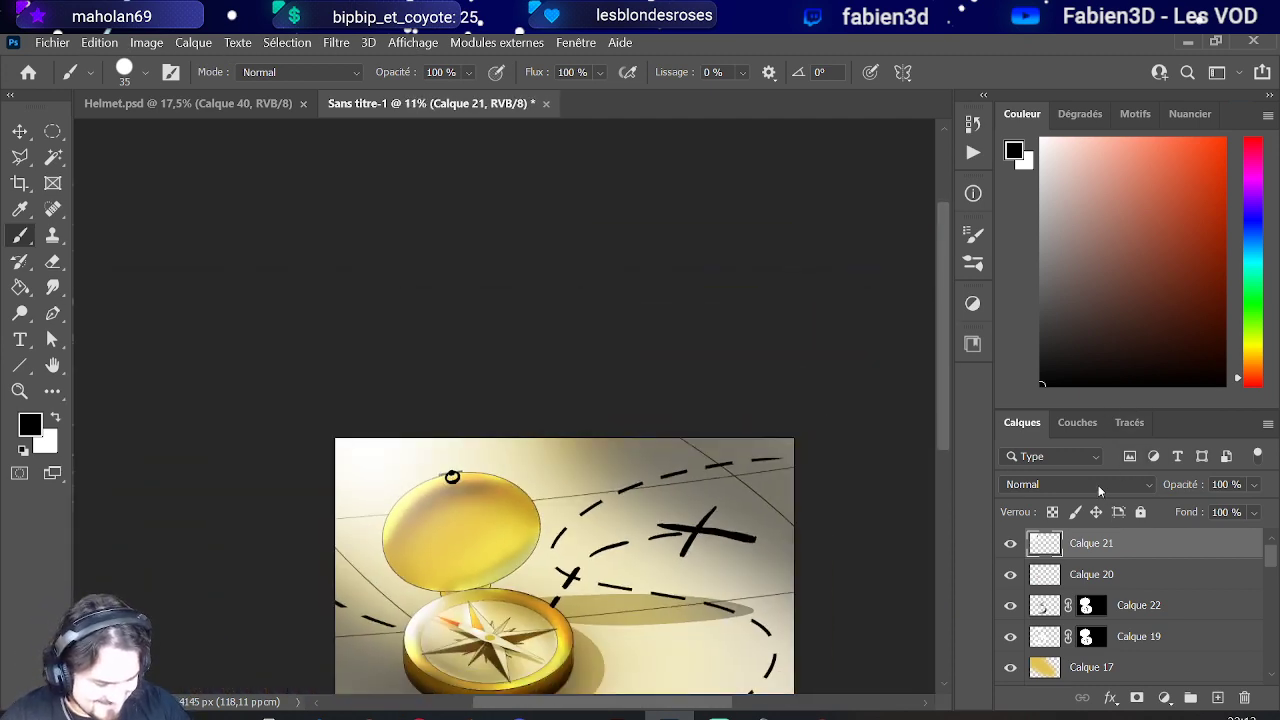
Step: Set Calque 21's blend mode to Produit and its opacity to 62 %, checking the effect on the composition
{"action": "left_click", "coordinate": [1098, 485]}
{"action": "left_click", "coordinate": [1086, 277]}
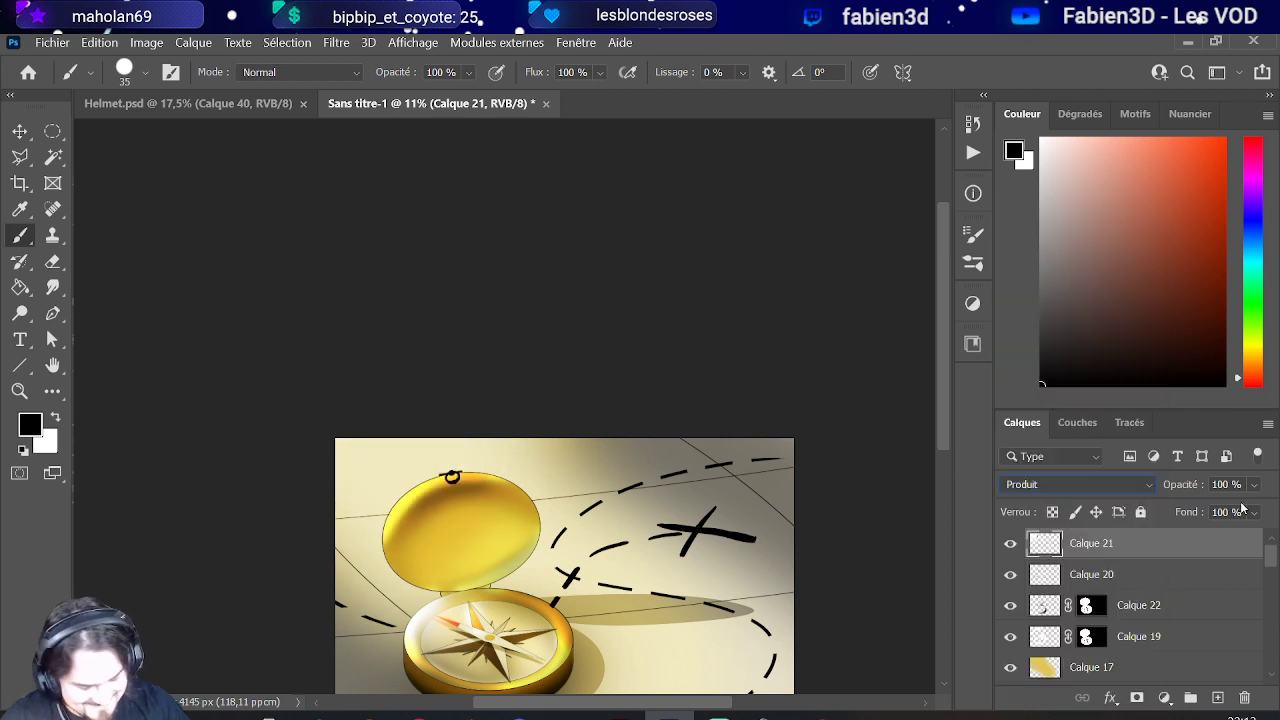
{"action": "left_click", "coordinate": [1009, 545]}
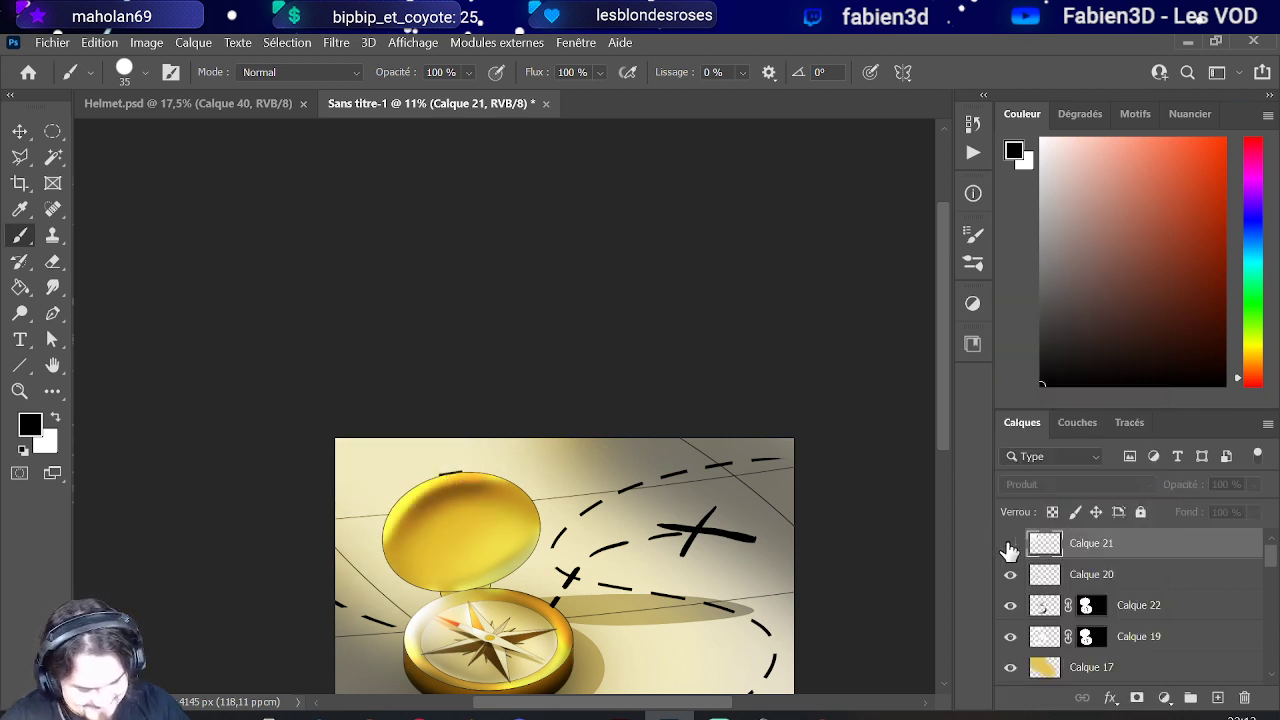
{"action": "left_click", "coordinate": [1009, 545]}
{"action": "left_click", "coordinate": [1253, 485]}
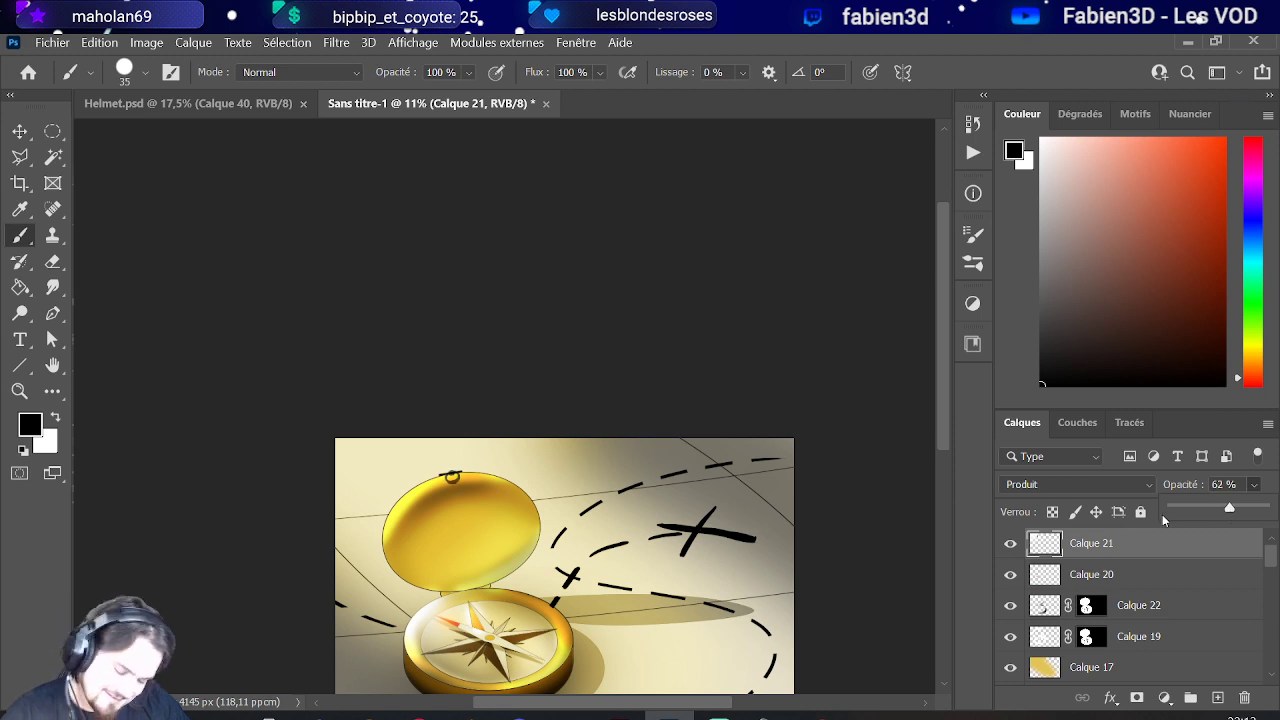
{"action": "scroll", "coordinate": [646, 508], "scroll_direction": "down", "scroll_amount": 3}
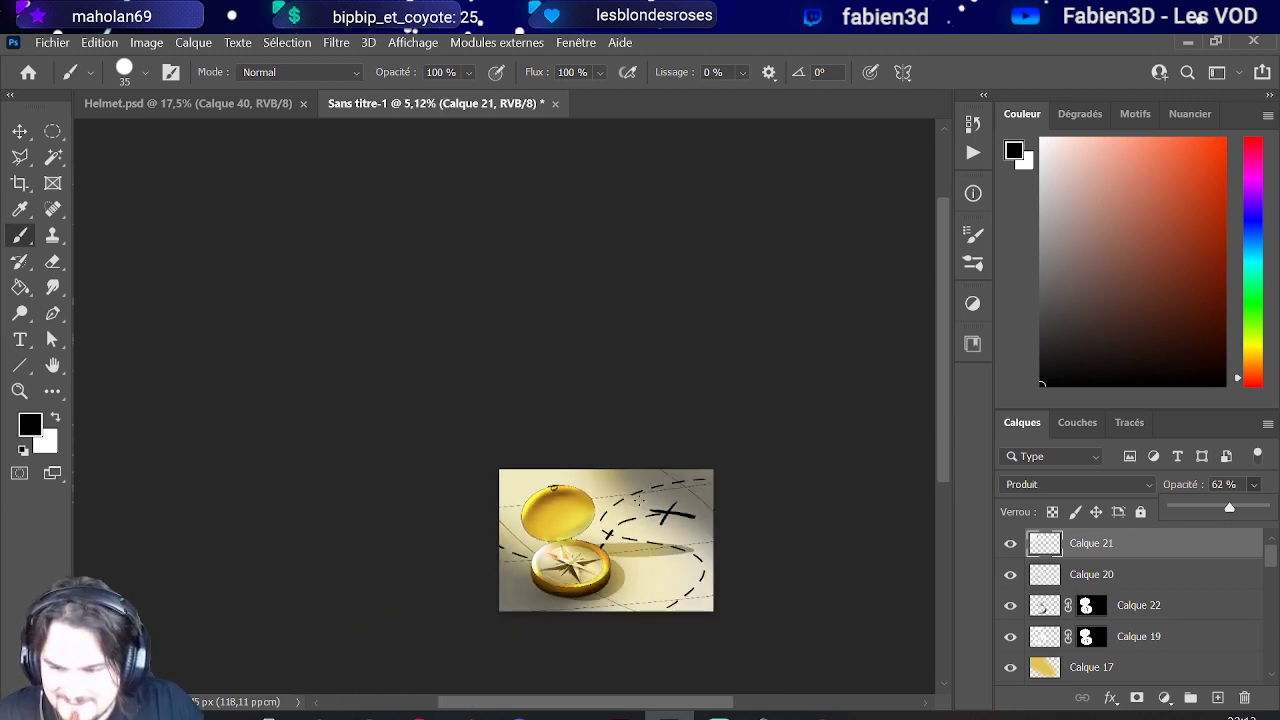
{"action": "scroll", "coordinate": [590, 578], "scroll_direction": "up", "scroll_amount": 5}
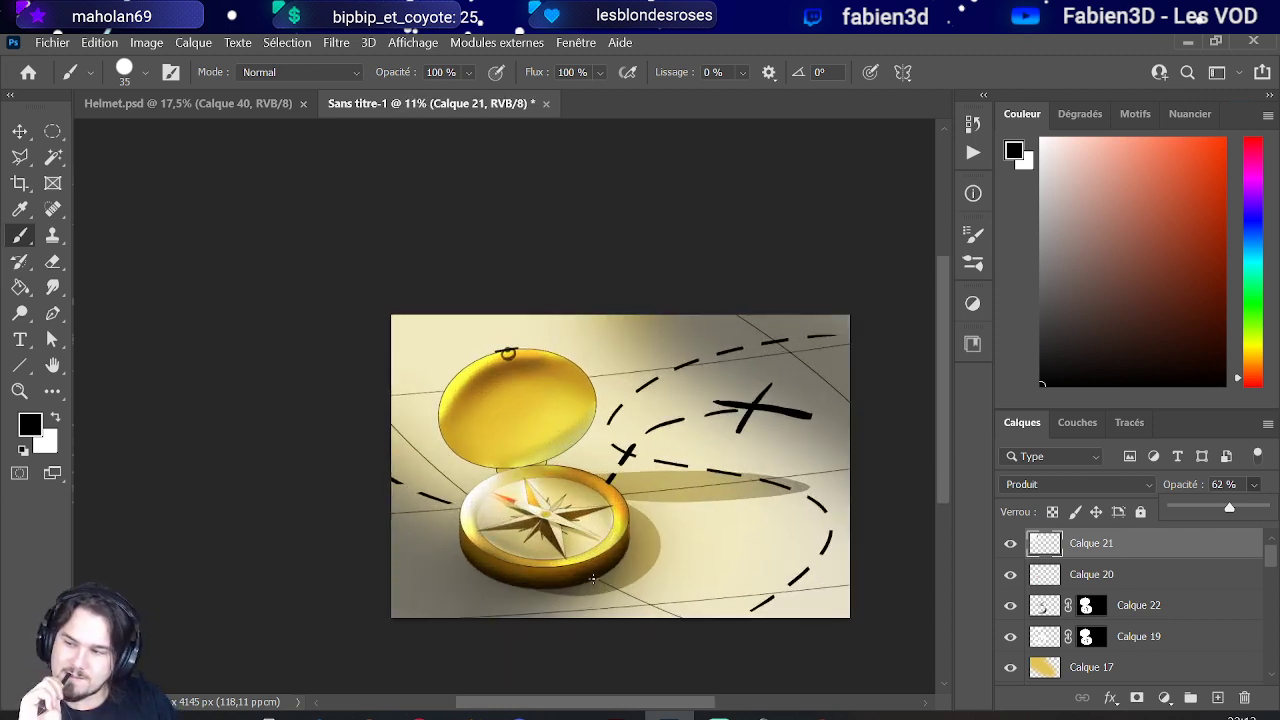
{"action": "scroll", "coordinate": [482, 565], "scroll_direction": "up", "scroll_amount": 1}
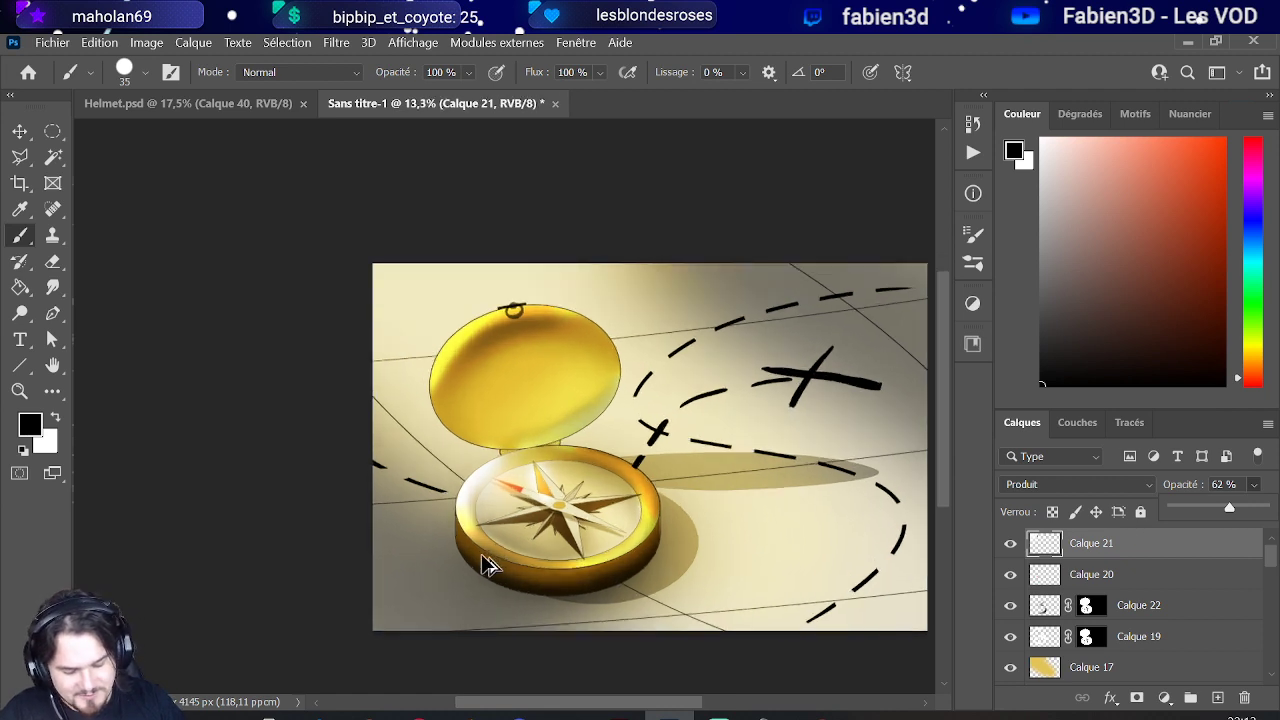
Step: Examine the layers from Calque 14 copie down to Calque 1 by toggling their visibility to identify the compass line-art layer
{"action": "scroll", "coordinate": [1100, 615], "scroll_direction": "down", "scroll_amount": 5}
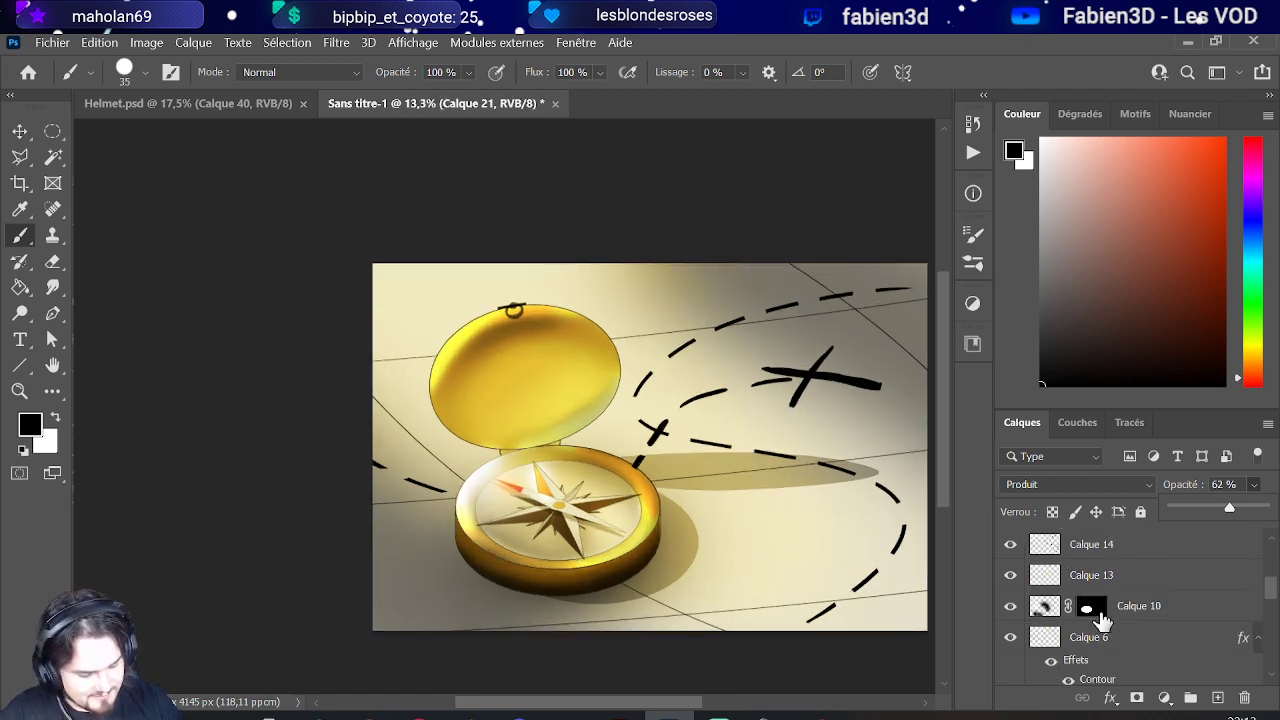
{"action": "left_click", "coordinate": [1011, 638]}
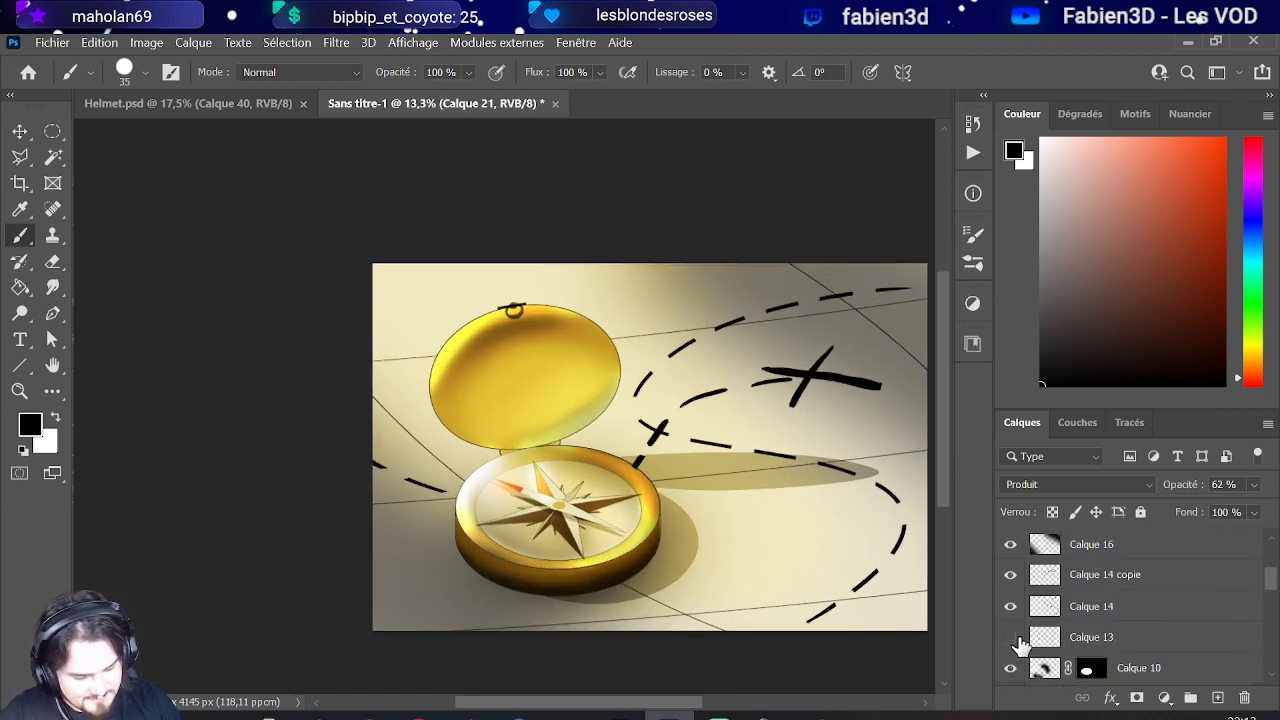
{"action": "left_click", "coordinate": [1010, 606]}
{"action": "left_click", "coordinate": [1010, 606]}
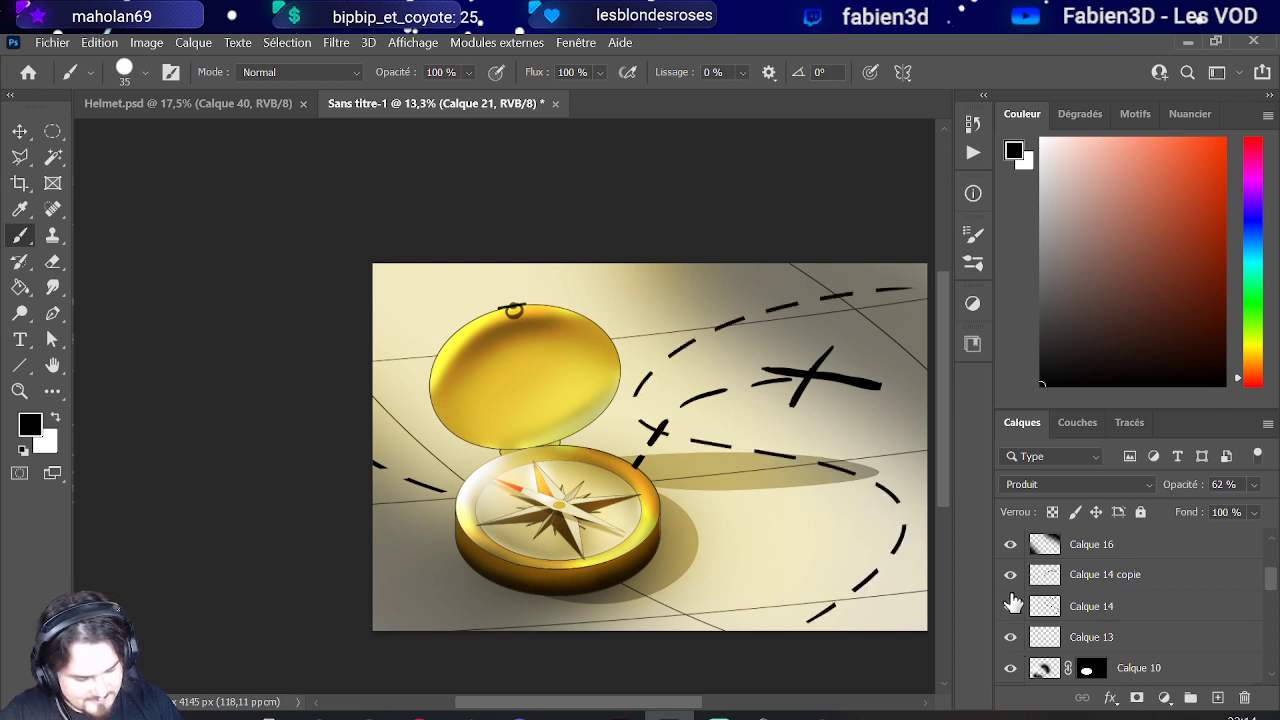
{"action": "left_click", "coordinate": [1010, 575]}
{"action": "left_click", "coordinate": [1010, 576]}
{"action": "scroll", "coordinate": [1010, 600], "scroll_direction": "down", "scroll_amount": 1}
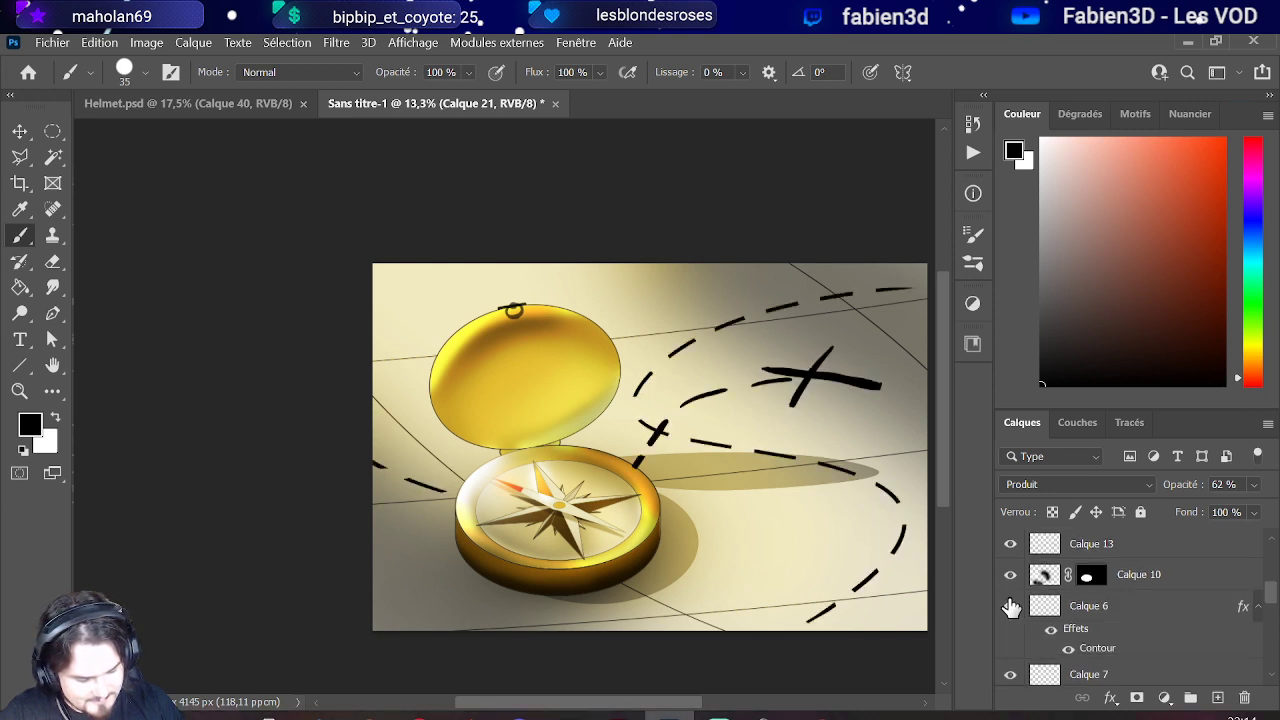
{"action": "left_click", "coordinate": [1011, 606]}
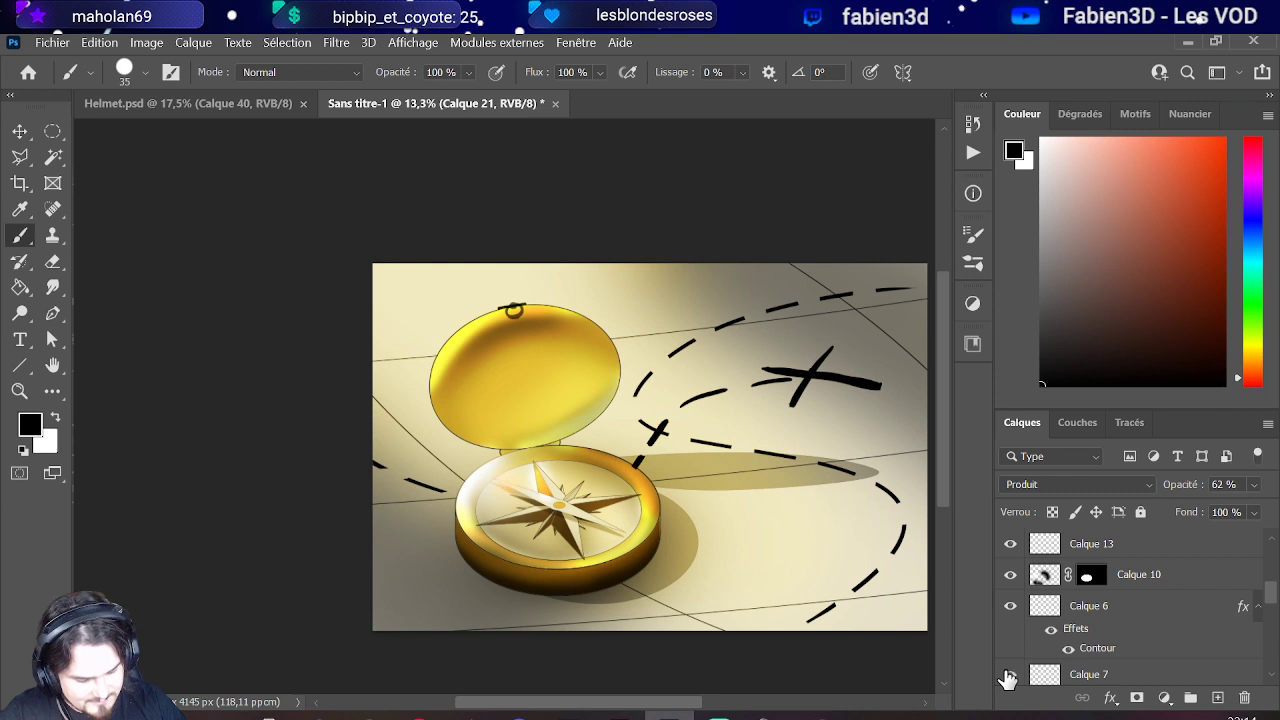
{"action": "scroll", "coordinate": [1008, 678], "scroll_direction": "down", "scroll_amount": 2}
{"action": "left_click", "coordinate": [1010, 645]}
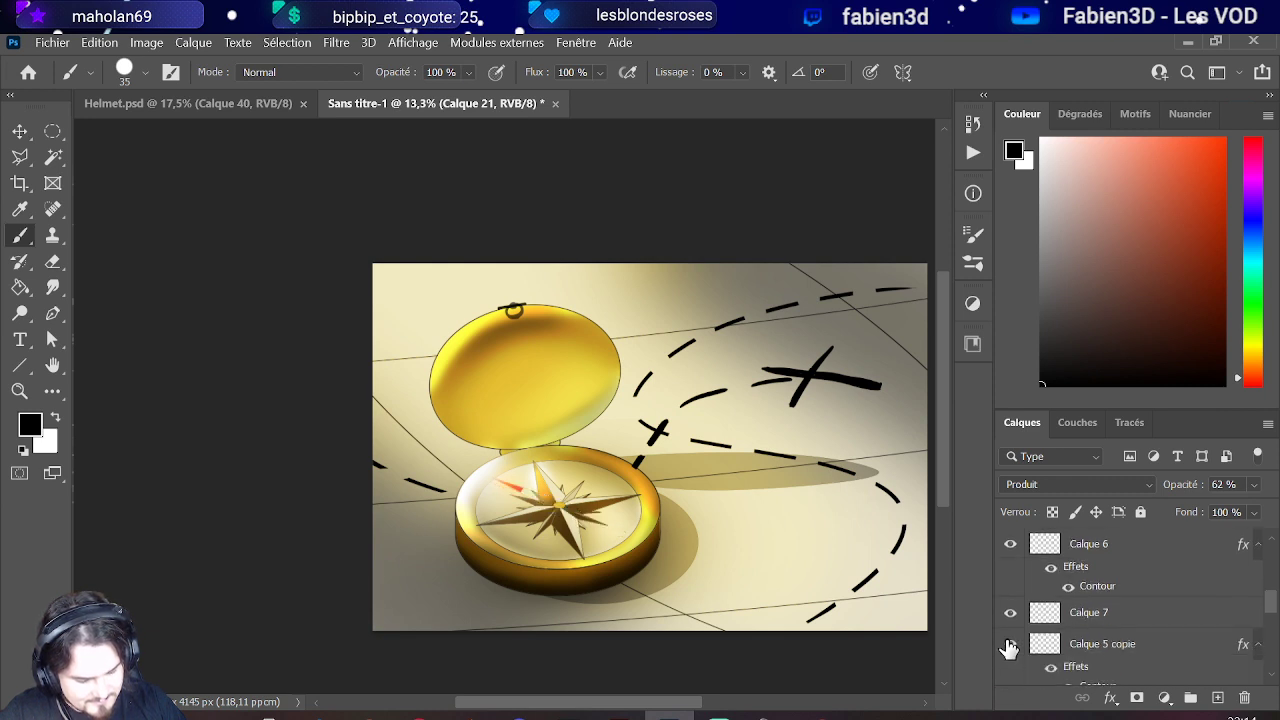
{"action": "left_click", "coordinate": [1010, 645]}
{"action": "scroll", "coordinate": [1008, 648], "scroll_direction": "down", "scroll_amount": 3}
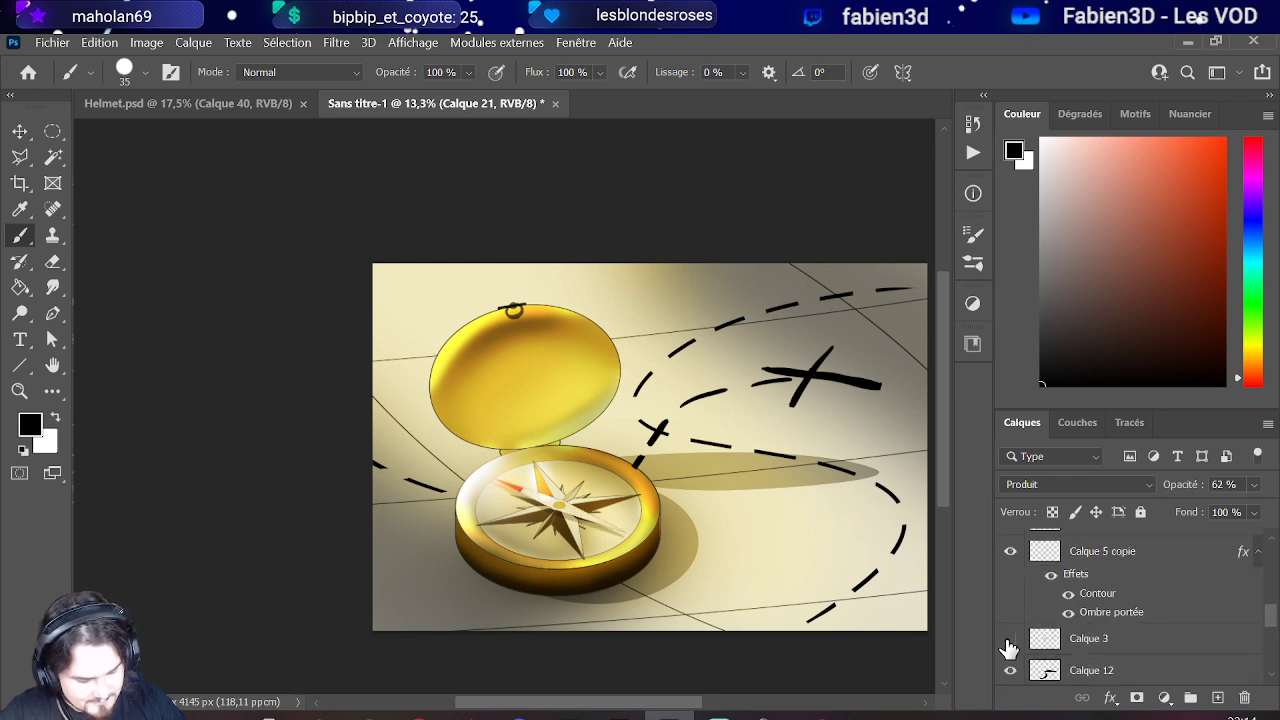
{"action": "left_click", "coordinate": [1010, 640]}
{"action": "scroll", "coordinate": [1008, 648], "scroll_direction": "down", "scroll_amount": 3}
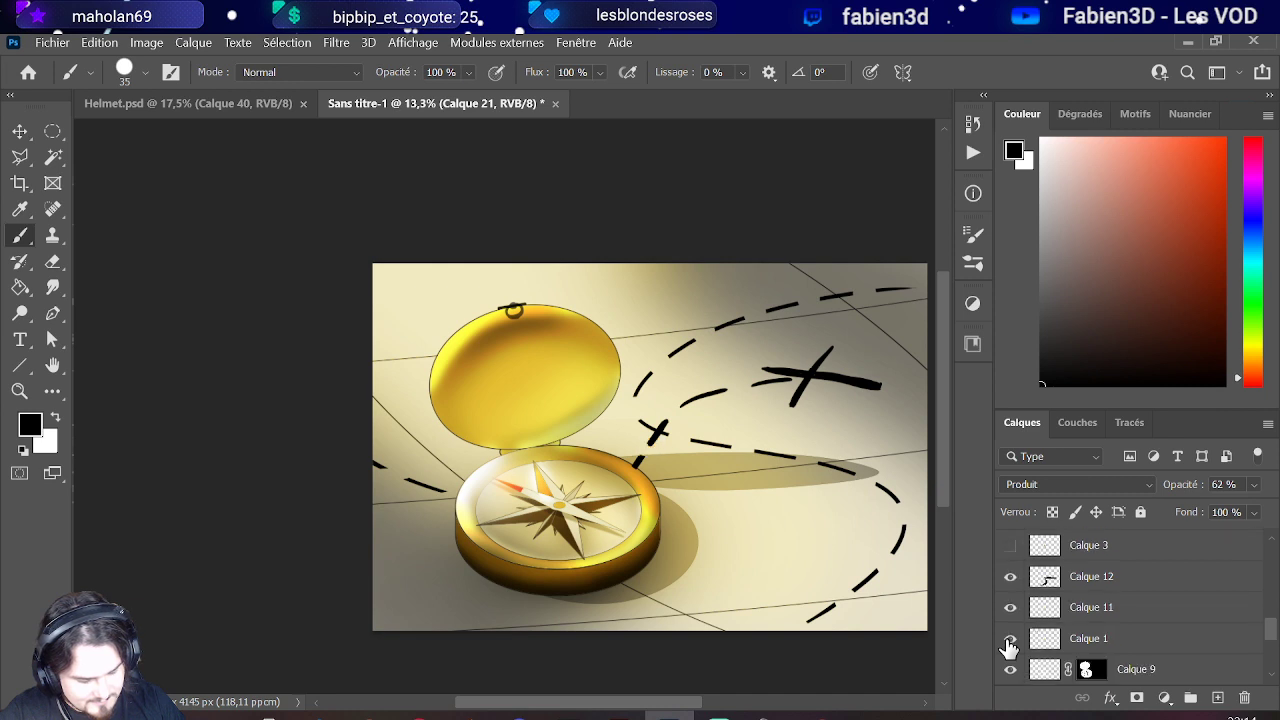
{"action": "left_click", "coordinate": [1010, 641]}
{"action": "left_click", "coordinate": [1010, 641]}
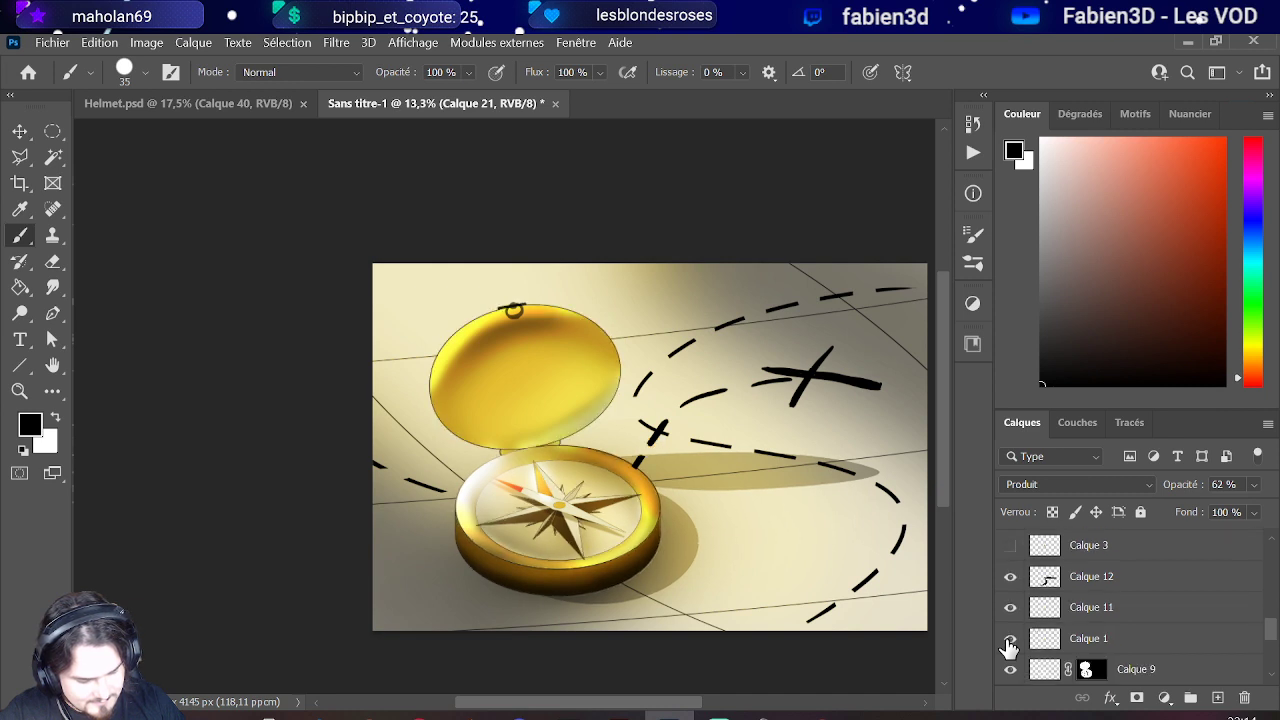
Step: Duplicate the line-art layer Calque 1 and move the copy to the top of the layer stack
{"action": "left_click", "coordinate": [1097, 648]}
{"action": "right_click", "coordinate": [1097, 648]}
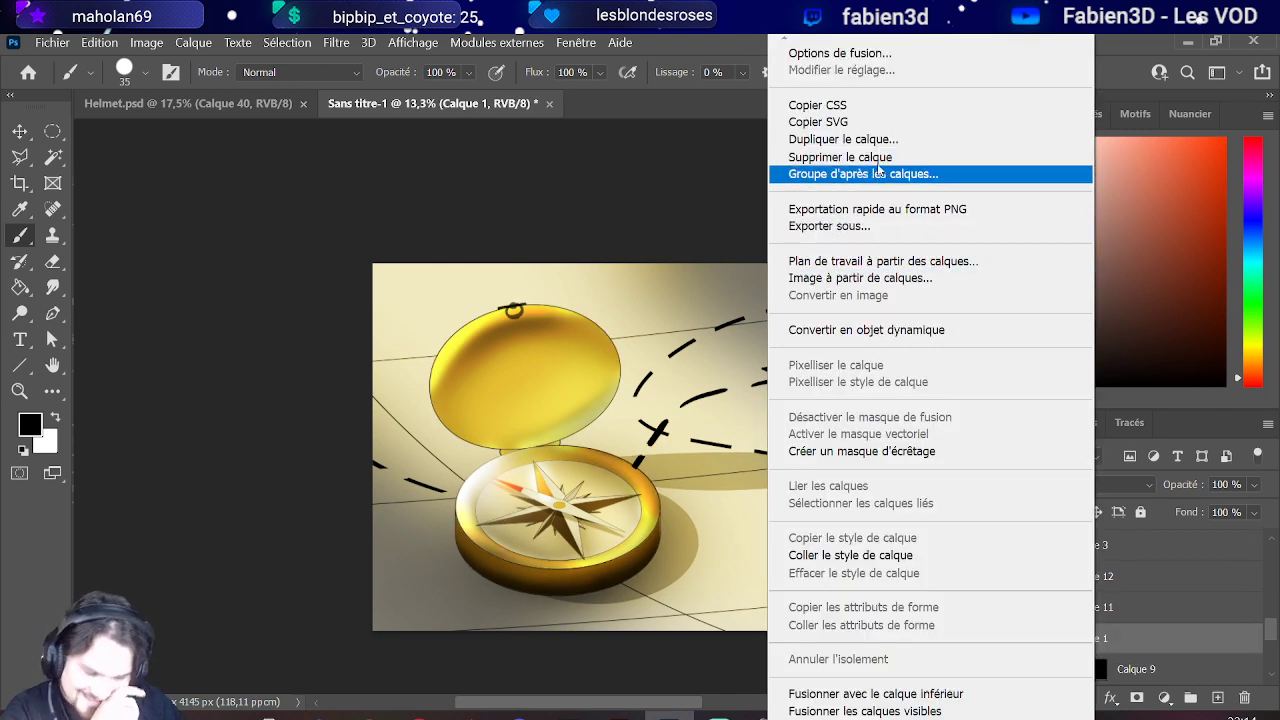
{"action": "left_click", "coordinate": [866, 139]}
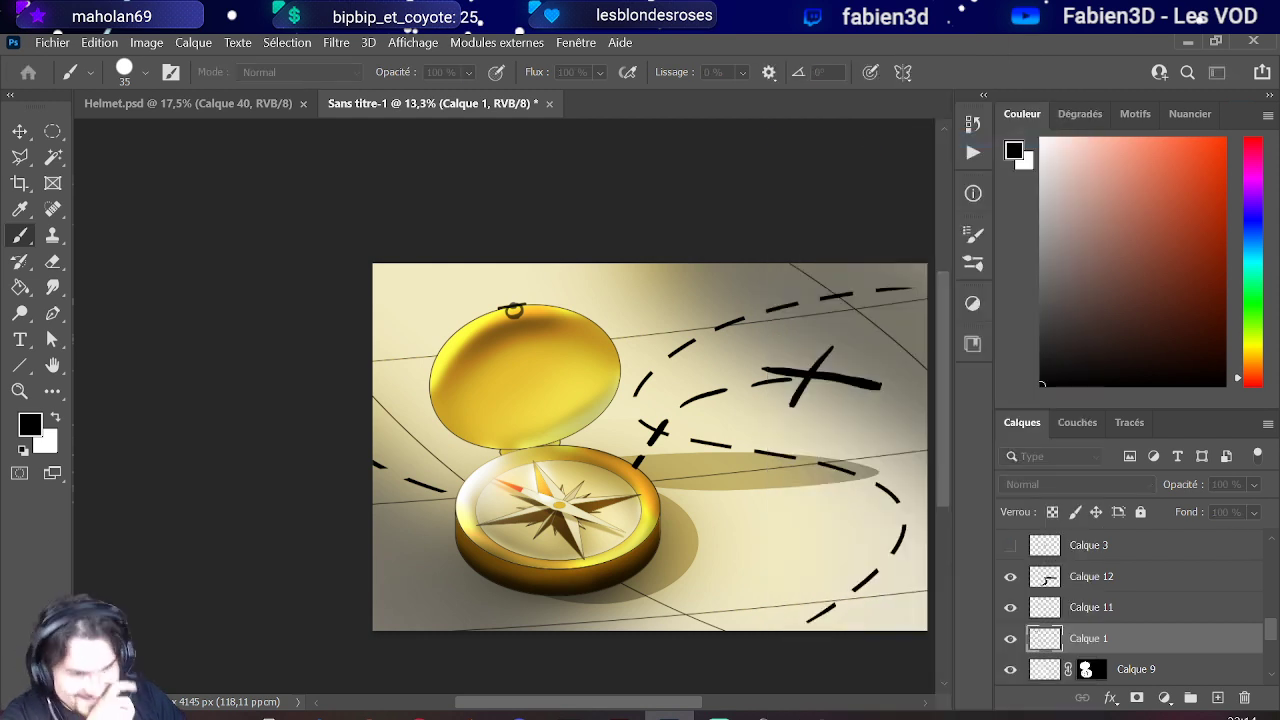
{"action": "key", "text": "Return"}
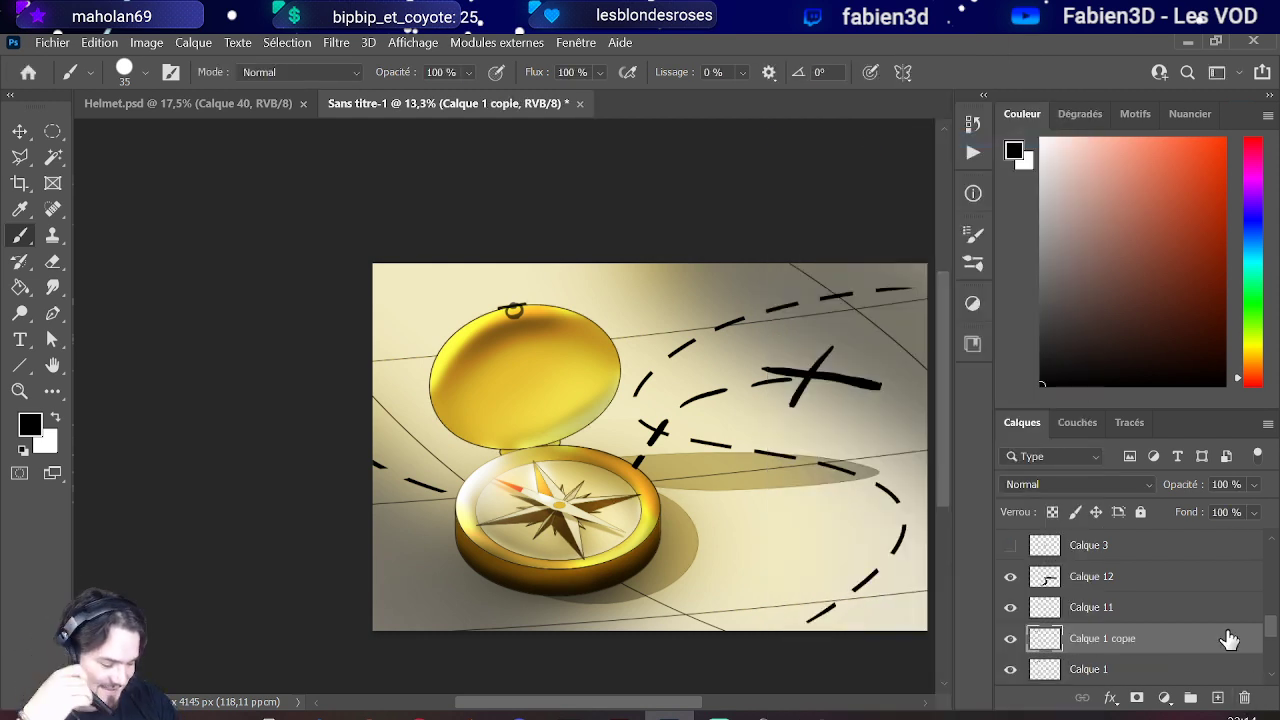
{"action": "scroll", "coordinate": [1225, 600], "scroll_direction": "up", "scroll_amount": 2}
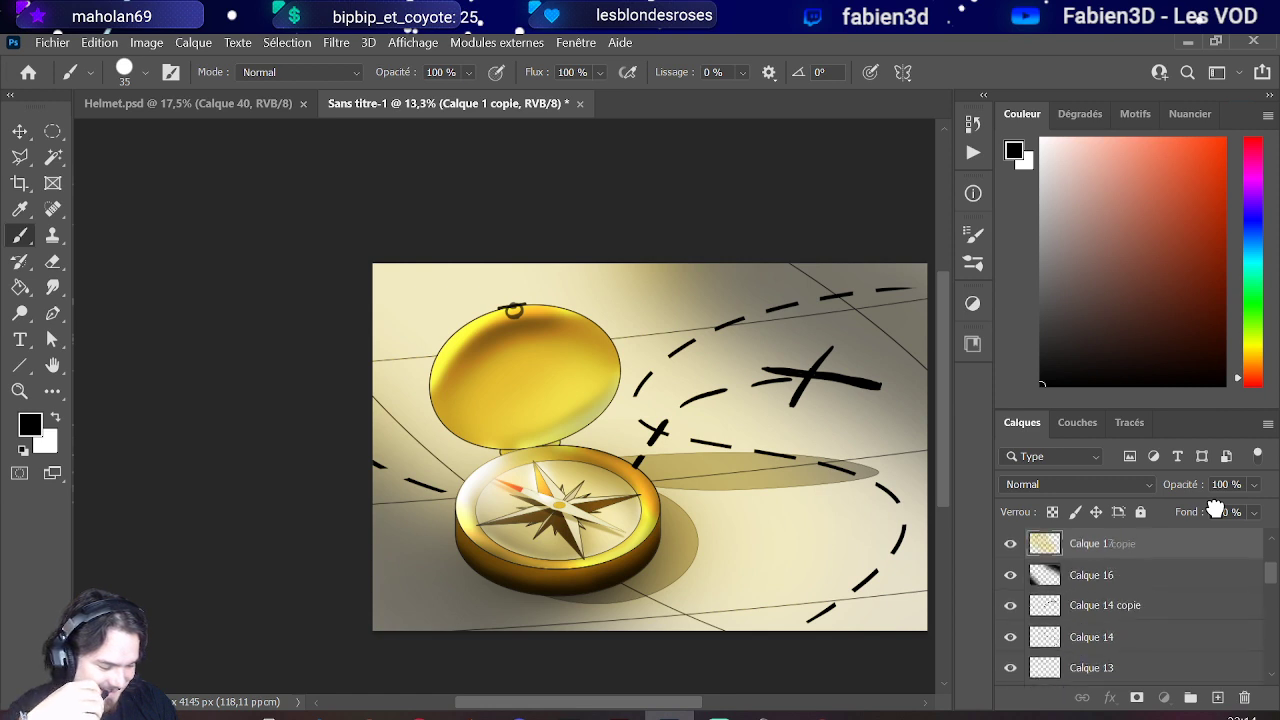
{"action": "scroll", "coordinate": [1186, 540], "scroll_direction": "up", "scroll_amount": 1}
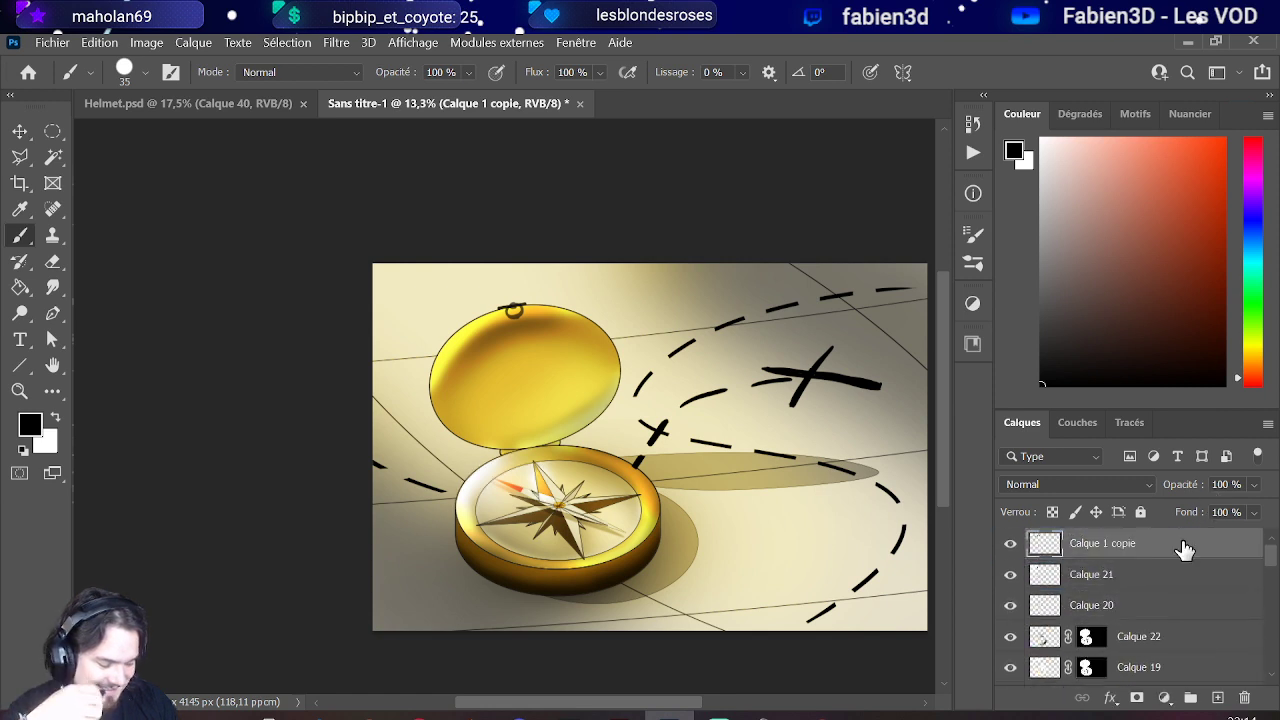
Step: Load the outline of Calque 1 copie as a selection, hide that layer, and create a new layer above it masked by the selection
{"action": "left_click", "coordinate": [1045, 545], "text": "ctrl"}
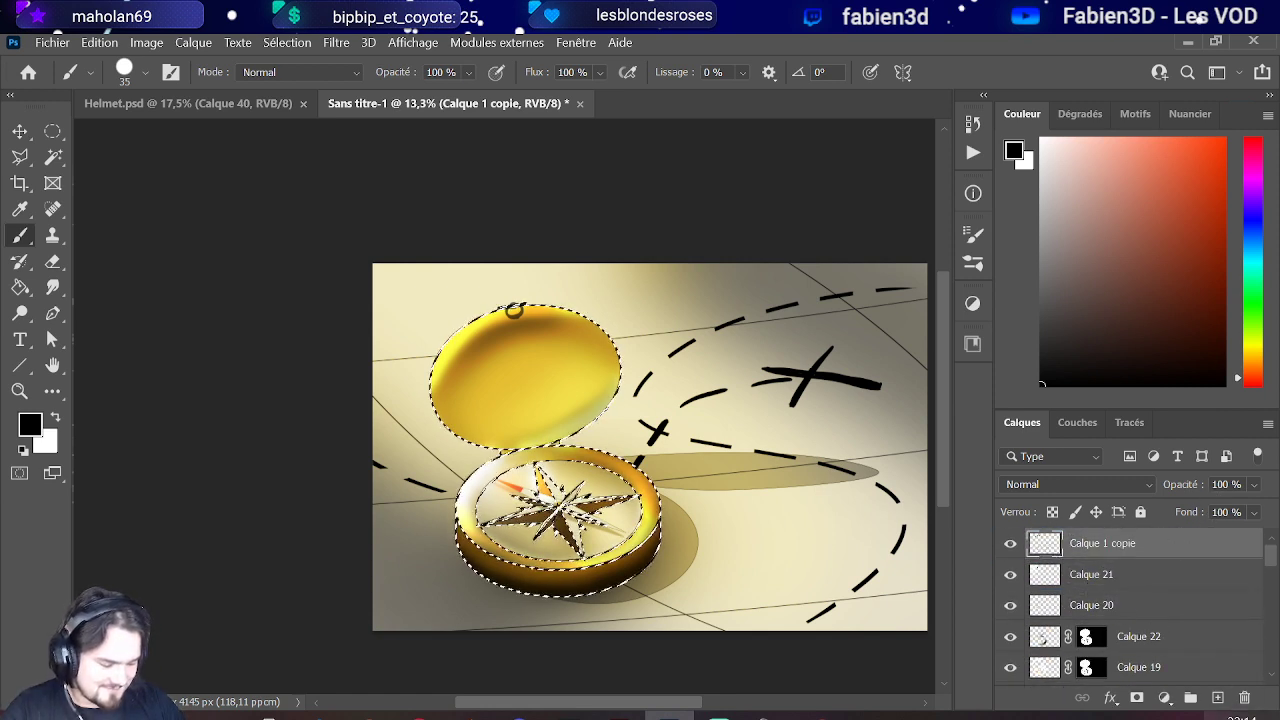
{"action": "left_click", "coordinate": [1218, 698]}
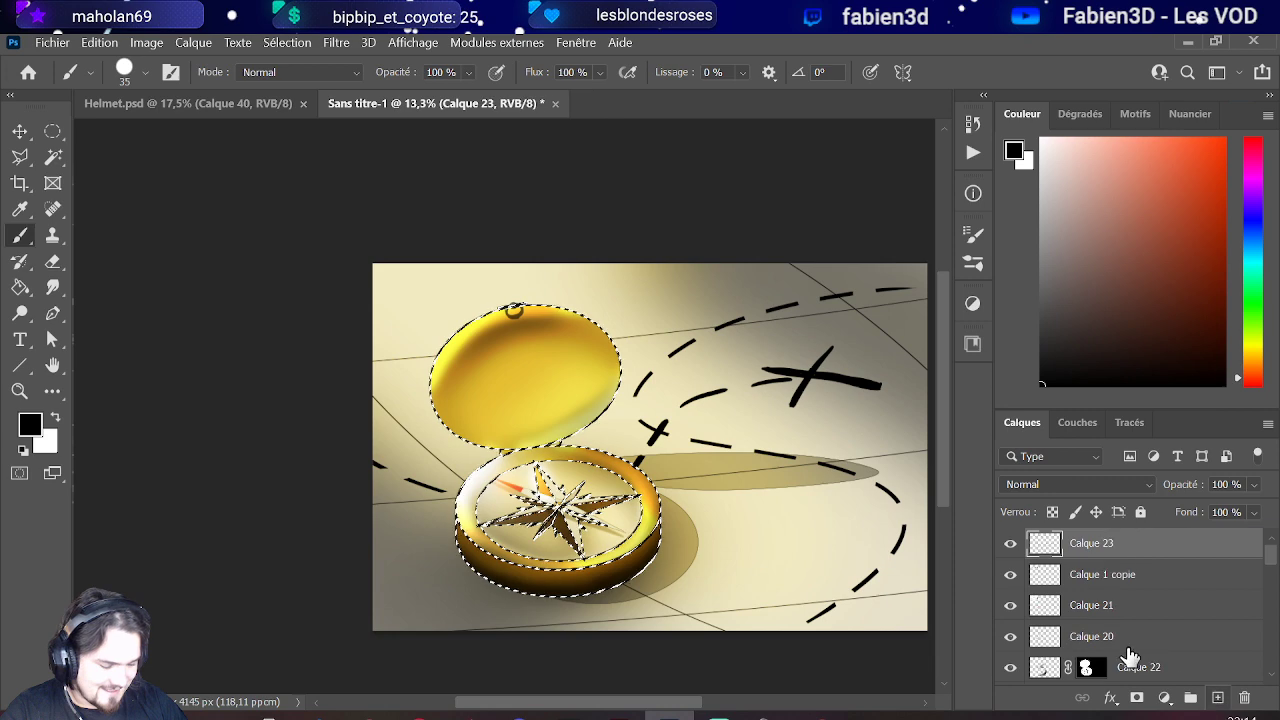
{"action": "left_click", "coordinate": [1010, 574]}
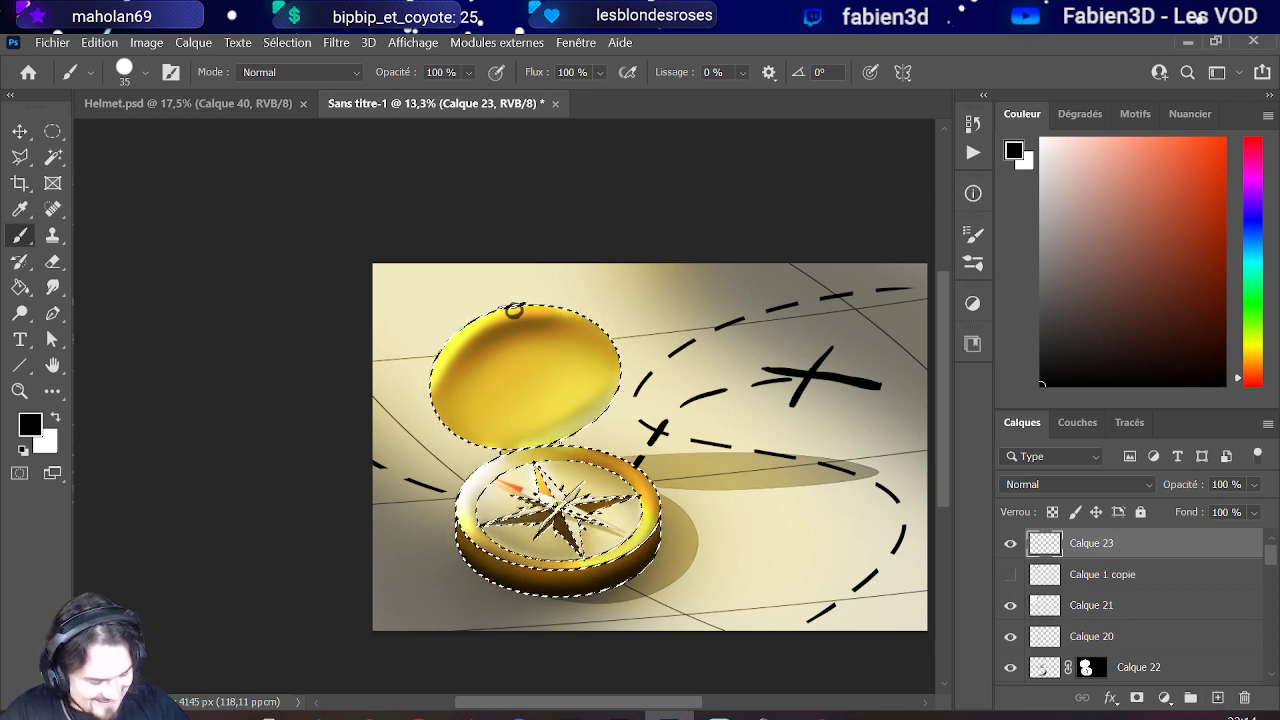
{"action": "left_click", "coordinate": [1136, 698]}
{"action": "left_click", "coordinate": [1045, 546]}
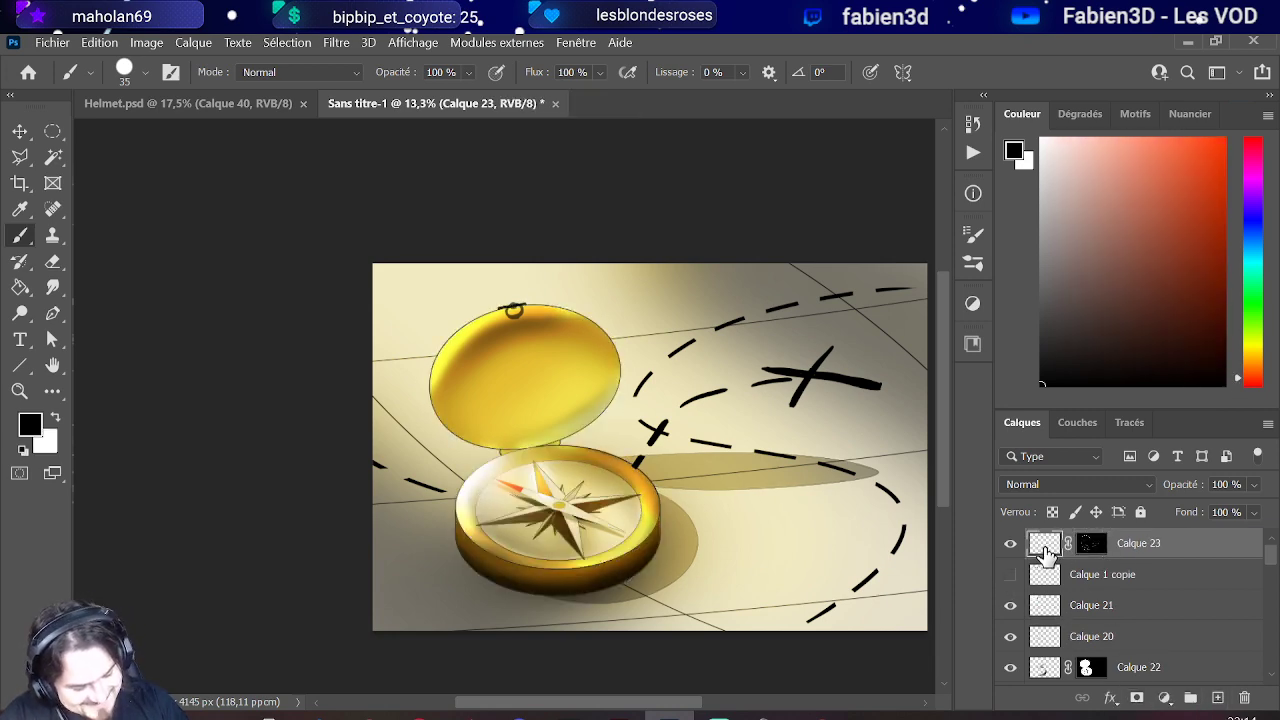
Step: Set up the Brush in white with the Arrondi flou pression taille tip at 2235 px for Calque 23
{"action": "left_click_drag", "start_coordinate": [1099, 190], "coordinate": [1021, 113]}
{"action": "left_click_drag", "start_coordinate": [549, 348], "coordinate": [640, 340]}
{"action": "left_click", "coordinate": [124, 68]}
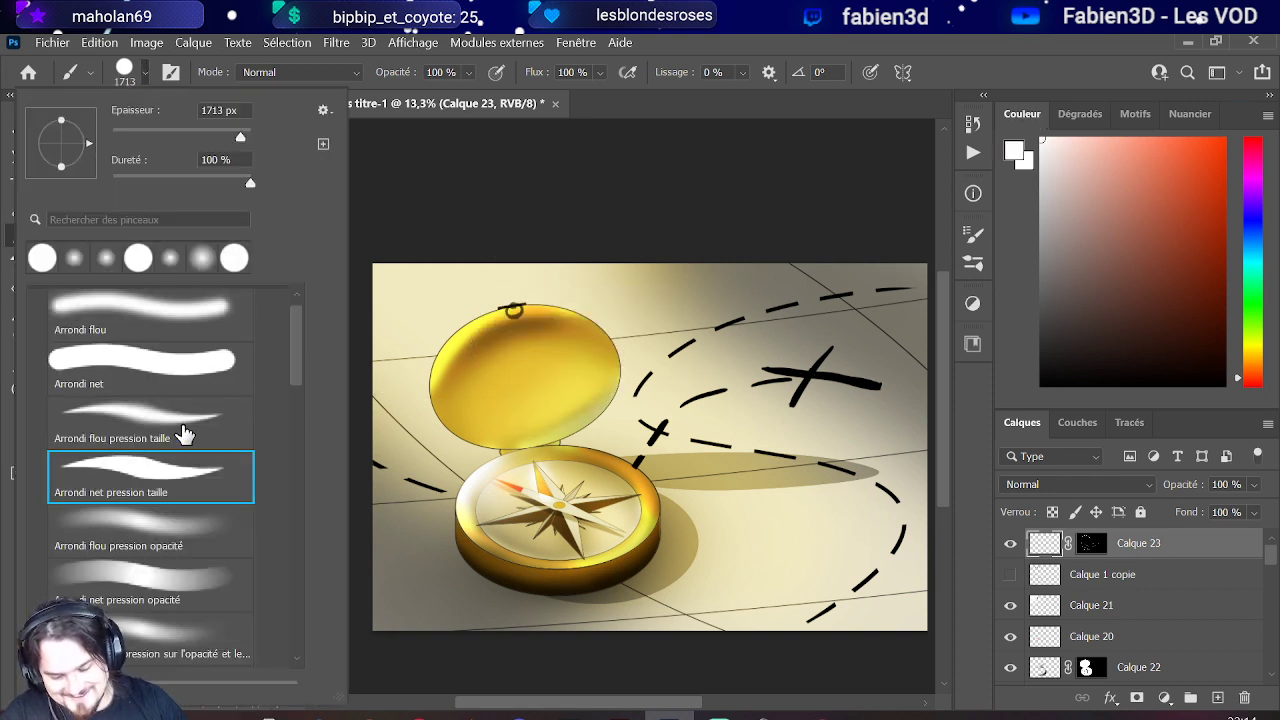
{"action": "left_click_drag", "start_coordinate": [555, 338], "coordinate": [580, 335]}
Step: Recolour the outline along the lid's upper-left edge with sampled bright yellow, using a 1201 px brush
{"action": "scroll", "coordinate": [484, 345], "scroll_direction": "up", "scroll_amount": 5}
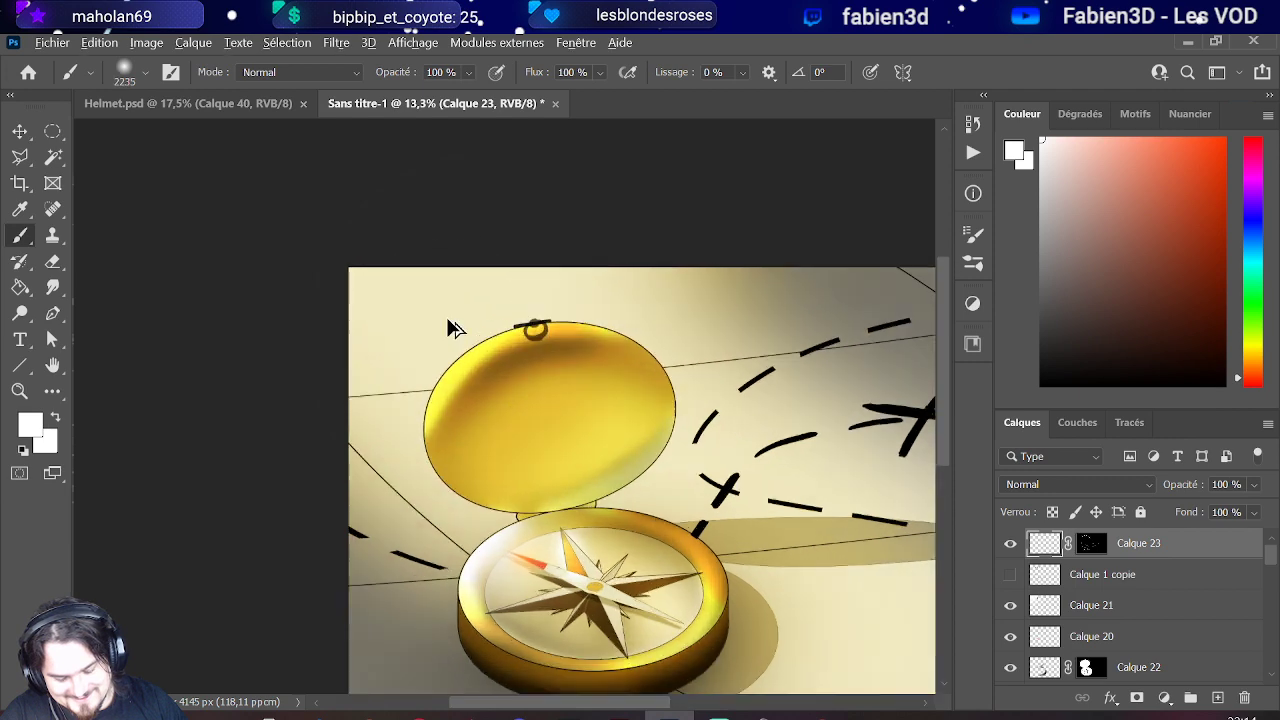
{"action": "left_click", "coordinate": [477, 358], "text": "alt"}
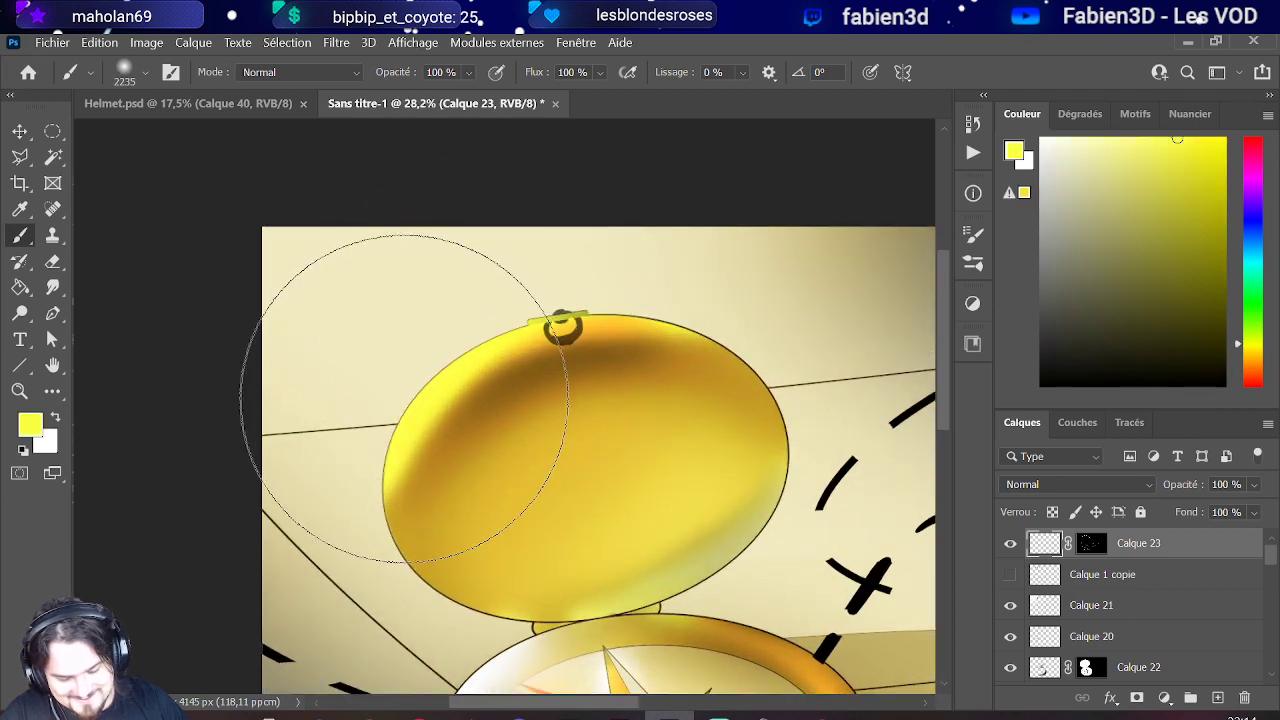
{"action": "left_click_drag", "start_coordinate": [375, 350], "coordinate": [340, 352]}
{"action": "mouse_move", "coordinate": [387, 458]}
{"action": "left_mouse_down"}
{"action": "mouse_move", "coordinate": [416, 385]}
{"action": "mouse_move", "coordinate": [568, 289]}
{"action": "mouse_move", "coordinate": [666, 286]}
{"action": "left_mouse_up"}
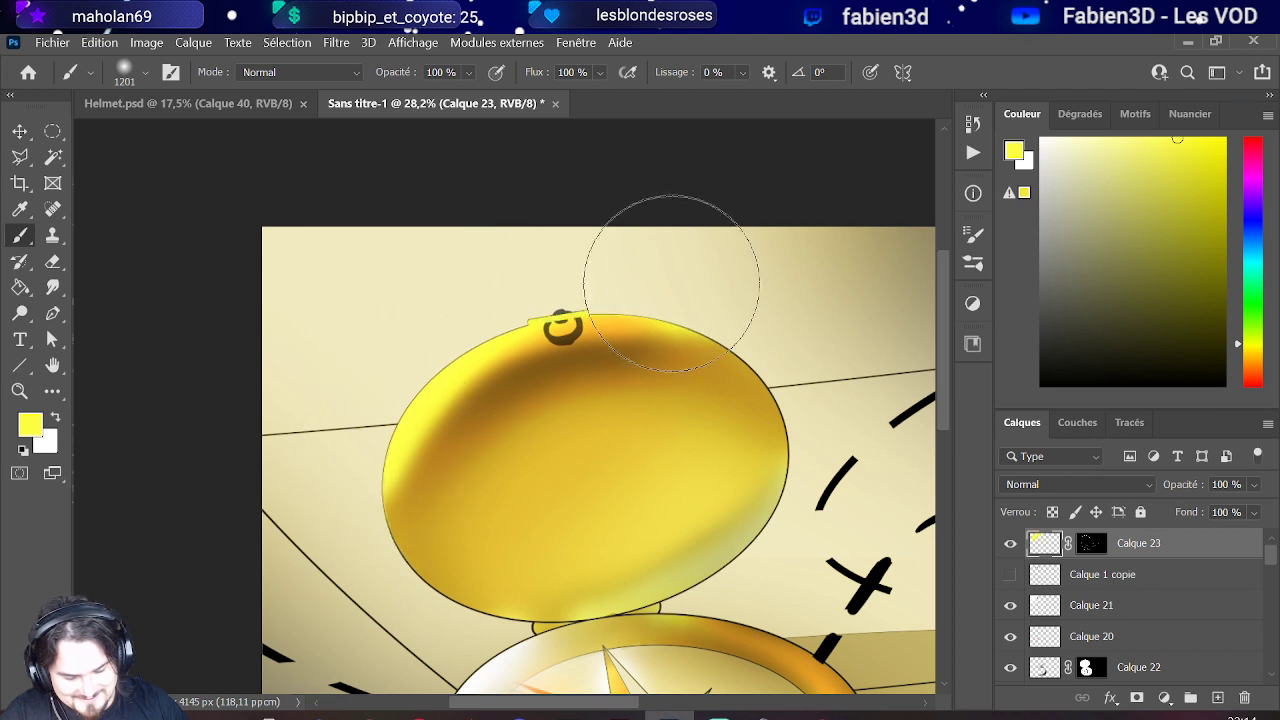
Step: Recolour the outline around the upper part of the compass base's rim with sampled white and ochre tones
{"action": "scroll", "coordinate": [620, 355], "scroll_direction": "down", "scroll_amount": 4}
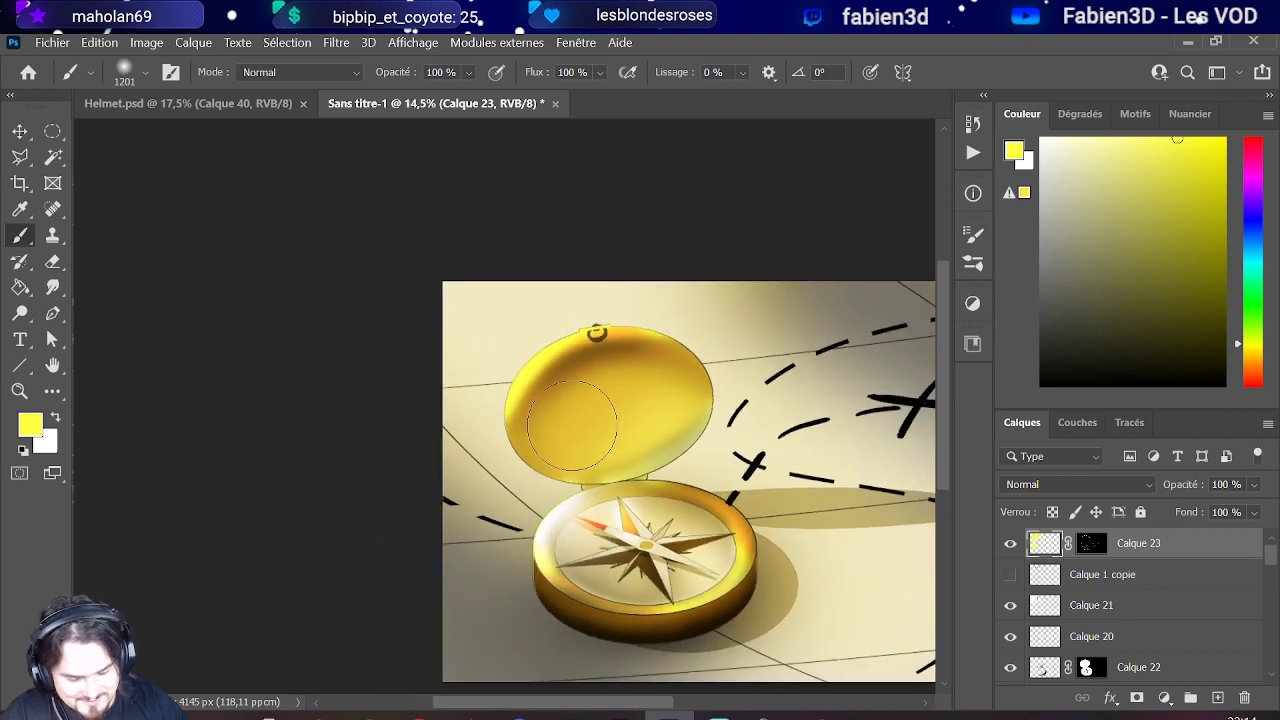
{"action": "left_click", "coordinate": [551, 519], "text": "alt"}
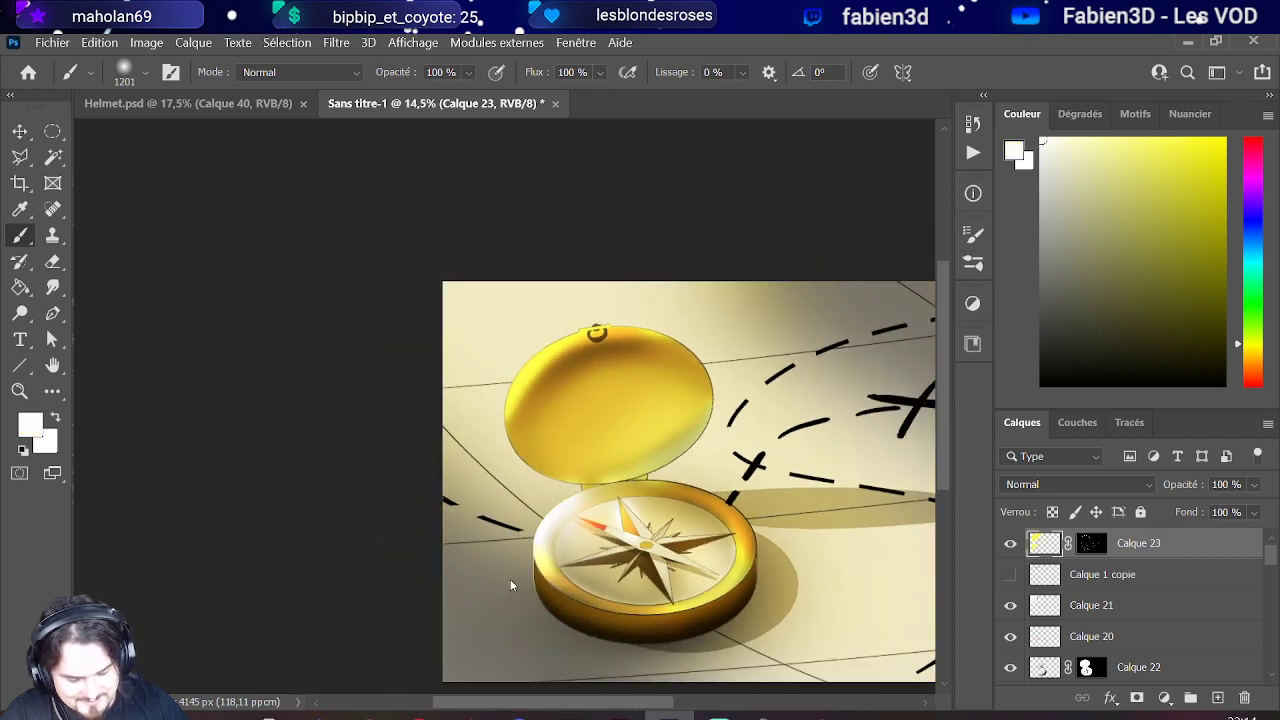
{"action": "left_click", "coordinate": [707, 496], "text": "alt"}
Step: Recolour the outline along the lid's right edge with brown sampled from the lid's inner shading
{"action": "scroll", "coordinate": [710, 480], "scroll_direction": "up", "scroll_amount": 5}
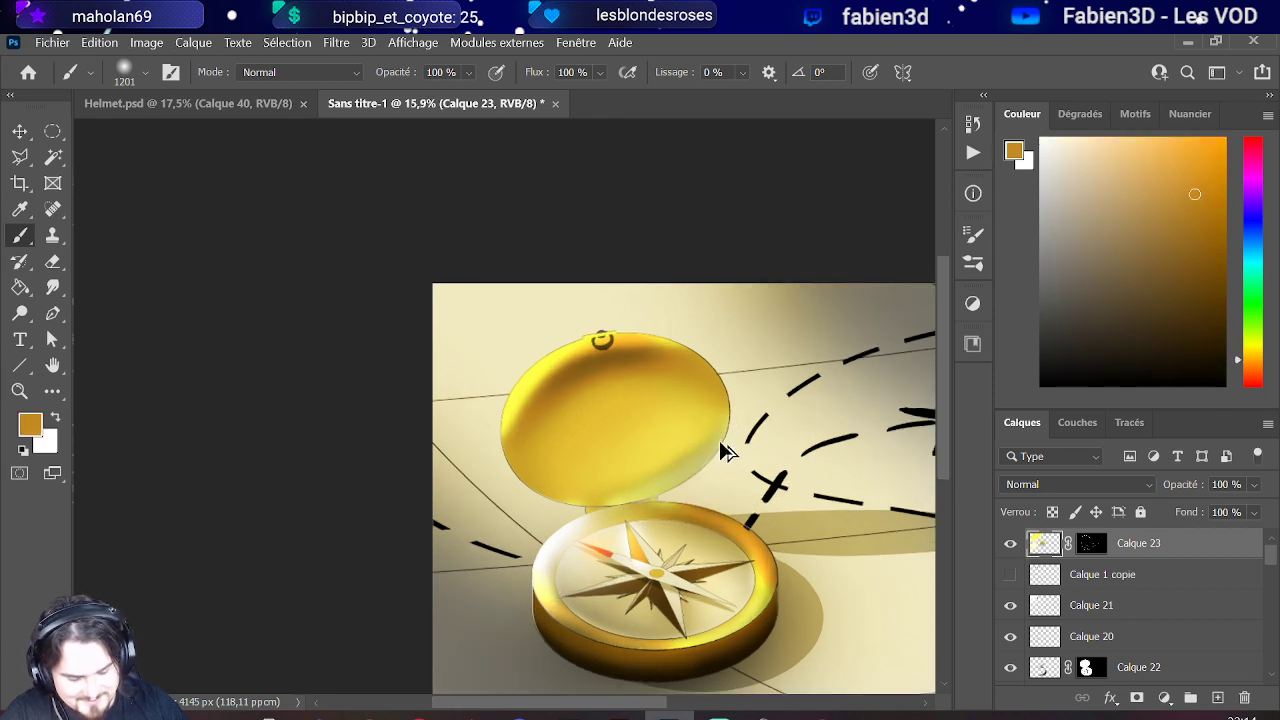
{"action": "scroll", "coordinate": [707, 490], "scroll_direction": "up", "scroll_amount": 2}
{"action": "scroll", "coordinate": [529, 505], "scroll_direction": "down", "scroll_amount": 3}
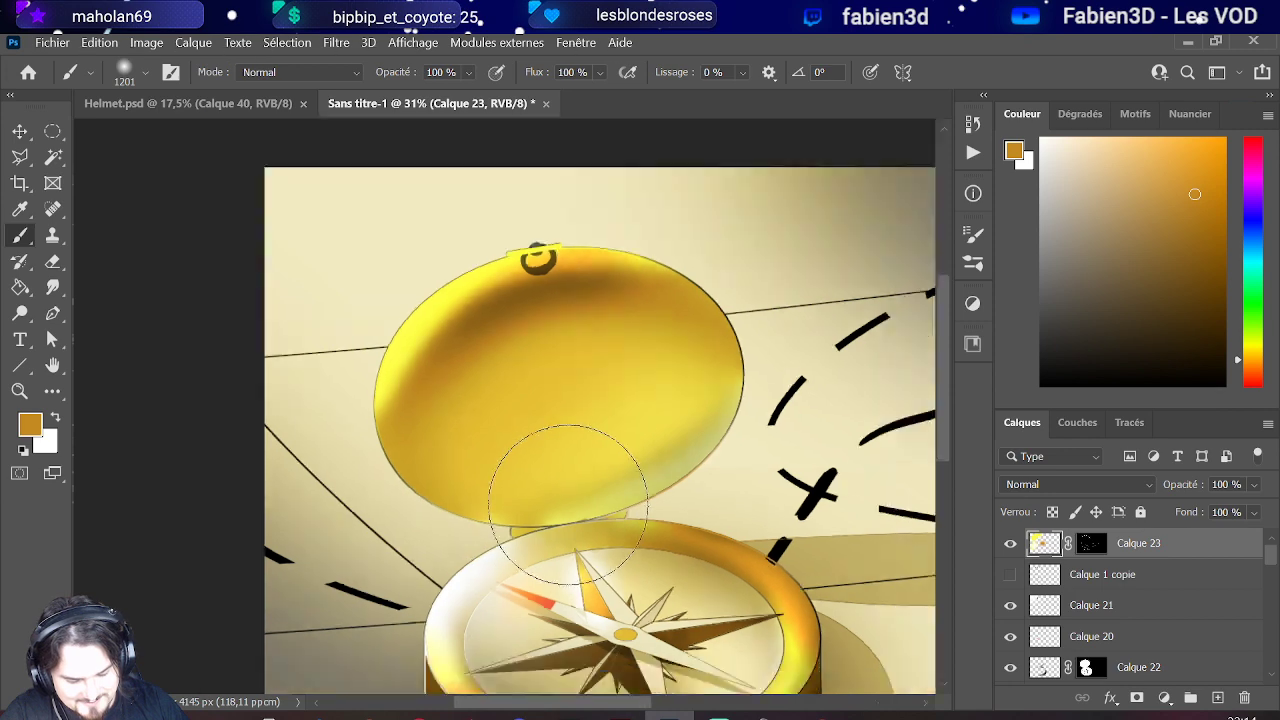
{"action": "scroll", "coordinate": [673, 443], "scroll_direction": "up", "scroll_amount": 5}
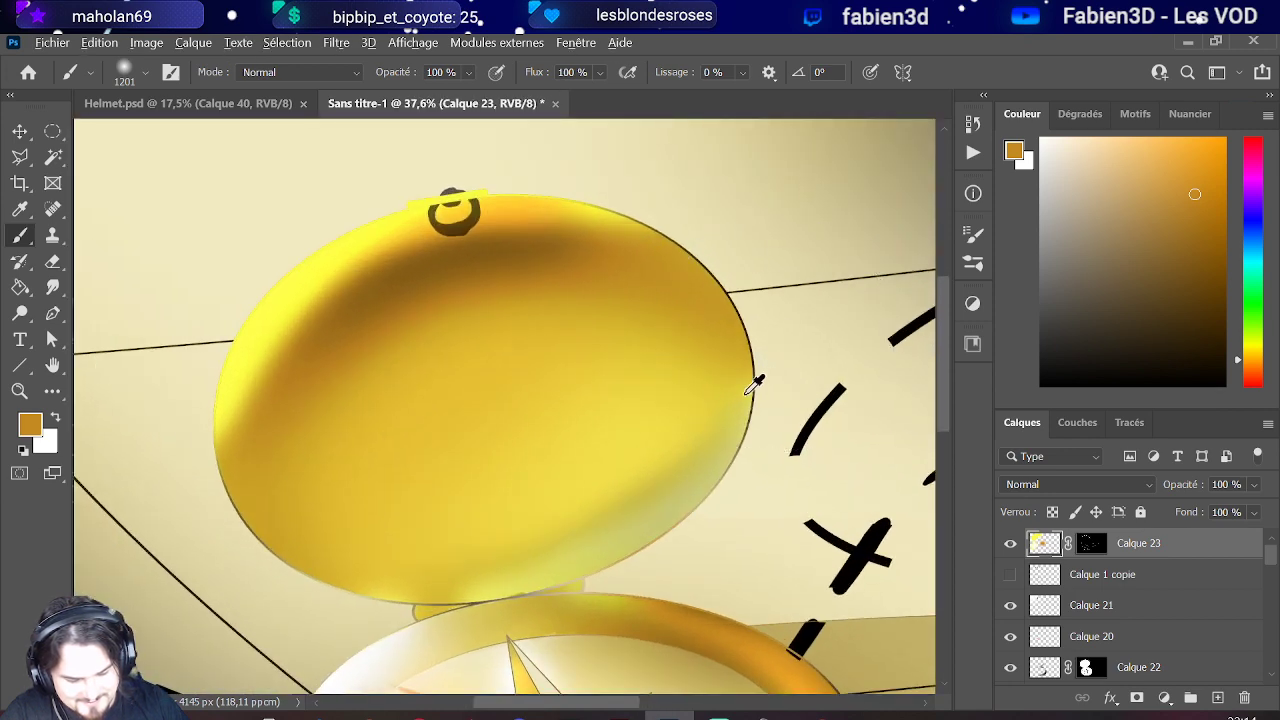
{"action": "left_click", "coordinate": [545, 236], "text": "alt"}
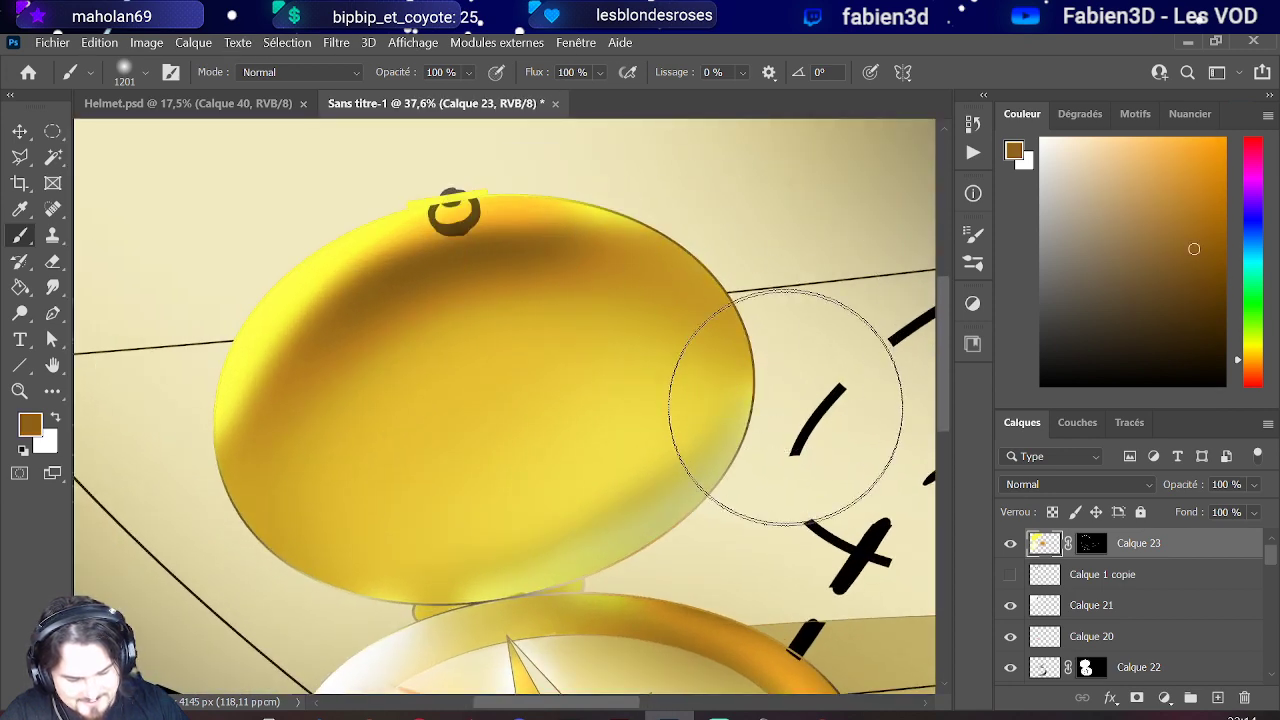
Step: Recolour the outline along the rim's lower-right edge with its sampled yellow, using a 164 px brush
{"action": "scroll", "coordinate": [738, 496], "scroll_direction": "down", "scroll_amount": 6}
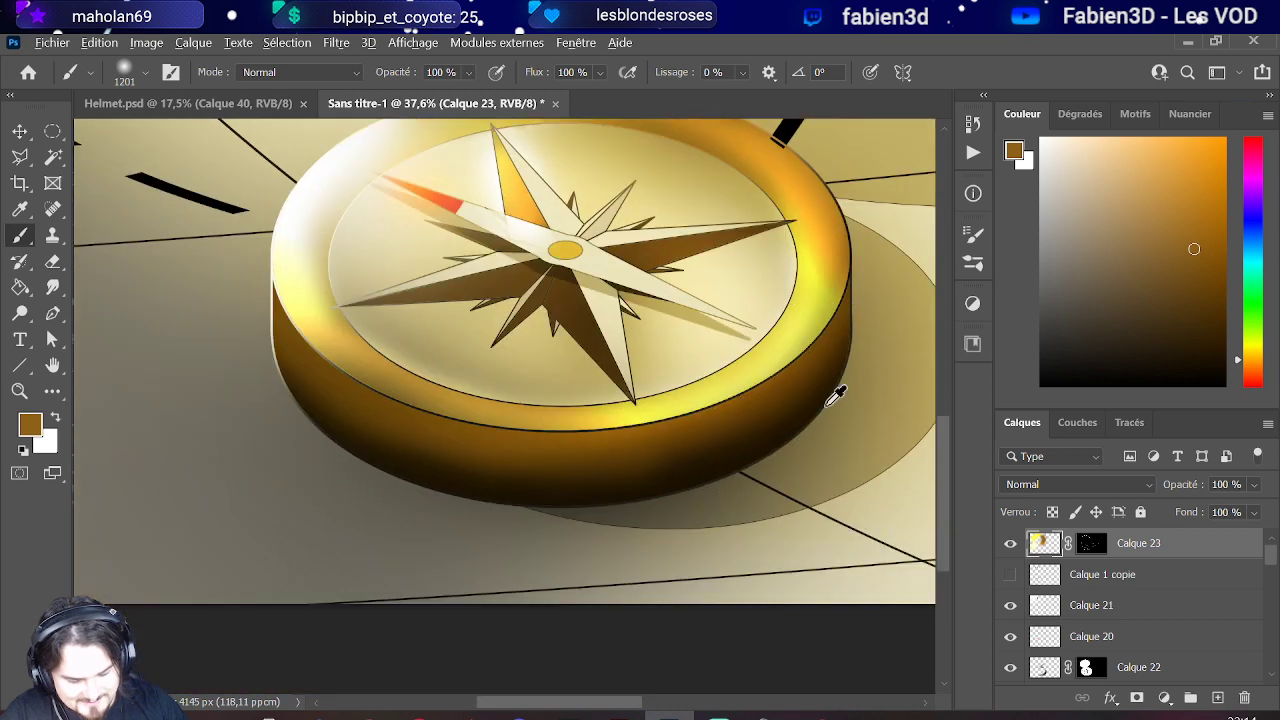
{"action": "left_click", "coordinate": [800, 340], "text": "alt"}
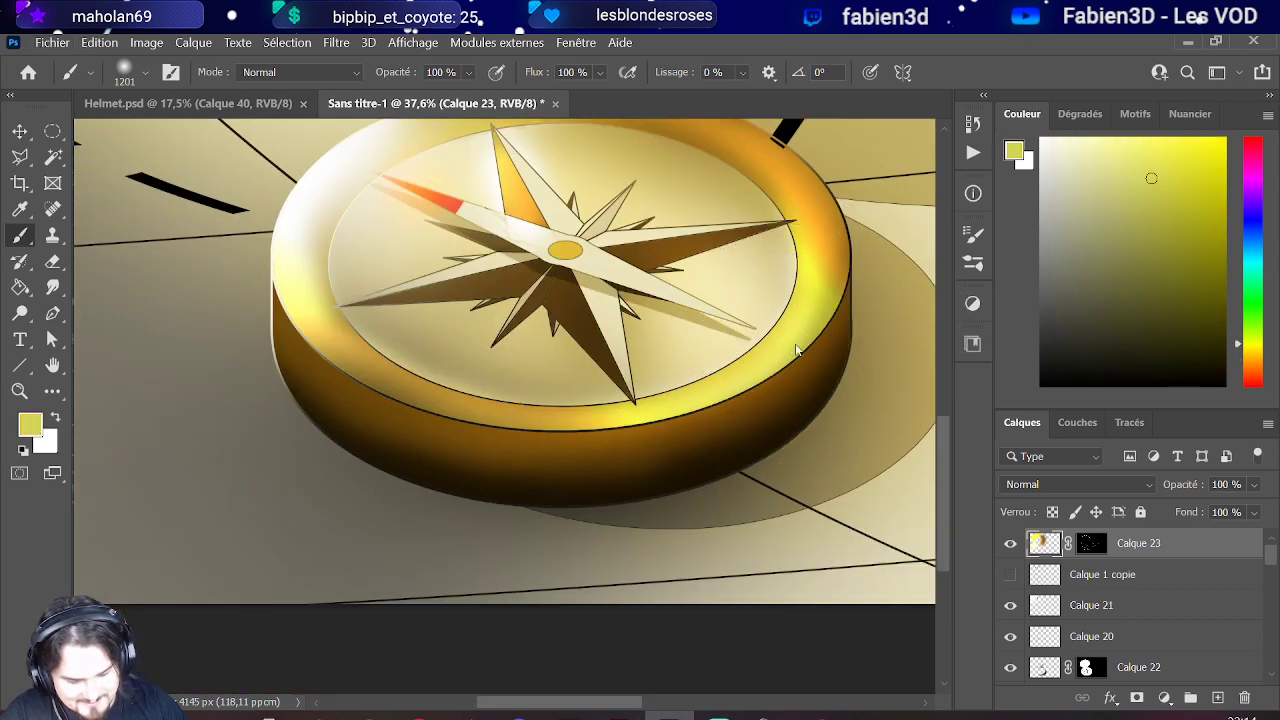
{"action": "mouse_move", "coordinate": [794, 343]}
{"action": "left_mouse_down"}
{"action": "mouse_move", "coordinate": [824, 324]}
{"action": "mouse_move", "coordinate": [801, 370]}
{"action": "mouse_move", "coordinate": [752, 404]}
{"action": "mouse_move", "coordinate": [729, 407]}
{"action": "mouse_move", "coordinate": [780, 377]}
{"action": "mouse_move", "coordinate": [633, 434]}
{"action": "mouse_move", "coordinate": [697, 413]}
{"action": "left_mouse_up"}
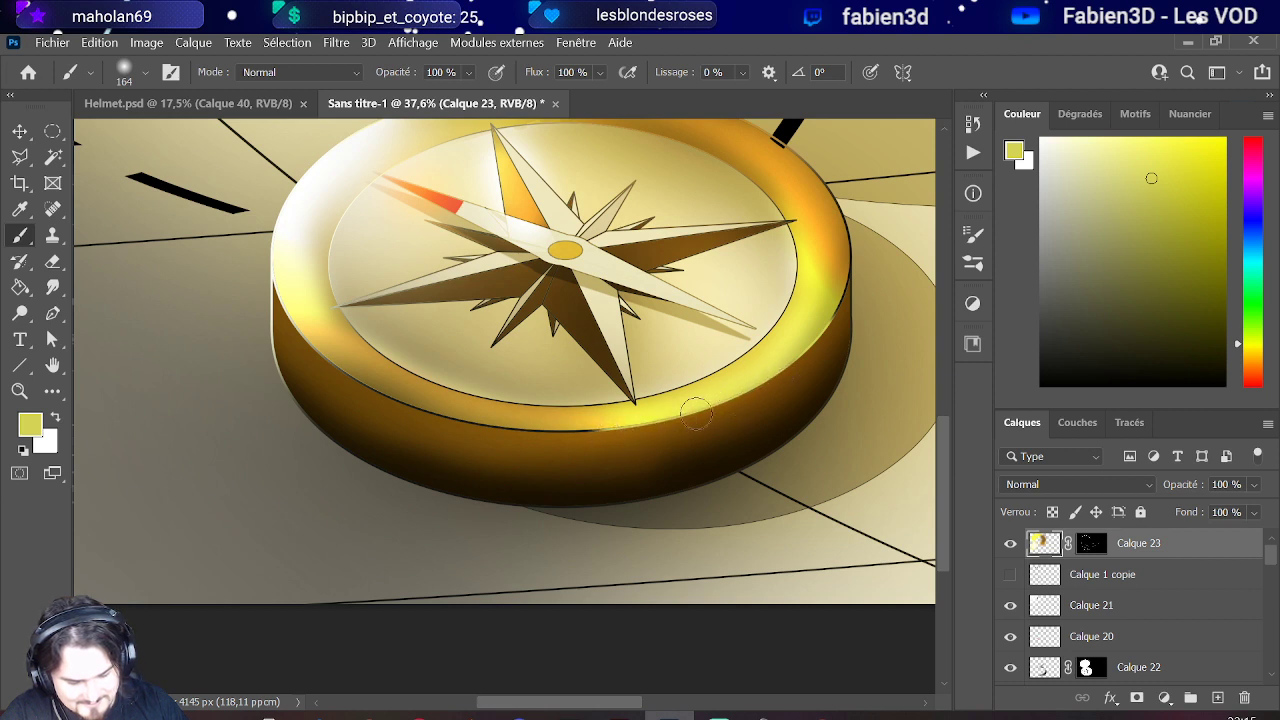
Step: Recolour the outlines along the rim's lower-left edge with sampled ochre and the base's left side with dark brown
{"action": "left_click", "coordinate": [445, 402], "text": "alt"}
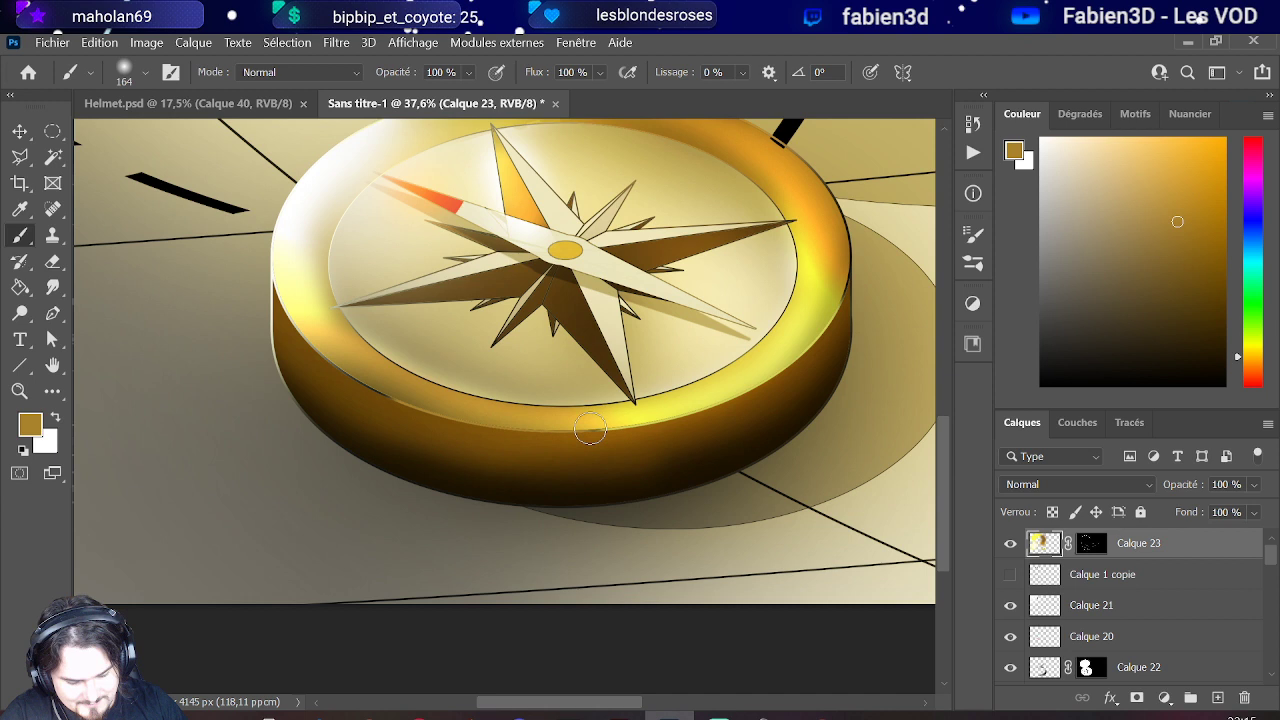
{"action": "left_click", "coordinate": [411, 400], "text": "alt"}
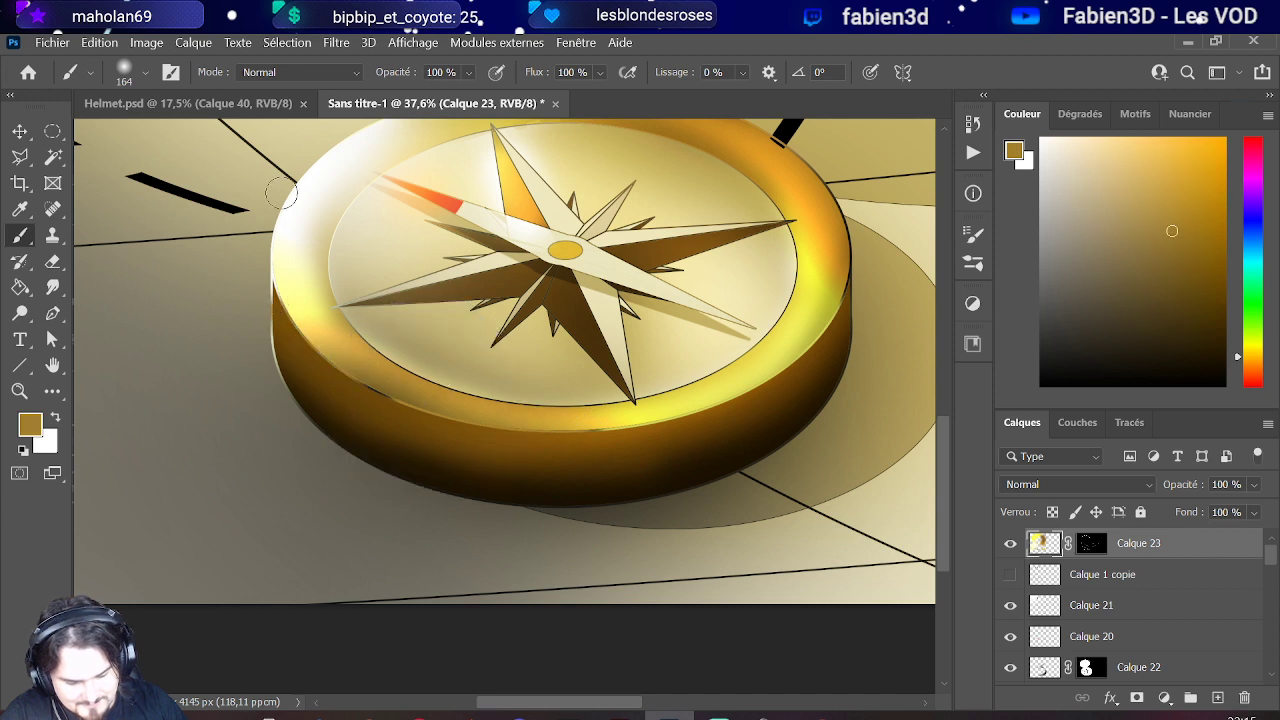
{"action": "scroll", "coordinate": [357, 249], "scroll_direction": "down", "scroll_amount": 3}
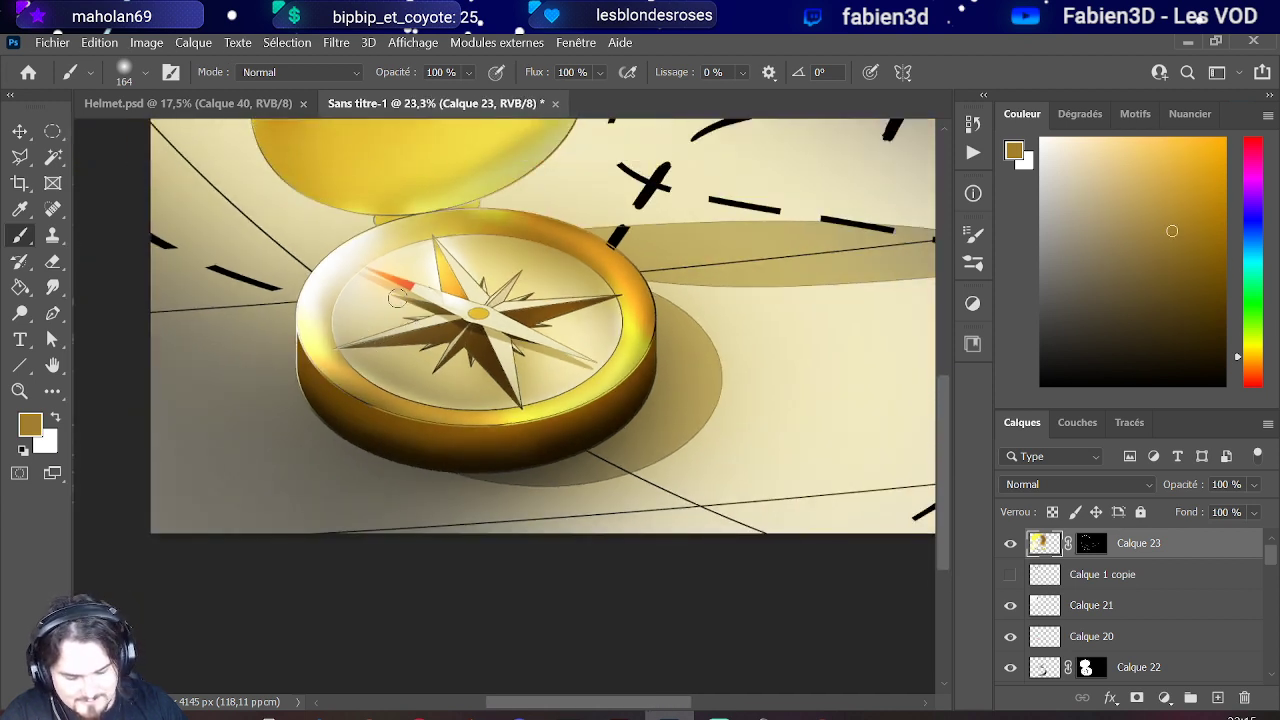
{"action": "left_click", "coordinate": [307, 372], "text": "alt"}
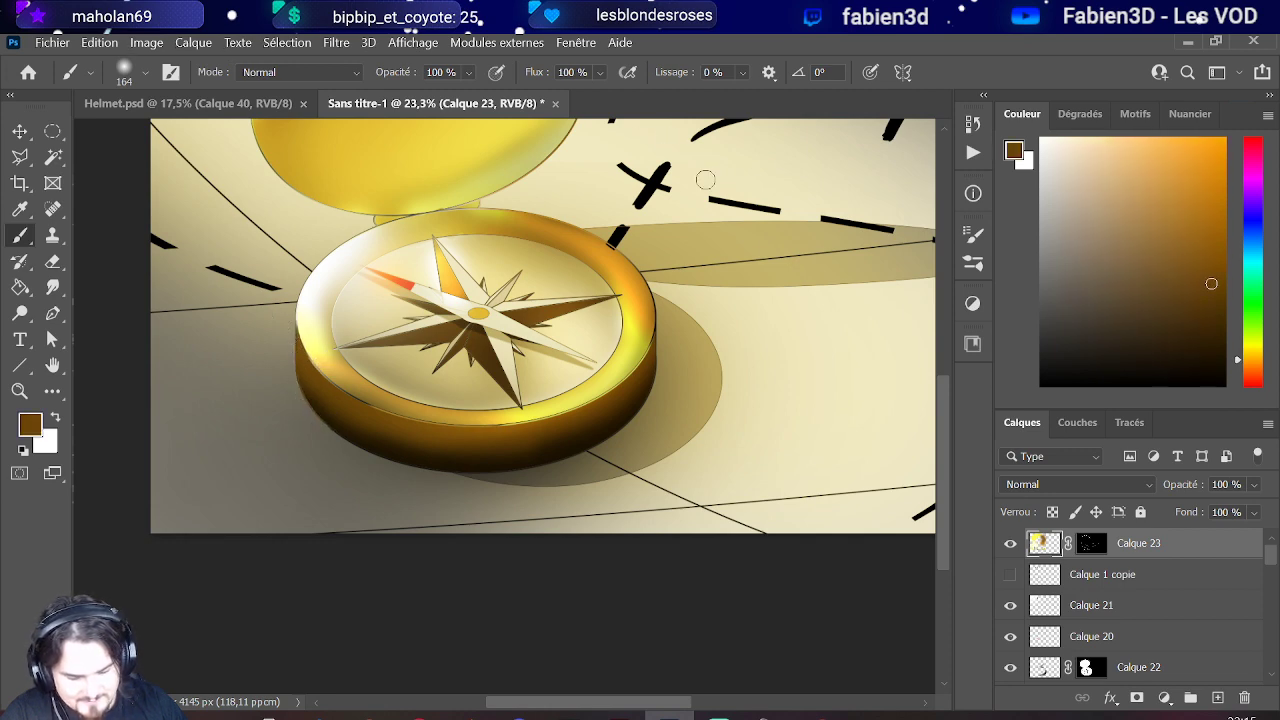
Step: Recolour the outlines of the hinge between the lid and the base with the dark brown
{"action": "scroll", "coordinate": [605, 330], "scroll_direction": "down", "scroll_amount": 3}
{"action": "scroll", "coordinate": [530, 368], "scroll_direction": "up", "scroll_amount": 5}
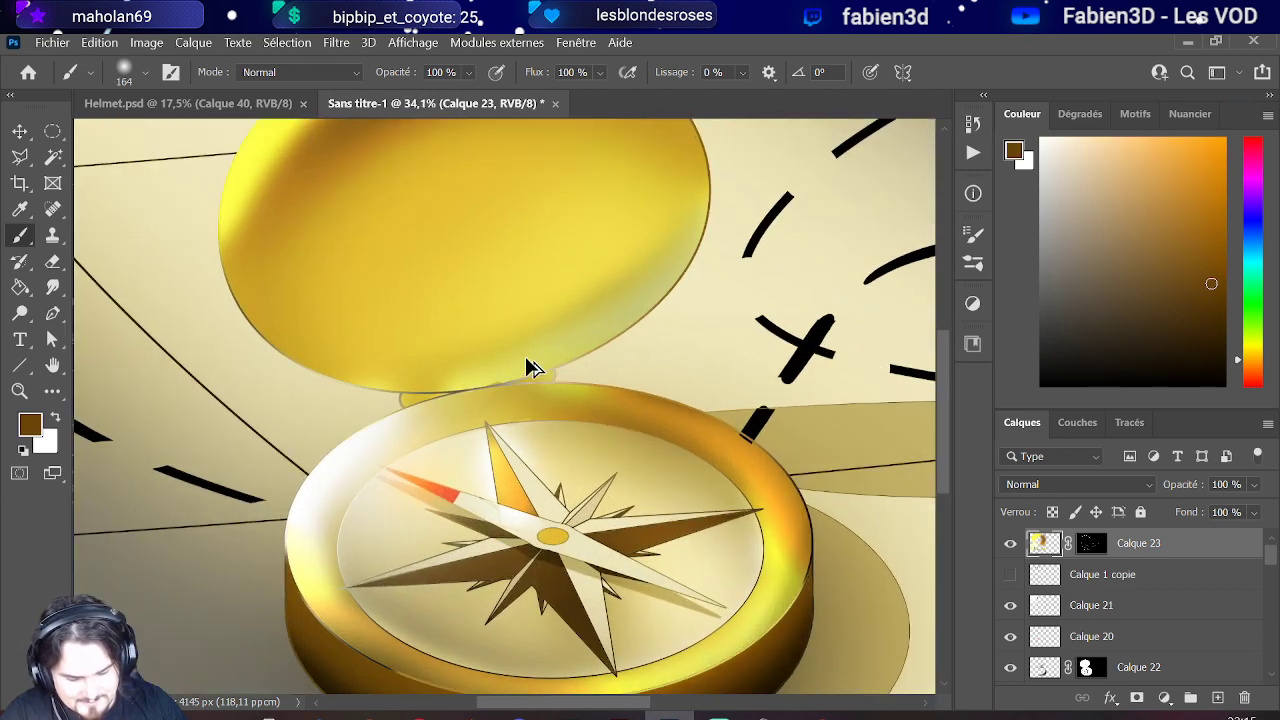
{"action": "left_click_drag", "start_coordinate": [557, 370], "coordinate": [384, 401]}
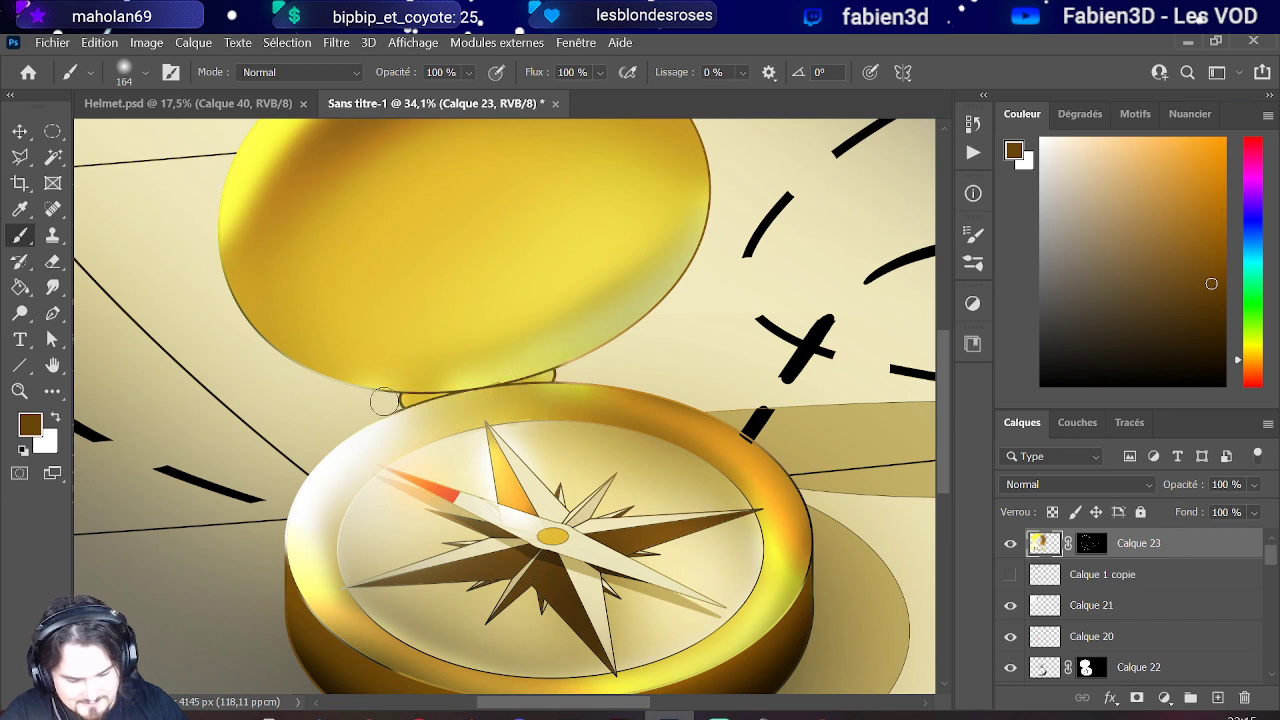
{"action": "scroll", "coordinate": [495, 326], "scroll_direction": "down", "scroll_amount": 3}
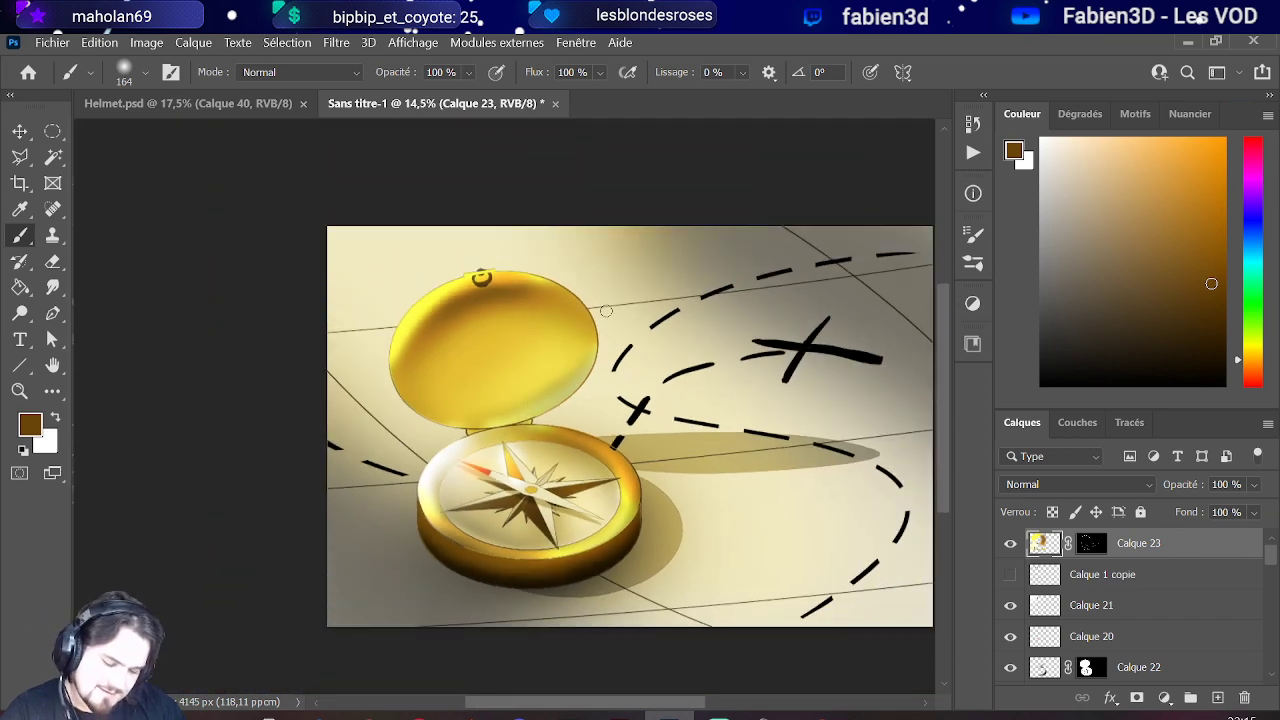
{"action": "scroll", "coordinate": [672, 490], "scroll_direction": "down", "scroll_amount": 1}
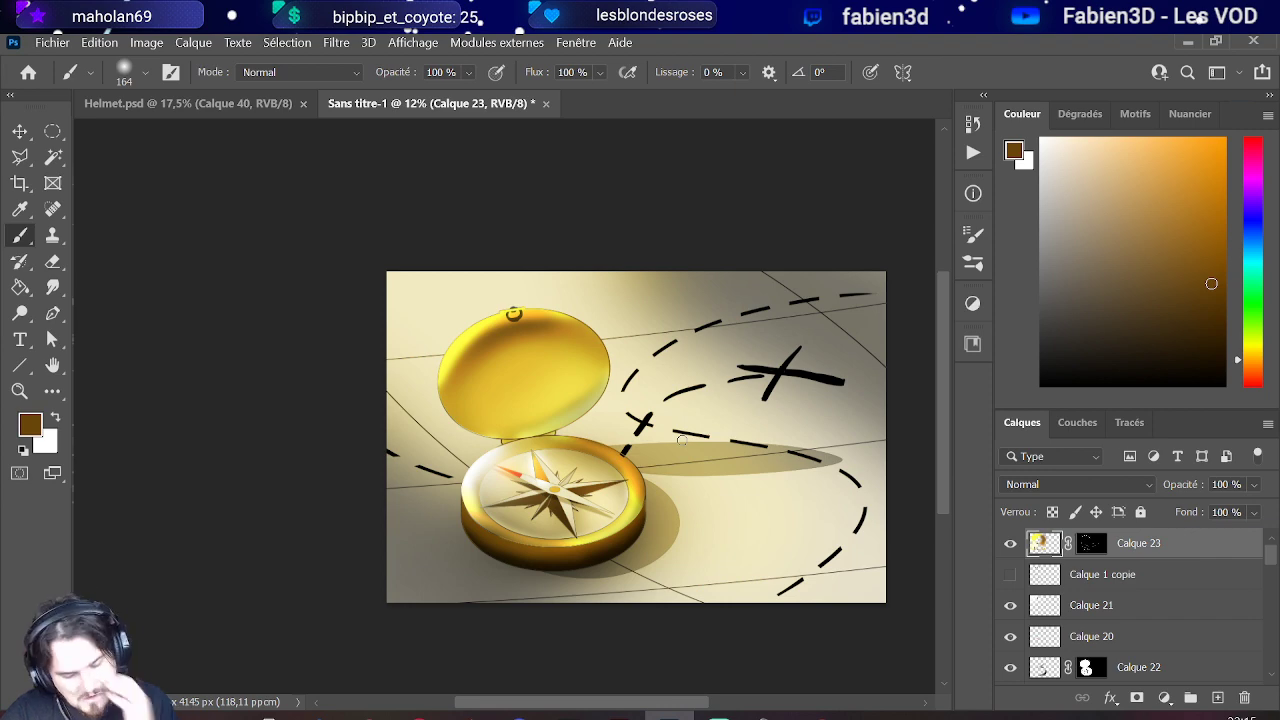
Step: Recolour the clasp bar and ring at the lid's upper edge with a sampled dark olive, using the 164 px brush
{"action": "scroll", "coordinate": [505, 305], "scroll_direction": "up", "scroll_amount": 6}
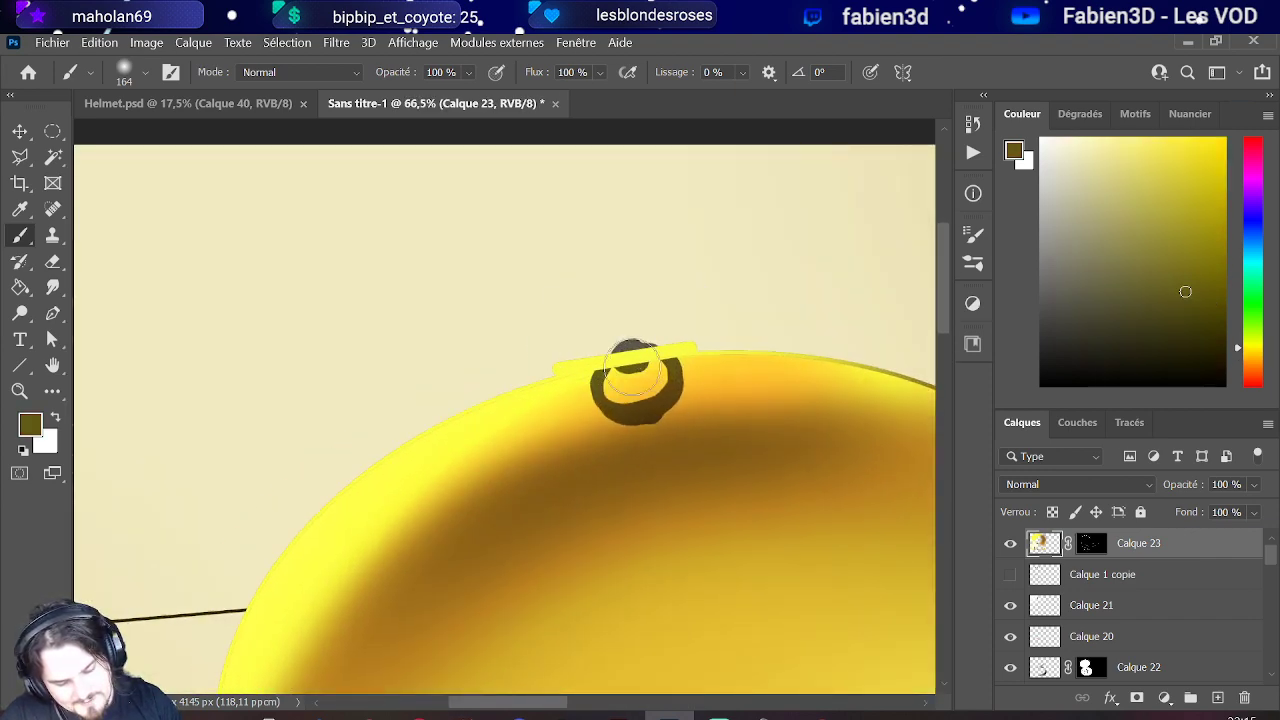
{"action": "left_click", "coordinate": [638, 362], "text": "alt"}
{"action": "left_click", "coordinate": [632, 360], "text": "alt"}
{"action": "mouse_move", "coordinate": [638, 352]}
{"action": "left_mouse_down"}
{"action": "mouse_move", "coordinate": [650, 355]}
{"action": "mouse_move", "coordinate": [615, 400]}
{"action": "mouse_move", "coordinate": [655, 368]}
{"action": "left_mouse_up"}
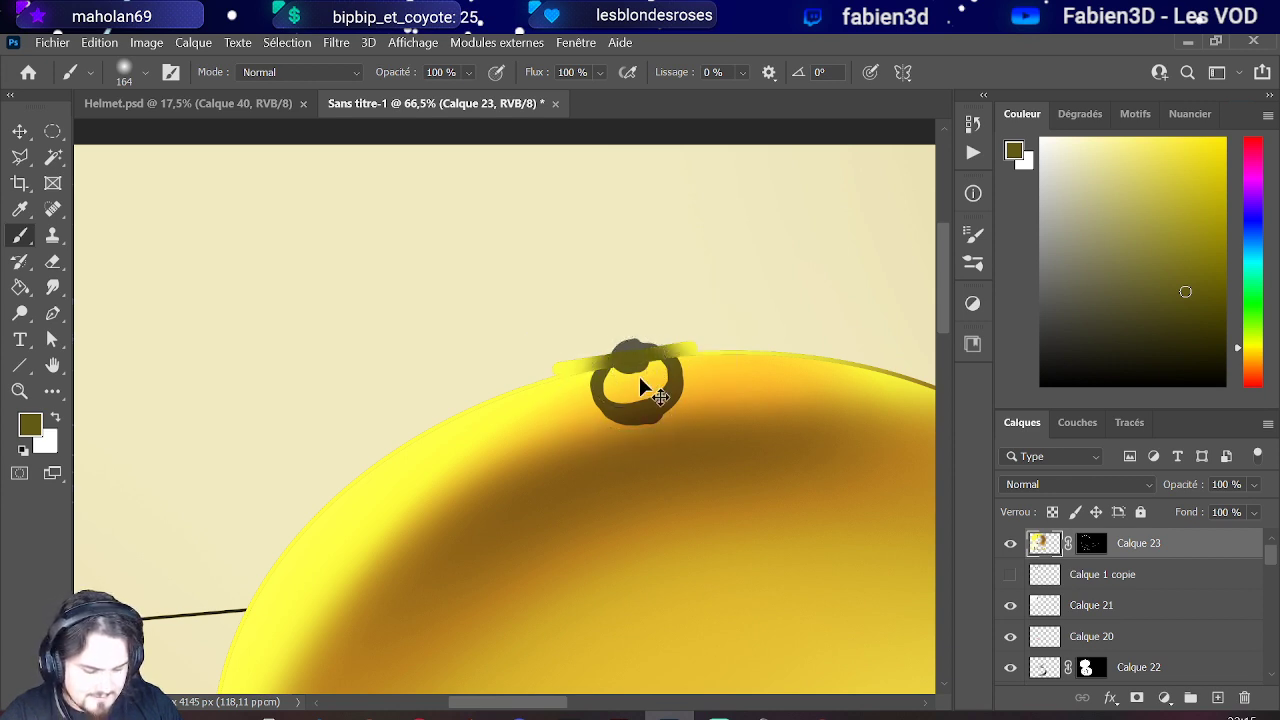
{"action": "scroll", "coordinate": [645, 440], "scroll_direction": "down", "scroll_amount": 3}
{"action": "scroll", "coordinate": [646, 457], "scroll_direction": "up", "scroll_amount": 4}
{"action": "mouse_move", "coordinate": [596, 420]}
{"action": "left_mouse_down"}
{"action": "mouse_move", "coordinate": [571, 420]}
{"action": "mouse_move", "coordinate": [600, 386]}
{"action": "mouse_move", "coordinate": [714, 380]}
{"action": "left_mouse_up"}
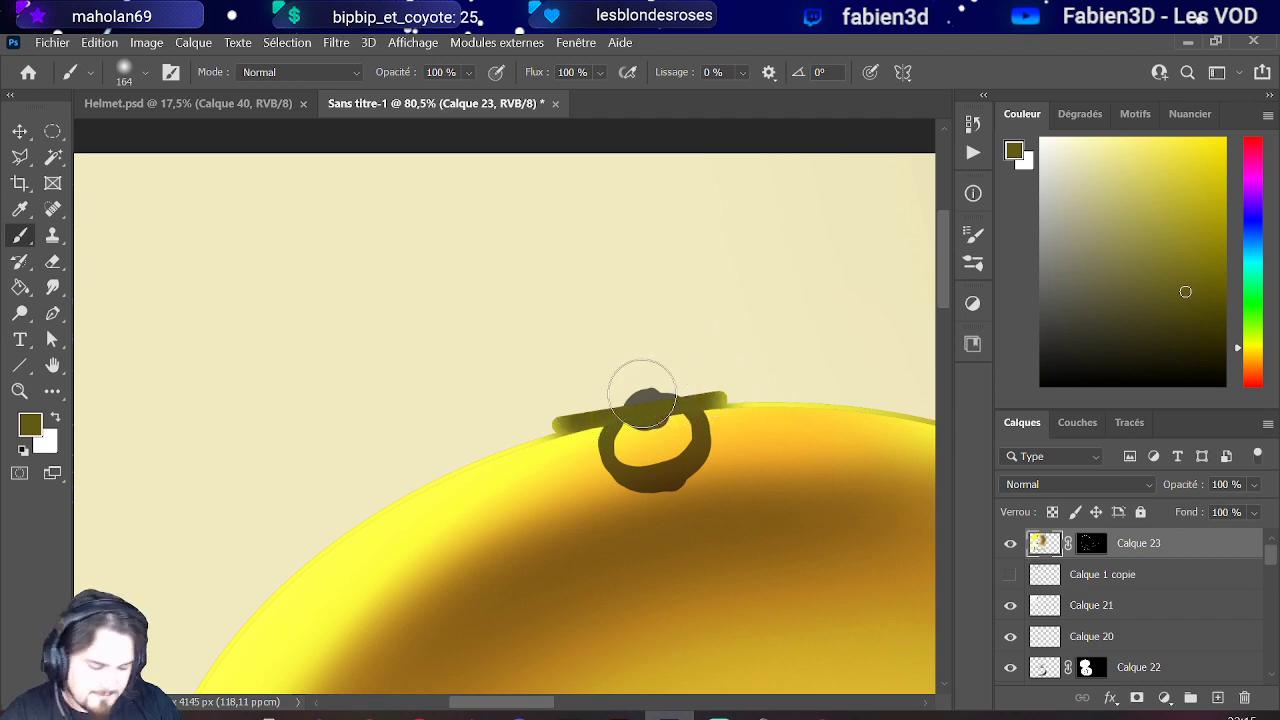
{"action": "scroll", "coordinate": [634, 371], "scroll_direction": "down", "scroll_amount": 5}
{"action": "scroll", "coordinate": [366, 400], "scroll_direction": "down", "scroll_amount": 3}
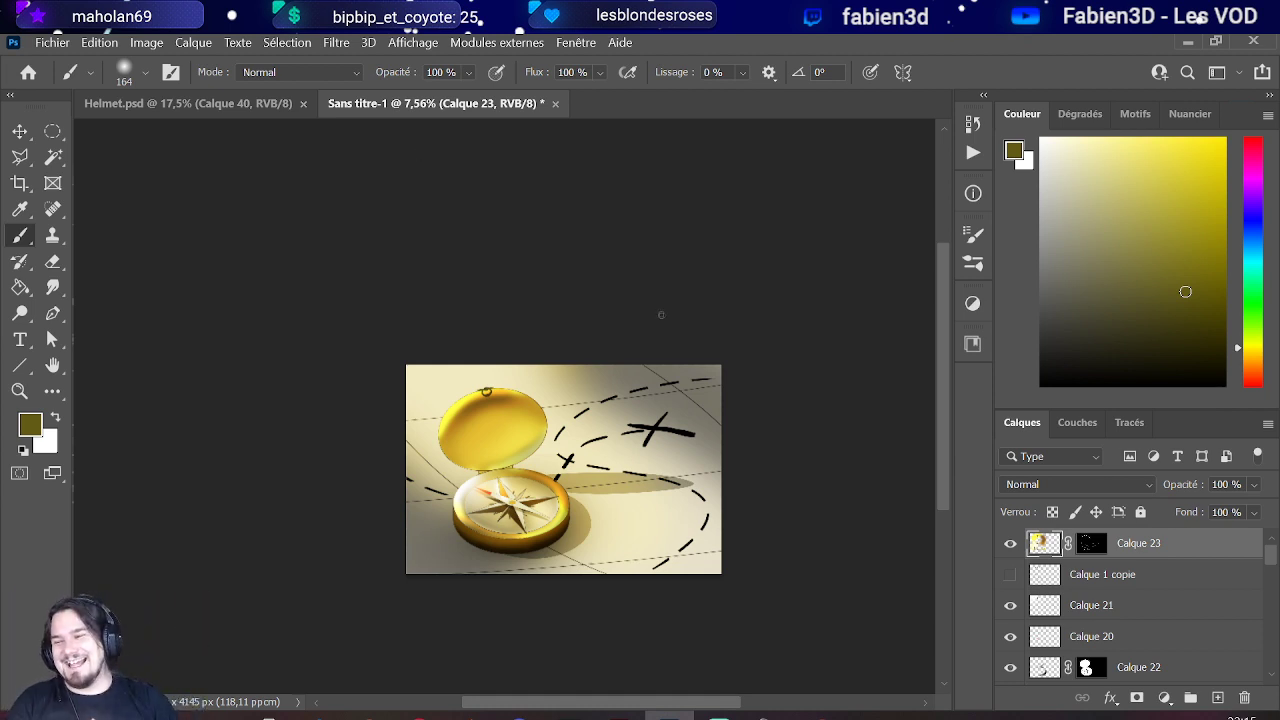
Step: Sample a dark brown from the base's side and add a layer above Calque 22, masked to the shape of Calque 22's mask
{"action": "scroll", "coordinate": [525, 512], "scroll_direction": "up", "scroll_amount": 3}
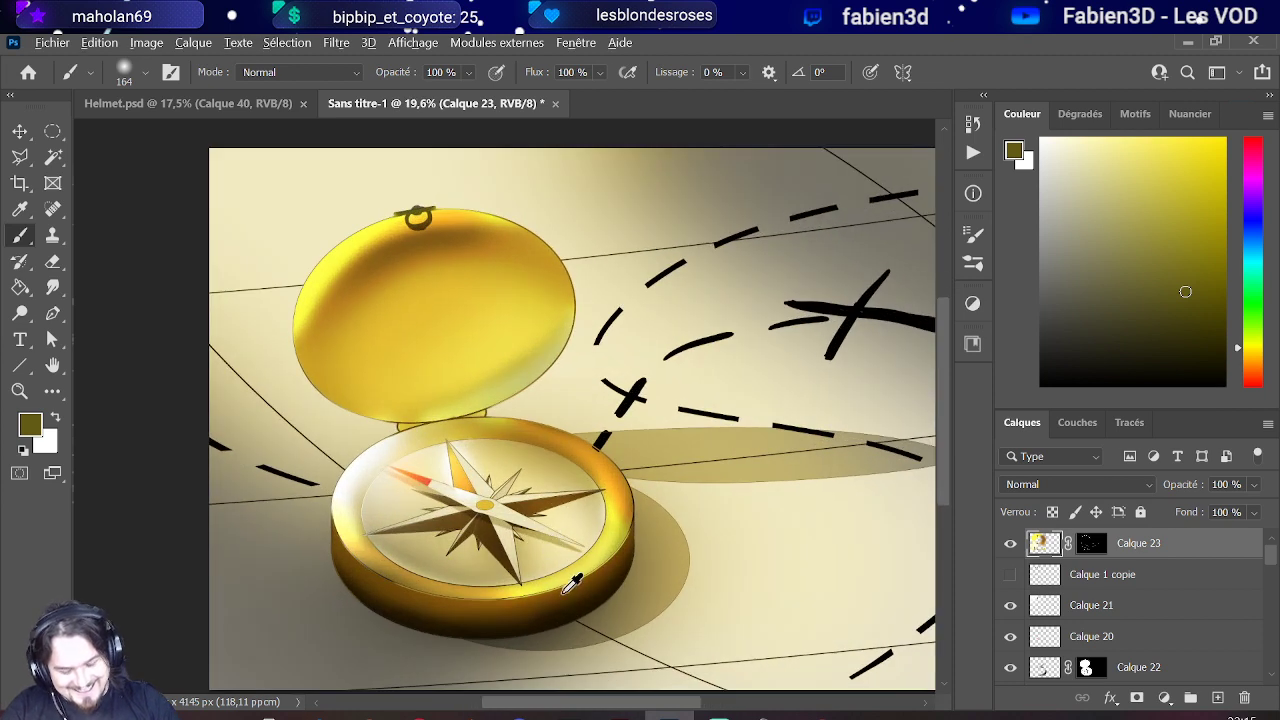
{"action": "left_click", "coordinate": [586, 599], "text": "alt"}
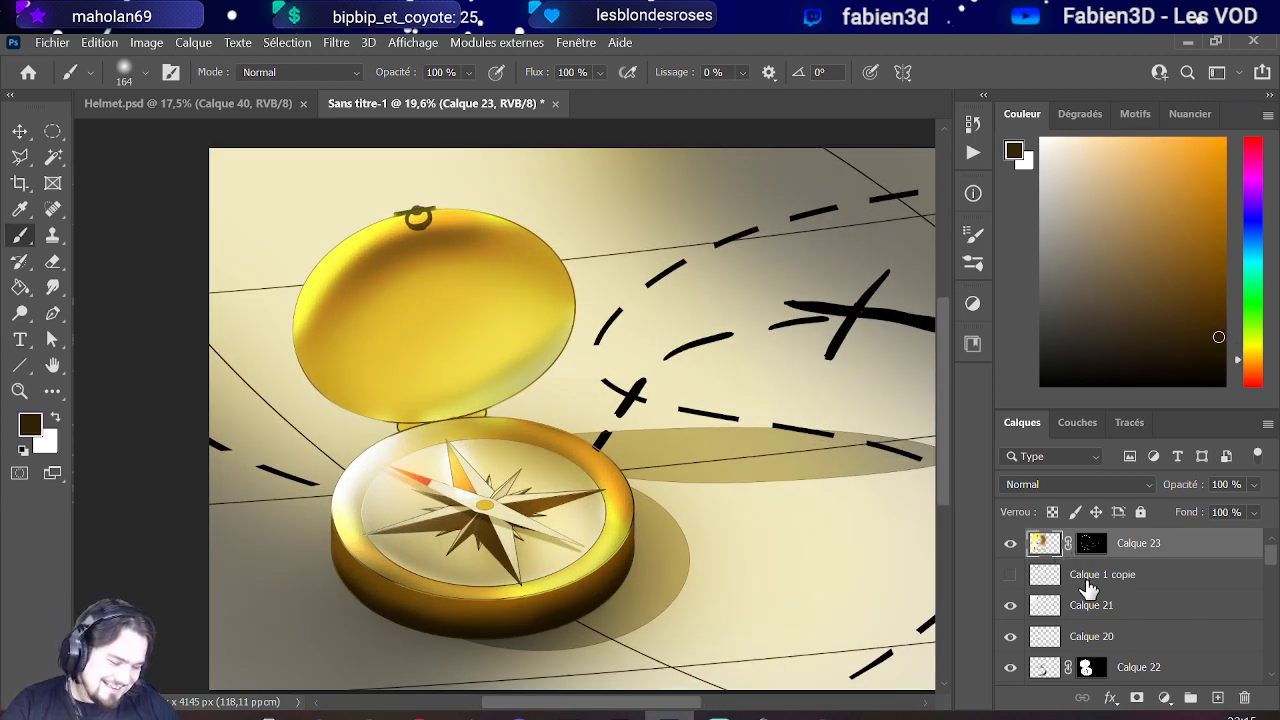
{"action": "scroll", "coordinate": [1086, 590], "scroll_direction": "down", "scroll_amount": 3}
{"action": "left_click", "coordinate": [1155, 585]}
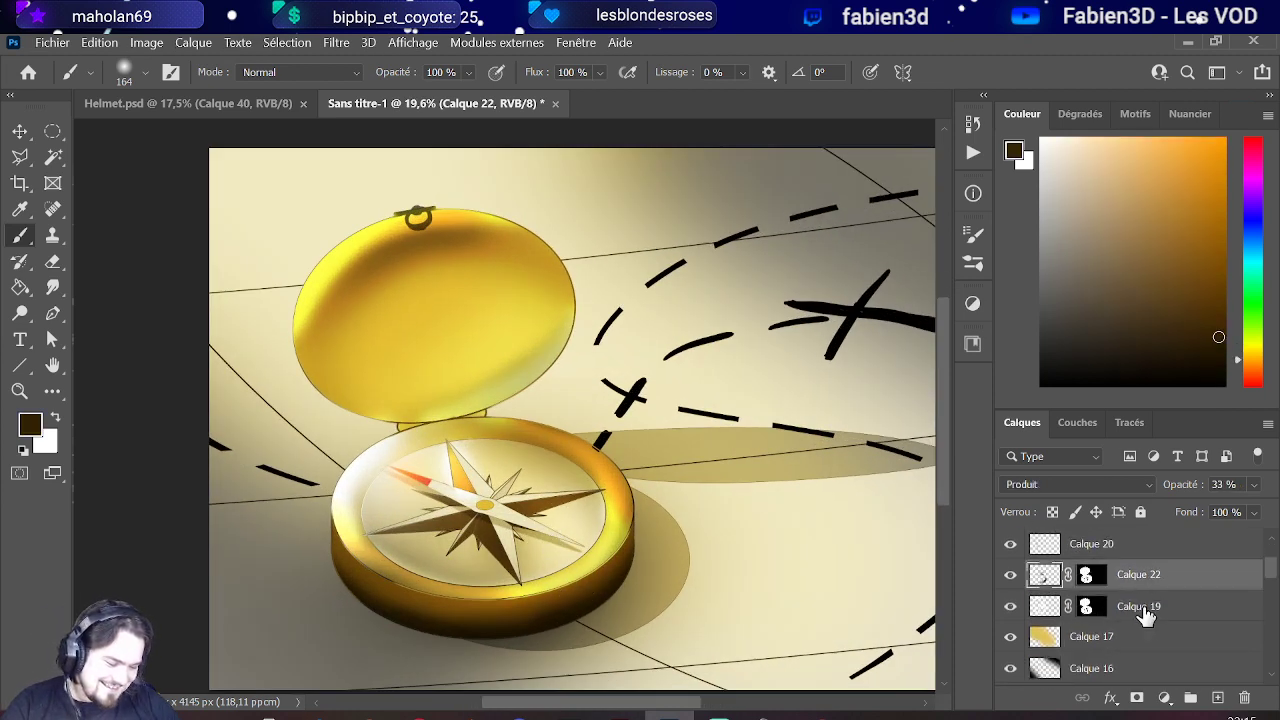
{"action": "left_click", "coordinate": [1217, 697]}
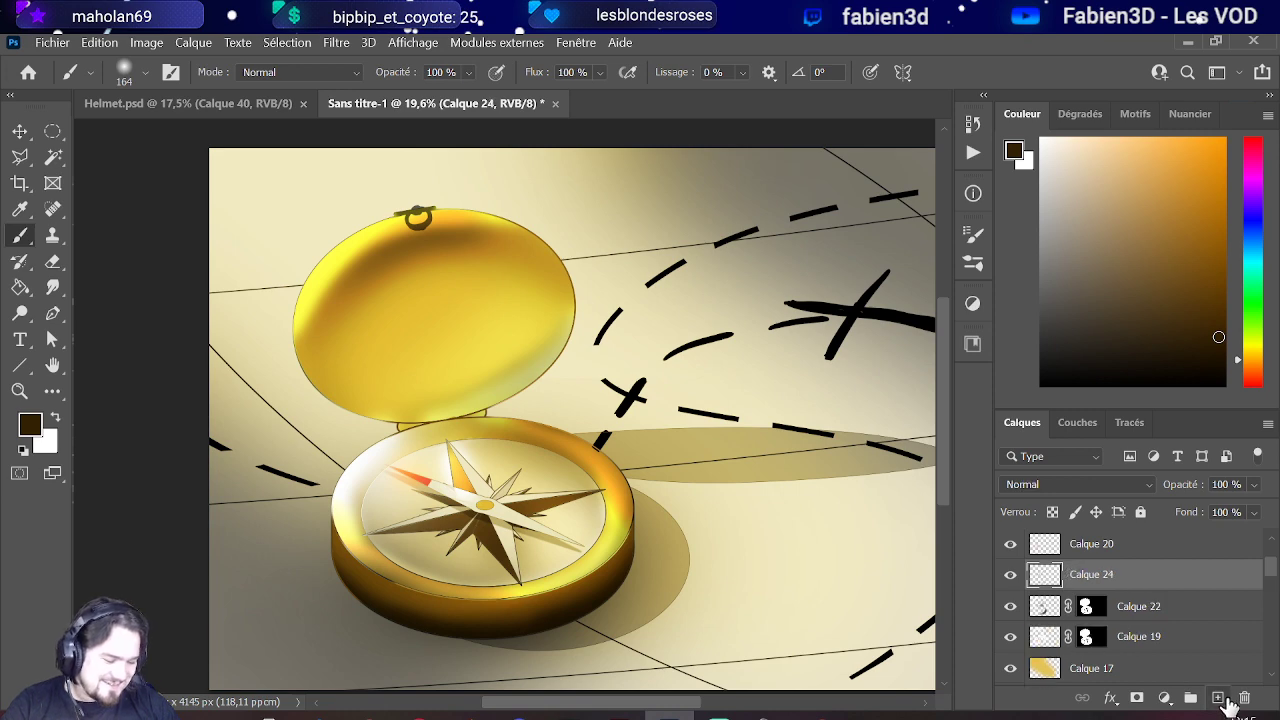
{"action": "left_click", "coordinate": [1084, 608], "text": "ctrl"}
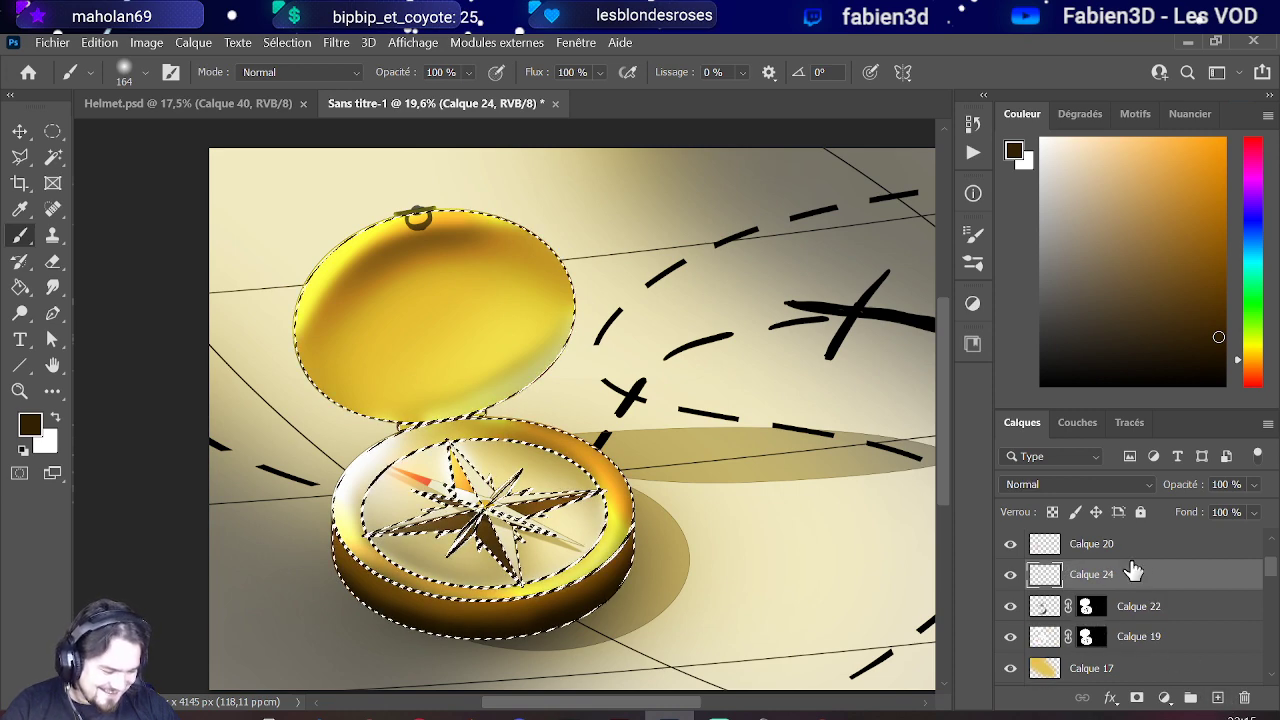
{"action": "left_click", "coordinate": [1136, 697]}
{"action": "key", "text": "d"}
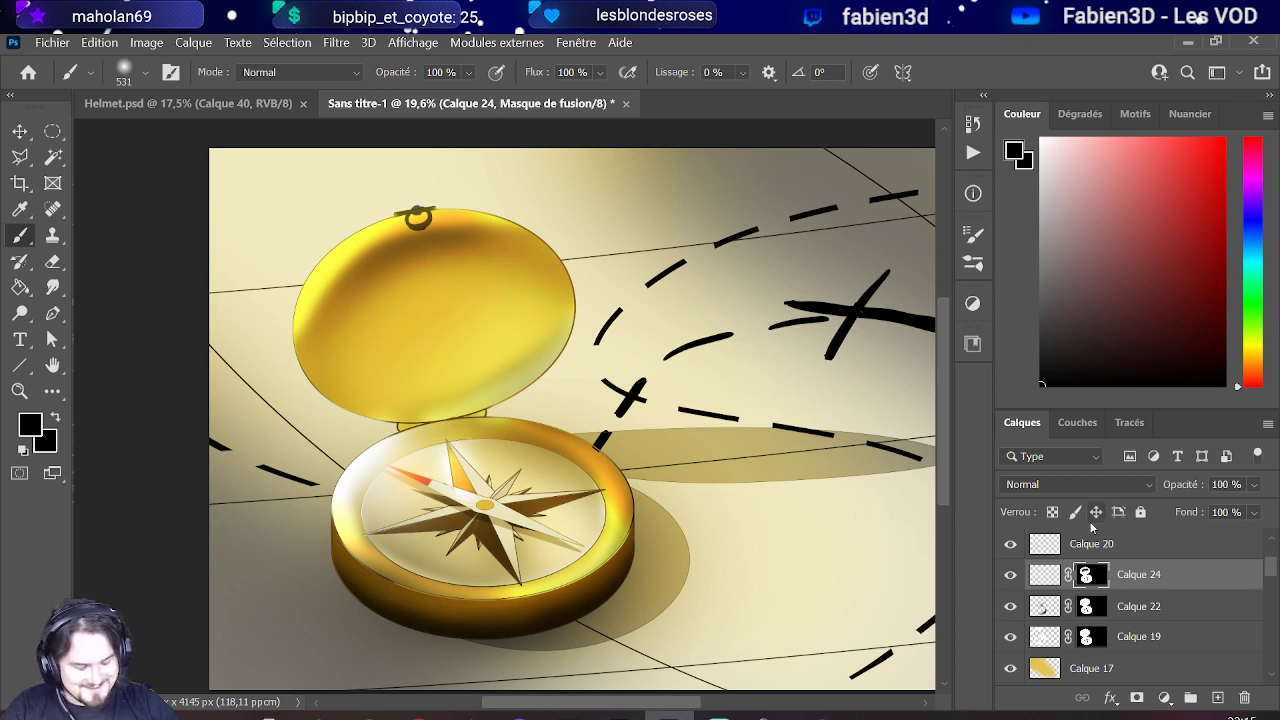
Step: Paint a broad dark brown shadow inside the lid with a 1028 px brush and set the layer's blend mode to Produit
{"action": "left_click", "coordinate": [1045, 574]}
{"action": "left_click_drag", "start_coordinate": [380, 309], "coordinate": [470, 270]}
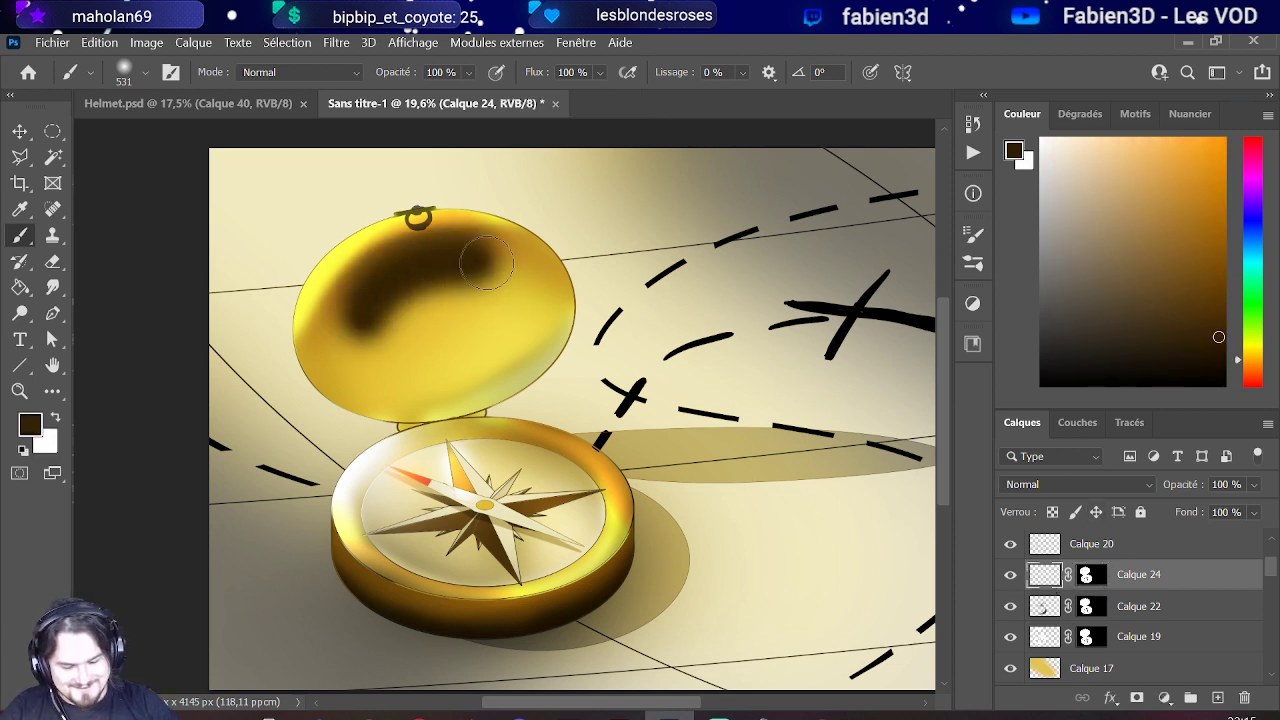
{"action": "key", "text": "ctrl+z"}
{"action": "left_click_drag", "start_coordinate": [373, 328], "coordinate": [389, 331]}
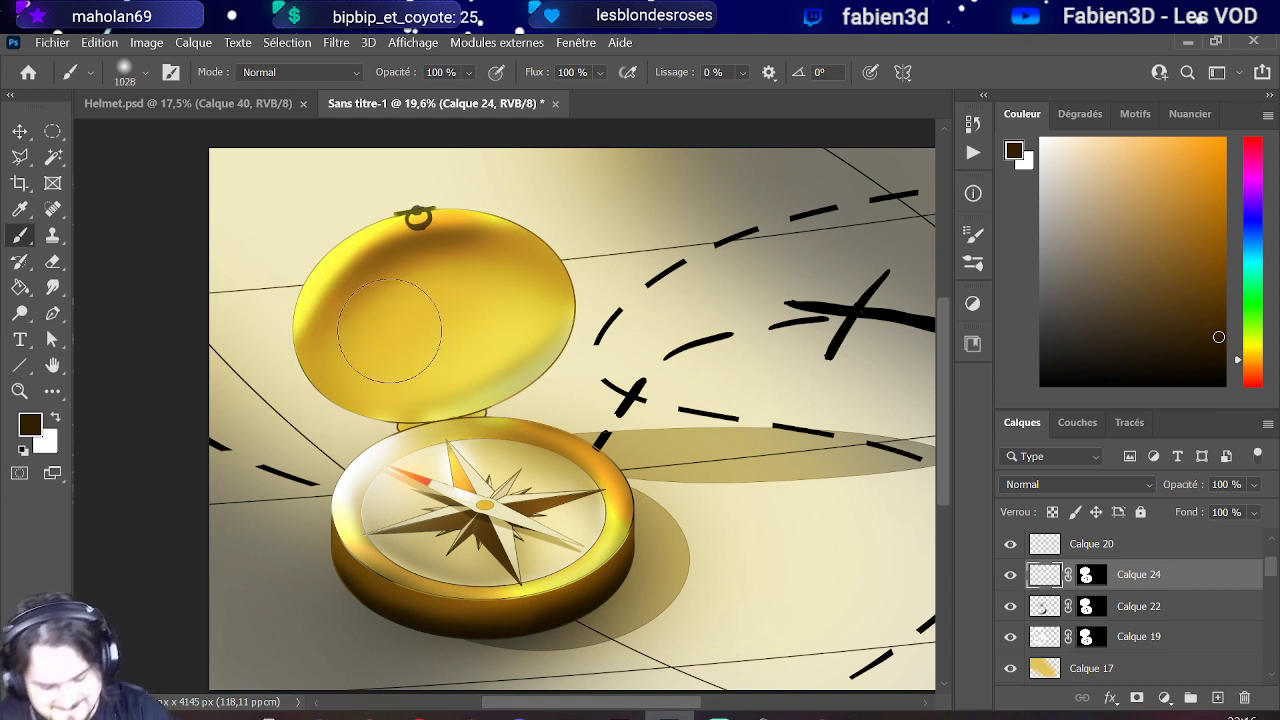
{"action": "mouse_move", "coordinate": [389, 331]}
{"action": "left_mouse_down"}
{"action": "mouse_move", "coordinate": [351, 360]}
{"action": "mouse_move", "coordinate": [391, 287]}
{"action": "mouse_move", "coordinate": [477, 273]}
{"action": "mouse_move", "coordinate": [457, 308]}
{"action": "mouse_move", "coordinate": [387, 333]}
{"action": "mouse_move", "coordinate": [499, 294]}
{"action": "mouse_move", "coordinate": [407, 341]}
{"action": "mouse_move", "coordinate": [489, 329]}
{"action": "mouse_move", "coordinate": [422, 362]}
{"action": "mouse_move", "coordinate": [397, 338]}
{"action": "mouse_move", "coordinate": [484, 270]}
{"action": "mouse_move", "coordinate": [486, 230]}
{"action": "left_mouse_up"}
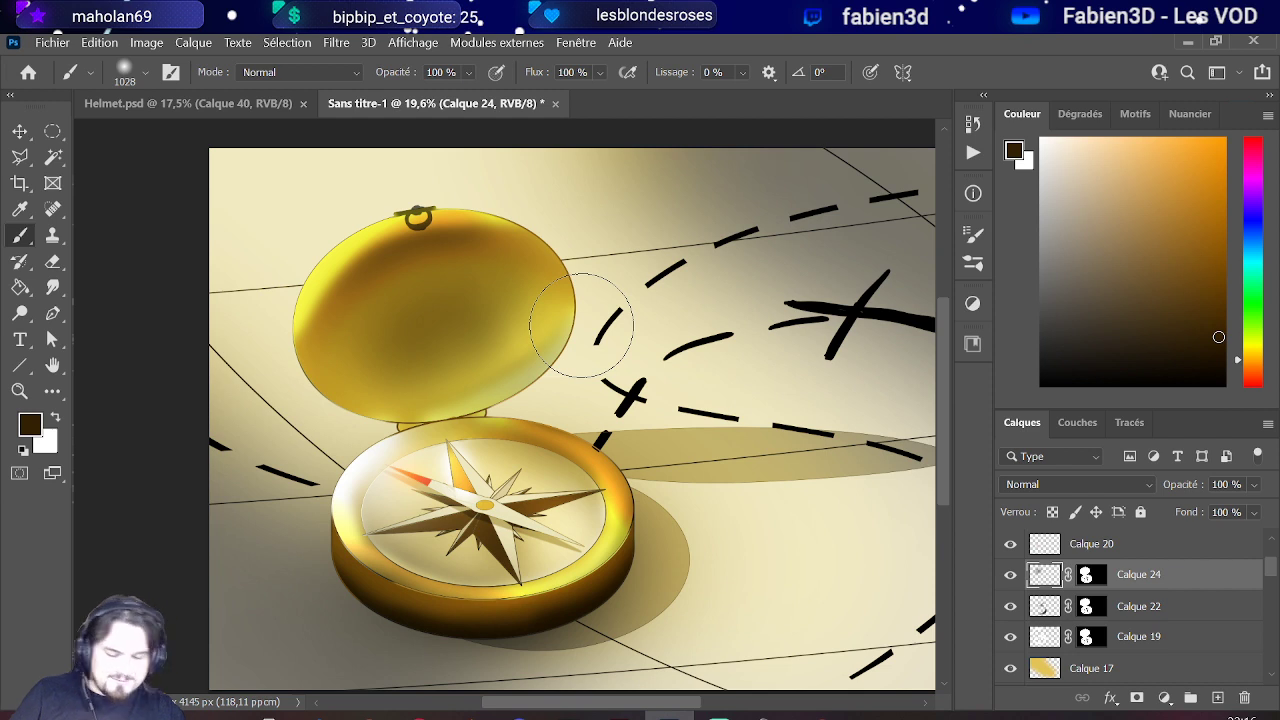
{"action": "left_click", "coordinate": [1098, 484]}
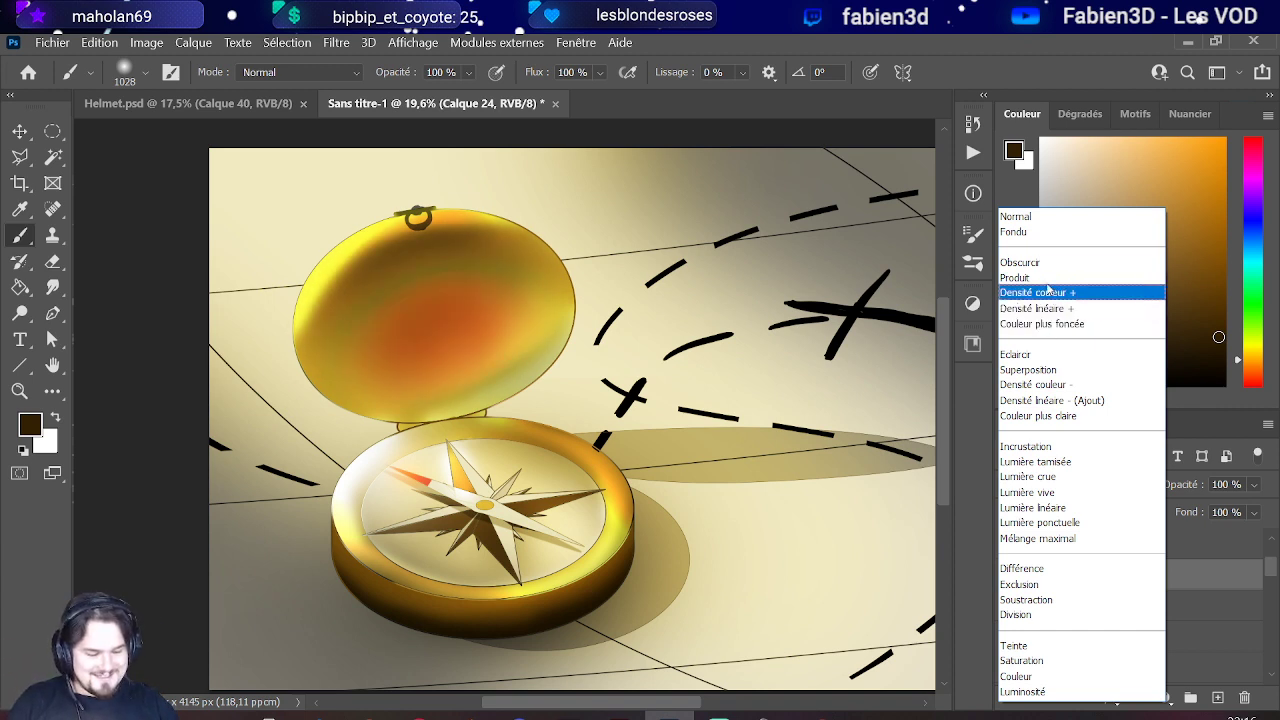
{"action": "left_click", "coordinate": [1043, 278]}
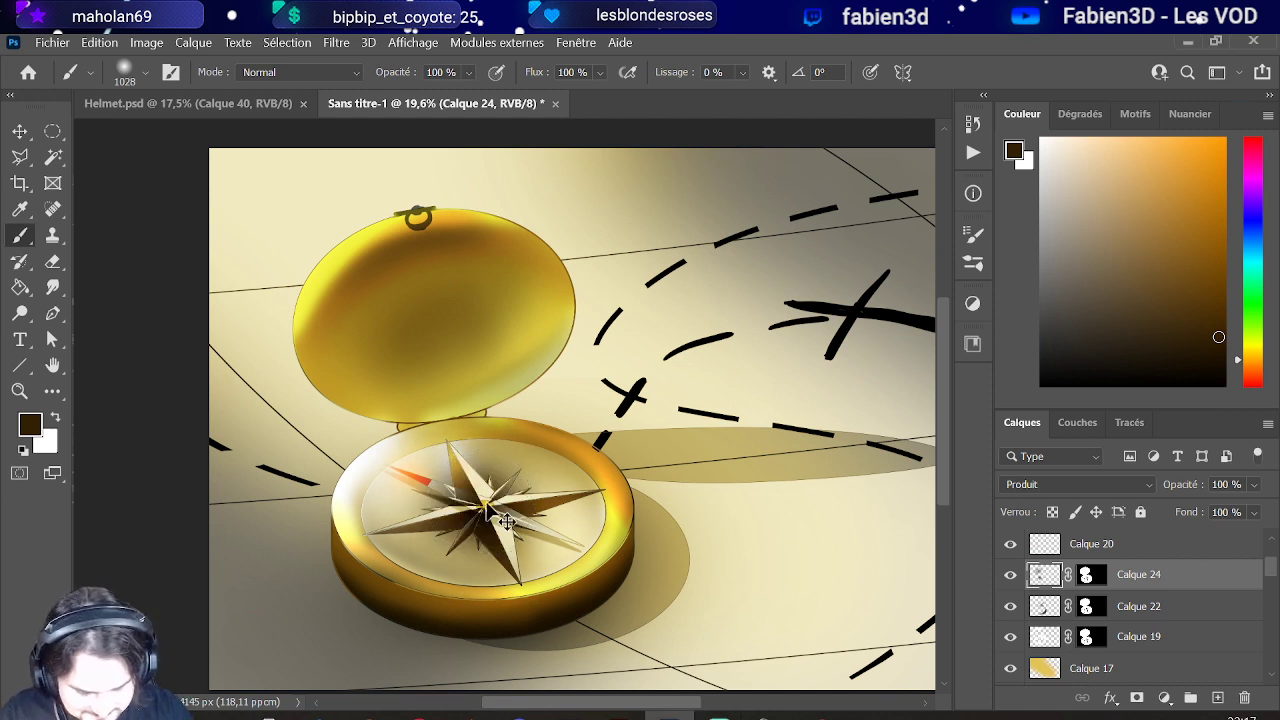
Step: Shade the lower-right part of the compass base and rim in dark brown with an 838 px brush
{"action": "right_click", "coordinate": [585, 550], "text": "alt"}
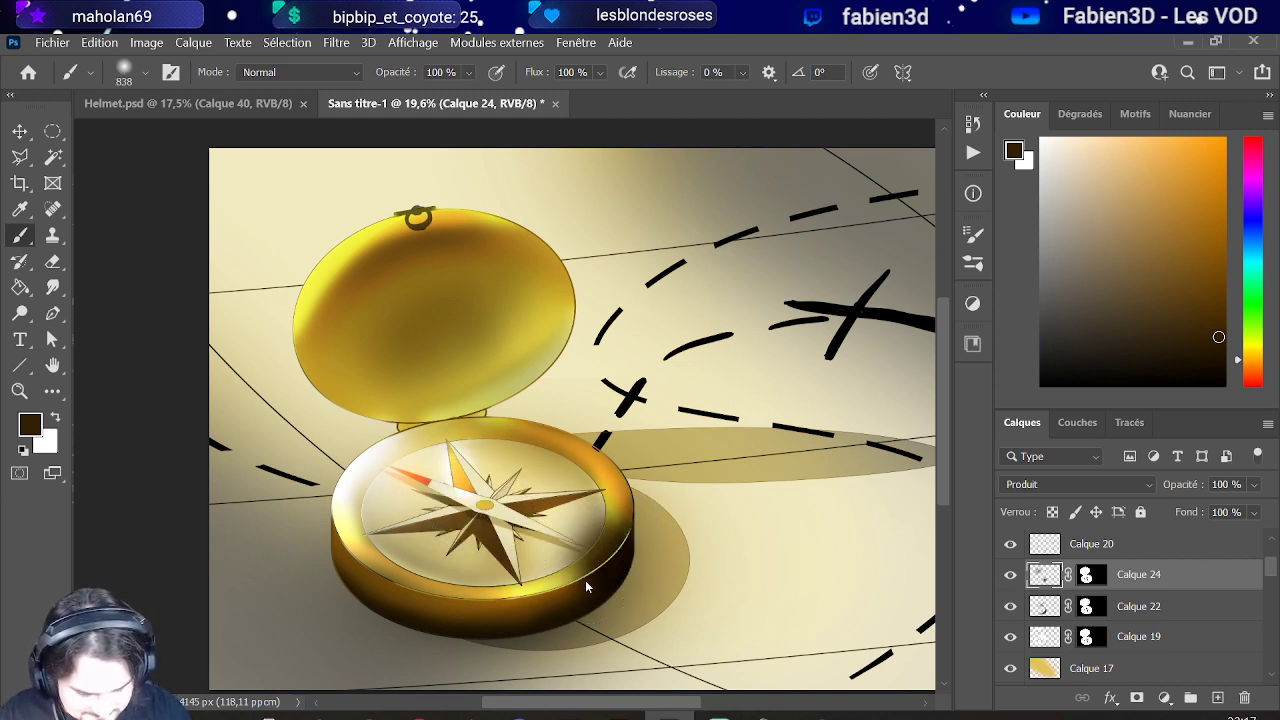
{"action": "scroll", "coordinate": [172, 410], "scroll_direction": "down", "scroll_amount": 2}
{"action": "scroll", "coordinate": [172, 410], "scroll_direction": "down", "scroll_amount": 2}
{"action": "scroll", "coordinate": [363, 449], "scroll_direction": "up", "scroll_amount": 2}
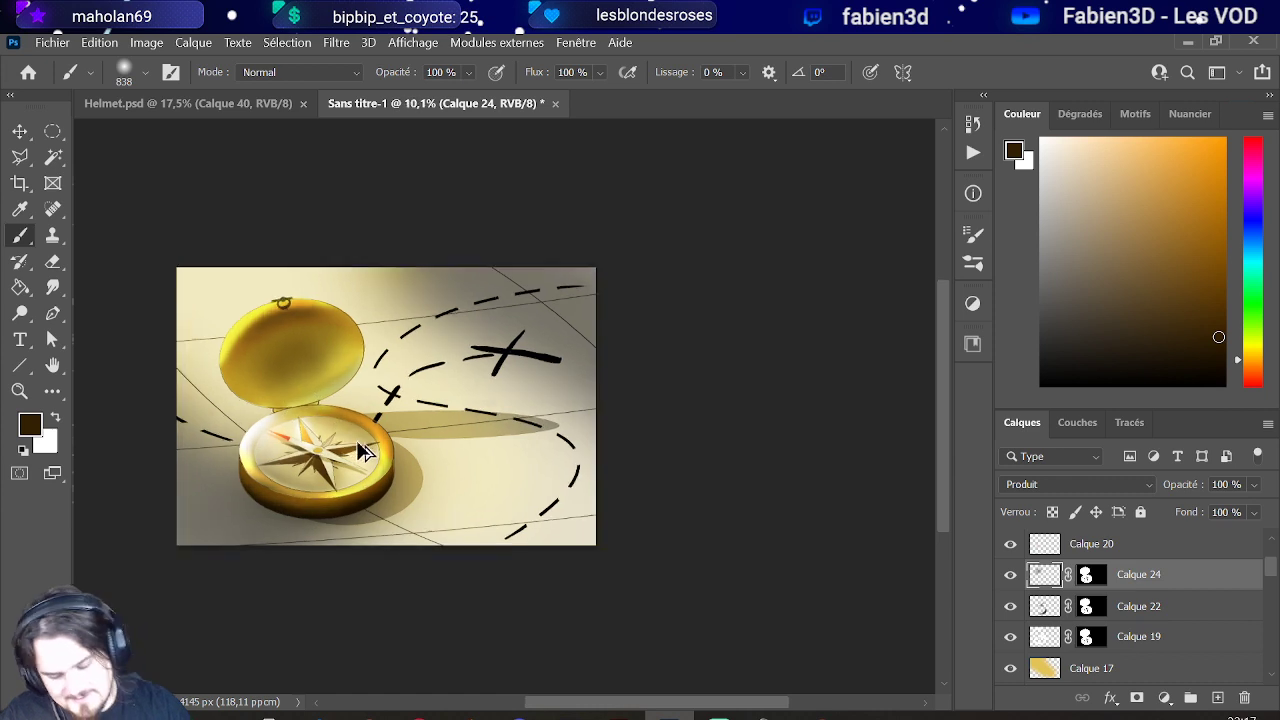
{"action": "scroll", "coordinate": [160, 423], "scroll_direction": "down", "scroll_amount": 2}
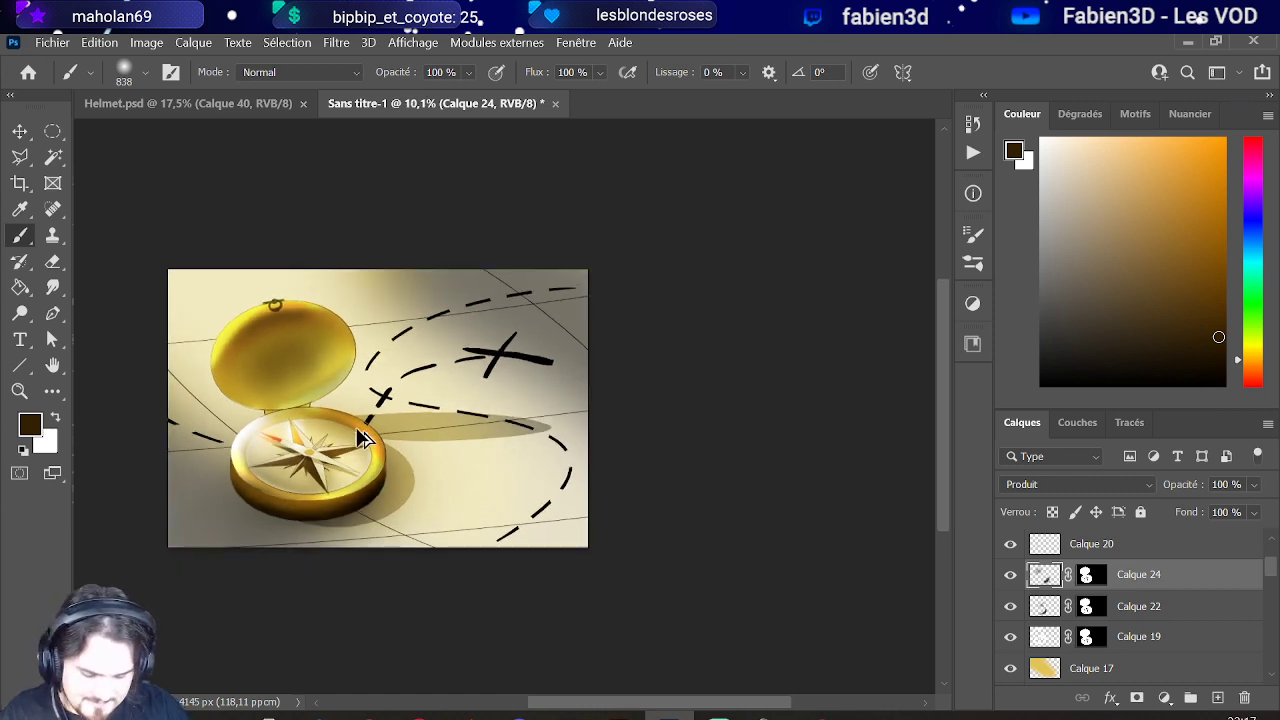
{"action": "scroll", "coordinate": [223, 393], "scroll_direction": "up", "scroll_amount": 1}
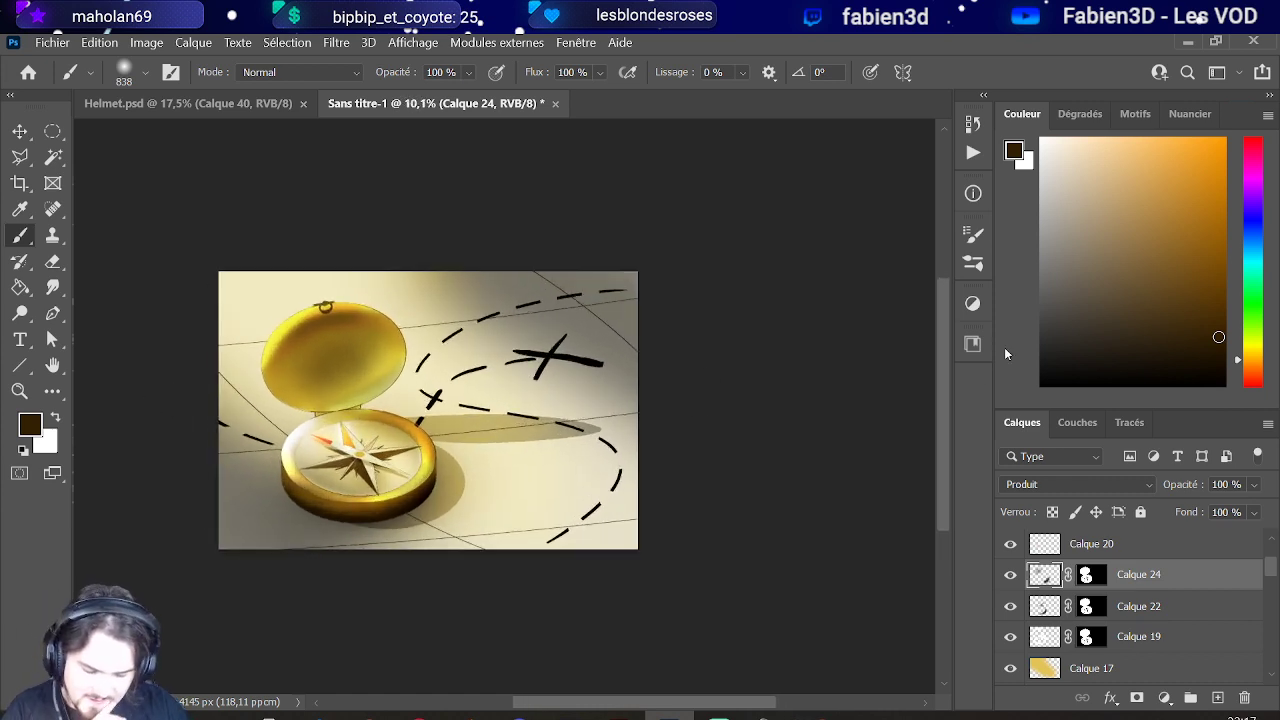
Step: Add an empty layer above Calque 23 and, on top of it, a Filtre photo adjustment layer using a custom colour
{"action": "scroll", "coordinate": [1129, 551], "scroll_direction": "up", "scroll_amount": 2}
{"action": "left_click", "coordinate": [1140, 552]}
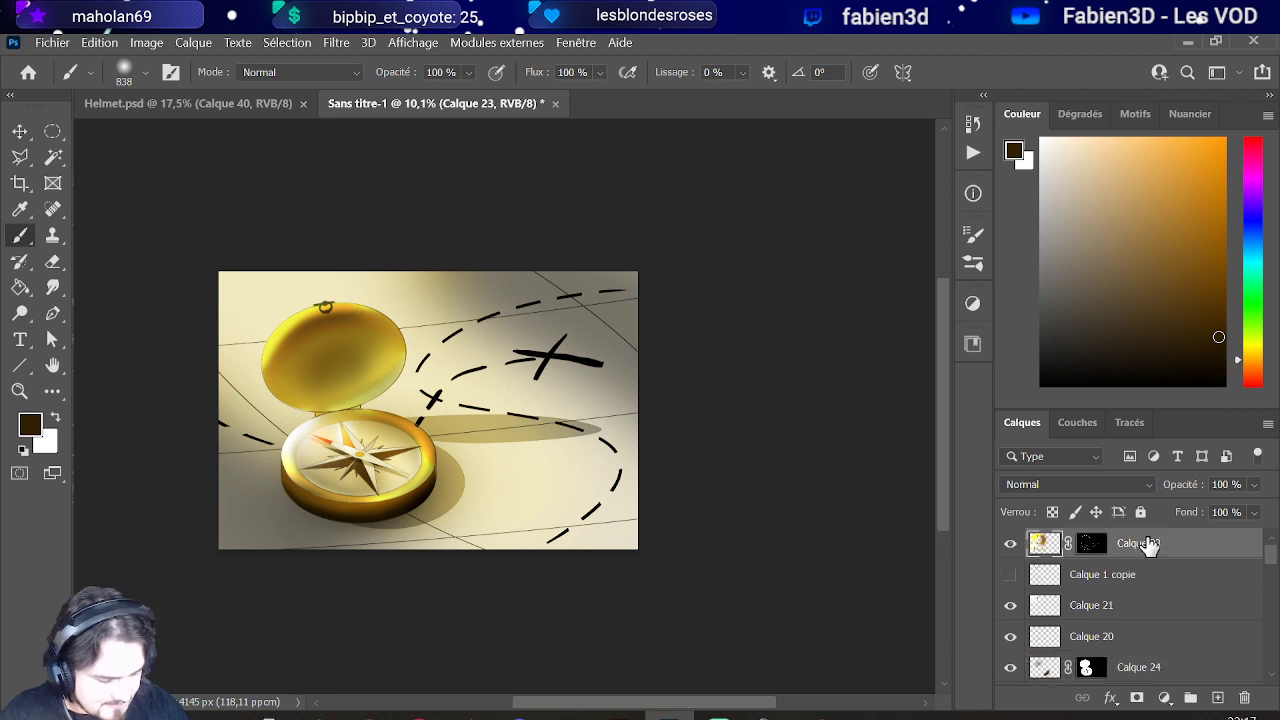
{"action": "left_click", "coordinate": [1217, 697]}
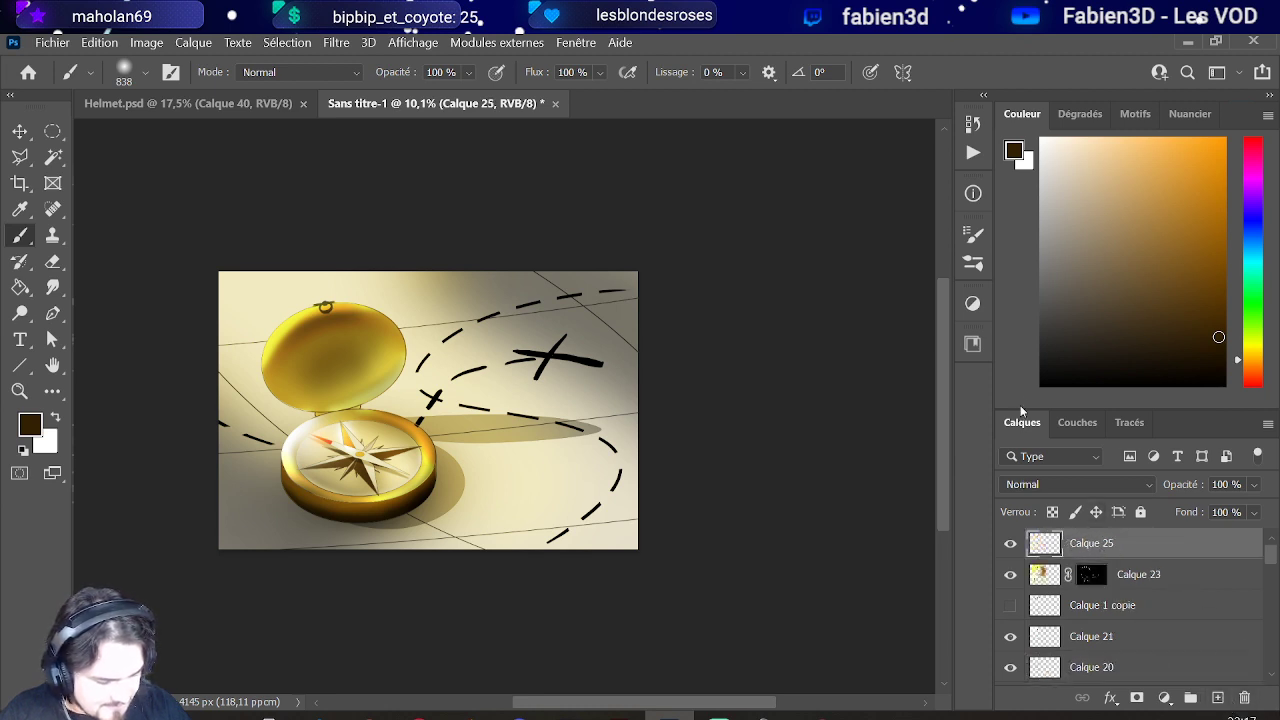
{"action": "left_click", "coordinate": [974, 302]}
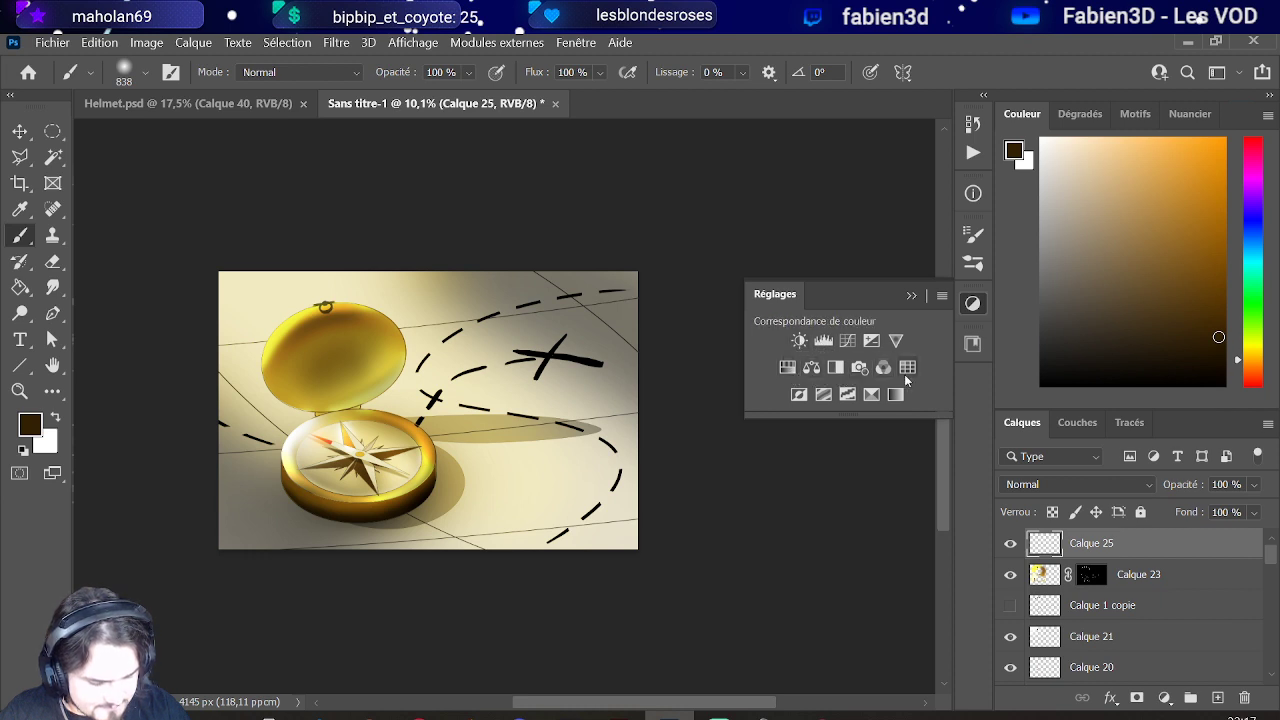
{"action": "left_click", "coordinate": [862, 376]}
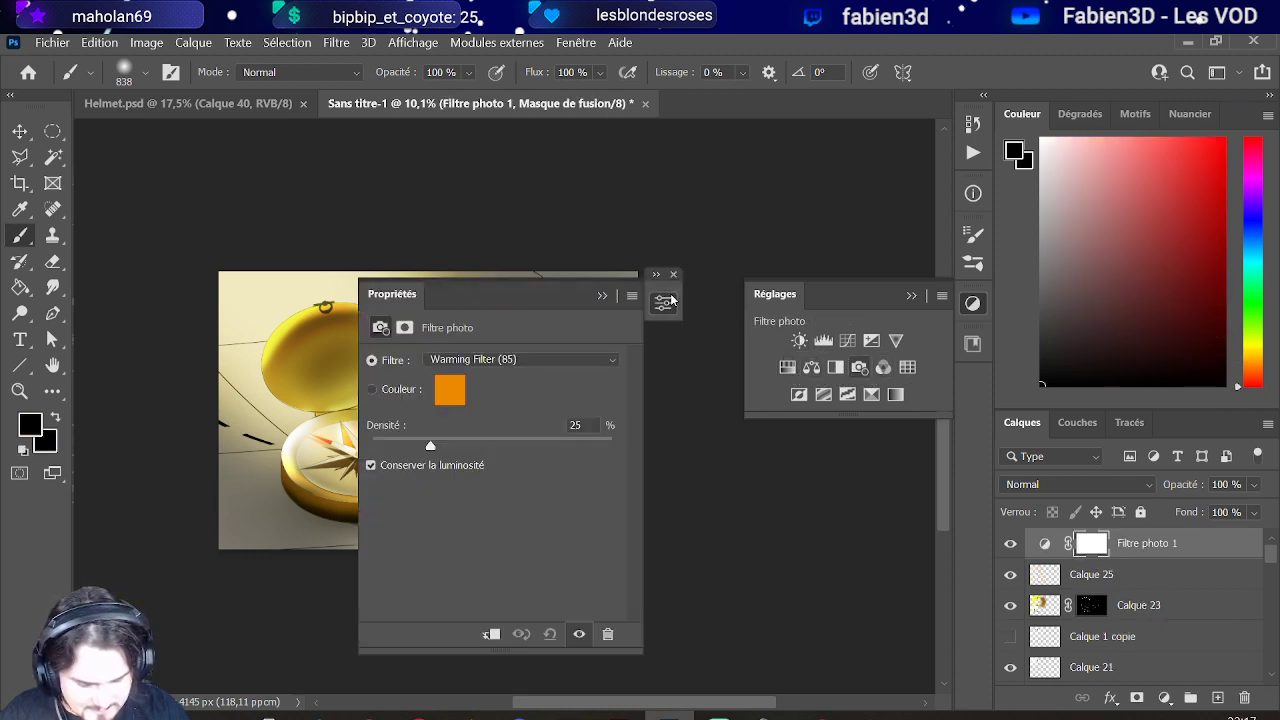
{"action": "left_click", "coordinate": [373, 389]}
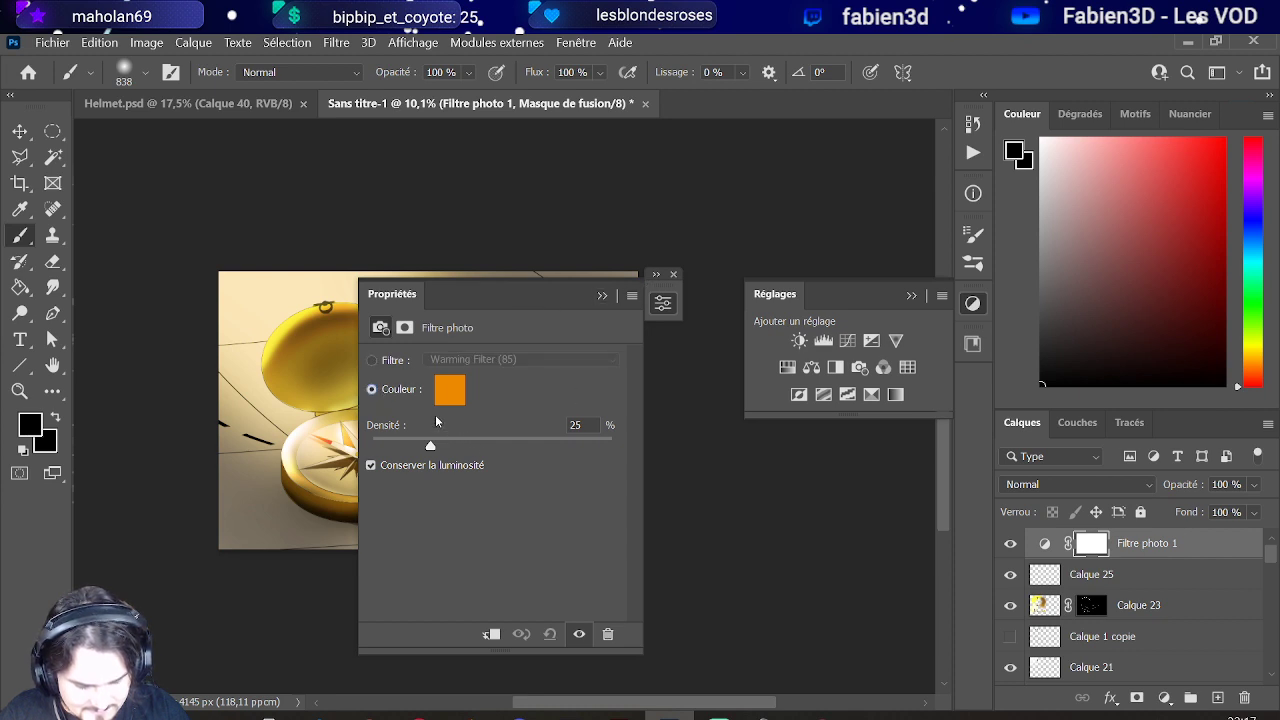
Step: Try to sample the photo filter's colour from the compass lid
{"action": "left_click", "coordinate": [447, 405]}
{"action": "left_click", "coordinate": [284, 330]}
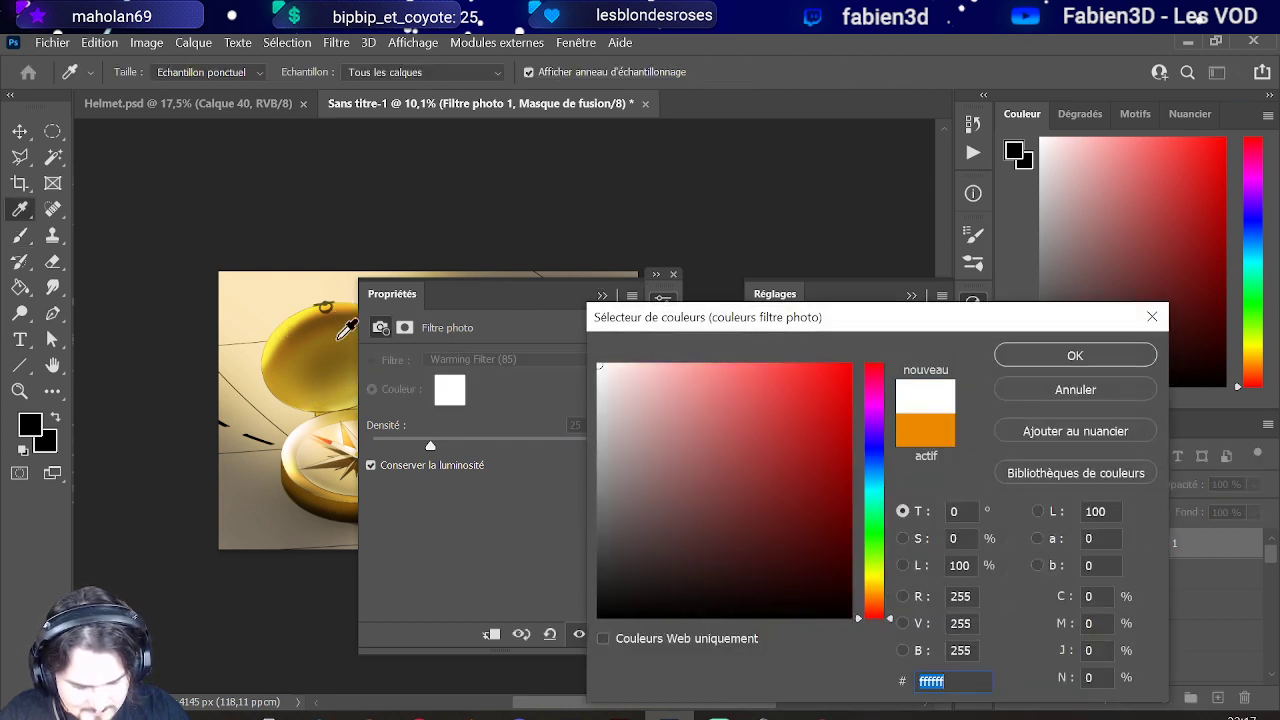
{"action": "left_click", "coordinate": [1030, 358]}
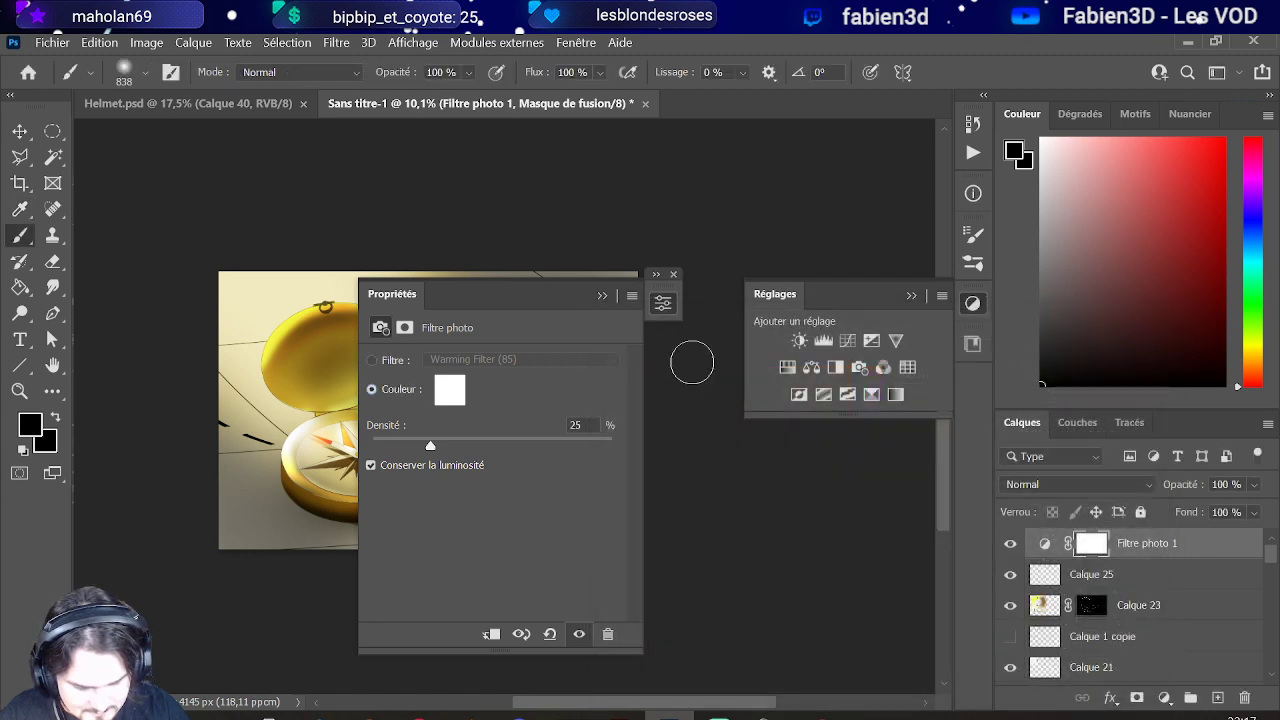
Step: Set the photo filter's colour to a bright yellow, f7d808, and collapse the adjustment's properties
{"action": "left_click", "coordinate": [449, 408]}
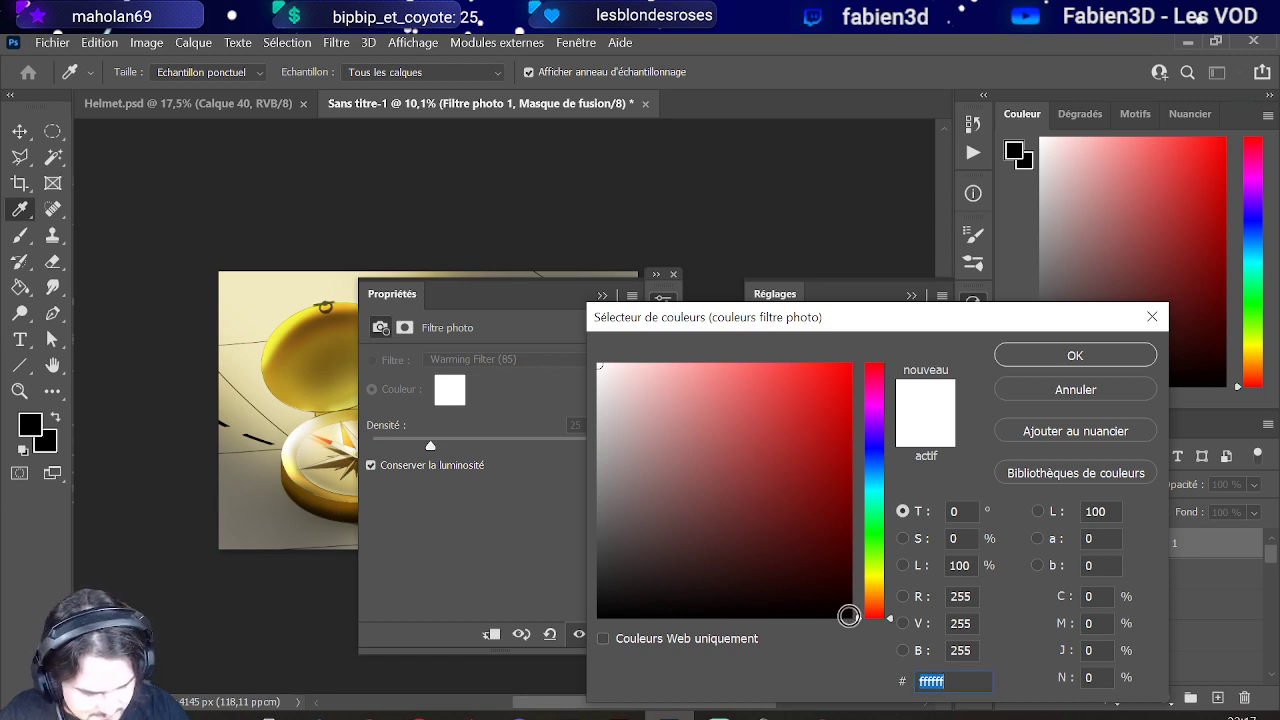
{"action": "left_click_drag", "start_coordinate": [860, 624], "coordinate": [858, 581]}
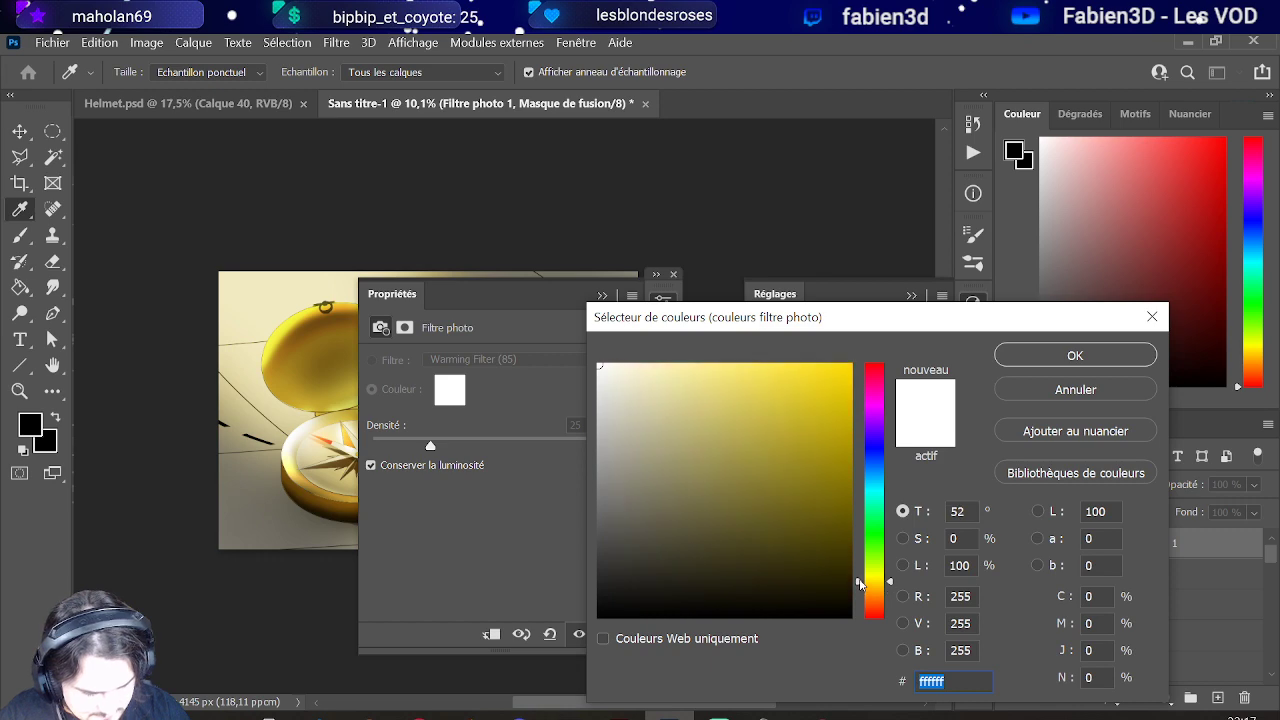
{"action": "left_click", "coordinate": [843, 370]}
{"action": "left_click", "coordinate": [1075, 355]}
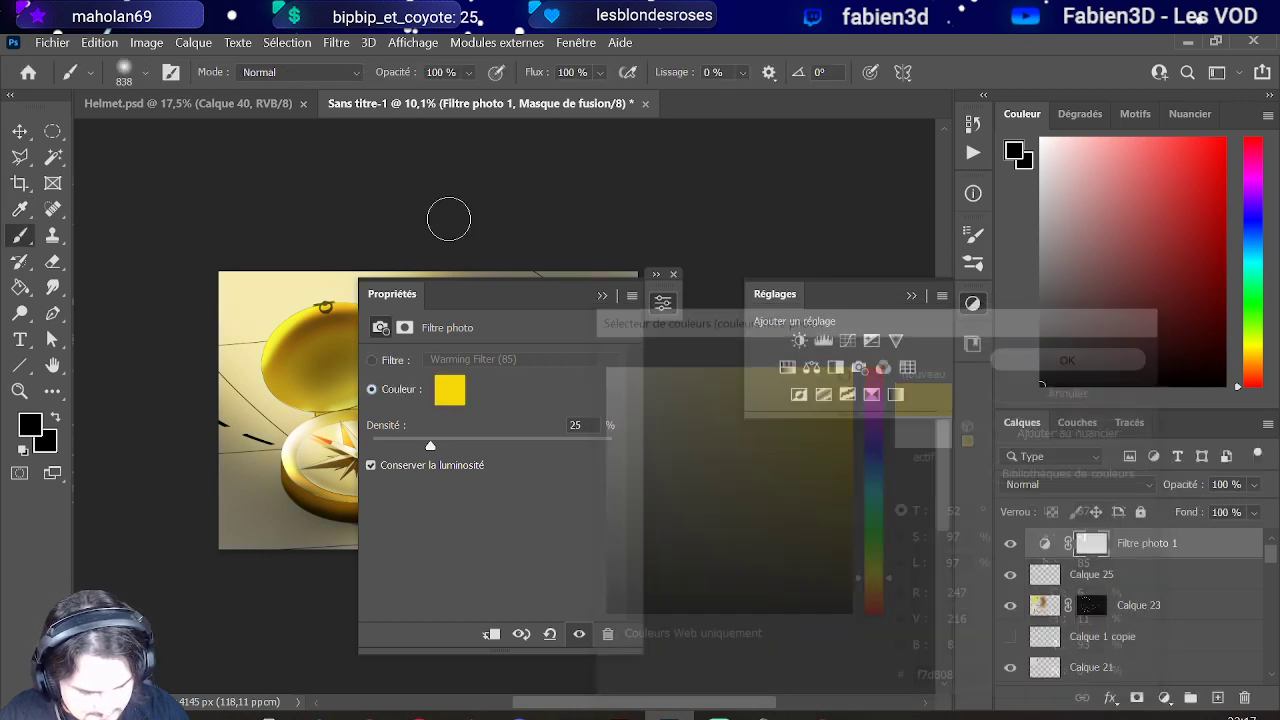
{"action": "left_click", "coordinate": [600, 297]}
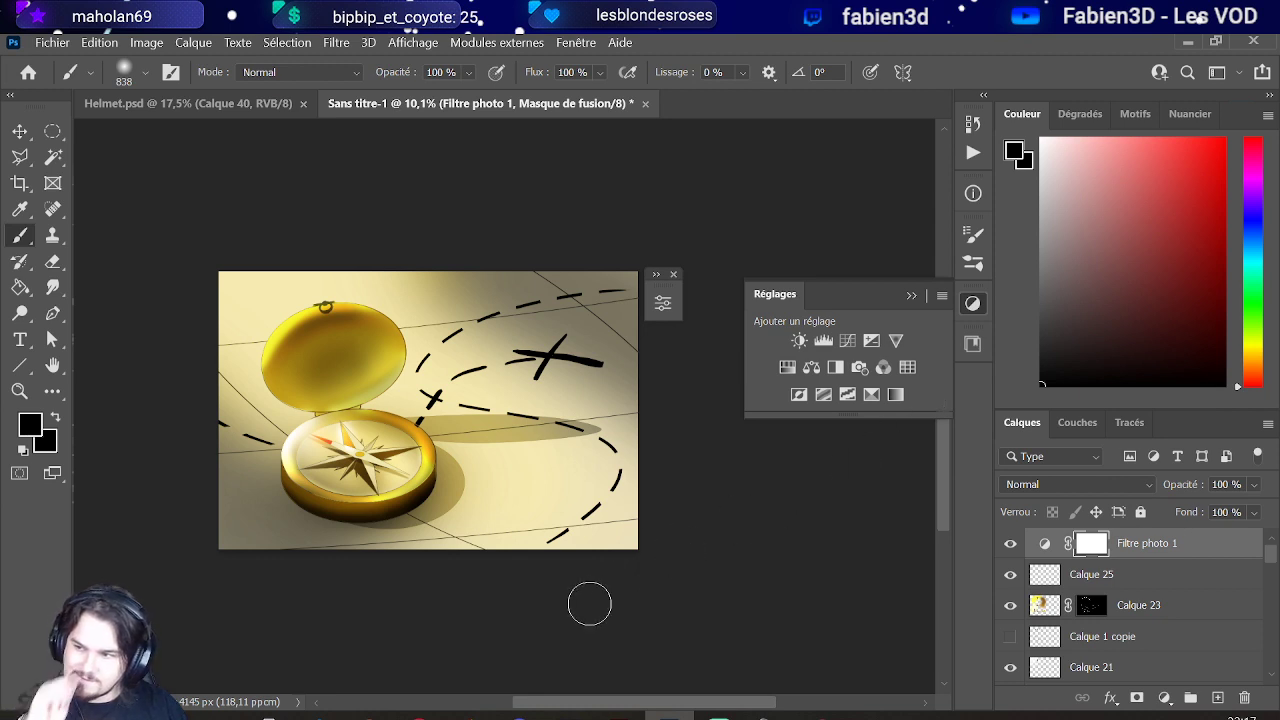
{"action": "scroll", "coordinate": [400, 475], "scroll_direction": "up", "scroll_amount": 3}
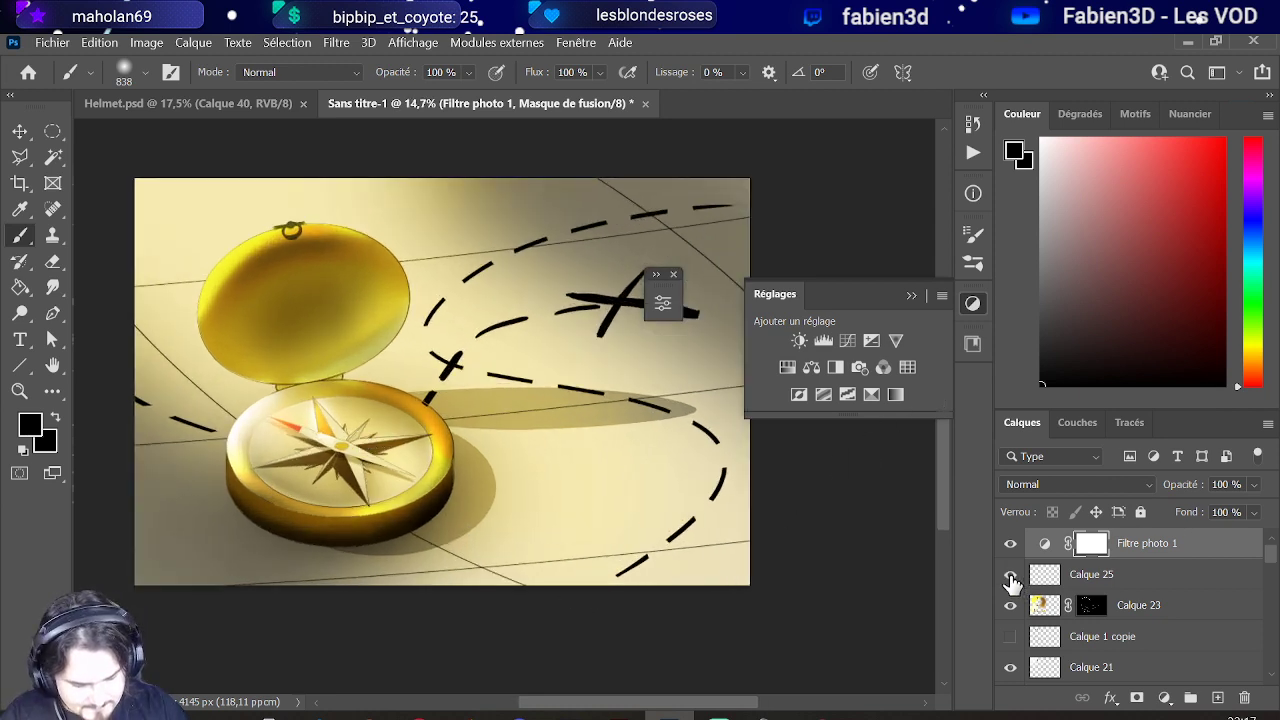
Step: Toggle the visibility of the upper layers, including Calque 21 and Calque 20, to examine what each one contributes
{"action": "left_click", "coordinate": [1010, 575]}
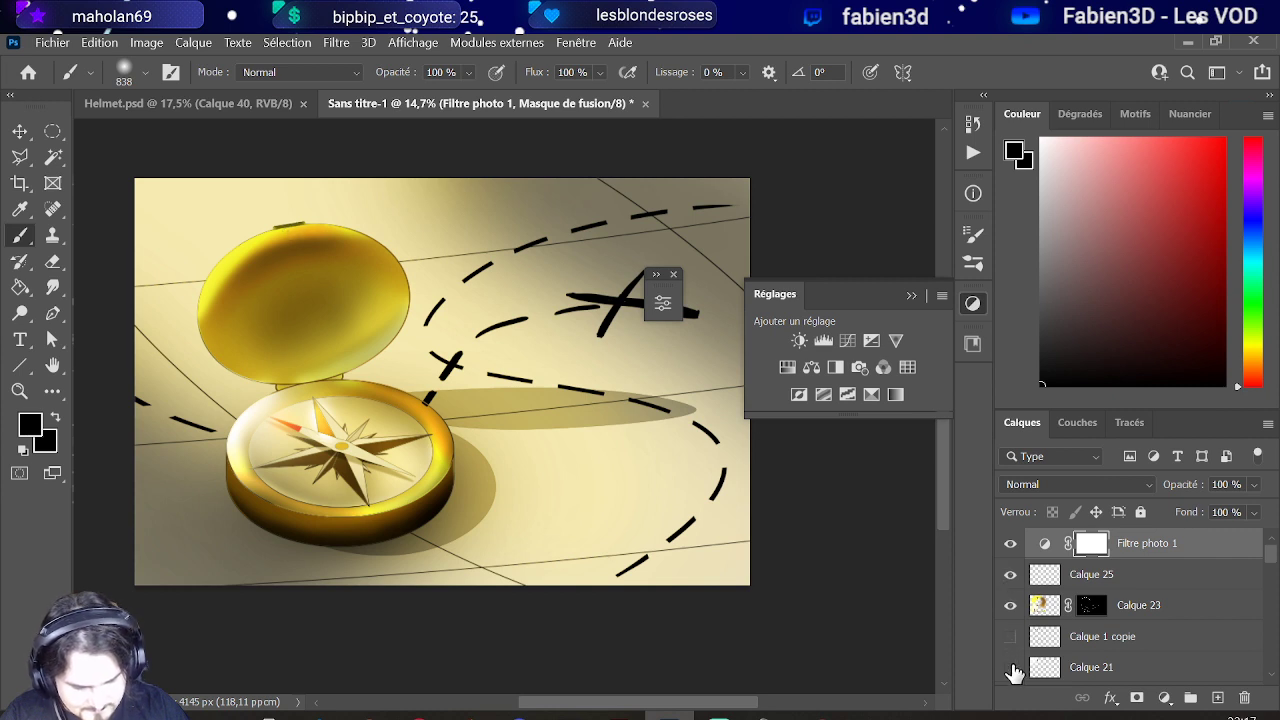
{"action": "scroll", "coordinate": [1015, 665], "scroll_direction": "down", "scroll_amount": 1}
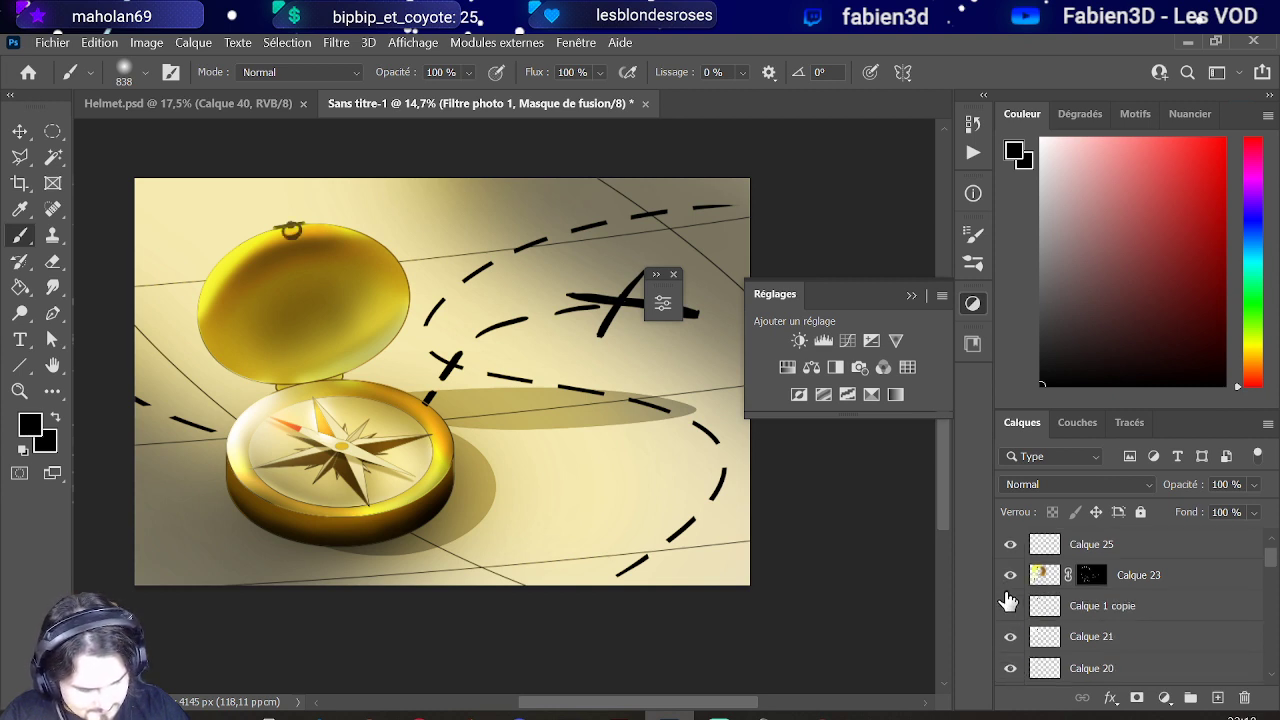
{"action": "scroll", "coordinate": [1010, 600], "scroll_direction": "down", "scroll_amount": 1}
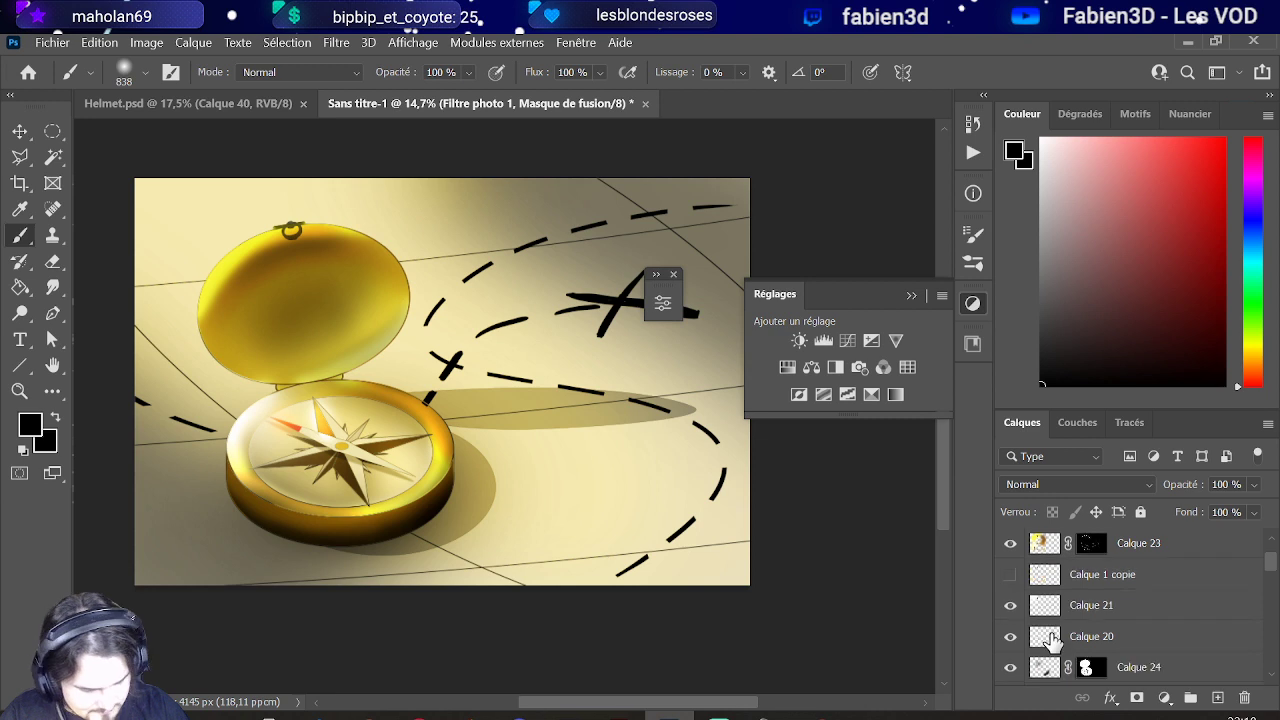
{"action": "left_click", "coordinate": [1012, 637]}
{"action": "left_click", "coordinate": [1010, 636]}
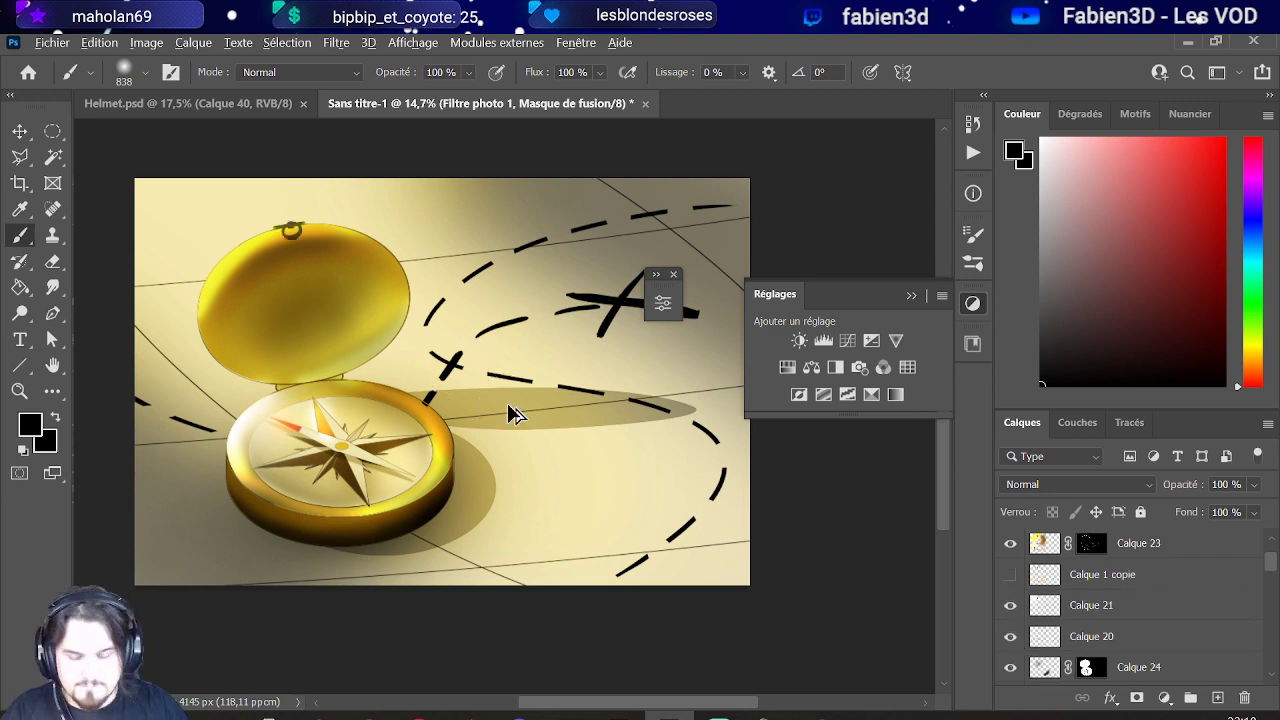
{"action": "scroll", "coordinate": [460, 440], "scroll_direction": "down", "scroll_amount": 2}
{"action": "scroll", "coordinate": [350, 440], "scroll_direction": "up", "scroll_amount": 1}
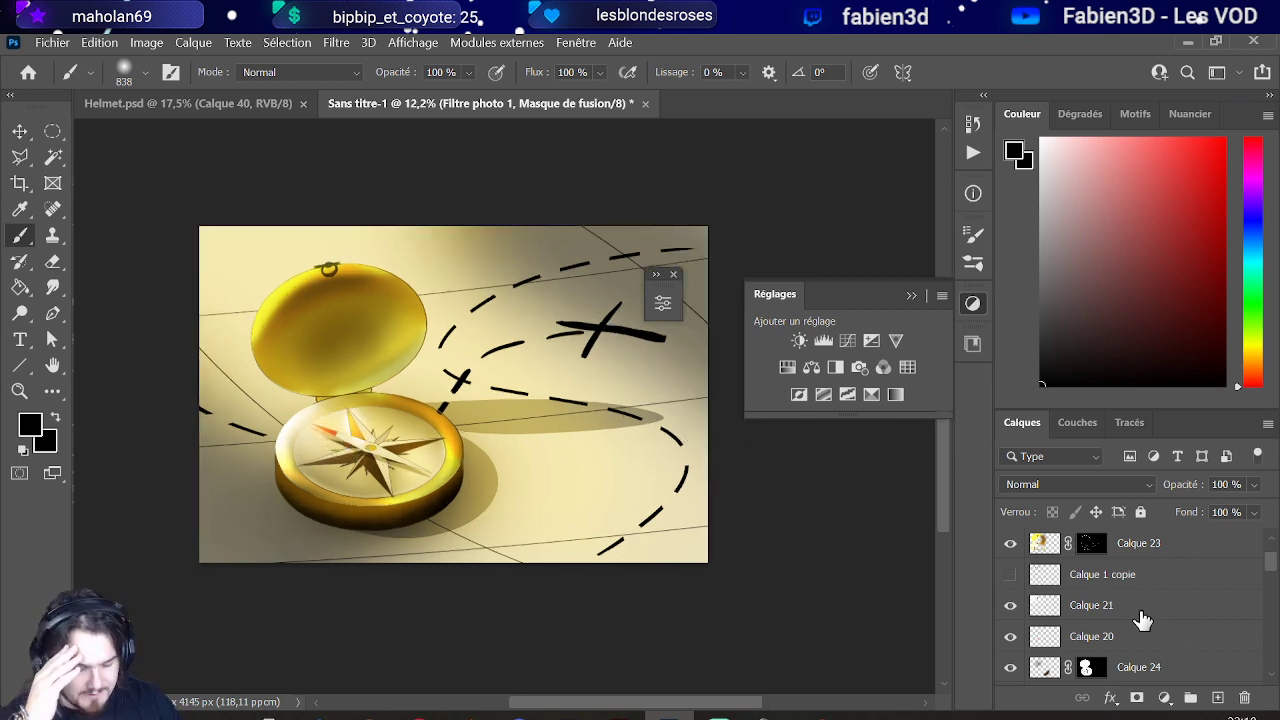
{"action": "scroll", "coordinate": [1137, 614], "scroll_direction": "up", "scroll_amount": 2}
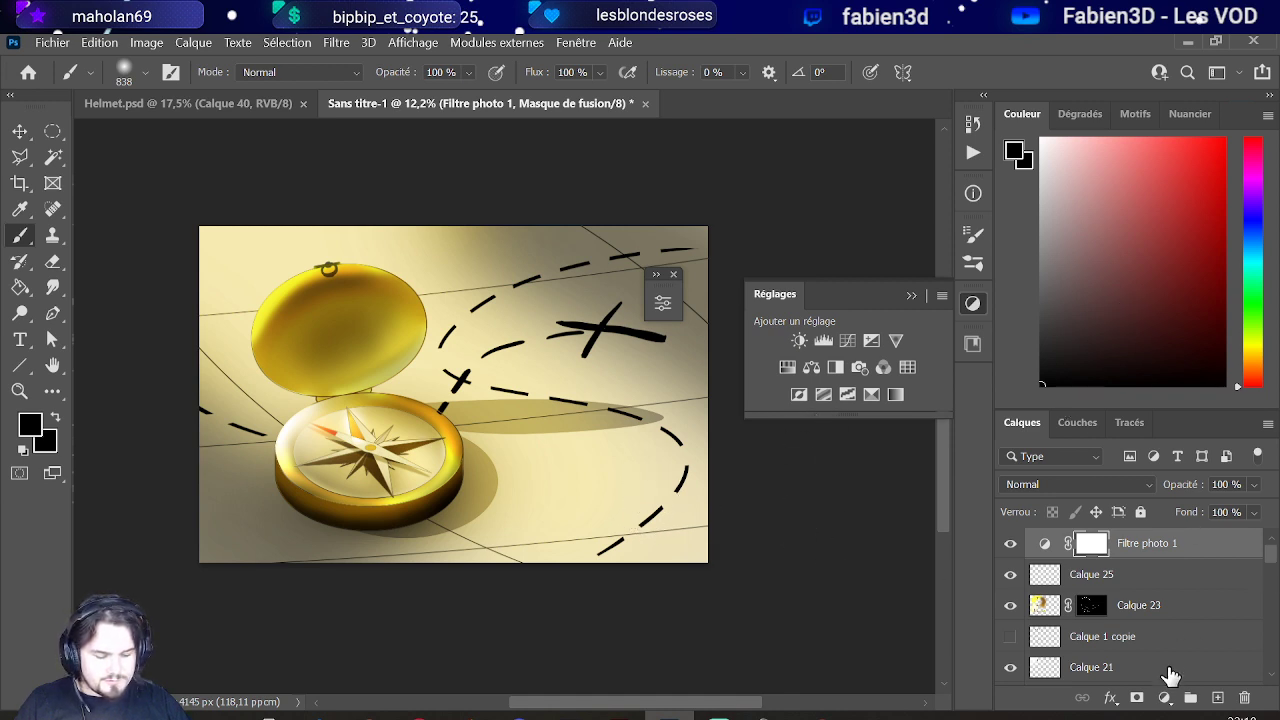
Step: Select the tan background layer Calque 18, just above Arrière-plan in the layer stack
{"action": "scroll", "coordinate": [1168, 667], "scroll_direction": "down", "scroll_amount": 5}
{"action": "scroll", "coordinate": [1168, 667], "scroll_direction": "down", "scroll_amount": 6}
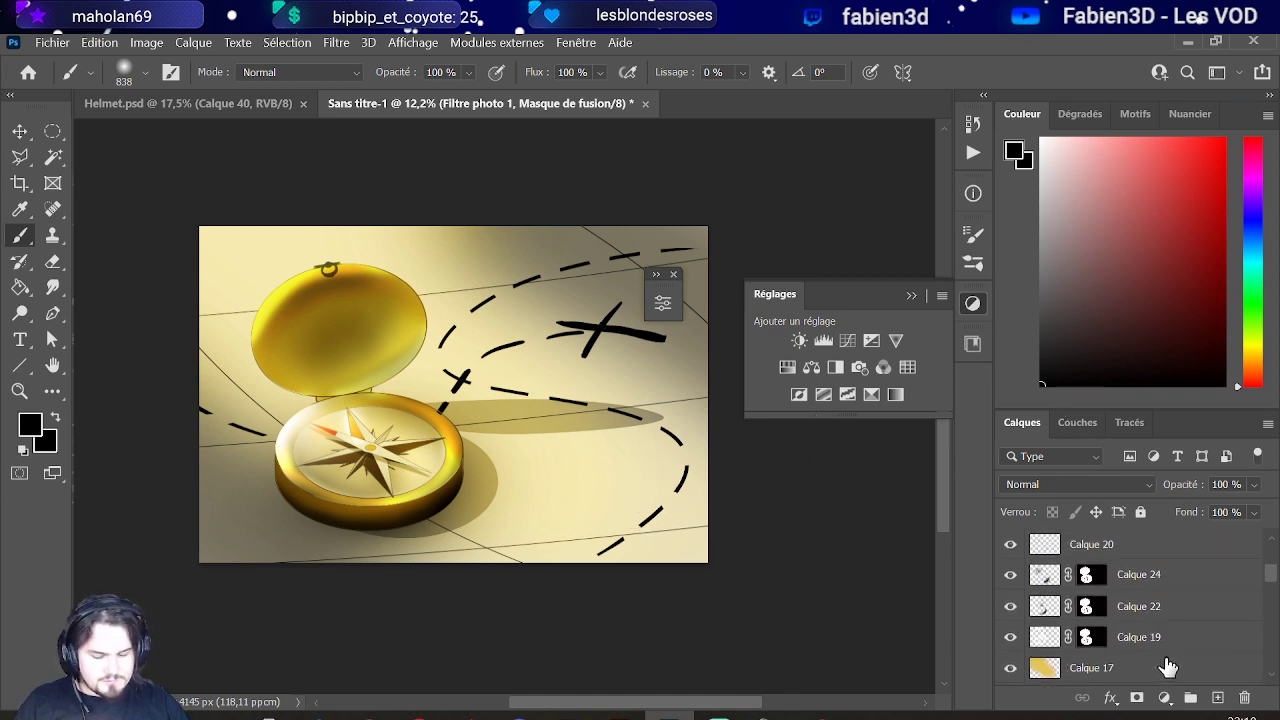
{"action": "scroll", "coordinate": [1162, 668], "scroll_direction": "down", "scroll_amount": 2}
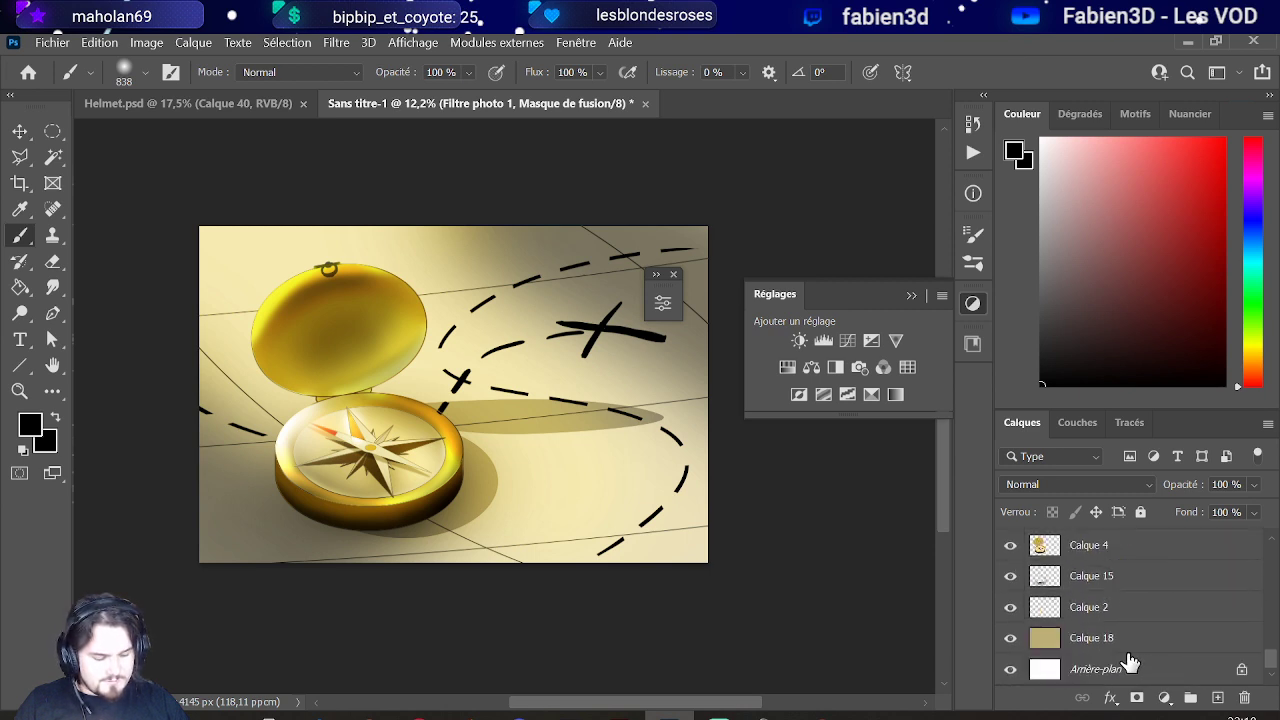
{"action": "left_click", "coordinate": [1105, 607]}
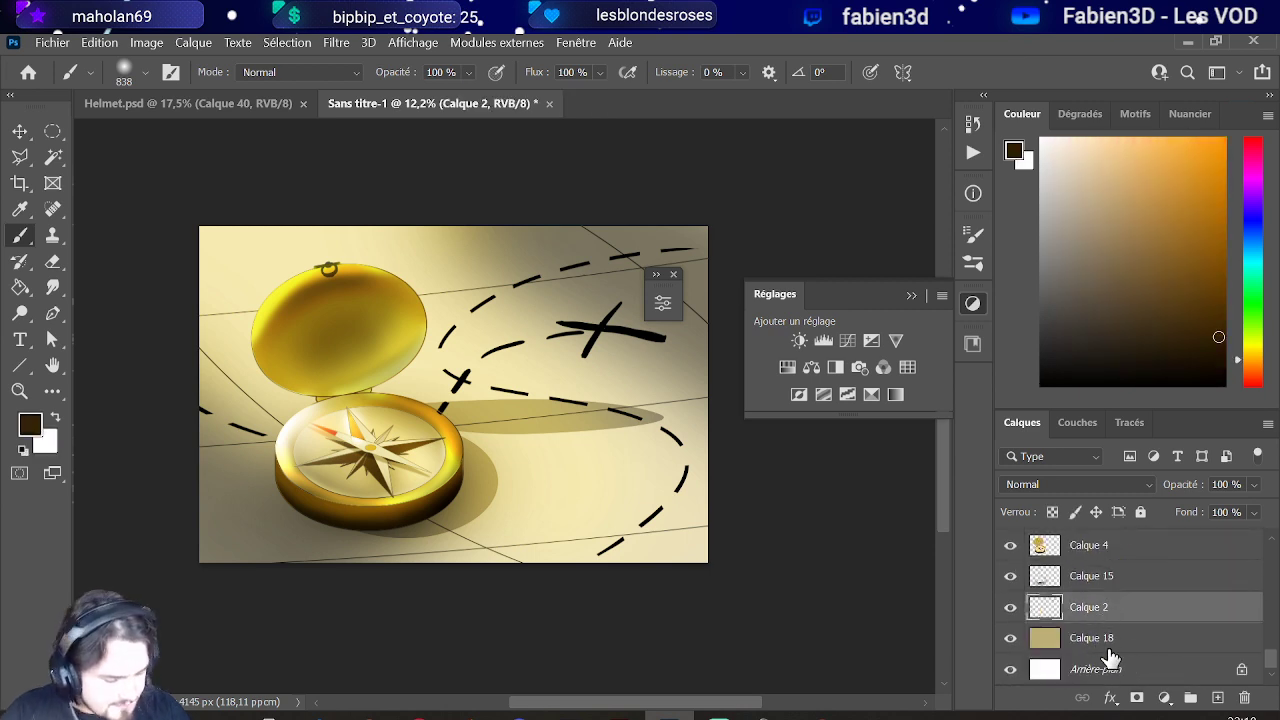
{"action": "left_click", "coordinate": [1106, 640]}
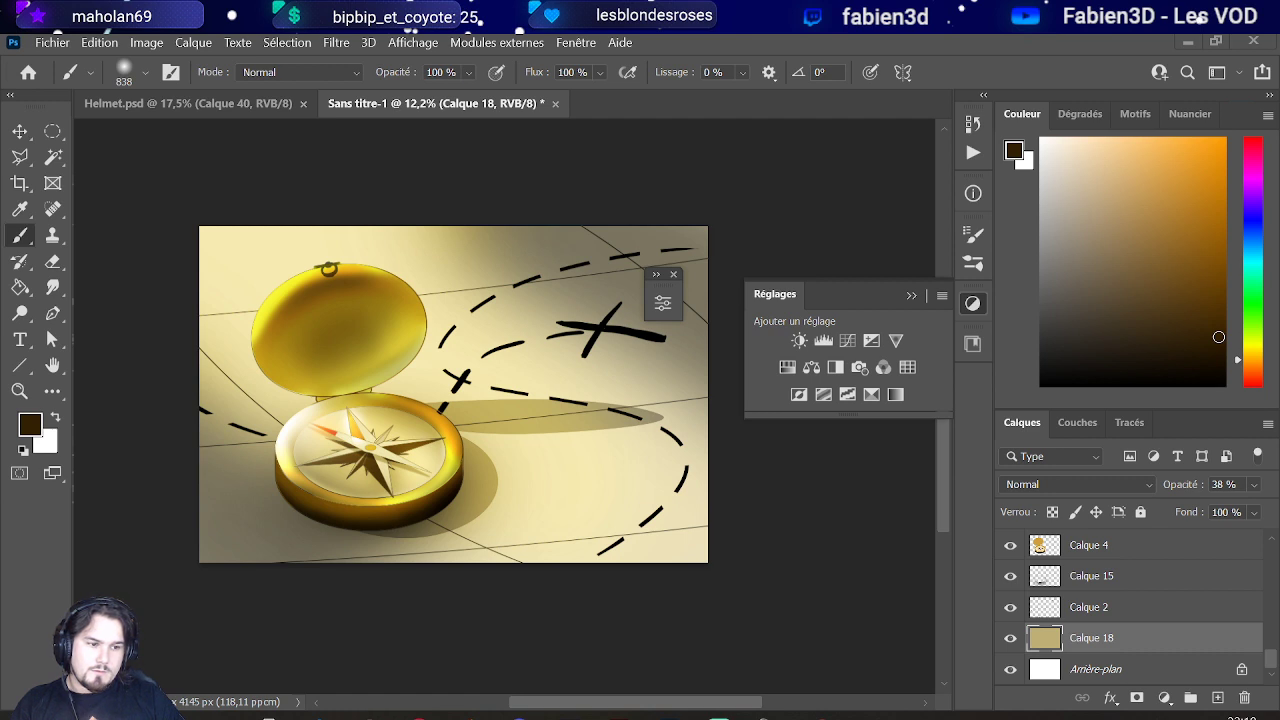
Step: Place the map image 1700-tm_thickbox_default above Calque 18, enlarge it to about 1088% and move it around the canvas
{"action": "left_click_drag", "start_coordinate": [385, 258], "coordinate": [523, 435]}
{"action": "scroll", "coordinate": [523, 405], "scroll_direction": "down", "scroll_amount": 5}
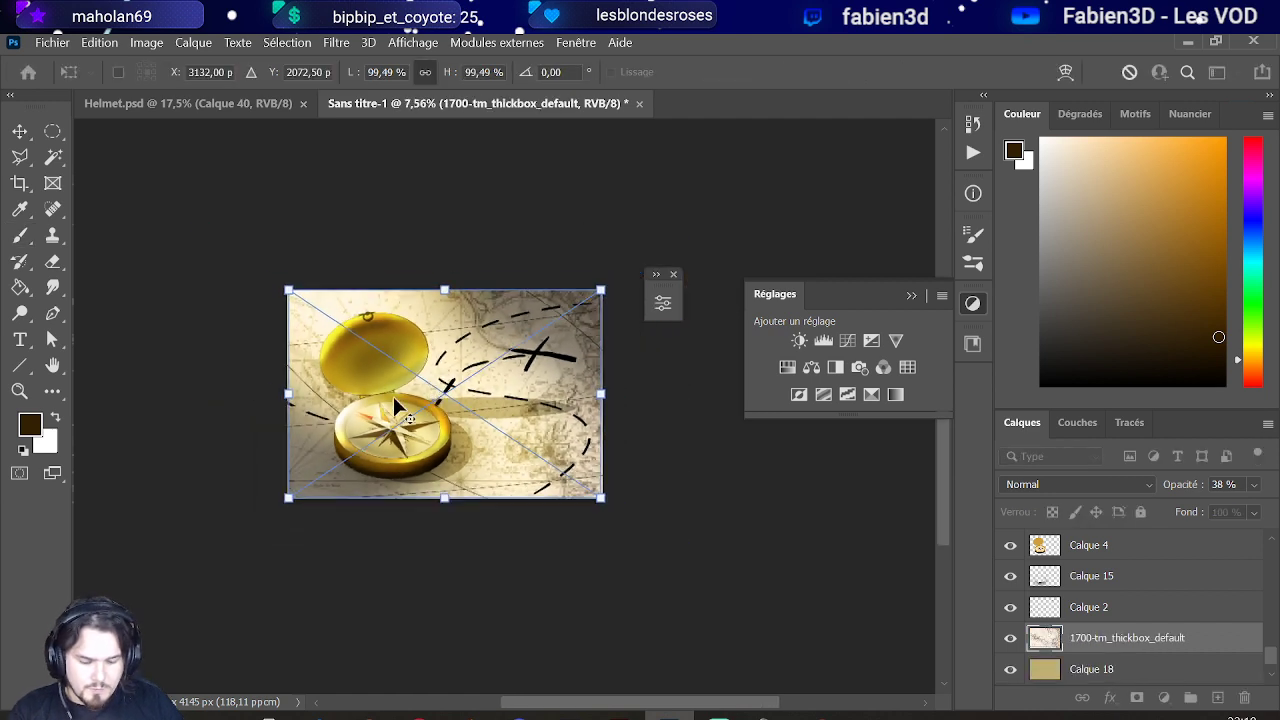
{"action": "left_click_drag", "start_coordinate": [469, 367], "coordinate": [709, 351]}
{"action": "scroll", "coordinate": [562, 412], "scroll_direction": "down", "scroll_amount": 1}
{"action": "scroll", "coordinate": [562, 412], "scroll_direction": "down", "scroll_amount": 1}
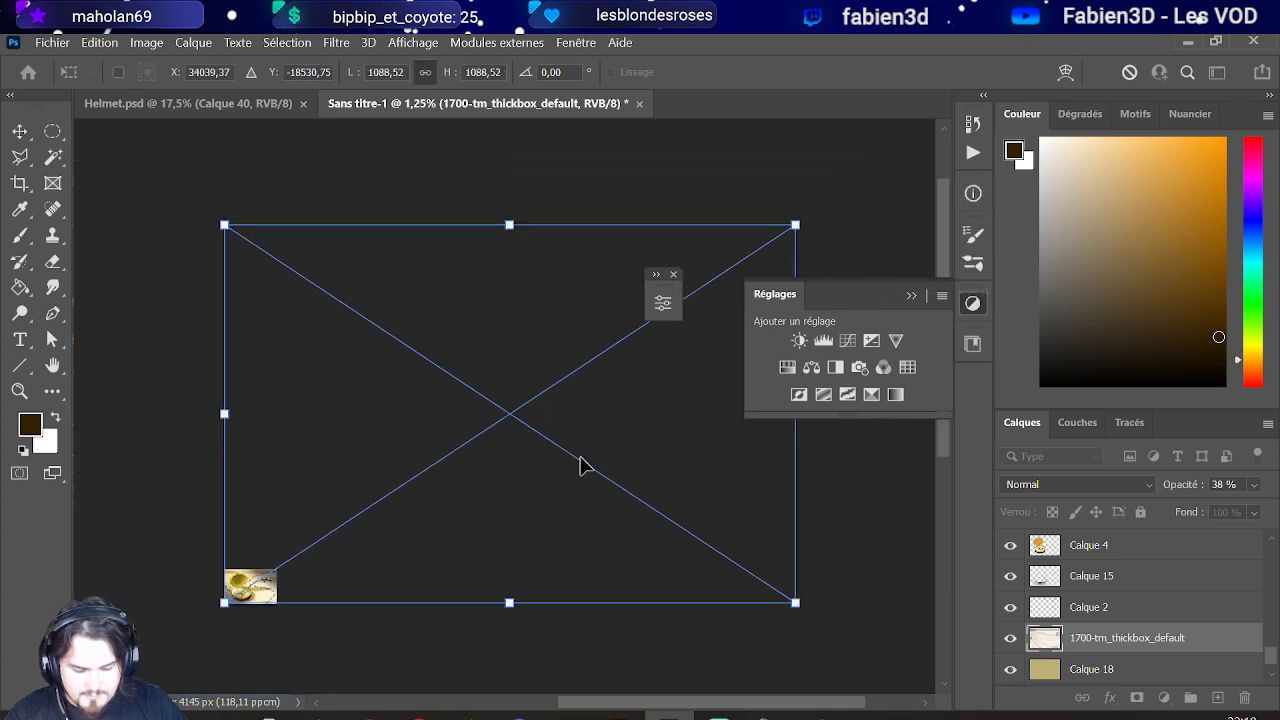
{"action": "left_click_drag", "start_coordinate": [580, 463], "coordinate": [366, 594]}
{"action": "scroll", "coordinate": [343, 594], "scroll_direction": "down", "scroll_amount": 4}
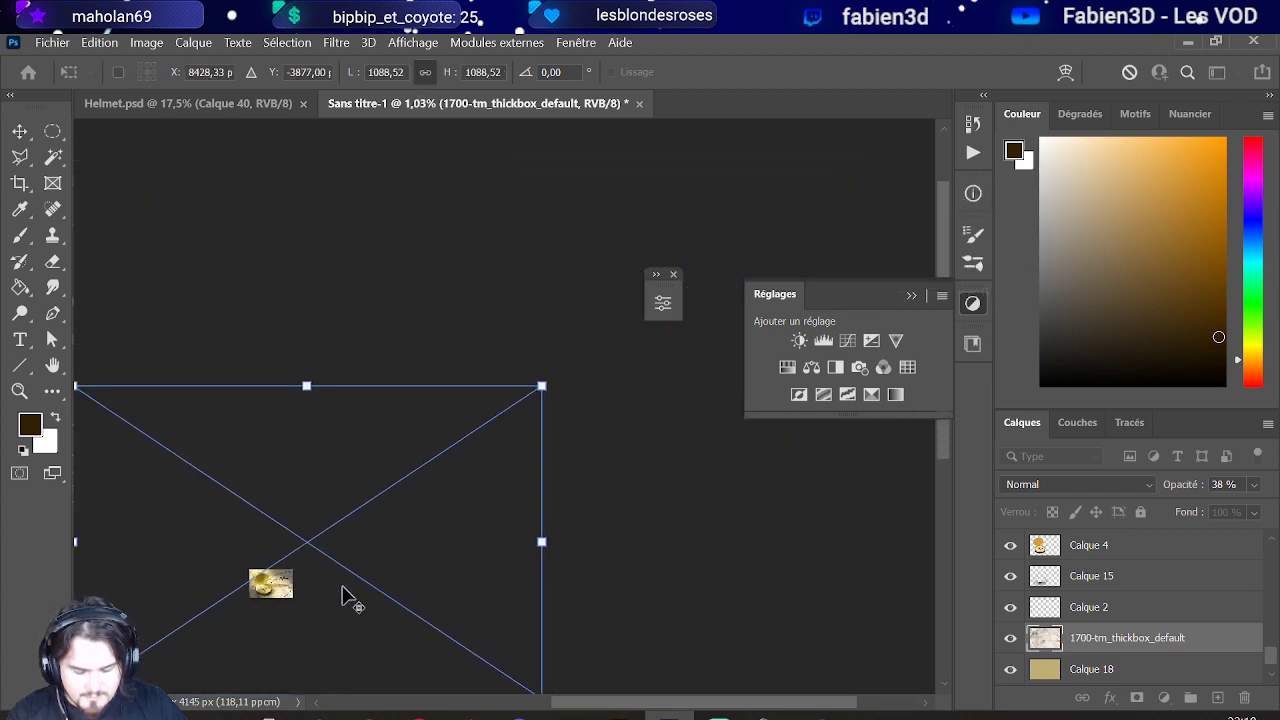
{"action": "scroll", "coordinate": [263, 592], "scroll_direction": "down", "scroll_amount": 3}
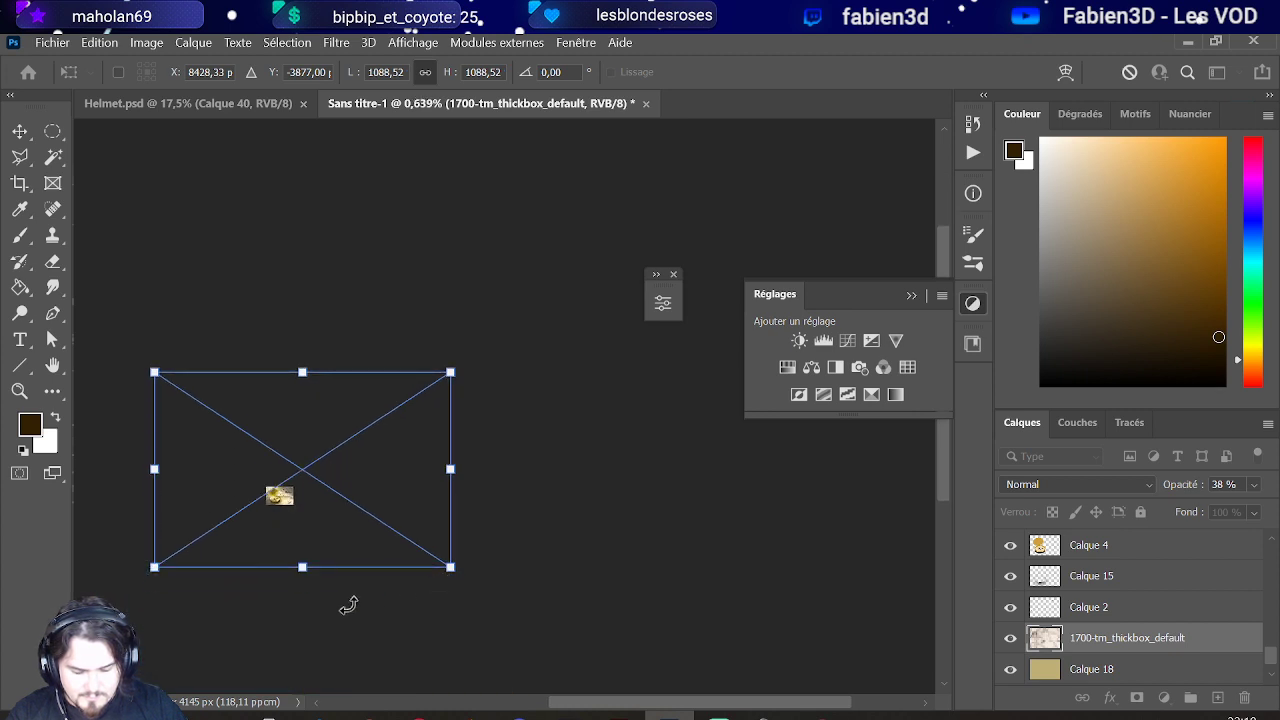
Step: Try to rotate the placed map by about -30°, distort its corners into perspective and commit the placement
{"action": "left_click_drag", "start_coordinate": [334, 606], "coordinate": [400, 586]}
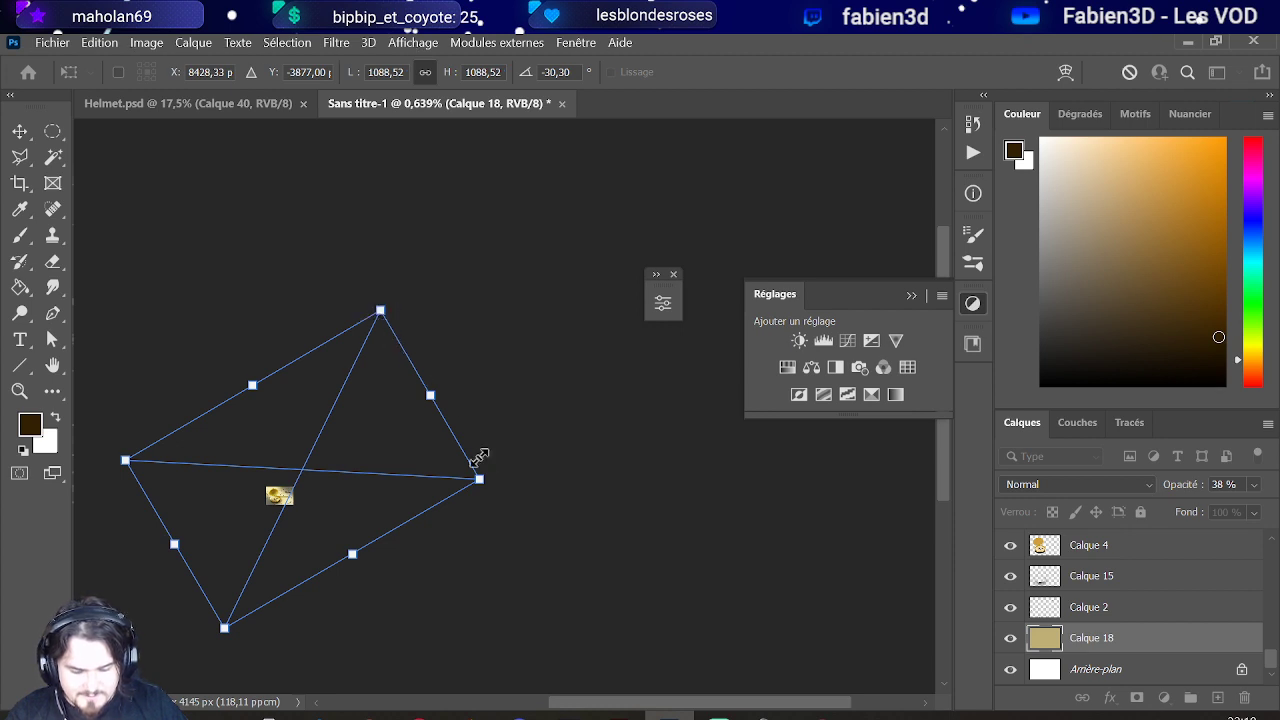
{"action": "left_click_drag", "start_coordinate": [482, 482], "coordinate": [534, 516]}
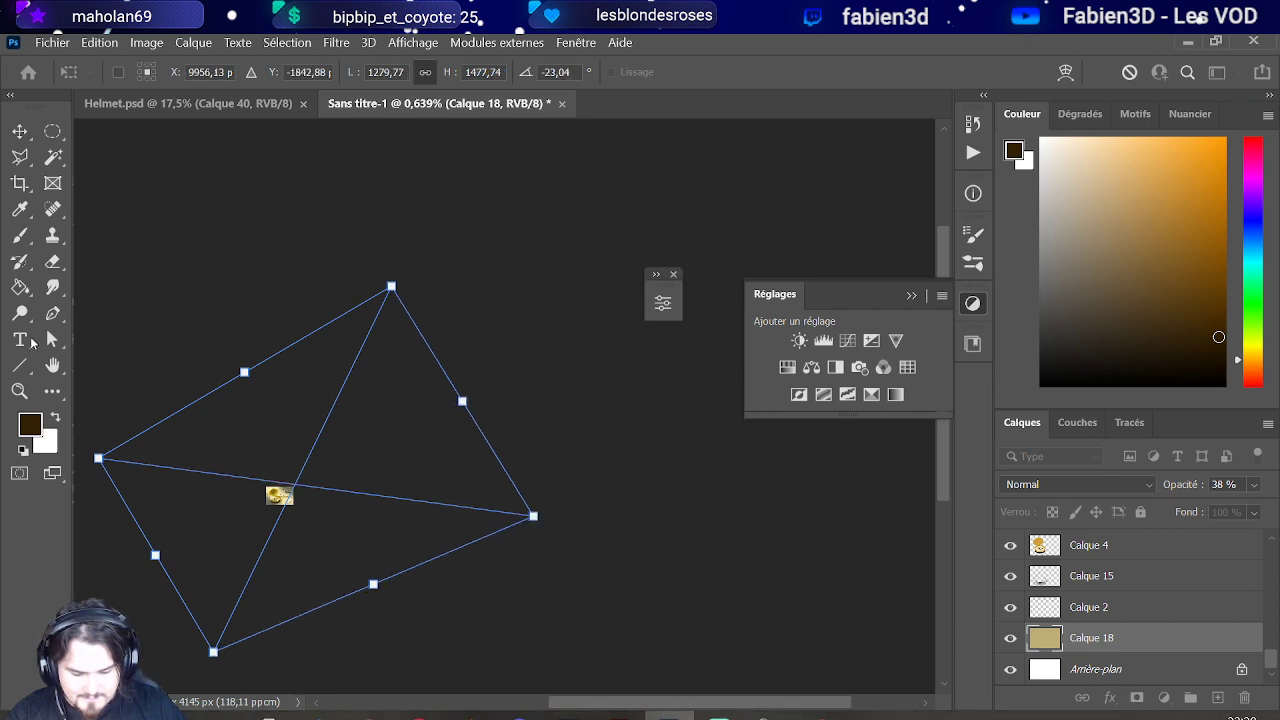
{"action": "left_click_drag", "start_coordinate": [98, 458], "coordinate": [126, 410]}
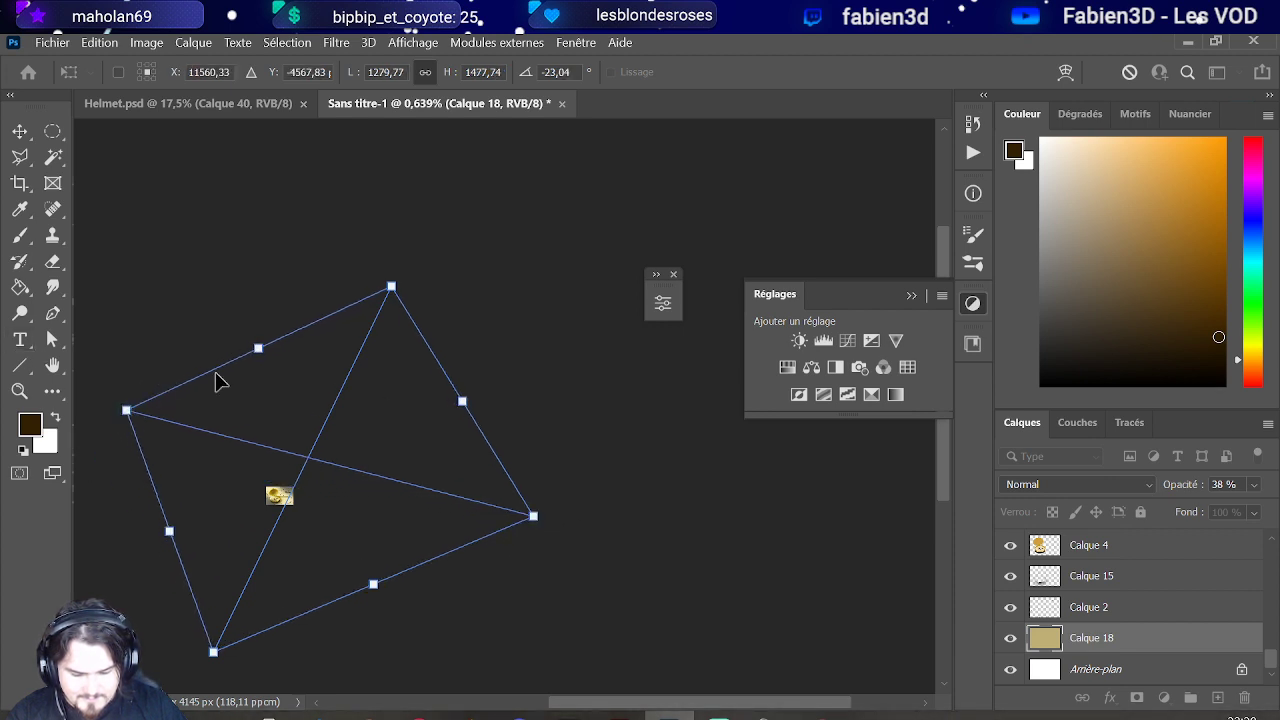
{"action": "left_click_drag", "start_coordinate": [391, 289], "coordinate": [243, 523]}
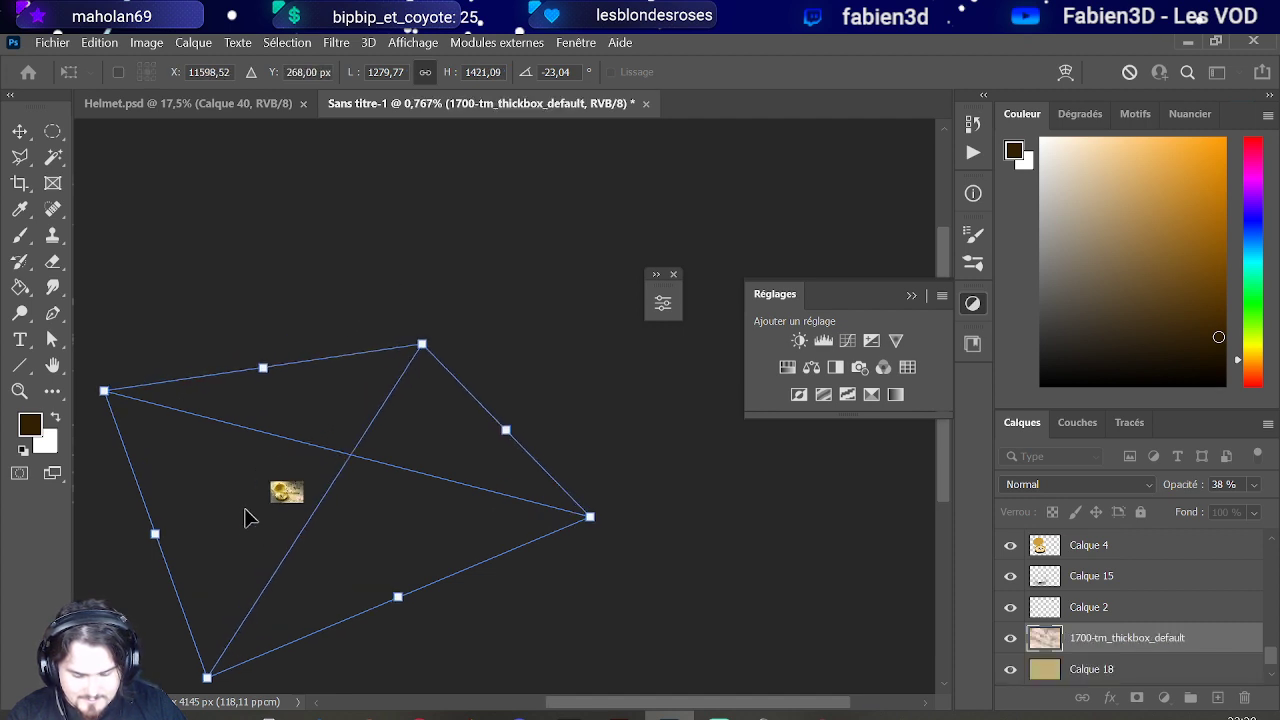
{"action": "scroll", "coordinate": [255, 512], "scroll_direction": "up", "scroll_amount": 6}
{"action": "scroll", "coordinate": [476, 474], "scroll_direction": "up", "scroll_amount": 2}
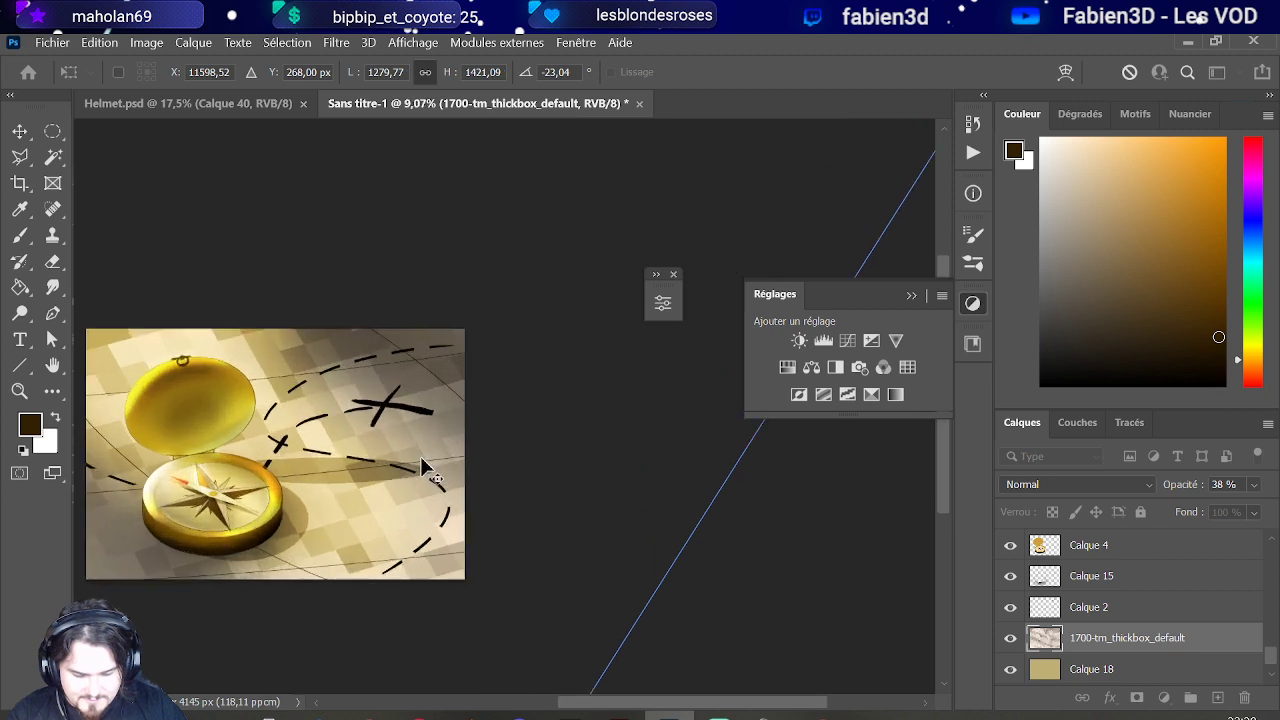
{"action": "key", "text": "Return"}
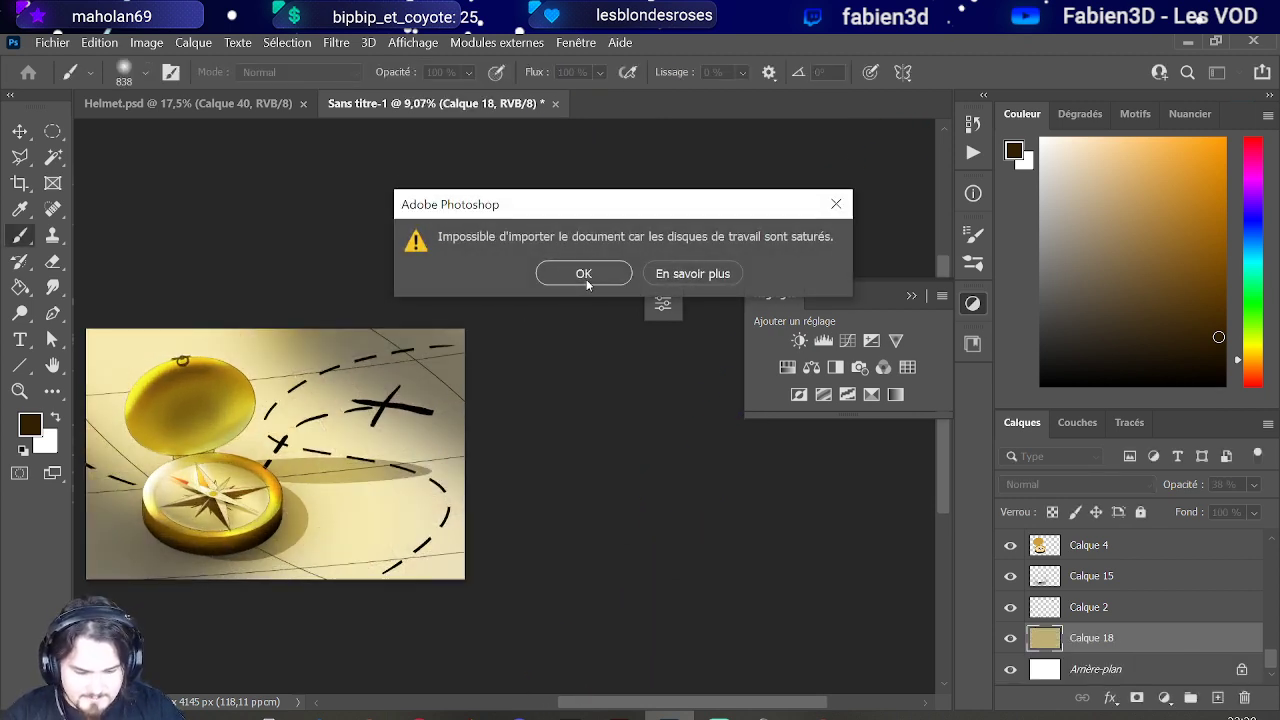
{"action": "left_click", "coordinate": [584, 274]}
Step: Close the Helmet.psd document, keeping the compass illustration open
{"action": "left_click", "coordinate": [226, 104]}
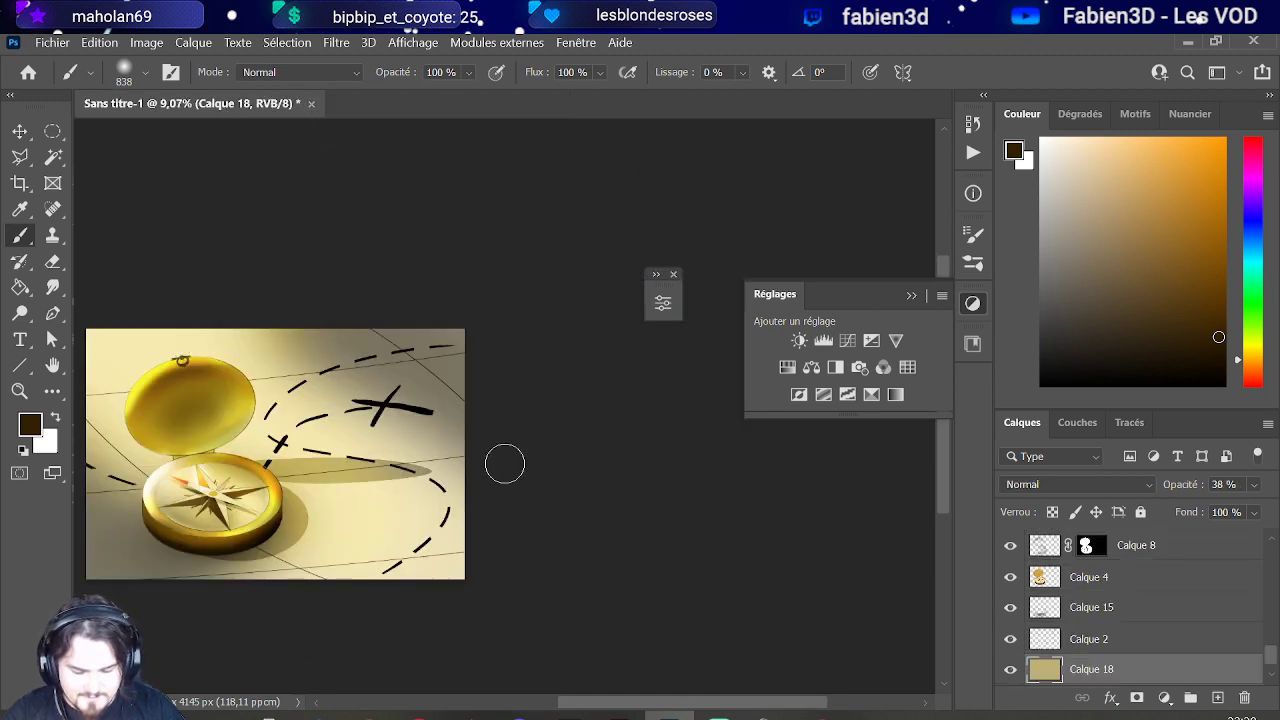
{"action": "scroll", "coordinate": [519, 452], "scroll_direction": "down", "scroll_amount": 3}
{"action": "scroll", "coordinate": [519, 452], "scroll_direction": "down", "scroll_amount": 4}
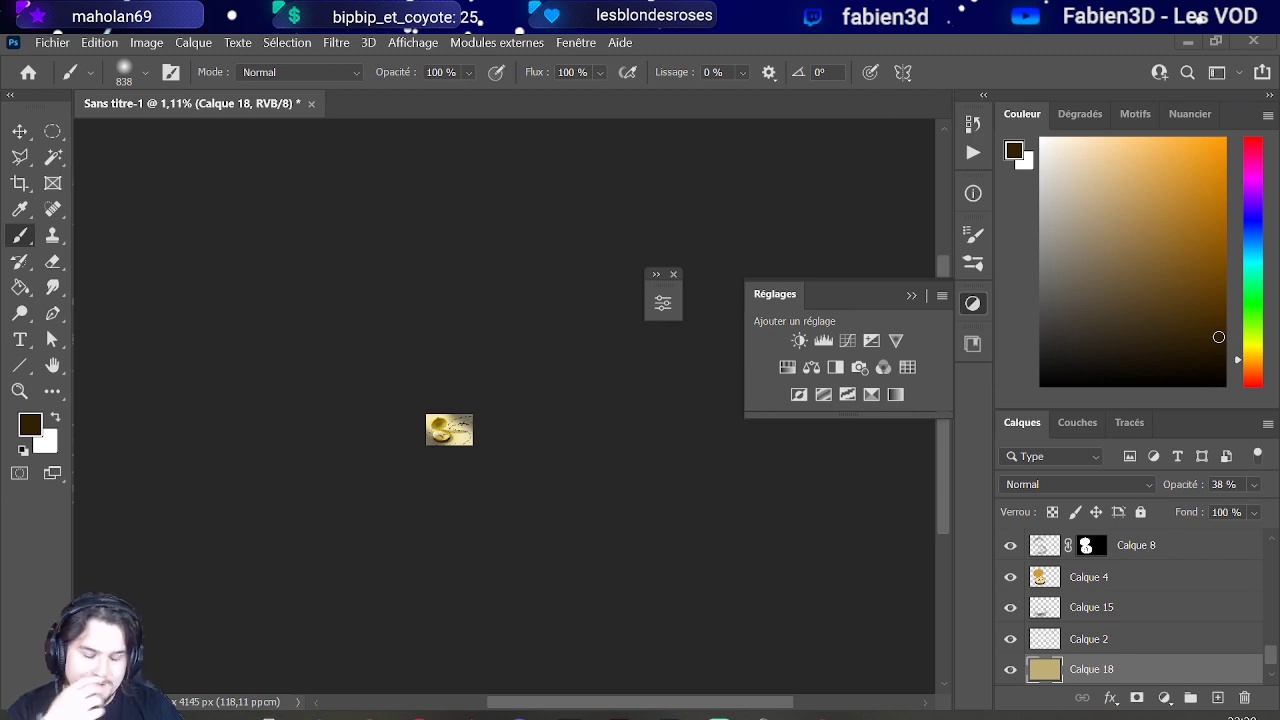
Step: Open the map image 1700-tm_thickbox_default.jpg as a separate document and close it again
{"action": "left_click_drag", "start_coordinate": [0, 450], "coordinate": [435, 101]}
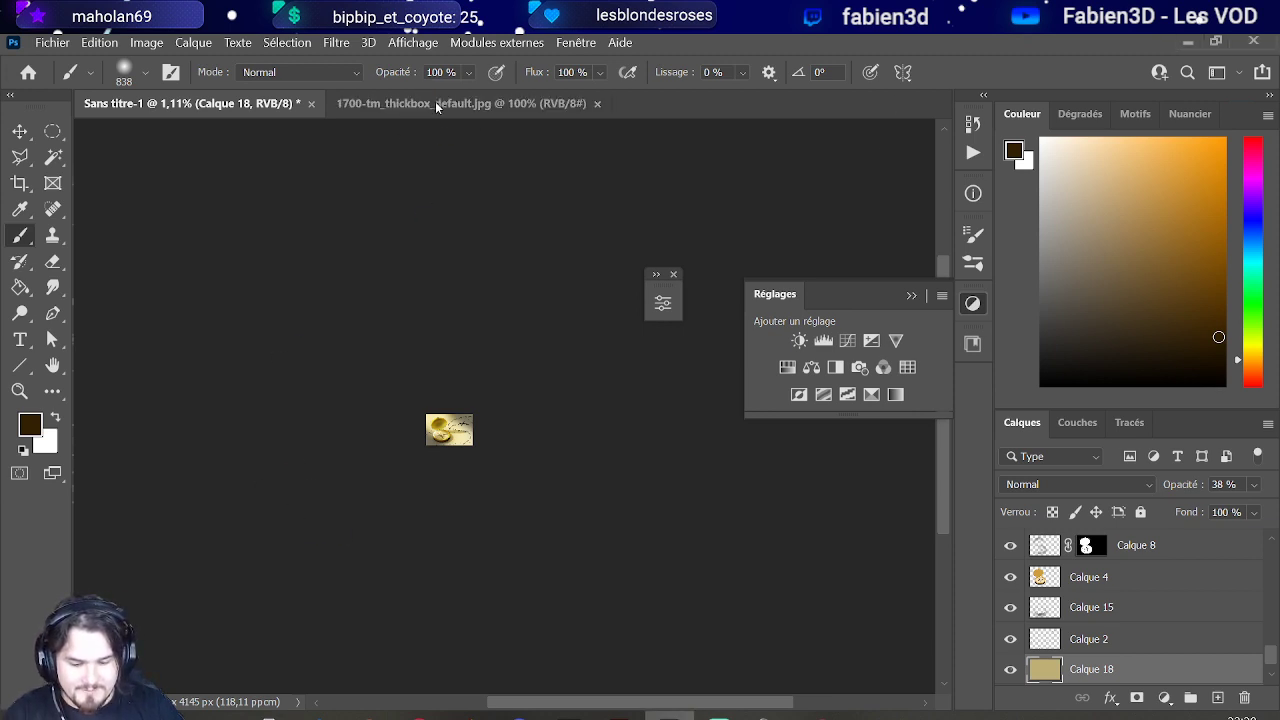
{"action": "left_click", "coordinate": [146, 43]}
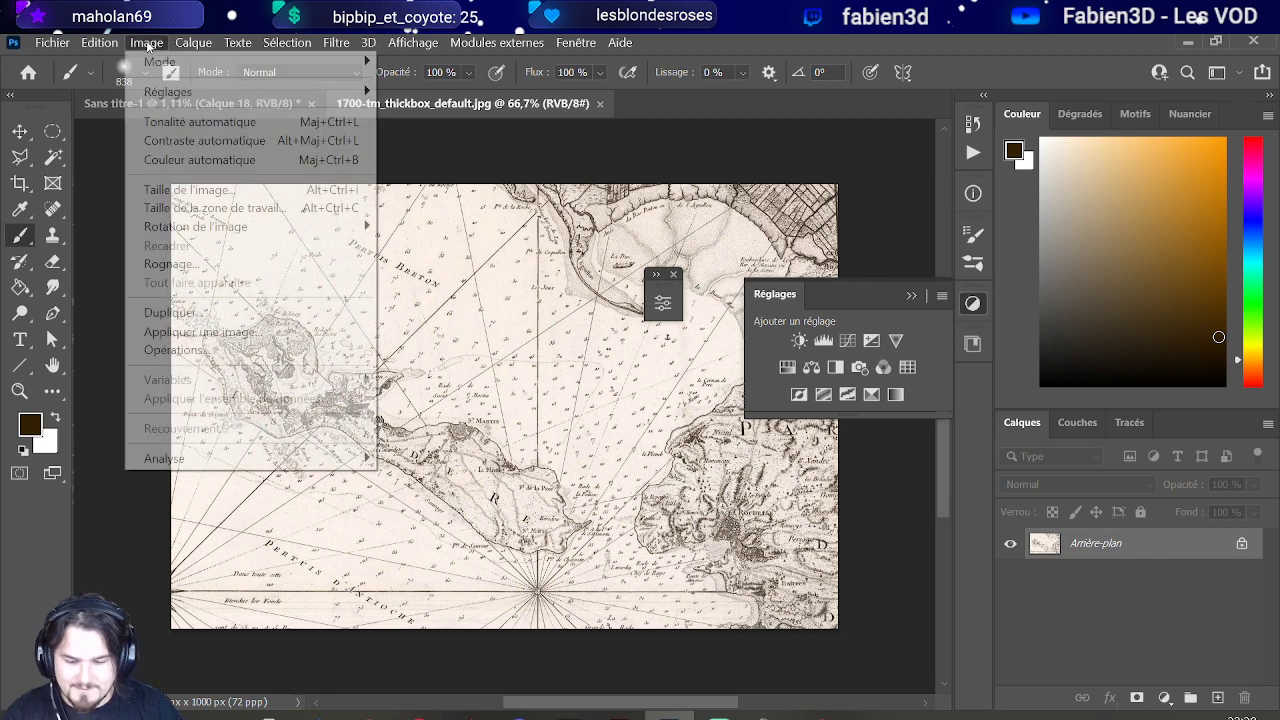
{"action": "key", "text": "Escape"}
{"action": "key", "text": "h"}
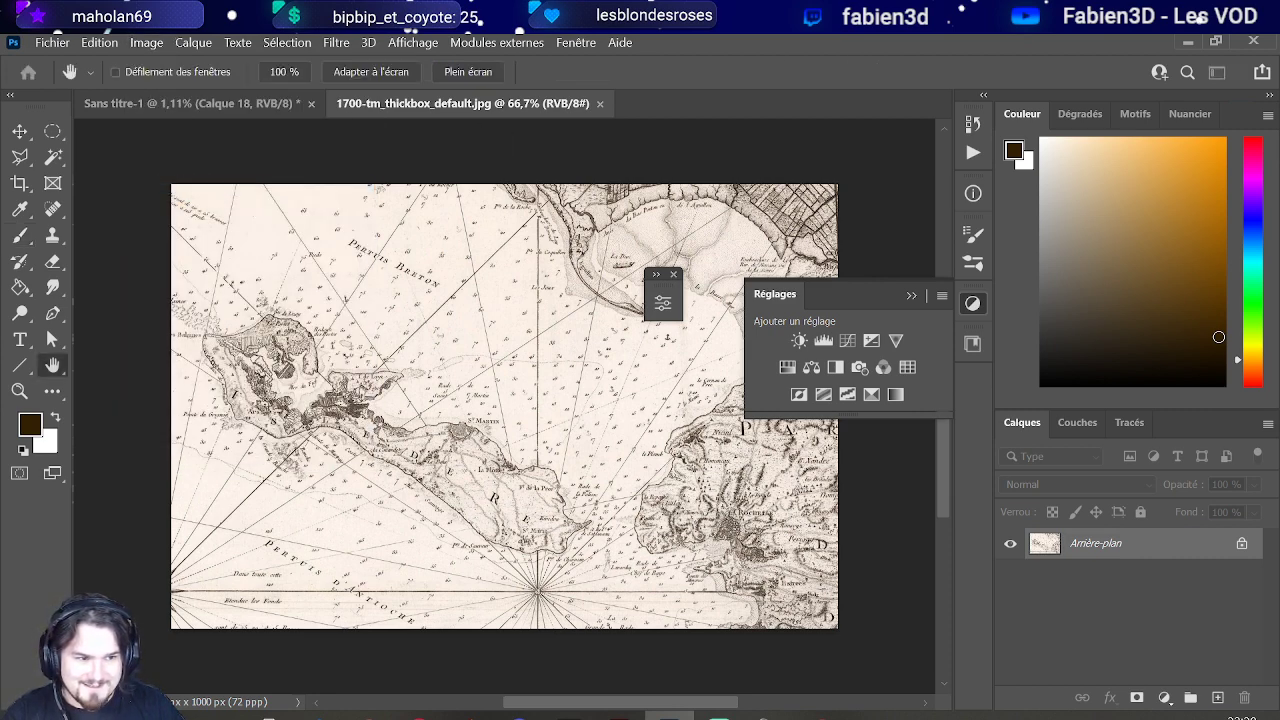
{"action": "key", "text": "b"}
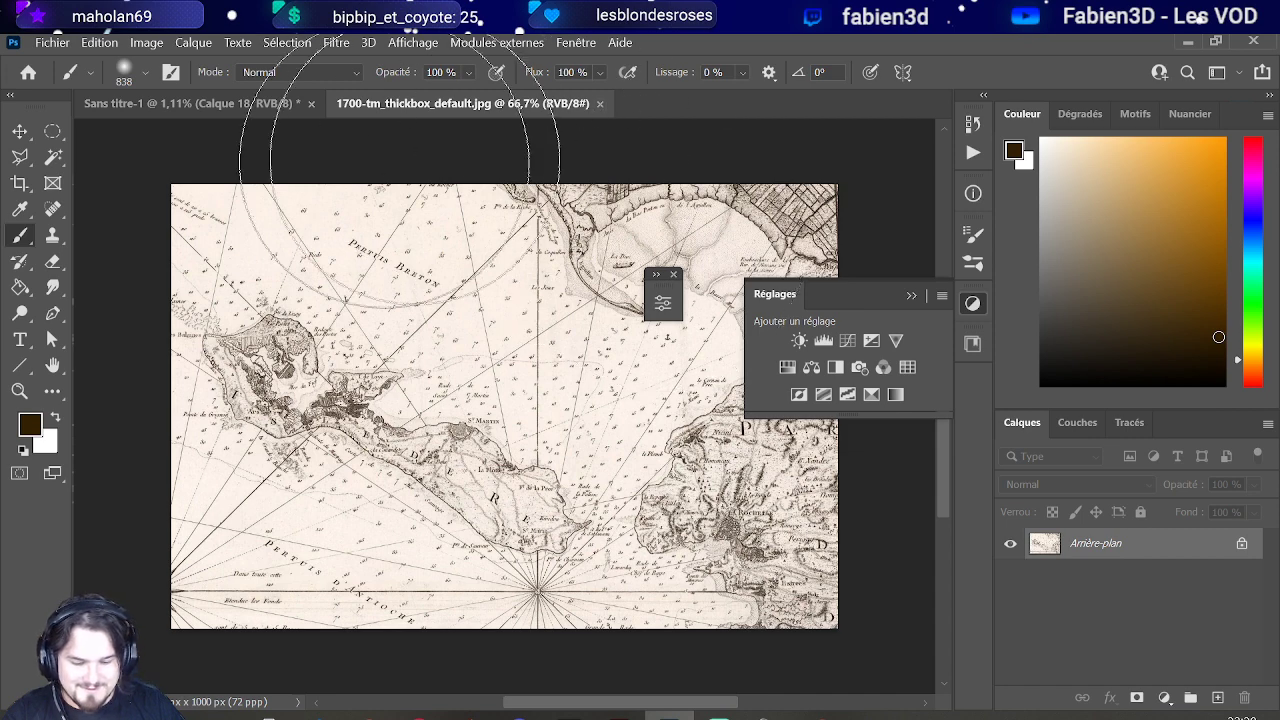
{"action": "left_click", "coordinate": [600, 103]}
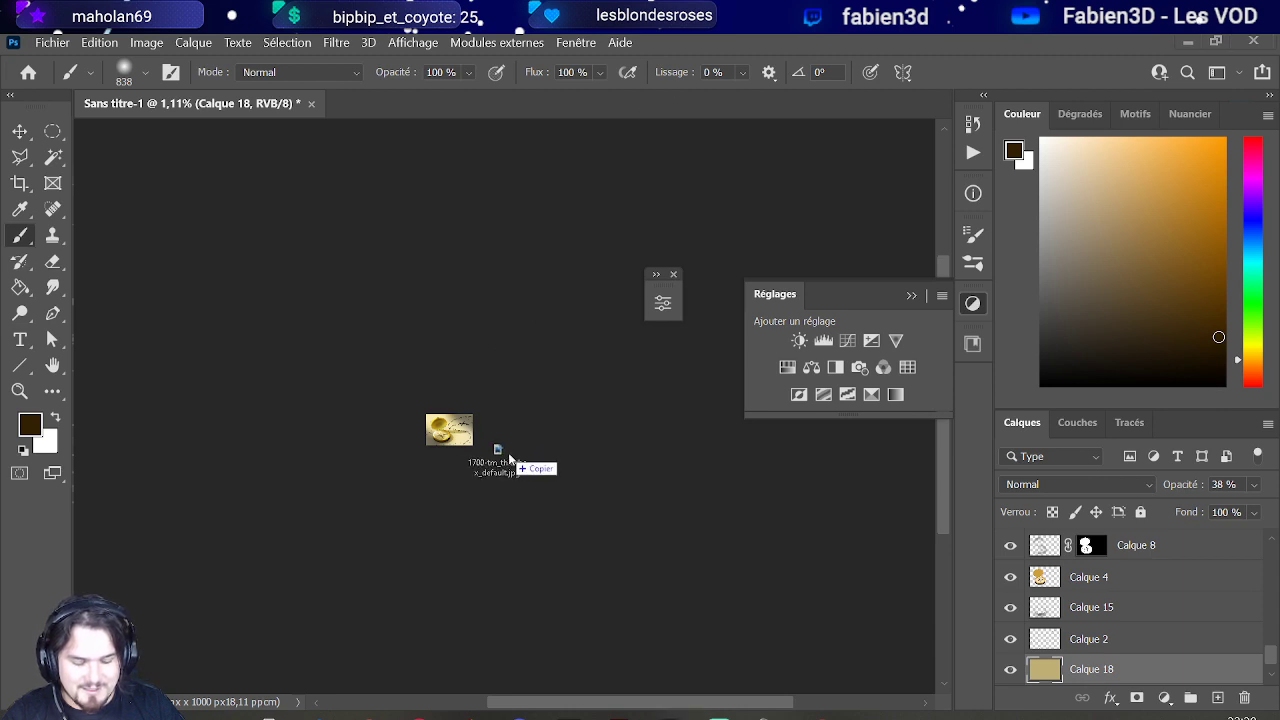
Step: Place 1700-tm_thickbox_default.jpg above Calque 18, distort its corners into perspective at about 377% width and 237% height, and commit it
{"action": "mouse_move", "coordinate": [491, 451]}
{"action": "left_mouse_down"}
{"action": "mouse_move", "coordinate": [454, 430]}
{"action": "mouse_move", "coordinate": [470, 440]}
{"action": "left_mouse_up"}
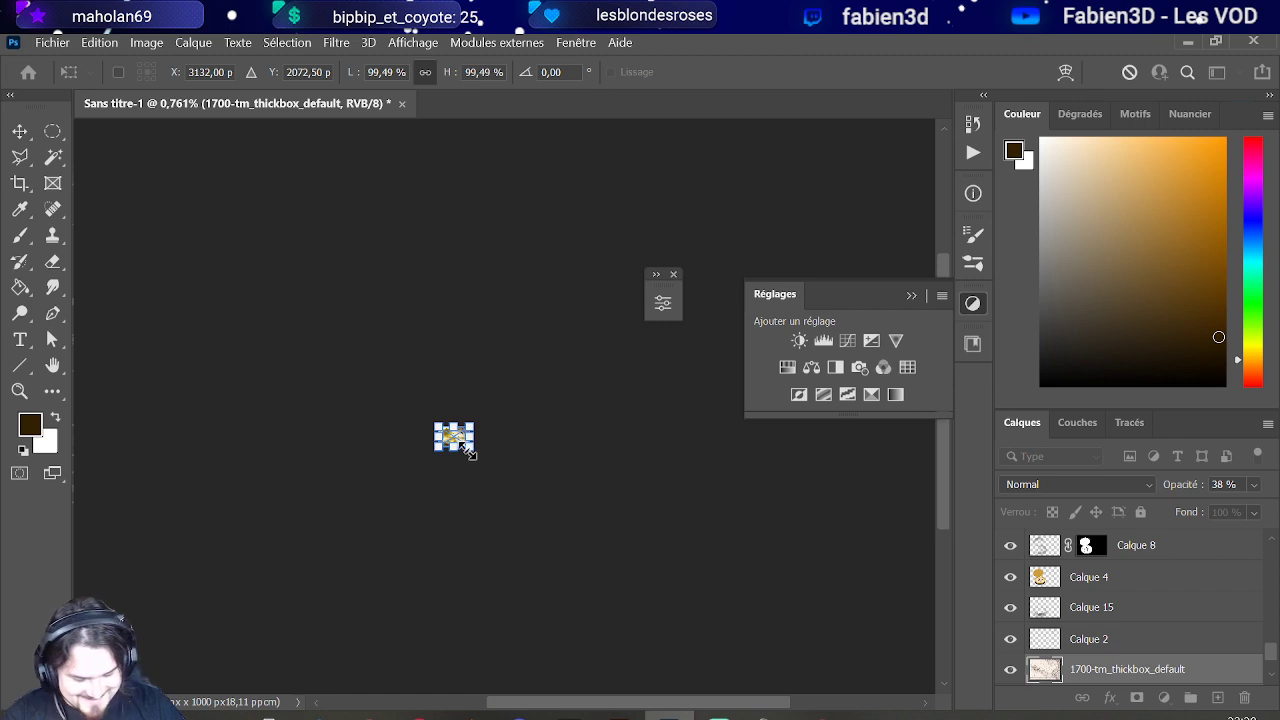
{"action": "left_click_drag", "start_coordinate": [473, 451], "coordinate": [576, 485]}
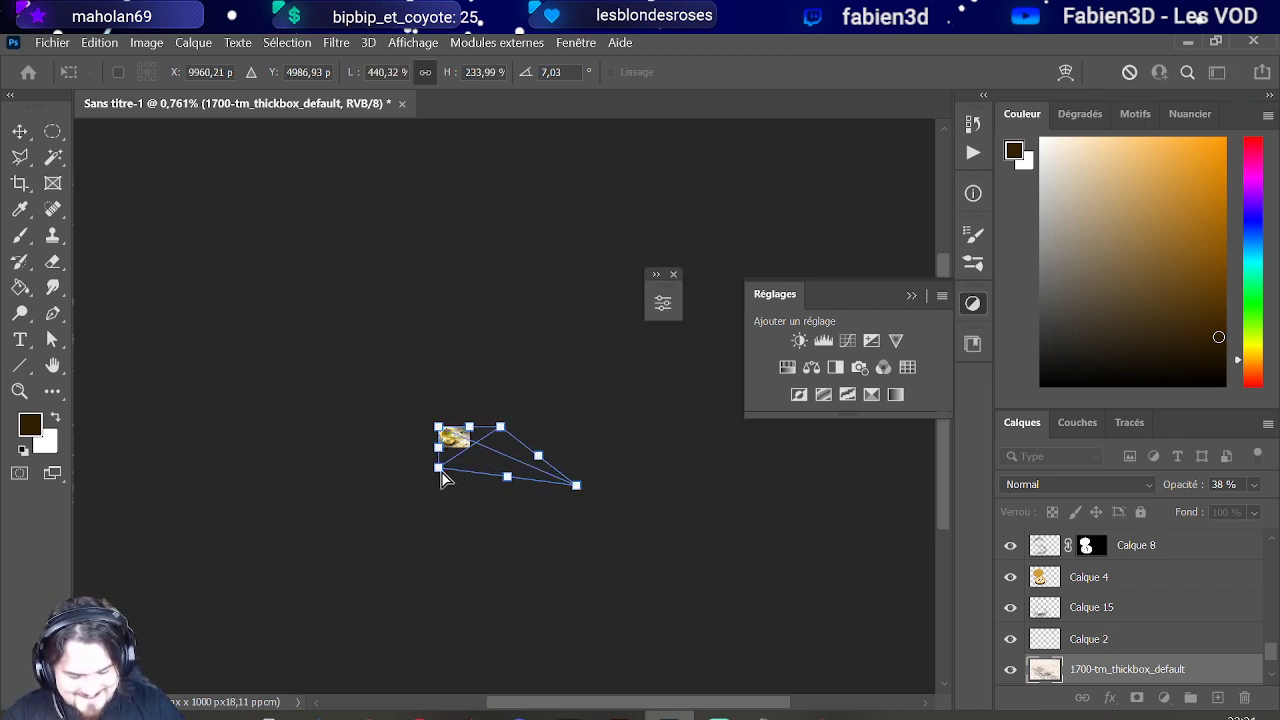
{"action": "mouse_move", "coordinate": [440, 469]}
{"action": "left_mouse_down"}
{"action": "mouse_move", "coordinate": [460, 517]}
{"action": "mouse_move", "coordinate": [477, 517]}
{"action": "mouse_move", "coordinate": [441, 451]}
{"action": "mouse_move", "coordinate": [457, 470]}
{"action": "left_mouse_up"}
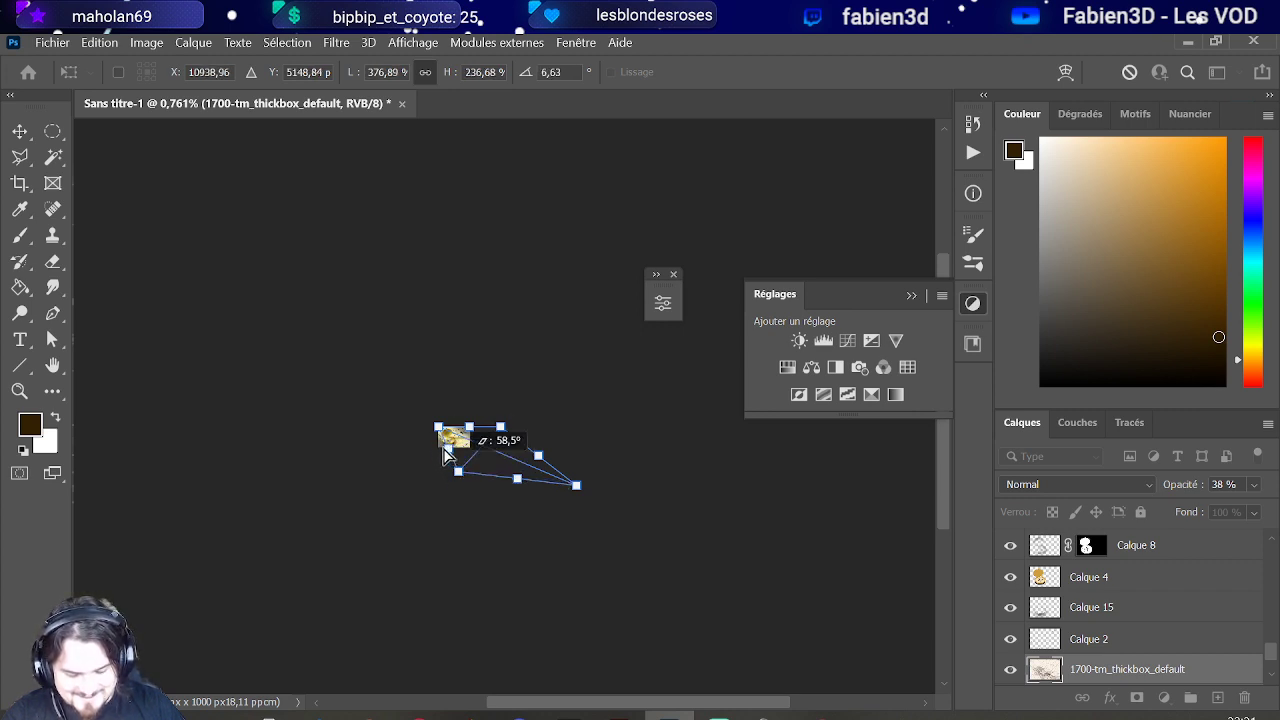
{"action": "key", "text": "Return"}
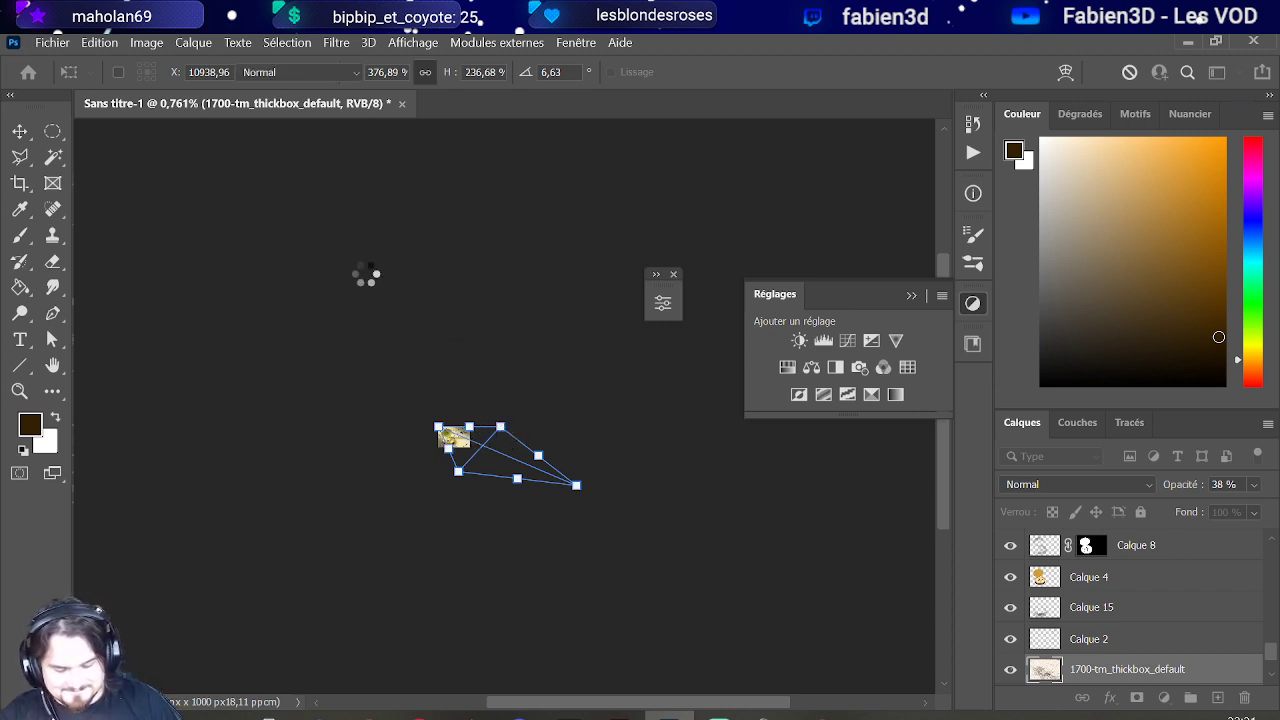
{"action": "key", "text": "b"}
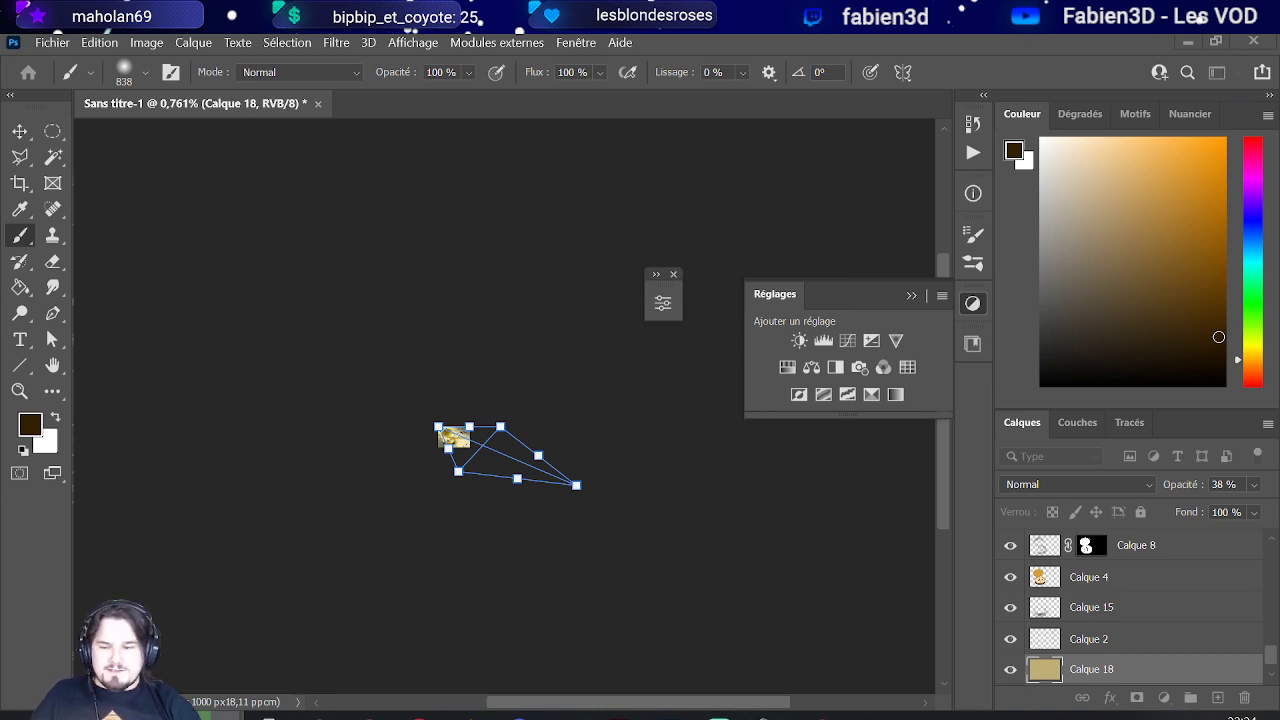
{"action": "key", "text": "Return"}
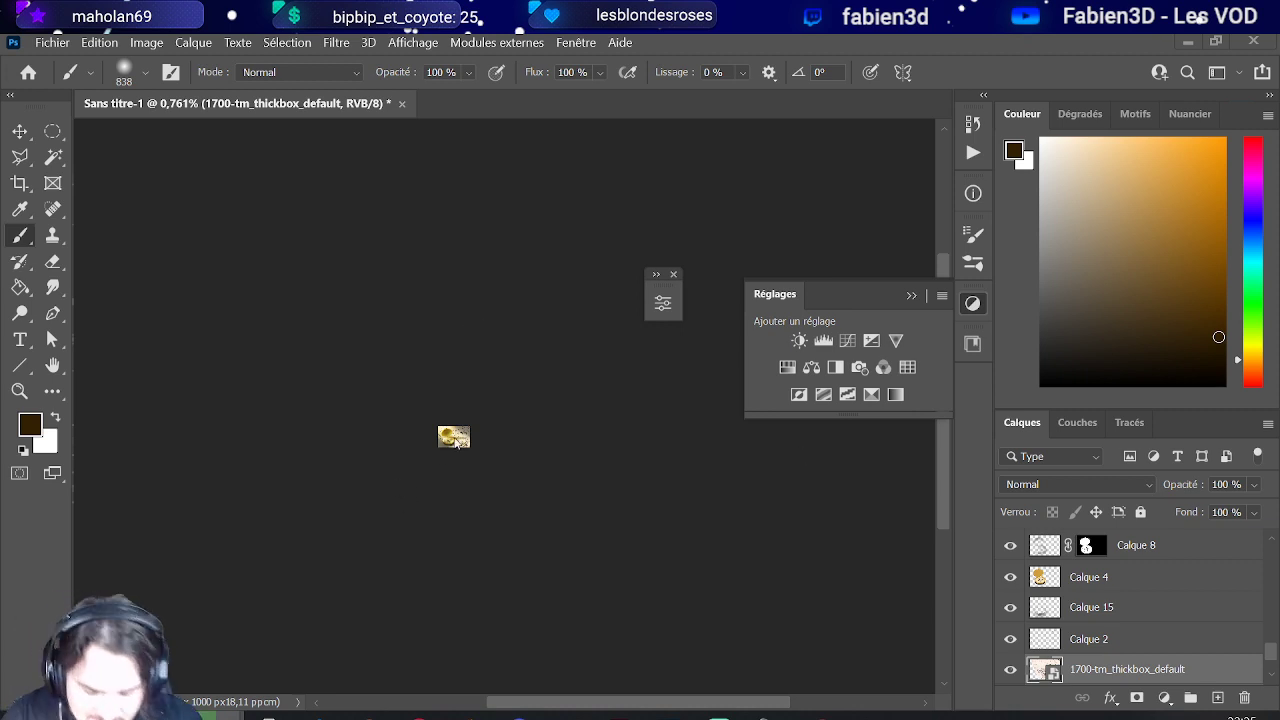
{"action": "scroll", "coordinate": [454, 440], "scroll_direction": "up", "scroll_amount": 1}
{"action": "scroll", "coordinate": [454, 436], "scroll_direction": "up", "scroll_amount": 10}
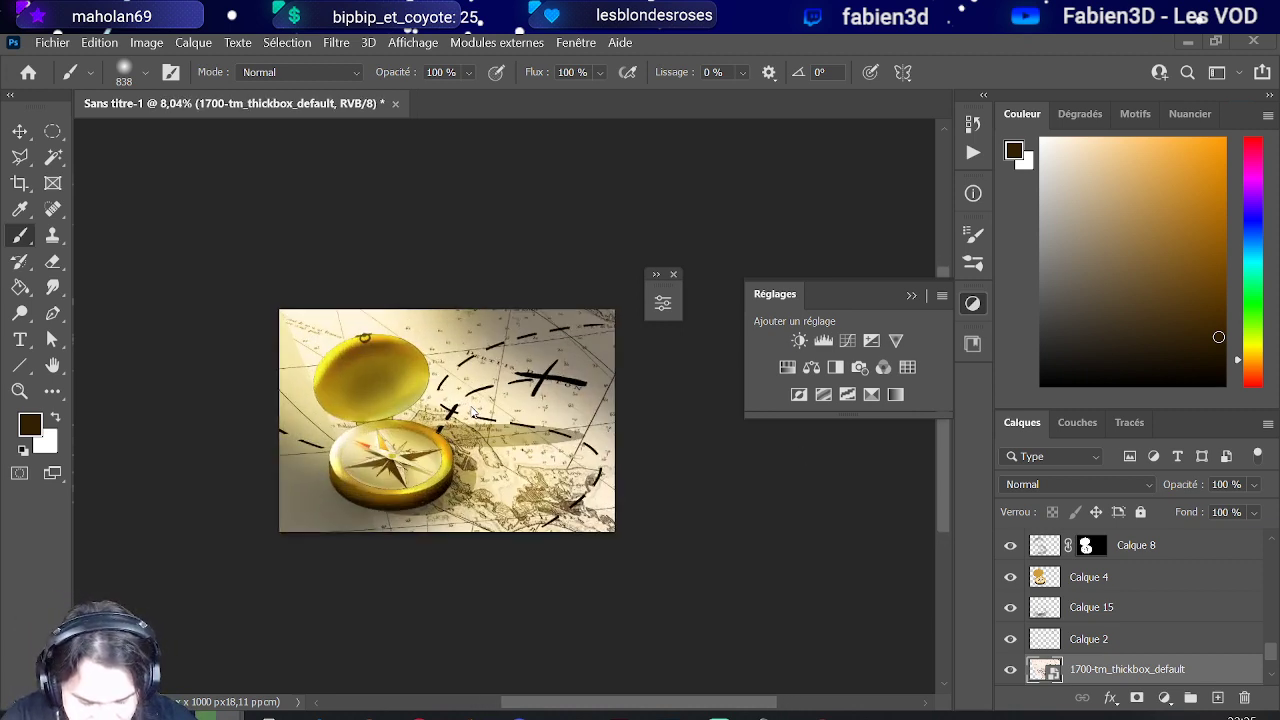
{"action": "scroll", "coordinate": [471, 412], "scroll_direction": "down", "scroll_amount": 1}
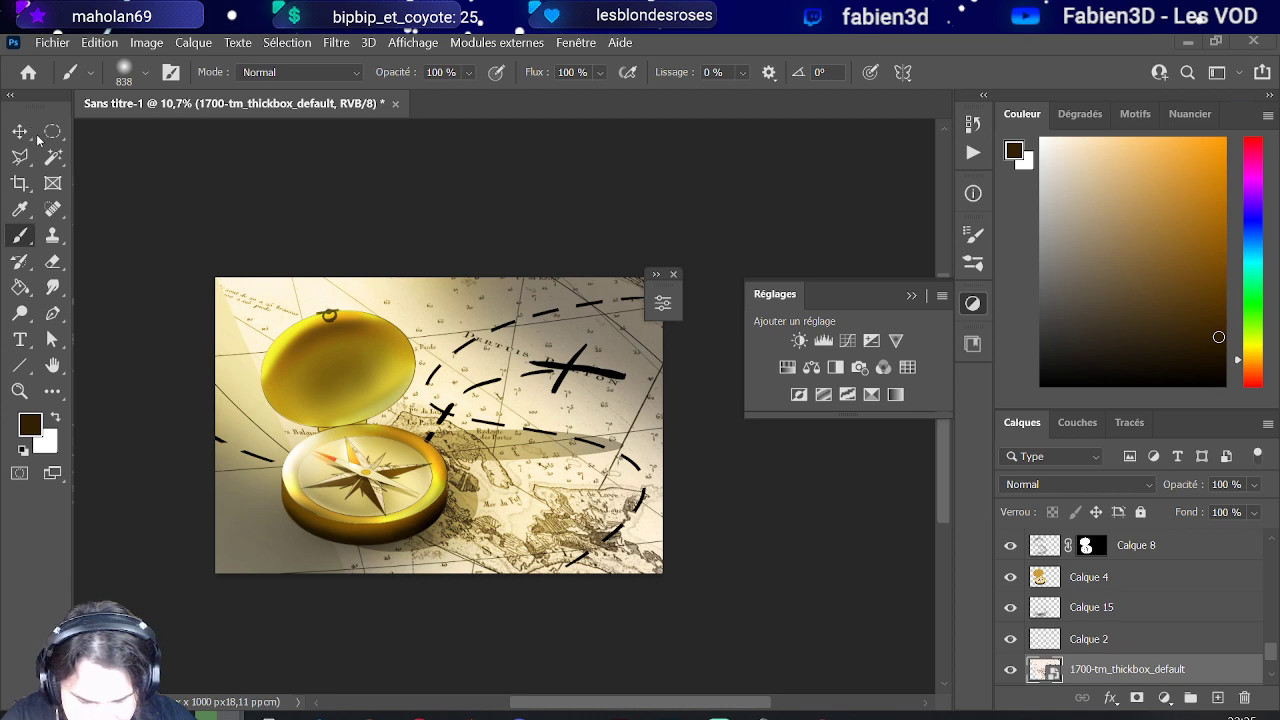
Step: Reposition the 1700-tm_thickbox_default map with Free Transform to about X 2394 px, Y 2490 px and commit it
{"action": "scroll", "coordinate": [233, 311], "scroll_direction": "down", "scroll_amount": 1}
{"action": "left_click", "coordinate": [99, 42]}
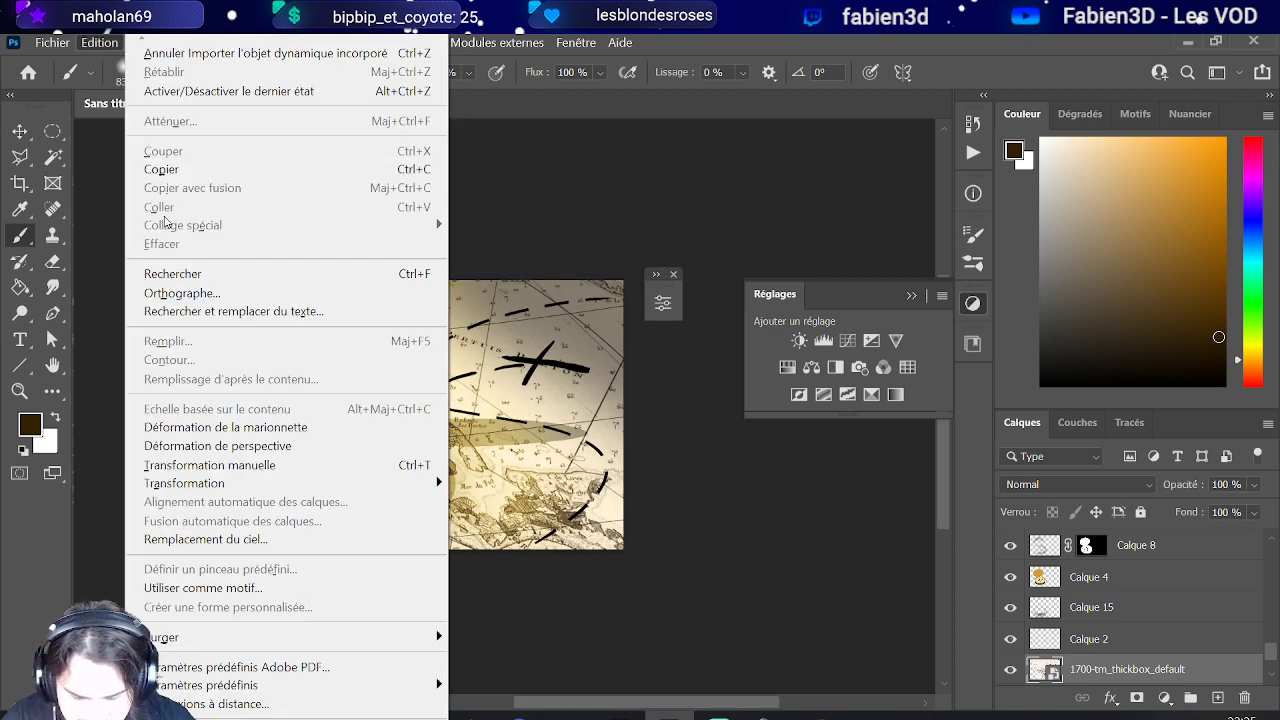
{"action": "left_click", "coordinate": [293, 464]}
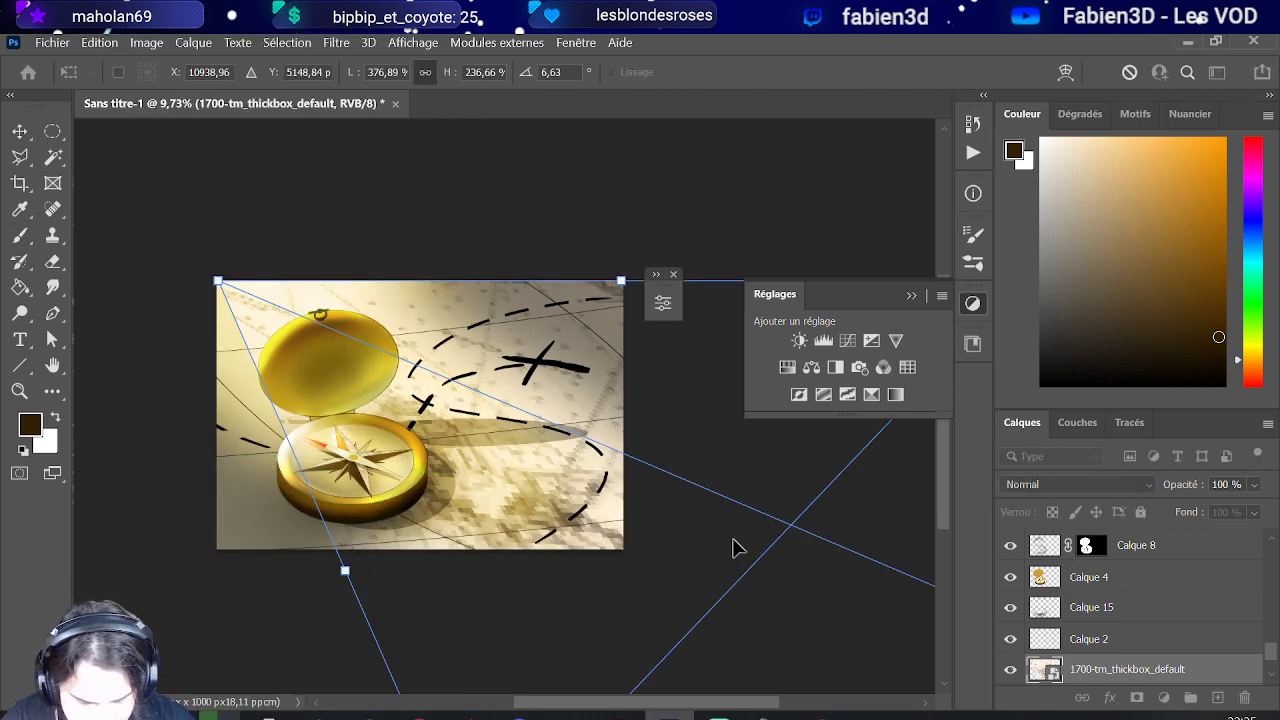
{"action": "left_click_drag", "start_coordinate": [734, 543], "coordinate": [409, 437]}
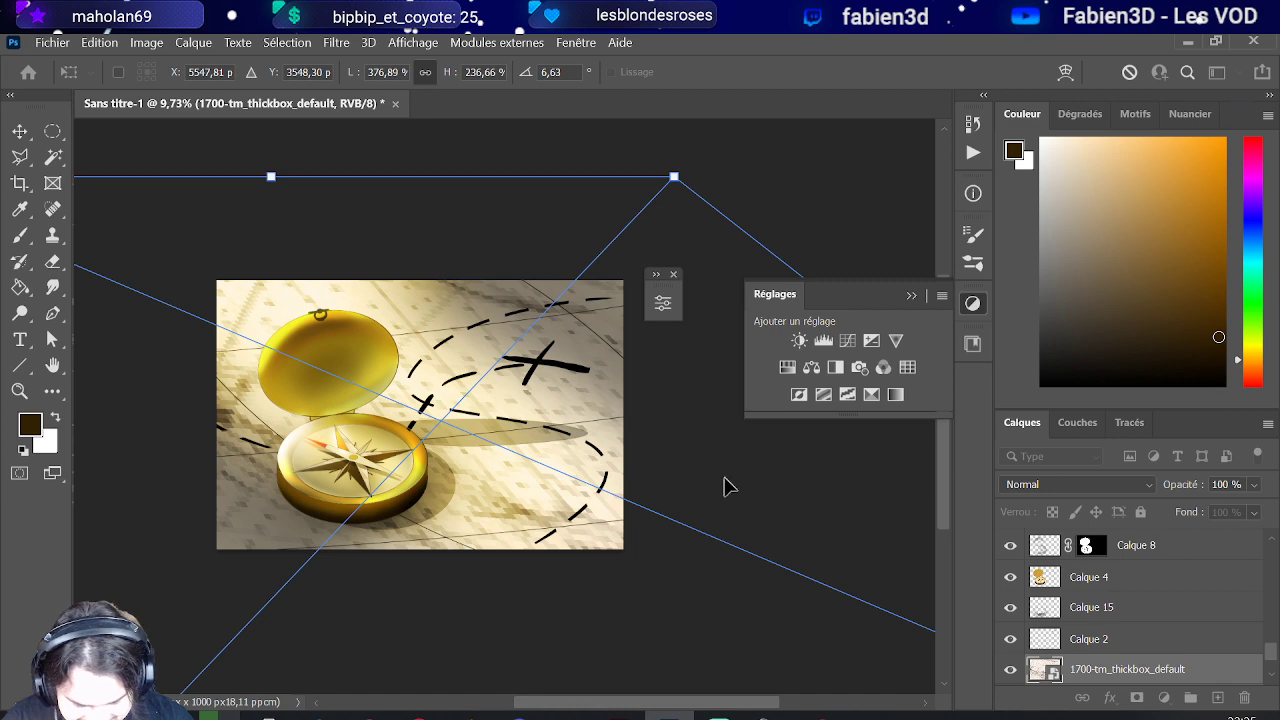
{"action": "left_click_drag", "start_coordinate": [727, 482], "coordinate": [550, 425]}
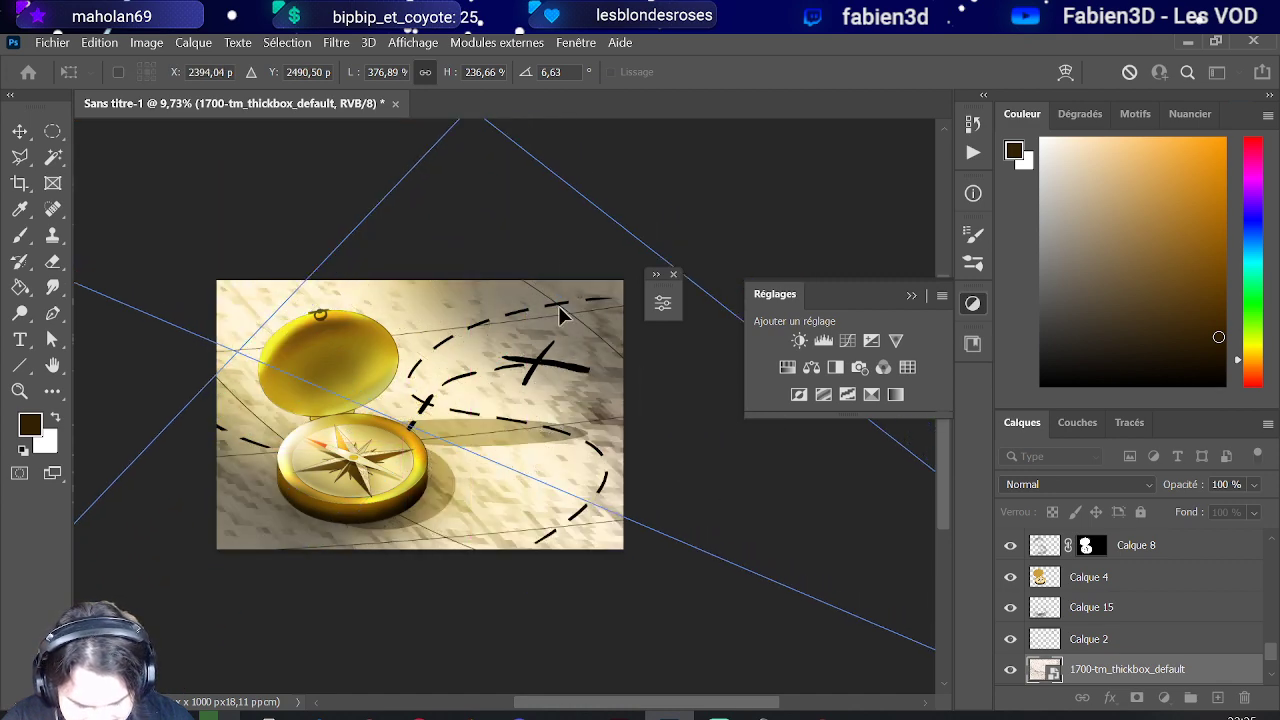
{"action": "key", "text": "Return"}
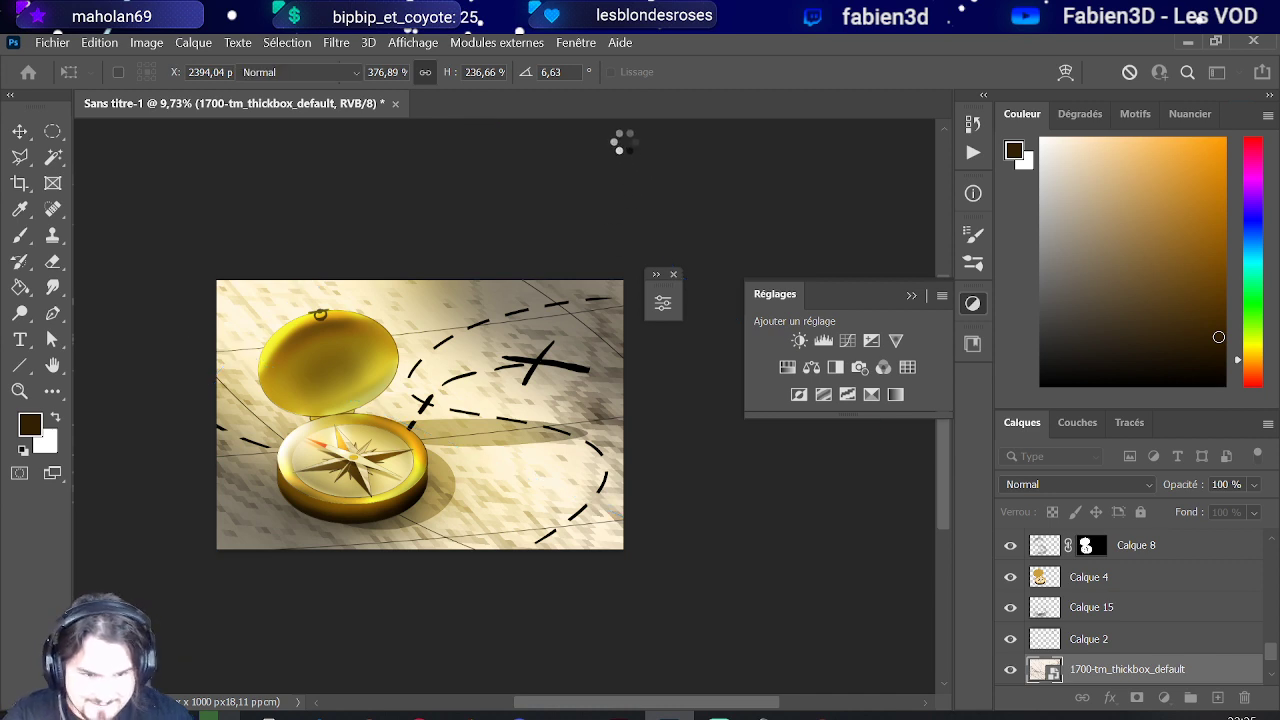
{"action": "key", "text": "b"}
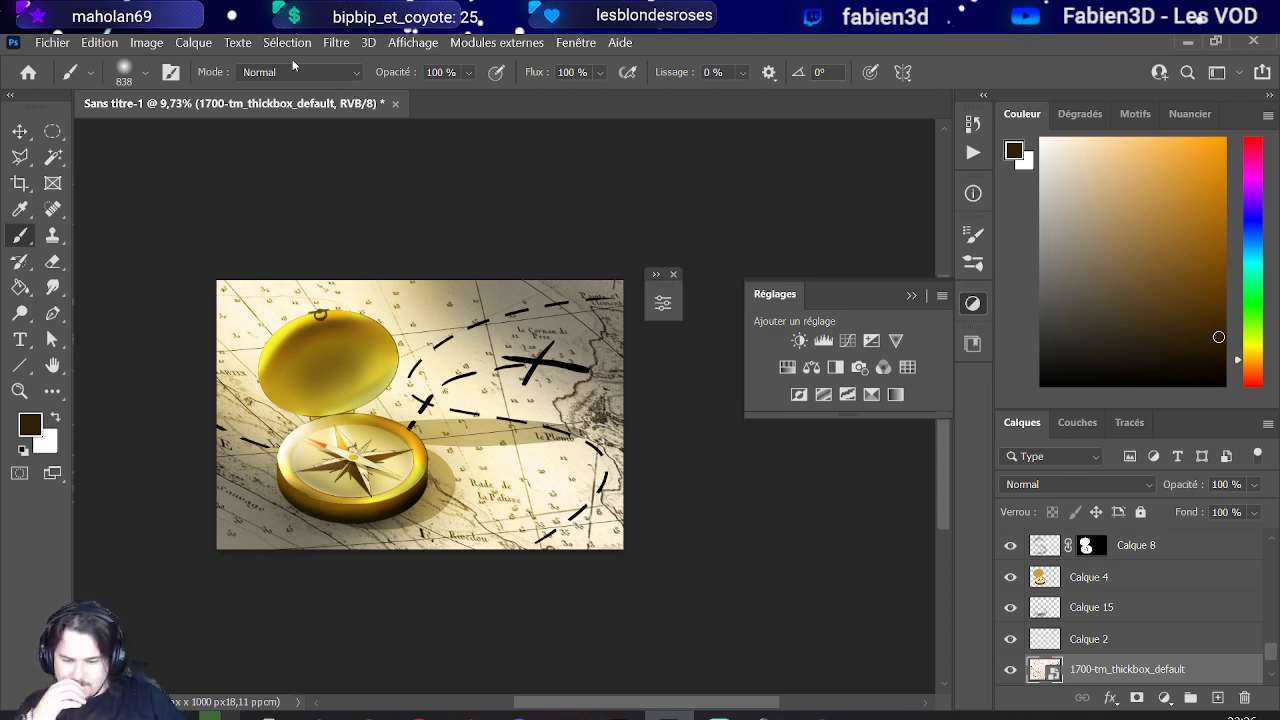
Step: Try to save the document to the desktop as Sans titre-1.psd, and cancel the large-document PSB save
{"action": "left_click", "coordinate": [52, 42]}
{"action": "left_click", "coordinate": [135, 277]}
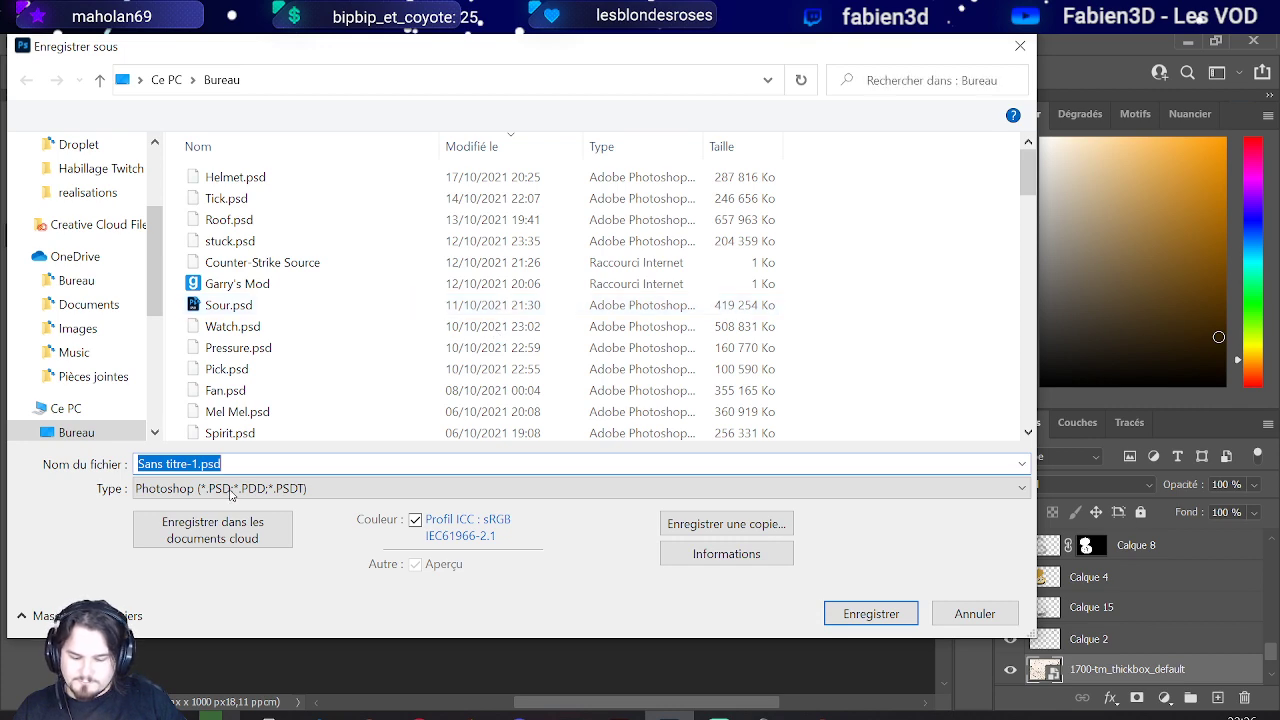
{"action": "key", "text": "Escape"}
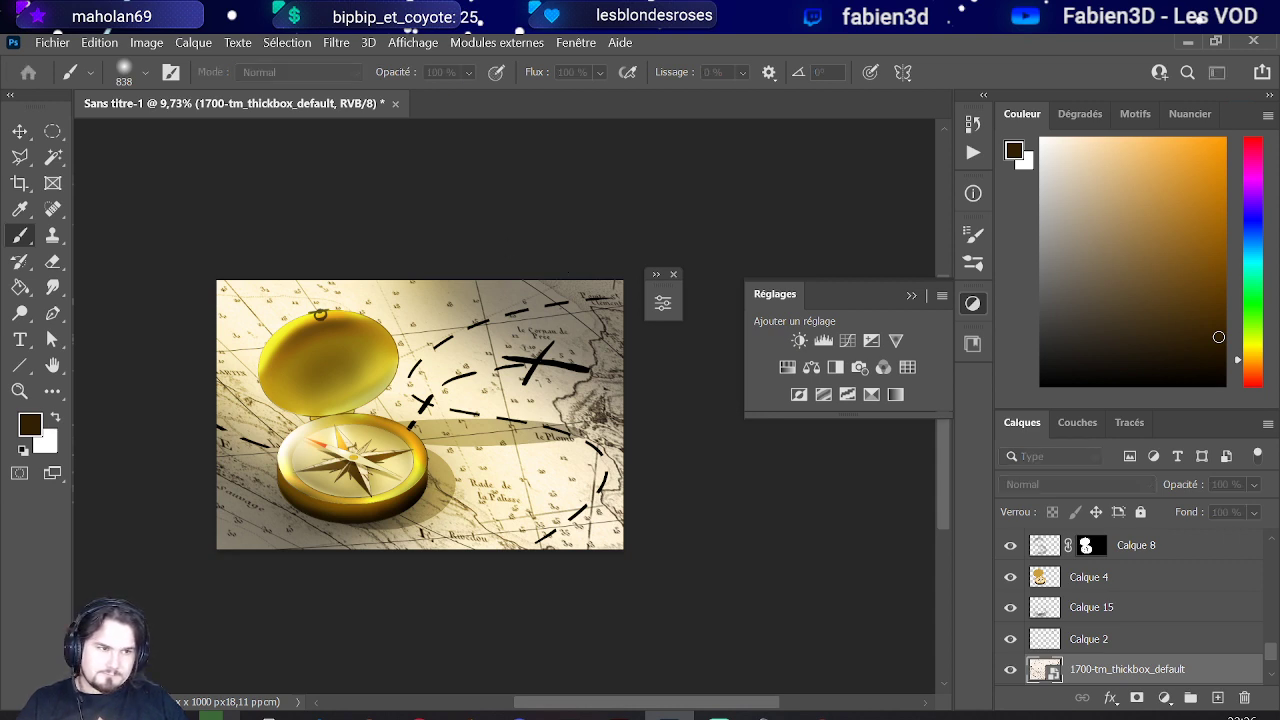
{"action": "key", "text": "Return"}
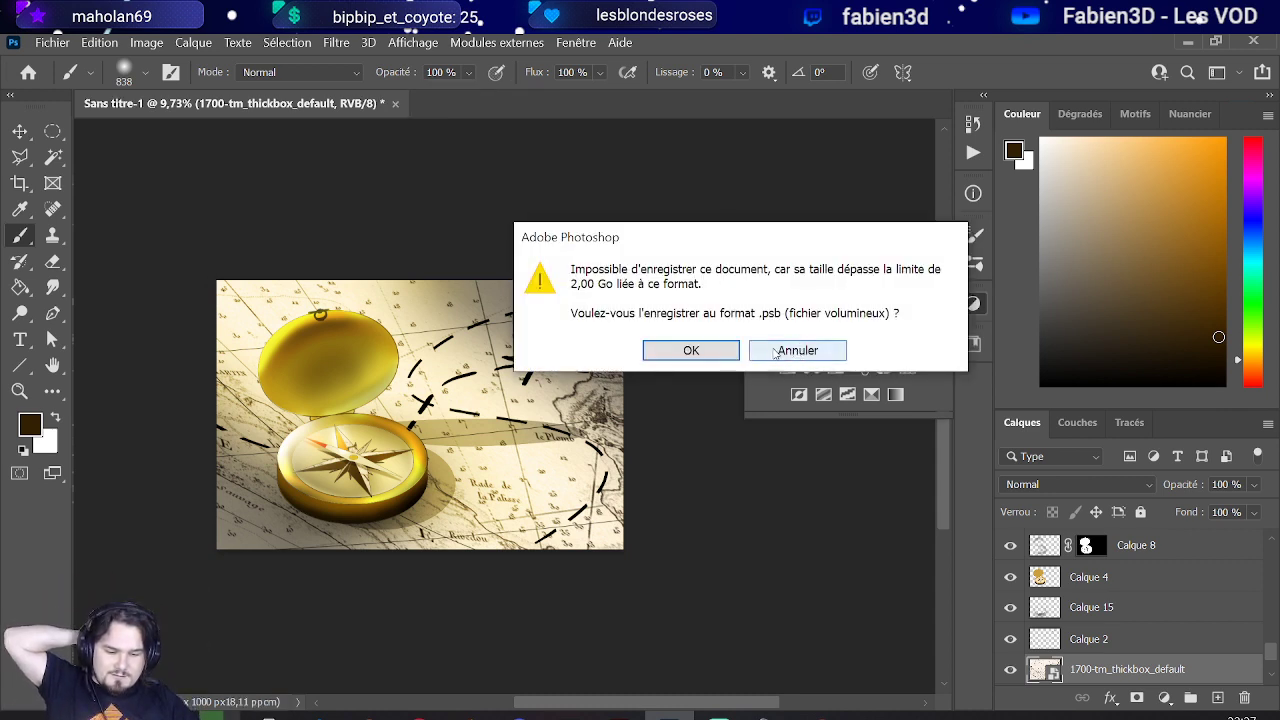
{"action": "left_click", "coordinate": [709, 354]}
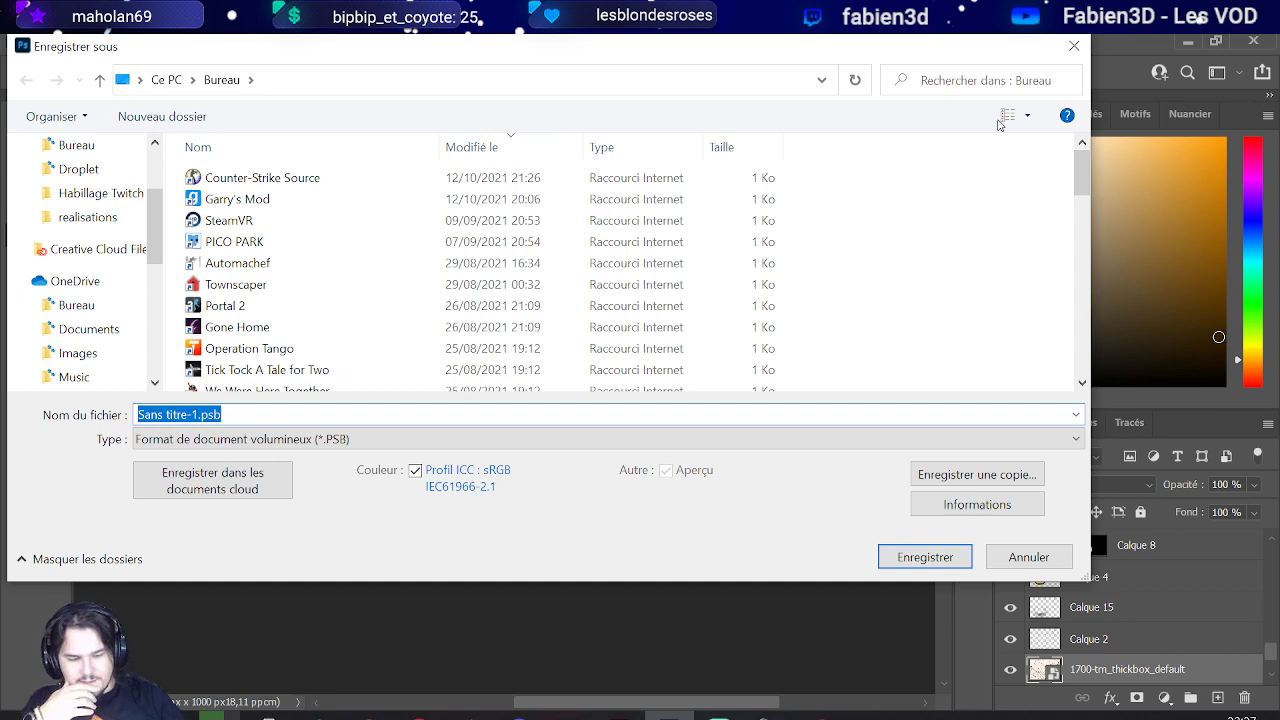
{"action": "left_click", "coordinate": [1073, 46]}
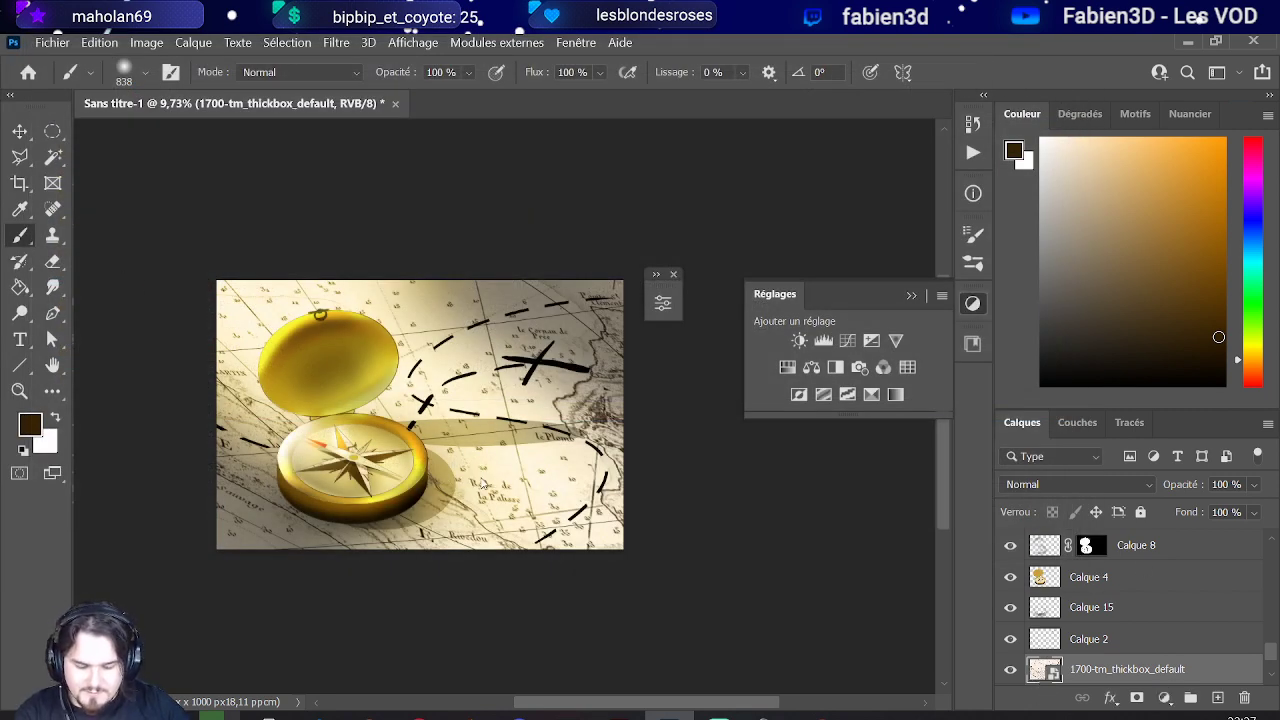
Step: Rasterize the 1700-tm_thickbox_default smart object layer
{"action": "left_click", "coordinate": [483, 484]}
{"action": "left_click", "coordinate": [670, 331]}
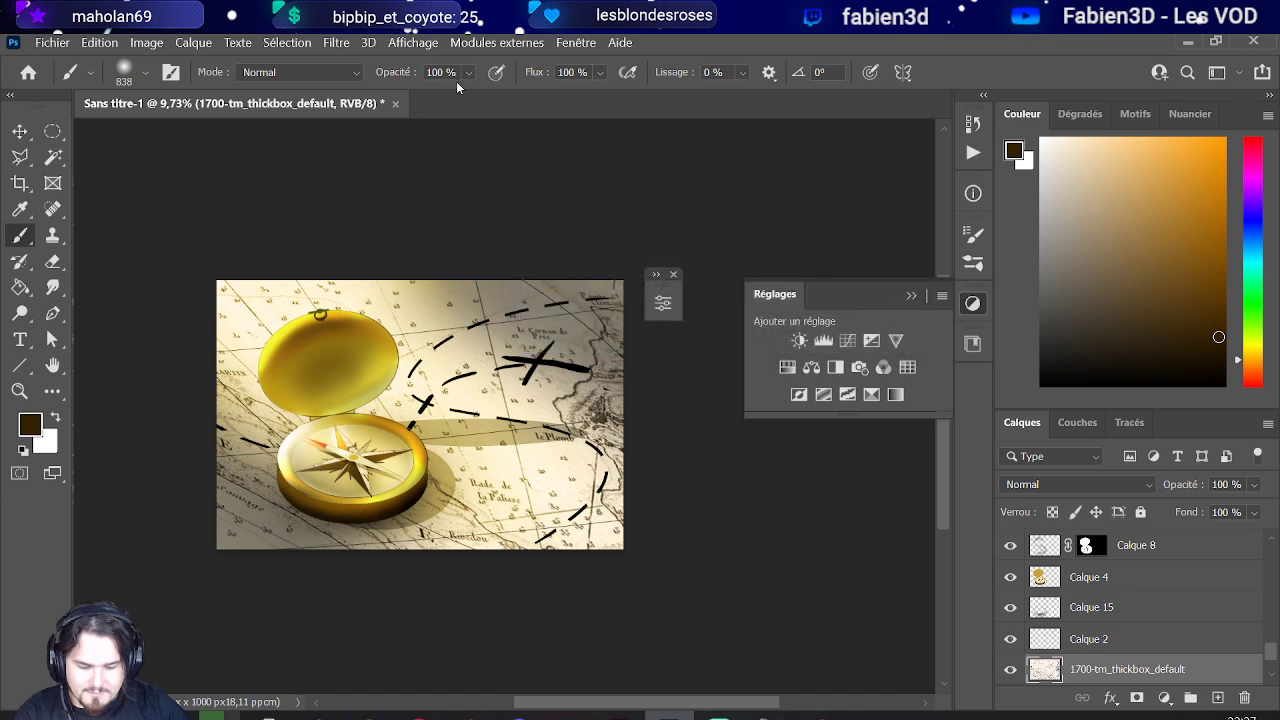
Step: Try to save the illustration to the desktop in Photoshop format as Compass.psd
{"action": "left_click", "coordinate": [58, 50]}
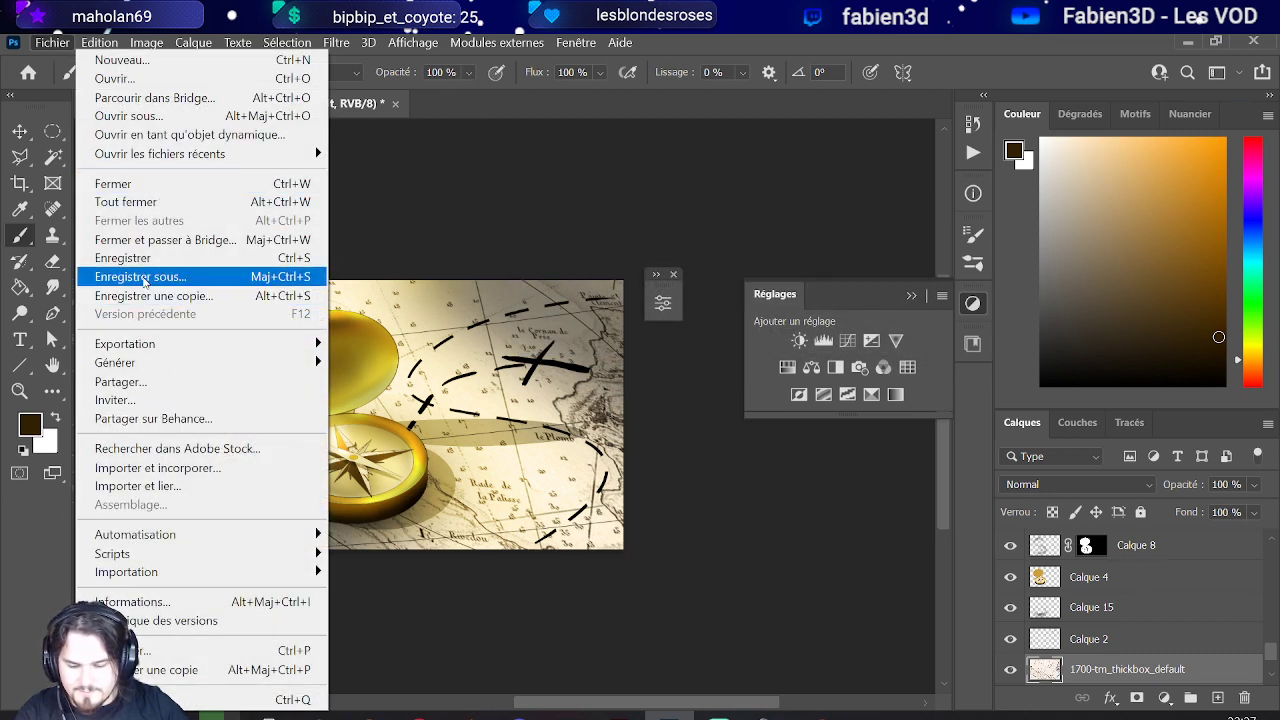
{"action": "left_click", "coordinate": [145, 279]}
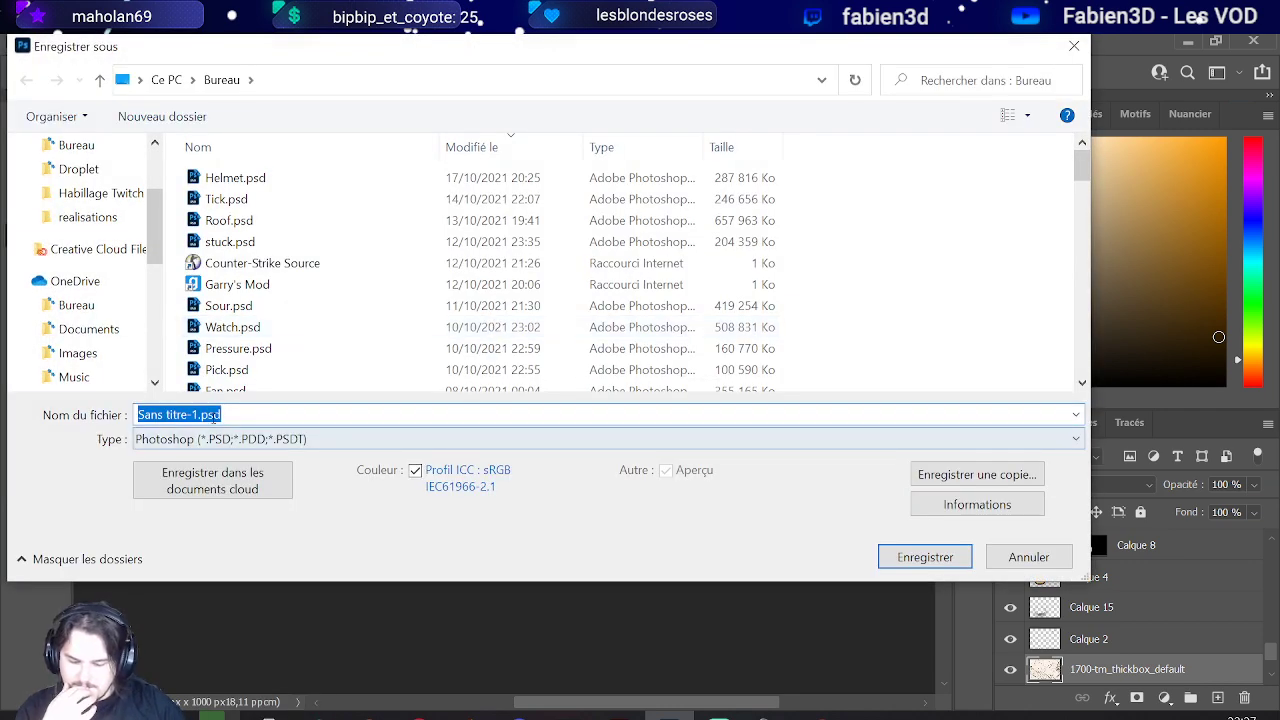
{"action": "left_click_drag", "start_coordinate": [199, 416], "coordinate": [82, 420]}
{"action": "type", "text": "Compass"}
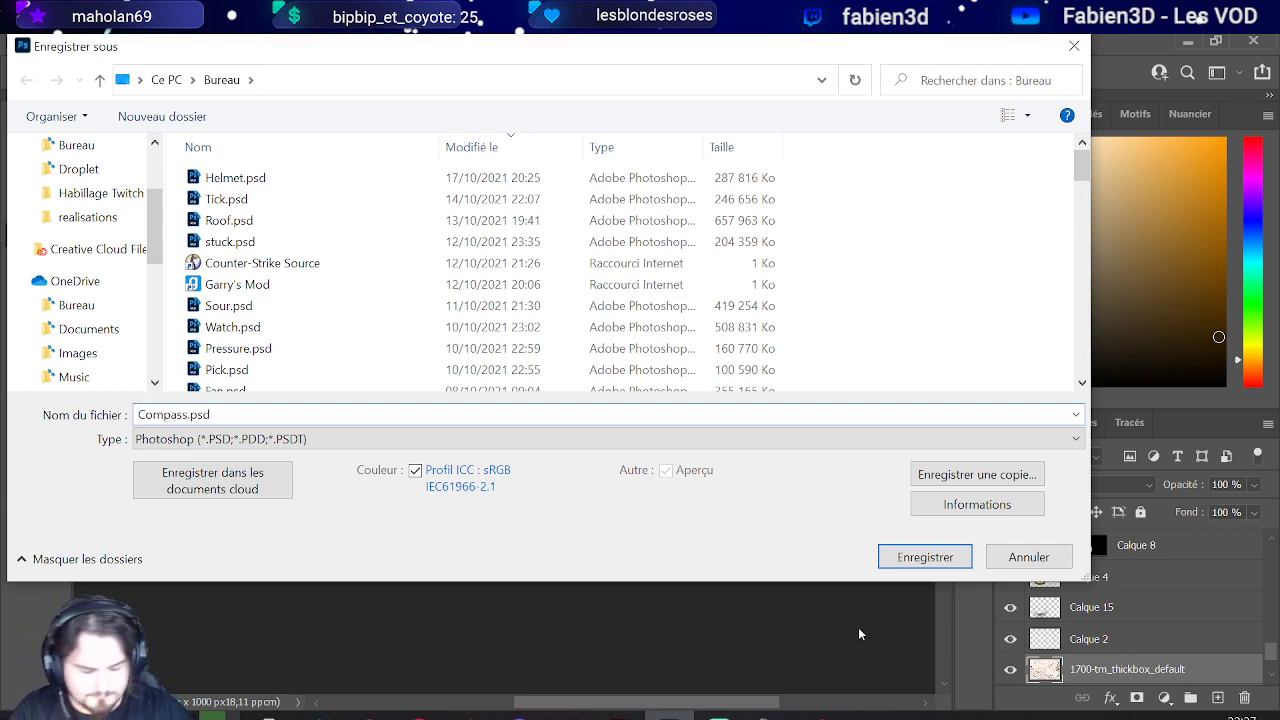
{"action": "left_click", "coordinate": [918, 557]}
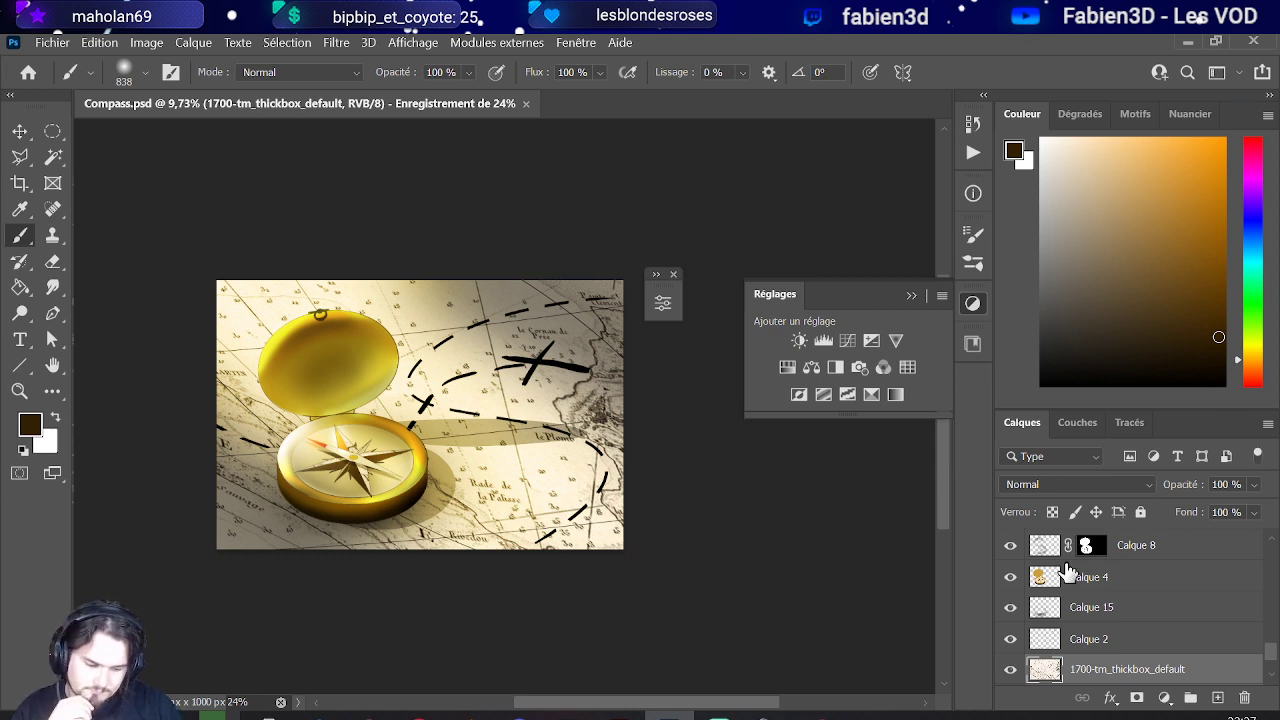
Step: Toggle Calque 25 off and on again, and decline switching the save to the large-document PSB format
{"action": "scroll", "coordinate": [1068, 570], "scroll_direction": "up", "scroll_amount": 10}
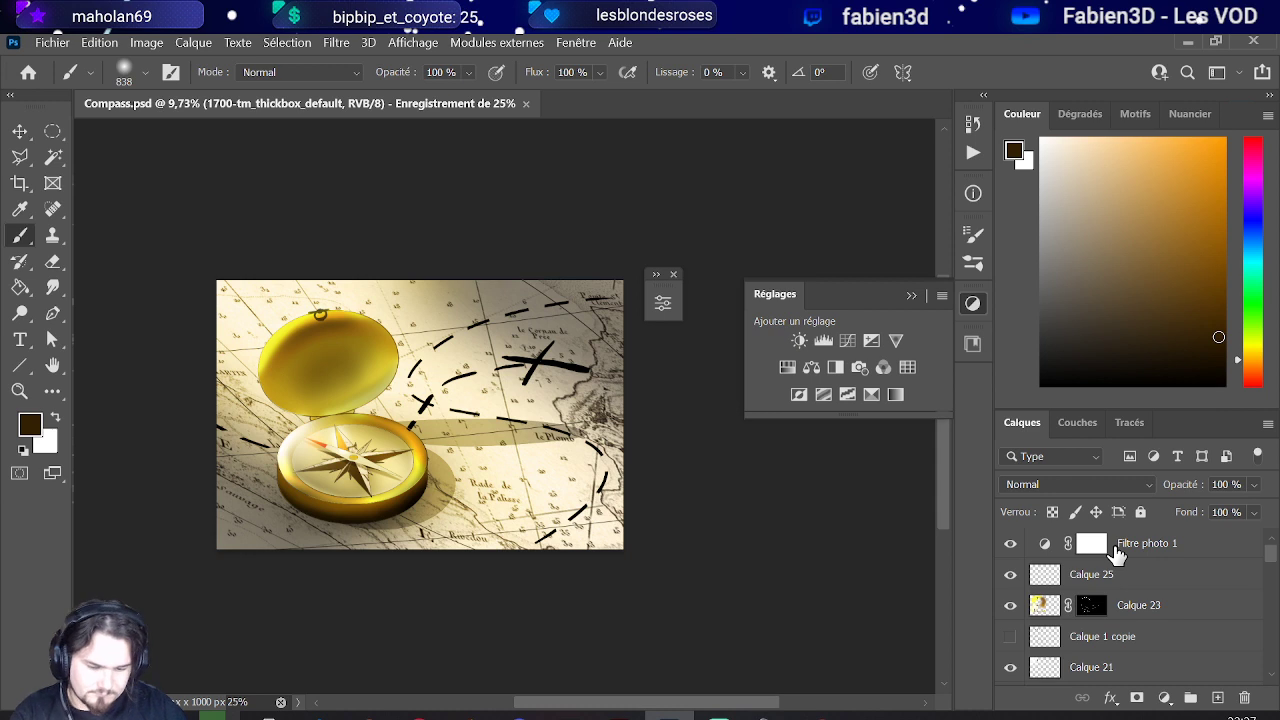
{"action": "left_click", "coordinate": [1155, 578]}
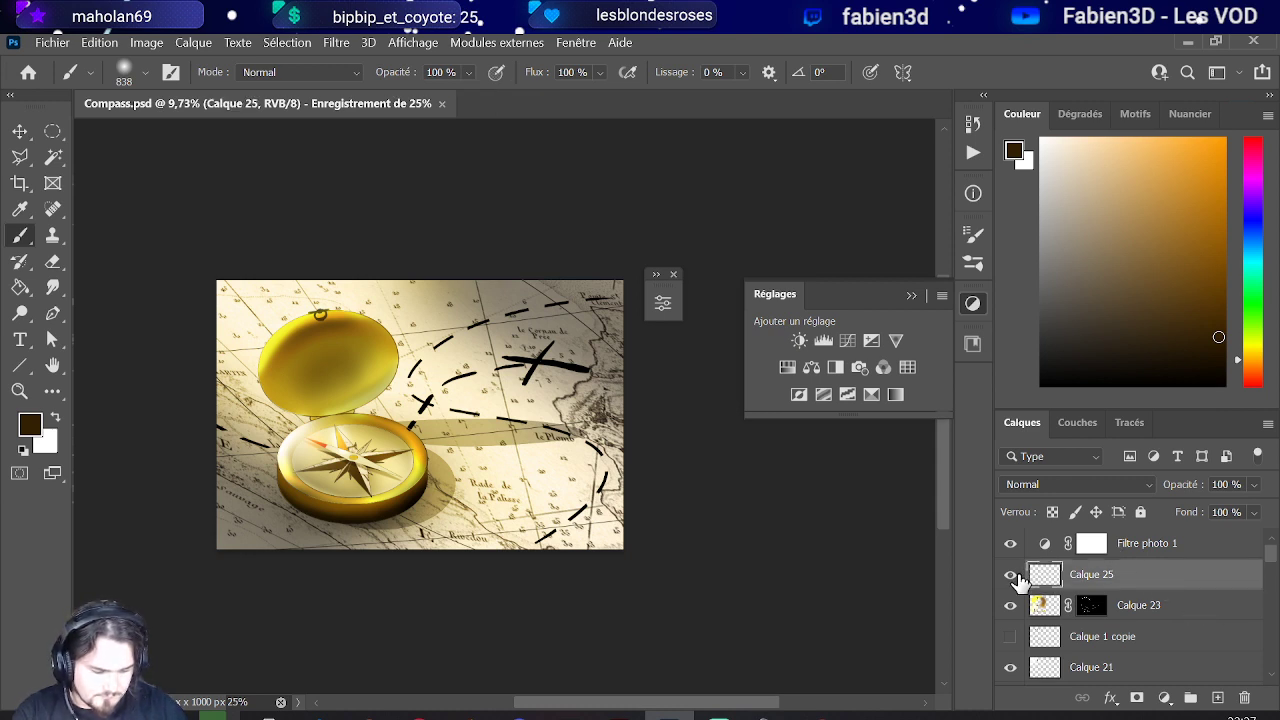
{"action": "left_click", "coordinate": [1010, 576]}
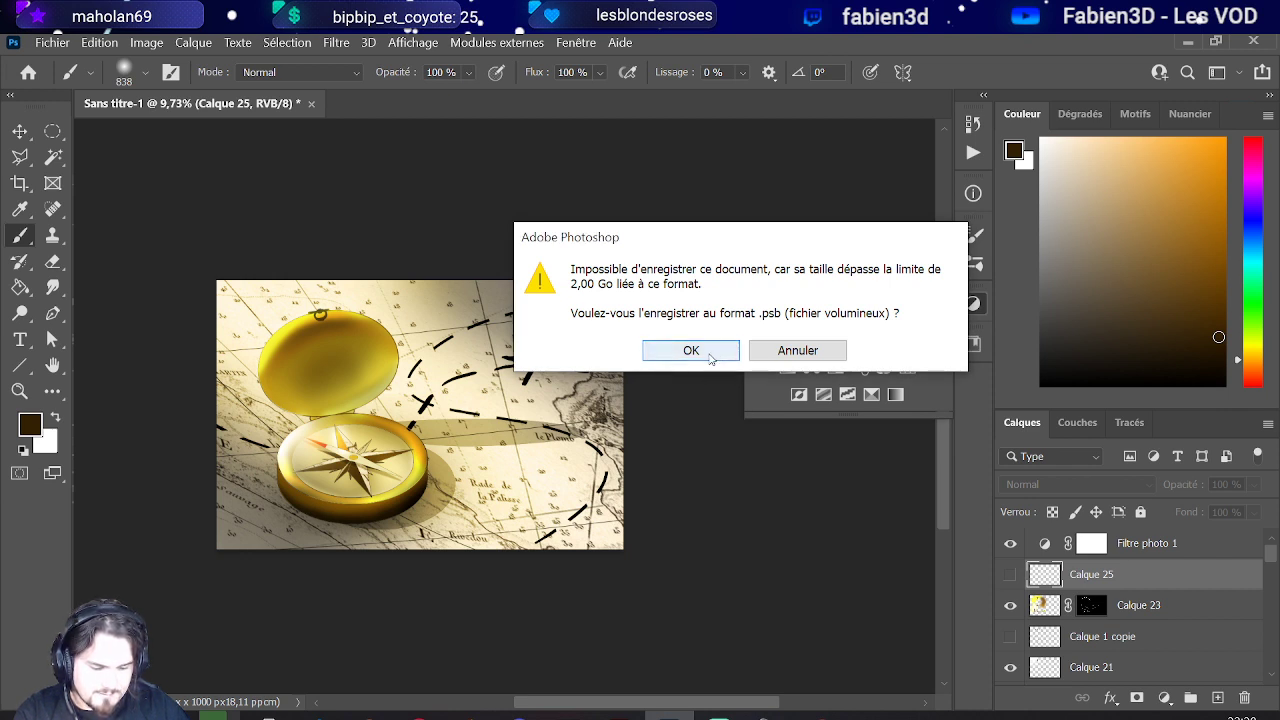
{"action": "left_click", "coordinate": [796, 352]}
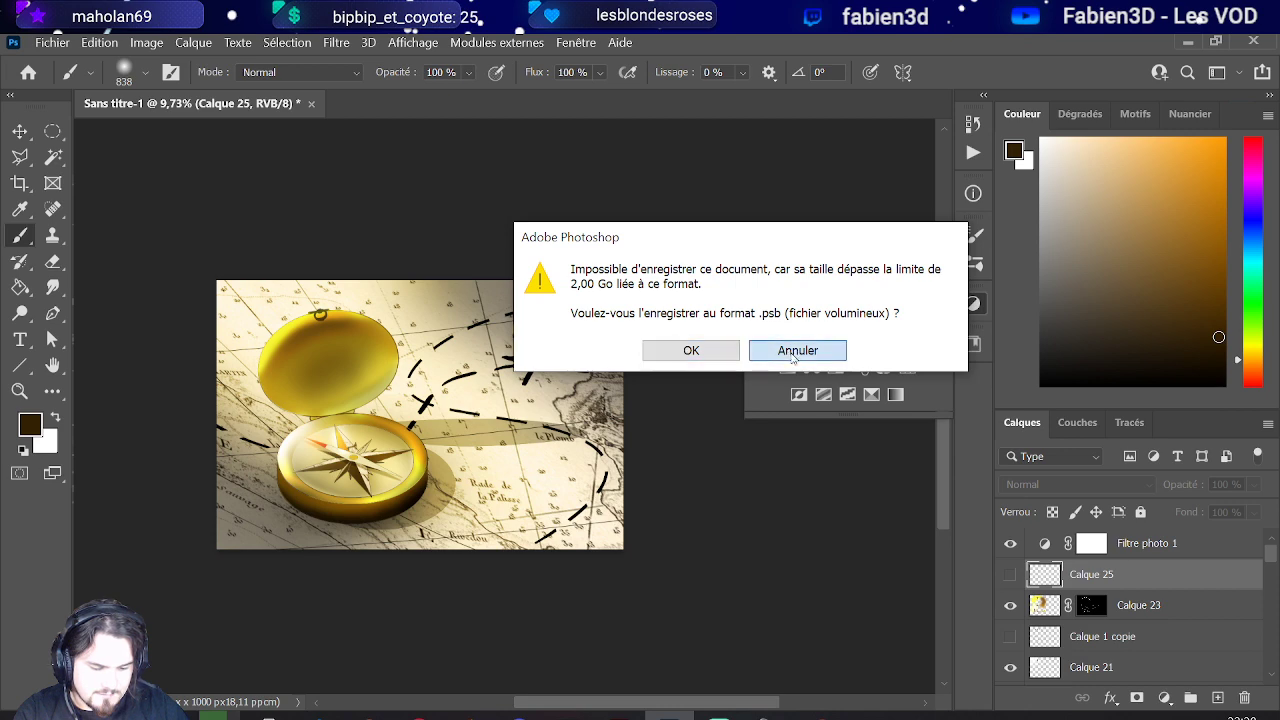
{"action": "left_click", "coordinate": [757, 366]}
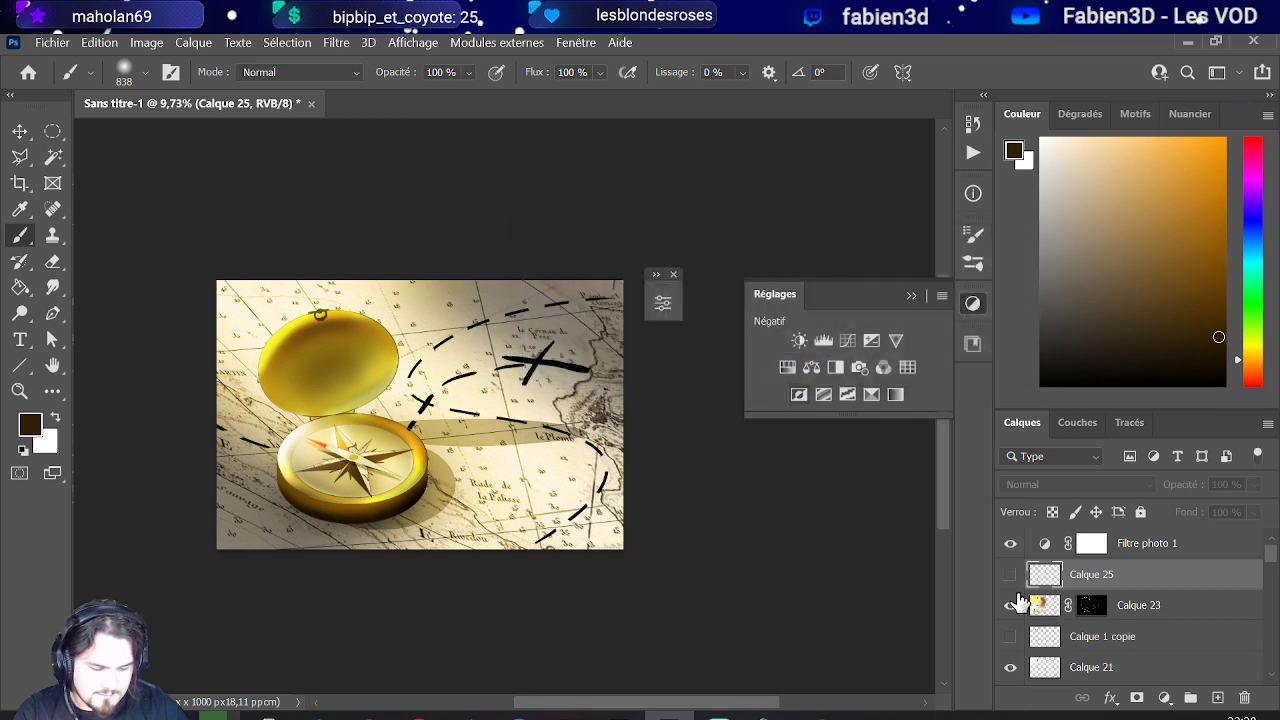
{"action": "left_click", "coordinate": [1010, 574]}
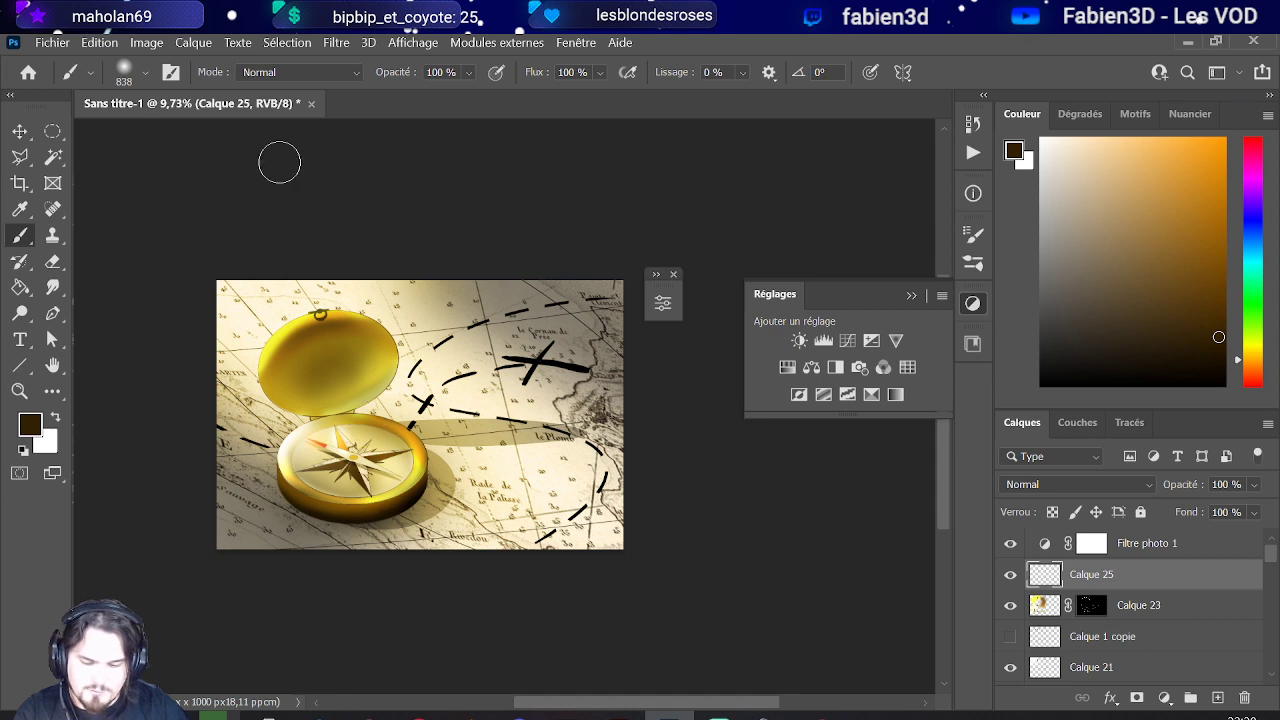
Step: Reduce the document's pixel dimensions with Image Size, and return to the Brush tool
{"action": "left_click", "coordinate": [146, 43]}
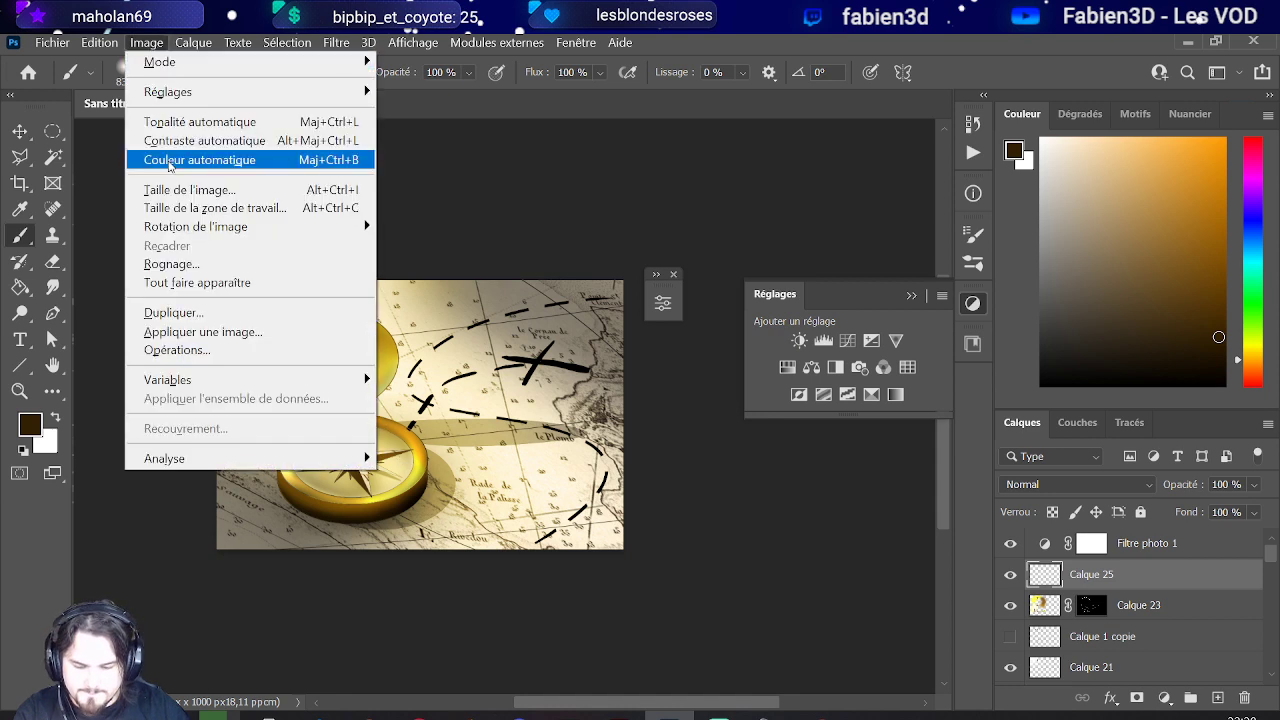
{"action": "left_click", "coordinate": [200, 190]}
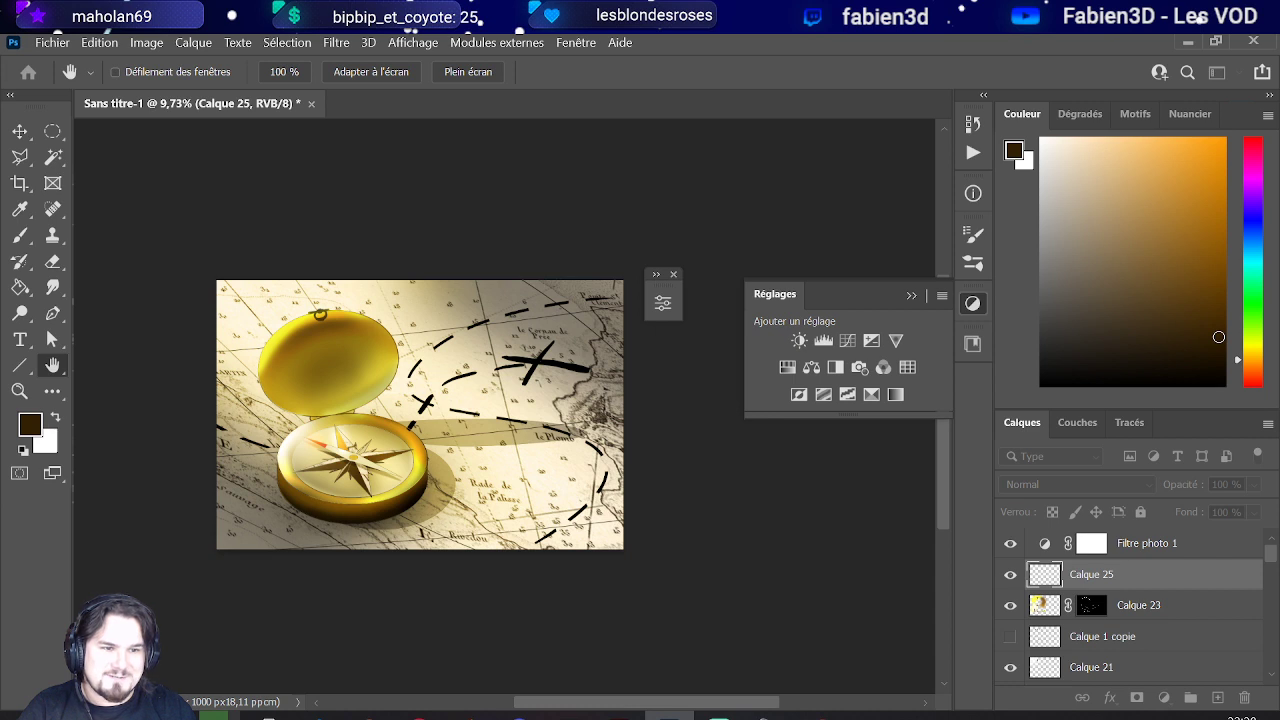
{"action": "key", "text": "b"}
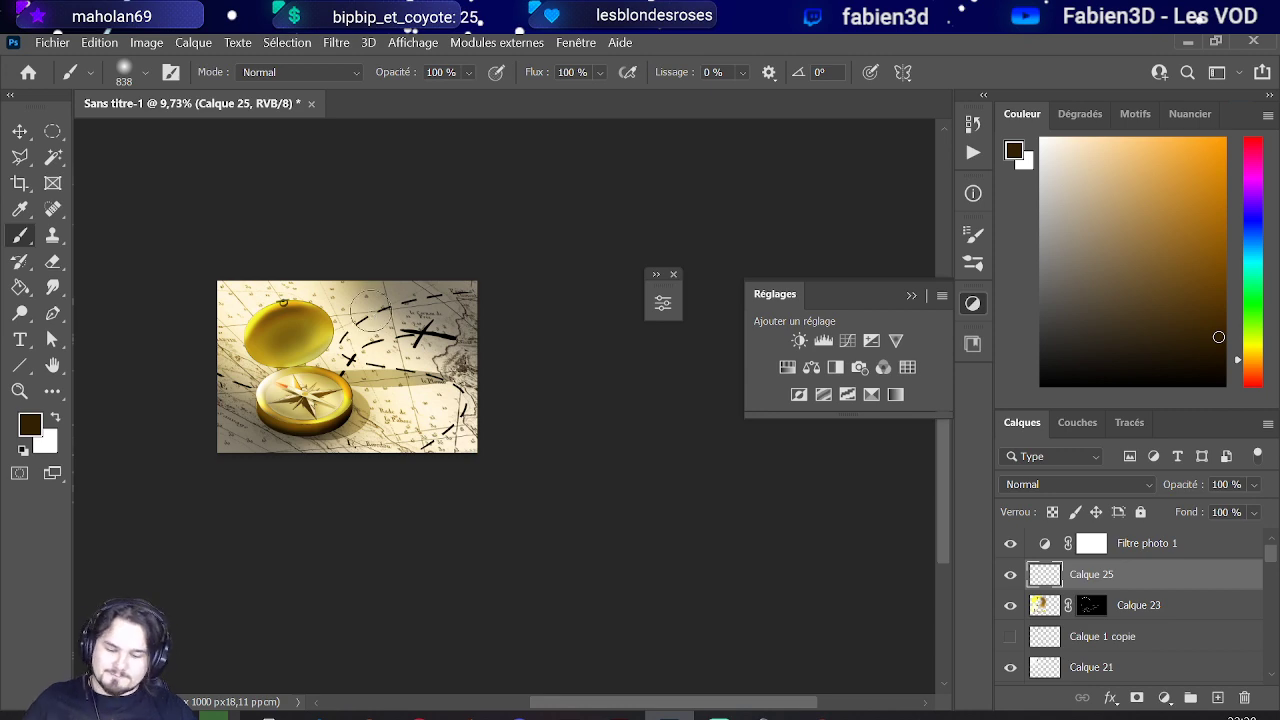
Step: Check Calque 21, Calque 20 and Calque 14 copie, toggling layer visibility to find the black route dashes and cross
{"action": "scroll", "coordinate": [300, 368], "scroll_direction": "up", "scroll_amount": 3}
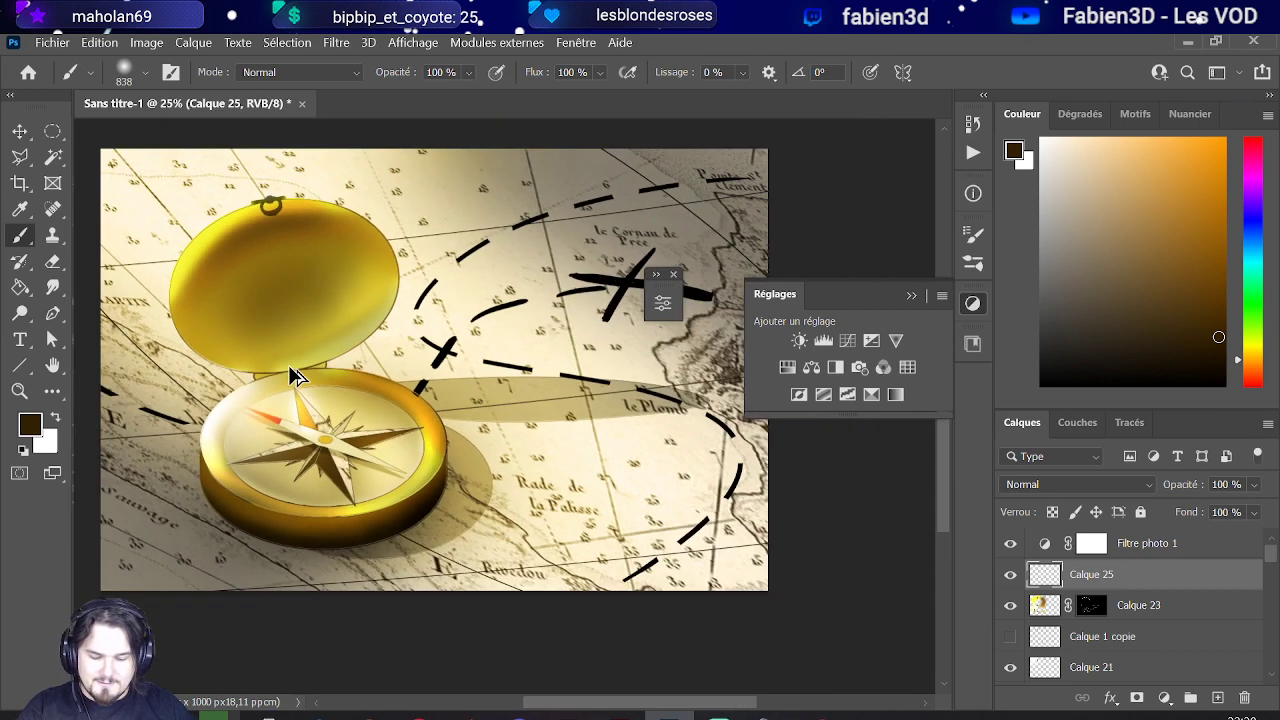
{"action": "scroll", "coordinate": [305, 447], "scroll_direction": "down", "scroll_amount": 2}
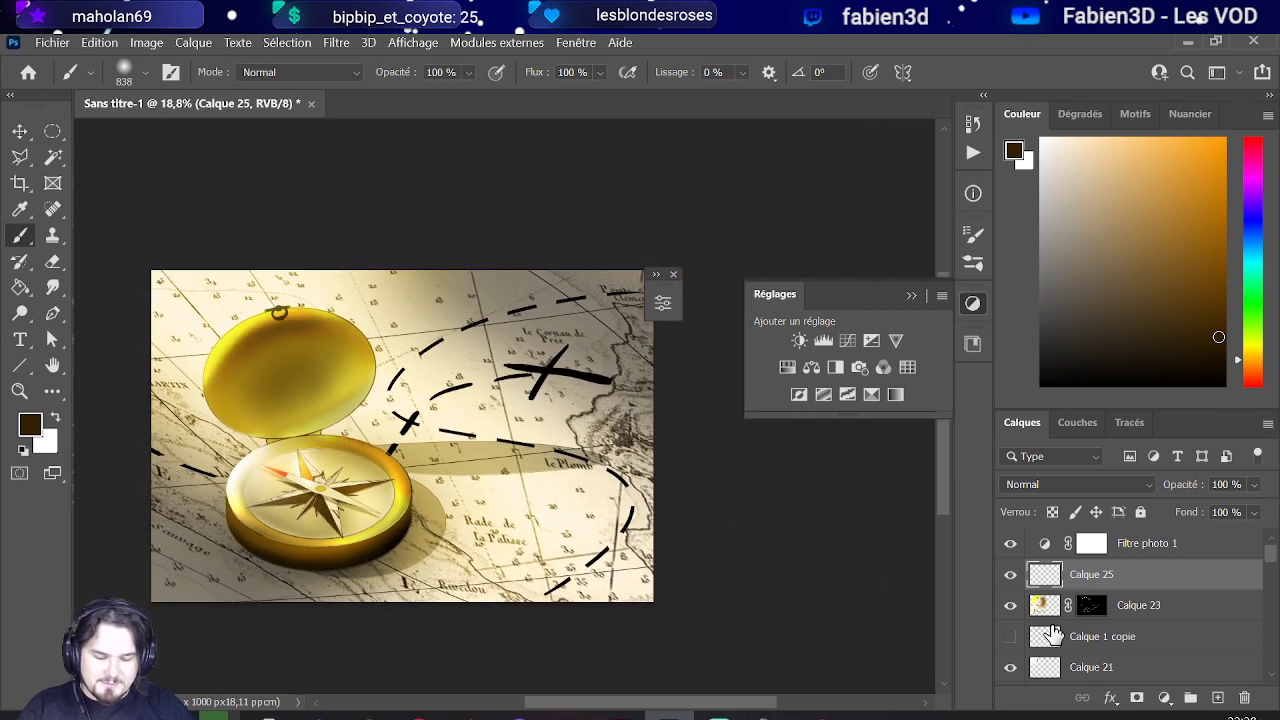
{"action": "left_click", "coordinate": [1072, 619]}
{"action": "left_click", "coordinate": [1070, 667]}
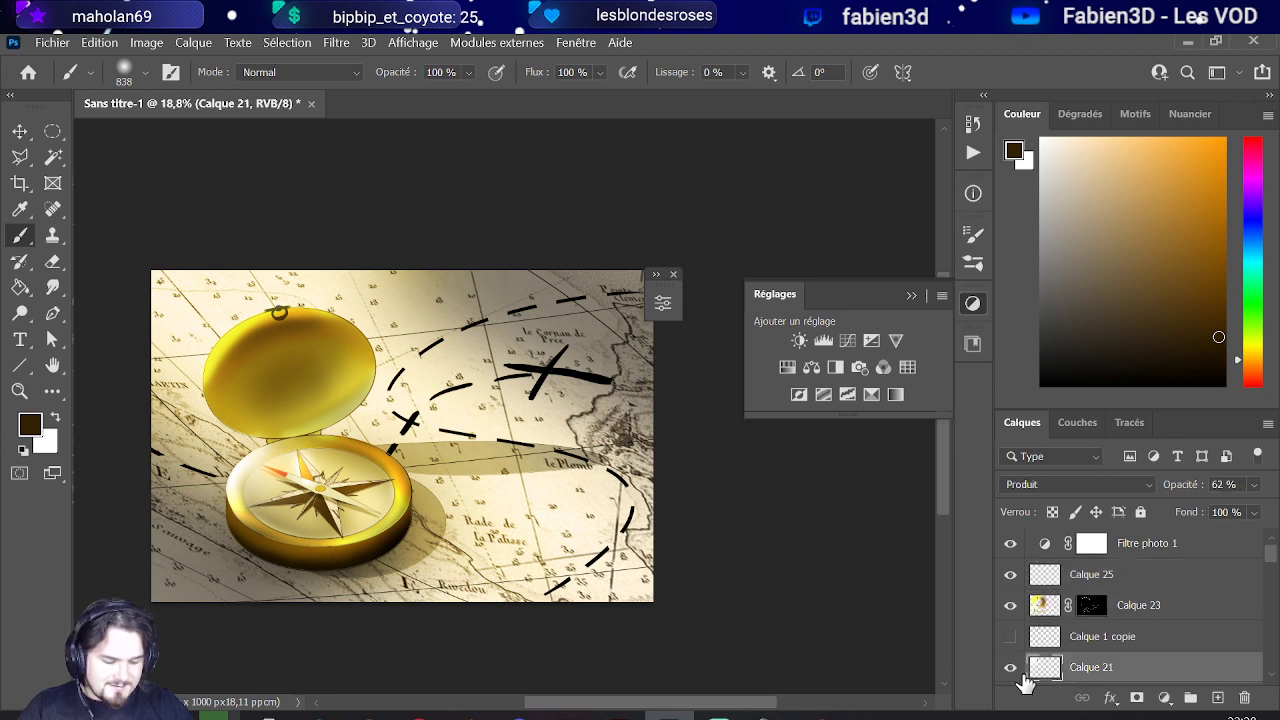
{"action": "scroll", "coordinate": [1040, 665], "scroll_direction": "down", "scroll_amount": 2}
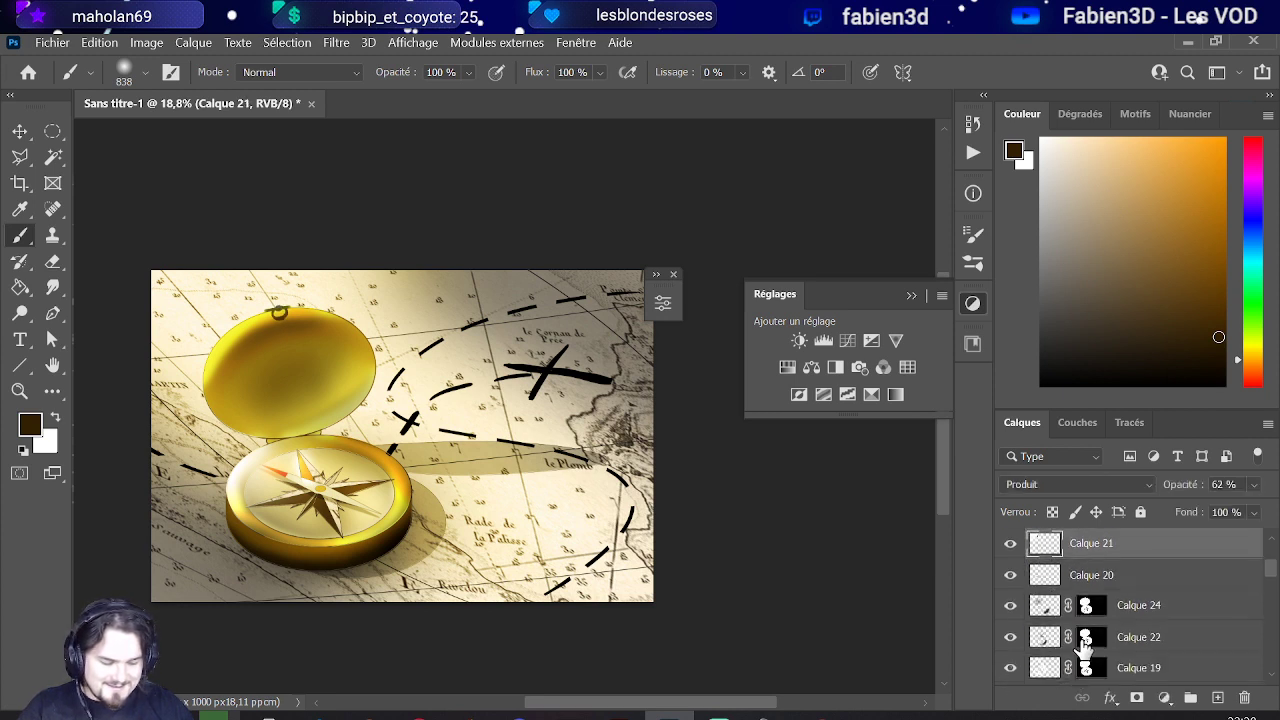
{"action": "left_click", "coordinate": [1050, 580]}
{"action": "left_click", "coordinate": [1010, 576]}
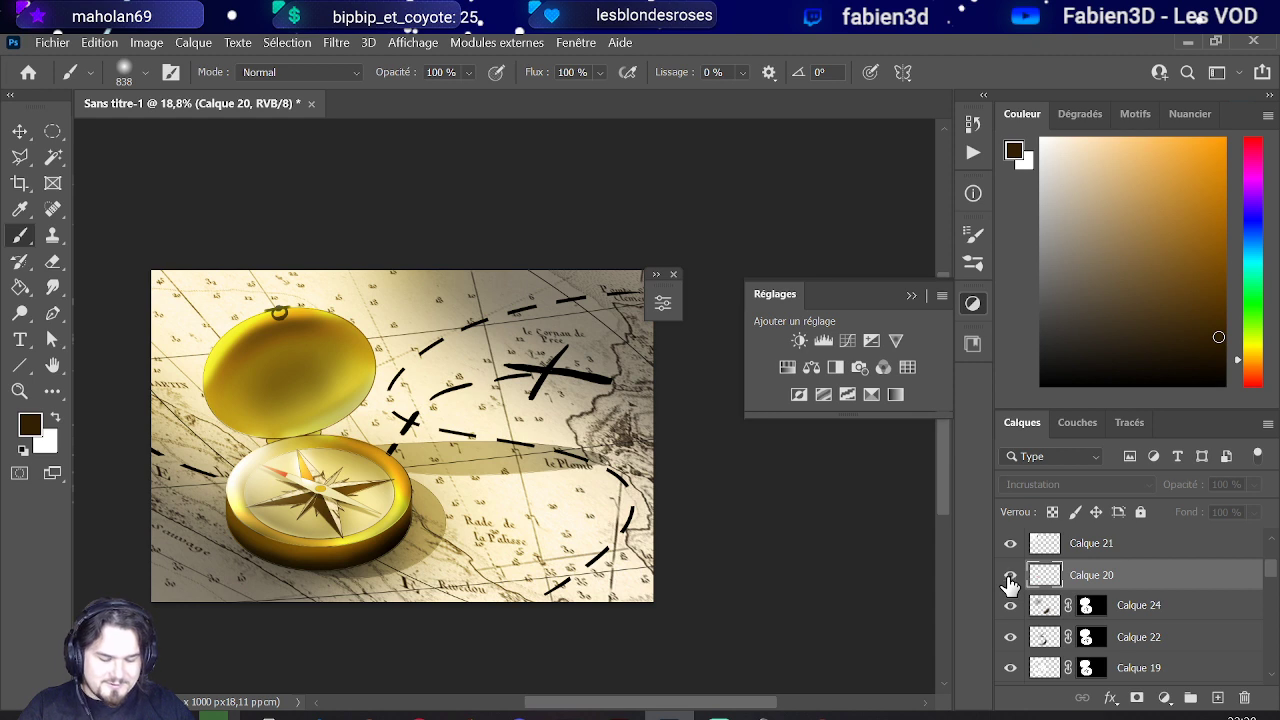
{"action": "left_click", "coordinate": [1010, 578]}
{"action": "scroll", "coordinate": [1018, 600], "scroll_direction": "down", "scroll_amount": 3}
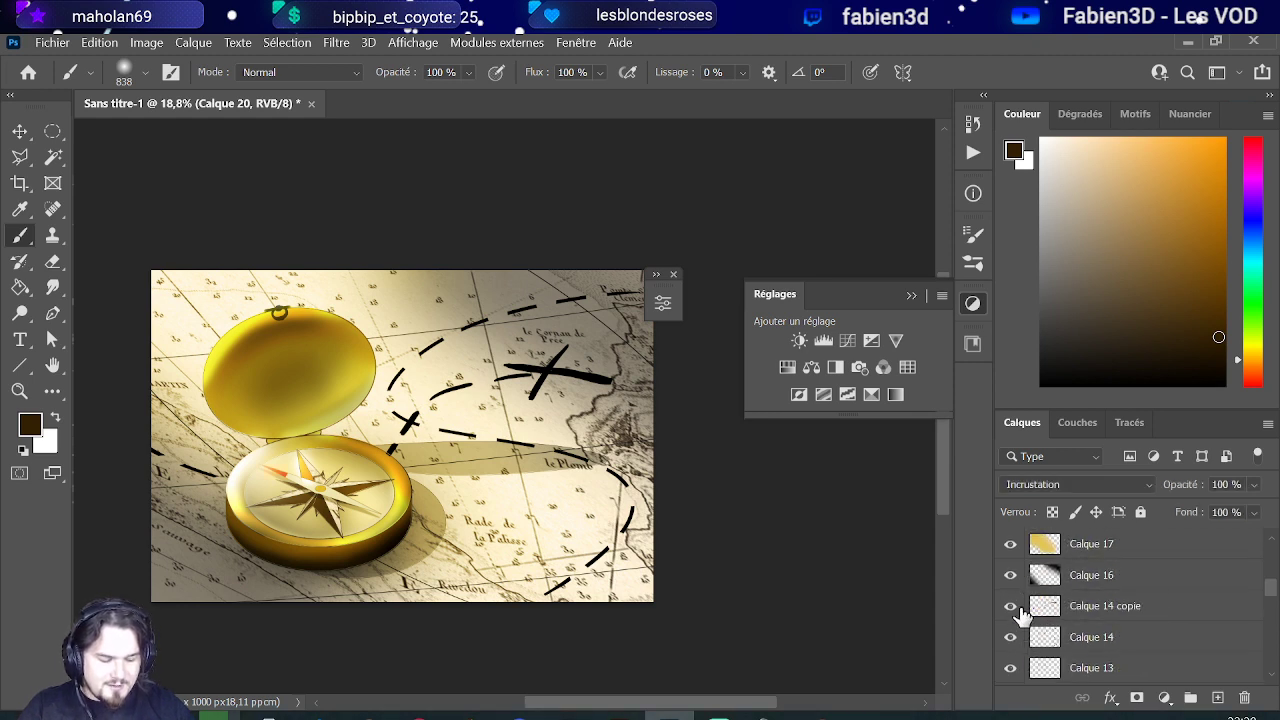
{"action": "left_click", "coordinate": [1010, 606]}
{"action": "left_click", "coordinate": [1010, 606]}
Step: Set the opacity of Calque 14 copie and Calque 14 together to 54%
{"action": "left_click", "coordinate": [1095, 612]}
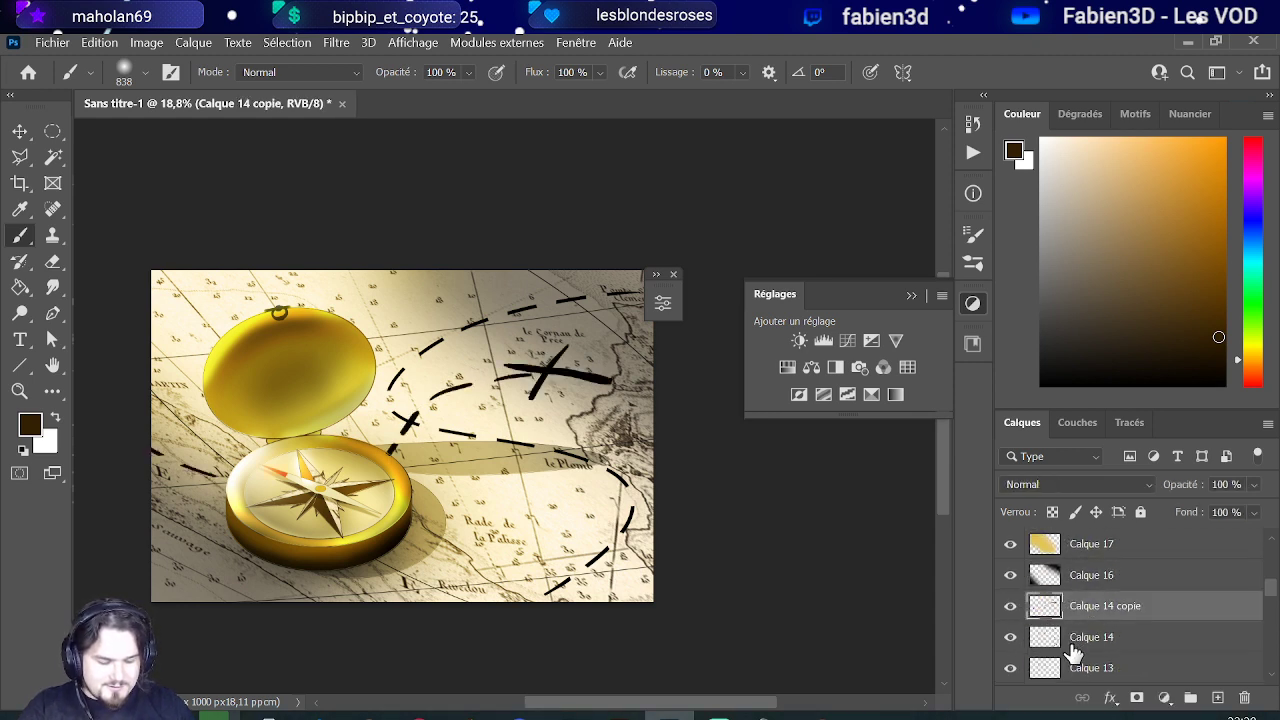
{"action": "left_click", "coordinate": [1075, 648]}
{"action": "left_click", "coordinate": [1103, 616], "text": "shift"}
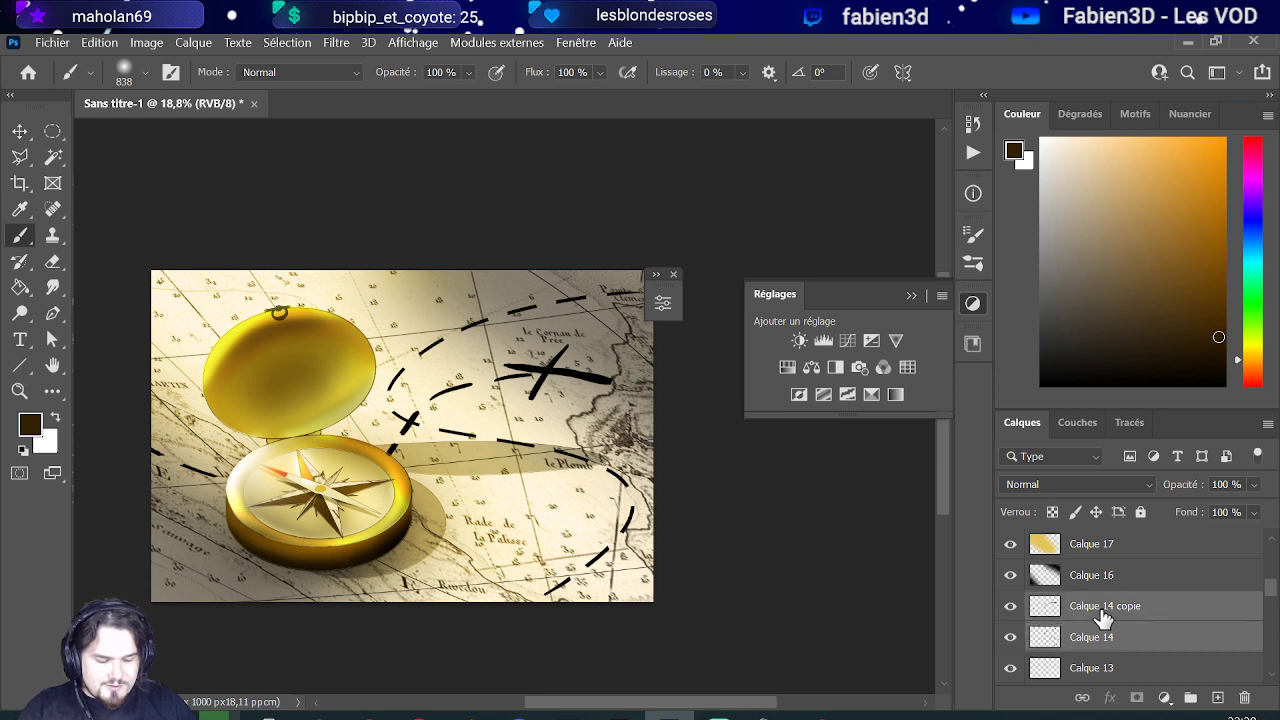
{"action": "left_click", "coordinate": [1253, 484]}
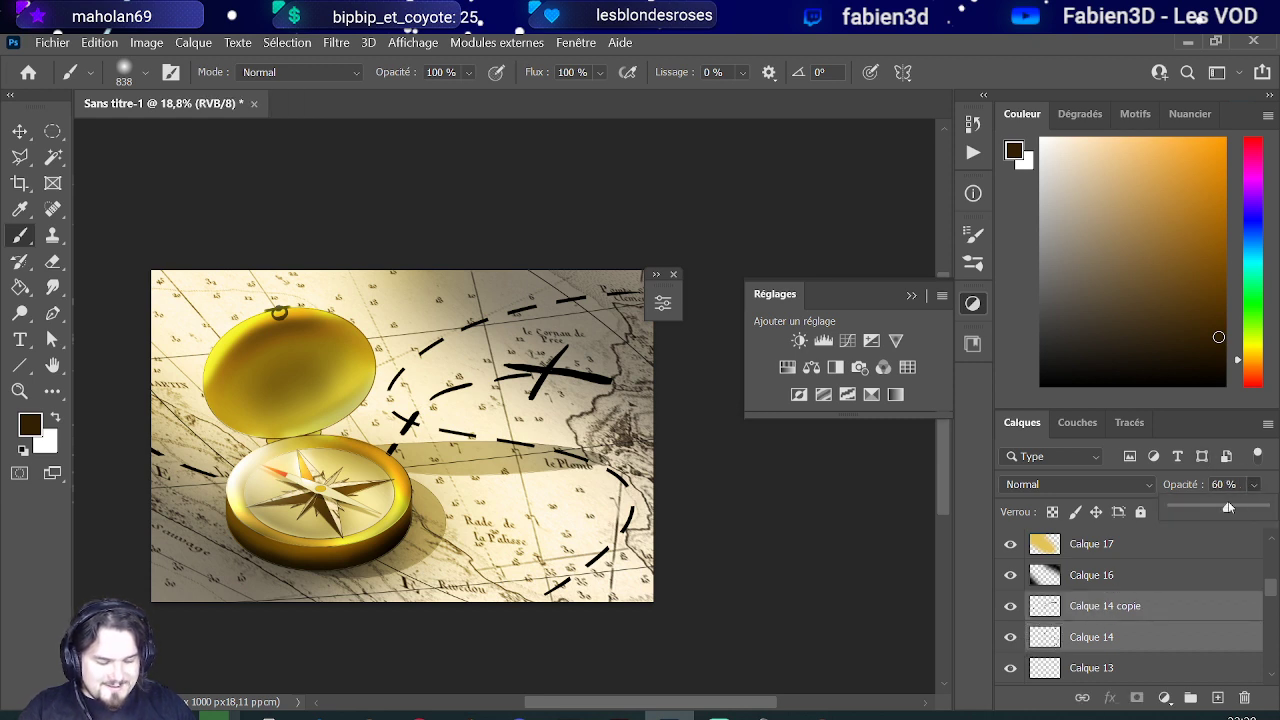
{"action": "left_click_drag", "start_coordinate": [1228, 501], "coordinate": [1245, 508]}
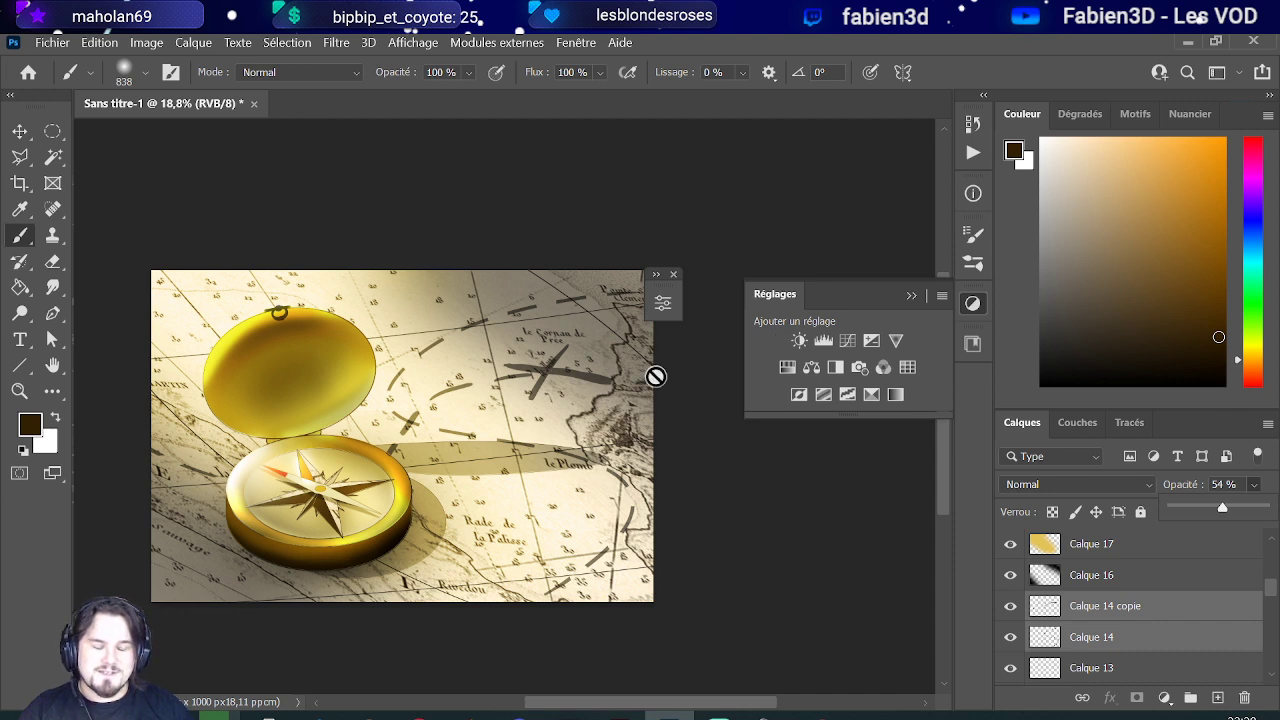
Step: Select Calque 13 and examine how the faded route marks blend into the whole illustration
{"action": "left_click", "coordinate": [1090, 667]}
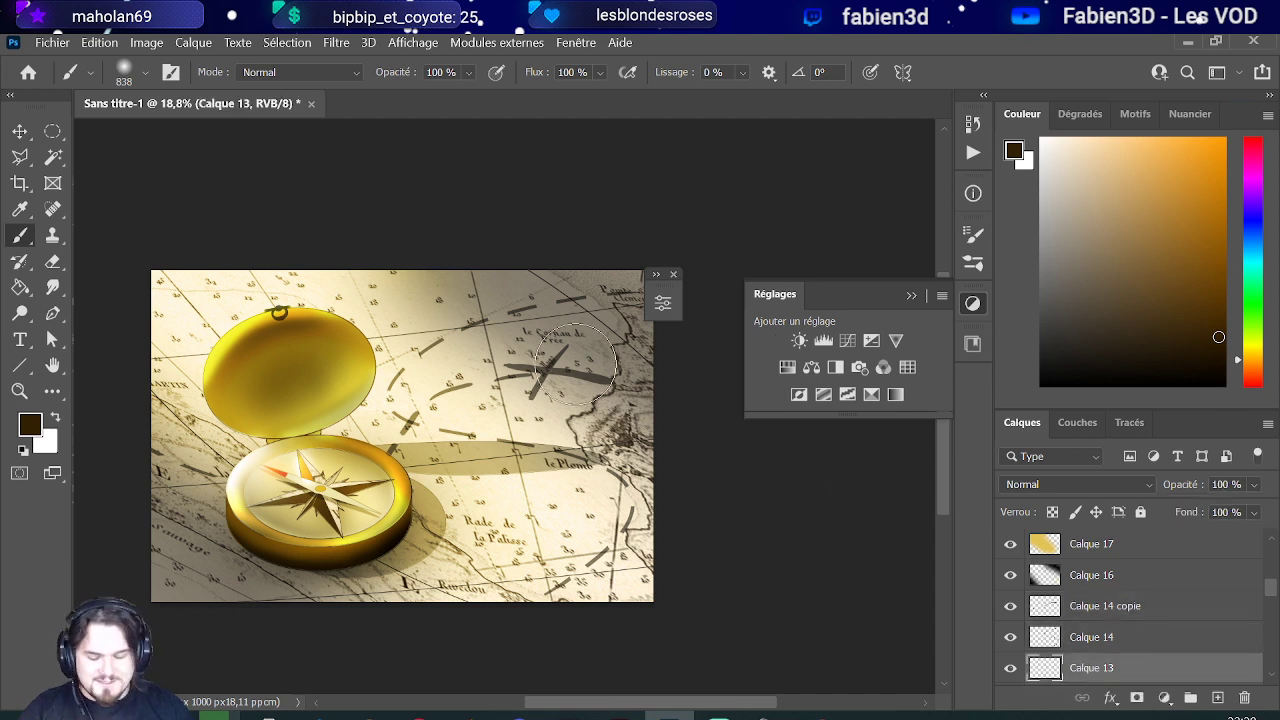
{"action": "scroll", "coordinate": [585, 447], "scroll_direction": "down", "scroll_amount": 3}
{"action": "scroll", "coordinate": [585, 447], "scroll_direction": "down", "scroll_amount": 2}
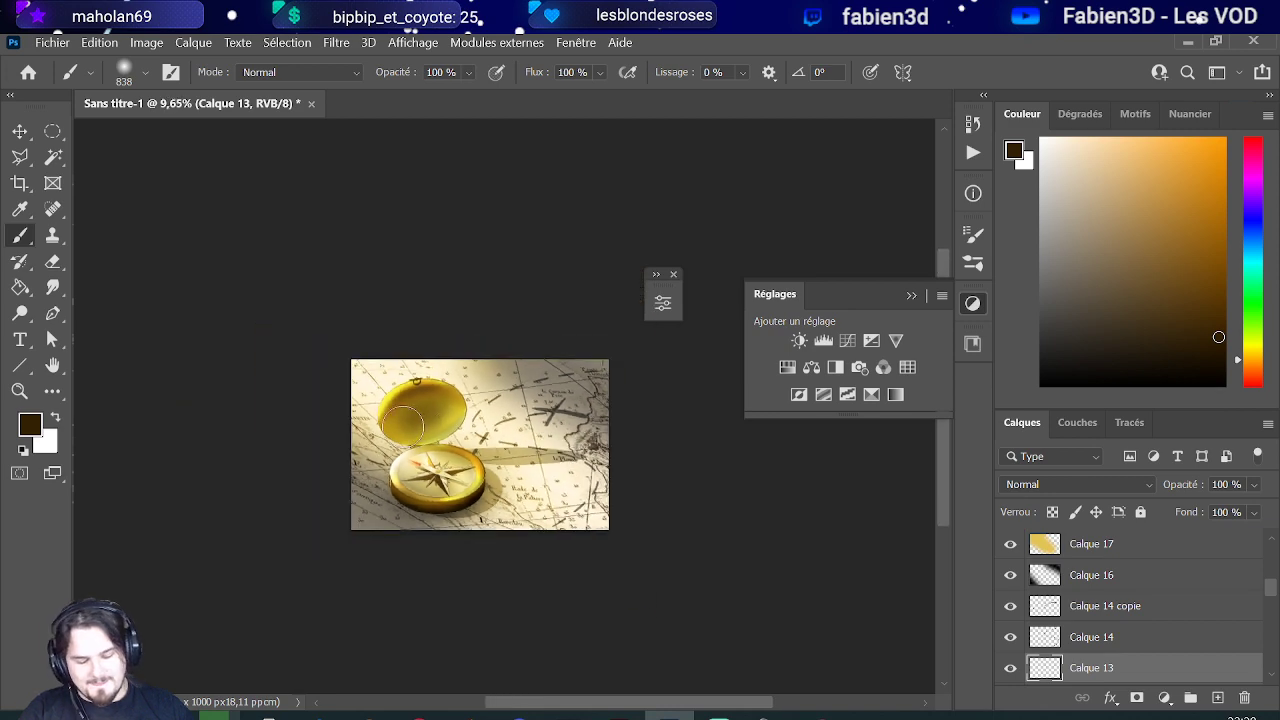
{"action": "scroll", "coordinate": [460, 460], "scroll_direction": "up", "scroll_amount": 4}
{"action": "scroll", "coordinate": [457, 466], "scroll_direction": "down", "scroll_amount": 1}
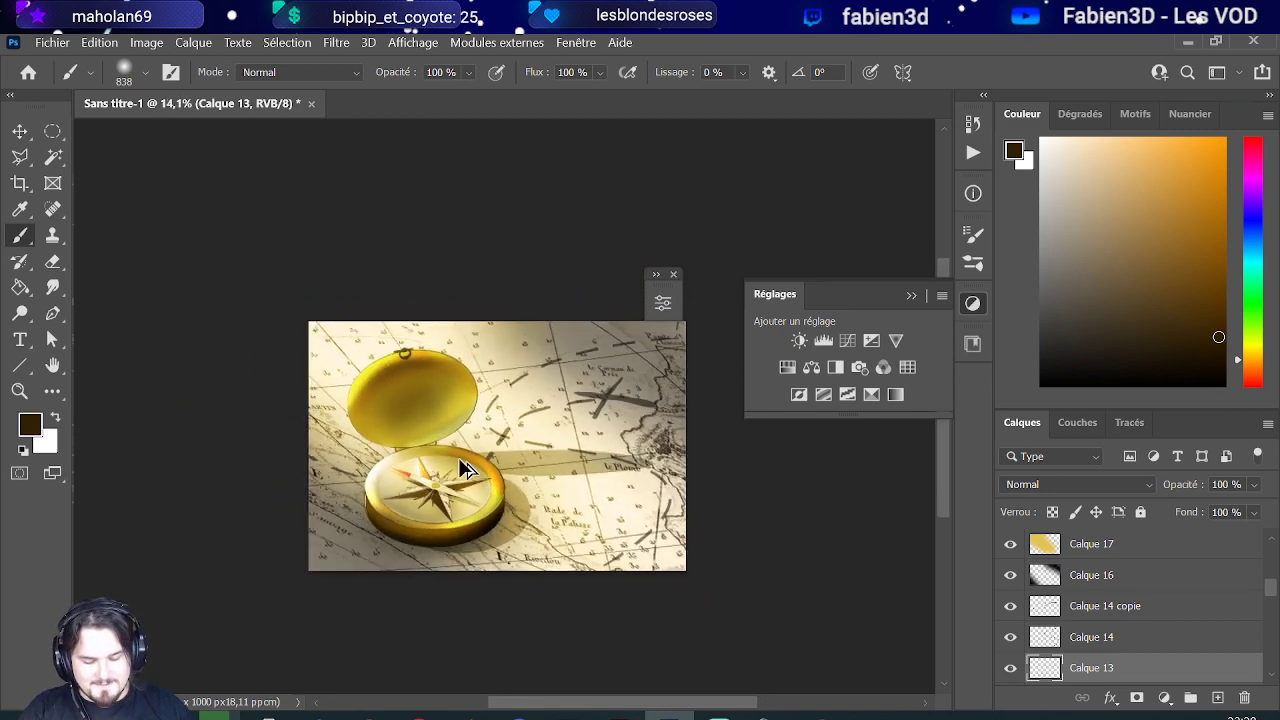
{"action": "scroll", "coordinate": [560, 467], "scroll_direction": "up", "scroll_amount": 1}
{"action": "scroll", "coordinate": [559, 457], "scroll_direction": "up", "scroll_amount": 2}
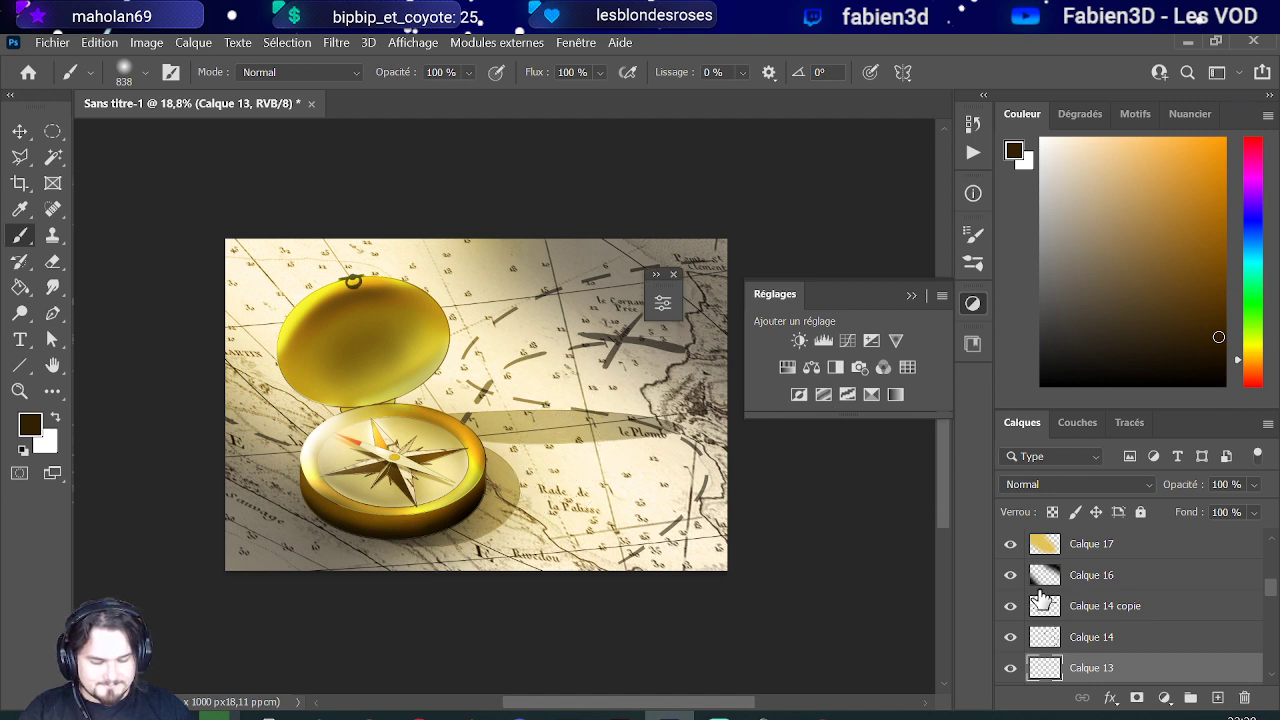
Step: Add an empty layer above Filtre photo 1 and reset the painting colours to black and white
{"action": "scroll", "coordinate": [1188, 555], "scroll_direction": "up", "scroll_amount": 5}
{"action": "left_click", "coordinate": [1188, 555]}
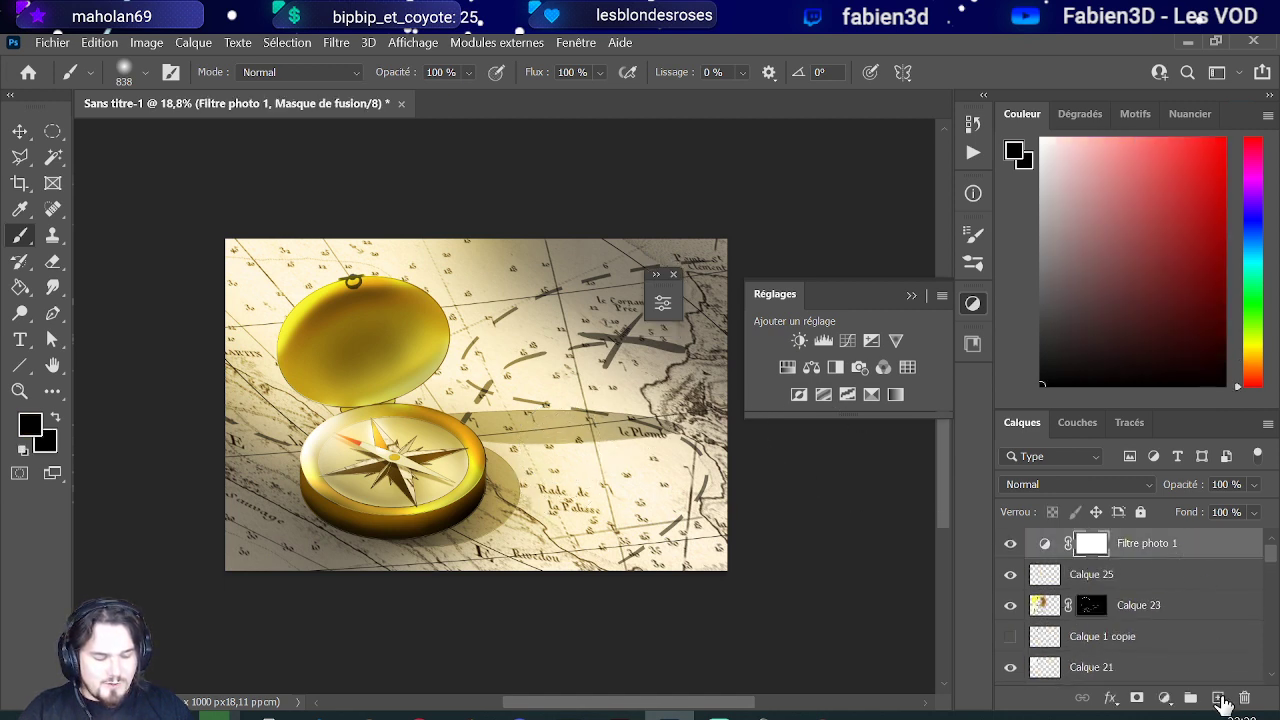
{"action": "left_click", "coordinate": [1218, 697]}
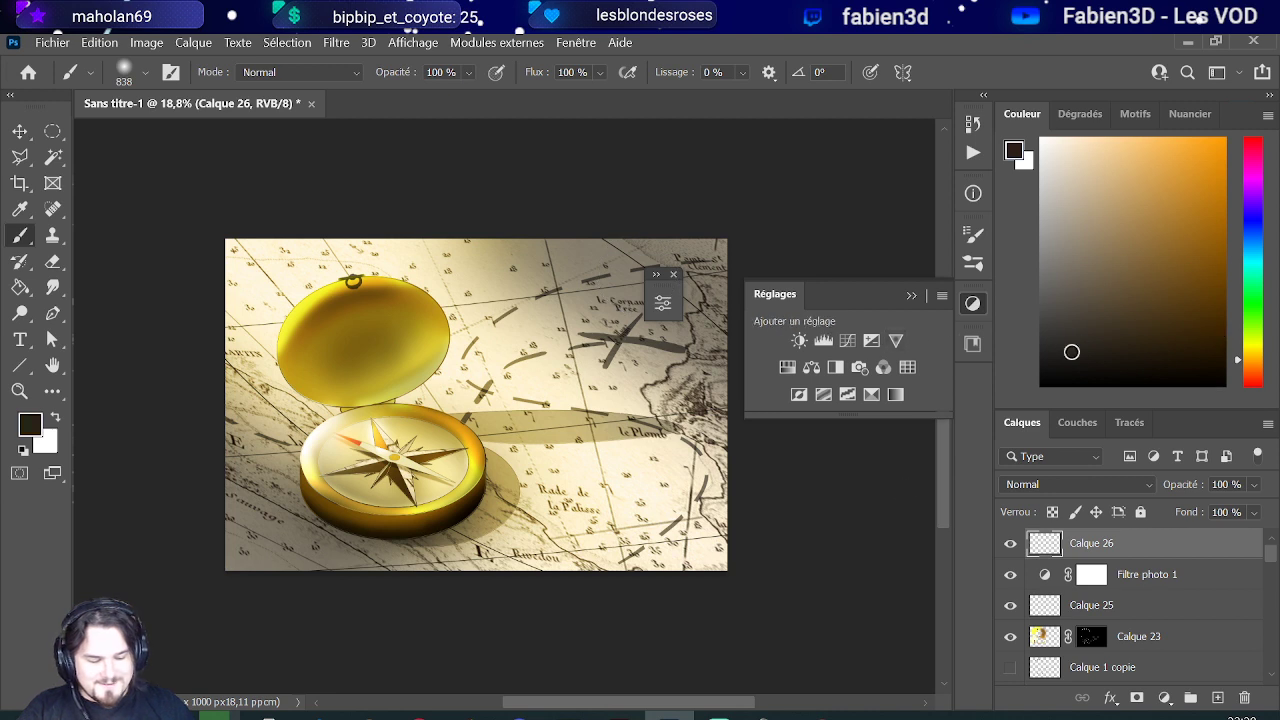
{"action": "key", "text": "d"}
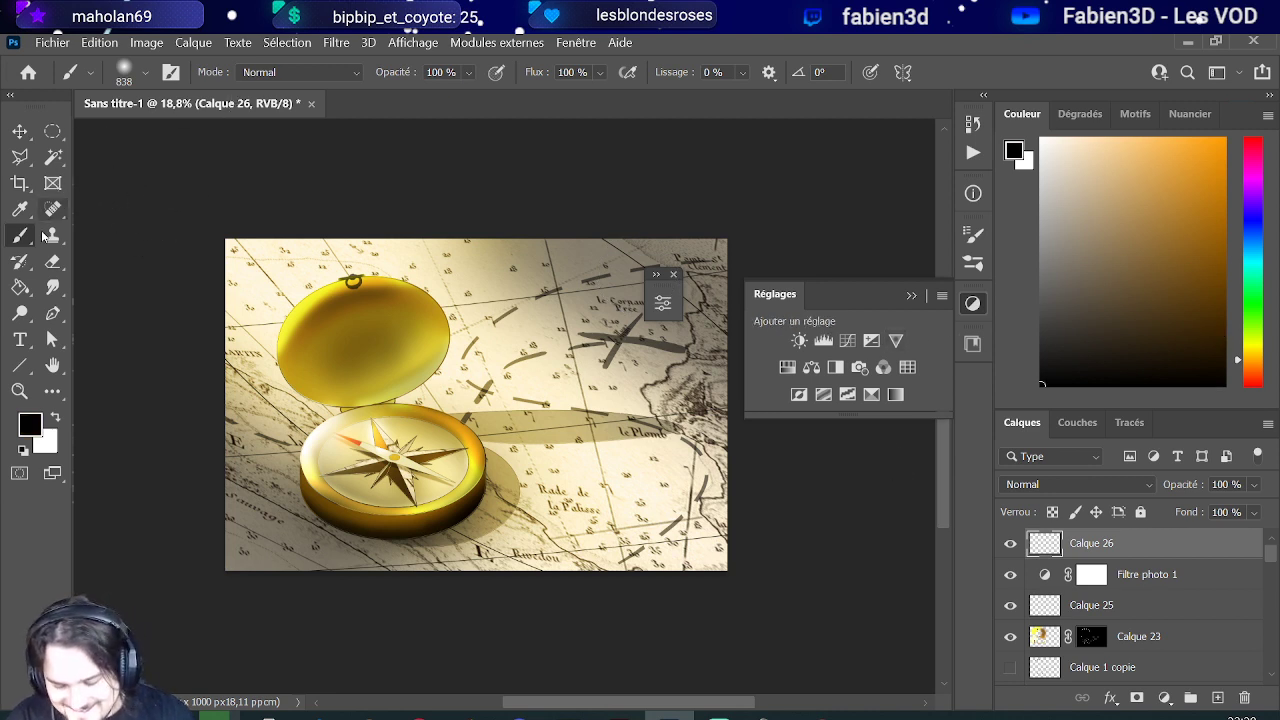
Step: Paint straight diagonal black bands over the image's upper-right and lower-left corners with the Arrondi net brush at 1171 px
{"action": "left_click", "coordinate": [146, 73]}
{"action": "left_click", "coordinate": [227, 359]}
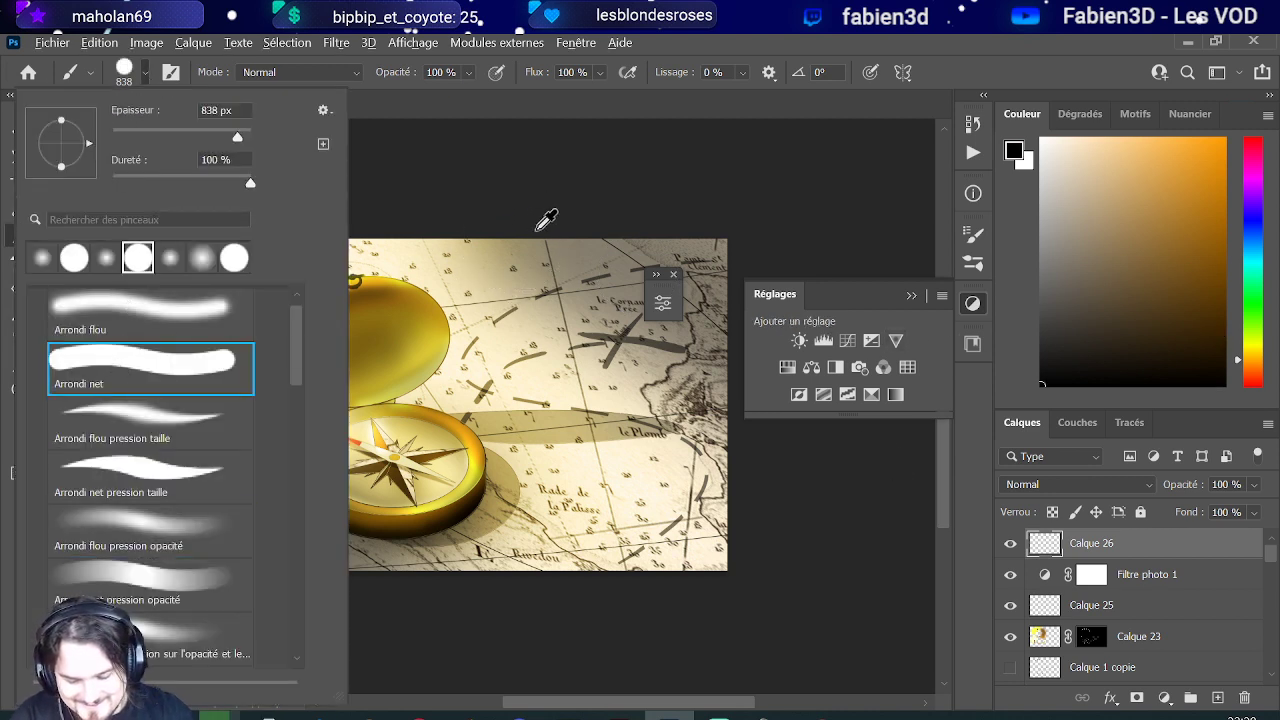
{"action": "left_click", "coordinate": [540, 230]}
{"action": "left_click_drag", "start_coordinate": [523, 277], "coordinate": [551, 294]}
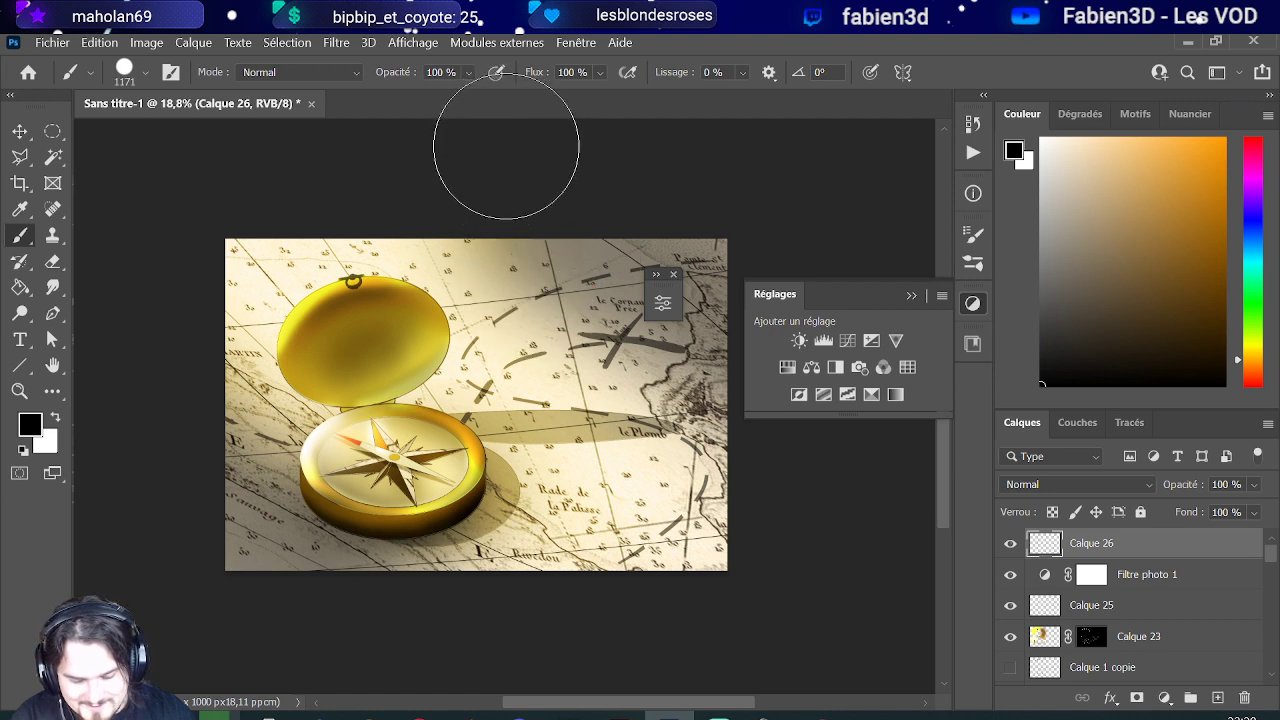
{"action": "left_click", "coordinate": [838, 446], "text": "shift"}
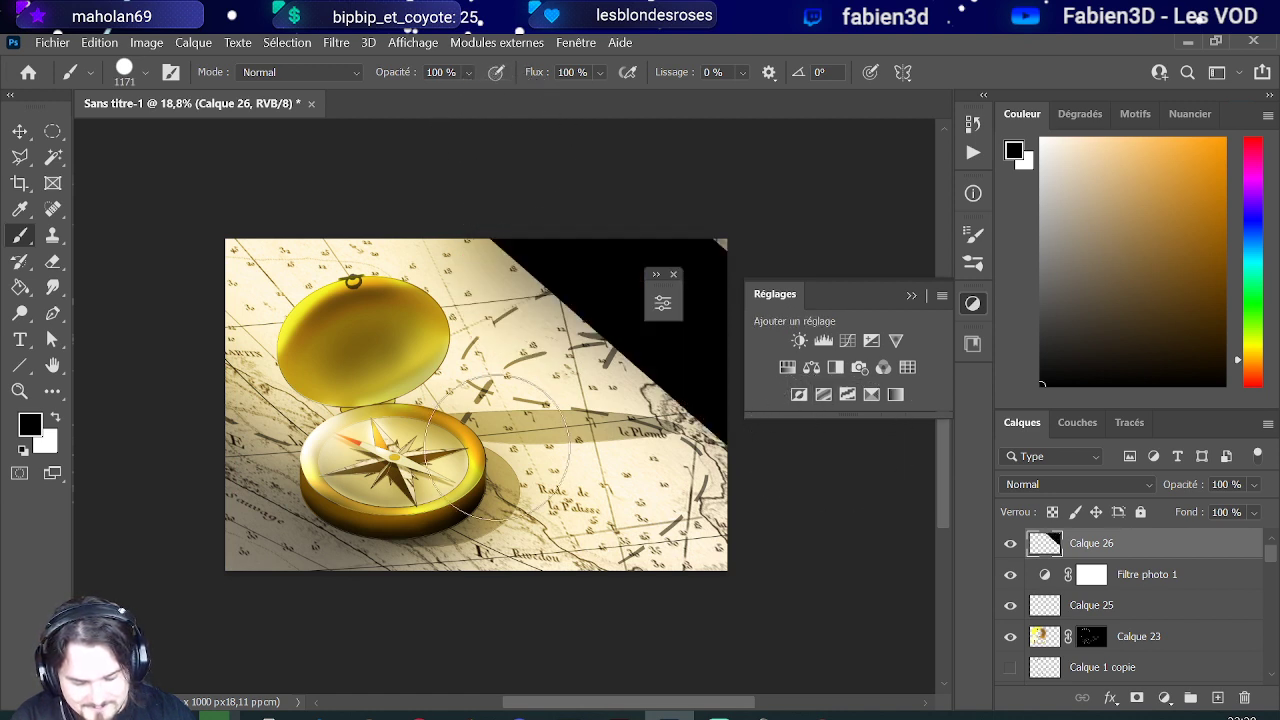
{"action": "left_click_drag", "start_coordinate": [192, 538], "coordinate": [286, 614]}
Step: Paint a narrower straight black band diagonally across the compass lid and dial with the brush at 403 px
{"action": "scroll", "coordinate": [200, 465], "scroll_direction": "down", "scroll_amount": 2}
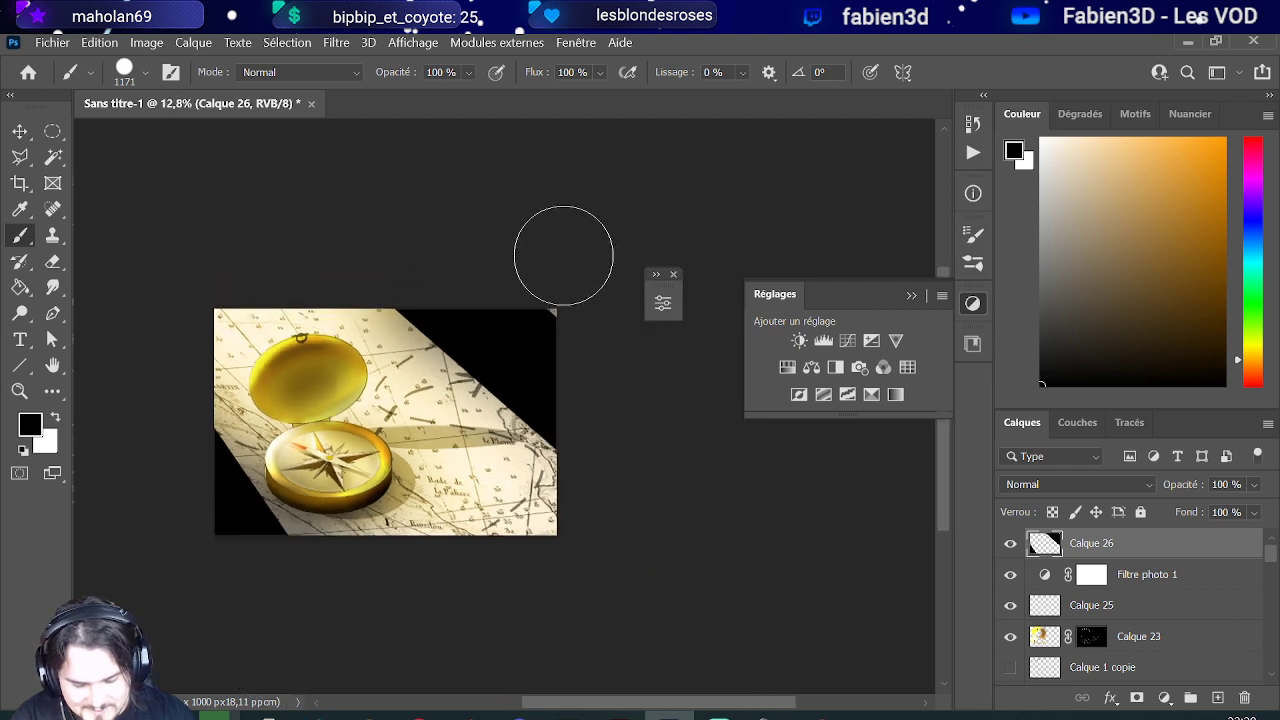
{"action": "left_click_drag", "start_coordinate": [235, 338], "coordinate": [185, 328]}
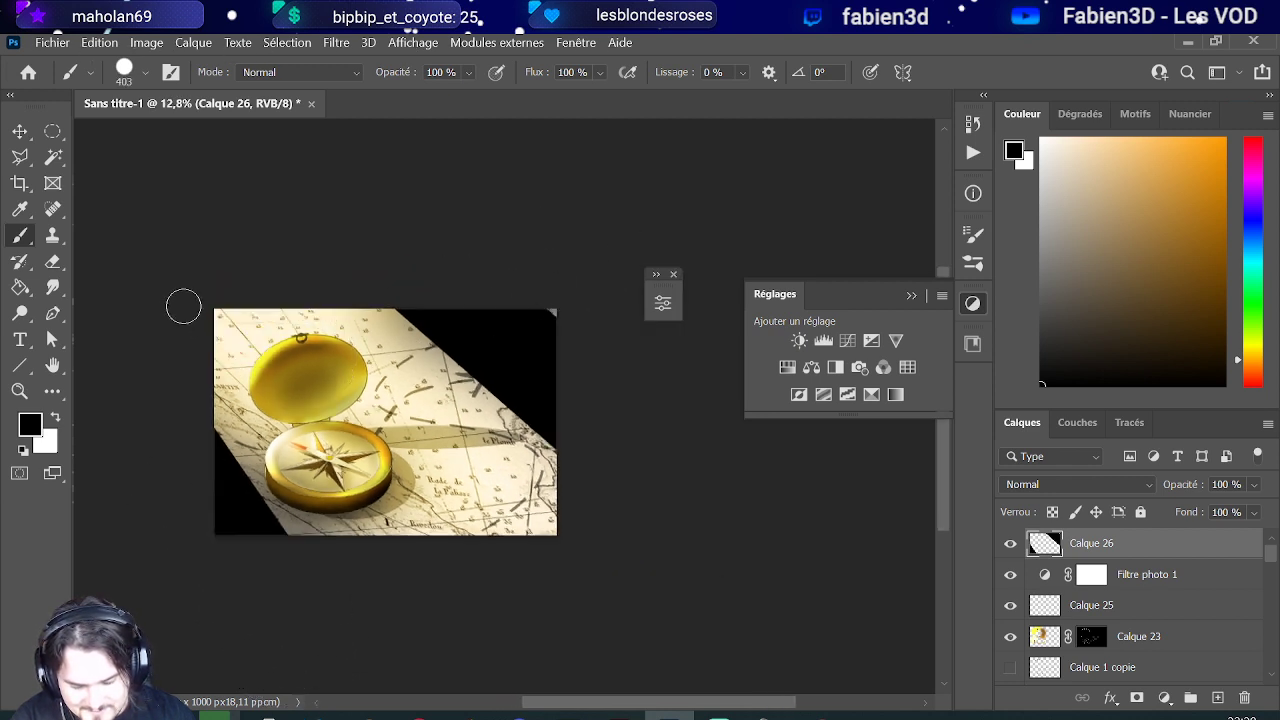
{"action": "left_click", "coordinate": [454, 603], "text": "shift"}
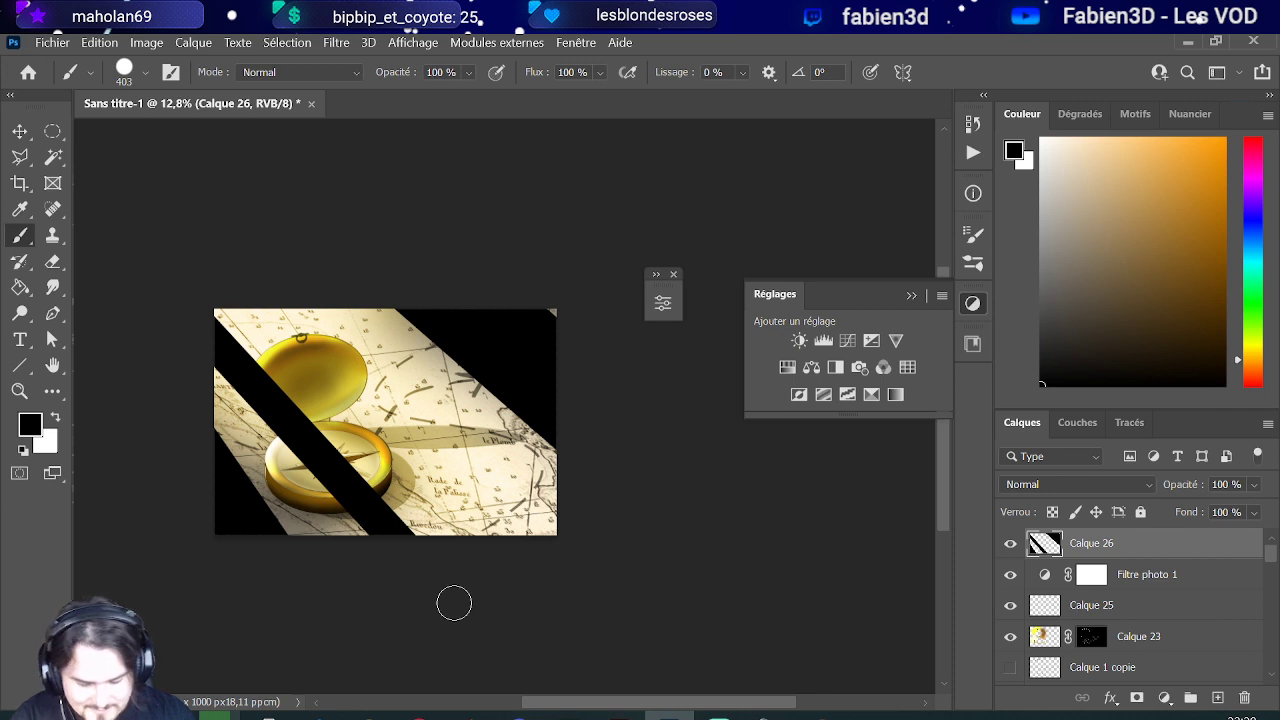
Step: Partly fade the black bands on Calque 26 with a soft 5000 px Eraser at 0% hardness
{"action": "left_click", "coordinate": [53, 261]}
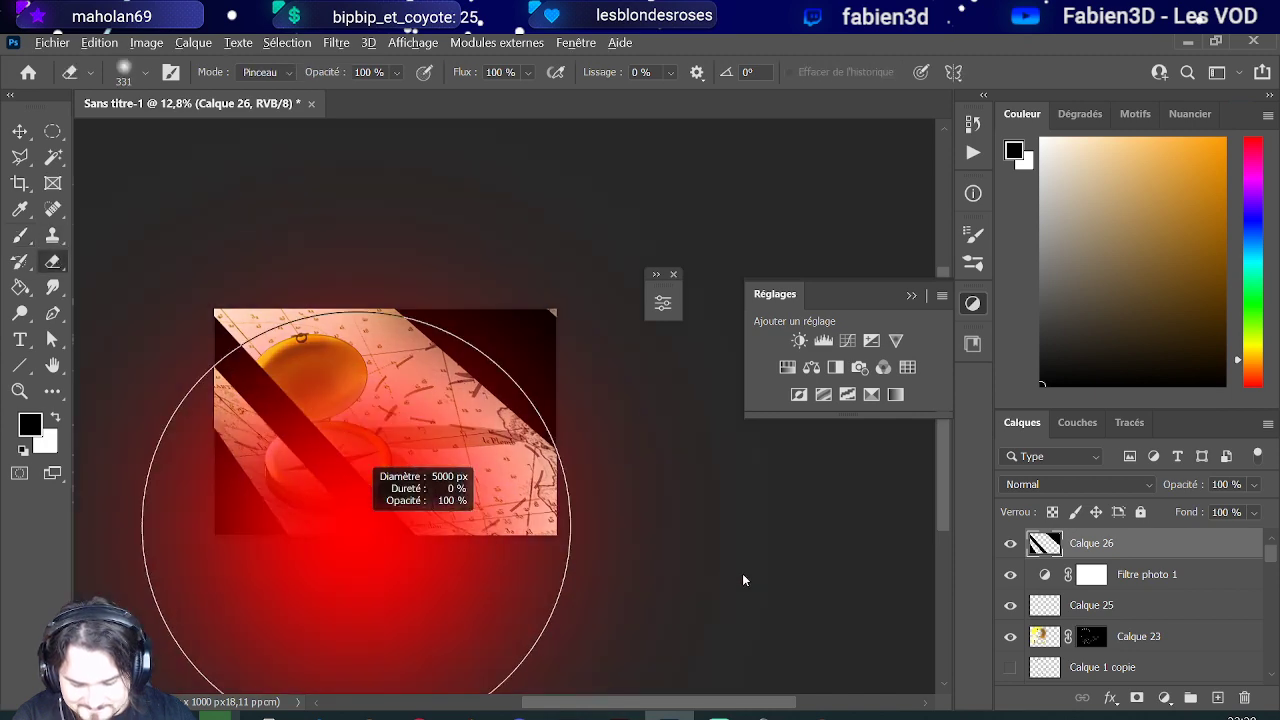
{"action": "scroll", "coordinate": [460, 530], "scroll_direction": "down", "scroll_amount": 2}
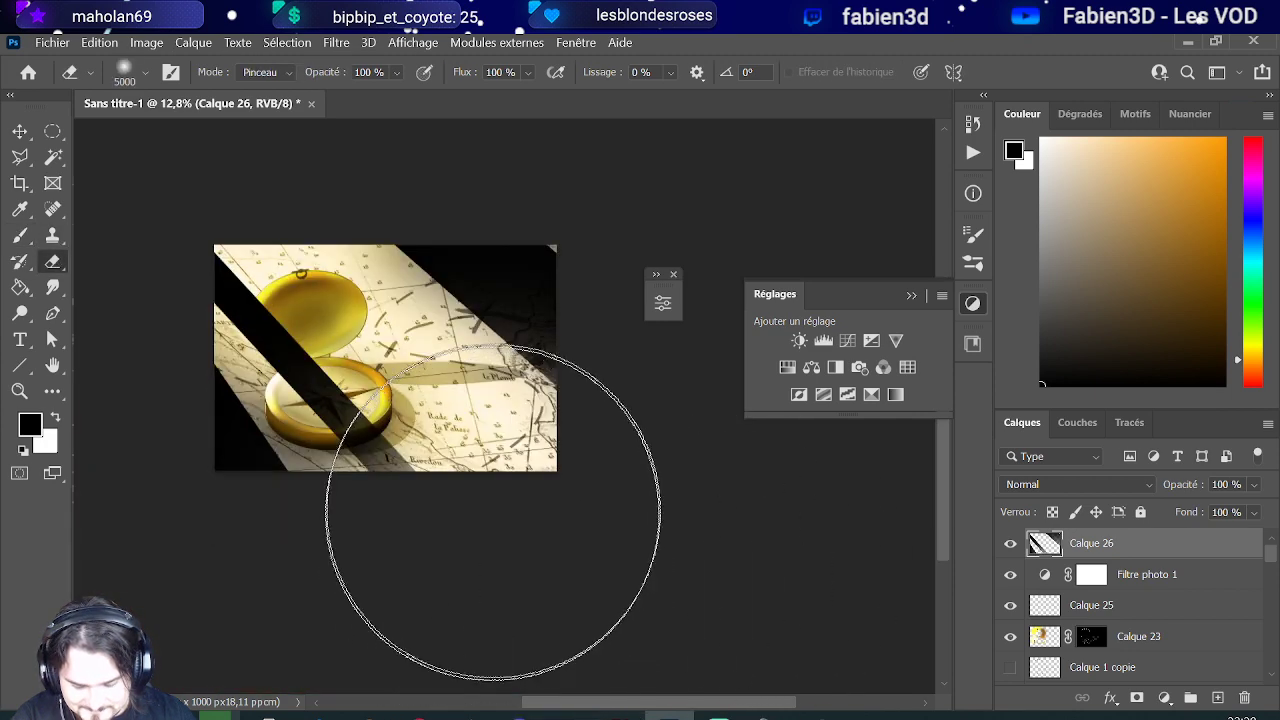
{"action": "mouse_move", "coordinate": [491, 514]}
{"action": "left_mouse_down"}
{"action": "mouse_move", "coordinate": [629, 406]}
{"action": "mouse_move", "coordinate": [714, 229]}
{"action": "left_mouse_up"}
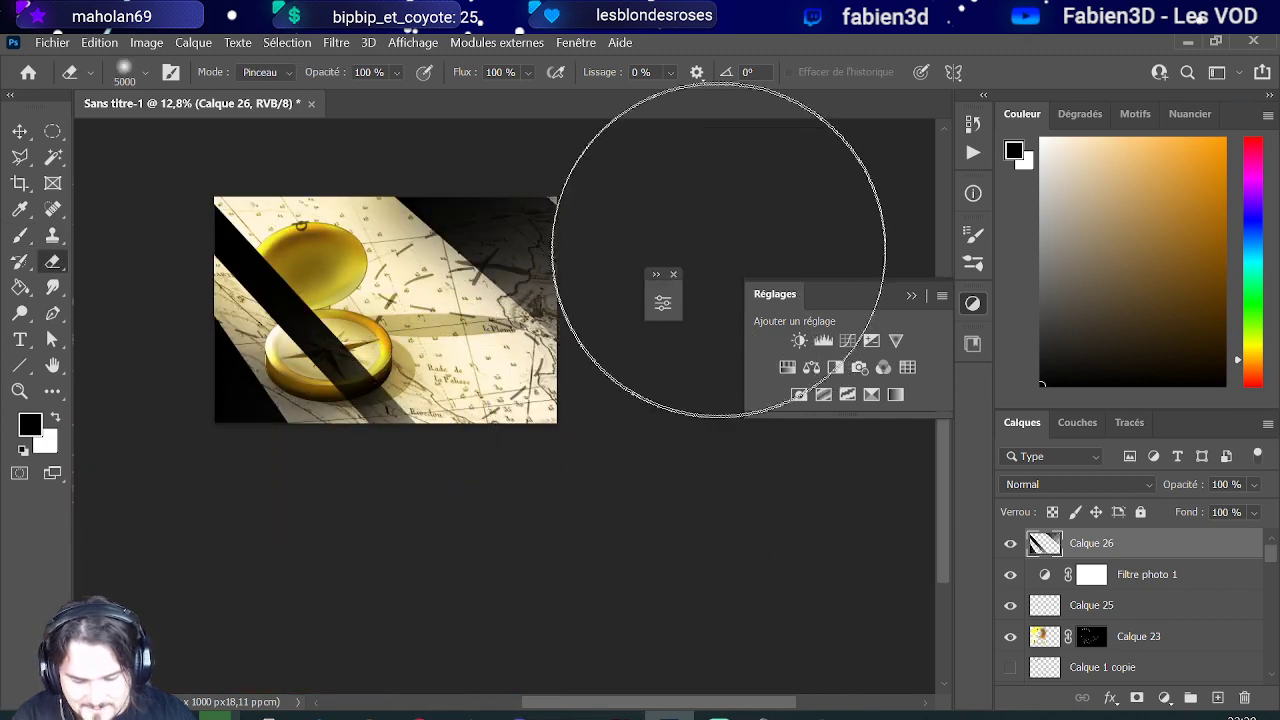
{"action": "left_click", "coordinate": [309, 555]}
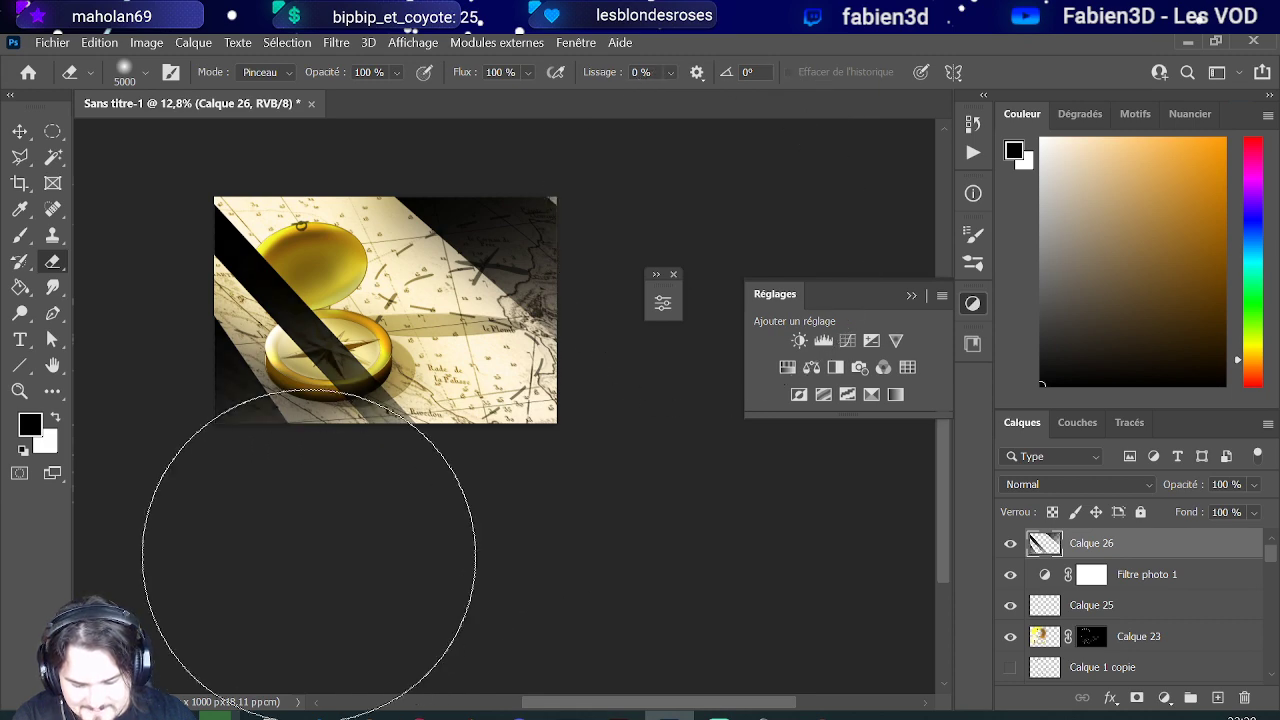
Step: Set Calque 26's blend mode to Produit and erase its bands further around the compass into translucent shadows
{"action": "left_click", "coordinate": [1071, 490]}
{"action": "left_click", "coordinate": [1040, 274]}
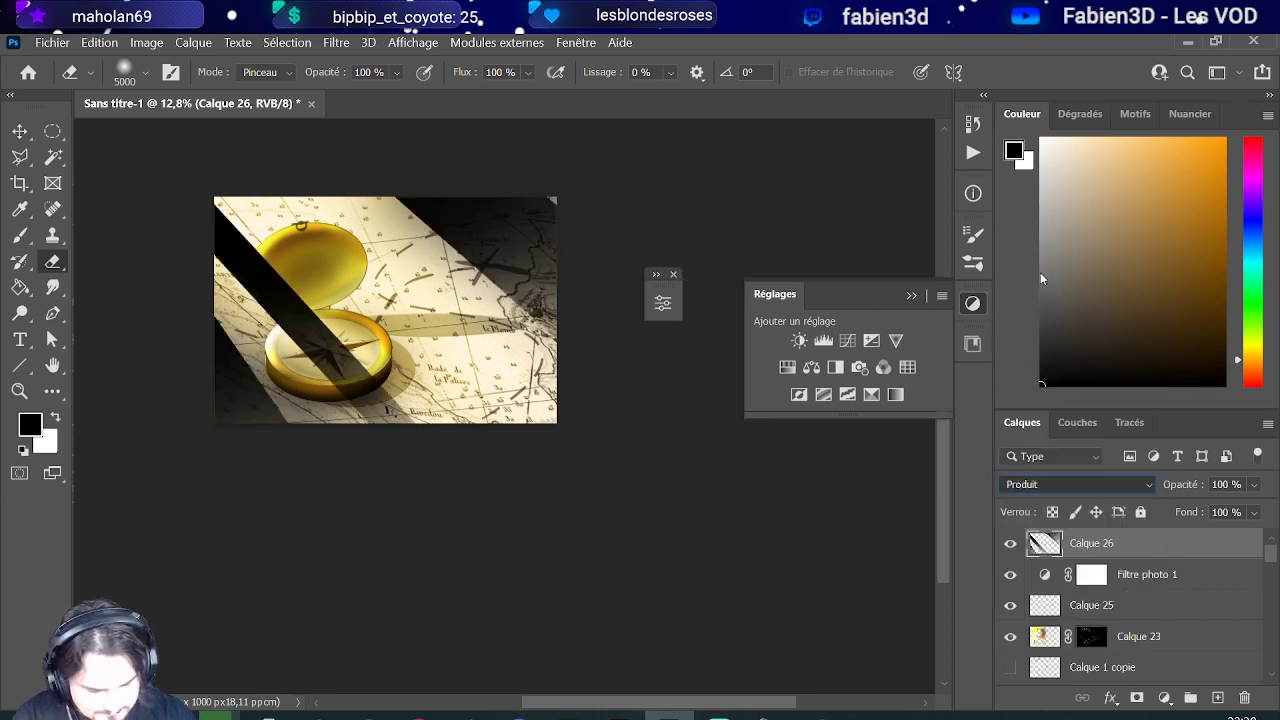
{"action": "left_click", "coordinate": [1256, 486]}
{"action": "mouse_move", "coordinate": [1268, 508]}
{"action": "left_mouse_down"}
{"action": "mouse_move", "coordinate": [1212, 510]}
{"action": "mouse_move", "coordinate": [1265, 508]}
{"action": "left_mouse_up"}
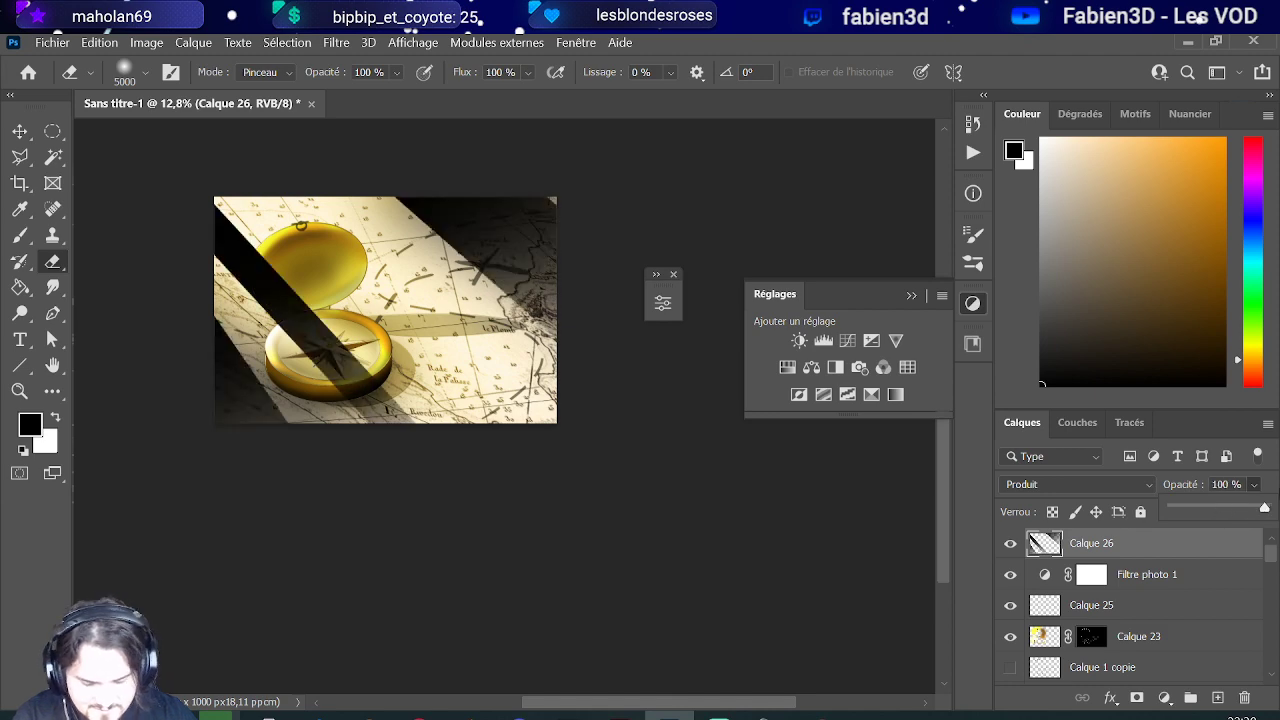
{"action": "left_click", "coordinate": [360, 398]}
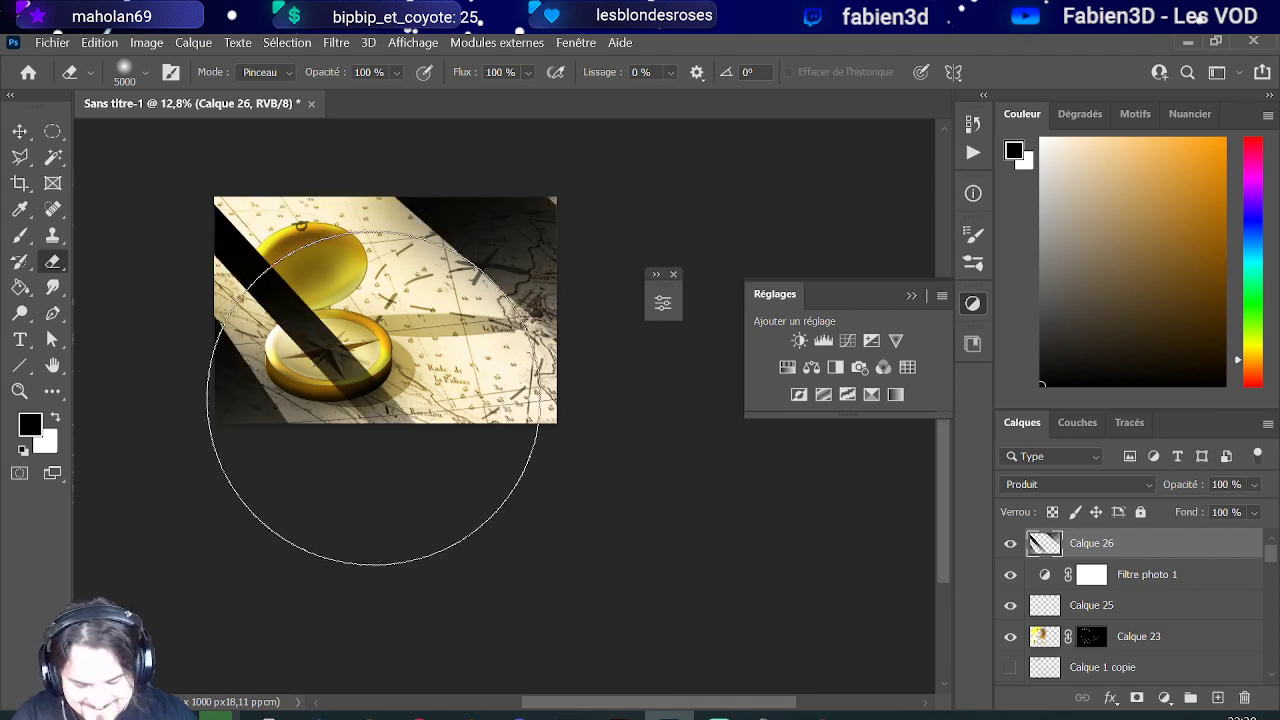
{"action": "left_click", "coordinate": [373, 397]}
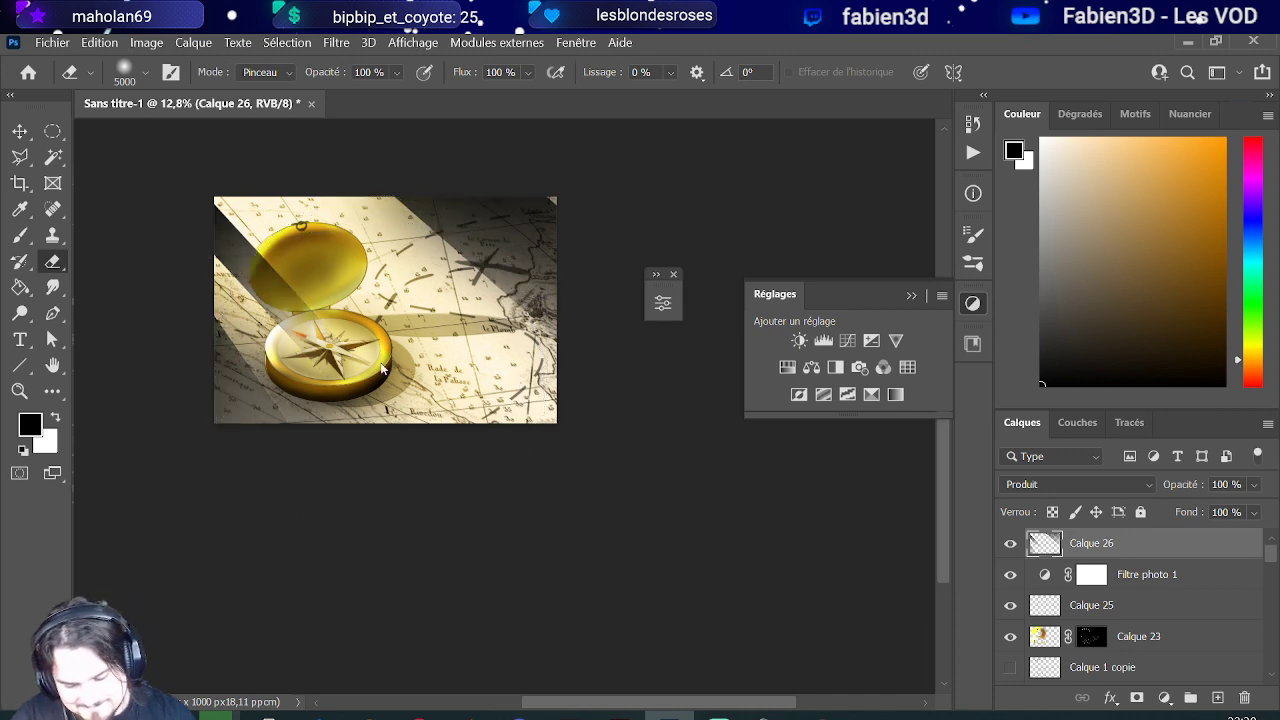
Step: Erase the shadow over the compass lid and the map's upper-left corner on Calque 26 with a soft eraser at 1958 px
{"action": "mouse_move", "coordinate": [371, 363]}
{"action": "left_mouse_down"}
{"action": "mouse_move", "coordinate": [380, 314]}
{"action": "mouse_move", "coordinate": [302, 285]}
{"action": "mouse_move", "coordinate": [285, 300]}
{"action": "mouse_move", "coordinate": [370, 330]}
{"action": "mouse_move", "coordinate": [400, 290]}
{"action": "mouse_move", "coordinate": [303, 276]}
{"action": "mouse_move", "coordinate": [268, 232]}
{"action": "mouse_move", "coordinate": [255, 240]}
{"action": "left_mouse_up"}
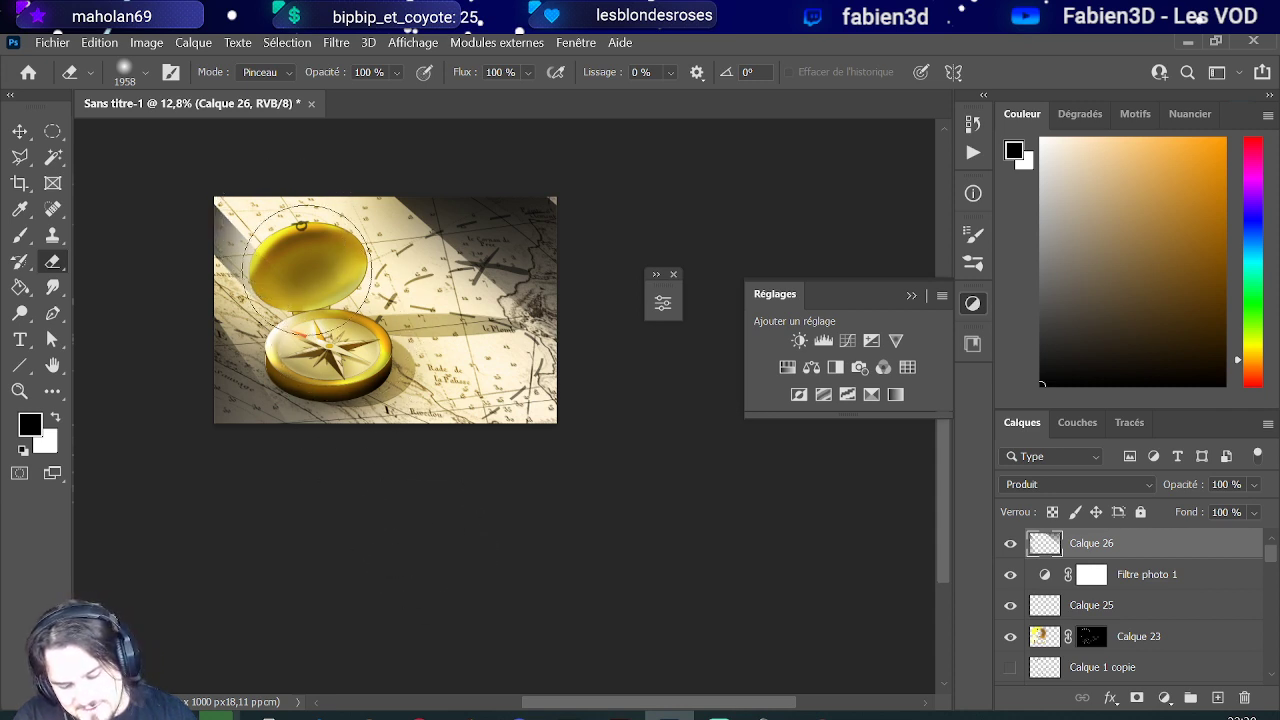
{"action": "left_click_drag", "start_coordinate": [229, 243], "coordinate": [243, 214]}
{"action": "scroll", "coordinate": [306, 434], "scroll_direction": "down", "scroll_amount": 2}
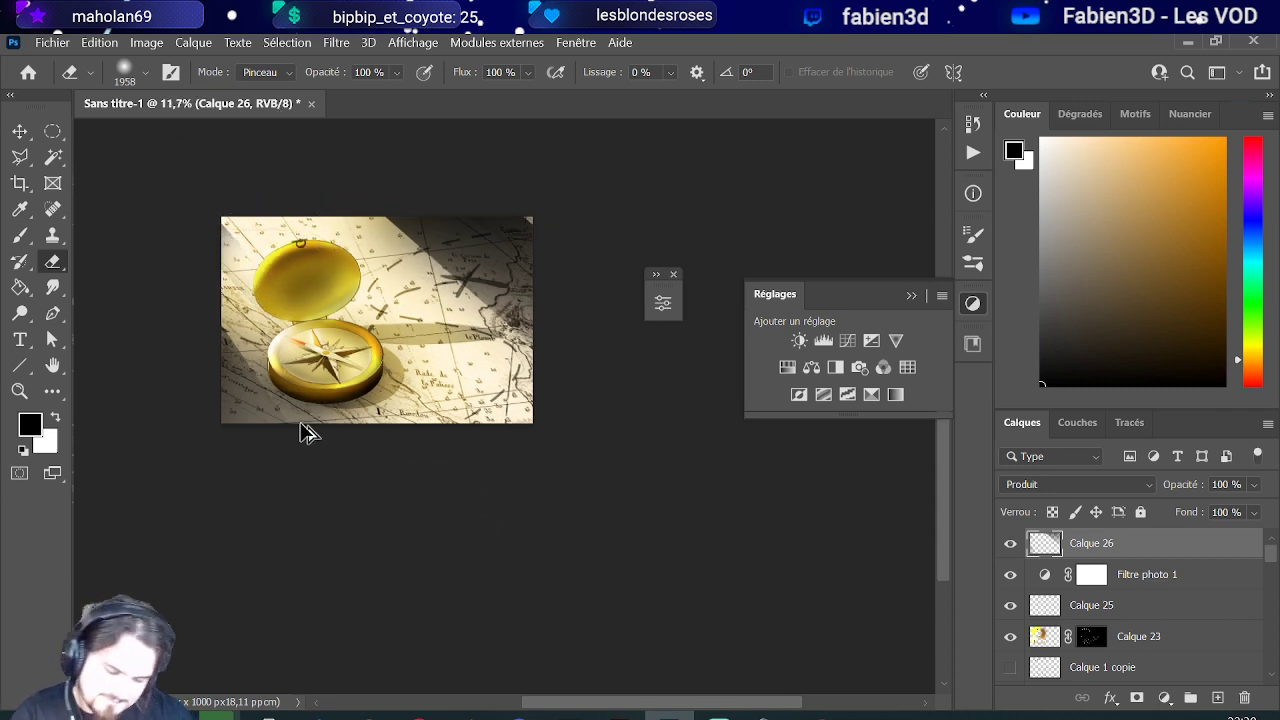
{"action": "scroll", "coordinate": [576, 385], "scroll_direction": "down", "scroll_amount": 1}
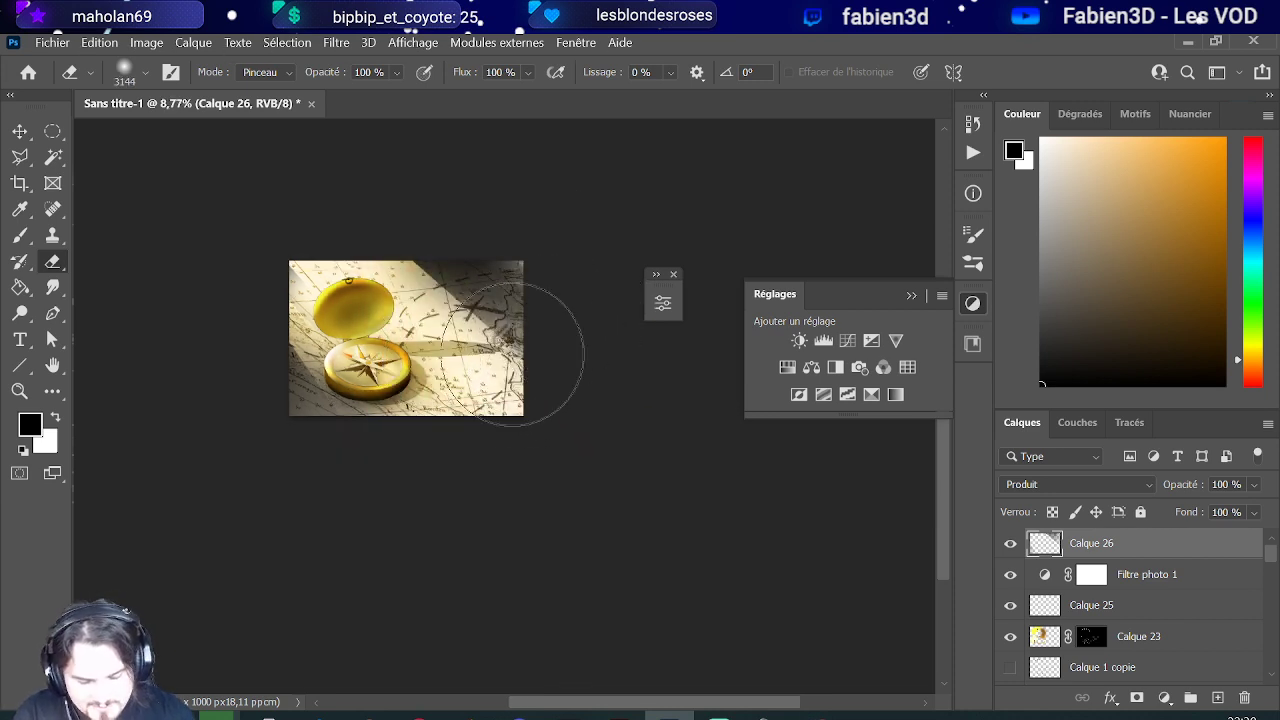
Step: Soften the edges of the dark shadow toward the map's upper-right corner on Calque 26 with a large soft eraser
{"action": "mouse_move", "coordinate": [471, 360]}
{"action": "left_mouse_down"}
{"action": "mouse_move", "coordinate": [495, 360]}
{"action": "mouse_move", "coordinate": [440, 360]}
{"action": "left_mouse_up"}
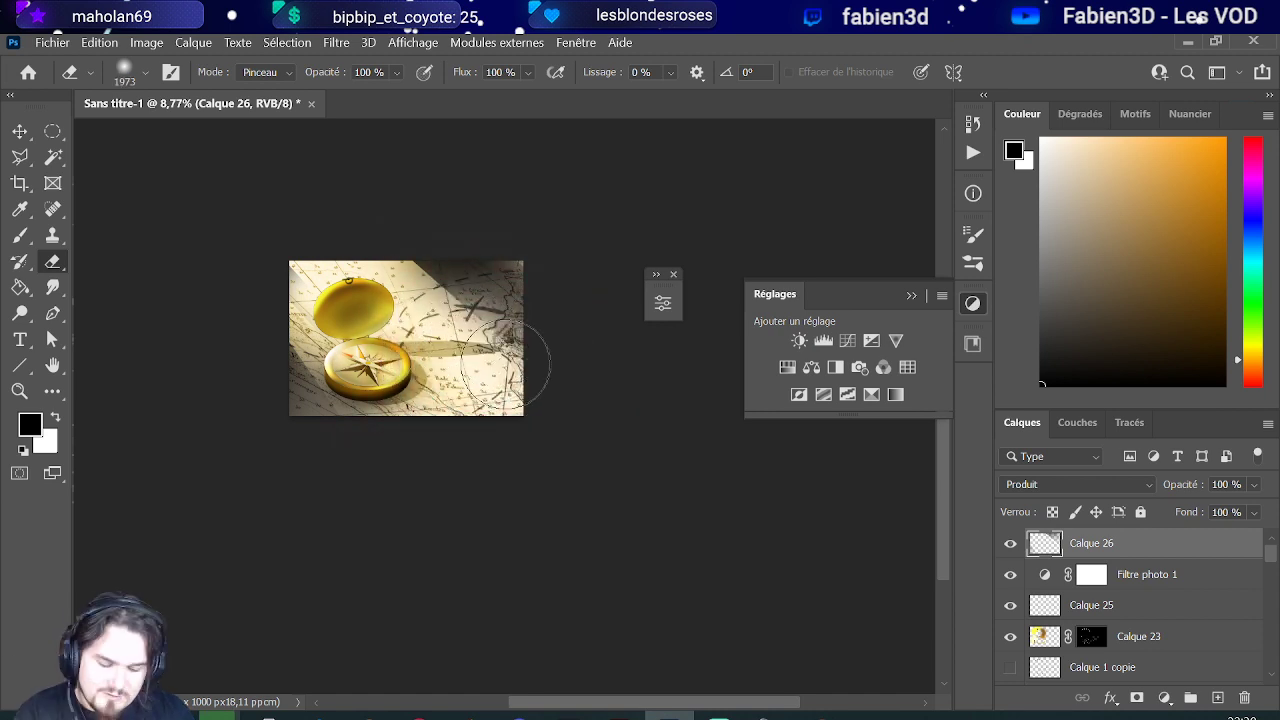
{"action": "left_click_drag", "start_coordinate": [460, 380], "coordinate": [507, 392]}
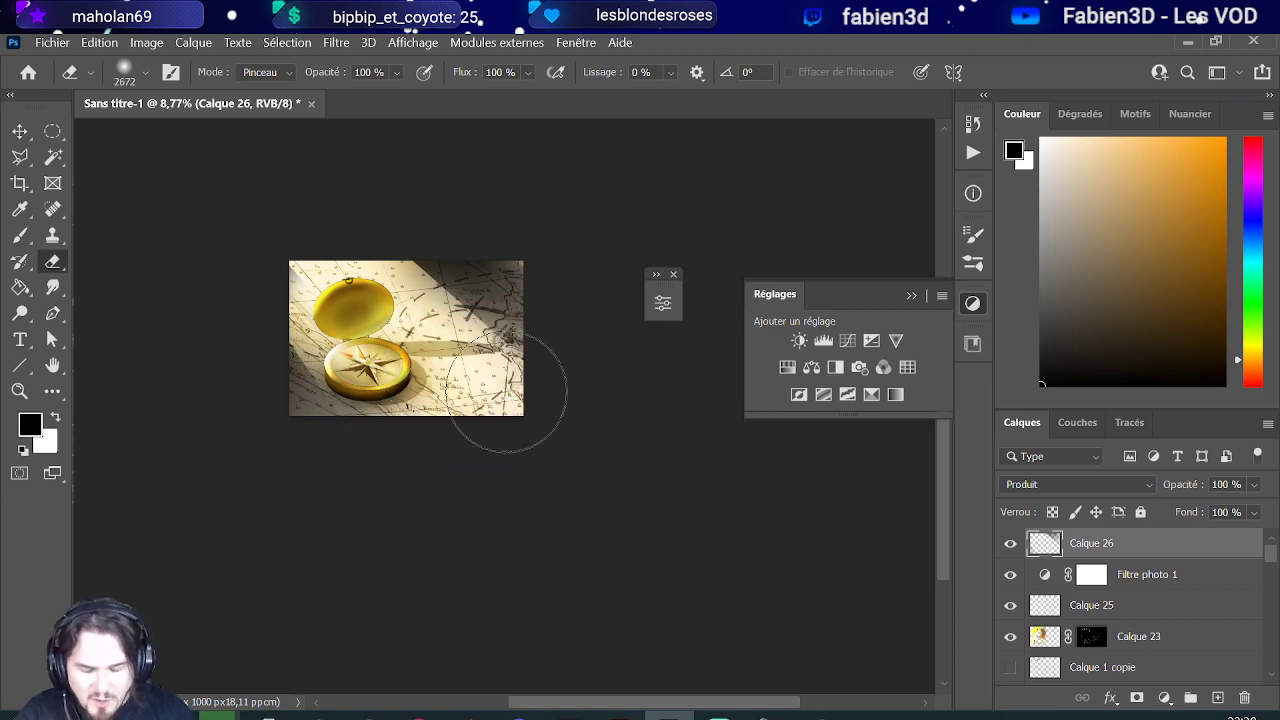
{"action": "left_click_drag", "start_coordinate": [466, 370], "coordinate": [480, 372]}
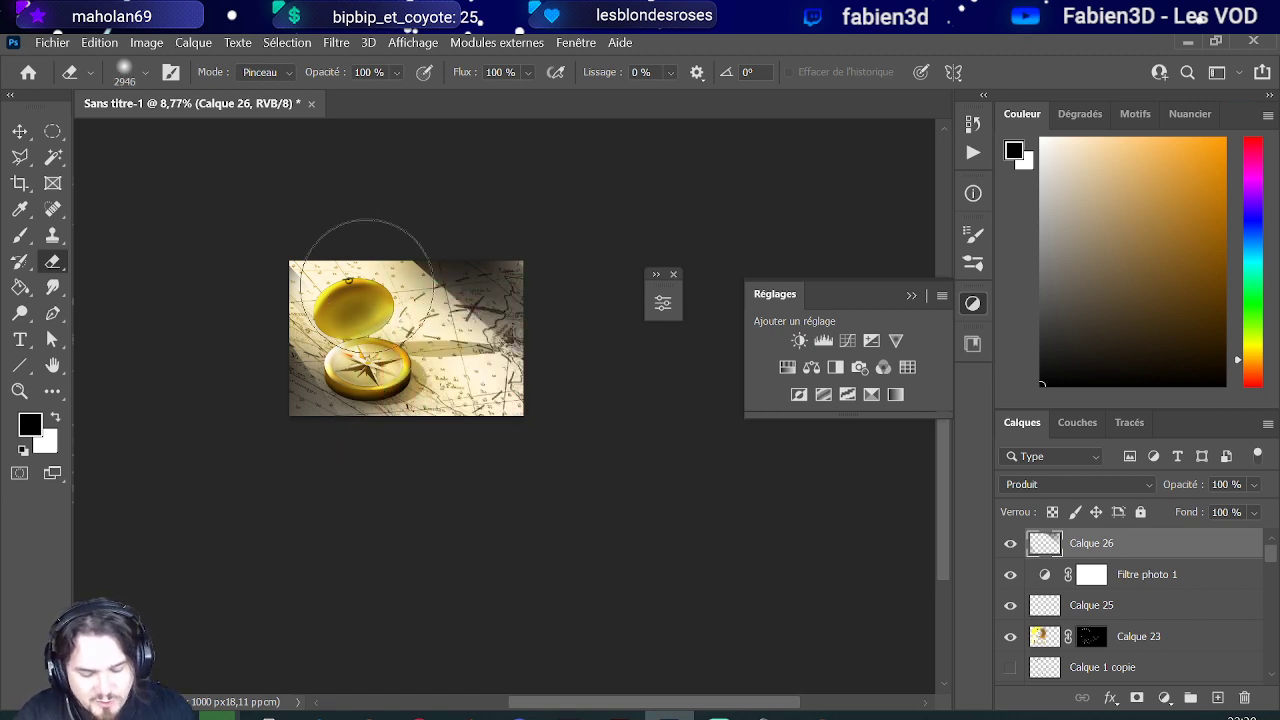
{"action": "mouse_move", "coordinate": [367, 285]}
{"action": "left_mouse_down"}
{"action": "mouse_move", "coordinate": [340, 286]}
{"action": "mouse_move", "coordinate": [523, 357]}
{"action": "mouse_move", "coordinate": [497, 386]}
{"action": "left_mouse_up"}
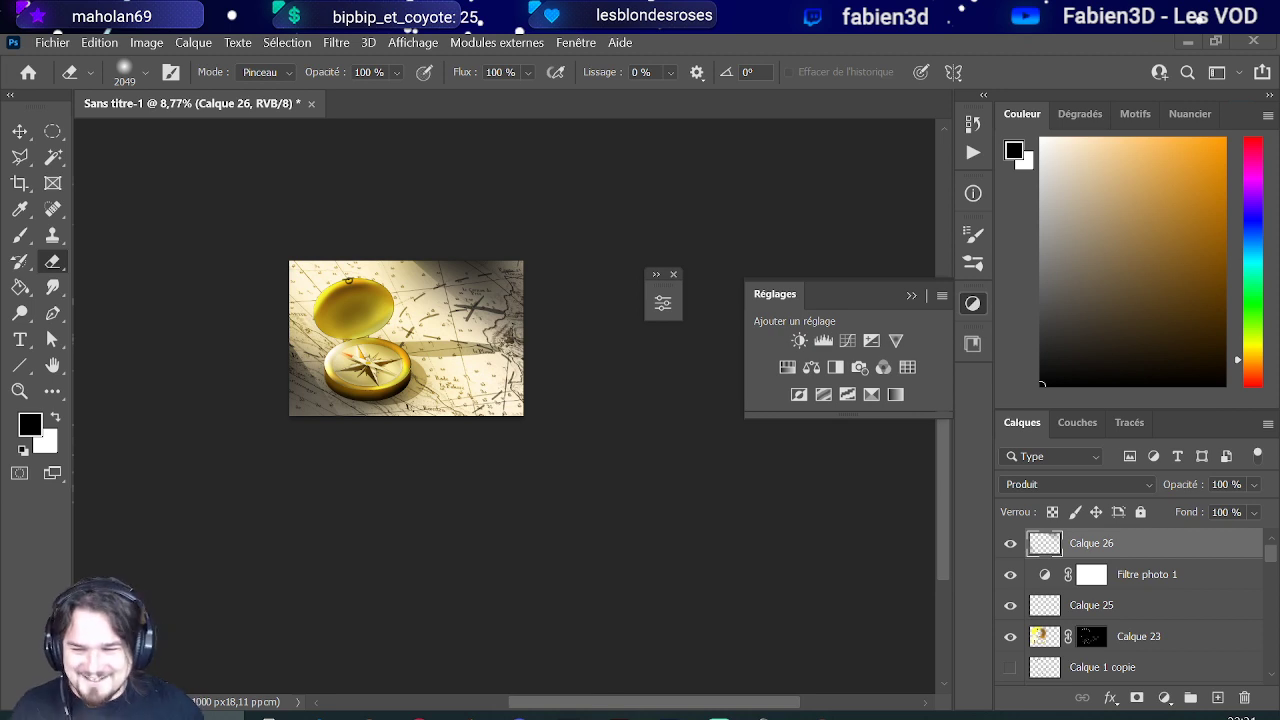
{"action": "scroll", "coordinate": [443, 340], "scroll_direction": "up", "scroll_amount": 2}
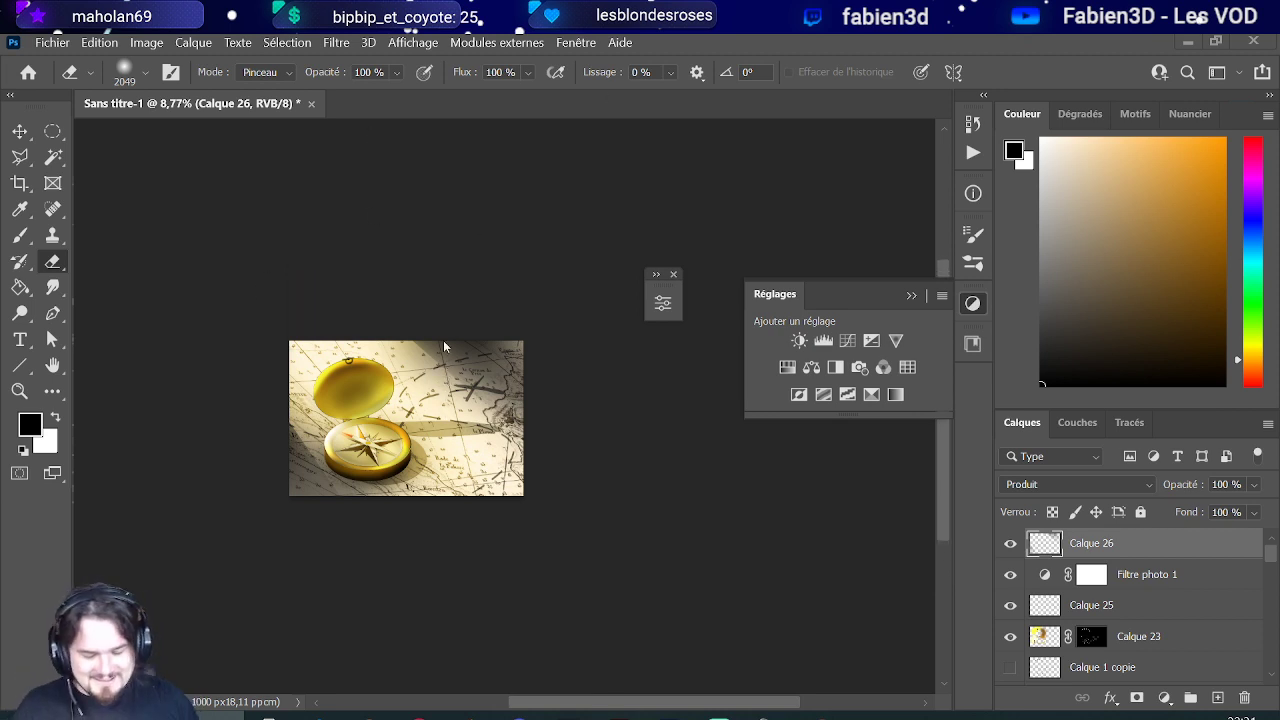
{"action": "scroll", "coordinate": [470, 272], "scroll_direction": "down", "scroll_amount": 1}
{"action": "scroll", "coordinate": [470, 276], "scroll_direction": "up", "scroll_amount": 1}
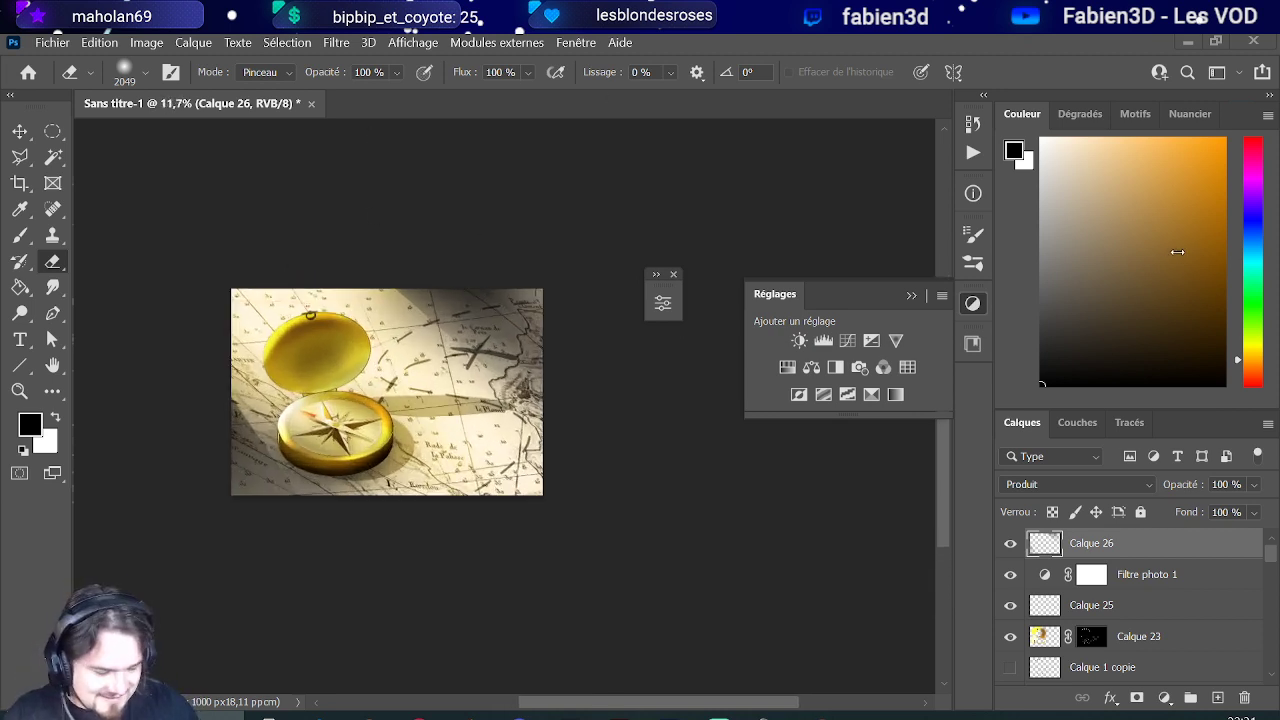
Step: Sample bright yellow from the compass lid's upper rim as the Brush colour and add a new layer above Calque 26
{"action": "left_click", "coordinate": [1222, 140]}
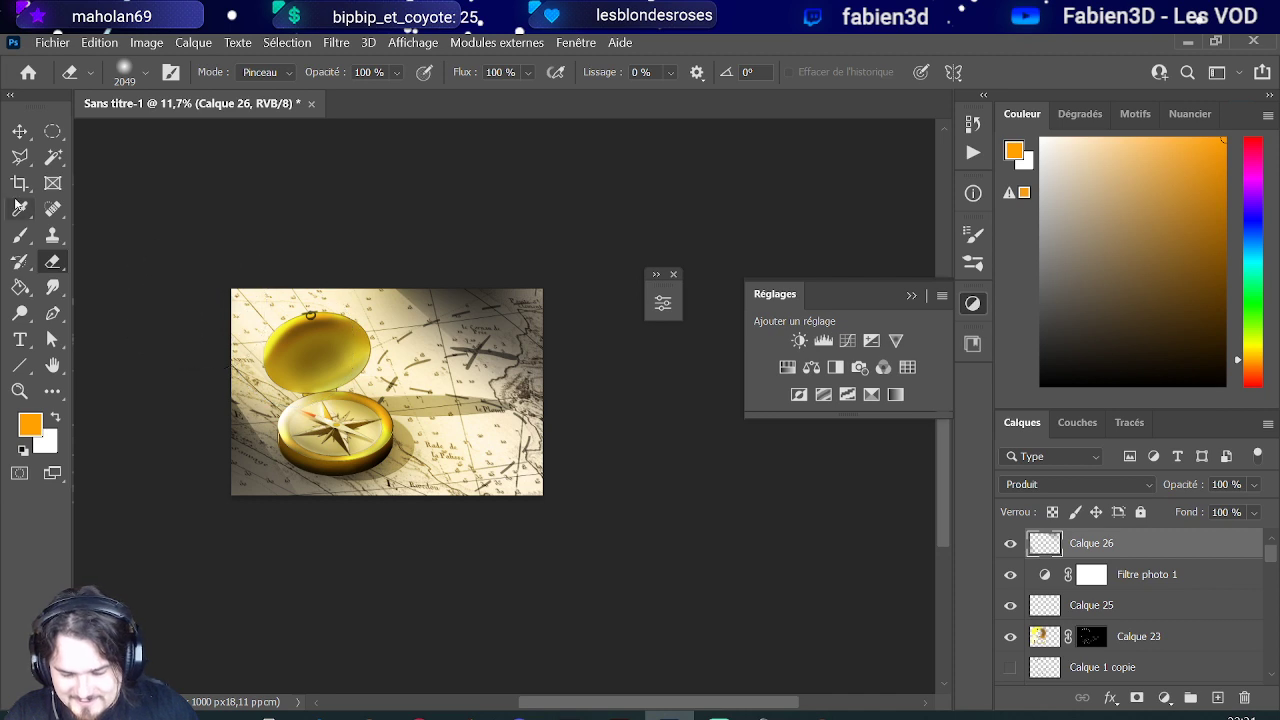
{"action": "key", "text": "b"}
{"action": "left_click", "coordinate": [304, 318], "text": "alt"}
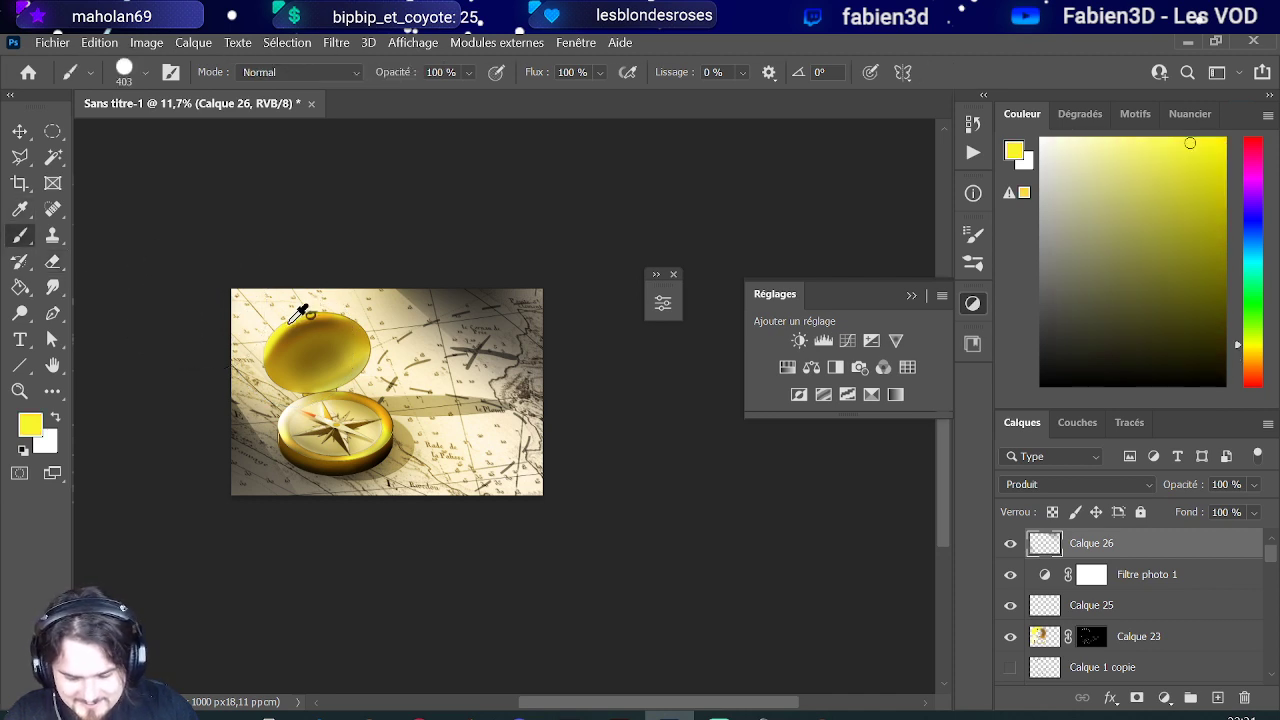
{"action": "left_click", "coordinate": [1217, 697]}
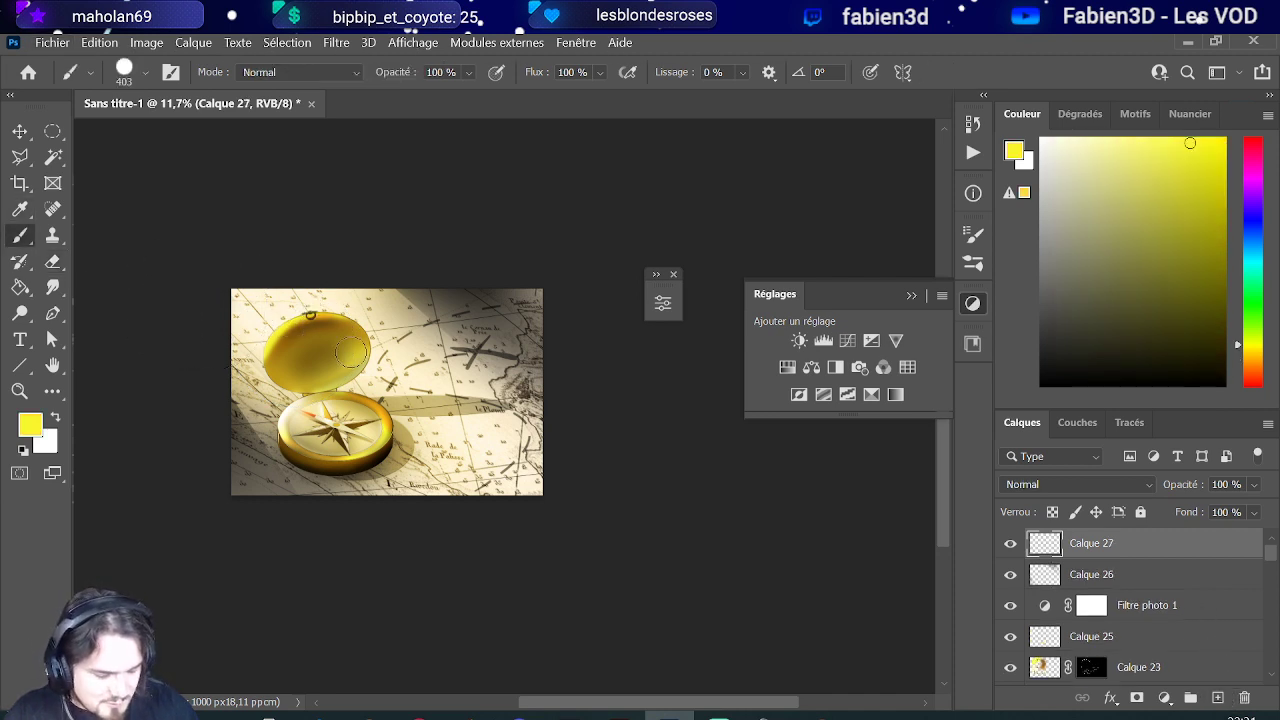
Step: Paint a yellow glow over the image's upper-left corner using the Arrondi flou brush at 3212 px
{"action": "mouse_move", "coordinate": [358, 345]}
{"action": "left_mouse_down"}
{"action": "mouse_move", "coordinate": [370, 300]}
{"action": "mouse_move", "coordinate": [318, 290]}
{"action": "left_mouse_up"}
{"action": "left_click", "coordinate": [144, 72]}
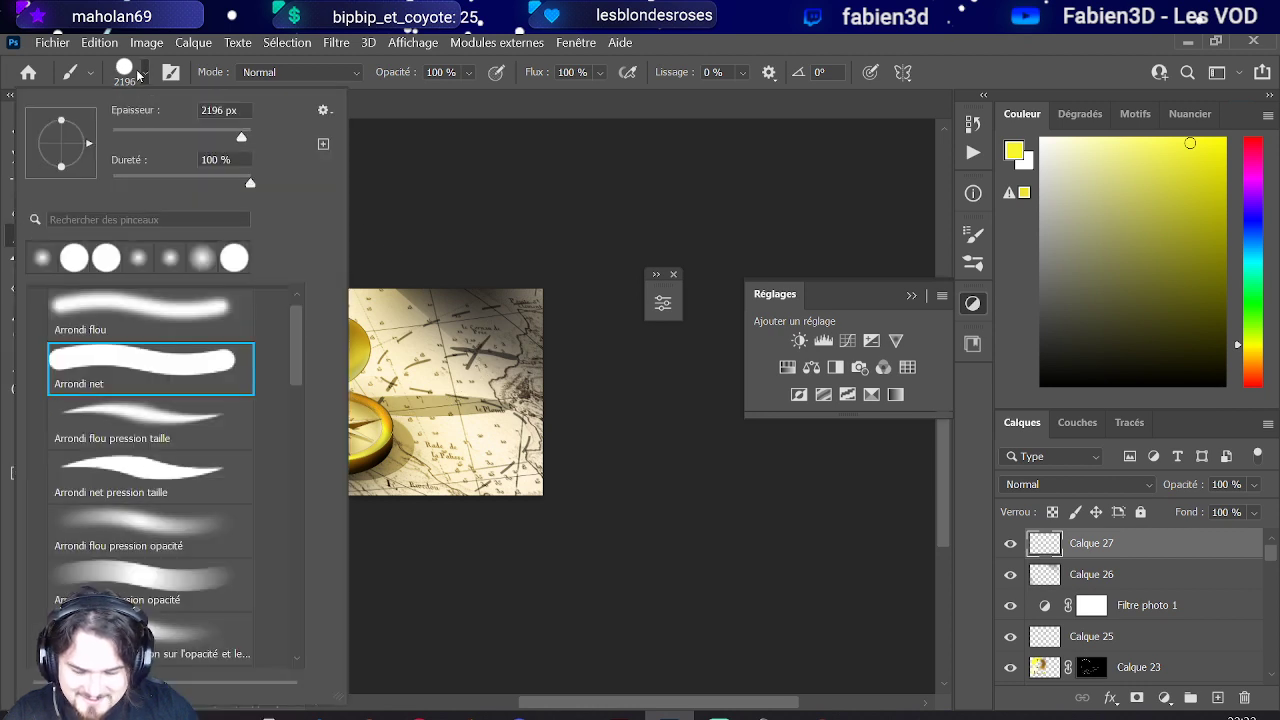
{"action": "left_click", "coordinate": [223, 306]}
{"action": "left_click", "coordinate": [391, 286]}
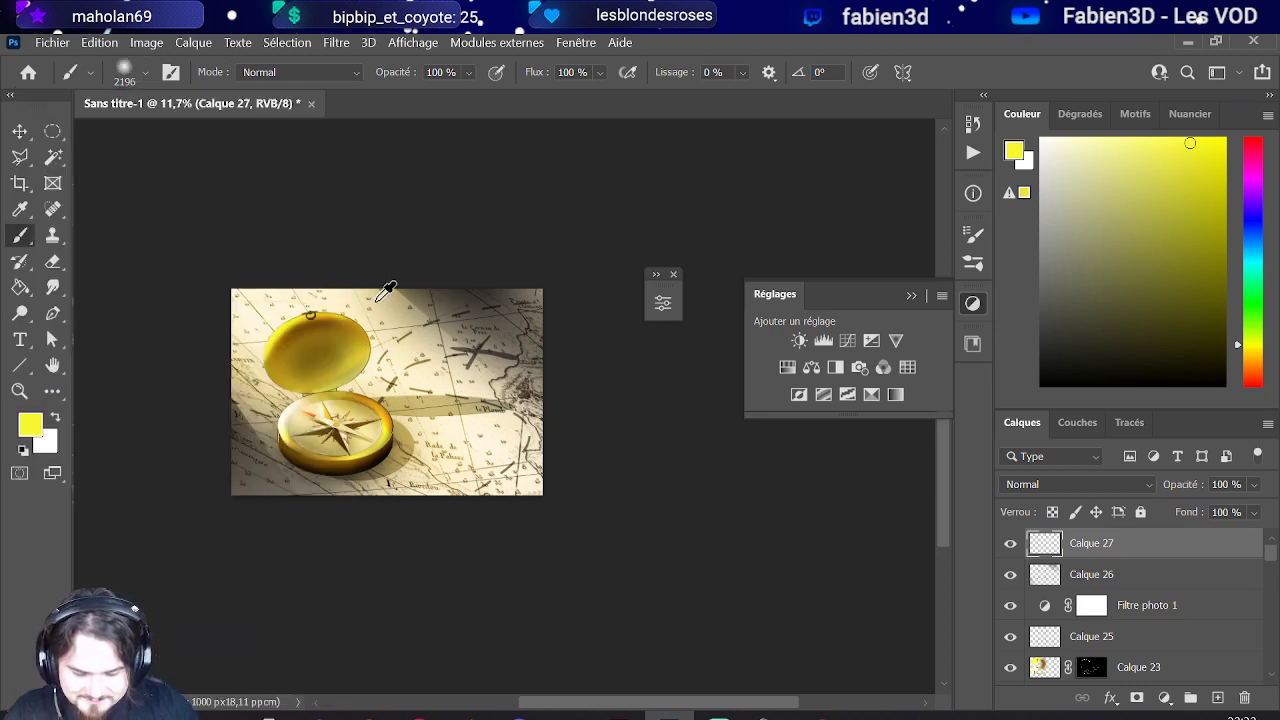
{"action": "mouse_move", "coordinate": [290, 270]}
{"action": "left_mouse_down"}
{"action": "mouse_move", "coordinate": [335, 270]}
{"action": "mouse_move", "coordinate": [287, 268]}
{"action": "left_mouse_up"}
{"action": "left_click", "coordinate": [287, 268]}
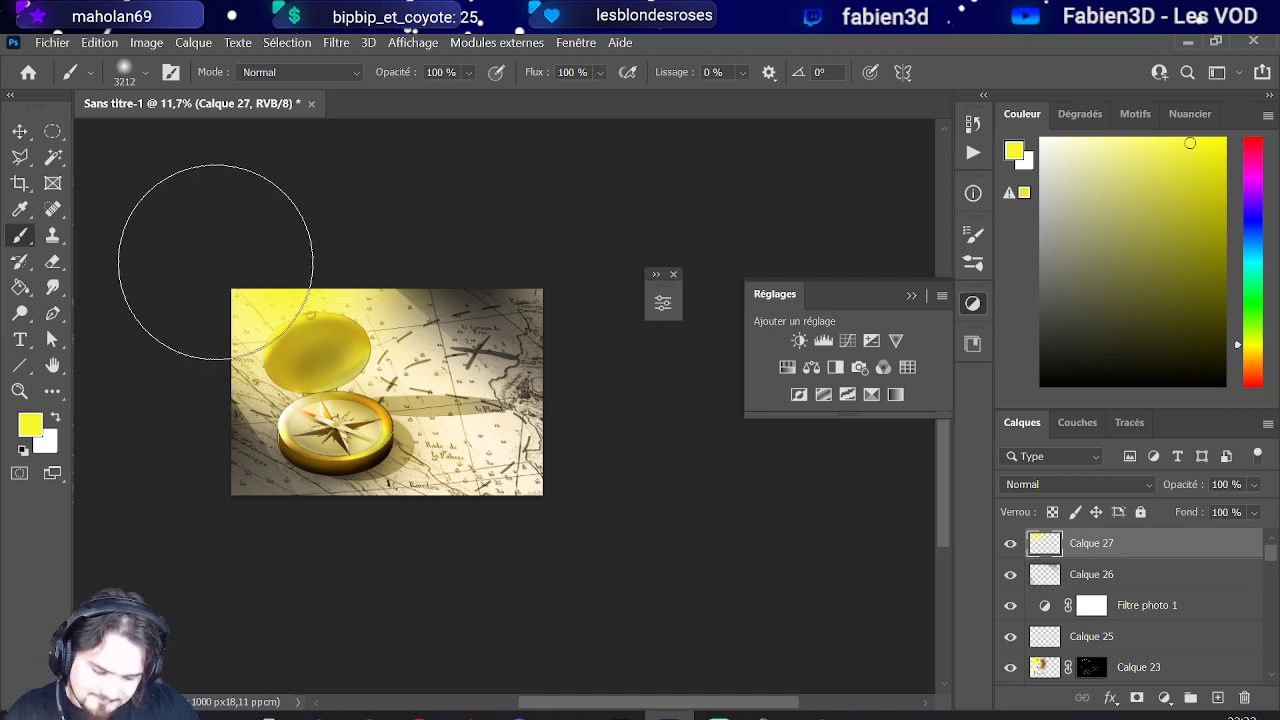
Step: Set the yellow glow layer's blend mode to Lumière tamisée and its opacity to 51 %
{"action": "left_click", "coordinate": [1040, 487]}
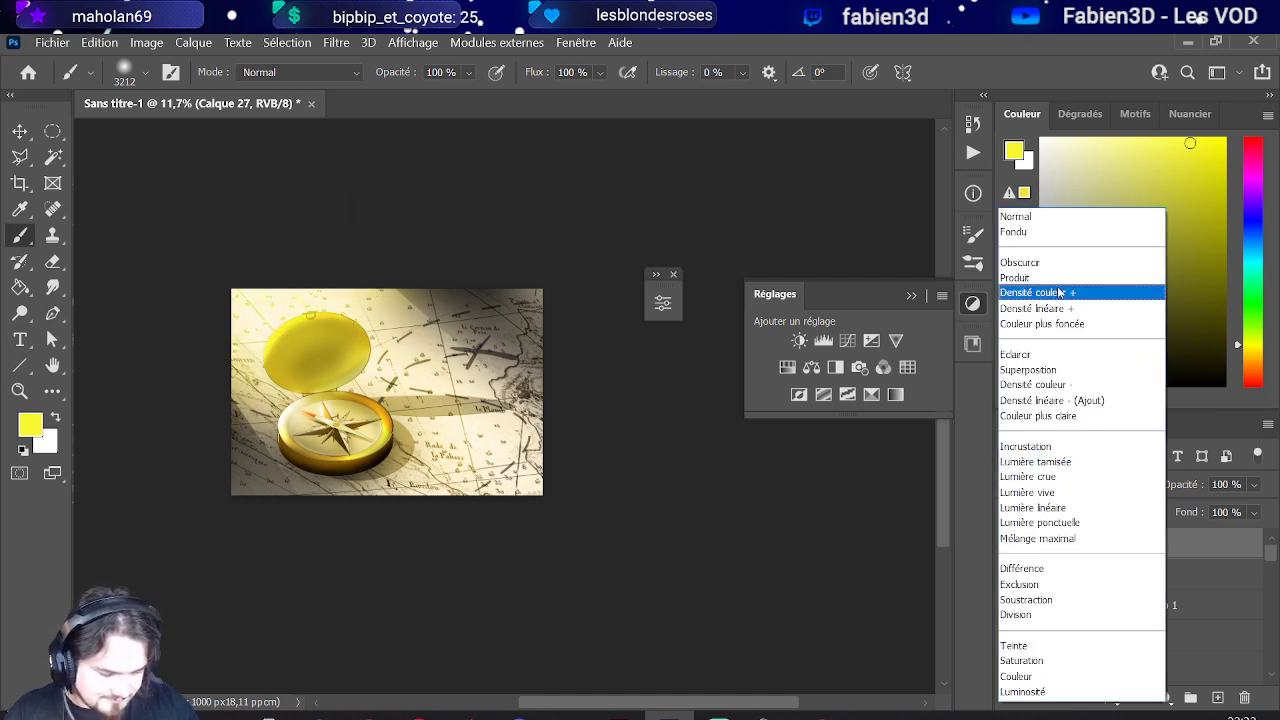
{"action": "left_click", "coordinate": [1098, 465]}
{"action": "left_click", "coordinate": [1253, 484]}
{"action": "left_click_drag", "start_coordinate": [1266, 509], "coordinate": [1219, 510]}
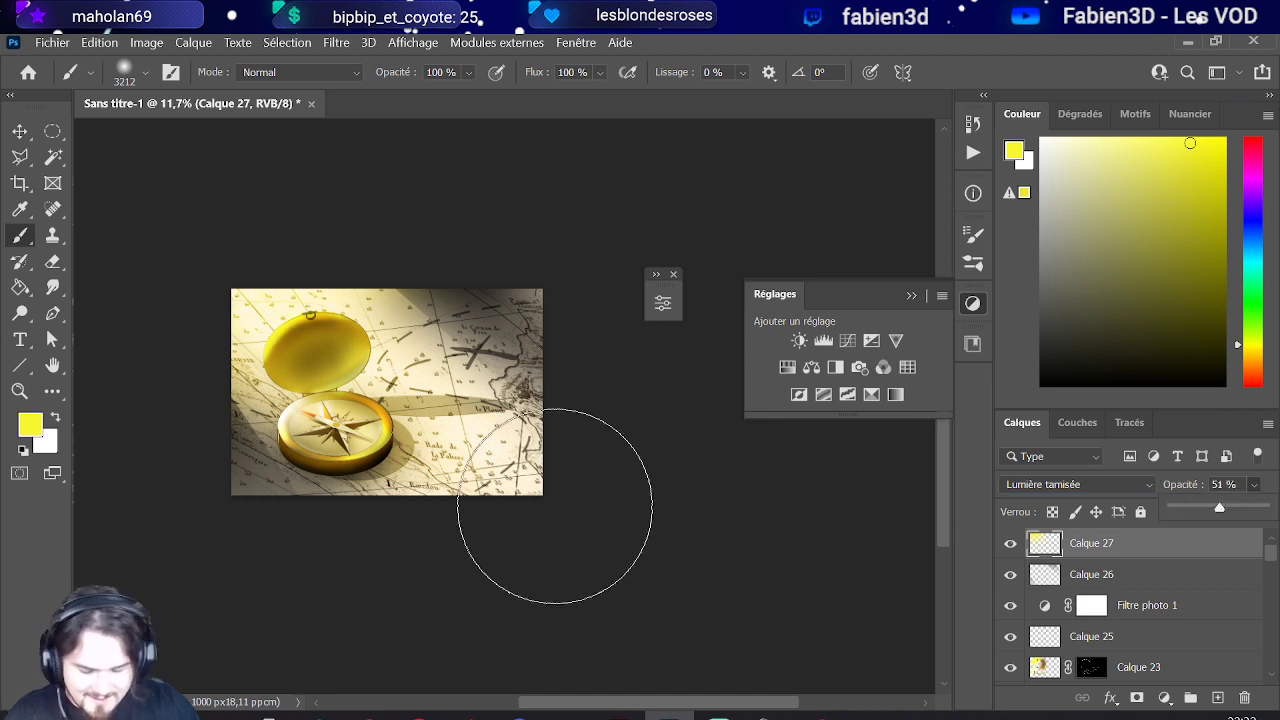
{"action": "scroll", "coordinate": [594, 496], "scroll_direction": "up", "scroll_amount": 1}
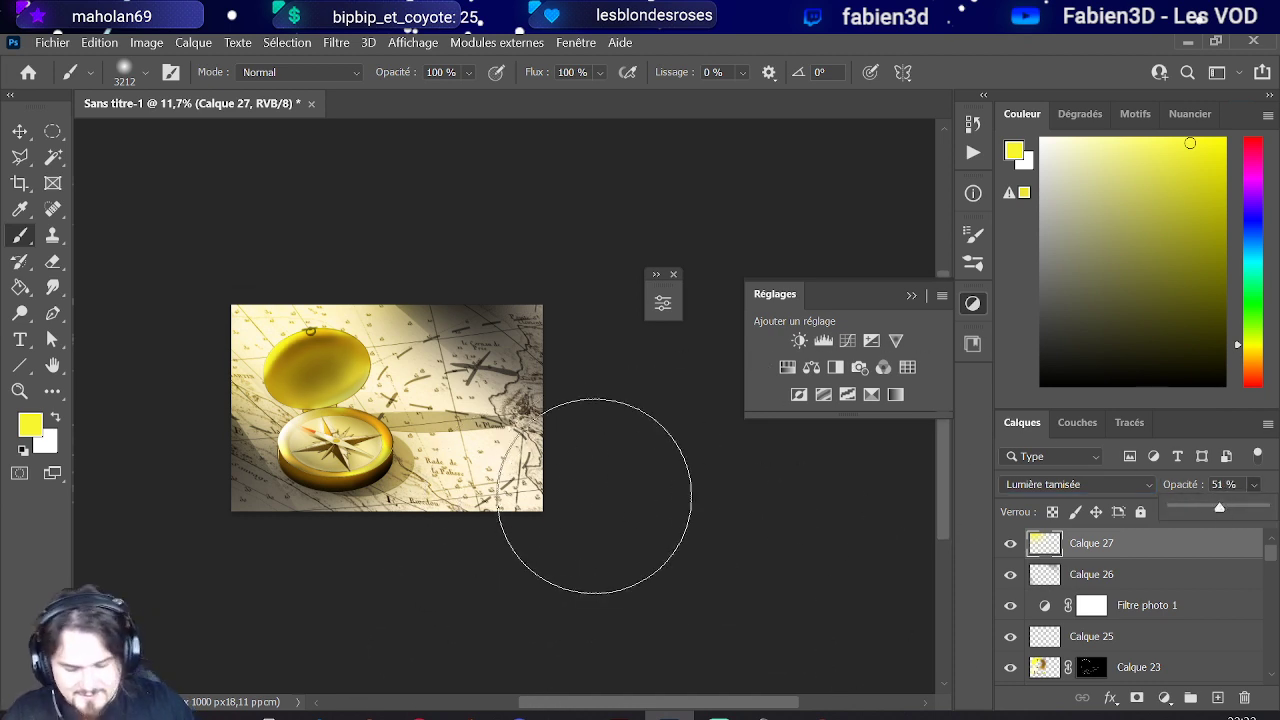
{"action": "scroll", "coordinate": [594, 496], "scroll_direction": "up", "scroll_amount": 2}
{"action": "scroll", "coordinate": [540, 530], "scroll_direction": "down", "scroll_amount": 4}
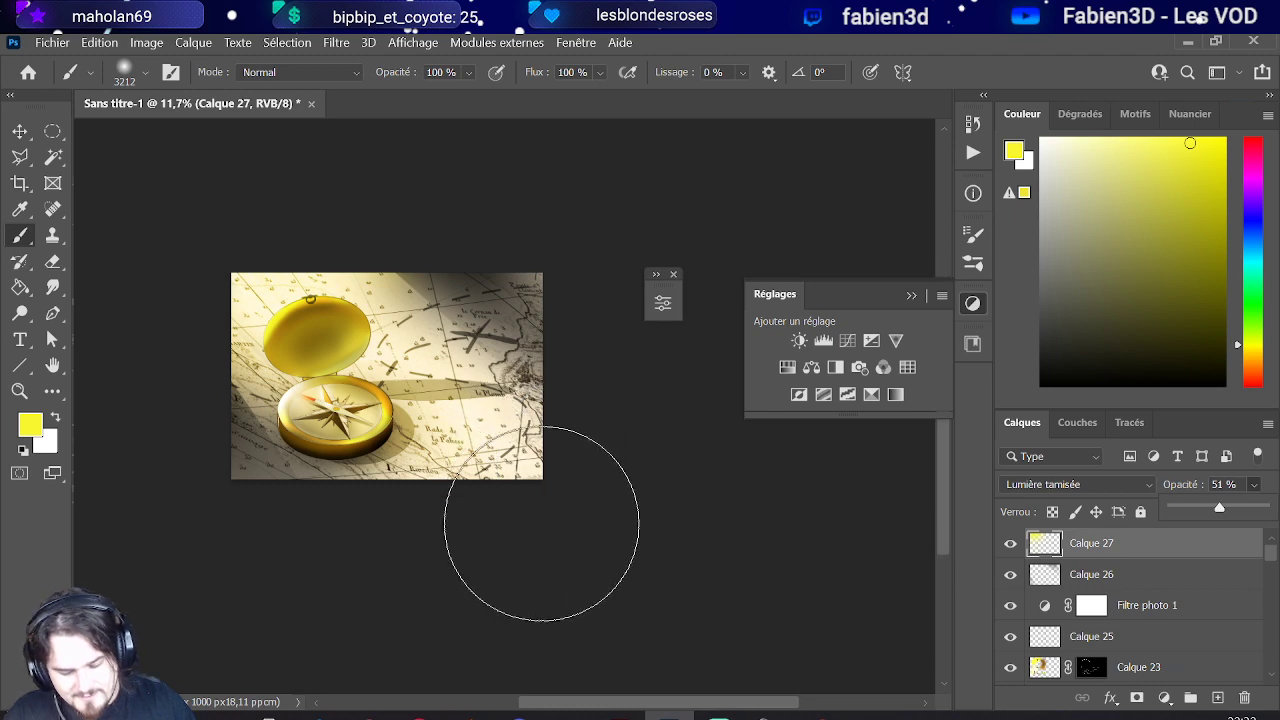
Step: Save the document to the Bureau folder as Compass.psd in Photoshop format
{"action": "left_click", "coordinate": [53, 43]}
{"action": "key", "text": "Escape"}
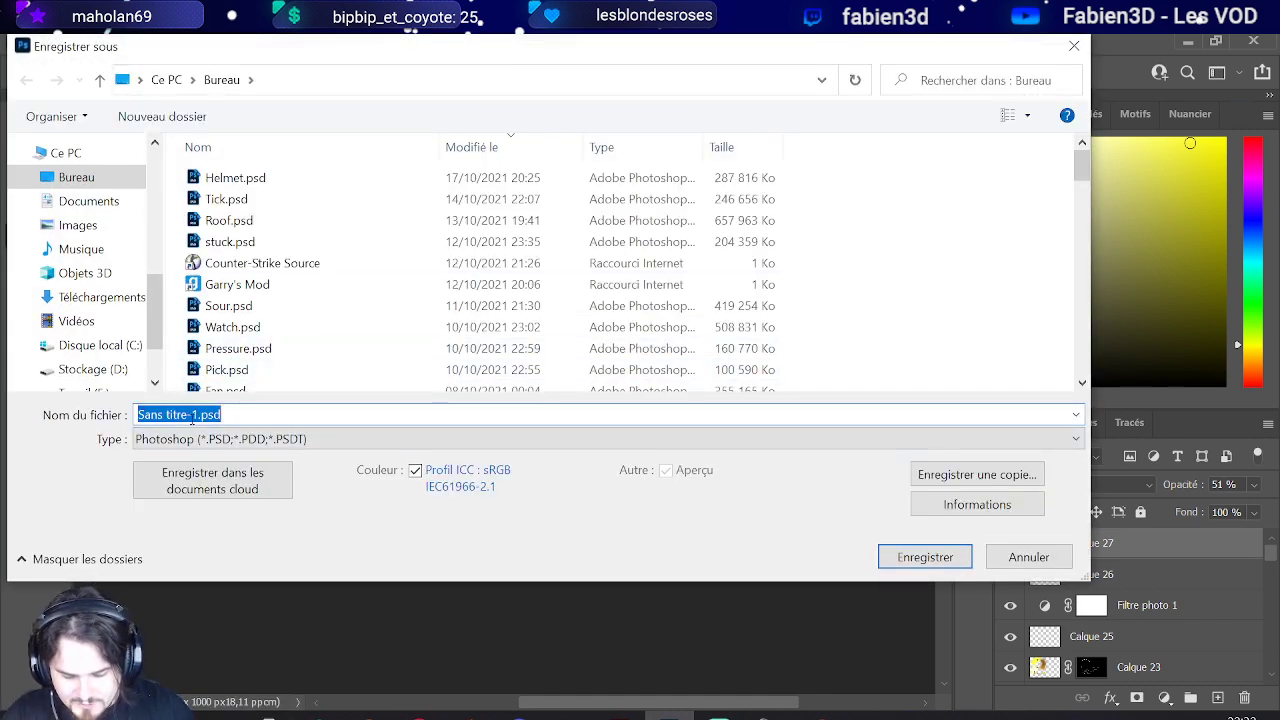
{"action": "type", "text": "Compass"}
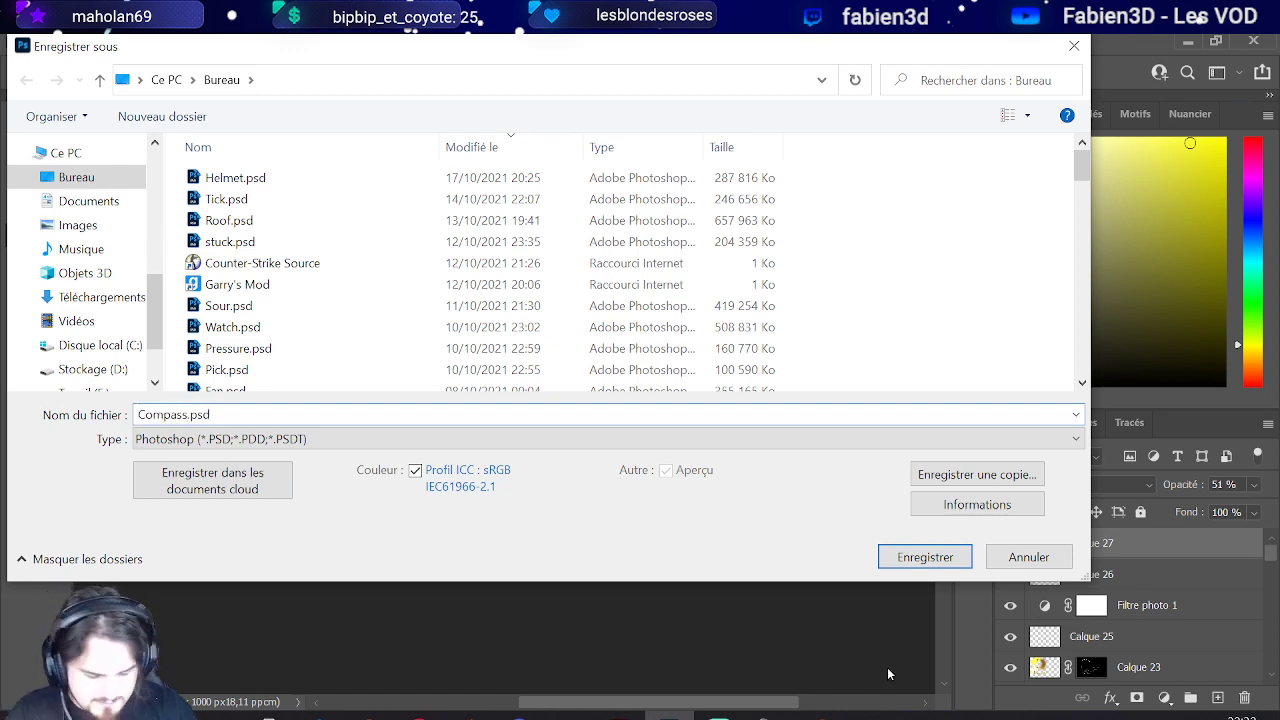
{"action": "left_click", "coordinate": [920, 558]}
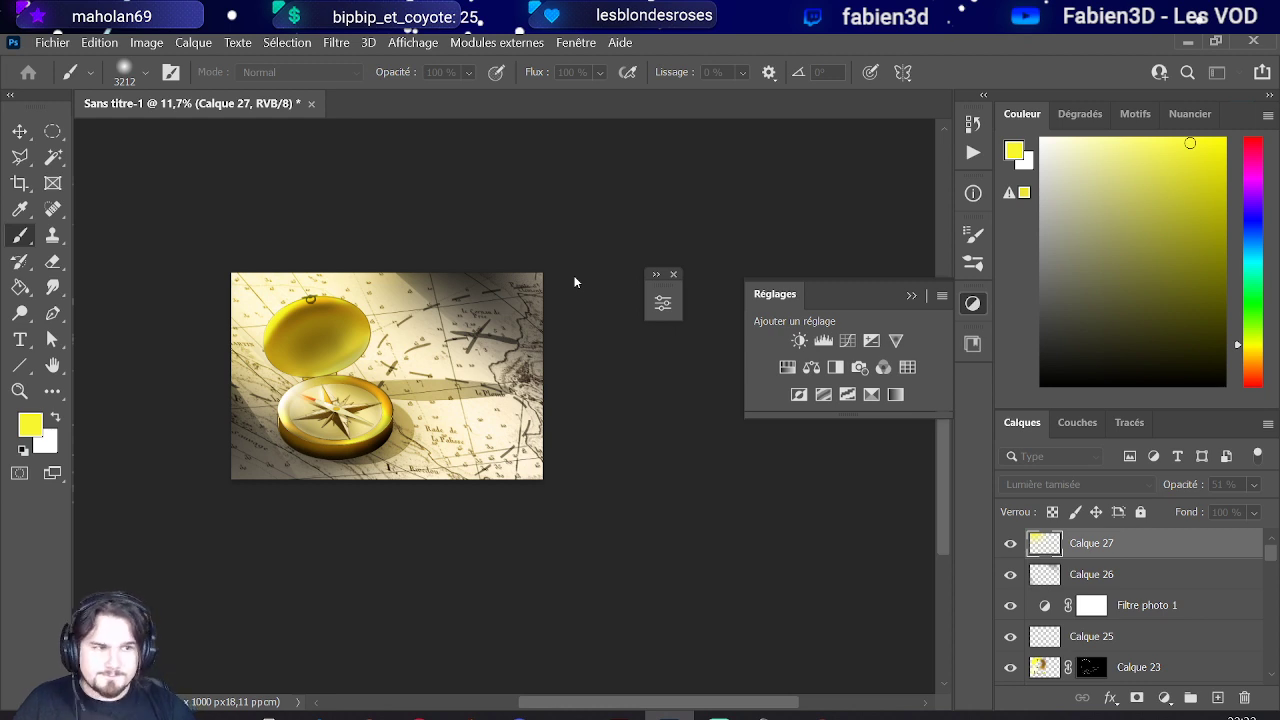
{"action": "key", "text": "Return"}
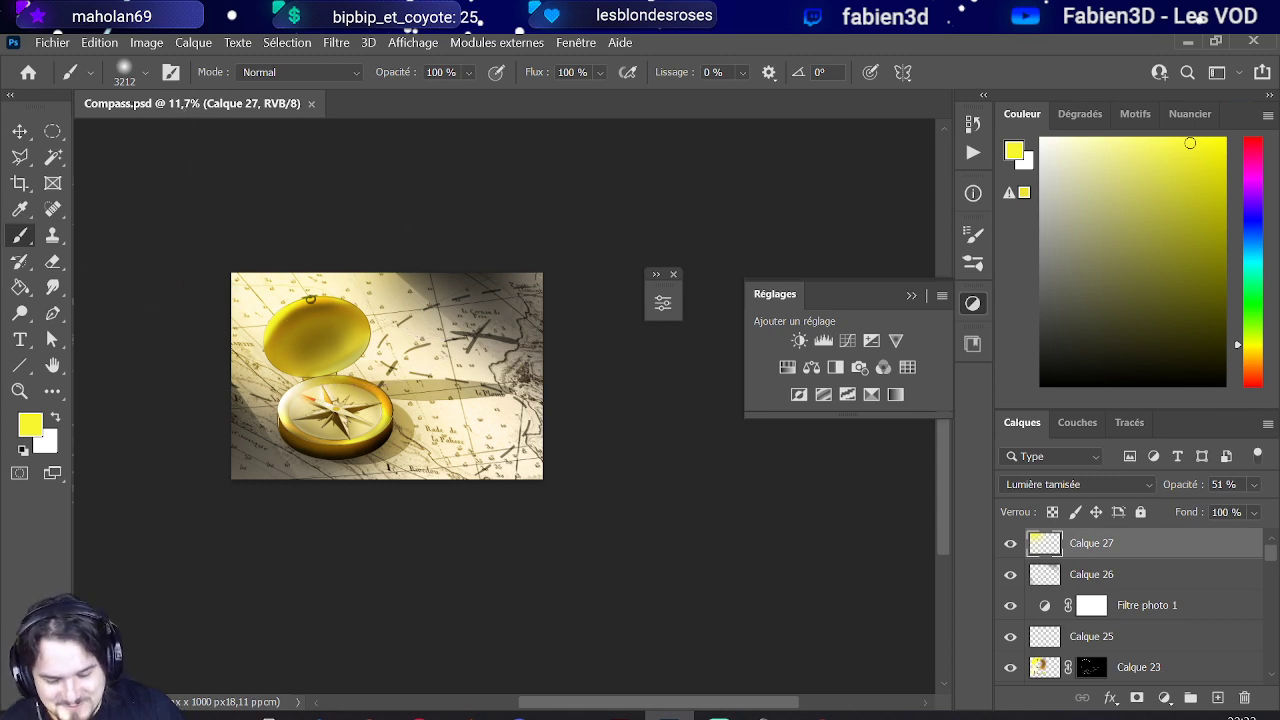
{"action": "left_click", "coordinate": [52, 42]}
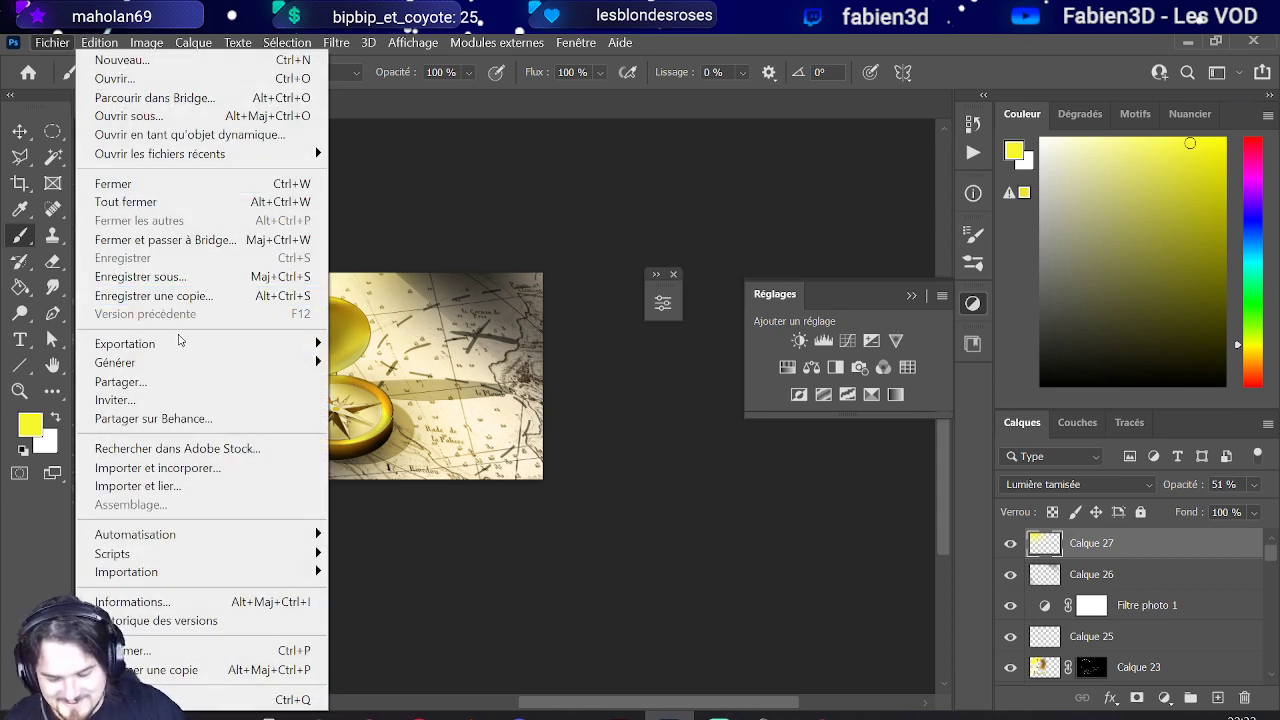
{"action": "mouse_move", "coordinate": [180, 344]}
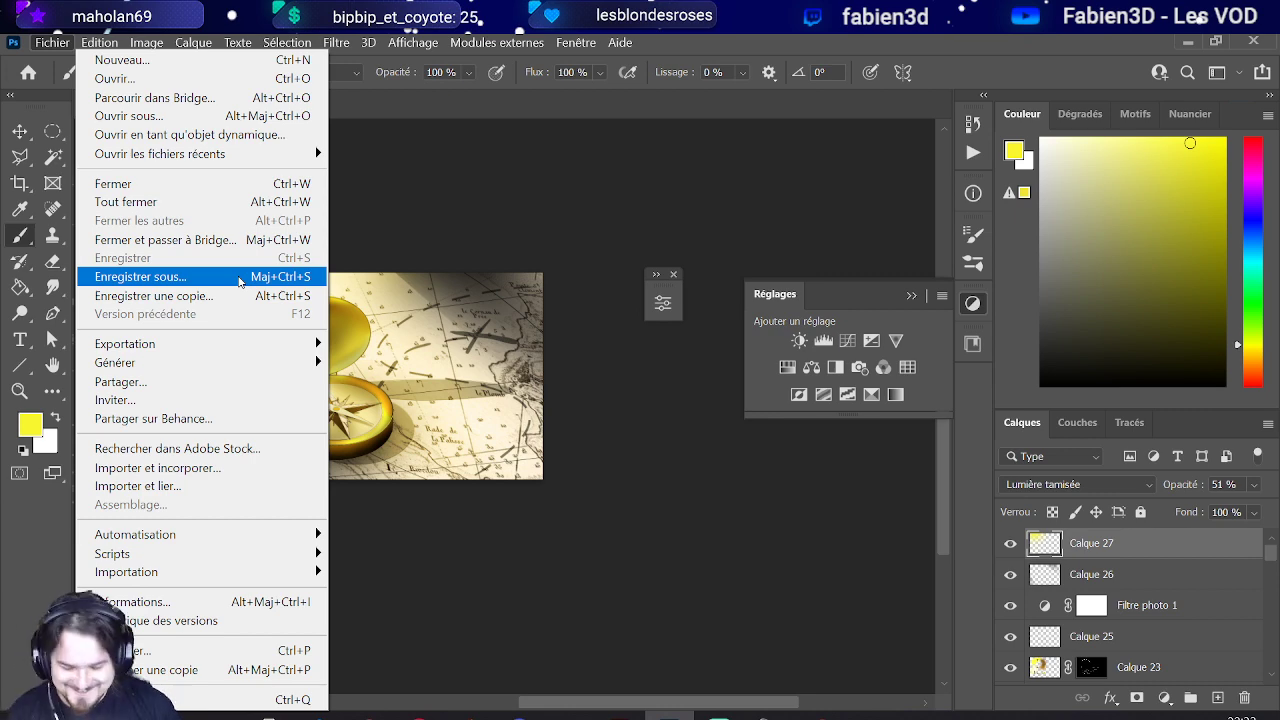
{"action": "key", "text": "Left"}
{"action": "key", "text": "Left"}
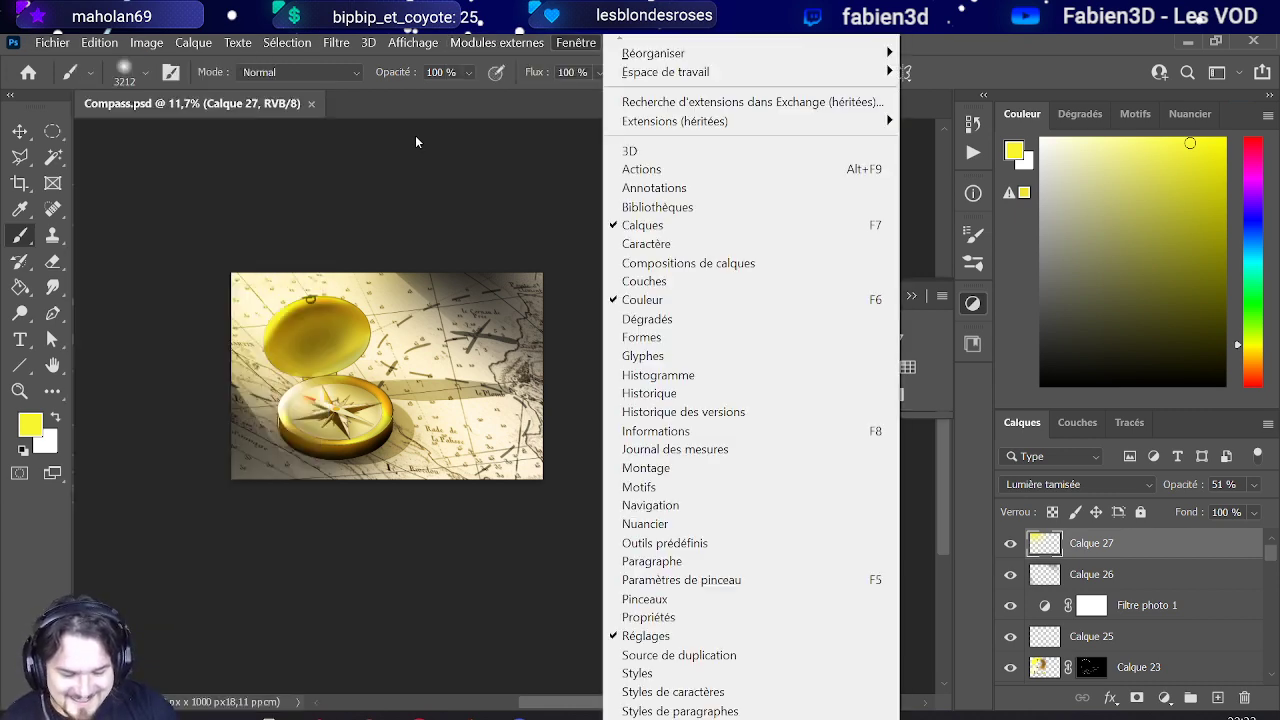
{"action": "left_click", "coordinate": [52, 42]}
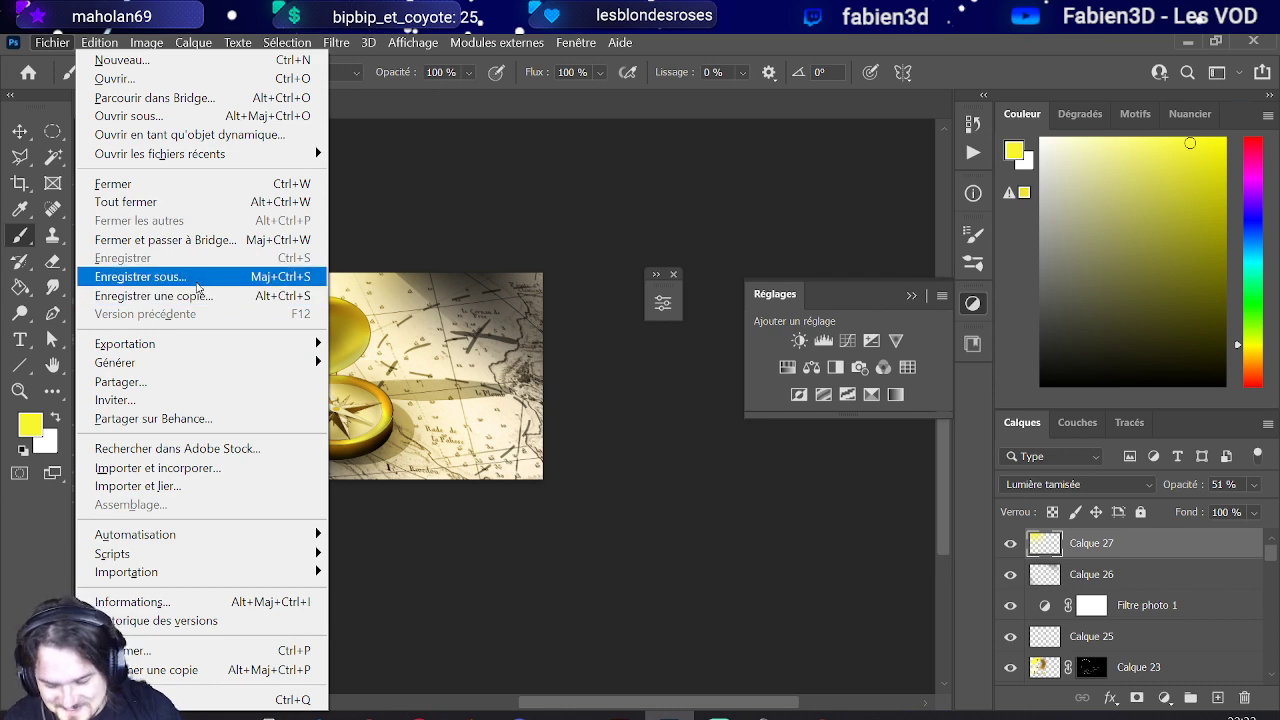
{"action": "left_click", "coordinate": [300, 296]}
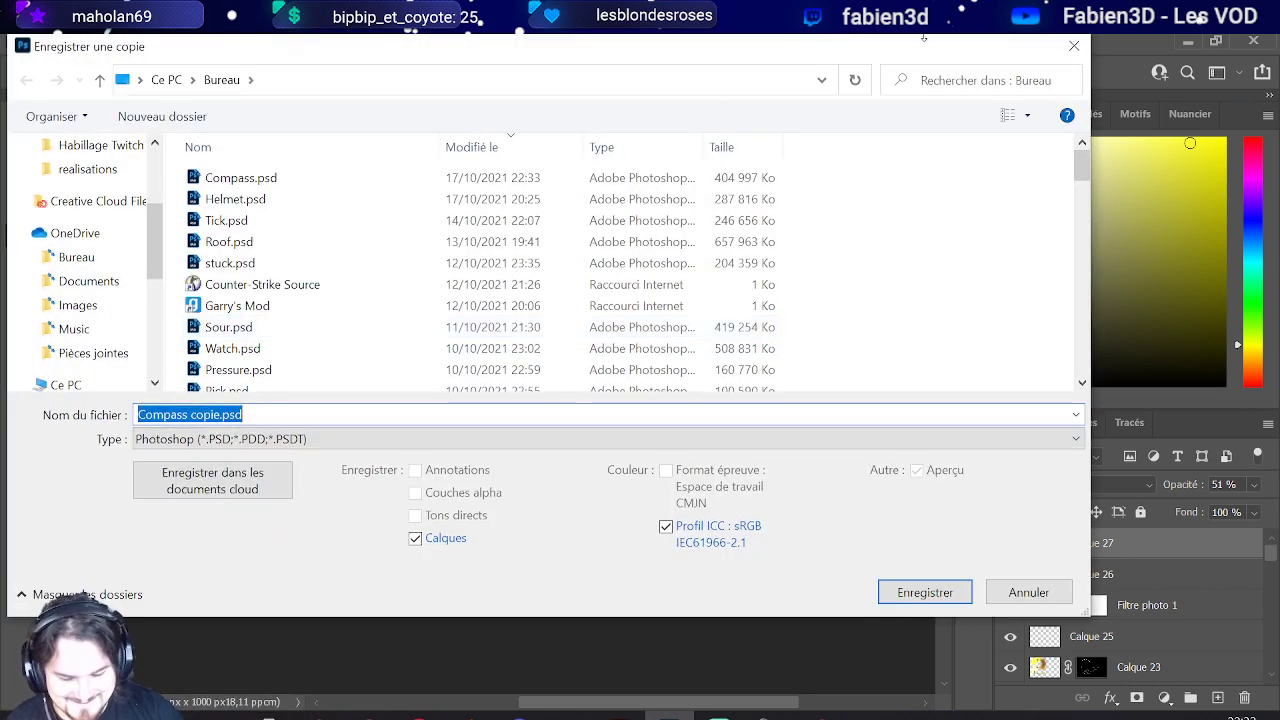
{"action": "left_click", "coordinate": [1071, 48]}
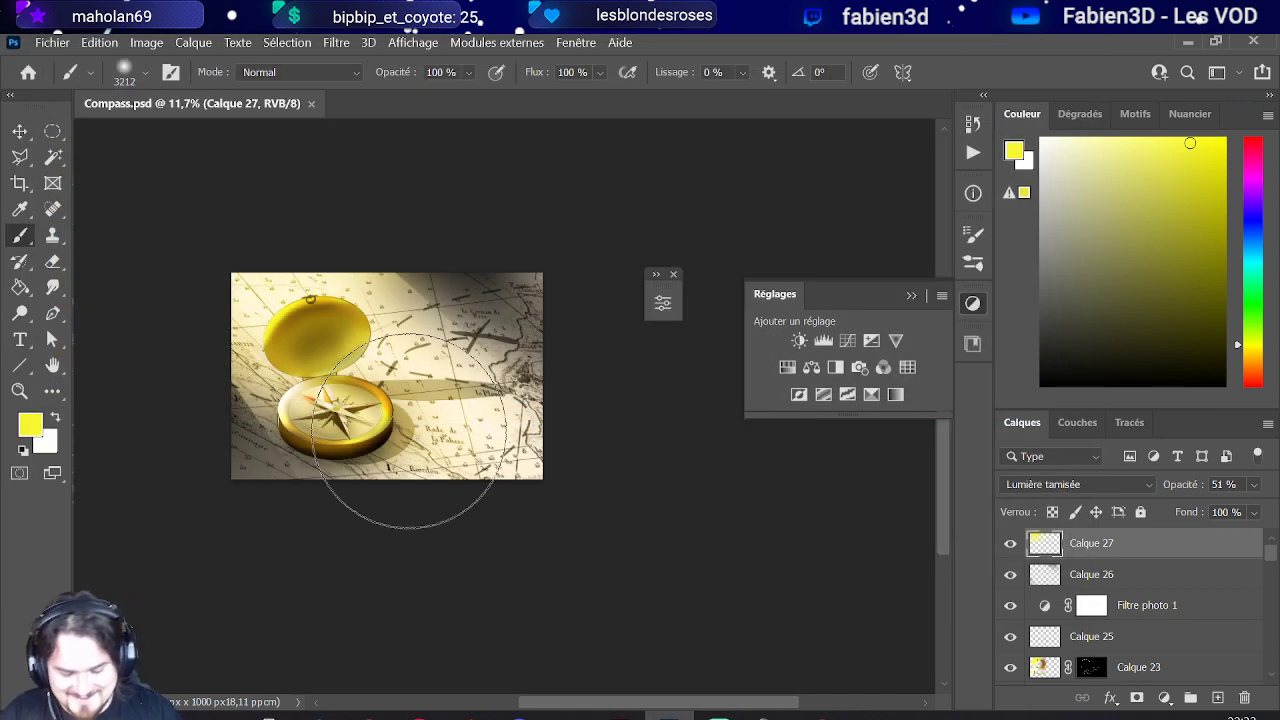
Step: Add a new layer above Calque 27, reset the Brush colour to black and enlarge the soft brush to 4043 px
{"action": "scroll", "coordinate": [412, 470], "scroll_direction": "up", "scroll_amount": 2}
{"action": "scroll", "coordinate": [425, 467], "scroll_direction": "down", "scroll_amount": 2}
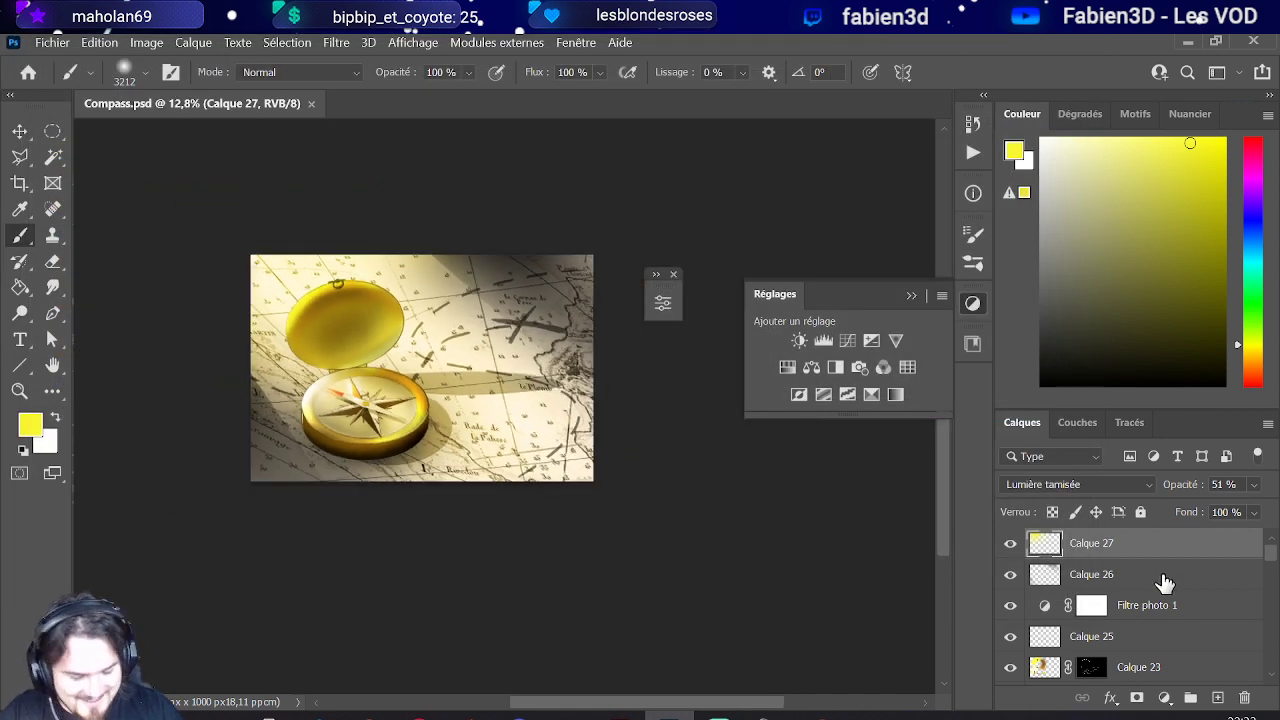
{"action": "left_click", "coordinate": [1218, 697]}
{"action": "key", "text": "d"}
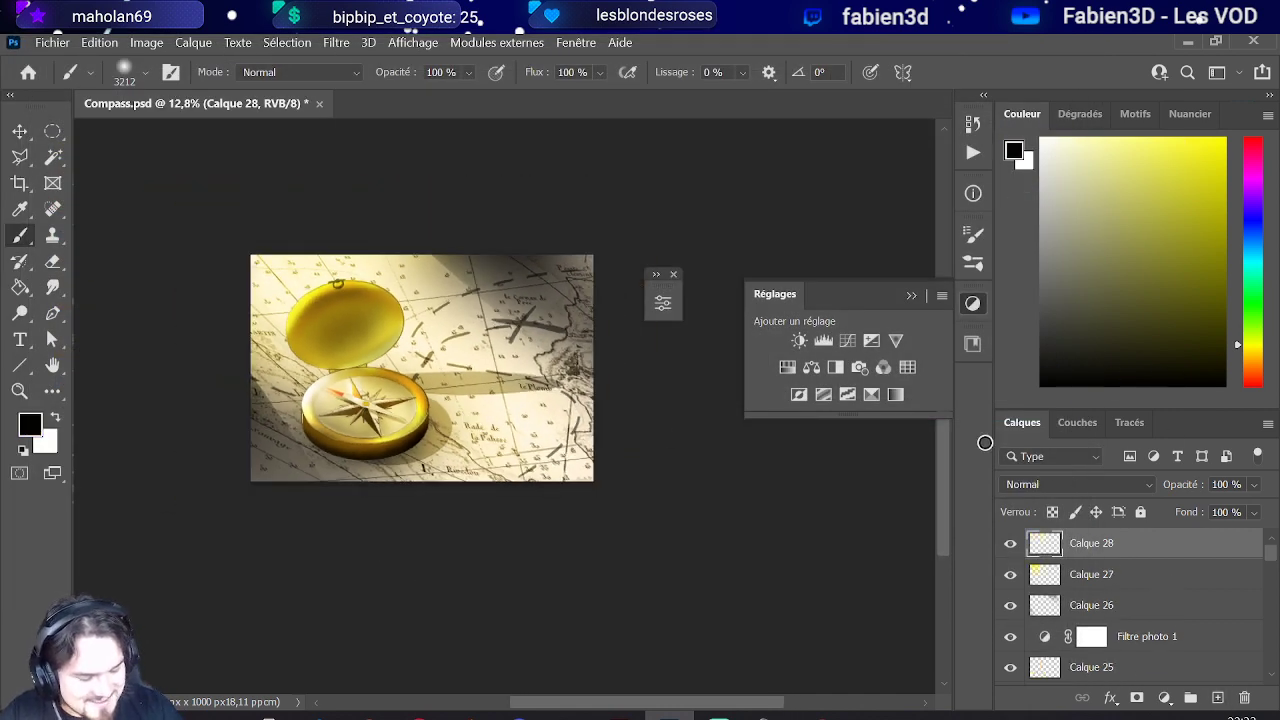
{"action": "left_click_drag", "start_coordinate": [428, 472], "coordinate": [445, 420]}
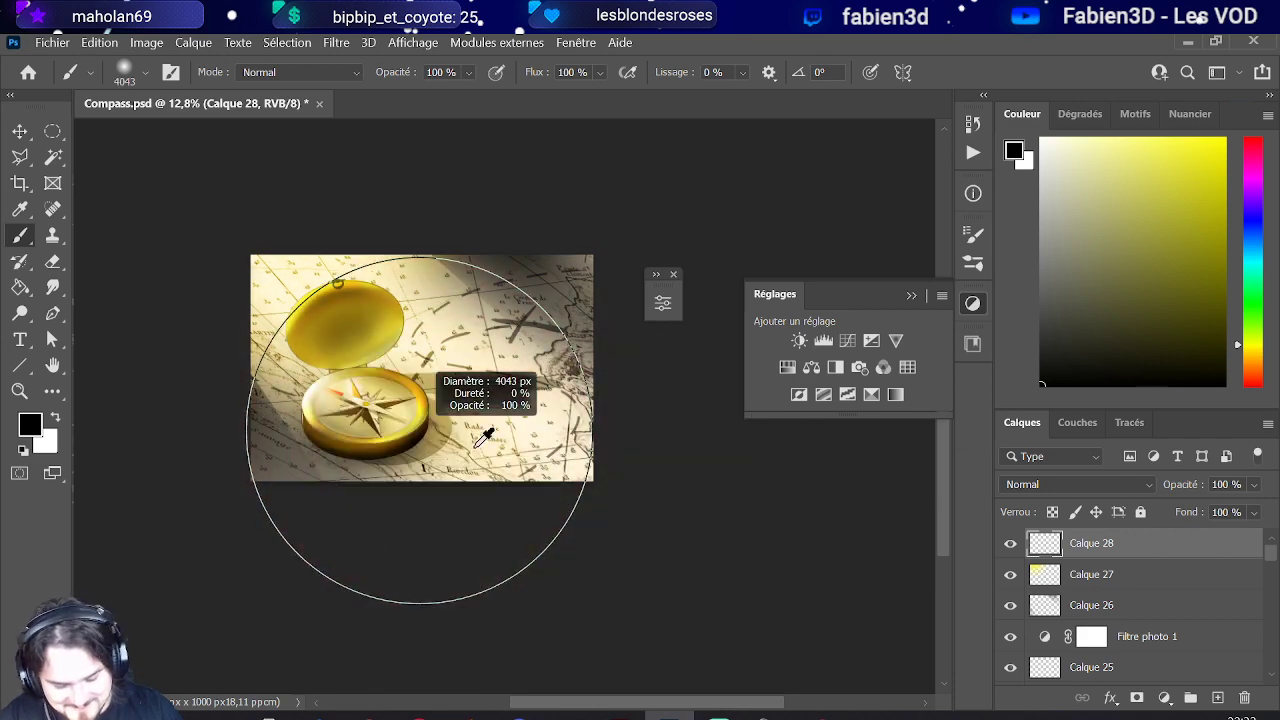
{"action": "scroll", "coordinate": [449, 449], "scroll_direction": "down", "scroll_amount": 1}
{"action": "scroll", "coordinate": [449, 449], "scroll_direction": "up", "scroll_amount": 1}
{"action": "scroll", "coordinate": [436, 430], "scroll_direction": "down", "scroll_amount": 2}
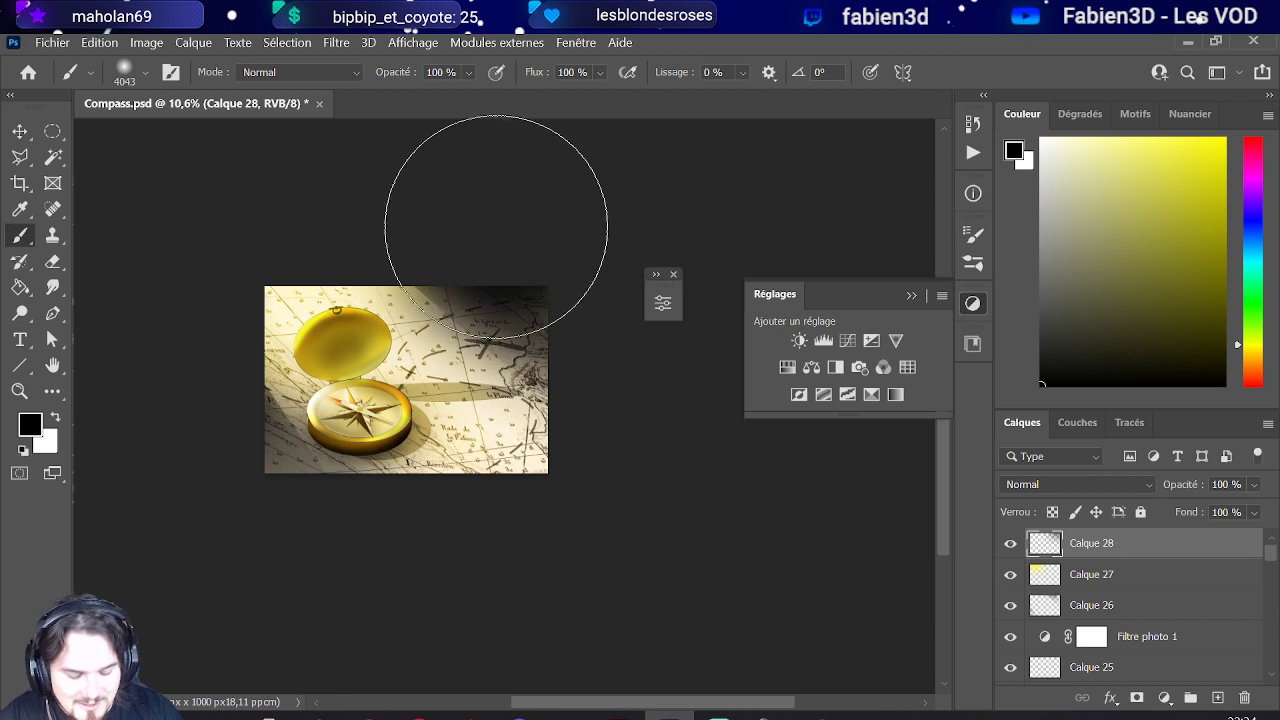
{"action": "scroll", "coordinate": [440, 260], "scroll_direction": "down", "scroll_amount": 1}
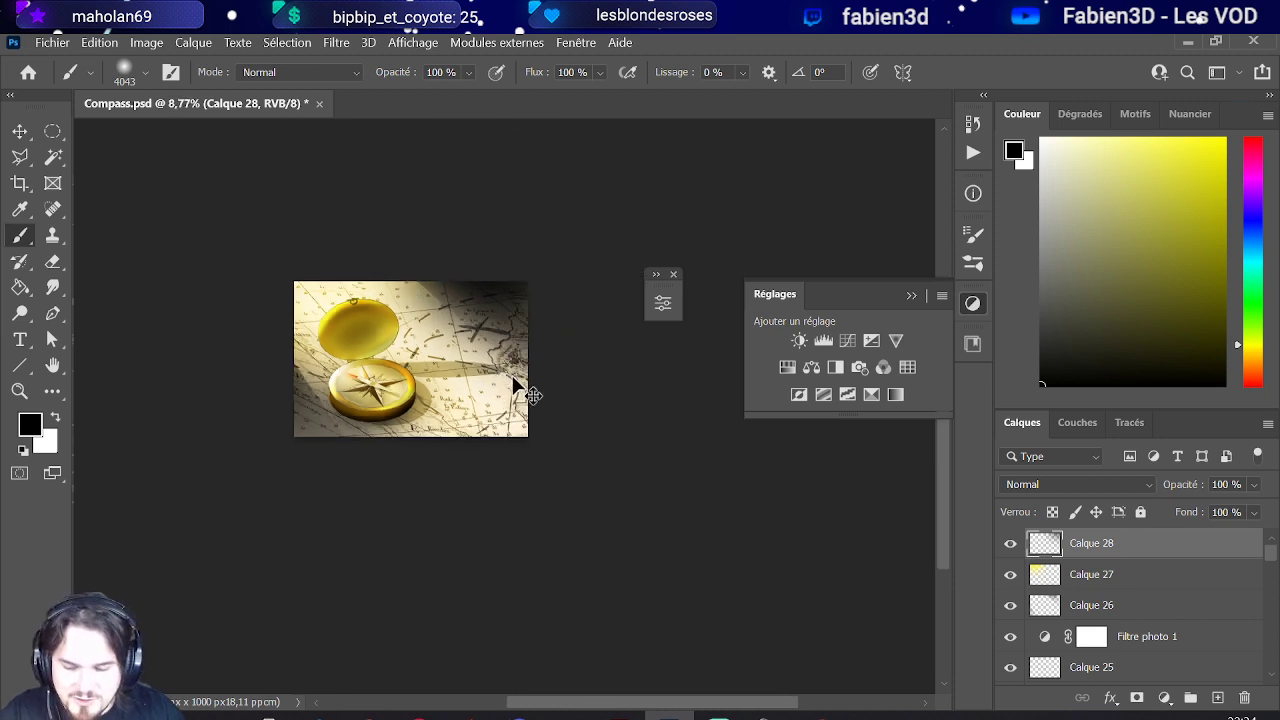
{"action": "scroll", "coordinate": [410, 443], "scroll_direction": "down", "scroll_amount": 2}
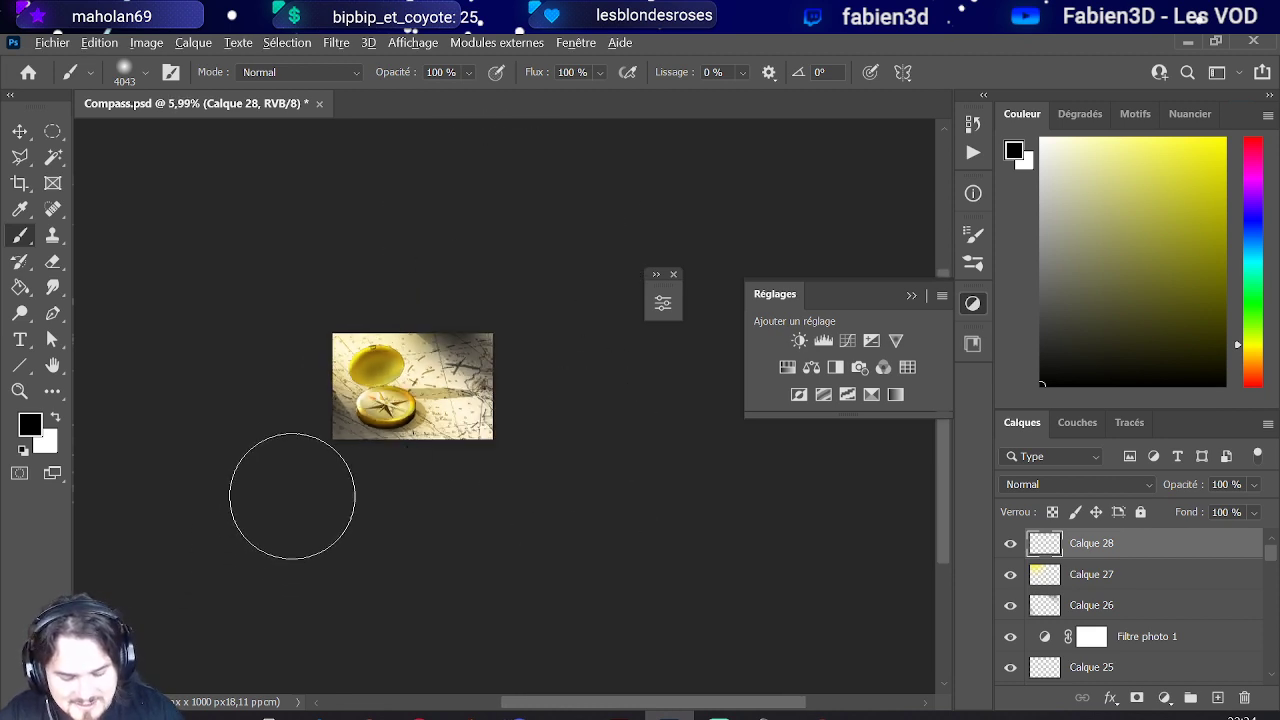
Step: Enlarge the soft brush to 5000 px and darken the image's corners with black on Calque 28
{"action": "key", "text": "bracketright"}
{"action": "key", "text": "bracketright"}
{"action": "key", "text": "bracketright"}
{"action": "key", "text": "bracketright"}
{"action": "key", "text": "bracketright"}
{"action": "key", "text": "bracketright"}
{"action": "key", "text": "bracketright"}
{"action": "key", "text": "bracketright"}
{"action": "key", "text": "bracketright"}
{"action": "key", "text": "bracketright"}
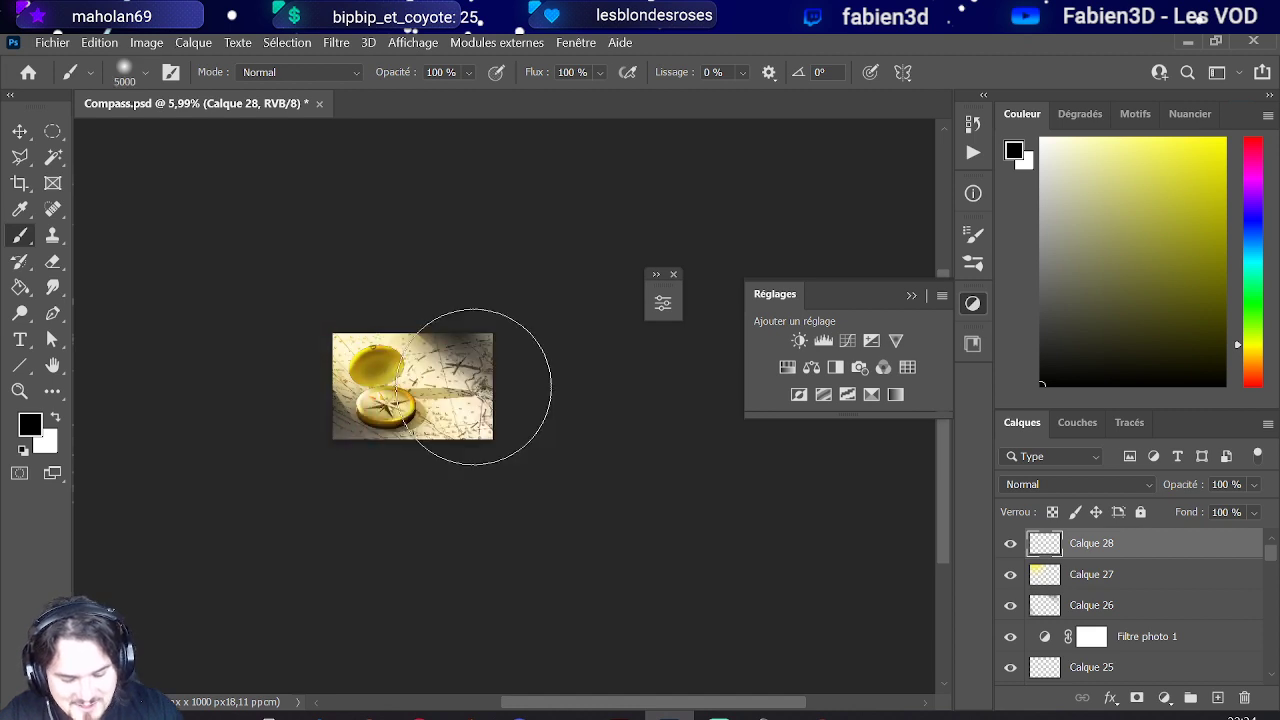
{"action": "scroll", "coordinate": [453, 397], "scroll_direction": "up", "scroll_amount": 1}
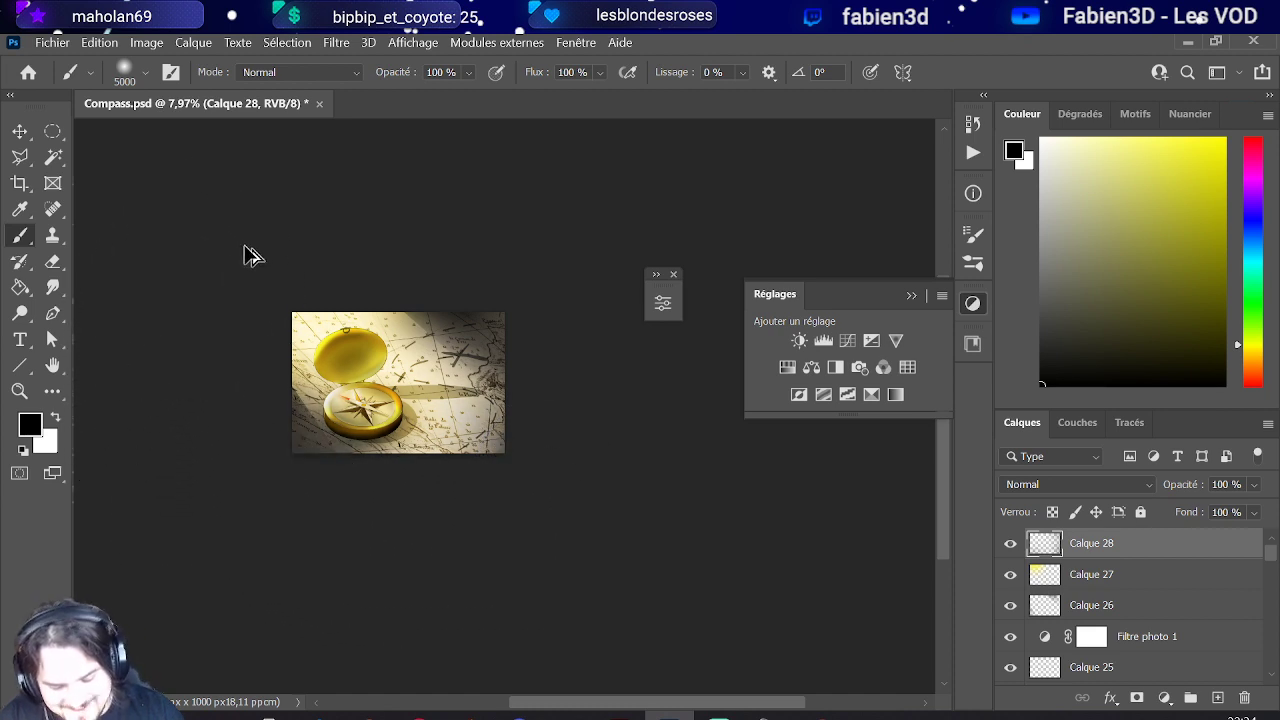
{"action": "scroll", "coordinate": [253, 255], "scroll_direction": "up", "scroll_amount": 1}
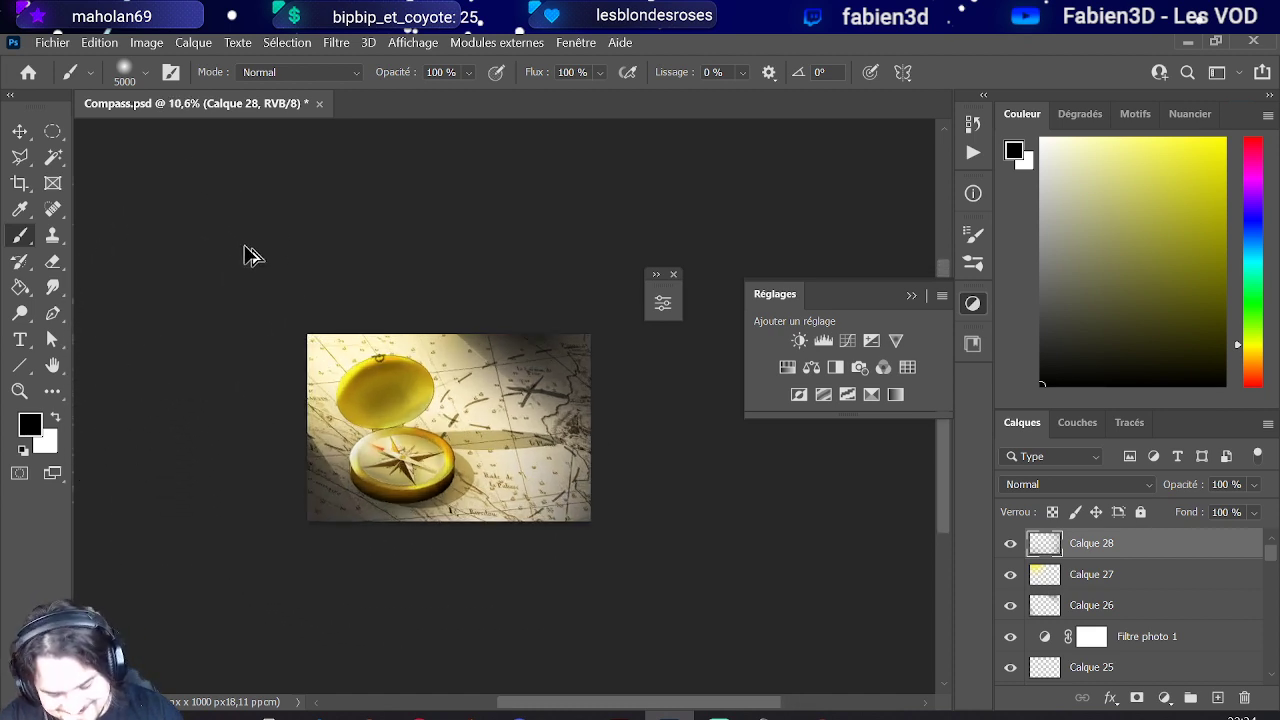
Step: Set the corner-darkening layer's blend mode to Produit and its opacity to 49 %
{"action": "left_click", "coordinate": [1069, 484]}
{"action": "left_click", "coordinate": [1120, 277]}
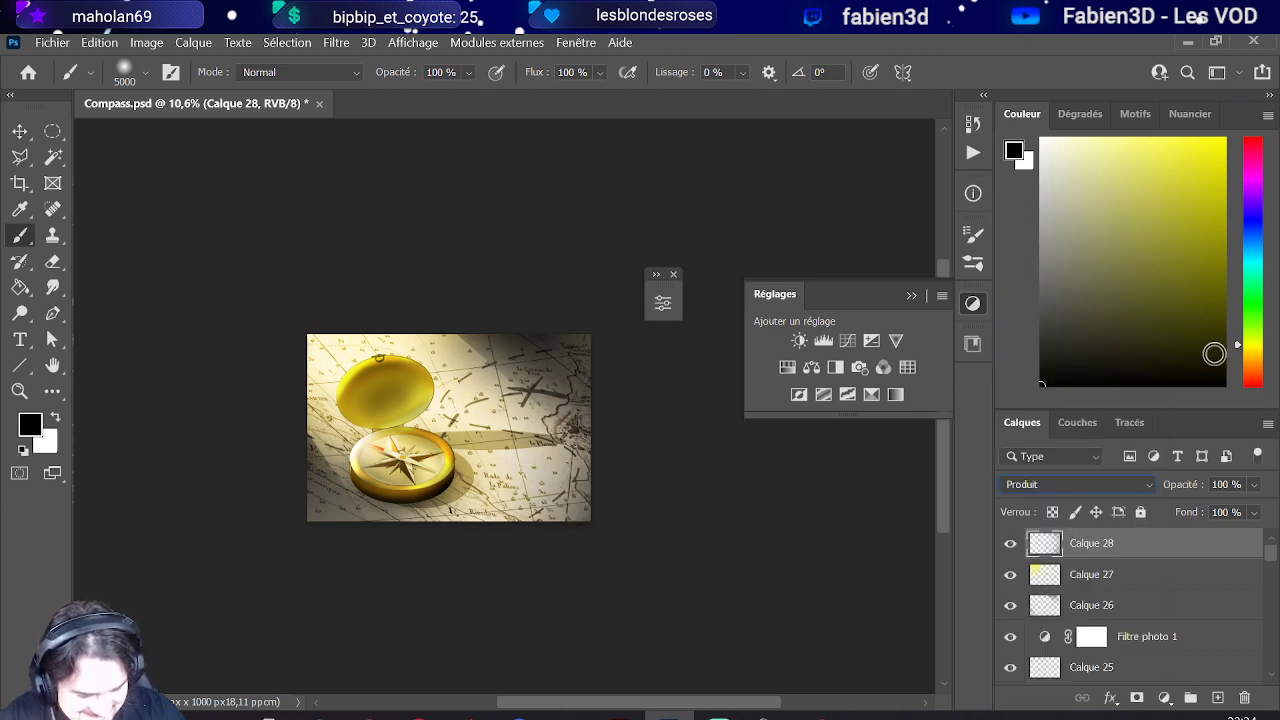
{"action": "left_click", "coordinate": [1267, 486]}
{"action": "left_click_drag", "start_coordinate": [1255, 507], "coordinate": [1217, 508]}
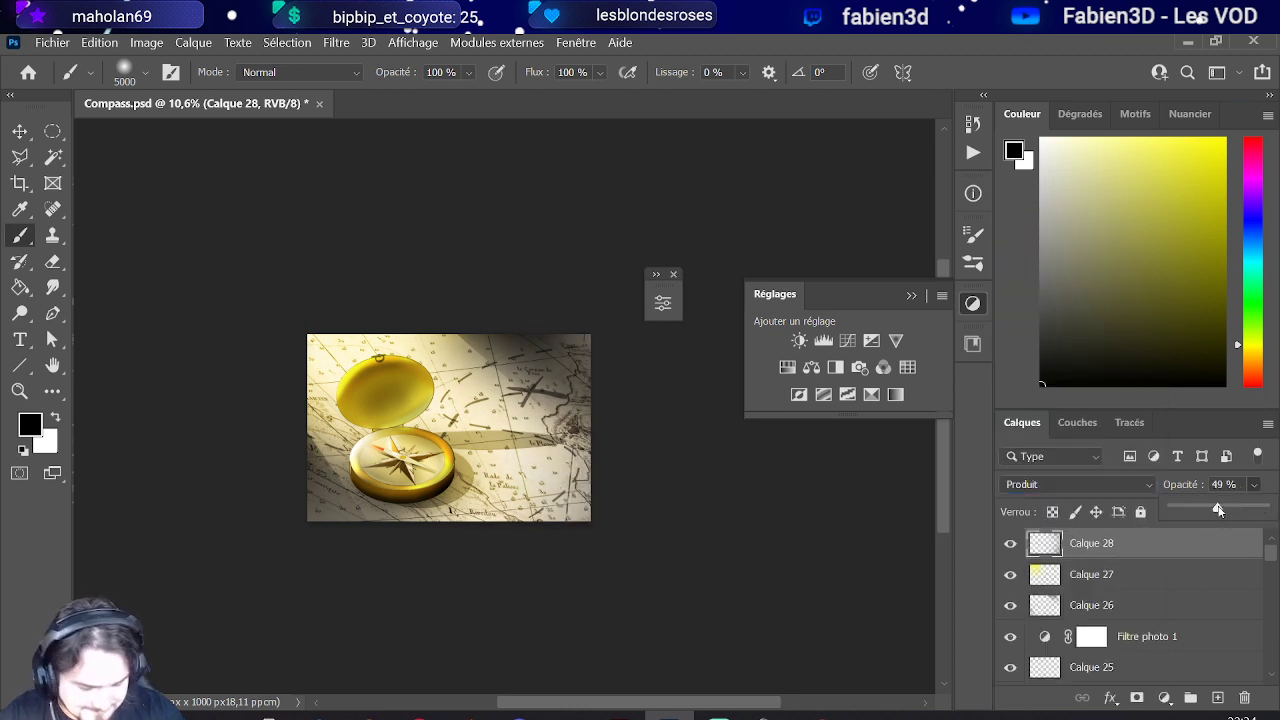
{"action": "scroll", "coordinate": [344, 430], "scroll_direction": "down", "scroll_amount": 1}
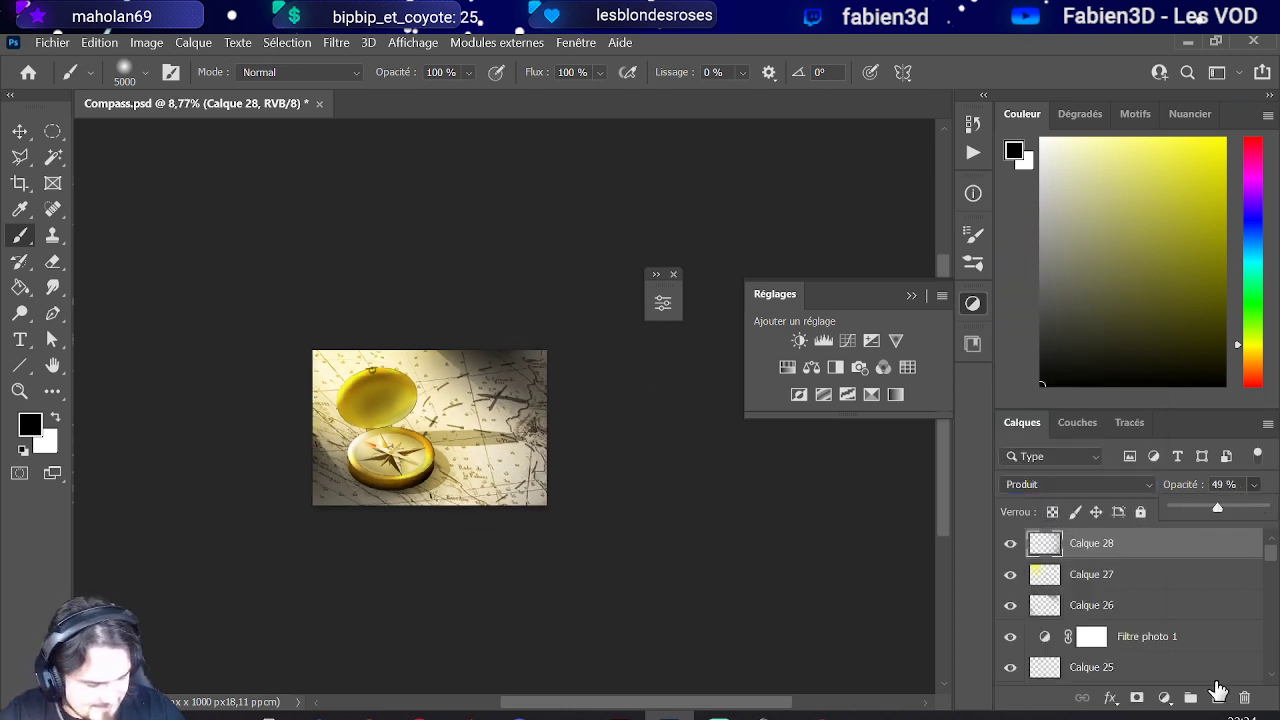
Step: Add a layer above Calque 28 and paint one soft white spot at 2074 px on the map beside the lid
{"action": "left_click", "coordinate": [1217, 697]}
{"action": "scroll", "coordinate": [366, 420], "scroll_direction": "up", "scroll_amount": 4}
{"action": "mouse_move", "coordinate": [366, 420]}
{"action": "left_mouse_down"}
{"action": "mouse_move", "coordinate": [279, 410]}
{"action": "mouse_move", "coordinate": [343, 310]}
{"action": "left_mouse_up"}
{"action": "left_click_drag", "start_coordinate": [362, 362], "coordinate": [362, 355]}
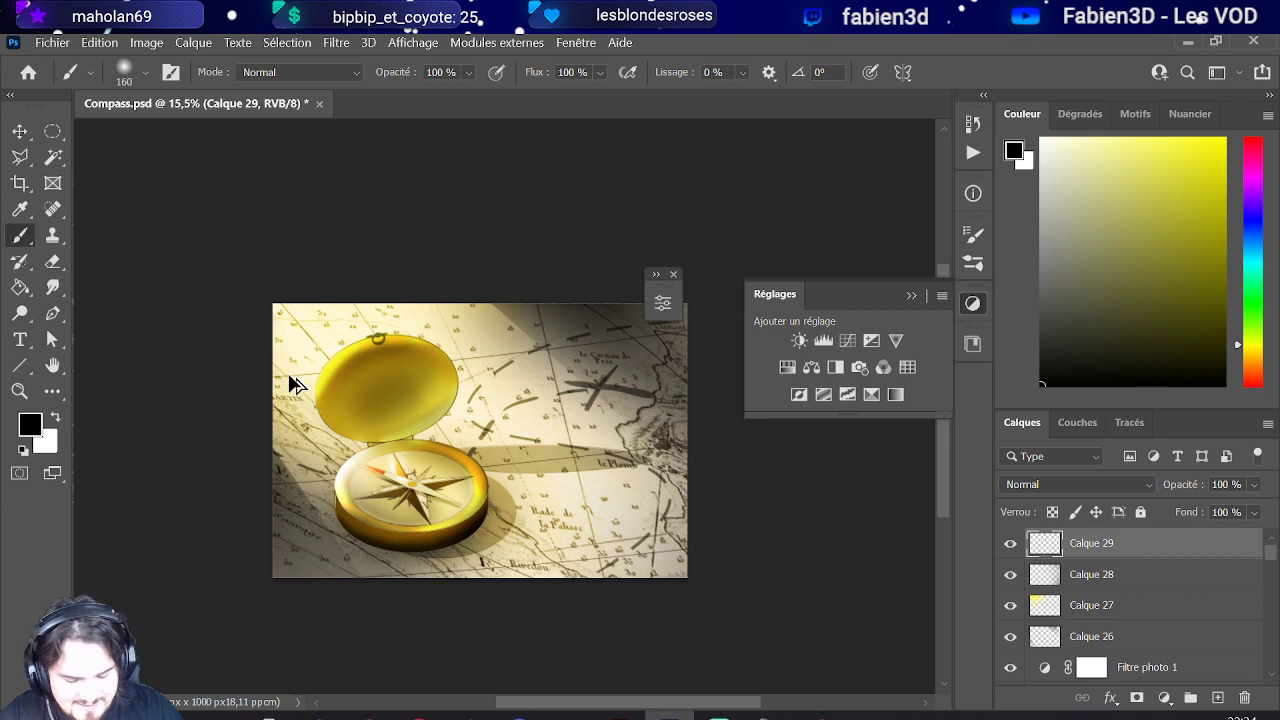
{"action": "left_click", "coordinate": [1030, 140]}
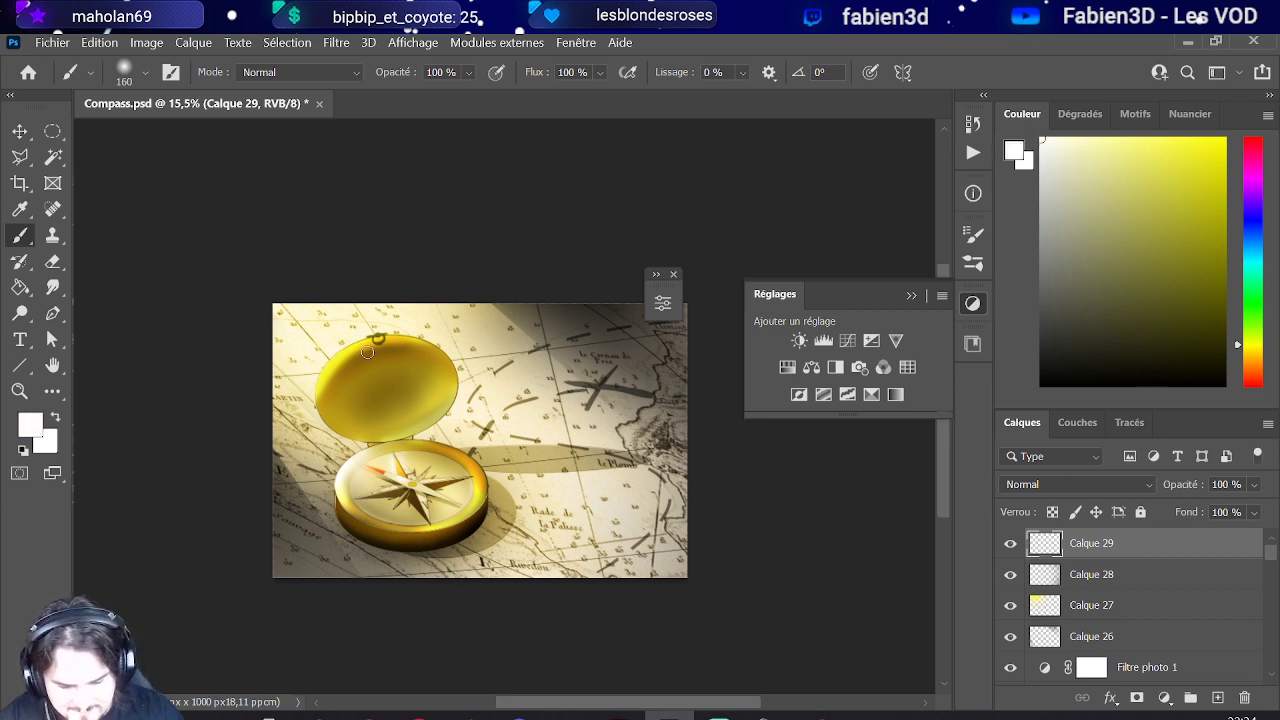
{"action": "right_click", "coordinate": [491, 414], "text": "alt"}
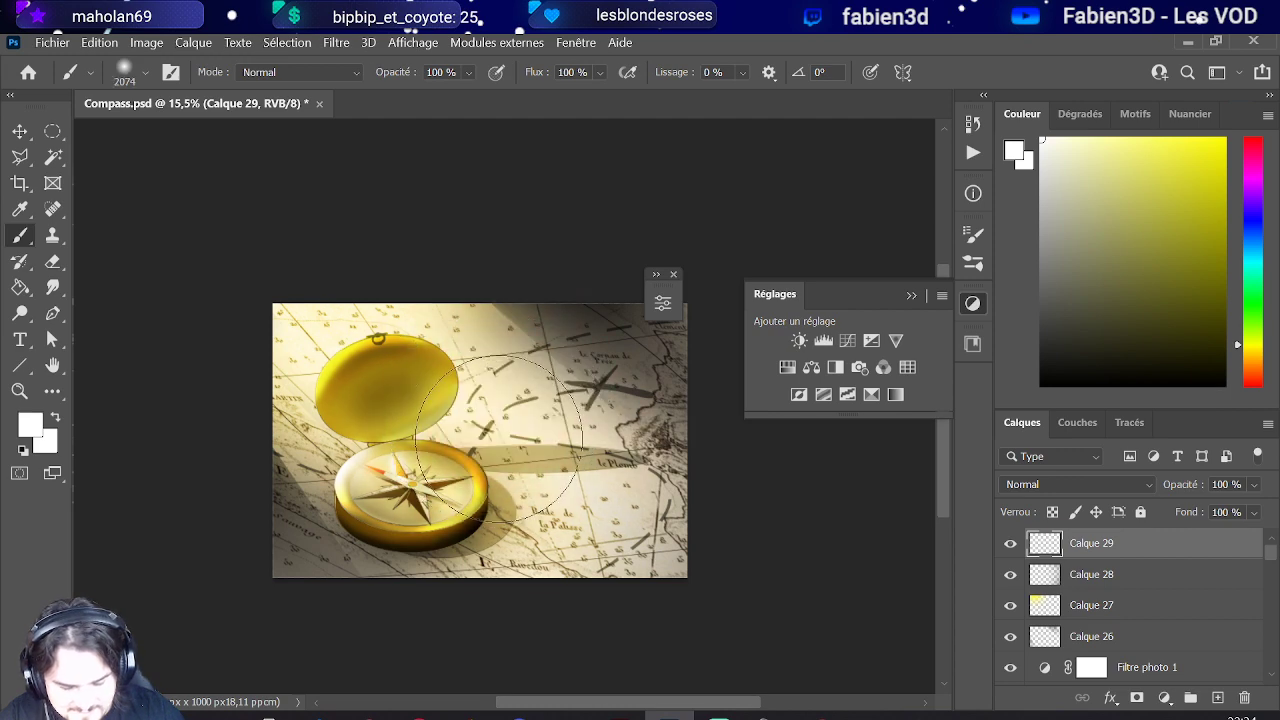
{"action": "left_click", "coordinate": [488, 427]}
Step: Transform the white spot to 60,64 % width, 9,94 % height and -9,38° rotation, placing the streak across the compass dial's left rim
{"action": "left_click", "coordinate": [100, 42]}
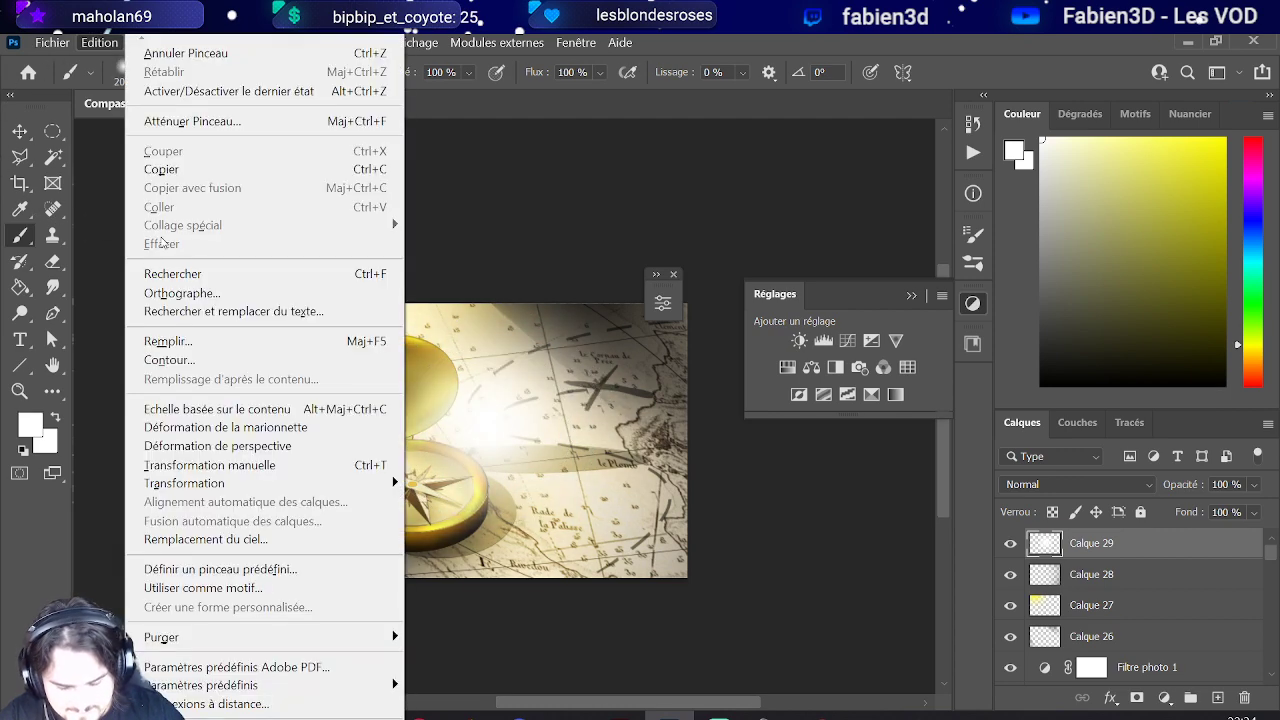
{"action": "left_click", "coordinate": [229, 472]}
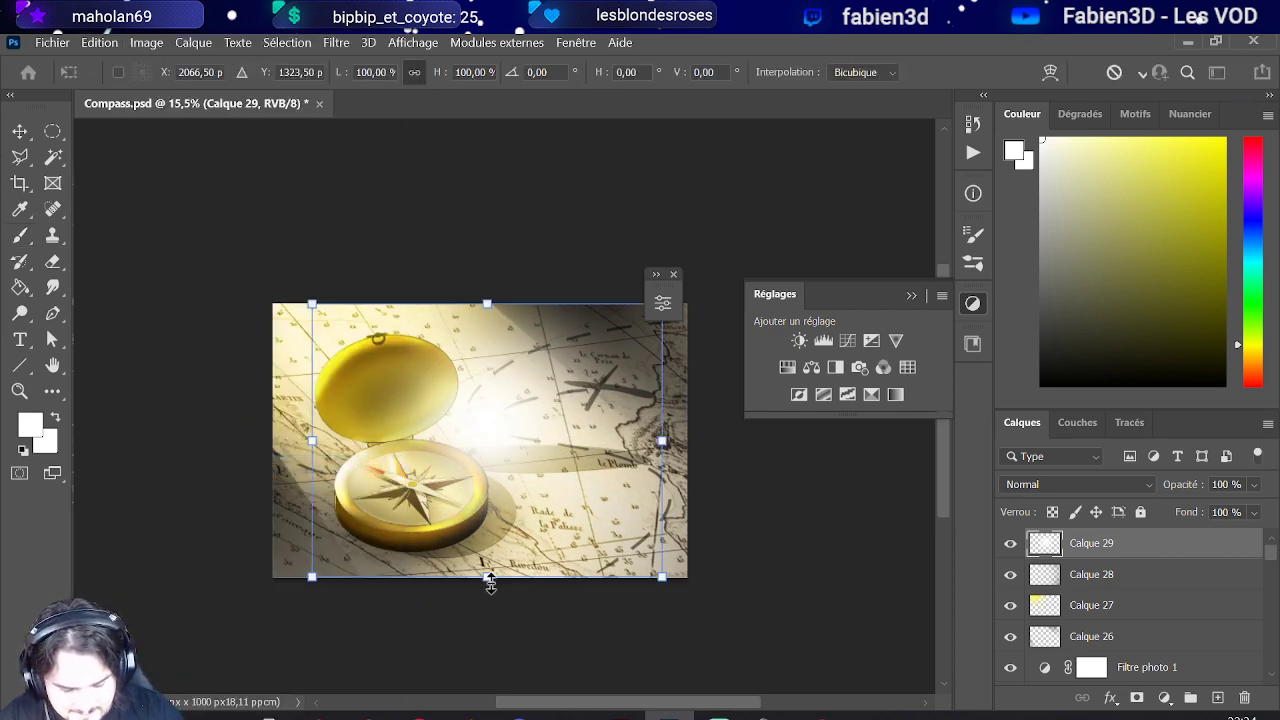
{"action": "left_click_drag", "start_coordinate": [487, 578], "coordinate": [426, 345]}
{"action": "left_click_drag", "start_coordinate": [210, 341], "coordinate": [347, 343]}
{"action": "left_click_drag", "start_coordinate": [455, 338], "coordinate": [372, 477]}
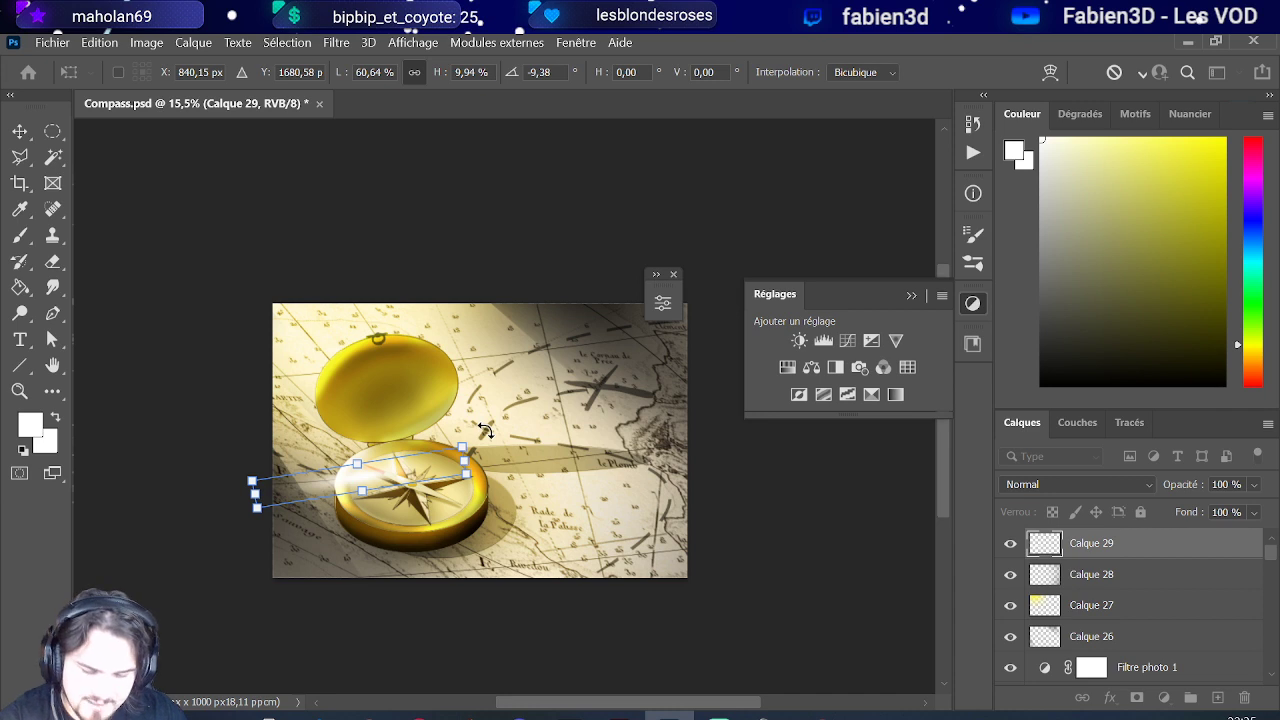
{"action": "key", "text": "Return"}
{"action": "key", "text": "b"}
Step: Set the white highlight layer's blend mode to Lumière crue and its opacity to 60 %
{"action": "left_click", "coordinate": [1070, 489]}
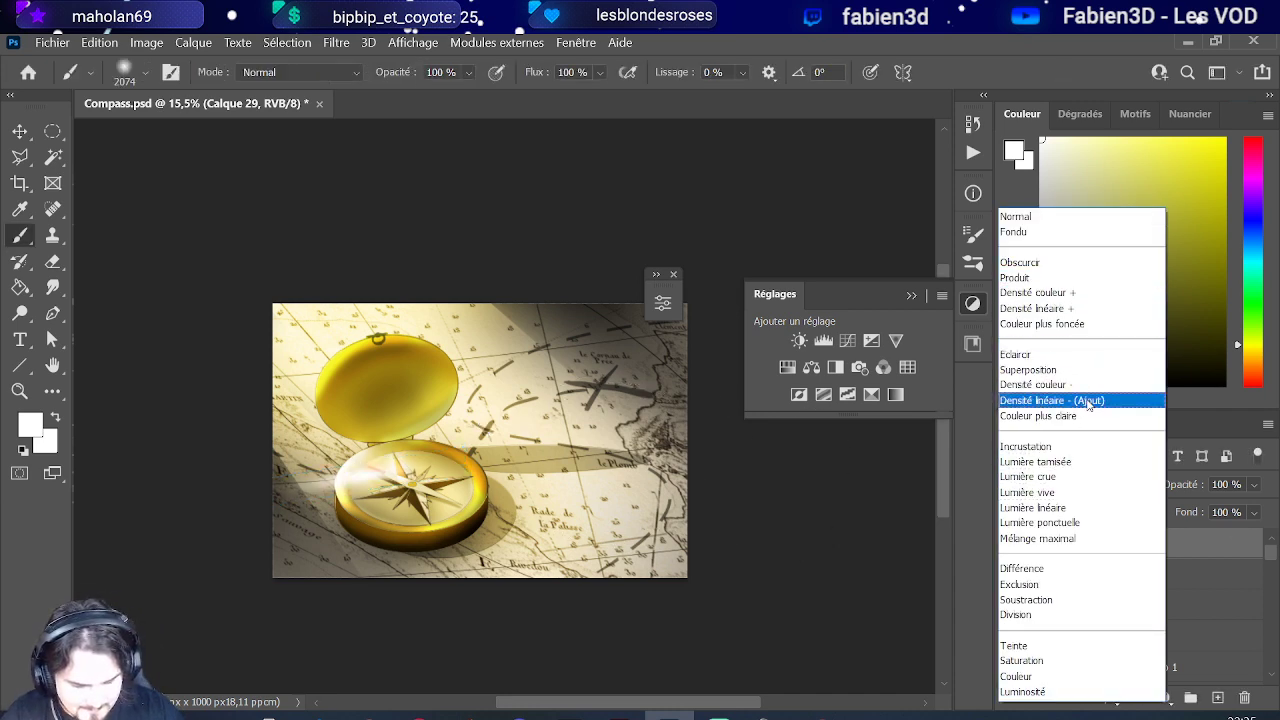
{"action": "left_click", "coordinate": [1094, 477]}
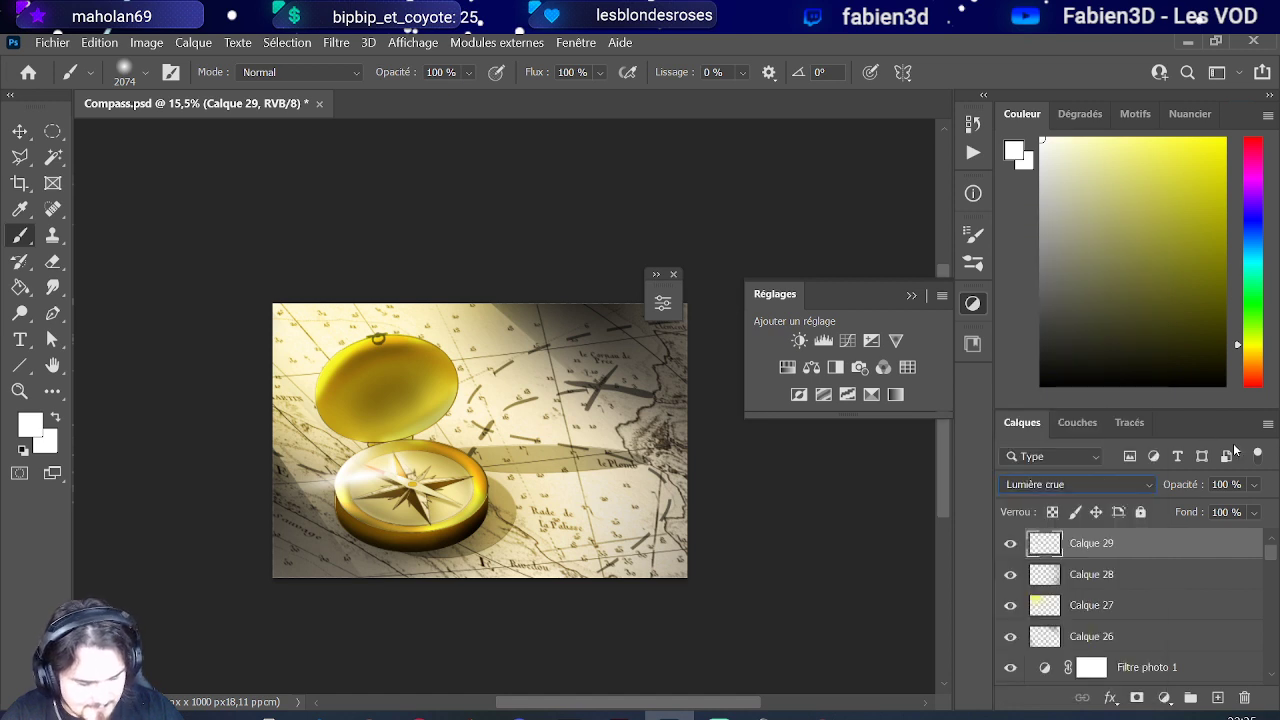
{"action": "left_click", "coordinate": [1253, 490]}
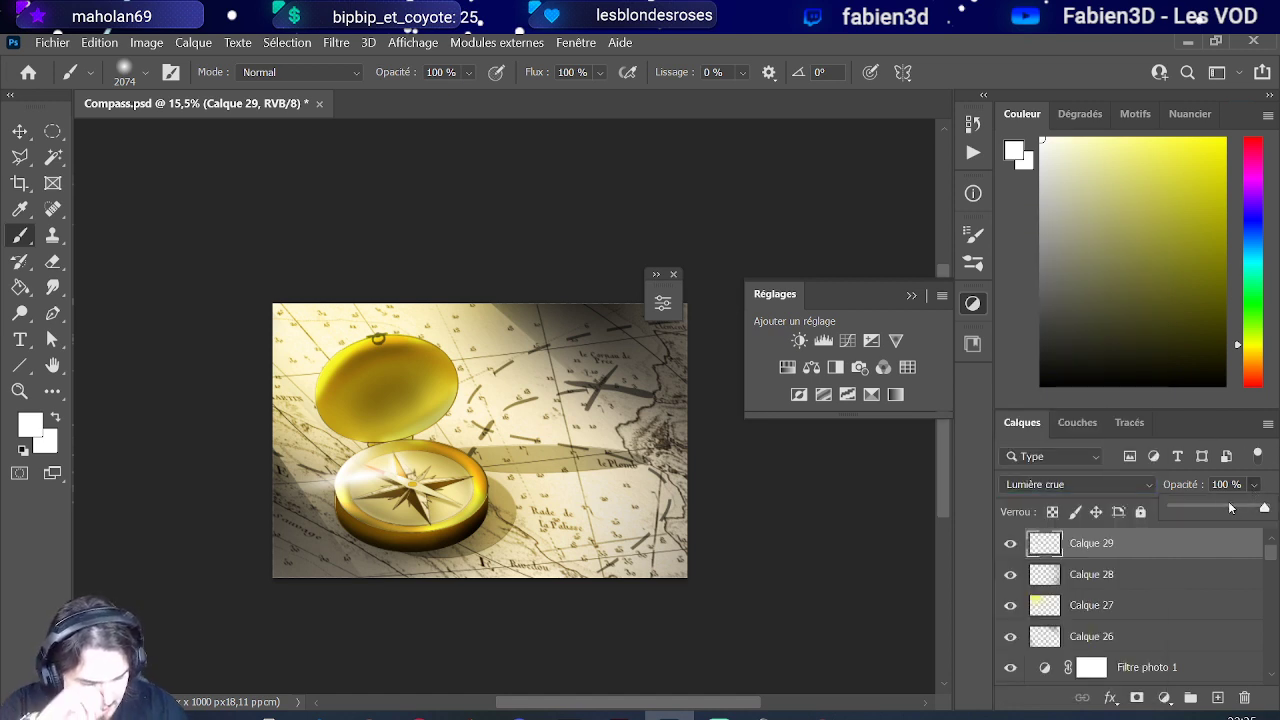
{"action": "left_click_drag", "start_coordinate": [1230, 509], "coordinate": [1210, 512]}
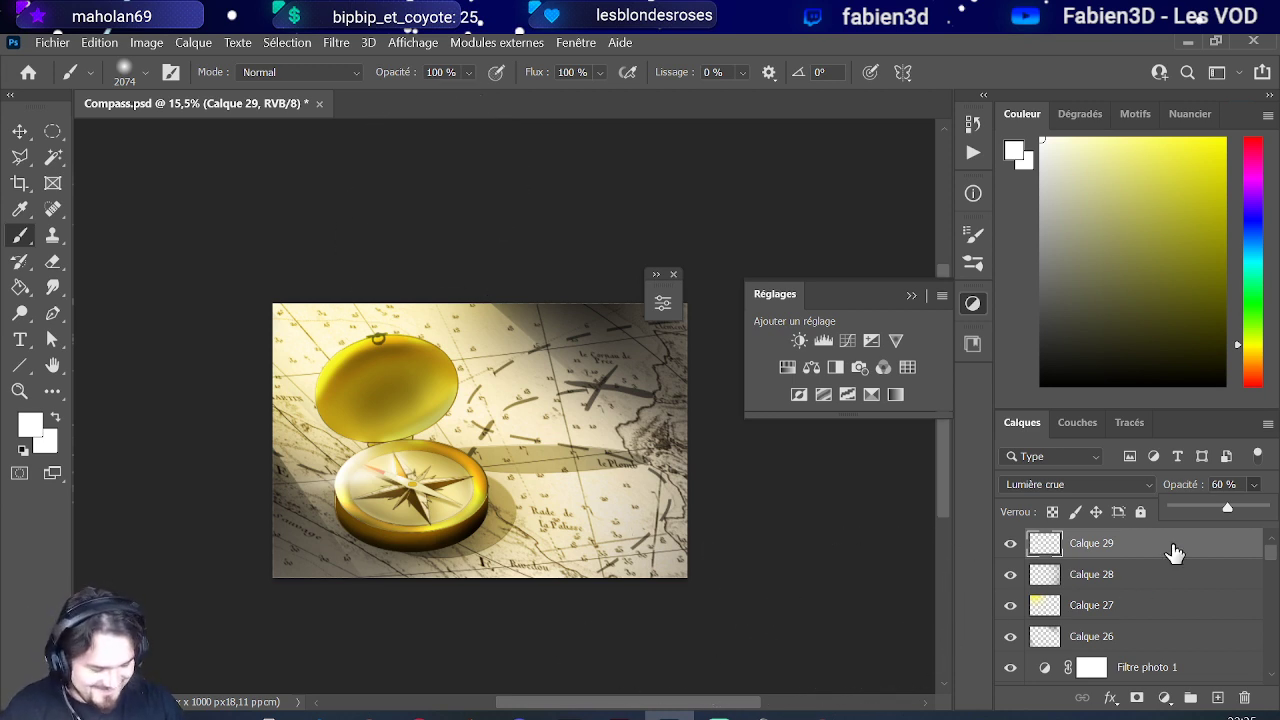
Step: Duplicate the highlight layer Calque 29 and move the copy onto the upper rim of the compass lid
{"action": "right_click", "coordinate": [1172, 548]}
{"action": "left_click", "coordinate": [853, 139]}
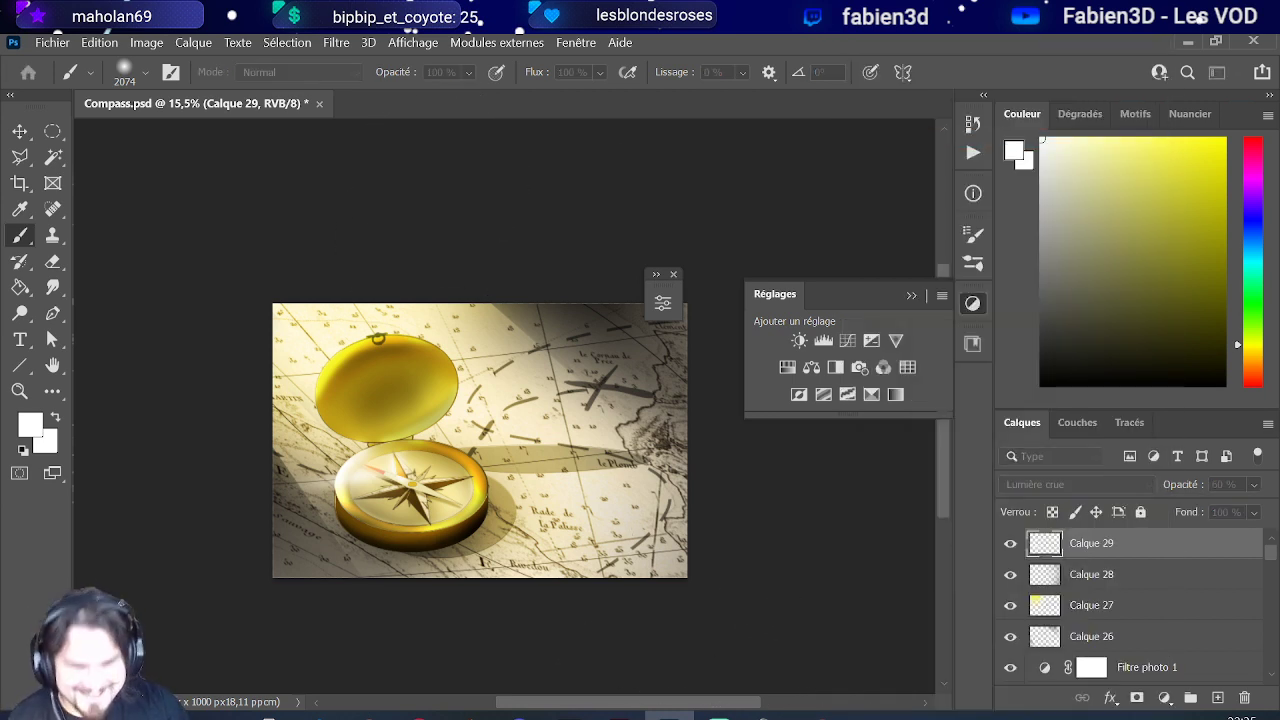
{"action": "key", "text": "Return"}
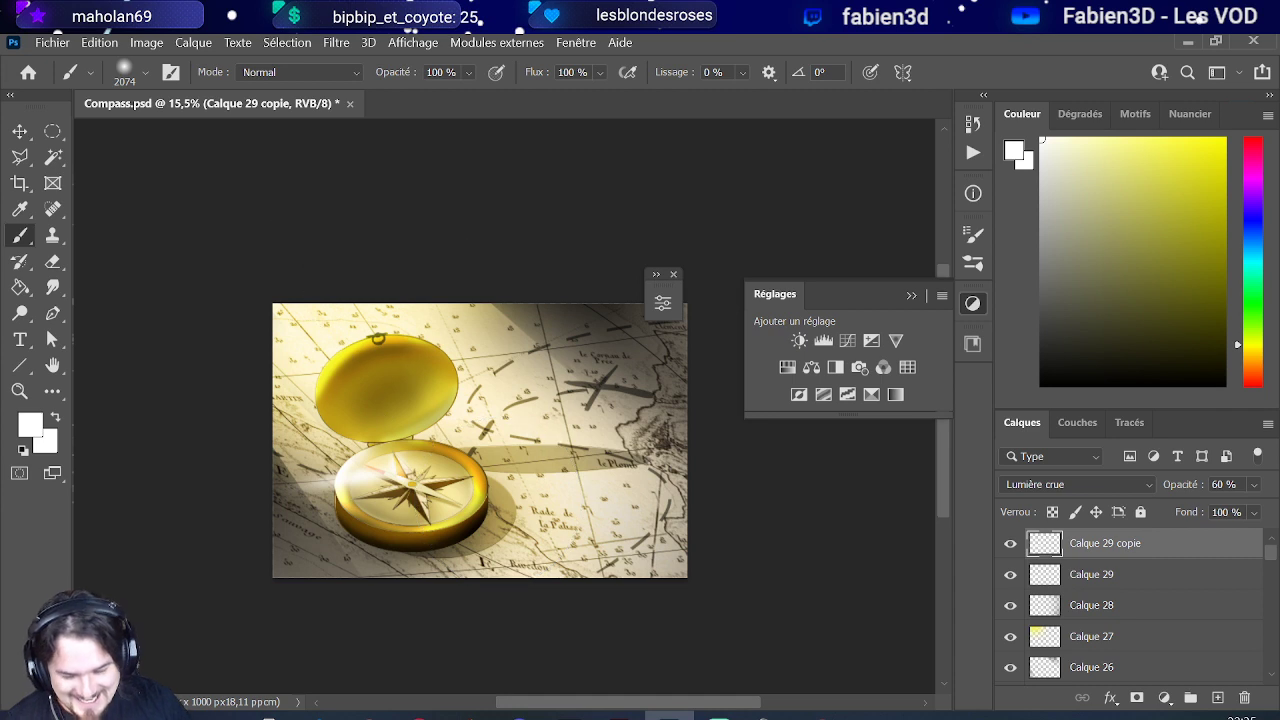
{"action": "left_click", "coordinate": [99, 42]}
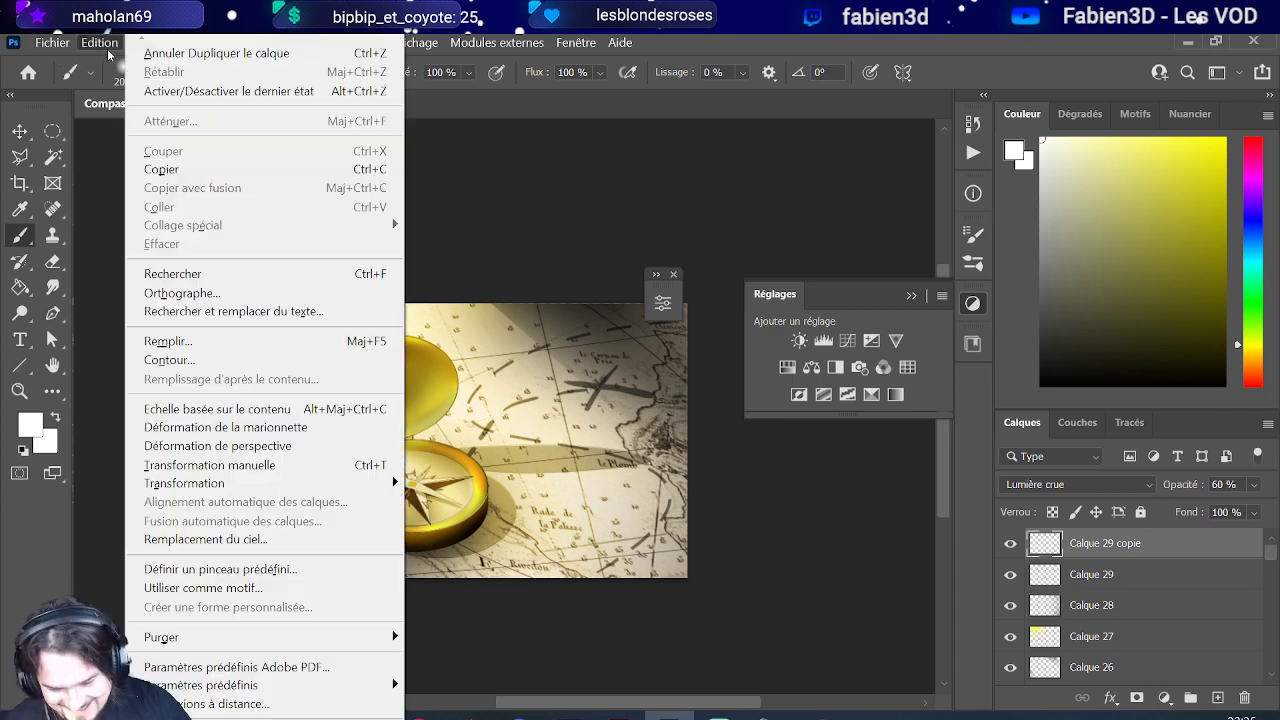
{"action": "left_click", "coordinate": [256, 463]}
{"action": "left_click_drag", "start_coordinate": [376, 490], "coordinate": [395, 348]}
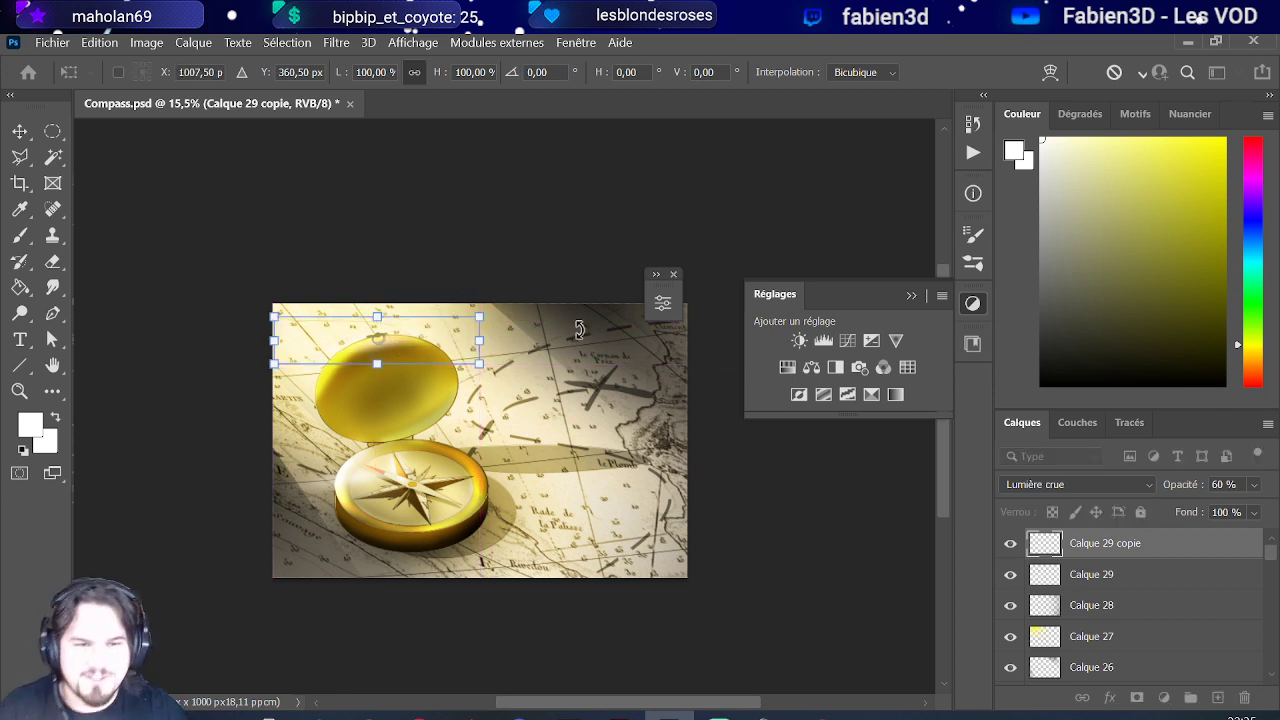
{"action": "key", "text": "Return"}
{"action": "key", "text": "b"}
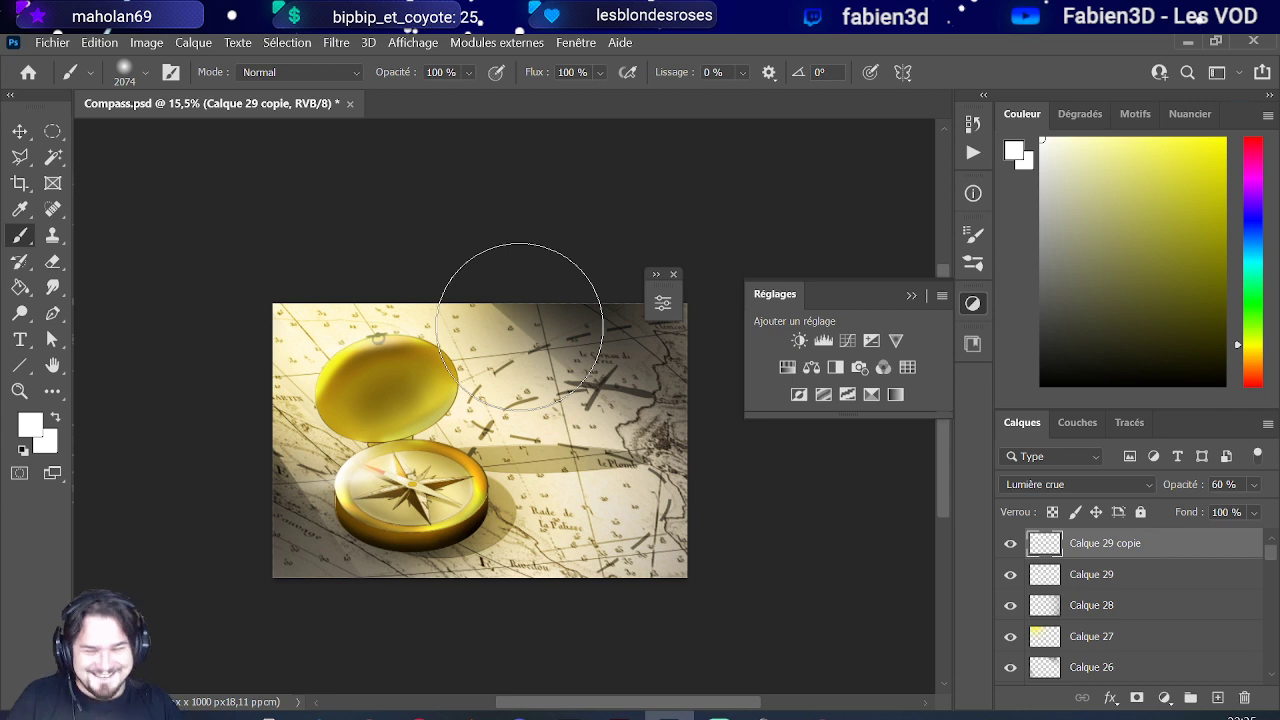
Step: Add a new layer directly above the 1700-tm_thickbox_default map layer
{"action": "key", "text": "ctrl+z"}
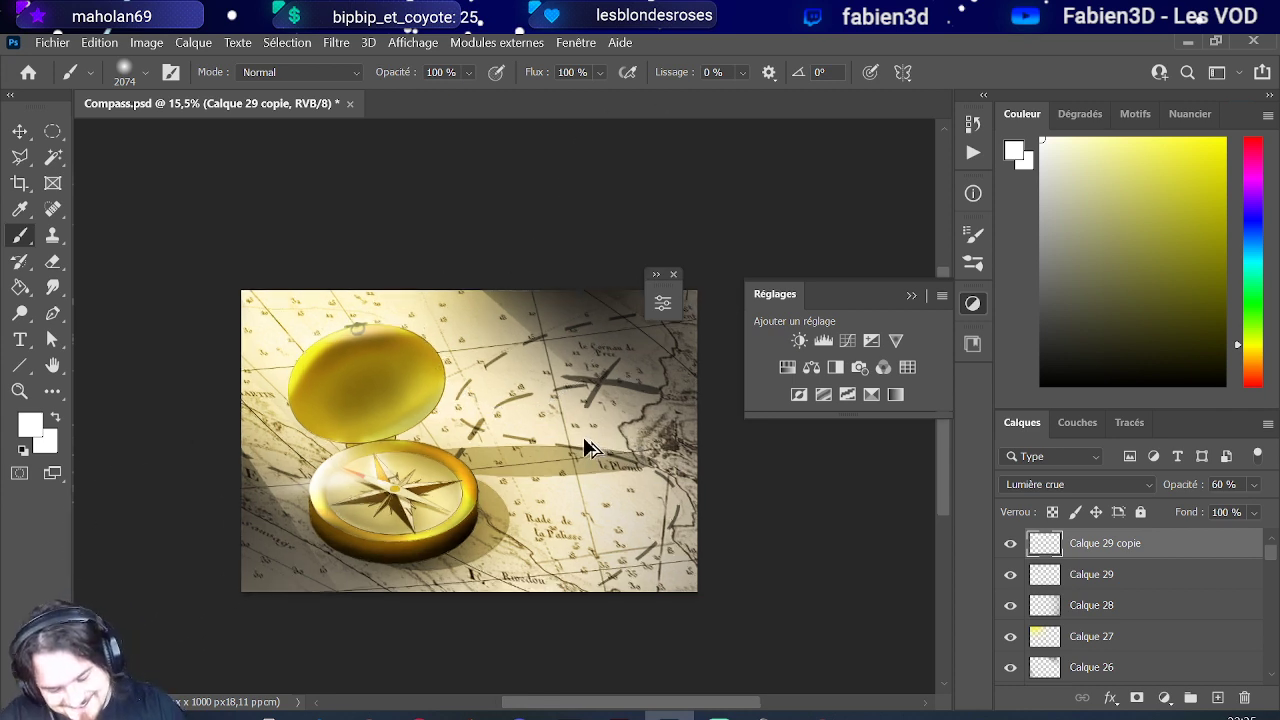
{"action": "key", "text": "ctrl+z"}
{"action": "scroll", "coordinate": [1200, 630], "scroll_direction": "down", "scroll_amount": 5}
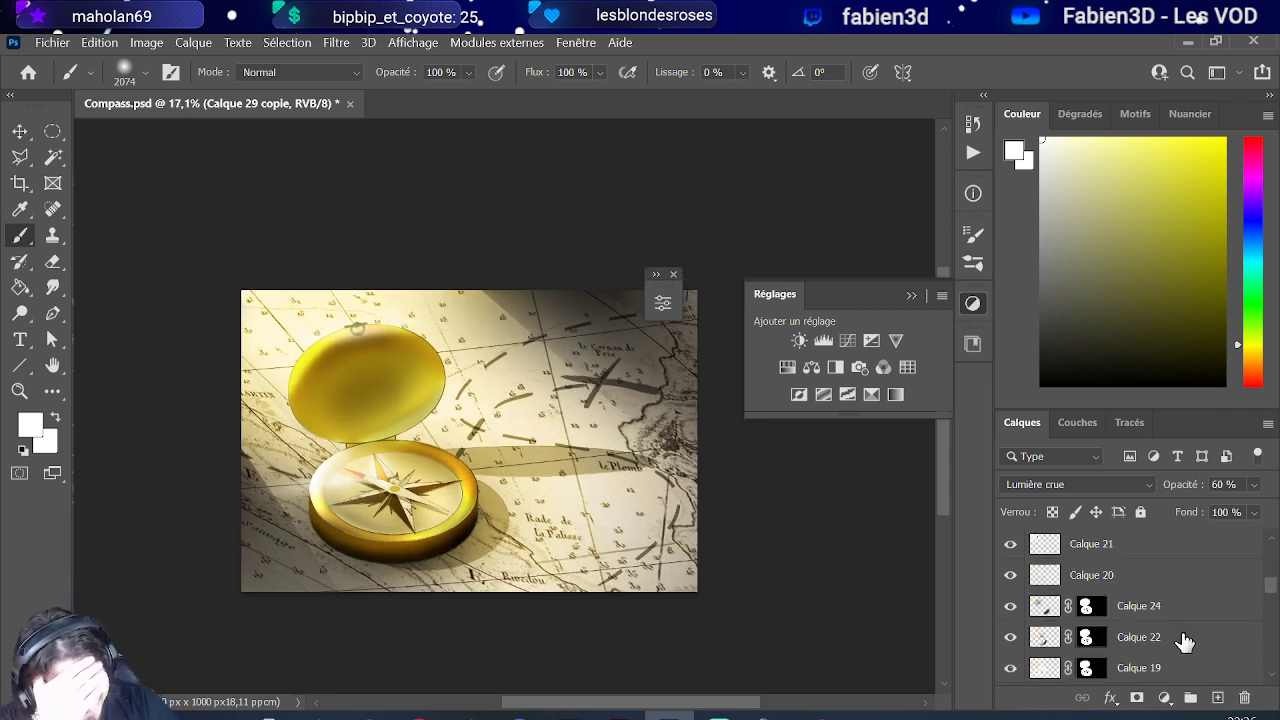
{"action": "scroll", "coordinate": [1185, 641], "scroll_direction": "down", "scroll_amount": 10}
{"action": "key", "text": "ctrl+z"}
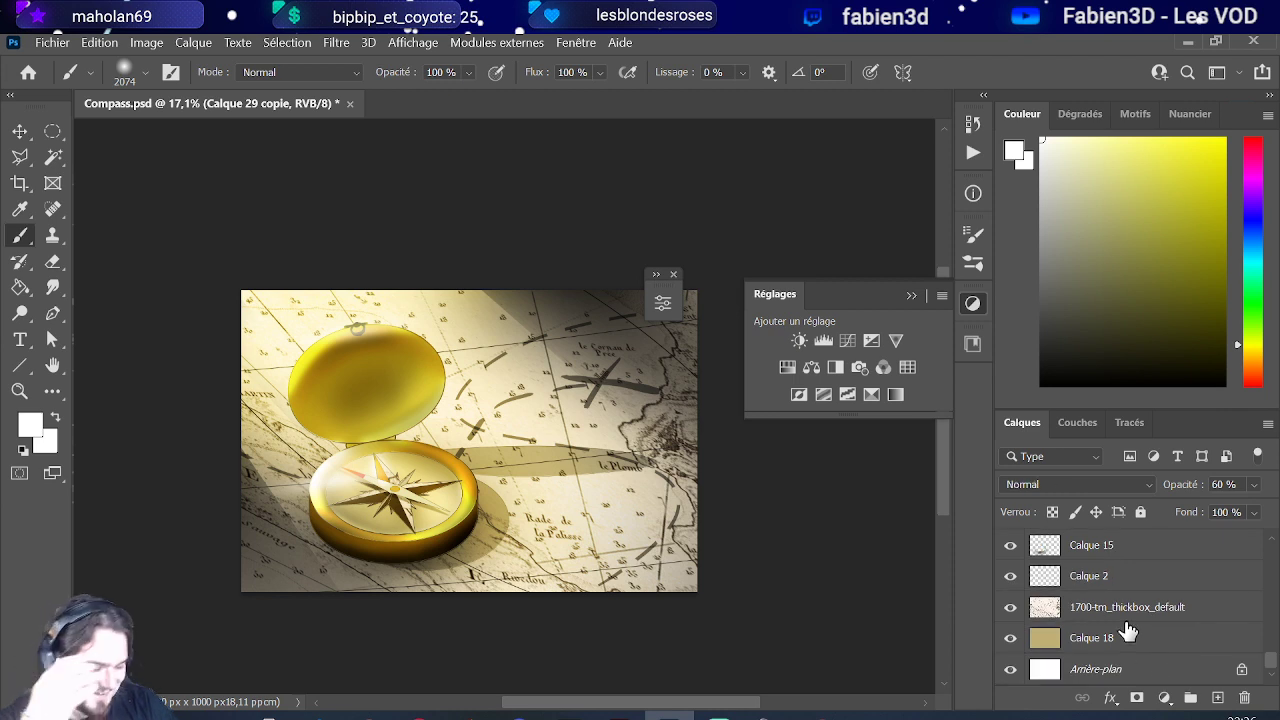
{"action": "left_click", "coordinate": [1127, 620]}
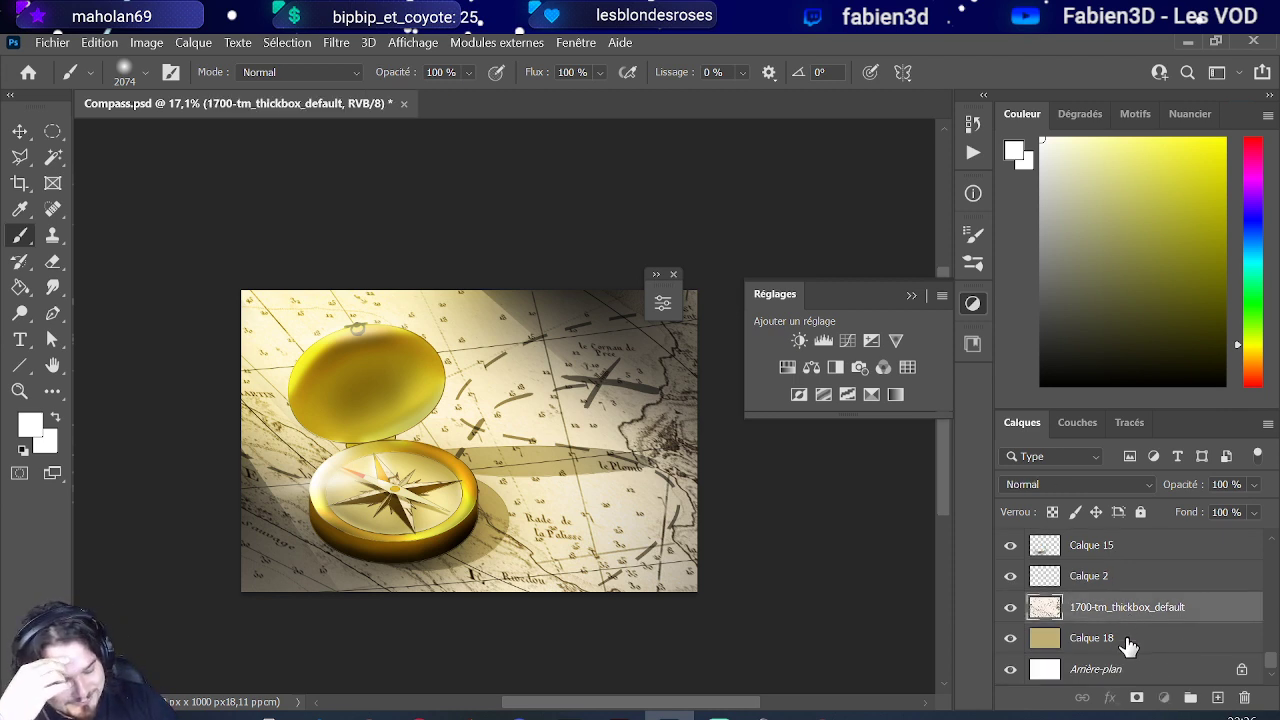
{"action": "left_click", "coordinate": [1127, 640]}
{"action": "left_click", "coordinate": [1122, 612]}
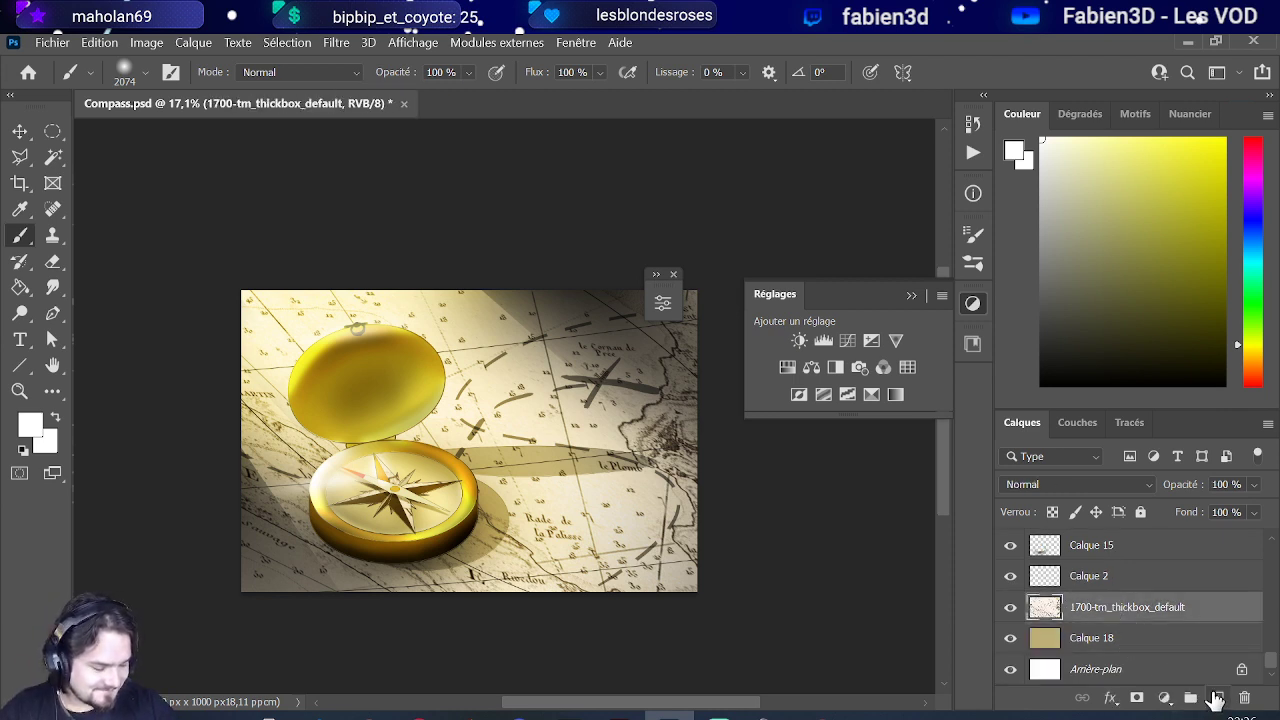
{"action": "left_click", "coordinate": [1216, 698]}
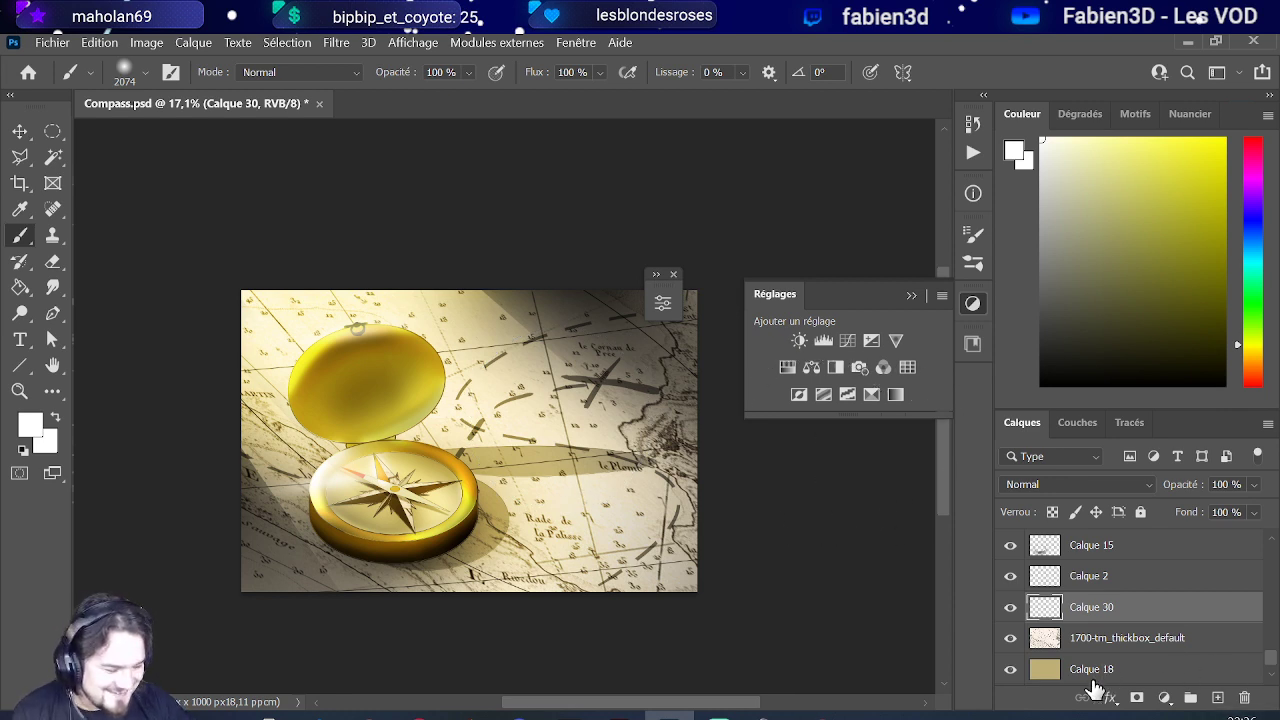
{"action": "left_click", "coordinate": [1010, 607]}
{"action": "left_click", "coordinate": [1011, 610]}
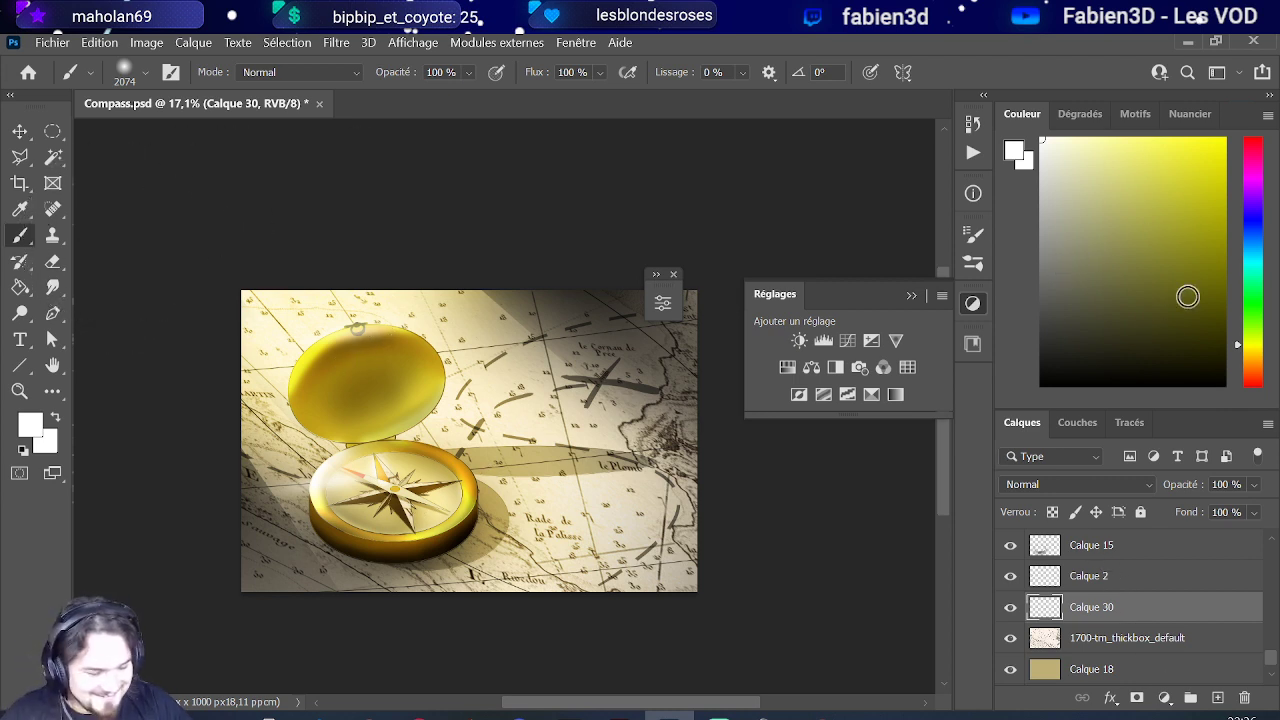
Step: Cover the whole map with dark brown on layer Calque 30, using a soft brush of 2846 px
{"action": "left_click", "coordinate": [1238, 352]}
{"action": "left_click_drag", "start_coordinate": [1238, 352], "coordinate": [1239, 359]}
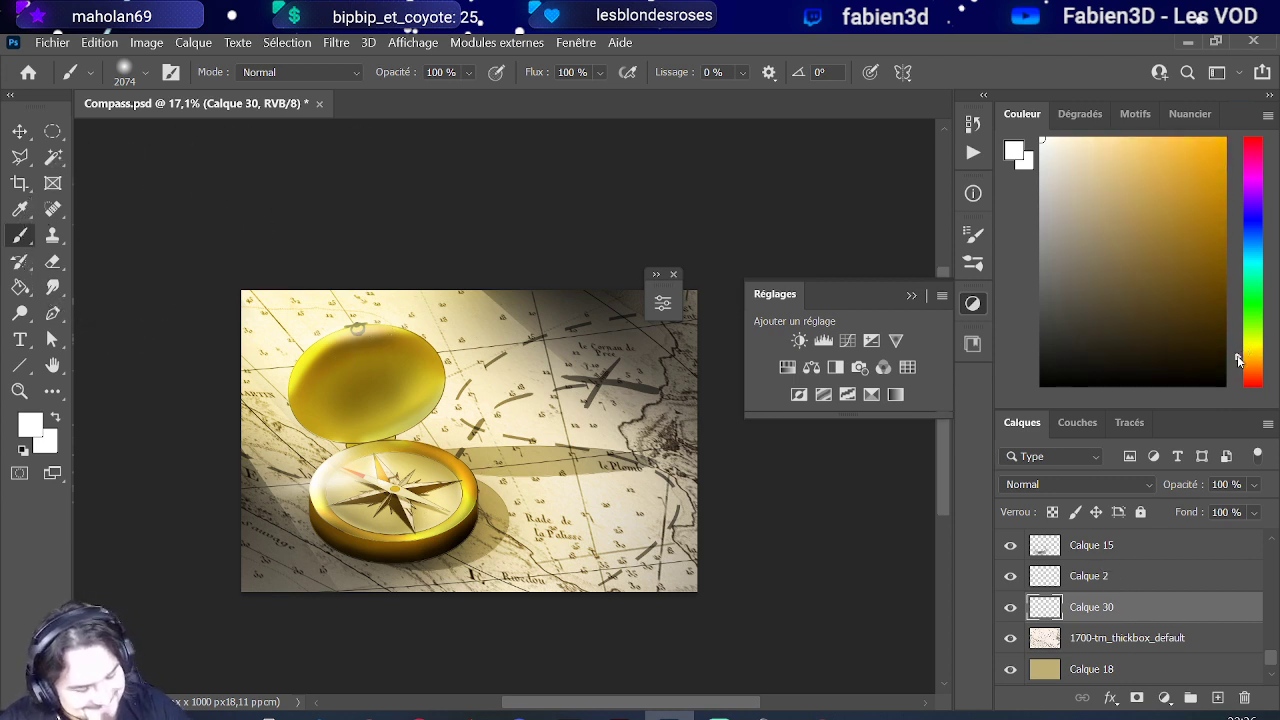
{"action": "mouse_move", "coordinate": [1205, 320]}
{"action": "left_mouse_down"}
{"action": "mouse_move", "coordinate": [1230, 297]}
{"action": "mouse_move", "coordinate": [1224, 285]}
{"action": "left_mouse_up"}
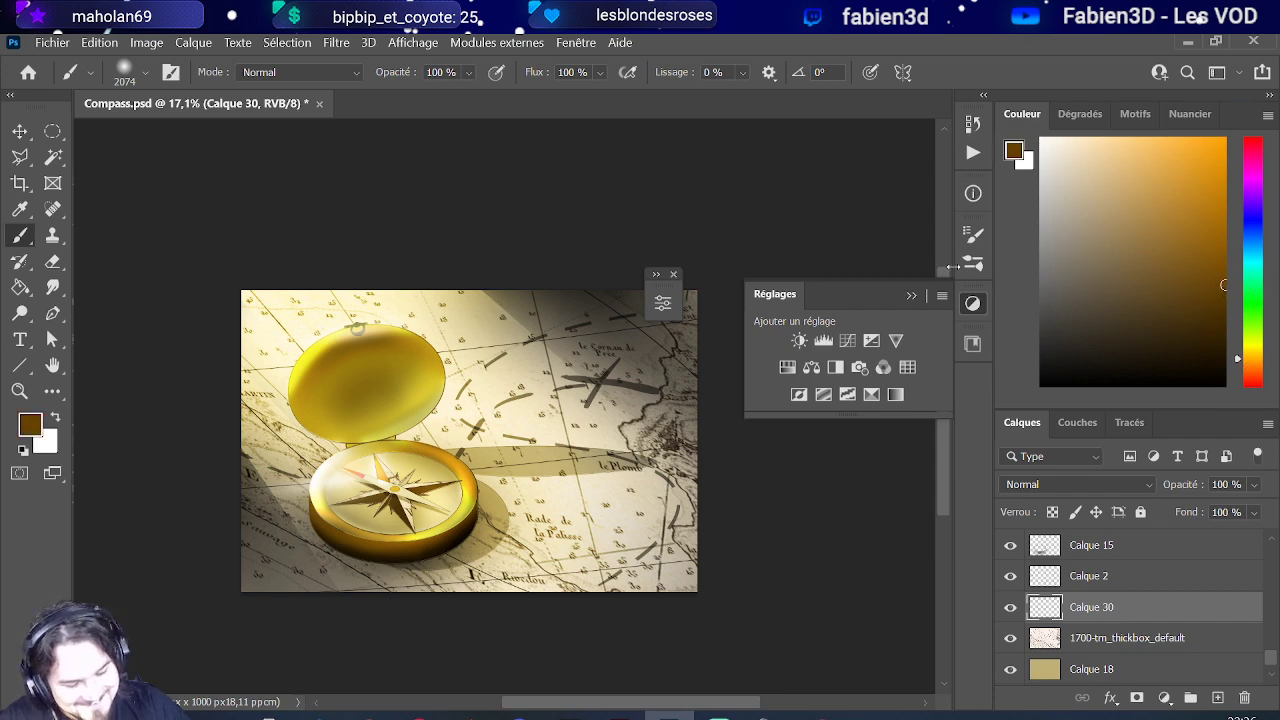
{"action": "mouse_move", "coordinate": [455, 180]}
{"action": "left_mouse_down"}
{"action": "mouse_move", "coordinate": [214, 471]}
{"action": "mouse_move", "coordinate": [777, 537]}
{"action": "left_mouse_up"}
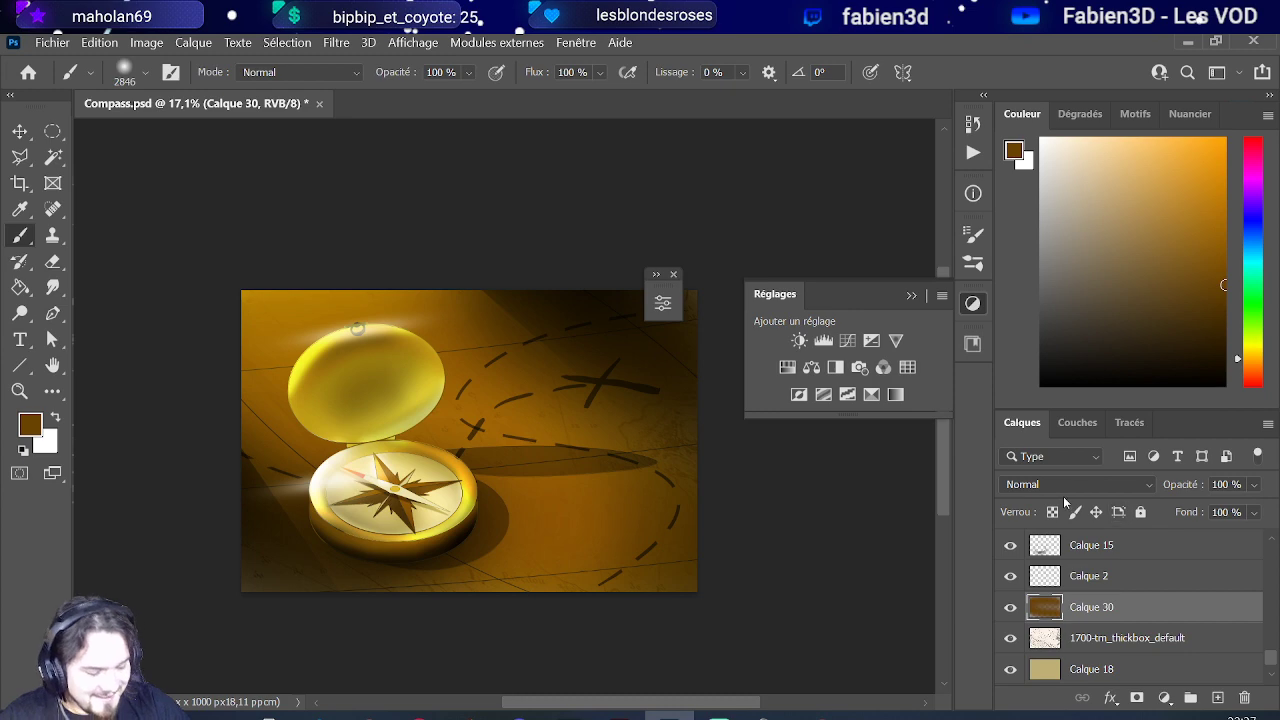
Step: Set the blend mode of Calque 30 to Incrustation and its opacity to 32 %
{"action": "left_click", "coordinate": [1077, 486]}
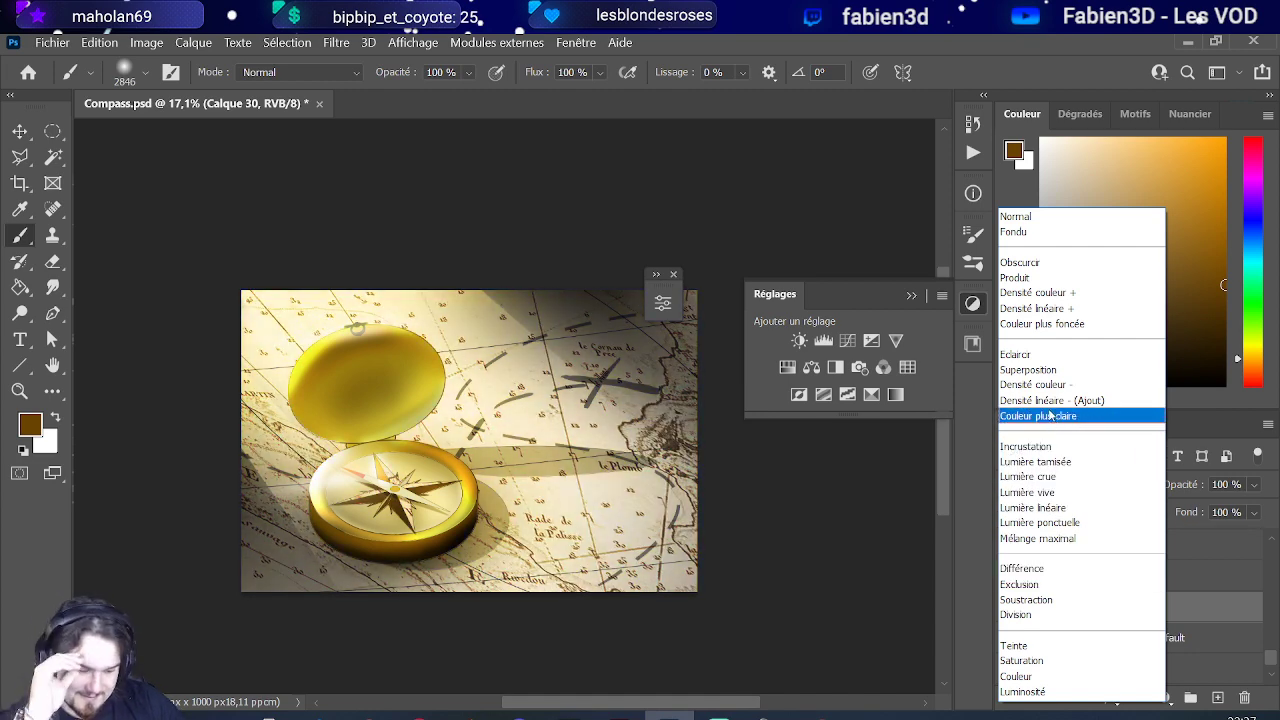
{"action": "left_click", "coordinate": [1048, 446]}
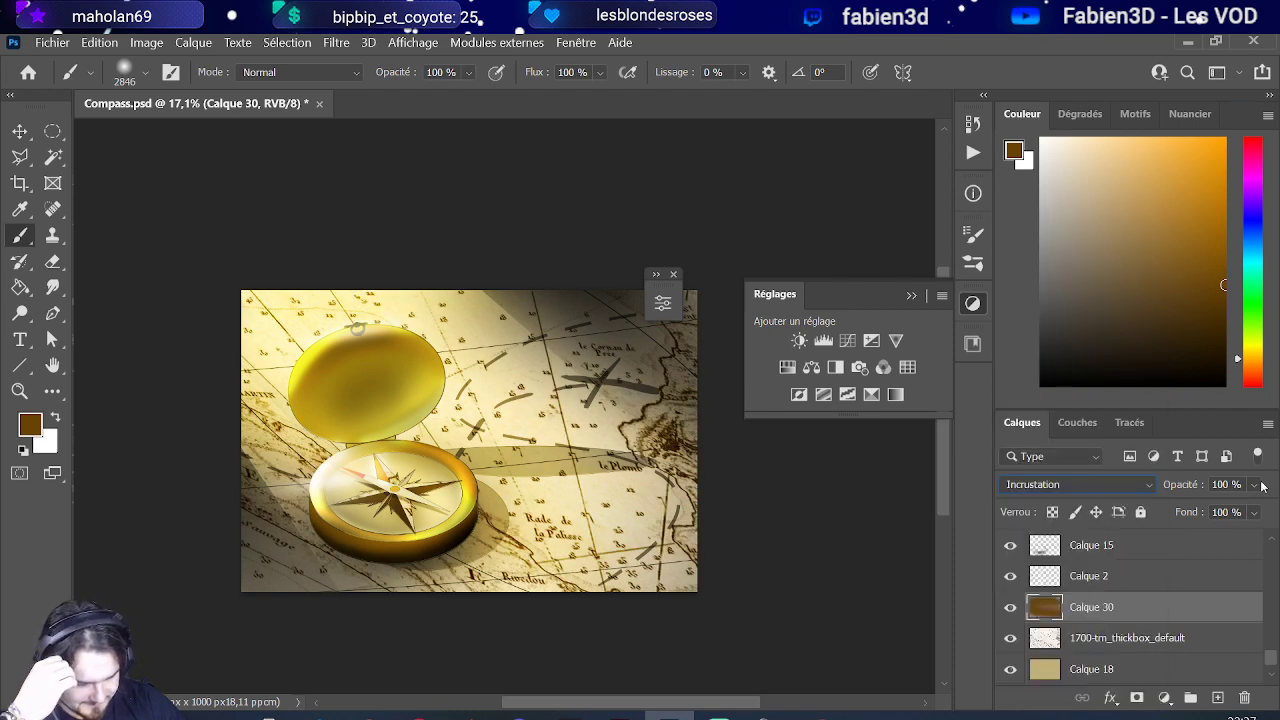
{"action": "left_click", "coordinate": [1253, 484]}
{"action": "left_click_drag", "start_coordinate": [1268, 507], "coordinate": [1219, 507]}
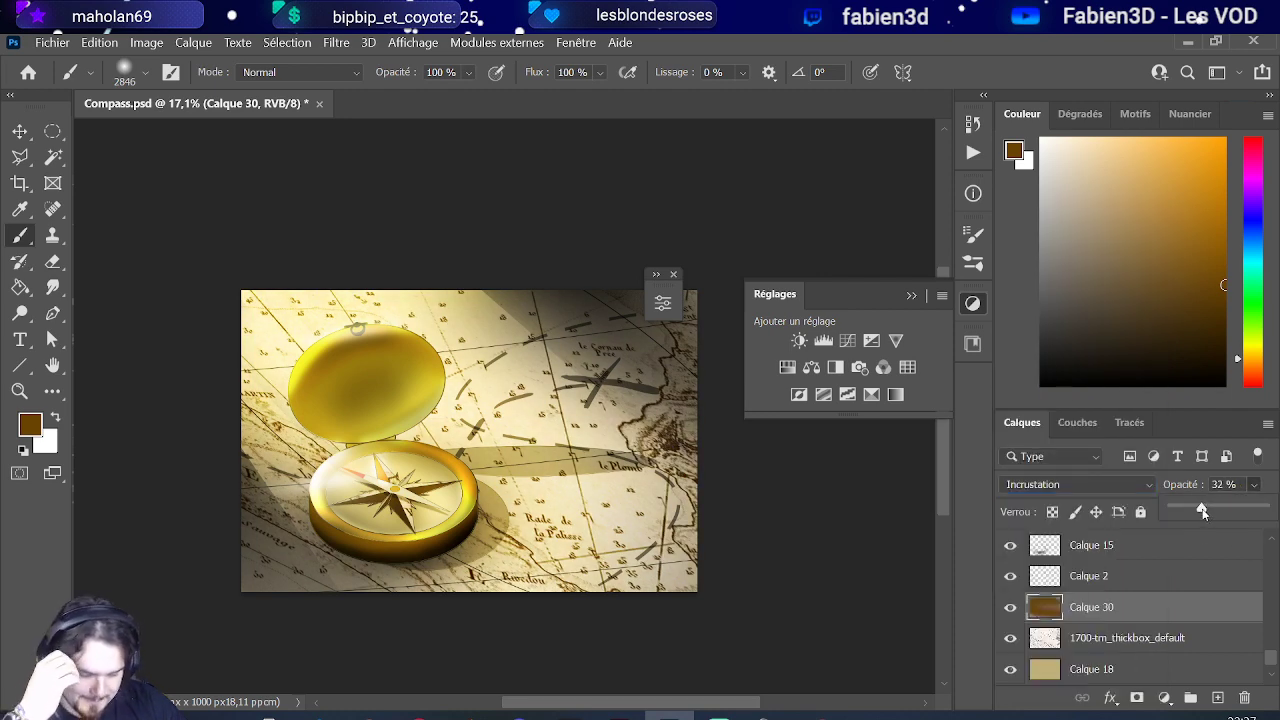
Step: Examine the compass and the tinted map as a whole and in close-up
{"action": "scroll", "coordinate": [545, 498], "scroll_direction": "down", "scroll_amount": 3}
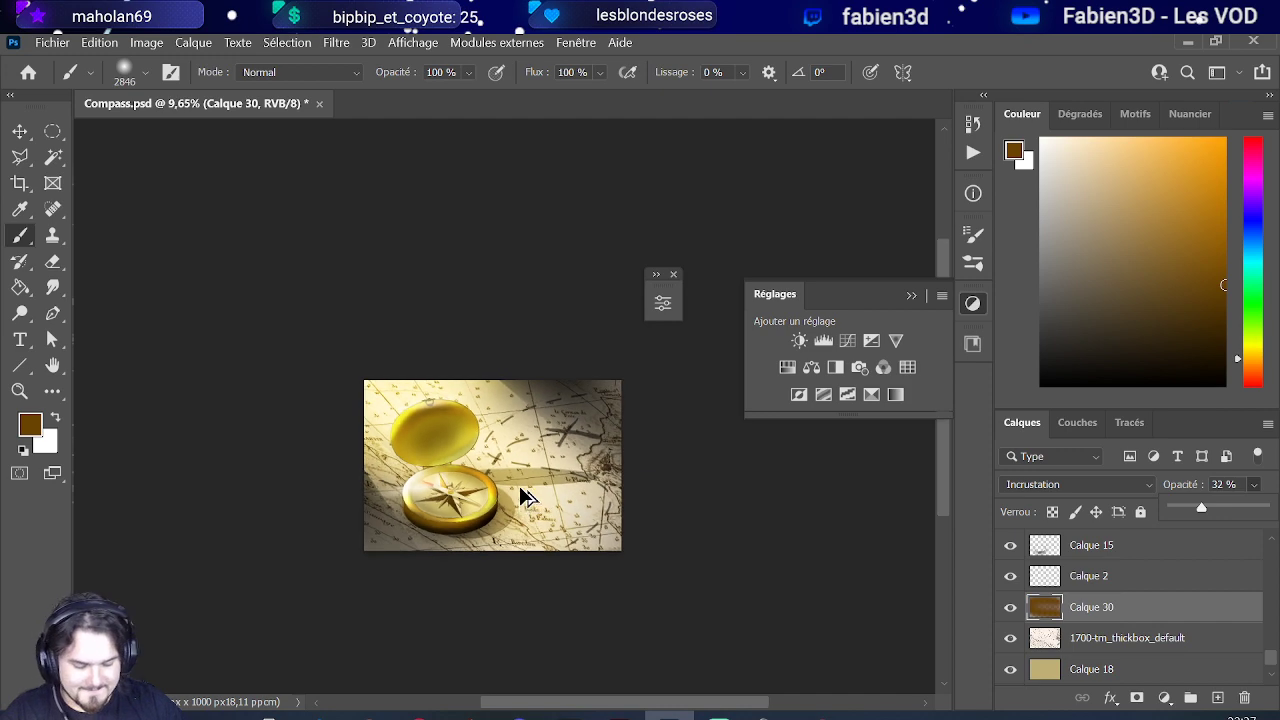
{"action": "scroll", "coordinate": [527, 497], "scroll_direction": "up", "scroll_amount": 1}
{"action": "scroll", "coordinate": [523, 494], "scroll_direction": "up", "scroll_amount": 1}
{"action": "scroll", "coordinate": [531, 489], "scroll_direction": "down", "scroll_amount": 1}
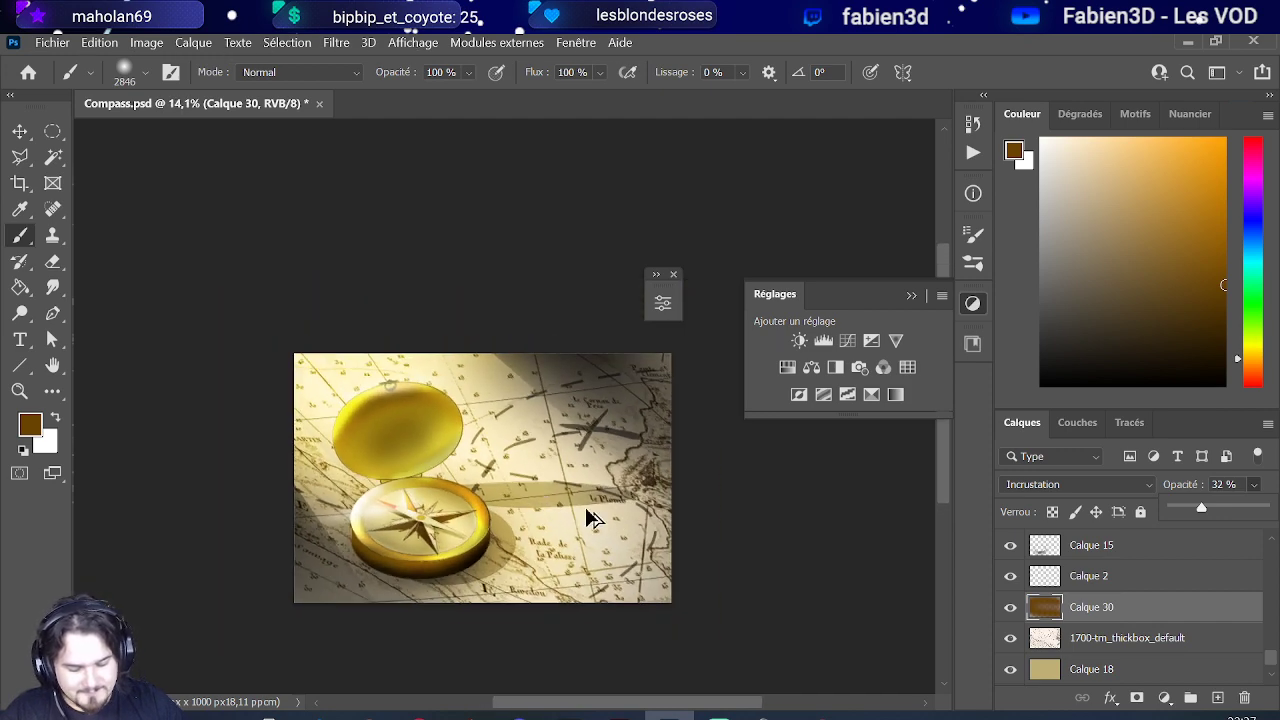
{"action": "scroll", "coordinate": [600, 510], "scroll_direction": "down", "scroll_amount": 2}
{"action": "scroll", "coordinate": [560, 495], "scroll_direction": "down", "scroll_amount": 1}
{"action": "scroll", "coordinate": [543, 500], "scroll_direction": "up", "scroll_amount": 4}
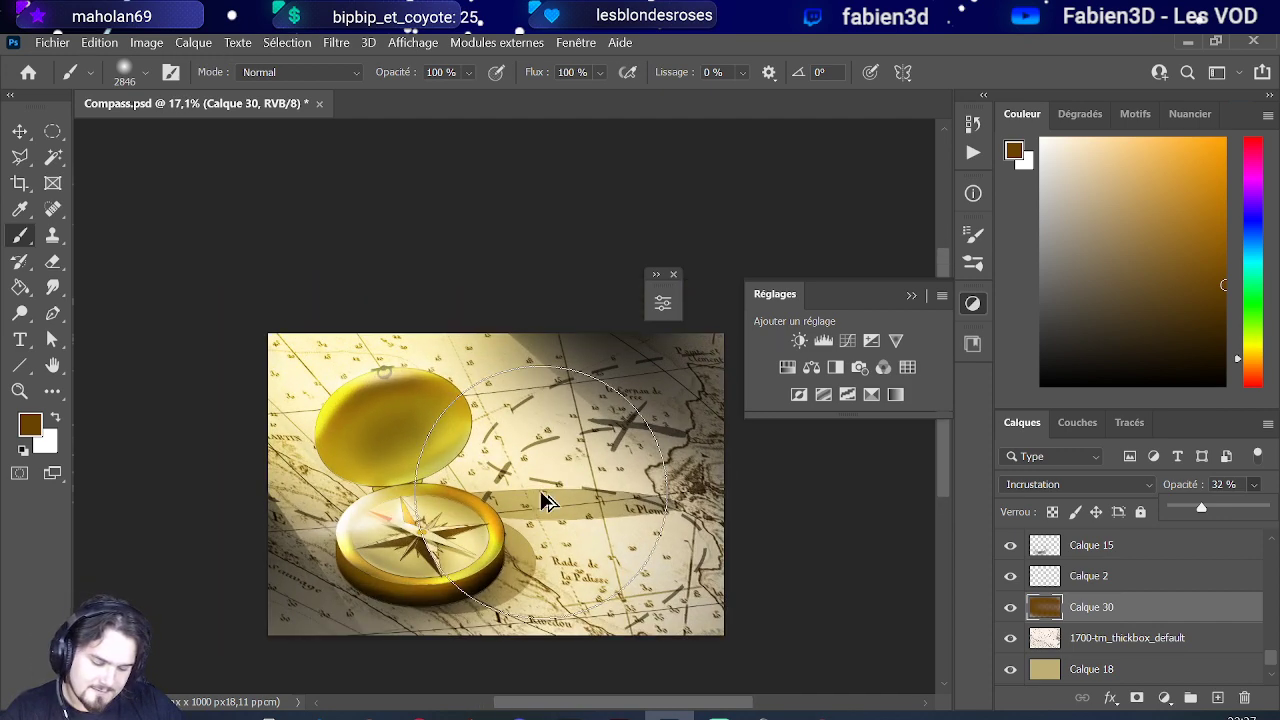
{"action": "mouse_move", "coordinate": [430, 422]}
{"action": "left_mouse_down"}
{"action": "mouse_move", "coordinate": [268, 402]}
{"action": "mouse_move", "coordinate": [290, 398]}
{"action": "left_mouse_up"}
{"action": "scroll", "coordinate": [375, 500], "scroll_direction": "down", "scroll_amount": 1}
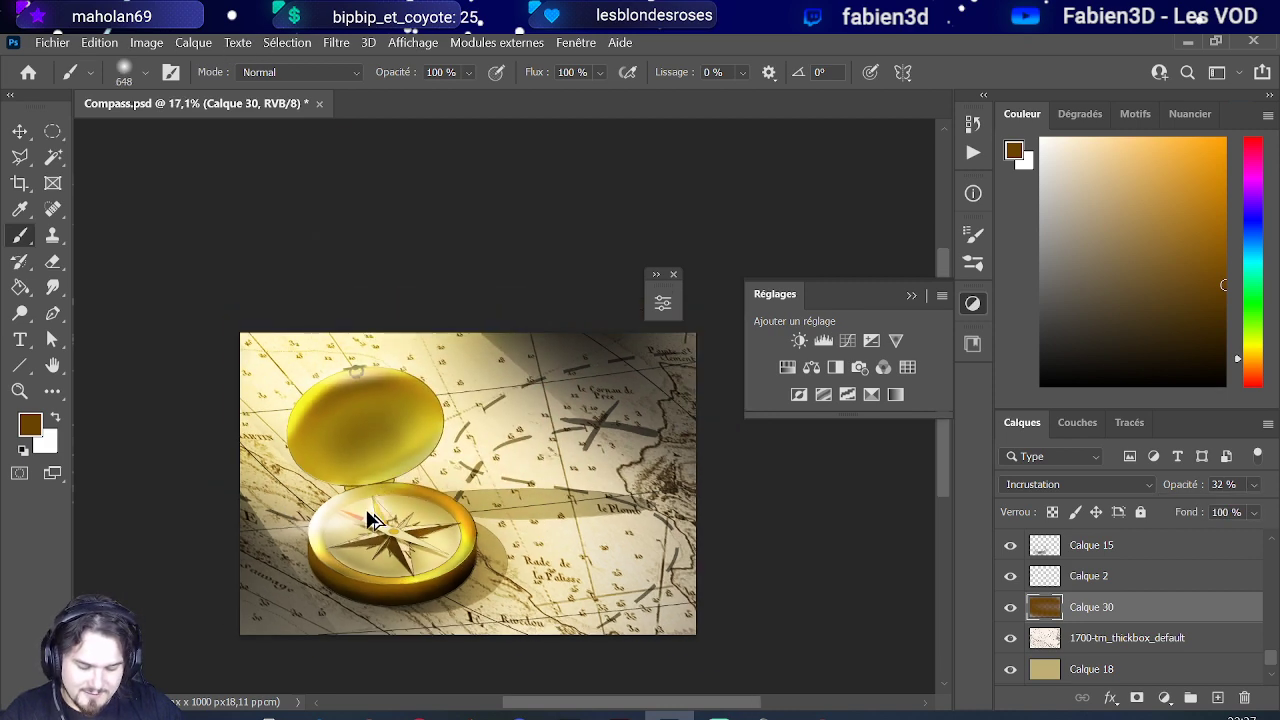
{"action": "scroll", "coordinate": [340, 545], "scroll_direction": "up", "scroll_amount": 2}
{"action": "scroll", "coordinate": [305, 575], "scroll_direction": "up", "scroll_amount": 1}
{"action": "scroll", "coordinate": [335, 494], "scroll_direction": "down", "scroll_amount": 1}
{"action": "scroll", "coordinate": [335, 494], "scroll_direction": "up", "scroll_amount": 1}
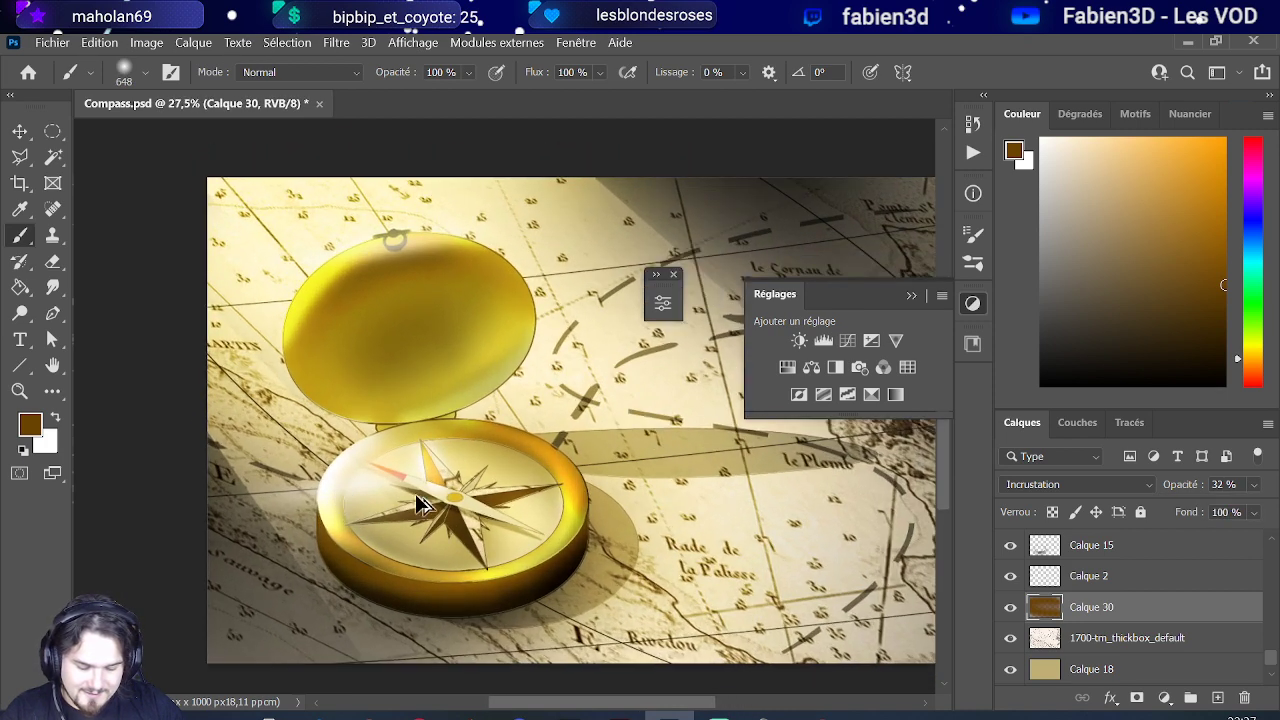
{"action": "scroll", "coordinate": [1076, 637], "scroll_direction": "down", "scroll_amount": 1}
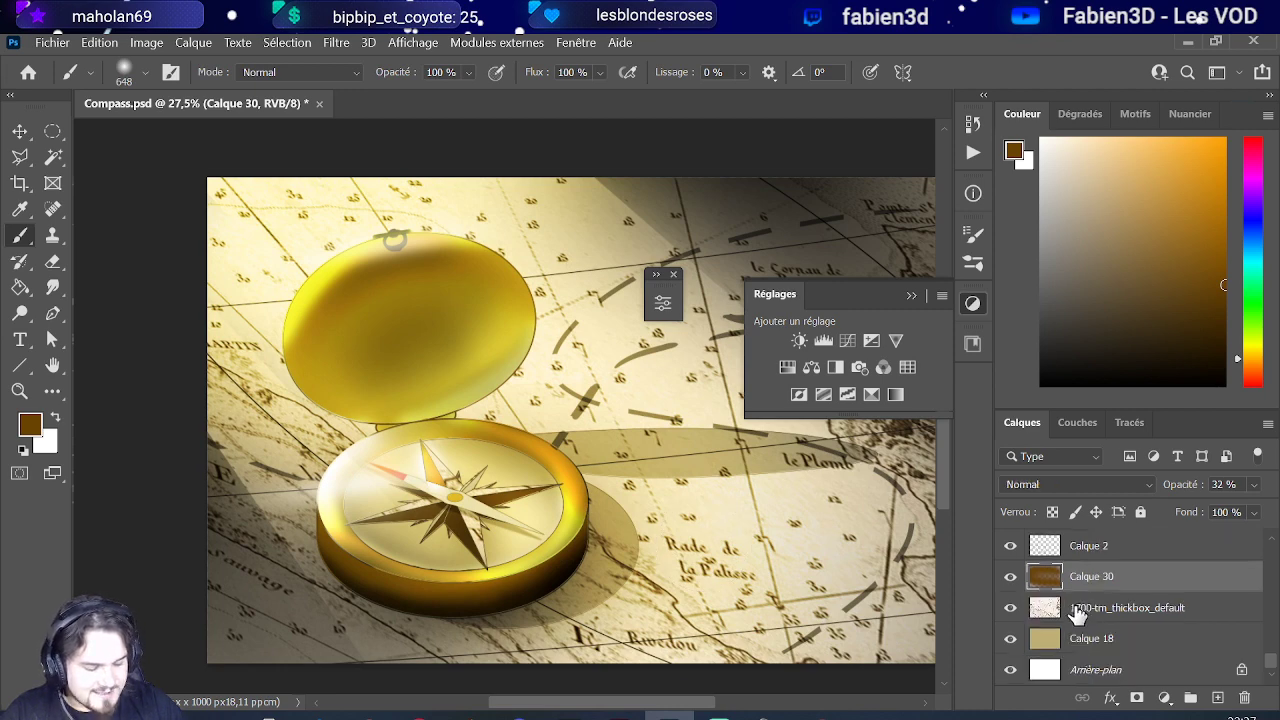
{"action": "left_click", "coordinate": [1078, 607]}
{"action": "left_click_drag", "start_coordinate": [1096, 268], "coordinate": [1042, 142]}
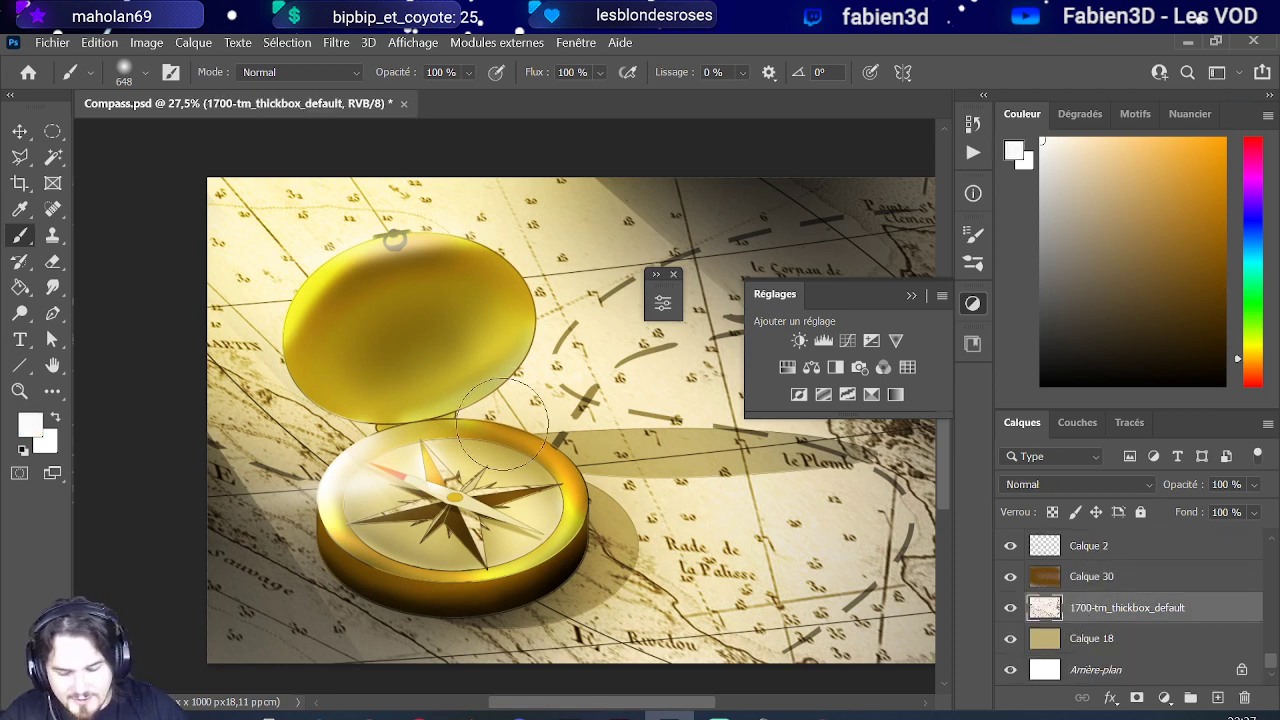
{"action": "left_click", "coordinate": [460, 488]}
{"action": "left_click_drag", "start_coordinate": [479, 505], "coordinate": [502, 505]}
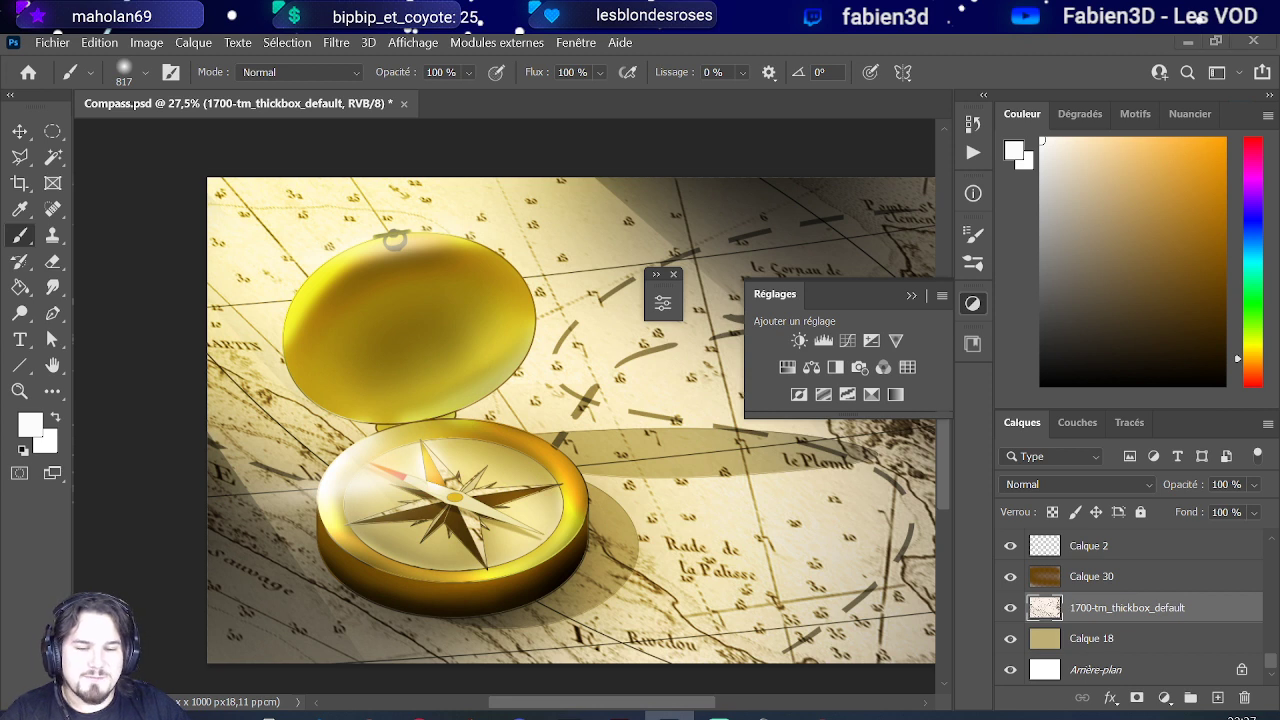
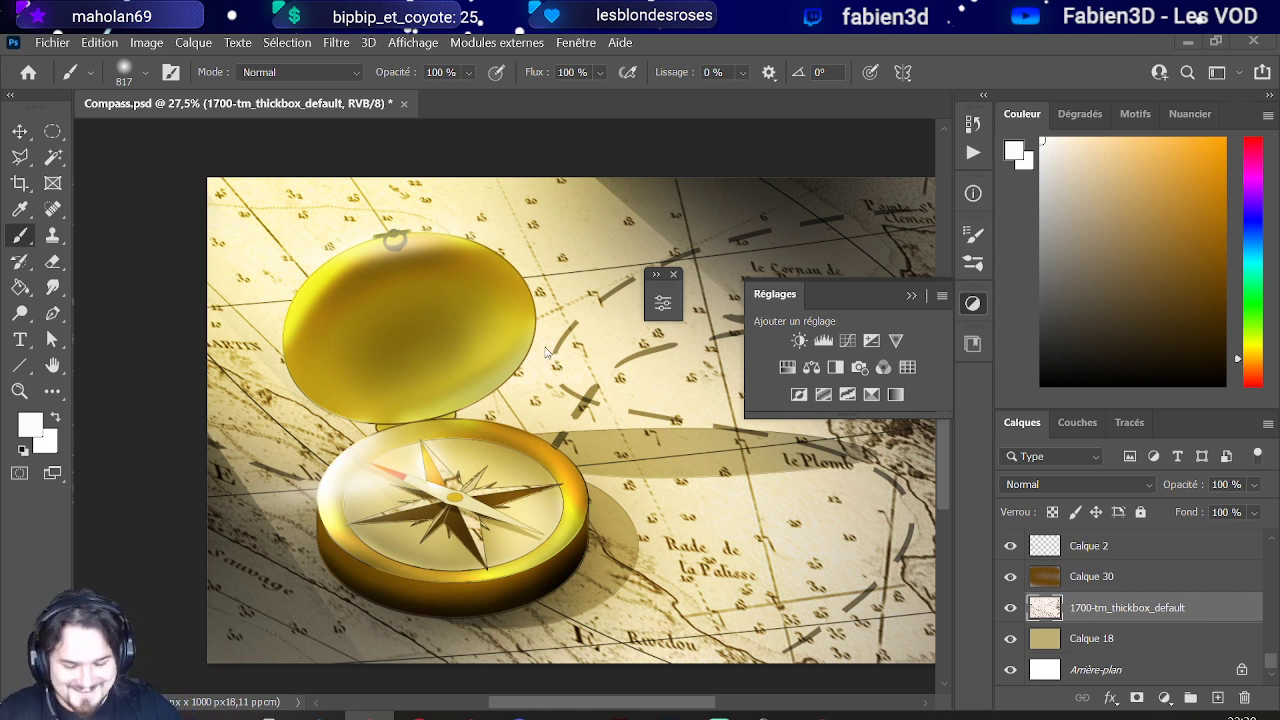
Step: Add a new layer at the top of the stack, directly above Calque 29 copie
{"action": "scroll", "coordinate": [1091, 581], "scroll_direction": "up", "scroll_amount": 5}
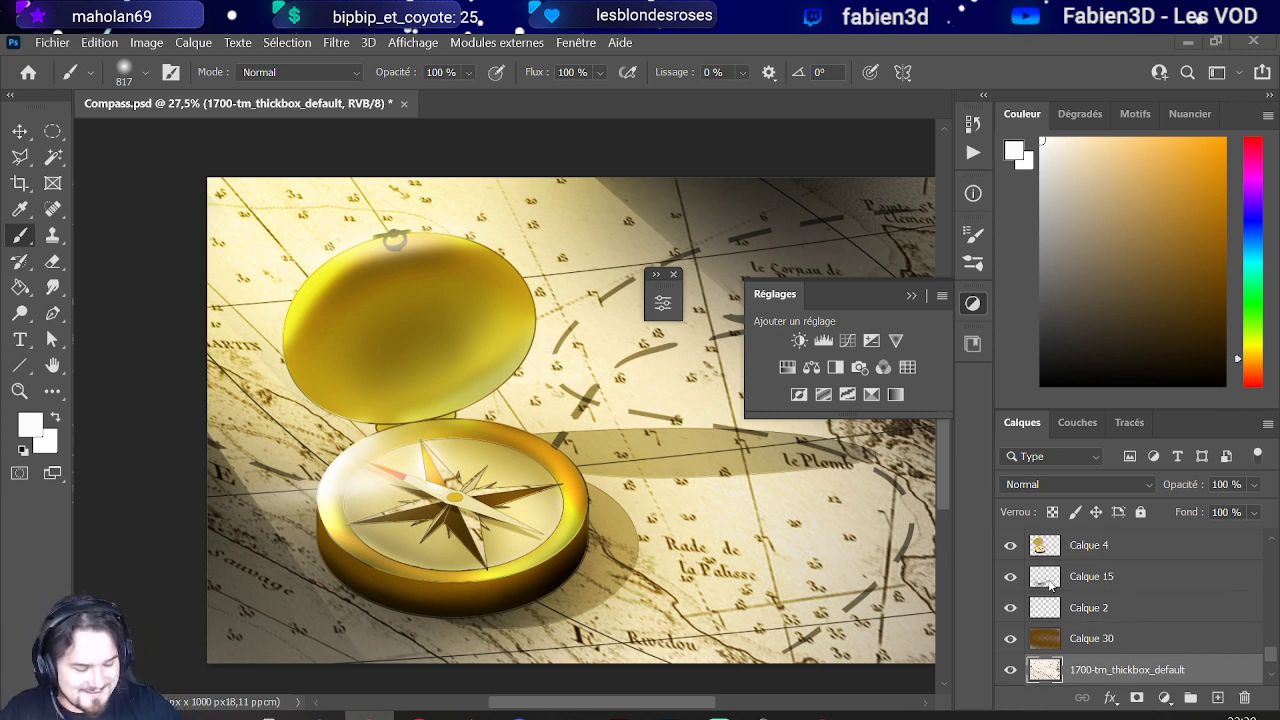
{"action": "scroll", "coordinate": [1091, 581], "scroll_direction": "up", "scroll_amount": 10}
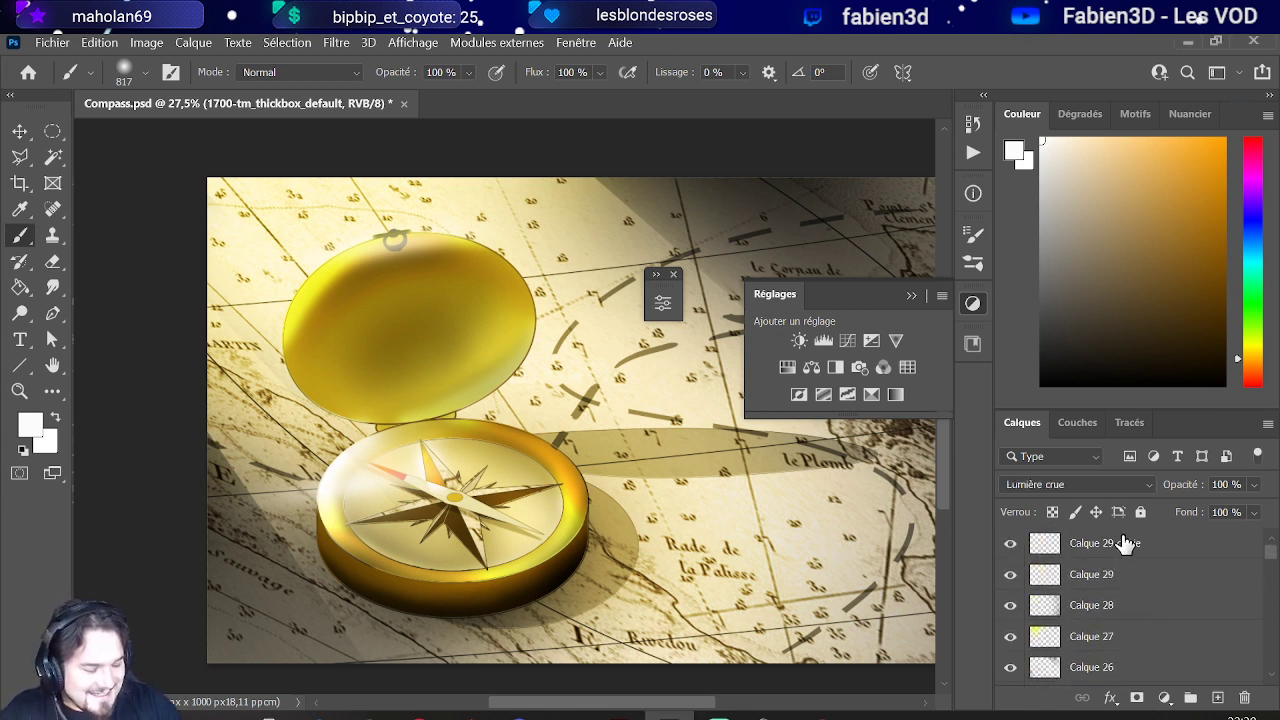
{"action": "left_click", "coordinate": [1120, 543]}
{"action": "left_click", "coordinate": [1217, 697]}
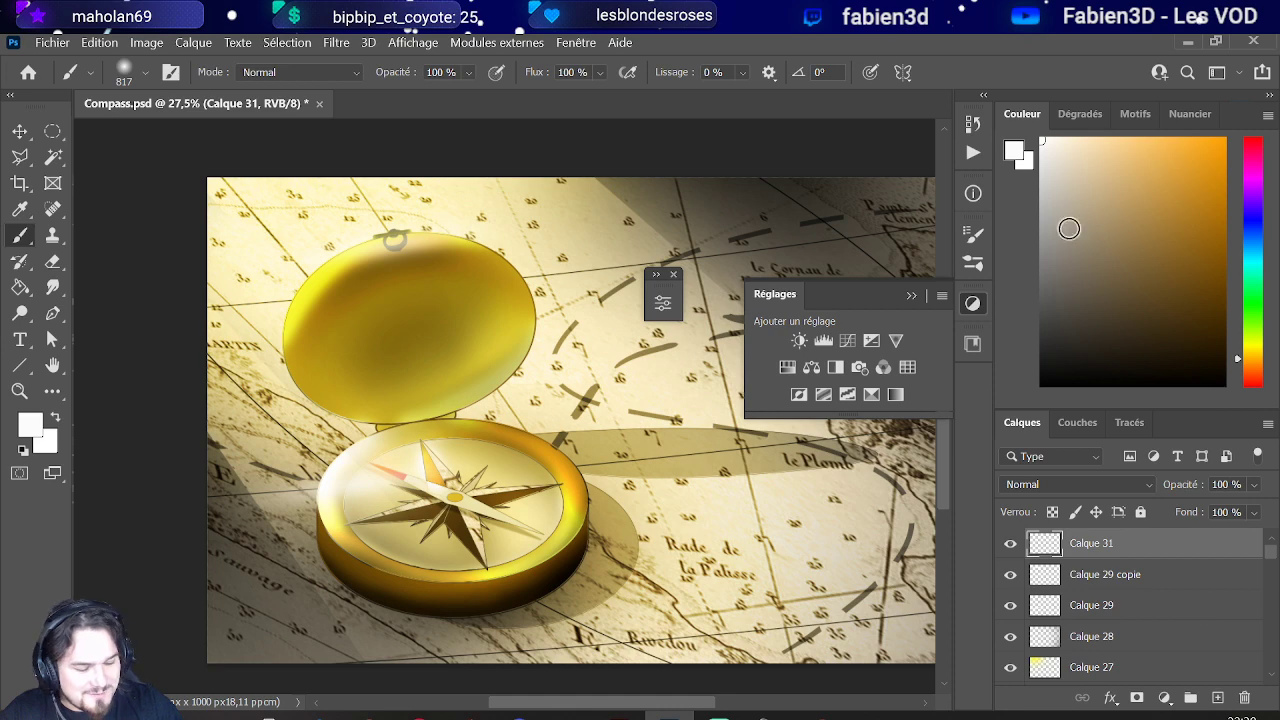
Step: Try to paint a yellow glow along the compass lid's upper-left rim with a colour sampled from the lid
{"action": "scroll", "coordinate": [300, 286], "scroll_direction": "up", "scroll_amount": 1}
{"action": "left_click", "coordinate": [297, 290], "text": "alt"}
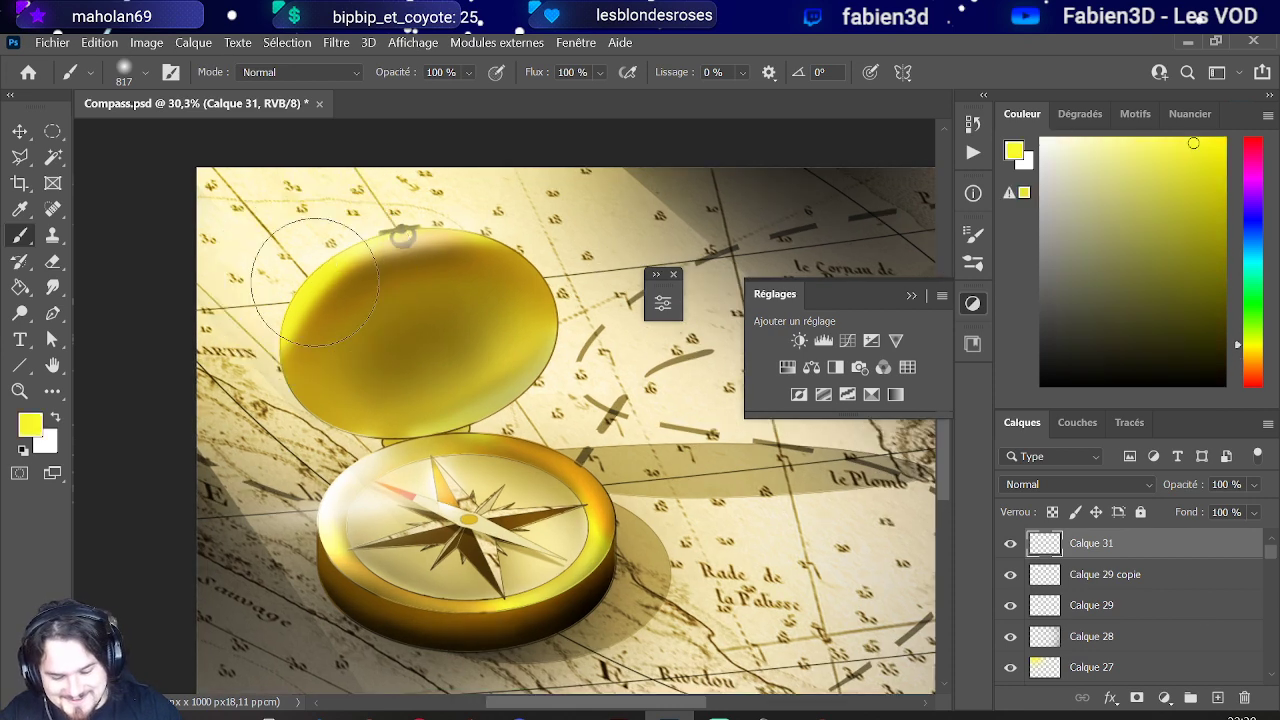
{"action": "mouse_move", "coordinate": [290, 290]}
{"action": "left_mouse_down"}
{"action": "mouse_move", "coordinate": [270, 300]}
{"action": "mouse_move", "coordinate": [334, 268]}
{"action": "left_mouse_up"}
{"action": "key", "text": "ctrl+alt+g"}
{"action": "left_click_drag", "start_coordinate": [294, 309], "coordinate": [273, 315]}
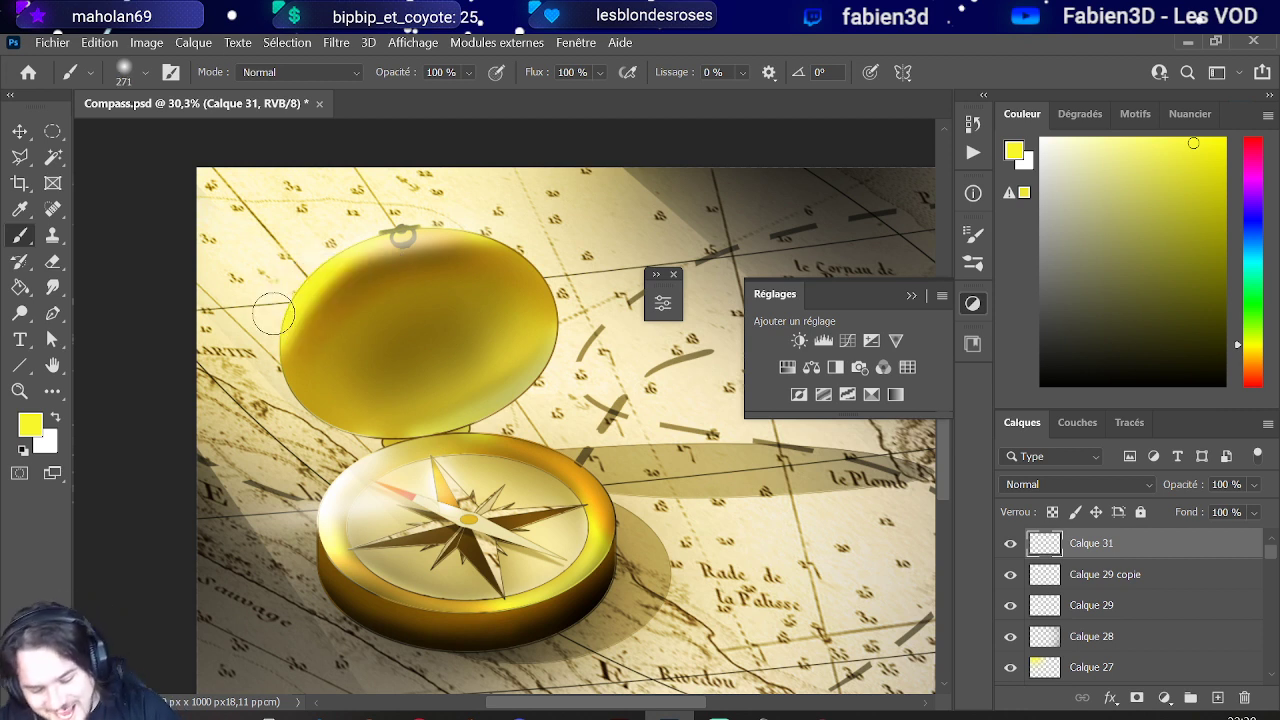
{"action": "key", "text": "ctrl+z"}
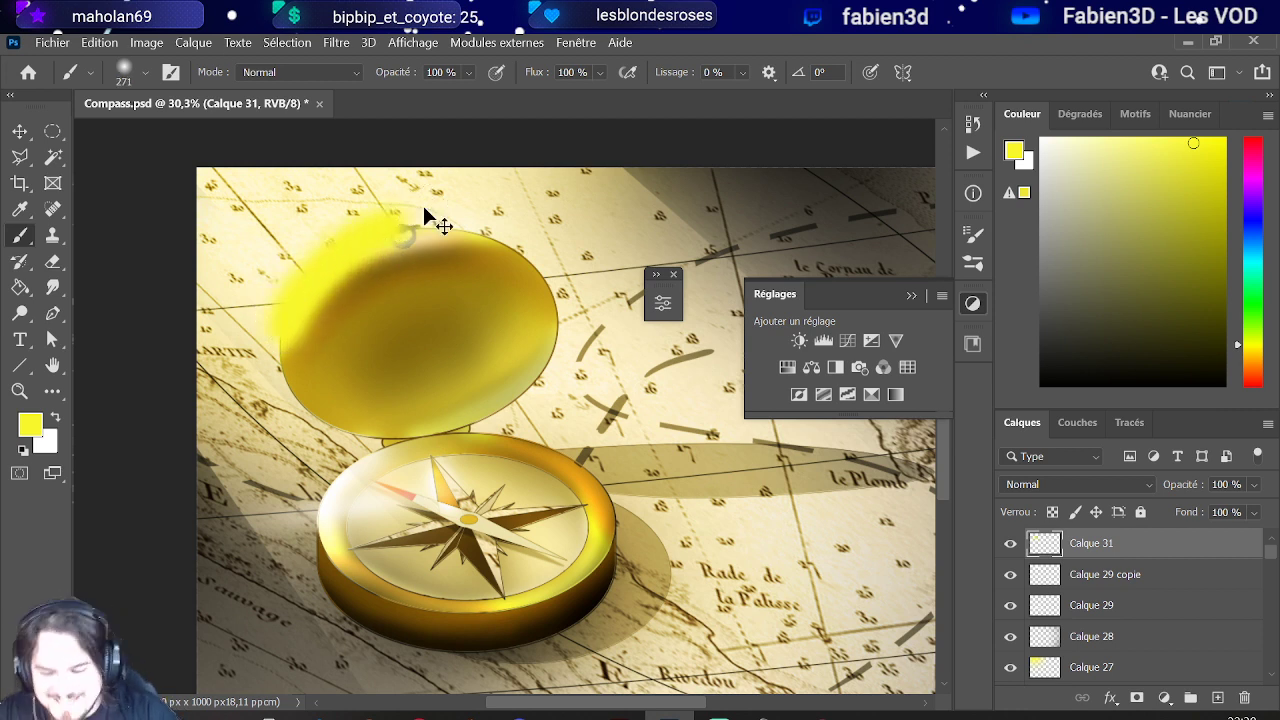
{"action": "key", "text": "ctrl+shift+z"}
Step: Paint an off-white highlight sampled from the dial's rim along the lid's upper-left edge, using the brush preset with pressure-controlled opacity
{"action": "left_click", "coordinate": [145, 72]}
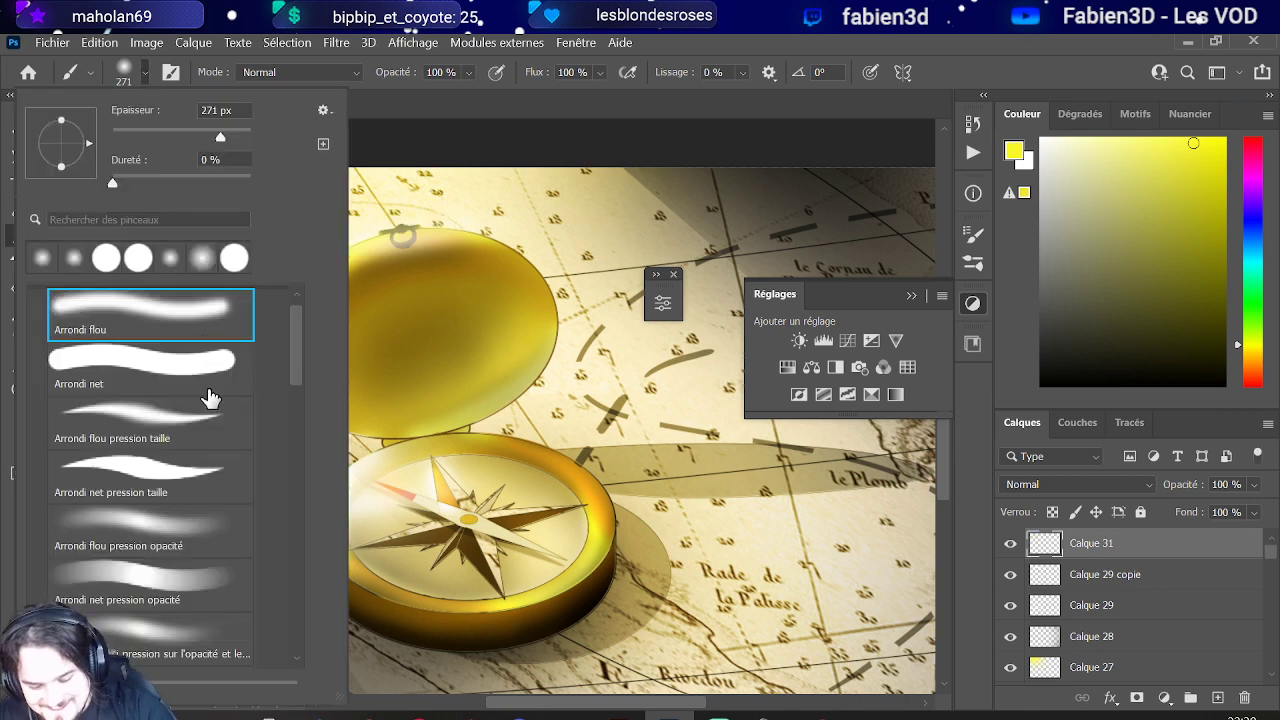
{"action": "left_click", "coordinate": [186, 522]}
{"action": "left_click", "coordinate": [183, 631]}
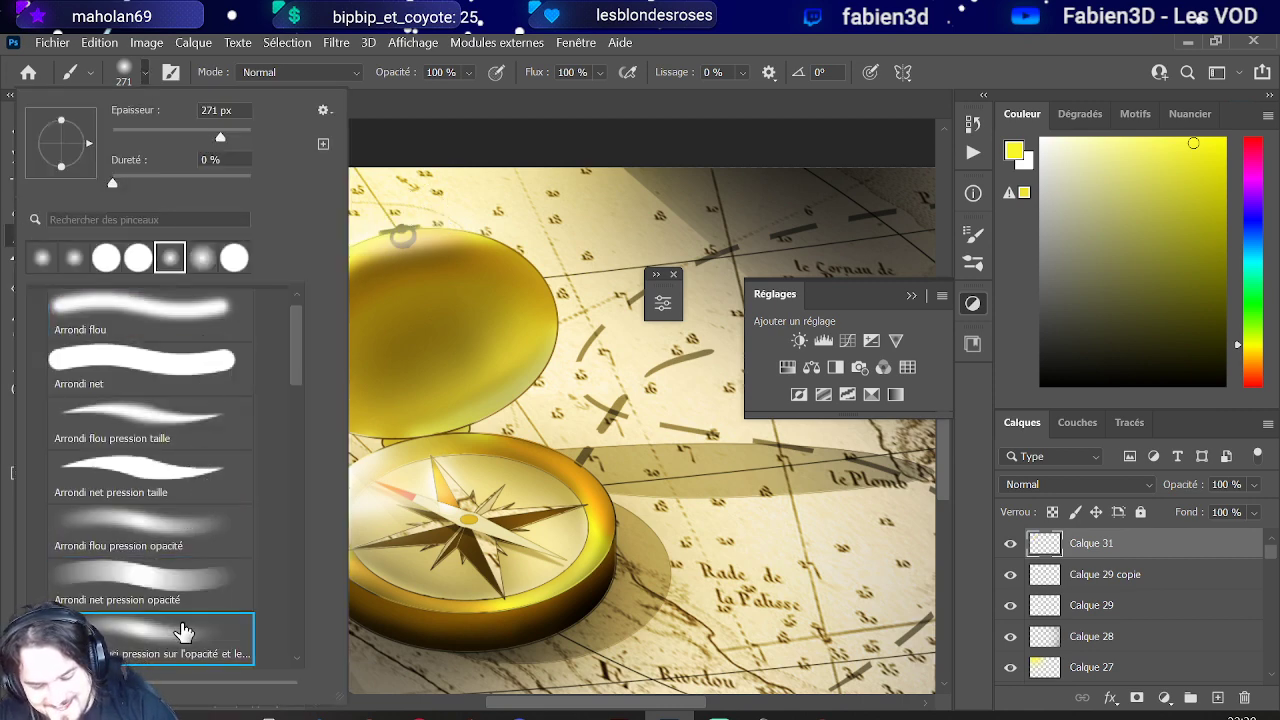
{"action": "left_click", "coordinate": [405, 232]}
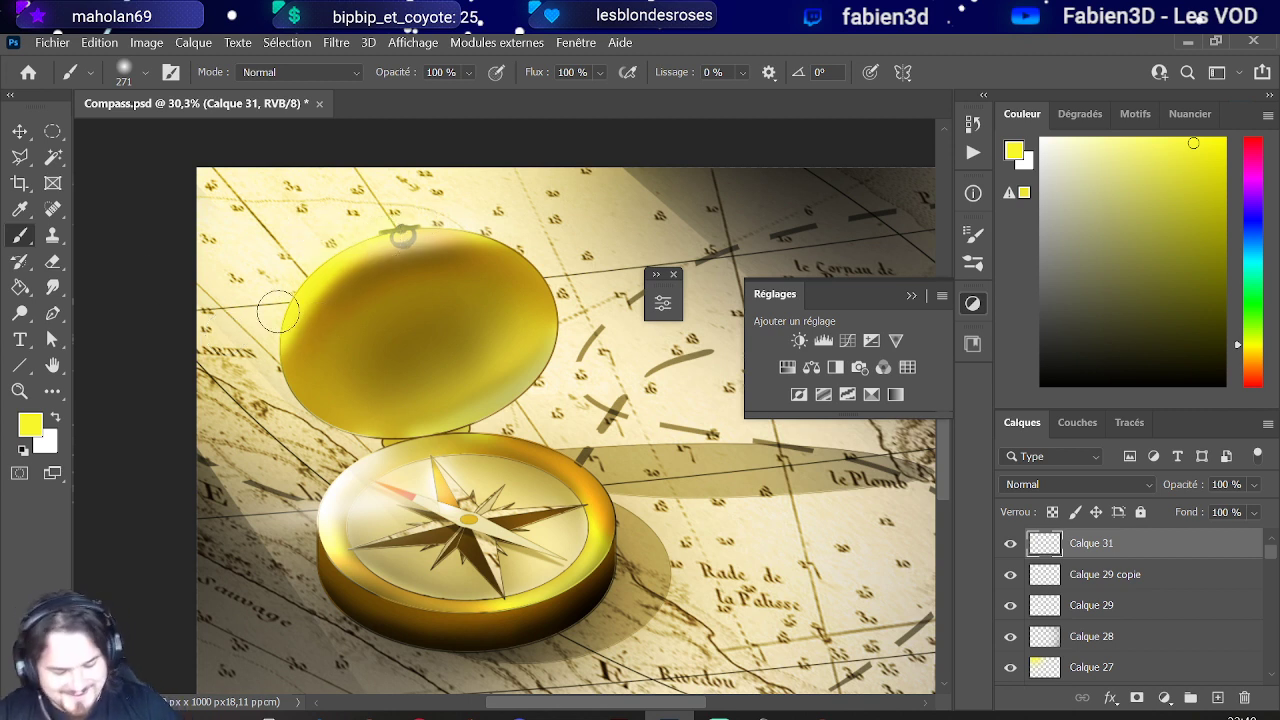
{"action": "left_click", "coordinate": [358, 484], "text": "alt"}
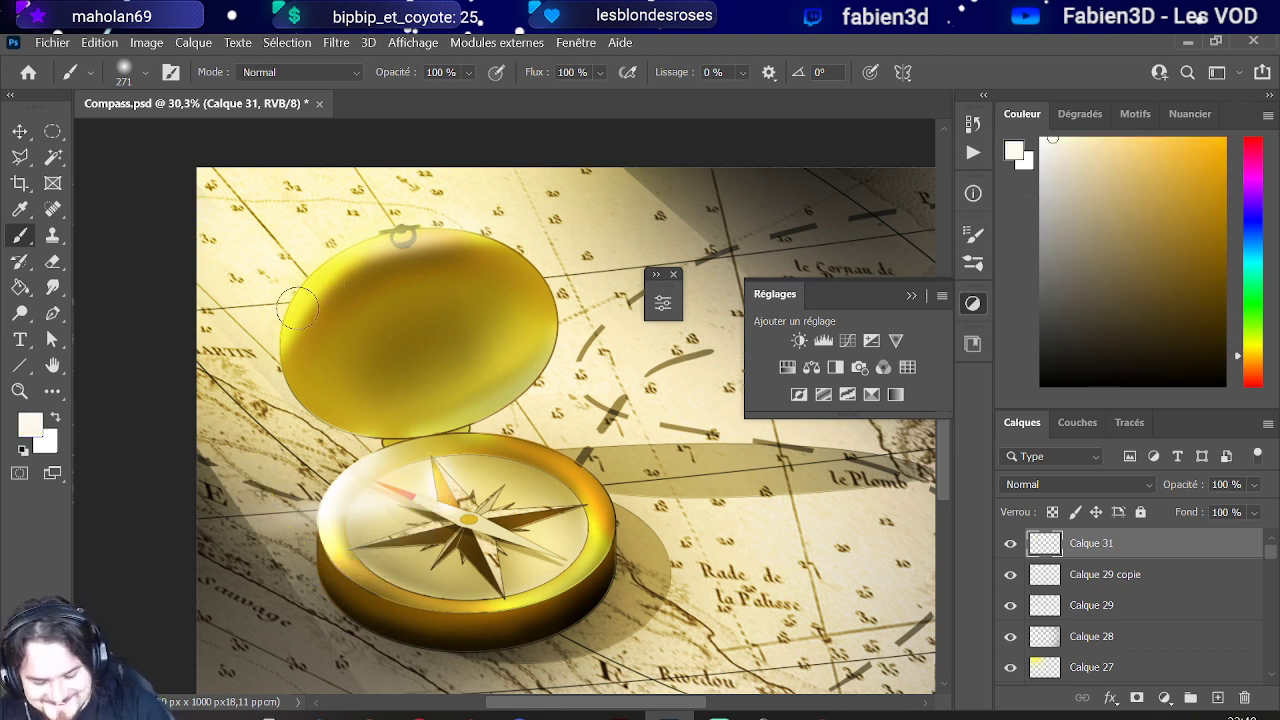
{"action": "left_click_drag", "start_coordinate": [406, 229], "coordinate": [290, 330]}
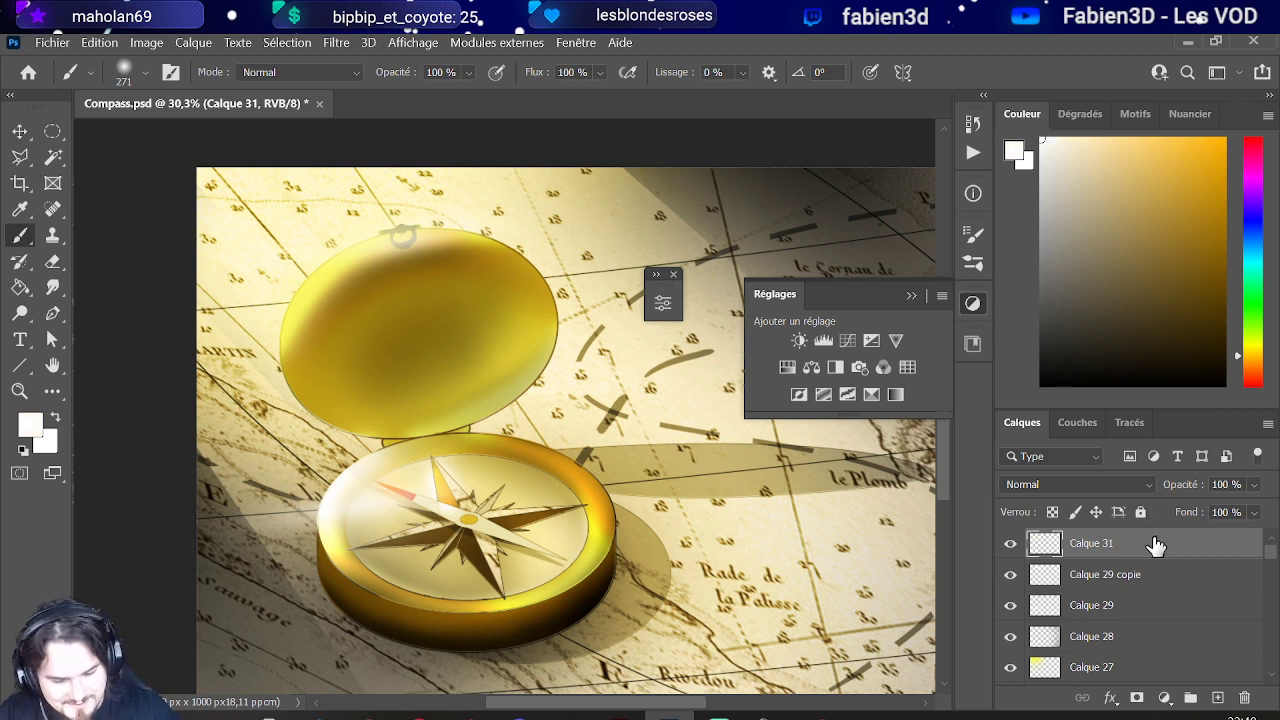
Step: Add another layer above Calque 31 and paint a soft white highlight on the upper part of the compass lid
{"action": "left_click", "coordinate": [1218, 698]}
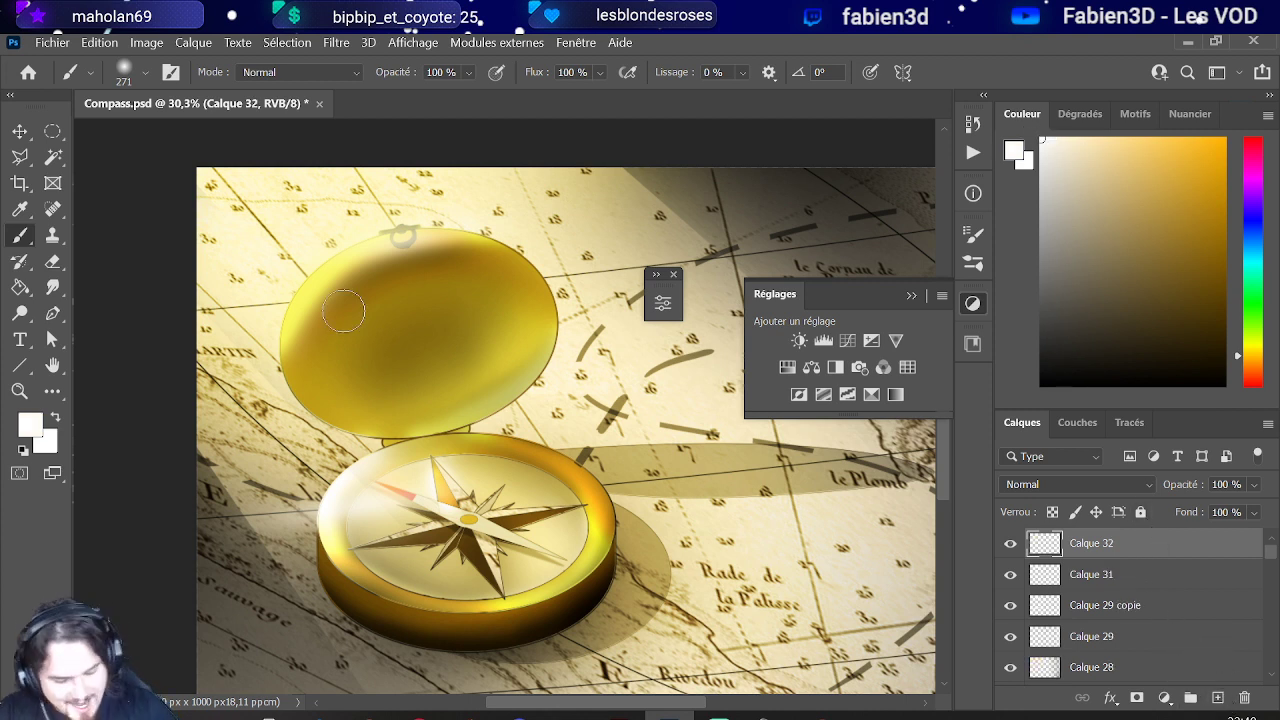
{"action": "left_click_drag", "start_coordinate": [401, 237], "coordinate": [420, 290]}
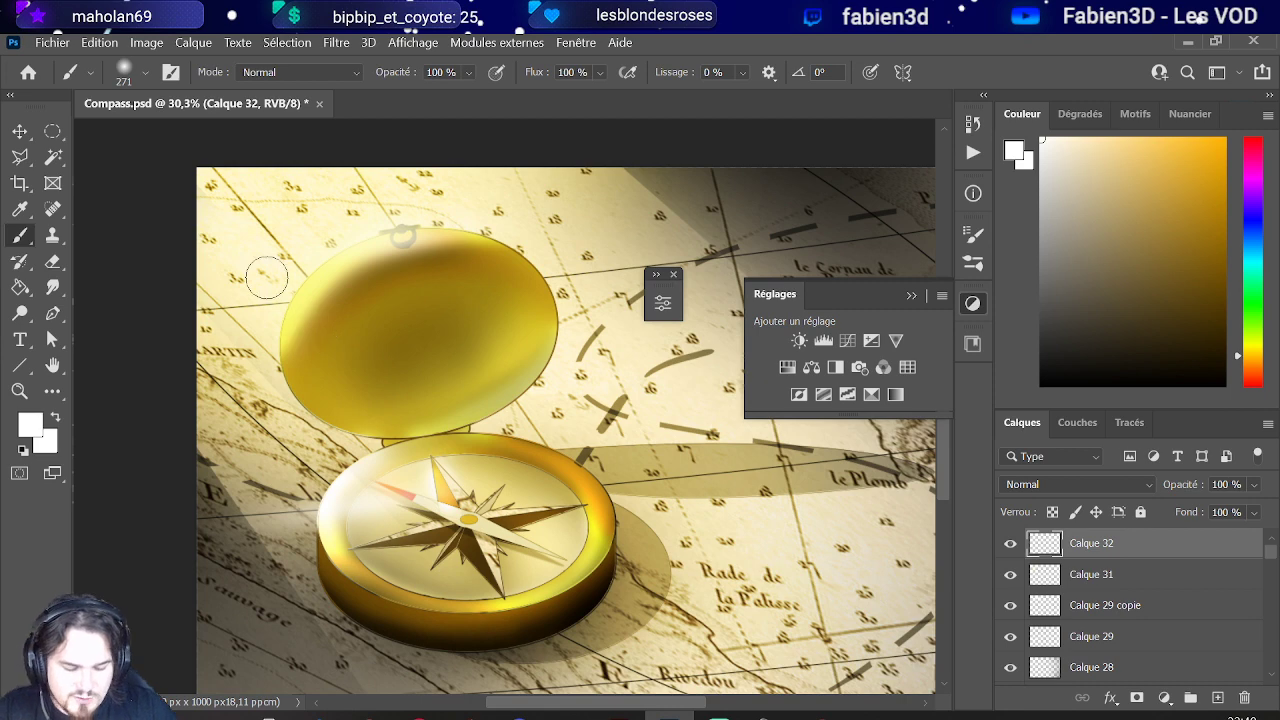
{"action": "scroll", "coordinate": [143, 334], "scroll_direction": "down", "scroll_amount": 3}
{"action": "scroll", "coordinate": [370, 346], "scroll_direction": "up", "scroll_amount": 2}
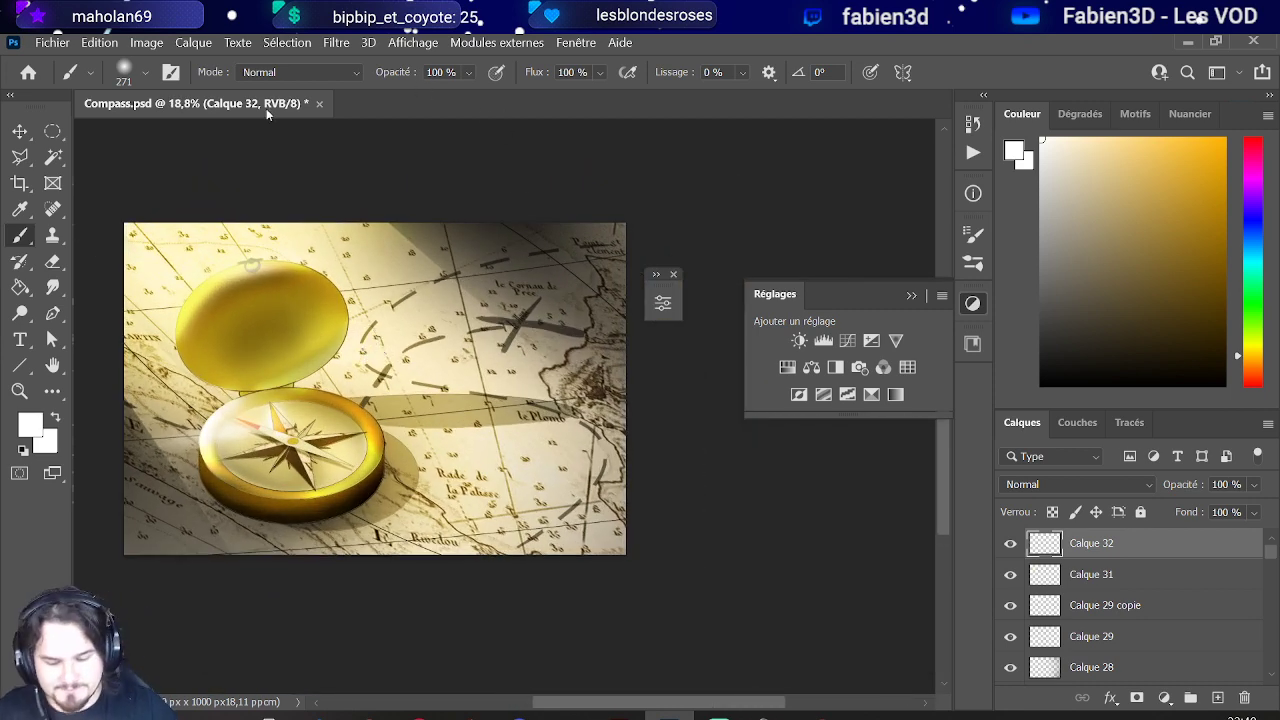
Step: Open the document Helmet.psd alongside Compass.psd
{"action": "left_click", "coordinate": [53, 43]}
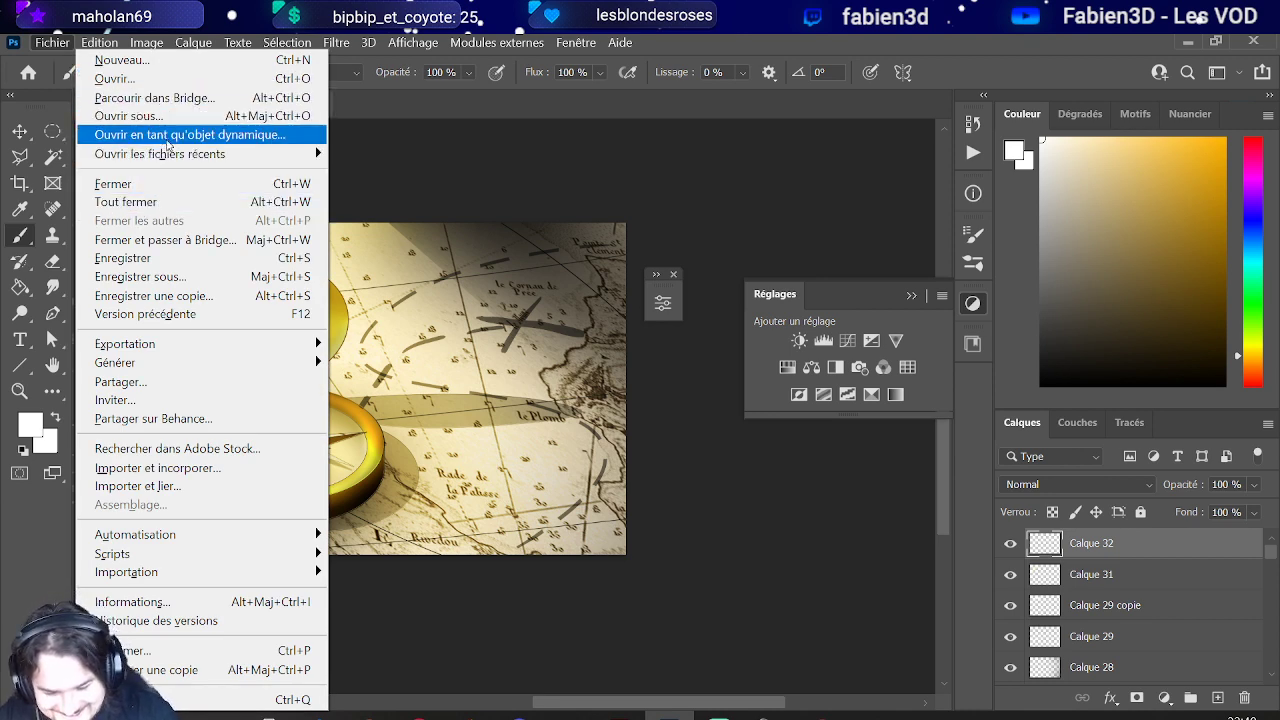
{"action": "mouse_move", "coordinate": [168, 160]}
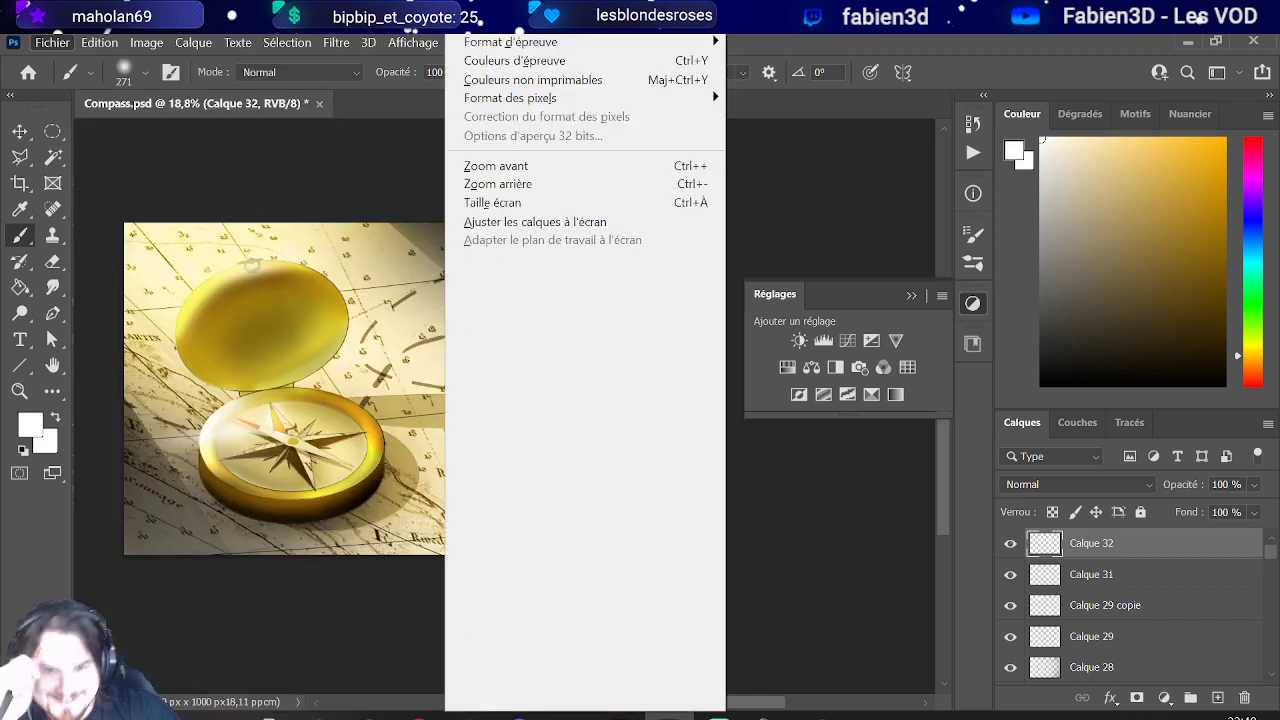
{"action": "left_click", "coordinate": [413, 42]}
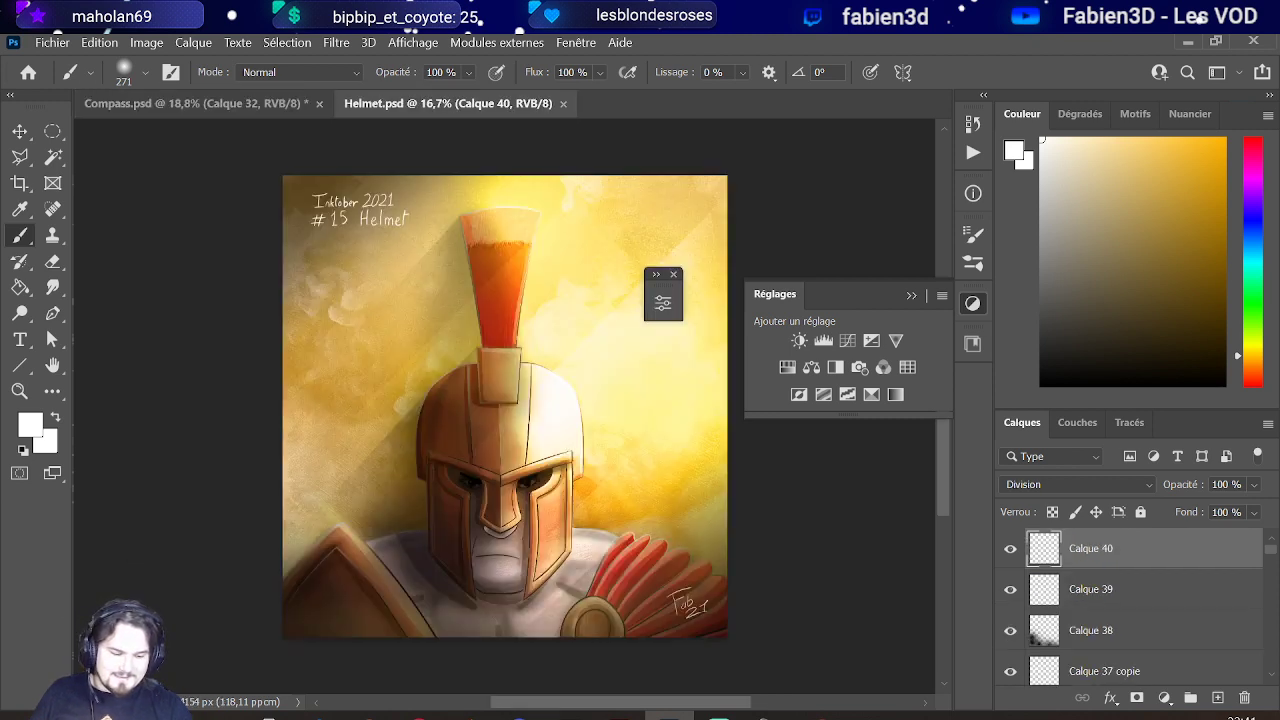
Step: Find the texture layer 3gardez-les-traces-de-pinceau-visibles in Helmet.psd, duplicate it into Compass.psd, and switch to Compass.psd
{"action": "scroll", "coordinate": [1122, 620], "scroll_direction": "down", "scroll_amount": 3}
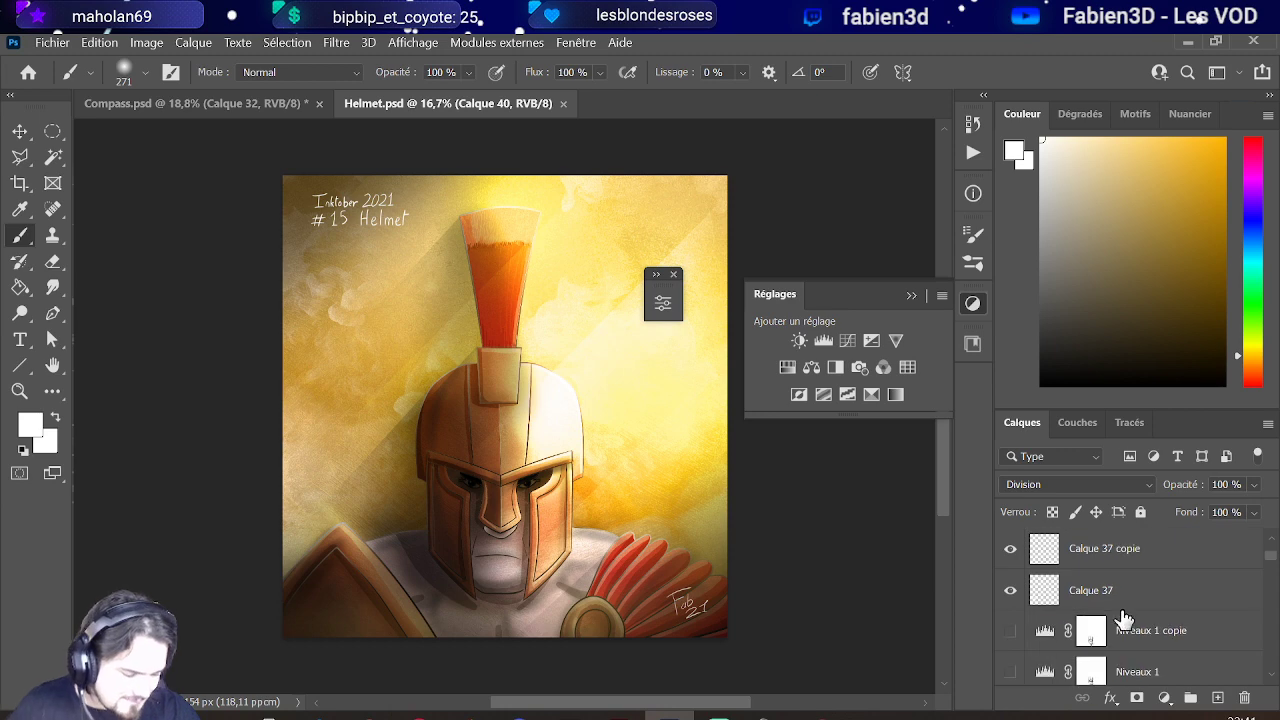
{"action": "scroll", "coordinate": [1122, 604], "scroll_direction": "down", "scroll_amount": 10}
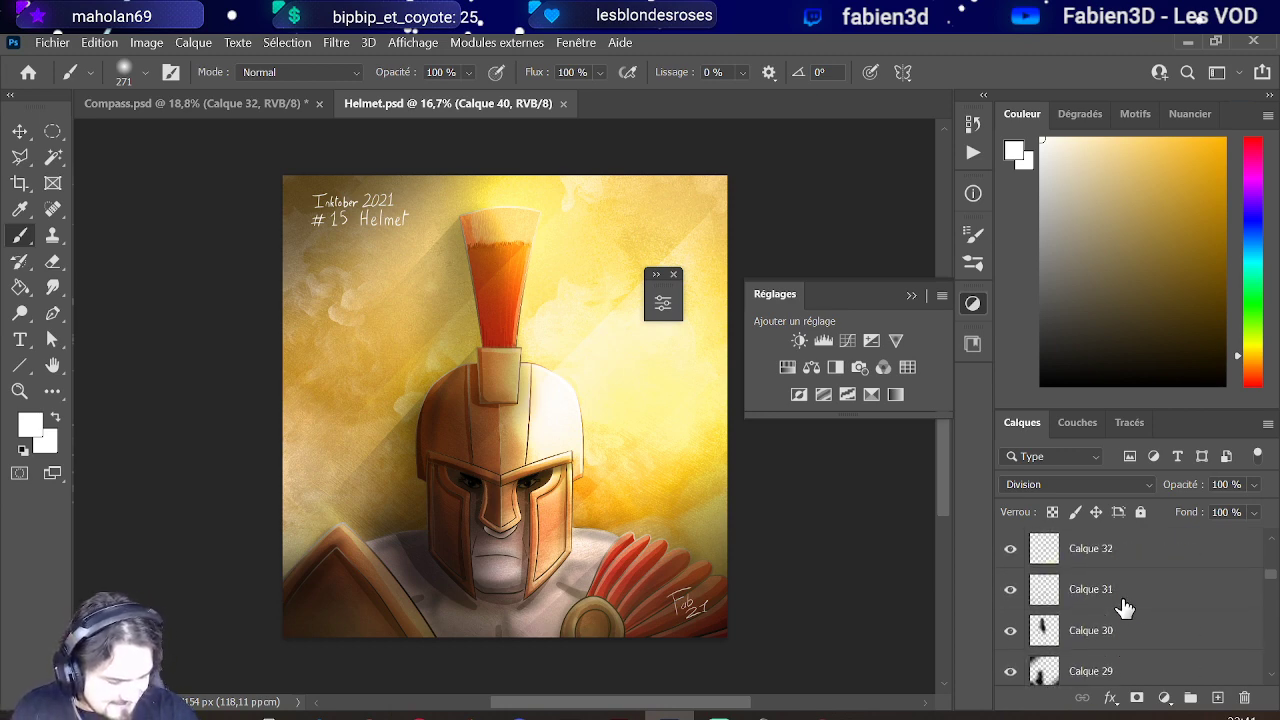
{"action": "scroll", "coordinate": [1123, 608], "scroll_direction": "down", "scroll_amount": 1}
{"action": "scroll", "coordinate": [1123, 608], "scroll_direction": "up", "scroll_amount": 1}
{"action": "right_click", "coordinate": [1123, 598]}
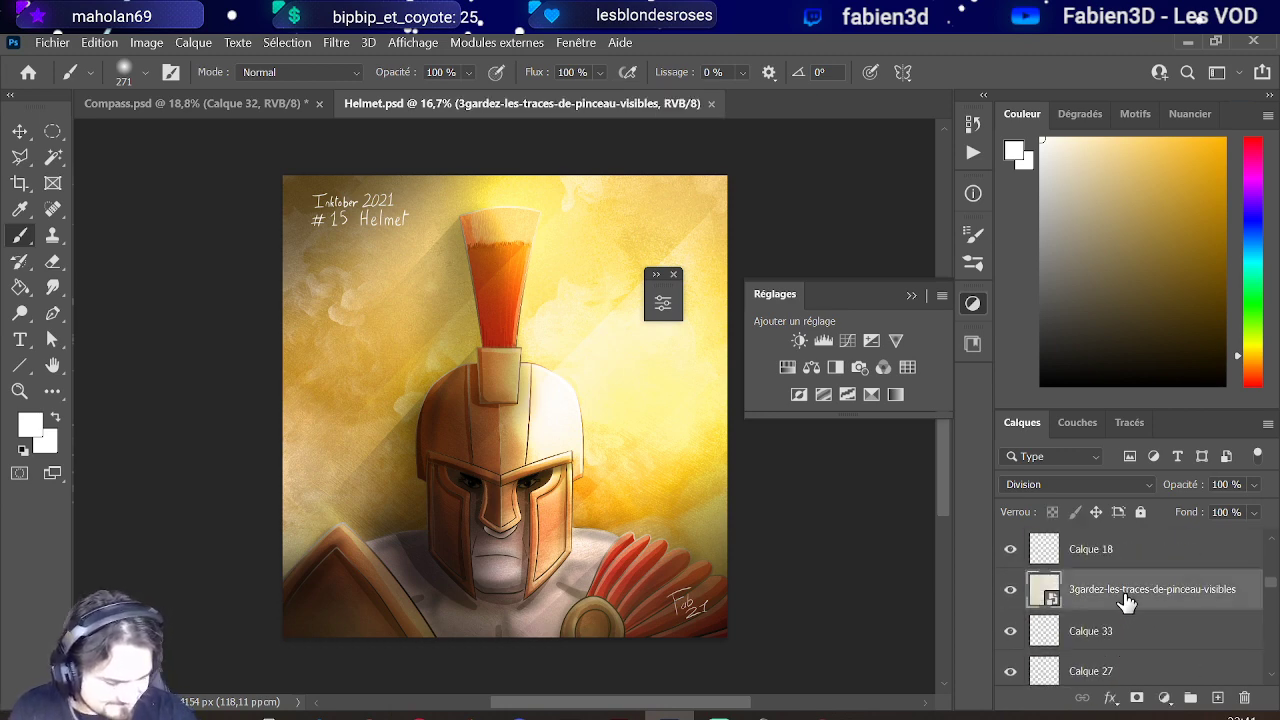
{"action": "left_click", "coordinate": [871, 87]}
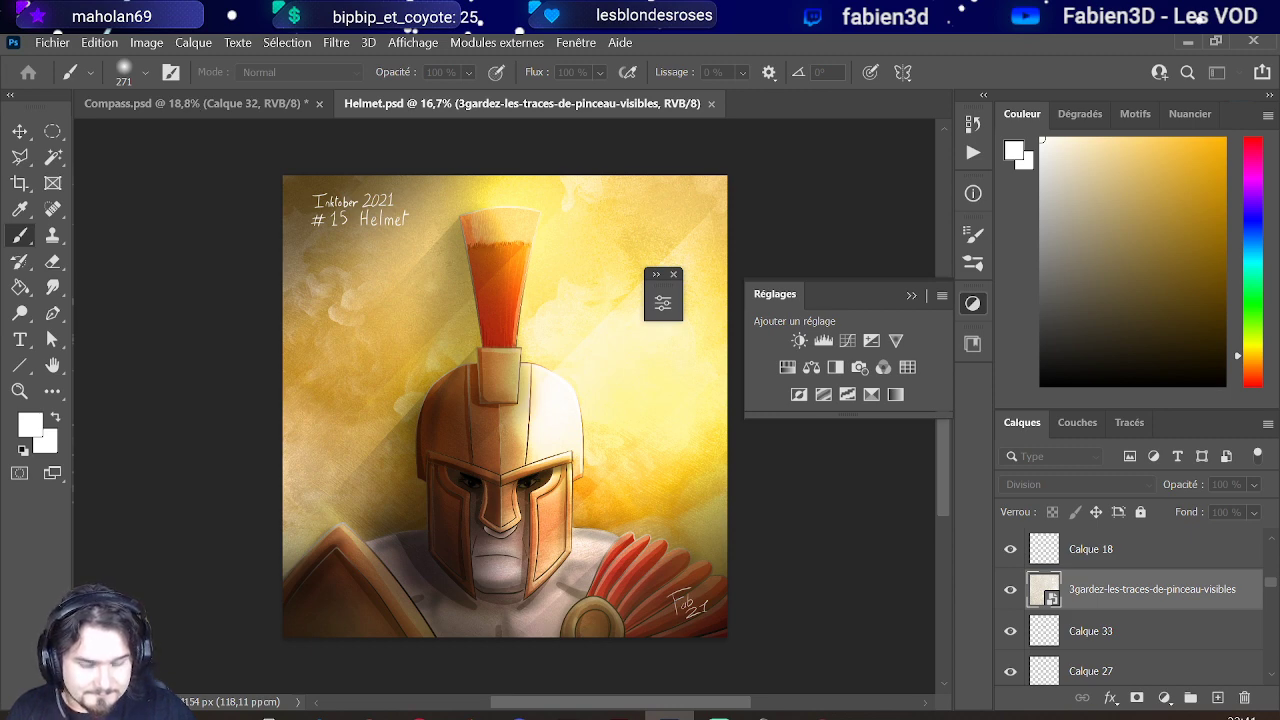
{"action": "key", "text": "Return"}
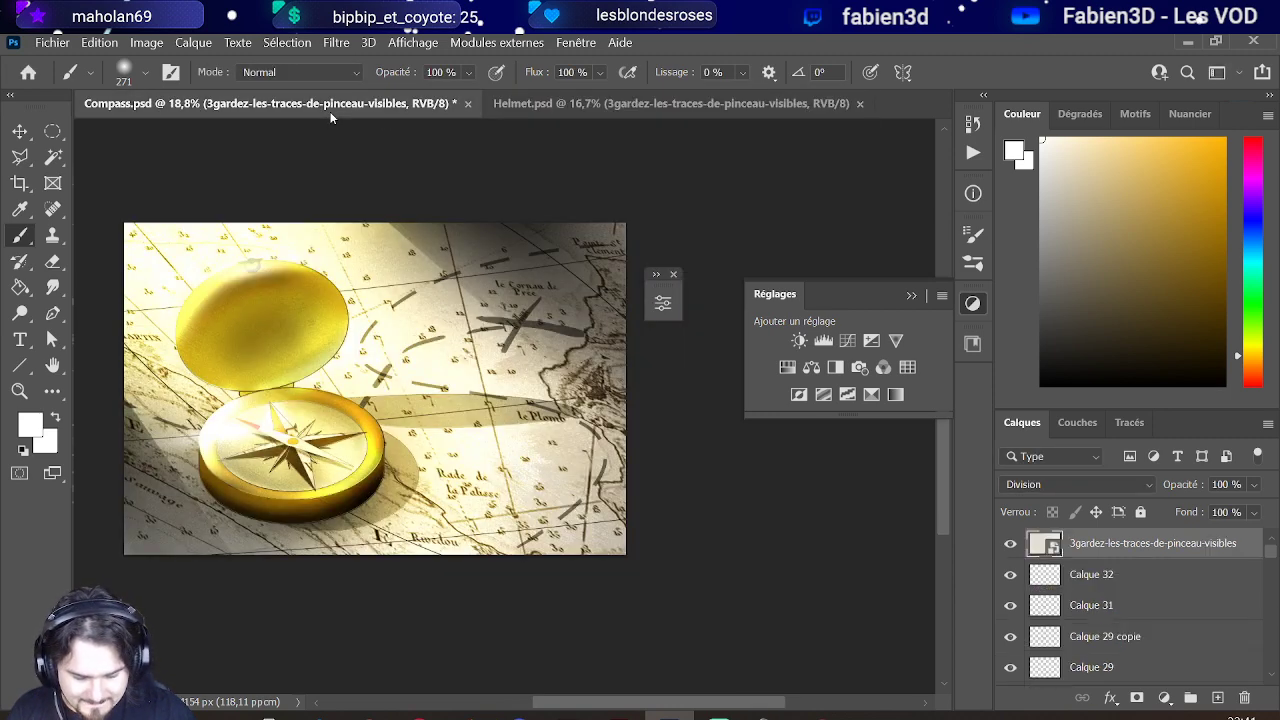
{"action": "left_click", "coordinate": [330, 105]}
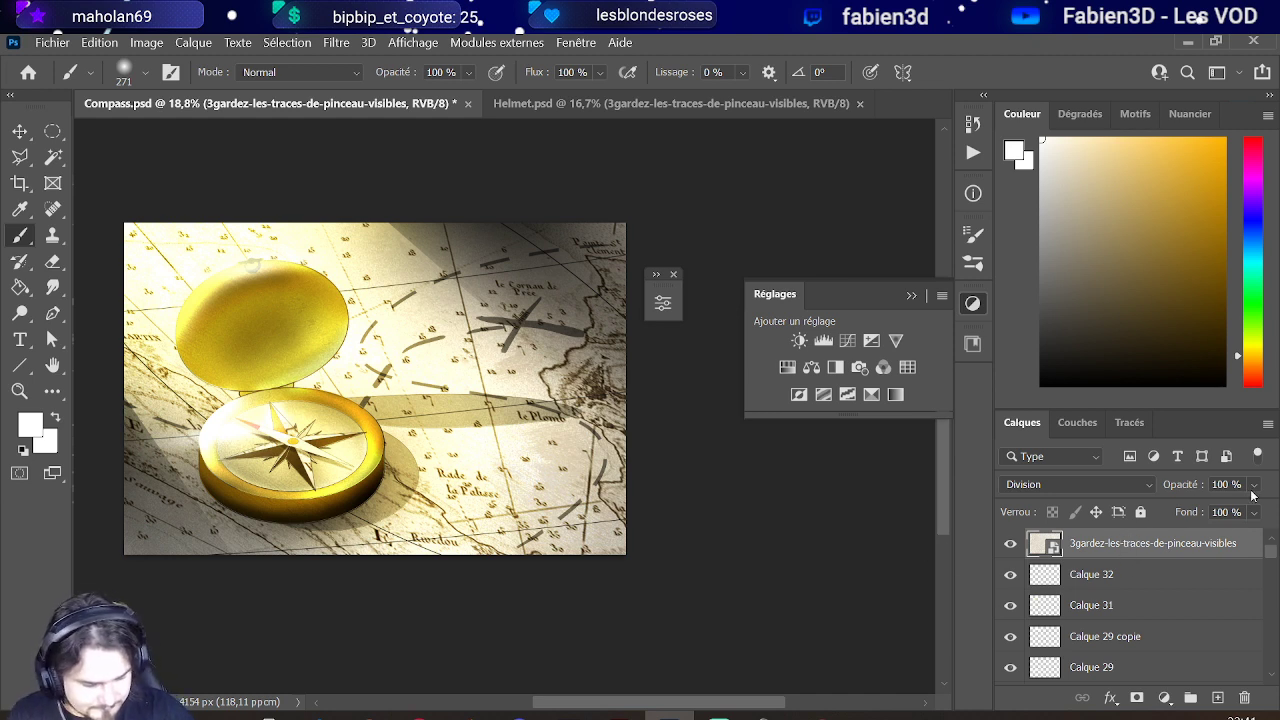
Step: Set the texture layer's opacity to 99 %, compare the image with and without it, and keep it uppermost in the layer stack
{"action": "left_click", "coordinate": [1252, 488]}
{"action": "left_click_drag", "start_coordinate": [1262, 507], "coordinate": [1264, 508]}
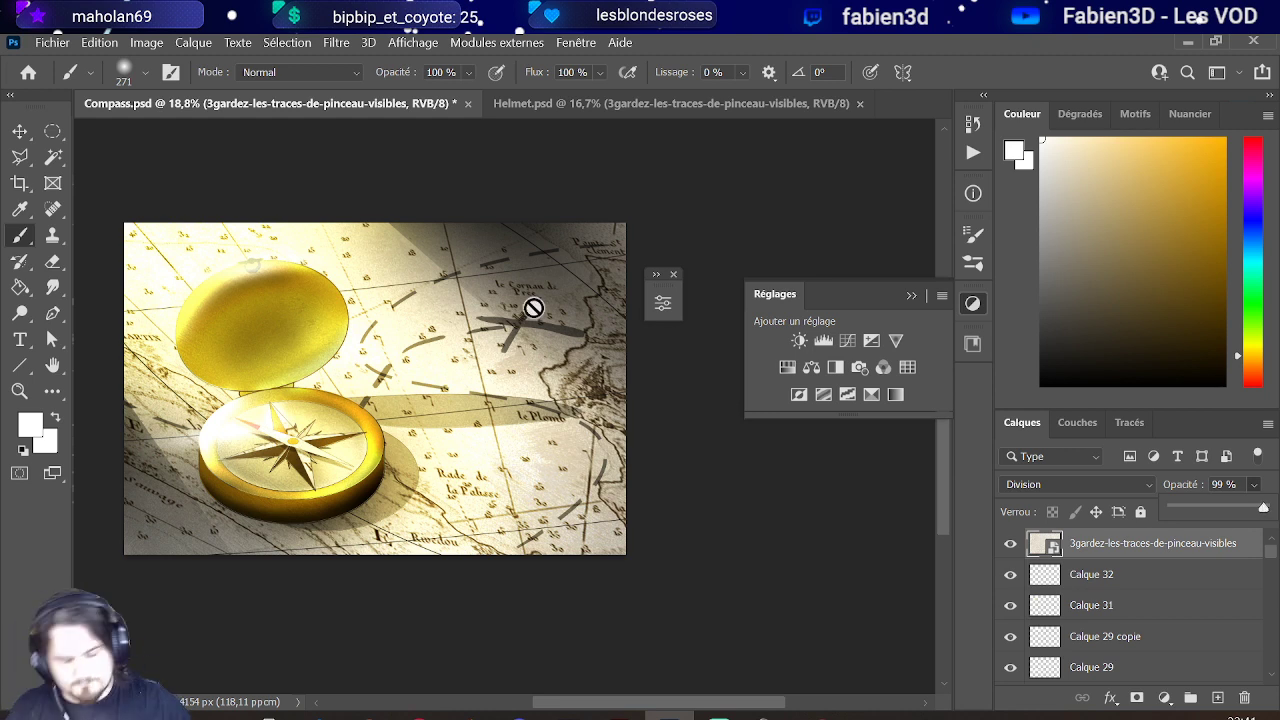
{"action": "left_click", "coordinate": [1011, 545]}
{"action": "left_click", "coordinate": [1011, 545]}
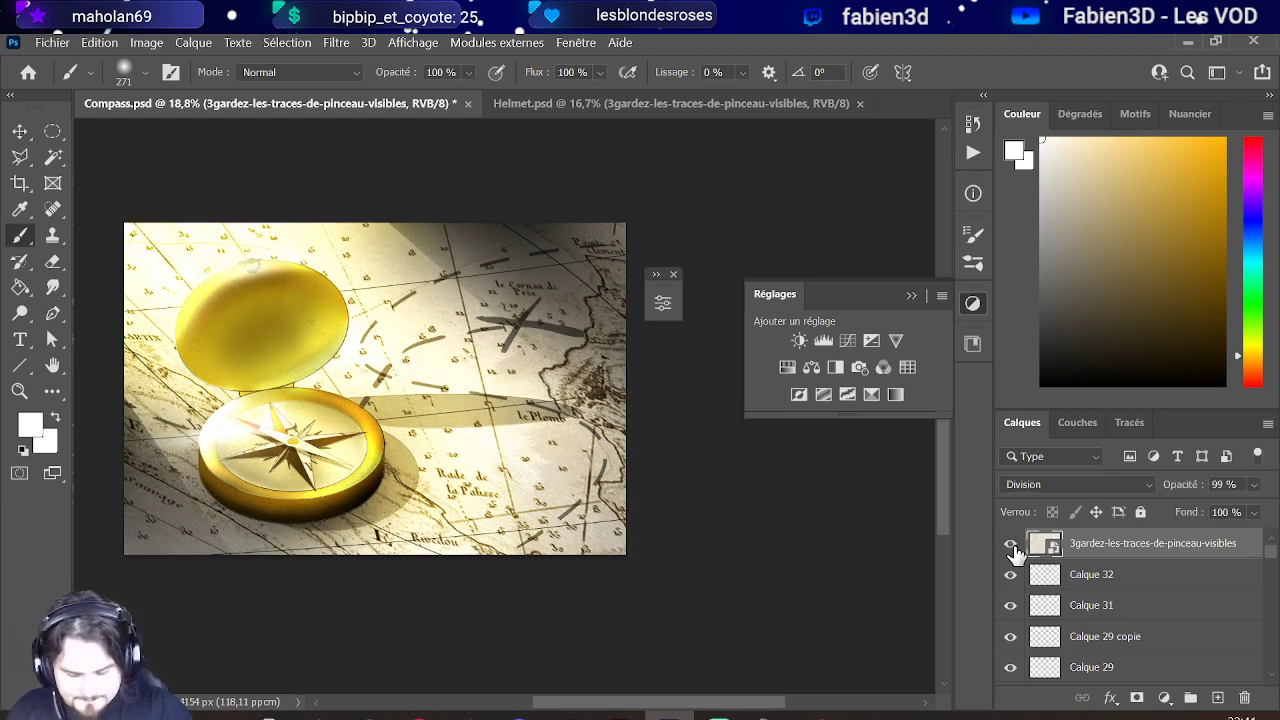
{"action": "left_click_drag", "start_coordinate": [1122, 550], "coordinate": [1158, 645]}
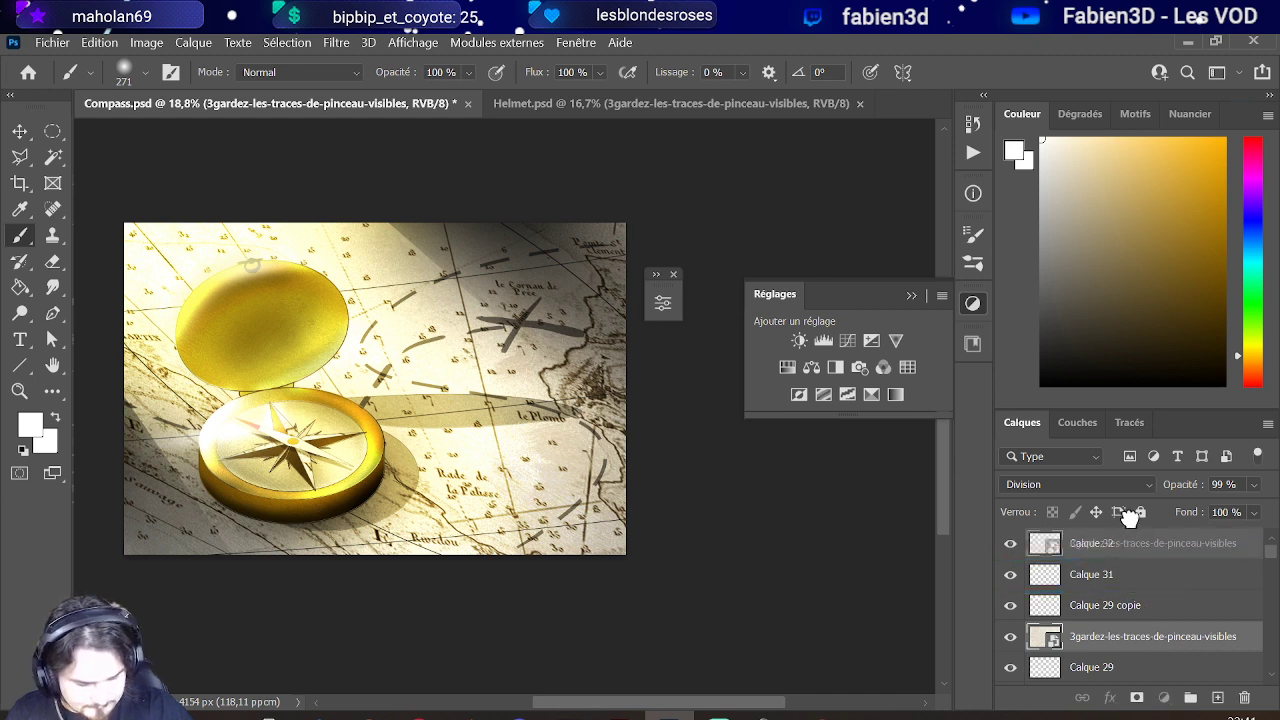
{"action": "left_click_drag", "start_coordinate": [1138, 638], "coordinate": [1116, 540]}
Step: Add a mask to the texture layer and paint black over the compass with a soft 1221 px brush
{"action": "left_click", "coordinate": [1137, 698]}
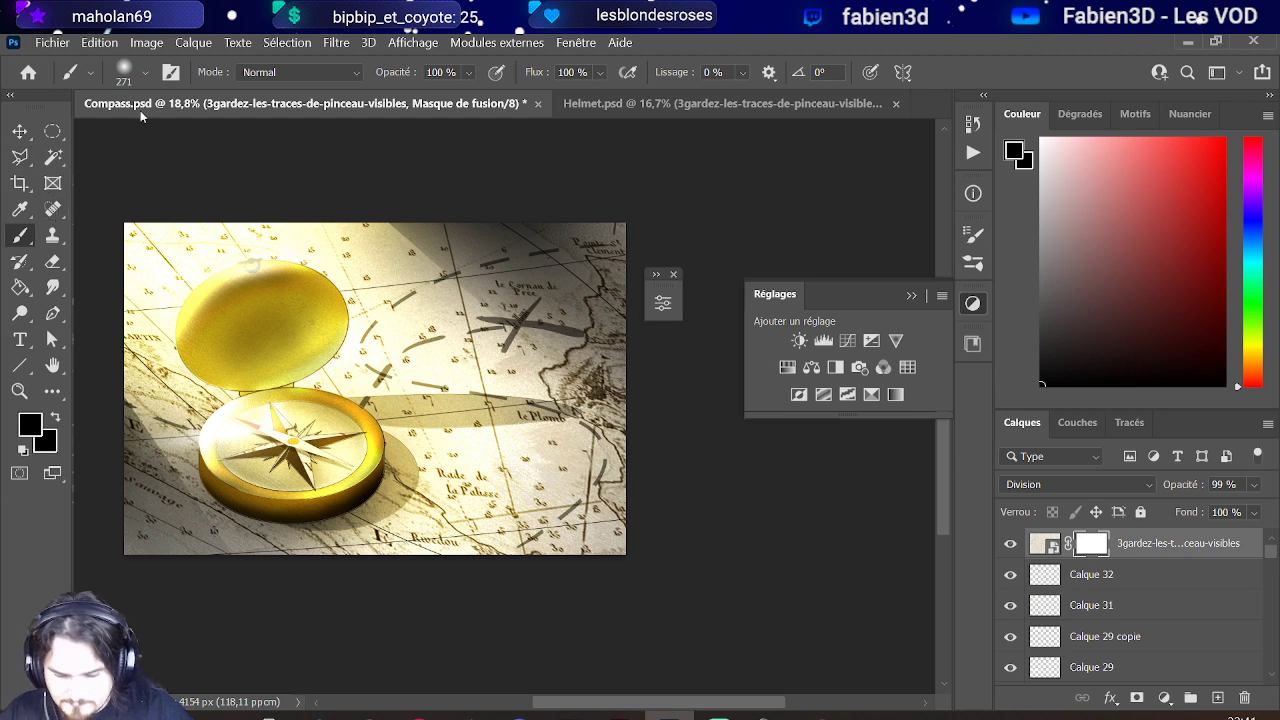
{"action": "left_click", "coordinate": [144, 74]}
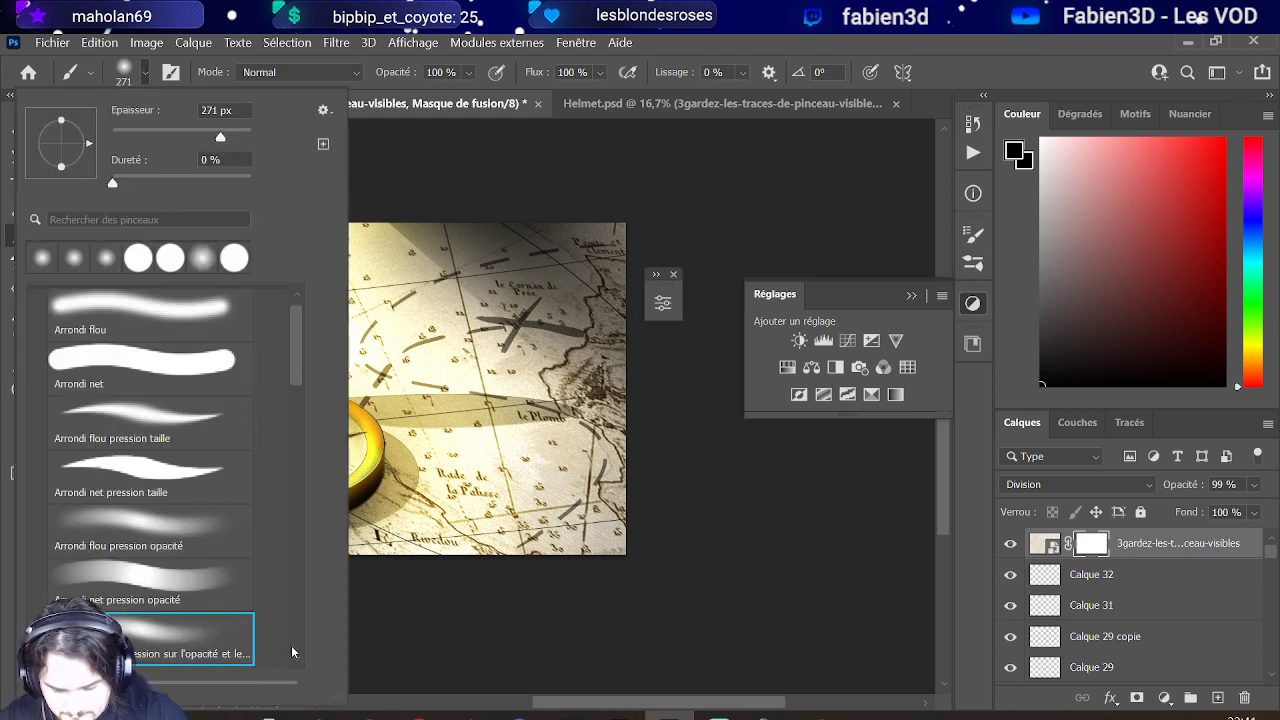
{"action": "left_click", "coordinate": [469, 640]}
{"action": "left_click_drag", "start_coordinate": [271, 543], "coordinate": [354, 571]}
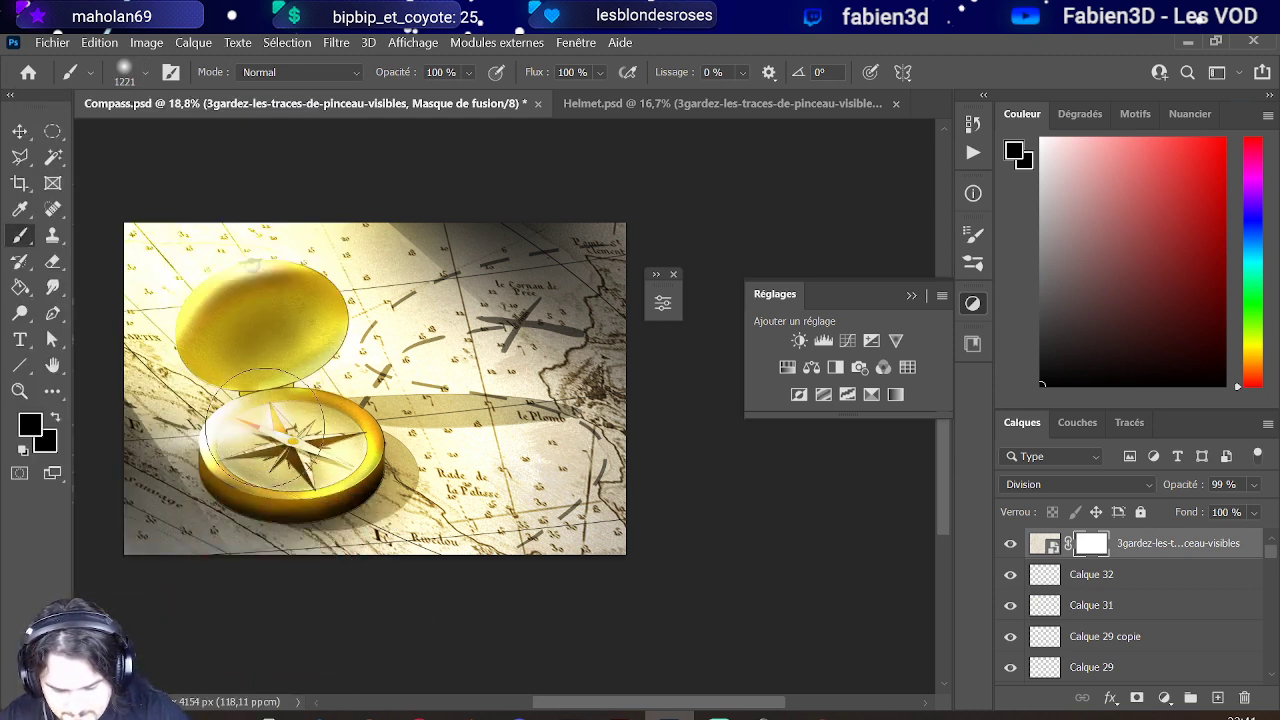
{"action": "mouse_move", "coordinate": [265, 430]}
{"action": "left_mouse_down"}
{"action": "mouse_move", "coordinate": [239, 446]}
{"action": "mouse_move", "coordinate": [243, 307]}
{"action": "mouse_move", "coordinate": [165, 367]}
{"action": "mouse_move", "coordinate": [205, 311]}
{"action": "mouse_move", "coordinate": [168, 435]}
{"action": "mouse_move", "coordinate": [182, 467]}
{"action": "mouse_move", "coordinate": [222, 458]}
{"action": "left_mouse_up"}
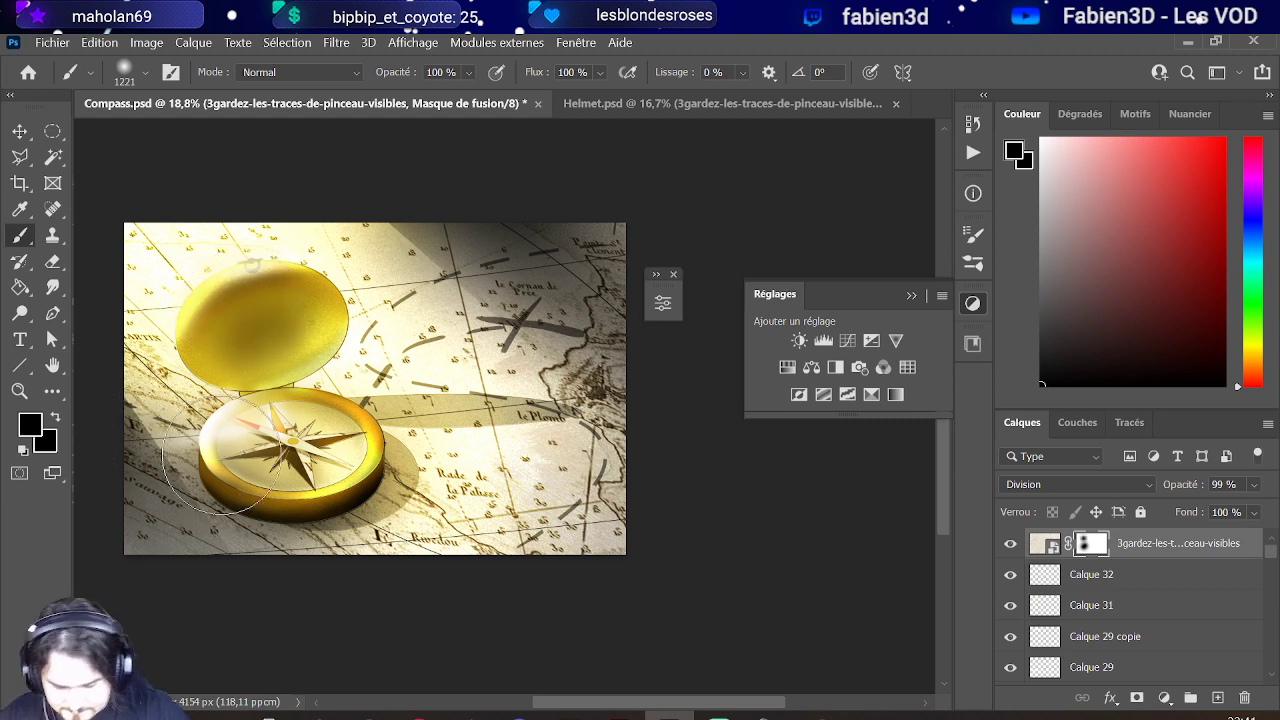
Step: Add a mask to the map layer 1700-tm_thickbox_default and paint black on it over the compass dial with a soft brush
{"action": "scroll", "coordinate": [1090, 630], "scroll_direction": "down", "scroll_amount": 5}
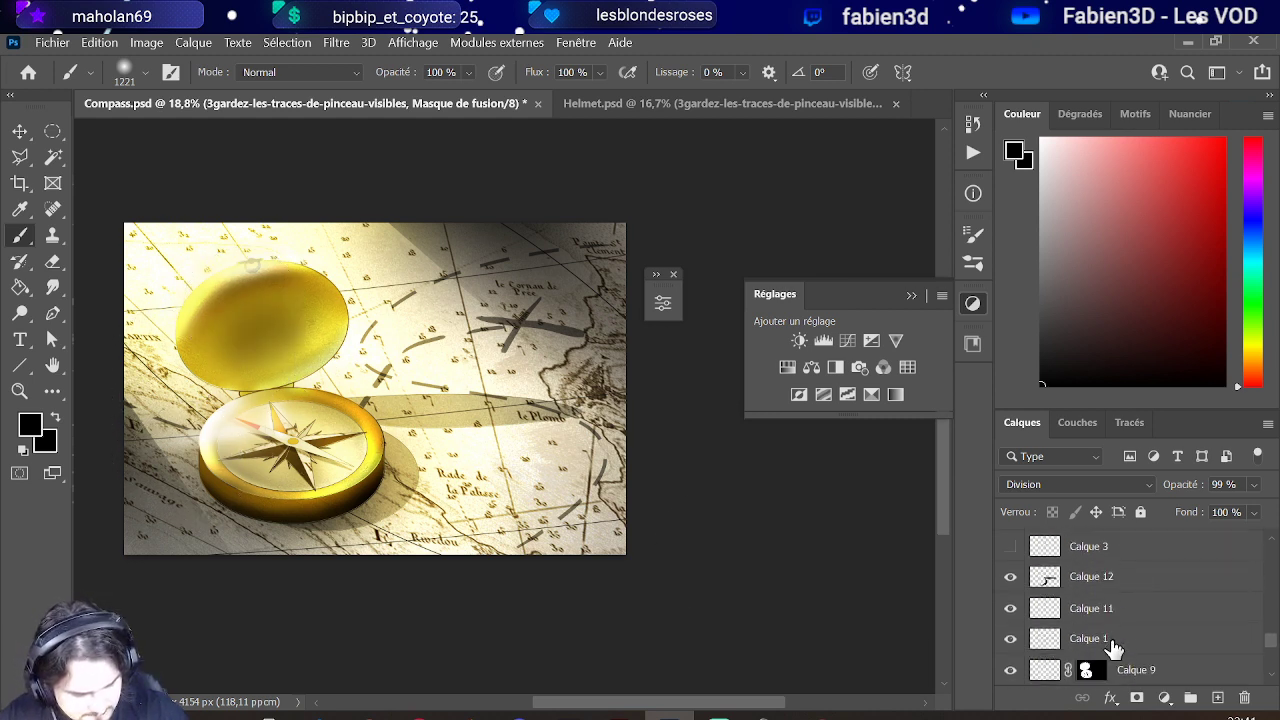
{"action": "scroll", "coordinate": [1108, 650], "scroll_direction": "down", "scroll_amount": 3}
{"action": "left_click", "coordinate": [1100, 607]}
{"action": "left_click", "coordinate": [1010, 607]}
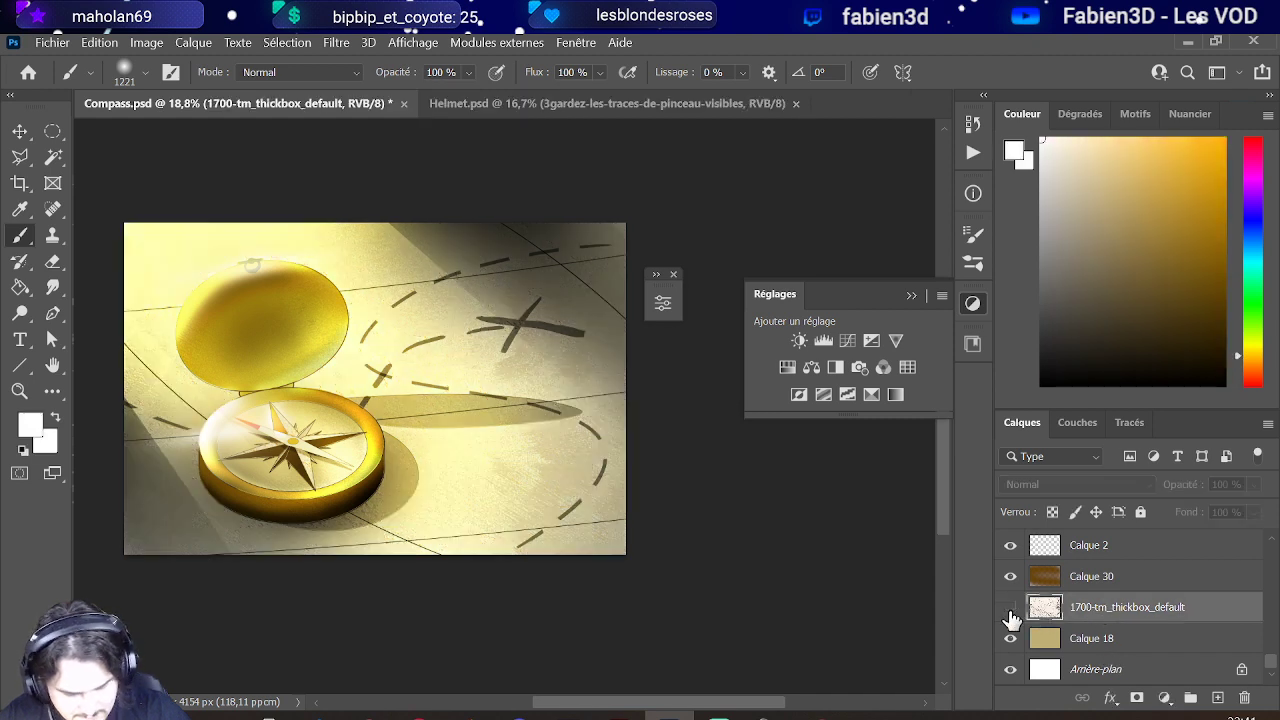
{"action": "left_click", "coordinate": [1010, 607]}
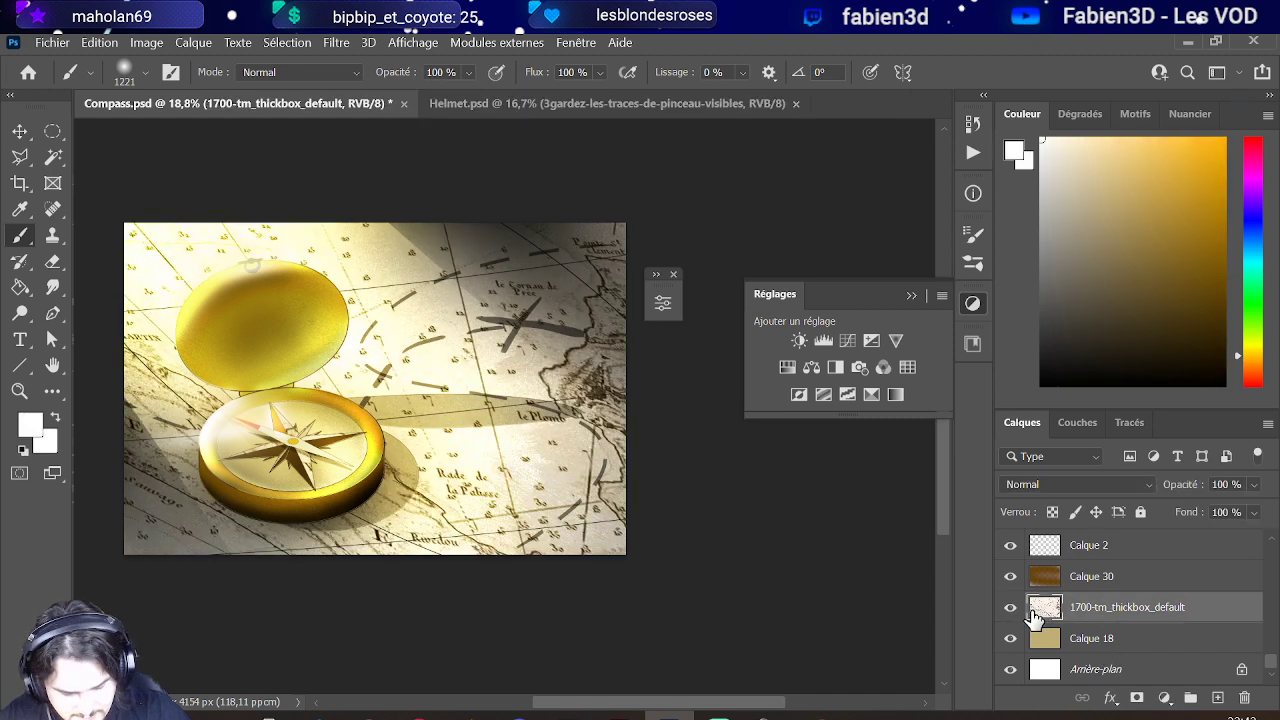
{"action": "left_click", "coordinate": [1138, 698]}
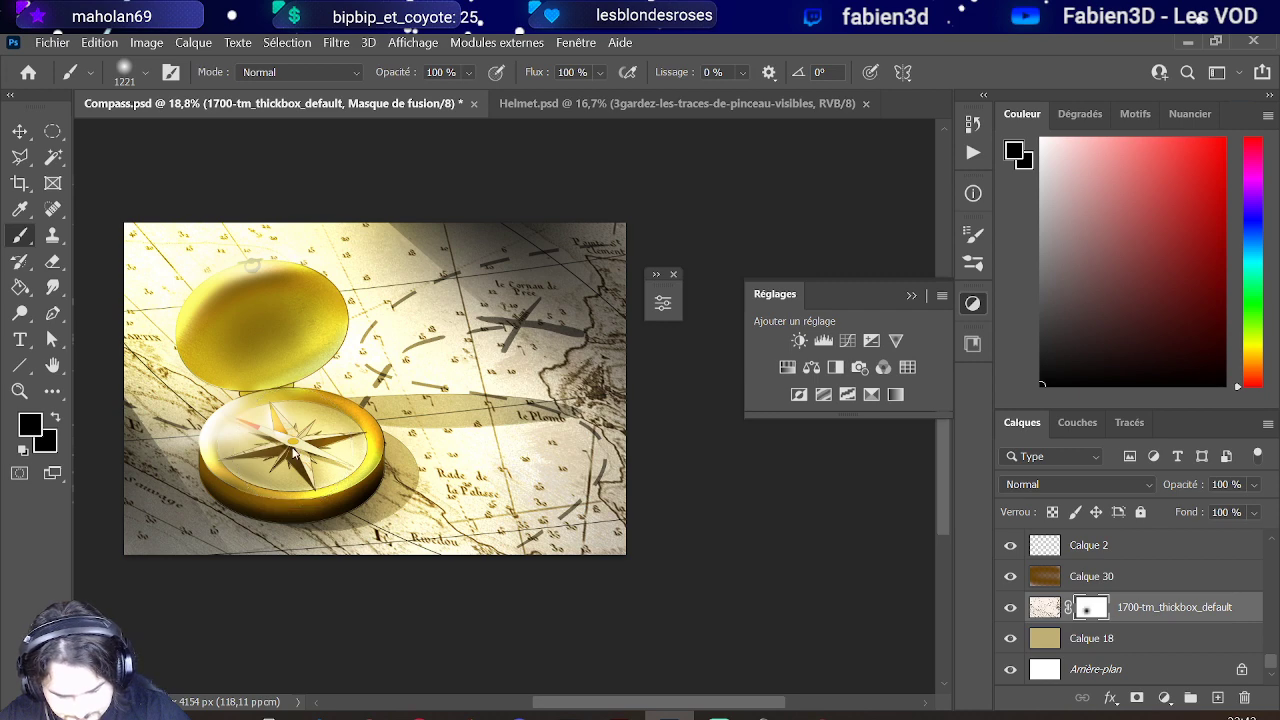
{"action": "left_click_drag", "start_coordinate": [251, 445], "coordinate": [228, 446]}
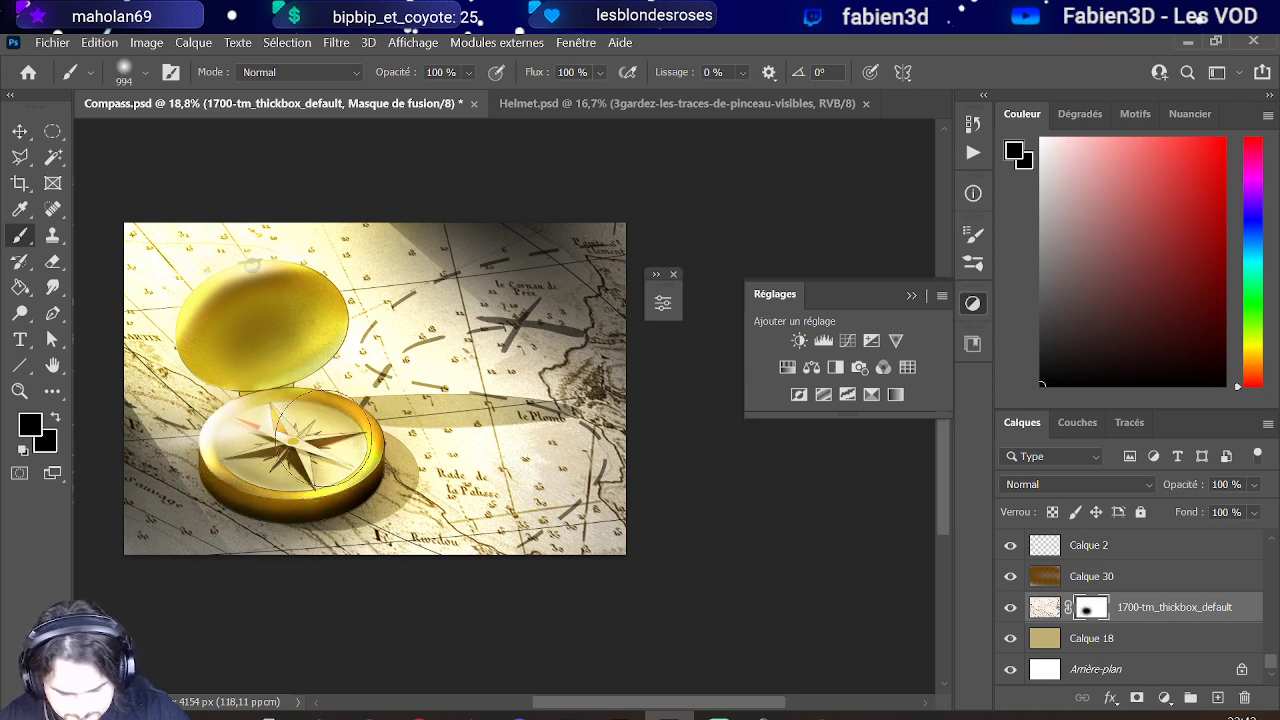
Step: Check the whole image and add a new empty layer above the texture layer
{"action": "scroll", "coordinate": [290, 410], "scroll_direction": "down", "scroll_amount": 5}
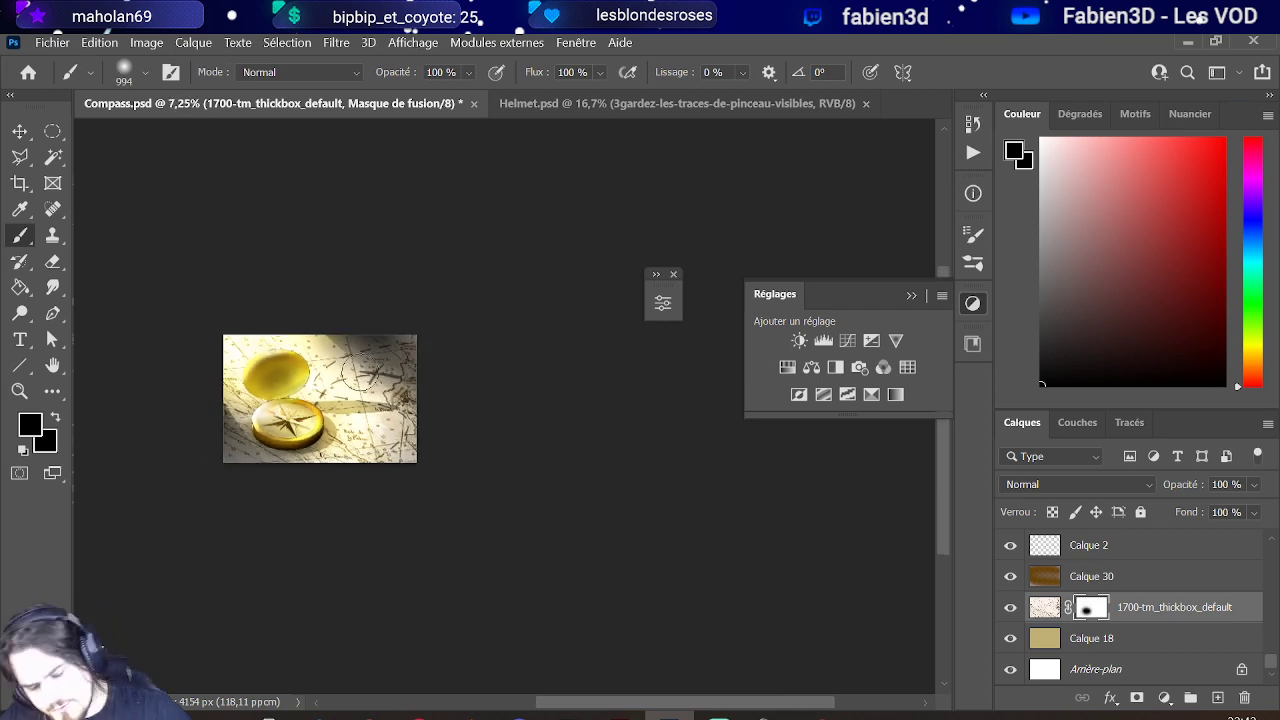
{"action": "scroll", "coordinate": [295, 405], "scroll_direction": "up", "scroll_amount": 5}
{"action": "scroll", "coordinate": [443, 395], "scroll_direction": "down", "scroll_amount": 1}
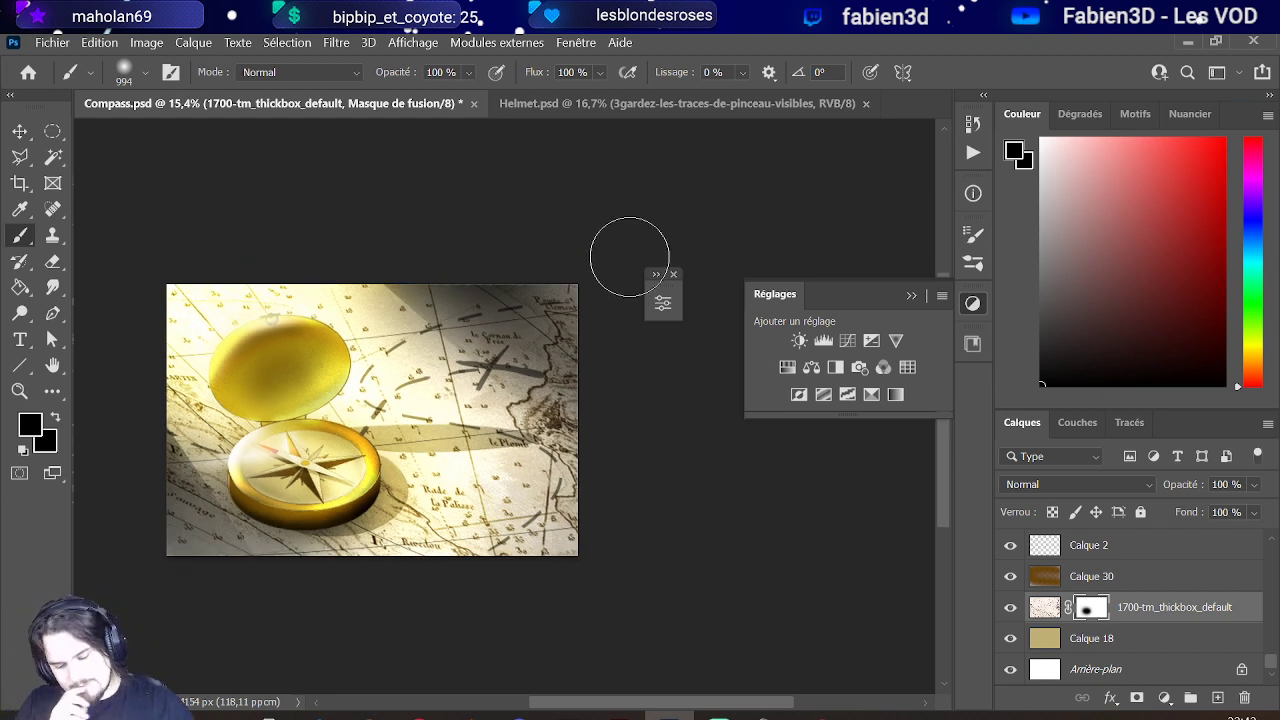
{"action": "scroll", "coordinate": [800, 605], "scroll_direction": "up", "scroll_amount": 2}
{"action": "scroll", "coordinate": [1232, 580], "scroll_direction": "up", "scroll_amount": 5}
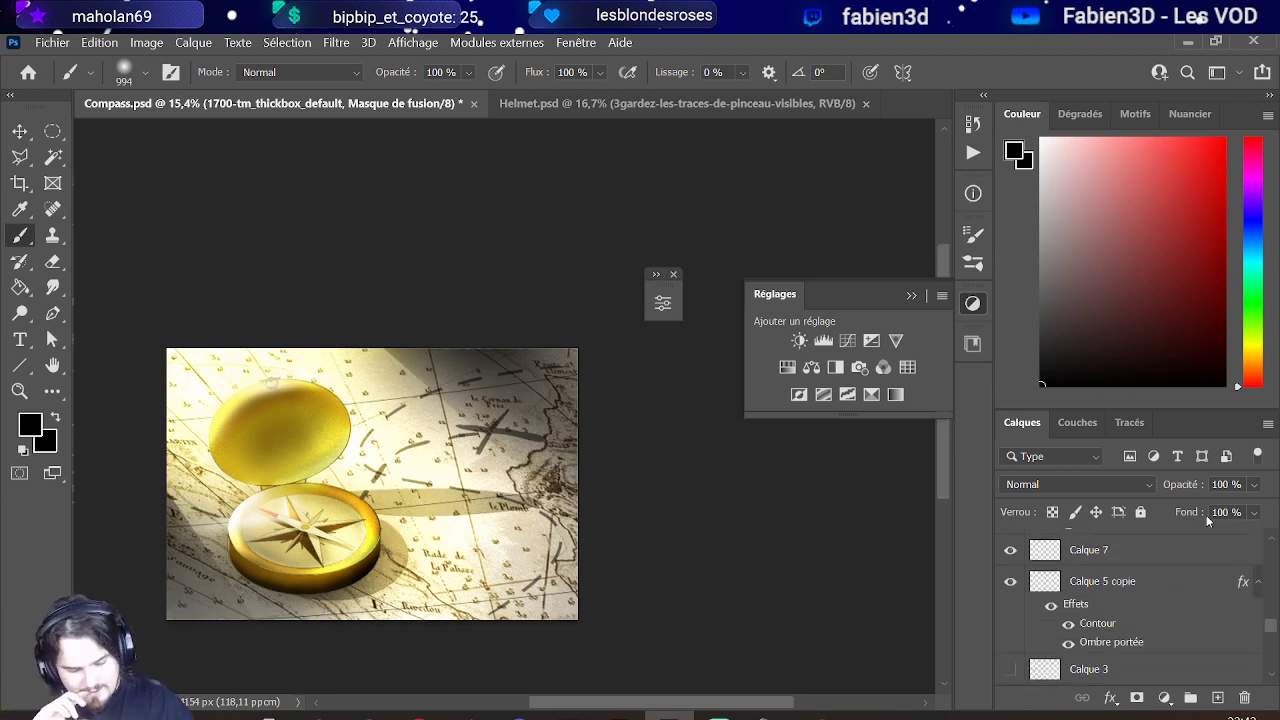
{"action": "scroll", "coordinate": [1194, 600], "scroll_direction": "up", "scroll_amount": 10}
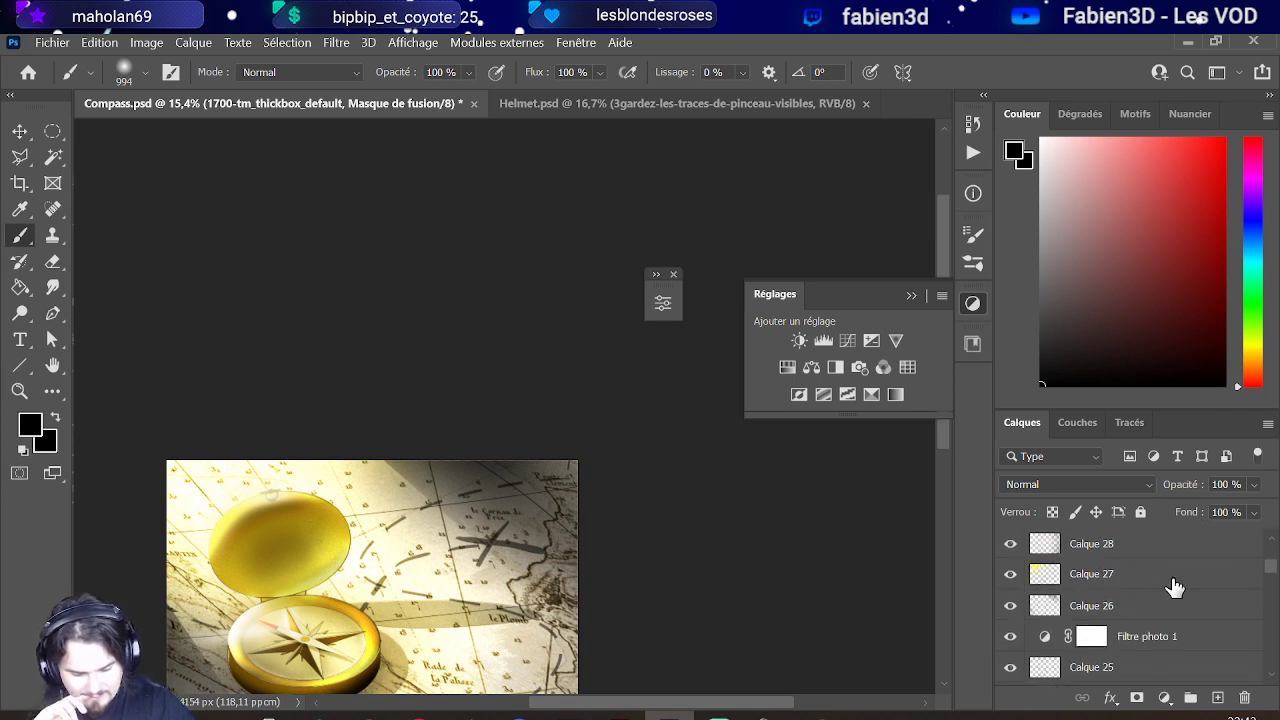
{"action": "scroll", "coordinate": [1175, 587], "scroll_direction": "up", "scroll_amount": 3}
{"action": "scroll", "coordinate": [681, 519], "scroll_direction": "down", "scroll_amount": 5}
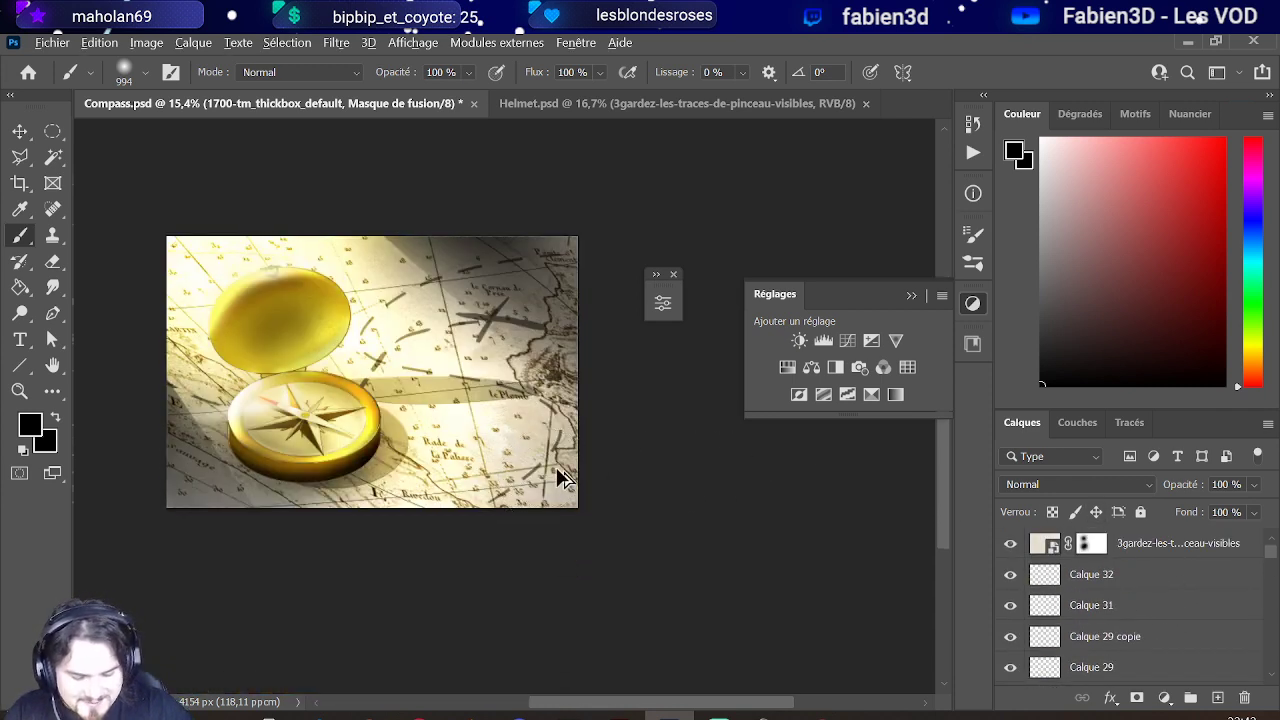
{"action": "left_click", "coordinate": [1181, 582]}
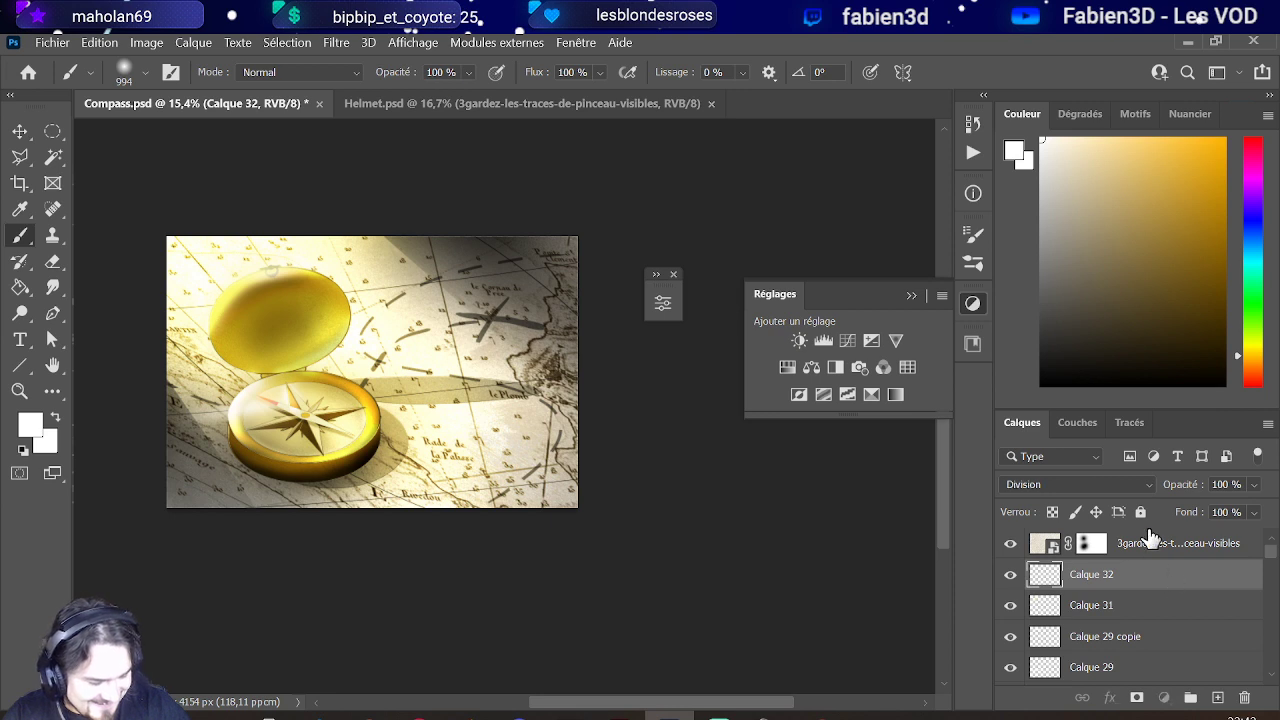
{"action": "left_click", "coordinate": [1152, 543]}
{"action": "left_click", "coordinate": [1217, 697]}
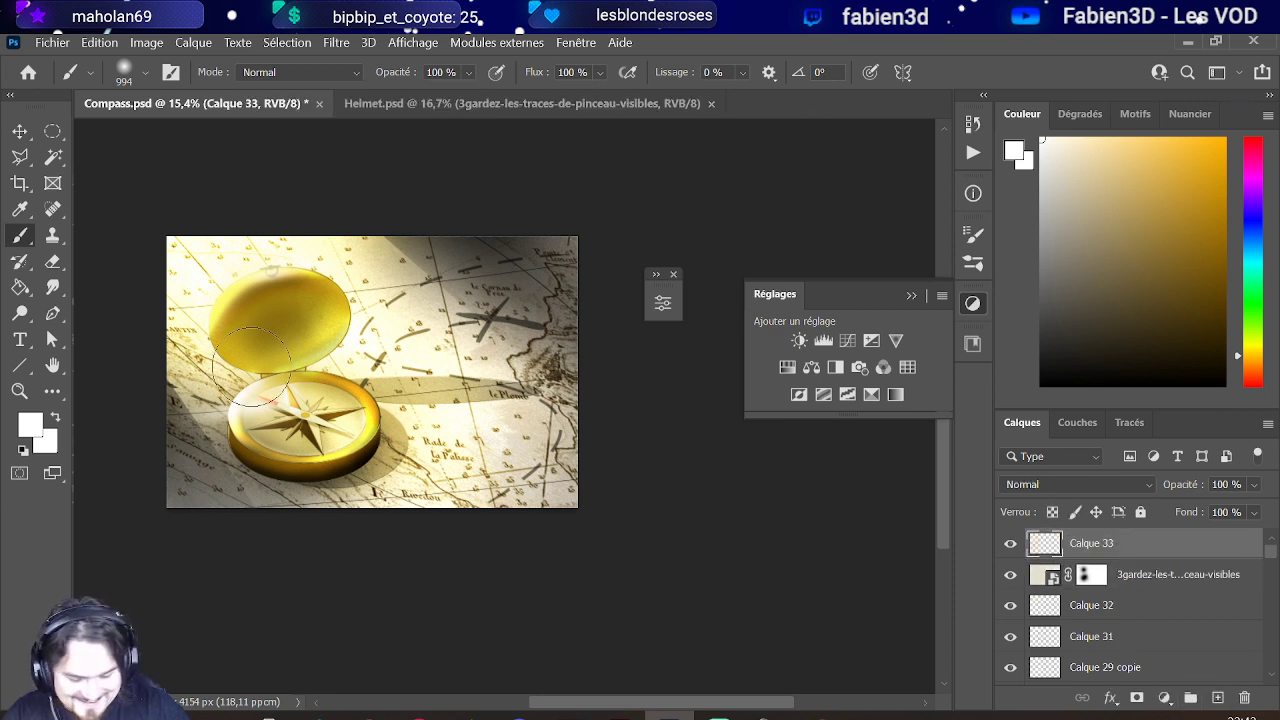
Step: Restore the default colours and paint a soft black shadow on the new layer over the lid's right half with a 1937 px brush
{"action": "key", "text": "d"}
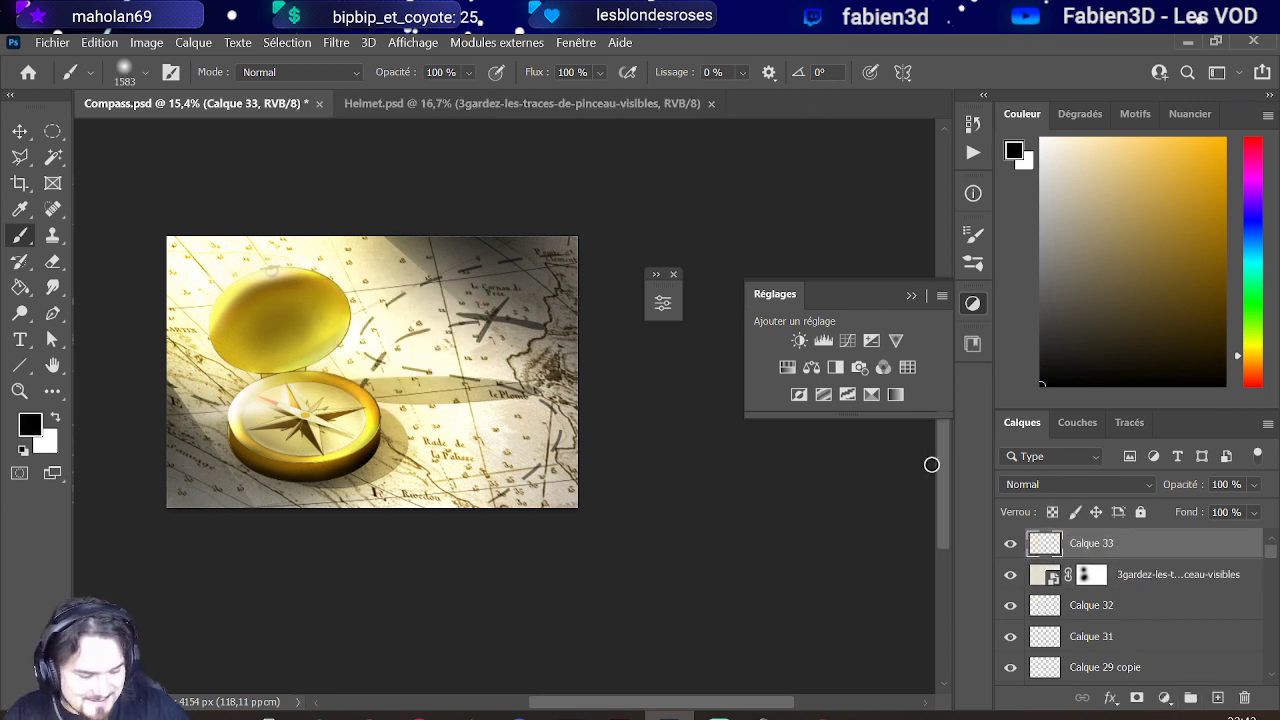
{"action": "left_click", "coordinate": [313, 290]}
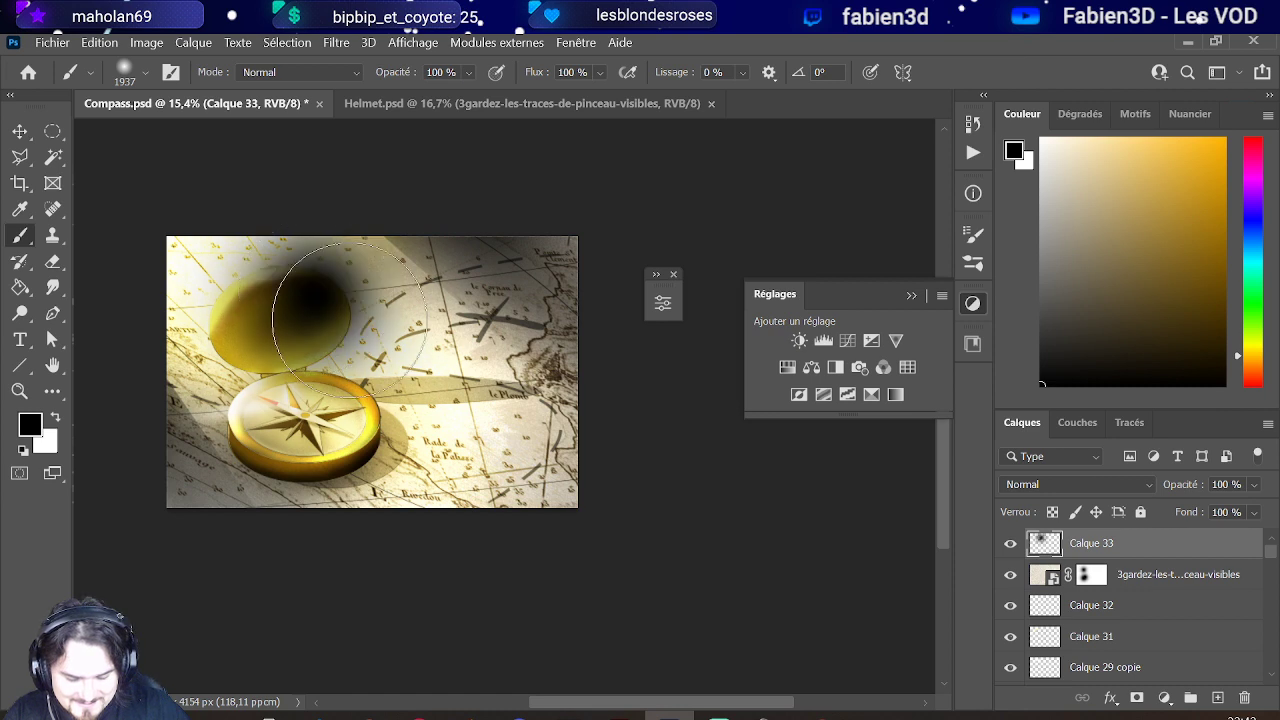
{"action": "key", "text": "ctrl+z"}
{"action": "left_click", "coordinate": [325, 315]}
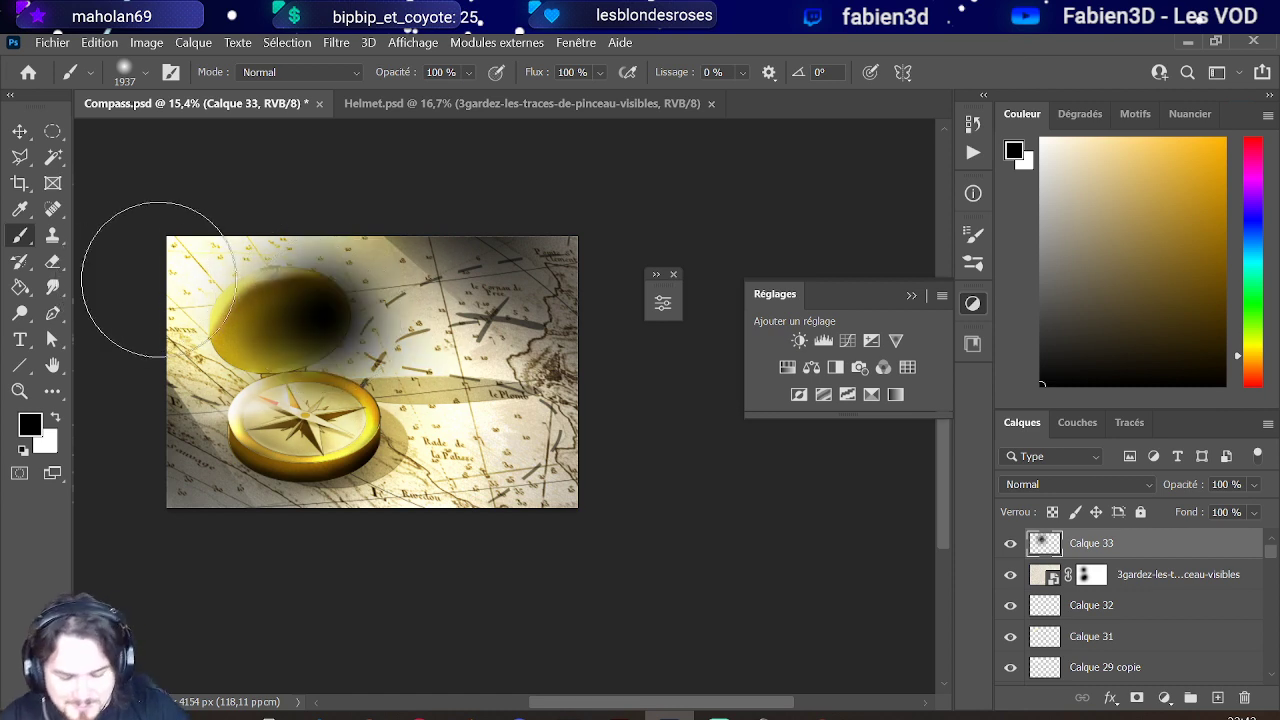
{"action": "mouse_move", "coordinate": [311, 326]}
{"action": "left_mouse_down"}
{"action": "mouse_move", "coordinate": [286, 300]}
{"action": "mouse_move", "coordinate": [260, 300]}
{"action": "left_mouse_up"}
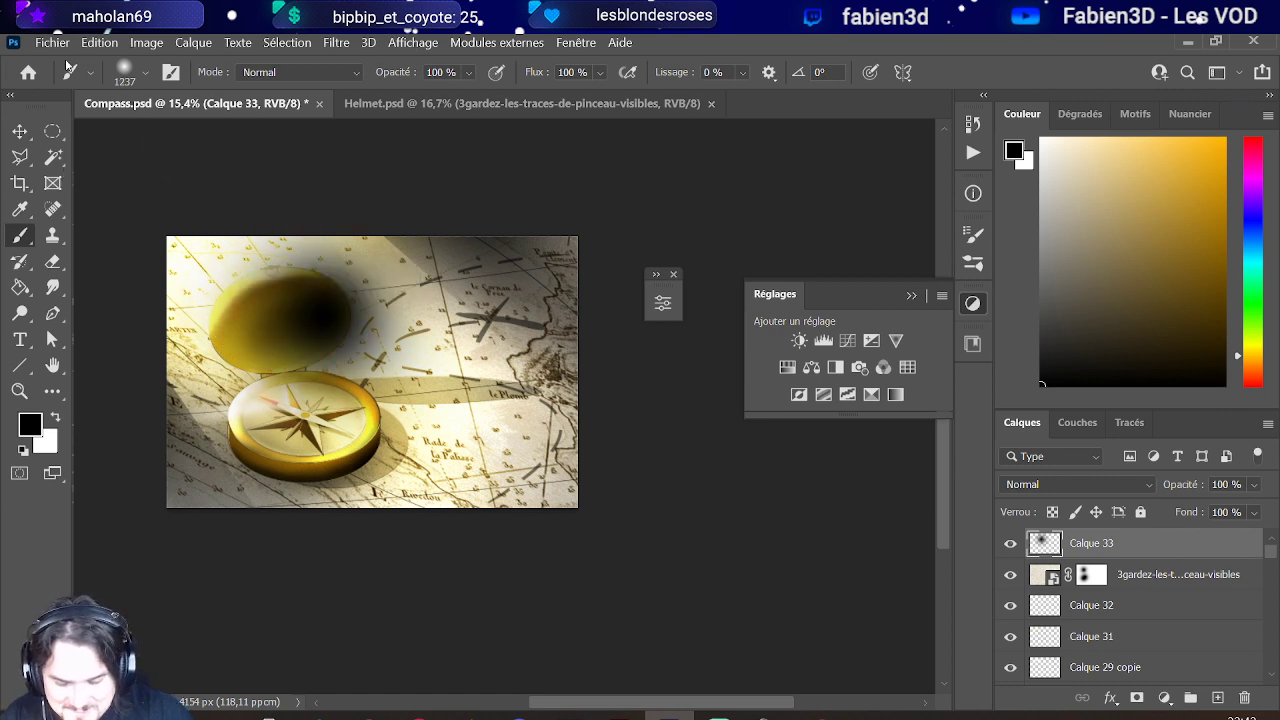
Step: Switch to the Arrondi net brush at 752 px, try a hard black dab on the compass lid, and undo it
{"action": "left_click", "coordinate": [145, 73]}
{"action": "left_click", "coordinate": [166, 374]}
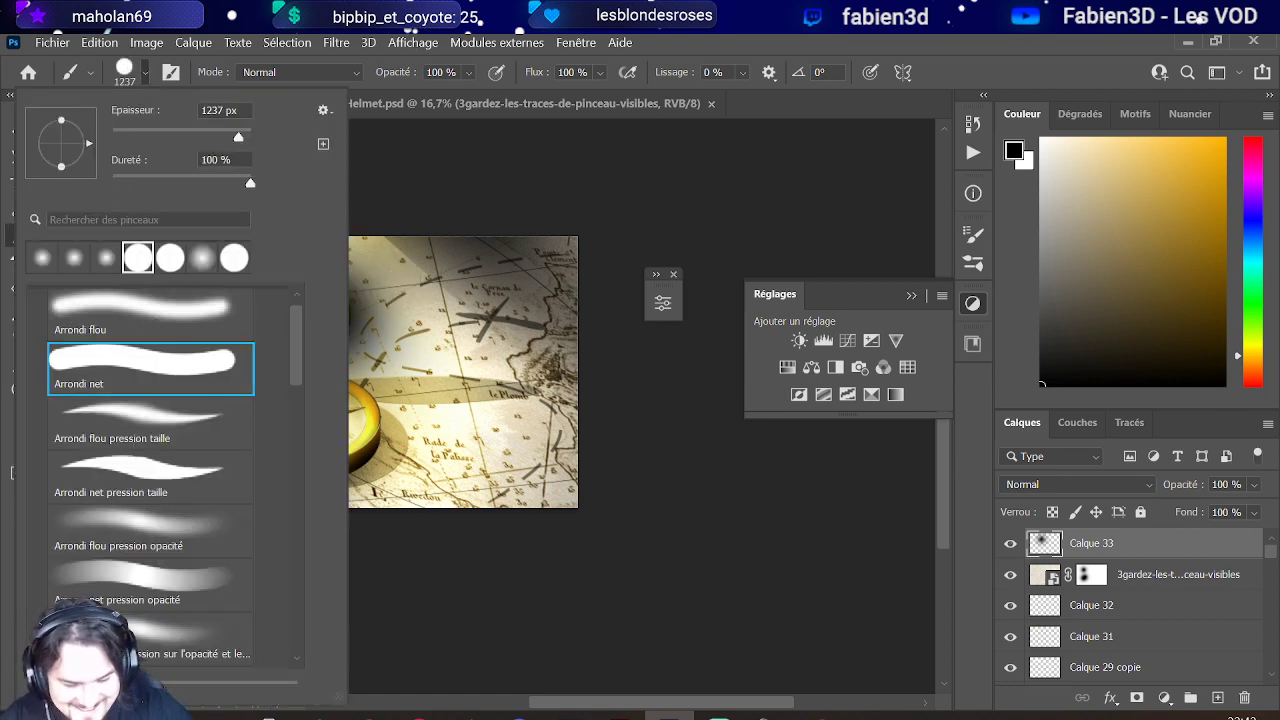
{"action": "left_click", "coordinate": [693, 42]}
{"action": "left_click_drag", "start_coordinate": [286, 300], "coordinate": [246, 303]}
{"action": "scroll", "coordinate": [285, 298], "scroll_direction": "up", "scroll_amount": 4}
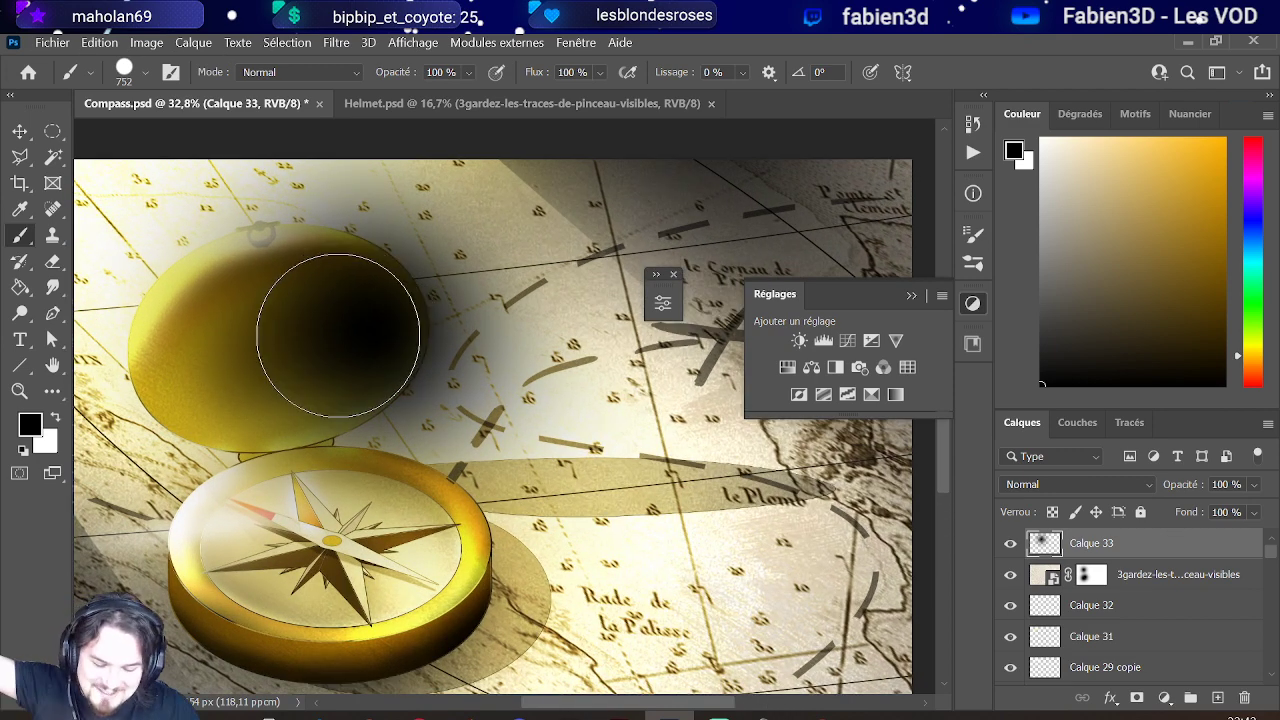
{"action": "left_click", "coordinate": [345, 326]}
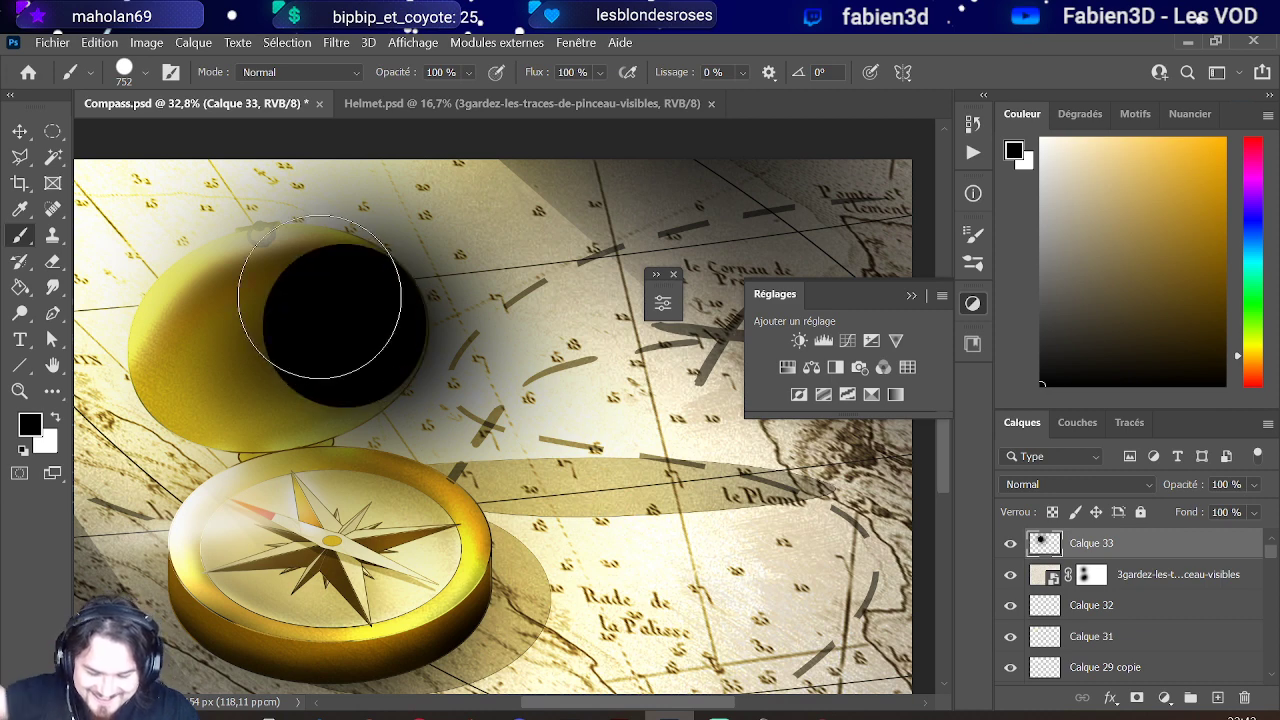
{"action": "key", "text": "ctrl+z"}
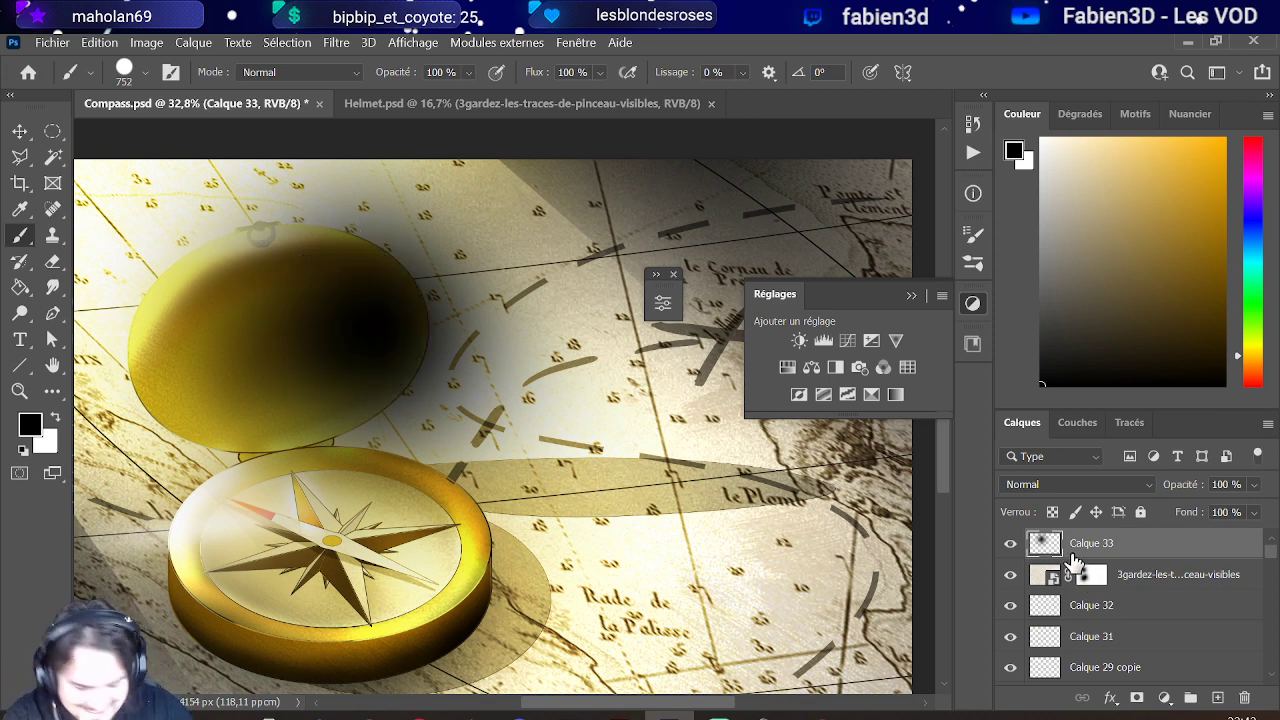
Step: Add a mask to the shadow layer and paint it black over the compass lid to hide the shadow there
{"action": "left_click", "coordinate": [1138, 698]}
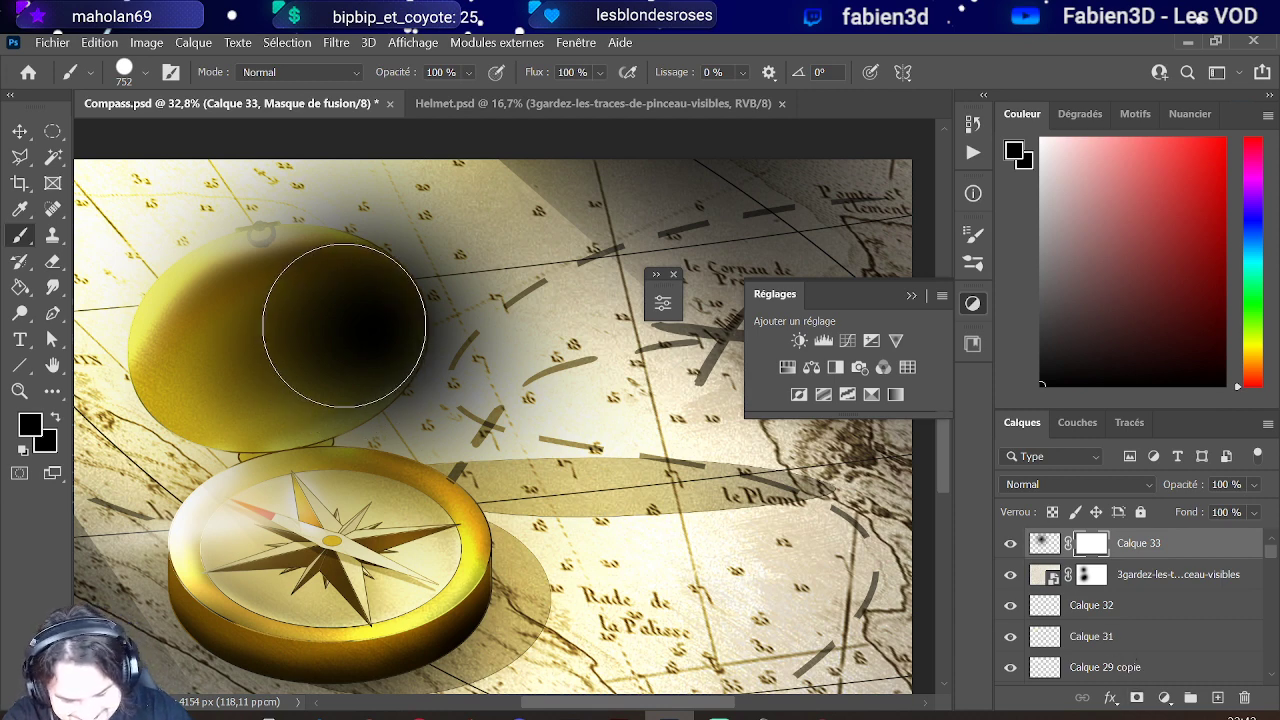
{"action": "mouse_move", "coordinate": [344, 325]}
{"action": "left_mouse_down"}
{"action": "mouse_move", "coordinate": [272, 292]}
{"action": "mouse_move", "coordinate": [258, 385]}
{"action": "mouse_move", "coordinate": [300, 330]}
{"action": "mouse_move", "coordinate": [340, 338]}
{"action": "mouse_move", "coordinate": [350, 372]}
{"action": "mouse_move", "coordinate": [255, 395]}
{"action": "mouse_move", "coordinate": [211, 374]}
{"action": "mouse_move", "coordinate": [195, 255]}
{"action": "mouse_move", "coordinate": [232, 270]}
{"action": "left_mouse_up"}
{"action": "scroll", "coordinate": [232, 270], "scroll_direction": "down", "scroll_amount": 5}
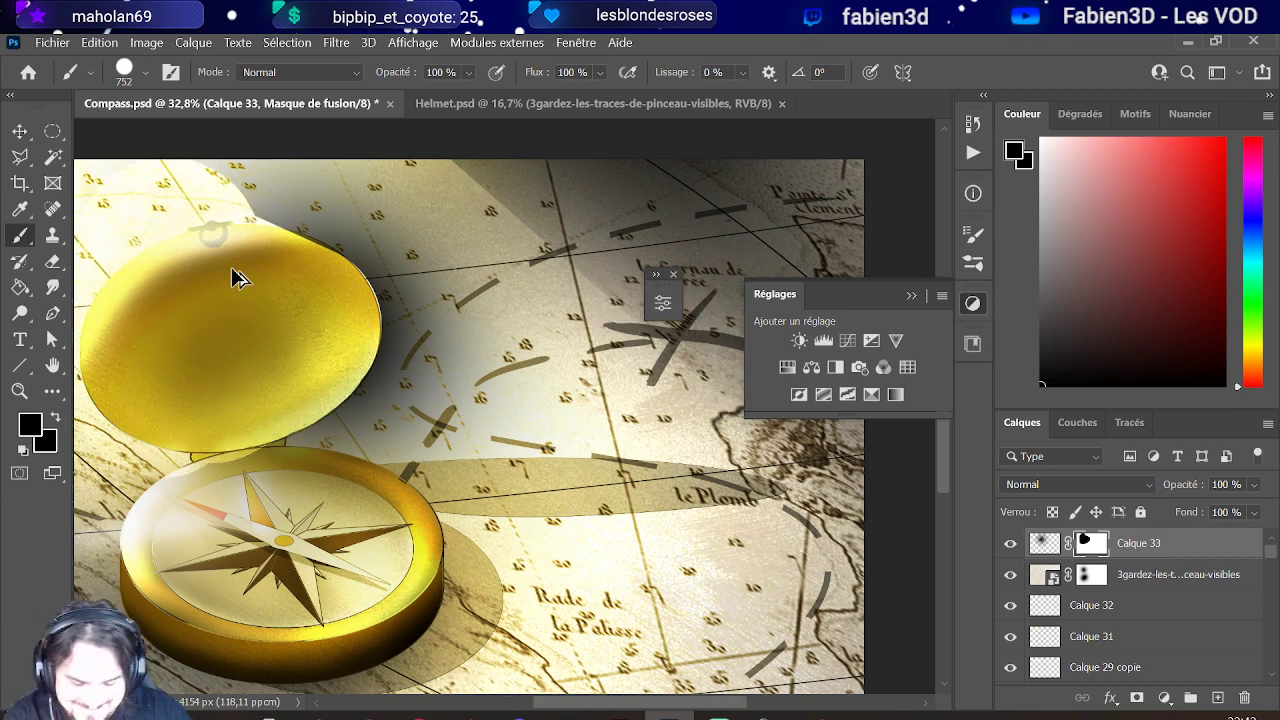
Step: Paint the shadow layer's mask black with a brush up to 1049 px, hiding the shadow above the cast-shadow edge beside the lid
{"action": "scroll", "coordinate": [234, 260], "scroll_direction": "up", "scroll_amount": 2}
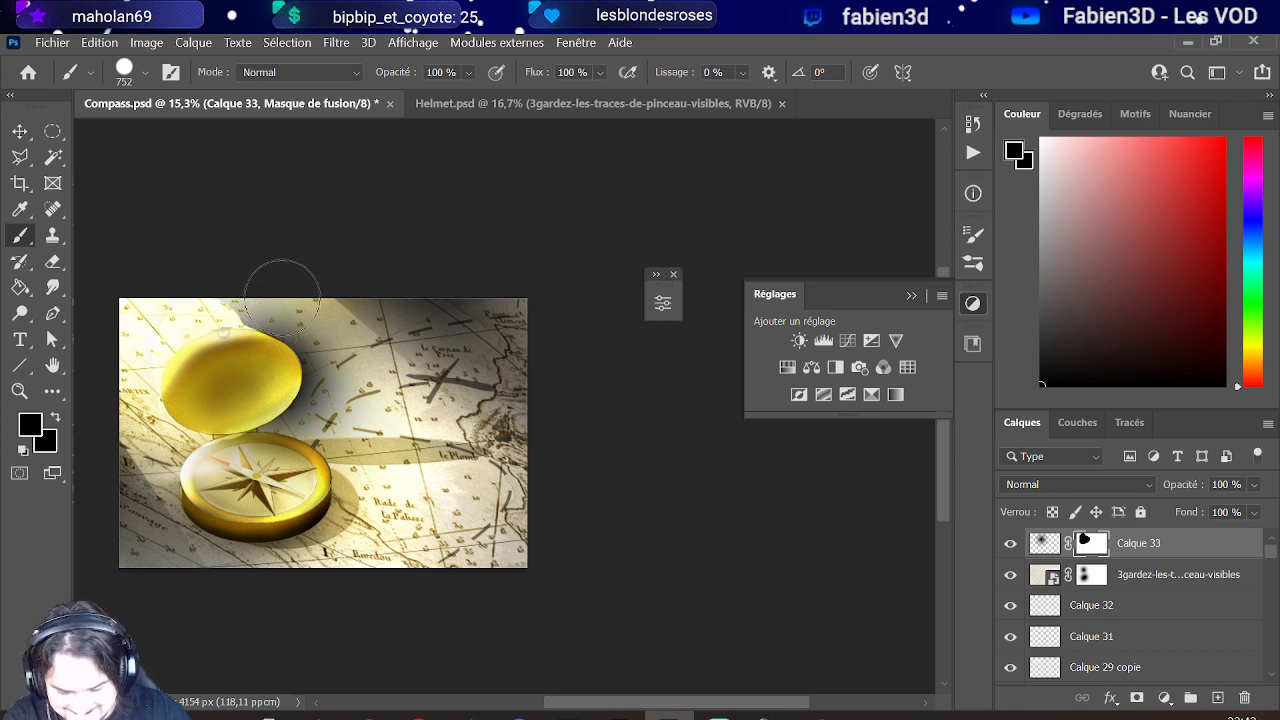
{"action": "mouse_move", "coordinate": [280, 298]}
{"action": "left_mouse_down"}
{"action": "mouse_move", "coordinate": [307, 317]}
{"action": "mouse_move", "coordinate": [258, 275]}
{"action": "mouse_move", "coordinate": [543, 400]}
{"action": "left_mouse_up"}
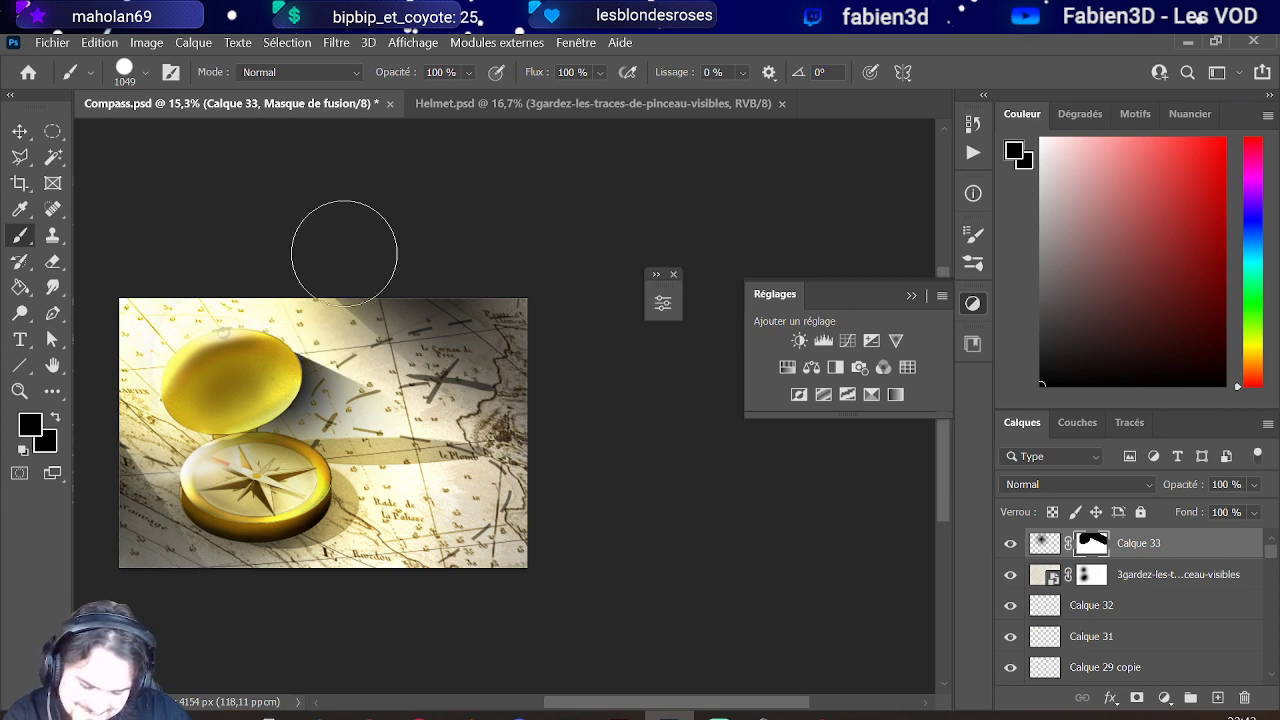
{"action": "scroll", "coordinate": [206, 249], "scroll_direction": "up", "scroll_amount": 1}
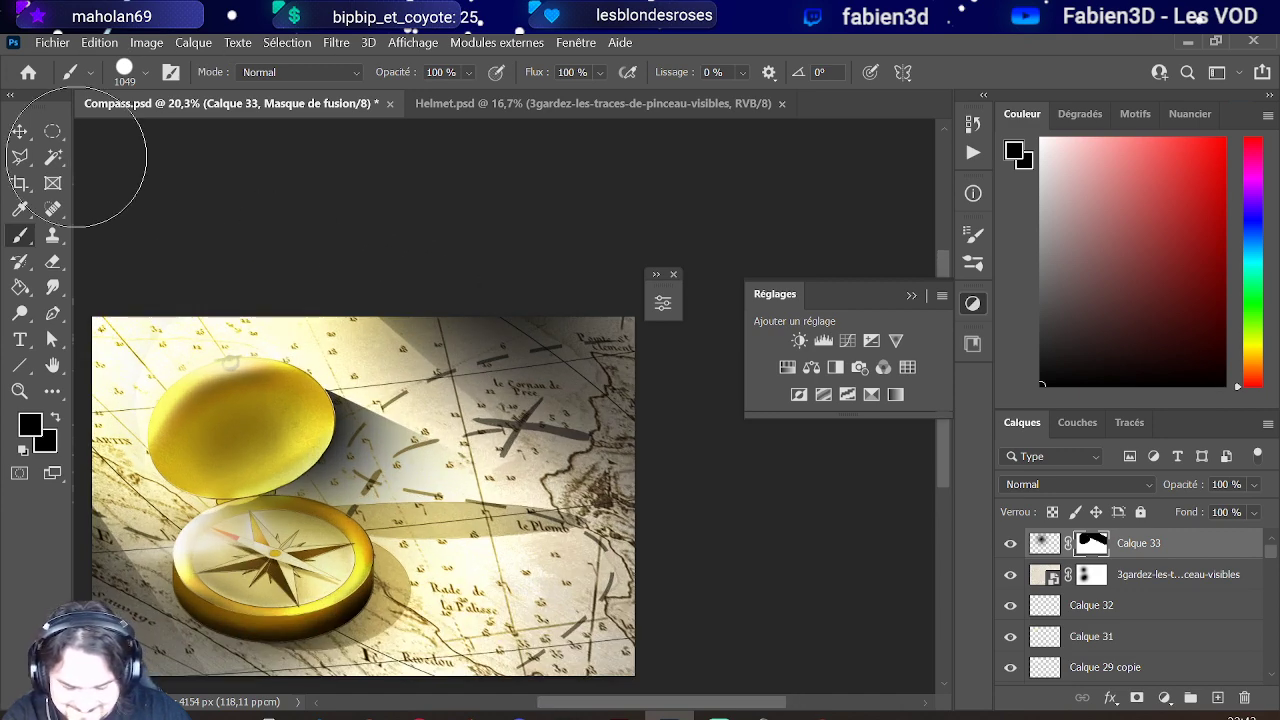
Step: Set the shadow layer's blend mode to Produit and its opacity to 51 %
{"action": "left_click", "coordinate": [19, 131]}
{"action": "scroll", "coordinate": [360, 409], "scroll_direction": "up", "scroll_amount": 3}
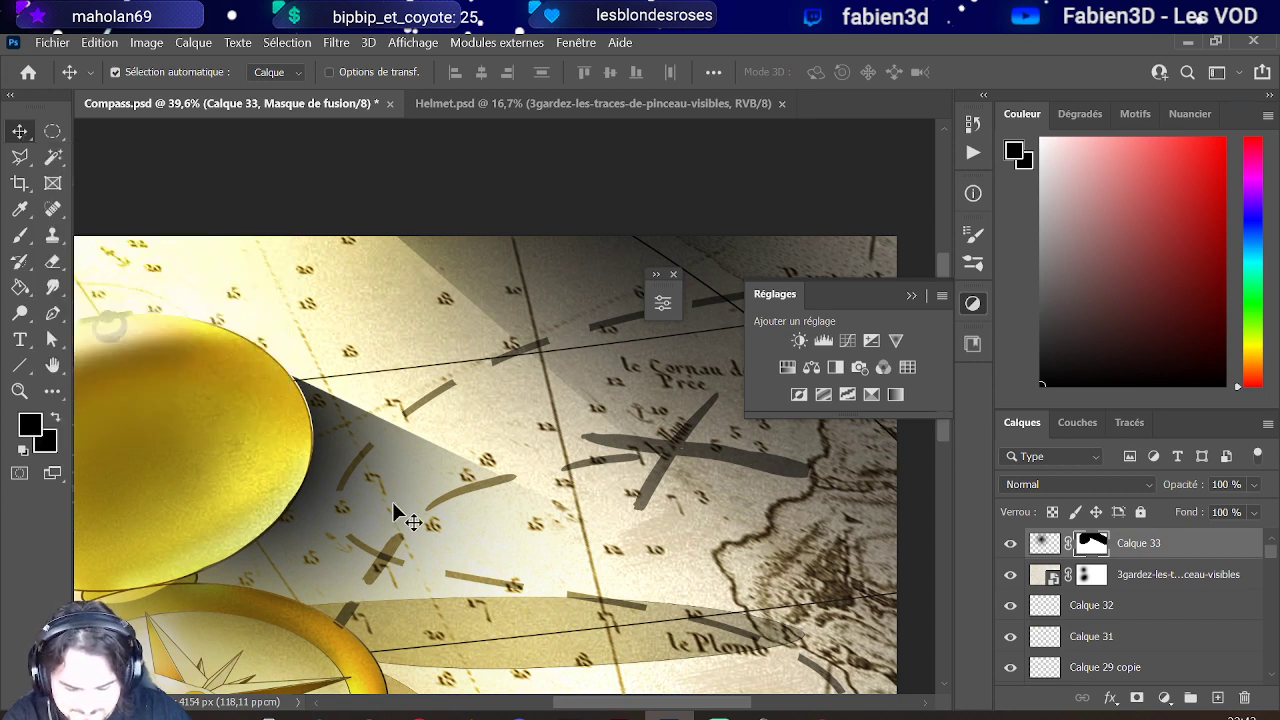
{"action": "scroll", "coordinate": [386, 512], "scroll_direction": "down", "scroll_amount": 2}
{"action": "scroll", "coordinate": [300, 520], "scroll_direction": "up", "scroll_amount": 2}
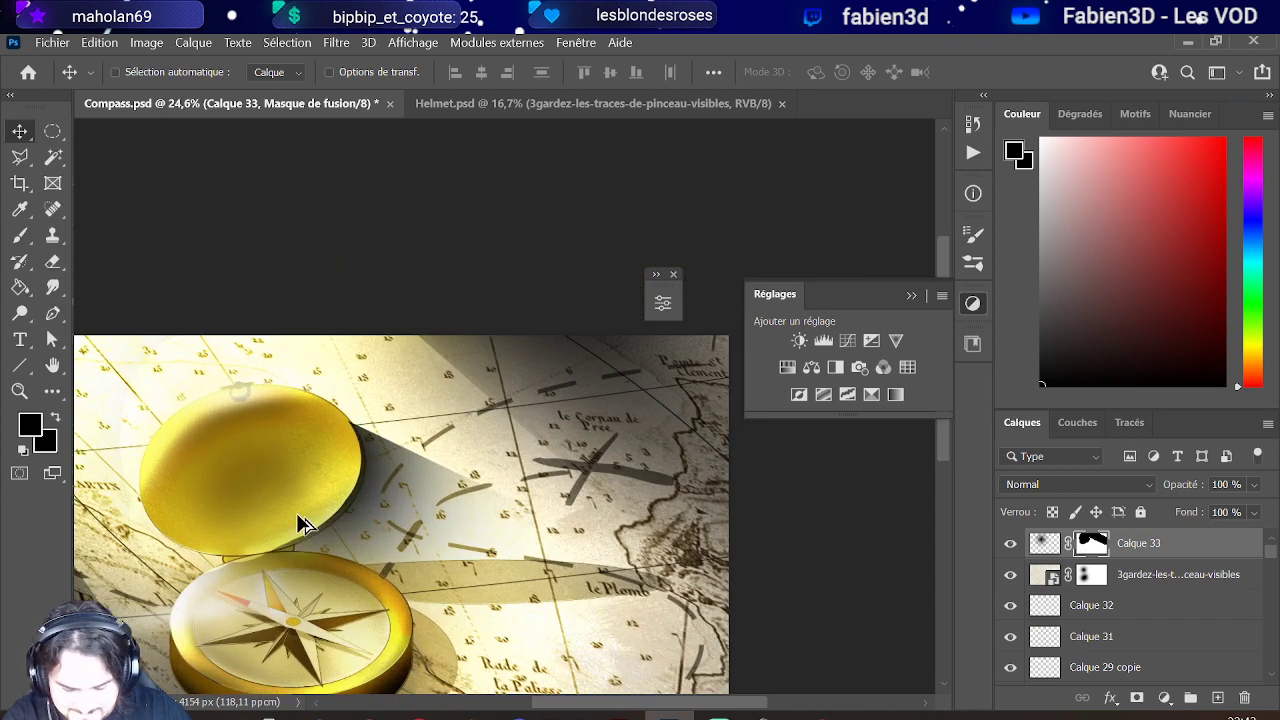
{"action": "left_click", "coordinate": [1072, 486]}
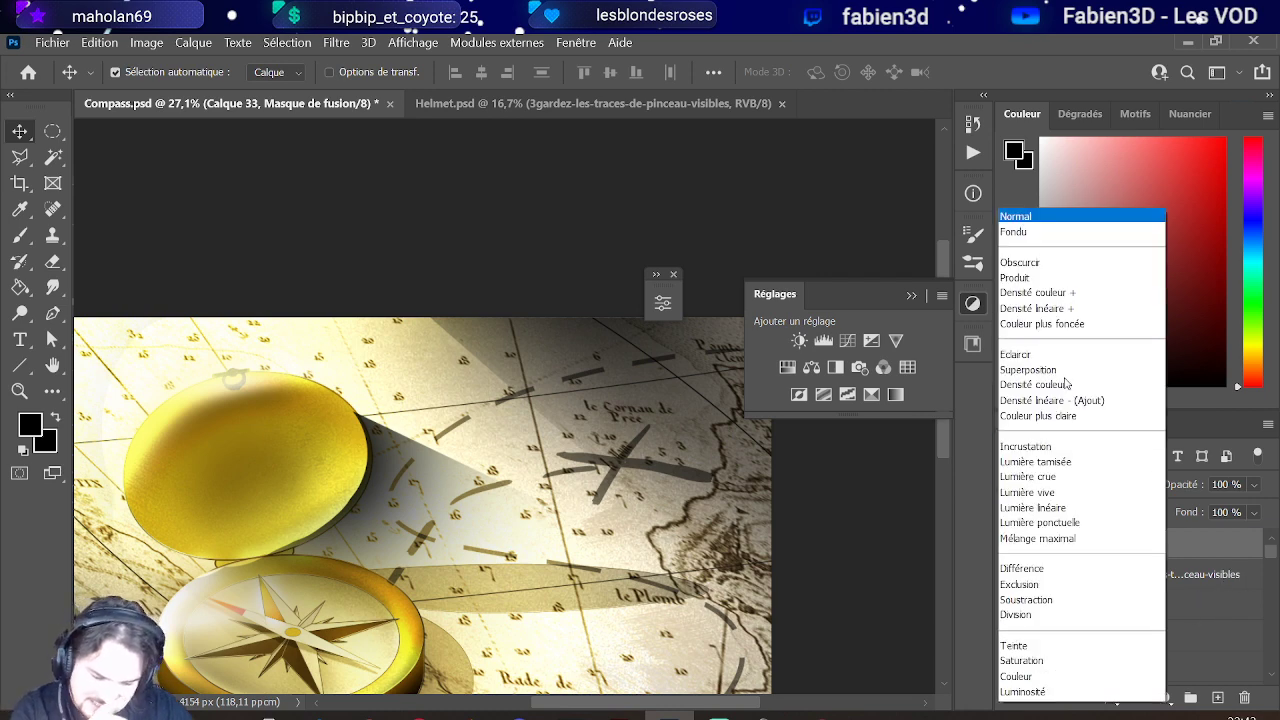
{"action": "left_click", "coordinate": [1071, 263]}
{"action": "left_click", "coordinate": [1251, 484]}
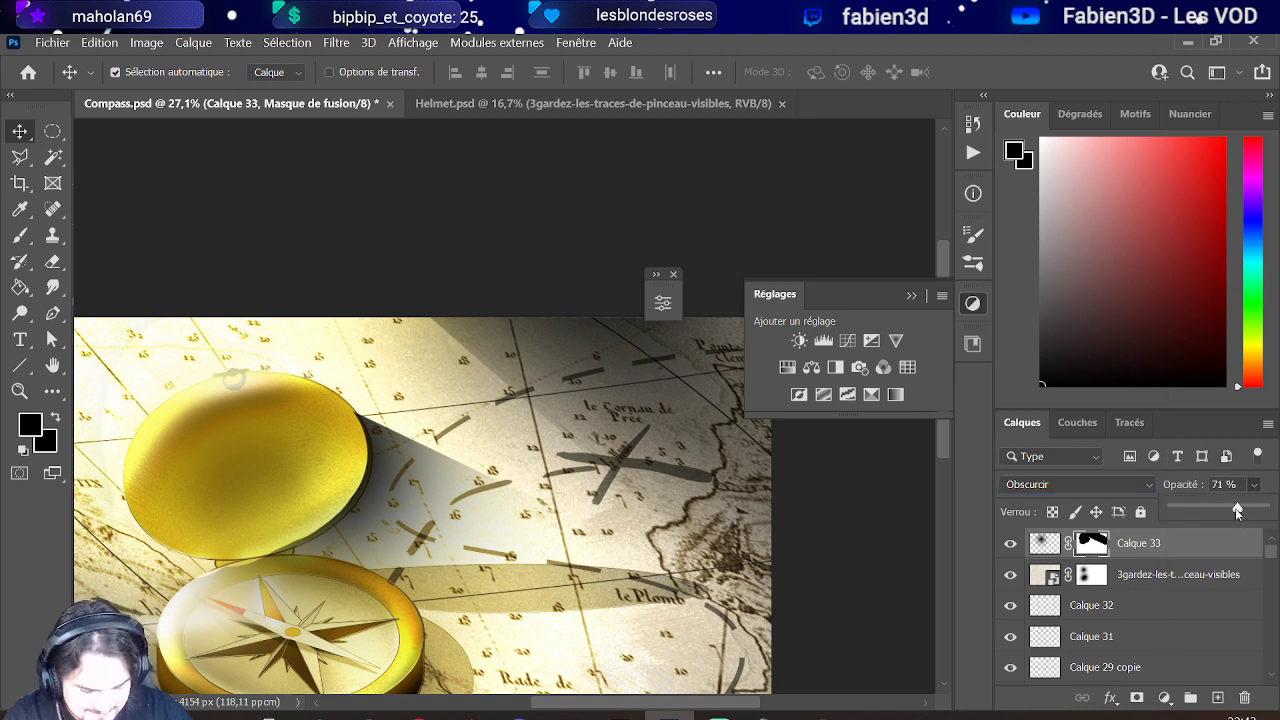
{"action": "left_click_drag", "start_coordinate": [1238, 511], "coordinate": [1200, 510]}
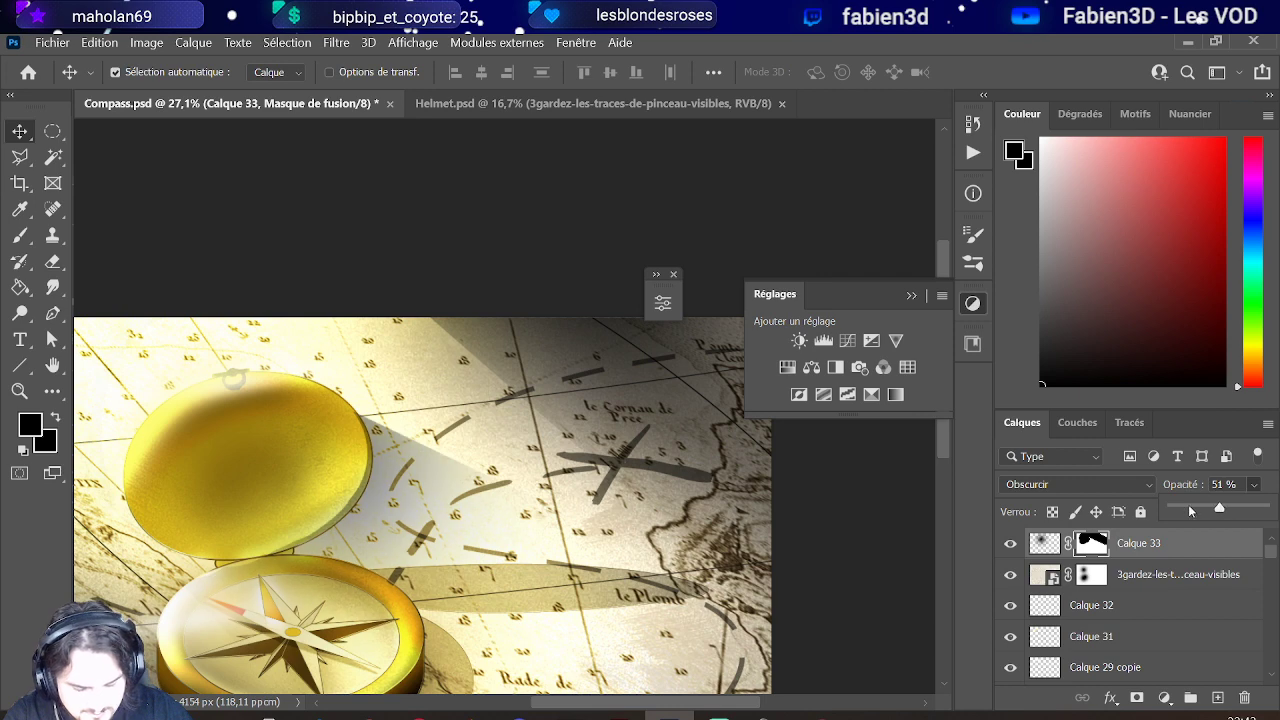
{"action": "left_click", "coordinate": [1100, 484]}
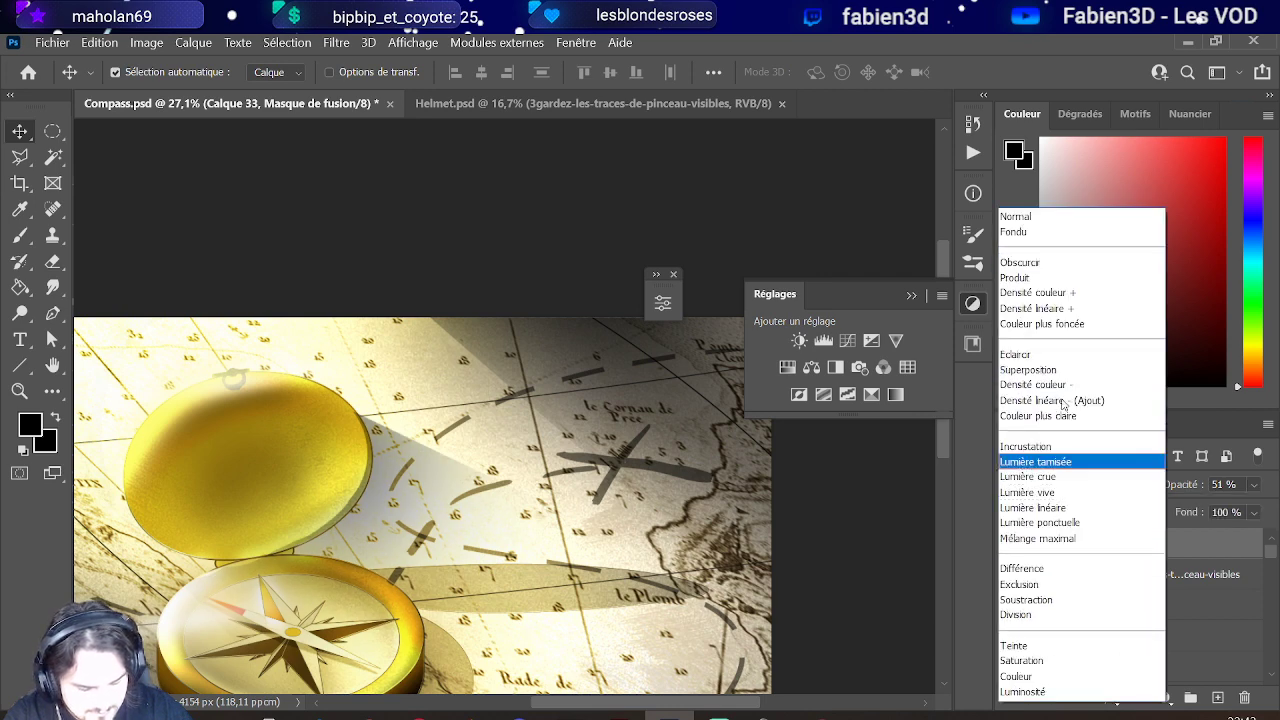
{"action": "left_click", "coordinate": [1040, 283]}
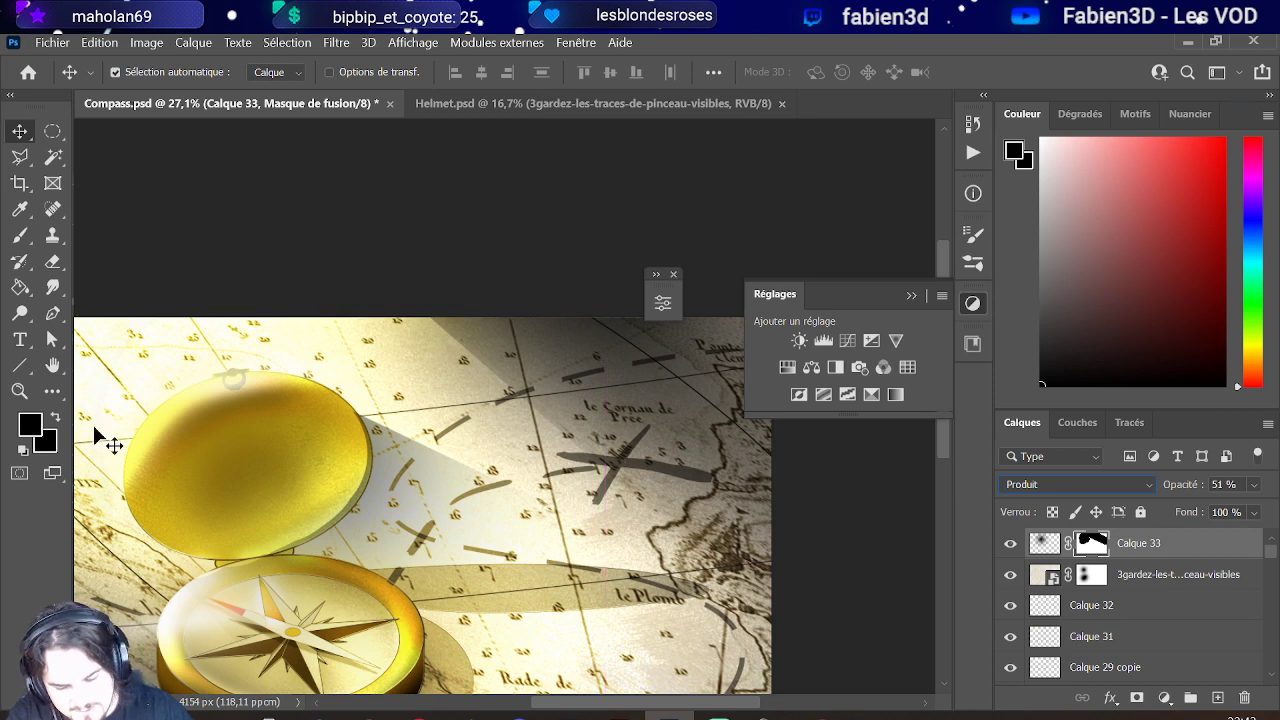
Step: Erase on the shadow layer's mask along the lid's right rim with a 110 px eraser
{"action": "key", "text": "e"}
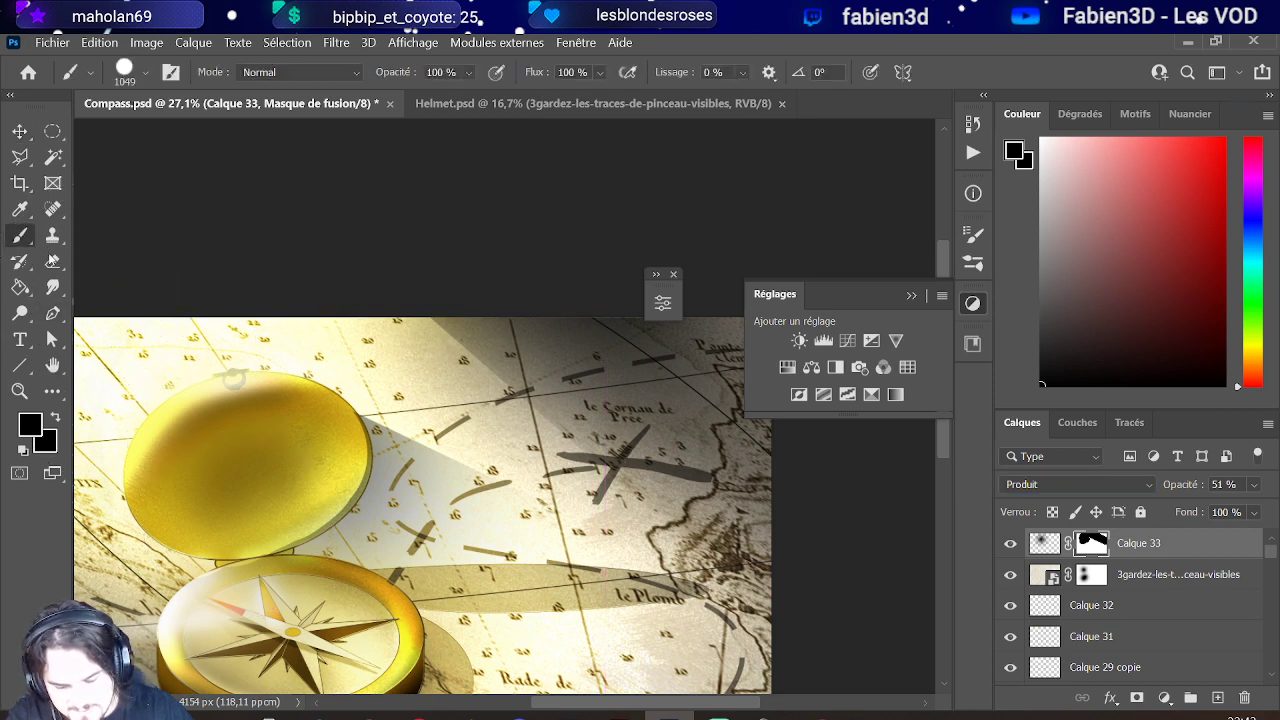
{"action": "mouse_move", "coordinate": [250, 530]}
{"action": "left_mouse_down"}
{"action": "mouse_move", "coordinate": [300, 515]}
{"action": "mouse_move", "coordinate": [263, 523]}
{"action": "left_mouse_up"}
{"action": "scroll", "coordinate": [263, 523], "scroll_direction": "up", "scroll_amount": 5}
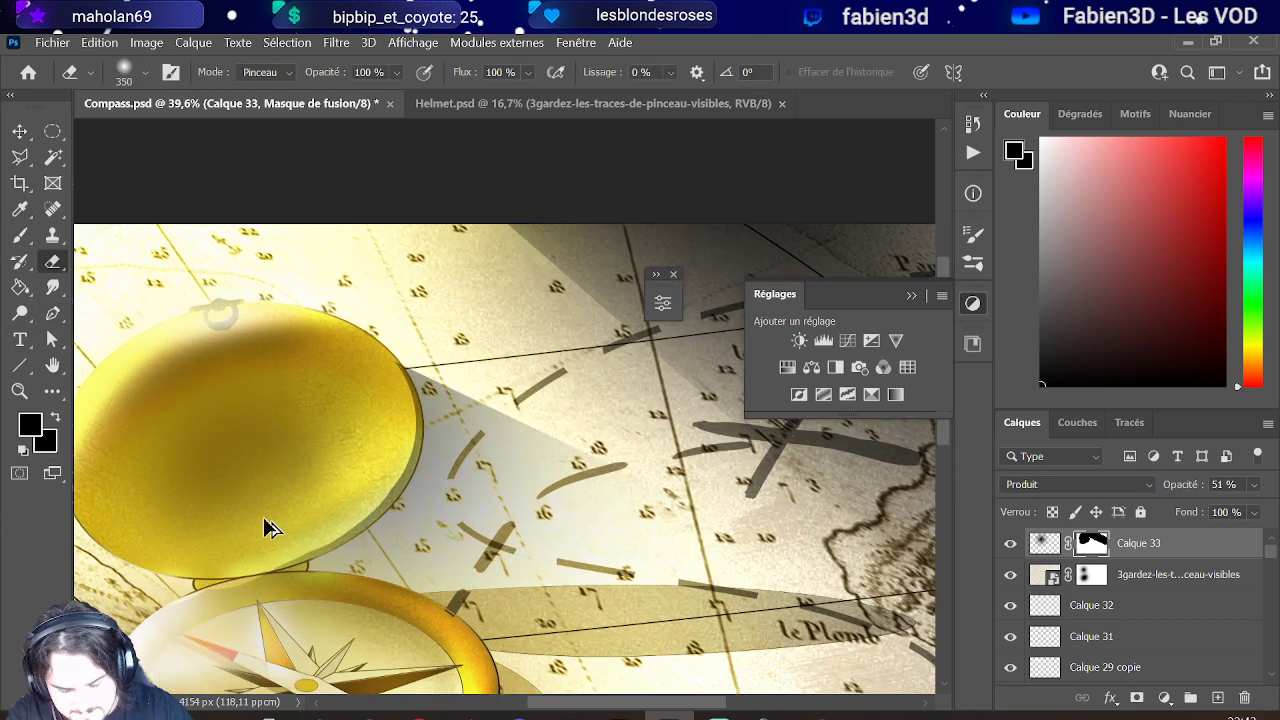
{"action": "scroll", "coordinate": [233, 580], "scroll_direction": "up", "scroll_amount": 1}
{"action": "mouse_move", "coordinate": [243, 598]}
{"action": "left_mouse_down"}
{"action": "mouse_move", "coordinate": [176, 603]}
{"action": "mouse_move", "coordinate": [339, 526]}
{"action": "mouse_move", "coordinate": [456, 421]}
{"action": "mouse_move", "coordinate": [469, 332]}
{"action": "mouse_move", "coordinate": [423, 261]}
{"action": "left_mouse_up"}
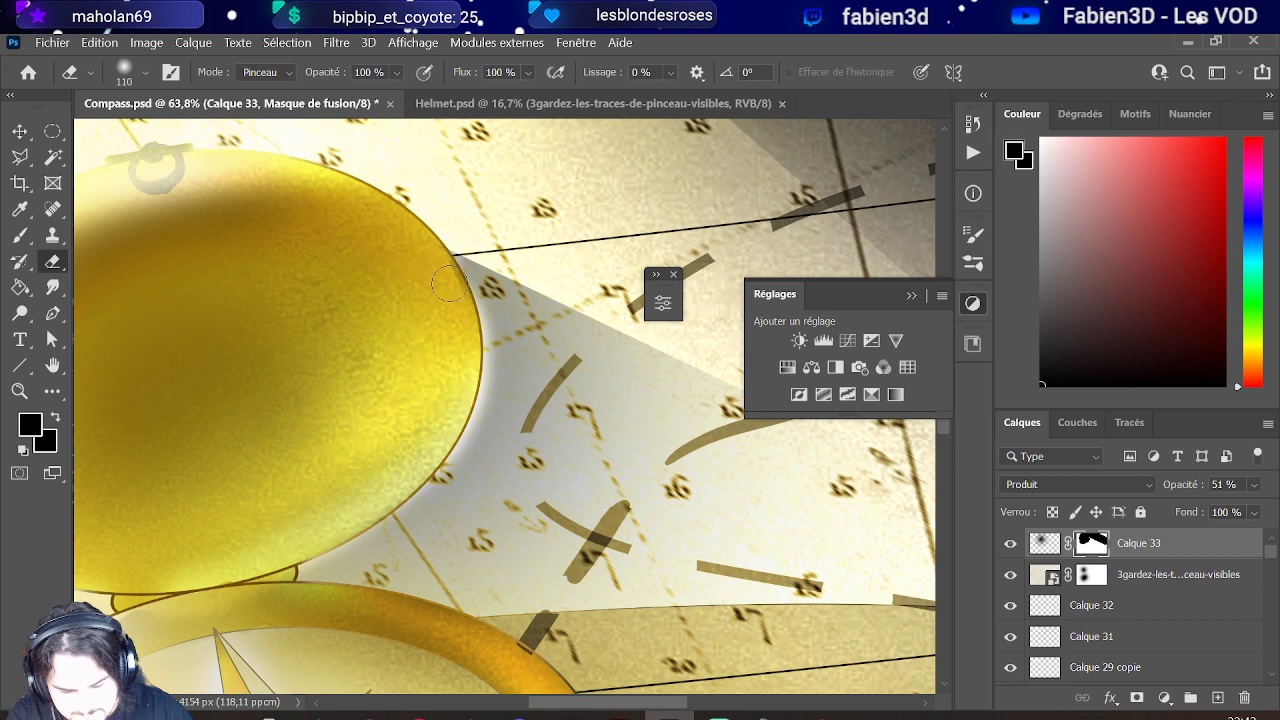
{"action": "scroll", "coordinate": [420, 440], "scroll_direction": "down", "scroll_amount": 1}
{"action": "scroll", "coordinate": [400, 455], "scroll_direction": "down", "scroll_amount": 1}
Step: Reselect the shadow layer, start a free transform on it, and try lowering its opacity to 15 %
{"action": "key", "text": "v"}
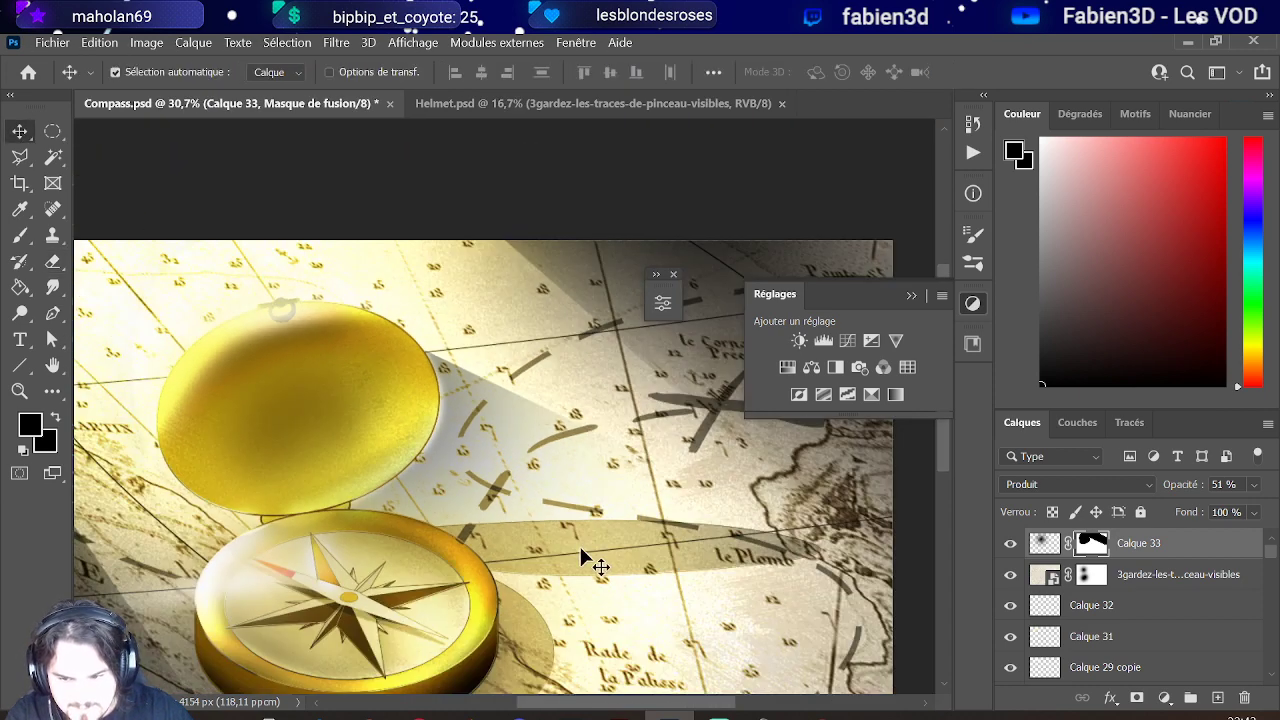
{"action": "left_click", "coordinate": [566, 516]}
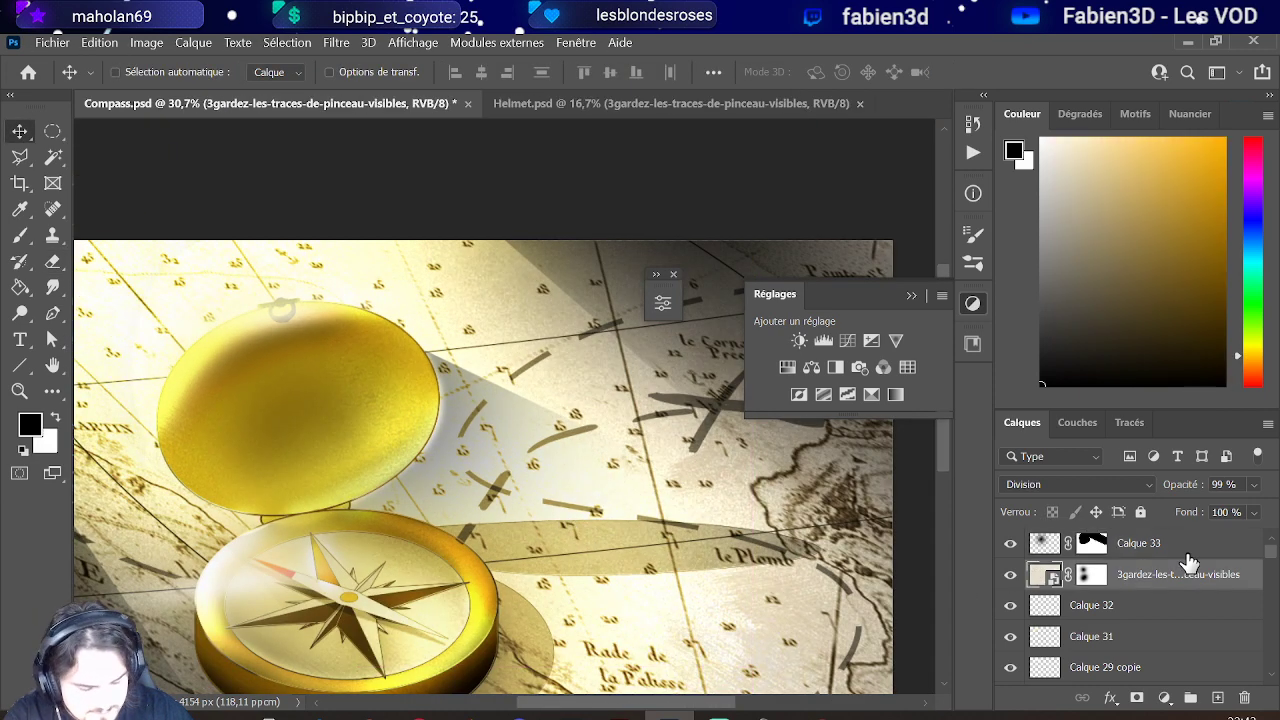
{"action": "left_click", "coordinate": [1150, 548]}
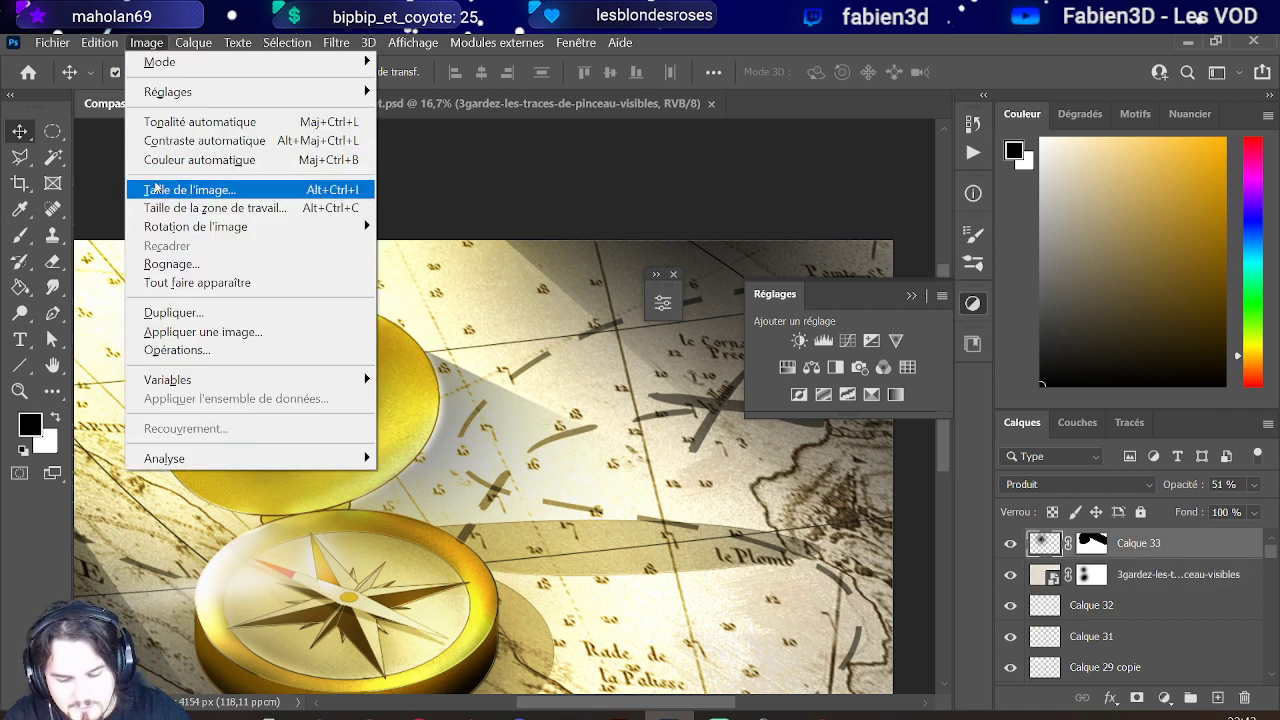
{"action": "left_click", "coordinate": [100, 42]}
{"action": "left_click", "coordinate": [213, 463]}
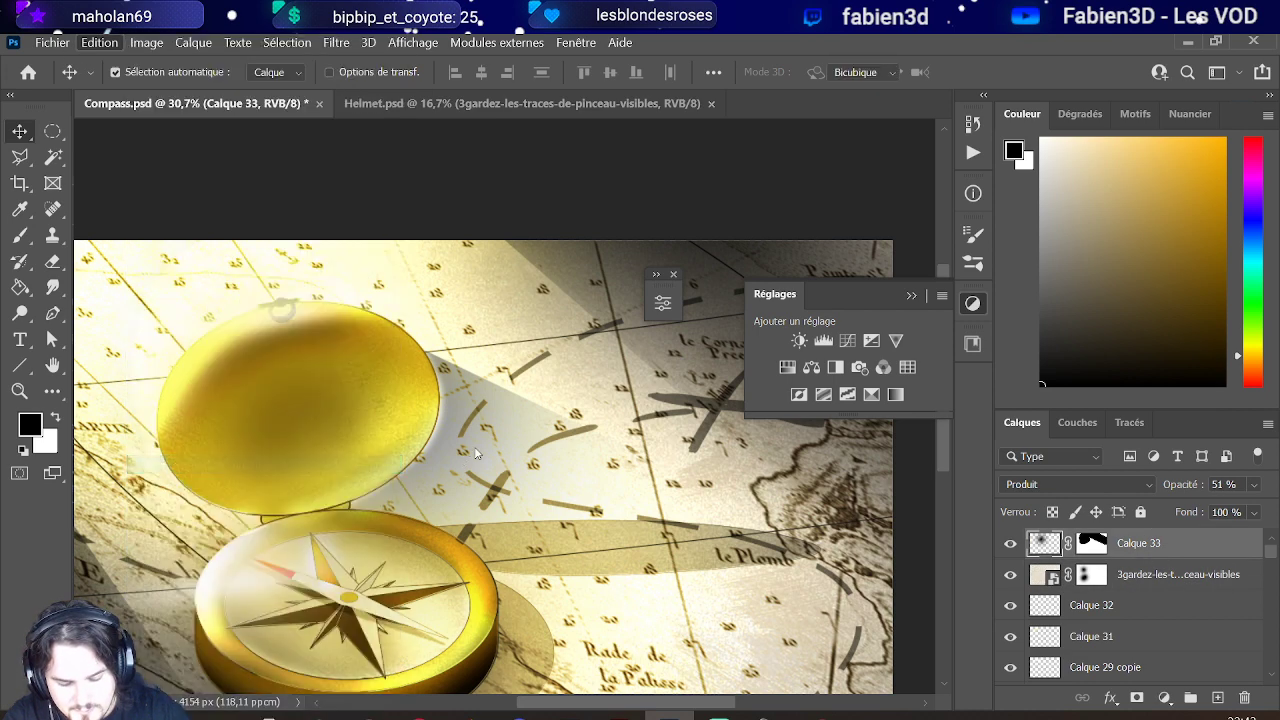
{"action": "left_click_drag", "start_coordinate": [486, 449], "coordinate": [473, 445]}
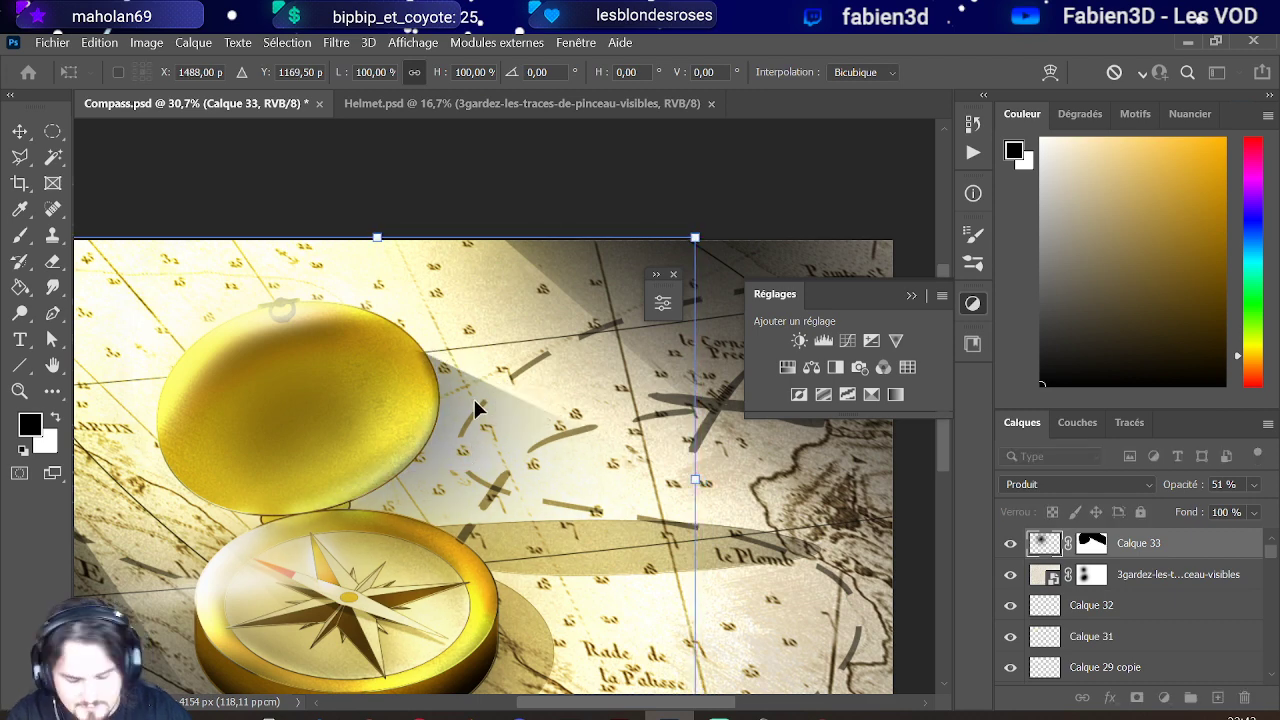
{"action": "scroll", "coordinate": [432, 391], "scroll_direction": "down", "scroll_amount": 3}
{"action": "scroll", "coordinate": [567, 398], "scroll_direction": "down", "scroll_amount": 3}
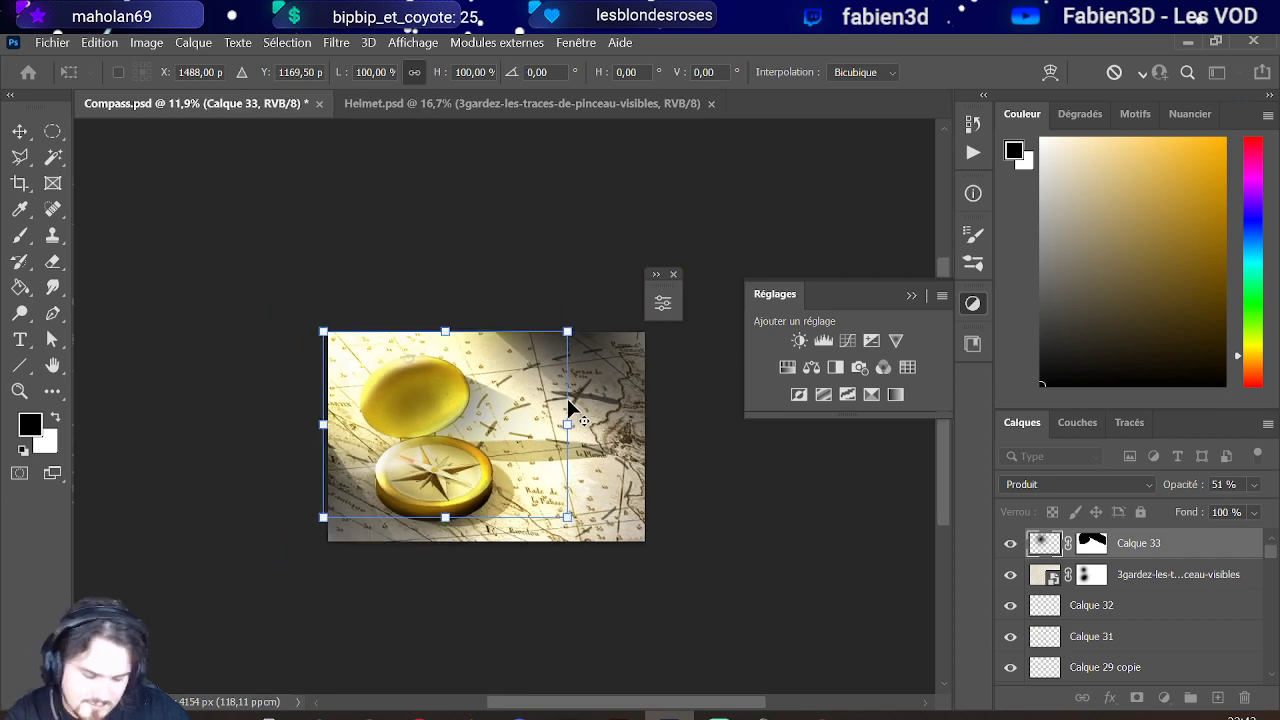
{"action": "scroll", "coordinate": [567, 398], "scroll_direction": "up", "scroll_amount": 2}
{"action": "scroll", "coordinate": [561, 401], "scroll_direction": "up", "scroll_amount": 1}
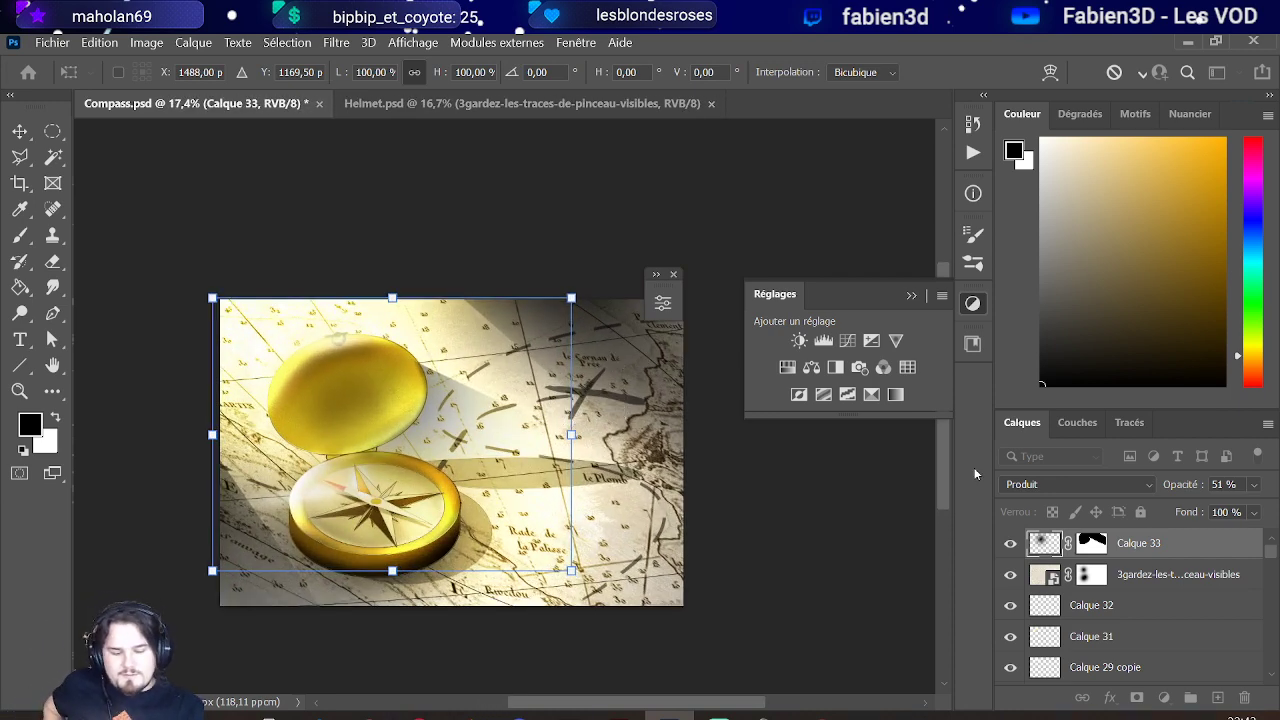
{"action": "left_click", "coordinate": [1254, 488]}
{"action": "left_click_drag", "start_coordinate": [1220, 507], "coordinate": [1187, 511]}
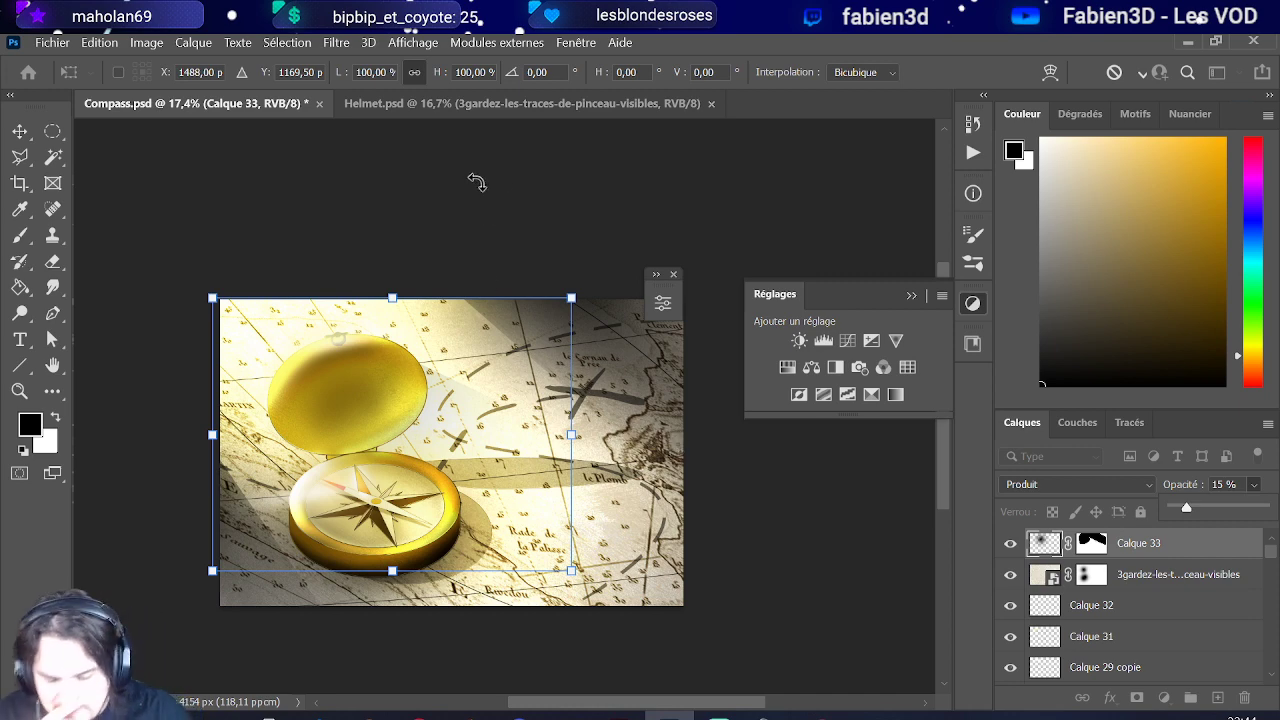
Step: Close Helmet.psd and compare the compass image with and without the shadow layer
{"action": "left_click", "coordinate": [511, 108]}
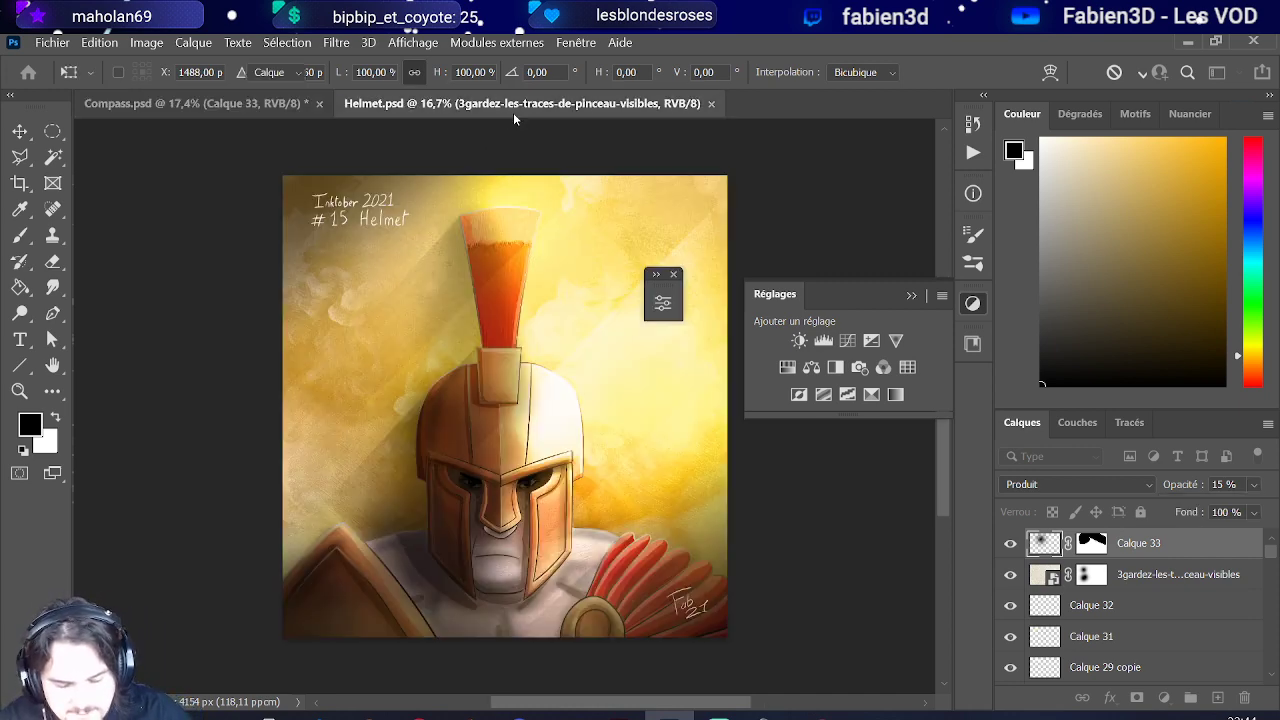
{"action": "left_click", "coordinate": [710, 105]}
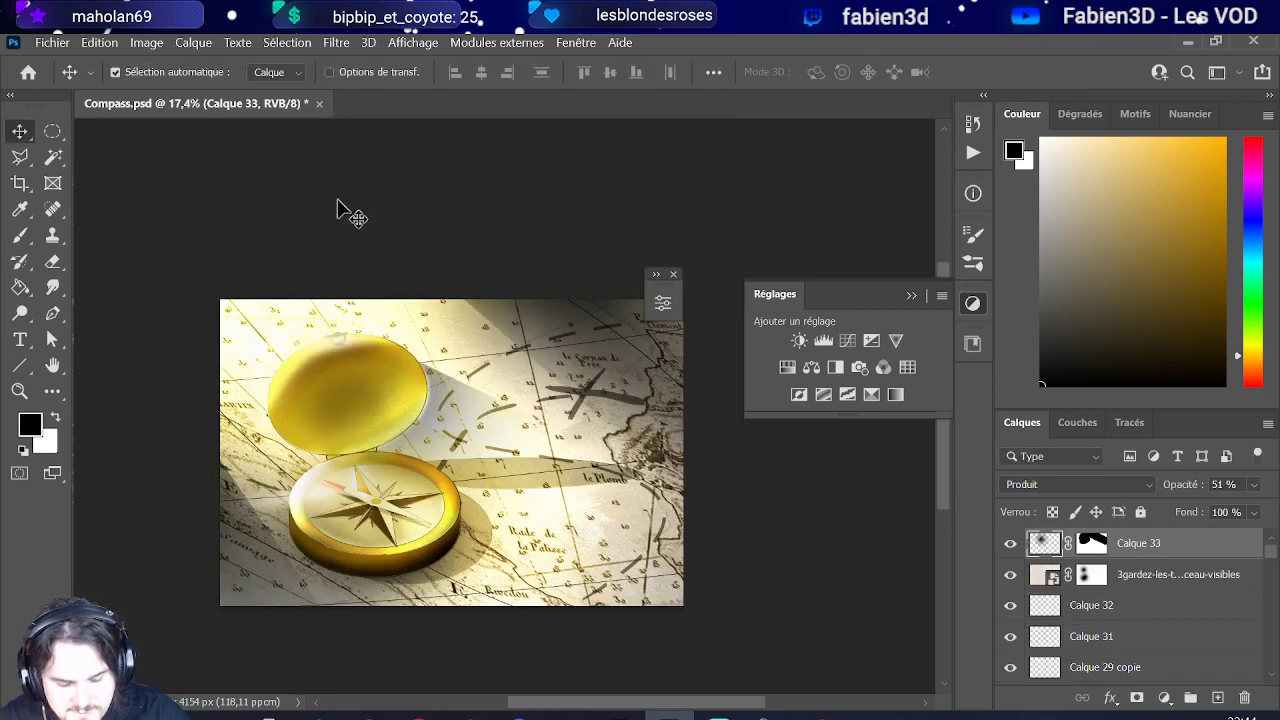
{"action": "scroll", "coordinate": [362, 336], "scroll_direction": "up", "scroll_amount": 2}
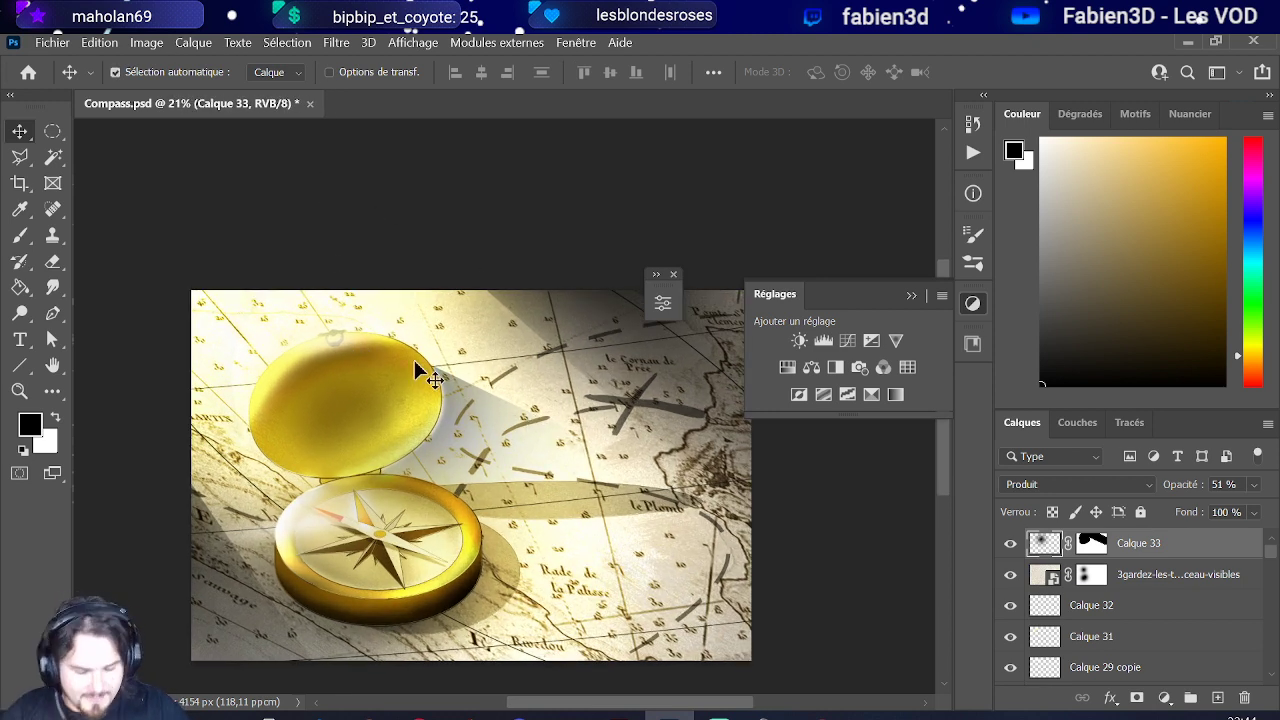
{"action": "left_click", "coordinate": [1010, 543]}
{"action": "left_click", "coordinate": [1010, 543]}
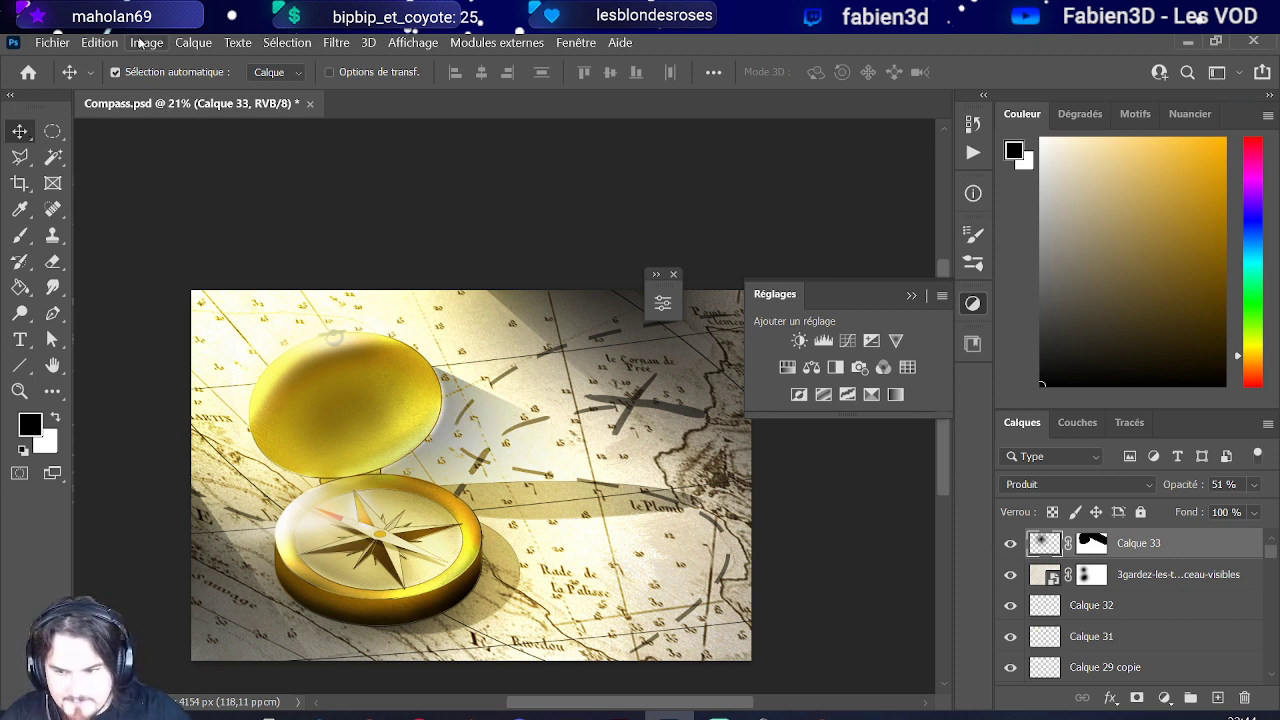
Step: Shift the shadow layer slightly beside the lid with a free transform, to X -32 px and Y -9 px
{"action": "left_click", "coordinate": [146, 43]}
{"action": "left_click", "coordinate": [146, 43]}
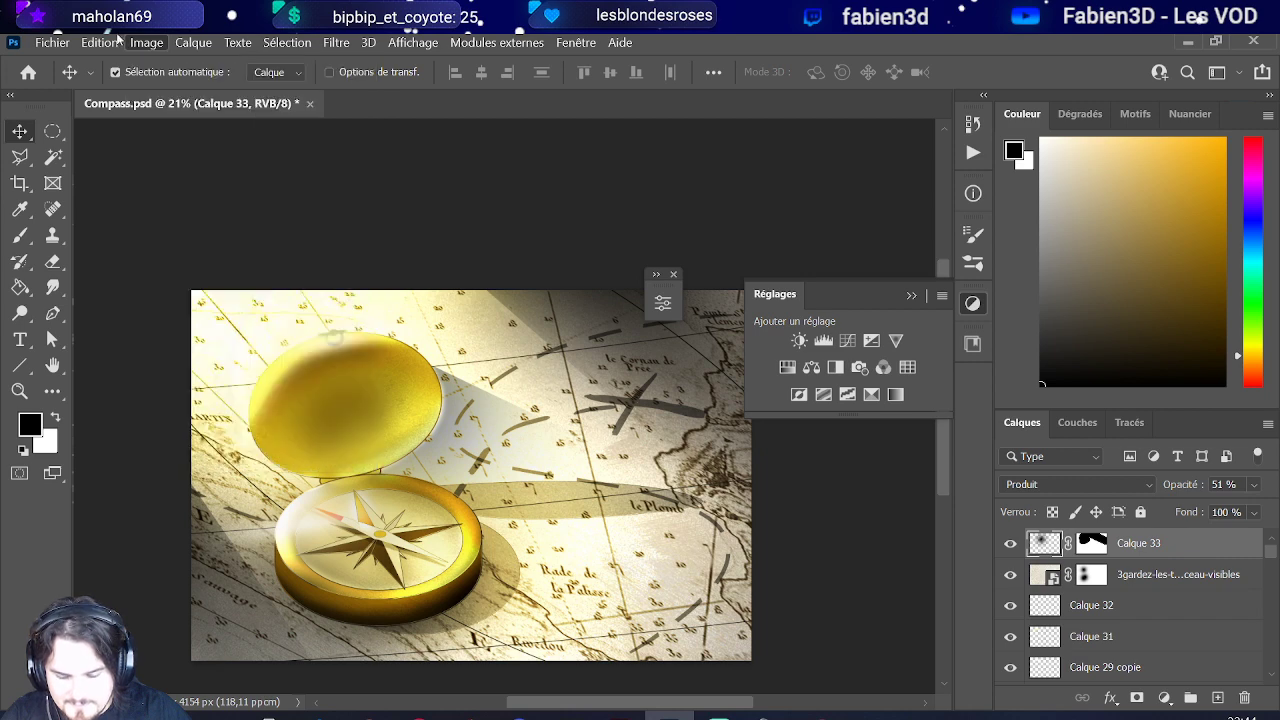
{"action": "left_click", "coordinate": [99, 43]}
{"action": "left_click", "coordinate": [190, 463]}
{"action": "left_click_drag", "start_coordinate": [467, 440], "coordinate": [463, 437]}
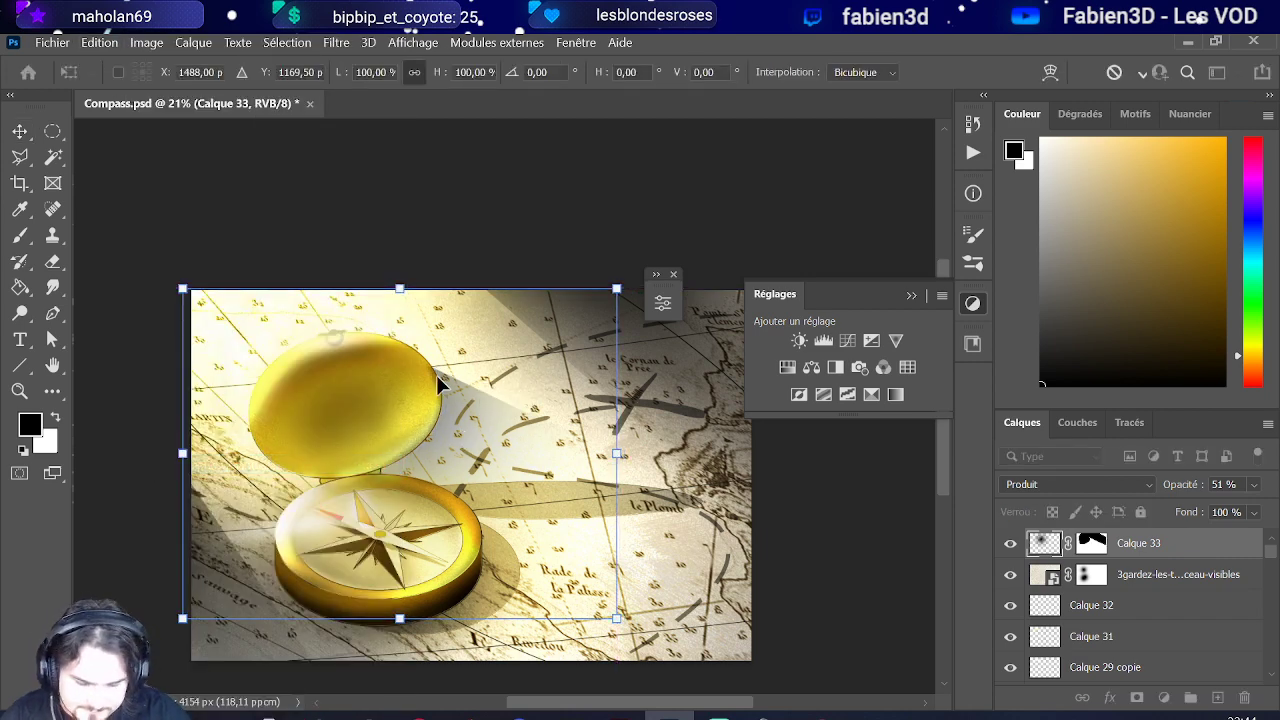
{"action": "key", "text": "Return"}
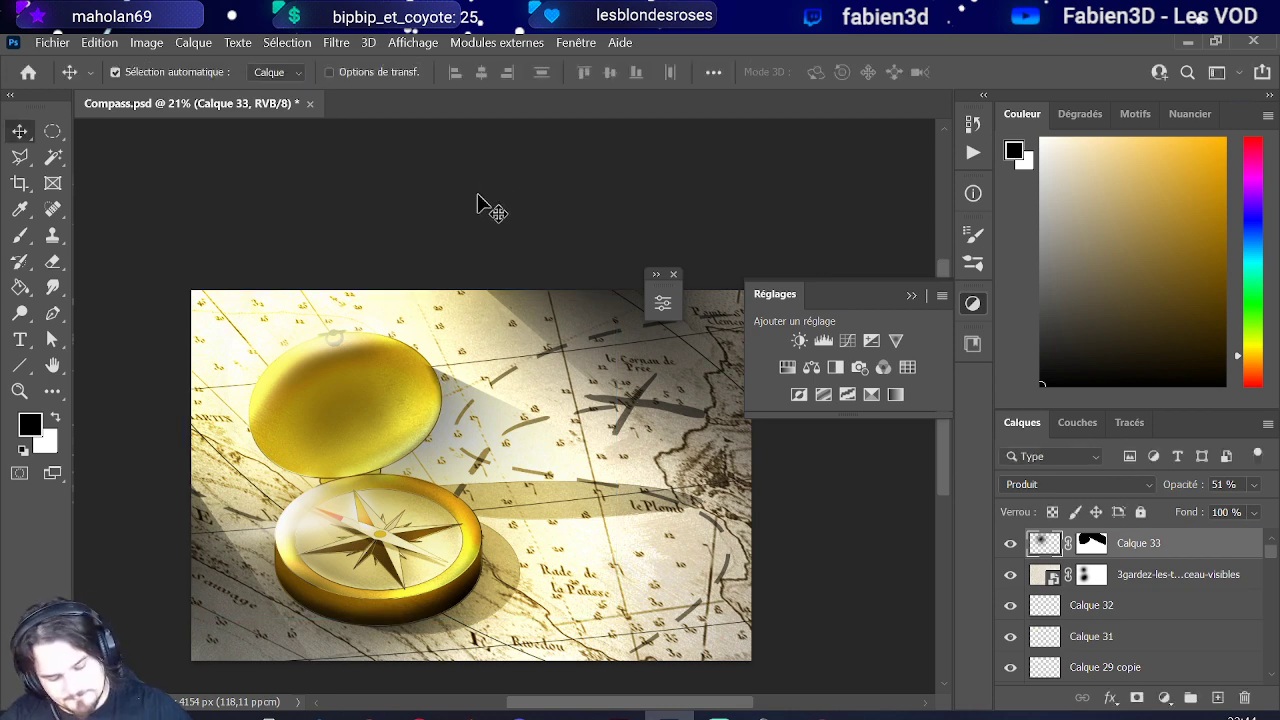
Step: Close the floating layer properties and collapse the adjustments to clear the view of the image
{"action": "left_click", "coordinate": [656, 289]}
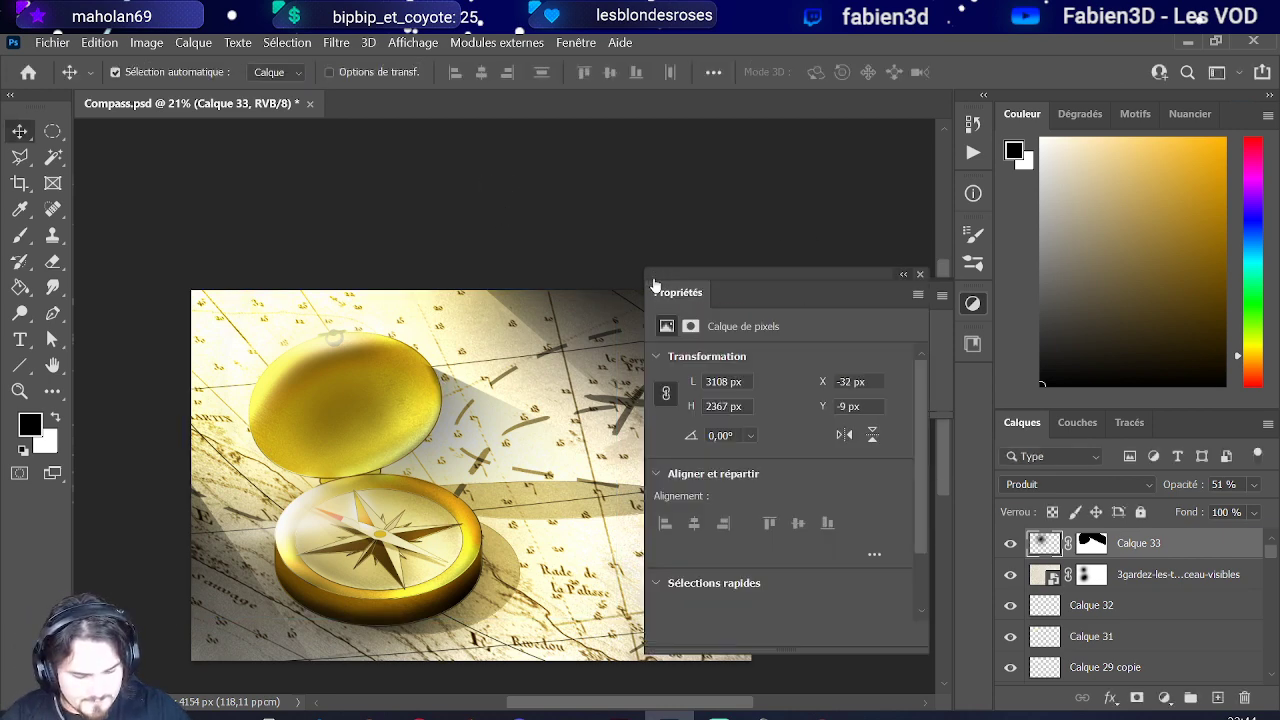
{"action": "left_click", "coordinate": [920, 276]}
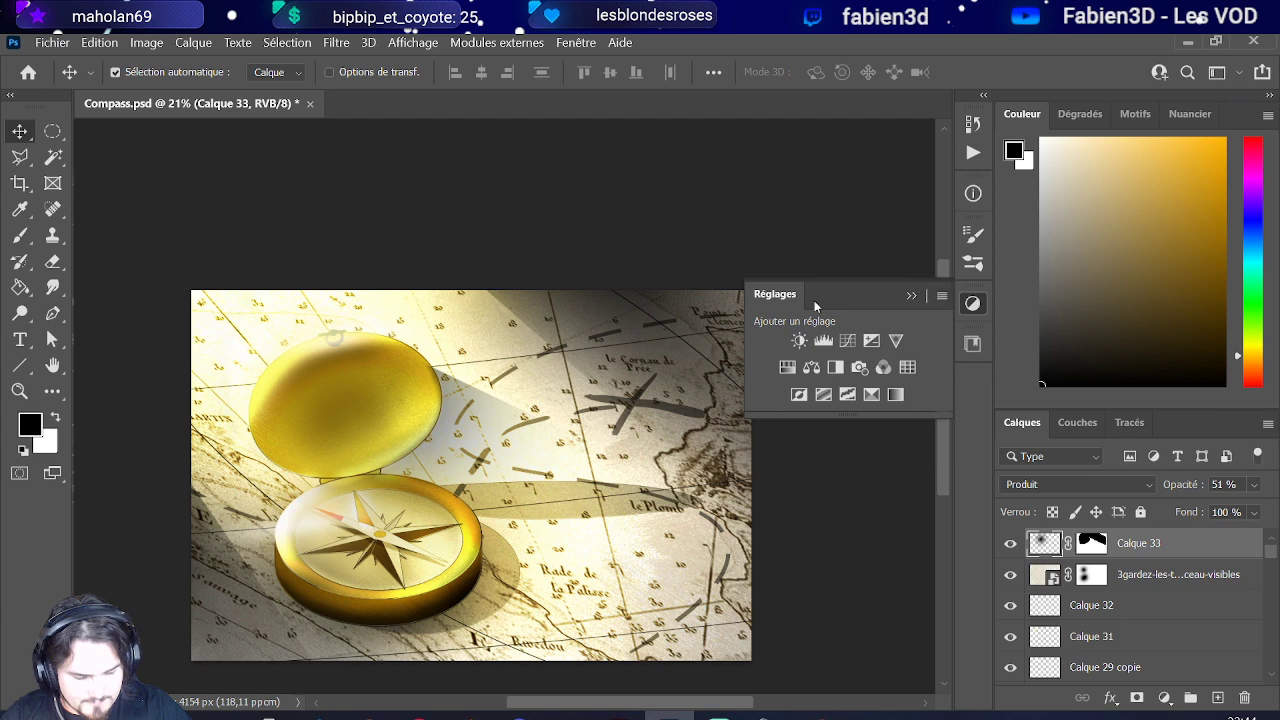
{"action": "left_click", "coordinate": [912, 297]}
Step: Check the whole image and save Compass.psd
{"action": "scroll", "coordinate": [779, 294], "scroll_direction": "down", "scroll_amount": 2}
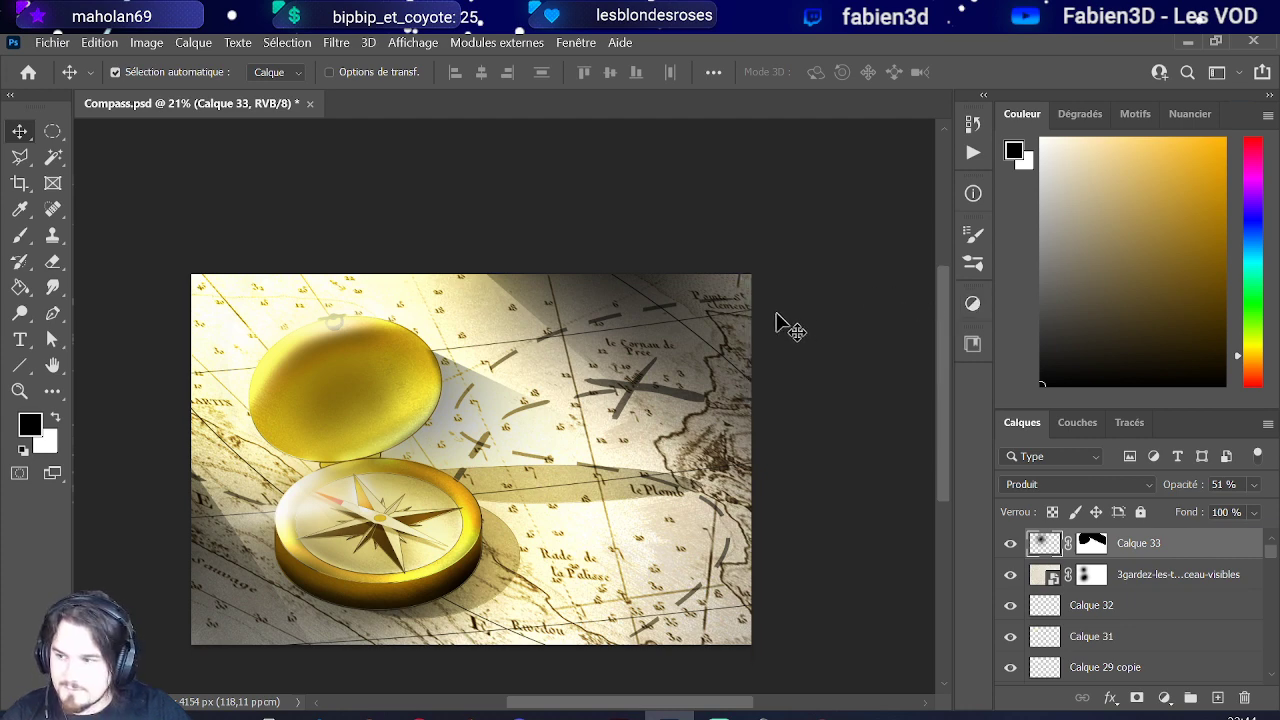
{"action": "scroll", "coordinate": [779, 294], "scroll_direction": "up", "scroll_amount": 2}
{"action": "scroll", "coordinate": [130, 366], "scroll_direction": "down", "scroll_amount": 2}
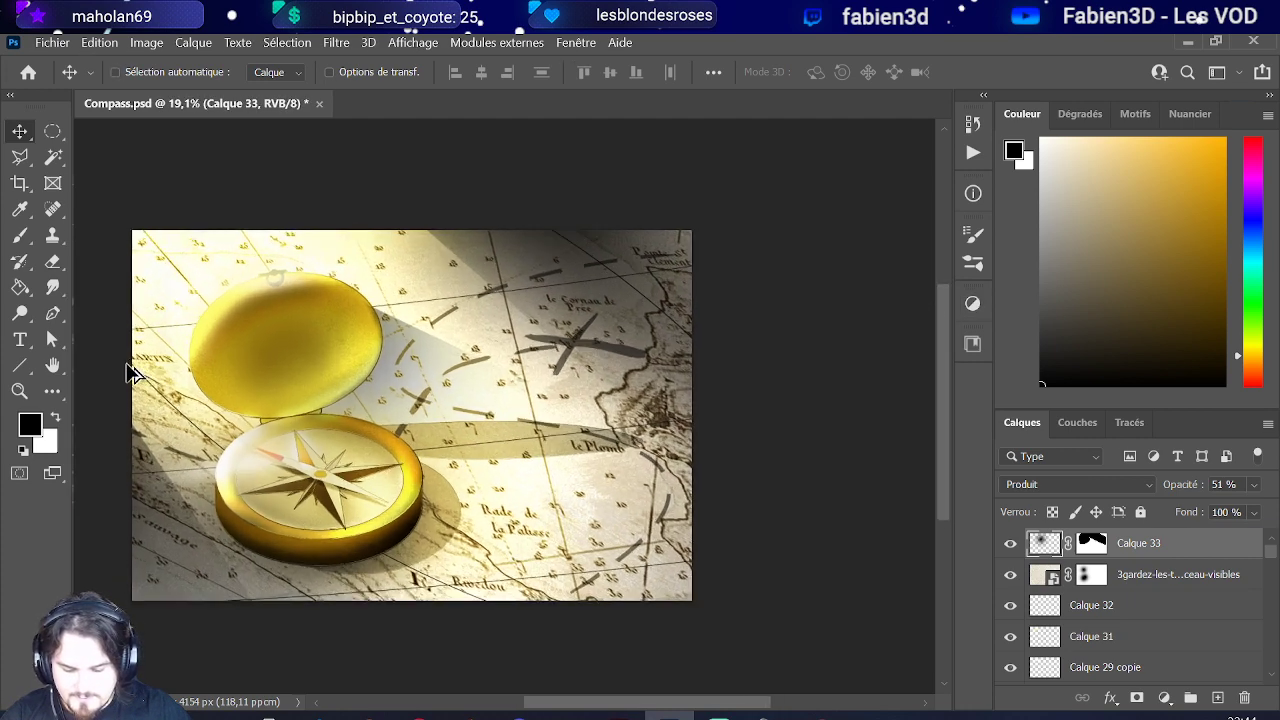
{"action": "scroll", "coordinate": [130, 366], "scroll_direction": "up", "scroll_amount": 2}
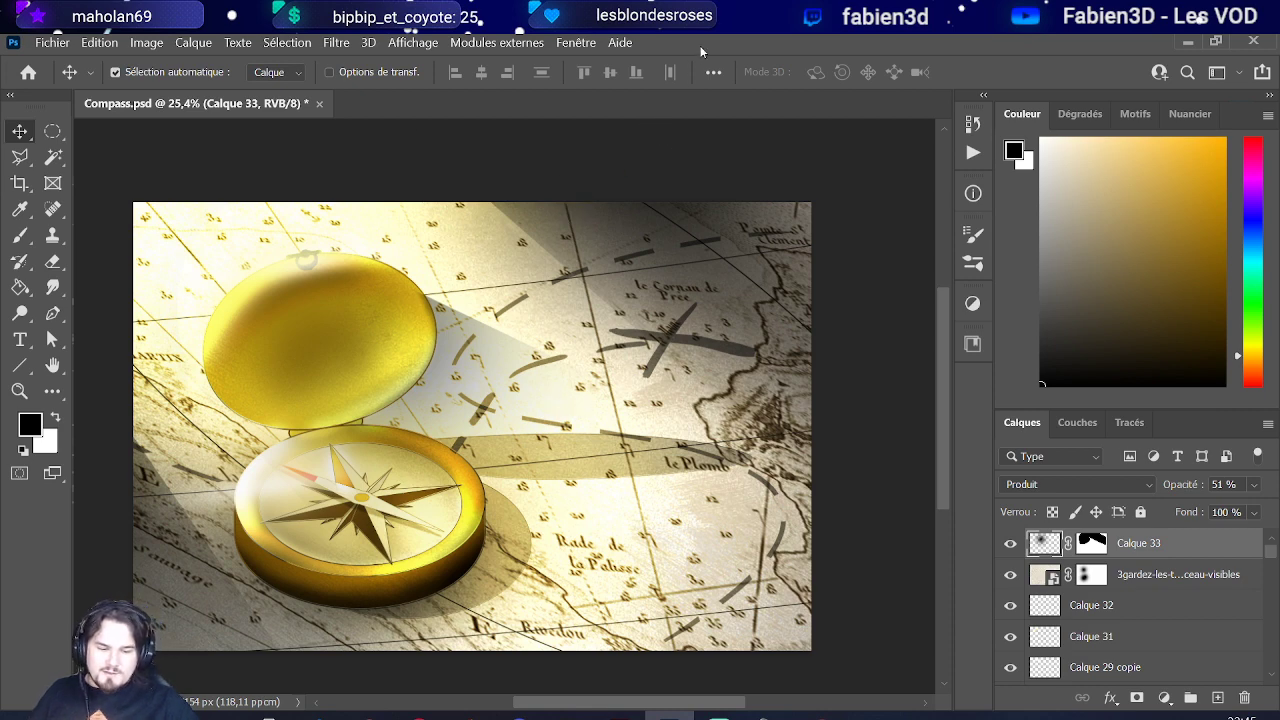
{"action": "left_click", "coordinate": [52, 43]}
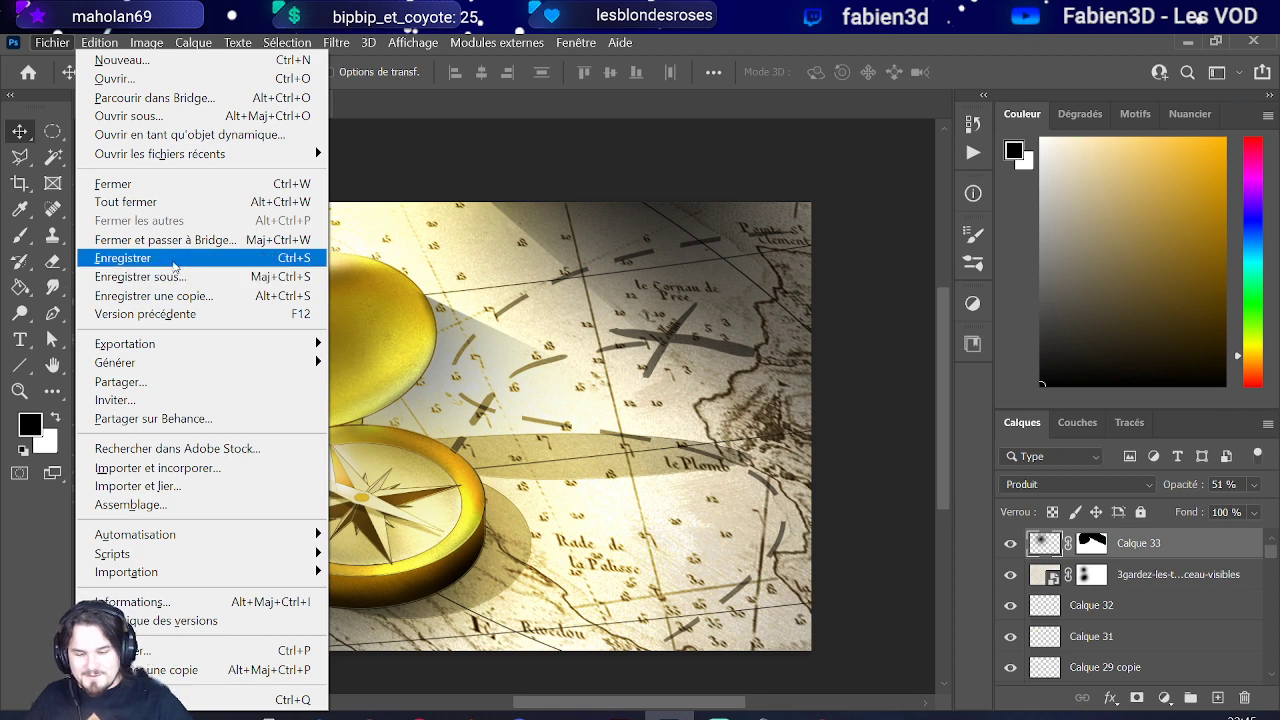
{"action": "left_click", "coordinate": [174, 262]}
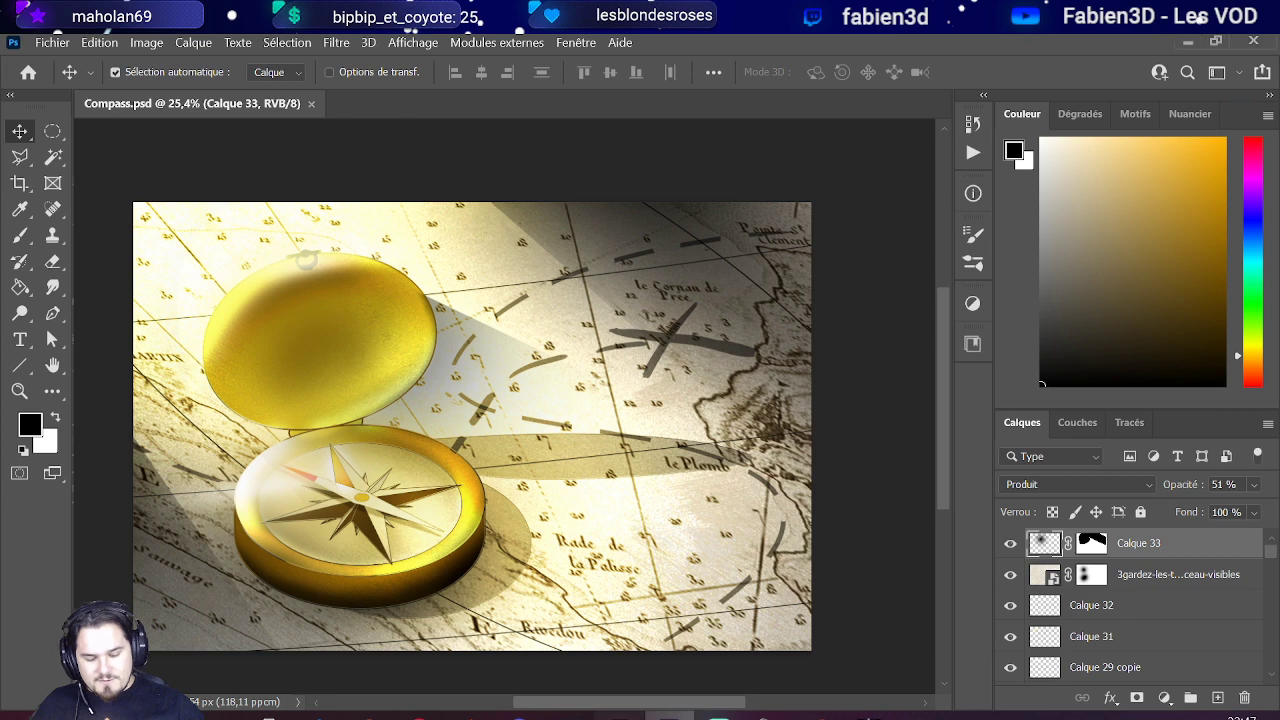
Step: Close Compass.psd, switch to Illustrator and close Helmet.ai there
{"action": "key", "text": "ctrl+w"}
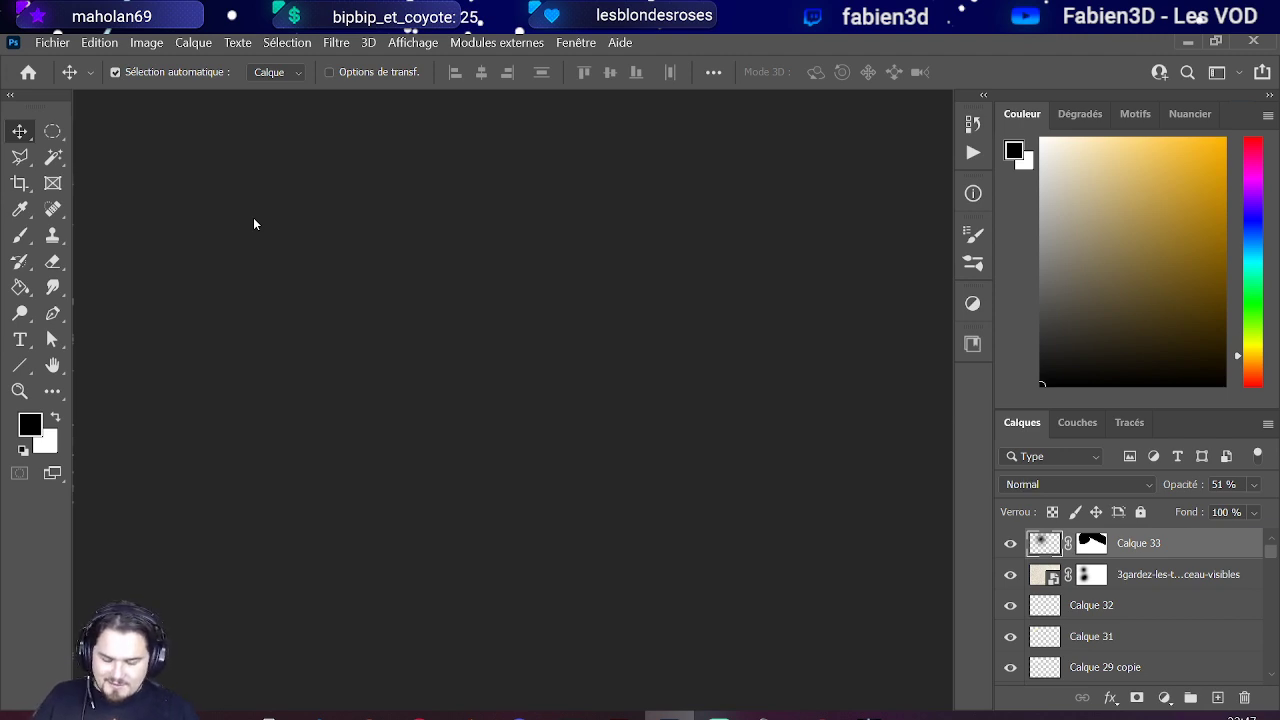
{"action": "key", "text": "alt+Tab"}
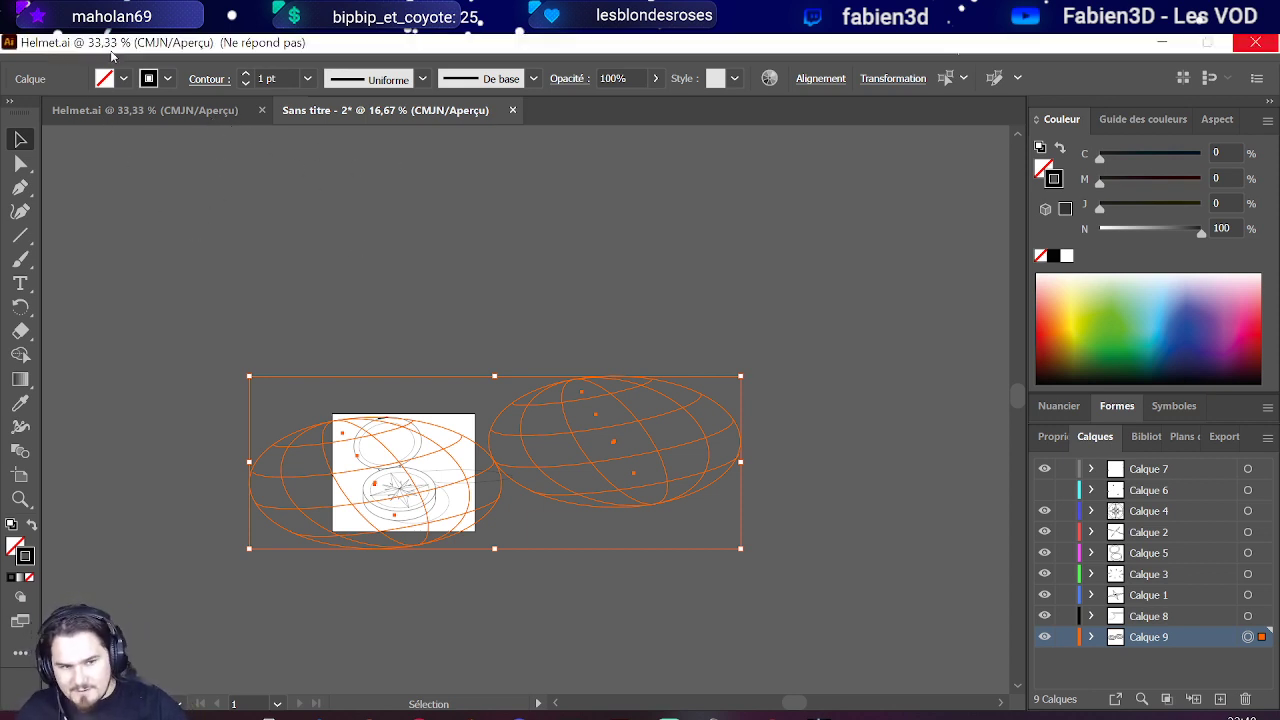
{"action": "left_click", "coordinate": [106, 46]}
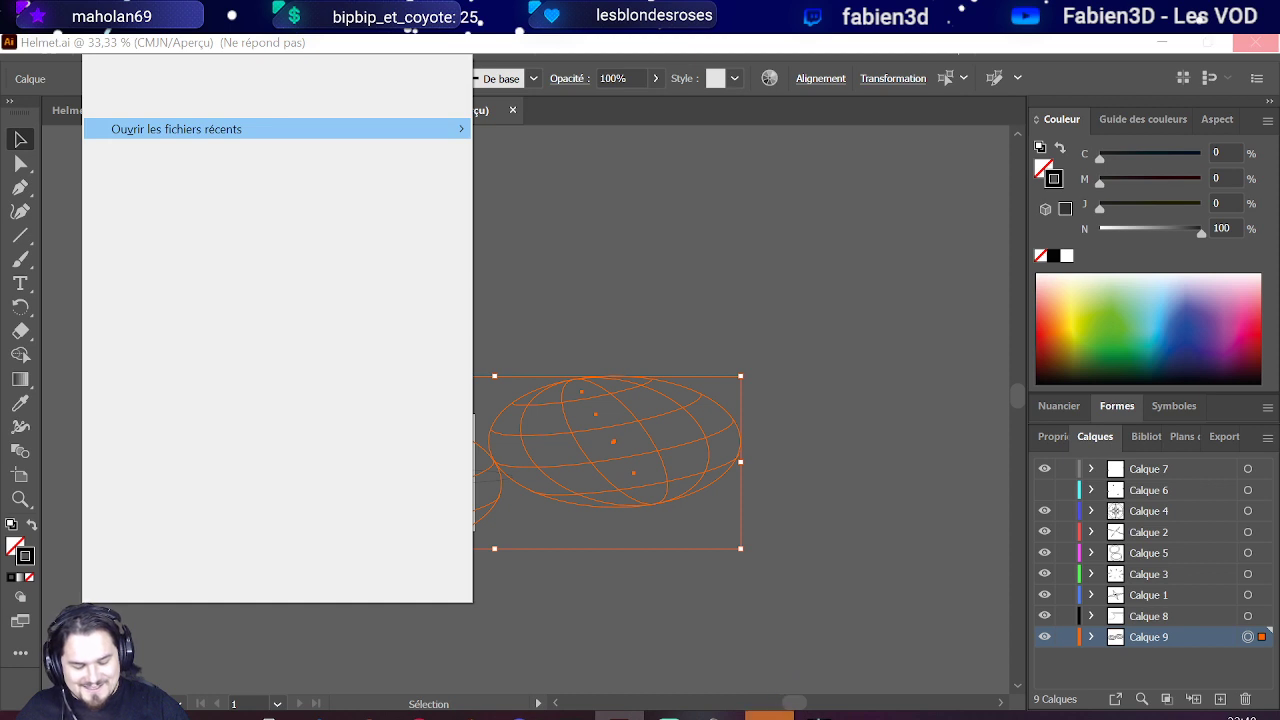
{"action": "mouse_move", "coordinate": [770, 716]}
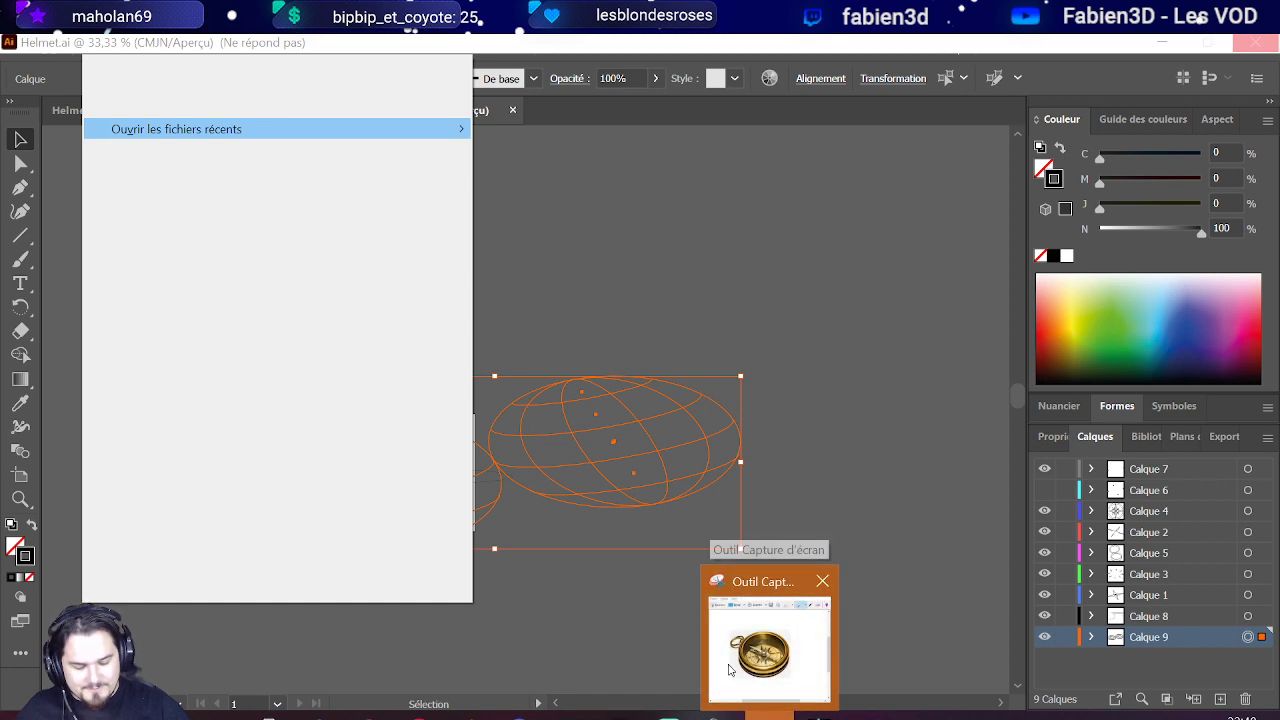
{"action": "mouse_move", "coordinate": [718, 716]}
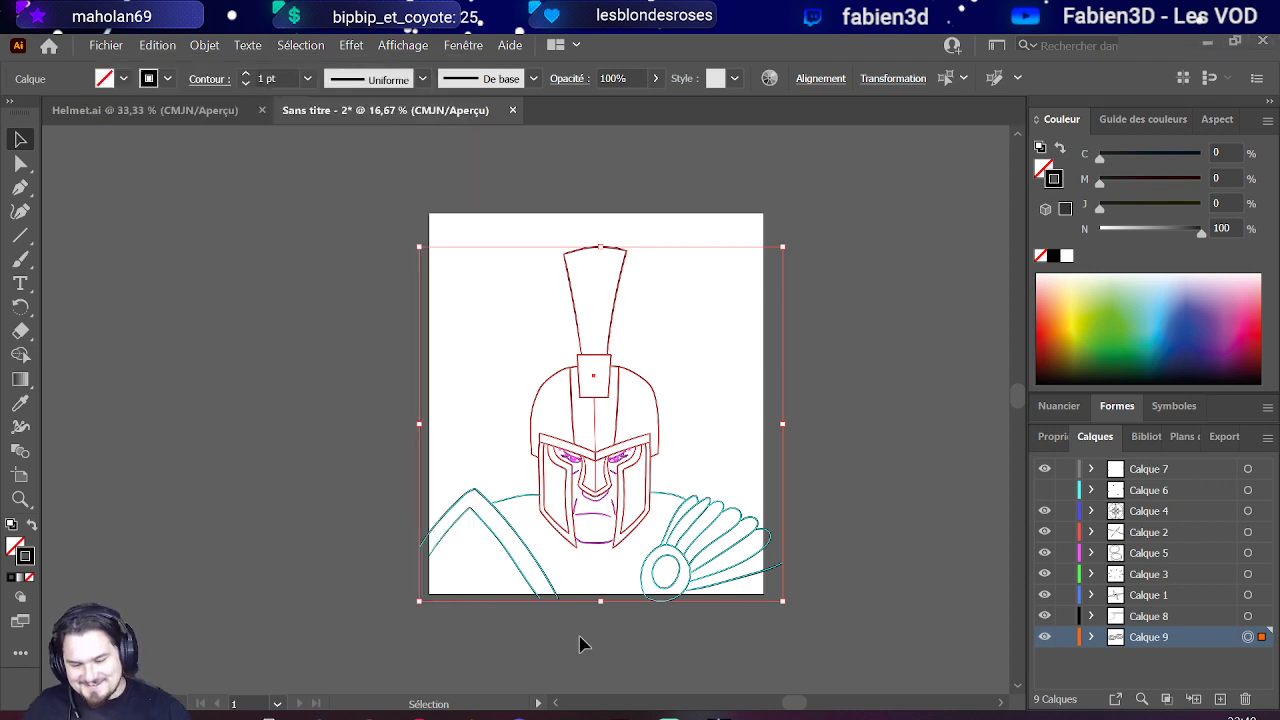
{"action": "left_click", "coordinate": [125, 110]}
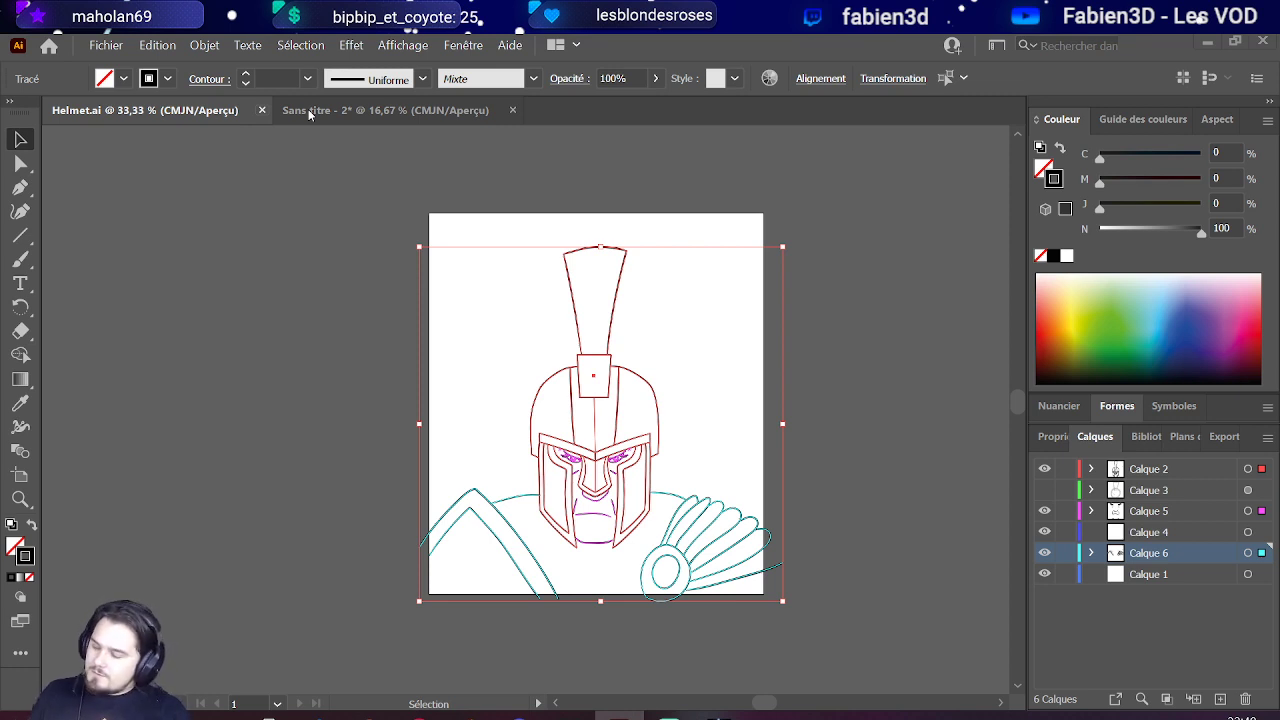
{"action": "key", "text": "ctrl+w"}
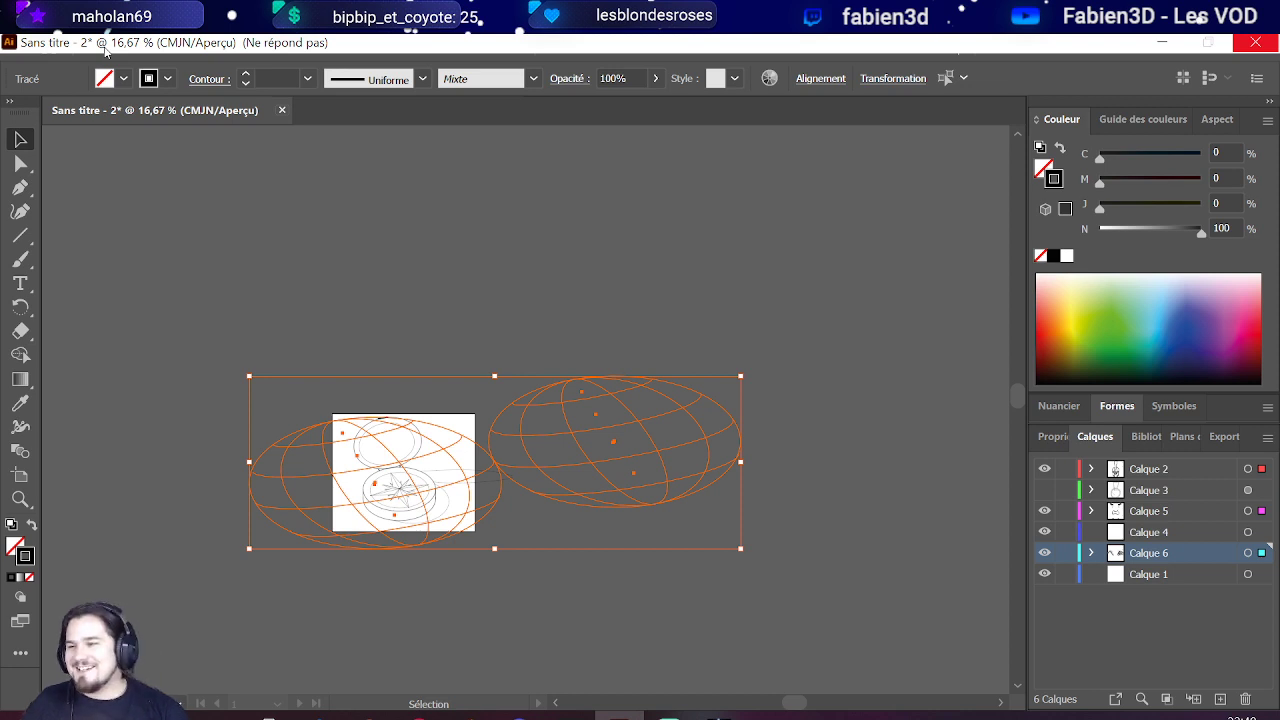
Step: Save the untitled compass drawing on the desktop as compass.ai, using the Illustrator 2020 version
{"action": "left_click", "coordinate": [105, 45]}
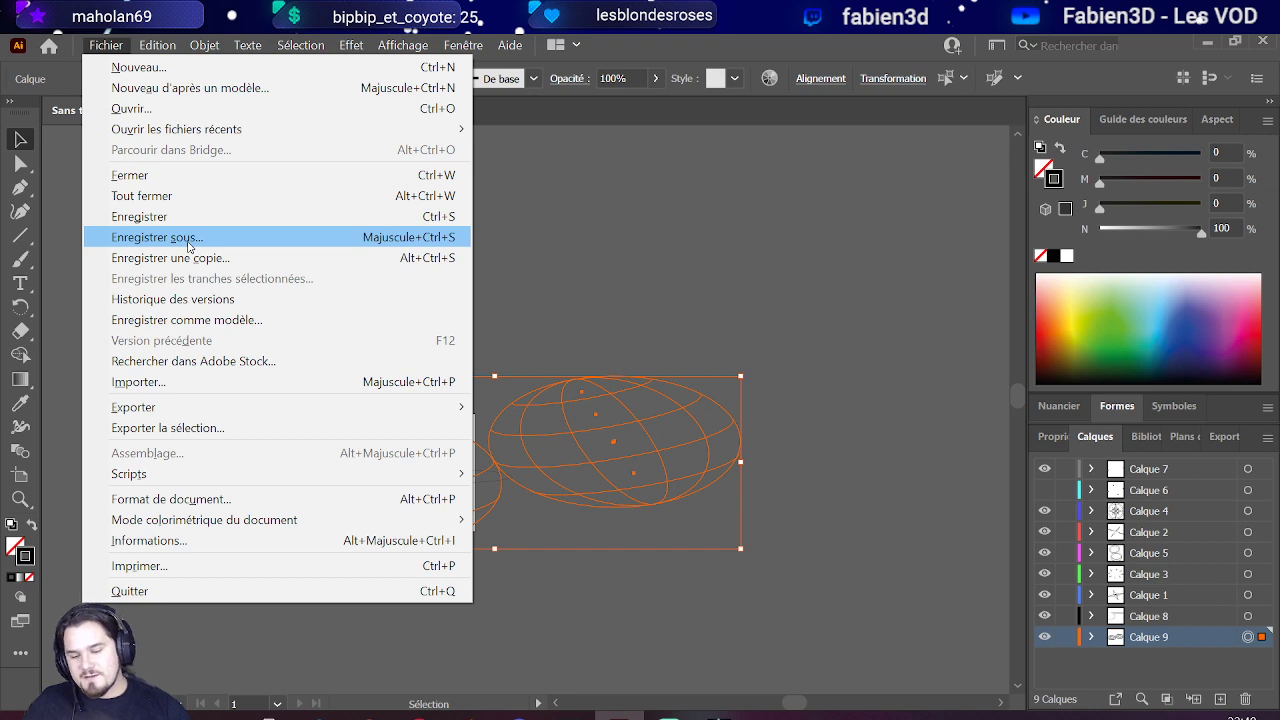
{"action": "left_click", "coordinate": [188, 241]}
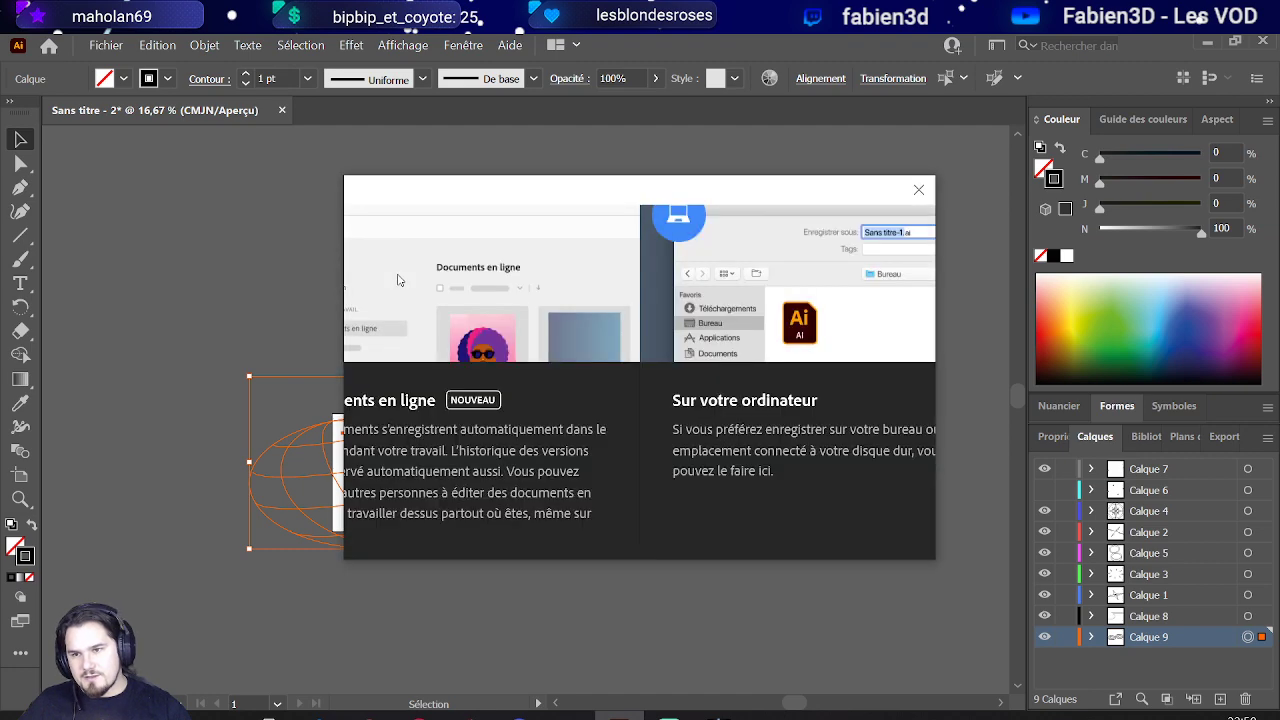
{"action": "left_click_drag", "start_coordinate": [530, 210], "coordinate": [800, 0]}
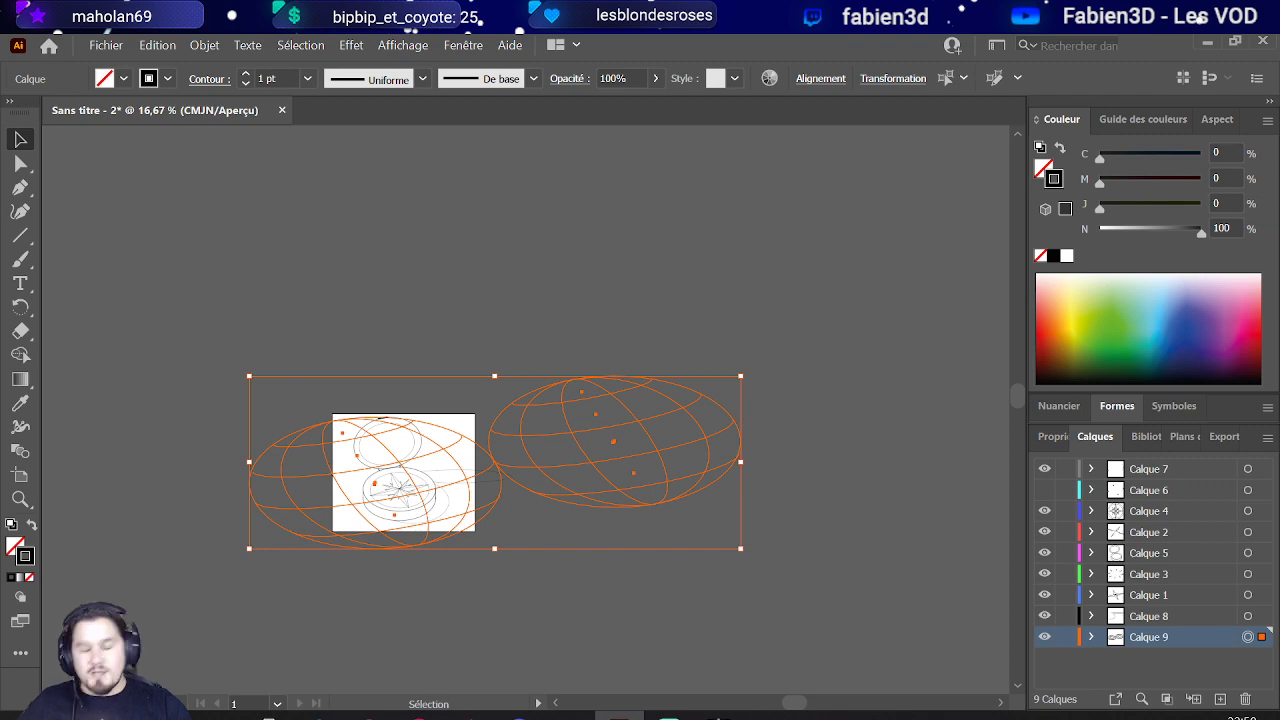
{"action": "key", "text": "ctrl+s"}
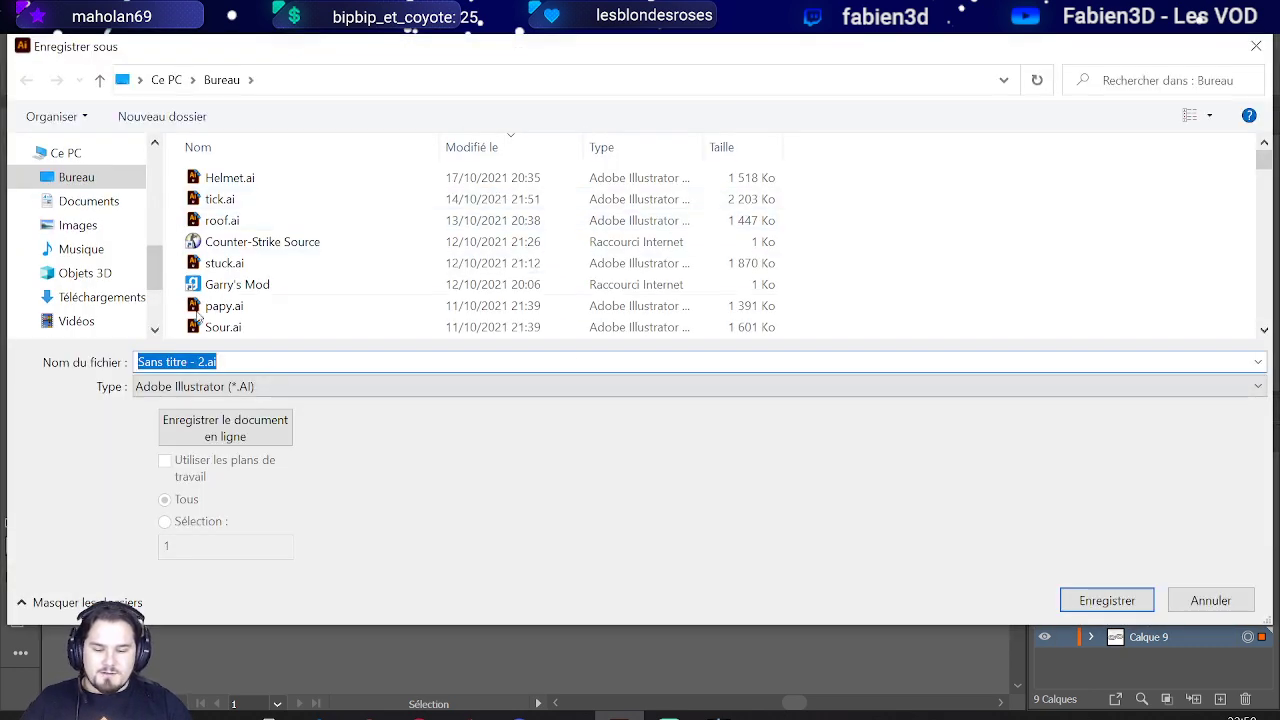
{"action": "left_click", "coordinate": [205, 361]}
{"action": "left_click_drag", "start_coordinate": [205, 361], "coordinate": [137, 362]}
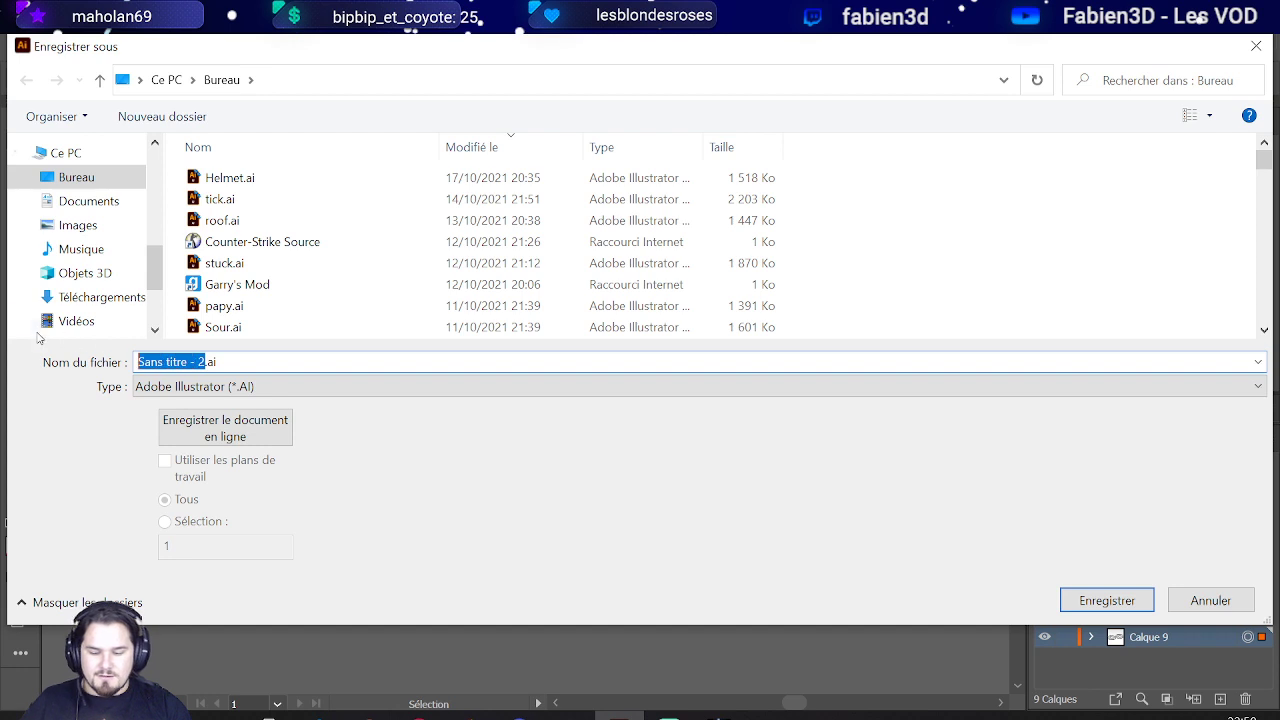
{"action": "type", "text": "compass"}
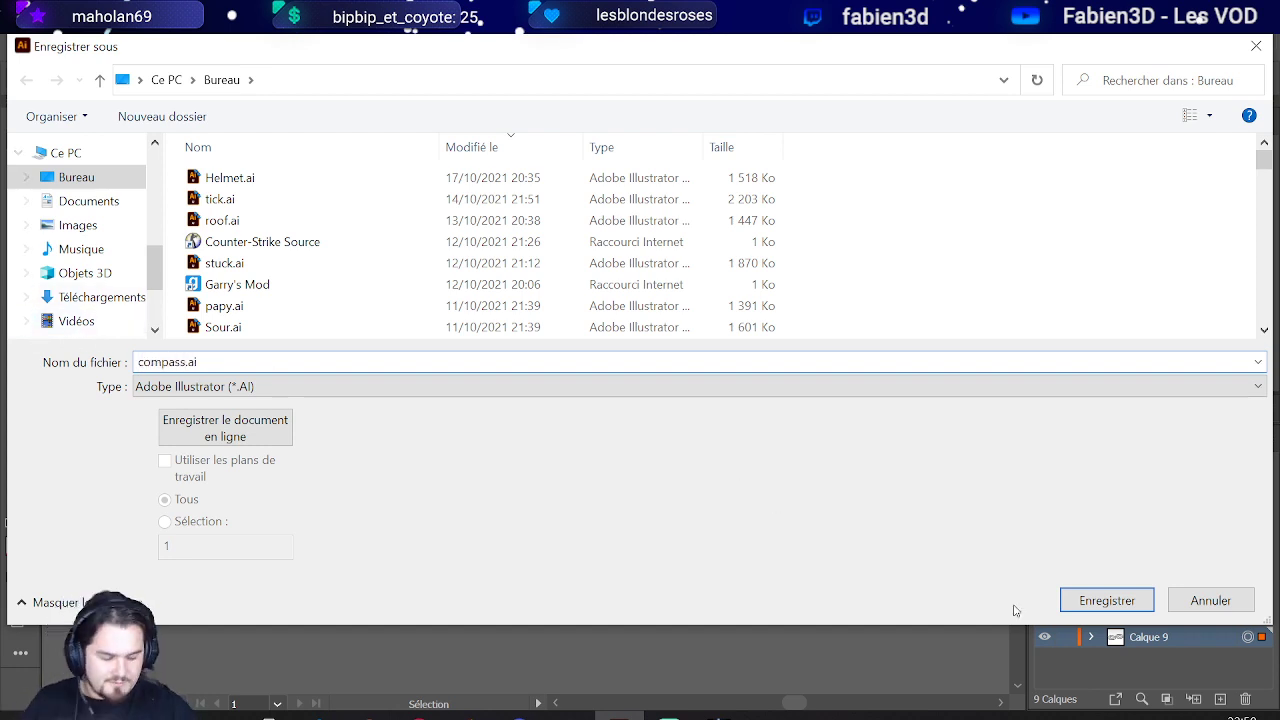
{"action": "left_click", "coordinate": [1097, 601]}
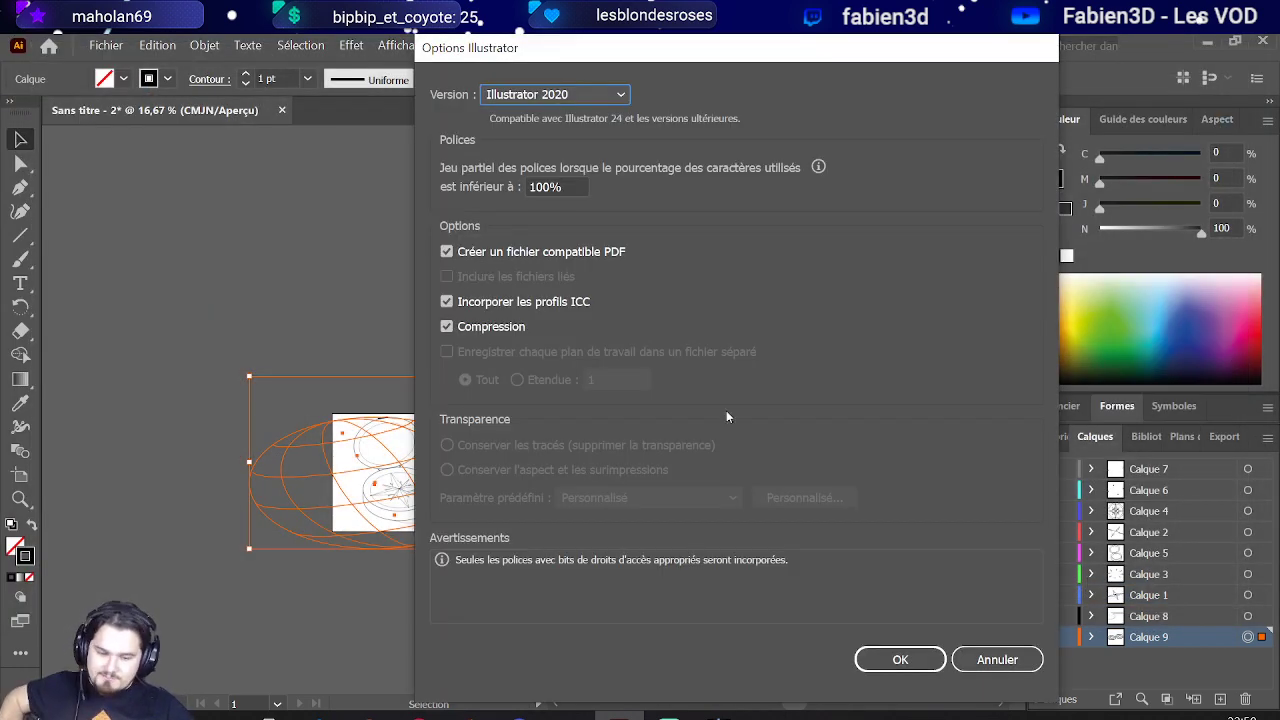
{"action": "left_click", "coordinate": [922, 668]}
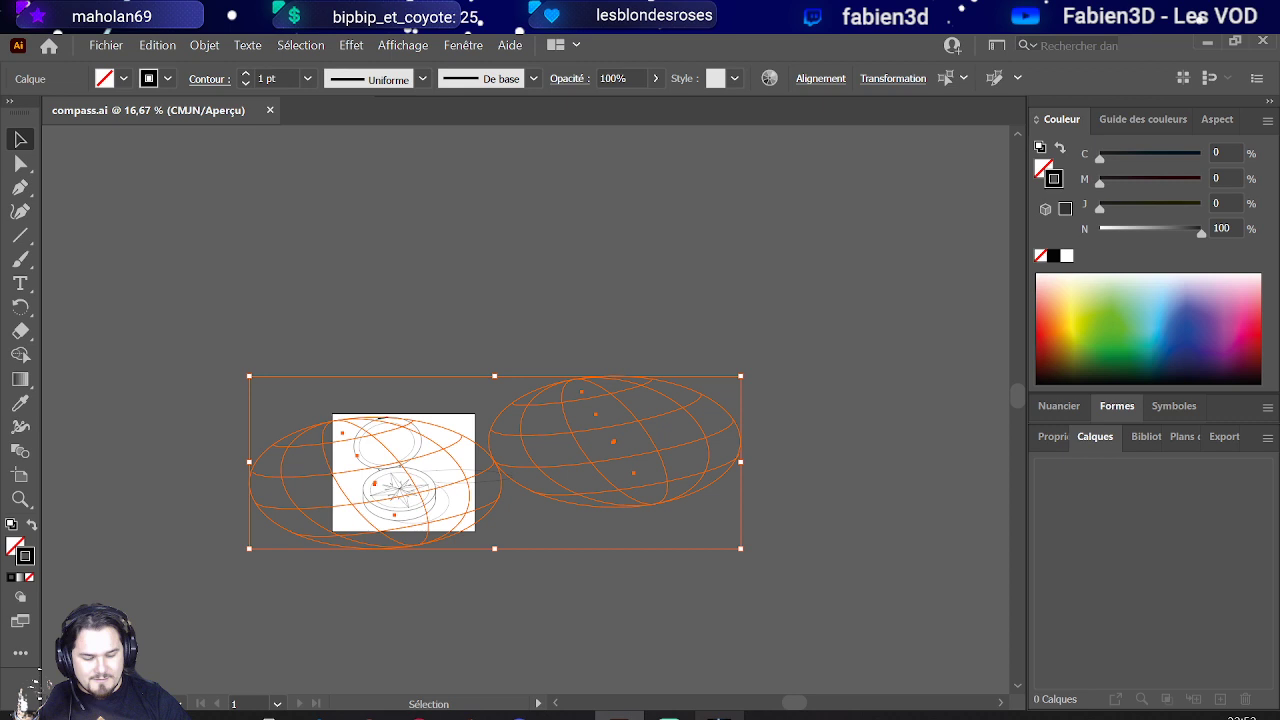
Step: Switch to the Phasmophobia lobby, add inventory items to the equipment list and mark the player as ready
{"action": "key", "text": "super+d"}
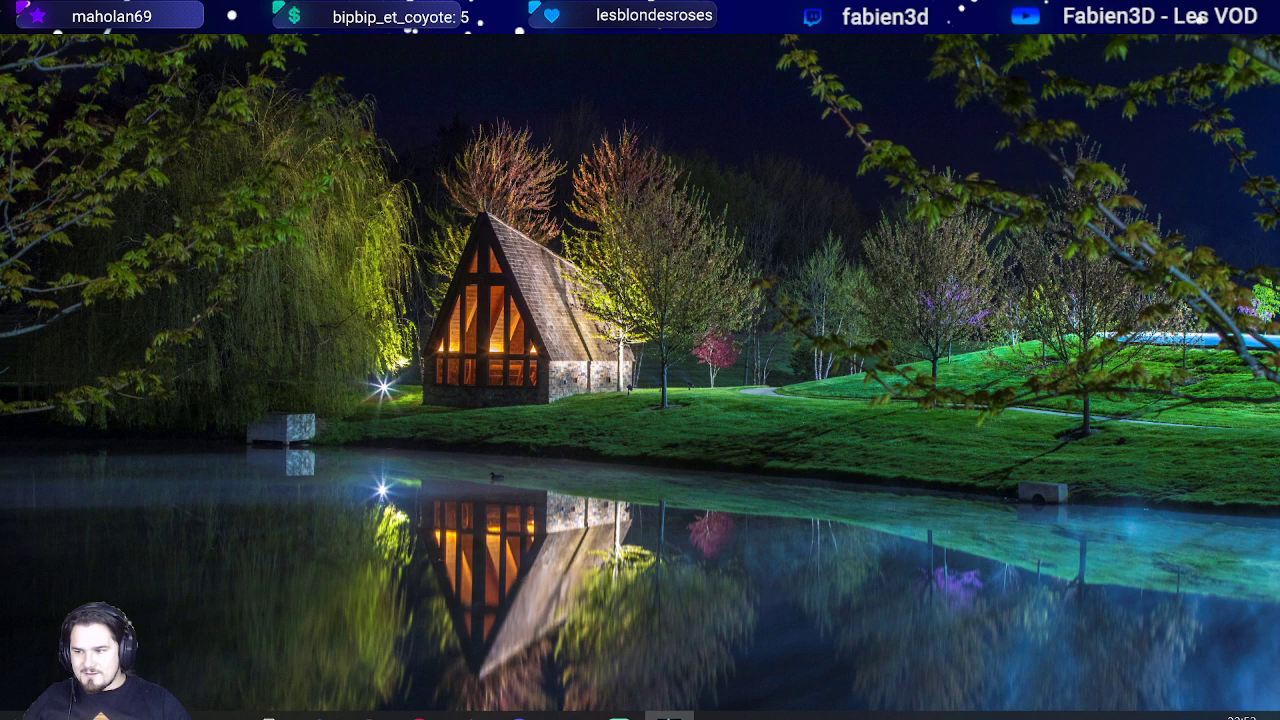
{"action": "key", "text": "alt+Tab"}
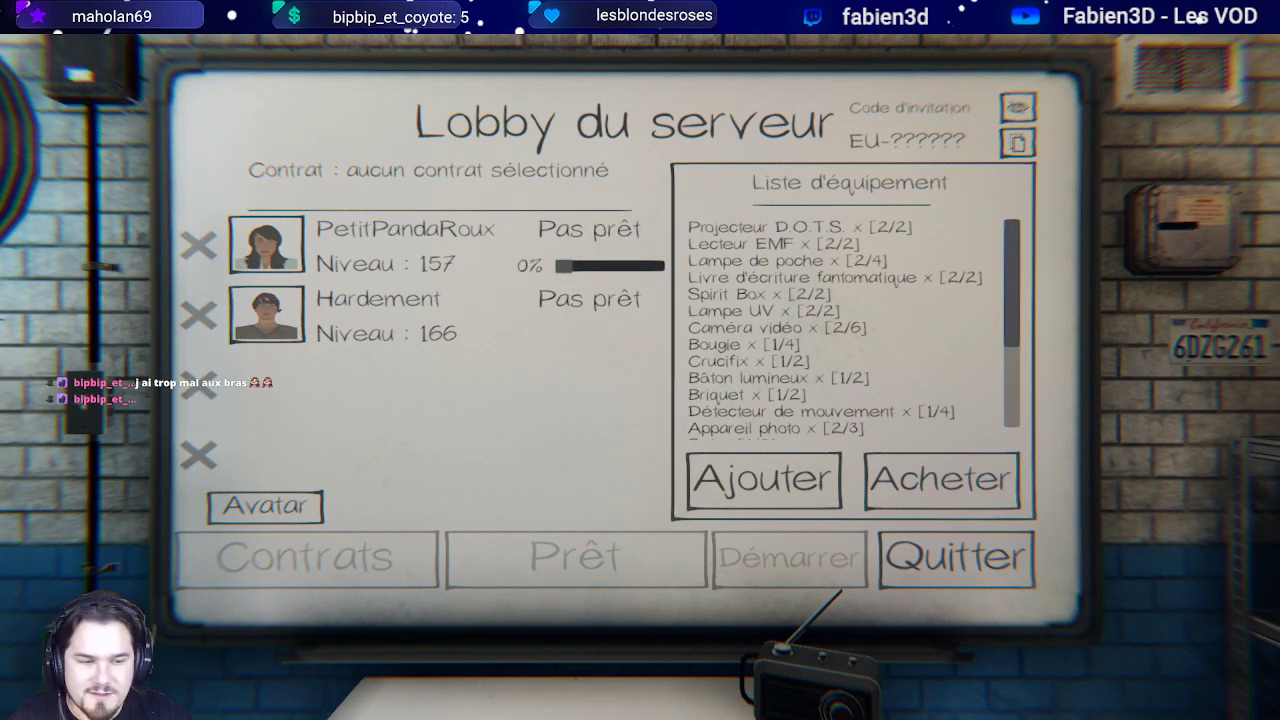
{"action": "left_click", "coordinate": [763, 480]}
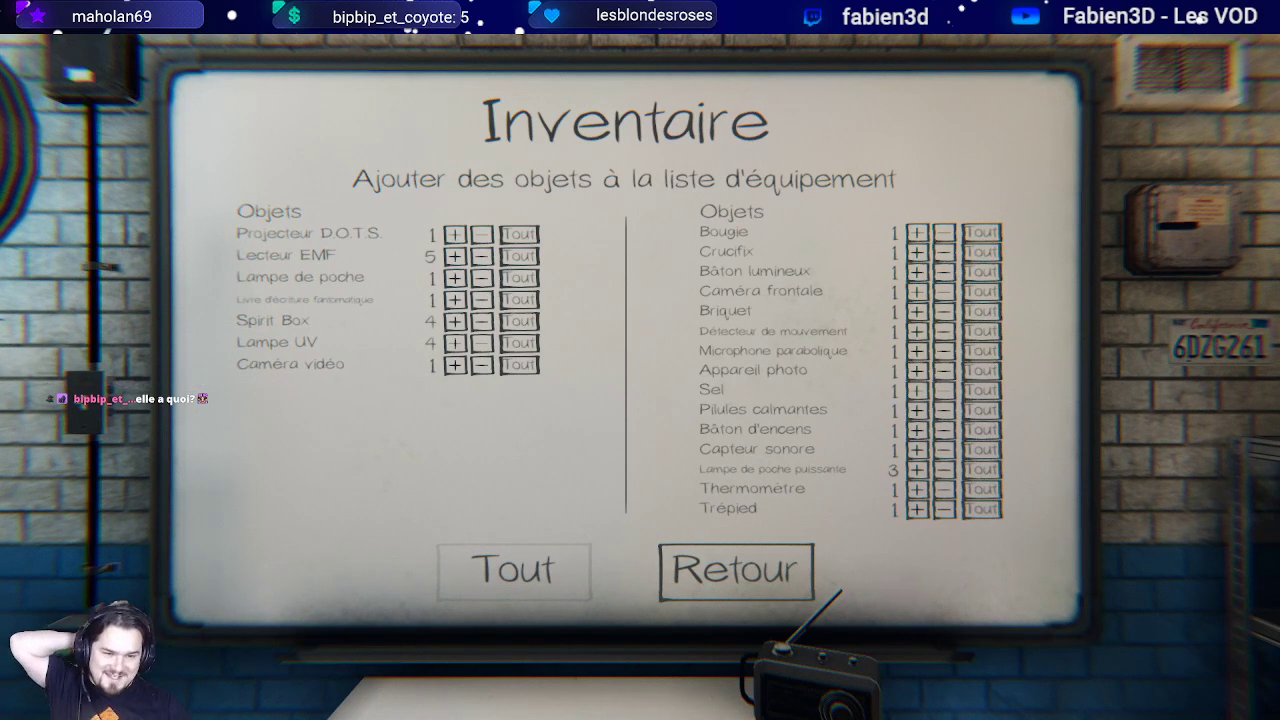
{"action": "left_click", "coordinate": [736, 572]}
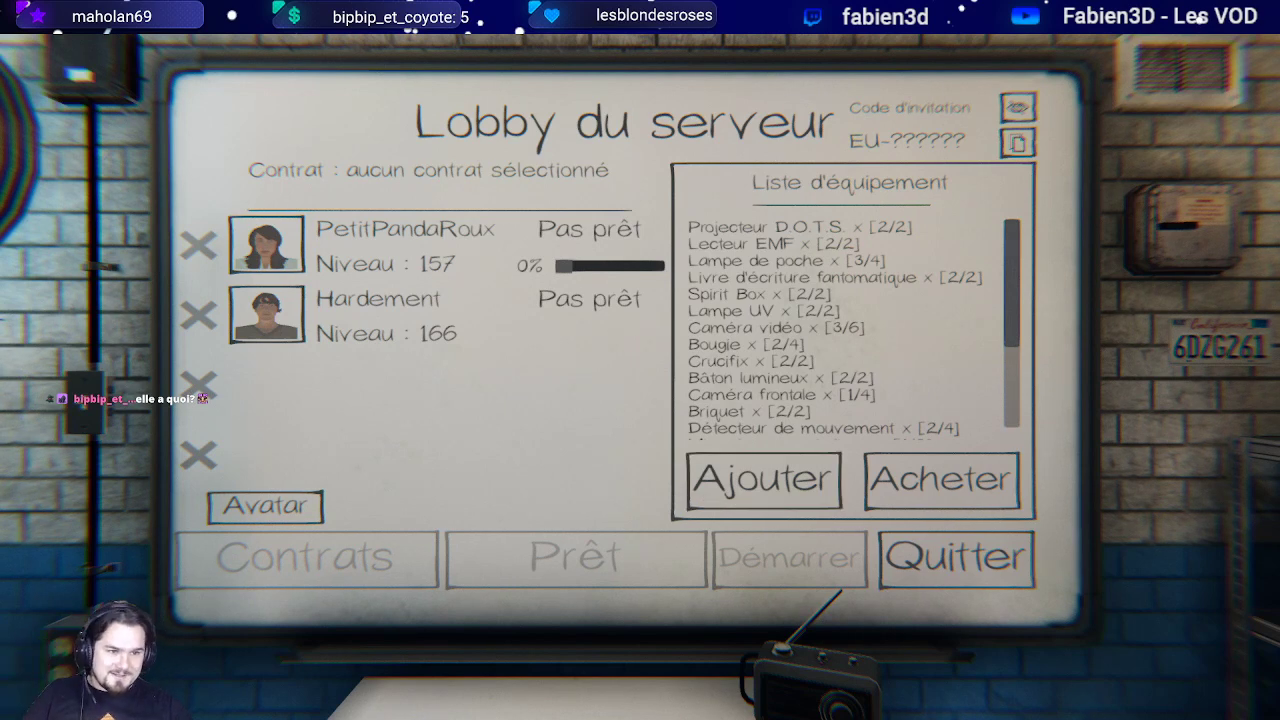
{"action": "scroll", "coordinate": [845, 325], "scroll_direction": "down", "scroll_amount": 3}
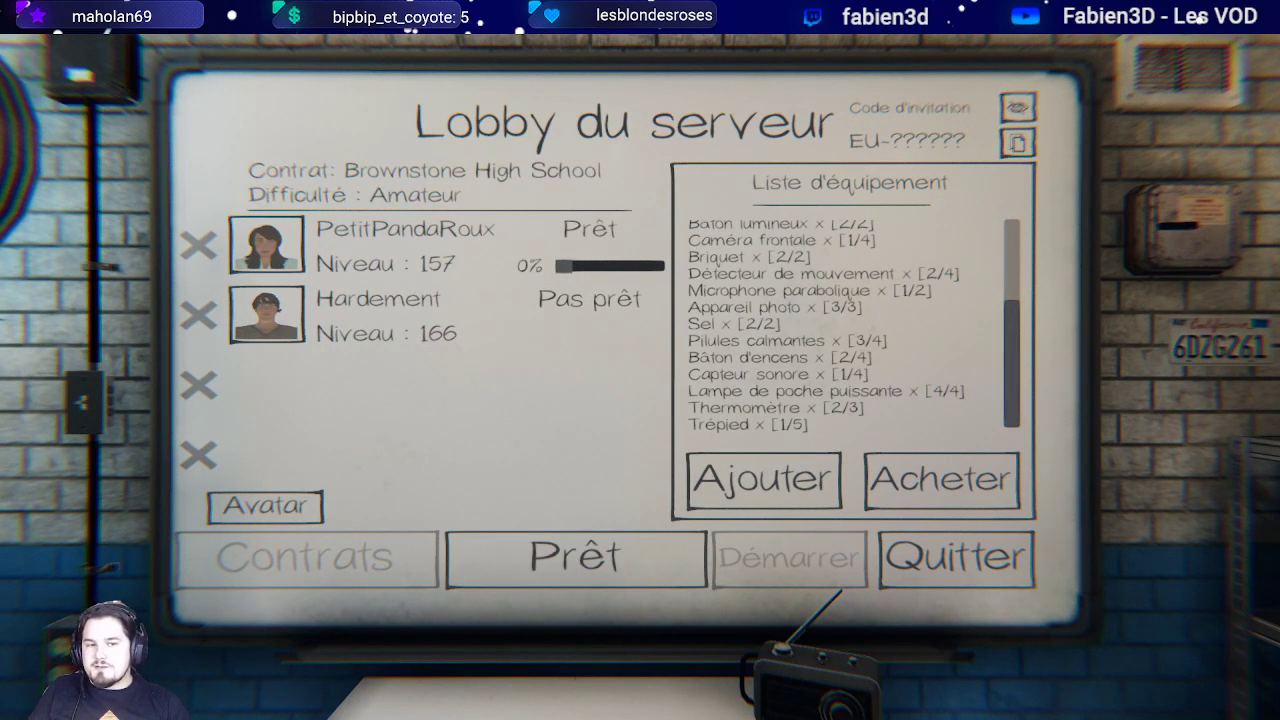
{"action": "left_click", "coordinate": [575, 557]}
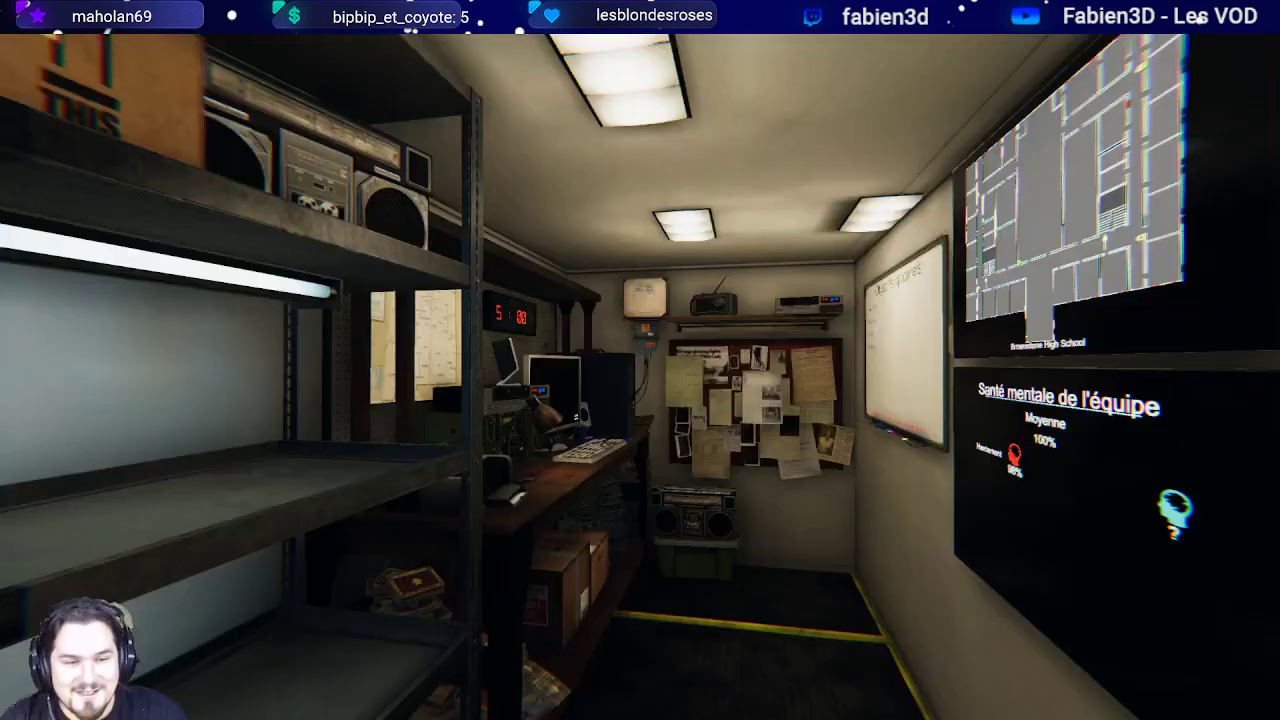
{"action": "key", "text": "w"}
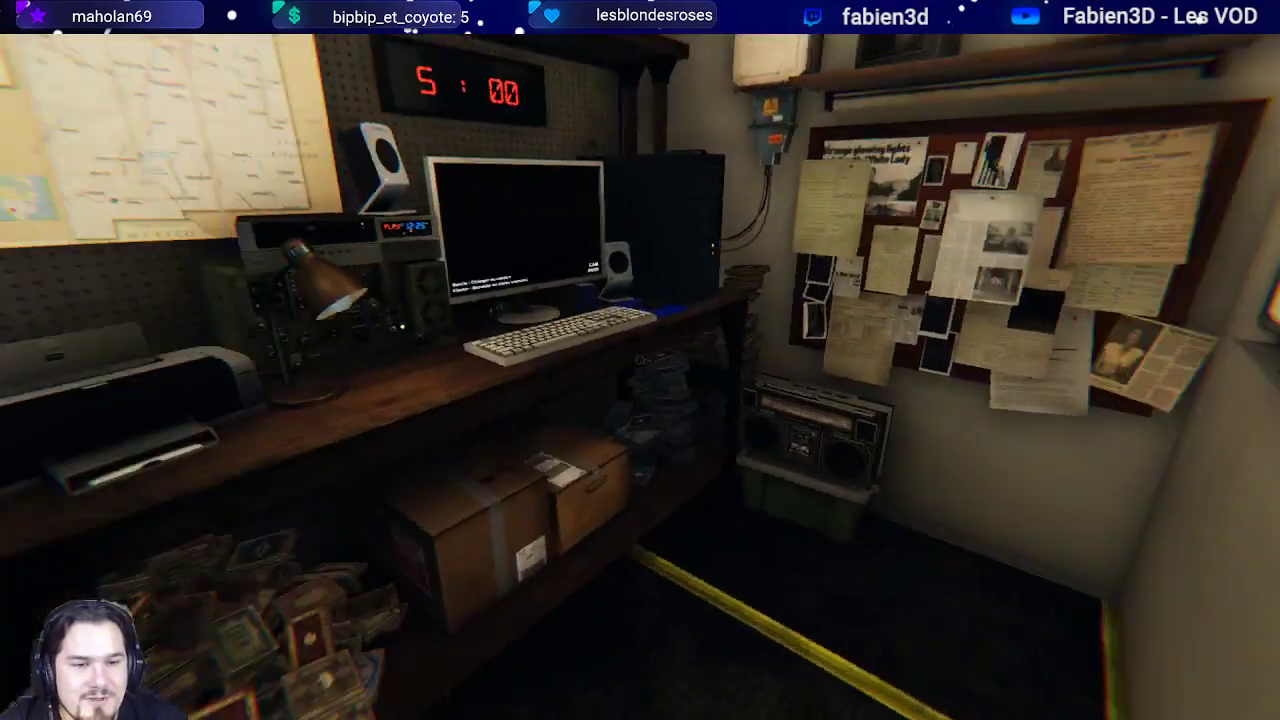
{"action": "key", "text": "w"}
{"action": "key", "text": "d"}
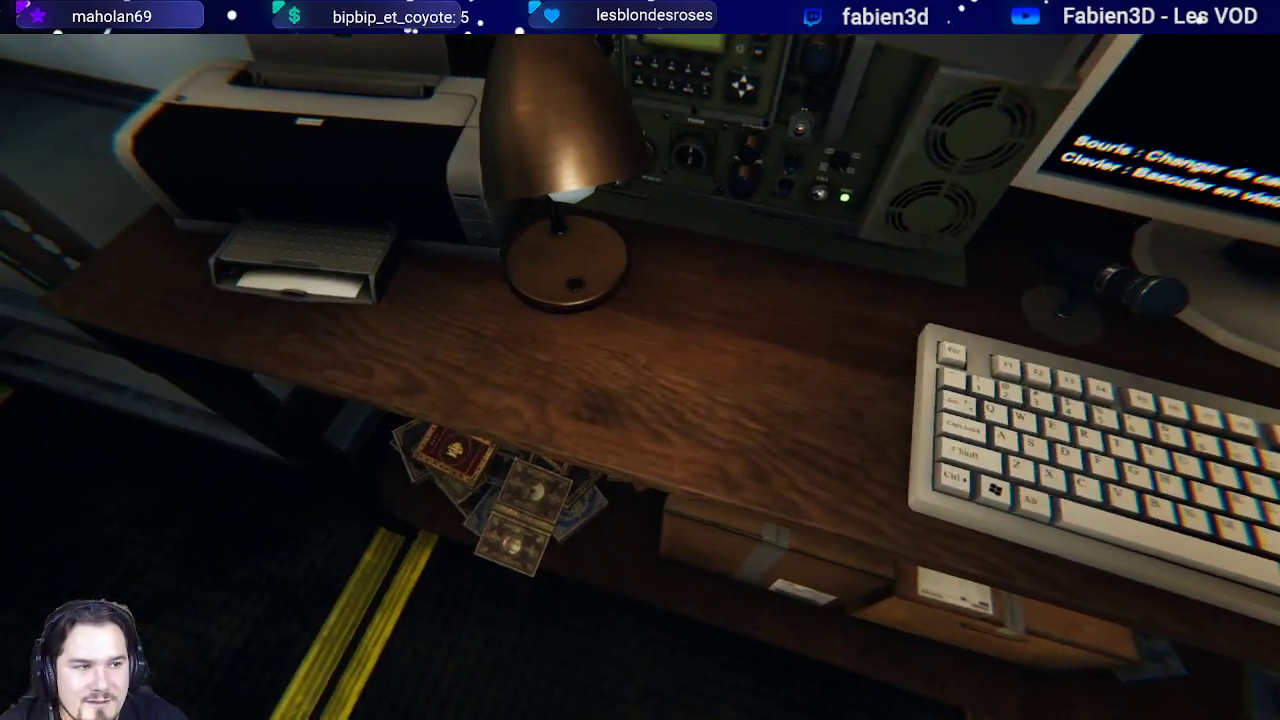
{"action": "key", "text": "s"}
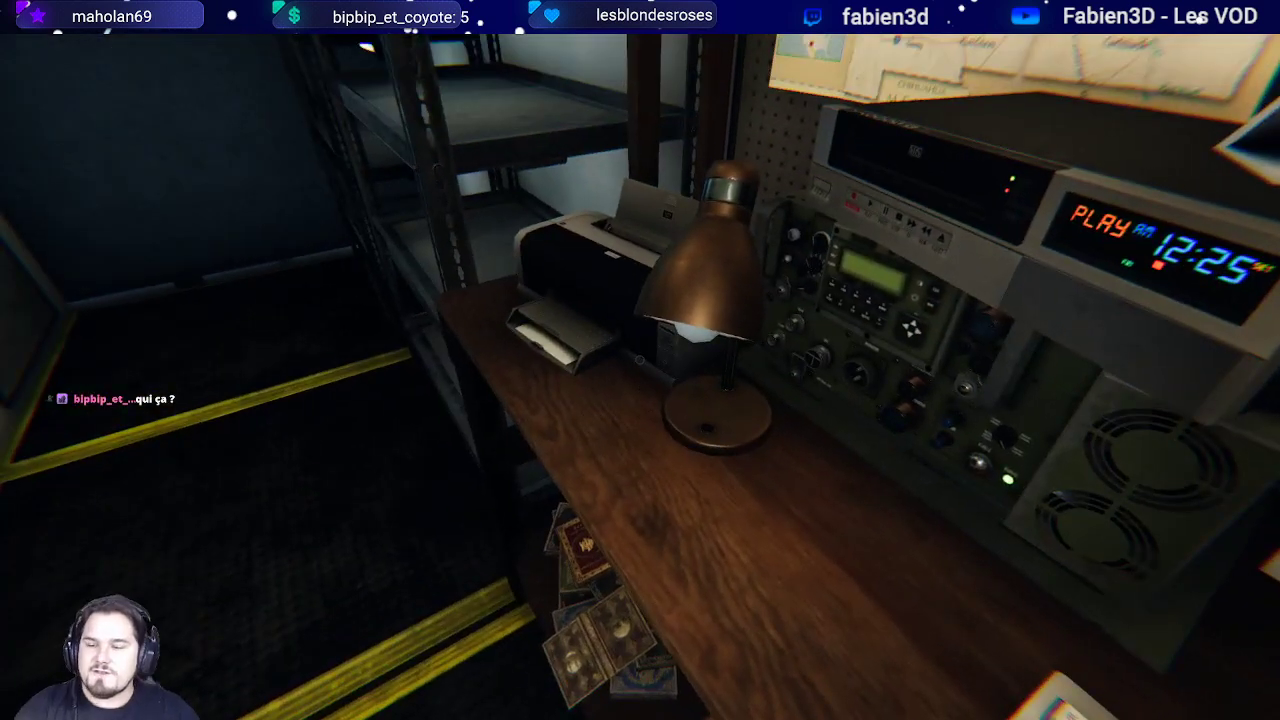
{"action": "key", "text": "Escape"}
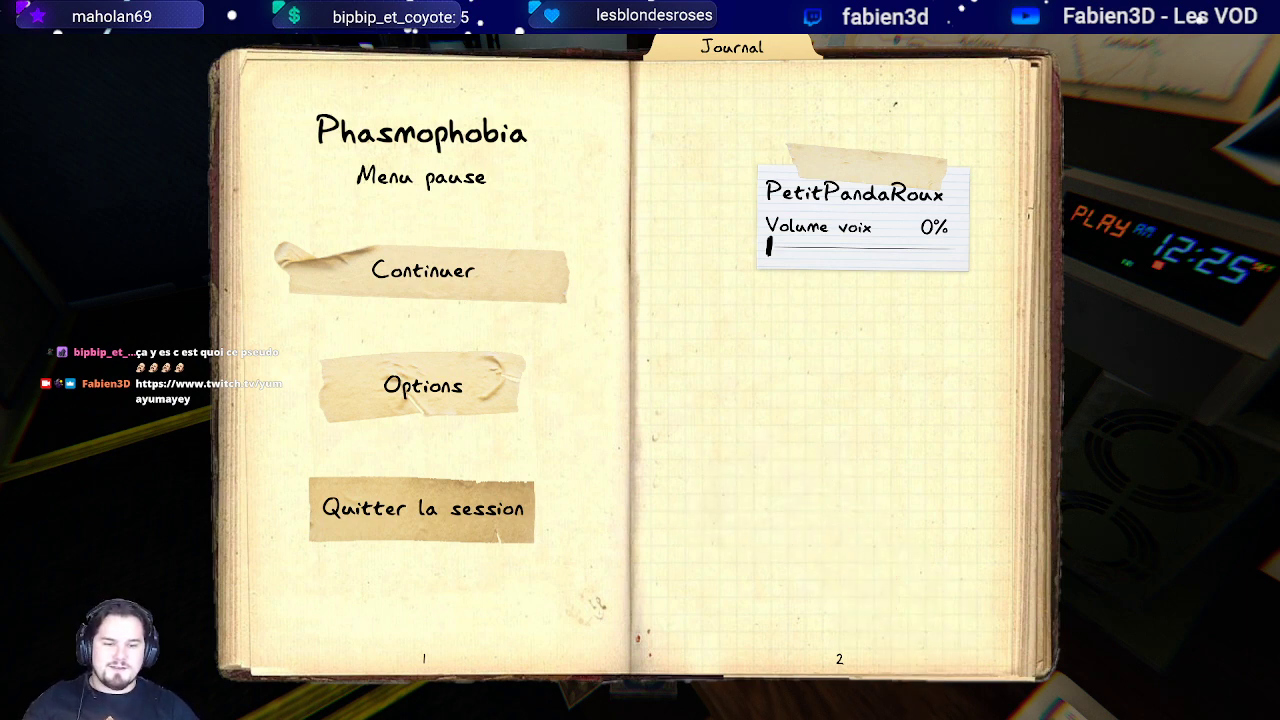
{"action": "key", "text": "Escape"}
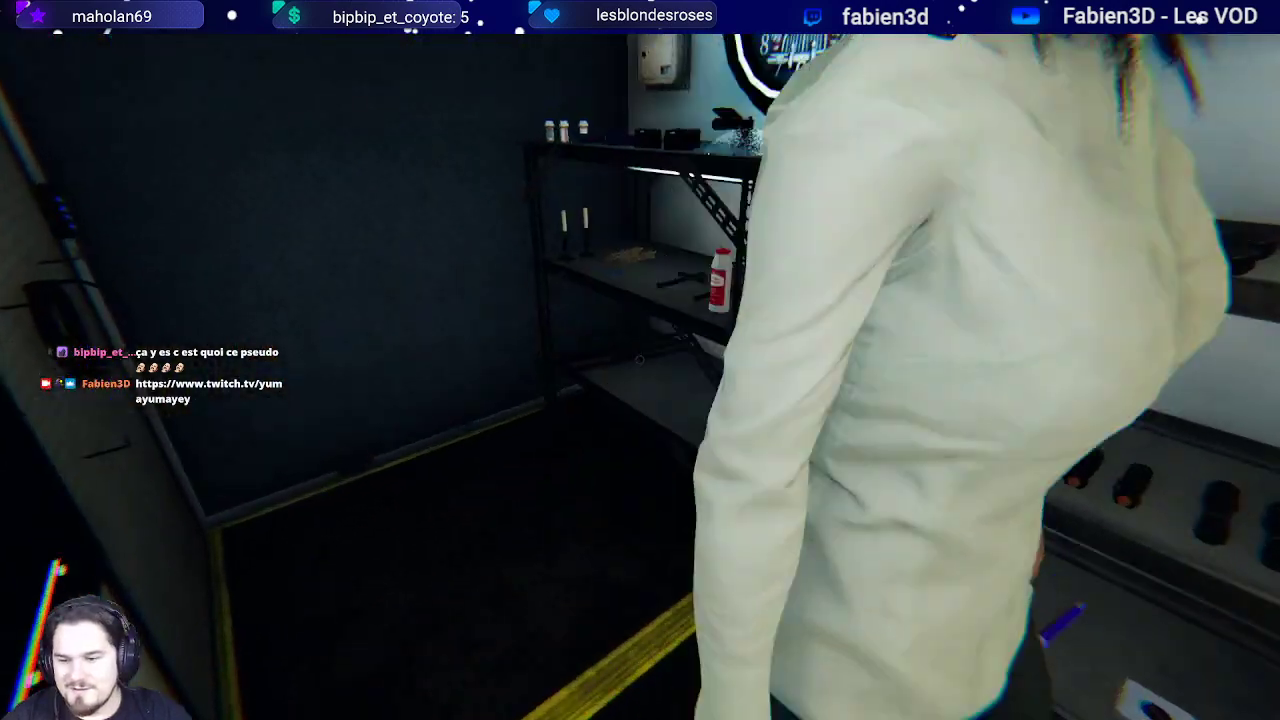
{"action": "key", "text": "w"}
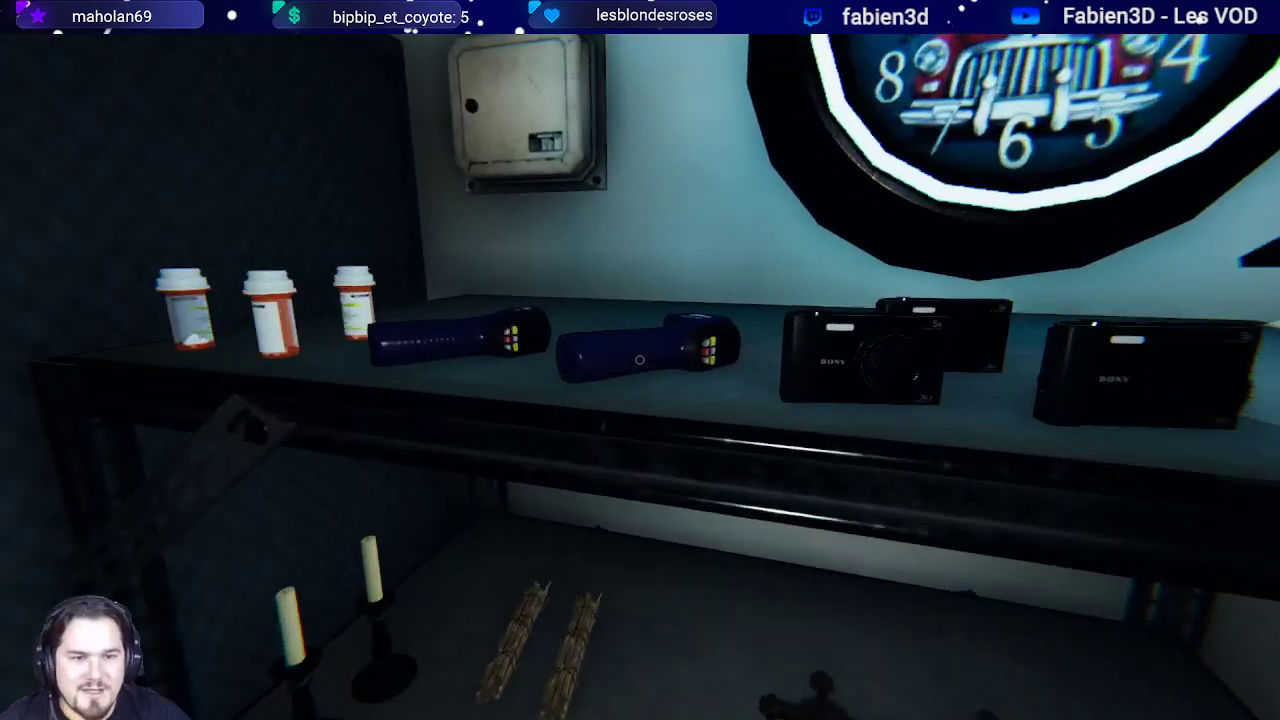
{"action": "key", "text": "e"}
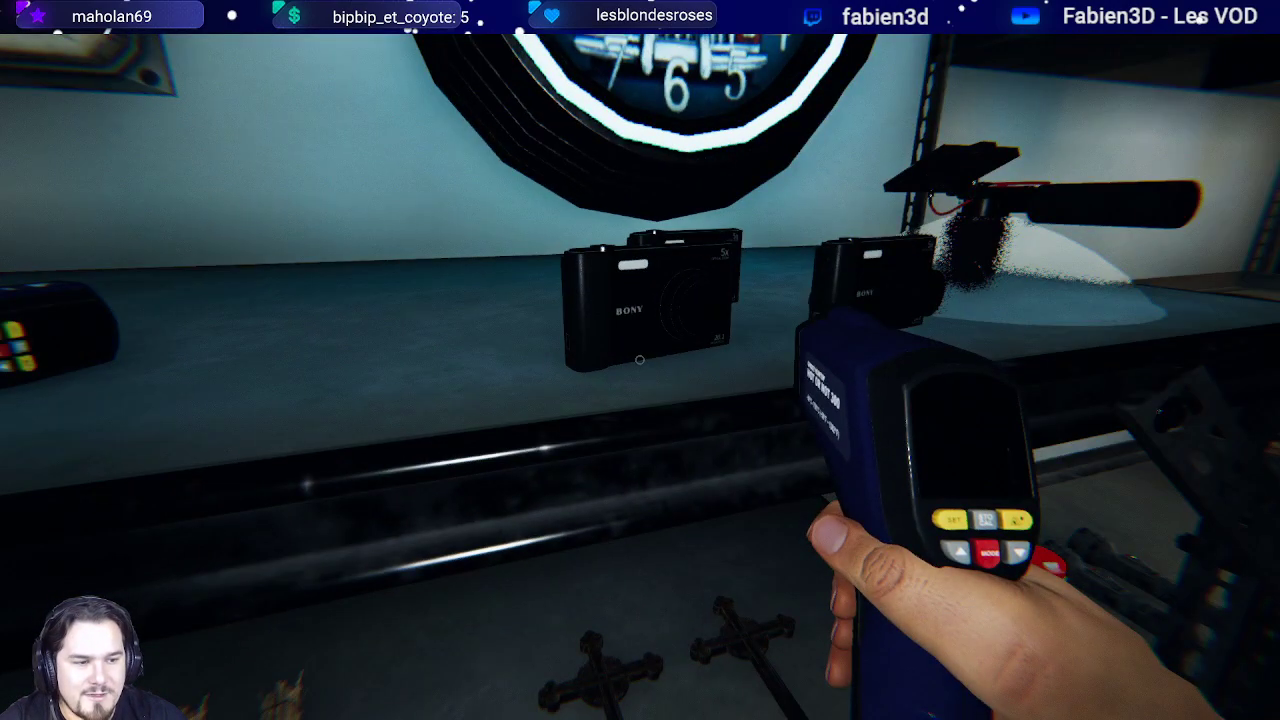
{"action": "key", "text": "q"}
{"action": "key", "text": "w"}
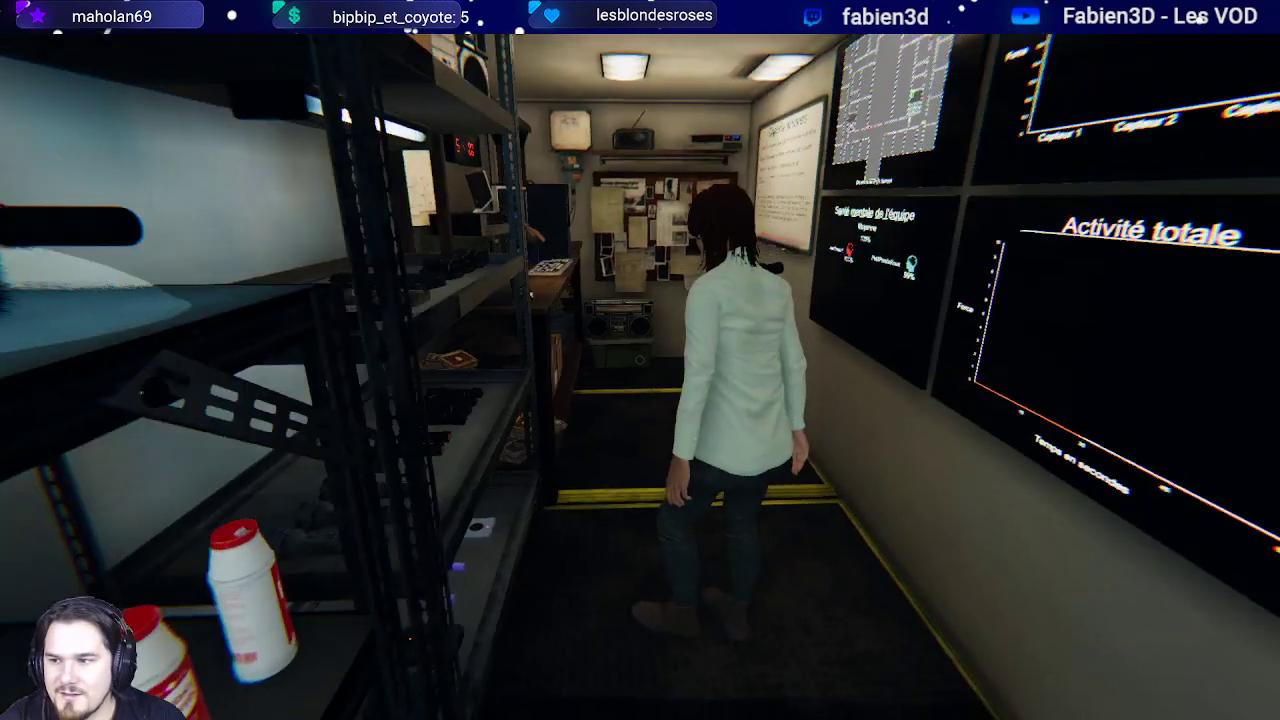
{"action": "key", "text": "Escape"}
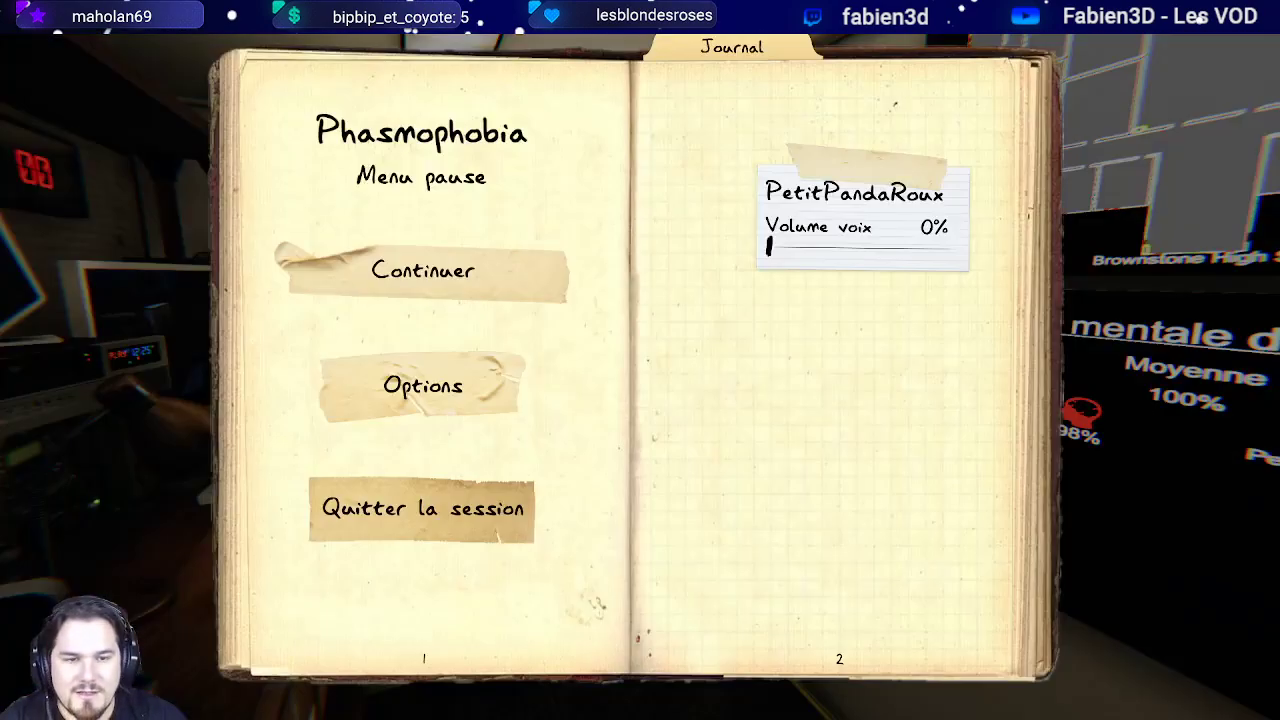
{"action": "left_click", "coordinate": [422, 386]}
{"action": "key", "text": "Escape"}
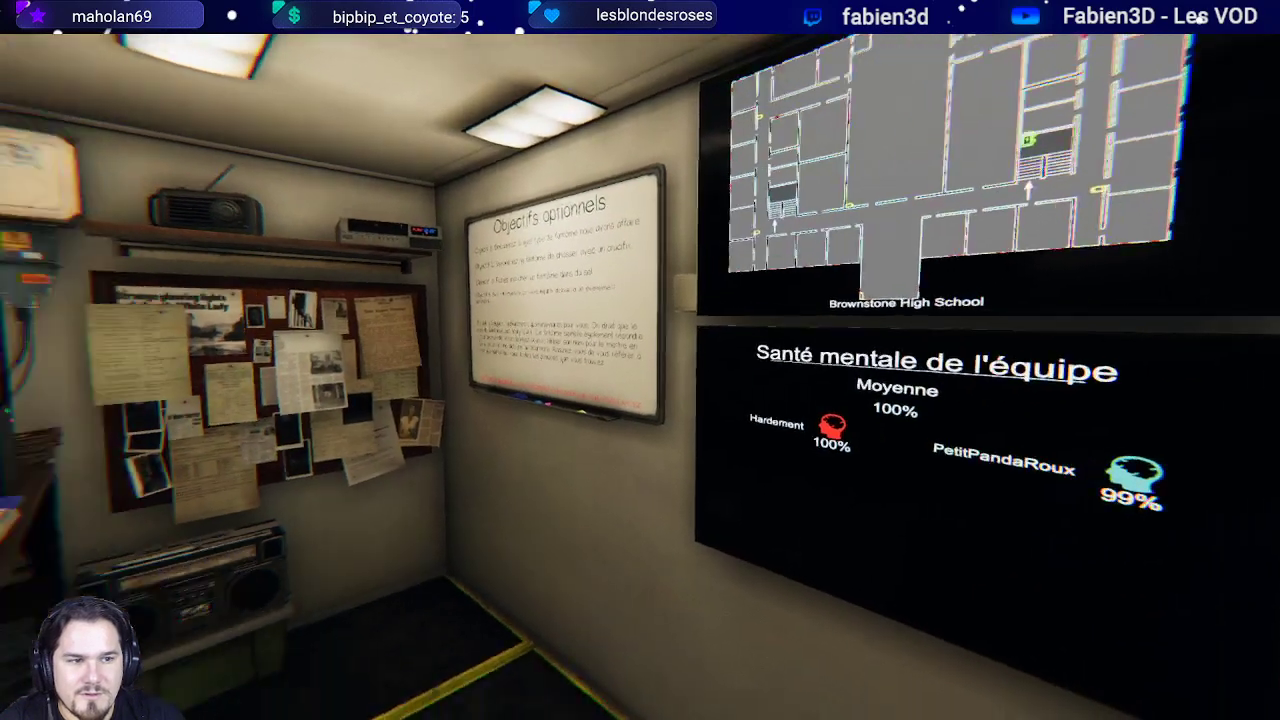
{"action": "key", "text": "Escape"}
{"action": "key", "text": "Escape"}
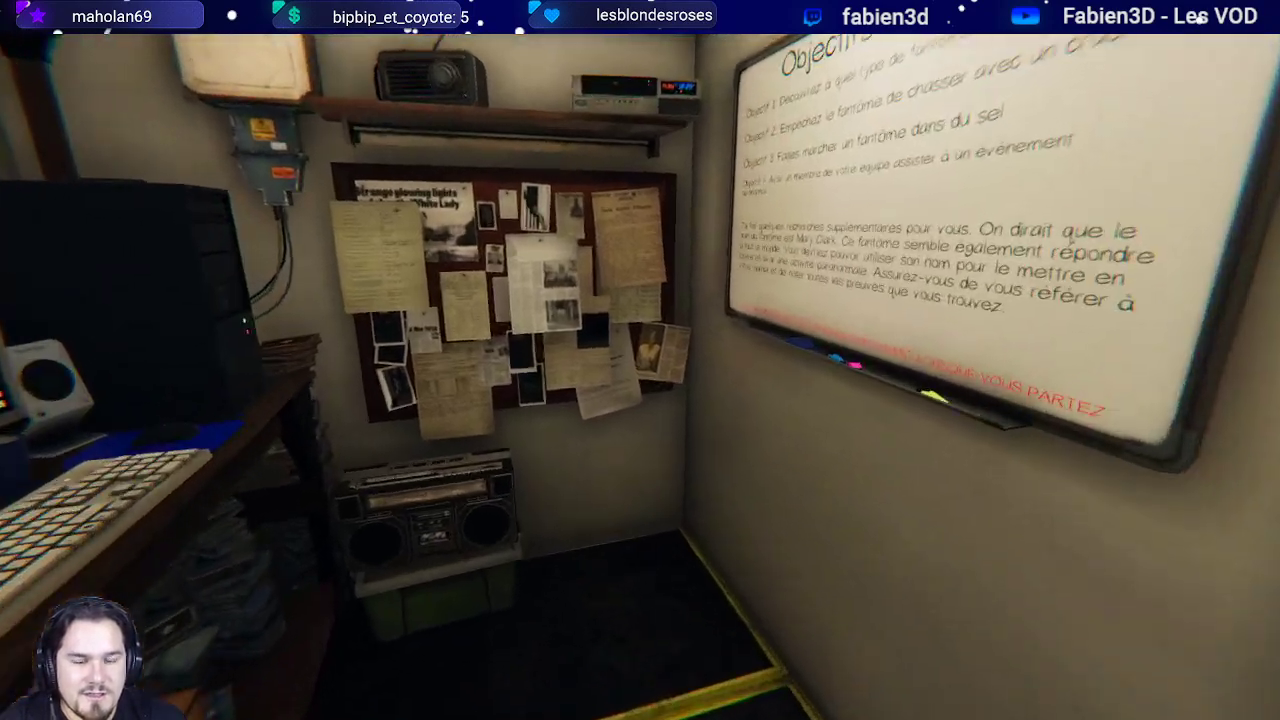
{"action": "key", "text": "Escape"}
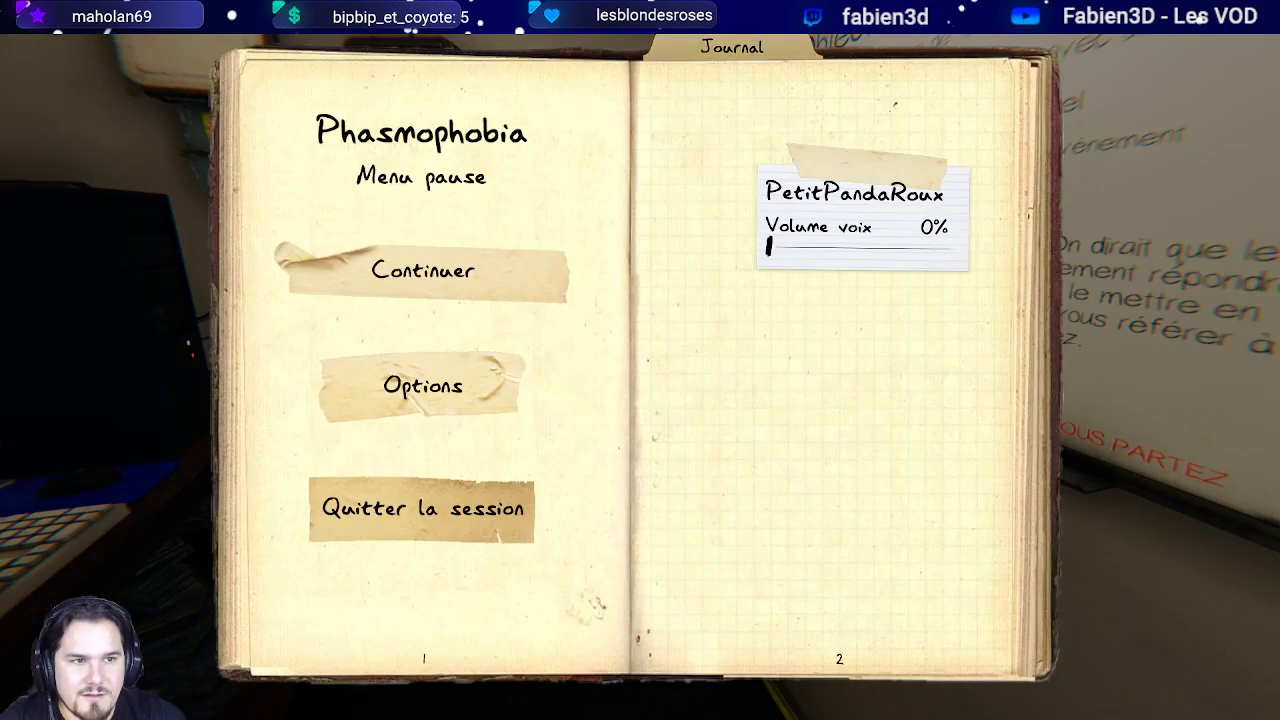
{"action": "key", "text": "j"}
{"action": "key", "text": "j"}
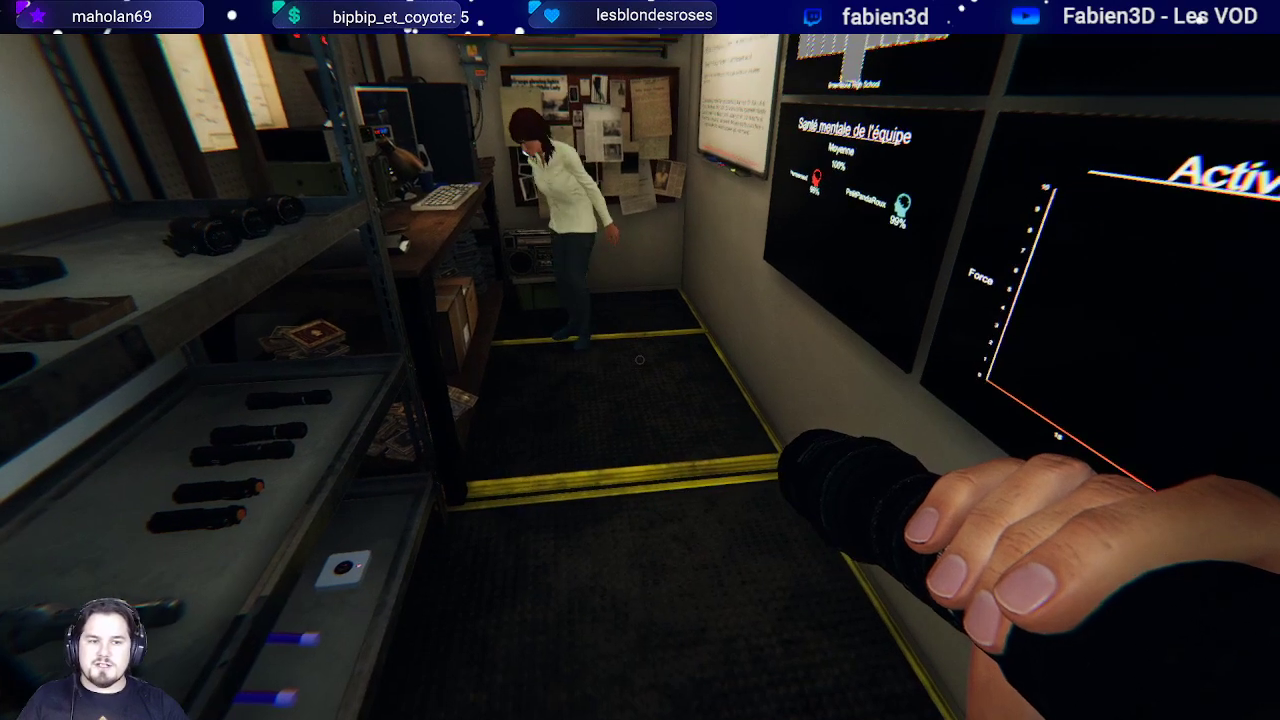
{"action": "key", "text": "Escape"}
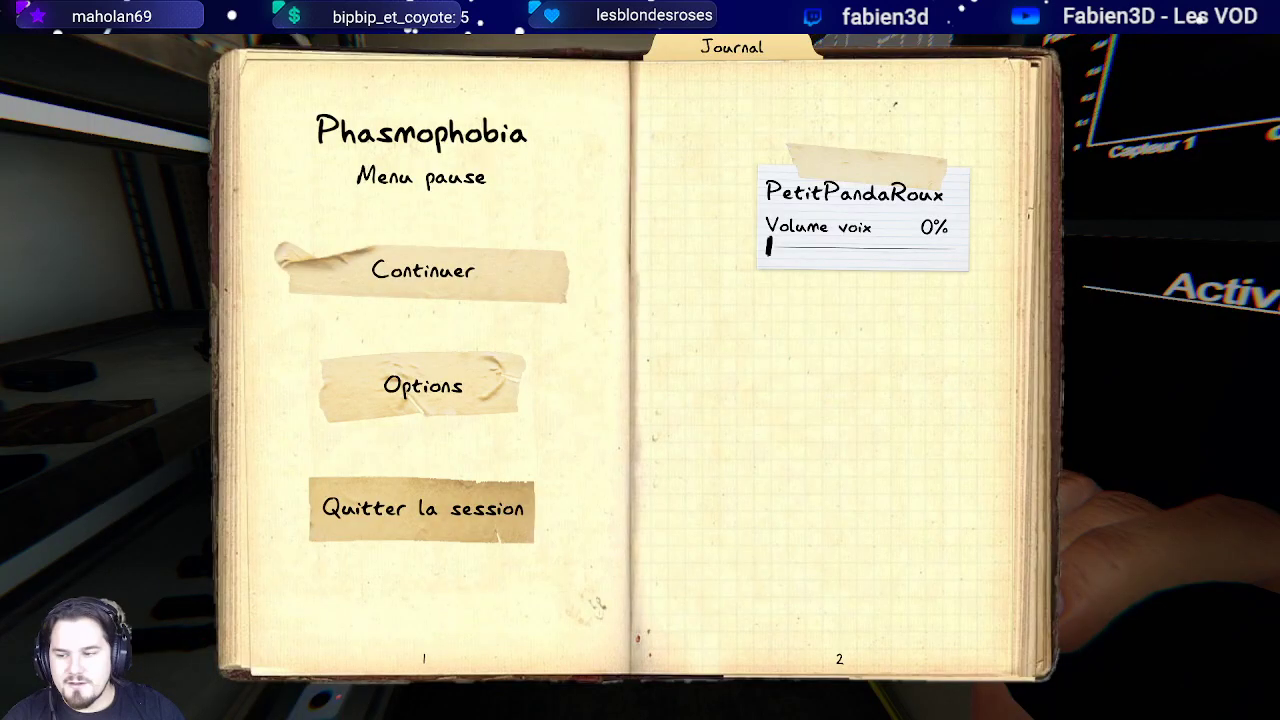
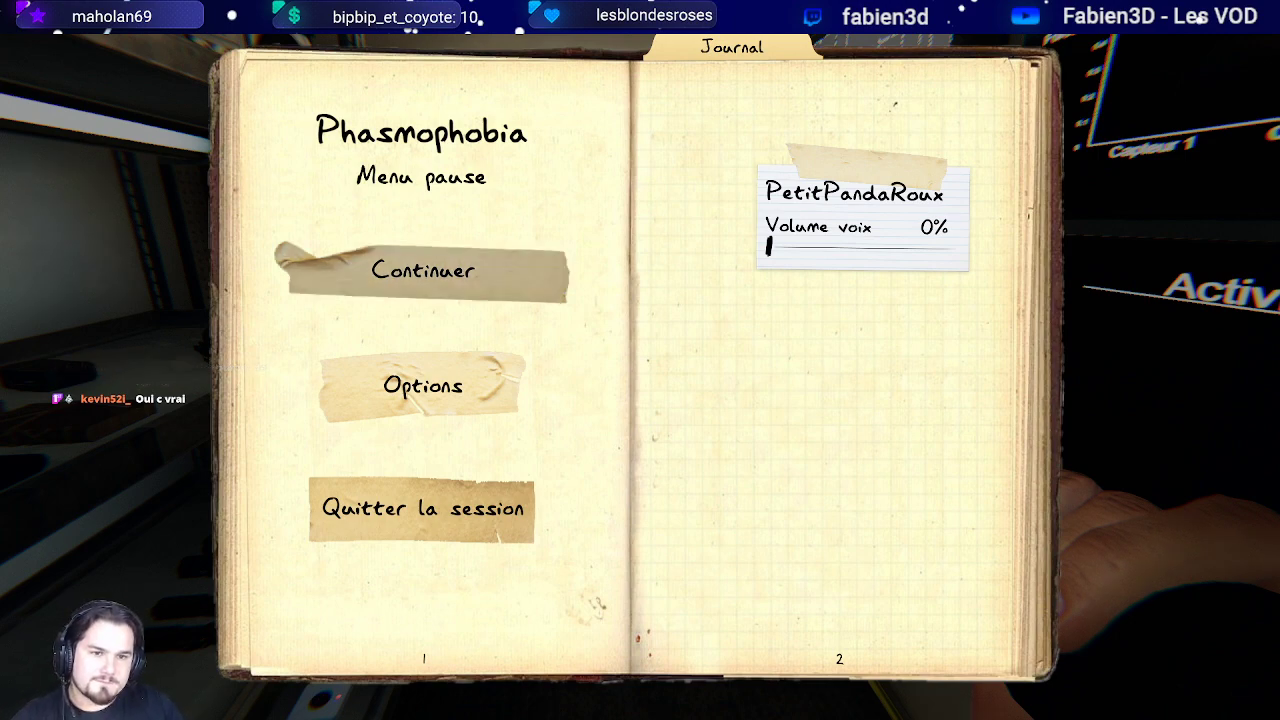
{"action": "key", "text": "Escape"}
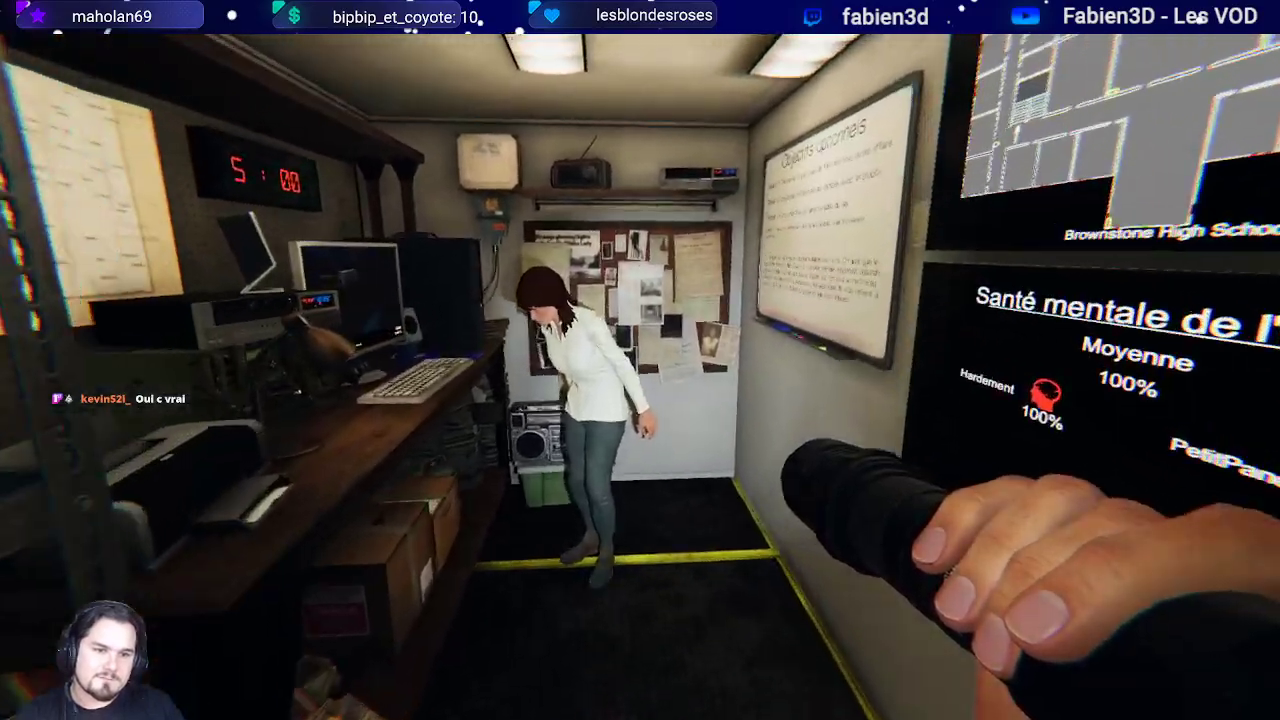
{"action": "key", "text": "s"}
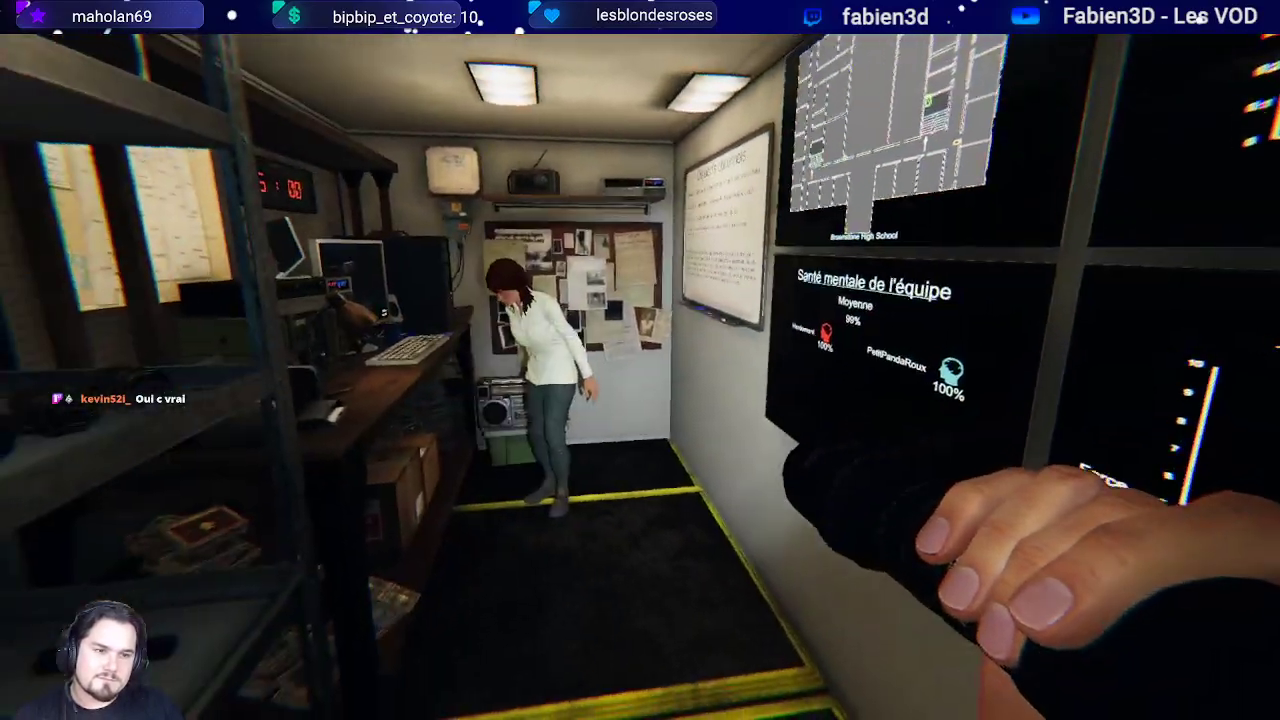
{"action": "key", "text": "w"}
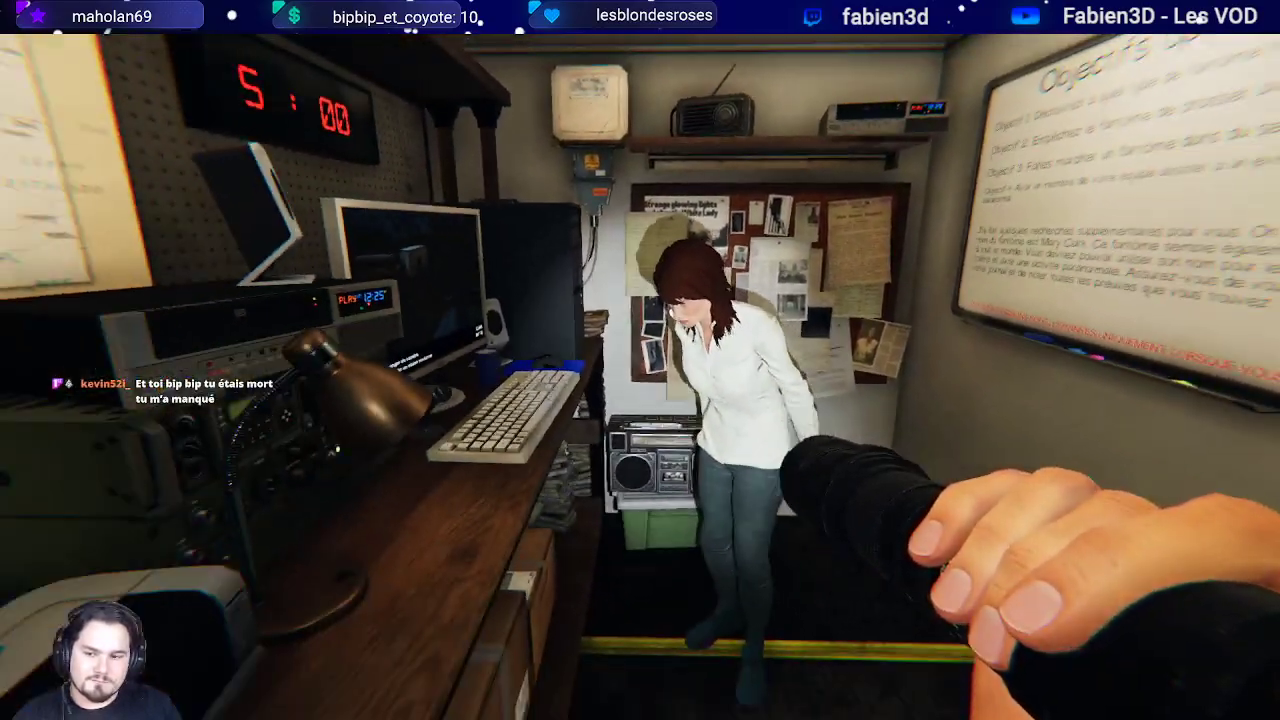
{"action": "key", "text": "s"}
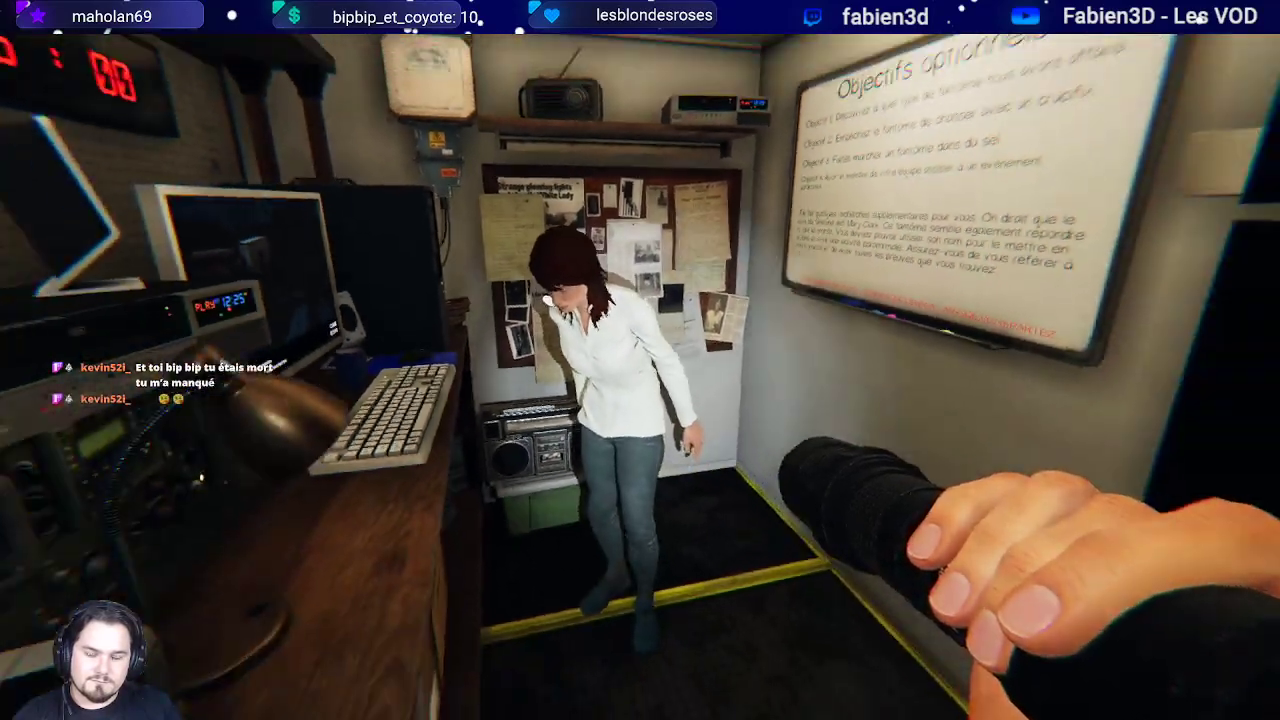
{"action": "key", "text": "a"}
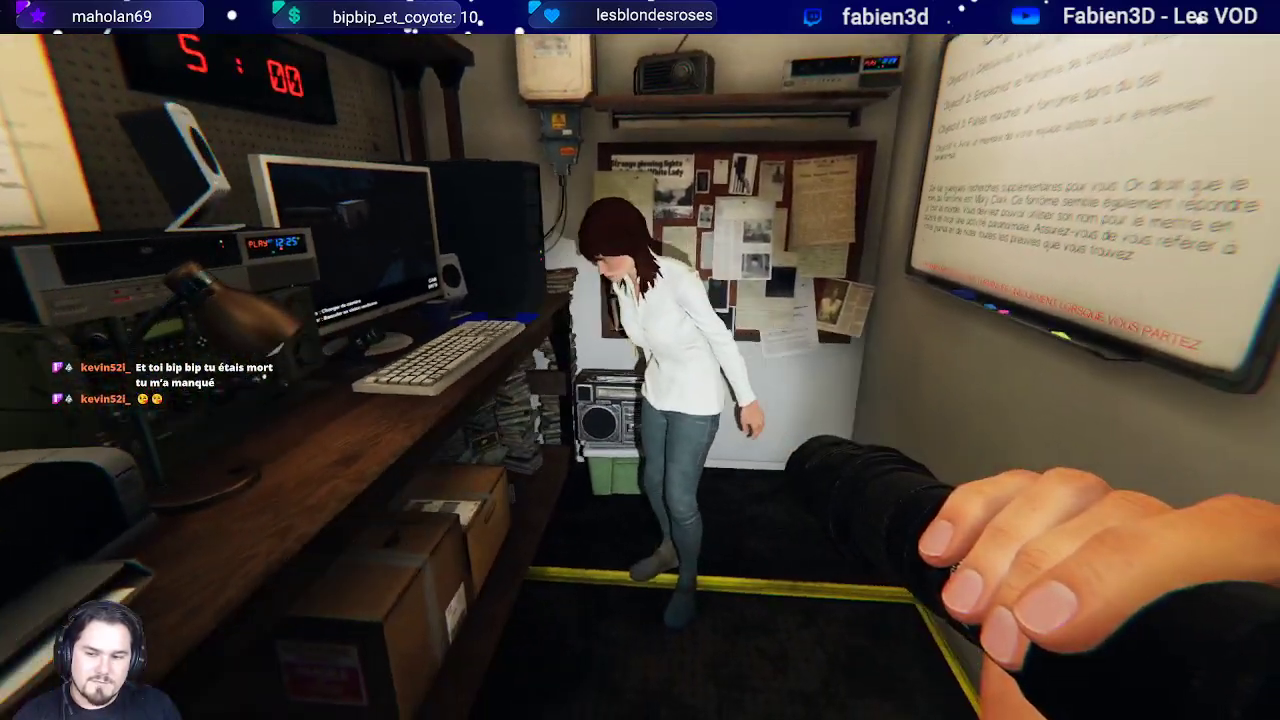
{"action": "key", "text": "d"}
{"action": "key", "text": "a"}
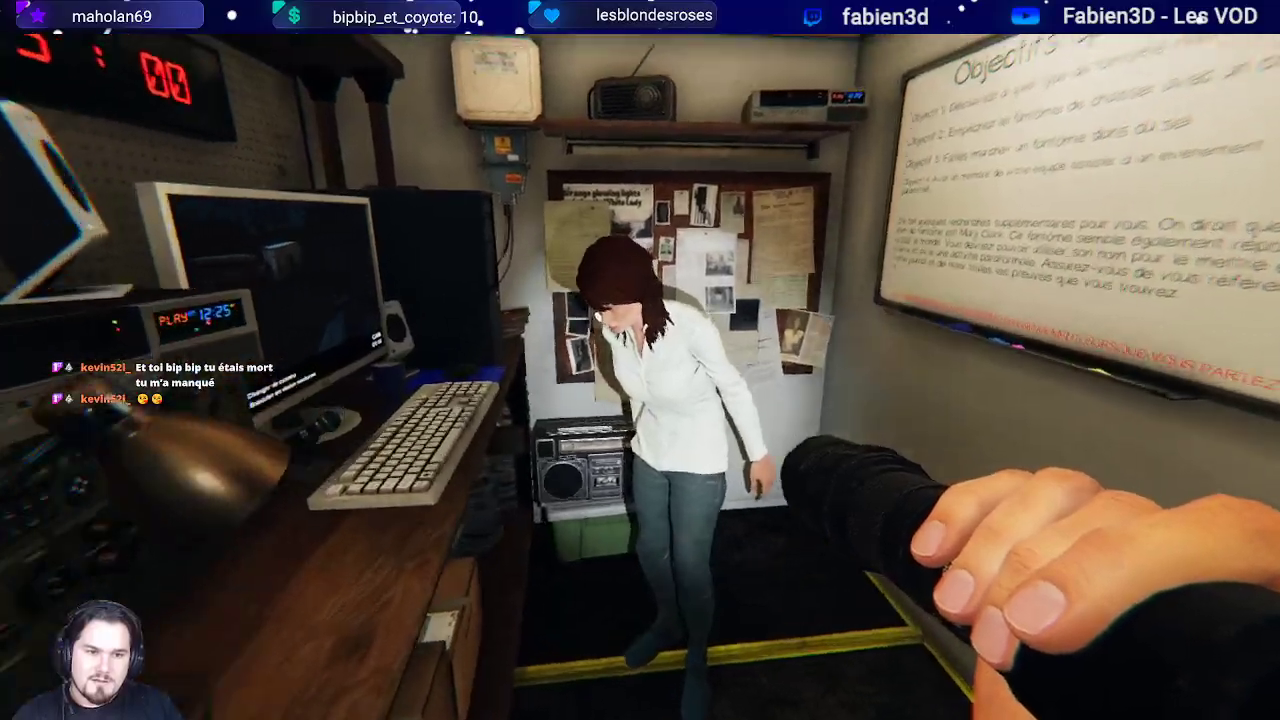
{"action": "key", "text": "s"}
{"action": "key", "text": "a"}
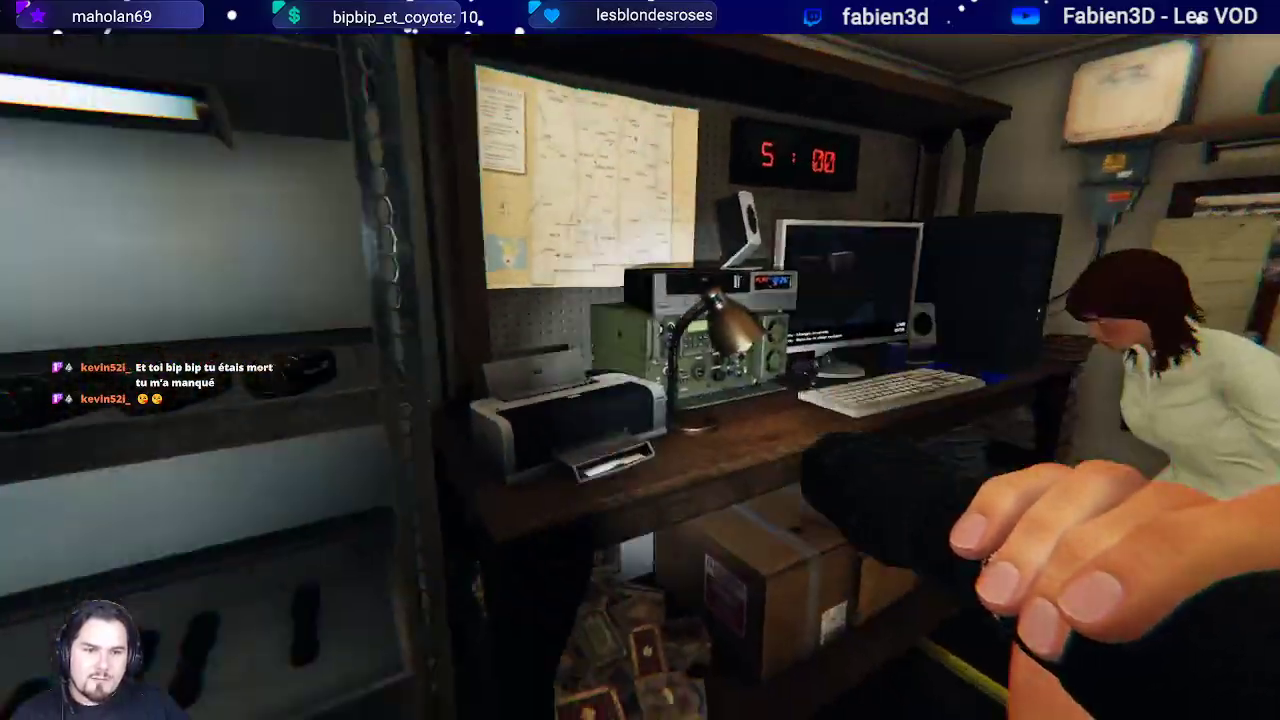
{"action": "key", "text": "s"}
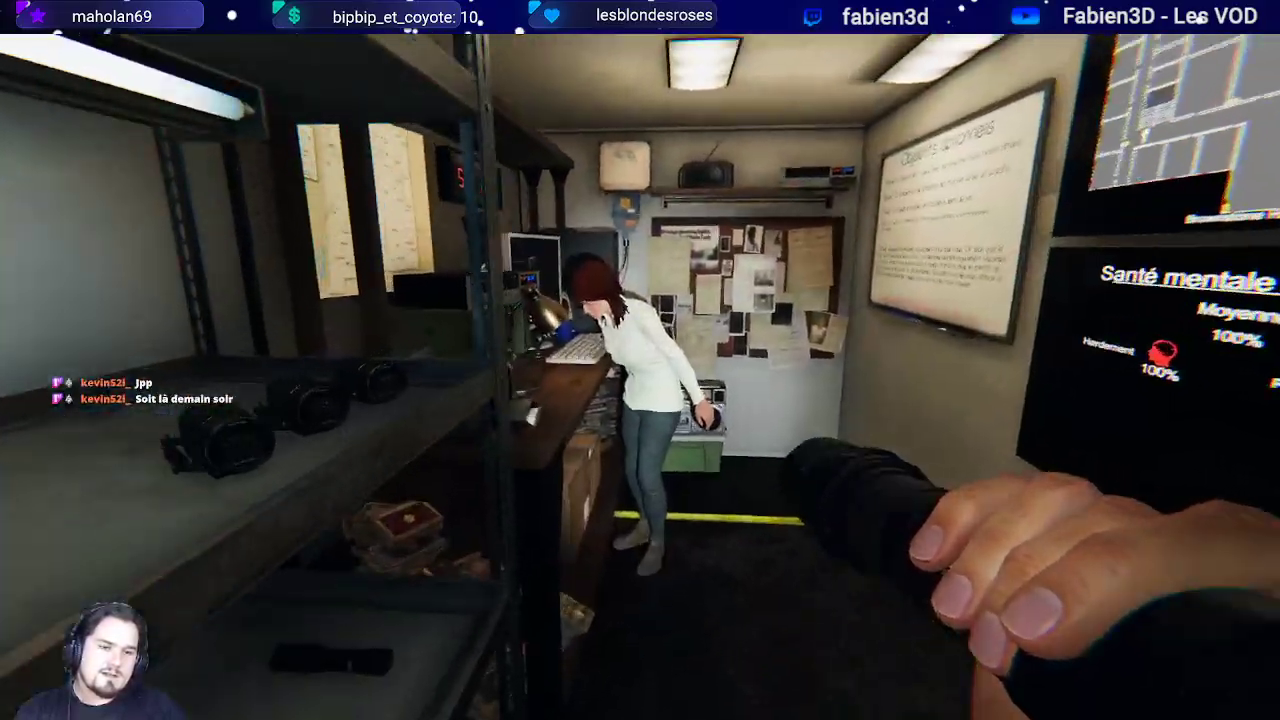
Step: Quit the current Phasmophobia session and confirm leaving it
{"action": "key", "text": "Escape"}
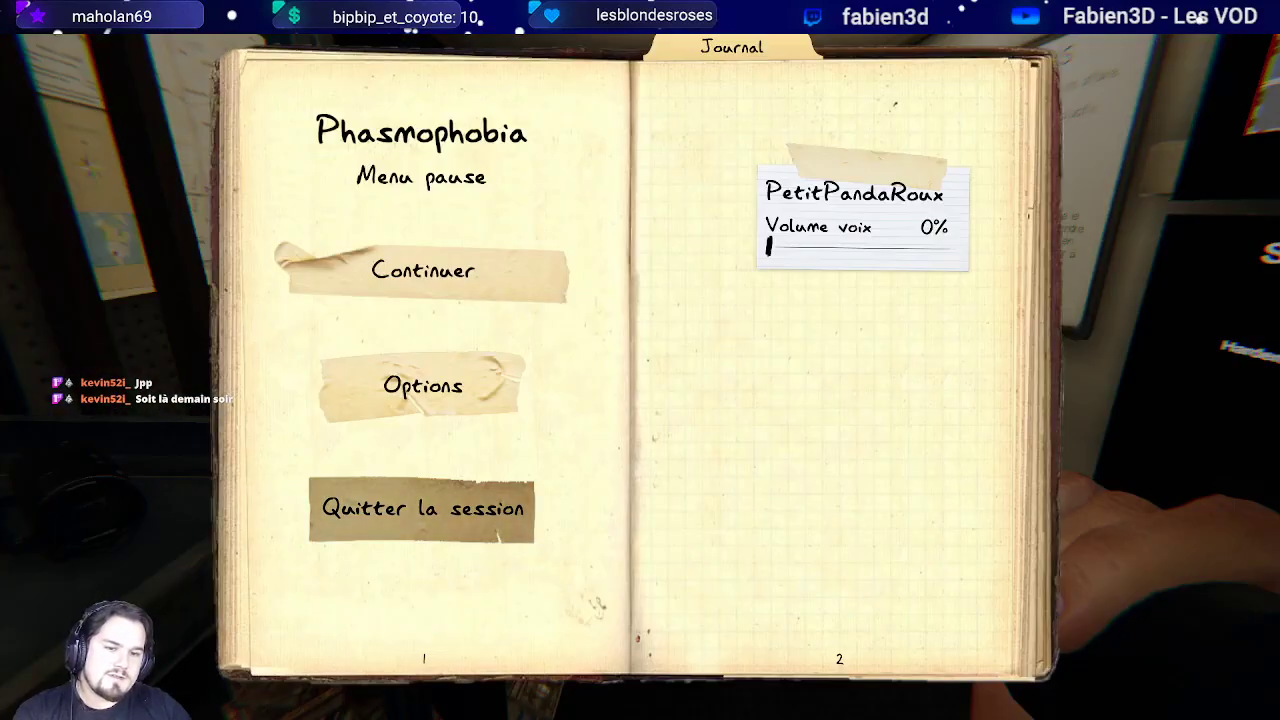
{"action": "left_click", "coordinate": [423, 509]}
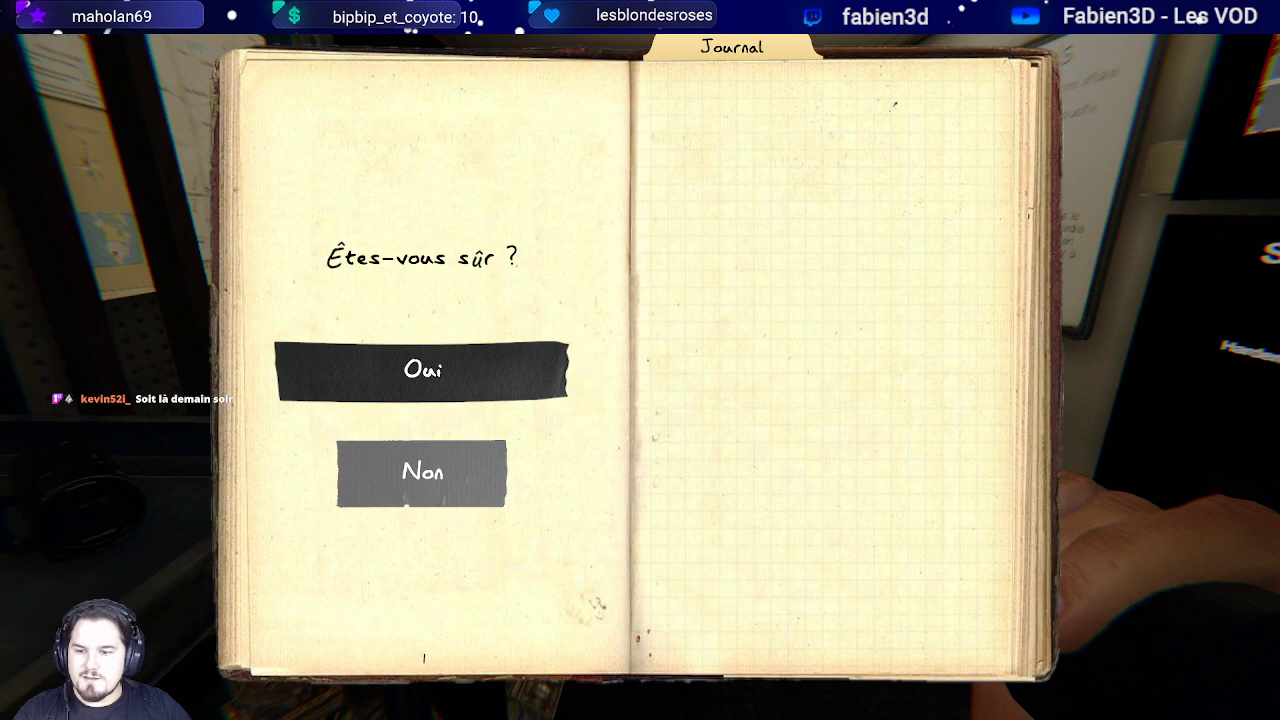
{"action": "left_click", "coordinate": [422, 371]}
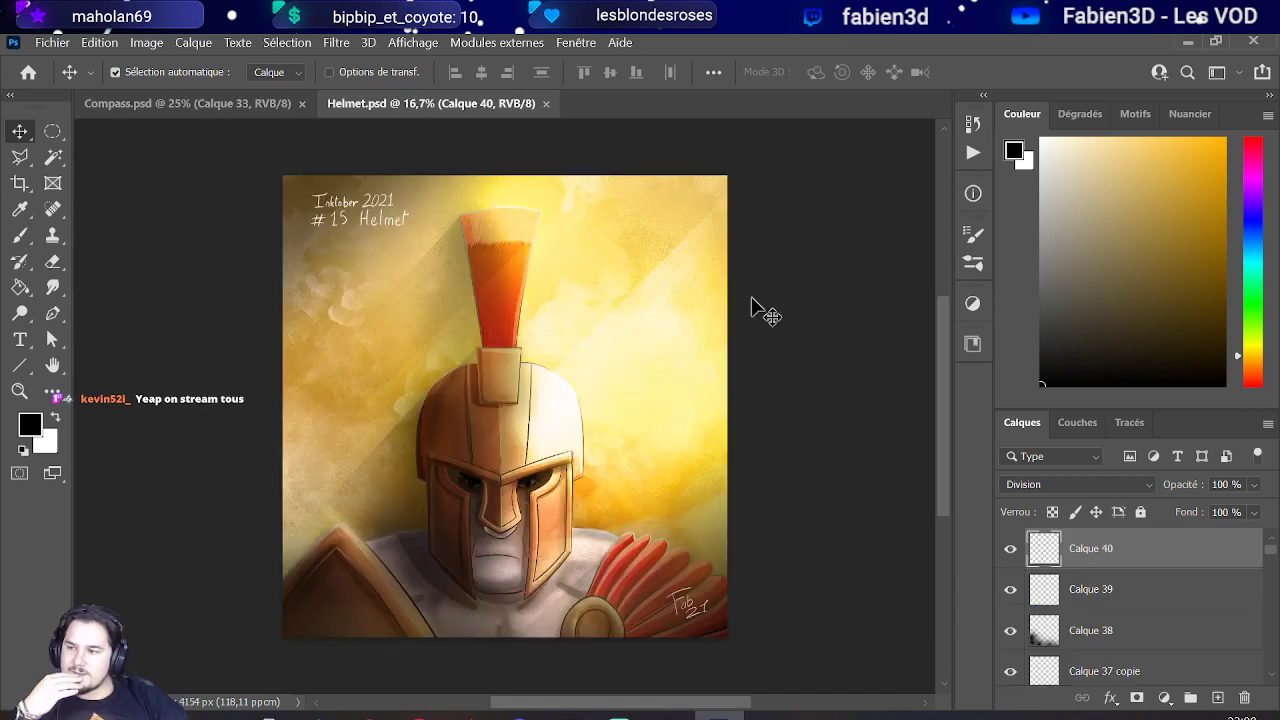
Step: Switch to Photoshop and compare the Compass.psd artwork with Helmet.psd, ending on Compass.psd
{"action": "left_click", "coordinate": [198, 103]}
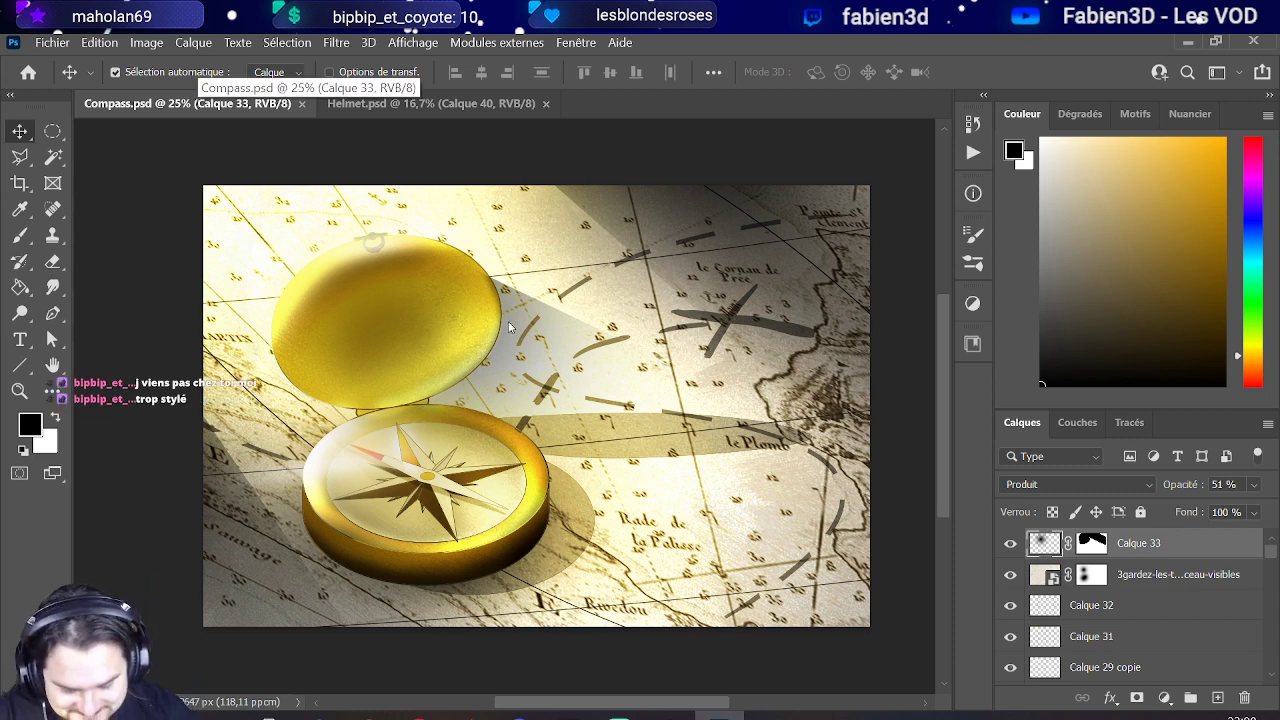
{"action": "scroll", "coordinate": [395, 355], "scroll_direction": "up", "scroll_amount": 1}
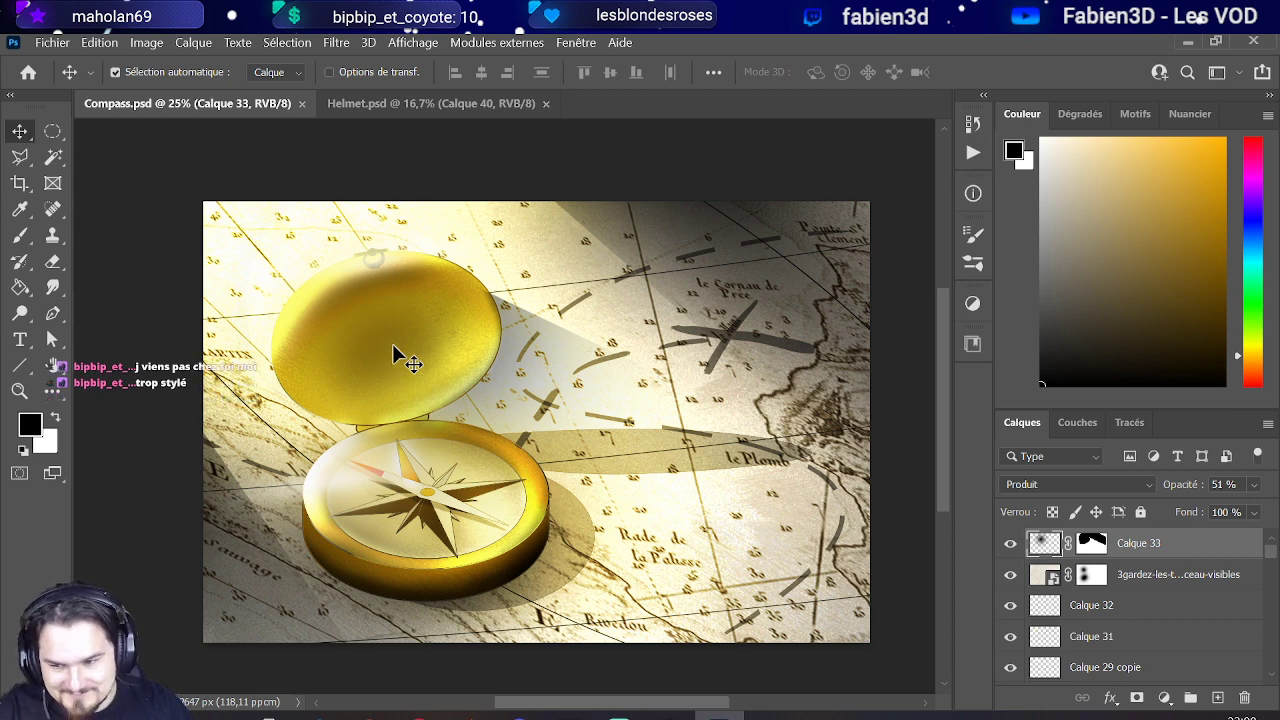
{"action": "scroll", "coordinate": [395, 355], "scroll_direction": "down", "scroll_amount": 3}
{"action": "scroll", "coordinate": [395, 355], "scroll_direction": "up", "scroll_amount": 1}
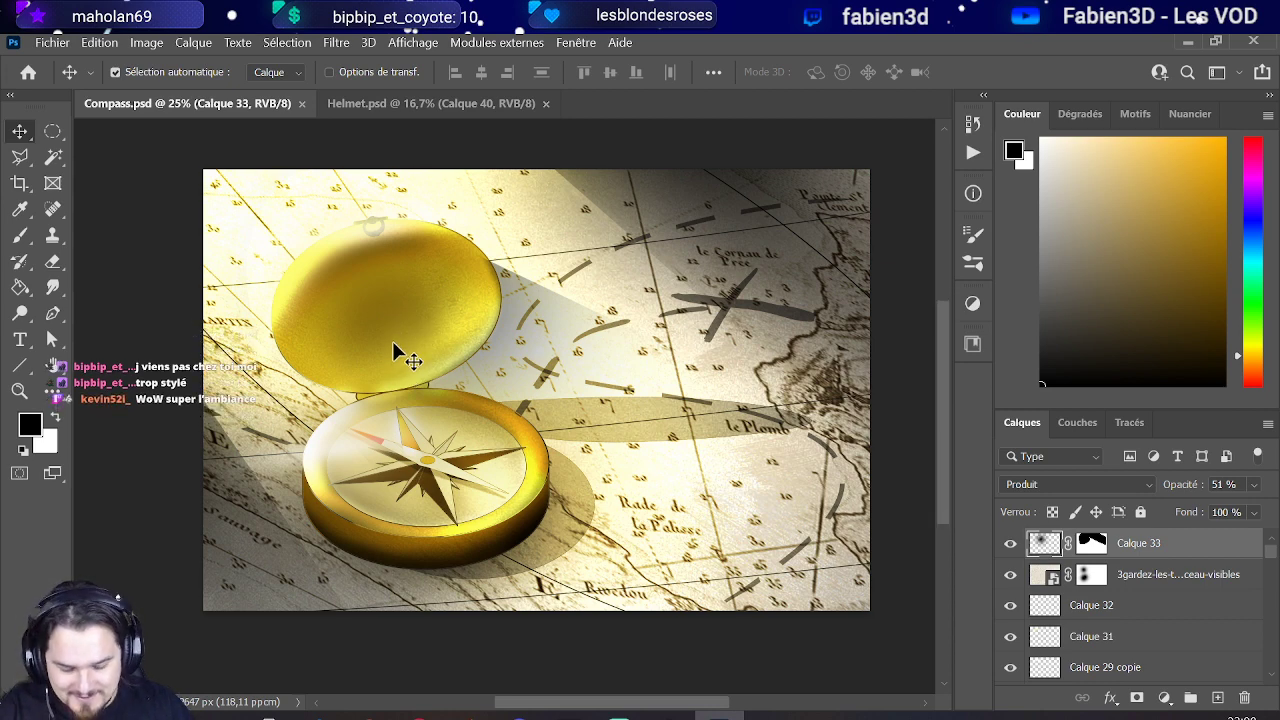
{"action": "left_click", "coordinate": [398, 105]}
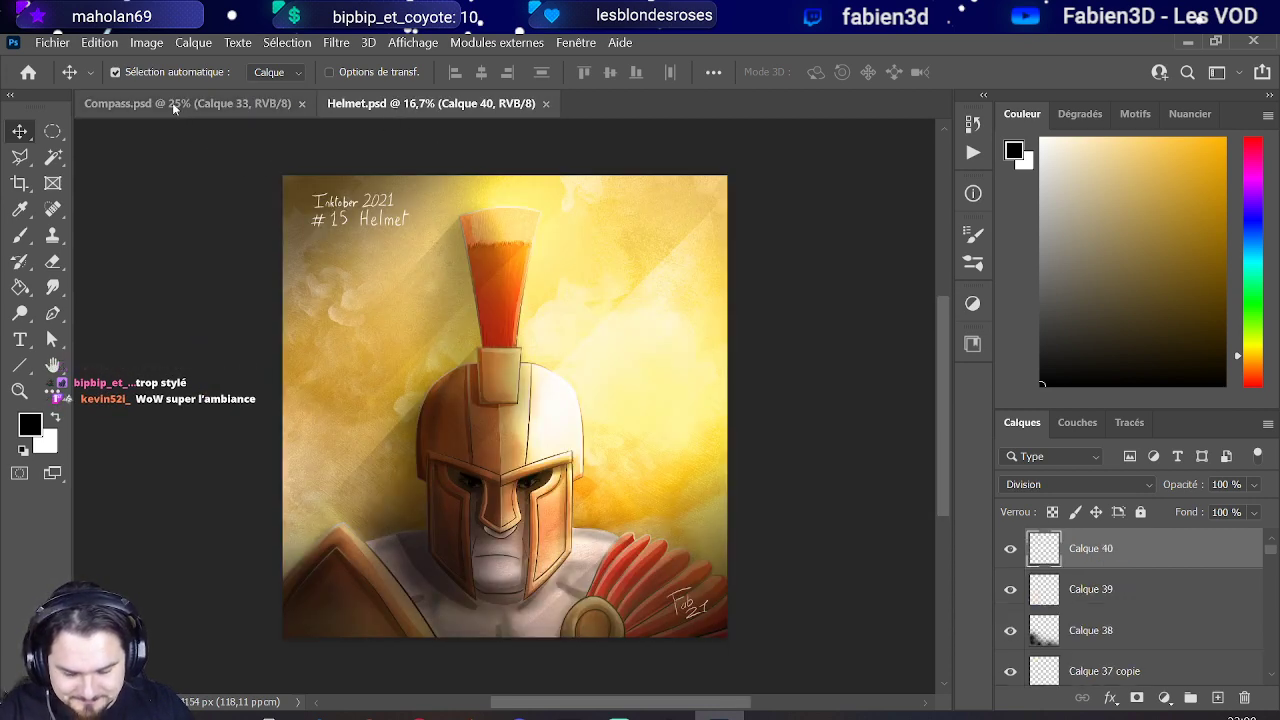
{"action": "left_click", "coordinate": [172, 103]}
{"action": "left_click", "coordinate": [455, 115]}
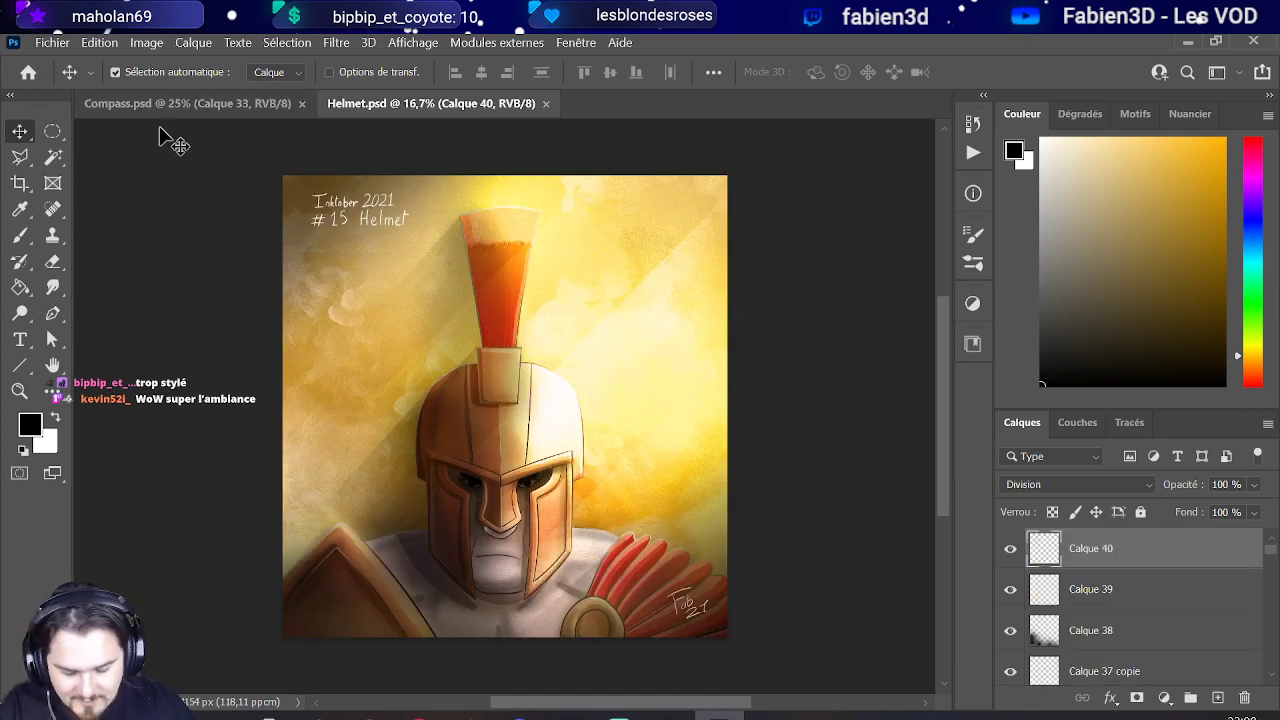
{"action": "left_click", "coordinate": [165, 106]}
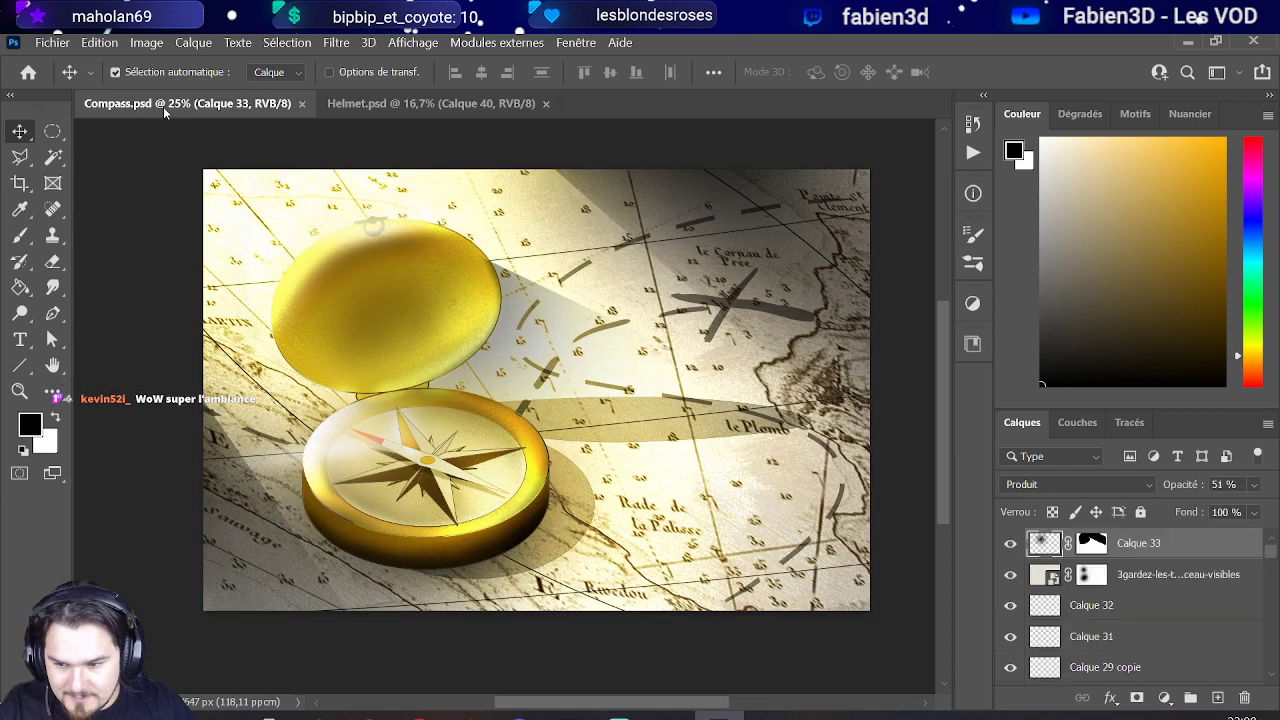
Step: Load the compass-shaped layer mask as a selection and add a new layer above Calque 33 masked to that shape
{"action": "scroll", "coordinate": [1120, 655], "scroll_direction": "down", "scroll_amount": 5}
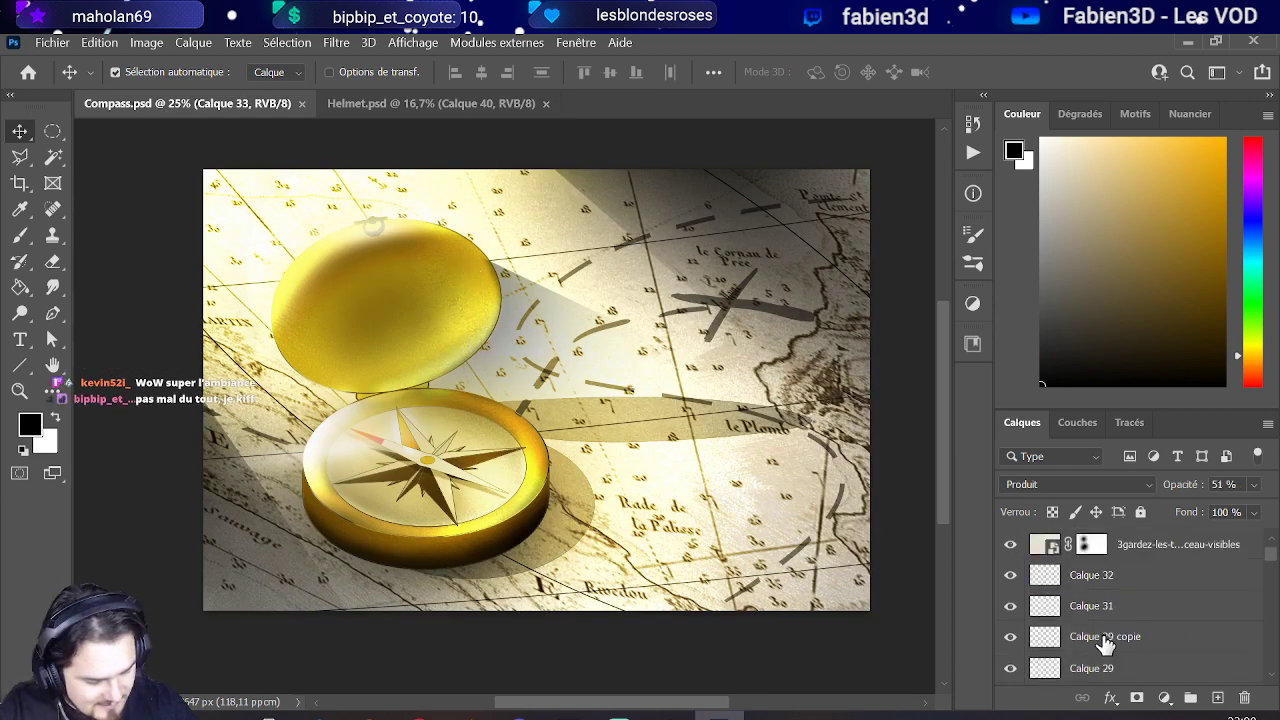
{"action": "scroll", "coordinate": [1105, 643], "scroll_direction": "up", "scroll_amount": 3}
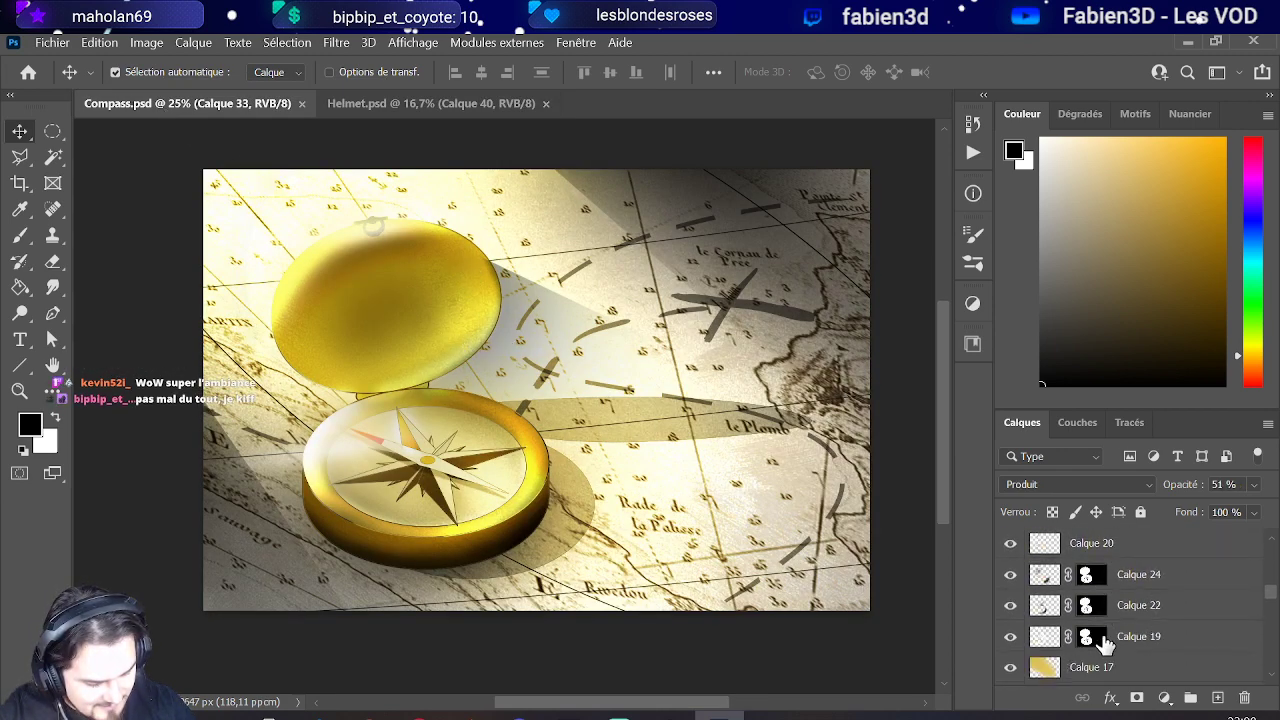
{"action": "scroll", "coordinate": [1090, 600], "scroll_direction": "down", "scroll_amount": 2}
{"action": "left_click", "coordinate": [1089, 577], "text": "ctrl"}
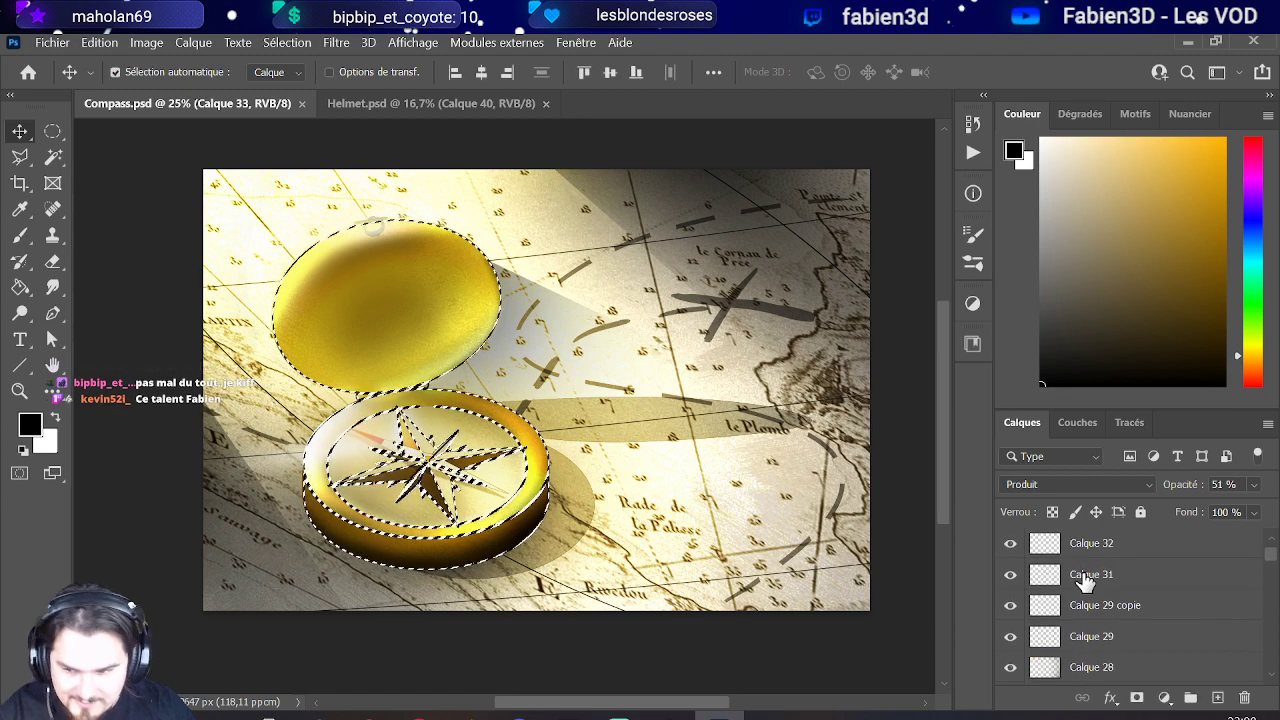
{"action": "scroll", "coordinate": [1087, 580], "scroll_direction": "up", "scroll_amount": 3}
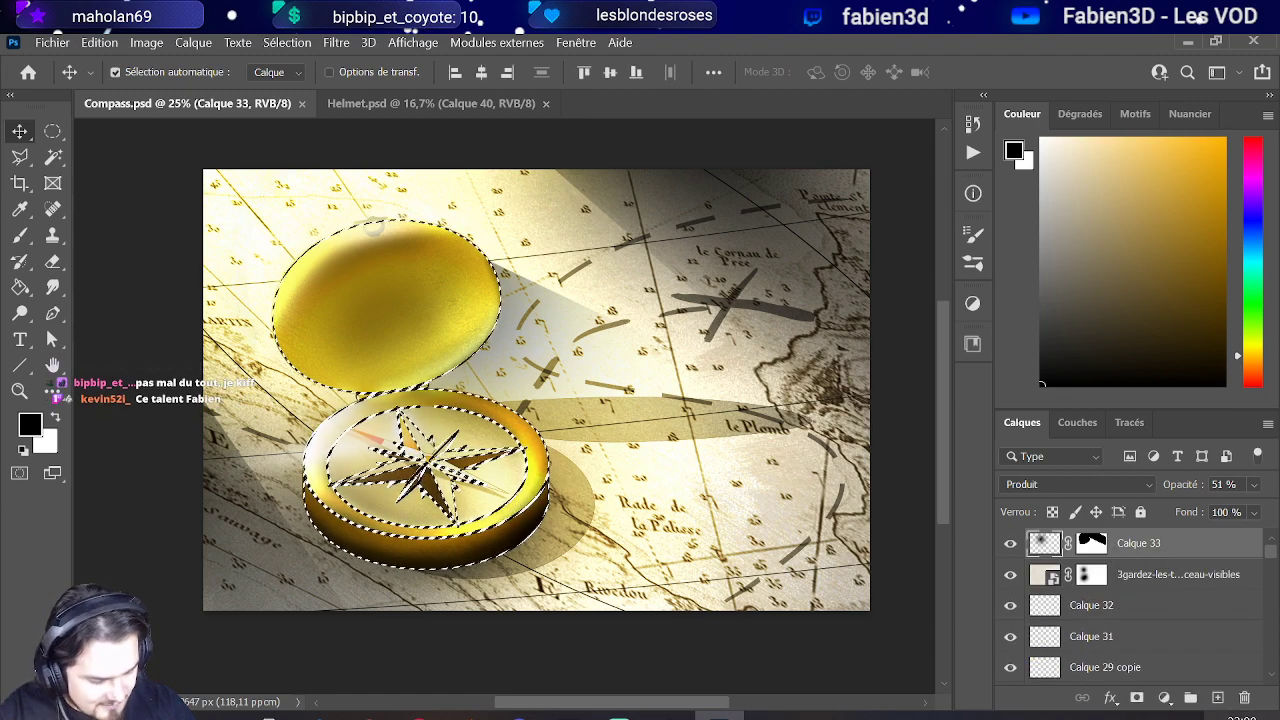
{"action": "left_click", "coordinate": [1217, 697]}
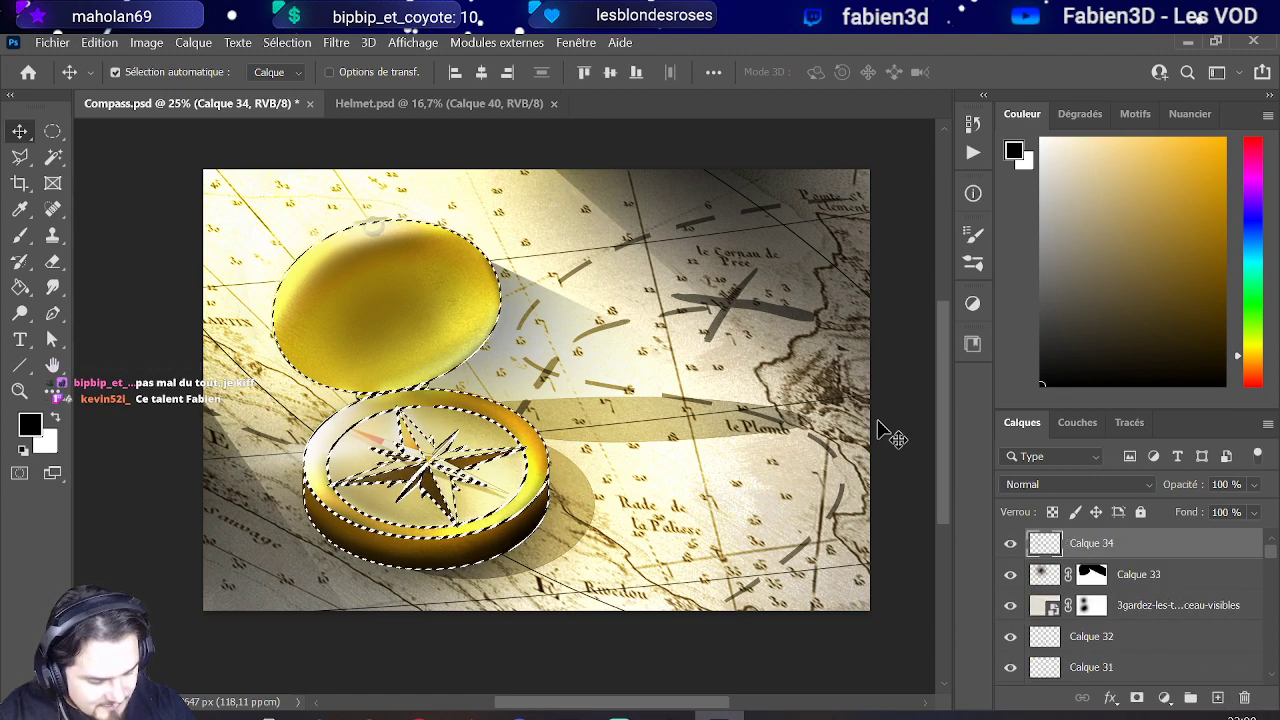
{"action": "left_click", "coordinate": [1136, 697]}
{"action": "left_click", "coordinate": [1052, 543]}
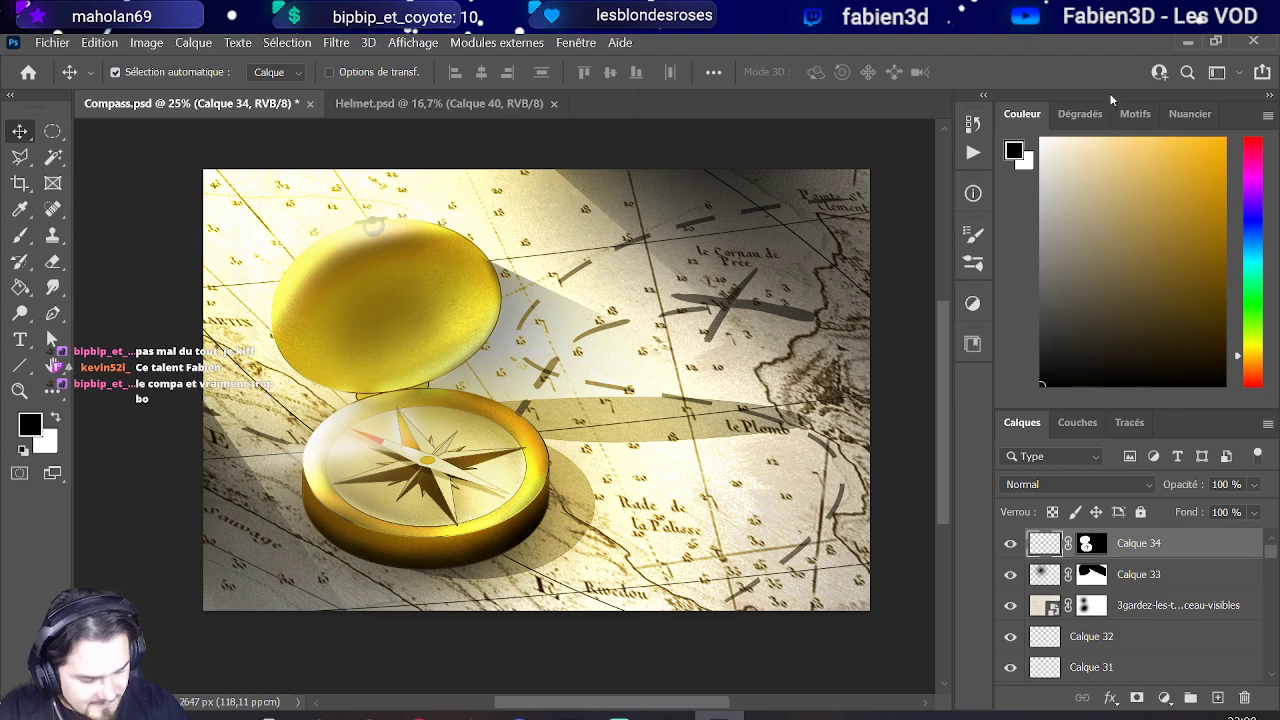
Step: Set the Brush to 25 px and sample a pale yellow from the compass lid's bright upper edge as the painting colour
{"action": "scroll", "coordinate": [306, 273], "scroll_direction": "up", "scroll_amount": 8}
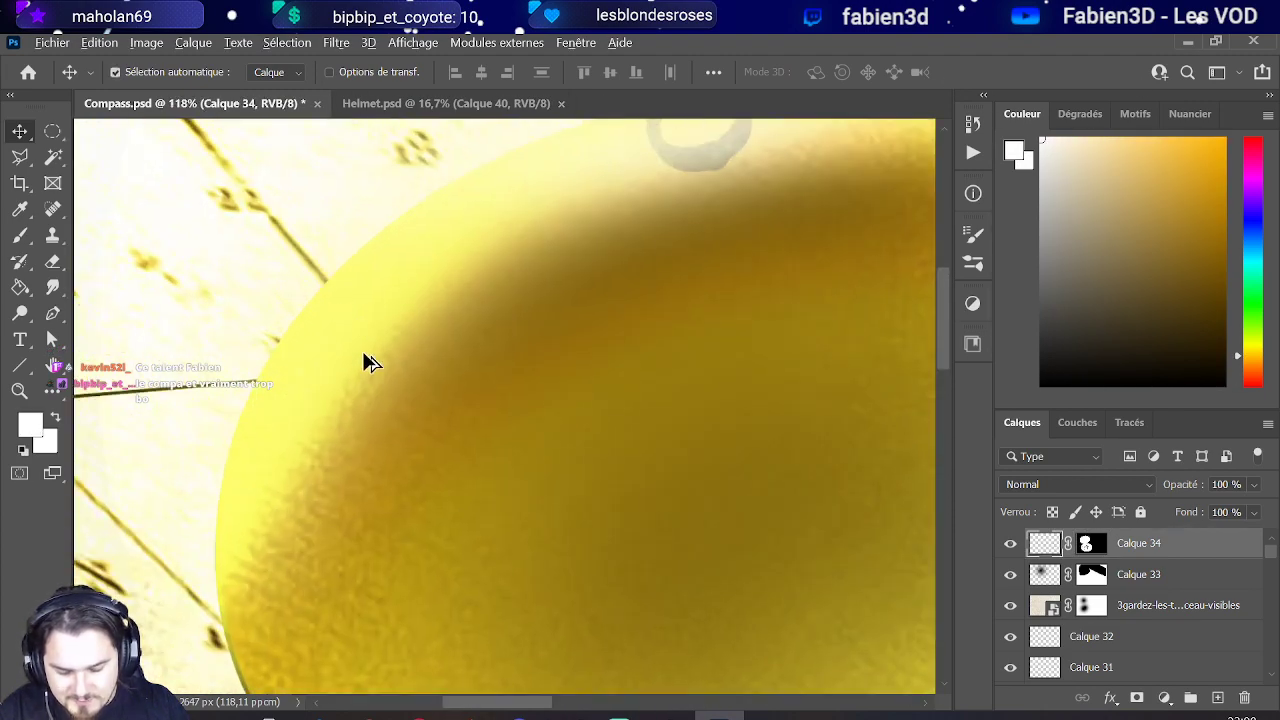
{"action": "left_click", "coordinate": [20, 235]}
{"action": "left_click_drag", "start_coordinate": [378, 306], "coordinate": [386, 290]}
{"action": "left_click_drag", "start_coordinate": [703, 391], "coordinate": [500, 397]}
{"action": "left_click", "coordinate": [363, 262], "text": "alt"}
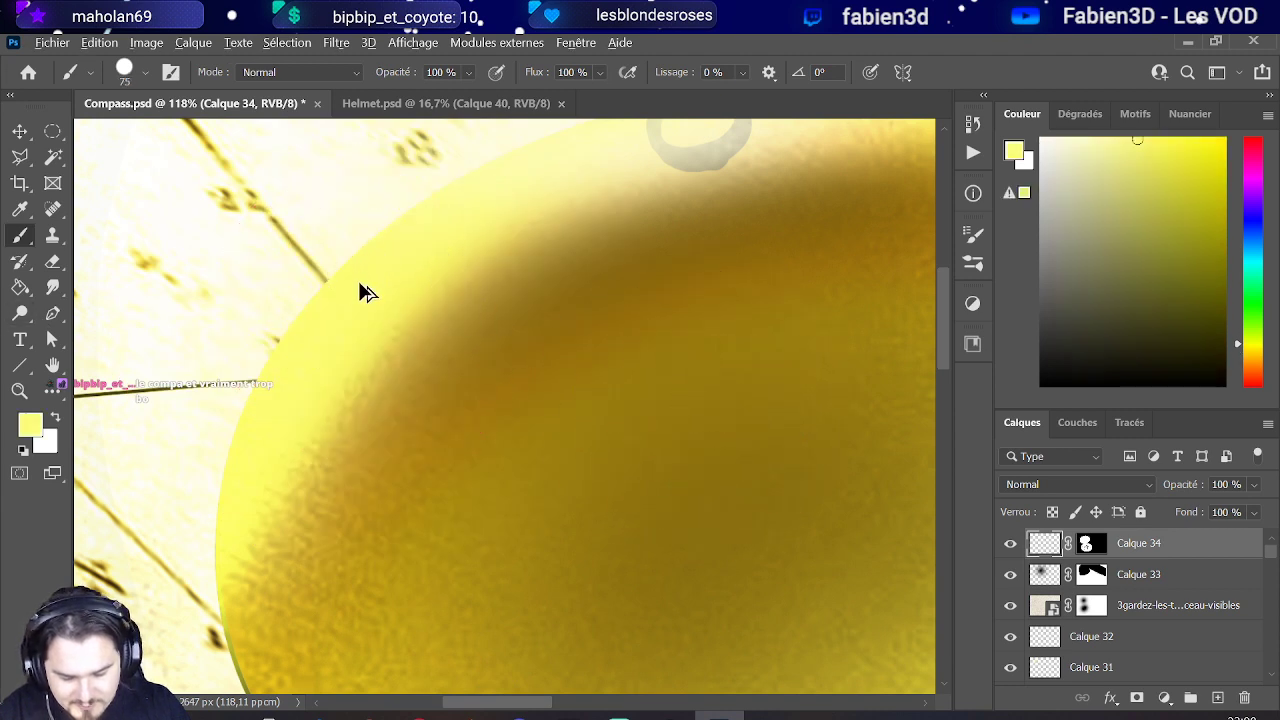
{"action": "scroll", "coordinate": [360, 289], "scroll_direction": "down", "scroll_amount": 2}
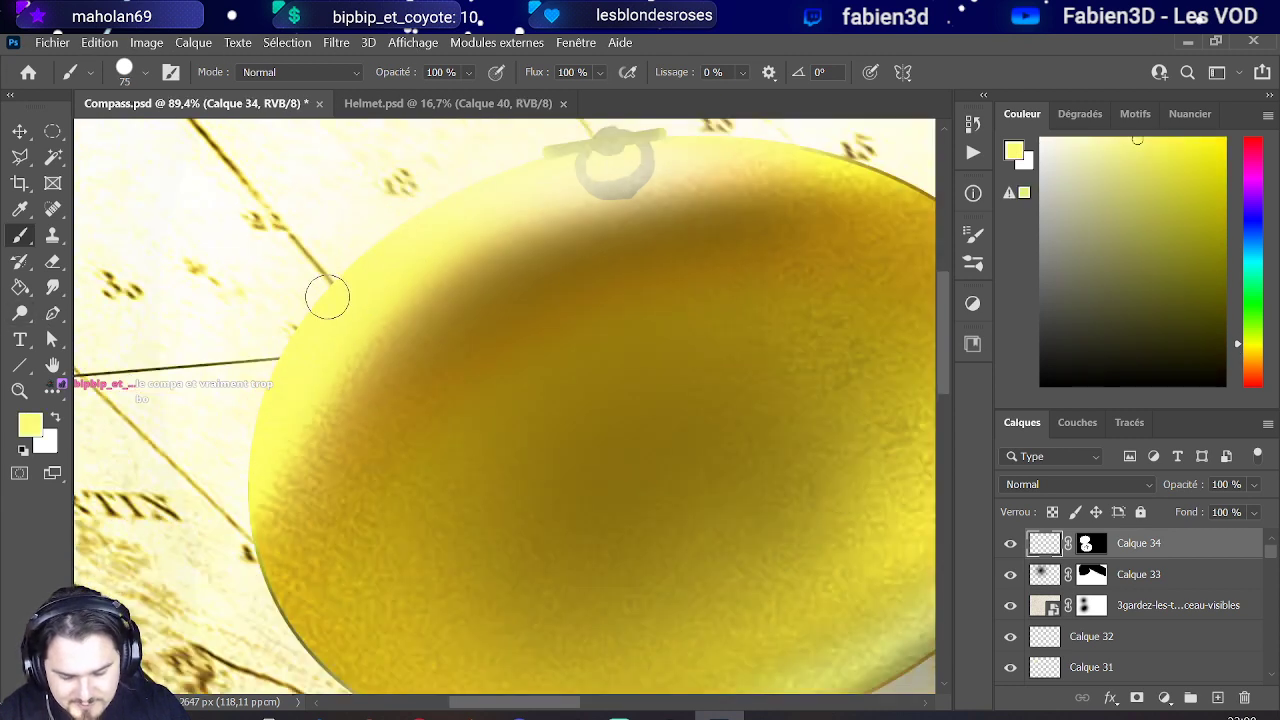
{"action": "left_click", "coordinate": [600, 145], "text": "alt"}
{"action": "scroll", "coordinate": [455, 277], "scroll_direction": "down", "scroll_amount": 1}
{"action": "scroll", "coordinate": [455, 277], "scroll_direction": "up", "scroll_amount": 3}
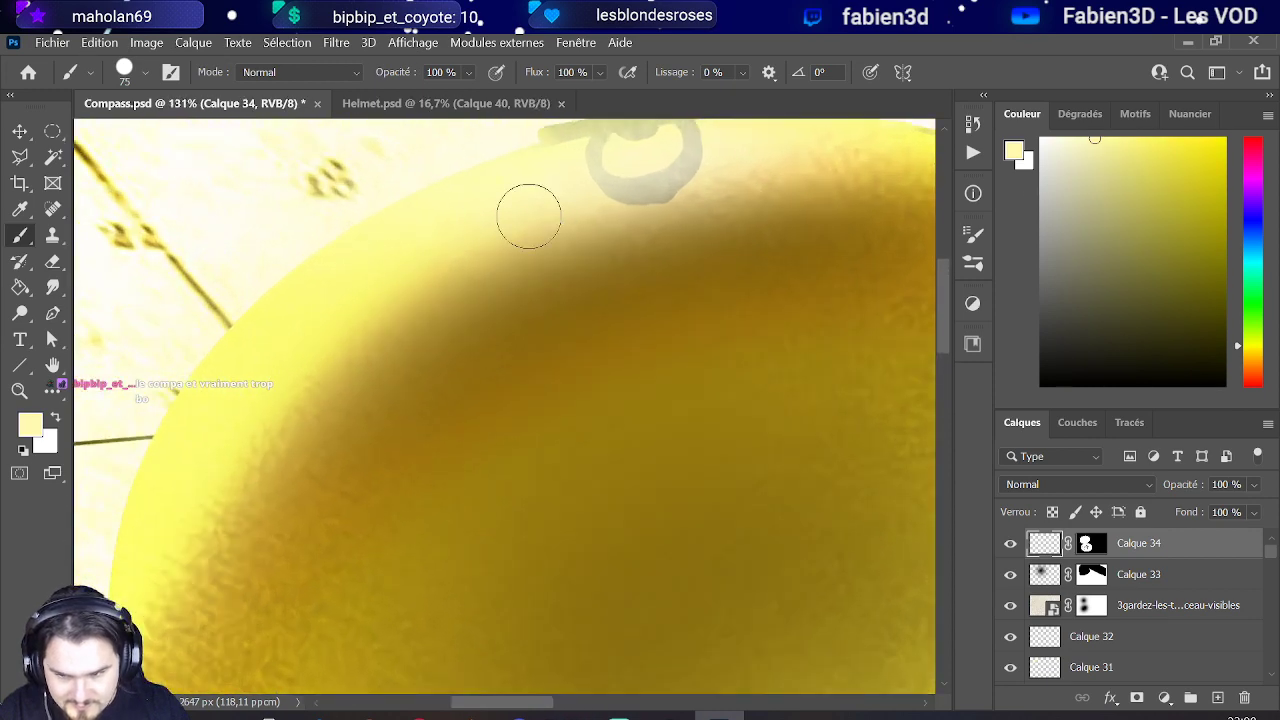
{"action": "left_click_drag", "start_coordinate": [443, 314], "coordinate": [401, 309]}
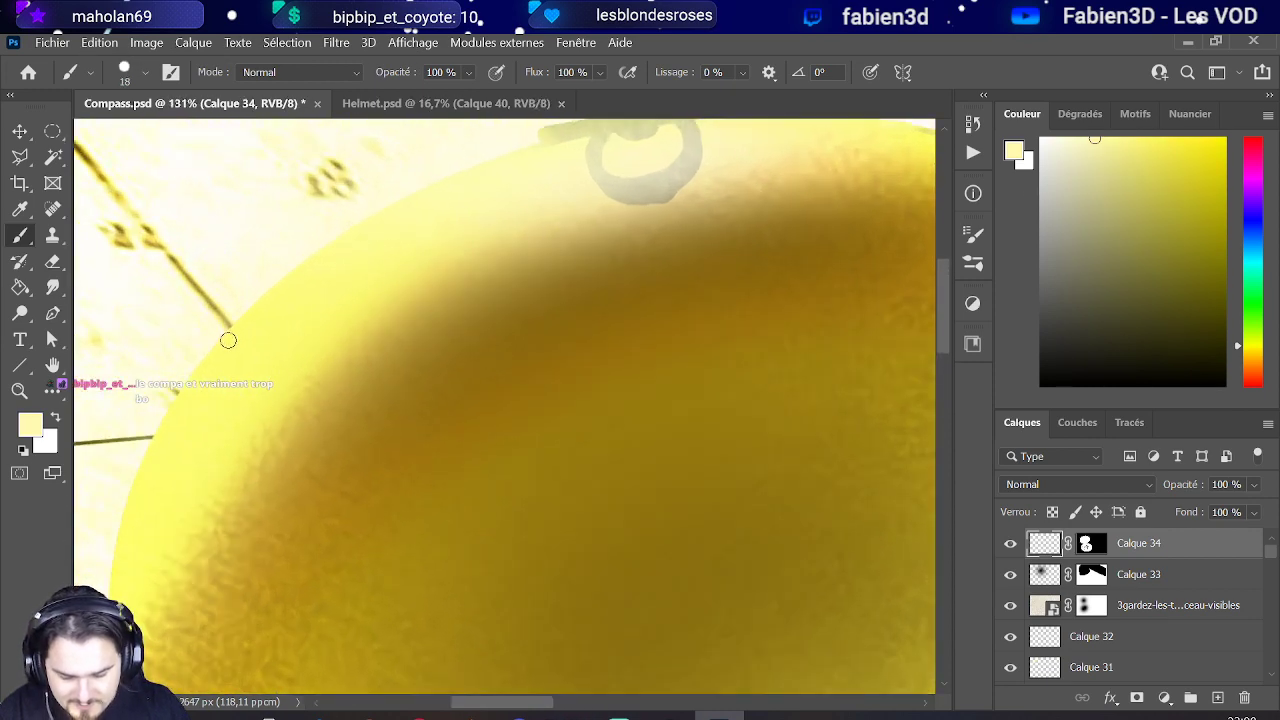
{"action": "left_click_drag", "start_coordinate": [229, 357], "coordinate": [231, 360]}
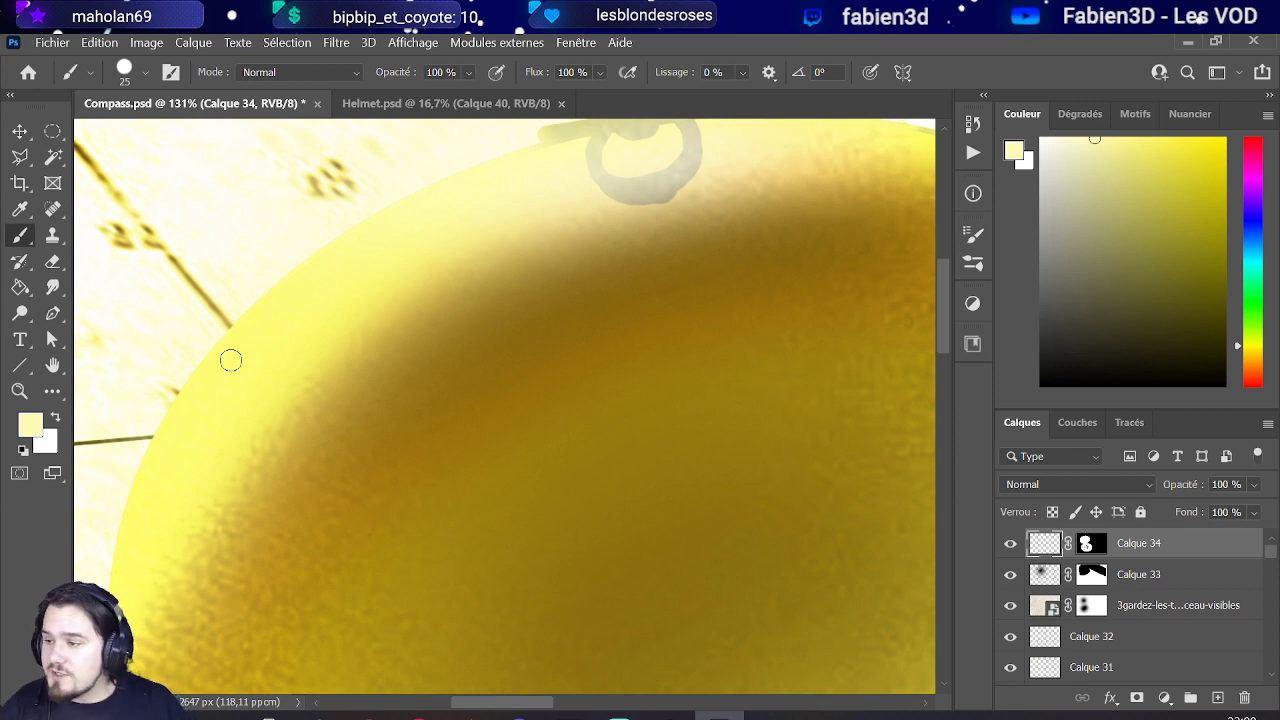
Step: Paint a thin pale yellow highlight along the upper-left rim of the compass lid, extending it past the ring at the top
{"action": "scroll", "coordinate": [224, 392], "scroll_direction": "up", "scroll_amount": 1}
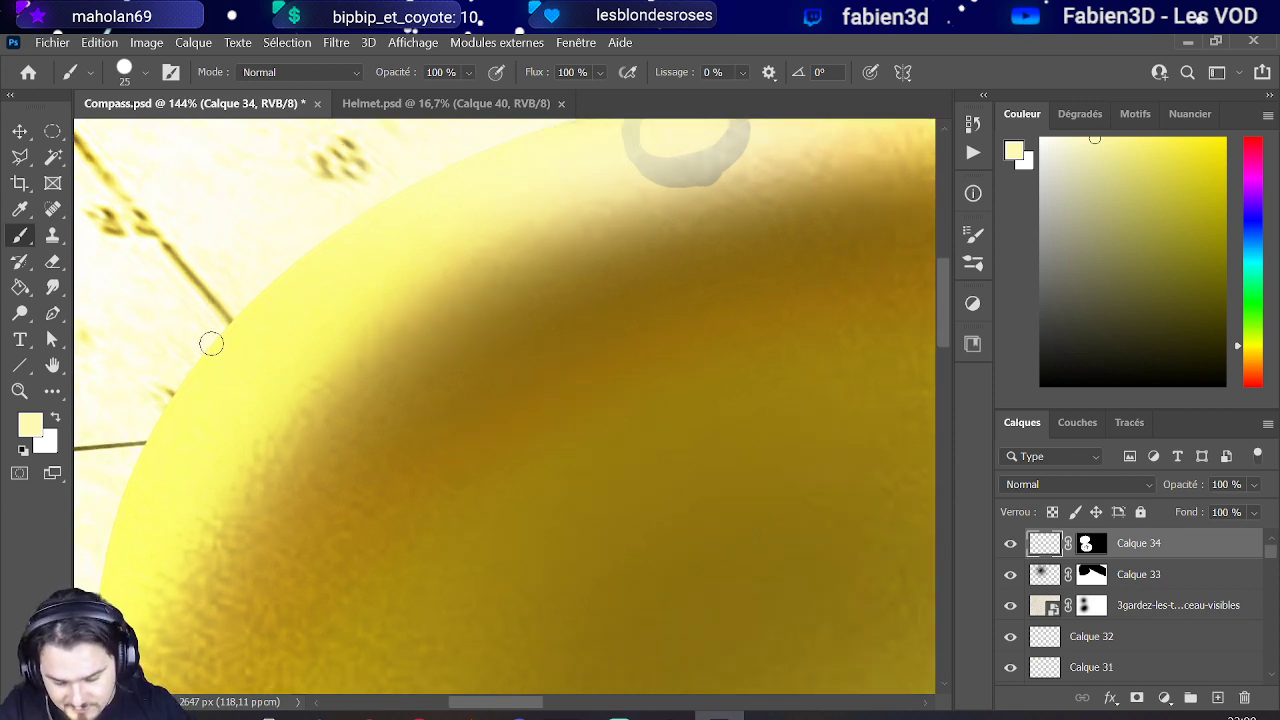
{"action": "mouse_move", "coordinate": [213, 369]}
{"action": "left_mouse_down"}
{"action": "mouse_move", "coordinate": [284, 285]}
{"action": "mouse_move", "coordinate": [369, 226]}
{"action": "mouse_move", "coordinate": [335, 269]}
{"action": "mouse_move", "coordinate": [296, 286]}
{"action": "mouse_move", "coordinate": [417, 195]}
{"action": "left_mouse_up"}
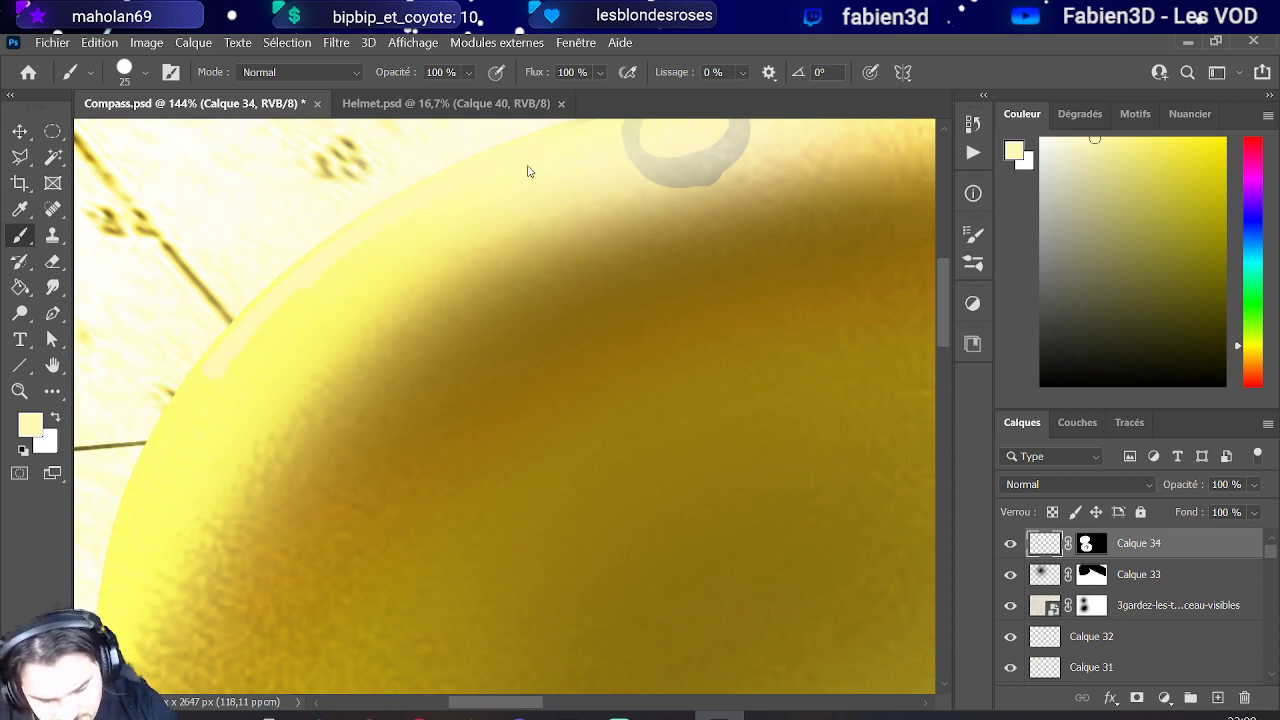
{"action": "mouse_move", "coordinate": [509, 157]}
{"action": "left_mouse_down"}
{"action": "mouse_move", "coordinate": [391, 217]}
{"action": "mouse_move", "coordinate": [236, 332]}
{"action": "mouse_move", "coordinate": [141, 483]}
{"action": "left_mouse_up"}
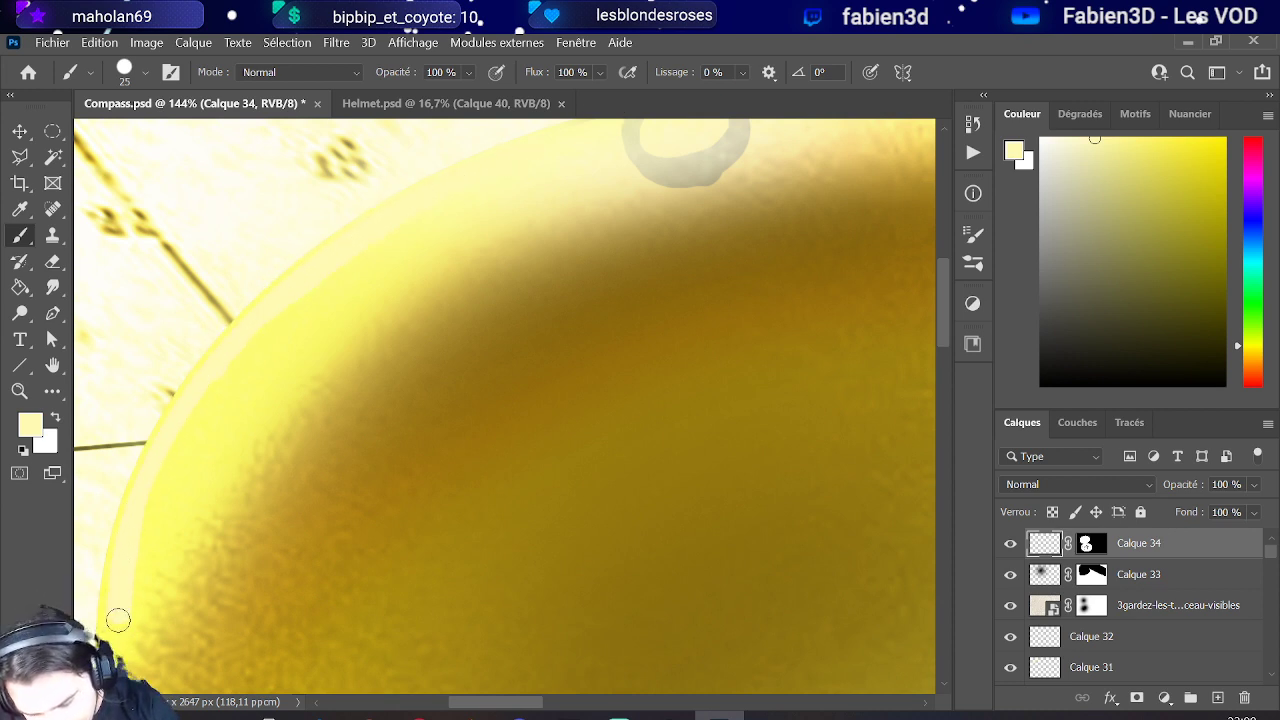
{"action": "scroll", "coordinate": [214, 643], "scroll_direction": "down", "scroll_amount": 3}
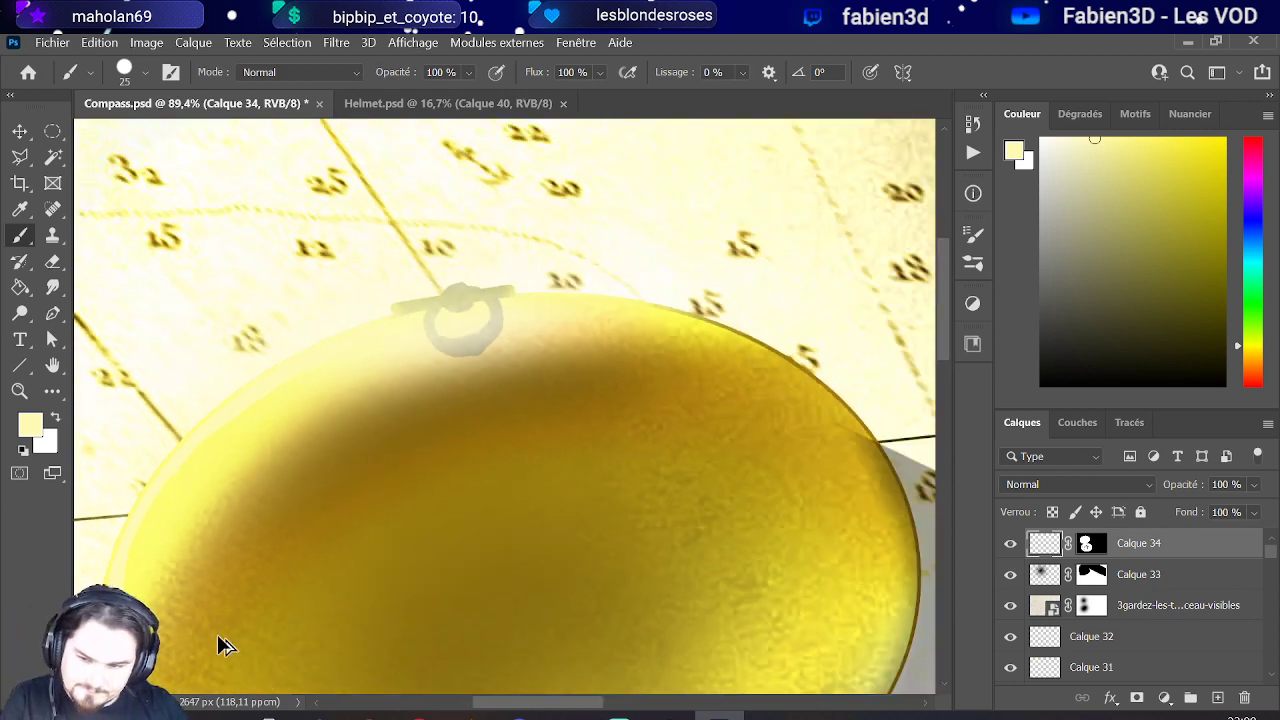
{"action": "scroll", "coordinate": [457, 477], "scroll_direction": "up", "scroll_amount": 3}
{"action": "scroll", "coordinate": [491, 418], "scroll_direction": "up", "scroll_amount": 1}
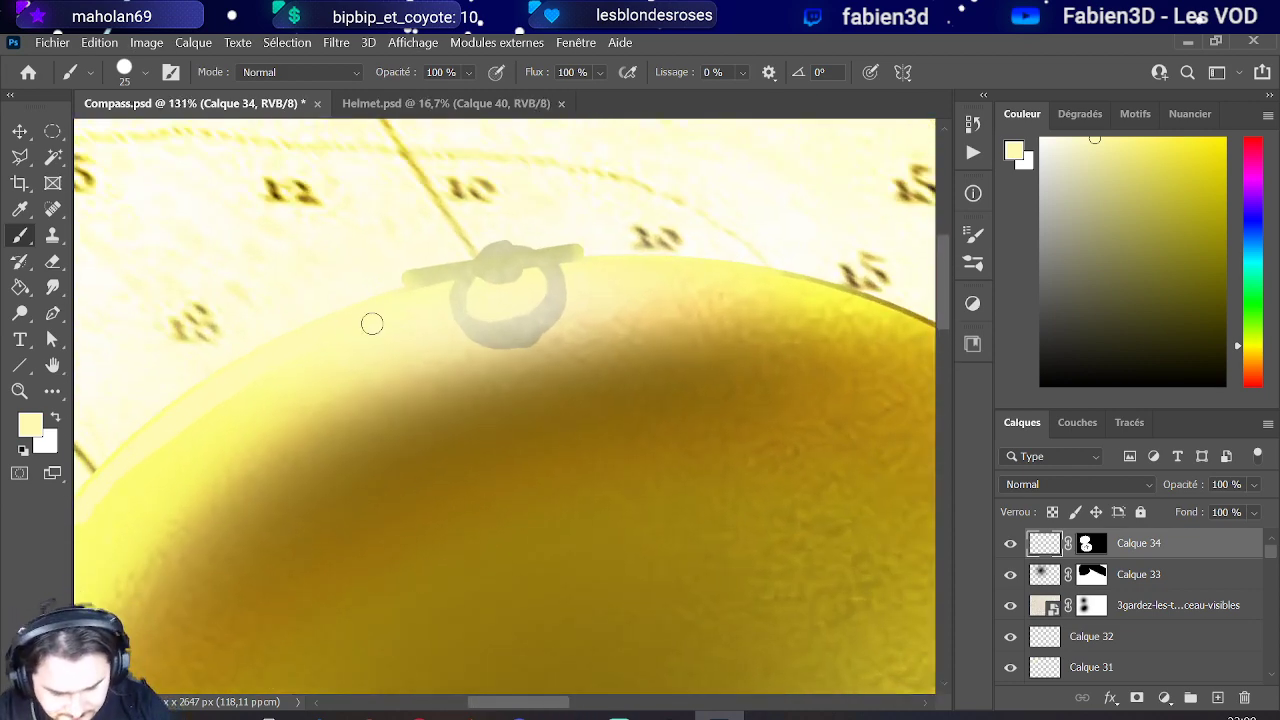
{"action": "mouse_move", "coordinate": [378, 316]}
{"action": "left_mouse_down"}
{"action": "mouse_move", "coordinate": [523, 274]}
{"action": "mouse_move", "coordinate": [705, 255]}
{"action": "left_mouse_up"}
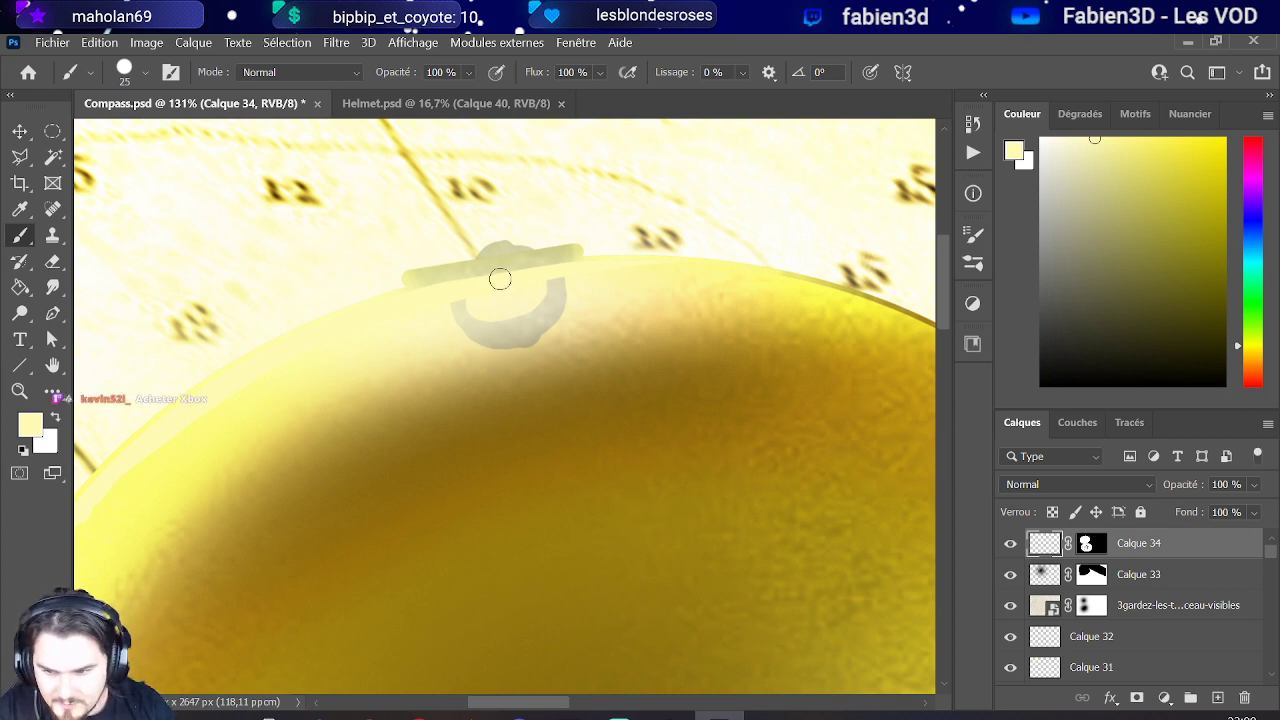
Step: Paint over the remaining grey ring at the top of the lid in the same pale yellow
{"action": "mouse_move", "coordinate": [466, 297]}
{"action": "left_mouse_down"}
{"action": "mouse_move", "coordinate": [521, 338]}
{"action": "mouse_move", "coordinate": [461, 315]}
{"action": "mouse_move", "coordinate": [524, 329]}
{"action": "mouse_move", "coordinate": [562, 283]}
{"action": "mouse_move", "coordinate": [554, 317]}
{"action": "mouse_move", "coordinate": [505, 340]}
{"action": "mouse_move", "coordinate": [560, 286]}
{"action": "left_mouse_up"}
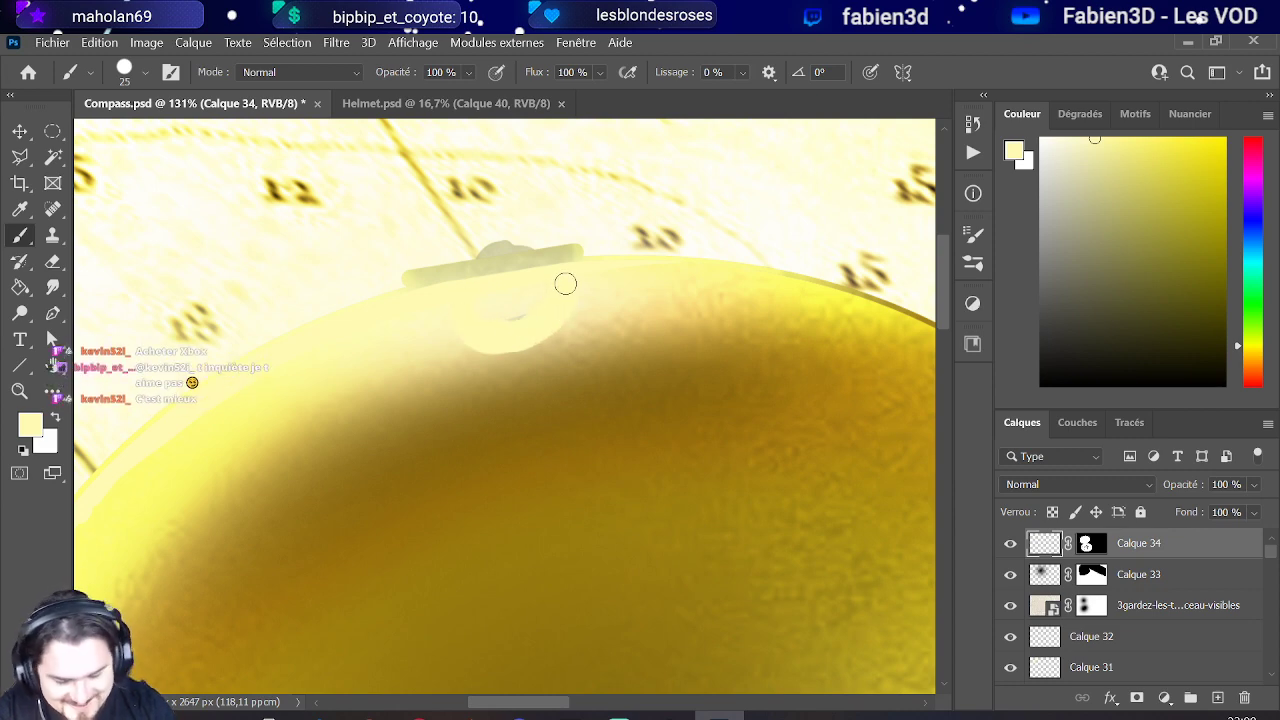
{"action": "key", "text": "ctrl+z"}
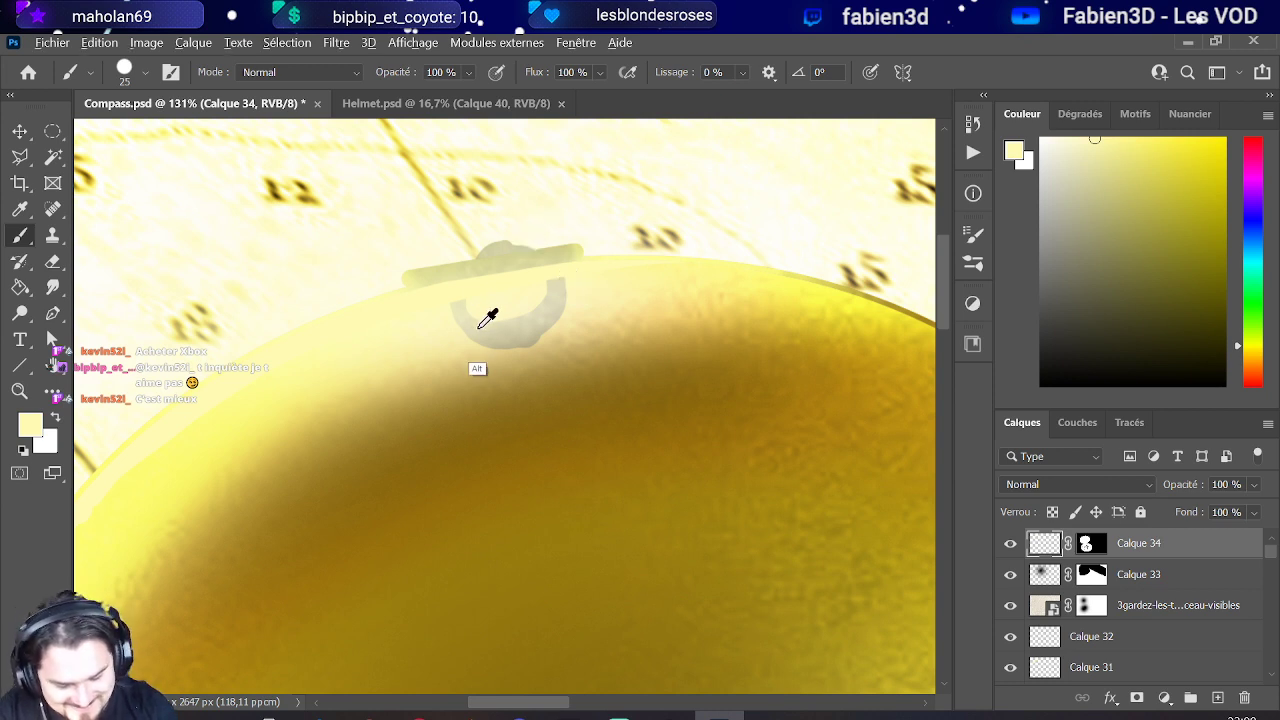
{"action": "mouse_move", "coordinate": [467, 297]}
{"action": "left_mouse_down"}
{"action": "mouse_move", "coordinate": [483, 336]}
{"action": "mouse_move", "coordinate": [531, 339]}
{"action": "mouse_move", "coordinate": [561, 309]}
{"action": "mouse_move", "coordinate": [554, 271]}
{"action": "mouse_move", "coordinate": [551, 319]}
{"action": "mouse_move", "coordinate": [509, 338]}
{"action": "mouse_move", "coordinate": [559, 285]}
{"action": "mouse_move", "coordinate": [503, 329]}
{"action": "mouse_move", "coordinate": [546, 262]}
{"action": "left_mouse_up"}
Step: Redraw the ring and its small loop in a muted yellow sampled beside the clasp, using the Arrondi net pression taille brush
{"action": "left_click", "coordinate": [529, 246], "text": "alt"}
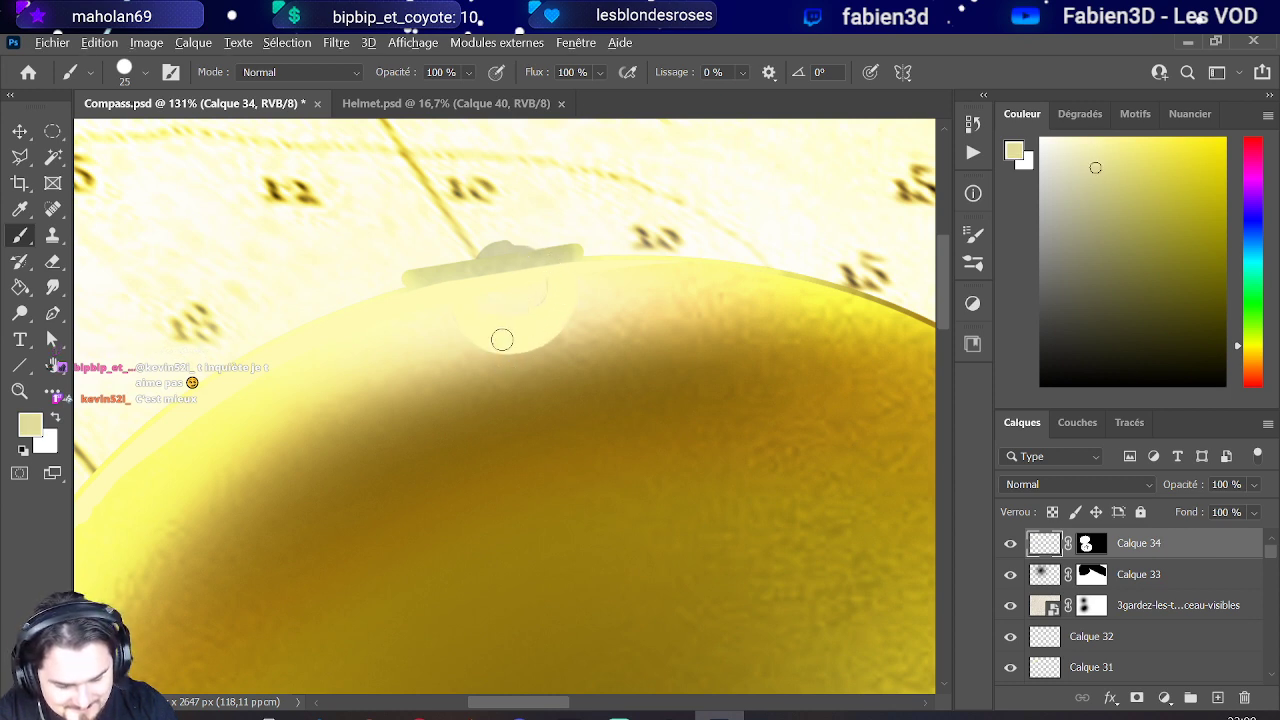
{"action": "mouse_move", "coordinate": [503, 337]}
{"action": "left_mouse_down"}
{"action": "mouse_move", "coordinate": [551, 329]}
{"action": "mouse_move", "coordinate": [568, 289]}
{"action": "left_mouse_up"}
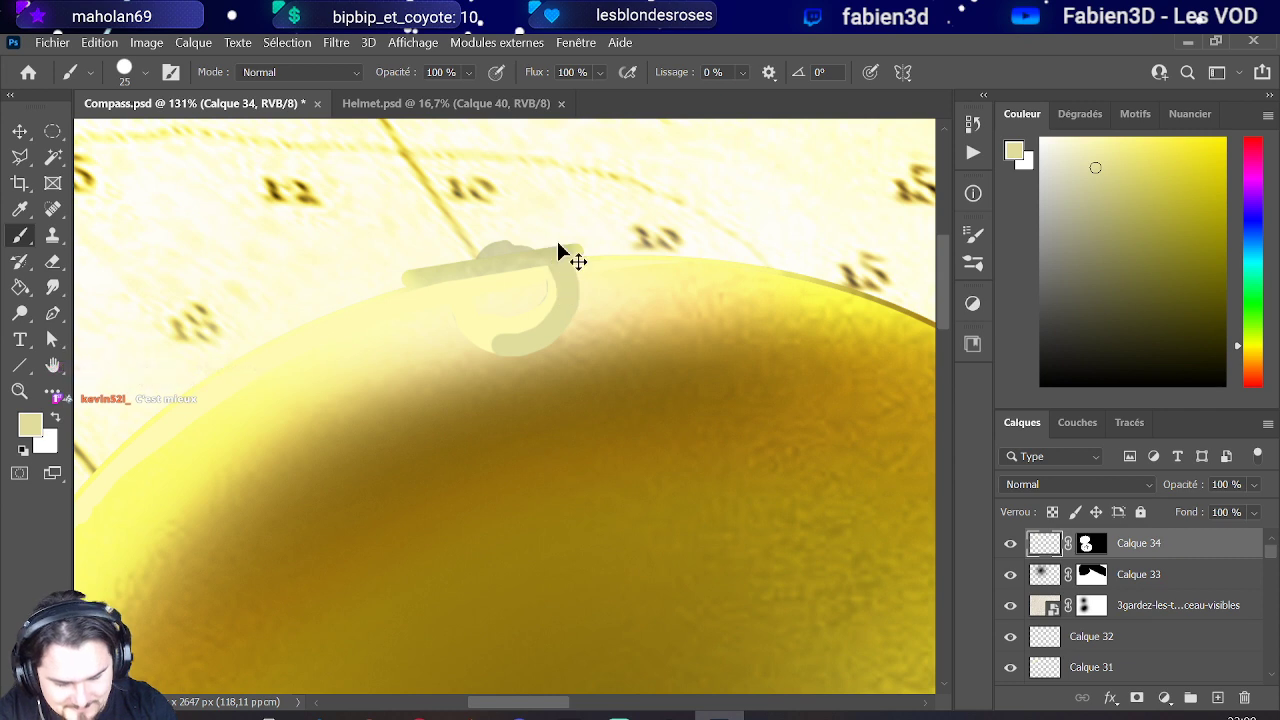
{"action": "key", "text": "ctrl+z"}
{"action": "left_click", "coordinate": [143, 76]}
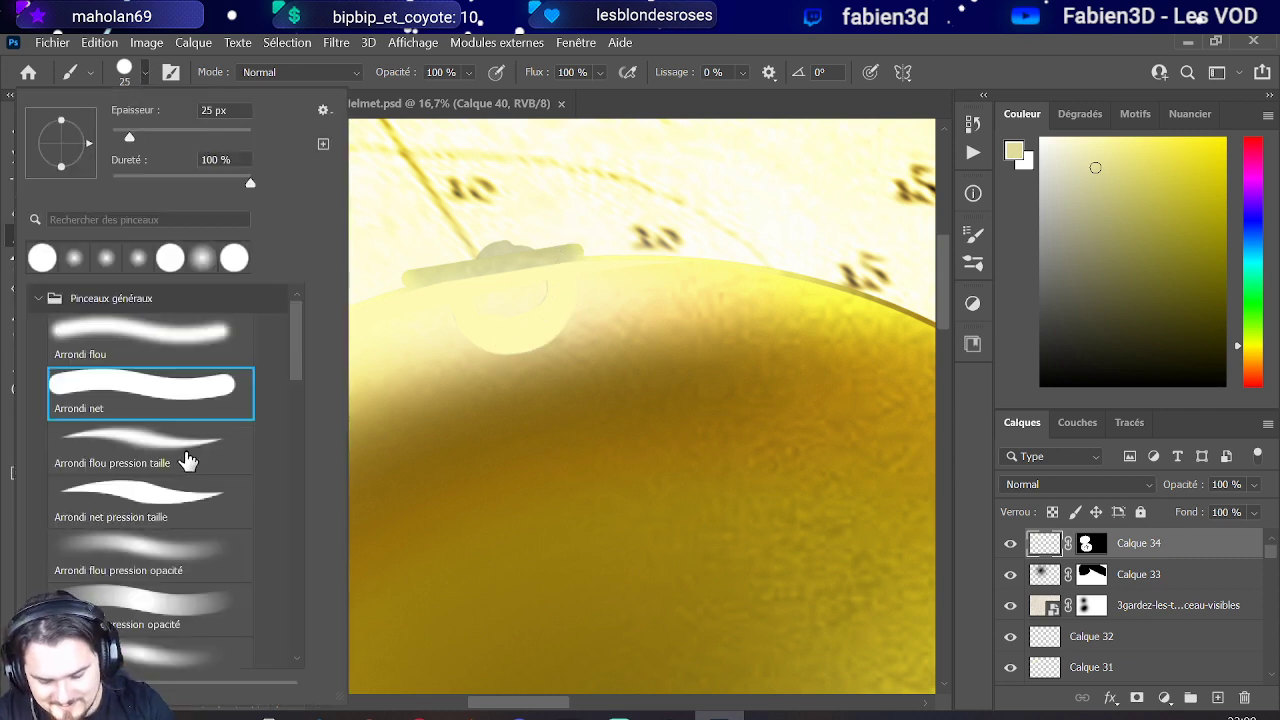
{"action": "left_click", "coordinate": [188, 488]}
{"action": "mouse_move", "coordinate": [505, 343]}
{"action": "left_mouse_down"}
{"action": "mouse_move", "coordinate": [552, 325]}
{"action": "mouse_move", "coordinate": [568, 282]}
{"action": "mouse_move", "coordinate": [567, 317]}
{"action": "mouse_move", "coordinate": [535, 343]}
{"action": "mouse_move", "coordinate": [477, 329]}
{"action": "left_mouse_up"}
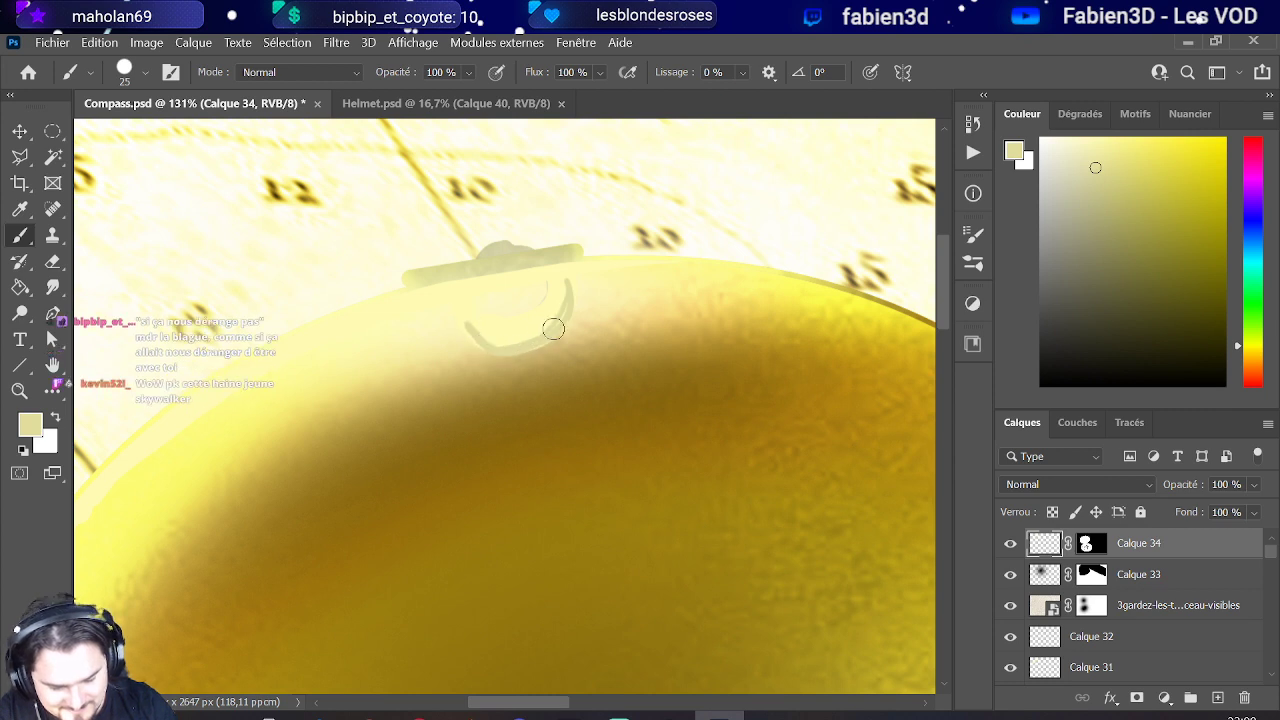
{"action": "mouse_move", "coordinate": [541, 263]}
{"action": "left_mouse_down"}
{"action": "mouse_move", "coordinate": [568, 291]}
{"action": "mouse_move", "coordinate": [547, 331]}
{"action": "mouse_move", "coordinate": [506, 349]}
{"action": "mouse_move", "coordinate": [473, 341]}
{"action": "mouse_move", "coordinate": [460, 315]}
{"action": "mouse_move", "coordinate": [467, 281]}
{"action": "mouse_move", "coordinate": [488, 349]}
{"action": "left_mouse_up"}
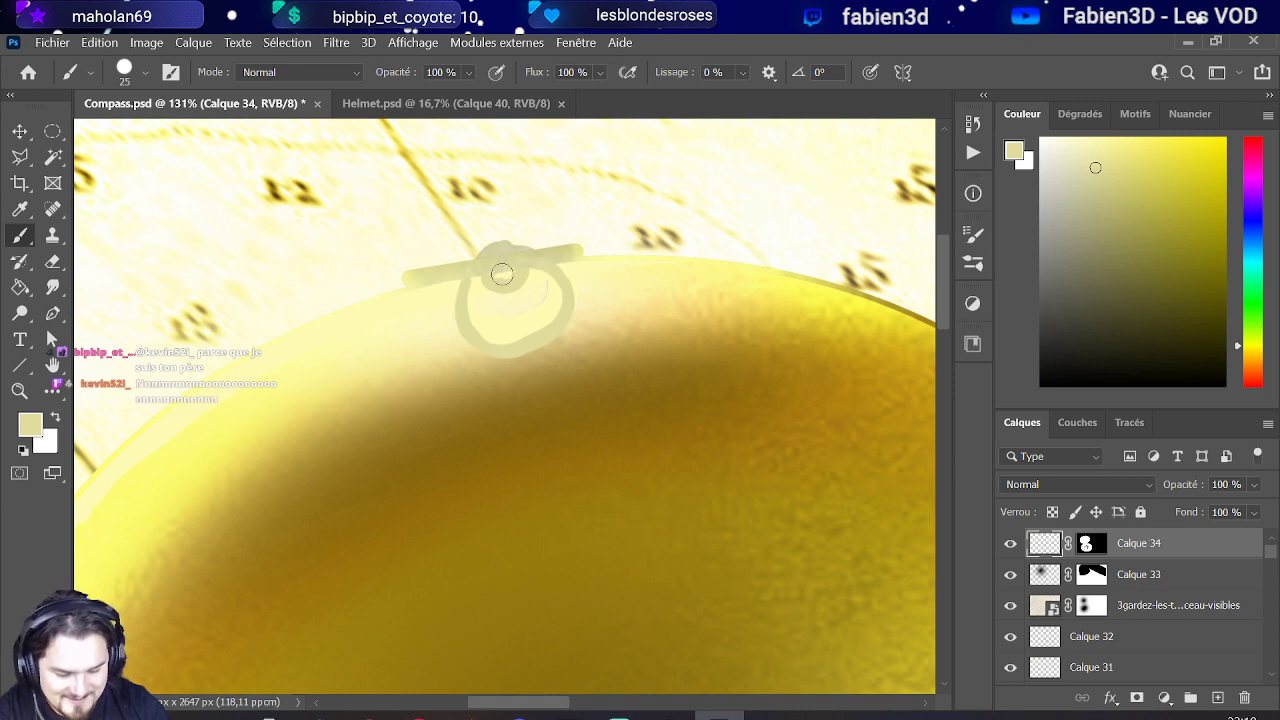
{"action": "left_click_drag", "start_coordinate": [527, 265], "coordinate": [522, 262]}
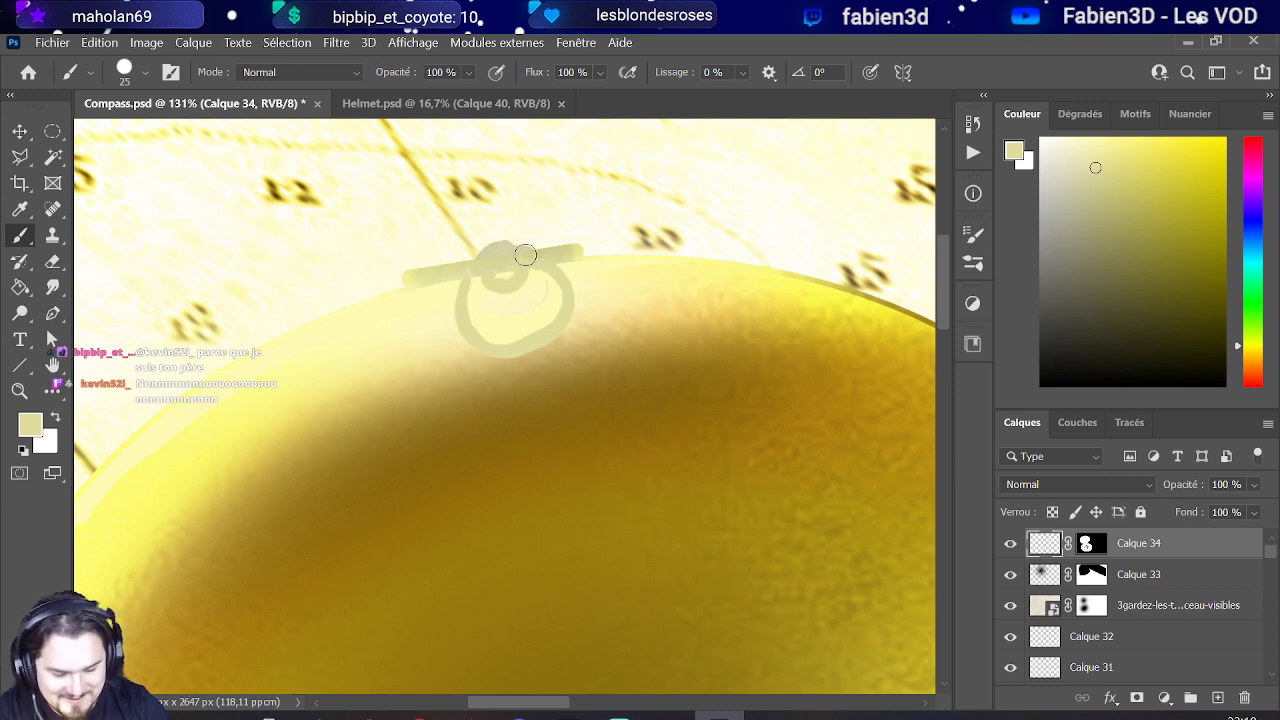
Step: Sample white from the bright rim of the compass base and set the brush size to 56 px
{"action": "left_click", "coordinate": [231, 380], "text": "alt"}
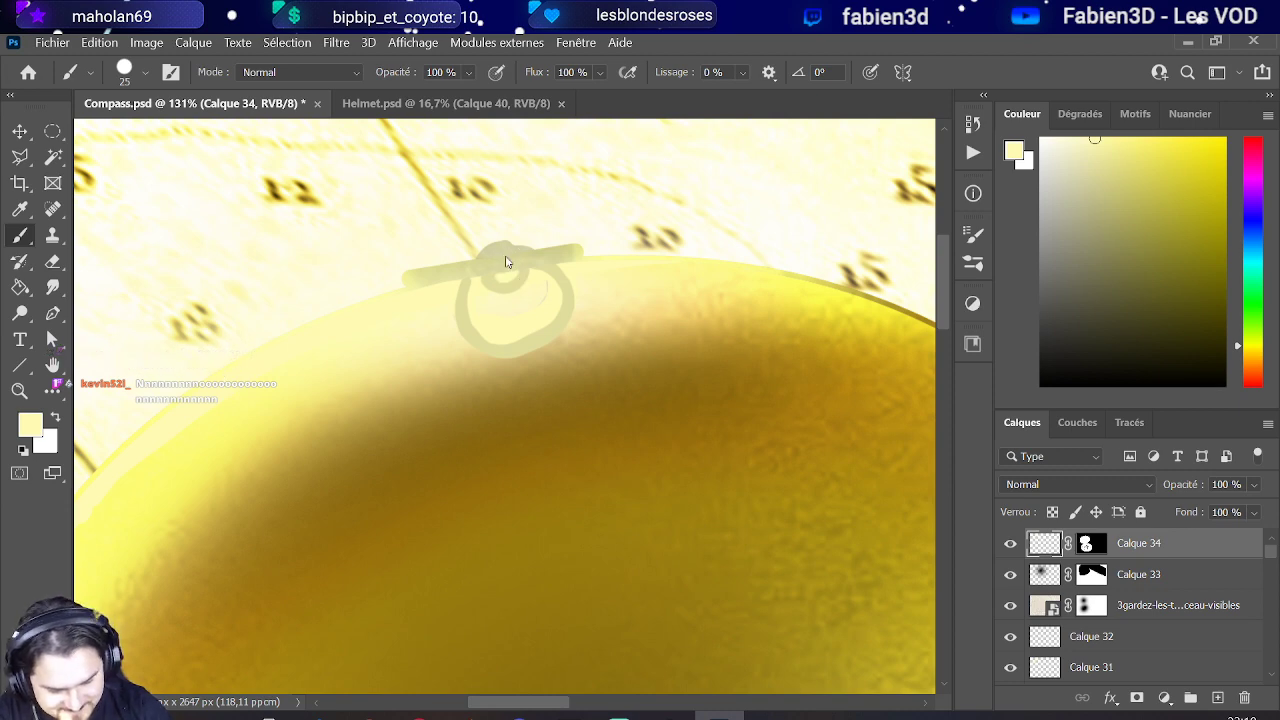
{"action": "scroll", "coordinate": [505, 262], "scroll_direction": "down", "scroll_amount": 5, "text": "alt"}
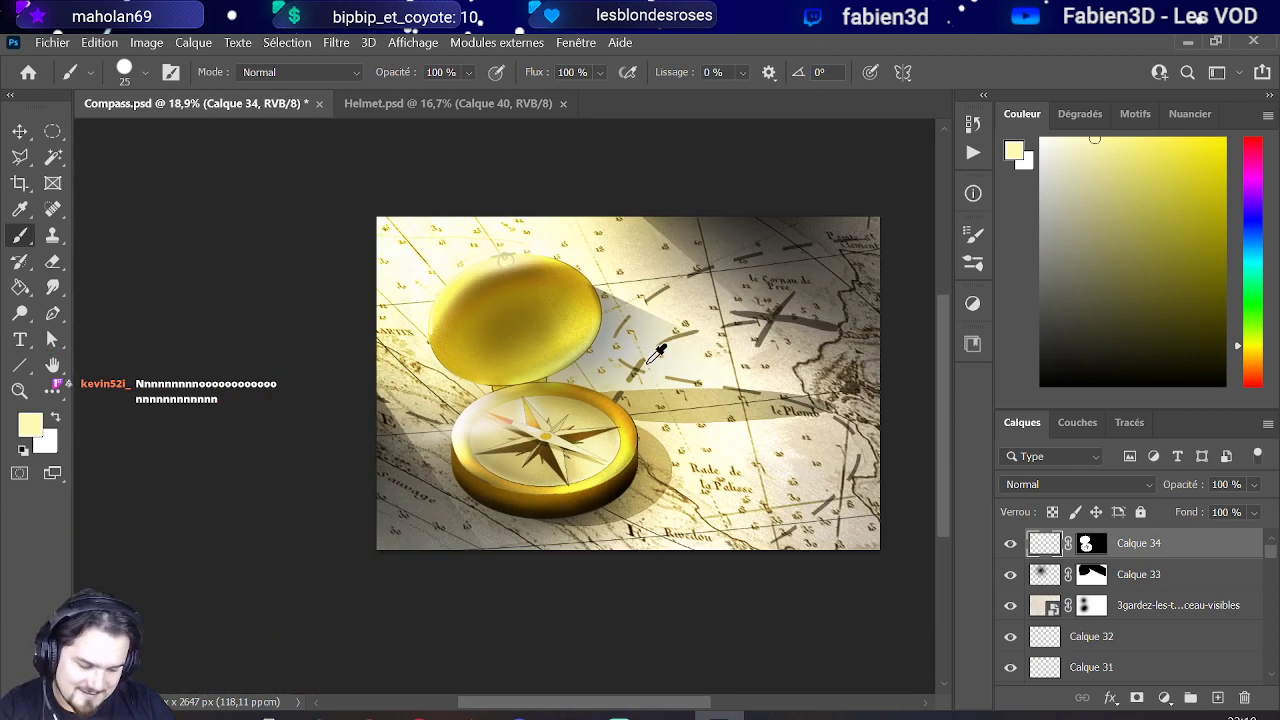
{"action": "scroll", "coordinate": [543, 580], "scroll_direction": "up", "scroll_amount": 5, "text": "alt"}
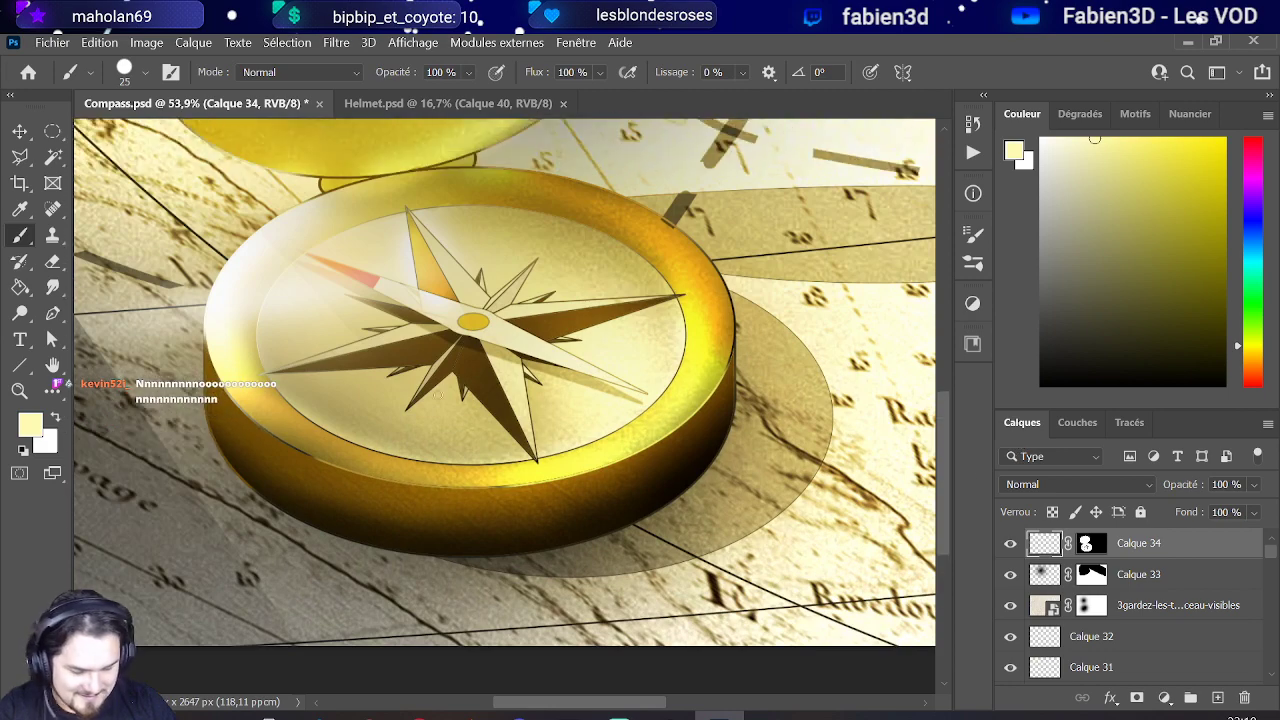
{"action": "scroll", "coordinate": [214, 442], "scroll_direction": "up", "scroll_amount": 3, "text": "alt"}
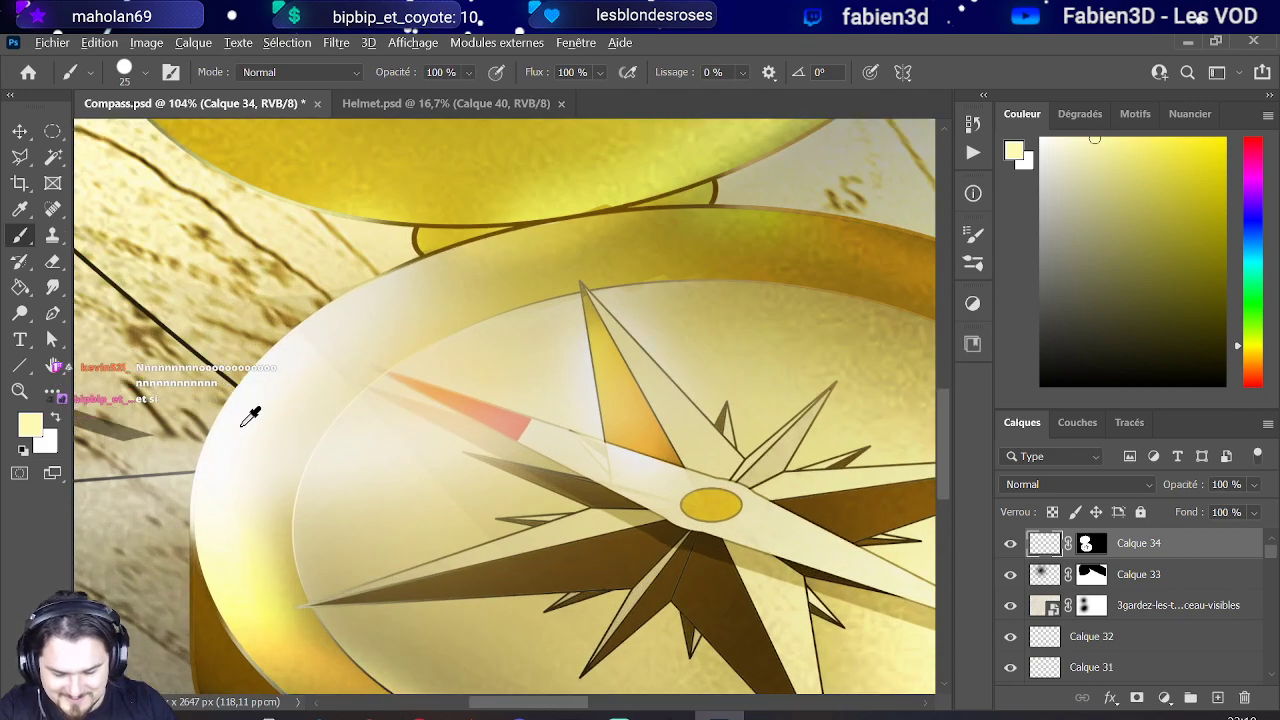
{"action": "left_click", "coordinate": [250, 415], "text": "alt"}
{"action": "scroll", "coordinate": [300, 415], "scroll_direction": "down", "scroll_amount": 4}
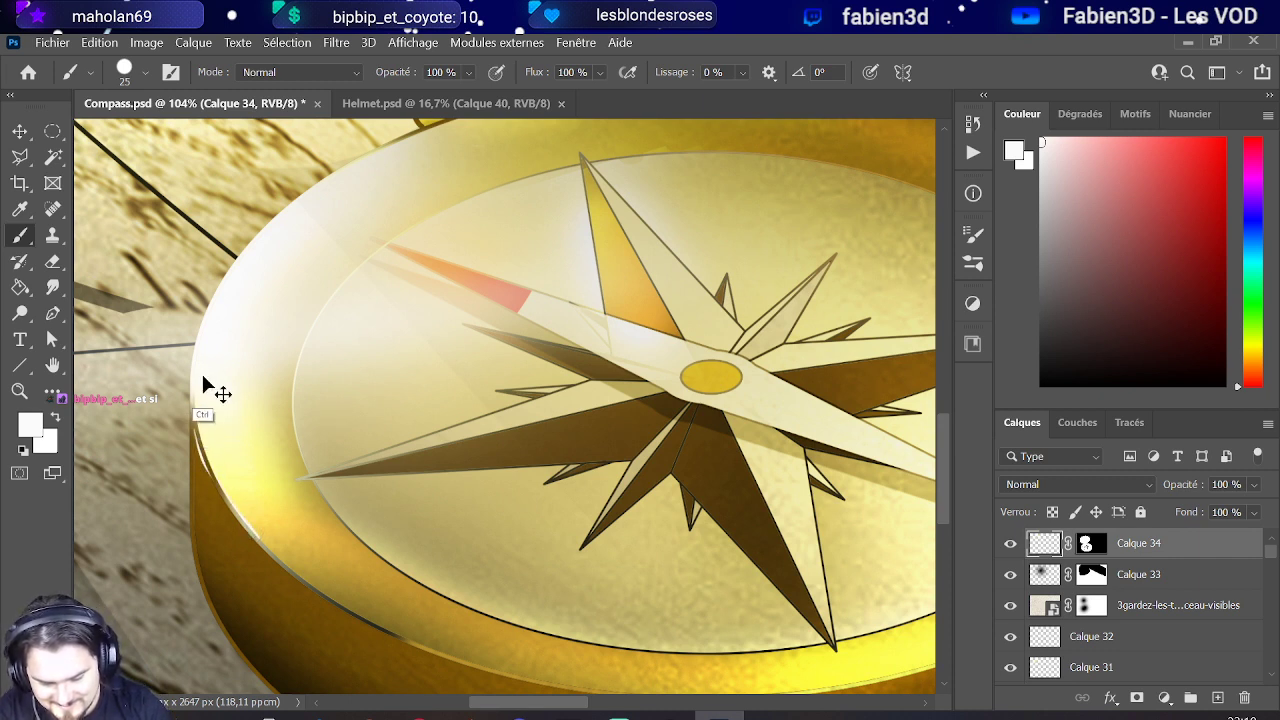
{"action": "left_click", "coordinate": [147, 72]}
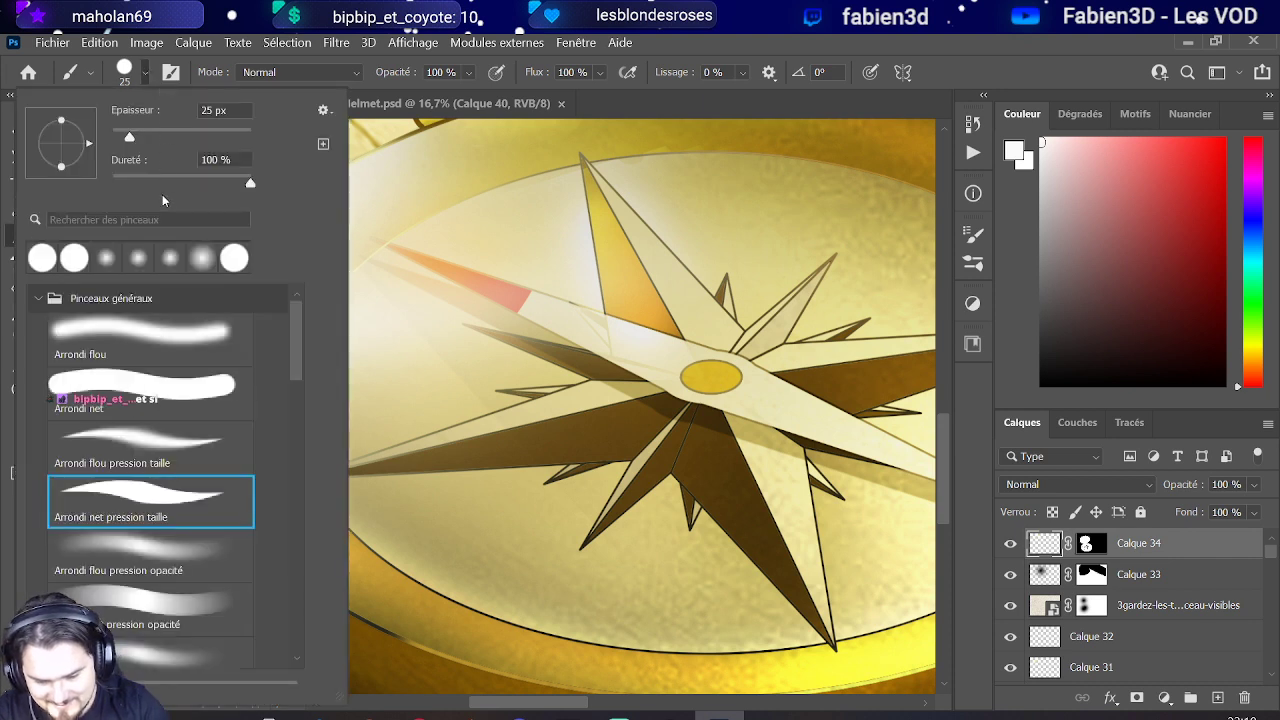
{"action": "left_click_drag", "start_coordinate": [130, 136], "coordinate": [151, 137]}
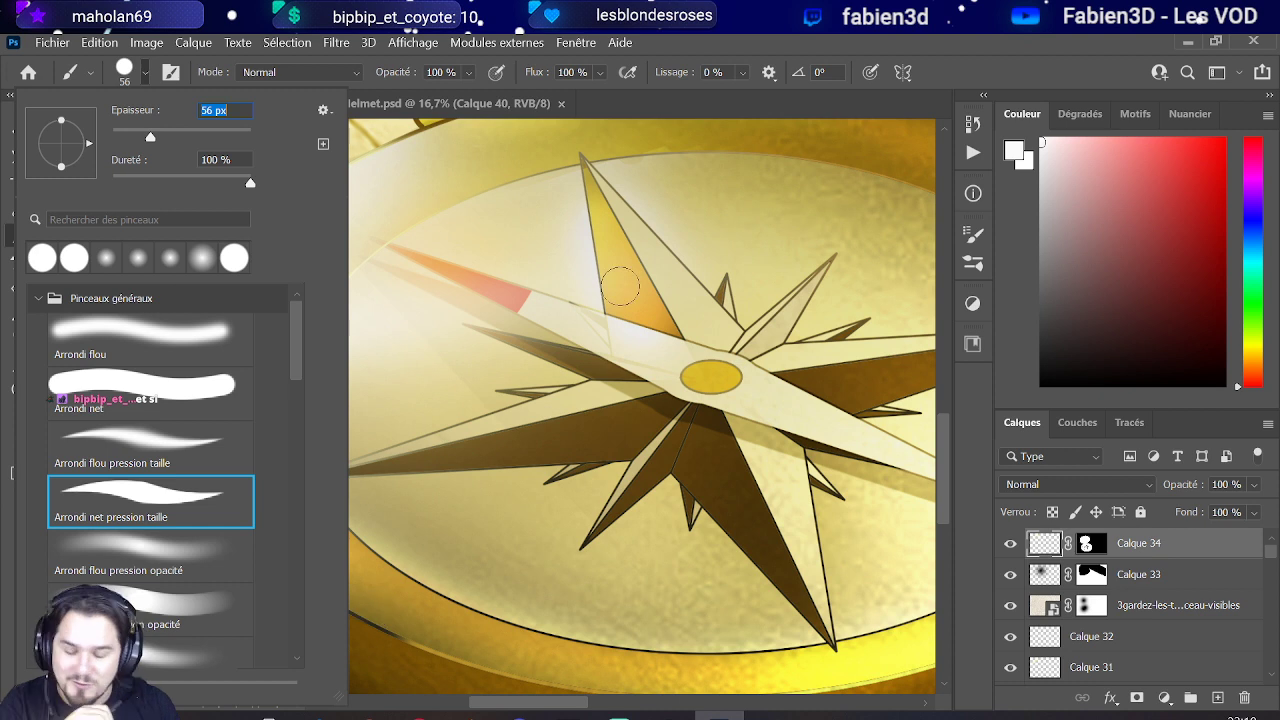
{"action": "left_click", "coordinate": [700, 42]}
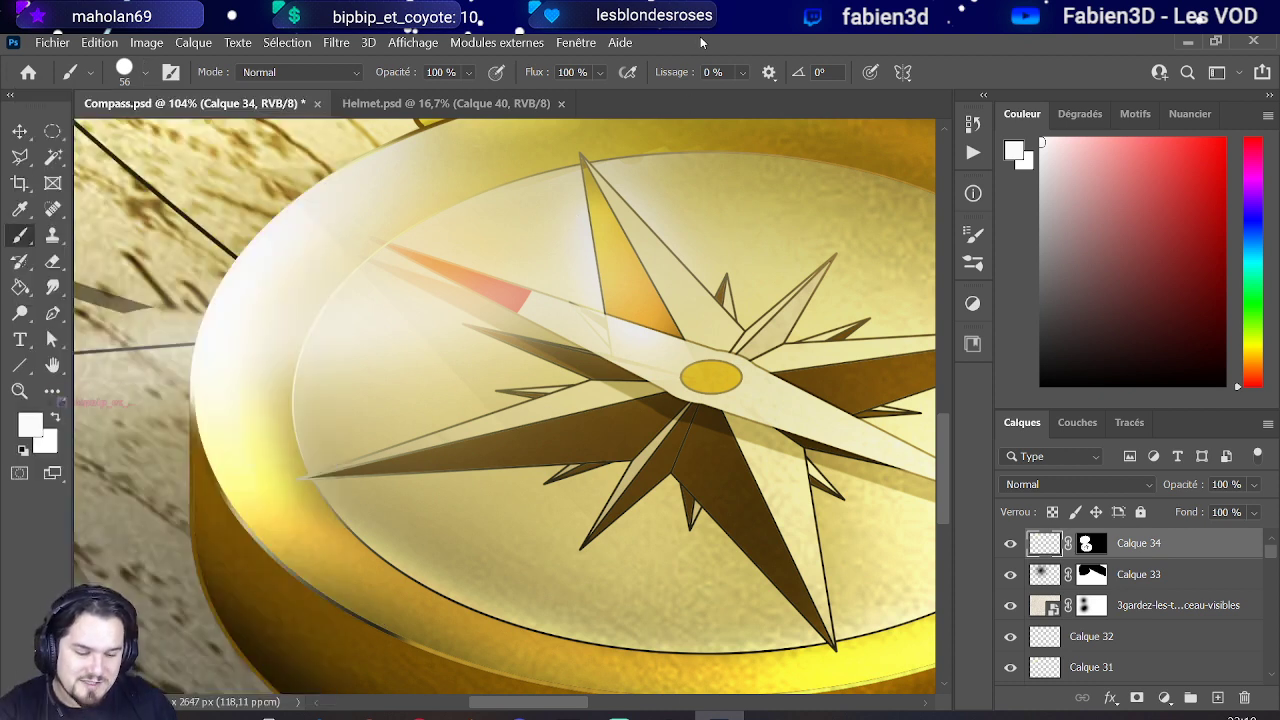
{"action": "scroll", "coordinate": [175, 375], "scroll_direction": "up", "scroll_amount": 1}
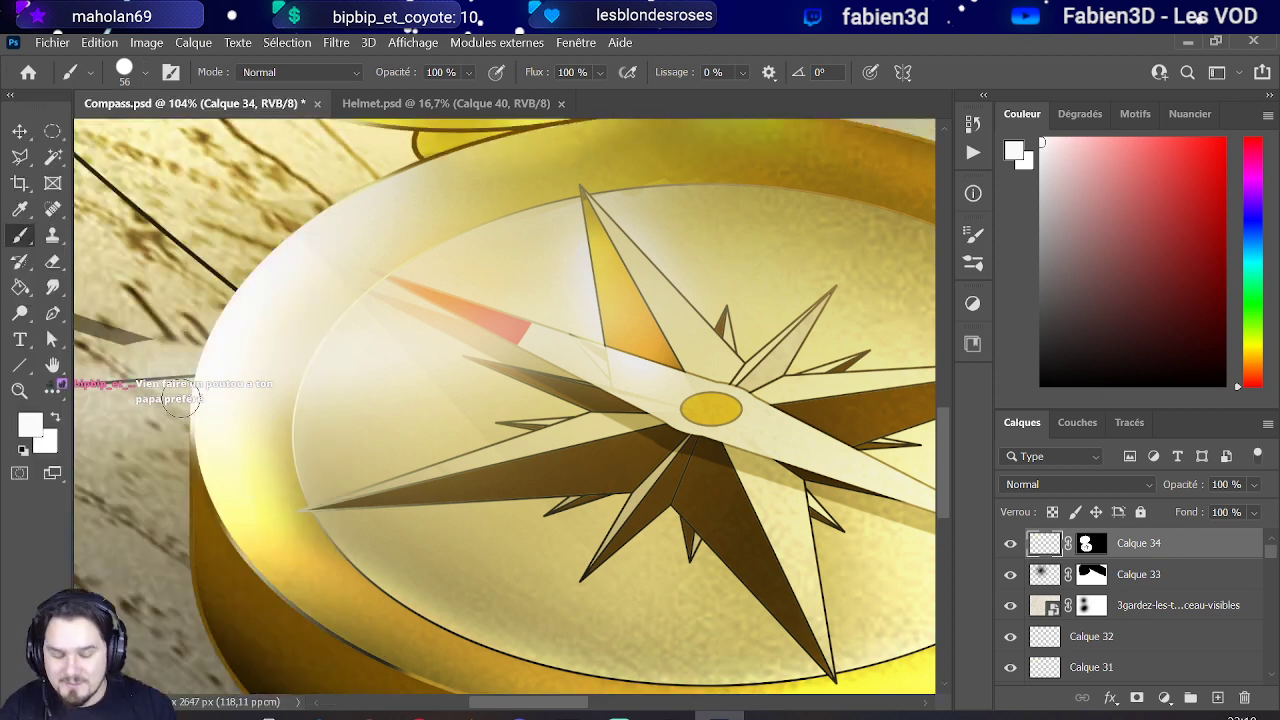
{"action": "scroll", "coordinate": [183, 398], "scroll_direction": "down", "scroll_amount": 1}
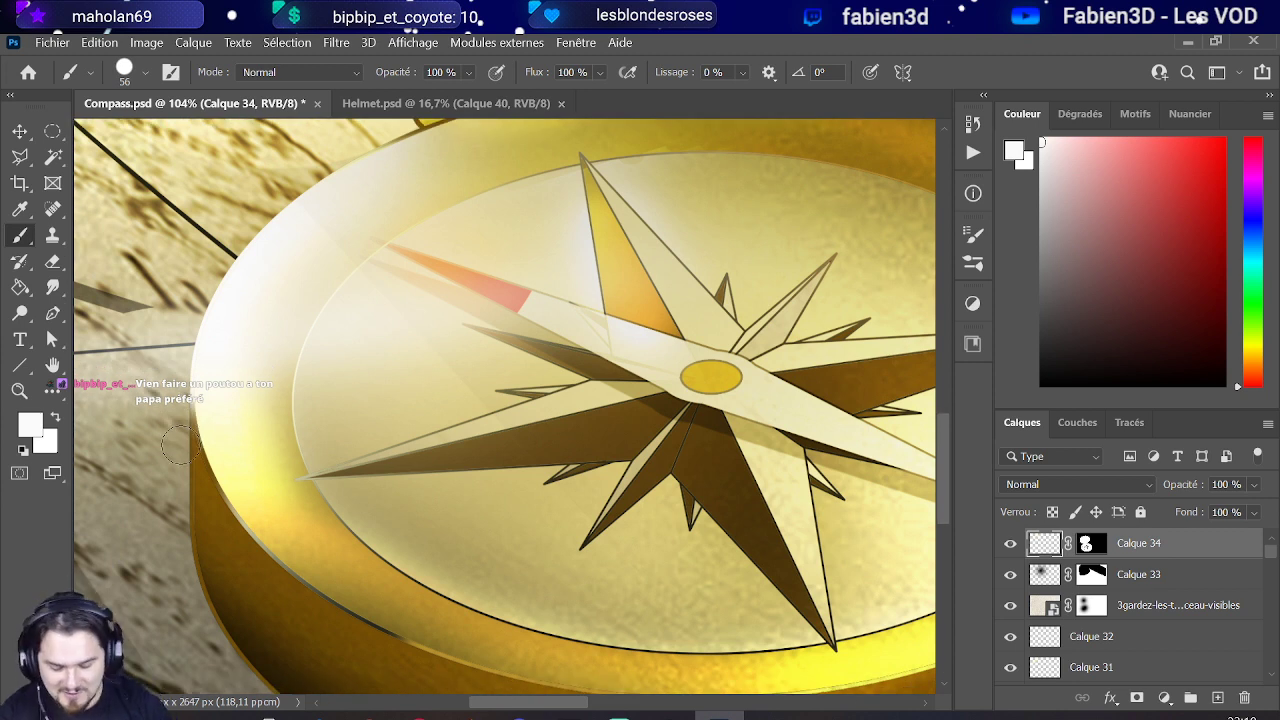
{"action": "mouse_move", "coordinate": [193, 428]}
{"action": "left_mouse_down"}
{"action": "mouse_move", "coordinate": [222, 510]}
{"action": "mouse_move", "coordinate": [275, 568]}
{"action": "mouse_move", "coordinate": [362, 620]}
{"action": "left_mouse_up"}
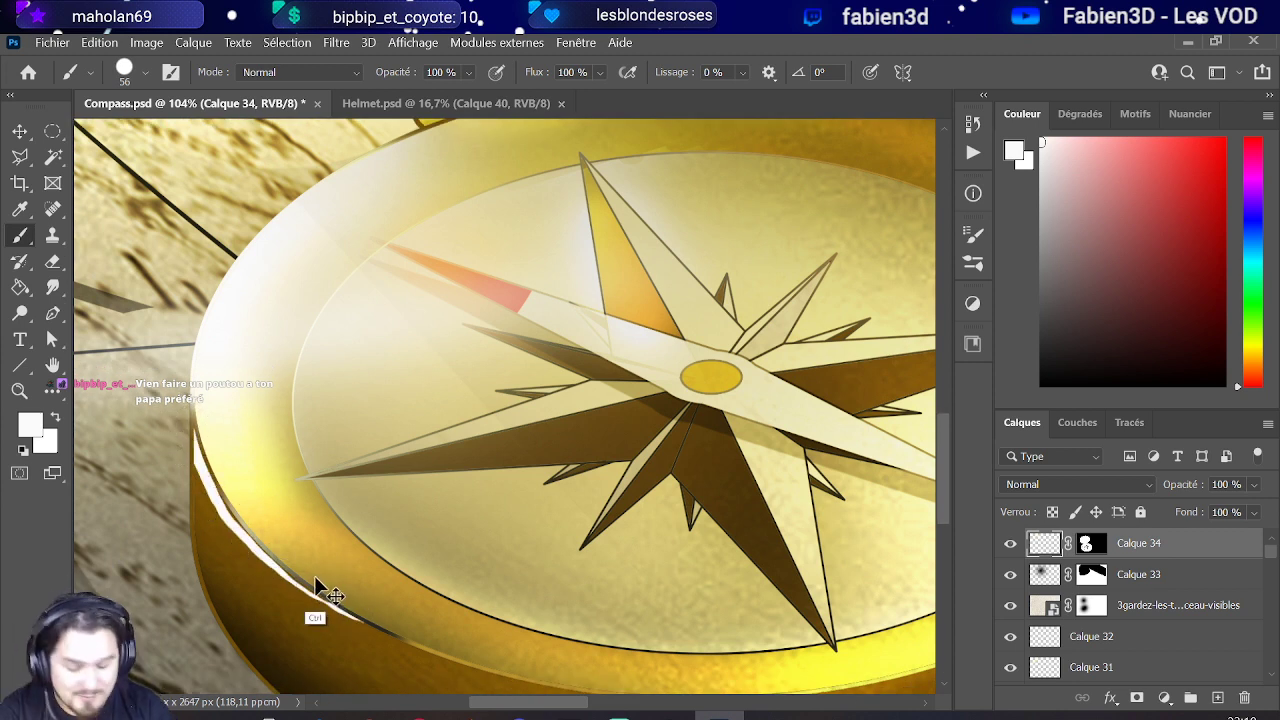
{"action": "key", "text": "ctrl+z"}
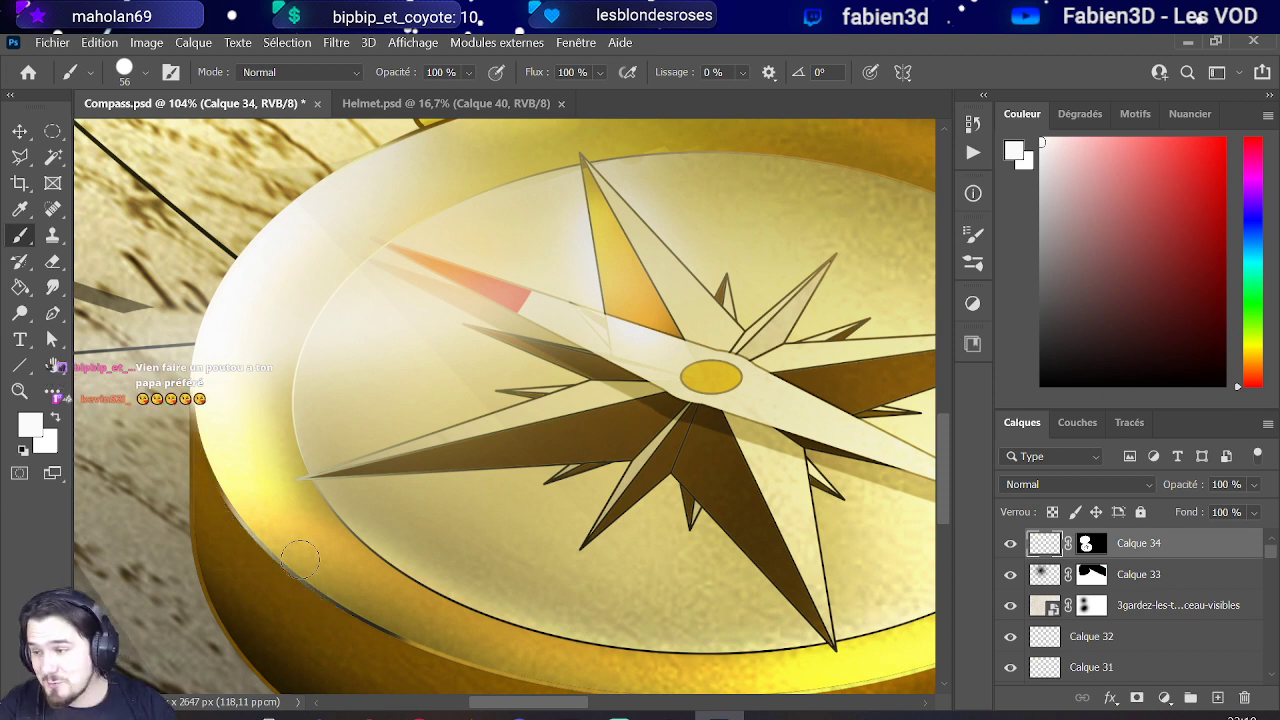
Step: Duplicate the layer Calque 34 and set the copy's blend mode to Incrustation
{"action": "right_click", "coordinate": [1218, 548]}
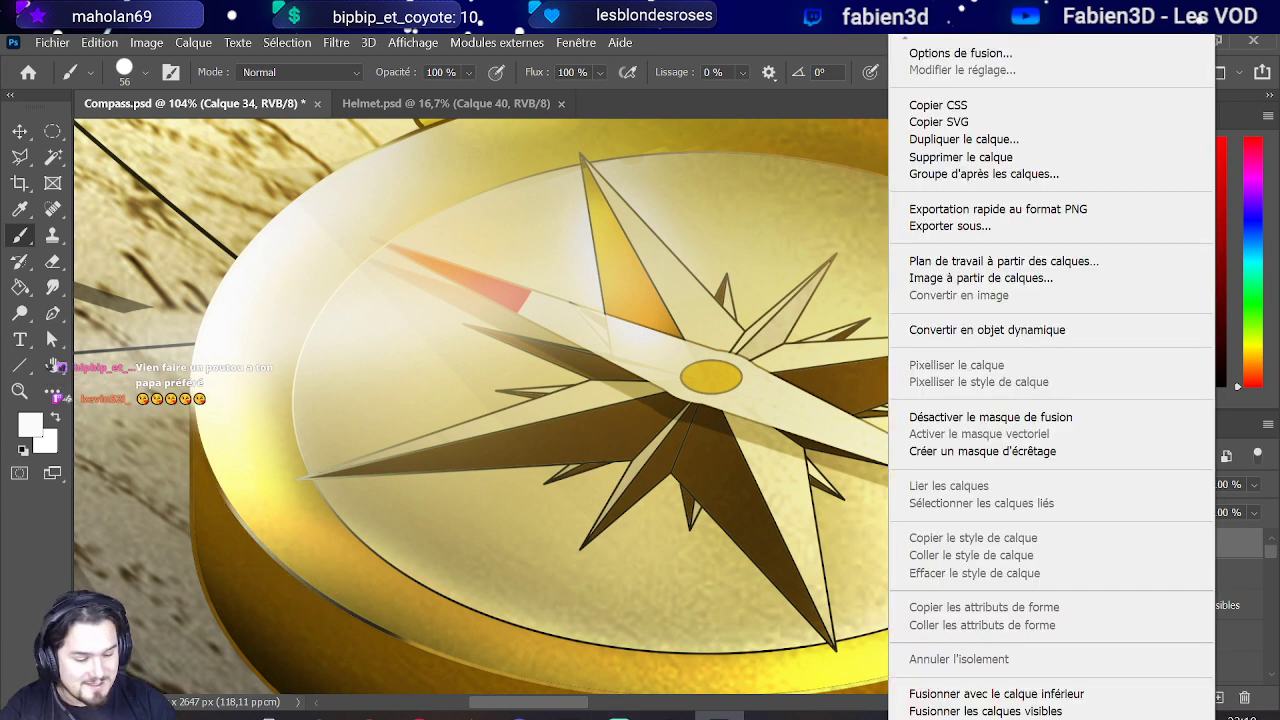
{"action": "left_click", "coordinate": [1018, 142]}
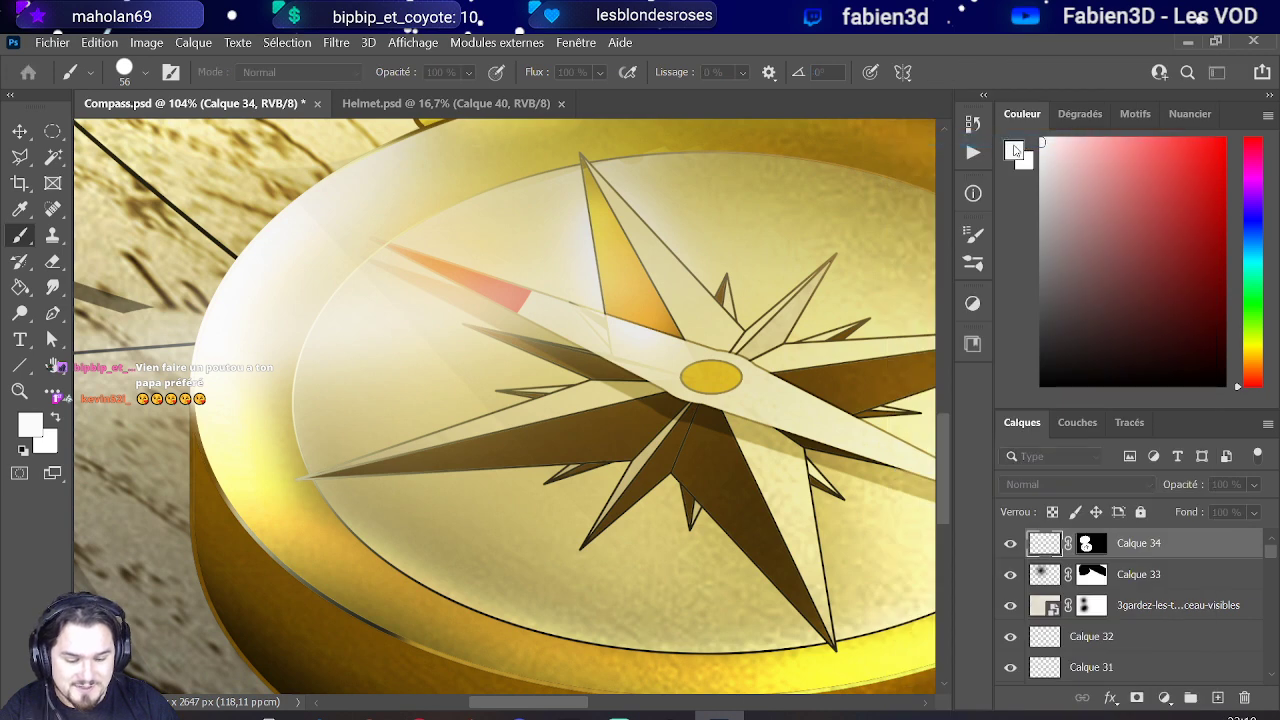
{"action": "key", "text": "Return"}
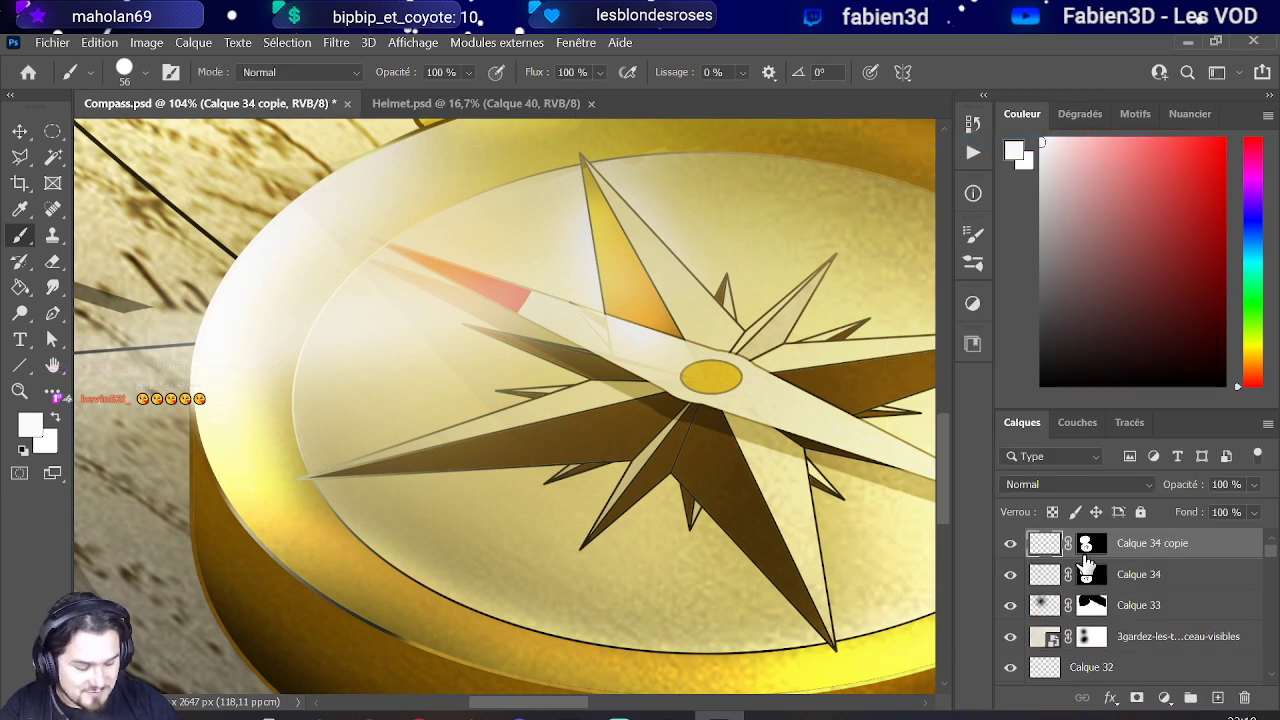
{"action": "left_click", "coordinate": [1100, 482]}
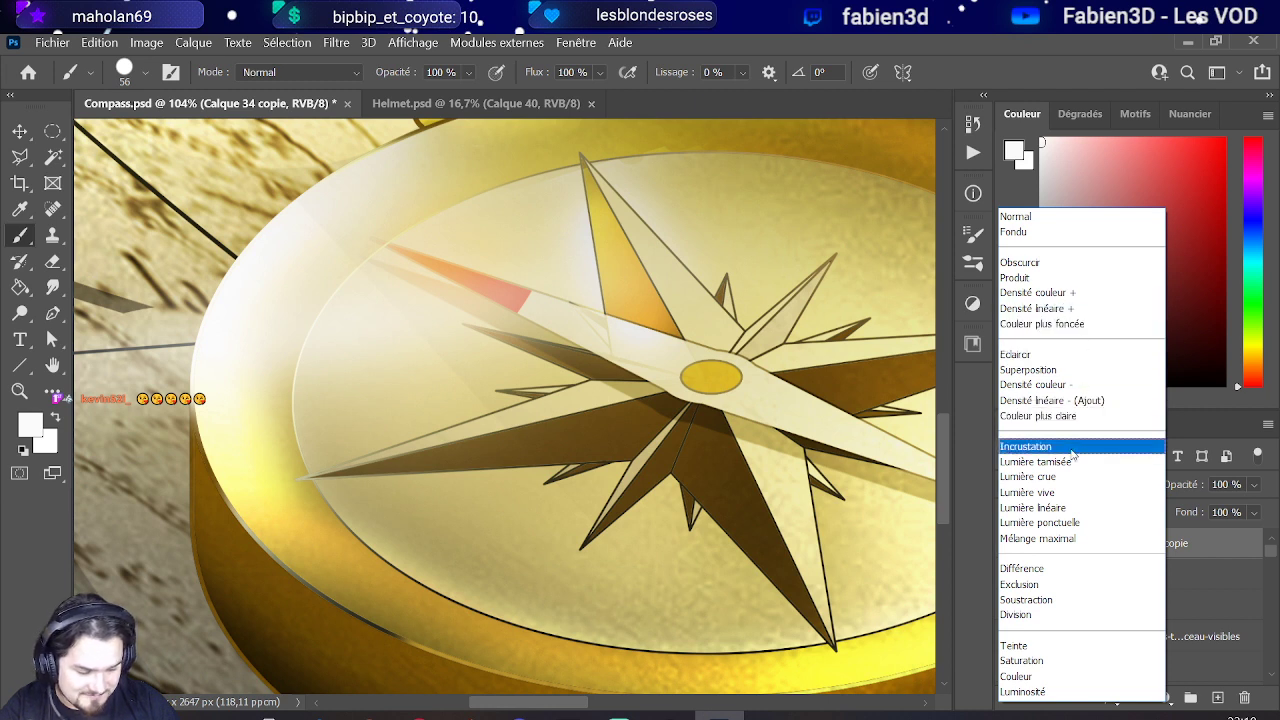
{"action": "left_click", "coordinate": [1072, 455]}
Step: Paint white highlight strokes on the Incrustation layer along the lower-left outer rim of the compass base
{"action": "mouse_move", "coordinate": [197, 448]}
{"action": "left_mouse_down"}
{"action": "mouse_move", "coordinate": [253, 548]}
{"action": "mouse_move", "coordinate": [349, 610]}
{"action": "left_mouse_up"}
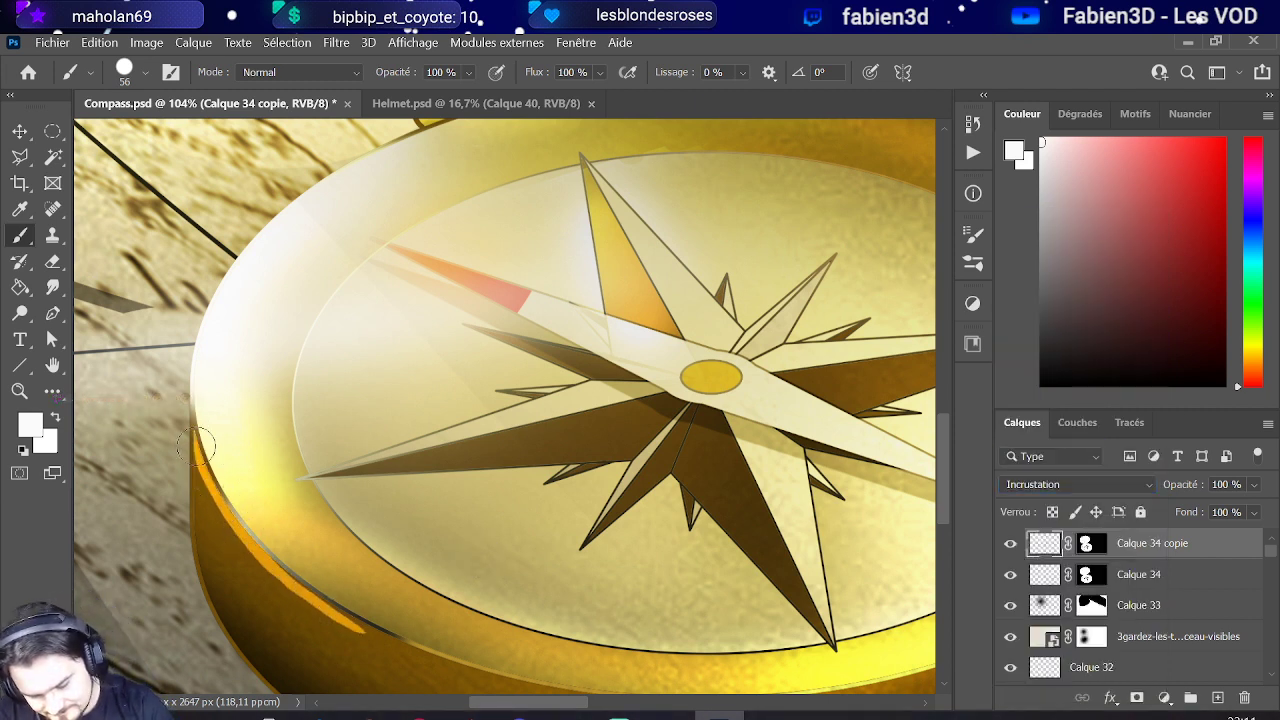
{"action": "mouse_move", "coordinate": [202, 433]}
{"action": "left_mouse_down"}
{"action": "mouse_move", "coordinate": [254, 529]}
{"action": "mouse_move", "coordinate": [340, 615]}
{"action": "mouse_move", "coordinate": [440, 672]}
{"action": "mouse_move", "coordinate": [518, 682]}
{"action": "left_mouse_up"}
{"action": "mouse_move", "coordinate": [197, 425]}
{"action": "left_mouse_down"}
{"action": "mouse_move", "coordinate": [228, 502]}
{"action": "mouse_move", "coordinate": [277, 566]}
{"action": "left_mouse_up"}
Step: Fade the lower-right end of the base's rim highlight with a soft Eraser enlarged to 1020 px
{"action": "scroll", "coordinate": [190, 520], "scroll_direction": "down", "scroll_amount": 5}
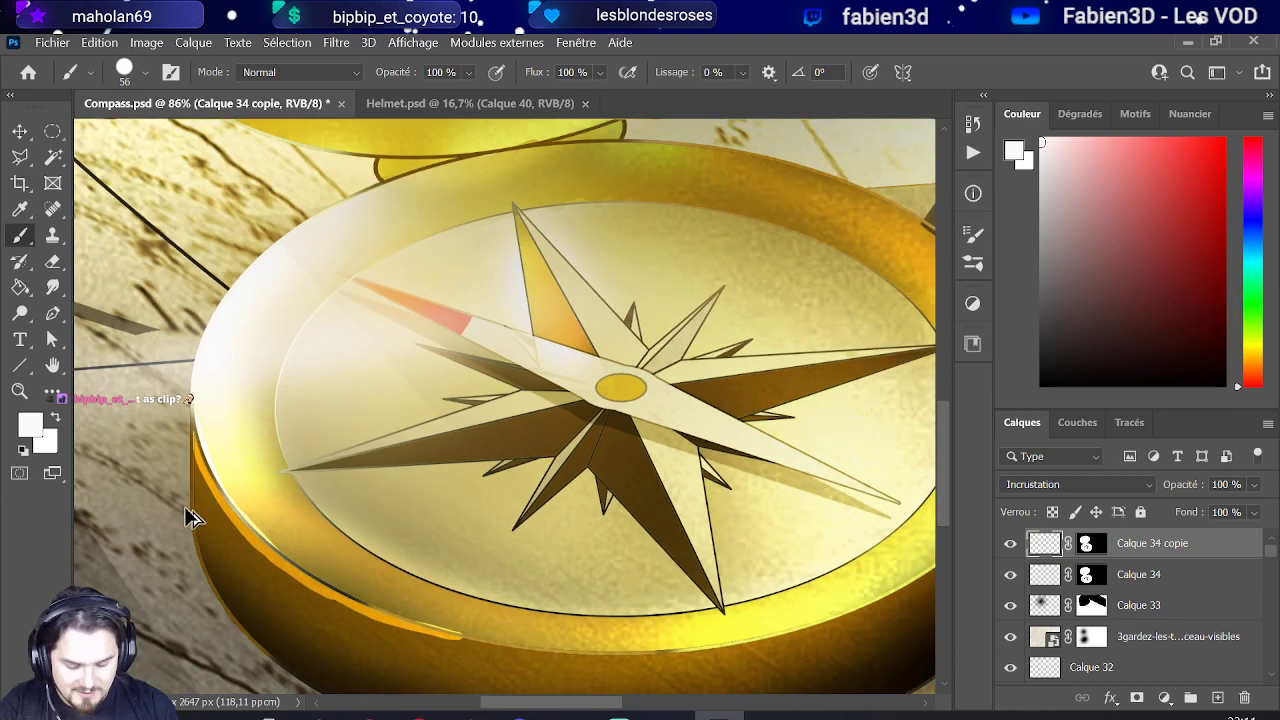
{"action": "scroll", "coordinate": [260, 508], "scroll_direction": "down", "scroll_amount": 3}
{"action": "scroll", "coordinate": [300, 545], "scroll_direction": "up", "scroll_amount": 5}
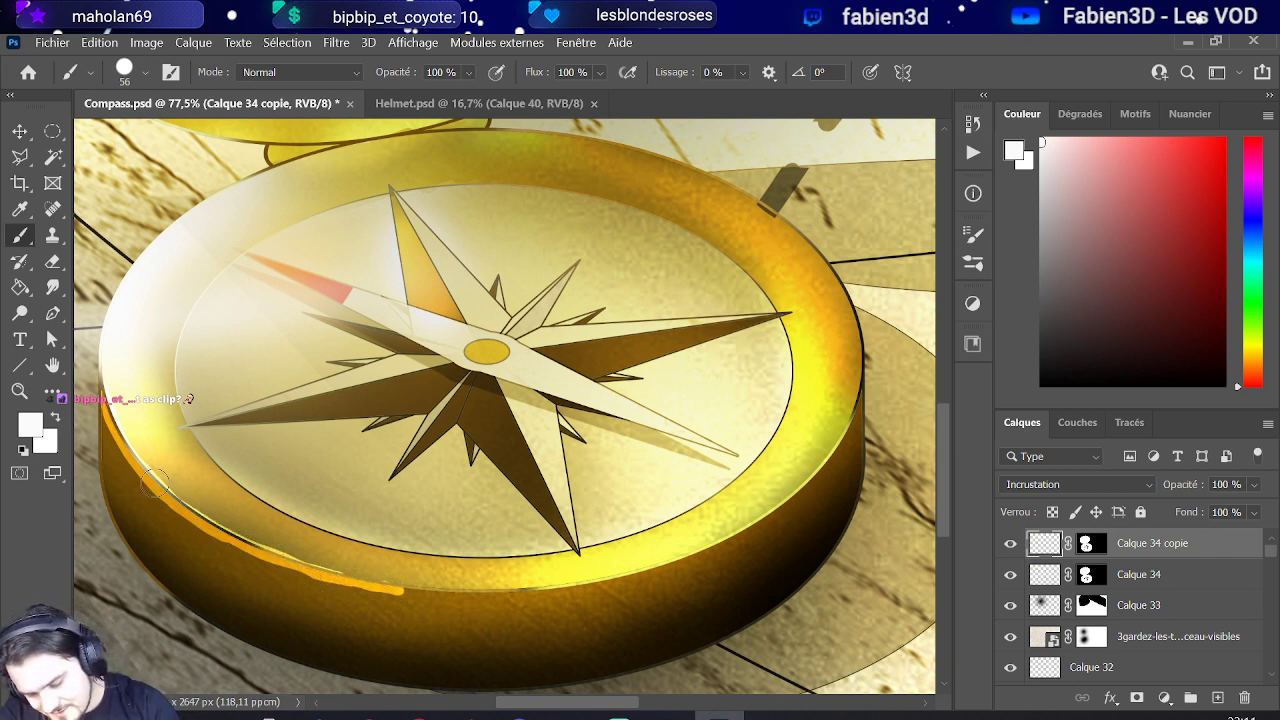
{"action": "left_click", "coordinate": [53, 261]}
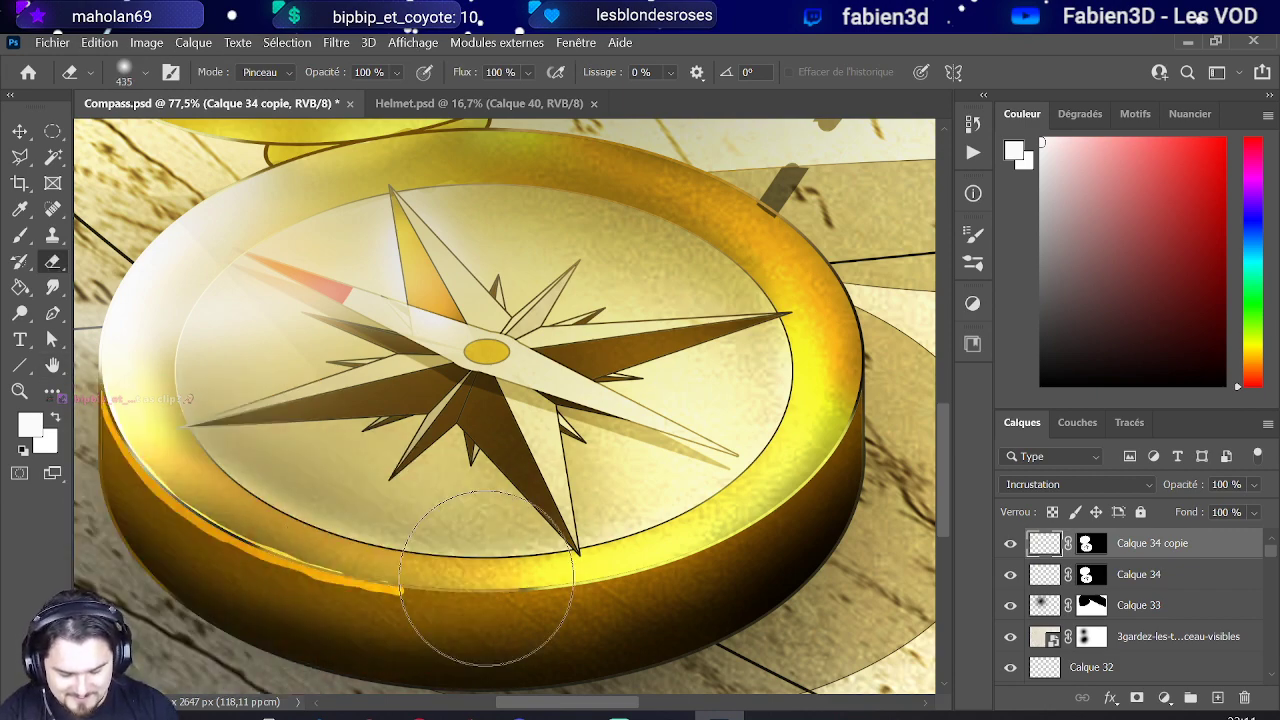
{"action": "left_click_drag", "start_coordinate": [486, 577], "coordinate": [700, 571]}
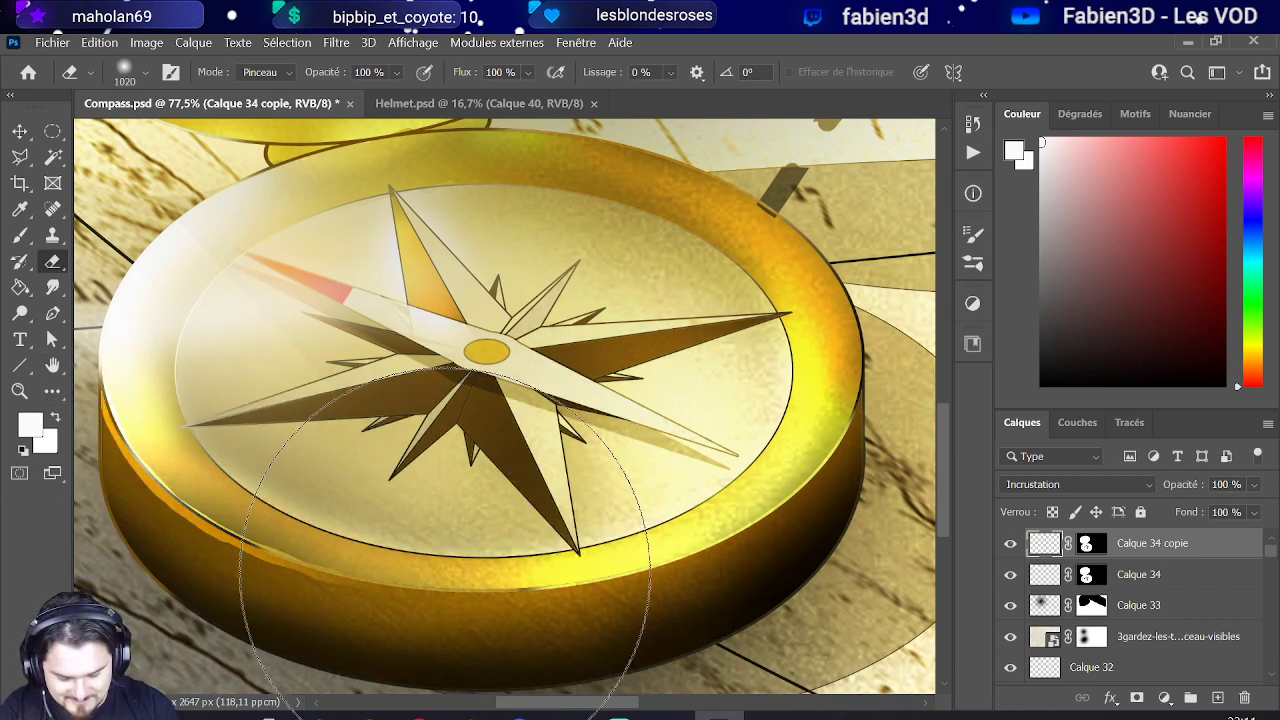
Step: Inspect the rim highlights on the compass base and lid, close up and across the whole artwork
{"action": "scroll", "coordinate": [394, 560], "scroll_direction": "down", "scroll_amount": 5}
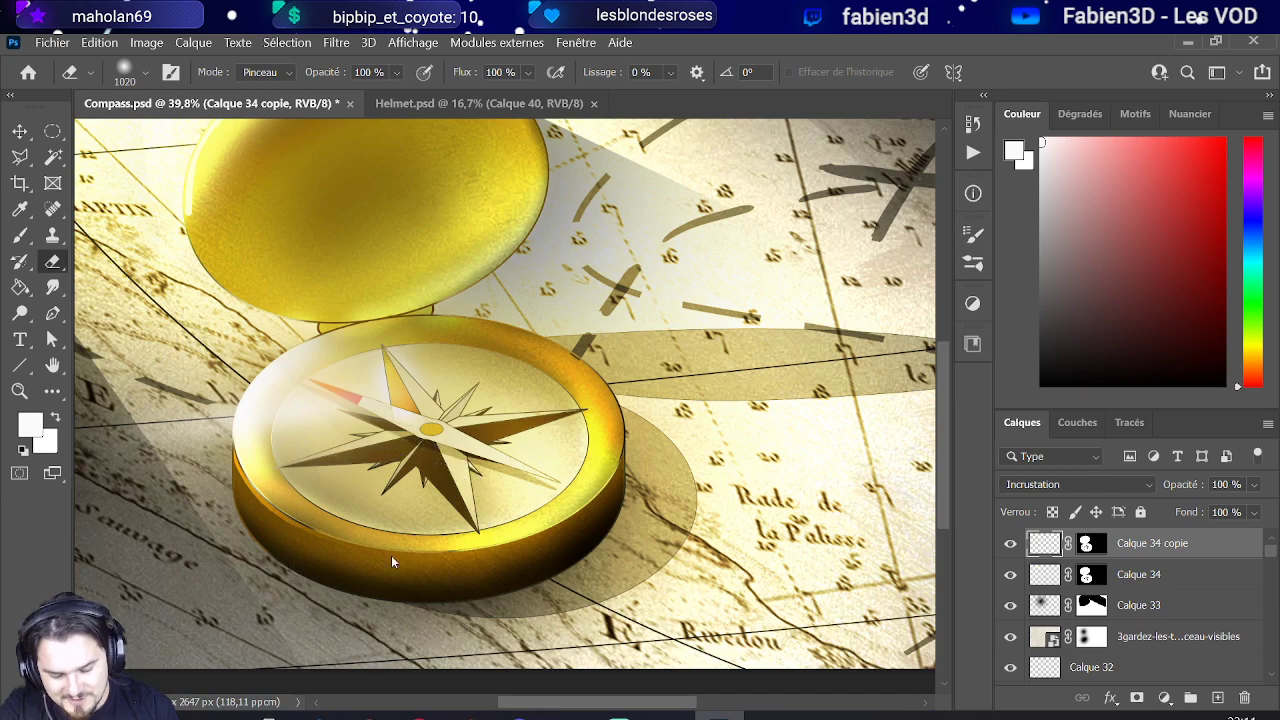
{"action": "scroll", "coordinate": [401, 563], "scroll_direction": "down", "scroll_amount": 2}
{"action": "scroll", "coordinate": [566, 434], "scroll_direction": "up", "scroll_amount": 4}
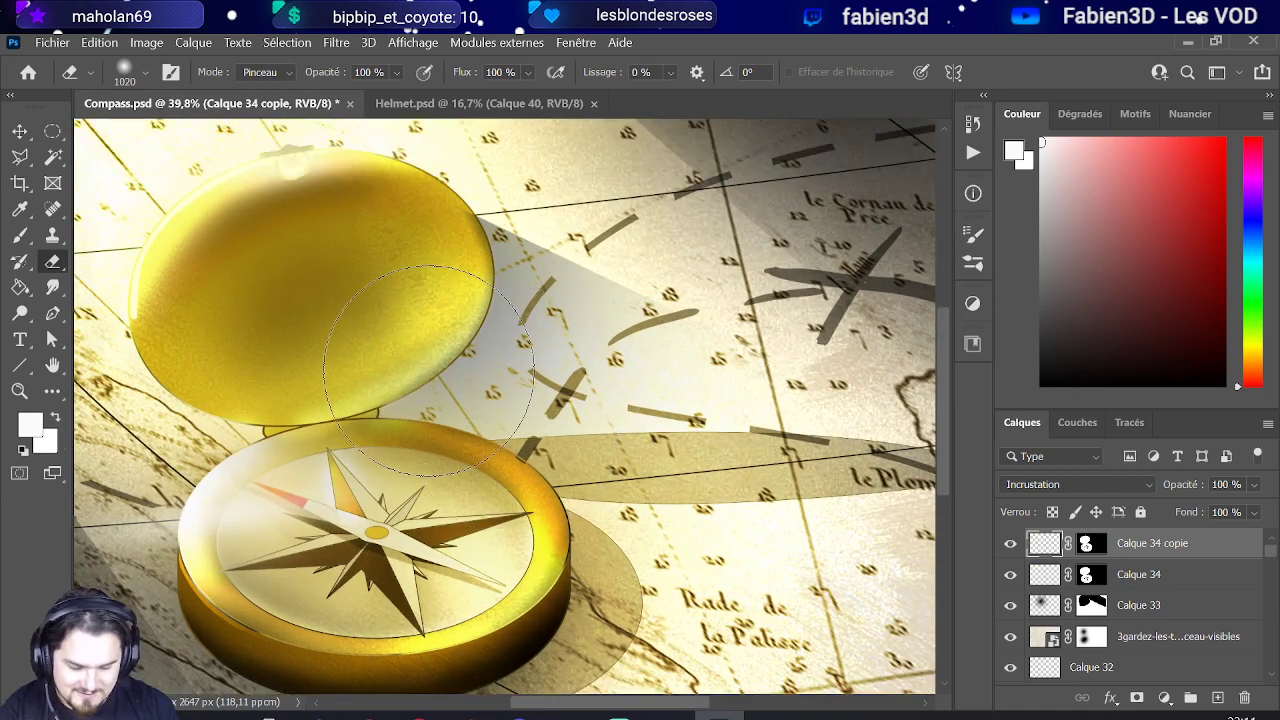
{"action": "scroll", "coordinate": [432, 380], "scroll_direction": "down", "scroll_amount": 4}
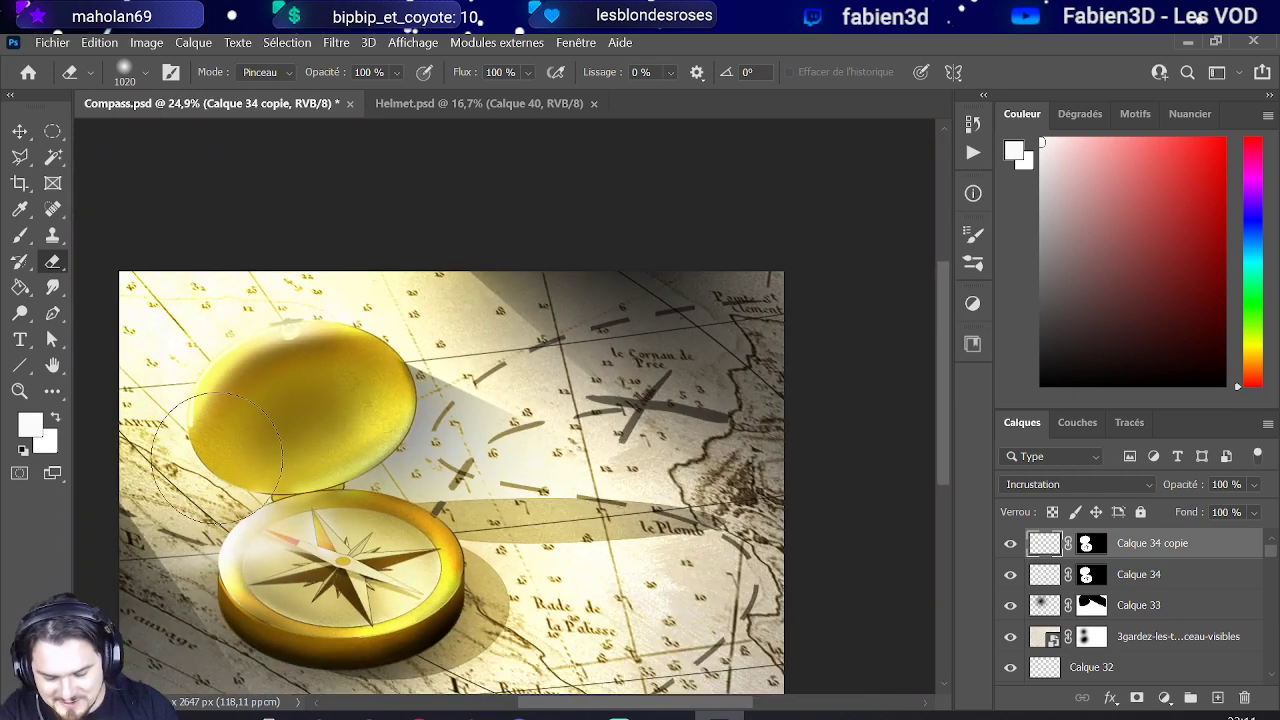
{"action": "left_click", "coordinate": [1045, 574]}
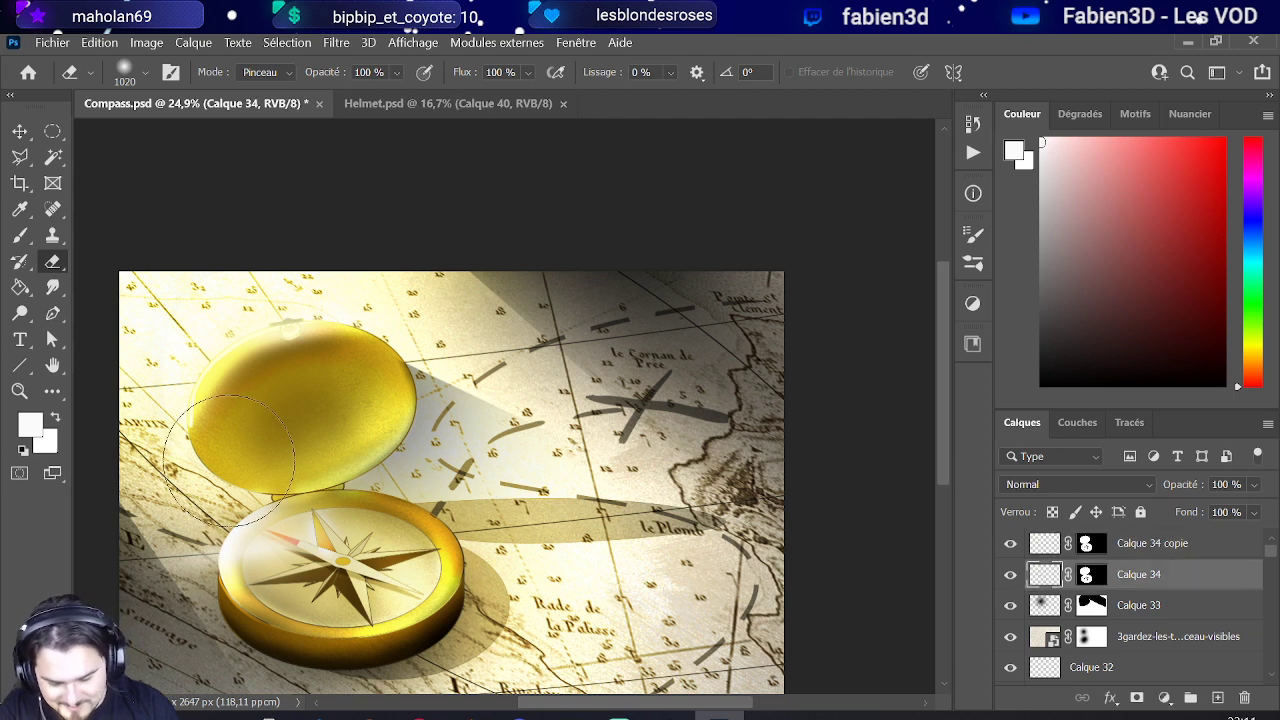
{"action": "scroll", "coordinate": [203, 457], "scroll_direction": "up", "scroll_amount": 2}
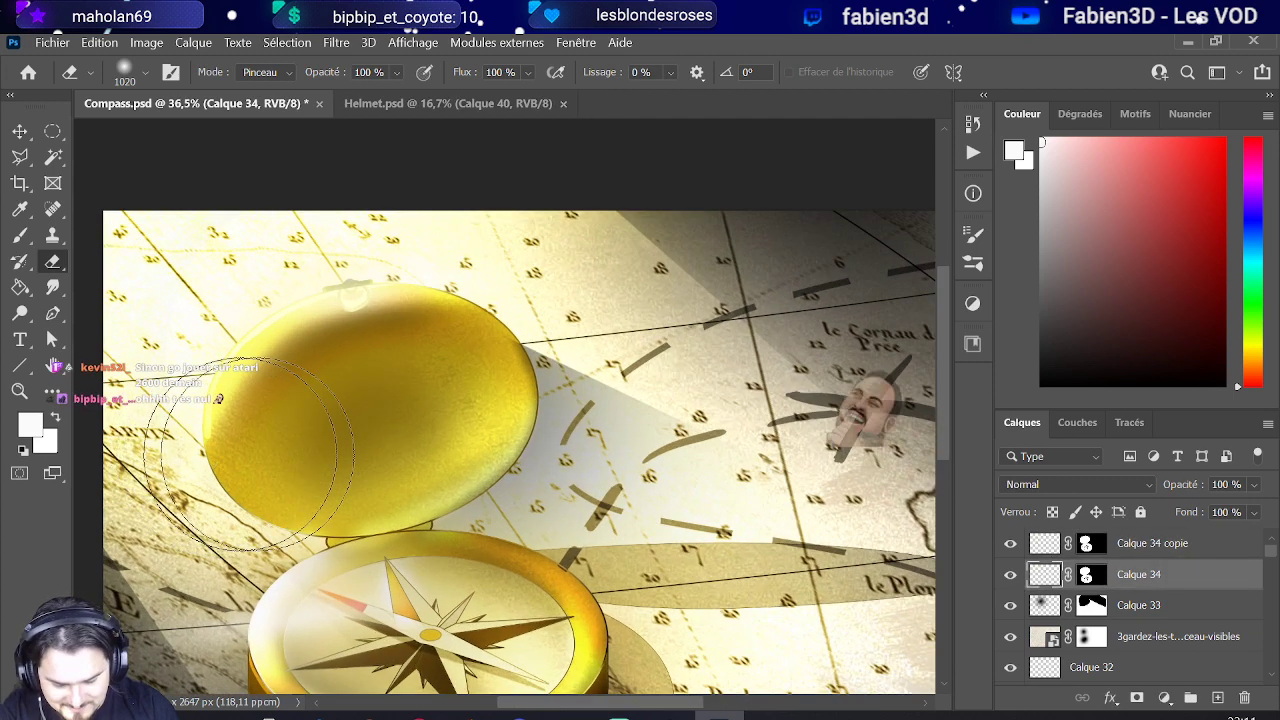
{"action": "left_click", "coordinate": [1045, 543]}
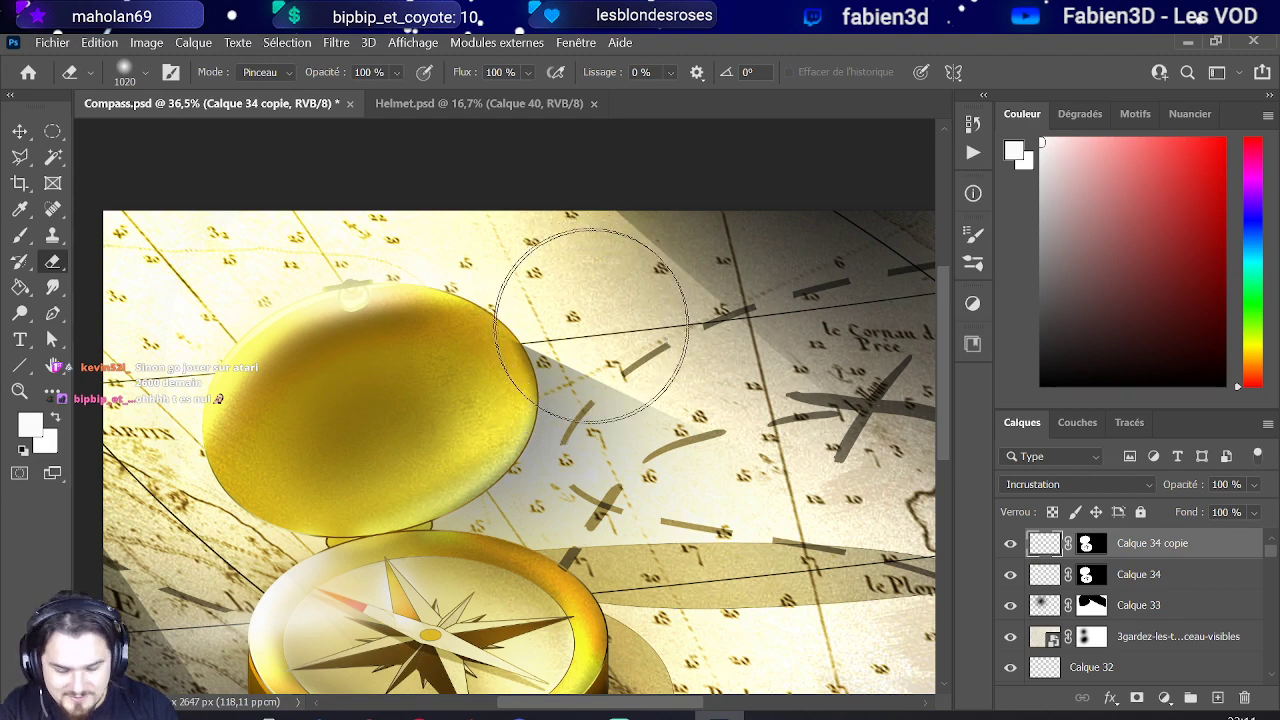
{"action": "scroll", "coordinate": [443, 366], "scroll_direction": "down", "scroll_amount": 3}
{"action": "scroll", "coordinate": [500, 465], "scroll_direction": "up", "scroll_amount": 1}
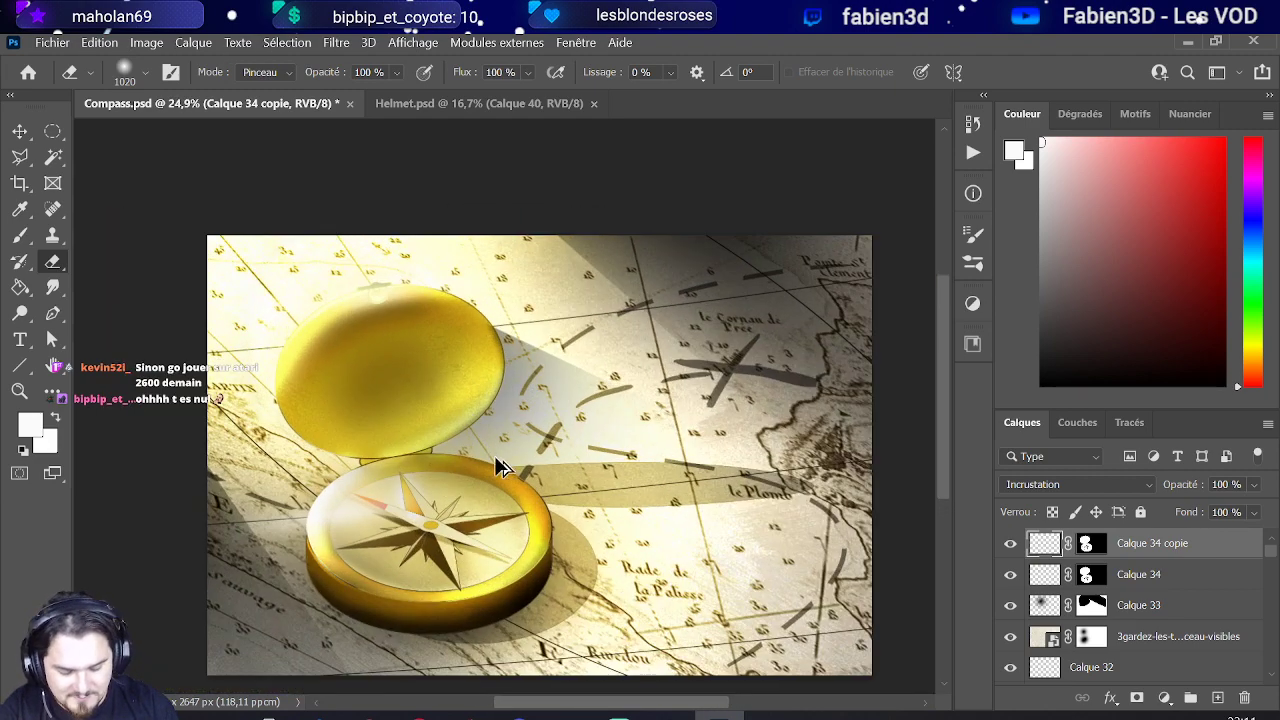
{"action": "scroll", "coordinate": [500, 465], "scroll_direction": "up", "scroll_amount": 4}
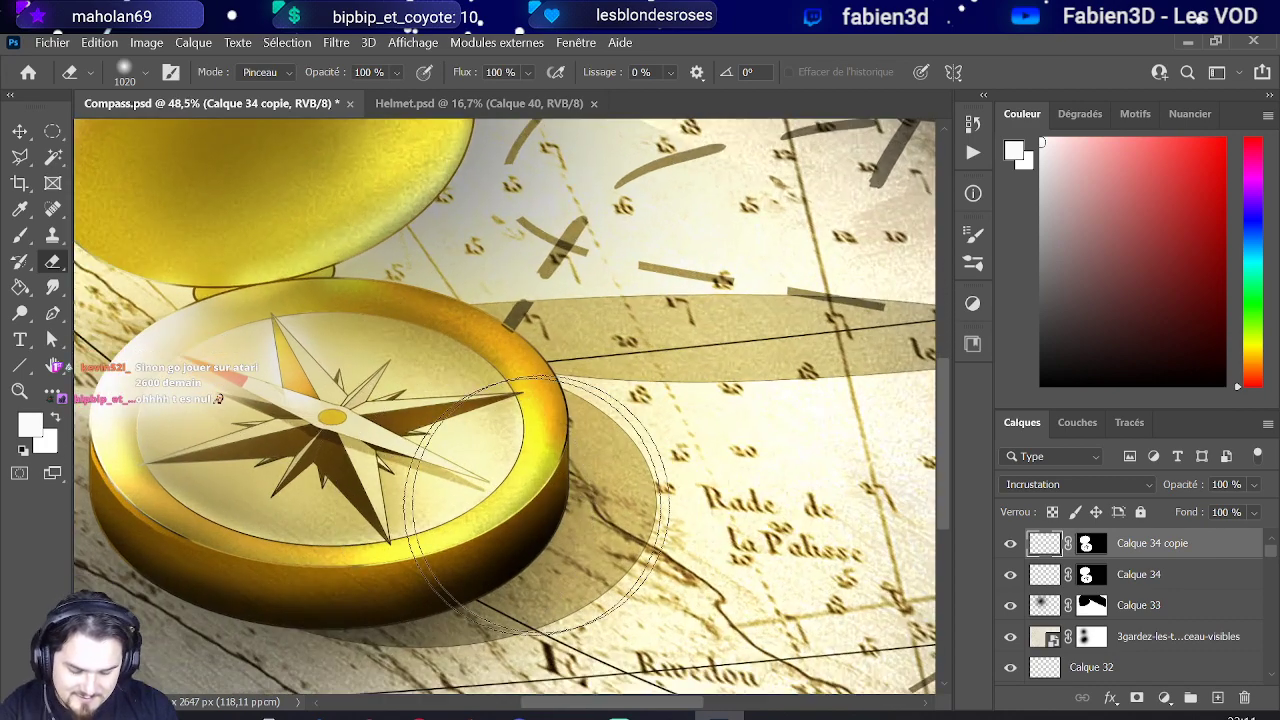
{"action": "scroll", "coordinate": [620, 486], "scroll_direction": "up", "scroll_amount": 1}
{"action": "scroll", "coordinate": [614, 491], "scroll_direction": "down", "scroll_amount": 1}
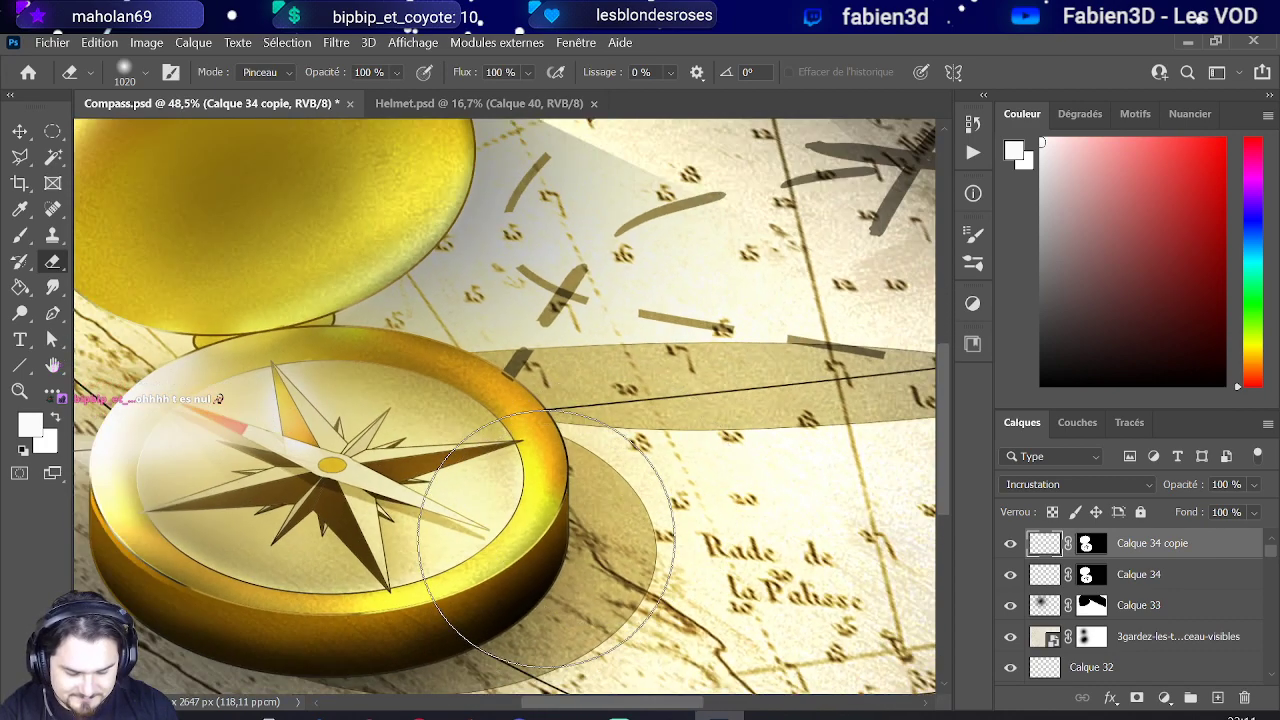
{"action": "scroll", "coordinate": [501, 486], "scroll_direction": "down", "scroll_amount": 2}
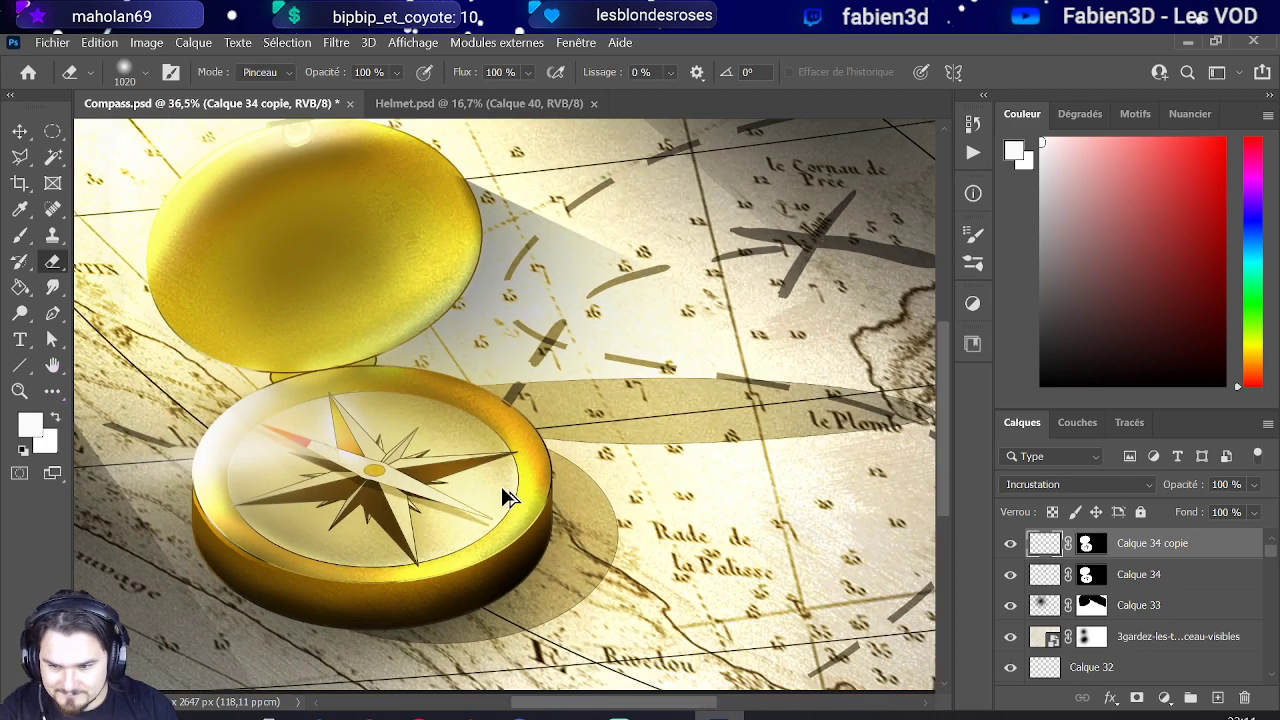
{"action": "scroll", "coordinate": [501, 486], "scroll_direction": "down", "scroll_amount": 1}
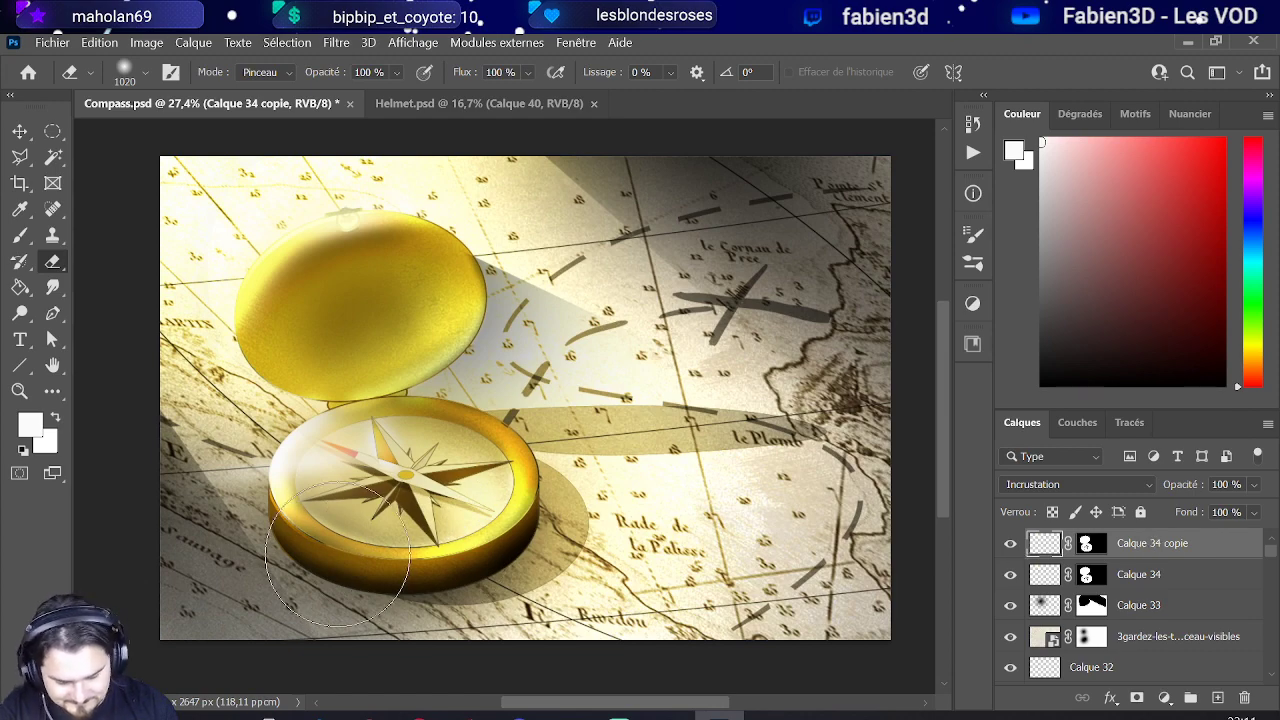
{"action": "scroll", "coordinate": [223, 578], "scroll_direction": "down", "scroll_amount": 1}
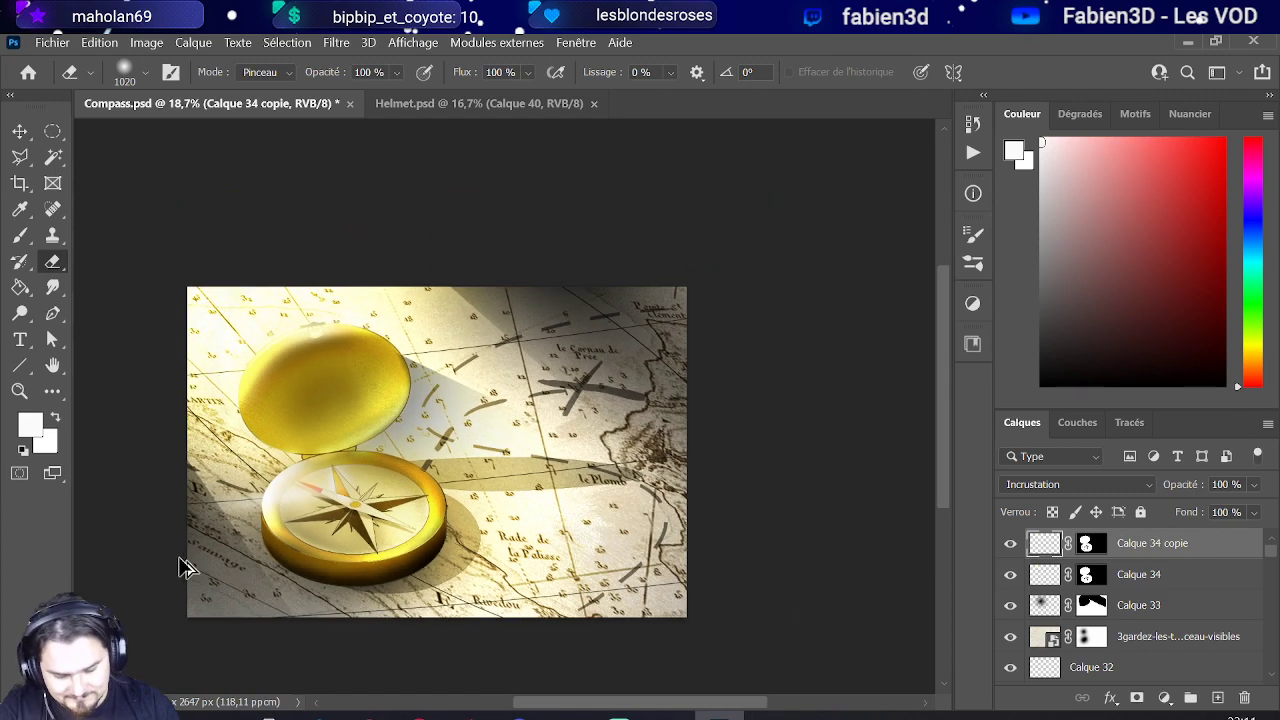
Step: Paint a white highlight on the left side wall of the compass base with a 39 px brush, and soften it with a 1251 px Eraser
{"action": "scroll", "coordinate": [180, 567], "scroll_direction": "up", "scroll_amount": 4}
{"action": "key", "text": "b"}
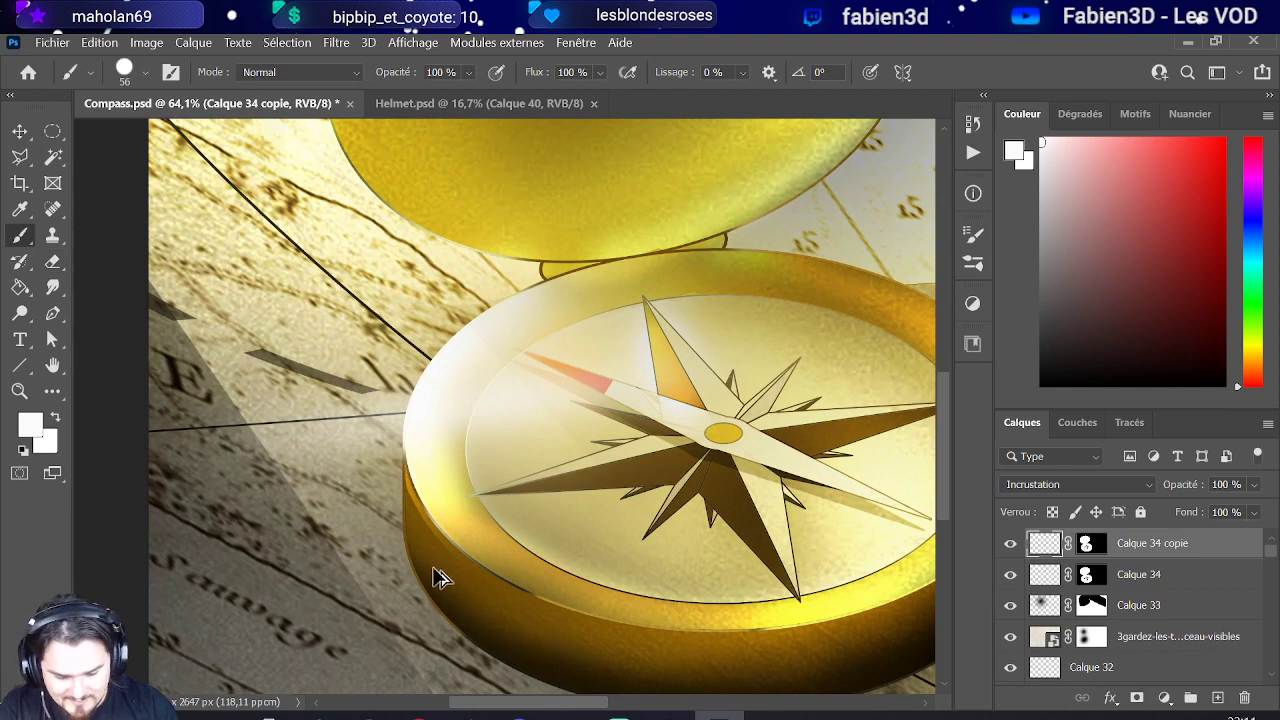
{"action": "right_click", "coordinate": [440, 578], "text": "alt"}
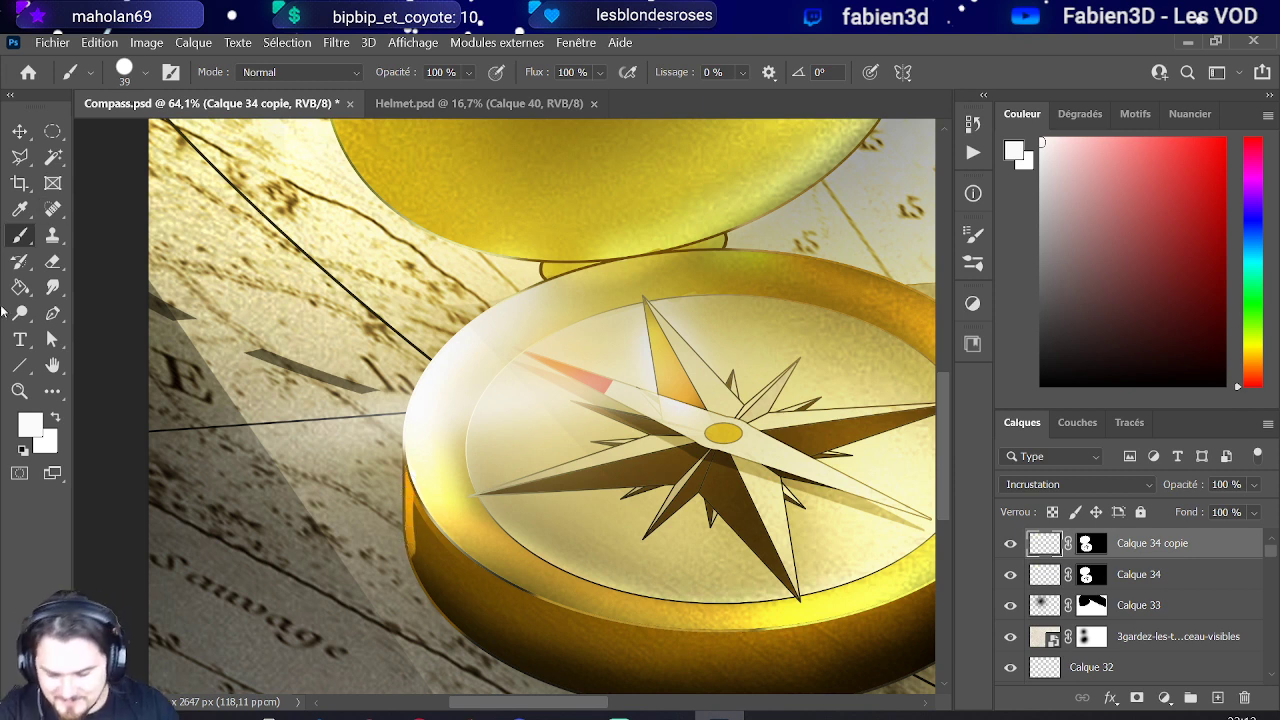
{"action": "left_click", "coordinate": [56, 265]}
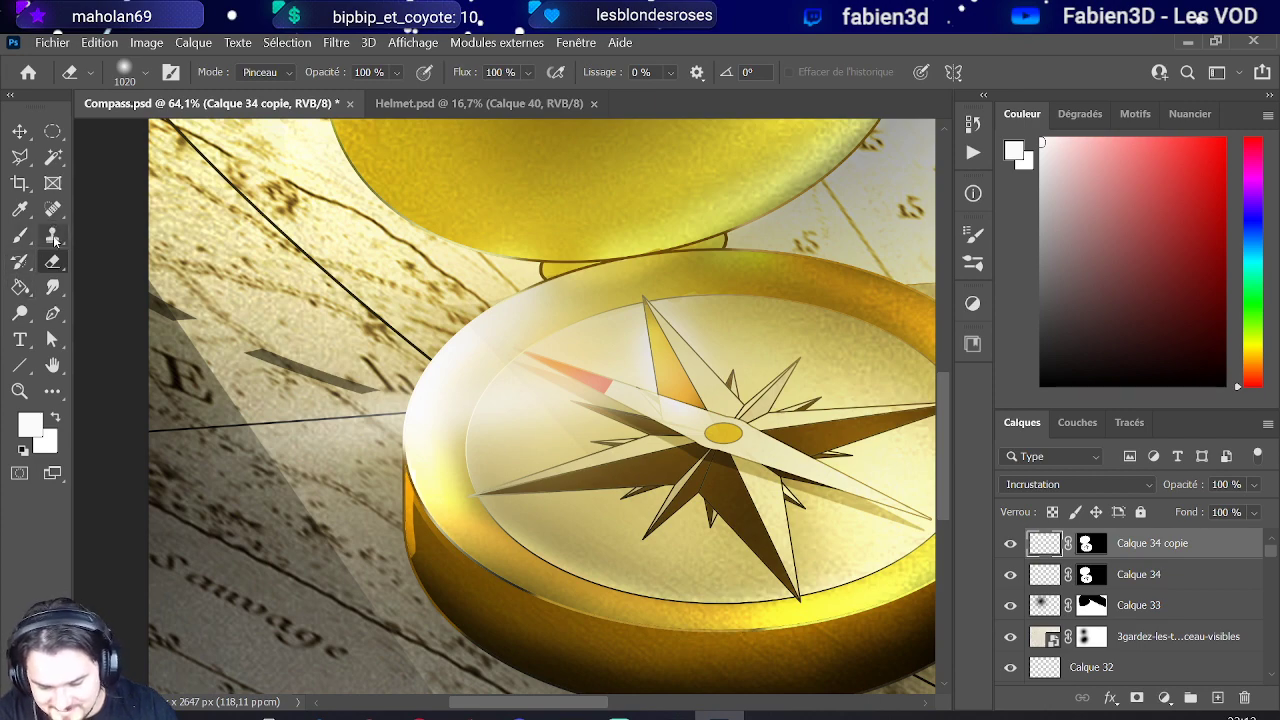
{"action": "scroll", "coordinate": [345, 545], "scroll_direction": "down", "scroll_amount": 4}
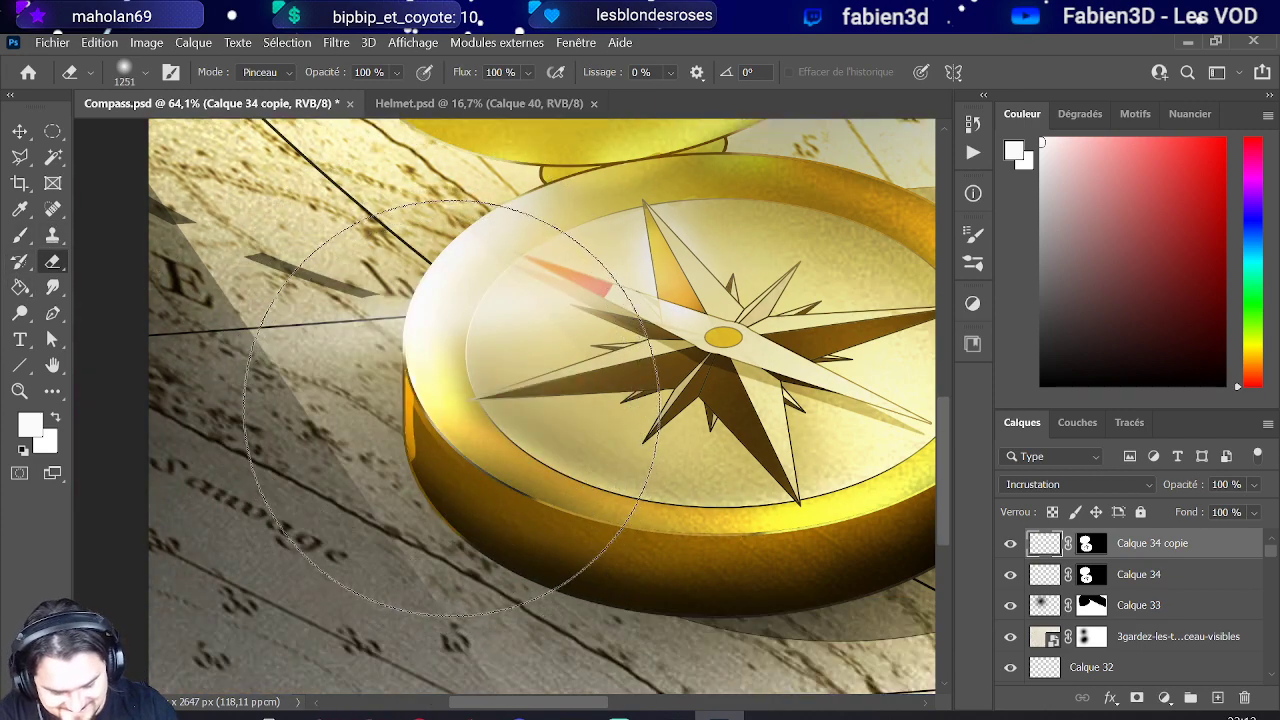
{"action": "key", "text": "bracketright"}
{"action": "scroll", "coordinate": [416, 450], "scroll_direction": "down", "scroll_amount": 5}
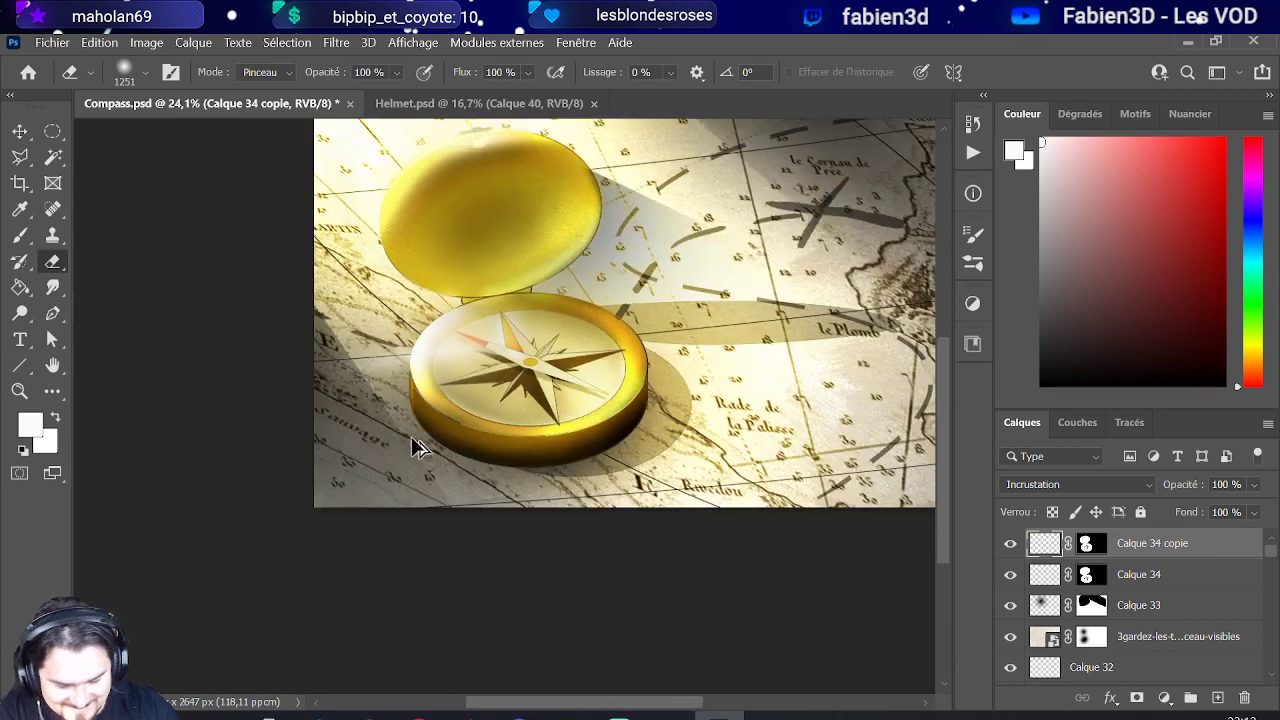
Step: Sample golden brown from the back edge of the base's rim and add a new layer masked with the Calque 34 copie mask shape
{"action": "scroll", "coordinate": [700, 288], "scroll_direction": "down", "scroll_amount": 2}
{"action": "scroll", "coordinate": [700, 288], "scroll_direction": "up", "scroll_amount": 2}
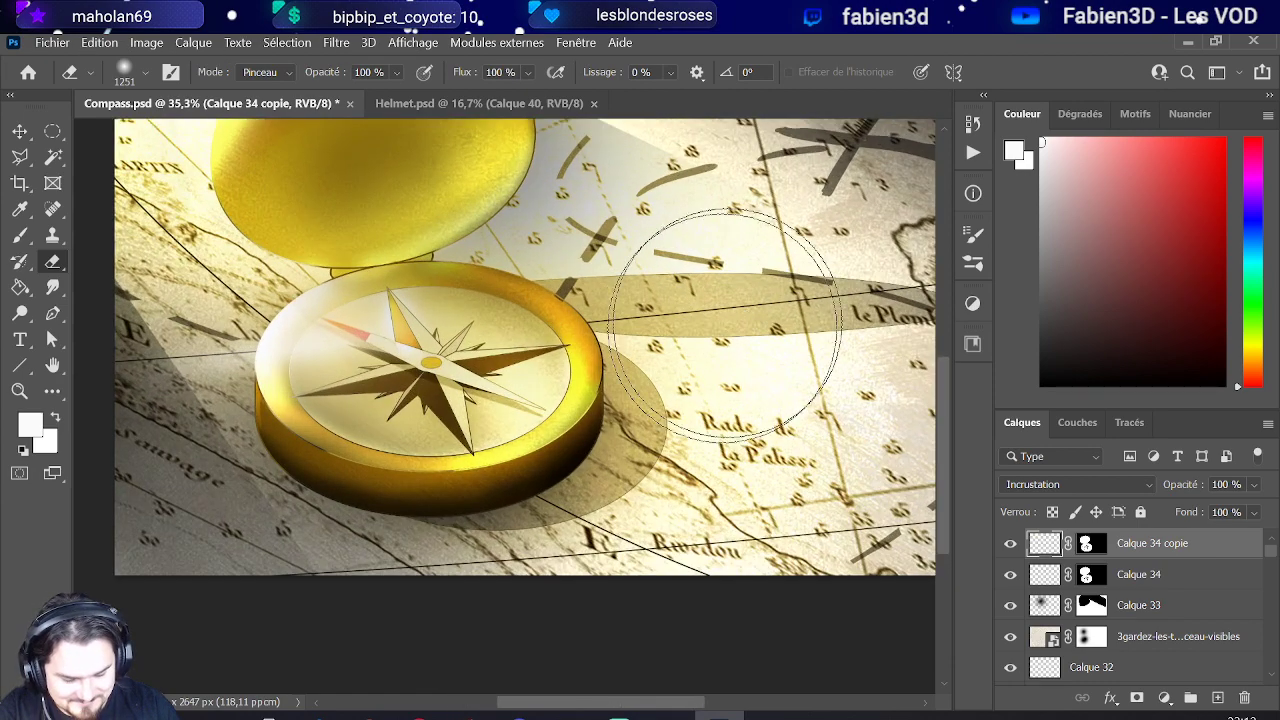
{"action": "scroll", "coordinate": [720, 314], "scroll_direction": "down", "scroll_amount": 1}
{"action": "scroll", "coordinate": [709, 346], "scroll_direction": "up", "scroll_amount": 1}
{"action": "scroll", "coordinate": [709, 346], "scroll_direction": "down", "scroll_amount": 1}
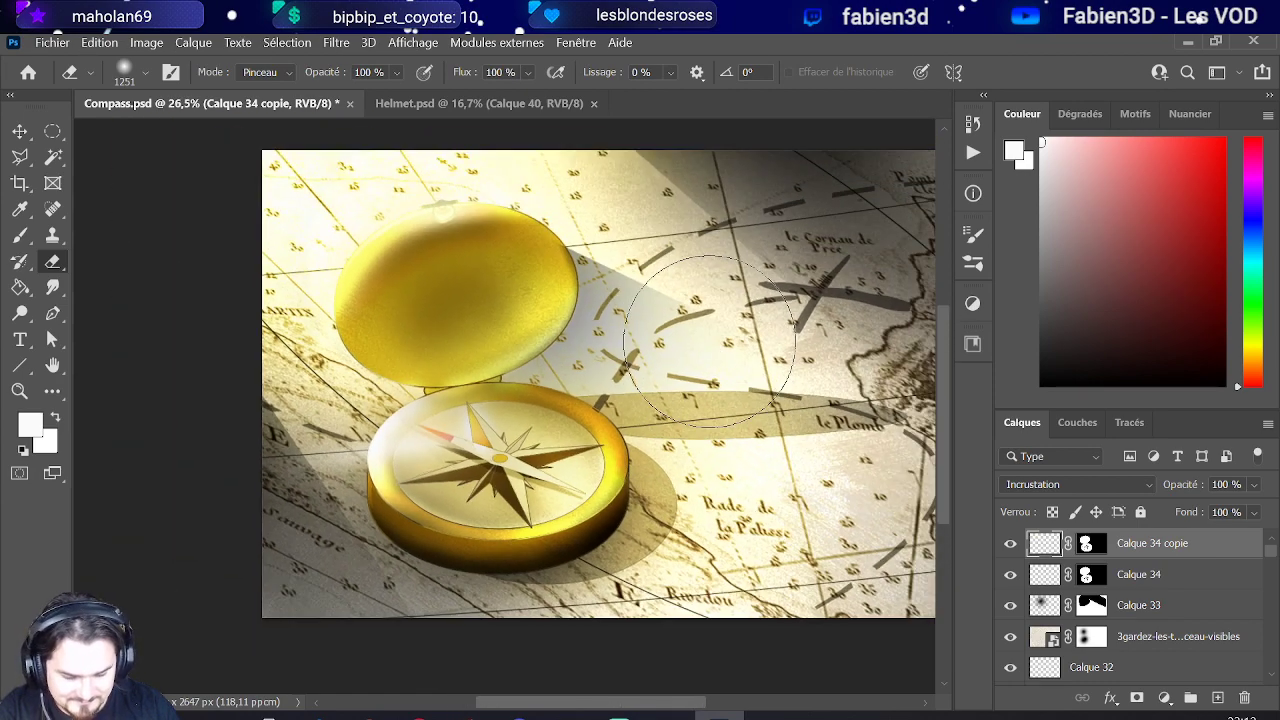
{"action": "scroll", "coordinate": [480, 349], "scroll_direction": "up", "scroll_amount": 3}
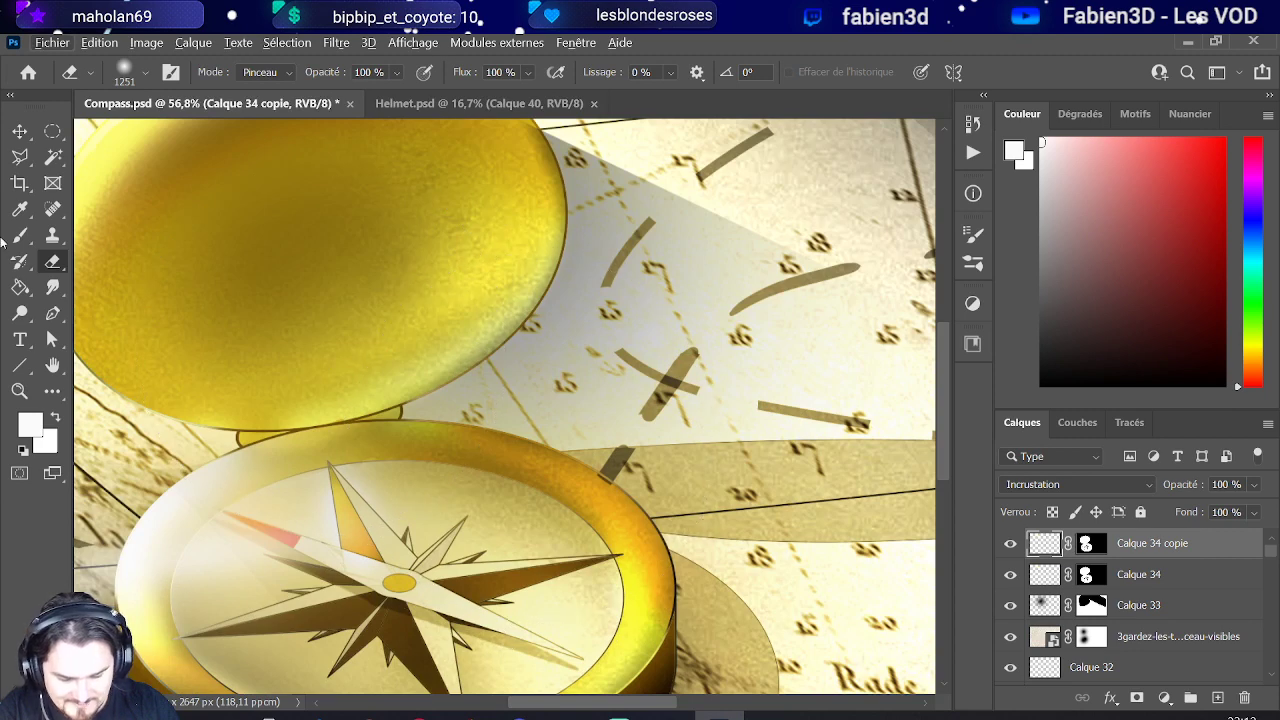
{"action": "key", "text": "b"}
{"action": "left_click", "coordinate": [506, 428], "text": "alt"}
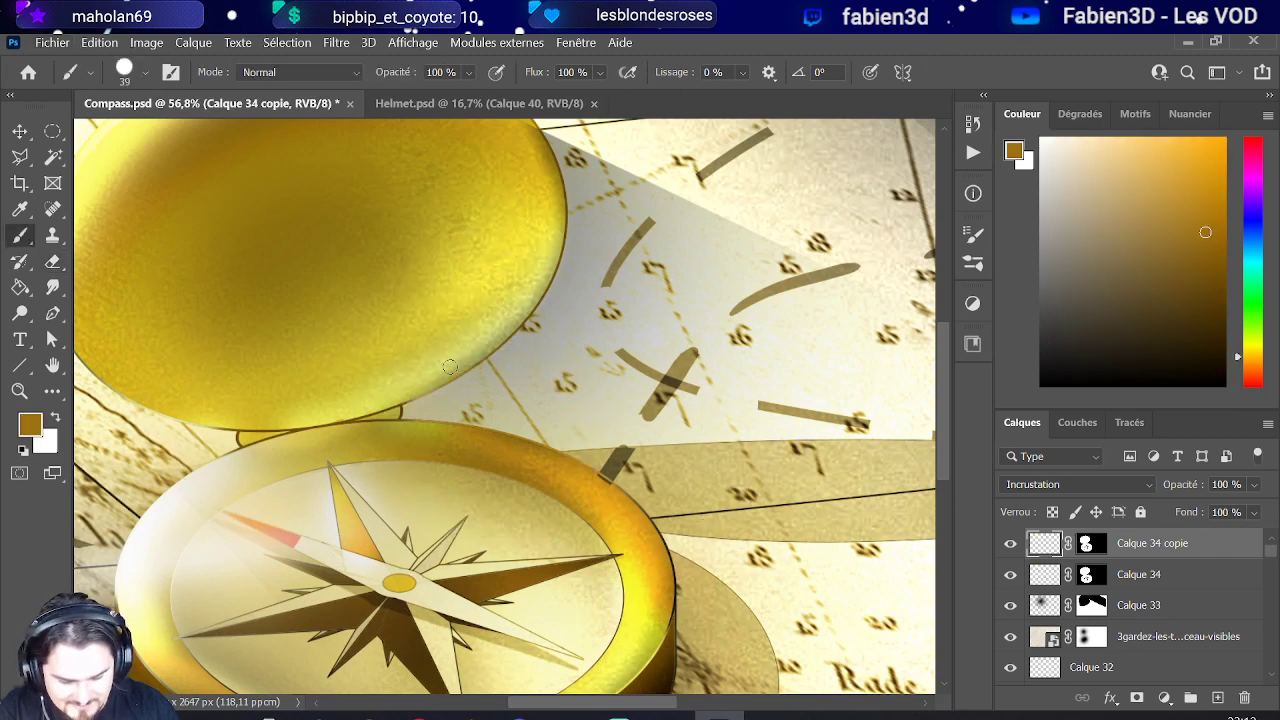
{"action": "scroll", "coordinate": [460, 362], "scroll_direction": "up", "scroll_amount": 2}
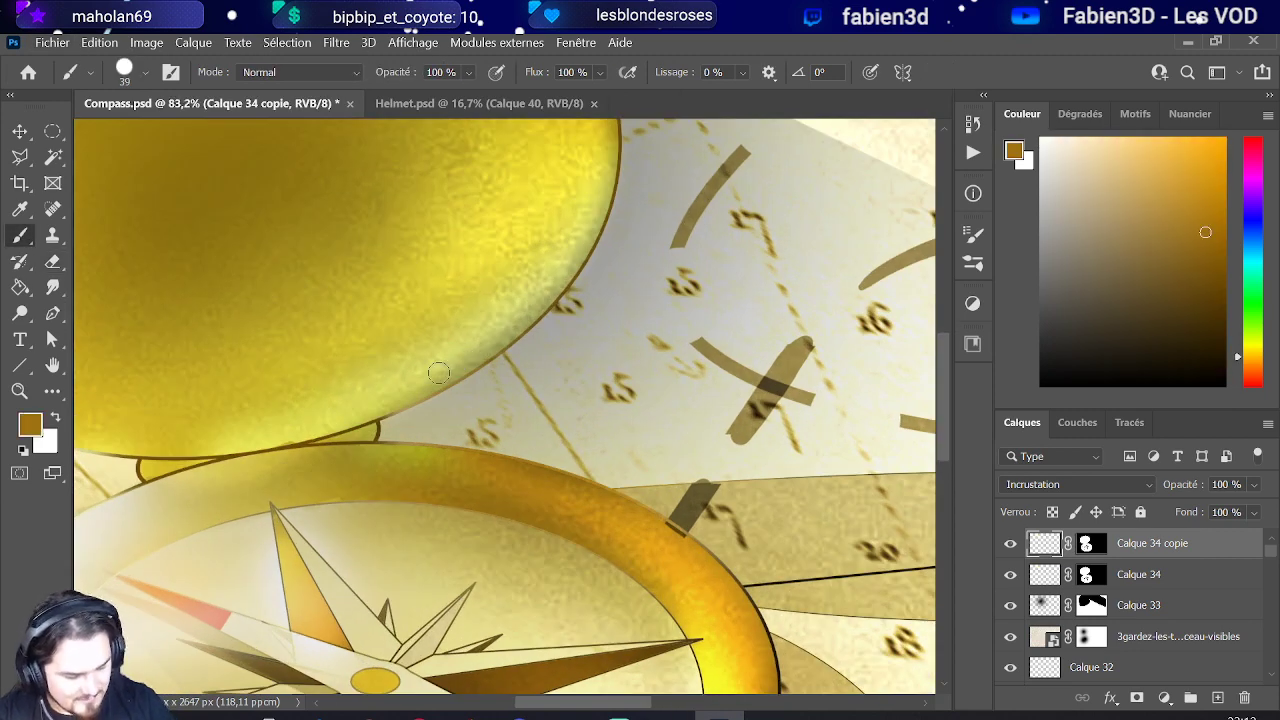
{"action": "left_click", "coordinate": [1217, 697]}
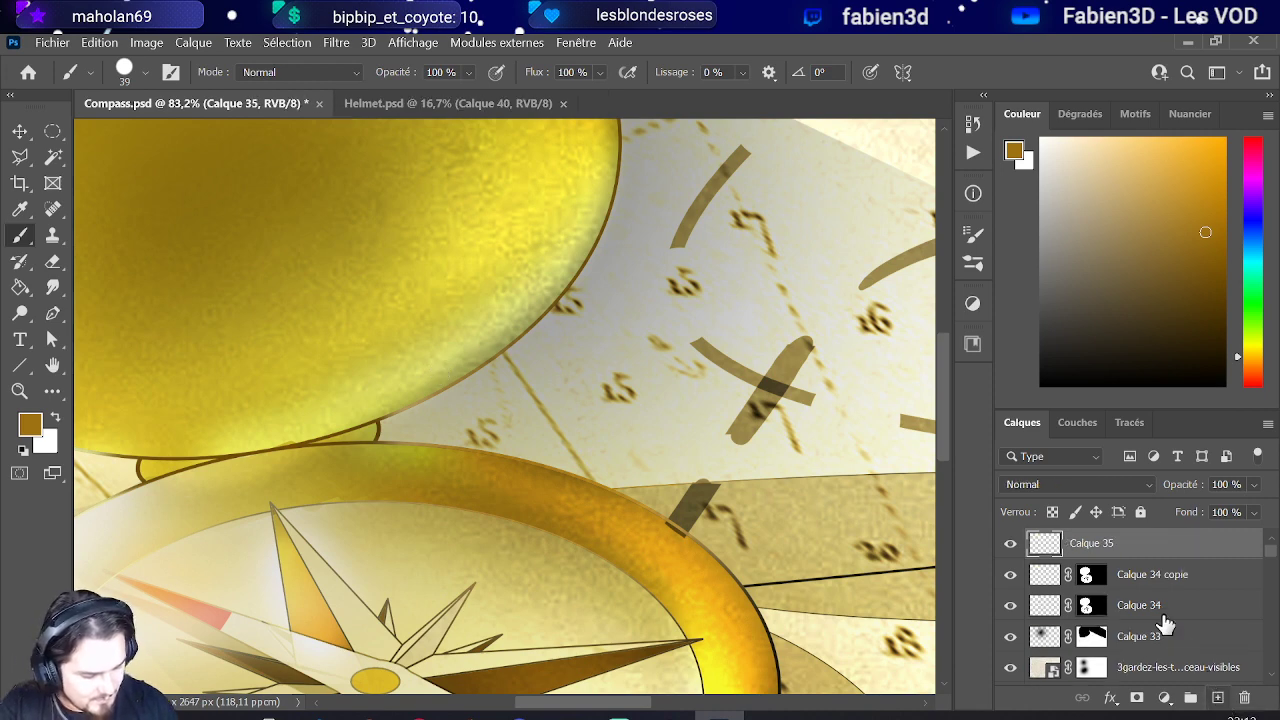
{"action": "left_click", "coordinate": [1097, 587], "text": "ctrl"}
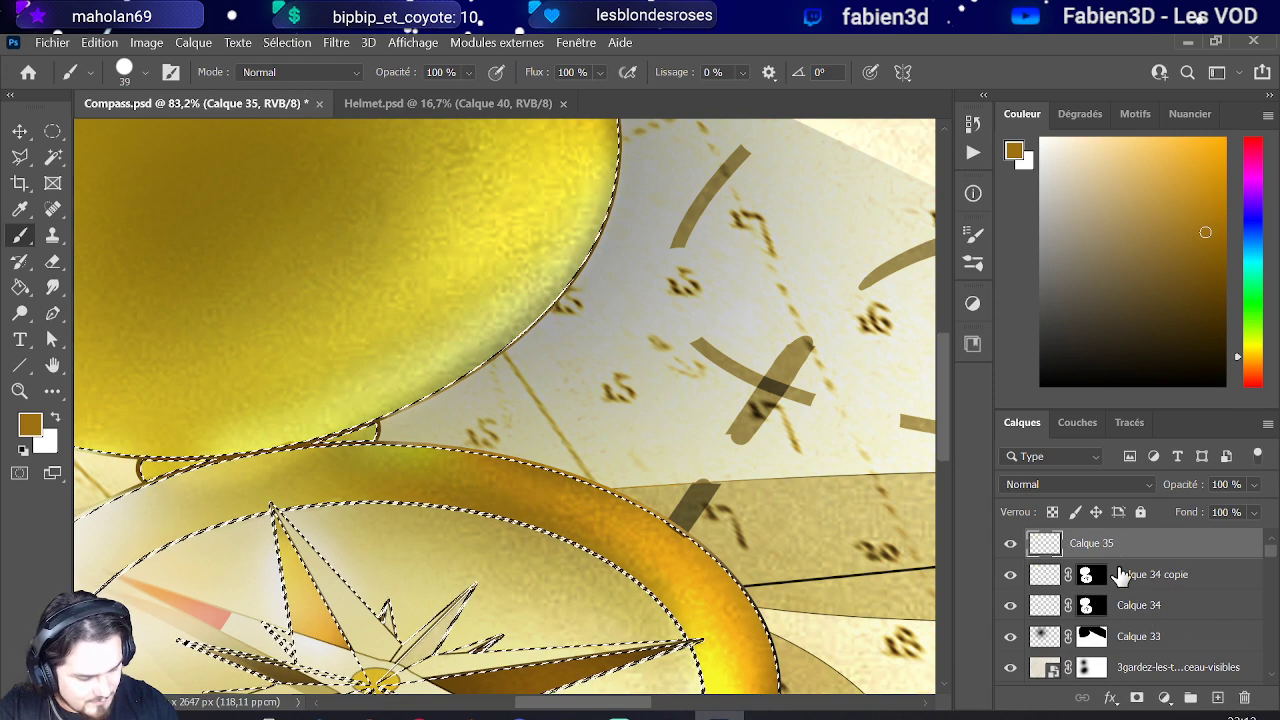
{"action": "left_click", "coordinate": [1137, 699]}
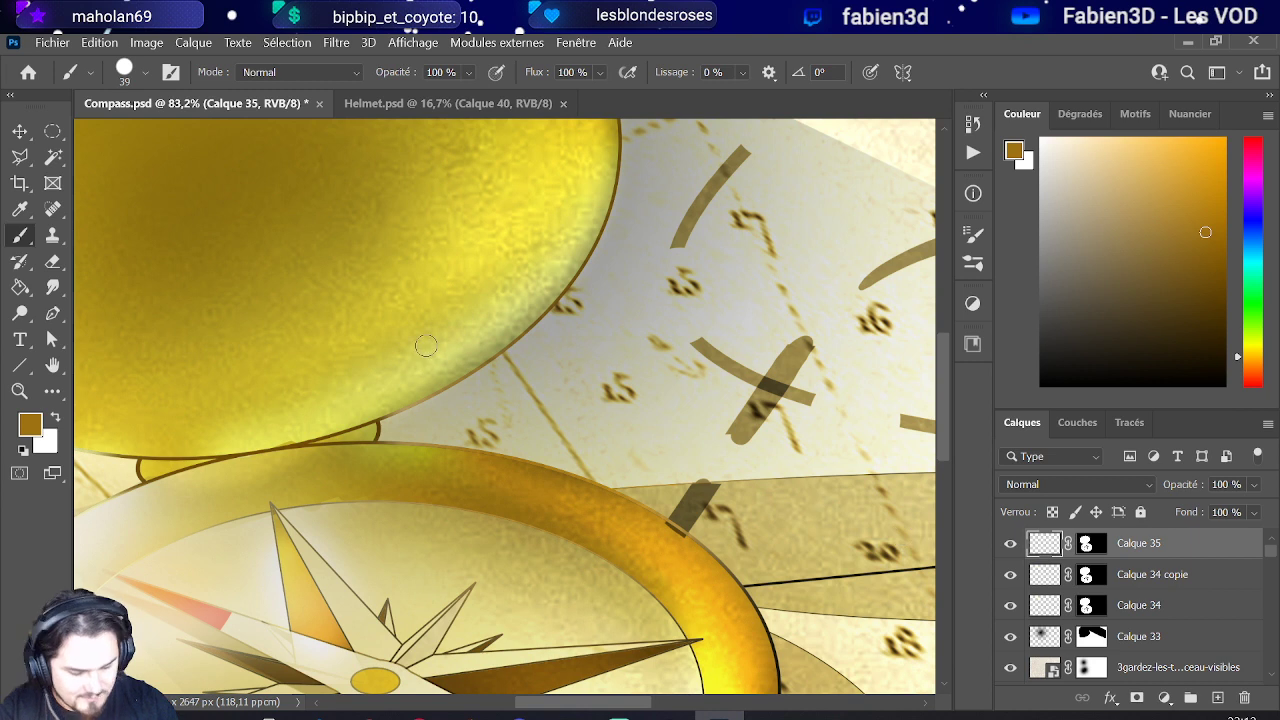
Step: Paint a golden-brown edge along the lower-right rim of the lid on the new masked layer
{"action": "left_click_drag", "start_coordinate": [441, 383], "coordinate": [494, 342]}
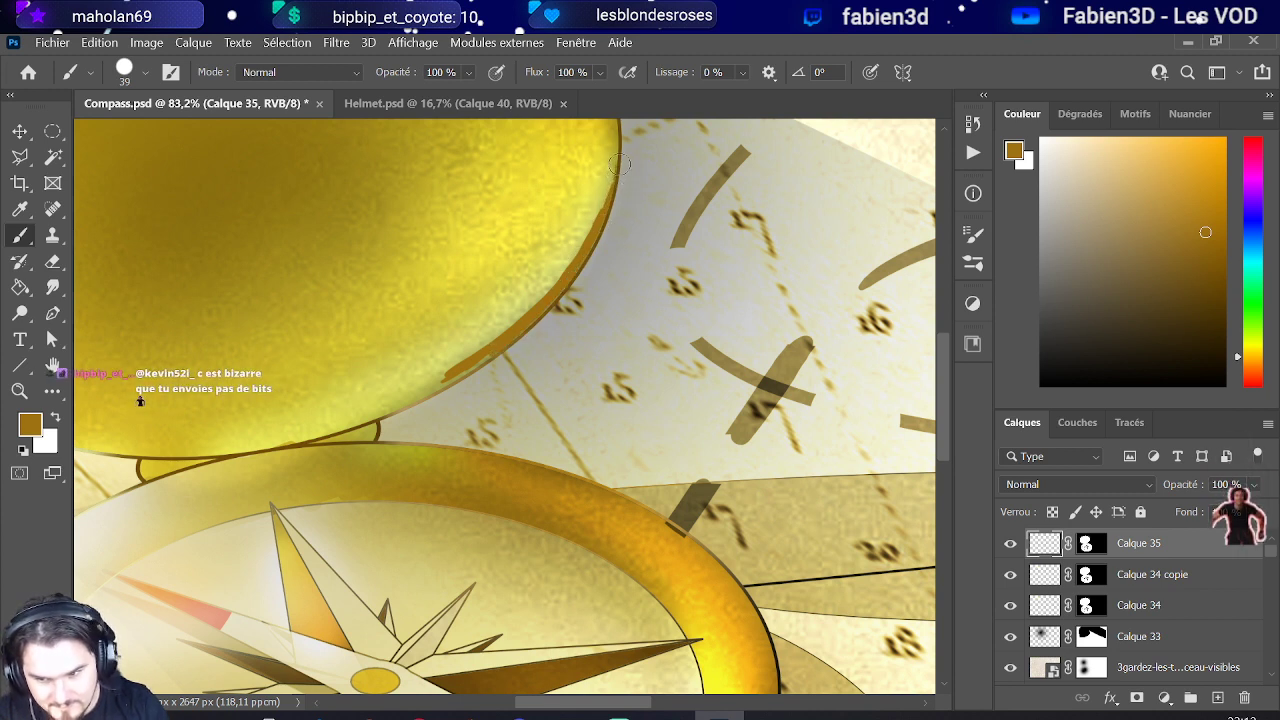
{"action": "left_click_drag", "start_coordinate": [616, 176], "coordinate": [556, 288]}
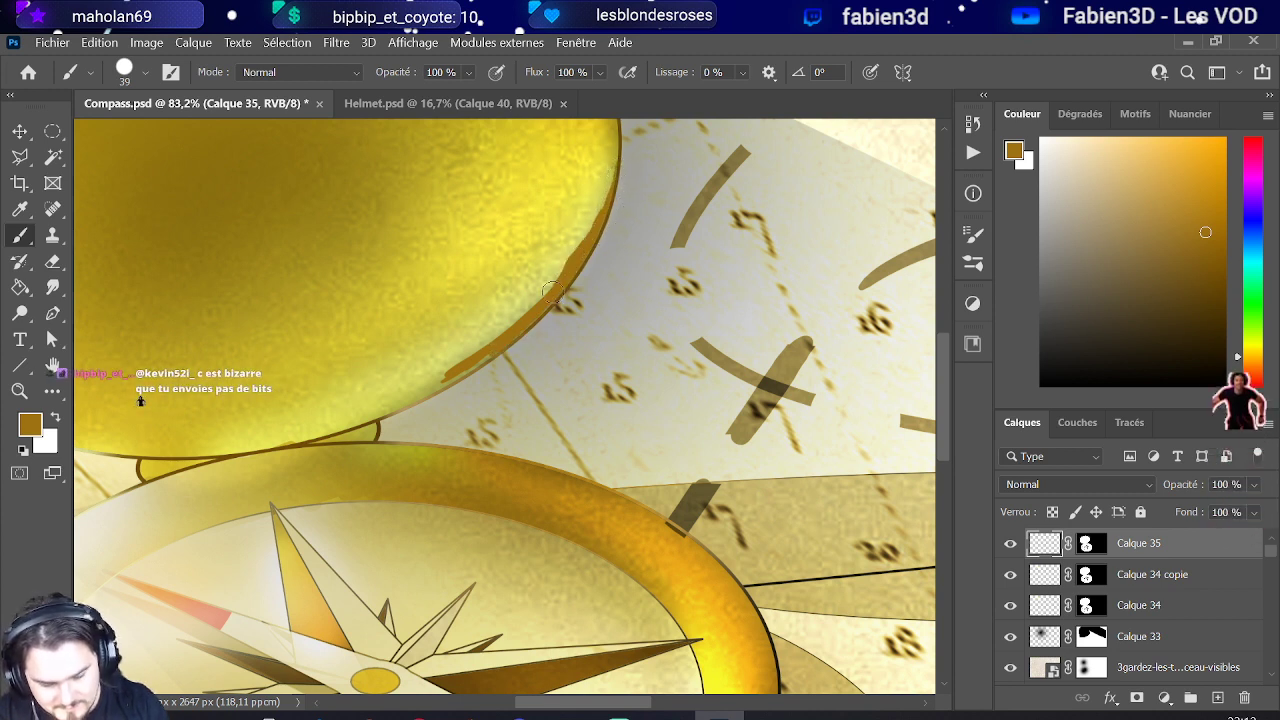
{"action": "left_click_drag", "start_coordinate": [487, 348], "coordinate": [398, 402]}
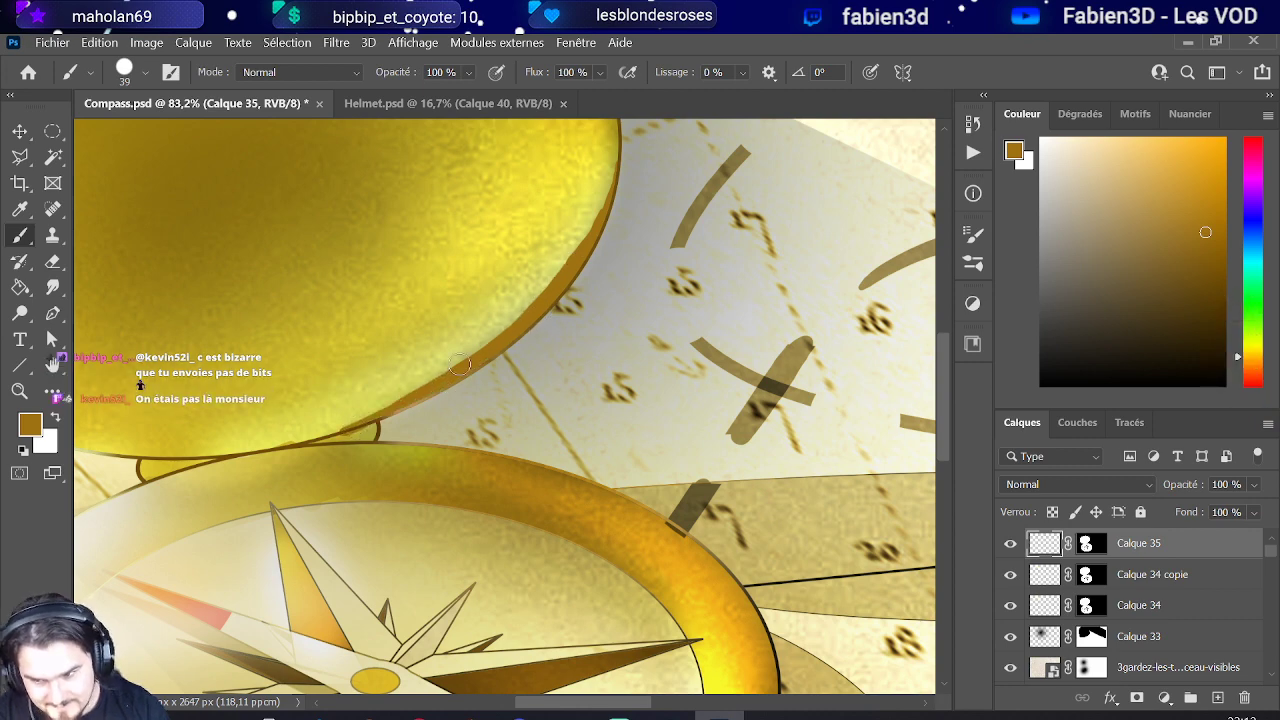
Step: Extend the golden-brown edge along the lid's bottom to the hinge and fill both hinge tabs with the same colour
{"action": "scroll", "coordinate": [460, 409], "scroll_direction": "down", "scroll_amount": 2}
{"action": "scroll", "coordinate": [189, 403], "scroll_direction": "up", "scroll_amount": 4}
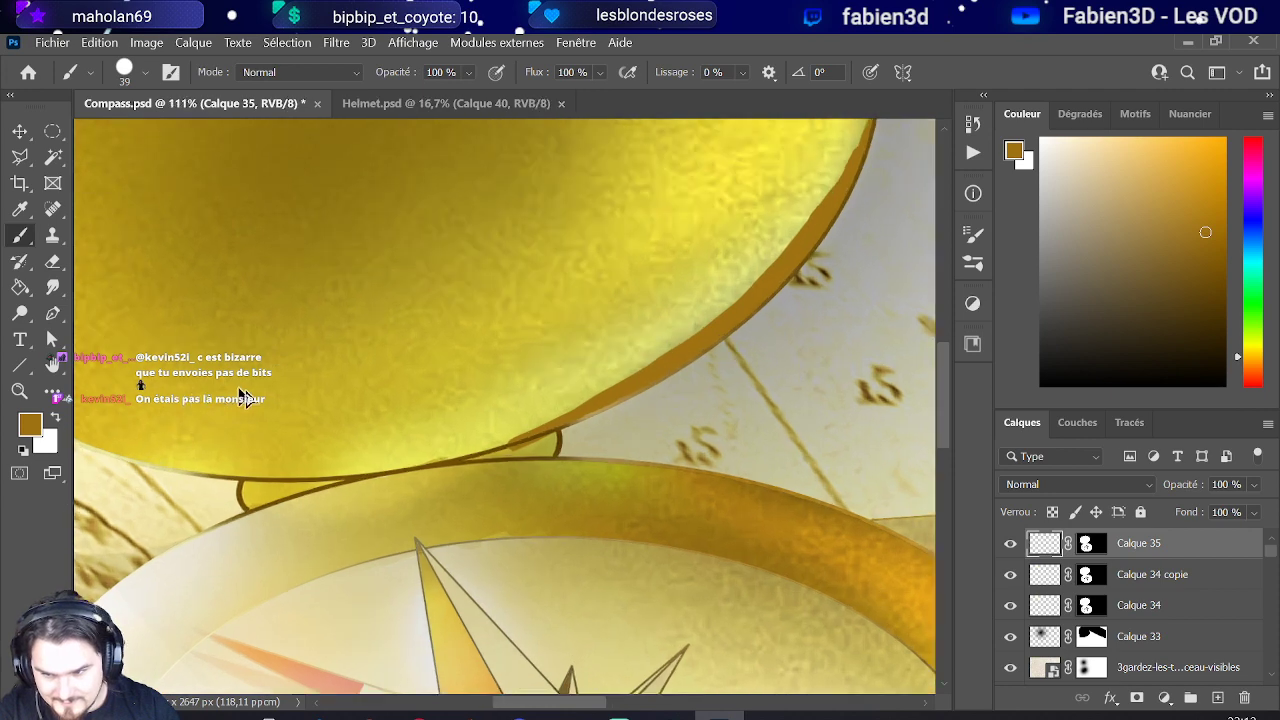
{"action": "scroll", "coordinate": [245, 400], "scroll_direction": "down", "scroll_amount": 1}
{"action": "scroll", "coordinate": [200, 410], "scroll_direction": "down", "scroll_amount": 1}
{"action": "scroll", "coordinate": [190, 423], "scroll_direction": "up", "scroll_amount": 2}
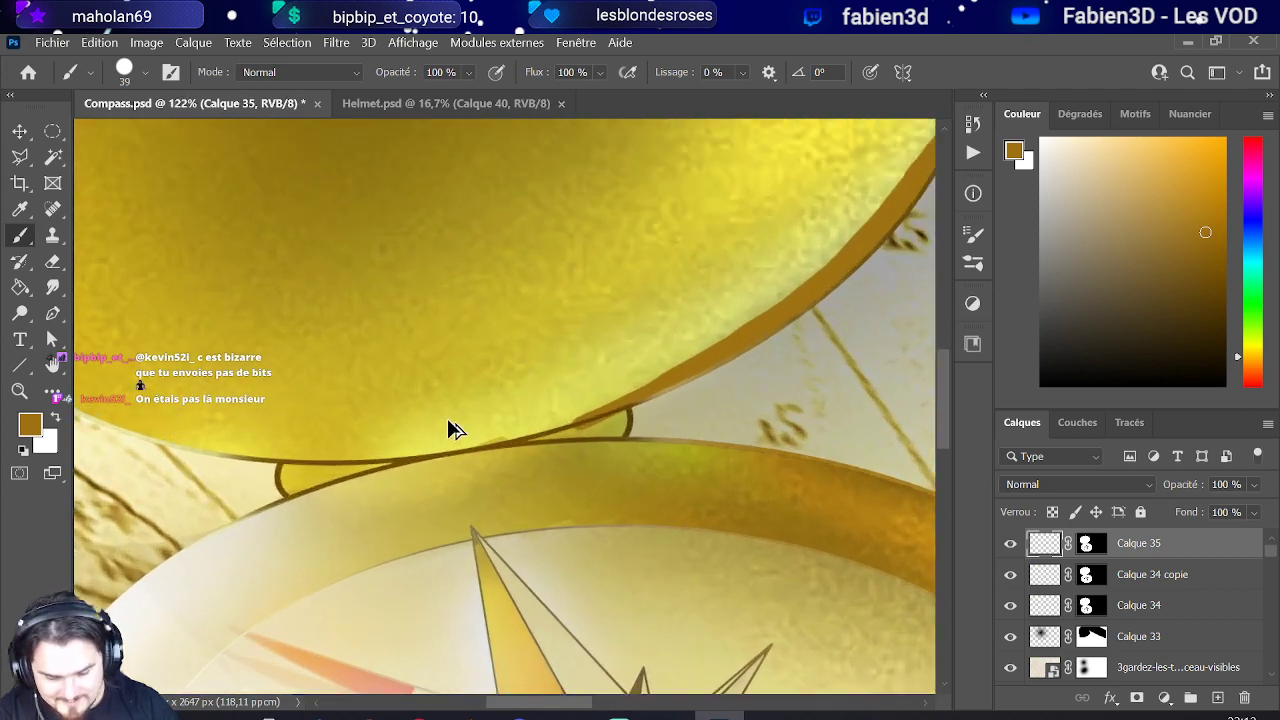
{"action": "scroll", "coordinate": [450, 425], "scroll_direction": "up", "scroll_amount": 1}
{"action": "mouse_move", "coordinate": [622, 388]}
{"action": "left_mouse_down"}
{"action": "mouse_move", "coordinate": [581, 434]}
{"action": "mouse_move", "coordinate": [641, 434]}
{"action": "mouse_move", "coordinate": [620, 434]}
{"action": "mouse_move", "coordinate": [640, 414]}
{"action": "mouse_move", "coordinate": [559, 441]}
{"action": "mouse_move", "coordinate": [620, 410]}
{"action": "mouse_move", "coordinate": [218, 480]}
{"action": "mouse_move", "coordinate": [270, 498]}
{"action": "mouse_move", "coordinate": [276, 474]}
{"action": "mouse_move", "coordinate": [338, 472]}
{"action": "left_mouse_up"}
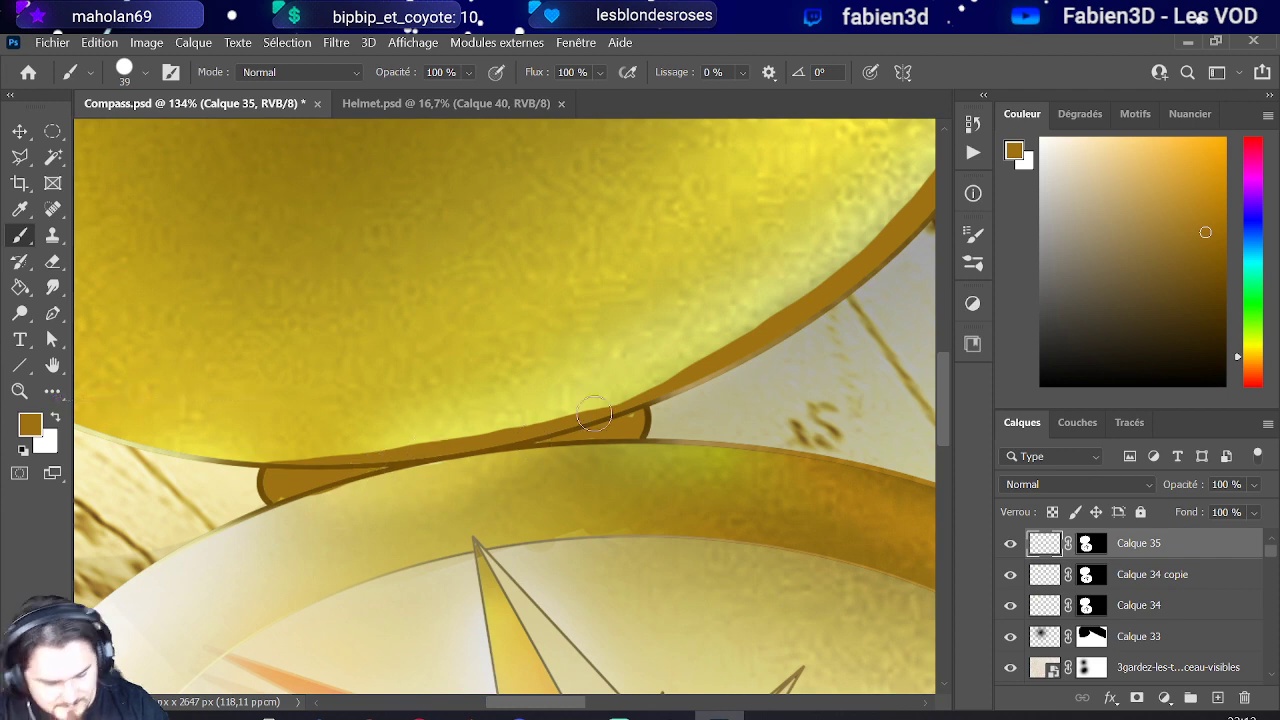
Step: Set the brush size to 87 px and thicken the golden-brown edge on the lid's lower-right rim
{"action": "scroll", "coordinate": [566, 320], "scroll_direction": "down", "scroll_amount": 10}
{"action": "scroll", "coordinate": [623, 322], "scroll_direction": "up", "scroll_amount": 2}
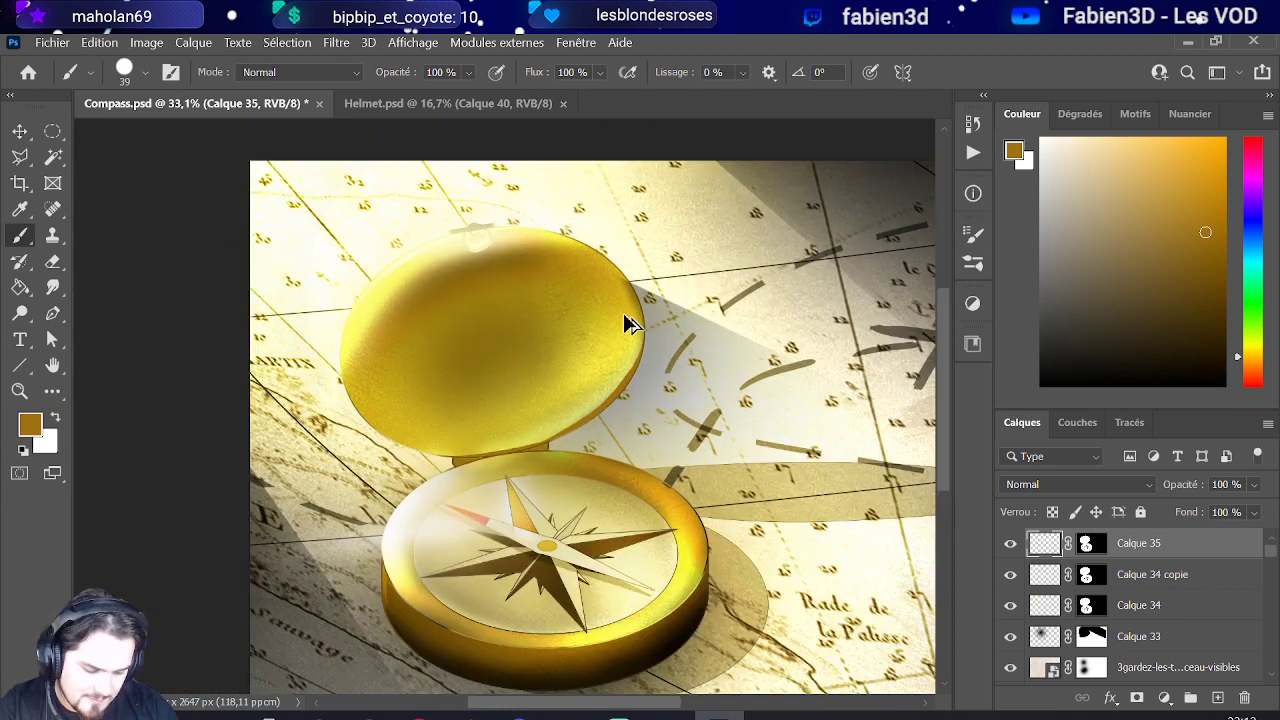
{"action": "scroll", "coordinate": [628, 323], "scroll_direction": "up", "scroll_amount": 1}
{"action": "left_click", "coordinate": [146, 73]}
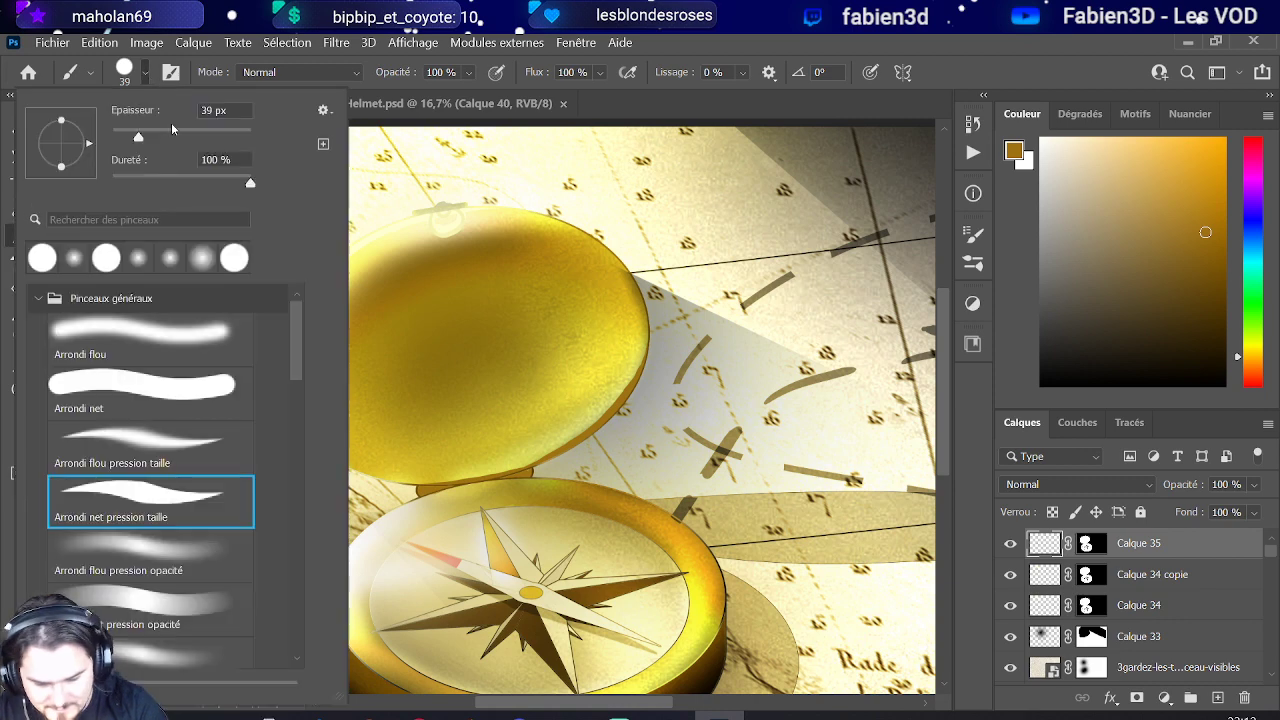
{"action": "left_click_drag", "start_coordinate": [157, 137], "coordinate": [171, 137]}
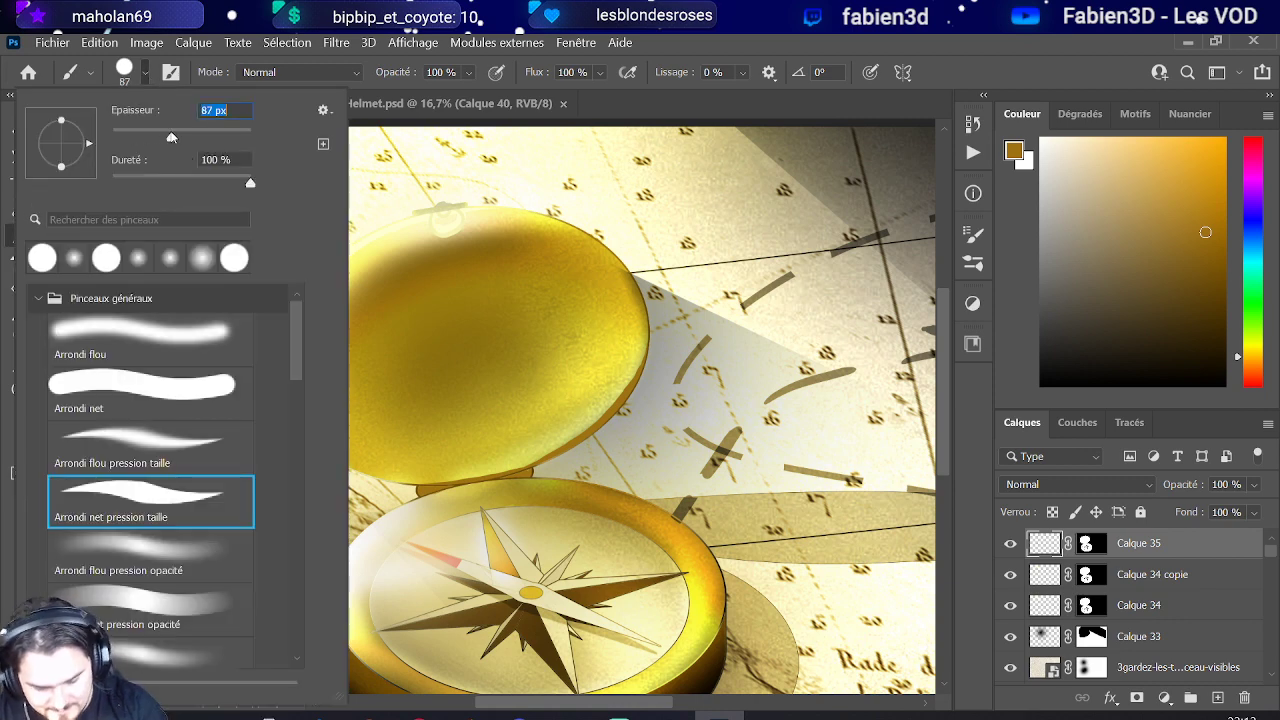
{"action": "left_click", "coordinate": [648, 355]}
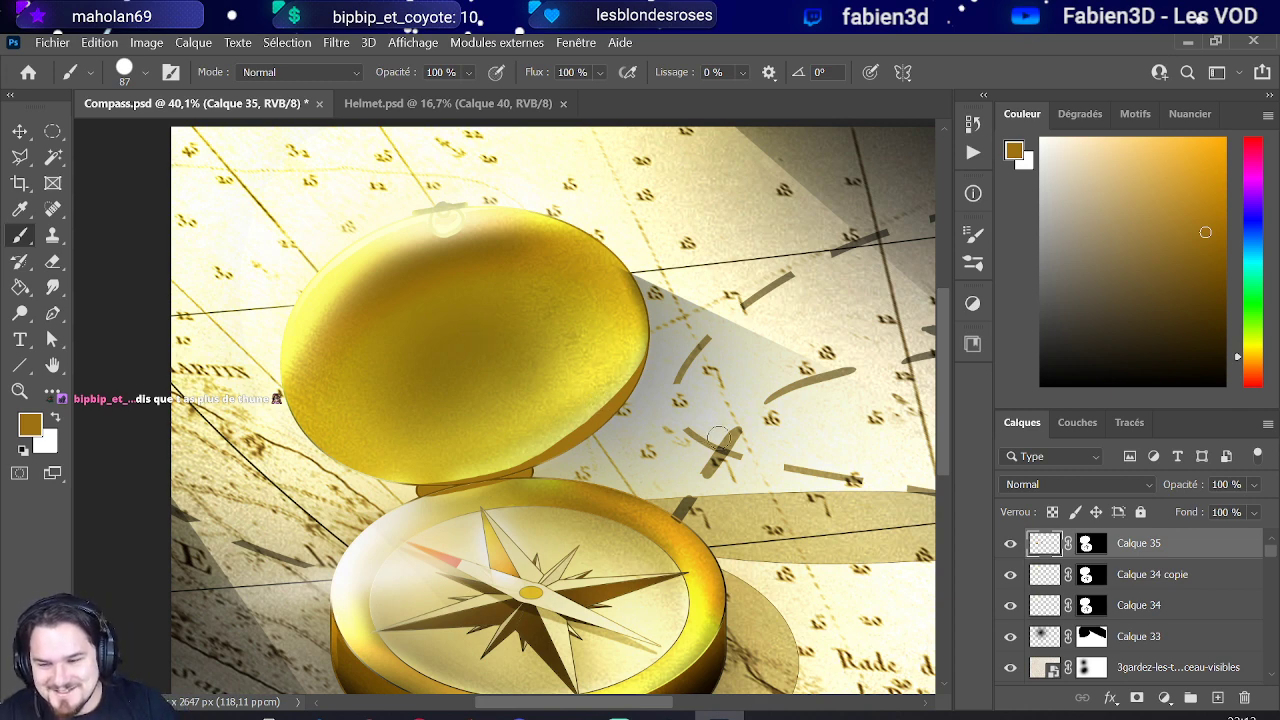
Step: Try the Produit and Incrustation blend modes on Calque 35, then return it to Normal
{"action": "scroll", "coordinate": [647, 447], "scroll_direction": "down", "scroll_amount": 2}
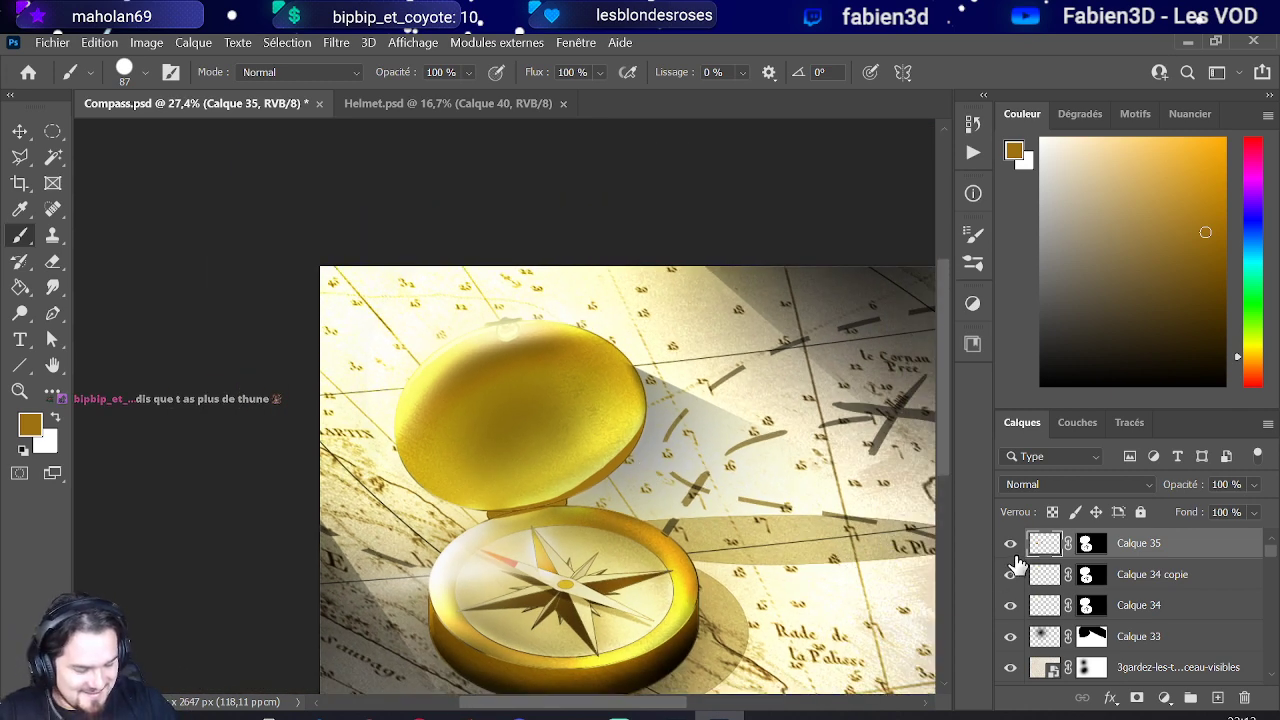
{"action": "left_click", "coordinate": [53, 262]}
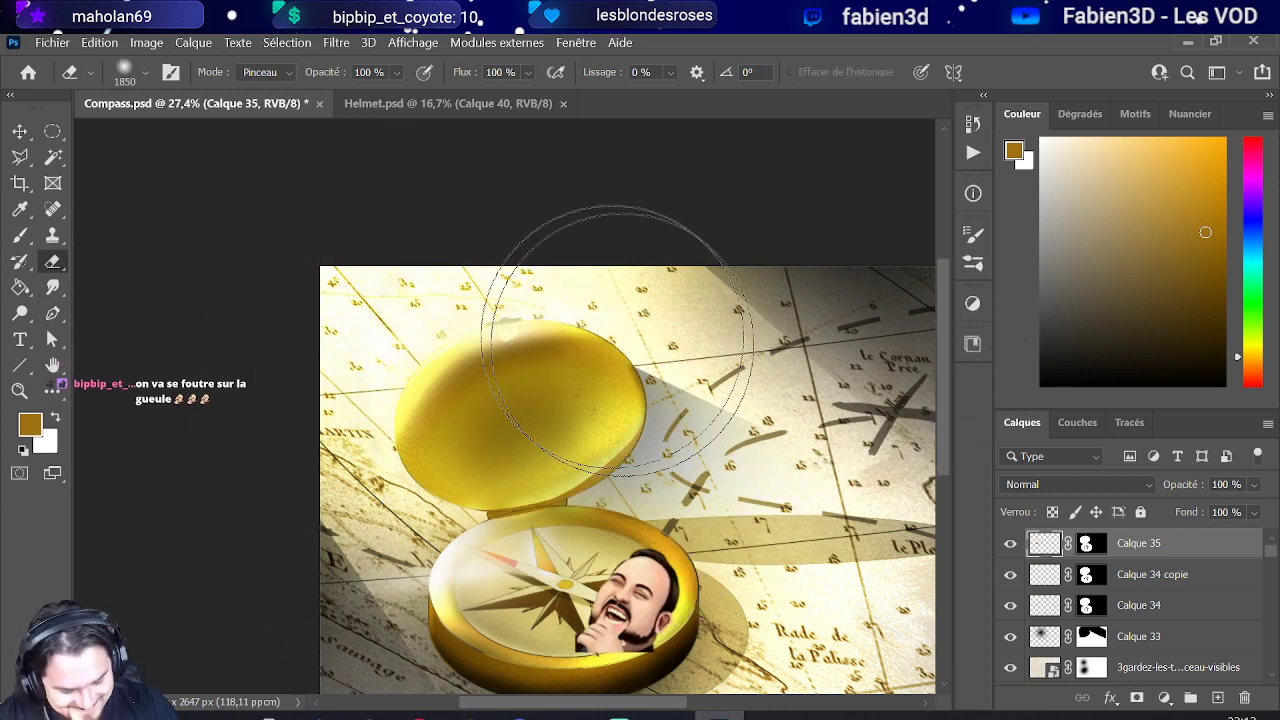
{"action": "scroll", "coordinate": [432, 357], "scroll_direction": "up", "scroll_amount": 4}
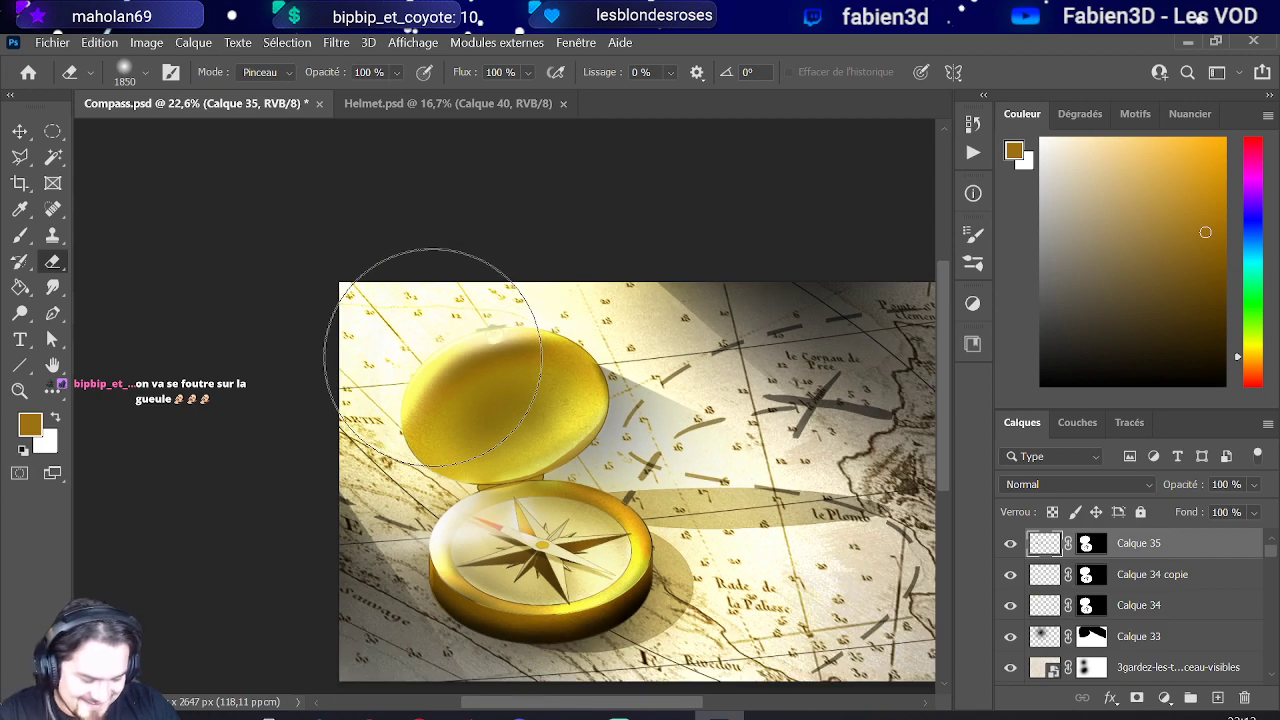
{"action": "scroll", "coordinate": [533, 350], "scroll_direction": "down", "scroll_amount": 3}
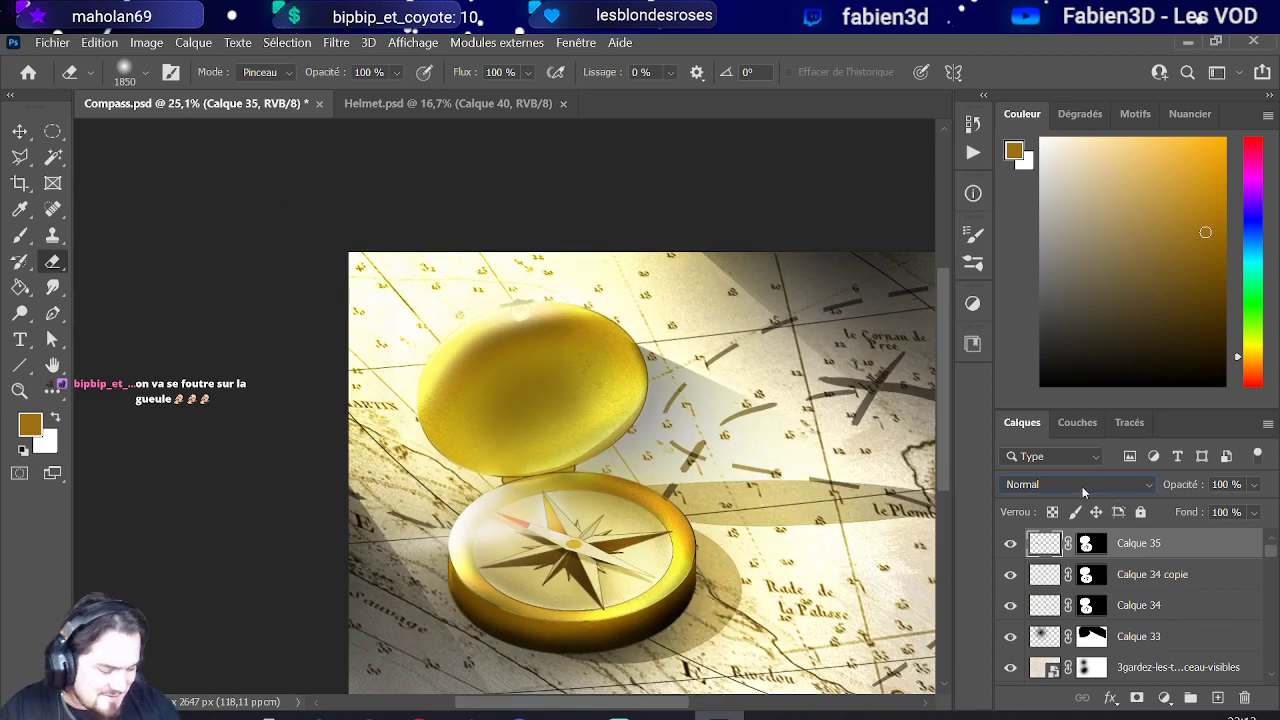
{"action": "left_click", "coordinate": [1082, 487]}
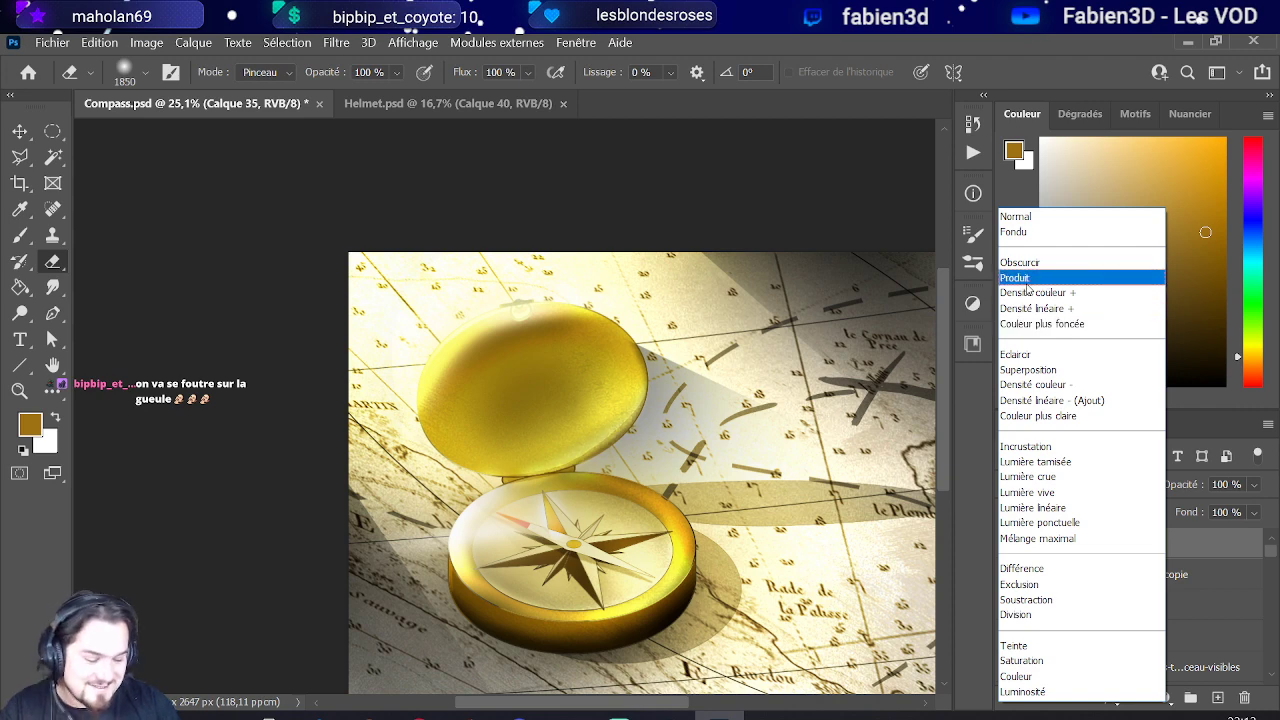
{"action": "left_click", "coordinate": [1027, 278]}
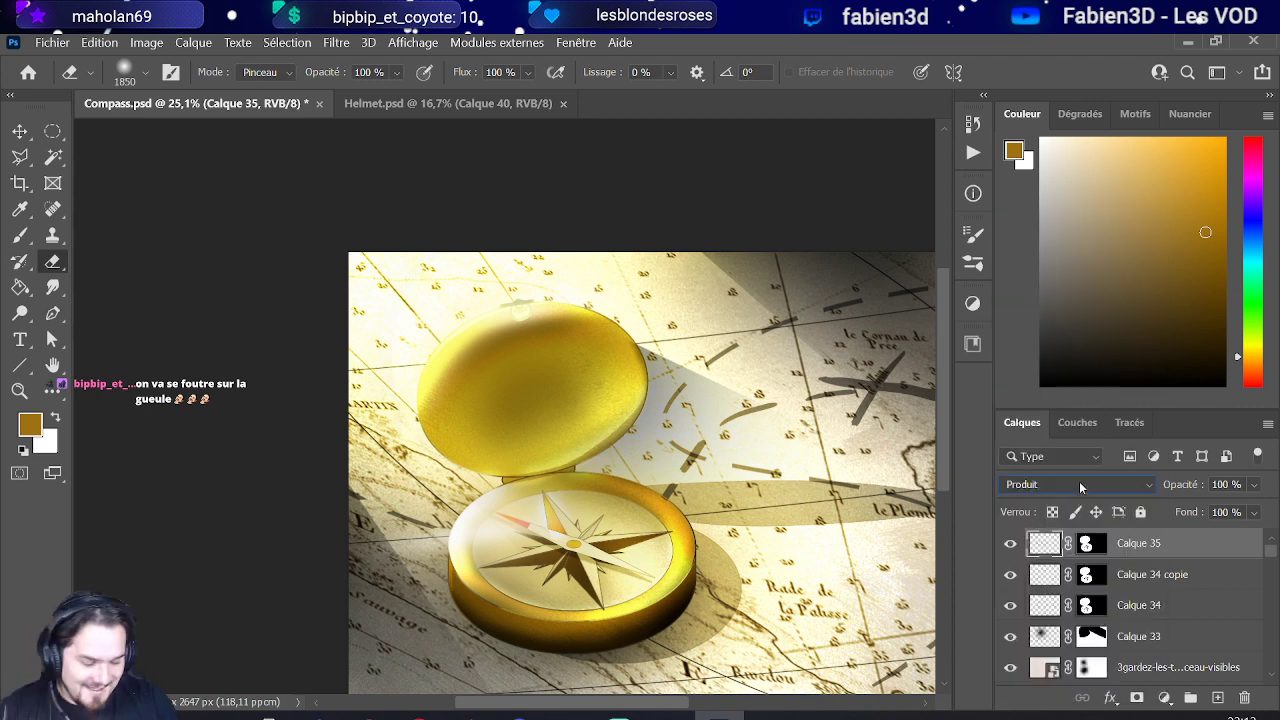
{"action": "left_click", "coordinate": [1078, 488]}
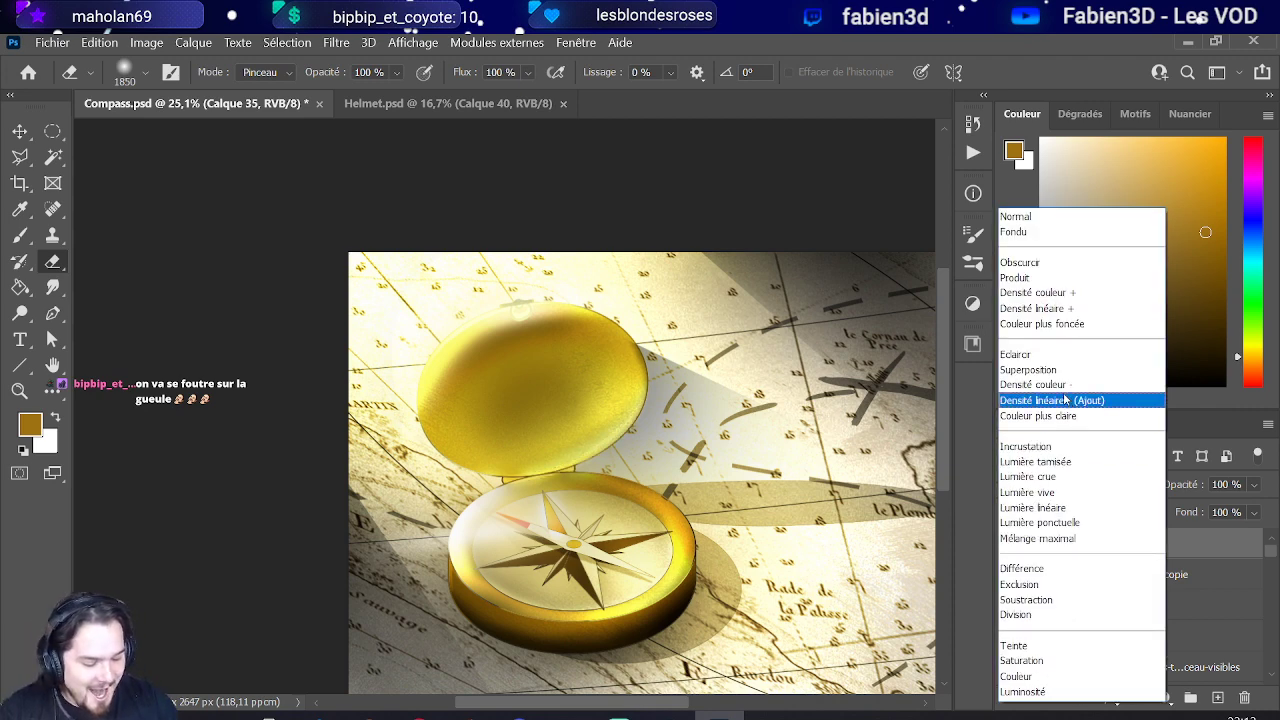
{"action": "left_click", "coordinate": [1061, 451]}
{"action": "left_click", "coordinate": [1068, 487]}
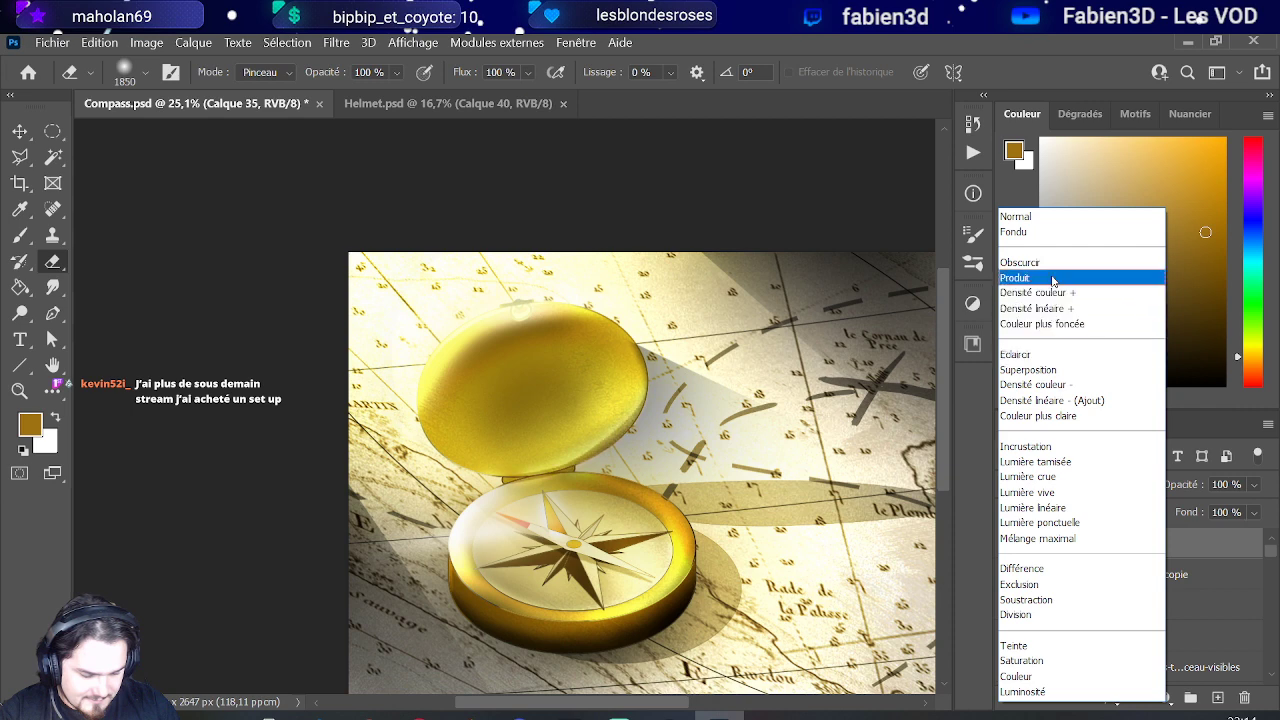
{"action": "left_click", "coordinate": [1043, 220]}
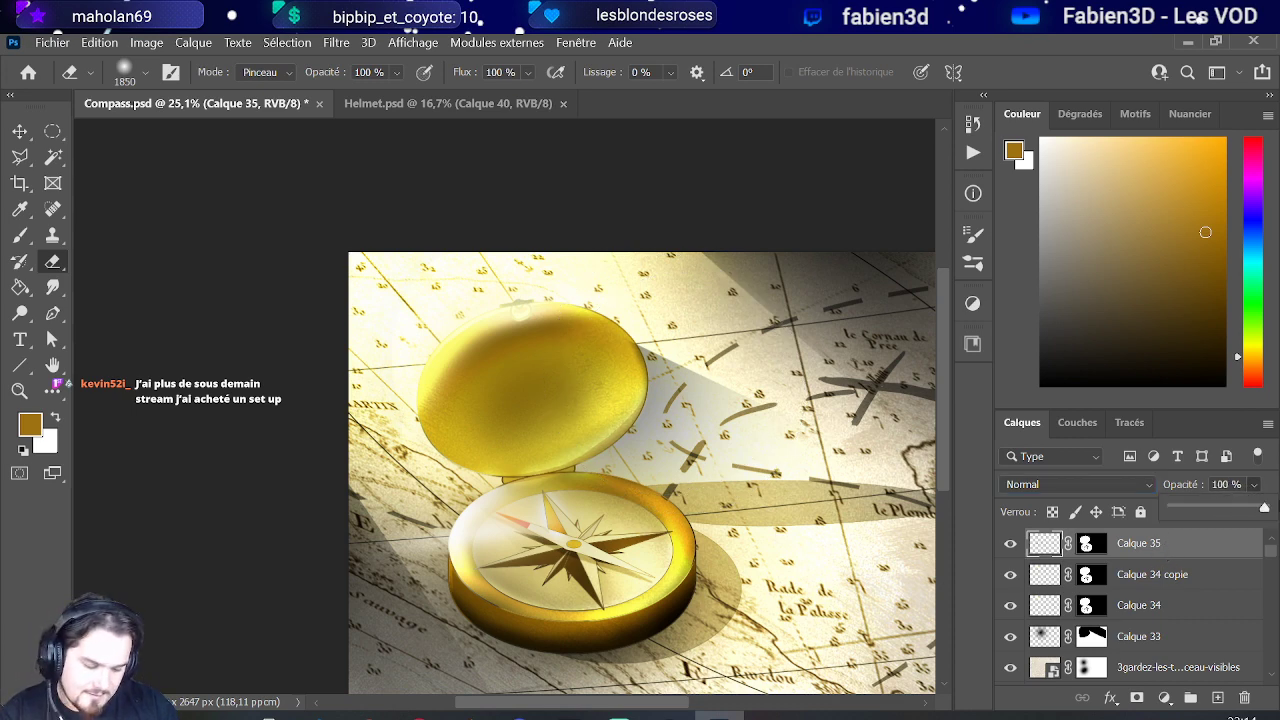
Step: Hide and reshow the layers from Calque 33 down to Calque 27 to check what each contributes to the image
{"action": "scroll", "coordinate": [540, 455], "scroll_direction": "down", "scroll_amount": 3}
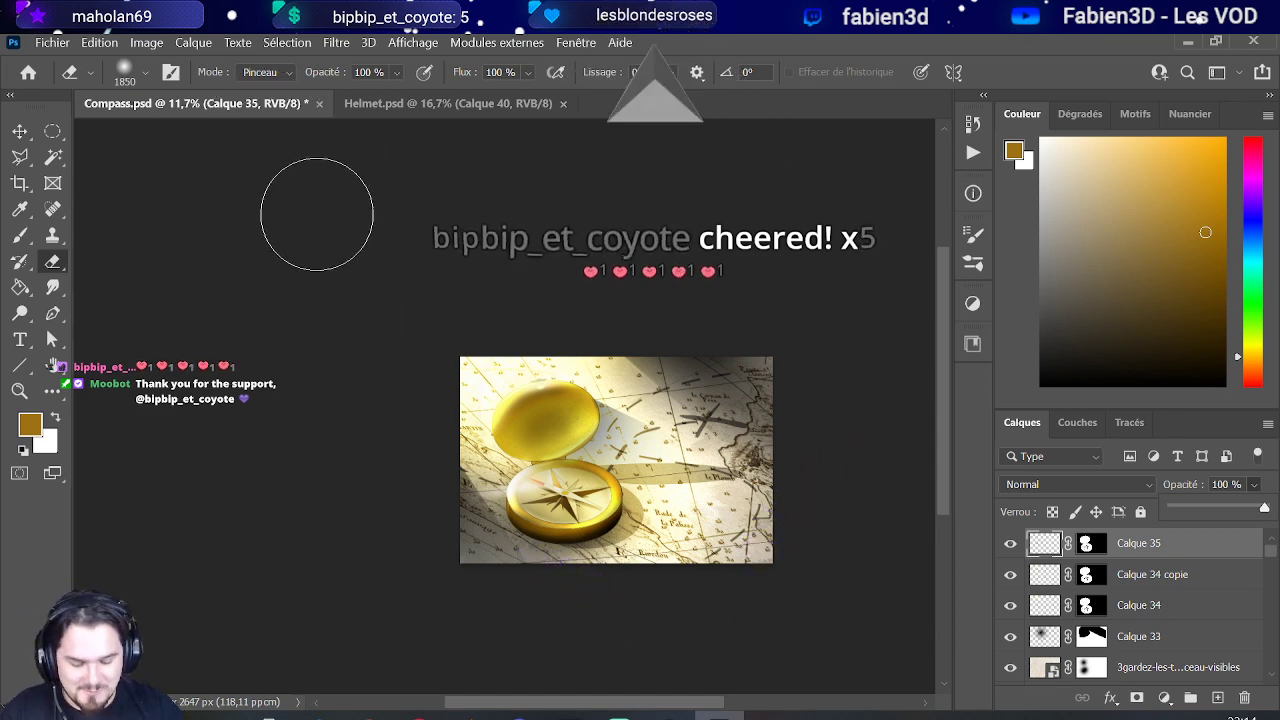
{"action": "scroll", "coordinate": [268, 245], "scroll_direction": "down", "scroll_amount": 1}
{"action": "scroll", "coordinate": [391, 277], "scroll_direction": "up", "scroll_amount": 3}
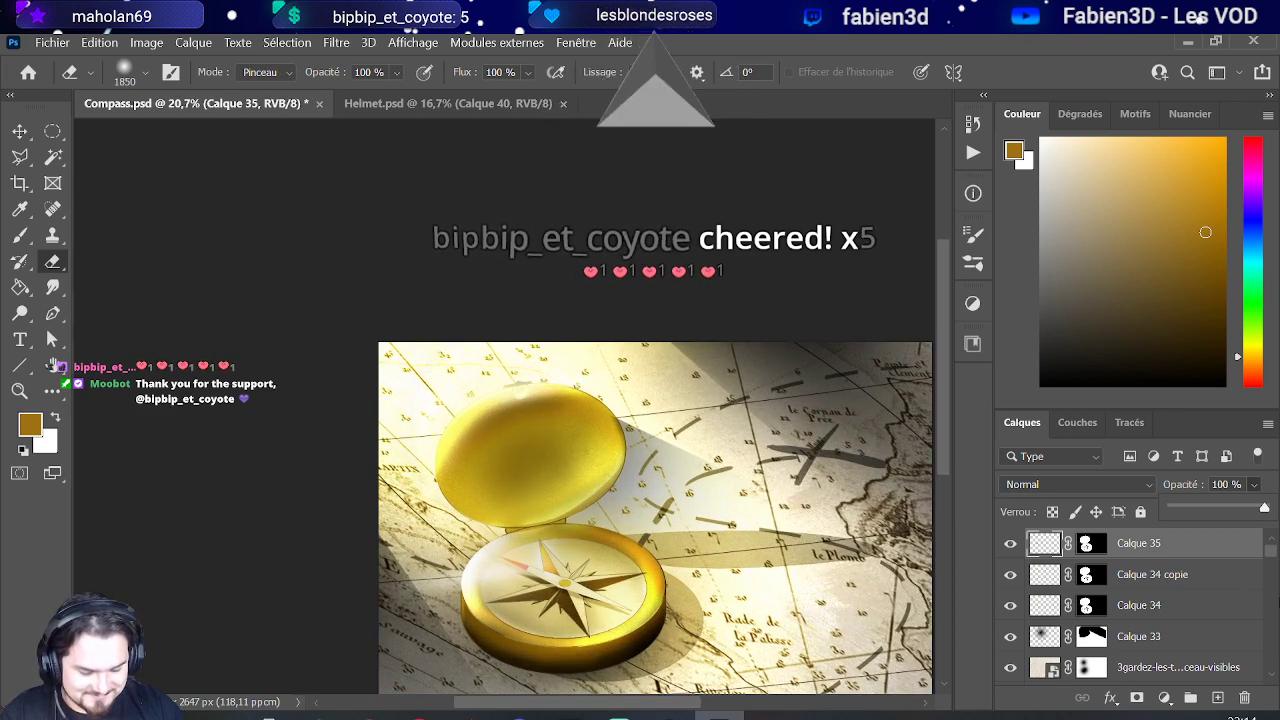
{"action": "scroll", "coordinate": [1185, 620], "scroll_direction": "down", "scroll_amount": 2}
{"action": "scroll", "coordinate": [1185, 620], "scroll_direction": "up", "scroll_amount": 3}
{"action": "left_click", "coordinate": [1140, 605]}
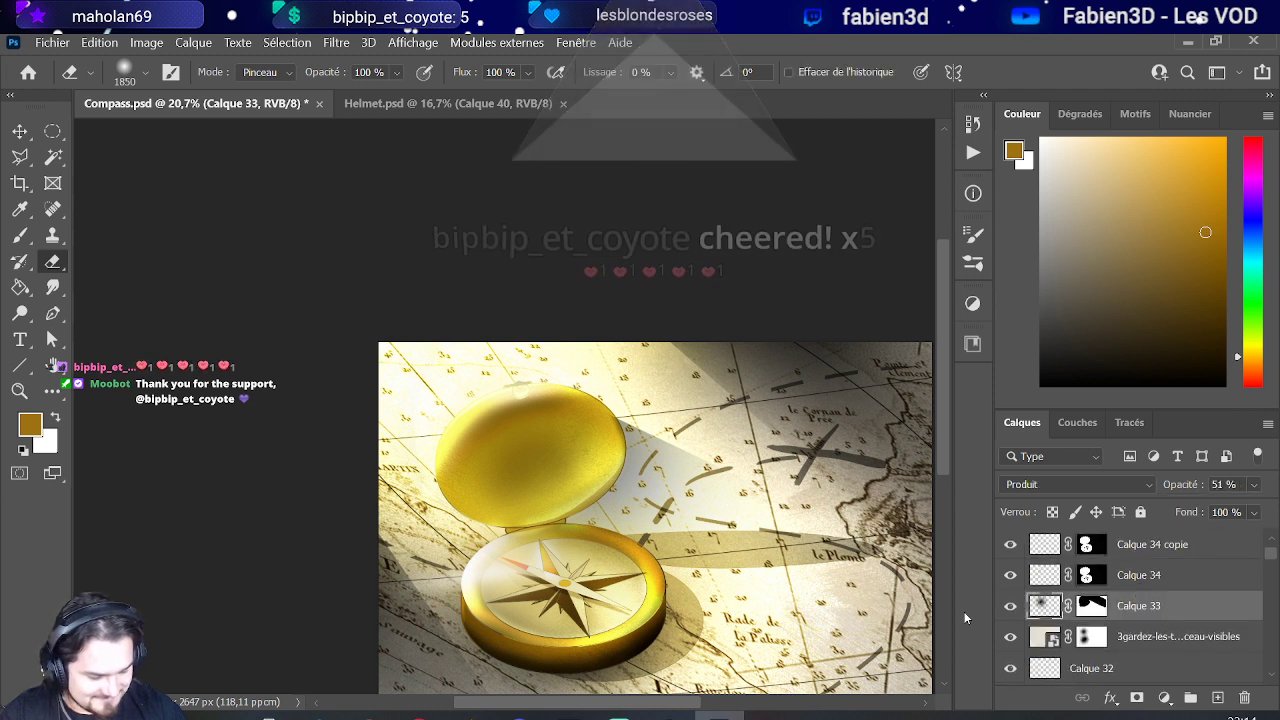
{"action": "left_click", "coordinate": [1010, 606]}
{"action": "left_click", "coordinate": [1012, 607]}
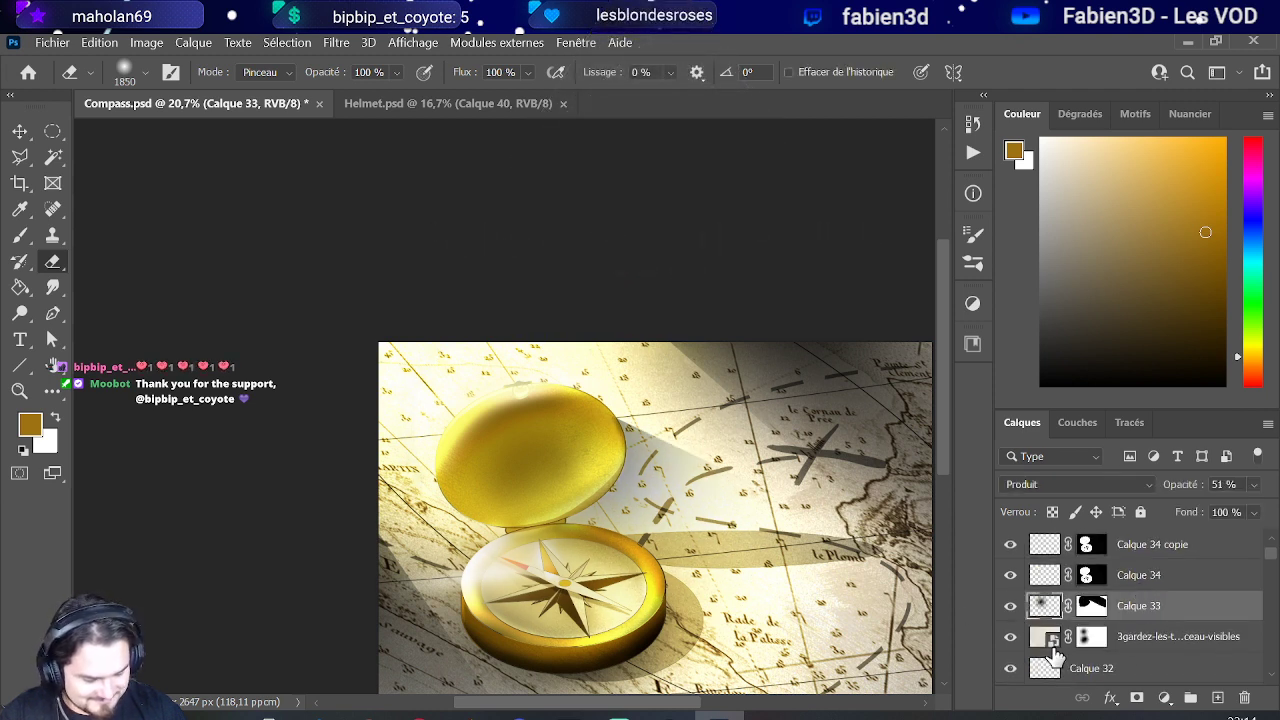
{"action": "scroll", "coordinate": [1055, 650], "scroll_direction": "down", "scroll_amount": 2}
{"action": "left_click", "coordinate": [1046, 612]}
{"action": "left_click", "coordinate": [1010, 607]}
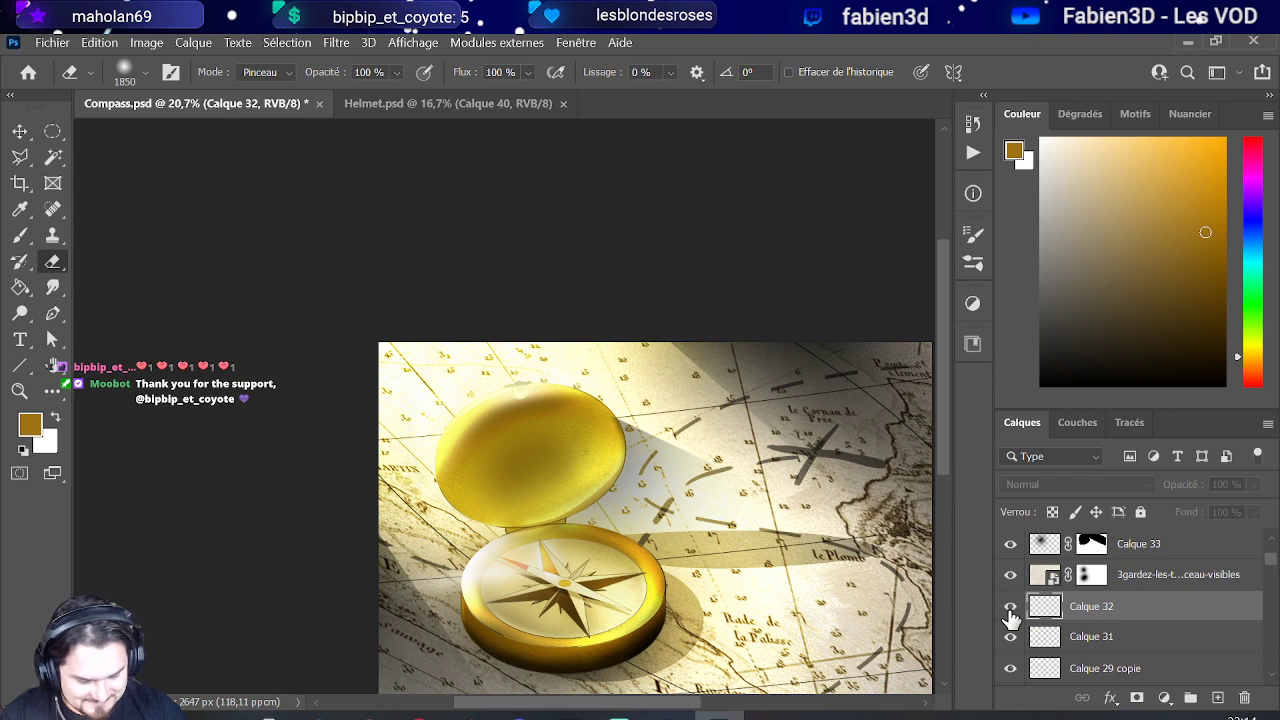
{"action": "left_click", "coordinate": [1012, 636]}
{"action": "scroll", "coordinate": [1018, 640], "scroll_direction": "down", "scroll_amount": 2}
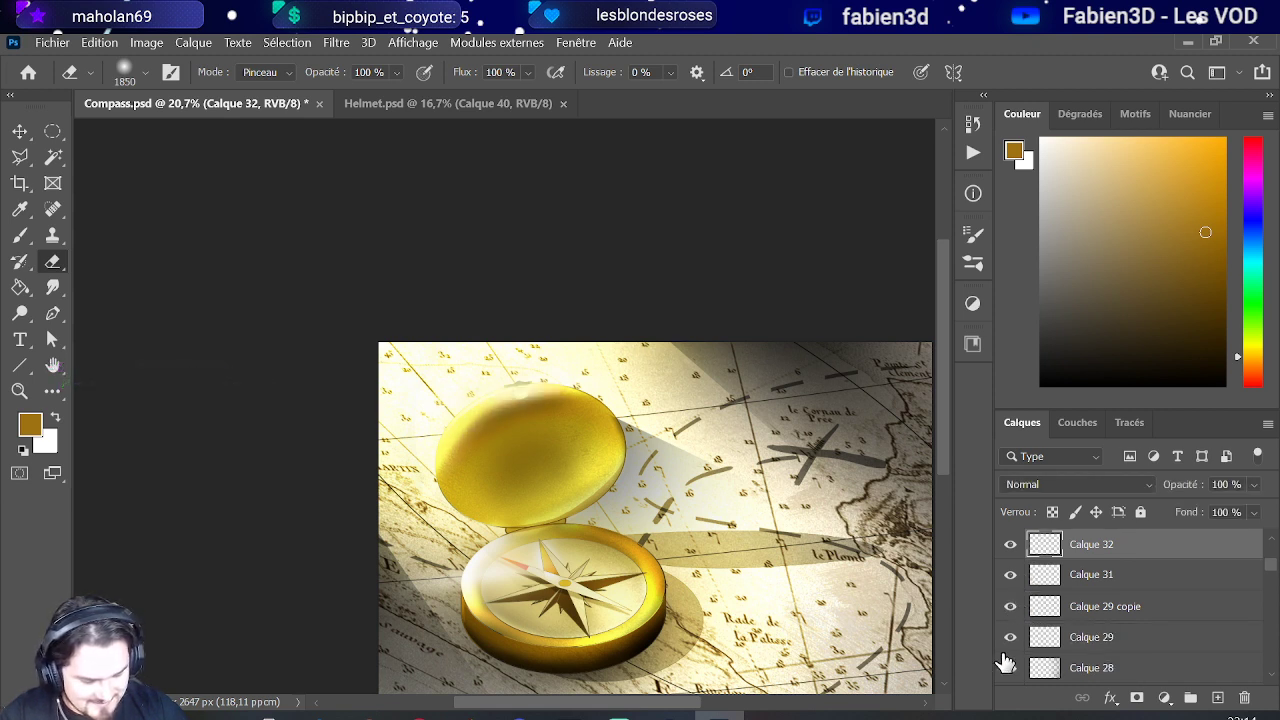
{"action": "left_click", "coordinate": [1008, 665]}
{"action": "left_click", "coordinate": [1010, 667]}
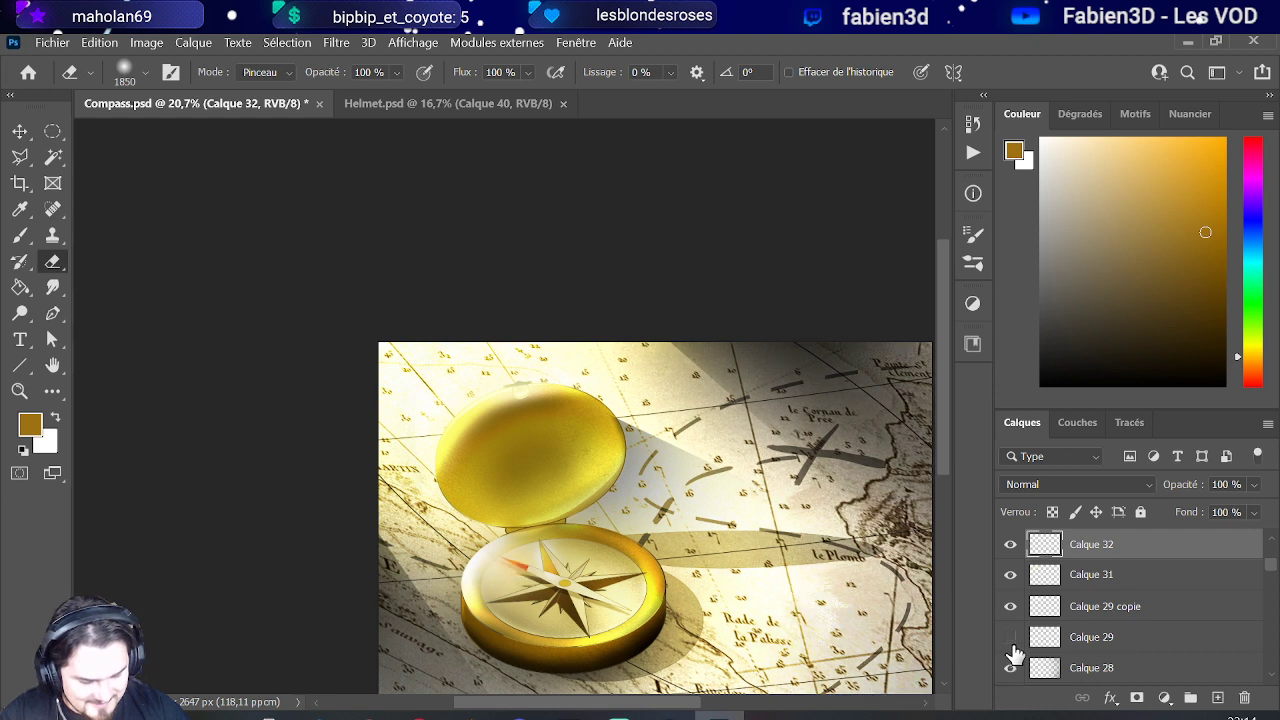
{"action": "left_click", "coordinate": [1012, 645]}
{"action": "scroll", "coordinate": [1014, 652], "scroll_direction": "down", "scroll_amount": 2}
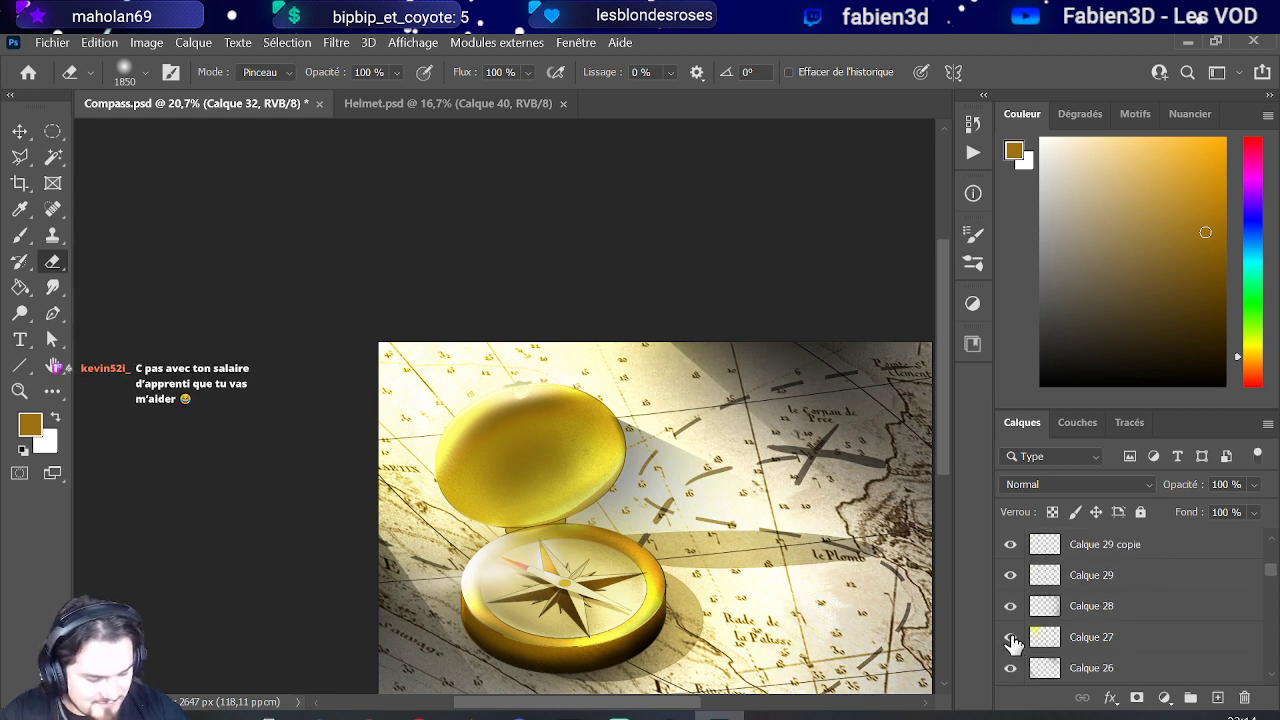
{"action": "left_click", "coordinate": [1011, 637]}
{"action": "left_click", "coordinate": [1011, 637]}
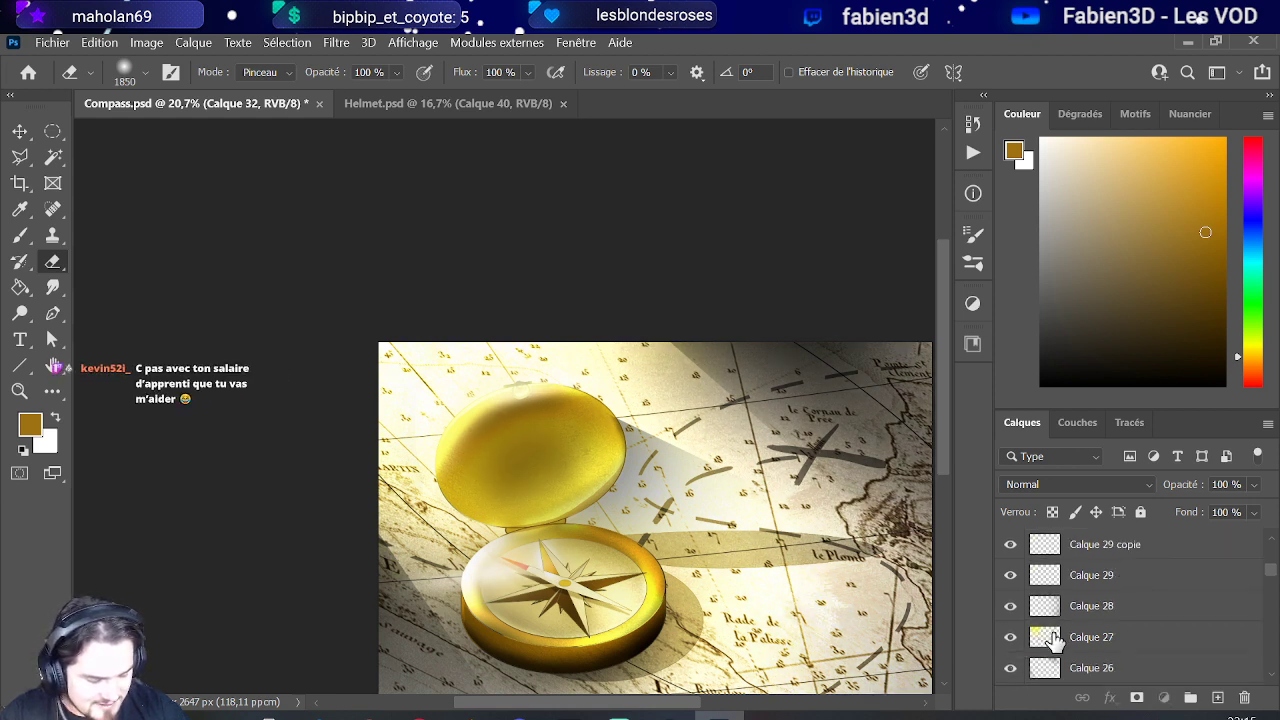
Step: Add a layer mask to Calque 27 and erase the lid area on it with a soft 1252 px eraser
{"action": "left_click", "coordinate": [1055, 641]}
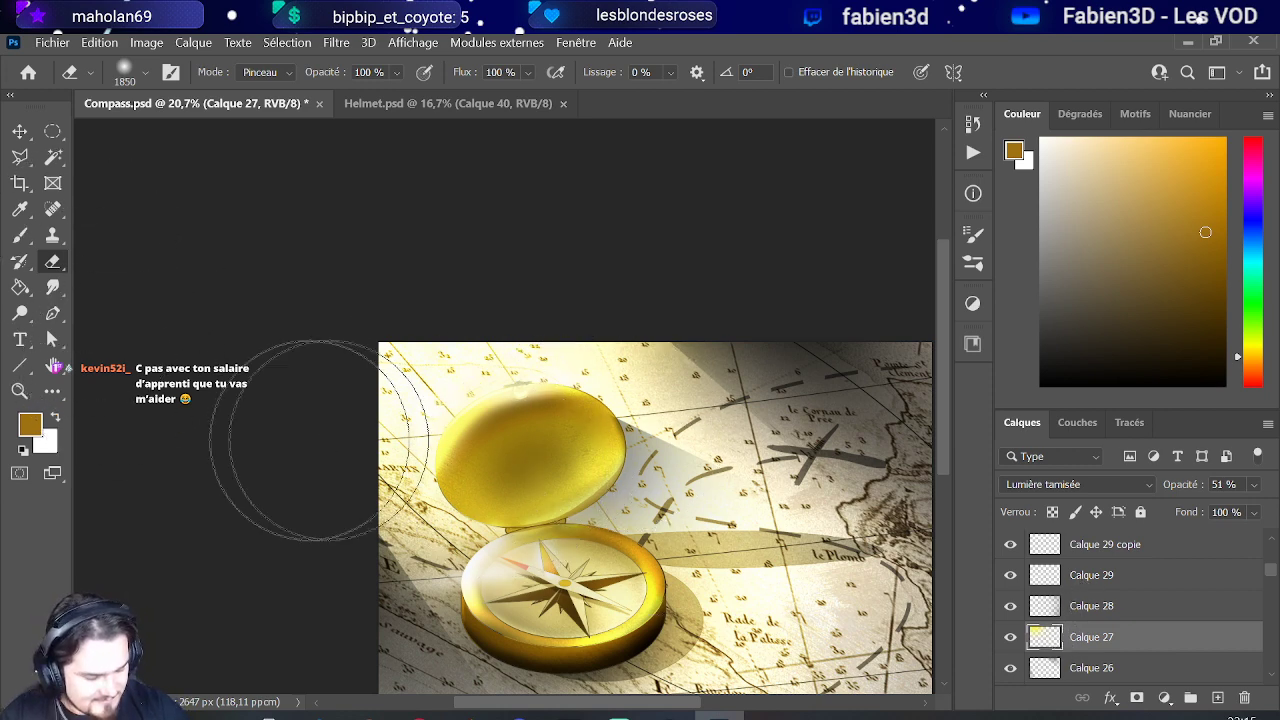
{"action": "left_click", "coordinate": [1138, 698]}
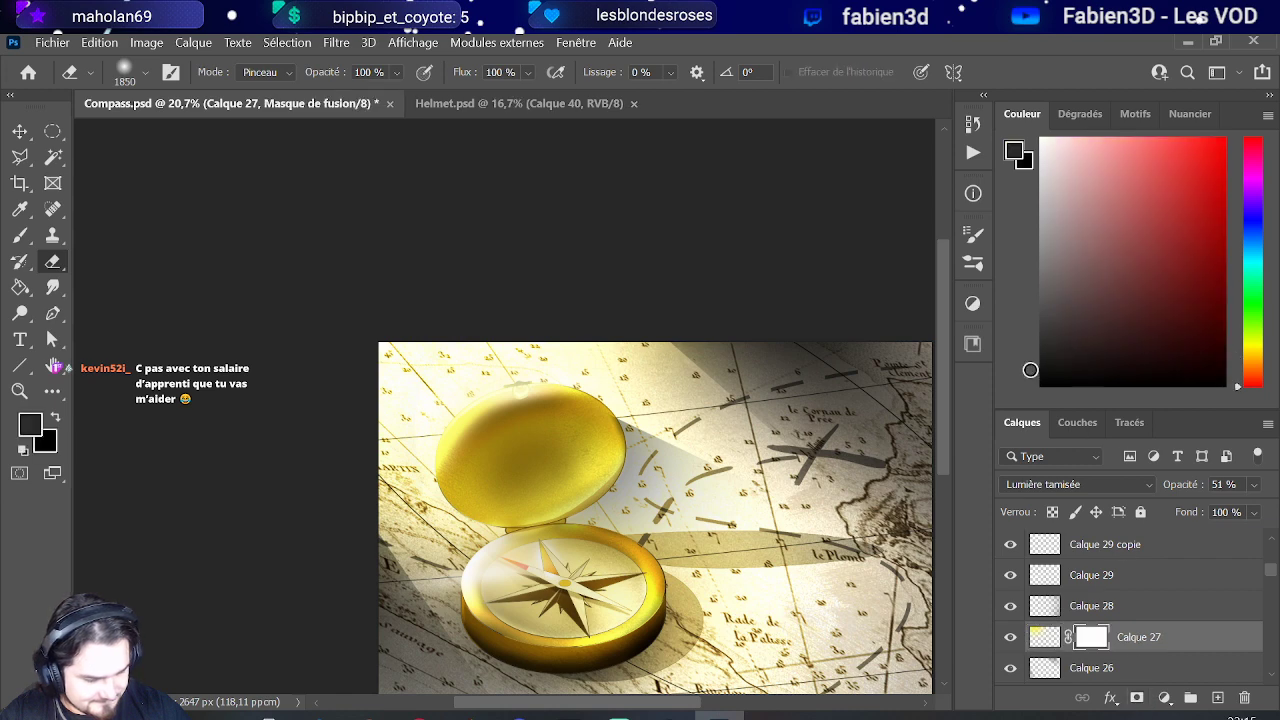
{"action": "left_click_drag", "start_coordinate": [548, 468], "coordinate": [615, 468]}
{"action": "left_click", "coordinate": [530, 474]}
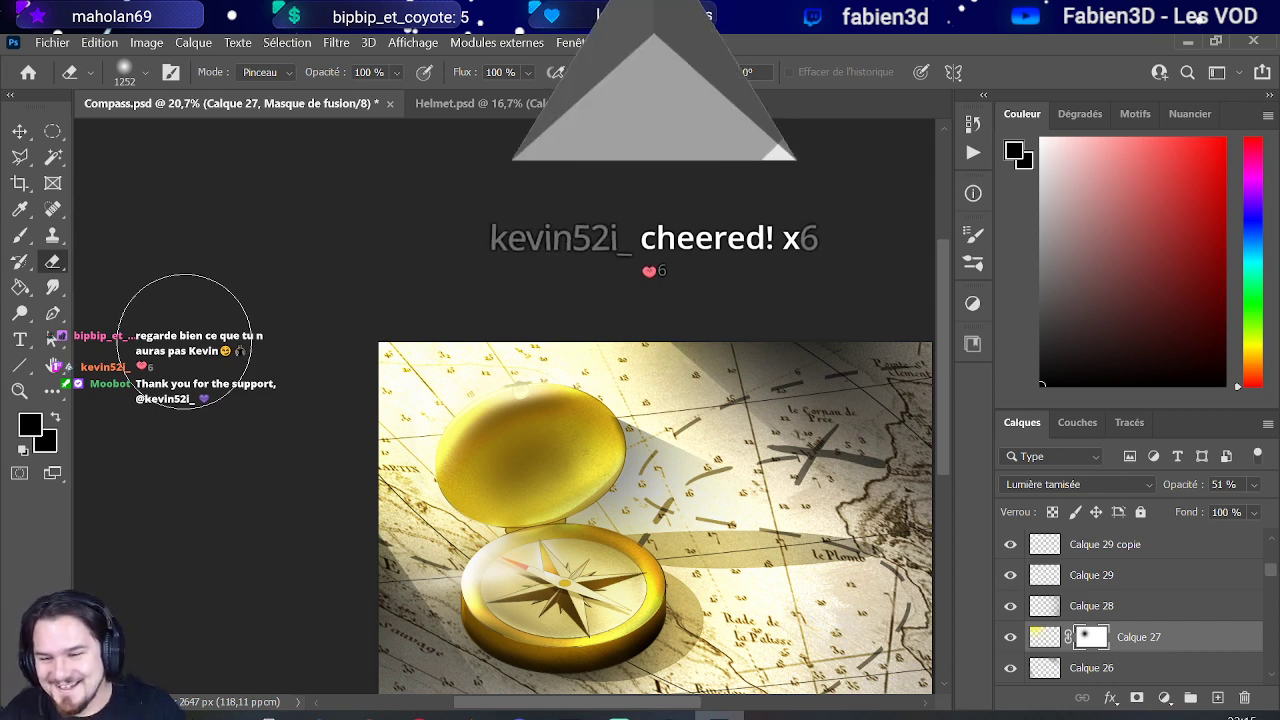
{"action": "scroll", "coordinate": [335, 334], "scroll_direction": "down", "scroll_amount": 1}
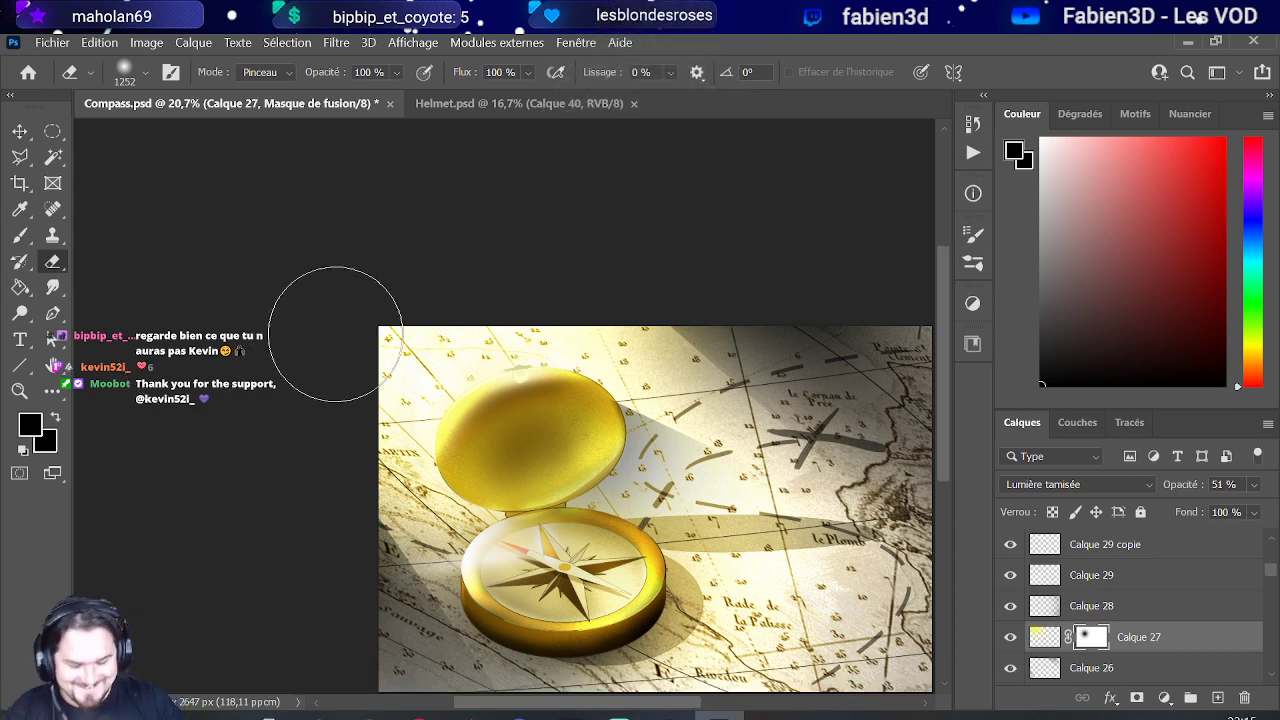
{"action": "scroll", "coordinate": [335, 334], "scroll_direction": "down", "scroll_amount": 4}
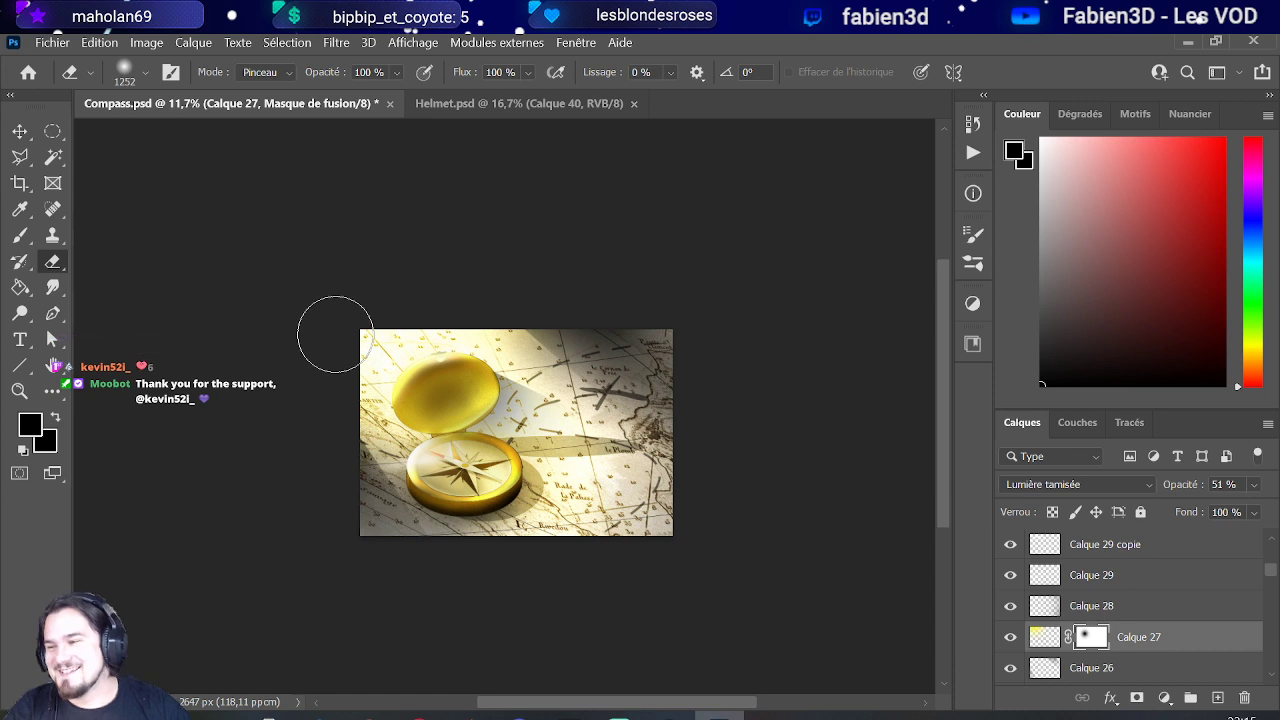
{"action": "scroll", "coordinate": [322, 313], "scroll_direction": "down", "scroll_amount": 1}
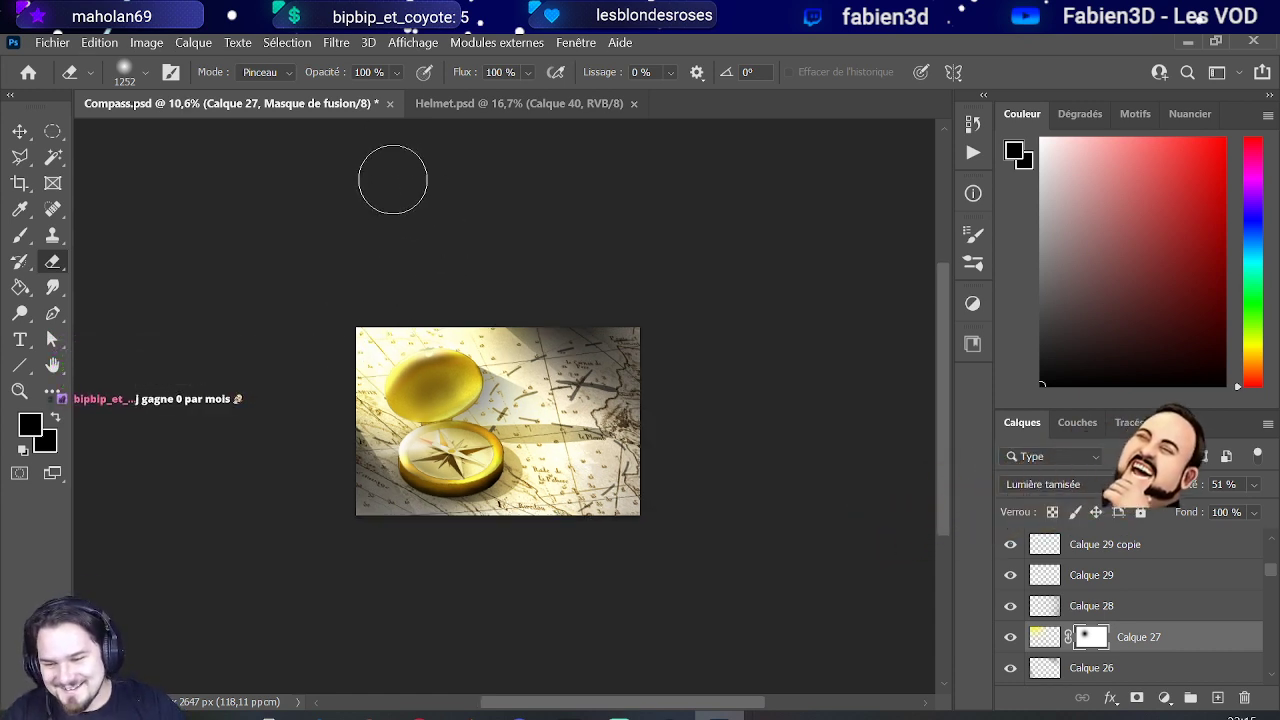
{"action": "scroll", "coordinate": [388, 240], "scroll_direction": "up", "scroll_amount": 1}
{"action": "scroll", "coordinate": [388, 240], "scroll_direction": "up", "scroll_amount": 3}
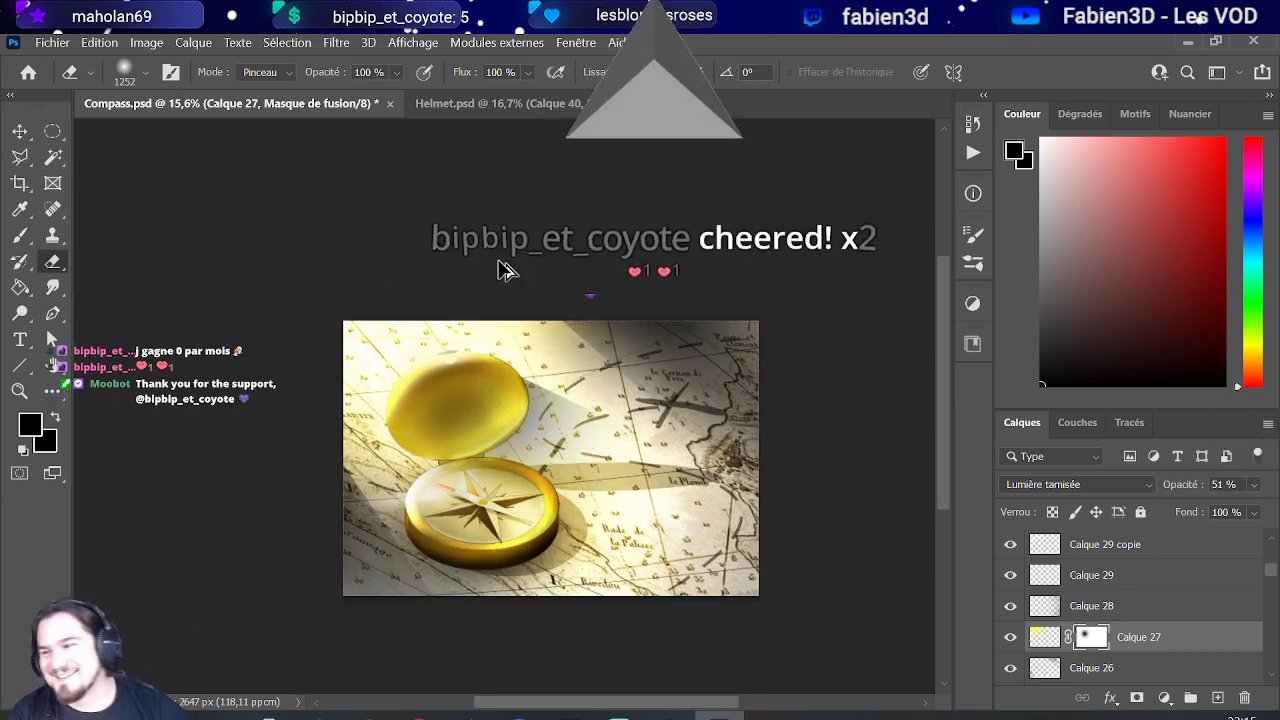
Step: In Helmet.psd, select Calque 40 and Calque 39 and duplicate both layers into Compass.psd
{"action": "left_click", "coordinate": [476, 103]}
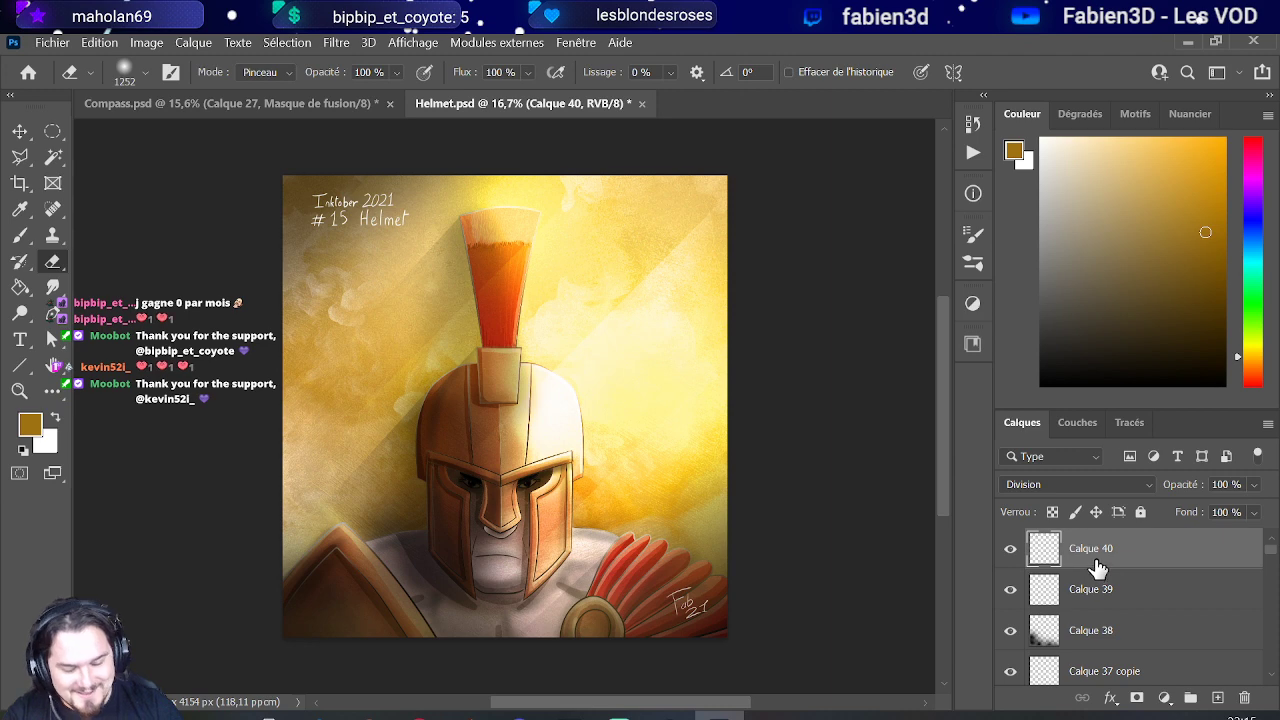
{"action": "left_click", "coordinate": [1104, 594], "text": "shift"}
{"action": "right_click", "coordinate": [1106, 594]}
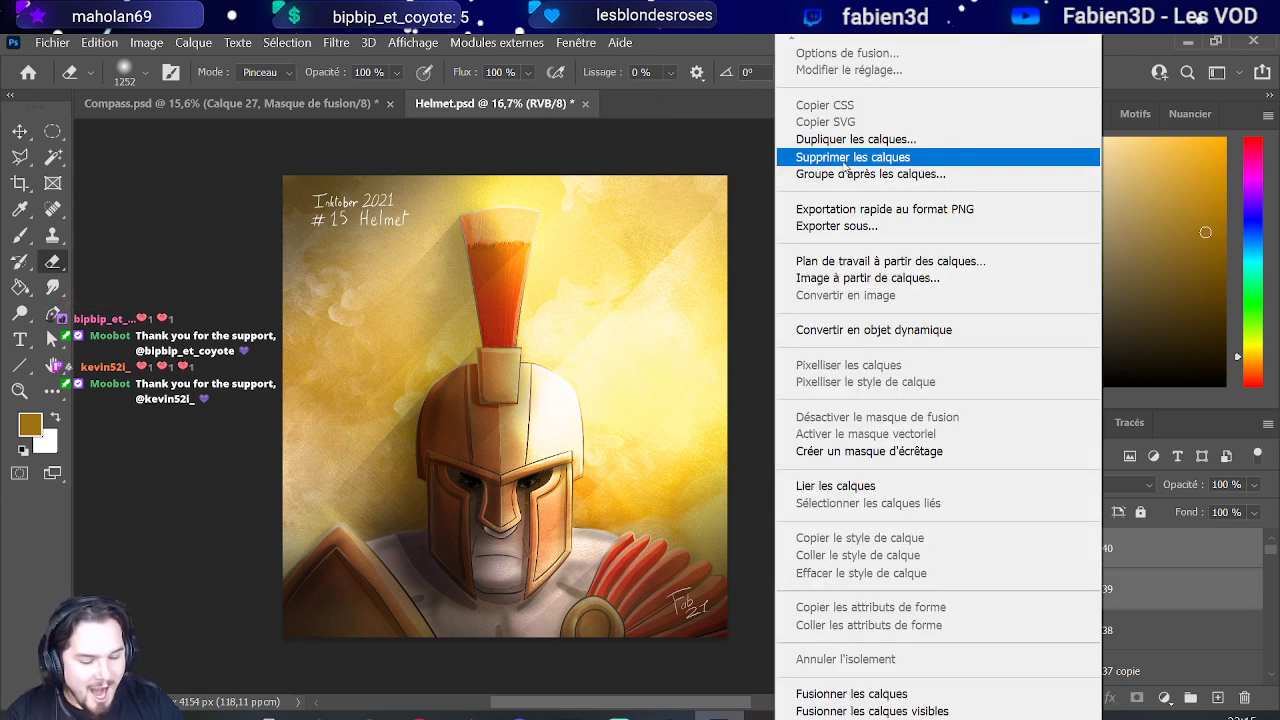
{"action": "left_click", "coordinate": [850, 136]}
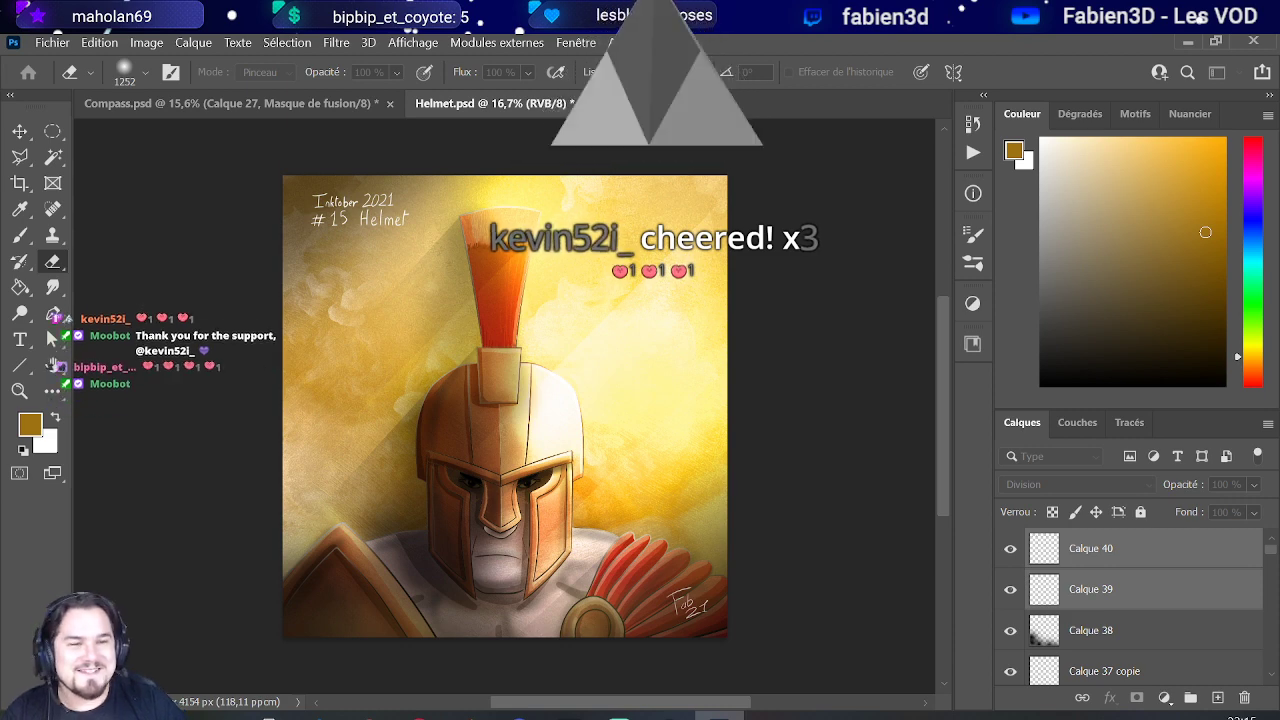
{"action": "key", "text": "Return"}
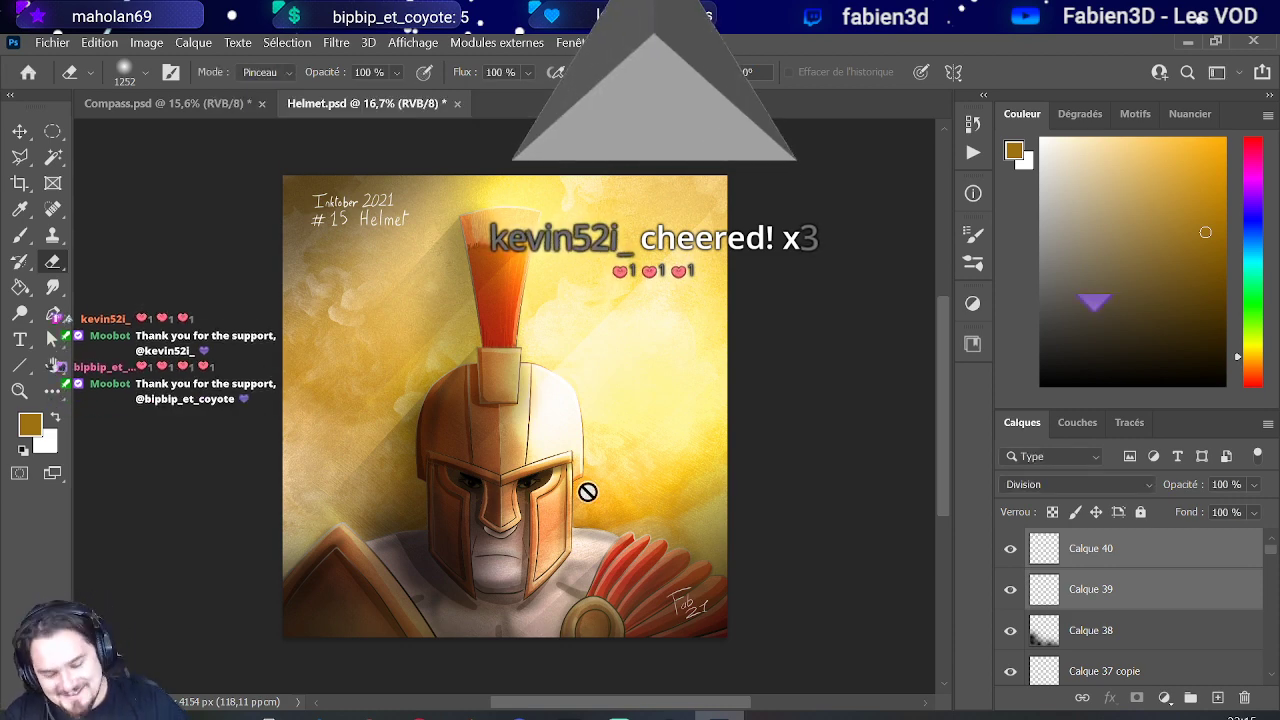
Step: Return to Compass.psd, move the two duplicated layers directly above Calque 31 and select only the upper one
{"action": "left_click", "coordinate": [165, 103]}
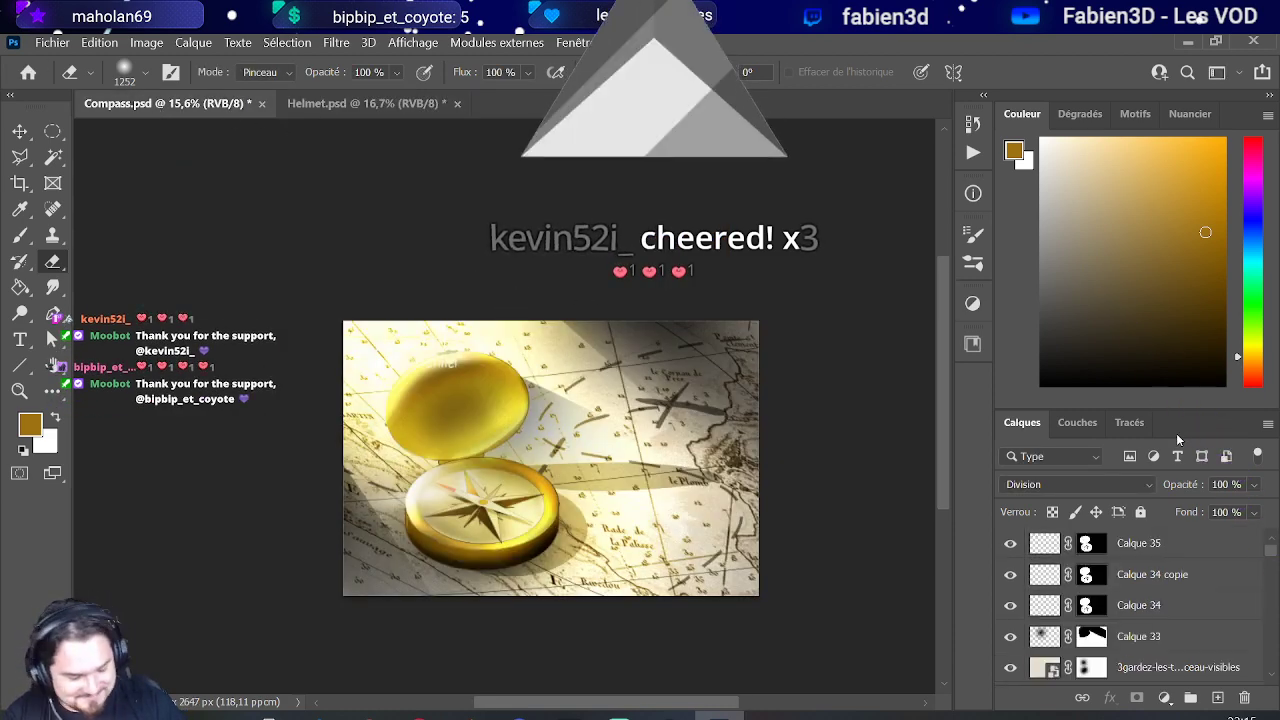
{"action": "scroll", "coordinate": [1140, 570], "scroll_direction": "down", "scroll_amount": 3}
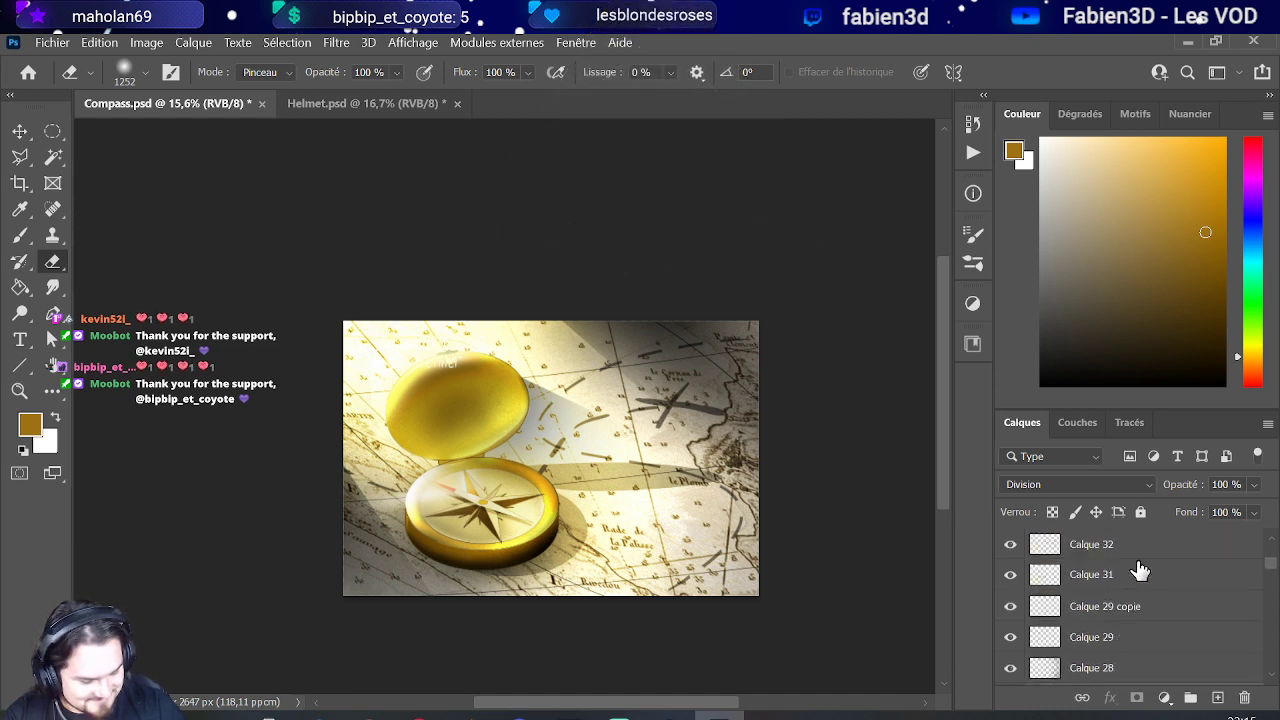
{"action": "scroll", "coordinate": [1140, 570], "scroll_direction": "down", "scroll_amount": 2}
{"action": "left_click_drag", "start_coordinate": [1153, 601], "coordinate": [1130, 539]}
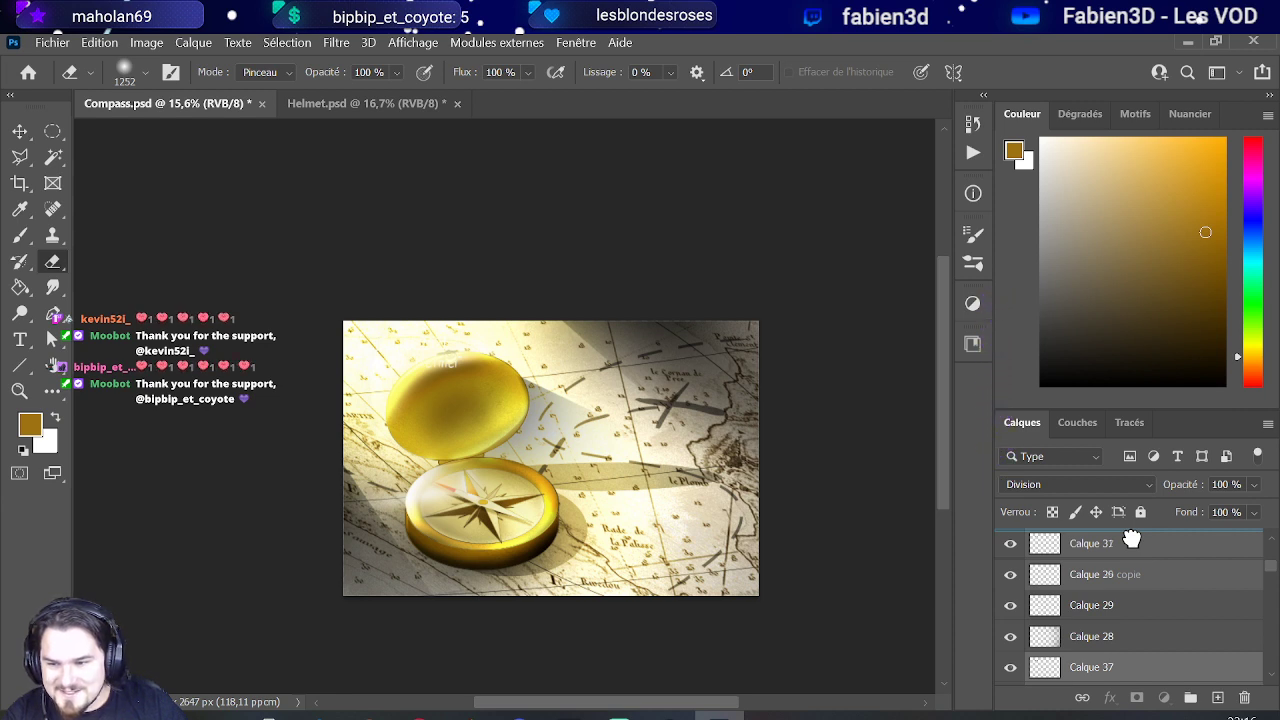
{"action": "mouse_move", "coordinate": [1131, 540]}
{"action": "left_mouse_down"}
{"action": "mouse_move", "coordinate": [1143, 574]}
{"action": "mouse_move", "coordinate": [1148, 535]}
{"action": "left_mouse_up"}
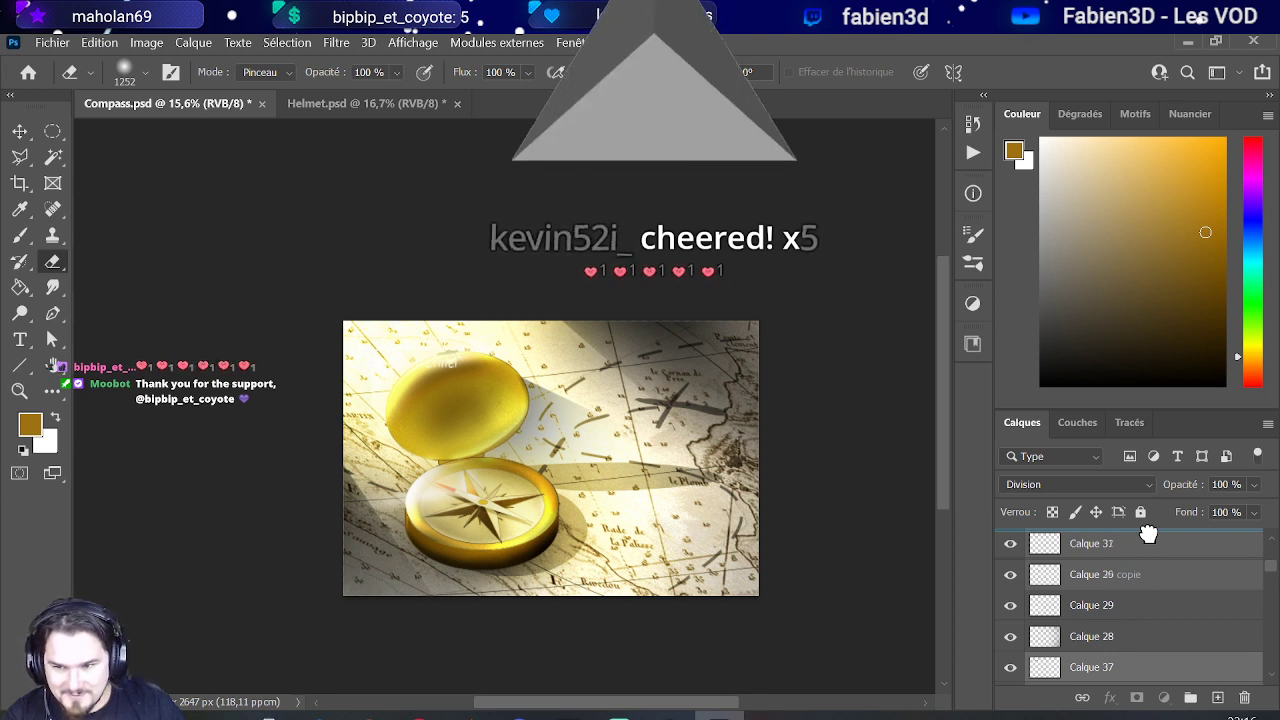
{"action": "mouse_move", "coordinate": [1148, 535]}
{"action": "left_mouse_down"}
{"action": "mouse_move", "coordinate": [1163, 571]}
{"action": "mouse_move", "coordinate": [1160, 534]}
{"action": "mouse_move", "coordinate": [1168, 547]}
{"action": "left_mouse_up"}
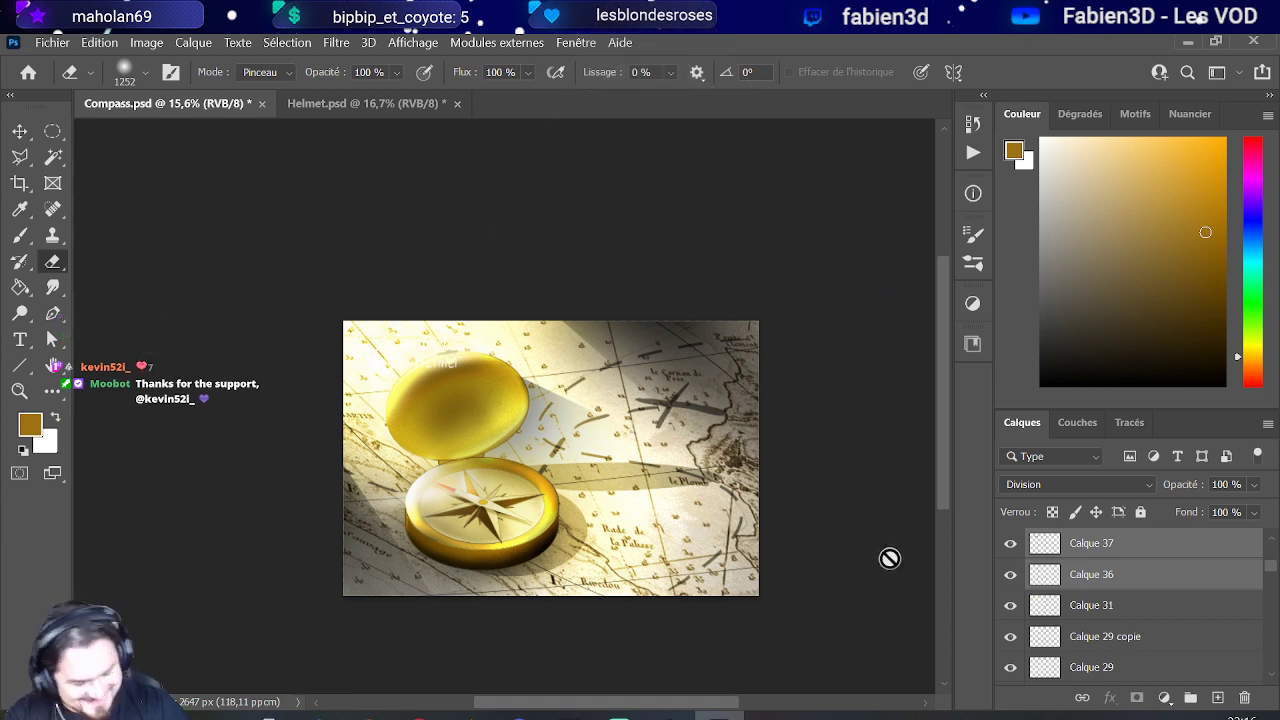
{"action": "left_click", "coordinate": [1163, 645]}
{"action": "left_click", "coordinate": [1146, 546]}
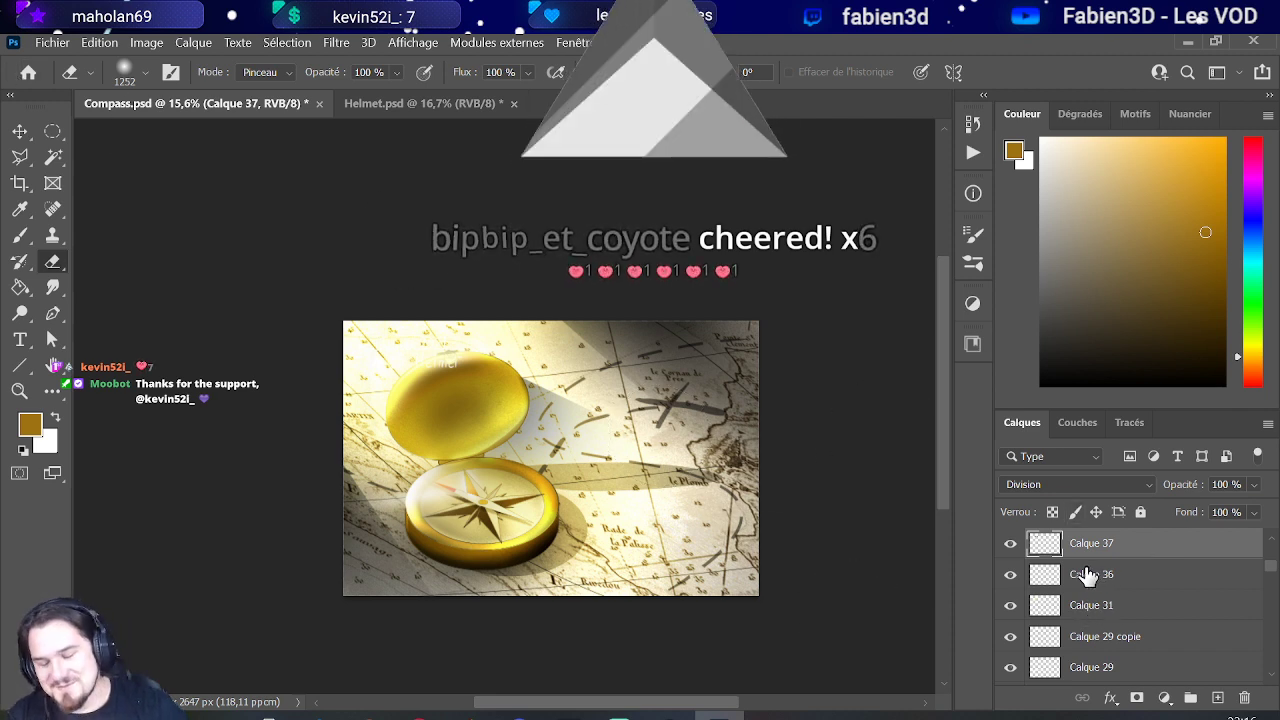
Step: Set Calque 37's blend mode to Normal, then move Calque 37 and Calque 36 directly above Calque 33 in the layer stack
{"action": "left_click", "coordinate": [1060, 484]}
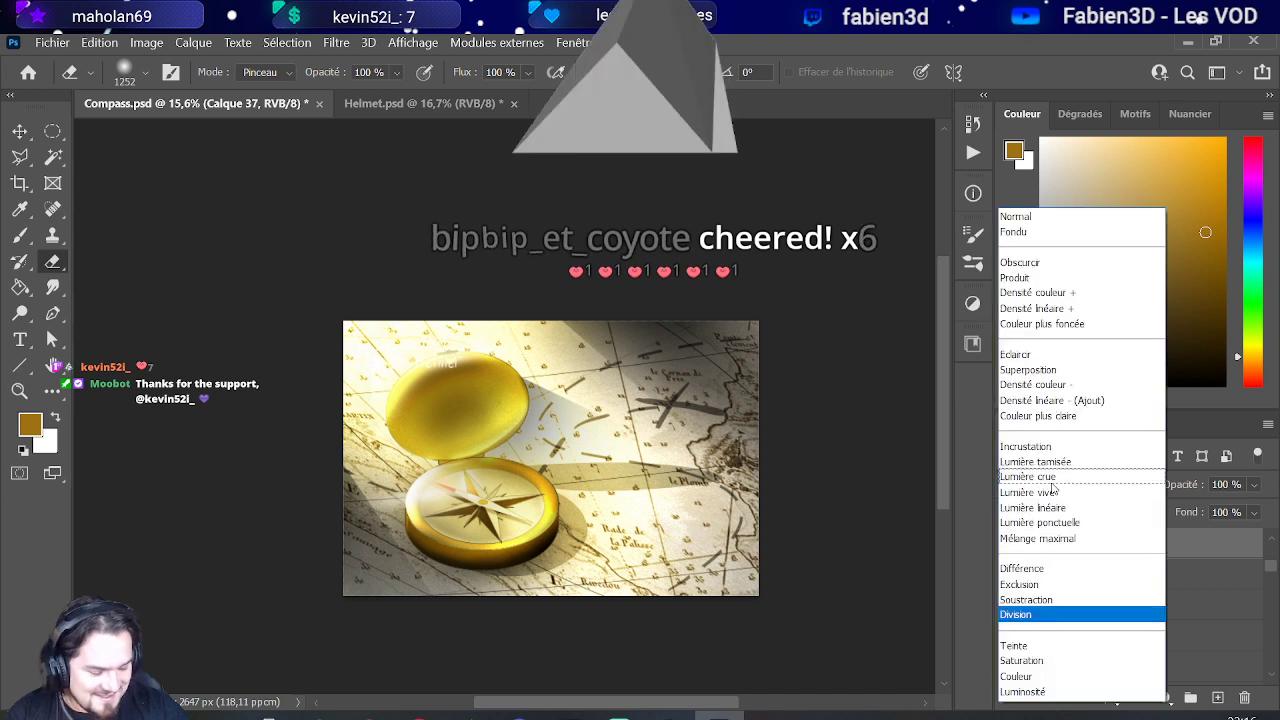
{"action": "left_click", "coordinate": [1050, 216]}
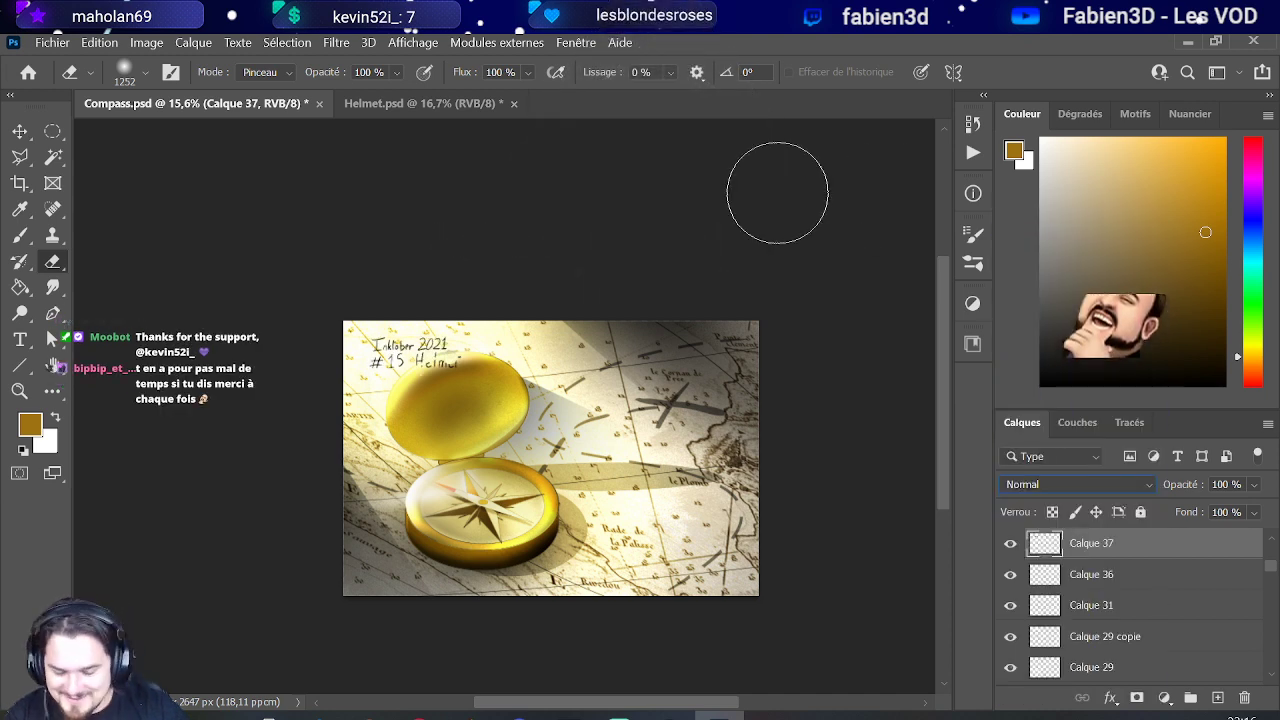
{"action": "left_click", "coordinate": [1095, 574]}
{"action": "left_click", "coordinate": [1098, 548]}
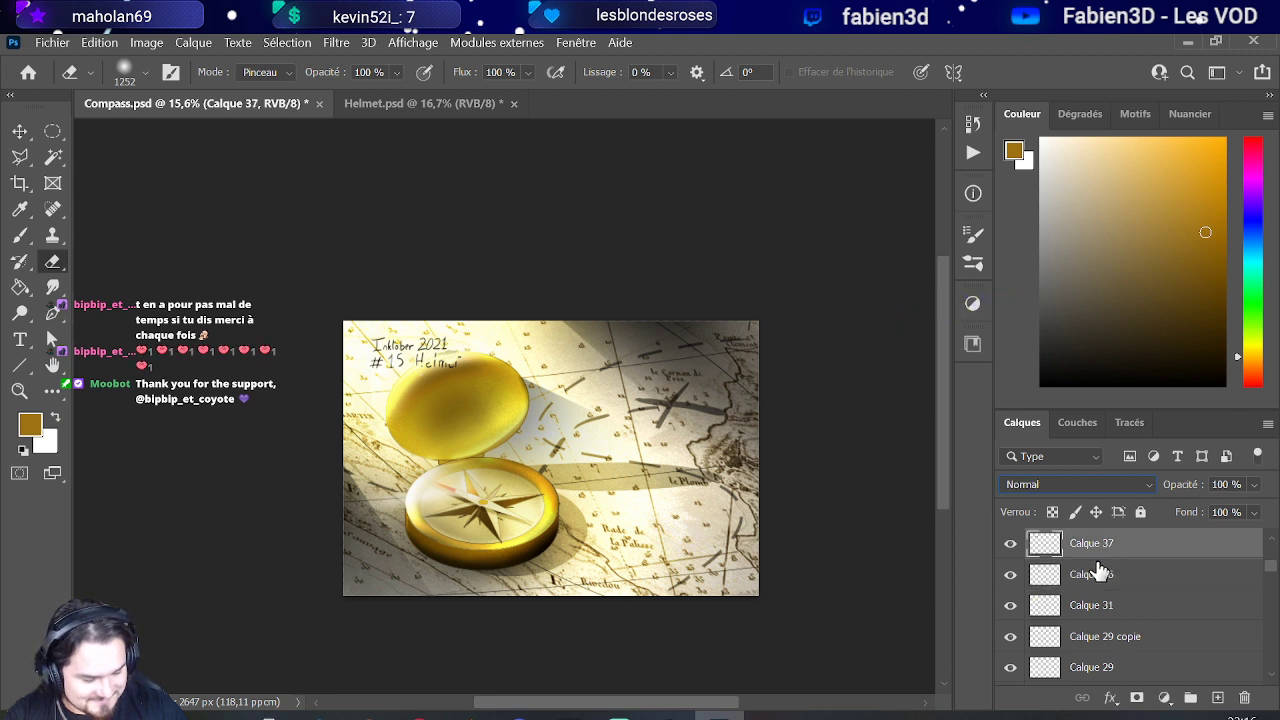
{"action": "left_click", "coordinate": [1128, 576], "text": "shift"}
{"action": "left_click_drag", "start_coordinate": [1128, 576], "coordinate": [1127, 546]}
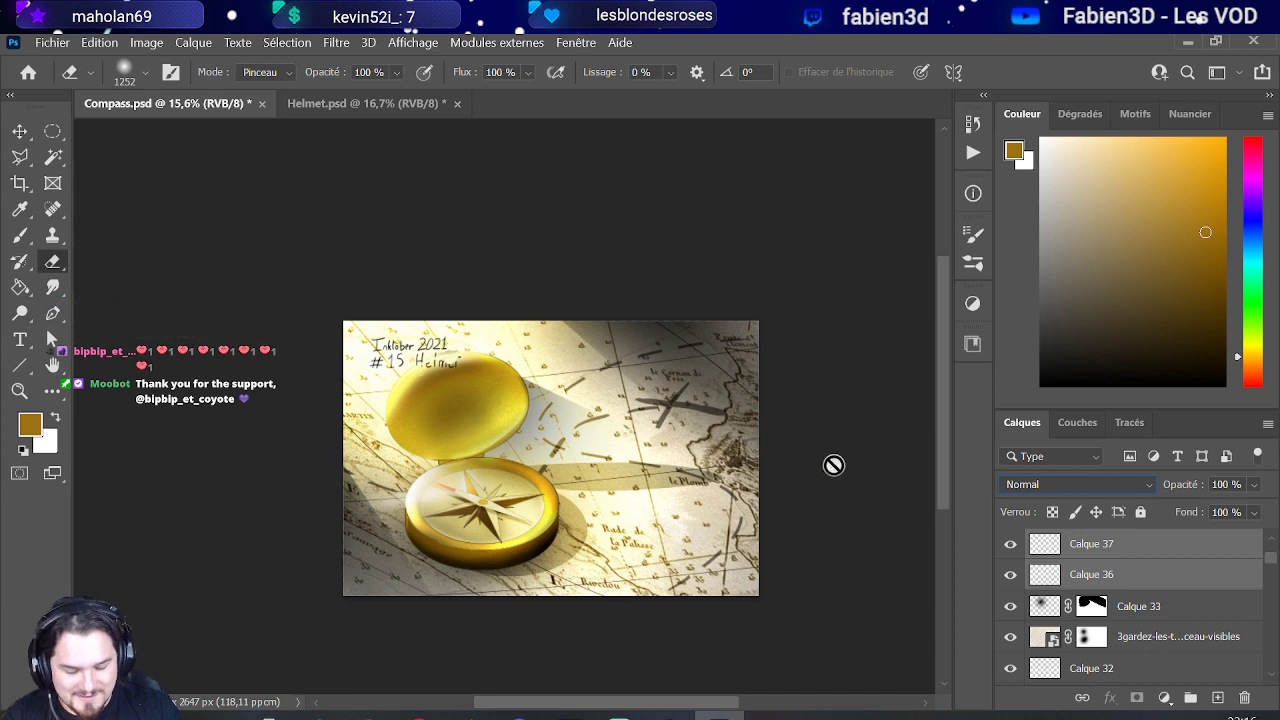
{"action": "left_click", "coordinate": [1125, 620]}
{"action": "left_click", "coordinate": [1128, 548]}
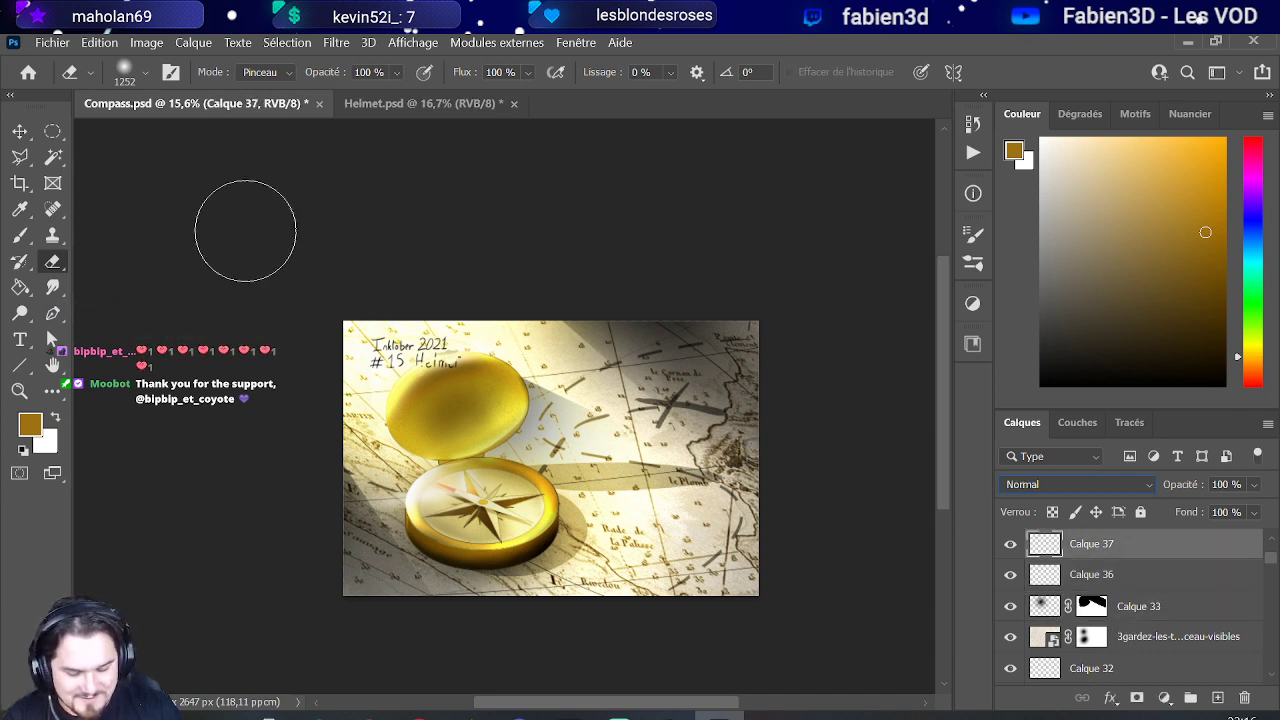
Step: Move the handwritten title clear of the lid towards the image's upper-left corner and raise Calque 37 above Calque 35
{"action": "left_click", "coordinate": [22, 136]}
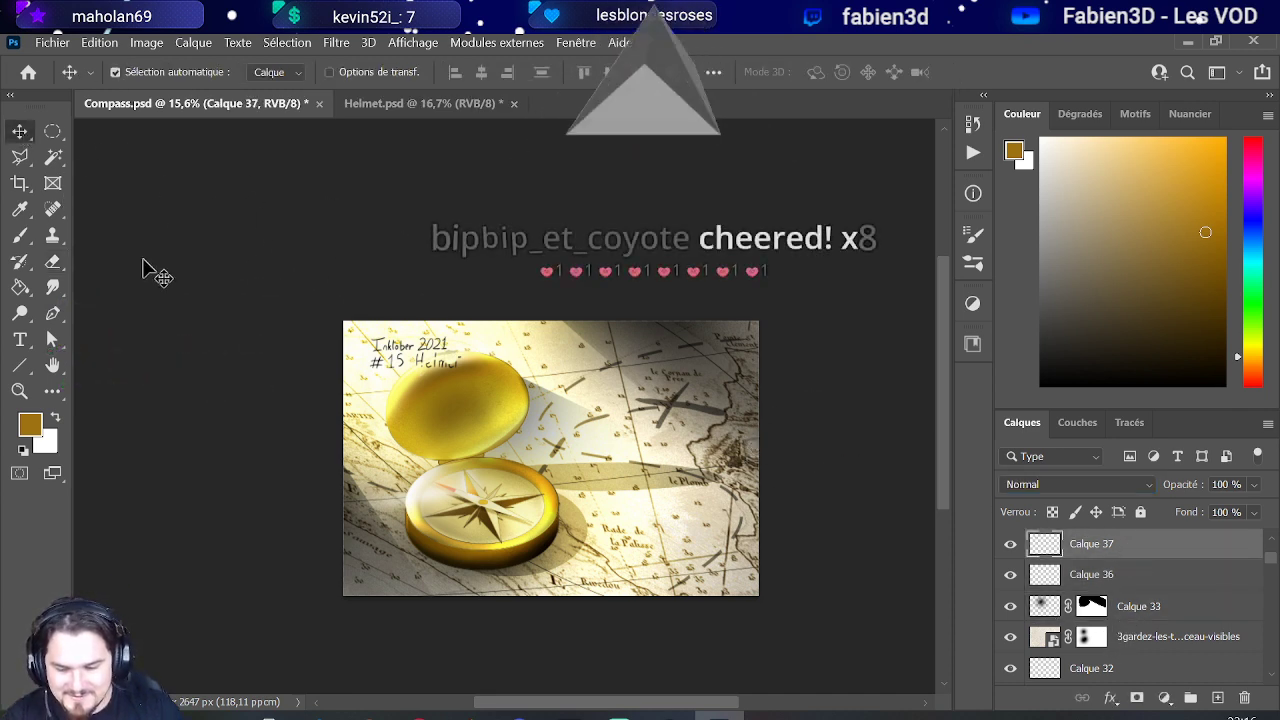
{"action": "left_click", "coordinate": [90, 44]}
{"action": "left_click", "coordinate": [230, 464]}
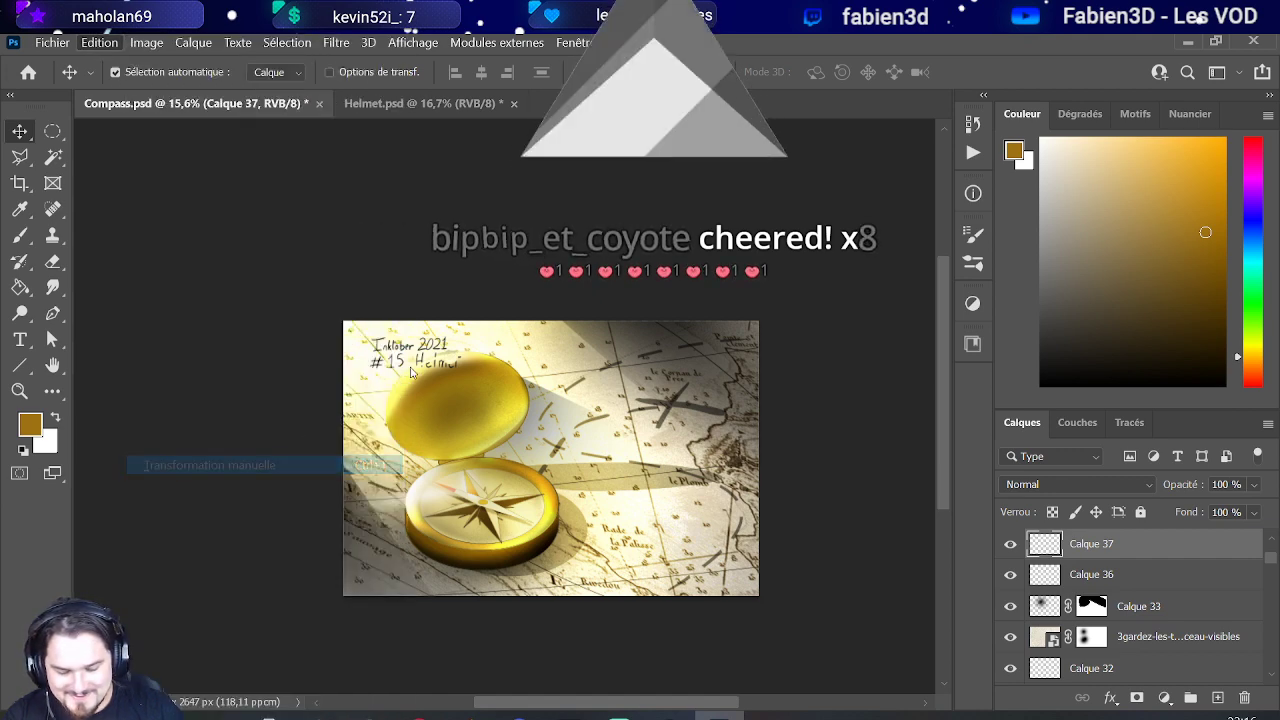
{"action": "scroll", "coordinate": [410, 372], "scroll_direction": "up", "scroll_amount": 2}
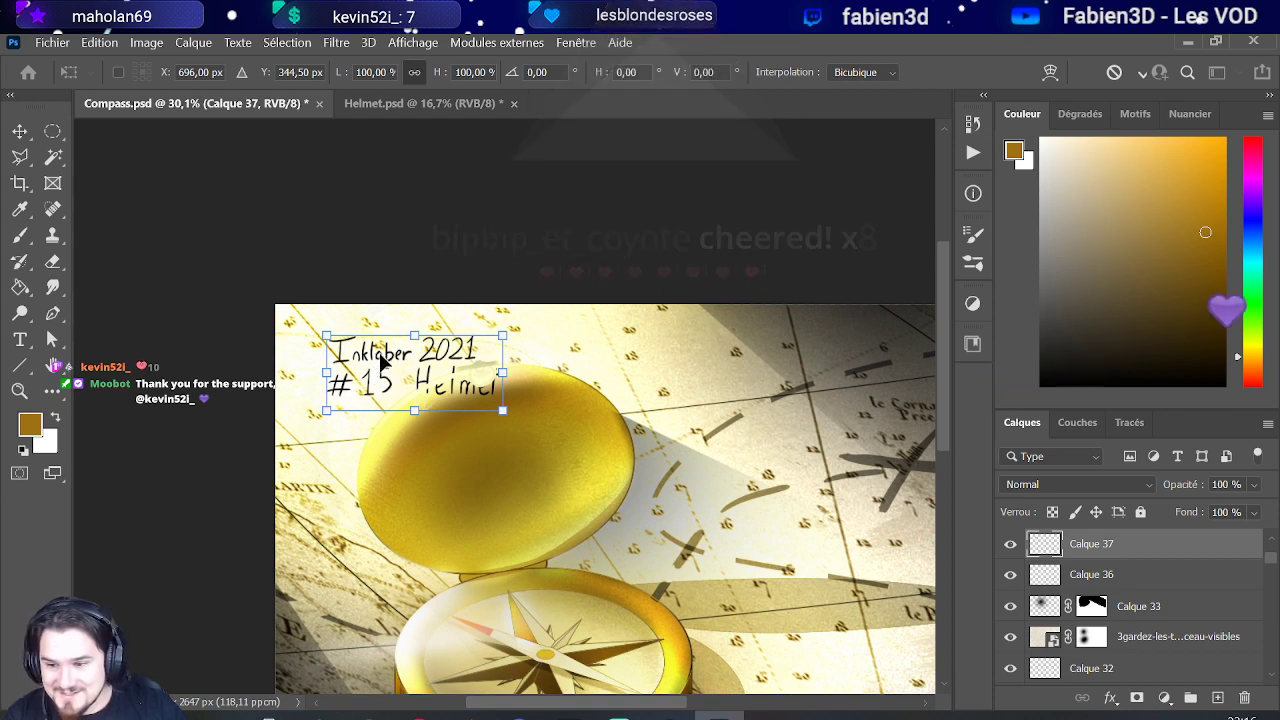
{"action": "left_click_drag", "start_coordinate": [380, 362], "coordinate": [345, 349]}
{"action": "scroll", "coordinate": [1140, 560], "scroll_direction": "up", "scroll_amount": 3}
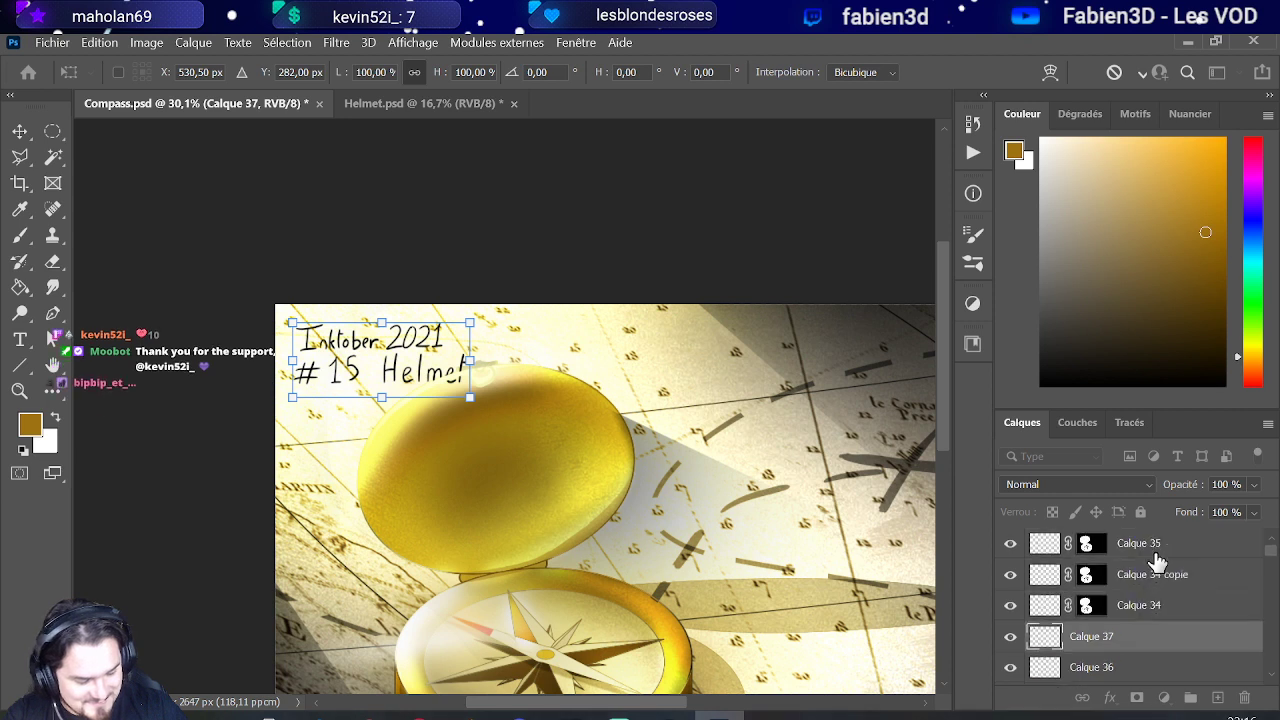
{"action": "left_click_drag", "start_coordinate": [1149, 631], "coordinate": [1139, 543]}
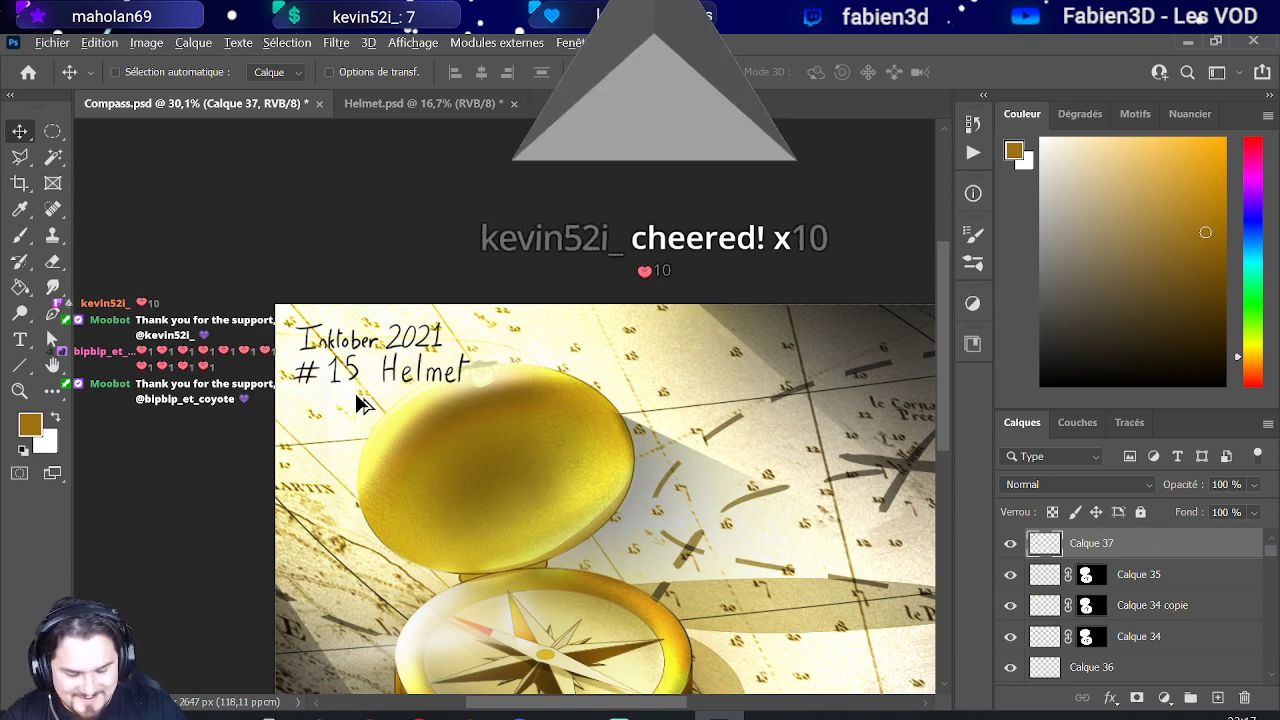
{"action": "scroll", "coordinate": [362, 403], "scroll_direction": "down", "scroll_amount": 2}
{"action": "left_click", "coordinate": [385, 383], "text": "ctrl"}
{"action": "left_click_drag", "start_coordinate": [395, 385], "coordinate": [396, 385]}
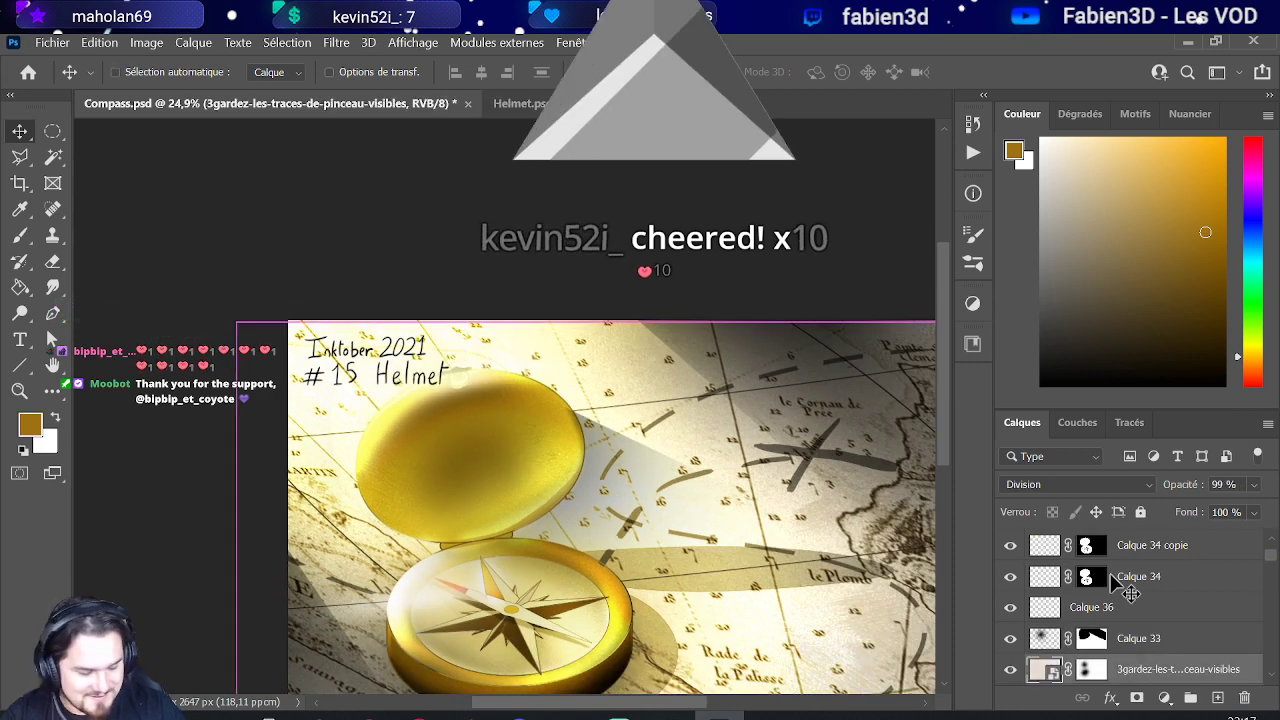
{"action": "scroll", "coordinate": [1180, 595], "scroll_direction": "up", "scroll_amount": 2}
{"action": "left_click", "coordinate": [1138, 553]}
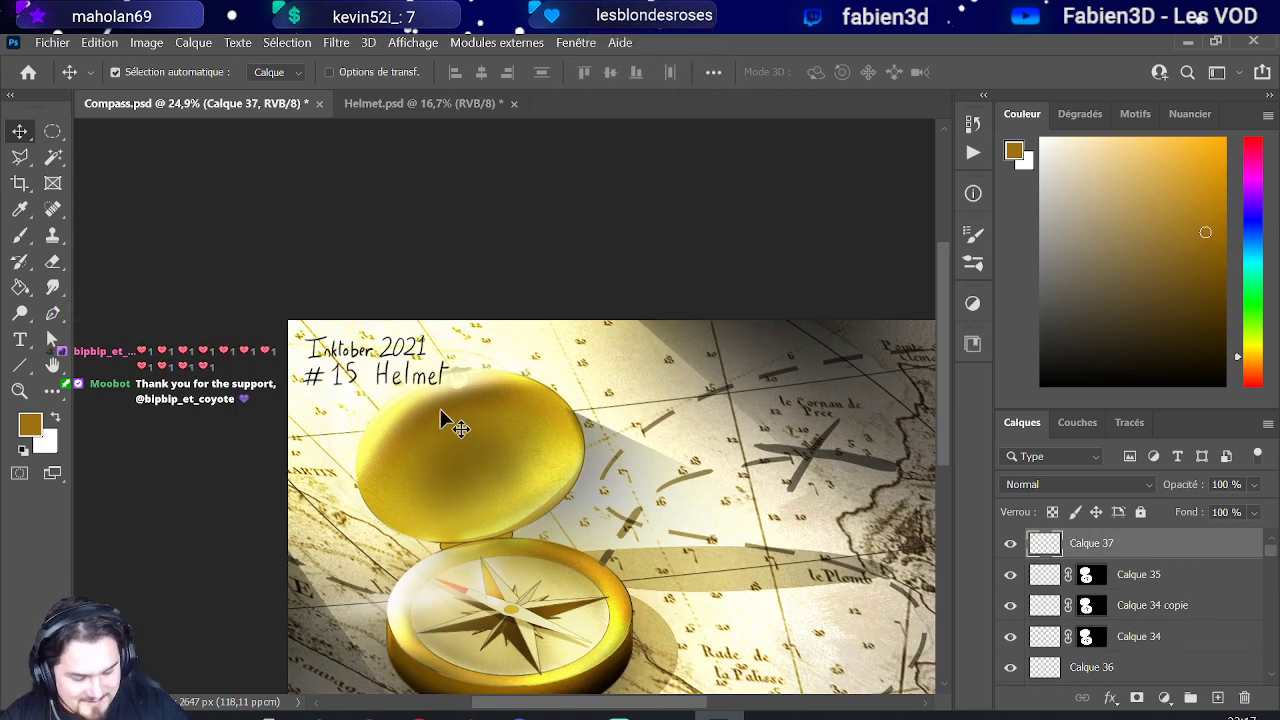
Step: Shift the Inktober title on Calque 37 slightly away from the image corner, to X 646.5 px and Y 320.5 px
{"action": "left_click", "coordinate": [99, 42]}
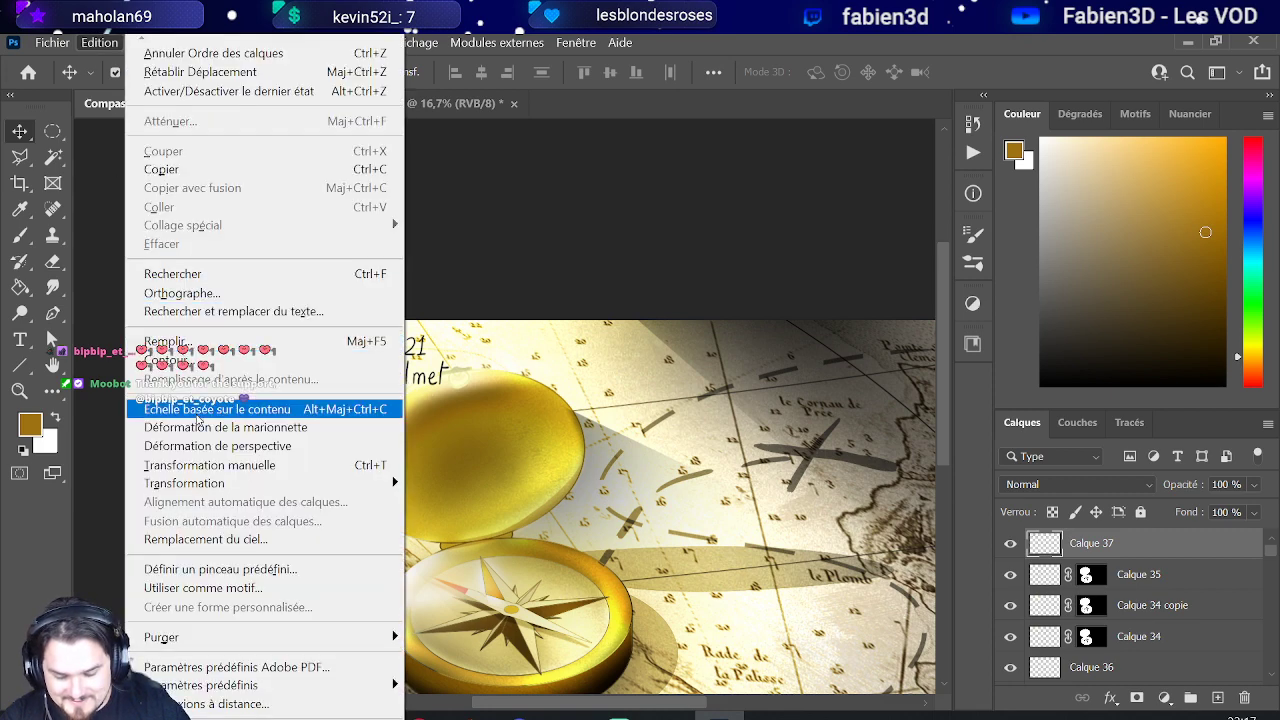
{"action": "left_click", "coordinate": [210, 465]}
{"action": "left_click_drag", "start_coordinate": [361, 378], "coordinate": [378, 387]}
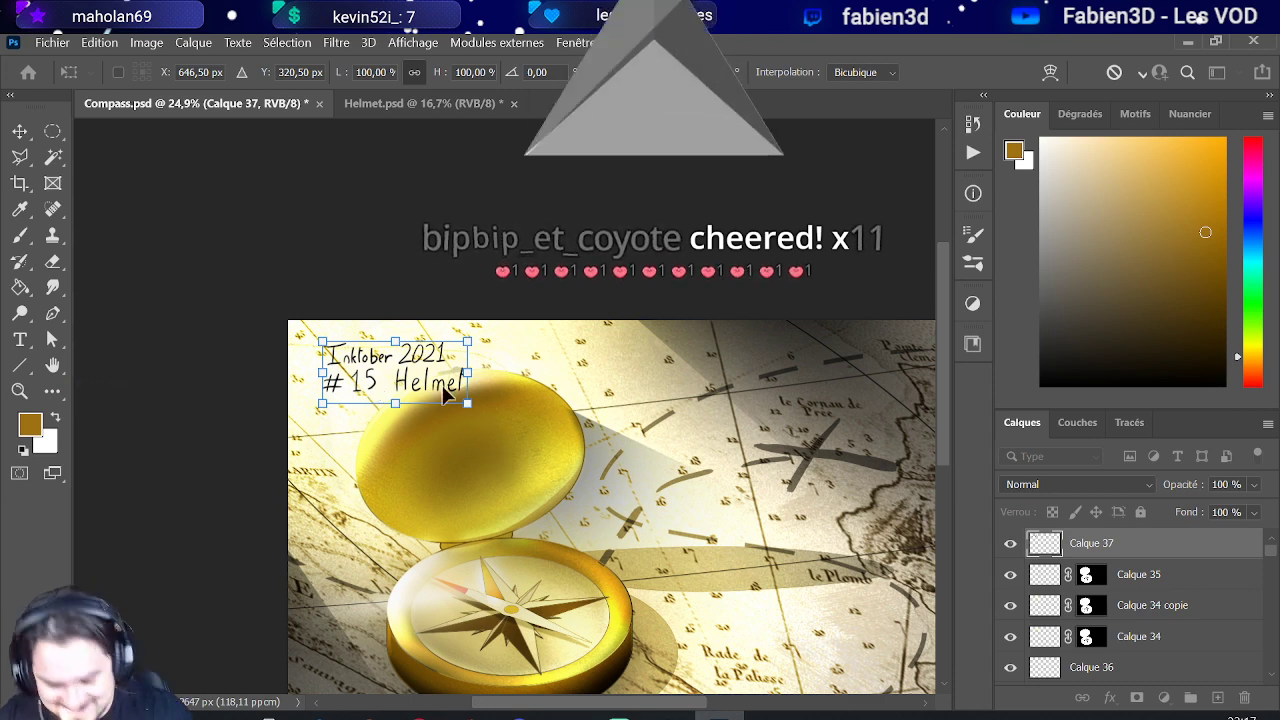
{"action": "key", "text": "Return"}
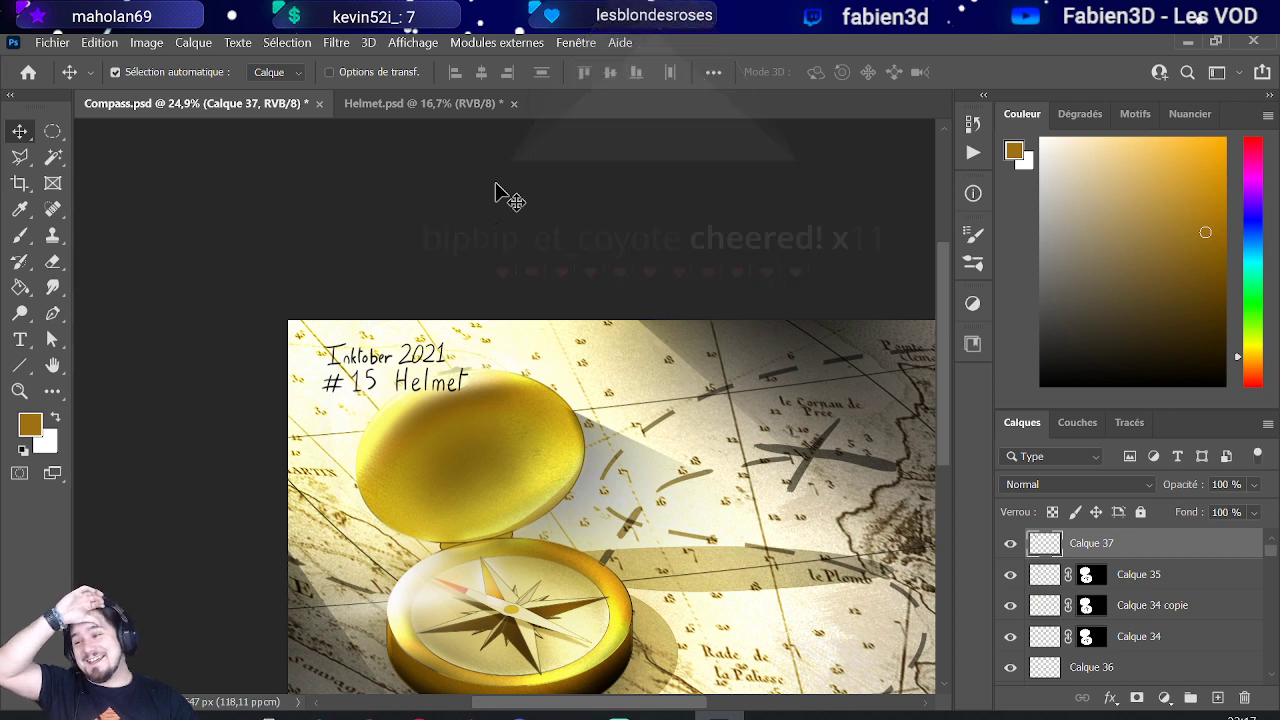
Step: Select the signature layer Calque 36 and move the signature from below the canvas into the image's lower-right corner
{"action": "scroll", "coordinate": [628, 608], "scroll_direction": "down", "scroll_amount": 2}
{"action": "scroll", "coordinate": [628, 600], "scroll_direction": "down", "scroll_amount": 2}
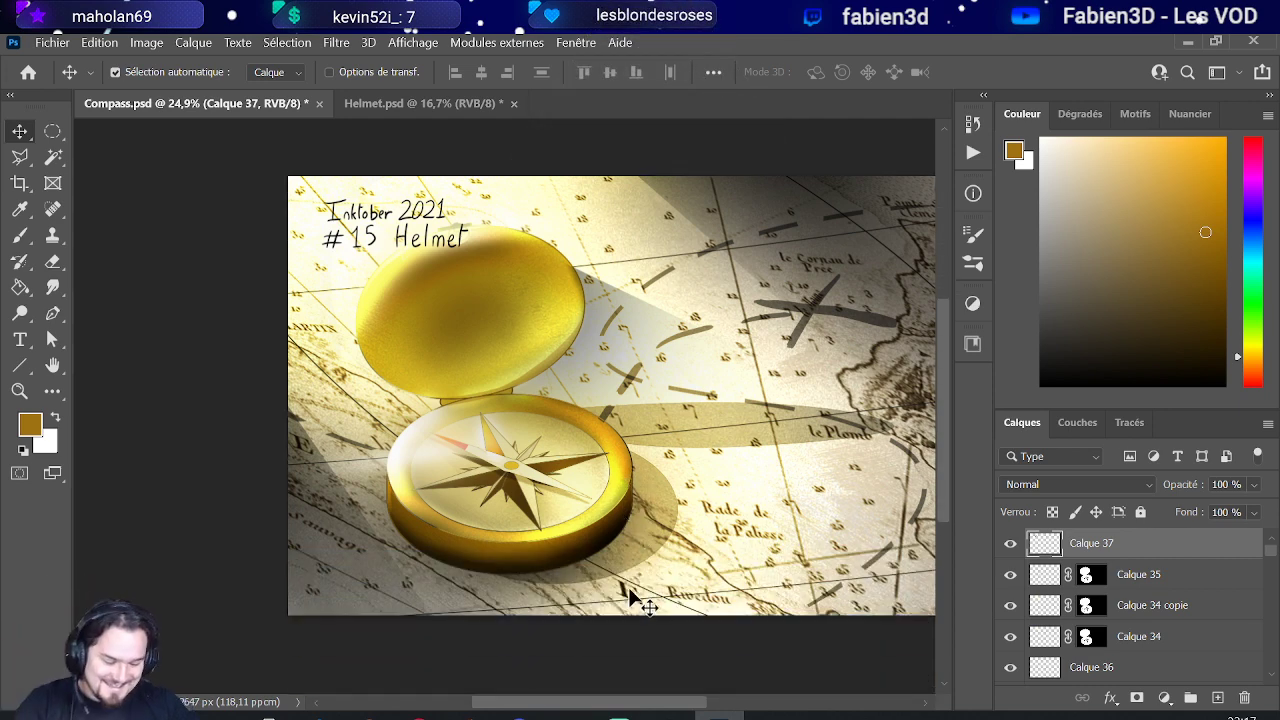
{"action": "scroll", "coordinate": [455, 500], "scroll_direction": "down", "scroll_amount": 2}
{"action": "scroll", "coordinate": [1170, 588], "scroll_direction": "down", "scroll_amount": 2}
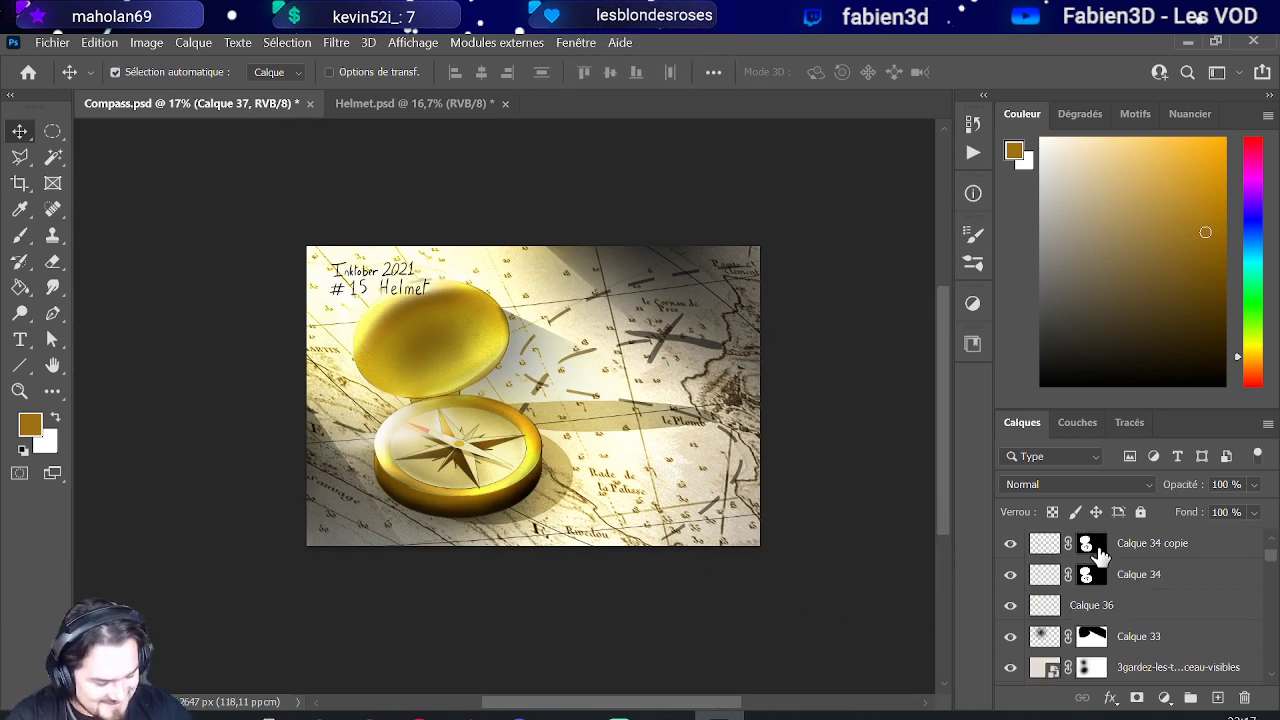
{"action": "left_click", "coordinate": [1094, 606]}
{"action": "left_click", "coordinate": [1010, 606]}
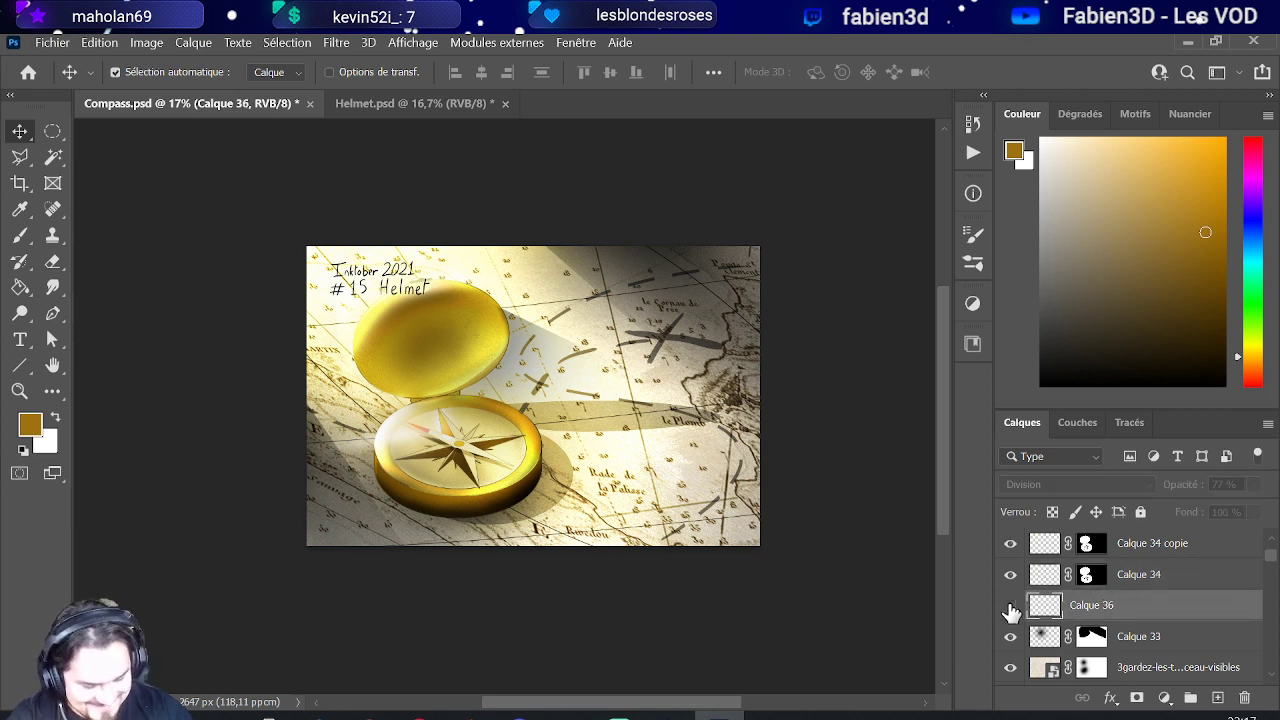
{"action": "left_click", "coordinate": [1010, 606]}
{"action": "left_click", "coordinate": [92, 44]}
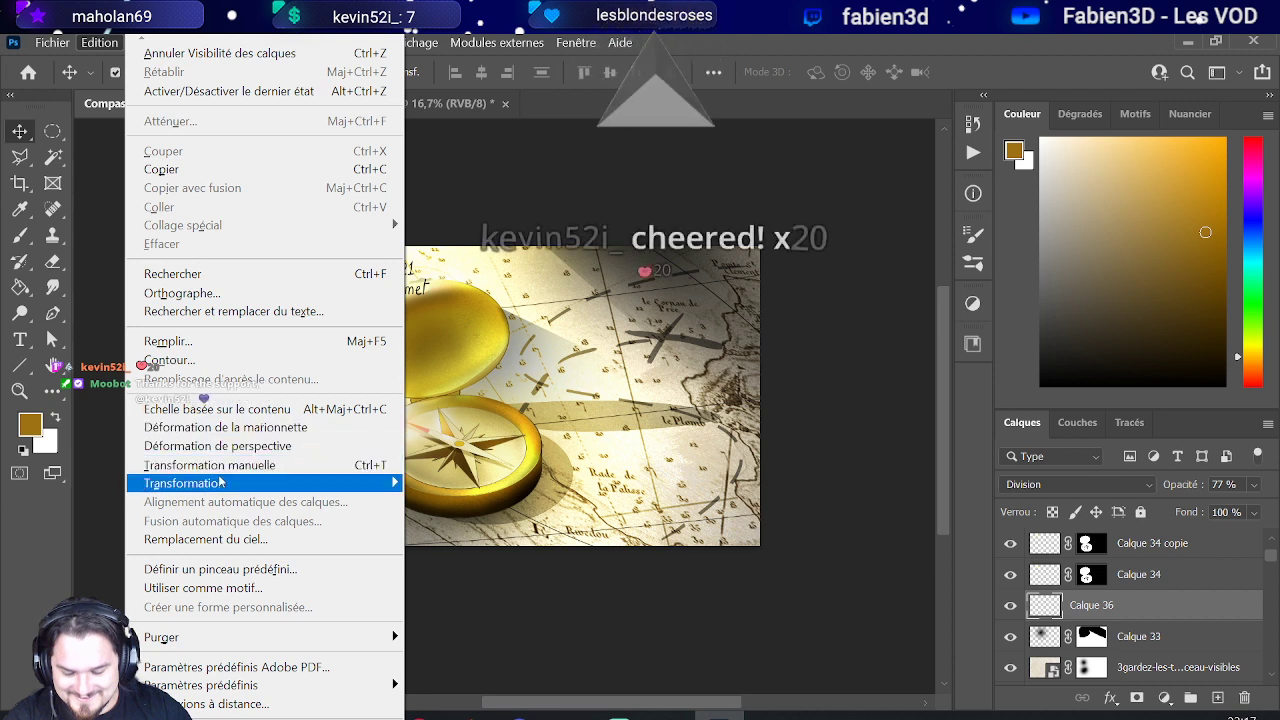
{"action": "left_click", "coordinate": [210, 465]}
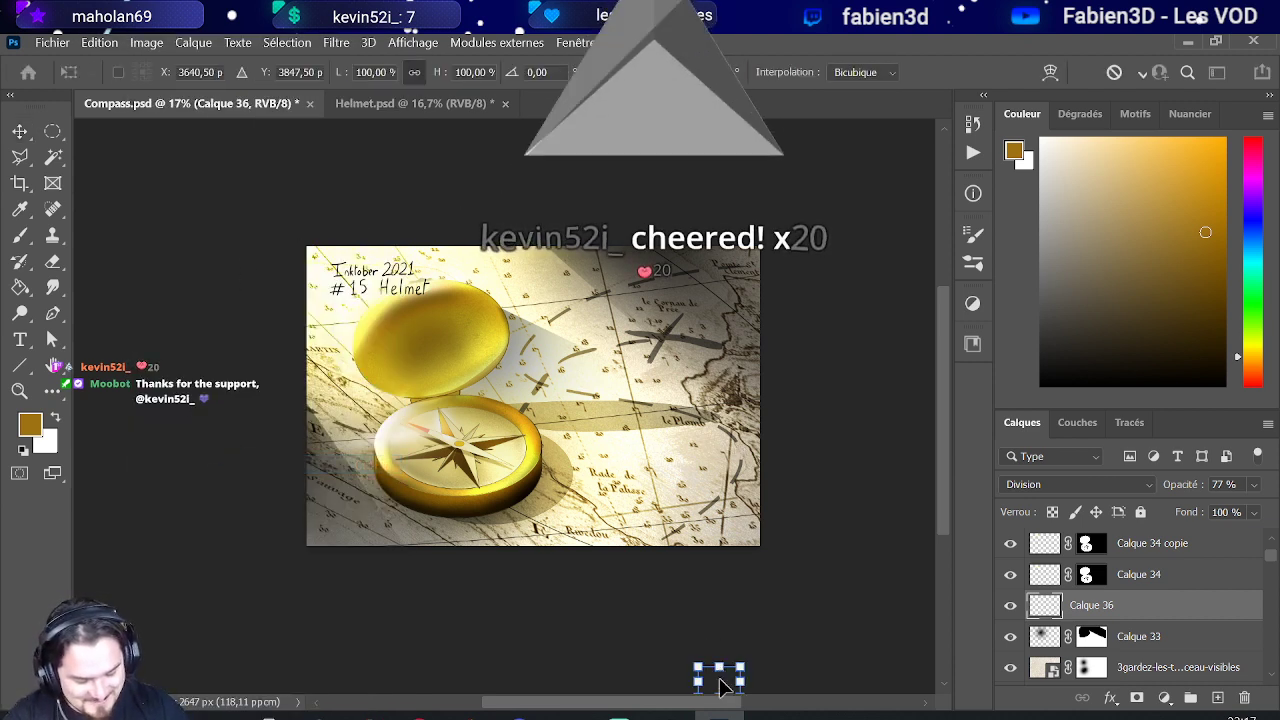
{"action": "left_click_drag", "start_coordinate": [713, 665], "coordinate": [724, 516]}
{"action": "key", "text": "Return"}
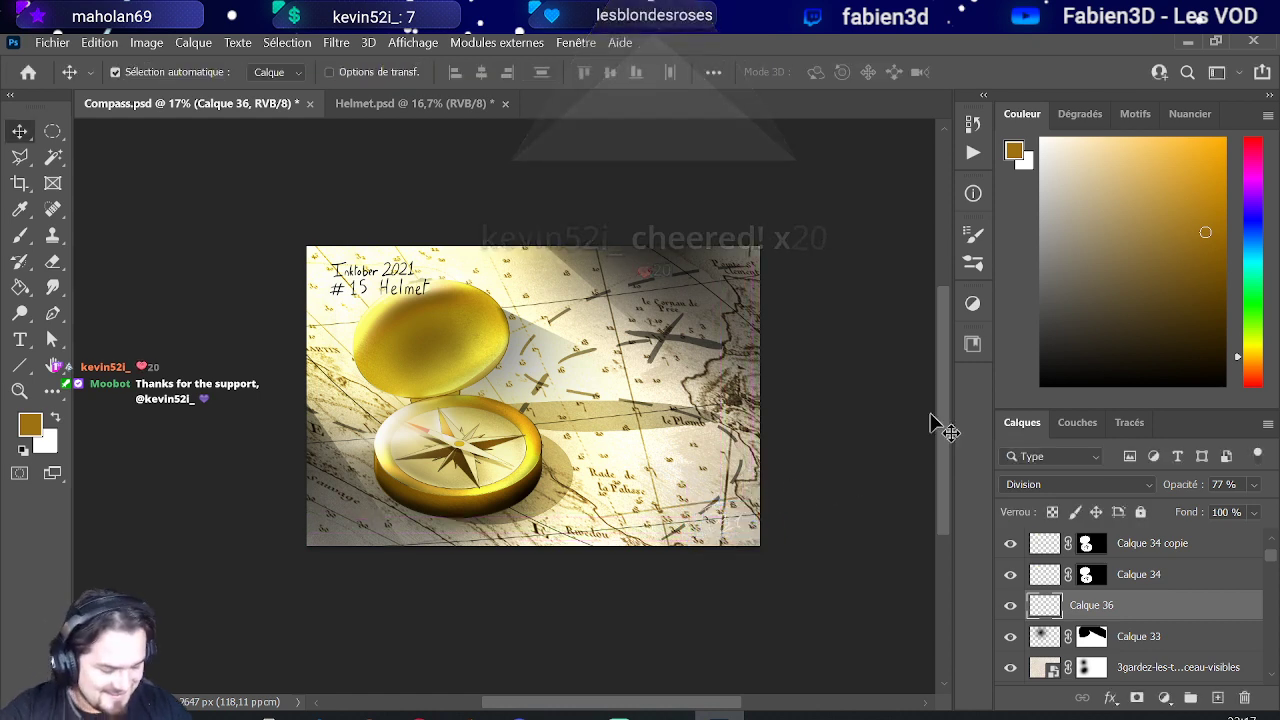
Step: Raise Calque 36 above Calque 37 and set its blend mode to Normal
{"action": "left_click_drag", "start_coordinate": [1176, 607], "coordinate": [1148, 538]}
{"action": "left_click", "coordinate": [1018, 486]}
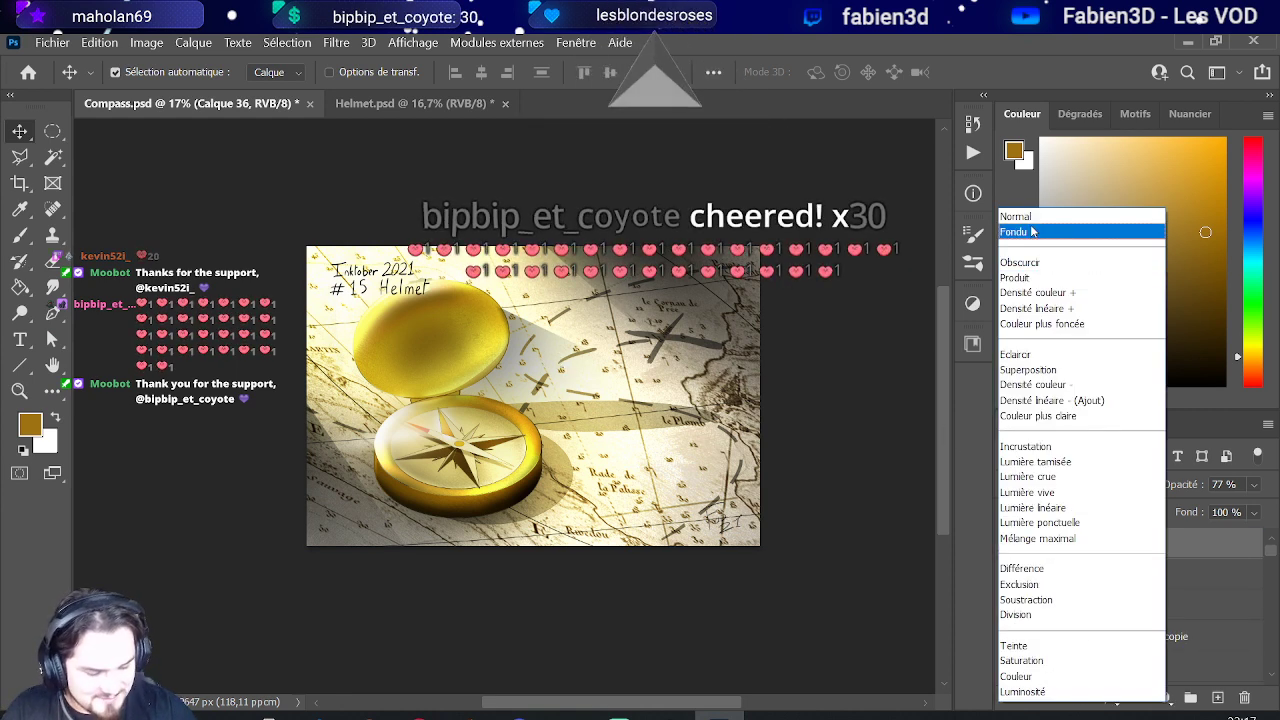
{"action": "left_click", "coordinate": [1050, 214]}
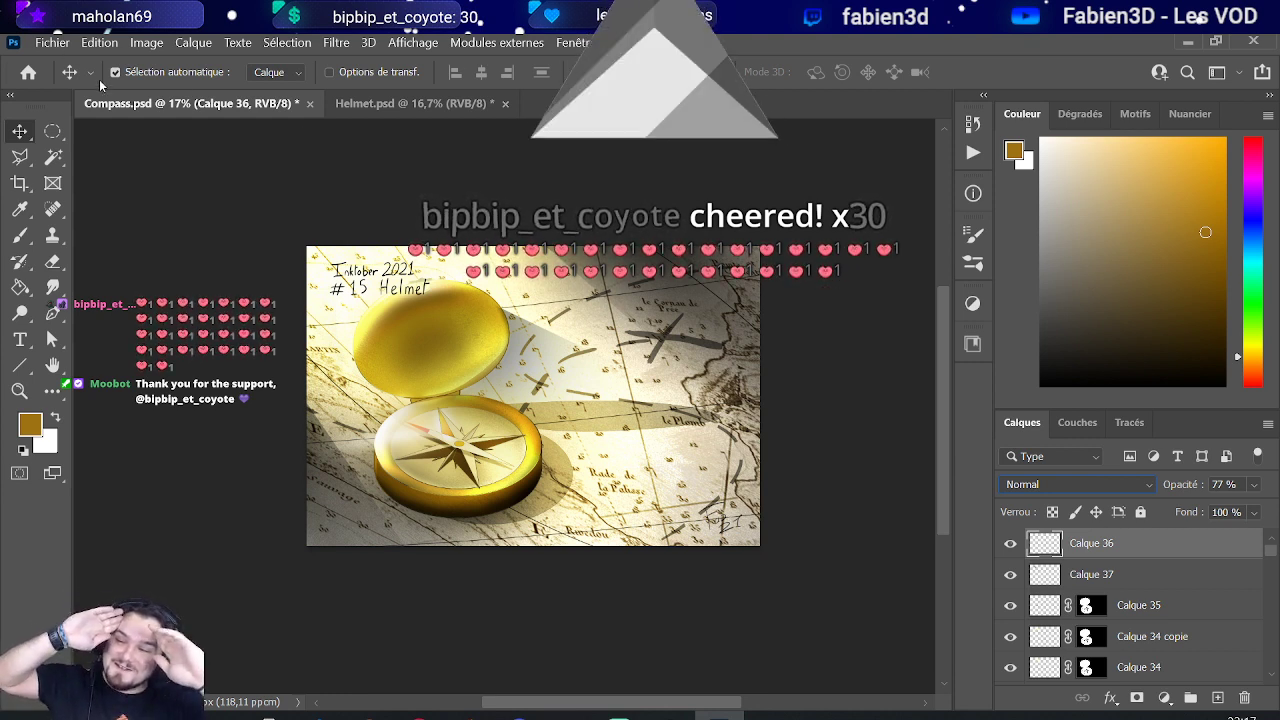
Step: Enlarge the signature on Calque 36 to about 130 % and position it in the lower-right corner of the map
{"action": "left_click", "coordinate": [146, 42]}
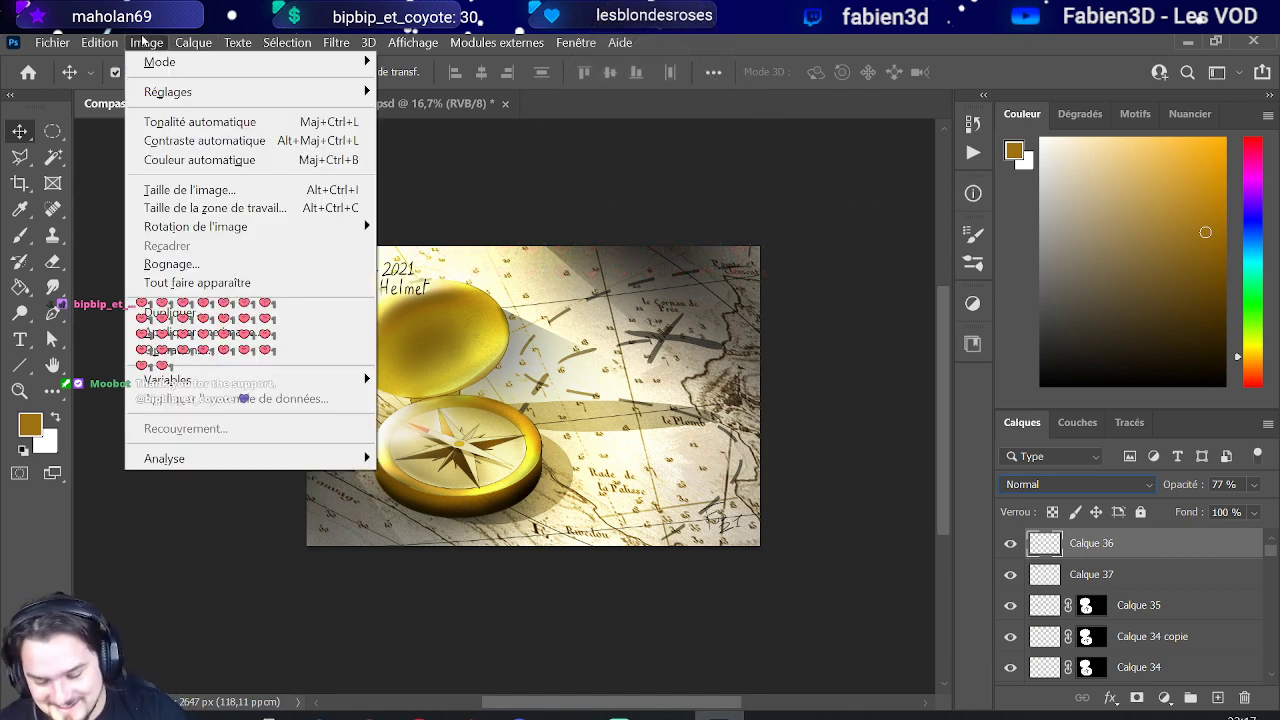
{"action": "left_click", "coordinate": [150, 182]}
{"action": "left_click", "coordinate": [99, 42]}
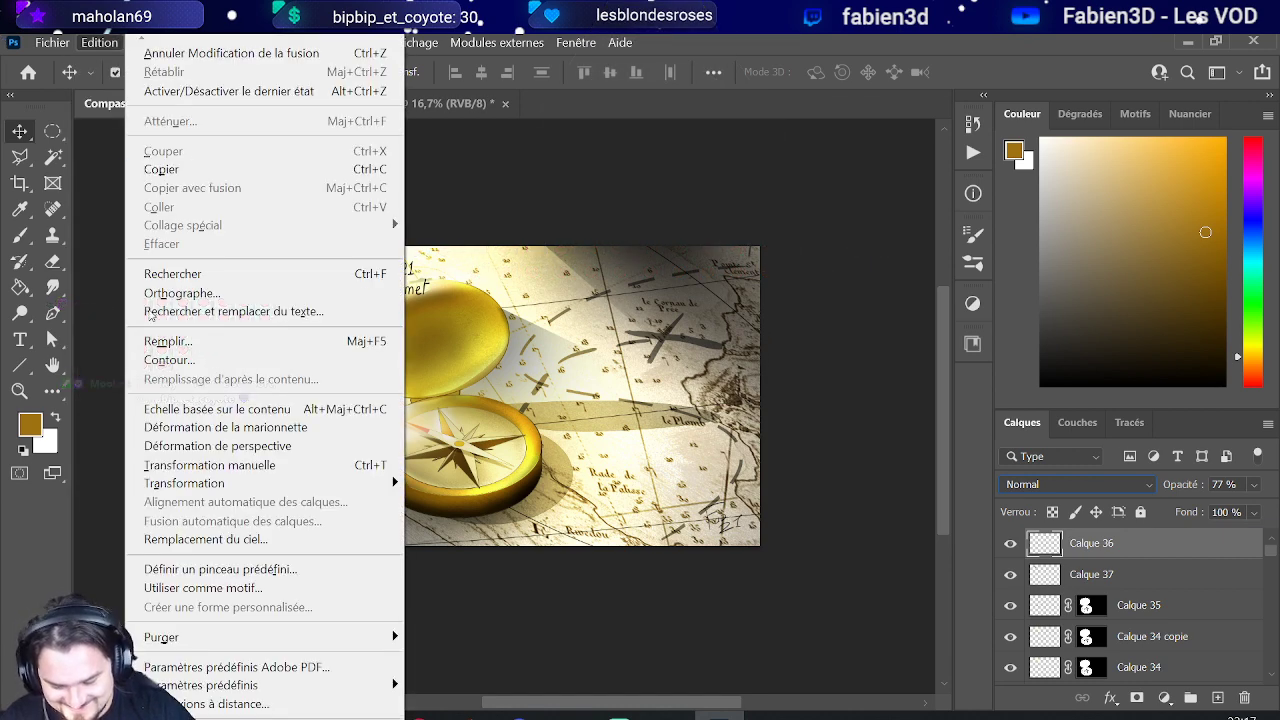
{"action": "left_click", "coordinate": [205, 463]}
{"action": "left_click_drag", "start_coordinate": [690, 503], "coordinate": [727, 525]}
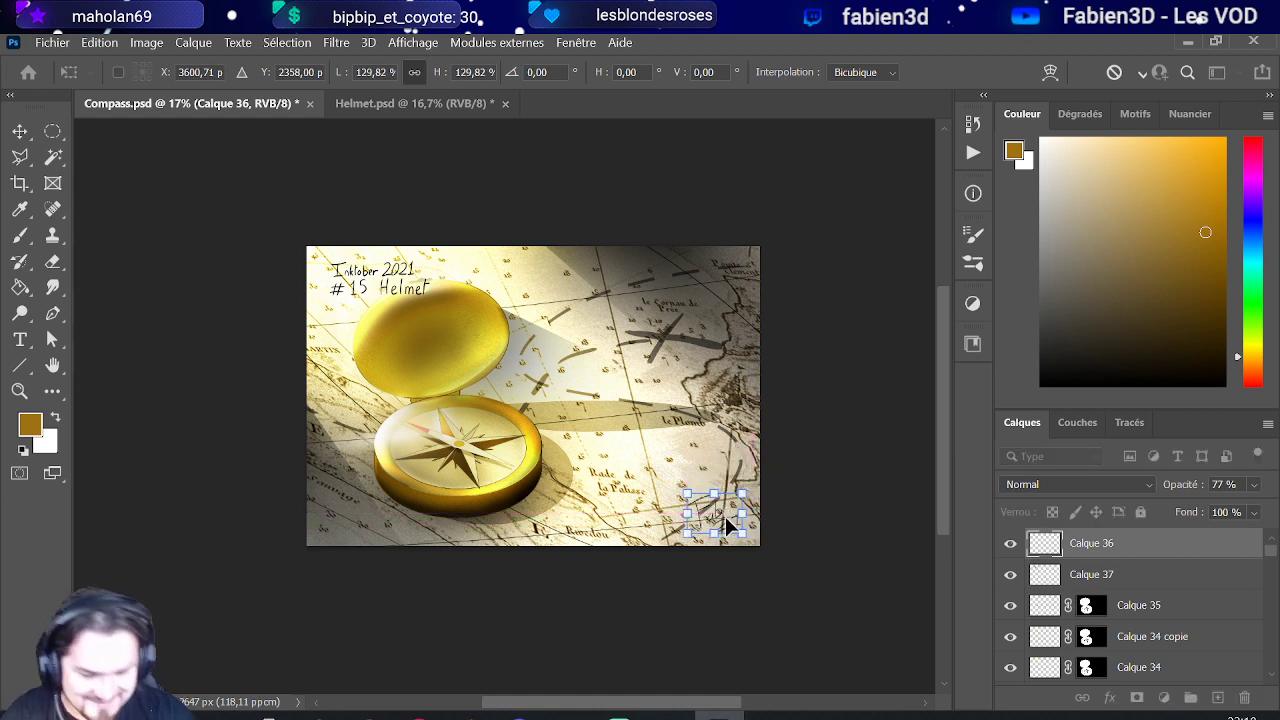
{"action": "key", "text": "Return"}
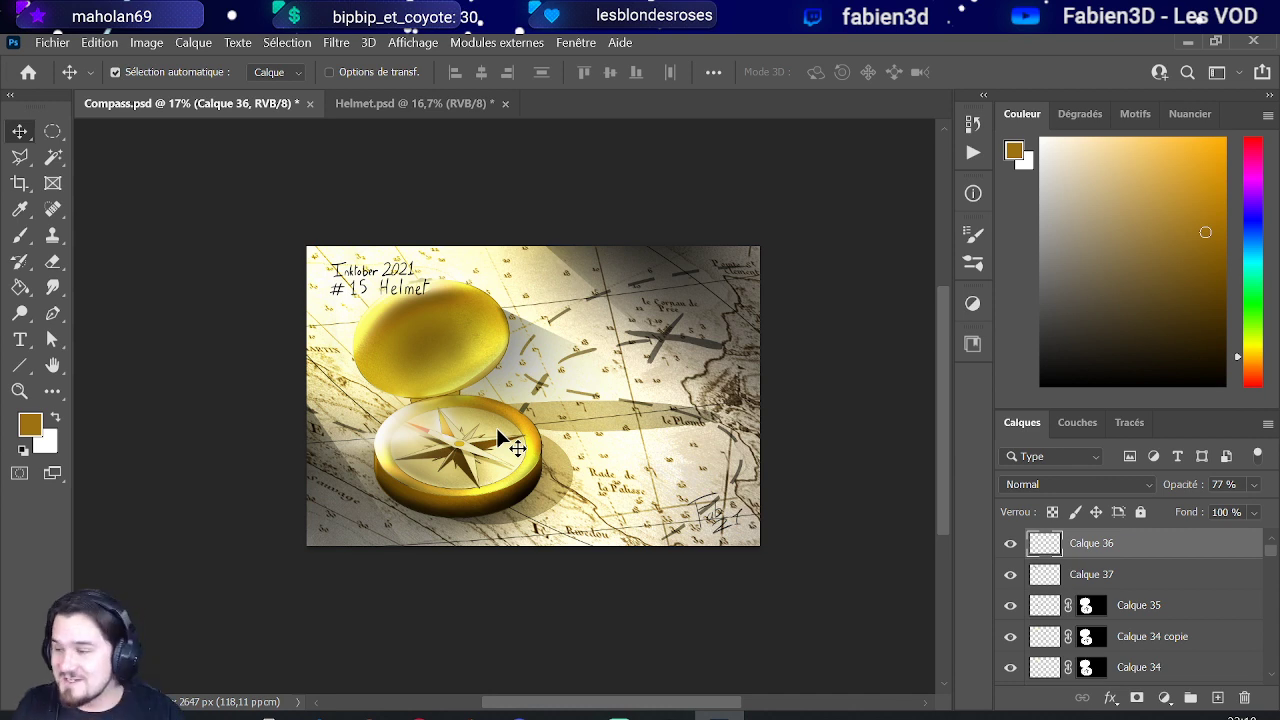
{"action": "scroll", "coordinate": [614, 449], "scroll_direction": "down", "scroll_amount": 1}
{"action": "scroll", "coordinate": [648, 453], "scroll_direction": "up", "scroll_amount": 1}
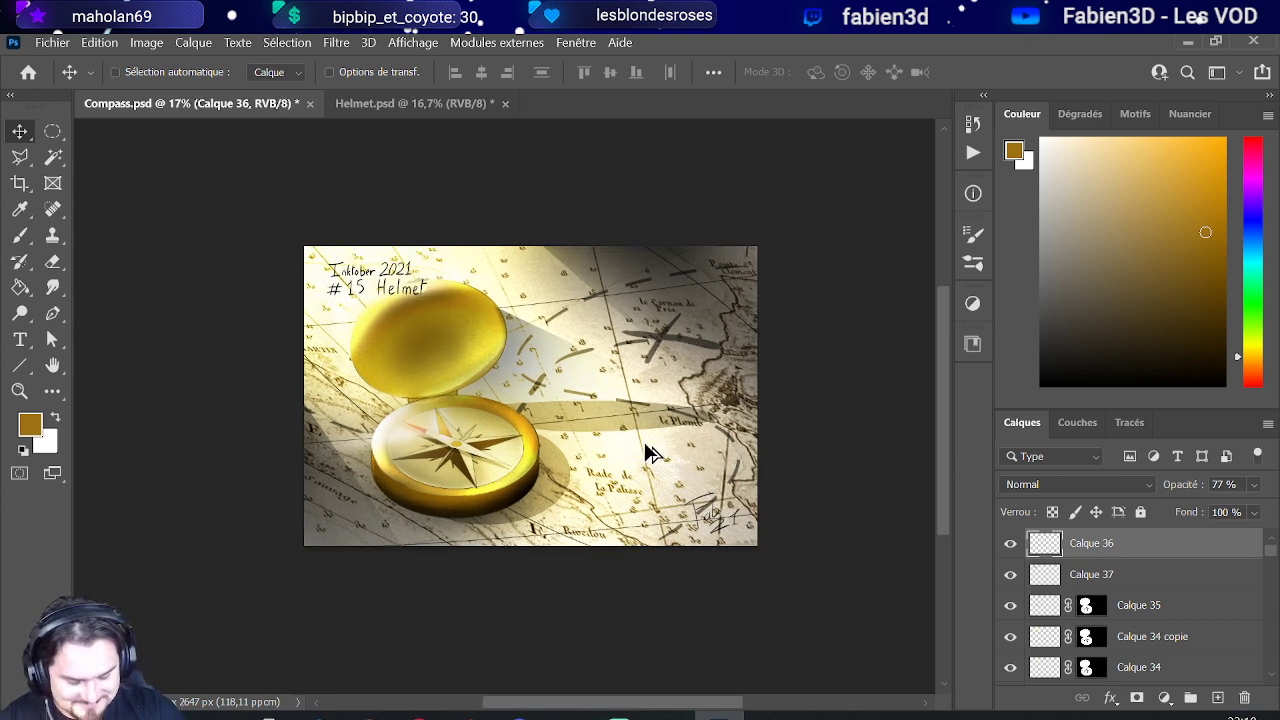
{"action": "scroll", "coordinate": [650, 452], "scroll_direction": "up", "scroll_amount": 1}
{"action": "scroll", "coordinate": [650, 452], "scroll_direction": "down", "scroll_amount": 1}
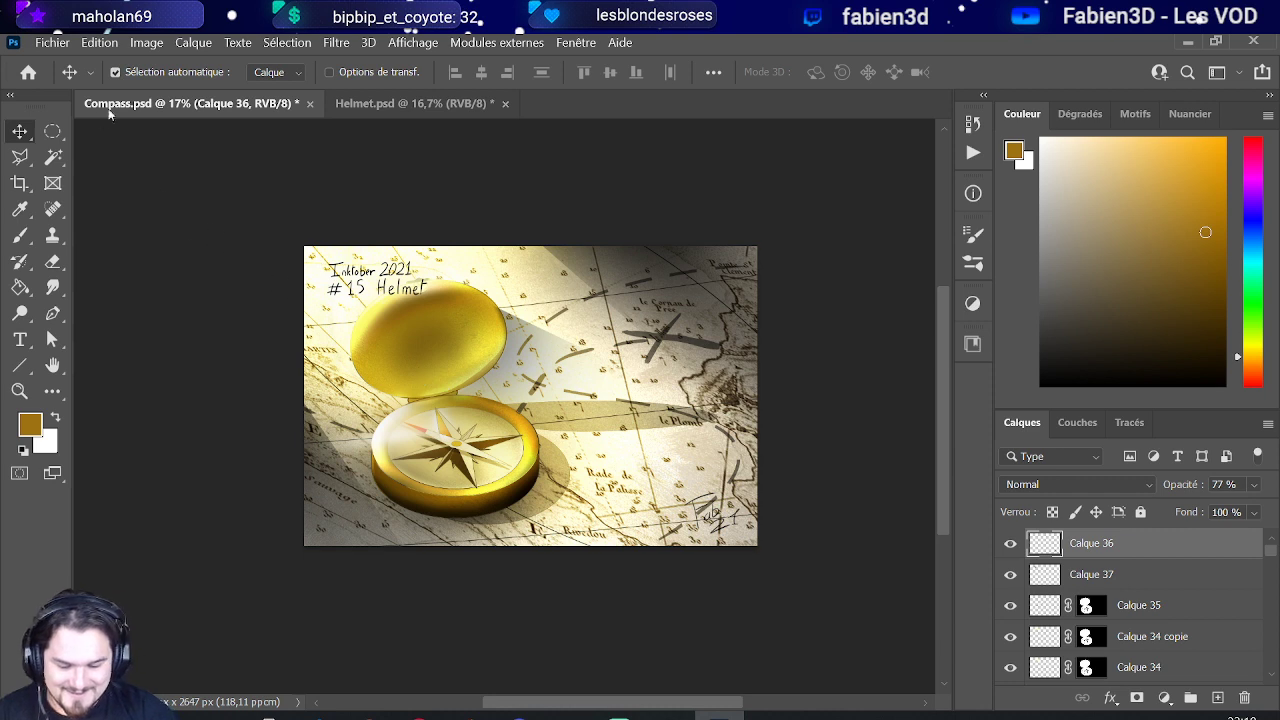
{"action": "left_click", "coordinate": [52, 43]}
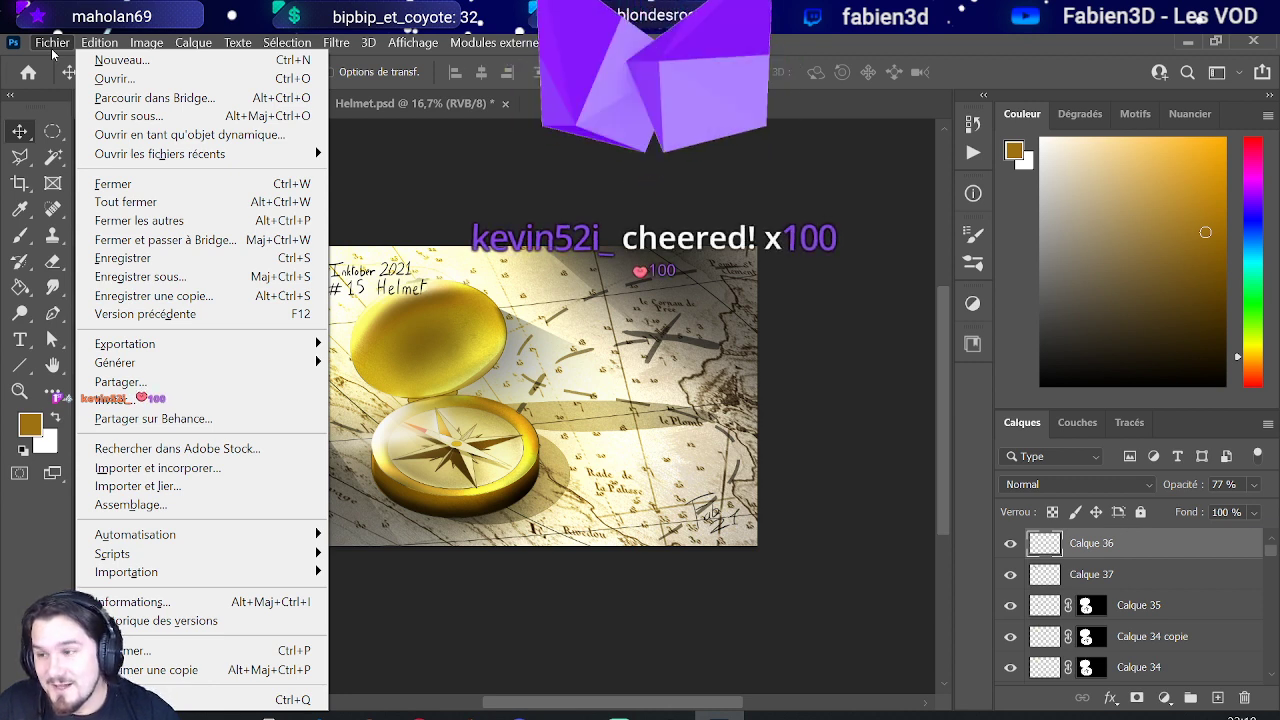
{"action": "key", "text": "Escape"}
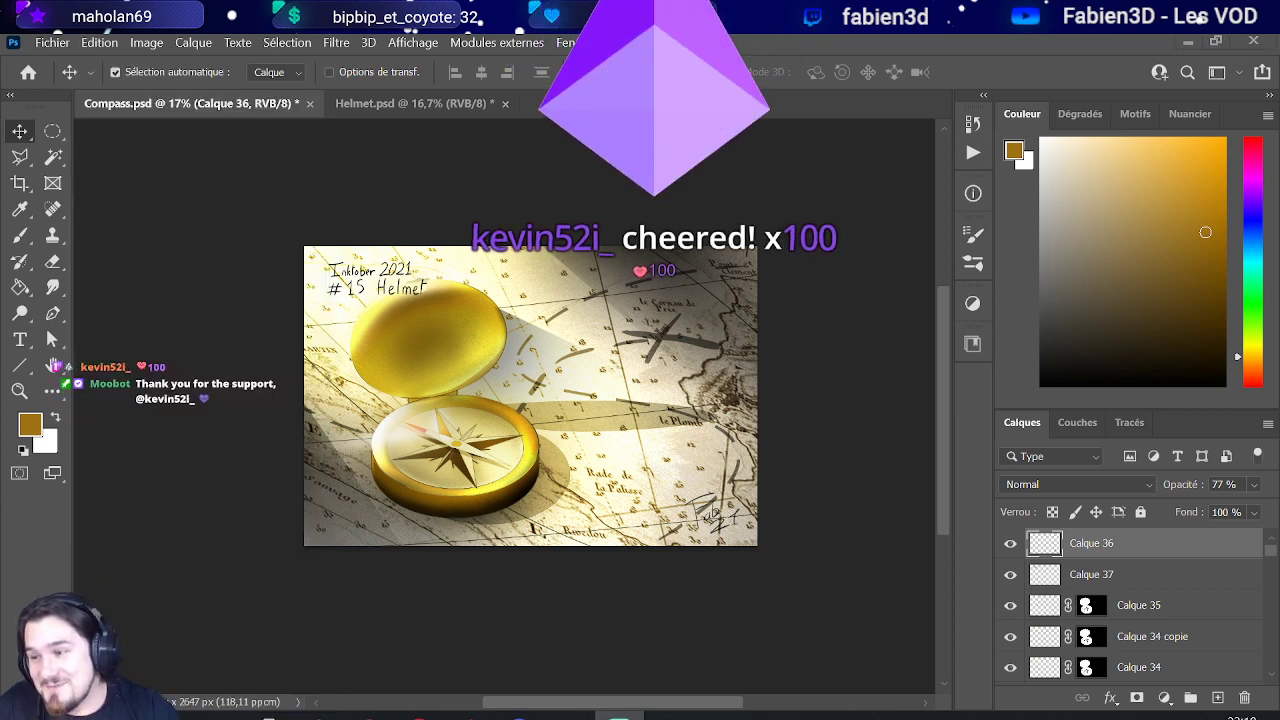